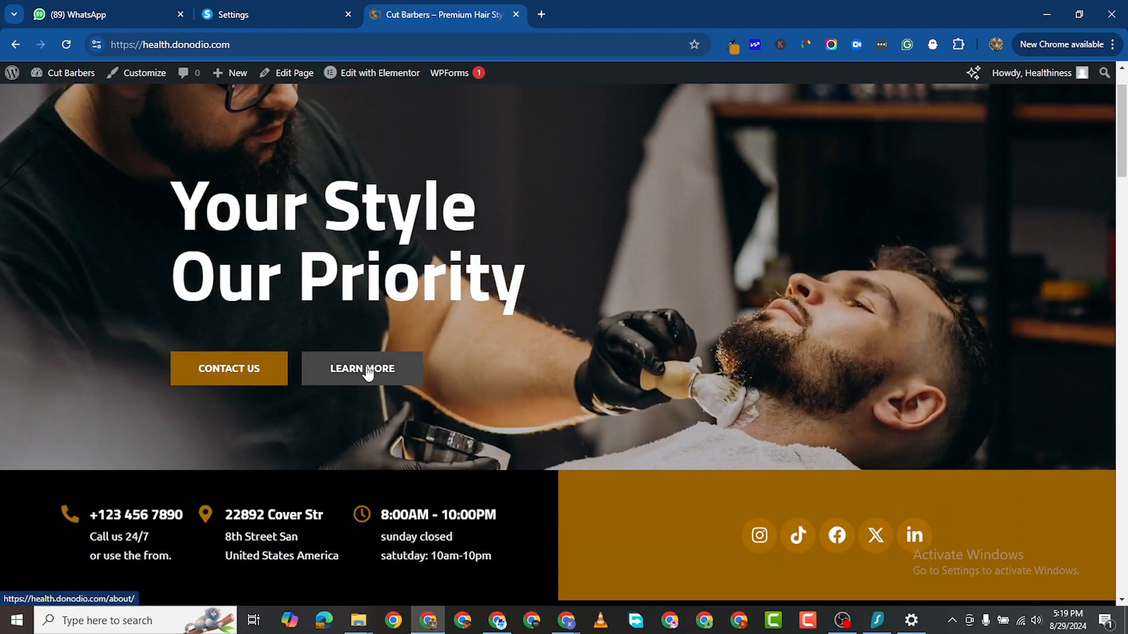
Step: Scroll up and down through the Cut Barbers home page
scroll(365, 370, "up", 1)
scroll(367, 379, "down", 5)
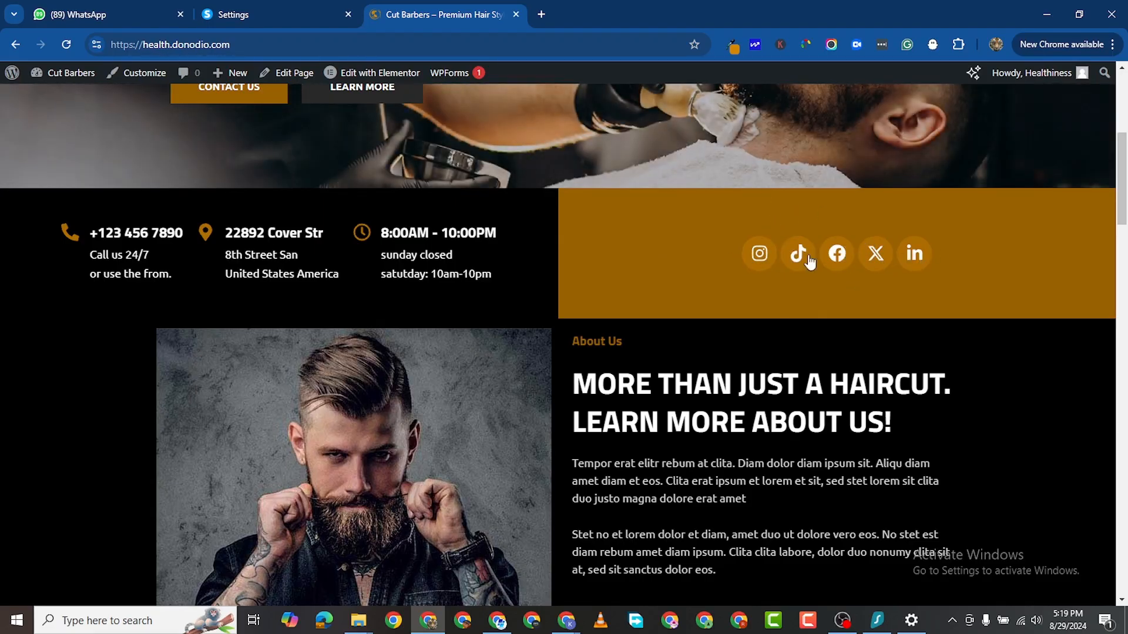
scroll(551, 320, "down", 3)
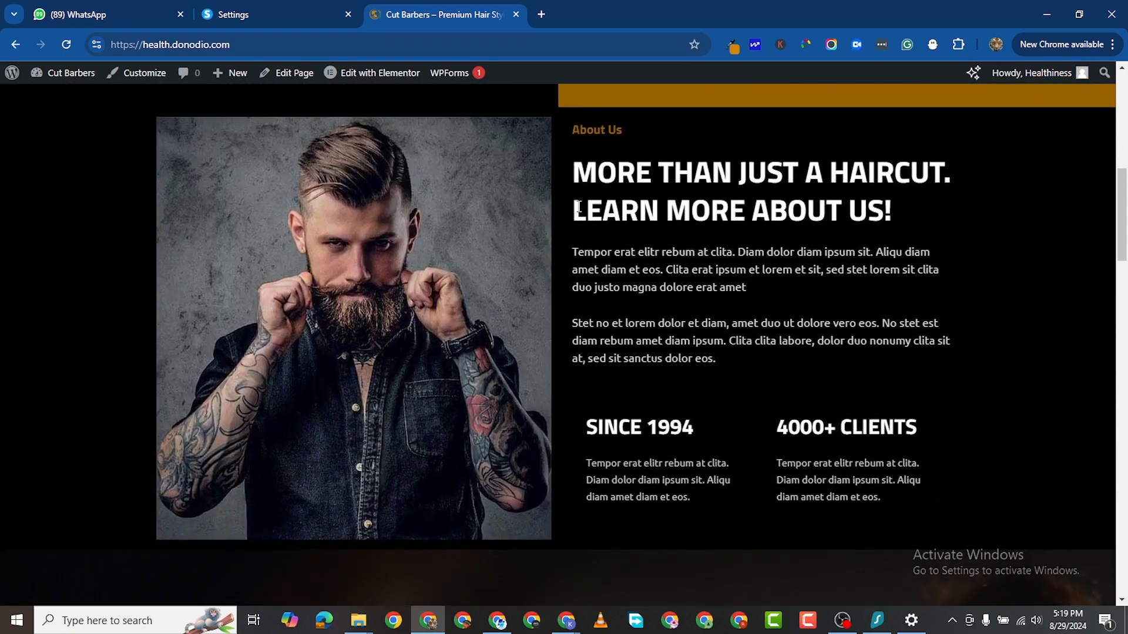
scroll(603, 181, "down", 1)
scroll(578, 244, "up", 1)
scroll(429, 309, "down", 7)
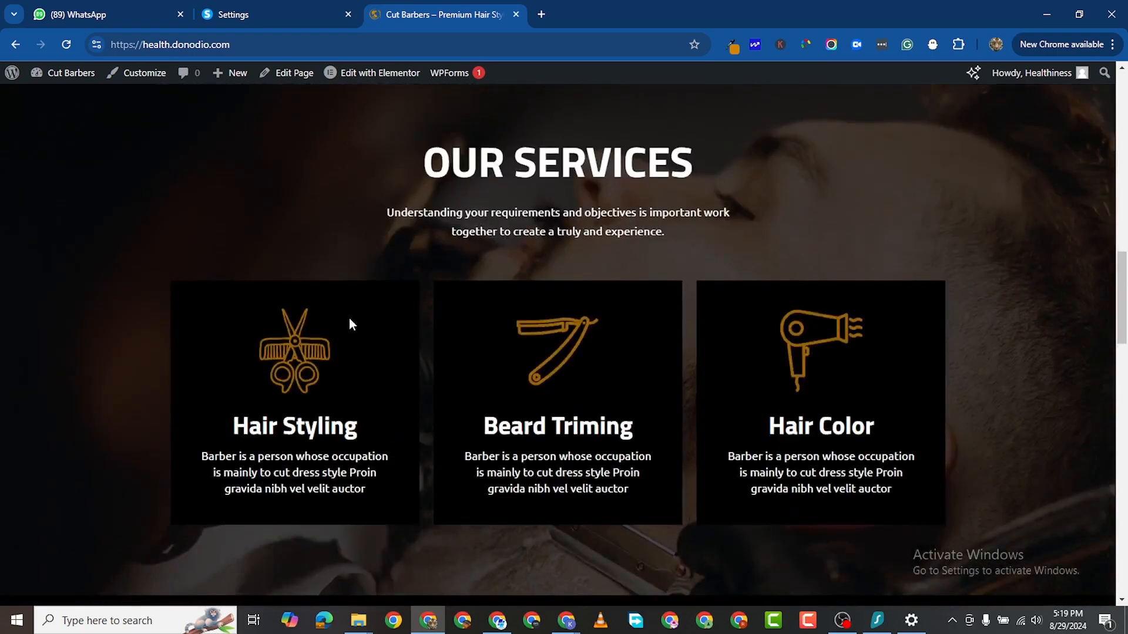
scroll(573, 265, "down", 1)
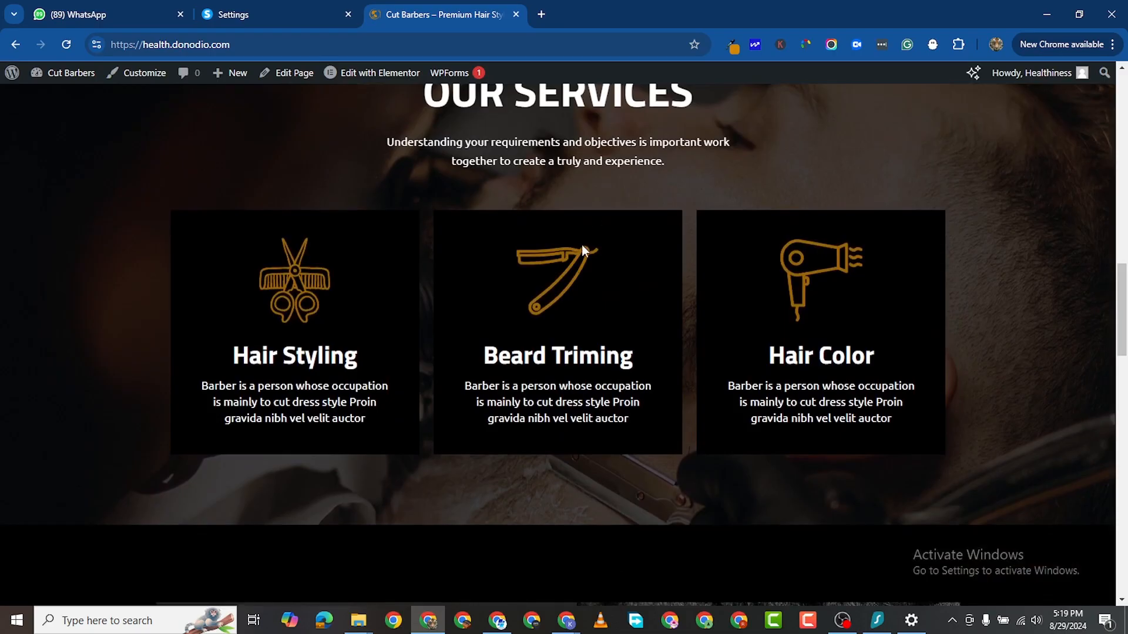
scroll(584, 248, "up", 1)
scroll(584, 241, "down", 2)
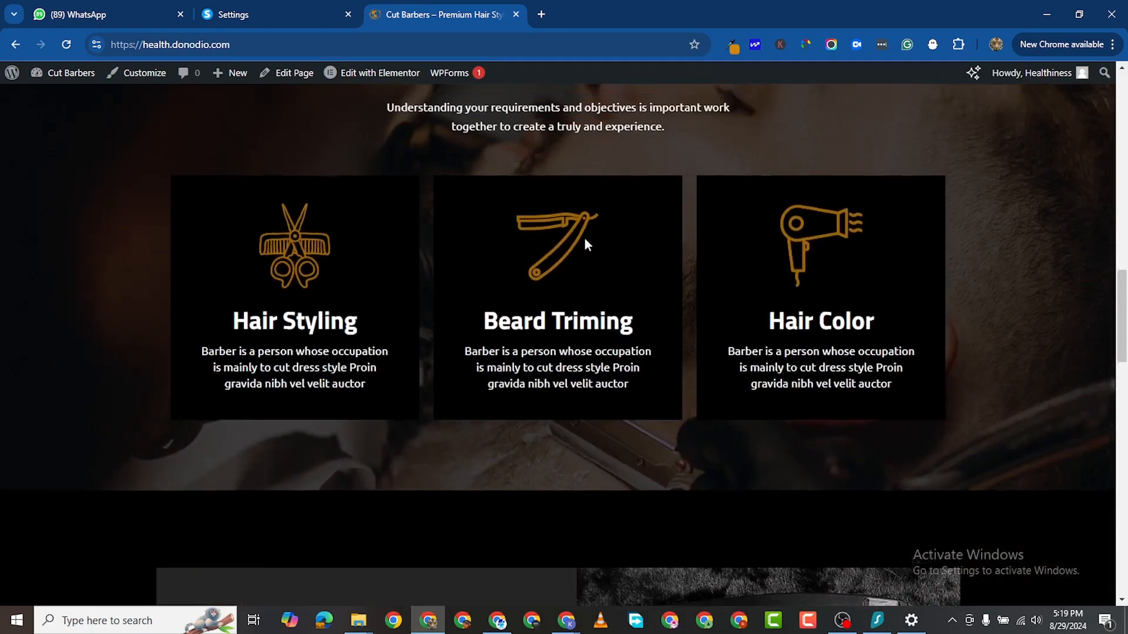
scroll(585, 241, "up", 3)
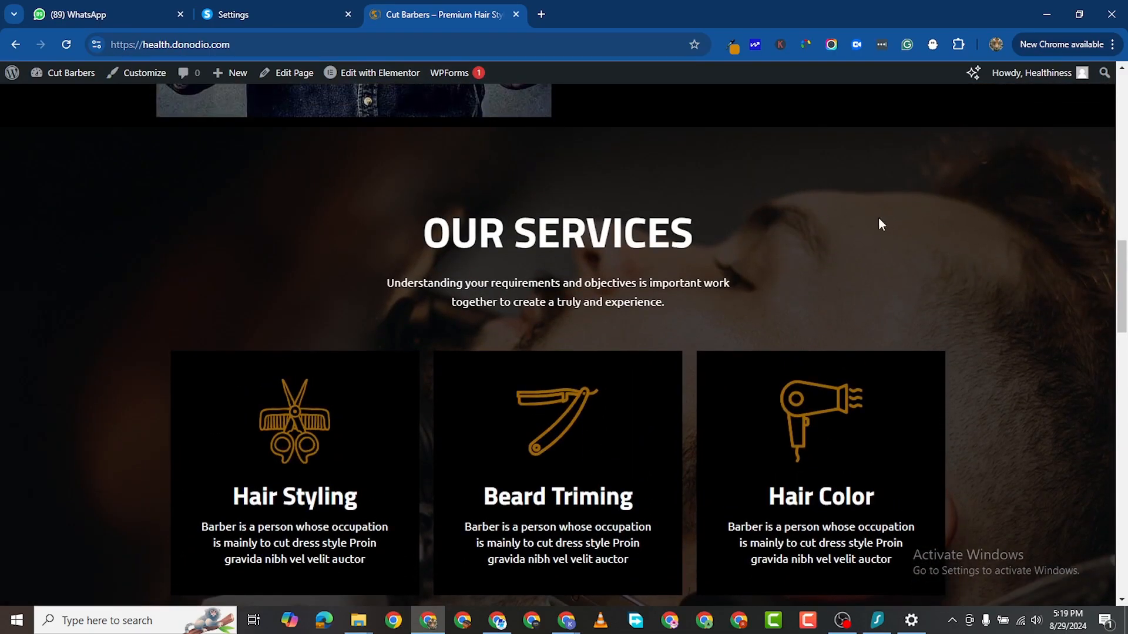
scroll(879, 224, "down", 10)
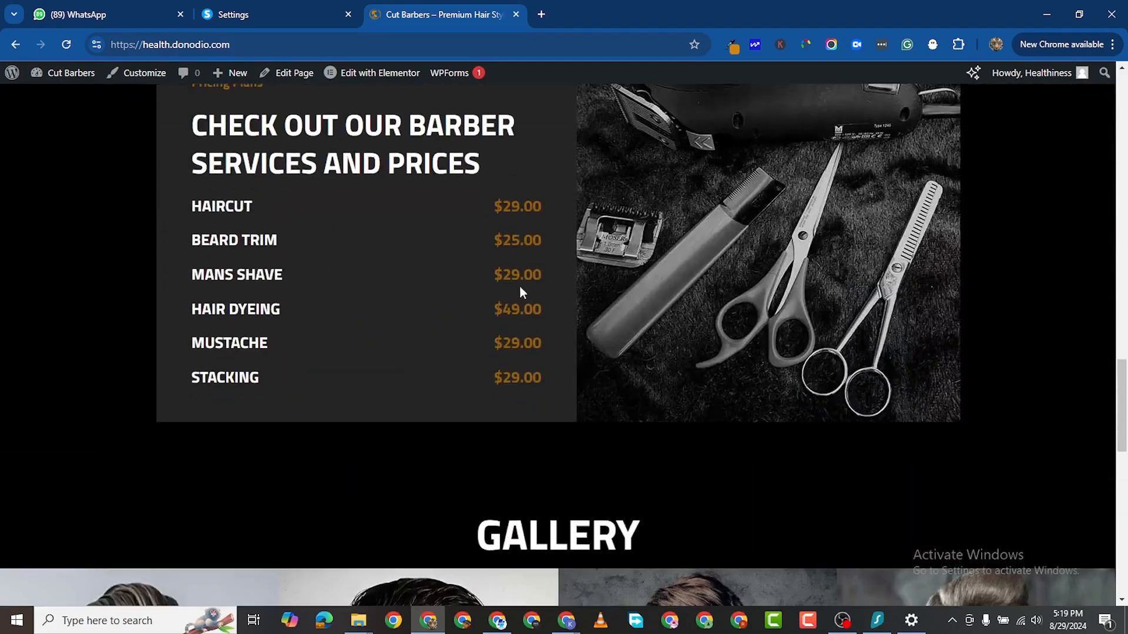
scroll(469, 266, "up", 3)
scroll(472, 330, "down", 5)
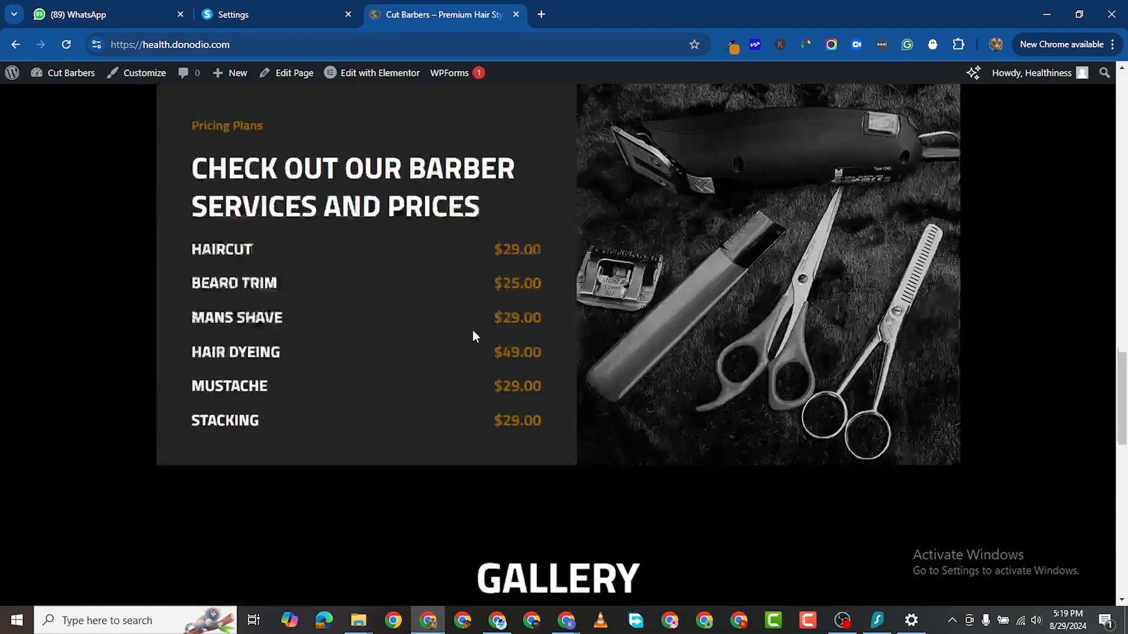
scroll(483, 312, "up", 3)
scroll(721, 426, "down", 7)
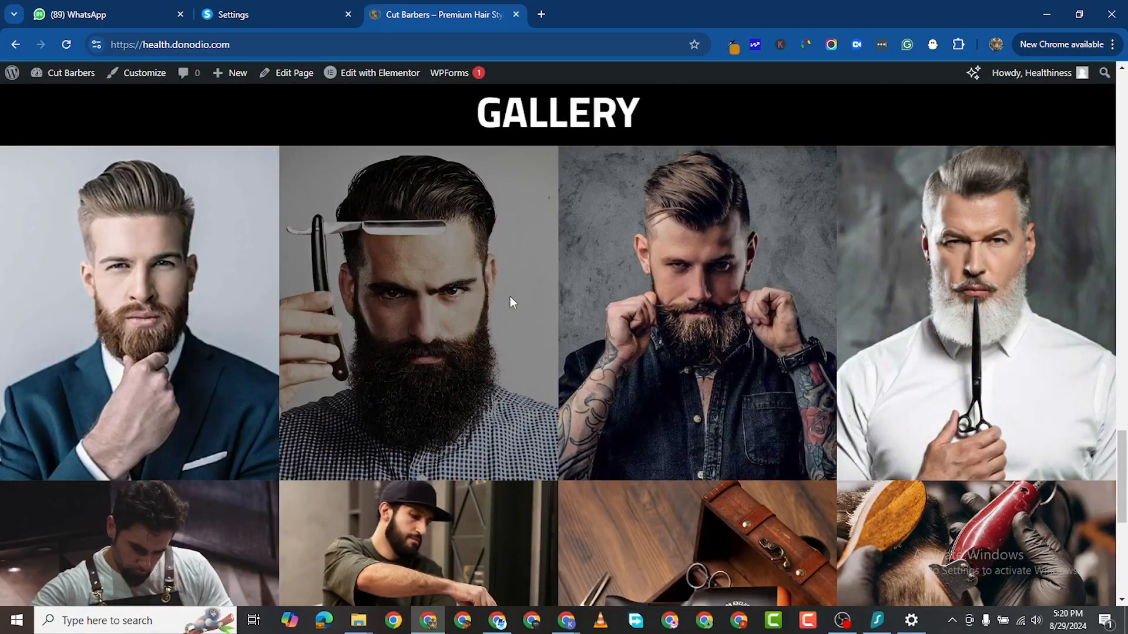
scroll(164, 323, "down", 2)
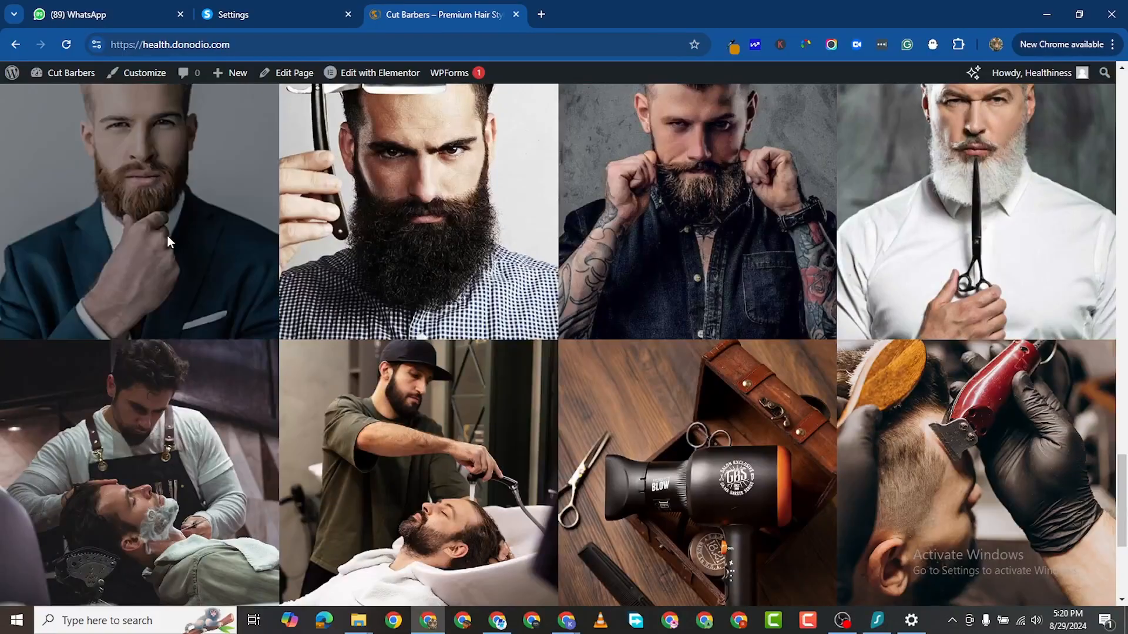
scroll(871, 322, "down", 2)
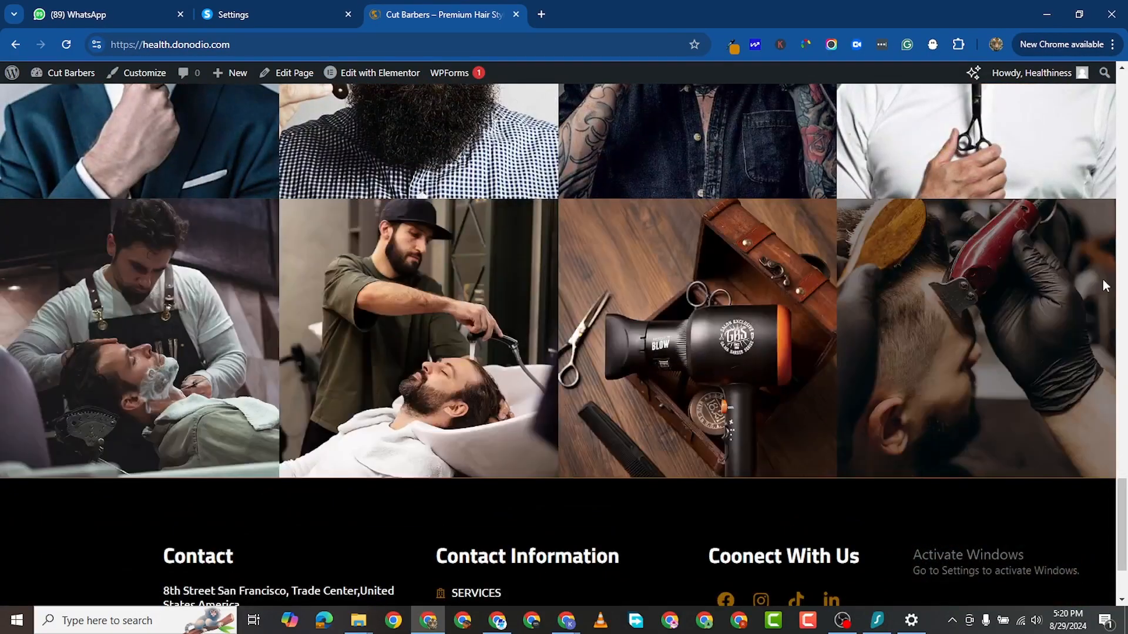
scroll(227, 389, "down", 2)
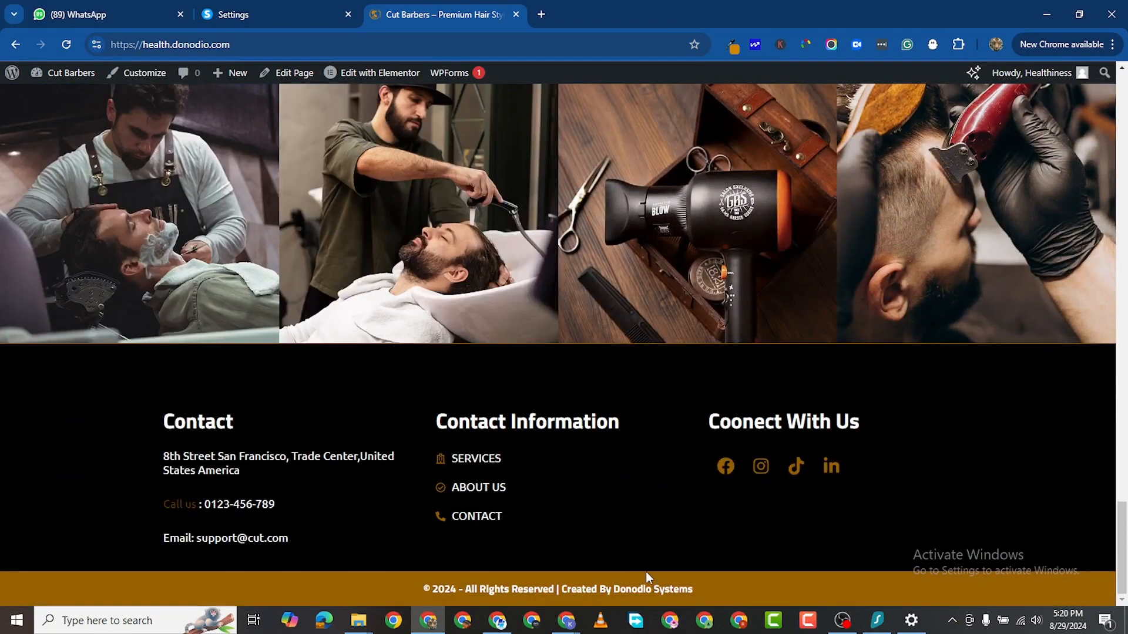
scroll(785, 490, "up", 20)
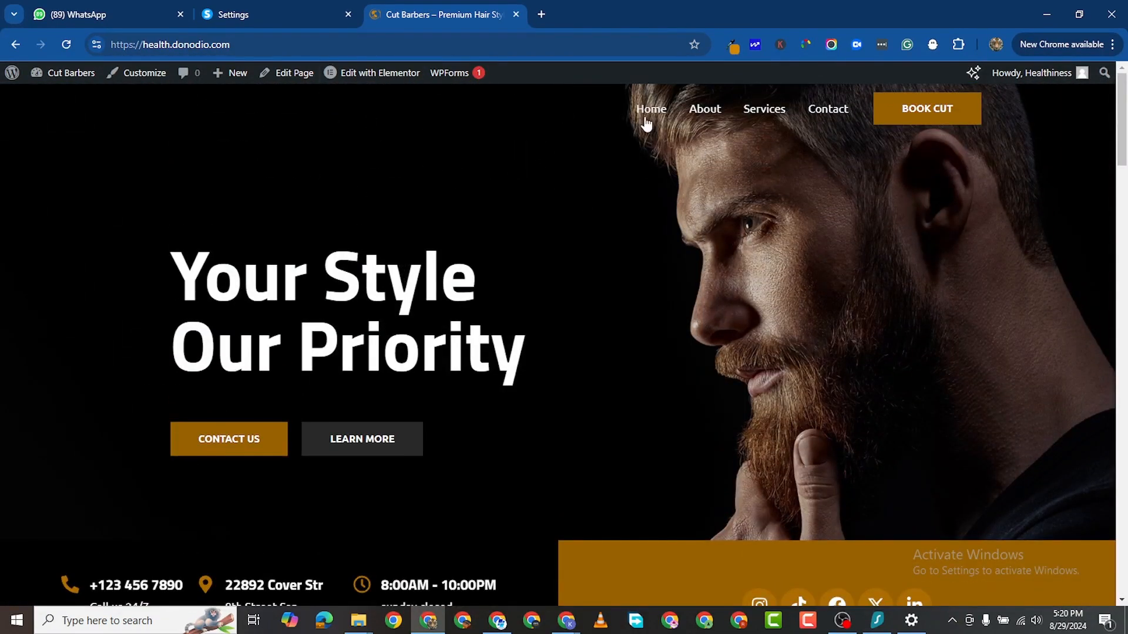
Step: Go to the About page and browse its hero, pricing list and Our Team section down to the footer
left_click(708, 111)
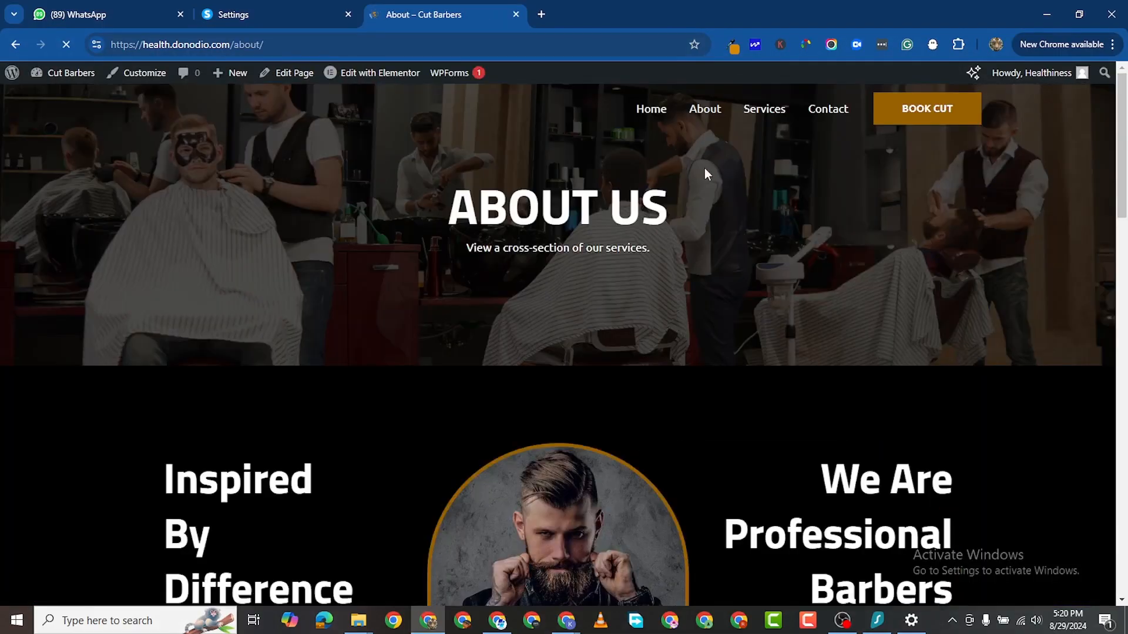
scroll(623, 294, "down", 3)
scroll(622, 247, "up", 3)
scroll(448, 279, "down", 4)
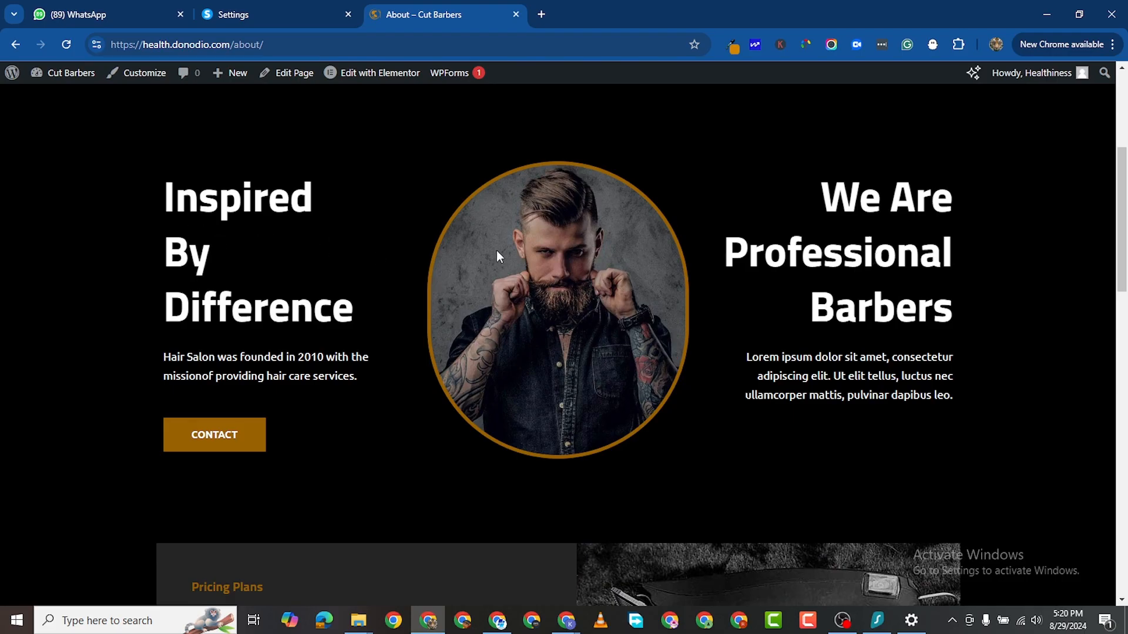
scroll(511, 296, "down", 6)
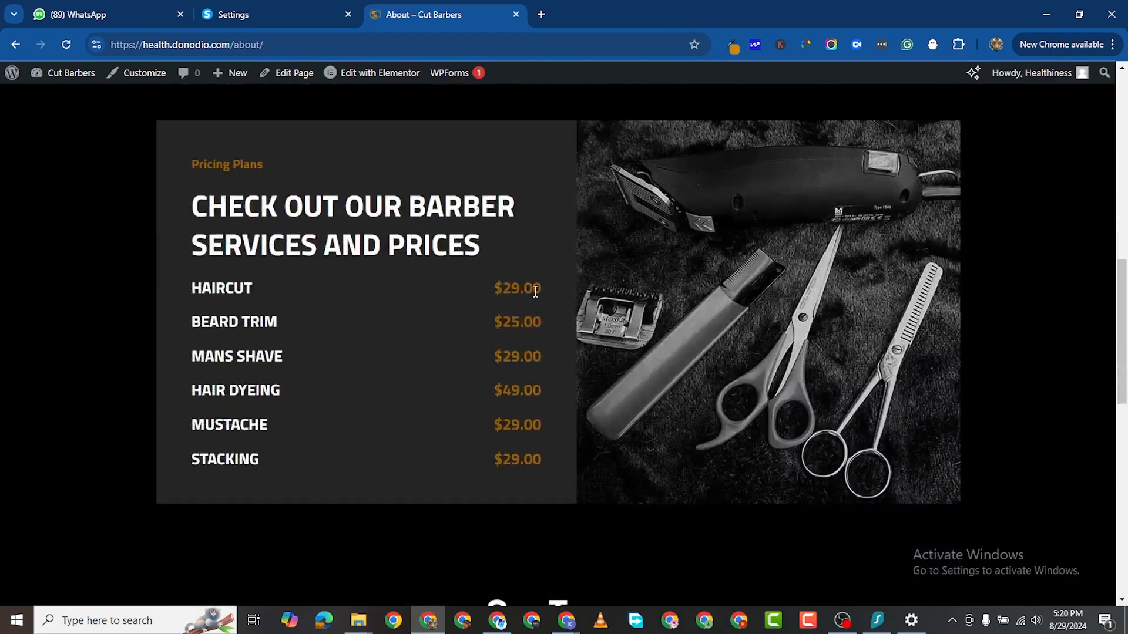
scroll(516, 294, "down", 1)
scroll(564, 246, "up", 1)
scroll(496, 320, "down", 7)
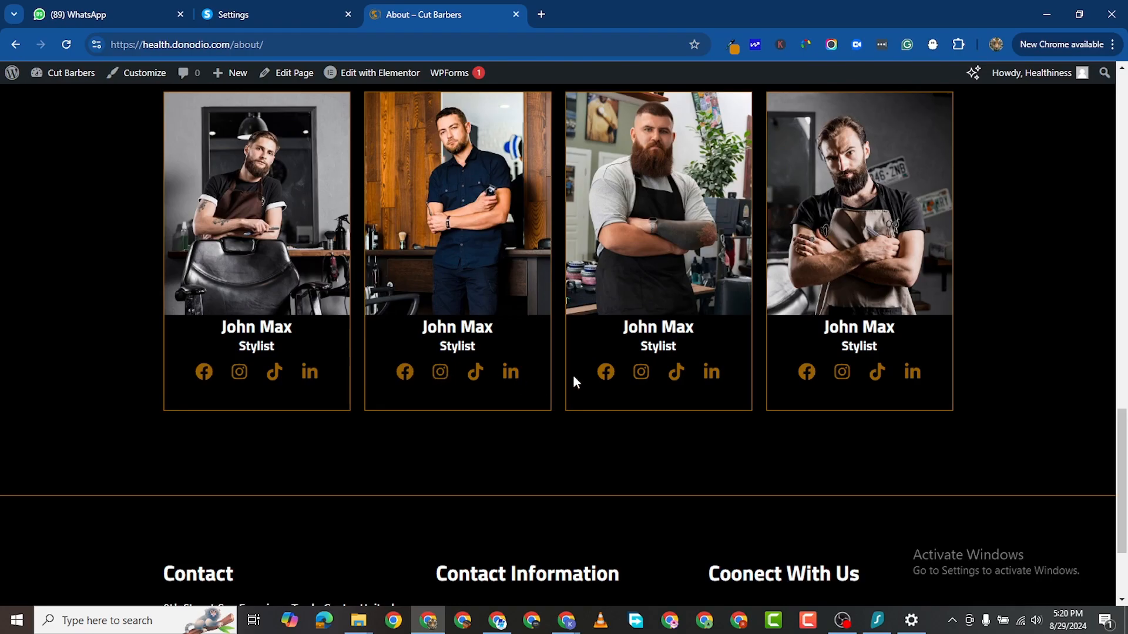
scroll(593, 374, "down", 2)
scroll(614, 373, "up", 15)
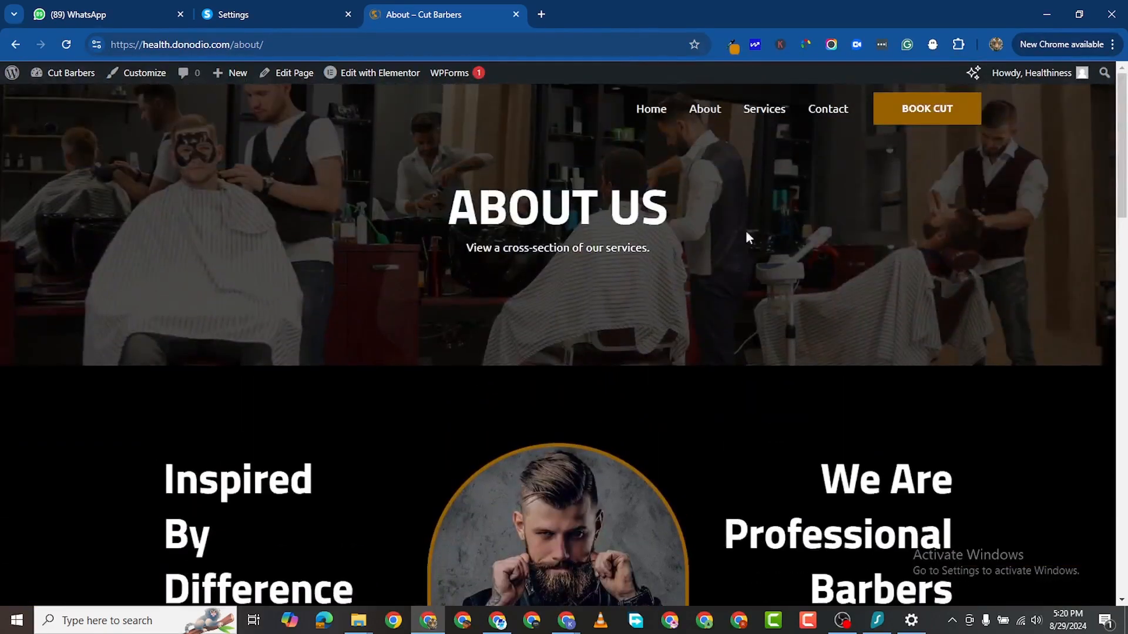
Step: Open the Services page and scroll down through it
left_click(761, 109)
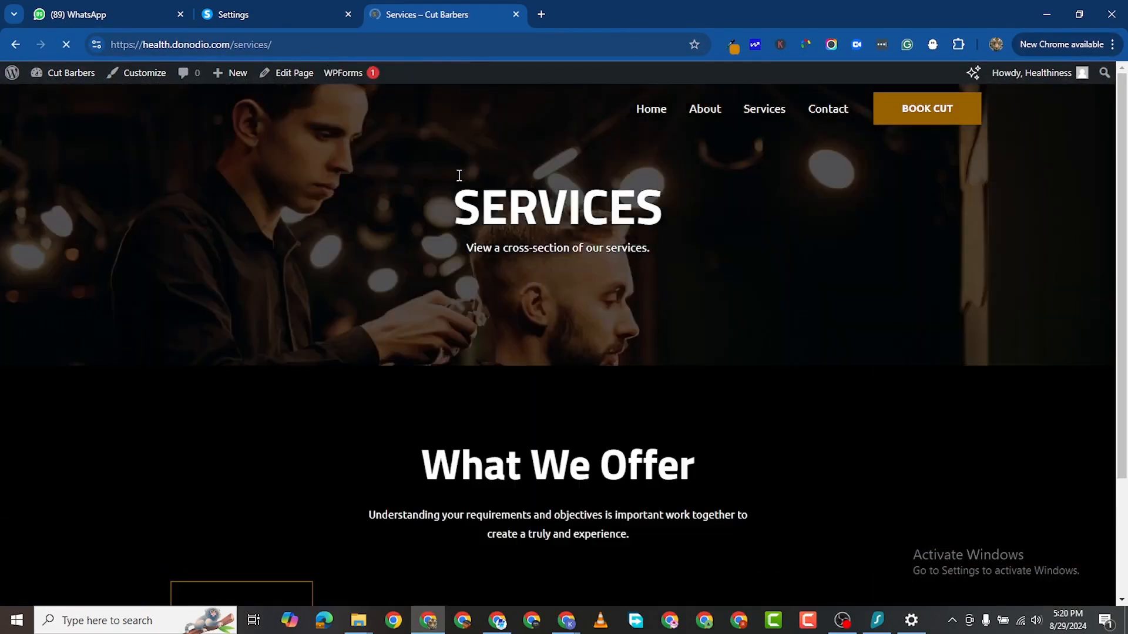
scroll(523, 217, "down", 1)
scroll(528, 197, "up", 1)
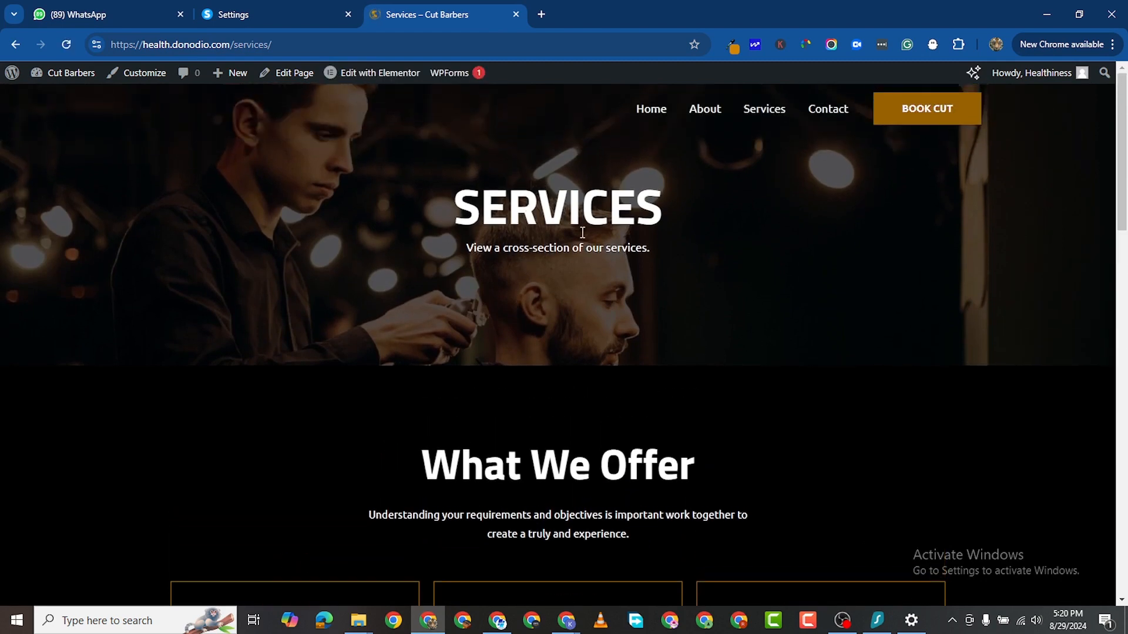
scroll(529, 331, "down", 1)
scroll(528, 333, "down", 5)
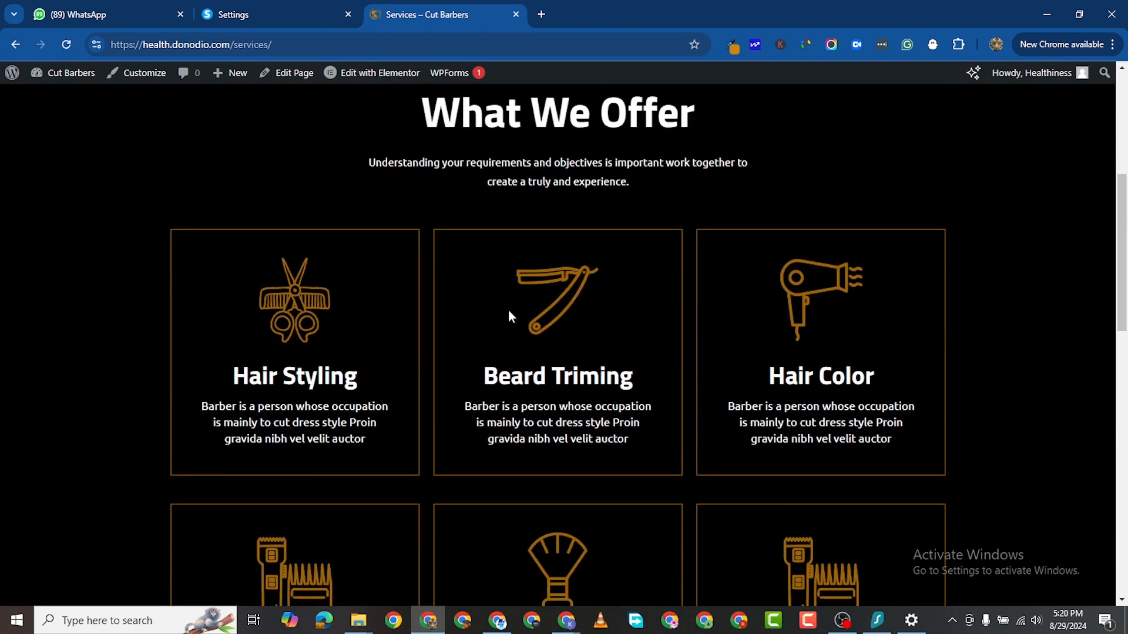
scroll(752, 311, "down", 3)
scroll(370, 341, "down", 2)
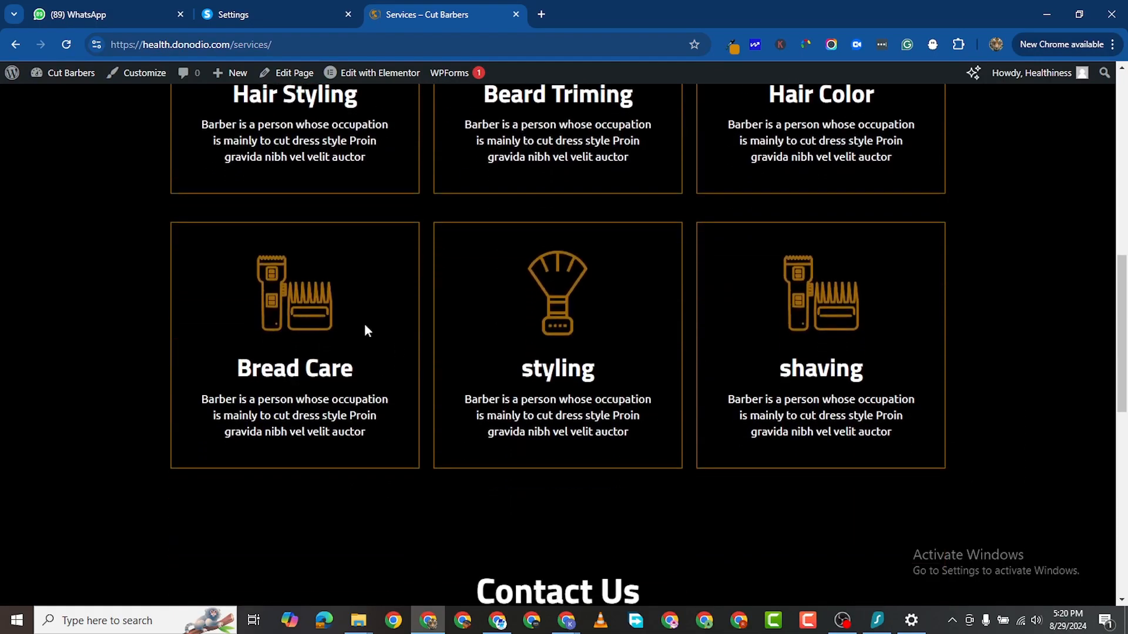
scroll(744, 287, "down", 6)
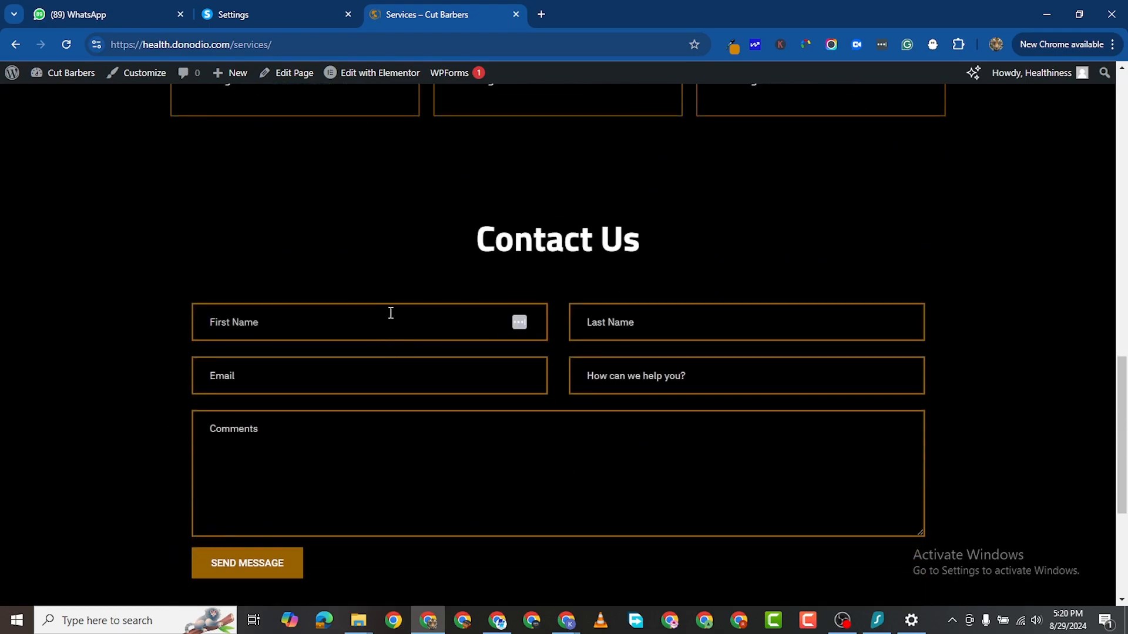
Step: Try the form's First Name, Last Name, Email, 'How can we help you?' and Comments fields
left_click(391, 313)
left_click(662, 338)
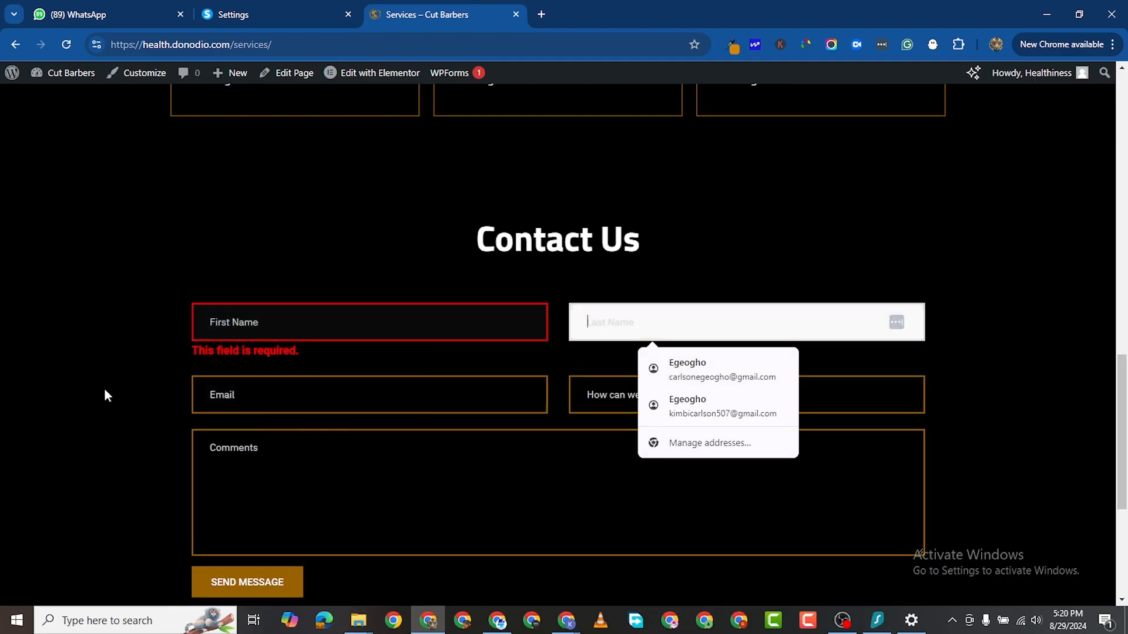
left_click(103, 393)
scroll(439, 440, "down", 2)
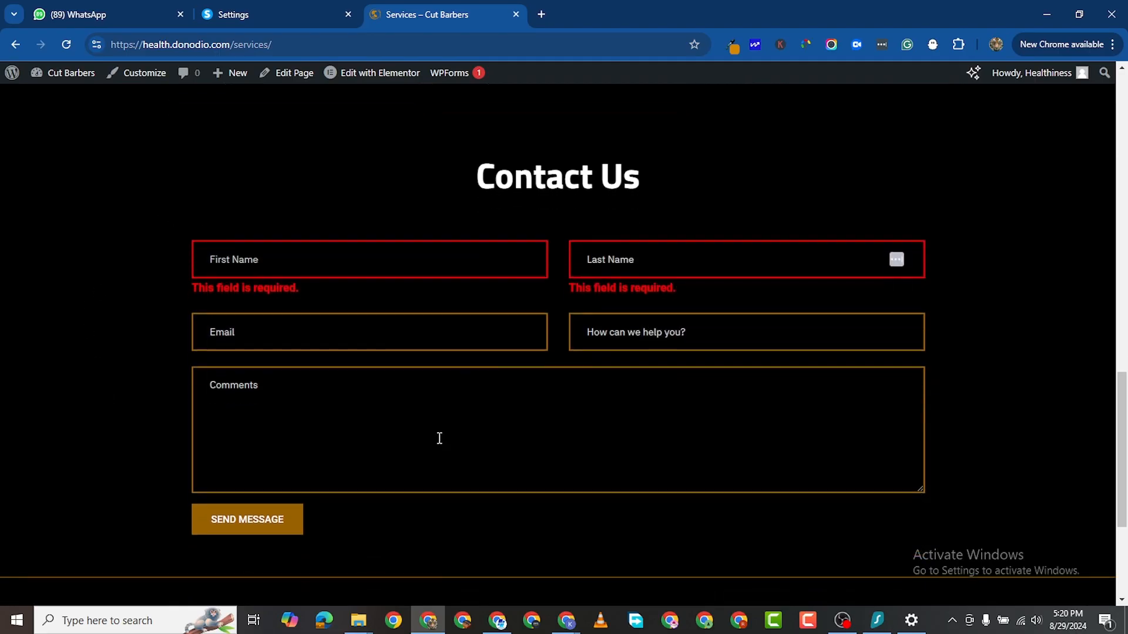
left_click(343, 259)
left_click(684, 261)
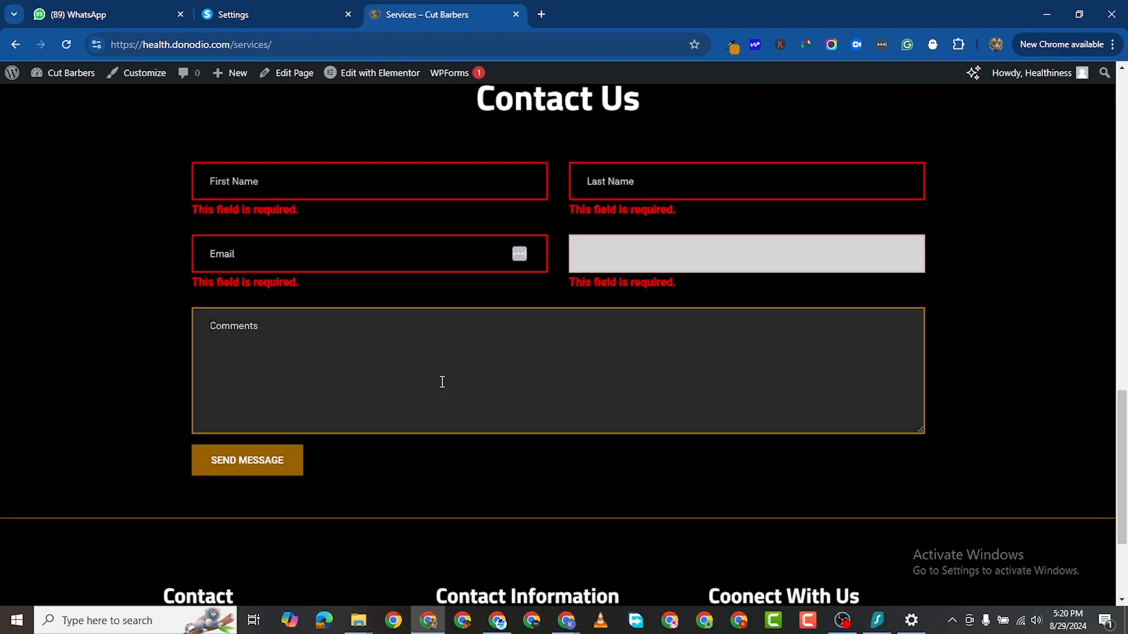
left_click(440, 382)
scroll(264, 476, "up", 20)
scroll(649, 262, "up", 1)
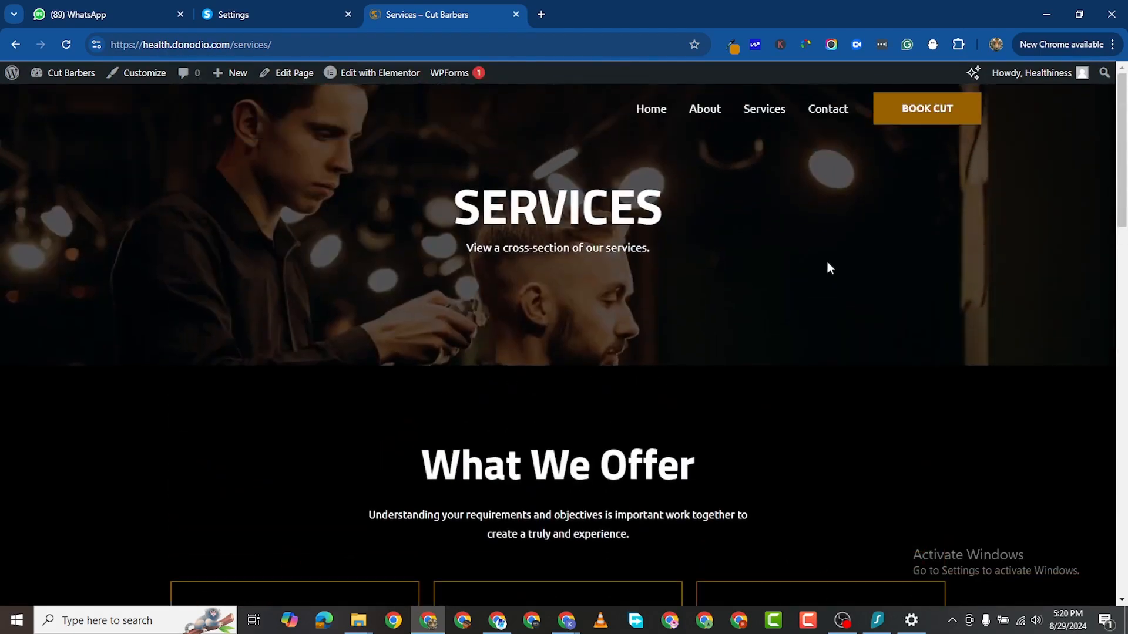
Step: Go to the Contact page and scroll through its enquiry form and footer
left_click(827, 110)
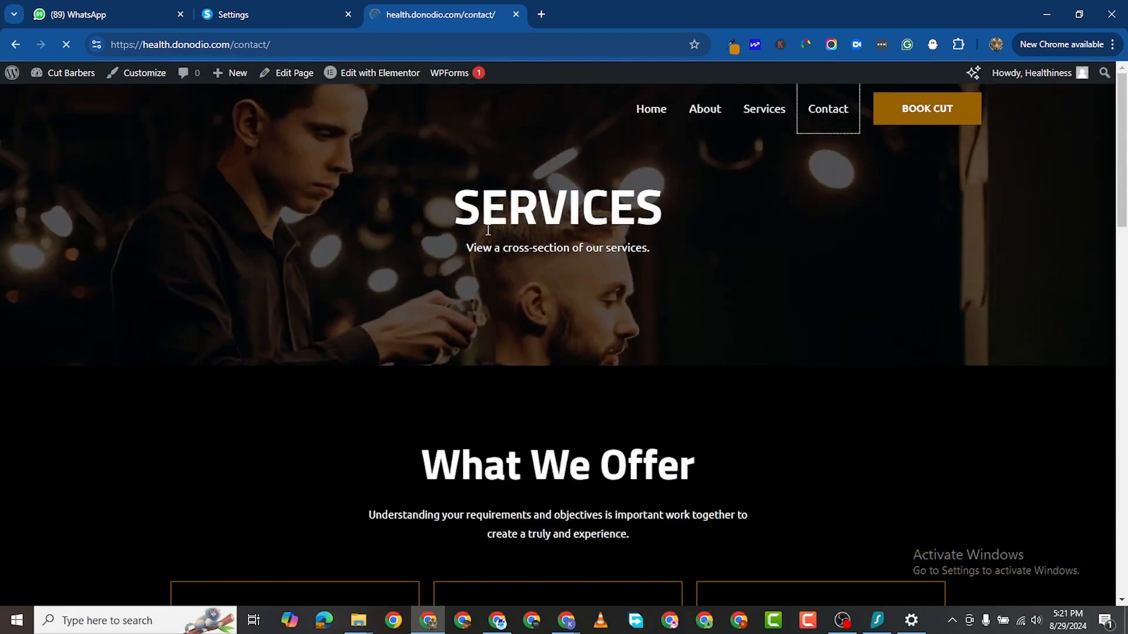
scroll(564, 307, "down", 9)
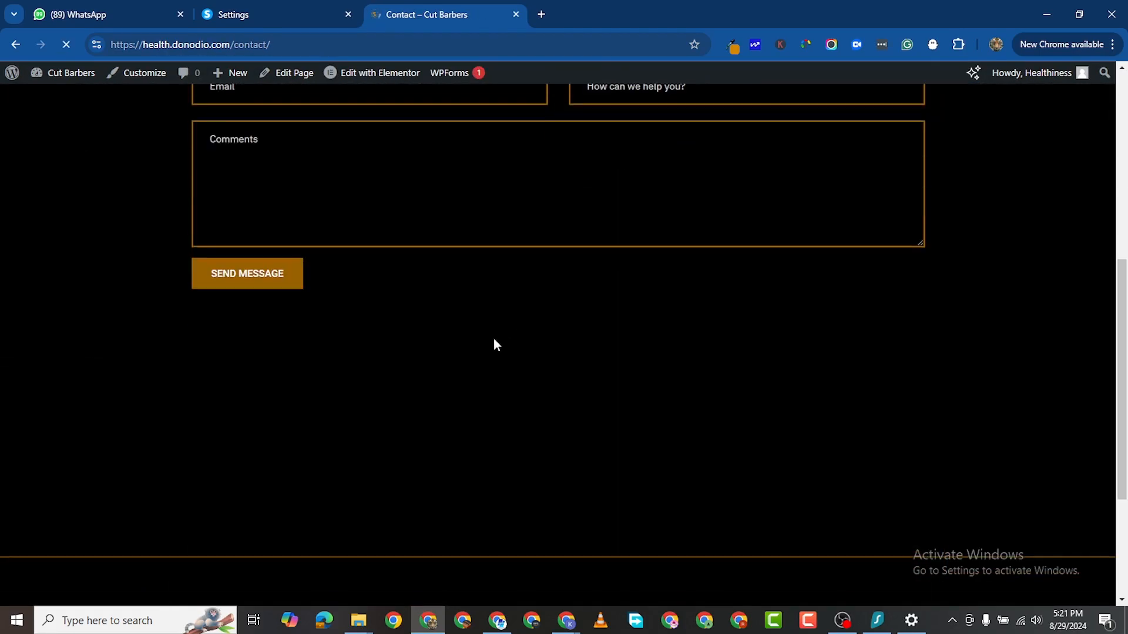
scroll(576, 345, "up", 9)
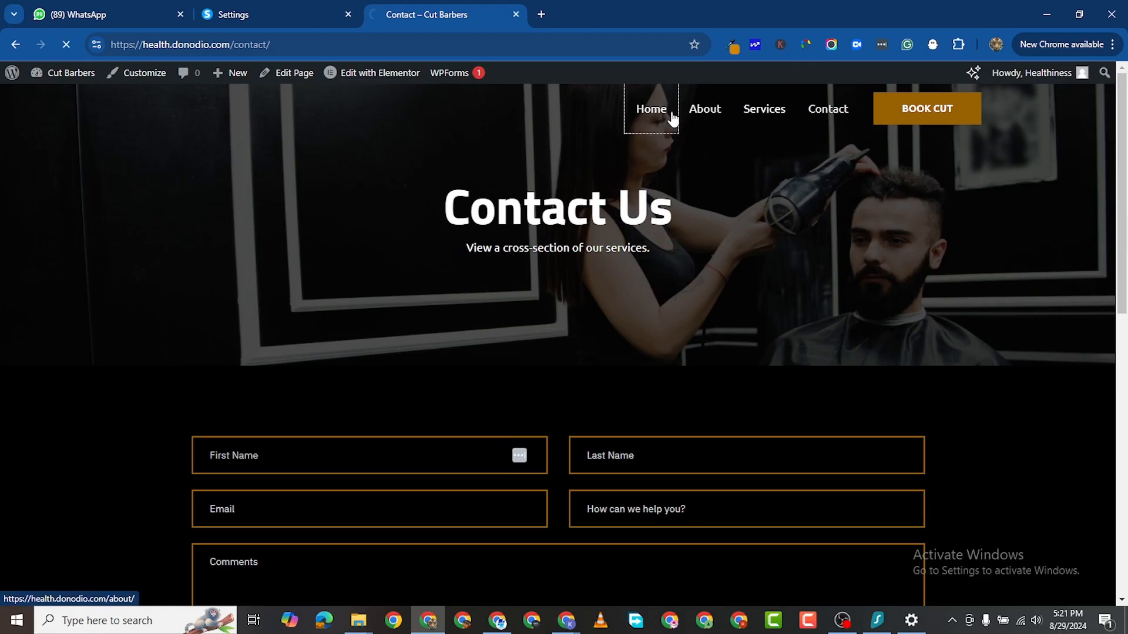
Step: Return to the home page and scroll through its services section
left_click(664, 113)
scroll(322, 354, "down", 6)
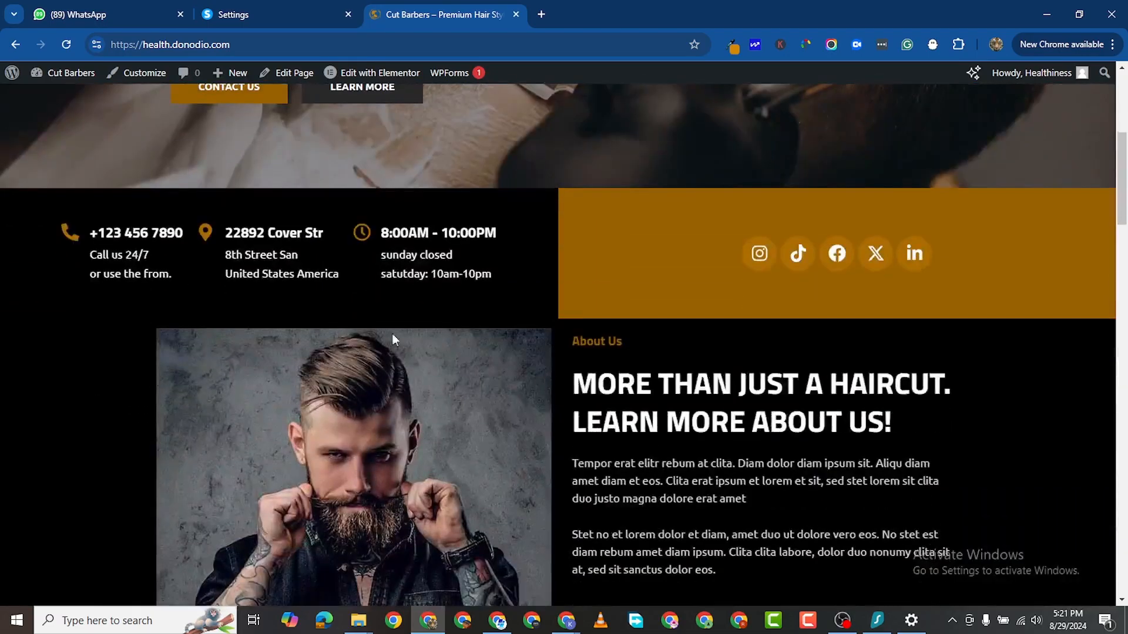
scroll(541, 301, "up", 6)
scroll(541, 311, "down", 10)
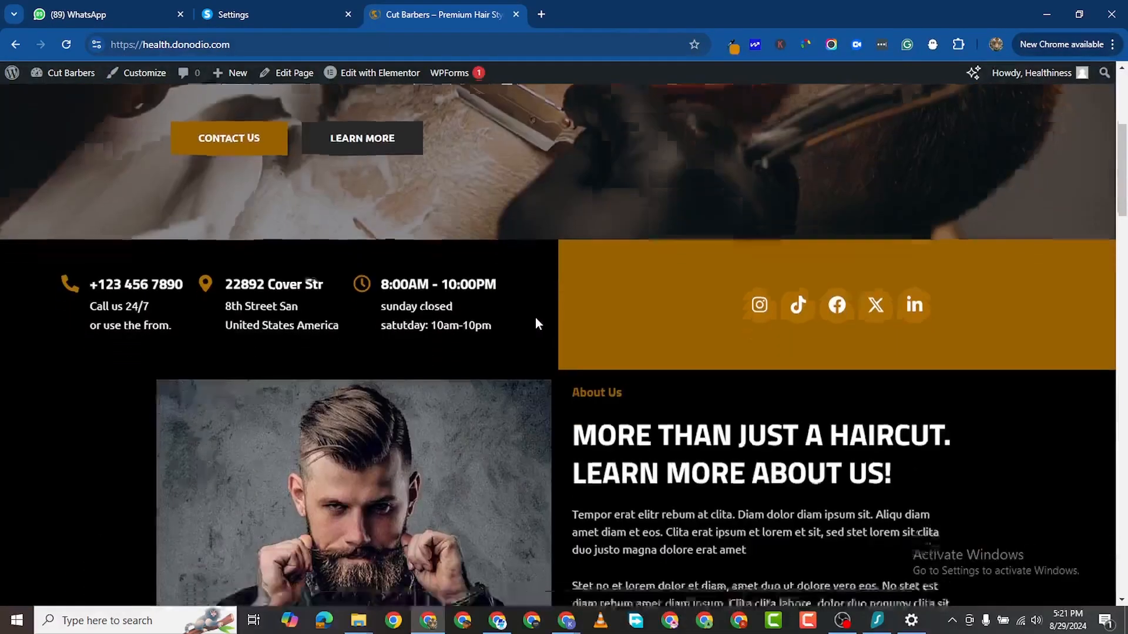
scroll(535, 319, "down", 20)
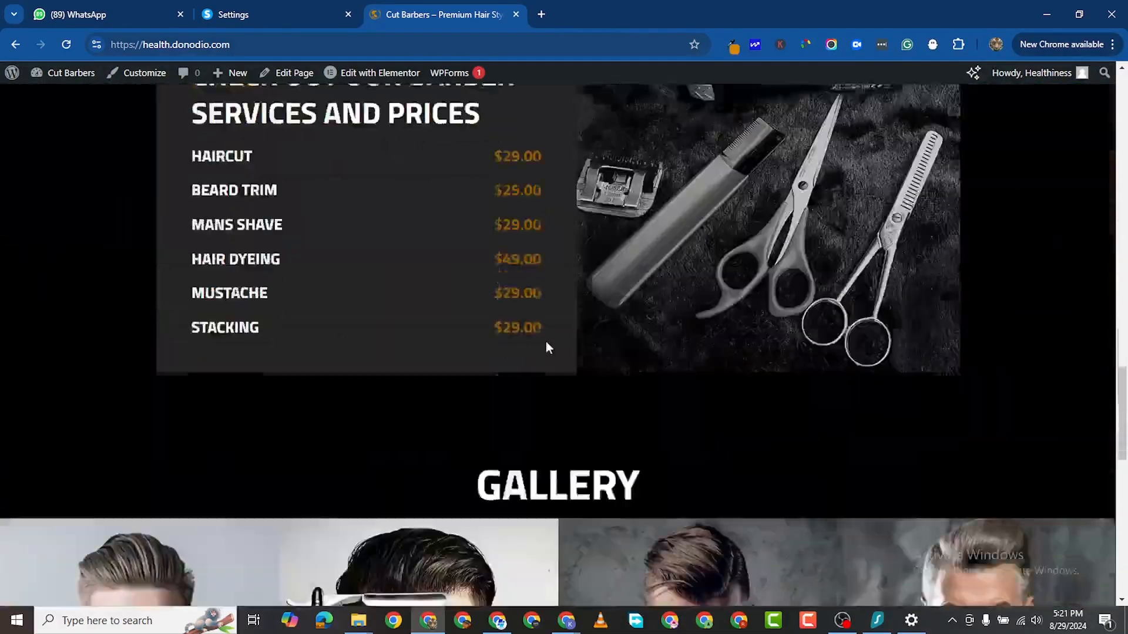
scroll(546, 347, "up", 5)
scroll(538, 360, "down", 14)
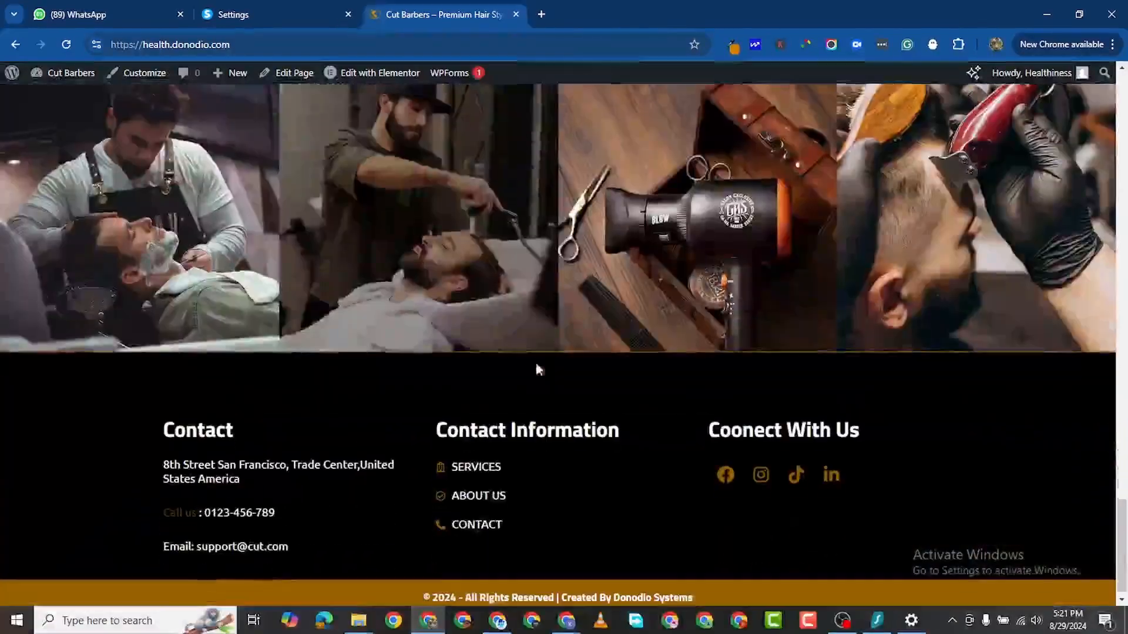
scroll(606, 328, "up", 10)
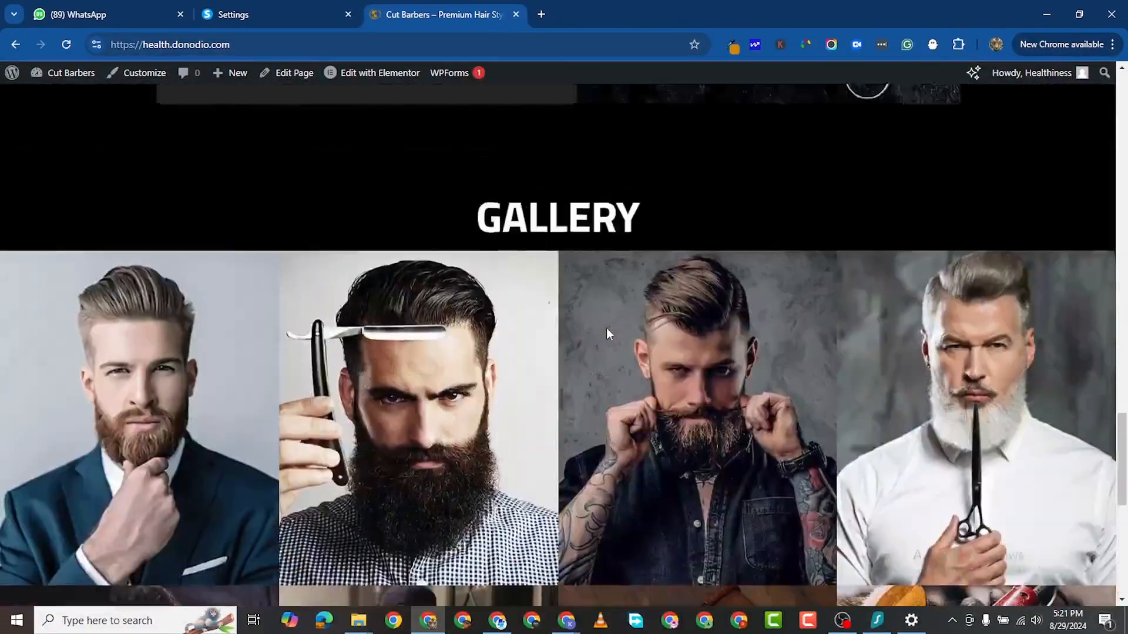
scroll(599, 332, "up", 10)
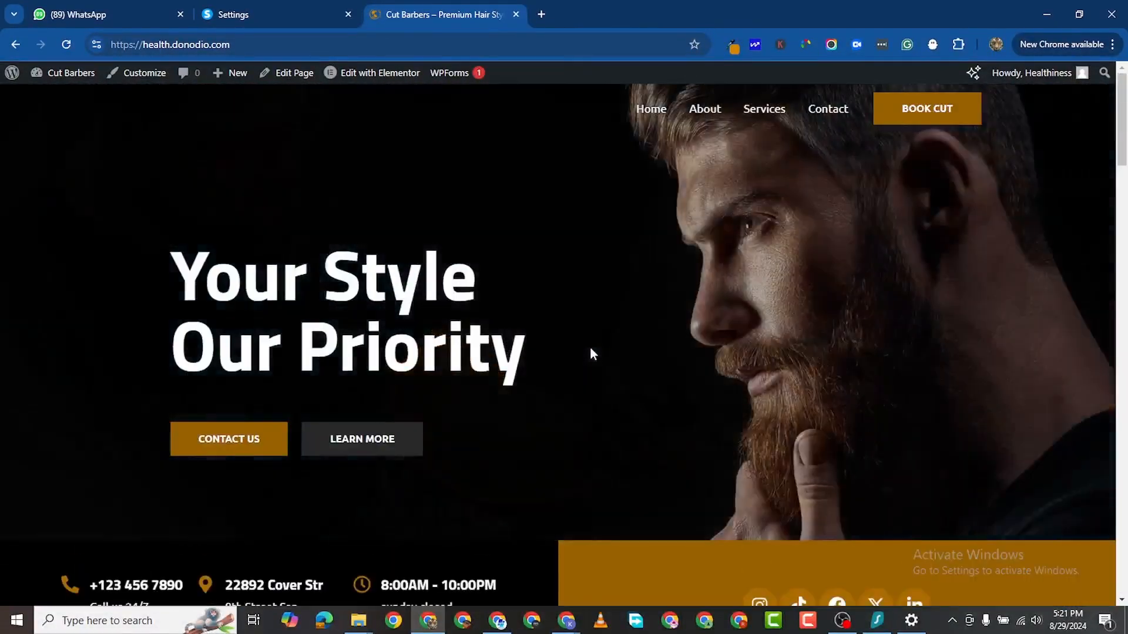
scroll(537, 370, "down", 10)
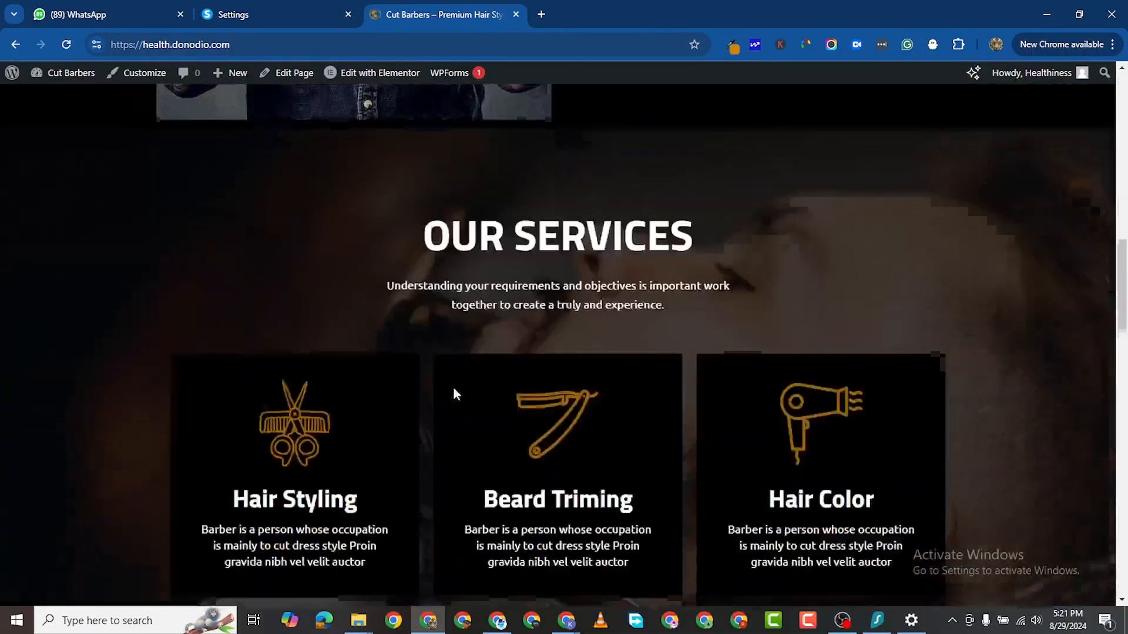
scroll(442, 367, "up", 2)
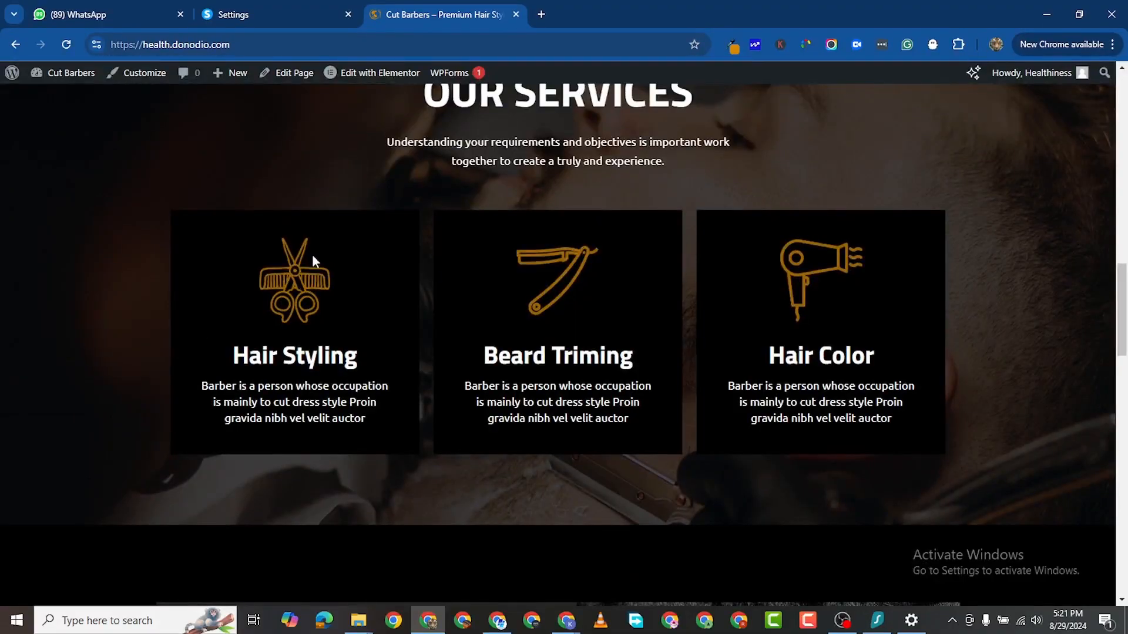
Step: Right-click several images on the home page, dismissing each context menu
right_click(292, 282)
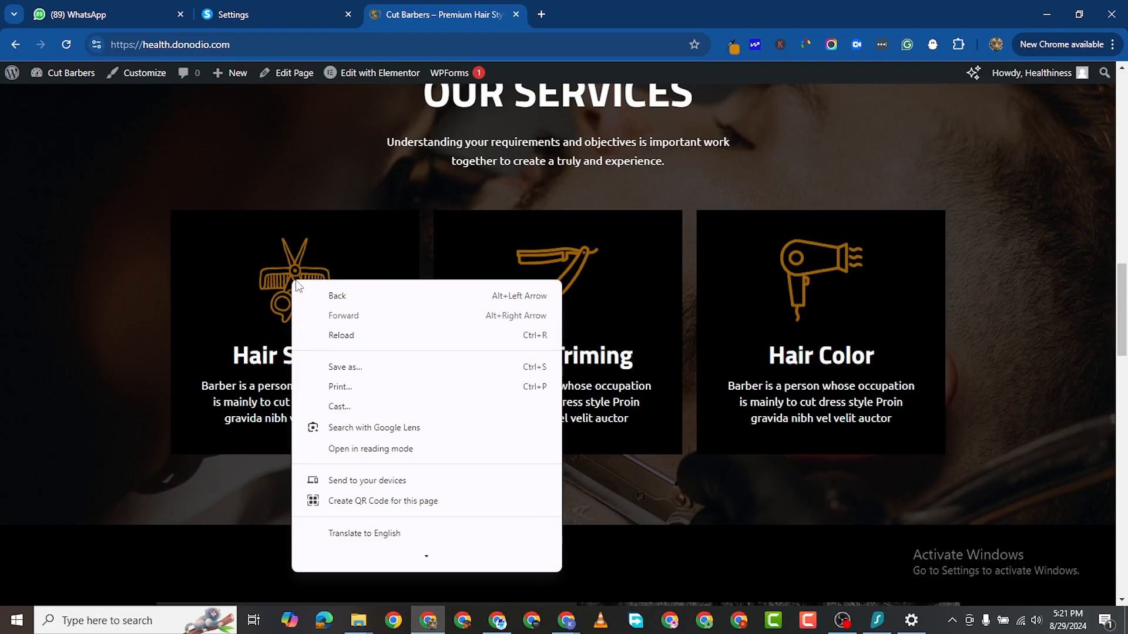
left_click(231, 315)
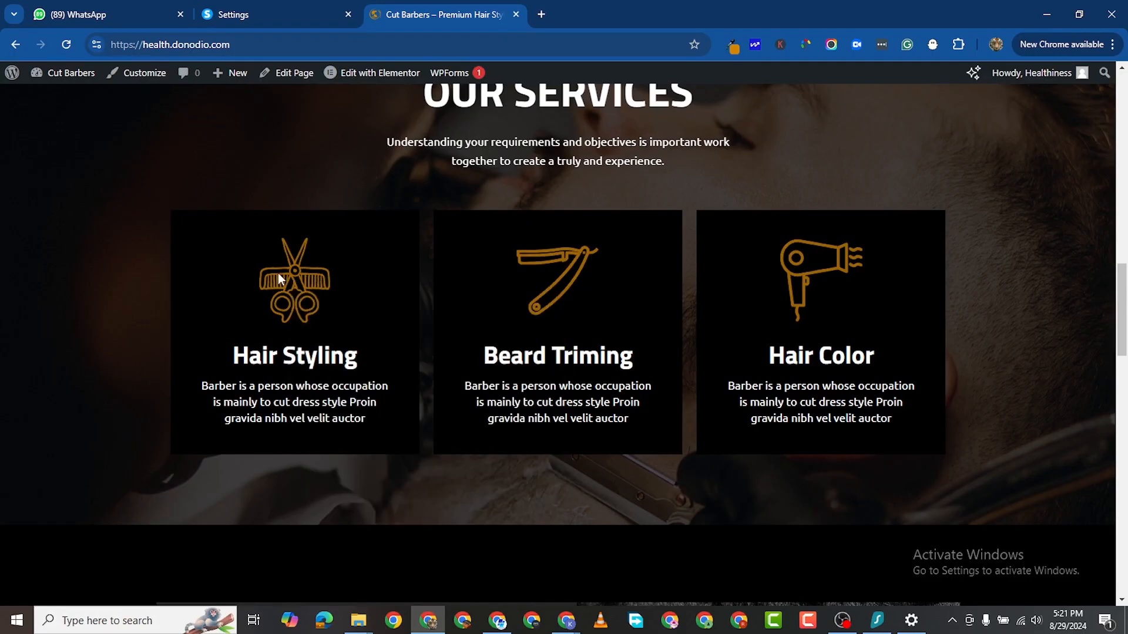
right_click(277, 273)
left_click(241, 267)
scroll(690, 389, "down", 1)
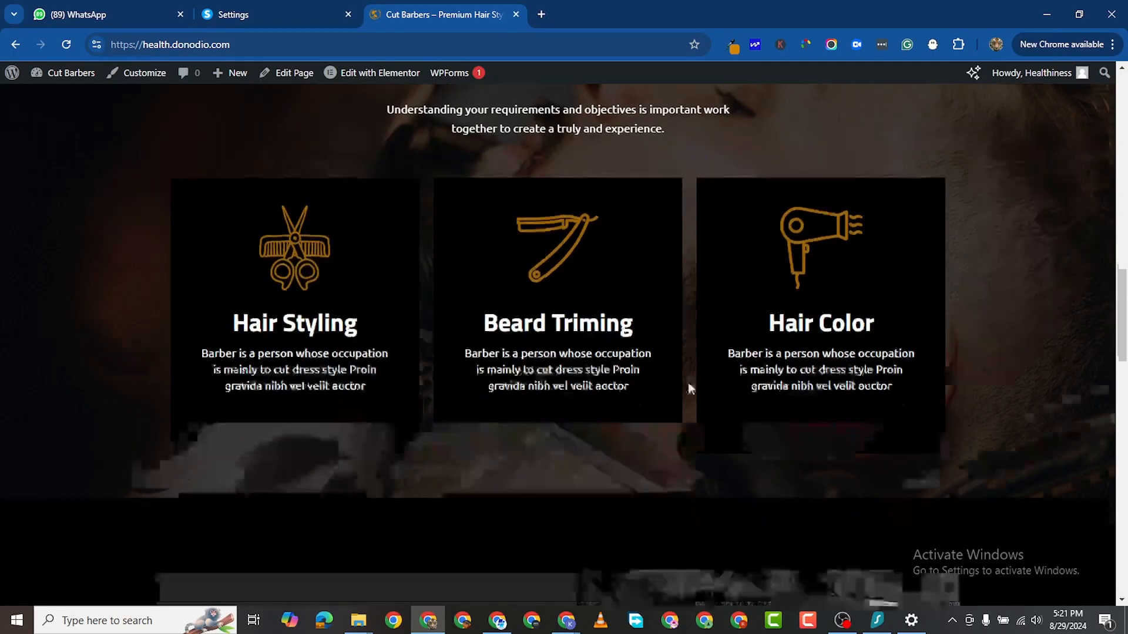
scroll(691, 388, "down", 5)
right_click(672, 238)
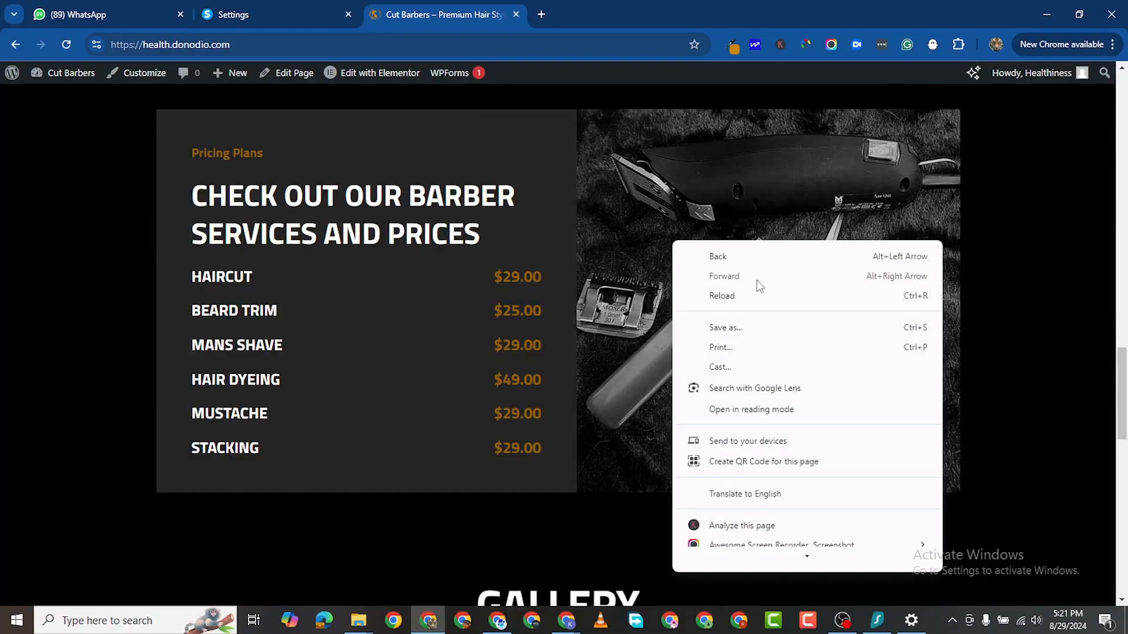
left_click(803, 196)
right_click(772, 265)
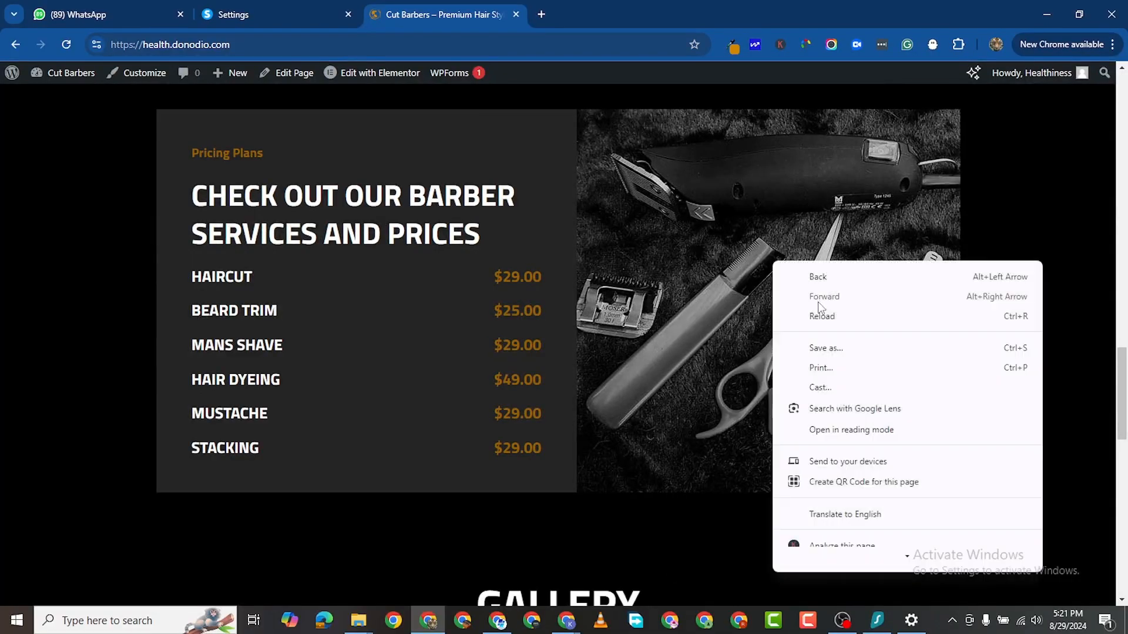
Step: Scroll through the pricing and gallery sections and back to the hero
scroll(494, 349, "up", 8)
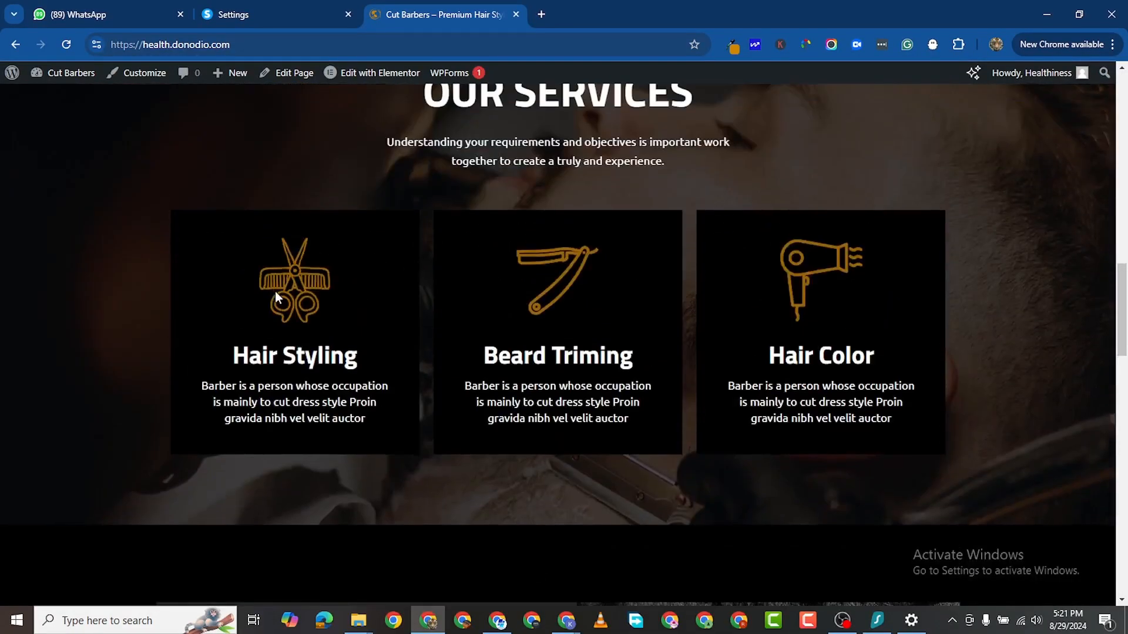
scroll(275, 299, "down", 5)
scroll(126, 375, "down", 5)
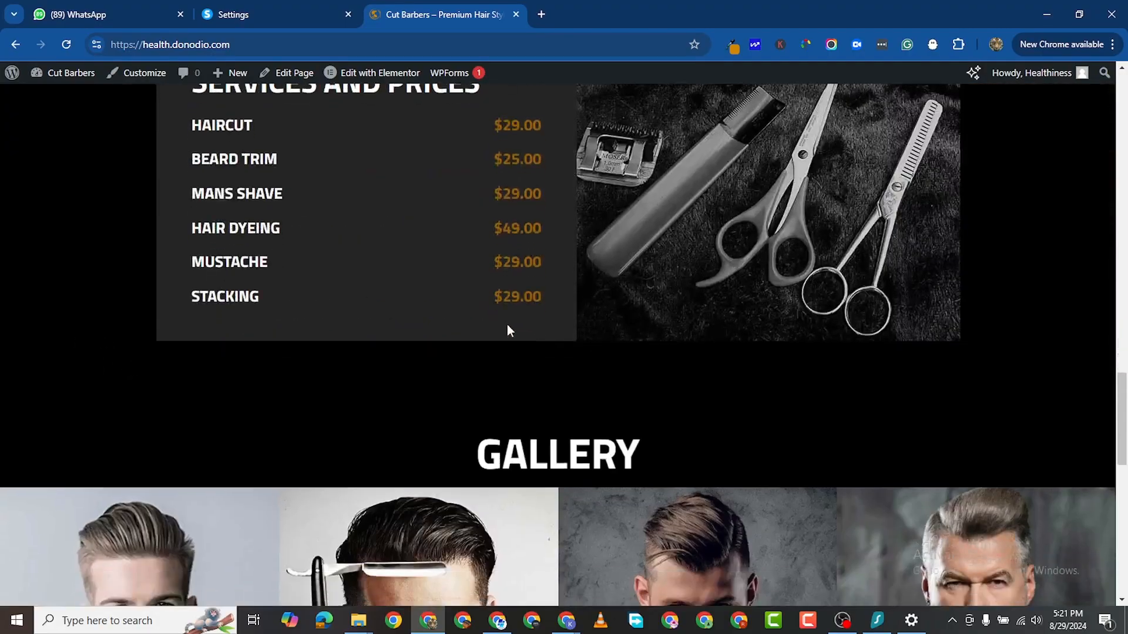
scroll(509, 333, "down", 4)
scroll(512, 340, "up", 5)
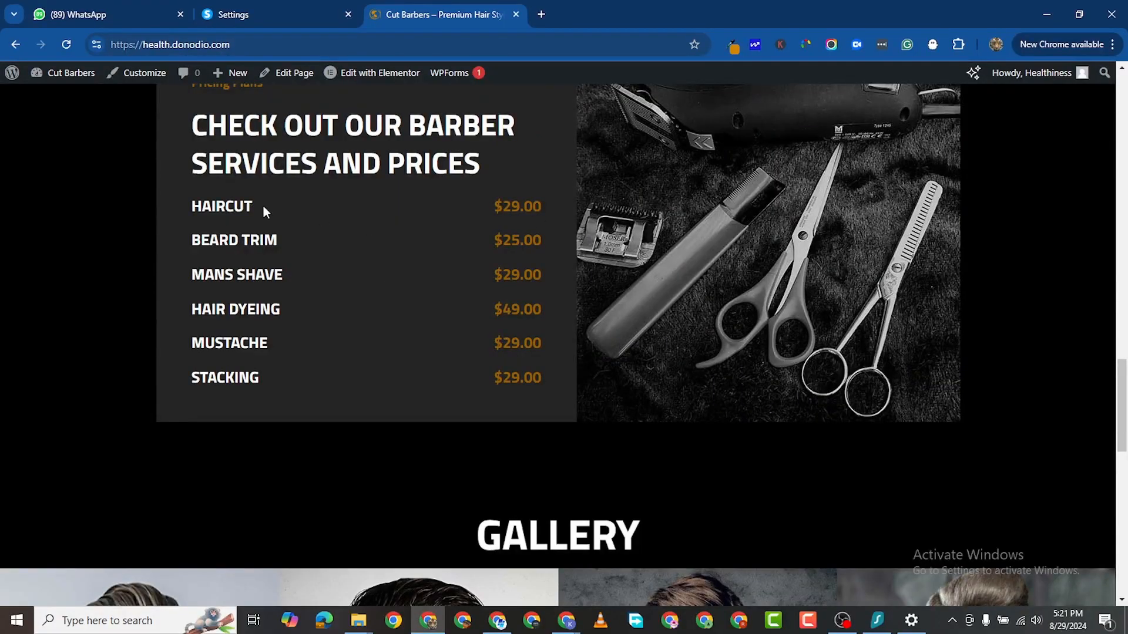
scroll(215, 263, "down", 7)
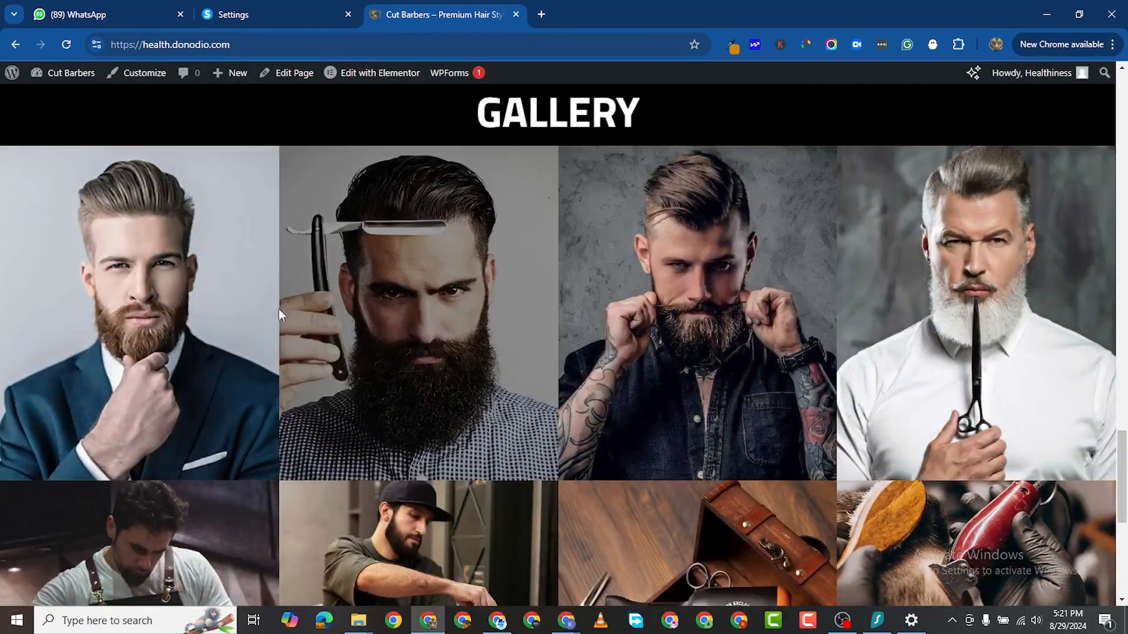
scroll(667, 478, "down", 1)
scroll(665, 474, "down", 1)
scroll(548, 280, "up", 15)
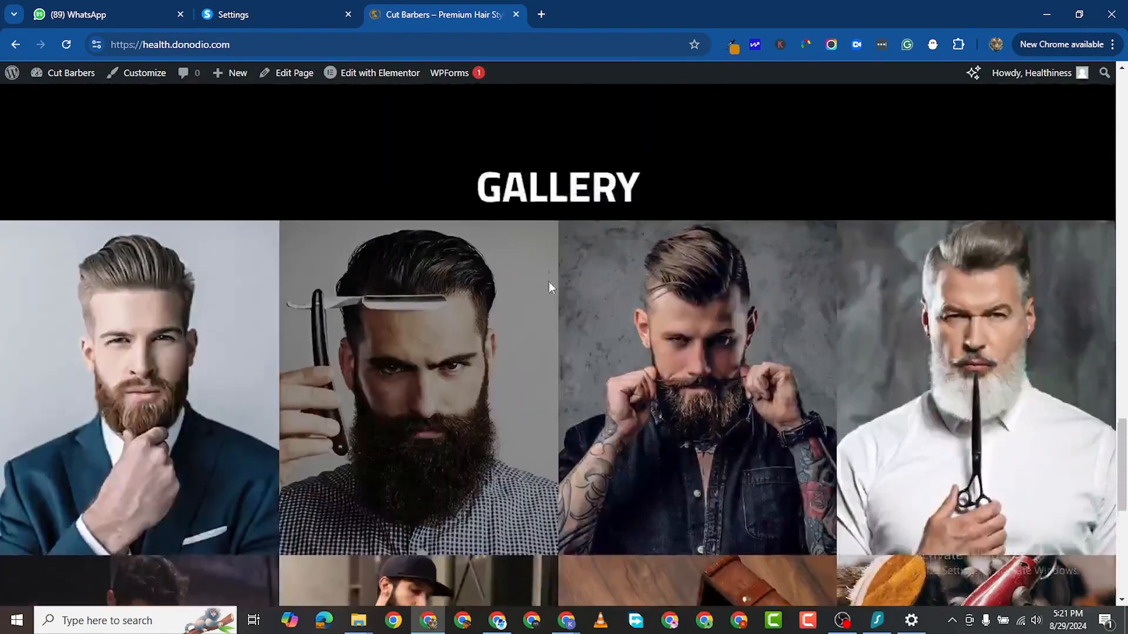
scroll(563, 311, "up", 10)
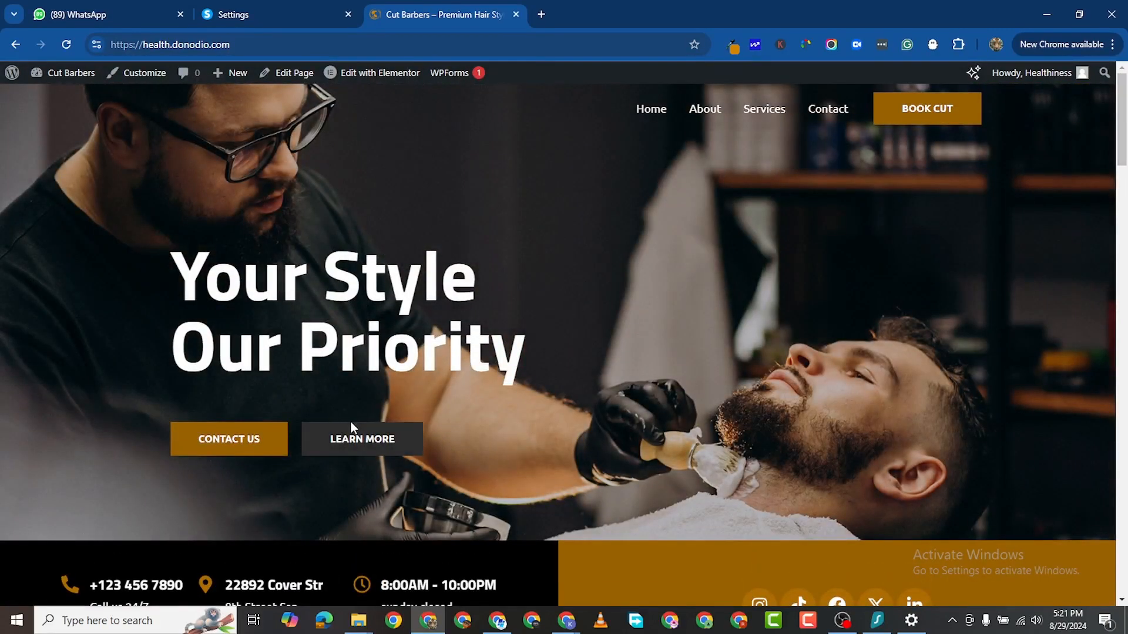
scroll(623, 420, "down", 3)
scroll(622, 421, "up", 3)
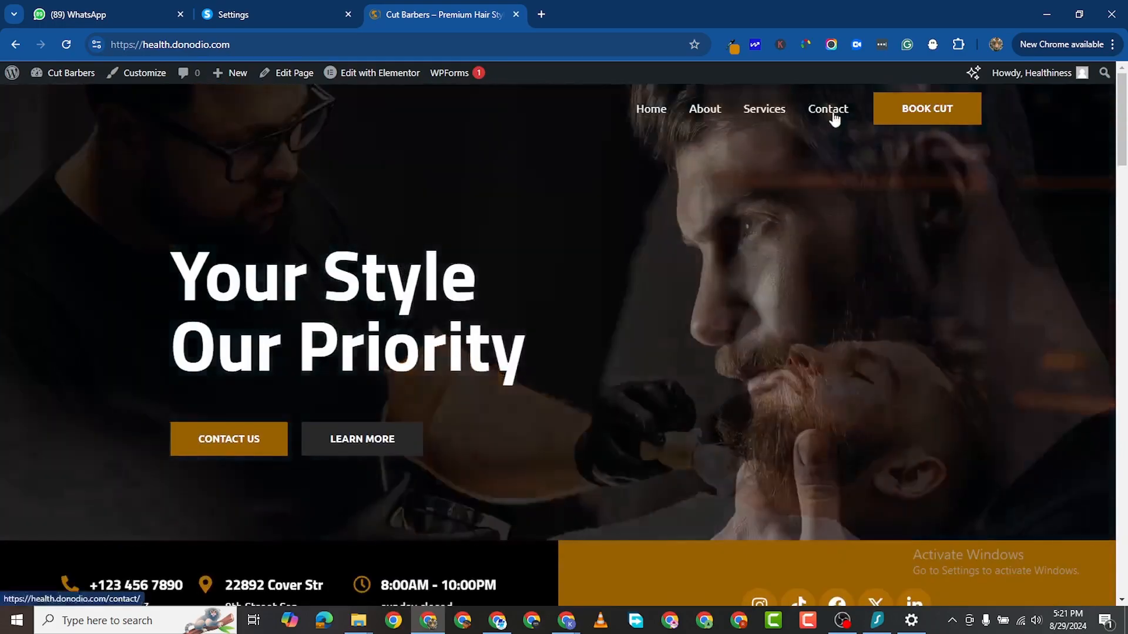
left_click(830, 111)
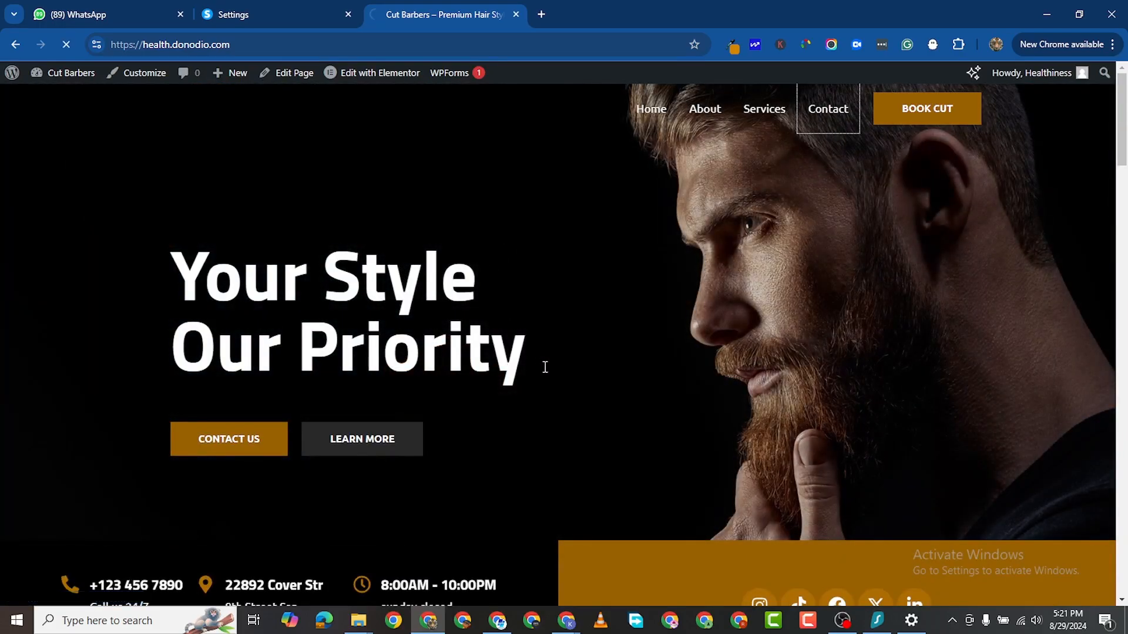
scroll(536, 374, "down", 9)
scroll(552, 370, "up", 7)
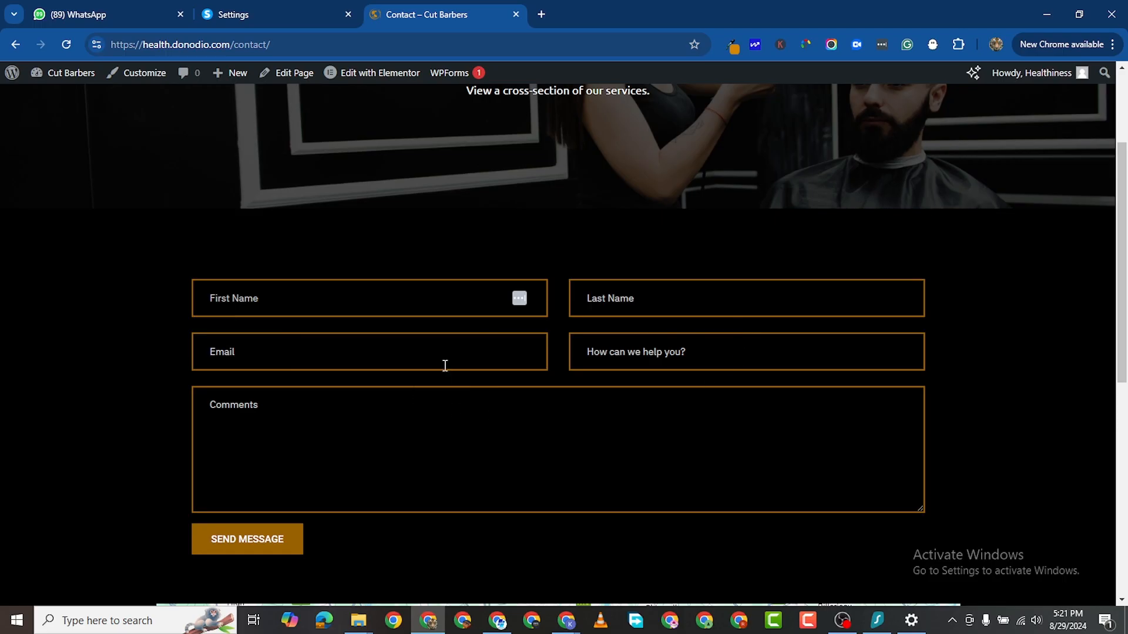
scroll(567, 379, "down", 3)
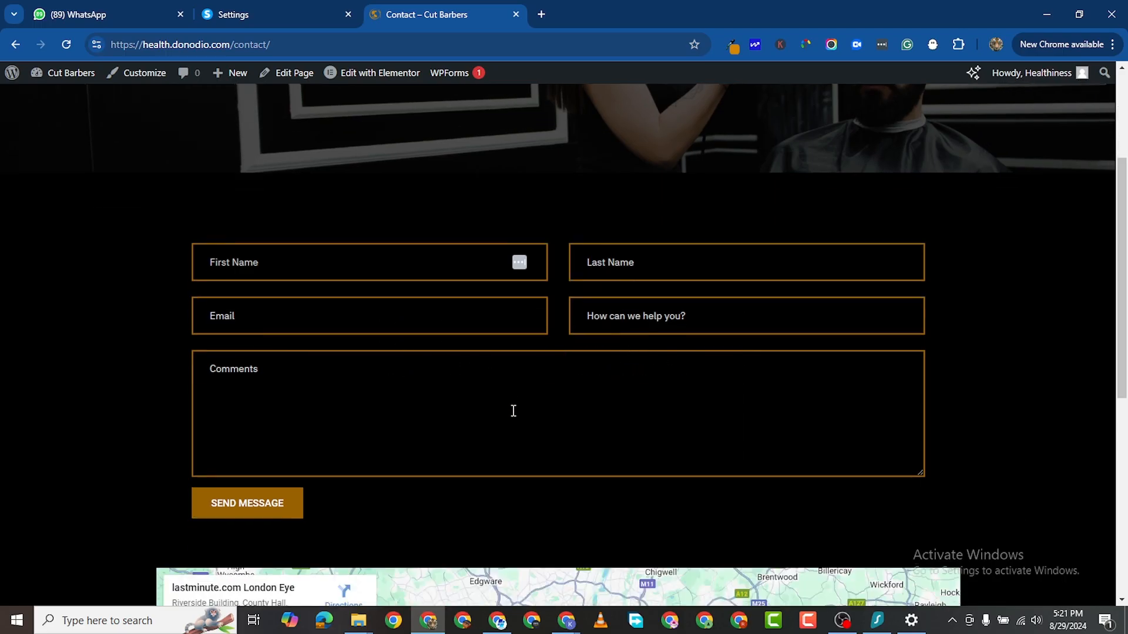
scroll(698, 319, "up", 5)
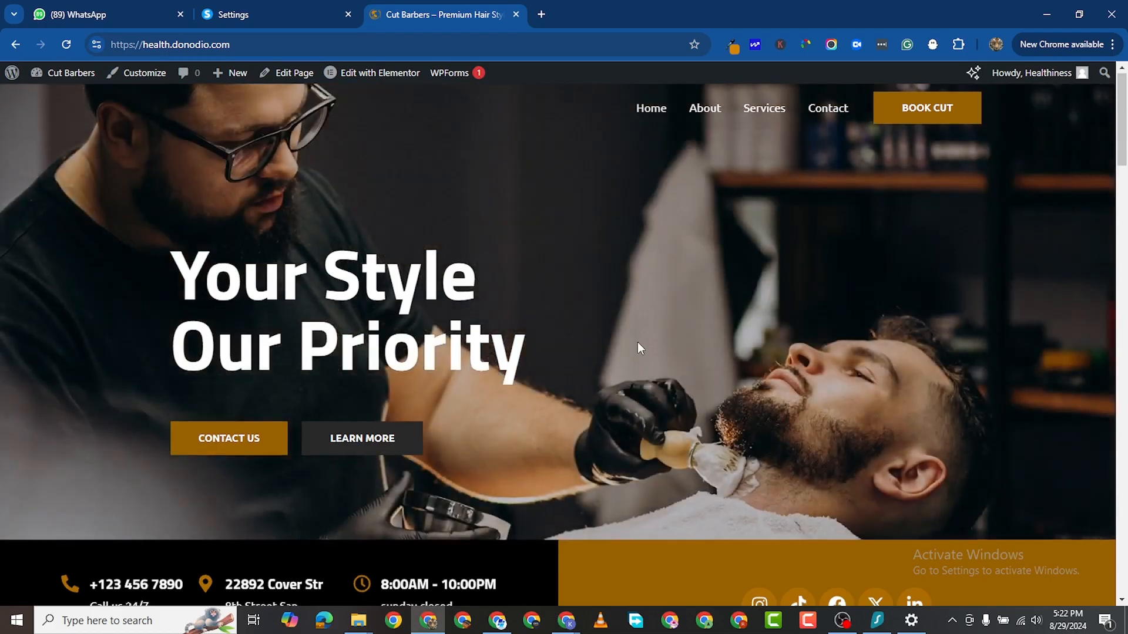
scroll(588, 340, "down", 3)
scroll(546, 317, "down", 2)
scroll(596, 315, "down", 12)
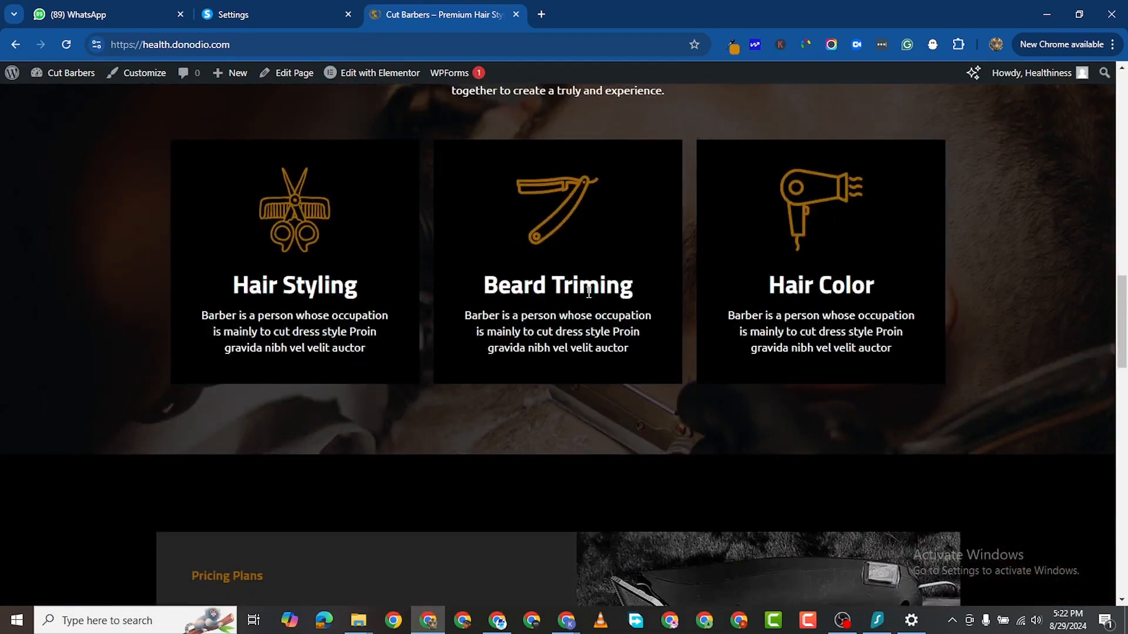
scroll(585, 266, "down", 11)
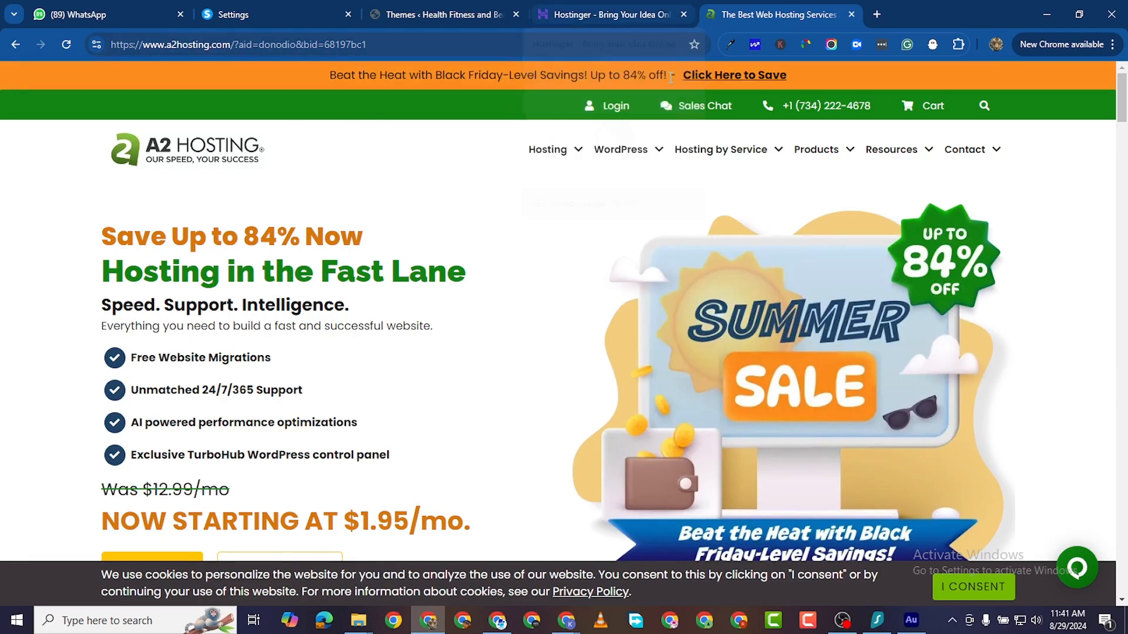
Step: Scroll to A2 Hosting's cards: Shared $1.95, WordPress $9.95, VPS $26.95, Dedicated $149.99 per month
scroll(354, 274, "down", 8)
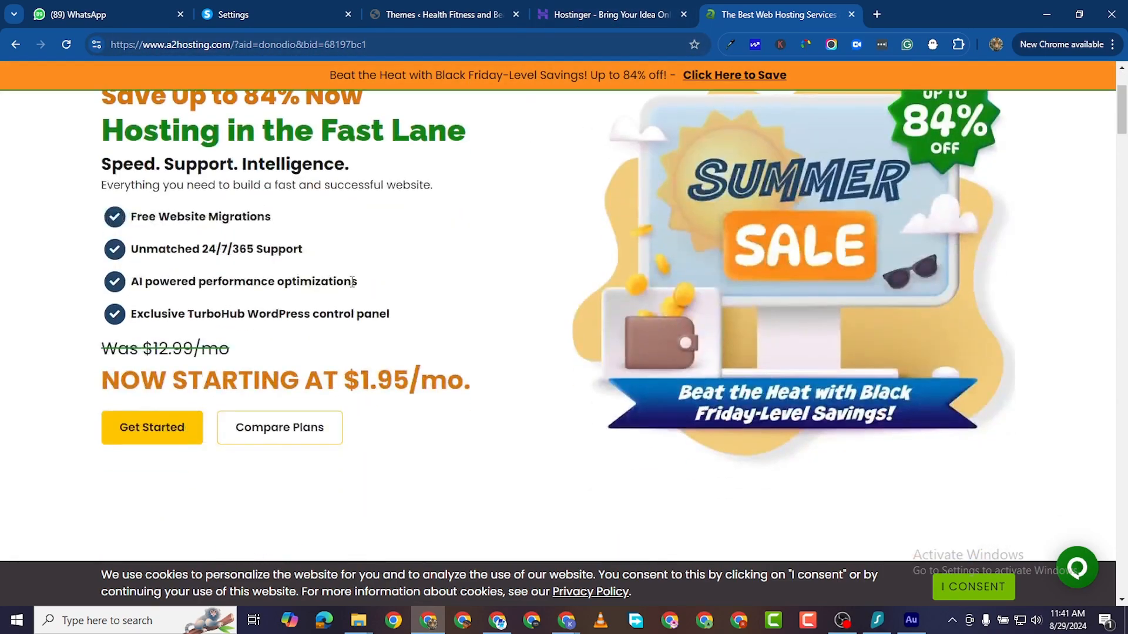
scroll(354, 282, "up", 8)
scroll(354, 285, "down", 5)
scroll(354, 286, "down", 5)
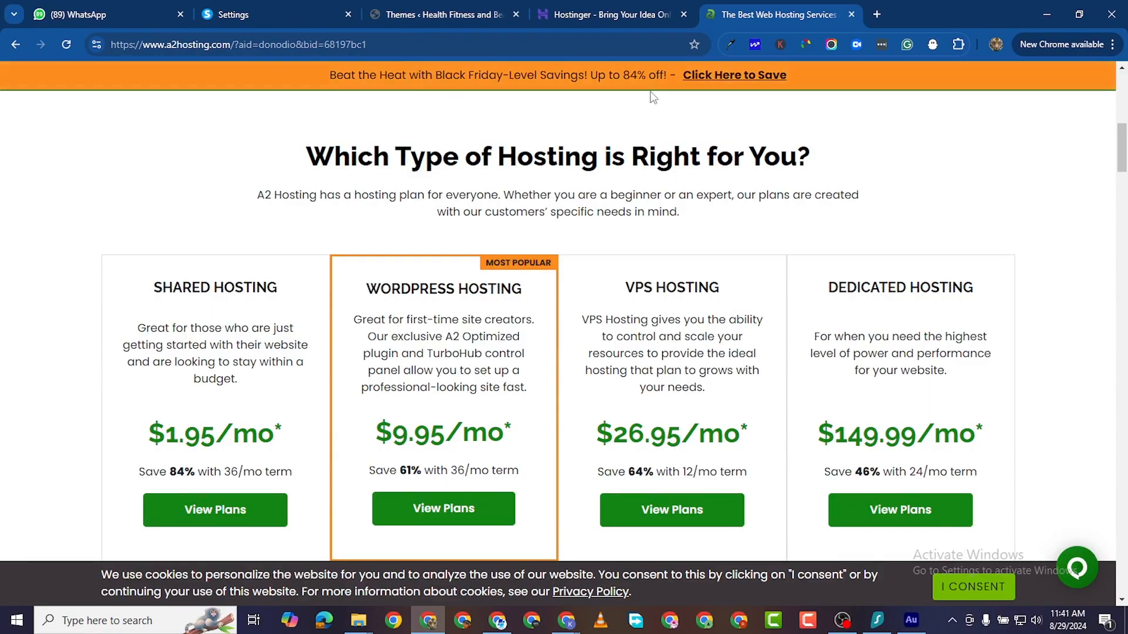
scroll(237, 376, "down", 3)
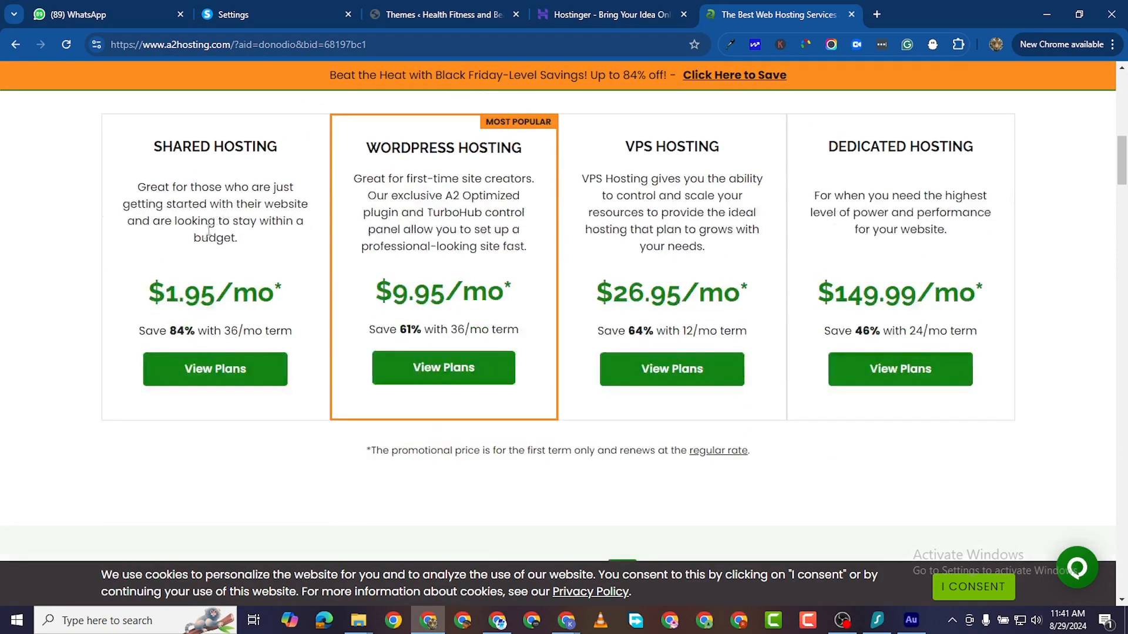
scroll(187, 256, "up", 1)
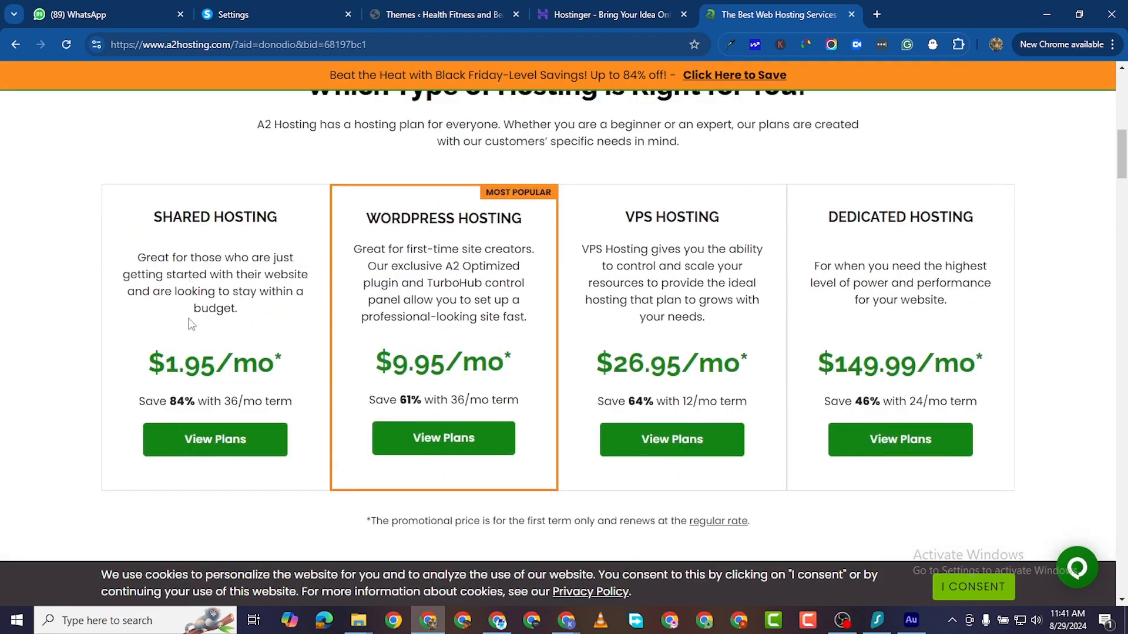
Step: Open Shared Hosting's plans: Startup $1.95, Drive $3.95, Turbo Boost $4.95, Turbo Max $13.95
left_click(207, 443)
scroll(366, 367, "down", 15)
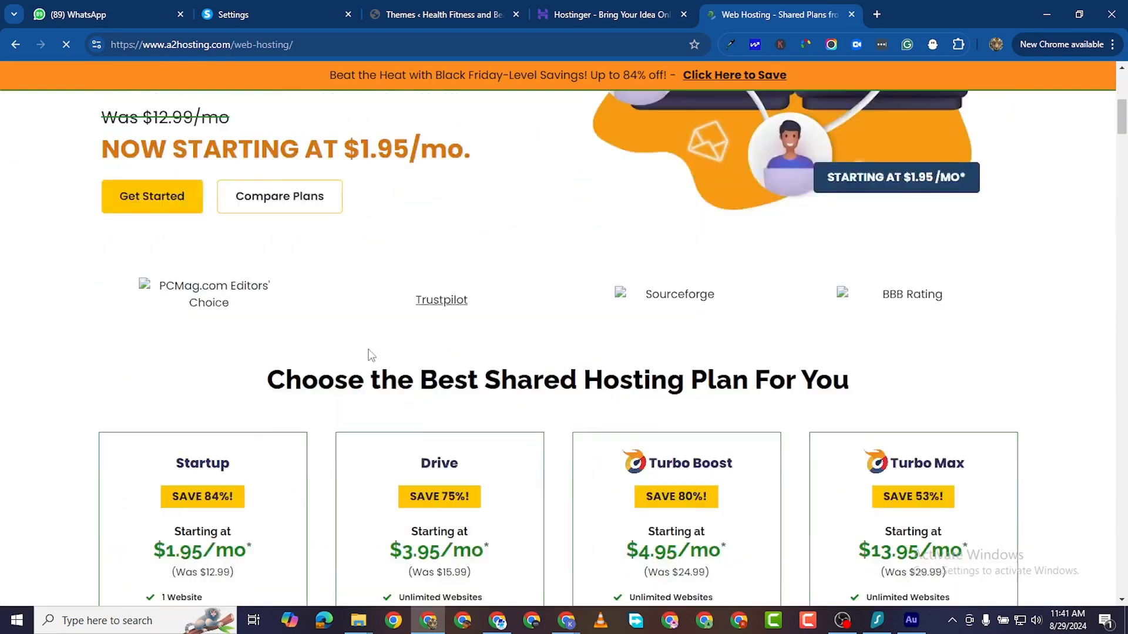
scroll(249, 330, "up", 1)
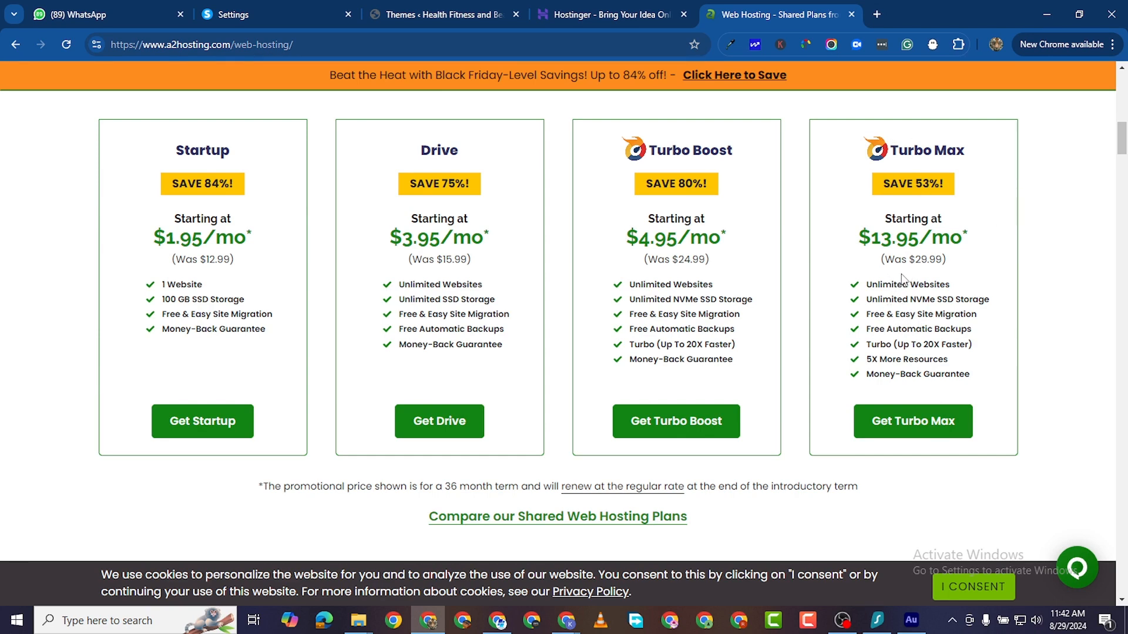
Step: Switch to the Hostinger site and close its AI assistant panel
left_click(579, 14)
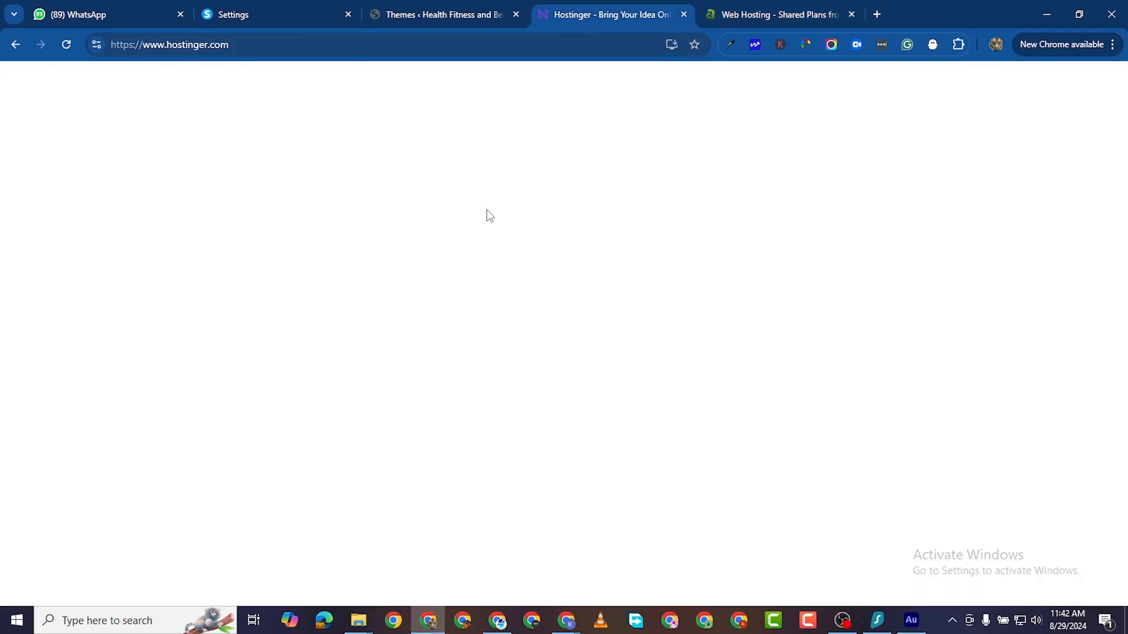
scroll(480, 258, "down", 1)
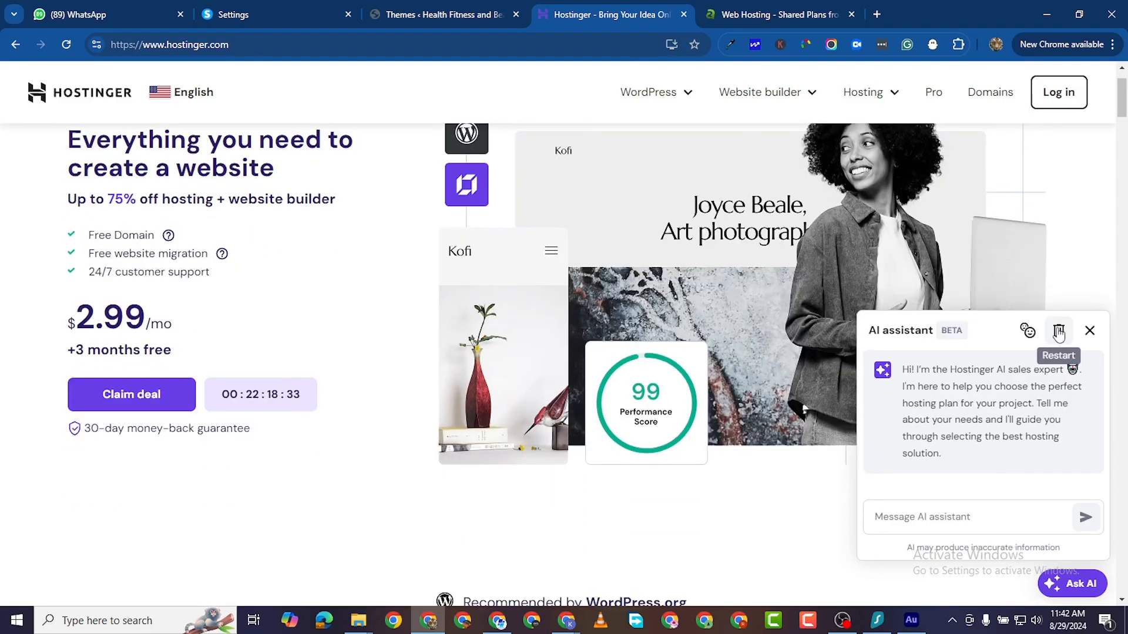
left_click(1089, 330)
Step: Scroll to the Premium, Business and Cloud Startup plan cards and choose the Business plan
scroll(464, 312, "down", 5)
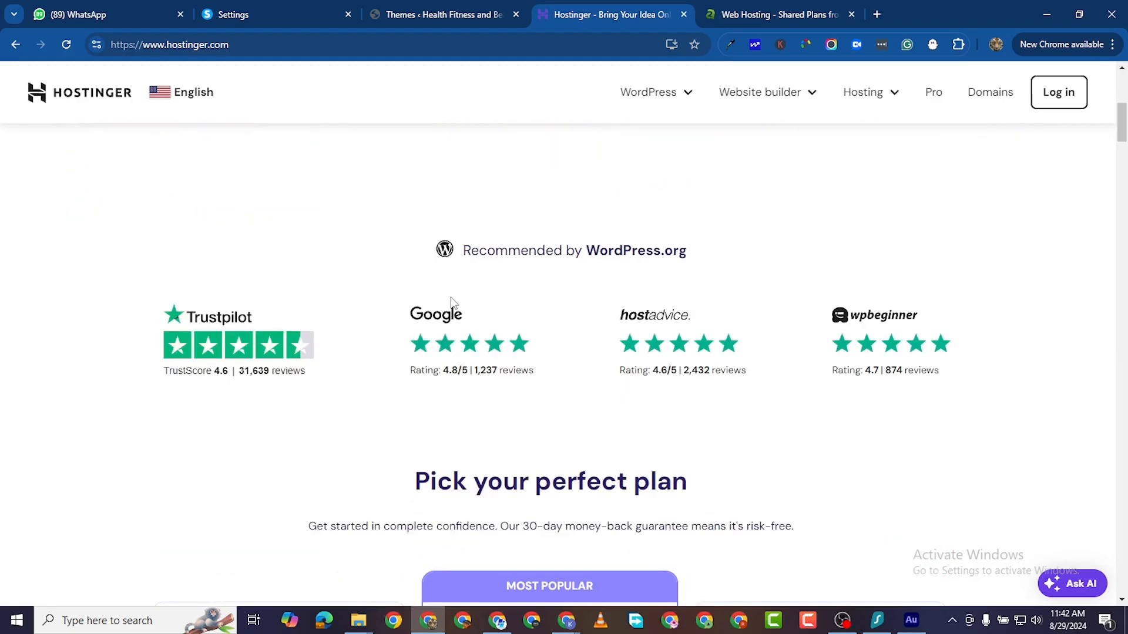
scroll(453, 291, "up", 3)
scroll(454, 291, "up", 2)
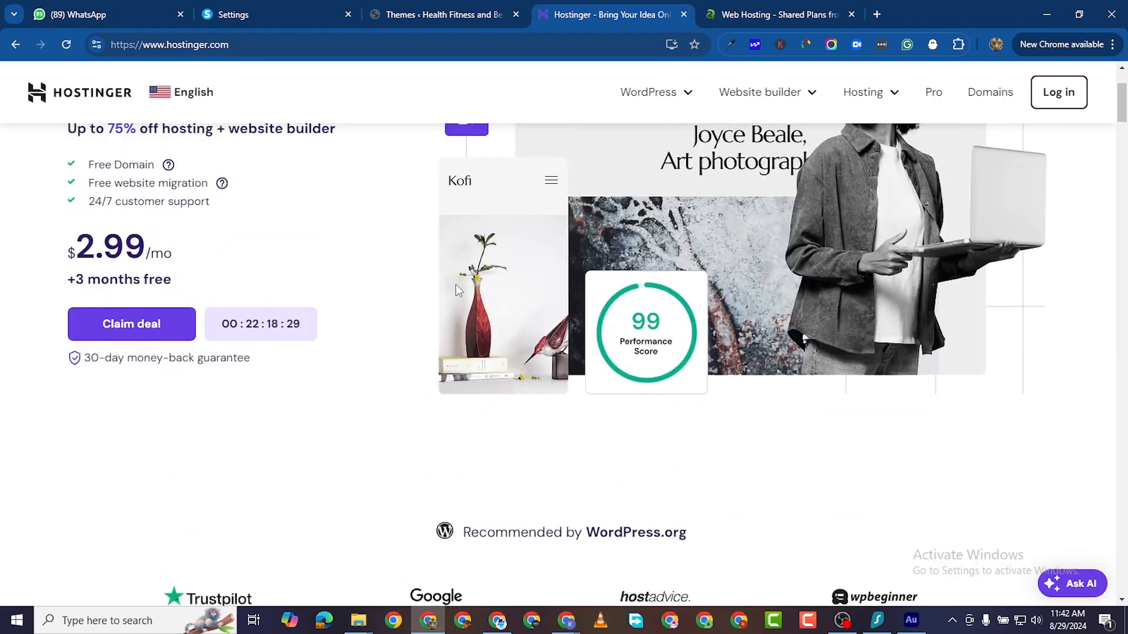
scroll(464, 282, "up", 2)
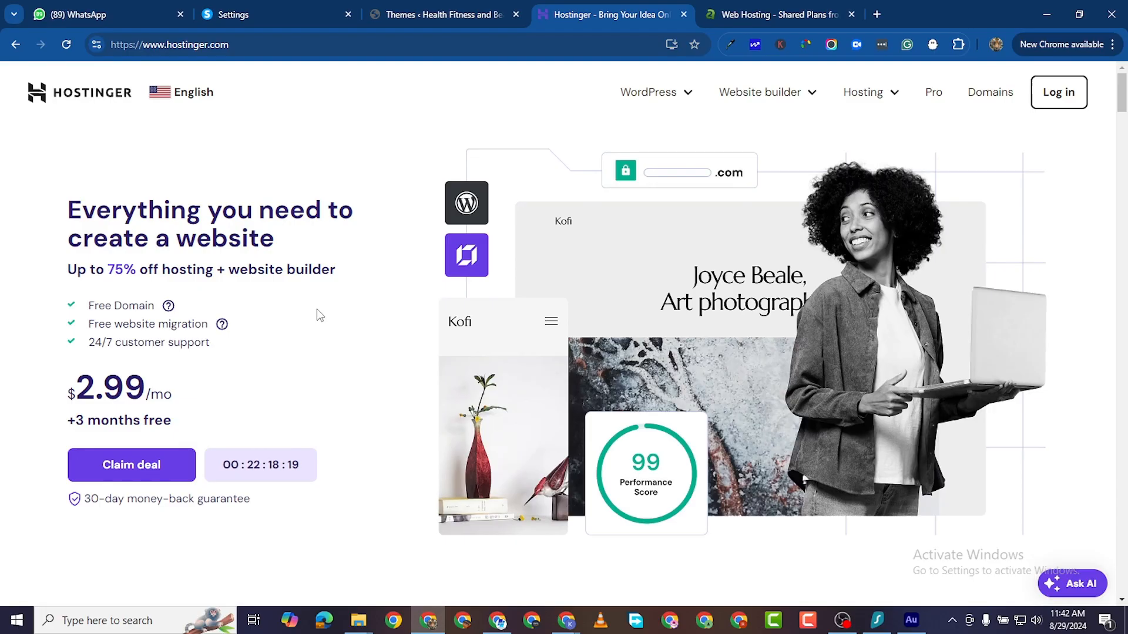
scroll(207, 408, "down", 1)
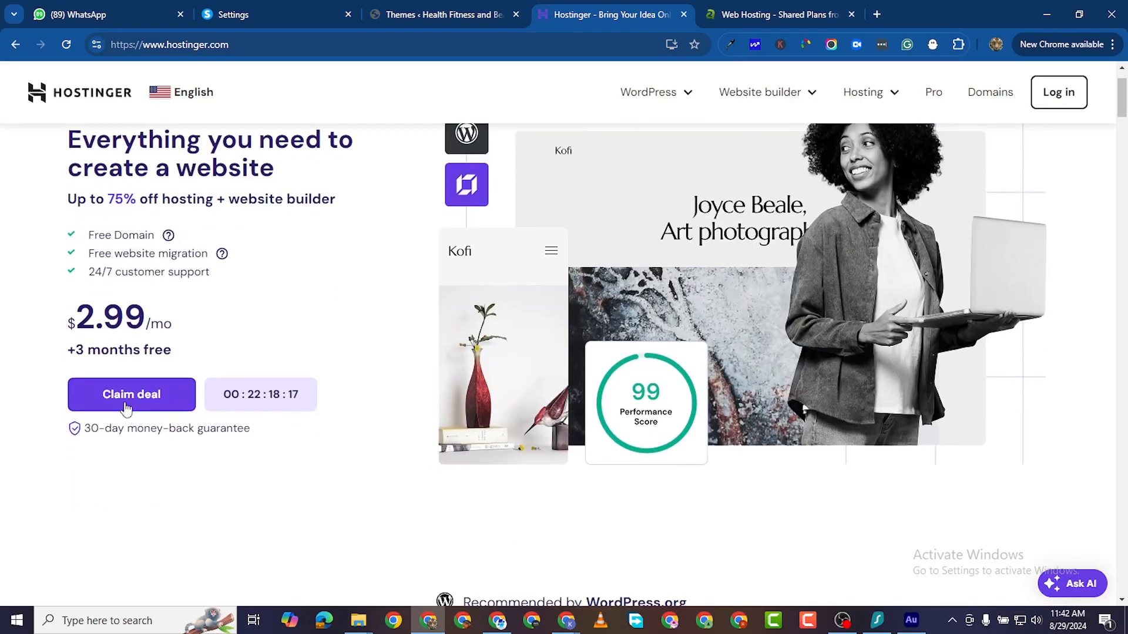
scroll(355, 216, "down", 11)
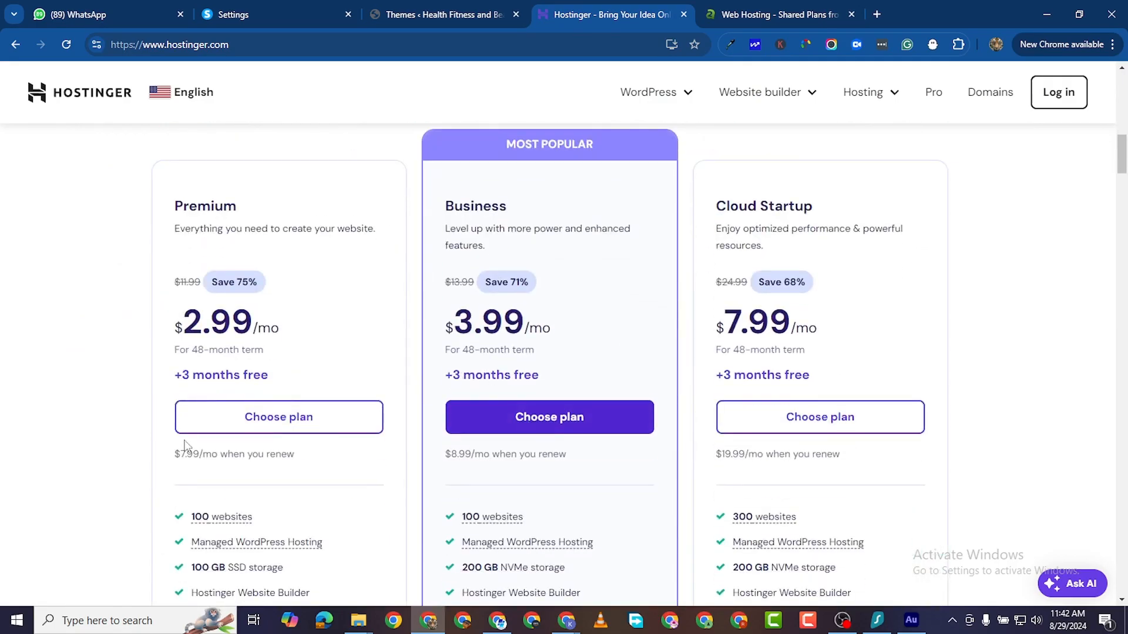
left_click(247, 419)
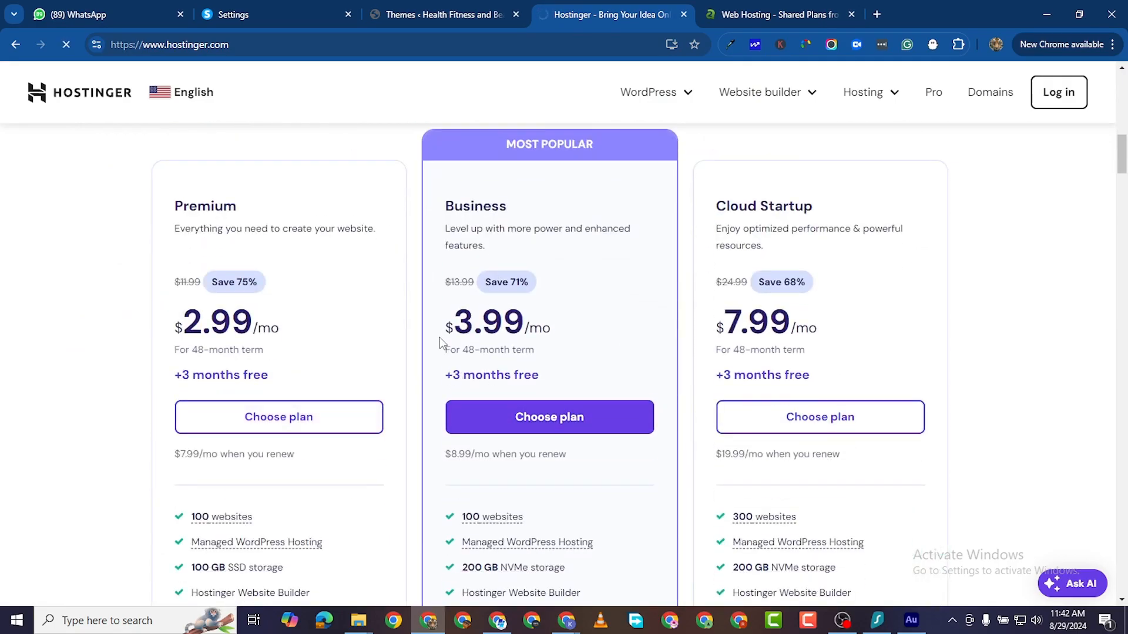
Step: Review the $191.52 Business cart's order, account and payment sections, then return to WordPress
scroll(557, 397, "down", 1)
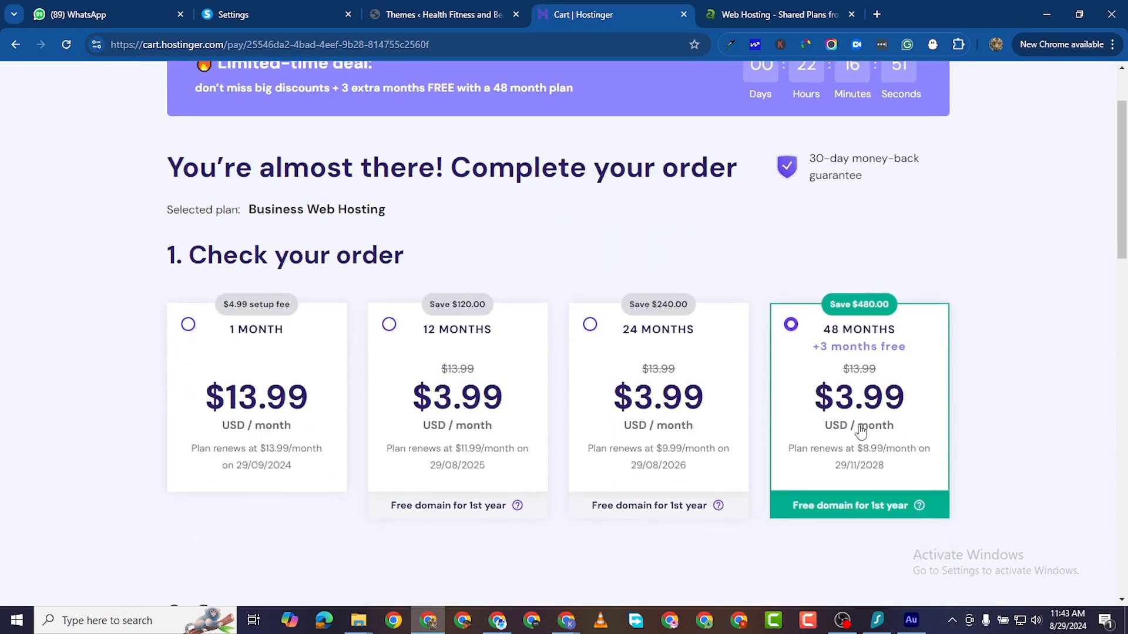
scroll(869, 425, "down", 1)
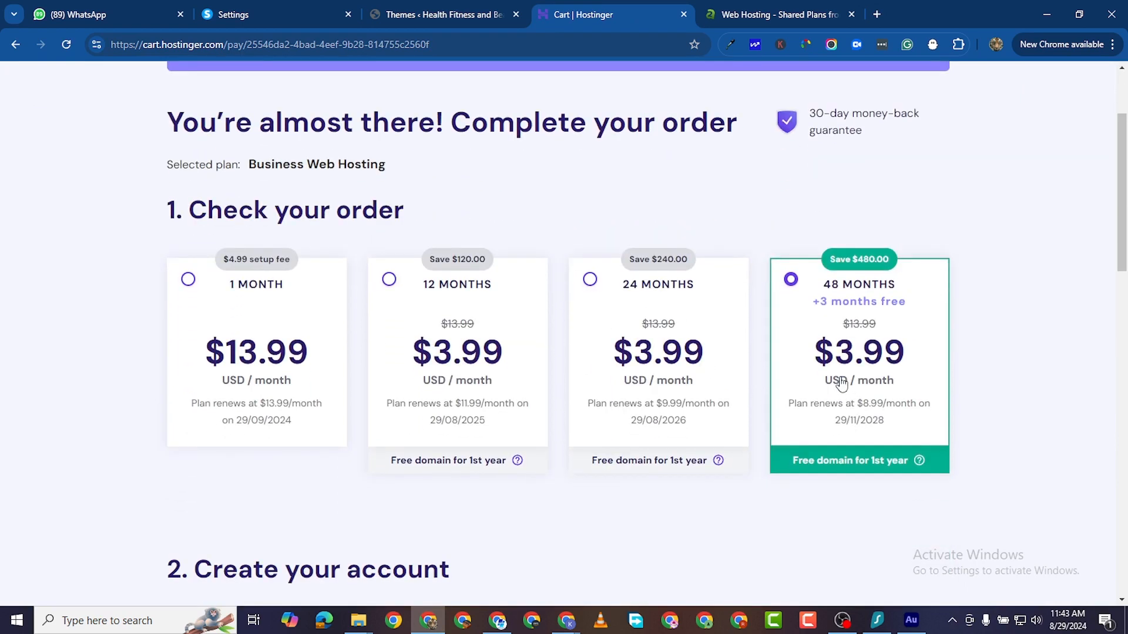
scroll(756, 423, "down", 2)
scroll(558, 388, "down", 5)
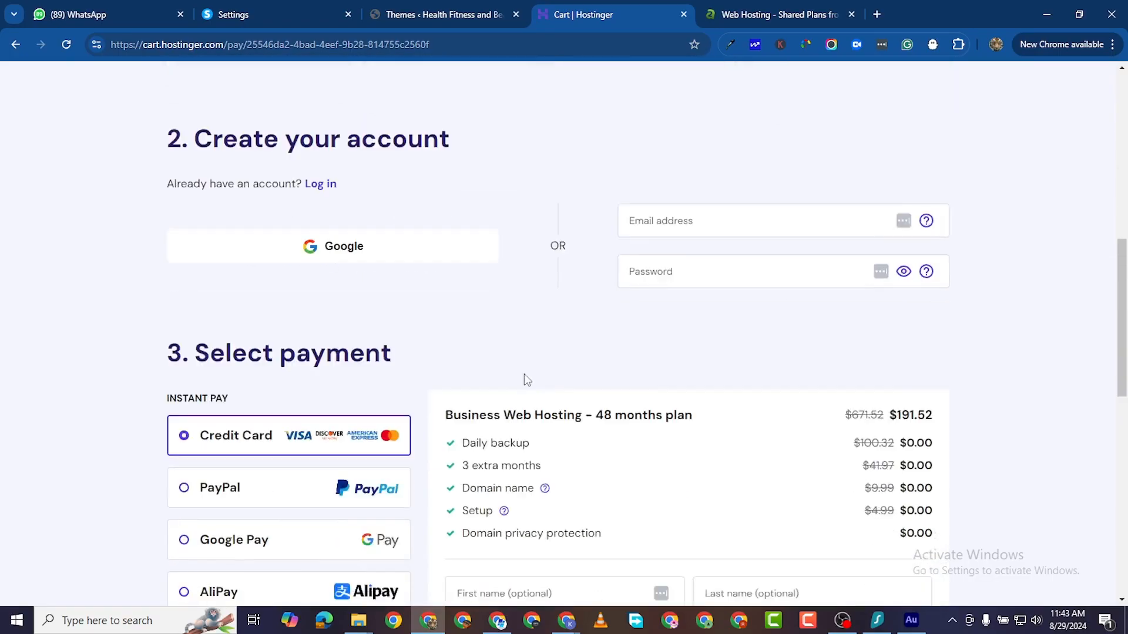
scroll(423, 234, "down", 2)
scroll(501, 273, "down", 1)
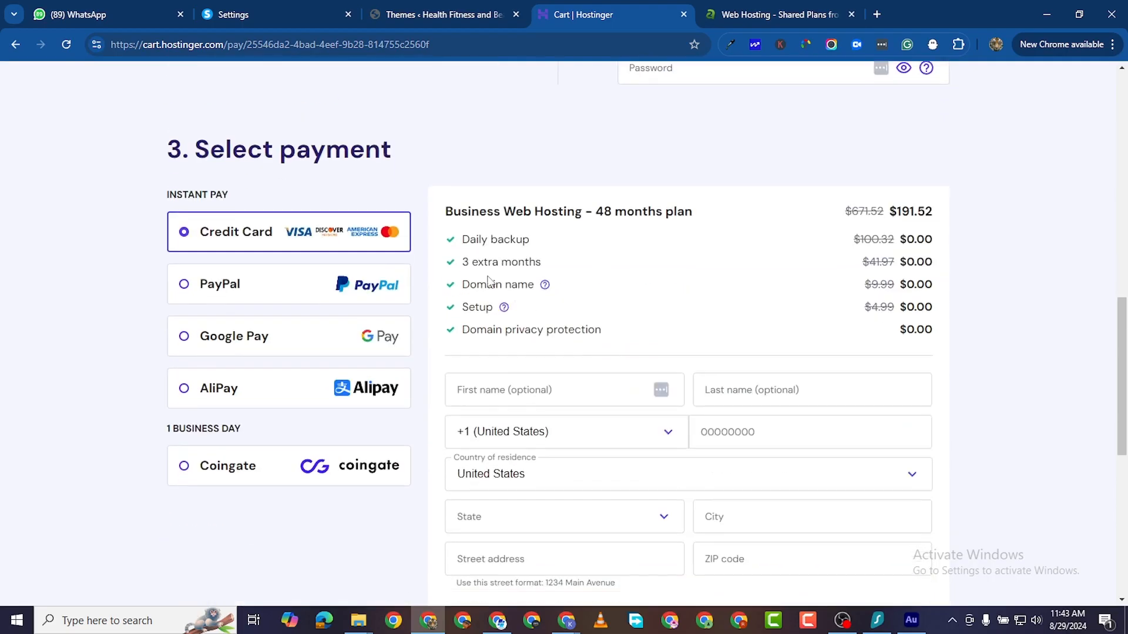
scroll(735, 253, "down", 1)
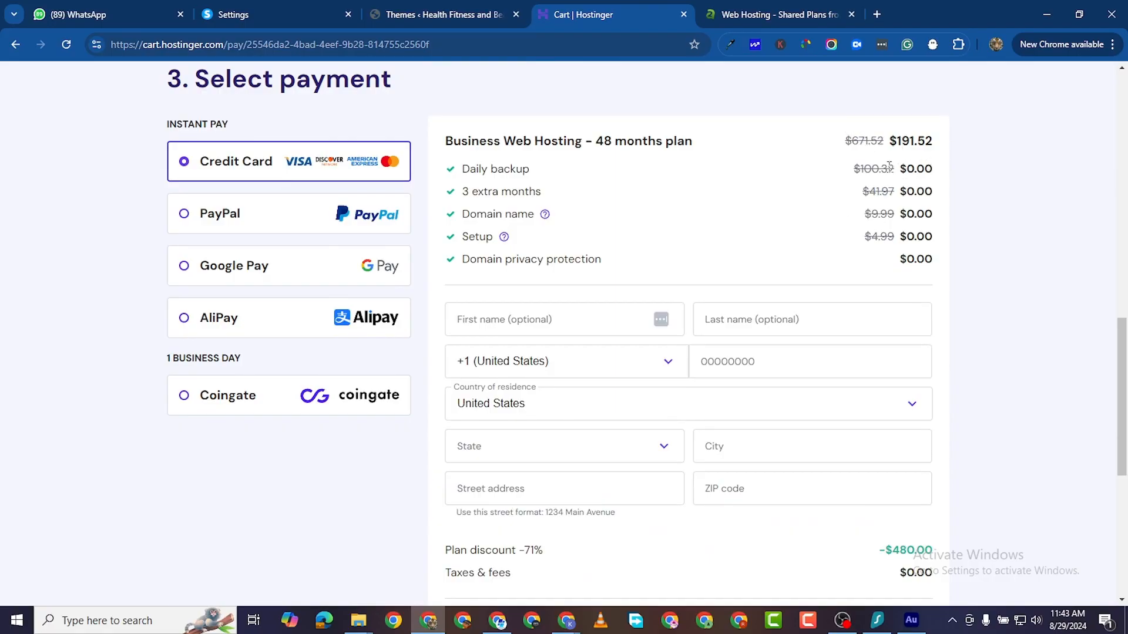
scroll(806, 260, "up", 8)
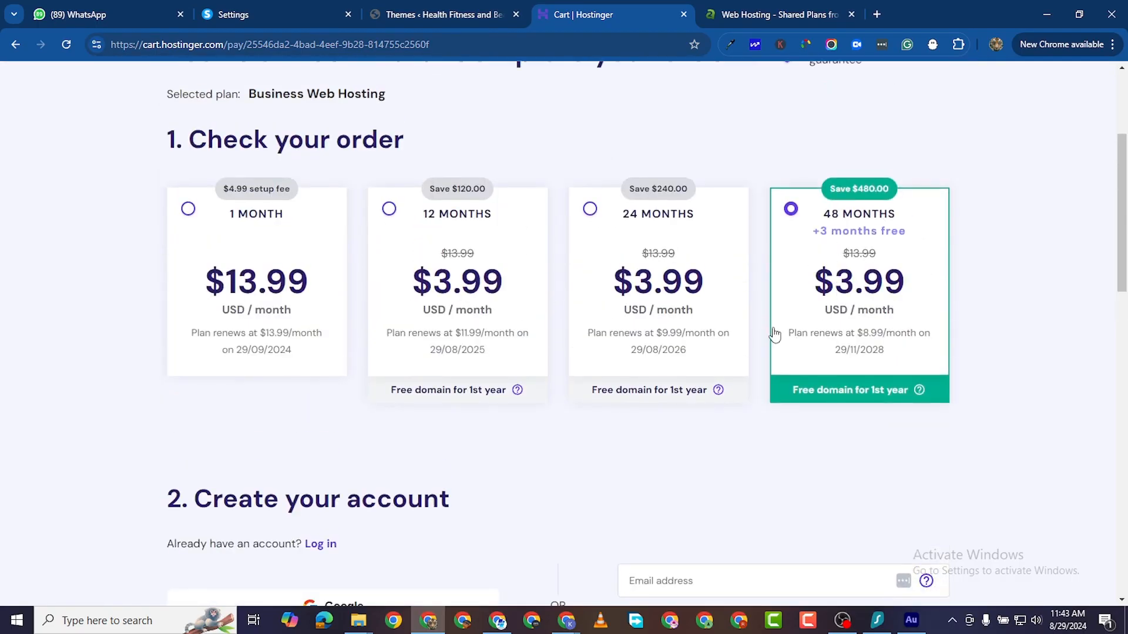
scroll(774, 334, "down", 12)
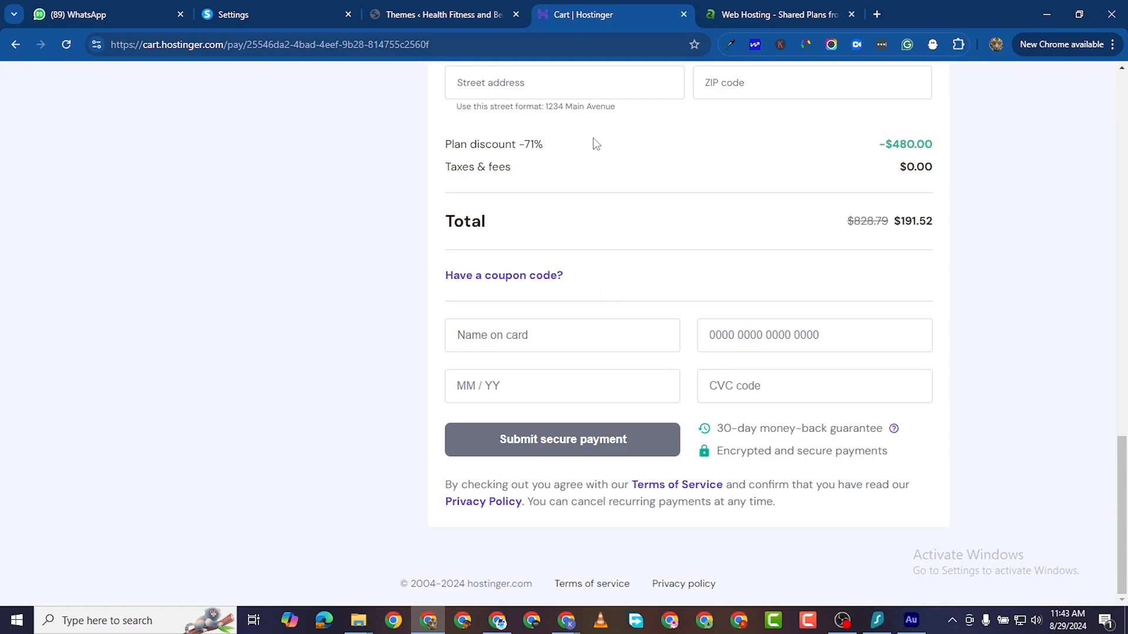
scroll(684, 275, "up", 4)
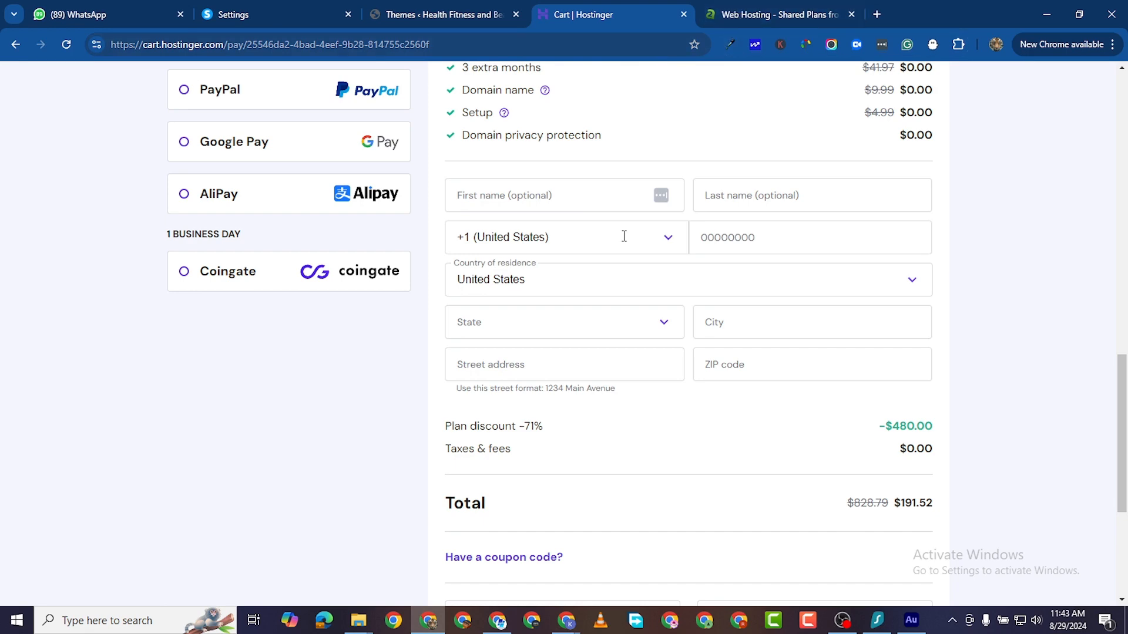
scroll(625, 234, "up", 10)
scroll(680, 257, "down", 7)
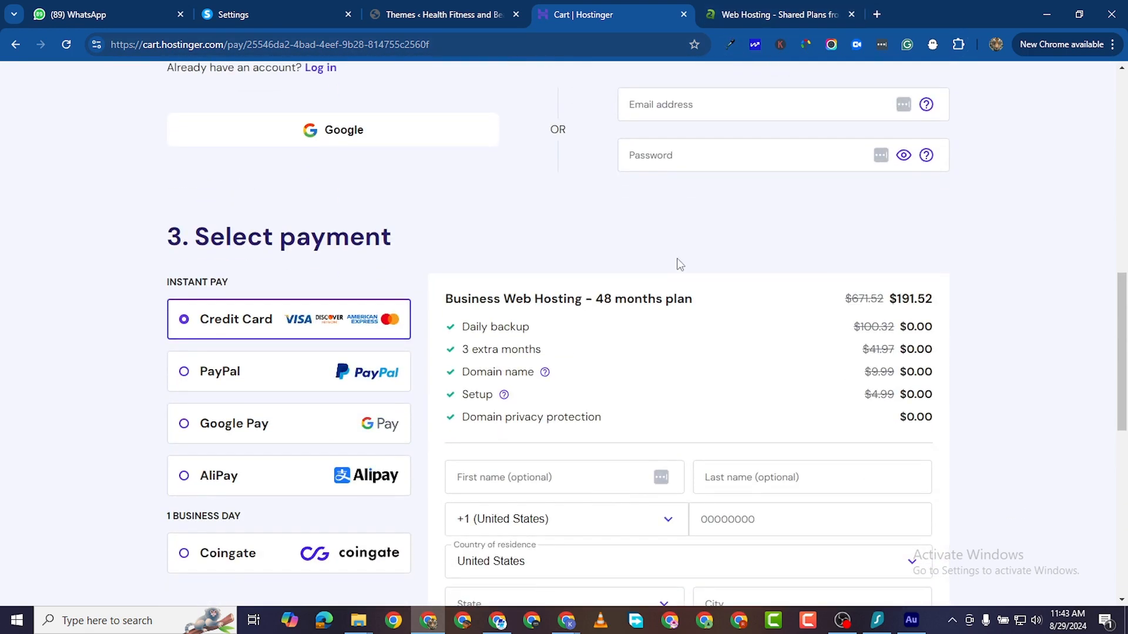
scroll(679, 264, "down", 1)
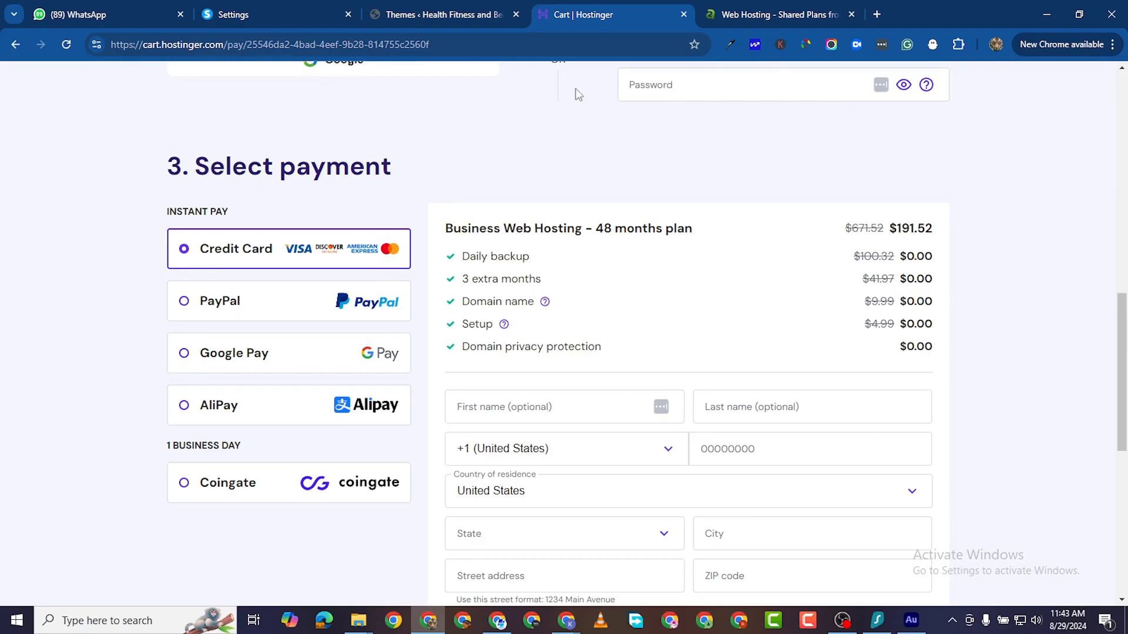
left_click(427, 16)
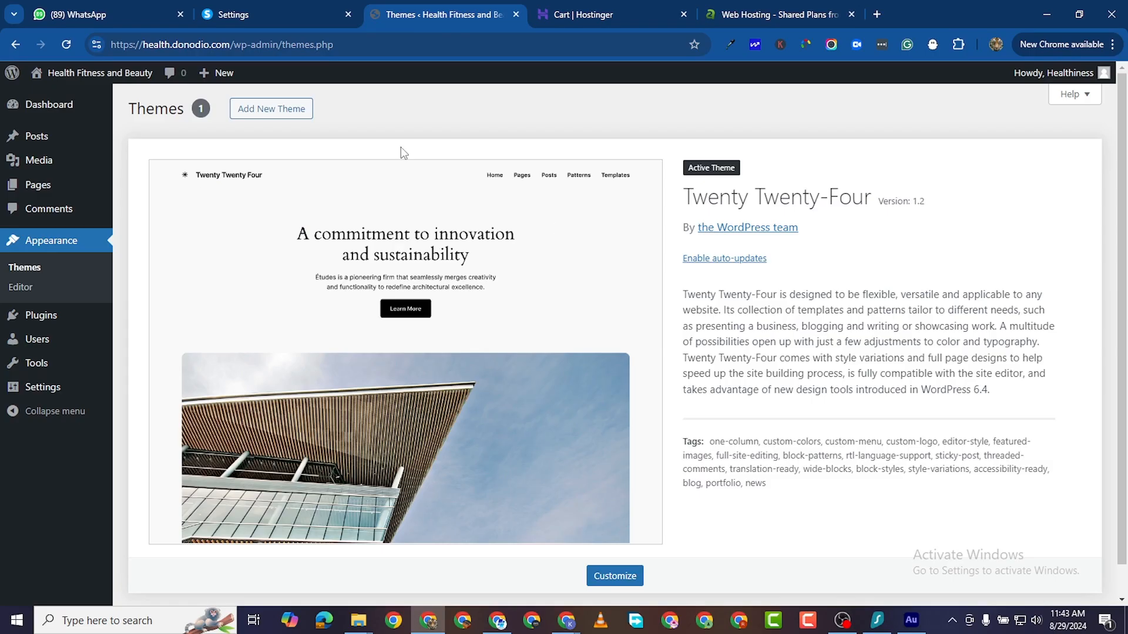
Step: Hide At a Glance, Activity, Quick Draft and Events and News in Screen Options; close the hosting tabs
scroll(207, 192, "down", 1)
scroll(171, 229, "up", 1)
scroll(171, 229, "down", 1)
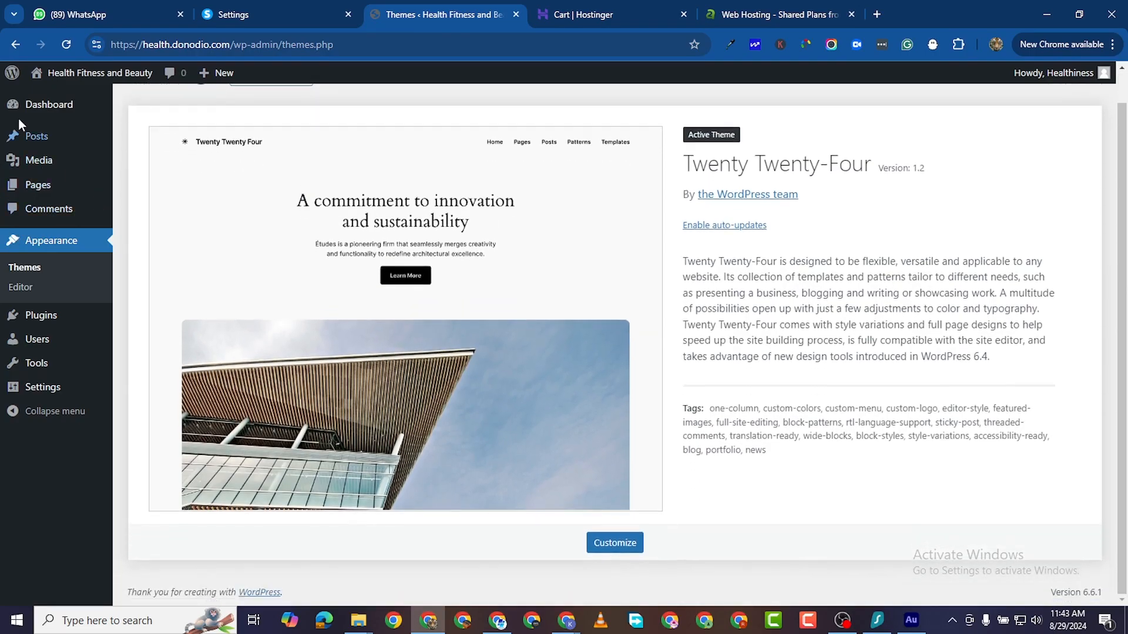
mouse_move(33, 100)
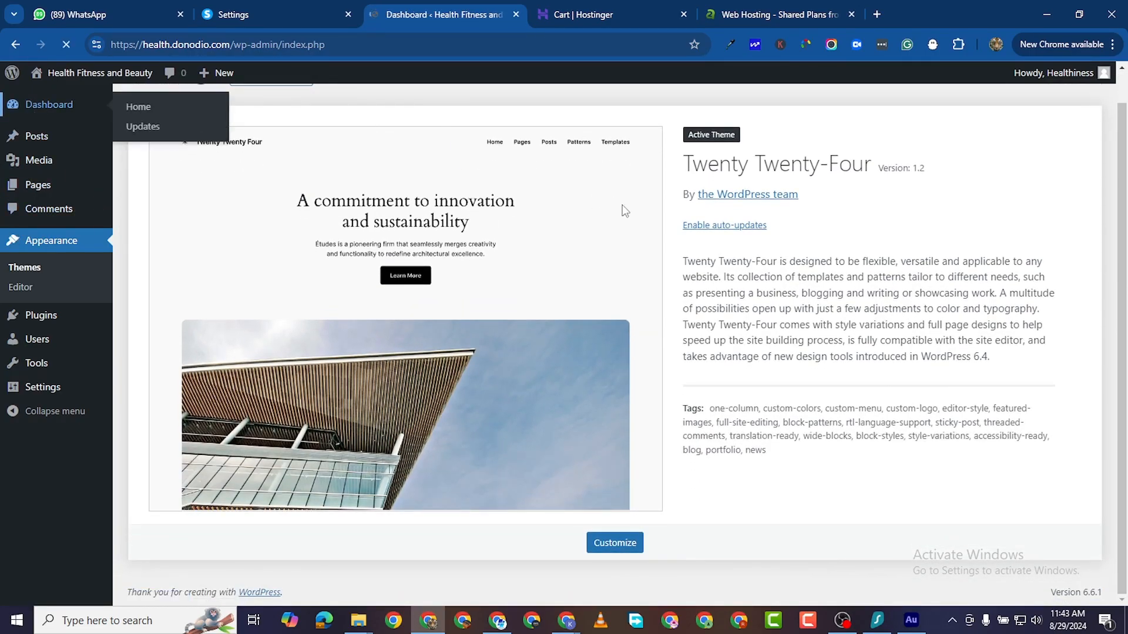
scroll(586, 223, "up", 1)
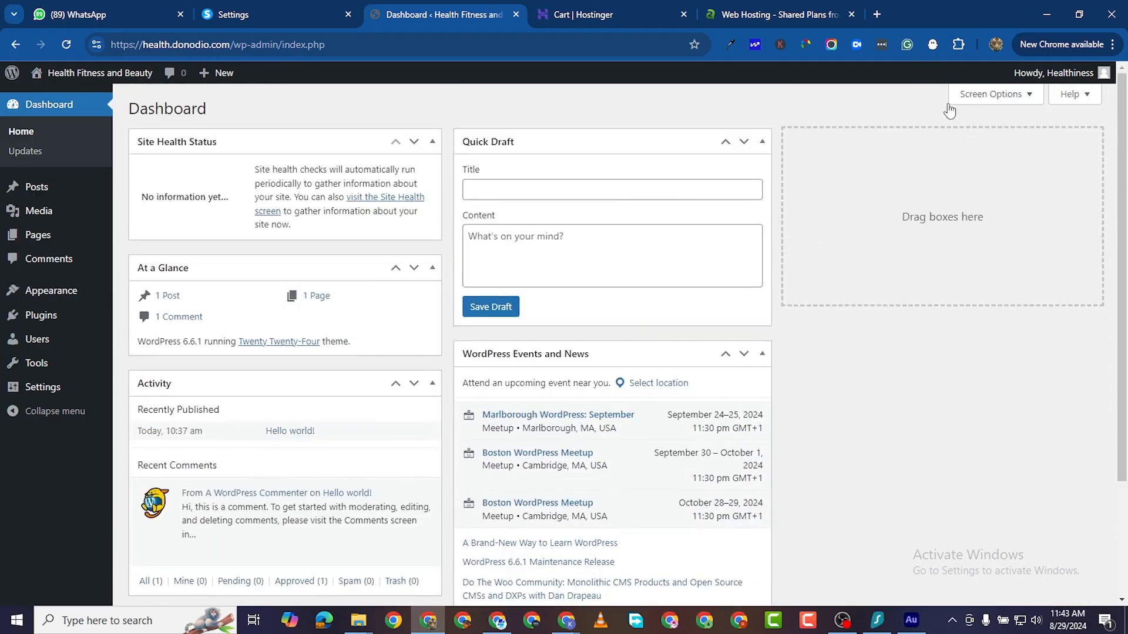
left_click(999, 95)
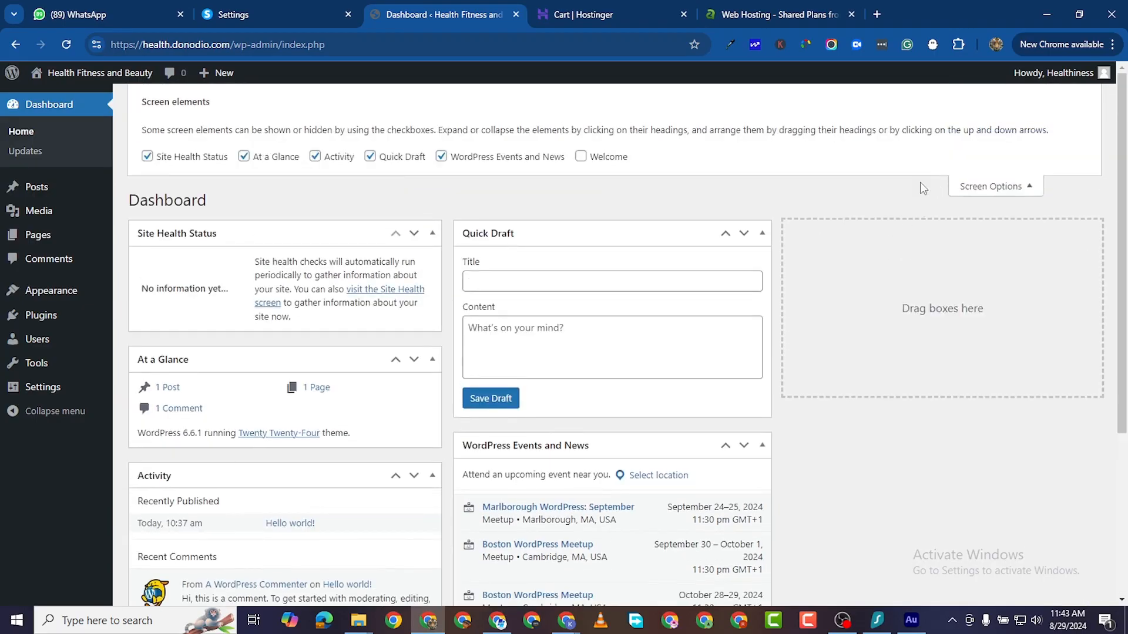
left_click(441, 156)
left_click(370, 156)
left_click(315, 156)
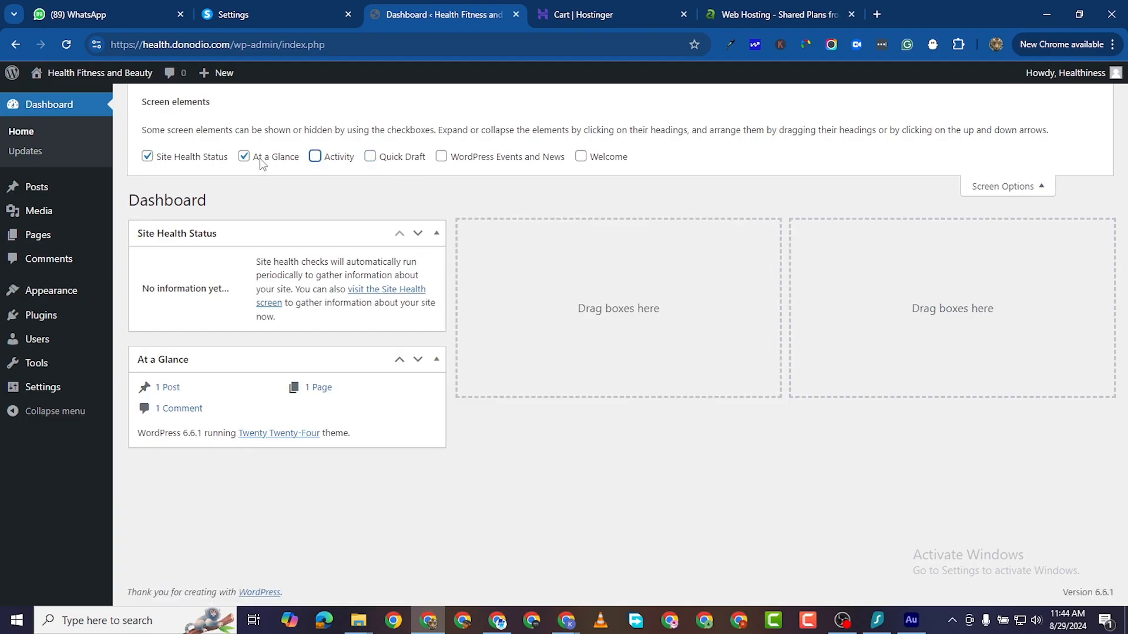
left_click(244, 156)
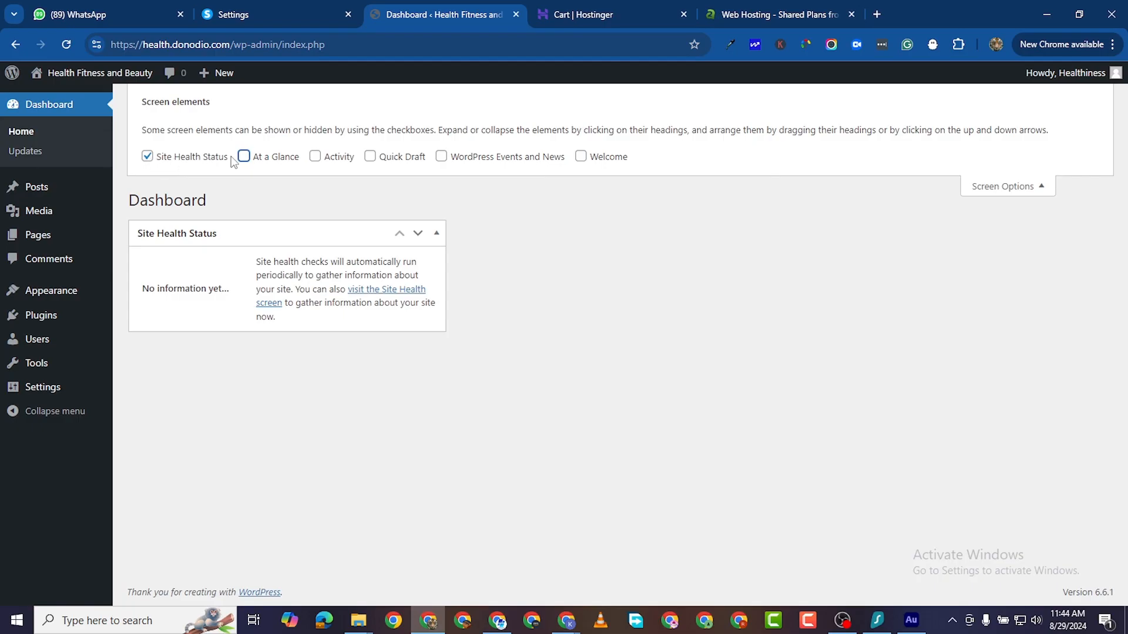
left_click(851, 15)
left_click(684, 14)
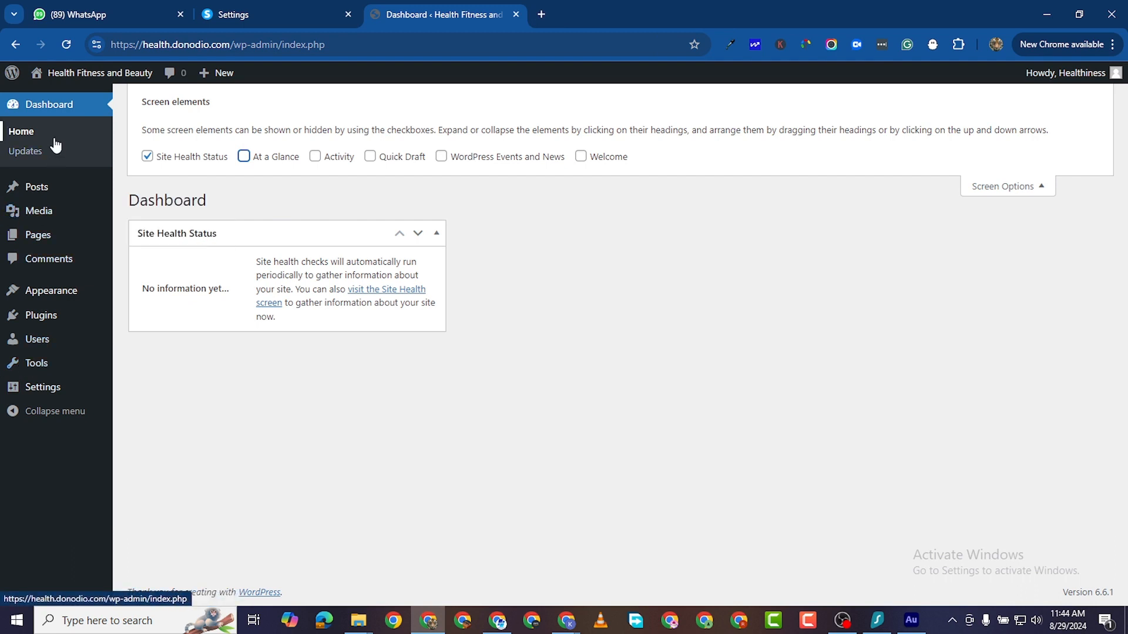
Step: Move the Hello world! post to the Trash
mouse_move(66, 201)
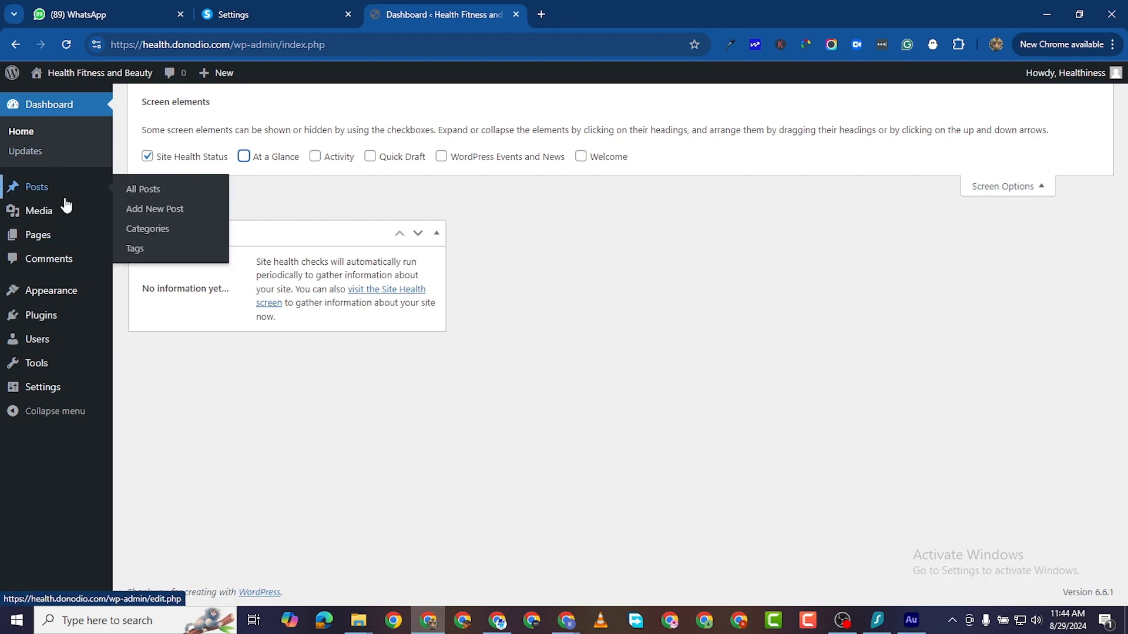
mouse_move(81, 298)
left_click(138, 191)
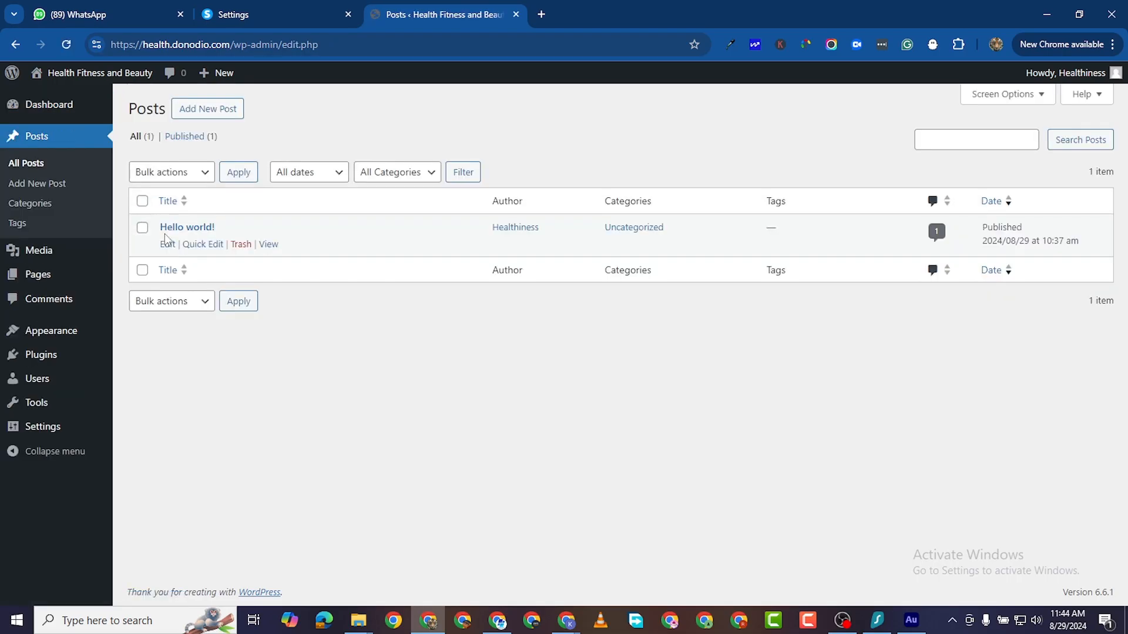
left_click(240, 245)
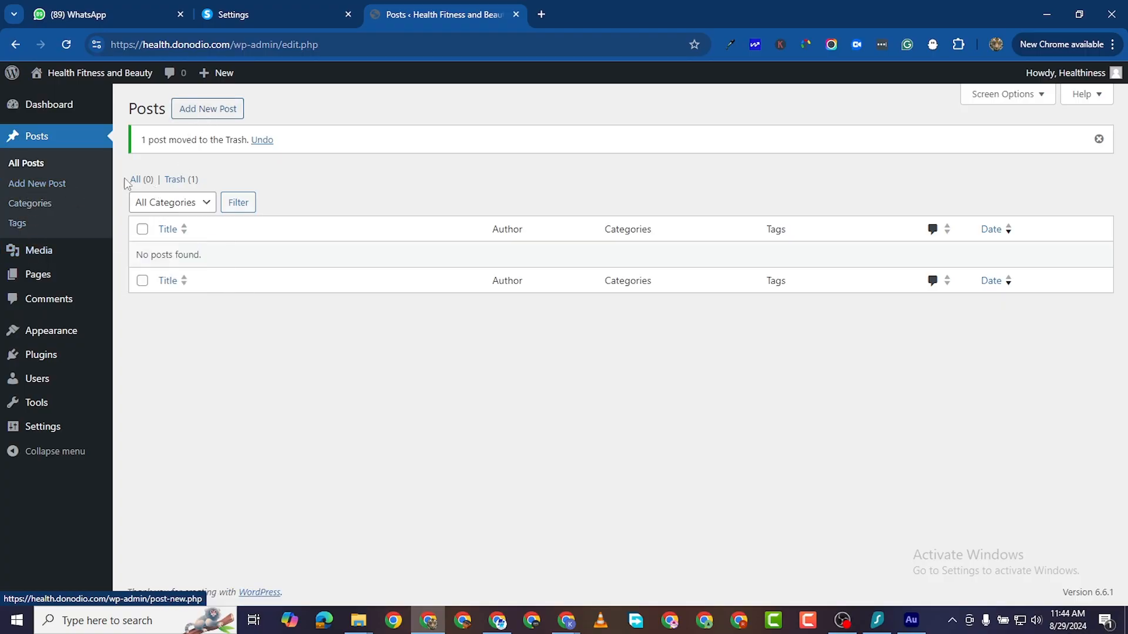
Step: Check the Media Library, bulk-trash Privacy Policy and Sample Page, then view Comments
mouse_move(49, 255)
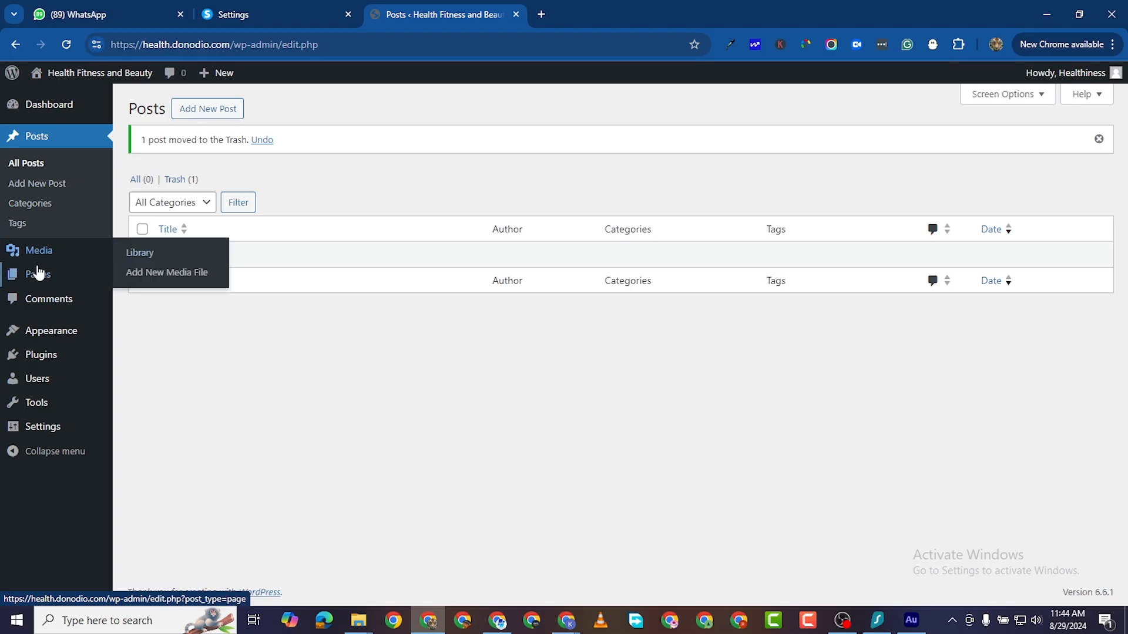
left_click(62, 256)
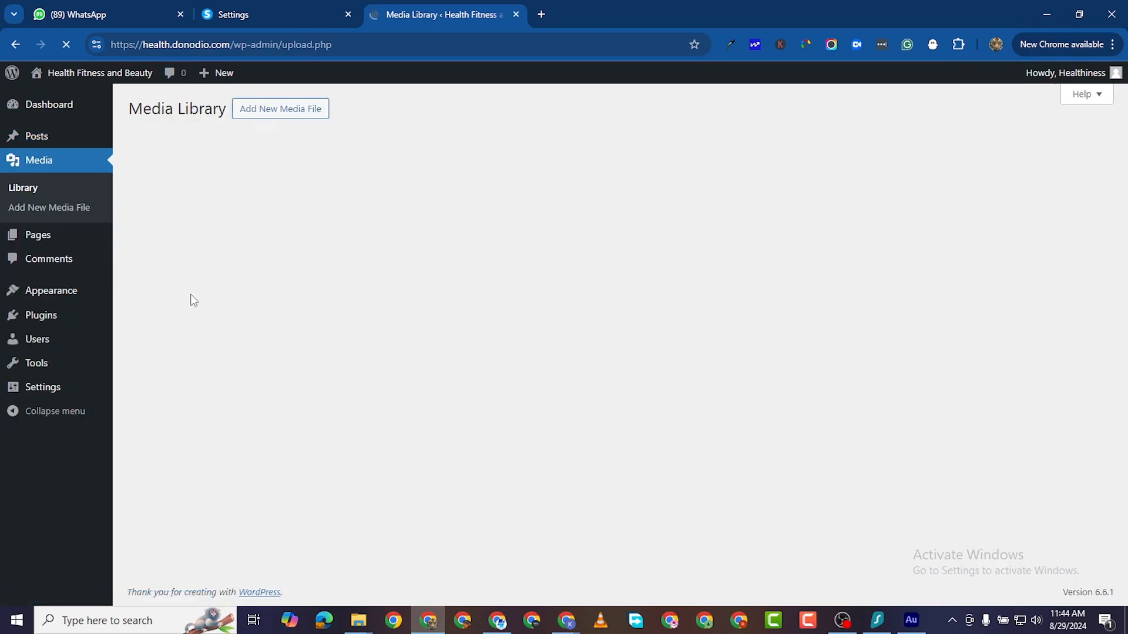
left_click(40, 237)
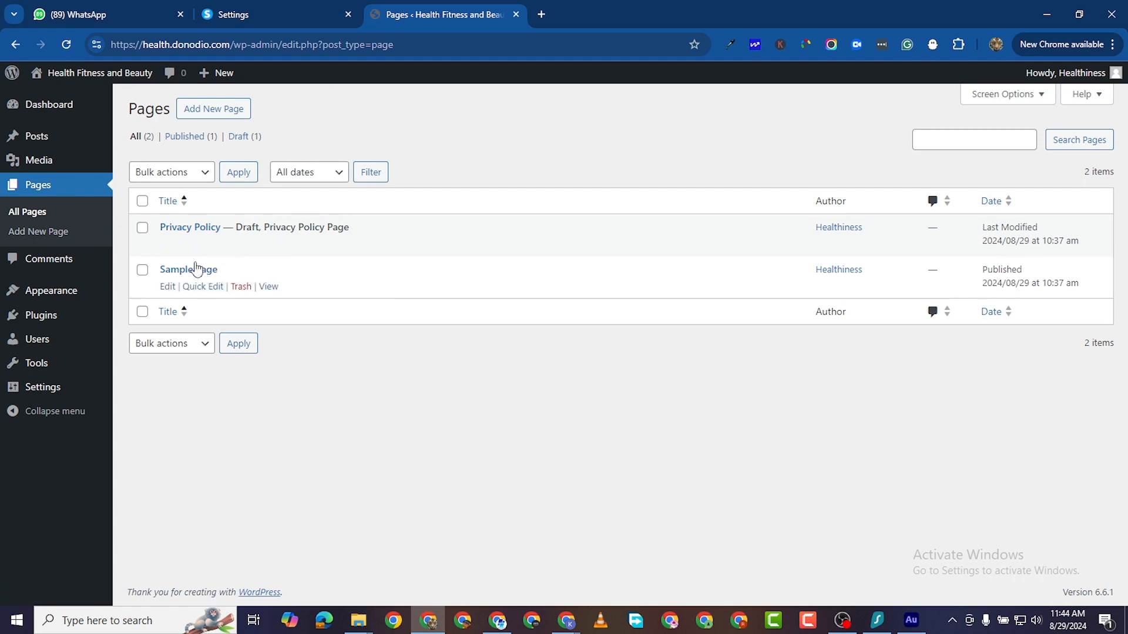
left_click(142, 201)
left_click(187, 173)
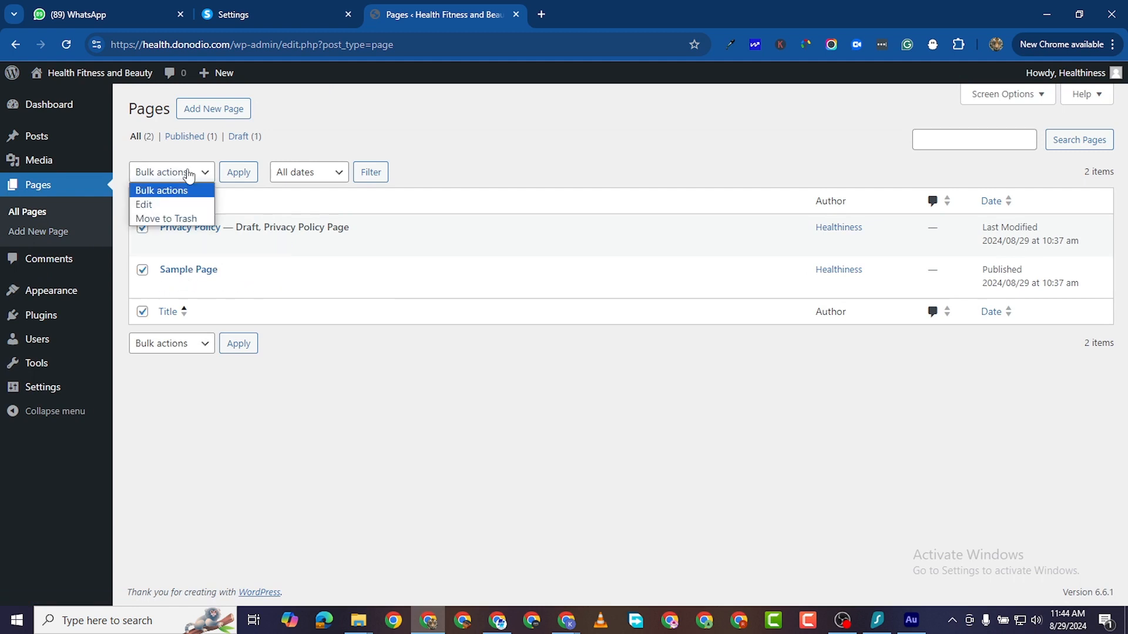
left_click(186, 218)
left_click(239, 172)
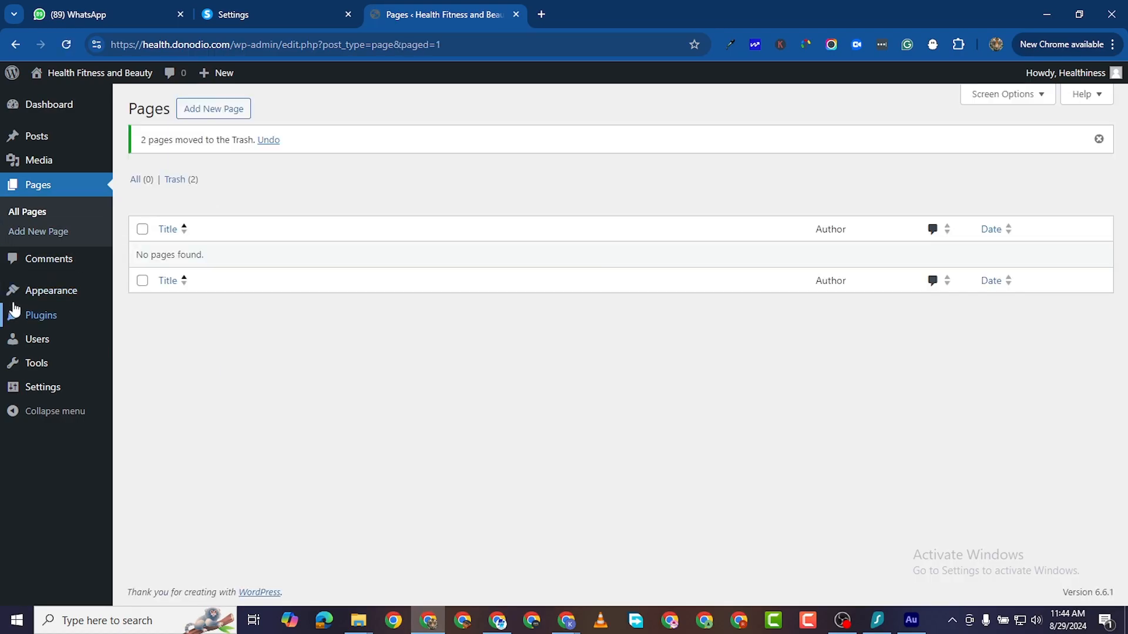
left_click(55, 265)
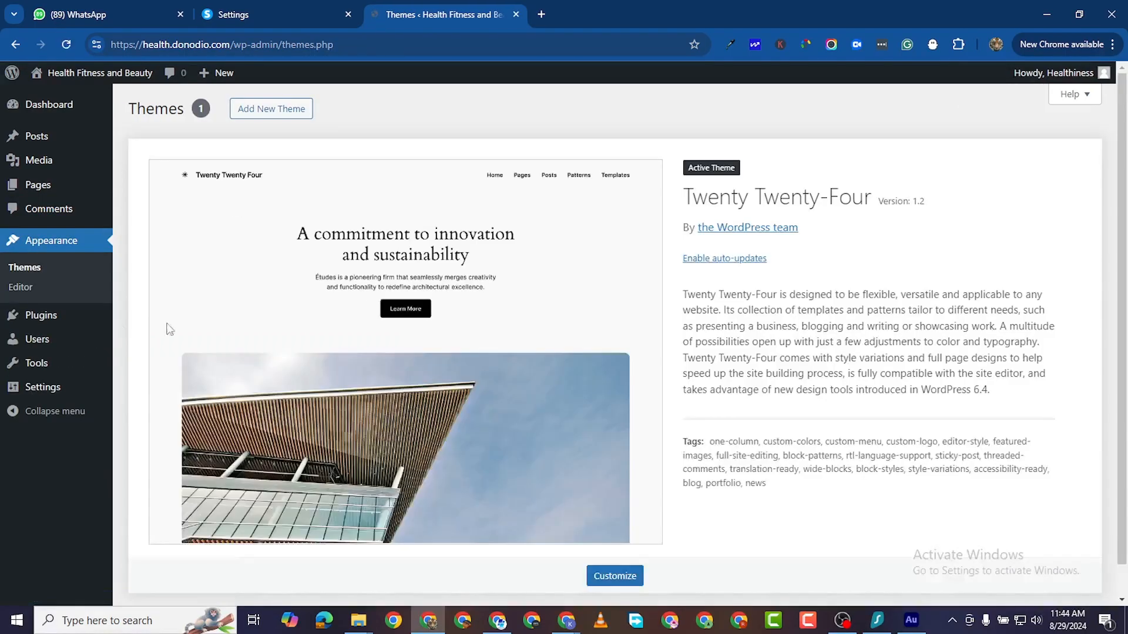
Step: Review the installed theme and the empty plugins list, then head to General Settings
scroll(558, 398, "down", 1)
scroll(558, 398, "up", 1)
left_click(64, 316)
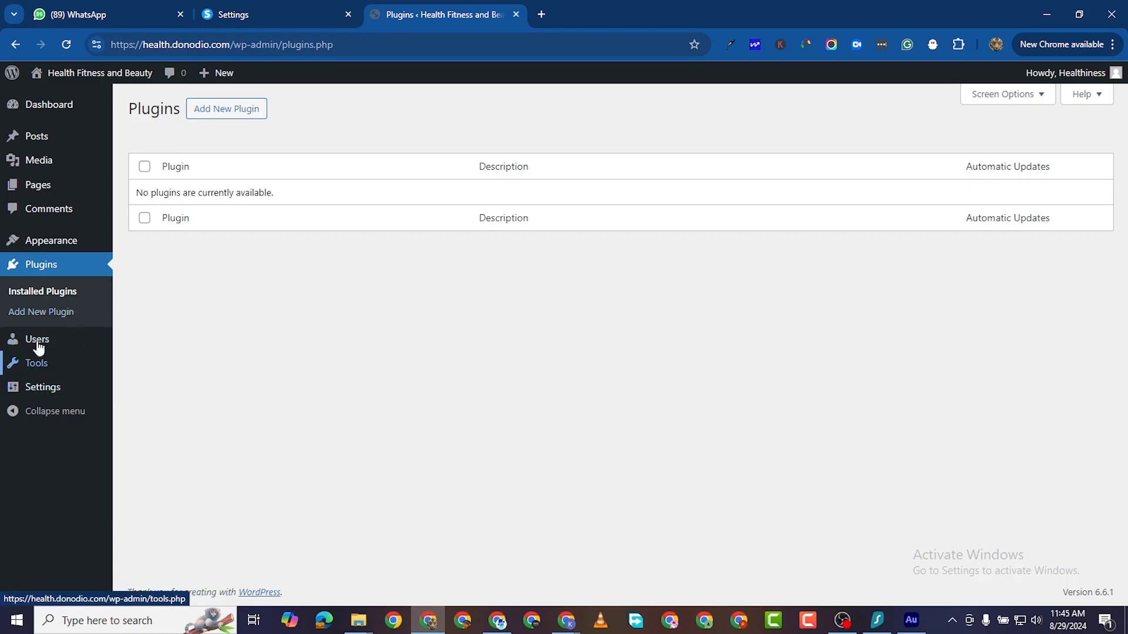
mouse_move(39, 349)
mouse_move(46, 385)
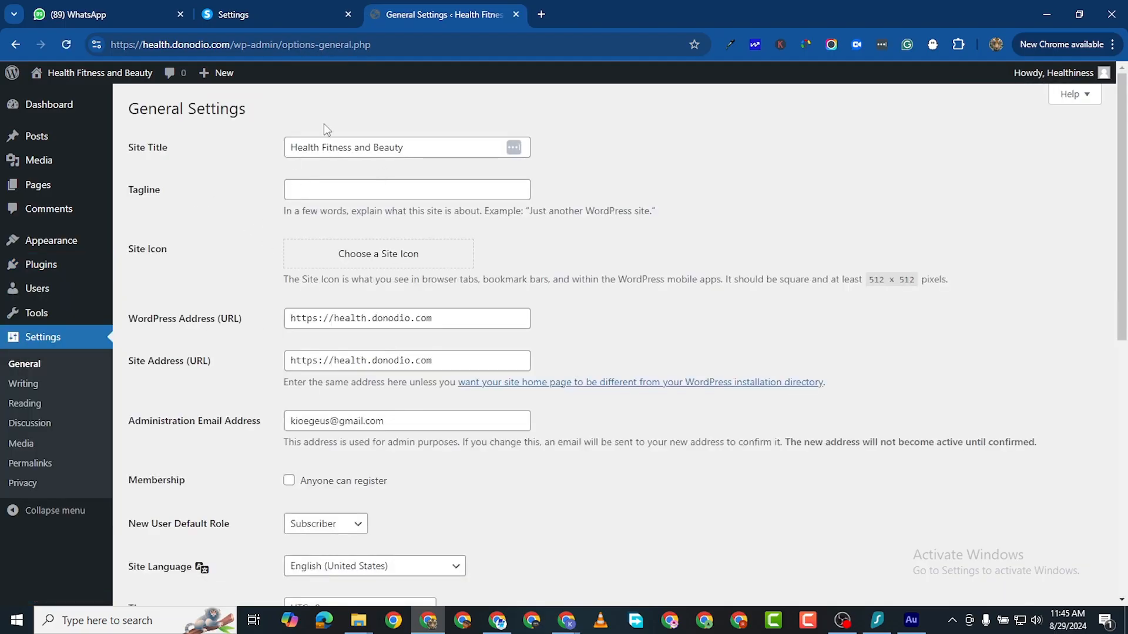
Step: Replace the site title with 'Cut Barbers' and enter the tagline 'Premium Hair Stylists'
triple_click(355, 147)
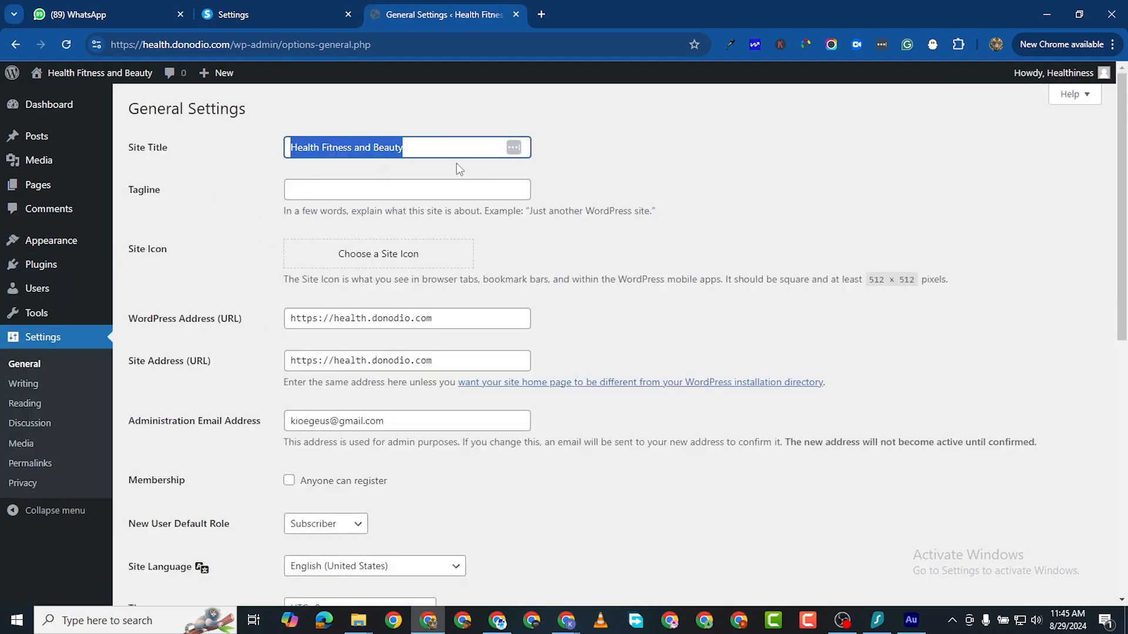
type("C")
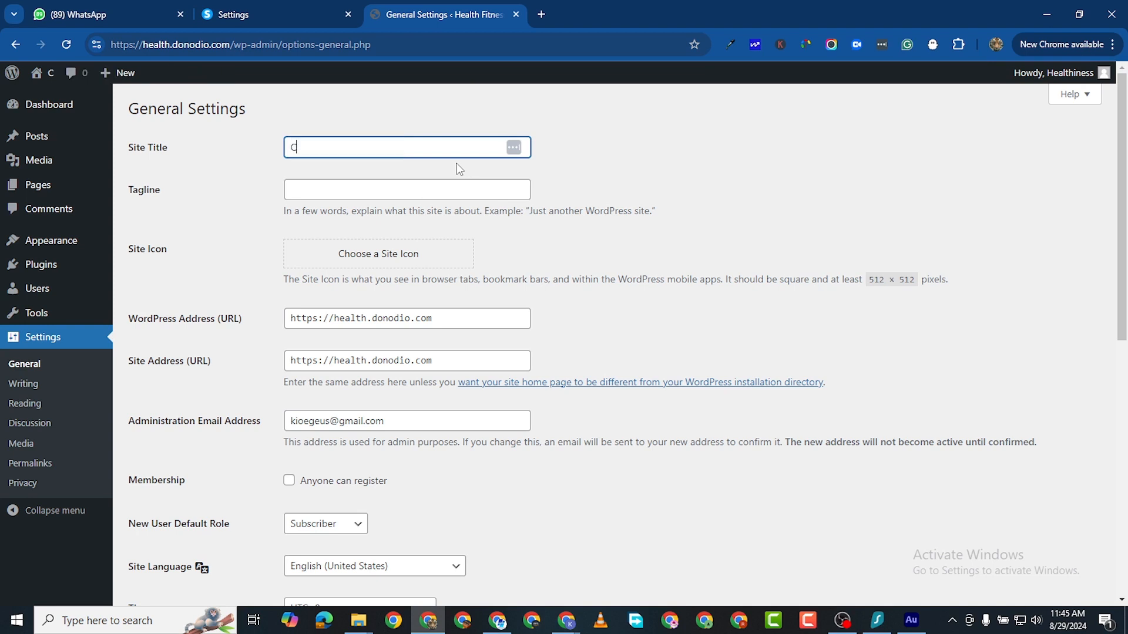
type("ut Barbers")
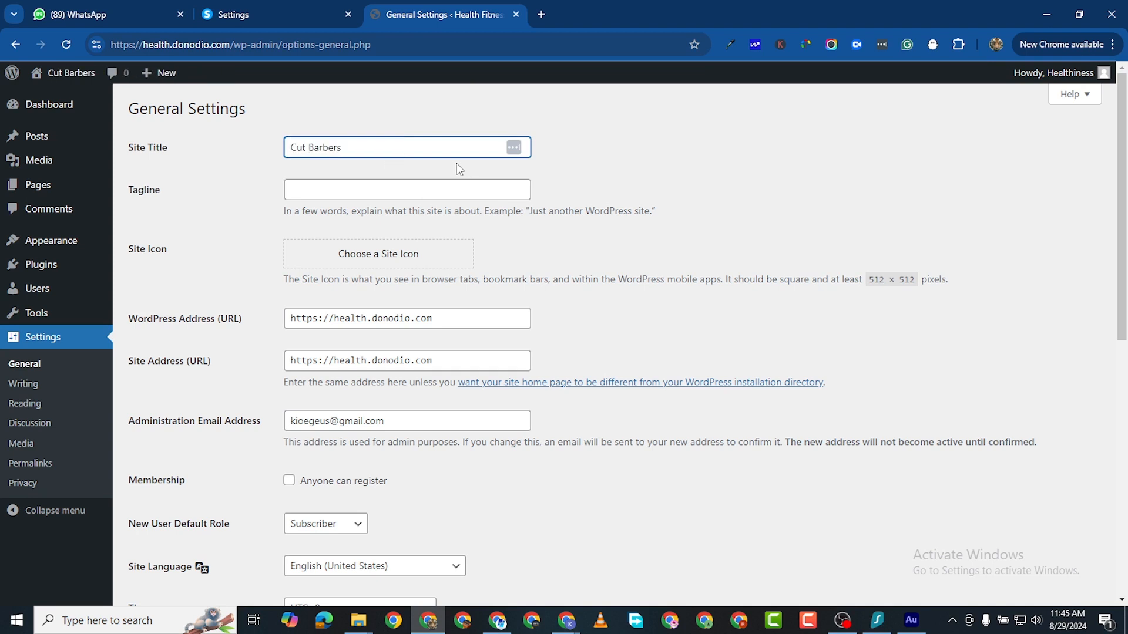
left_click(368, 188)
type("Ha")
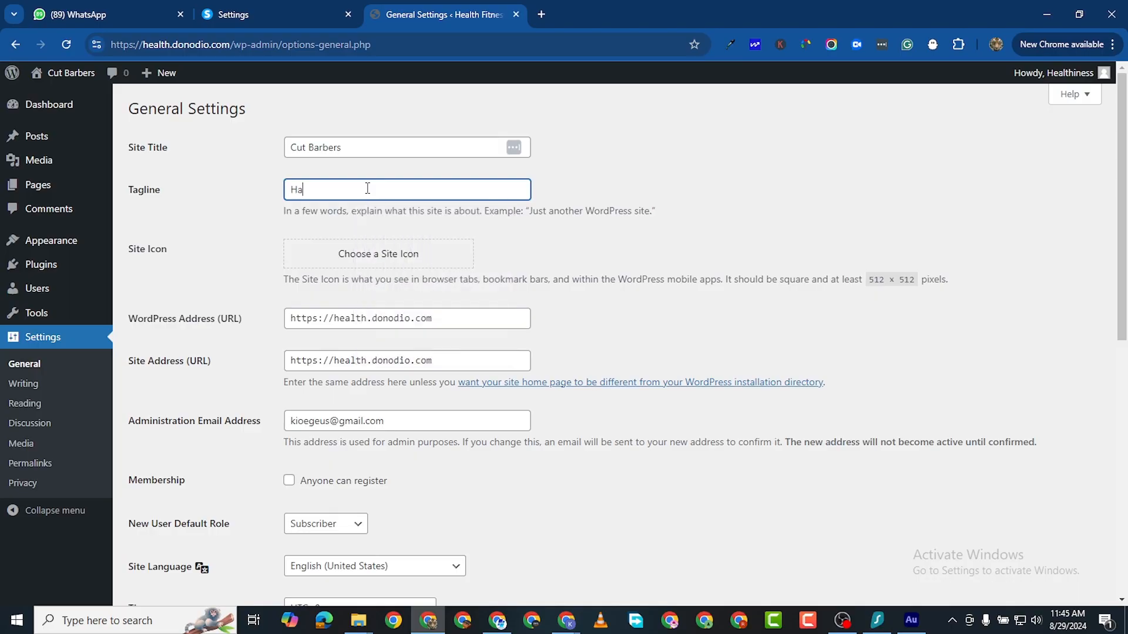
type("Pre")
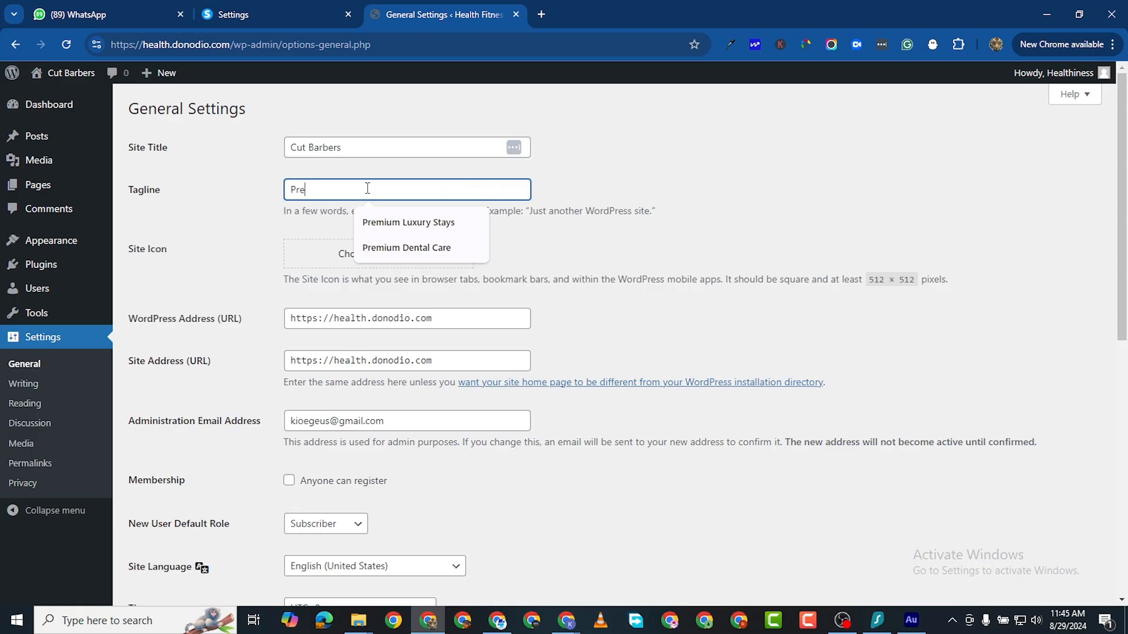
type("mium Hair Stylists")
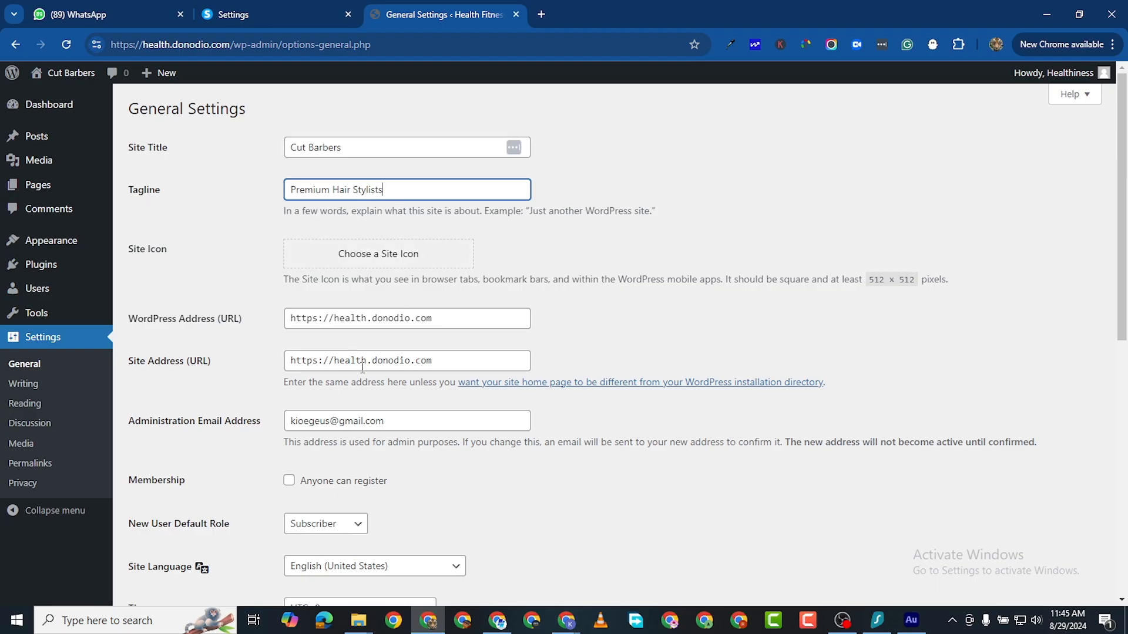
Step: Upload logo image 1 from the Downloads CUT LOGO folder as the site icon source
left_click(371, 257)
left_click(552, 348)
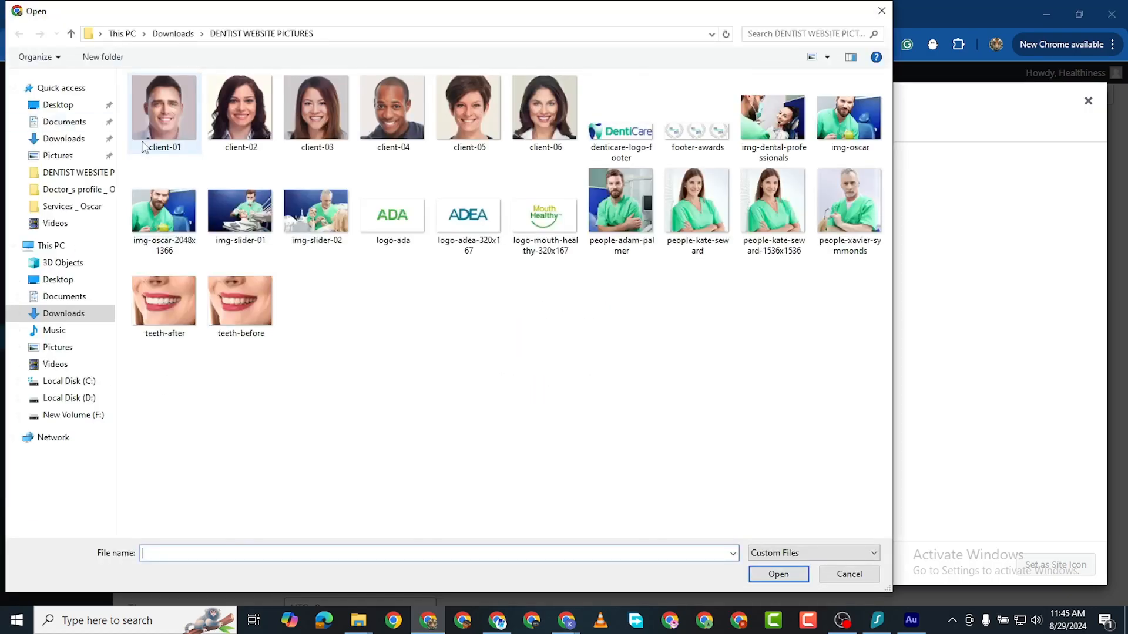
left_click(60, 141)
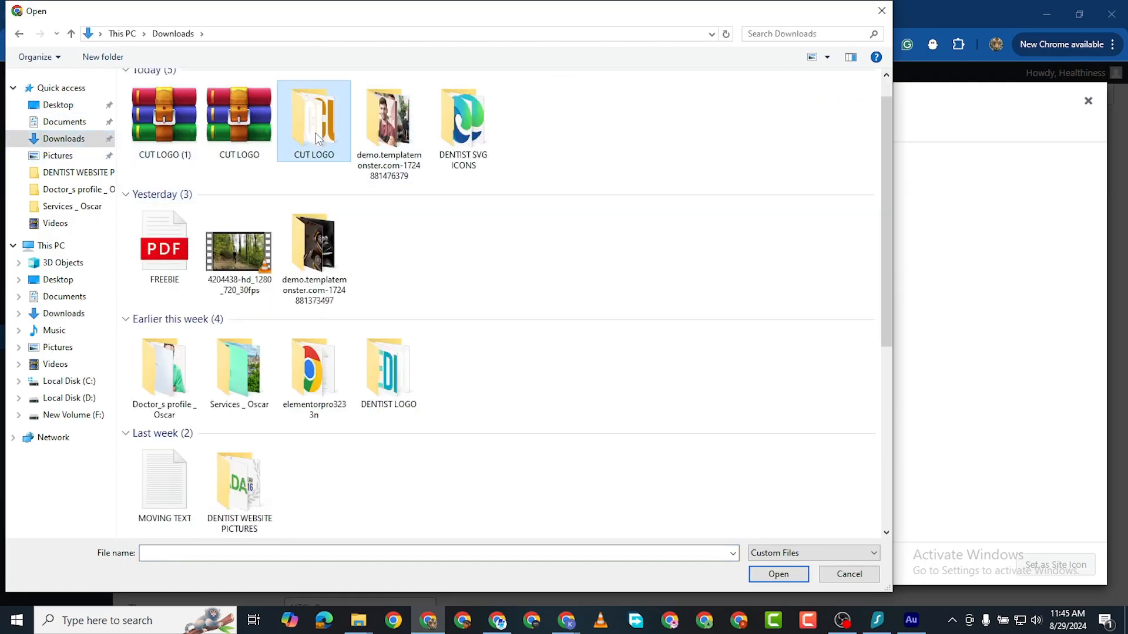
double_click(315, 133)
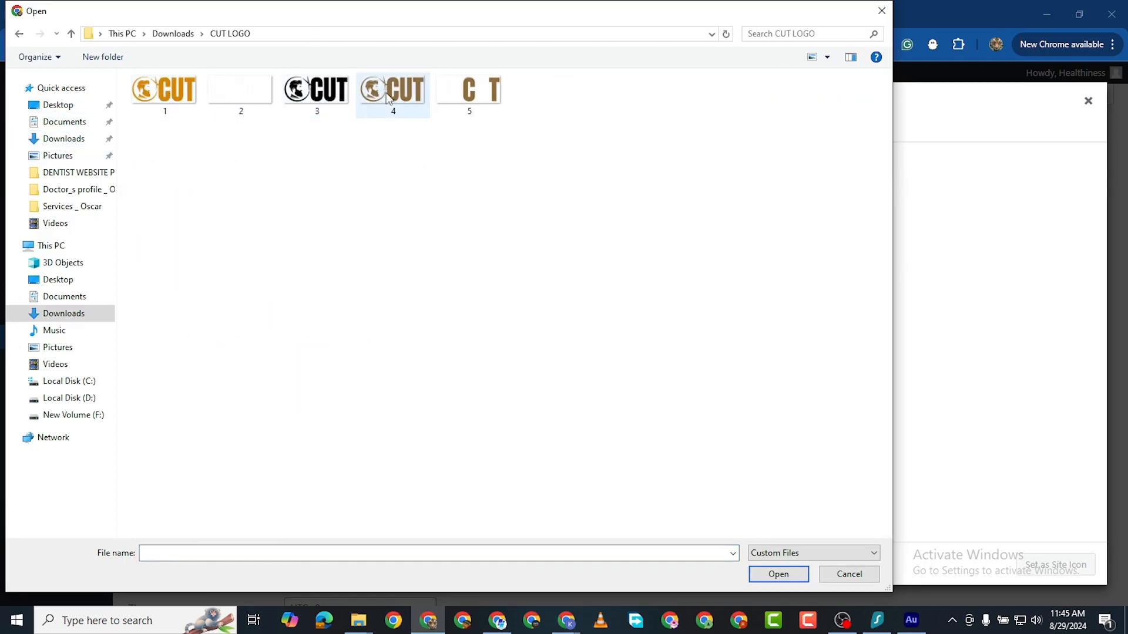
left_click(392, 93)
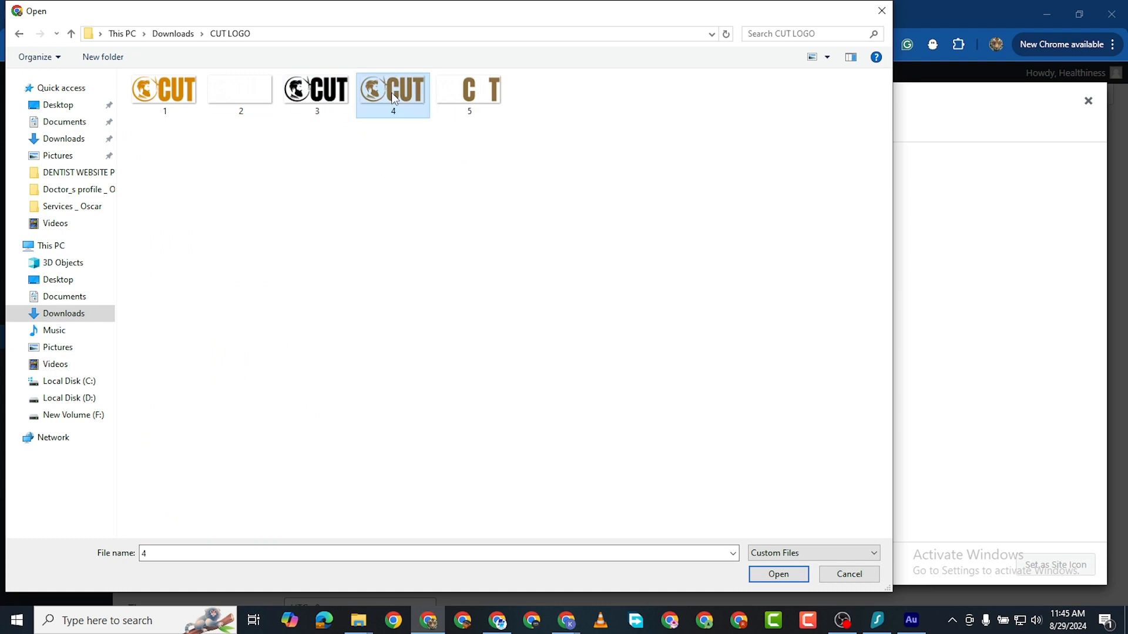
left_click(175, 94)
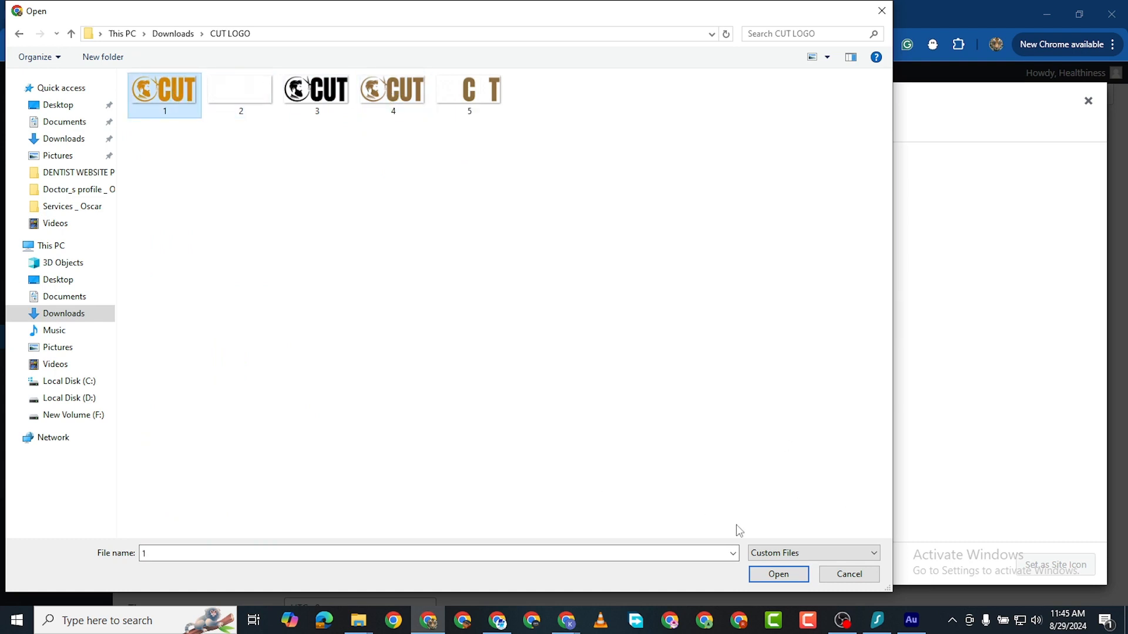
left_click(790, 573)
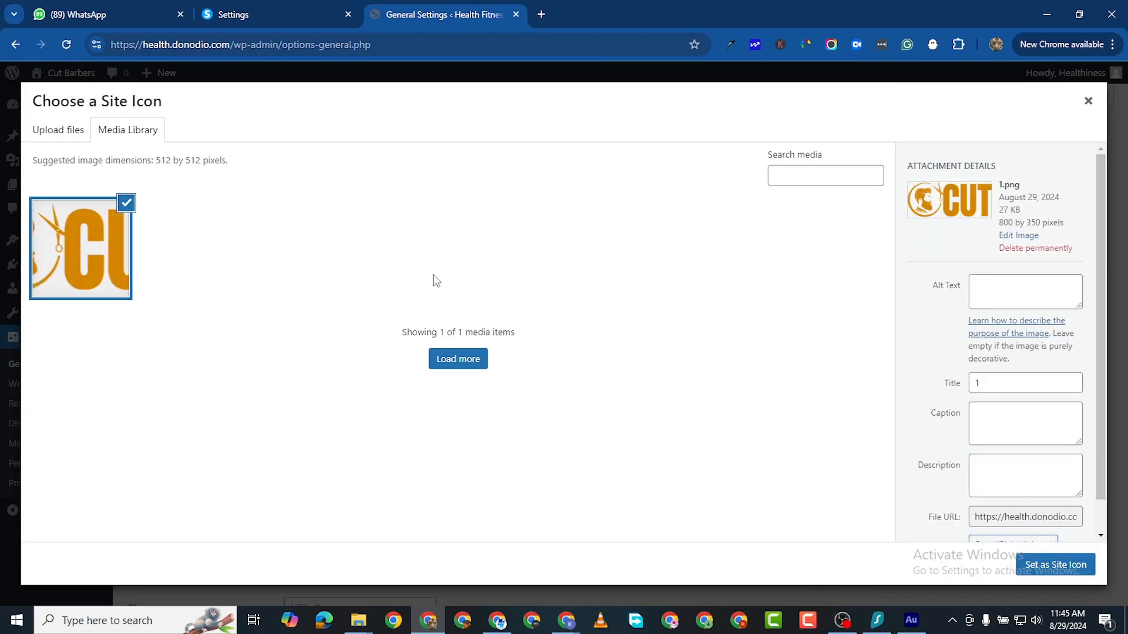
Step: Crop the logo to the barber-head emblem and set it as the site icon
left_click(1064, 575)
left_click_drag(391, 254, 233, 256)
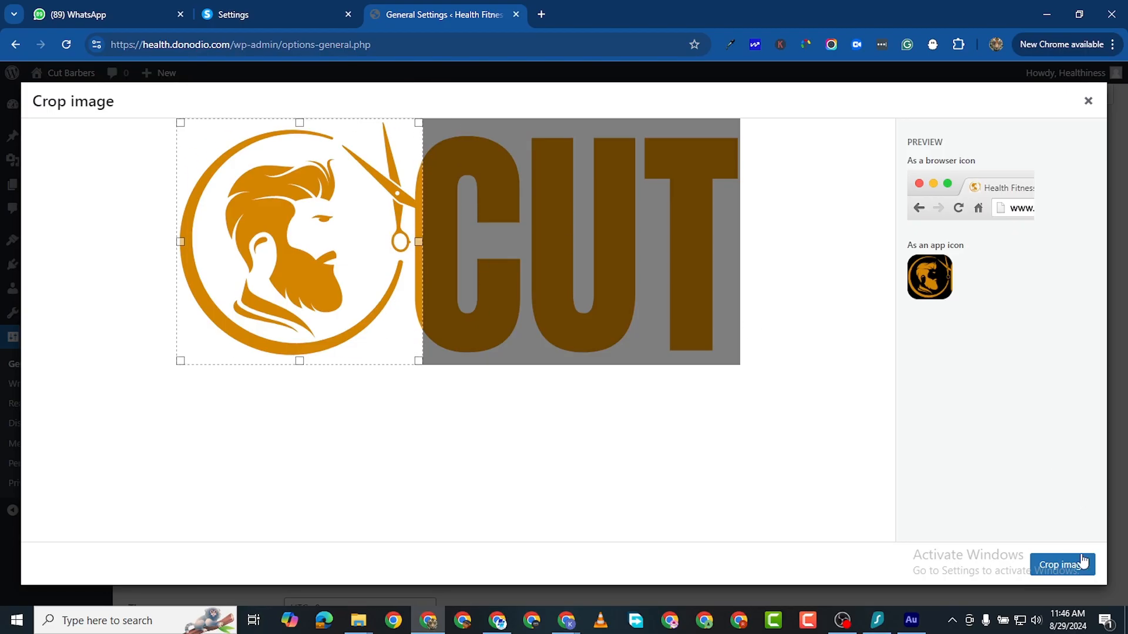
left_click(1058, 573)
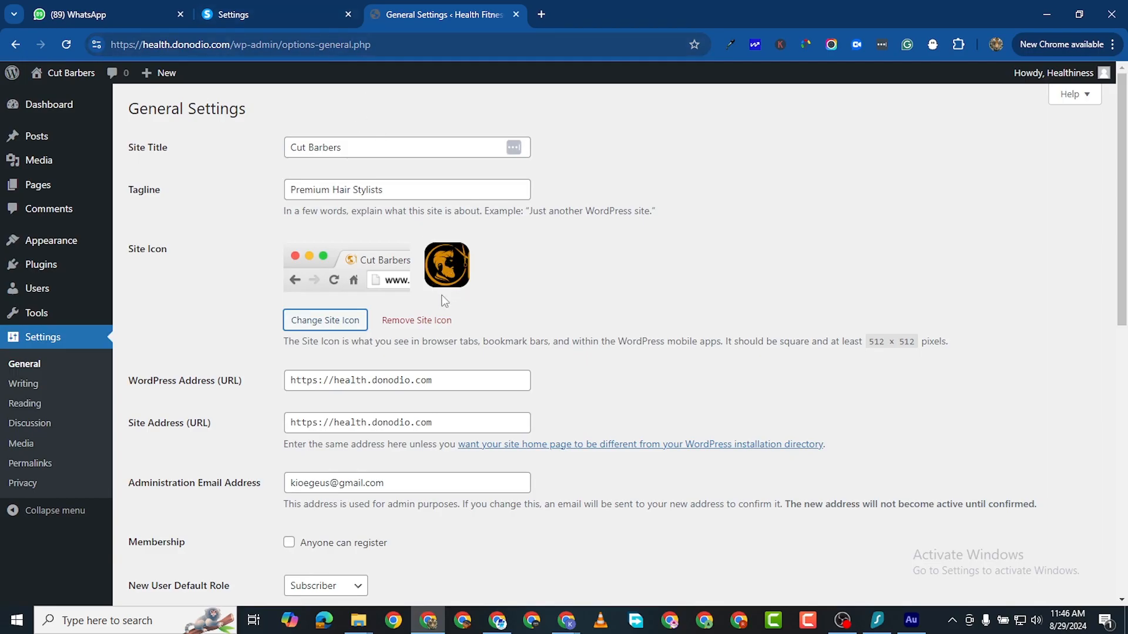
Step: Save the new title, tagline and icon, and open the Dashboard in a new tab
scroll(445, 301, "down", 10)
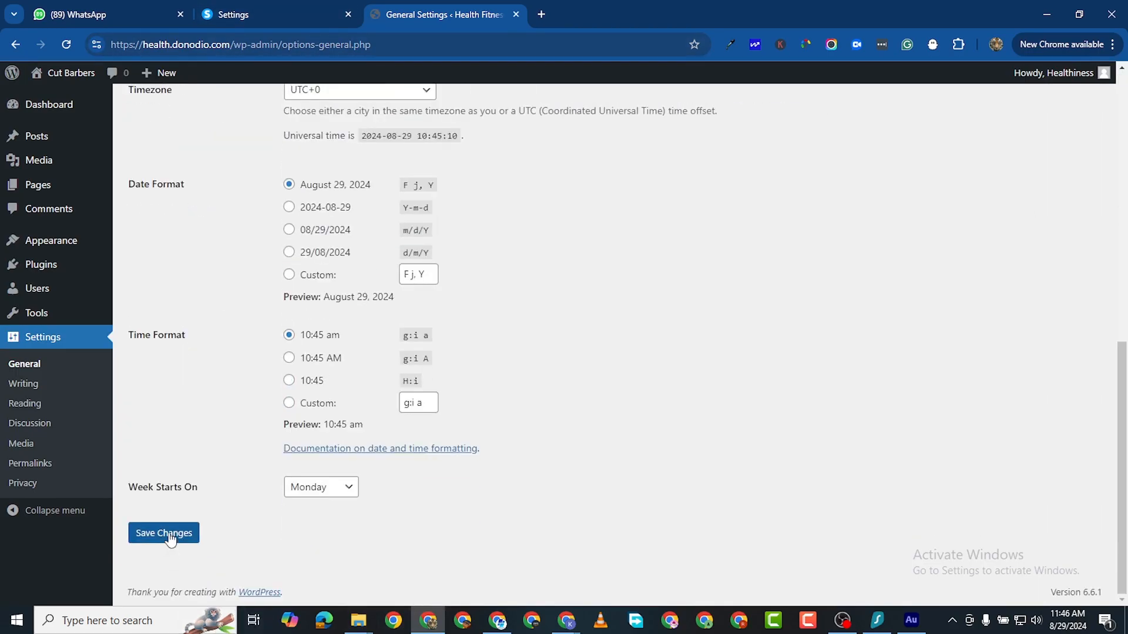
left_click(169, 538)
right_click(109, 97)
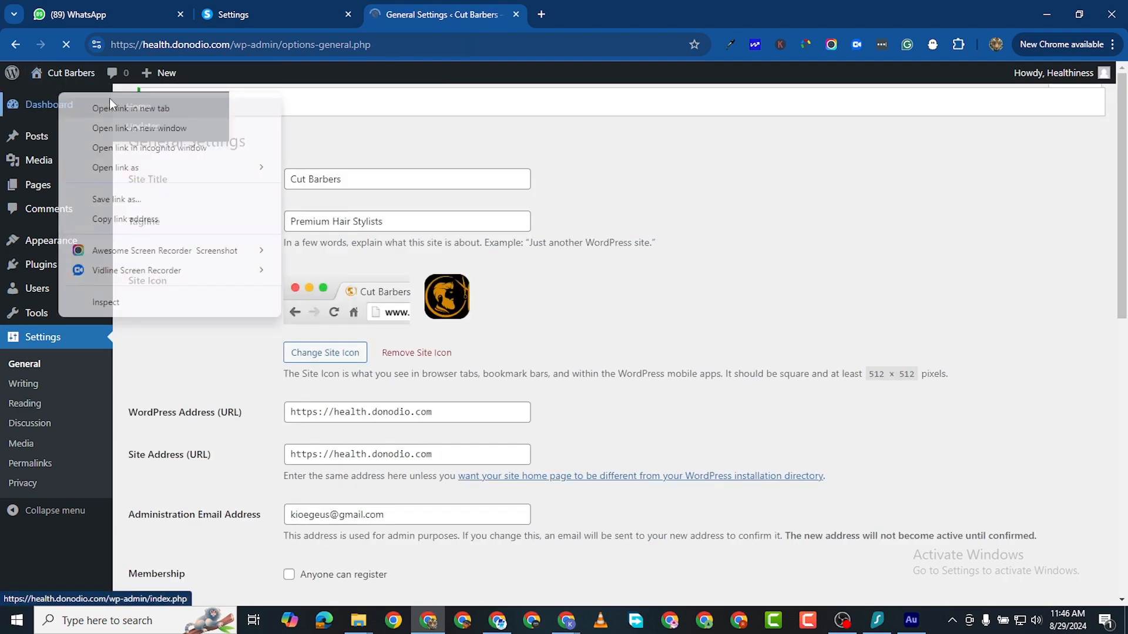
left_click(130, 108)
left_click(545, 18)
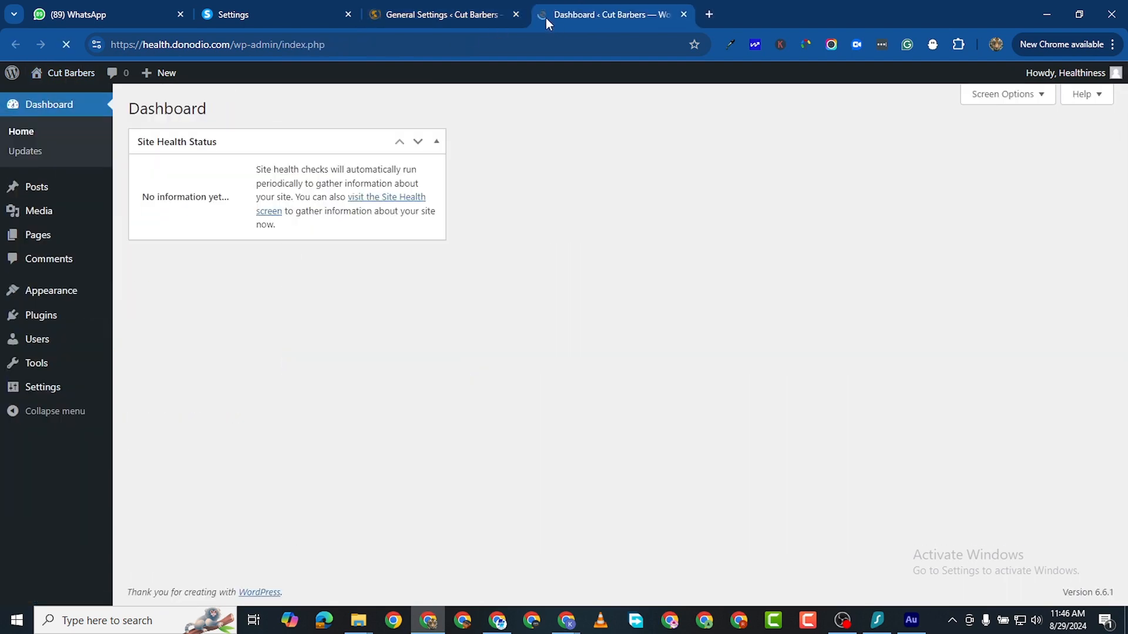
Step: Review the saved General Settings: site name Cut Barbers, timezone UTC+0, weeks starting Monday
left_click(414, 17)
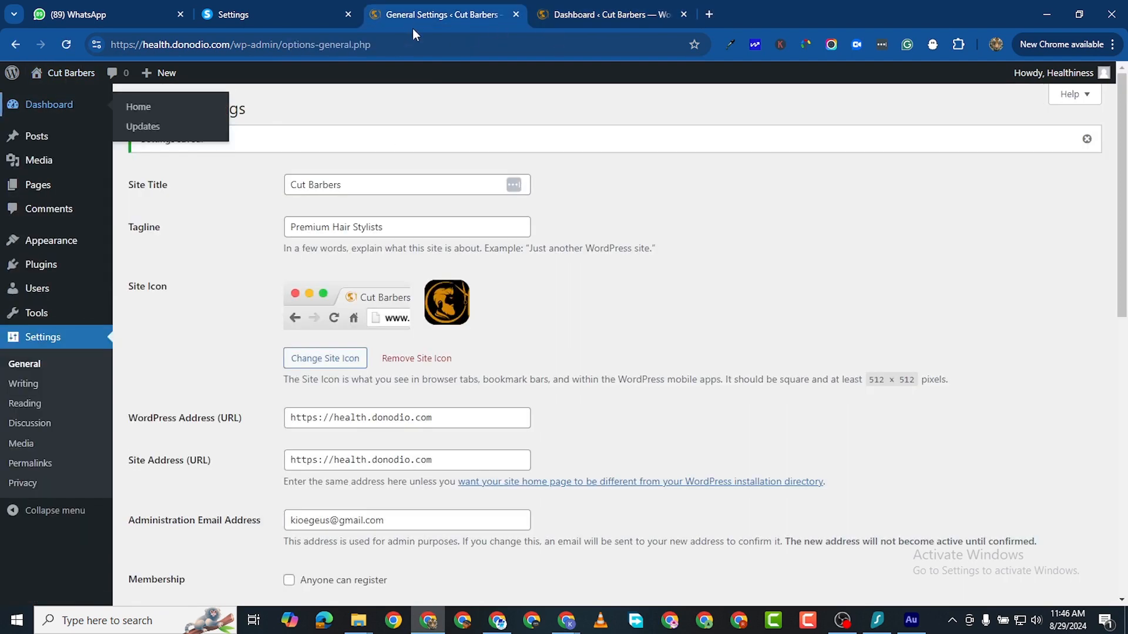
scroll(402, 233, "down", 3)
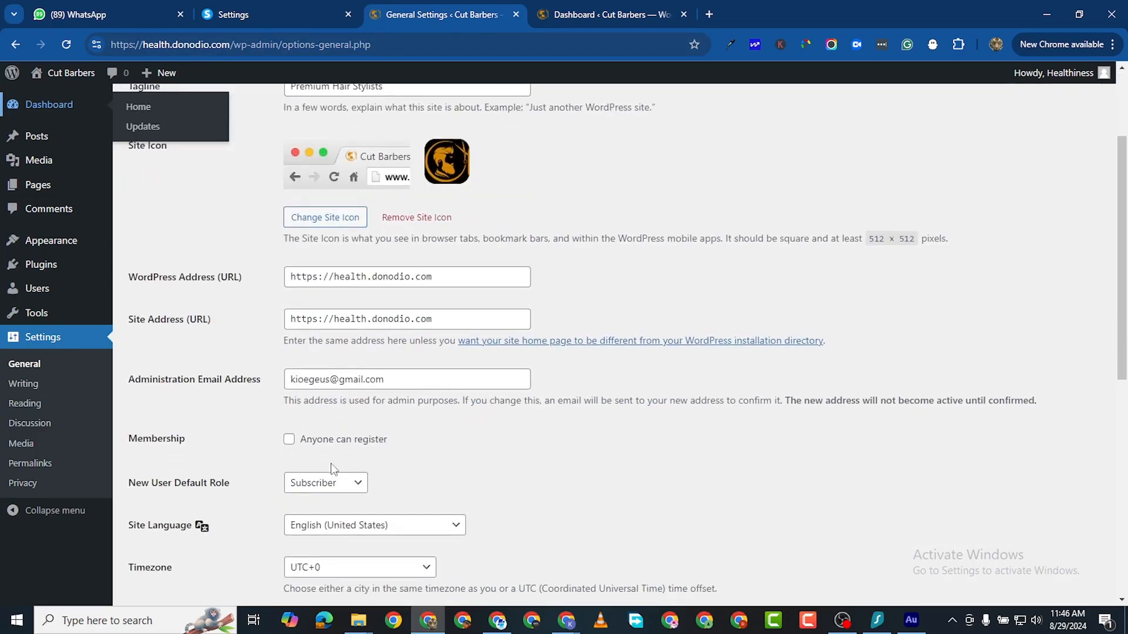
scroll(333, 468, "down", 3)
scroll(314, 335, "up", 6)
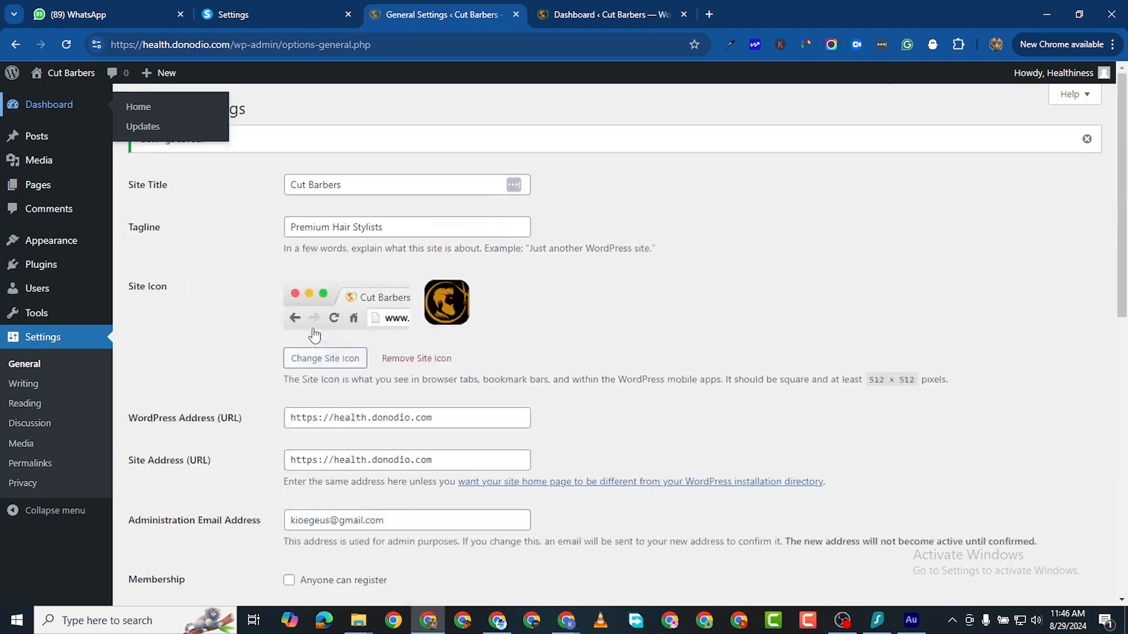
scroll(314, 335, "down", 10)
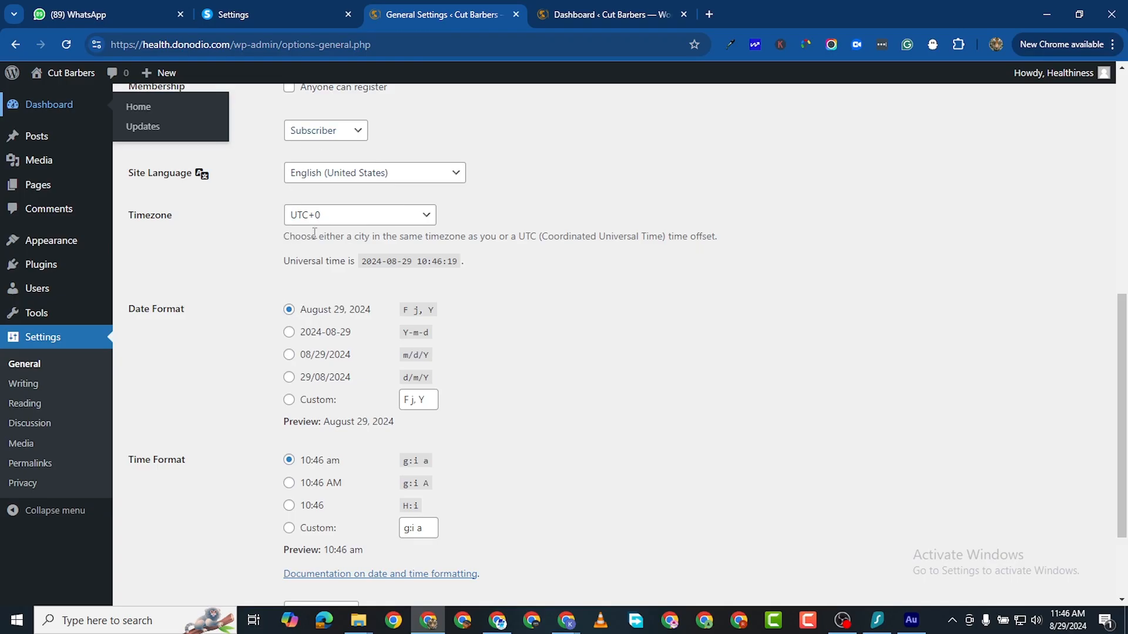
scroll(279, 410, "down", 2)
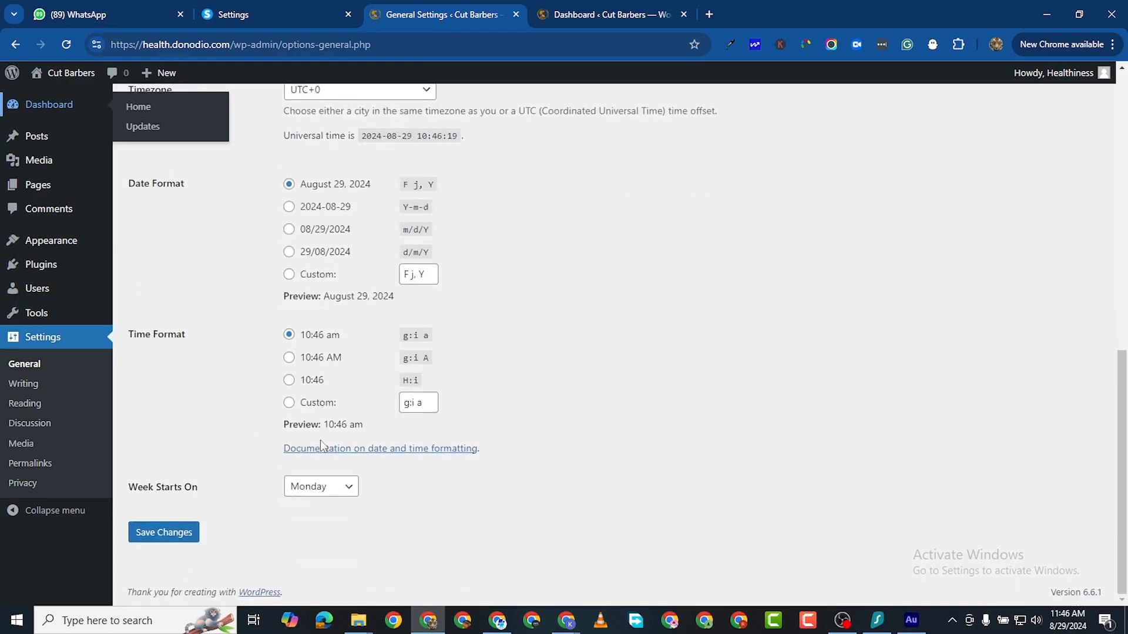
scroll(323, 468, "up", 2)
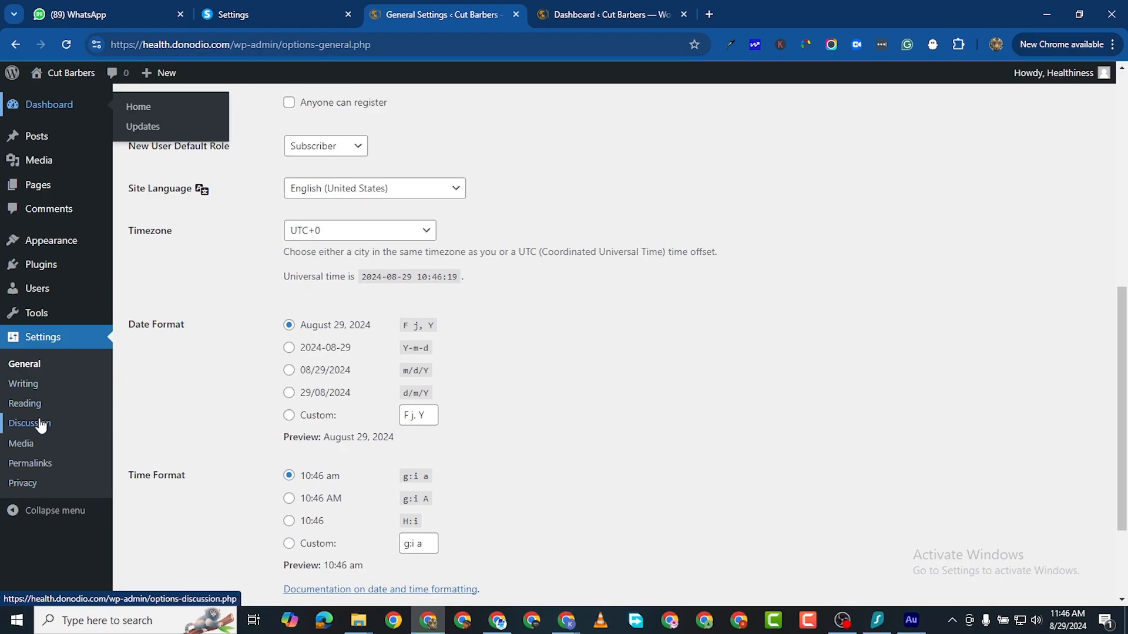
Step: Change the permalink structure to Post name (/%postname%/) and save it
left_click(38, 468)
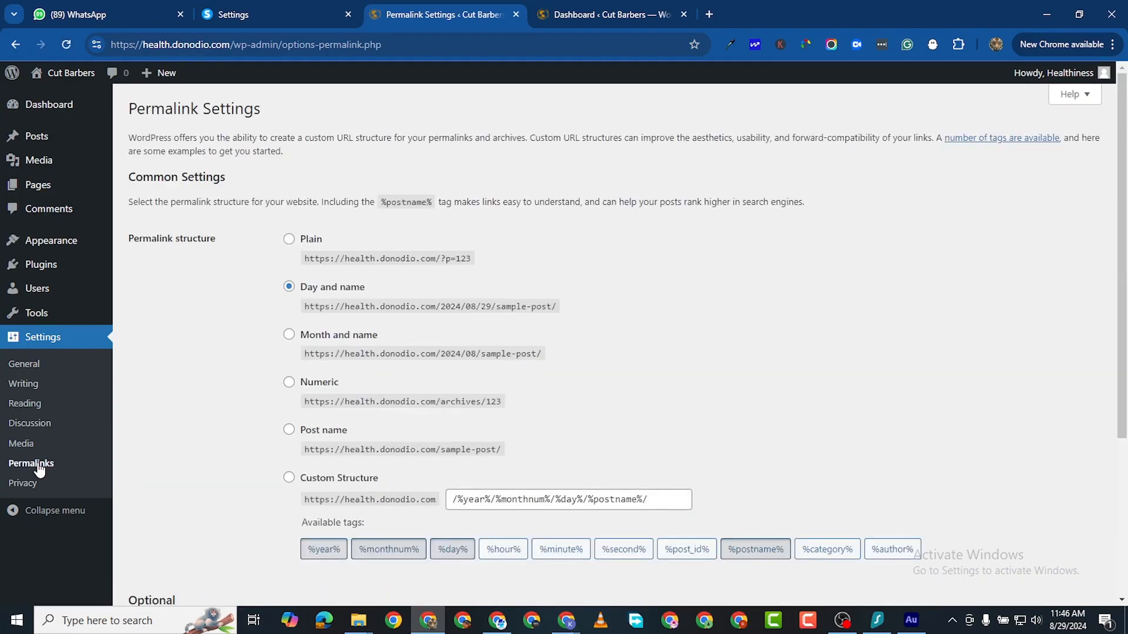
left_click(288, 429)
scroll(302, 520, "down", 4)
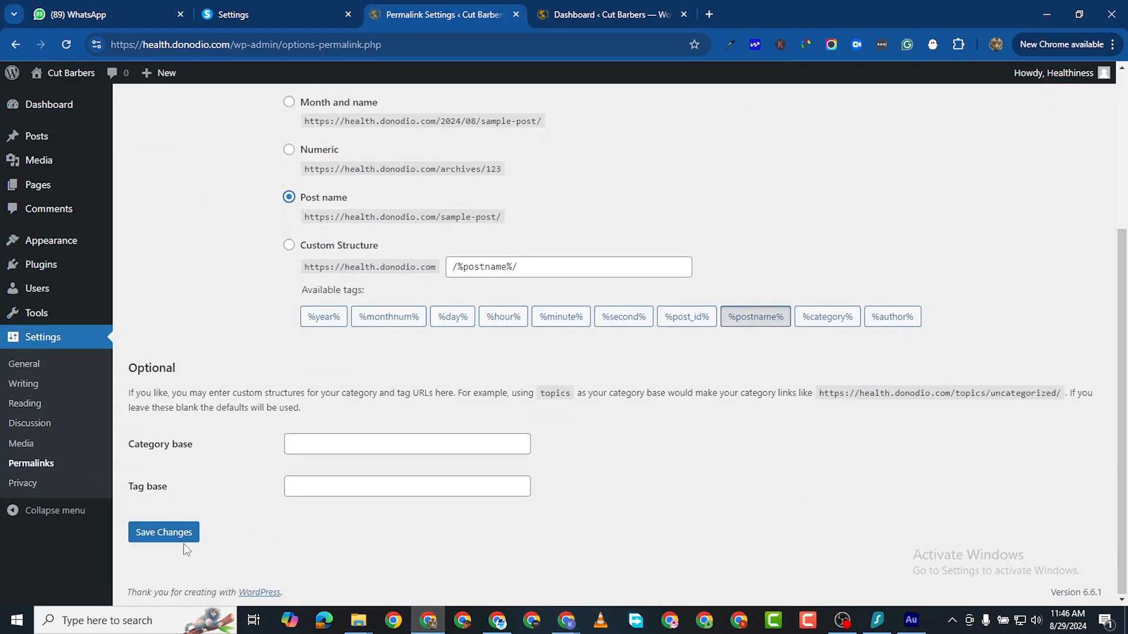
left_click(164, 534)
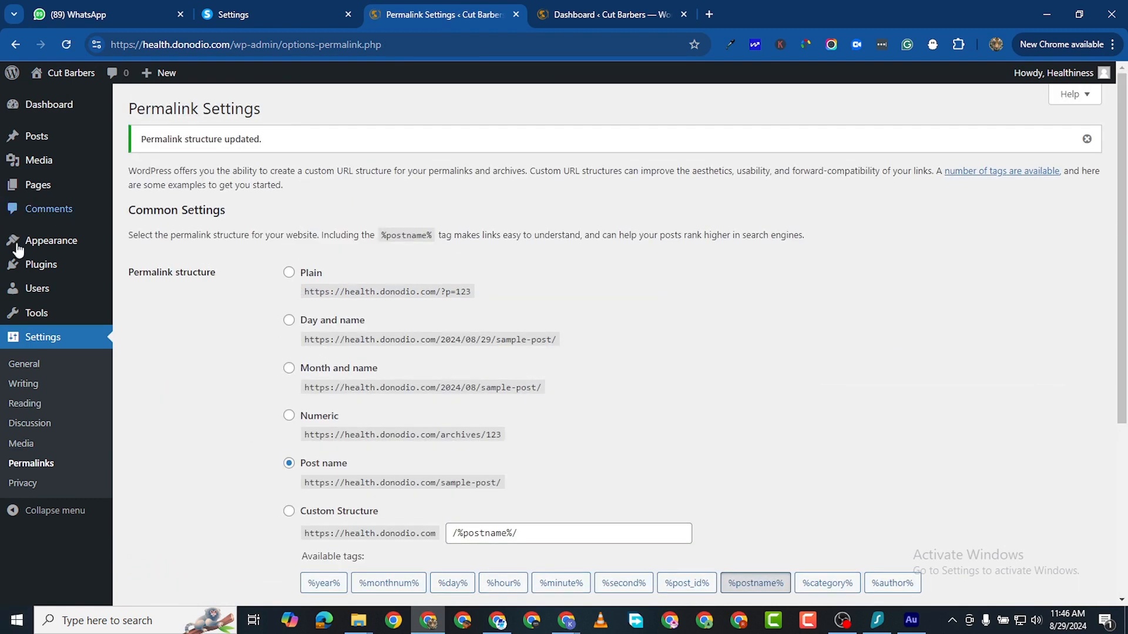
mouse_move(56, 243)
left_click(158, 248)
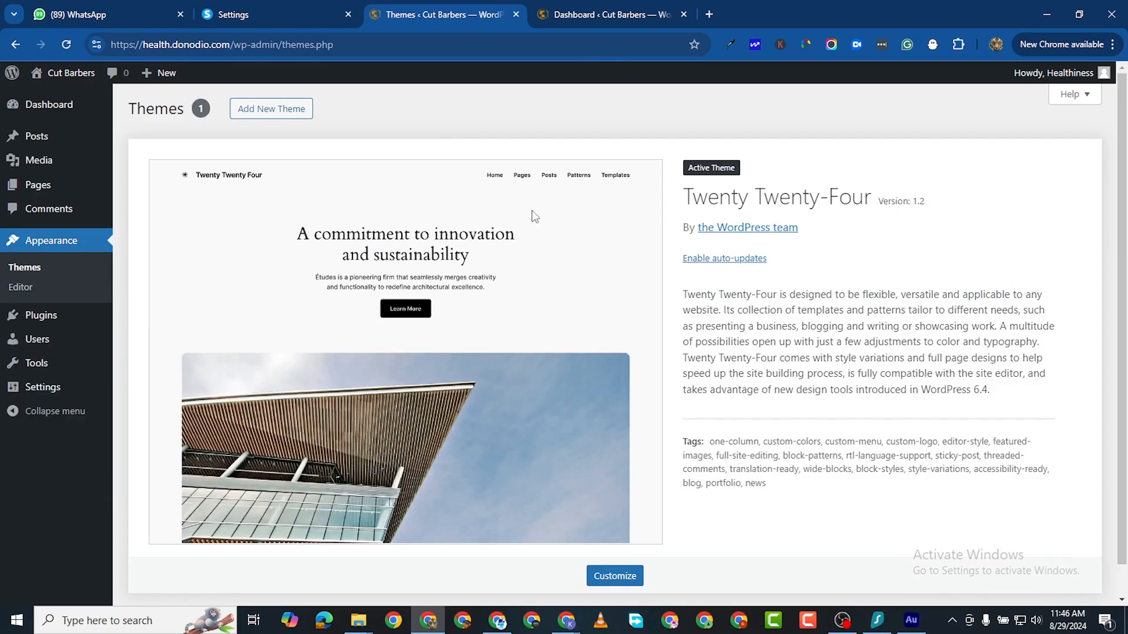
Step: Install the Astra theme from Add New Theme and activate it
left_click(270, 108)
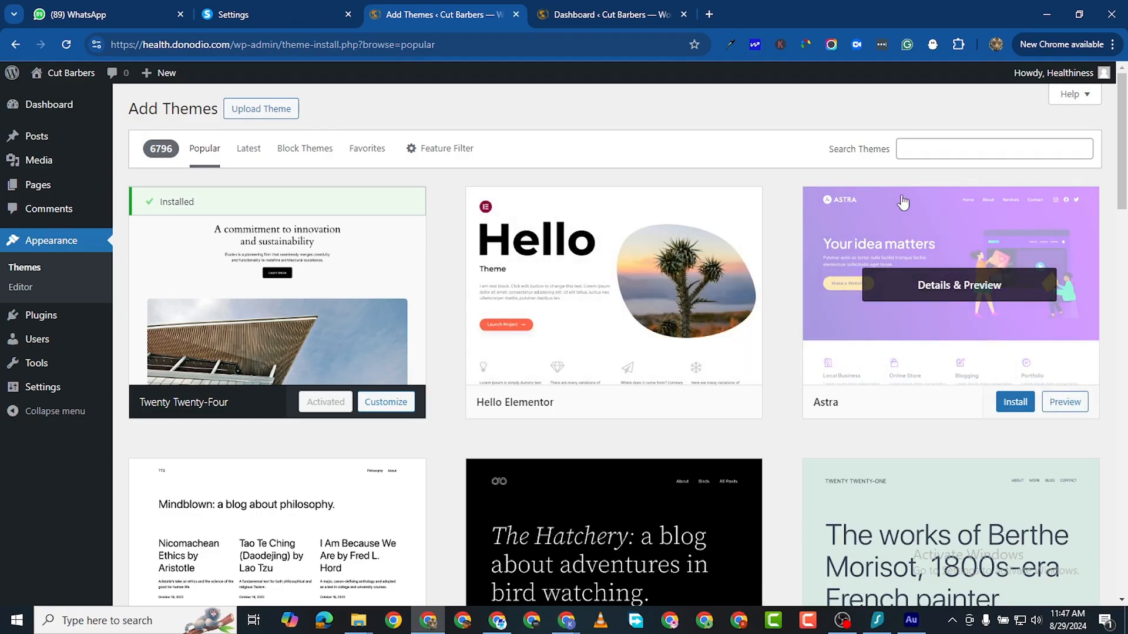
left_click(1015, 403)
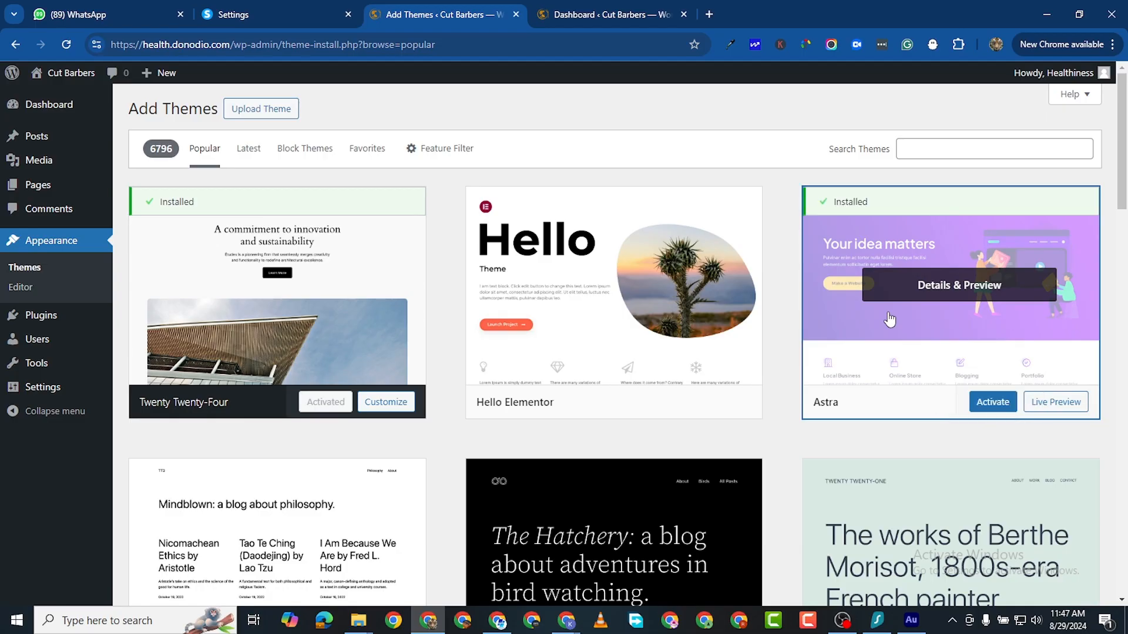
left_click(991, 410)
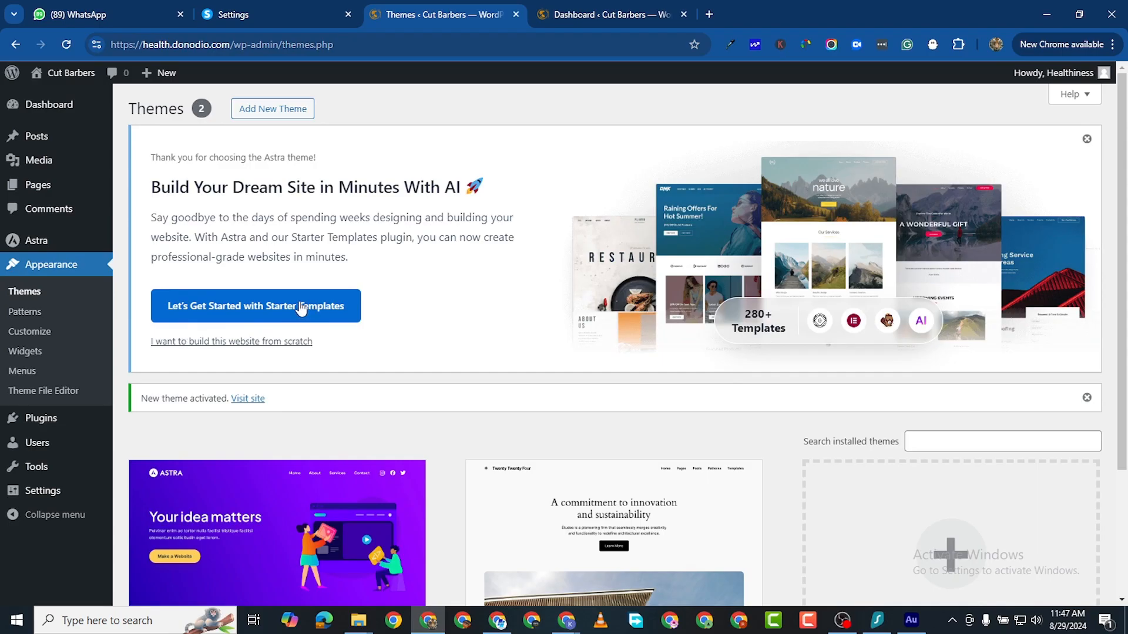
Step: Launch Starter Templates with Build with Templates, dismiss the AI popup, and return to the Dashboard
left_click(253, 306)
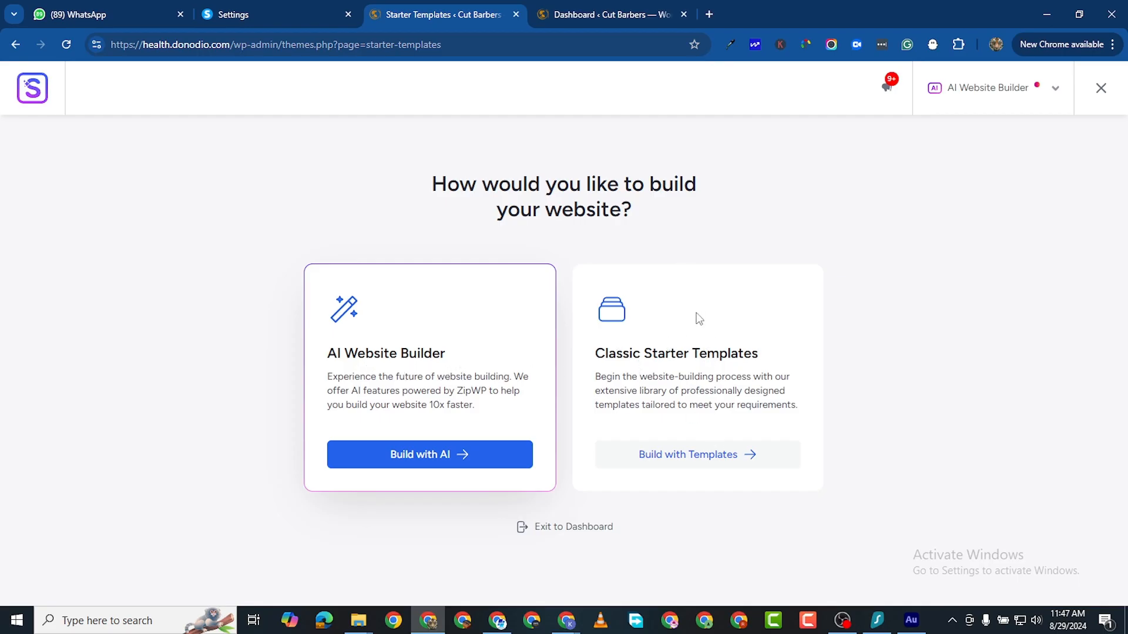
left_click(728, 461)
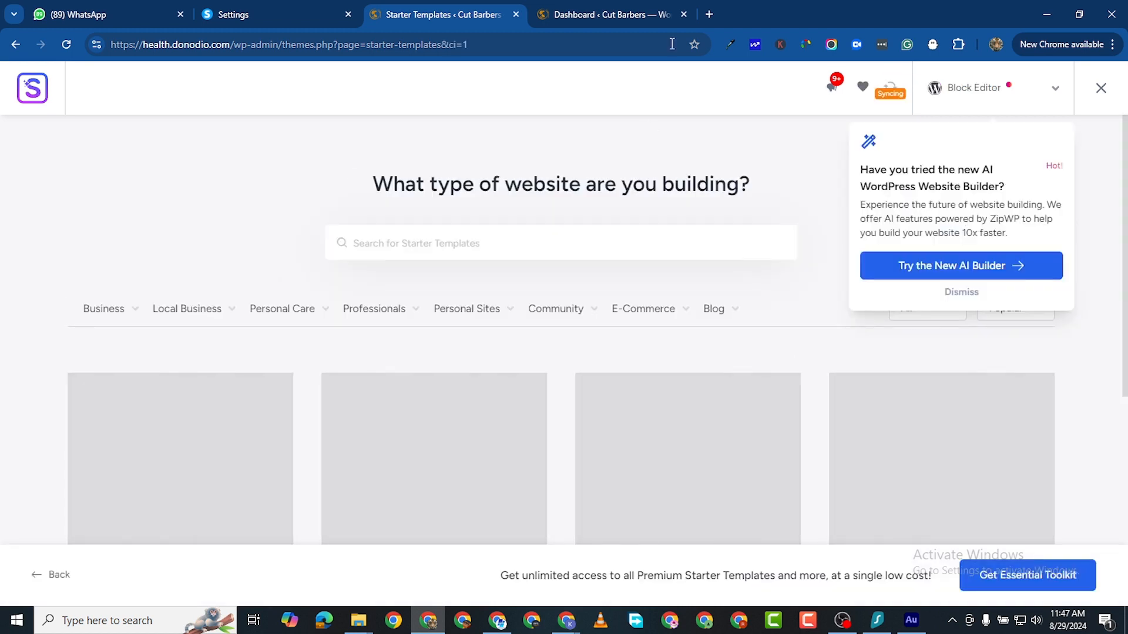
left_click(963, 293)
left_click(562, 15)
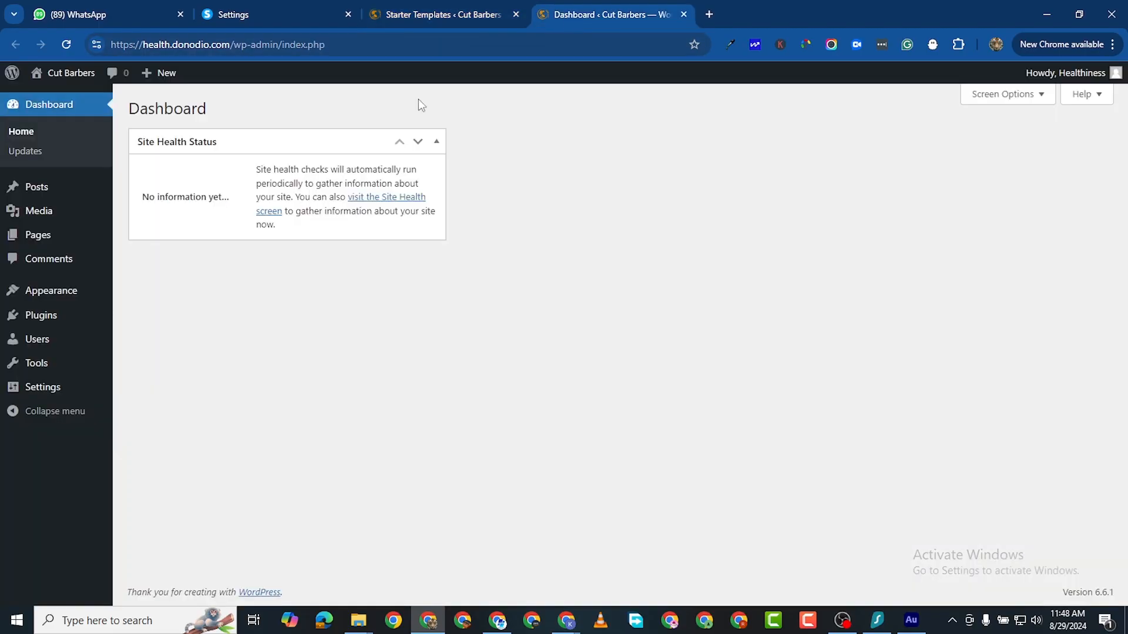
Step: Search plugins for 'elementor', then install and activate Elementor Website Builder
mouse_move(106, 317)
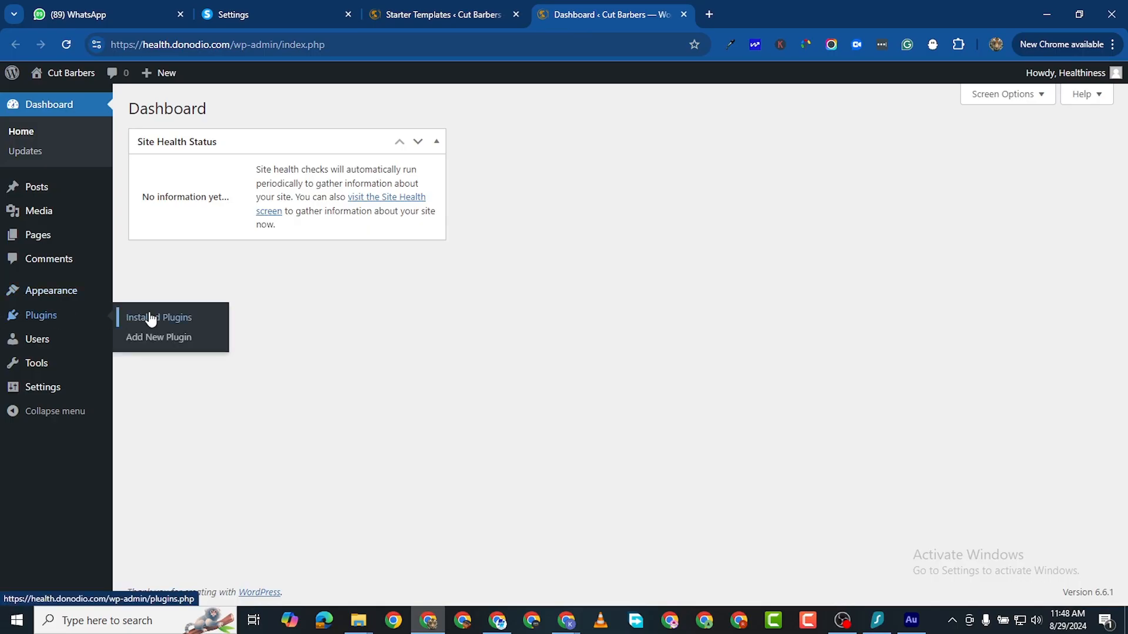
left_click(154, 338)
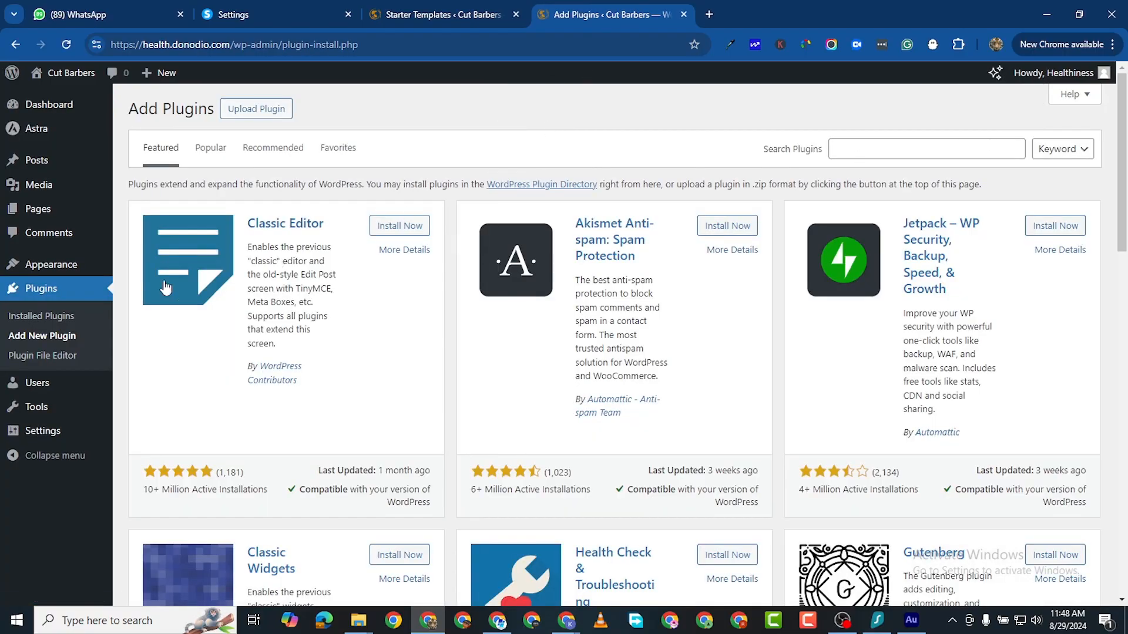
left_click(873, 154)
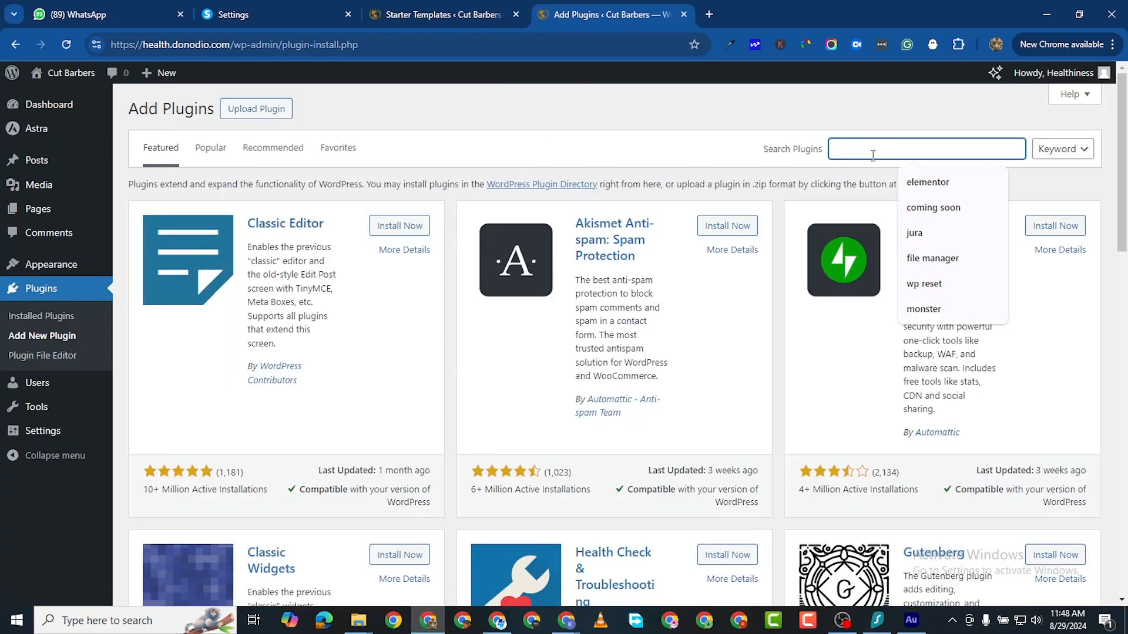
left_click(939, 184)
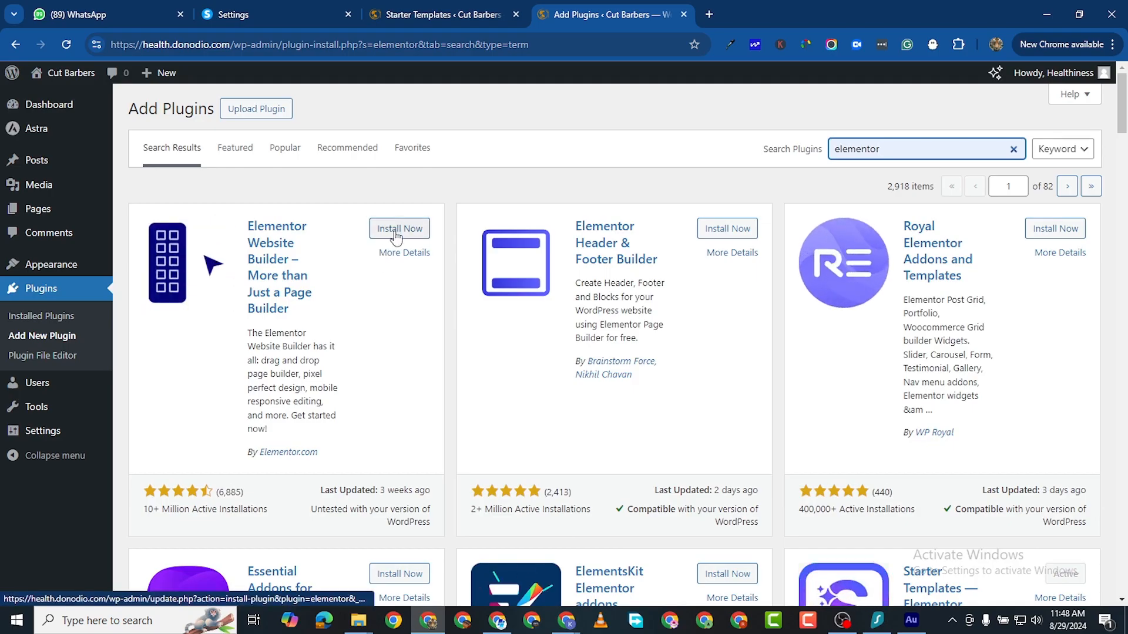
left_click(395, 231)
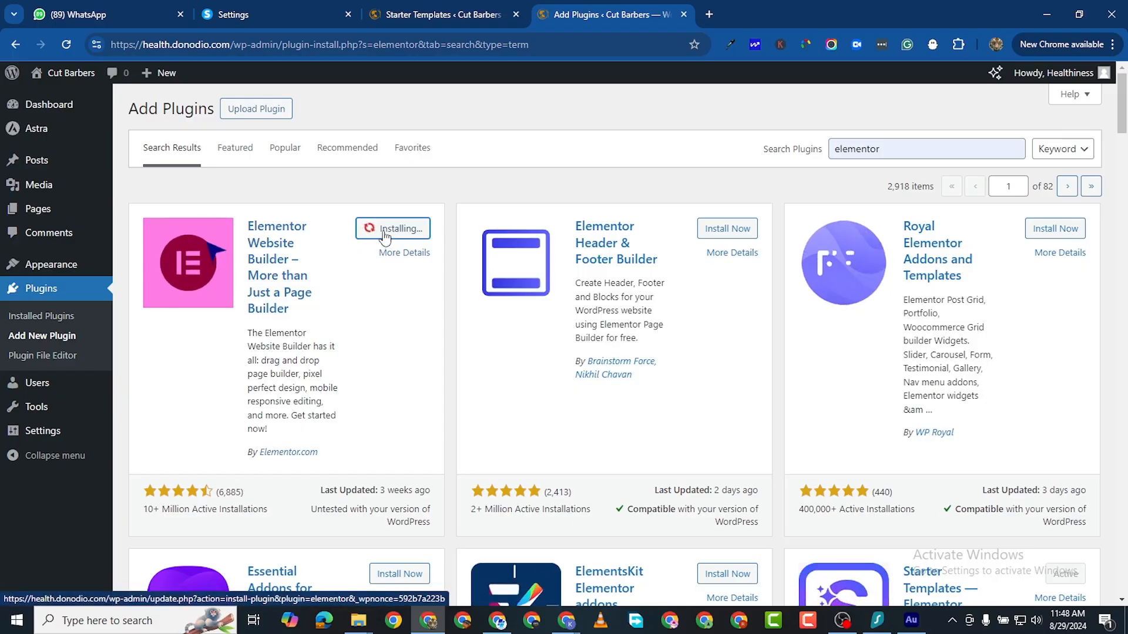
left_click(406, 228)
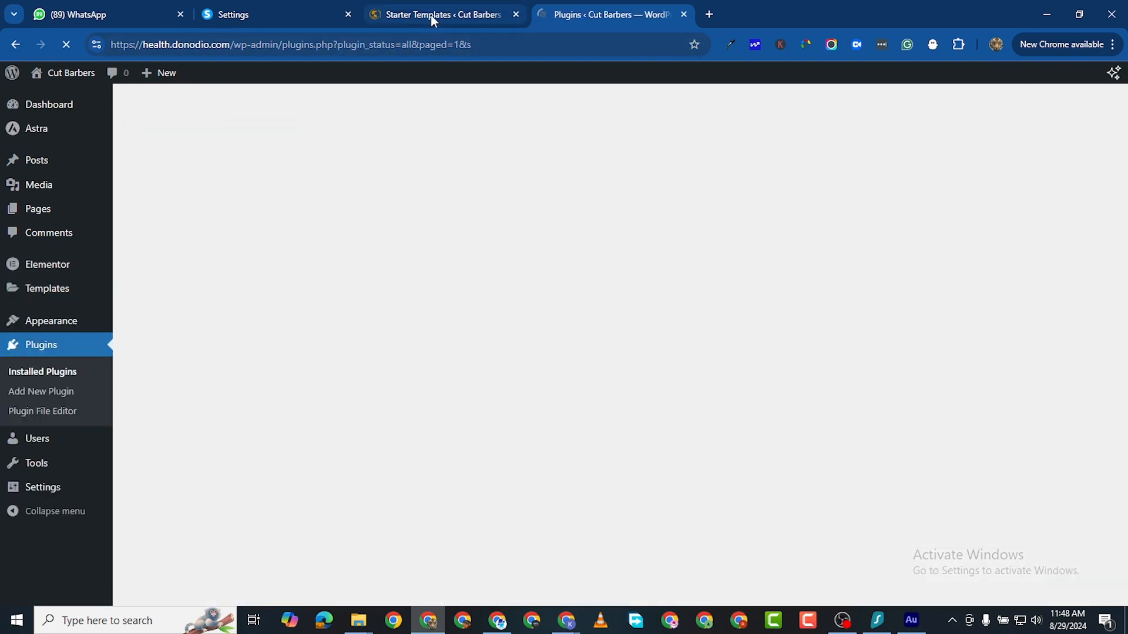
Step: Set the Starter Templates page builder to Elementor, checking the Plugins page, and browse the previews
left_click(431, 15)
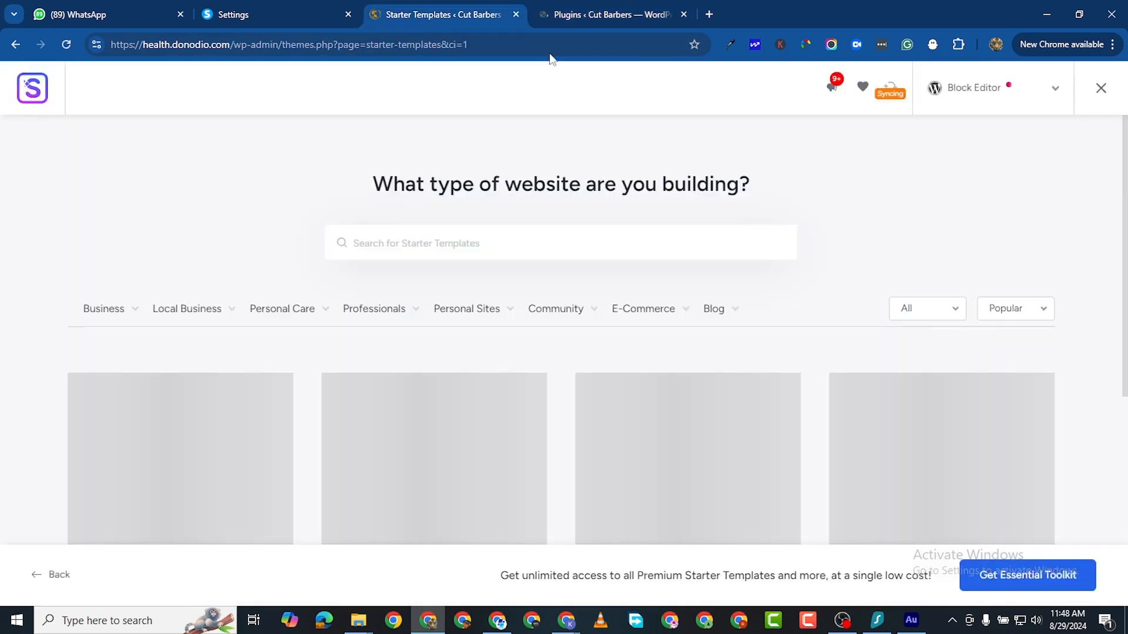
left_click(1035, 97)
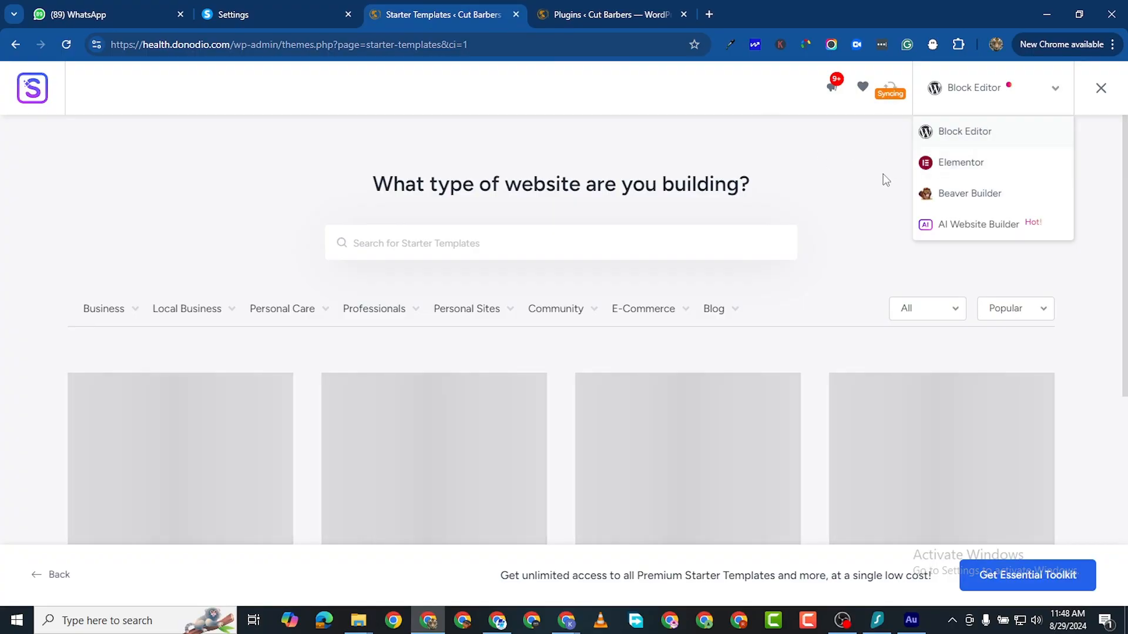
left_click(955, 166)
left_click(584, 32)
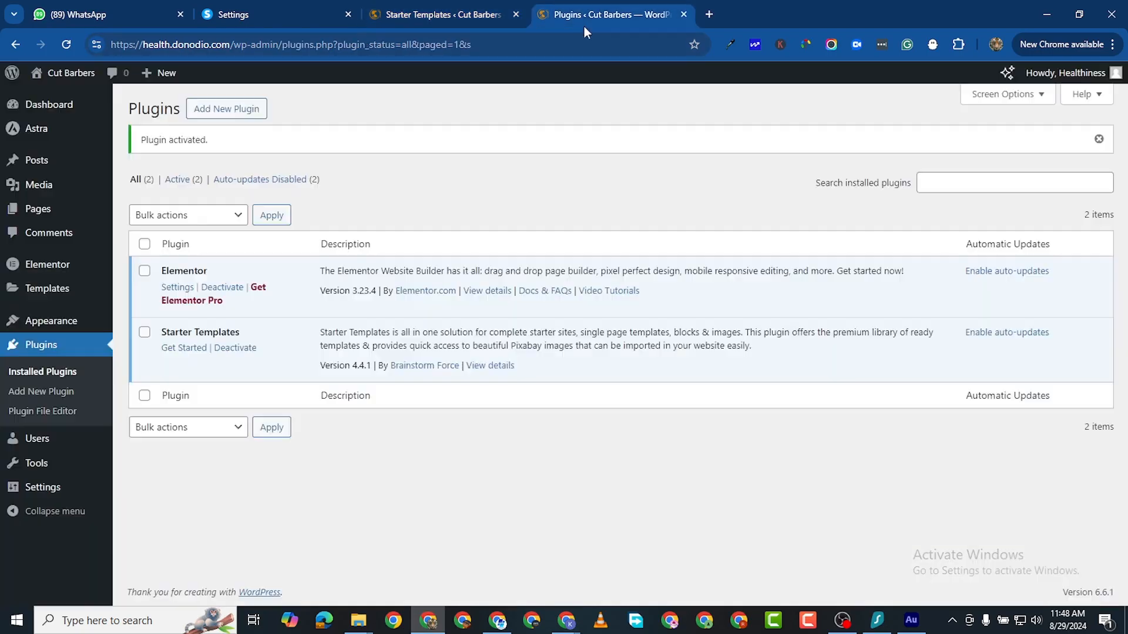
left_click(428, 14)
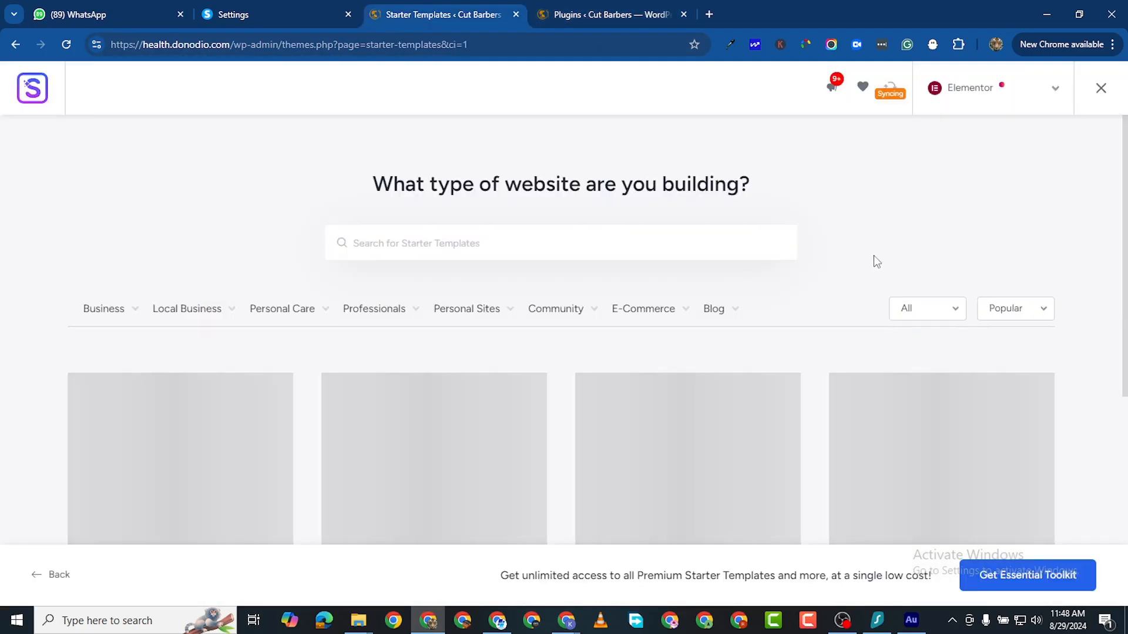
left_click(944, 77)
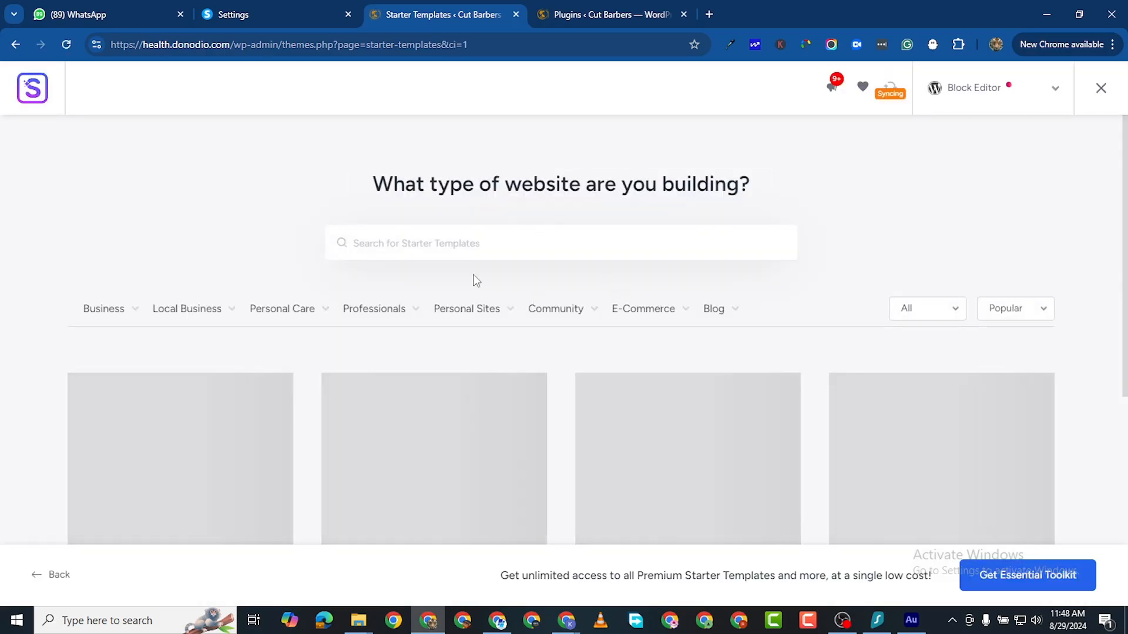
scroll(517, 264, "down", 4)
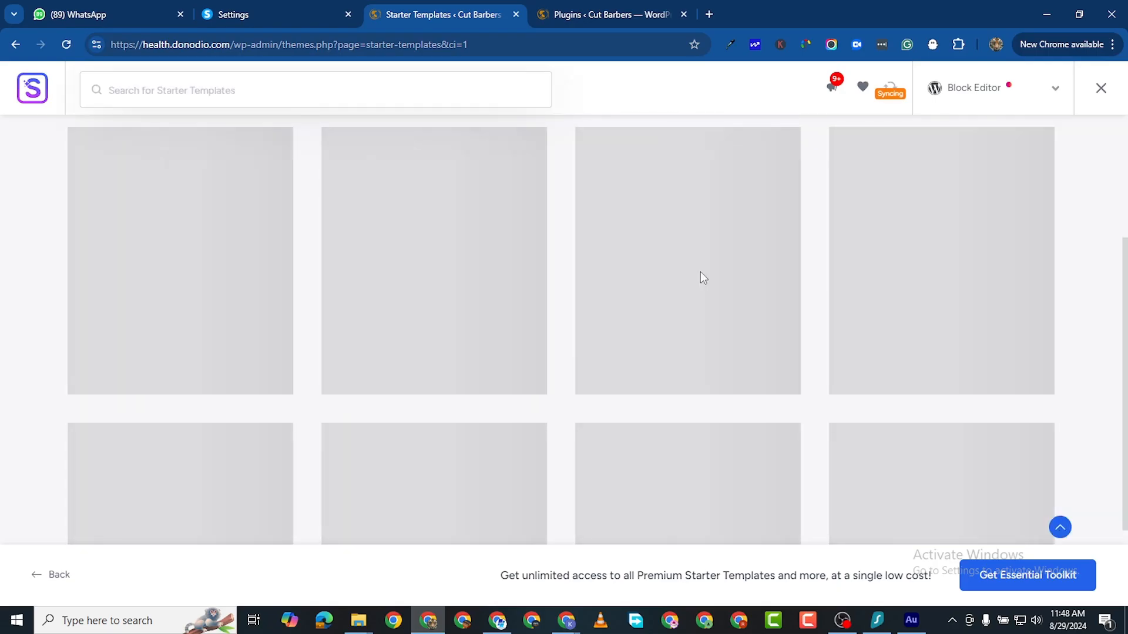
scroll(818, 323, "down", 3)
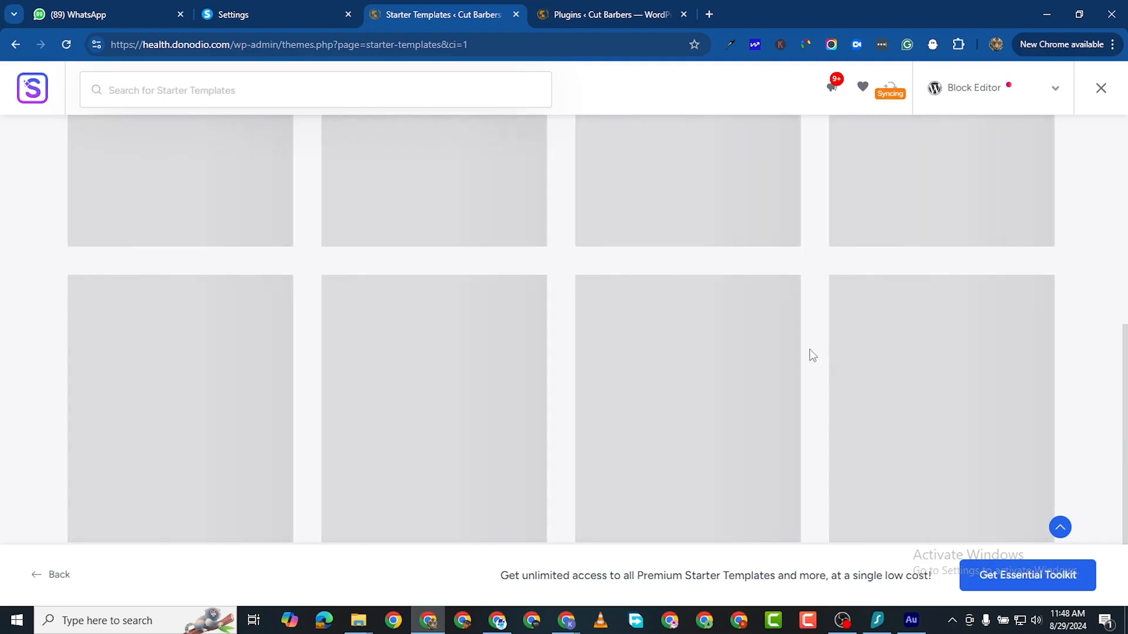
scroll(734, 329, "up", 7)
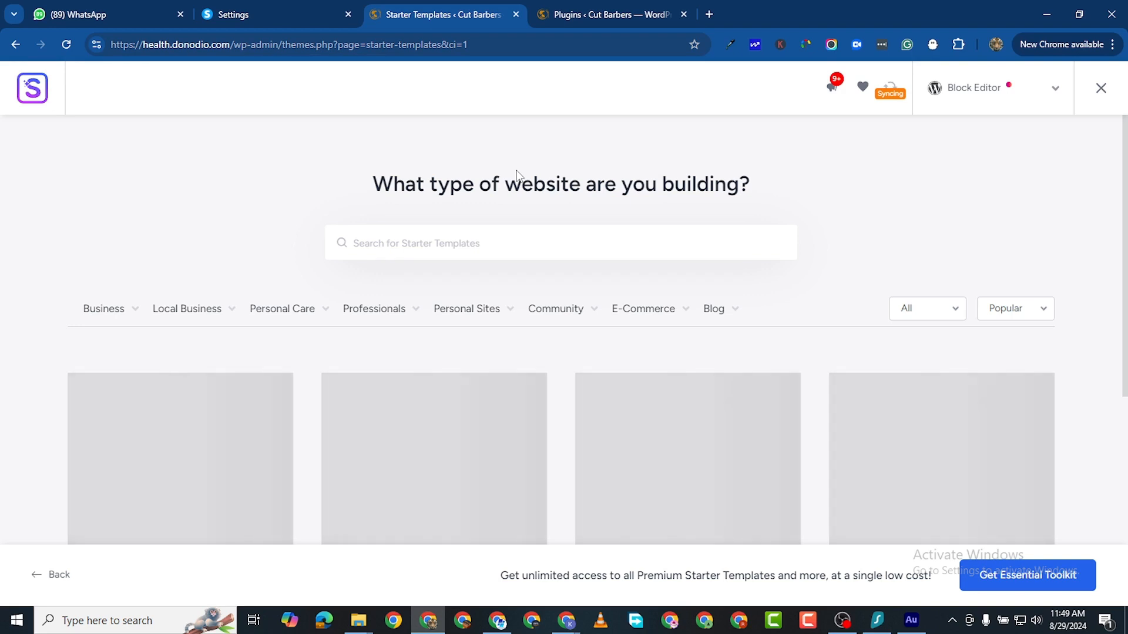
Step: Compare templates for Elementor, Beaver Builder and Block Editor, then settle on Elementor
left_click(1055, 96)
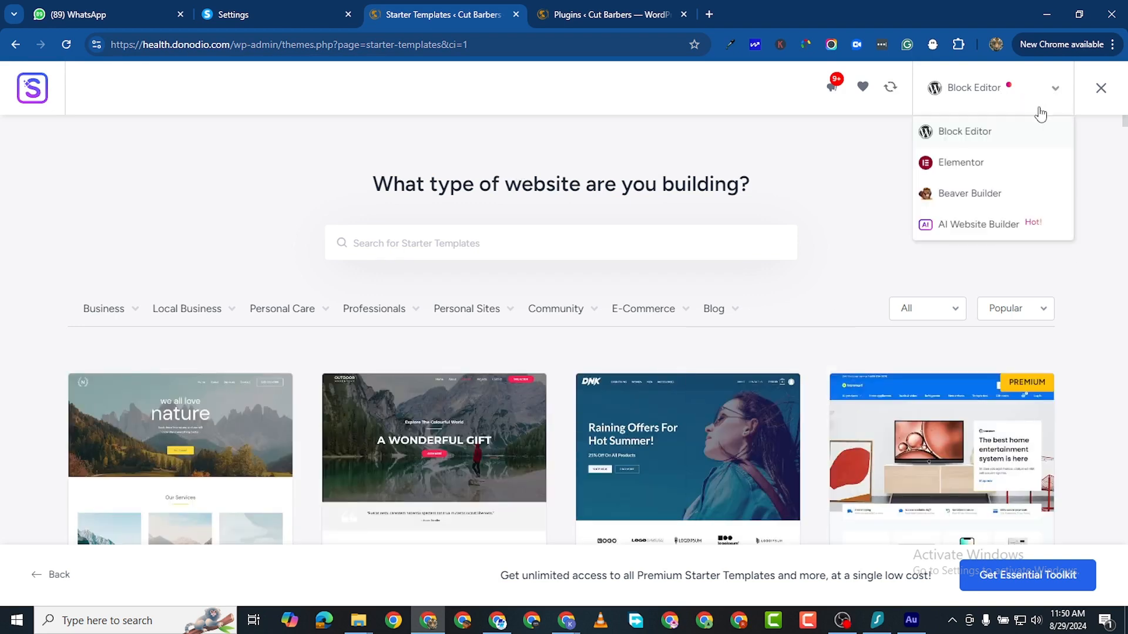
left_click(974, 163)
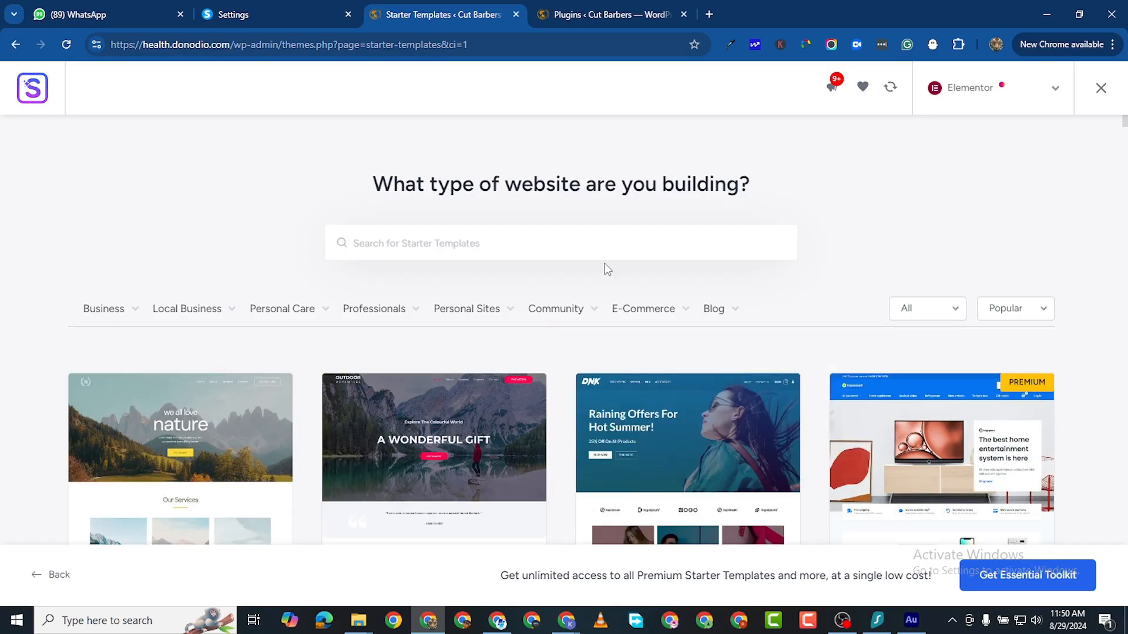
scroll(353, 403, "down", 6)
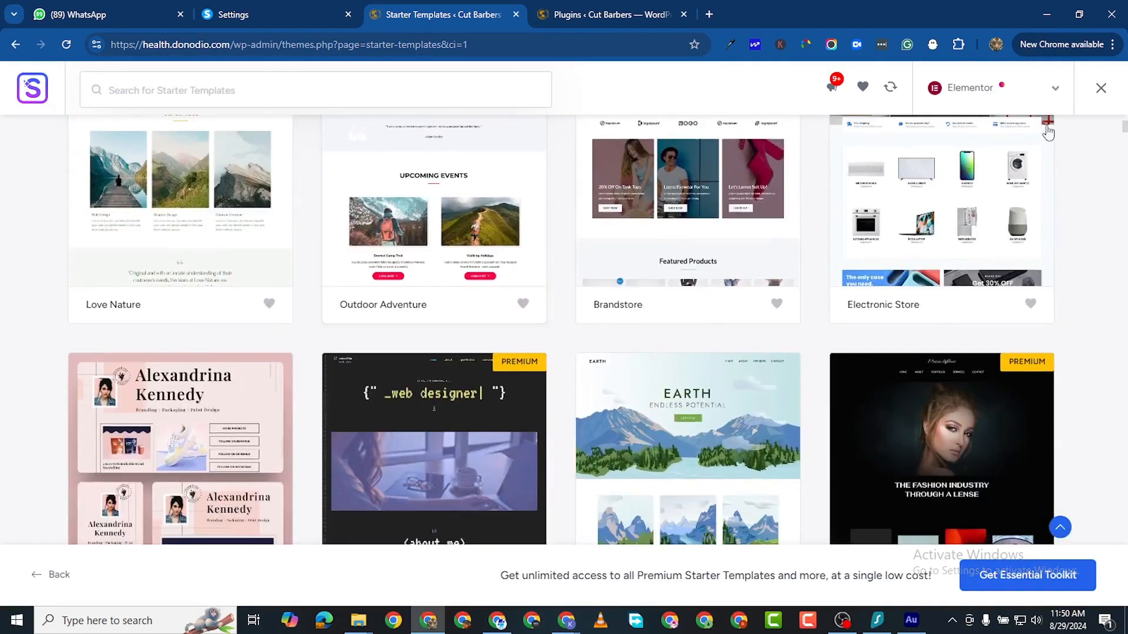
left_click(1056, 88)
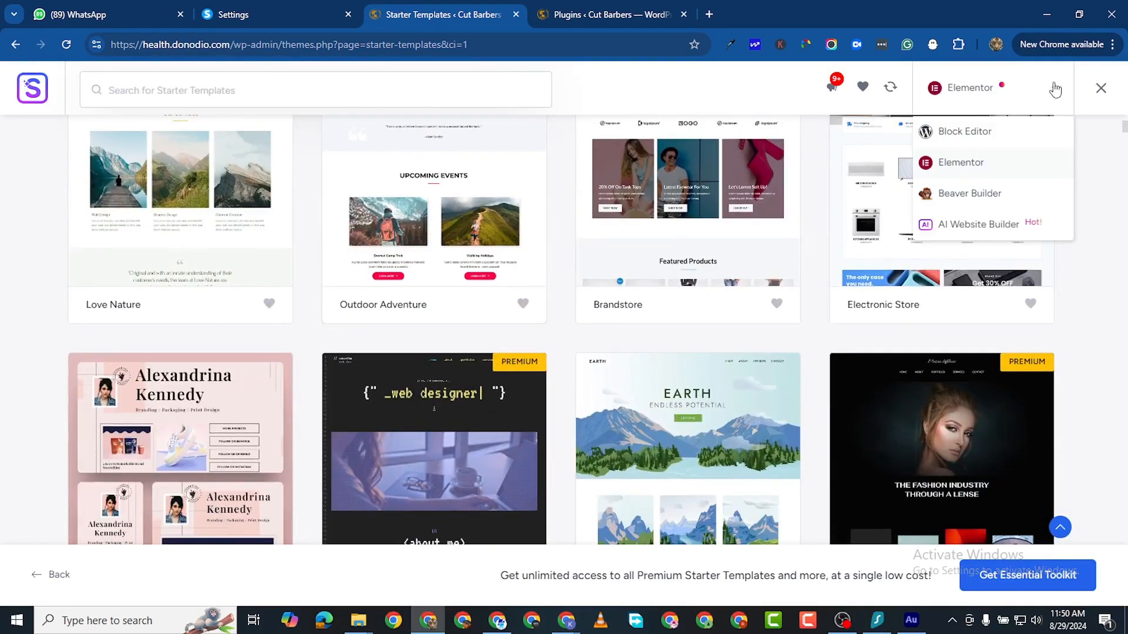
left_click(1002, 198)
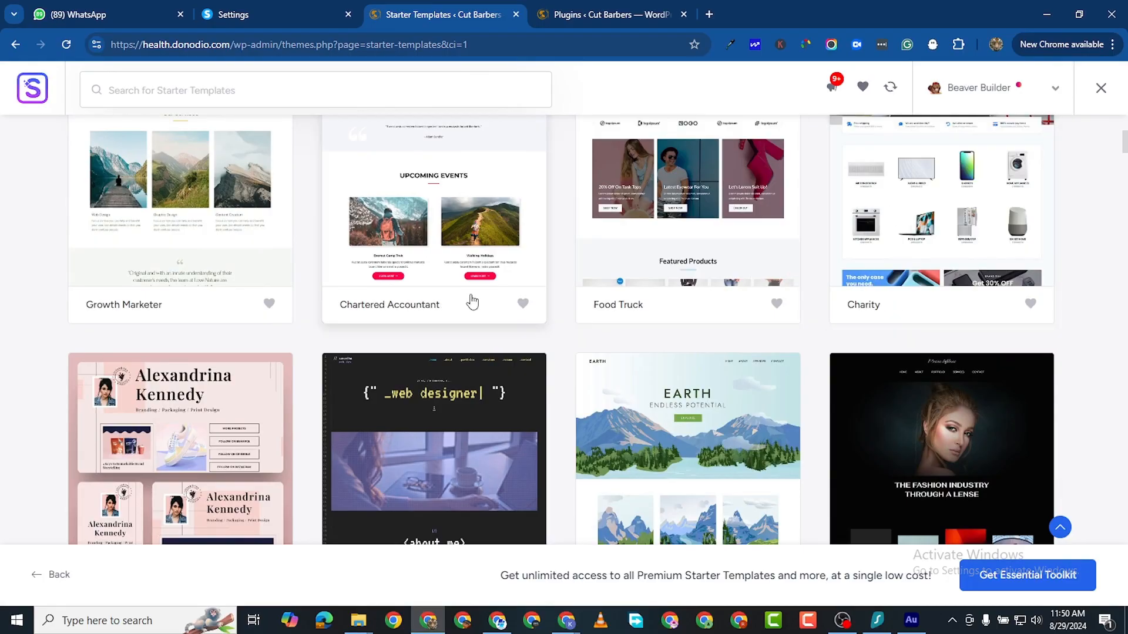
scroll(473, 300, "up", 2)
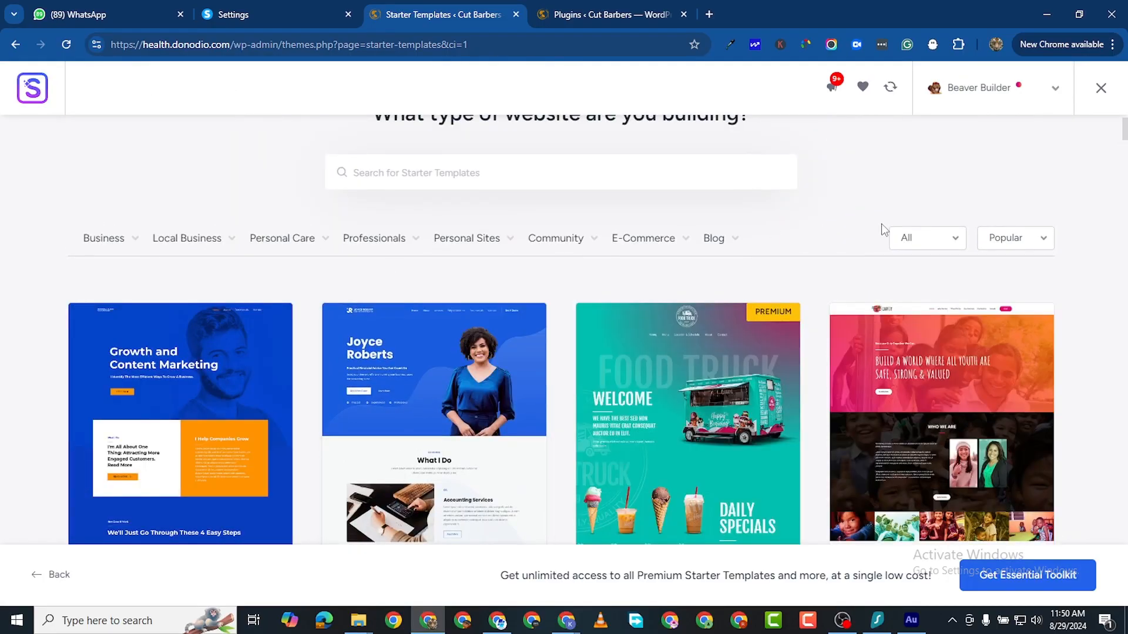
left_click(1030, 97)
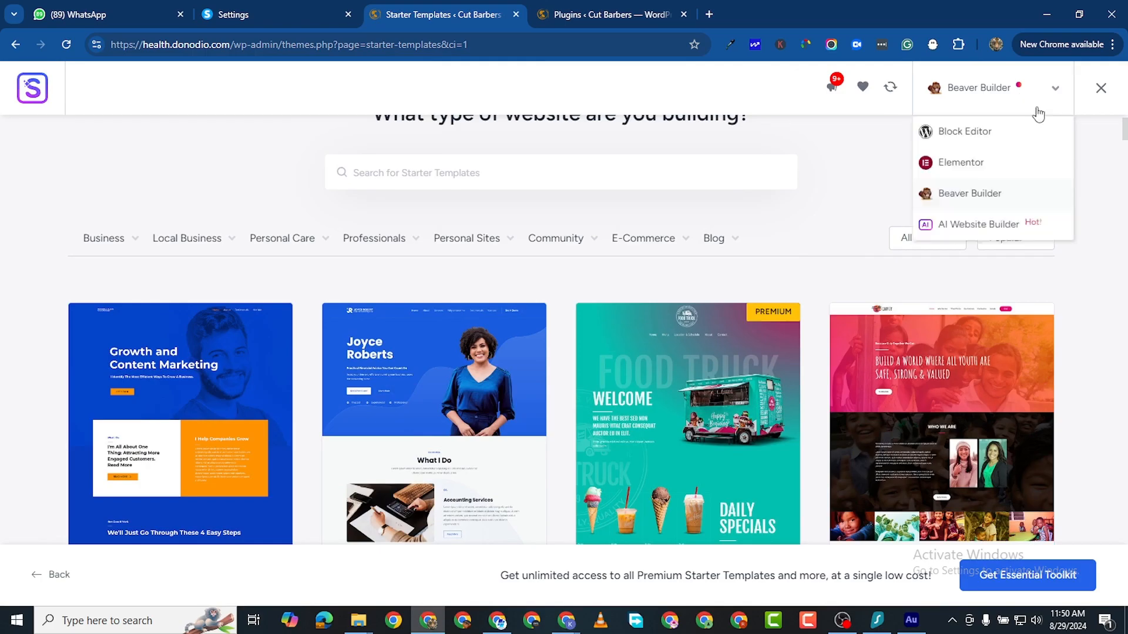
left_click(988, 138)
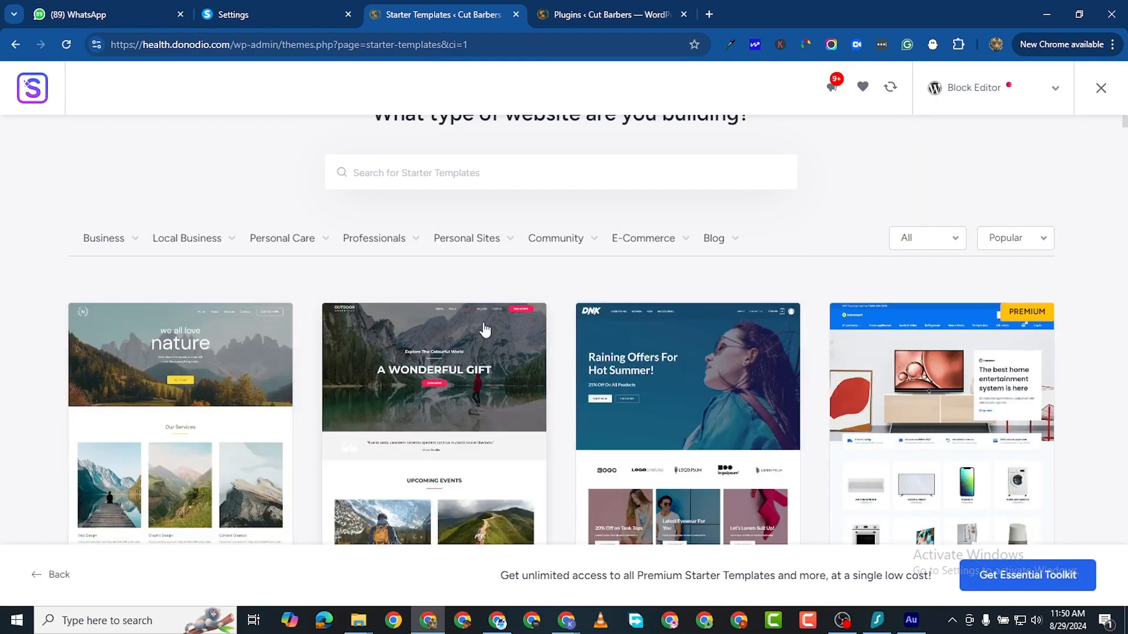
scroll(485, 330, "down", 3)
left_click(1055, 97)
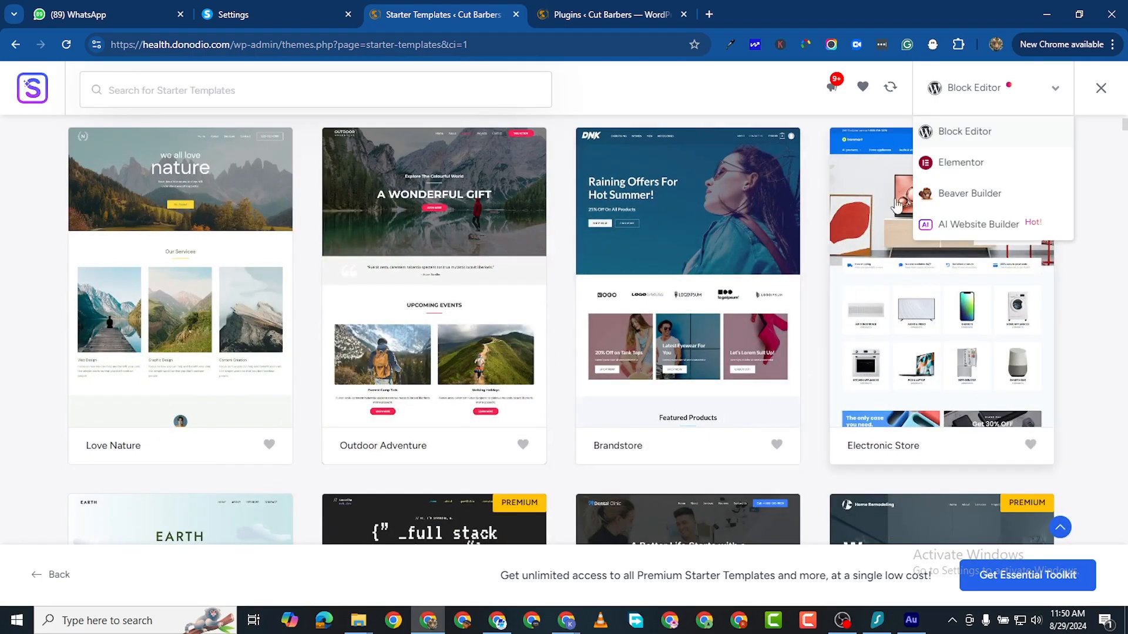
left_click(959, 164)
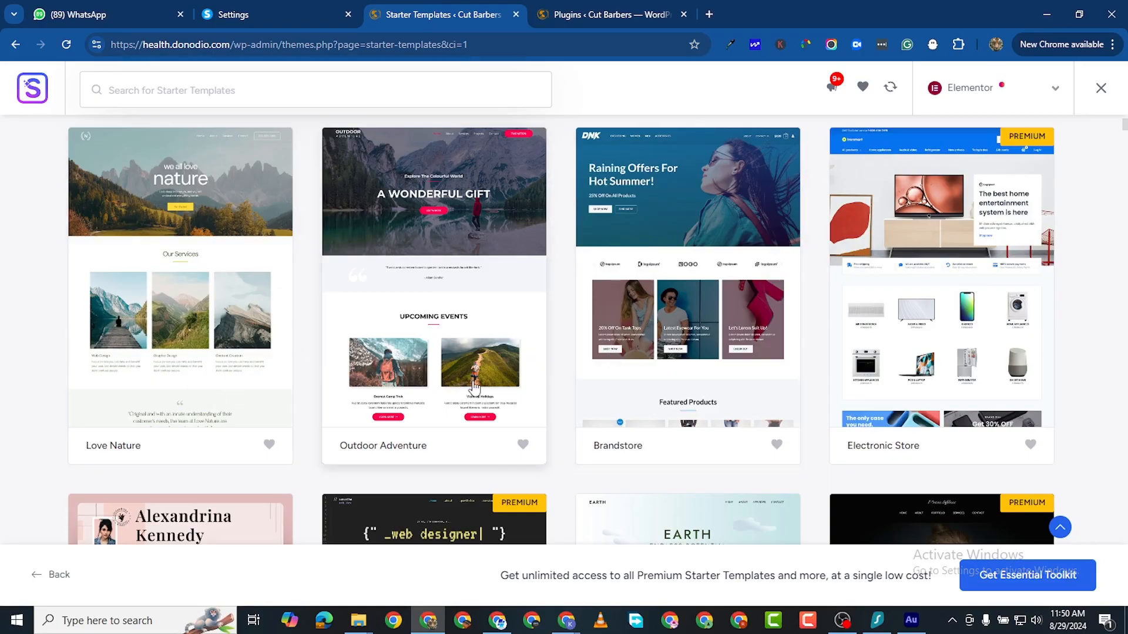
Step: Browse the Elementor template grid and select the Outdoor Adventure template
scroll(556, 359, "down", 4)
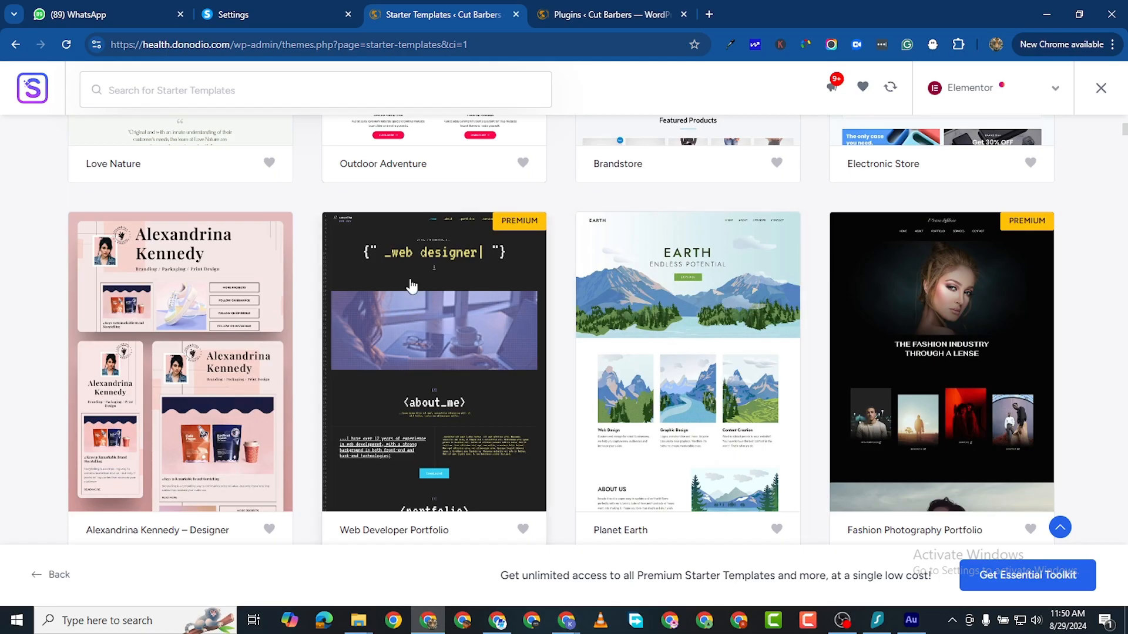
scroll(399, 261, "up", 3)
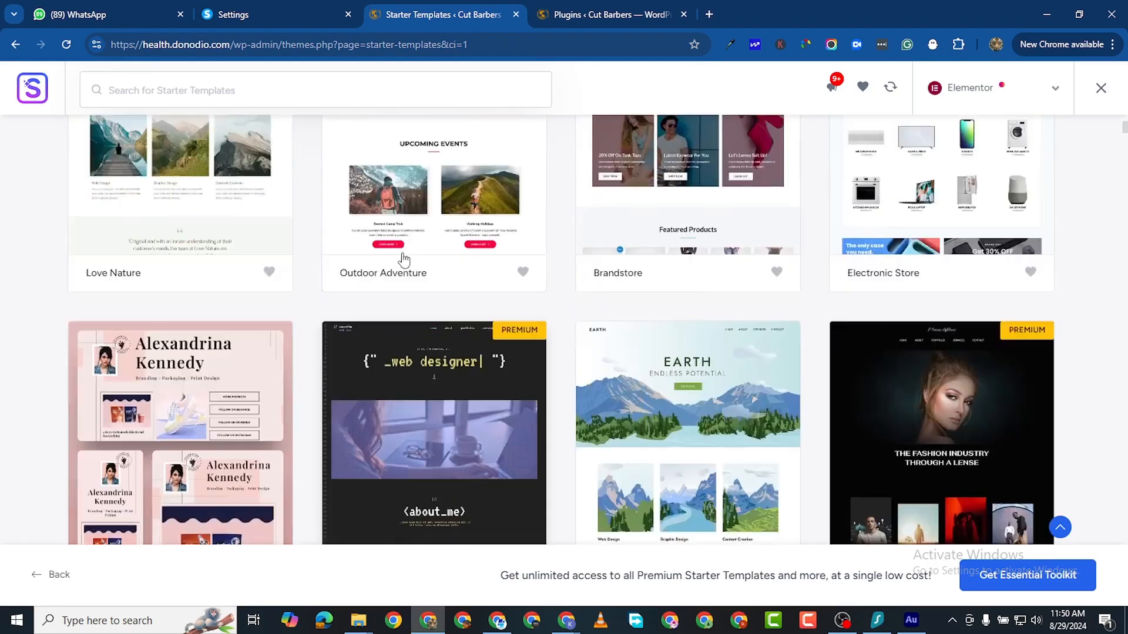
scroll(389, 430, "up", 5)
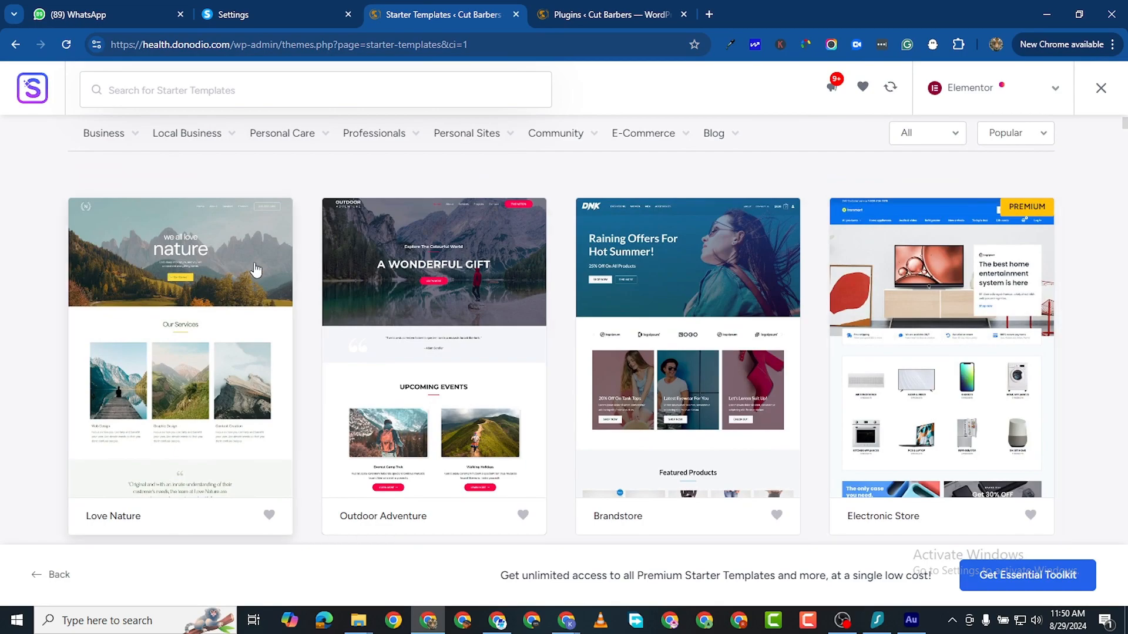
left_click(413, 240)
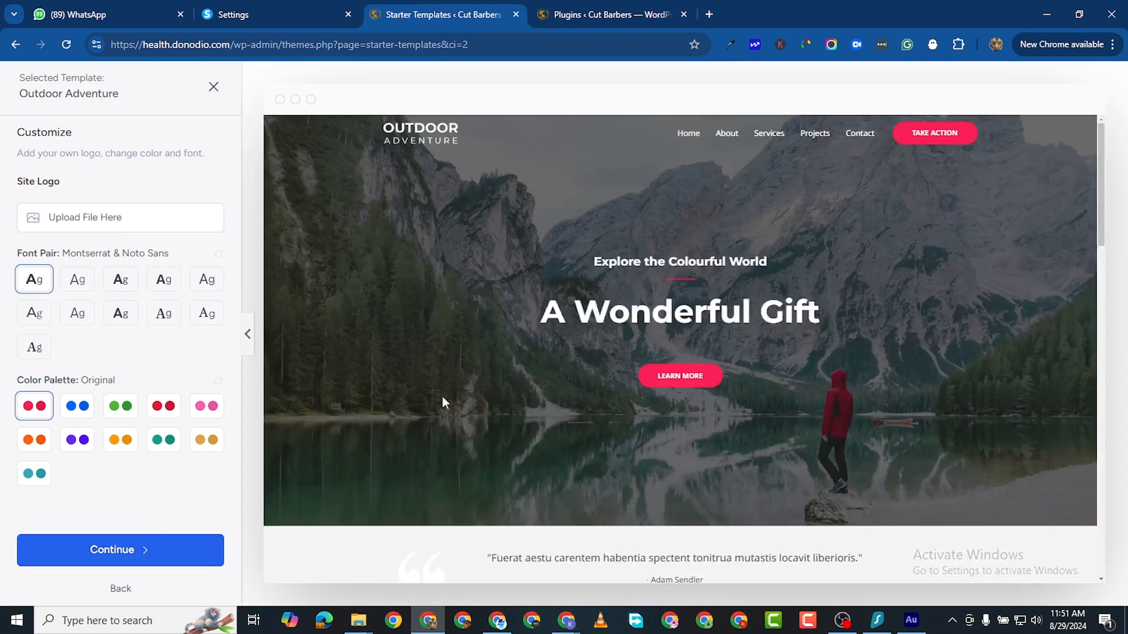
Step: Review the Outdoor Adventure template preview and accept its customisation
scroll(574, 395, "down", 2)
scroll(693, 382, "up", 2)
scroll(808, 373, "down", 11)
scroll(808, 373, "down", 5)
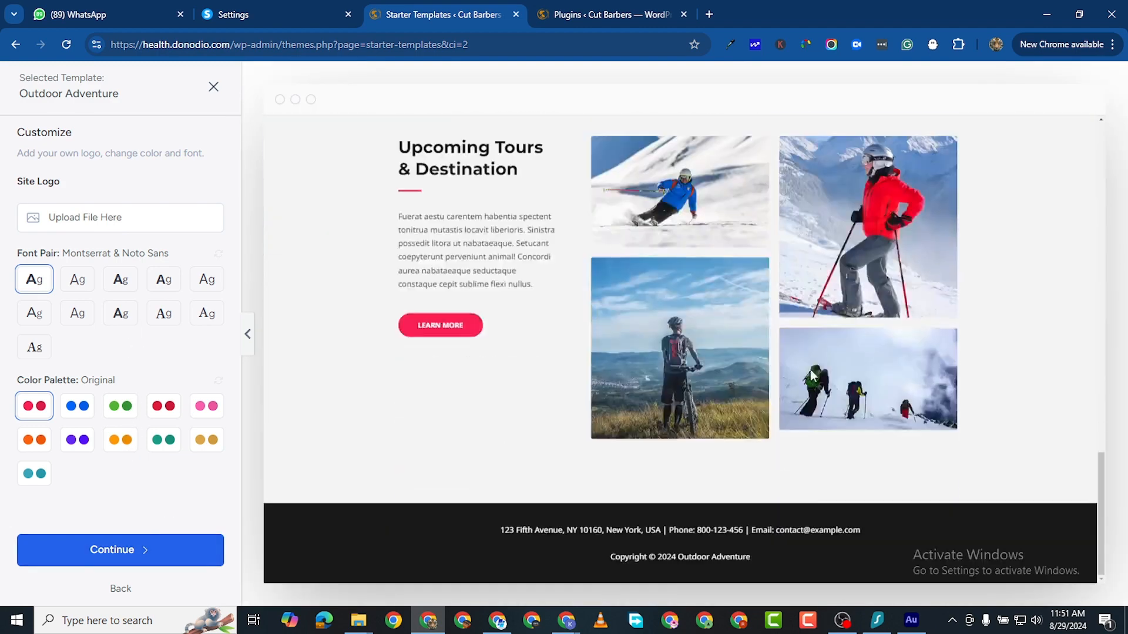
scroll(675, 357, "up", 15)
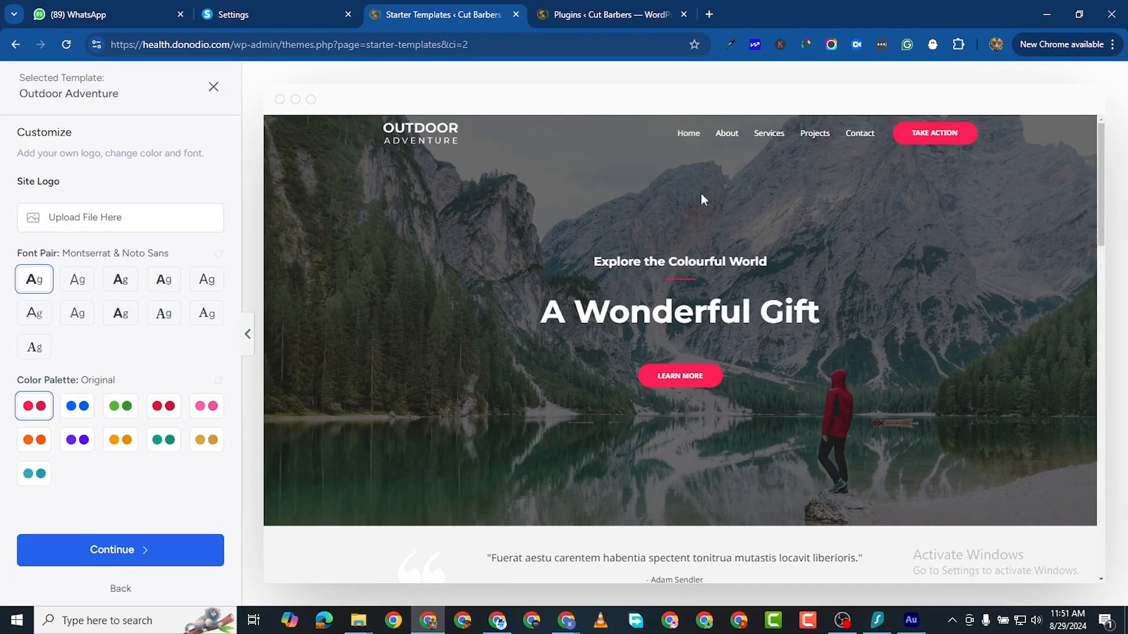
scroll(616, 415, "down", 15)
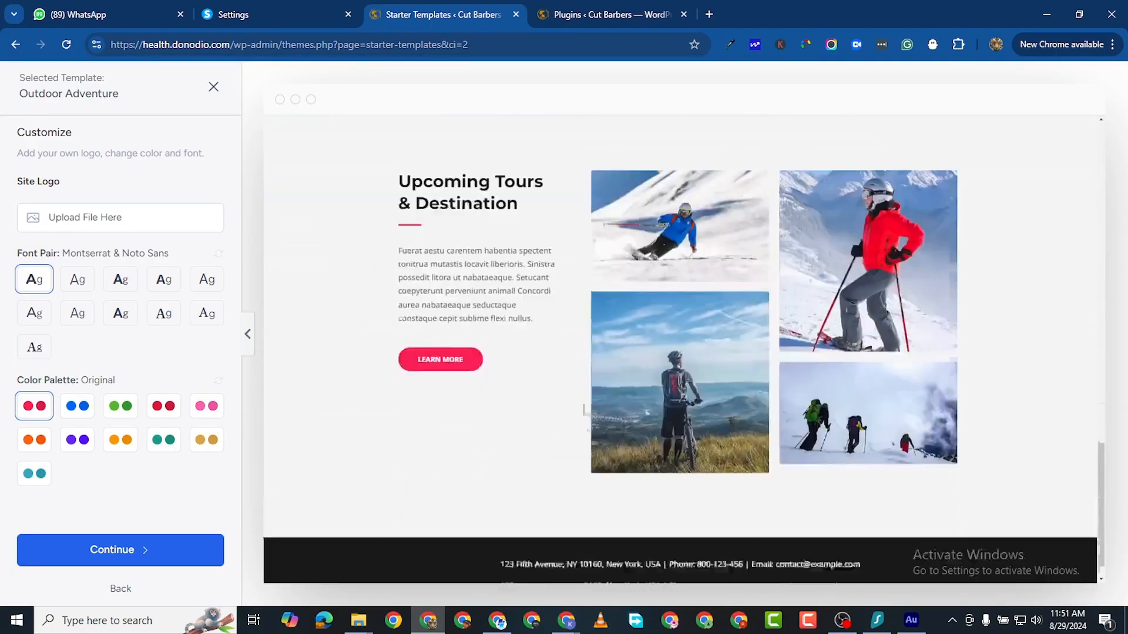
left_click(96, 548)
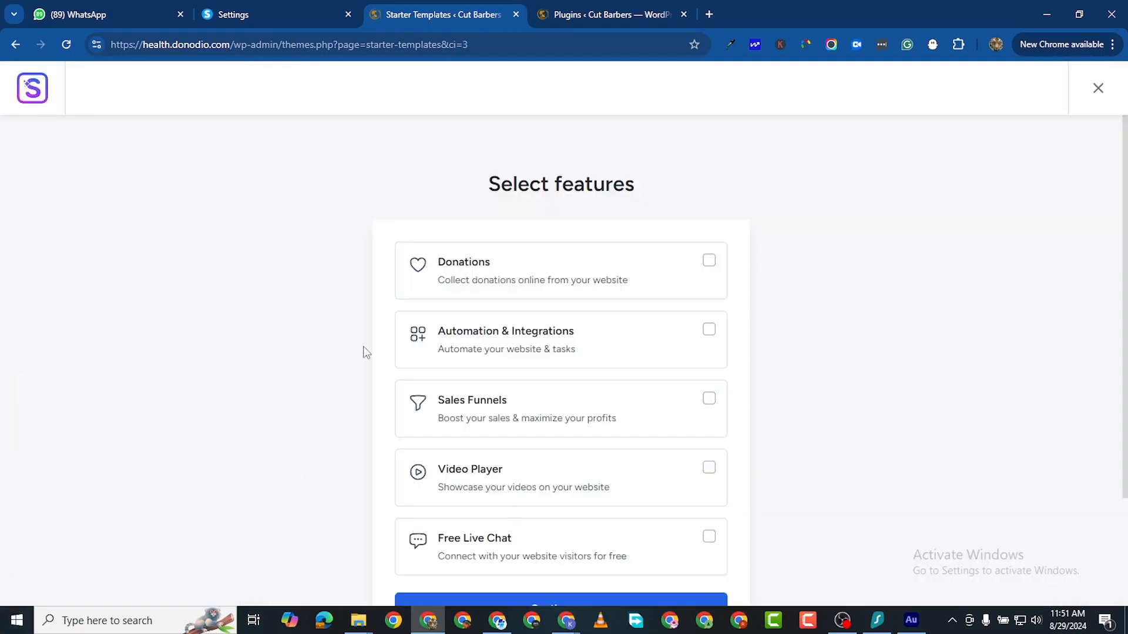
Step: Skip the extra features like Donations and Live Chat, then submit to build the website
scroll(604, 350, "down", 3)
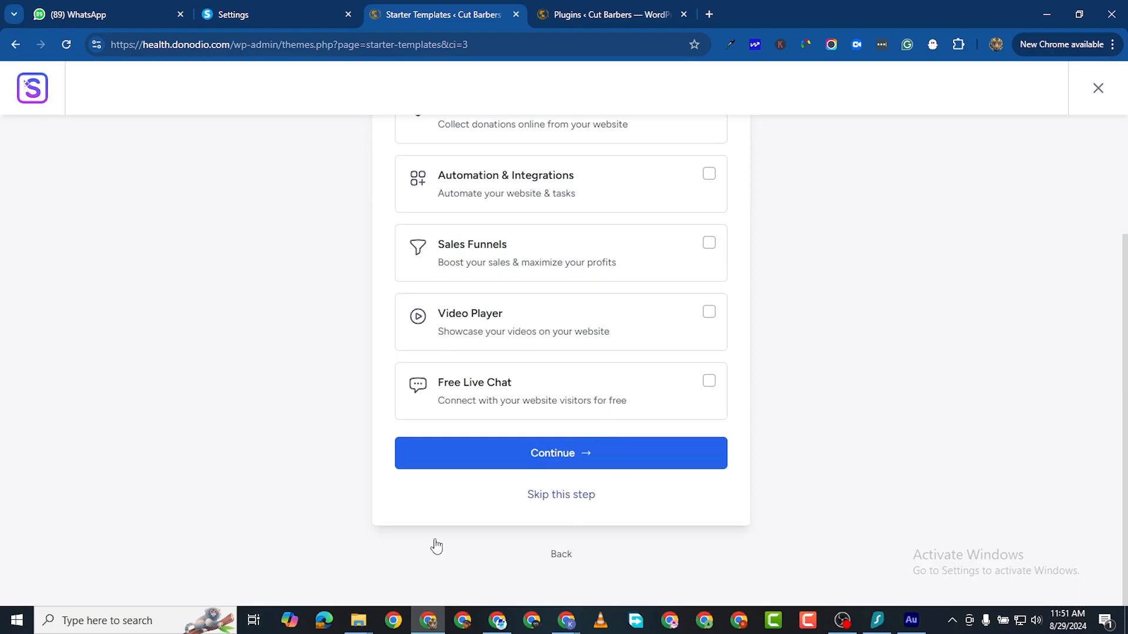
left_click(532, 495)
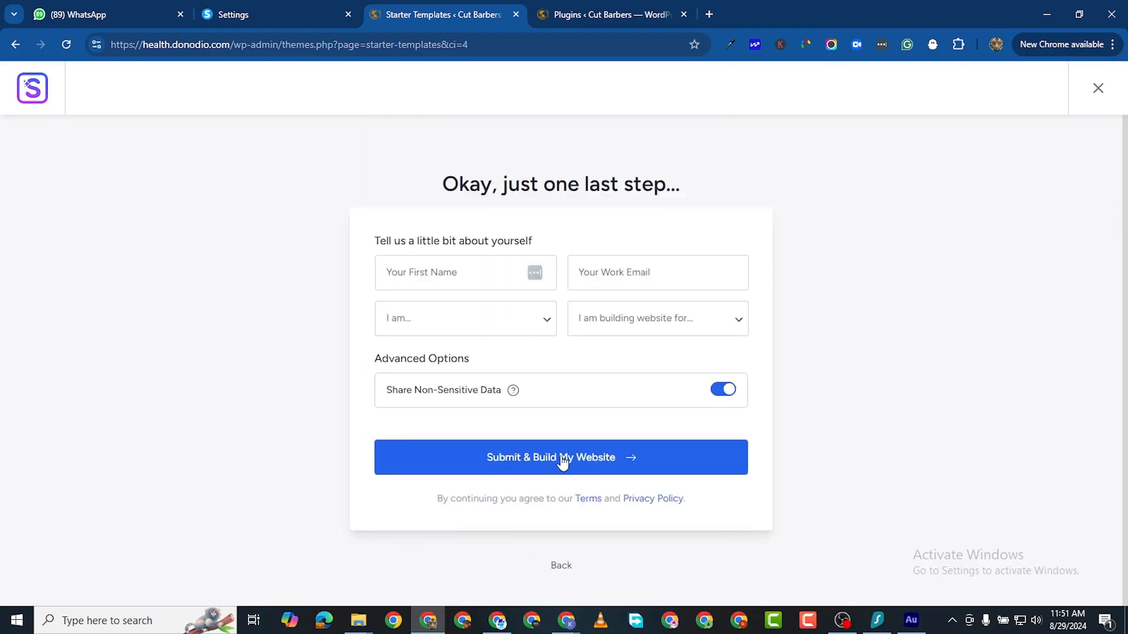
left_click(529, 458)
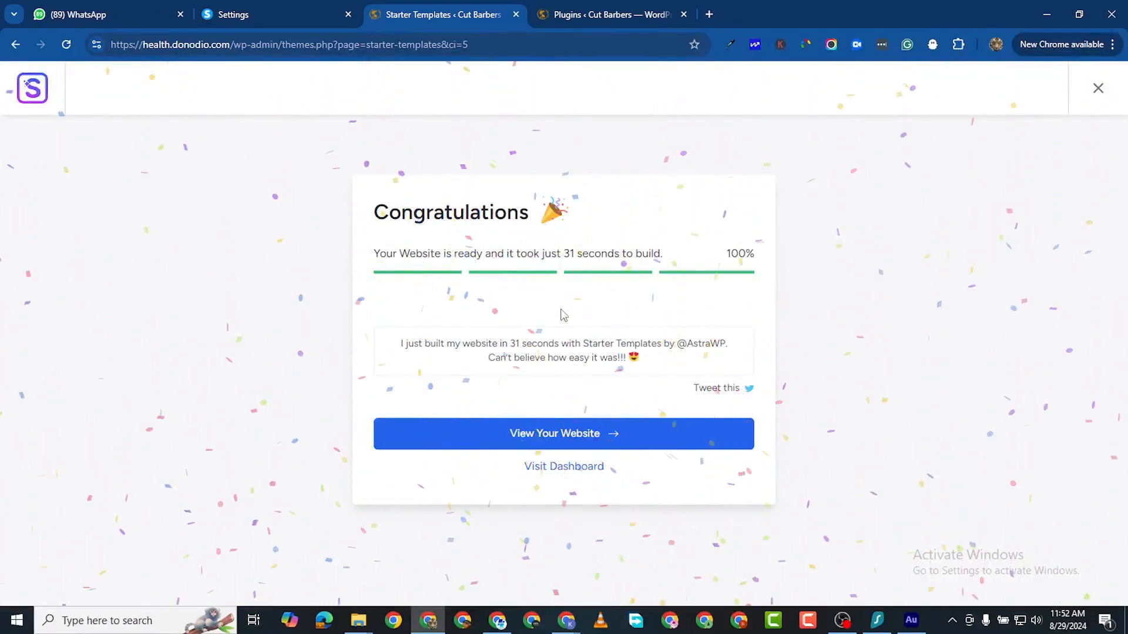
Step: Open the finished Outdoor Adventure site in a new tab, browse it, and launch Home in Elementor
right_click(551, 442)
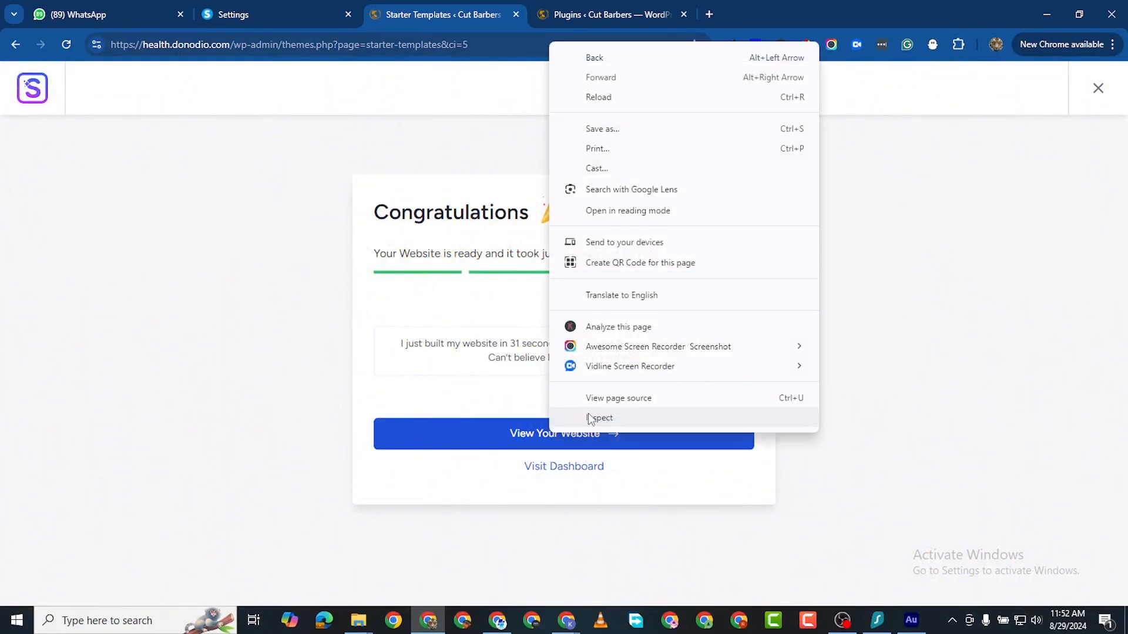
left_click(524, 441)
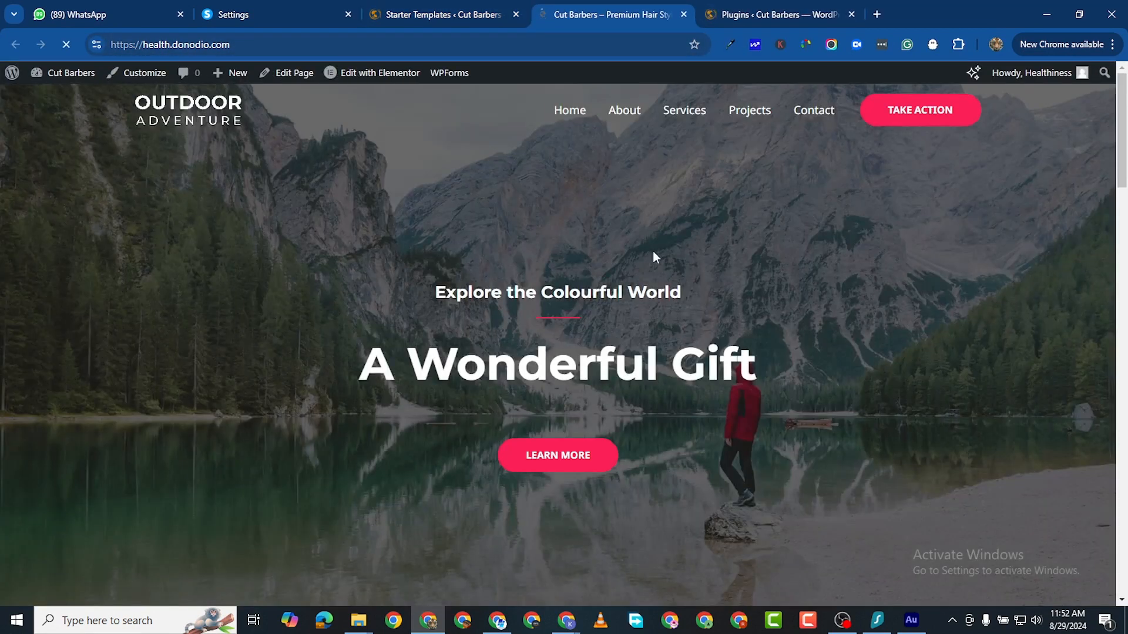
scroll(704, 282, "down", 3)
scroll(718, 287, "down", 20)
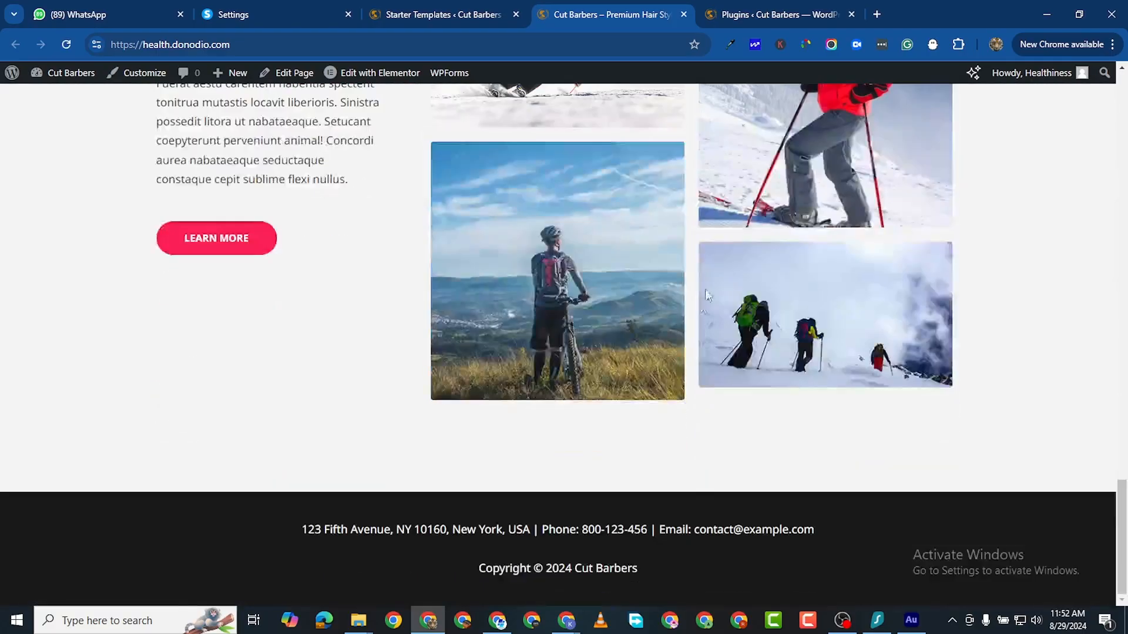
scroll(473, 209, "up", 20)
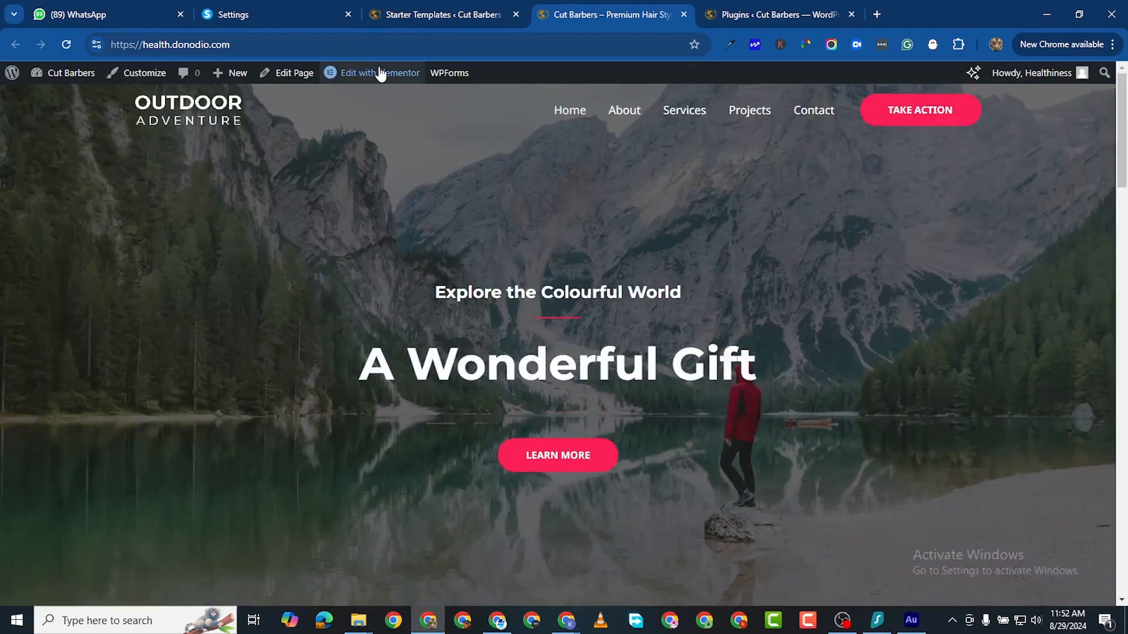
left_click(379, 73)
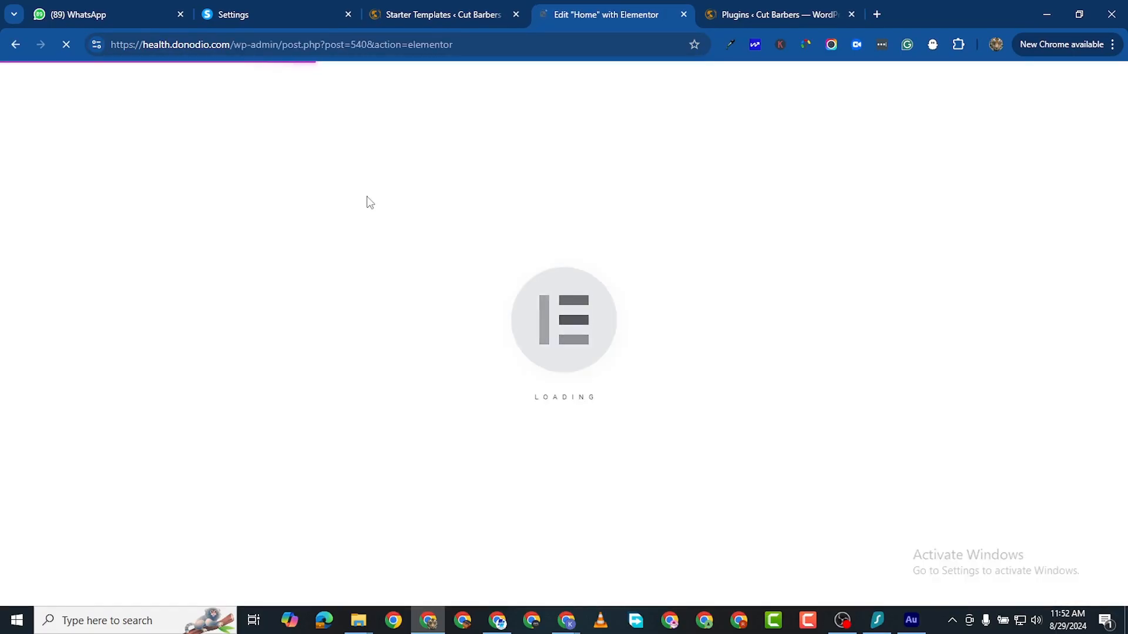
Step: Close the Plugins tab and dismiss the Elementor AI features announcement
left_click(764, 15)
left_click(851, 15)
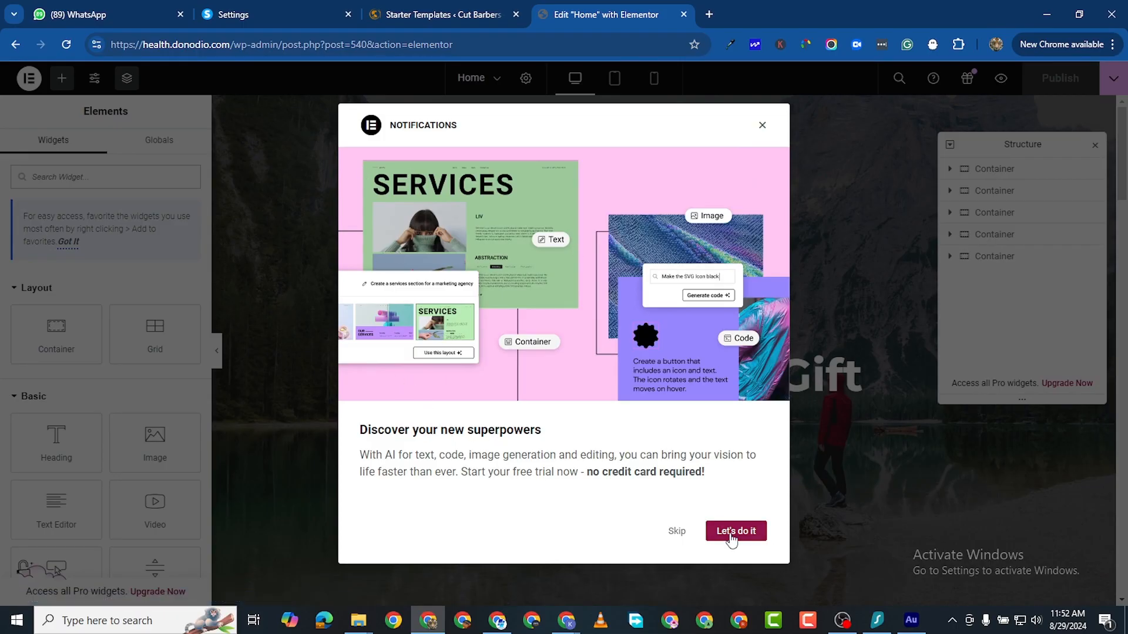
left_click(675, 532)
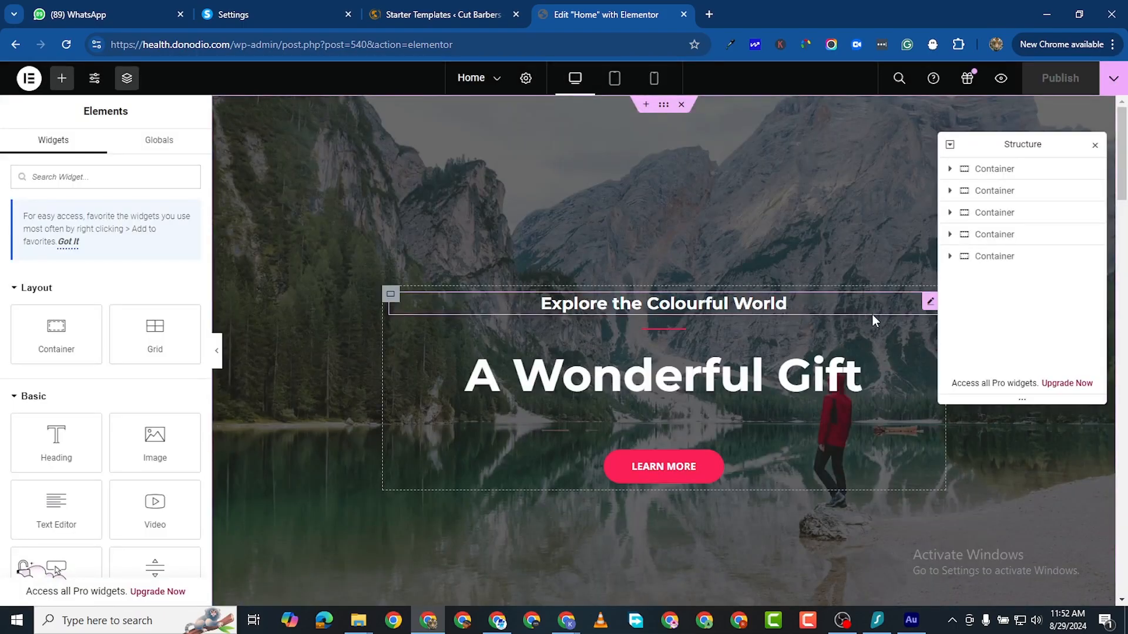
Step: Delete the quote, Upcoming Events and two remaining demo sections, then return to Starter Templates
scroll(873, 321, "down", 8)
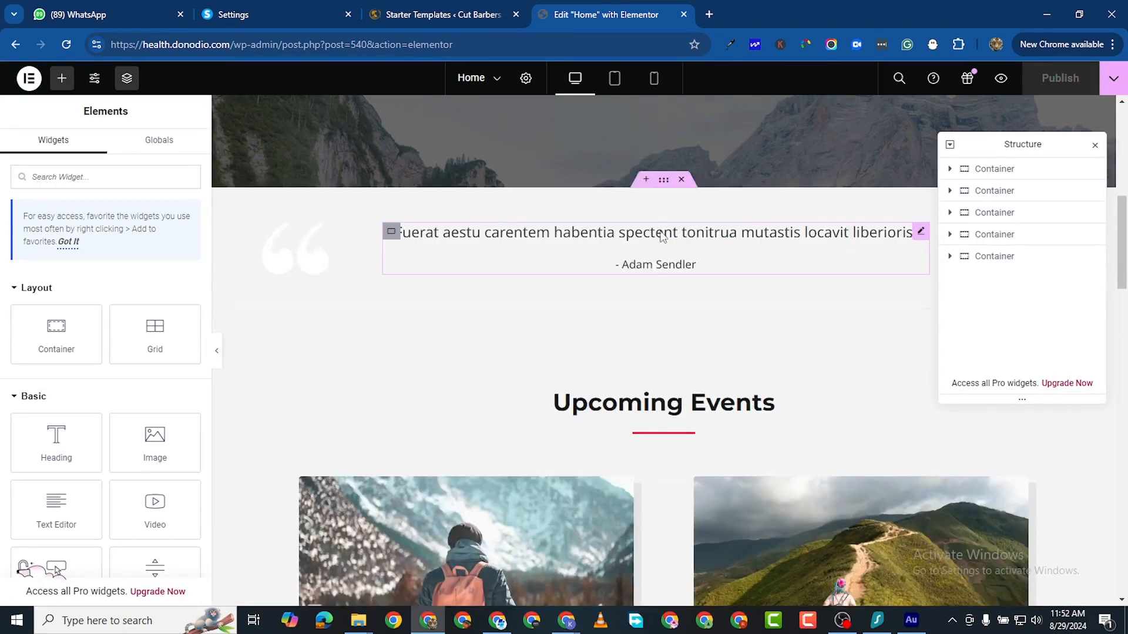
left_click(682, 180)
scroll(723, 184, "up", 6)
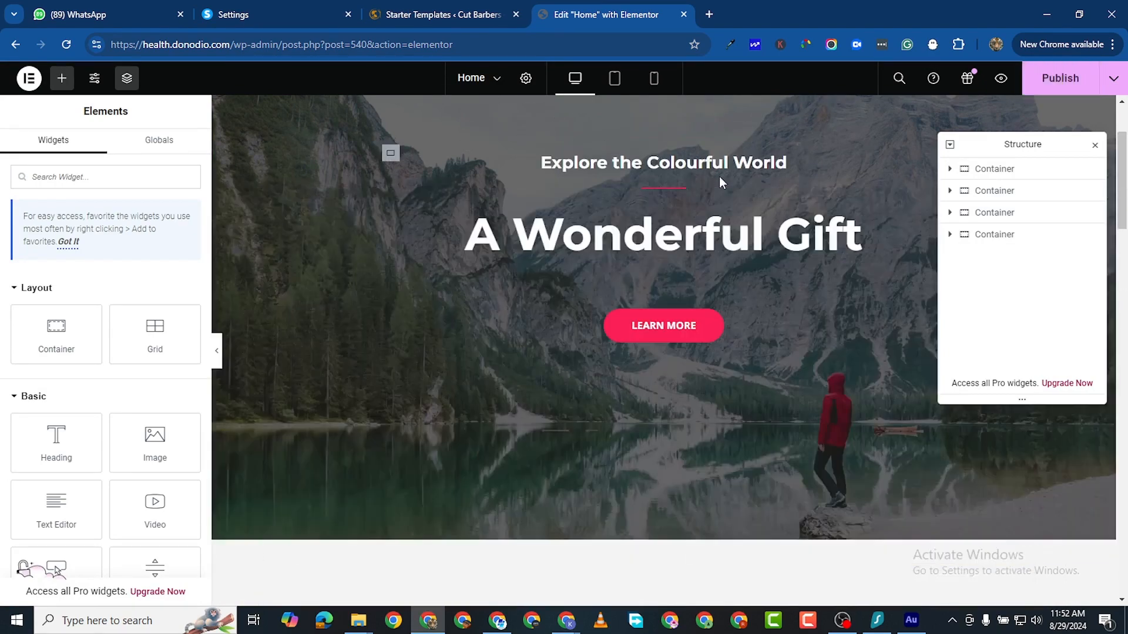
scroll(721, 246, "down", 7)
scroll(746, 395, "up", 8)
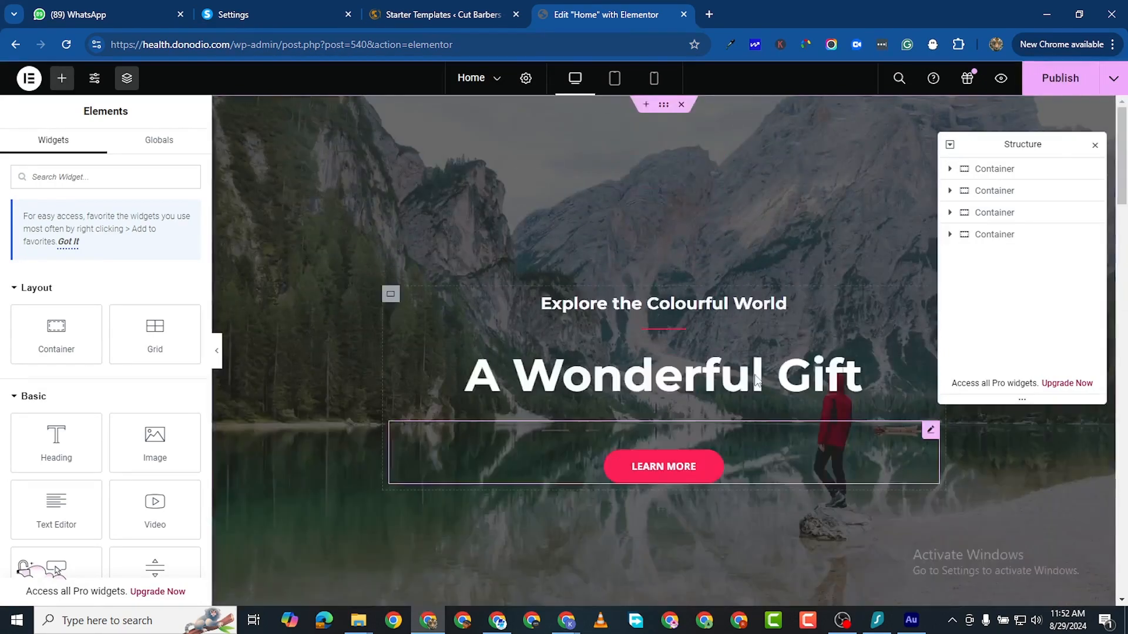
scroll(664, 497, "down", 5)
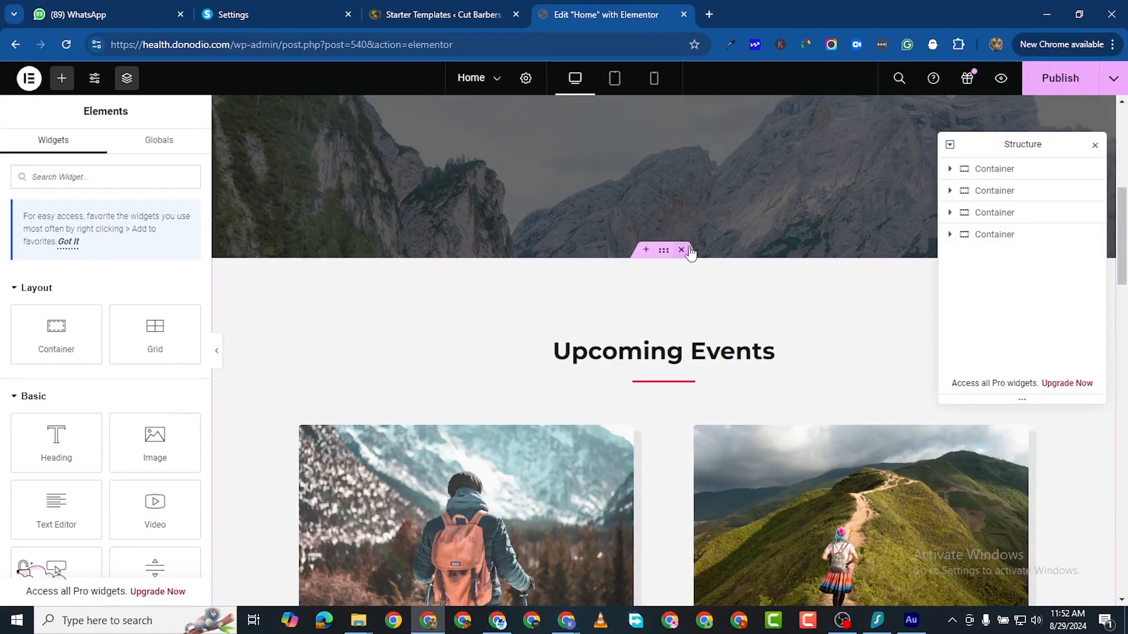
left_click(681, 249)
left_click(681, 250)
left_click(682, 249)
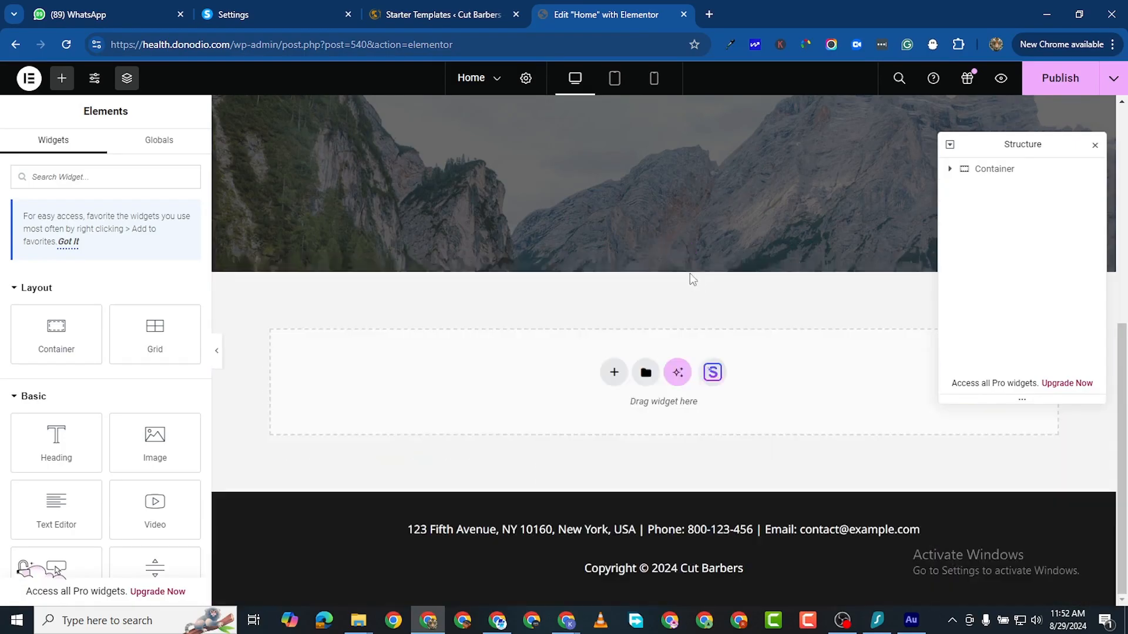
left_click(464, 15)
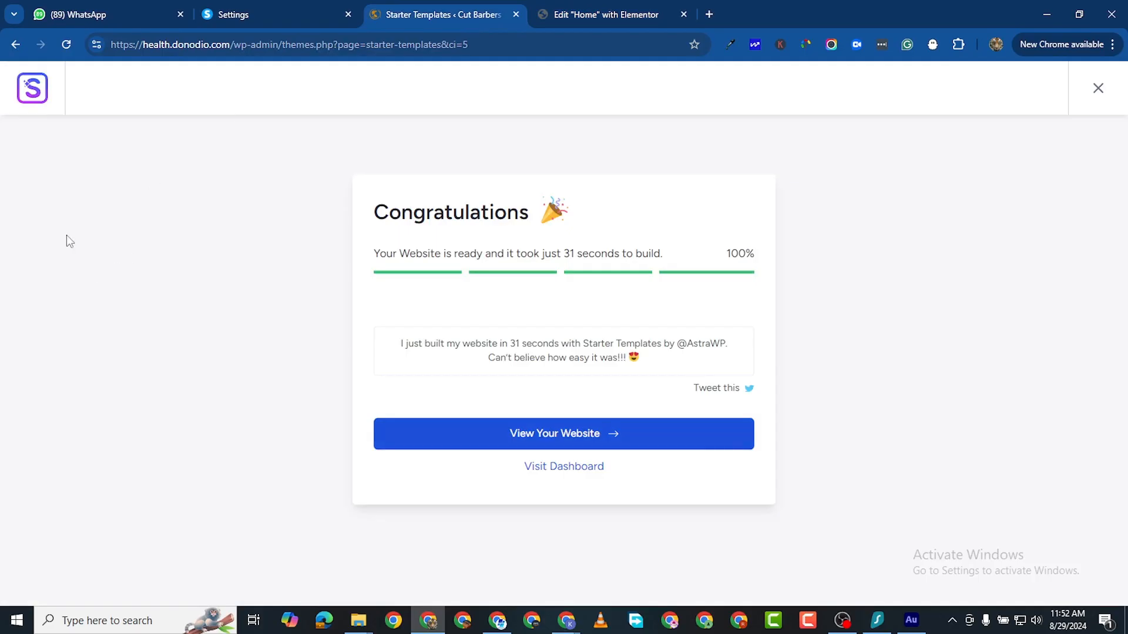
Step: Go to the WordPress admin dashboard and open the Media Library
left_click_drag(282, 45, 468, 44)
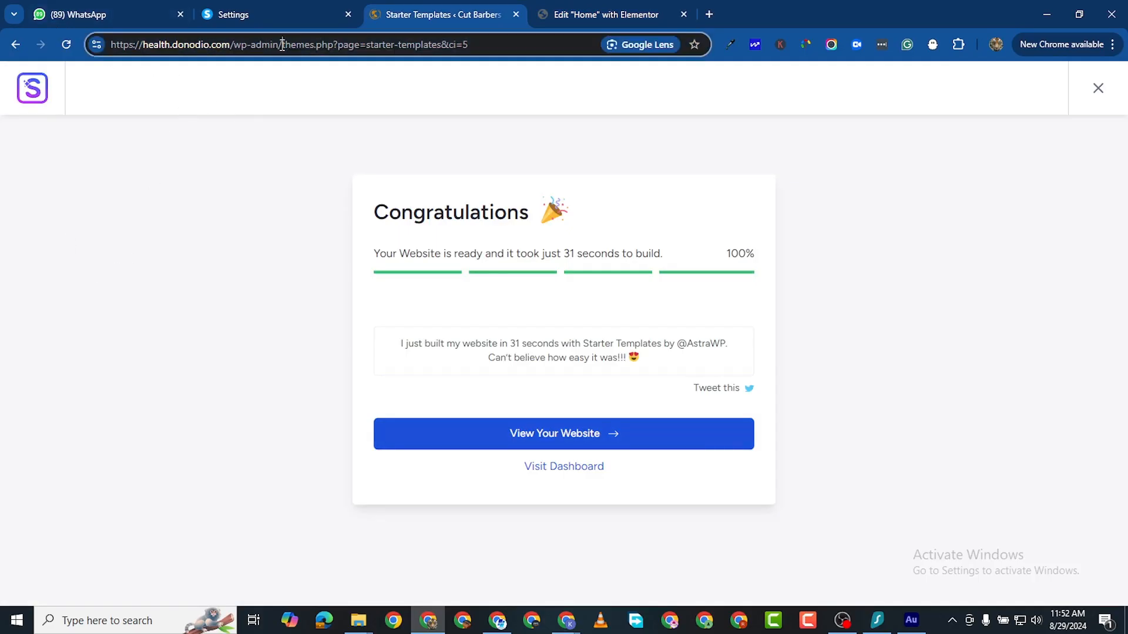
key("BackSpace")
key("Return")
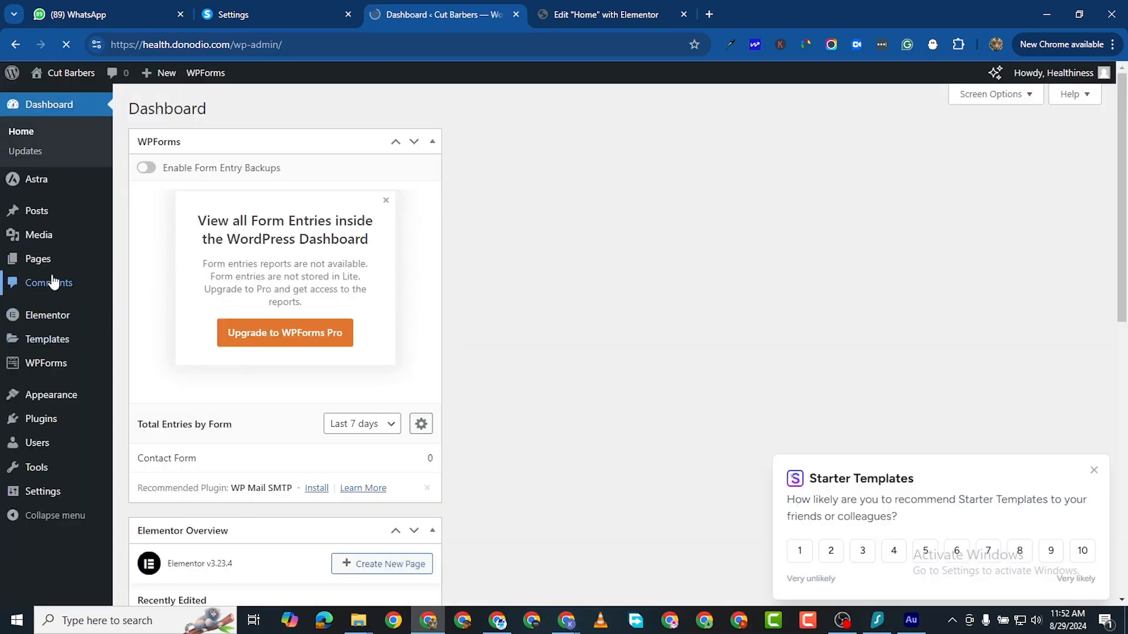
mouse_move(41, 244)
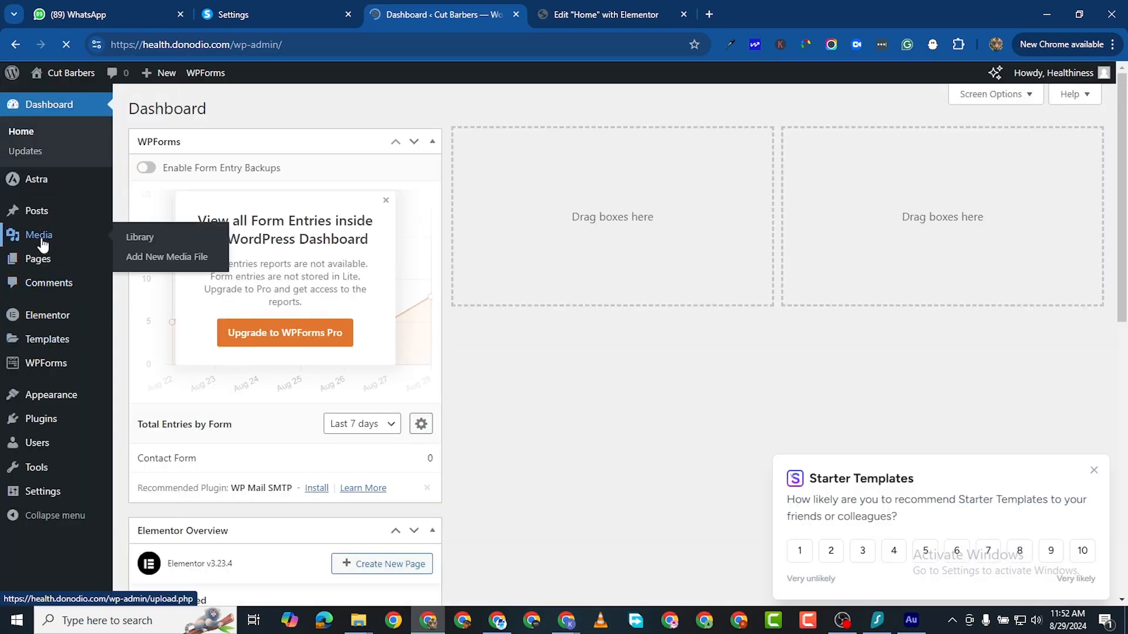
left_click(162, 244)
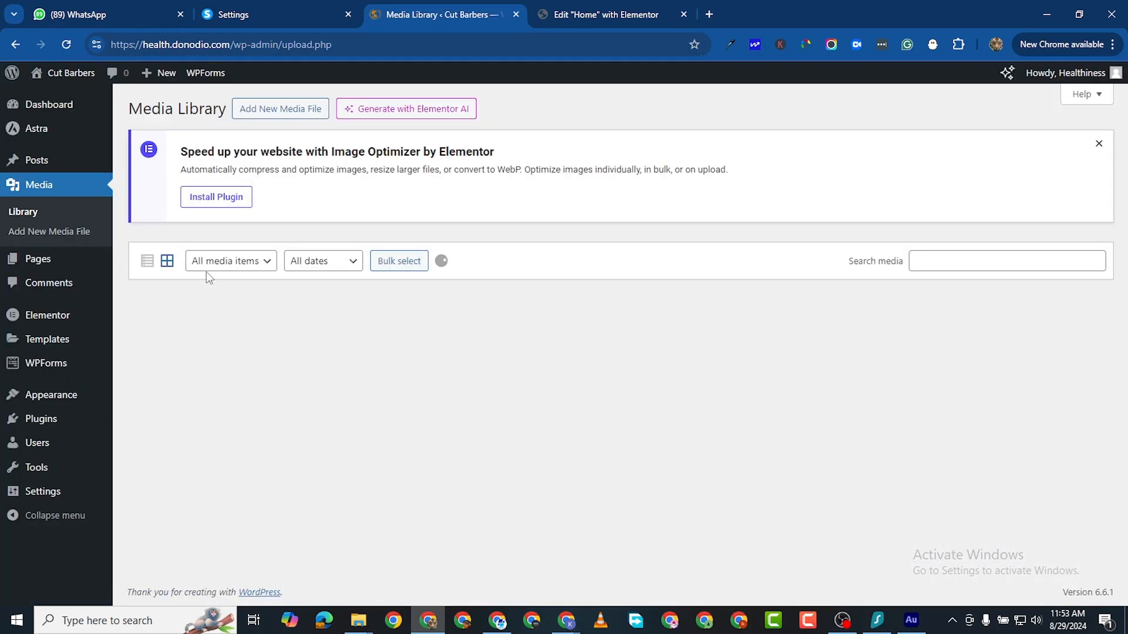
scroll(589, 355, "down", 5)
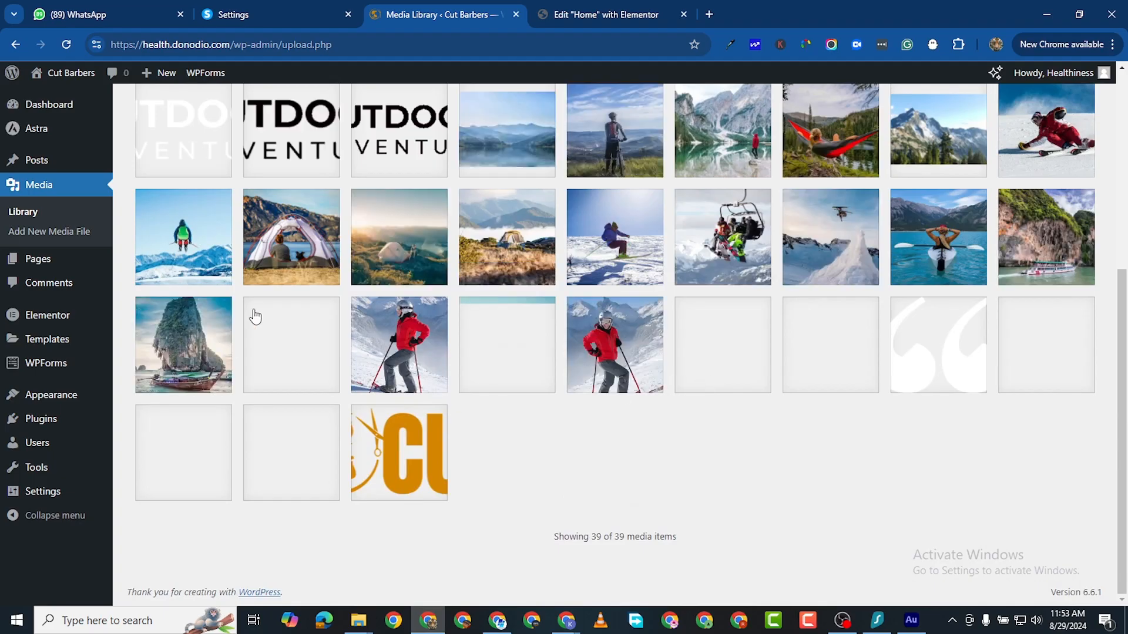
scroll(290, 296, "up", 5)
Step: In list view, select all items and permanently delete the 20 demo images
left_click(147, 261)
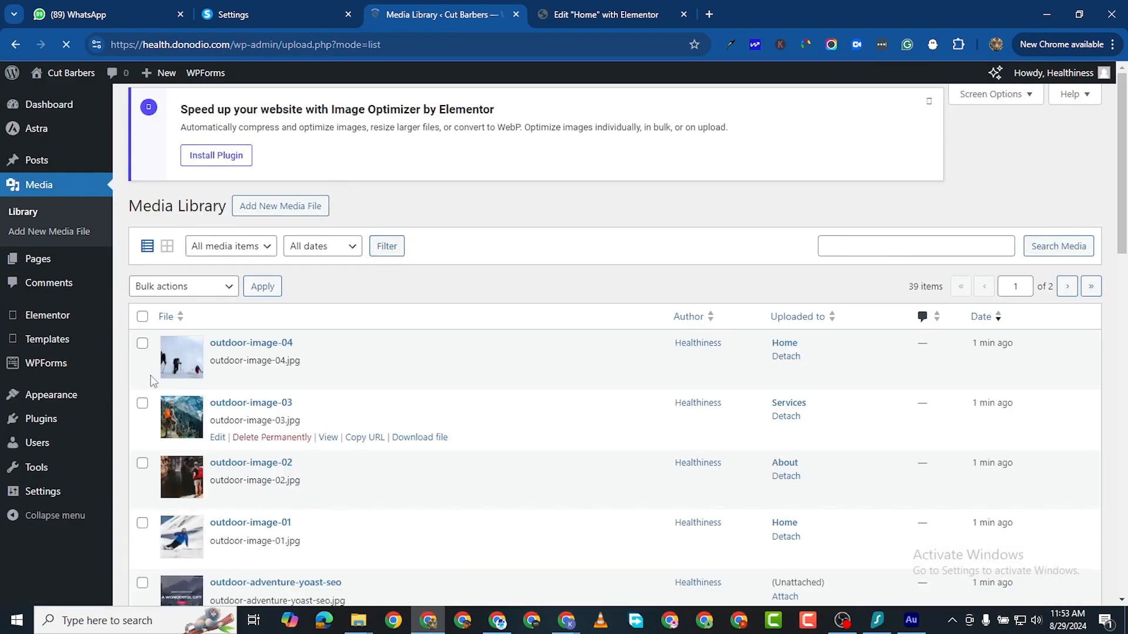
left_click(142, 317)
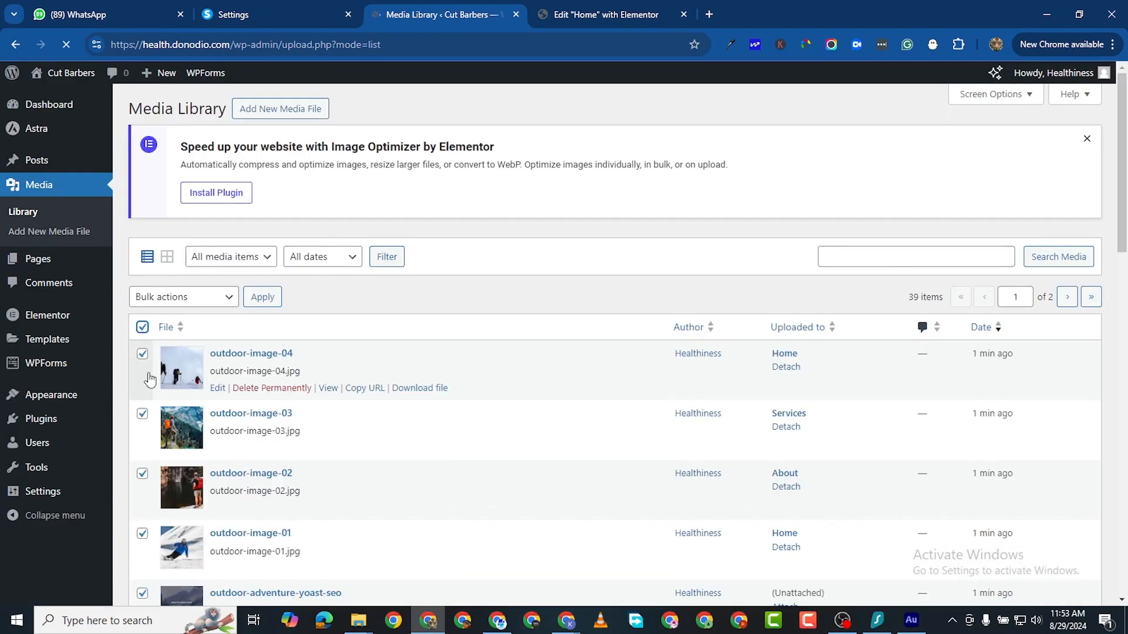
scroll(168, 500, "down", 11)
scroll(167, 500, "down", 6)
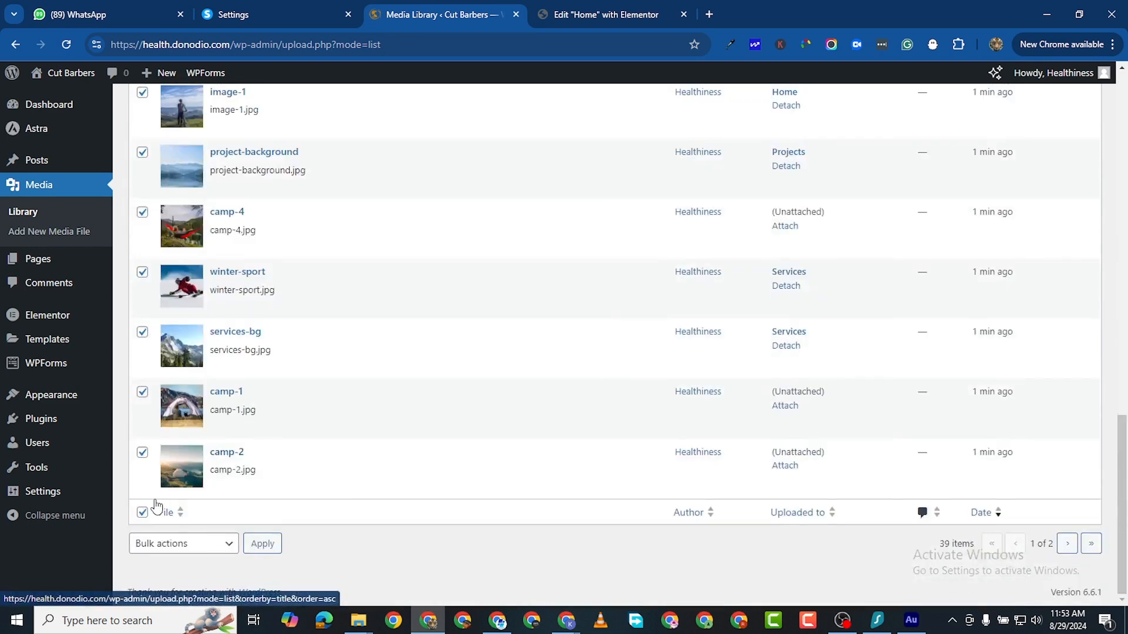
left_click(175, 543)
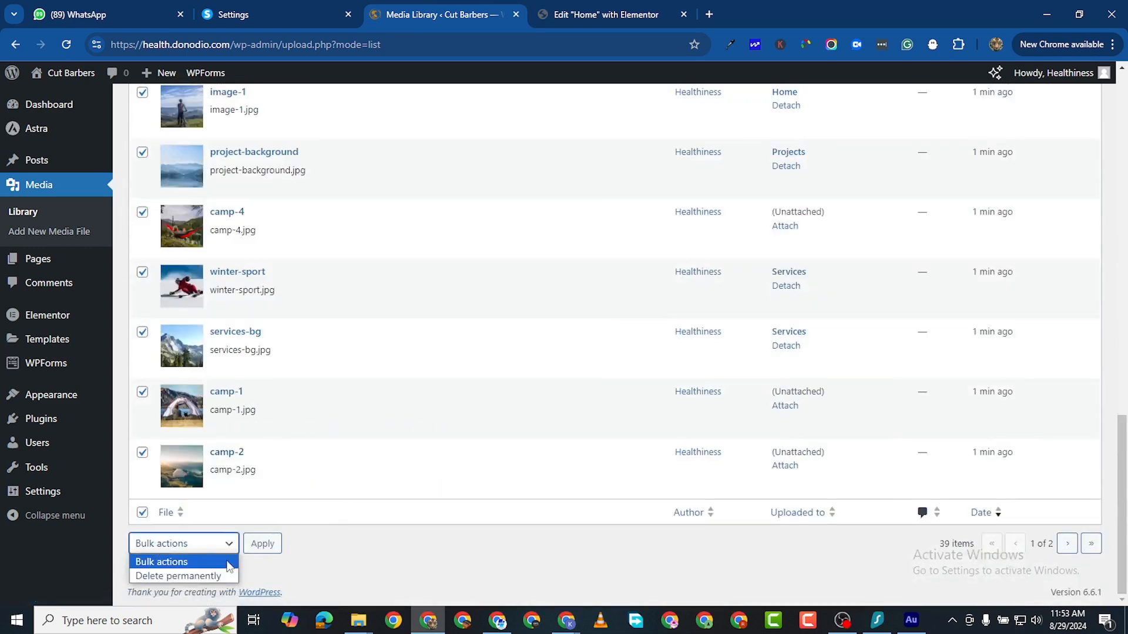
left_click(179, 576)
left_click(263, 543)
left_click(638, 182)
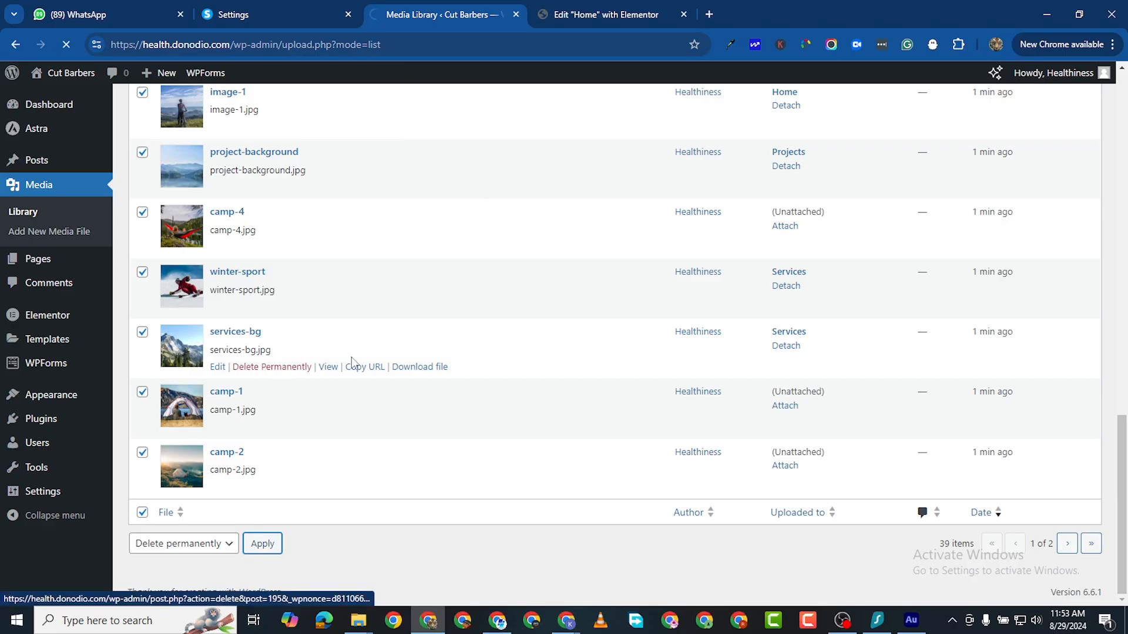
Step: Check the 19 remaining items and return to the Elementor Home editor
scroll(279, 424, "down", 6)
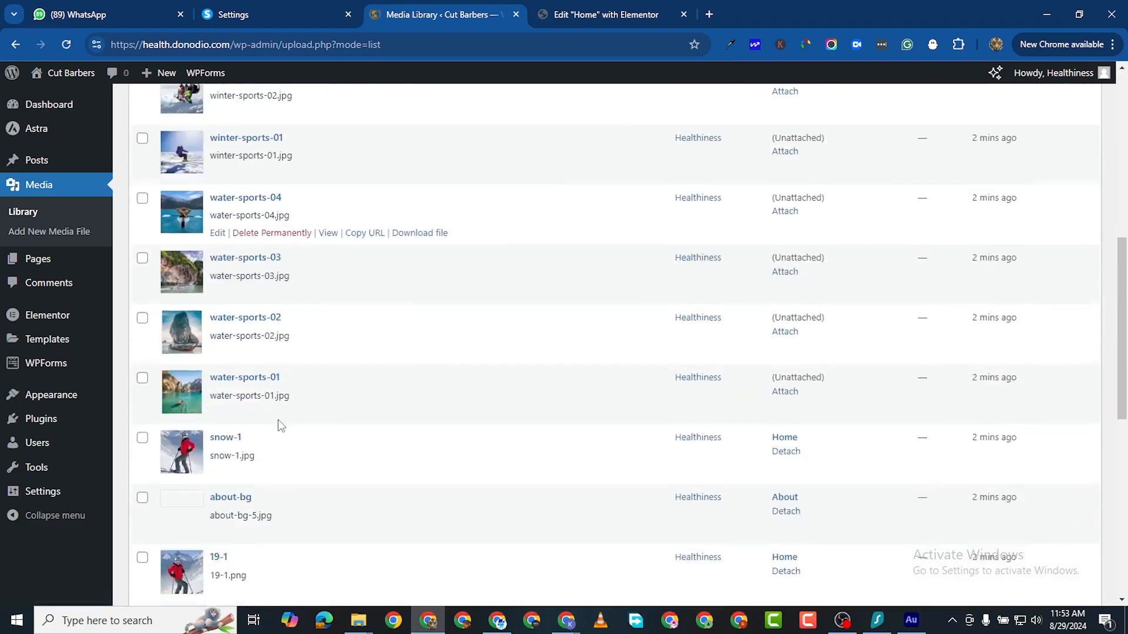
scroll(278, 425, "down", 7)
scroll(257, 428, "down", 1)
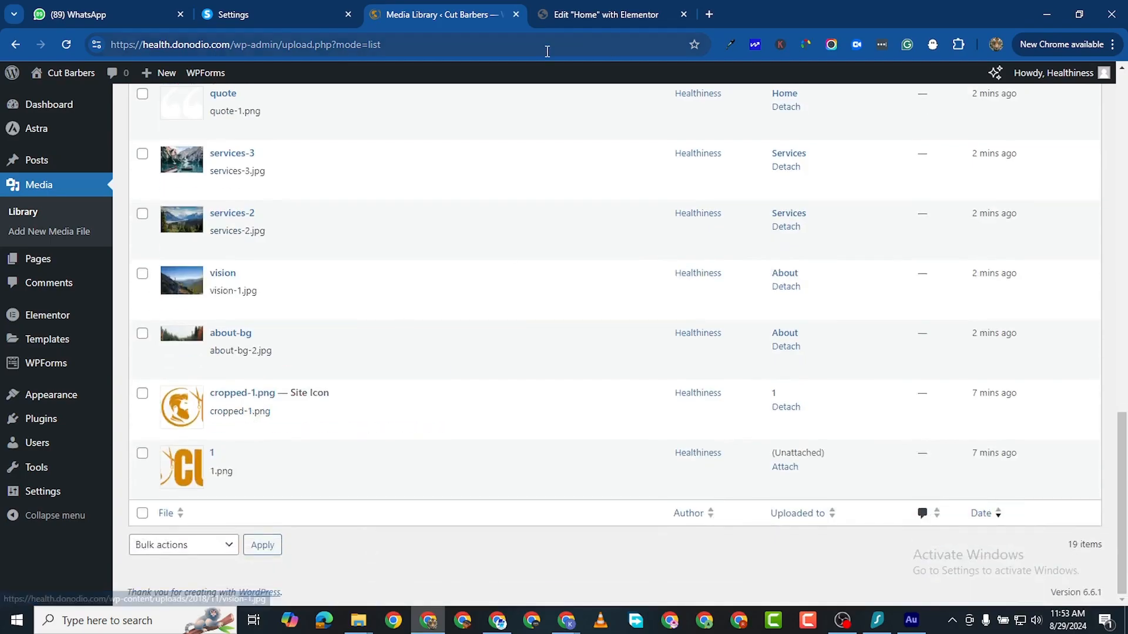
left_click(601, 17)
scroll(529, 323, "down", 6)
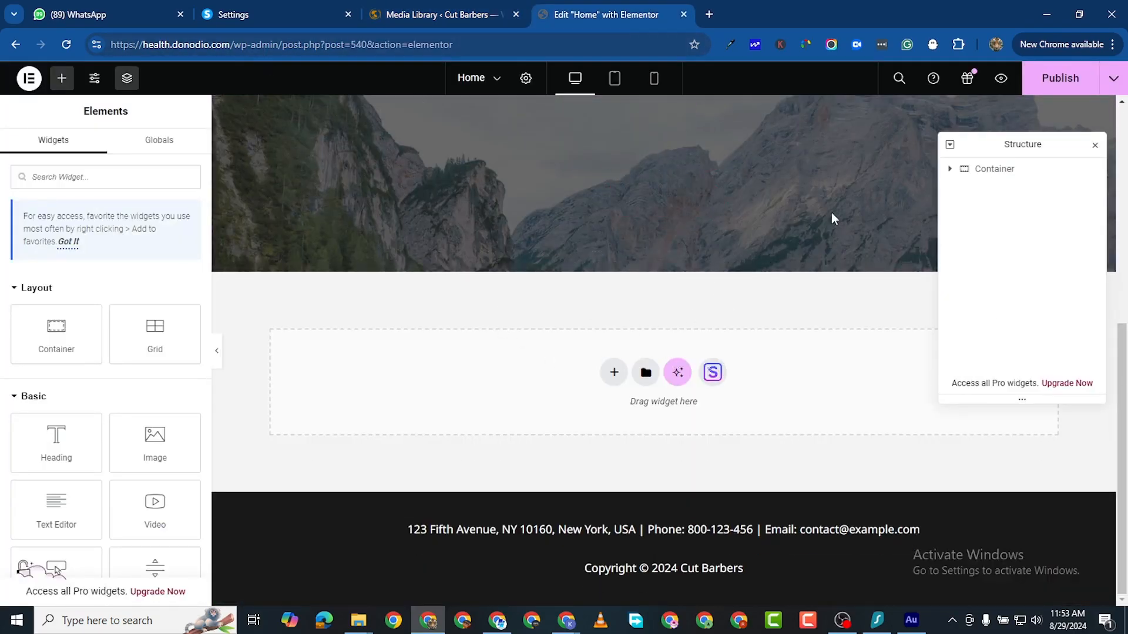
Step: Add a single-column Flexbox container below the hero and open its background style settings
left_click(1095, 147)
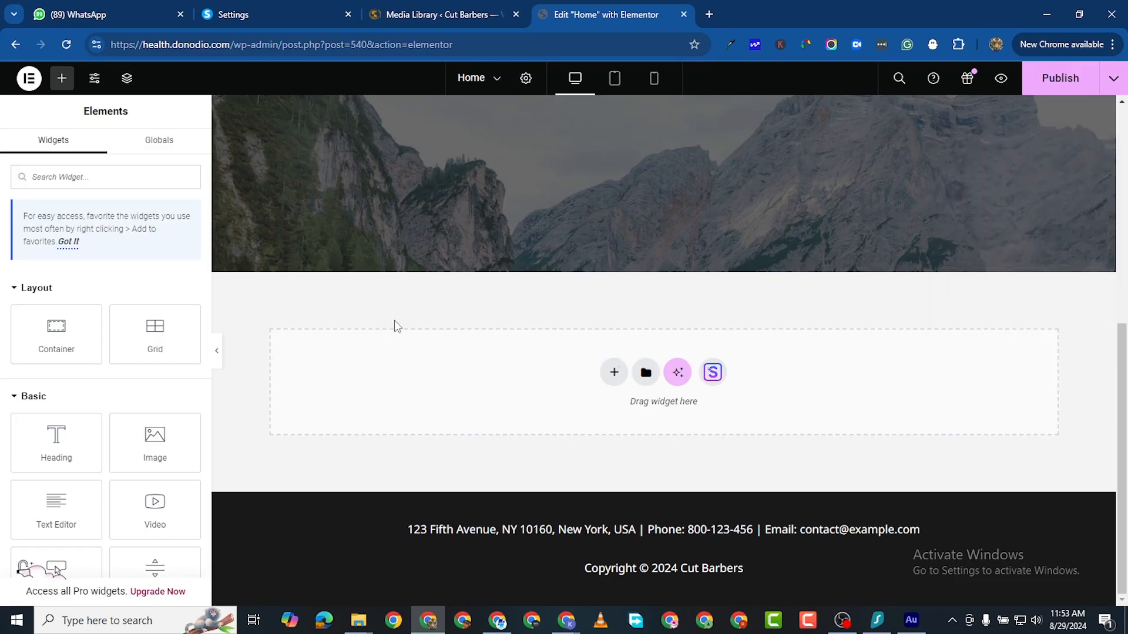
left_click(614, 372)
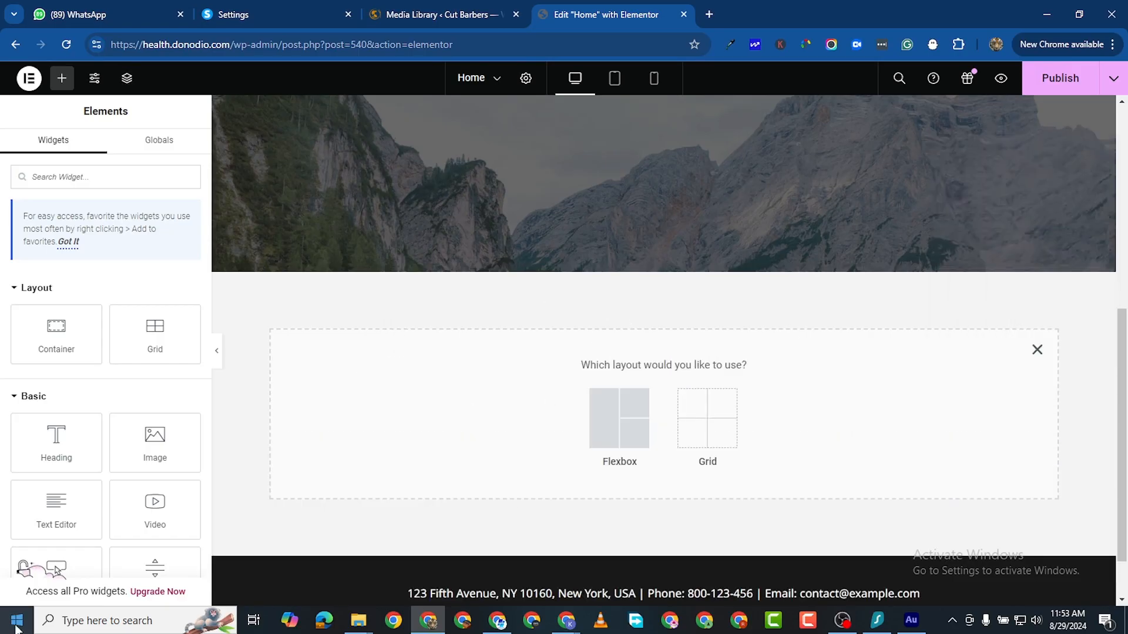
left_click(611, 424)
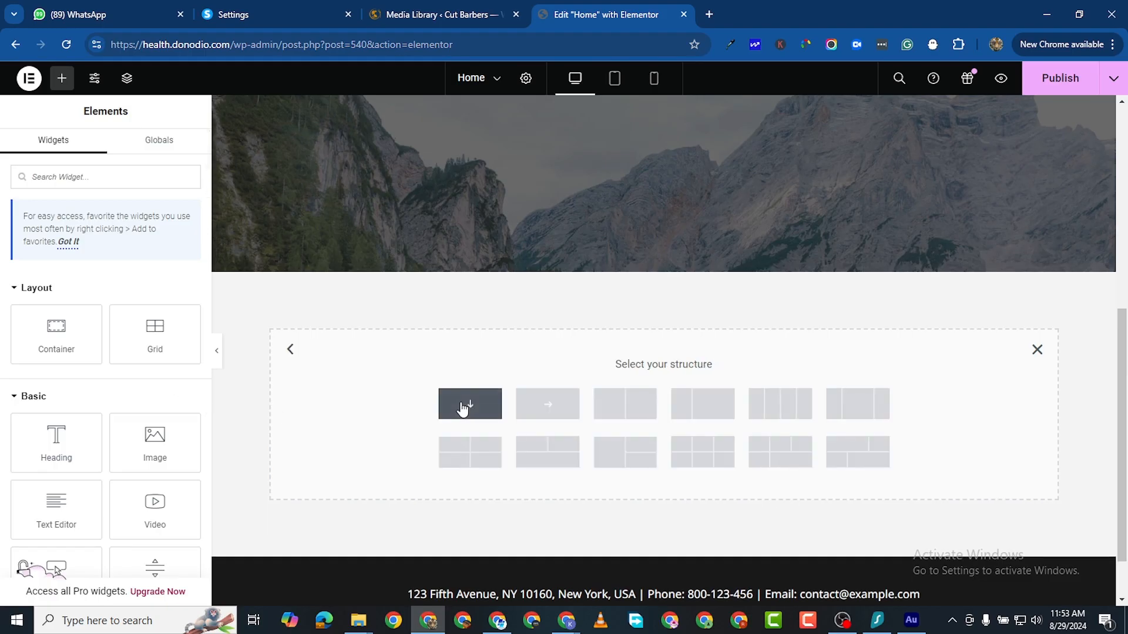
left_click(479, 414)
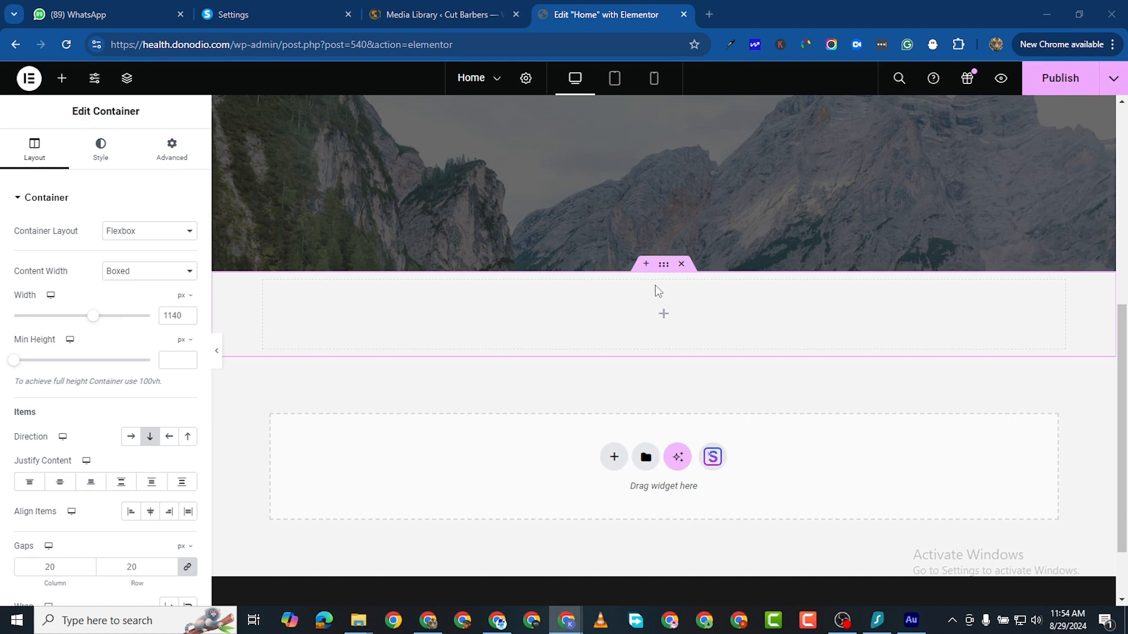
left_click(663, 269)
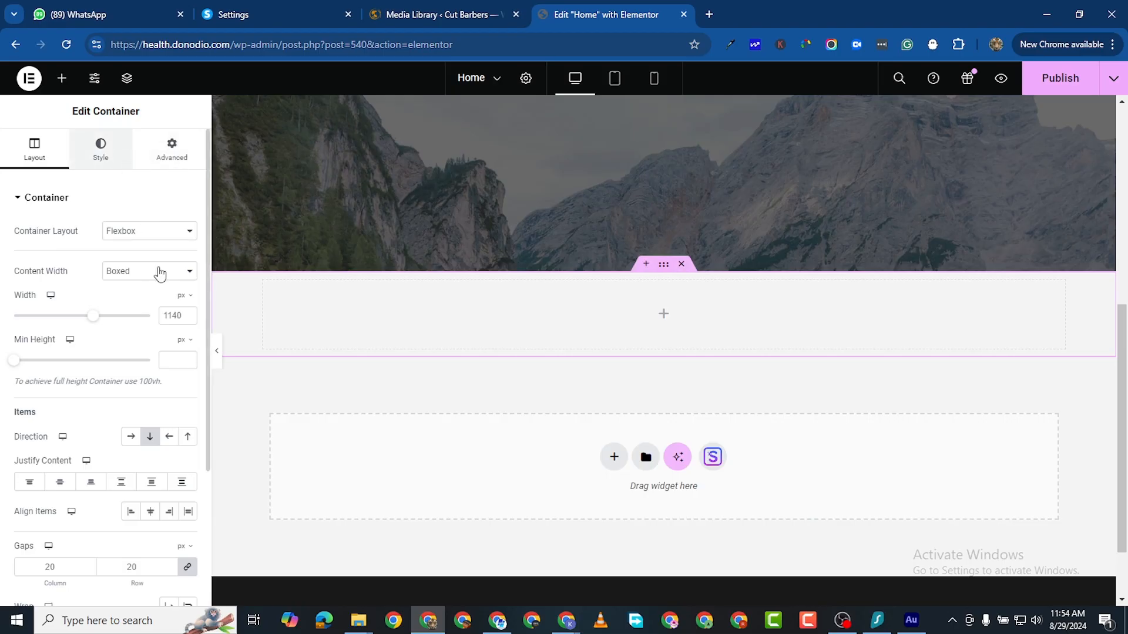
left_click(101, 149)
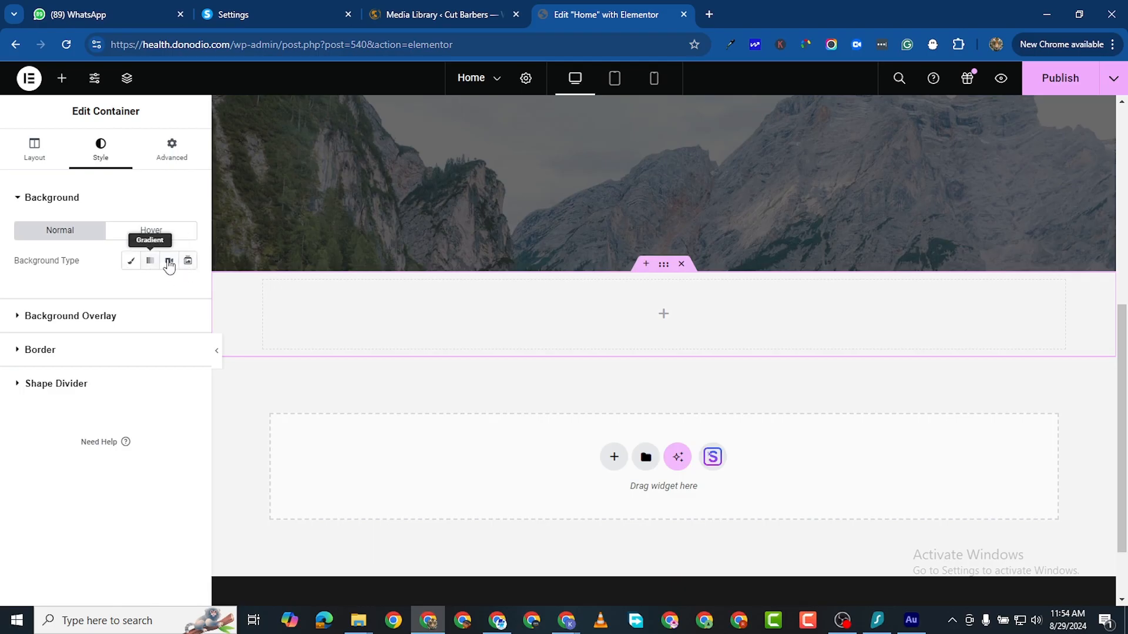
Step: Set the container background type to Slideshow and start uploading images for it
left_click(188, 261)
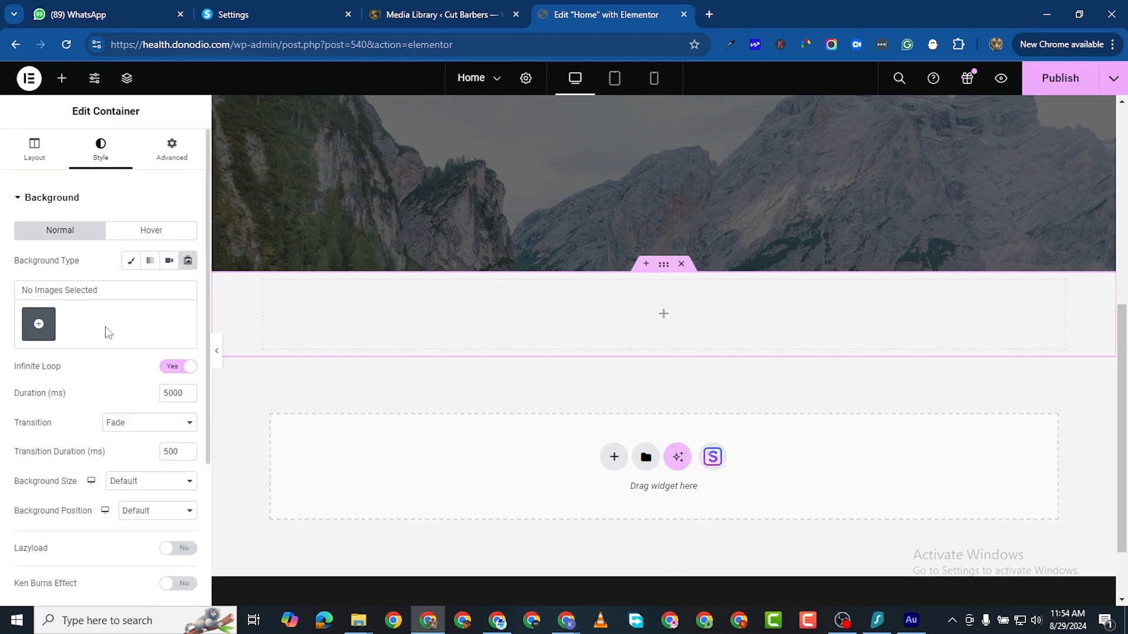
left_click(38, 324)
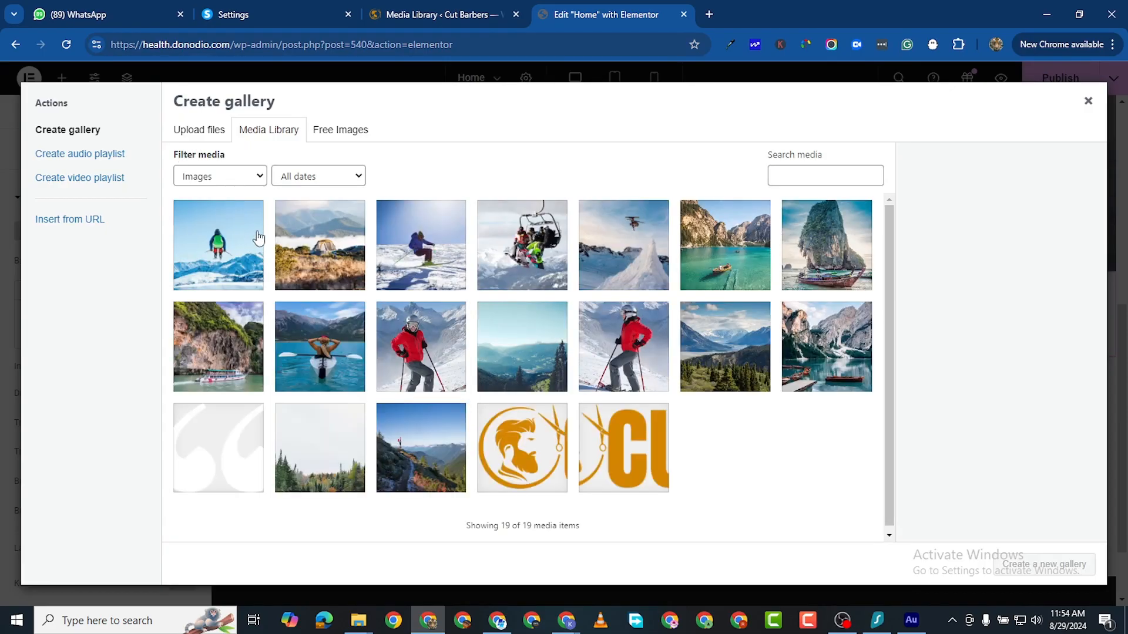
left_click(210, 130)
left_click(629, 340)
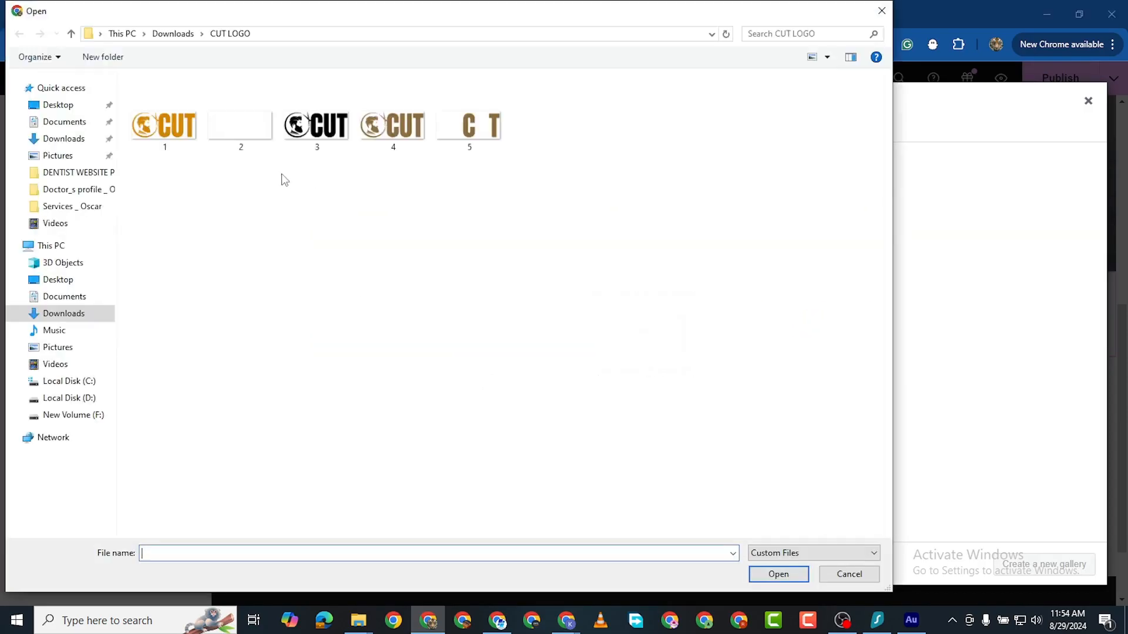
left_click(63, 139)
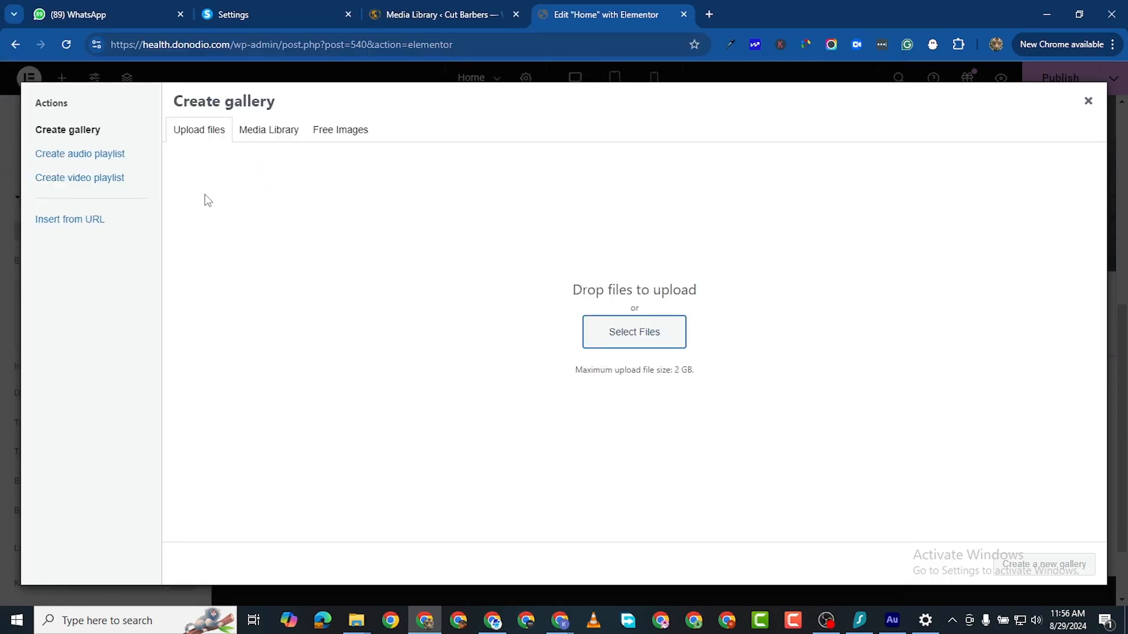
Step: Upload footer-bg.jpg from Downloads > BARBERSHOP and create a new gallery with it
left_click(627, 335)
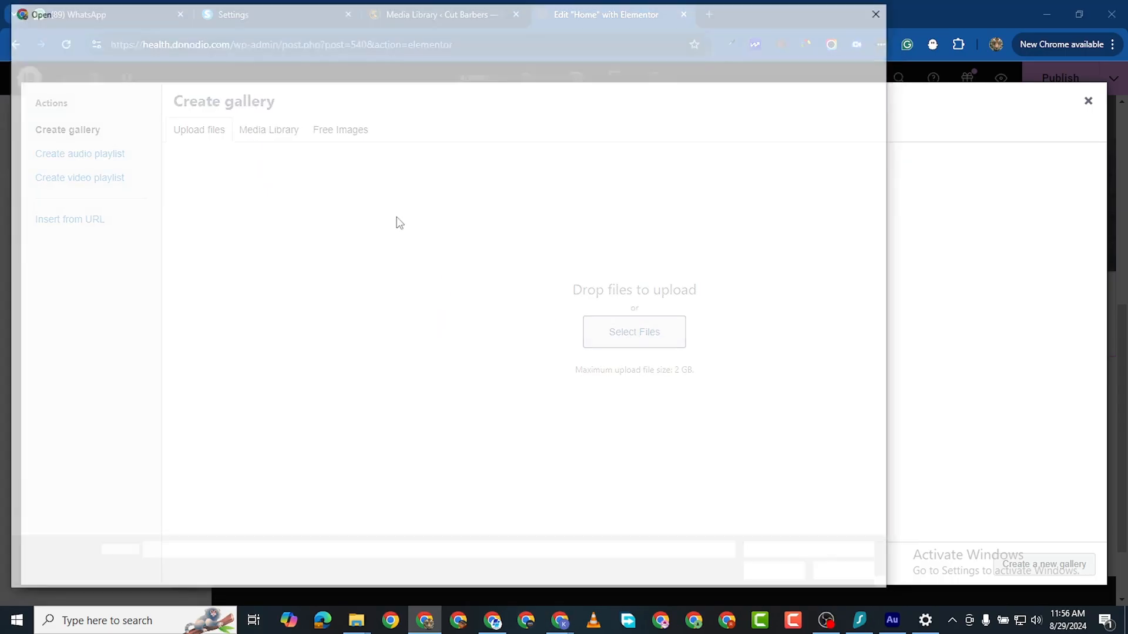
left_click(61, 138)
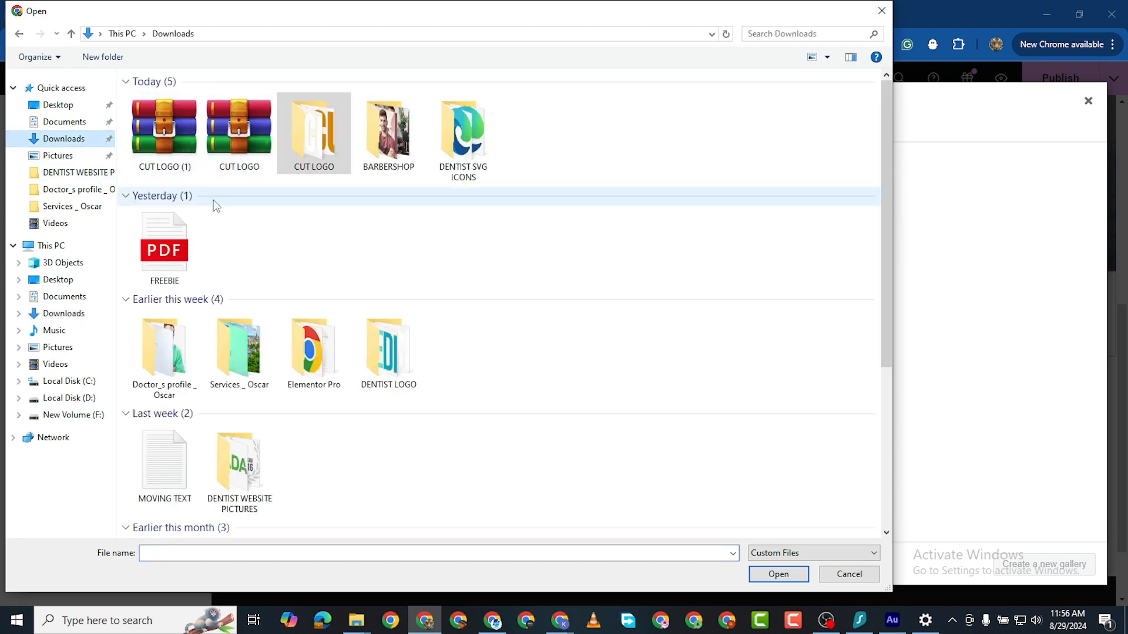
double_click(389, 126)
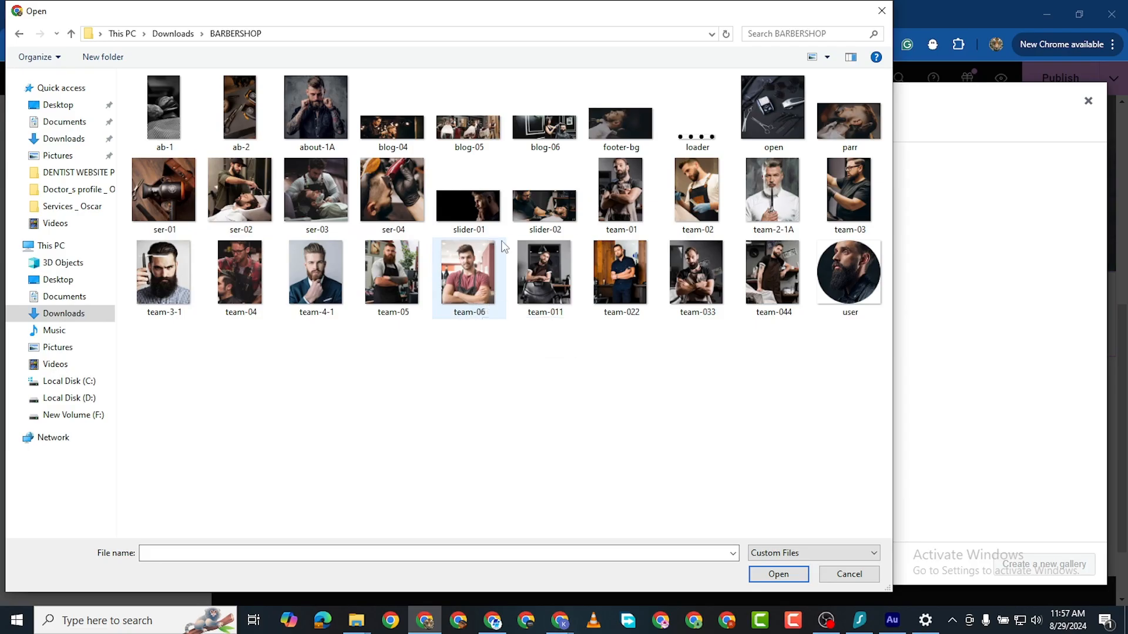
left_click(470, 213)
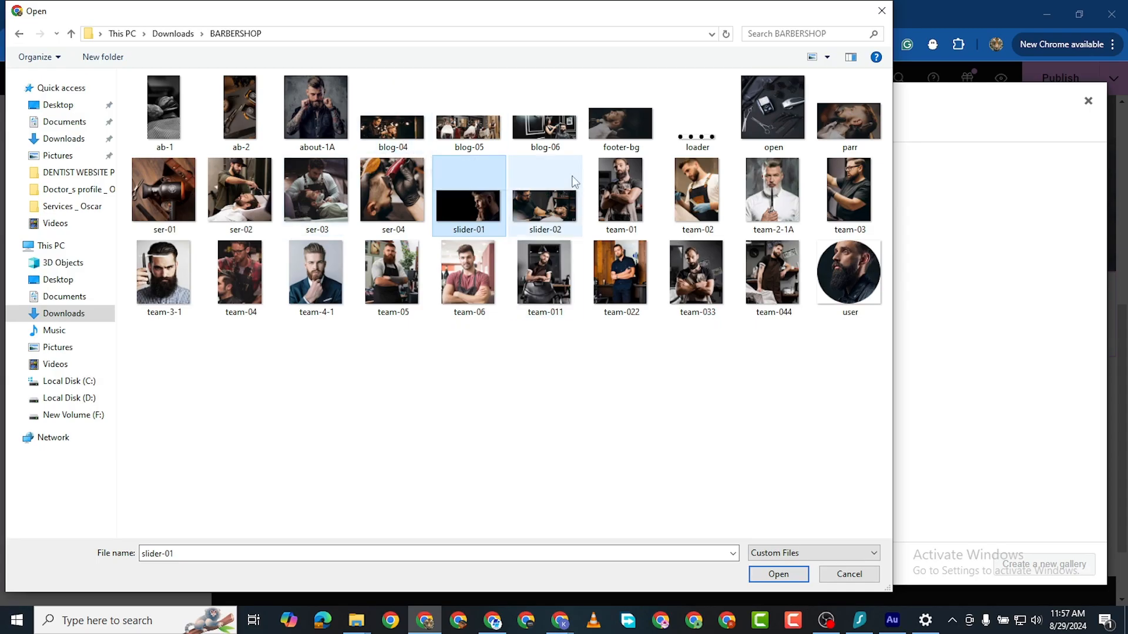
left_click(617, 133, "shift")
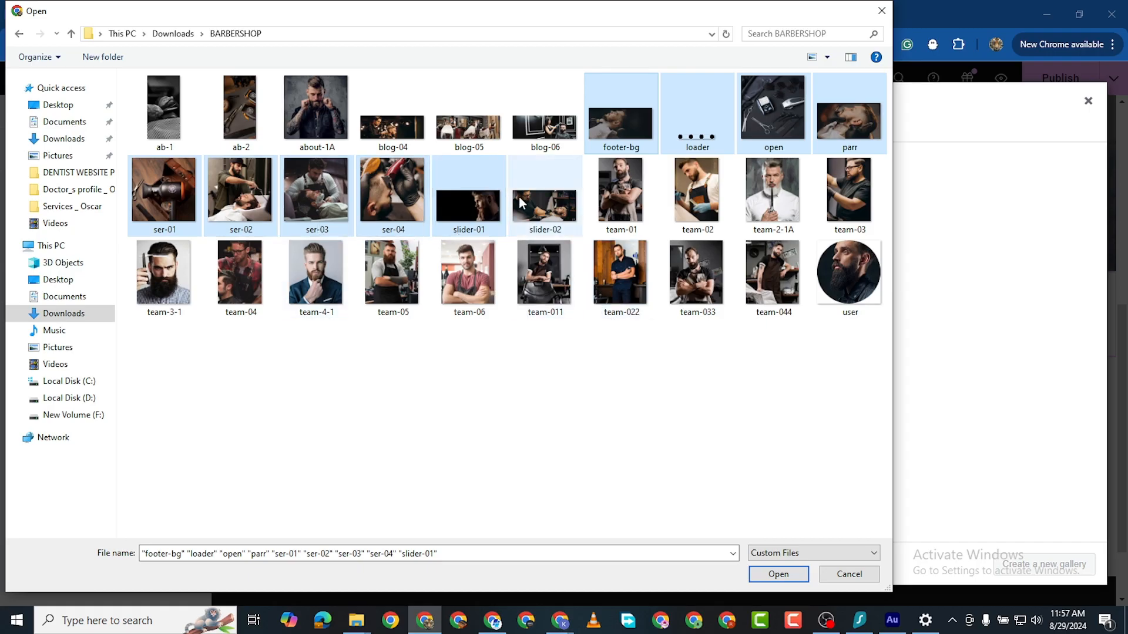
left_click(513, 352)
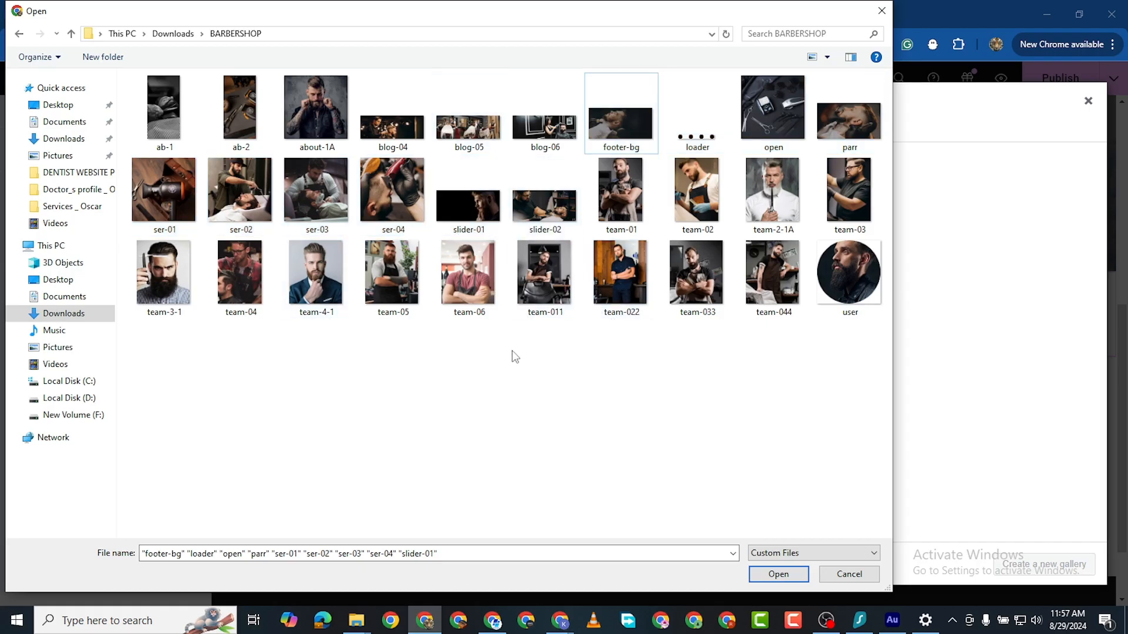
left_click(611, 125)
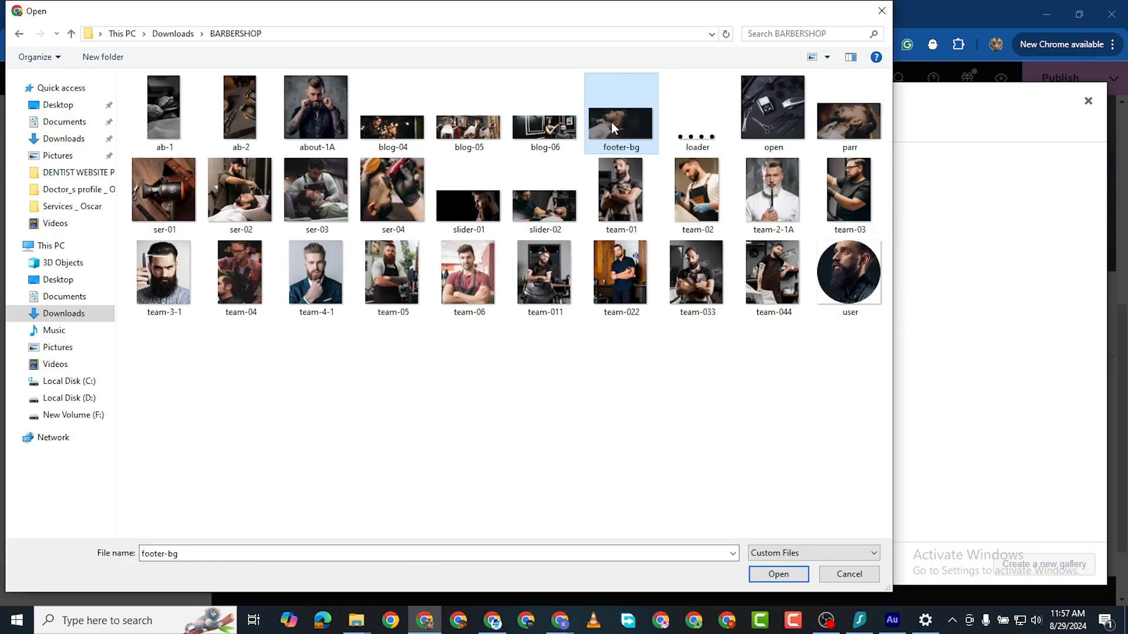
left_click(773, 573)
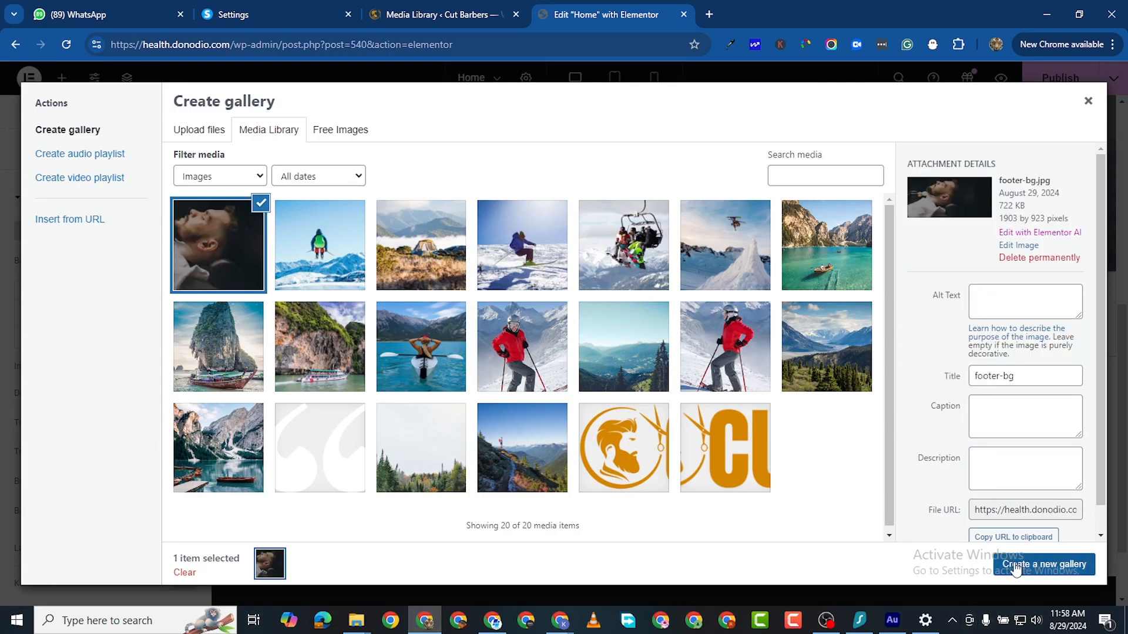
left_click(1010, 564)
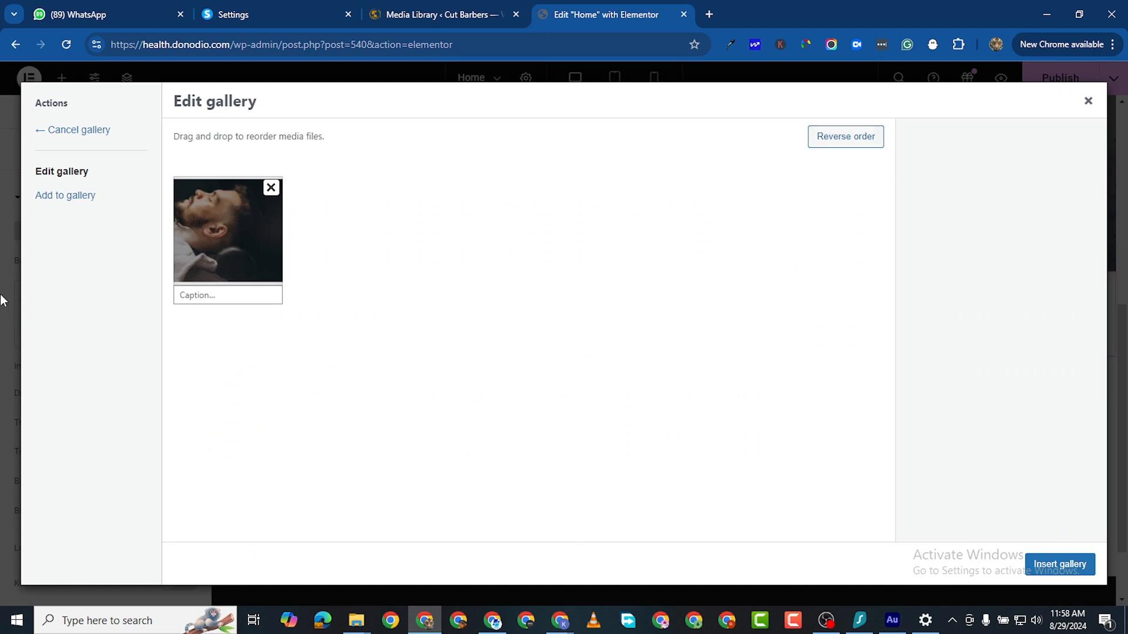
Step: Upload slider-02, footer-bg and parr and add them to the slideshow gallery
left_click(67, 195)
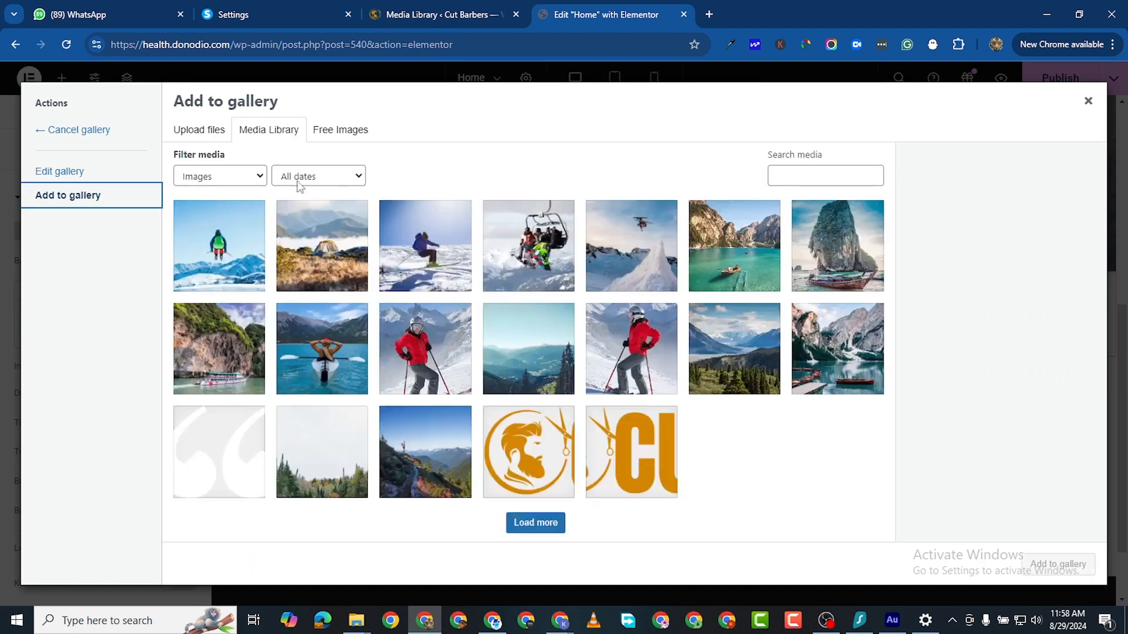
left_click(198, 132)
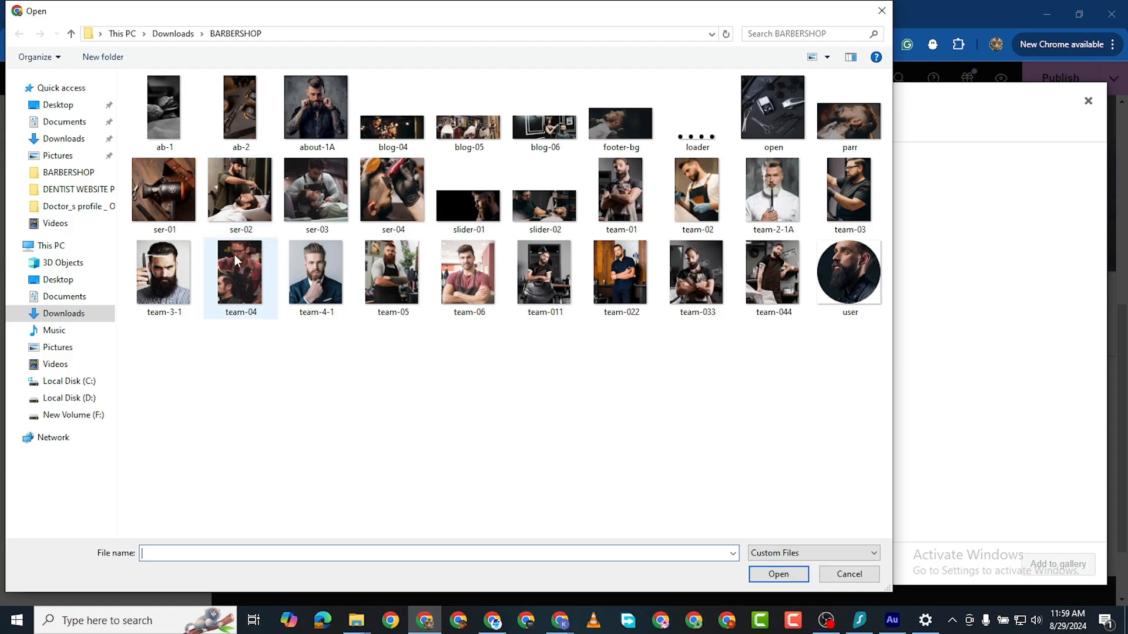
left_click(541, 222)
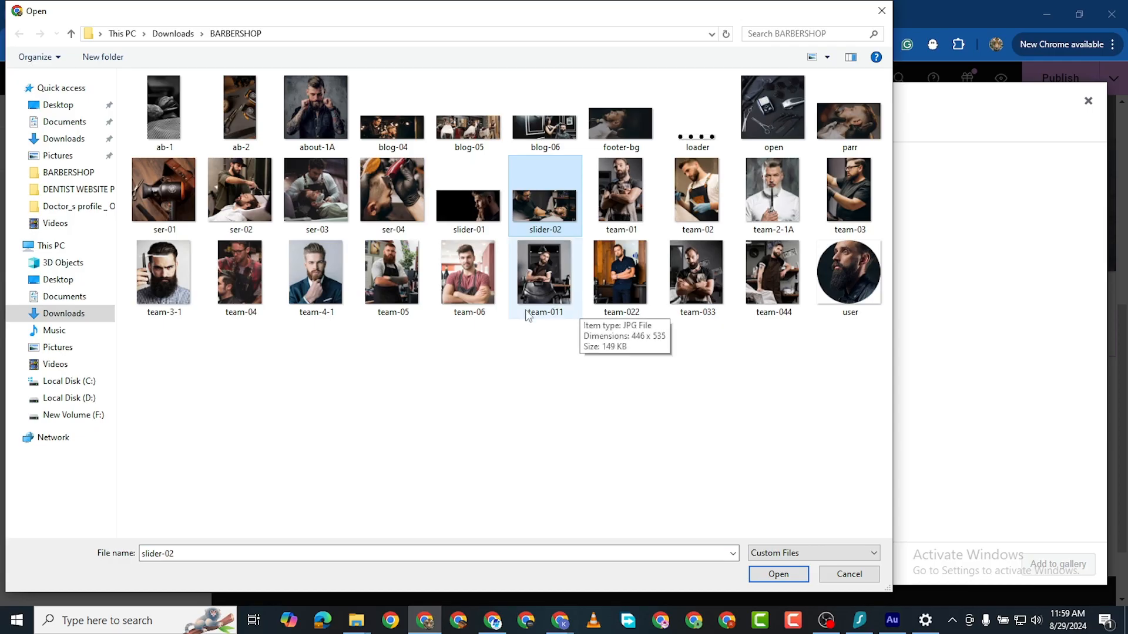
left_click(628, 137, "ctrl")
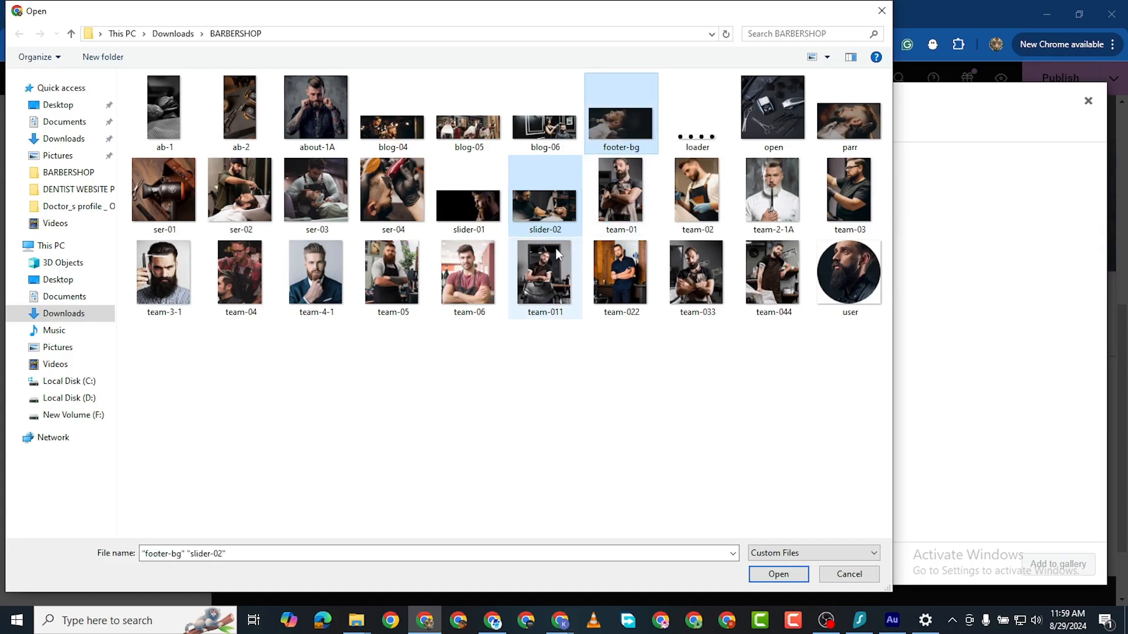
left_click(854, 120, "ctrl")
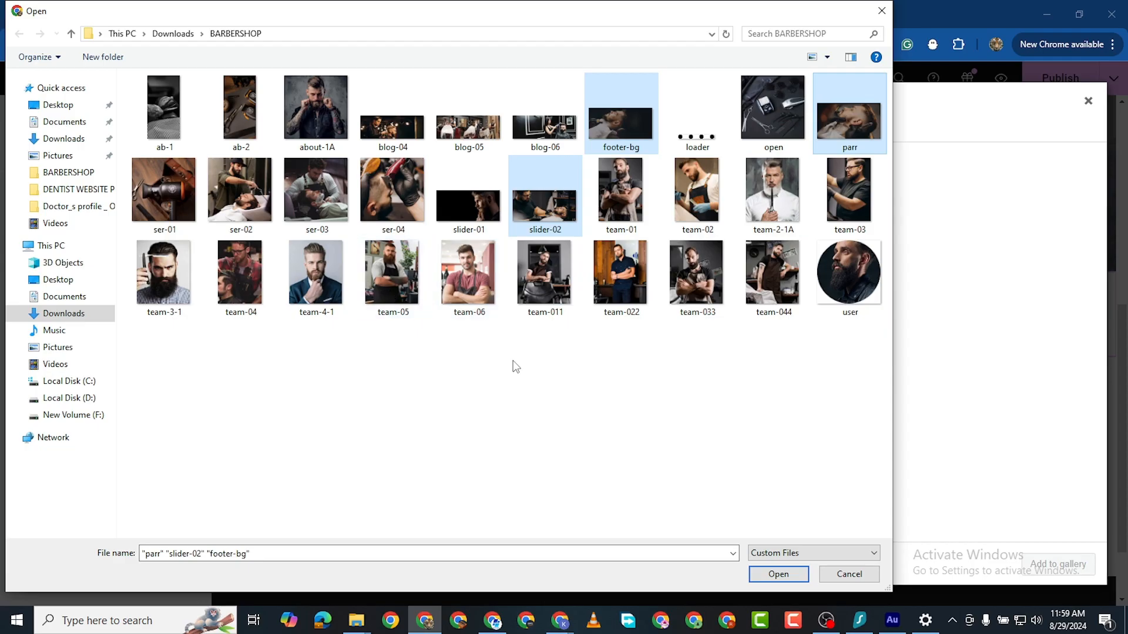
left_click(778, 574)
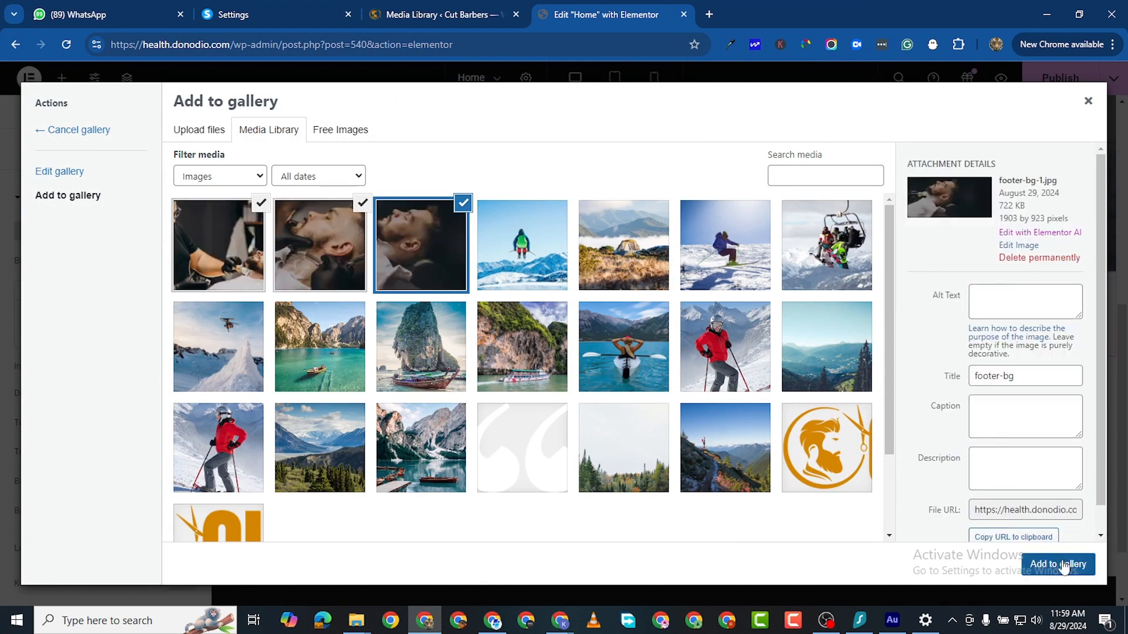
left_click(1057, 564)
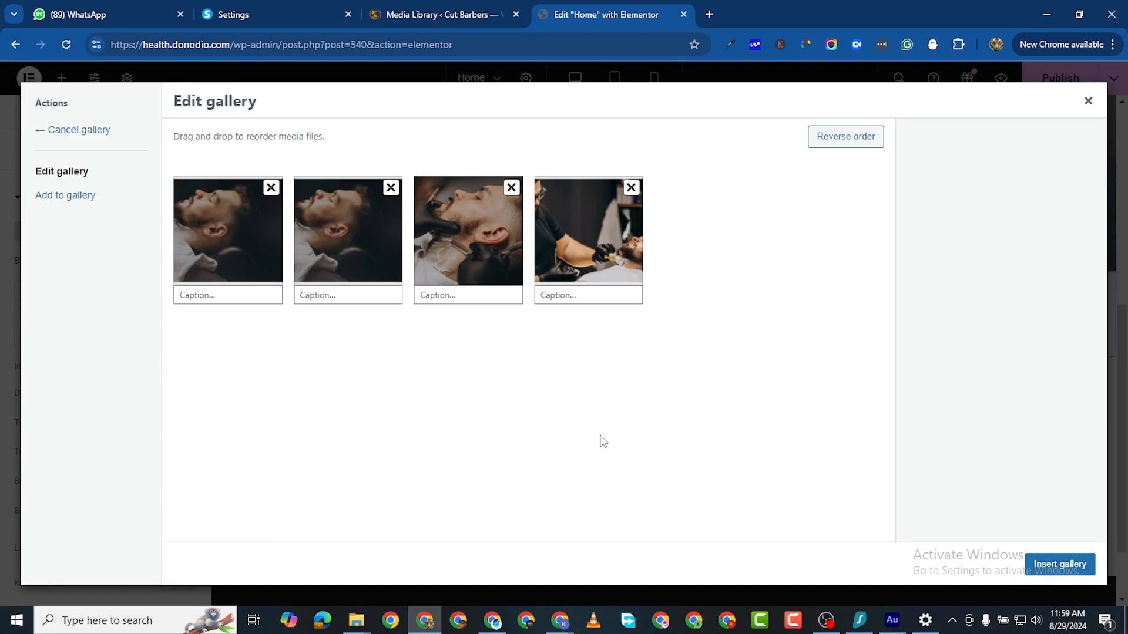
Step: Upload slider-01.jpg as another image for the slideshow gallery
left_click(66, 195)
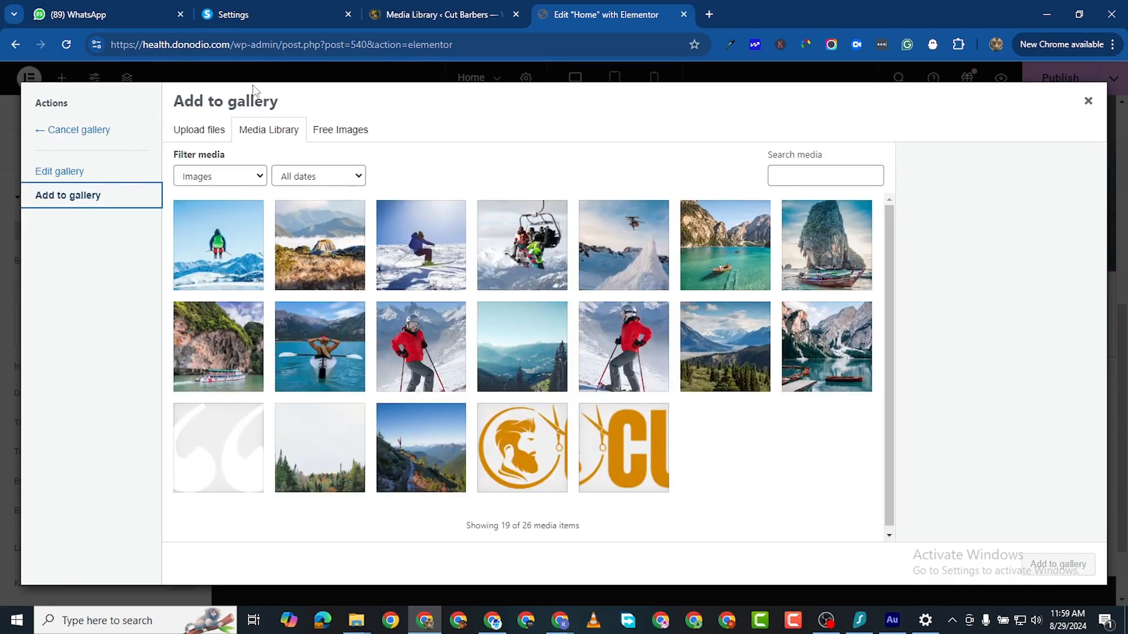
left_click(209, 129)
left_click(632, 330)
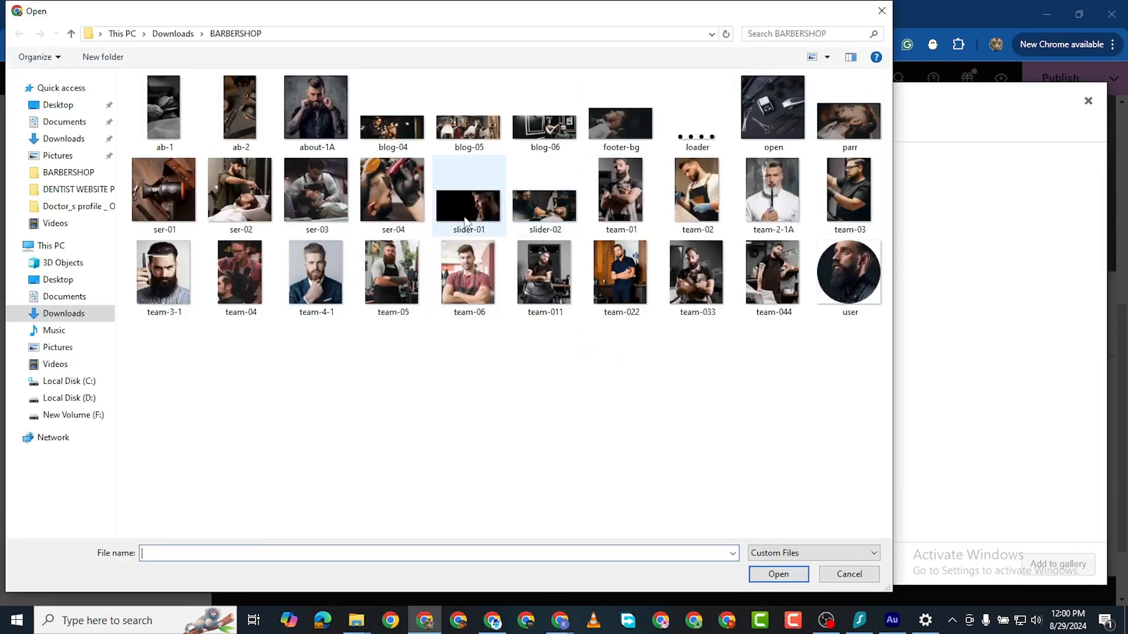
double_click(473, 221)
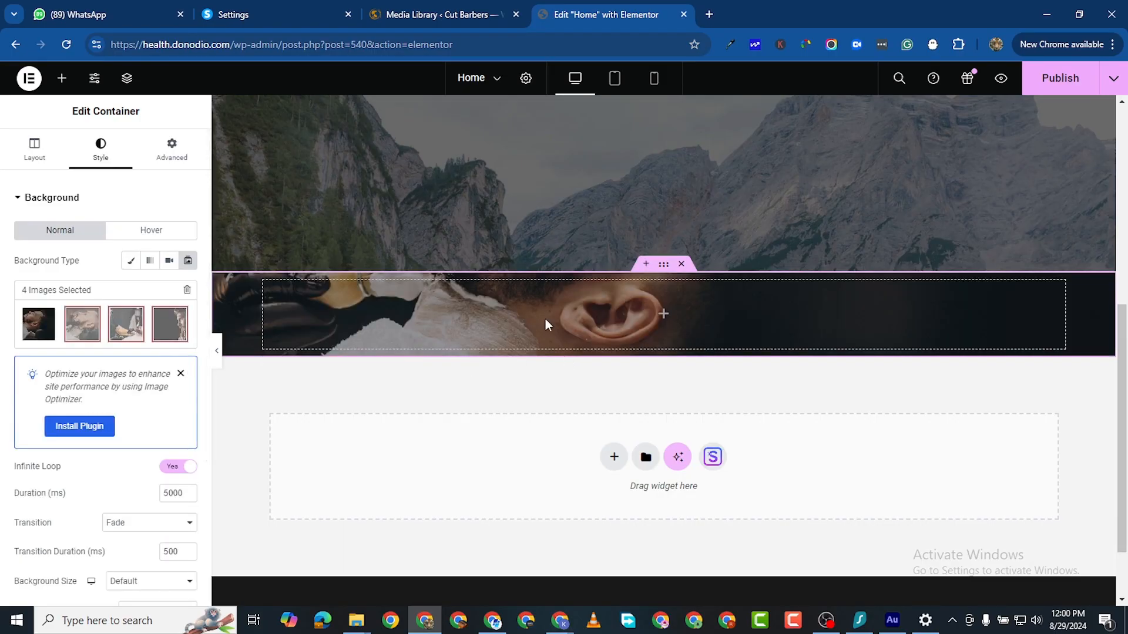
Step: Drag a Container element from the Elements panel into the slideshow-background container
scroll(160, 462, "down", 1)
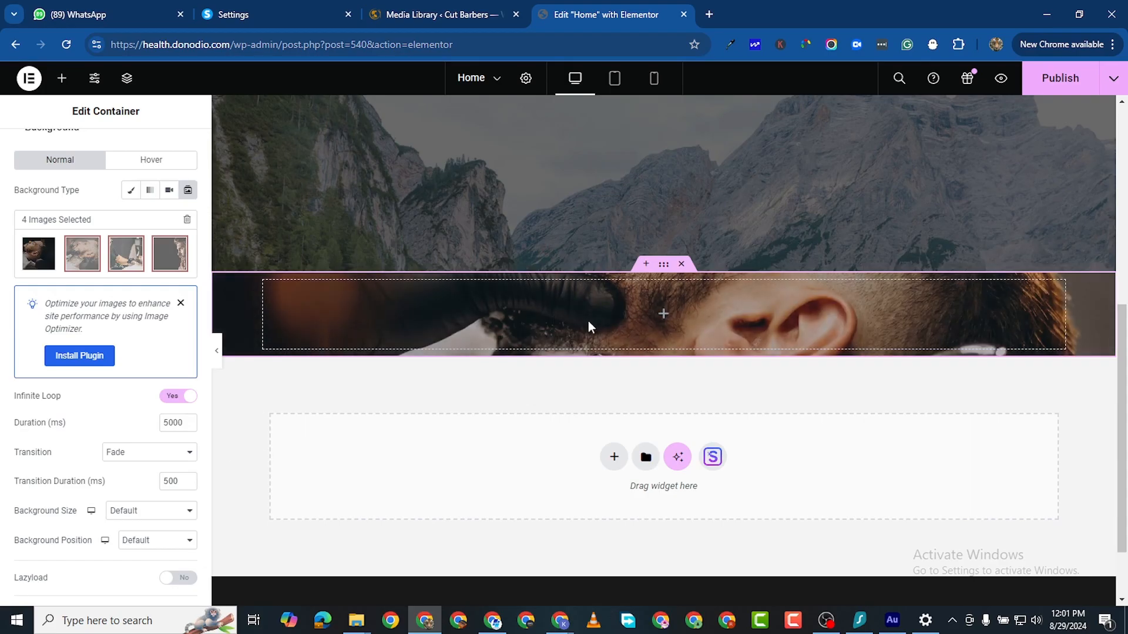
scroll(563, 252, "down", 1)
scroll(689, 238, "up", 2)
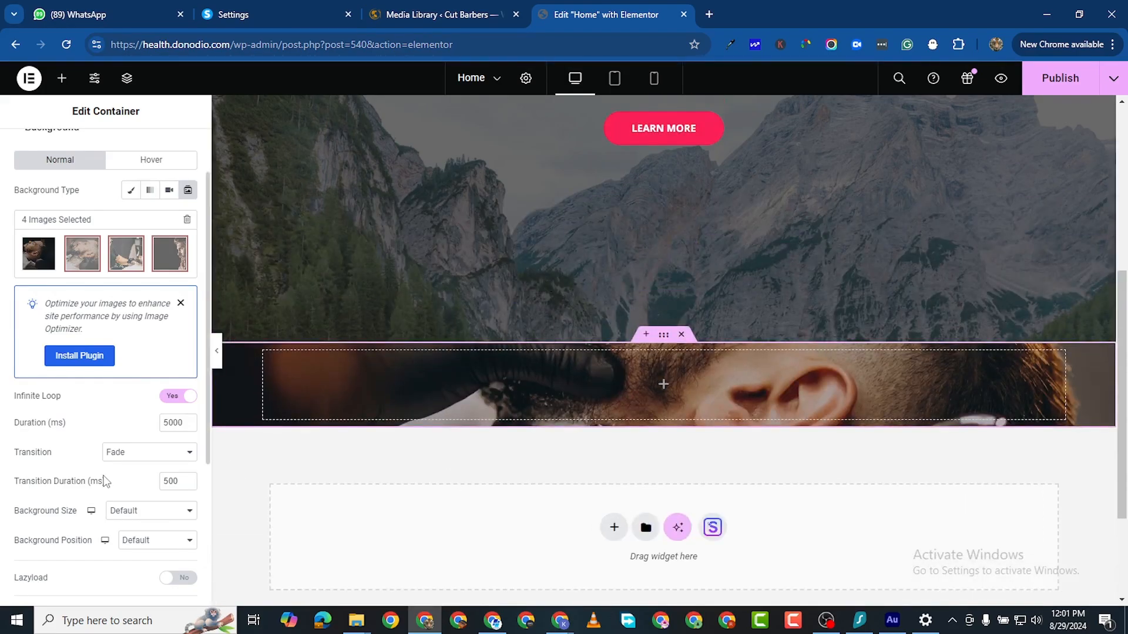
scroll(88, 494, "down", 2)
scroll(669, 376, "up", 1)
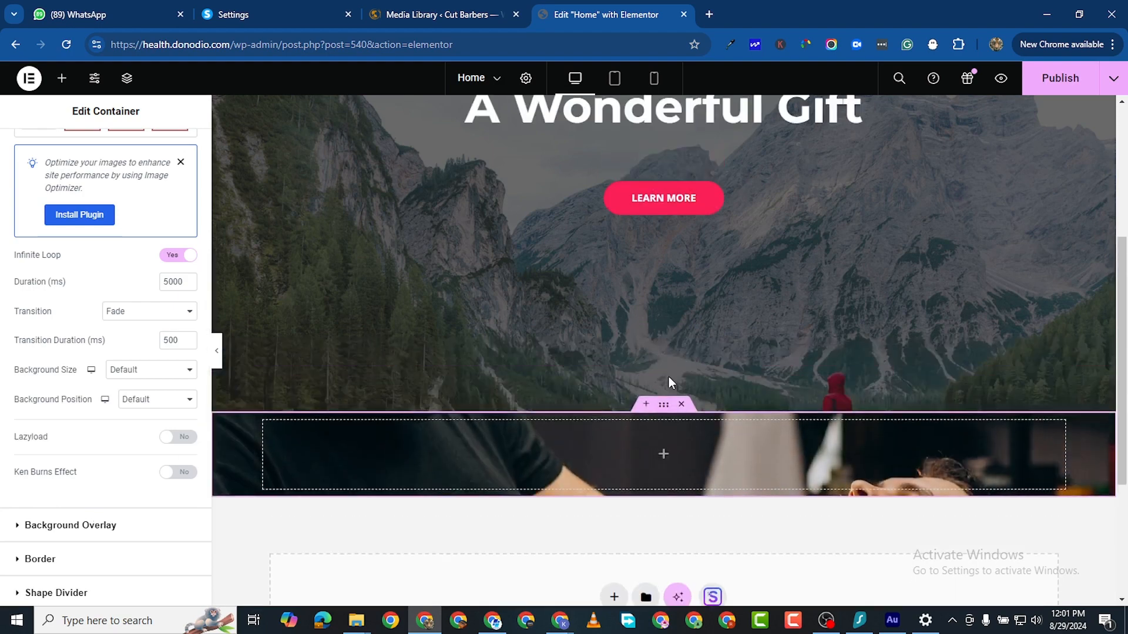
scroll(665, 393, "down", 2)
scroll(584, 346, "down", 2)
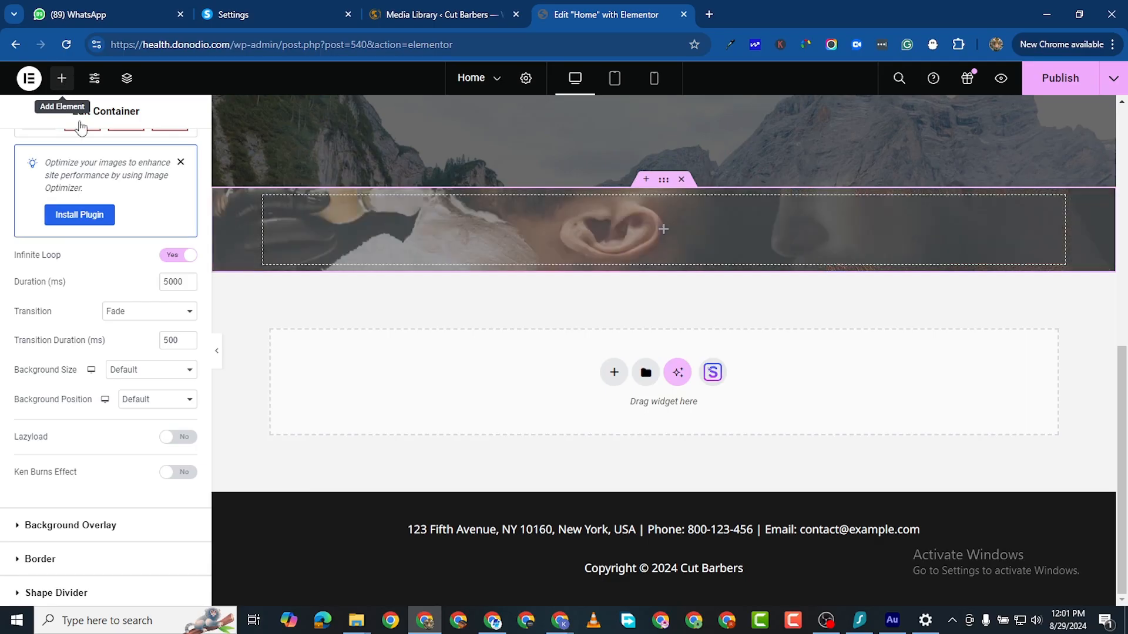
left_click(62, 78)
left_click_drag(83, 320, 563, 219)
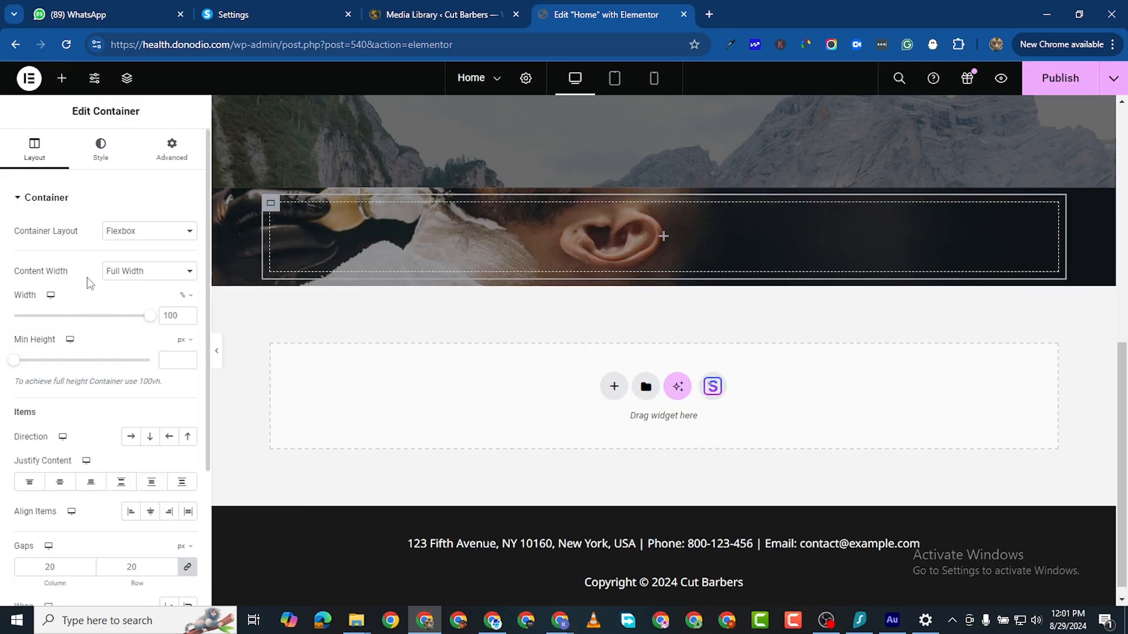
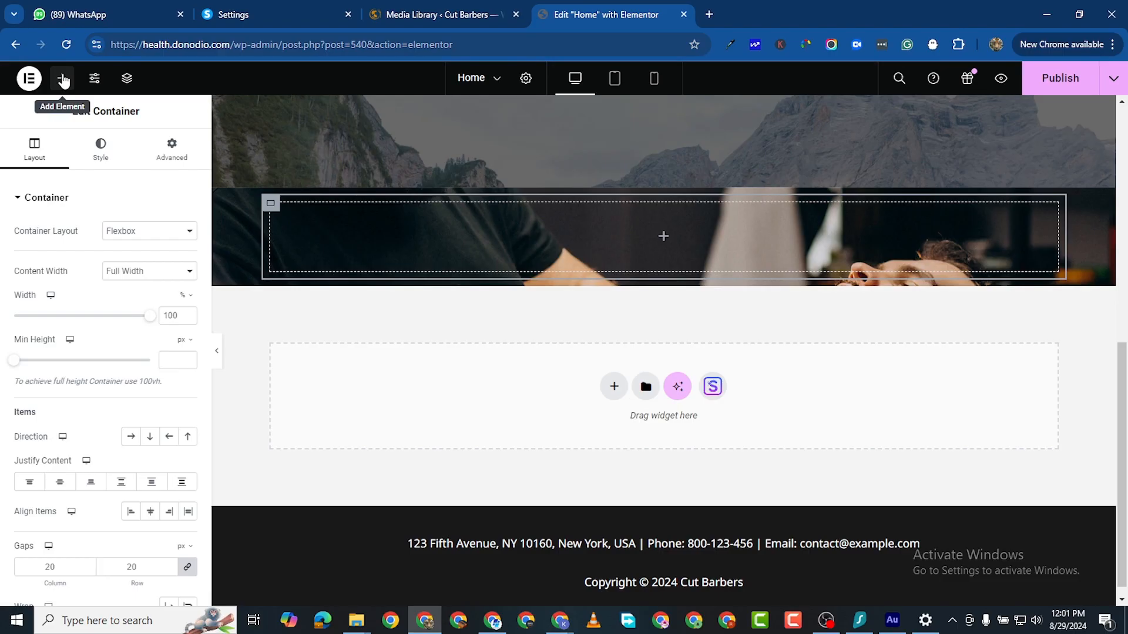
Step: Add a heading and an inner container to the hero and set its direction to Row
left_click(62, 79)
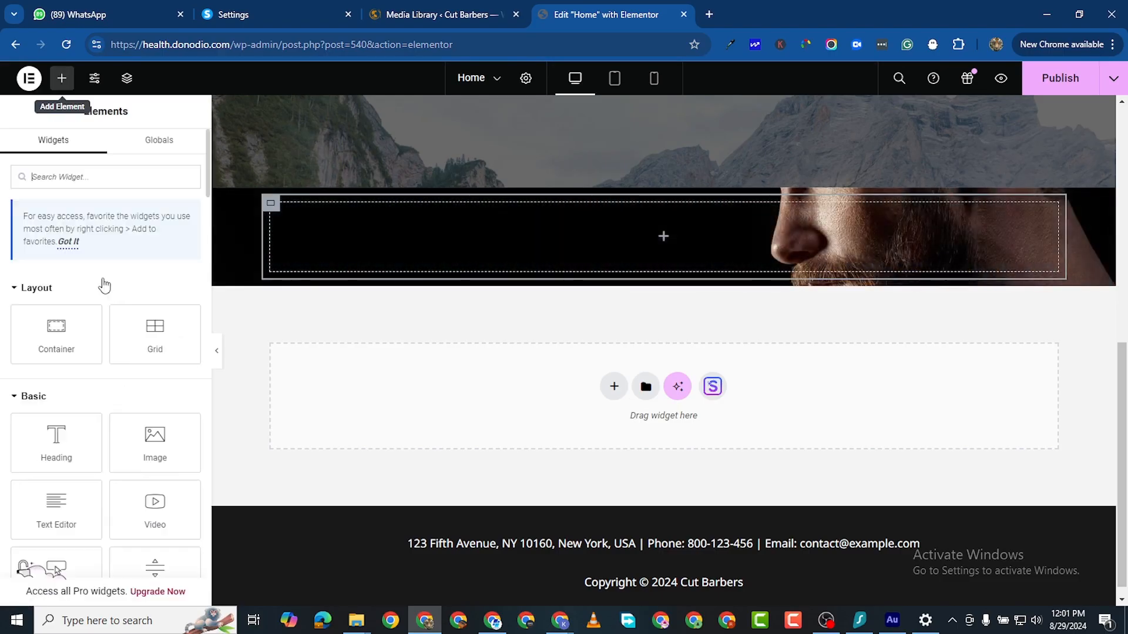
left_click_drag(56, 439, 535, 219)
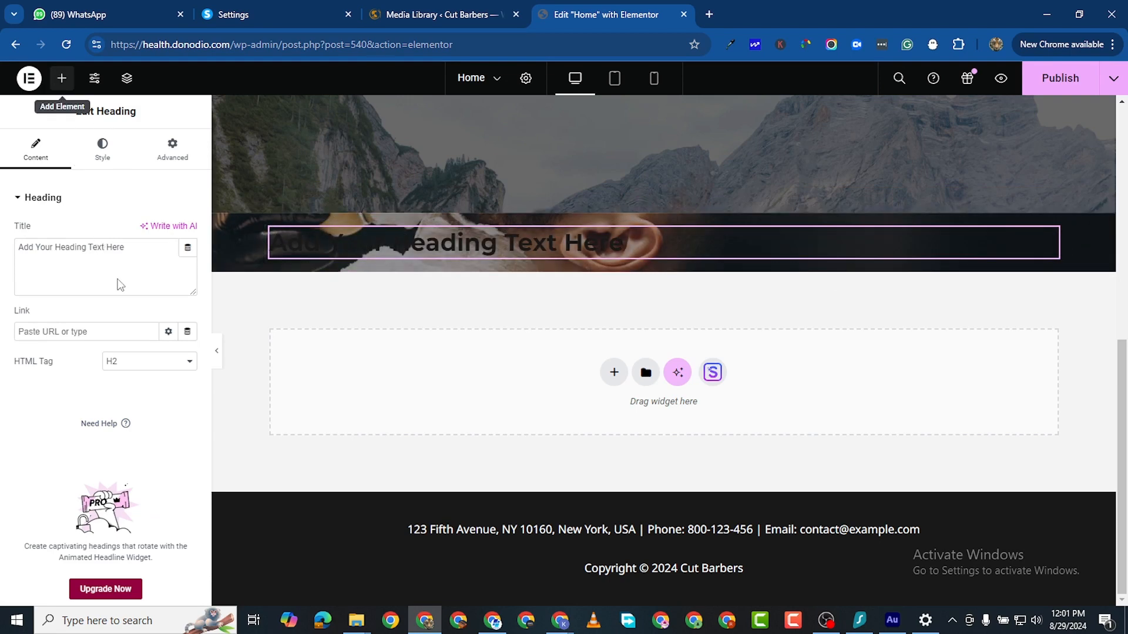
left_click(61, 78)
left_click_drag(56, 334, 376, 263)
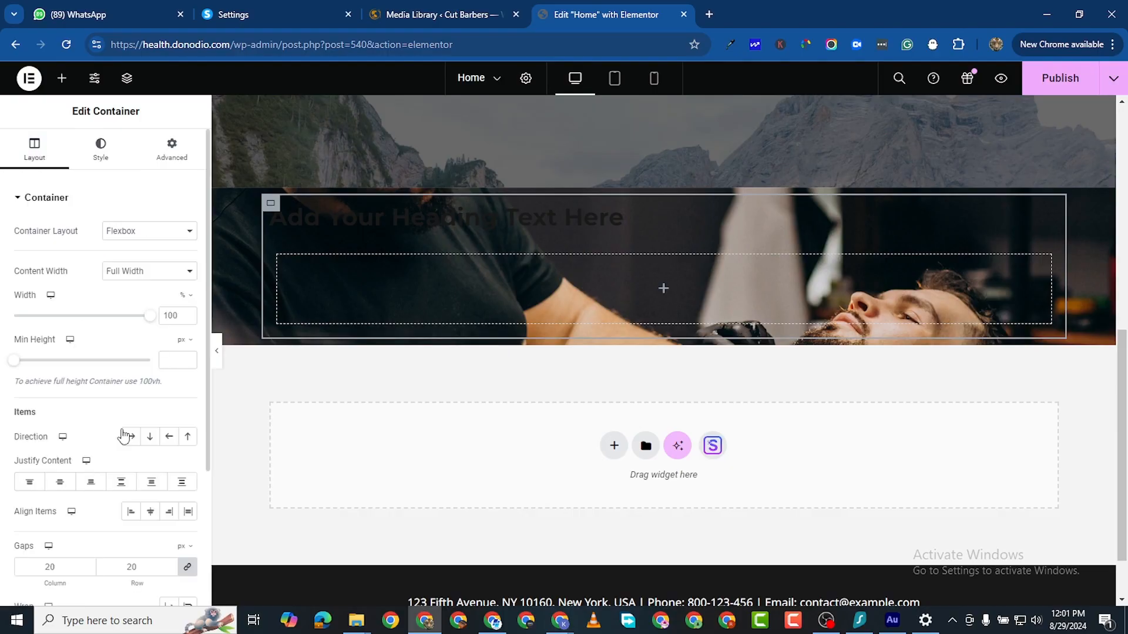
left_click(128, 436)
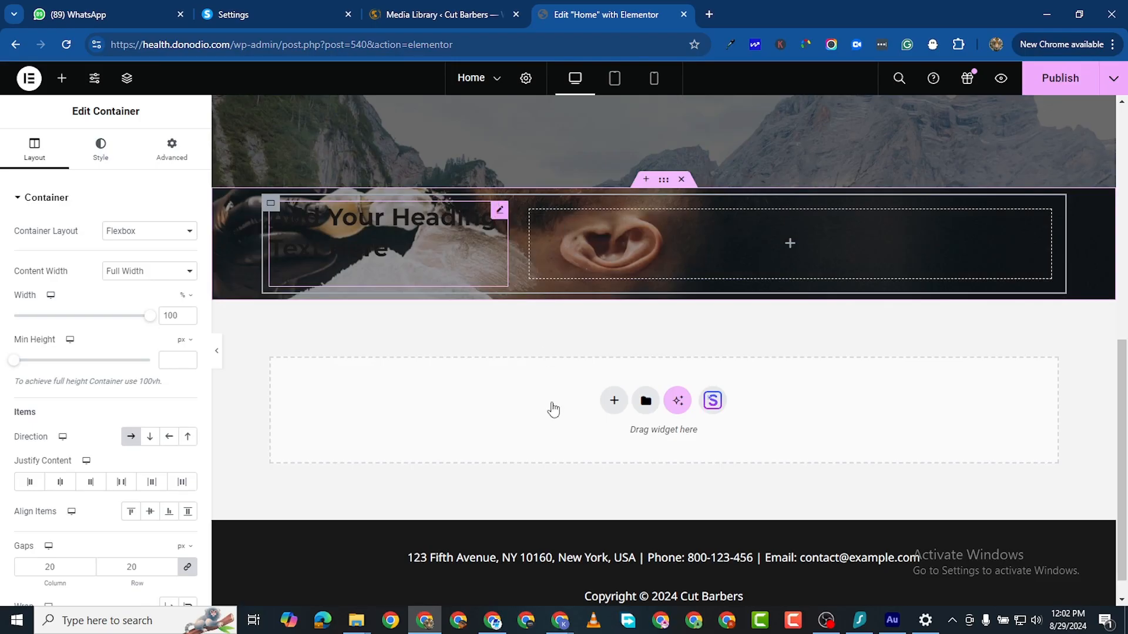
Step: Delete the placeholder heading and duplicate the inner container beside the original
right_click(503, 209)
left_click(561, 517)
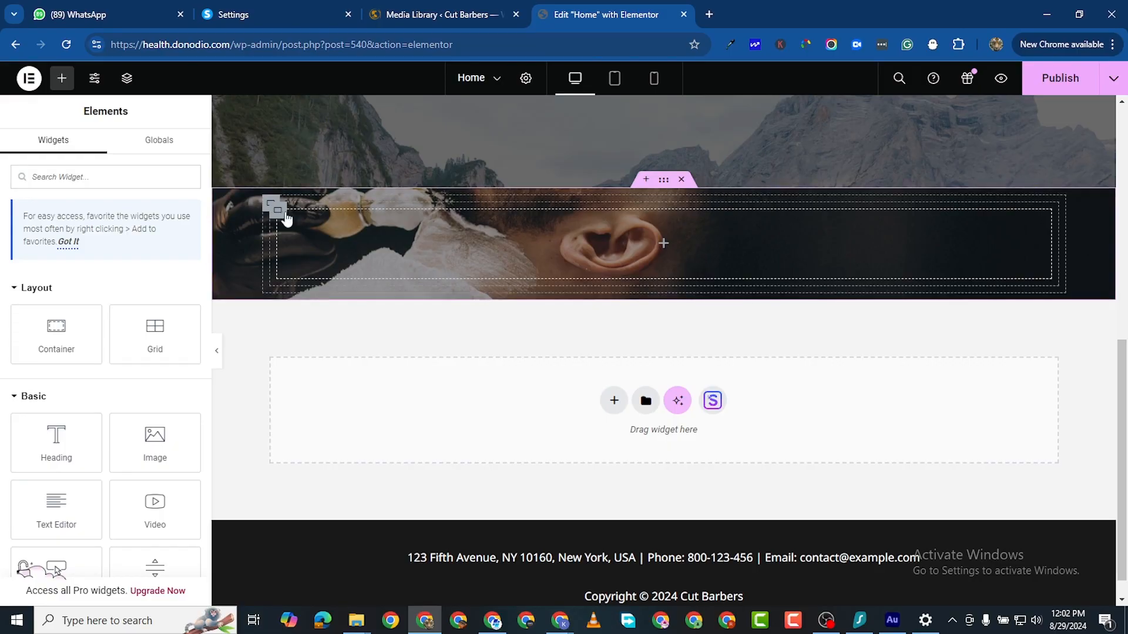
right_click(275, 209)
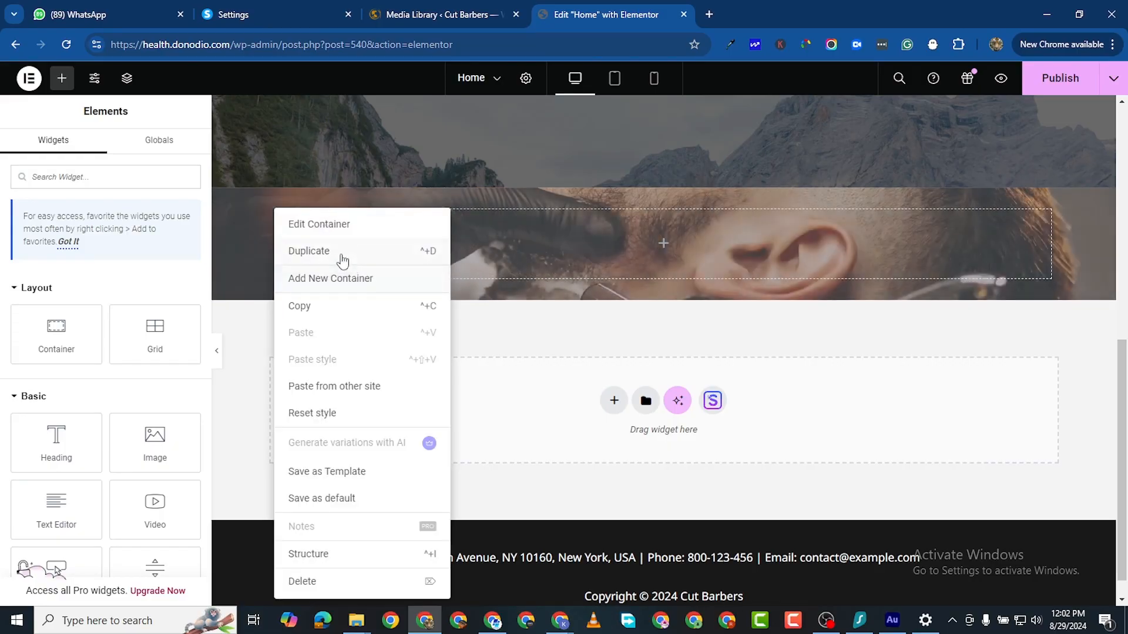
left_click(341, 256)
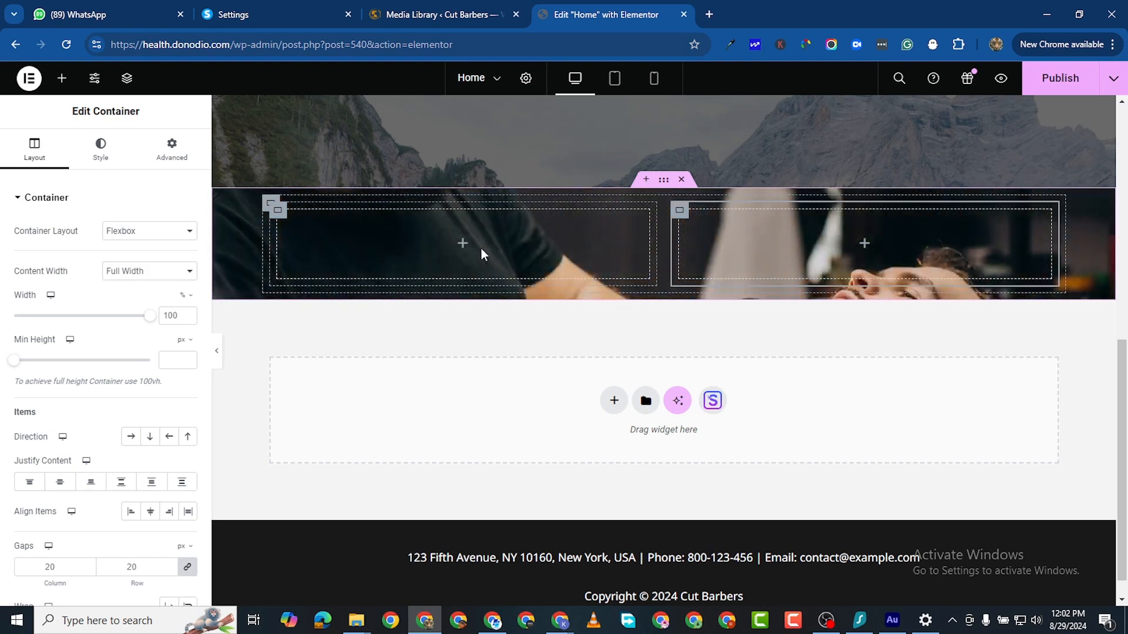
Step: Add a Heading to the left container titled 'Your Style</br>Our Priority'
left_click(62, 78)
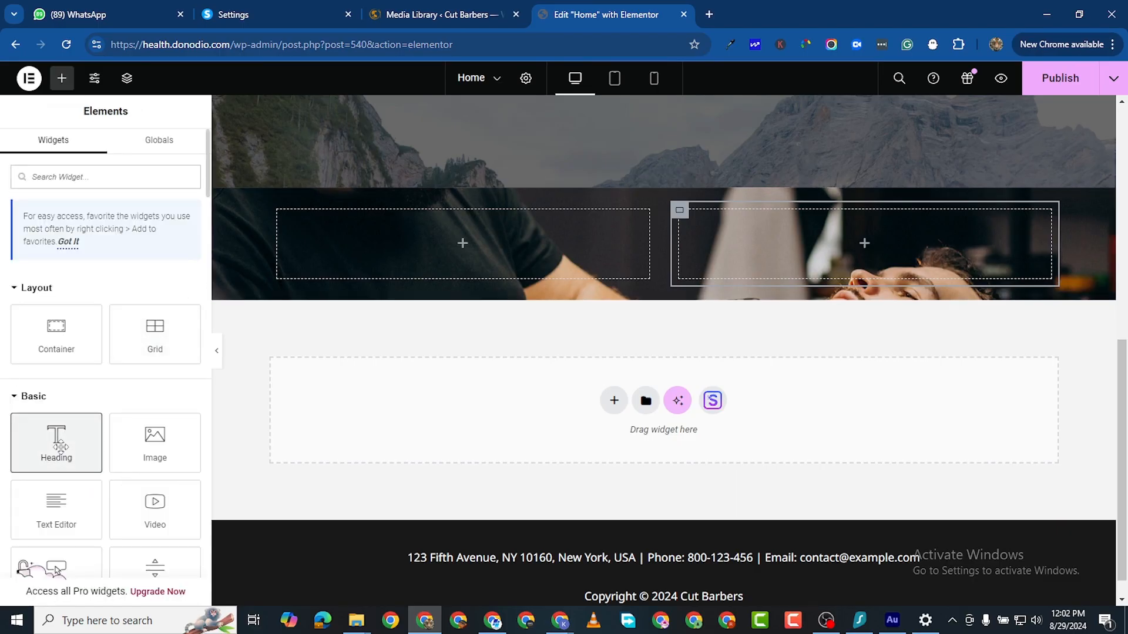
left_click_drag(56, 442, 427, 247)
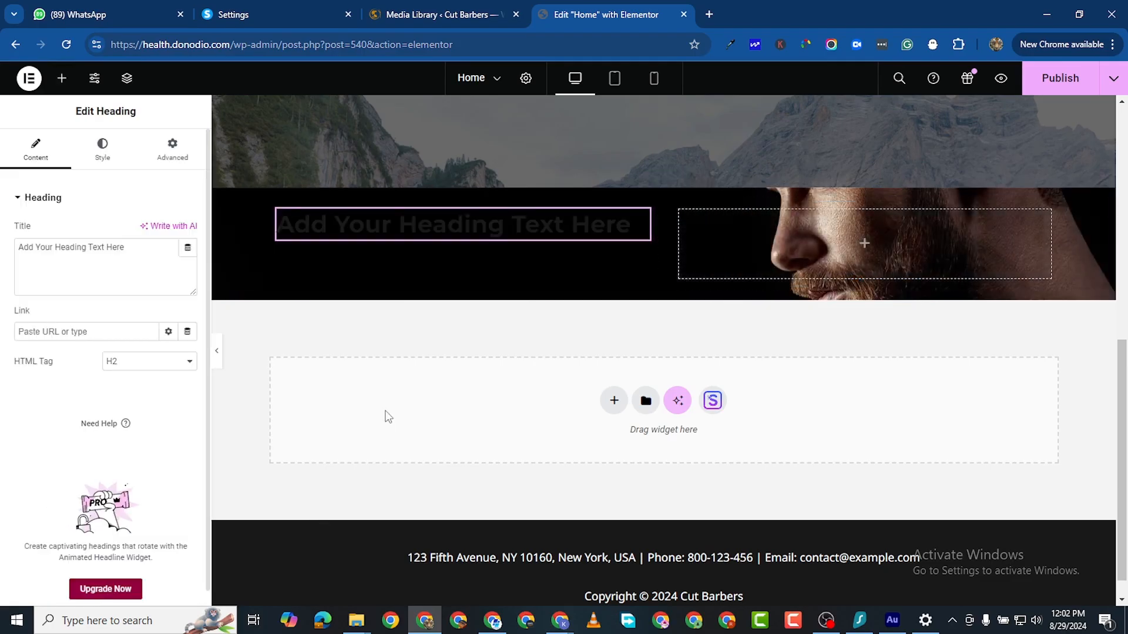
triple_click(87, 251)
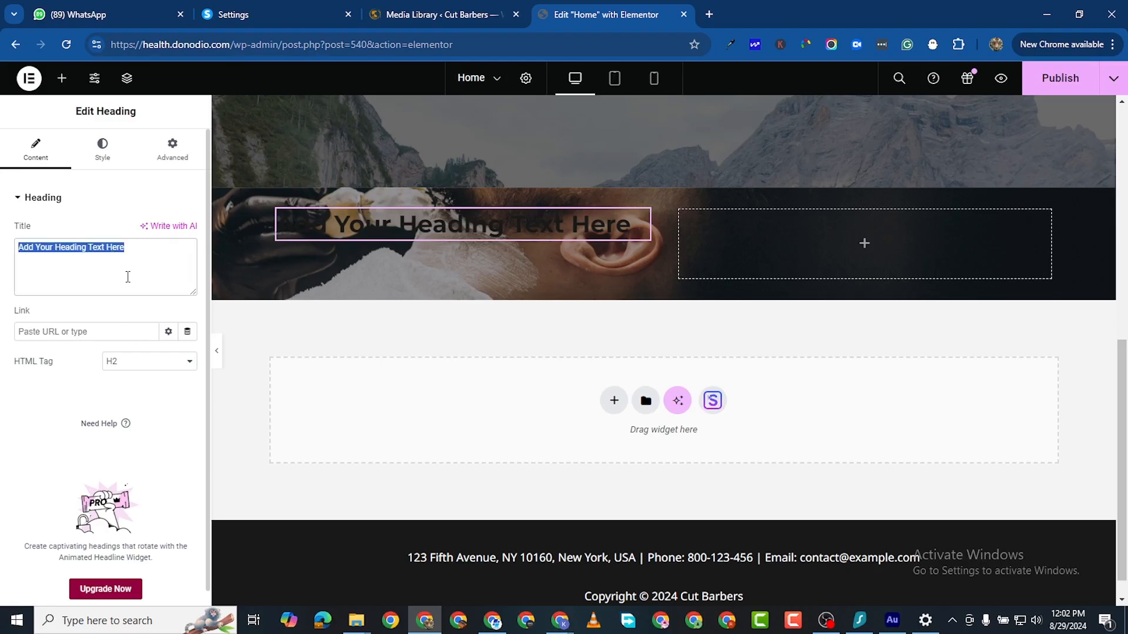
type("Your Sty")
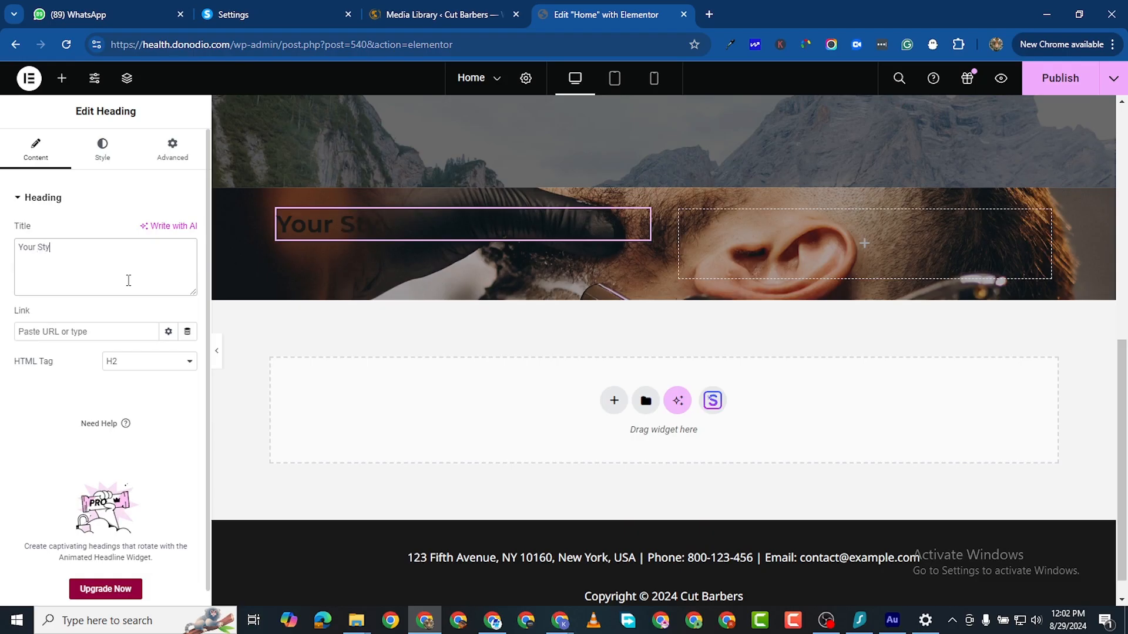
type("le I")
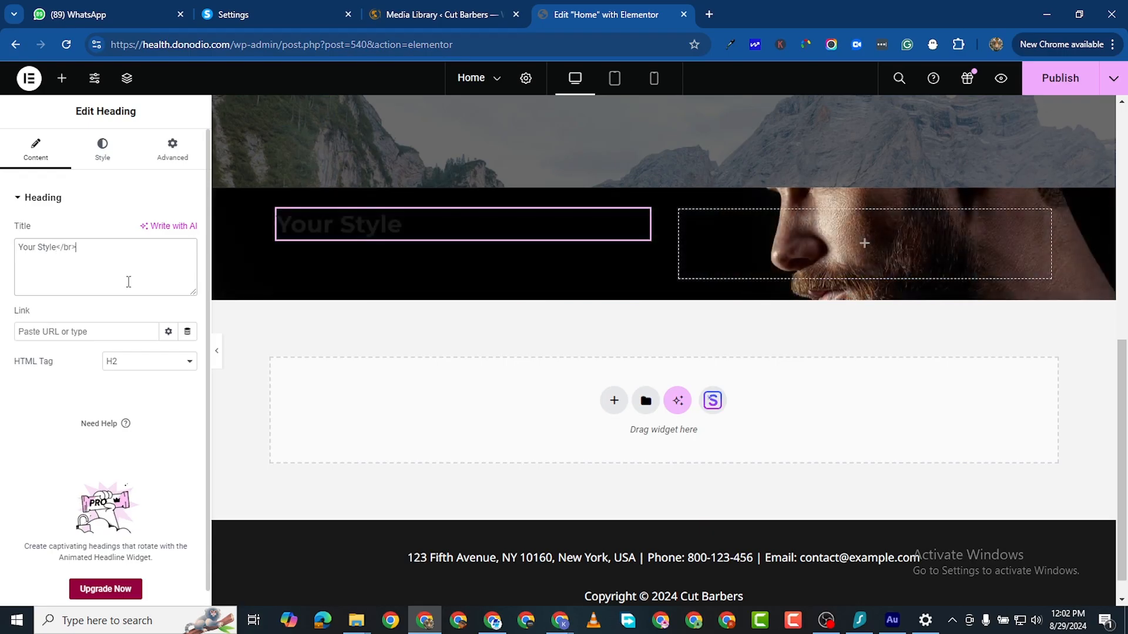
type("Our Priority")
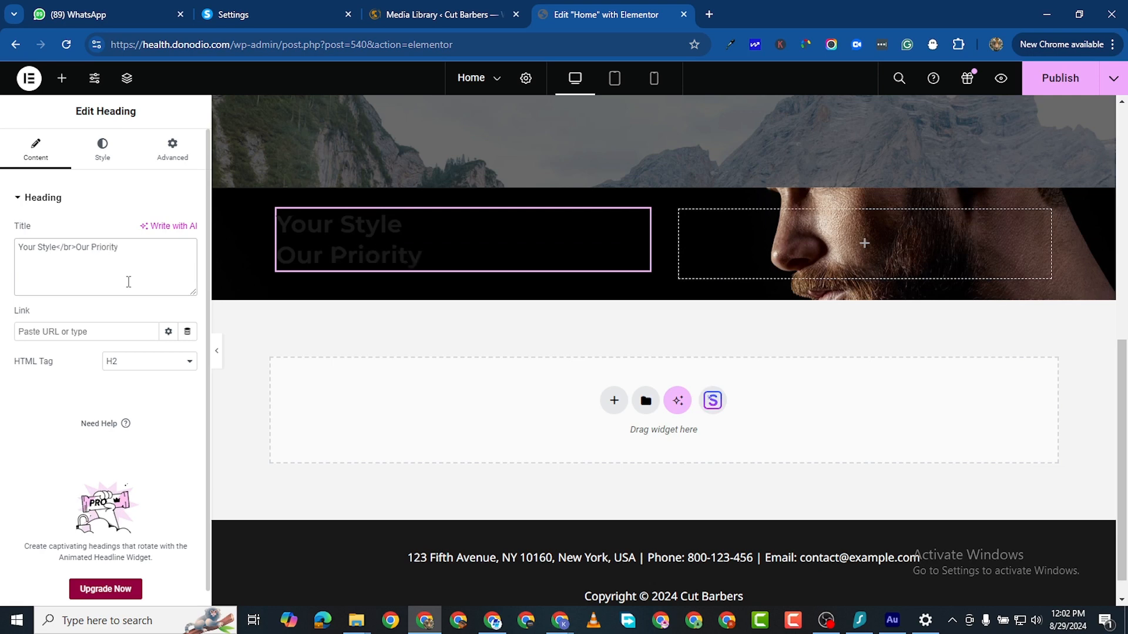
Step: Make the heading text white and set its font family to Titillium Web
left_click(106, 148)
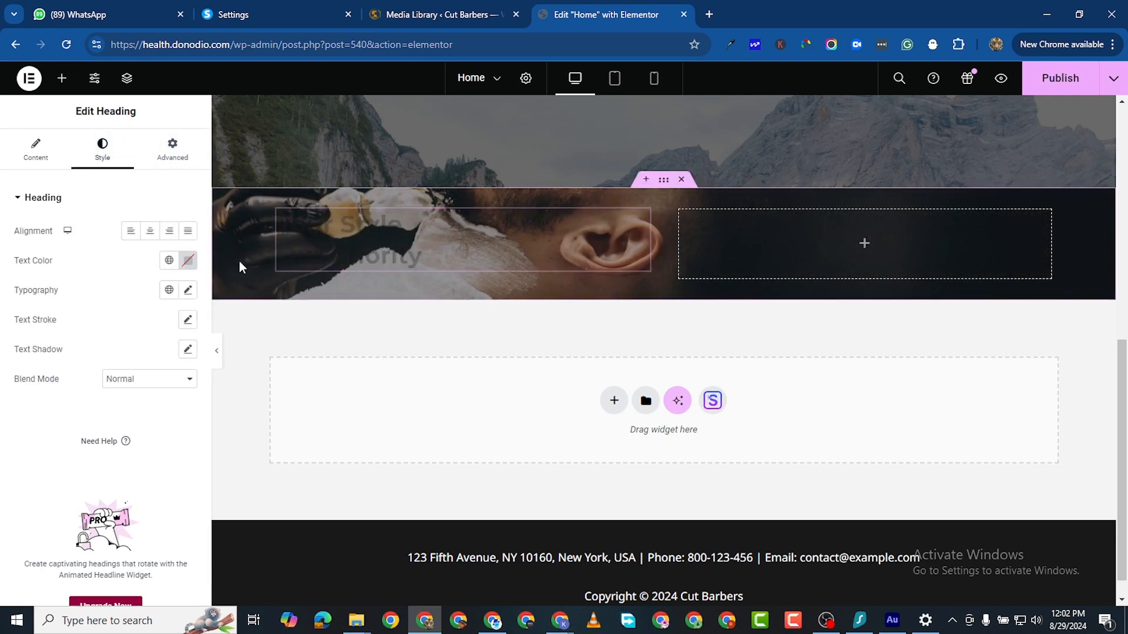
left_click(188, 261)
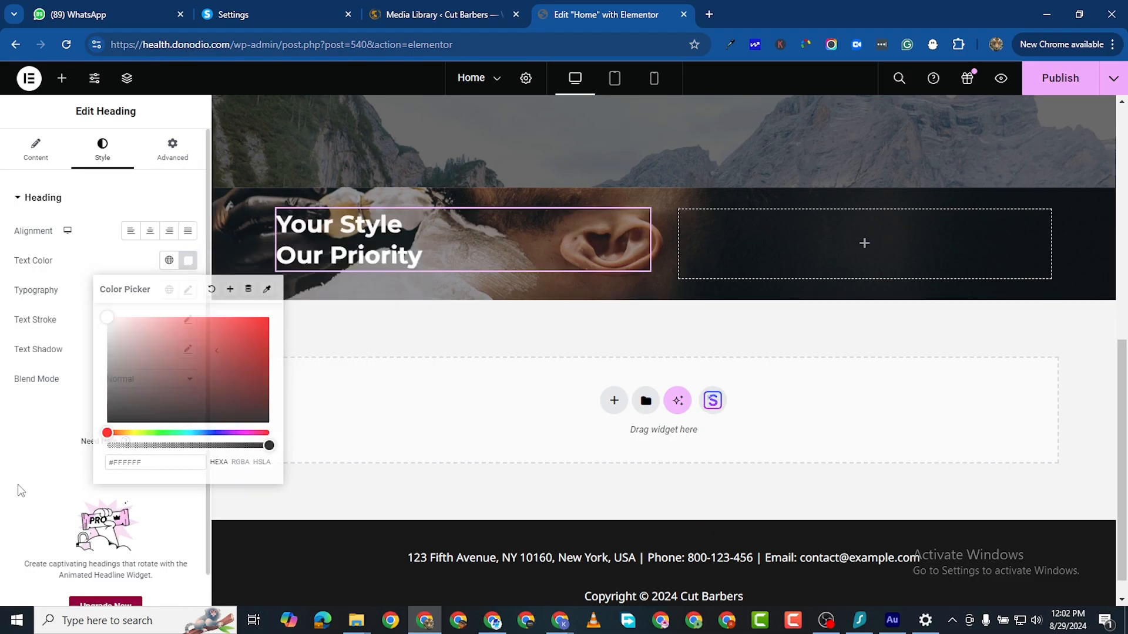
left_click(188, 290)
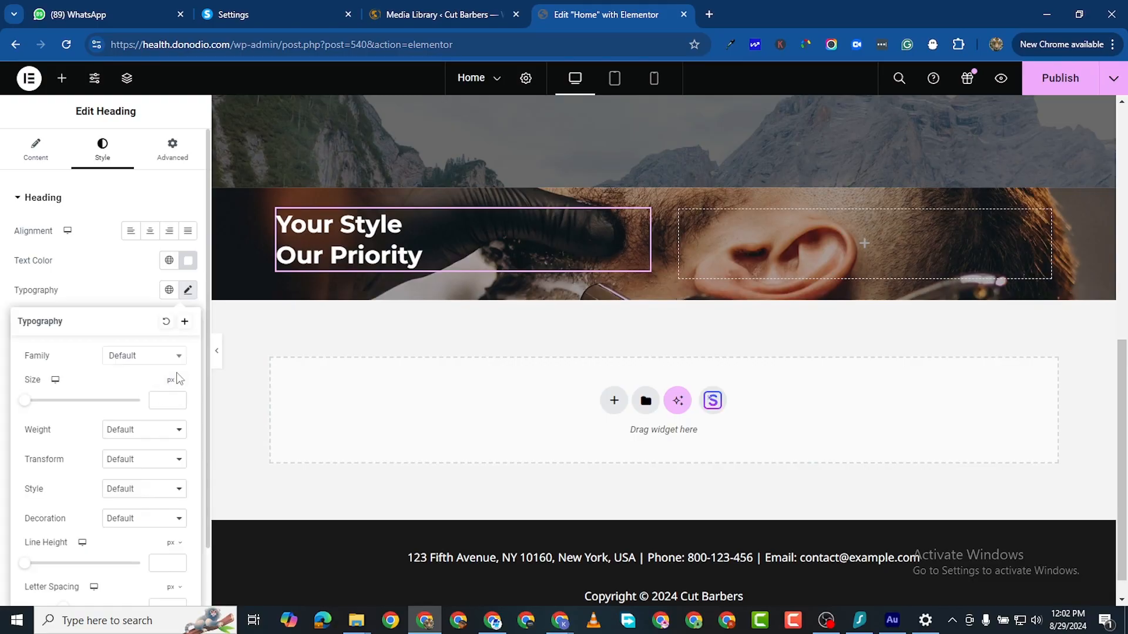
left_click(146, 356)
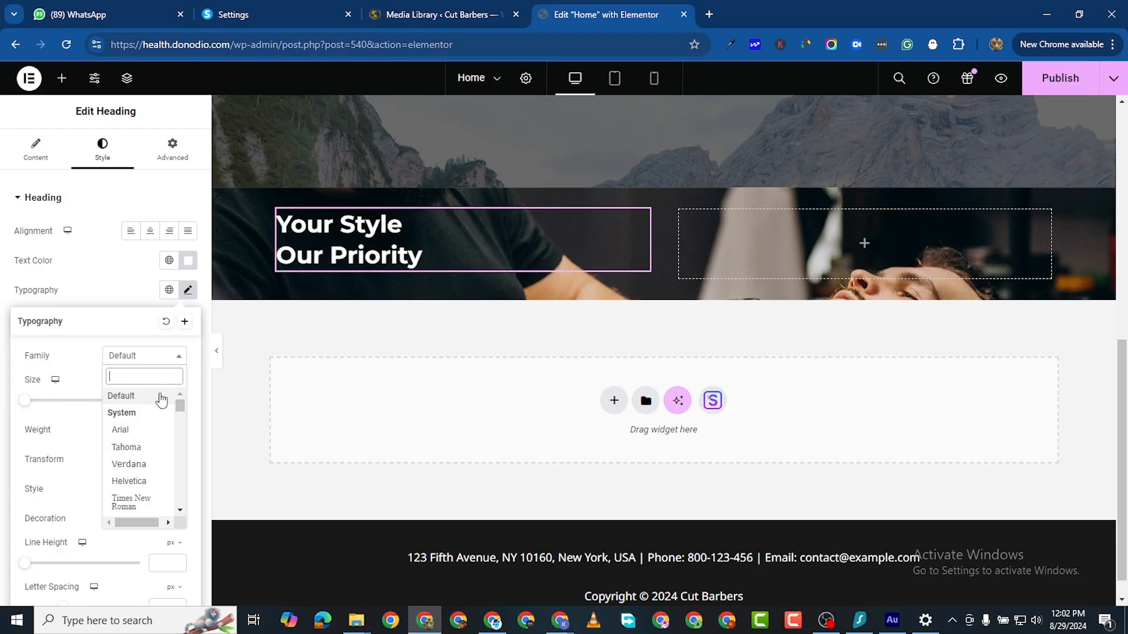
type("titi")
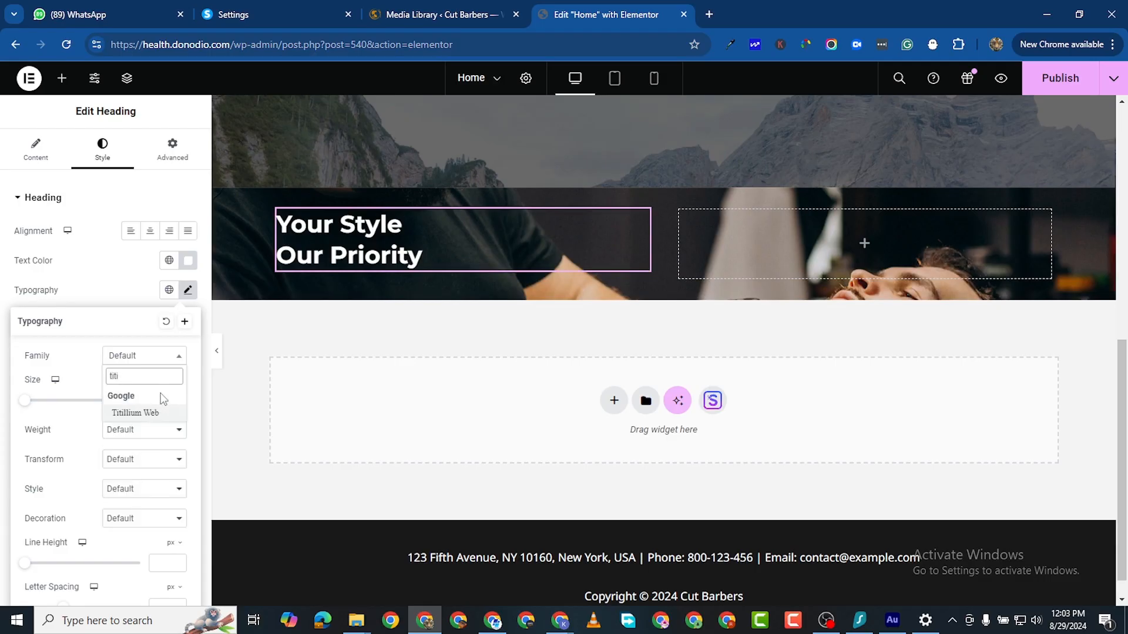
left_click(167, 414)
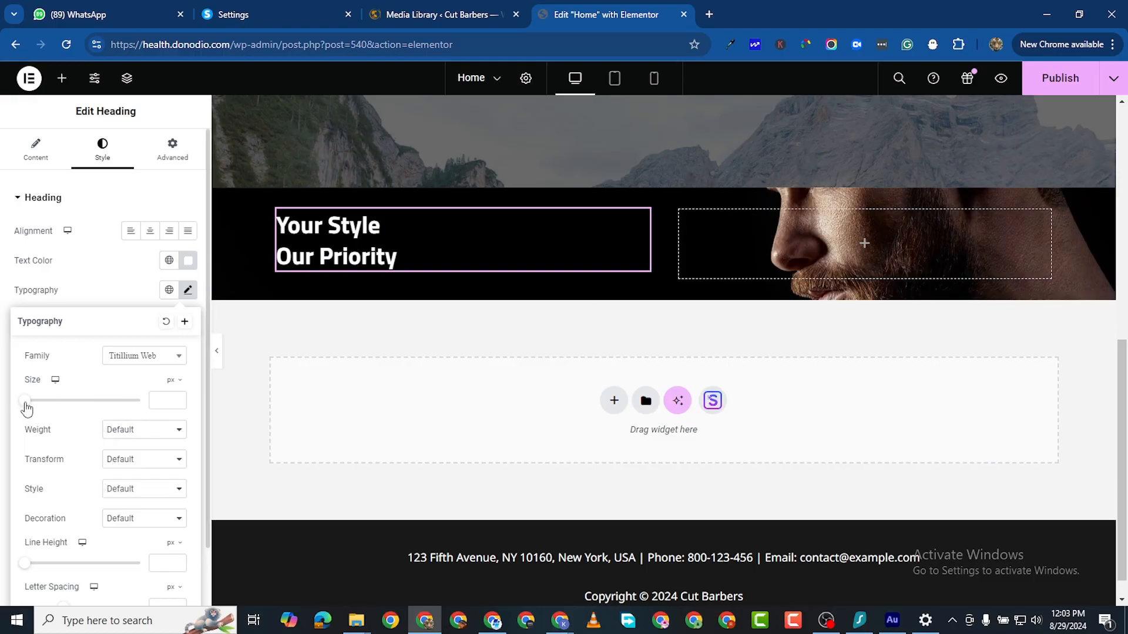
Step: Set the heading size to 100 px and its weight to 700 (Bold)
left_click_drag(26, 408, 71, 403)
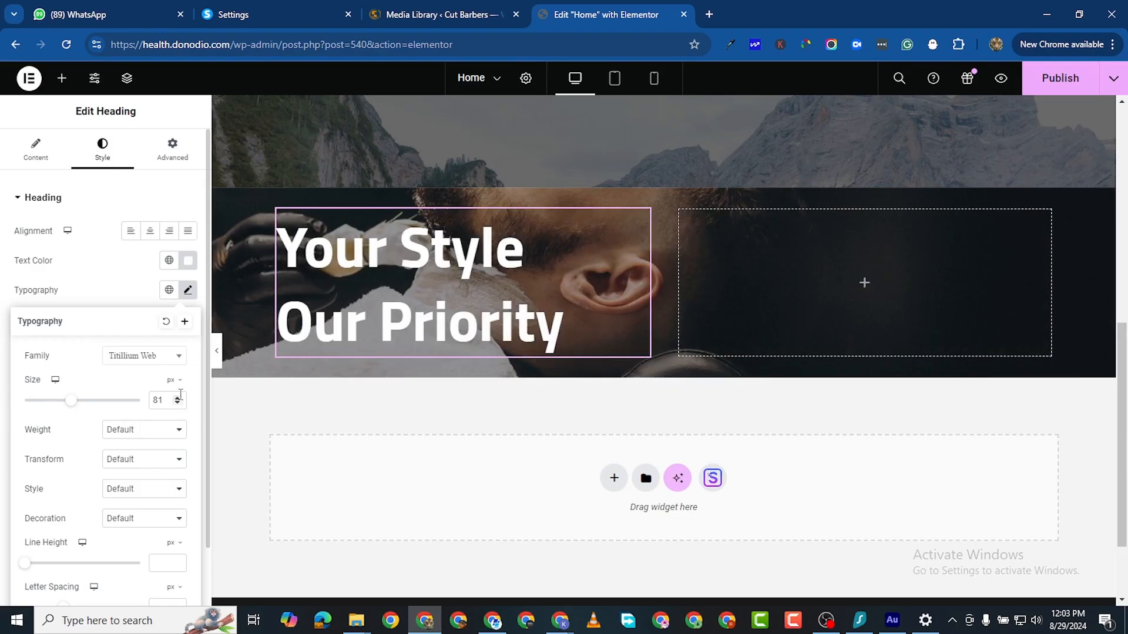
left_click_drag(73, 406, 87, 410)
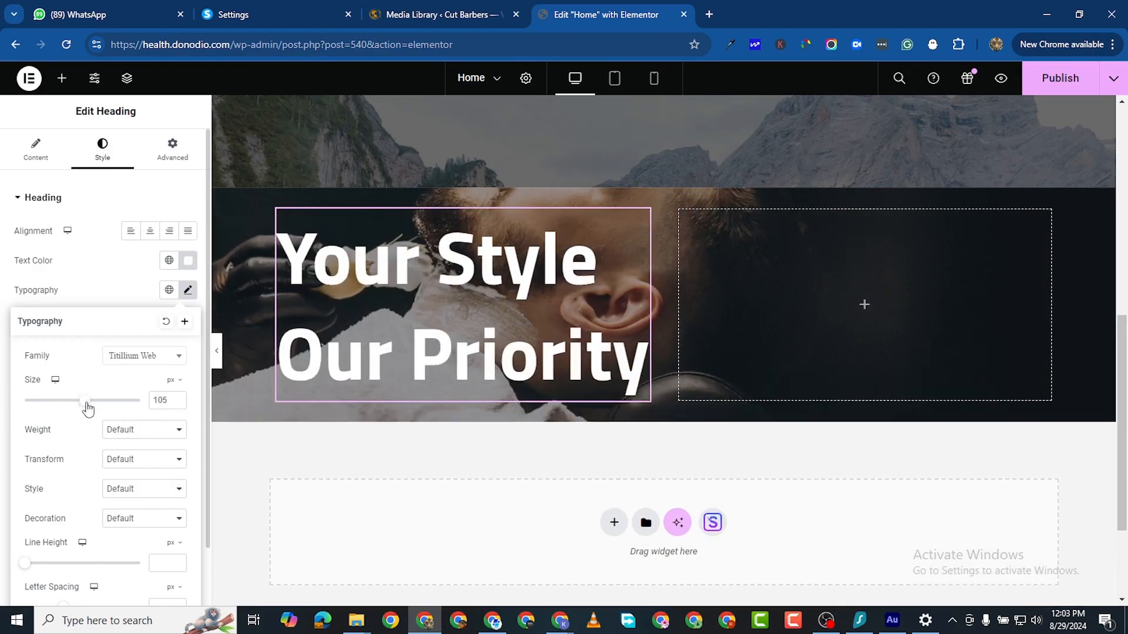
left_click(177, 403)
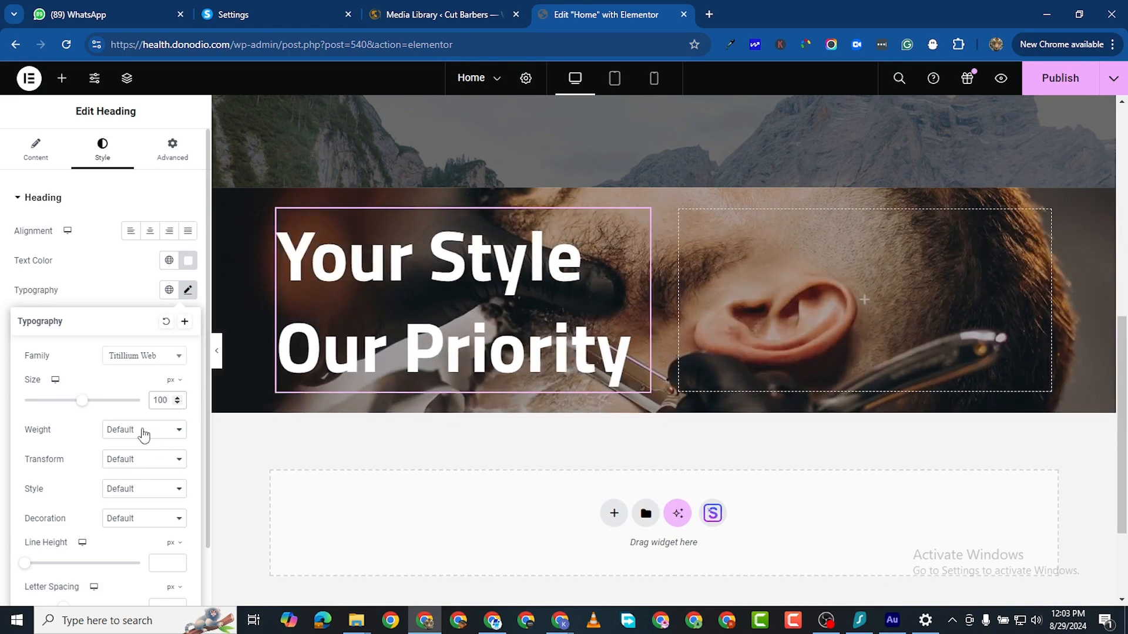
left_click(144, 431)
left_click(141, 519)
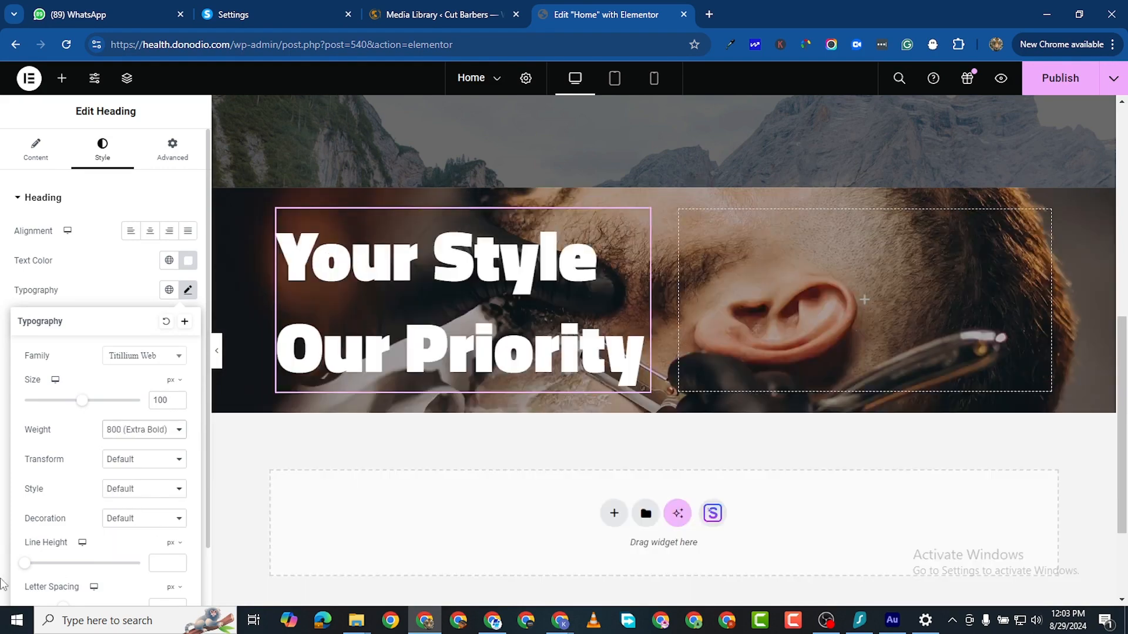
left_click(135, 432)
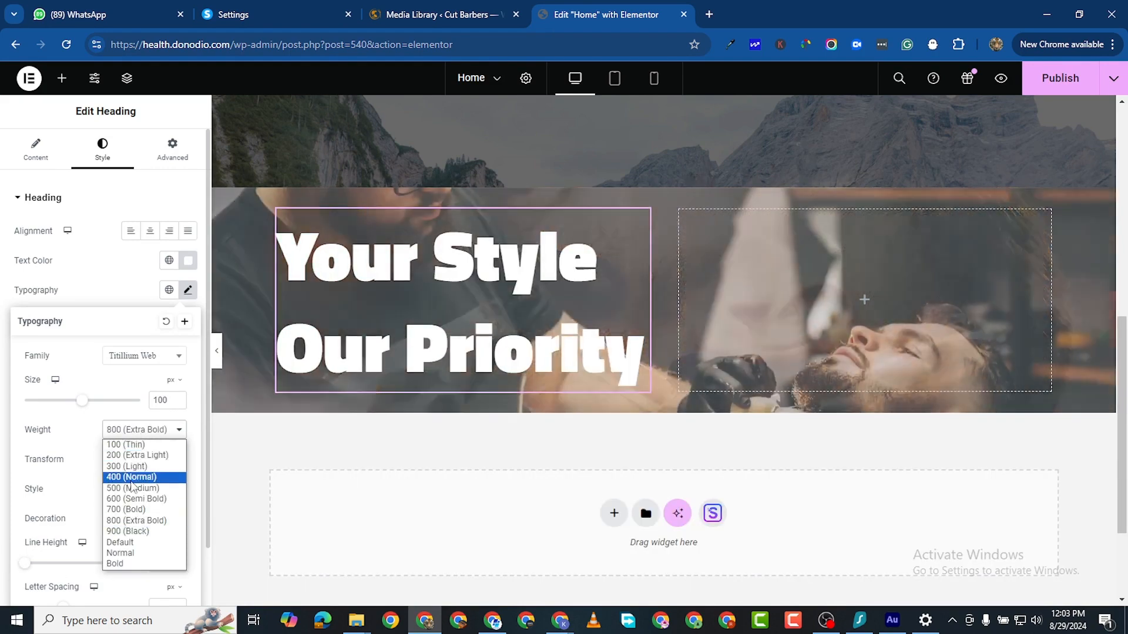
left_click(138, 500)
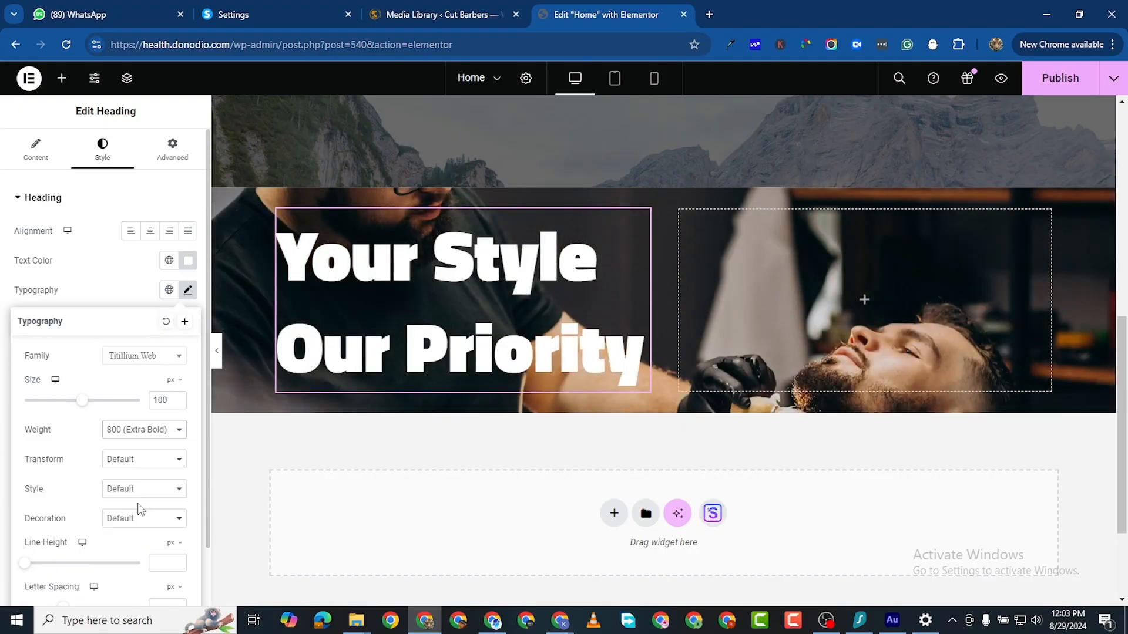
left_click(141, 434)
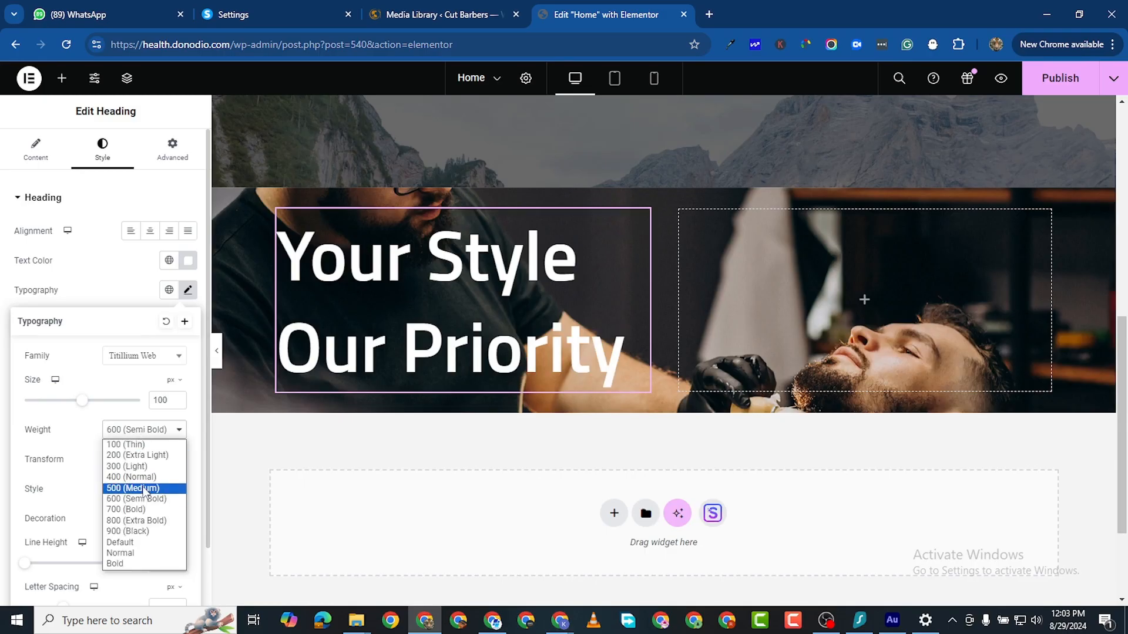
left_click(139, 509)
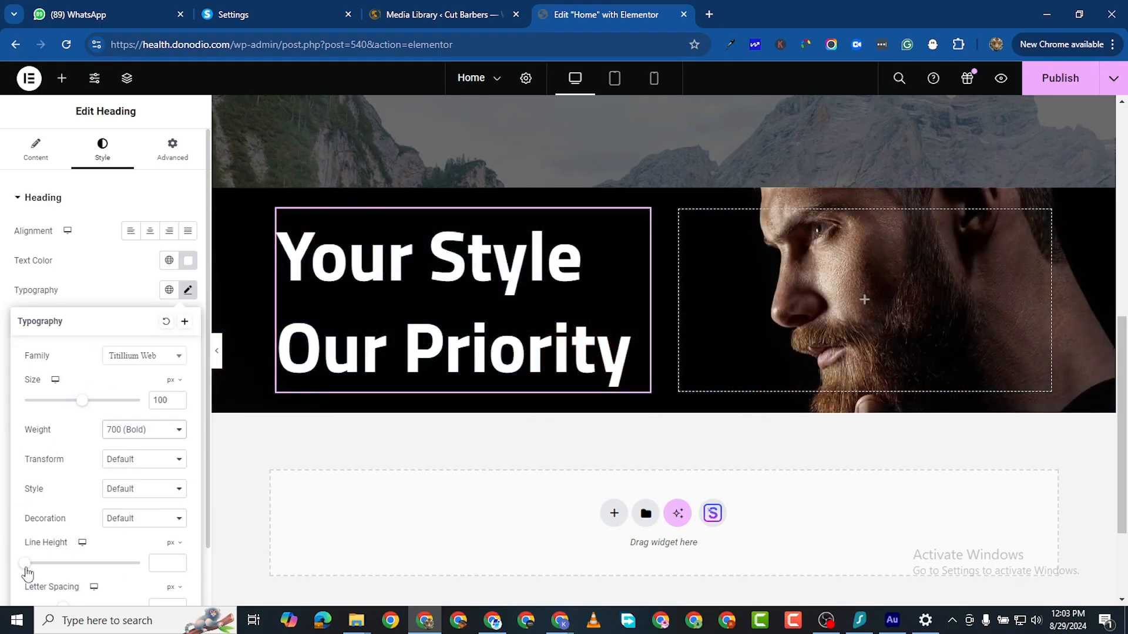
Step: Set the heading line height to 100
left_click_drag(26, 565, 120, 563)
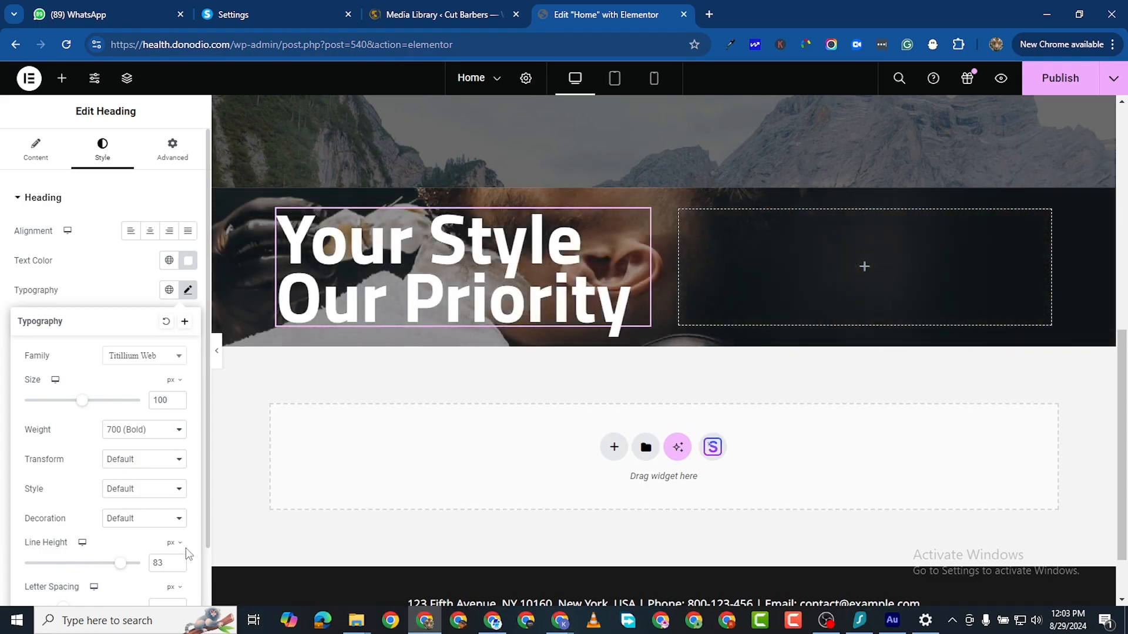
left_click(177, 561)
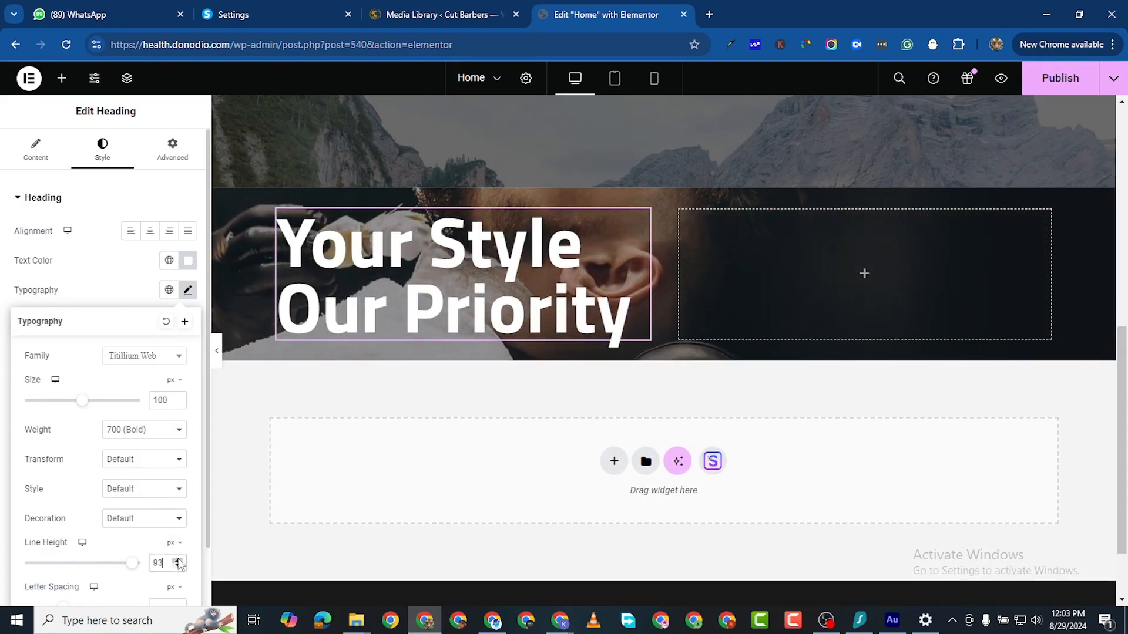
left_click(178, 560)
left_click(178, 560)
left_click(178, 561)
left_click(178, 560)
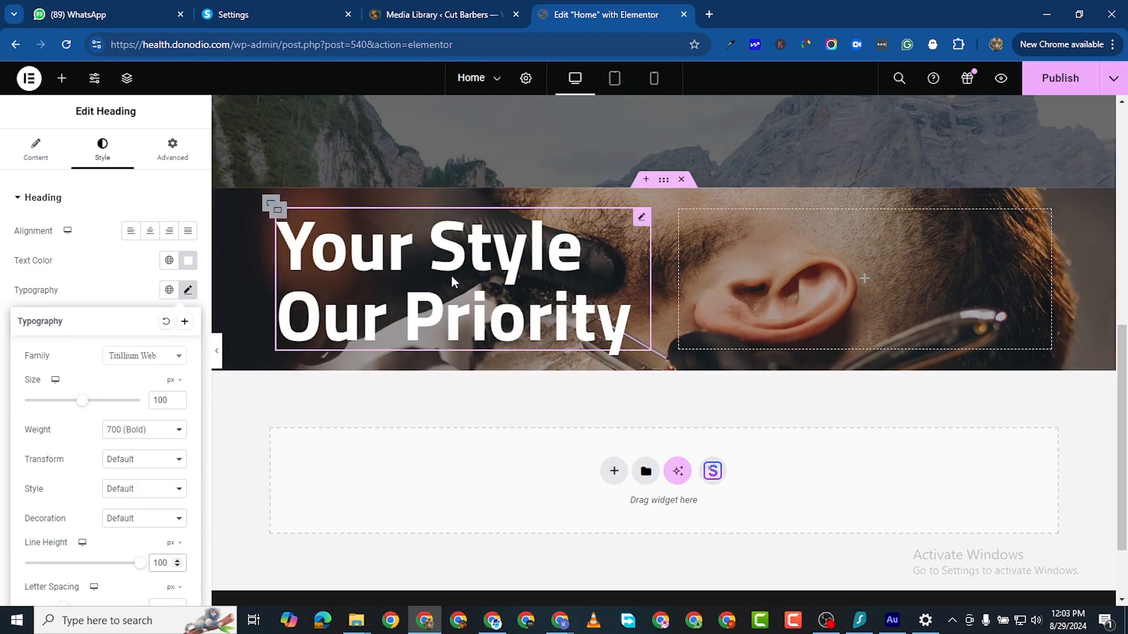
Step: Duplicate the hero container and delete the copy's empty inner container and heading
scroll(591, 340, "down", 1)
scroll(591, 341, "up", 2)
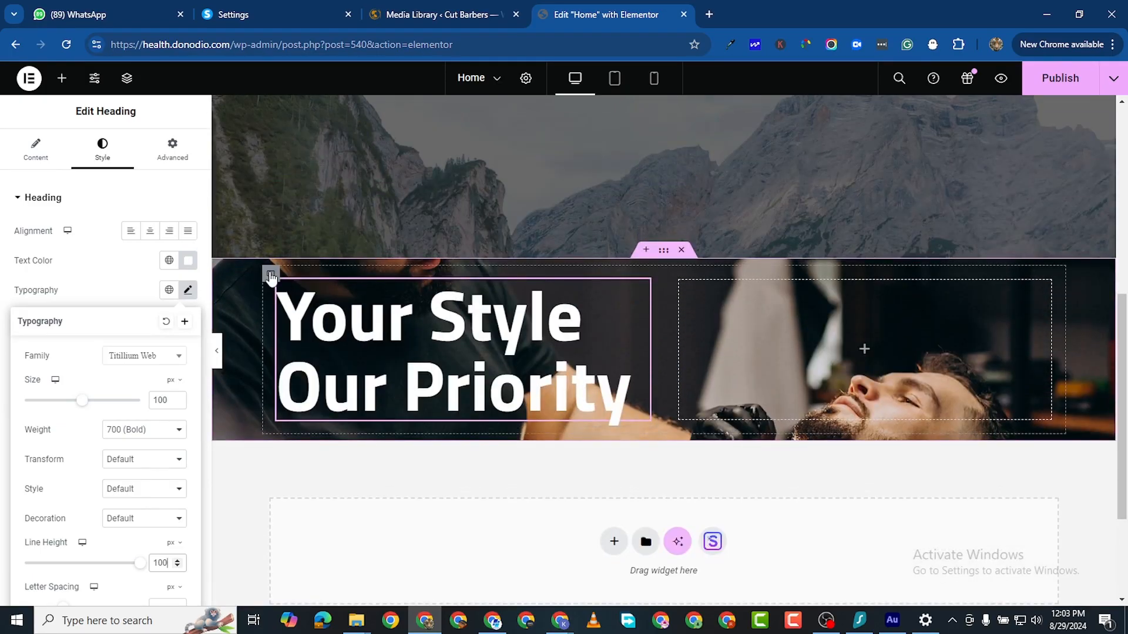
scroll(655, 277, "down", 3)
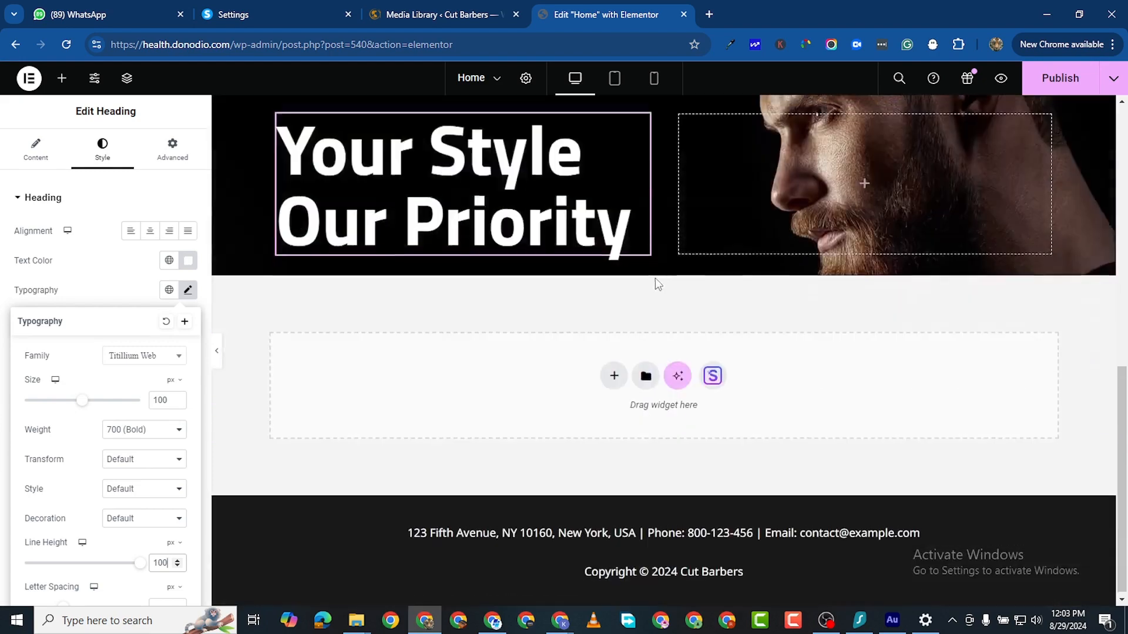
scroll(591, 282, "up", 1)
scroll(591, 282, "up", 2)
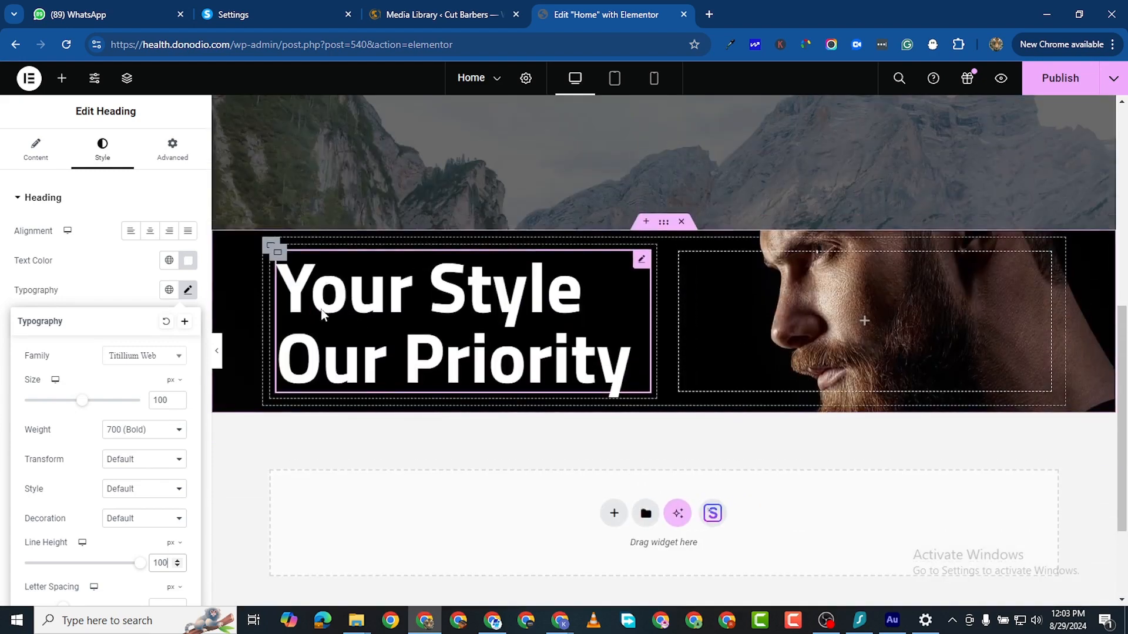
right_click(267, 246)
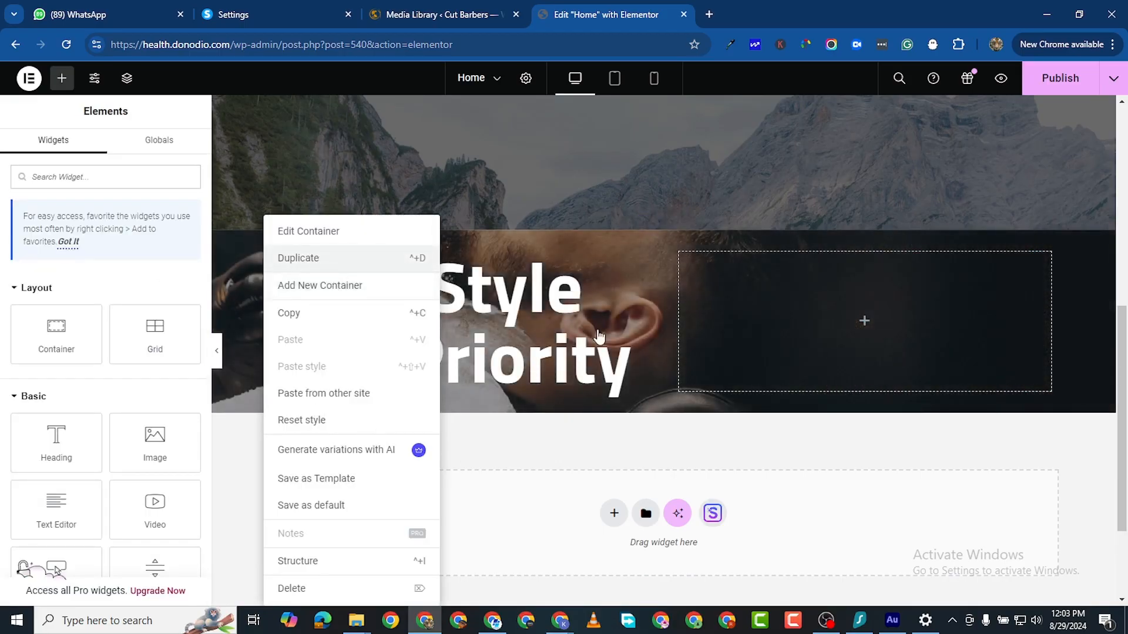
key("ctrl+d")
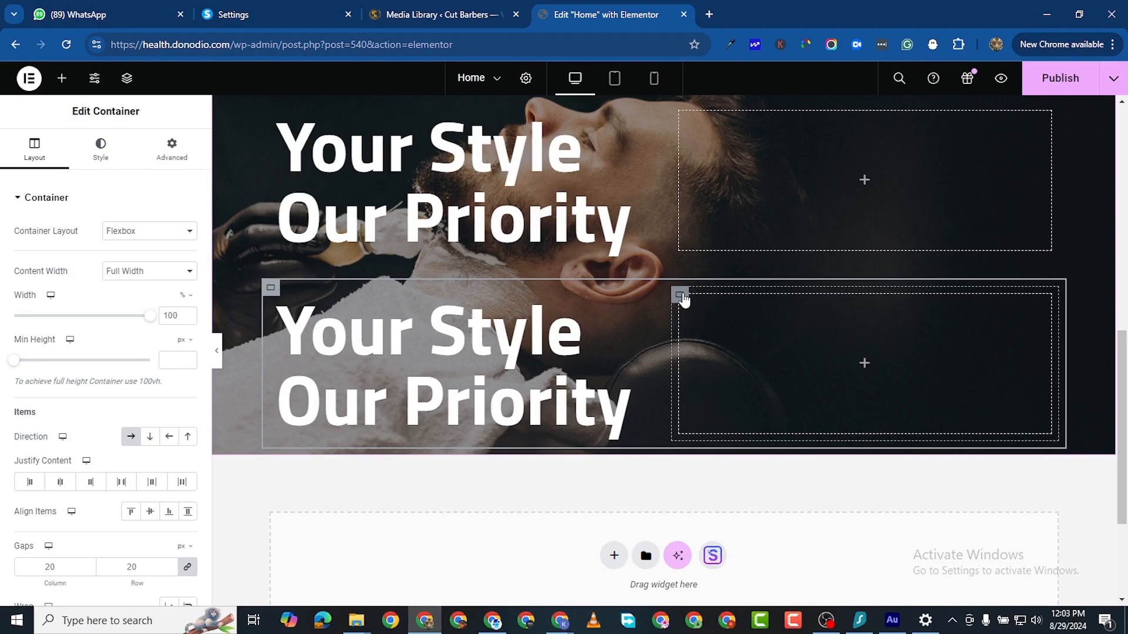
right_click(681, 297)
left_click(733, 588)
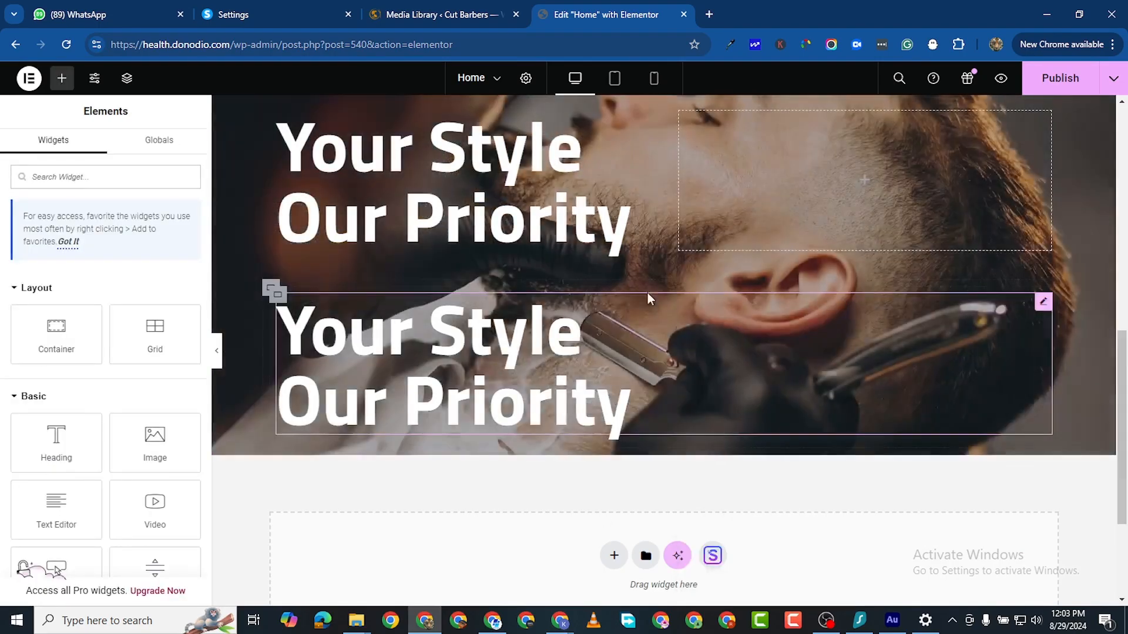
right_click(1037, 309)
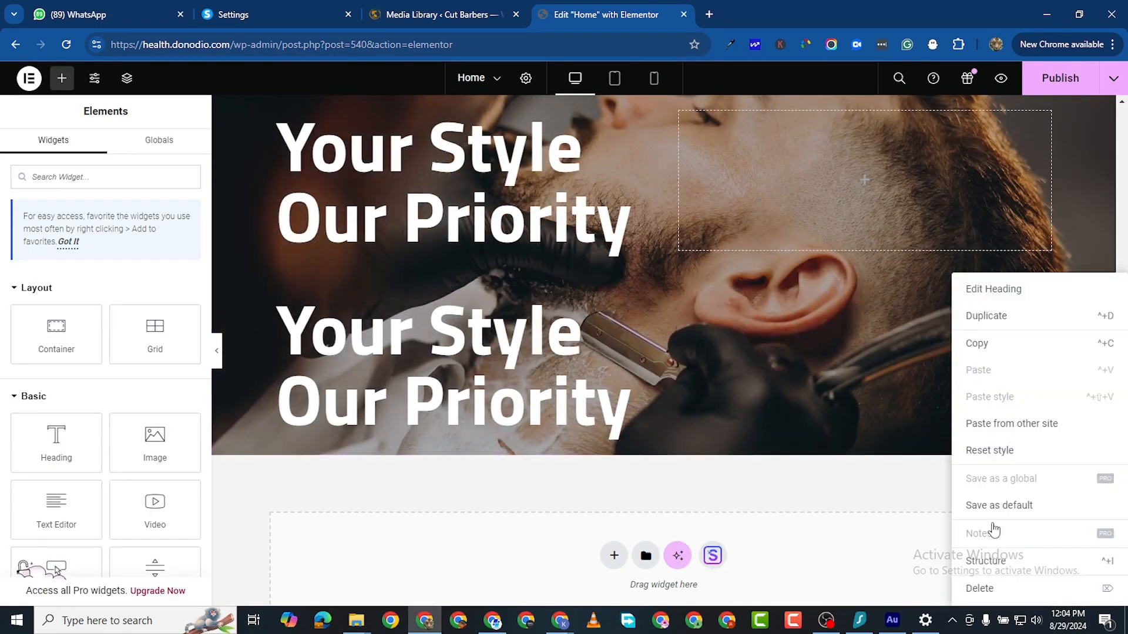
left_click(979, 588)
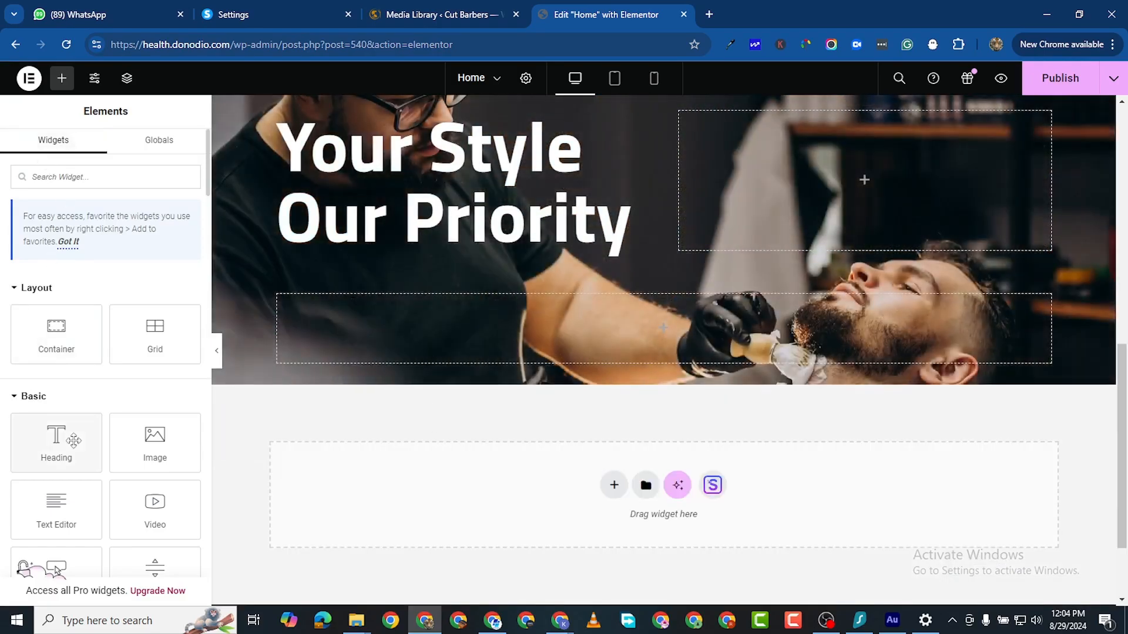
Step: Drop a CLICK HERE button into the new row and publish the page
scroll(129, 505, "down", 1)
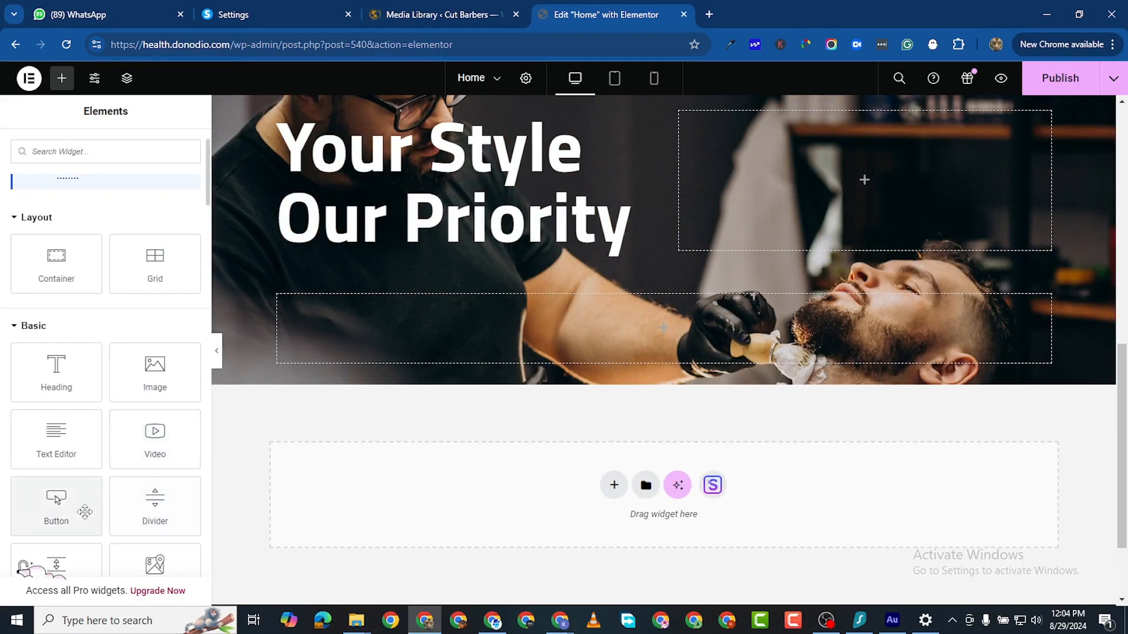
left_click_drag(93, 504, 481, 323)
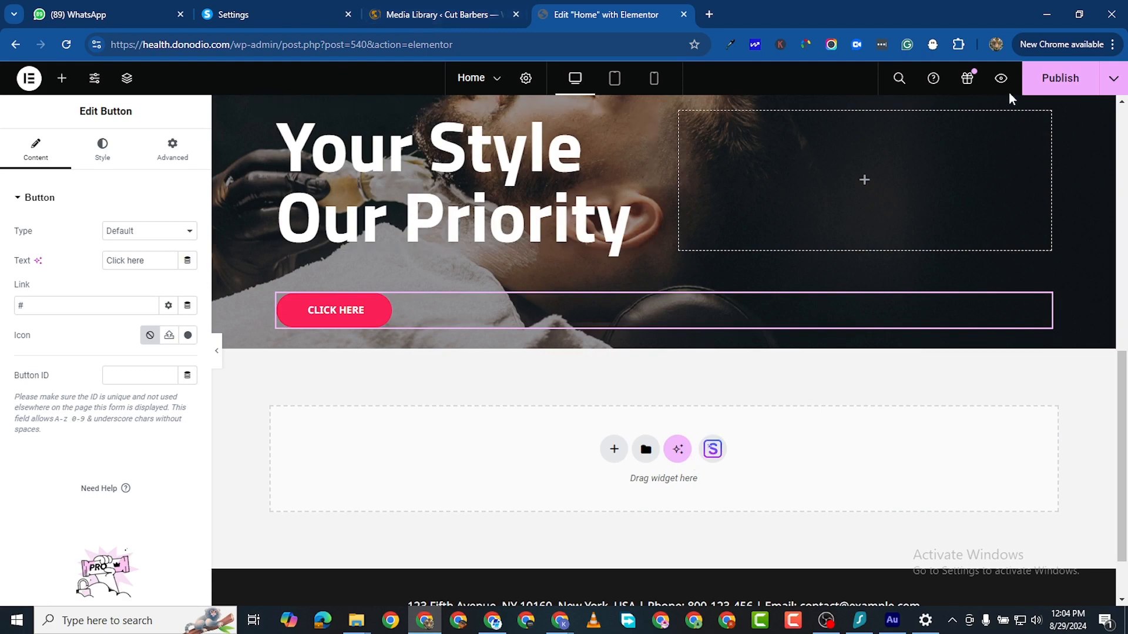
left_click(1057, 78)
Step: Select all Media Library files except the cropped-1.png site icon and the 1 logo
left_click(405, 16)
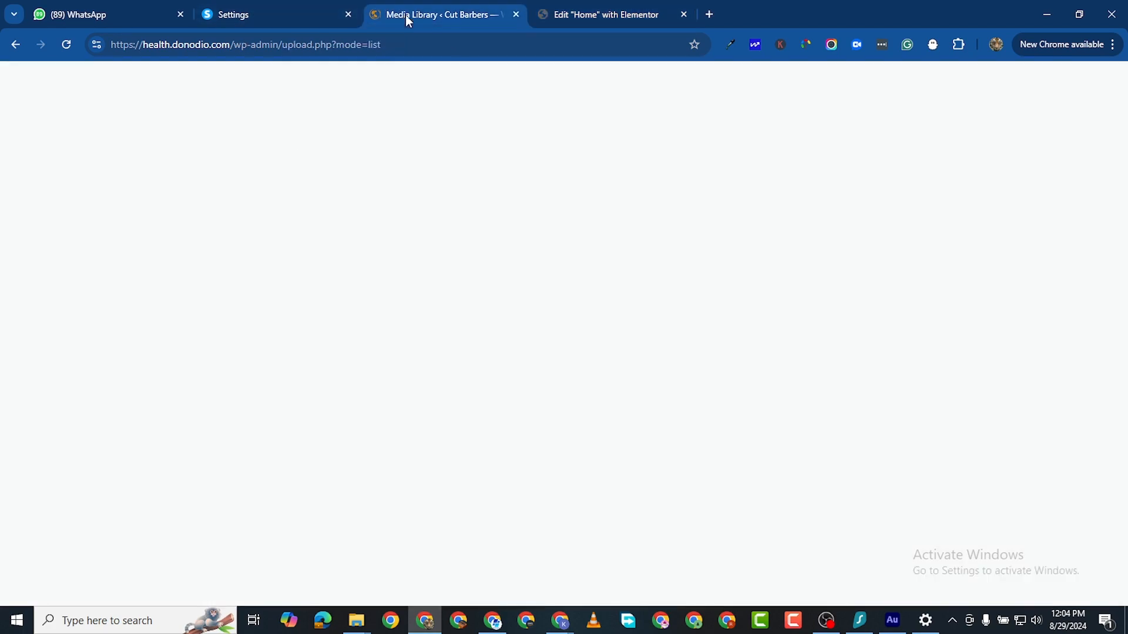
scroll(285, 300, "up", 10)
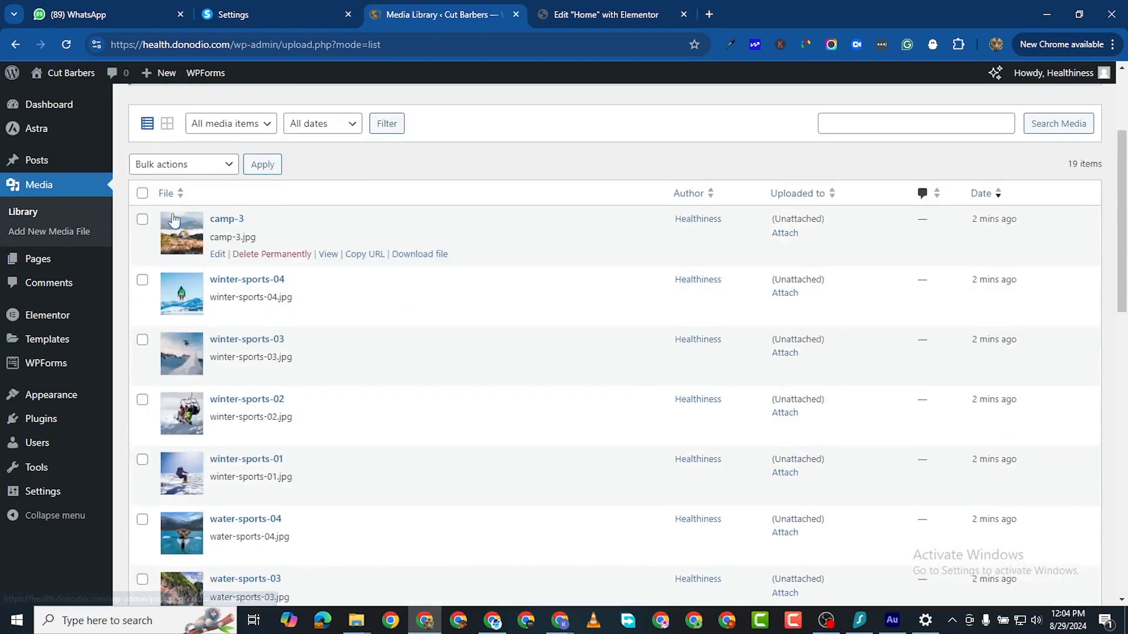
scroll(158, 306, "up", 3)
left_click(142, 392)
left_click(142, 365)
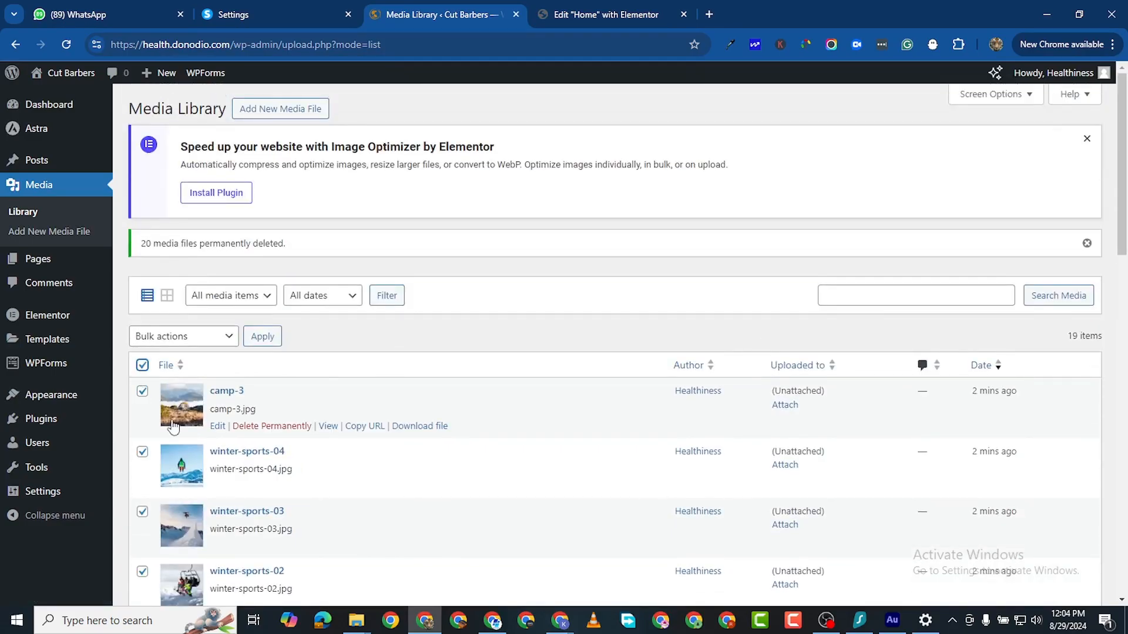
scroll(189, 439, "down", 10)
scroll(190, 439, "down", 4)
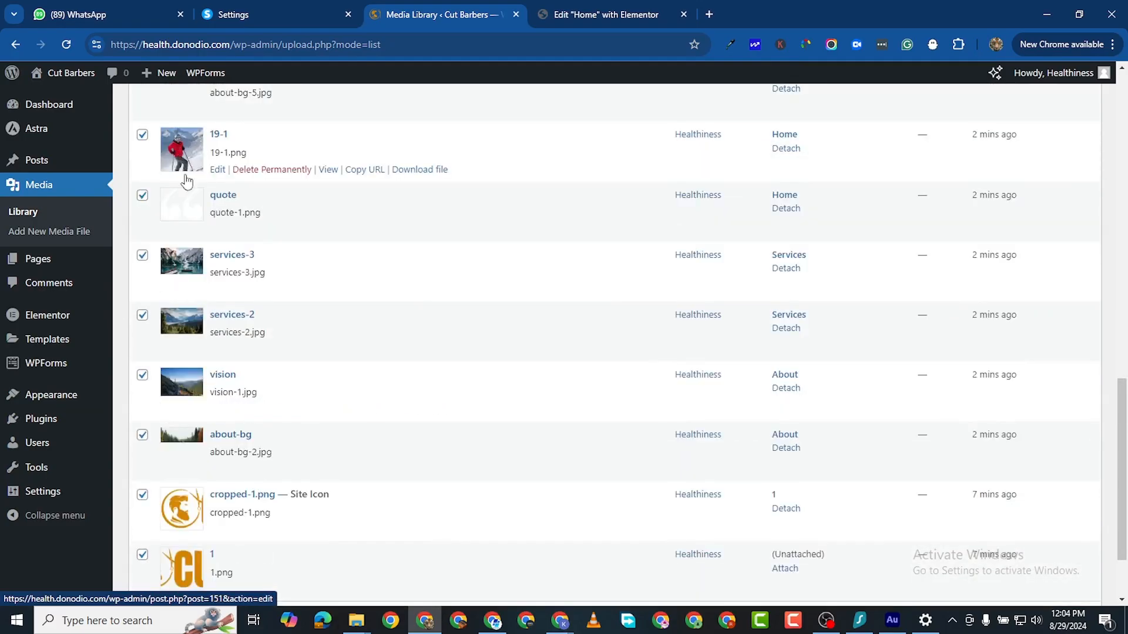
scroll(147, 399, "down", 2)
left_click(143, 396)
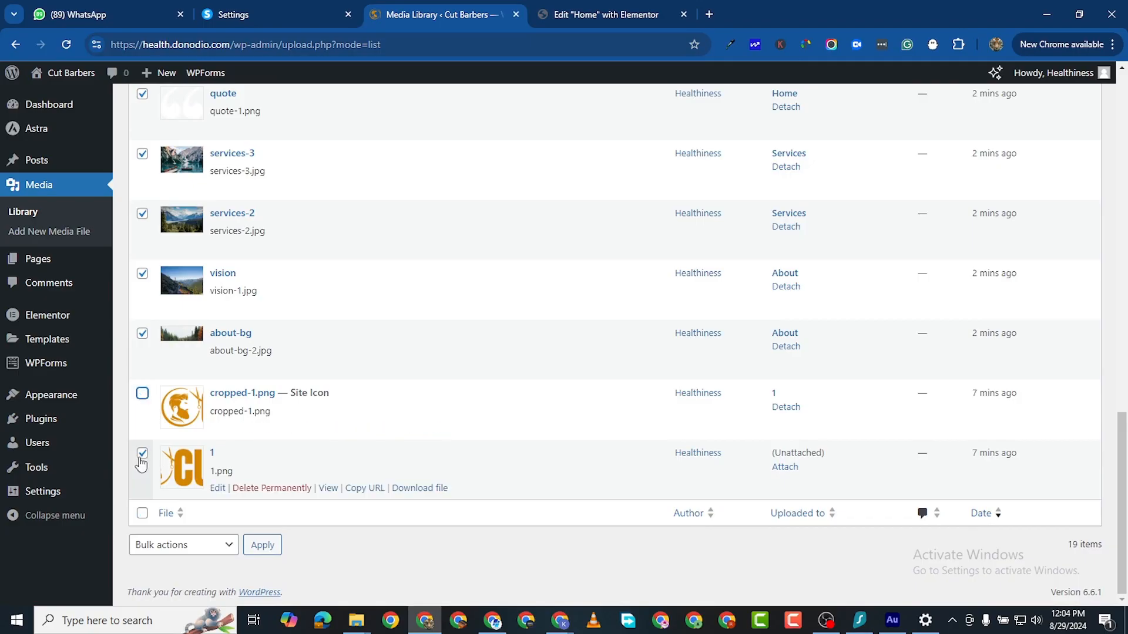
left_click(142, 454)
Step: Permanently delete the selected files, then open the theme Customizer
left_click(200, 552)
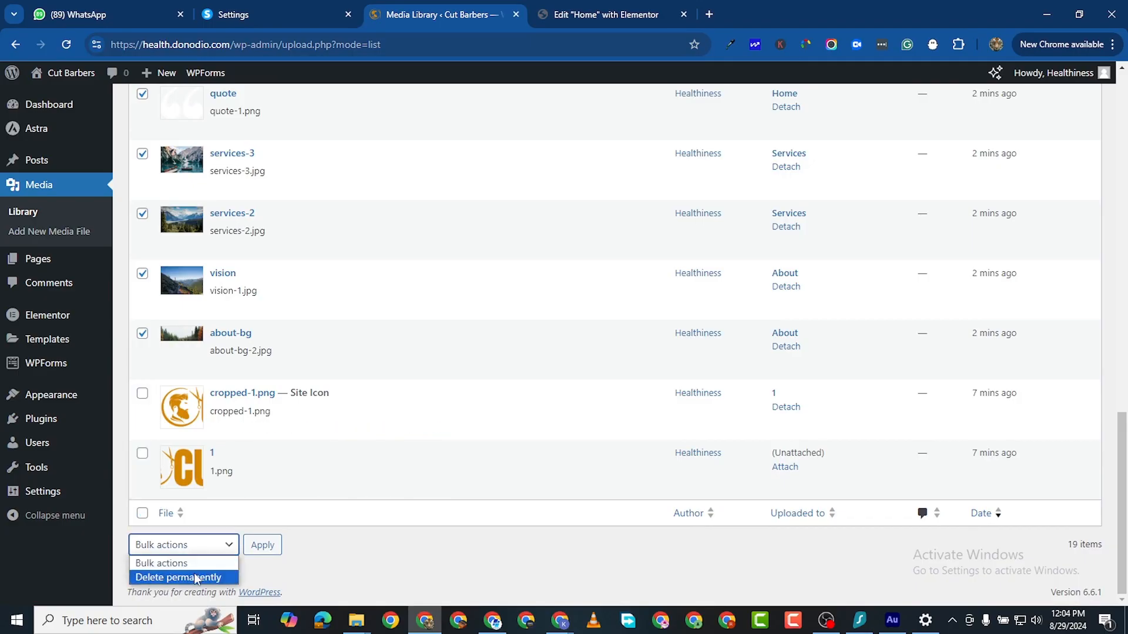
left_click(196, 576)
left_click(262, 547)
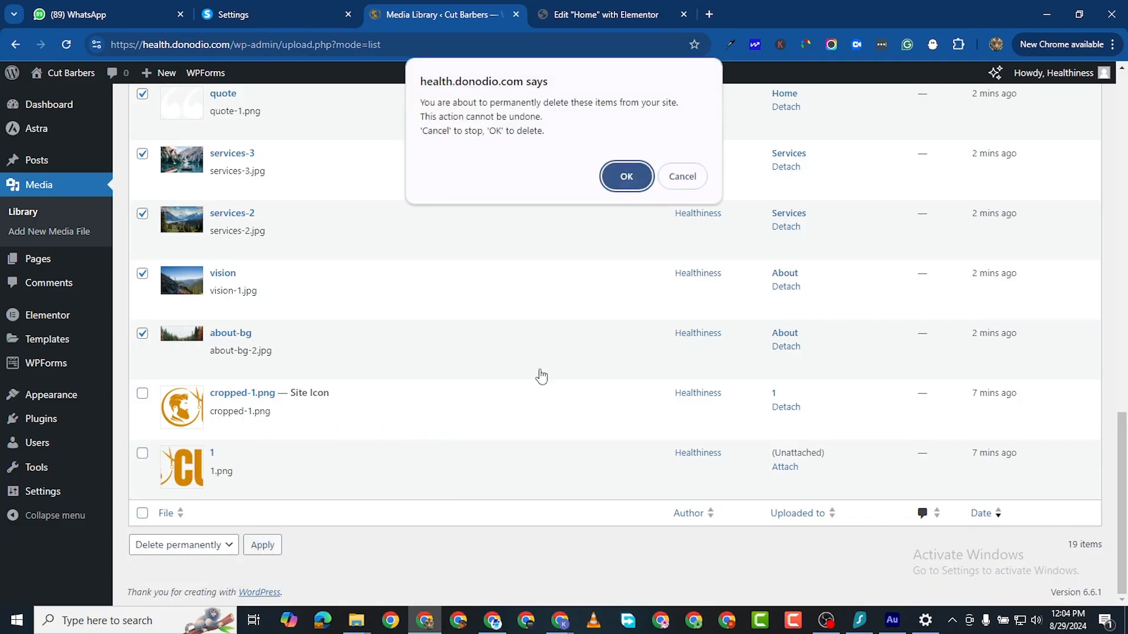
left_click(627, 177)
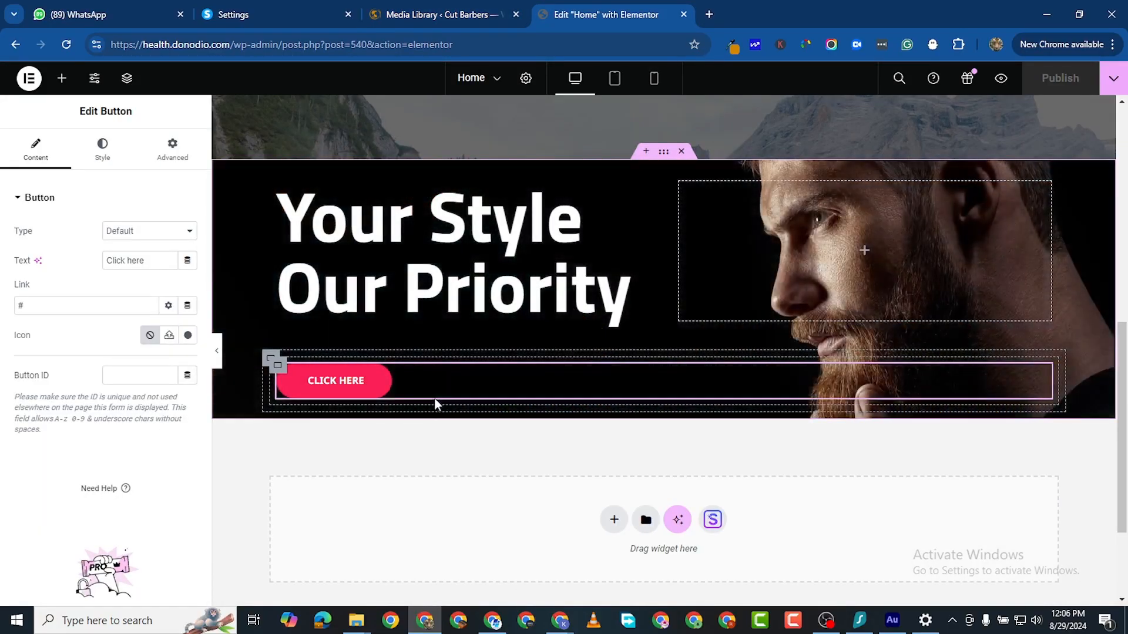
left_click(412, 15)
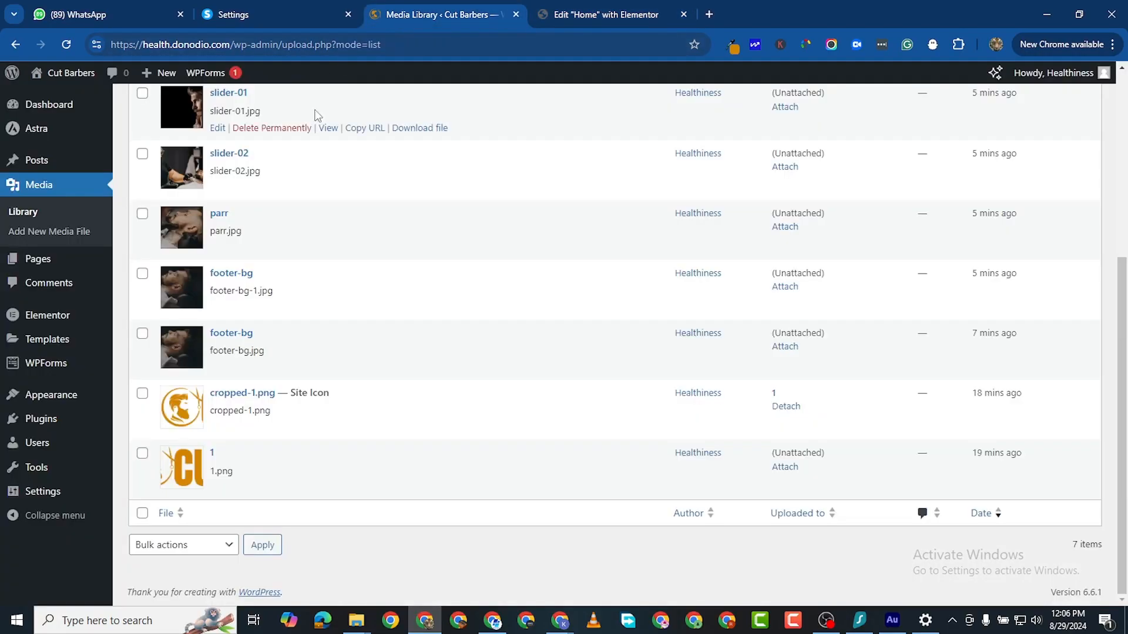
scroll(56, 293, "up", 1)
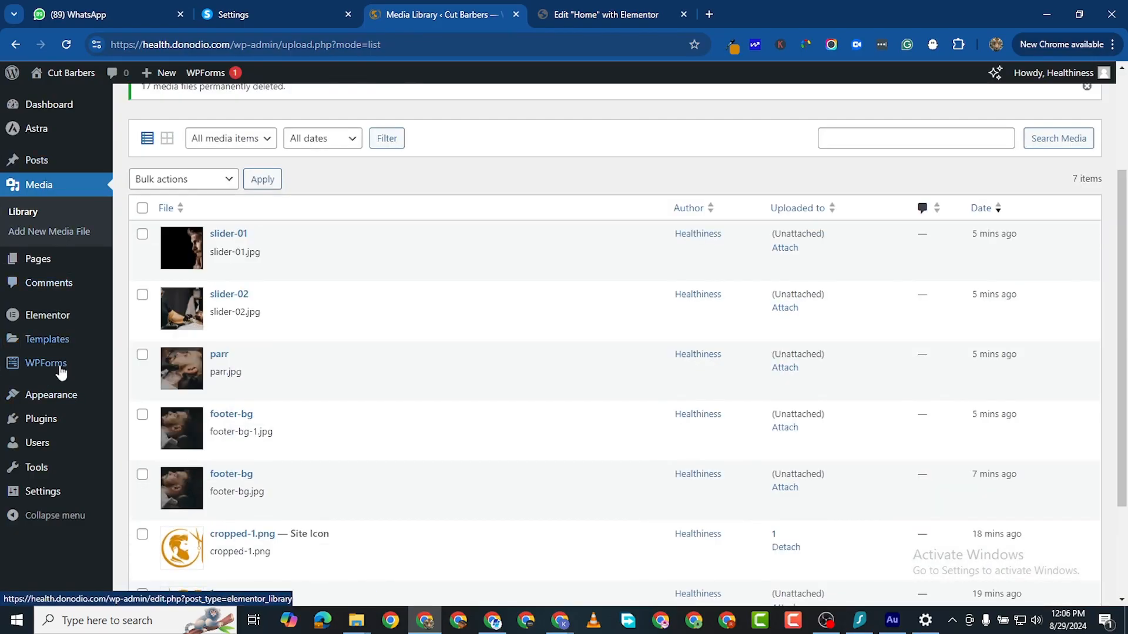
scroll(59, 176, "up", 3)
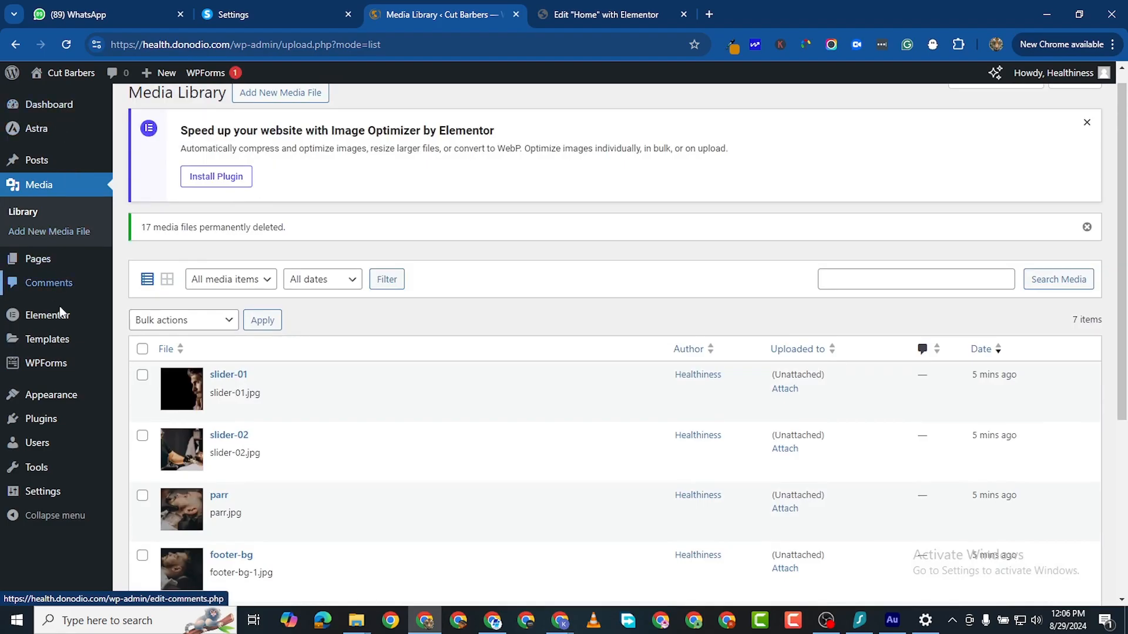
mouse_move(49, 392)
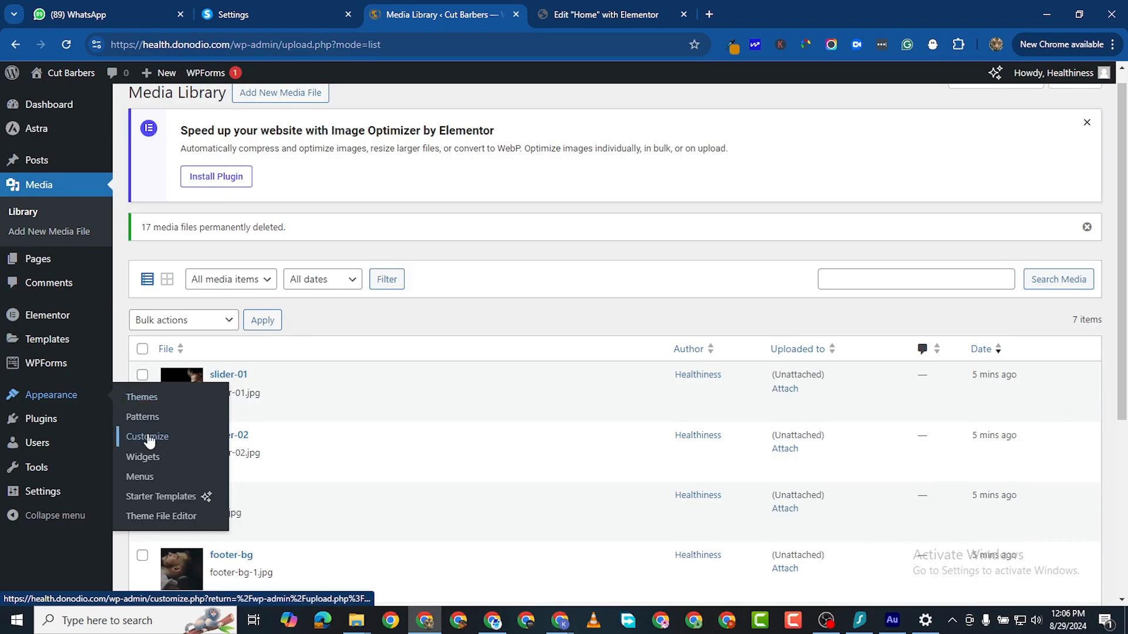
left_click(170, 427)
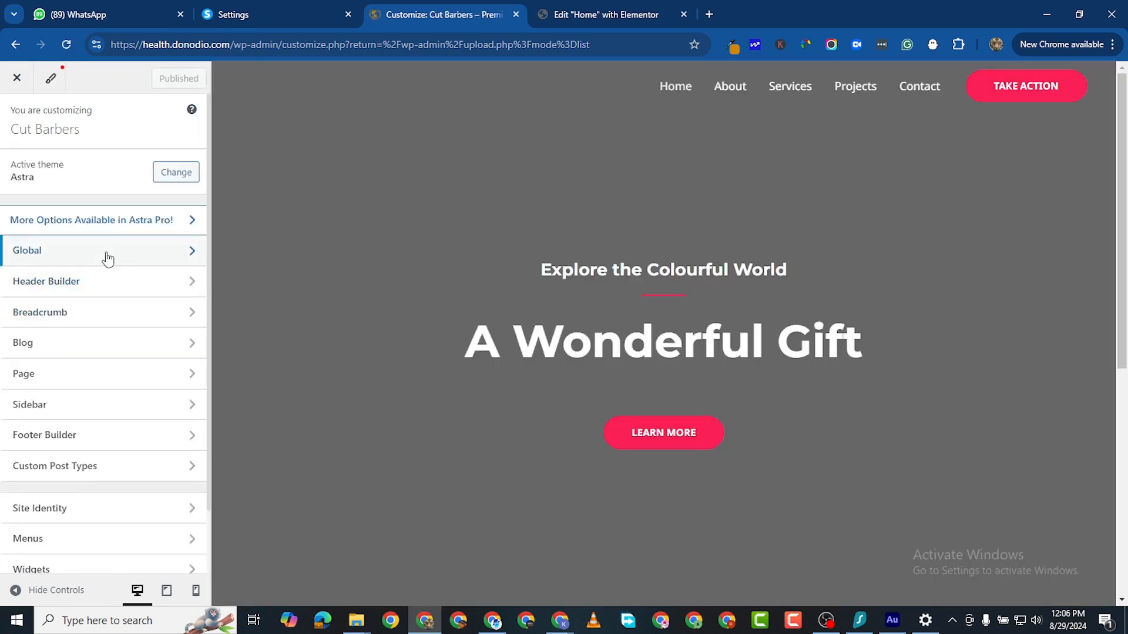
Step: In the Global palette, paste D28604 as the first colour's hex value
left_click(109, 259)
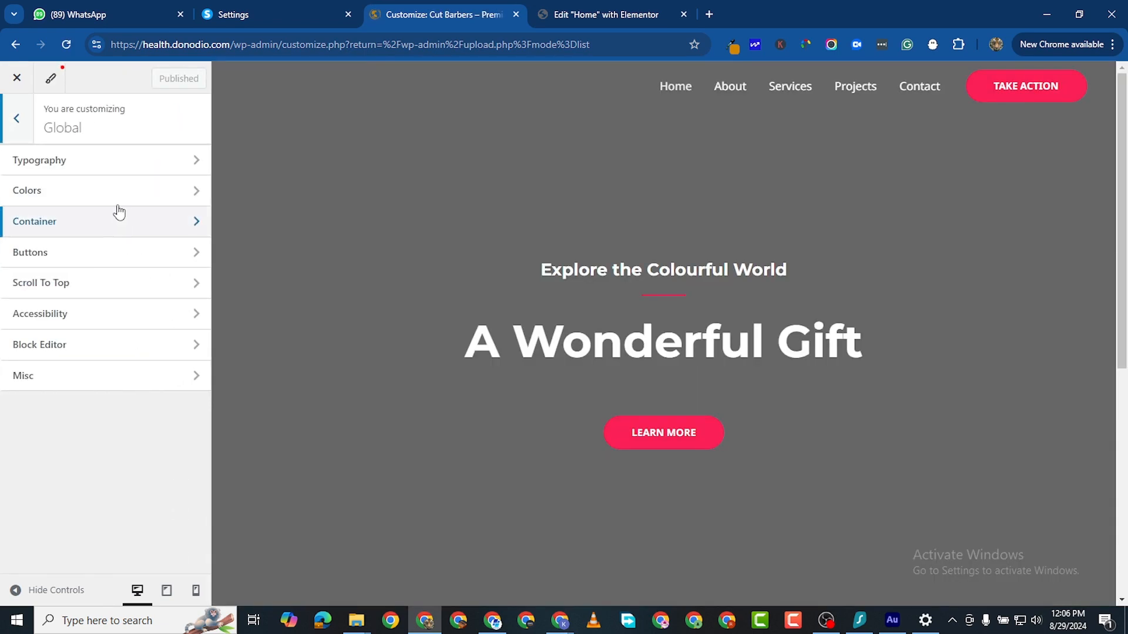
left_click(105, 190)
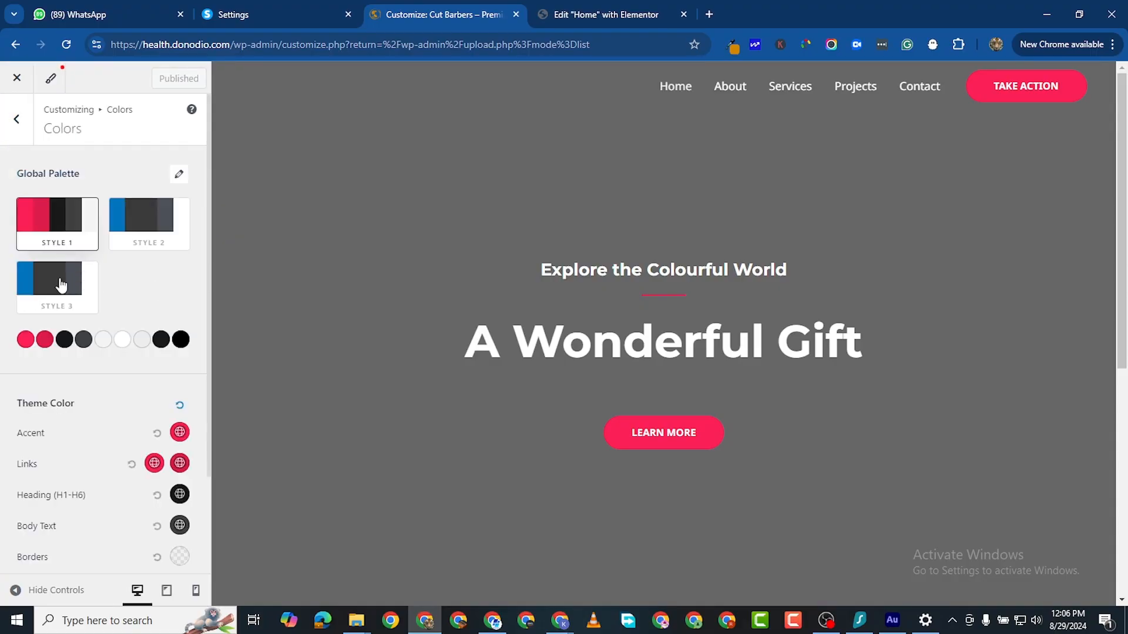
left_click(25, 340)
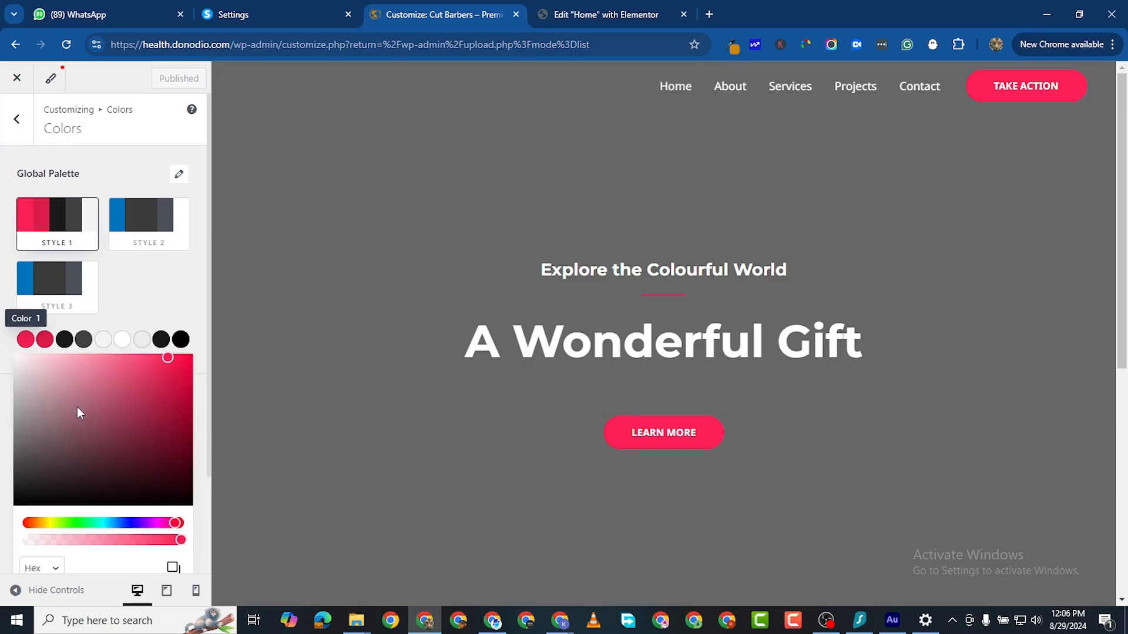
scroll(83, 559, "down", 2)
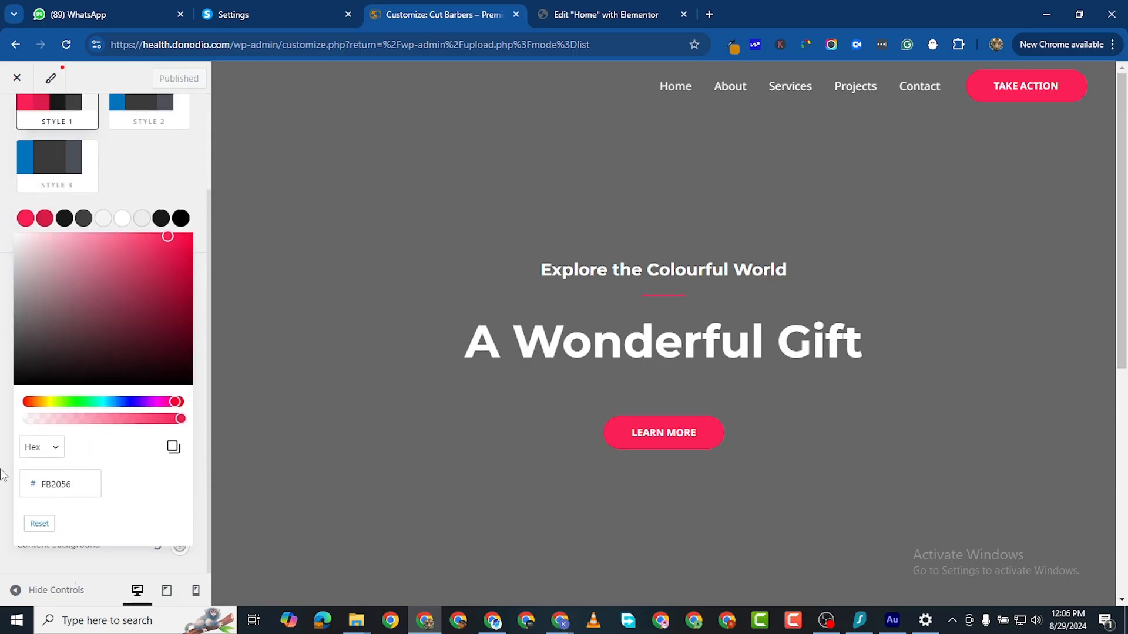
double_click(52, 488)
right_click(53, 494)
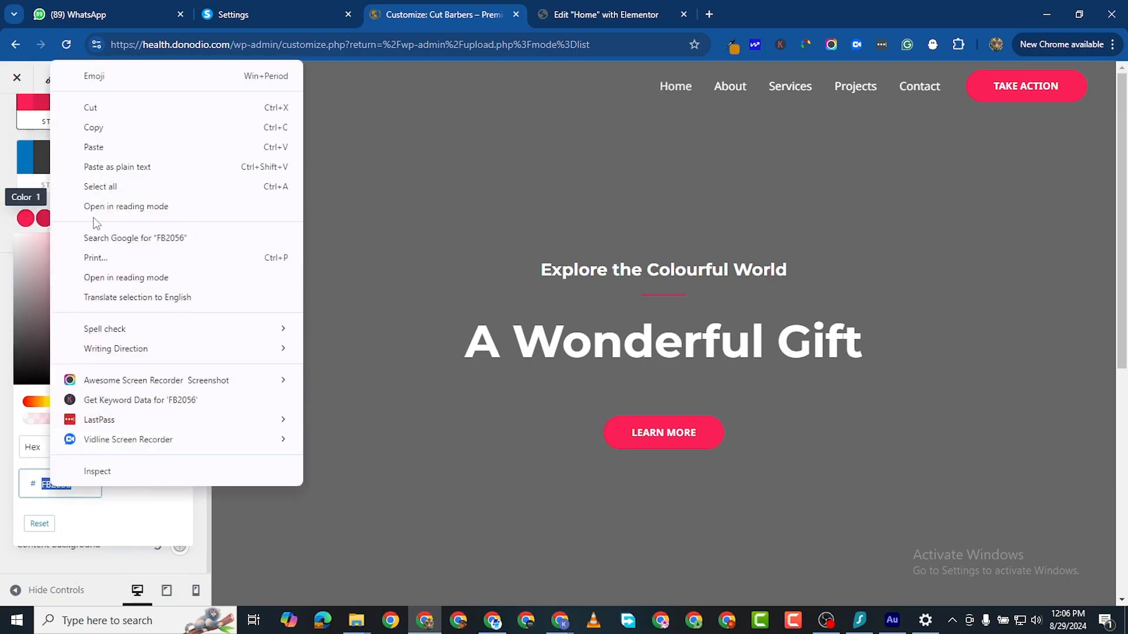
left_click(103, 171)
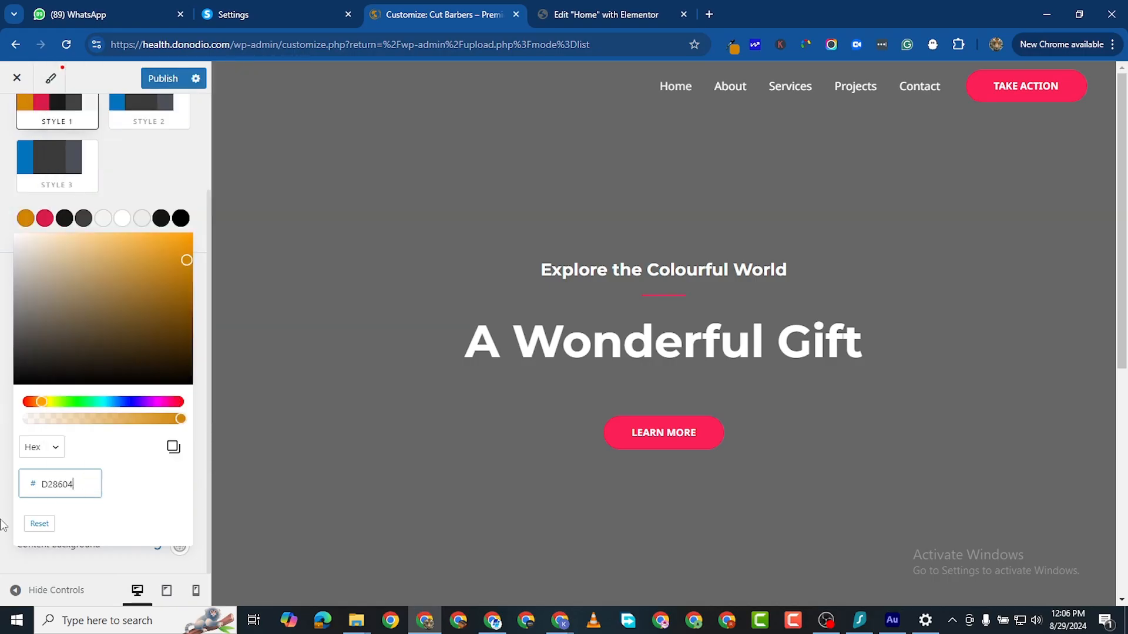
left_click(3, 385)
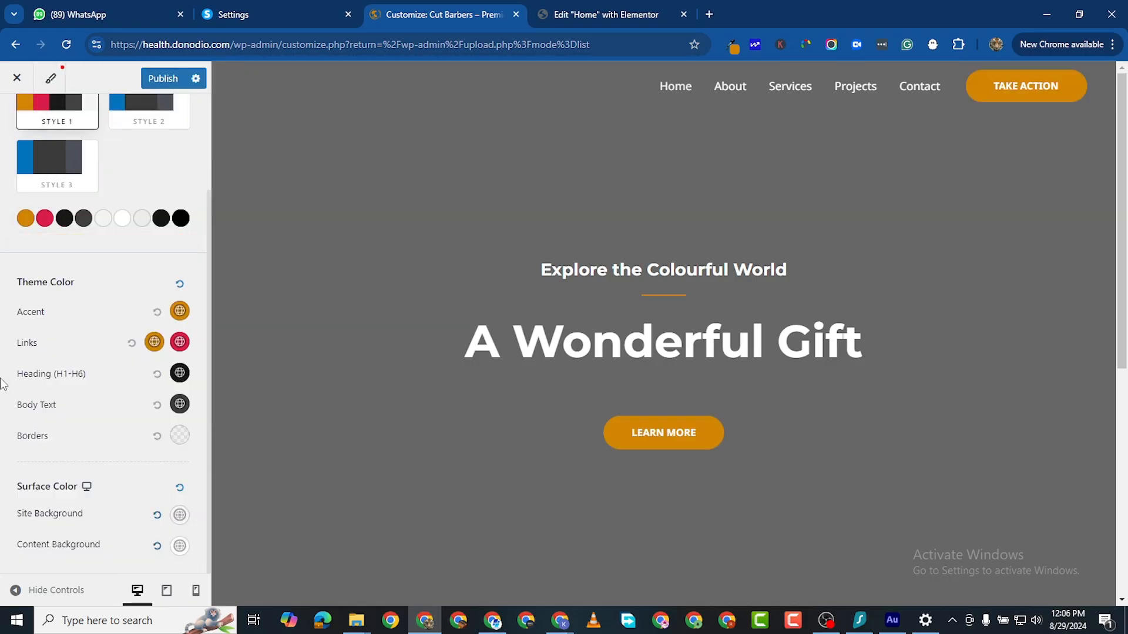
Step: Replace the red palette colour with gold, darken it to D08503, and copy its hex
left_click(45, 223)
left_click(55, 485)
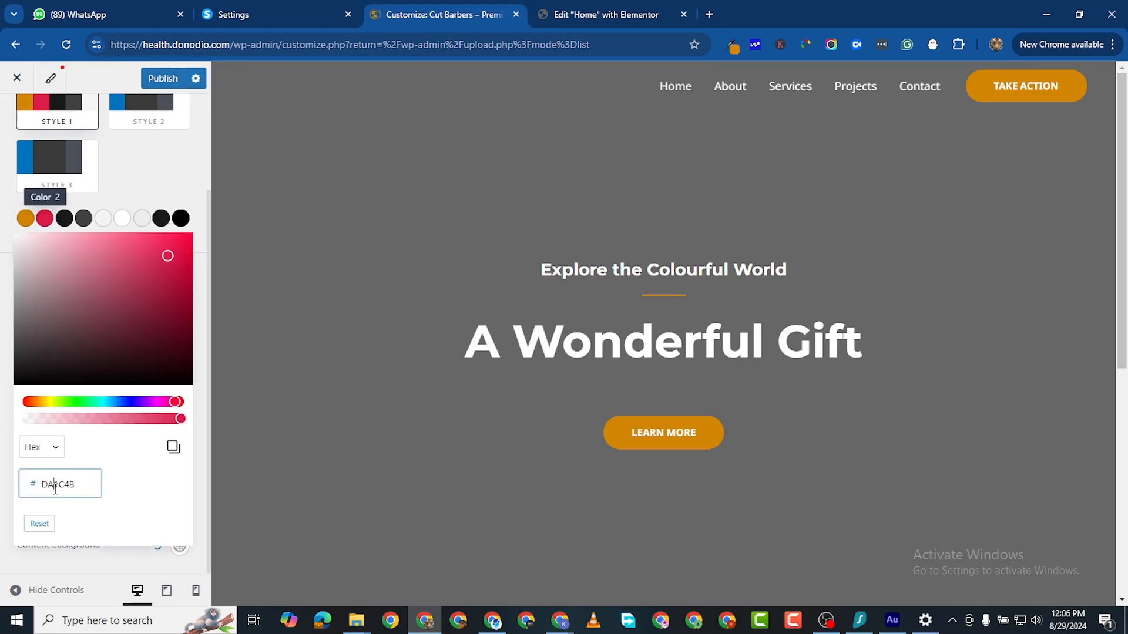
double_click(55, 485)
right_click(56, 485)
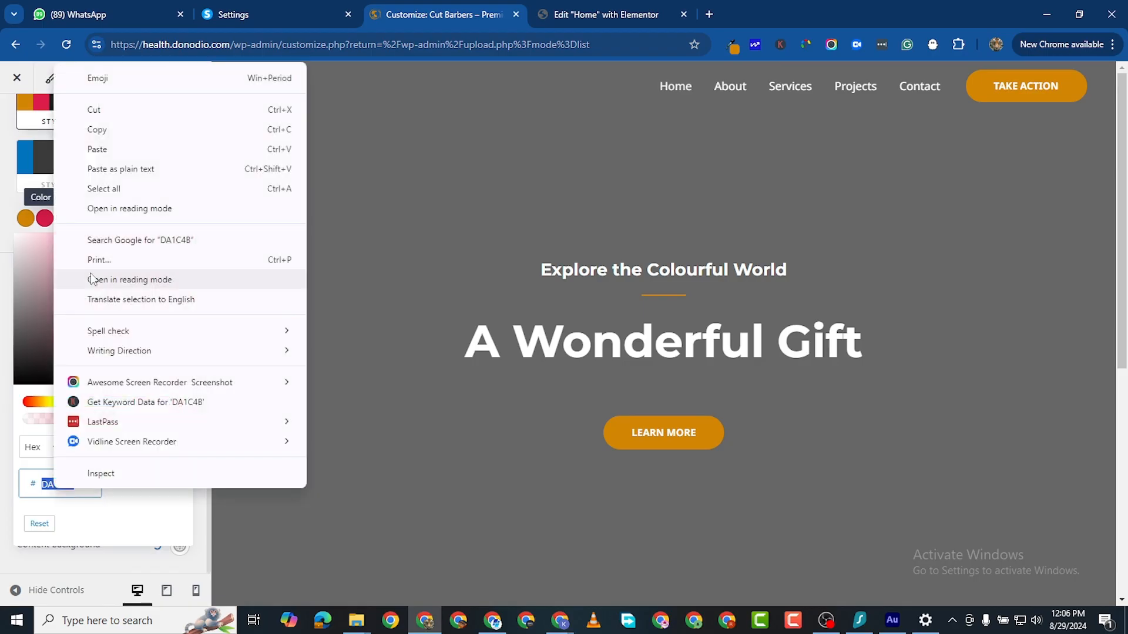
left_click(104, 152)
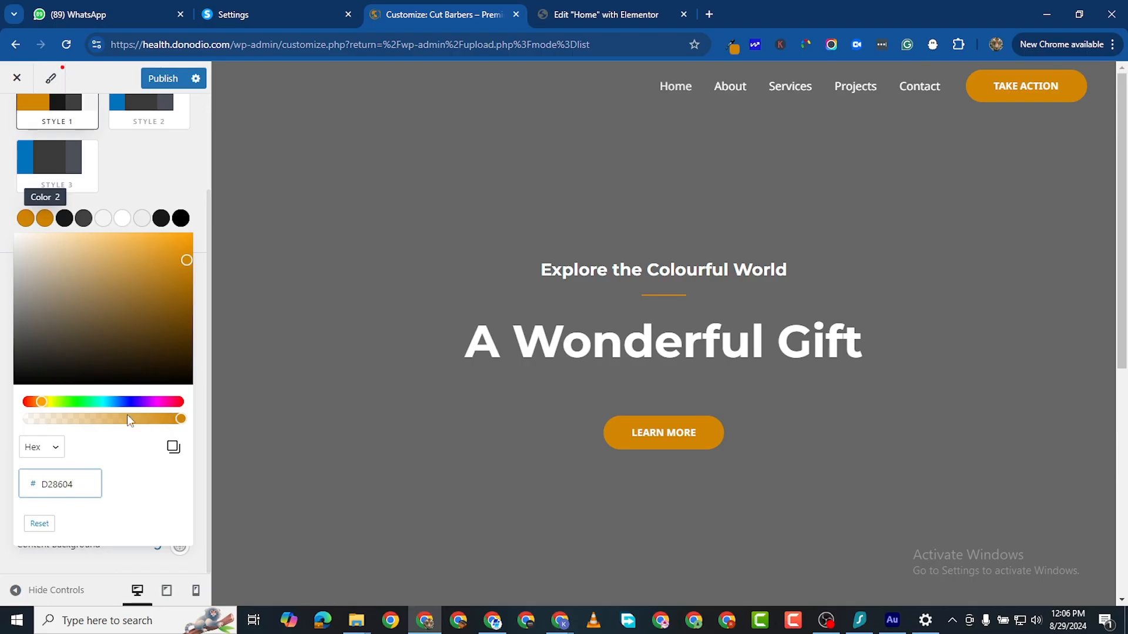
left_click(190, 277)
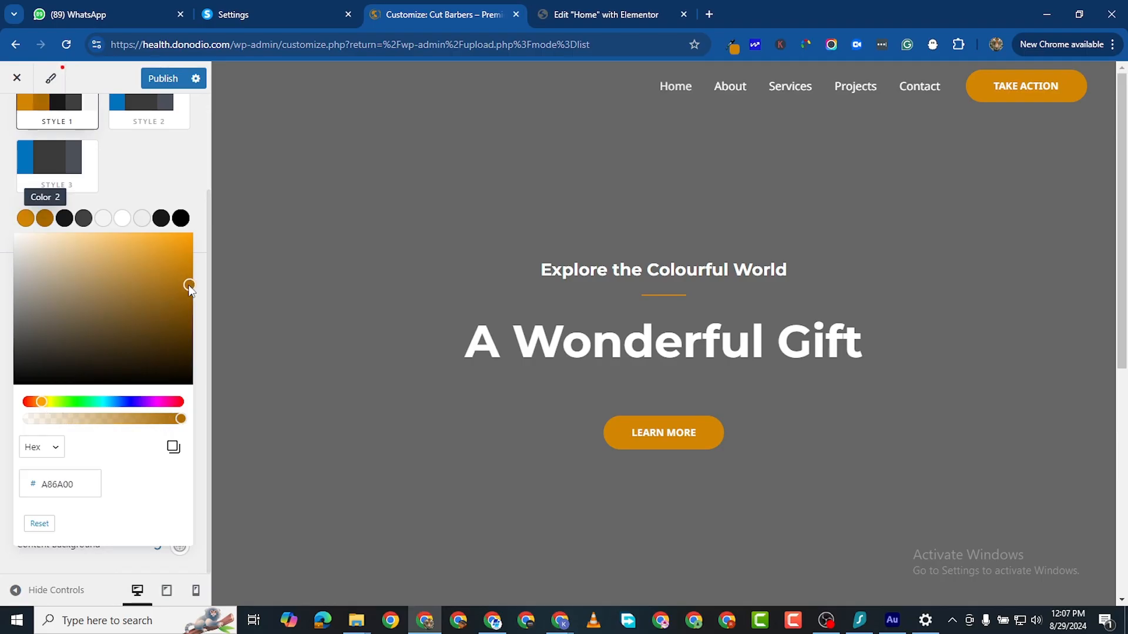
left_click_drag(189, 285, 192, 283)
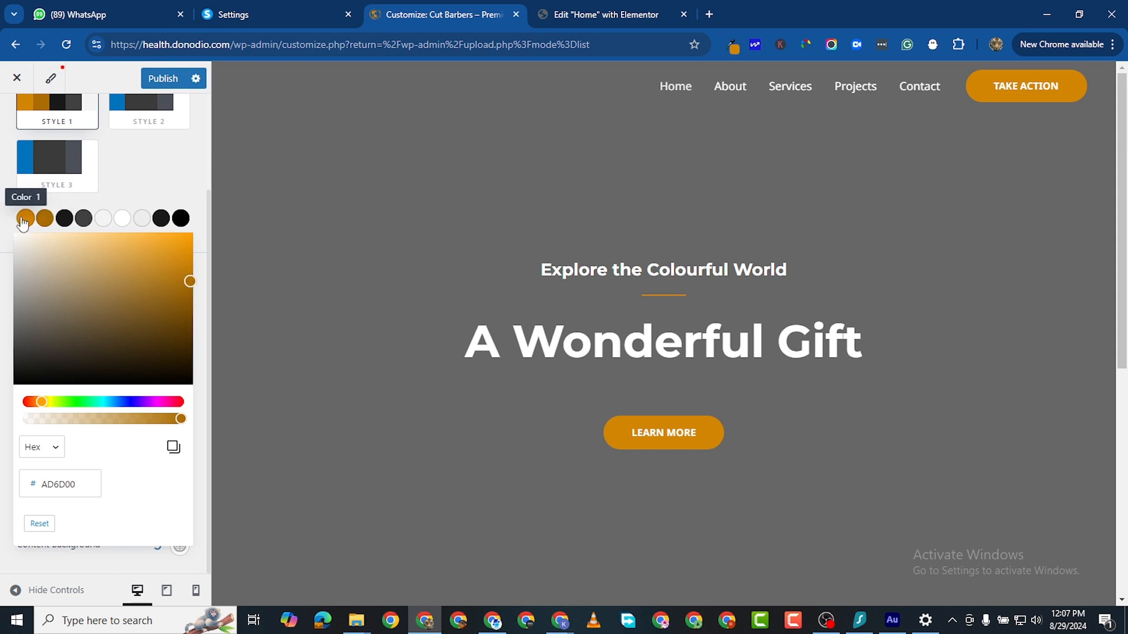
double_click(61, 484)
key("ctrl+c")
right_click(58, 484)
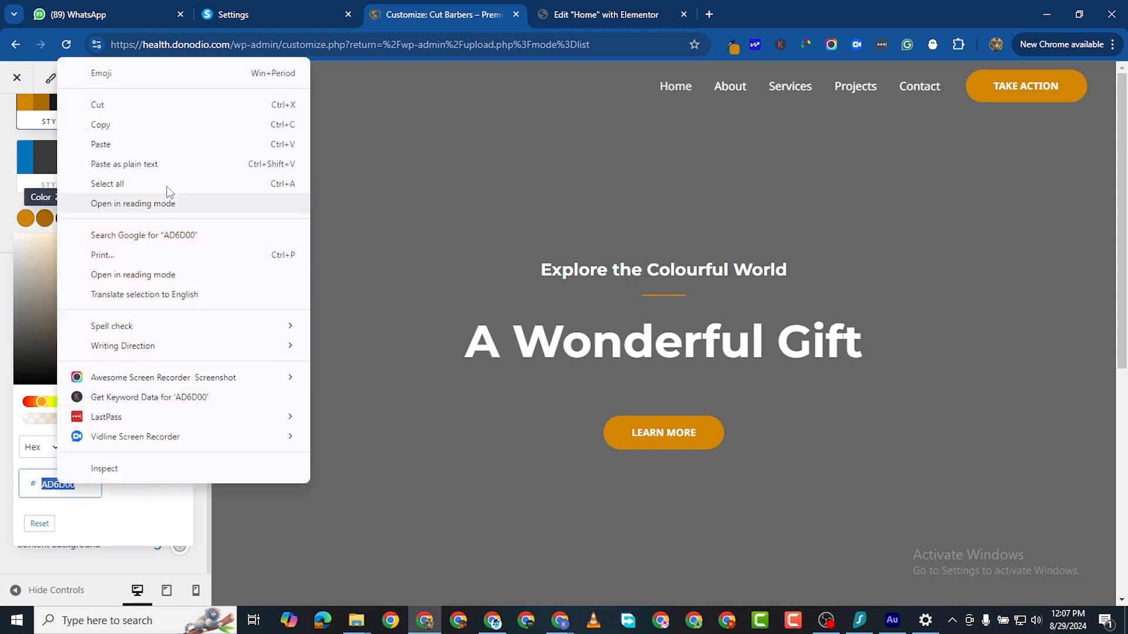
left_click(140, 122)
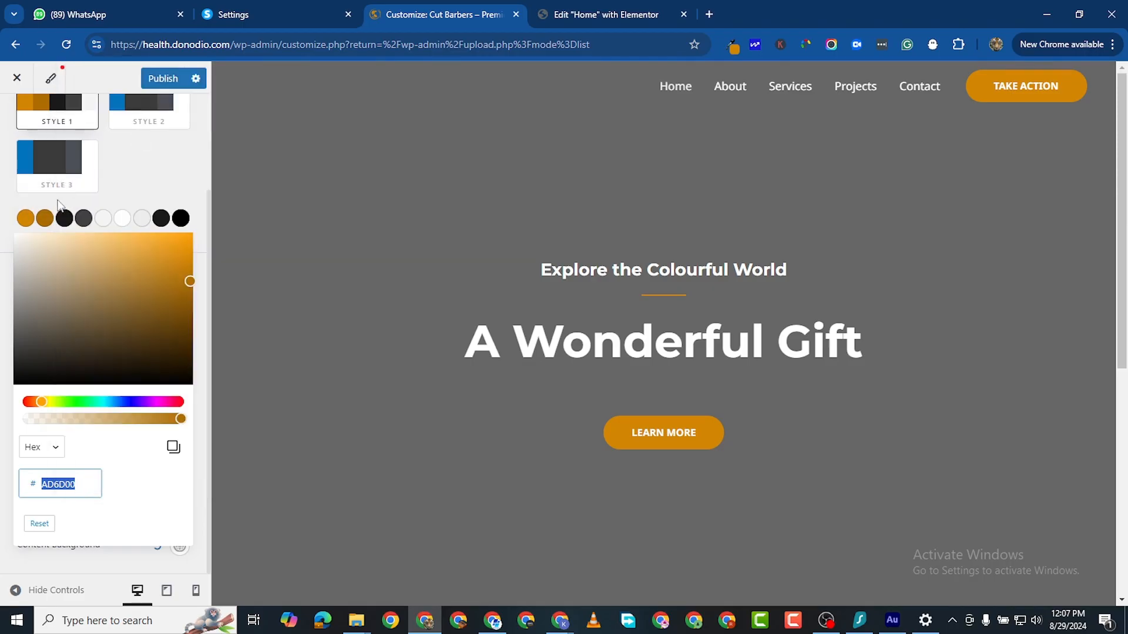
Step: Paste the dark gold into Color 1 and brighten it slightly in the picker
left_click(25, 218)
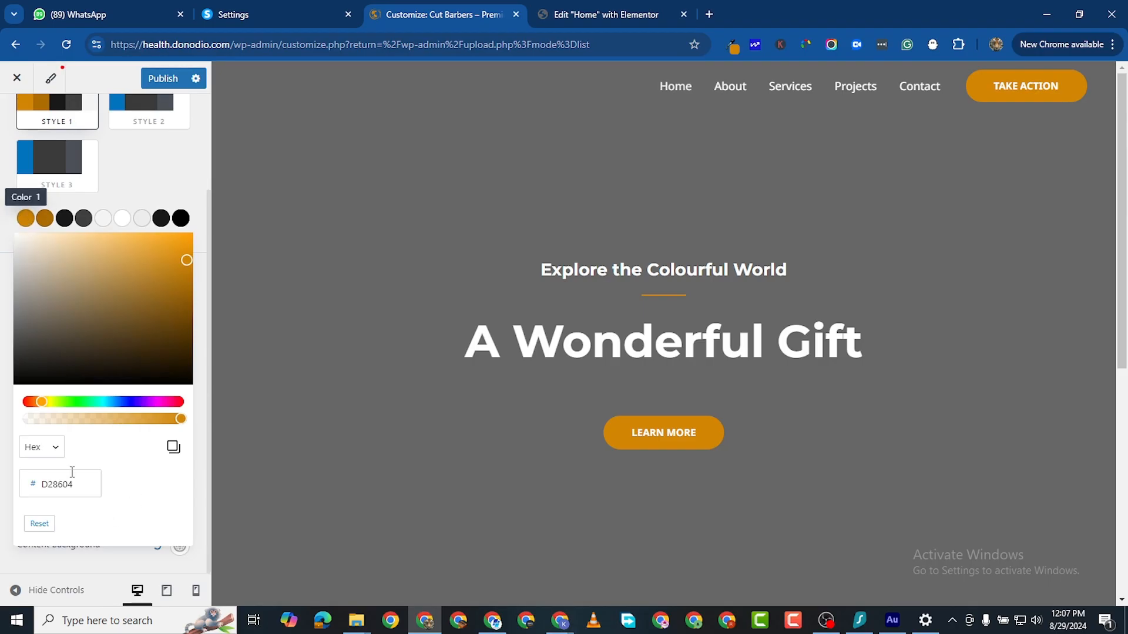
left_click(59, 484)
double_click(59, 484)
right_click(64, 484)
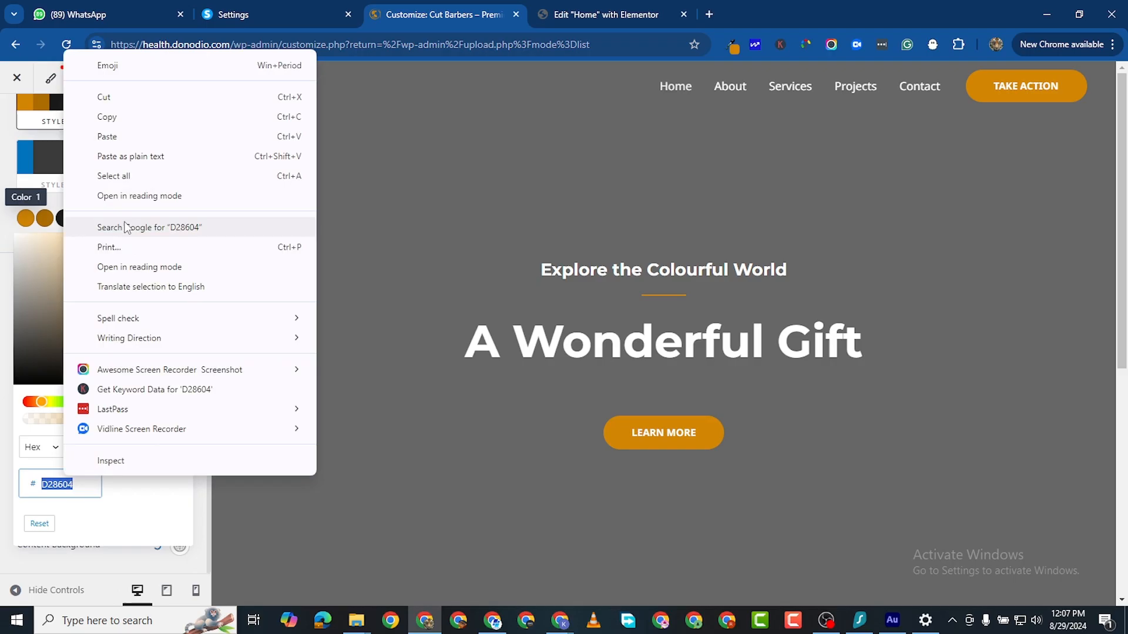
left_click(126, 139)
left_click(47, 219)
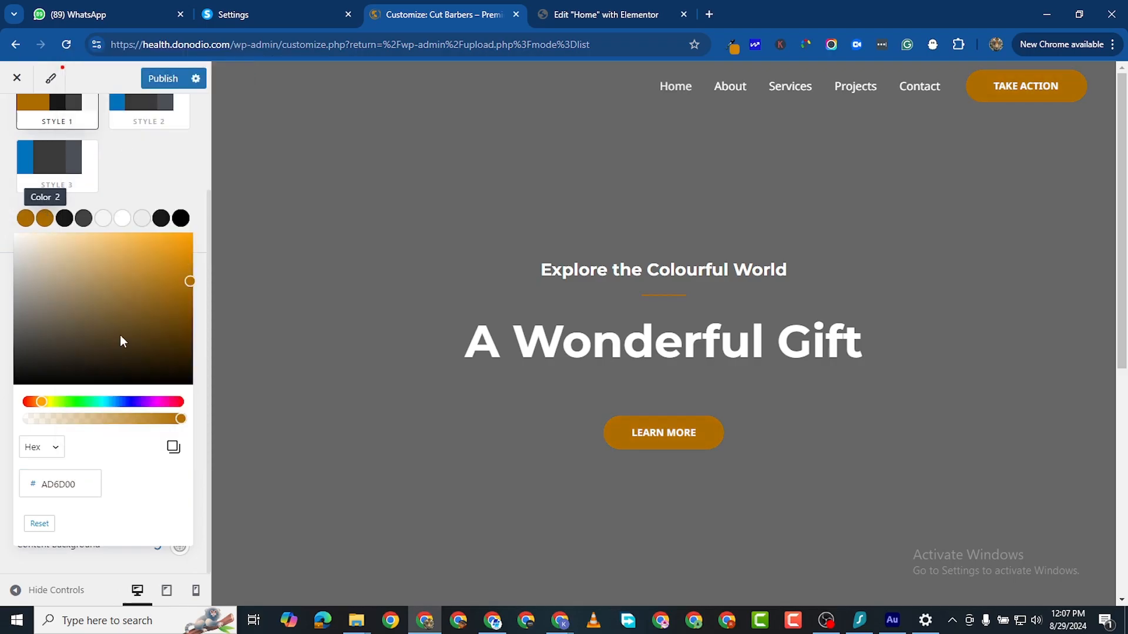
left_click_drag(186, 280, 188, 261)
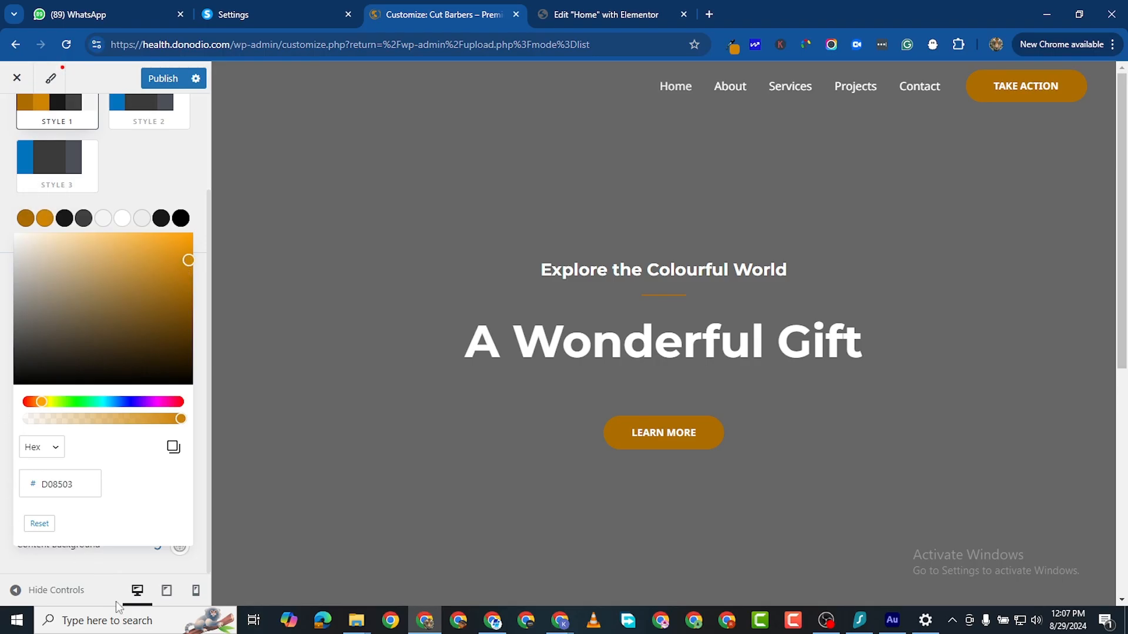
Step: Publish the palette, then set the site background to black and publish again
left_click(160, 79)
left_click(3, 242)
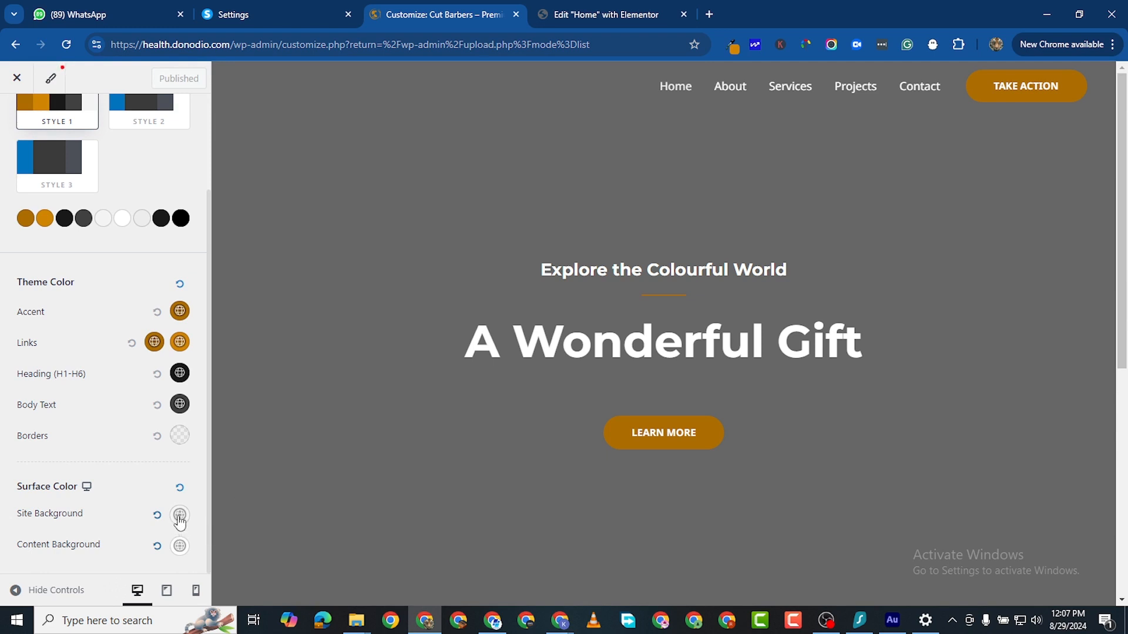
left_click(180, 517)
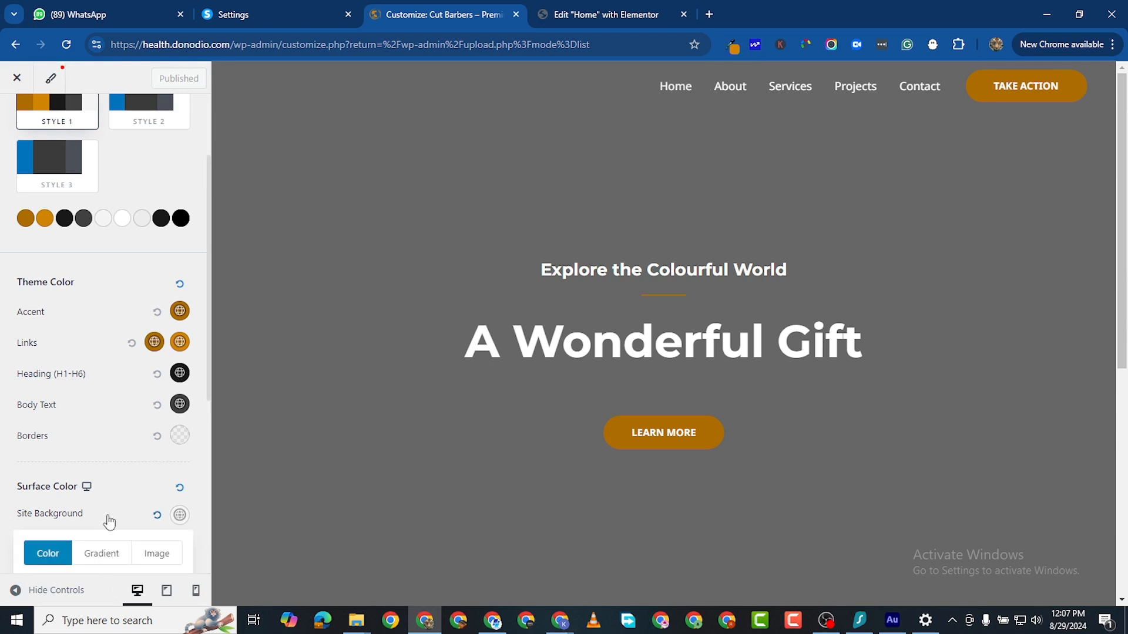
scroll(109, 522, "down", 3)
left_click(69, 372)
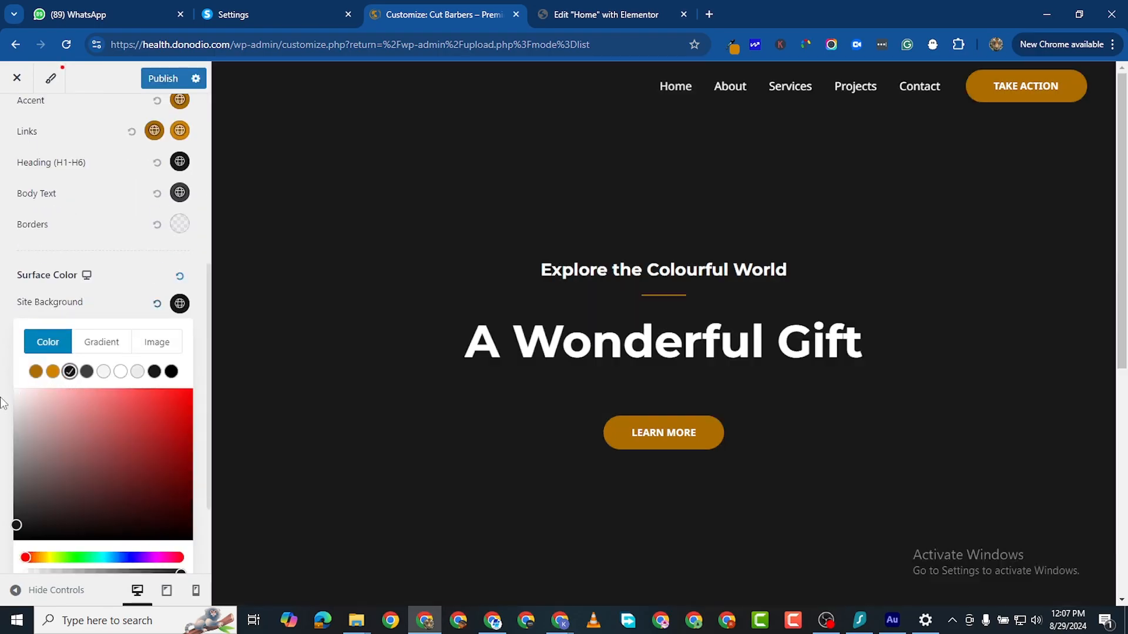
left_click(3, 400)
scroll(647, 497, "down", 10)
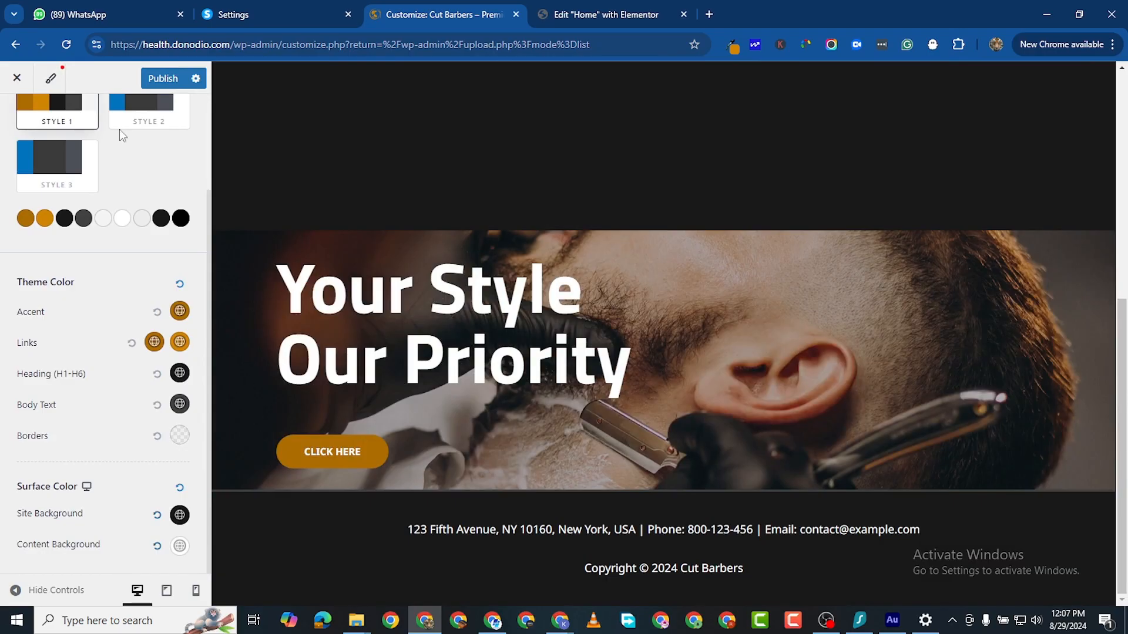
left_click(152, 77)
Step: Switch to the Elementor editor for the Home page
scroll(569, 277, "up", 8)
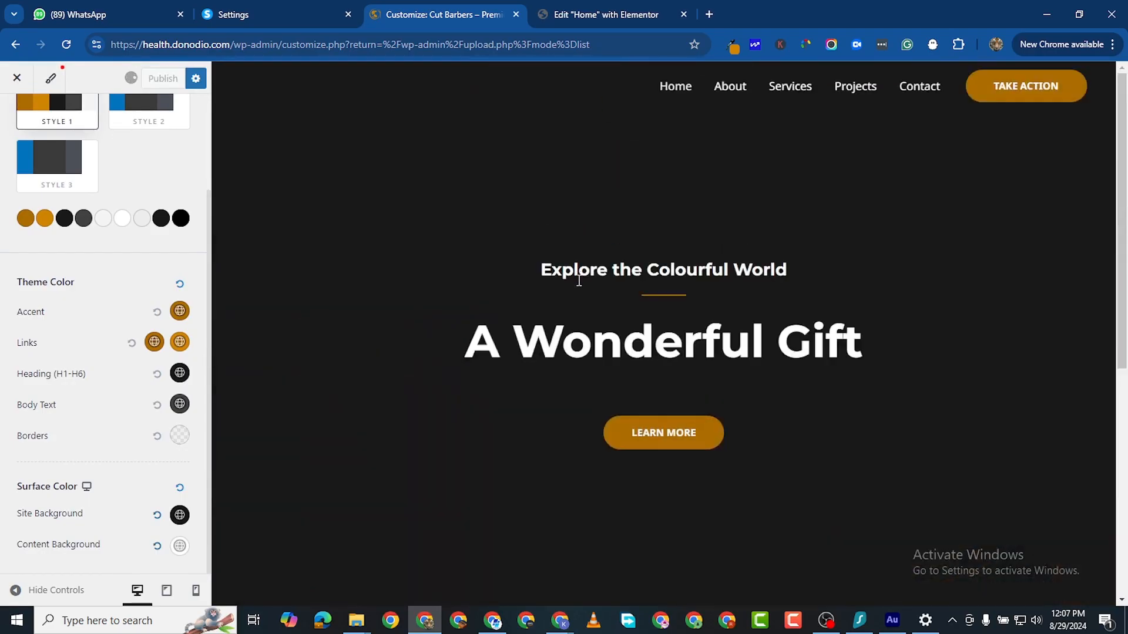
scroll(579, 282, "down", 1)
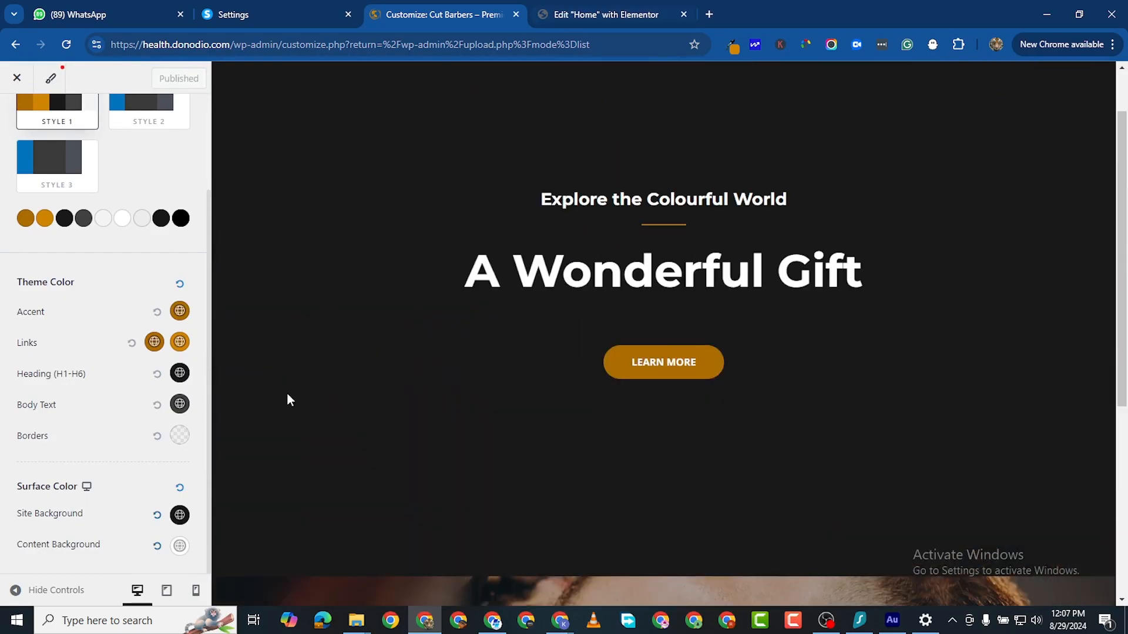
left_click(555, 17)
scroll(501, 282, "up", 5)
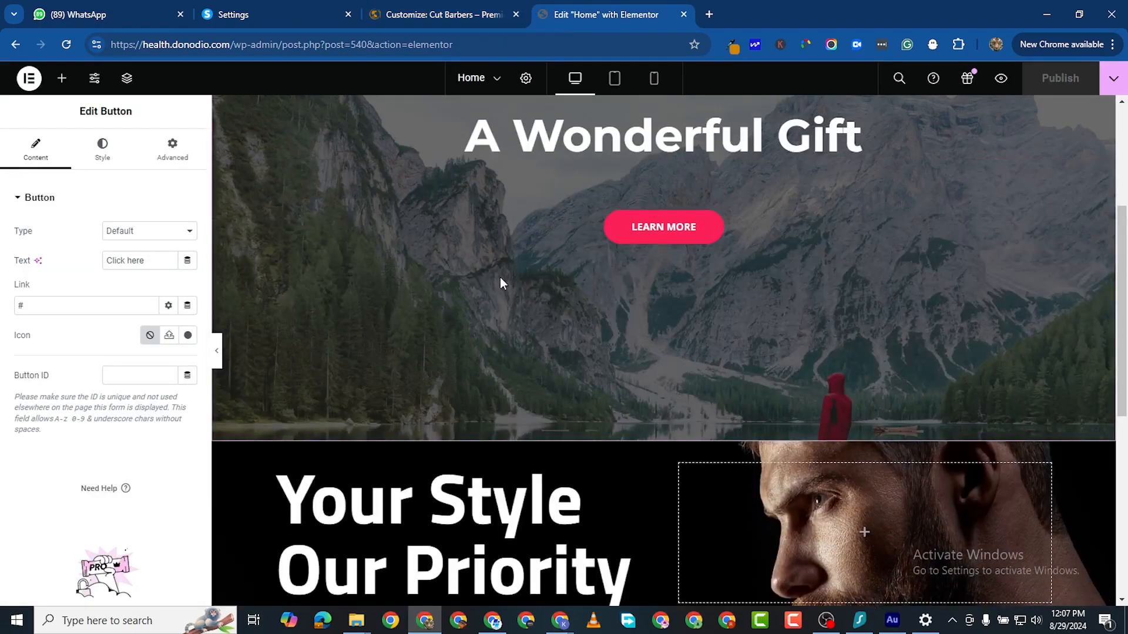
Step: Reload the Elementor editor and scroll the hero to check the gold LEARN MORE and CLICK HERE buttons
scroll(501, 282, "down", 4)
left_click(66, 44)
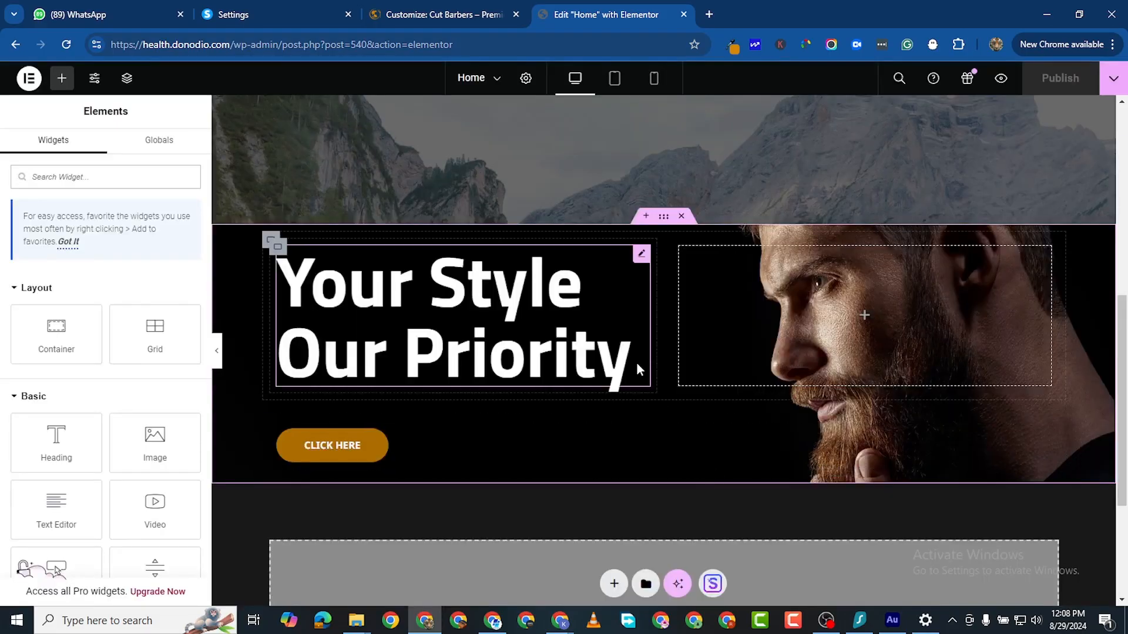
scroll(631, 384, "up", 8)
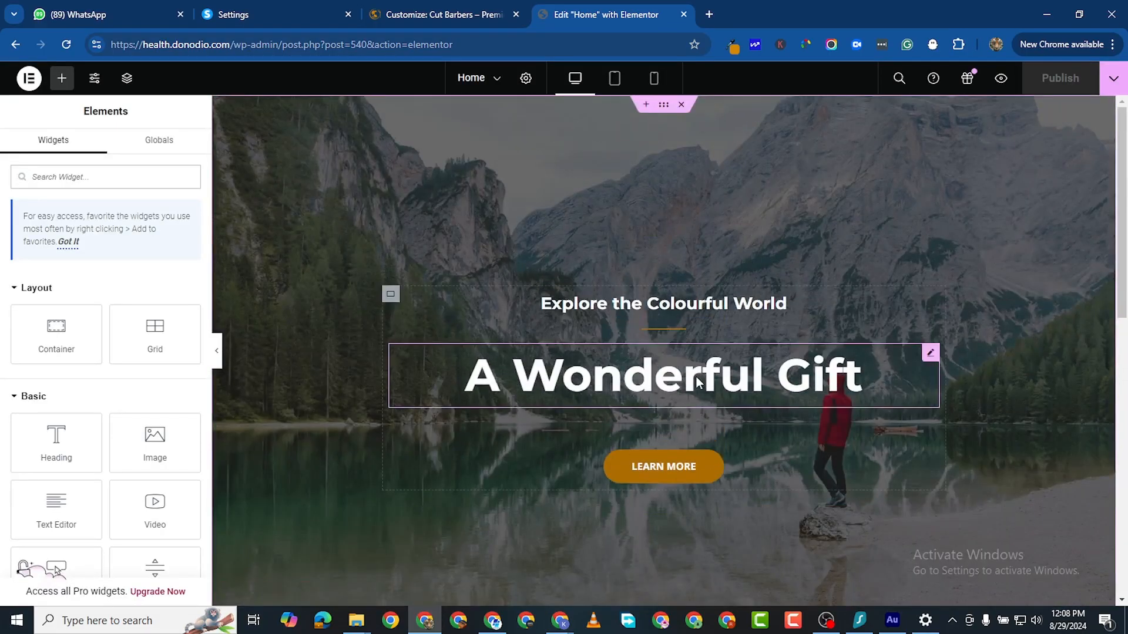
scroll(696, 376, "down", 7)
scroll(666, 383, "down", 1)
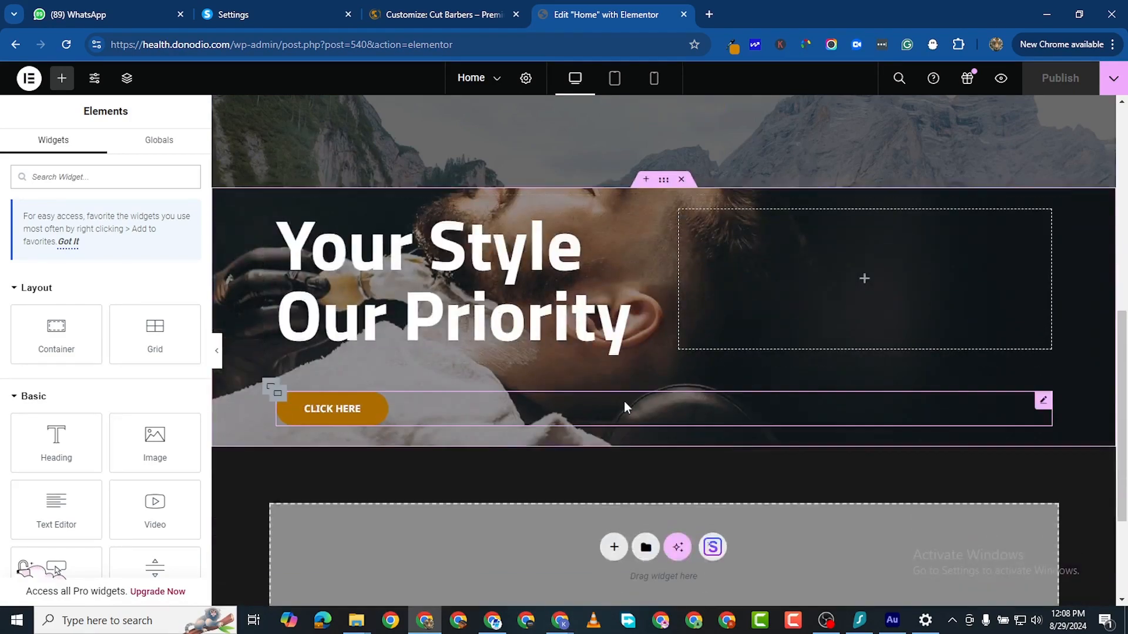
scroll(625, 405, "up", 8)
scroll(640, 361, "down", 7)
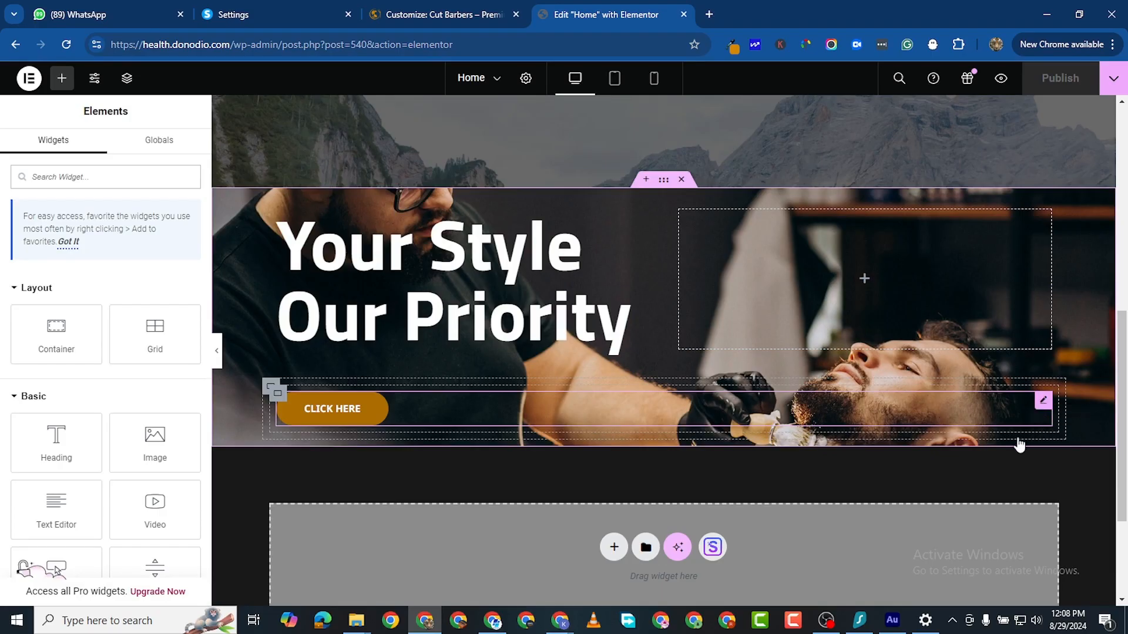
Step: Relabel the hero button 'Contact us' and give it square corners with border radius 0
right_click(967, 398)
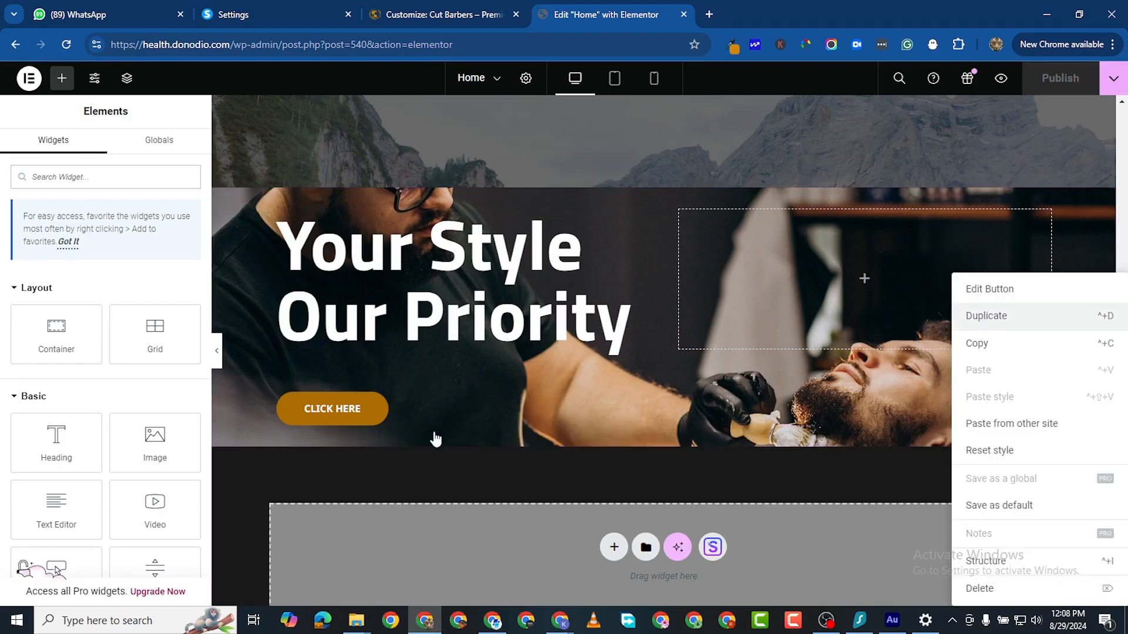
left_click(987, 316)
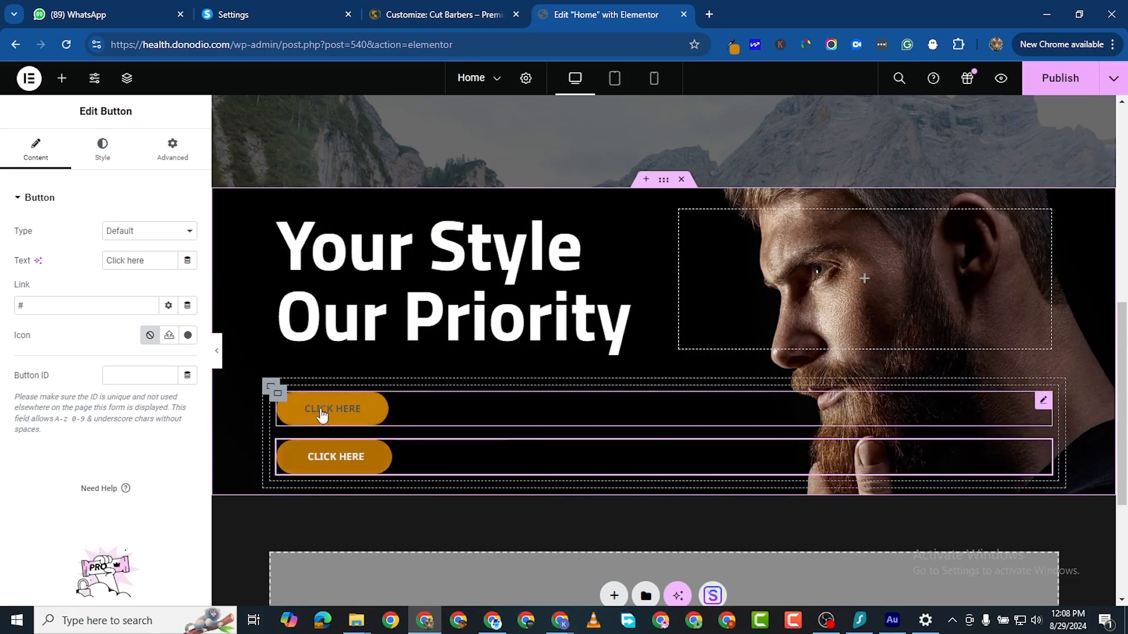
right_click(1043, 455)
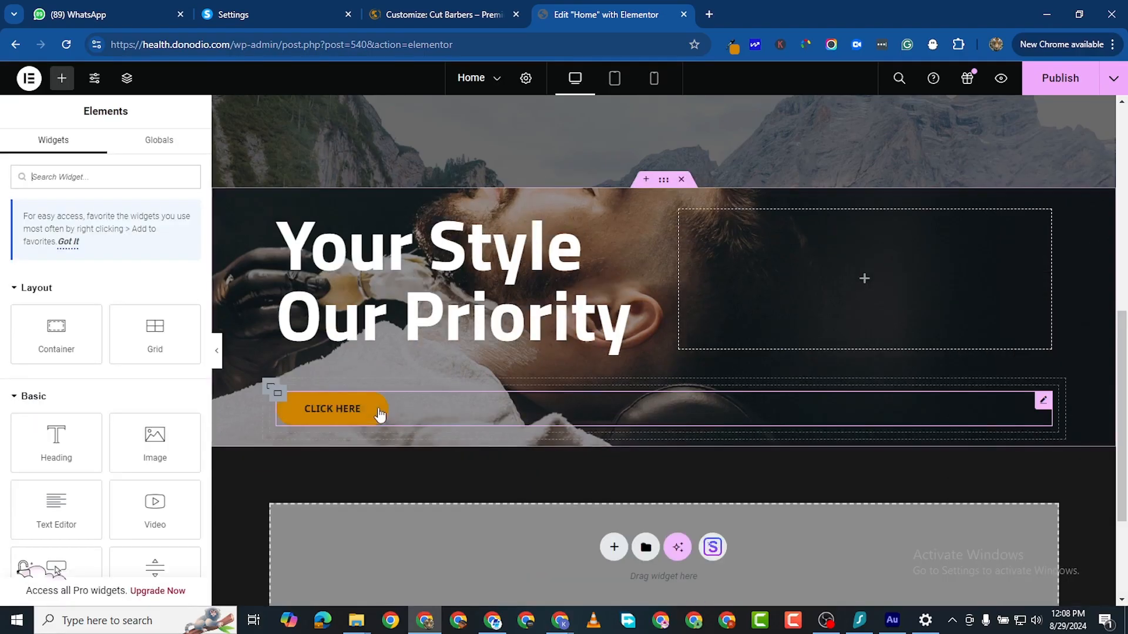
left_click(378, 414)
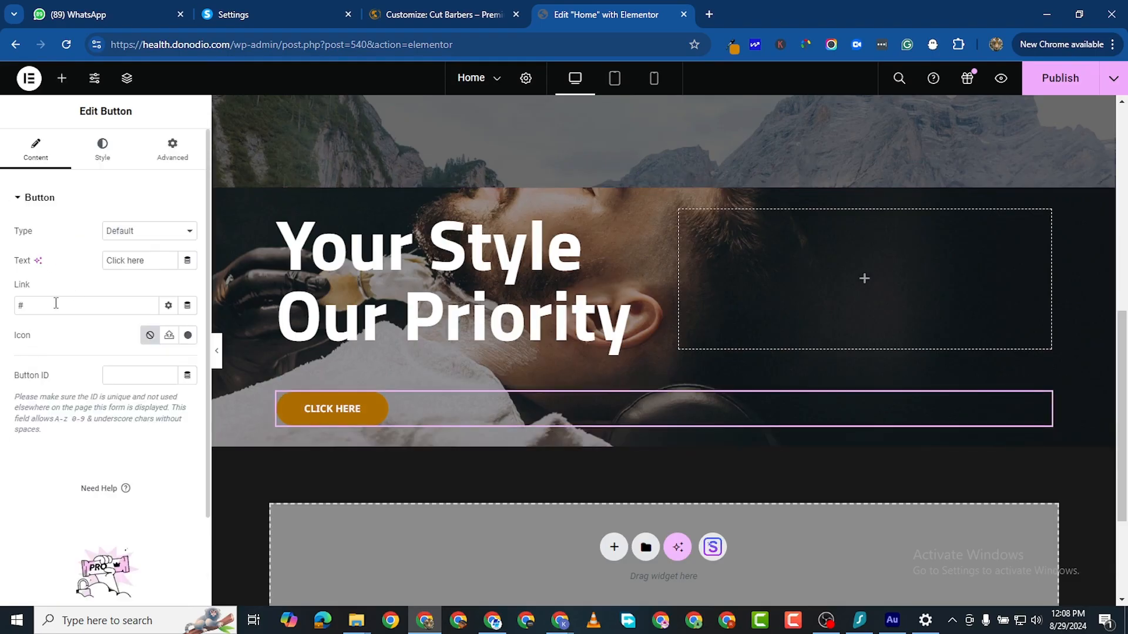
double_click(134, 260)
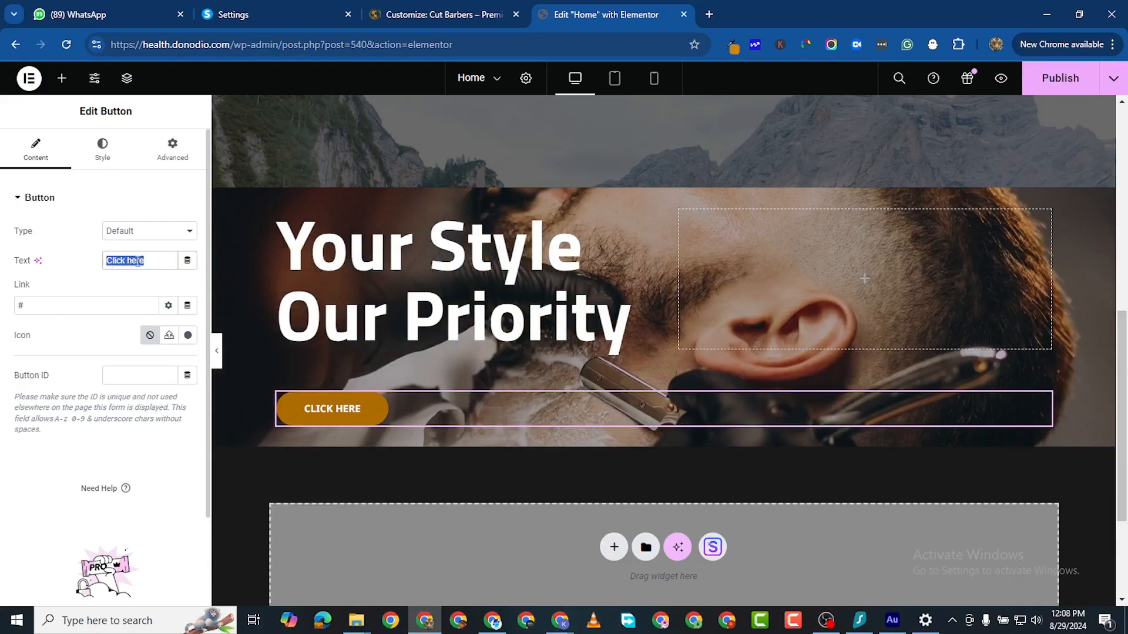
type("C")
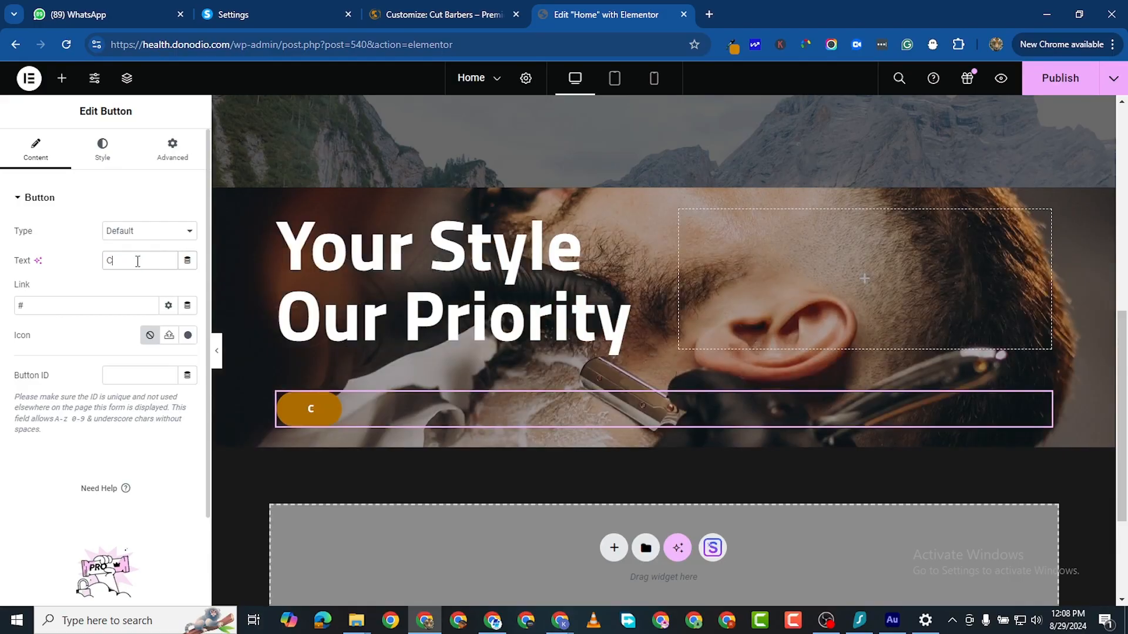
type("onn")
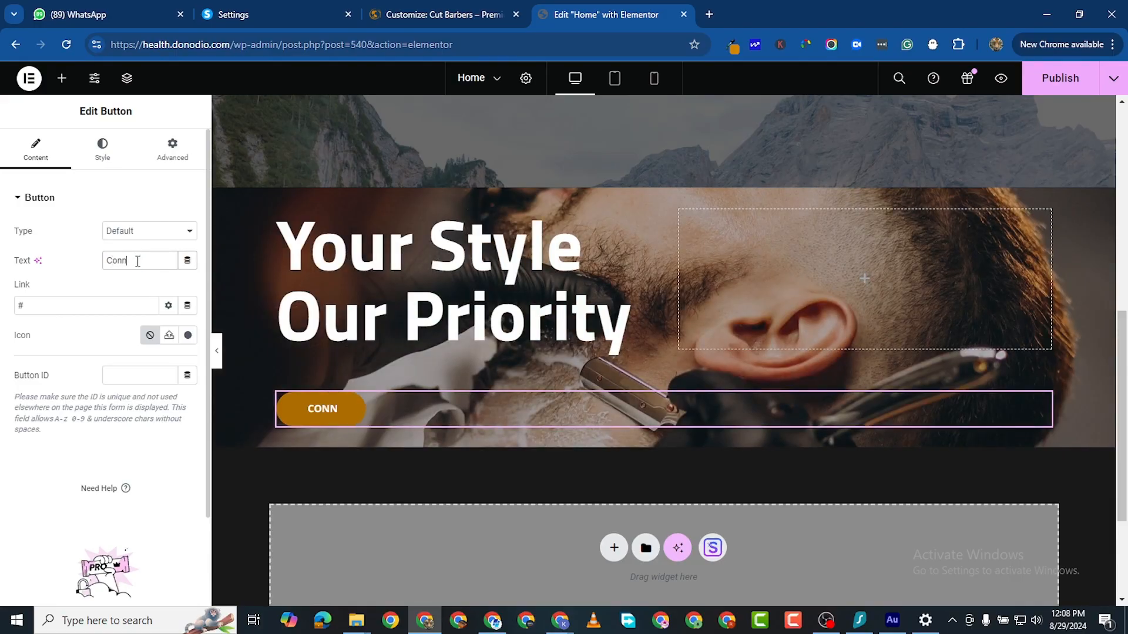
key("BackSpace")
type("tact")
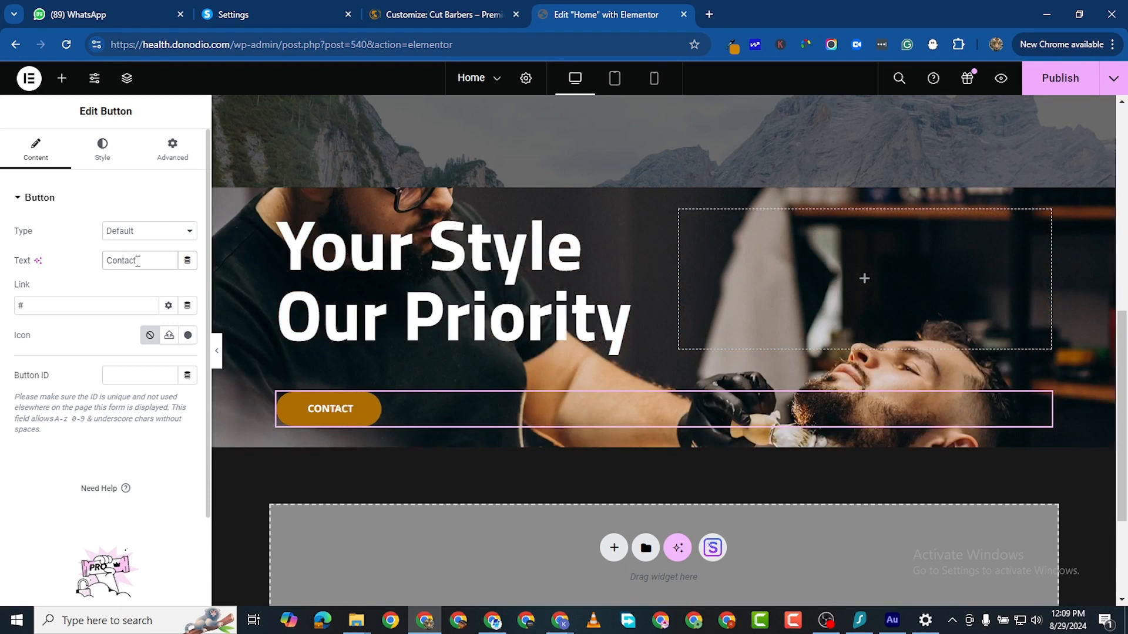
type(" us")
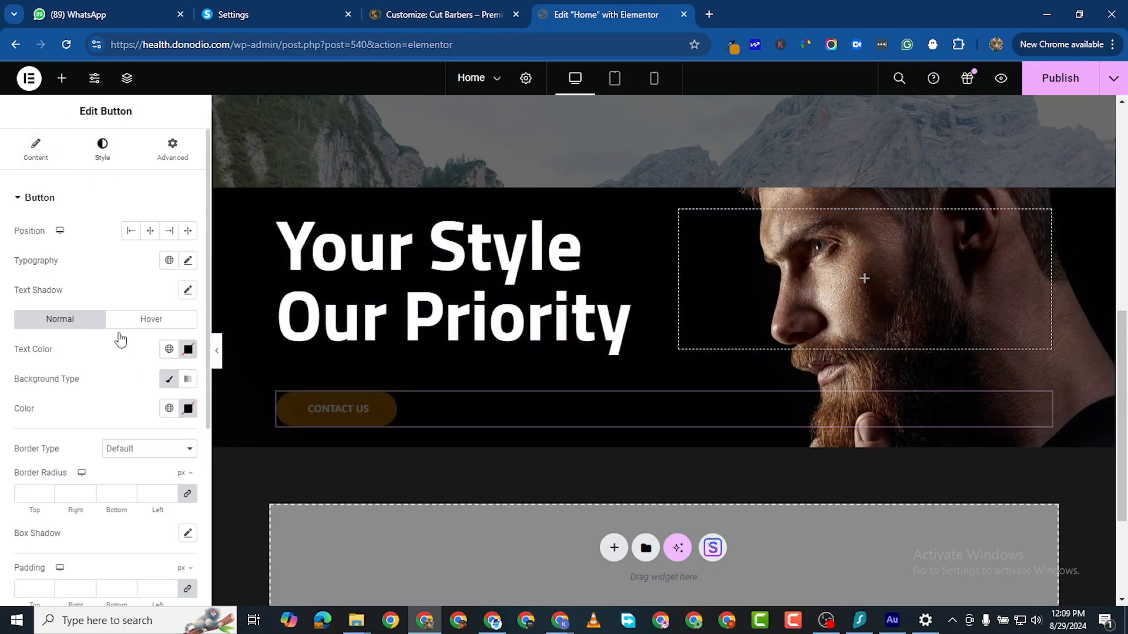
scroll(123, 451, "down", 3)
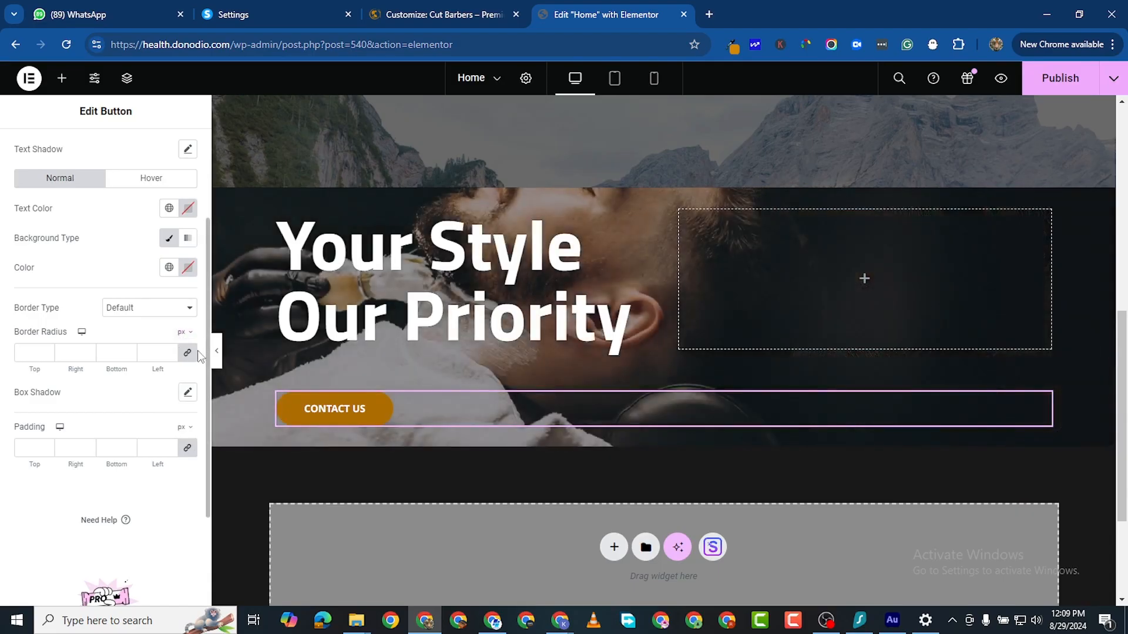
left_click(188, 353)
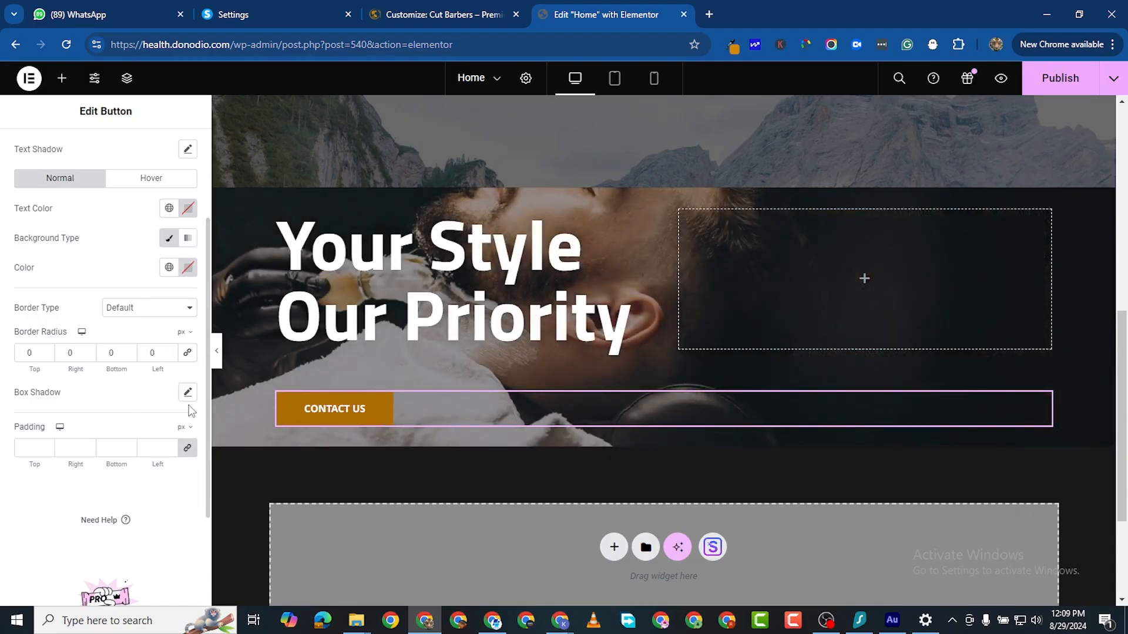
Step: Switch to the Customizer and return to its global settings
scroll(116, 164, "up", 3)
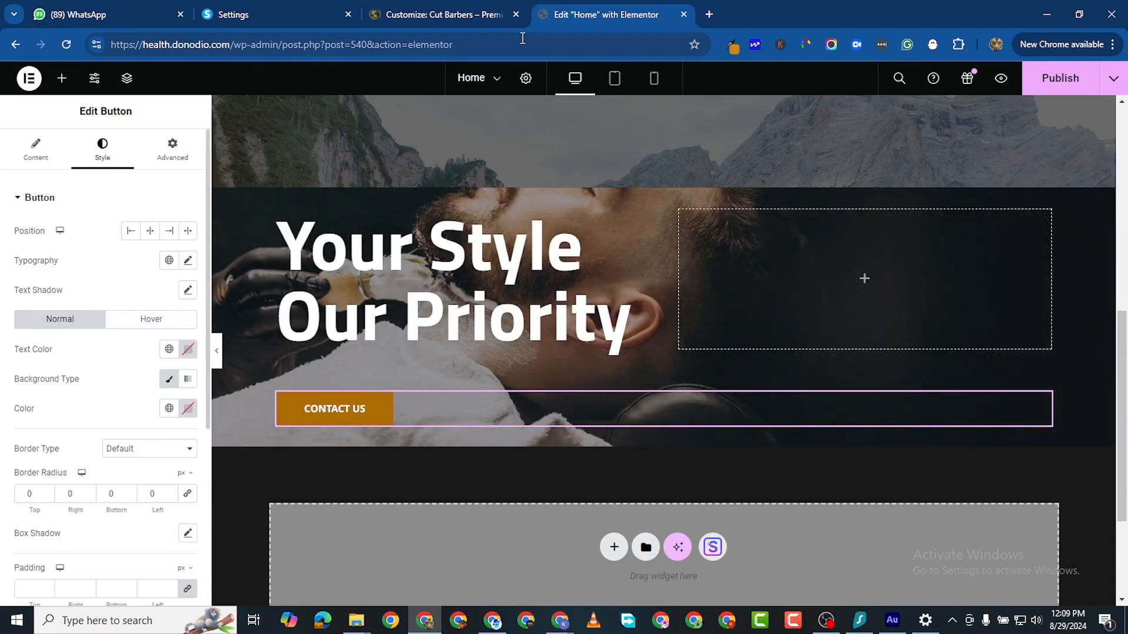
left_click(419, 17)
scroll(131, 469, "up", 3)
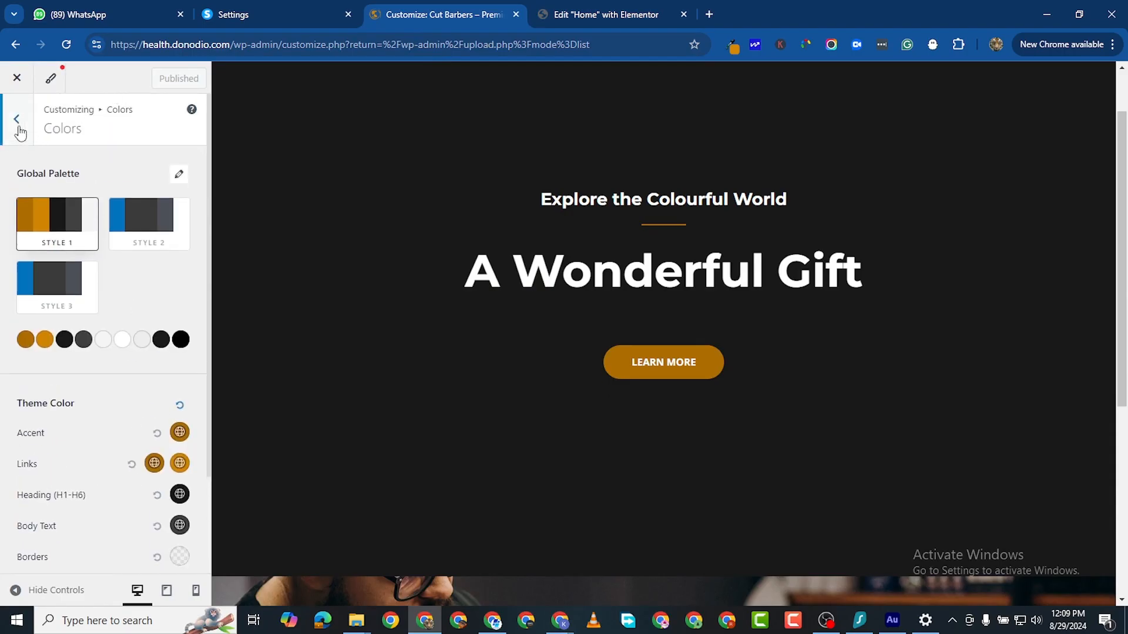
left_click(17, 121)
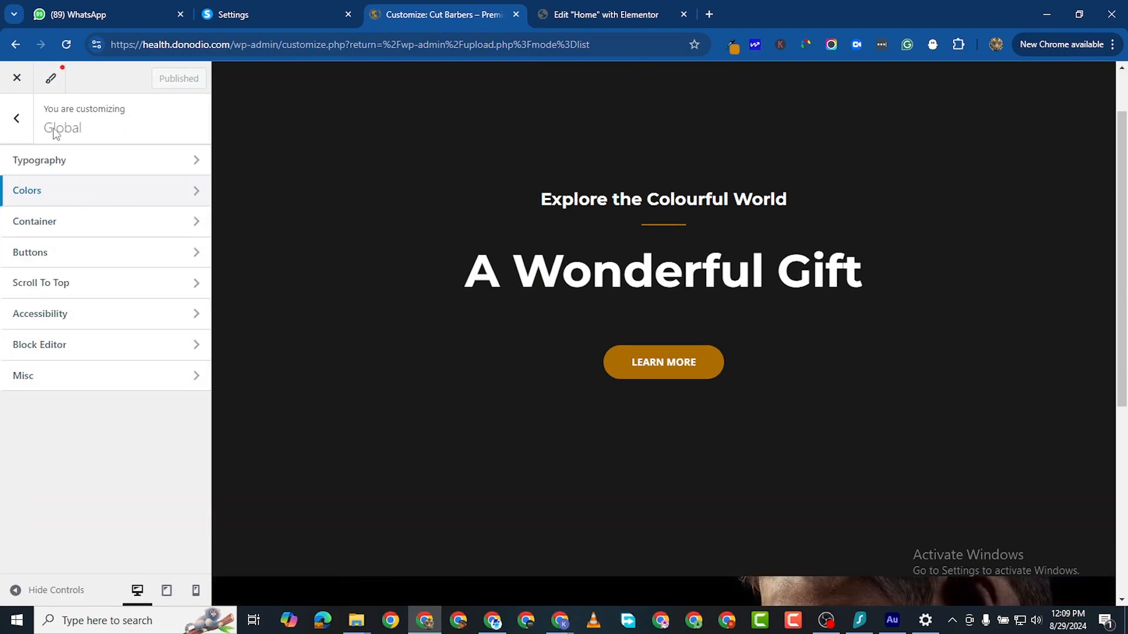
Step: Set the Customizer's global body font family to Ubuntu
left_click(70, 170)
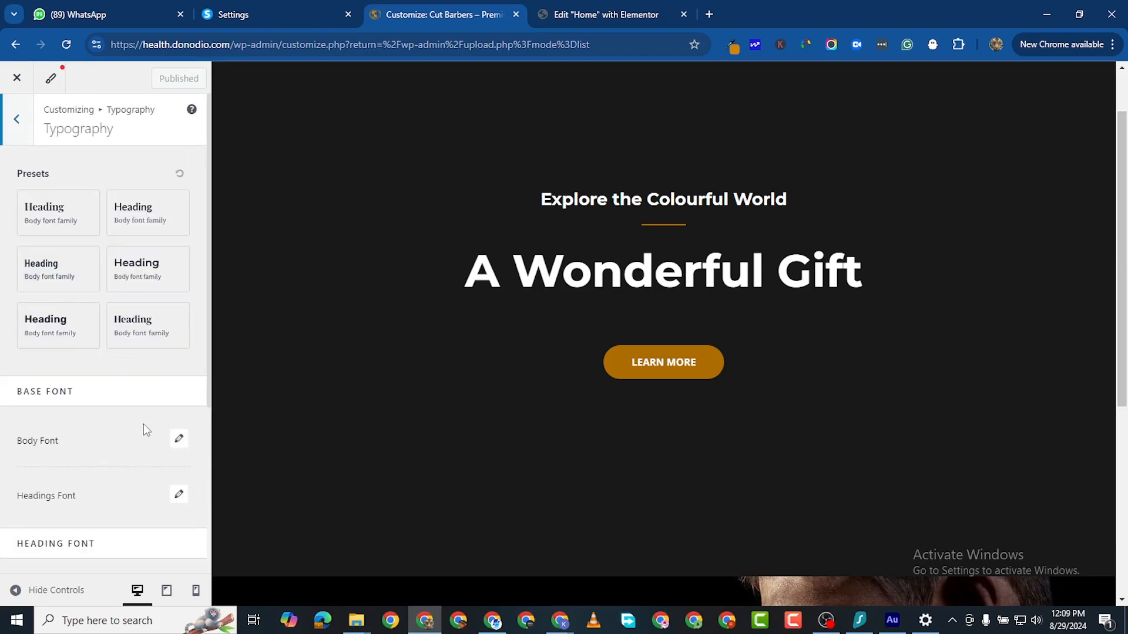
scroll(168, 441, "down", 2)
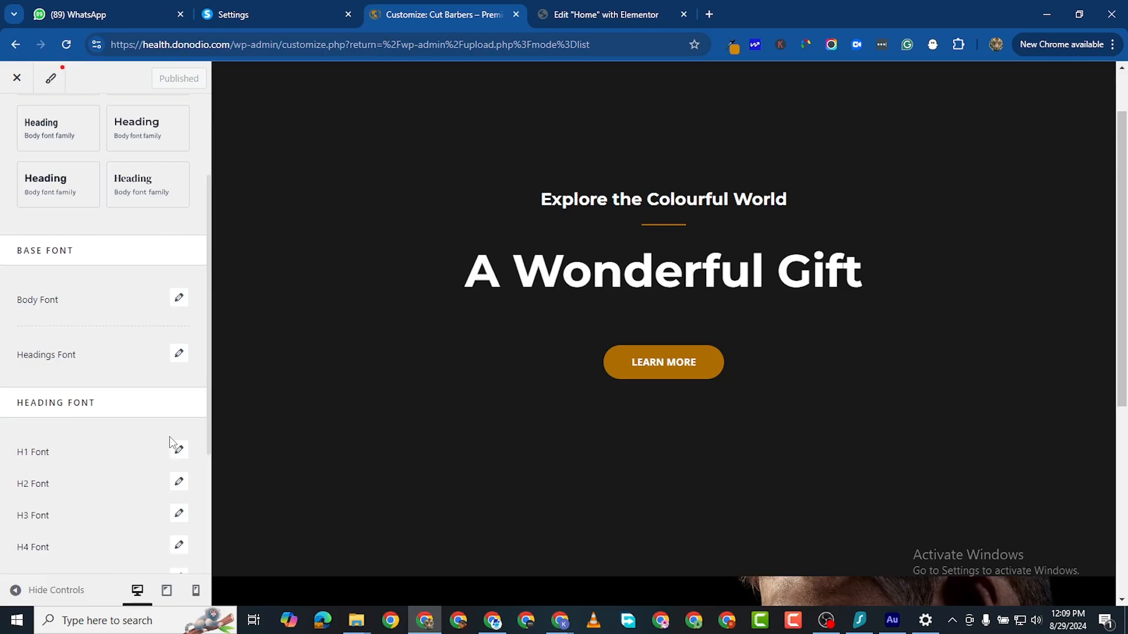
left_click(178, 299)
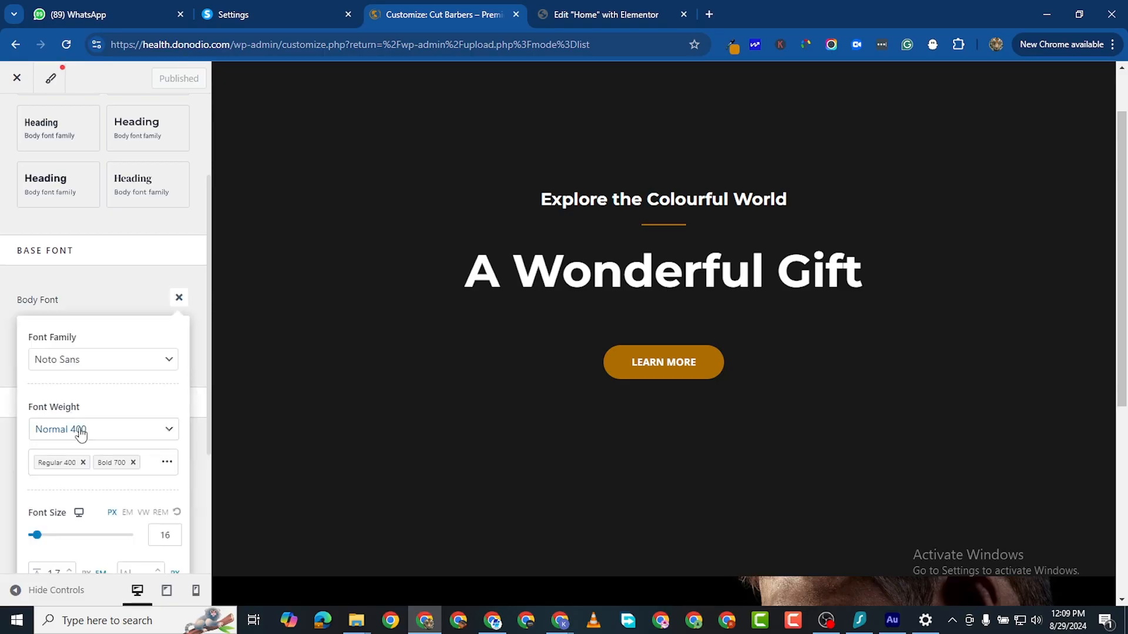
left_click(107, 363)
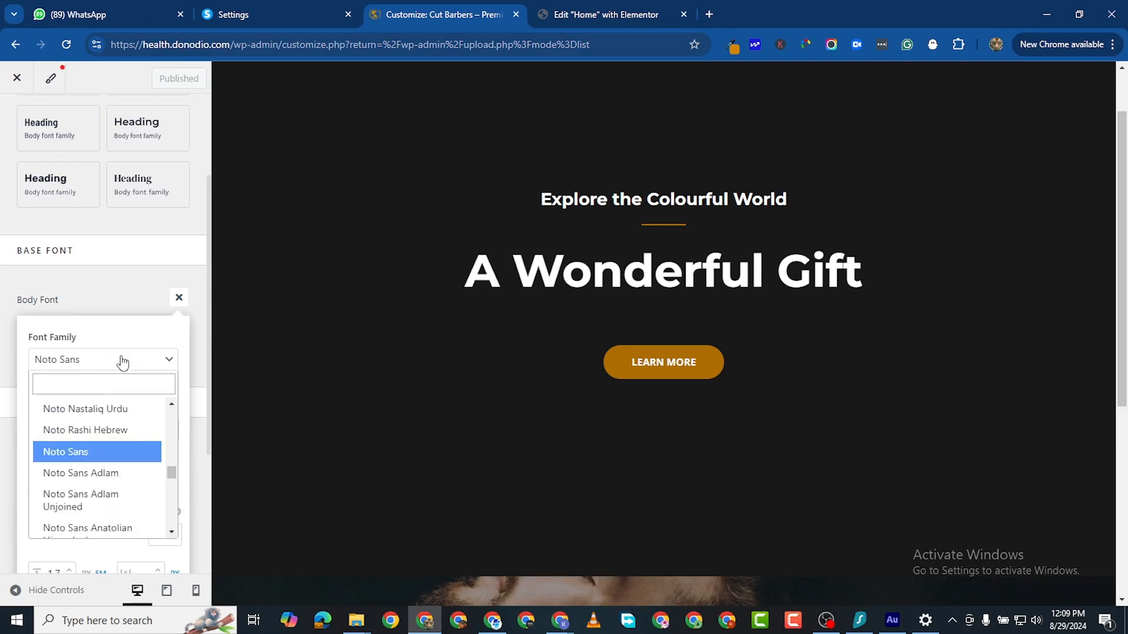
left_click(118, 387)
type("y")
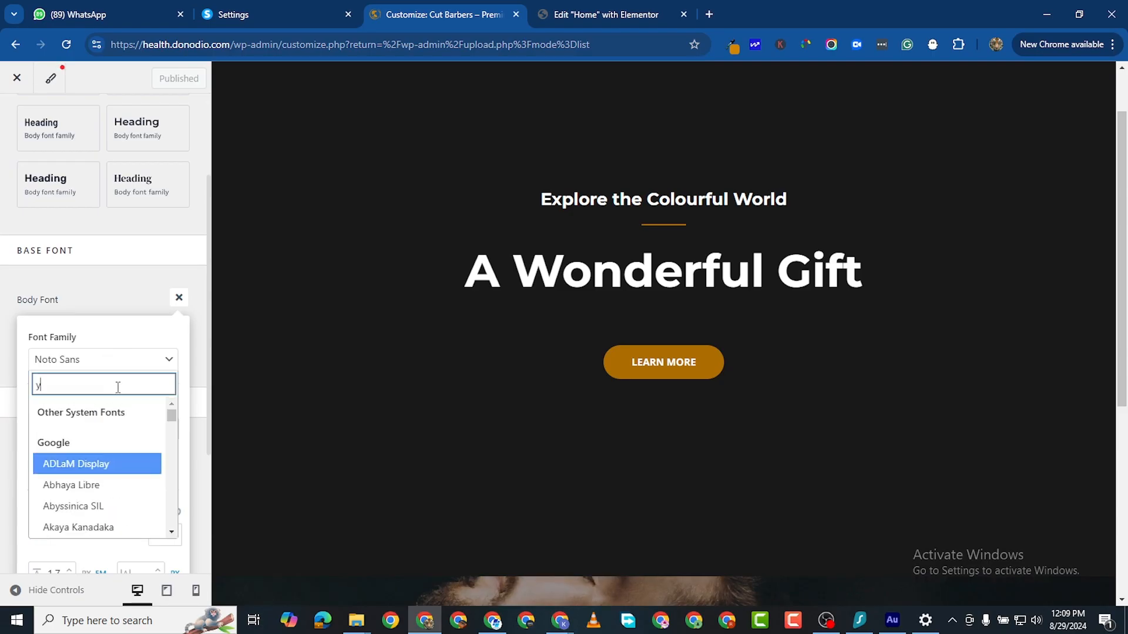
key("BackSpace")
type("ubuntu")
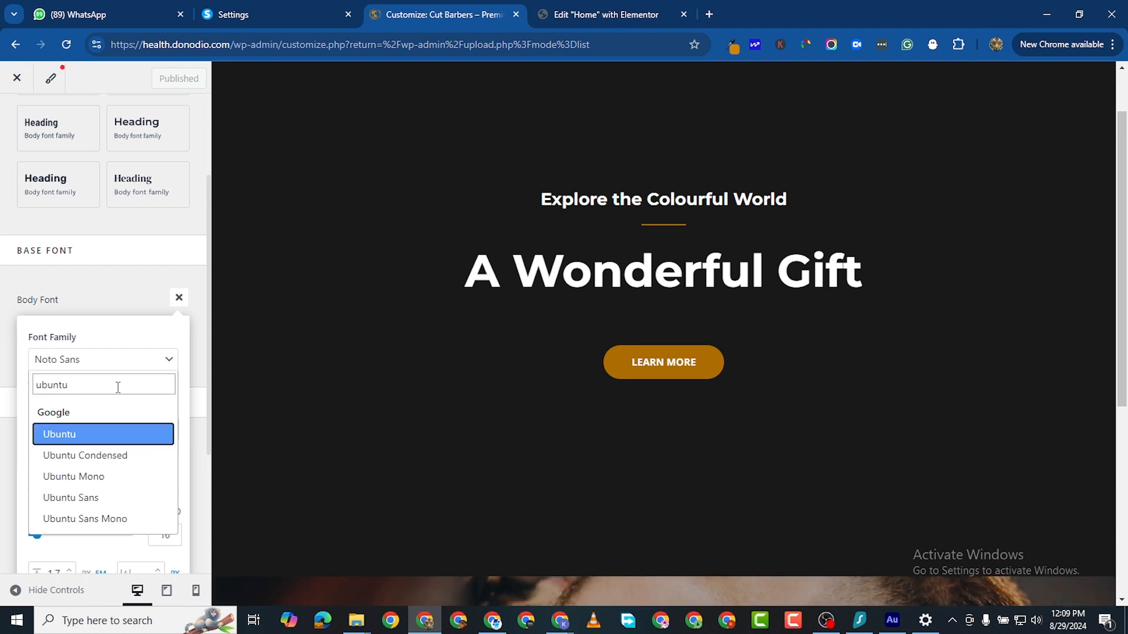
key("Return")
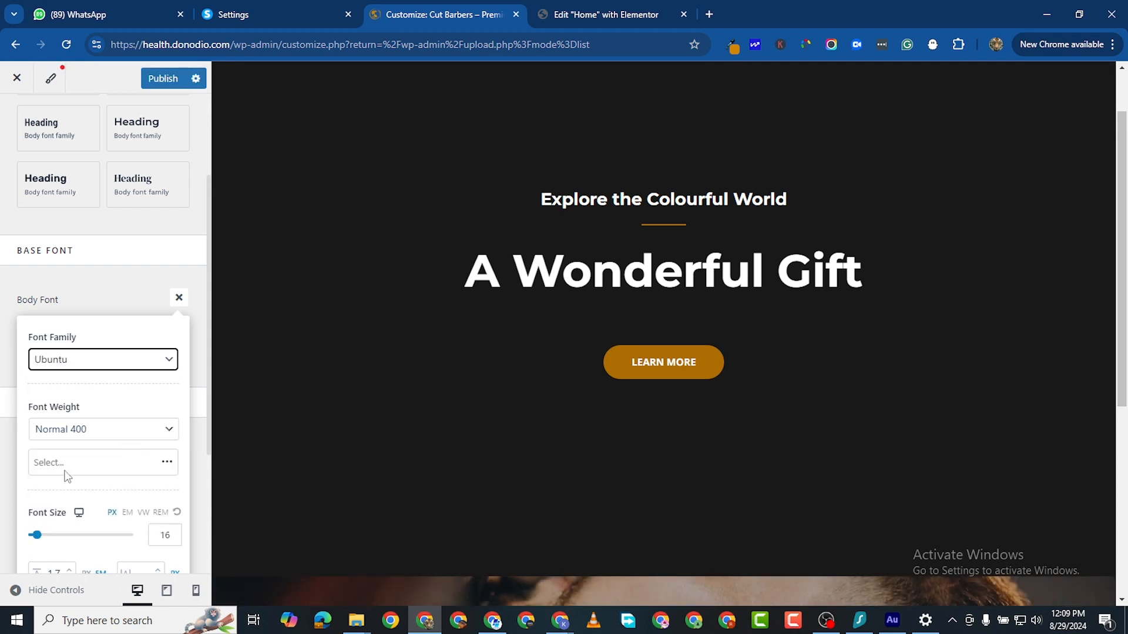
scroll(66, 475, "down", 3)
left_click(63, 414)
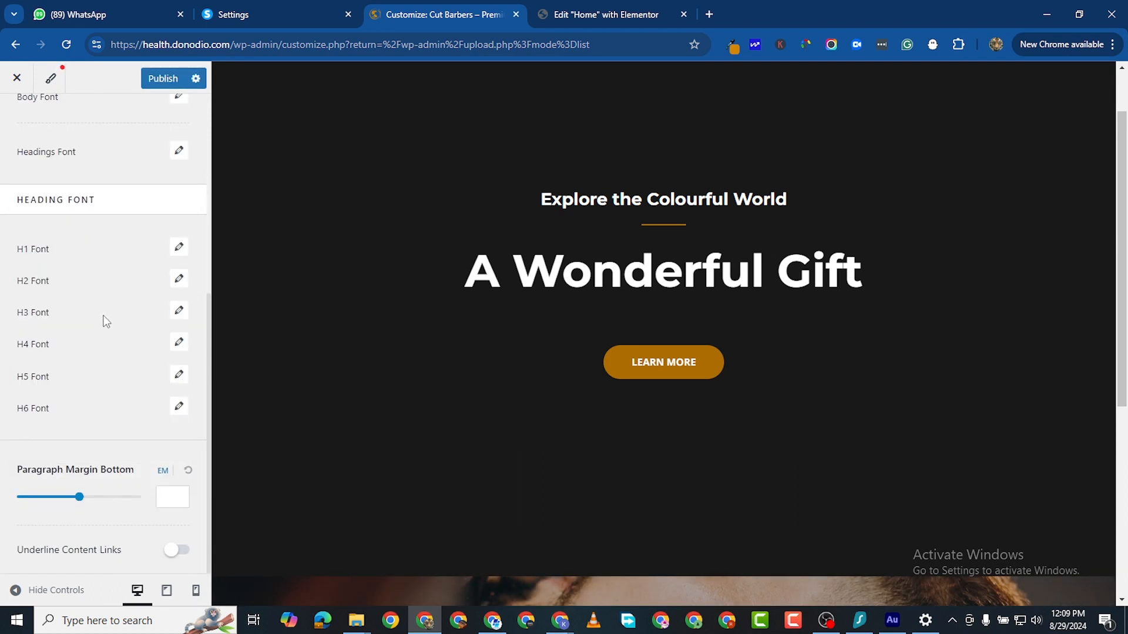
Step: Set the headings font to Titillium Web, publish, and return to the Elementor tab
scroll(106, 312, "up", 3)
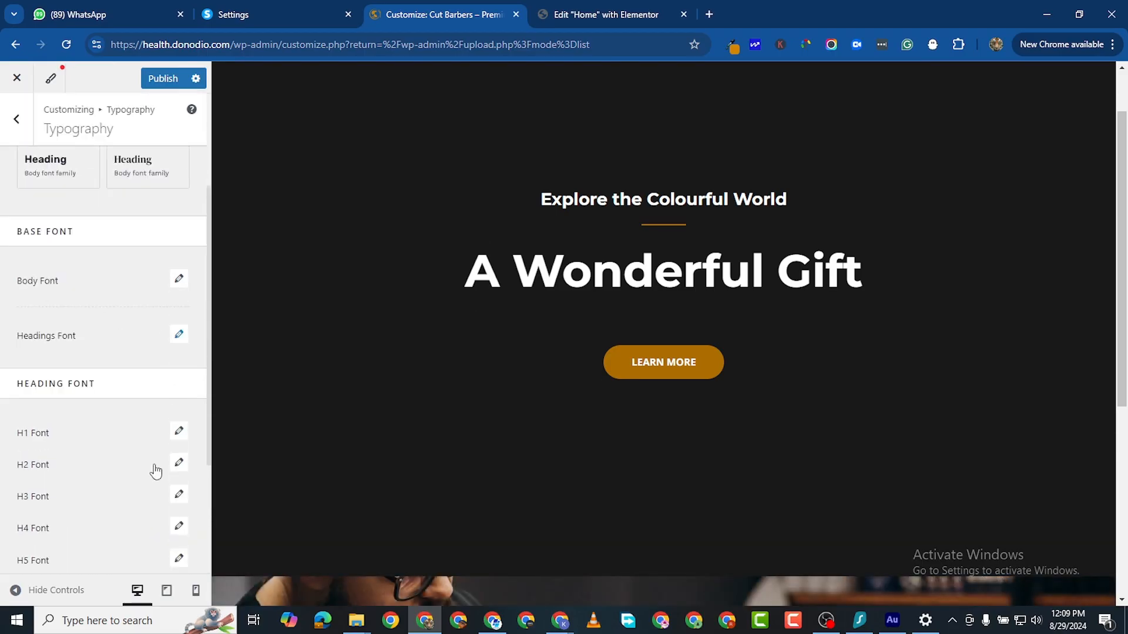
left_click(180, 335)
left_click(117, 402)
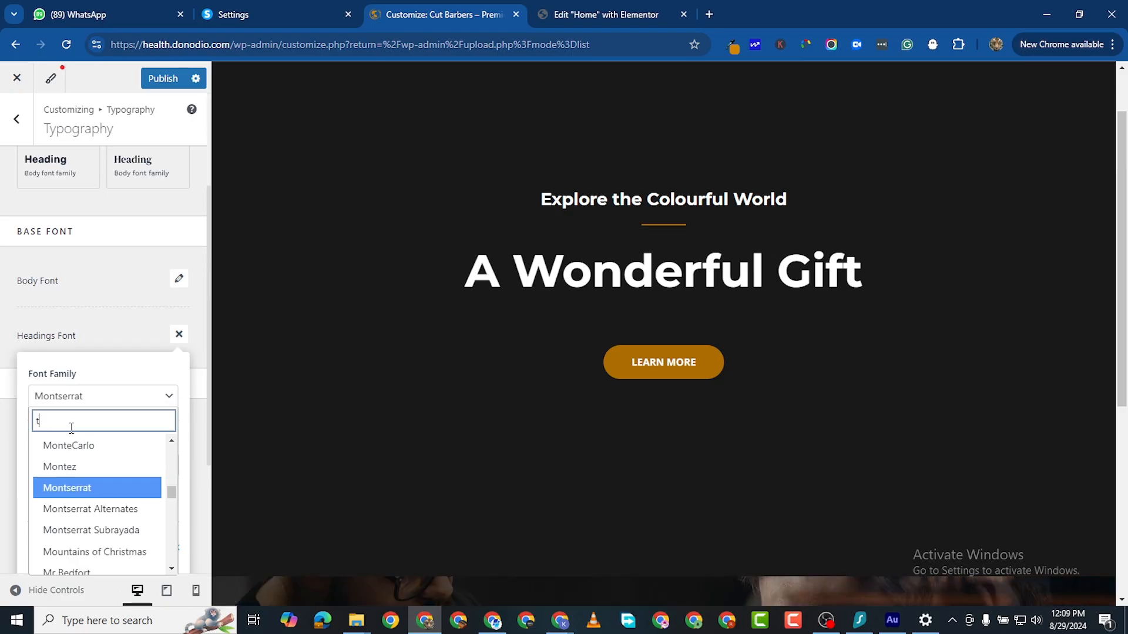
type("titi")
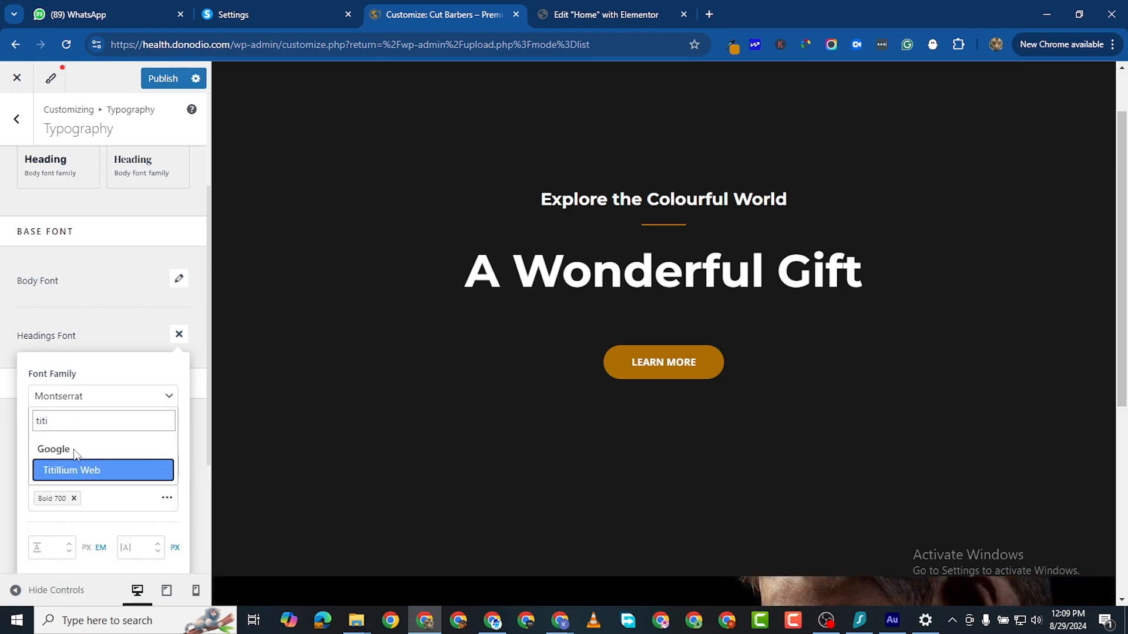
left_click(92, 476)
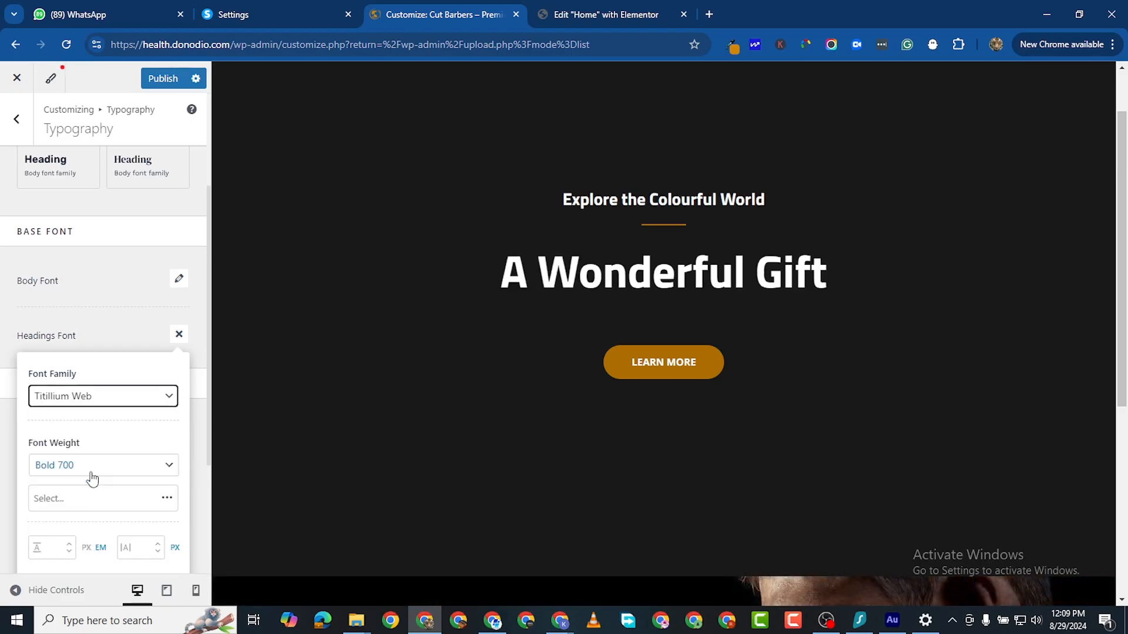
left_click(161, 81)
left_click(605, 15)
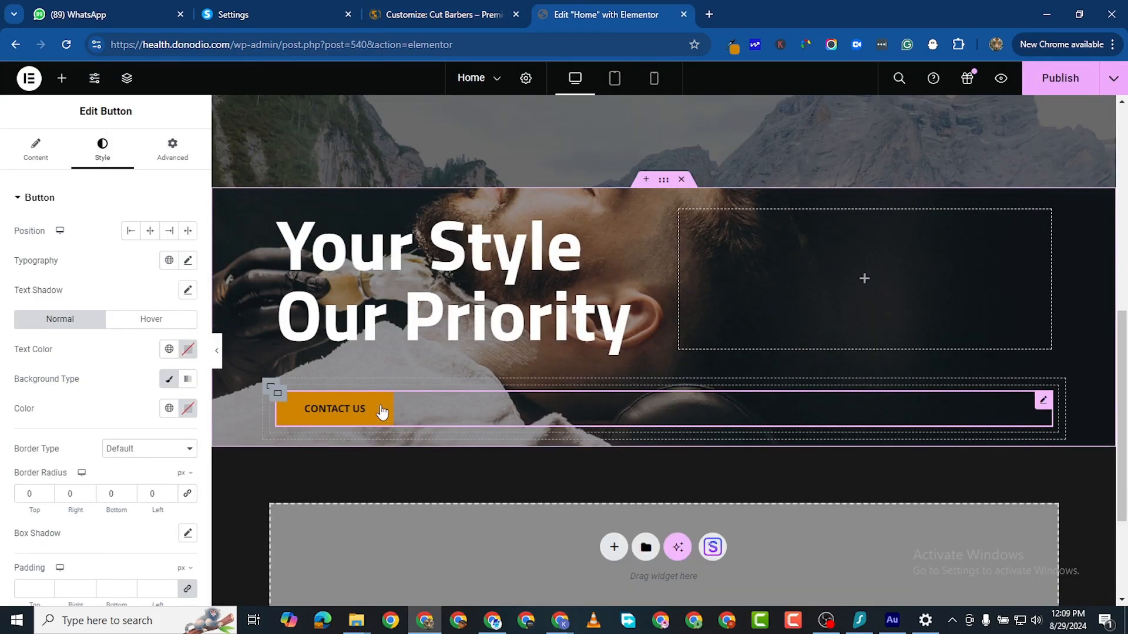
Step: Publish and reload the Home page, then set the CONTACT US container's direction to row
left_click(1034, 77)
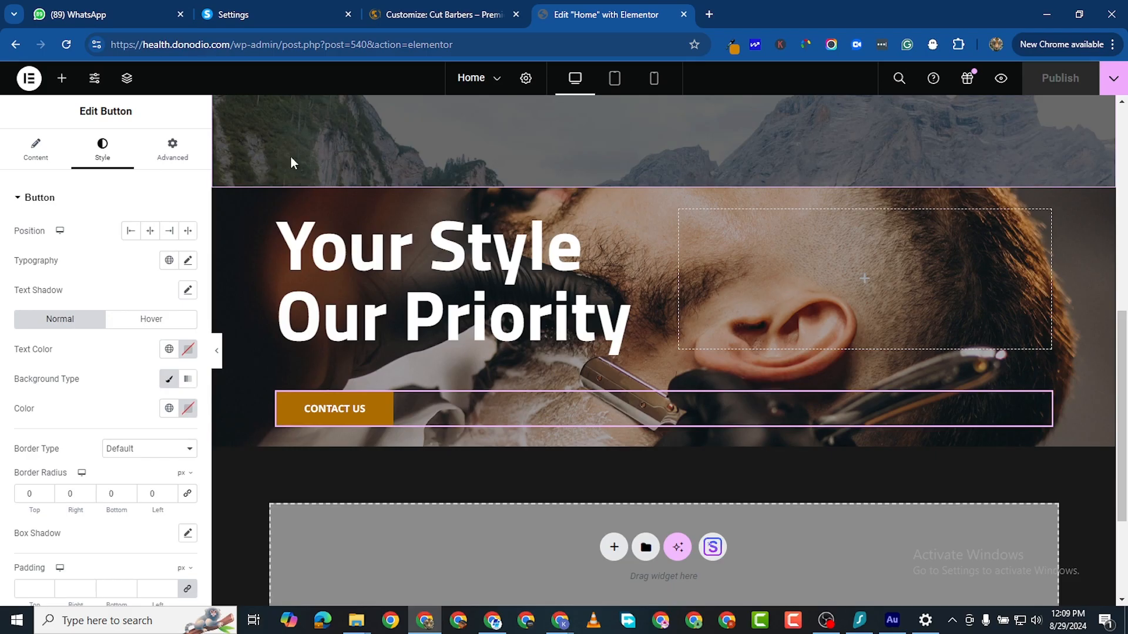
left_click(70, 45)
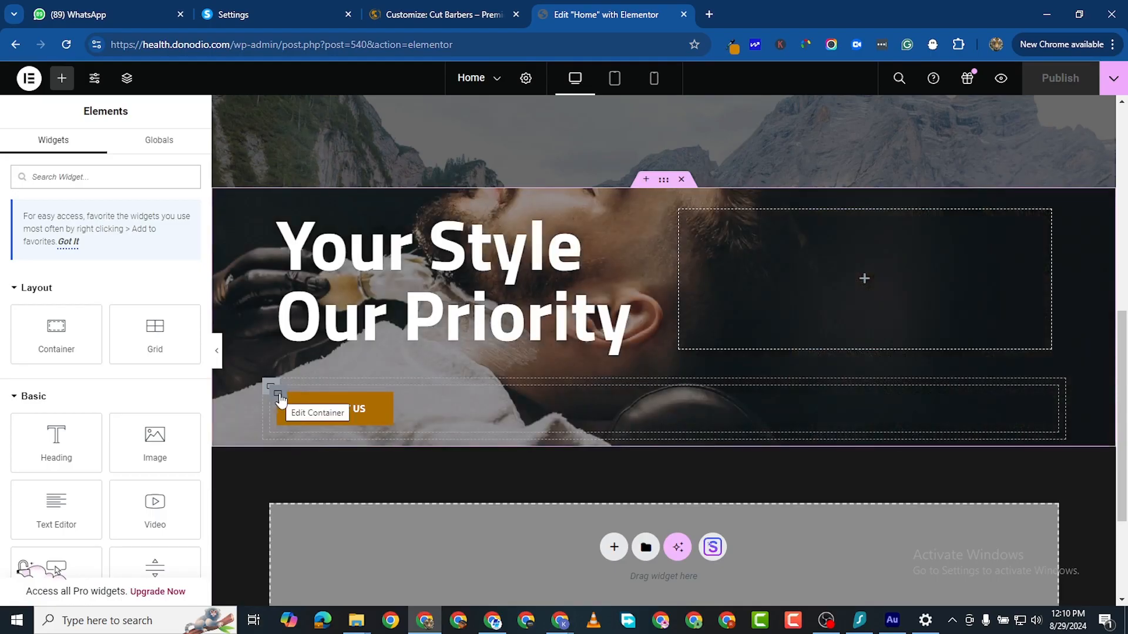
left_click(279, 395)
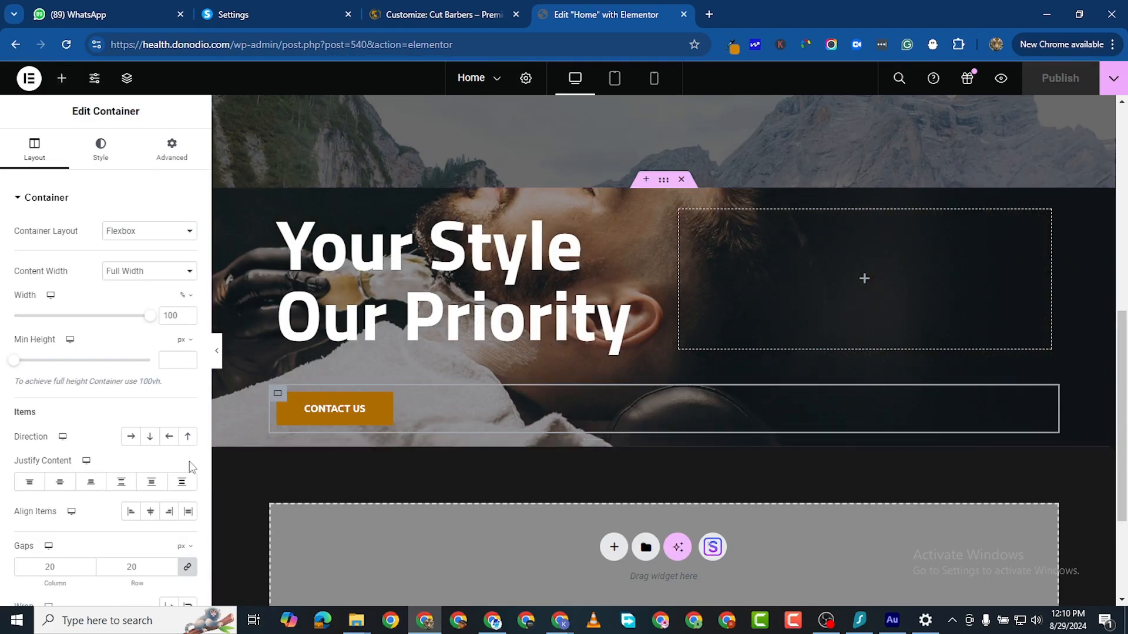
left_click(136, 440)
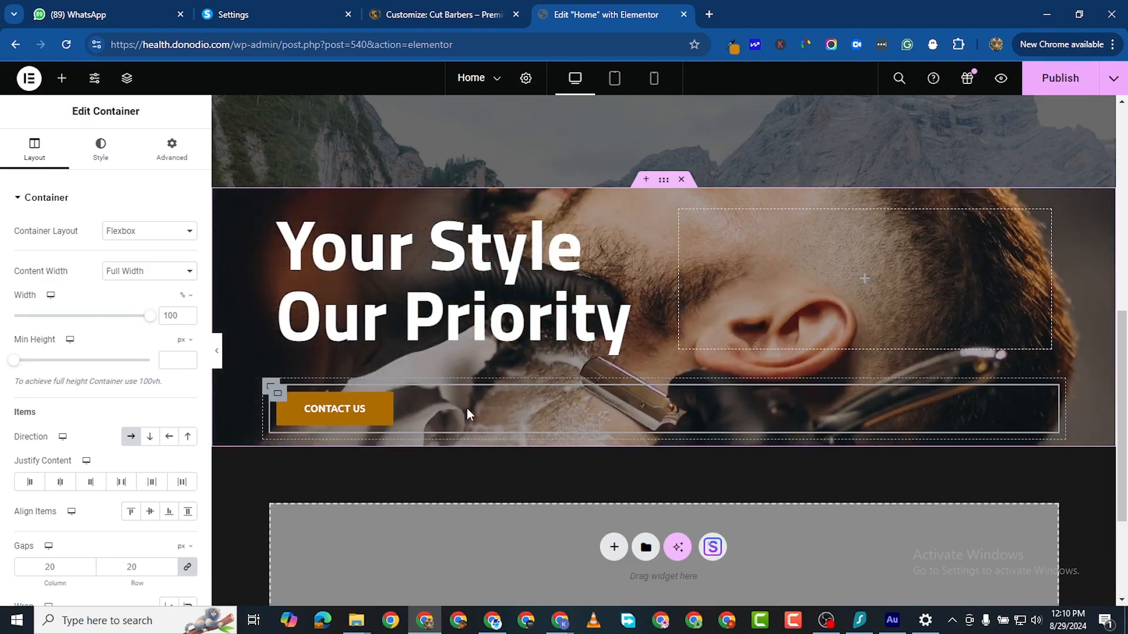
scroll(448, 418, "down", 3)
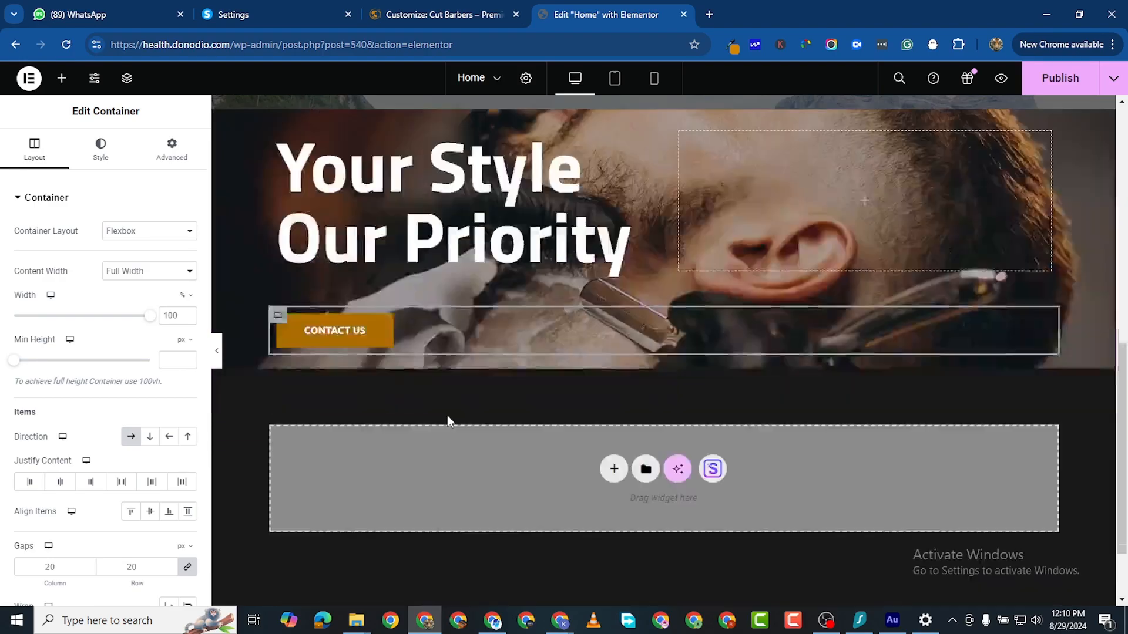
Step: Duplicate the CONTACT US button and give the copy a black background
right_click(400, 268)
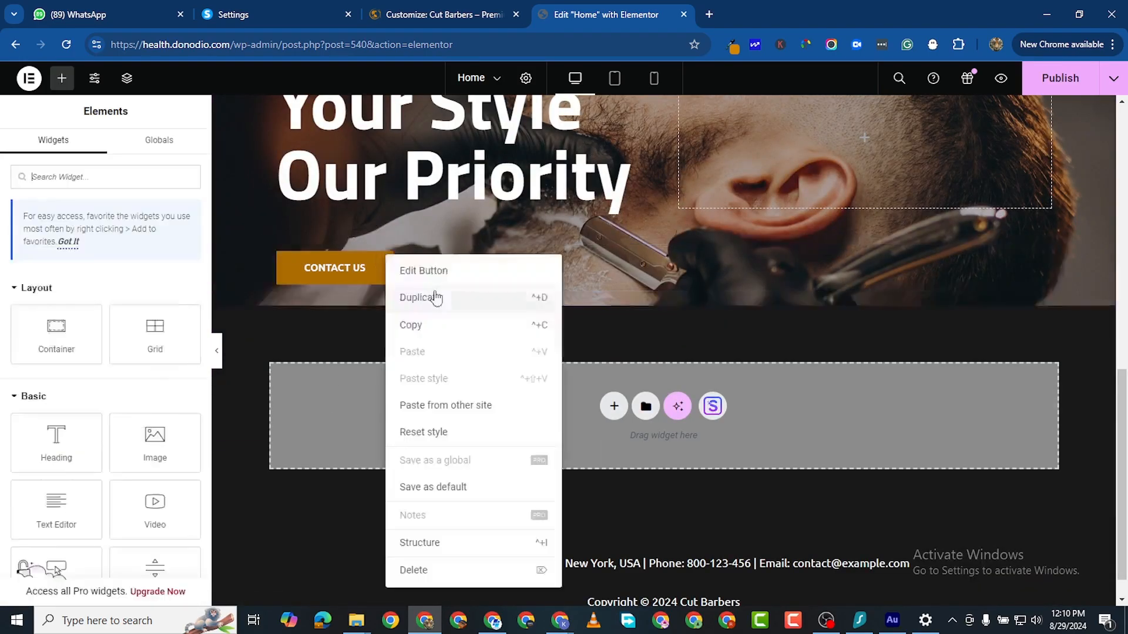
left_click(433, 297)
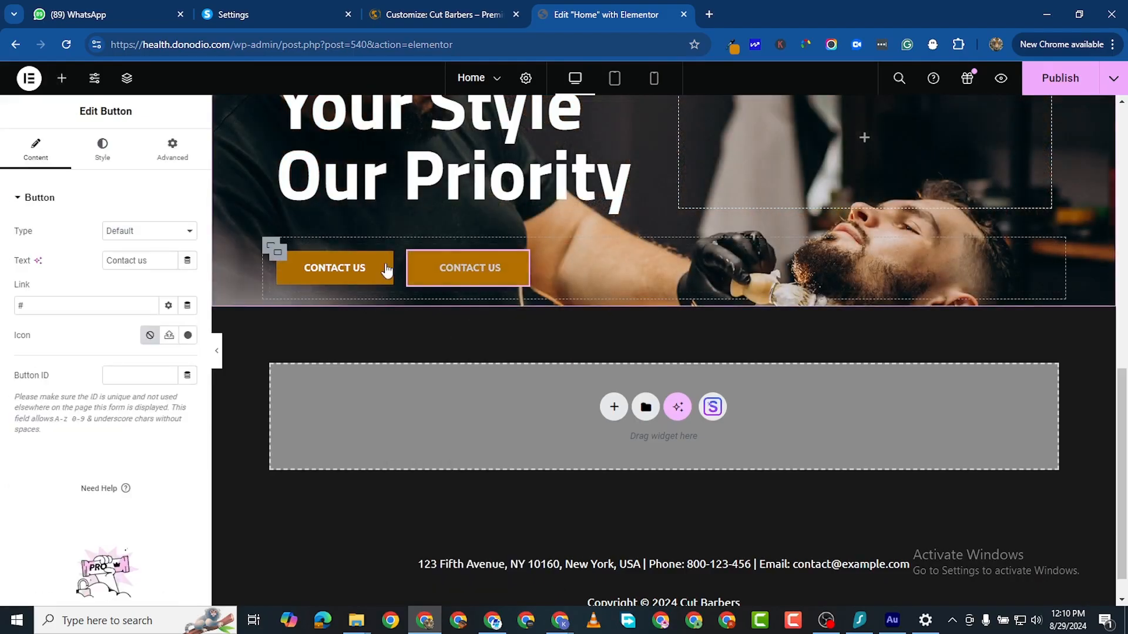
scroll(435, 284, "up", 3)
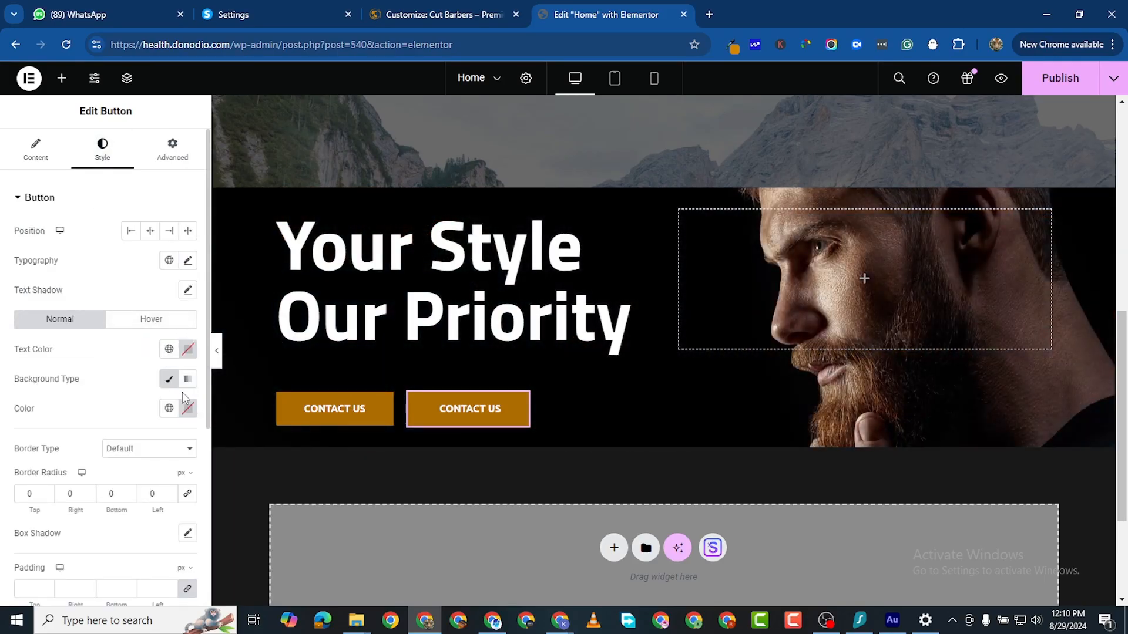
left_click(189, 409)
left_click_drag(108, 320, 97, 347)
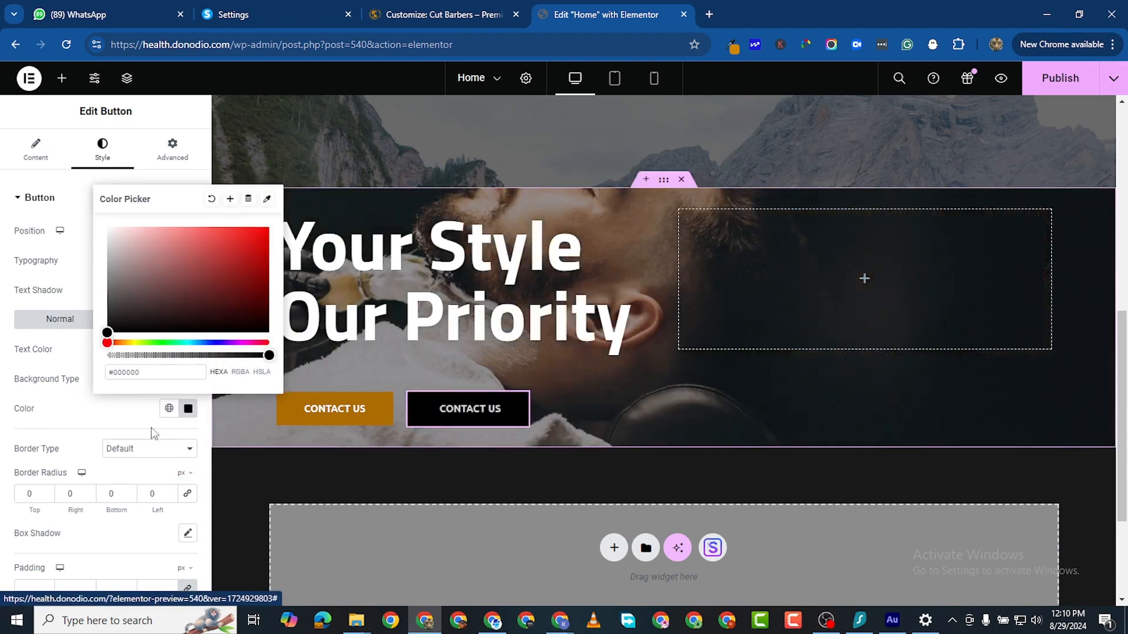
left_click(7, 410)
Step: Give the black button white hover text and a #474747 grey hover background
left_click(151, 319)
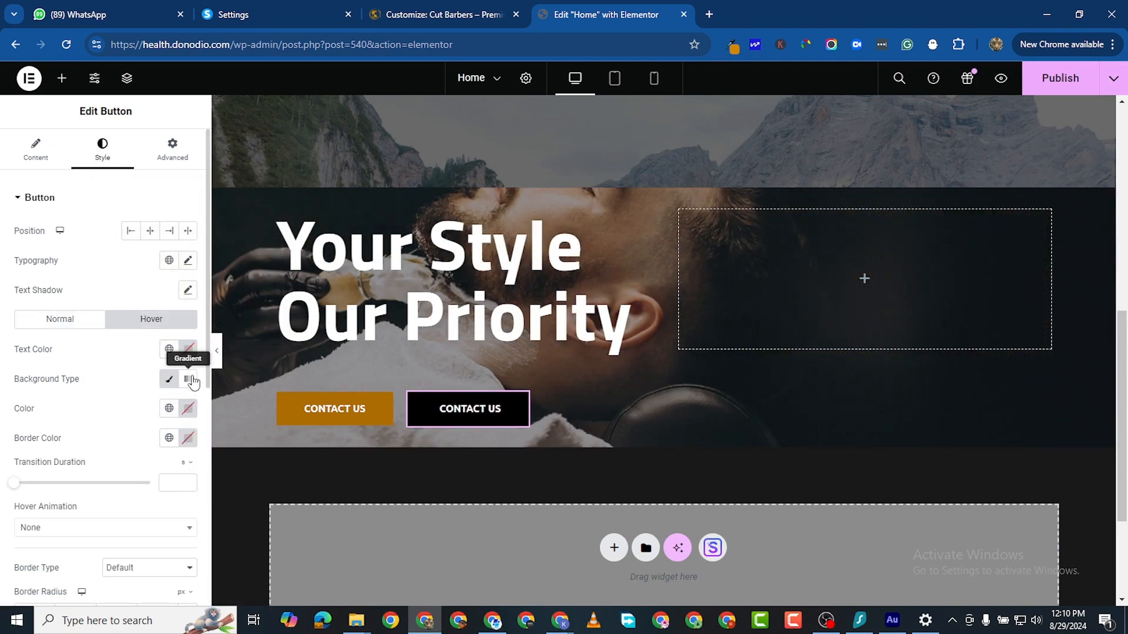
left_click(188, 349)
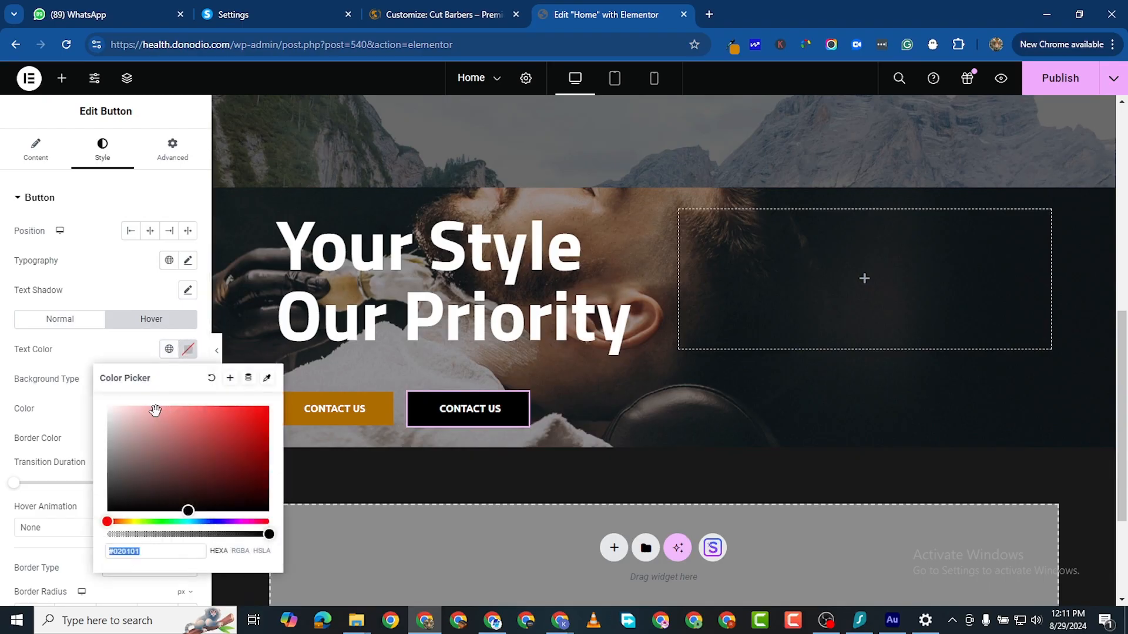
left_click(107, 406)
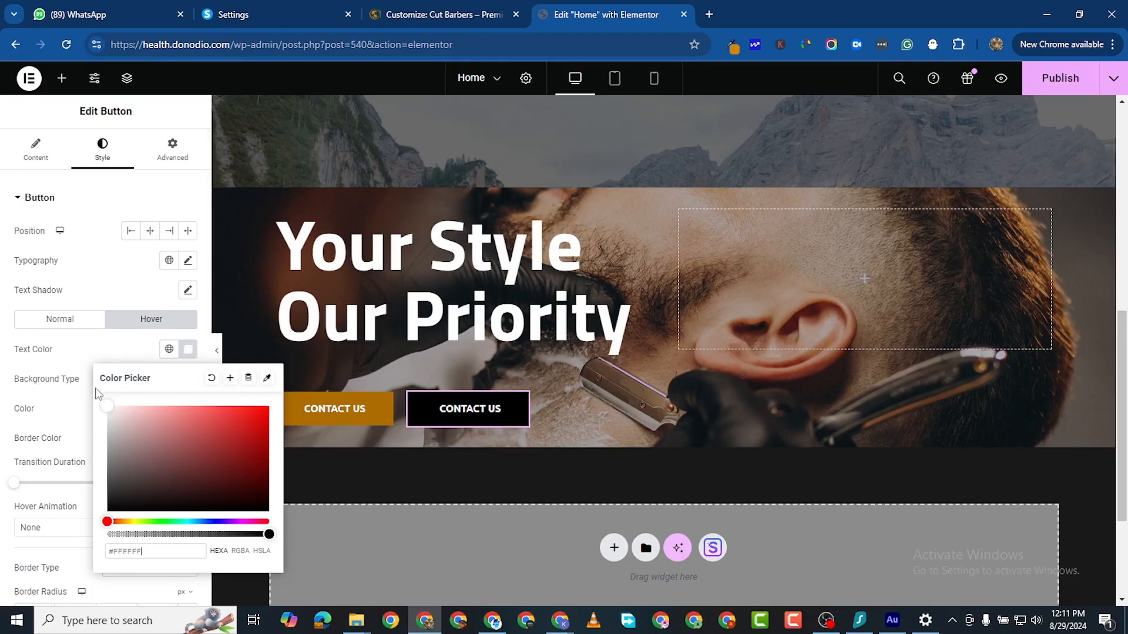
left_click(20, 400)
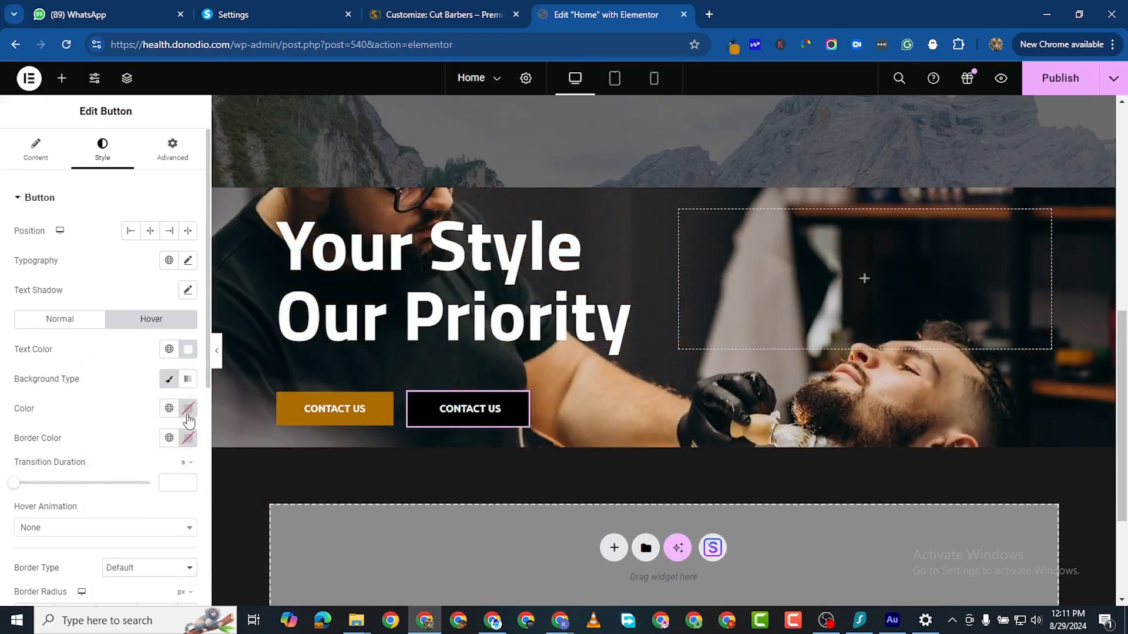
left_click(187, 414)
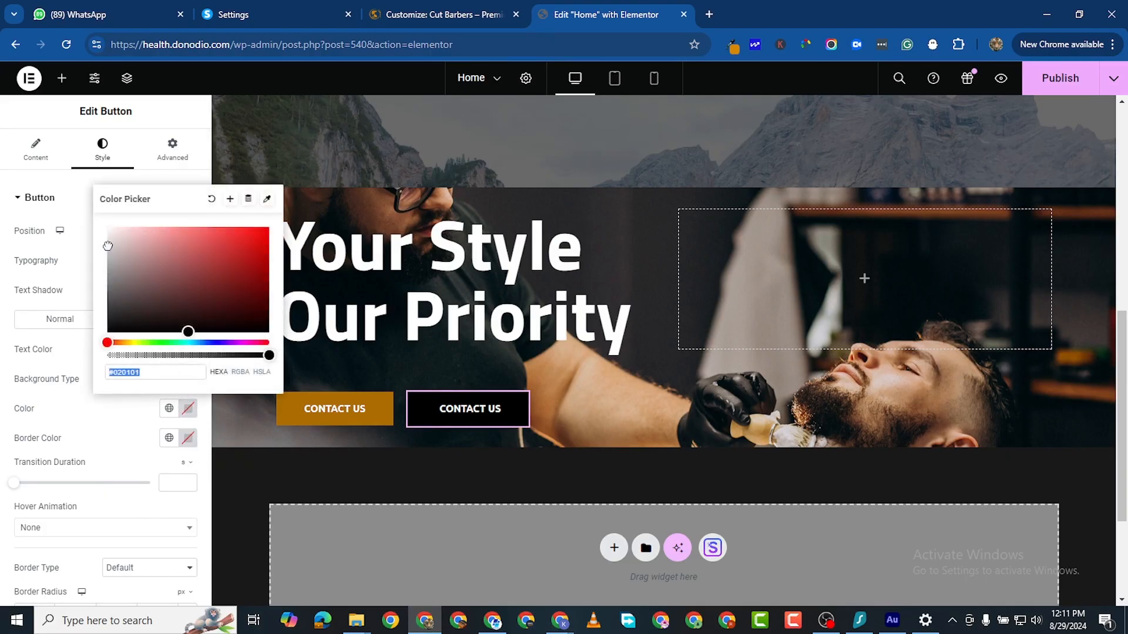
left_click(107, 245)
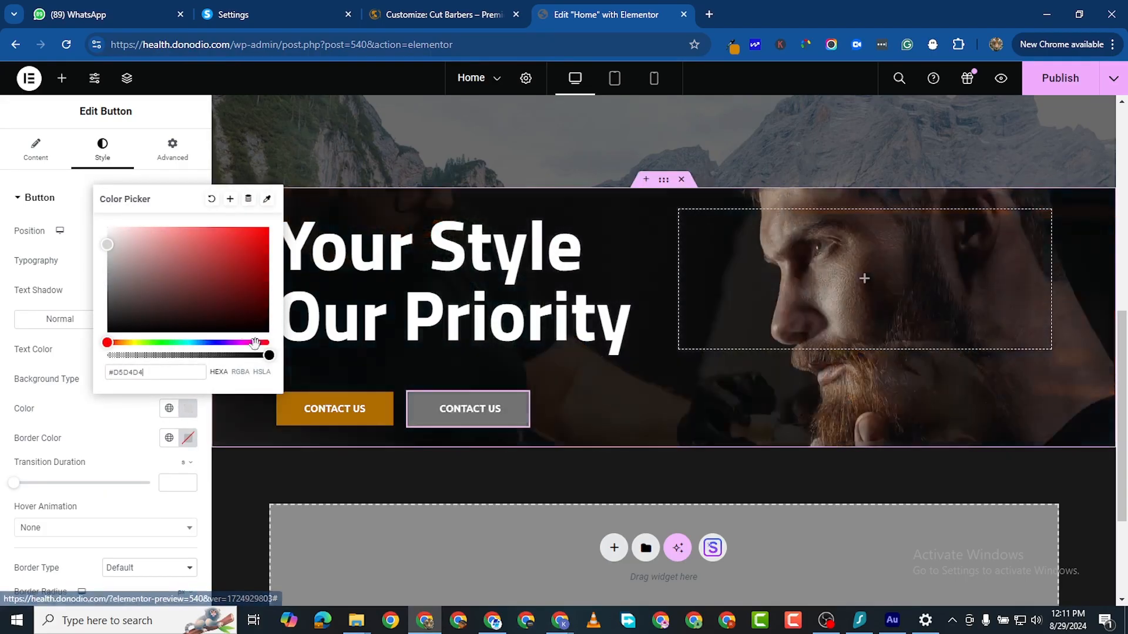
left_click(112, 269)
left_click_drag(111, 269, 107, 286)
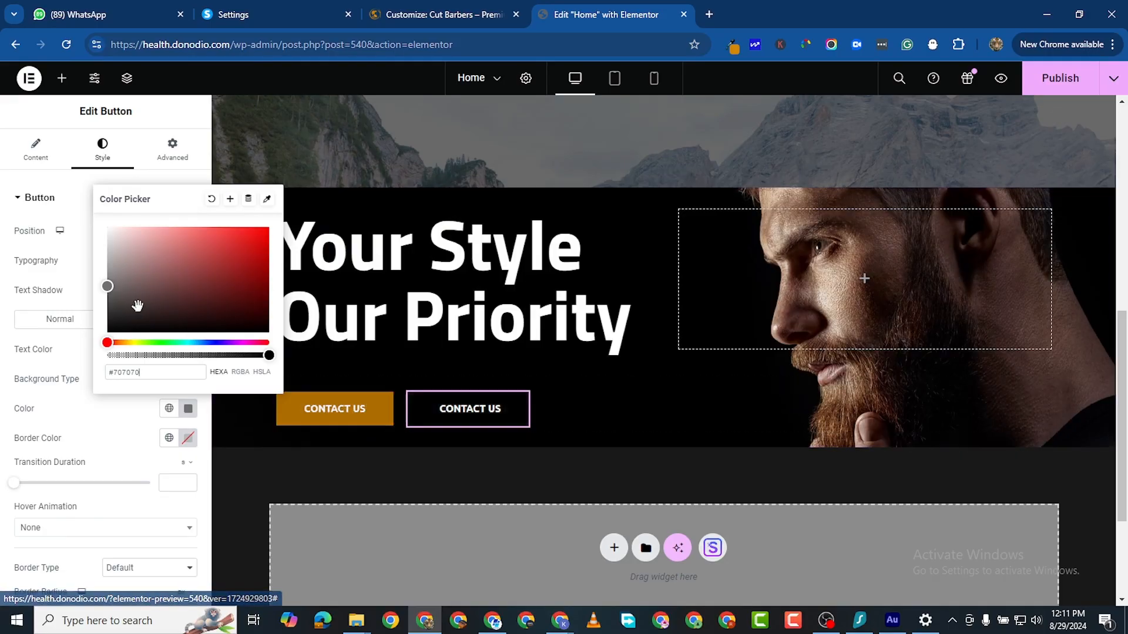
left_click(110, 303)
left_click_drag(110, 303, 108, 304)
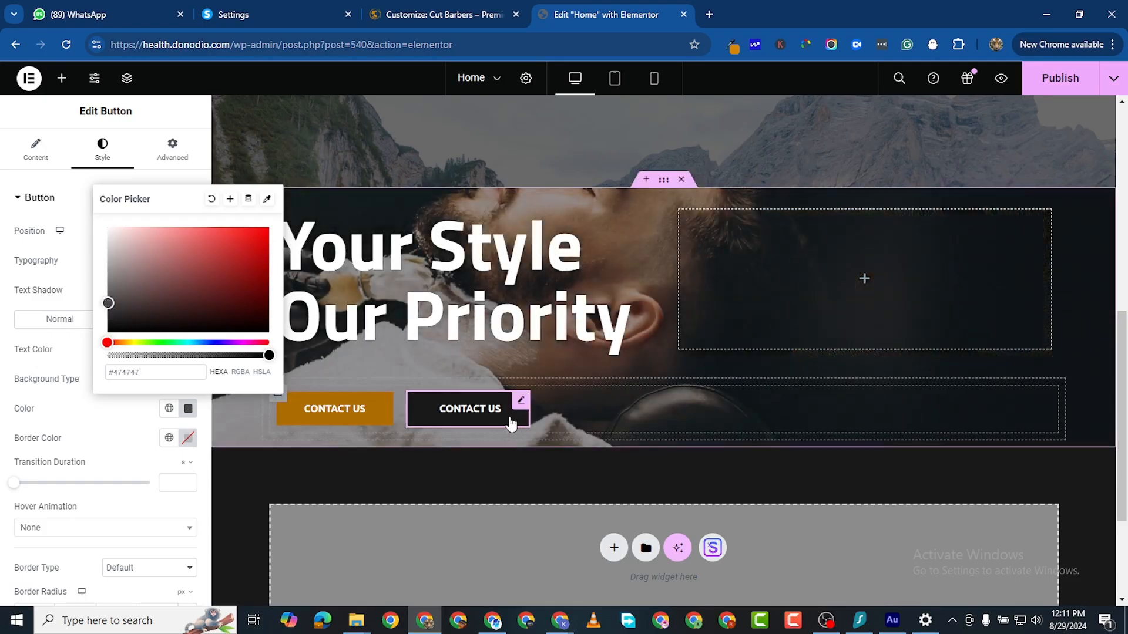
scroll(408, 482, "up", 1)
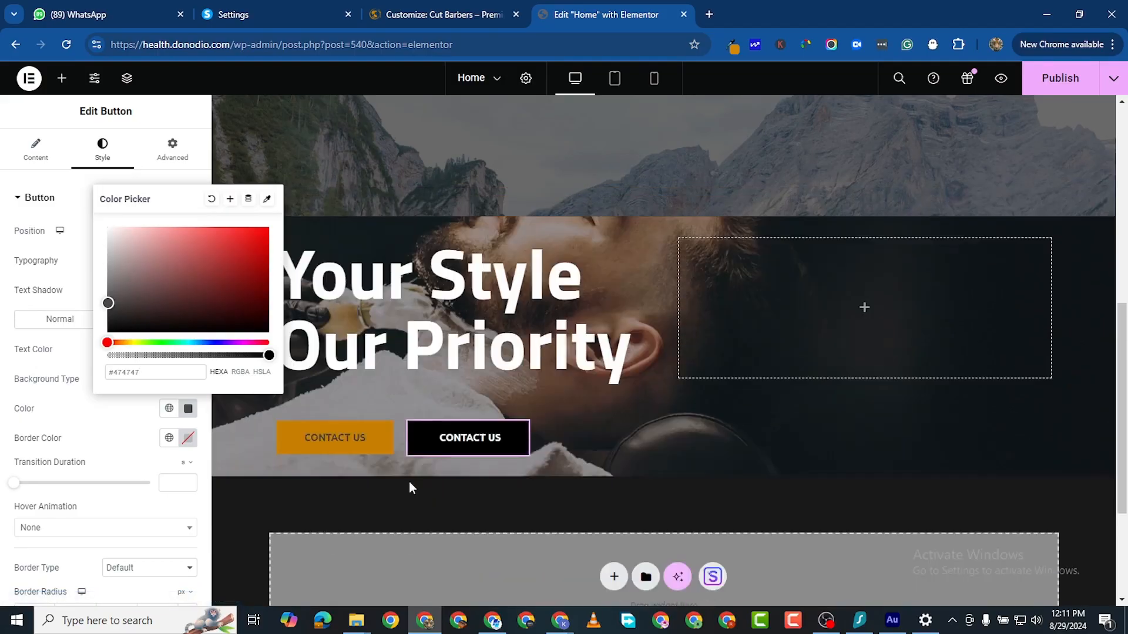
scroll(530, 437, "down", 3)
scroll(684, 305, "up", 4)
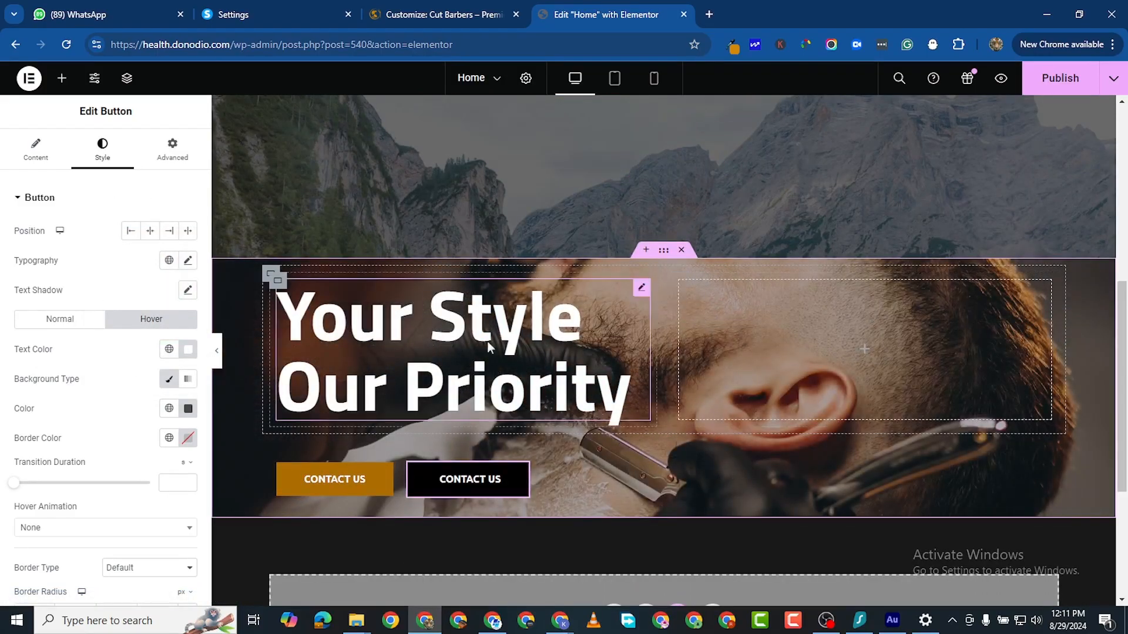
Step: Give the hero container 200 px top and 100 px bottom padding, publish, and preview it
left_click(229, 230)
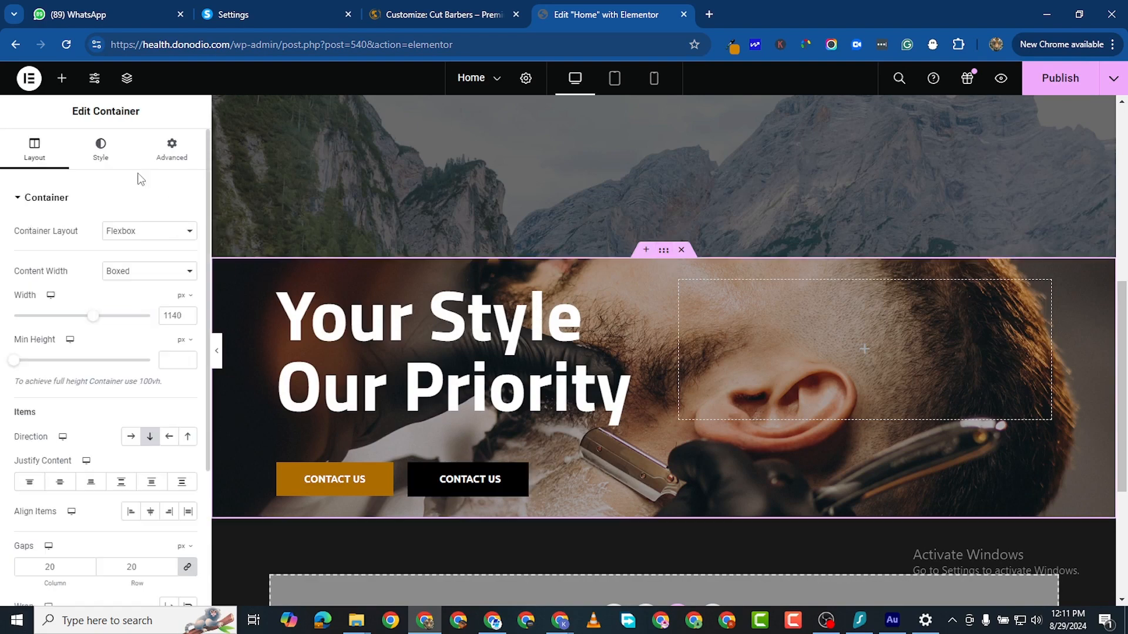
left_click(168, 152)
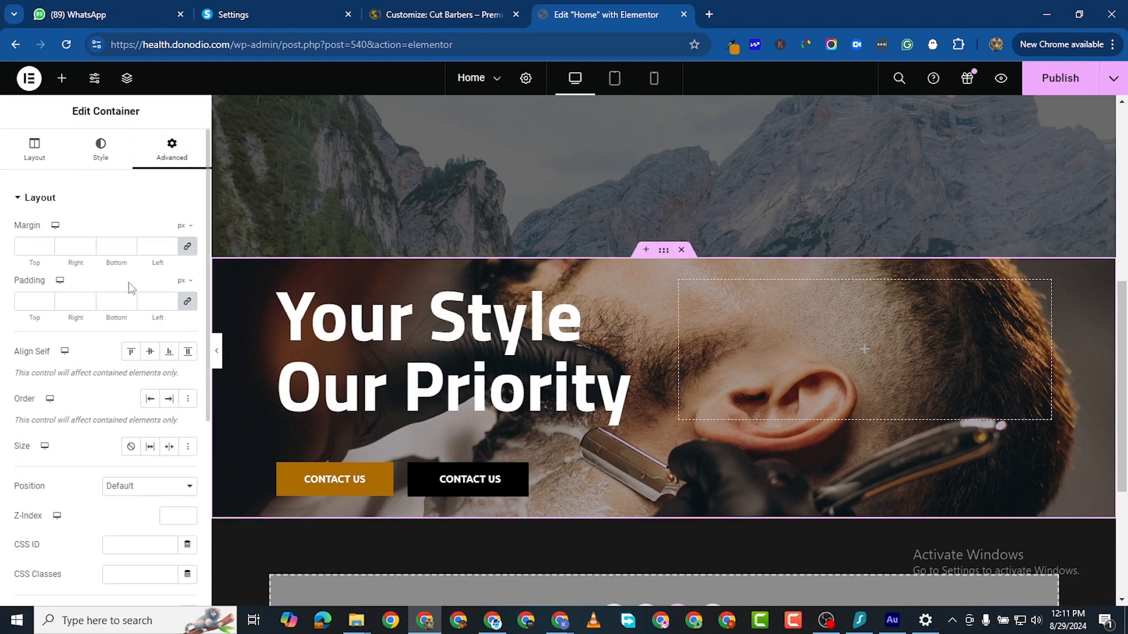
left_click(187, 304)
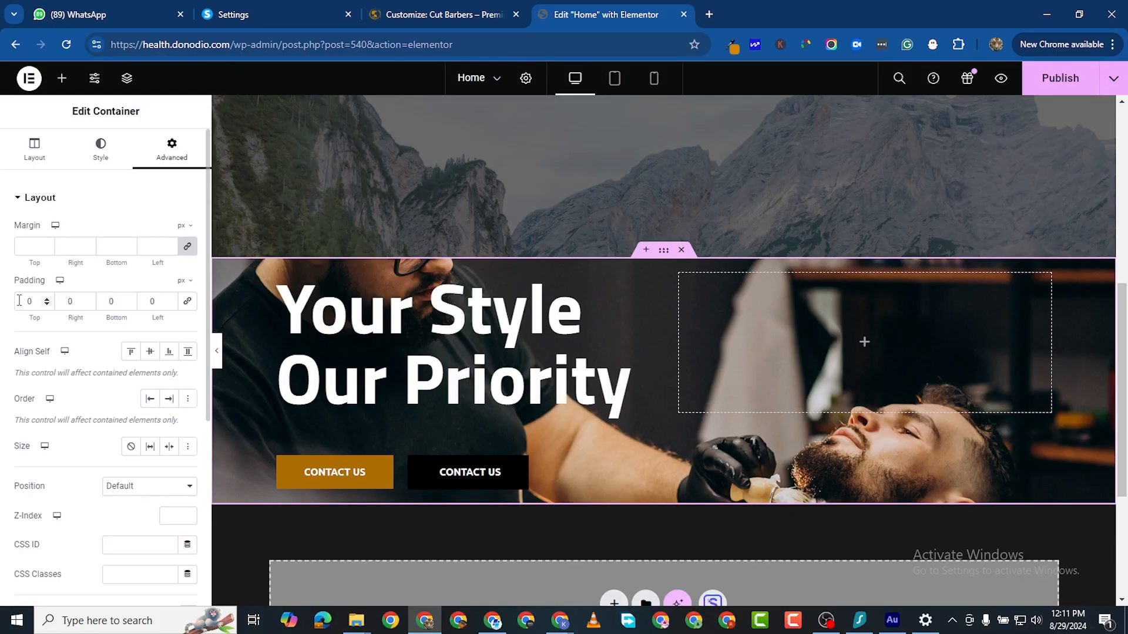
left_click(19, 300)
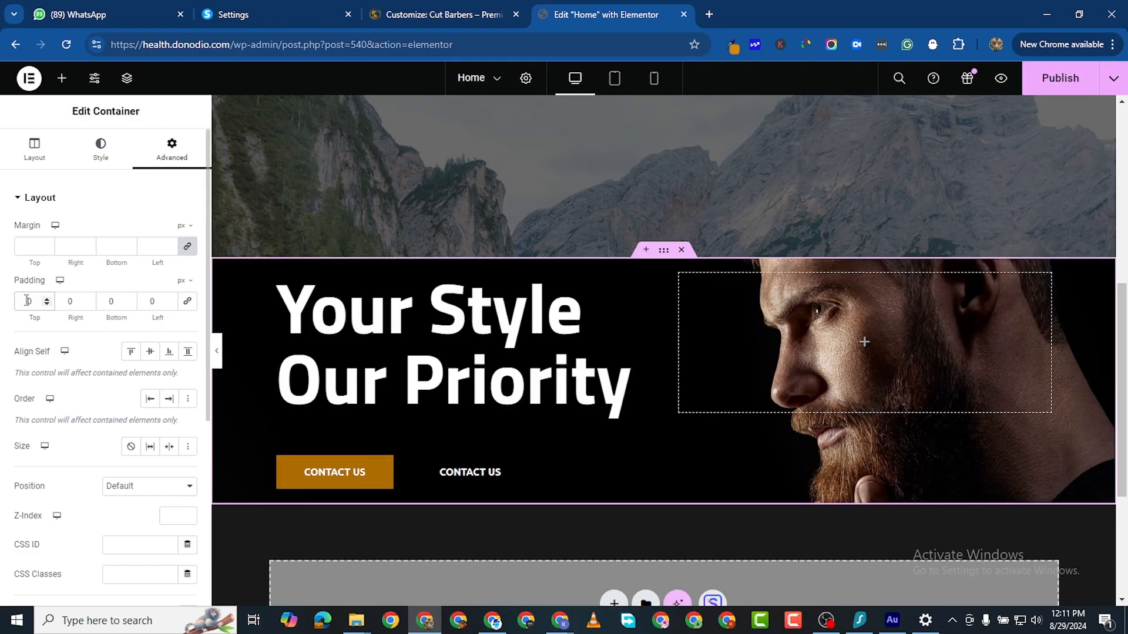
type("1")
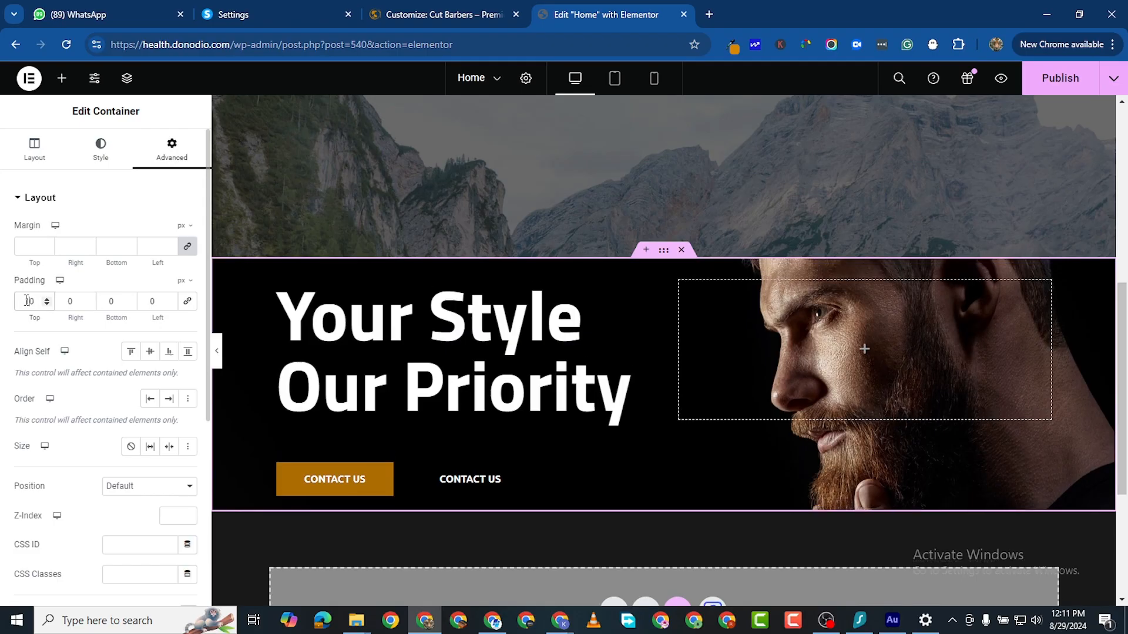
type("0")
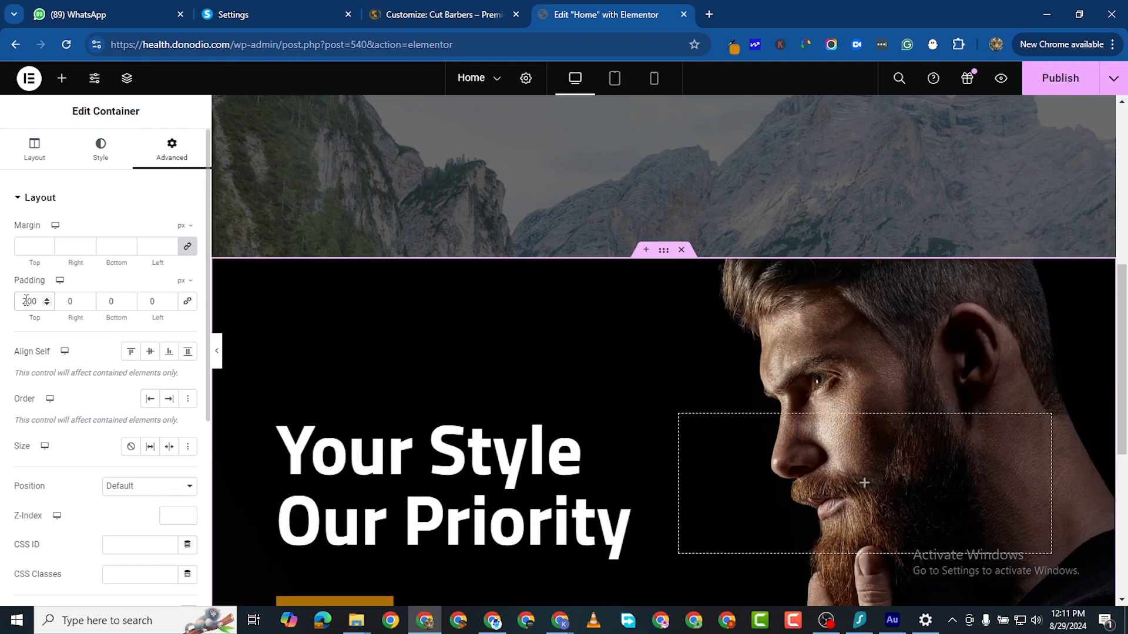
scroll(329, 364, "down", 3)
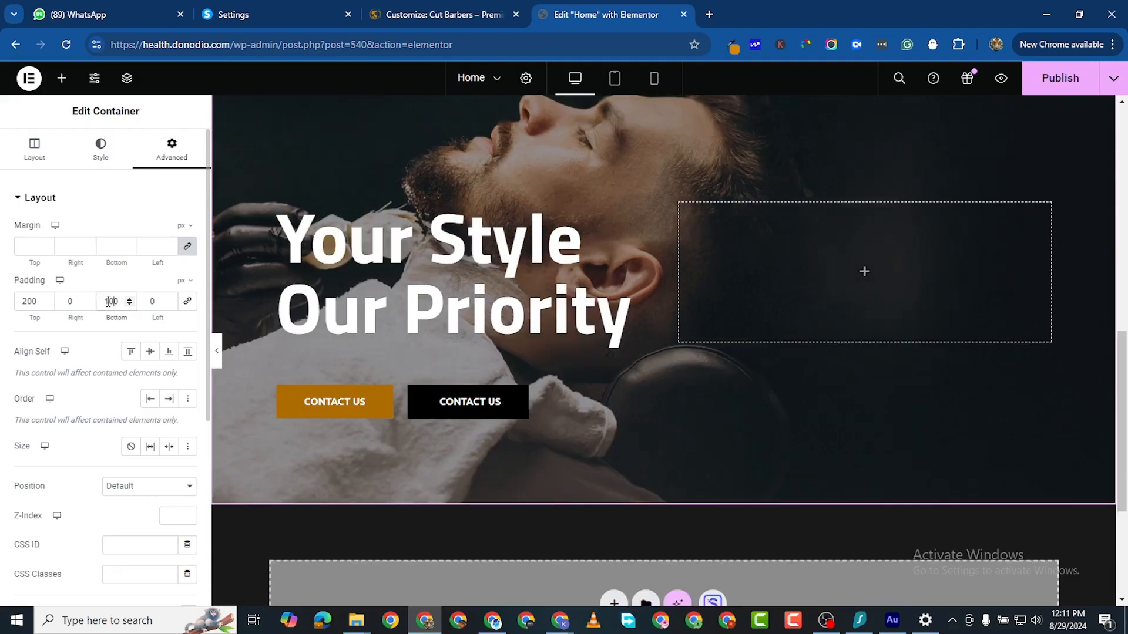
type("100")
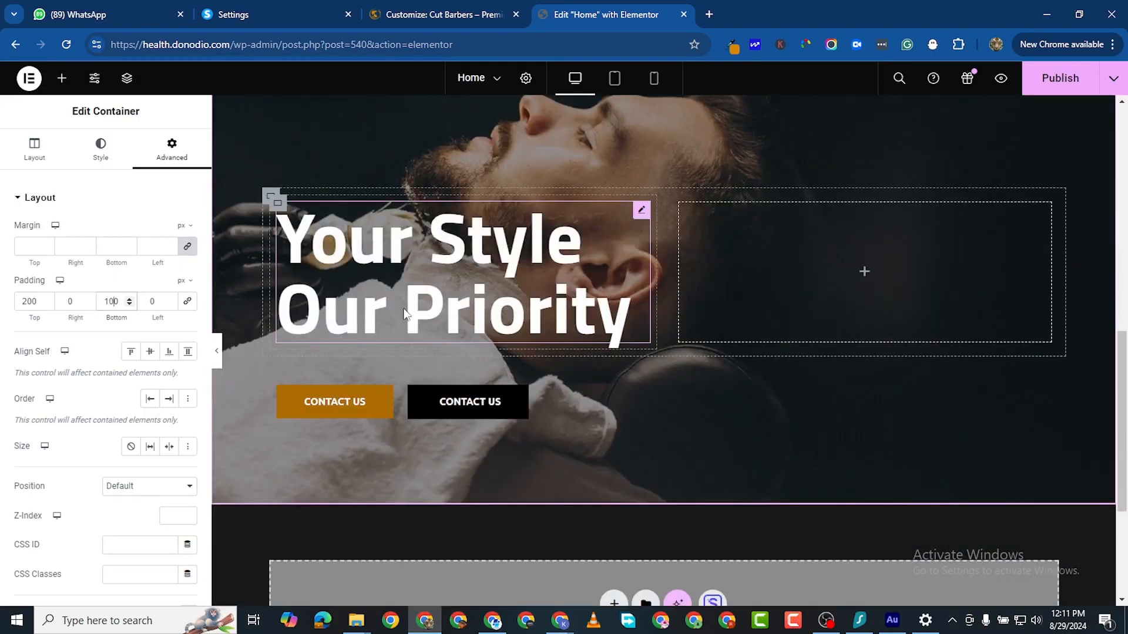
left_click(1035, 88)
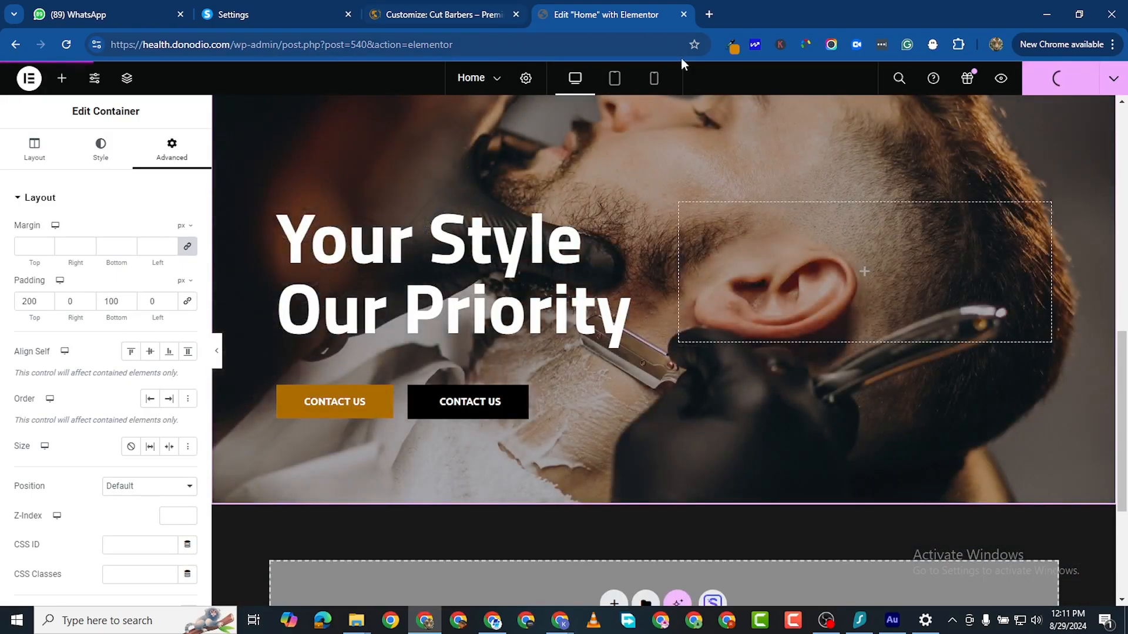
left_click(1000, 80)
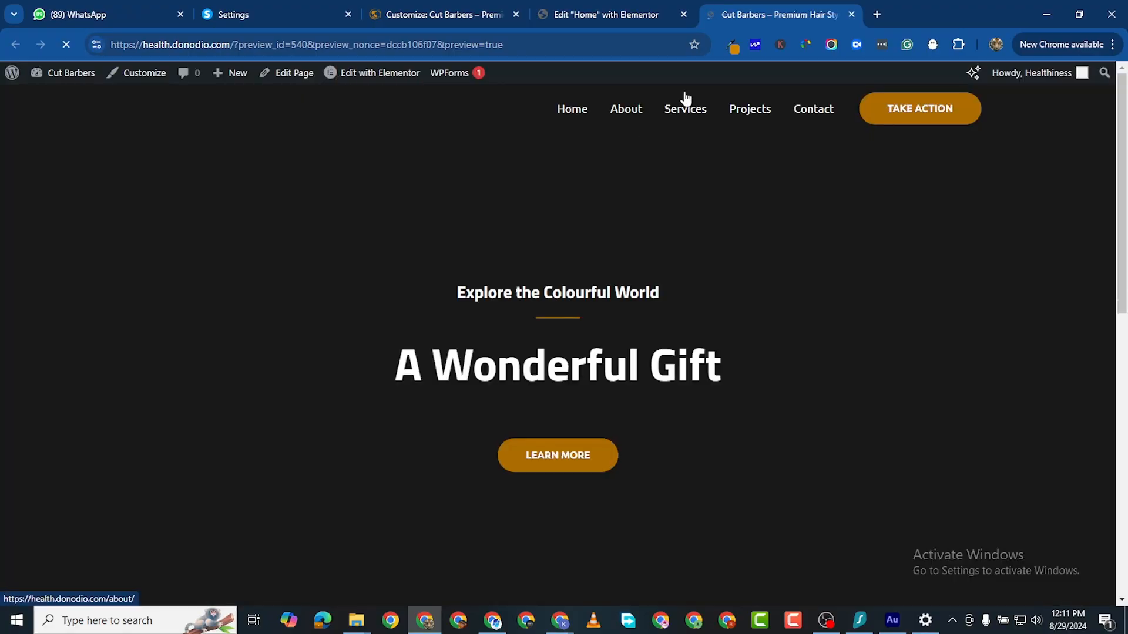
Step: Scroll through the homepage preview to check the padded hero, comparing it with the Elementor editor
scroll(689, 326, "down", 5)
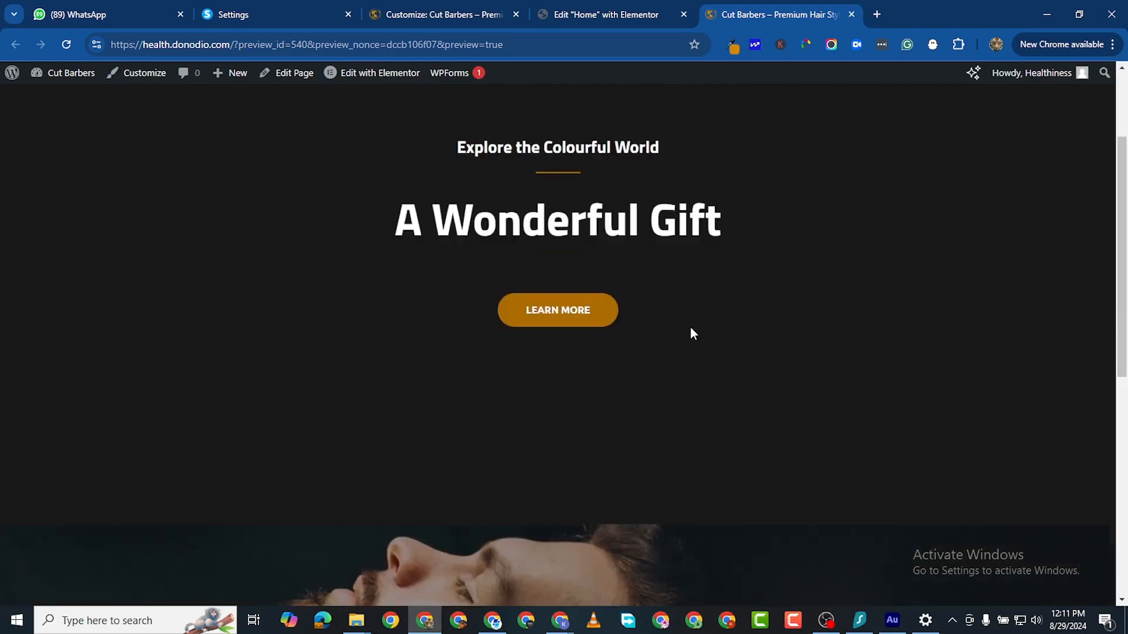
scroll(692, 91, "down", 2)
left_click(639, 15)
scroll(742, 169, "up", 3)
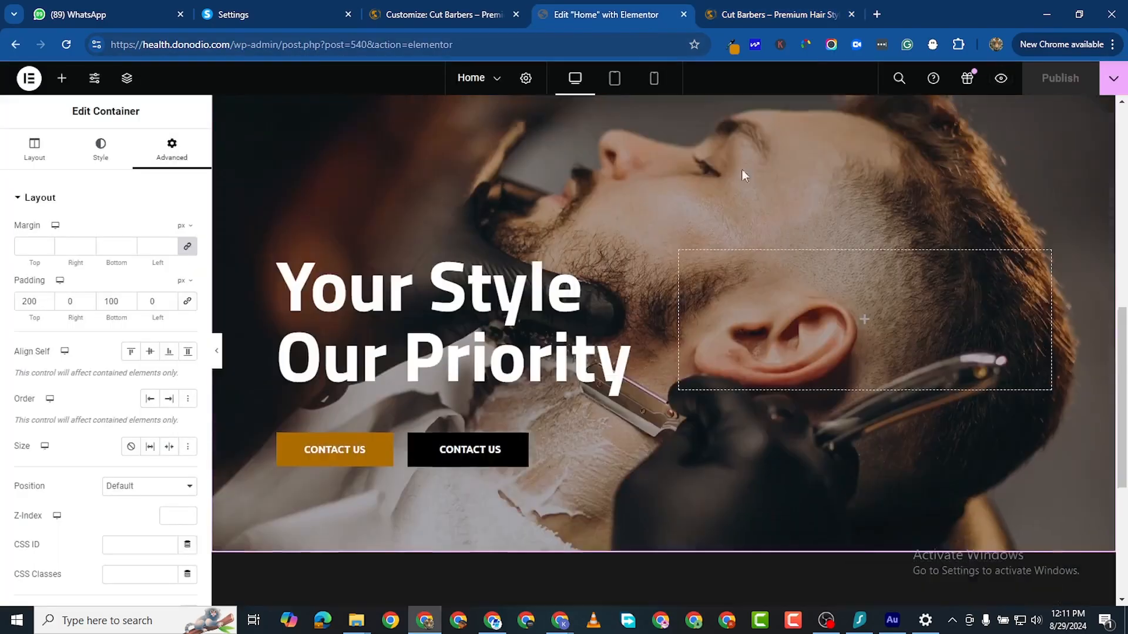
left_click(763, 16)
scroll(712, 303, "down", 3)
scroll(566, 344, "up", 5)
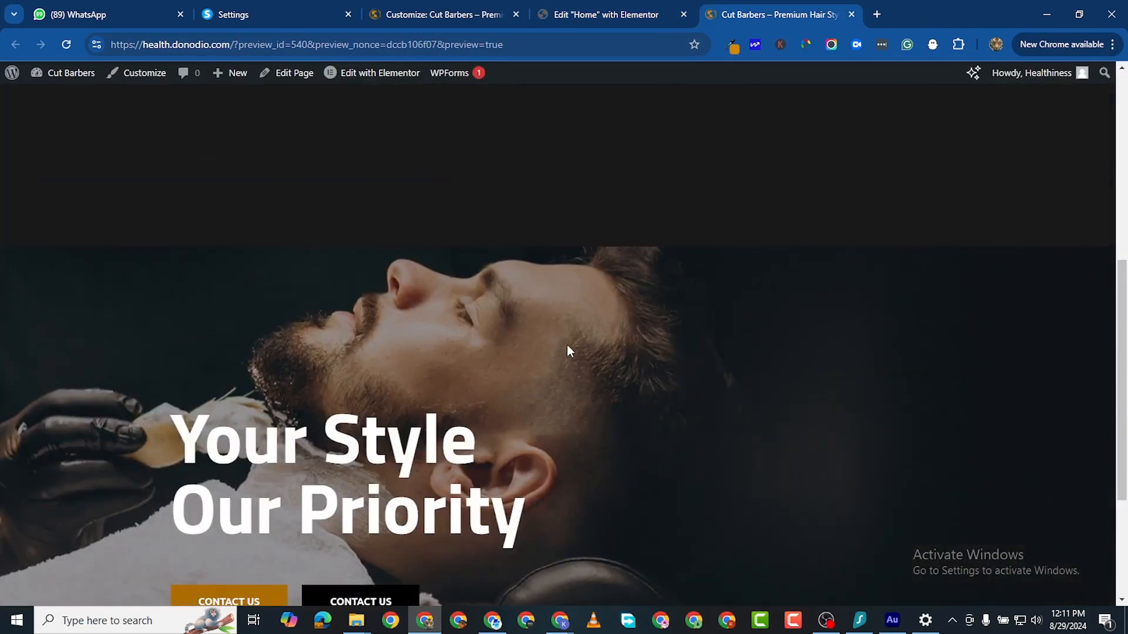
scroll(566, 350, "down", 5)
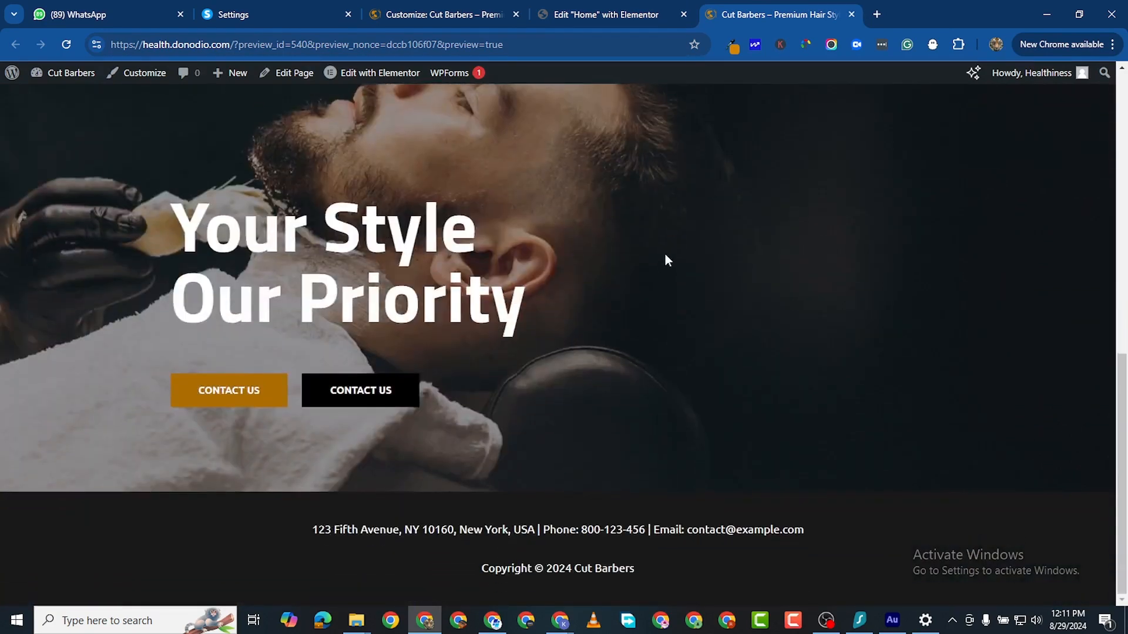
scroll(666, 259, "up", 1)
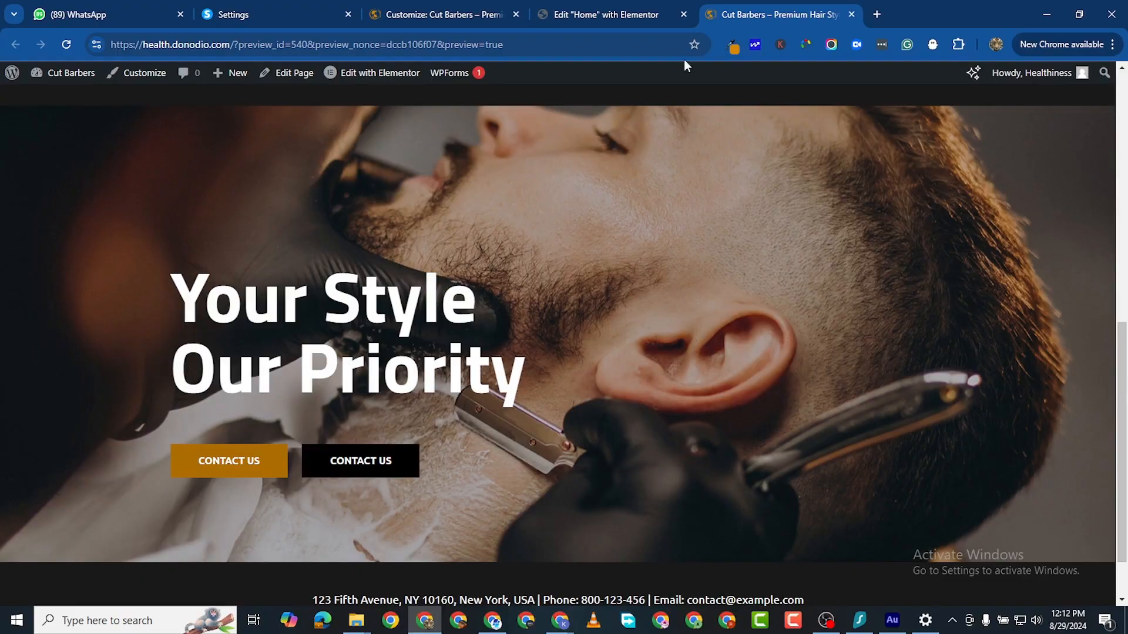
scroll(646, 147, "up", 8)
scroll(622, 373, "down", 5)
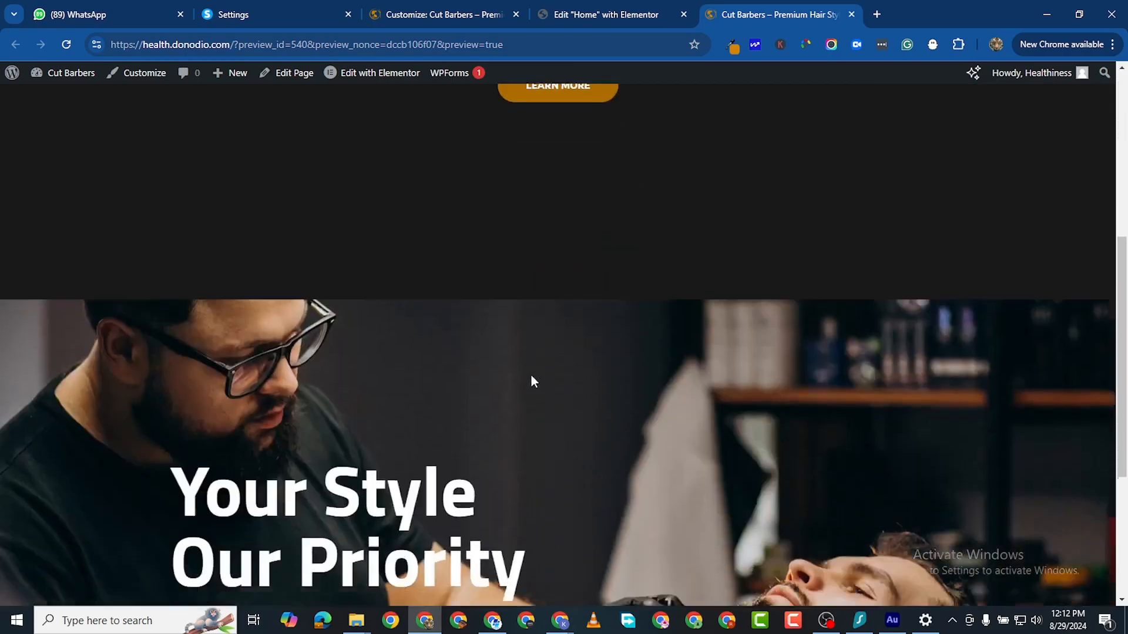
scroll(531, 376, "down", 4)
scroll(554, 381, "up", 1)
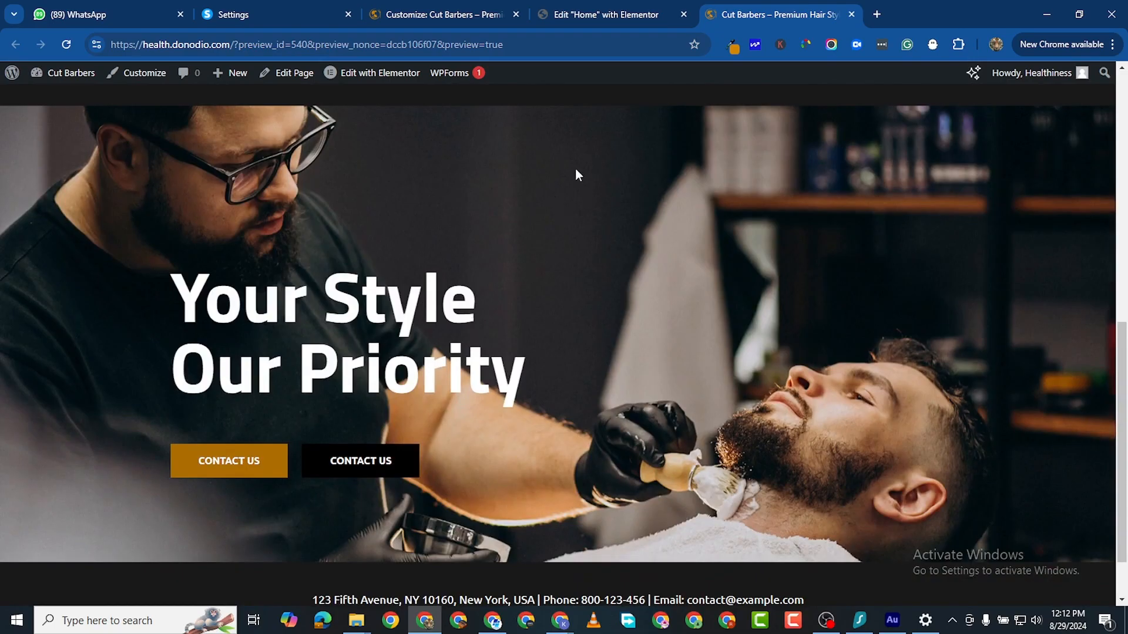
left_click(538, 18)
scroll(697, 252, "up", 8)
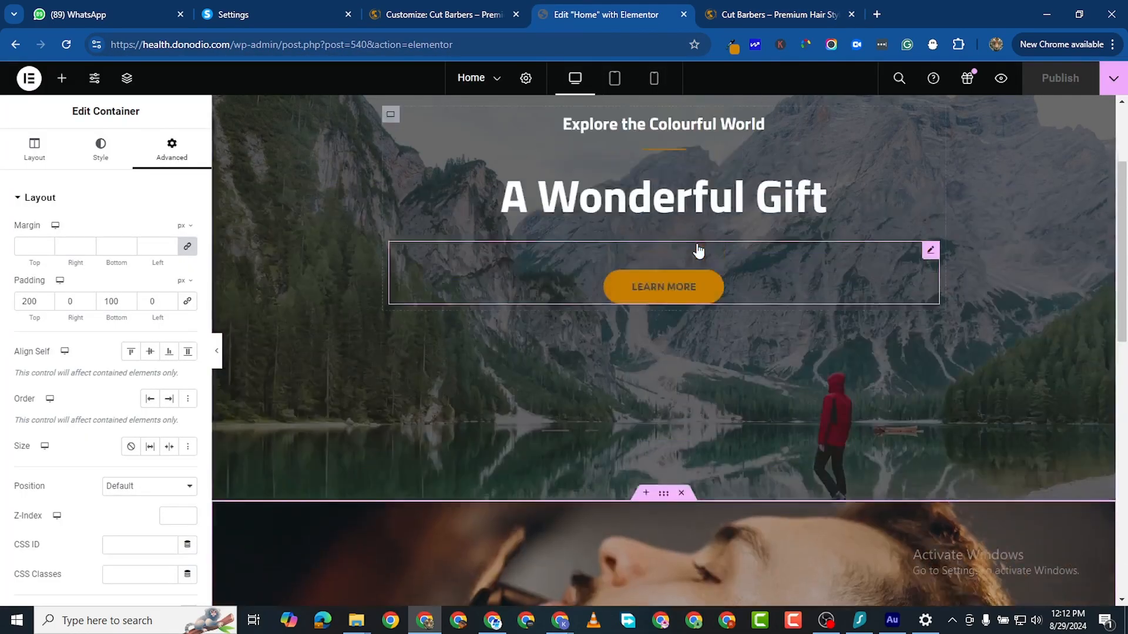
scroll(556, 439, "down", 9)
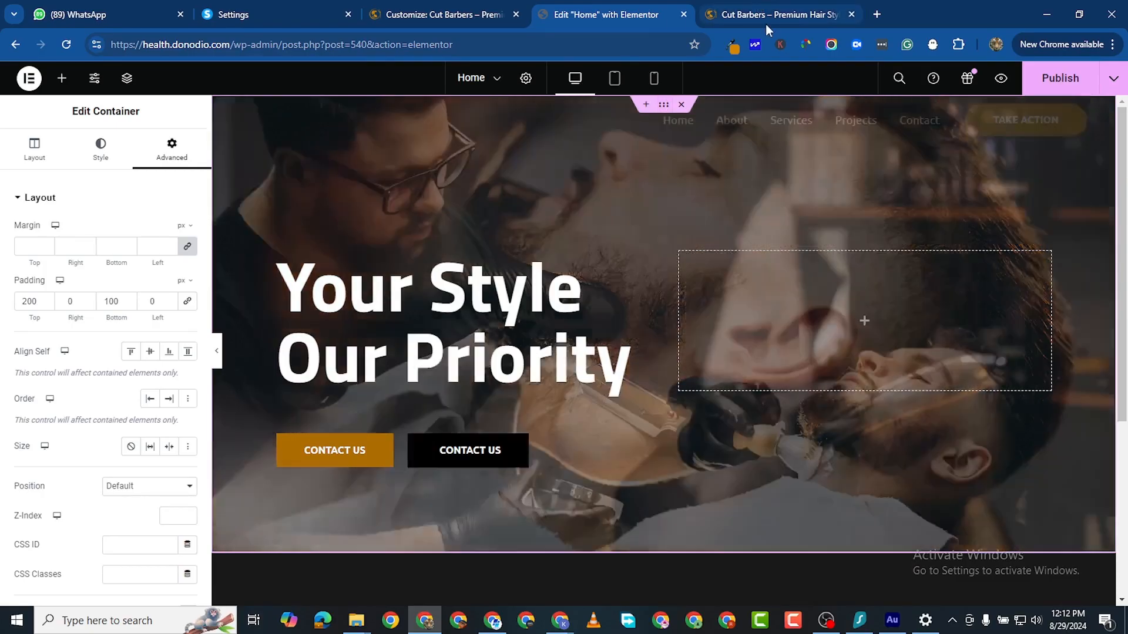
left_click(766, 18)
scroll(582, 370, "up", 5)
scroll(583, 369, "down", 3)
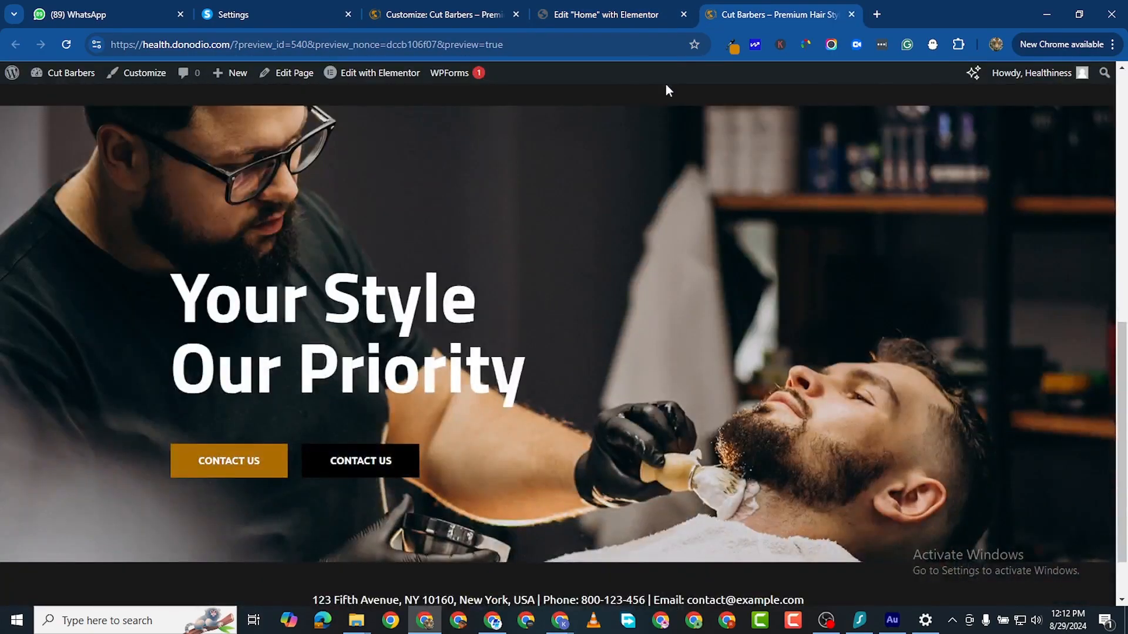
left_click(628, 18)
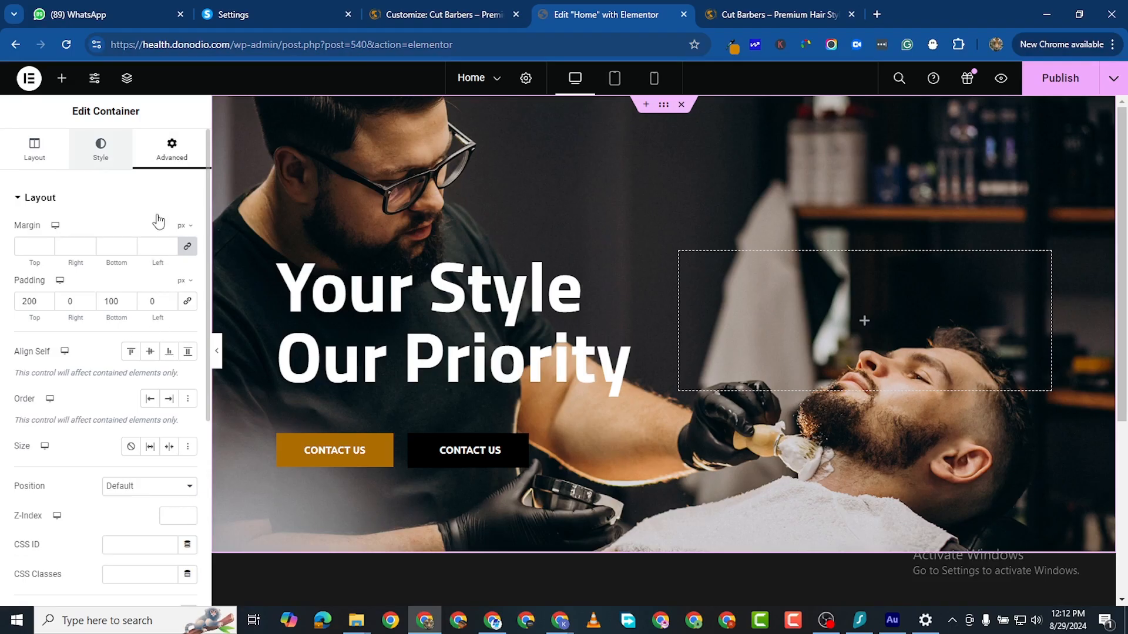
Step: Remove the first image so the hero slideshow uses the three remaining barber photos
left_click(100, 149)
left_click(177, 320)
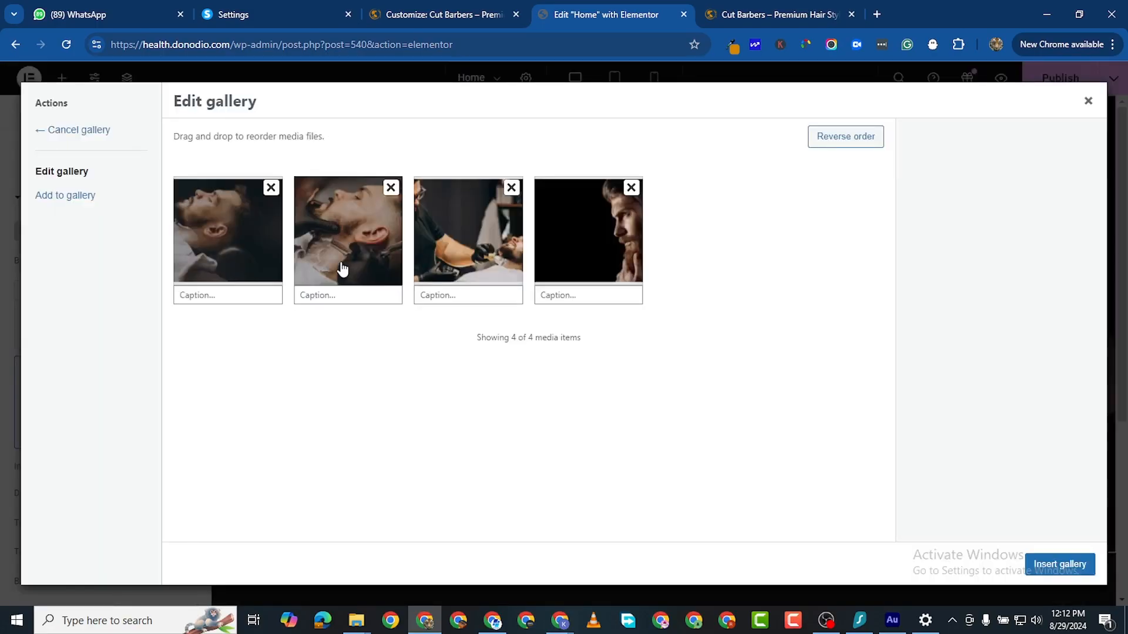
left_click(270, 188)
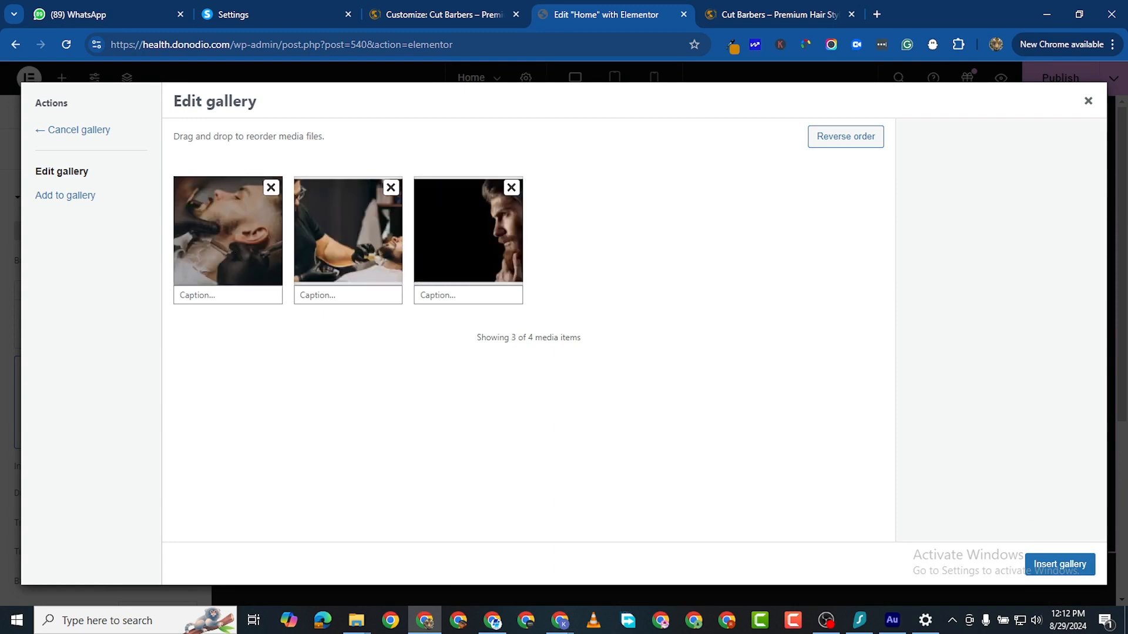
left_click(1060, 561)
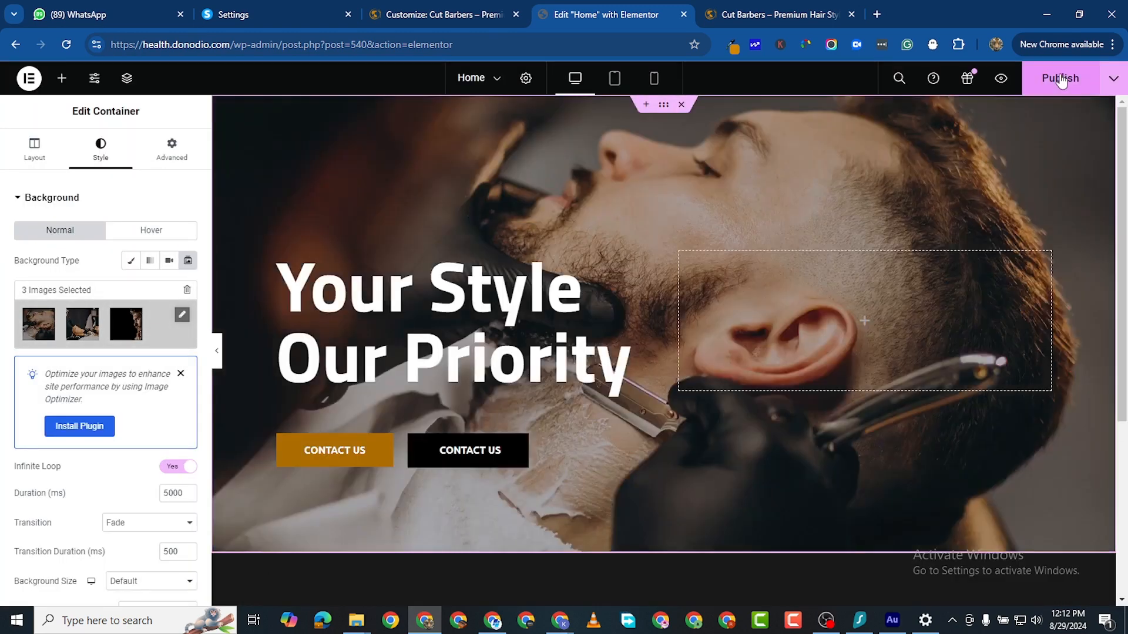
Step: Publish and reload the Home page, glance at the Customizer, and return to the editor
left_click(1061, 79)
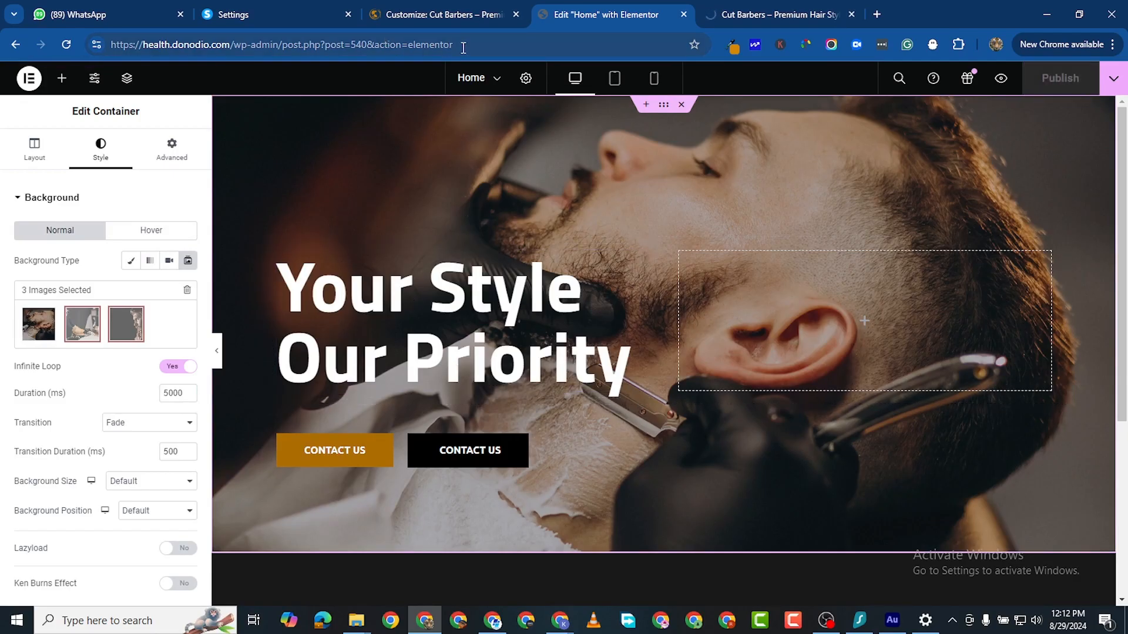
left_click(73, 51)
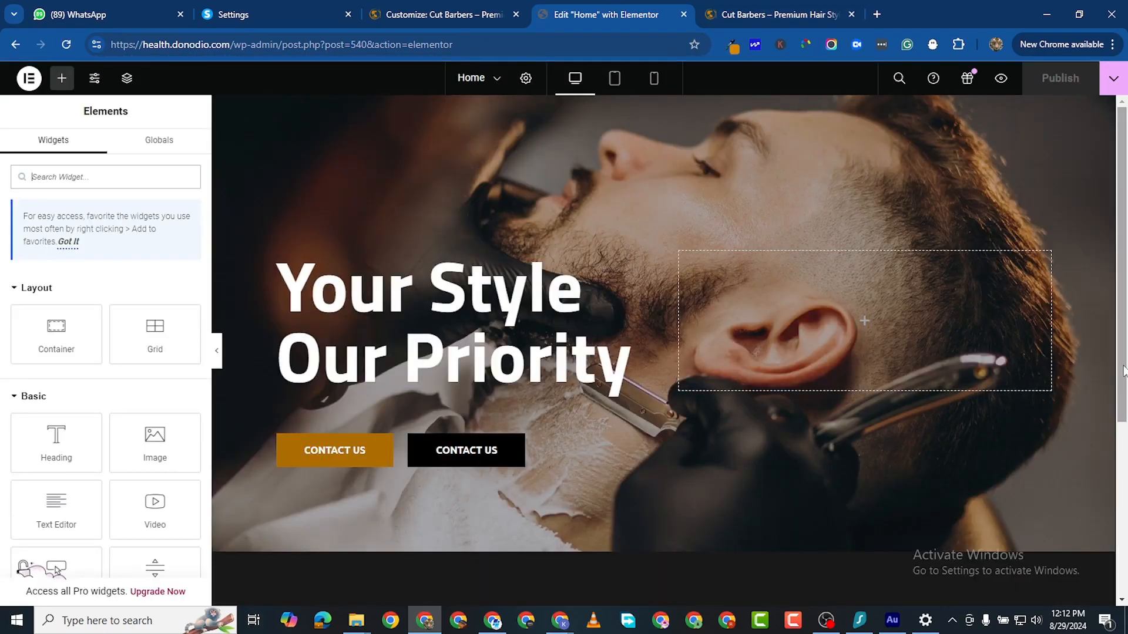
scroll(1067, 337, "down", 3)
scroll(953, 267, "up", 3)
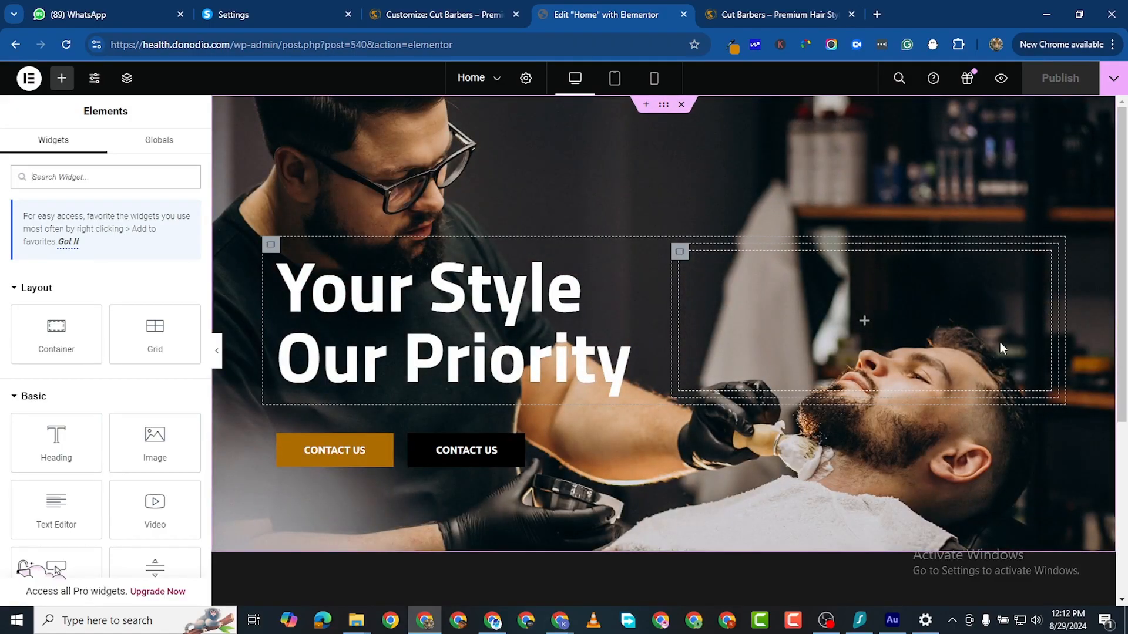
left_click(423, 16)
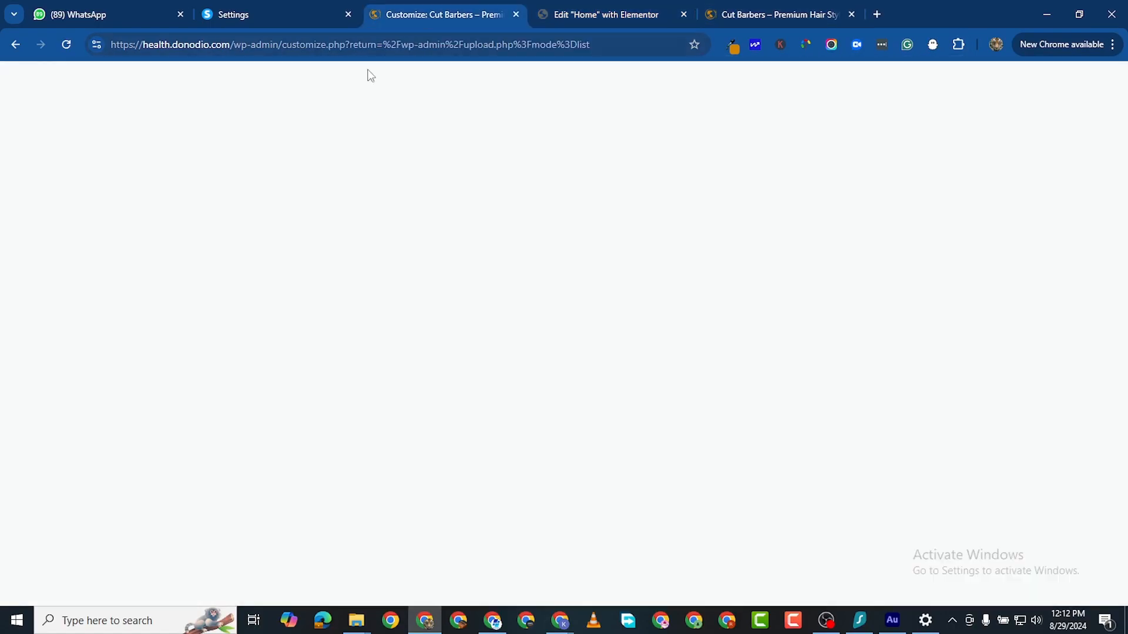
left_click(622, 17)
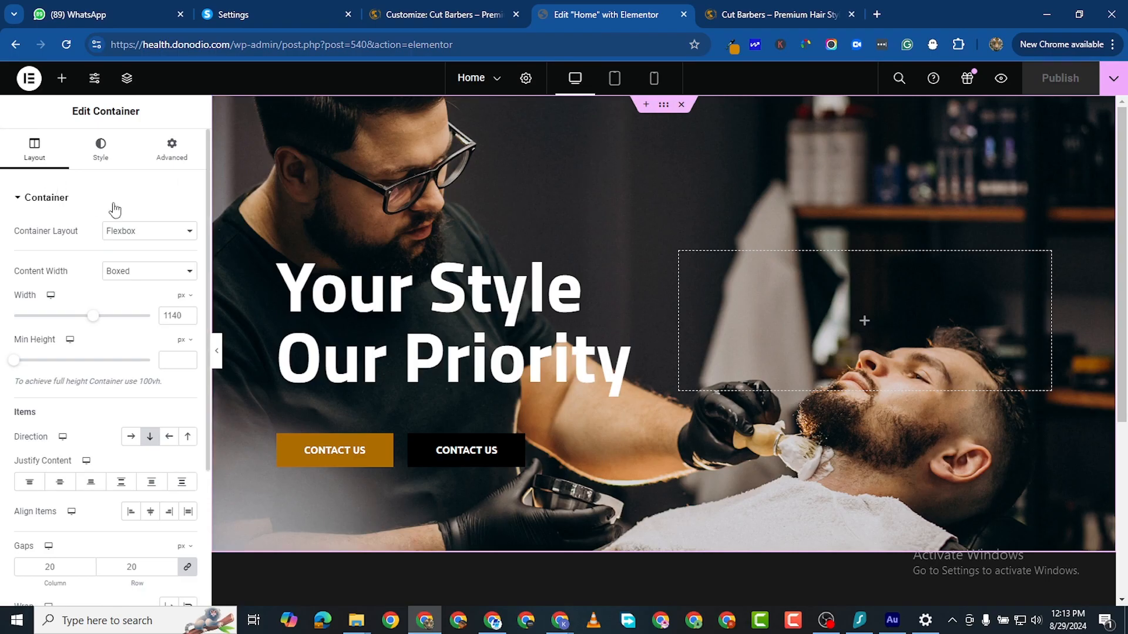
scroll(94, 387, "down", 3)
scroll(65, 479, "up", 3)
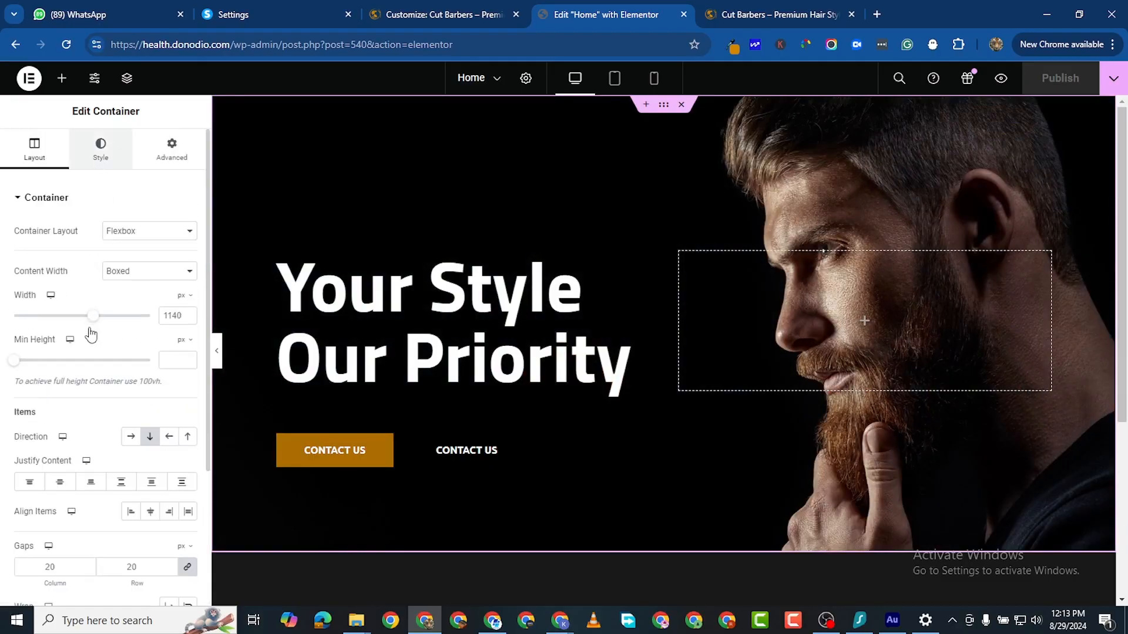
scroll(82, 446, "down", 4)
scroll(27, 527, "down", 2)
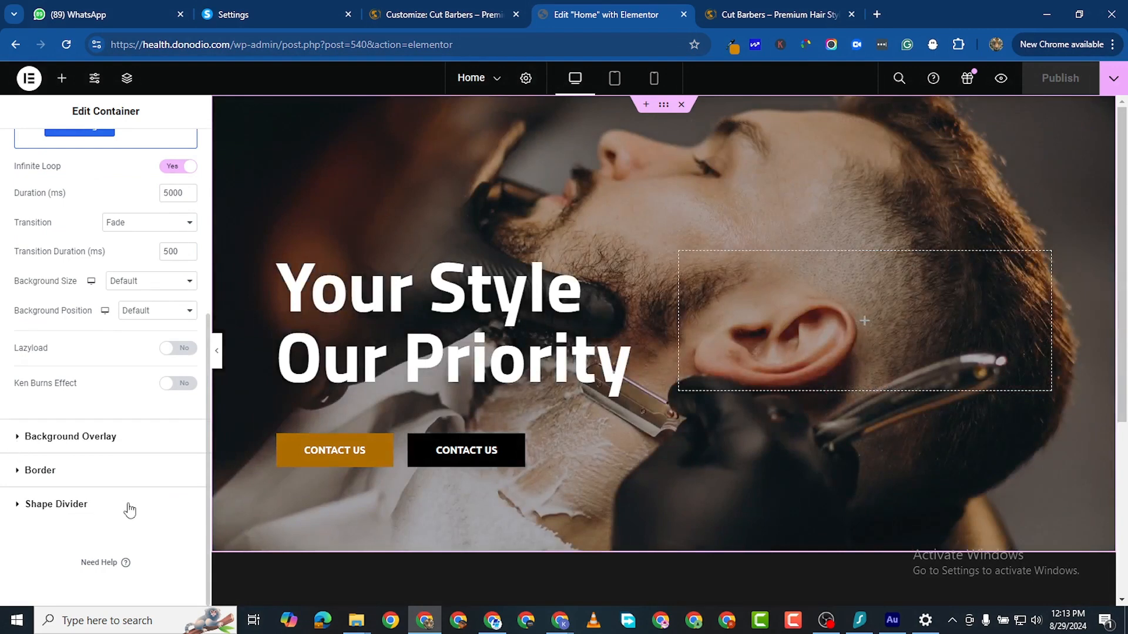
Step: Add a classic black background overlay at 0.15 opacity over the hero slideshow
left_click(120, 436)
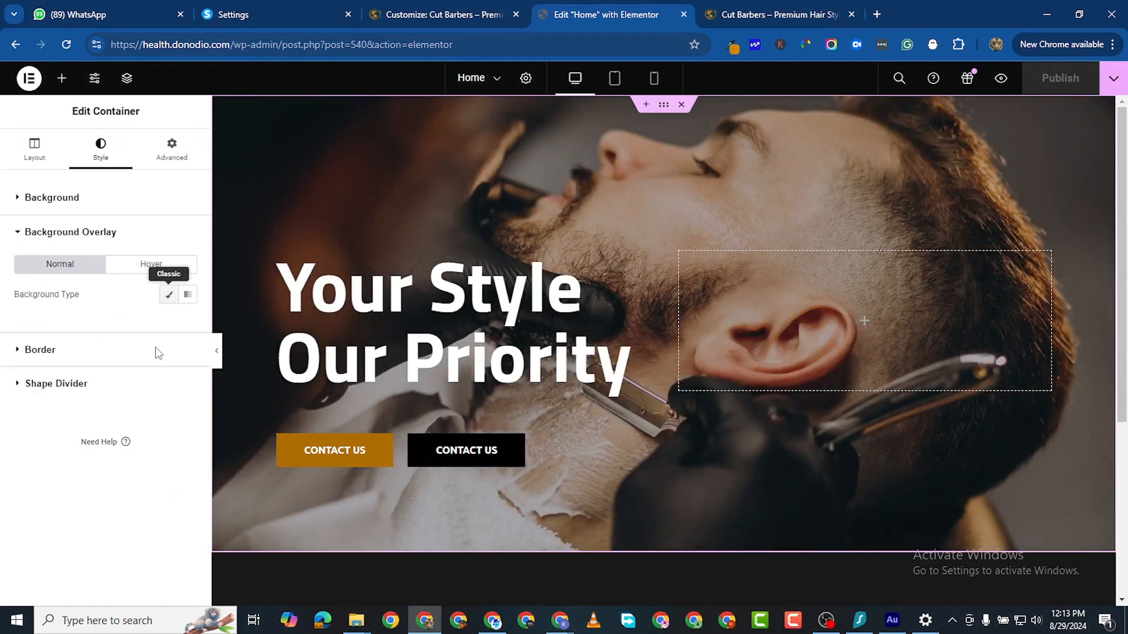
left_click(169, 294)
left_click(188, 324)
left_click(153, 468)
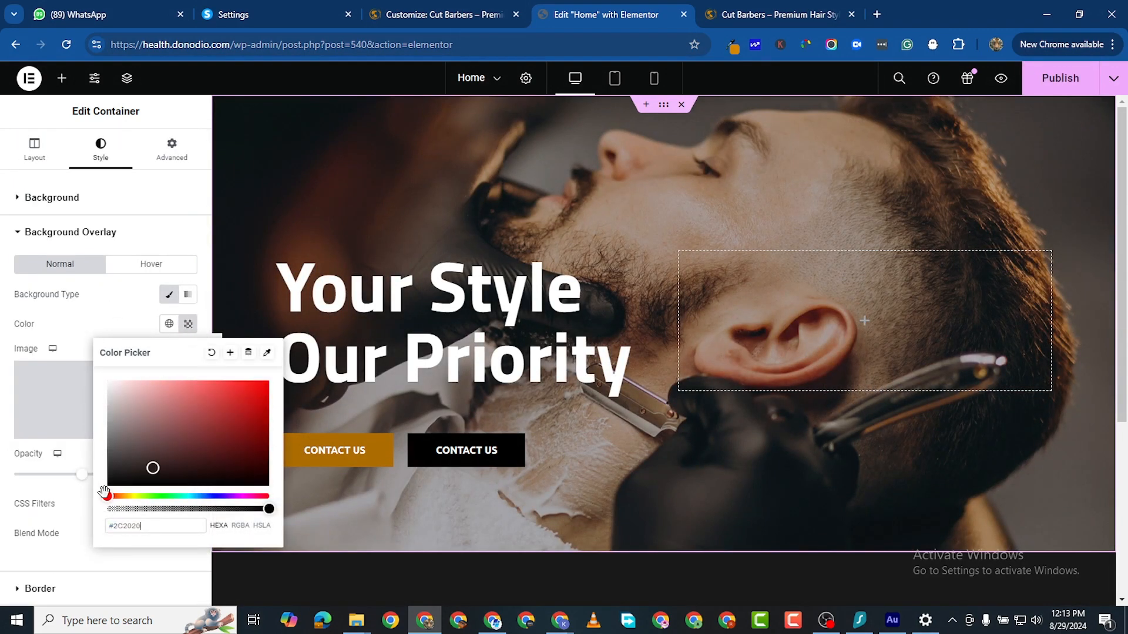
left_click_drag(104, 492, 48, 525)
left_click(77, 322)
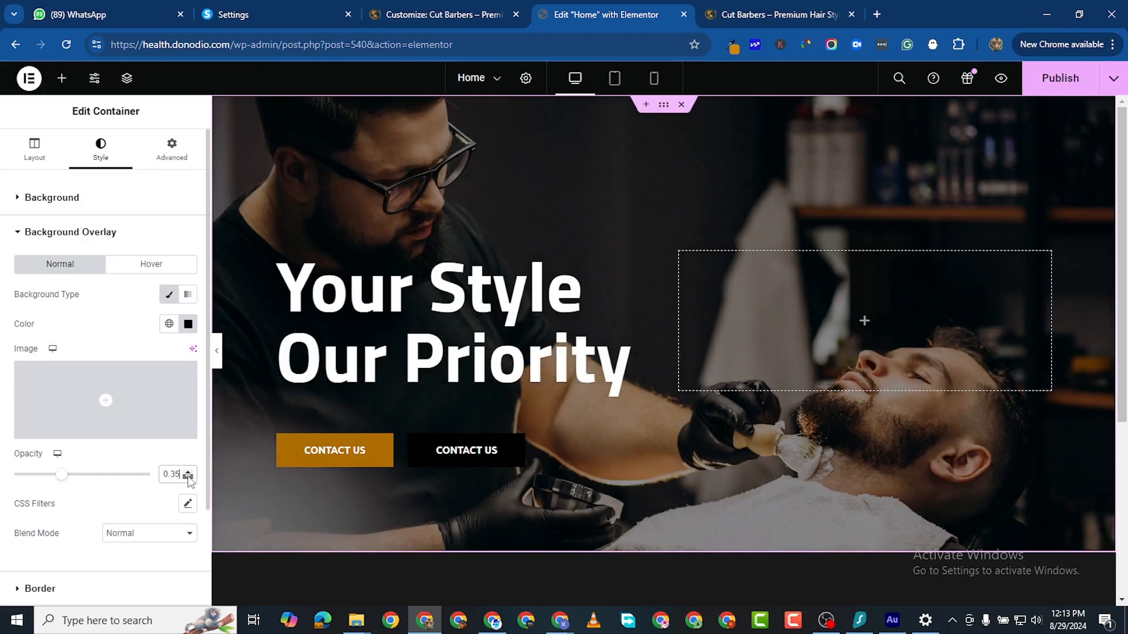
left_click(188, 477)
left_click(188, 478)
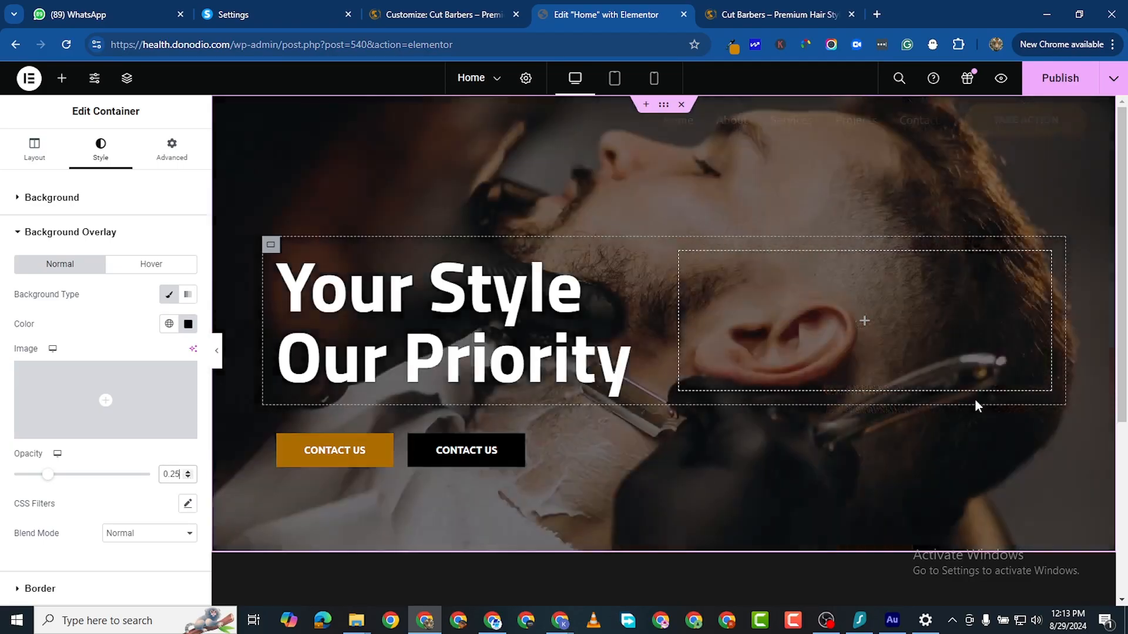
left_click(189, 477)
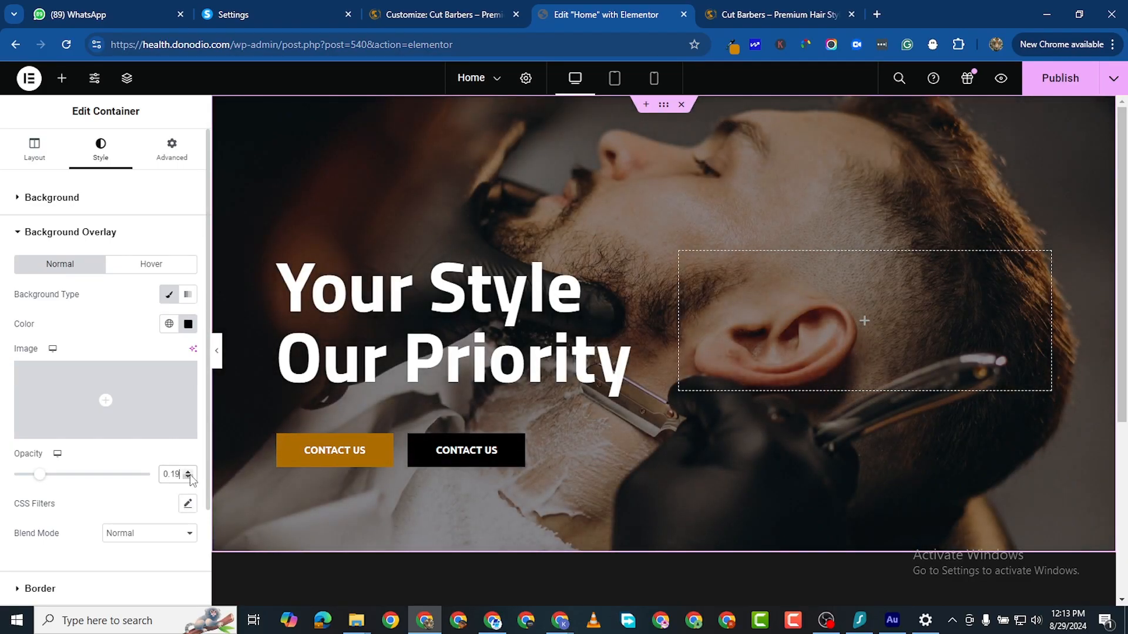
left_click(189, 478)
left_click(189, 477)
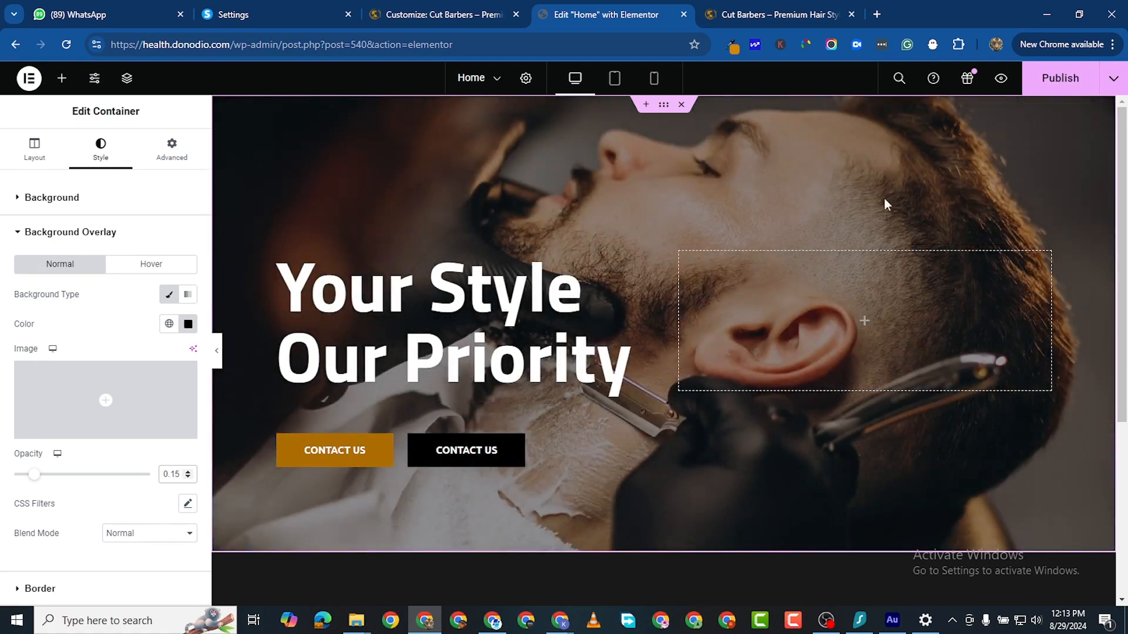
scroll(483, 433, "down", 2)
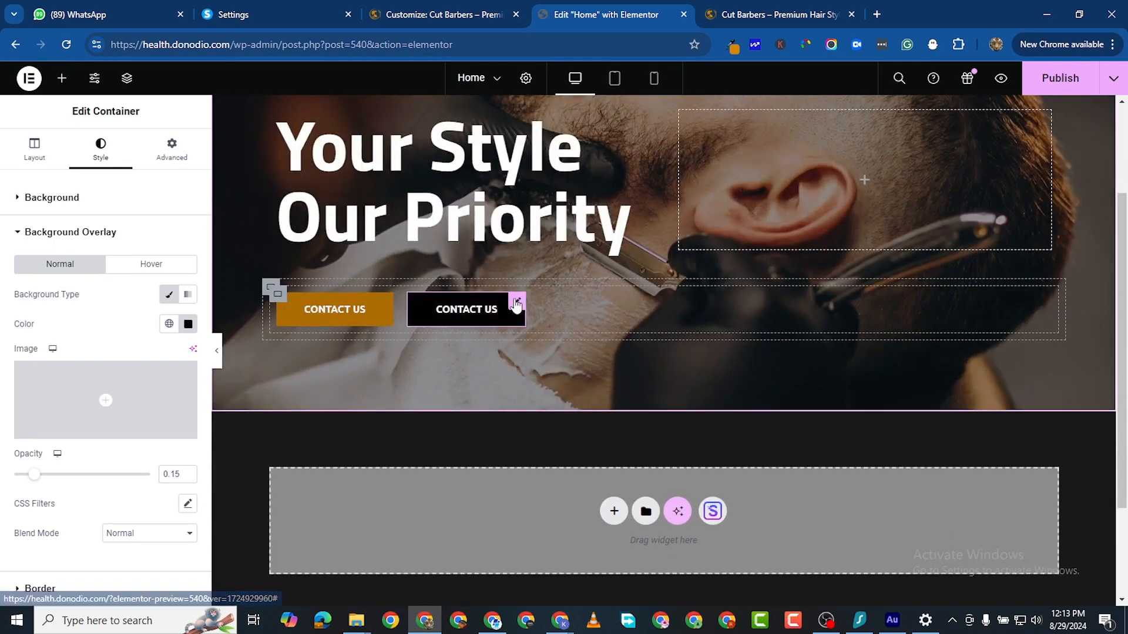
Step: Change the second hero button's text to 'Learn more'
left_click(511, 307)
triple_click(121, 259)
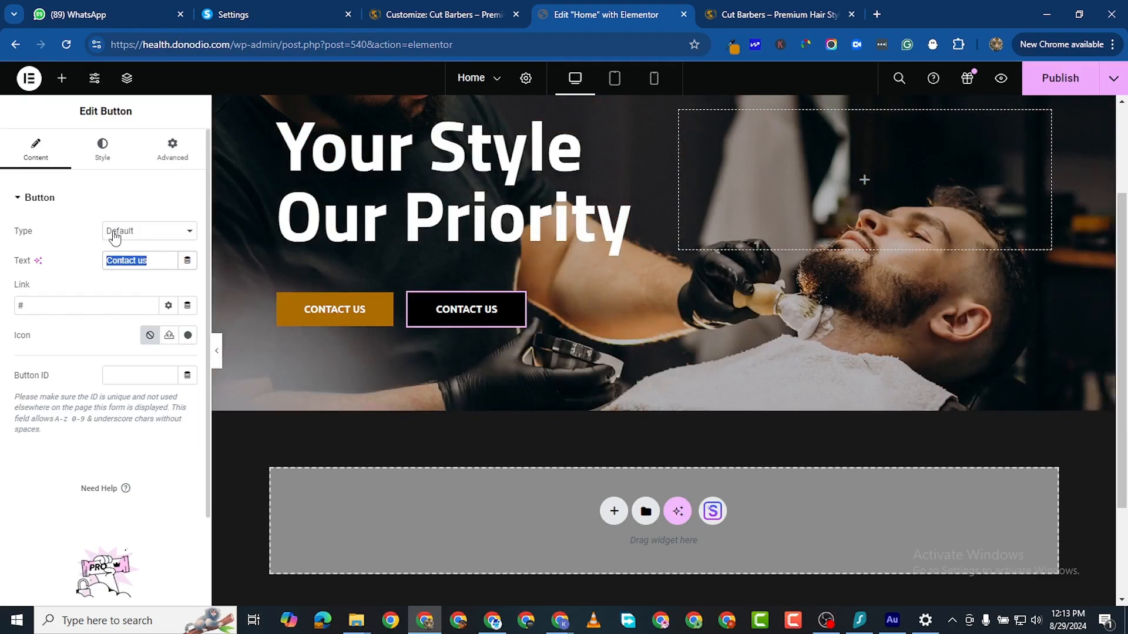
type("L")
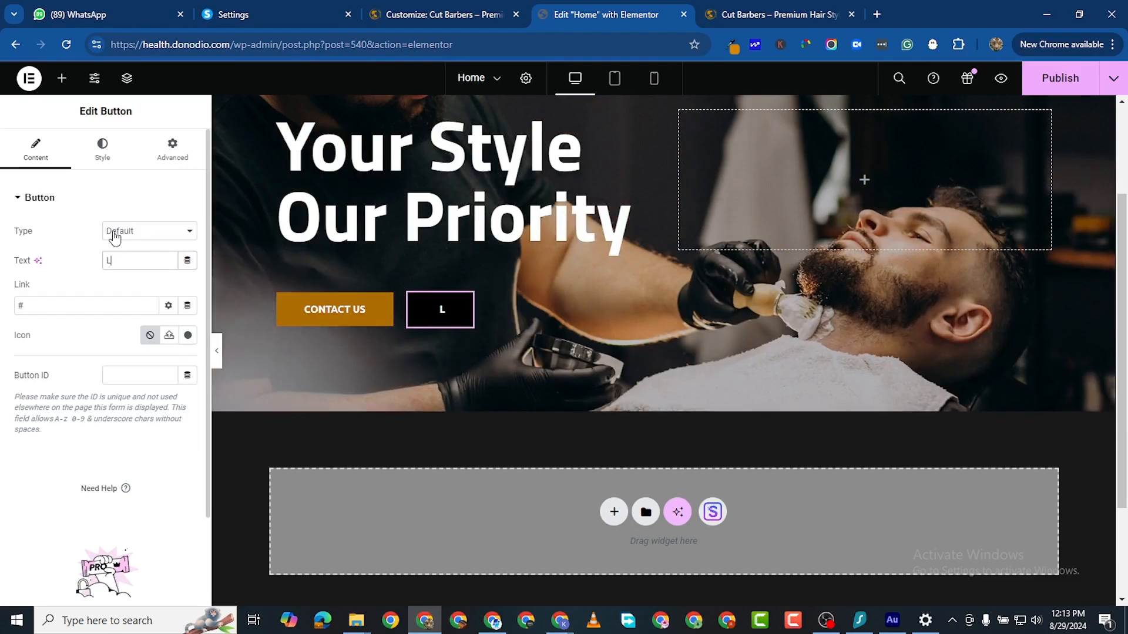
type("earn mo")
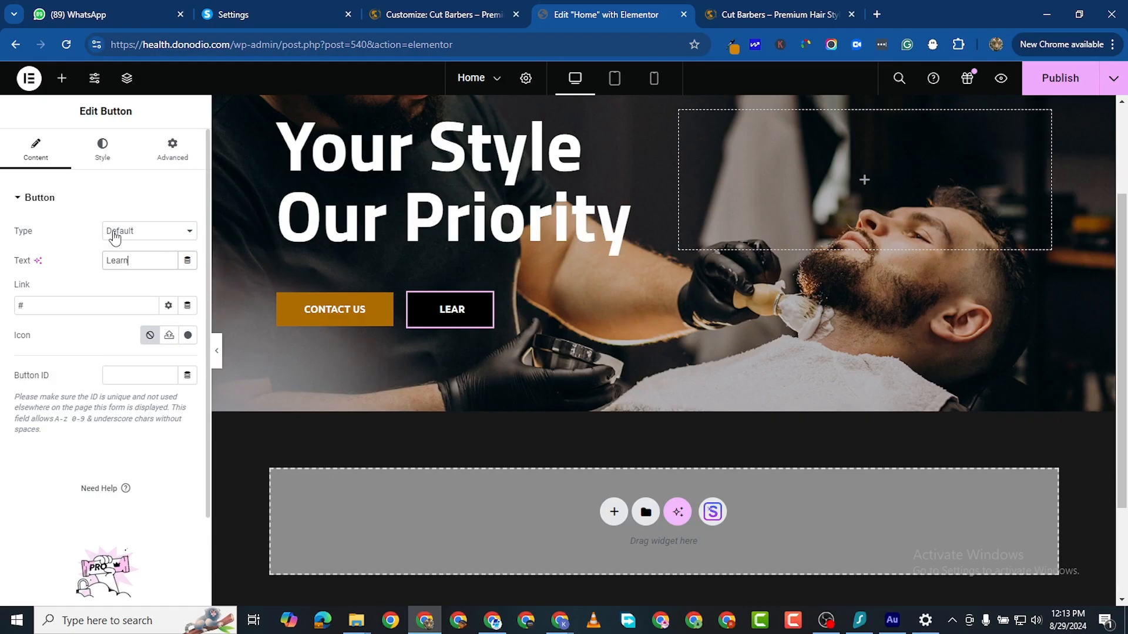
type("re")
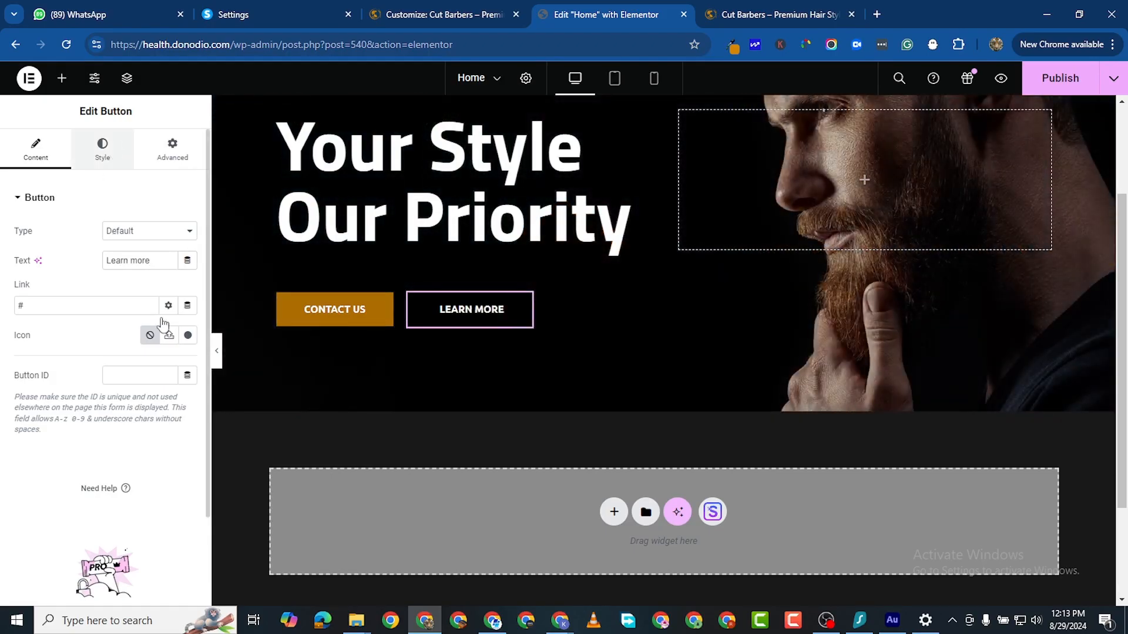
Step: Give the LEARN MORE button a dark grey #333333 background
left_click(129, 144)
scroll(158, 419, "down", 1)
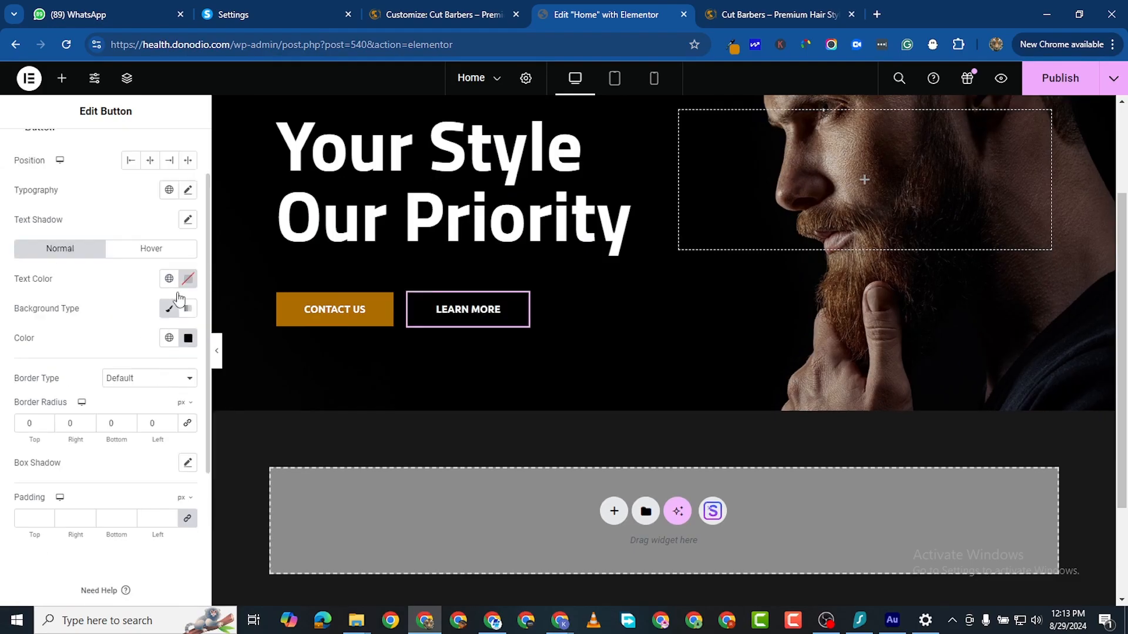
left_click(187, 336)
left_click(109, 482)
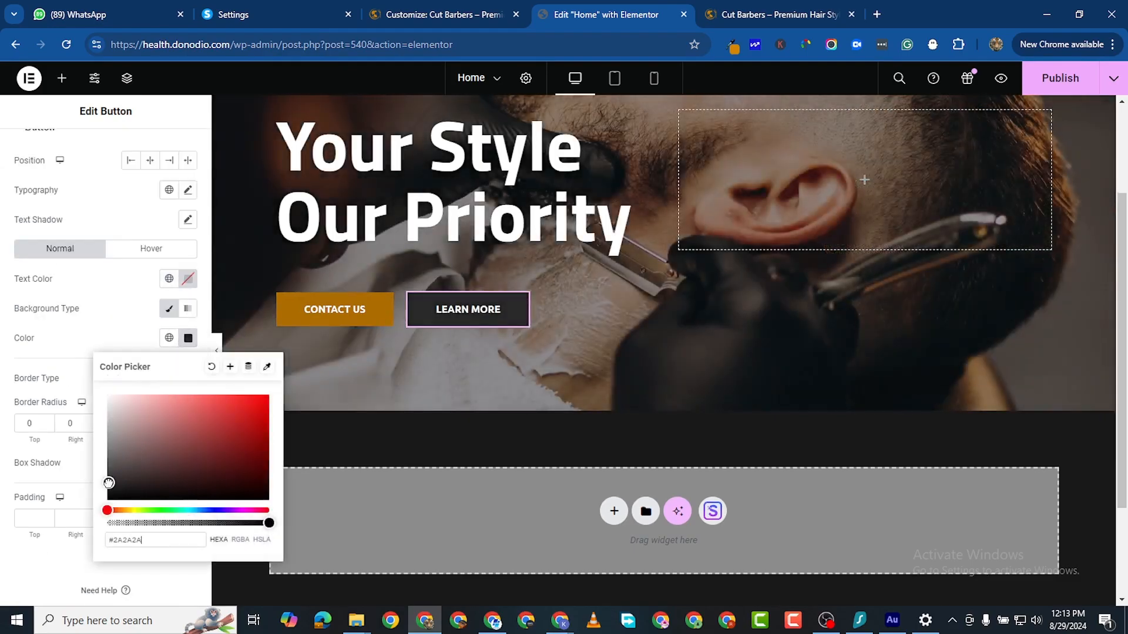
left_click_drag(106, 480, 107, 483)
left_click(441, 430)
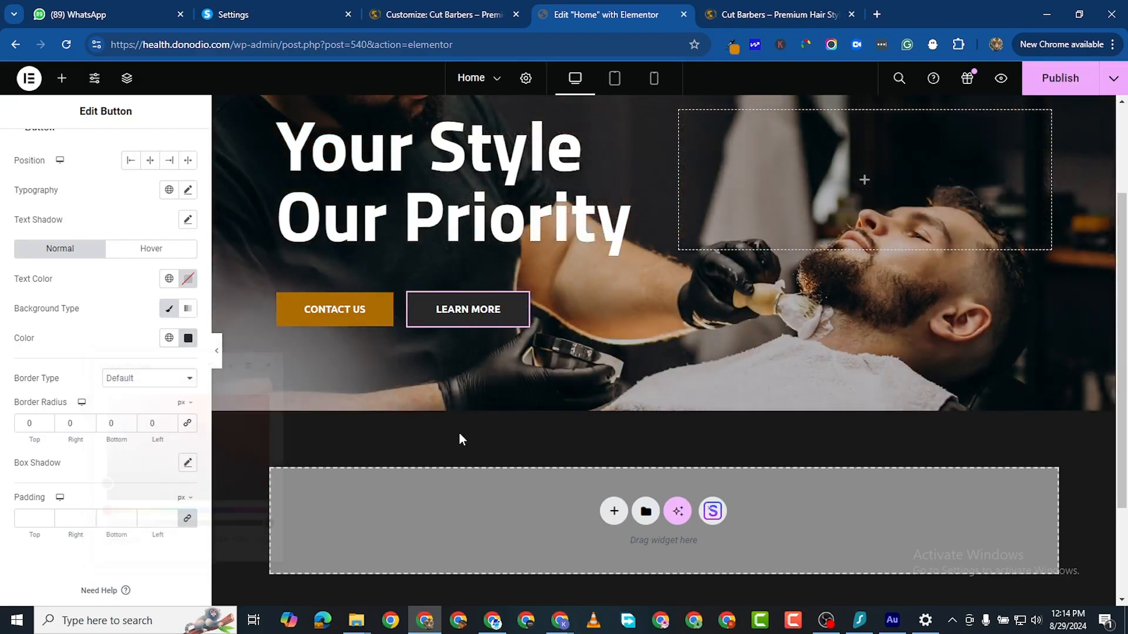
scroll(601, 364, "down", 1)
scroll(785, 443, "up", 3)
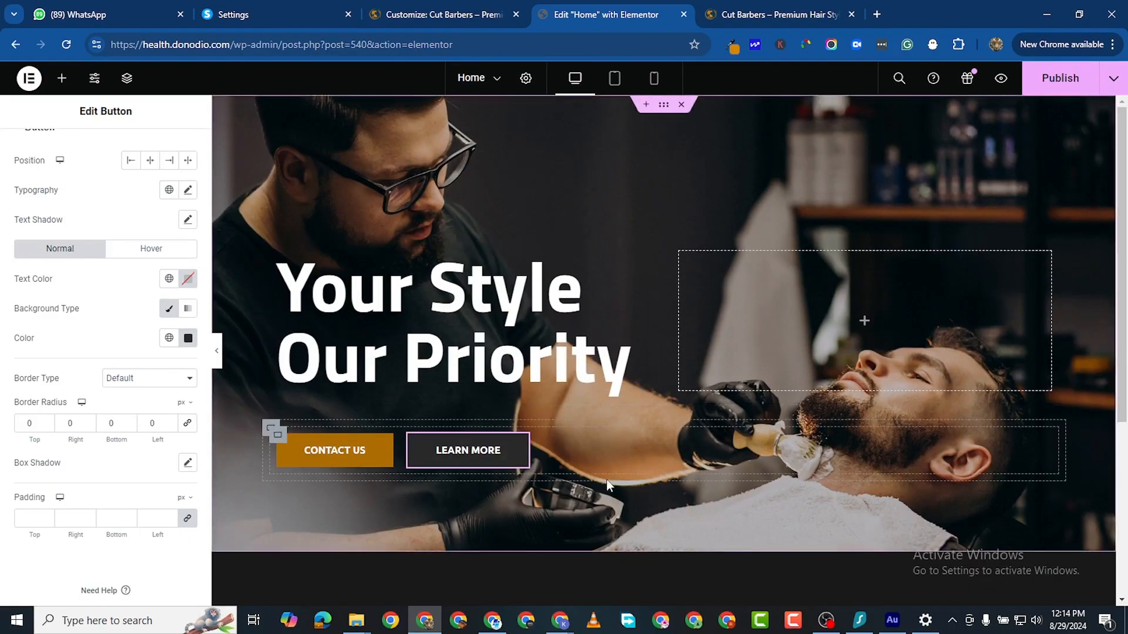
scroll(625, 599, "down", 1)
scroll(579, 517, "down", 3)
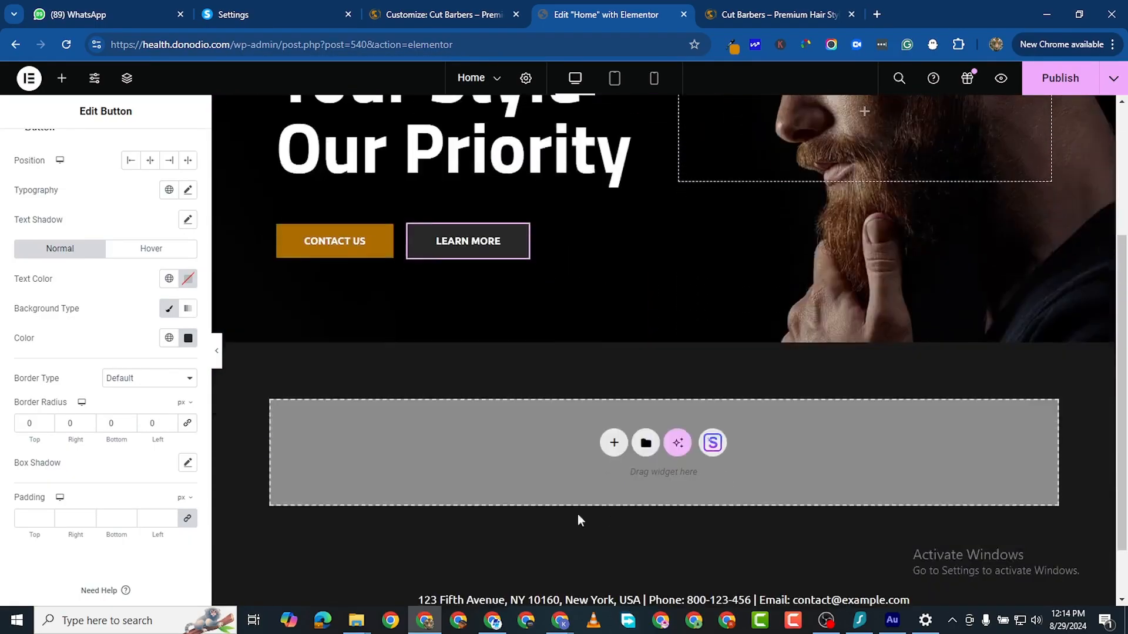
Step: Add a full-width flexbox section below the hero with a nested container inside
left_click(614, 372)
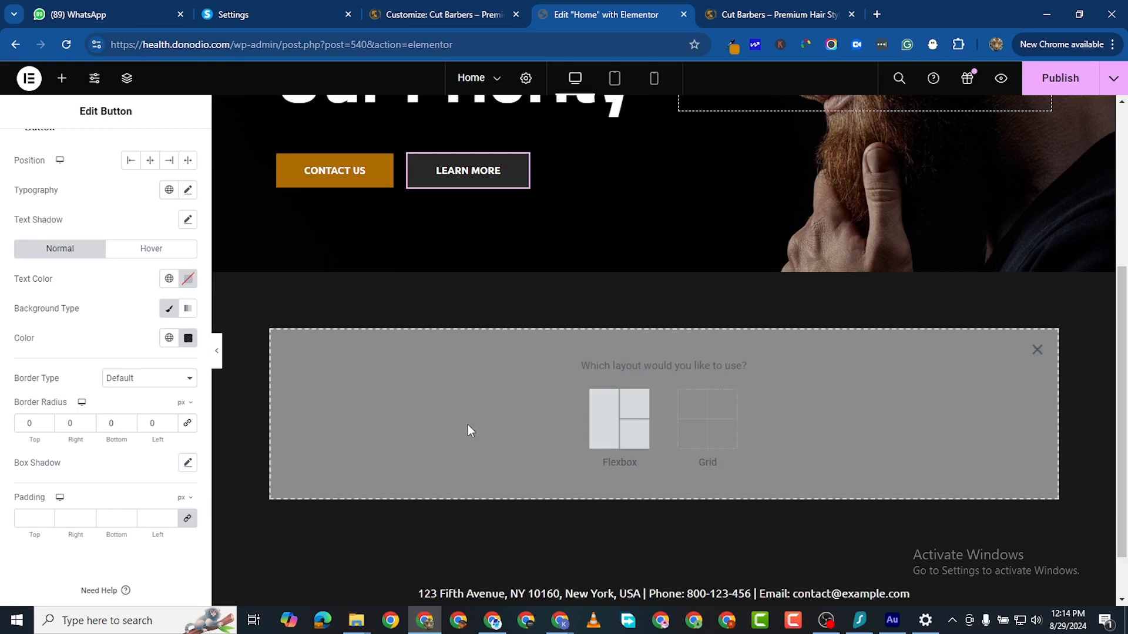
left_click(584, 436)
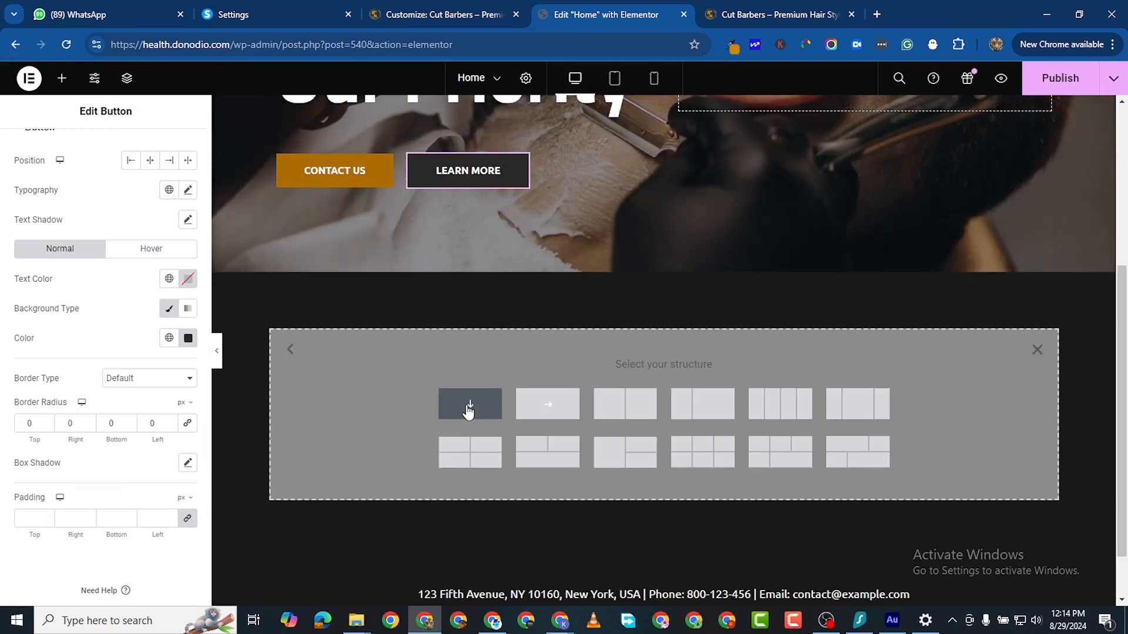
left_click(469, 404)
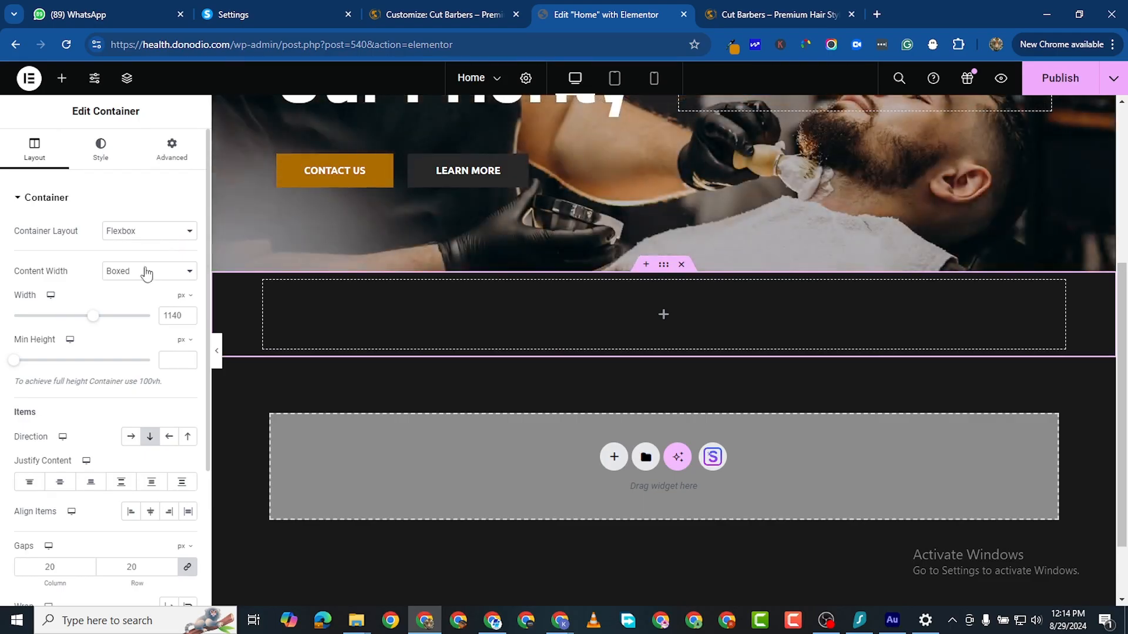
left_click(147, 272)
left_click(140, 296)
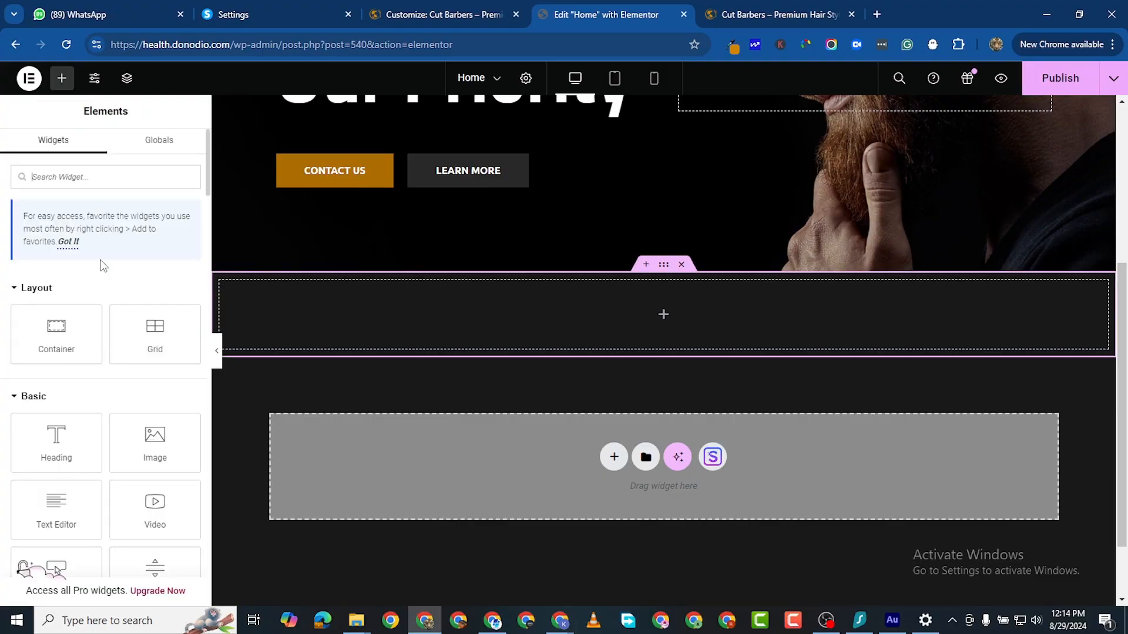
left_click_drag(56, 332, 493, 340)
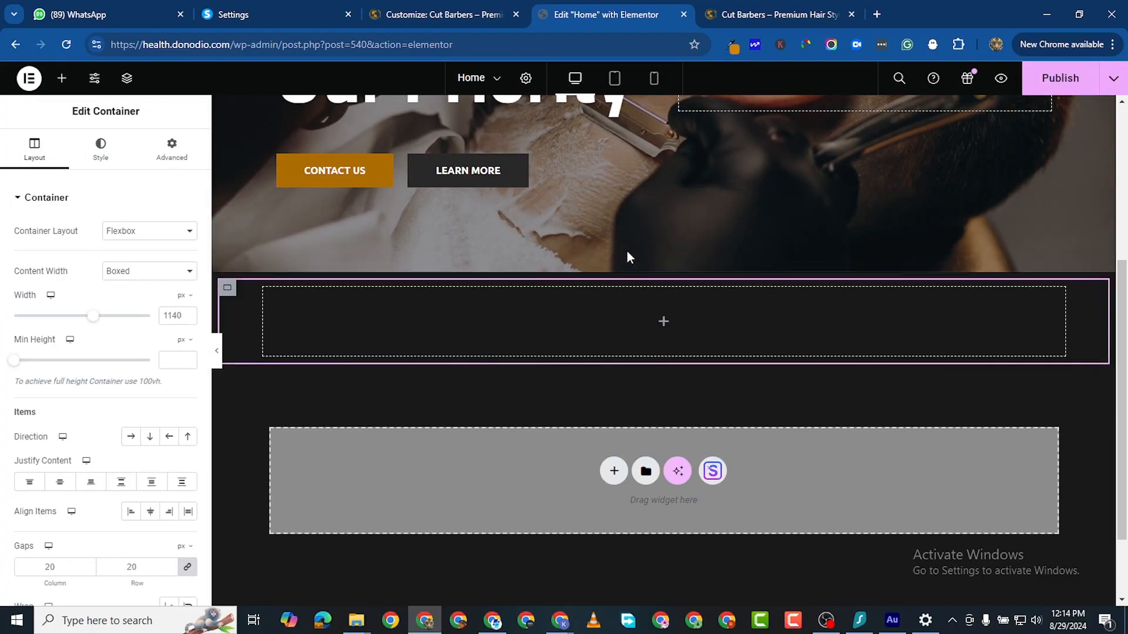
Step: Set the section's direction to row and duplicate the inner container beside it
left_click(663, 265)
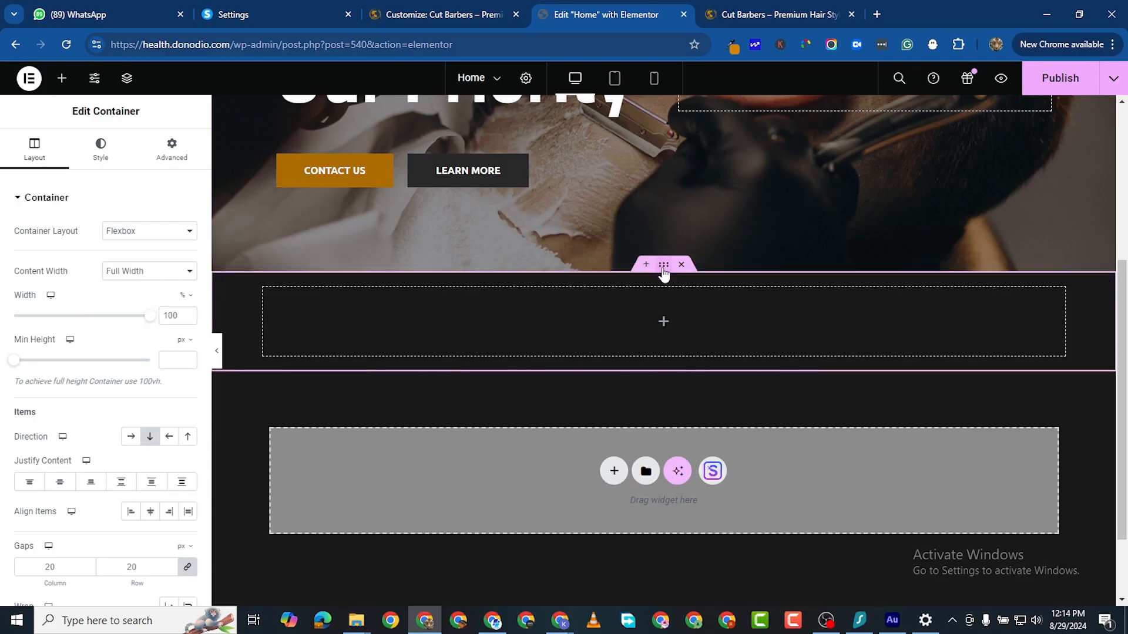
left_click(132, 437)
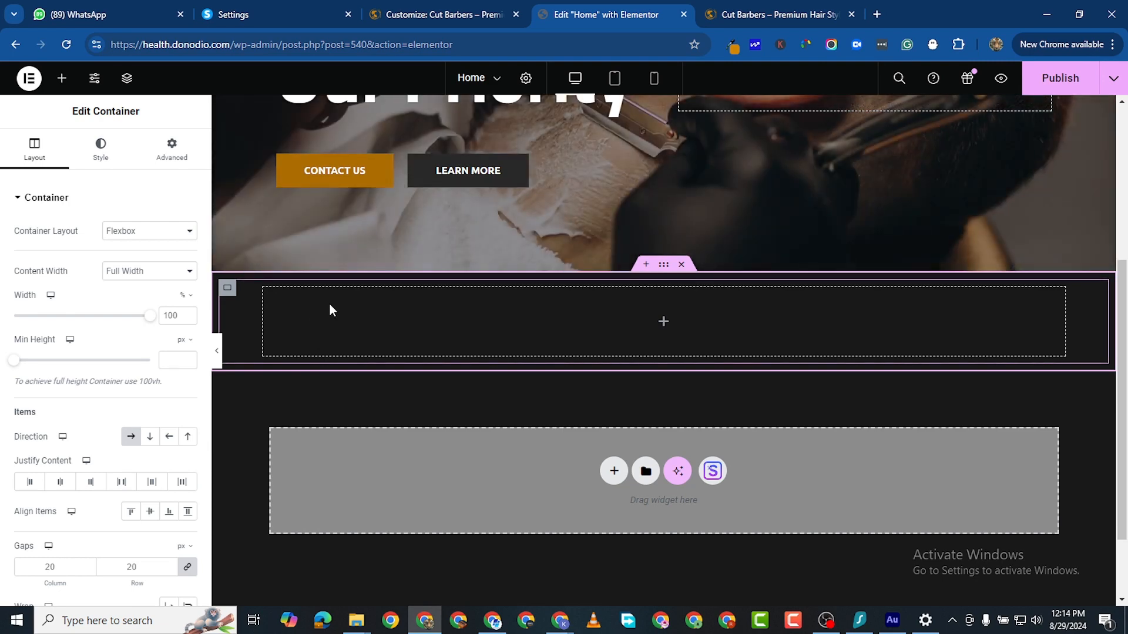
right_click(228, 298)
left_click(277, 259)
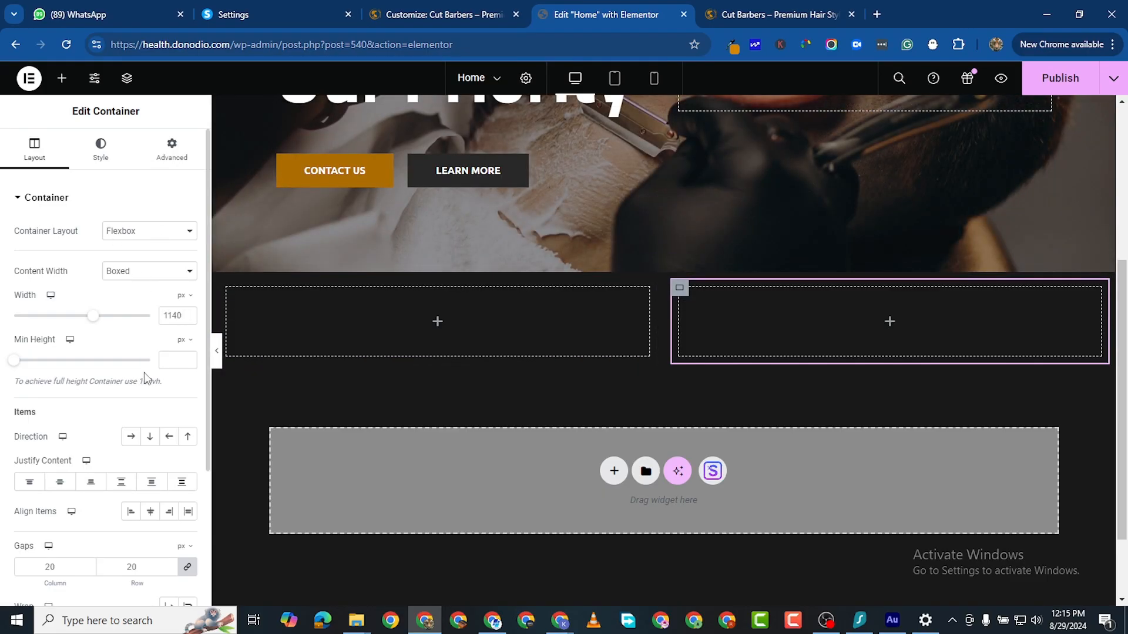
Step: Set the right inner container's width to 80%
scroll(144, 379, "down", 1)
scroll(130, 353, "up", 1)
left_click(182, 296)
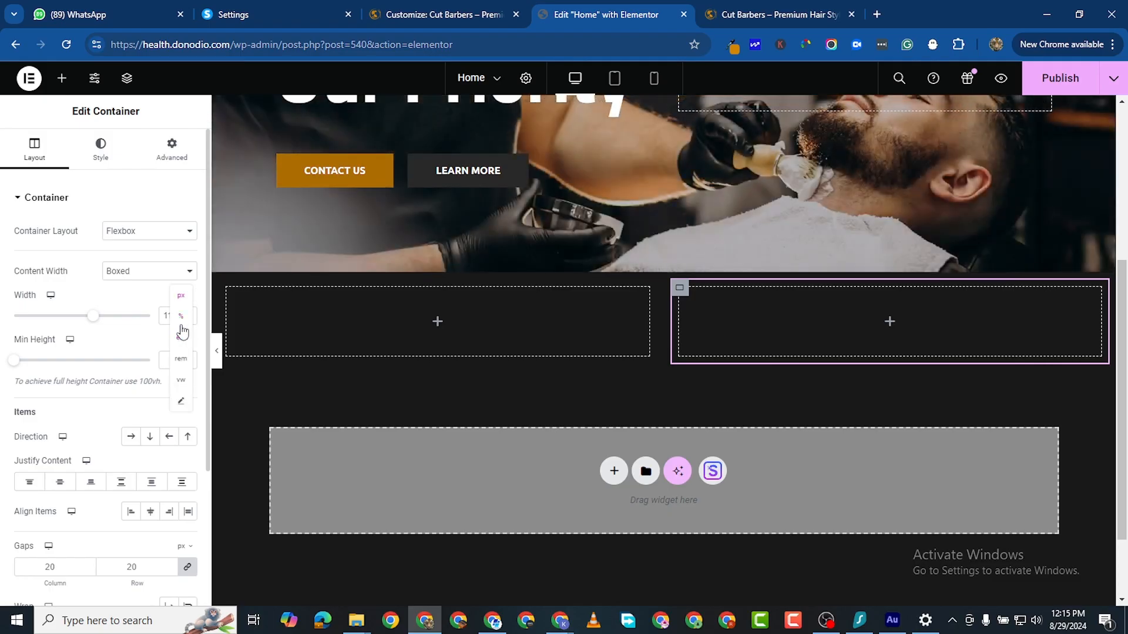
left_click(182, 317)
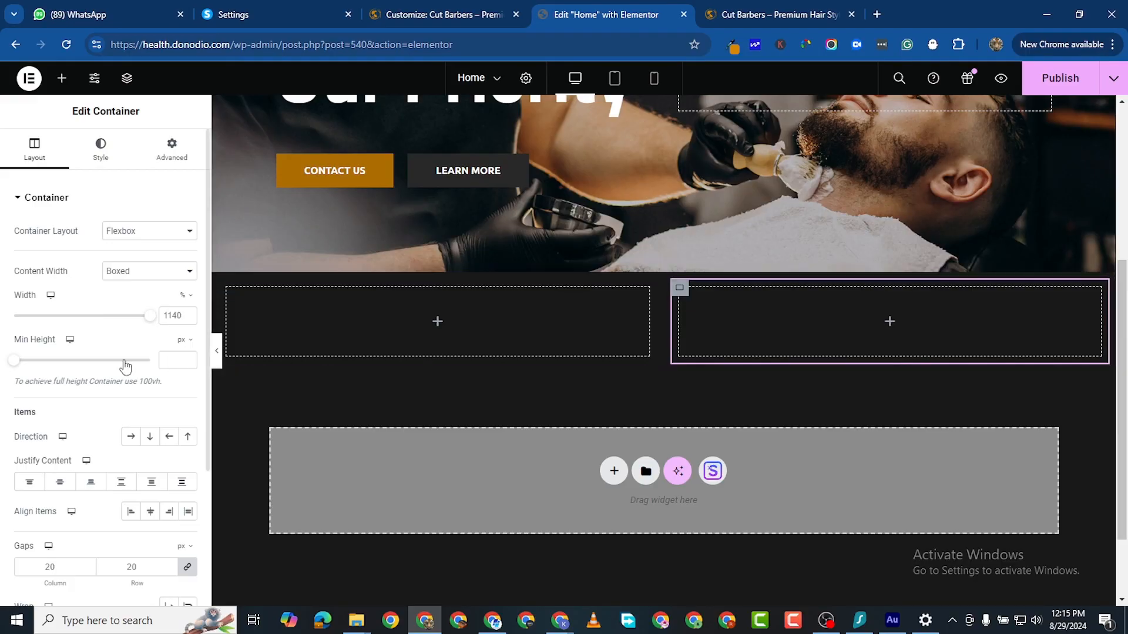
left_click_drag(149, 323, 106, 323)
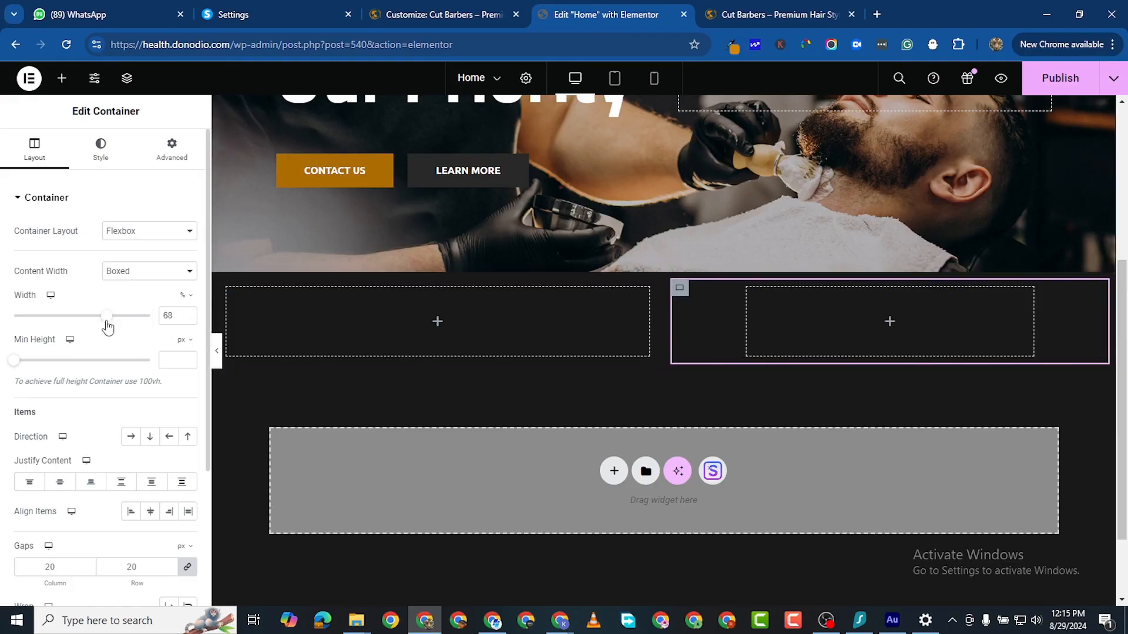
double_click(168, 318)
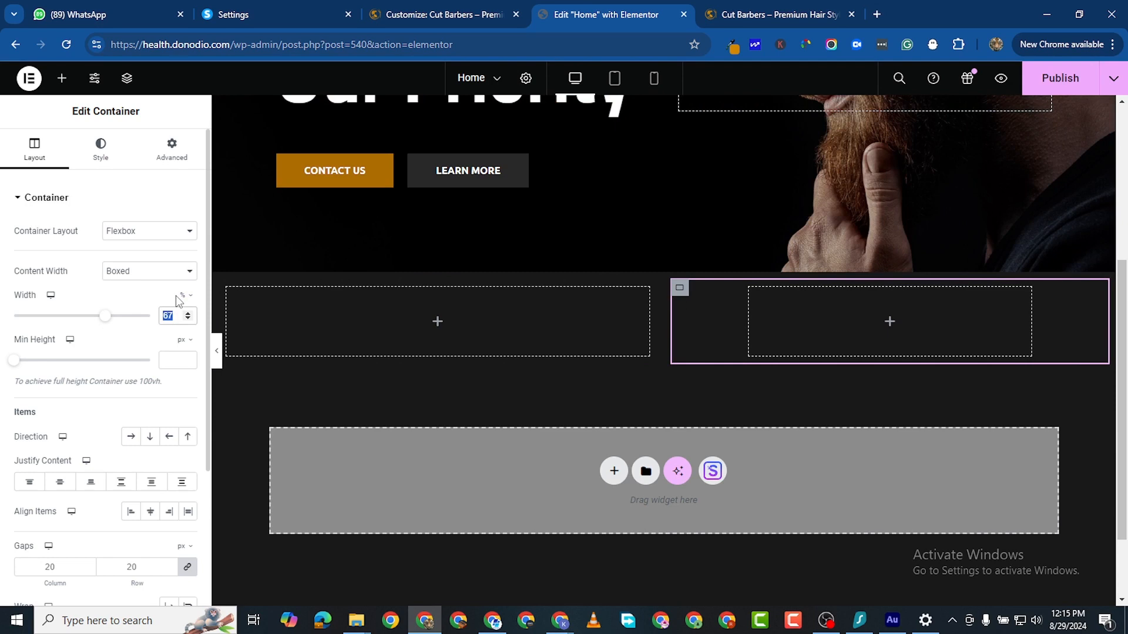
type("80")
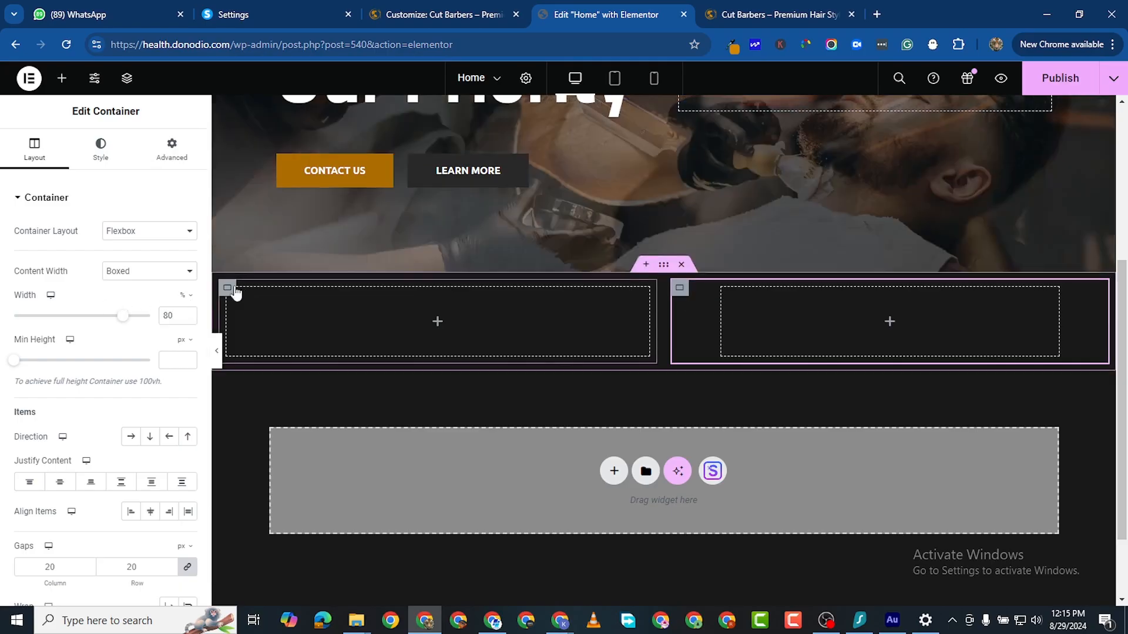
Step: Set the left inner container's width to 100% and bring up the widget list
left_click(235, 293)
mouse_move(183, 295)
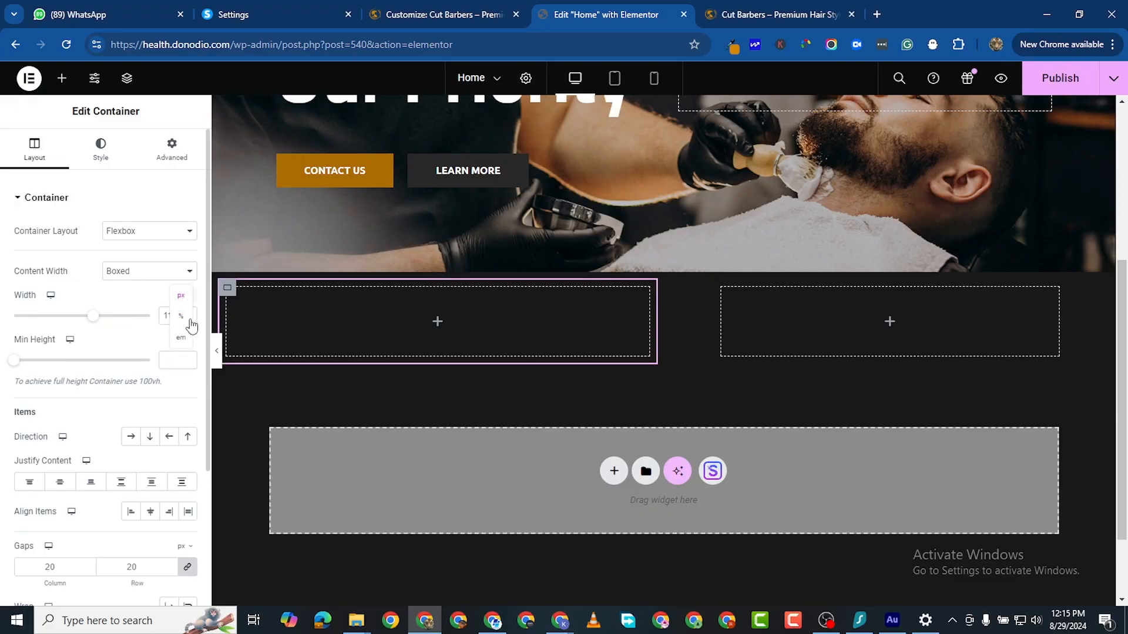
left_click(180, 324)
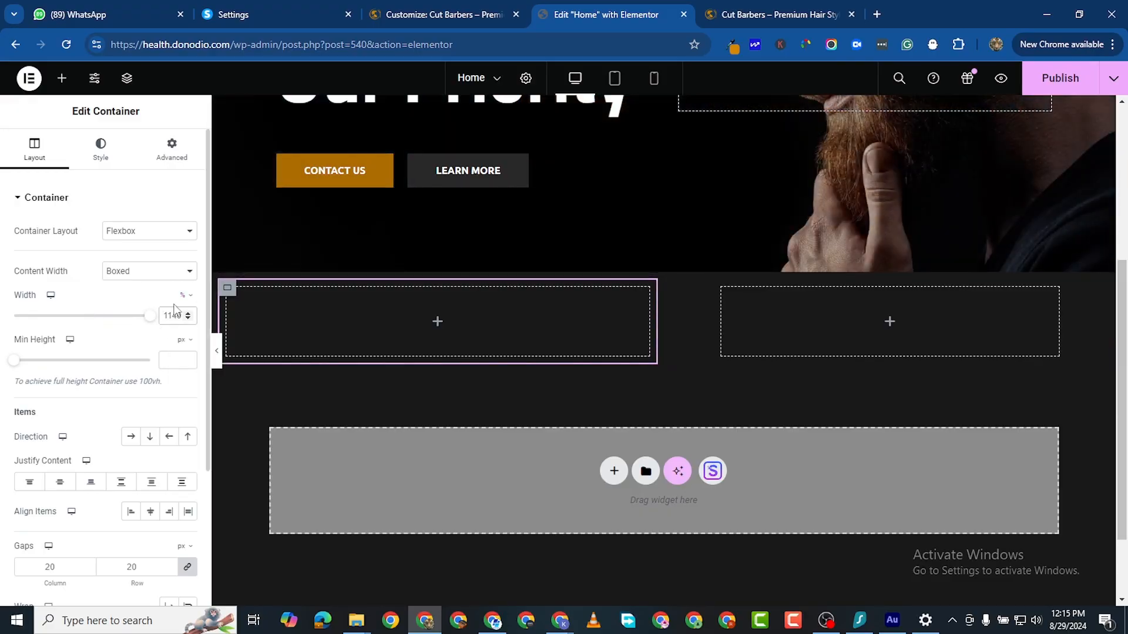
type("100")
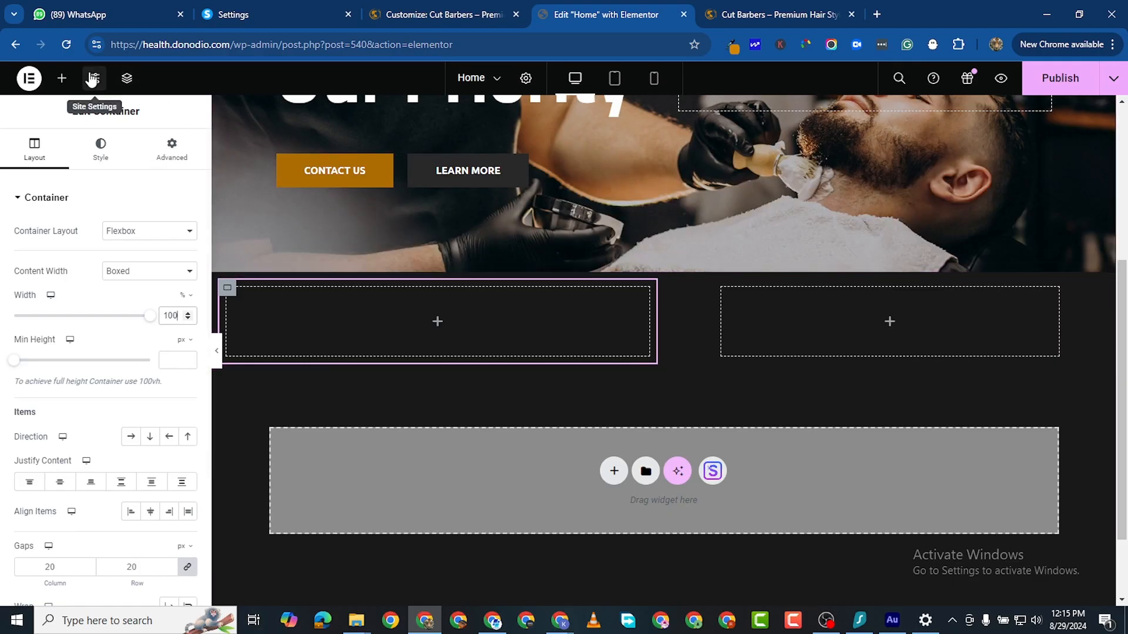
left_click(62, 78)
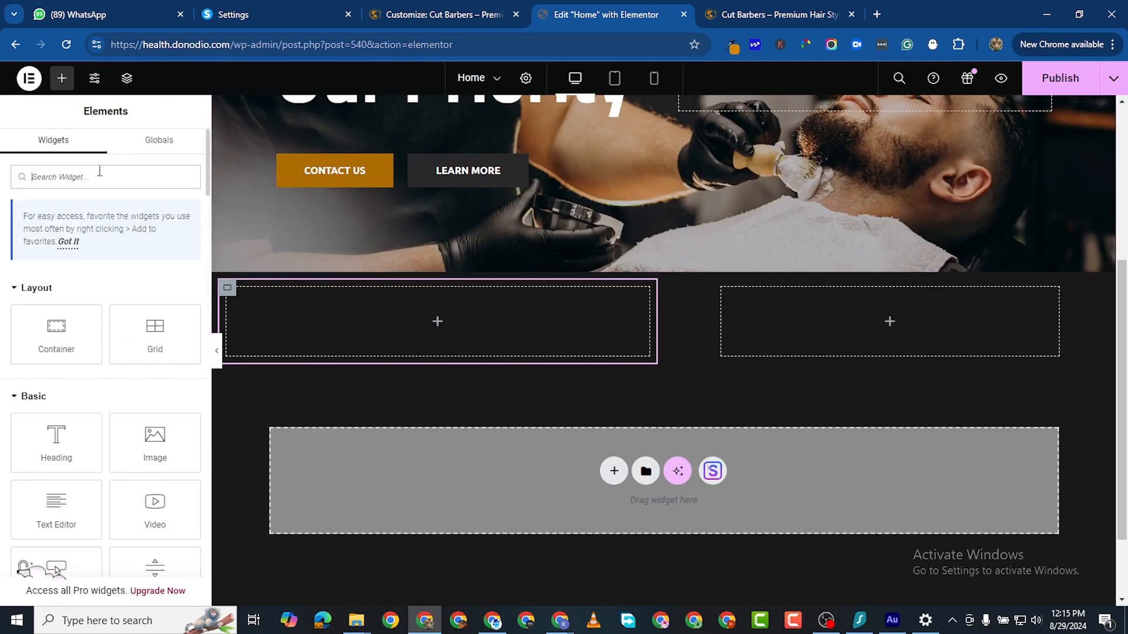
Step: Drop an Icon Box widget into the left container and set its icon position to Left
type("icon")
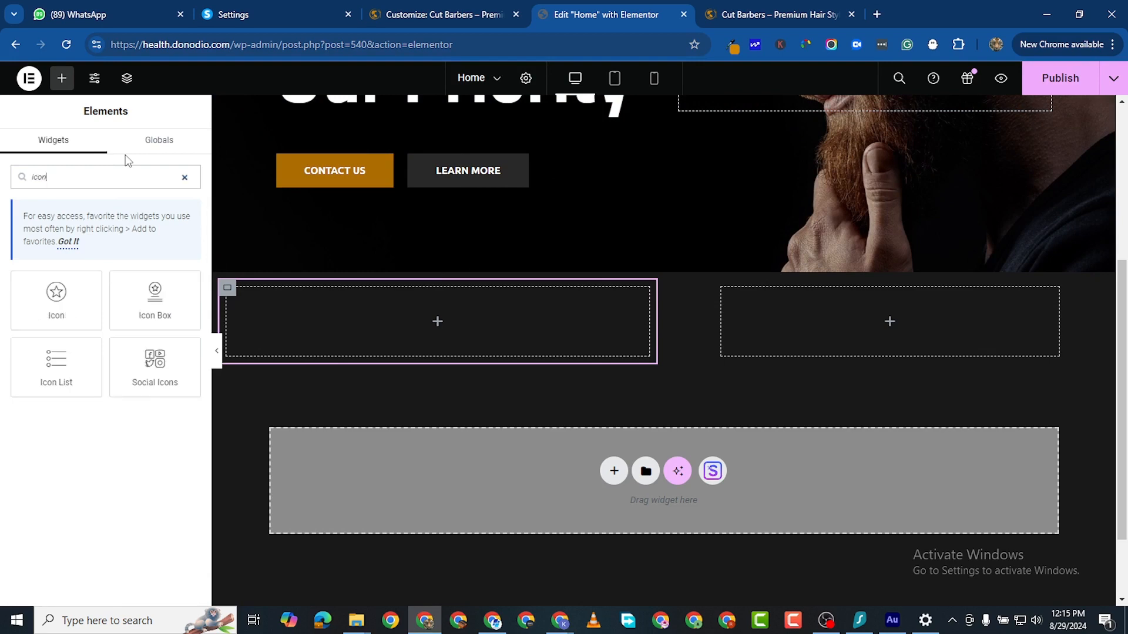
left_click_drag(157, 271, 294, 353)
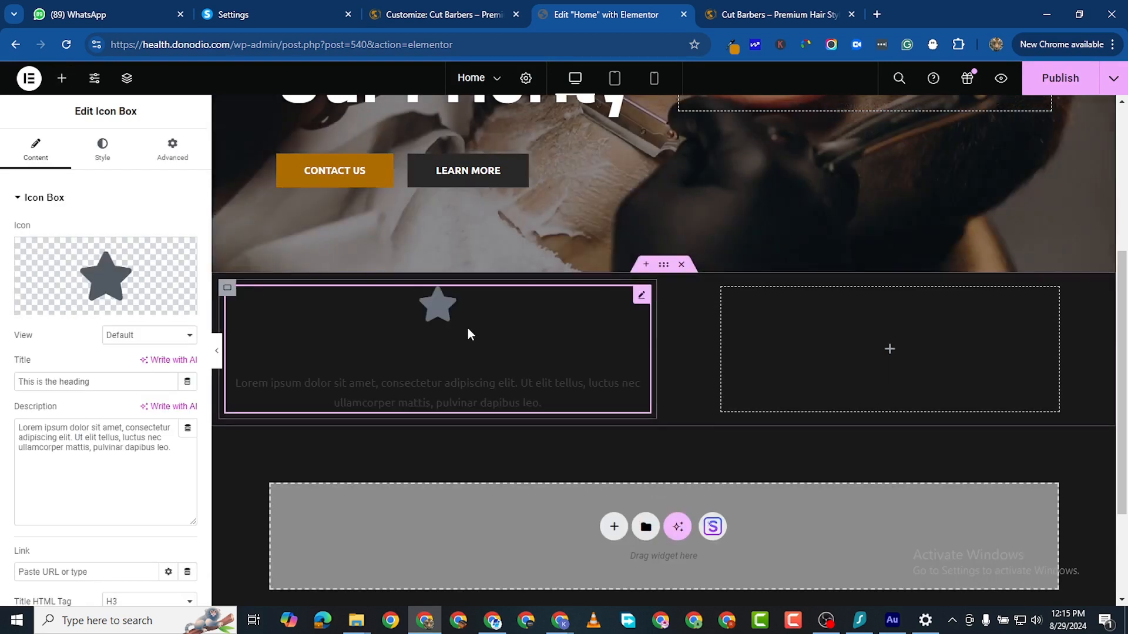
left_click(102, 148)
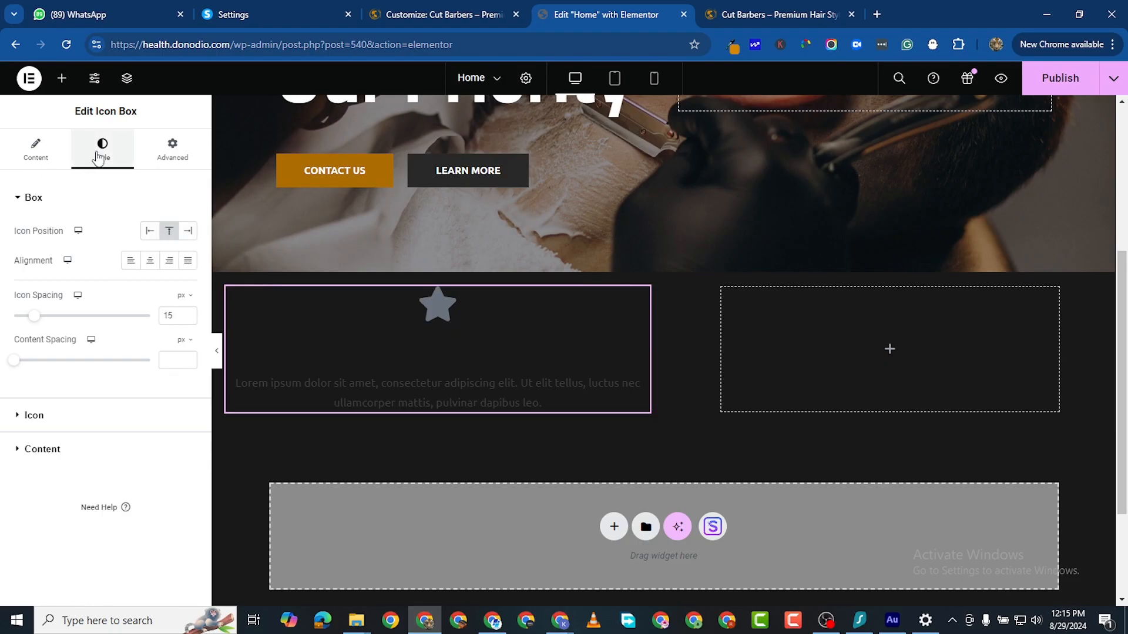
left_click(149, 231)
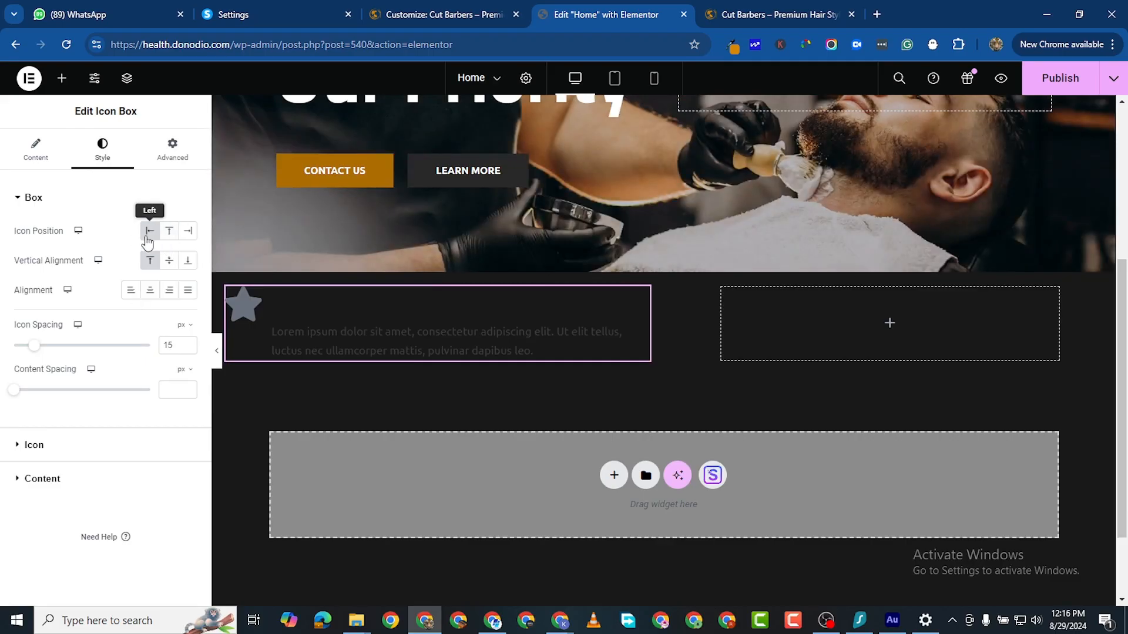
Step: Replace the icon box's icon with the Phone icon from the Icon Library
left_click(35, 150)
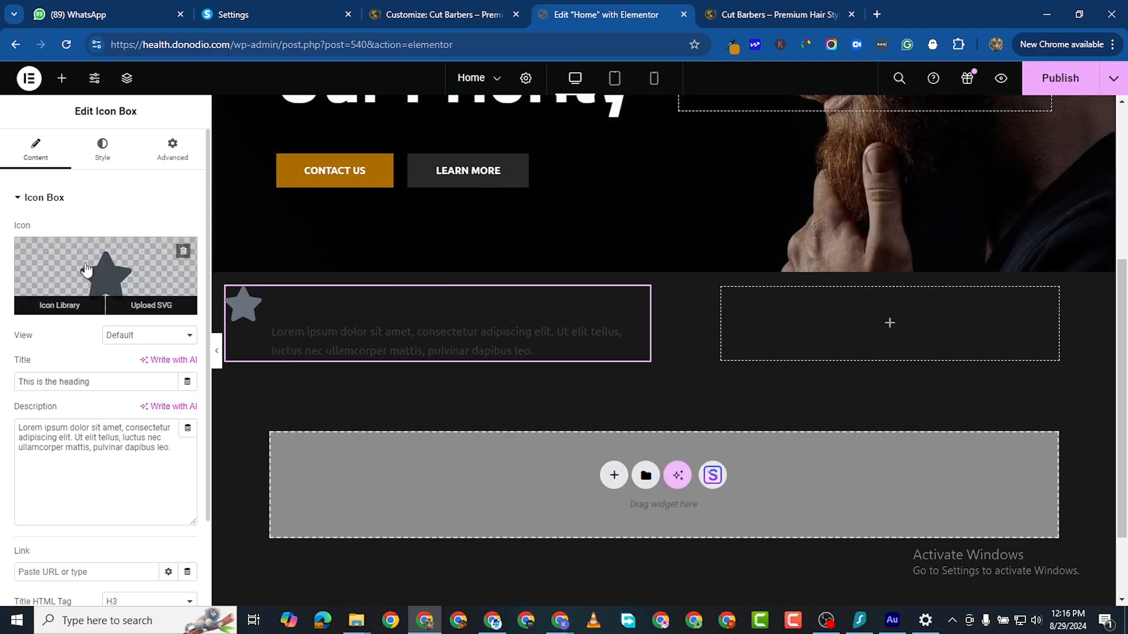
left_click(86, 270)
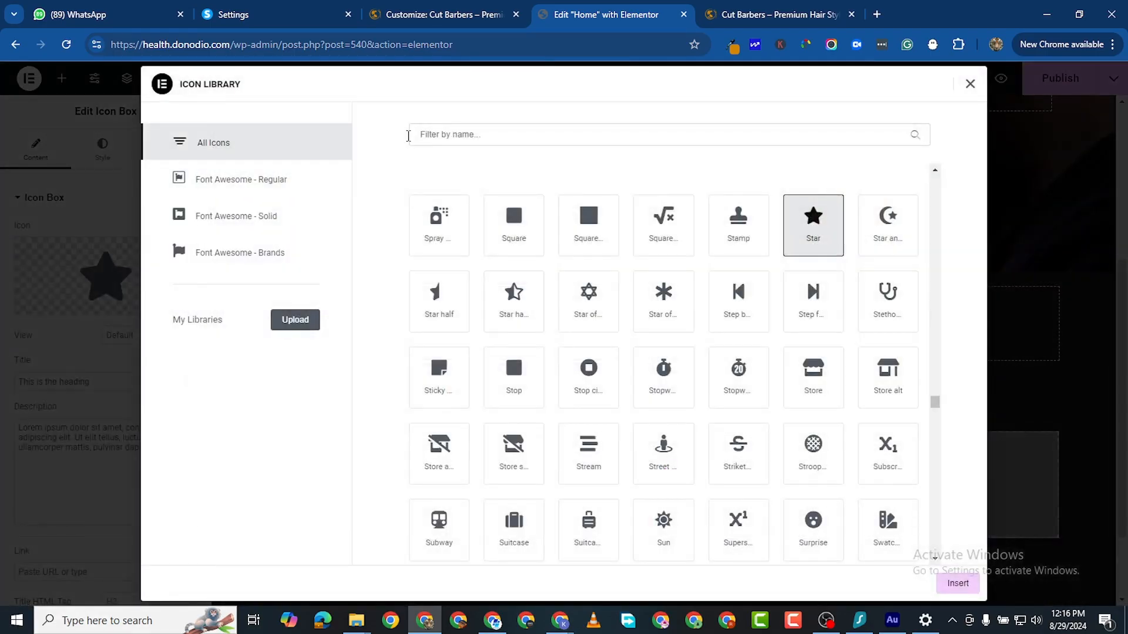
left_click(458, 127)
type("phone")
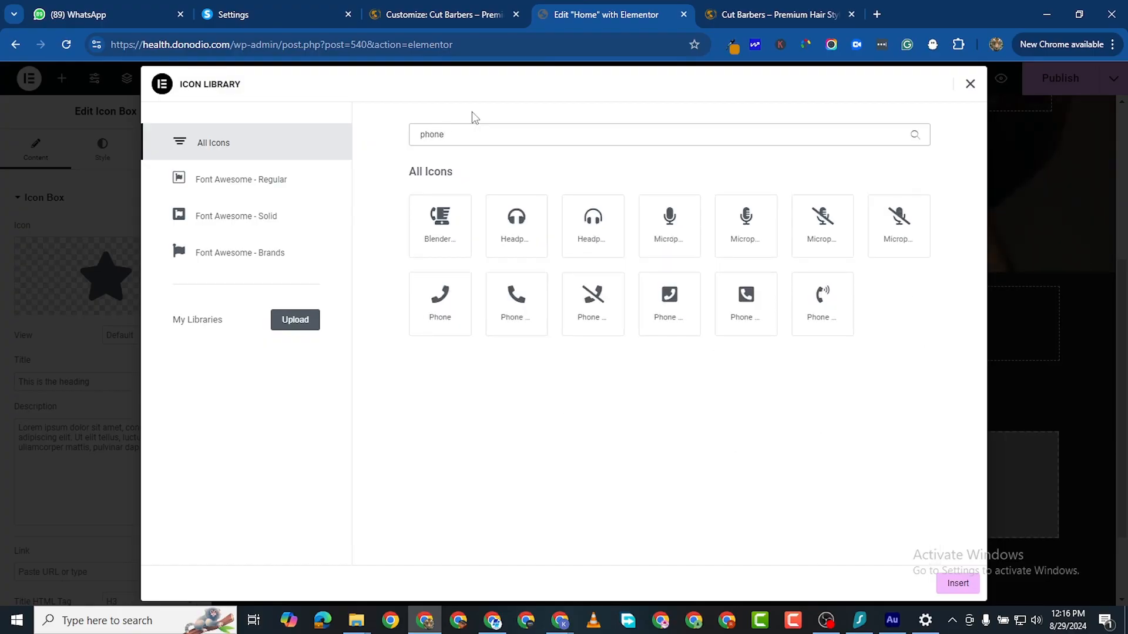
left_click(521, 296)
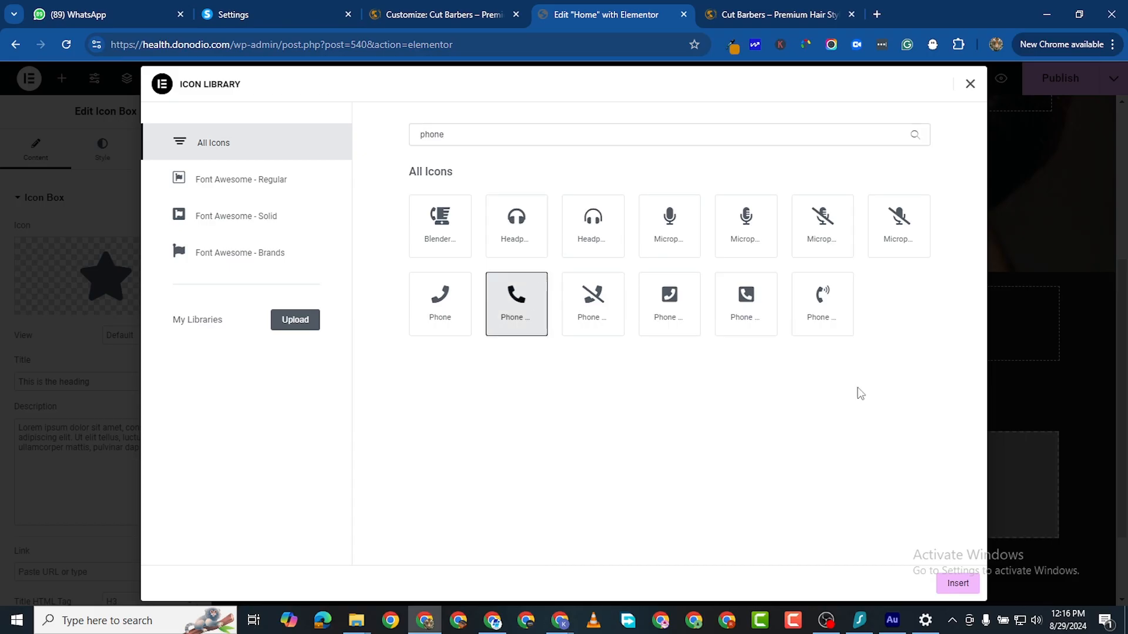
left_click(955, 583)
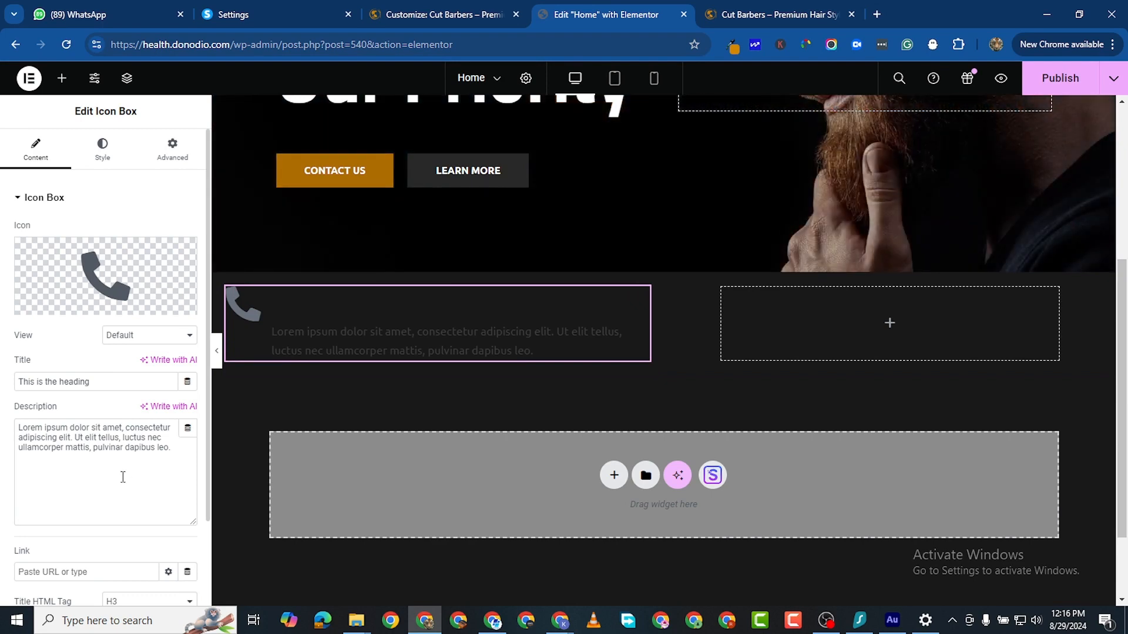
Step: Replace the placeholder description with the prepared call-us contact text
triple_click(71, 437)
right_click(71, 437)
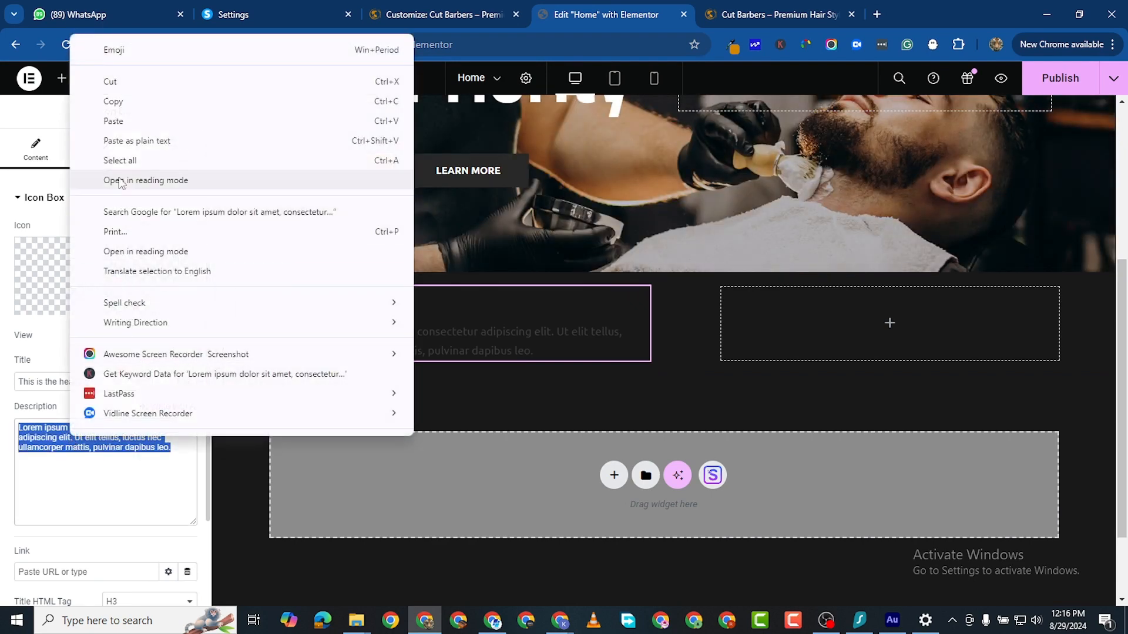
left_click(117, 120)
Step: Move the phone number into the title as plain text, leaving 'Call us 24/7 or use the from.'
left_click_drag(83, 429, 2, 433)
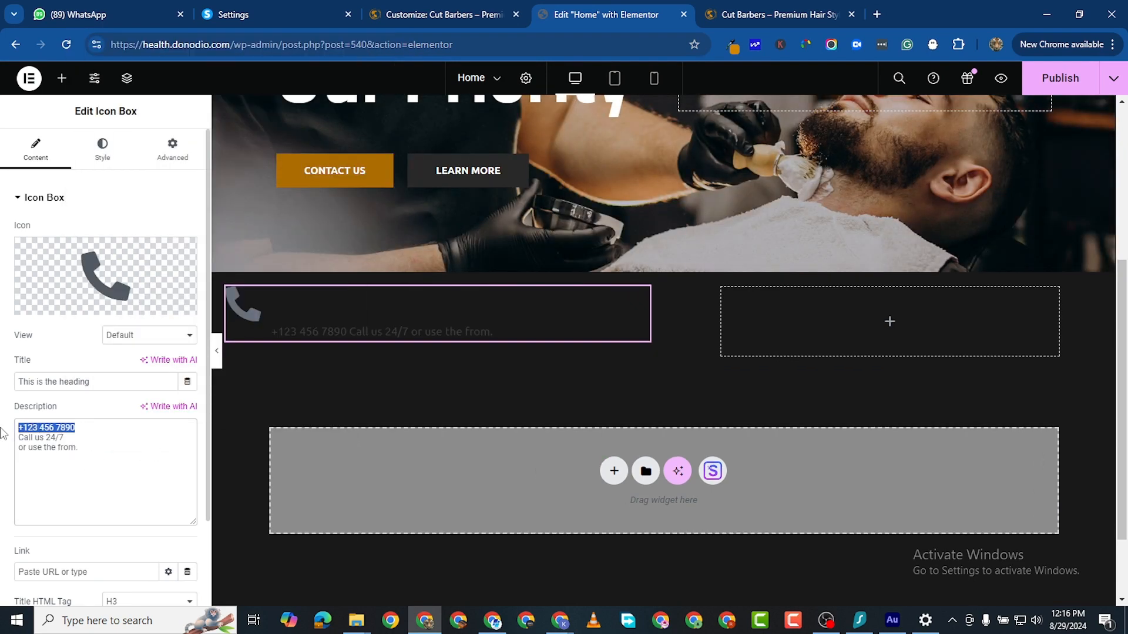
right_click(43, 424)
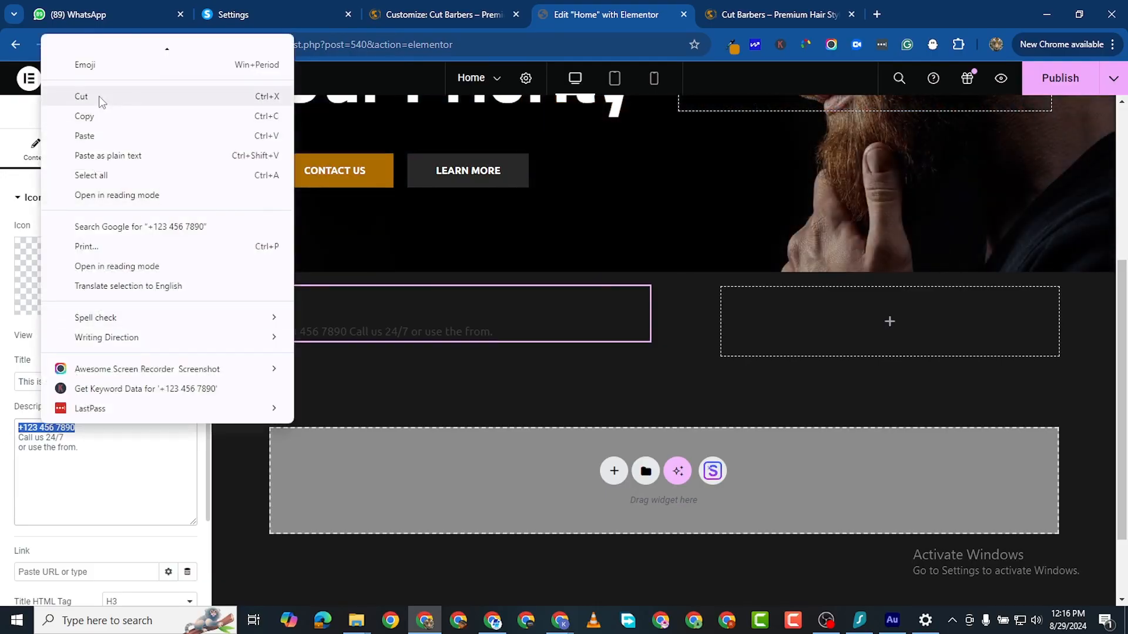
left_click(100, 101)
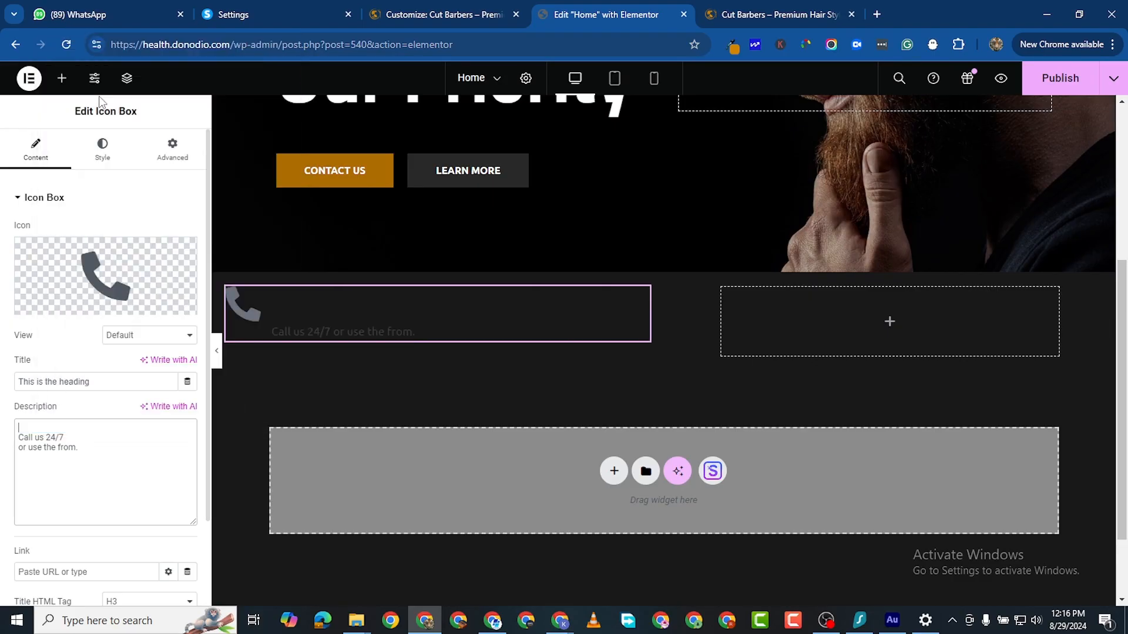
triple_click(58, 381)
right_click(62, 382)
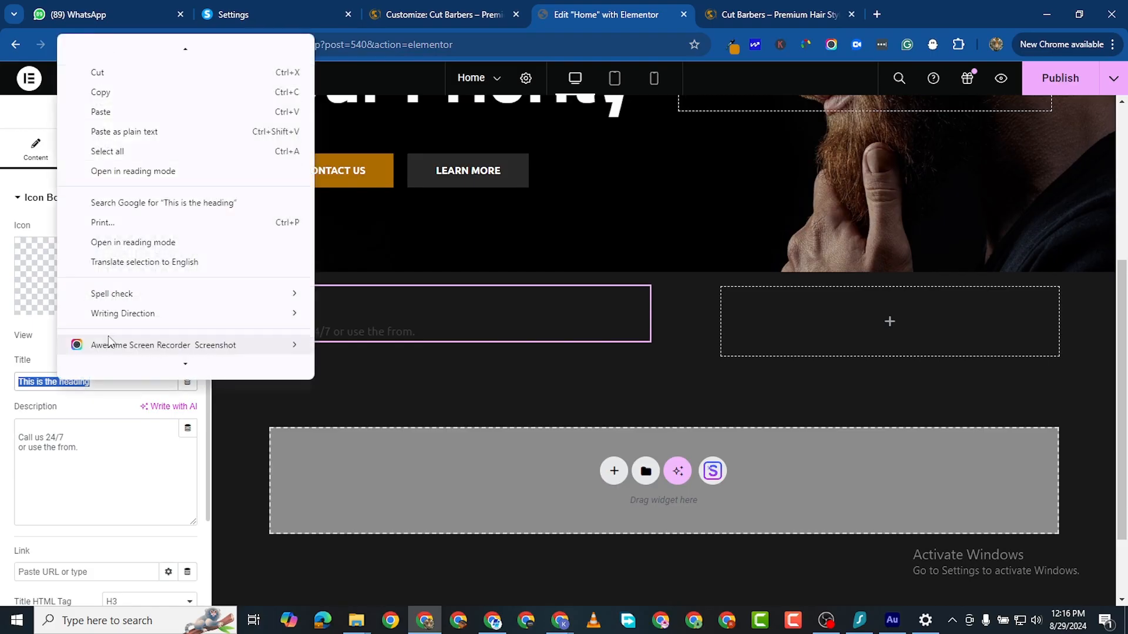
left_click(100, 131)
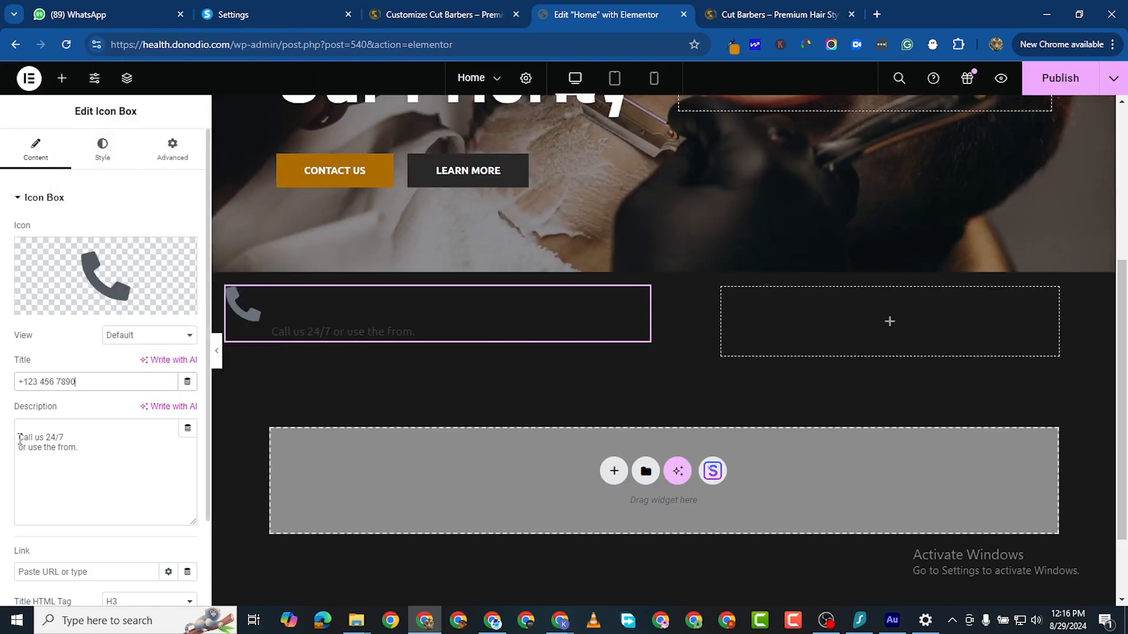
left_click(19, 437)
key("BackSpace")
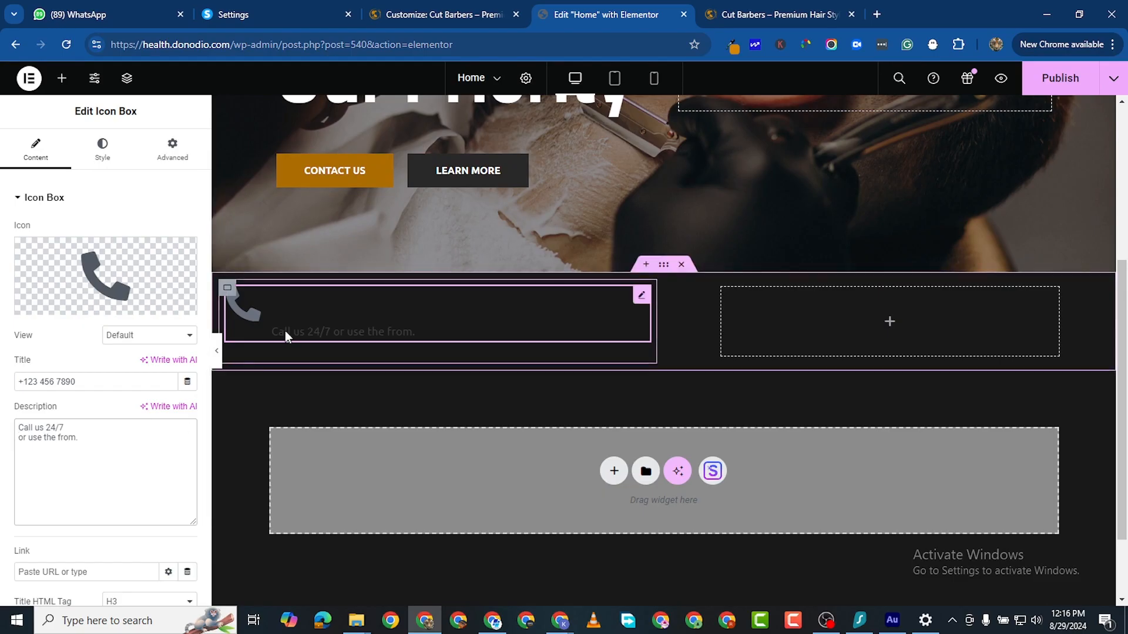
mouse_move(90, 265)
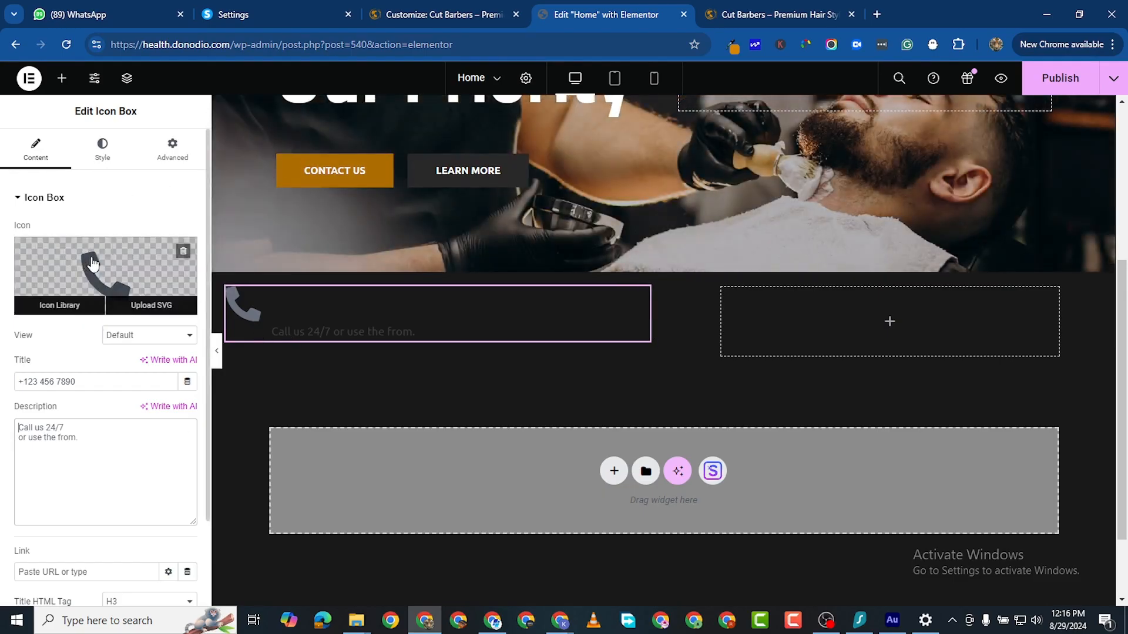
Step: In the Cut Barbers Customizer, leave the headings font options and open Global > Colors
left_click(426, 18)
scroll(134, 429, "down", 2)
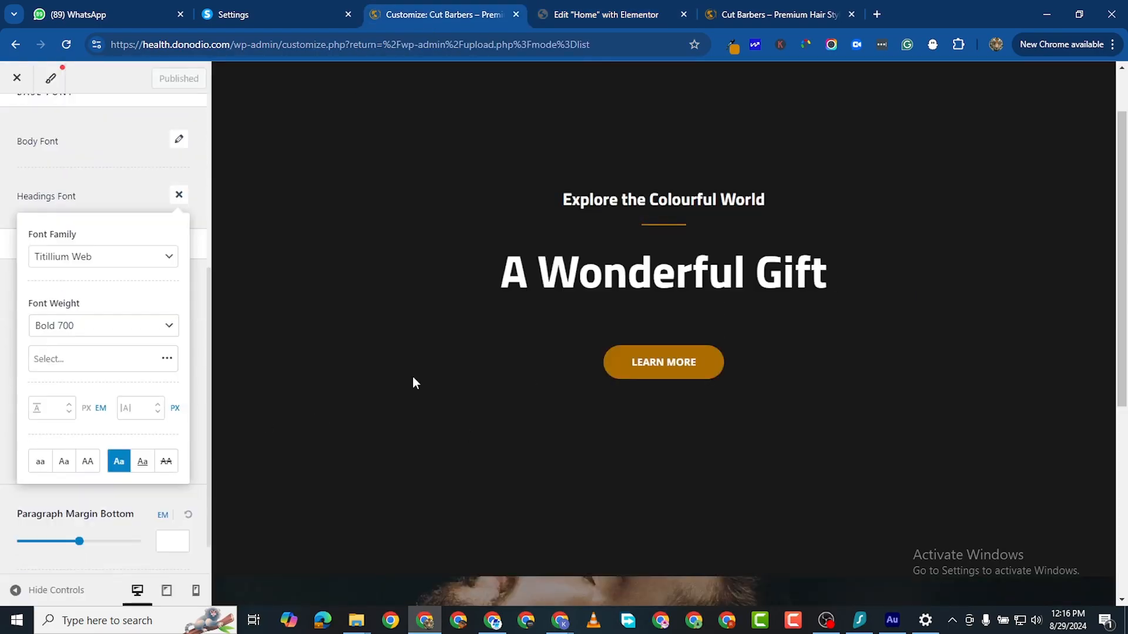
left_click(2, 352)
scroll(620, 363, "up", 1)
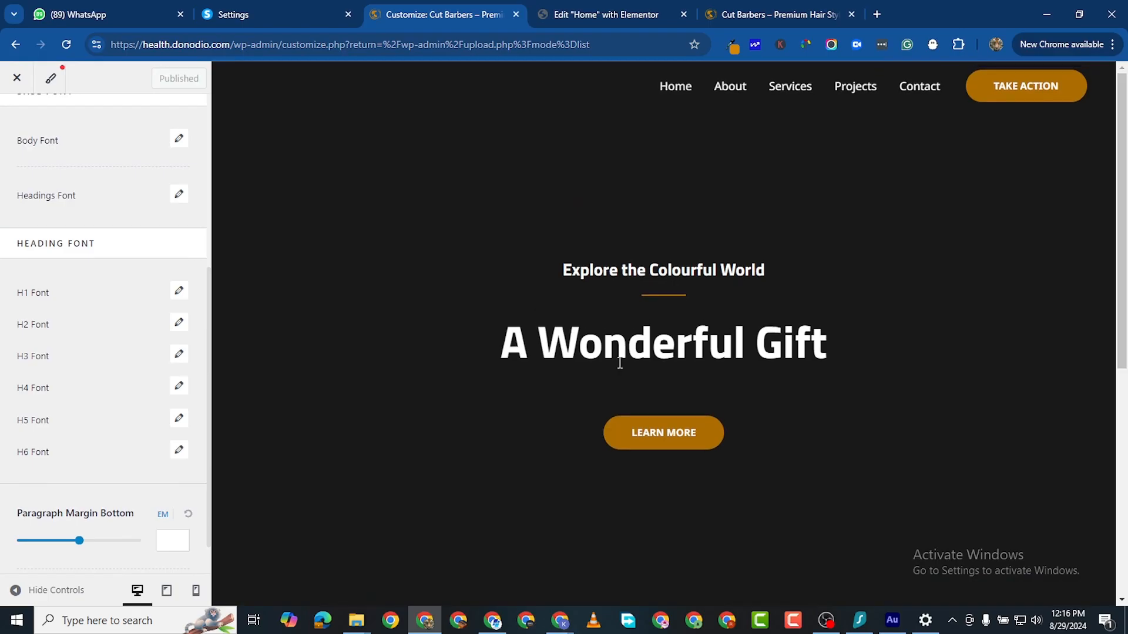
left_click(732, 46)
left_click(28, 140)
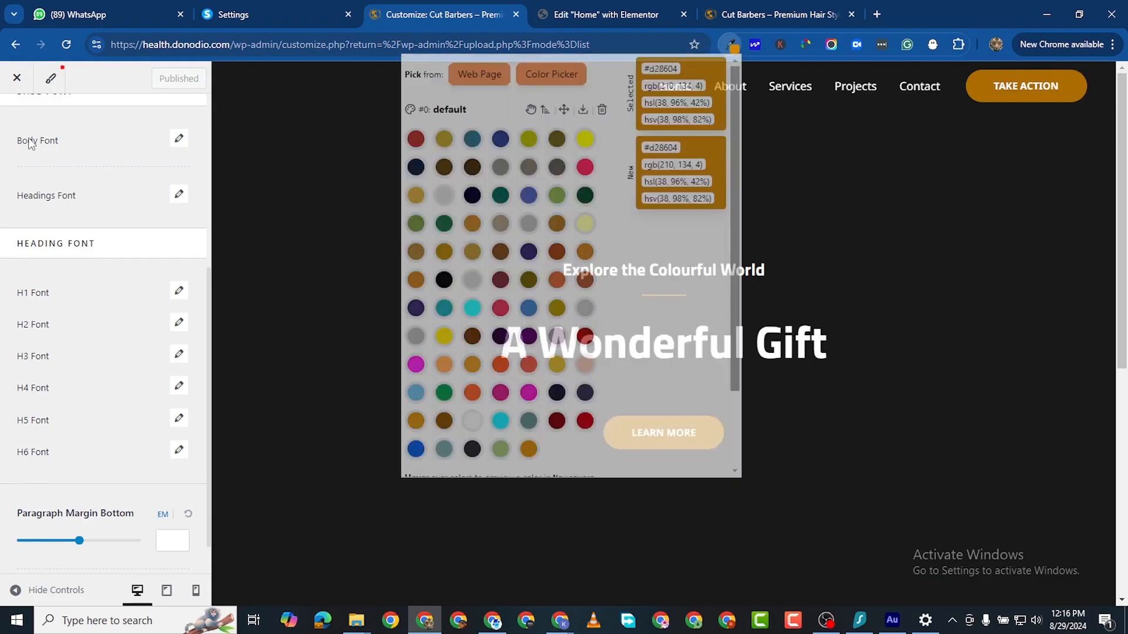
scroll(35, 131, "up", 2)
left_click(15, 121)
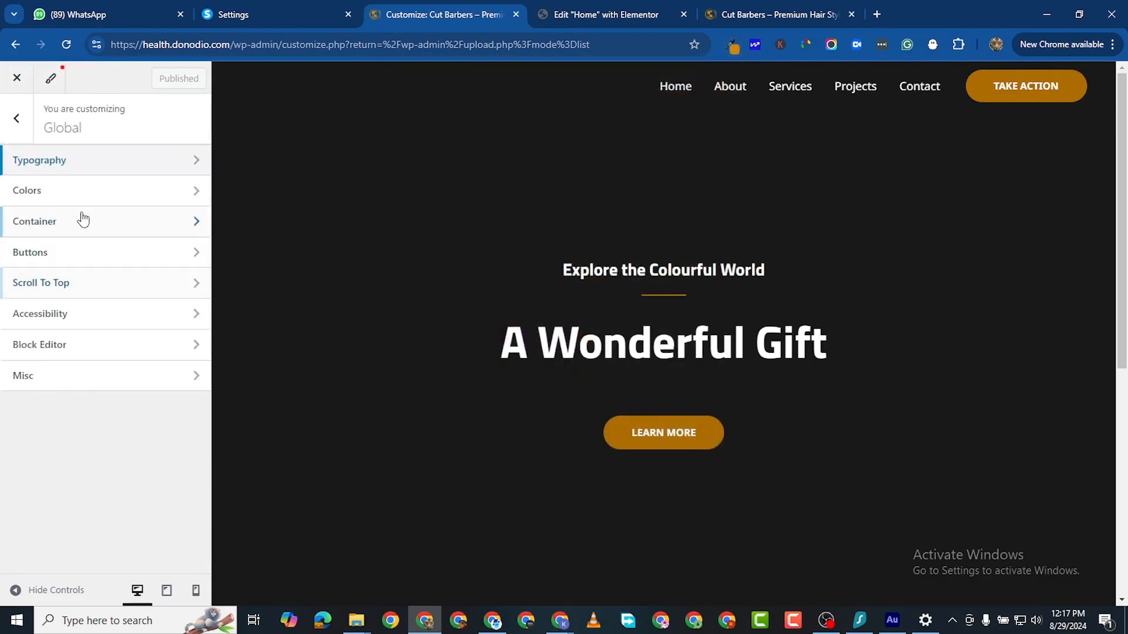
left_click(88, 188)
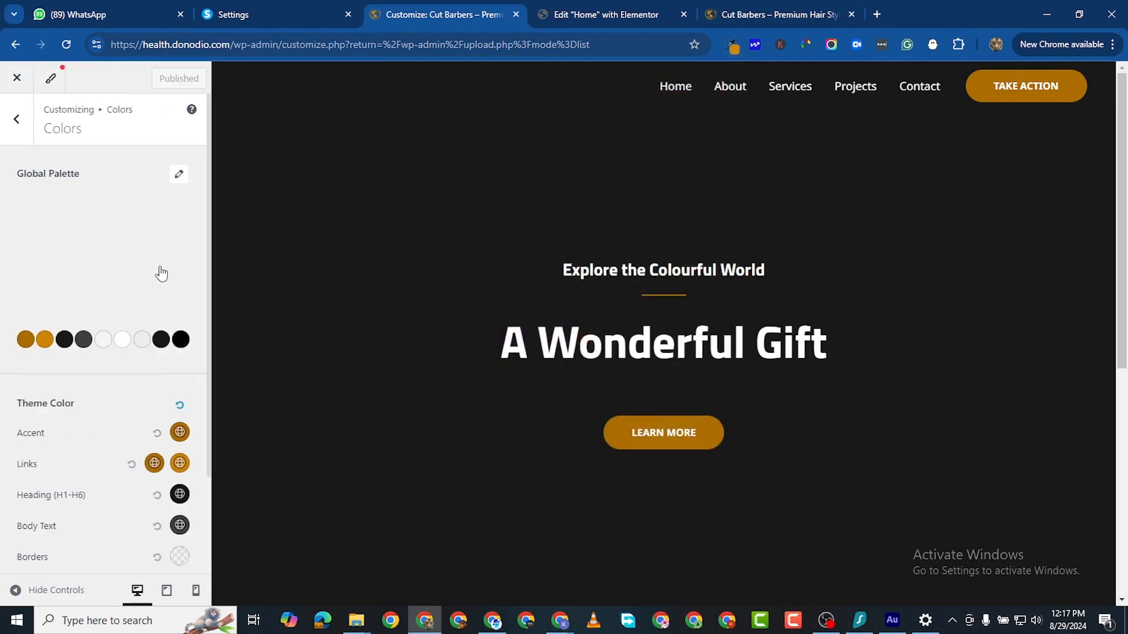
Step: Copy the gold hex value AD6D00 from palette Color 1, then return to Elementor
left_click(26, 339)
scroll(88, 469, "down", 2)
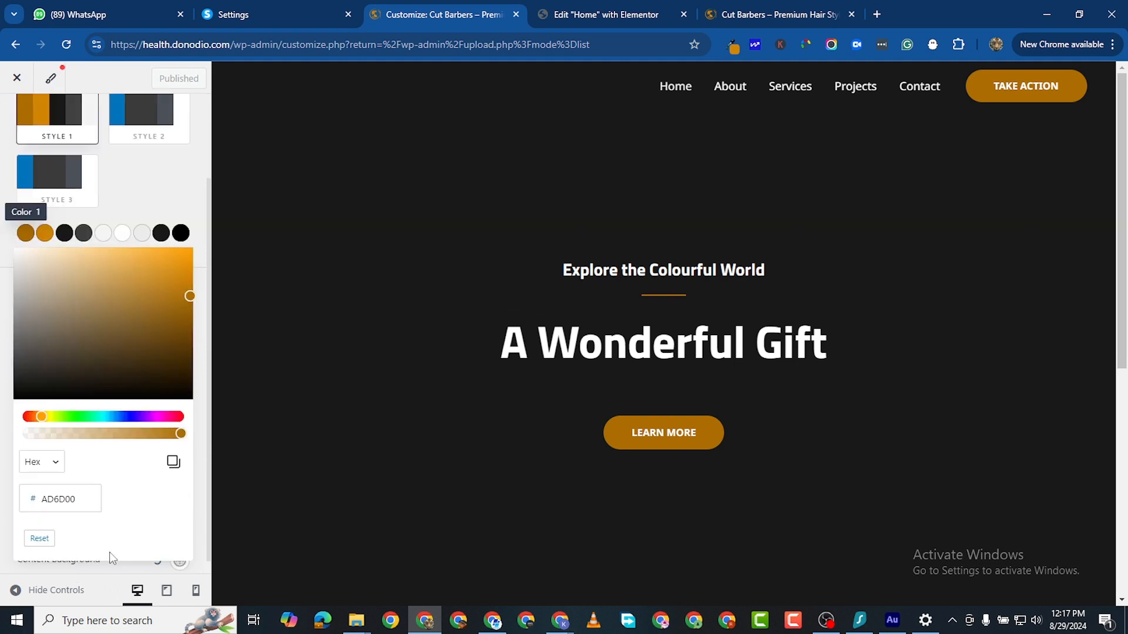
double_click(50, 487)
right_click(50, 486)
left_click(114, 128)
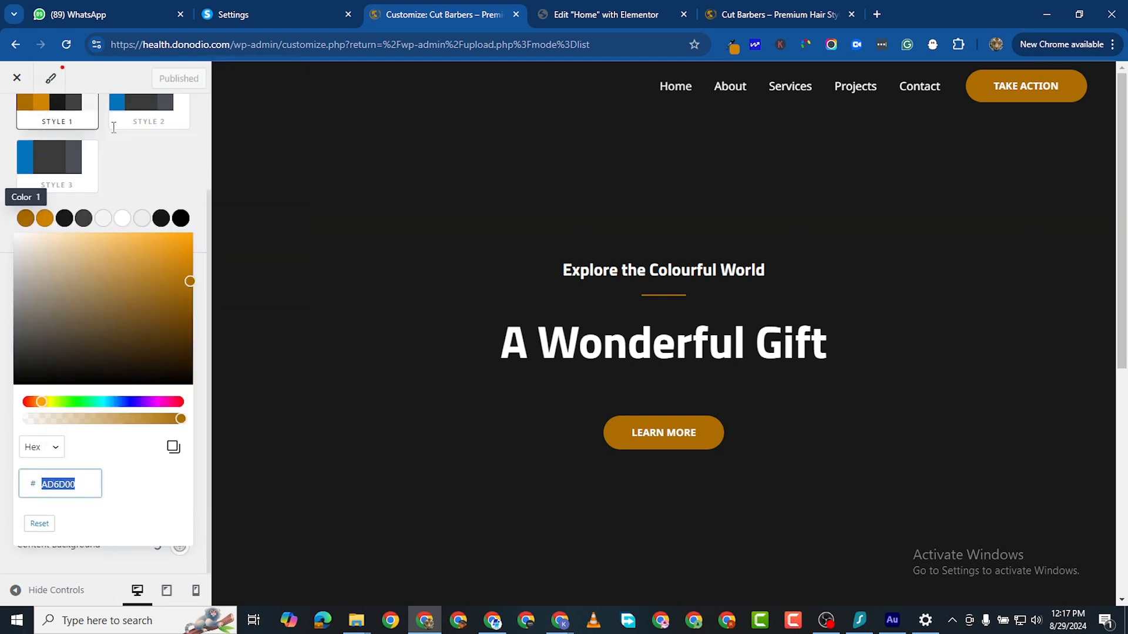
left_click(567, 12)
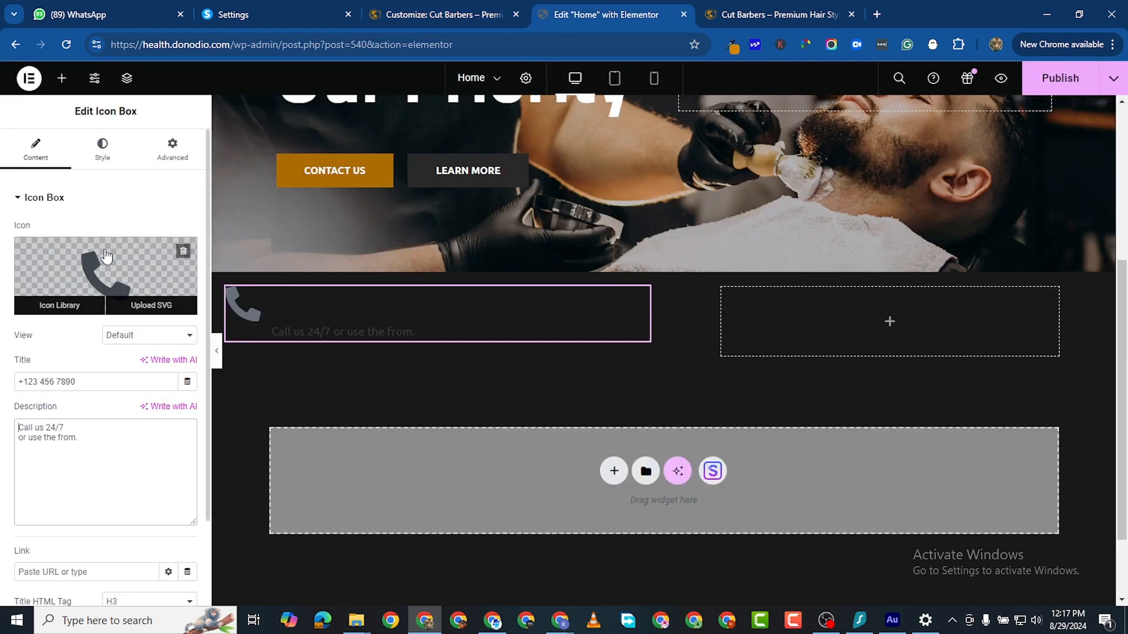
Step: Set the phone icon's primary colour to the gold AD6D00
left_click(99, 145)
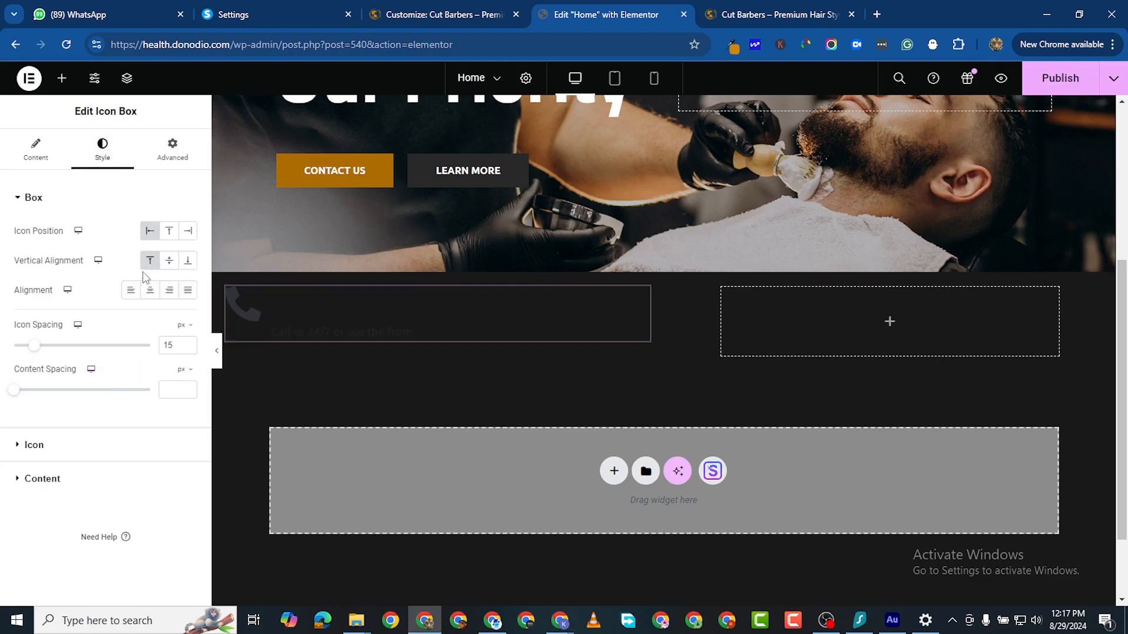
left_click(58, 445)
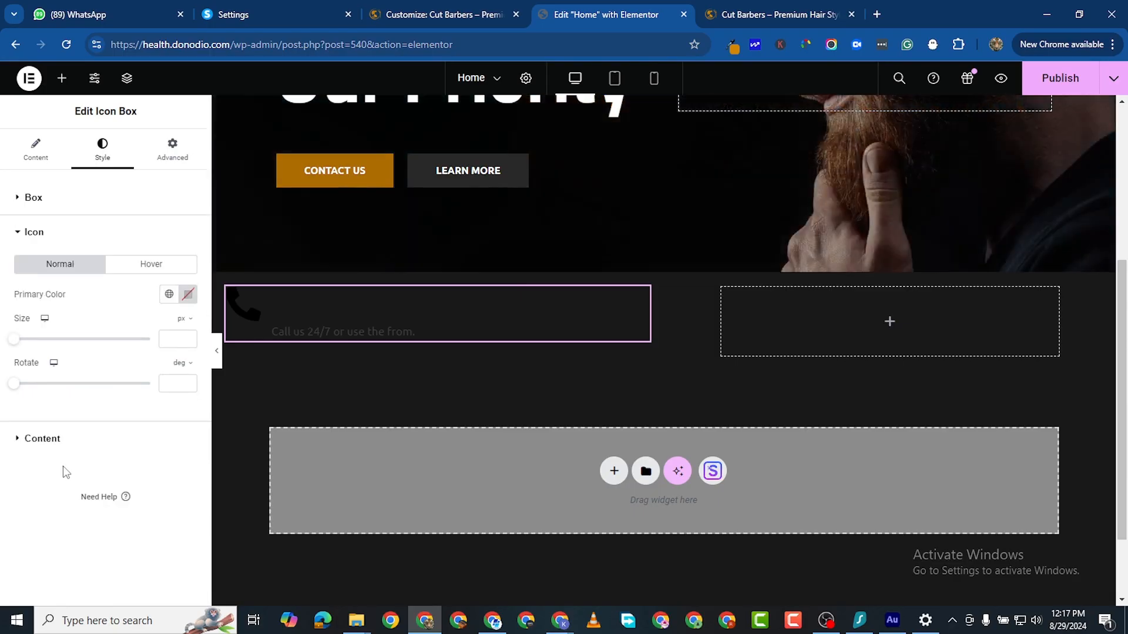
left_click(188, 295)
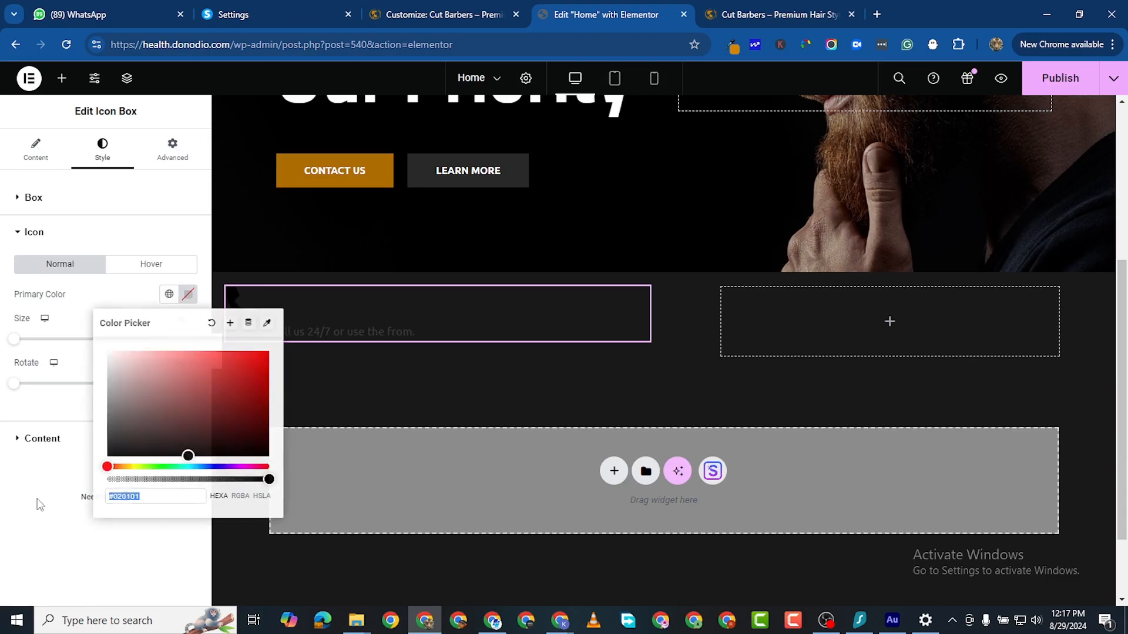
right_click(126, 497)
left_click(197, 161)
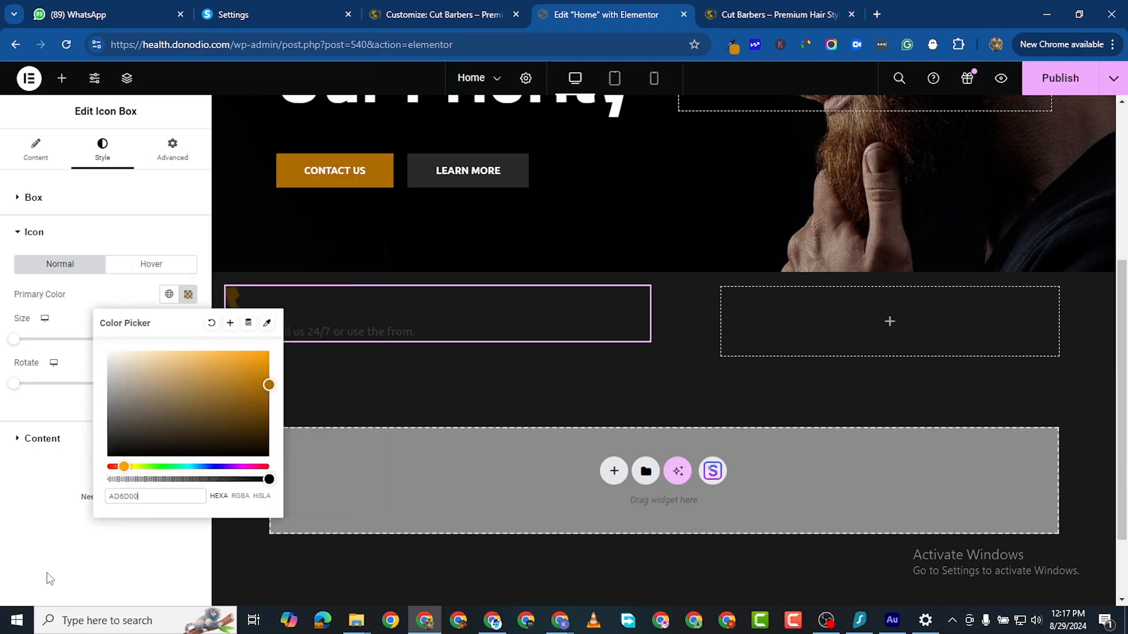
left_click(13, 513)
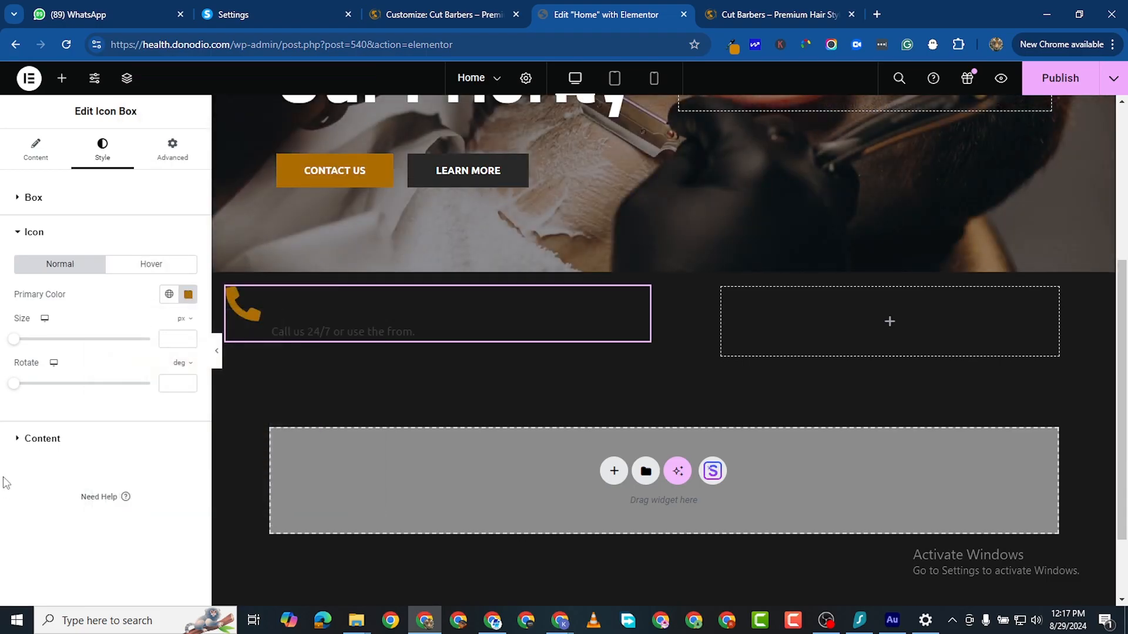
Step: Make the icon box title and description text colours white
left_click(17, 439)
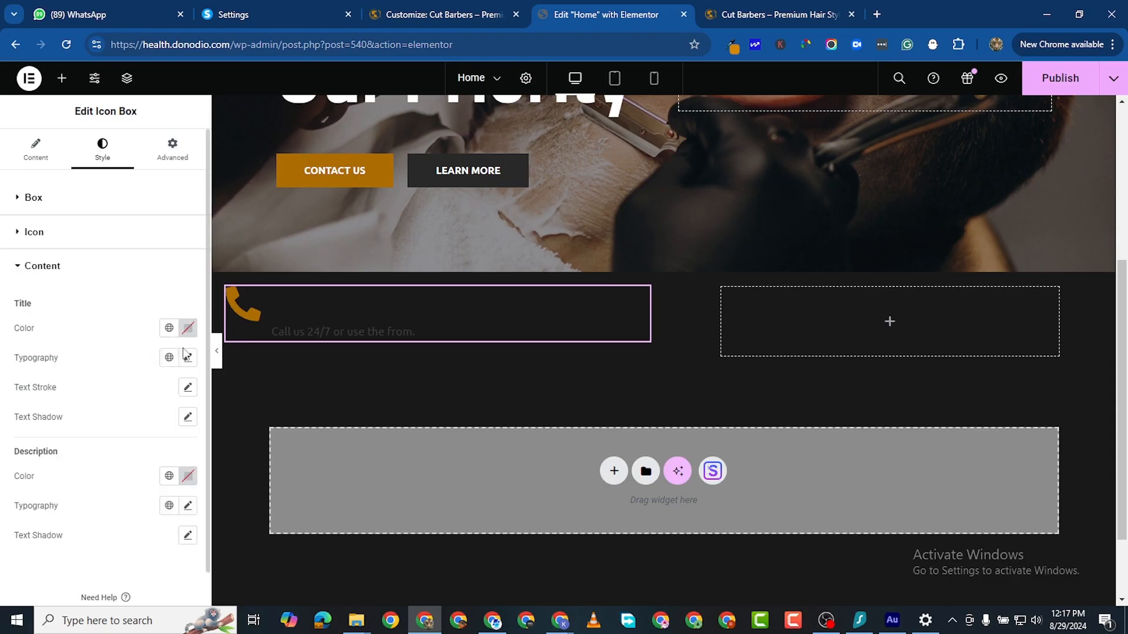
left_click(187, 329)
left_click_drag(119, 388, 63, 373)
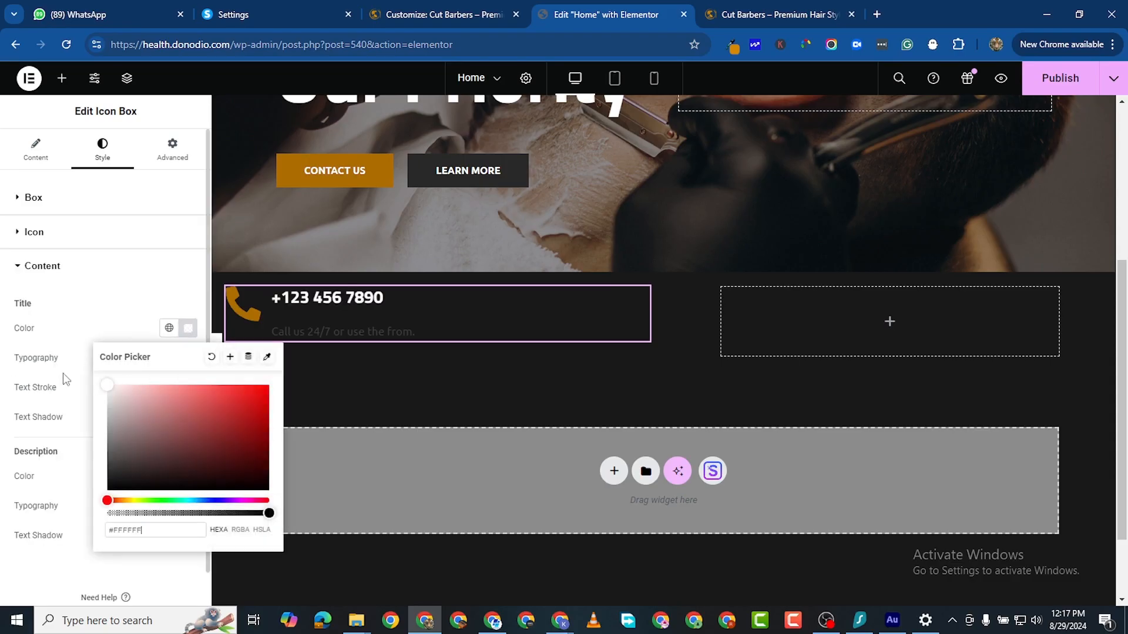
left_click(215, 460)
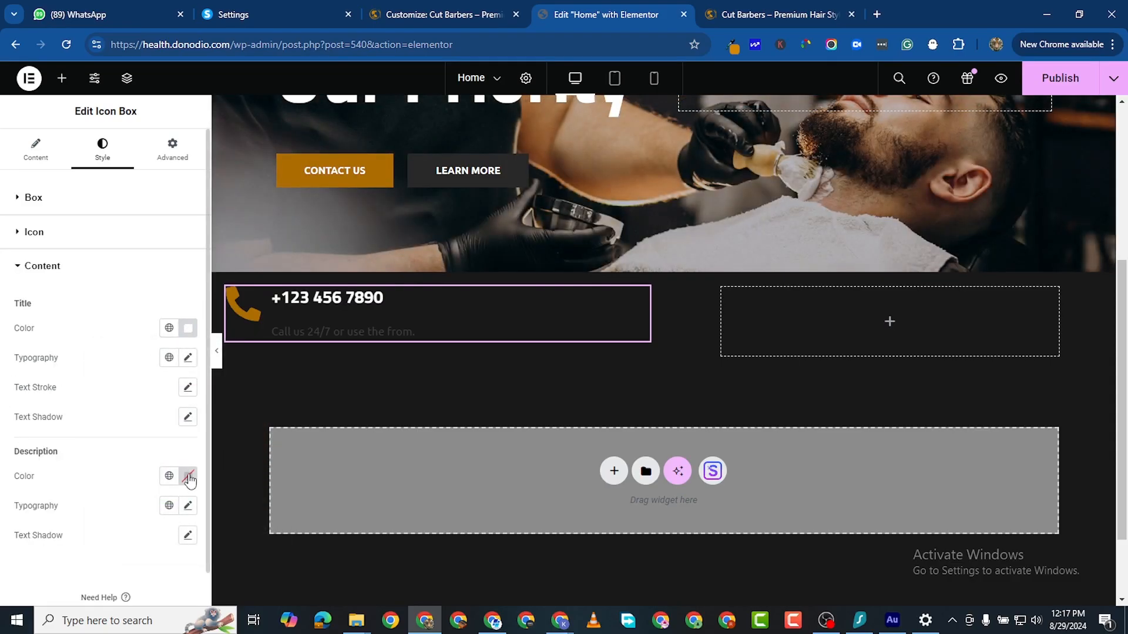
left_click(188, 477)
mouse_move(187, 400)
left_mouse_down()
mouse_move(126, 385)
mouse_move(71, 284)
left_mouse_up()
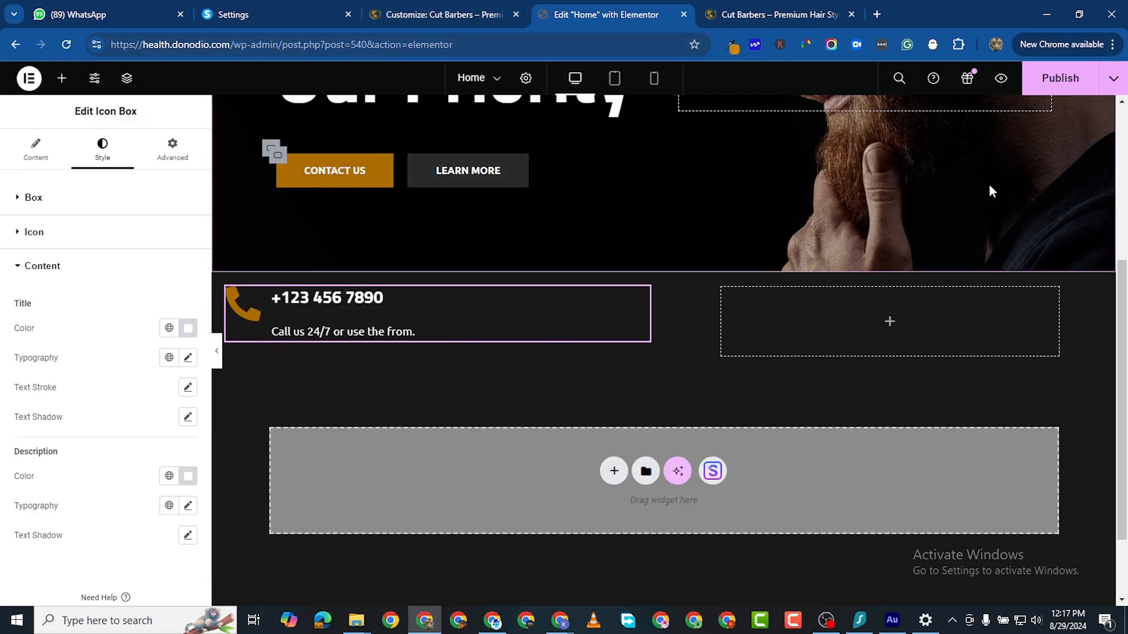
left_click(376, 16)
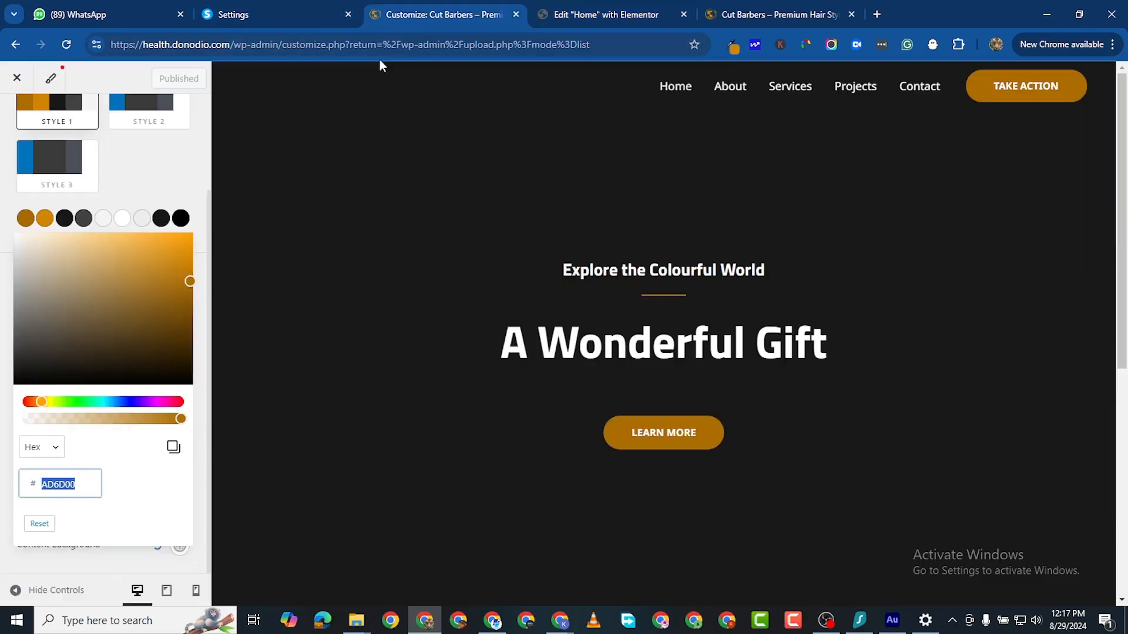
left_click(587, 14)
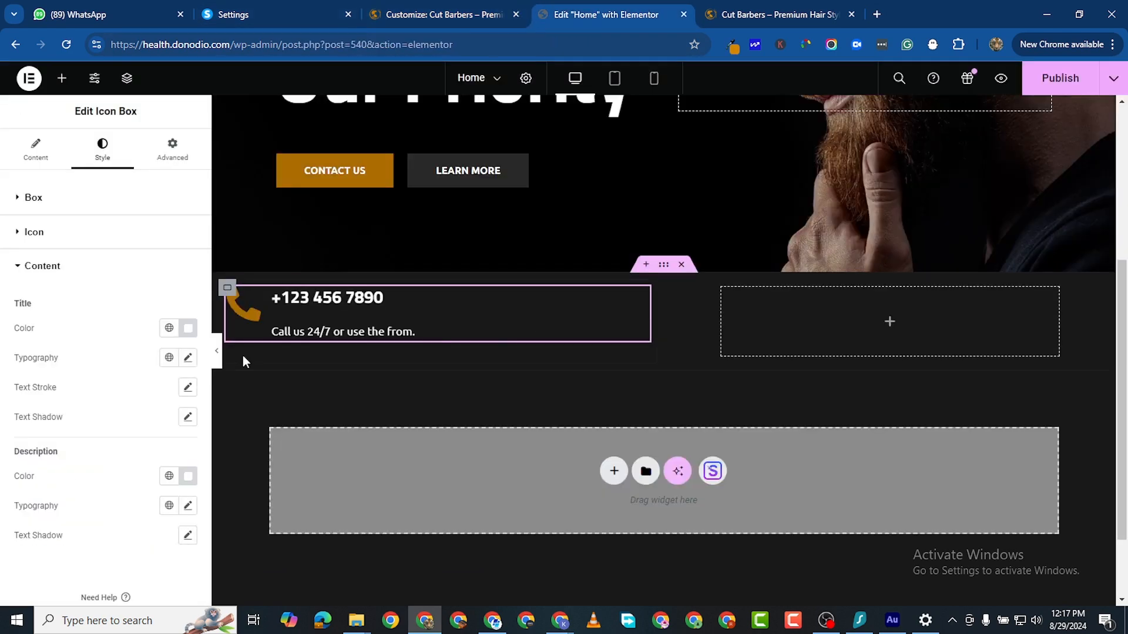
Step: Insert a </br> line break after 'Call us 24/7' in the description
left_click(36, 151)
left_click(77, 430)
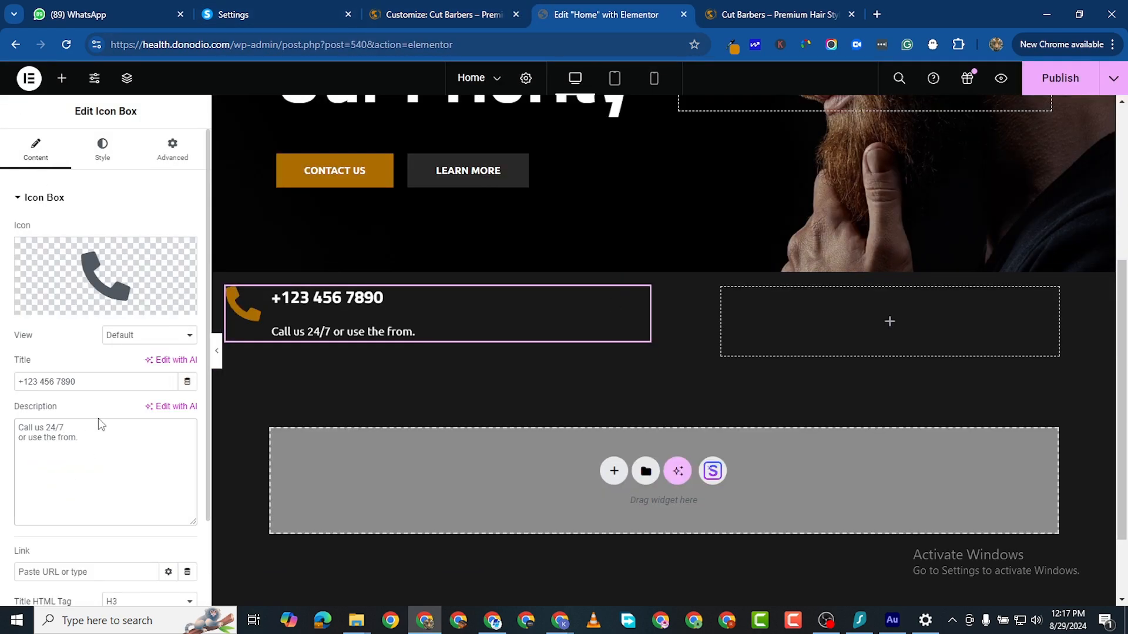
type("<")
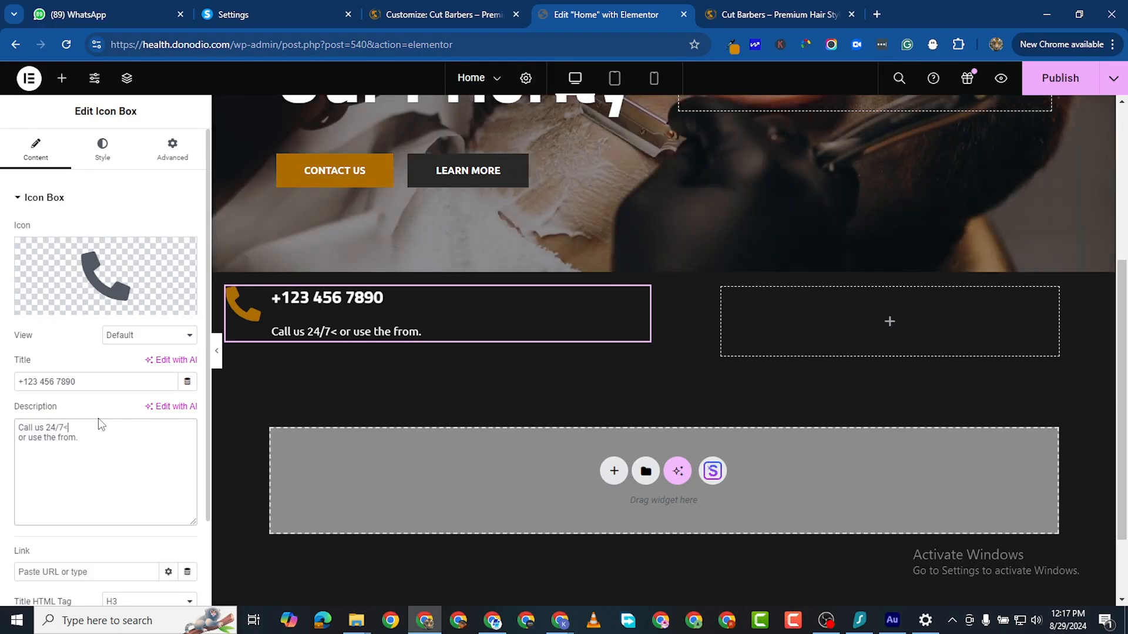
type("/br>")
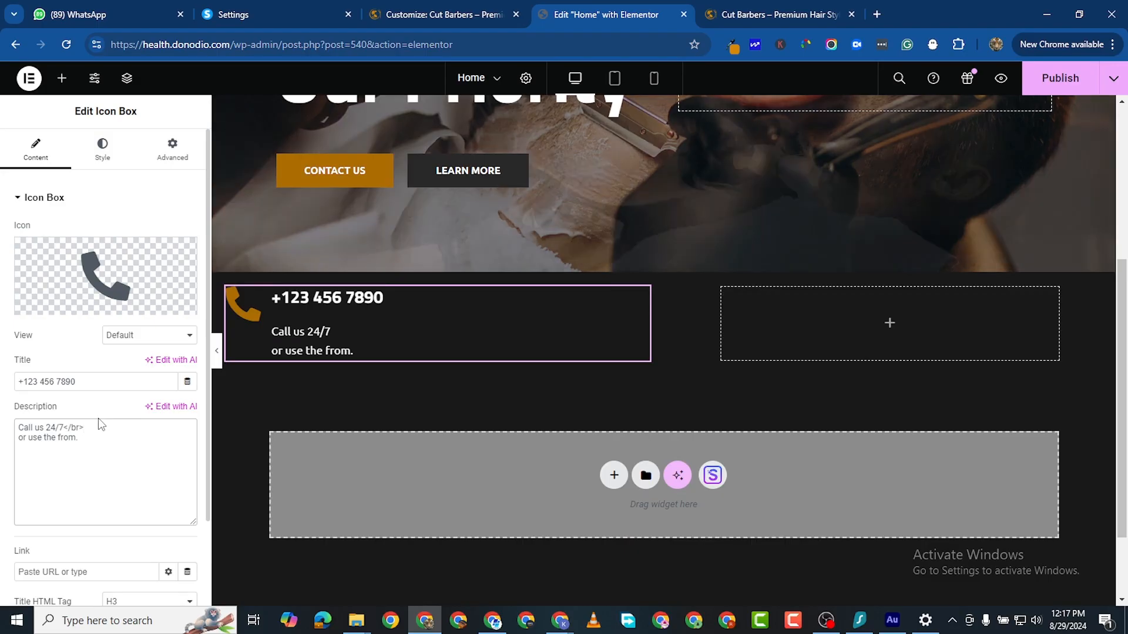
mouse_move(82, 244)
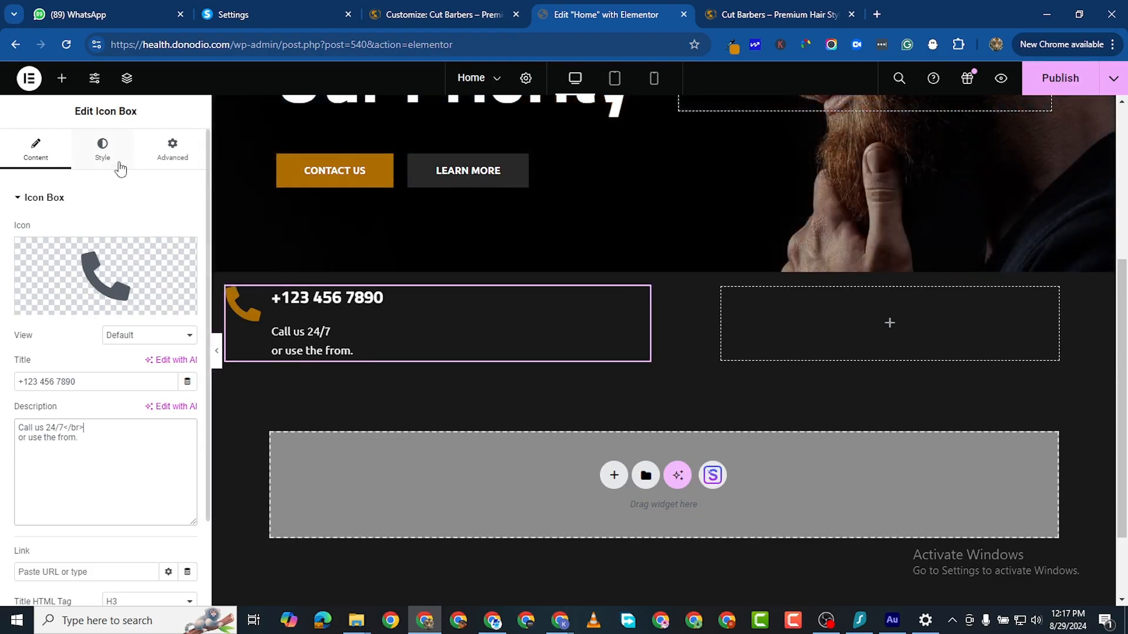
Step: Set the icon box's title-to-description content spacing to 5 px
left_click(114, 154)
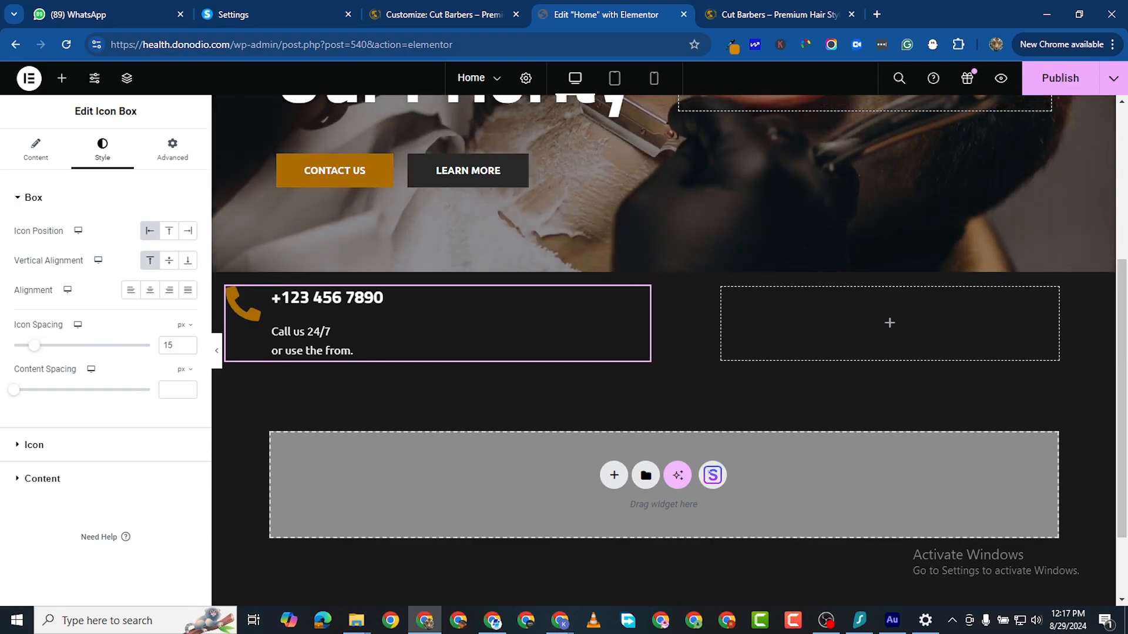
key("alt+Tab")
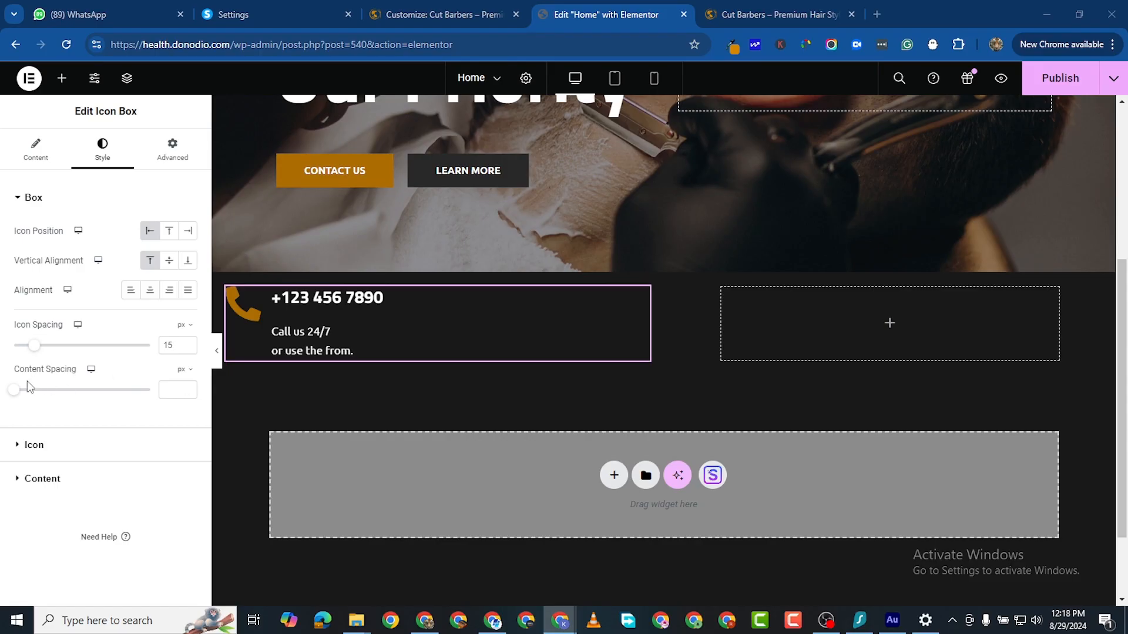
left_click(14, 394)
left_click_drag(15, 397, 4, 402)
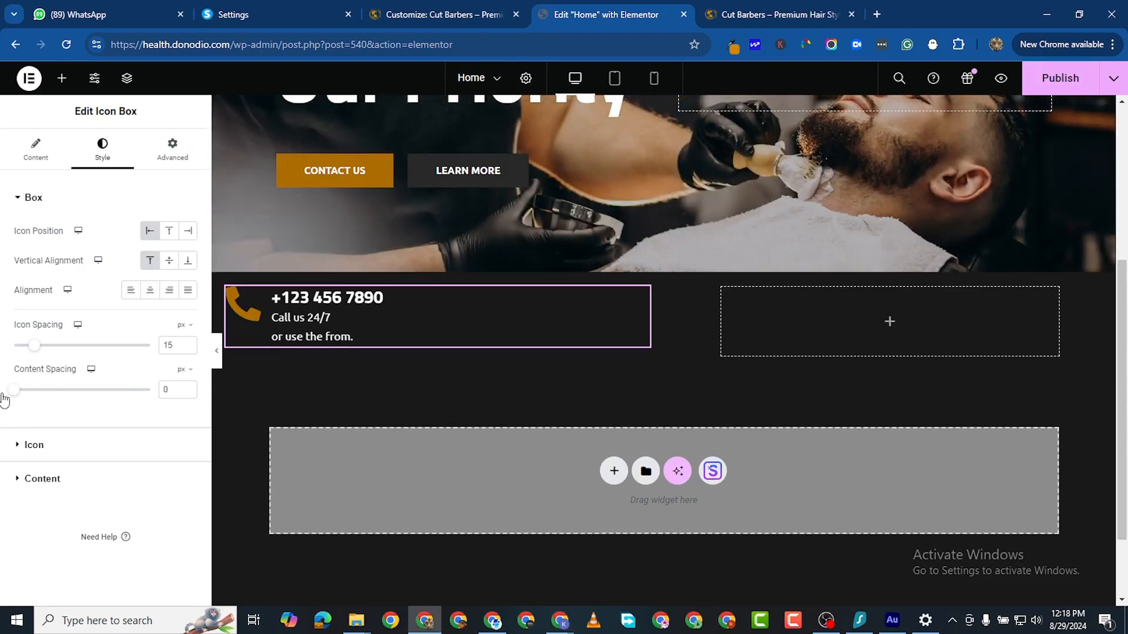
left_click(187, 388)
left_click(187, 387)
left_click(188, 388)
left_click(187, 387)
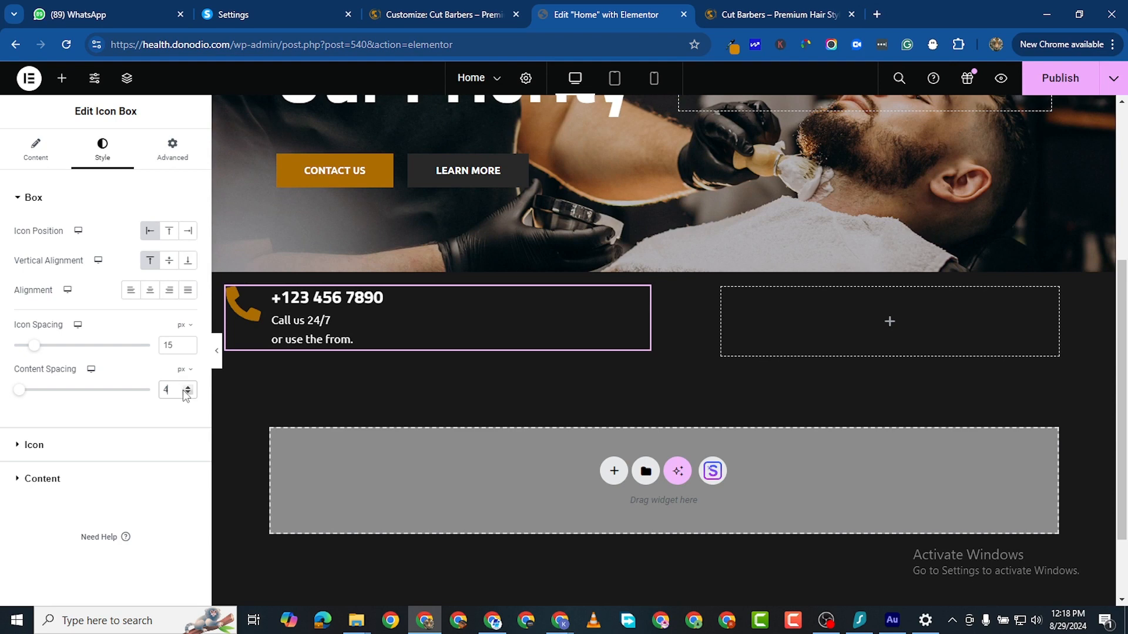
left_click(188, 392)
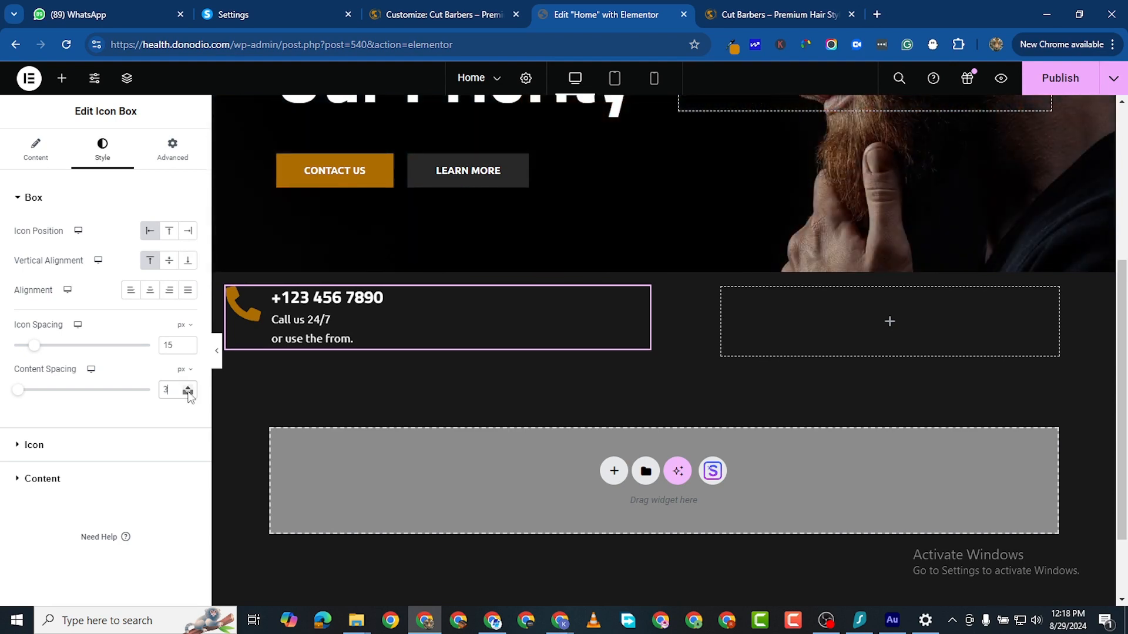
left_click(188, 393)
left_click(188, 392)
left_click(188, 392)
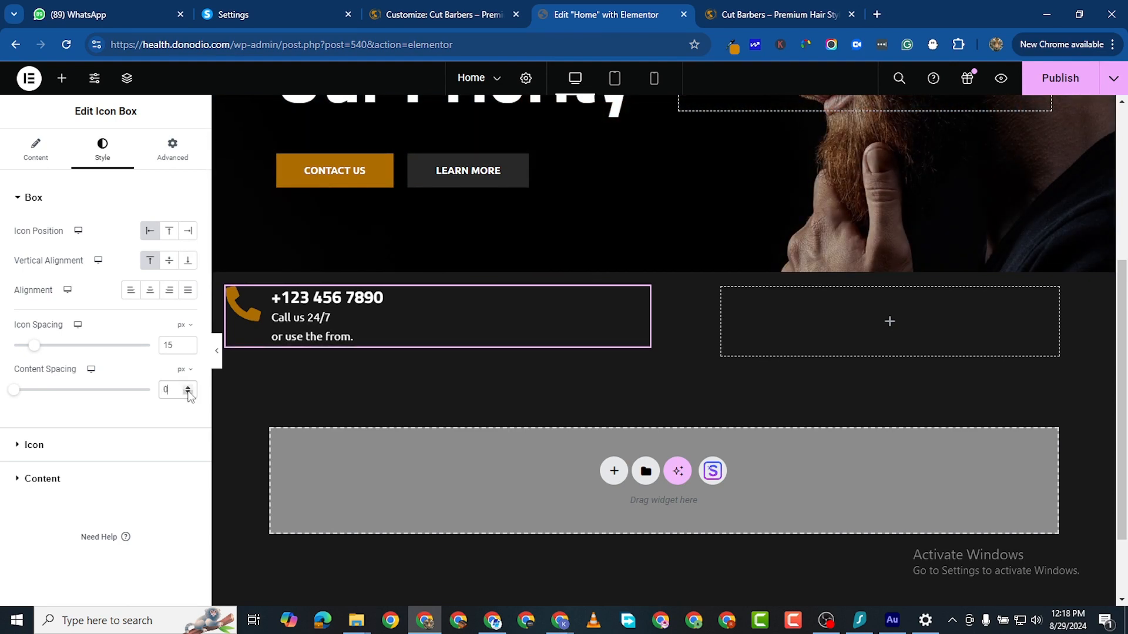
left_click(188, 387)
left_click(187, 387)
left_click(188, 388)
left_click(188, 388)
left_click(188, 387)
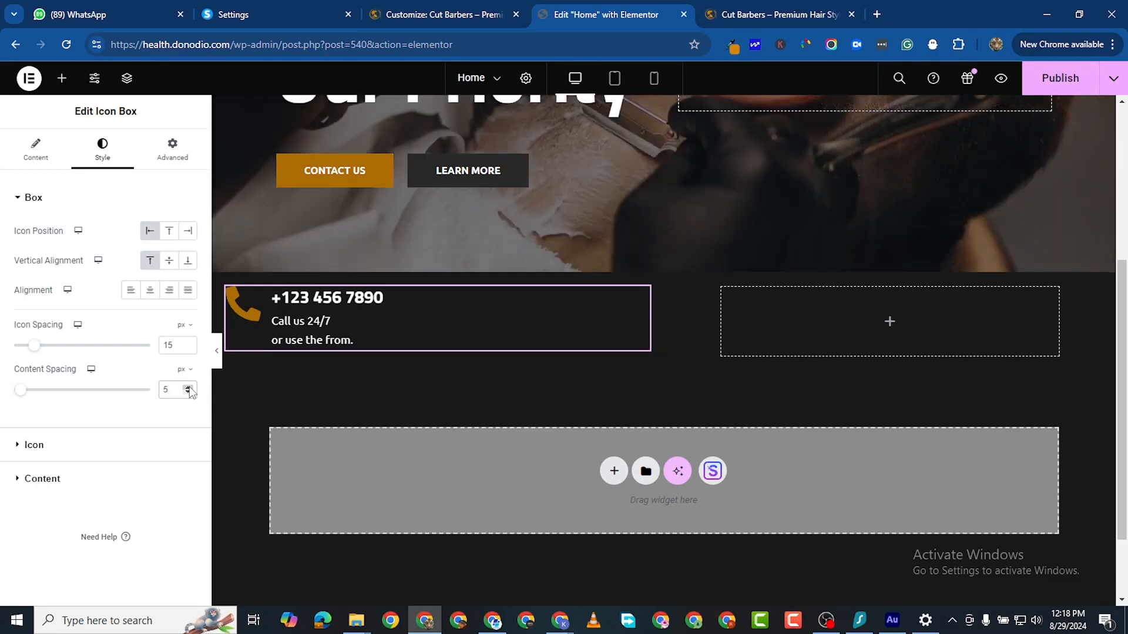
left_click(14, 479)
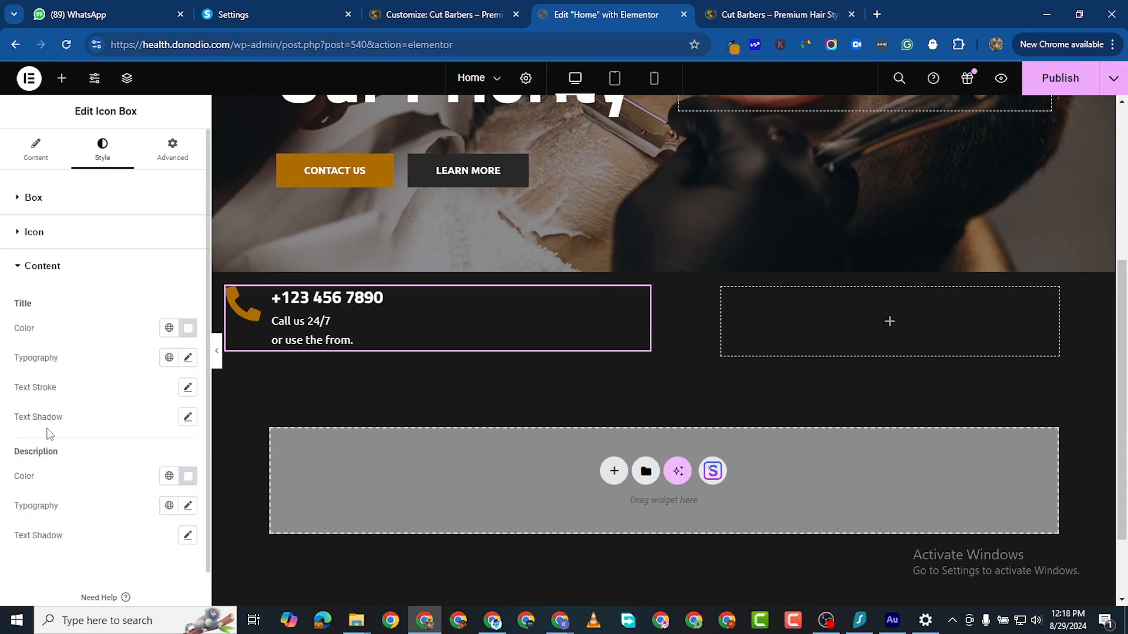
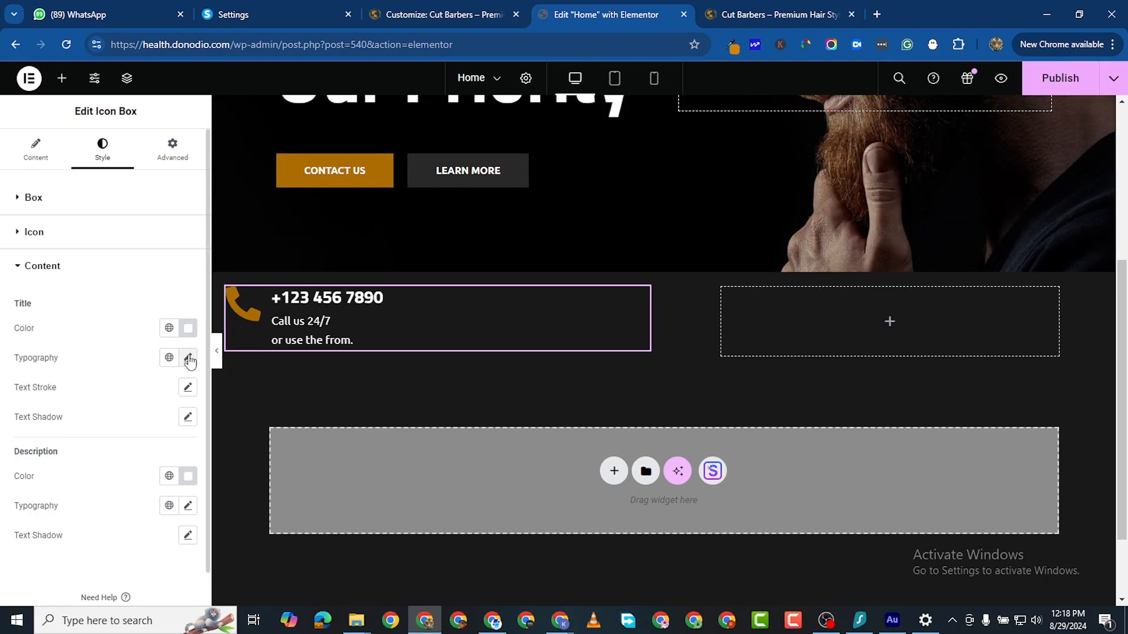
Step: Set the phone icon's size to 25 px in the icon style settings
left_click(27, 234)
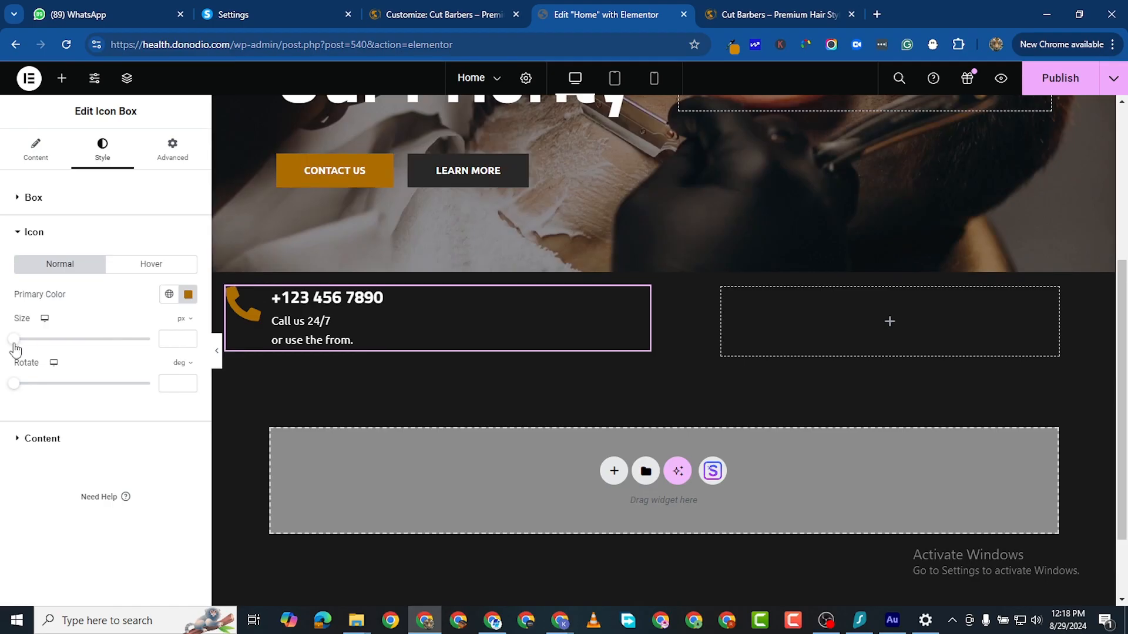
left_click_drag(15, 349, 24, 350)
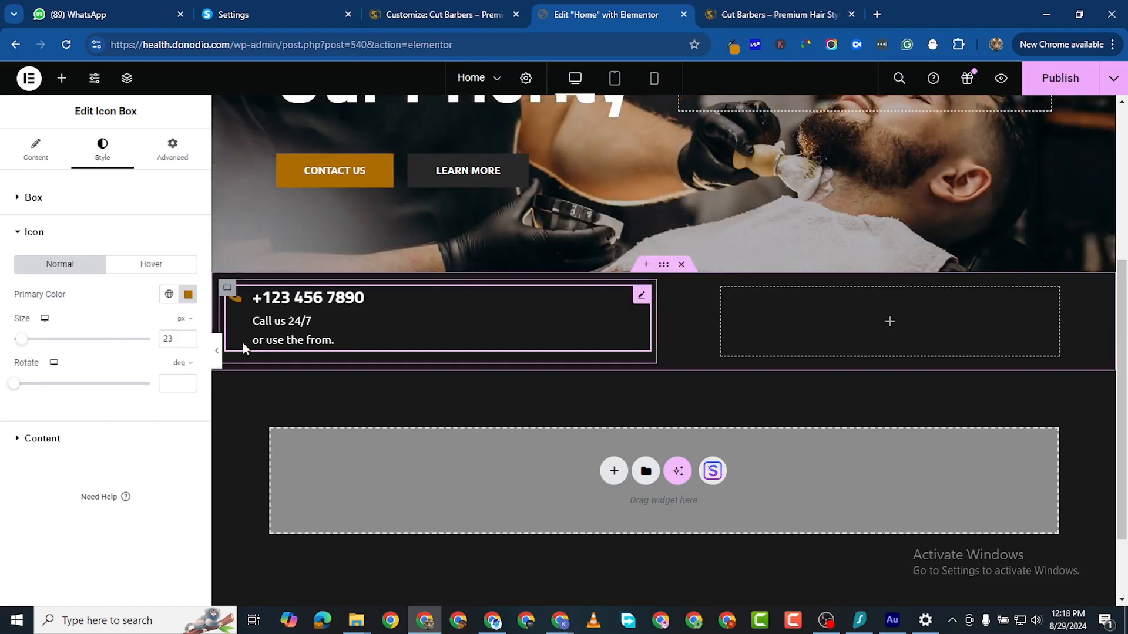
left_click(190, 333)
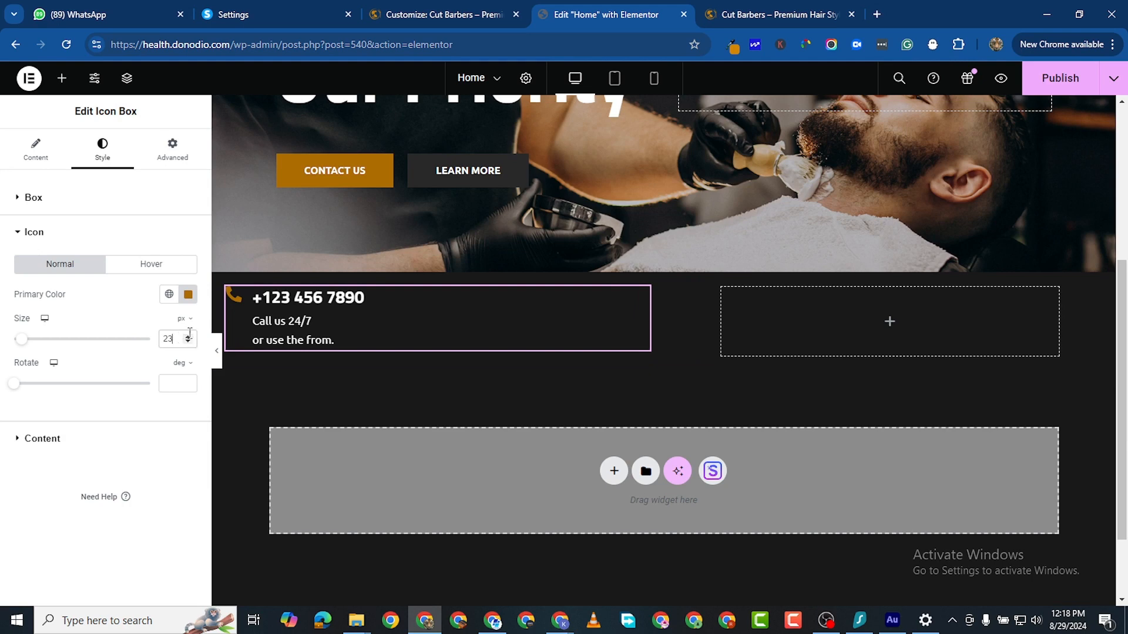
left_click(189, 335)
left_click(189, 336)
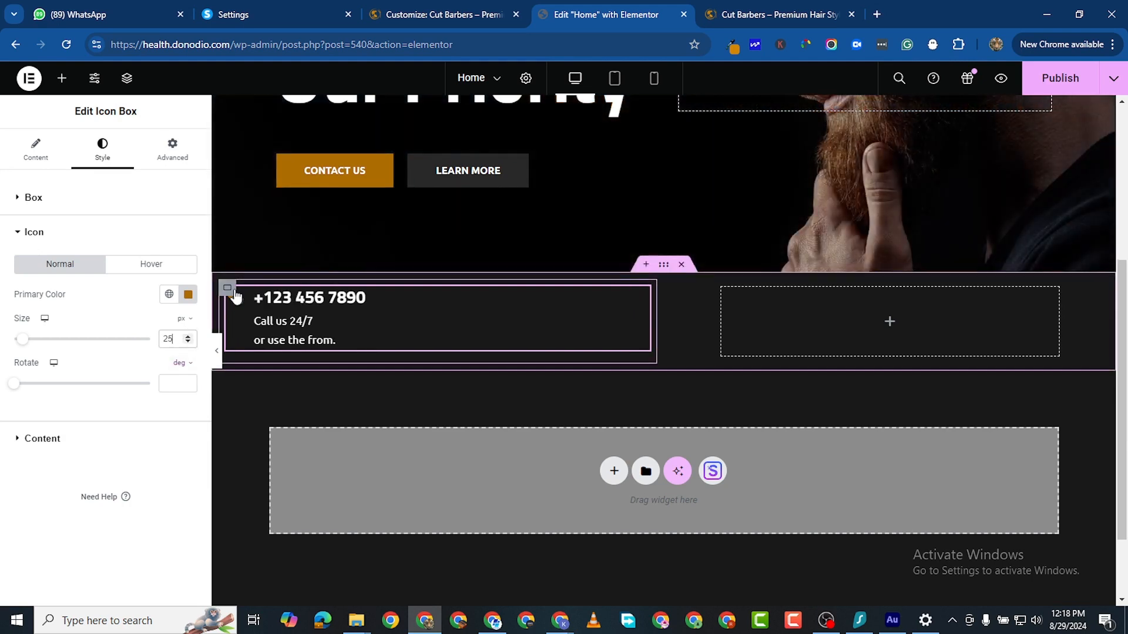
right_click(640, 297)
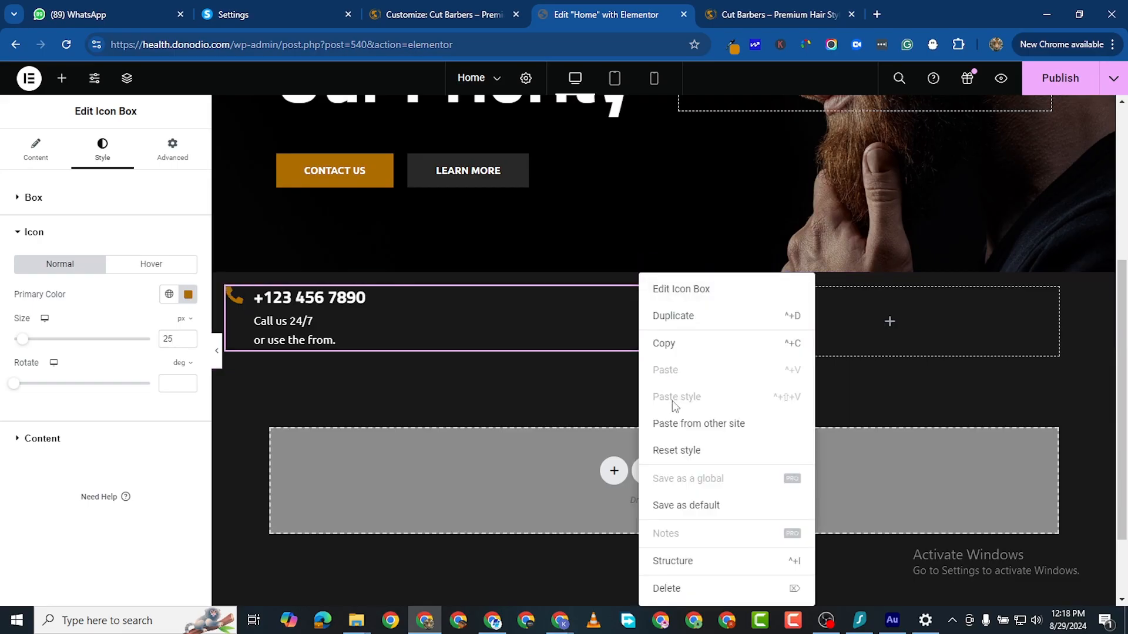
left_click(386, 298)
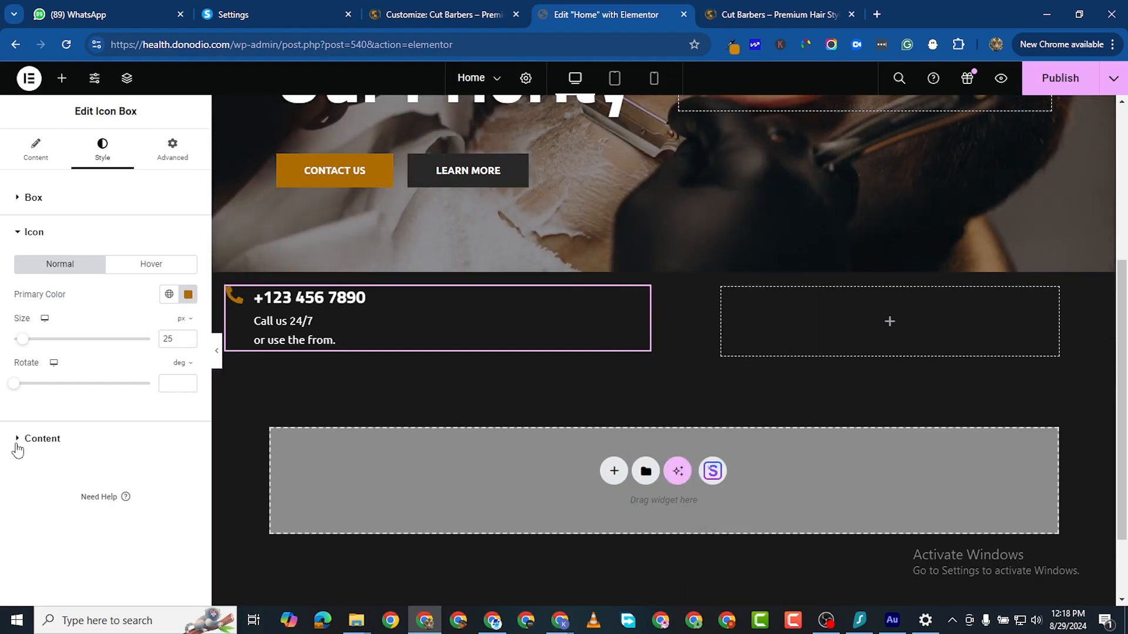
Step: Set the icon box title typography font size to 20 px
left_click(18, 450)
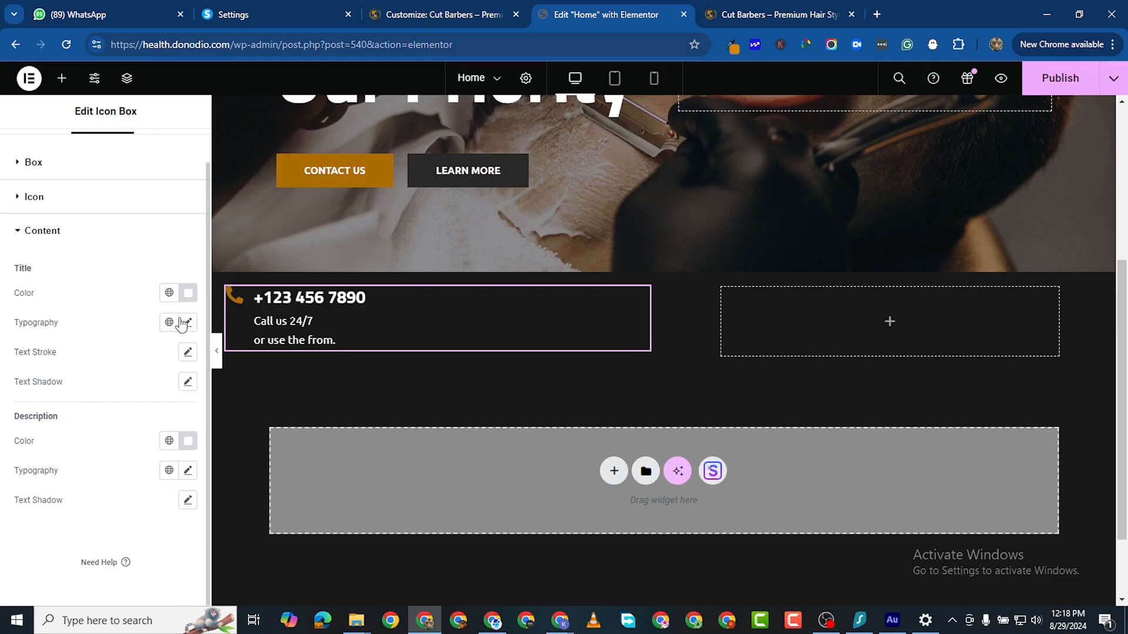
left_click(183, 323)
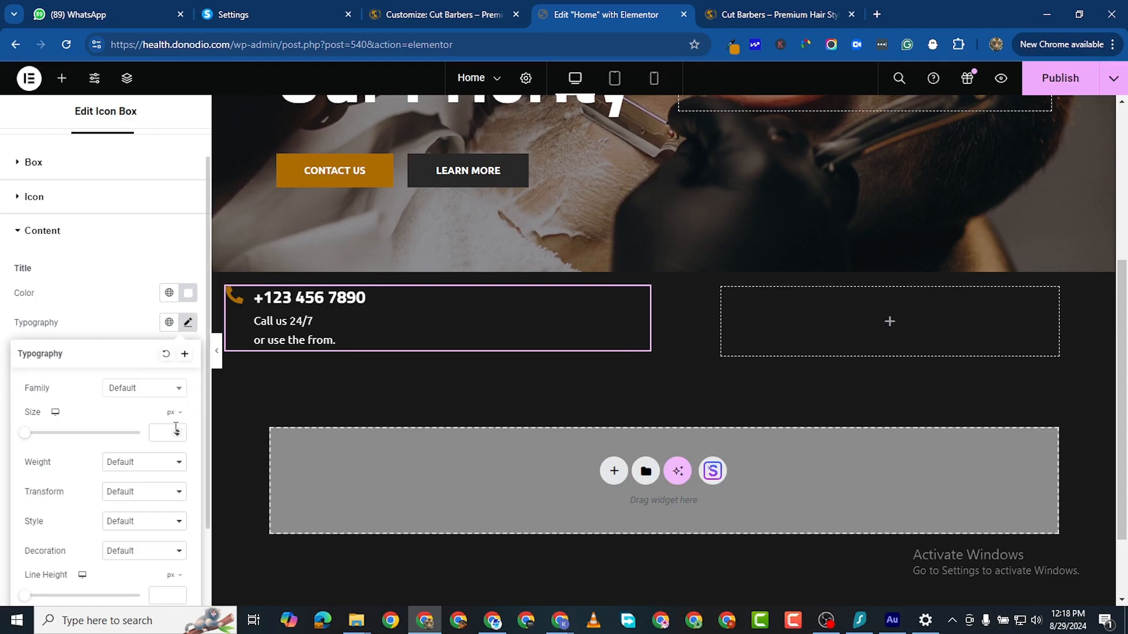
left_click(175, 433)
type("10")
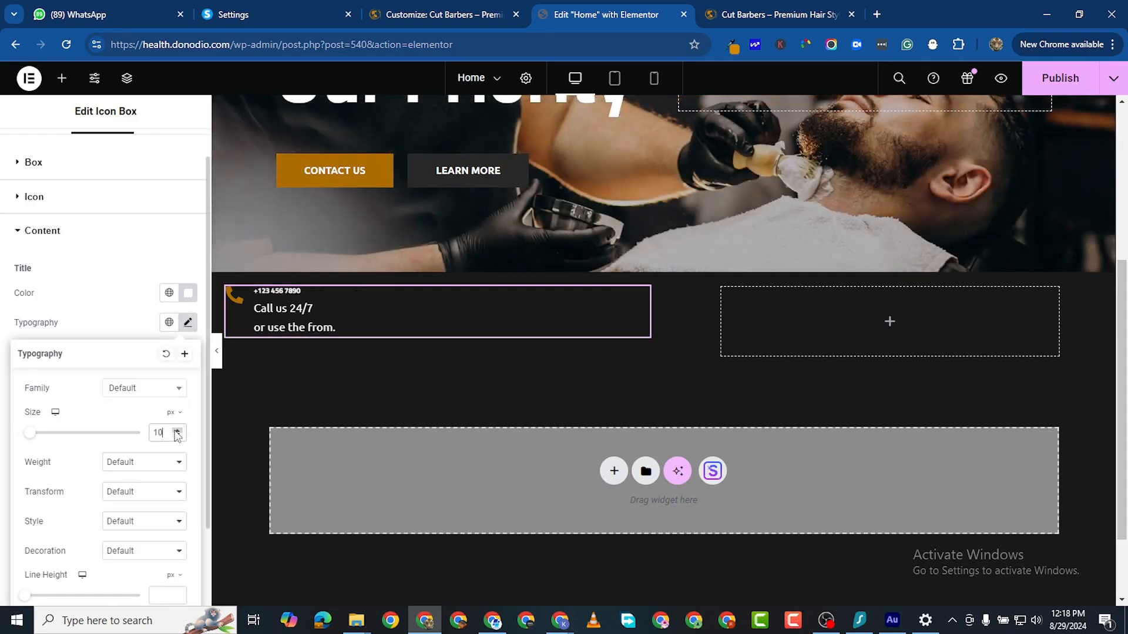
left_click(175, 431)
left_click(176, 431)
left_click(175, 432)
left_click(176, 431)
left_click(175, 431)
left_click(175, 432)
left_click(175, 431)
left_click(176, 432)
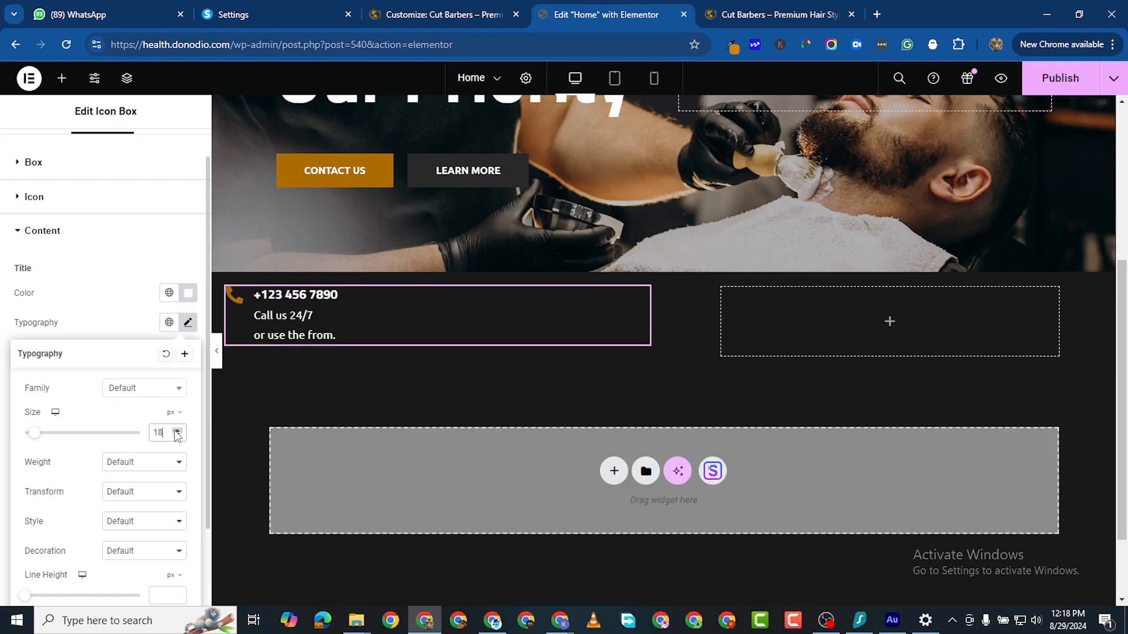
left_click(176, 430)
left_click(177, 430)
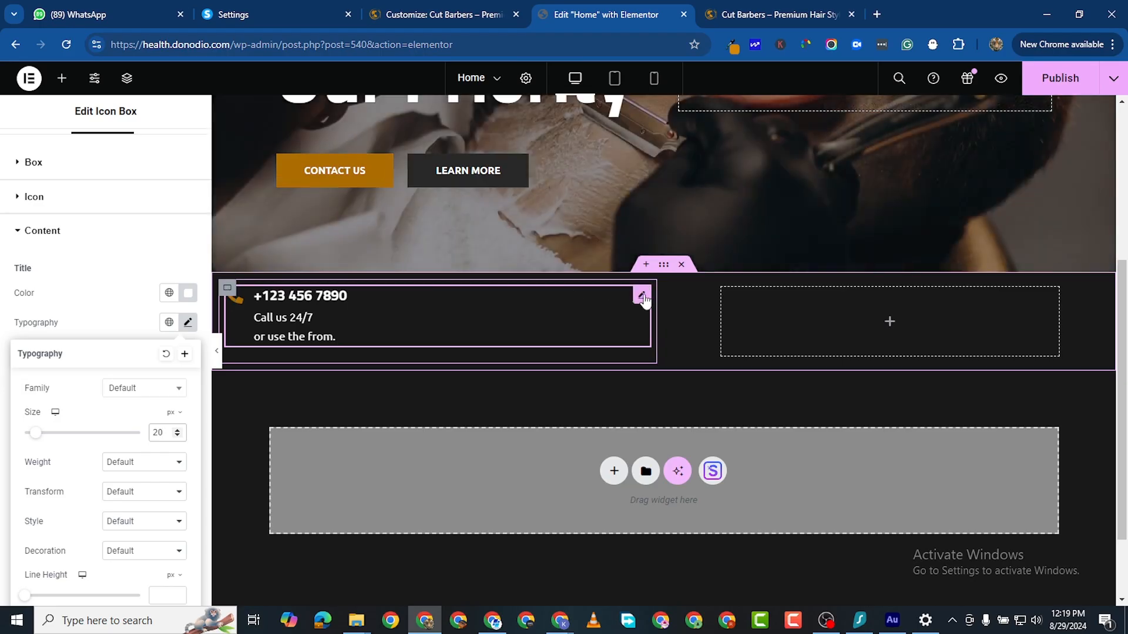
Step: Duplicate the phone icon box and paste the address into the copy's description
right_click(644, 299)
left_click(675, 317)
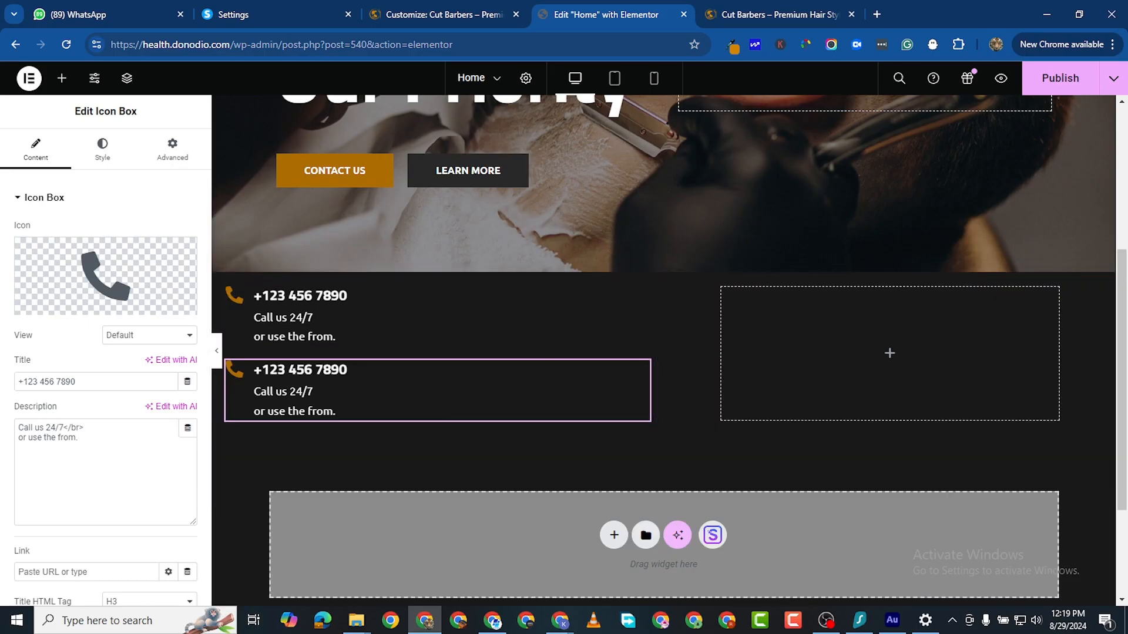
key("alt+Tab")
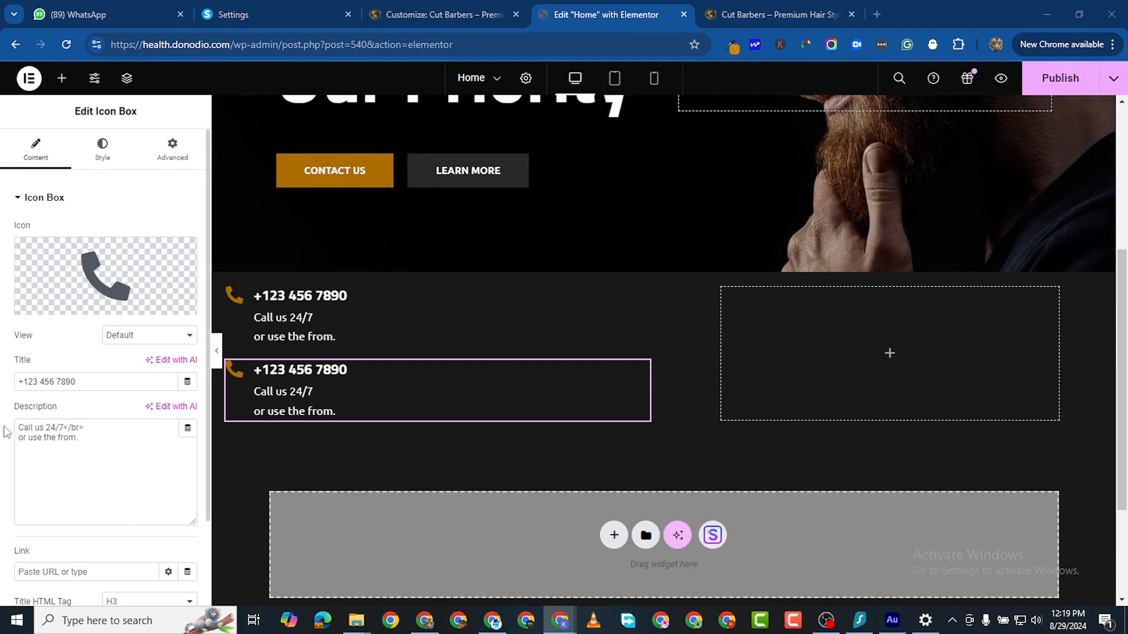
left_click(35, 434)
triple_click(35, 436)
triple_click(52, 429)
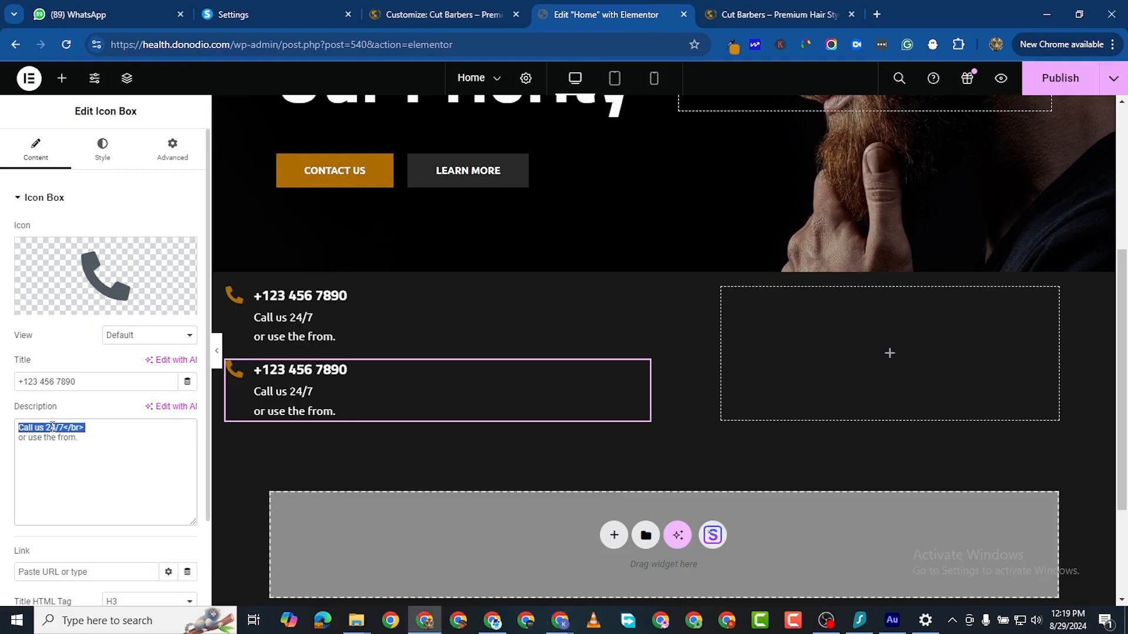
left_click(80, 438)
left_click_drag(80, 437, 19, 427)
right_click(28, 428)
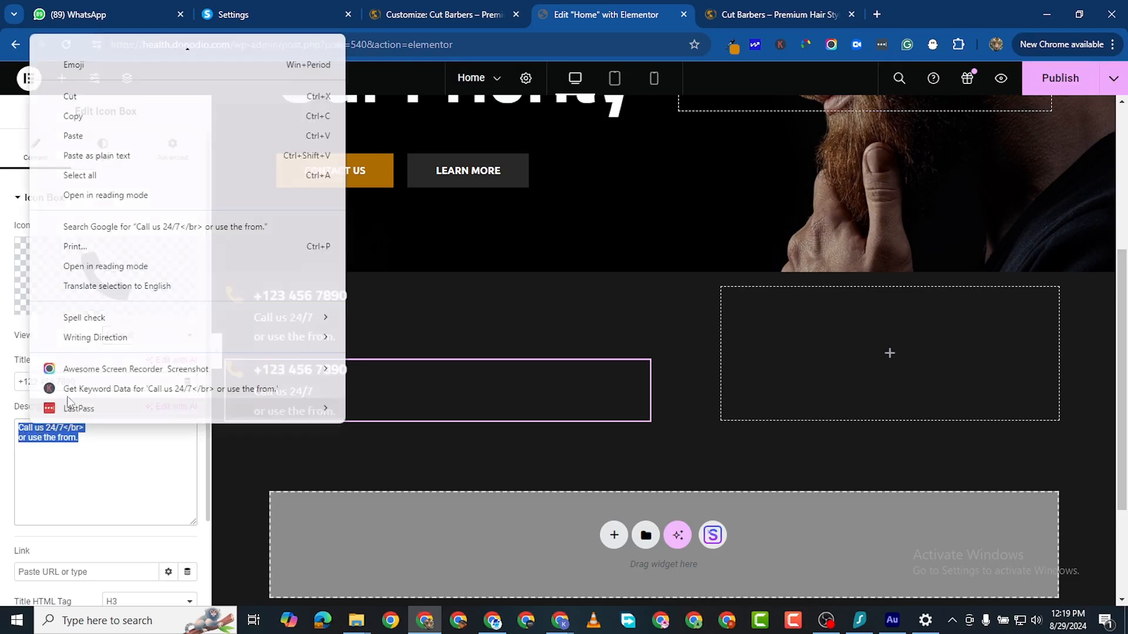
left_click(73, 136)
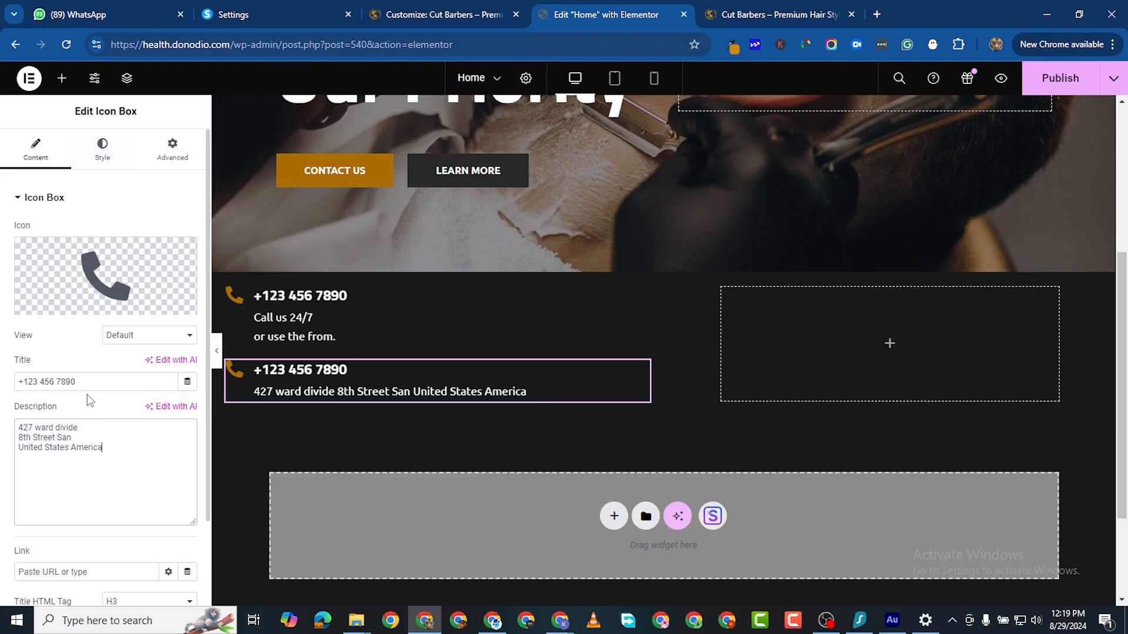
triple_click(50, 383)
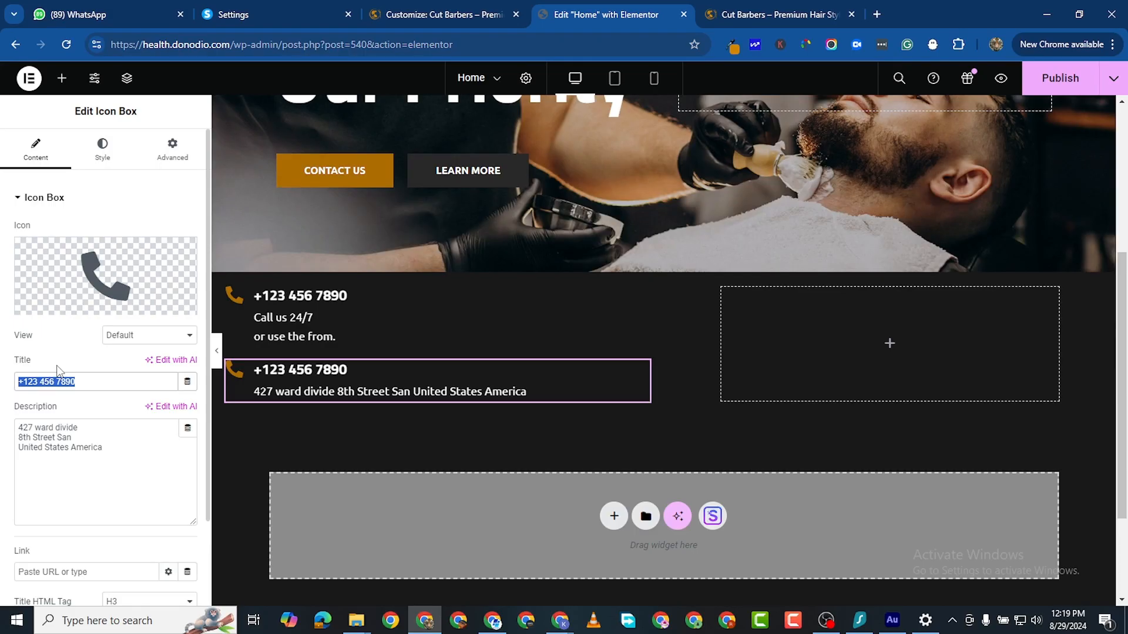
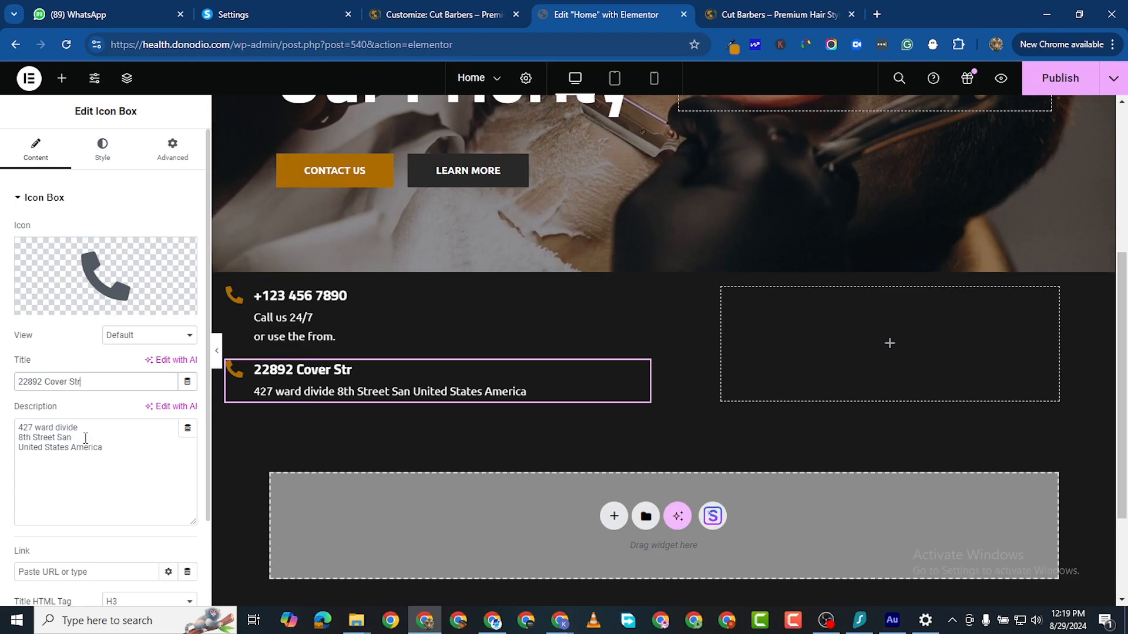
left_click_drag(86, 429, 8, 433)
key("BackSpace")
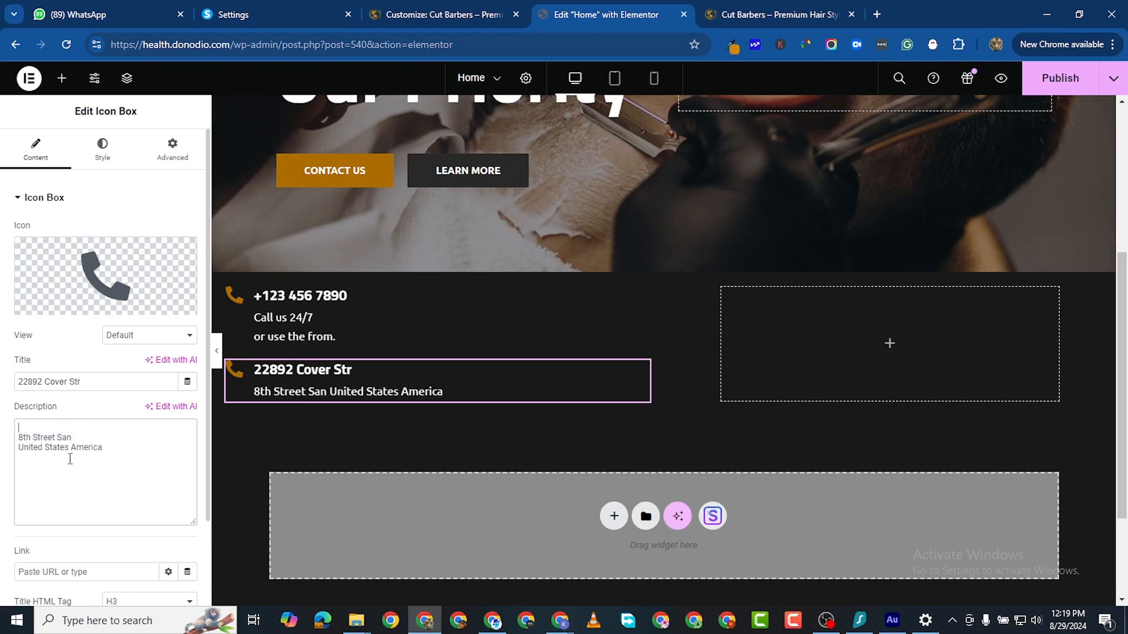
left_click(20, 437)
key("BackSpace")
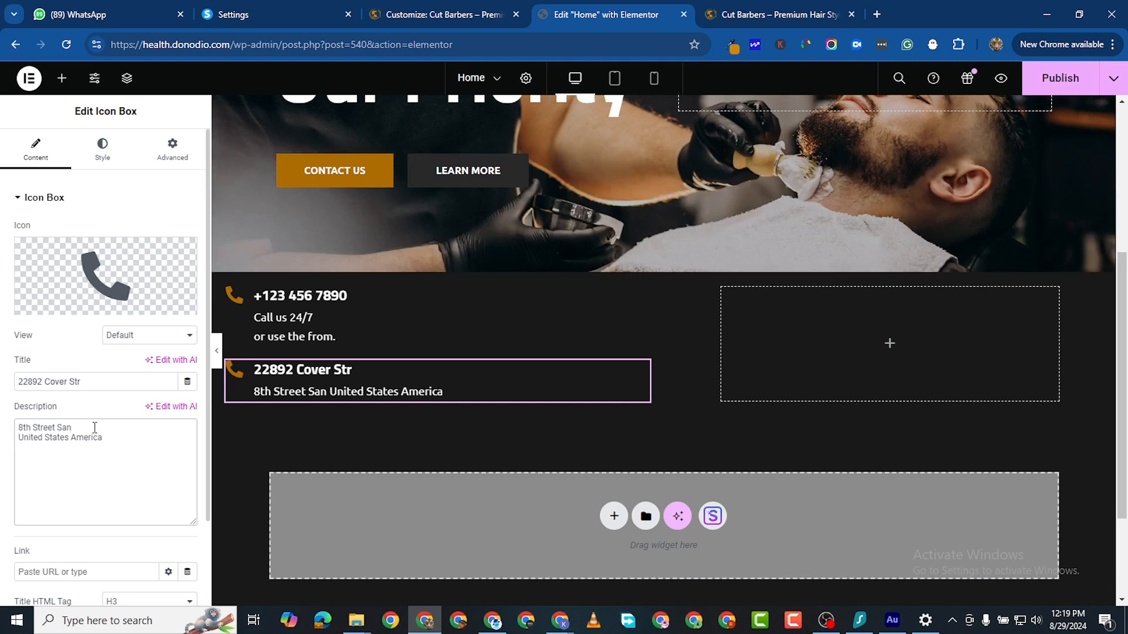
type("</")
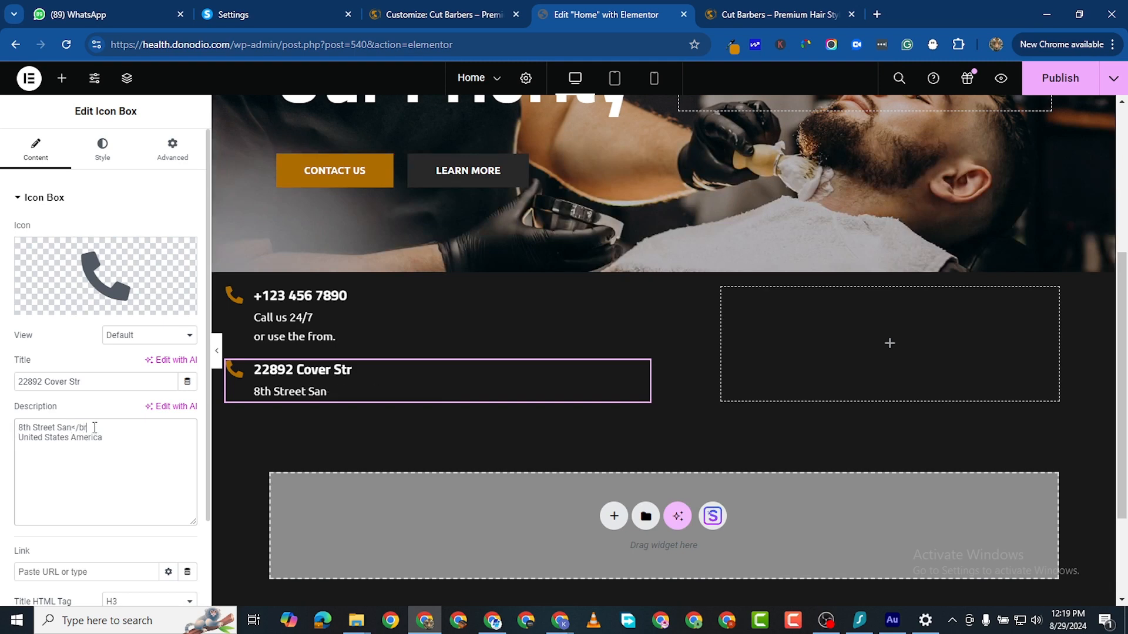
type("br>")
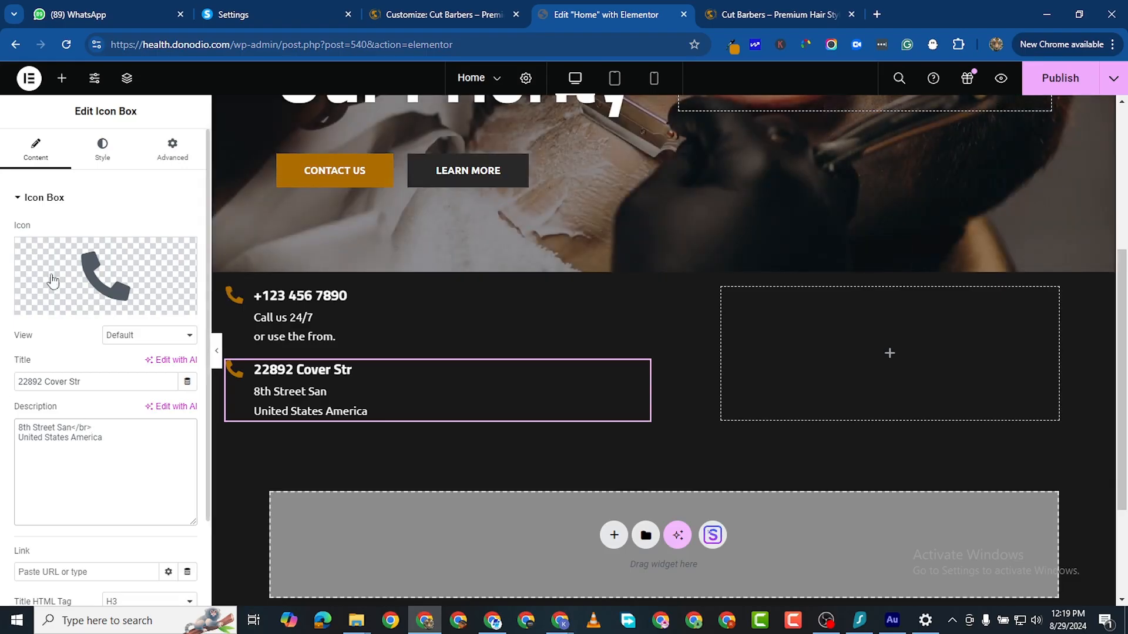
Step: Replace the address box's phone icon with the map marker icon found by searching 'map'
left_click(59, 305)
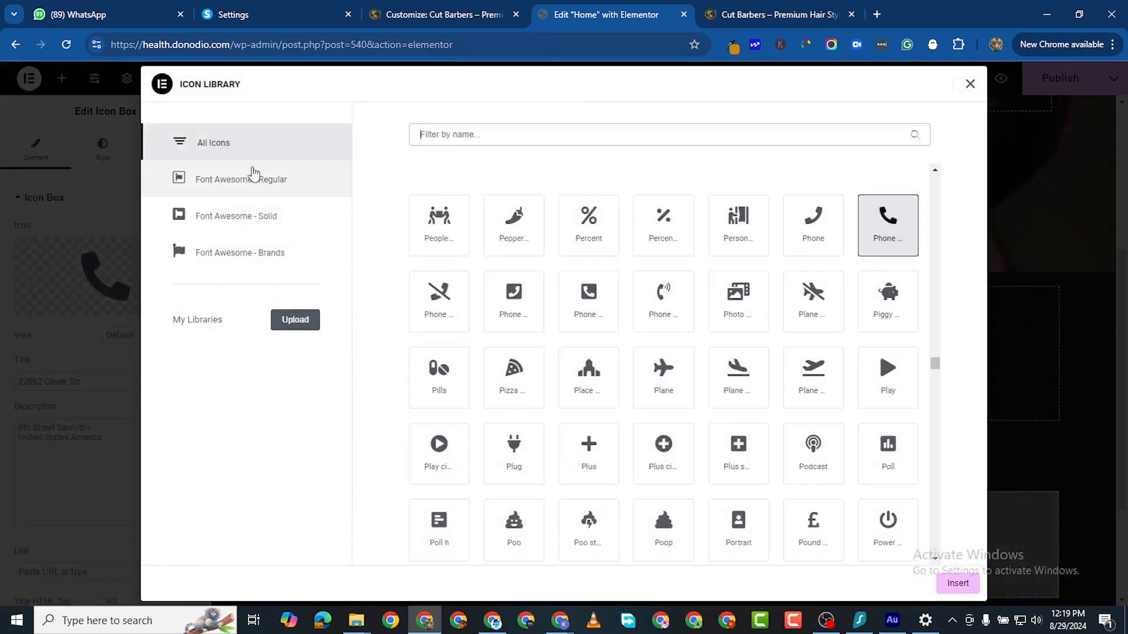
type("locat")
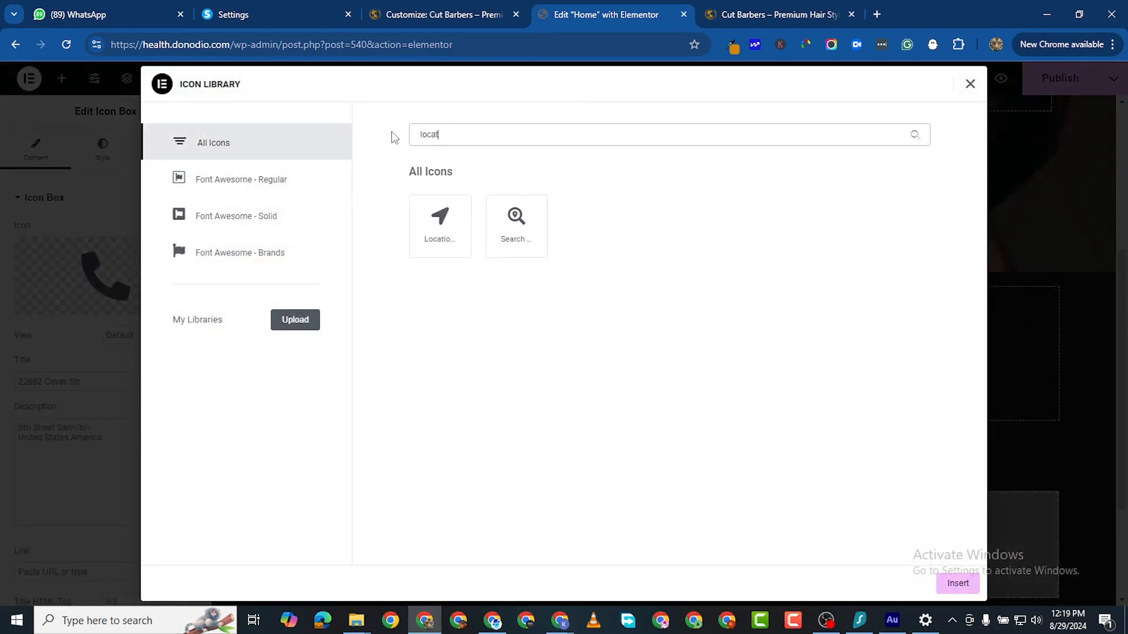
key("BackSpace")
key("BackSpace")
key("BackSpace")
key("BackSpace")
key("BackSpace")
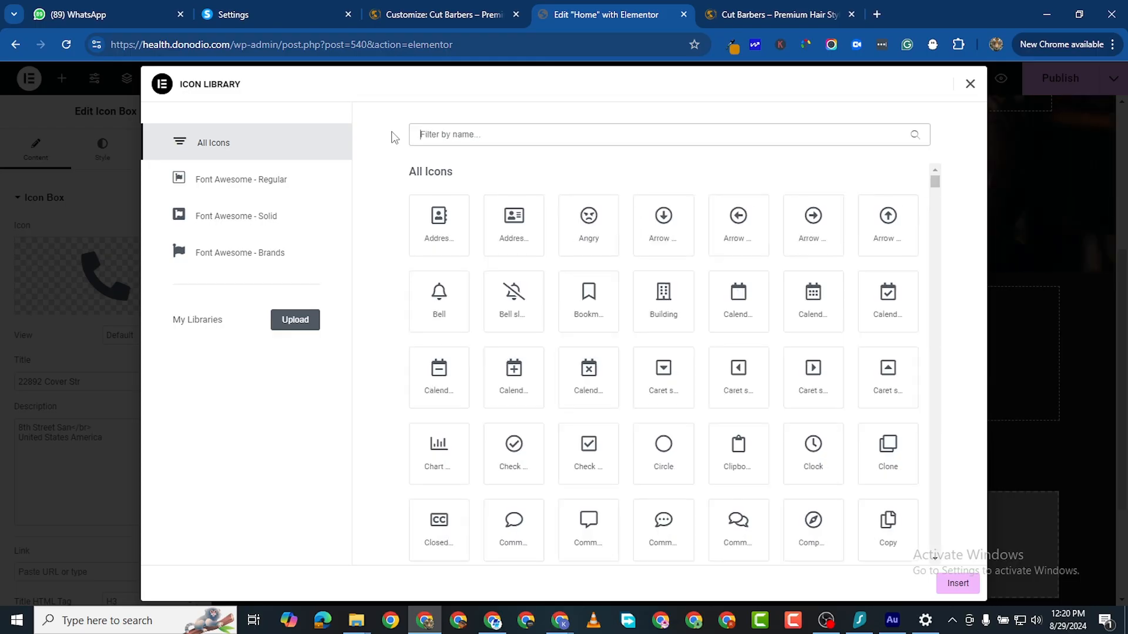
type("map")
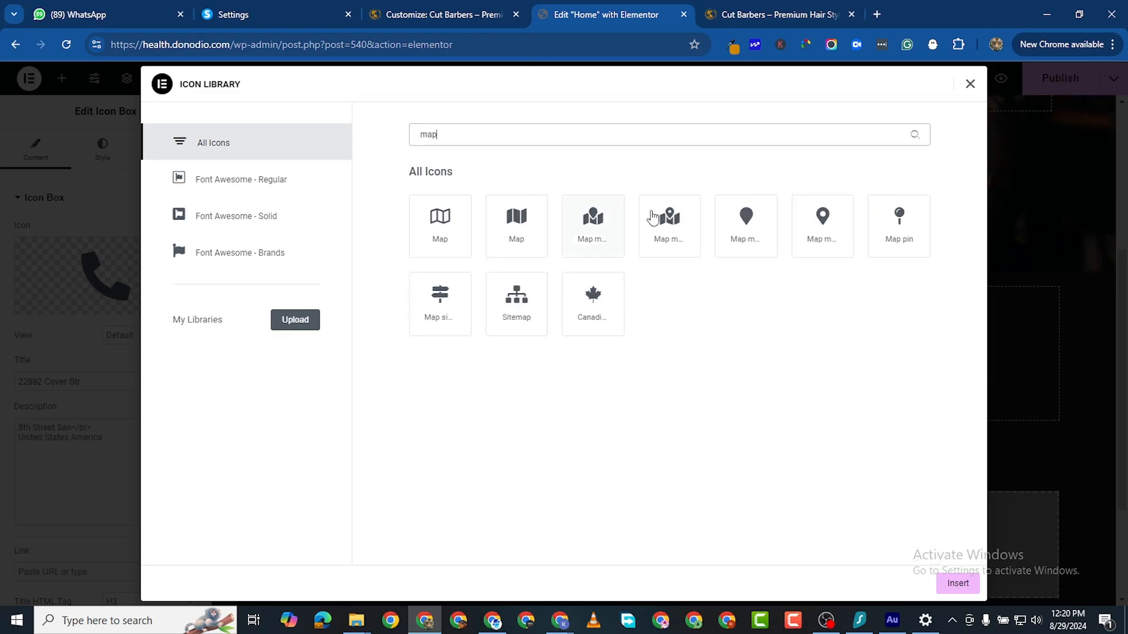
left_click(823, 235)
left_click(958, 583)
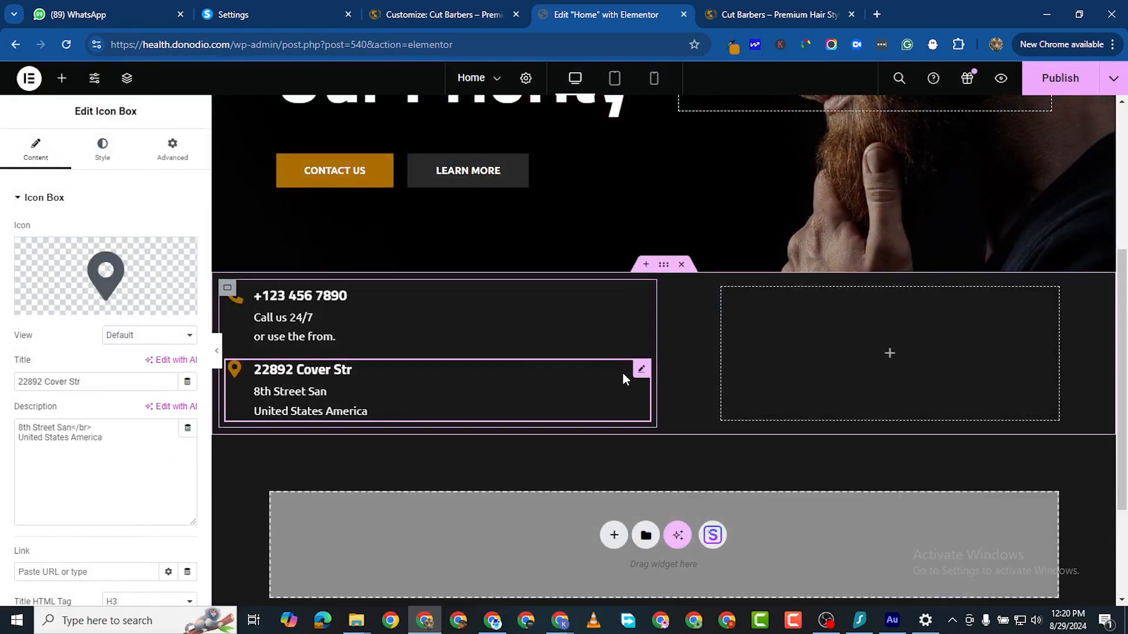
Step: Duplicate the address icon box and retitle the copy 8:00AM - 10:00PM
right_click(642, 375)
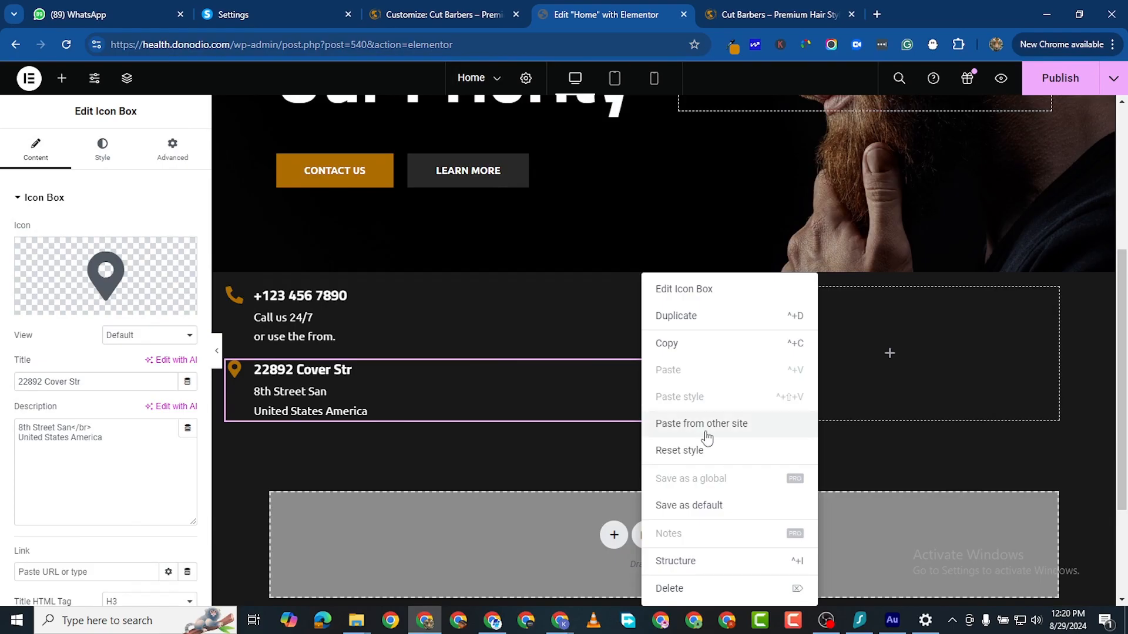
left_click(675, 316)
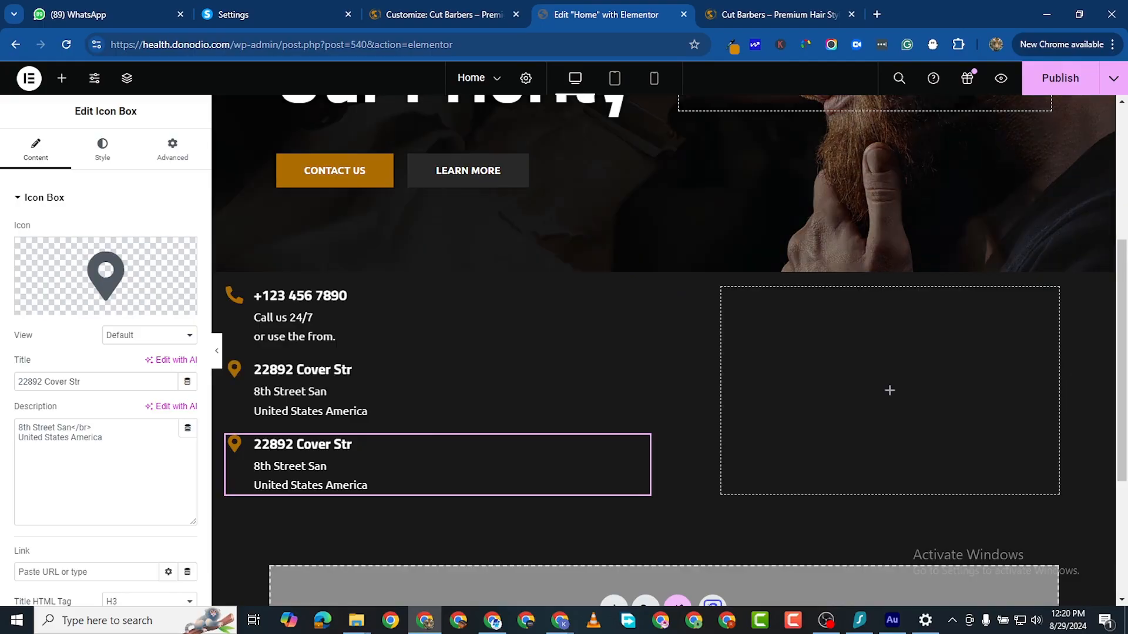
key("alt+Tab")
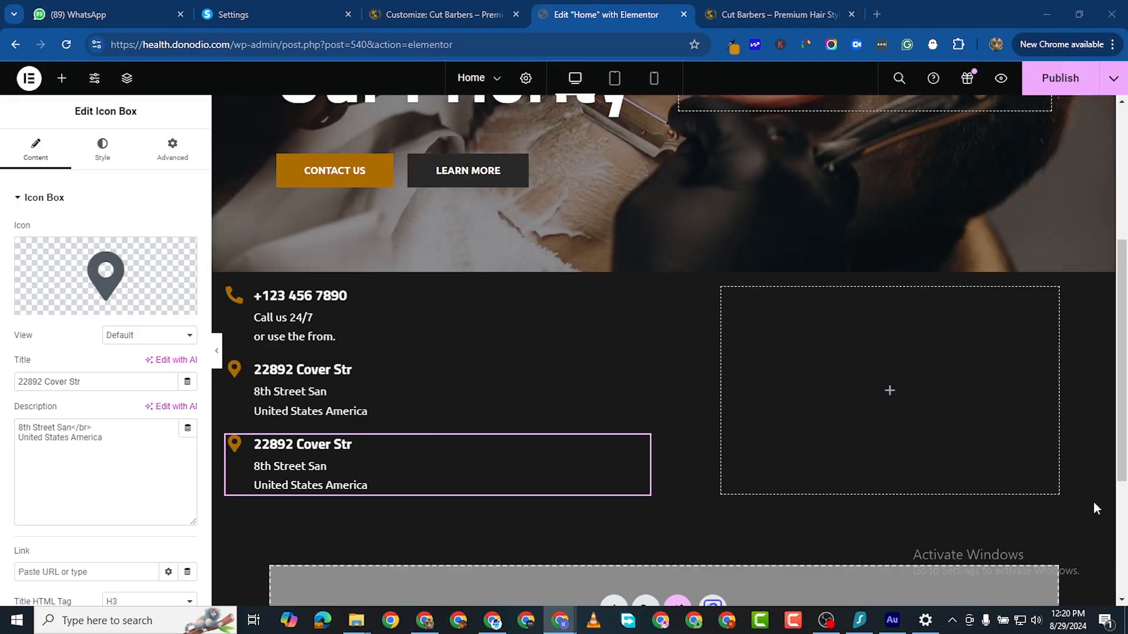
left_click(39, 427)
triple_click(45, 428)
triple_click(56, 379)
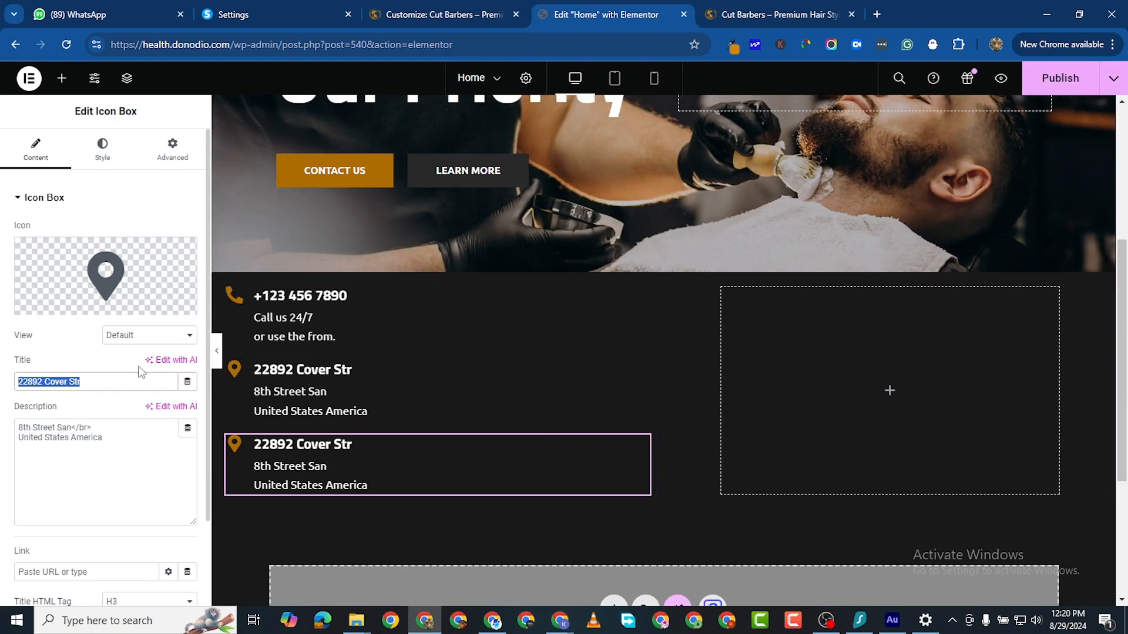
type("Dail")
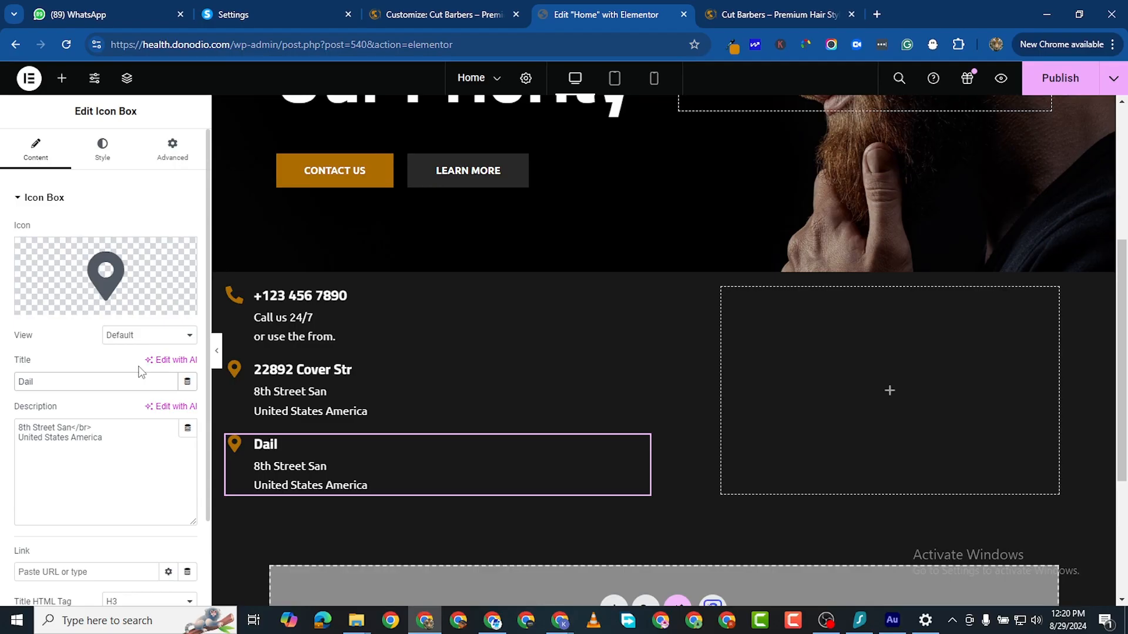
type("uy")
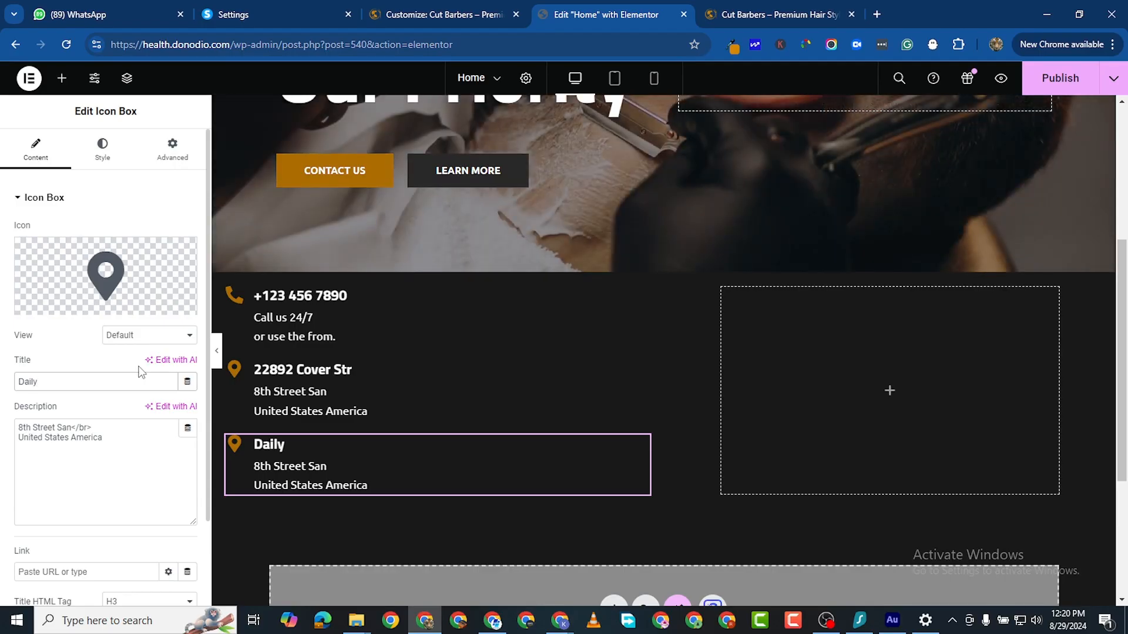
type(": 8:00A")
key("BackSpace")
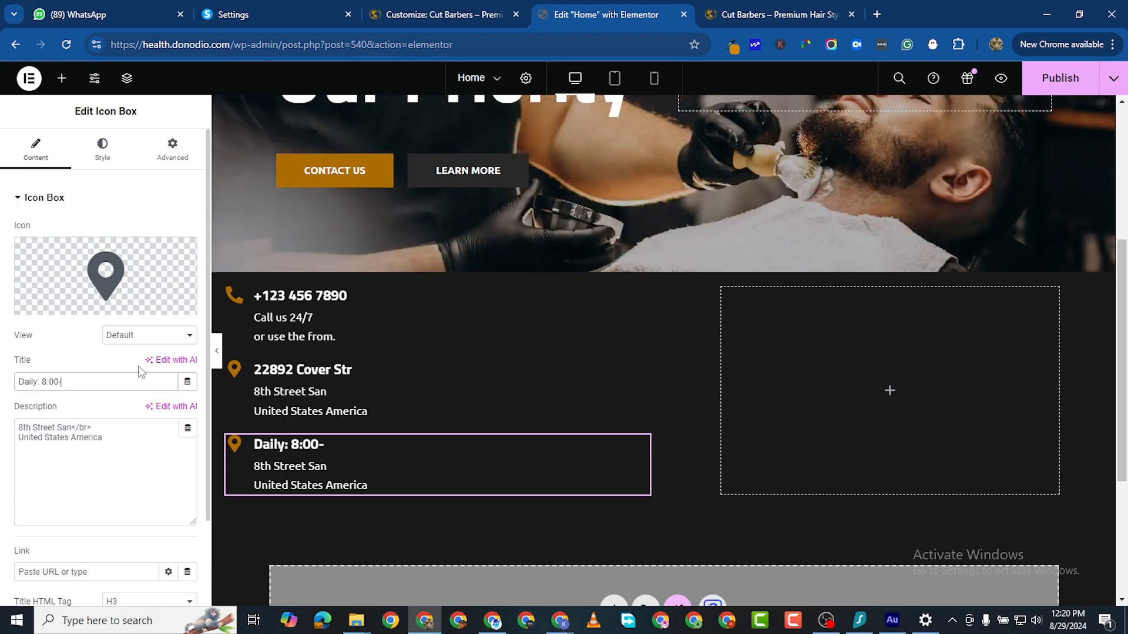
type("-10")
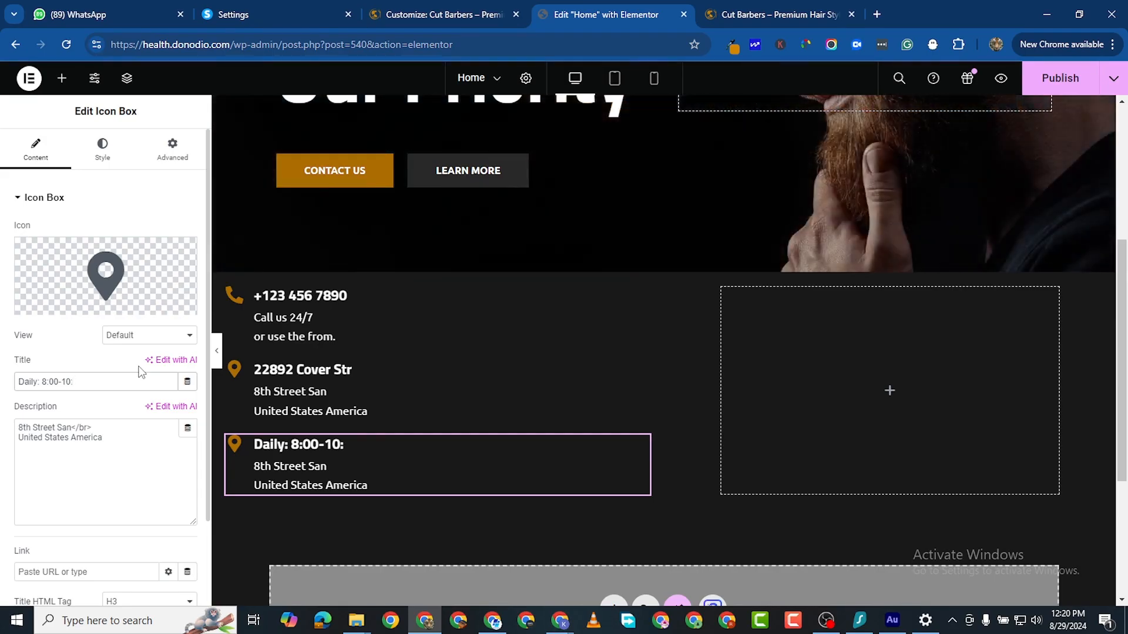
type(":PM")
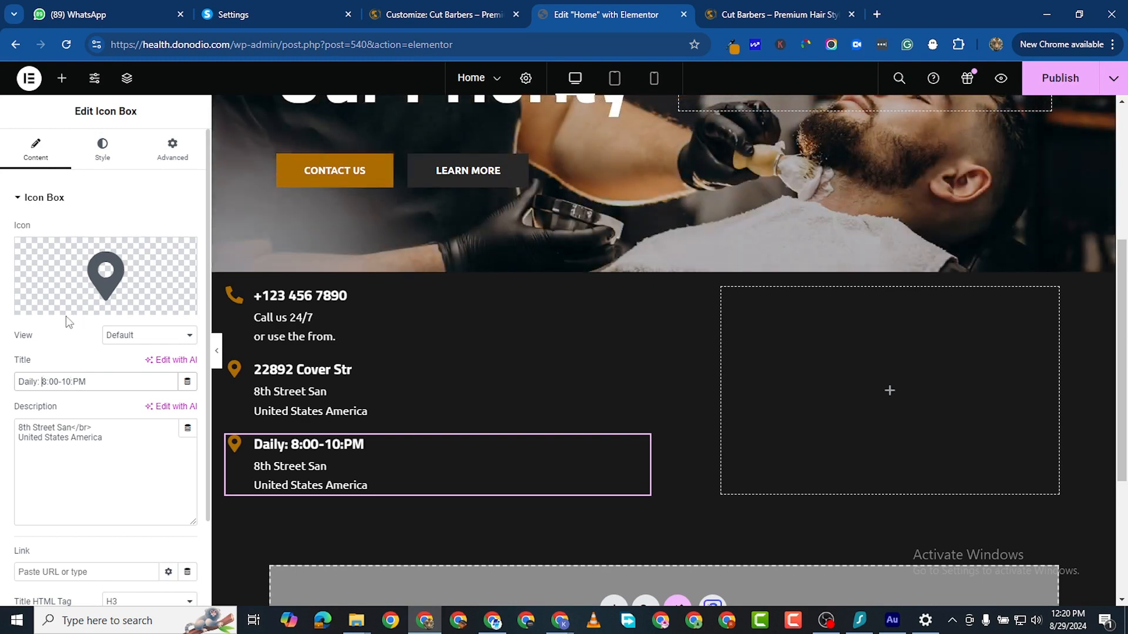
key("BackSpace")
key("BackSpace")
key("BackSpace")
key("BackSpace")
key("BackSpace")
key("BackSpace")
key("BackSpace")
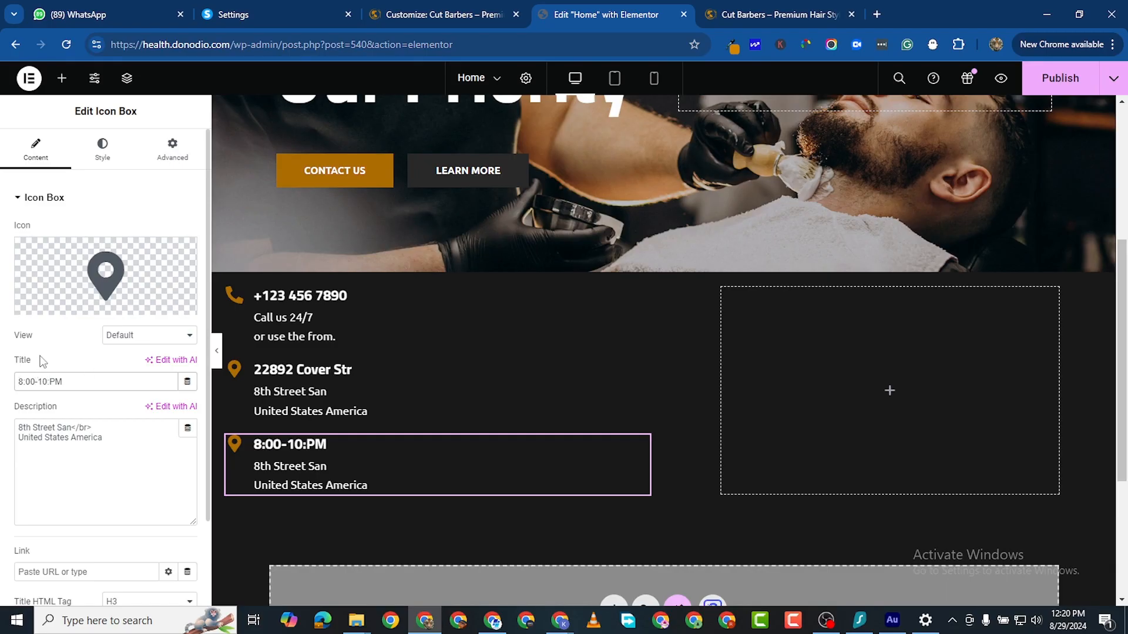
type("AM ")
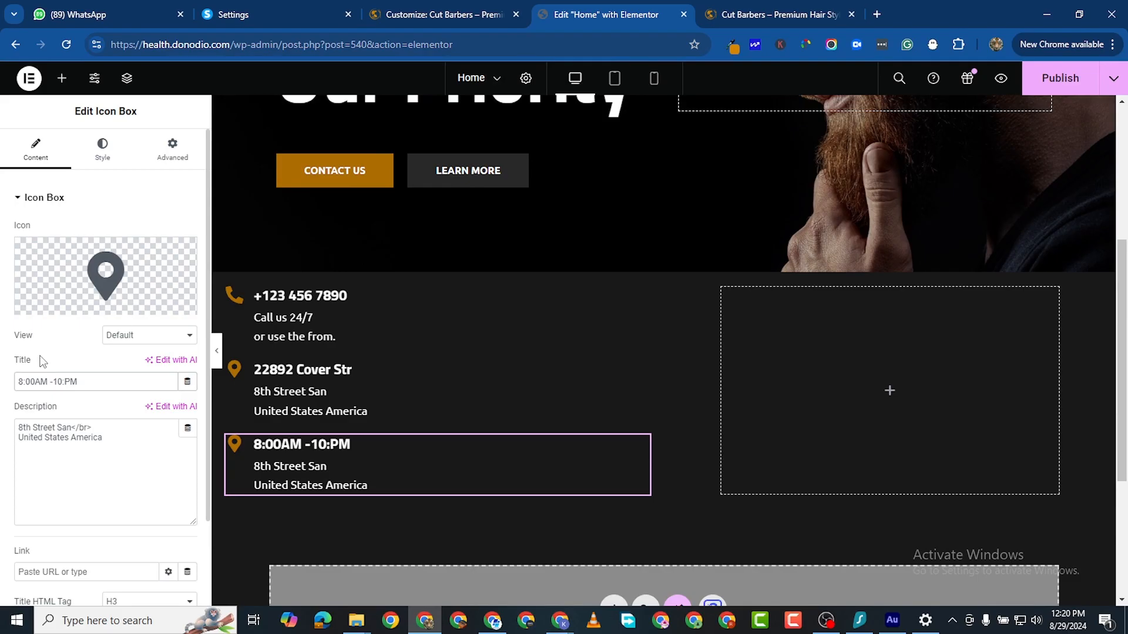
type("00")
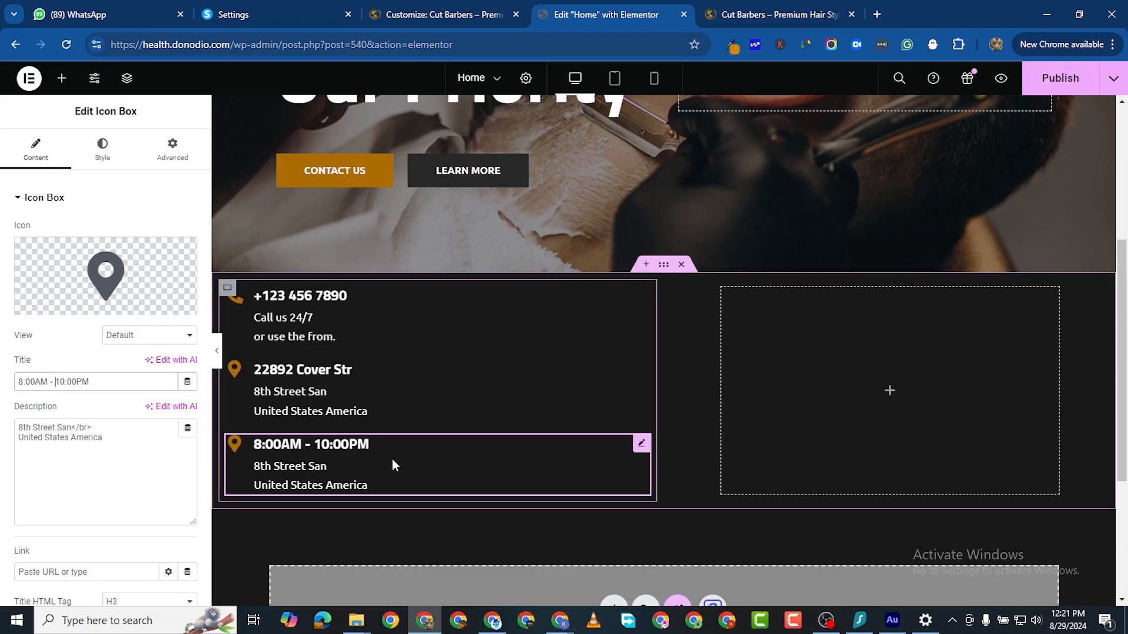
Step: Paste the opening hours into the description, keeping 'sunday closed' and 'satutday: 10am-10pm' with a </br> break
double_click(86, 438)
triple_click(101, 446)
triple_click(90, 441)
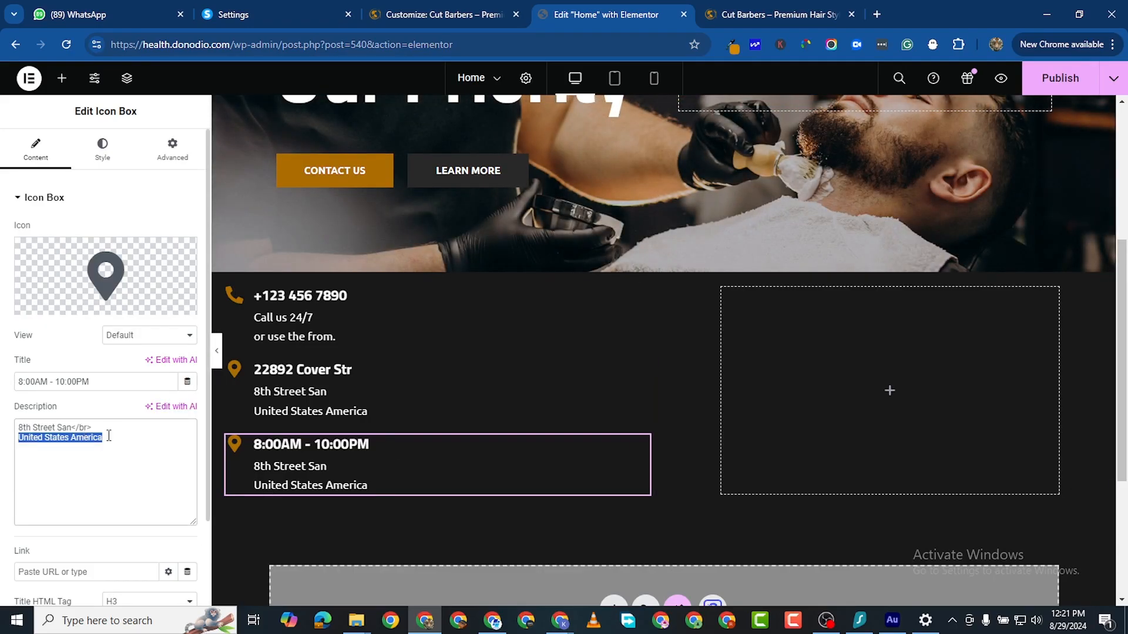
left_click_drag(109, 436, 19, 425)
right_click(33, 425)
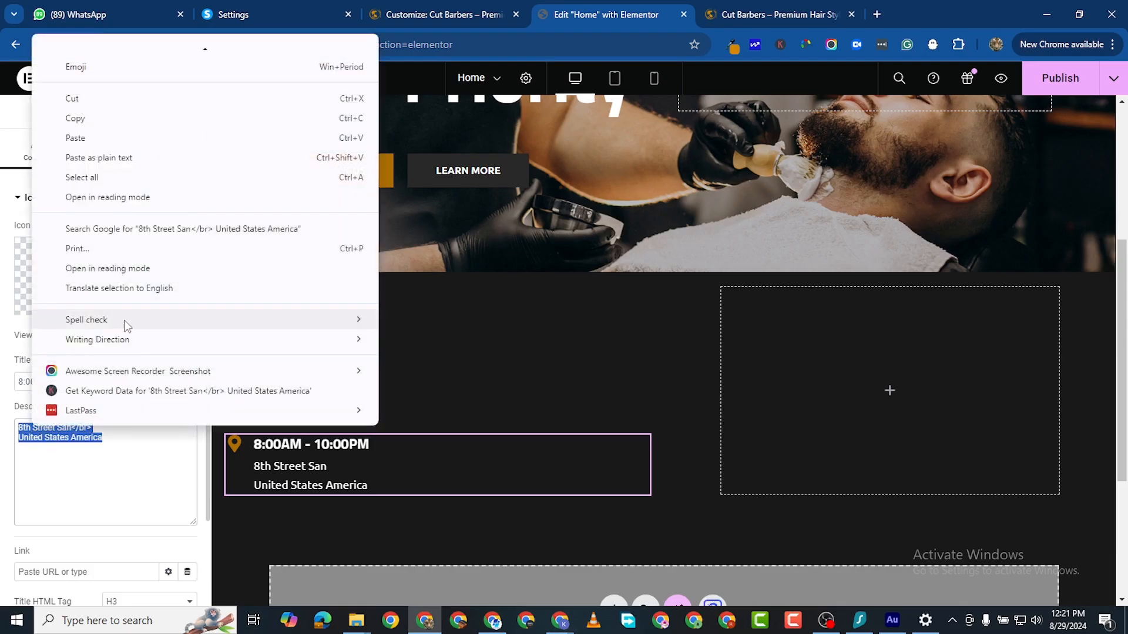
left_click(76, 138)
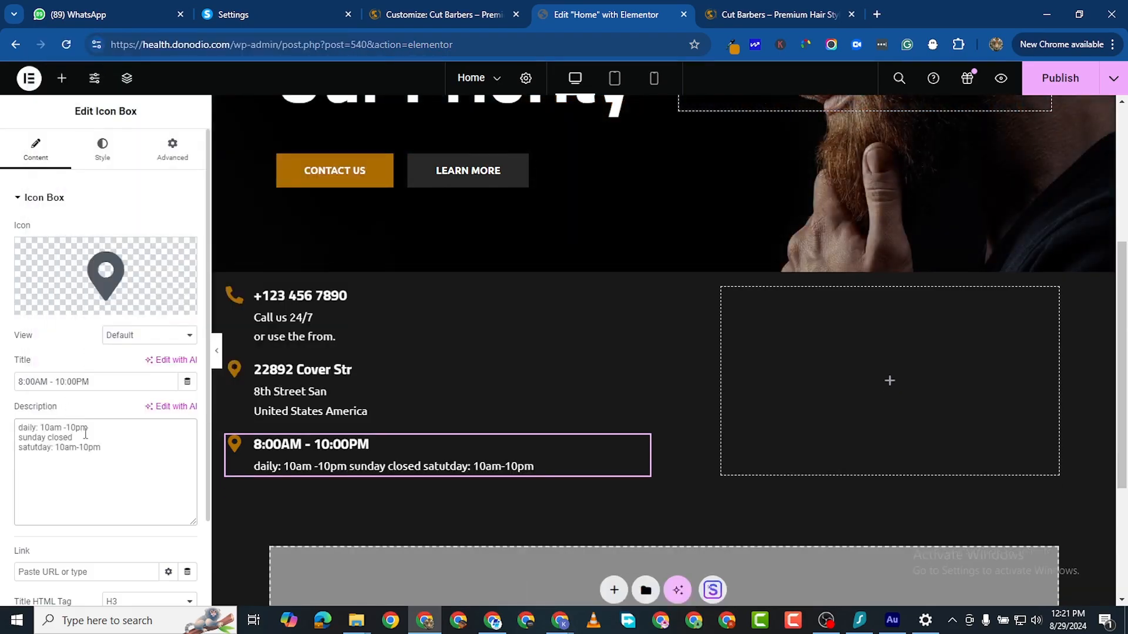
left_click_drag(93, 428, 3, 432)
key("BackSpace")
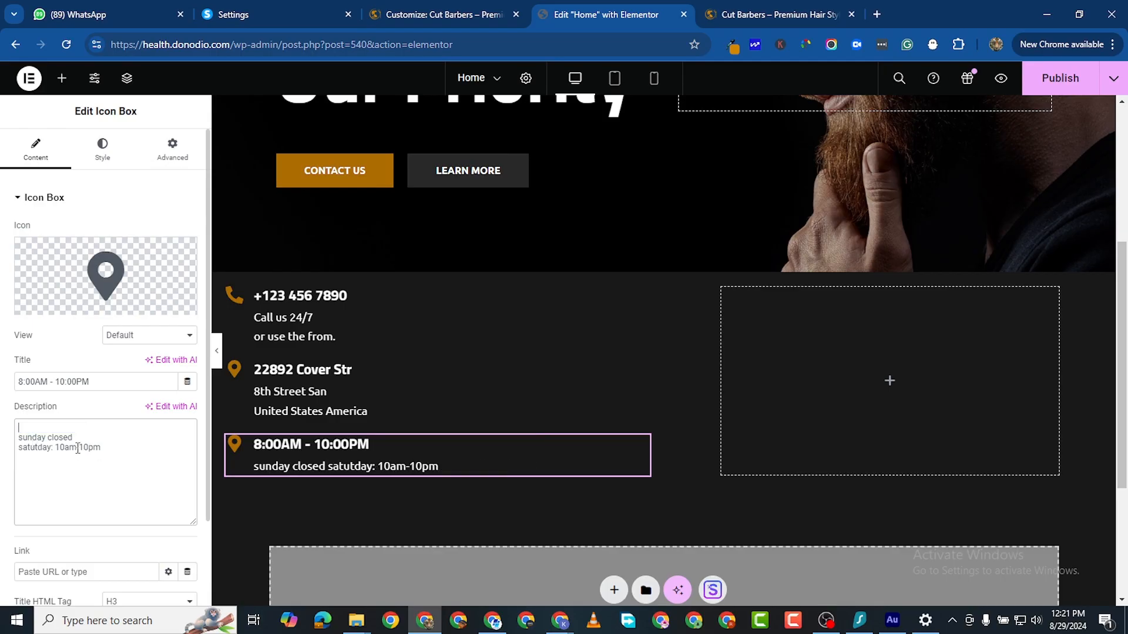
key("Delete")
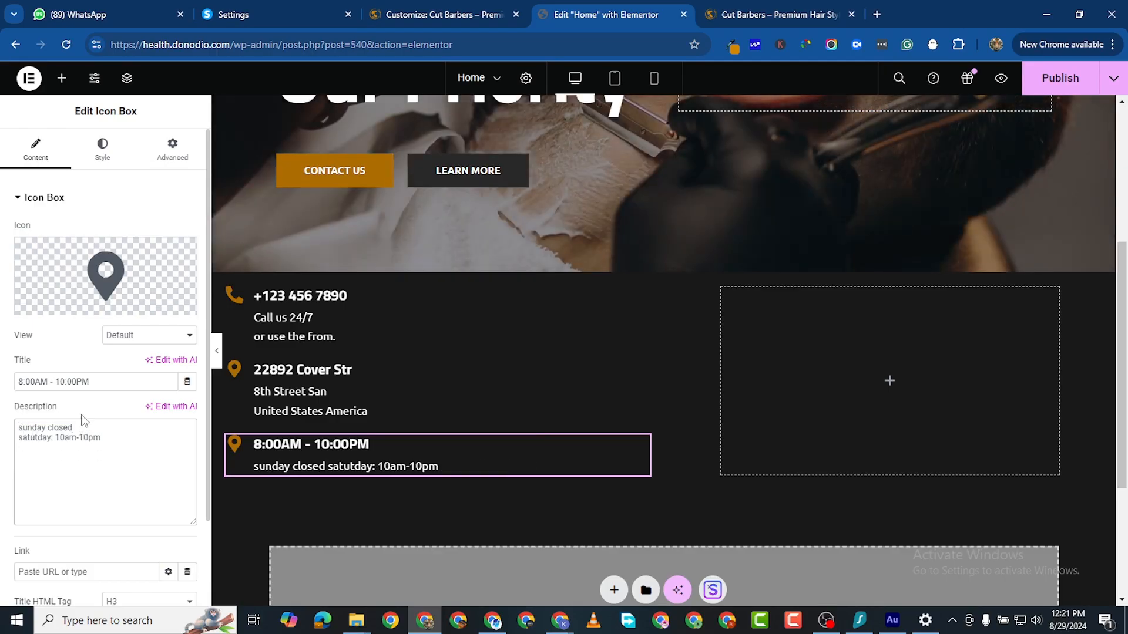
type("</BR>")
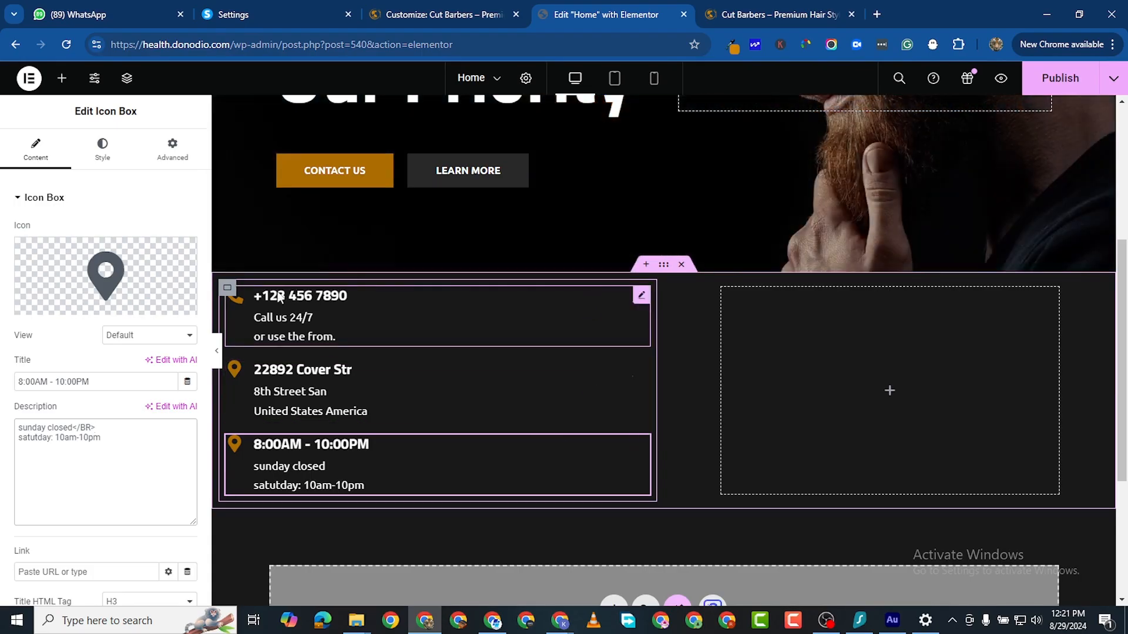
Step: Set the icon boxes' container to Row direction with Center justify content and Center align items
left_click(228, 289)
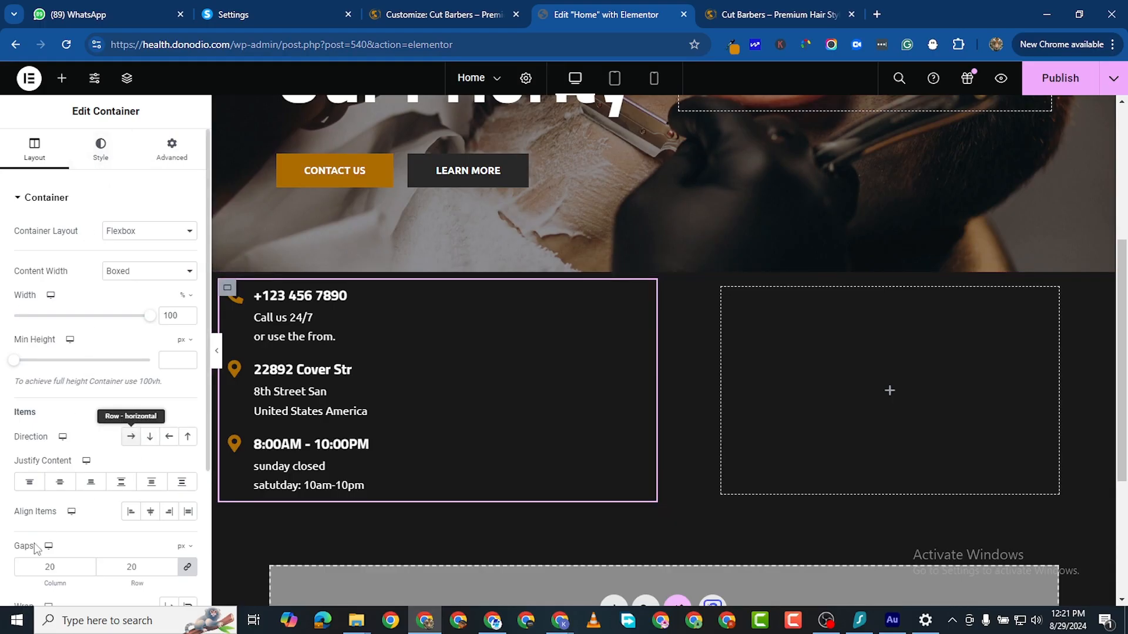
left_click(131, 437)
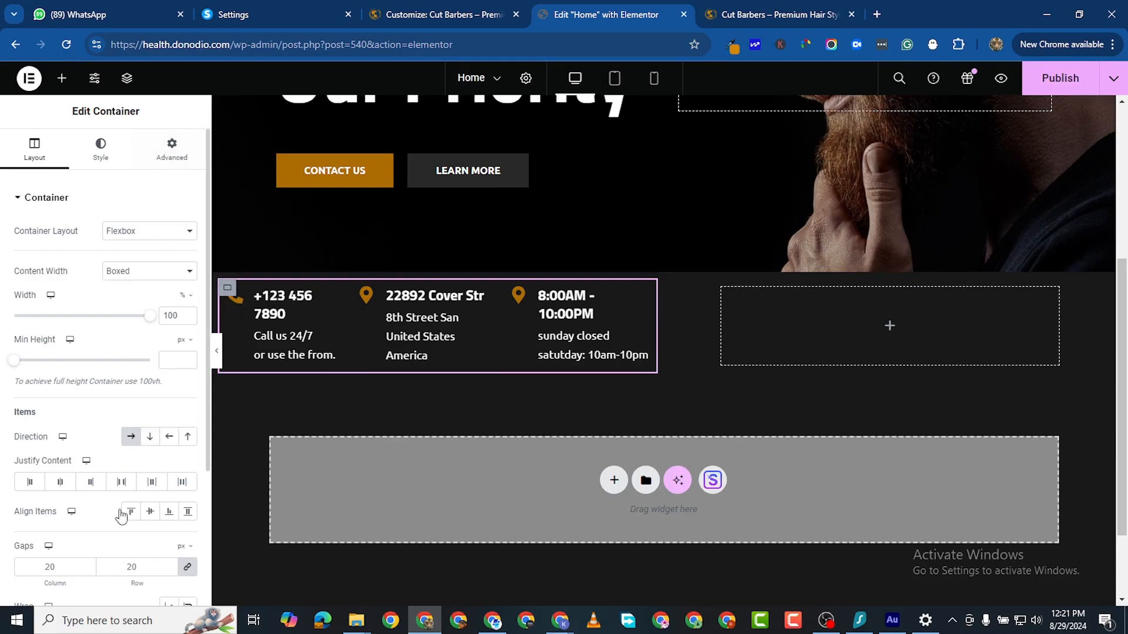
left_click(61, 484)
left_click(144, 512)
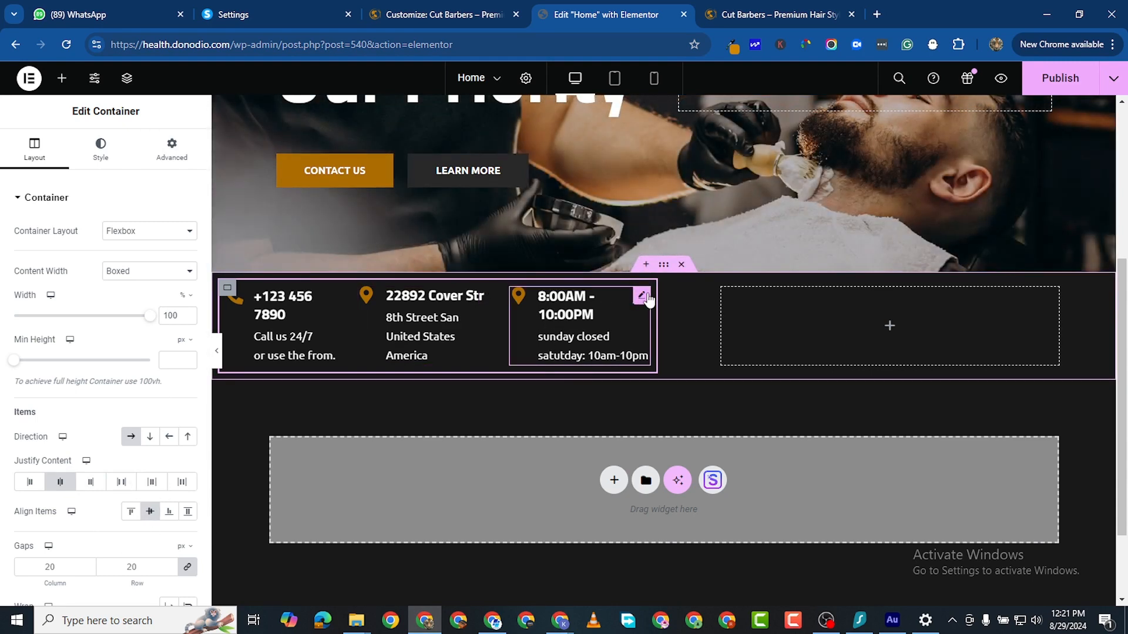
Step: Swap the hours box's map marker for the Clock icon found by searching 'clock'
left_click(641, 296)
left_click(54, 306)
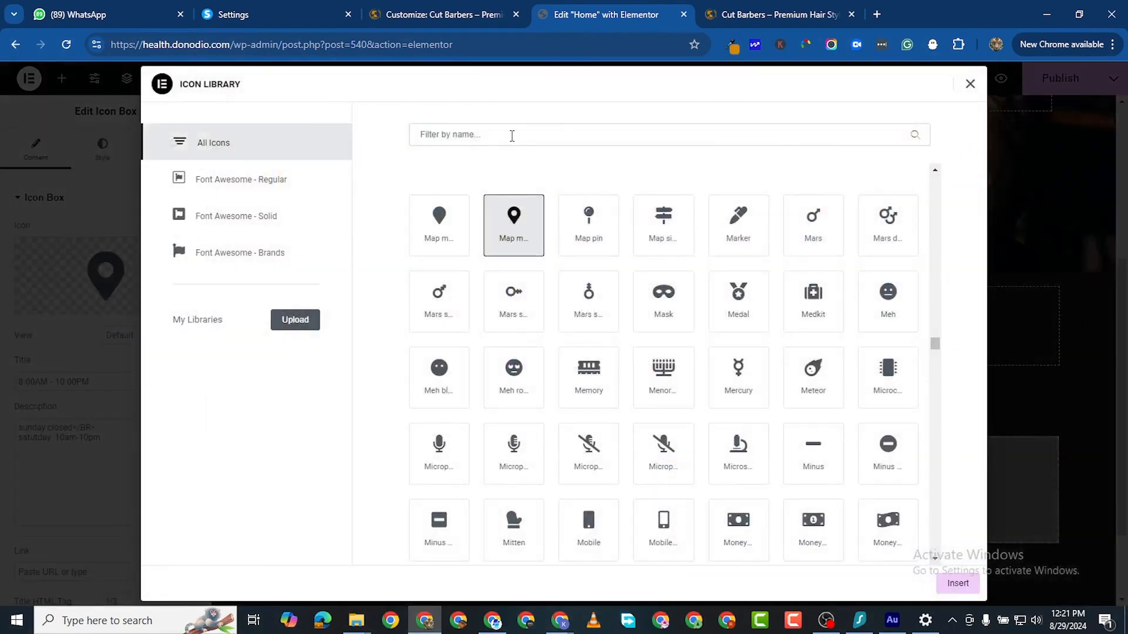
left_click(512, 136)
type("CLOCO")
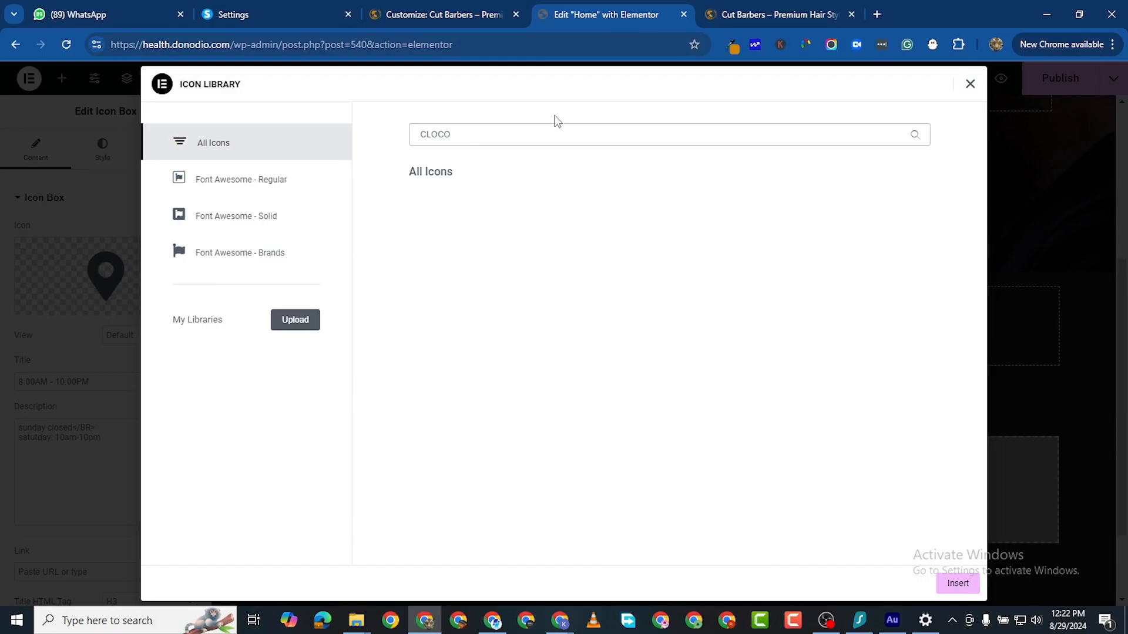
key("BackSpace")
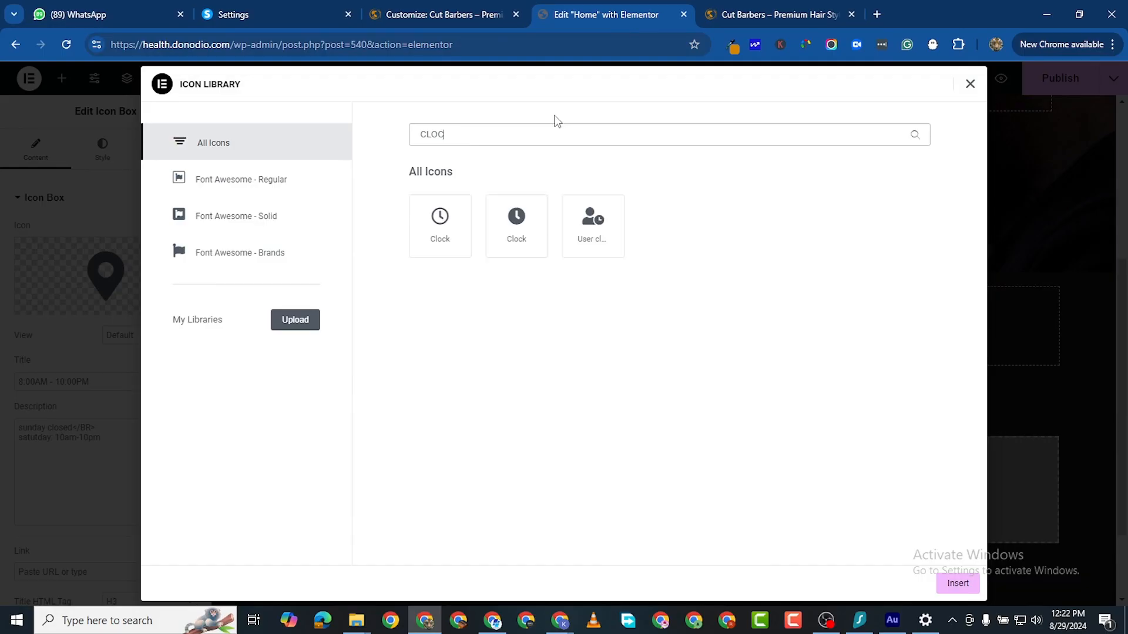
left_click(448, 223)
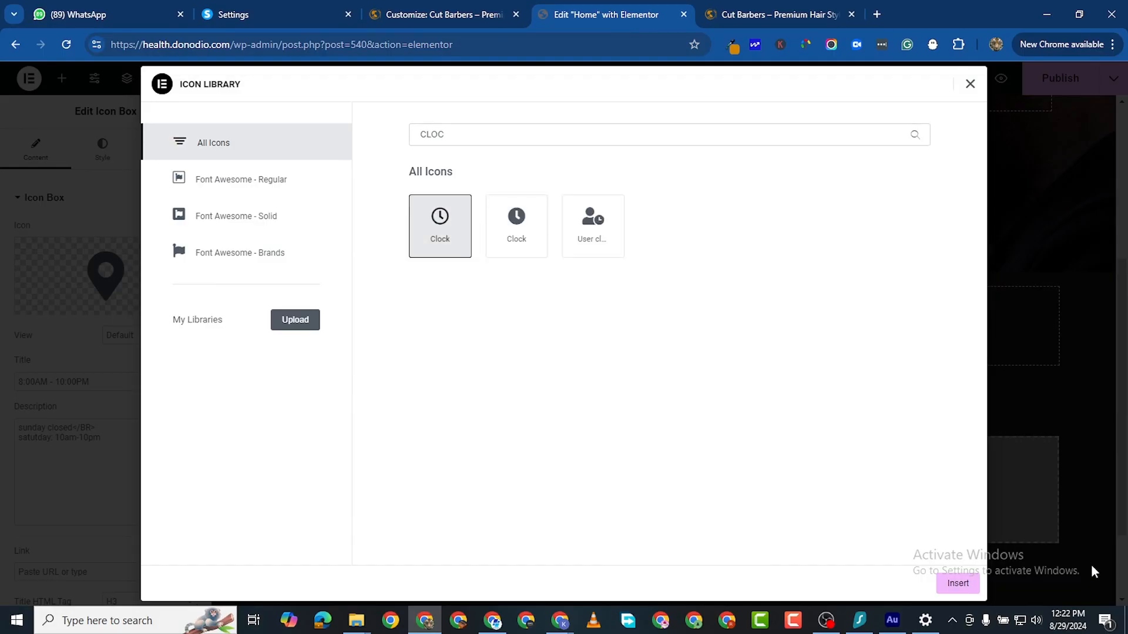
left_click(957, 583)
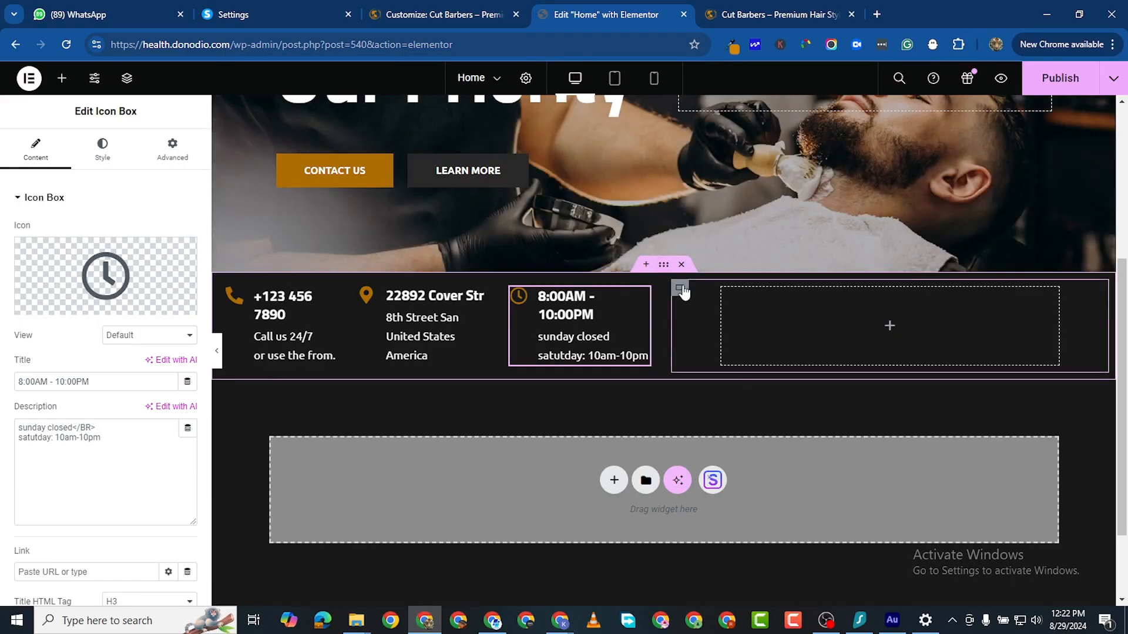
Step: Copy the address icon's gold primary colour hex #AD6D00
left_click(681, 290)
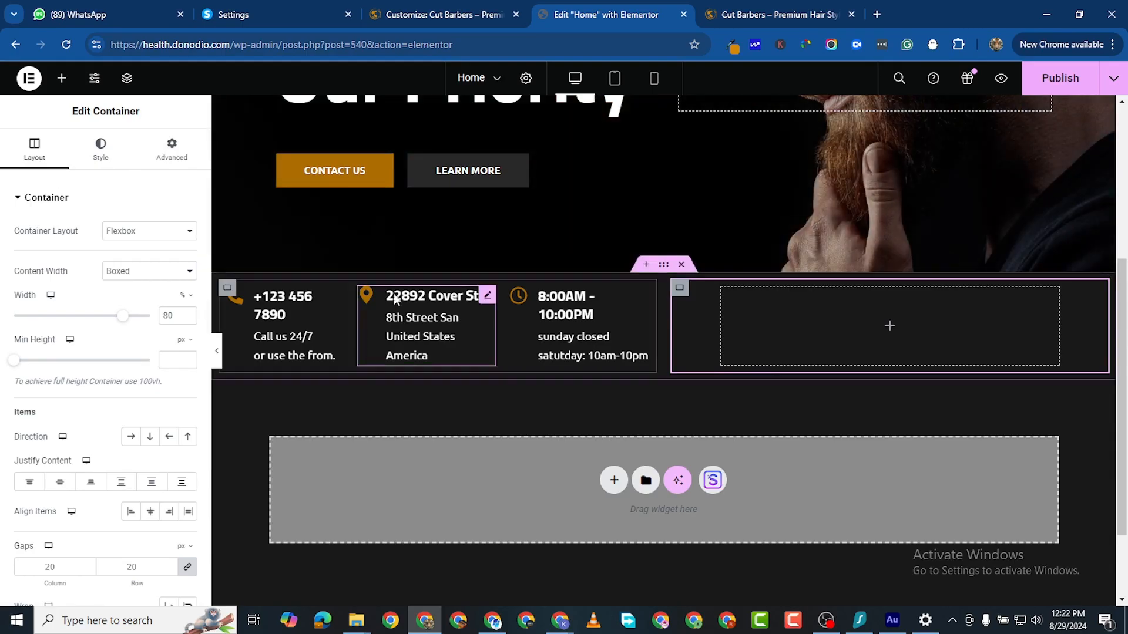
left_click(488, 296)
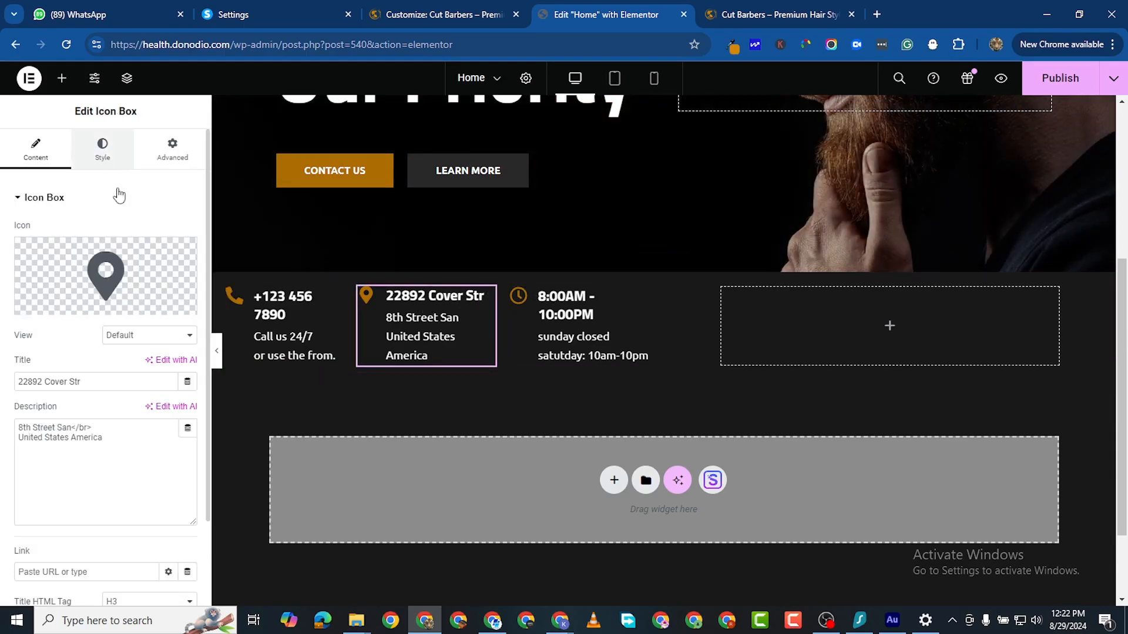
left_click(102, 150)
left_click(34, 443)
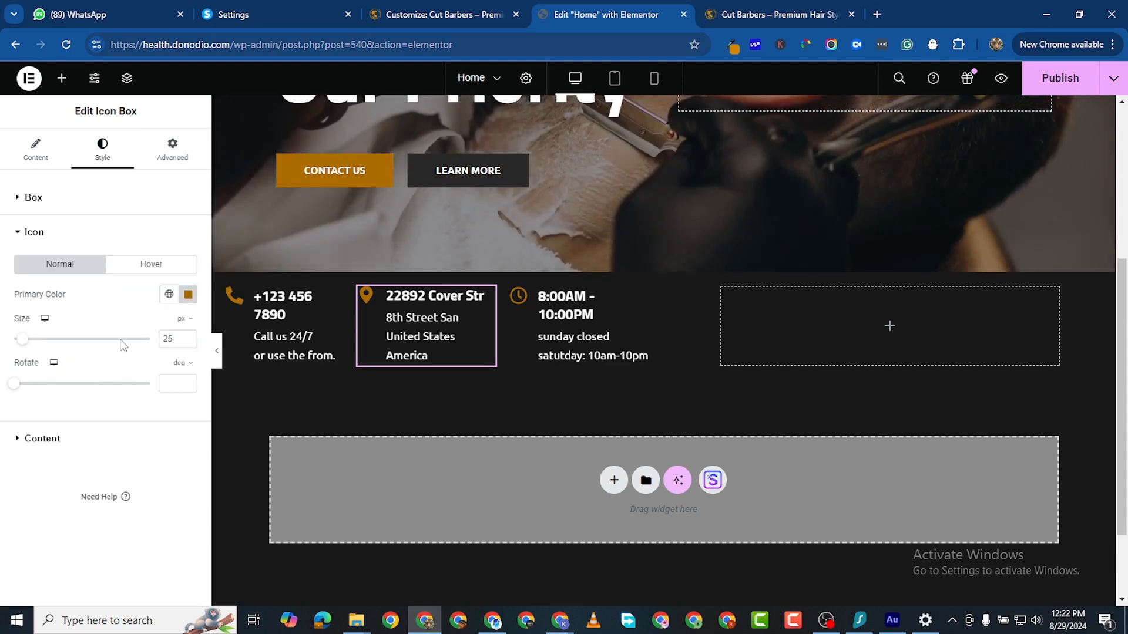
left_click(187, 294)
right_click(137, 497)
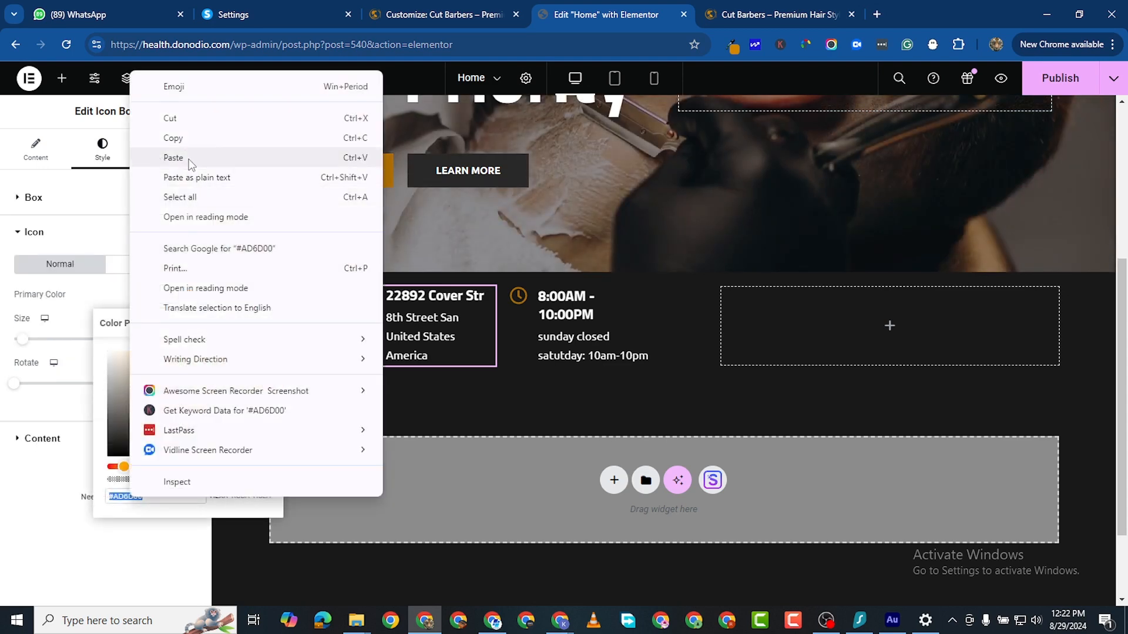
left_click(182, 139)
Step: Give the empty right-hand container a classic background colour of #AD6D00
left_click(696, 288)
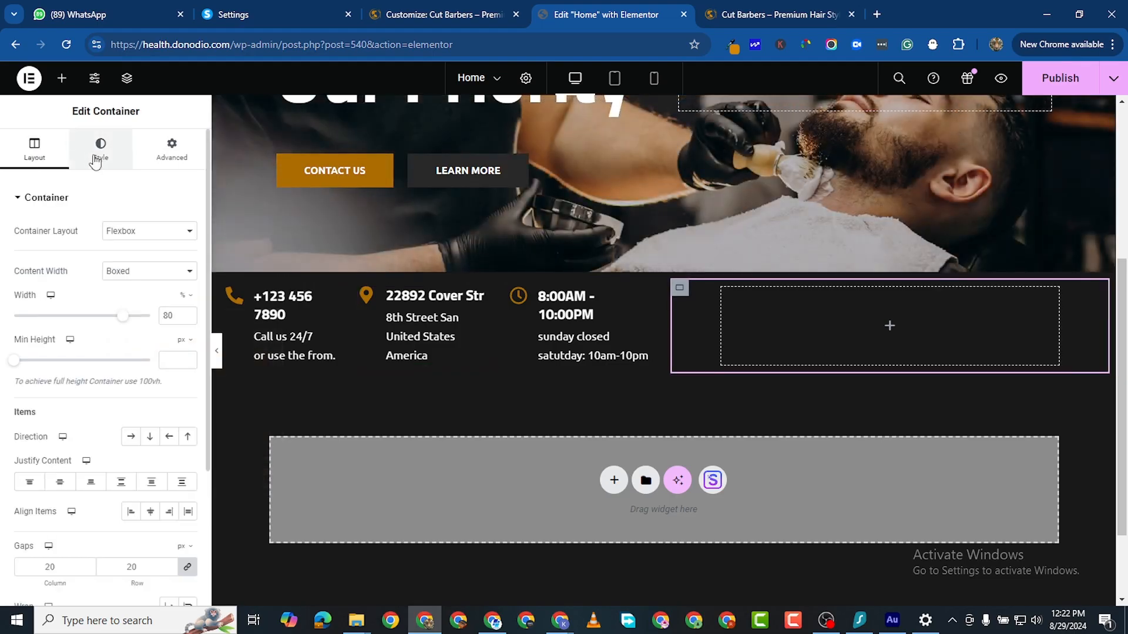
left_click(101, 149)
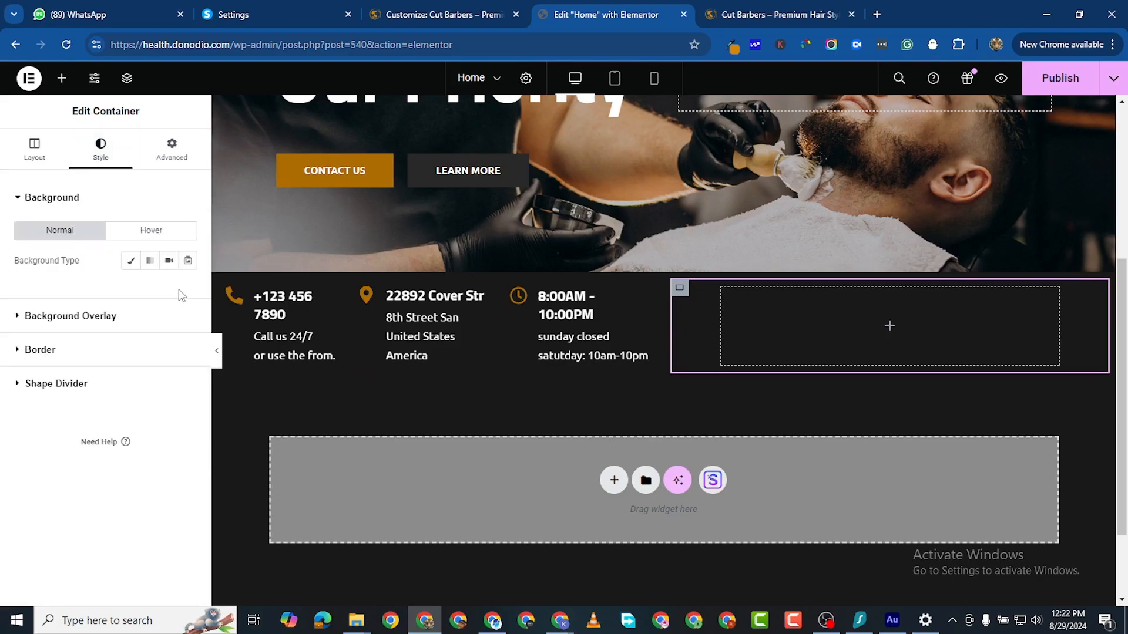
left_click(131, 260)
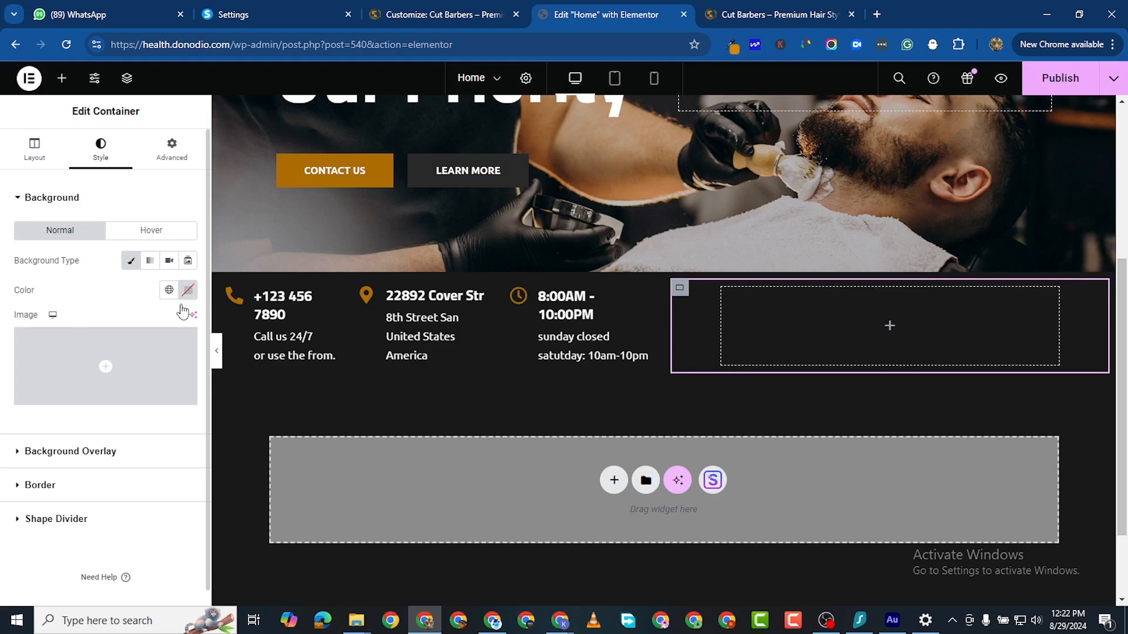
left_click(188, 291)
right_click(125, 491)
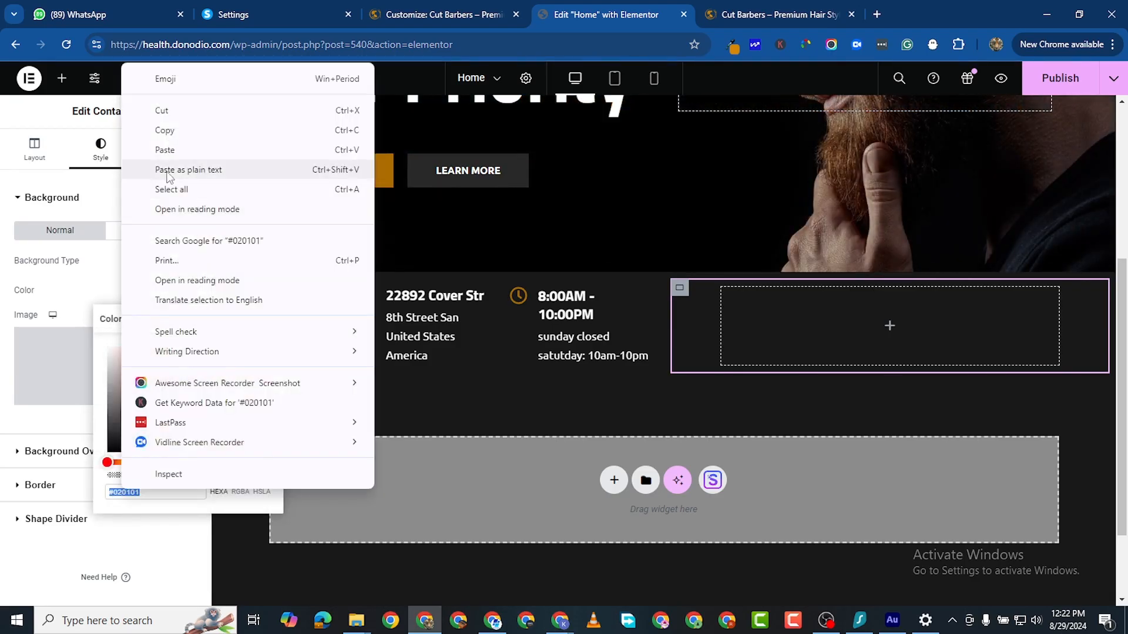
left_click(166, 149)
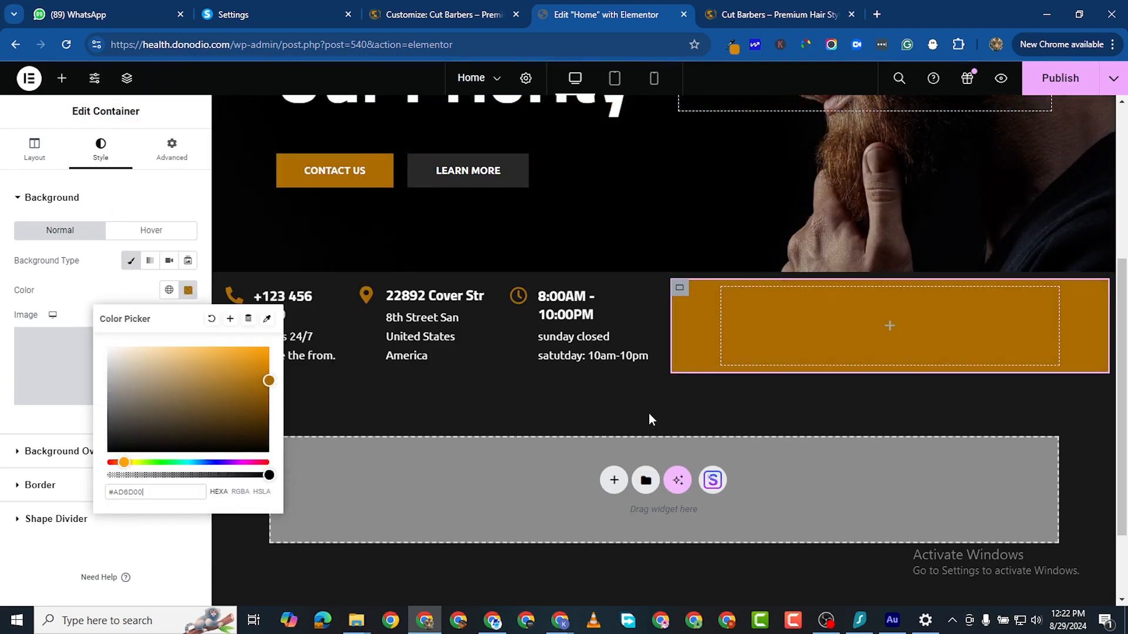
left_click(664, 403)
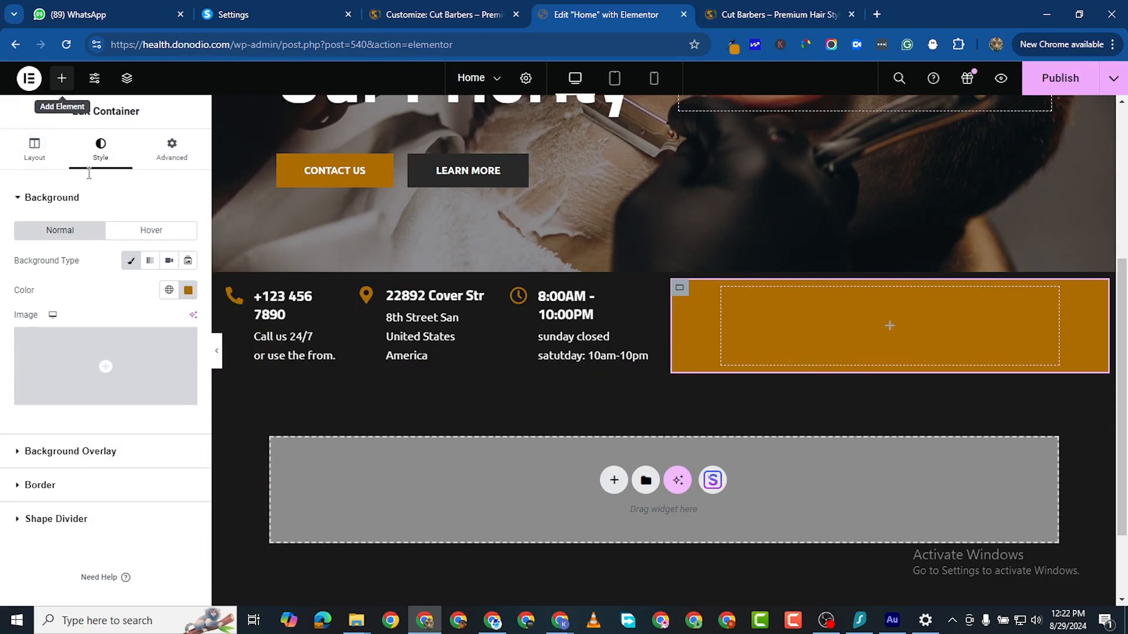
Step: Add a Social Icons widget to the gold container and remove its Youtube icon
left_click(61, 78)
type("ICON")
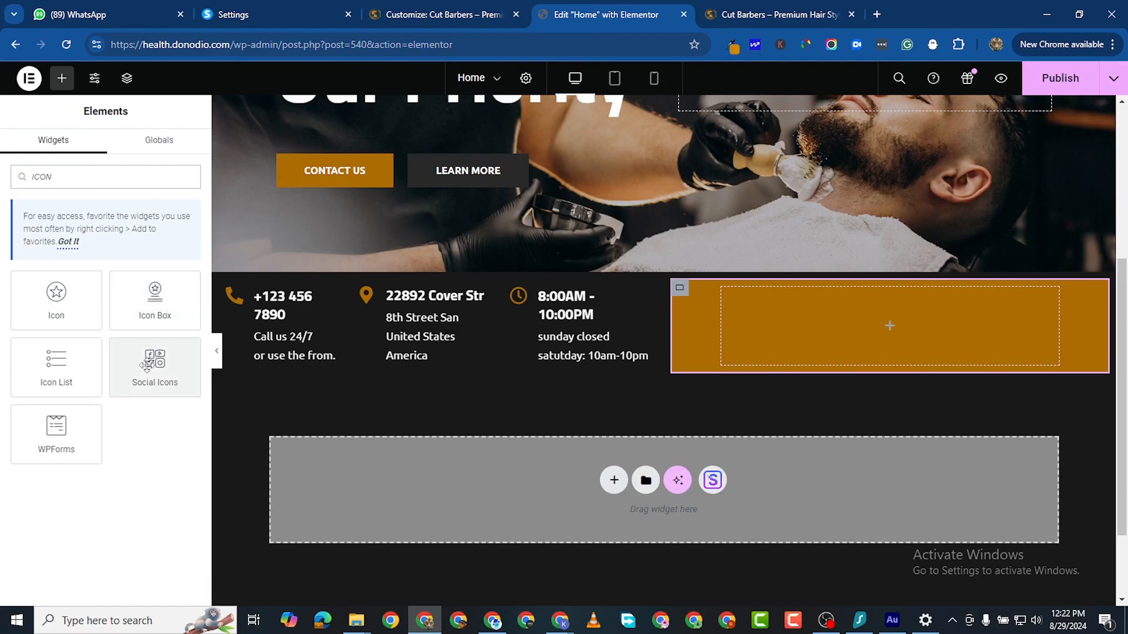
left_click_drag(155, 367, 881, 329)
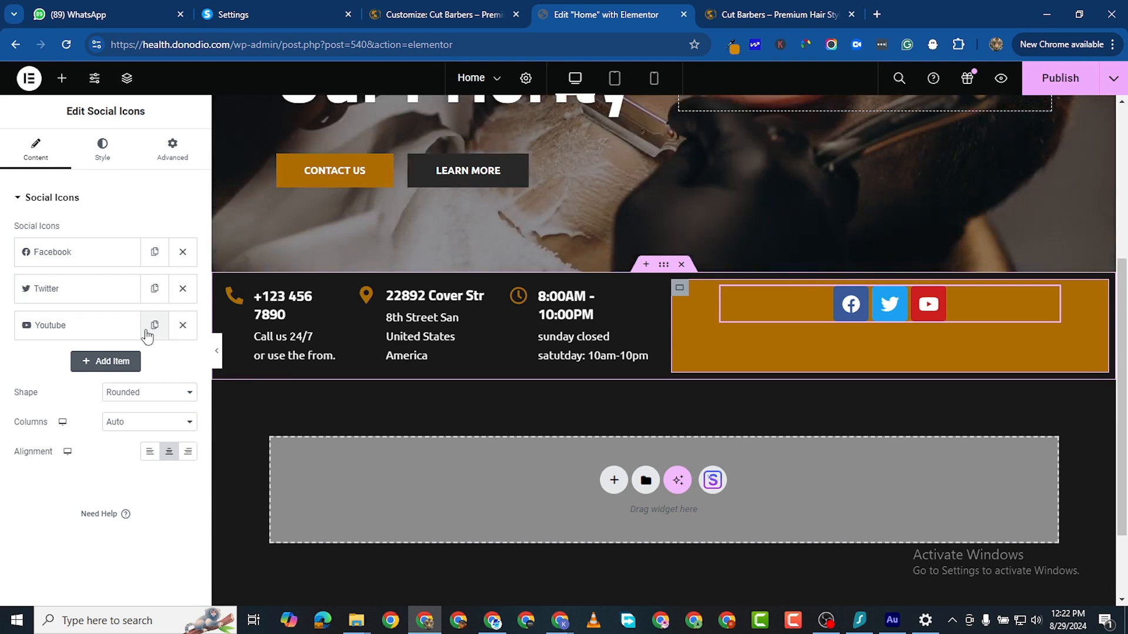
left_click(184, 326)
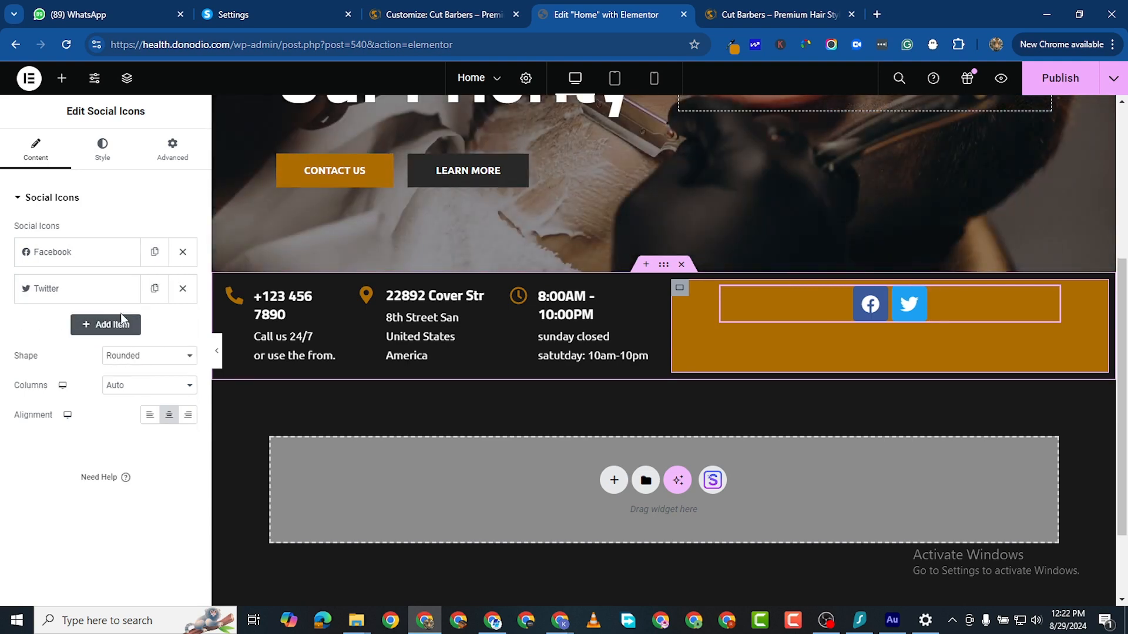
Step: Duplicate the Twitter item and change the copy's icon to Instagram
left_click(154, 288)
left_click(76, 335)
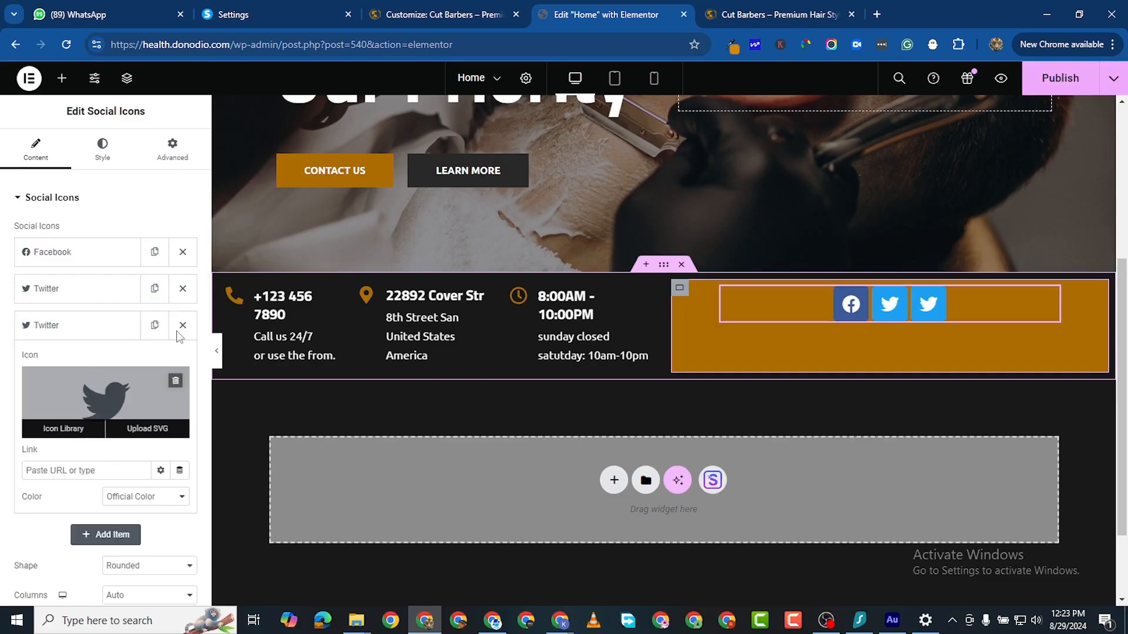
left_click(78, 426)
left_click(487, 133)
type("INSTA")
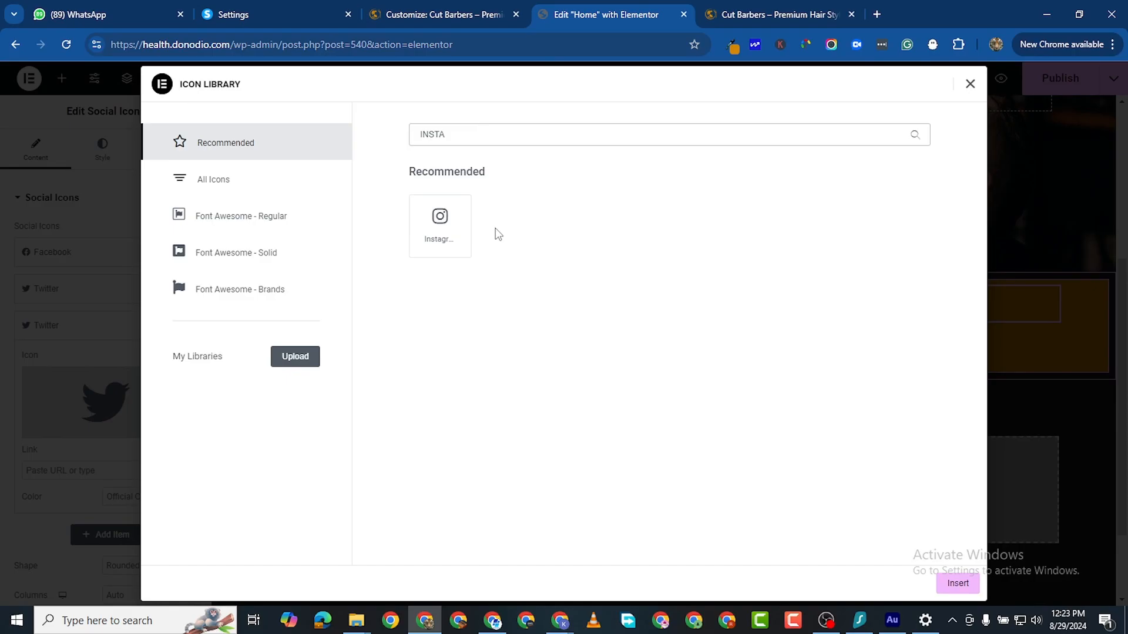
left_click(464, 235)
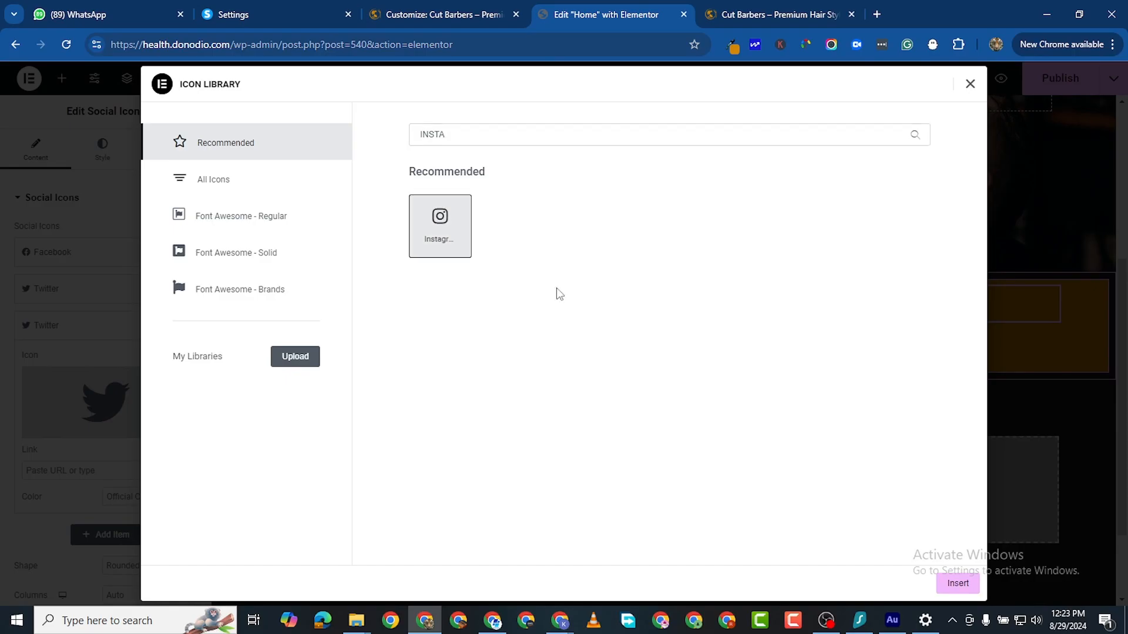
left_click(957, 583)
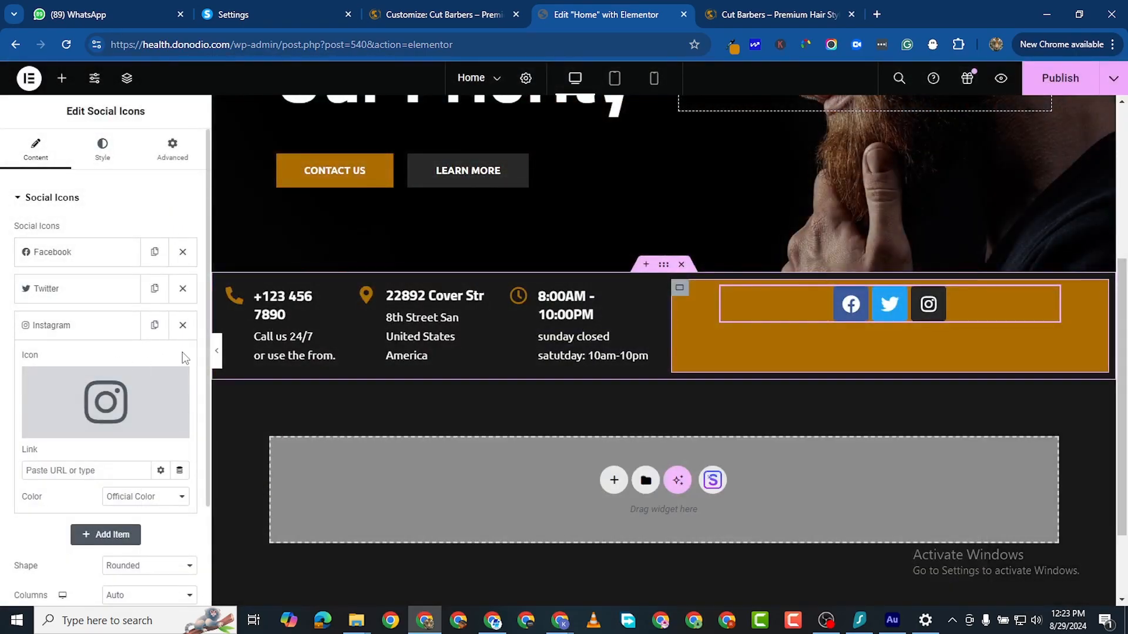
Step: Duplicate the Instagram item and change the copy's icon to Tiktok
left_click(154, 325)
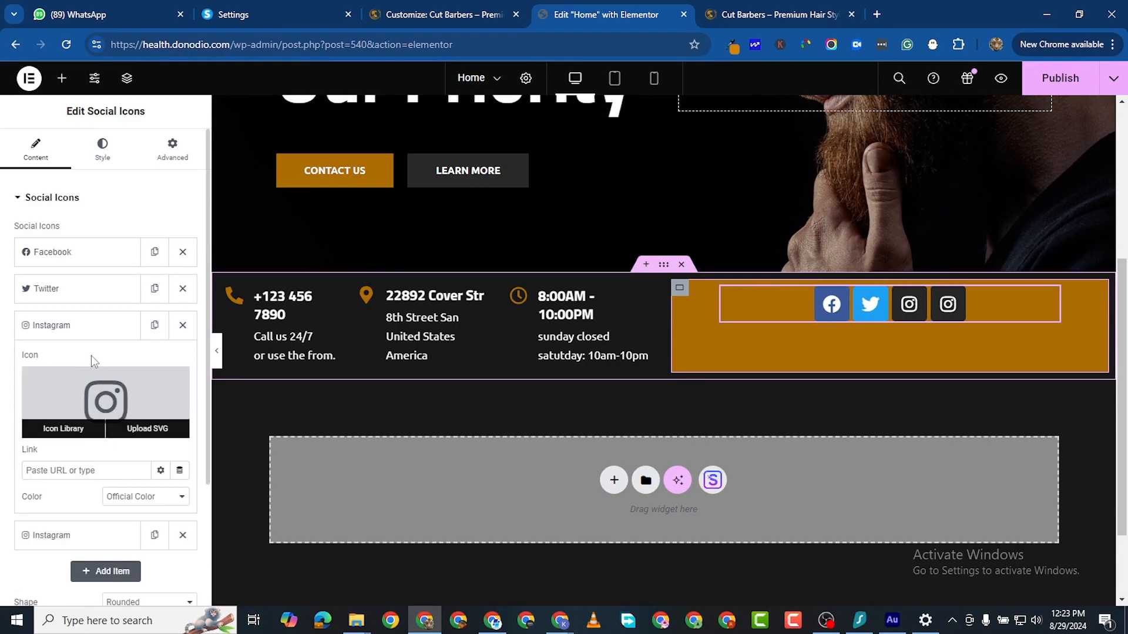
scroll(94, 292, "down", 2)
left_click(78, 190)
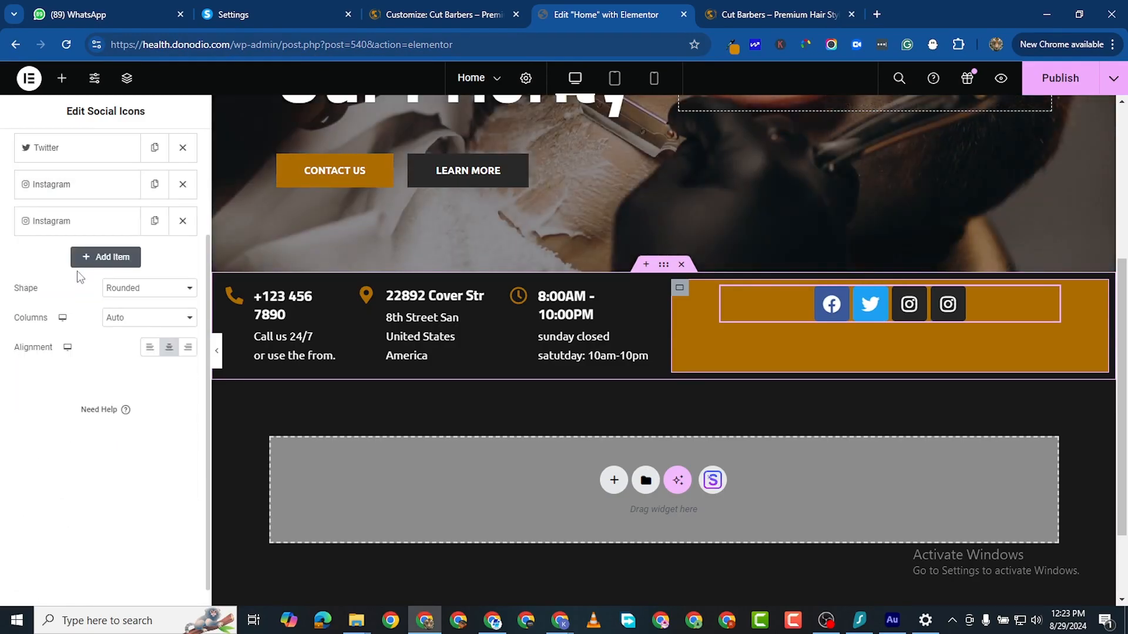
left_click(81, 230)
left_click(110, 320)
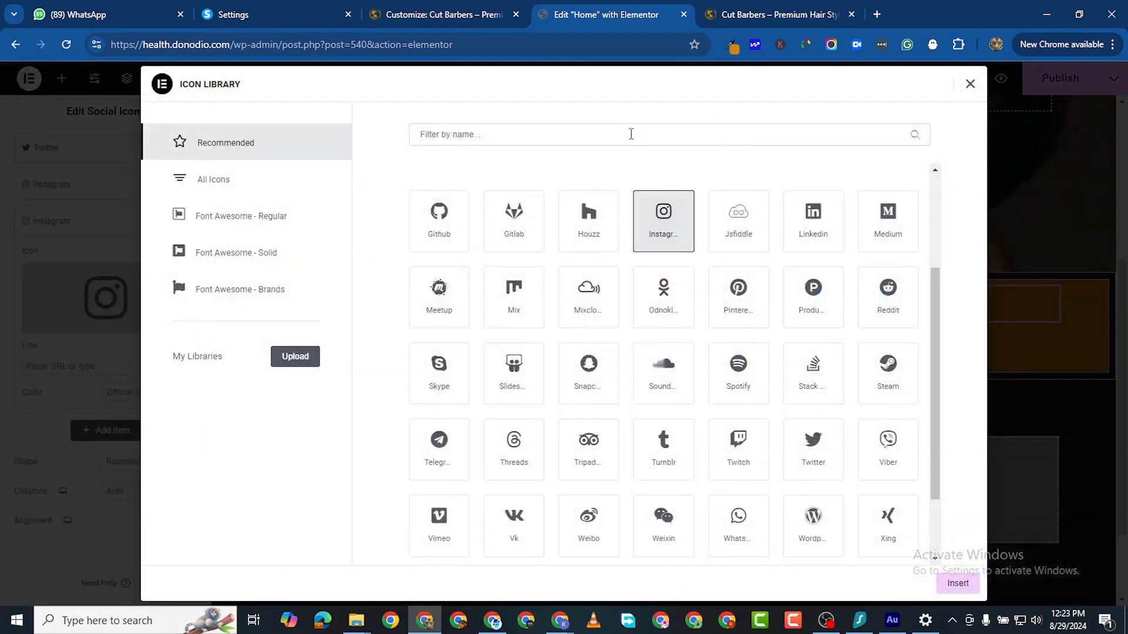
type("T")
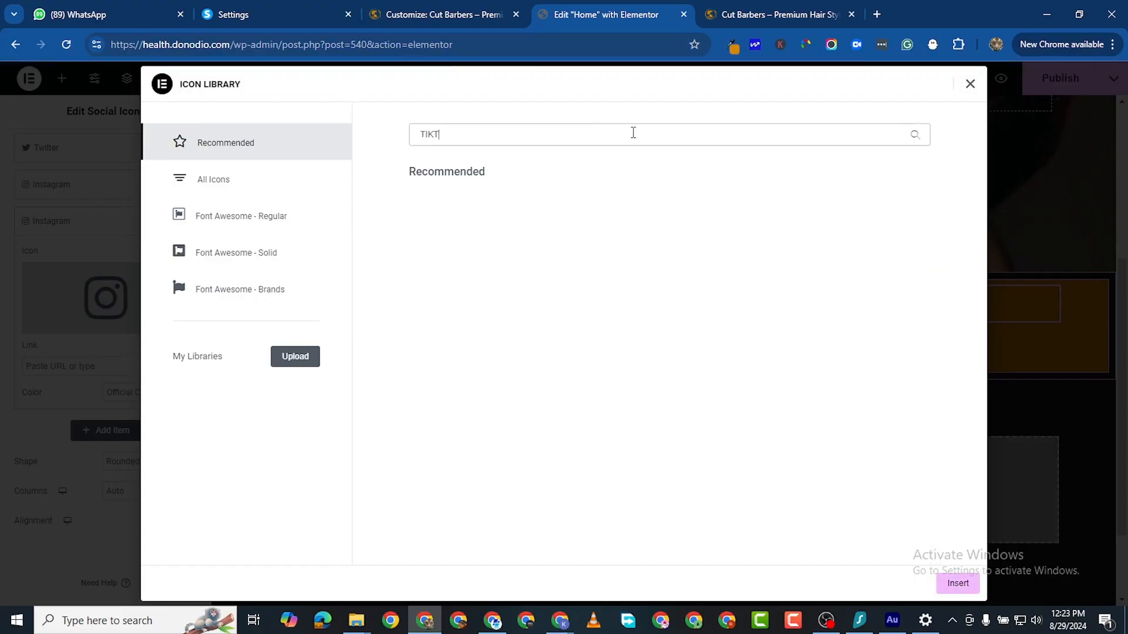
type("iKT")
key("BackSpace")
key("BackSpace")
key("BackSpace")
key("BackSpace")
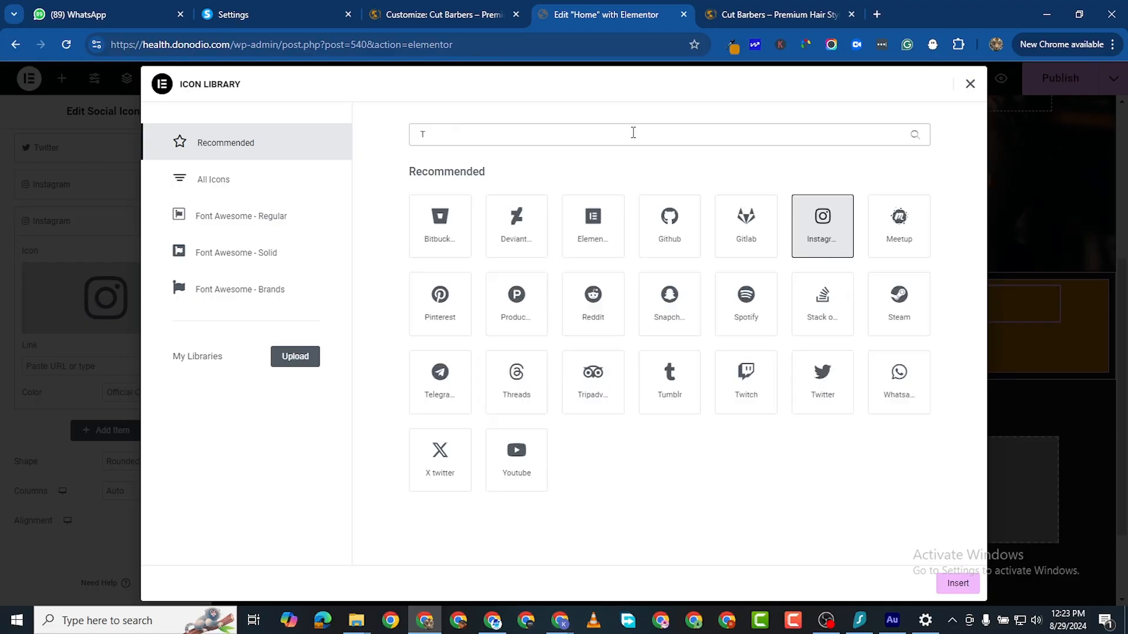
left_click(235, 180)
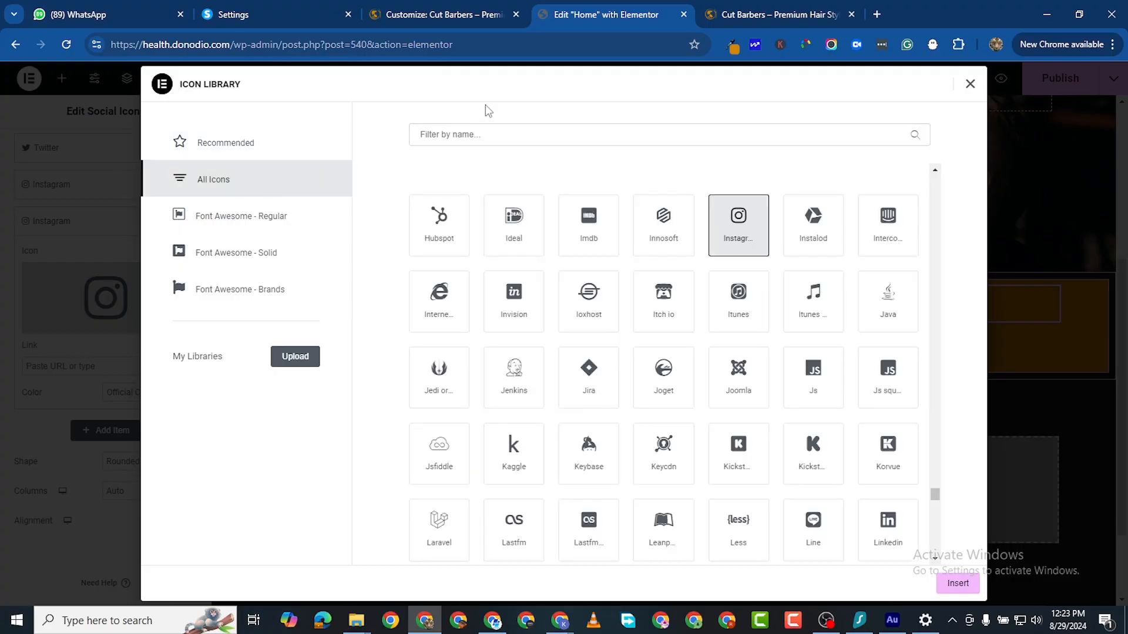
left_click(474, 128)
type("TIK")
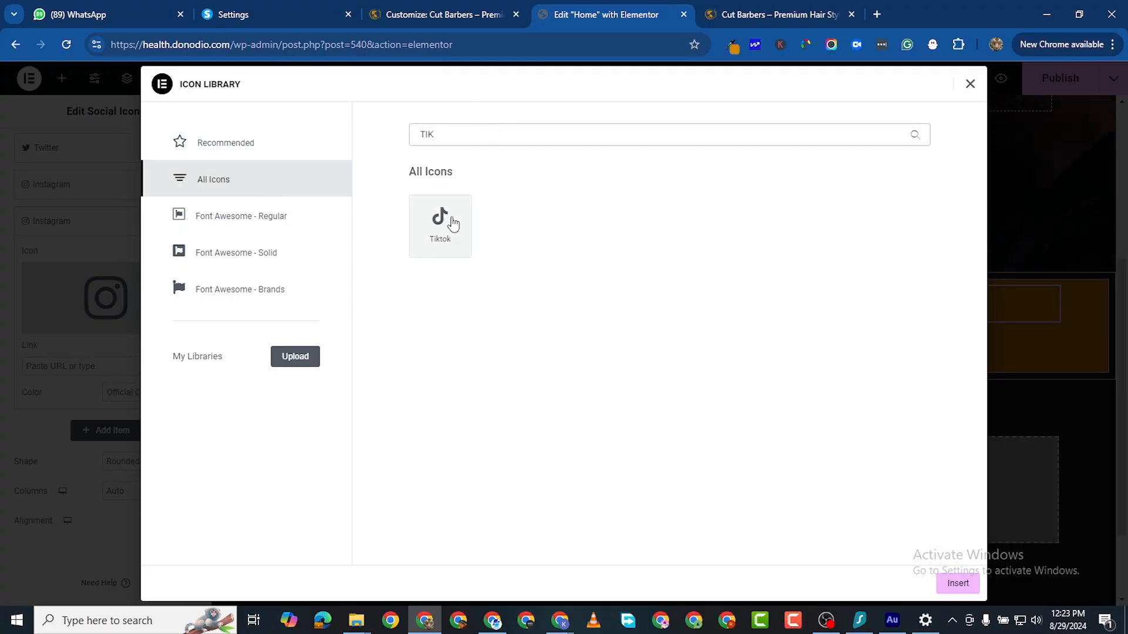
left_click(446, 226)
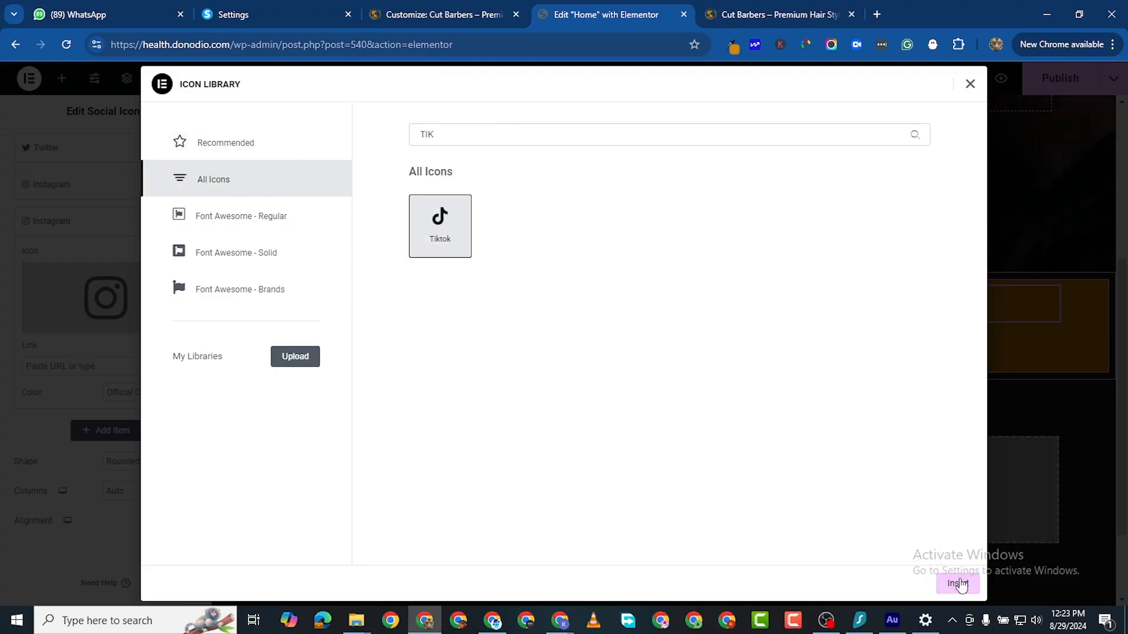
left_click(956, 584)
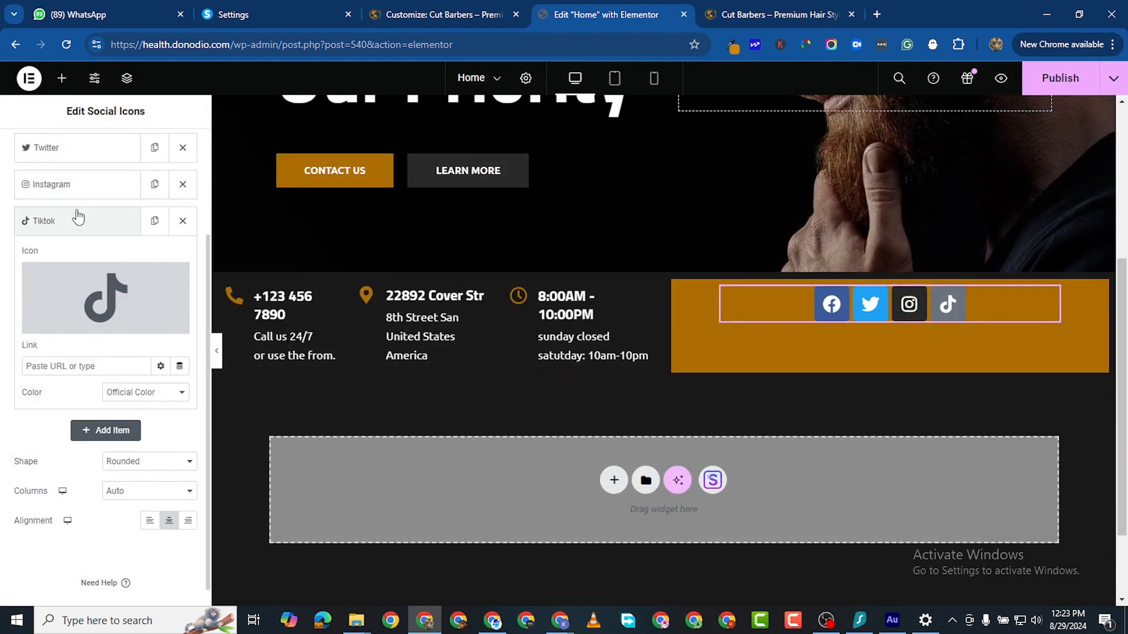
left_click(72, 221)
Step: Duplicate the Tiktok item and change the copy's icon to LinkedIn
left_click(155, 221)
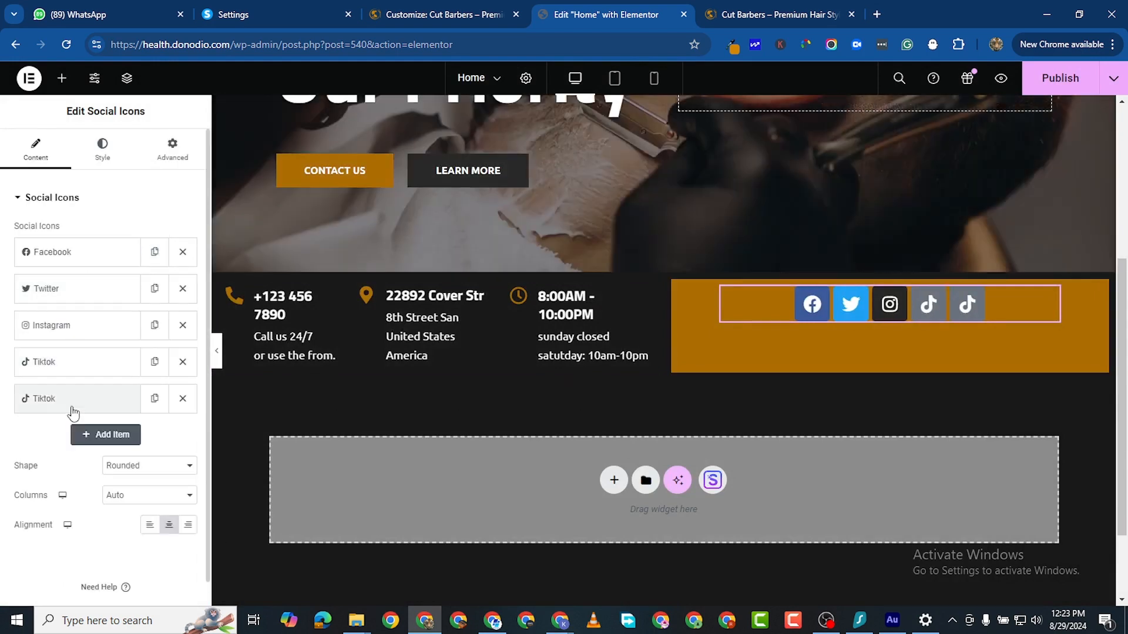
left_click(71, 399)
left_click(106, 467)
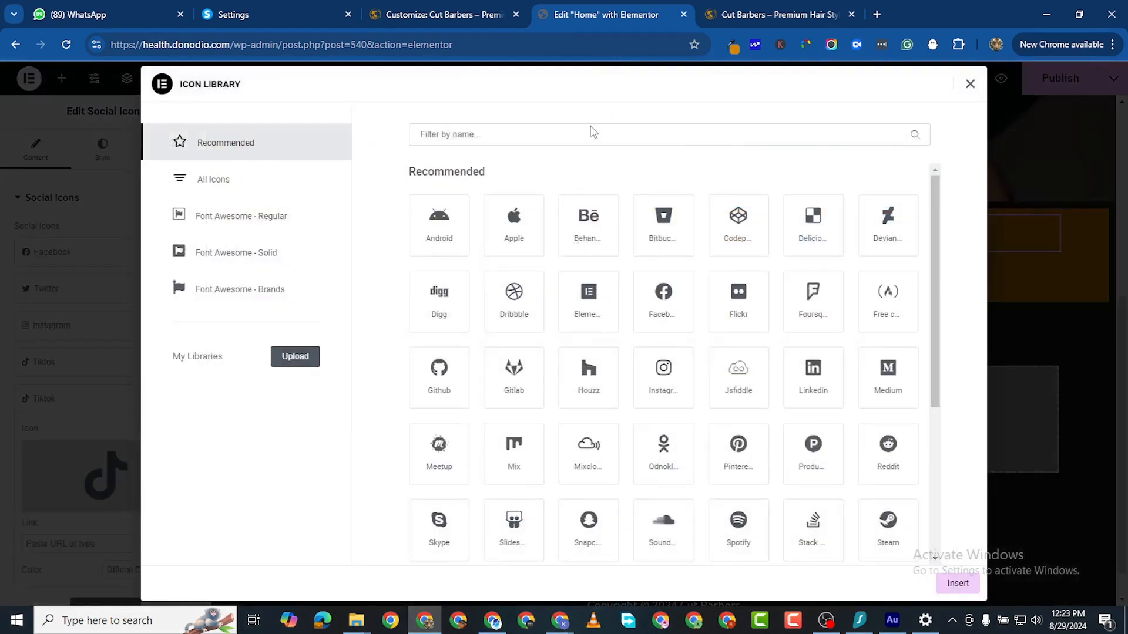
left_click(217, 187)
left_click(531, 127)
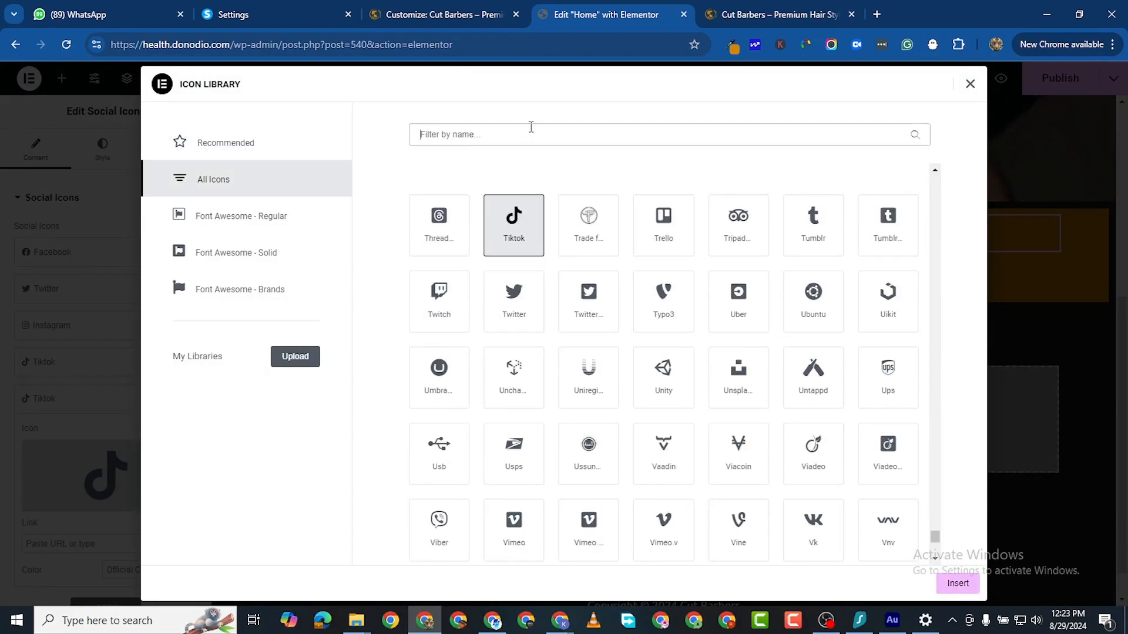
type("LINKED")
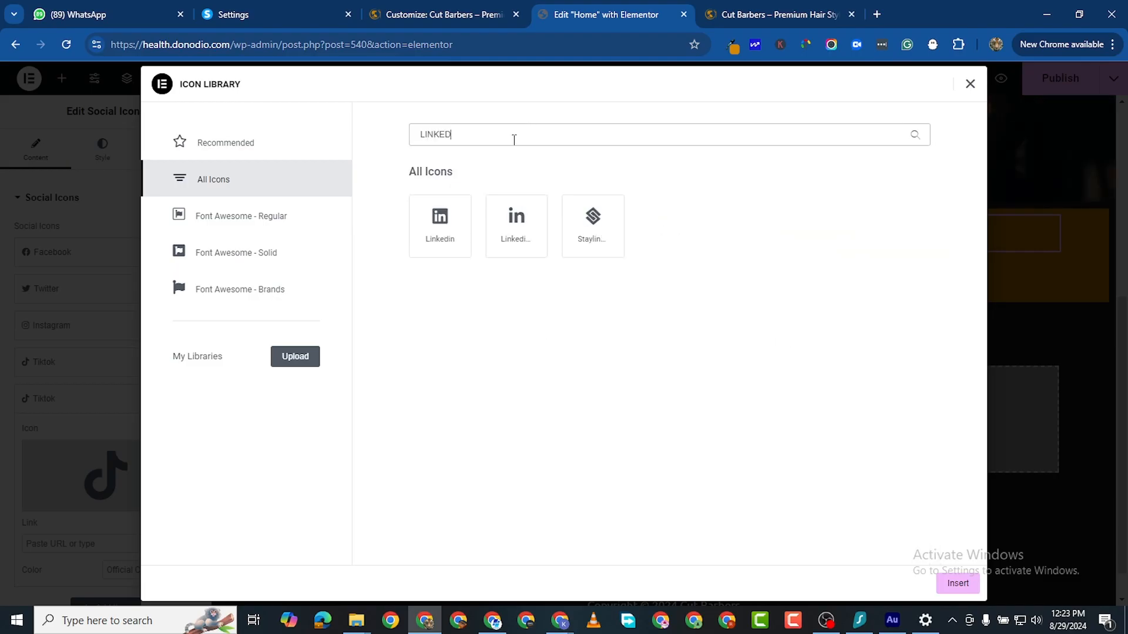
left_click(515, 228)
left_click(459, 232)
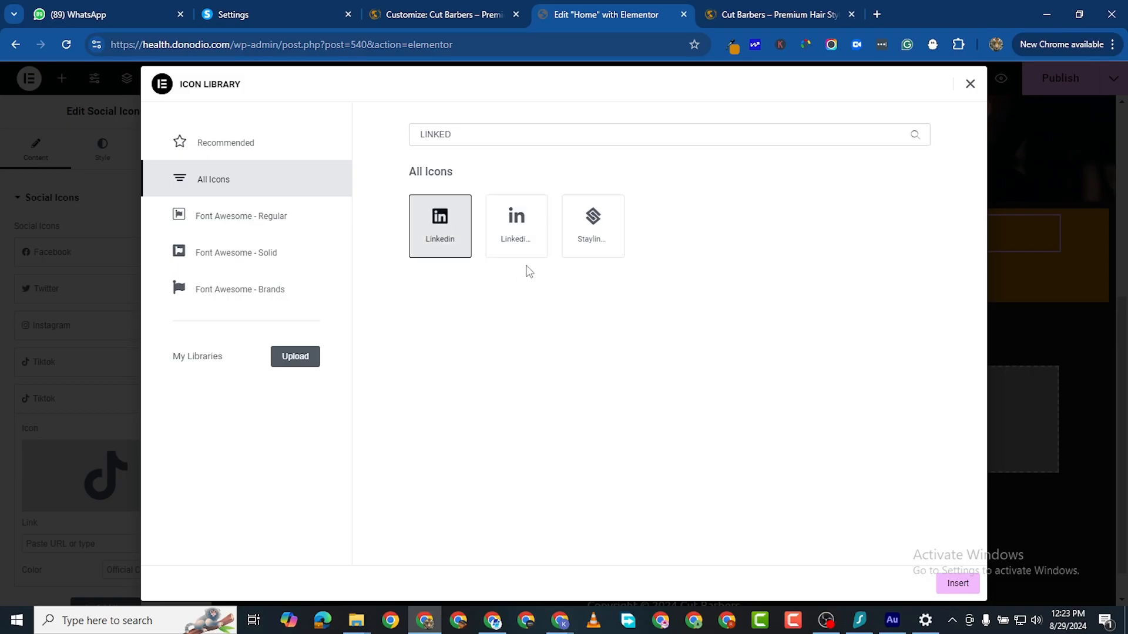
left_click(516, 232)
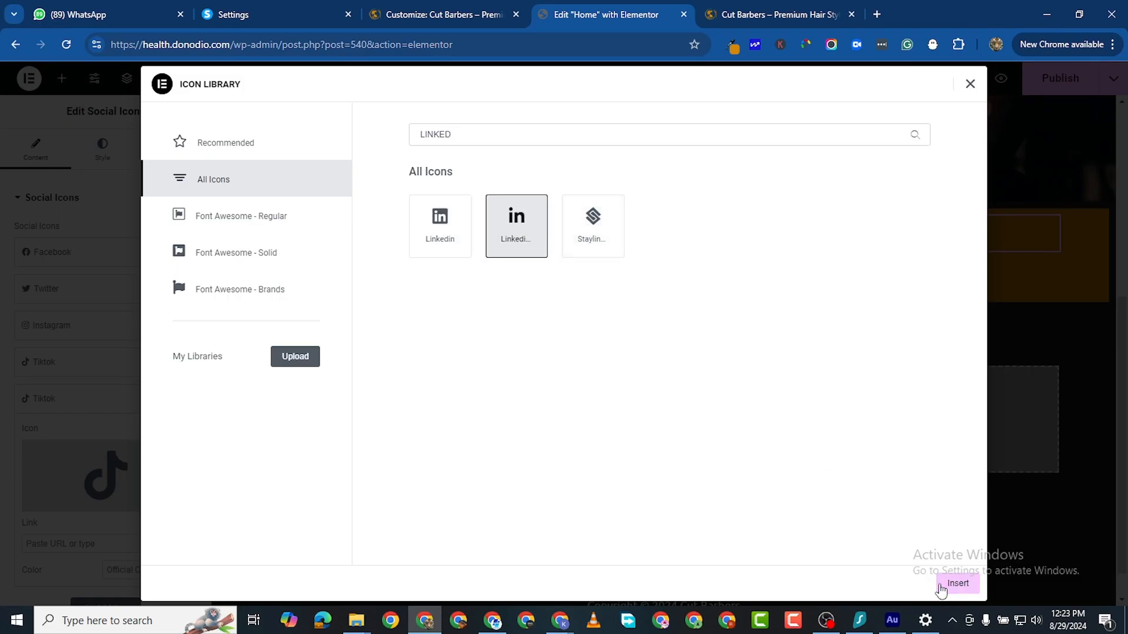
left_click(946, 585)
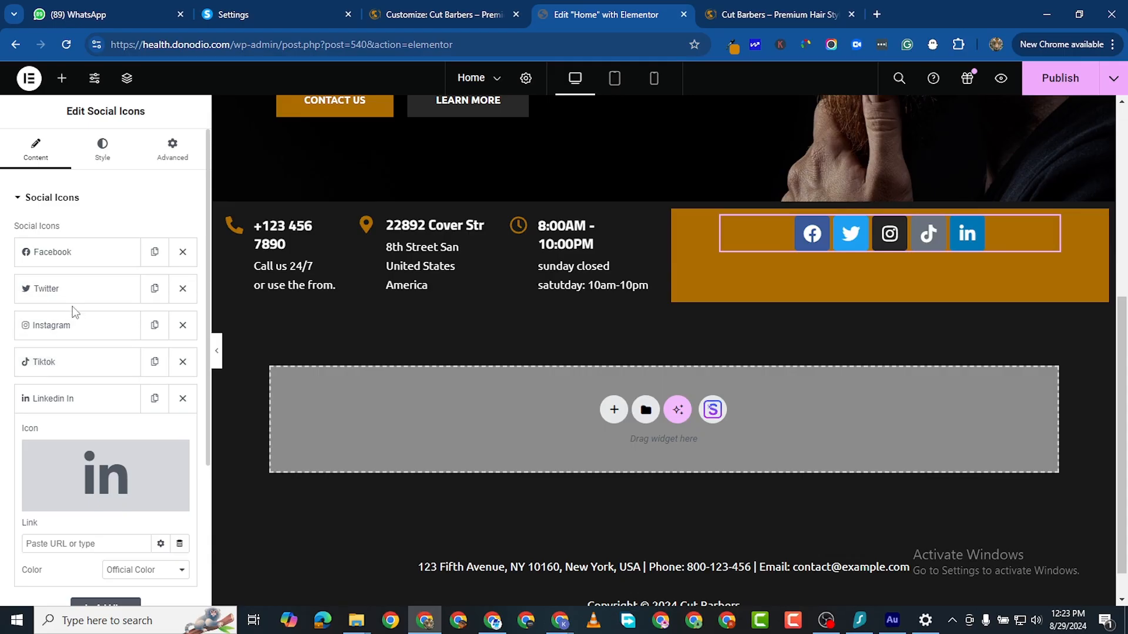
Step: Reorder the social icons so Instagram comes first and TikTok second
left_click_drag(69, 326, 65, 257)
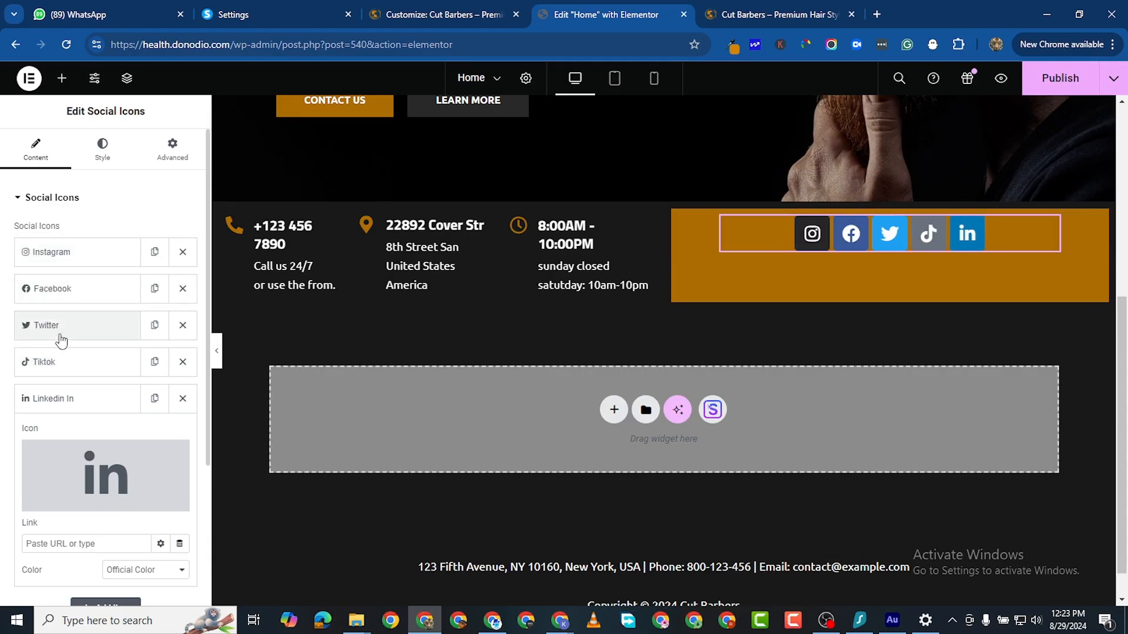
left_click_drag(63, 360, 61, 287)
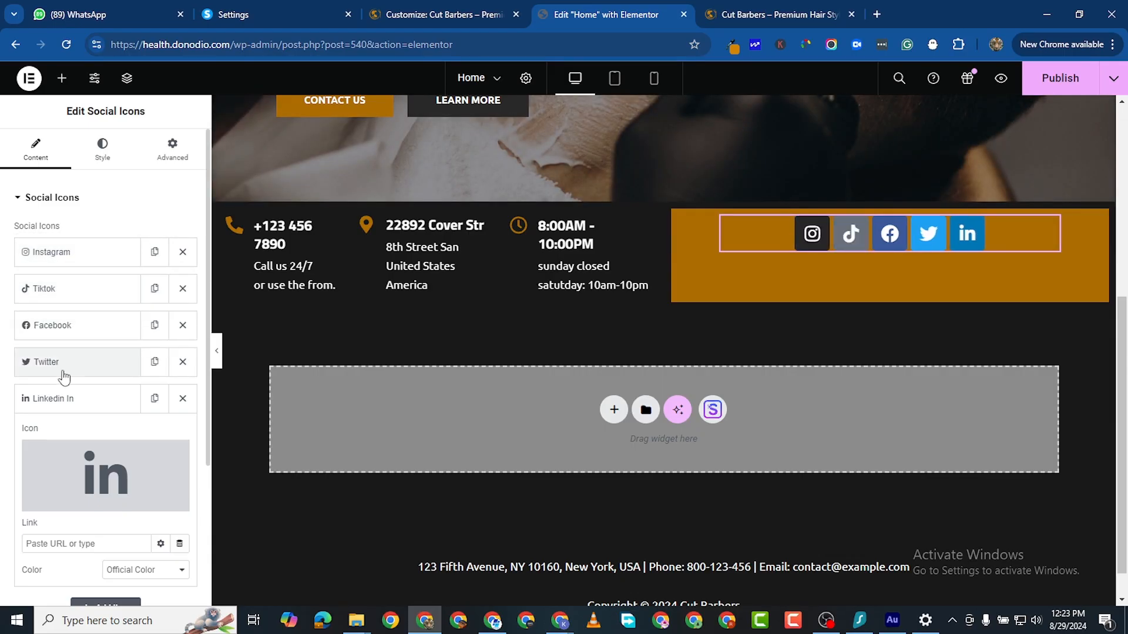
left_click(65, 367)
Step: Replace the Twitter bird with the X twitter icon from the Icon Library
left_click(64, 465)
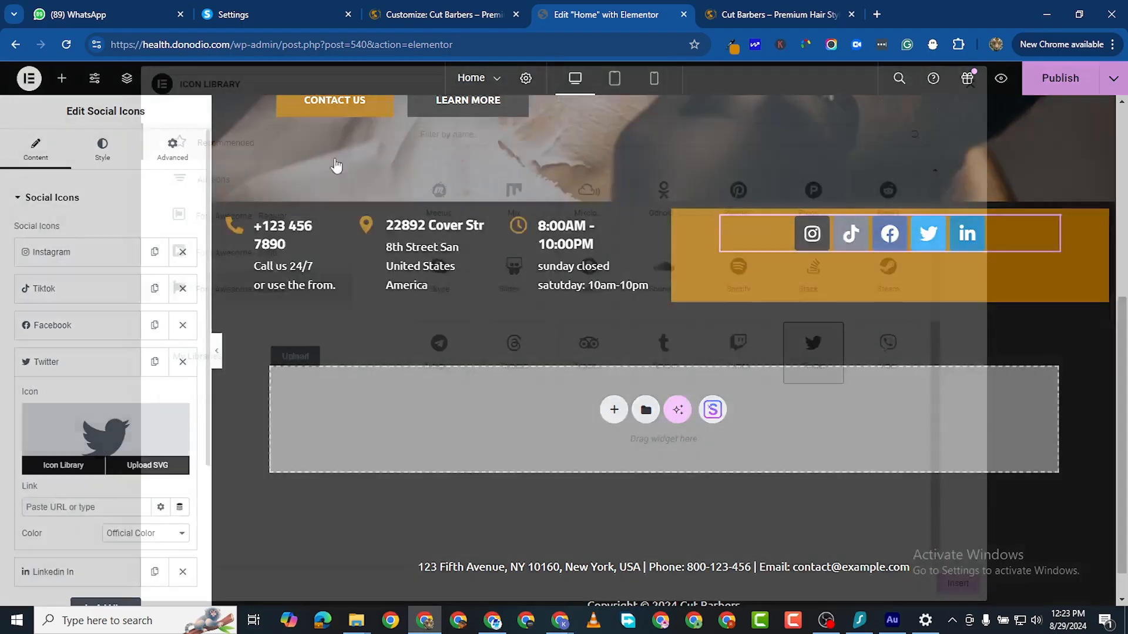
left_click(231, 178)
left_click(467, 132)
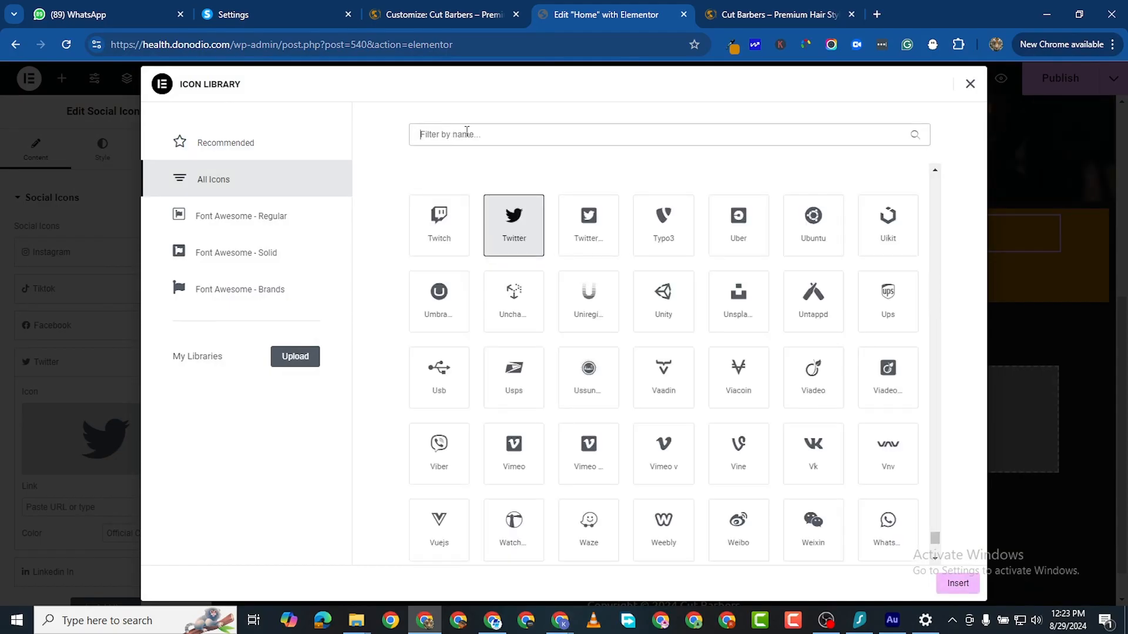
type("X")
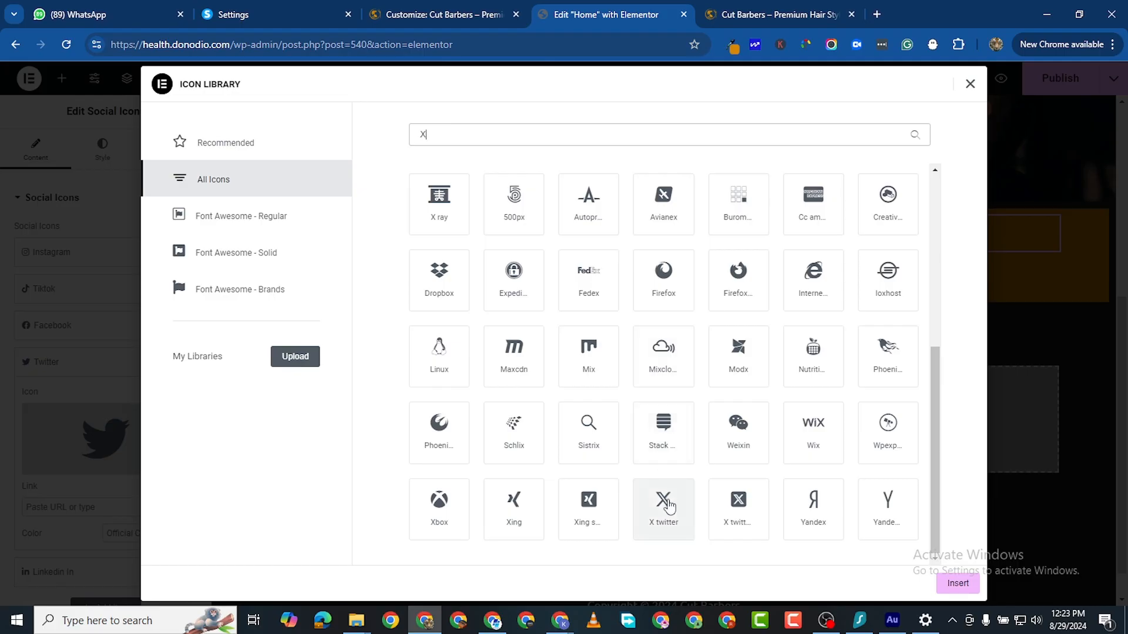
left_click(649, 515)
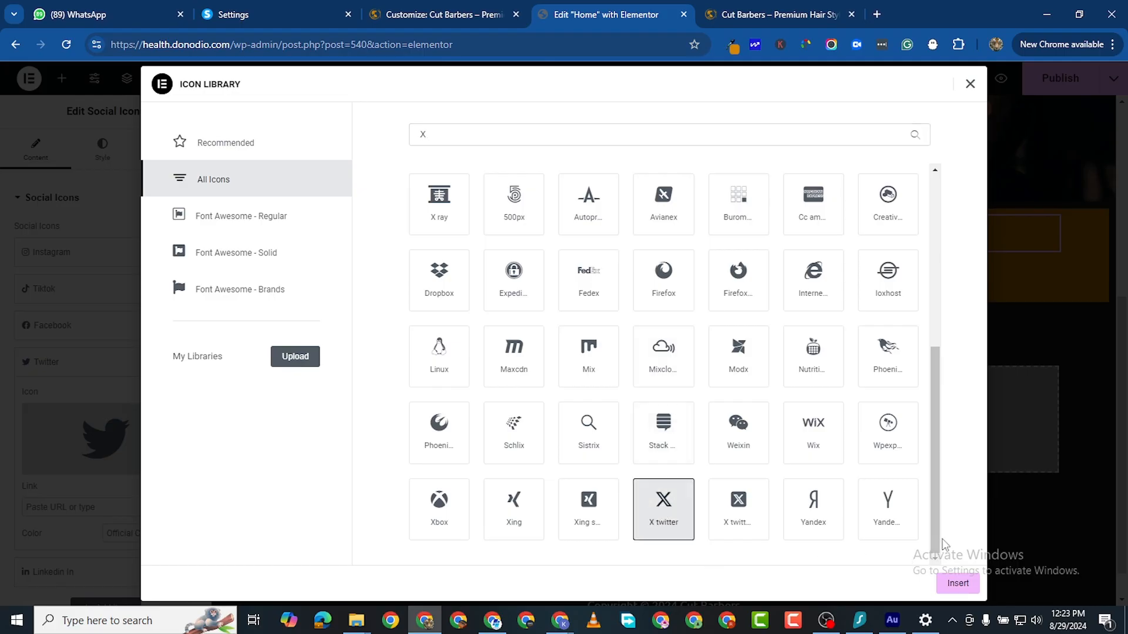
left_click(942, 583)
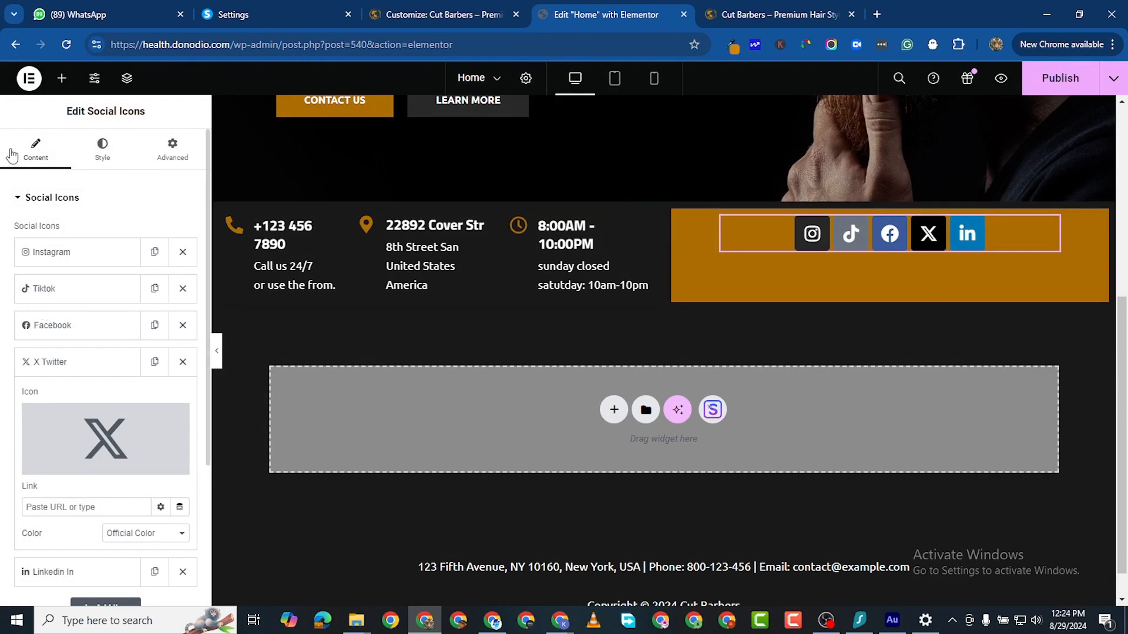
Step: Switch the X icon's colour to Custom and make all social icons circular
scroll(4, 395, "down", 3)
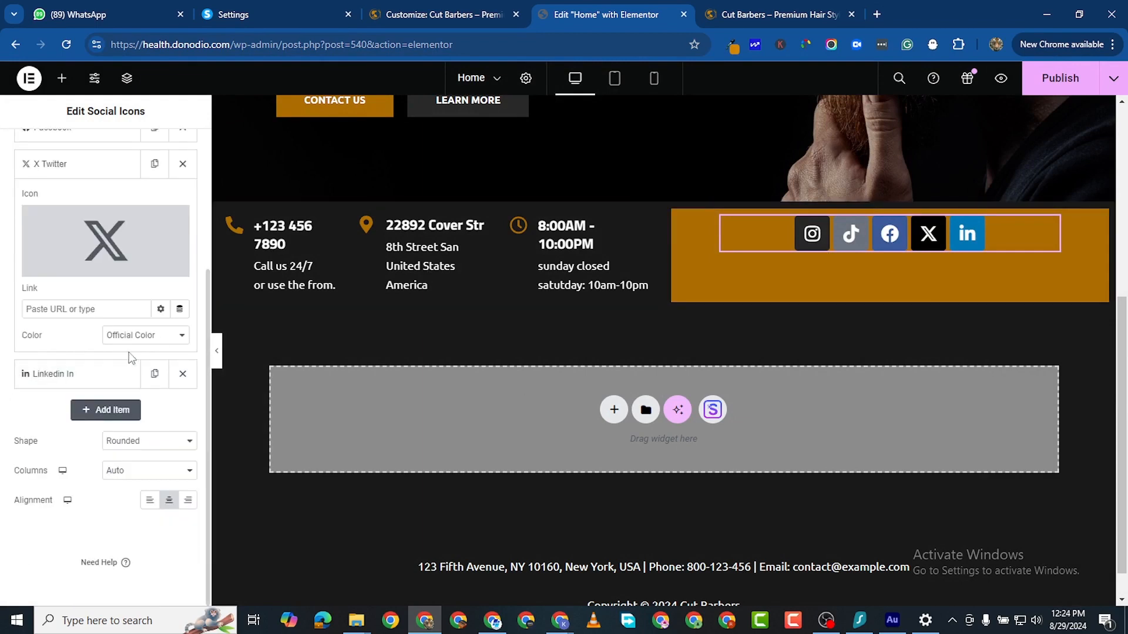
left_click(150, 344)
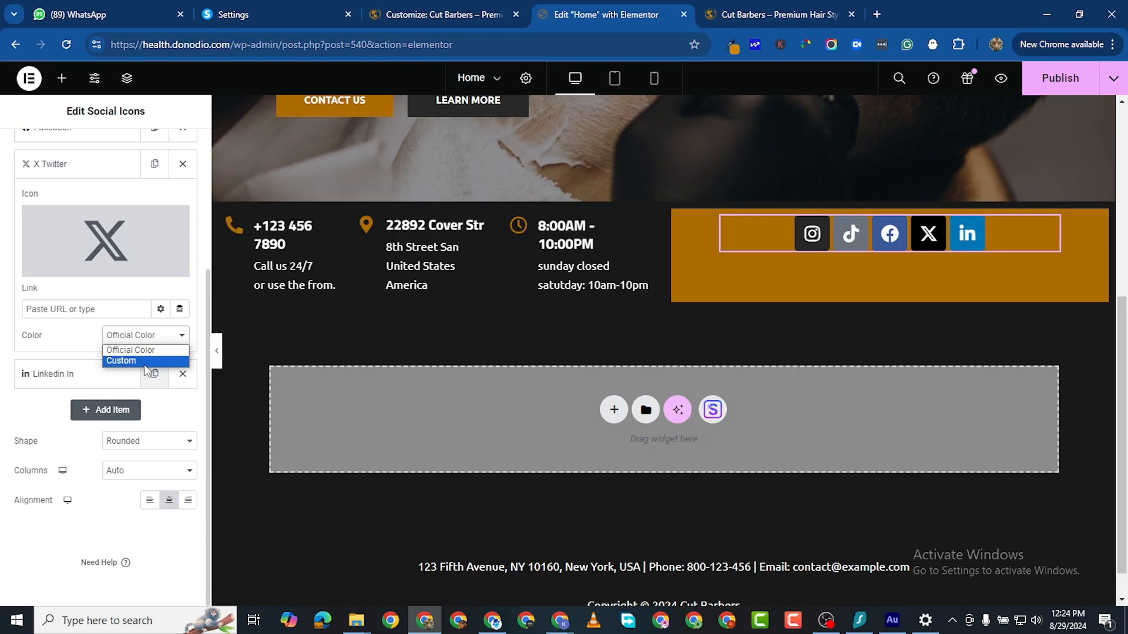
left_click(145, 361)
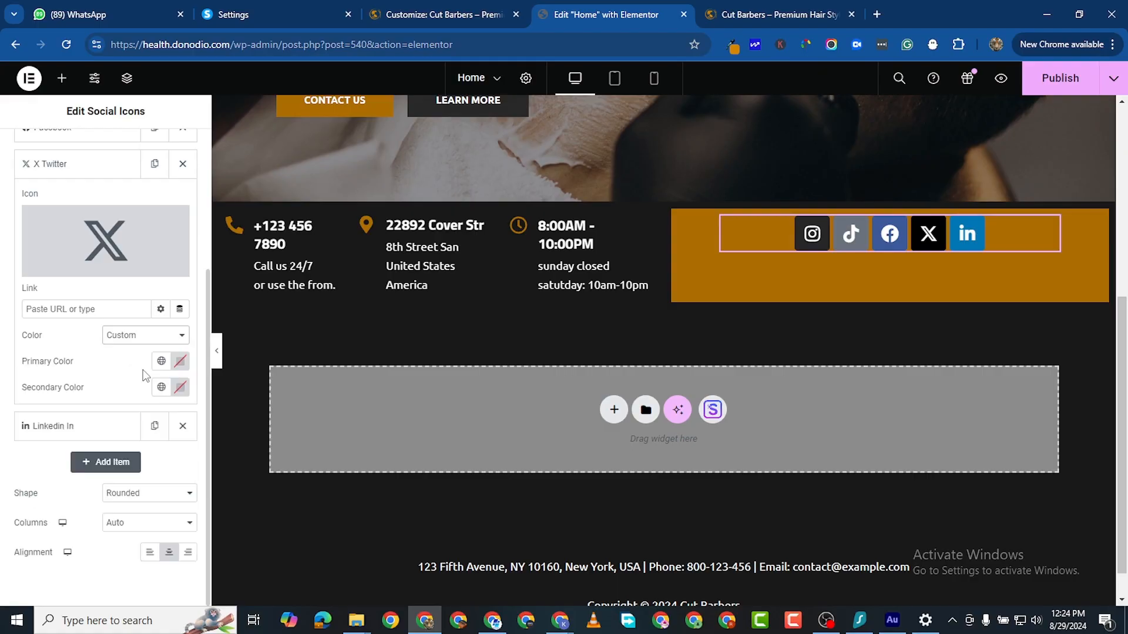
left_click(178, 366)
left_click_drag(114, 429, 26, 401)
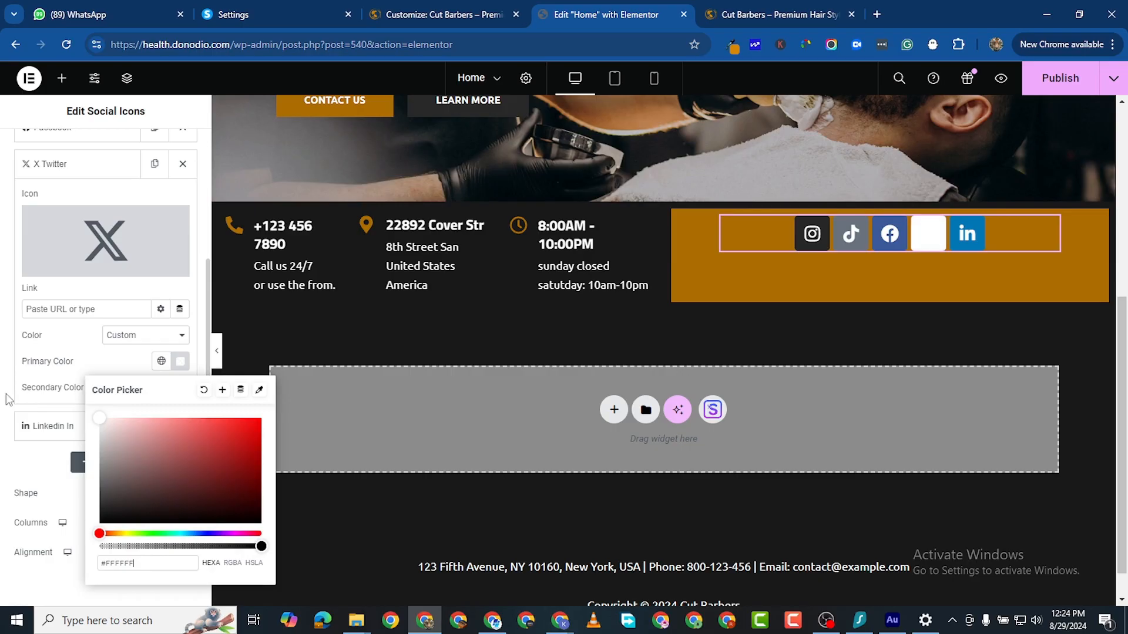
left_click(161, 447)
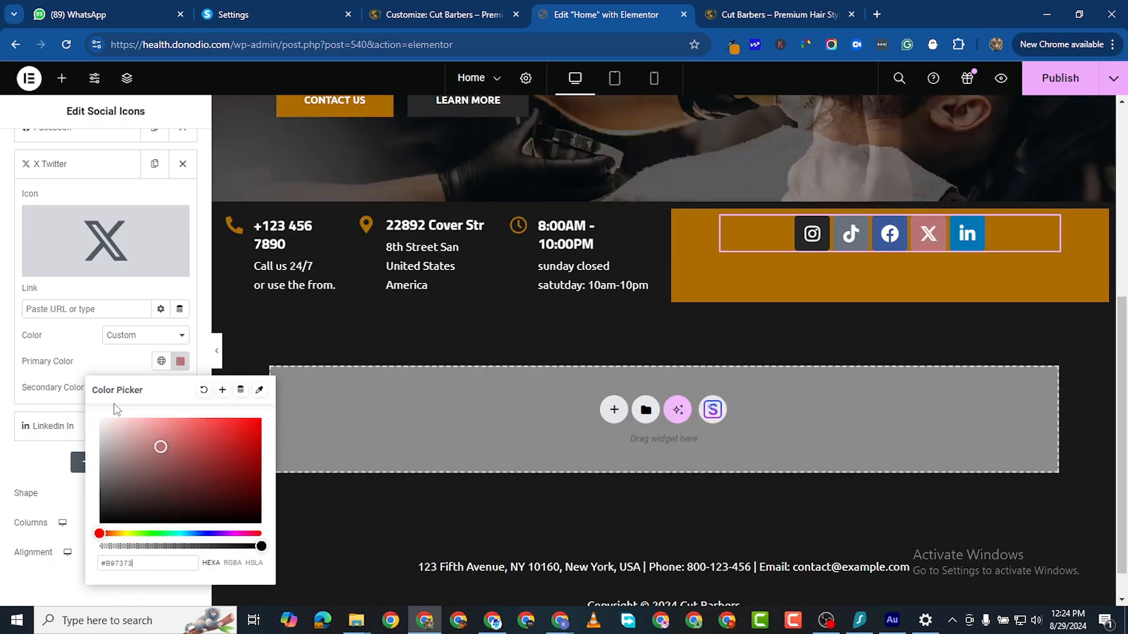
left_click(25, 328)
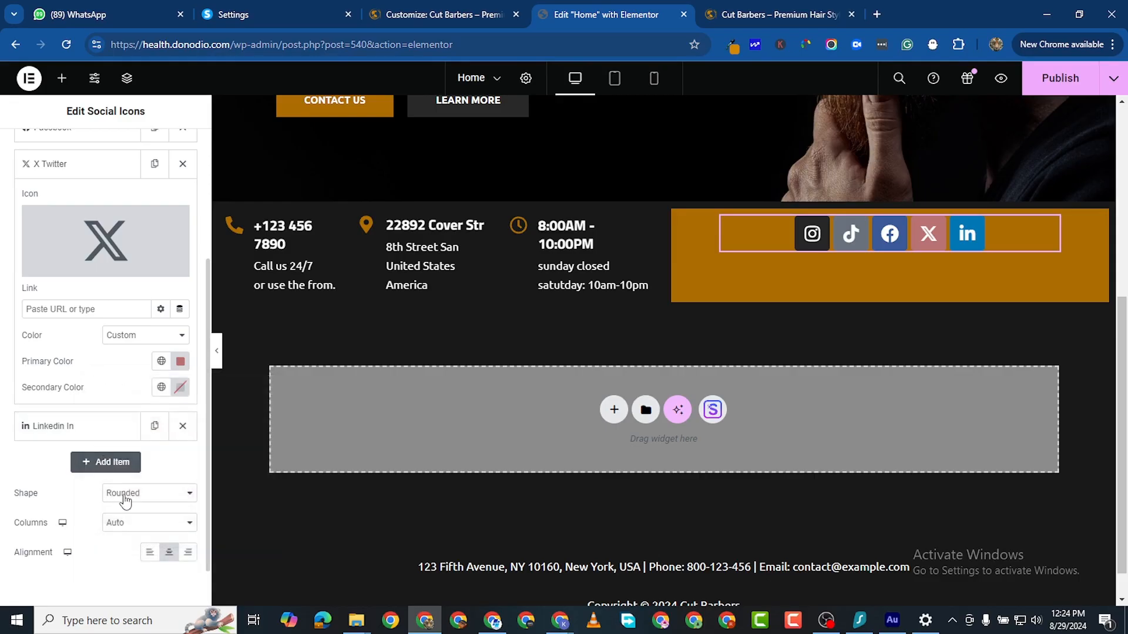
left_click(130, 494)
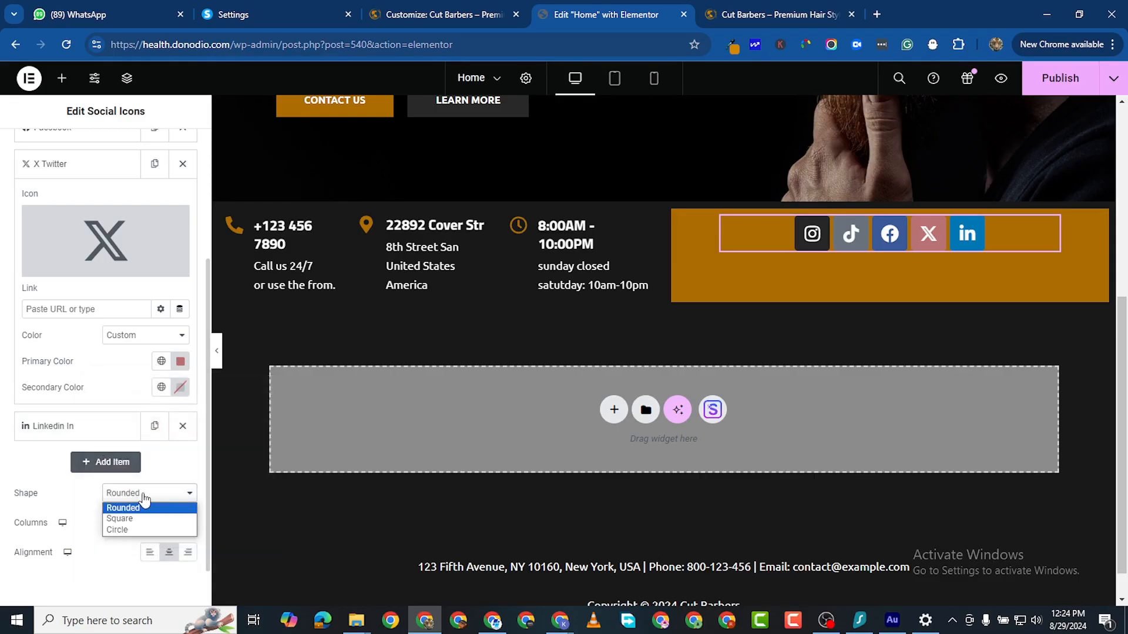
left_click(152, 530)
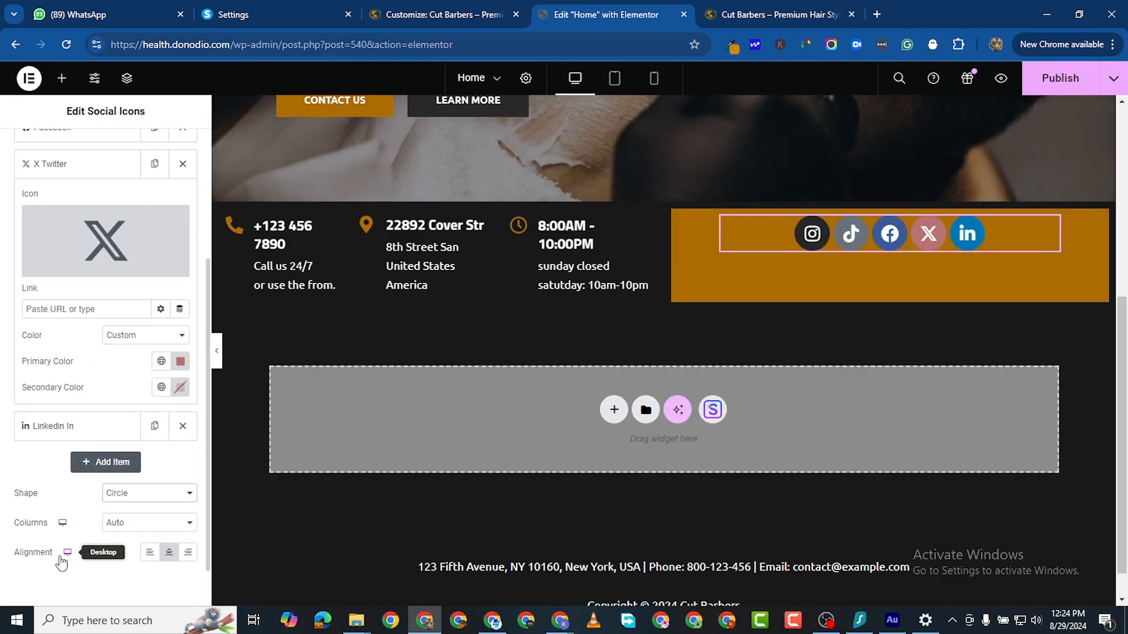
Step: Paste gold #AD6D00 as the X icon's primary colour
left_click(181, 361)
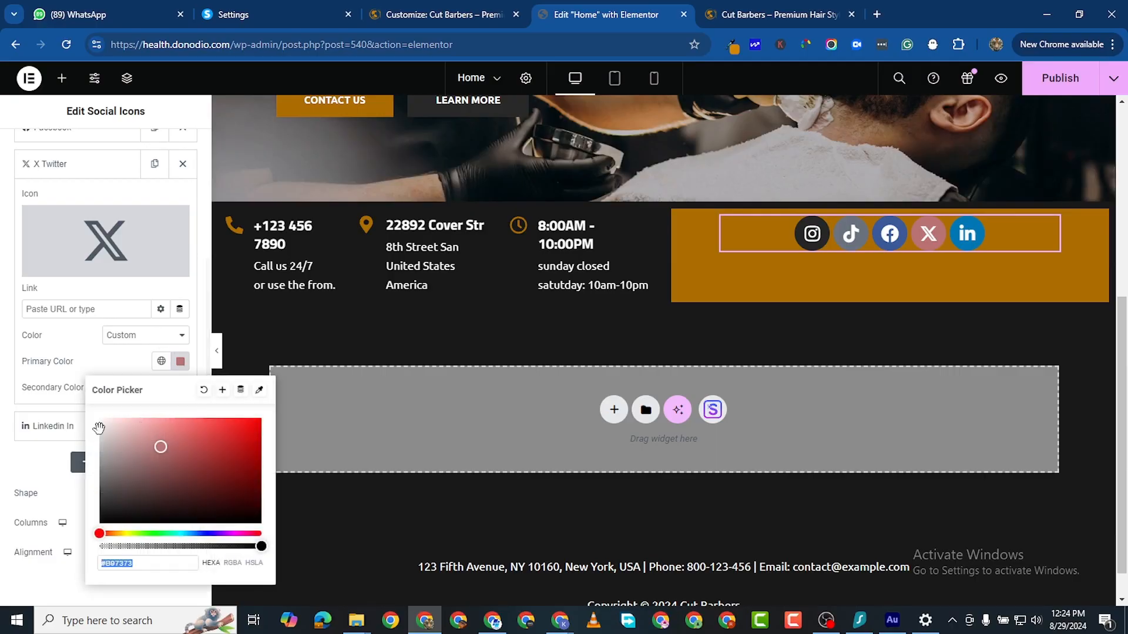
right_click(118, 562)
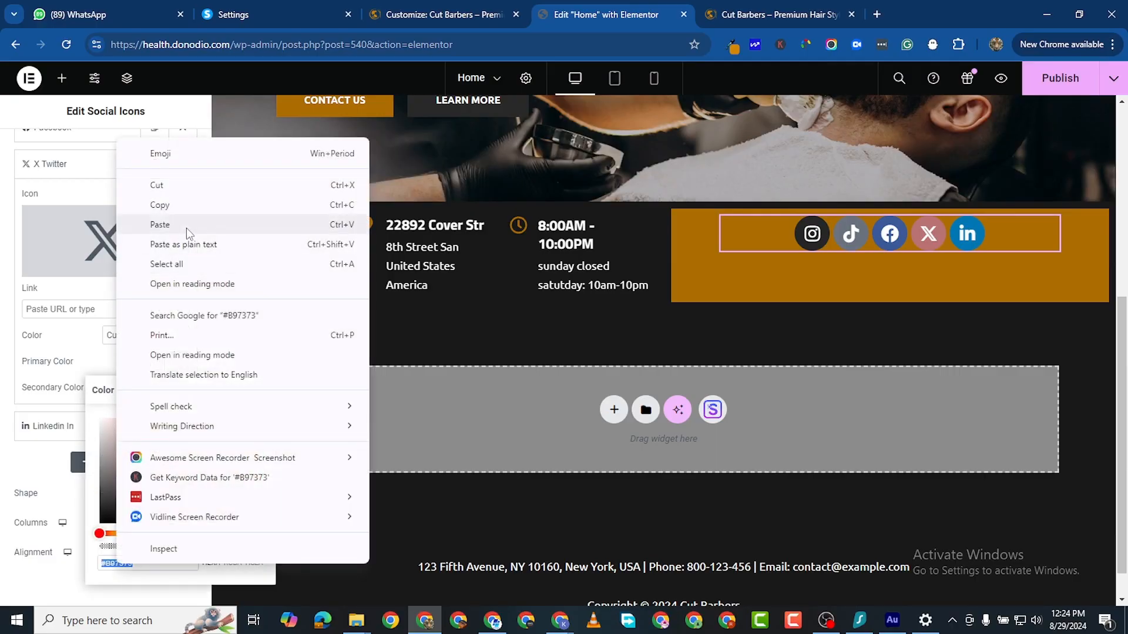
left_click(186, 227)
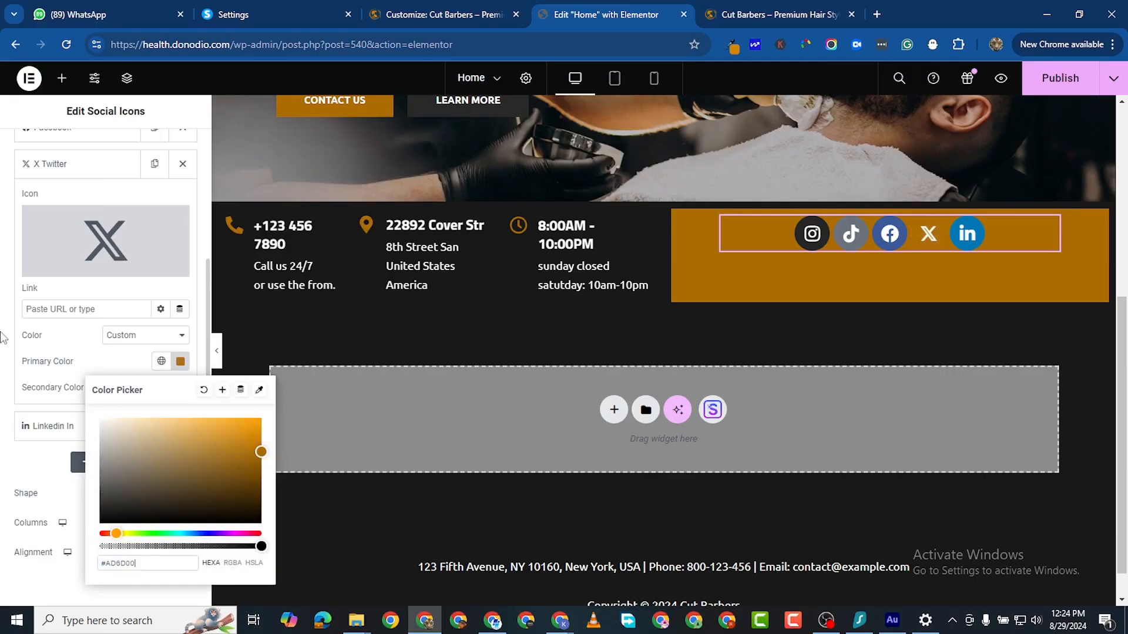
left_click(2, 338)
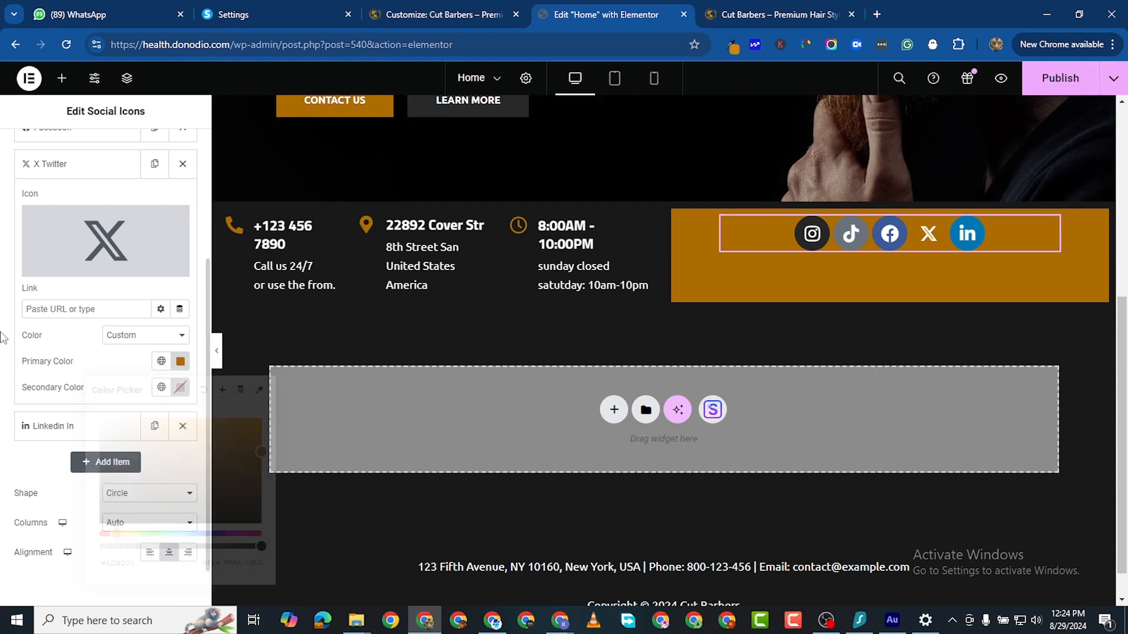
scroll(110, 323, "up", 3)
left_click(71, 202)
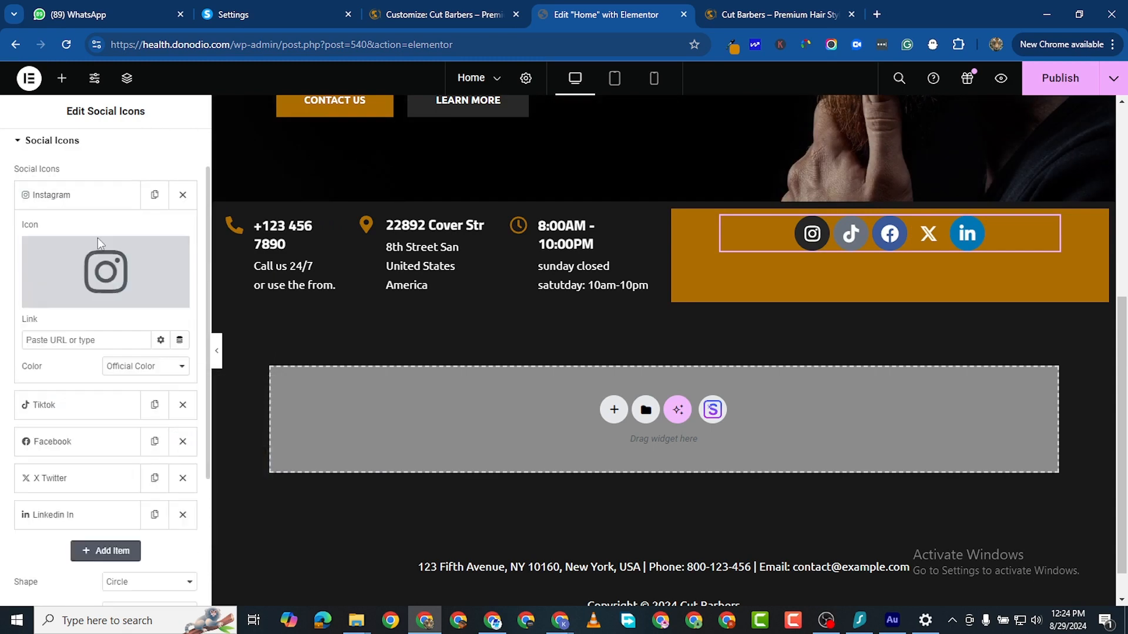
Step: Give the Instagram icon a custom #AD6D00 gold primary colour
left_click(149, 370)
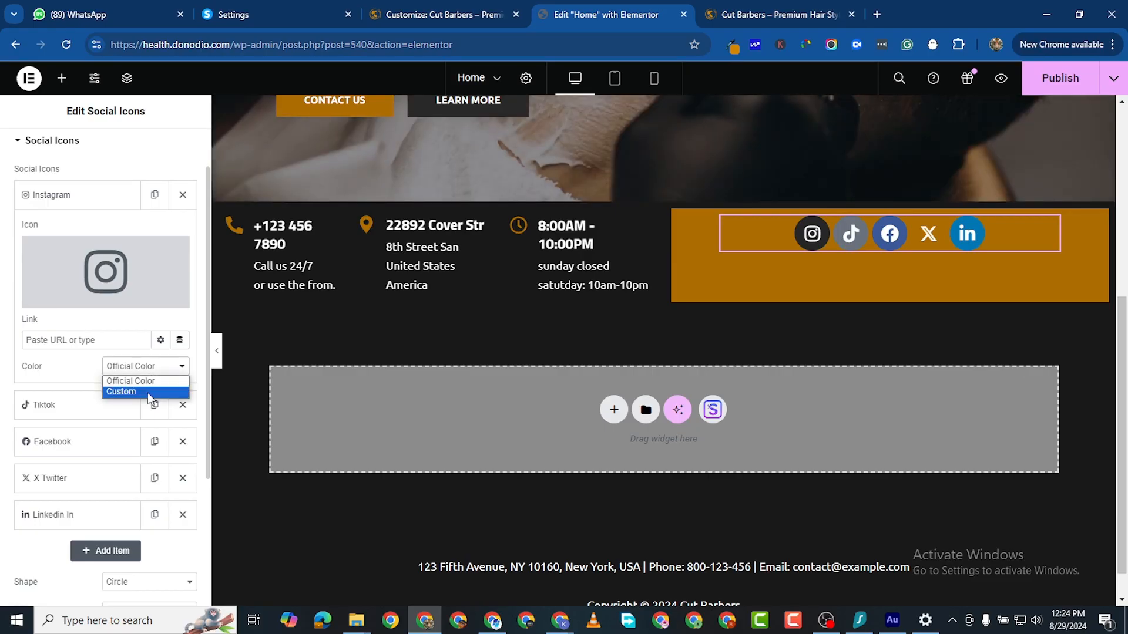
left_click(148, 392)
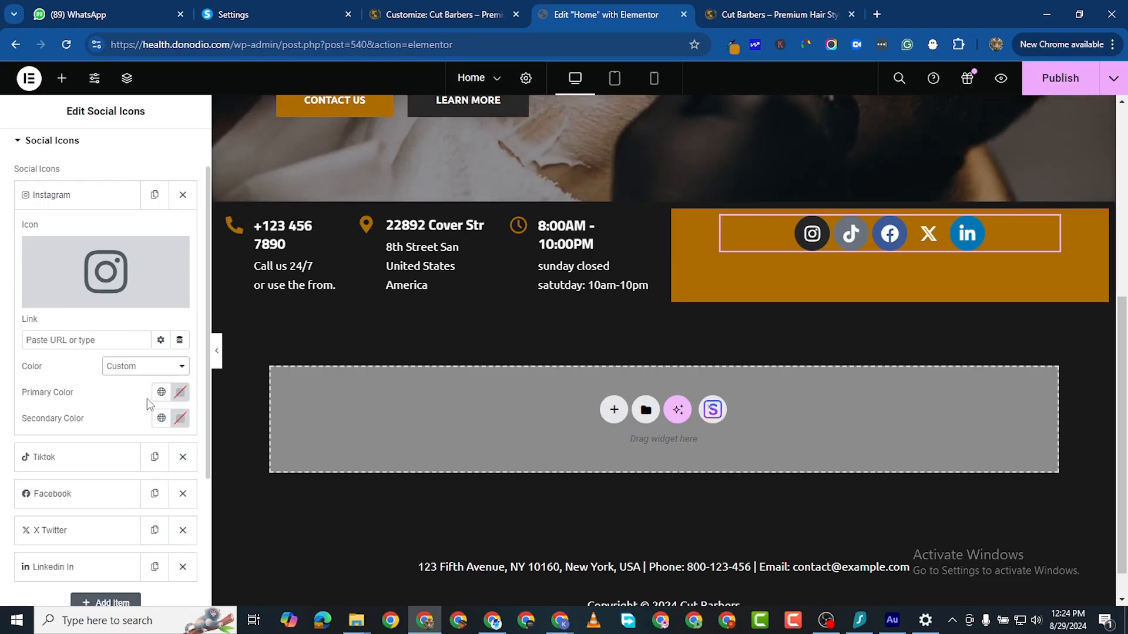
left_click(181, 393)
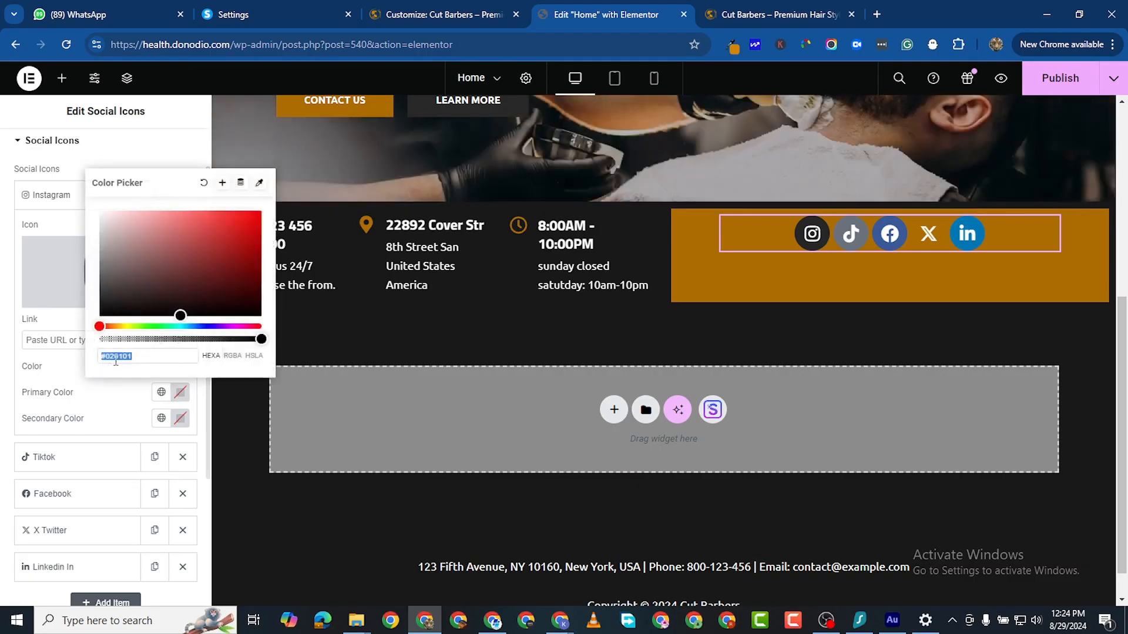
right_click(125, 365)
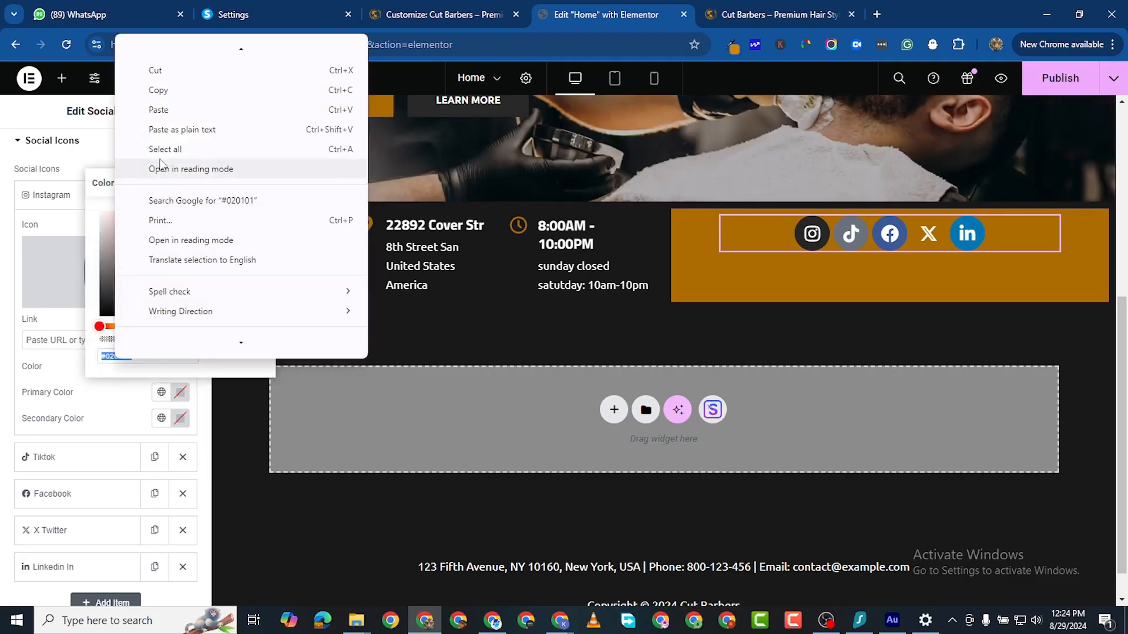
left_click(174, 109)
left_click(2, 429)
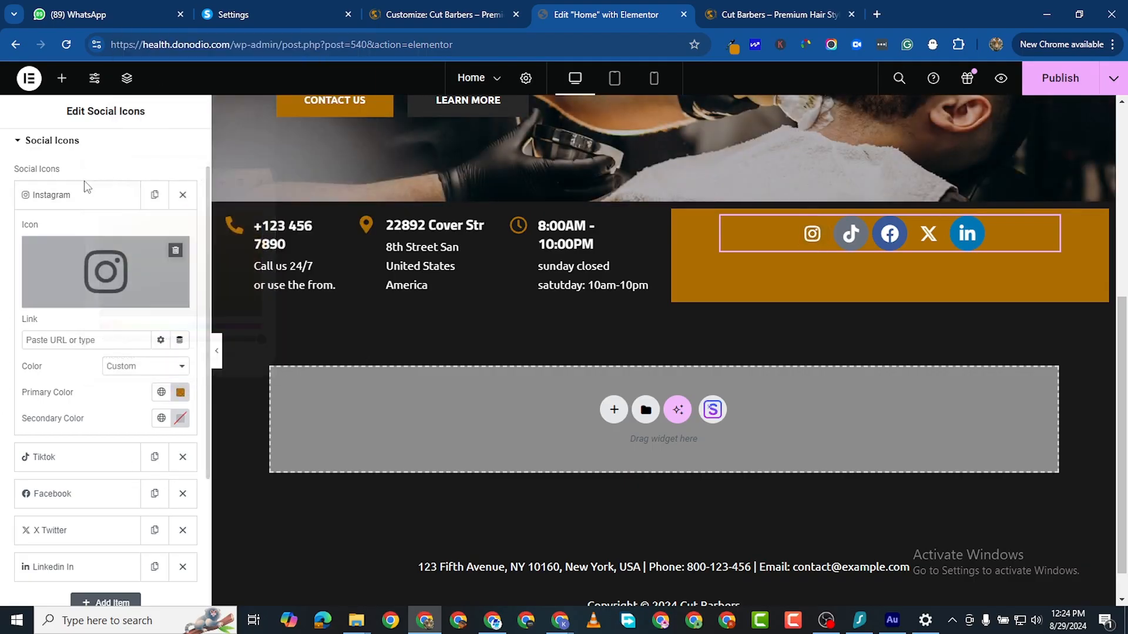
left_click(109, 204)
Step: Give the TikTok icon a custom gold #AD6D00 primary colour
left_click(83, 246)
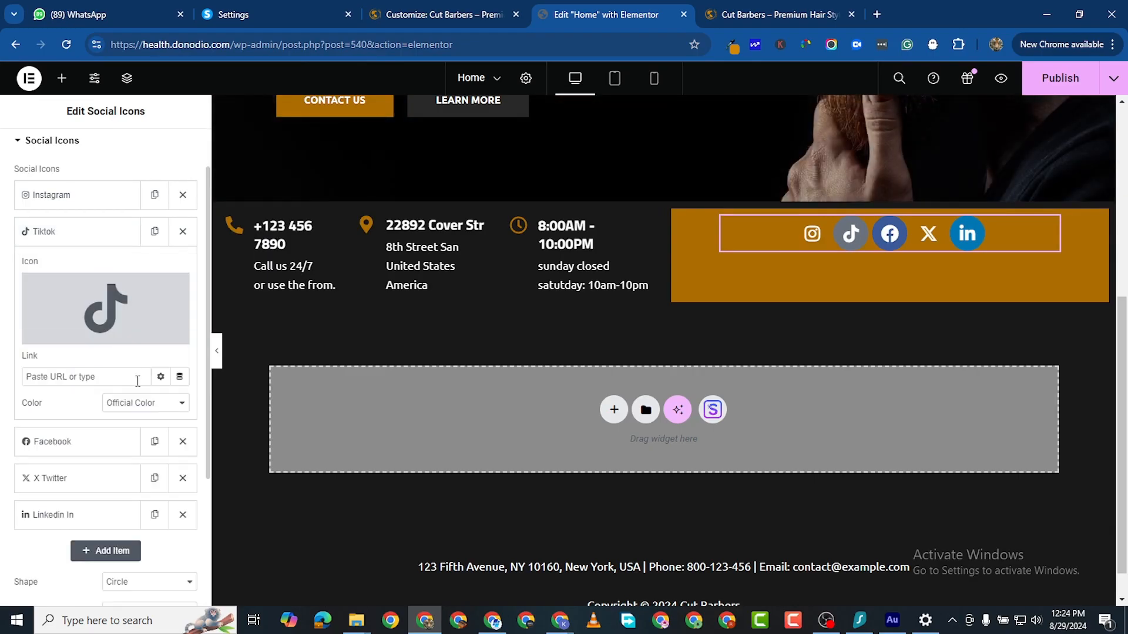
left_click(141, 403)
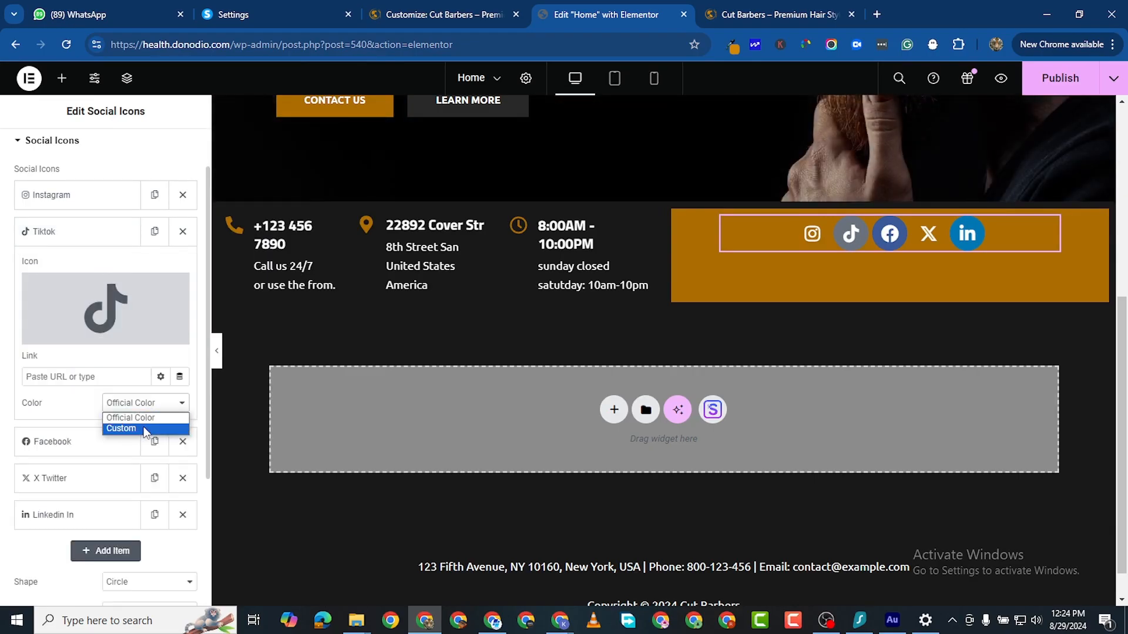
left_click(144, 428)
left_click(180, 429)
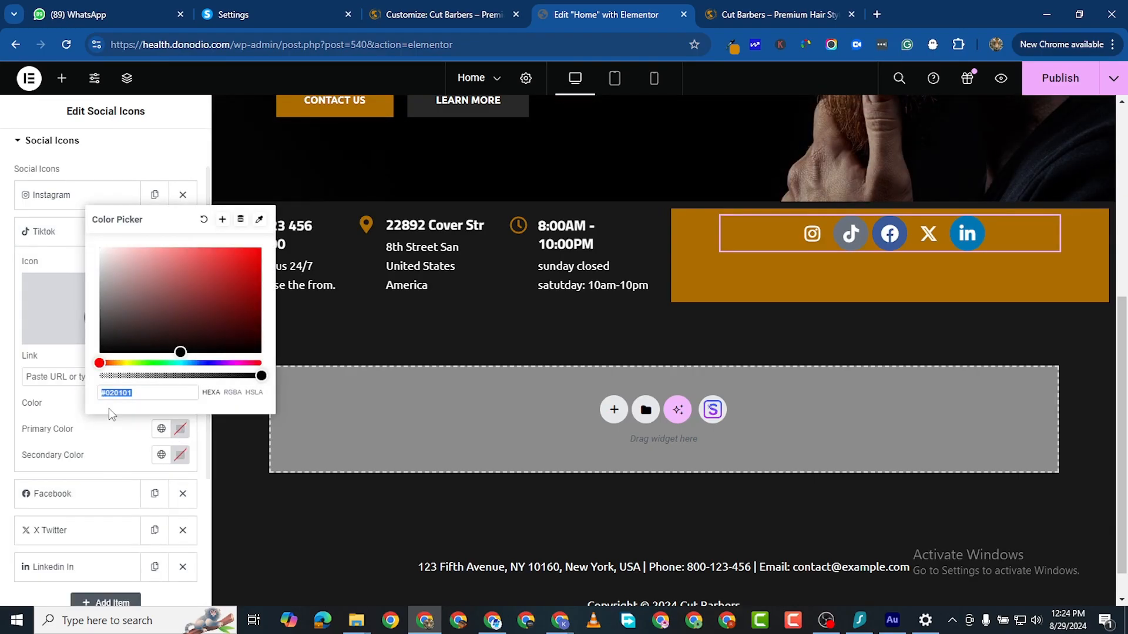
right_click(114, 393)
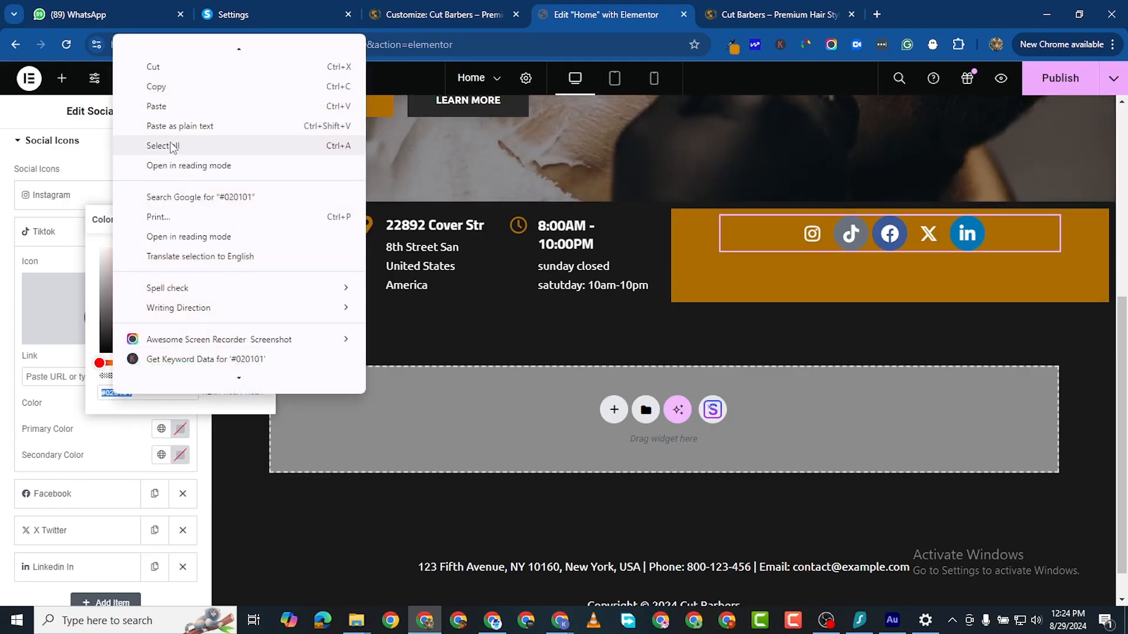
left_click(155, 106)
left_click(4, 435)
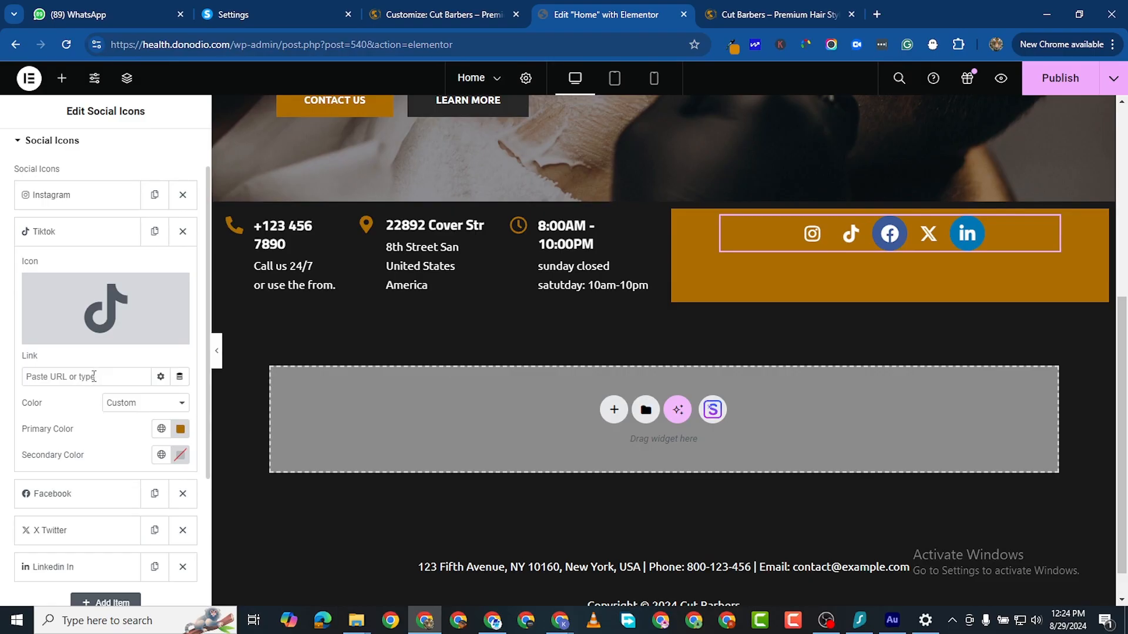
left_click(70, 232)
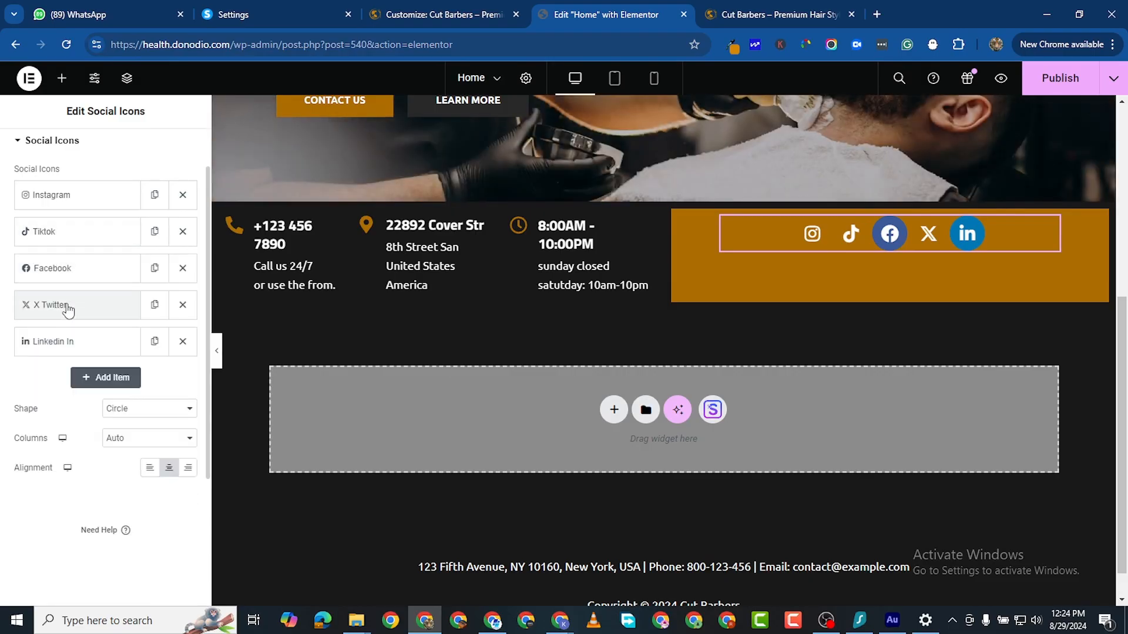
Step: Set the Facebook icon's colour to Custom with gold #AD6D00
left_click(70, 267)
left_click(154, 446)
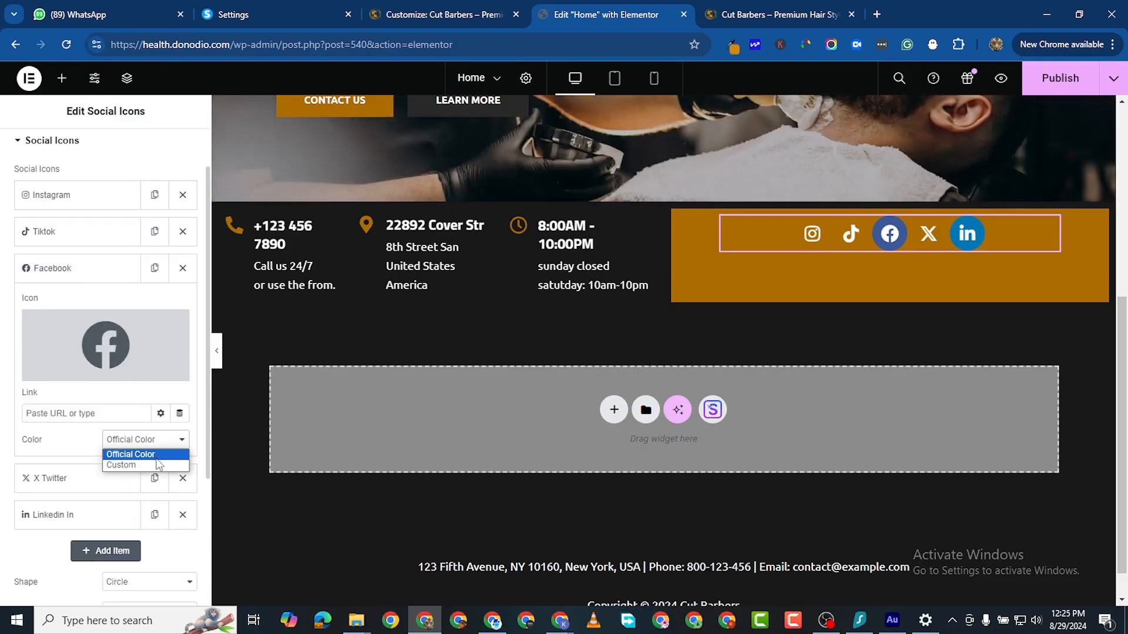
left_click(136, 466)
left_click(180, 465)
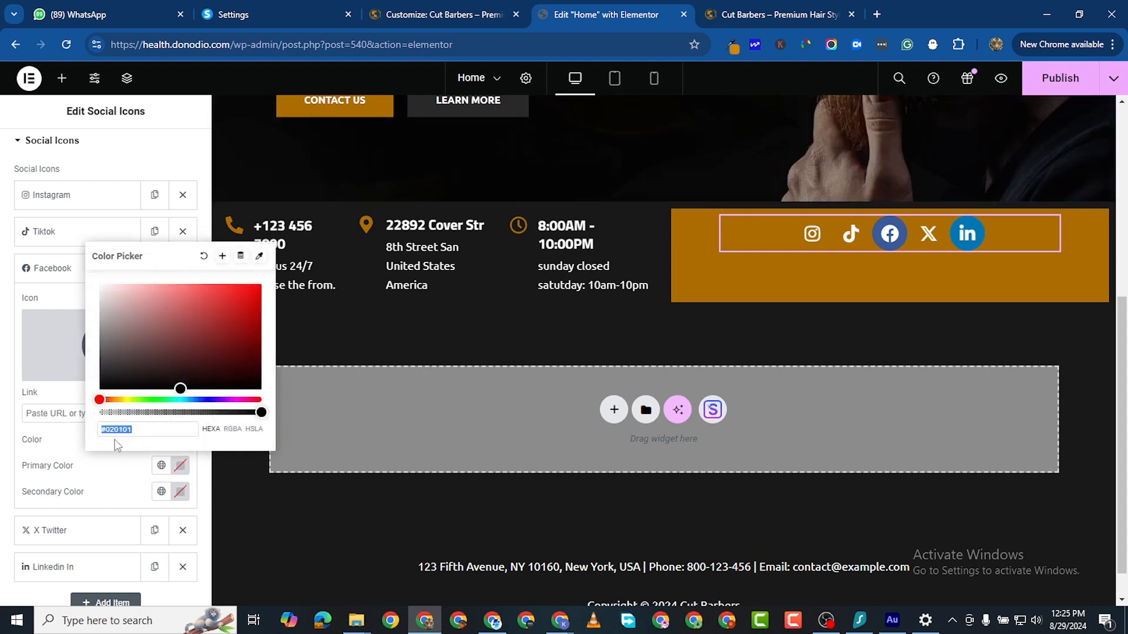
right_click(115, 431)
left_click(156, 139)
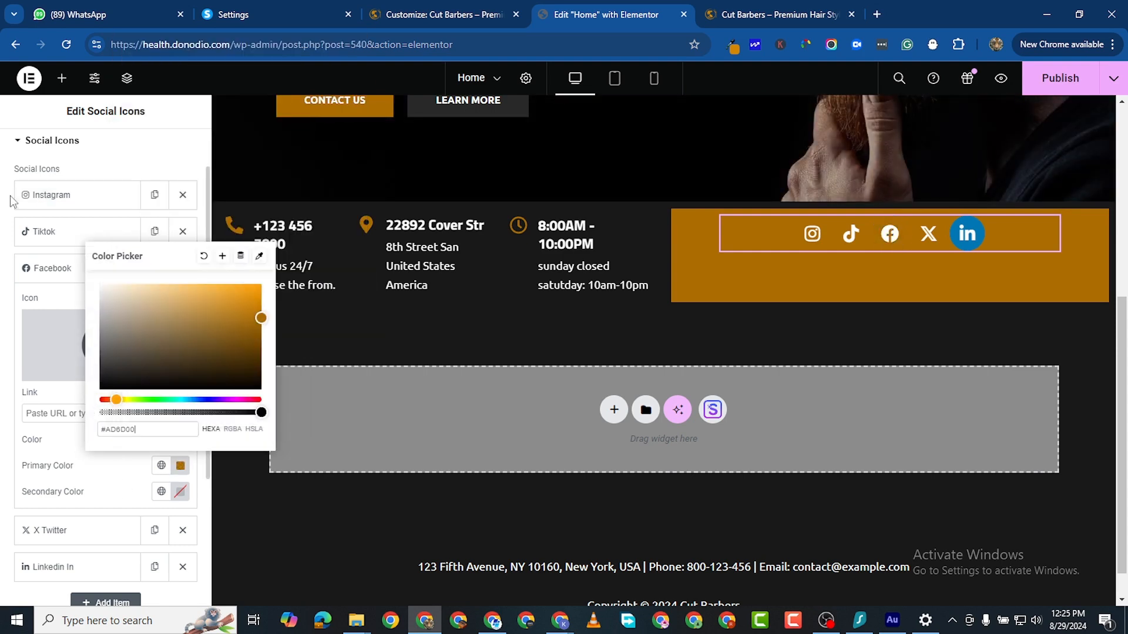
left_click(82, 268)
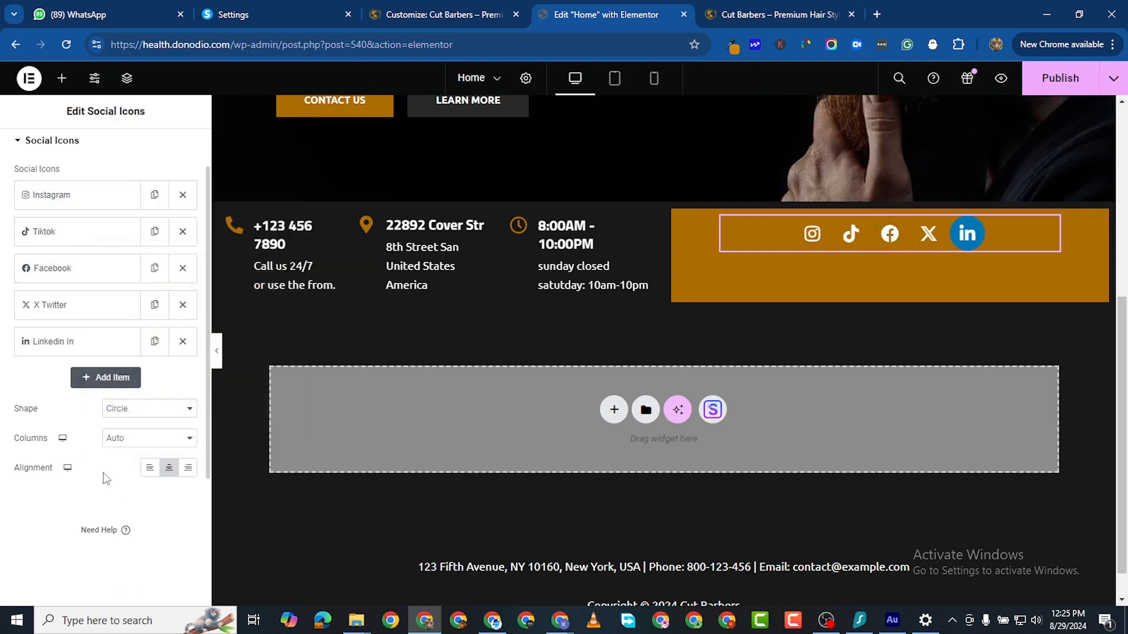
Step: Replace the LinkedIn icon's #020101 with a custom gold #AD6D00 primary colour
left_click(50, 346)
scroll(118, 470, "down", 1)
left_click(134, 445)
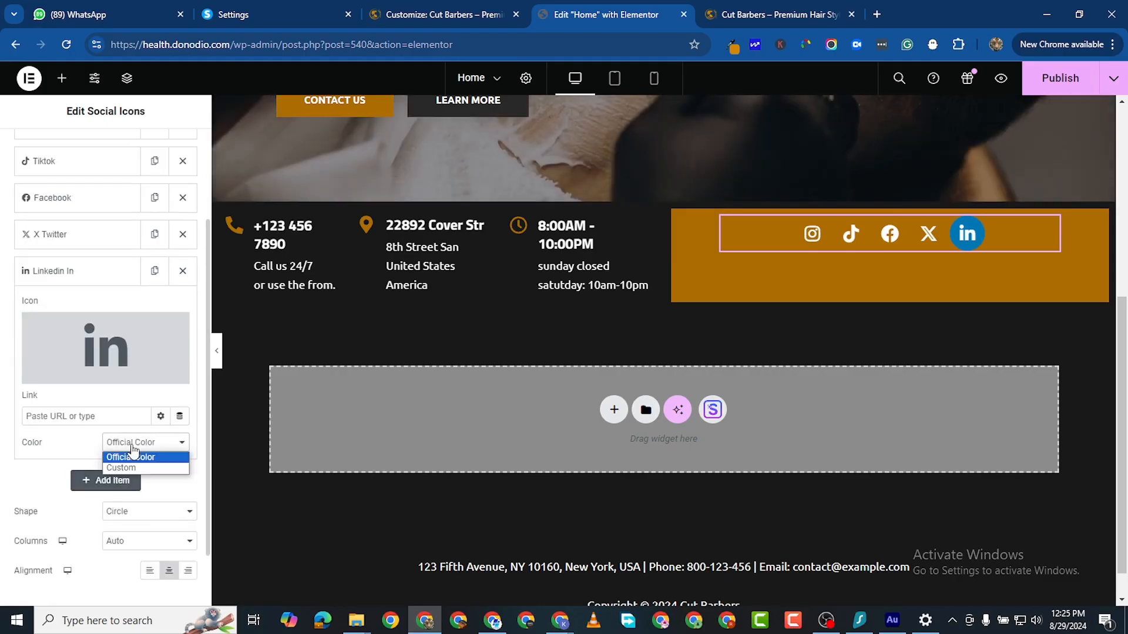
left_click(145, 468)
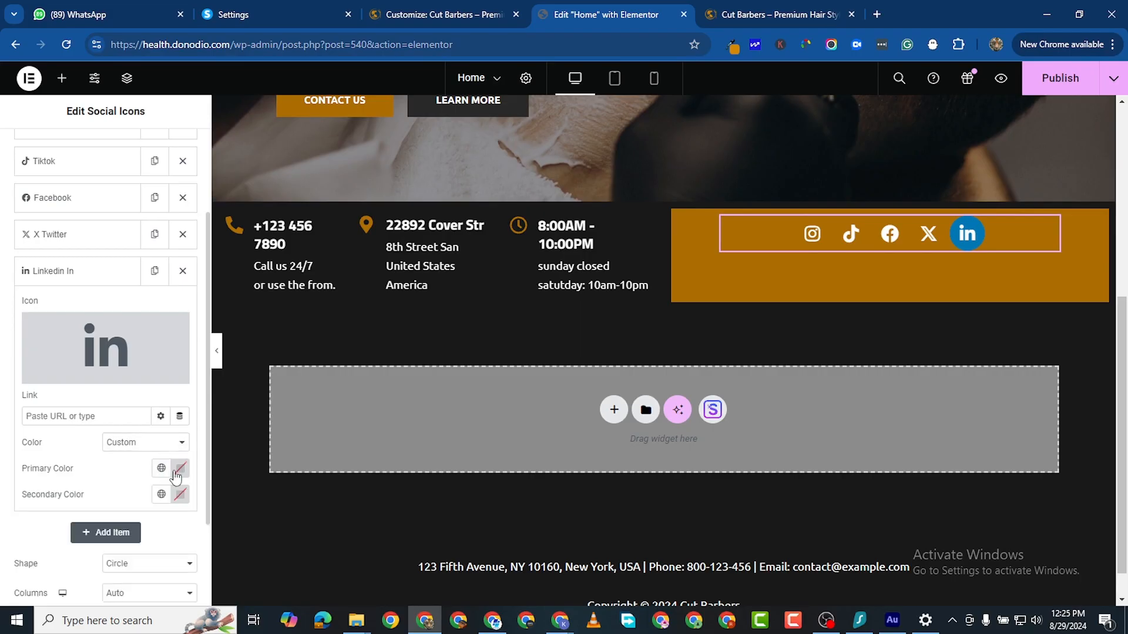
left_click(180, 468)
double_click(117, 432)
right_click(105, 433)
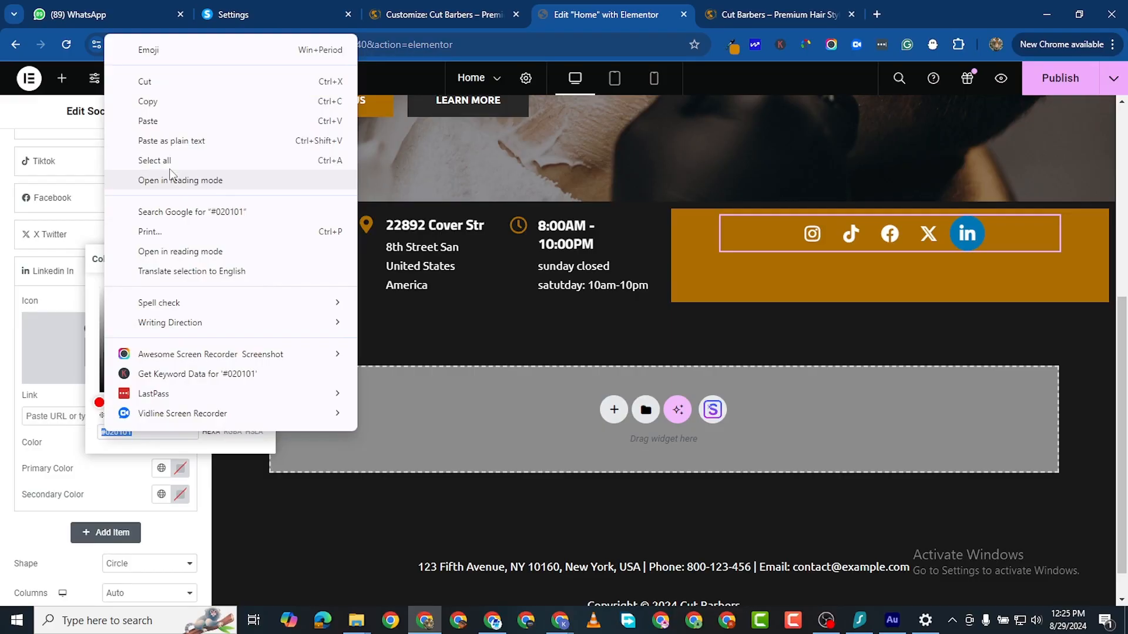
left_click(161, 121)
left_click(306, 457)
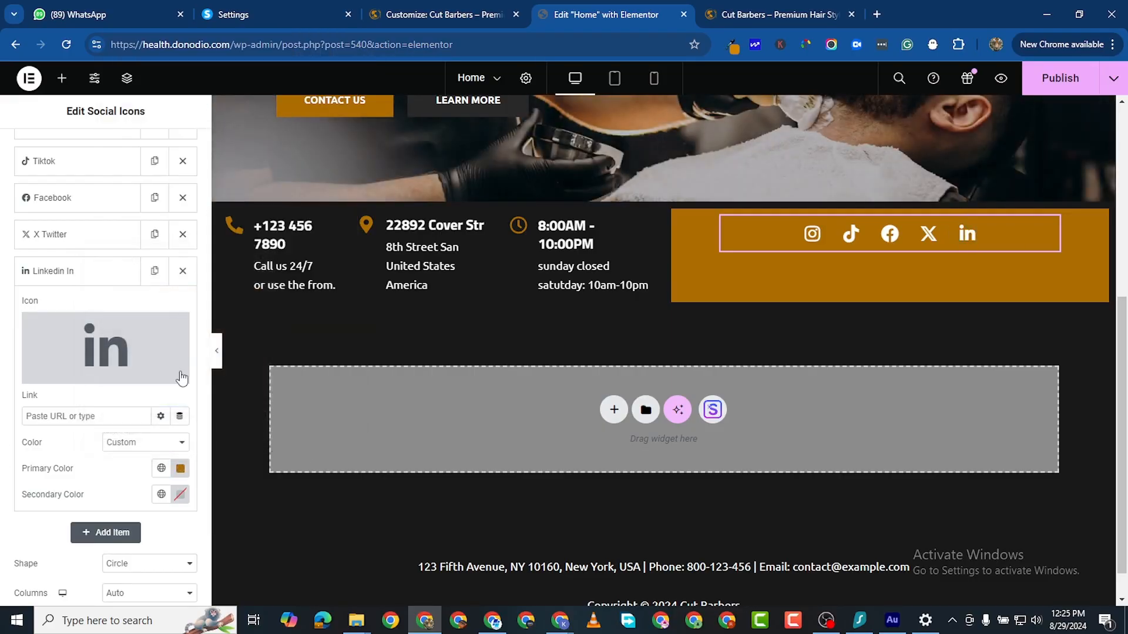
scroll(147, 329, "up", 2)
left_click(102, 147)
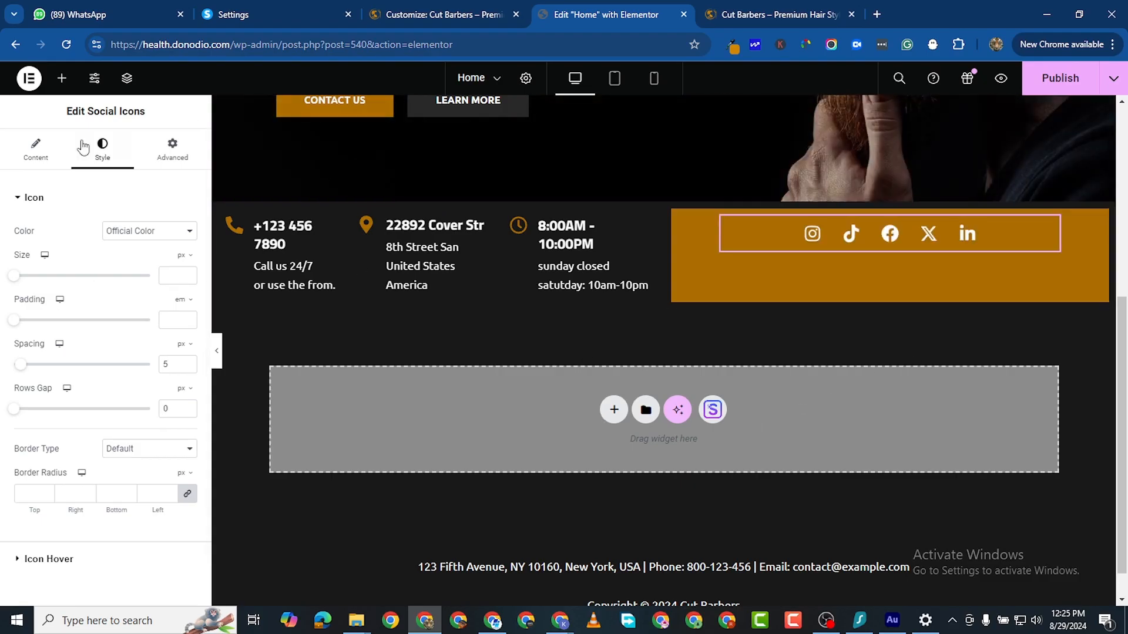
Step: Select the gold social-icons container and set its layout direction to Row
left_click(765, 229)
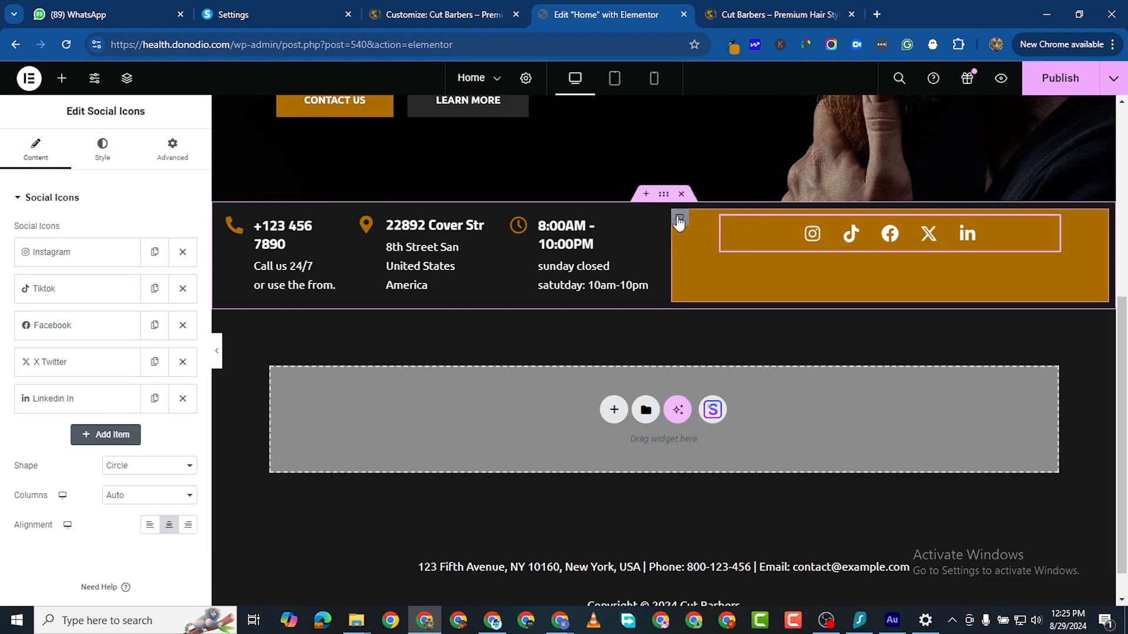
left_click(679, 221)
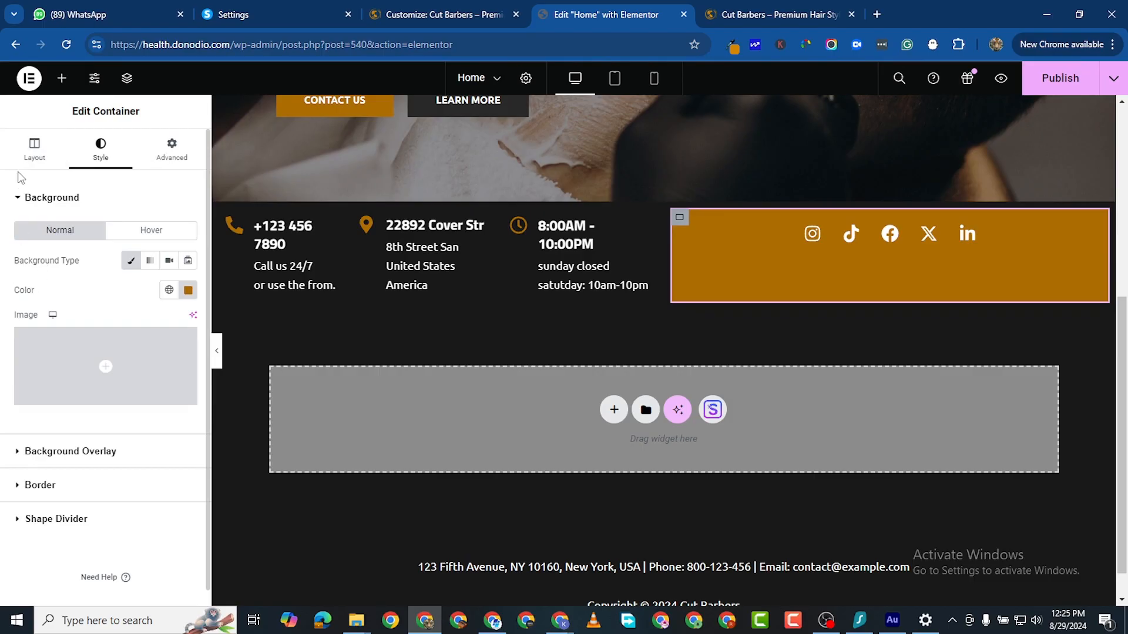
left_click(35, 158)
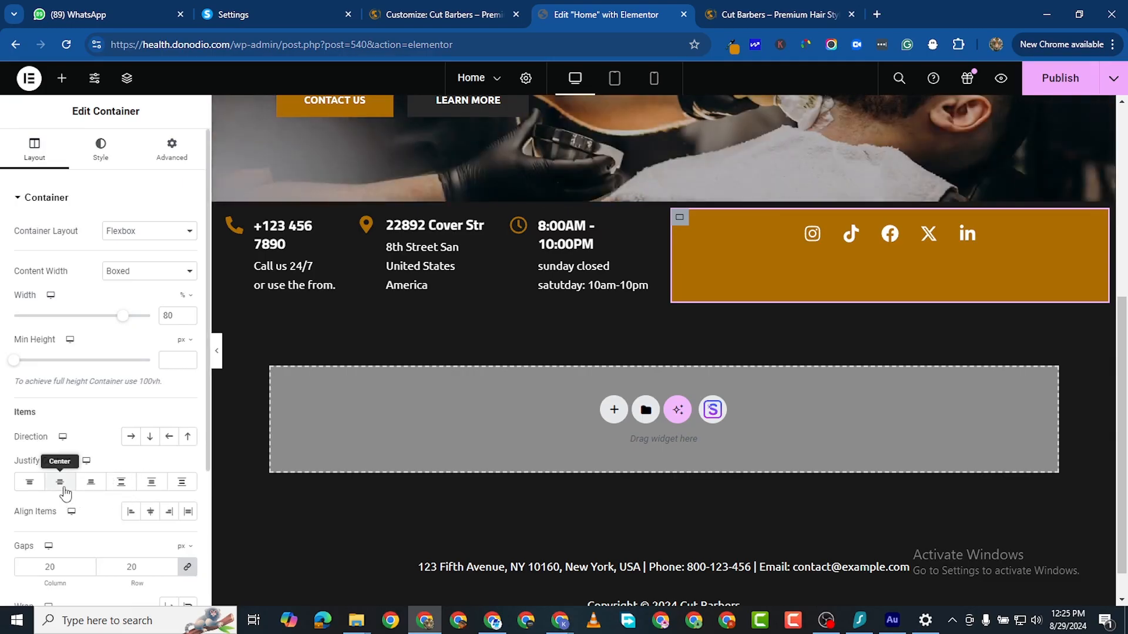
left_click(59, 482)
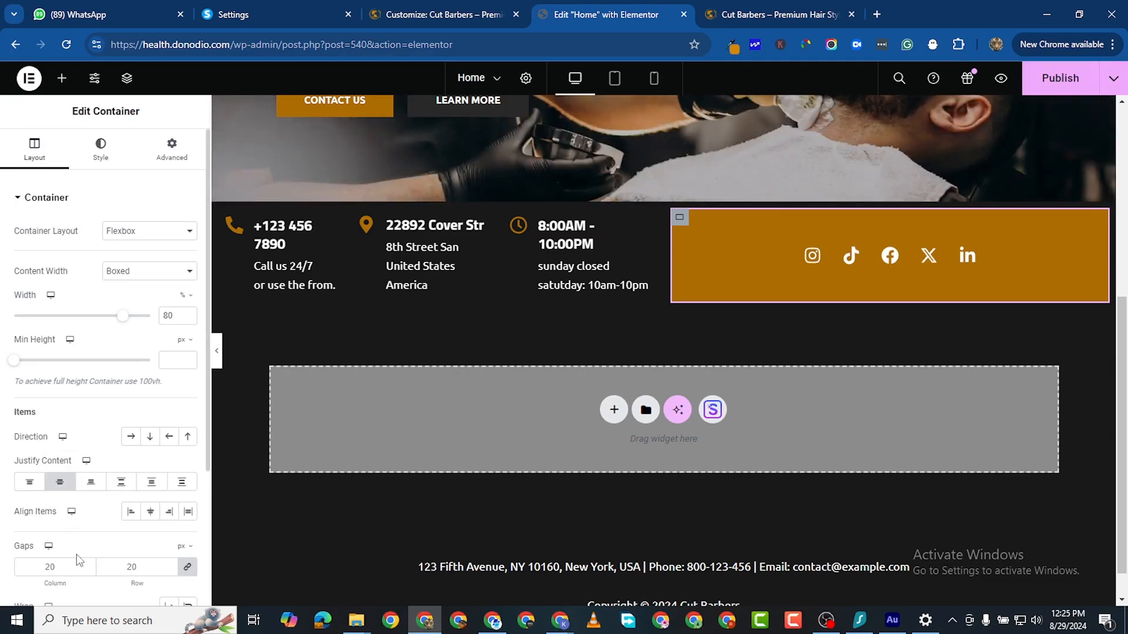
left_click(155, 516)
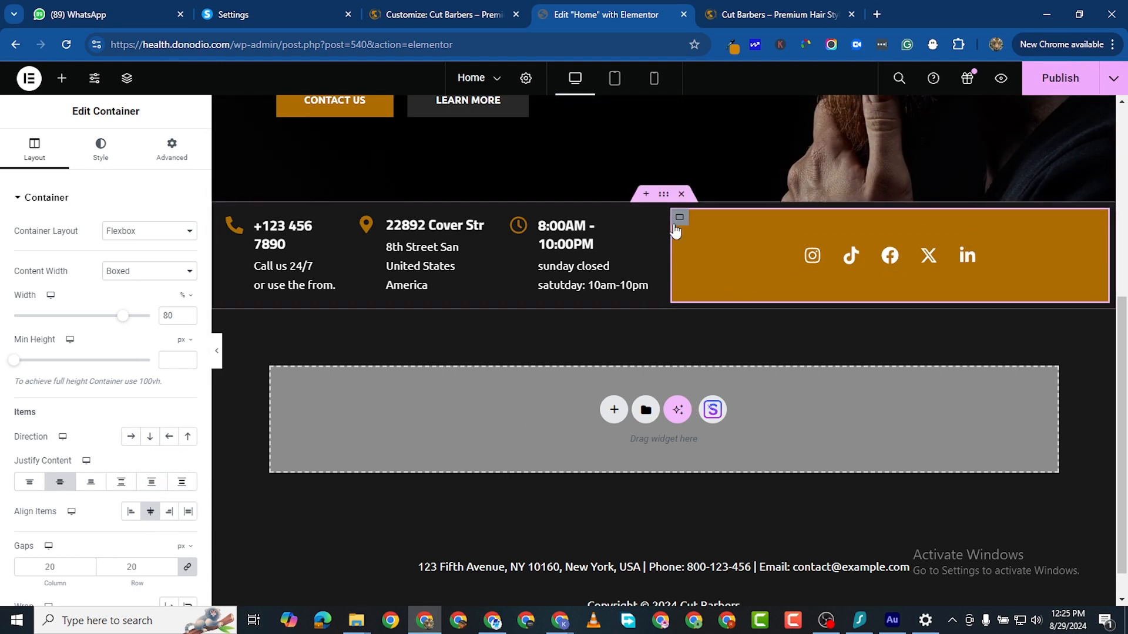
left_click(132, 437)
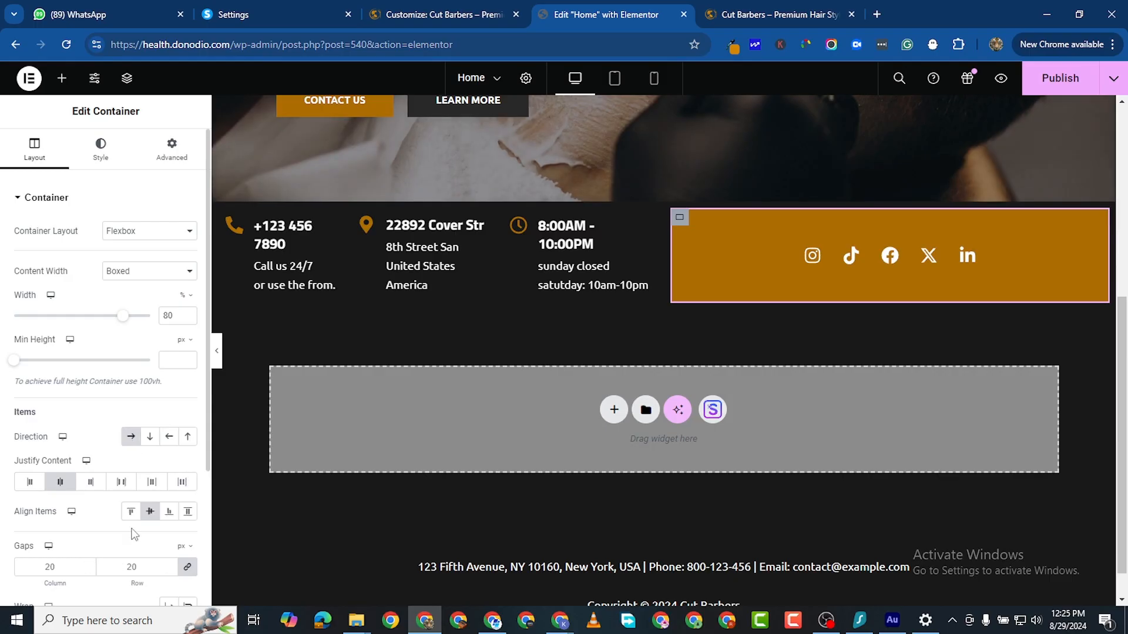
Step: Justify the icons with Space Evenly and centre them vertically in the gold box
left_click(152, 481)
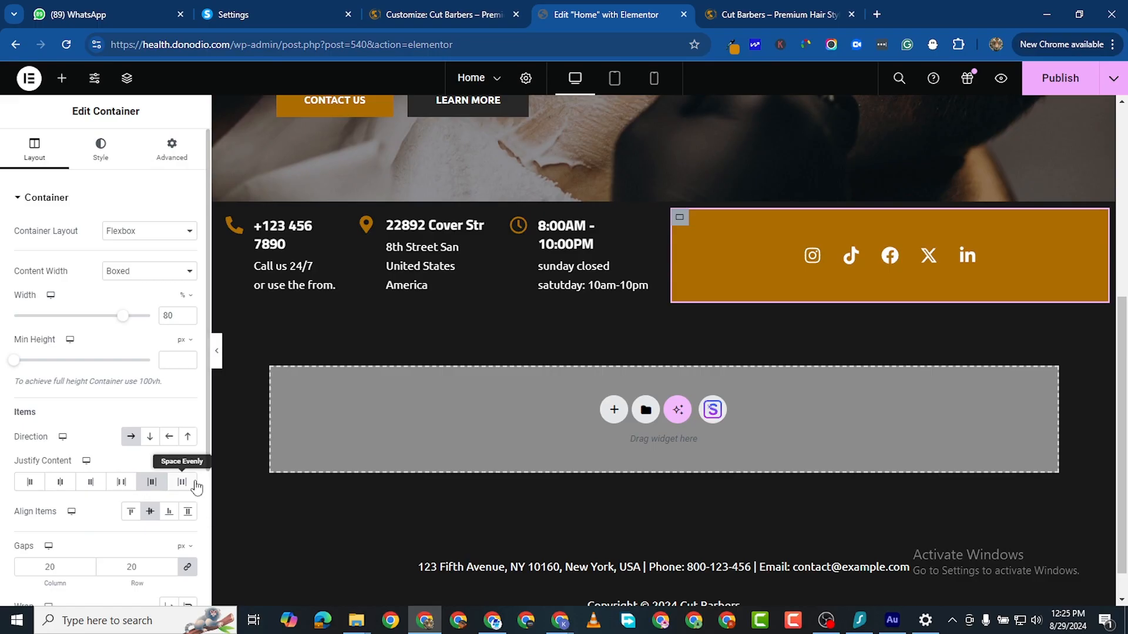
left_click(121, 483)
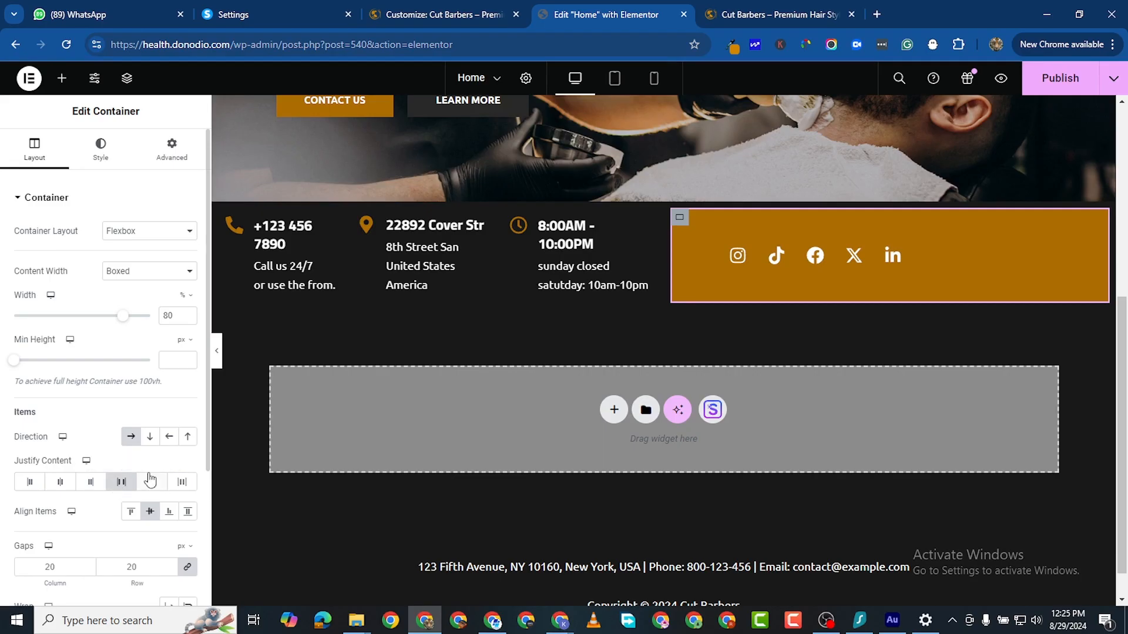
left_click(151, 482)
left_click(132, 513)
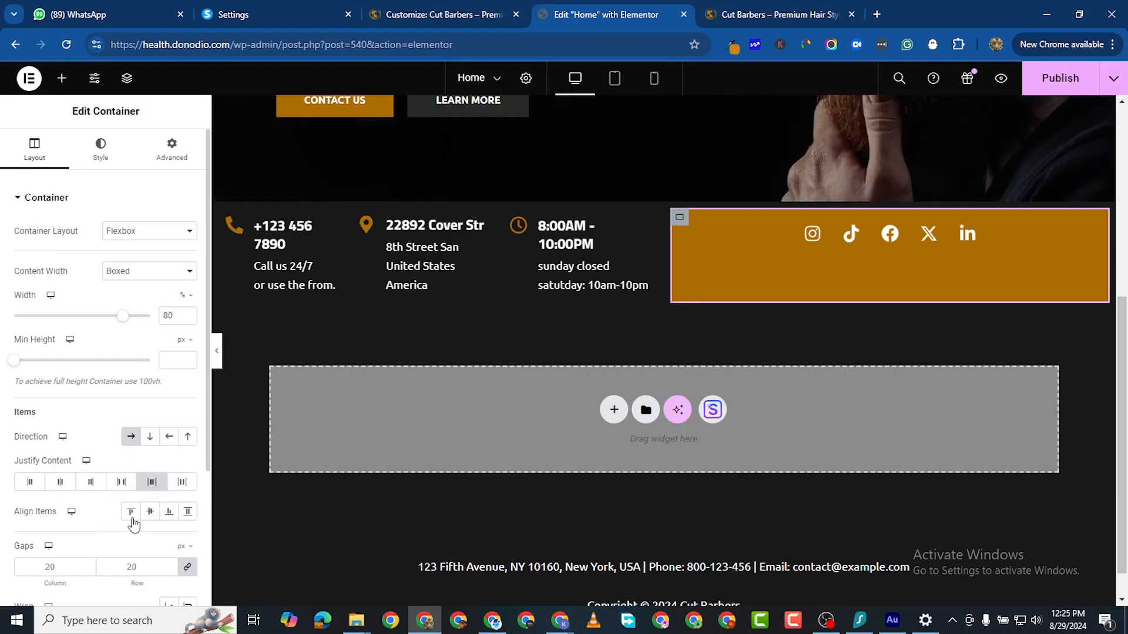
left_click(122, 487)
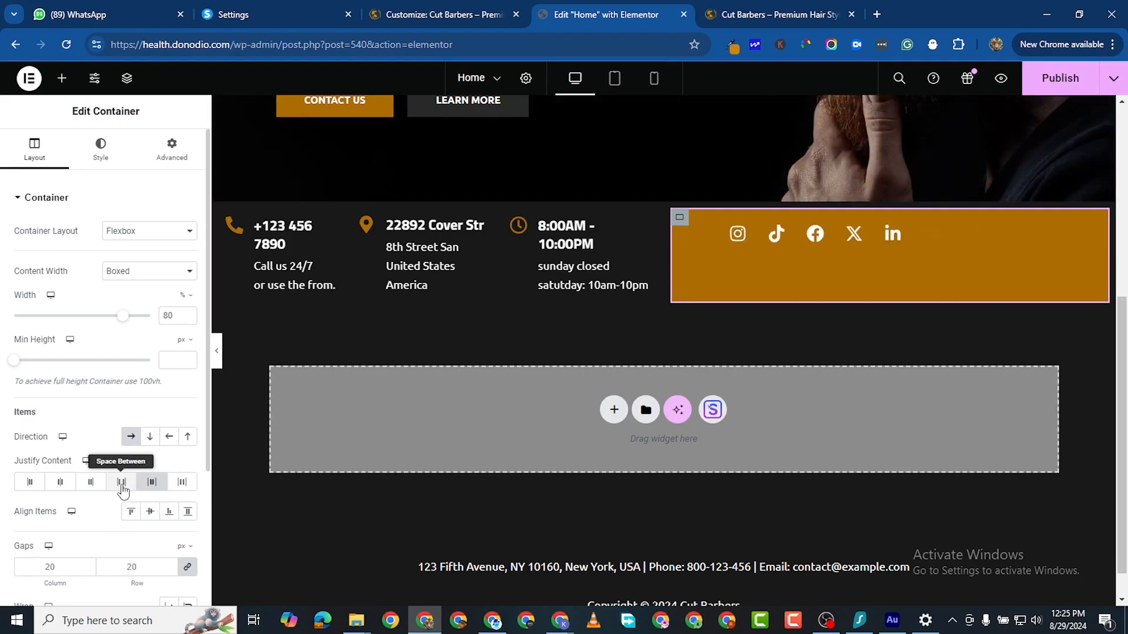
left_click(178, 484)
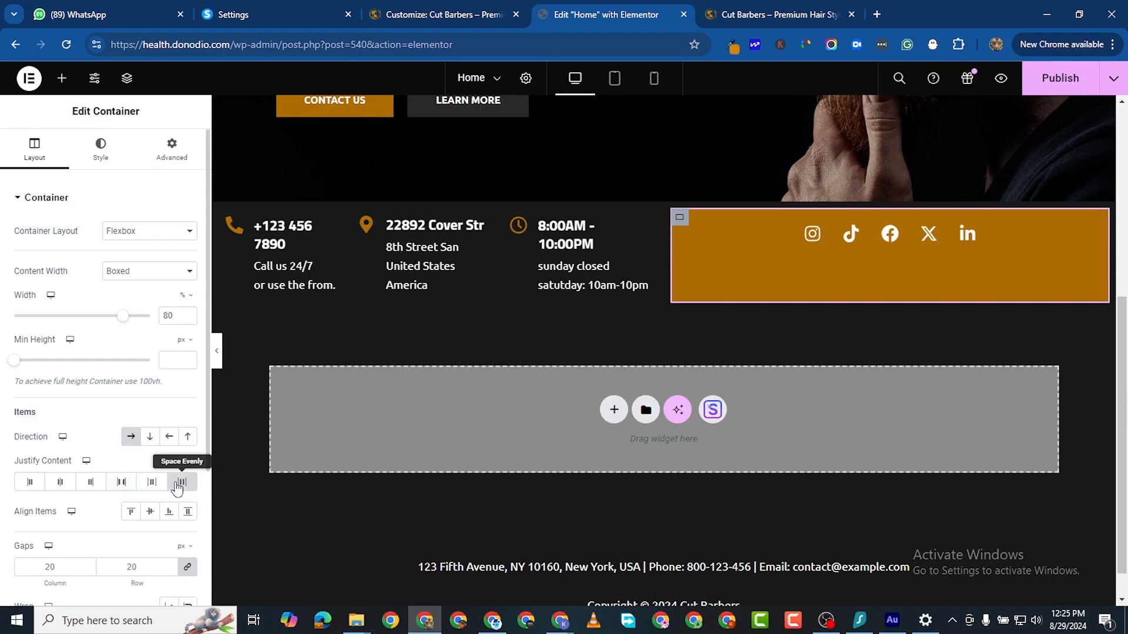
left_click(150, 512)
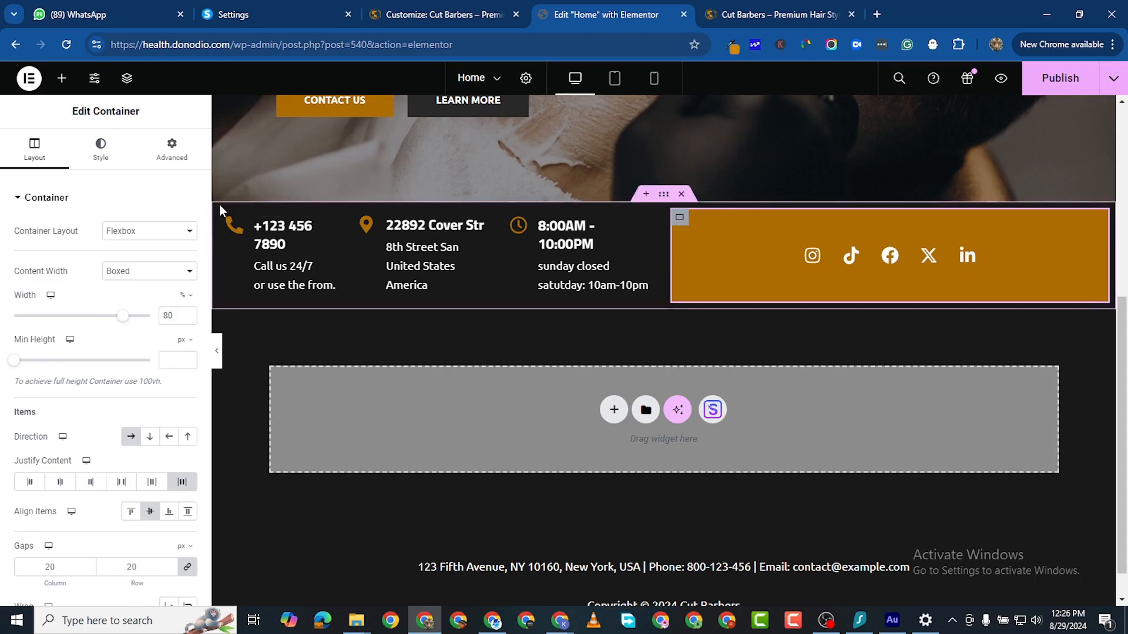
Step: Select the contact info bar's outer container and remove the gaps between its columns
scroll(253, 296, "up", 2)
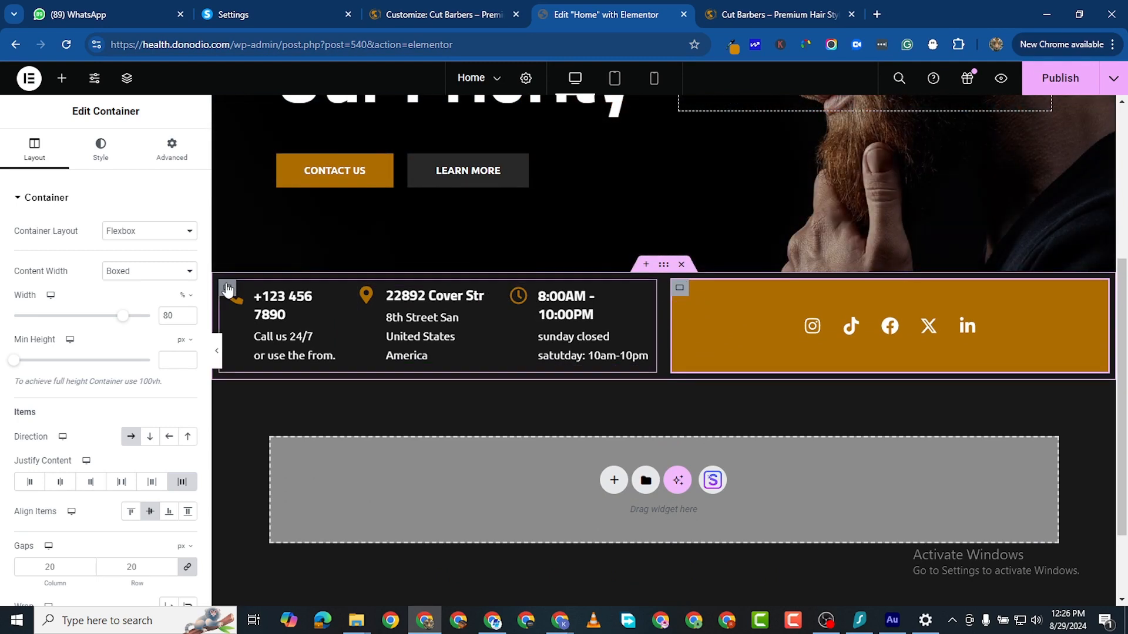
left_click(663, 265)
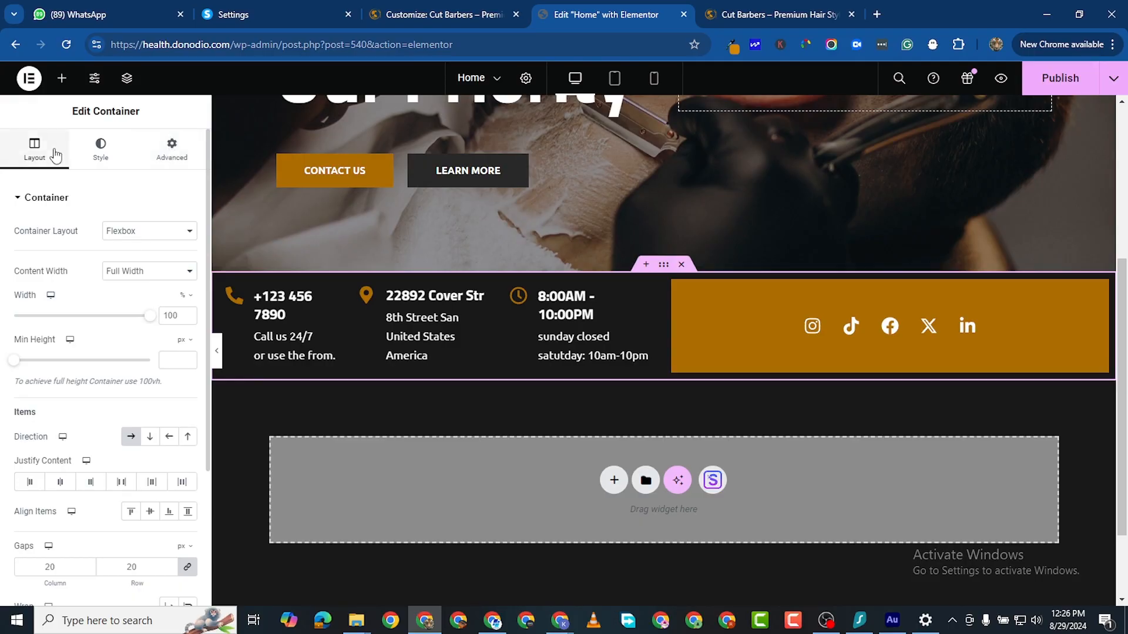
scroll(63, 464, "down", 3)
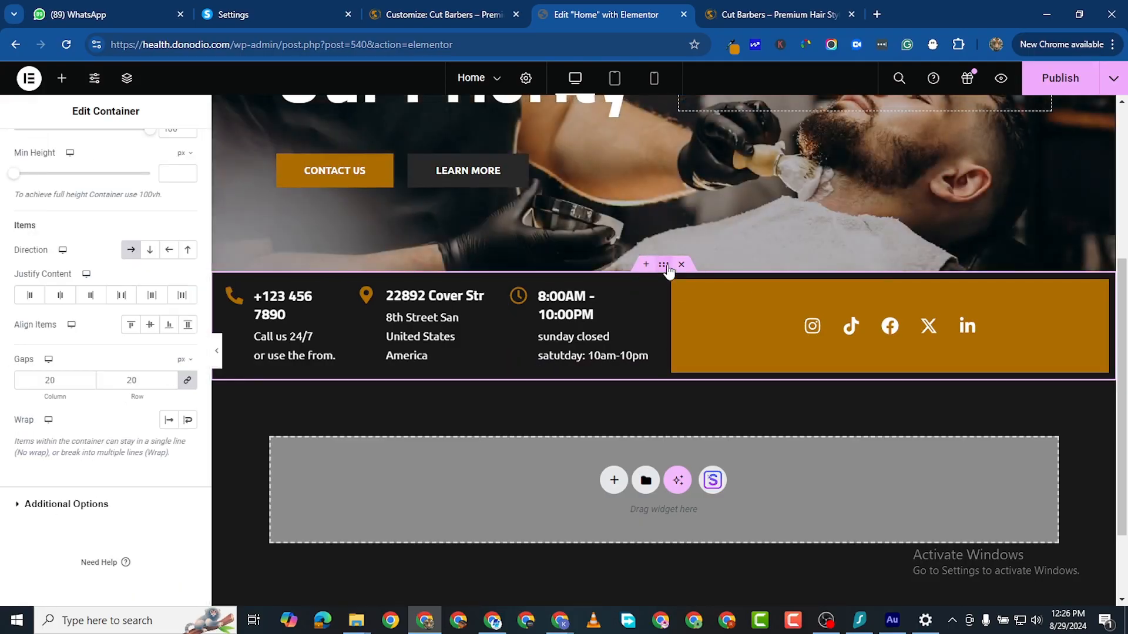
left_click(187, 380)
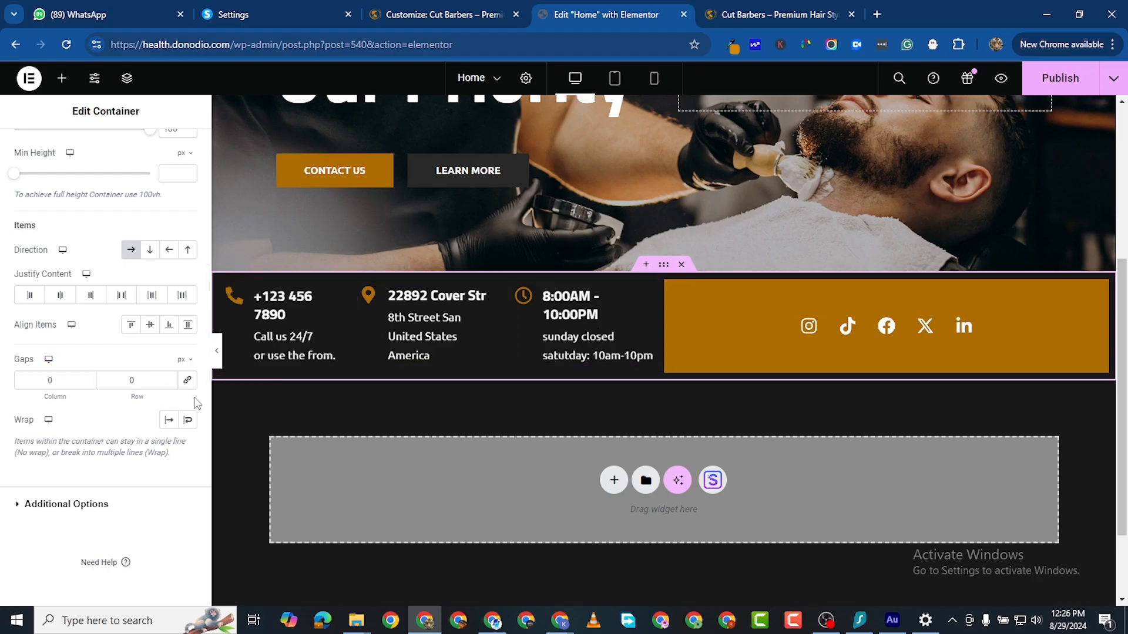
Step: Set the info bar's padding to 0 on all sides
scroll(160, 236, "up", 3)
left_click(171, 154)
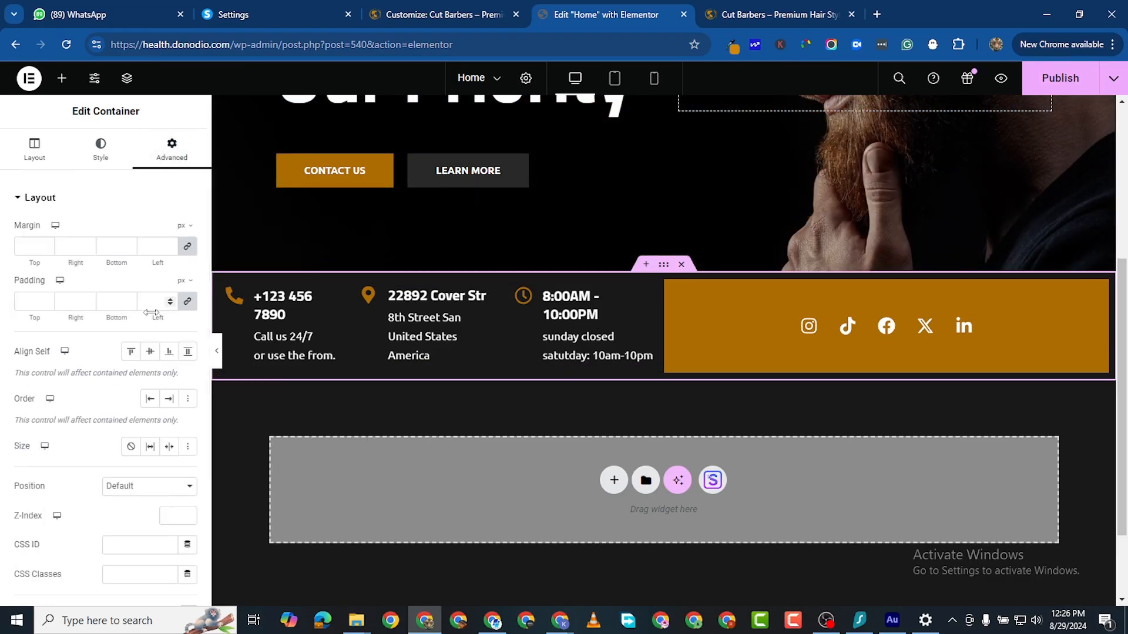
left_click(187, 304)
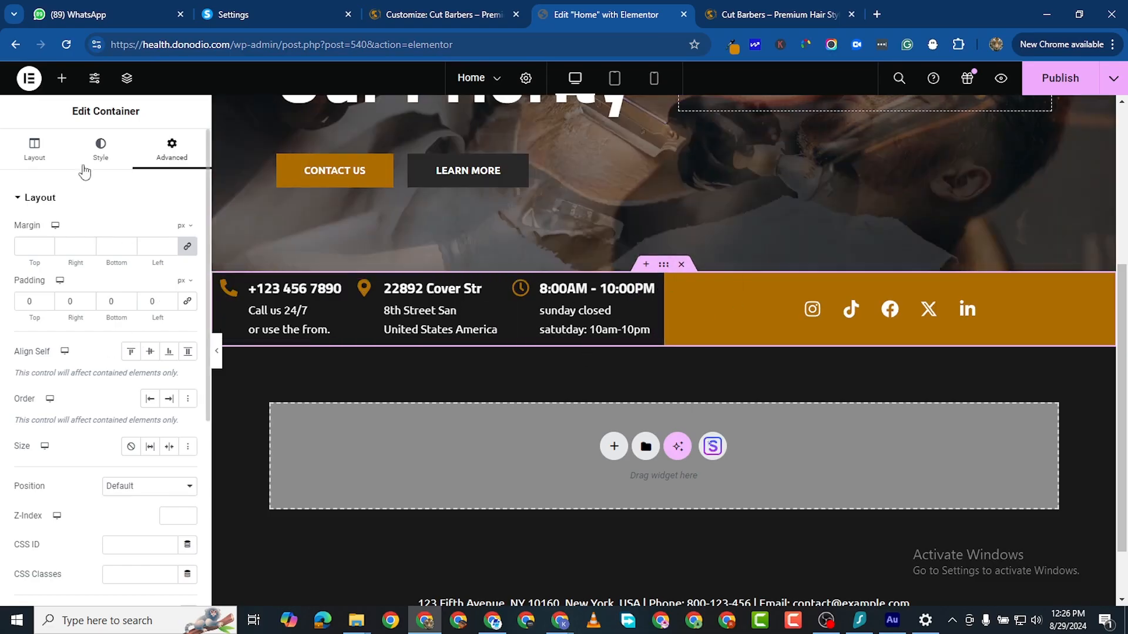
Step: Raise the info bar's left padding, entering 070
left_click(34, 151)
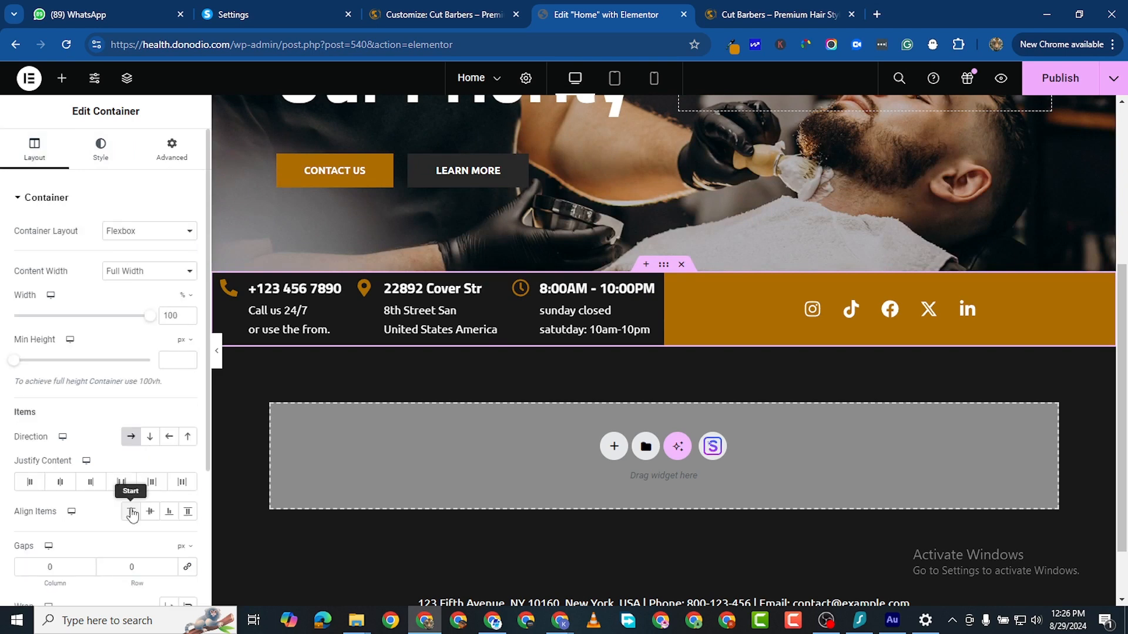
scroll(132, 511, "down", 3)
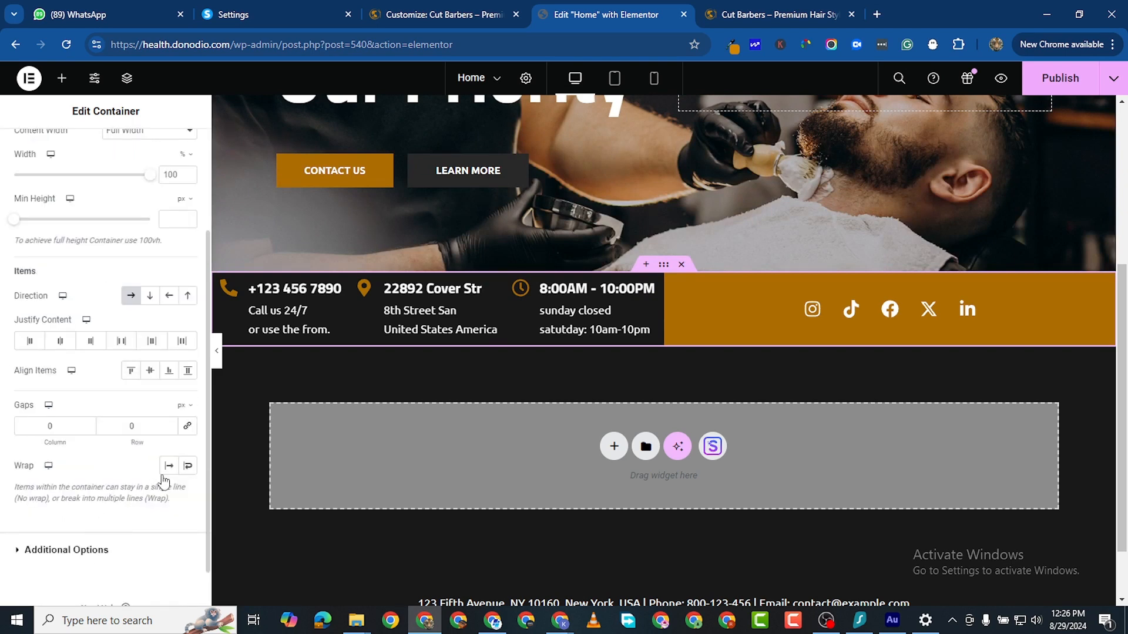
scroll(164, 464, "up", 3)
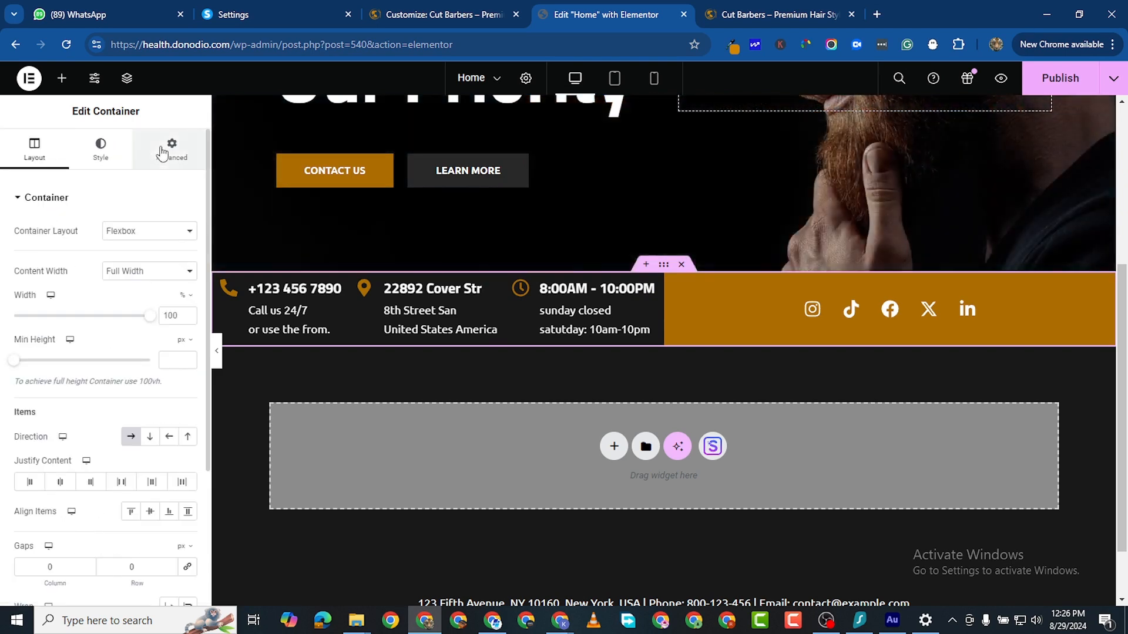
scroll(143, 415, "down", 4)
scroll(143, 415, "up", 4)
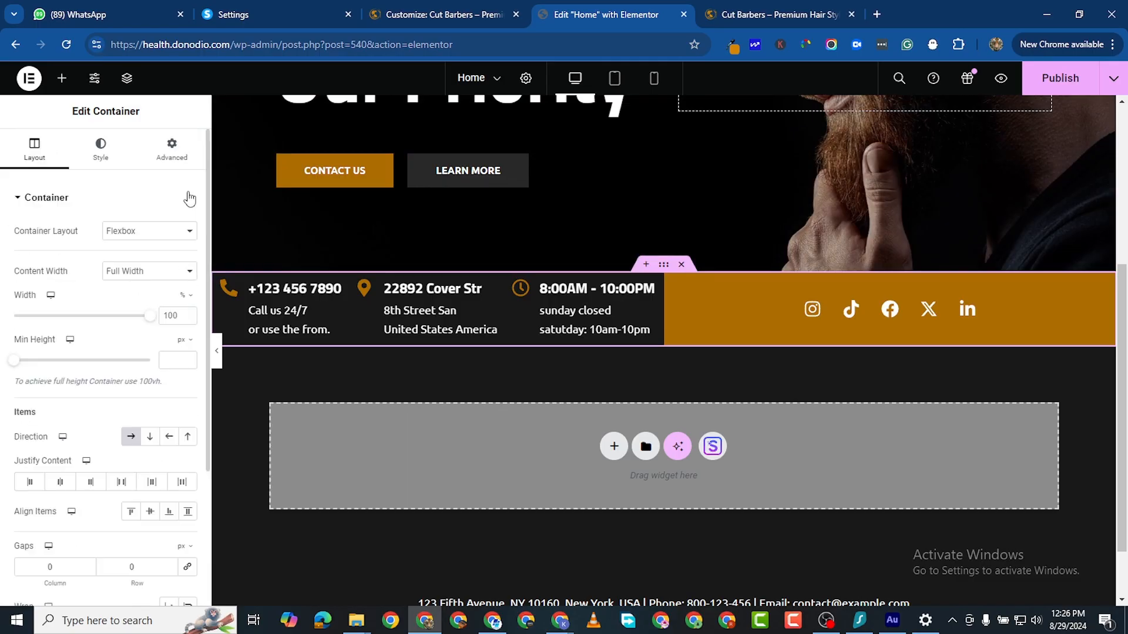
left_click(171, 150)
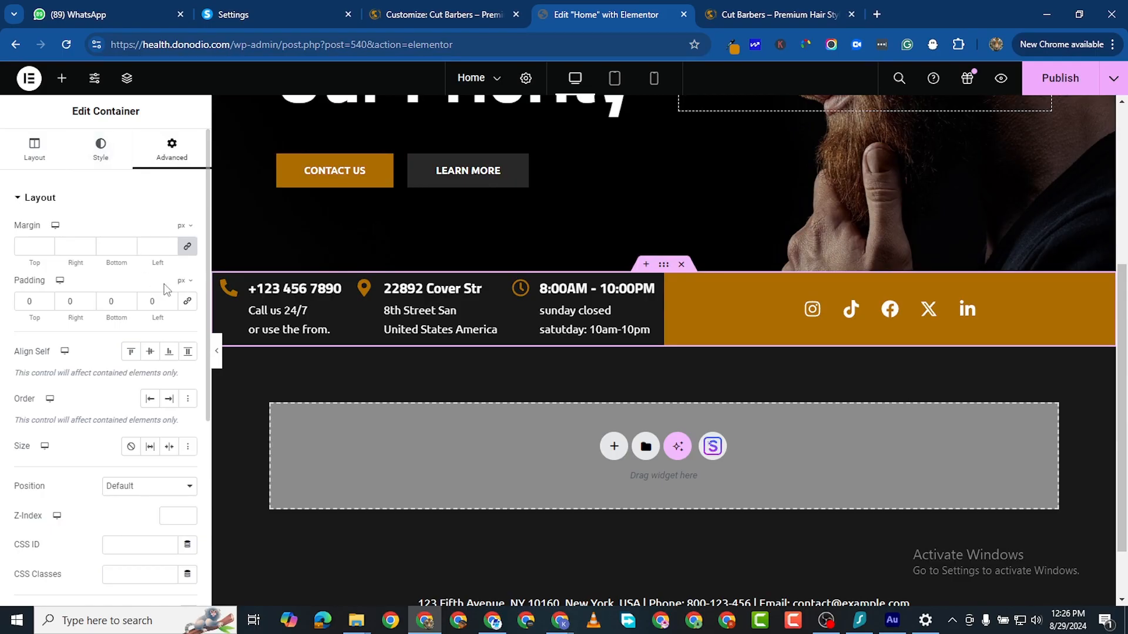
left_click(170, 299)
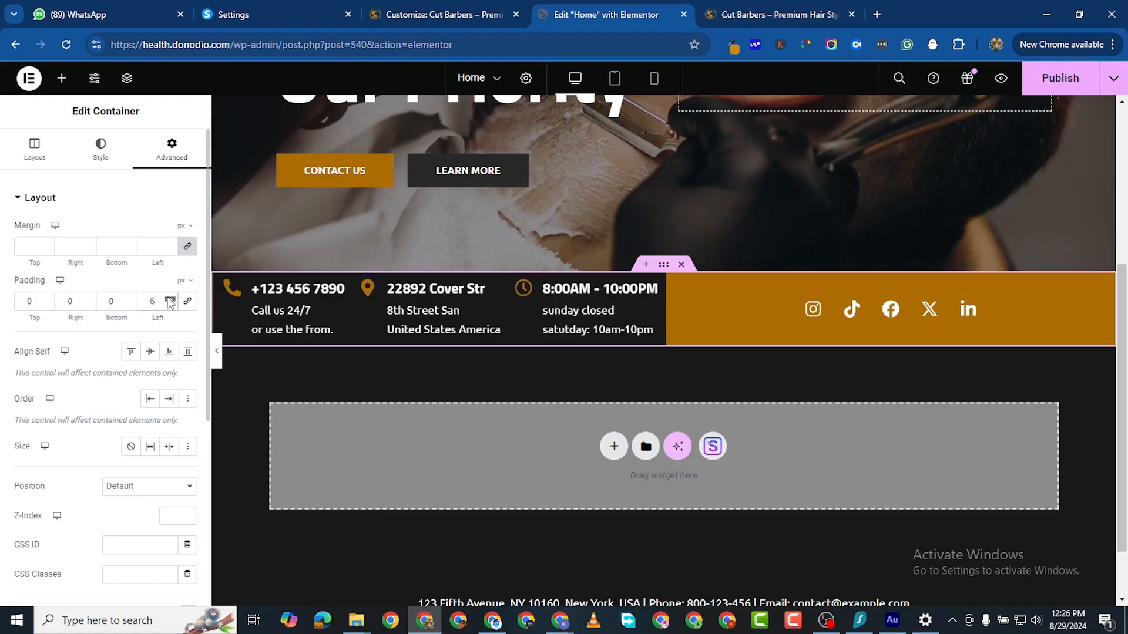
left_click(169, 299)
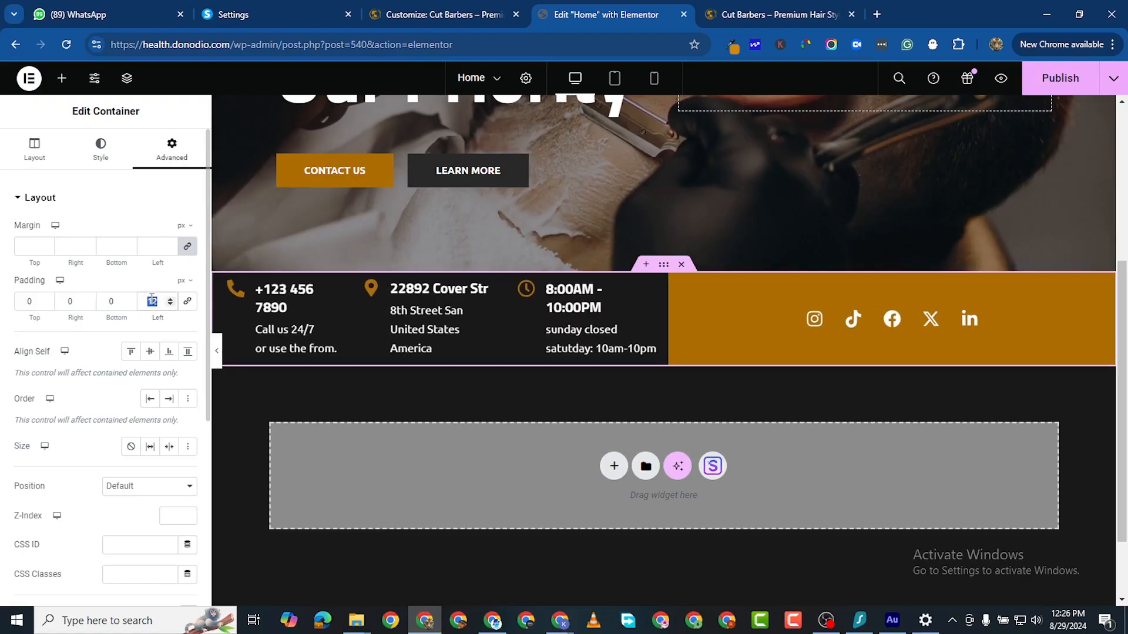
type("0")
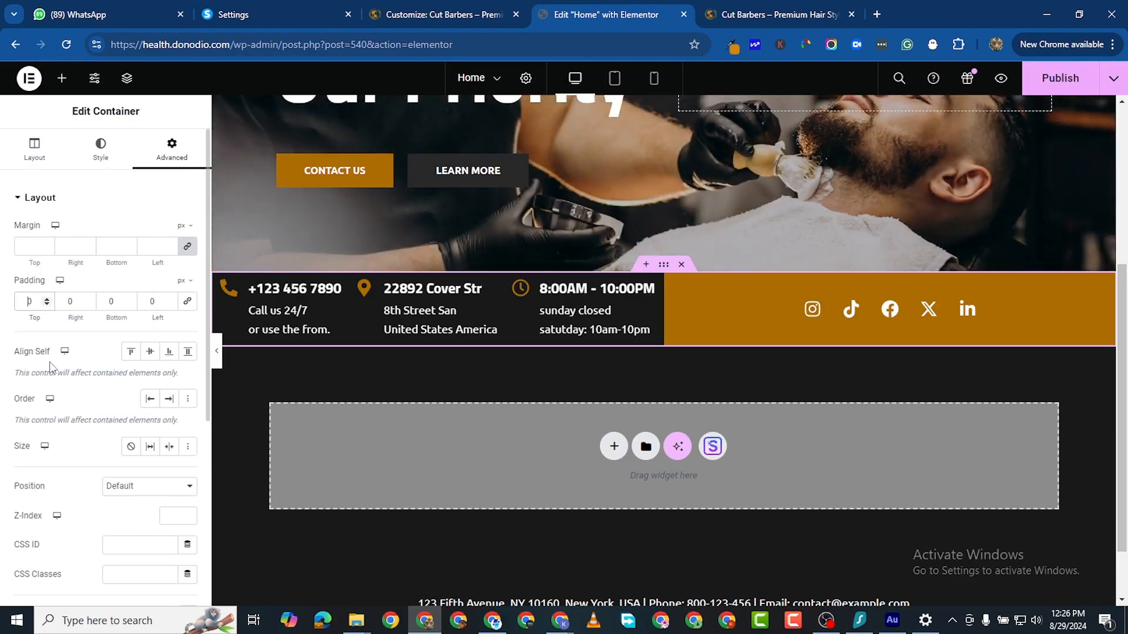
type("7")
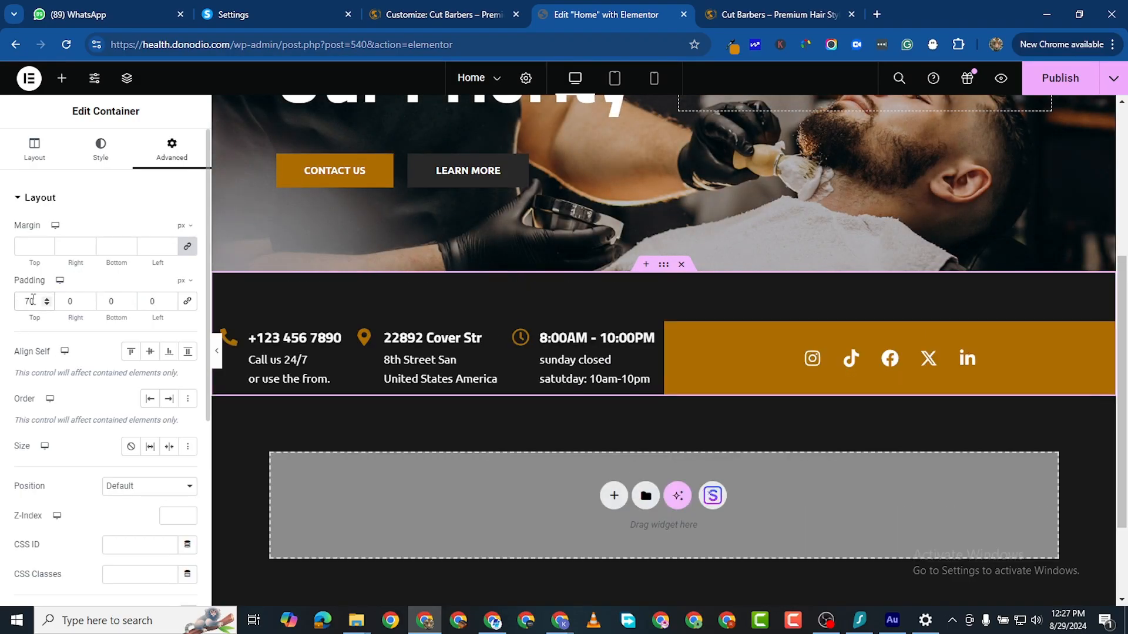
type("0")
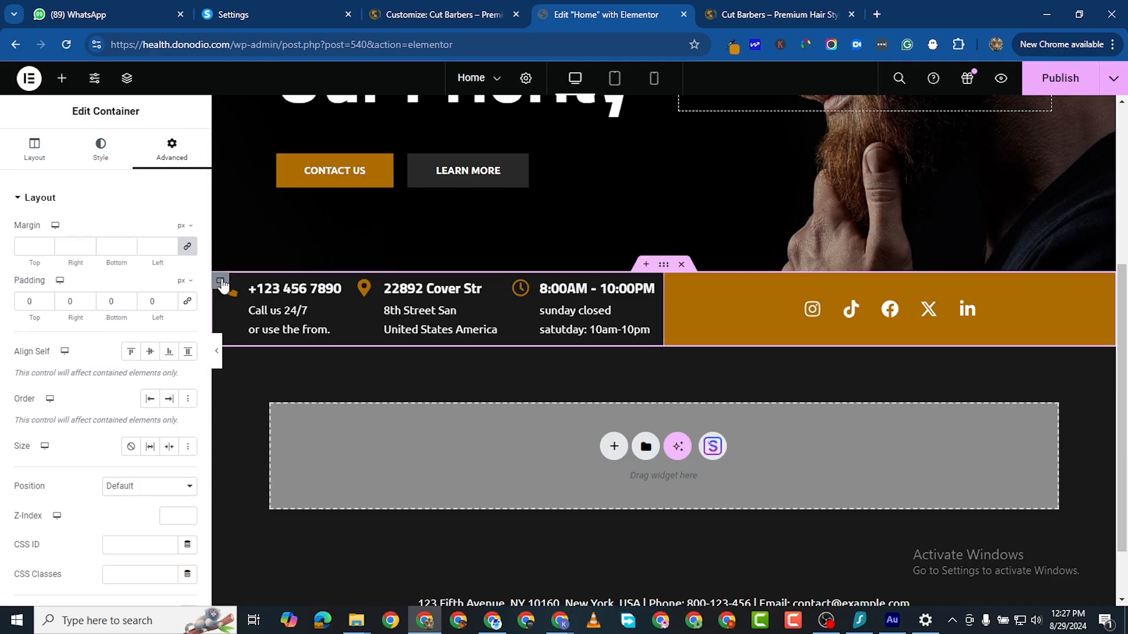
Step: Give the contact details column 30 px padding on all four sides
left_click(222, 285)
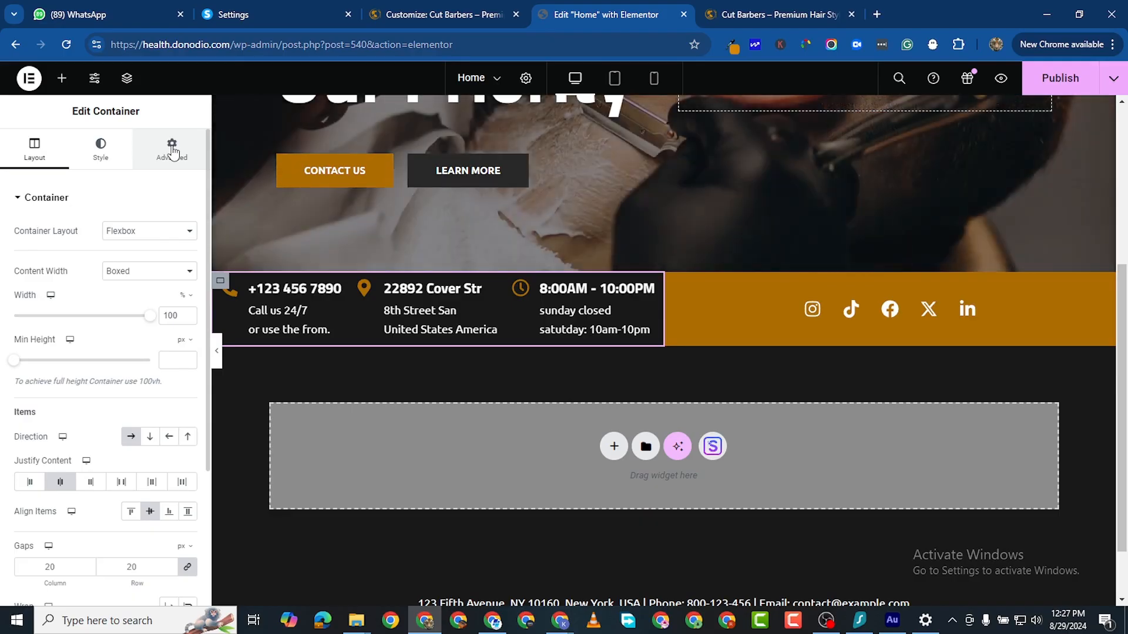
left_click(172, 150)
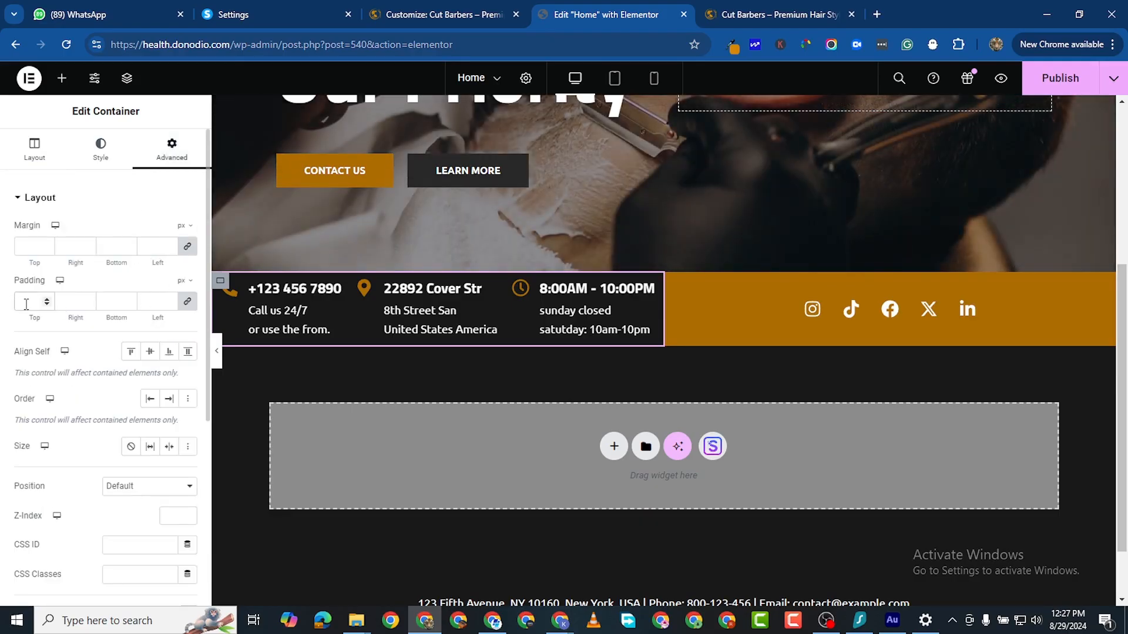
left_click(26, 303)
type("30")
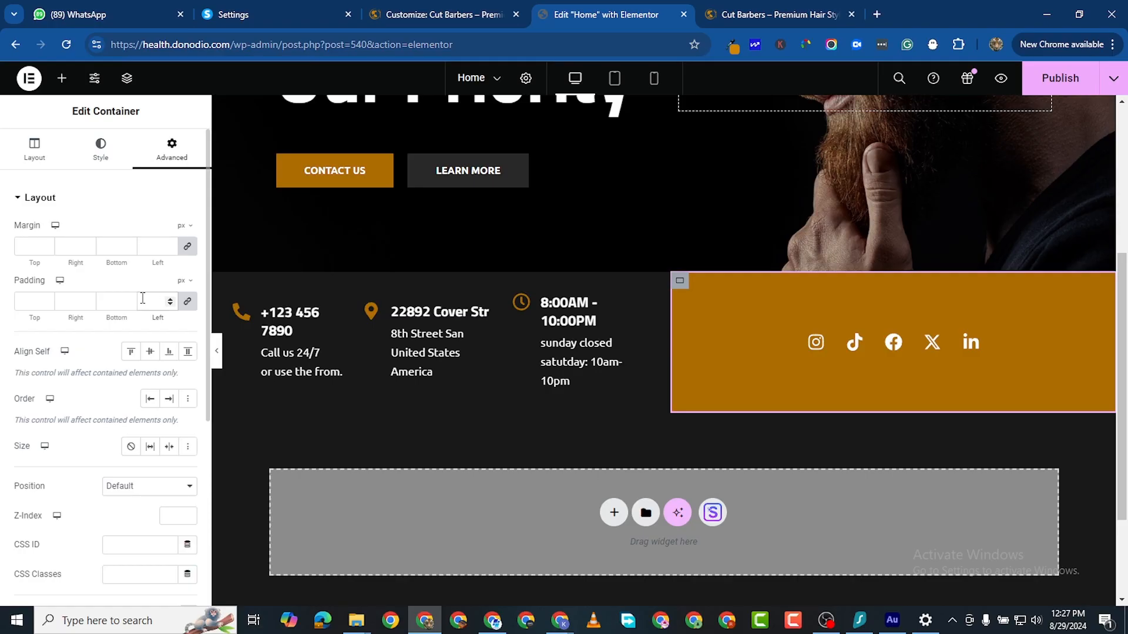
type("30")
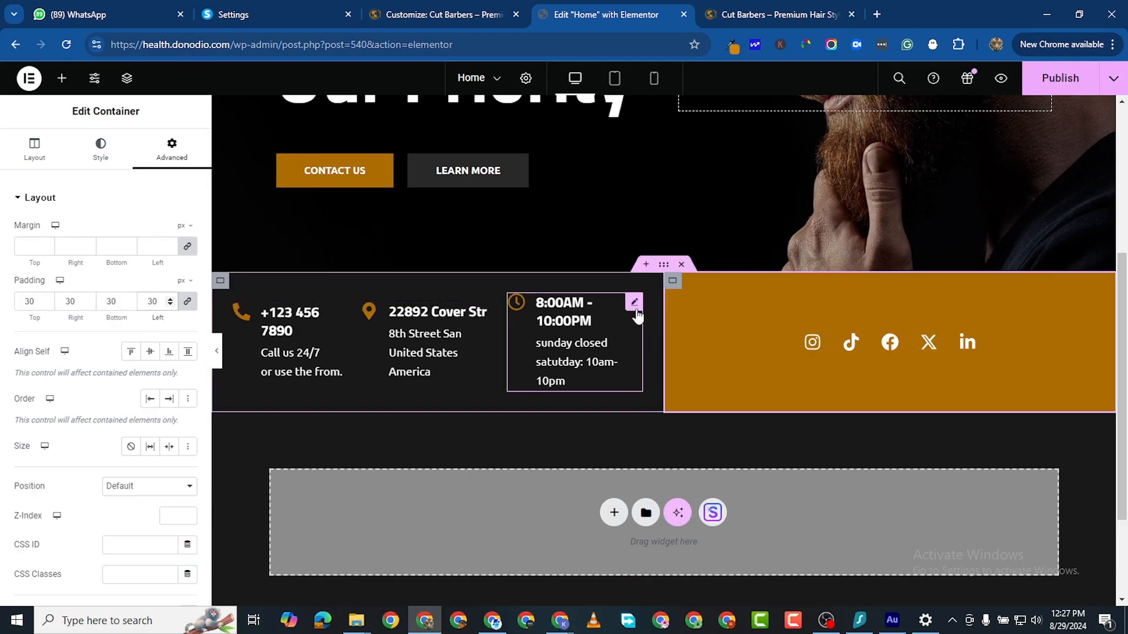
scroll(686, 362, "up", 3)
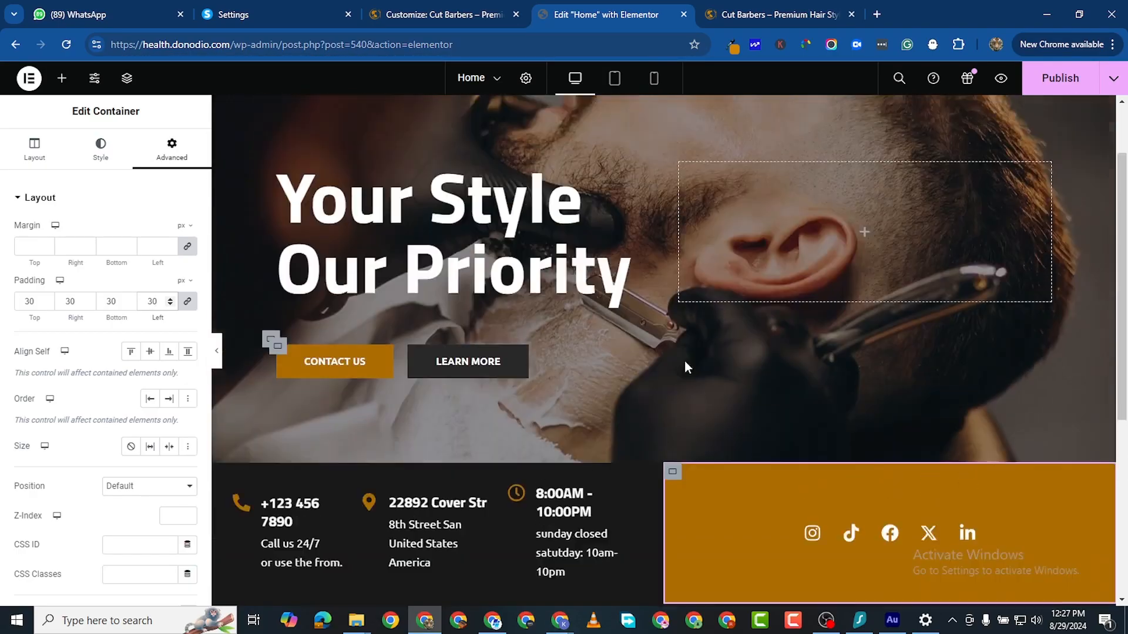
scroll(684, 367, "up", 2)
scroll(685, 367, "down", 5)
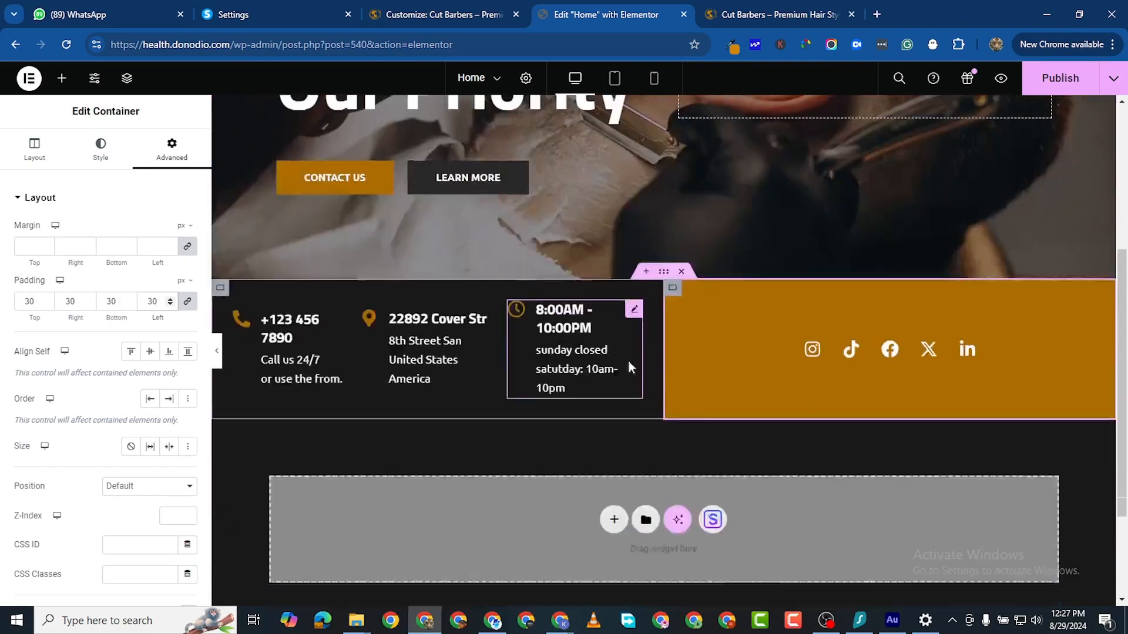
scroll(628, 367, "down", 1)
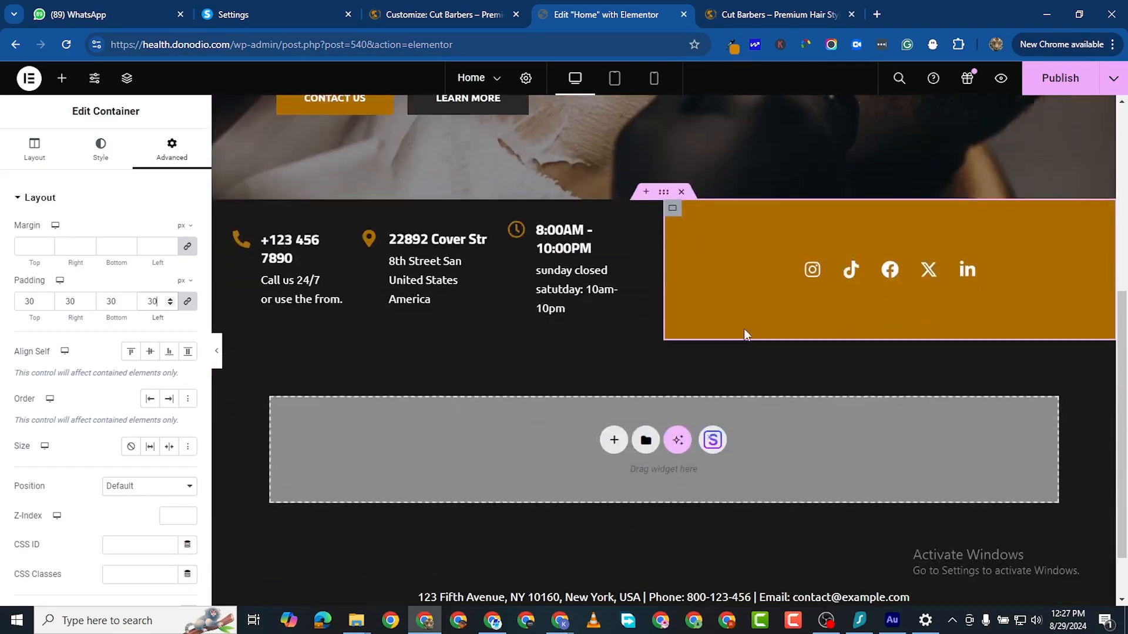
Step: Publish the homepage and reload the Cut Barbers preview to check the hero and contact bar
left_click(1051, 77)
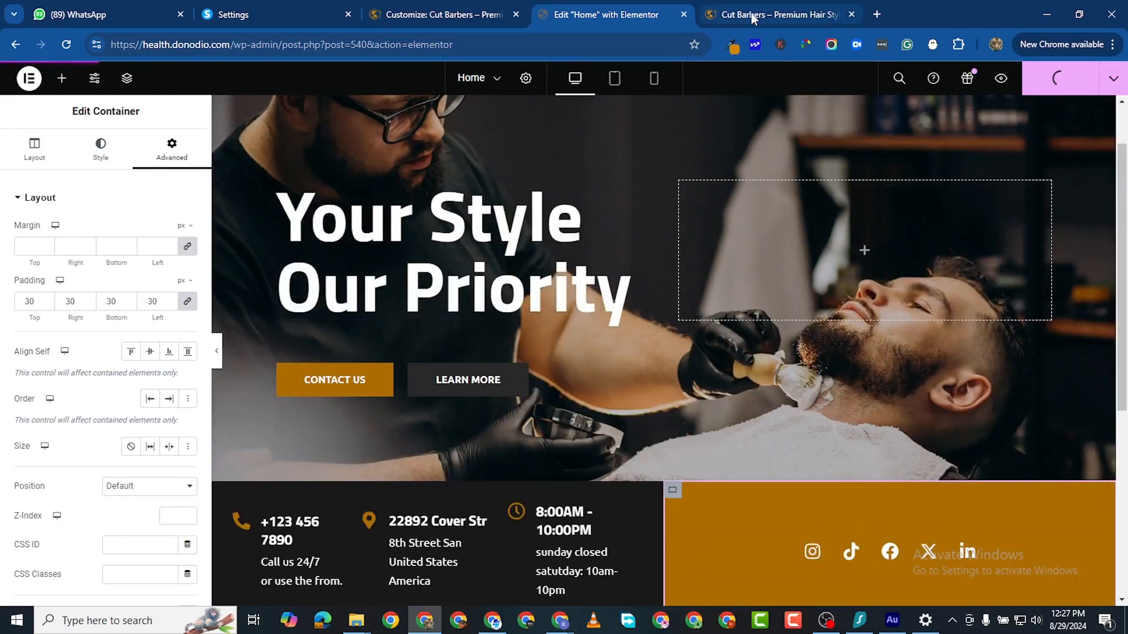
left_click(752, 16)
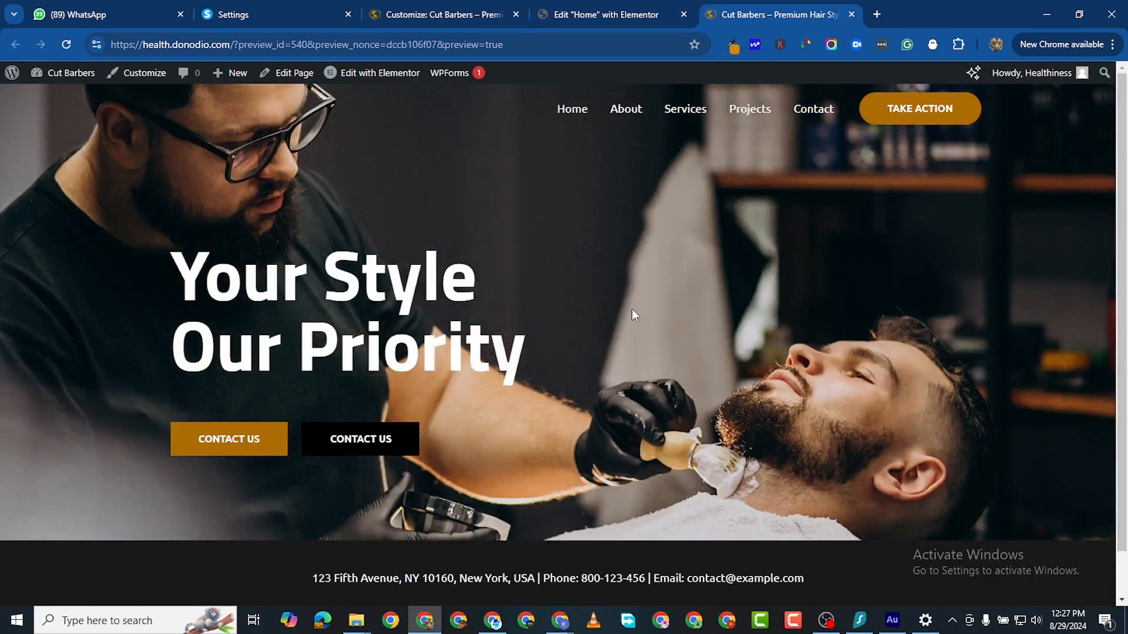
scroll(632, 312, "down", 1)
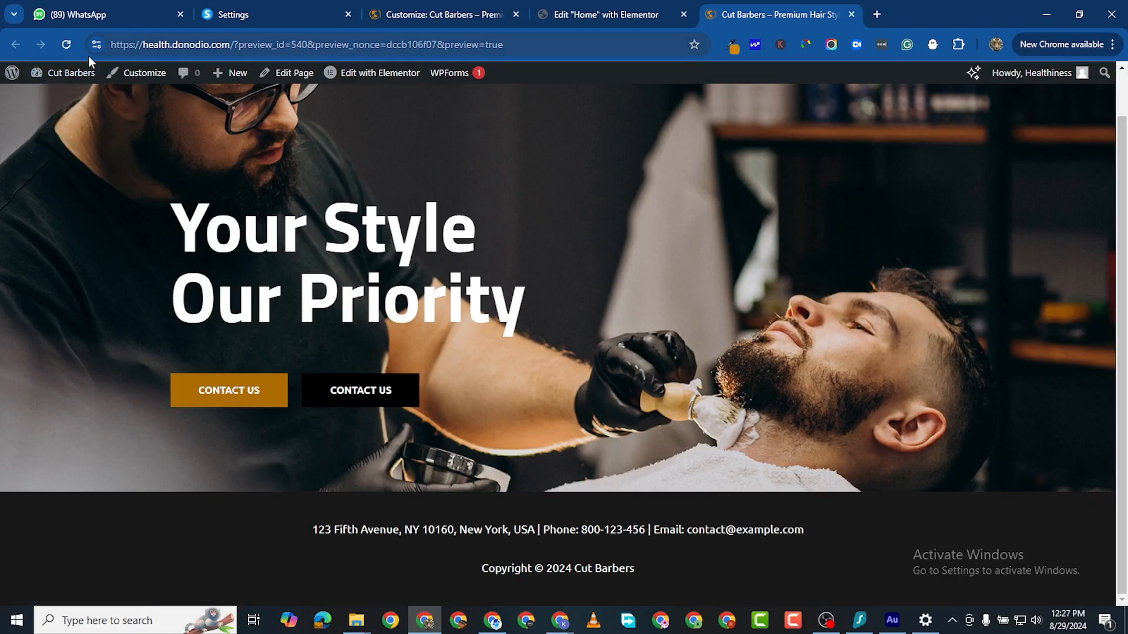
left_click(66, 44)
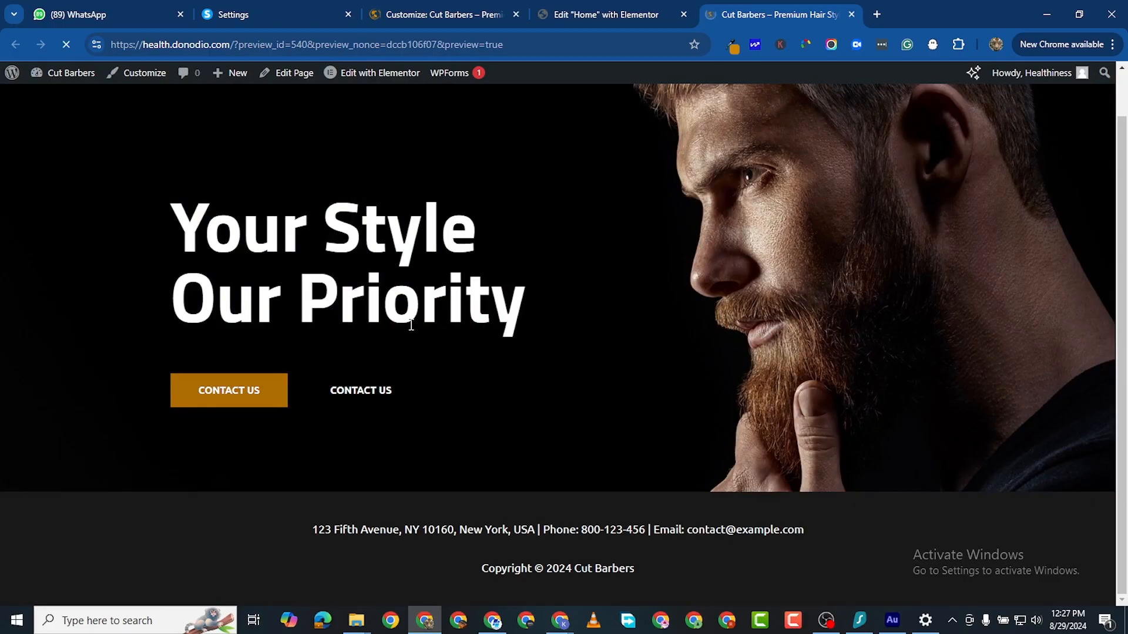
scroll(518, 341, "down", 2)
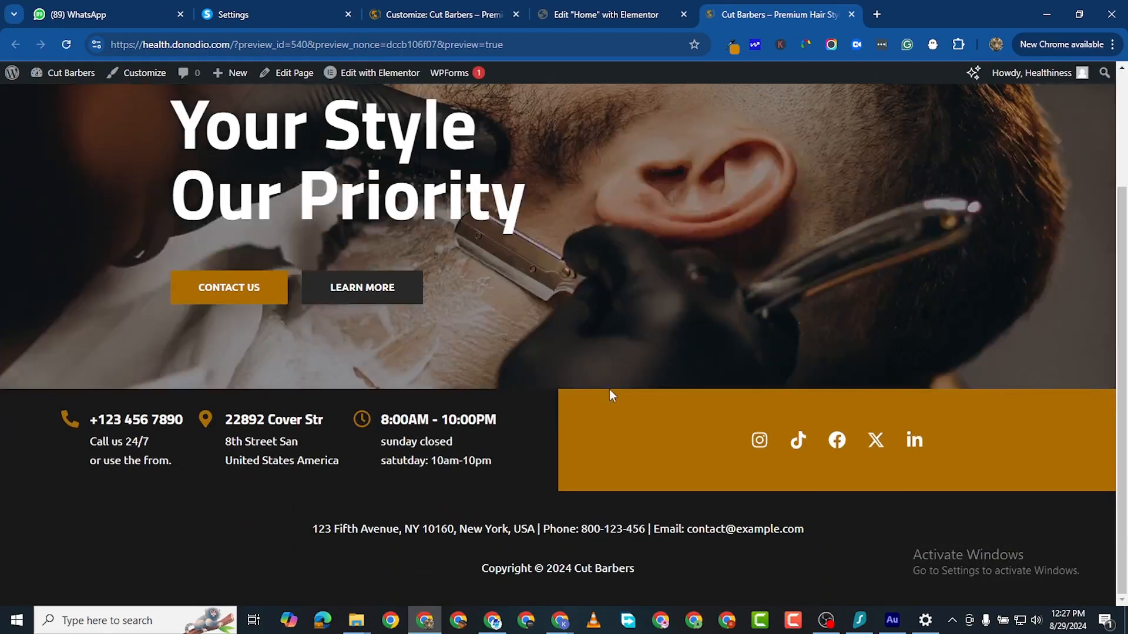
scroll(611, 401, "up", 3)
scroll(614, 399, "down", 2)
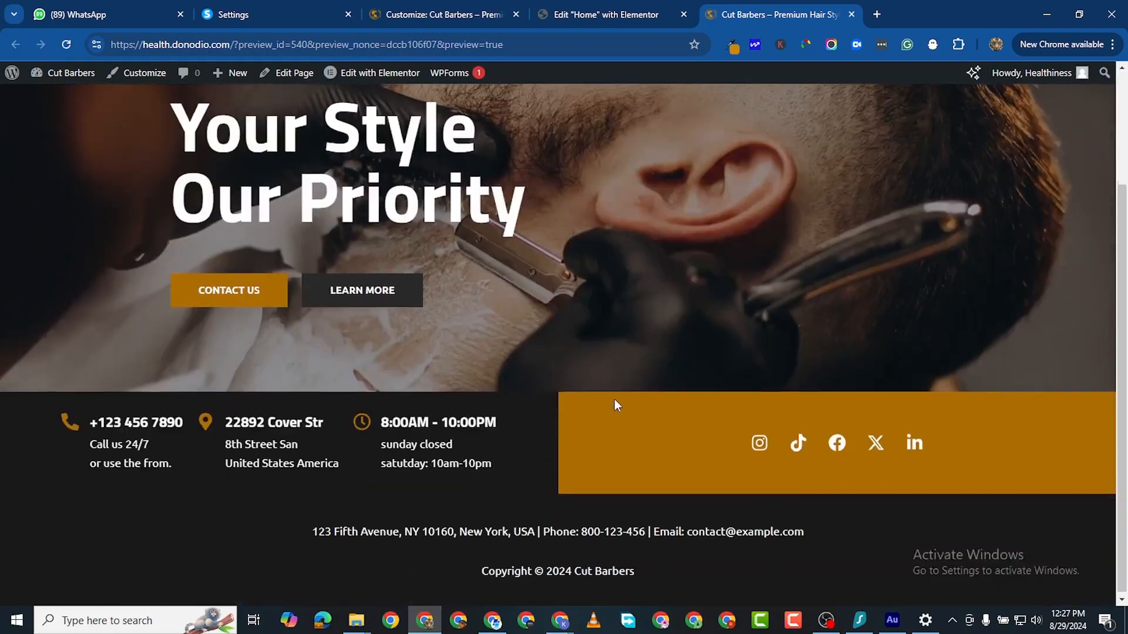
scroll(614, 399, "up", 2)
scroll(615, 400, "down", 1)
scroll(615, 405, "down", 1)
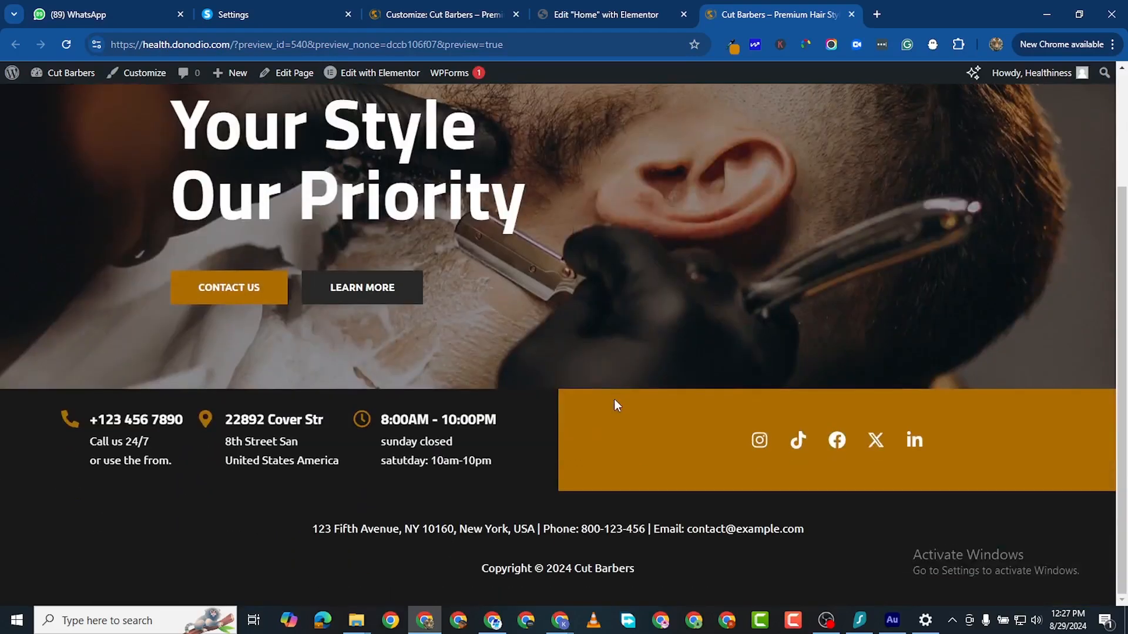
scroll(614, 406, "up", 2)
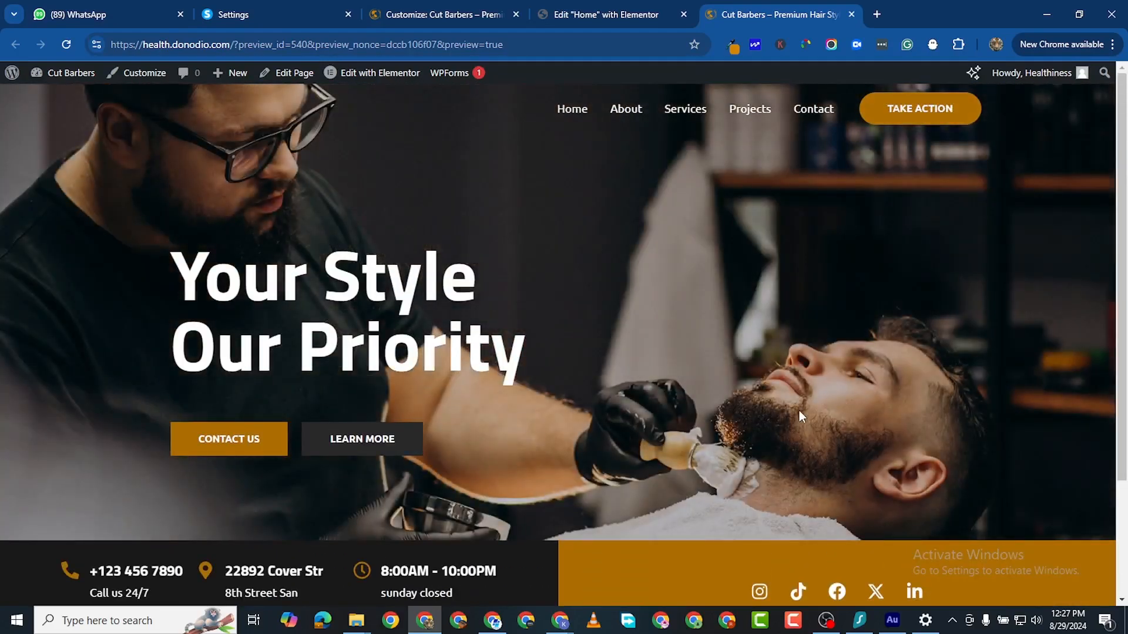
scroll(650, 487, "down", 2)
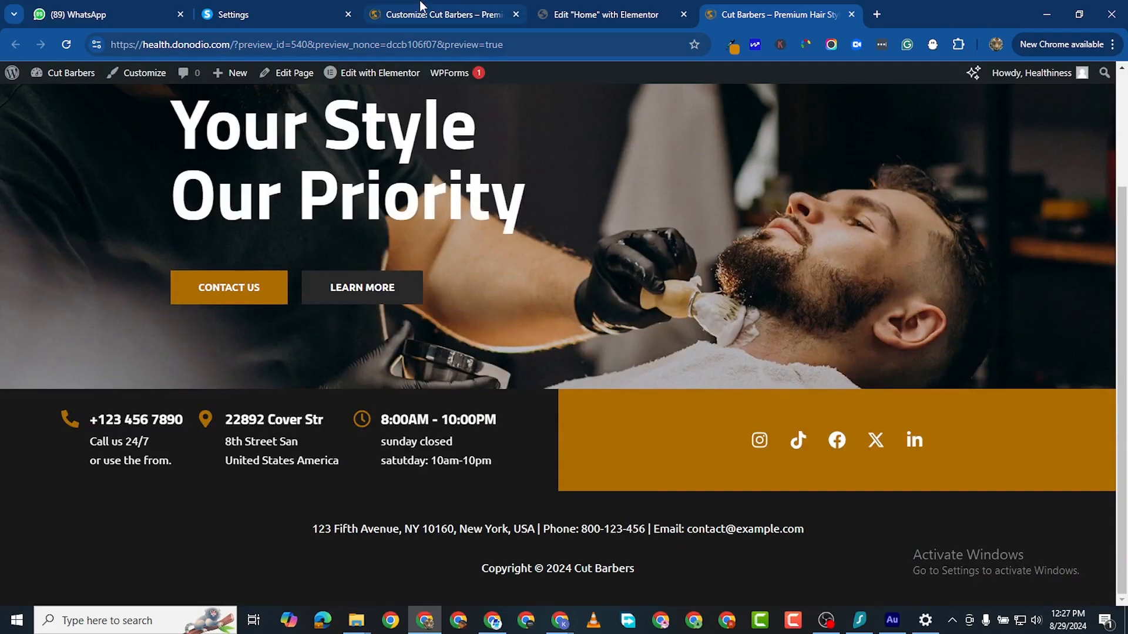
Step: Copy the palette's Color 1 hex value AD6D00 in the Customizer
left_click(445, 14)
left_click(23, 218)
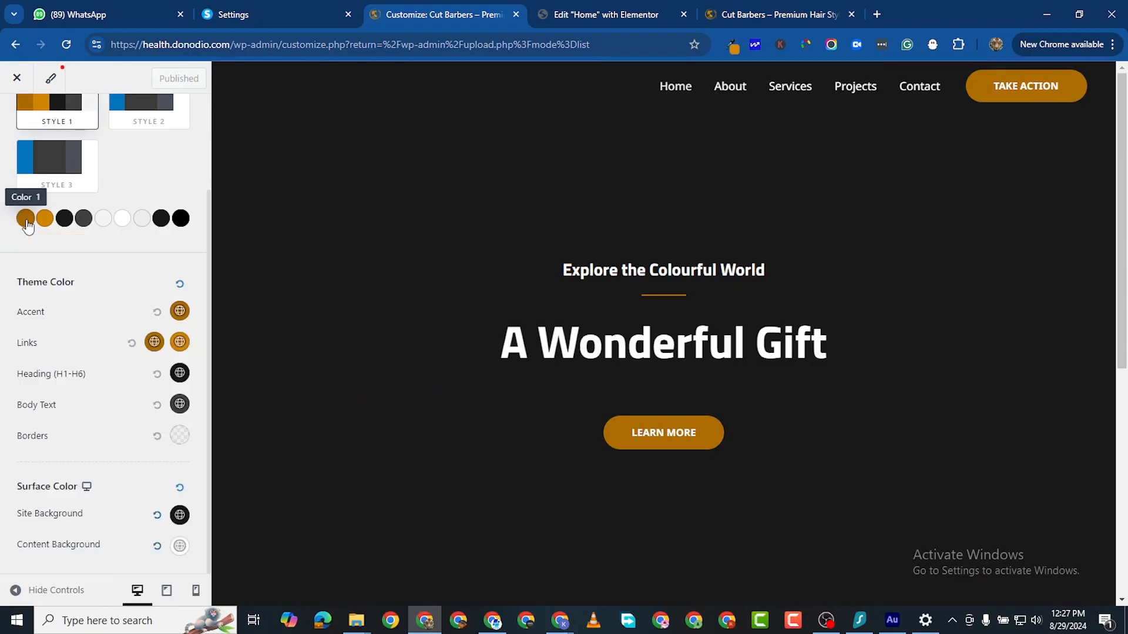
left_click(25, 217)
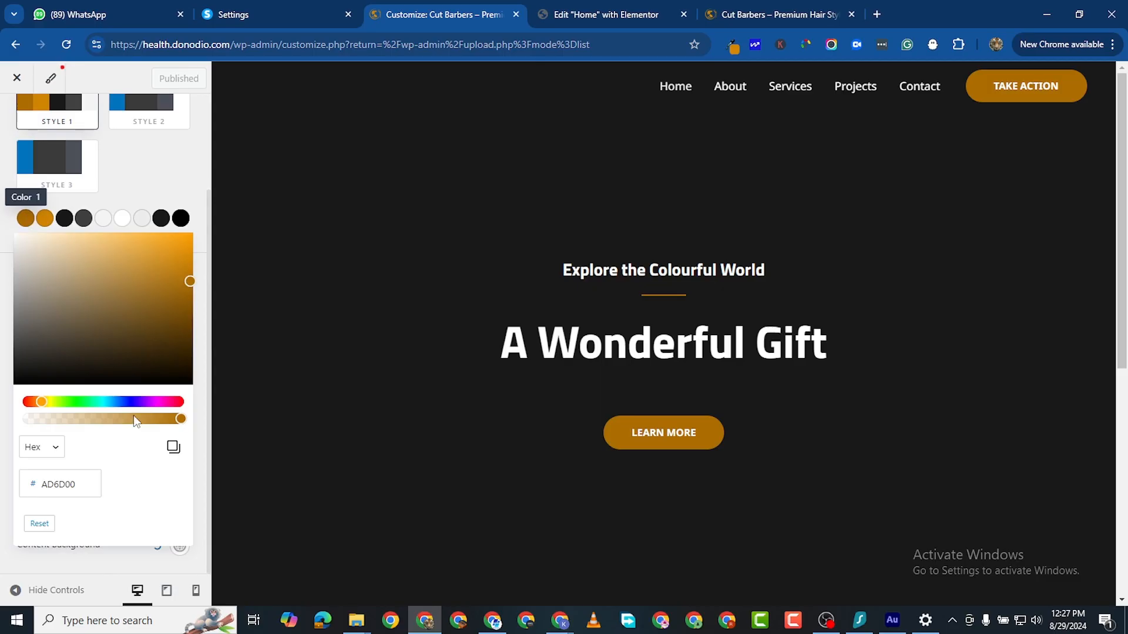
left_click(58, 484)
double_click(58, 484)
right_click(53, 483)
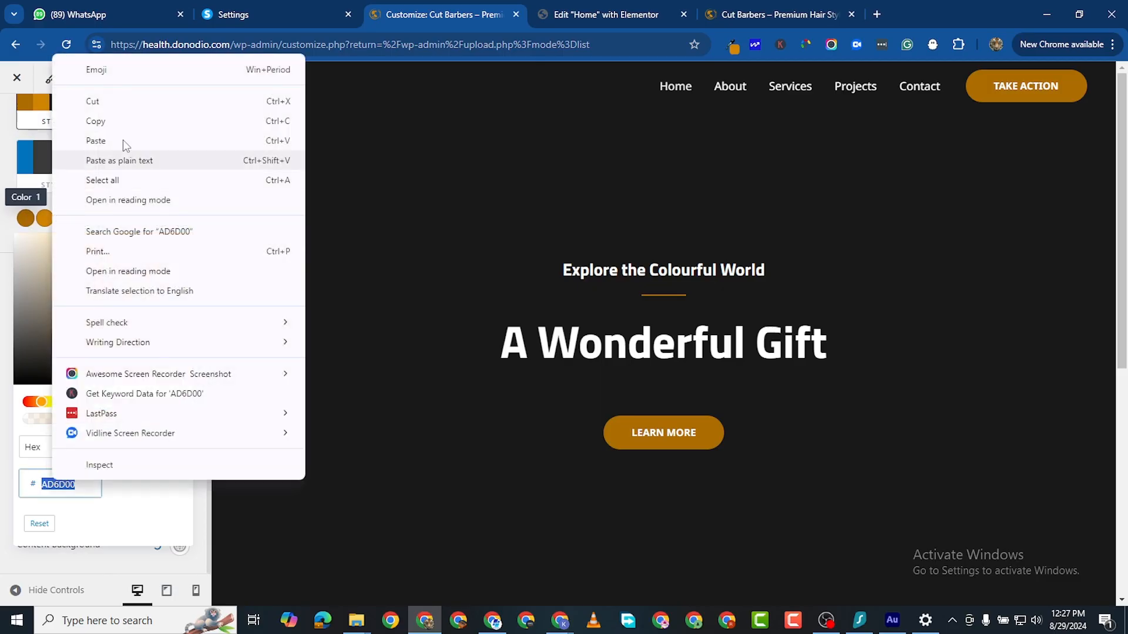
left_click(126, 121)
Step: Paste AD6D00 as the Elementor container's background colour
left_click(605, 14)
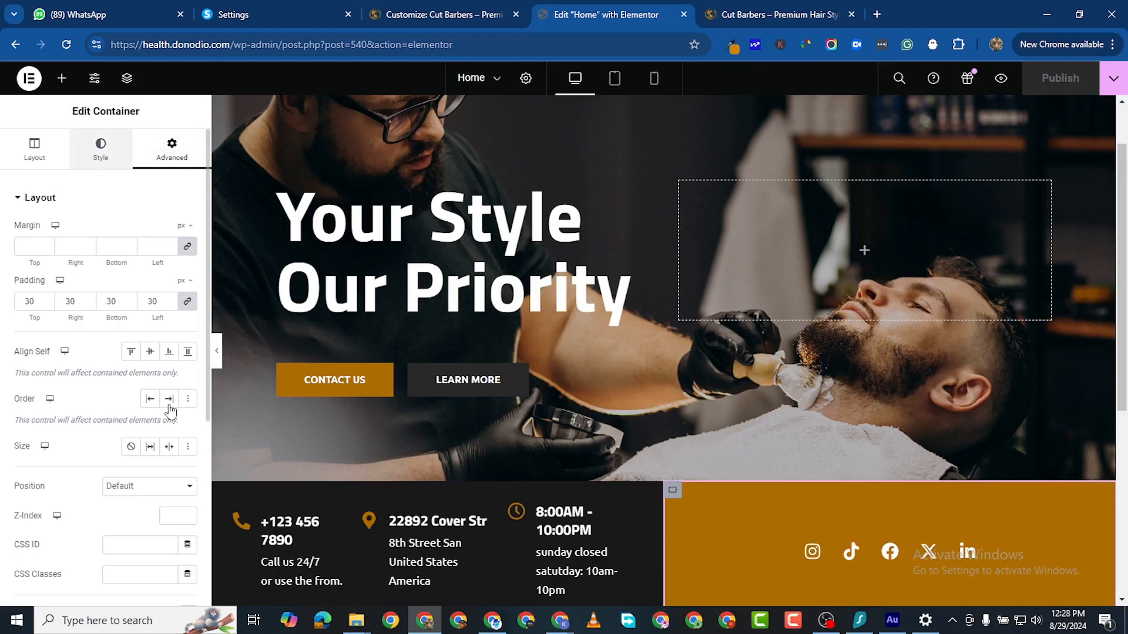
left_click(100, 147)
left_click(188, 290)
double_click(129, 492)
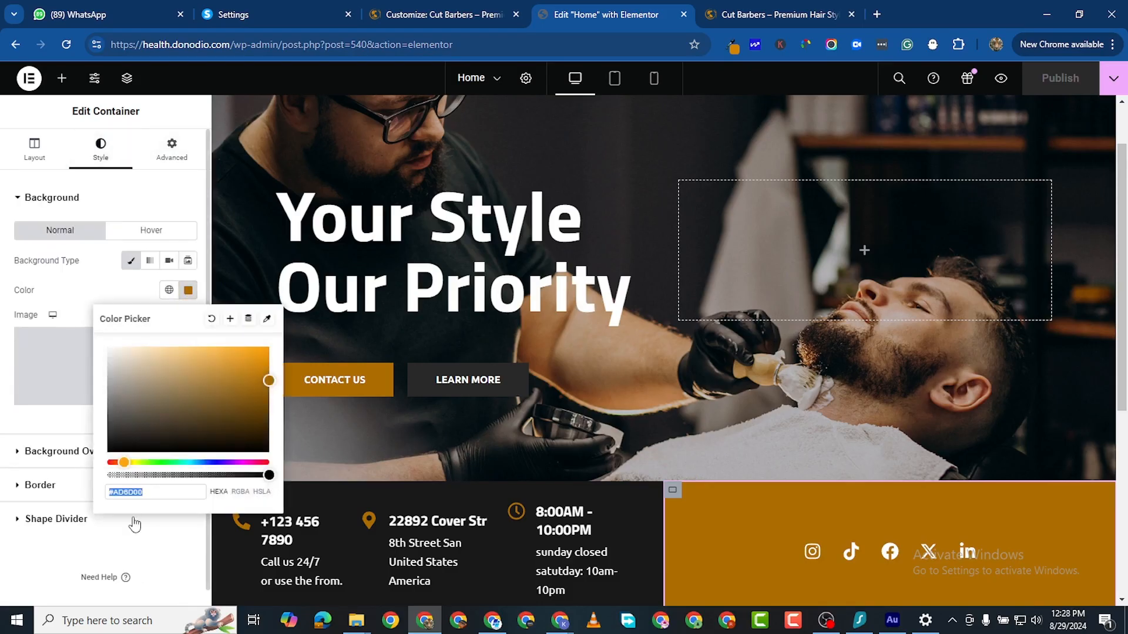
right_click(130, 492)
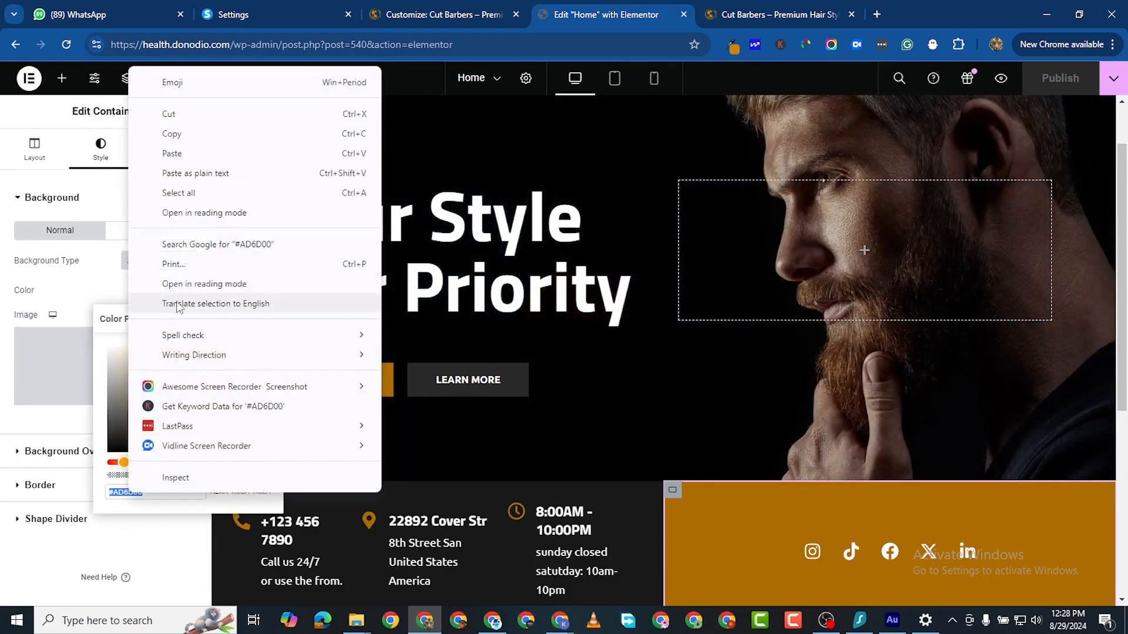
left_click(181, 159)
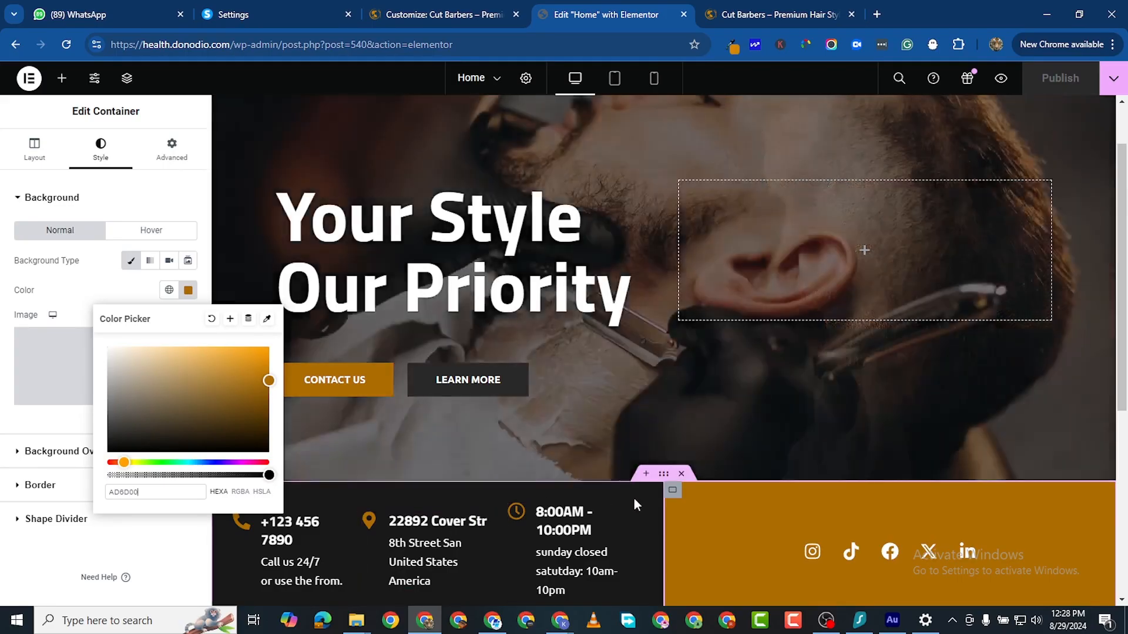
left_click(802, 529)
scroll(802, 530, "down", 3)
Step: Darken palette Color 1 to a deeper brown beyond B37306
left_click(448, 15)
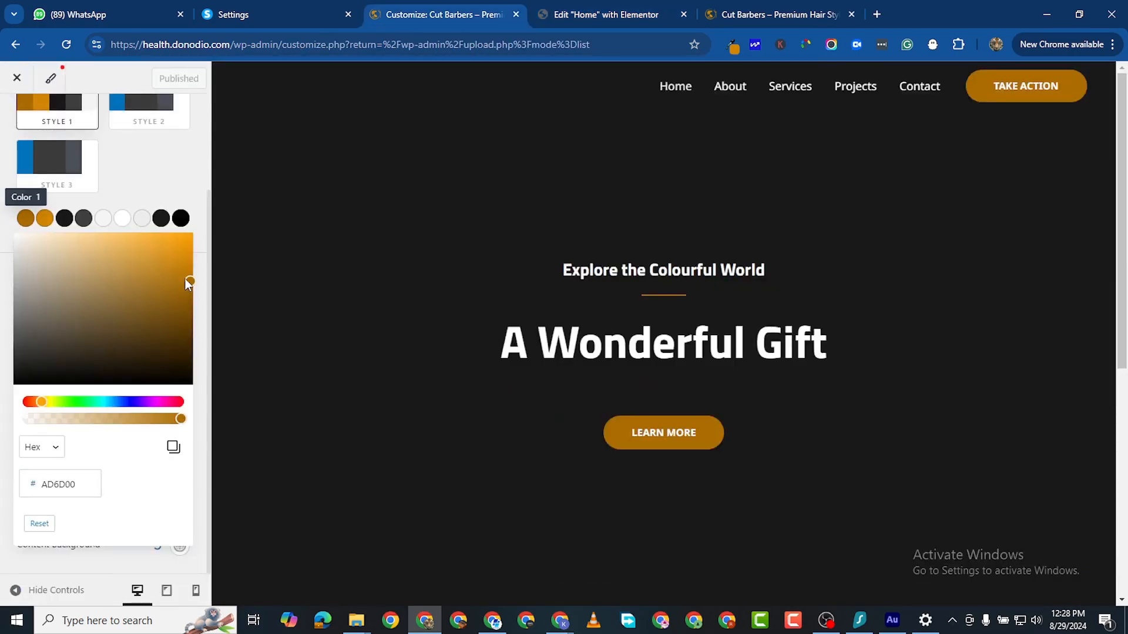
left_click_drag(187, 284, 195, 323)
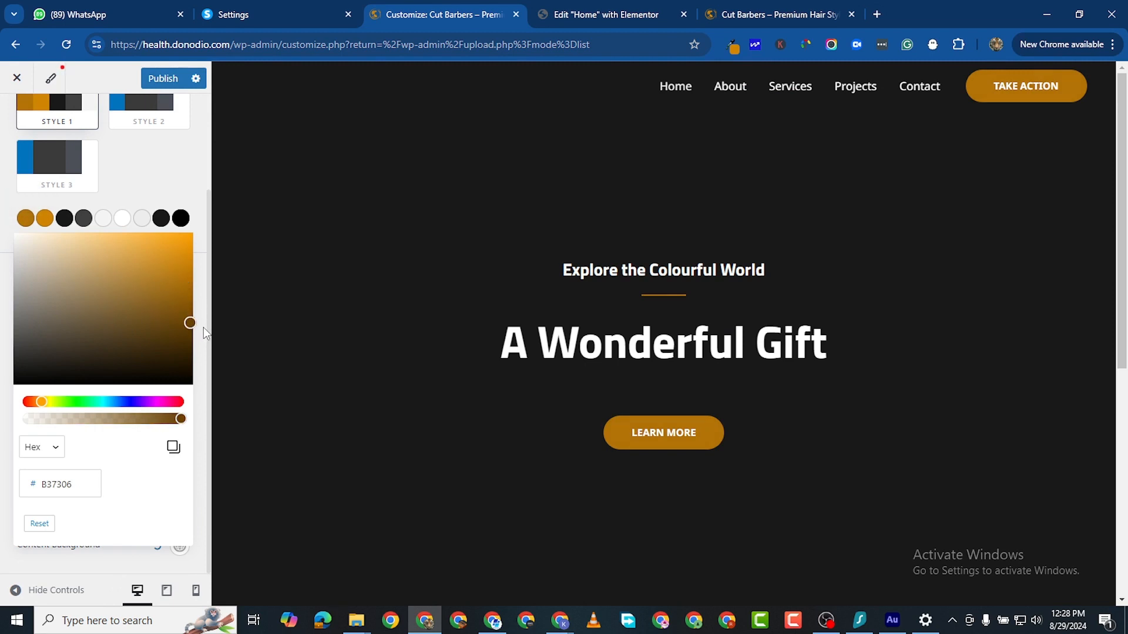
mouse_move(187, 323)
left_mouse_down()
mouse_move(185, 339)
mouse_move(185, 312)
mouse_move(191, 328)
left_mouse_up()
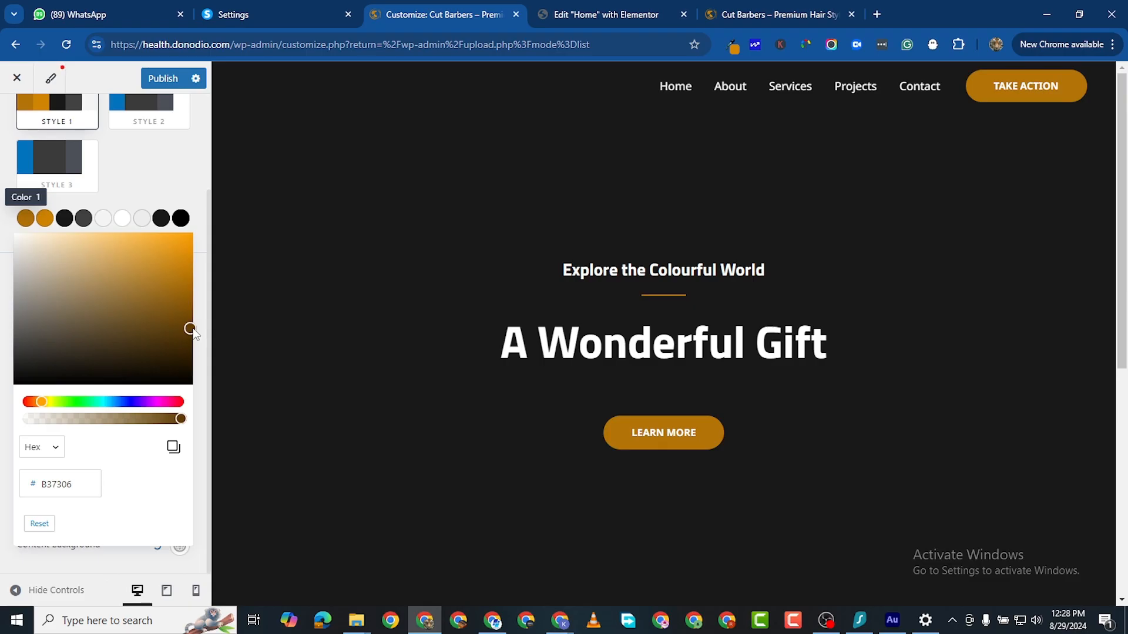
left_click(10, 304)
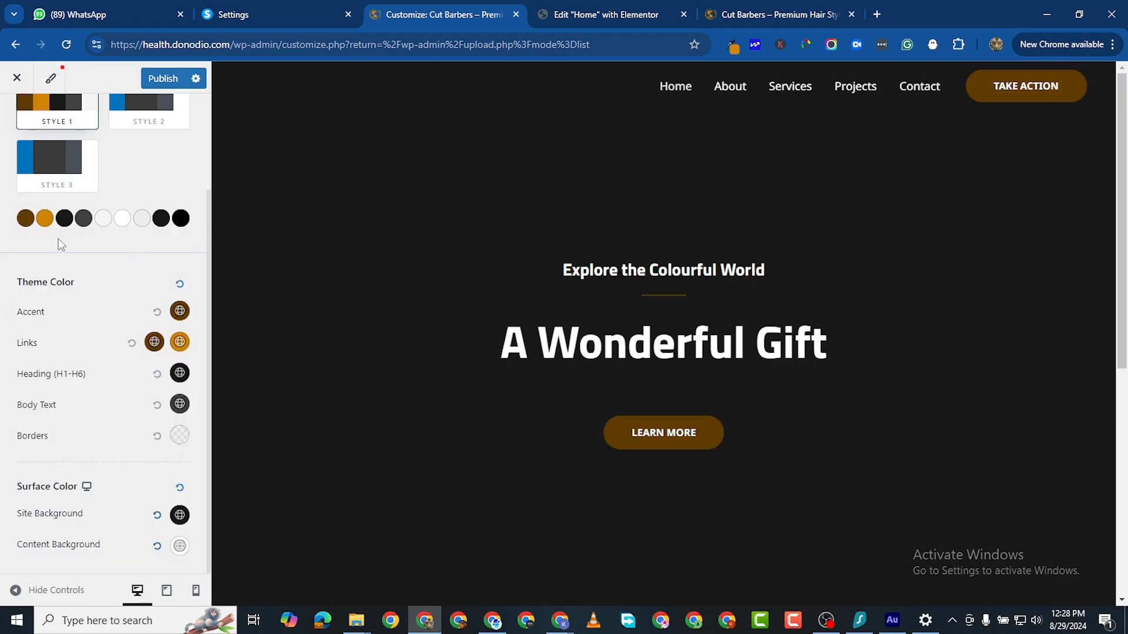
Step: Set the Accent colour to a golden brown around #996100 and publish the changes
left_click(179, 311)
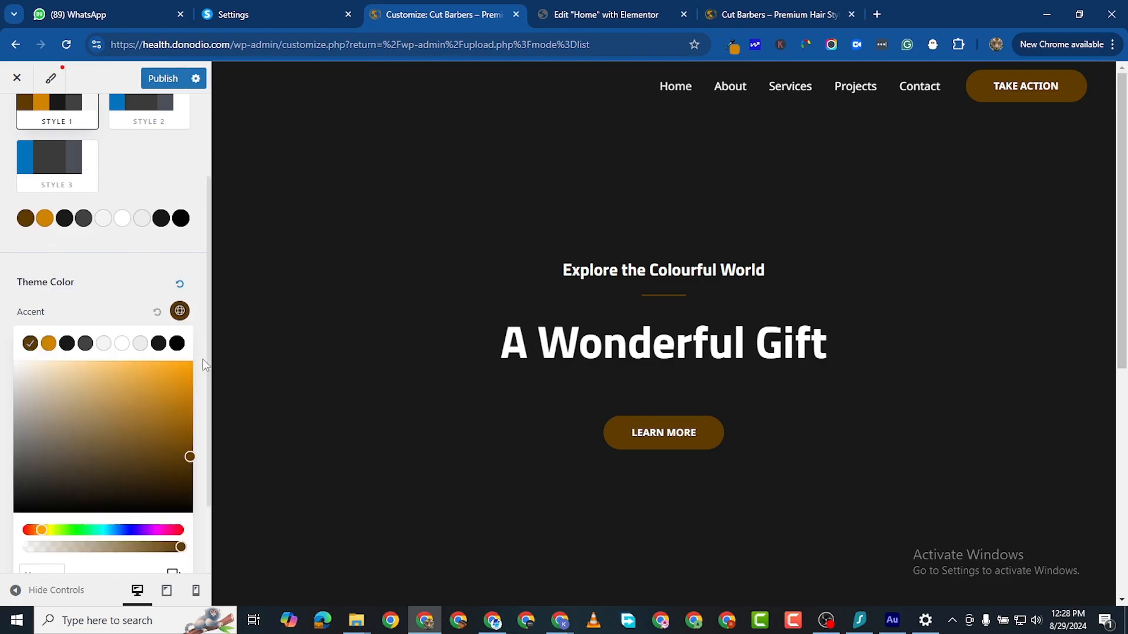
left_click_drag(186, 448, 192, 426)
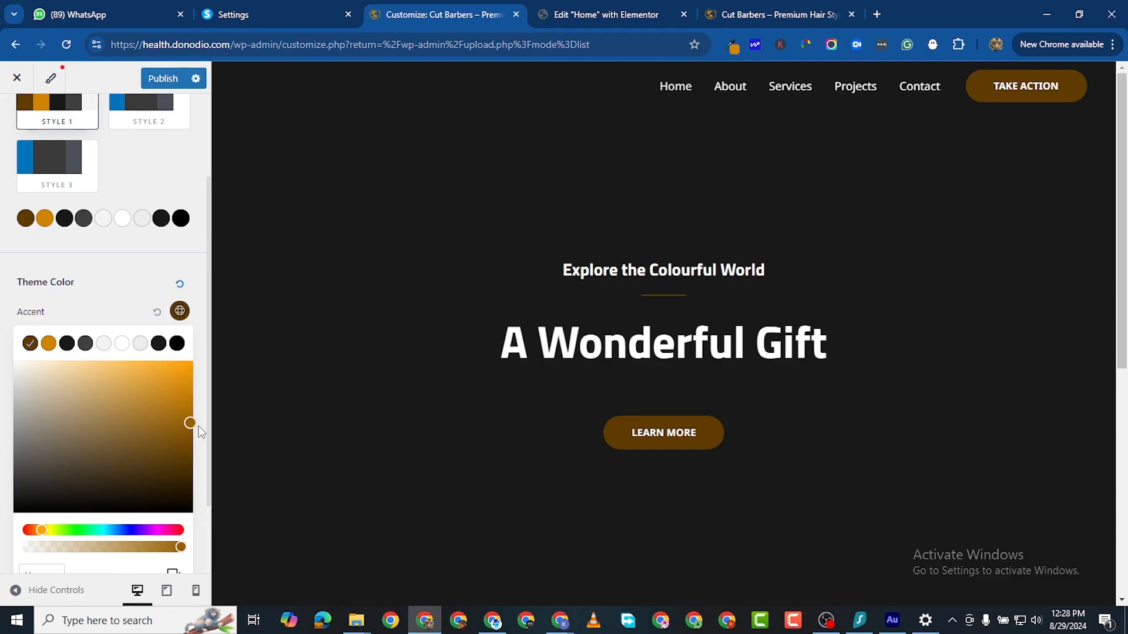
left_click(3, 329)
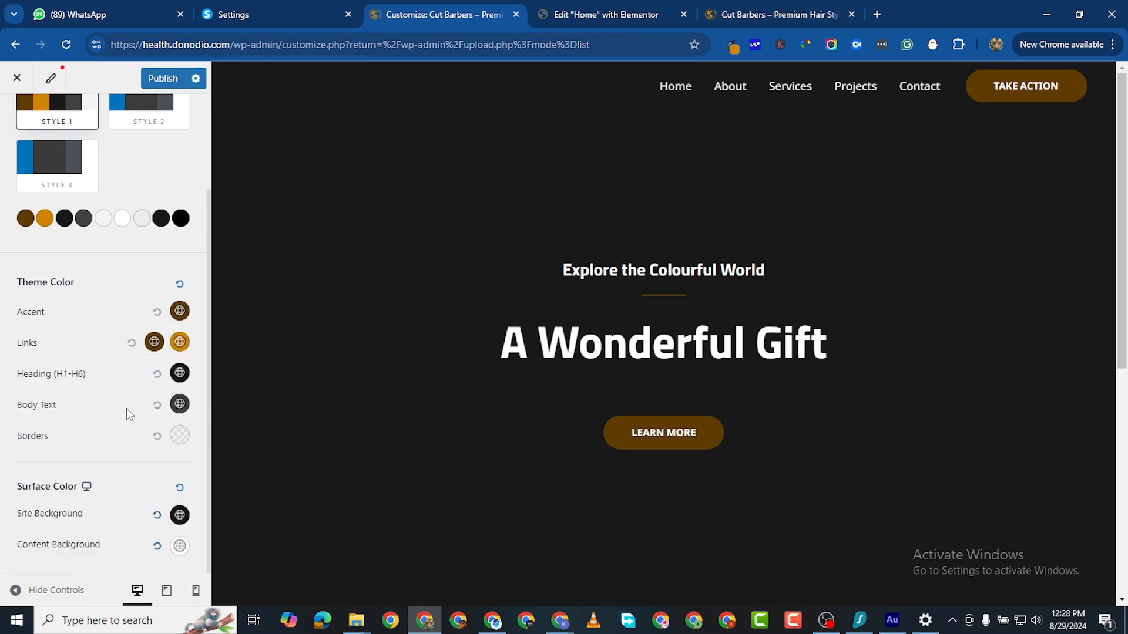
left_click(179, 311)
left_click(189, 441)
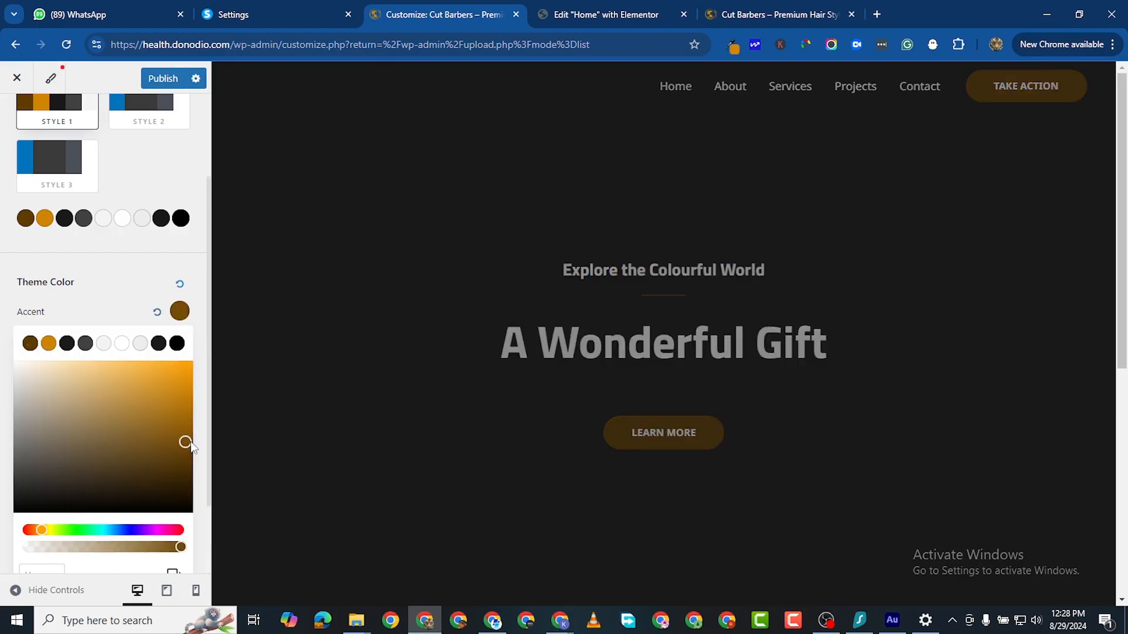
scroll(205, 297, "down", 2)
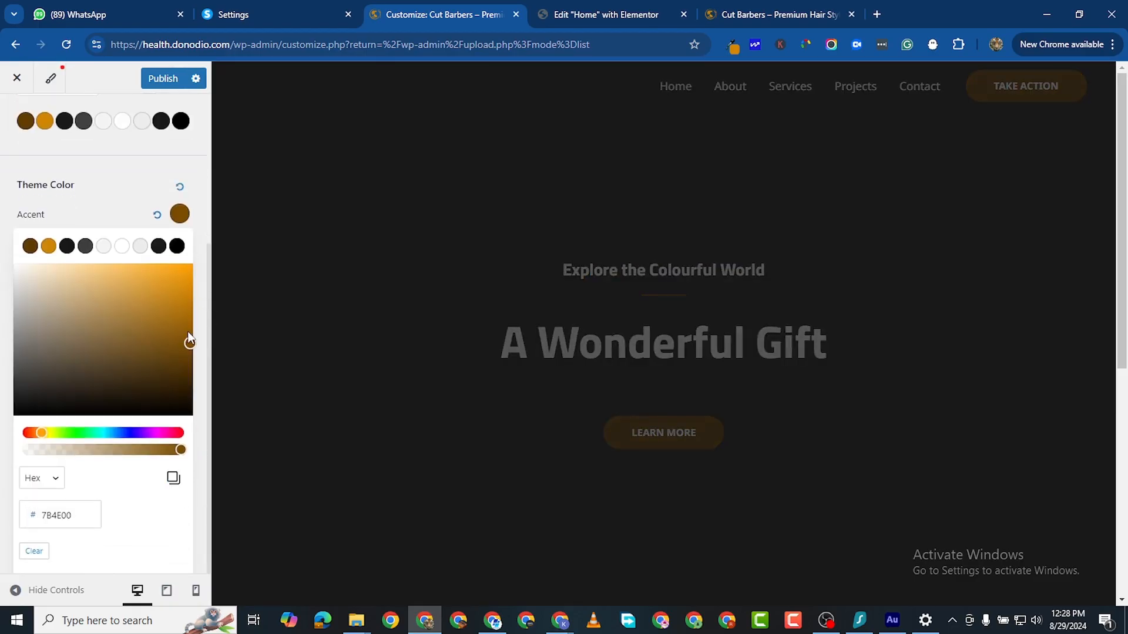
left_click_drag(188, 333, 194, 324)
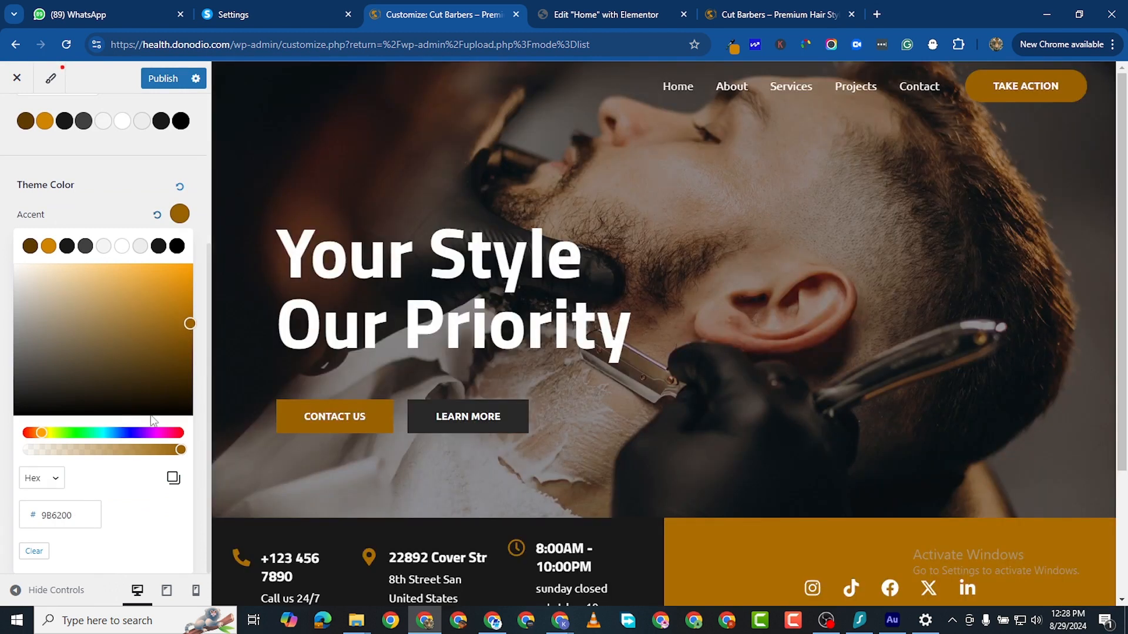
left_click(185, 320)
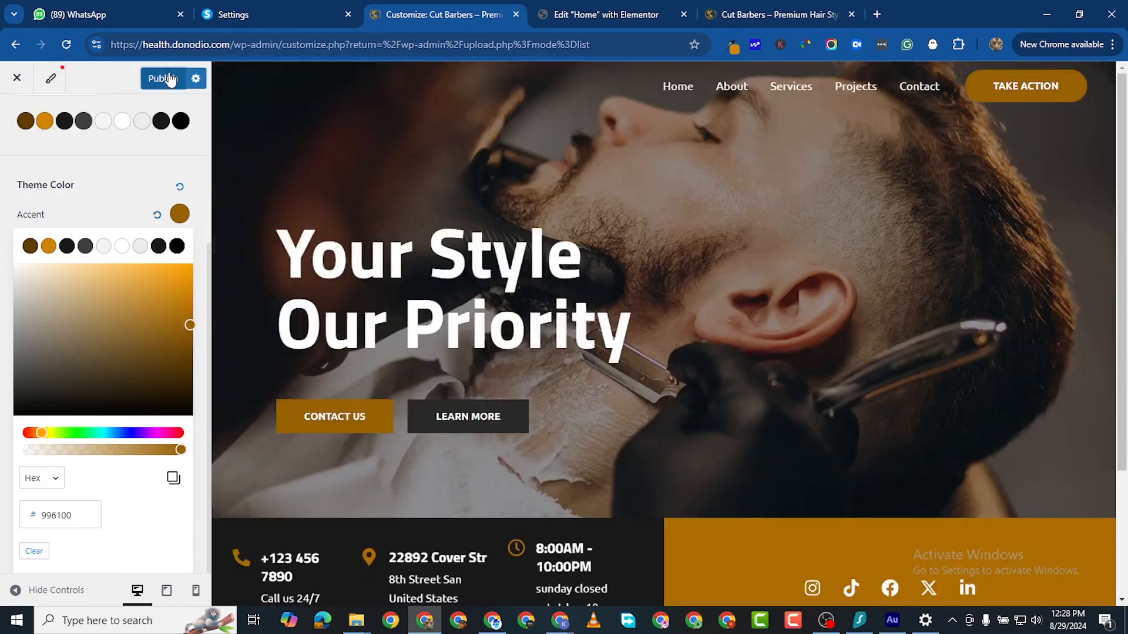
left_click(168, 79)
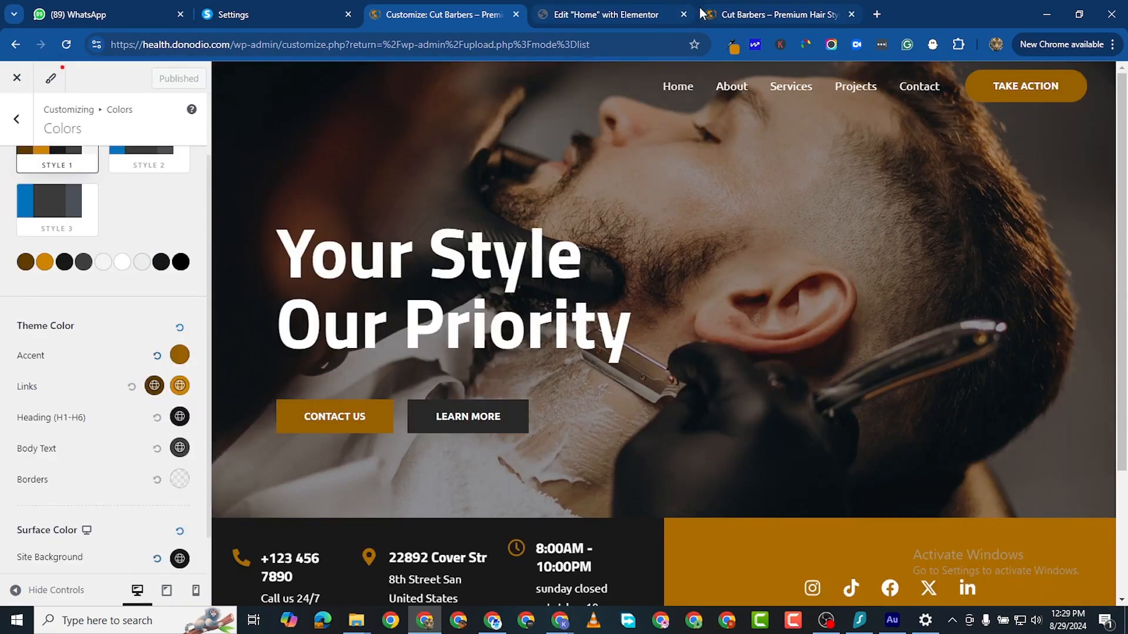
left_click(729, 14)
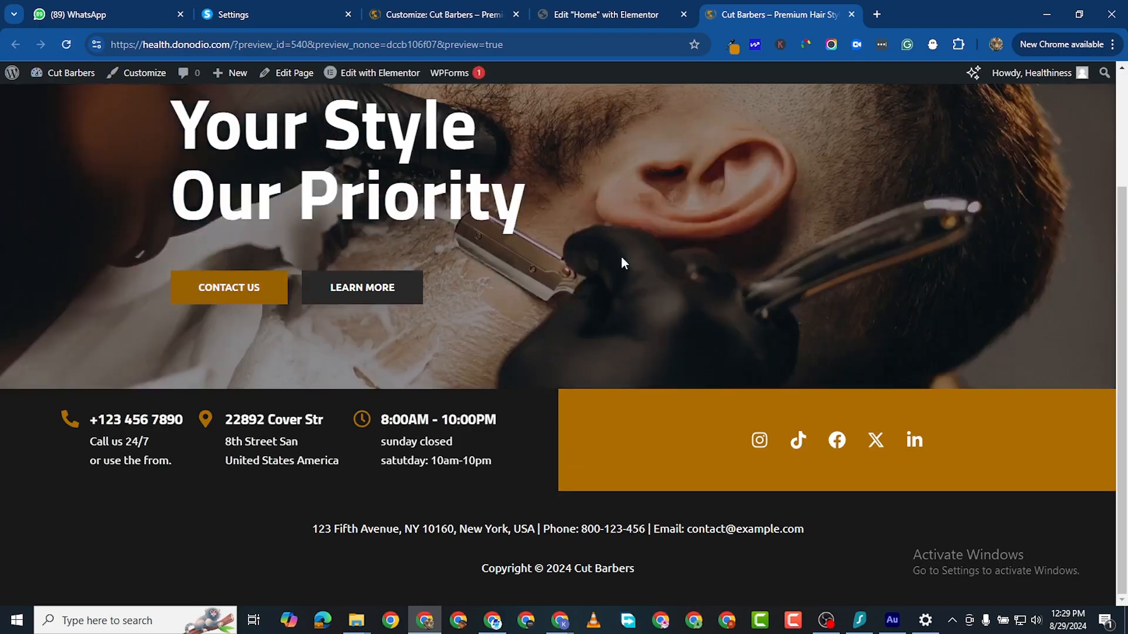
scroll(595, 431, "up", 1)
scroll(594, 435, "down", 1)
scroll(595, 435, "up", 3)
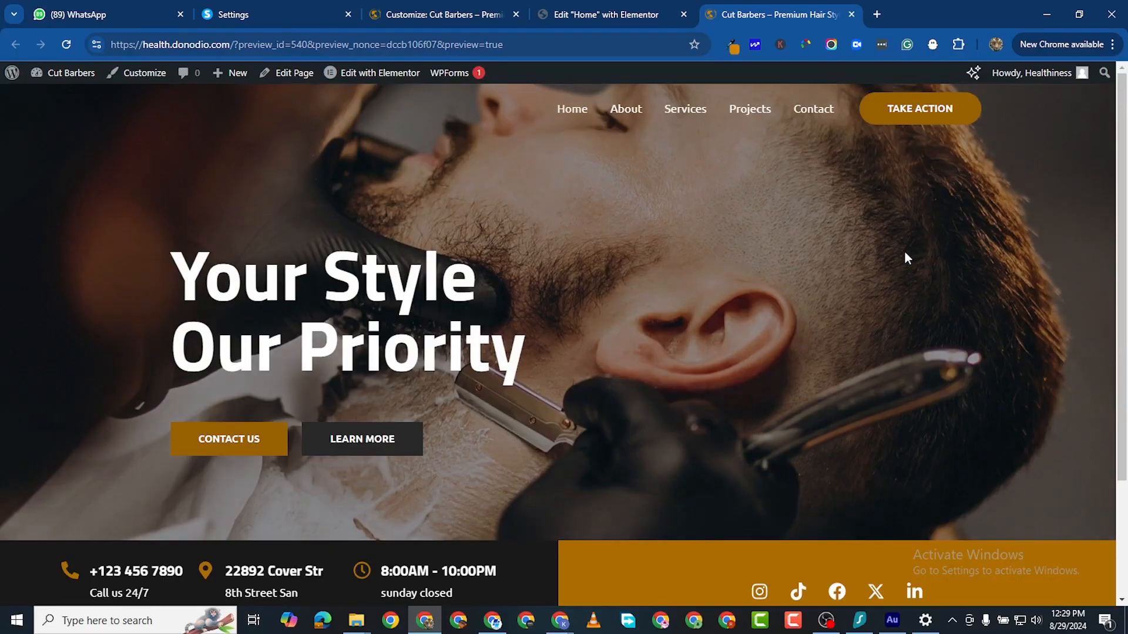
scroll(934, 232, "down", 3)
scroll(966, 209, "up", 3)
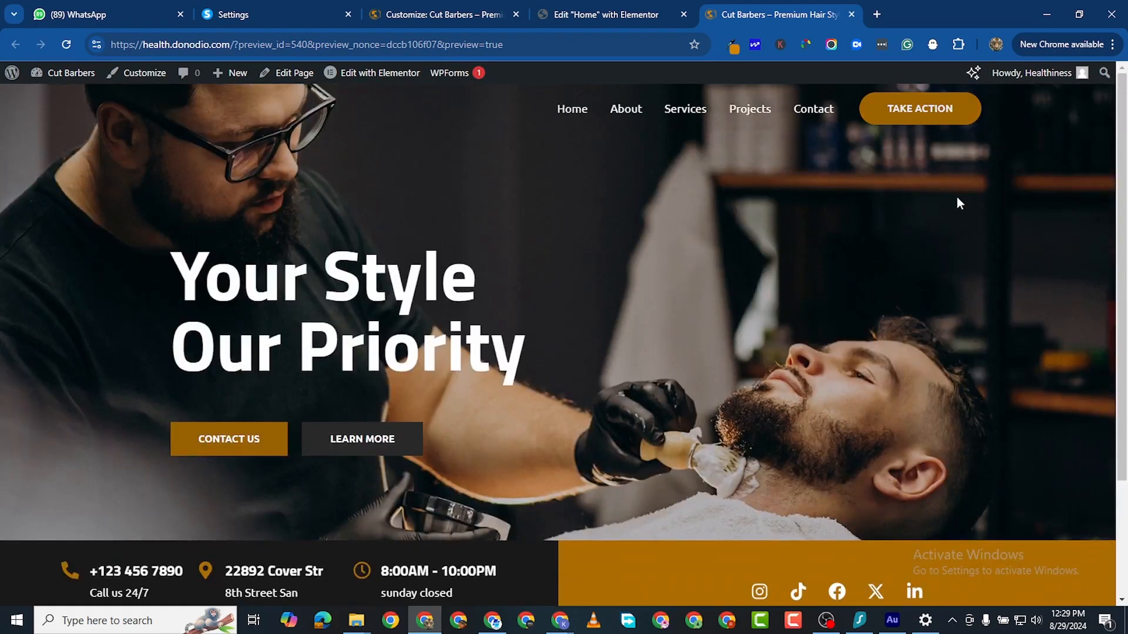
scroll(623, 563, "down", 3)
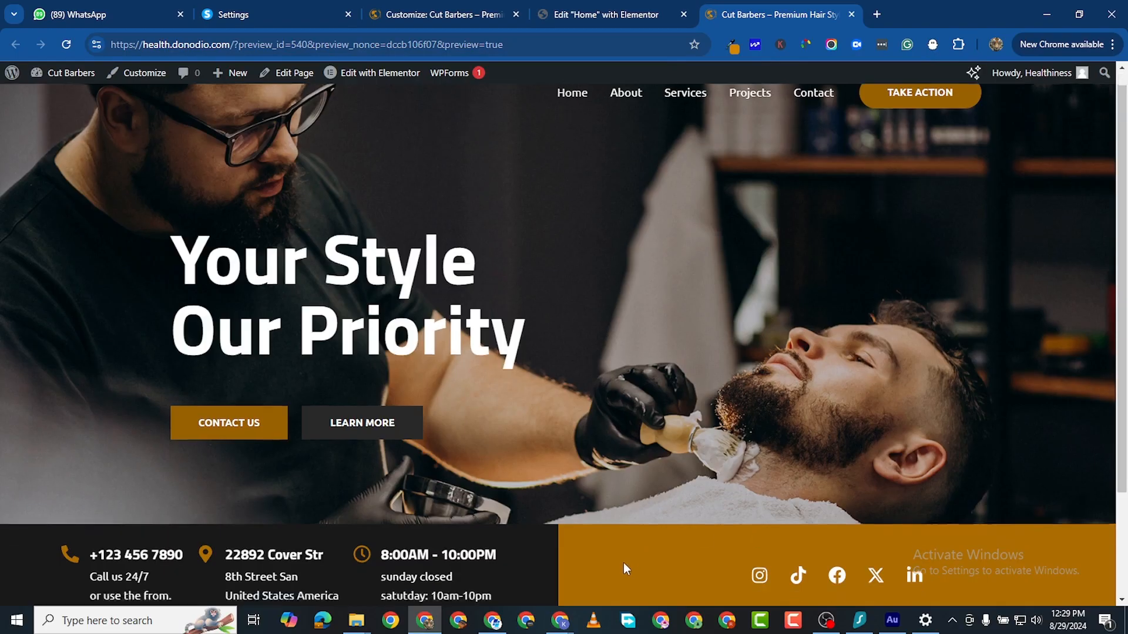
scroll(880, 390, "up", 3)
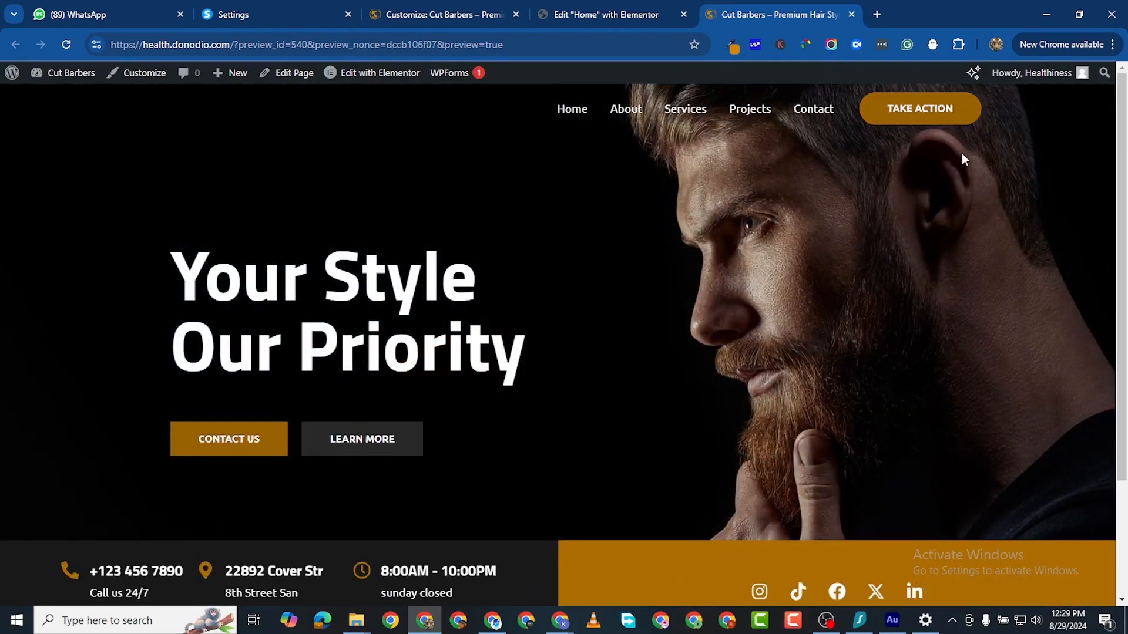
scroll(781, 352, "down", 3)
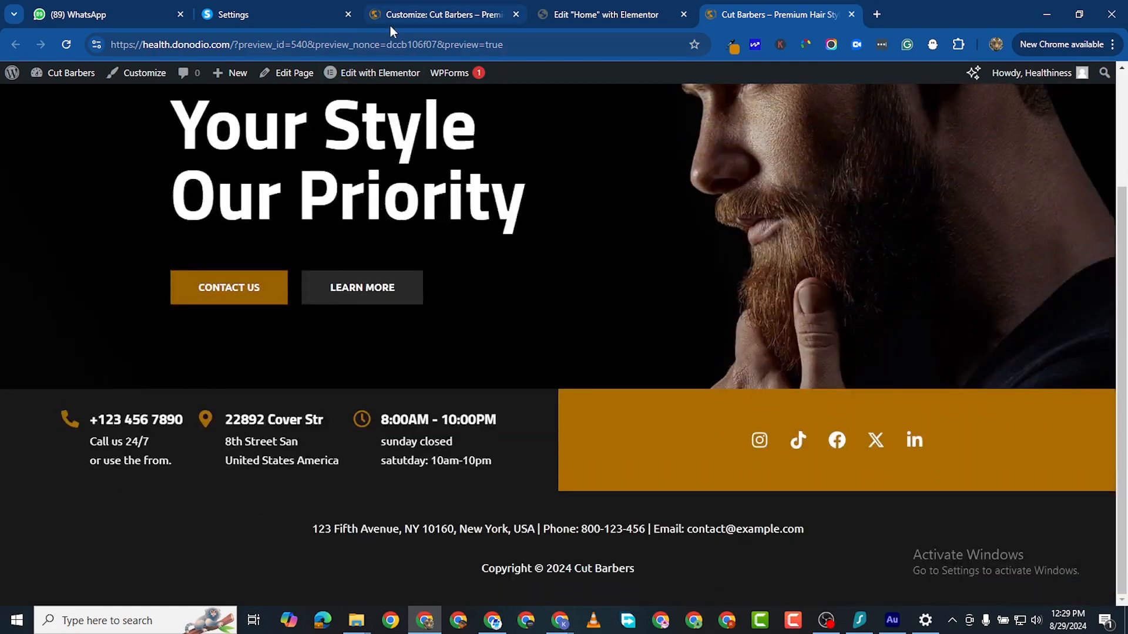
left_click(406, 14)
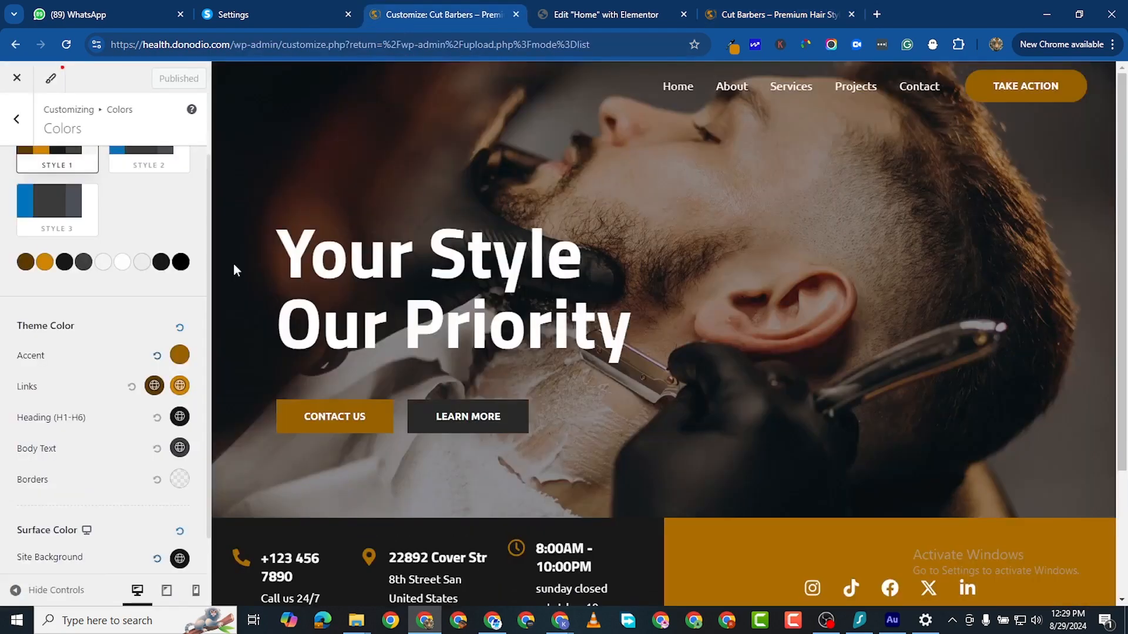
Step: Copy the Accent colour hex value 996100 from the global colour settings
left_click(179, 354)
scroll(104, 555, "down", 3)
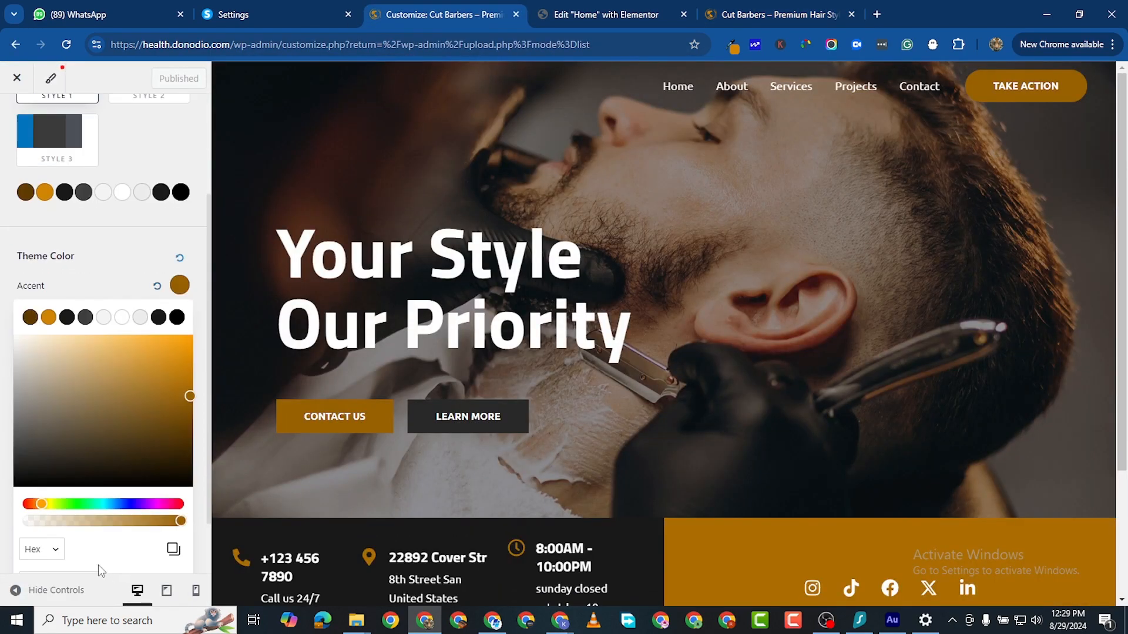
double_click(59, 517)
right_click(58, 517)
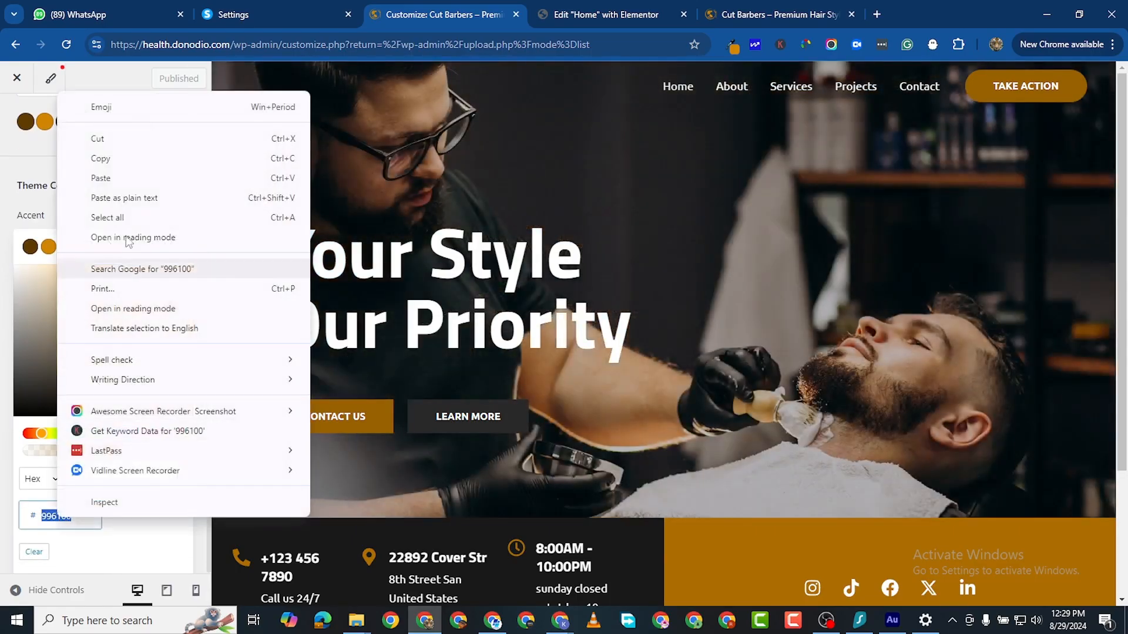
left_click(128, 161)
Step: Replace the social-icons container's light grey background with gold #996100
left_click(614, 14)
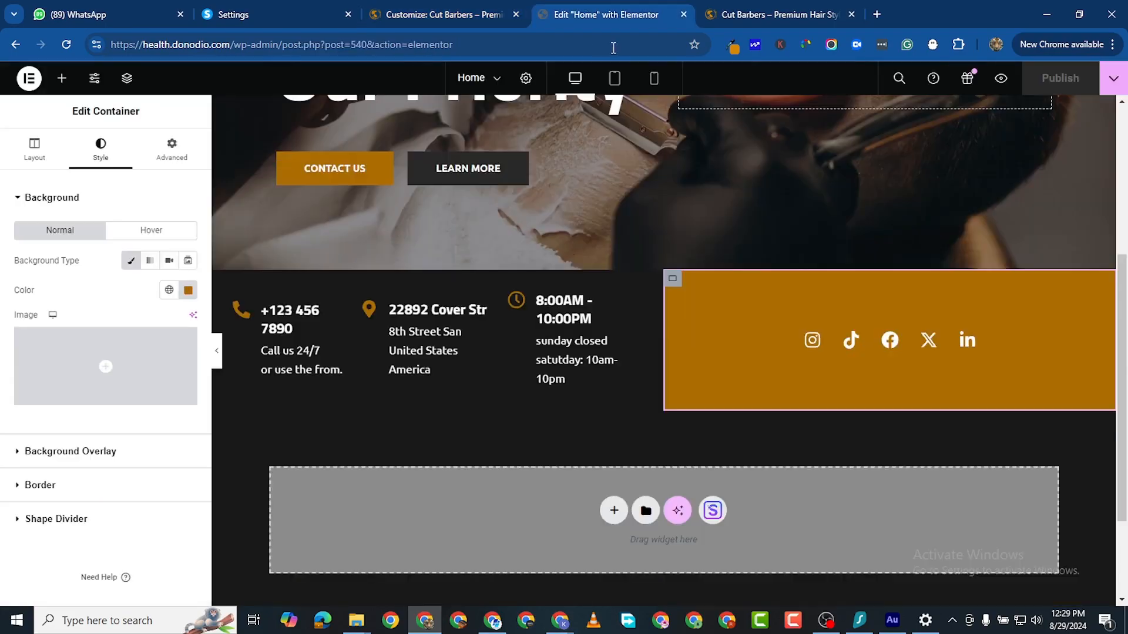
left_click(188, 290)
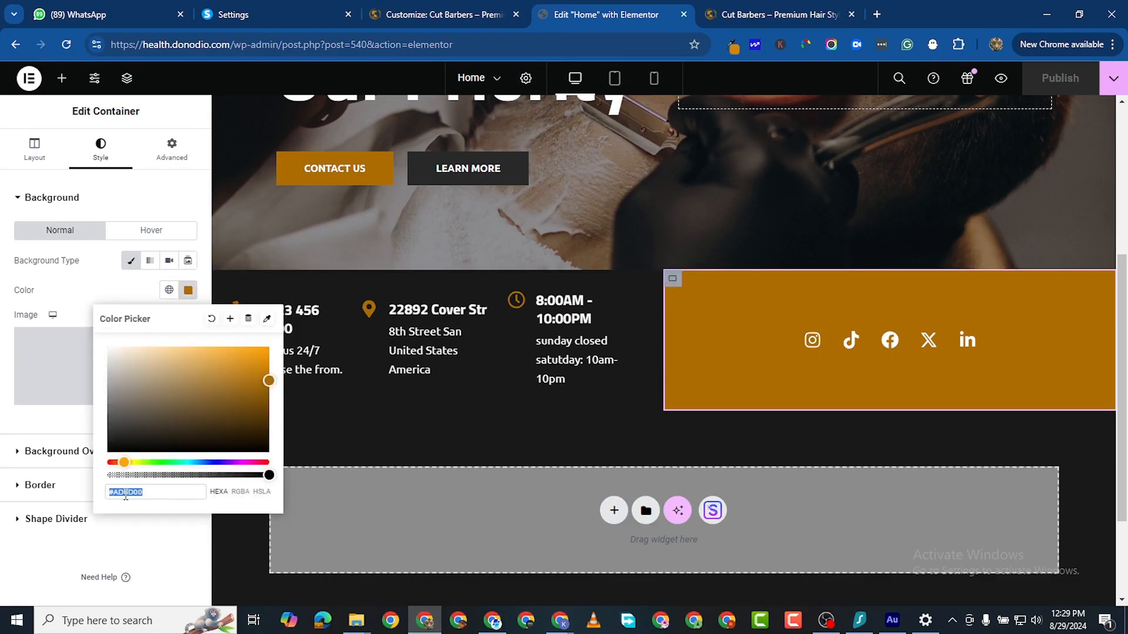
key("BackSpace")
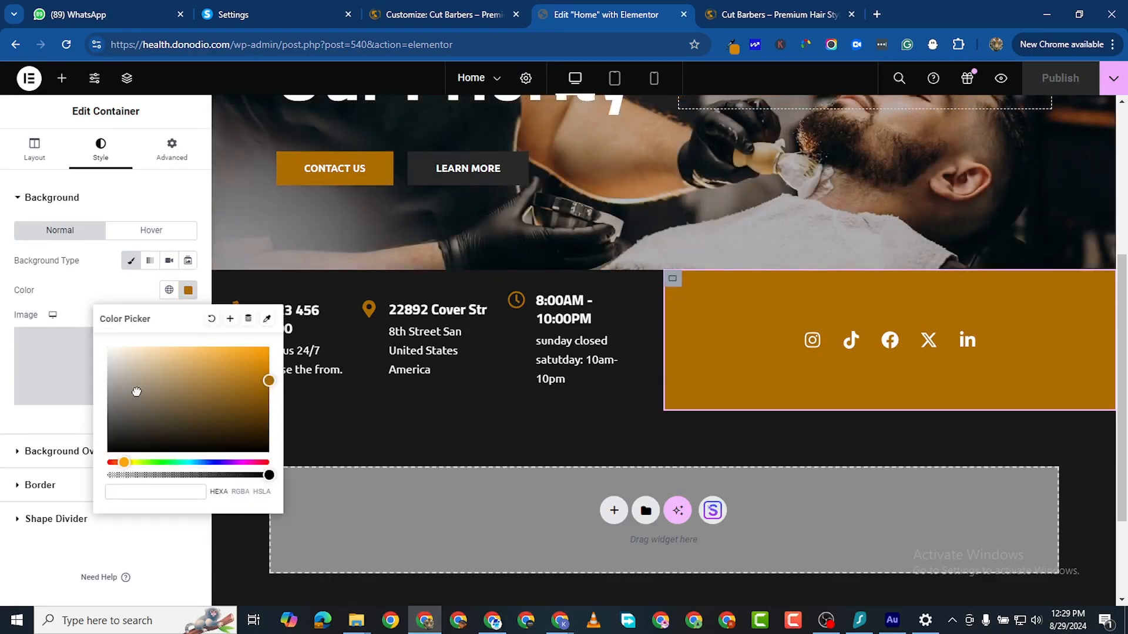
key("ctrl+v")
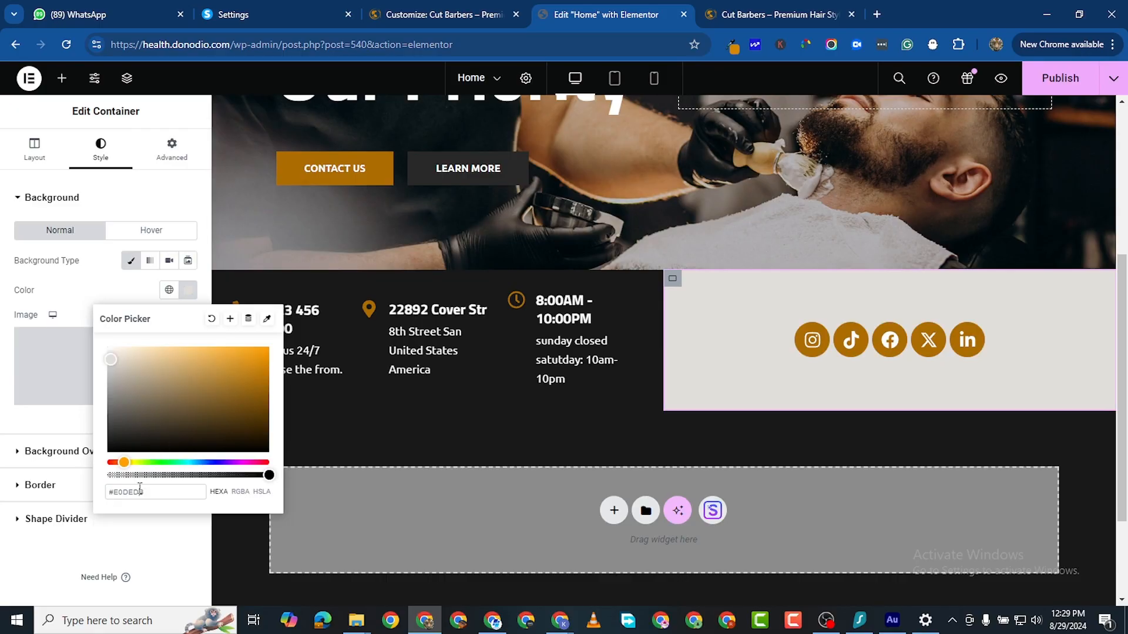
triple_click(140, 489)
right_click(140, 490)
left_click(205, 129)
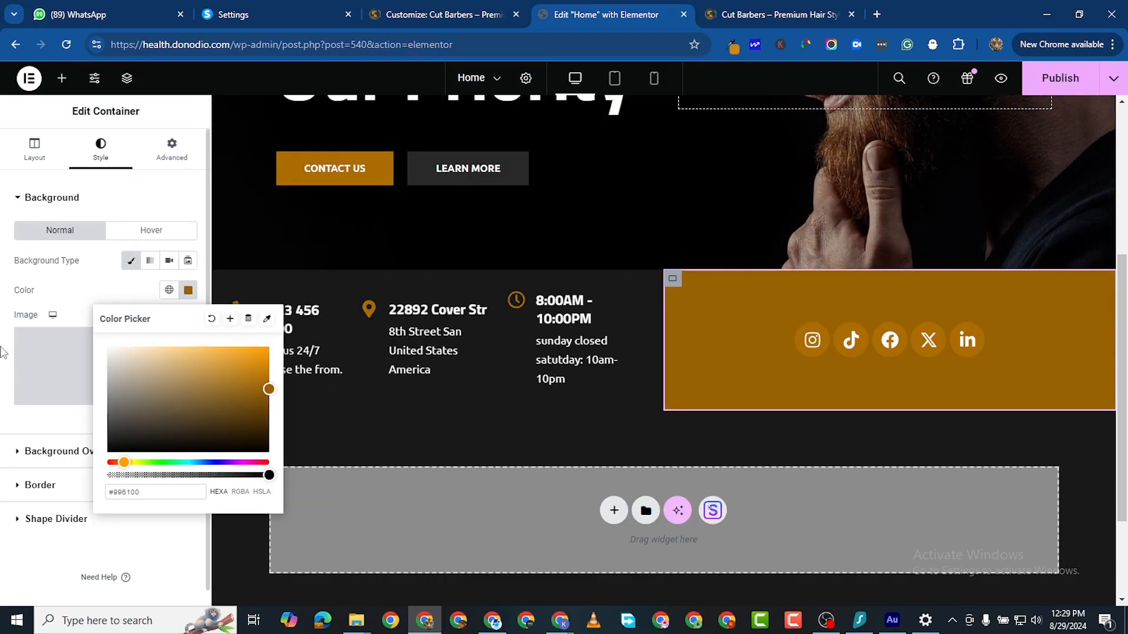
left_click(993, 368)
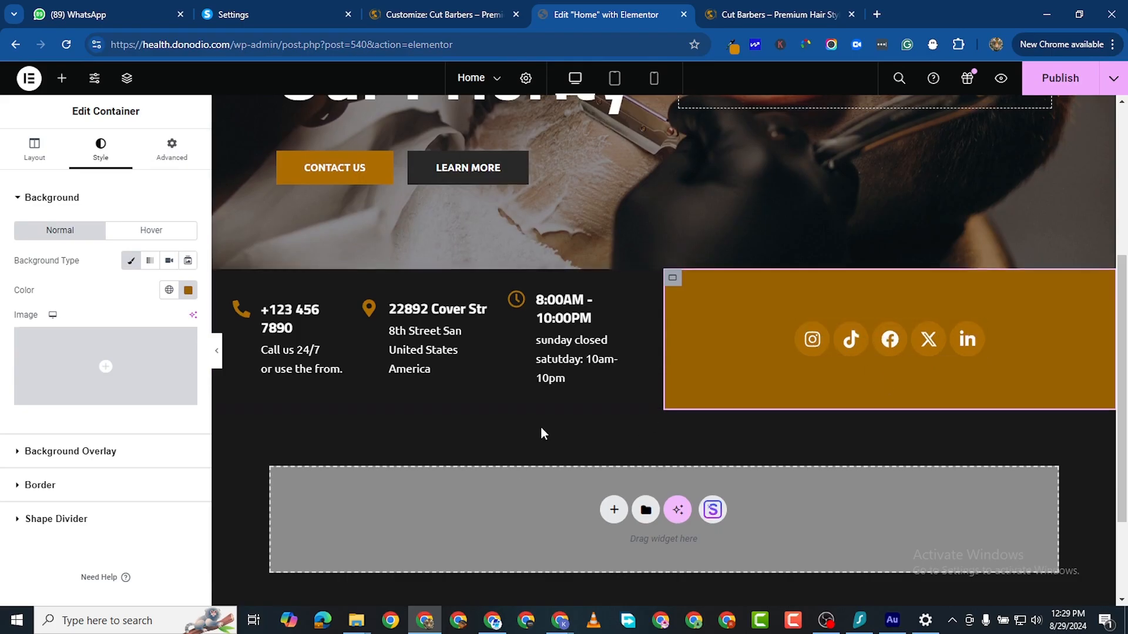
scroll(541, 429, "down", 2)
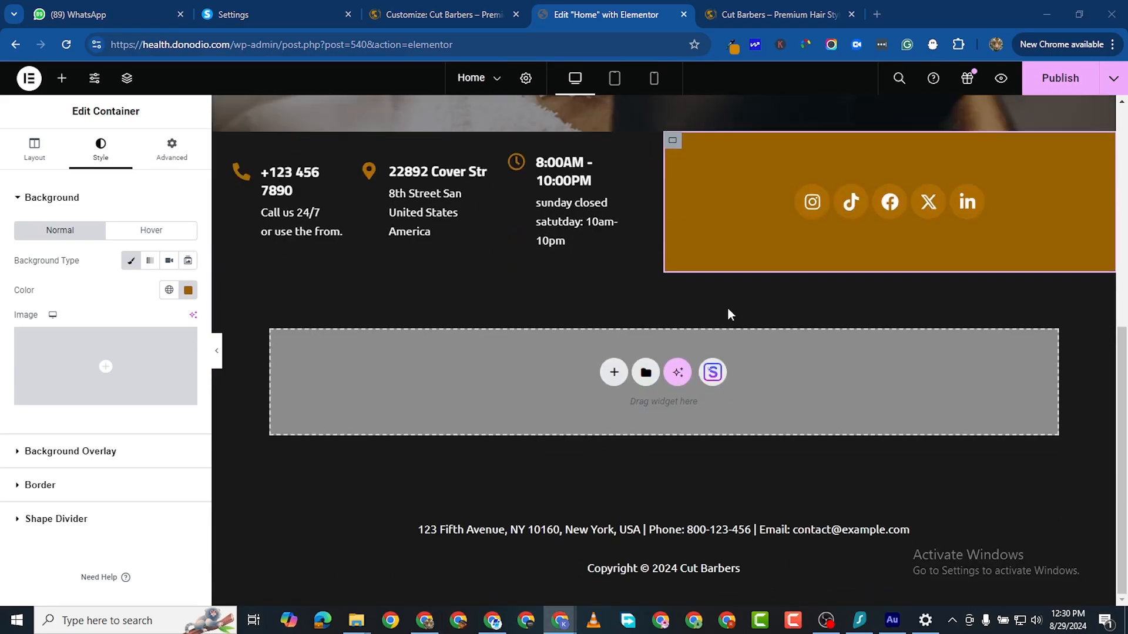
Step: Add a single-column section below the contact bar with a Container nested inside
left_click(614, 373)
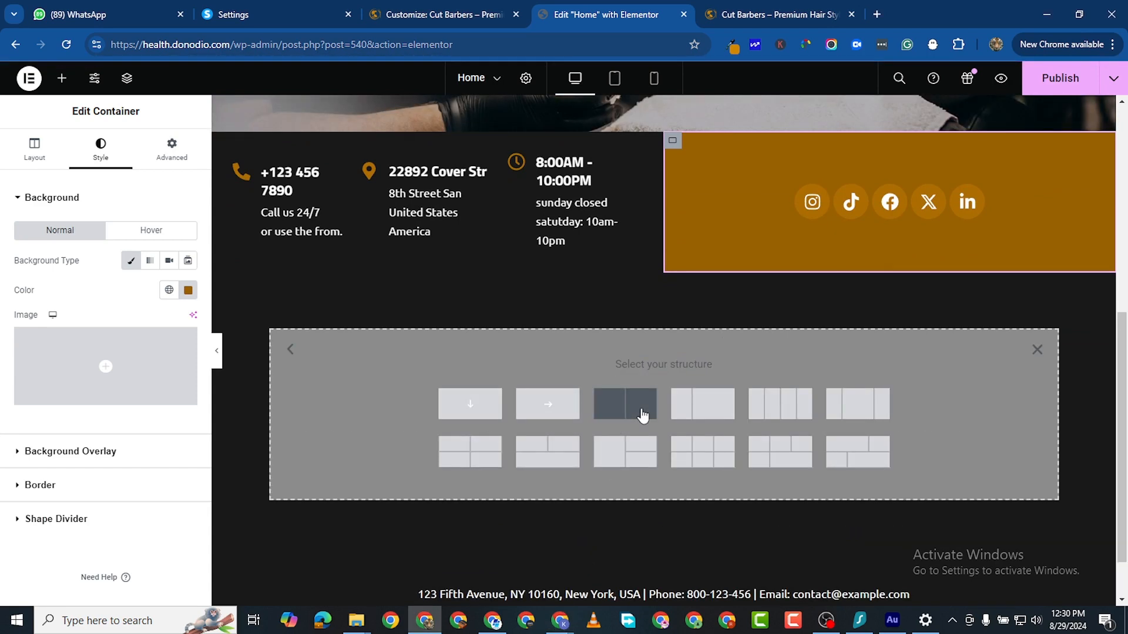
left_click(492, 401)
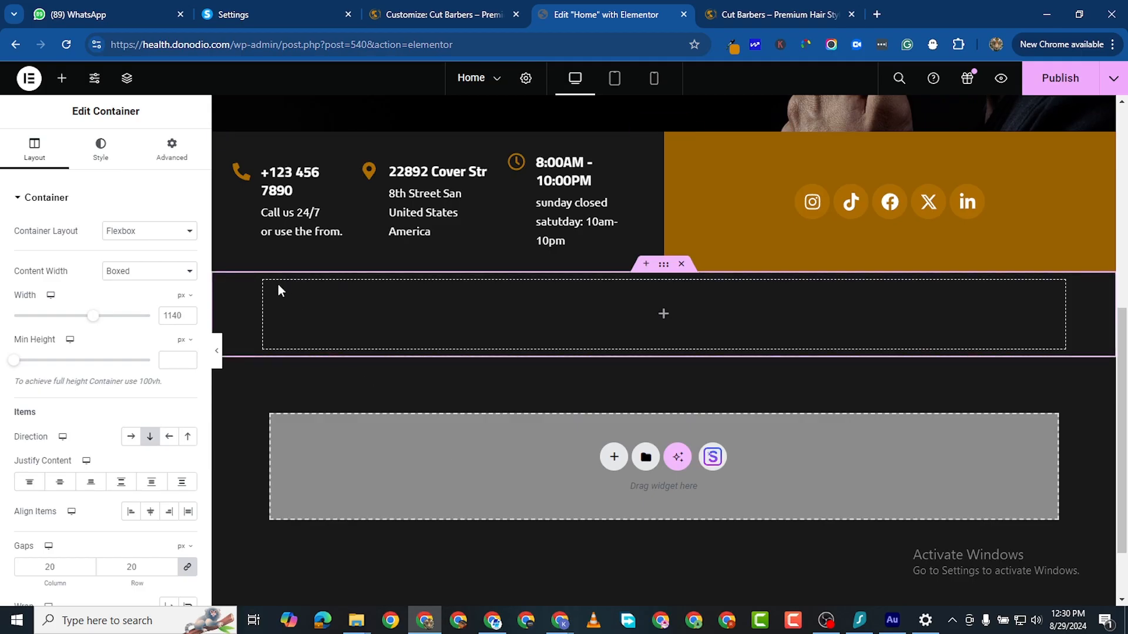
left_click(55, 76)
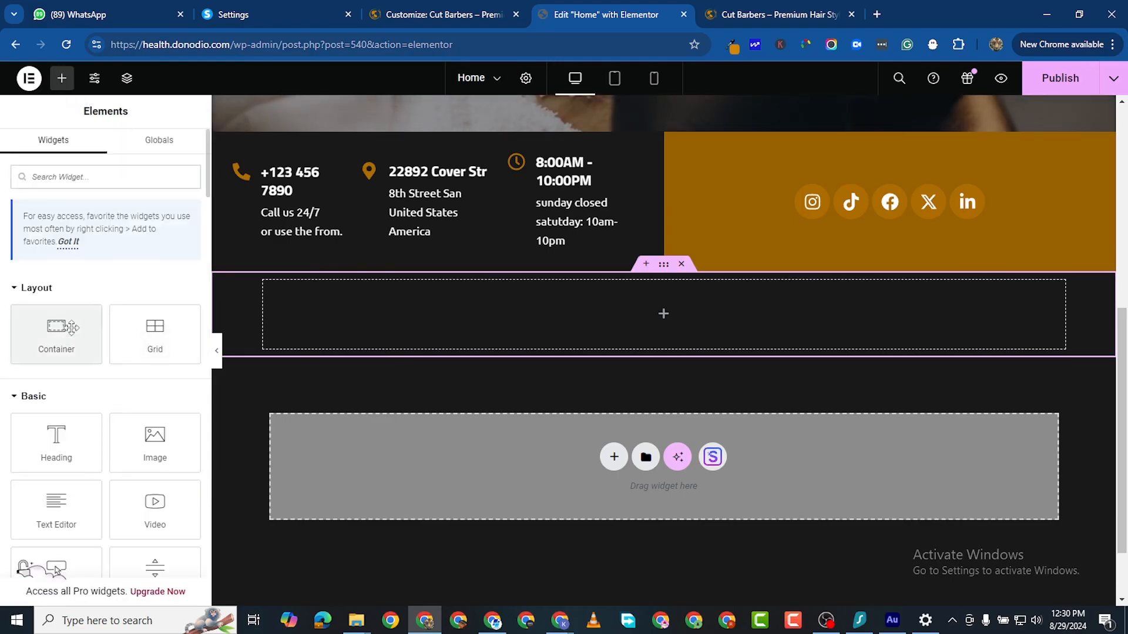
left_click_drag(65, 335, 411, 317)
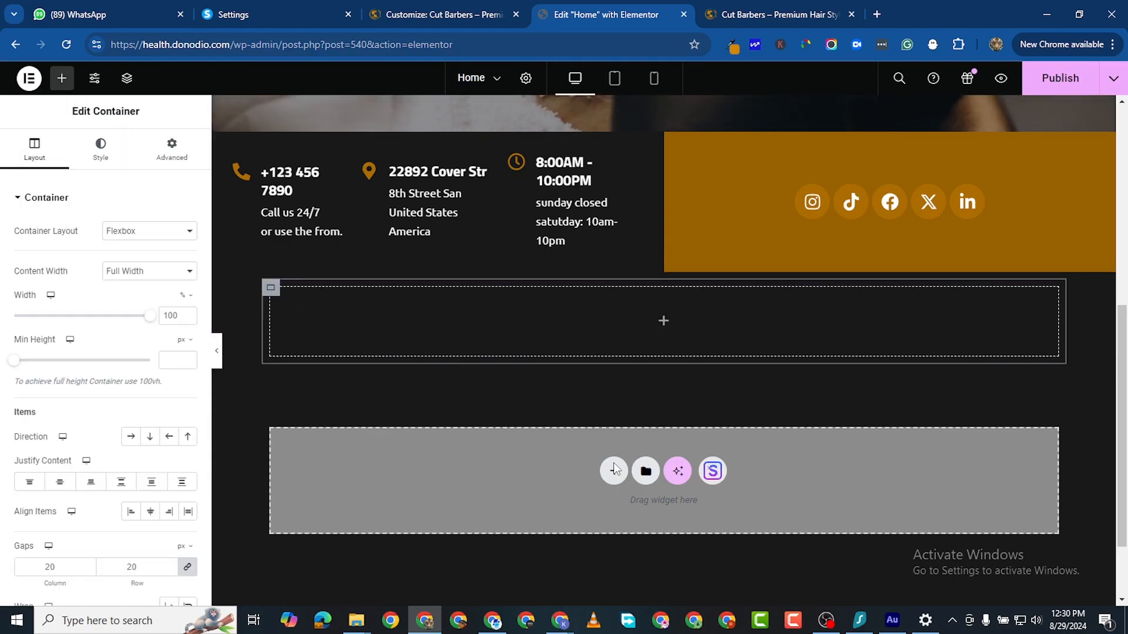
Step: Select the new outer section and review its background and layout settings
left_click(614, 471)
left_click(640, 516)
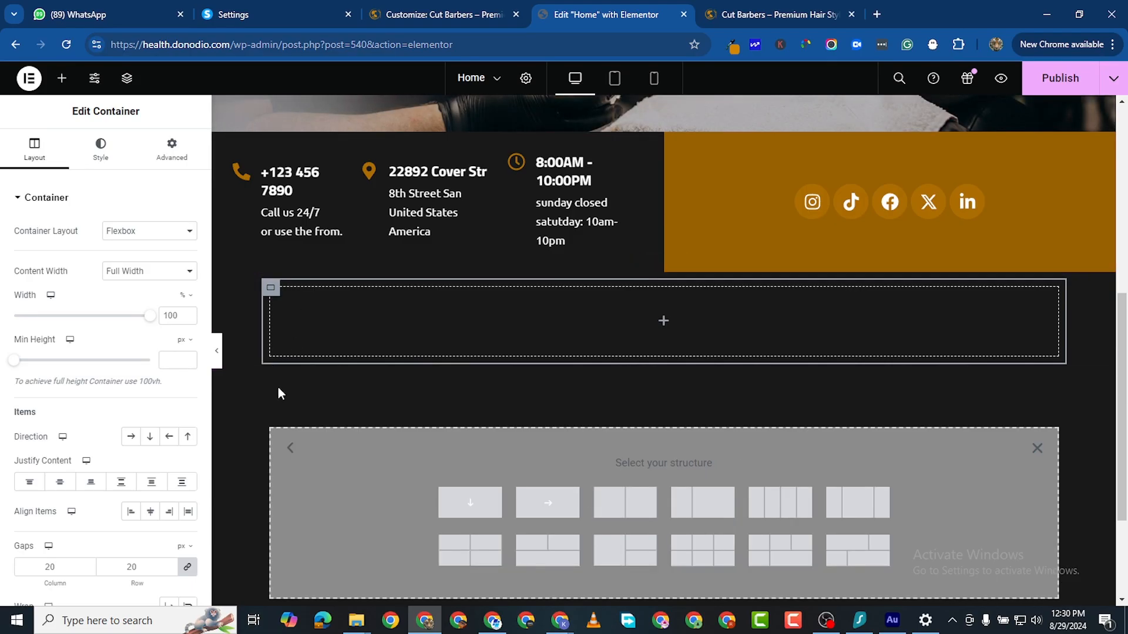
left_click(1037, 449)
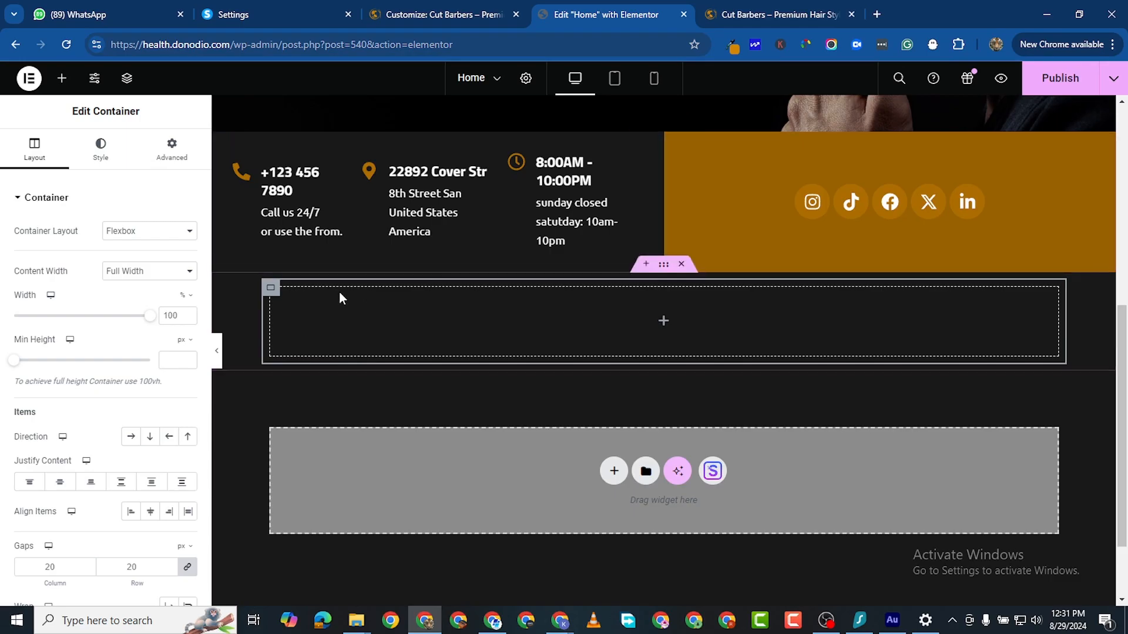
left_click(664, 266)
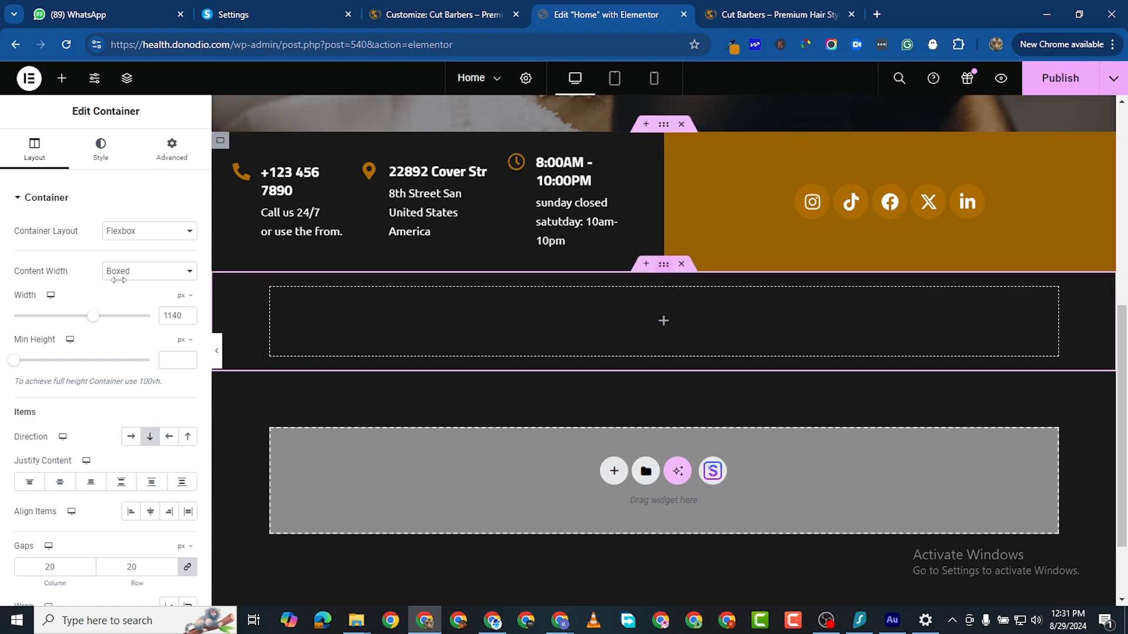
left_click(92, 155)
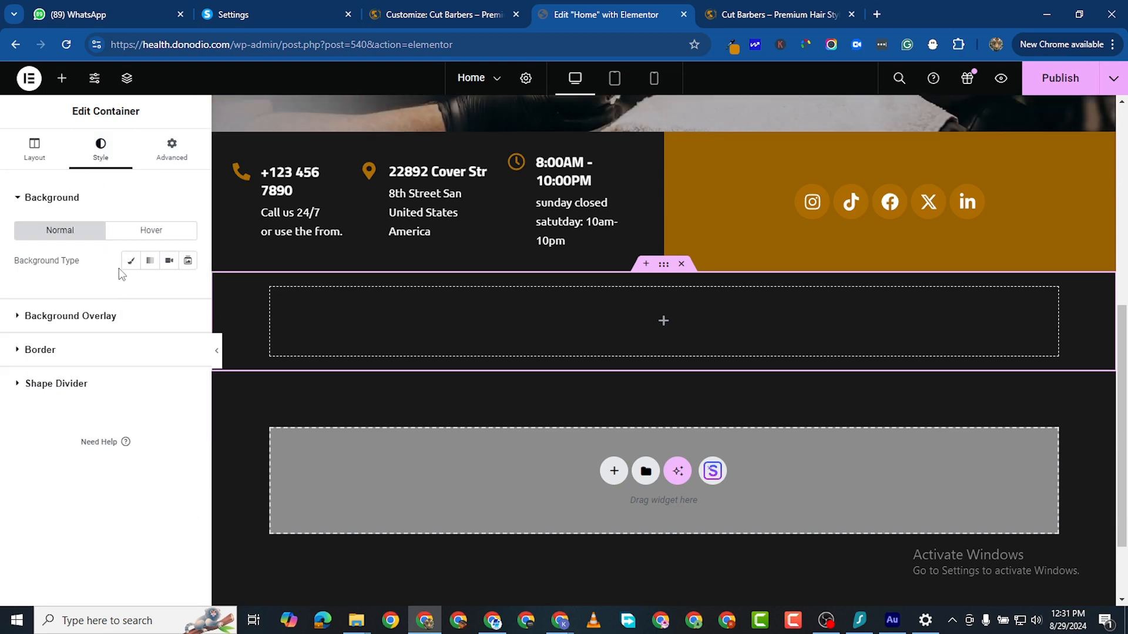
left_click(29, 164)
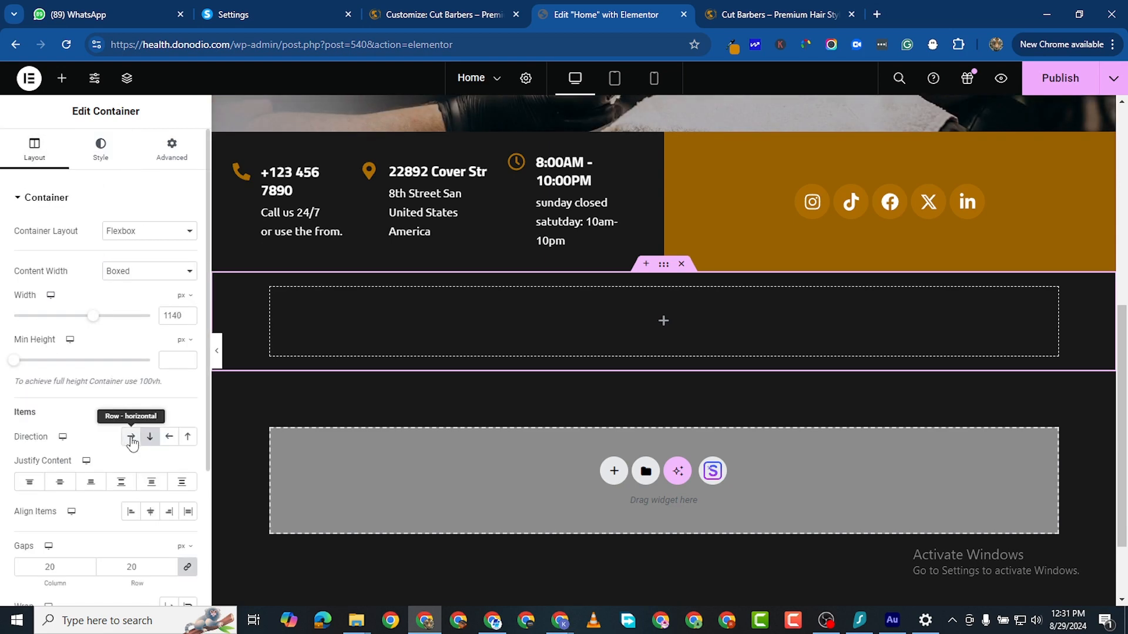
Step: Duplicate the inner container so two sit side by side, then select the left one's background settings
right_click(358, 347)
left_click(336, 268)
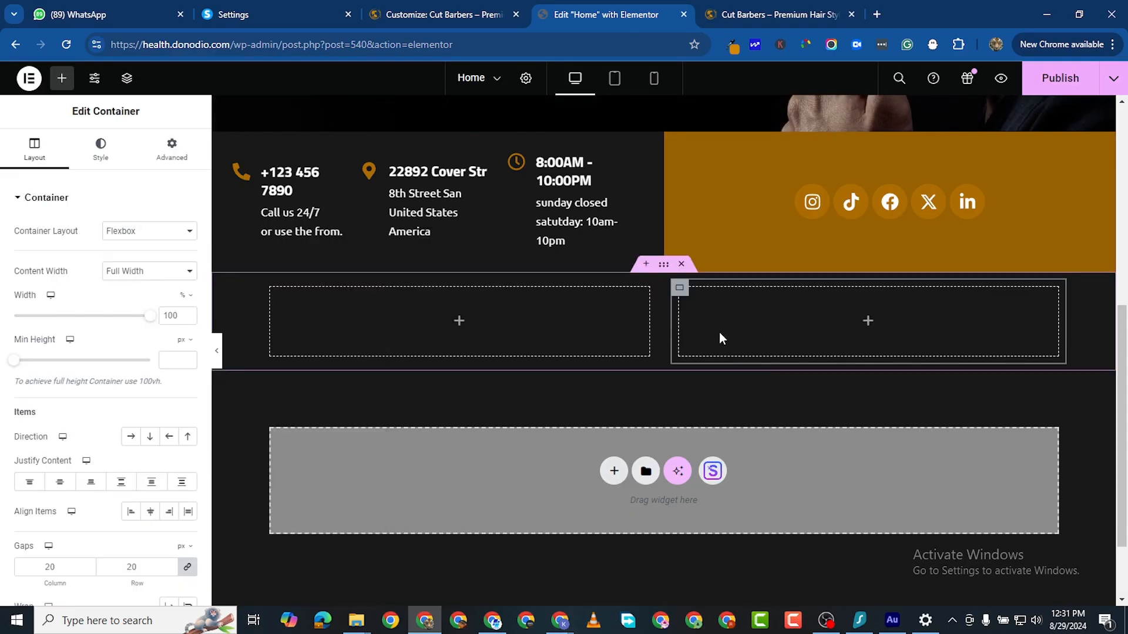
left_click(62, 78)
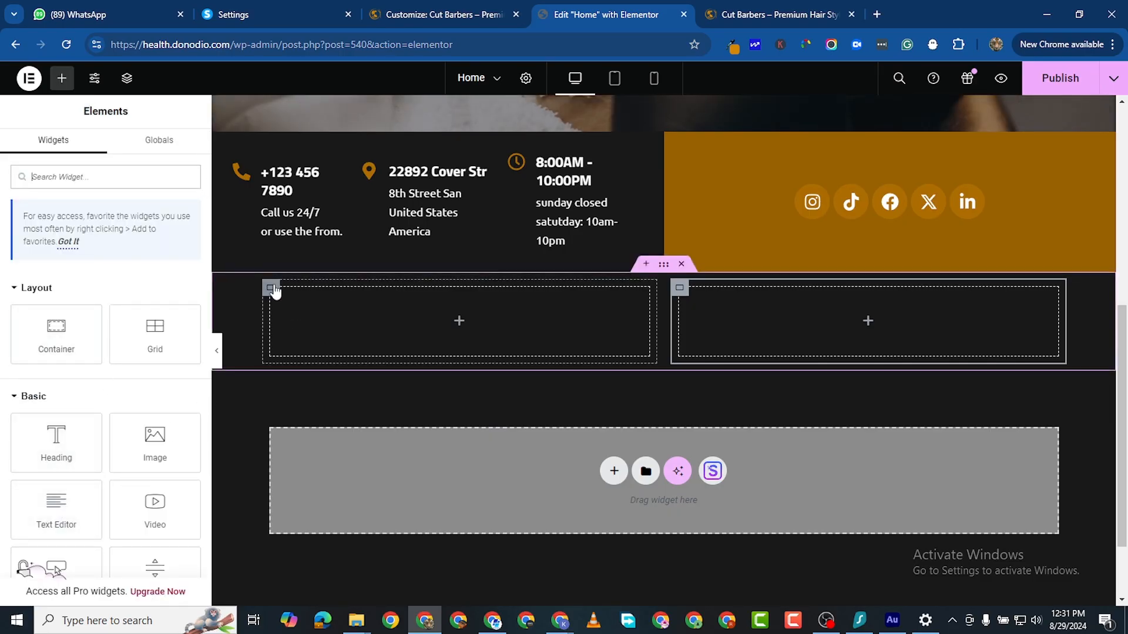
left_click(271, 287)
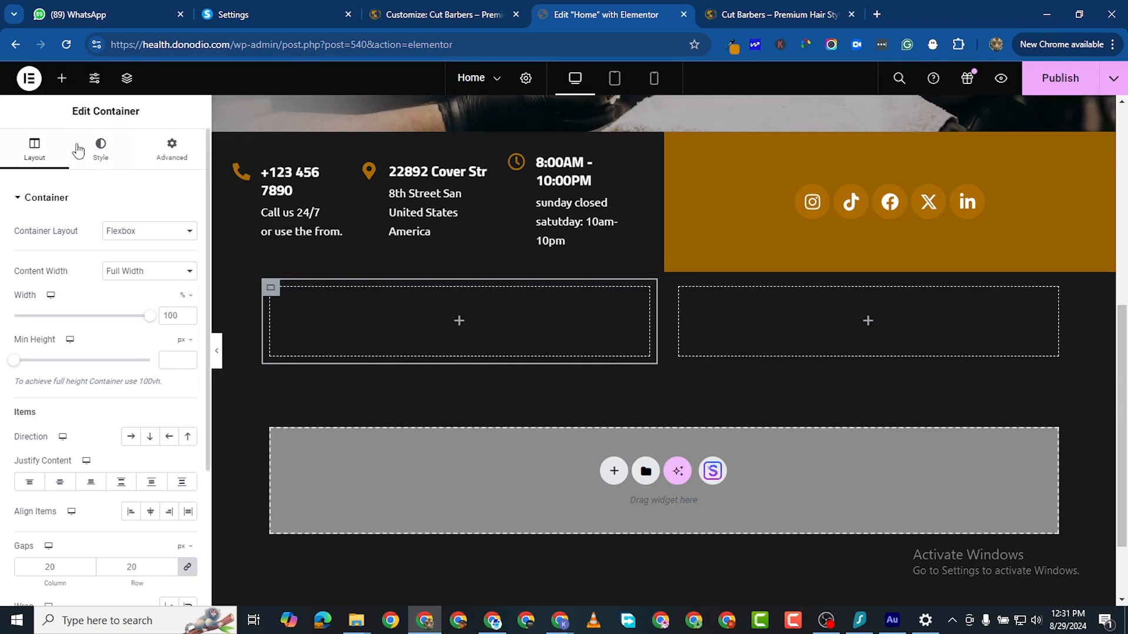
left_click(100, 149)
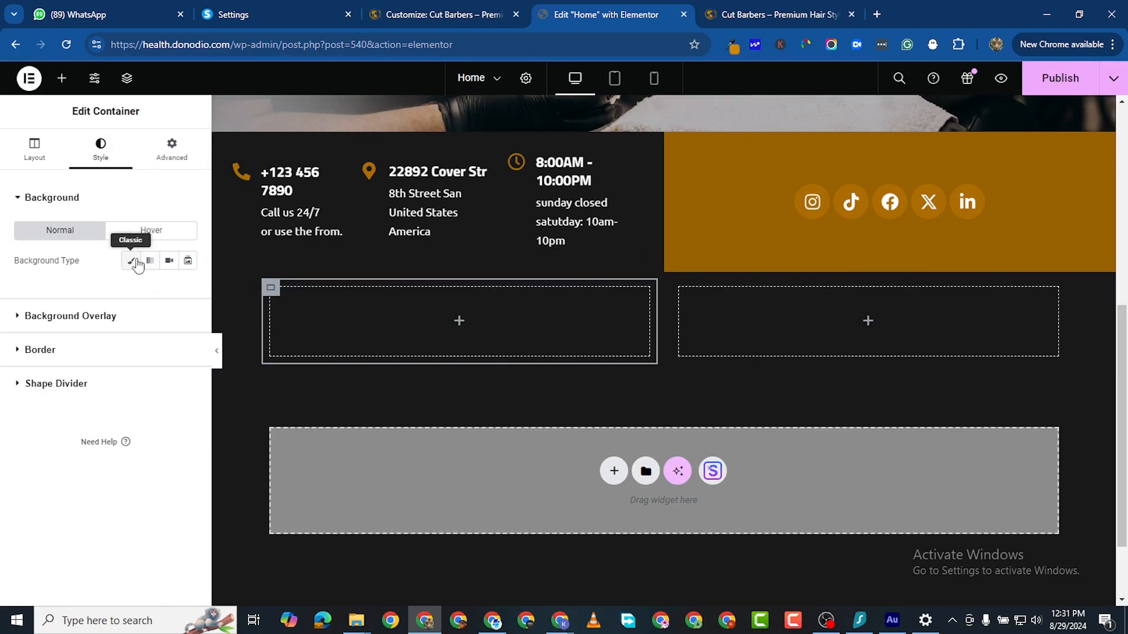
Step: Upload about-1A.jpg and set it as the left container's background image
left_click(141, 360)
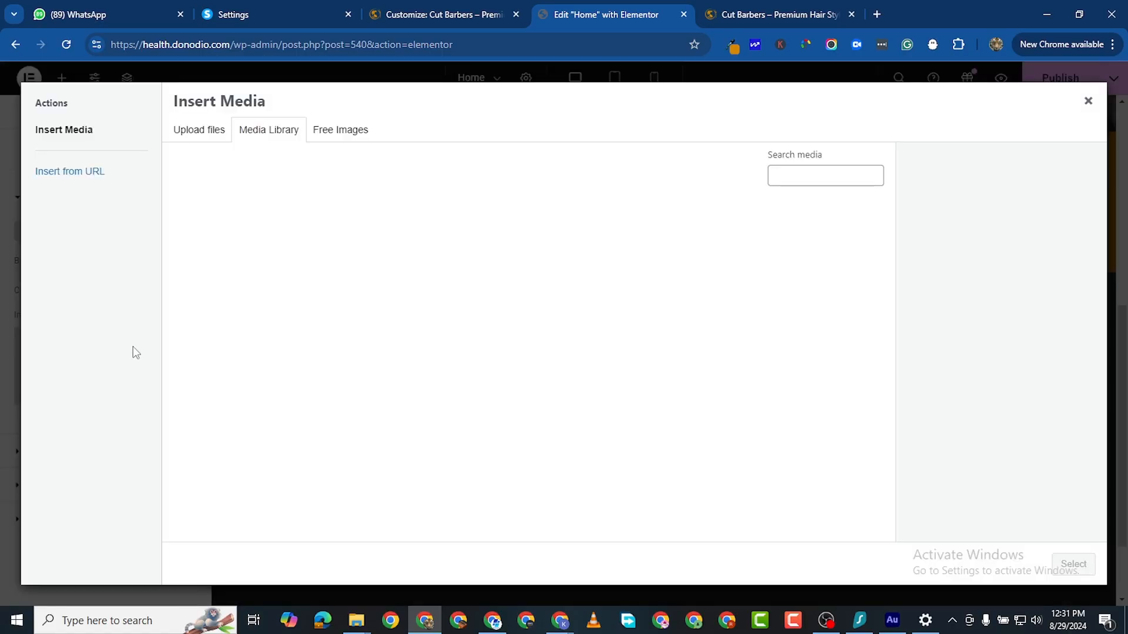
left_click(200, 129)
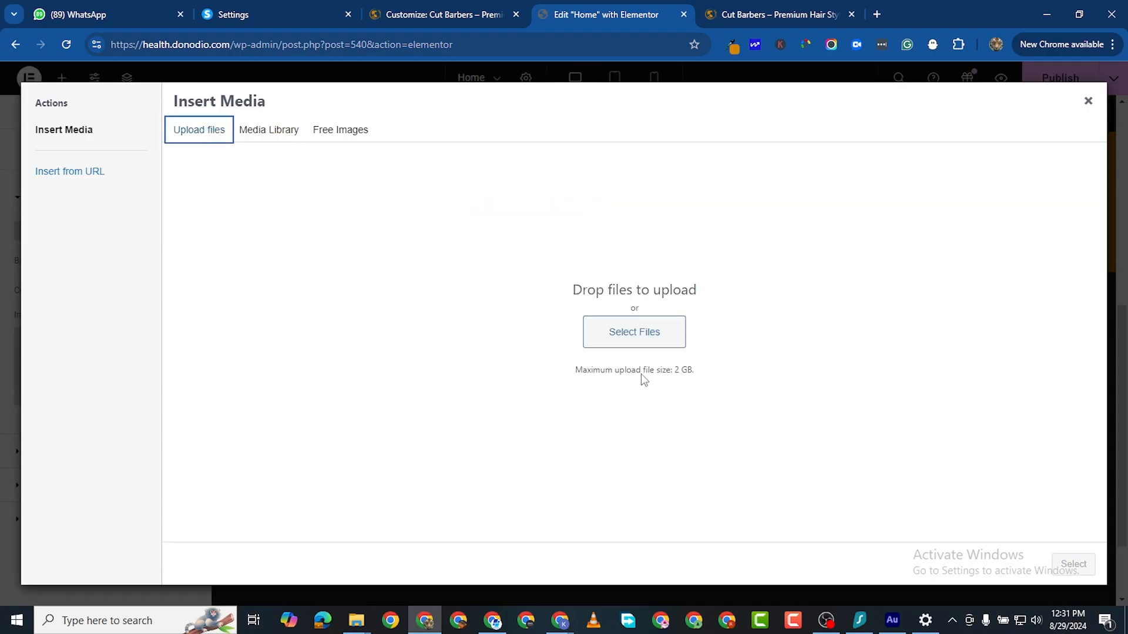
left_click(638, 343)
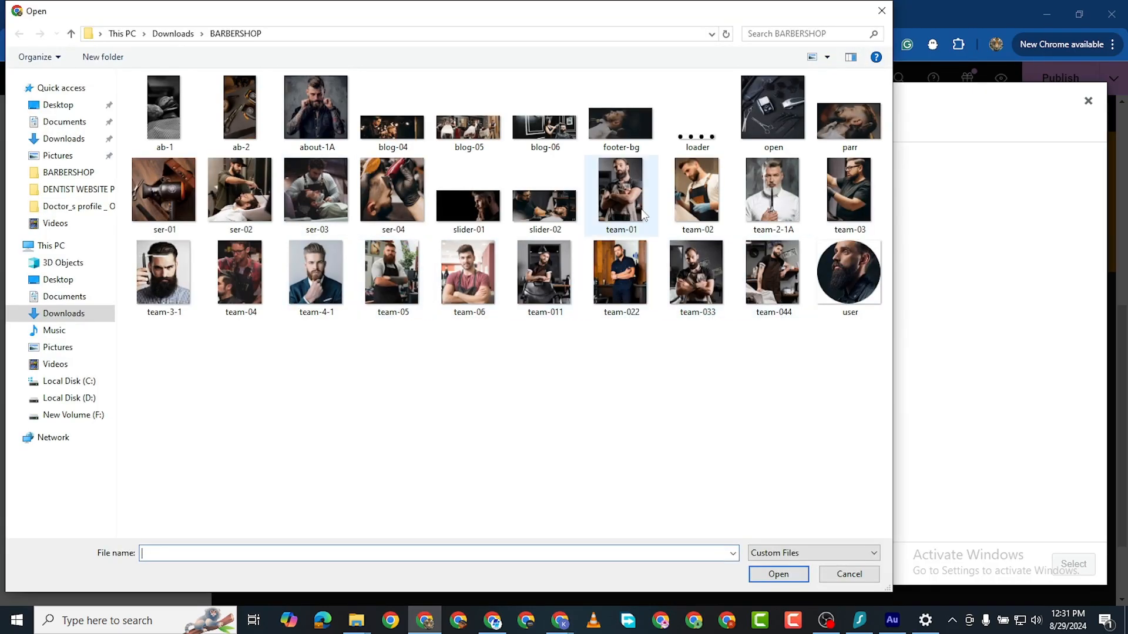
left_click(309, 141)
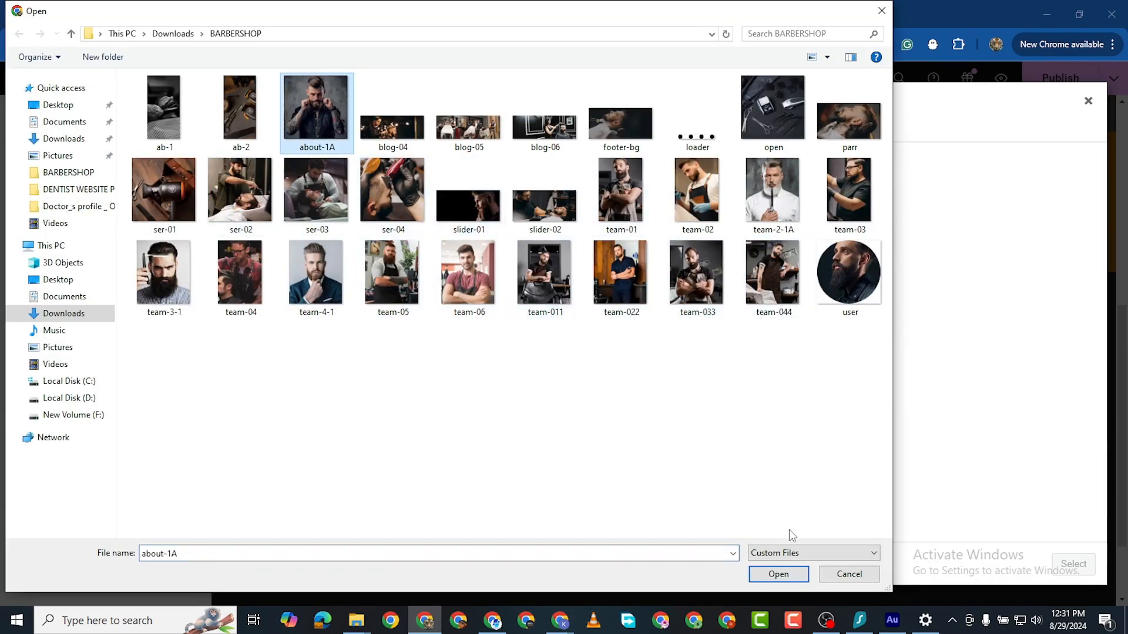
left_click(787, 573)
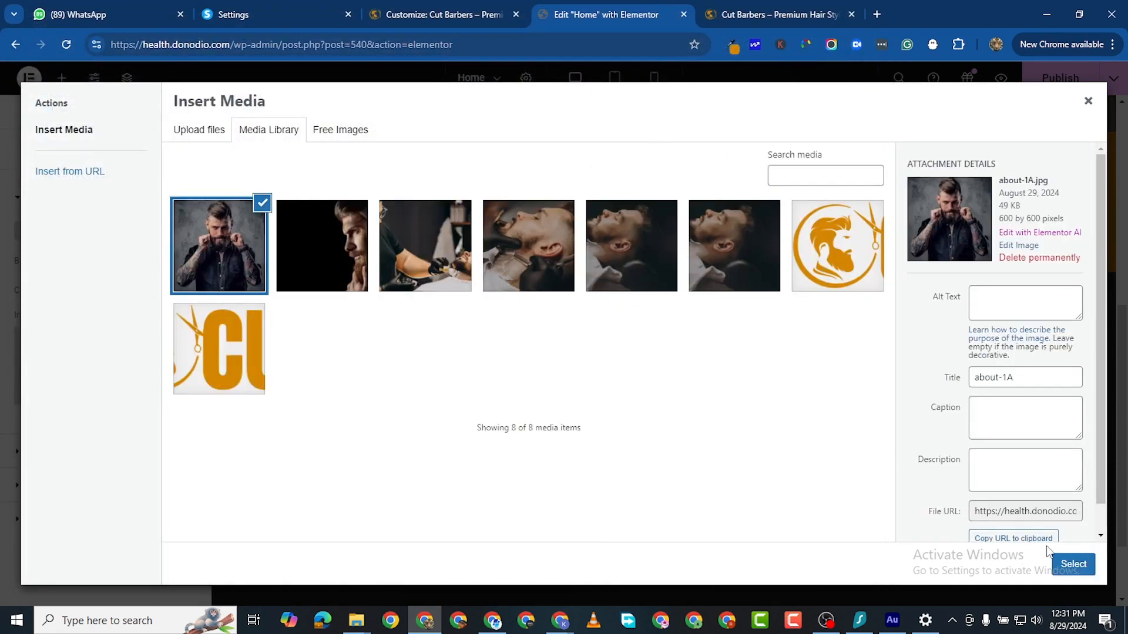
left_click(1064, 567)
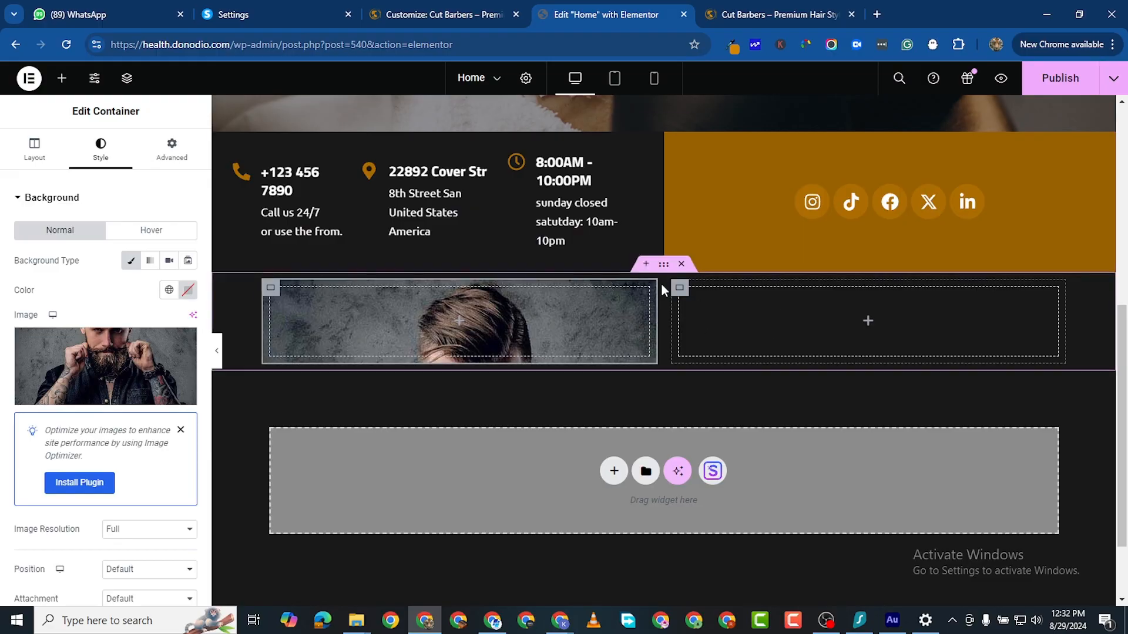
Step: Add a heading reading 'About Us' to the right inner container
left_click(679, 287)
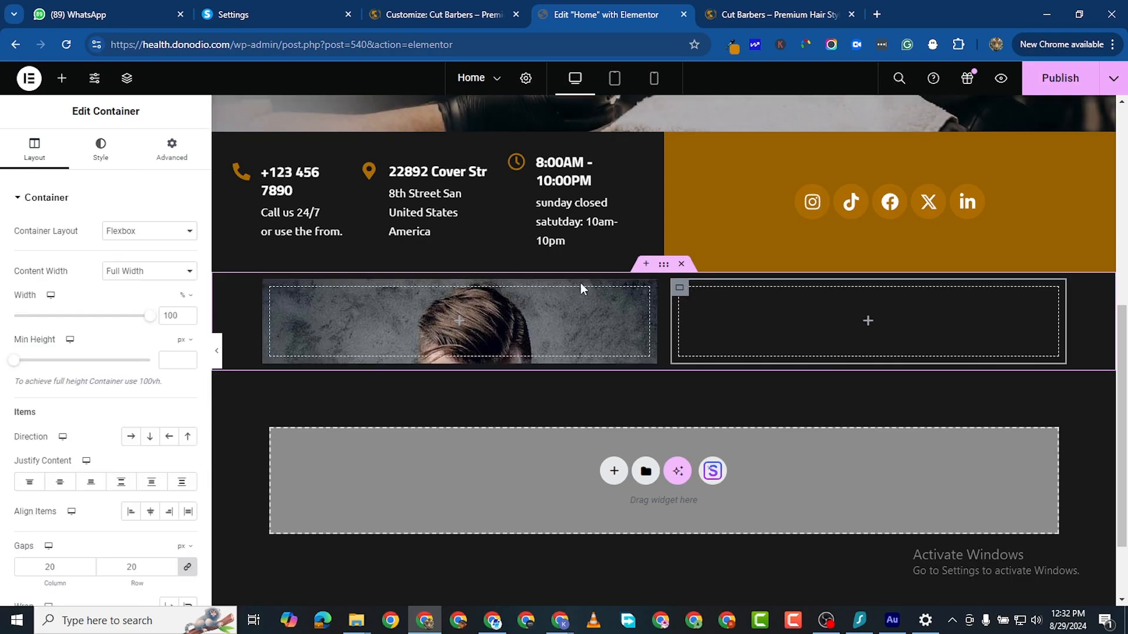
left_click(63, 82)
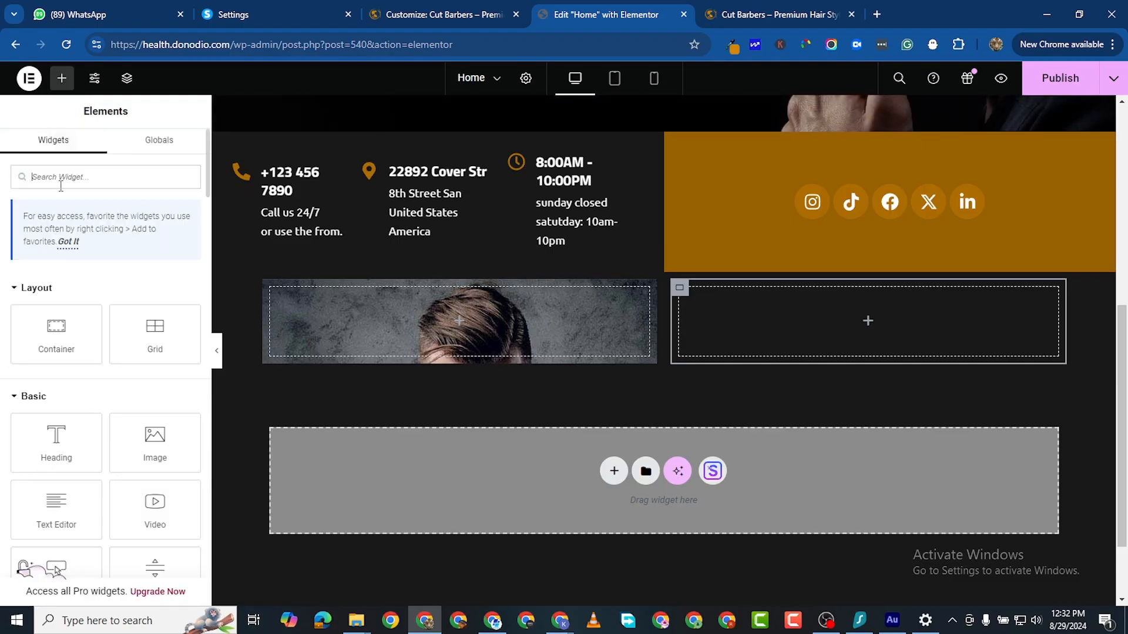
left_click_drag(79, 456, 870, 323)
triple_click(80, 246)
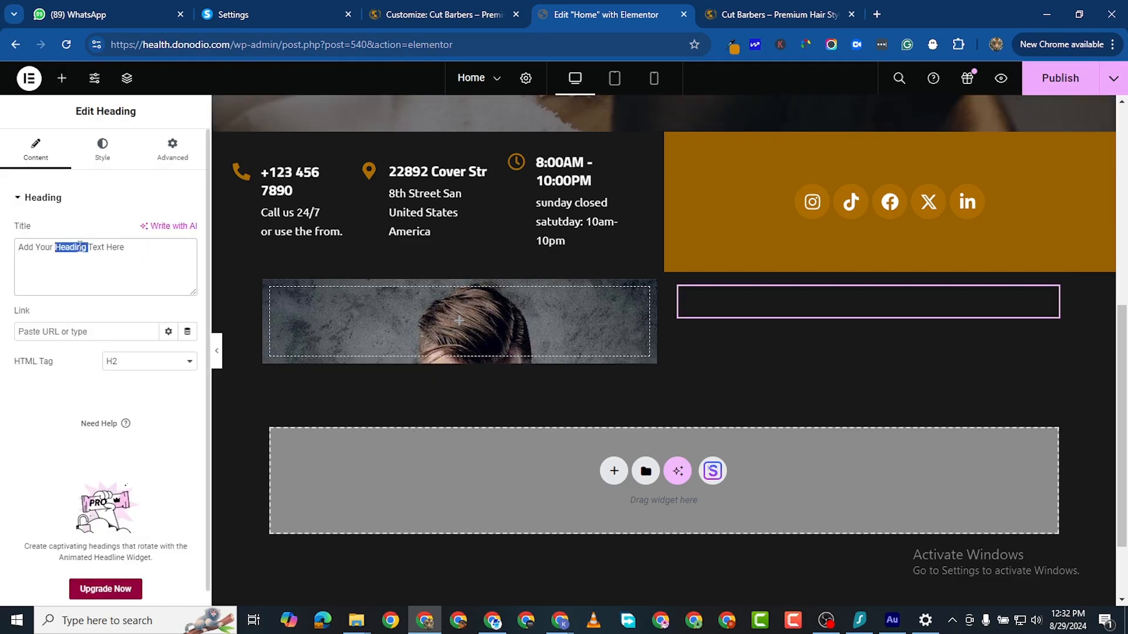
type("About Us")
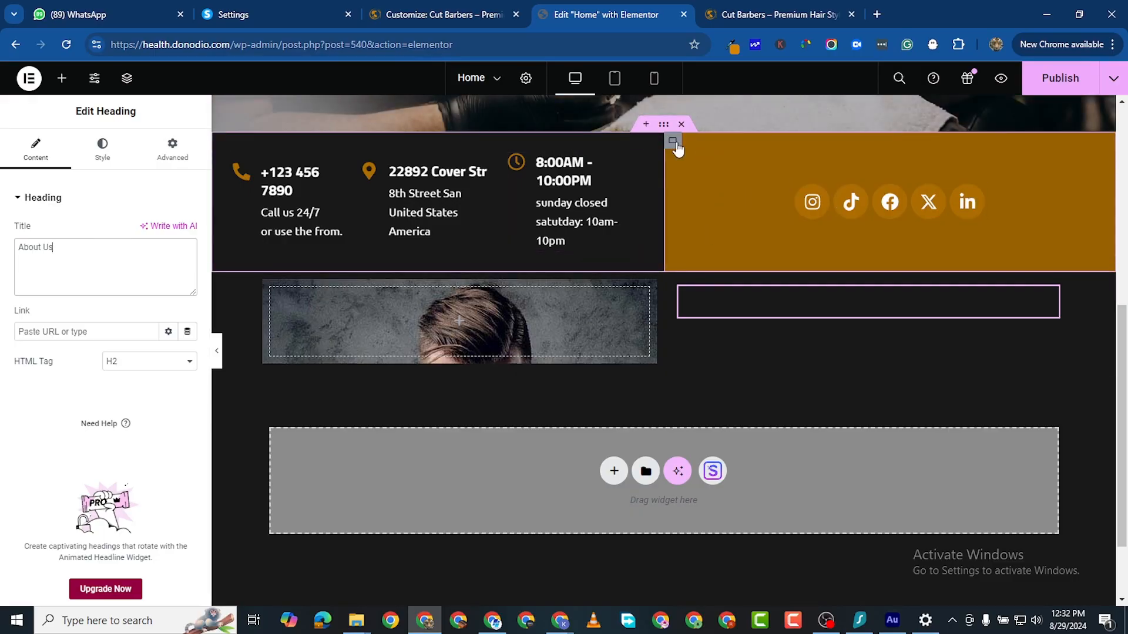
Step: Make the About Us label gold 996100 at 18 px
left_click(85, 154)
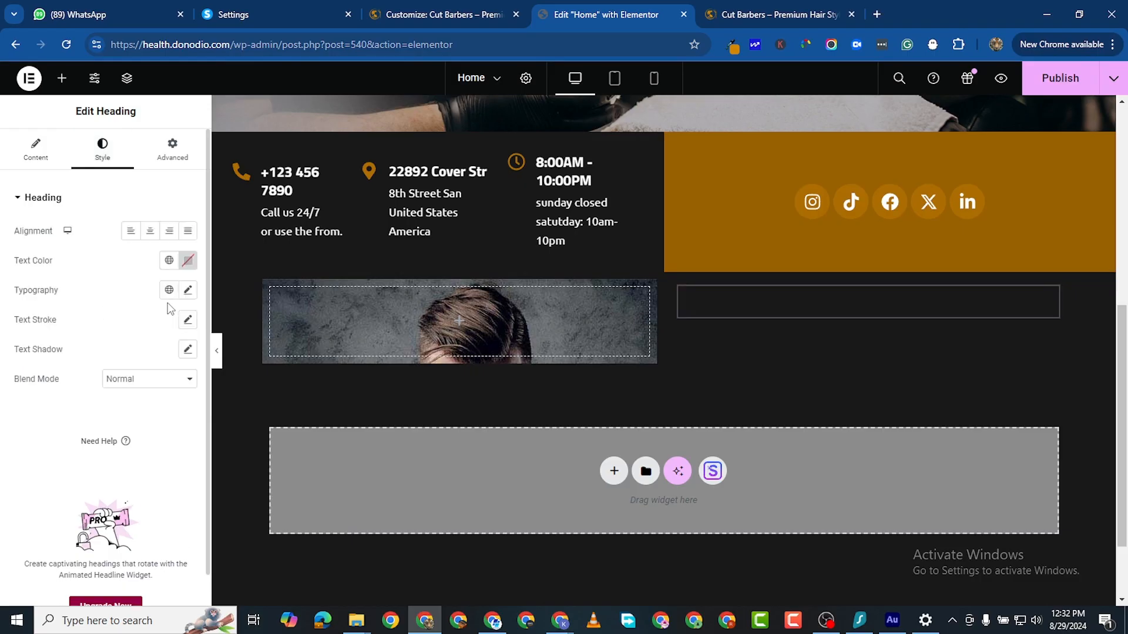
left_click(188, 261)
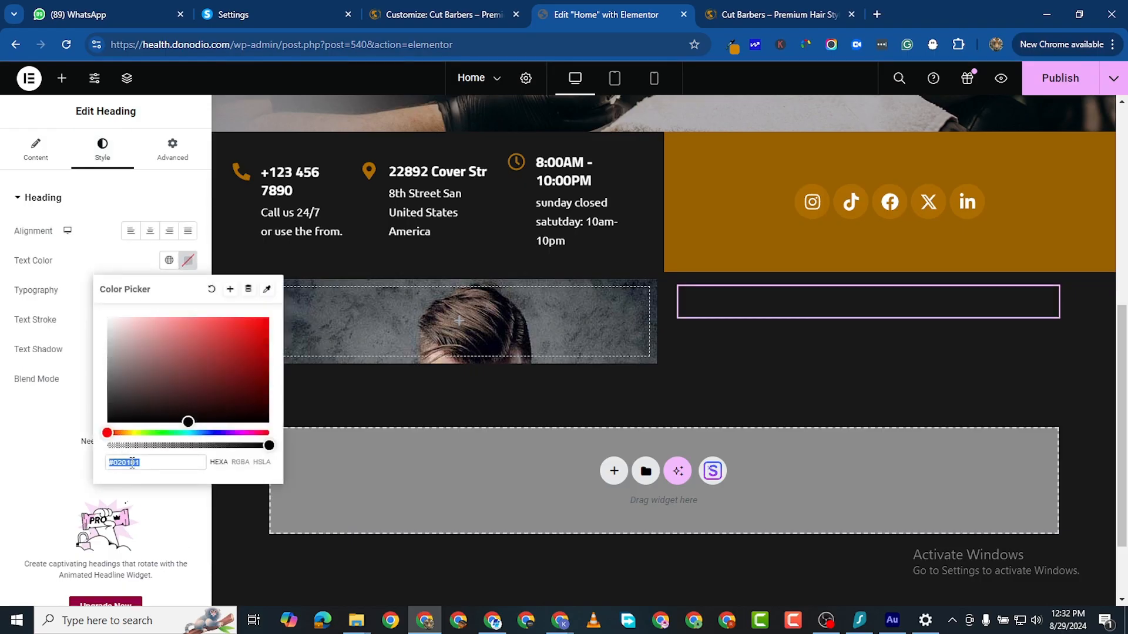
right_click(132, 462)
left_click(192, 143)
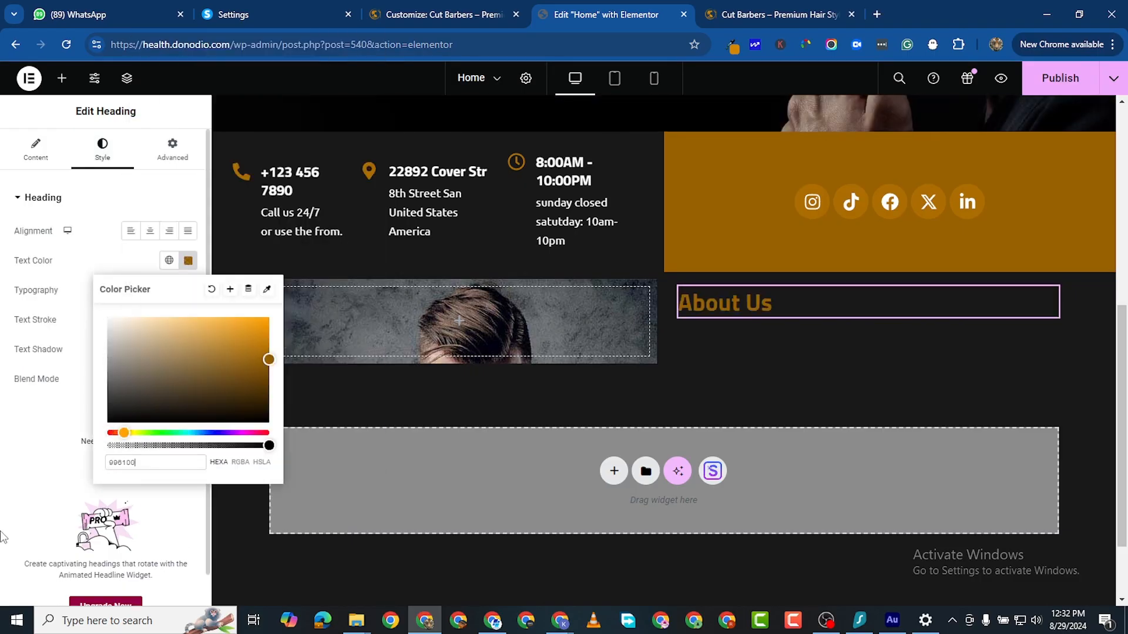
left_click(60, 482)
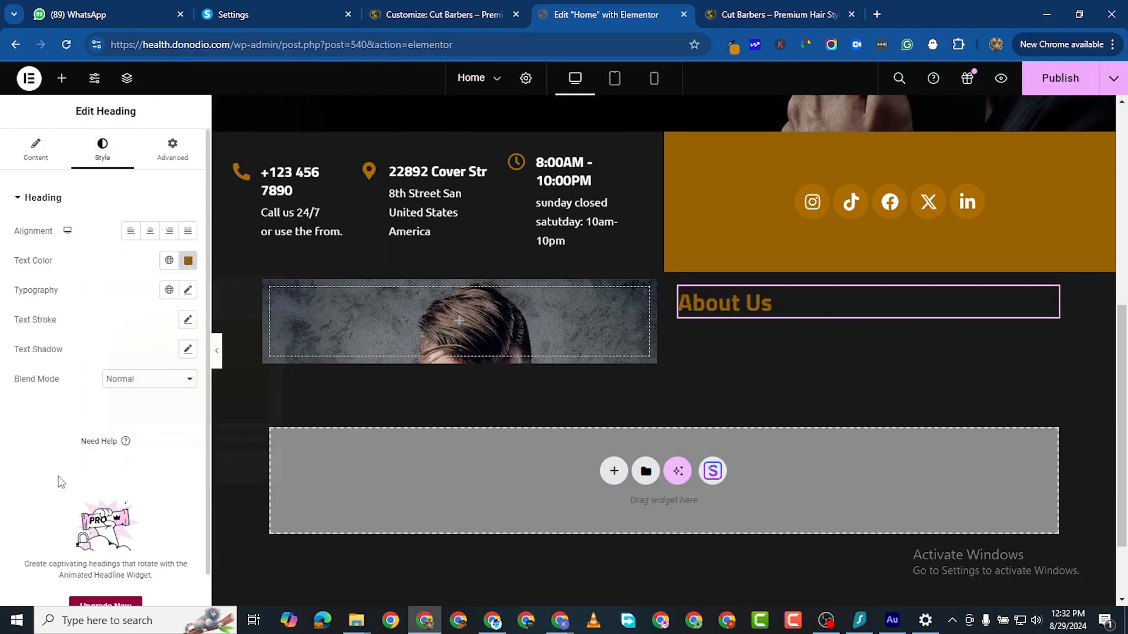
left_click(188, 290)
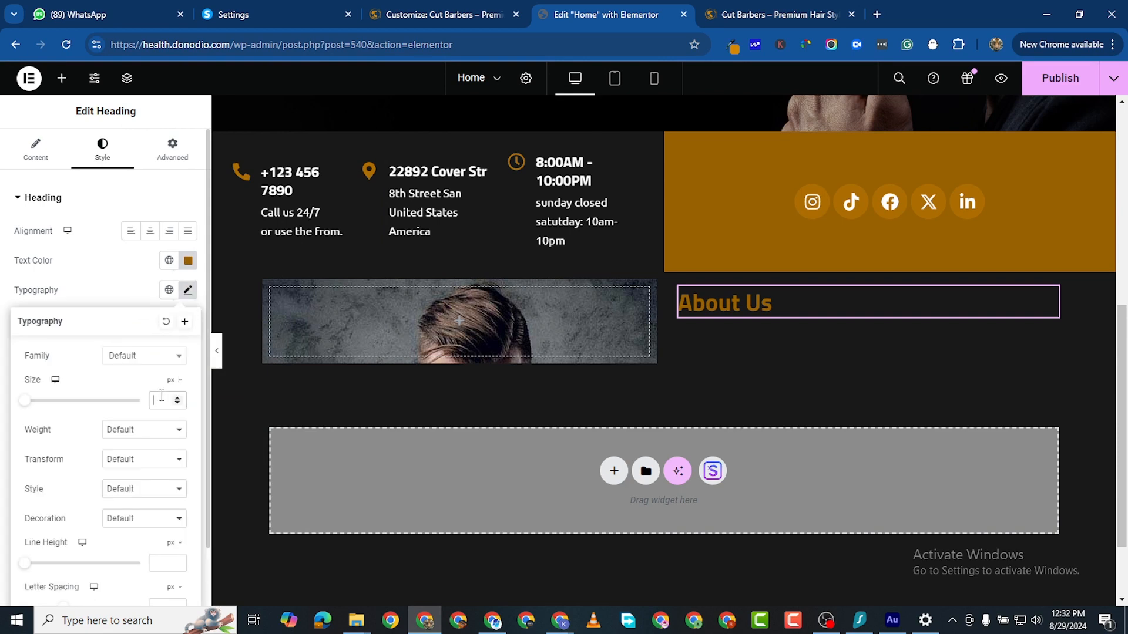
type("18")
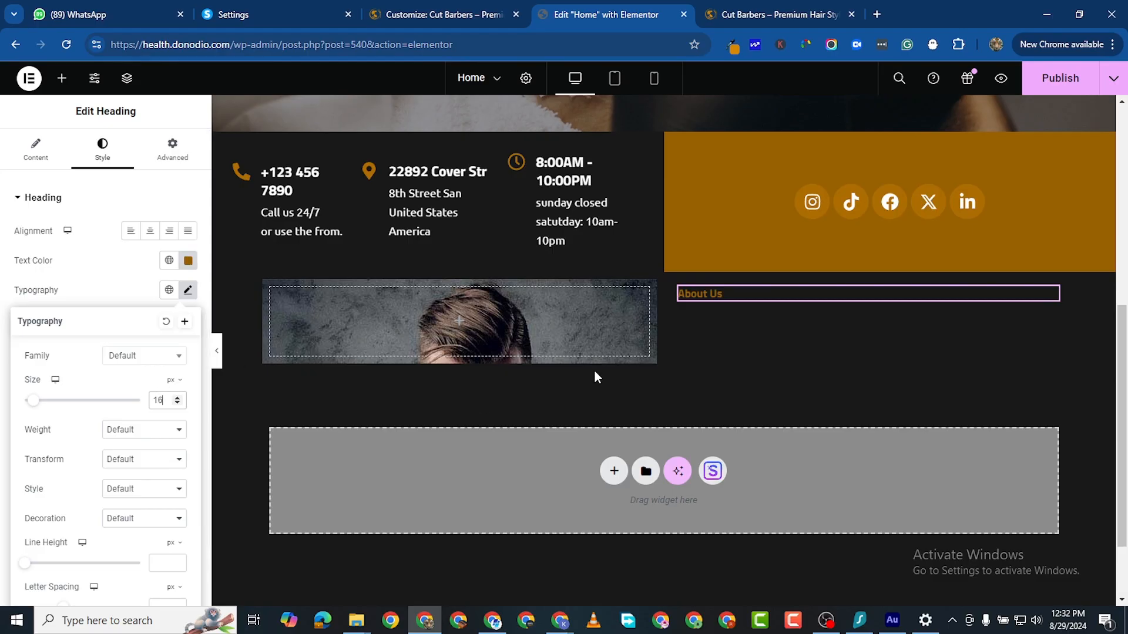
double_click(176, 398)
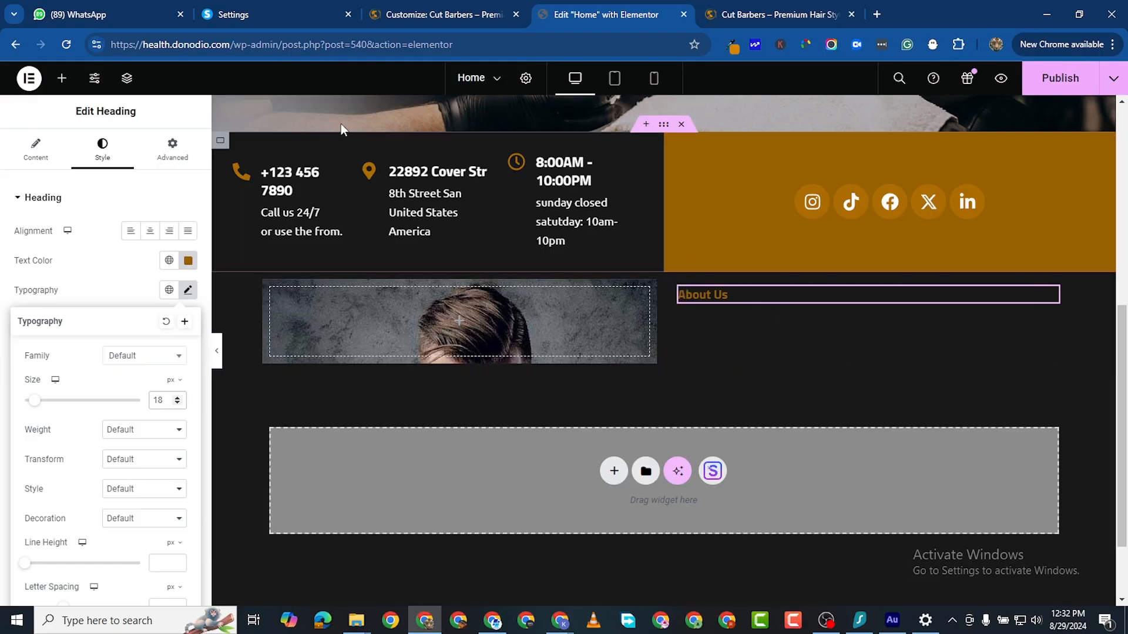
Step: Add a heading below About Us reading 'More than just a haircut. Learn more about us!'
left_click(62, 78)
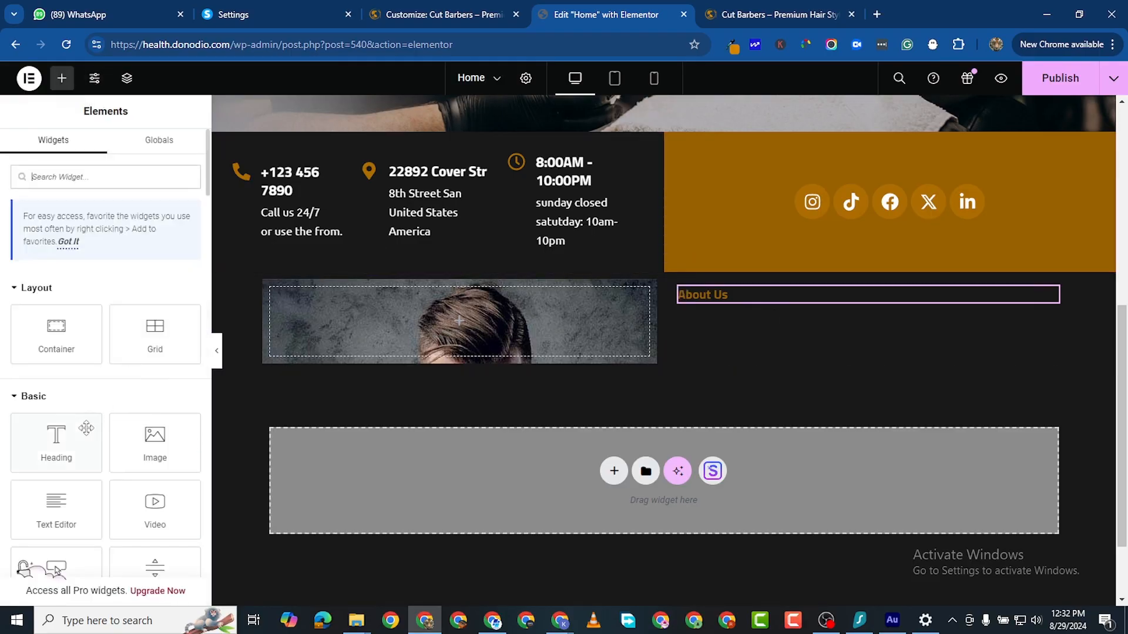
left_click_drag(88, 444, 763, 309)
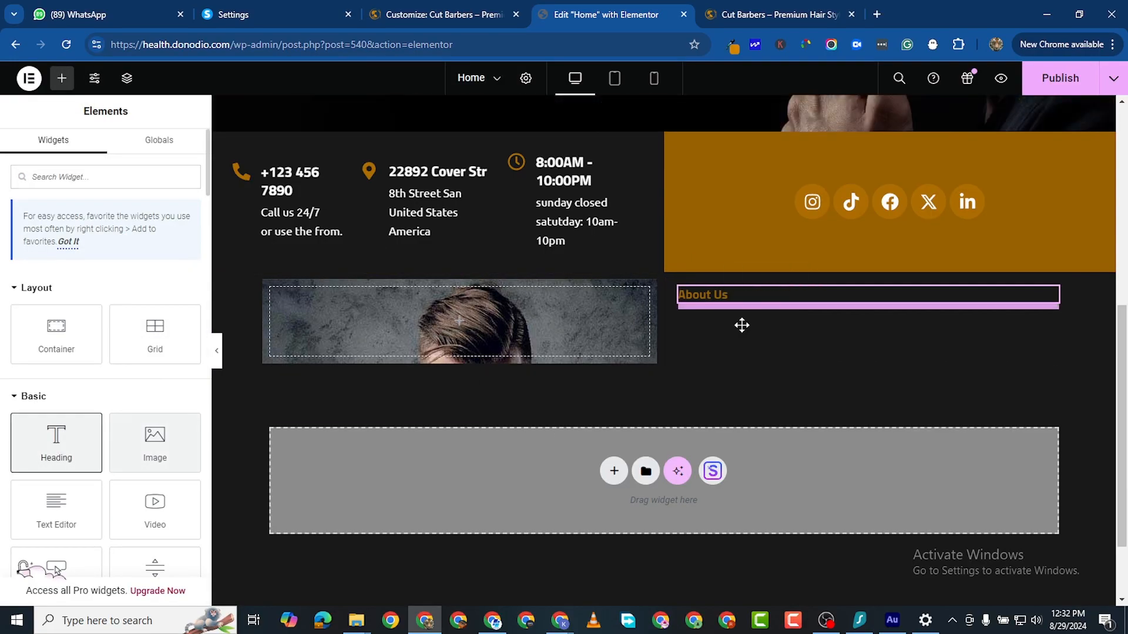
key("alt+Tab")
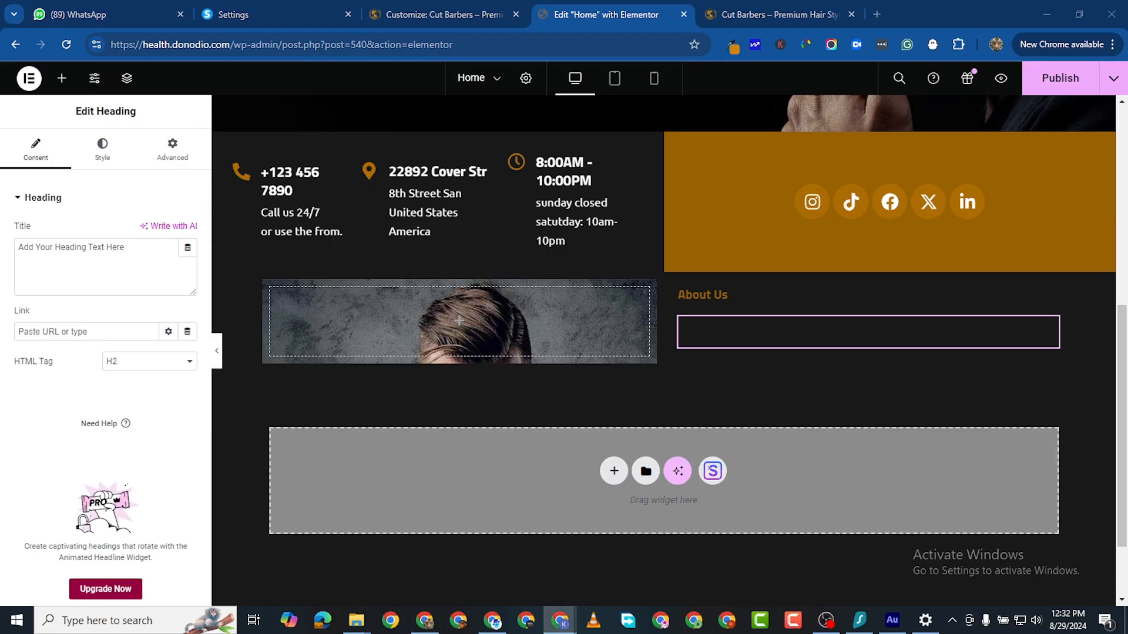
double_click(62, 251)
triple_click(62, 251)
right_click(62, 251)
left_click(116, 333)
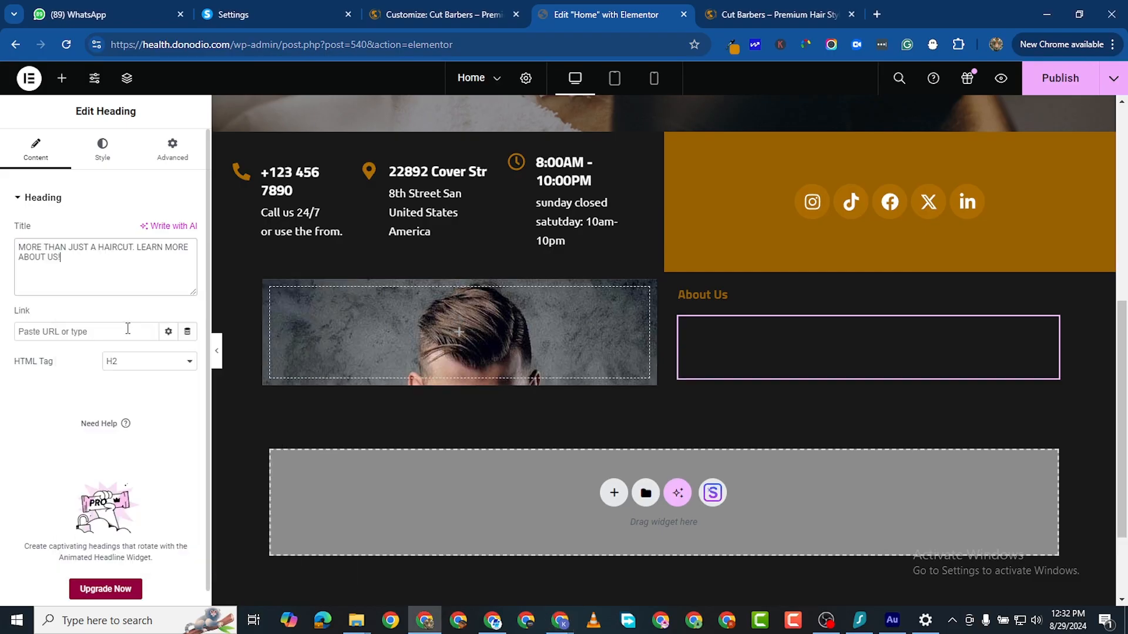
Step: Set the headline's text colour to white and its size to 42 px
left_click(102, 147)
left_click(188, 261)
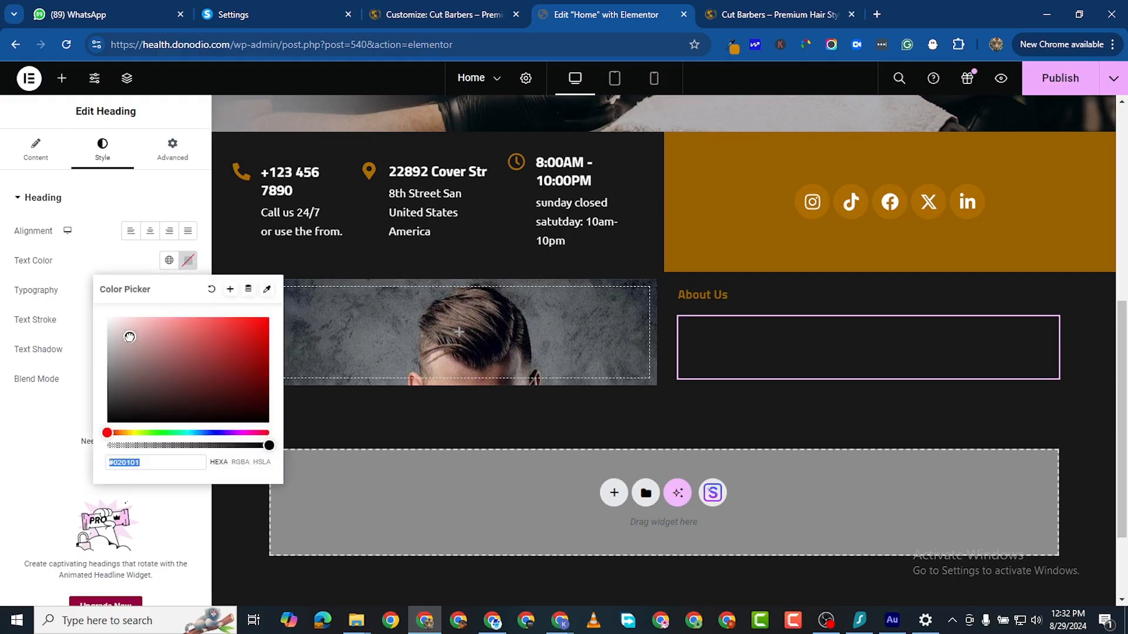
left_click(108, 318)
left_click(3, 467)
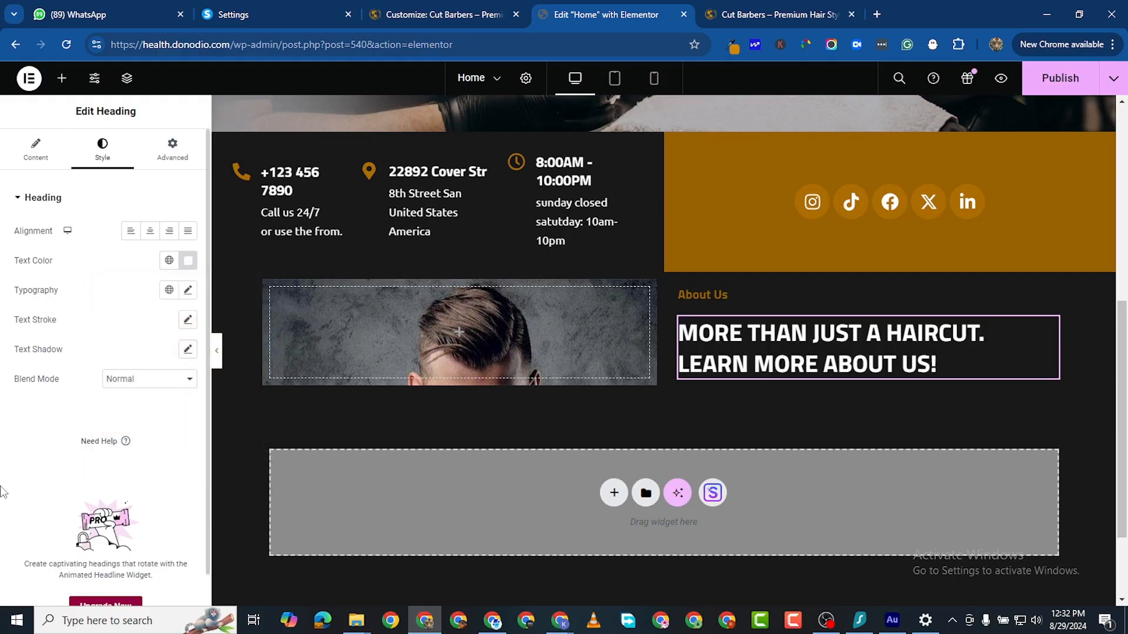
left_click(188, 289)
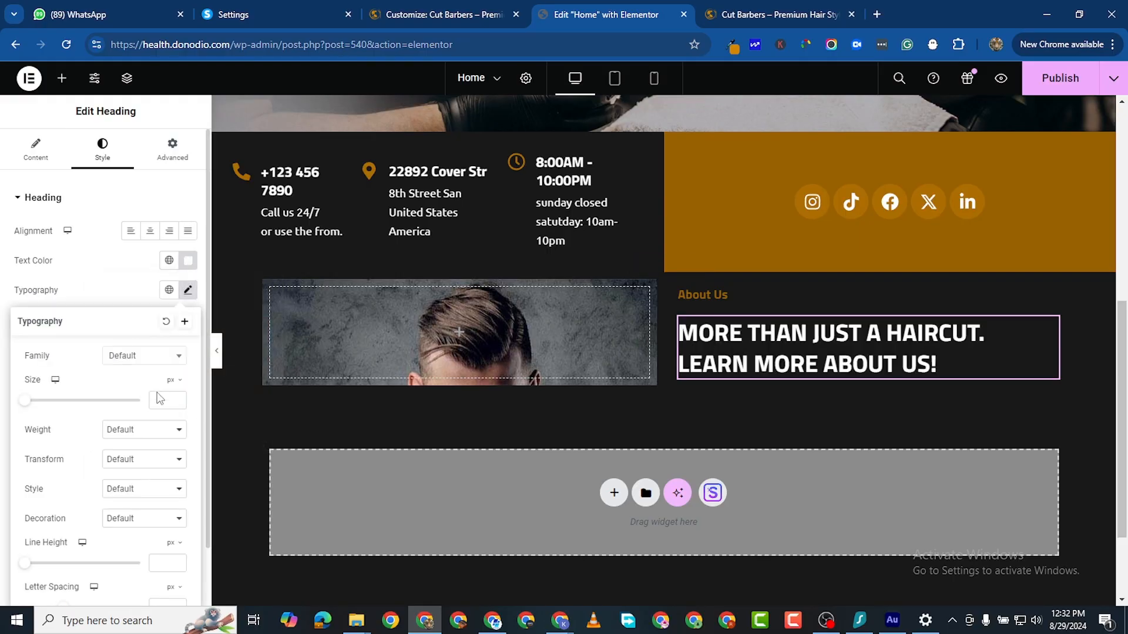
left_click(178, 398)
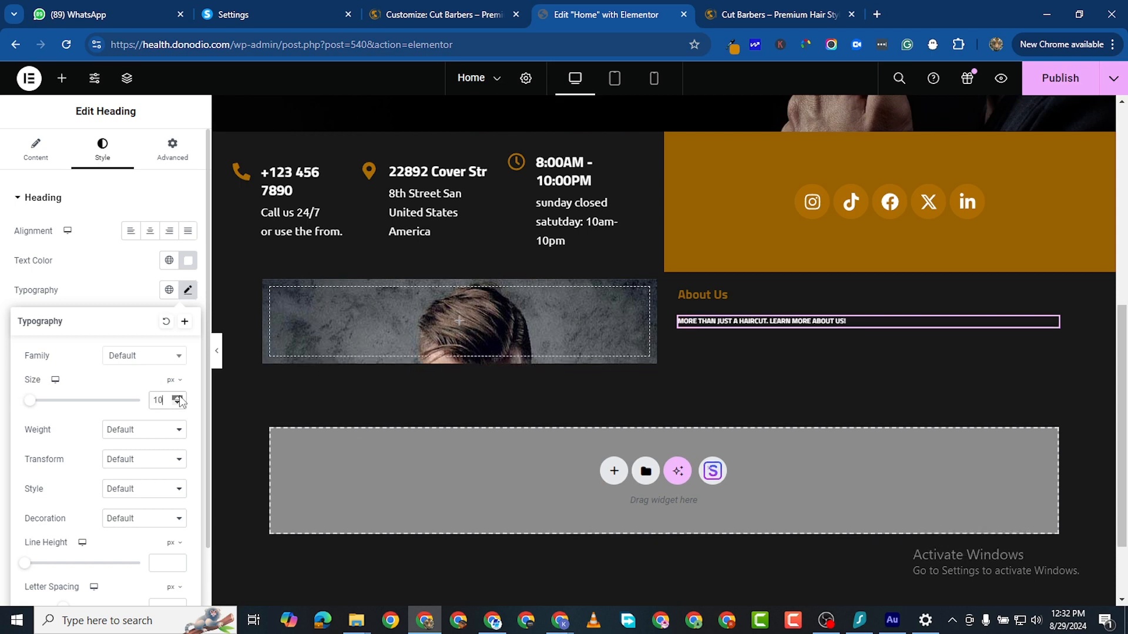
left_click_drag(179, 399, 179, 399)
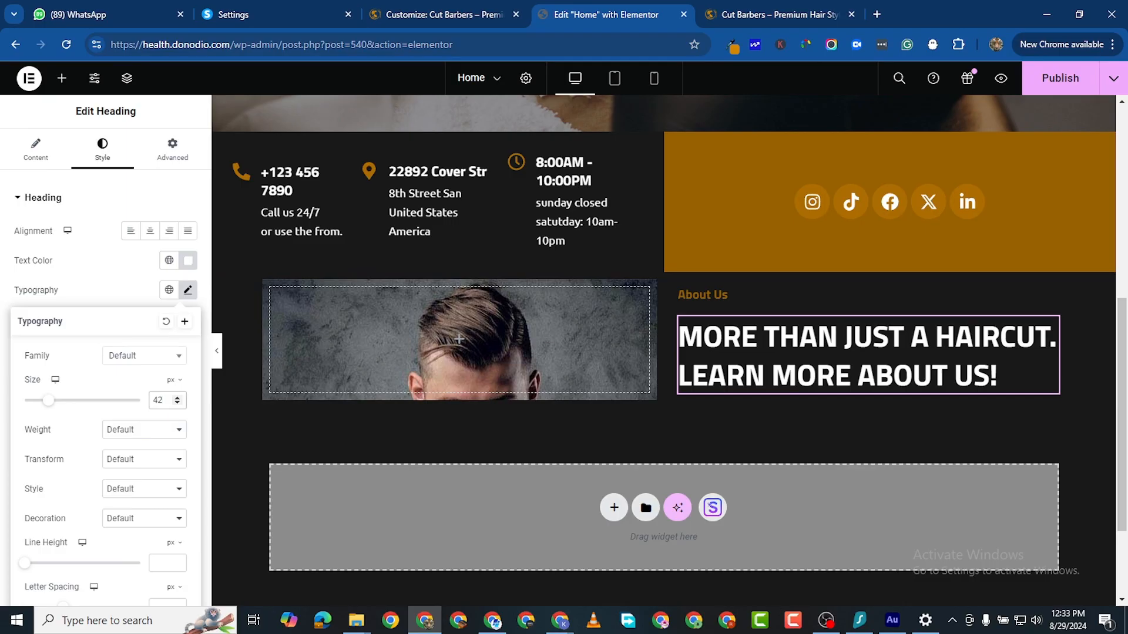
key("alt+Tab")
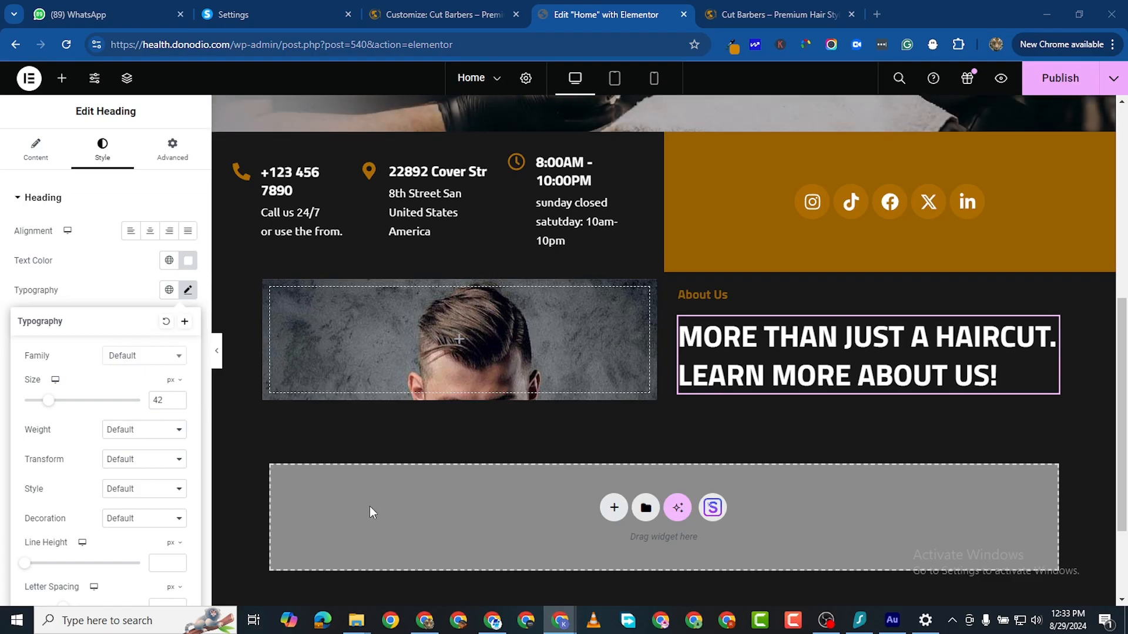
Step: Add a Text Editor below the headline and paste in the two new paragraphs
left_click(60, 80)
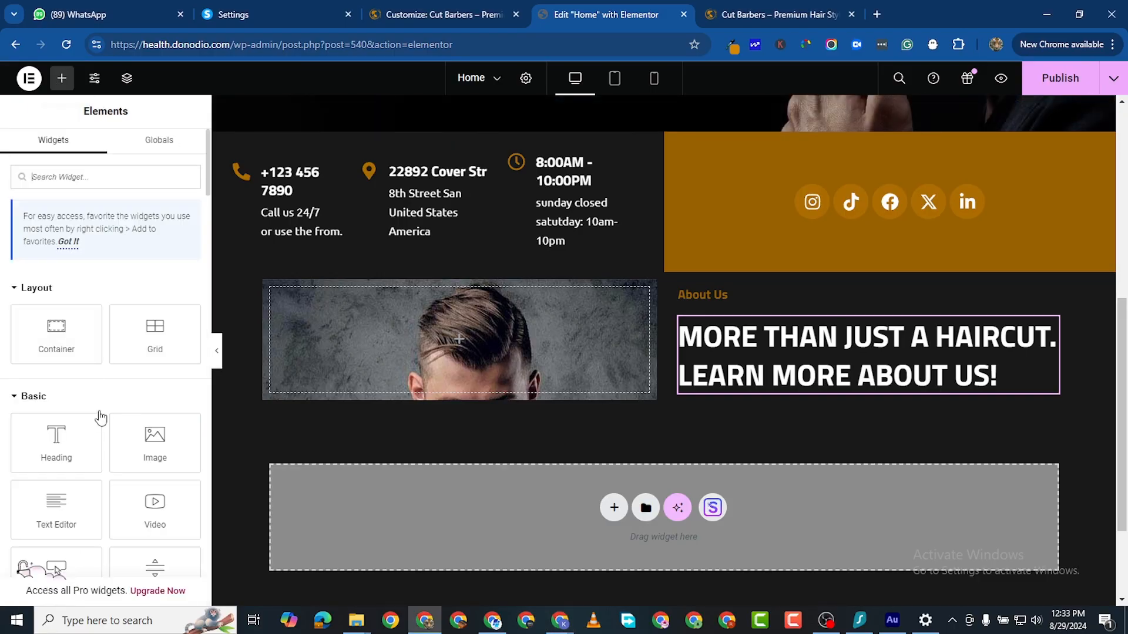
left_click_drag(58, 493, 775, 376)
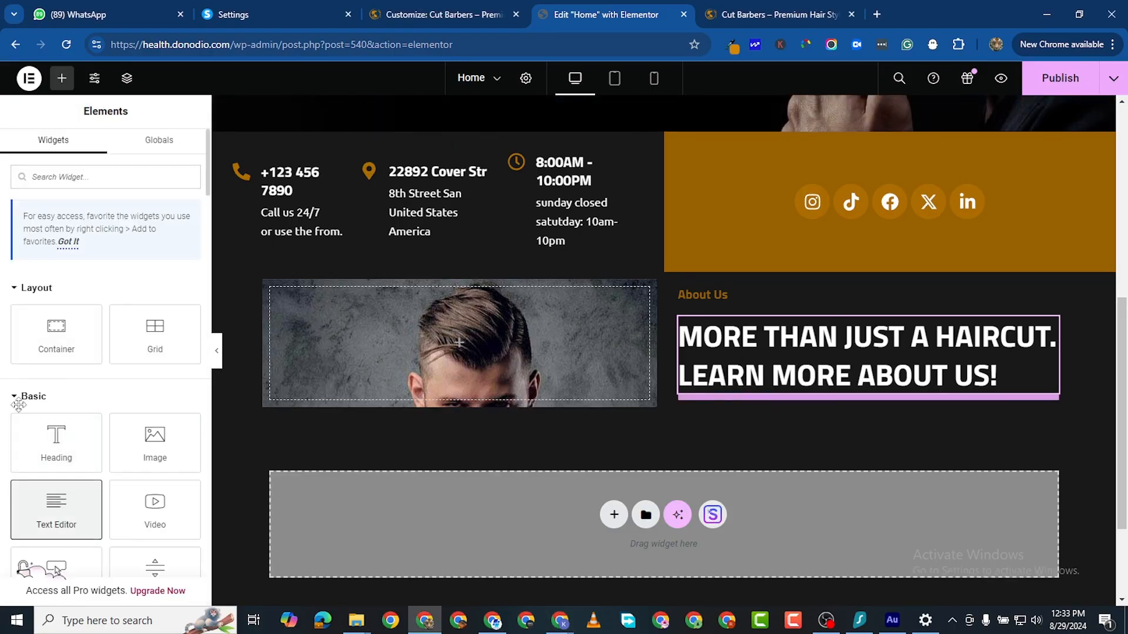
double_click(59, 350)
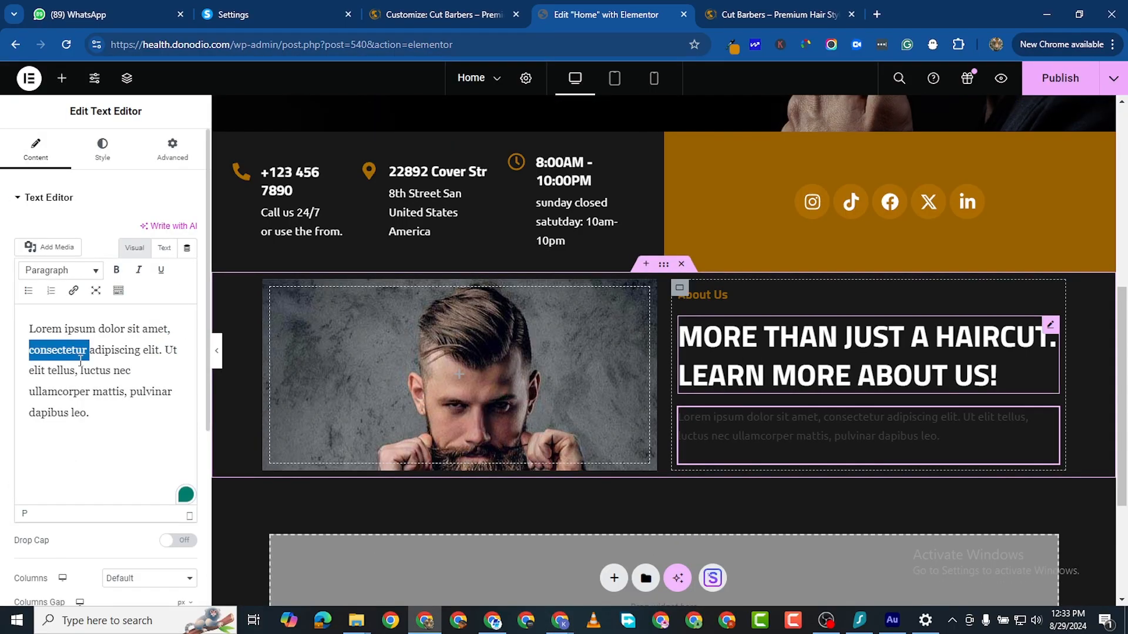
key("ctrl+a")
right_click(95, 405)
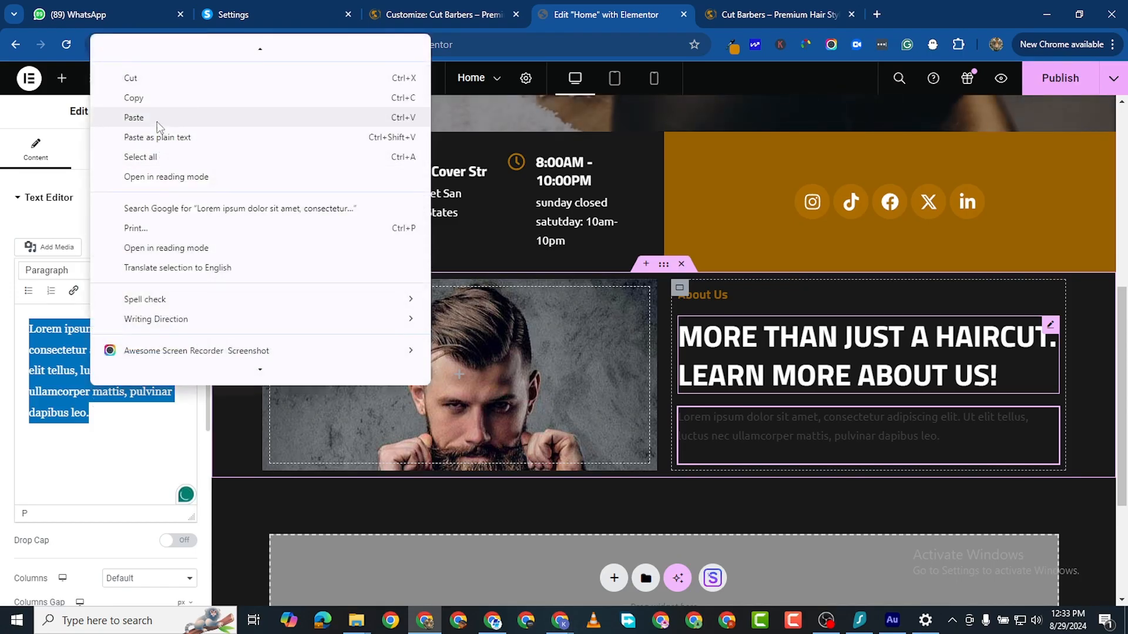
left_click(154, 117)
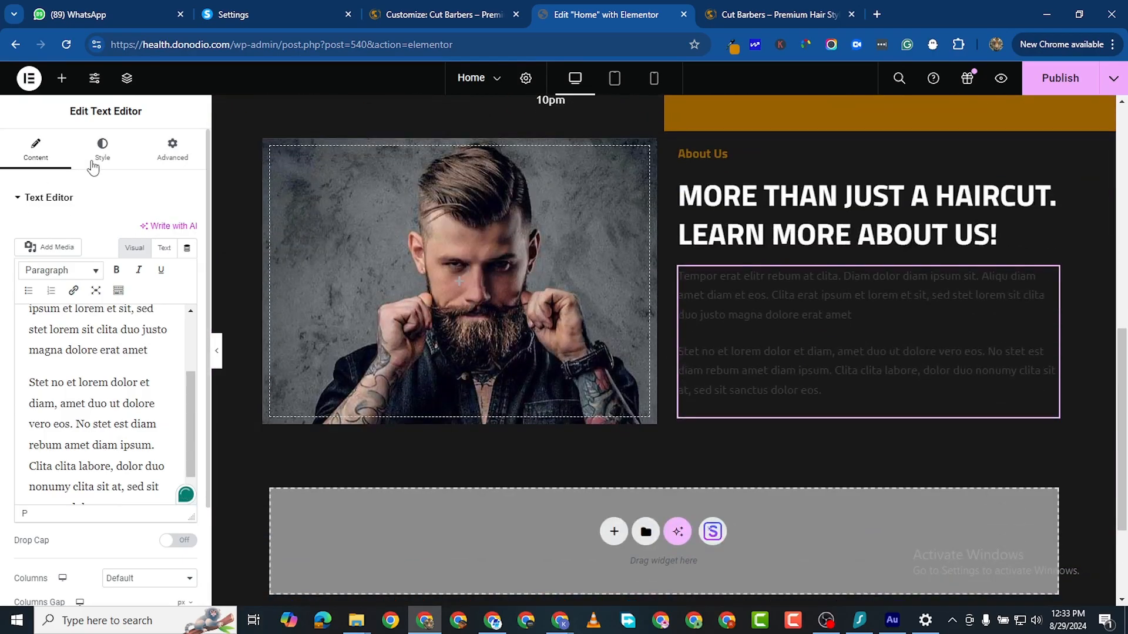
Step: Set the paragraph text colour to light grey #D5D5D5
left_click(102, 150)
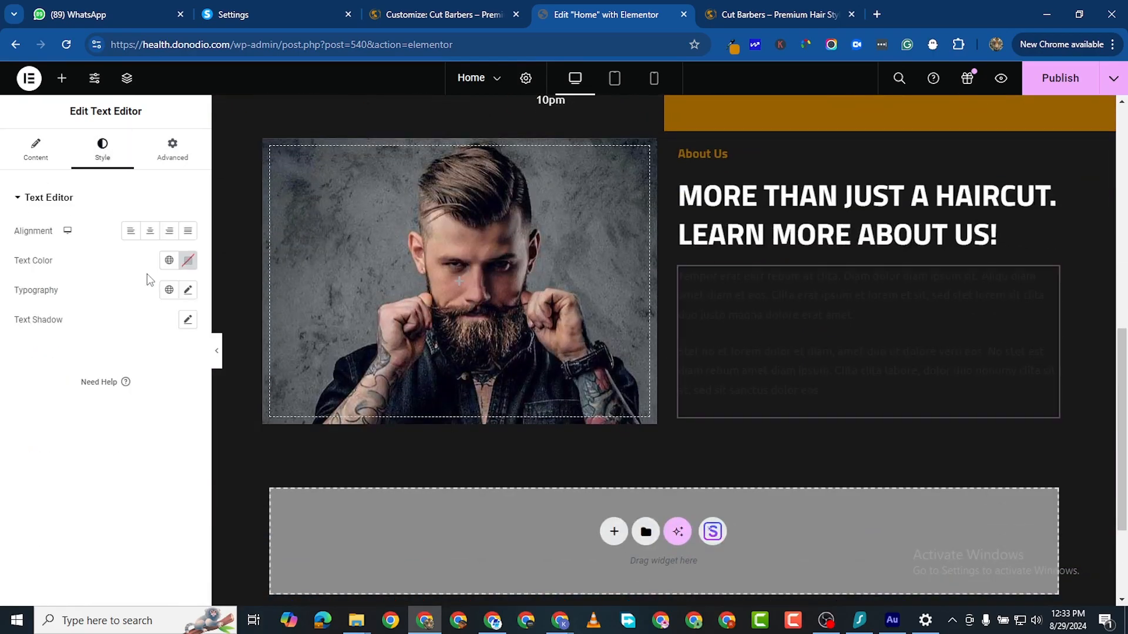
left_click(188, 260)
left_click_drag(135, 387, 103, 337)
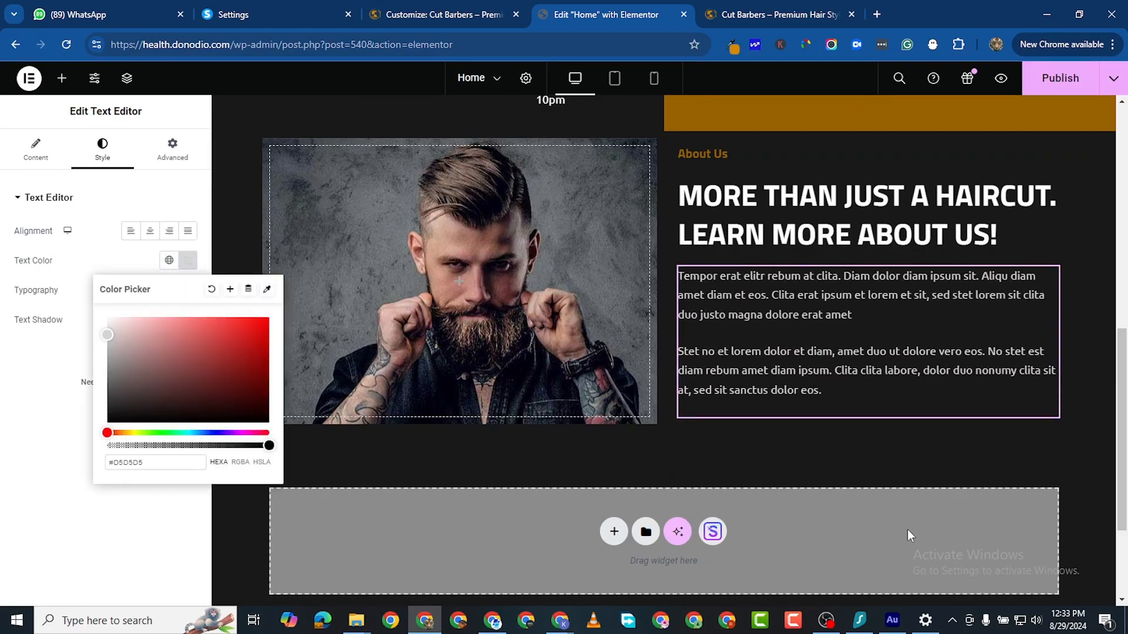
left_click(717, 431)
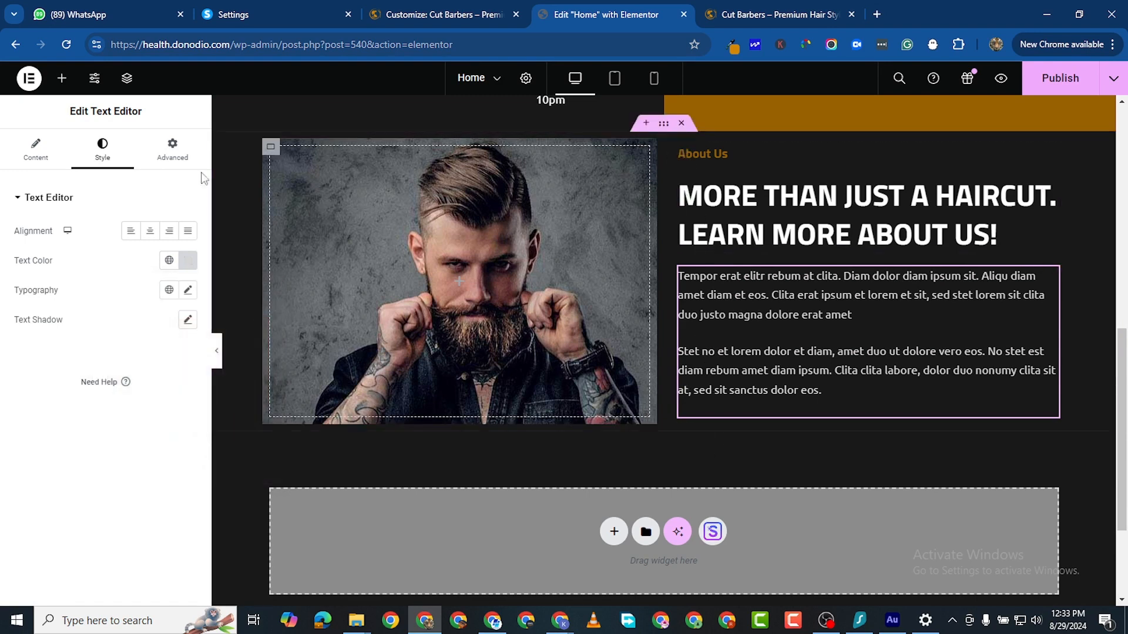
Step: Drop an empty container below the paragraphs and search the widget list for 'text'
left_click(62, 78)
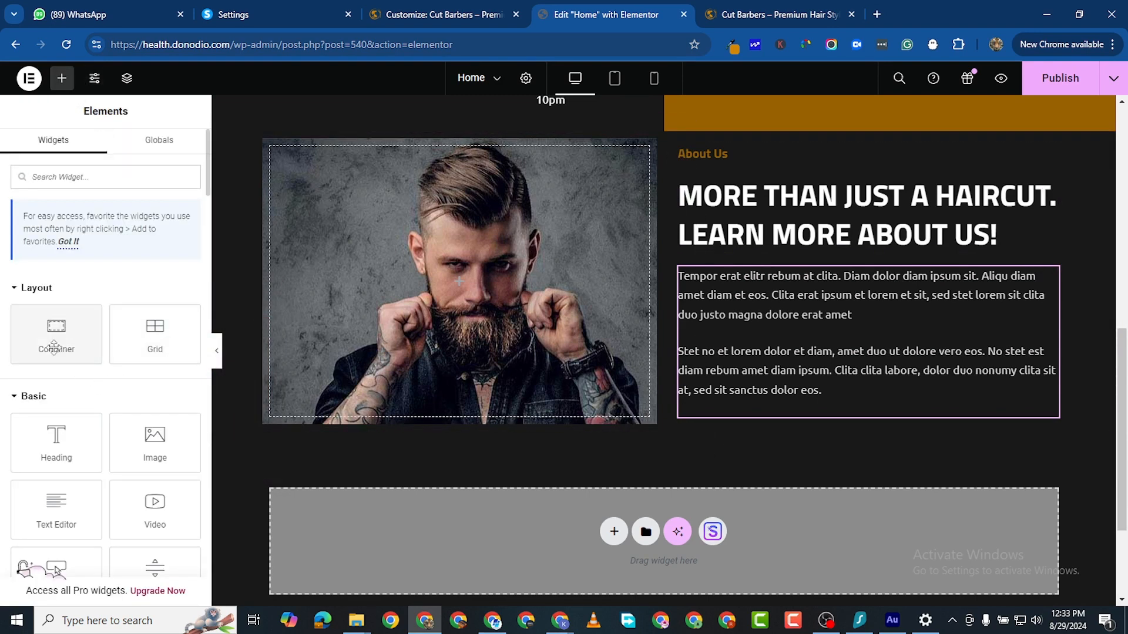
left_click_drag(52, 339, 744, 394)
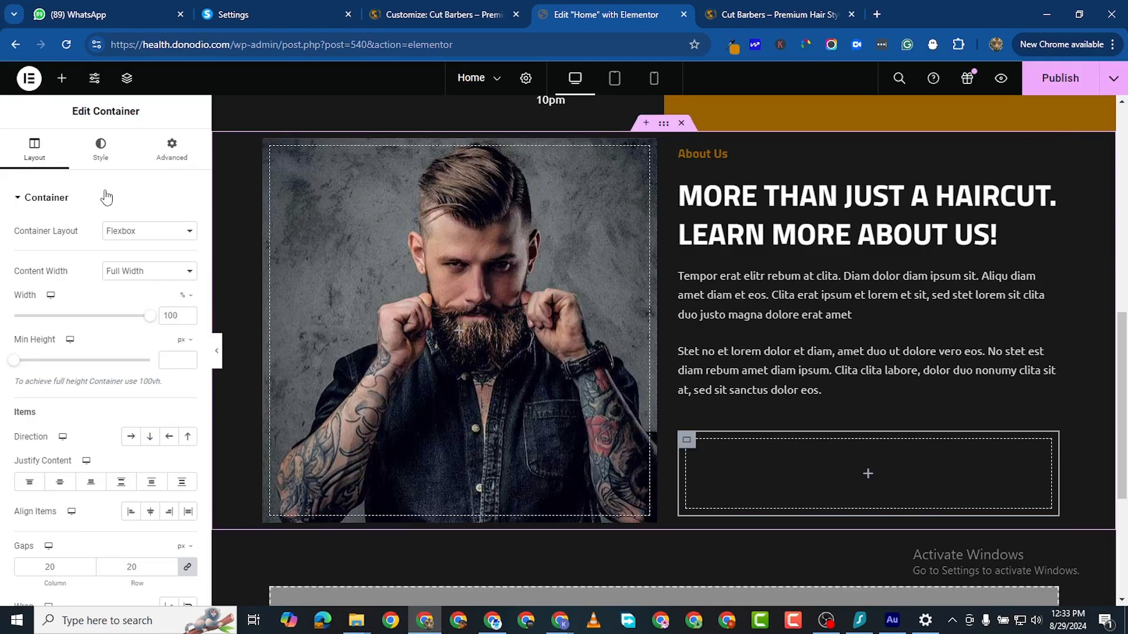
left_click(64, 78)
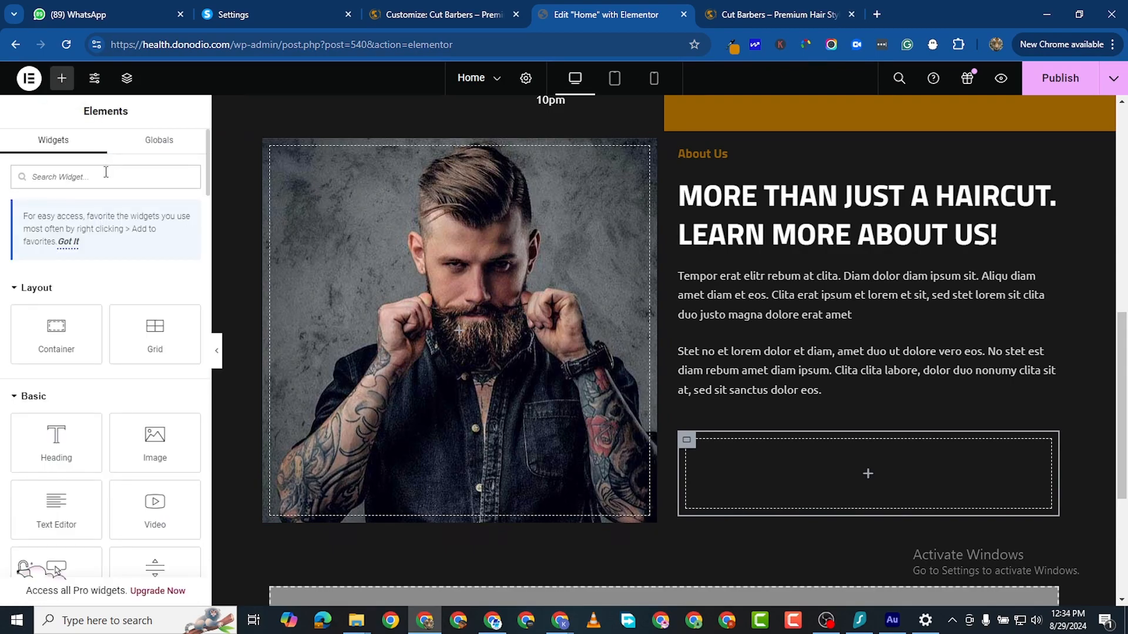
type("text")
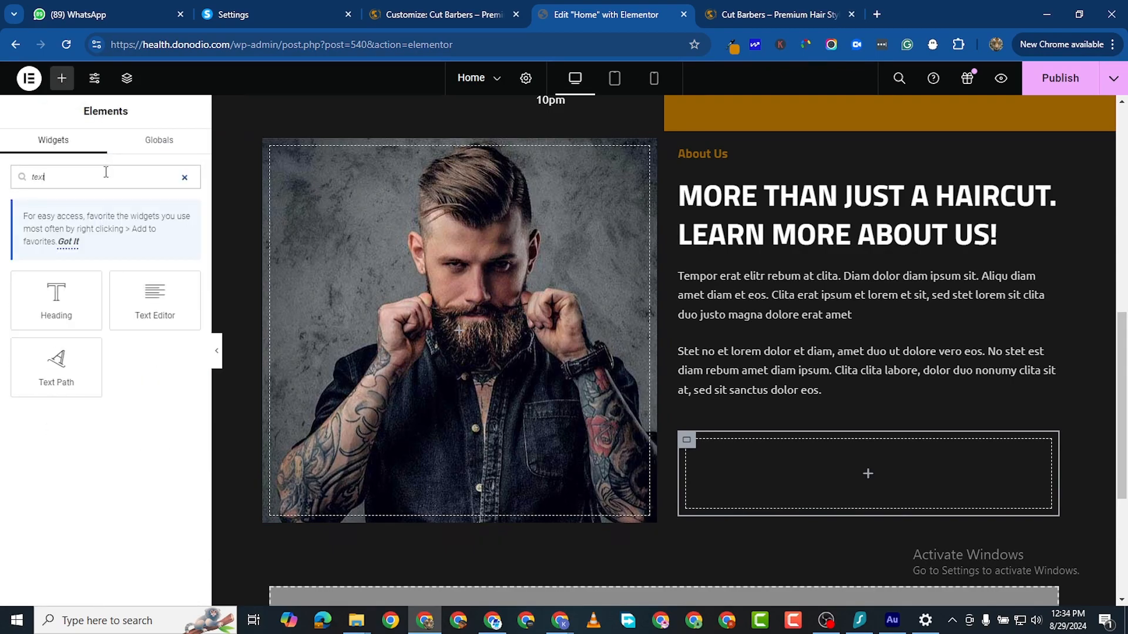
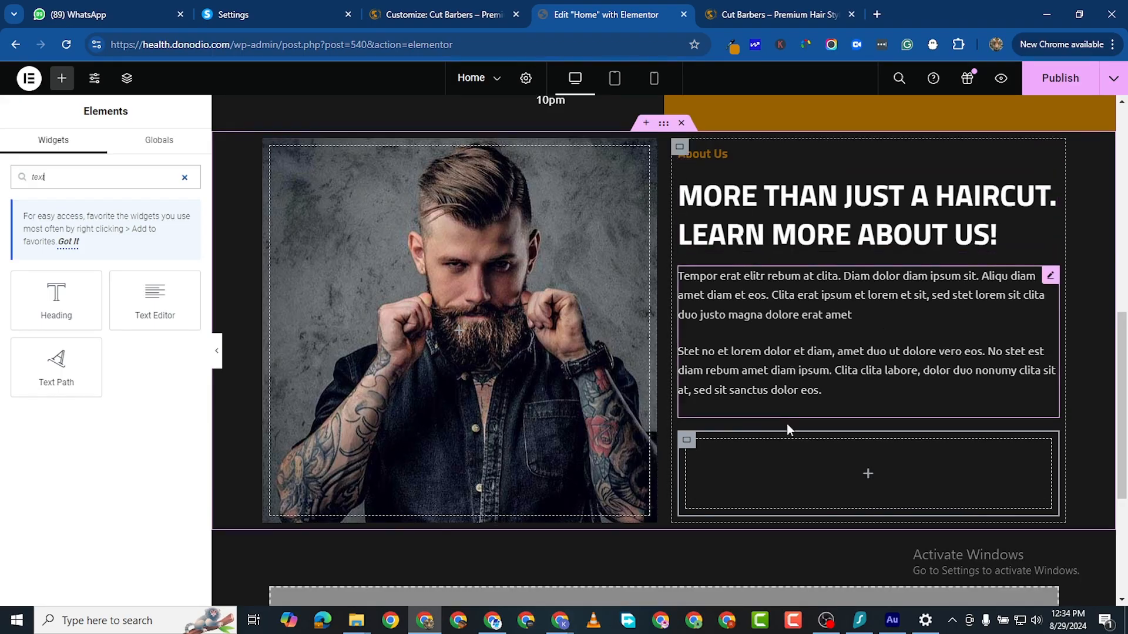
Step: Place a new empty container below the two About Us paragraphs
left_click(680, 147)
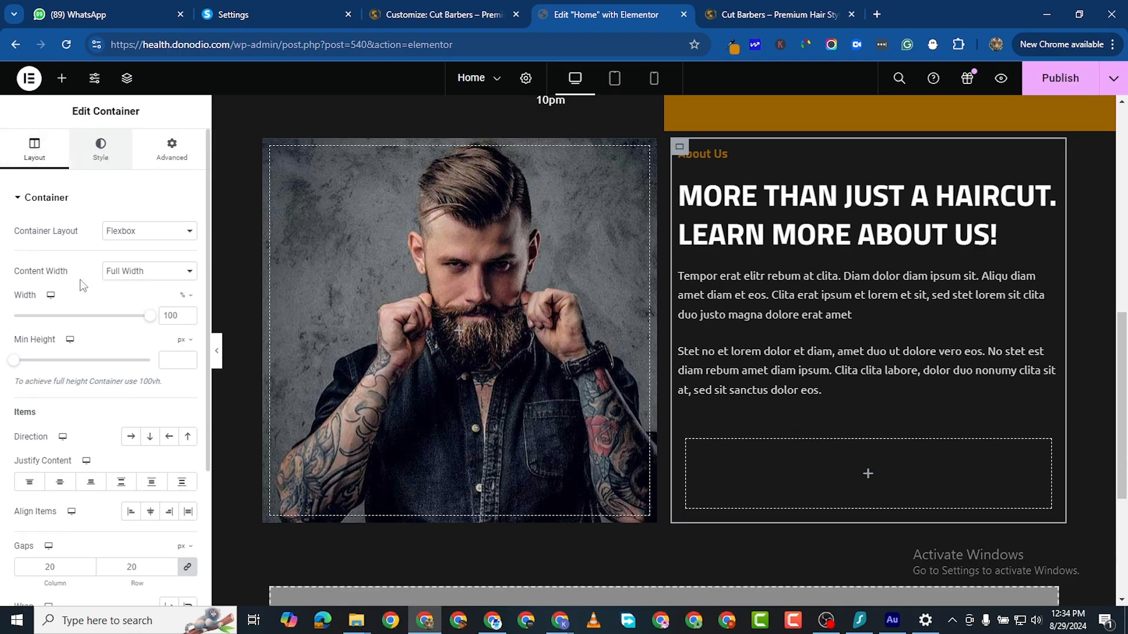
left_click(131, 437)
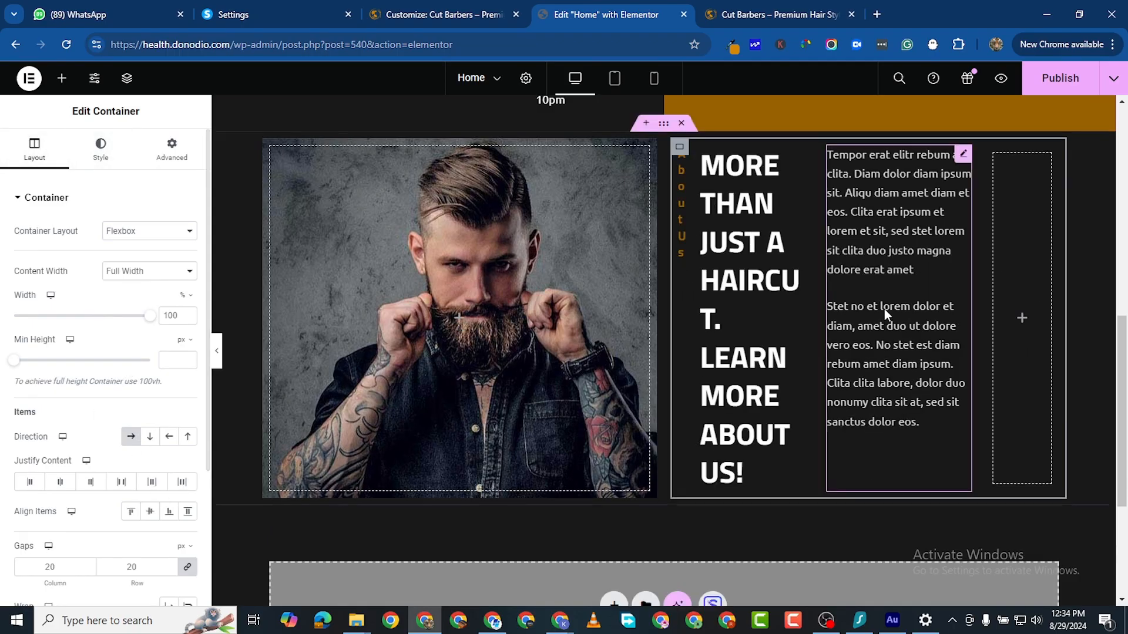
left_click(131, 436)
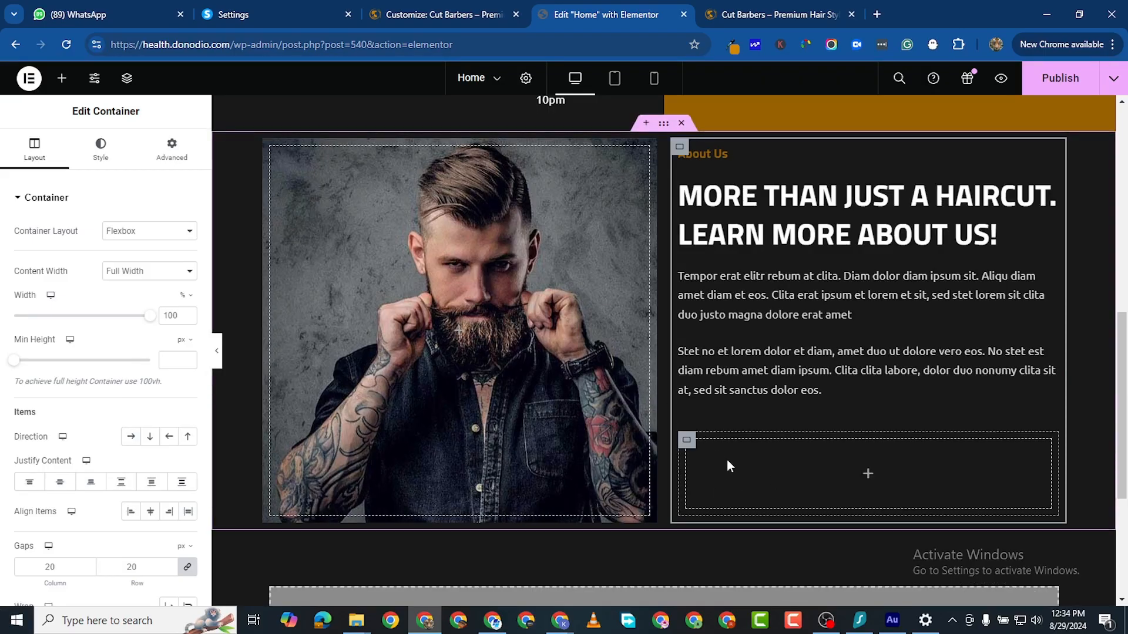
scroll(532, 374, "up", 1)
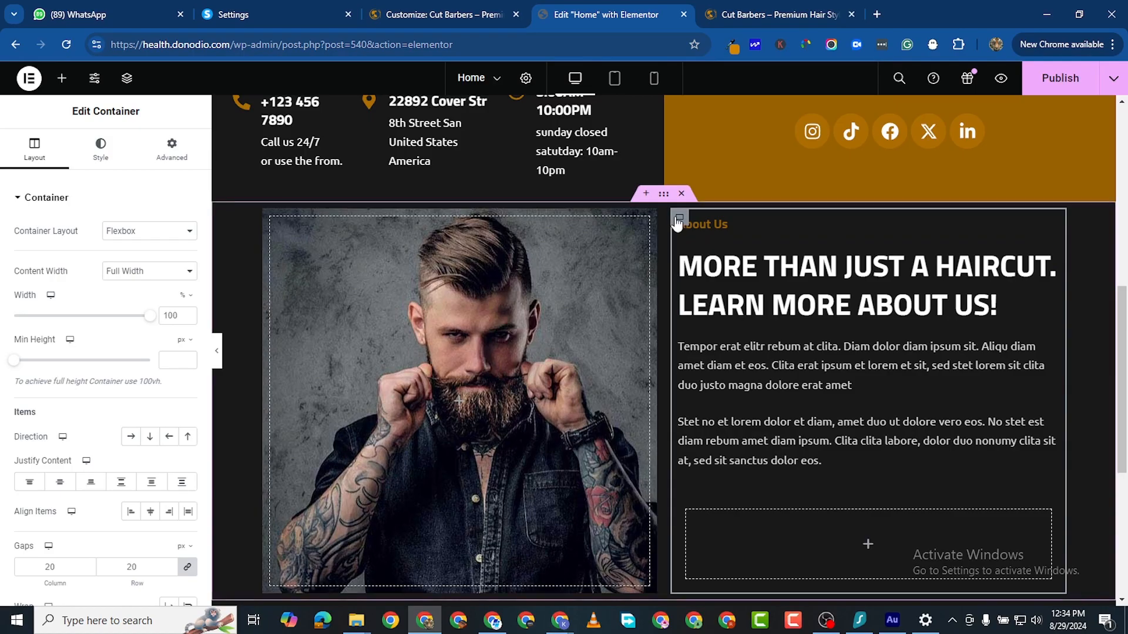
scroll(672, 520, "down", 1)
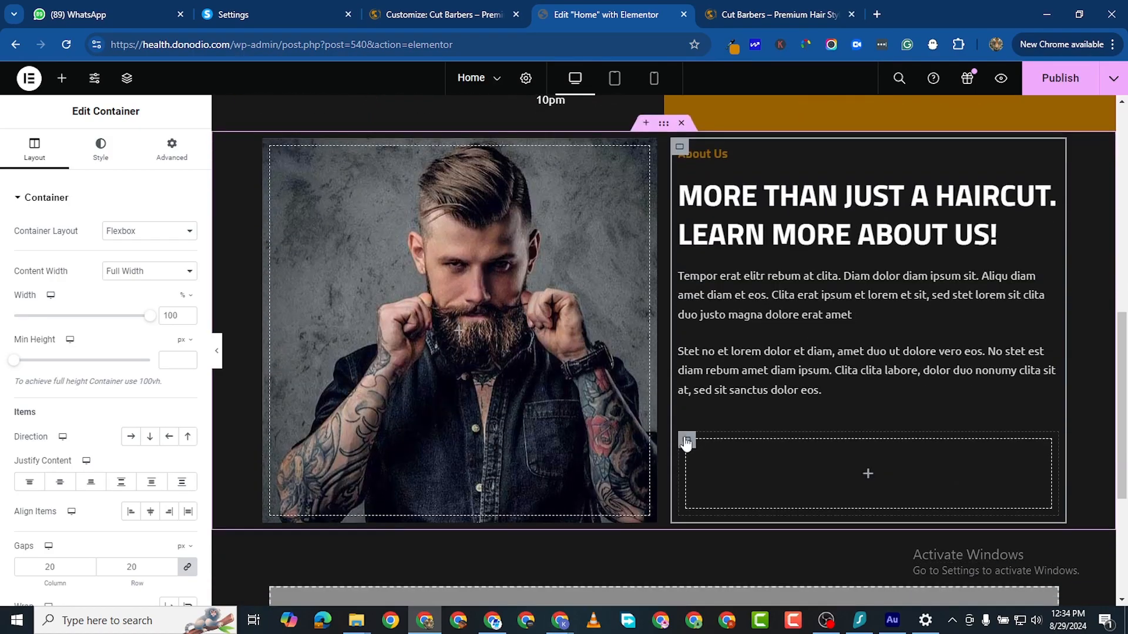
left_click(61, 78)
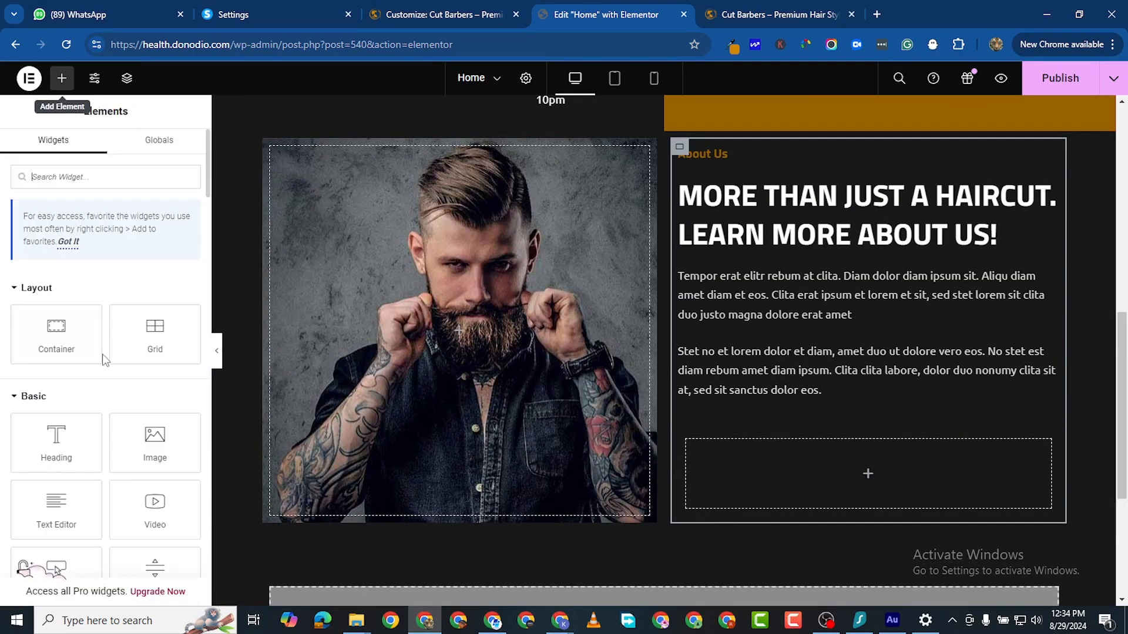
left_click_drag(59, 348, 659, 509)
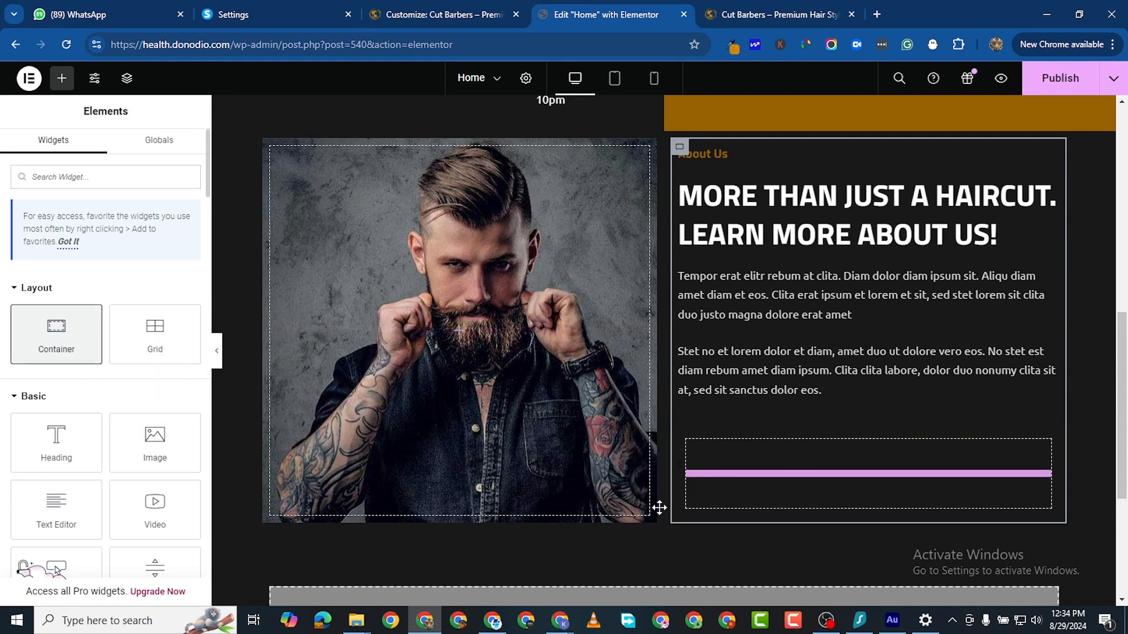
left_click_drag(769, 499, 770, 499)
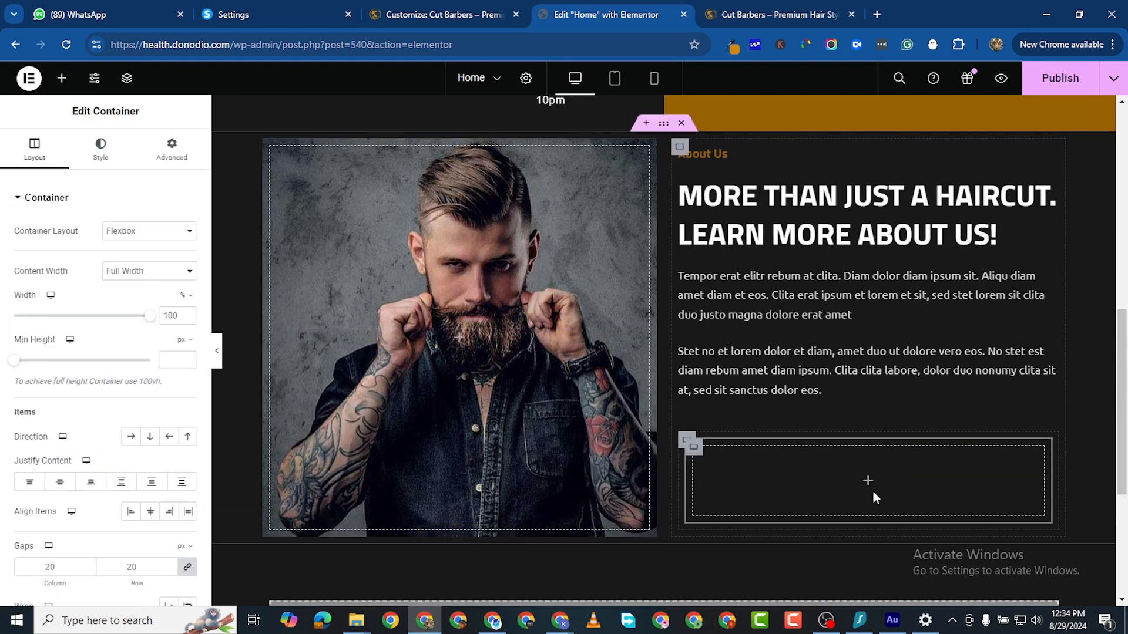
Step: Duplicate the empty container, delete the extra copy, and drop a Heading widget inside
right_click(695, 448)
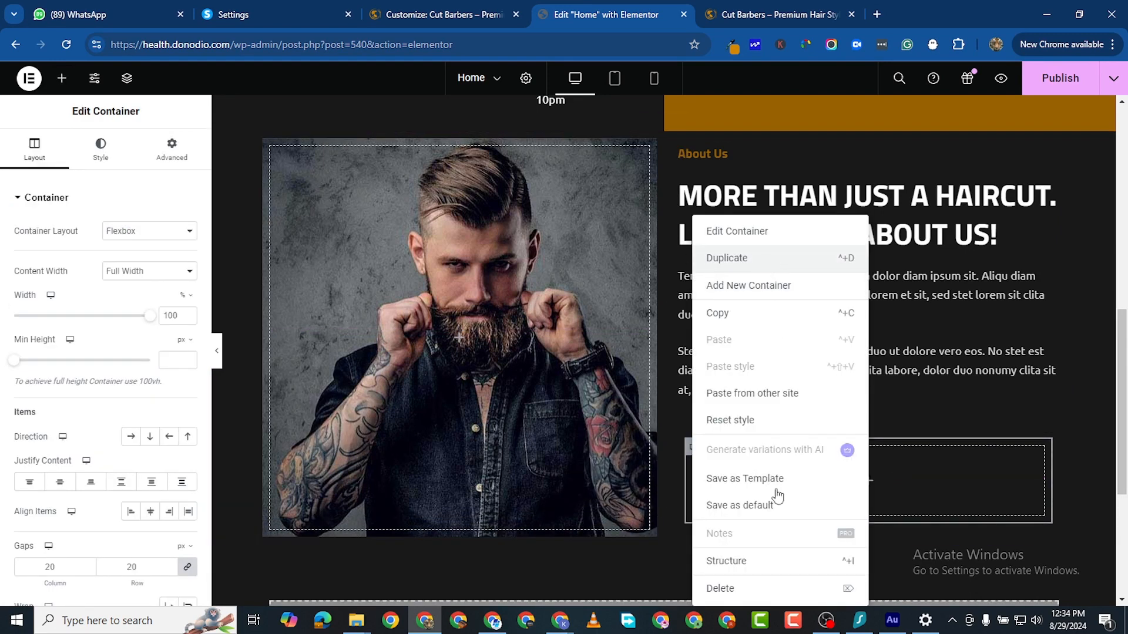
left_click(727, 259)
scroll(665, 529, "down", 2)
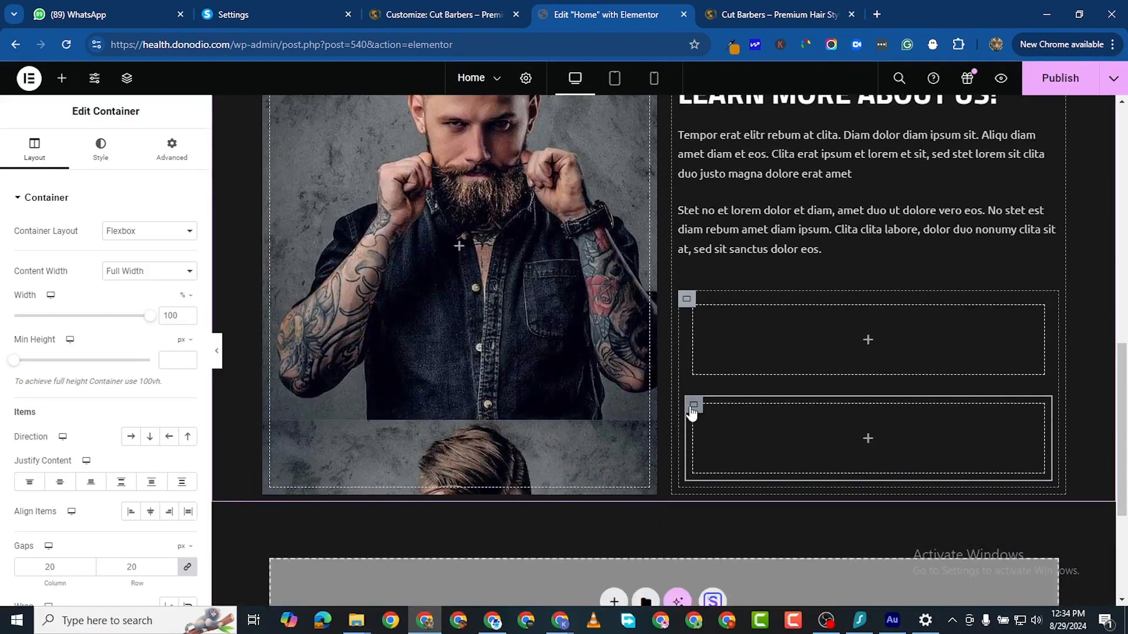
right_click(693, 411)
left_click(747, 596)
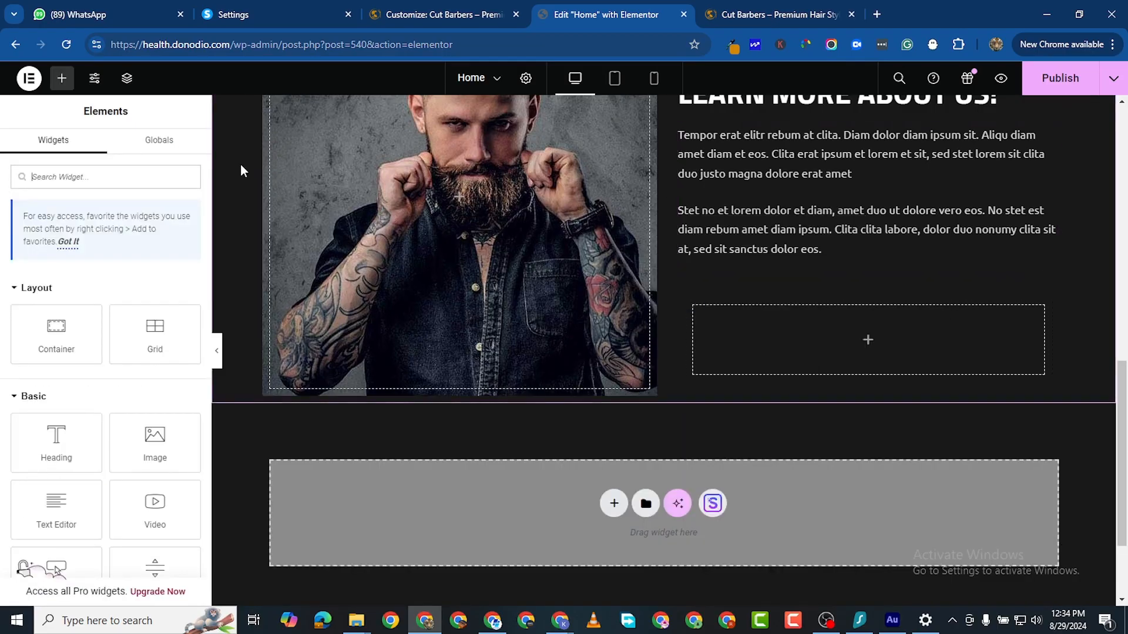
scroll(516, 290, "up", 1)
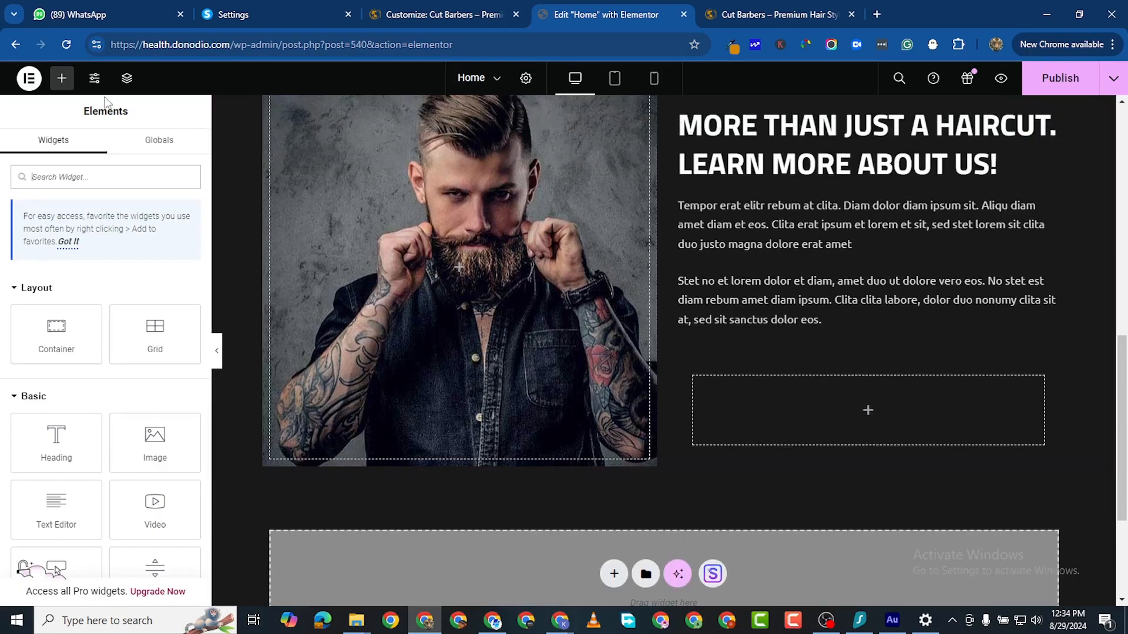
left_click_drag(58, 443, 852, 412)
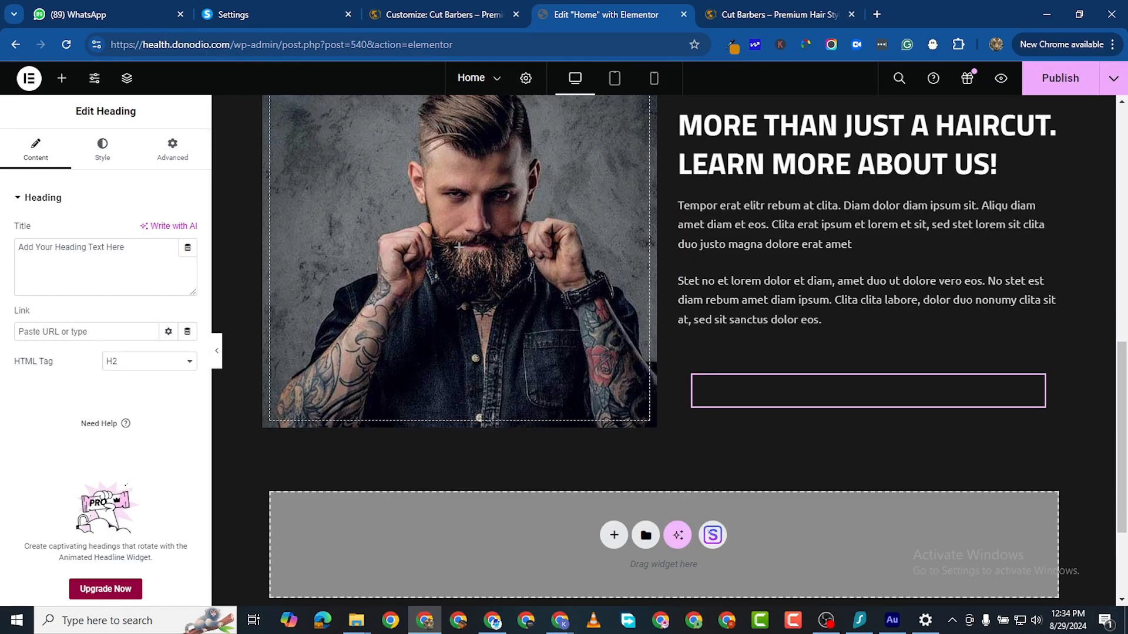
Step: Paste the heading title and correct it to read 'SINCE 1994'
key("alt+Tab")
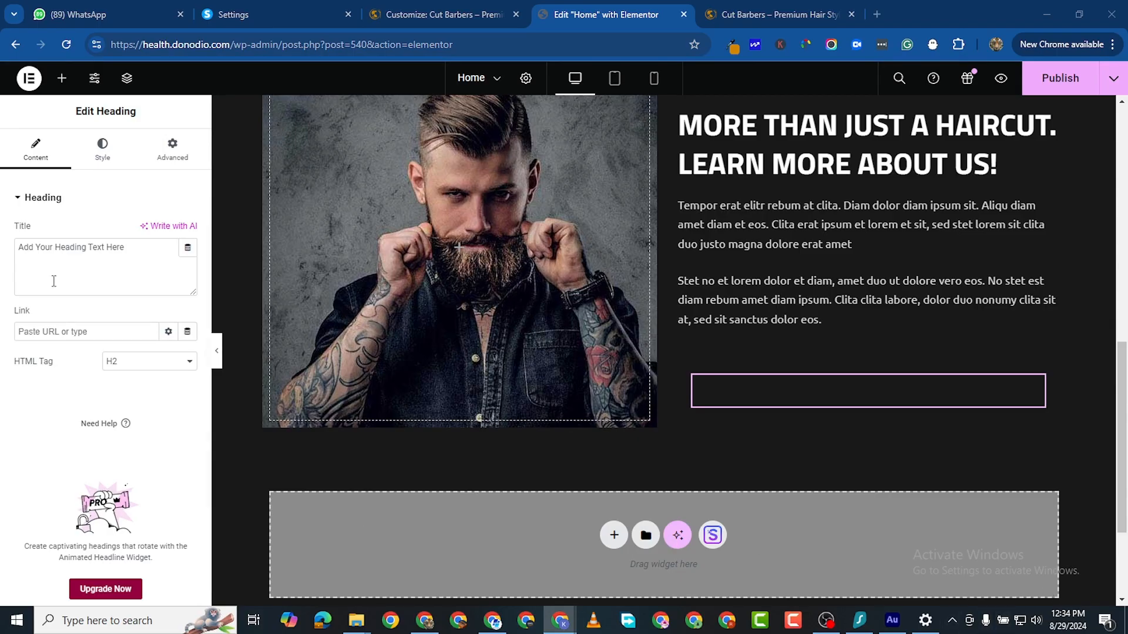
double_click(46, 246)
key("ctrl+a")
right_click(70, 242)
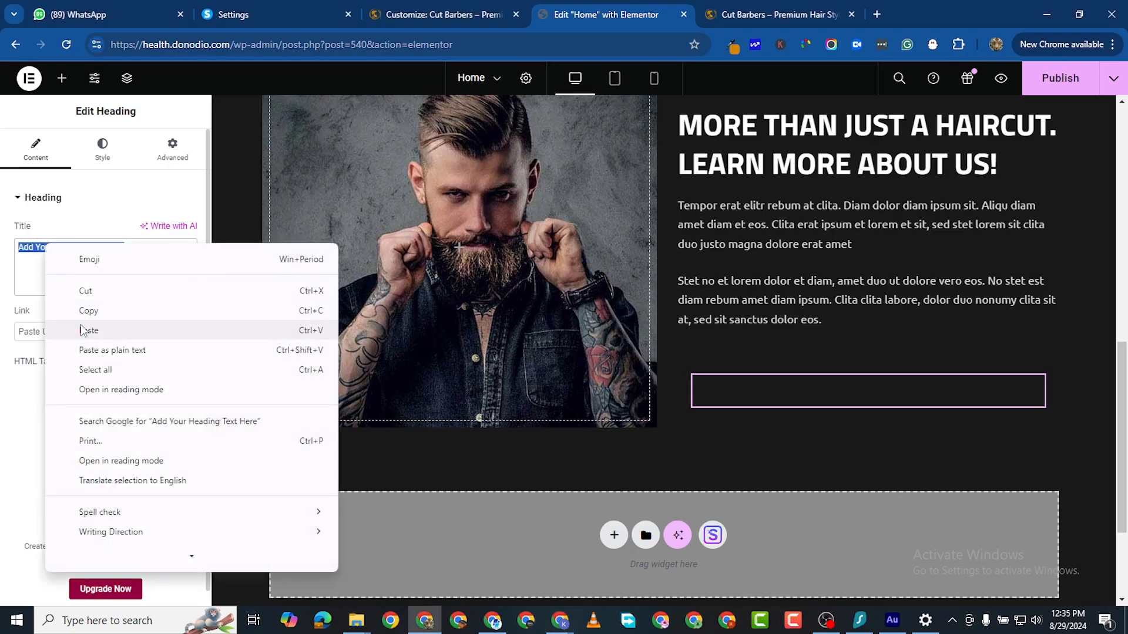
left_click(101, 330)
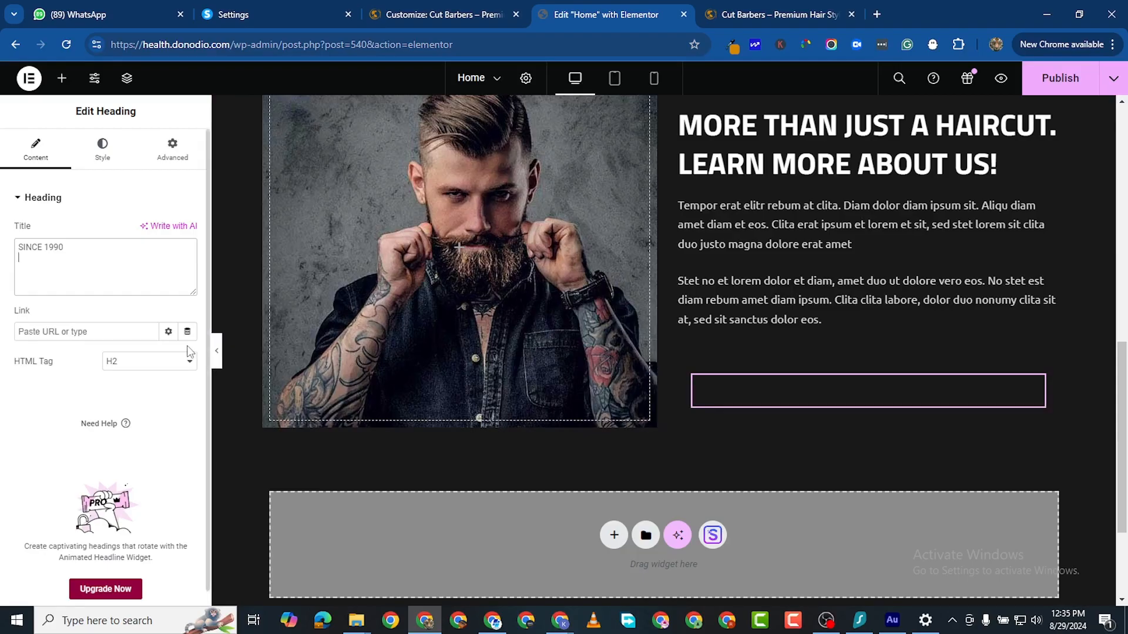
left_click(86, 244)
type("4")
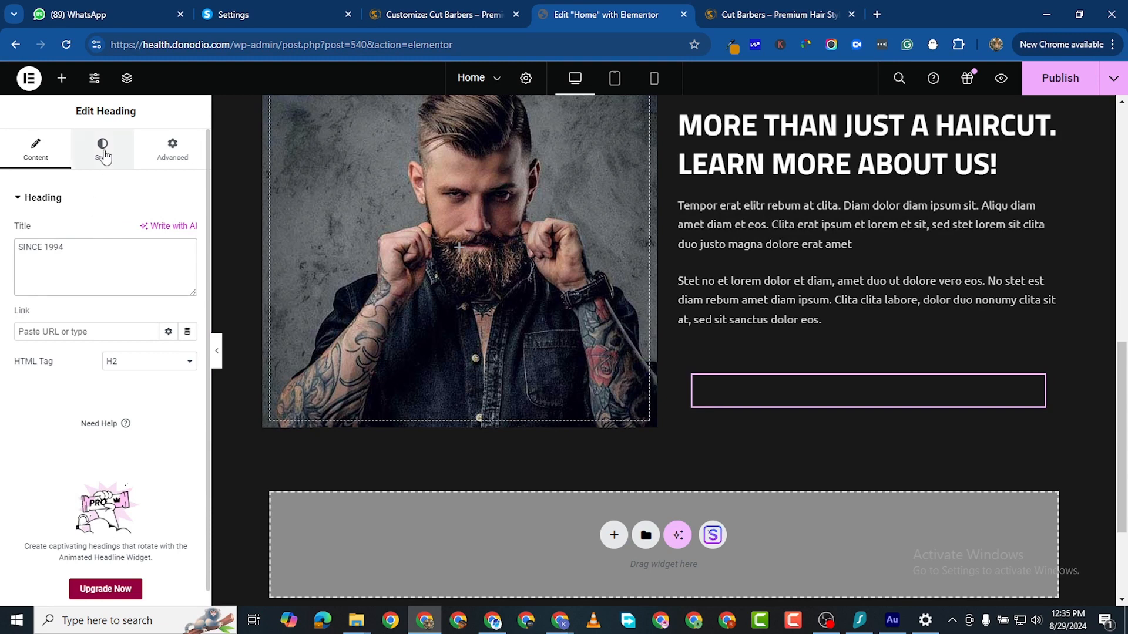
Step: Set the SINCE 1994 heading text colour to white
left_click(102, 148)
left_click(192, 263)
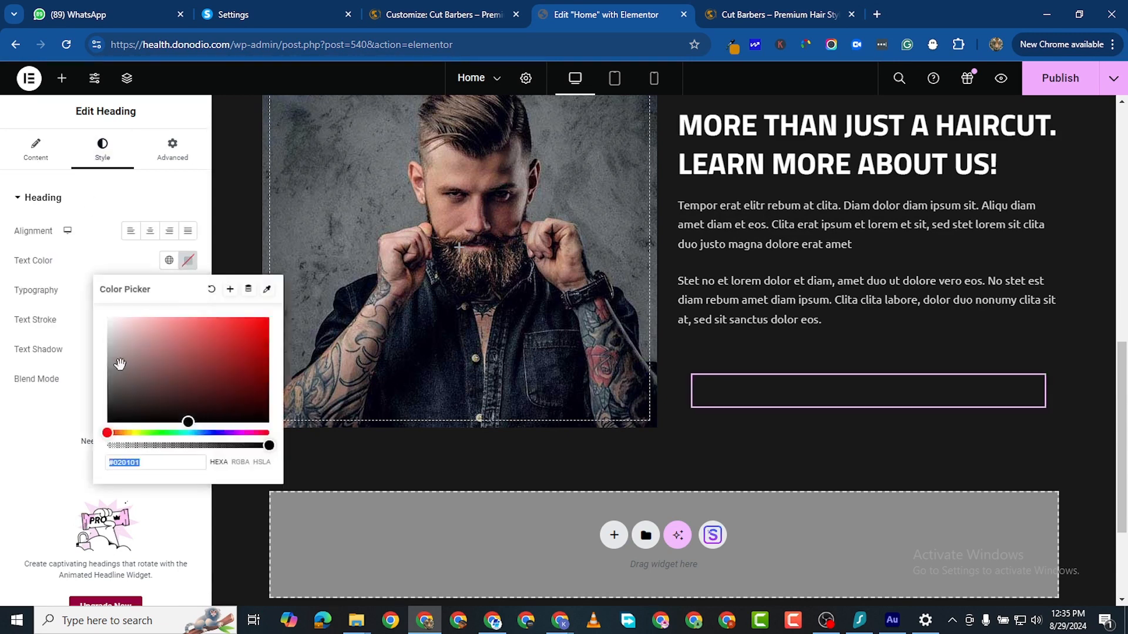
left_click_drag(117, 358, 83, 280)
left_click(41, 505)
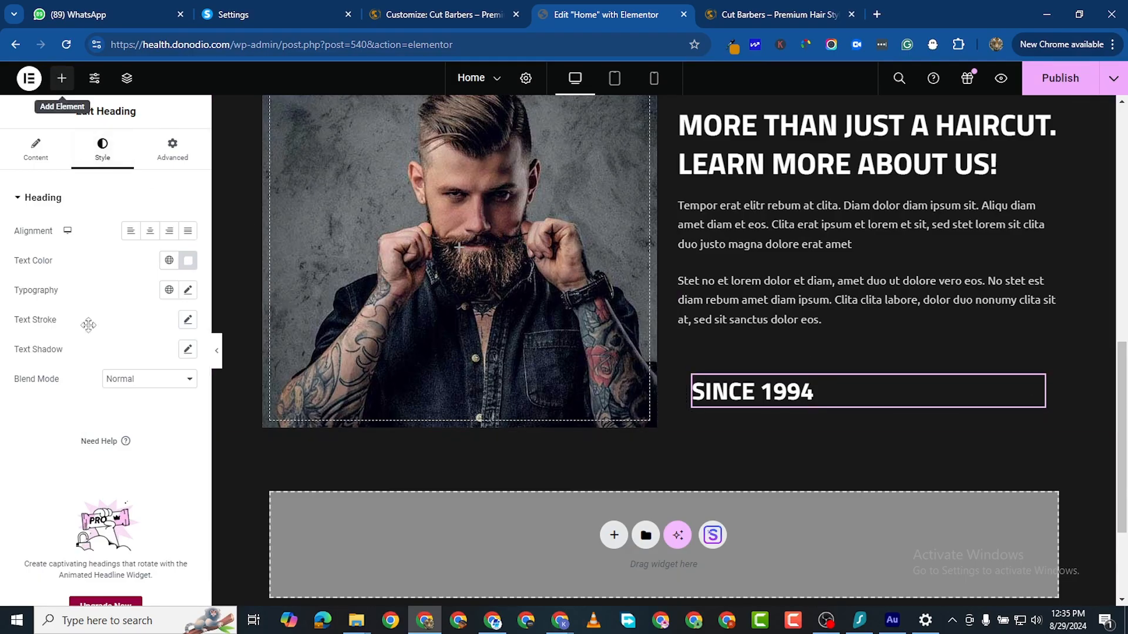
Step: Add a Text Editor below the heading and paste the Tempor erat paragraph as plain text
left_click(56, 78)
left_click_drag(87, 518, 781, 408)
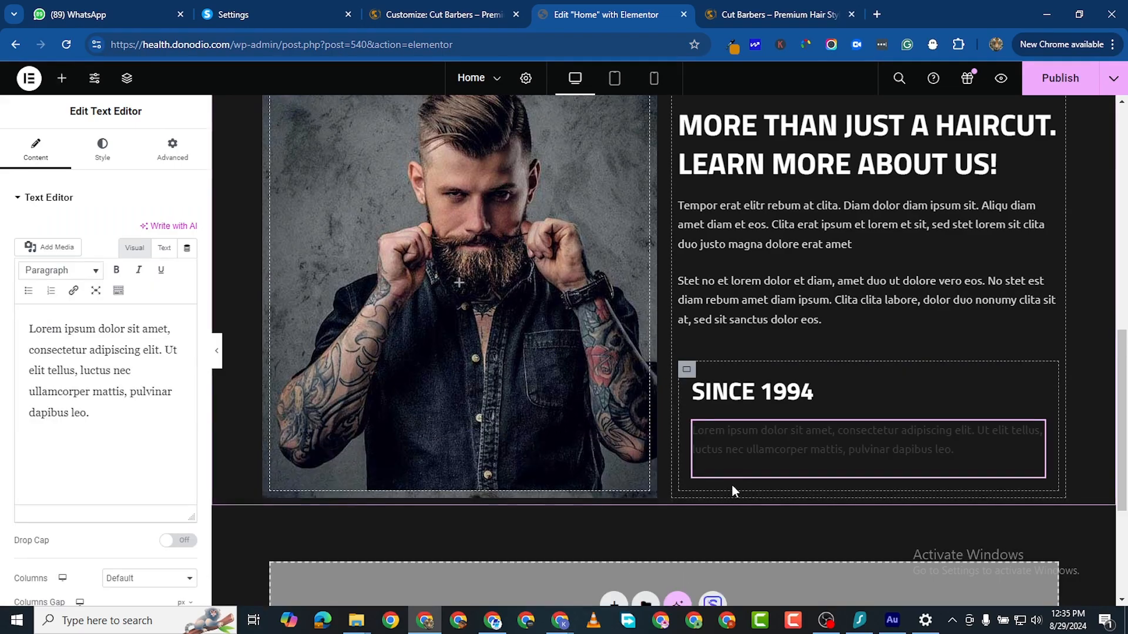
triple_click(129, 361)
right_click(129, 363)
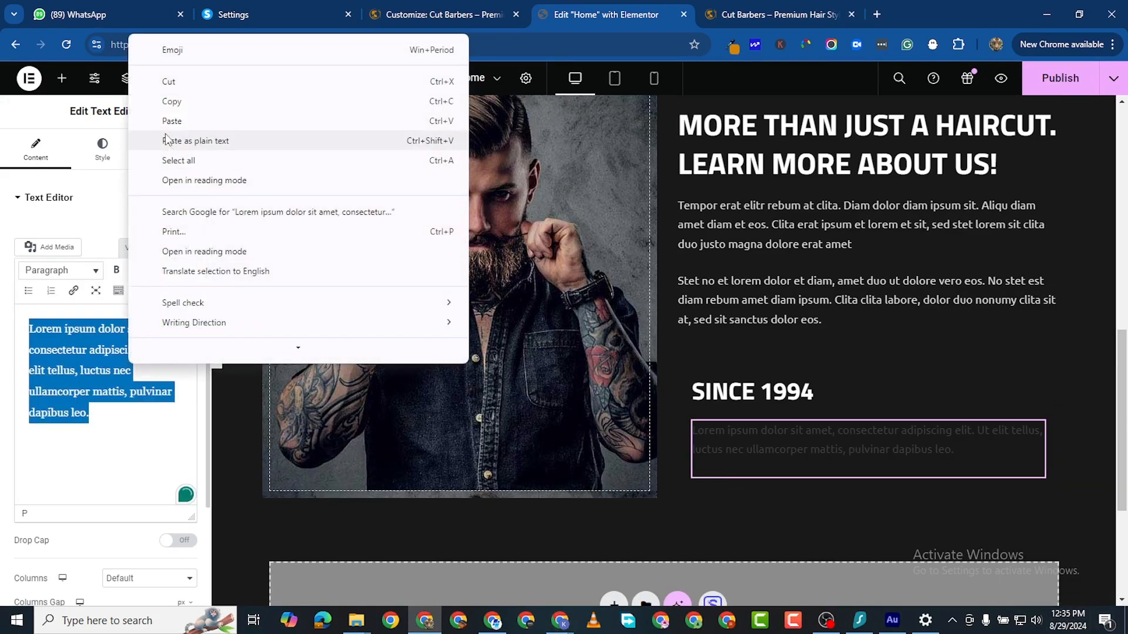
left_click(177, 140)
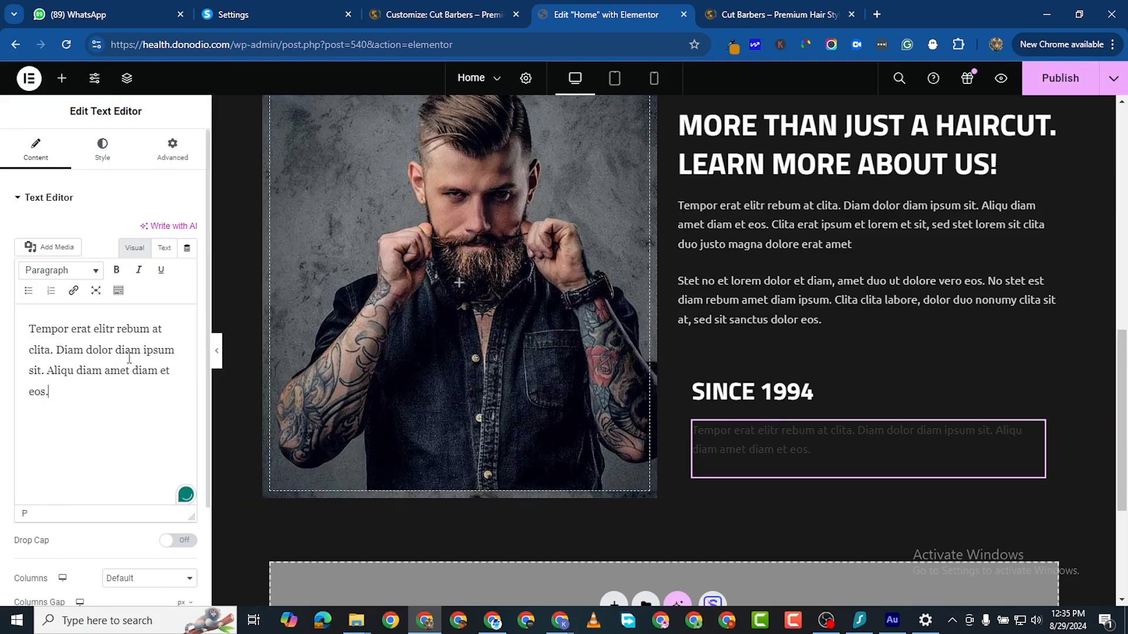
Step: Set the Tempor erat paragraph text colour to light grey #C4C4C4
left_click(102, 150)
left_click(188, 261)
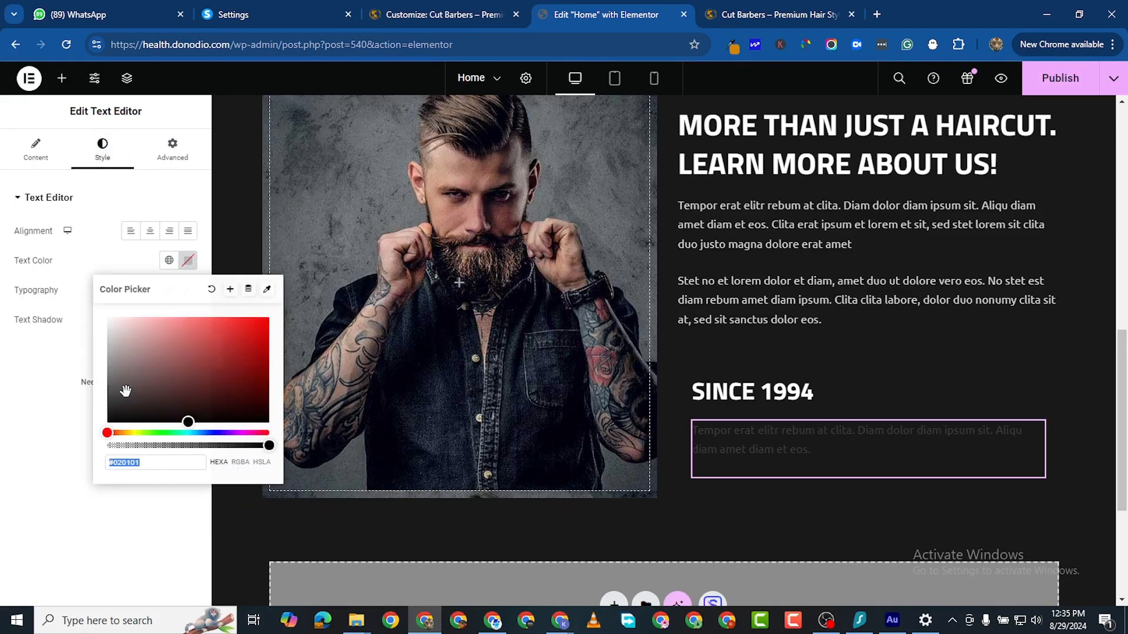
left_click_drag(106, 344, 104, 343)
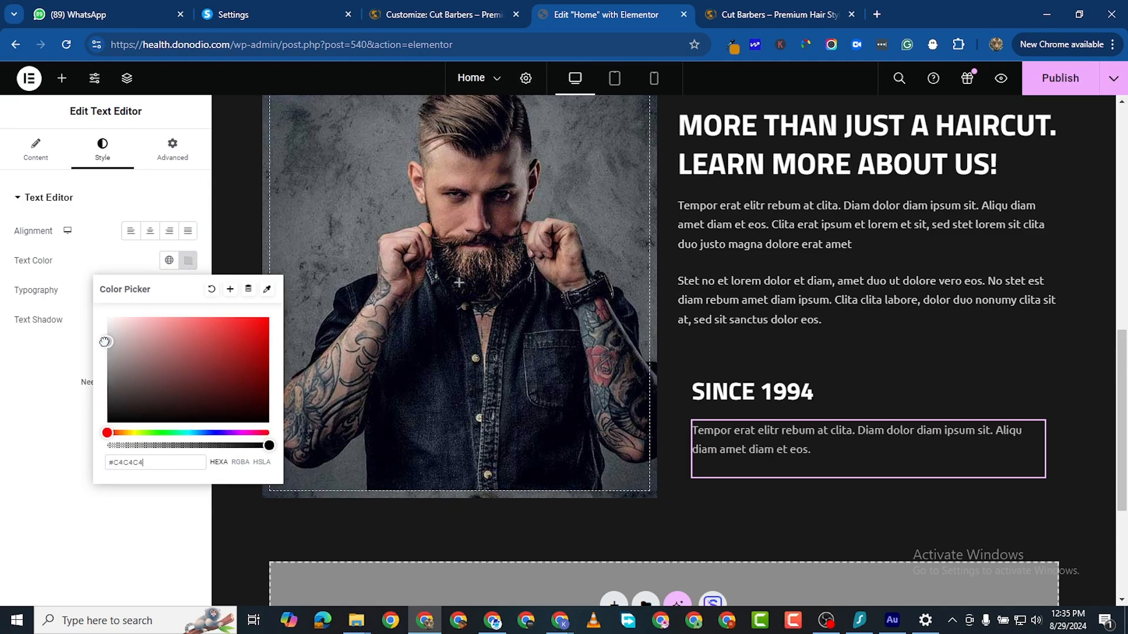
left_click(62, 423)
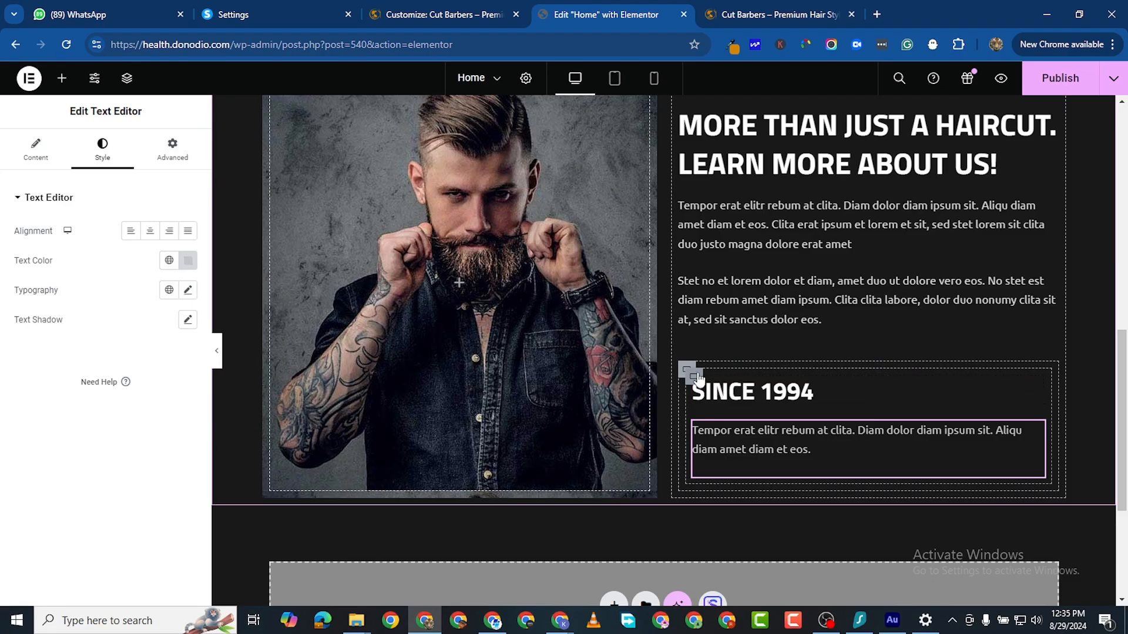
Step: Set the SINCE 1994 heading font size to 30 px
left_click(1035, 383)
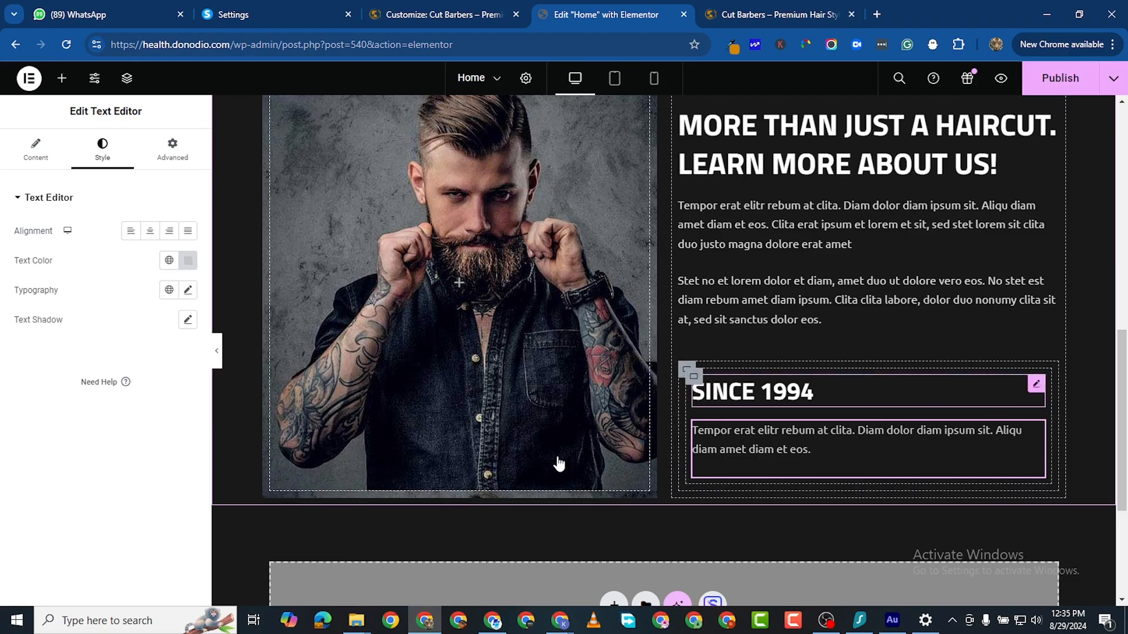
left_click(188, 290)
left_click(180, 399)
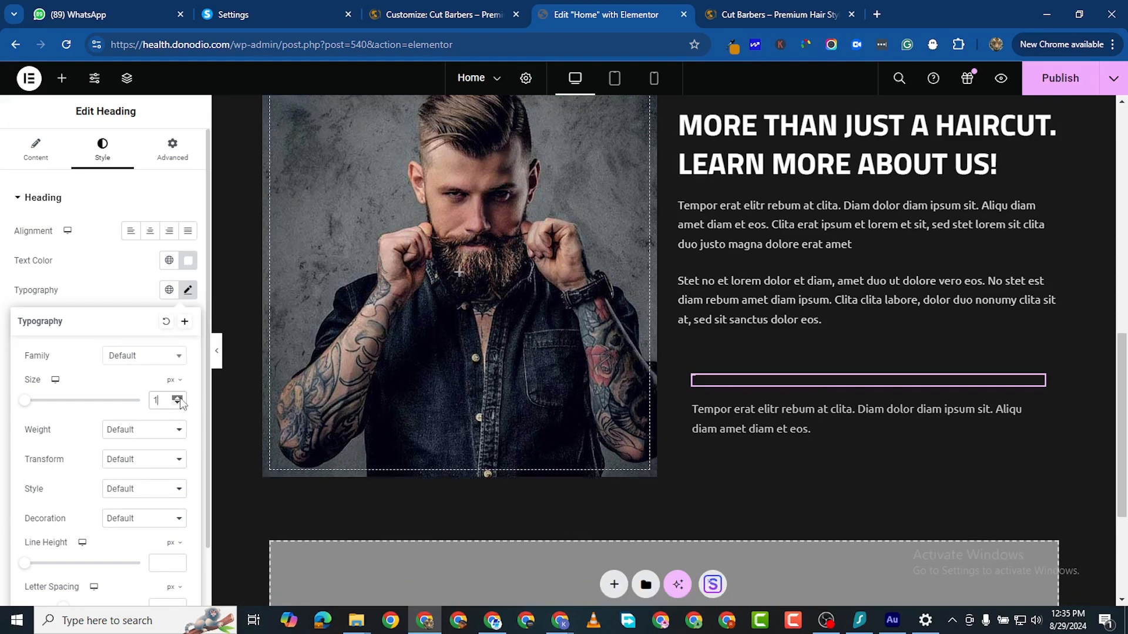
left_click_drag(179, 399, 180, 399)
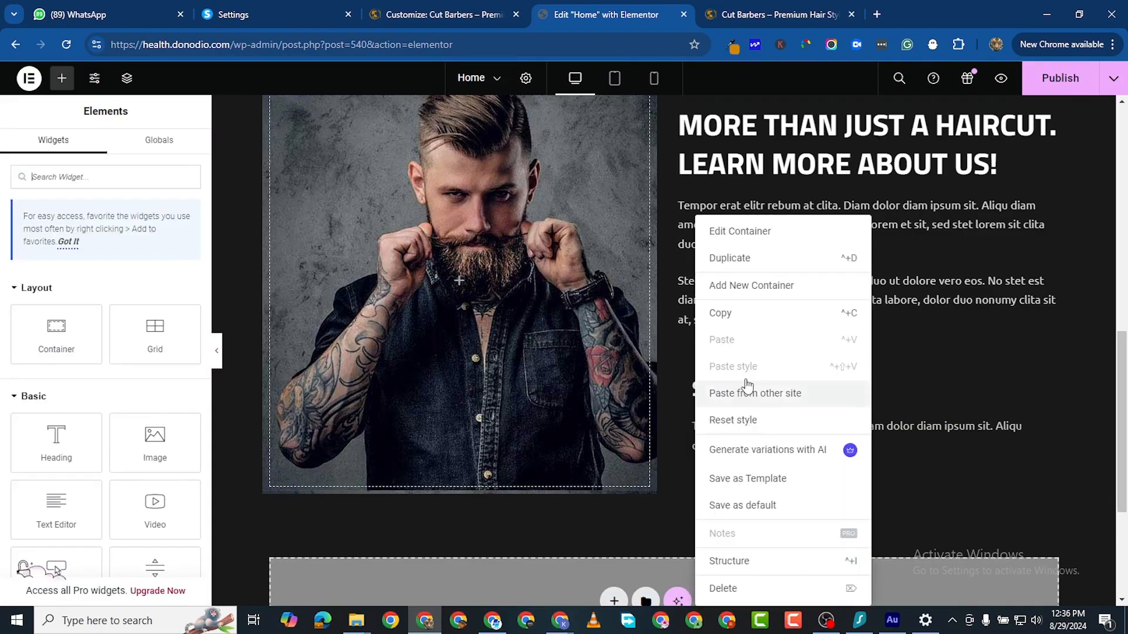
Step: Duplicate the SINCE 1994 heading-and-paragraph block and lay the two copies side by side
right_click(699, 393)
left_click(741, 260)
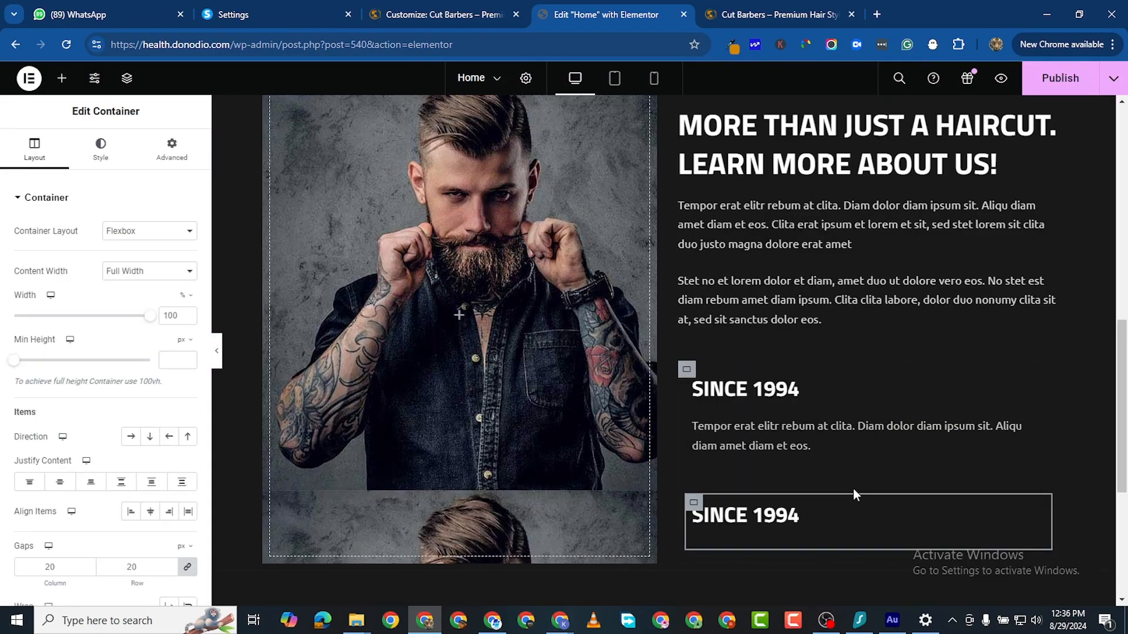
scroll(791, 450, "down", 1)
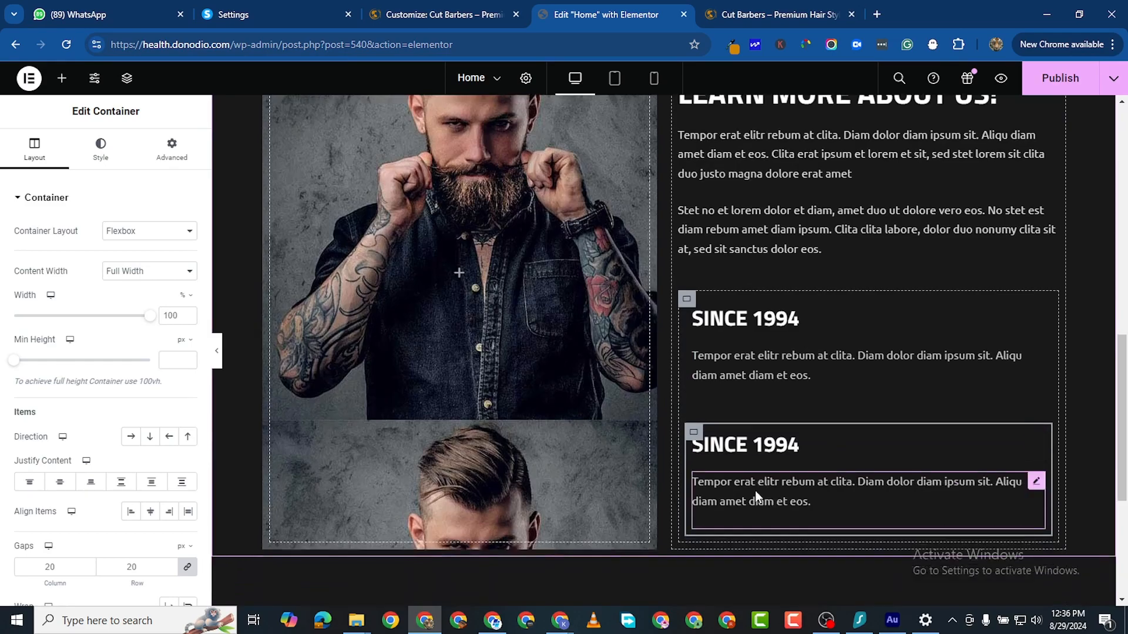
left_click(685, 300)
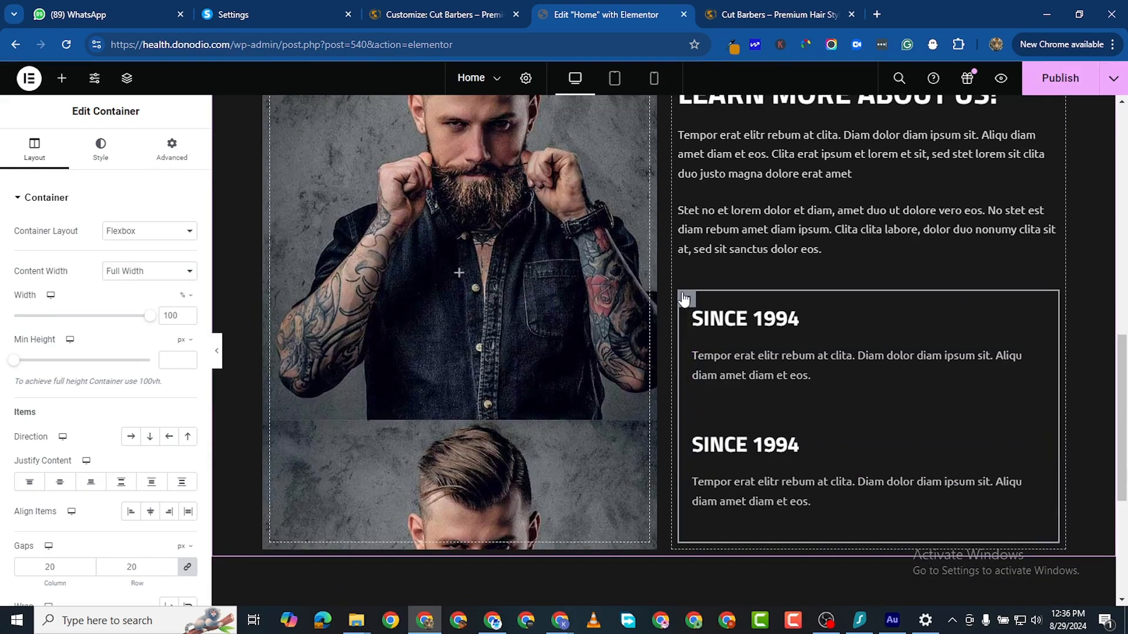
left_click(131, 436)
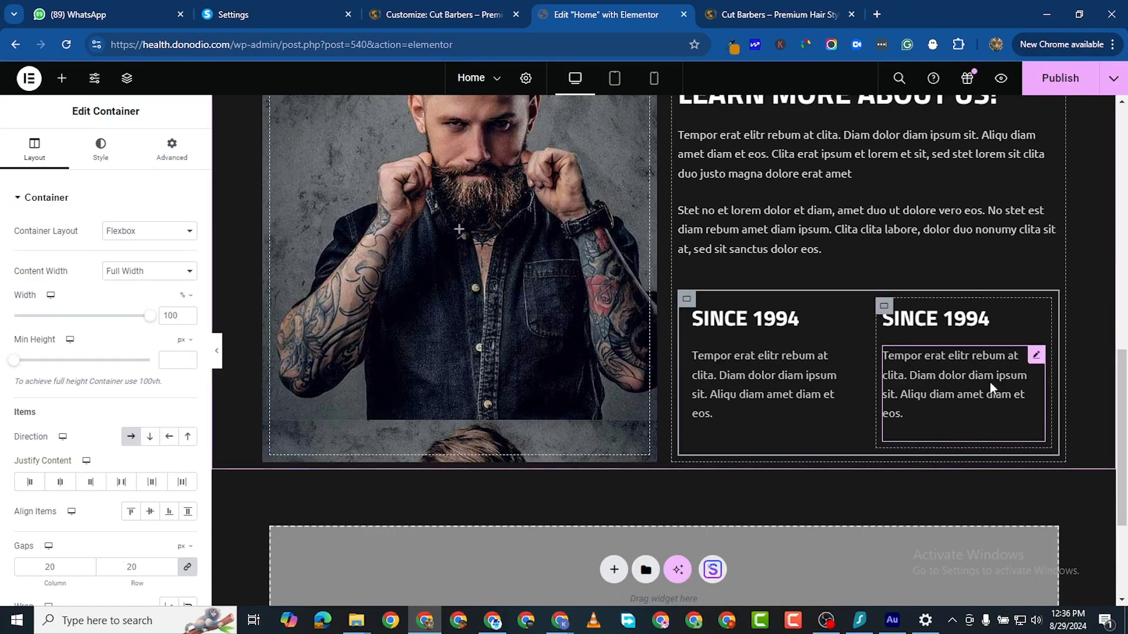
Step: Change the second heading's title to '4000+ CLIENTS'
left_click(942, 318)
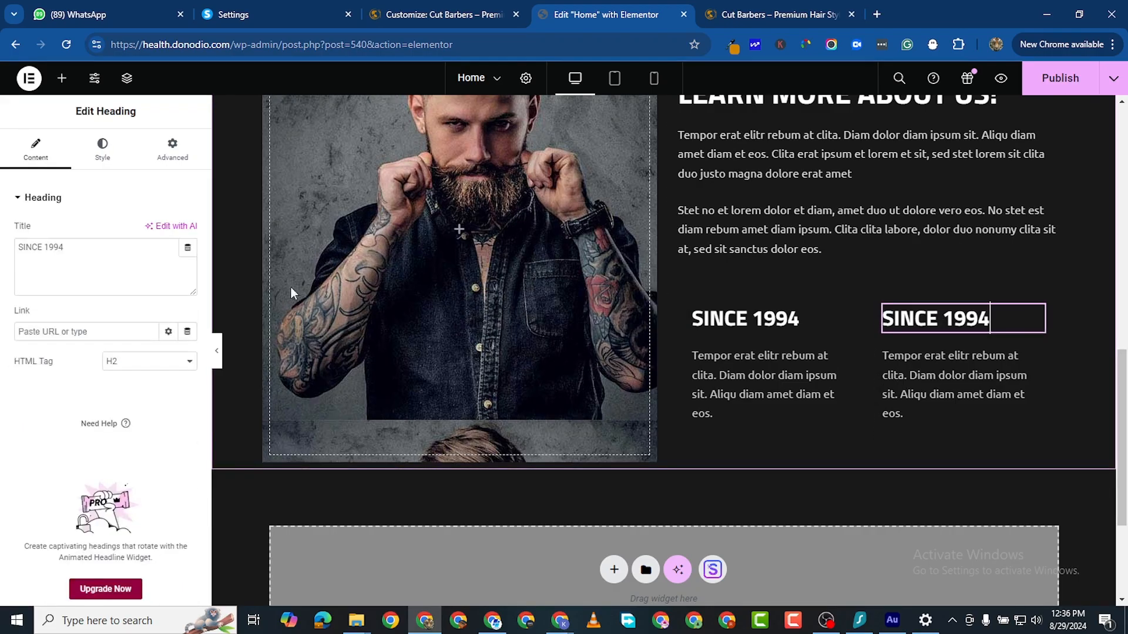
triple_click(43, 251)
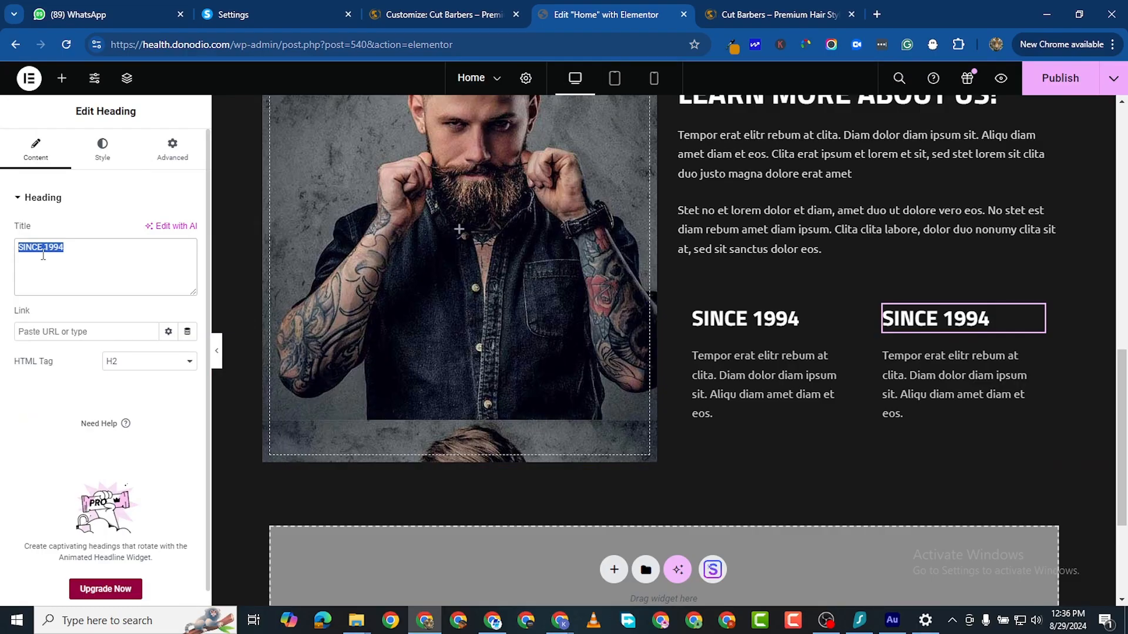
type("4000")
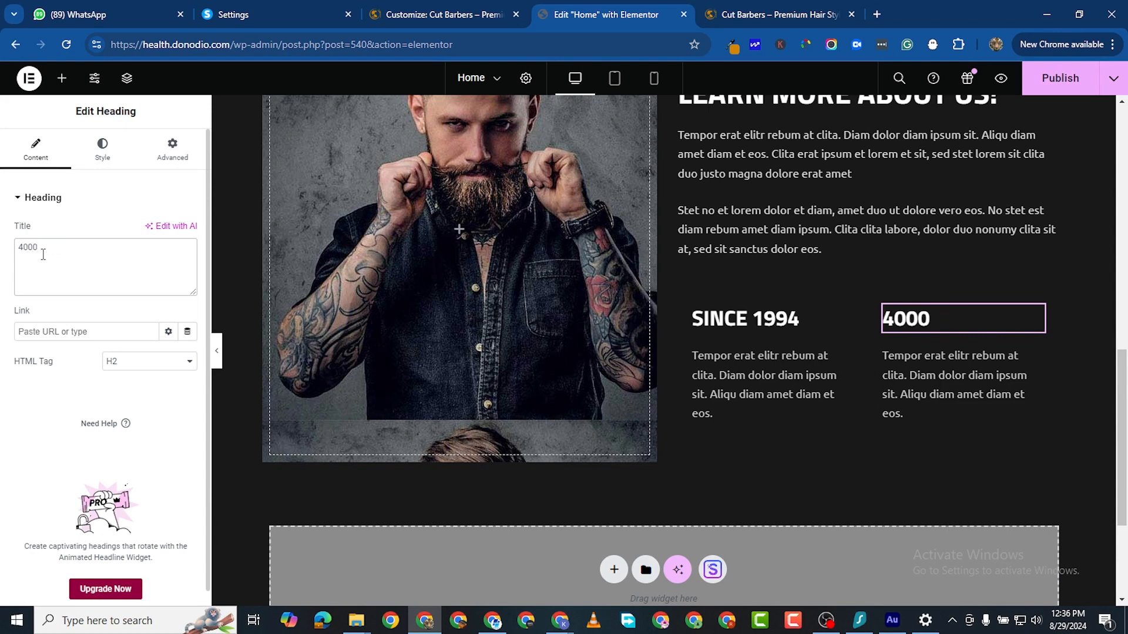
type("+ CLIN")
key("BackSpace")
type("ENTS")
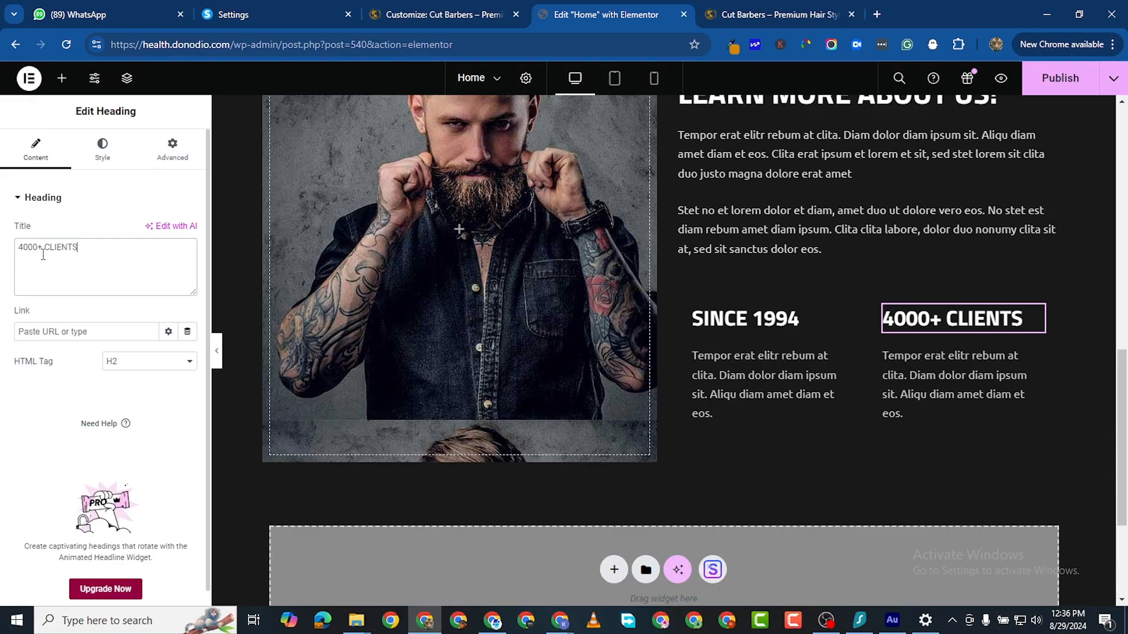
Step: Reduce the paragraph under SINCE 1994 to a 13 px font size
scroll(868, 383, "up", 2)
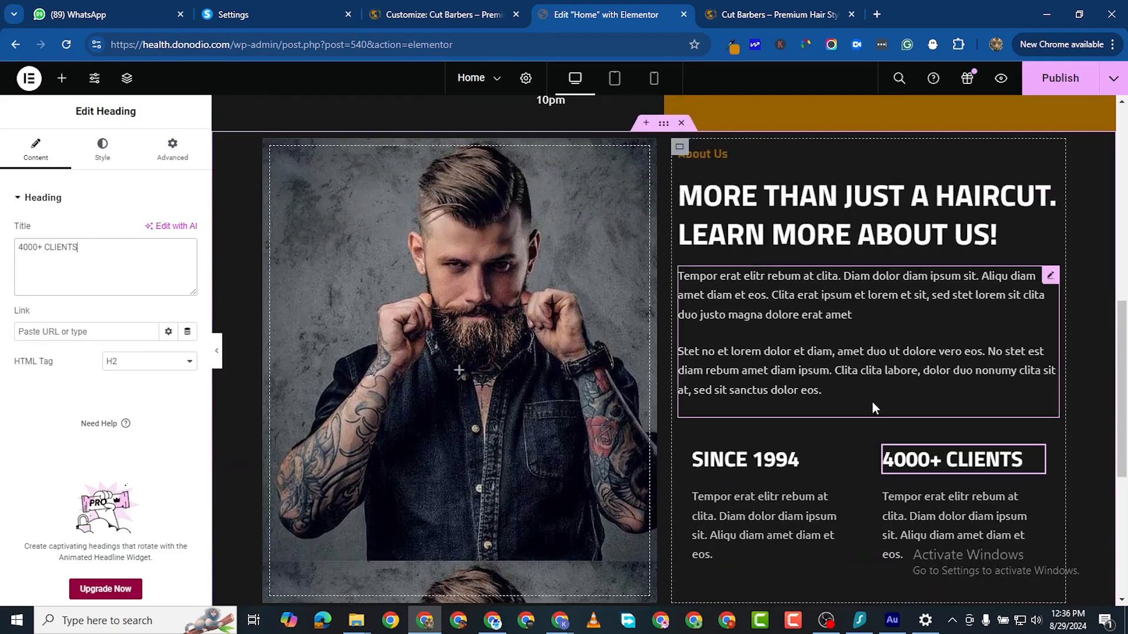
scroll(871, 401, "down", 1)
scroll(873, 400, "up", 1)
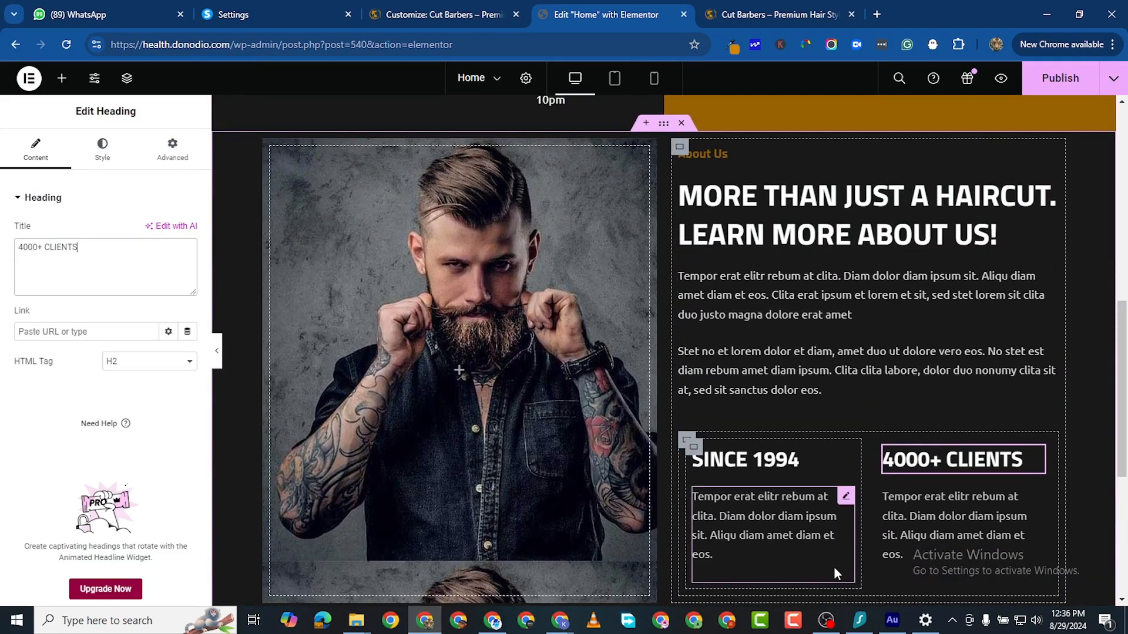
scroll(828, 546, "down", 1)
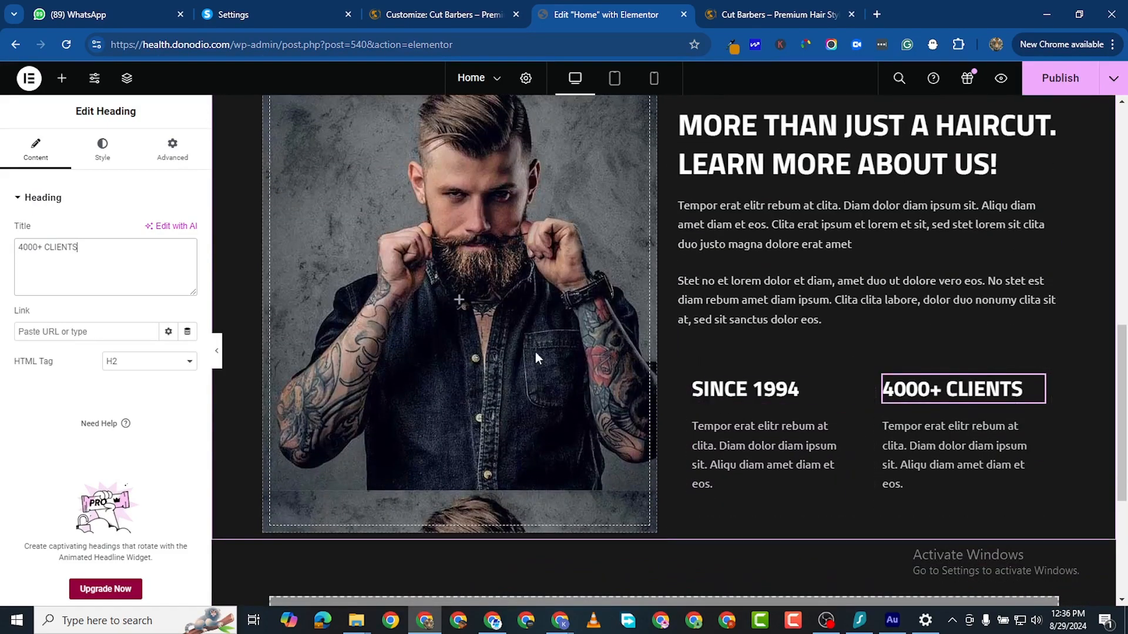
scroll(481, 416, "up", 1)
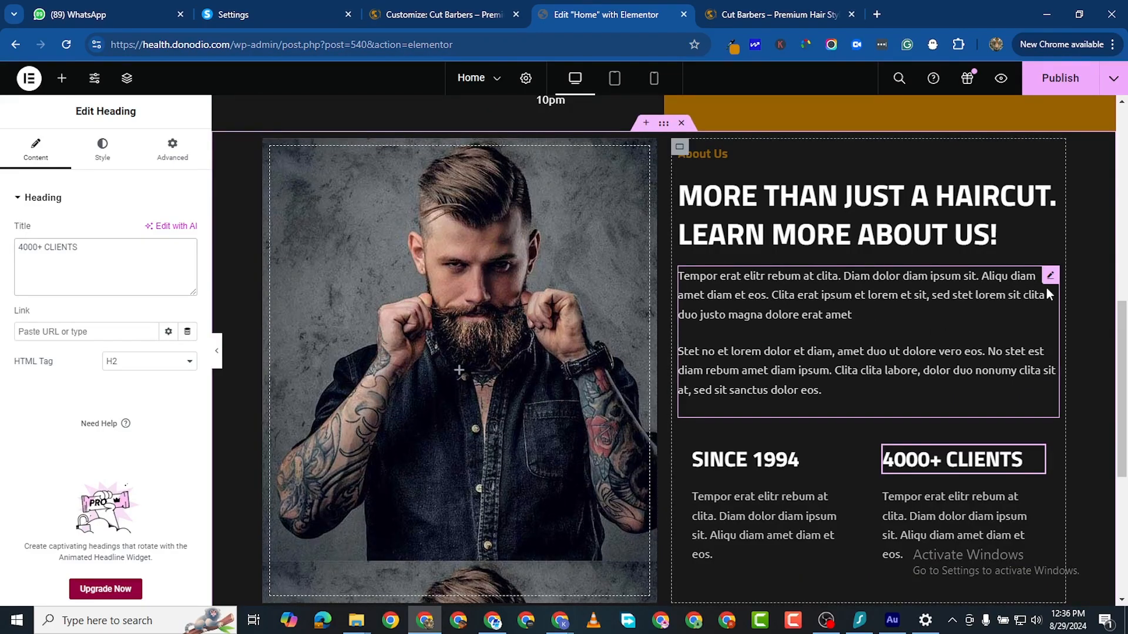
left_click(844, 498)
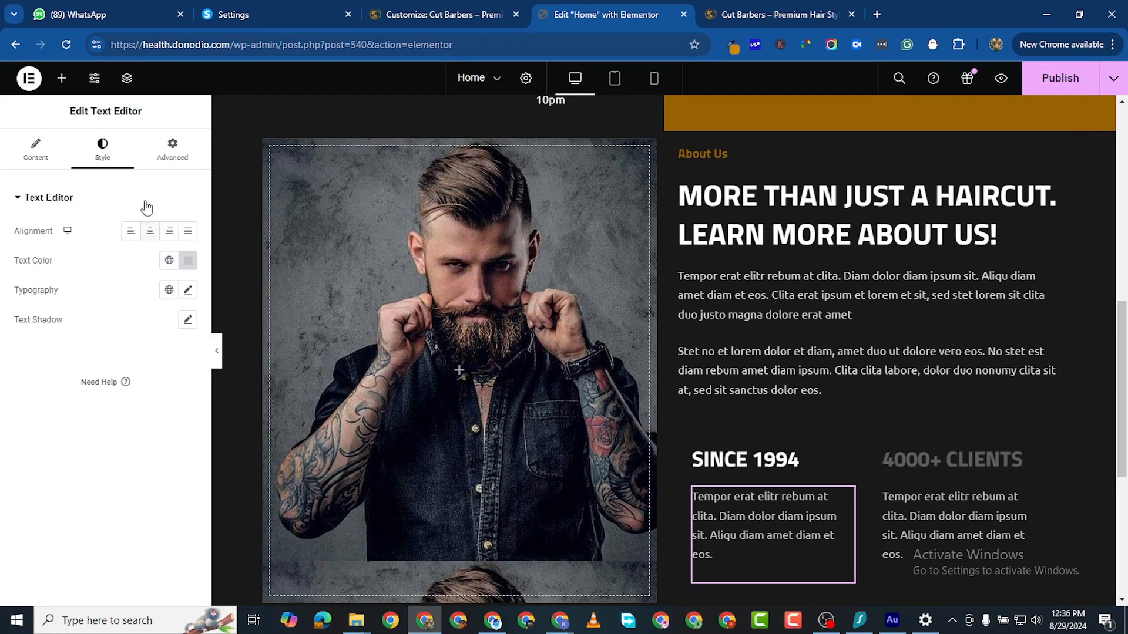
left_click(188, 291)
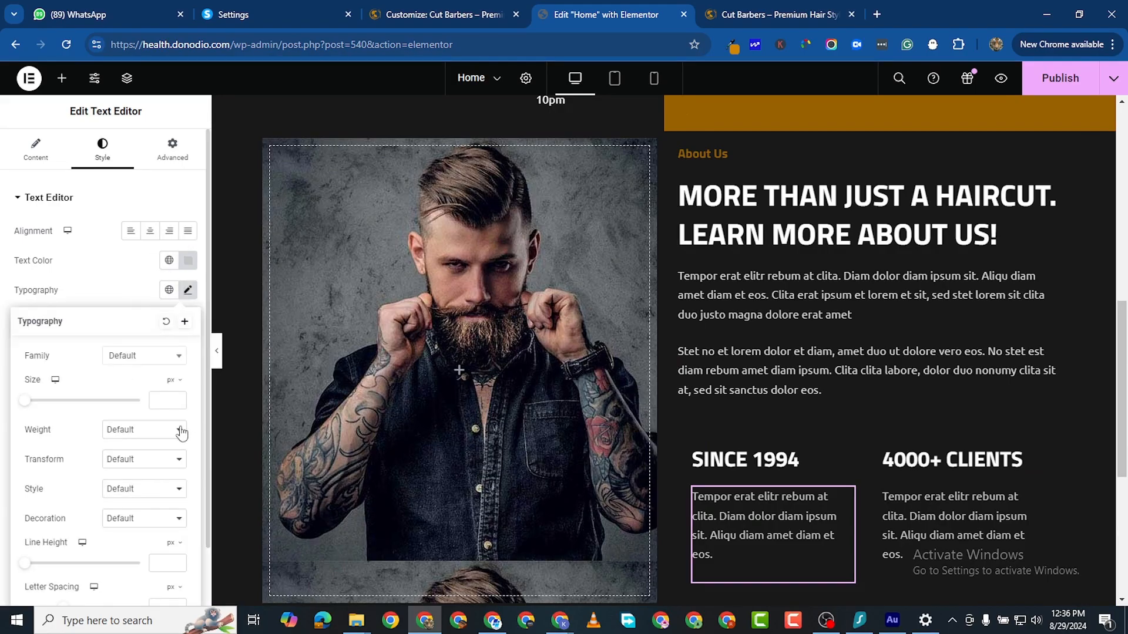
left_click(178, 400)
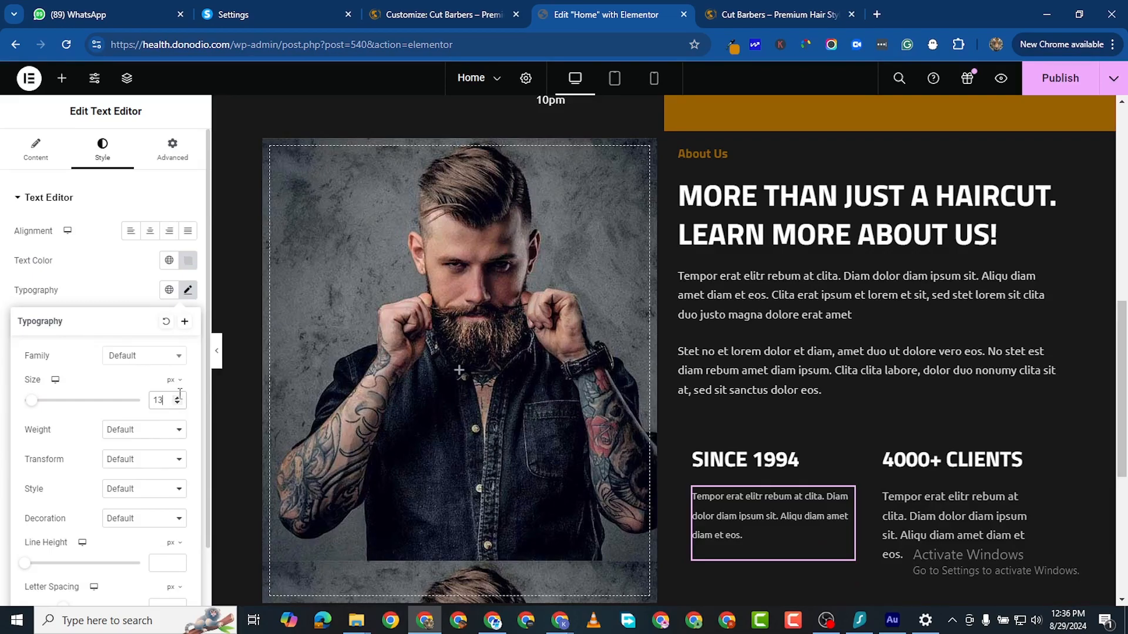
Step: Give the SINCE 1994 paragraph 14 px text with a 24 px line height
left_click(178, 399)
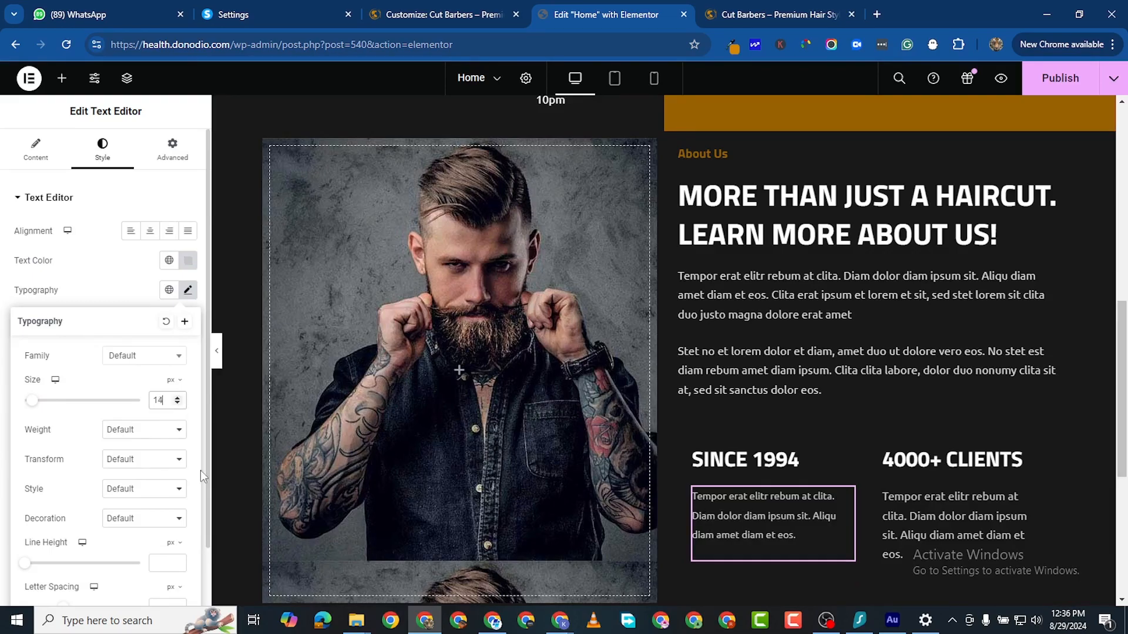
left_click(178, 560)
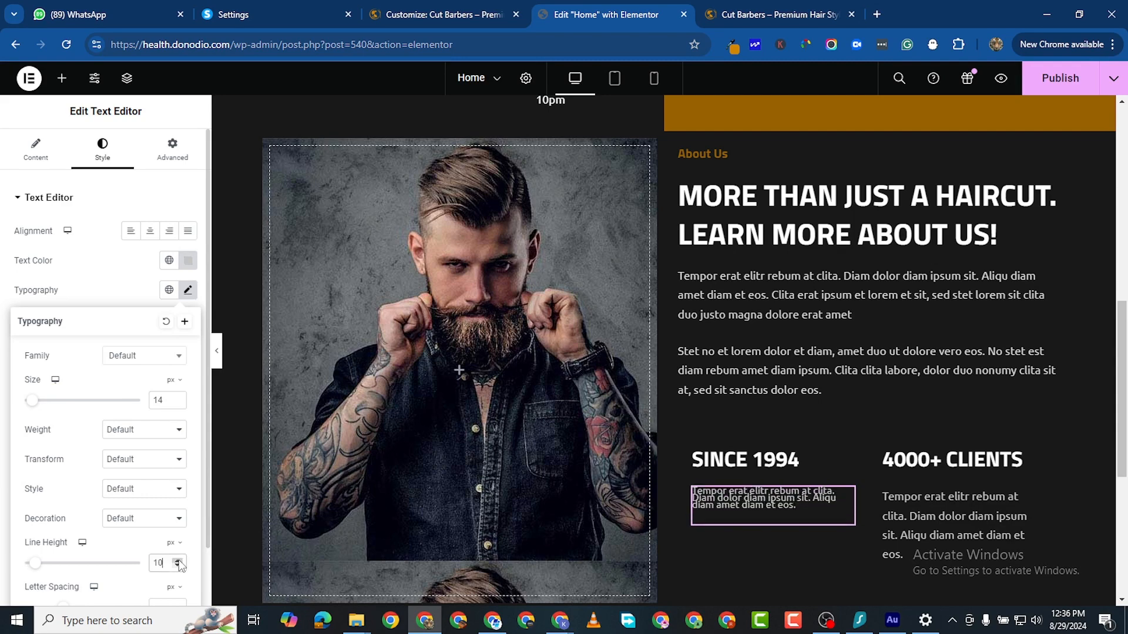
left_click_drag(178, 560, 178, 560)
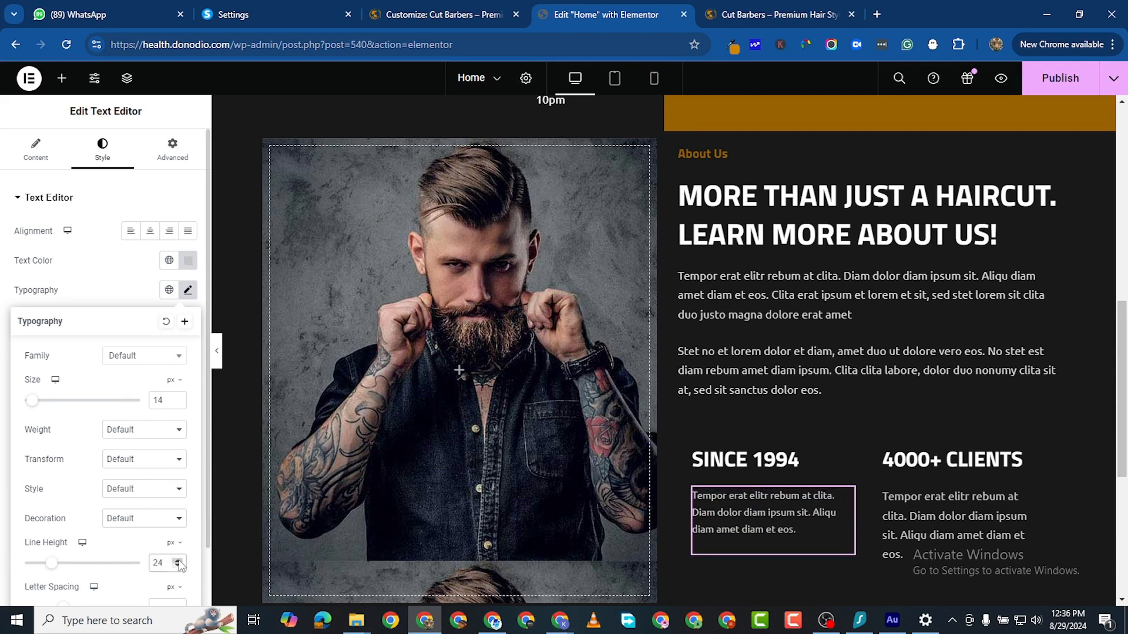
scroll(814, 381, "down", 3)
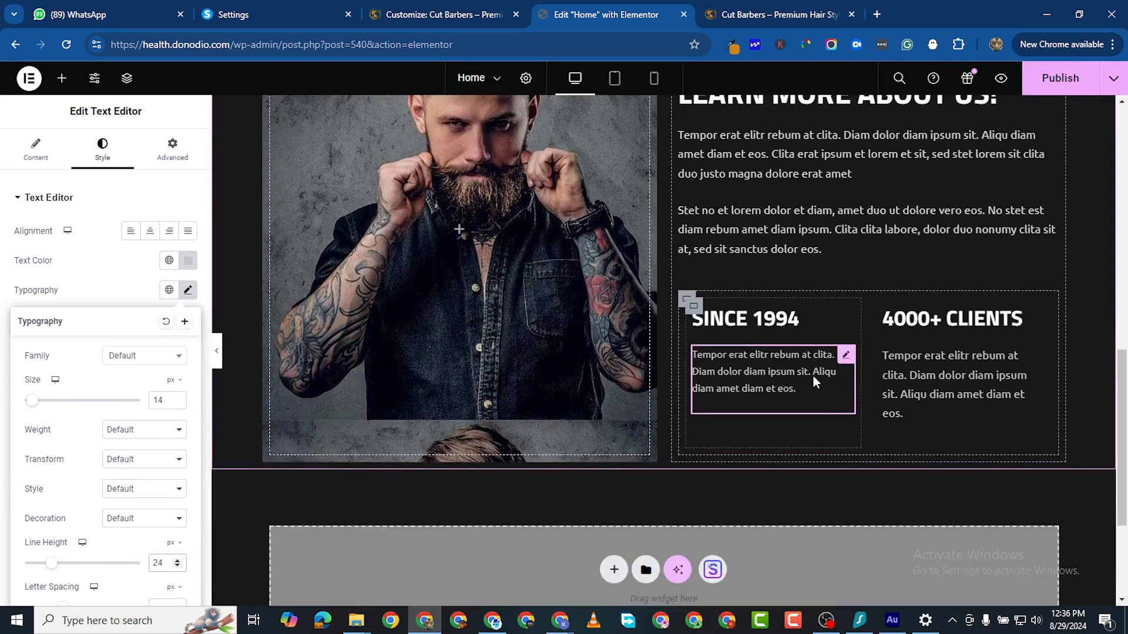
Step: Copy that paragraph and paste its style onto the 4000+ CLIENTS paragraph
right_click(842, 361)
left_click(886, 343)
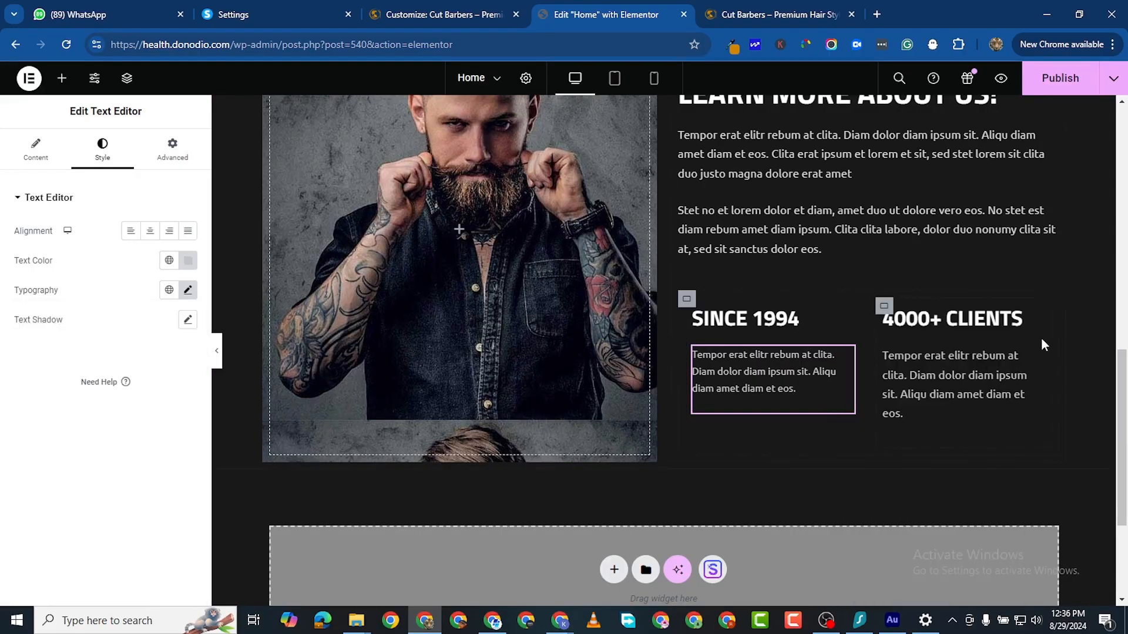
right_click(1021, 458)
left_click(1008, 395)
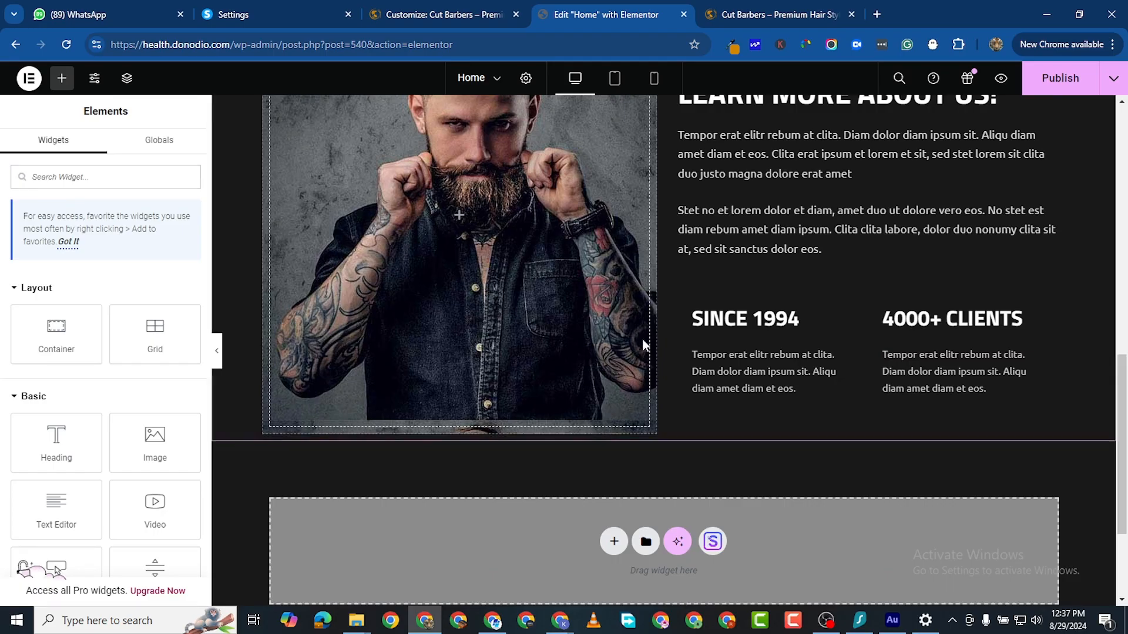
scroll(550, 337, "up", 3)
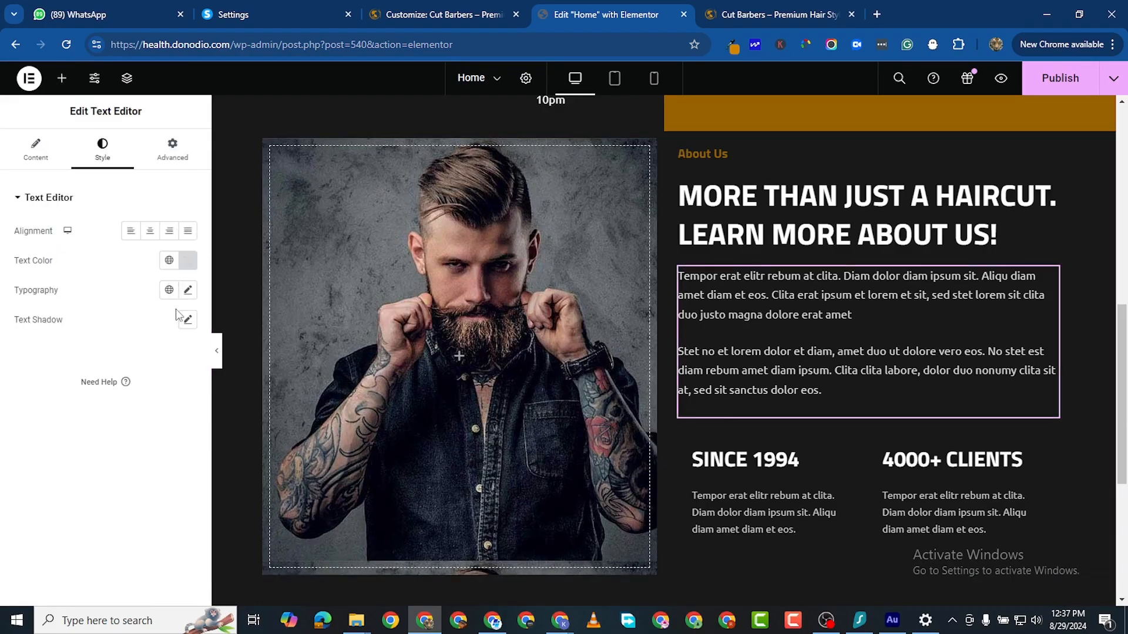
Step: Raise the About Us paragraphs' line height to 25 px and publish the page
left_click(187, 290)
scroll(180, 481, "down", 1)
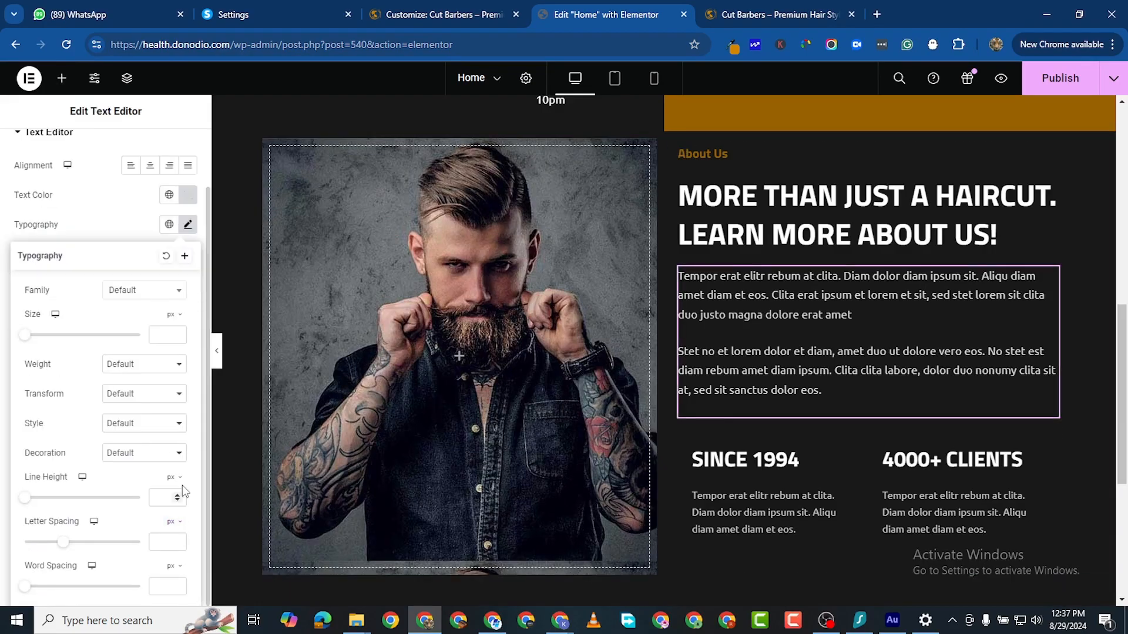
left_click(177, 496)
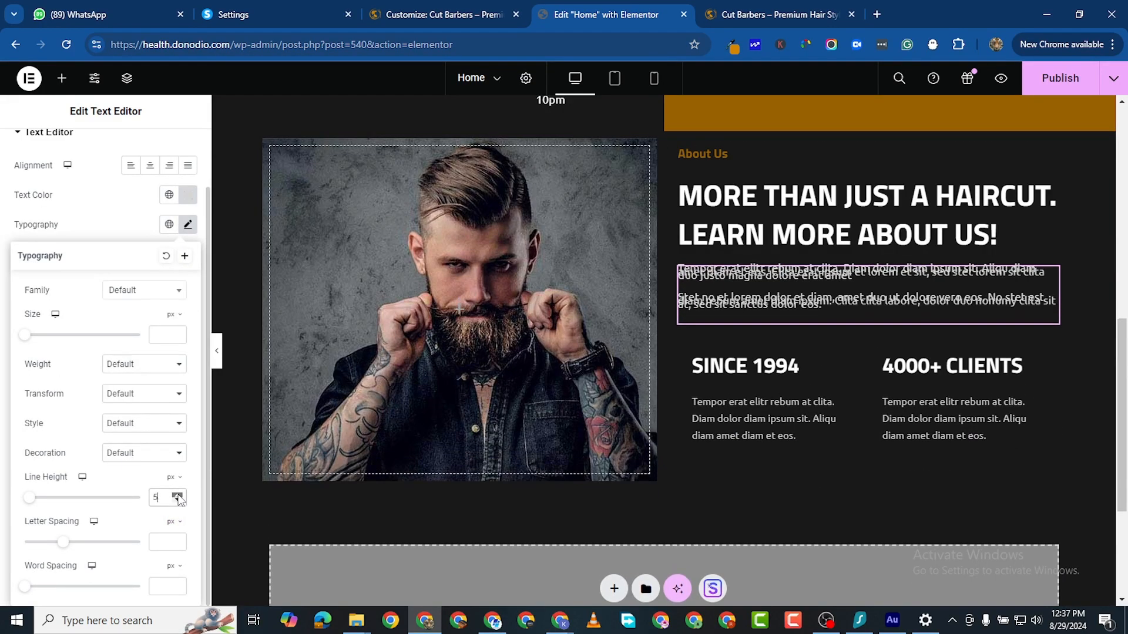
left_click(178, 496)
left_click(178, 496)
left_click(178, 495)
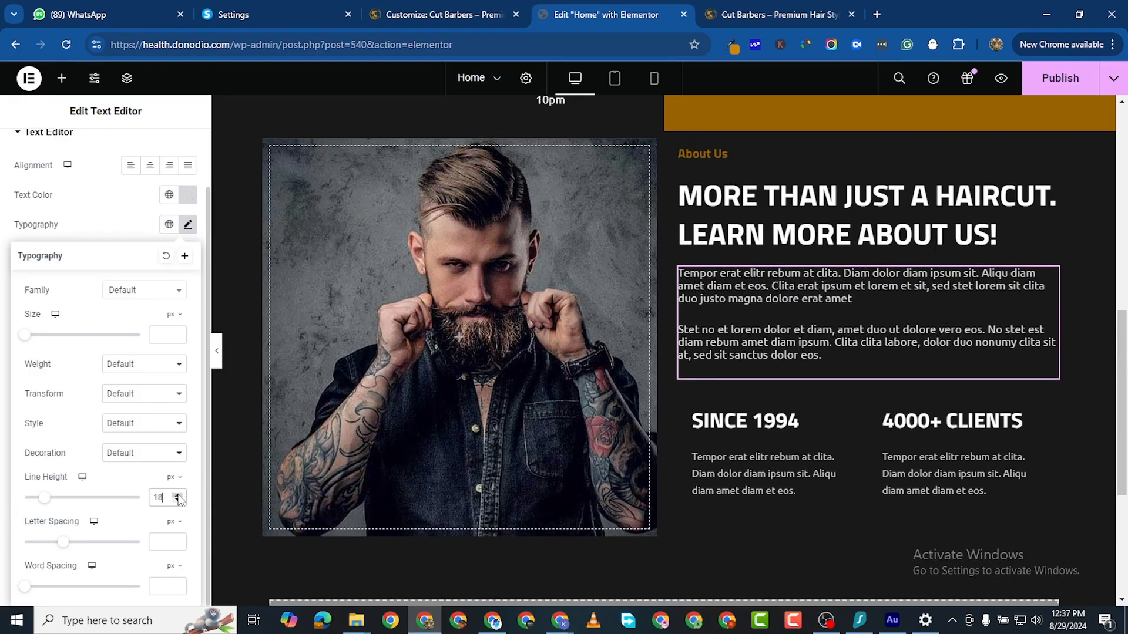
left_click(178, 495)
left_click(178, 495)
left_click(178, 495)
left_click(178, 497)
left_click(178, 496)
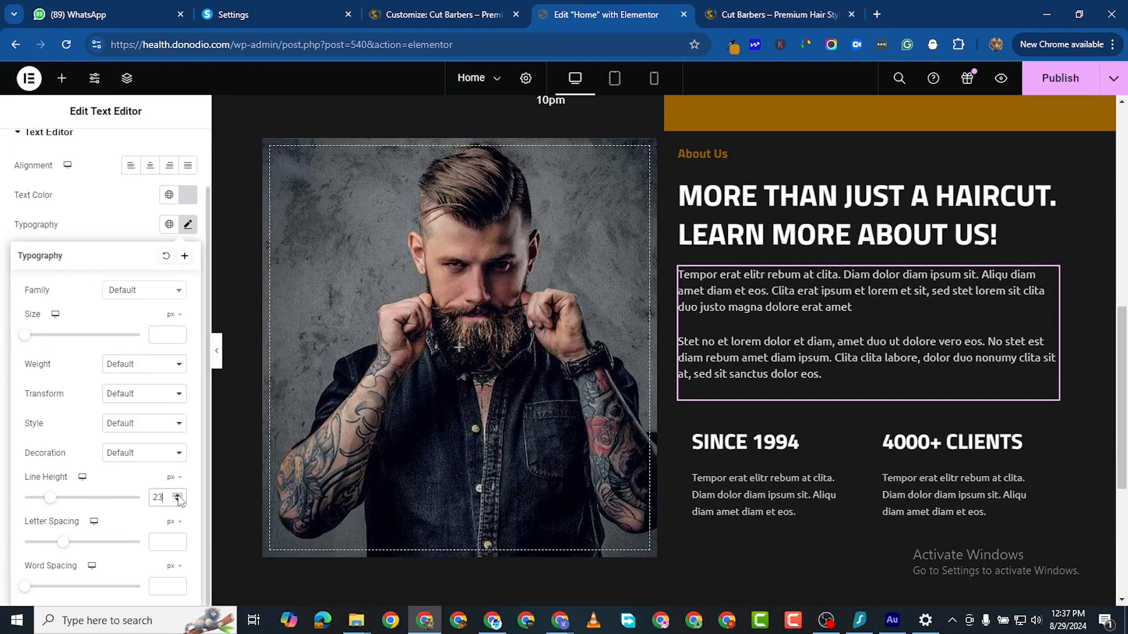
left_click(178, 496)
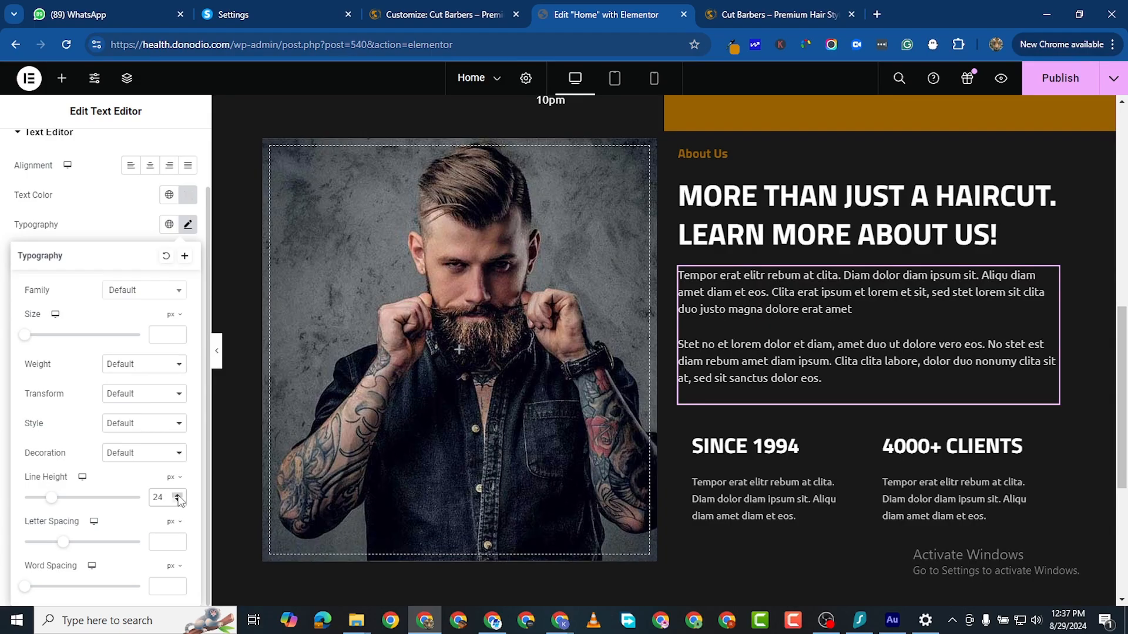
left_click(178, 496)
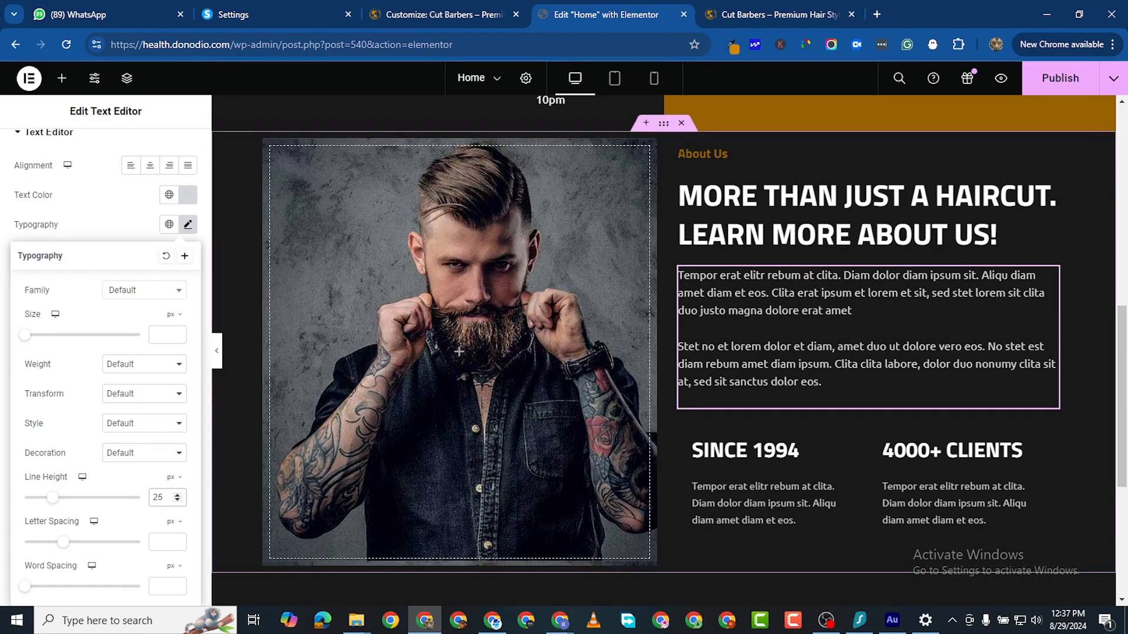
left_click(1070, 81)
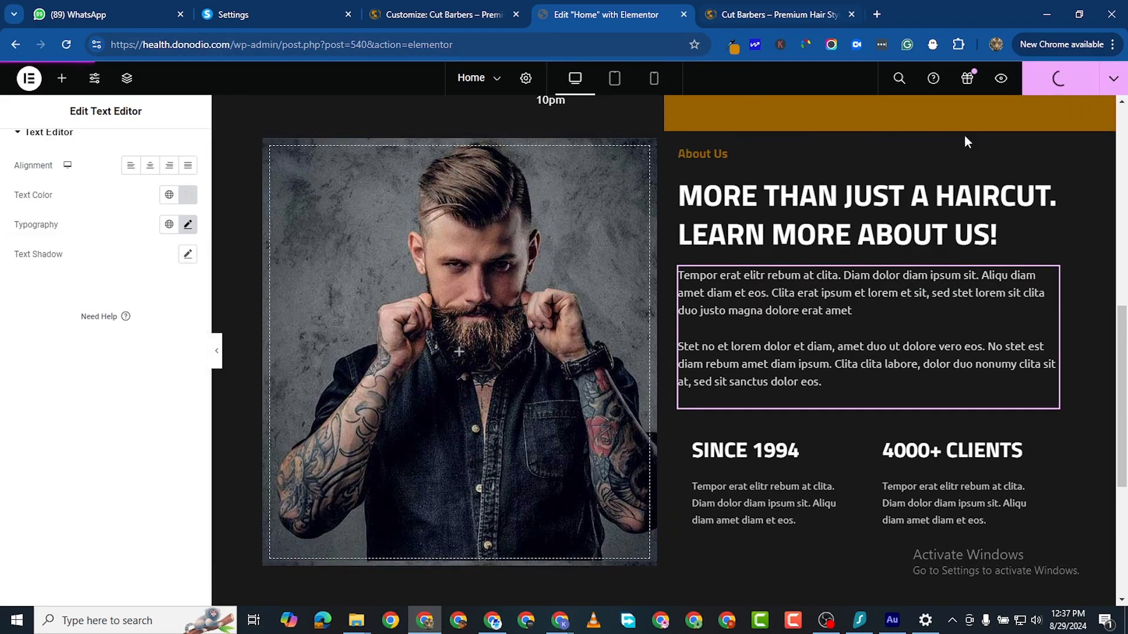
left_click(1001, 78)
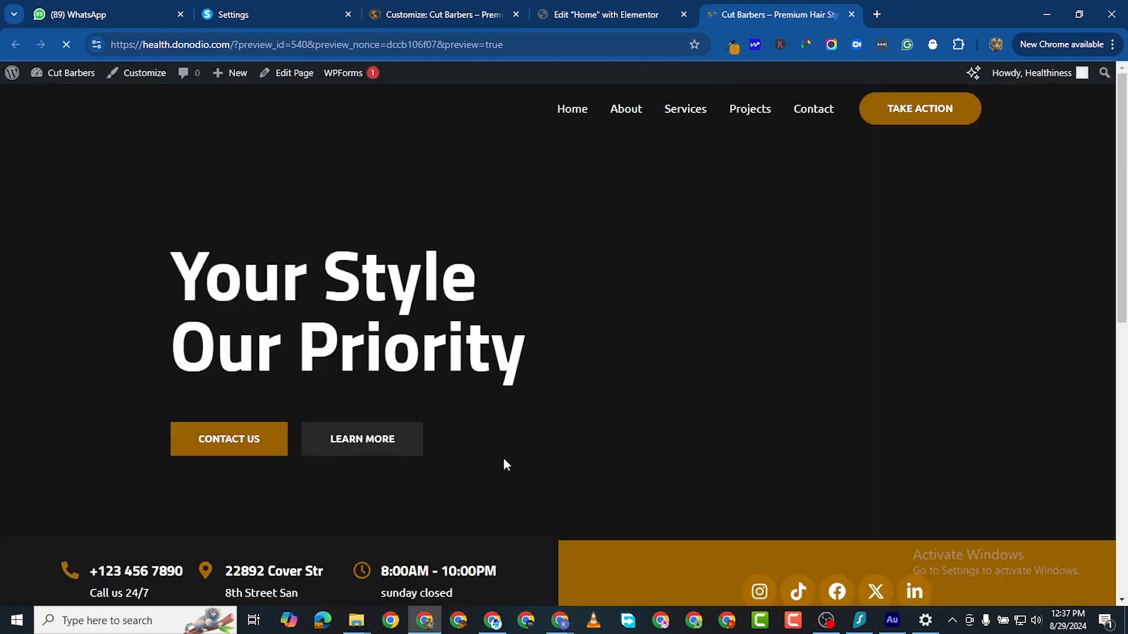
scroll(504, 462, "down", 10)
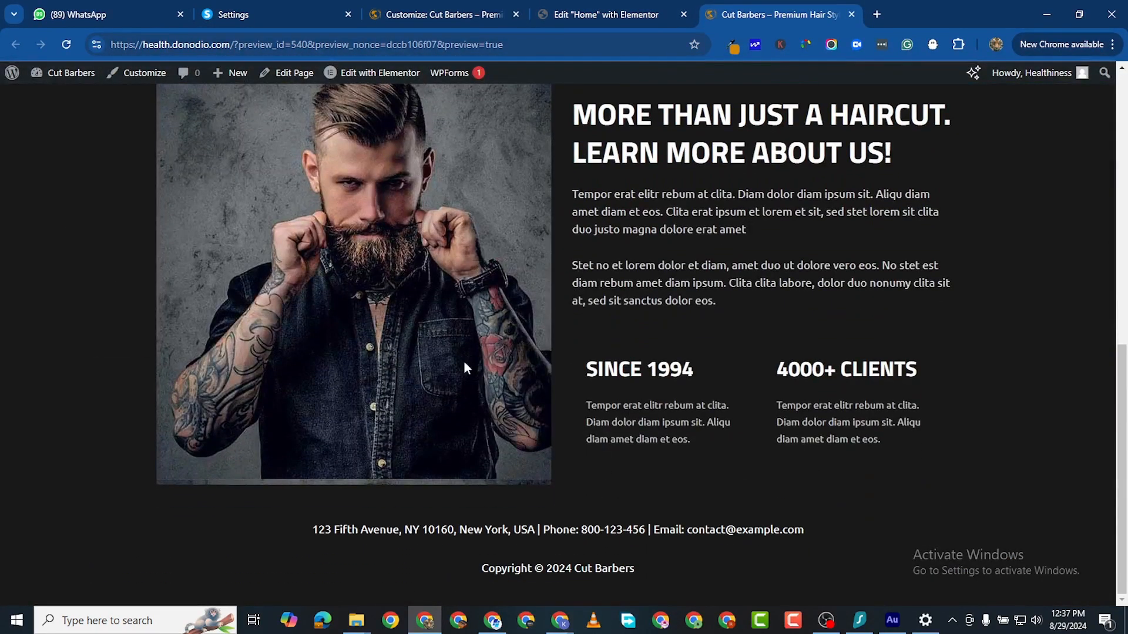
scroll(464, 361, "up", 2)
left_click(657, 15)
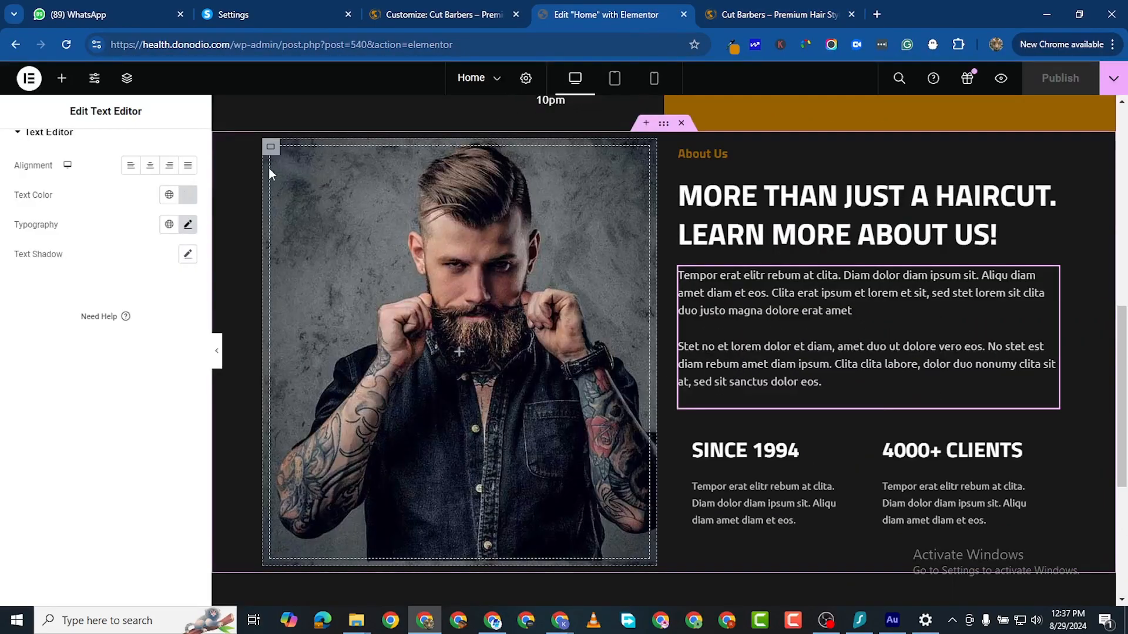
Step: Set the About Us image background to Center Center with No-repeat, publish, and view the preview
left_click(272, 148)
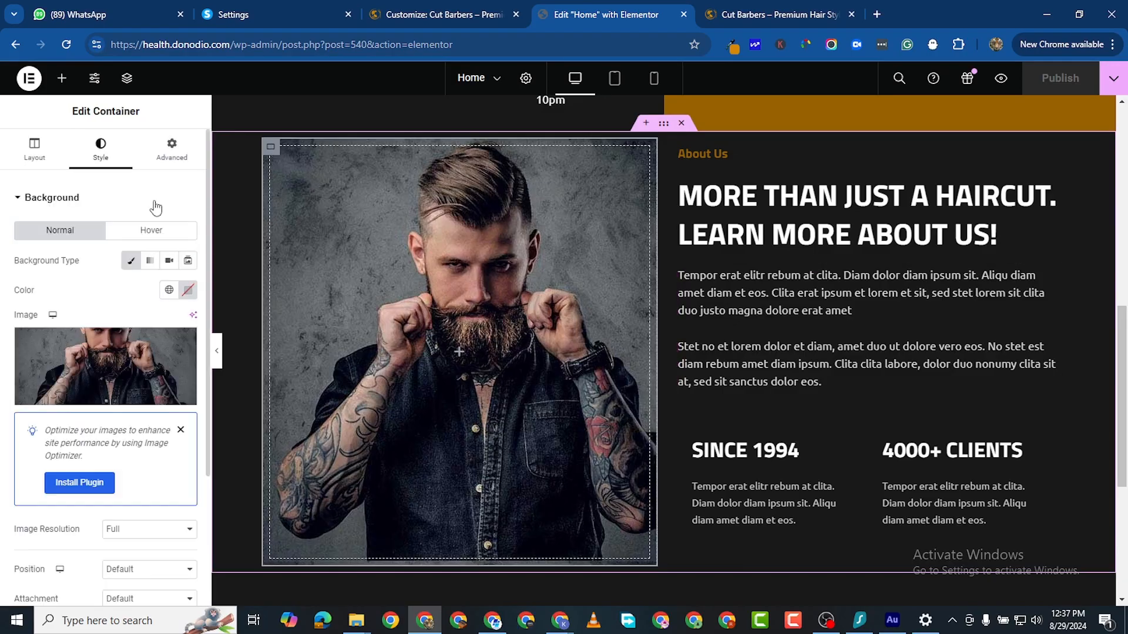
scroll(85, 325, "down", 3)
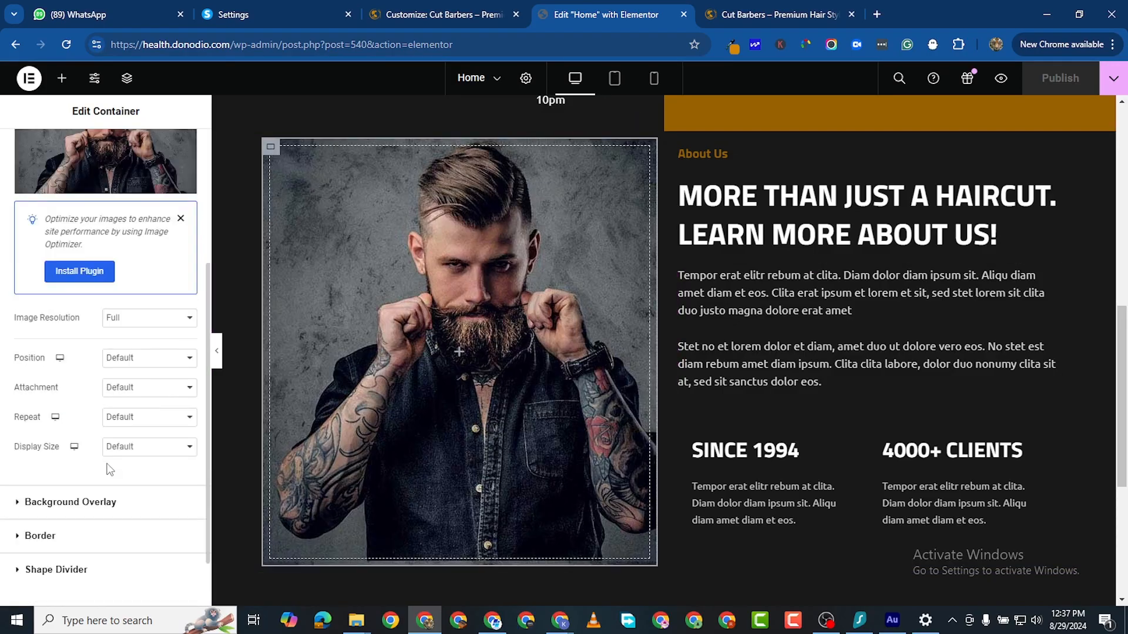
left_click(150, 364)
left_click(130, 383)
left_click(153, 421)
left_click(162, 441)
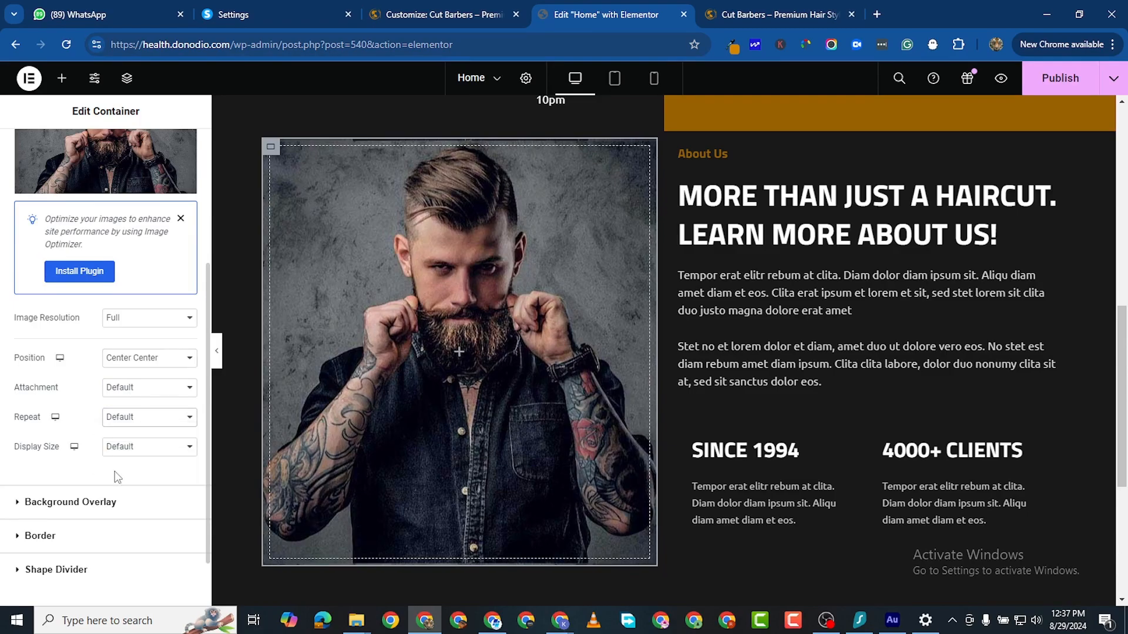
left_click(1072, 88)
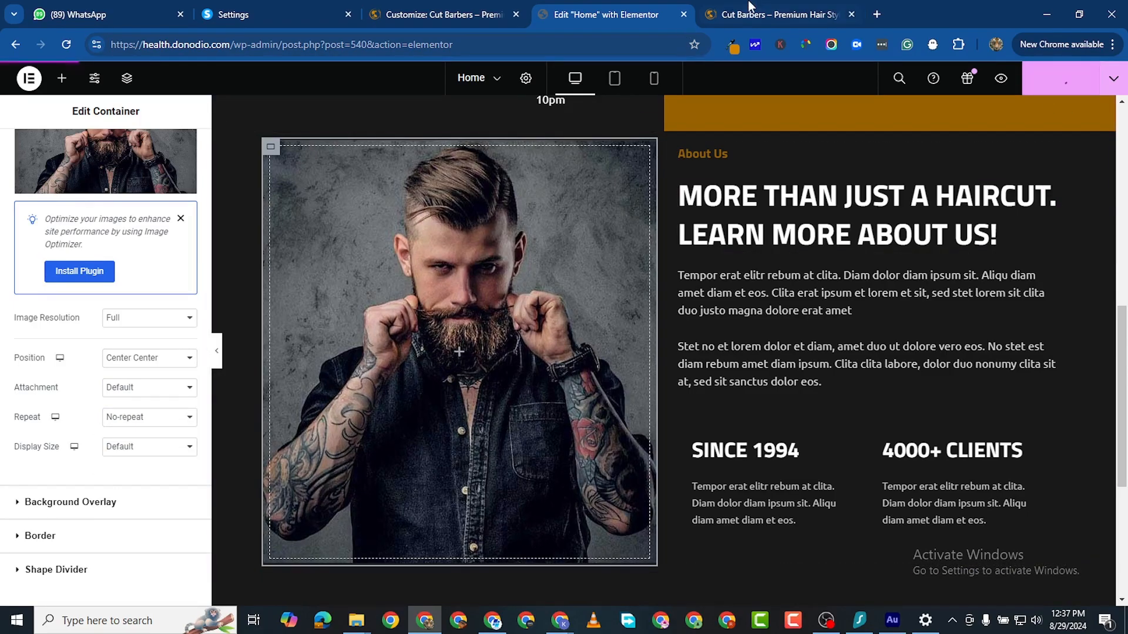
left_click(749, 9)
Step: Scroll through the live Cut Barbers homepage to review the centred About Us image
scroll(376, 352, "down", 3)
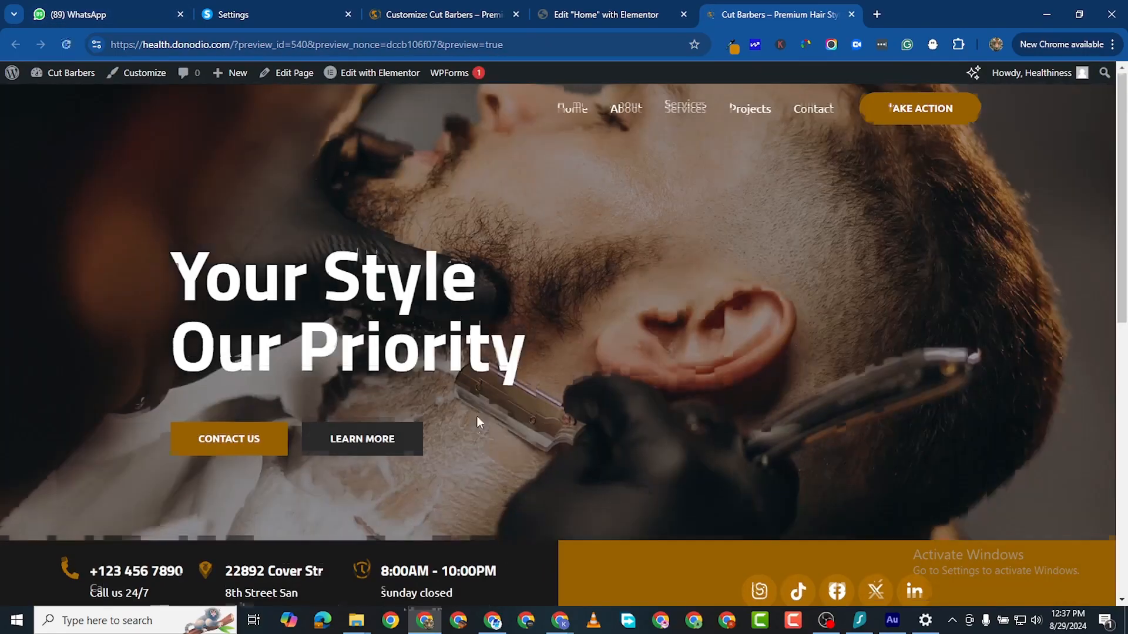
scroll(477, 411, "down", 1)
scroll(385, 411, "up", 2)
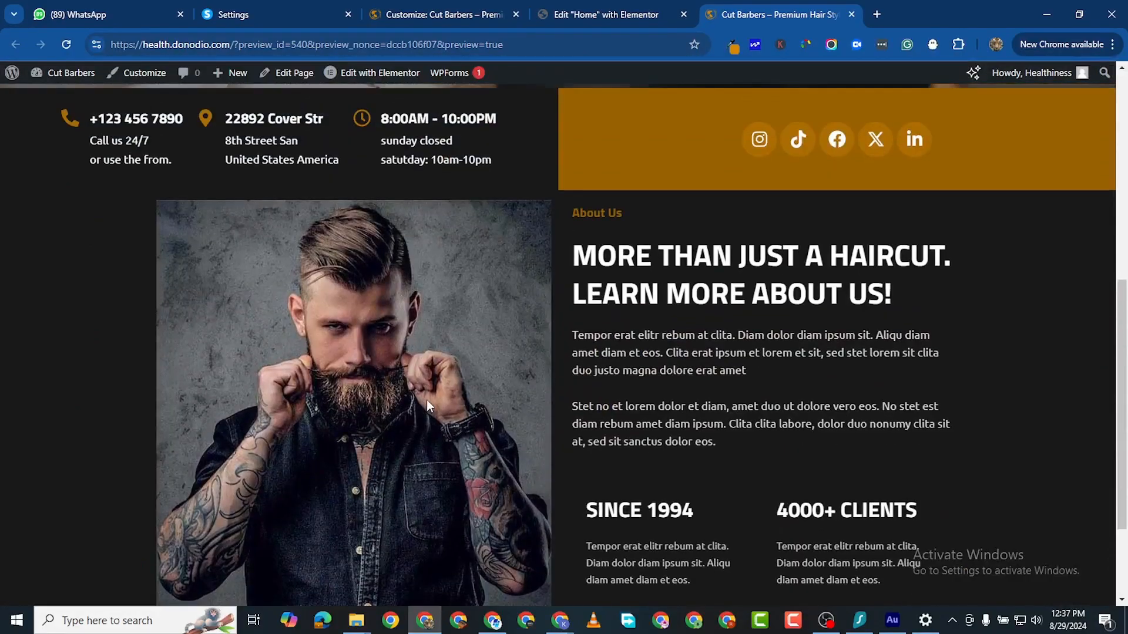
scroll(427, 399, "down", 1)
scroll(427, 399, "up", 5)
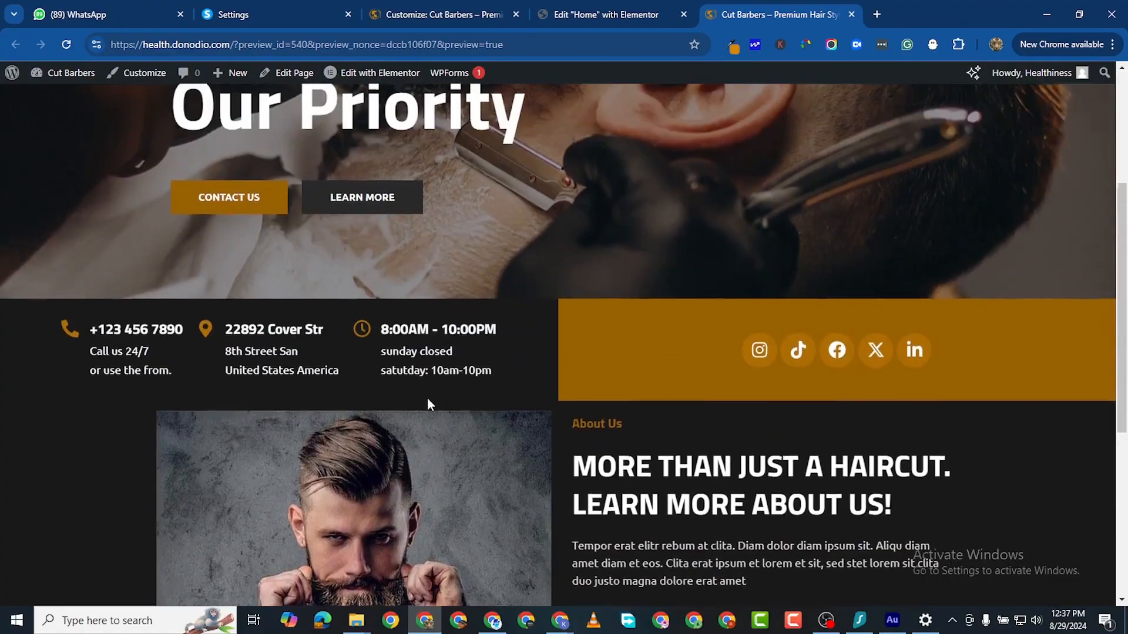
scroll(427, 403, "down", 5)
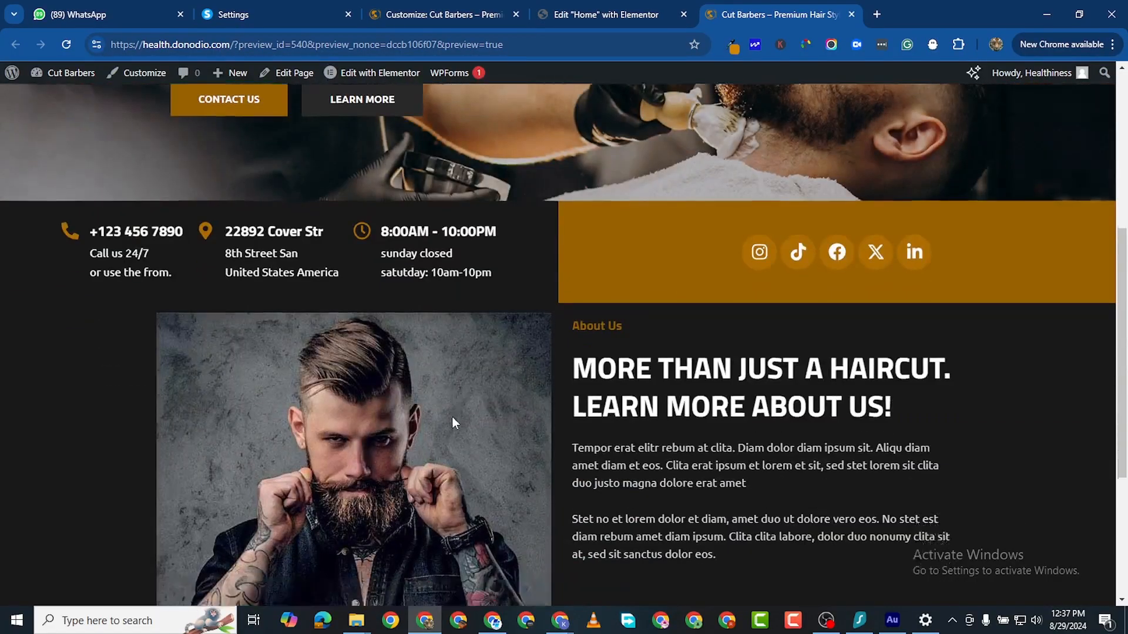
scroll(675, 379, "up", 8)
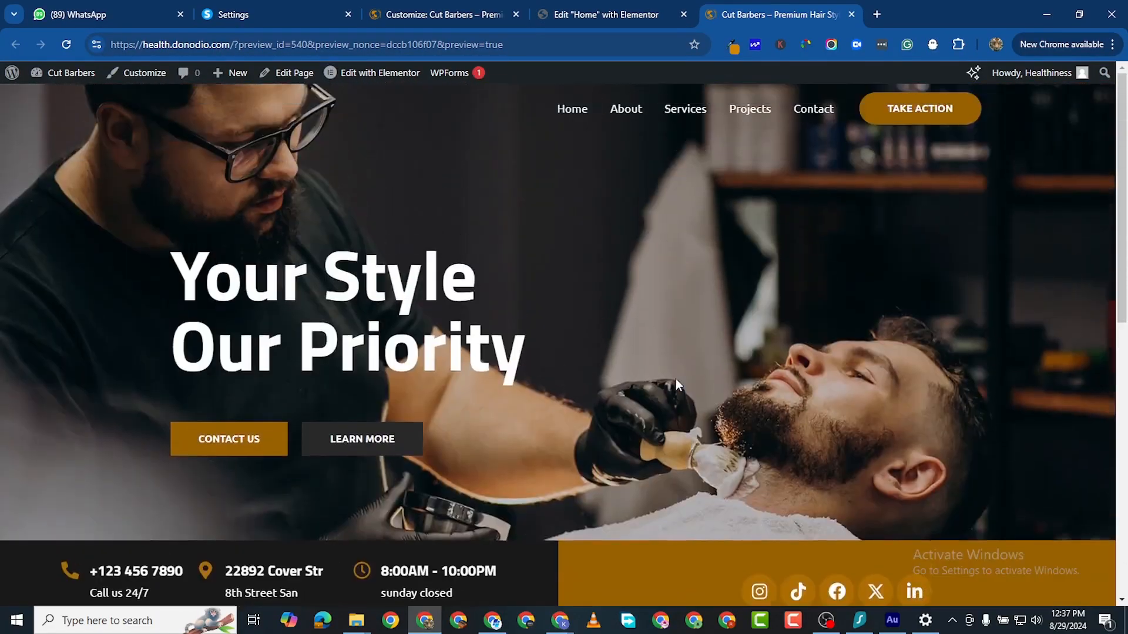
scroll(676, 379, "down", 8)
scroll(590, 354, "up", 4)
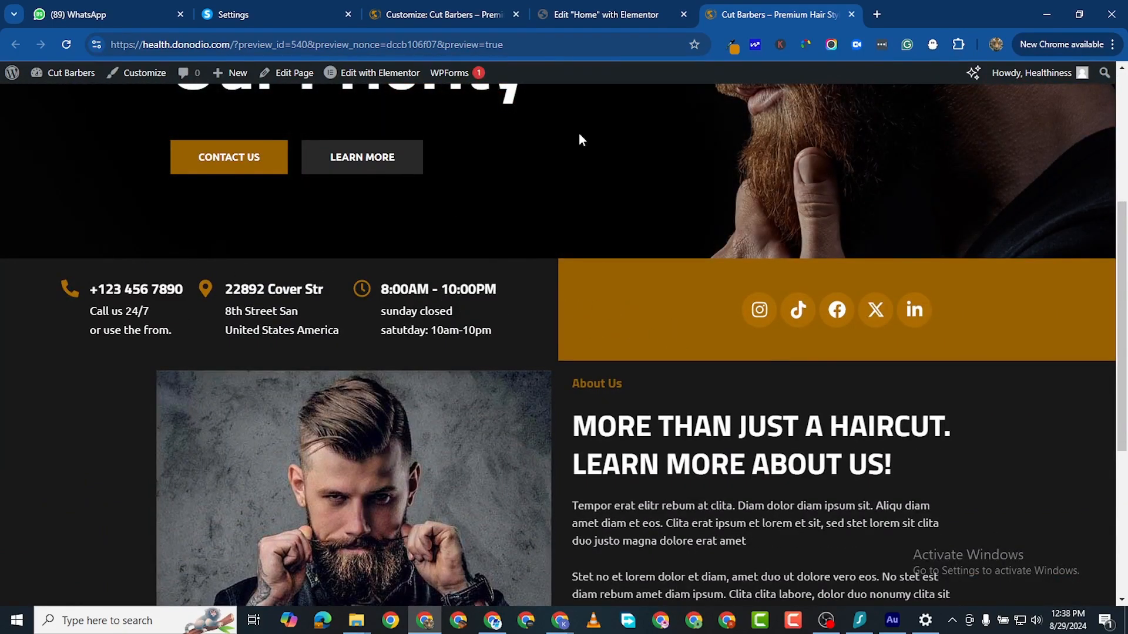
Step: Check the Customizer accent colour, then go back to the Elementor editor for Home
left_click(429, 18)
scroll(359, 502, "down", 3)
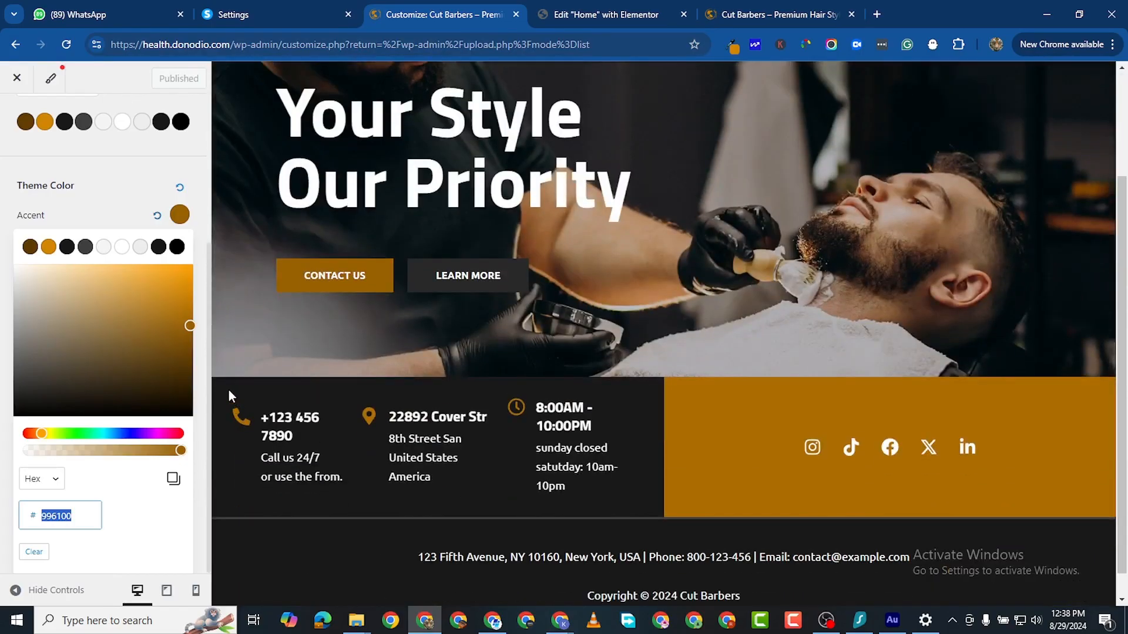
left_click(230, 393)
scroll(262, 391, "down", 1)
scroll(475, 421, "up", 3)
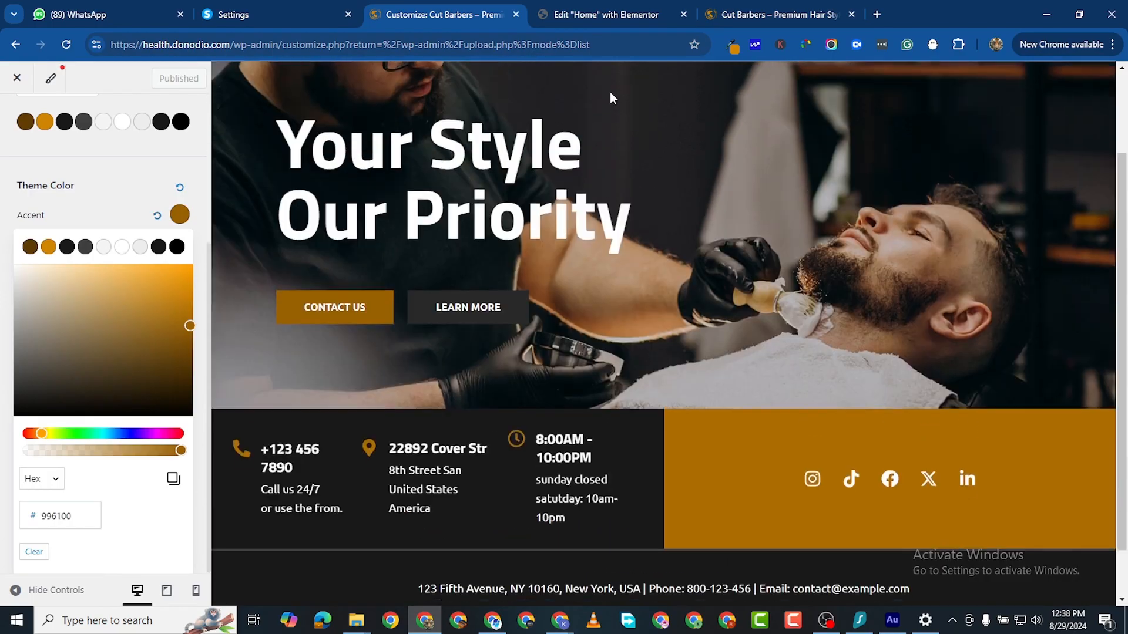
left_click(576, 16)
scroll(302, 321, "up", 5)
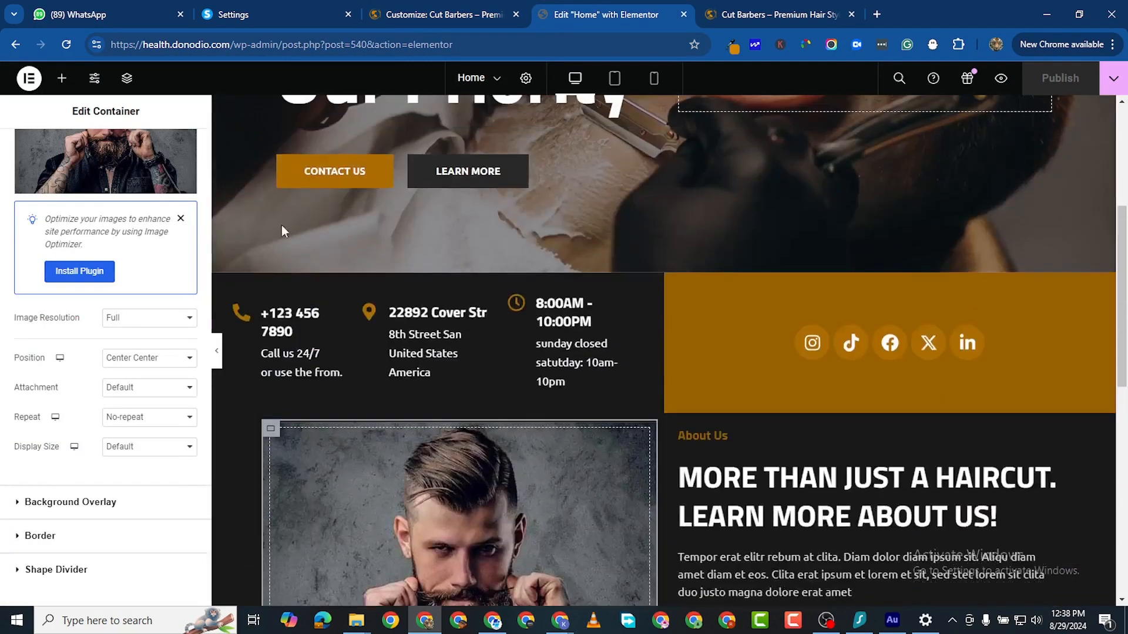
Step: Give the contact-details and gold social-icons containers 50 px padding on all sides, then publish
scroll(244, 346, "down", 2)
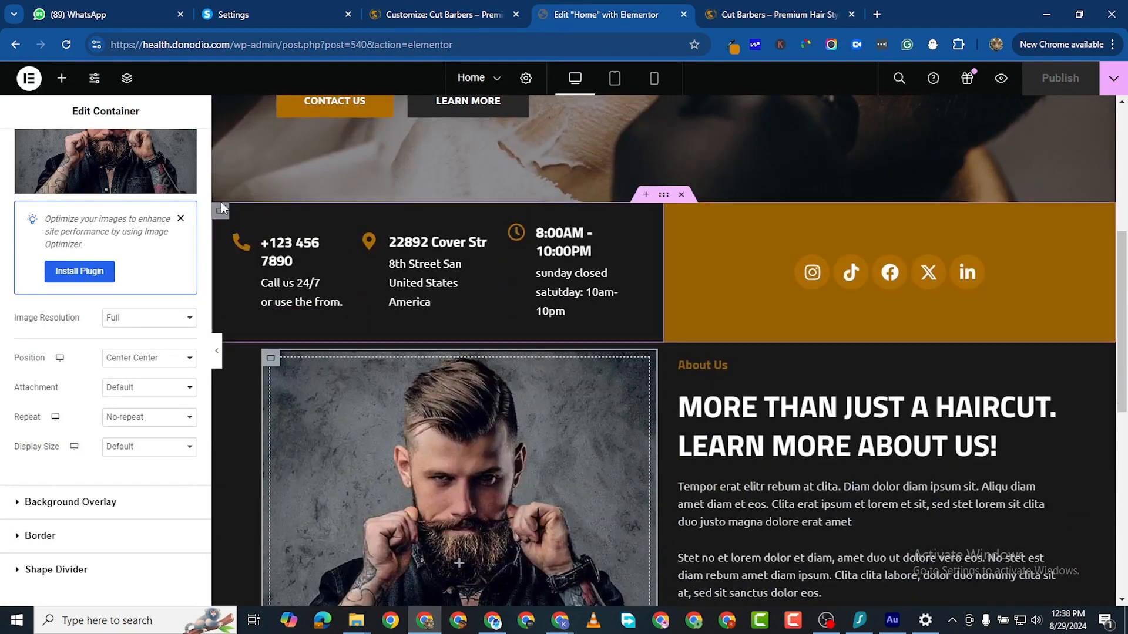
left_click(221, 211)
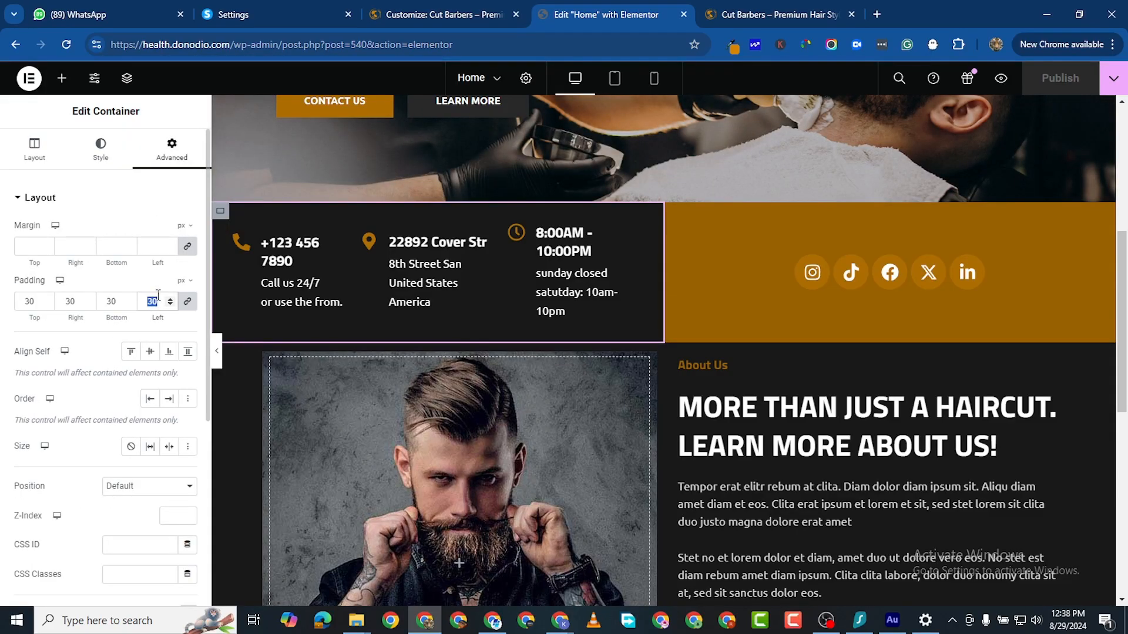
type("50")
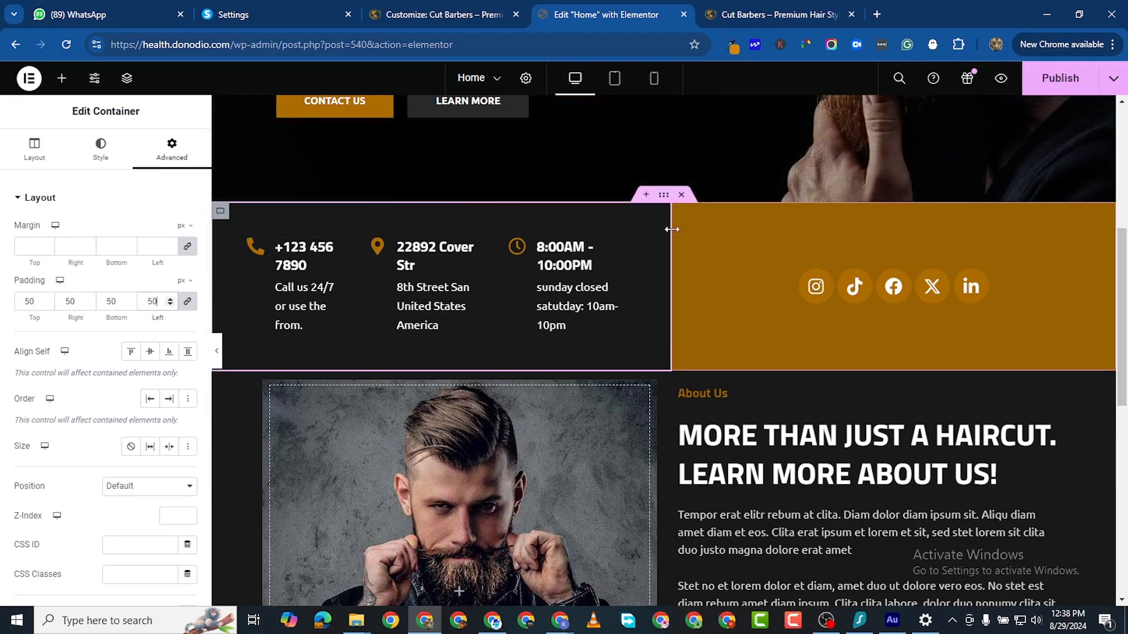
left_click(679, 213)
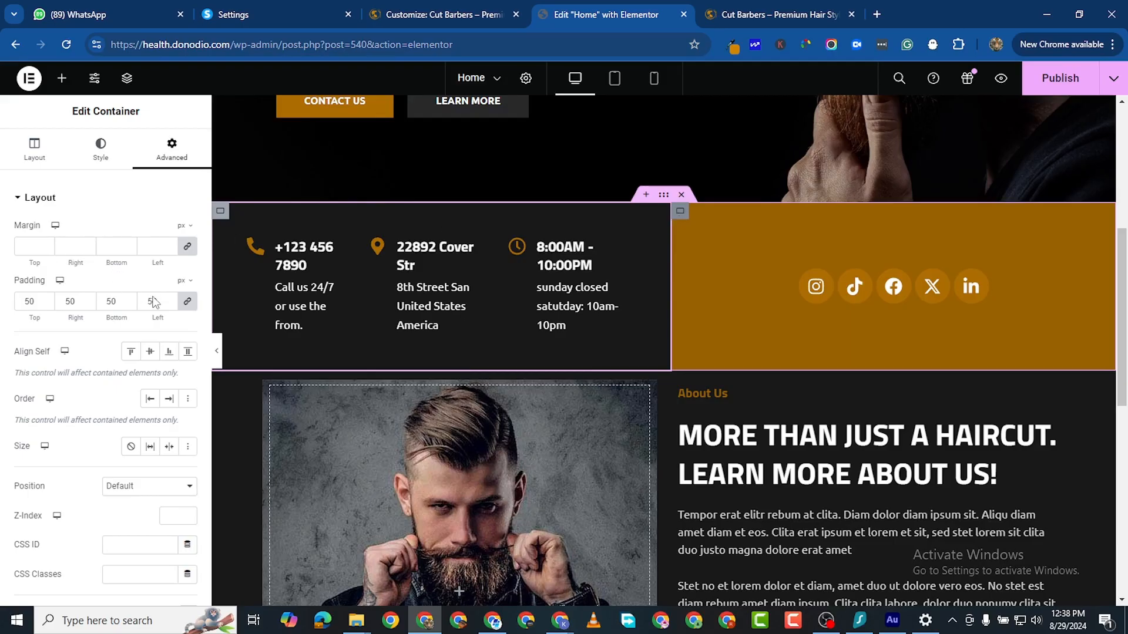
left_click(171, 147)
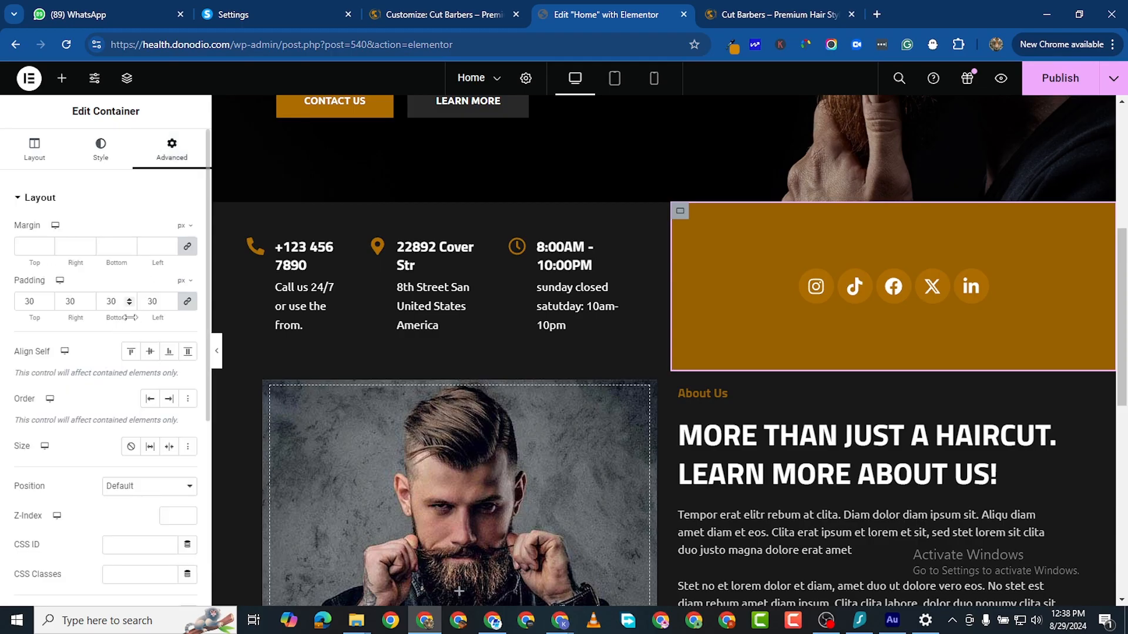
double_click(152, 302)
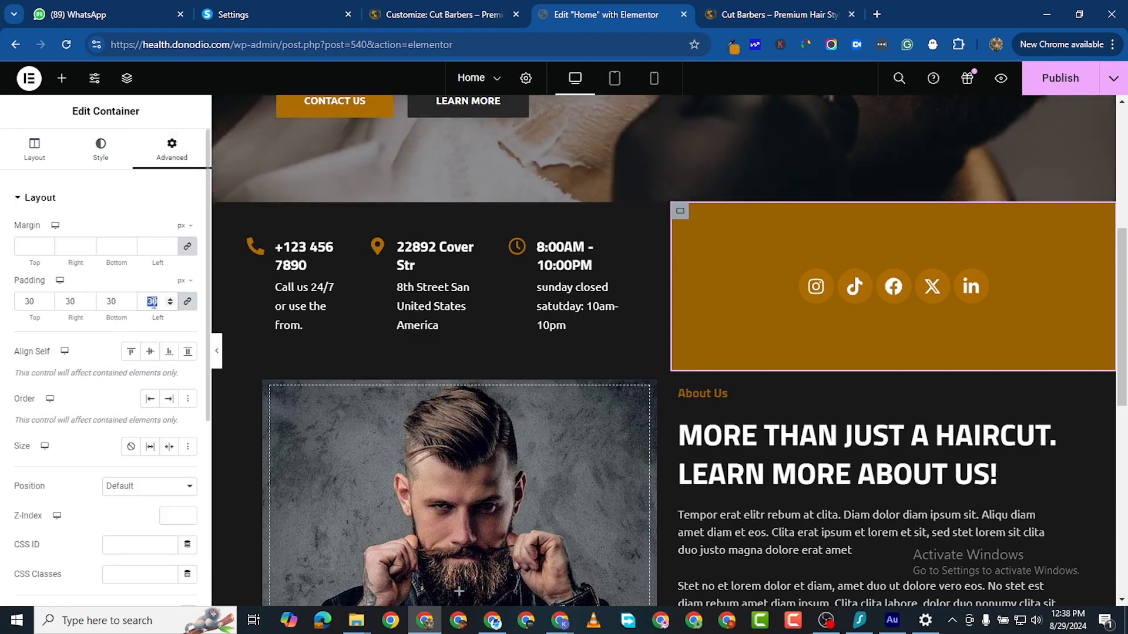
type("50")
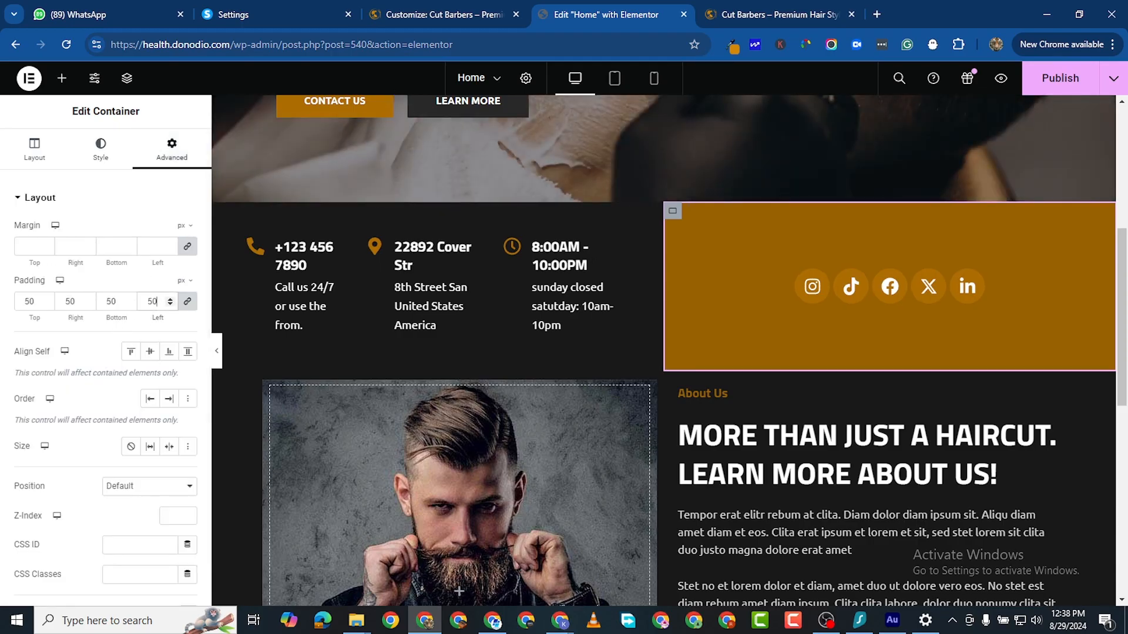
left_click(1057, 81)
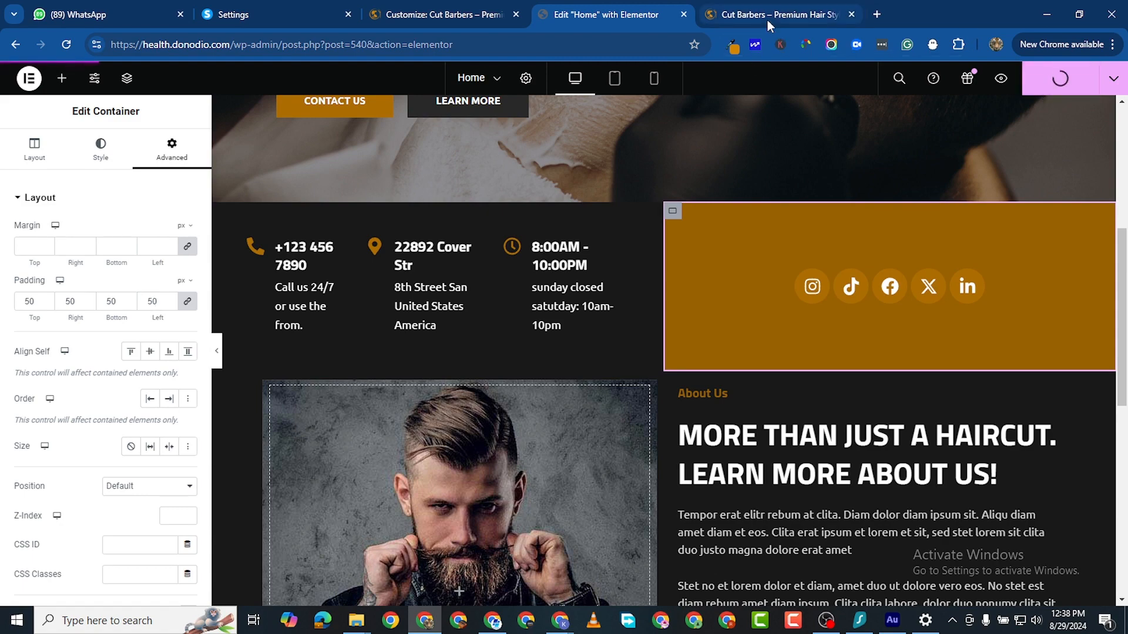
left_click(767, 17)
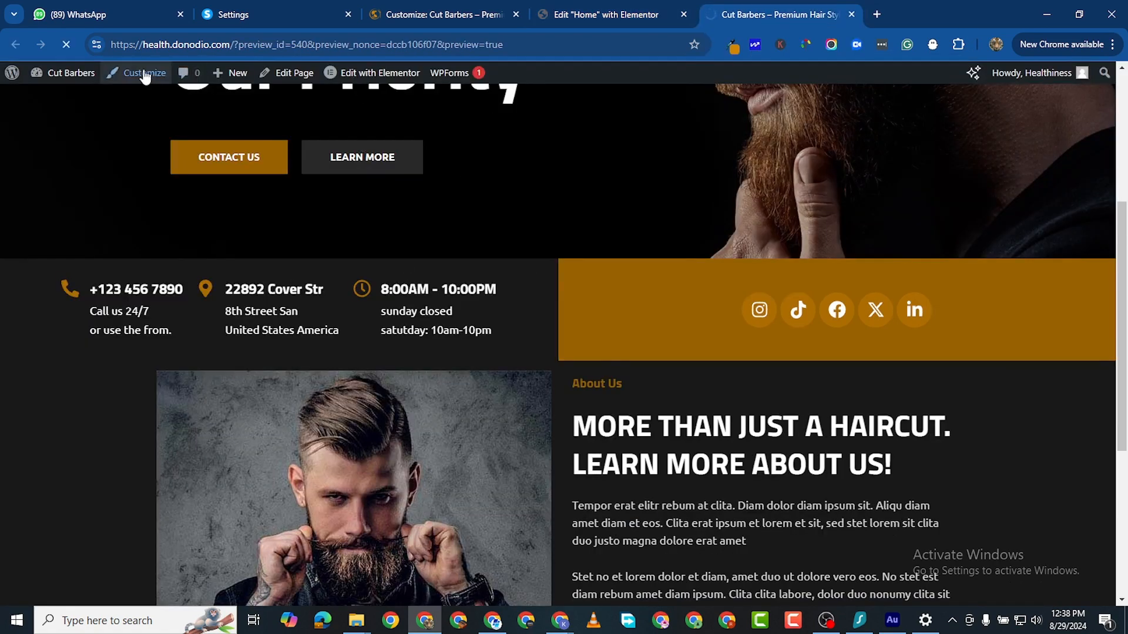
left_click(66, 45)
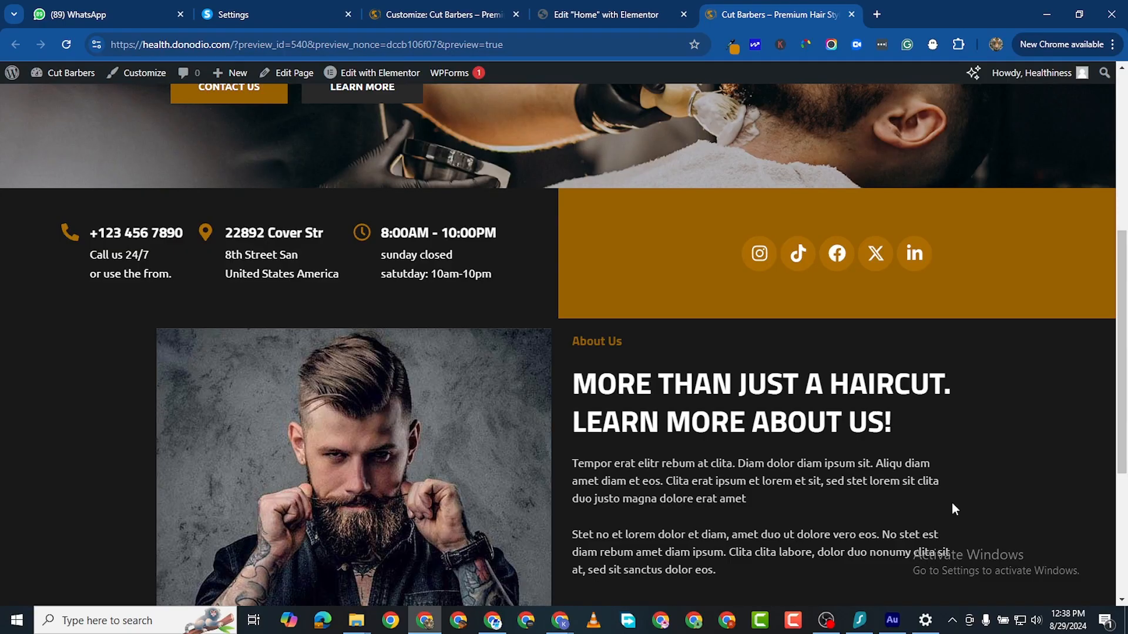
scroll(764, 440, "down", 5)
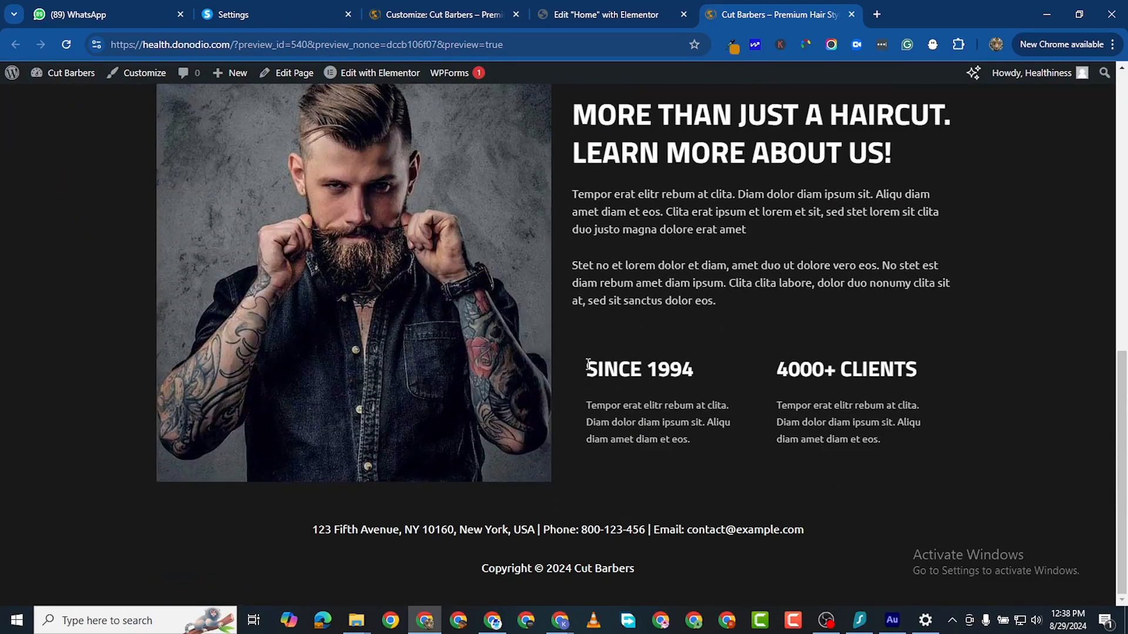
scroll(588, 364, "up", 10)
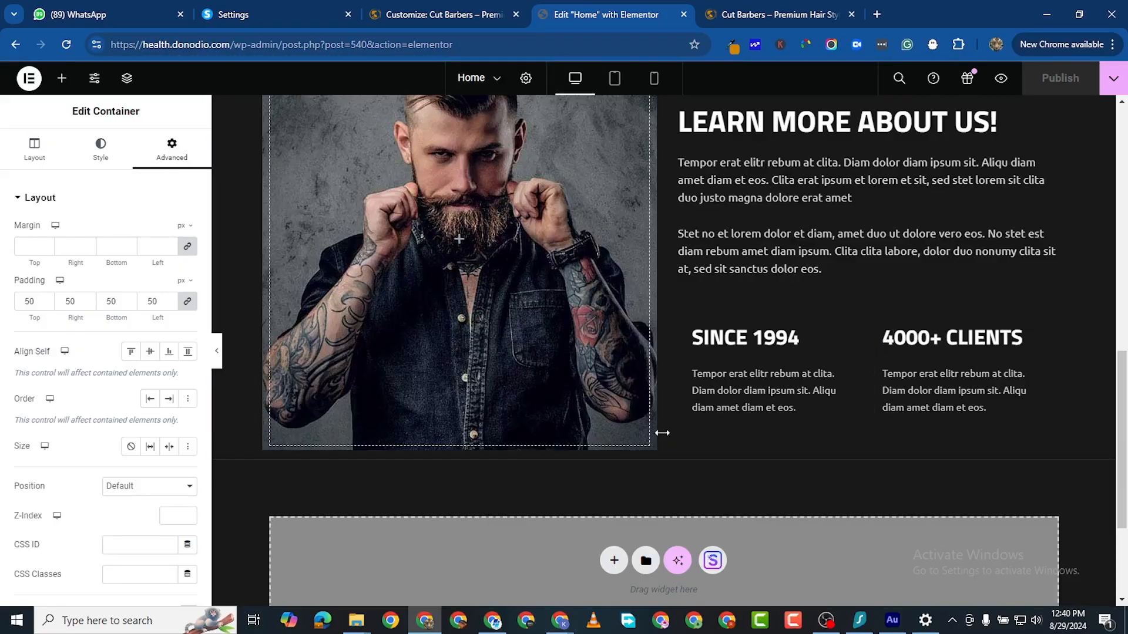
scroll(662, 433, "down", 3)
Step: Insert a single-column Flexbox container section in the empty area below About Us
scroll(674, 398, "up", 1)
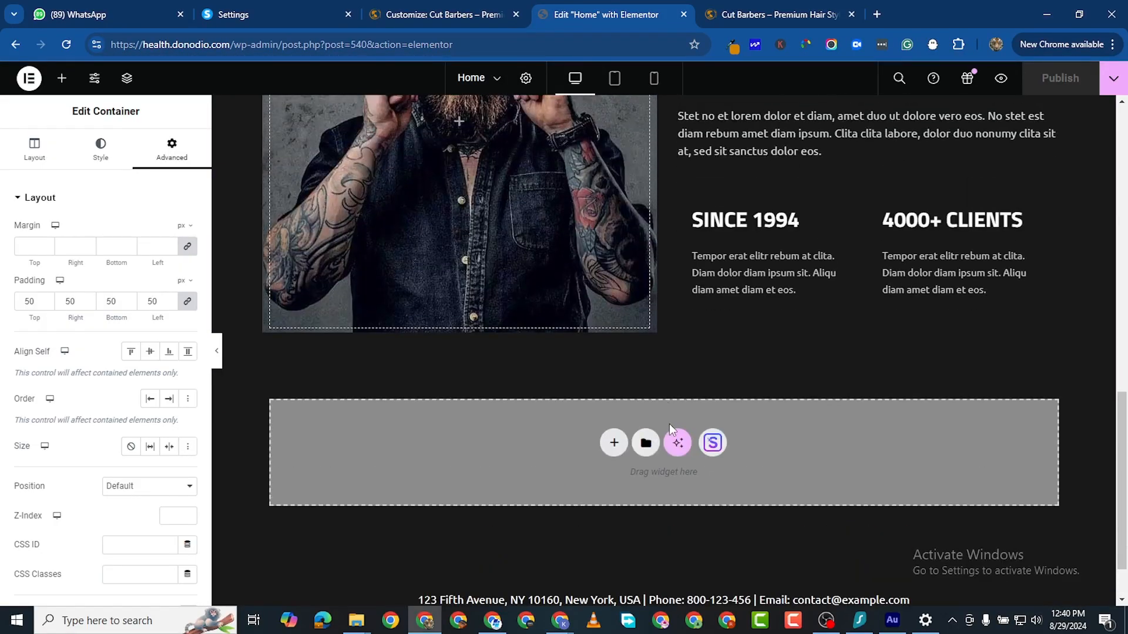
scroll(577, 401, "up", 1)
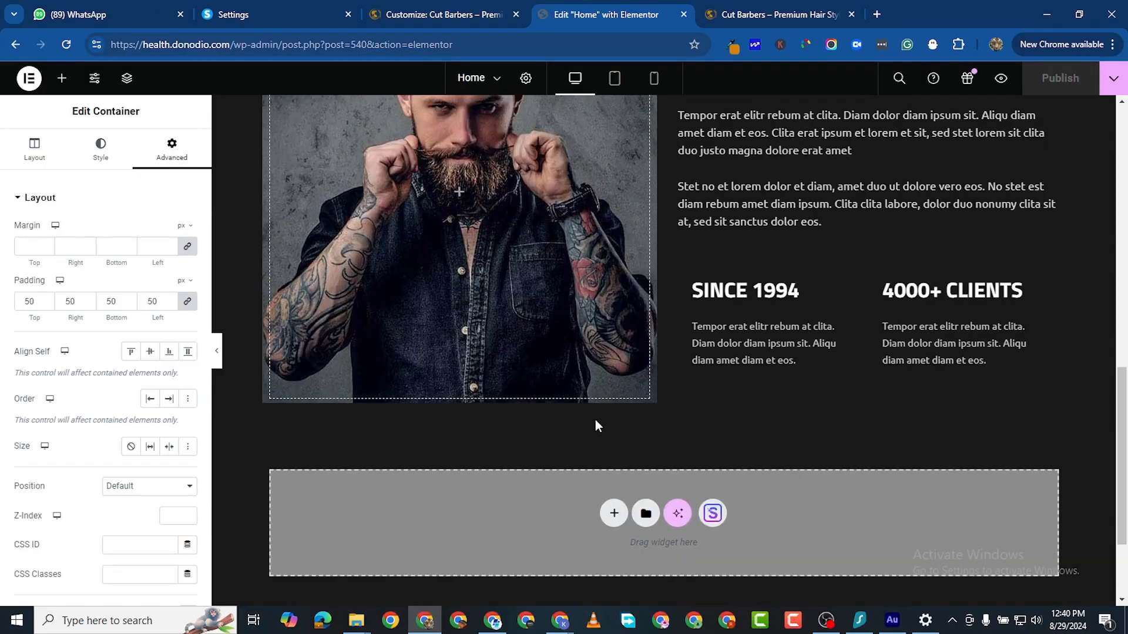
left_click(614, 512)
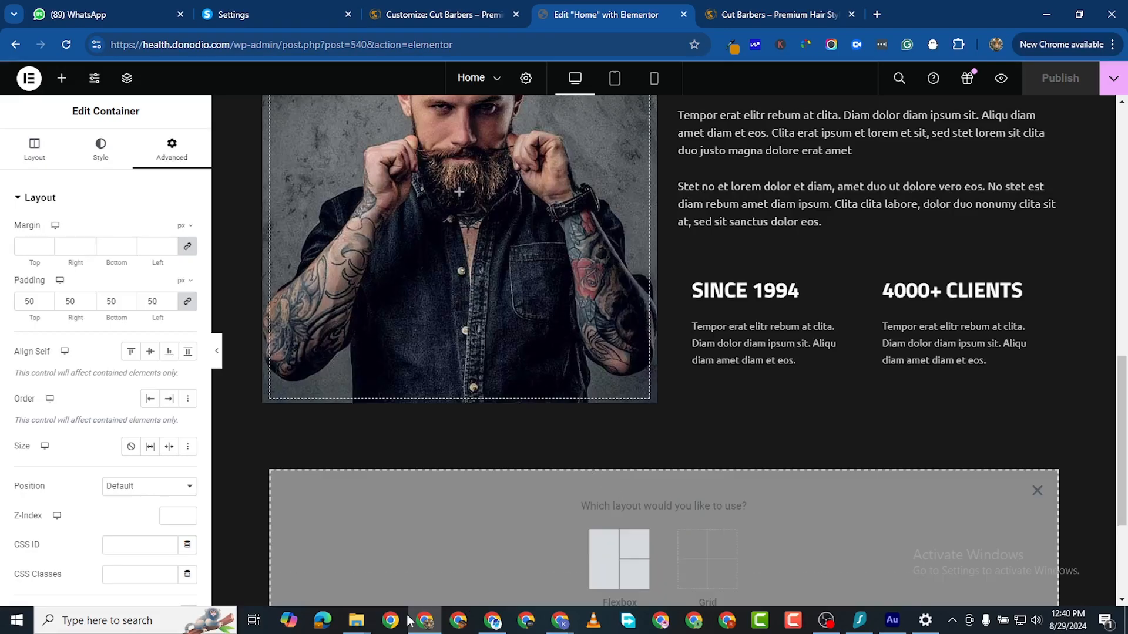
left_click(601, 560)
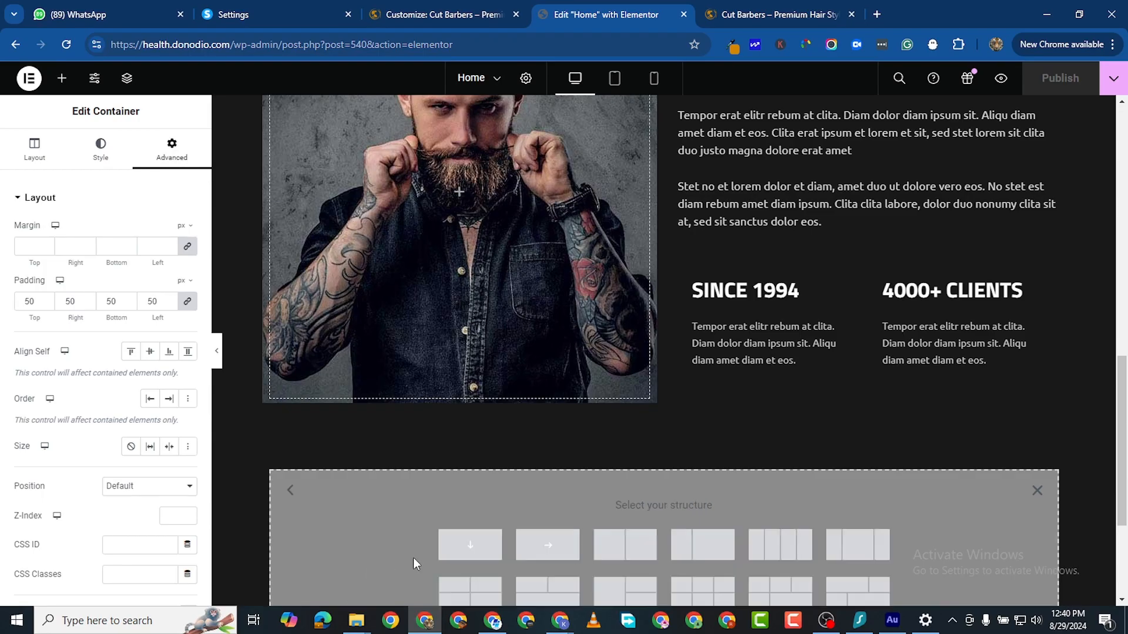
left_click(476, 551)
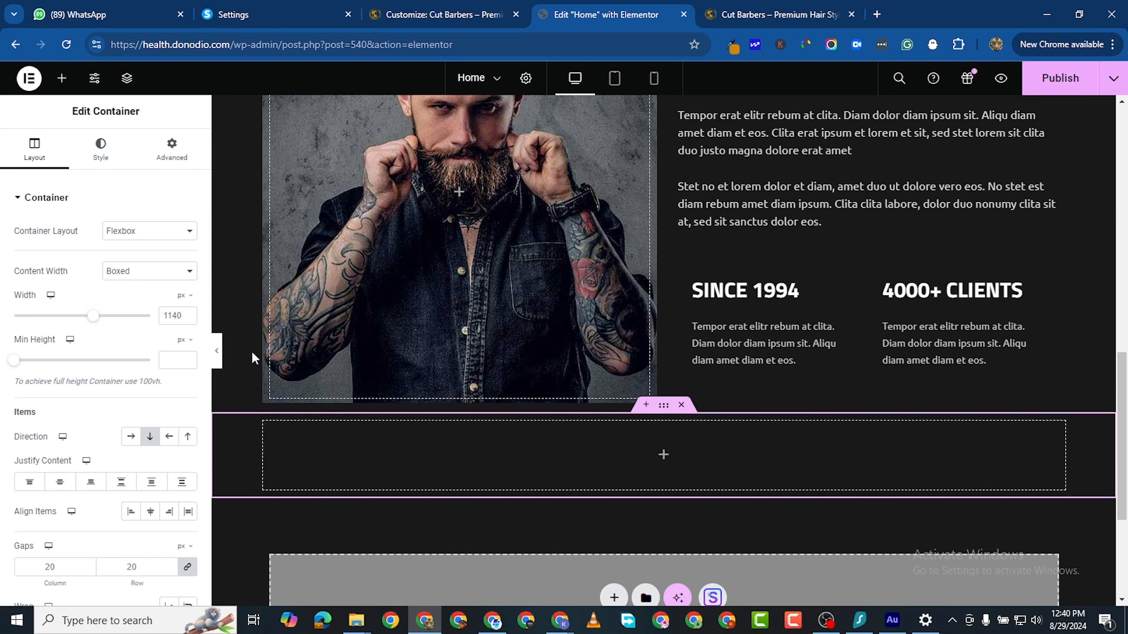
Step: Drop a nested full-width container inside the new section
left_click(61, 78)
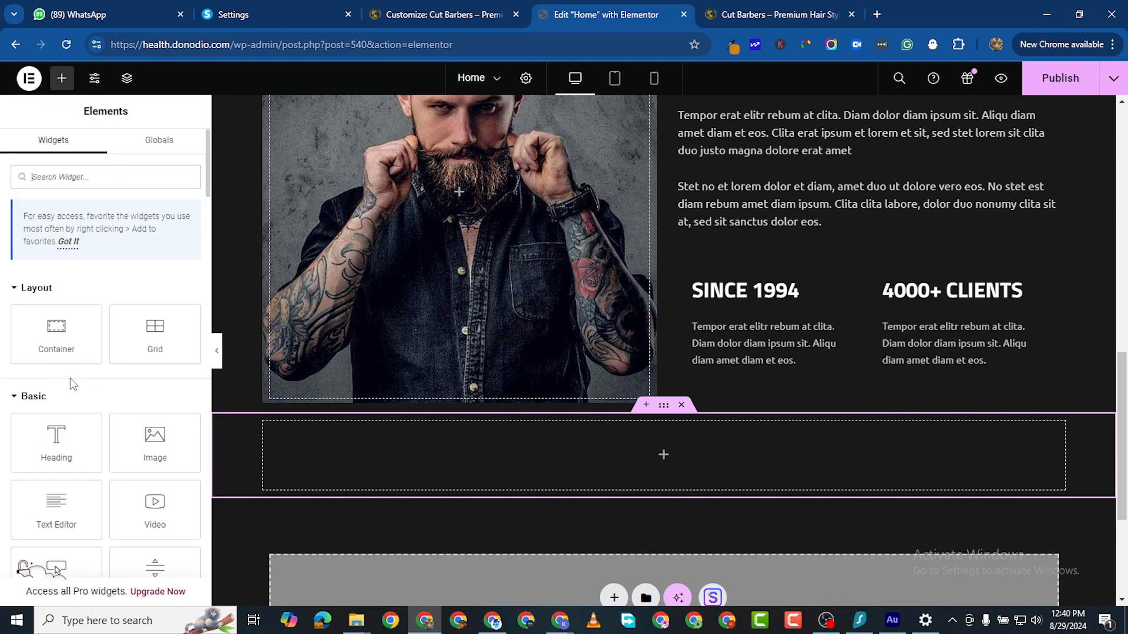
left_click_drag(56, 333, 324, 539)
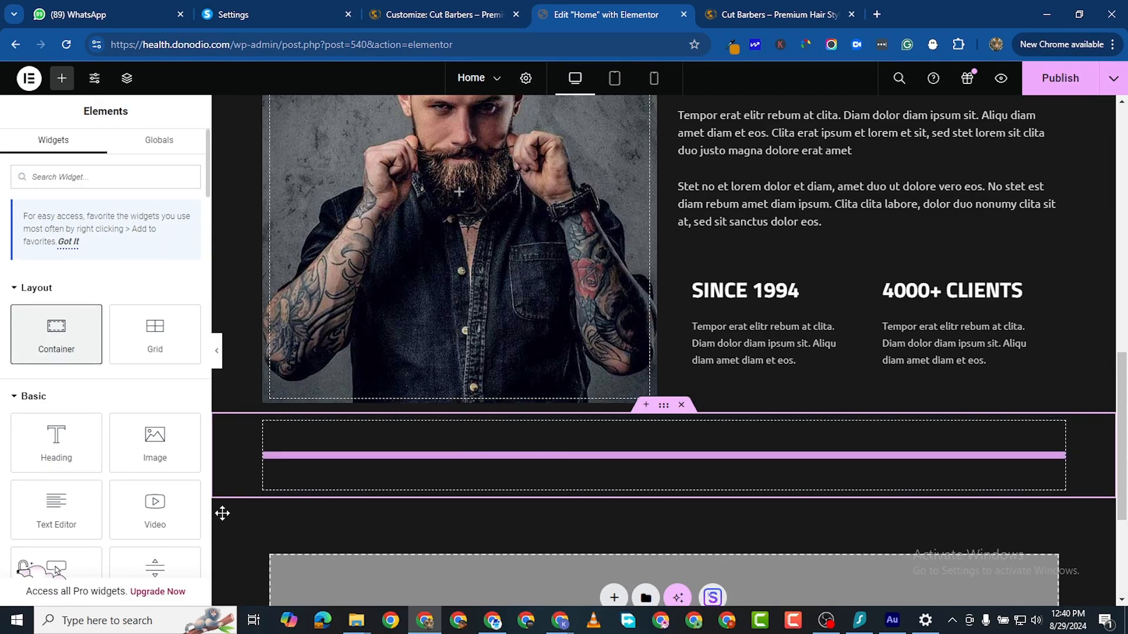
left_click_drag(222, 513, 612, 437)
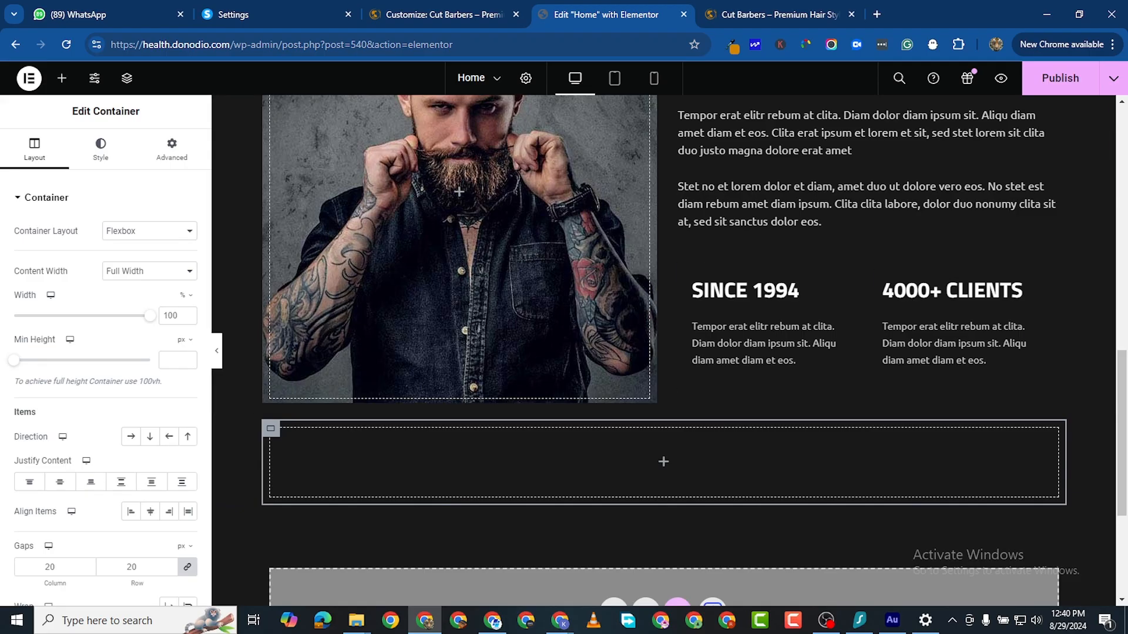
key("alt+Tab")
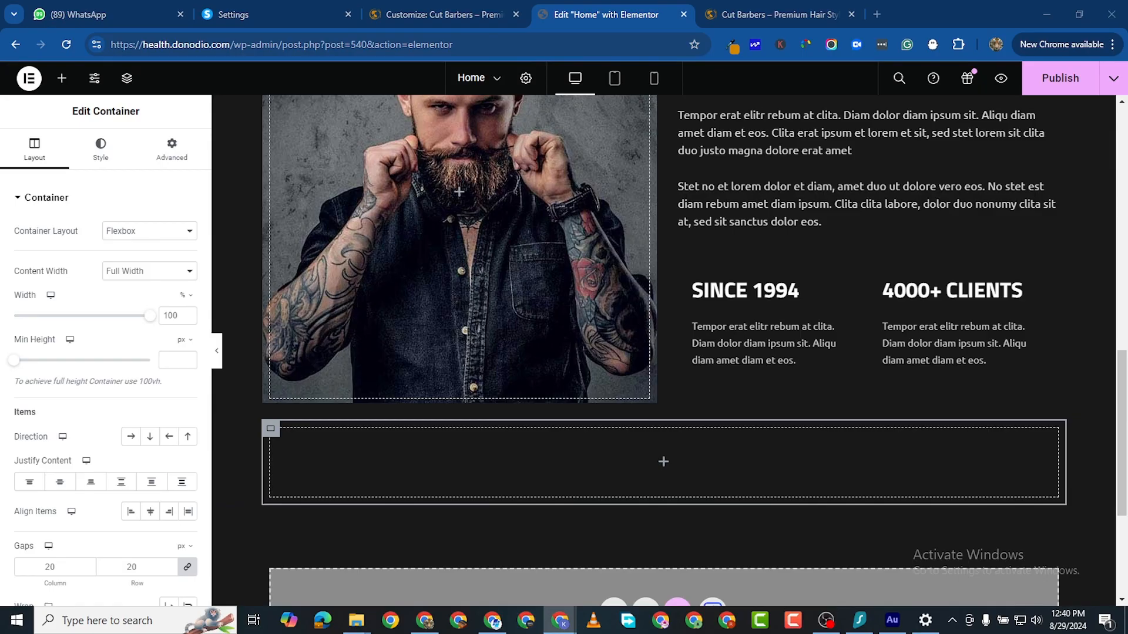
left_click(61, 80)
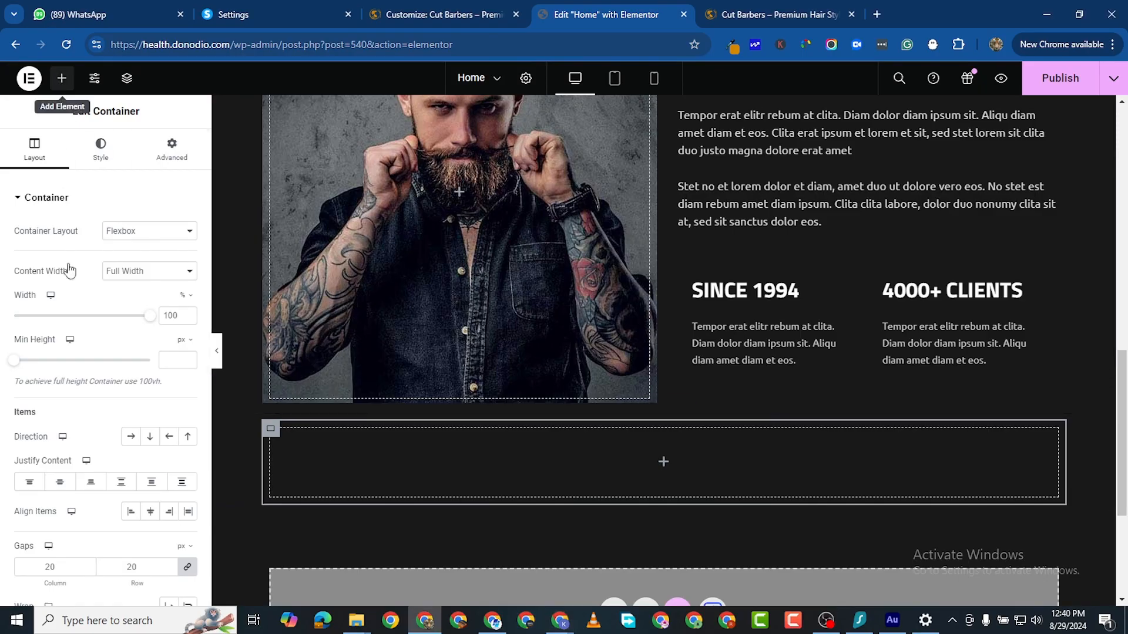
Step: Add a heading to the new container and paste 'our services' as its title
left_click_drag(97, 456, 555, 476)
triple_click(74, 251)
right_click(75, 250)
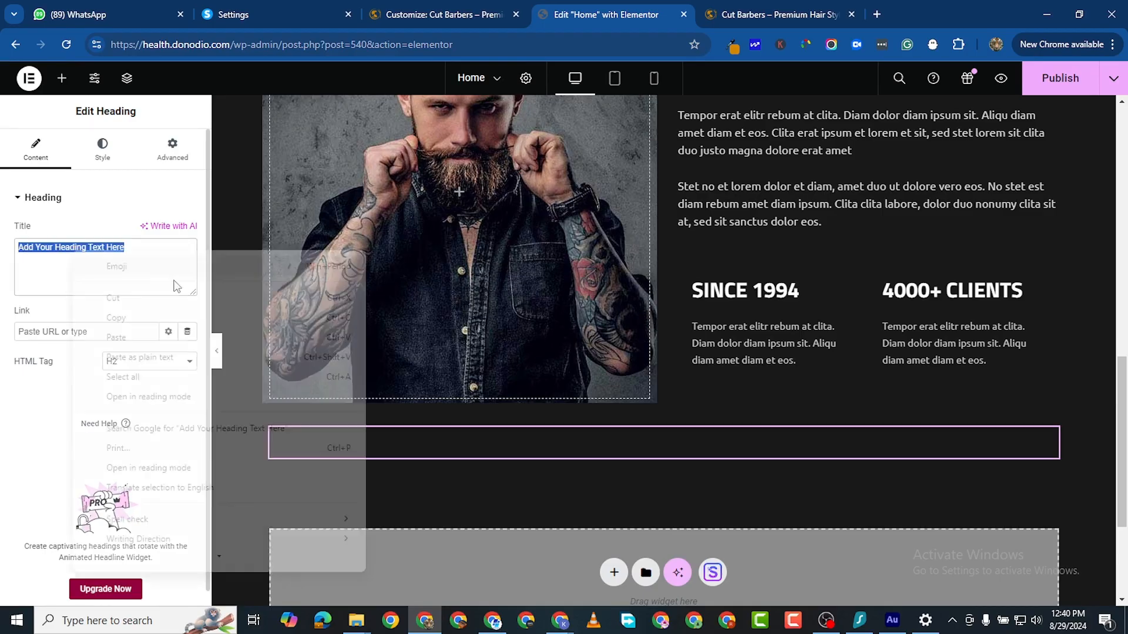
left_click(144, 355)
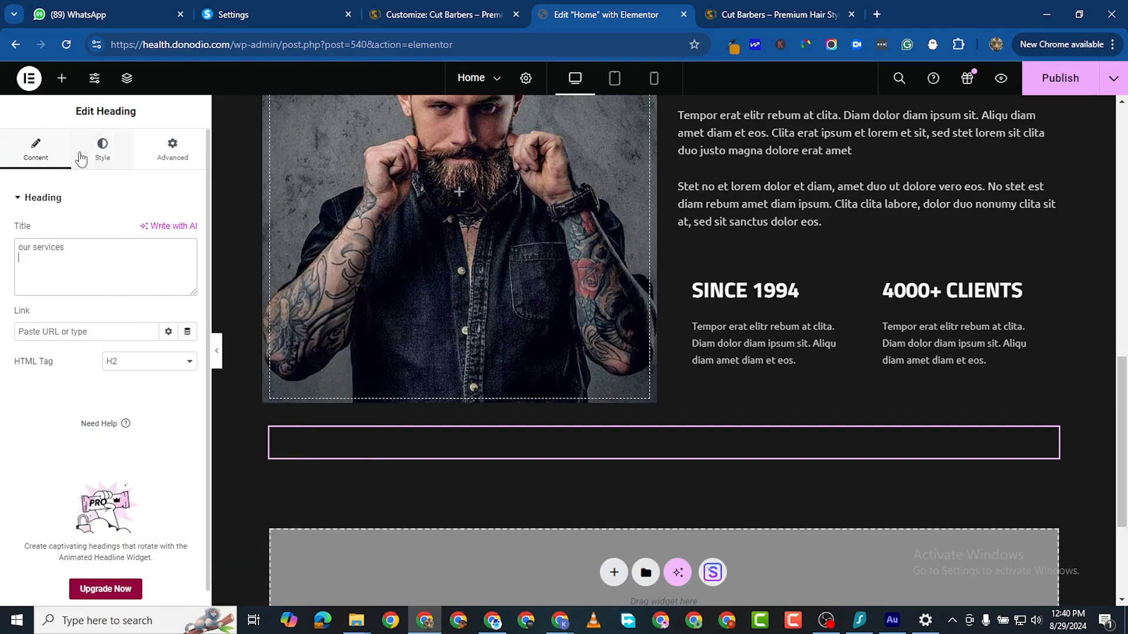
Step: Make the heading text white and uppercase, with font size 60
left_click(103, 150)
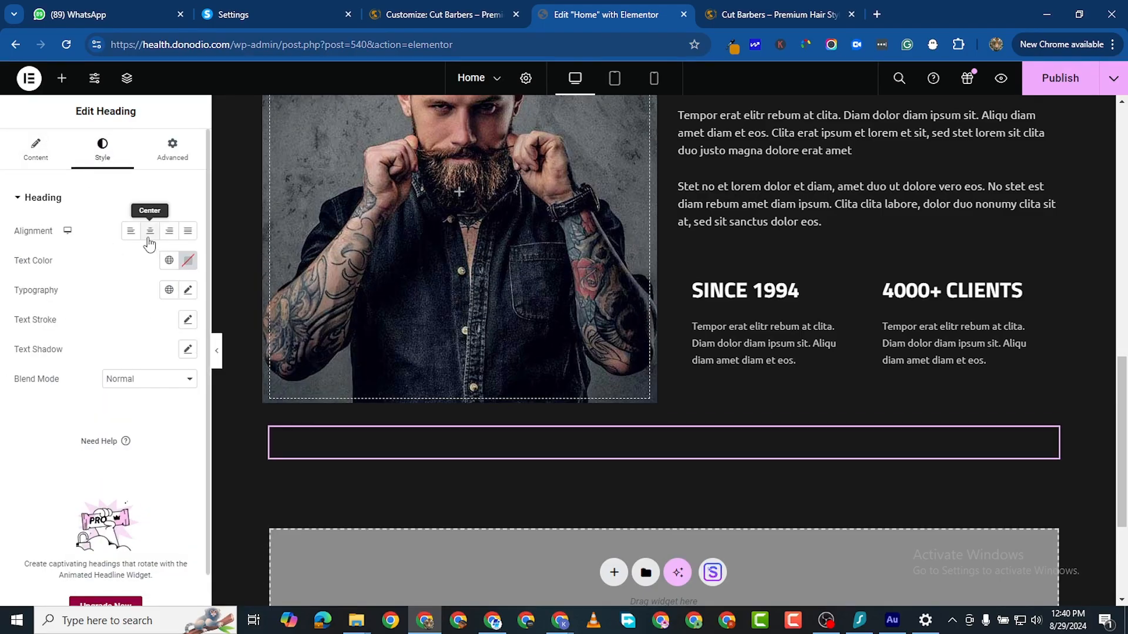
left_click(185, 263)
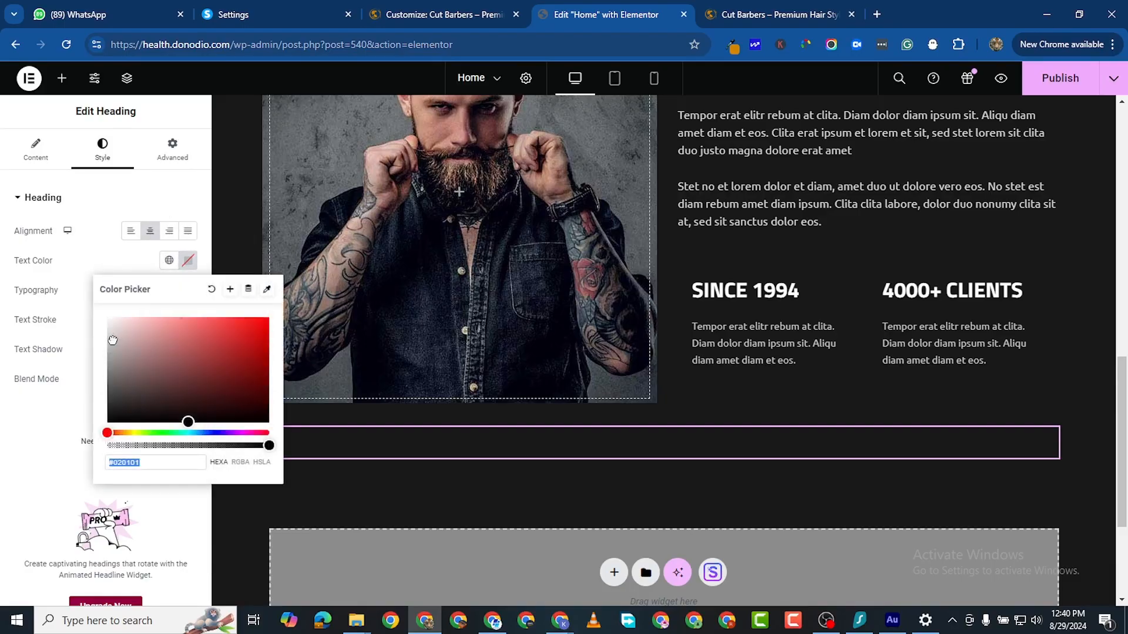
left_click_drag(110, 336, 75, 286)
left_click(3, 481)
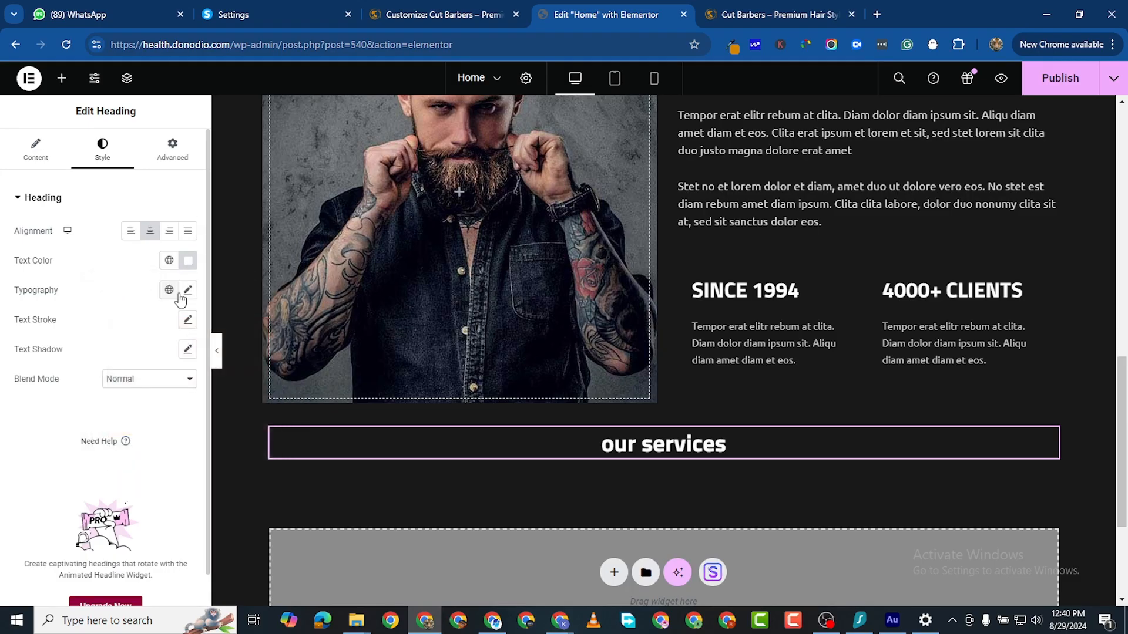
left_click(188, 290)
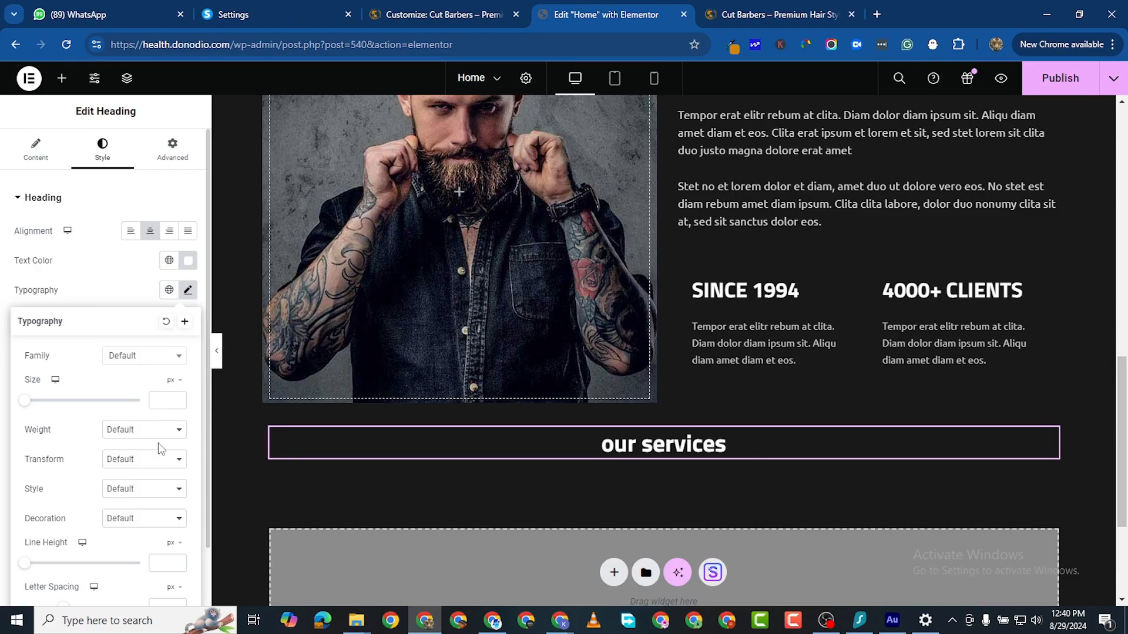
left_click(159, 460)
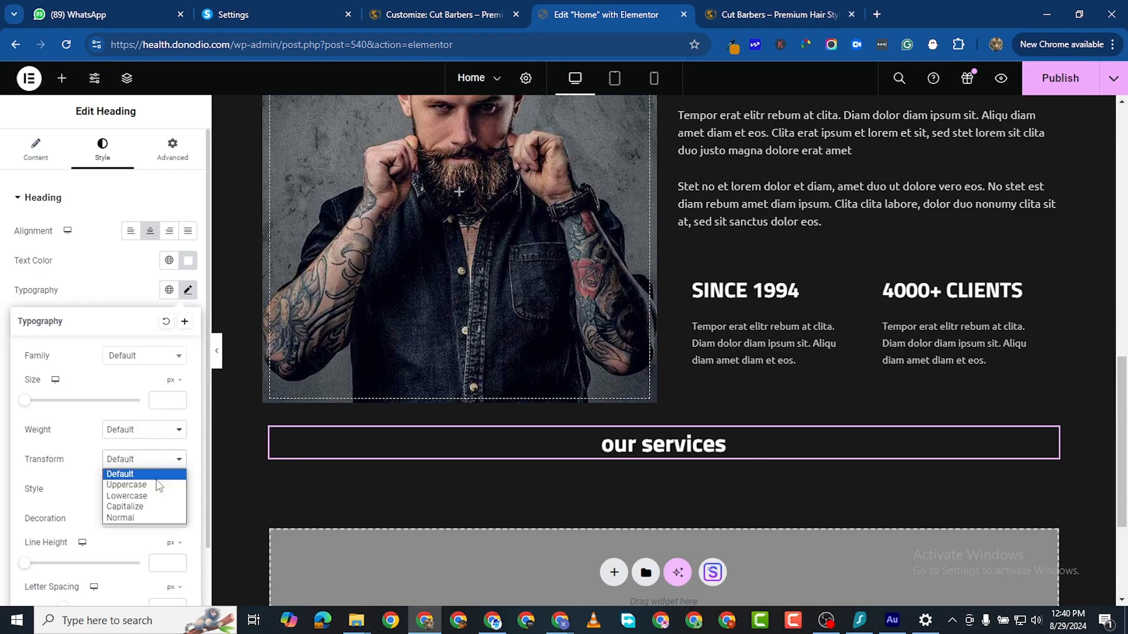
left_click(157, 485)
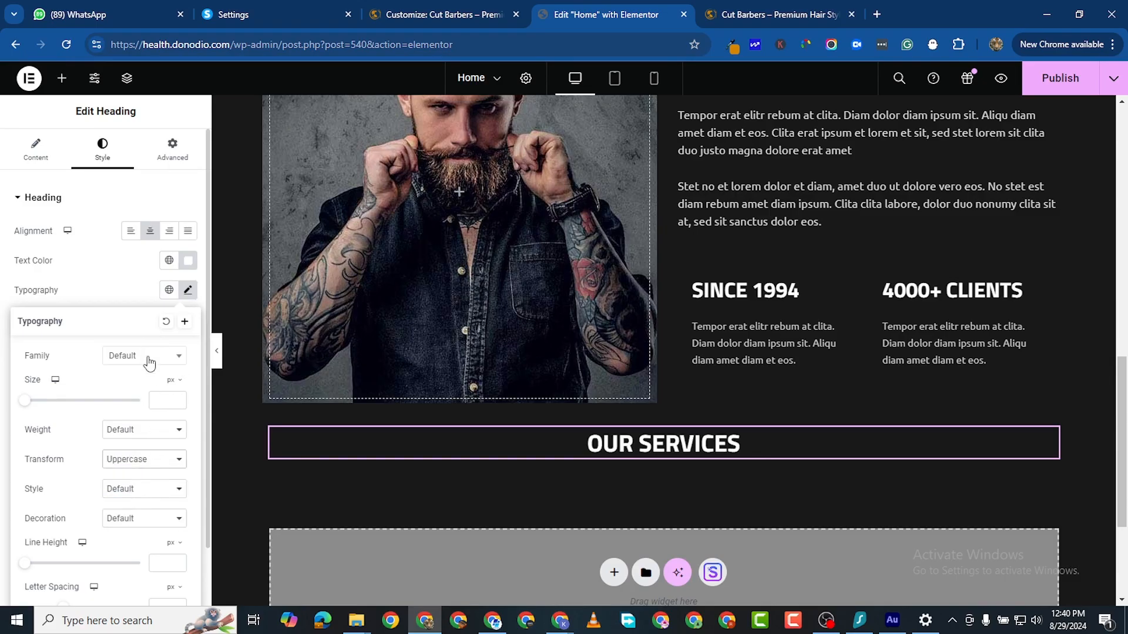
left_click_drag(26, 403, 64, 416)
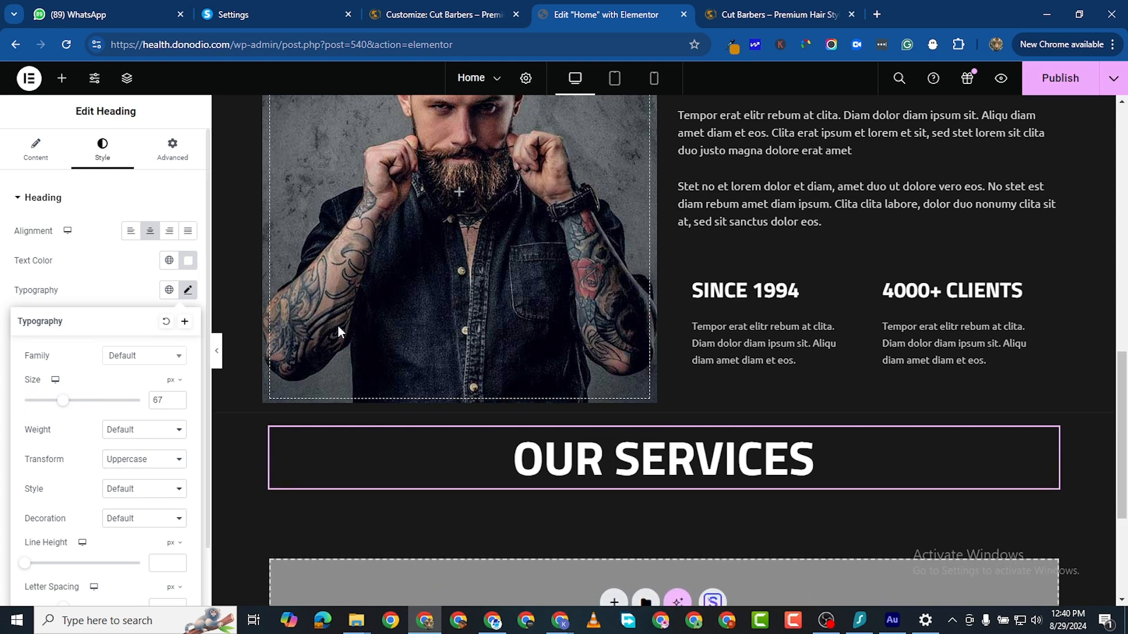
scroll(337, 326, "up", 5)
scroll(363, 398, "down", 3)
scroll(363, 398, "down", 1)
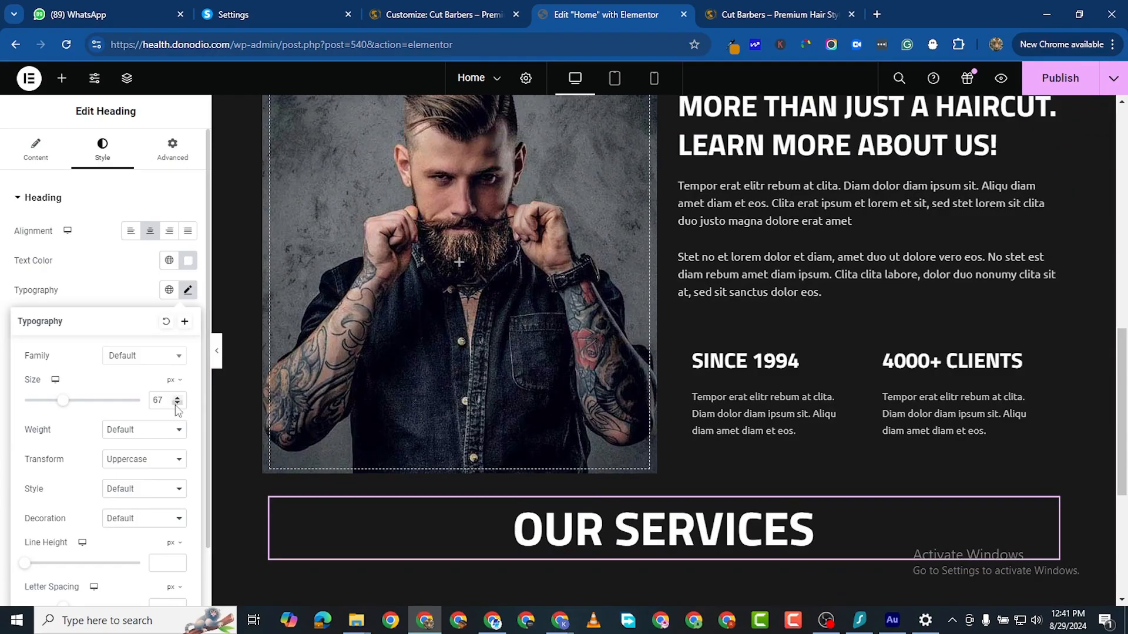
left_click(177, 403)
left_click(177, 404)
left_click(176, 403)
left_click(176, 403)
left_click(176, 404)
left_click(176, 403)
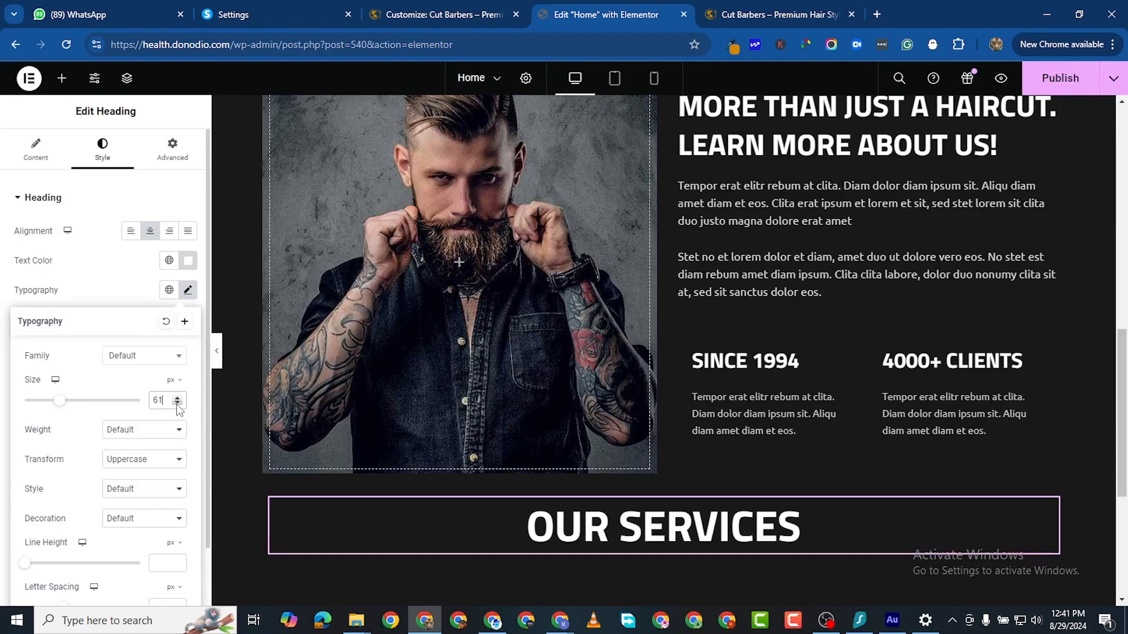
left_click(176, 403)
scroll(638, 459, "down", 1)
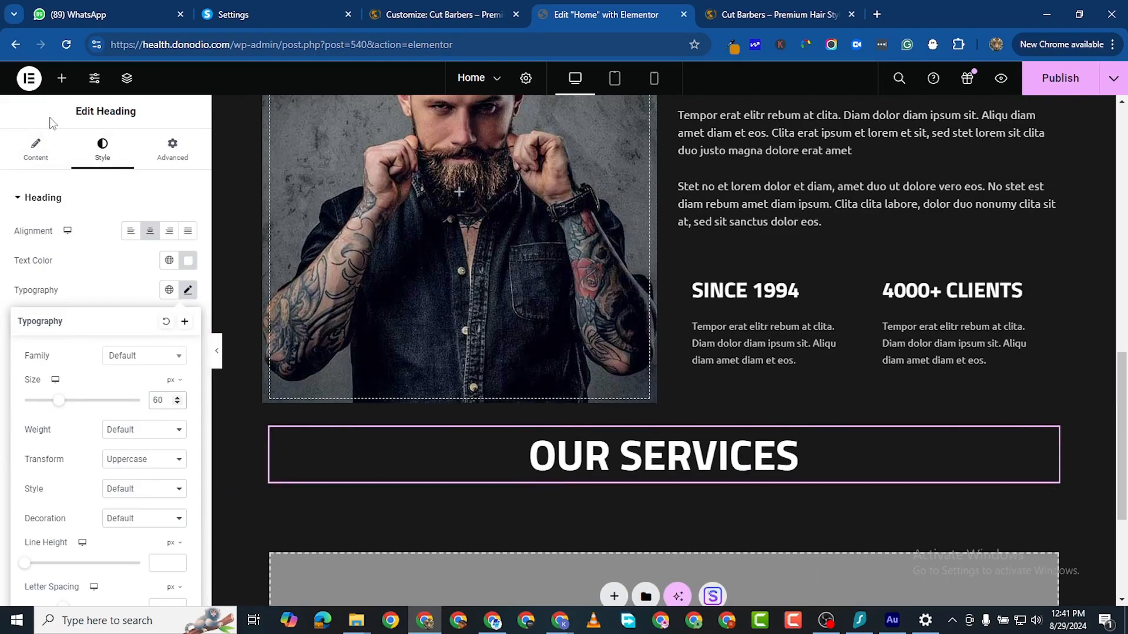
Step: Add a Text Editor widget below the heading and paste the services paragraph into it
left_click(61, 78)
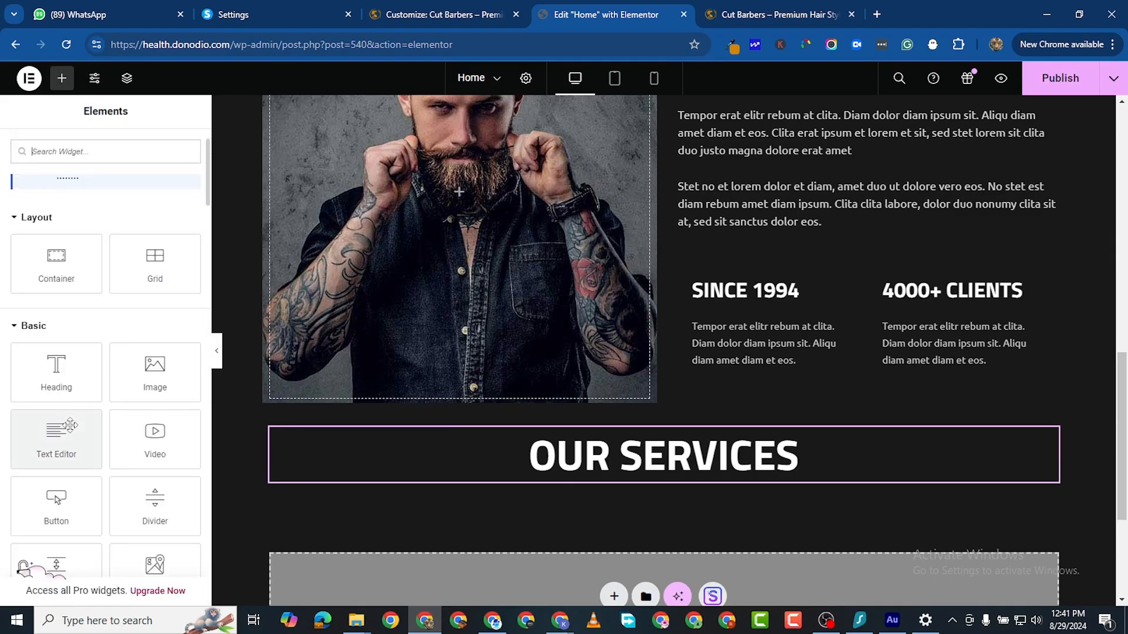
left_click_drag(64, 432, 667, 476)
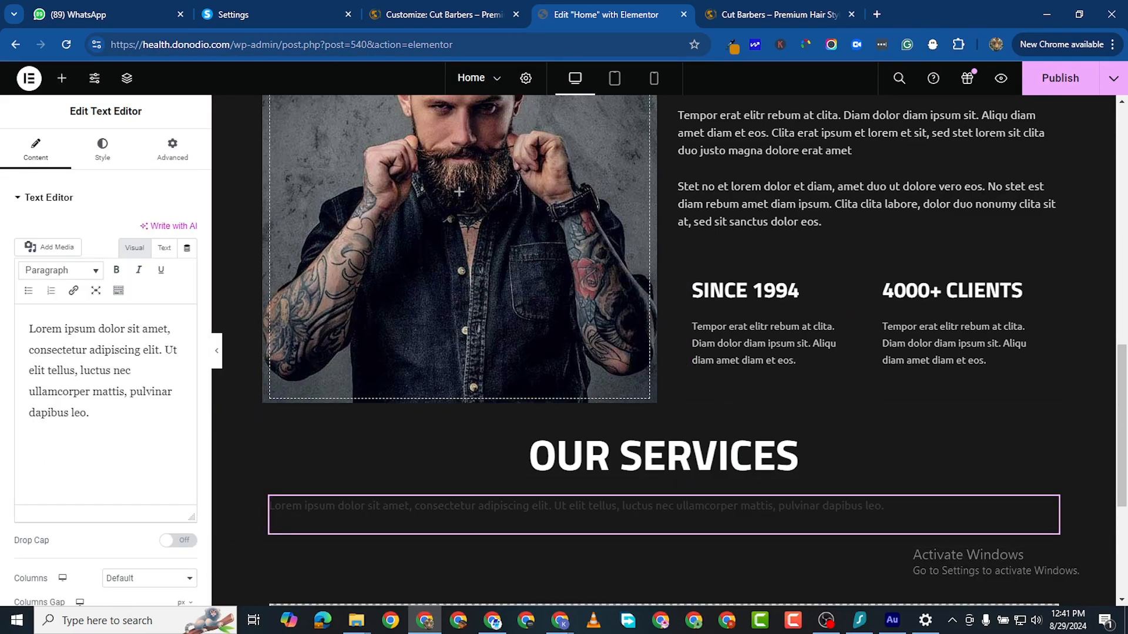
key("alt+Tab")
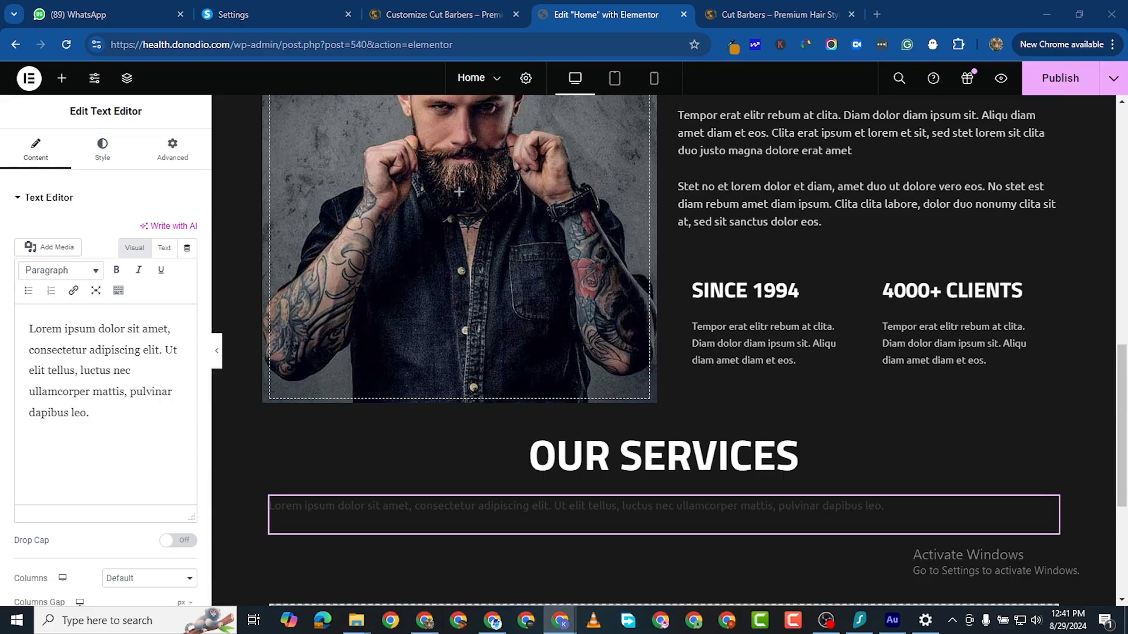
triple_click(97, 381)
right_click(139, 382)
left_click(139, 135)
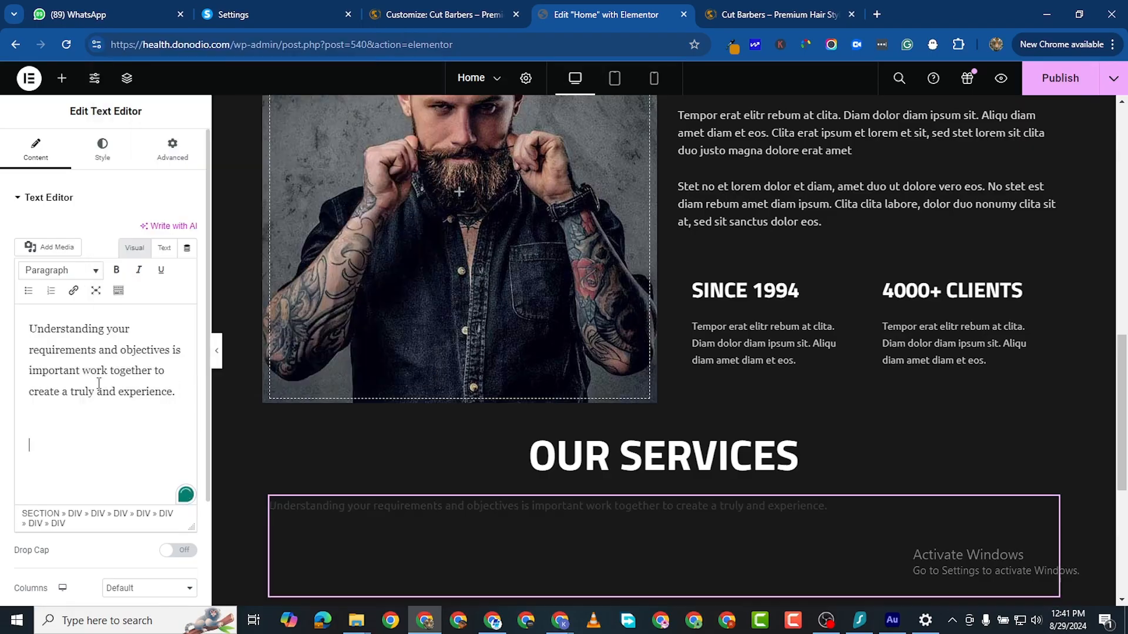
Step: Center the paragraph and make its text near white
left_click(102, 150)
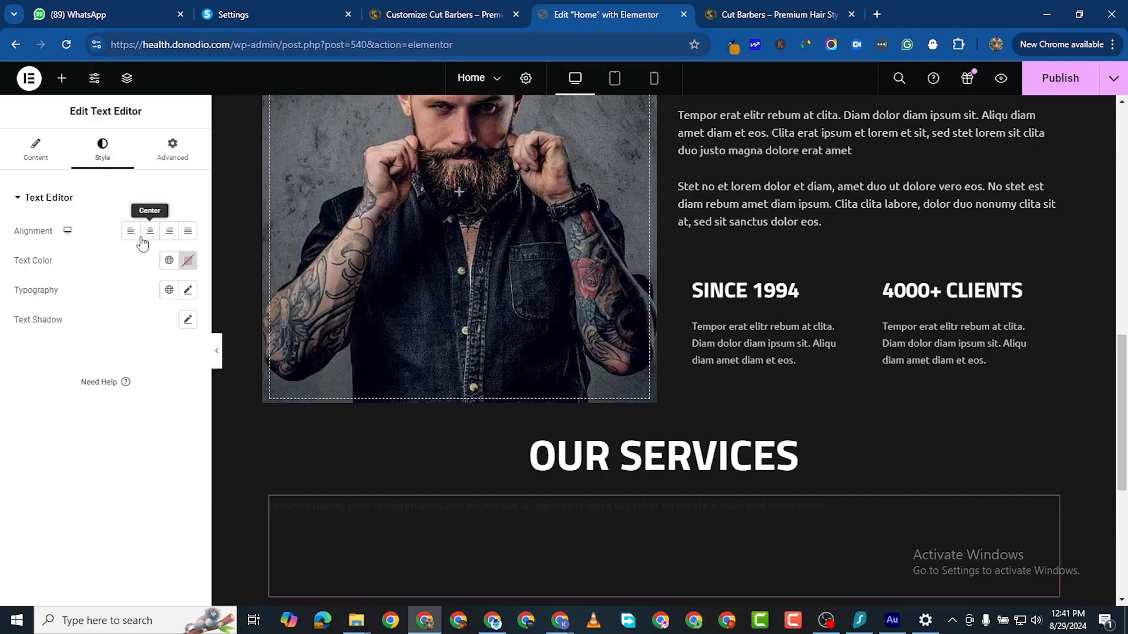
left_click(150, 230)
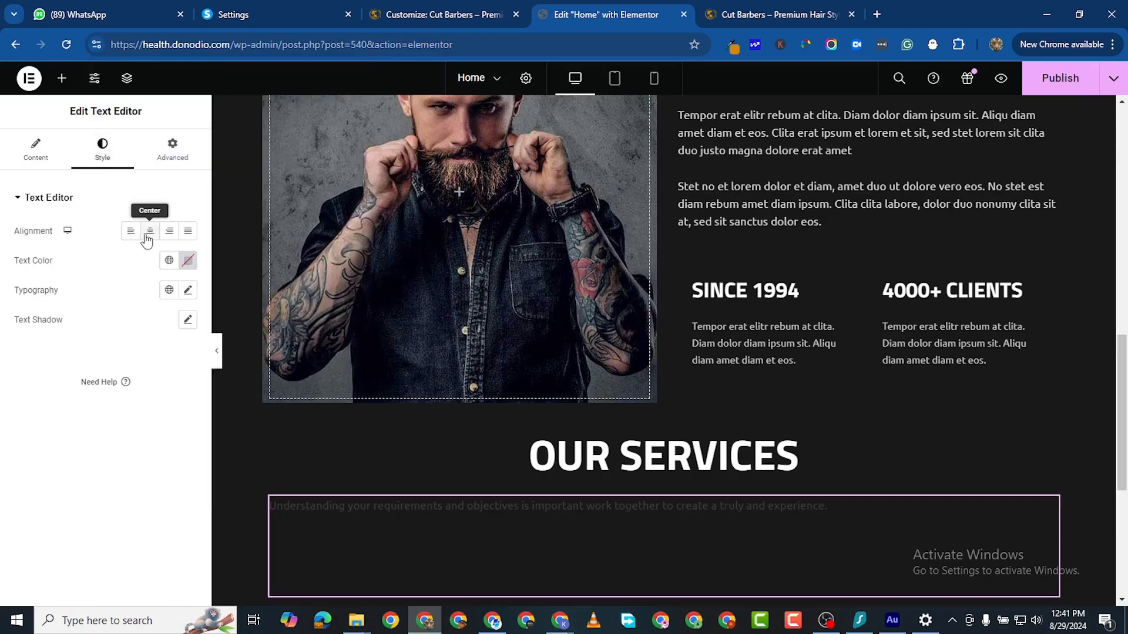
left_click(184, 263)
left_click(109, 319)
left_click(3, 430)
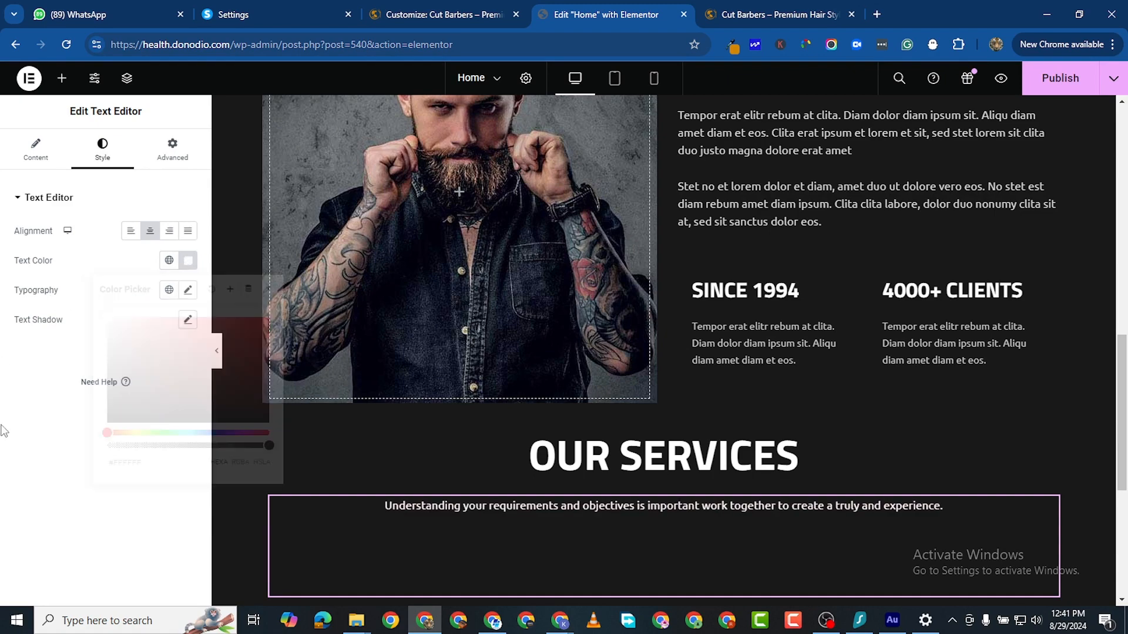
Step: Remove the blank line after the paragraph text
scroll(801, 575, "down", 3)
left_click(36, 151)
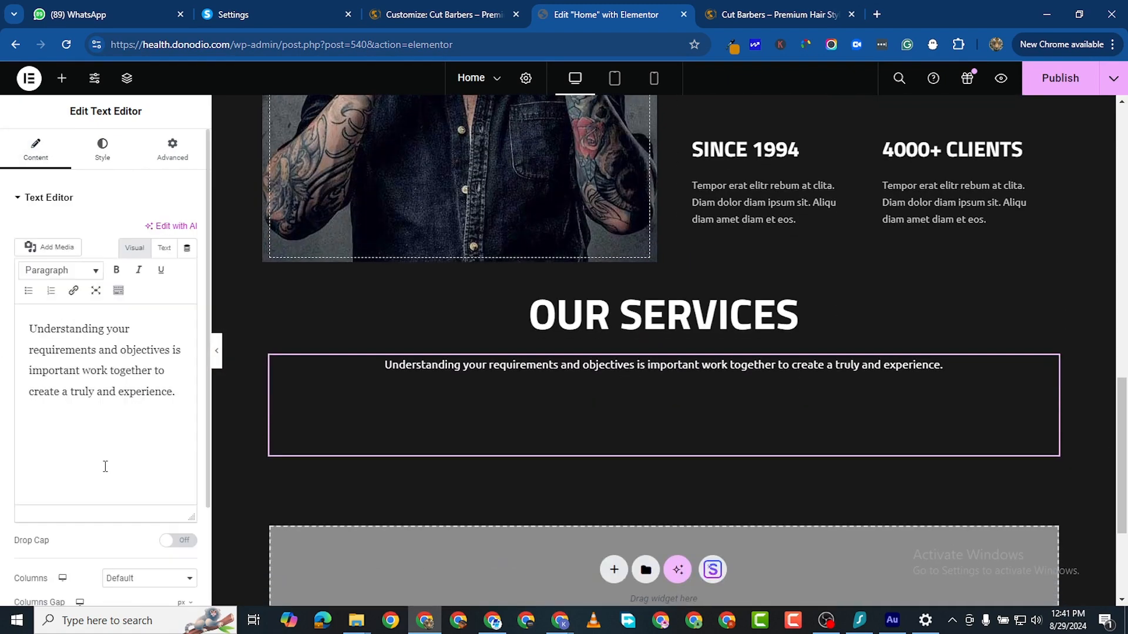
left_click(109, 496)
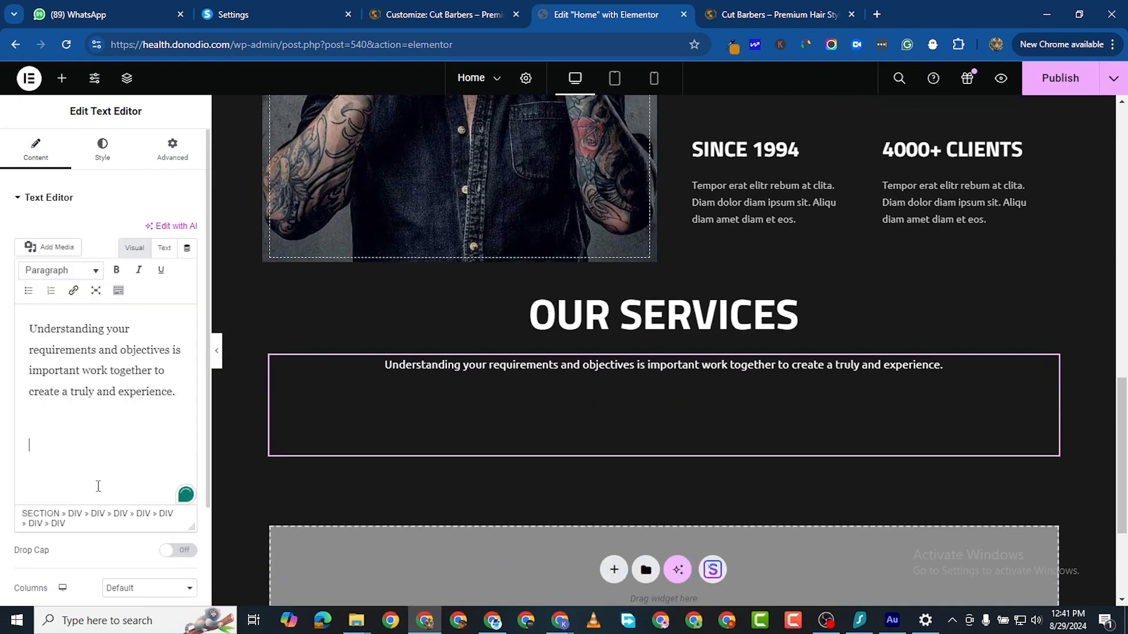
key("BackSpace")
key("BackSpace")
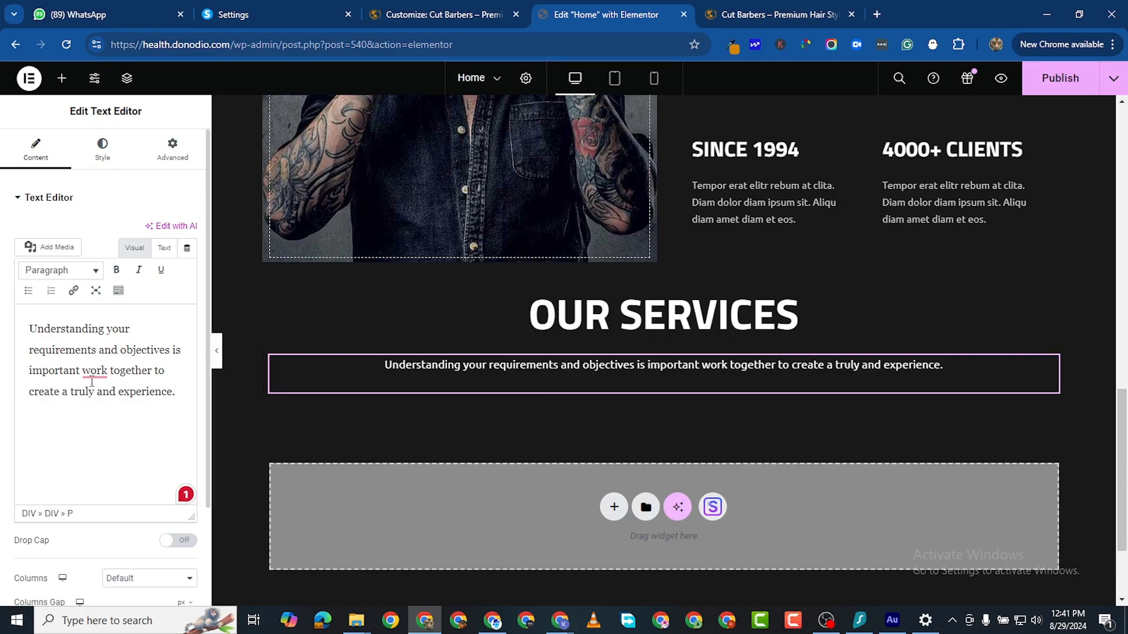
type("<")
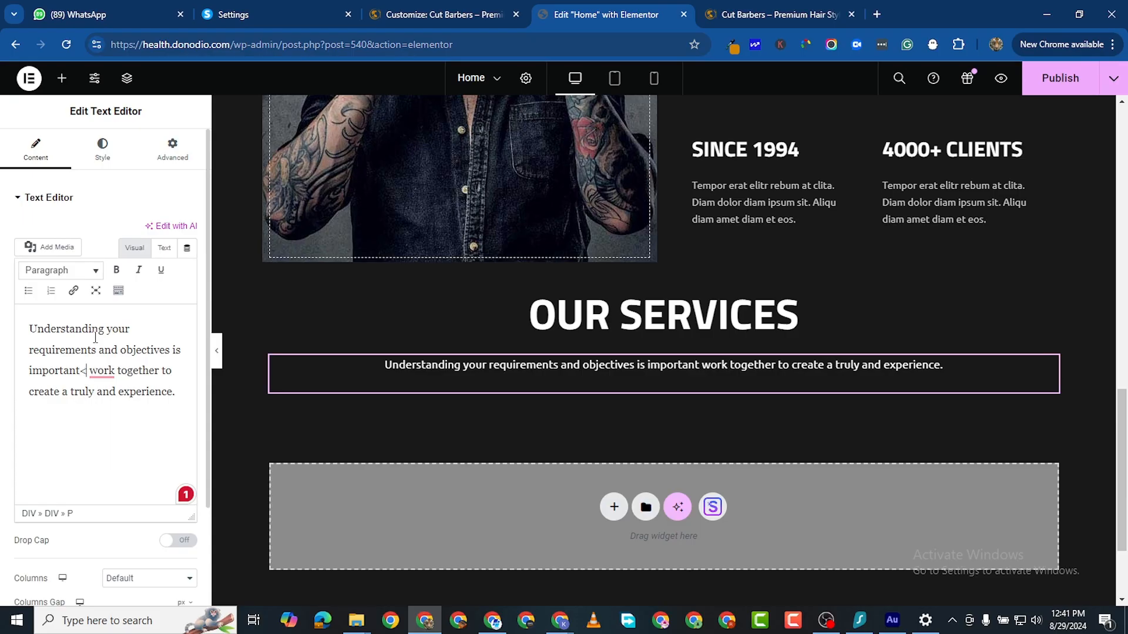
type("/")
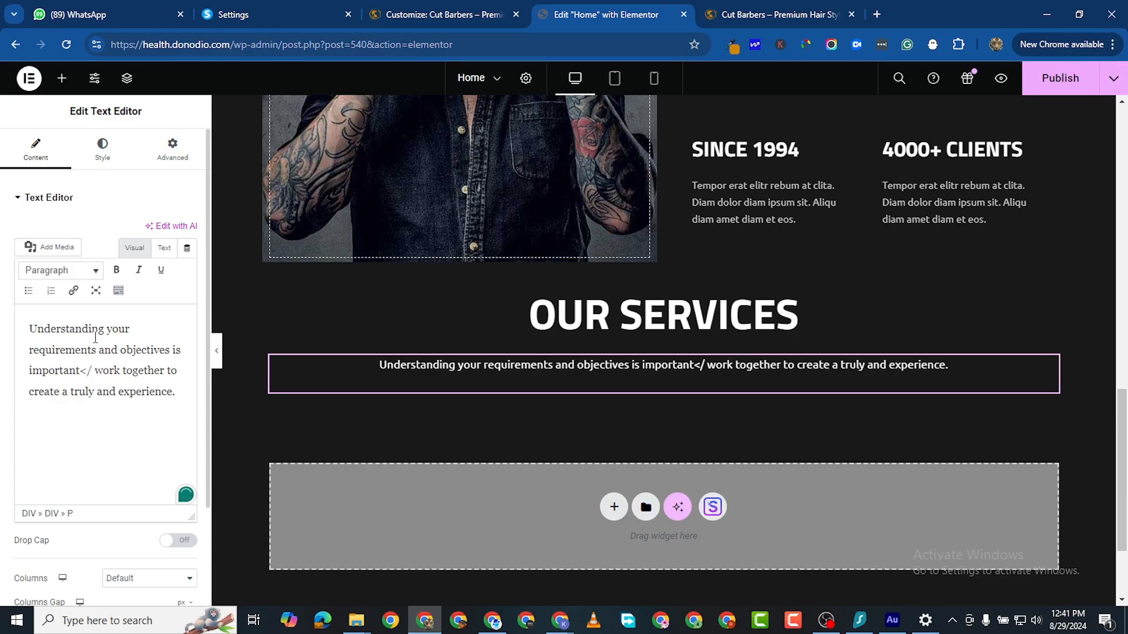
type("BR")
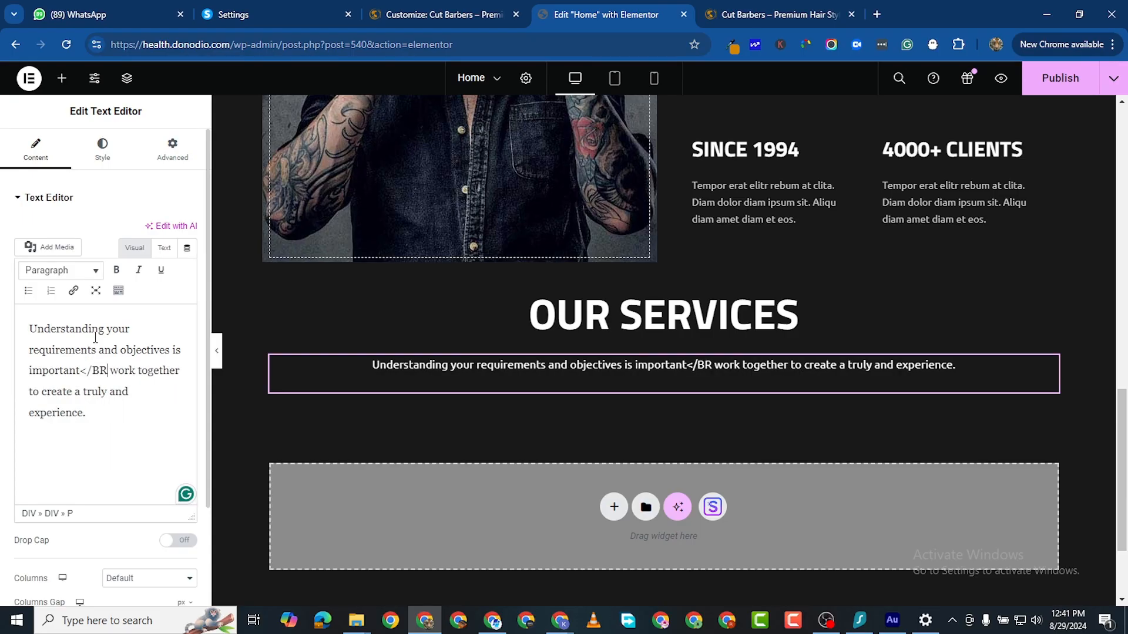
type(">")
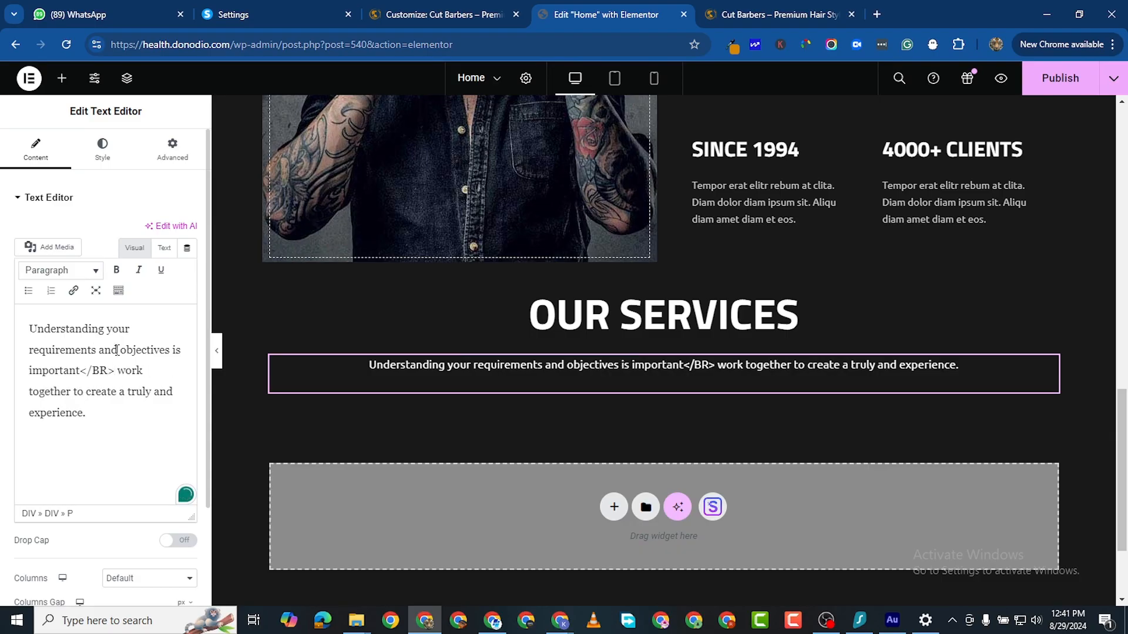
key("BackSpace")
key("BackSpace")
key("BackSpace")
key("BackSpace")
key("BackSpace")
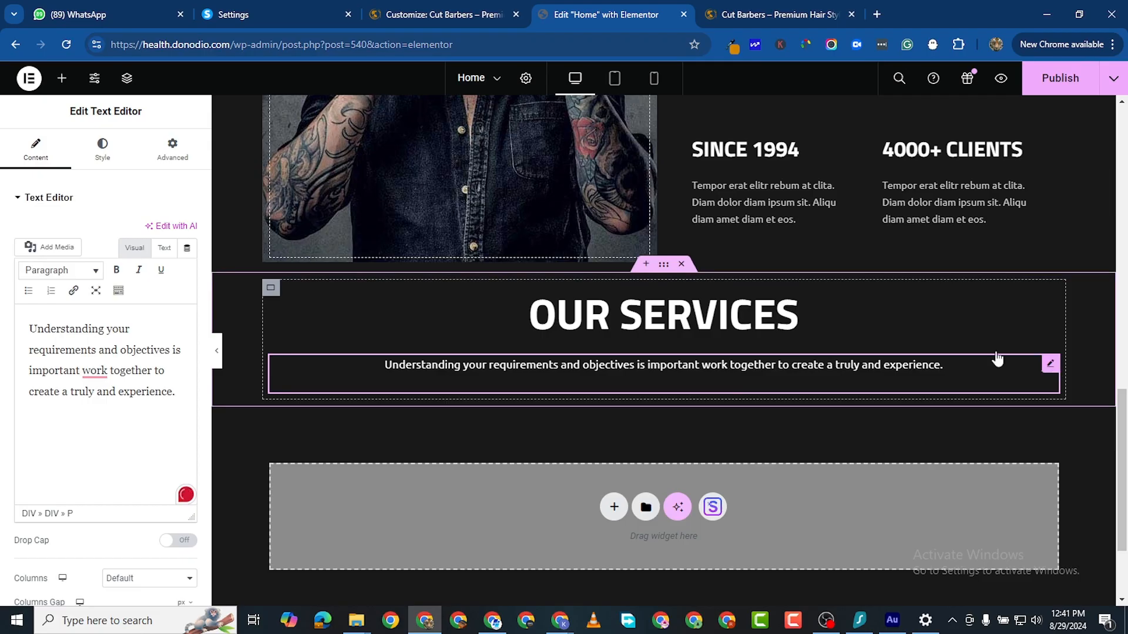
Step: Unlink the text block's padding and set the right and left sides to 300 px
left_click(172, 150)
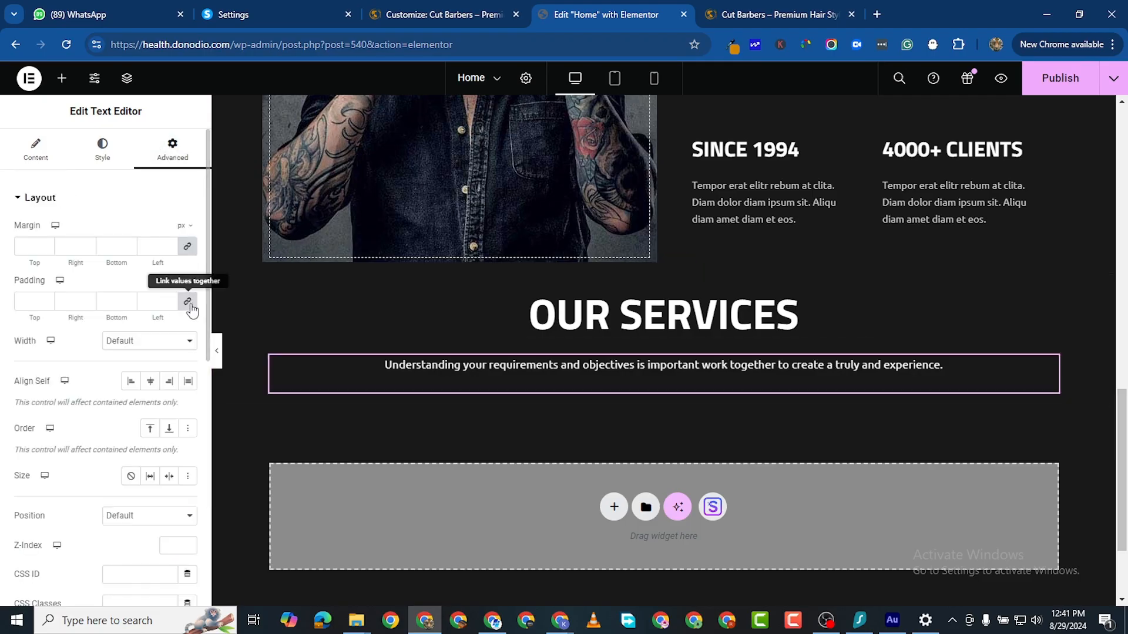
left_click(188, 303)
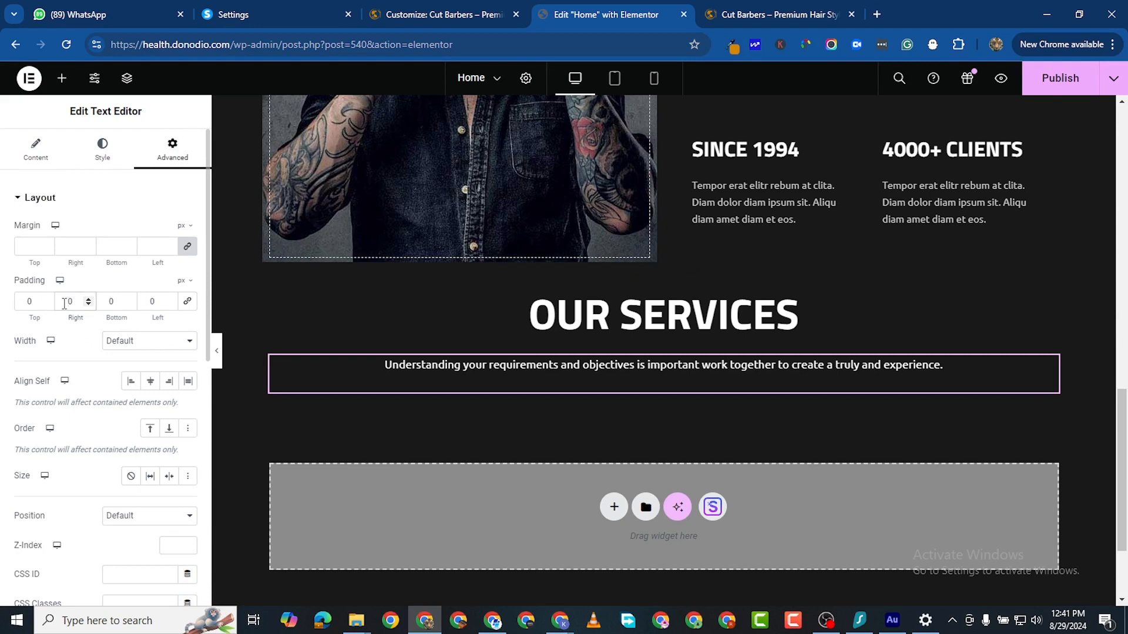
type("200")
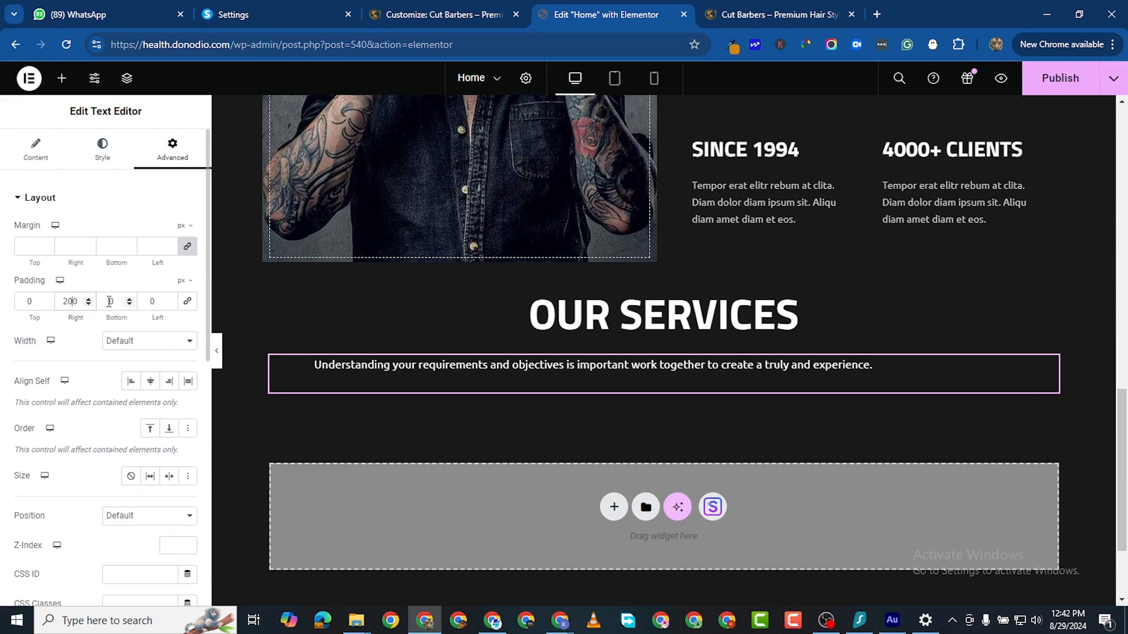
type("200")
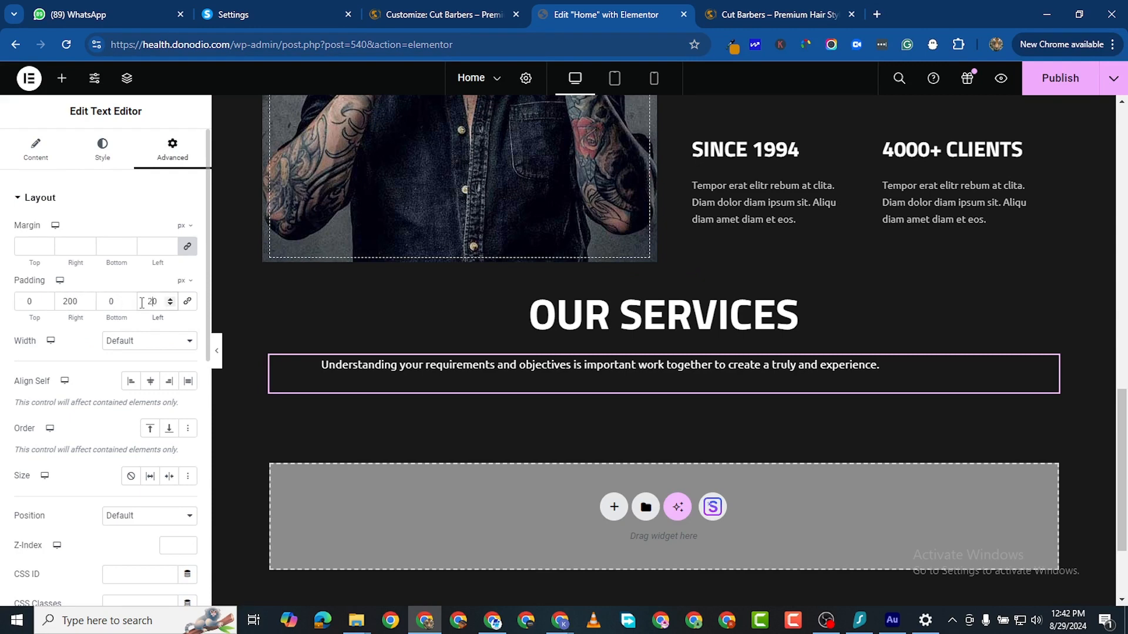
left_click(69, 302)
key("BackSpace")
type("3")
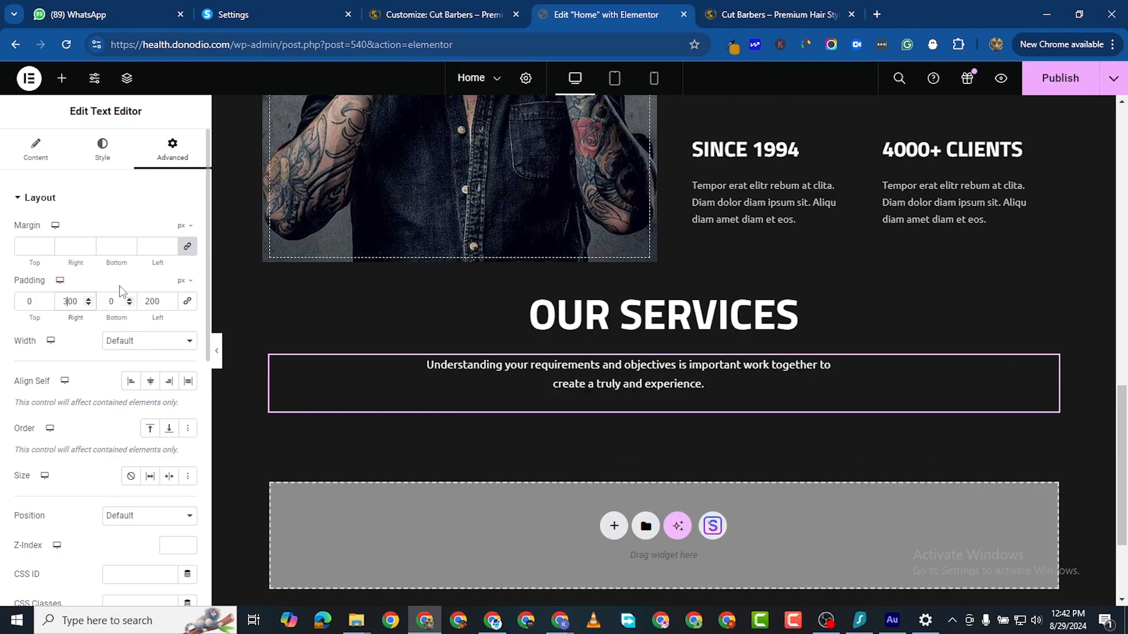
left_click(152, 301)
key("BackSpace")
type("3")
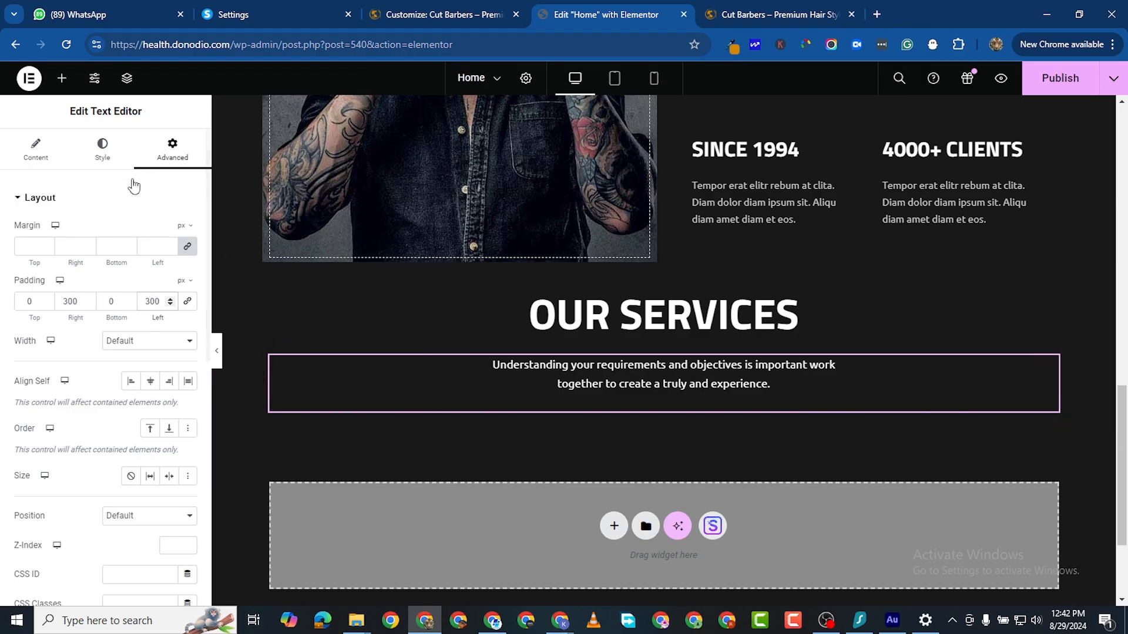
left_click(62, 78)
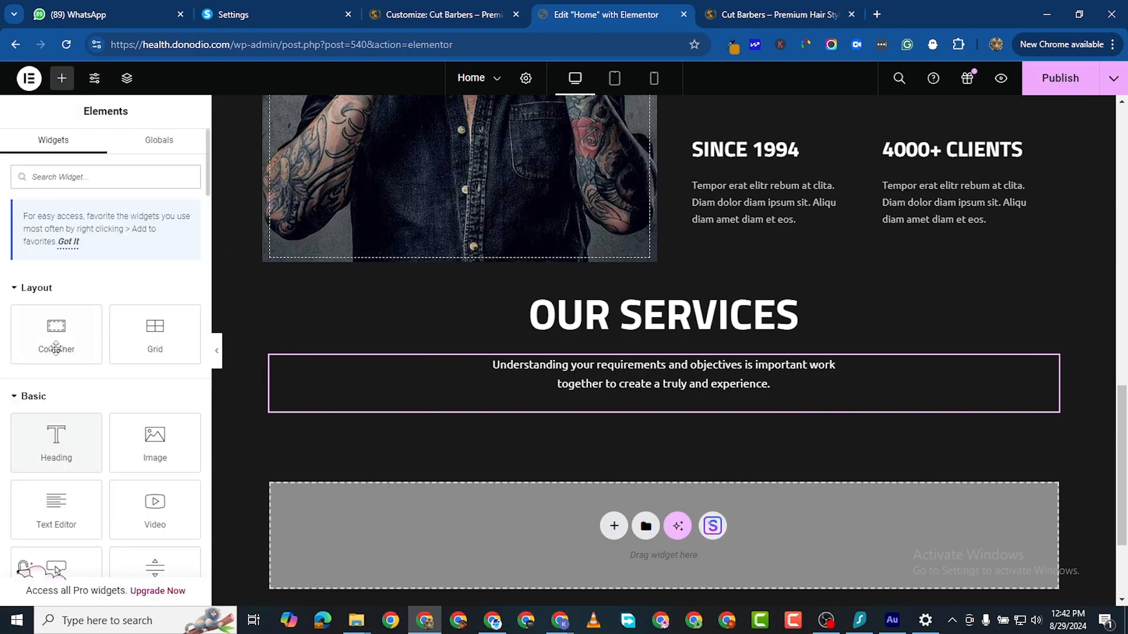
Step: Add a container below the intro text and drop an Icon Box widget, found by searching 'icon', into it
left_click_drag(56, 348, 452, 434)
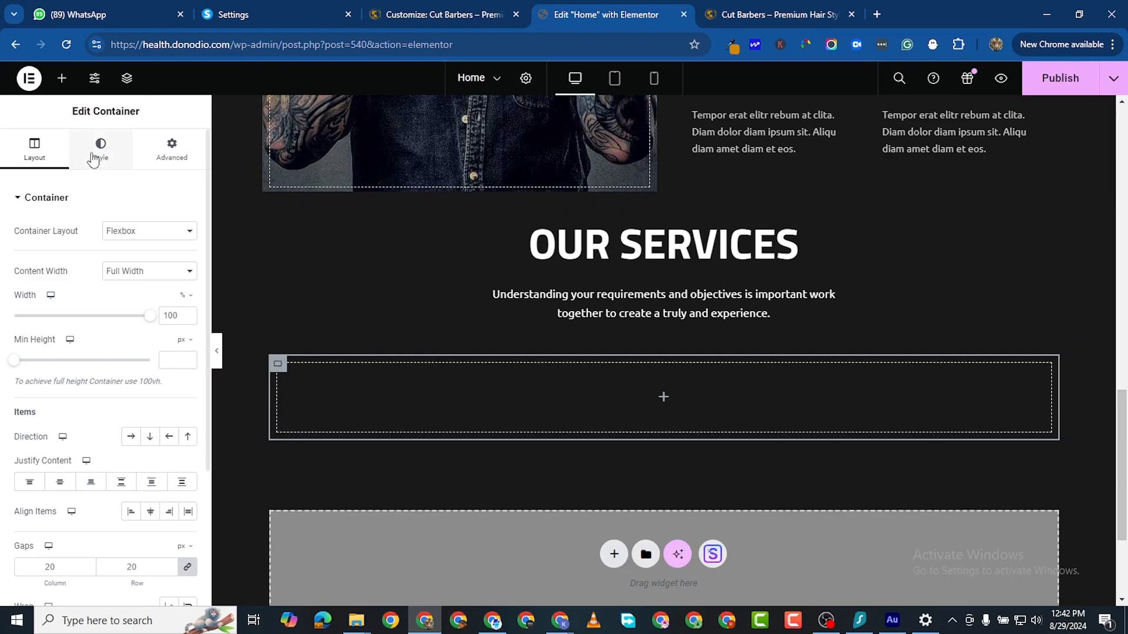
left_click(61, 78)
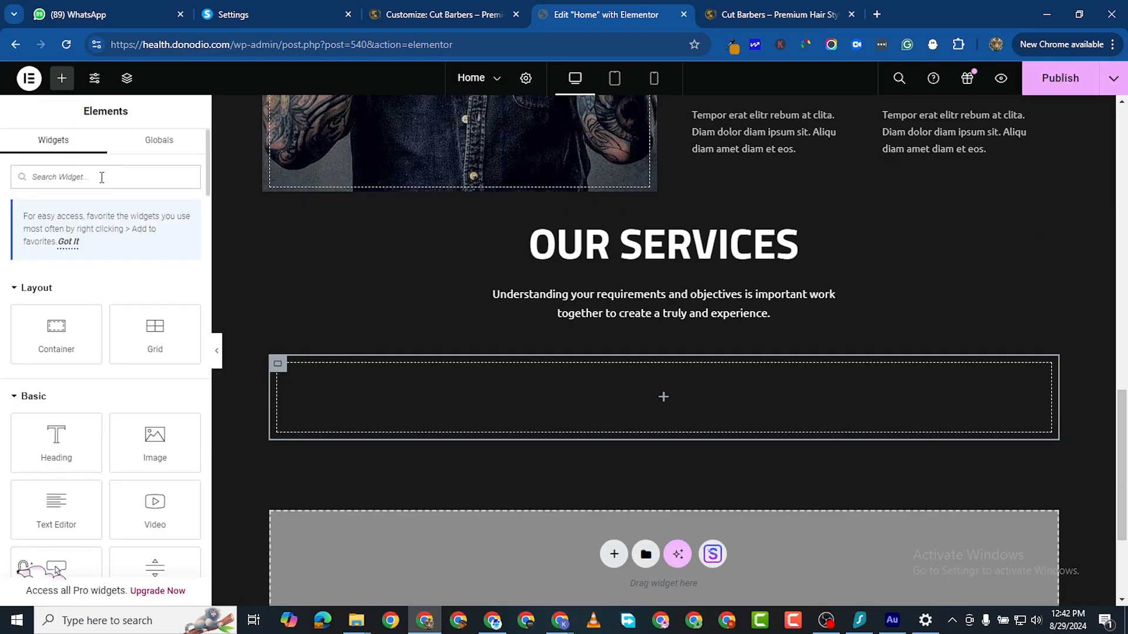
type("ICON")
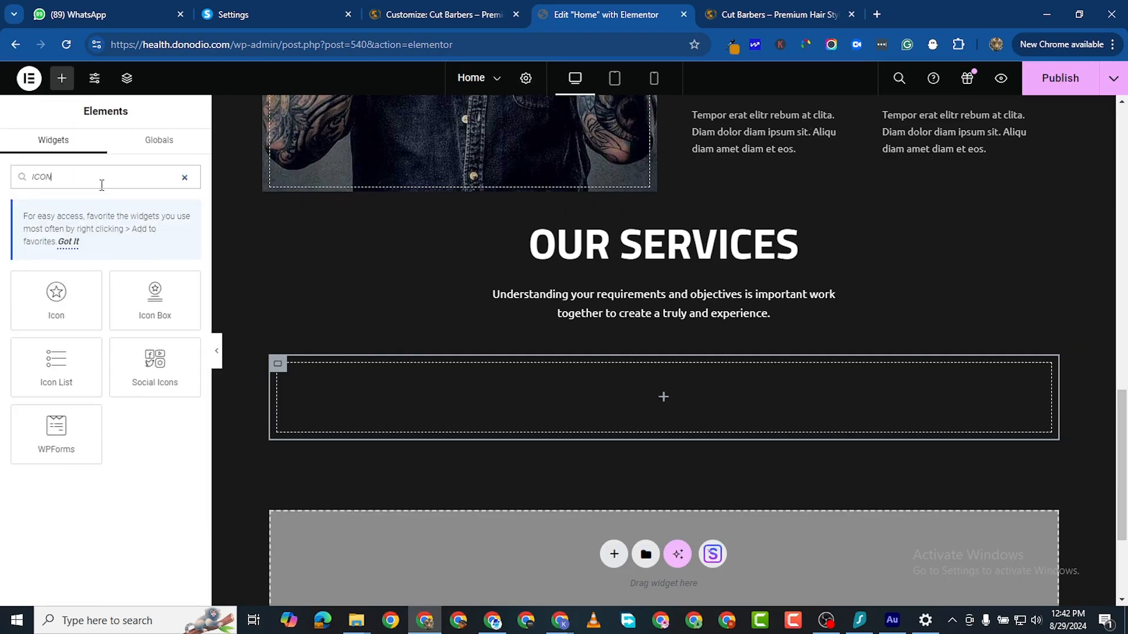
left_click_drag(147, 297, 397, 394)
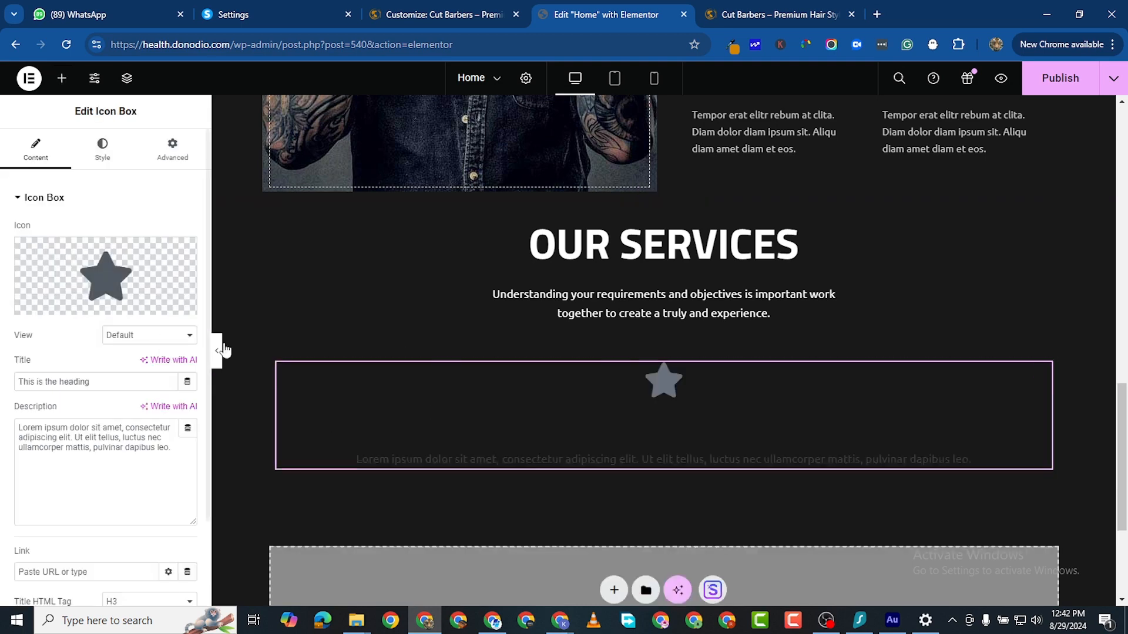
mouse_move(138, 286)
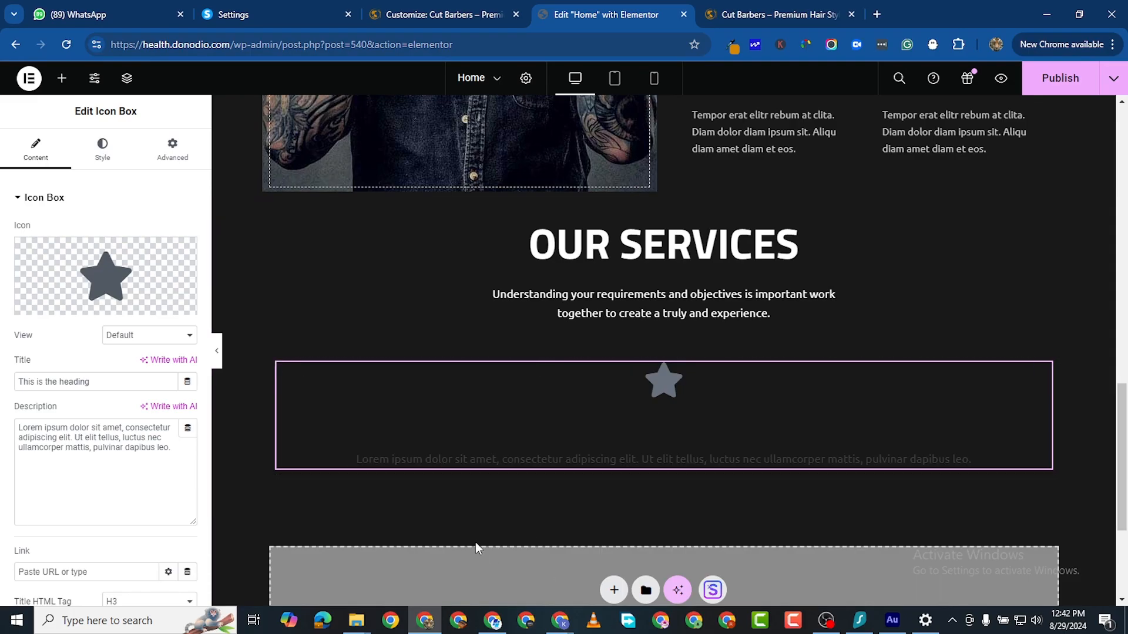
Step: Go to flaticon.com in a new tab and search for barber icons
left_click(877, 14)
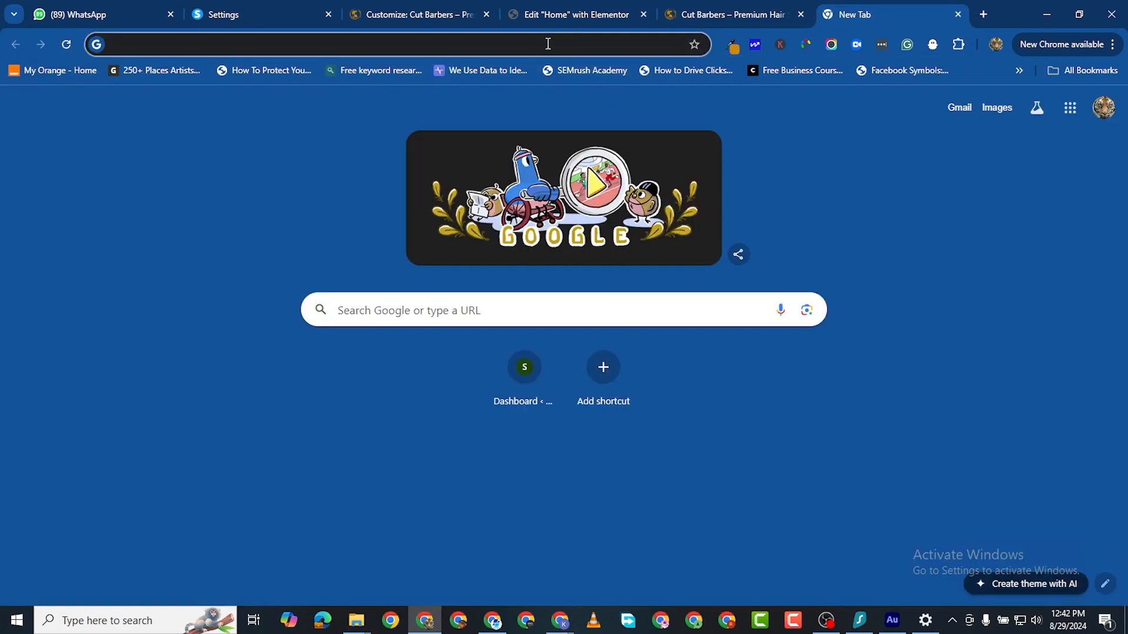
type("FLATICON")
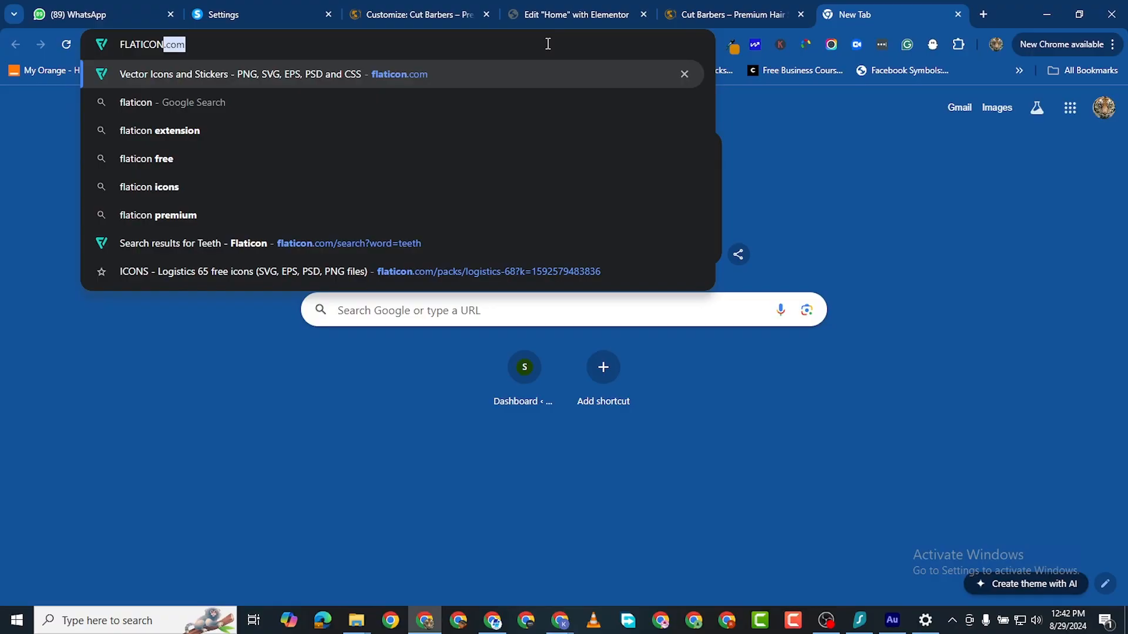
key("Return")
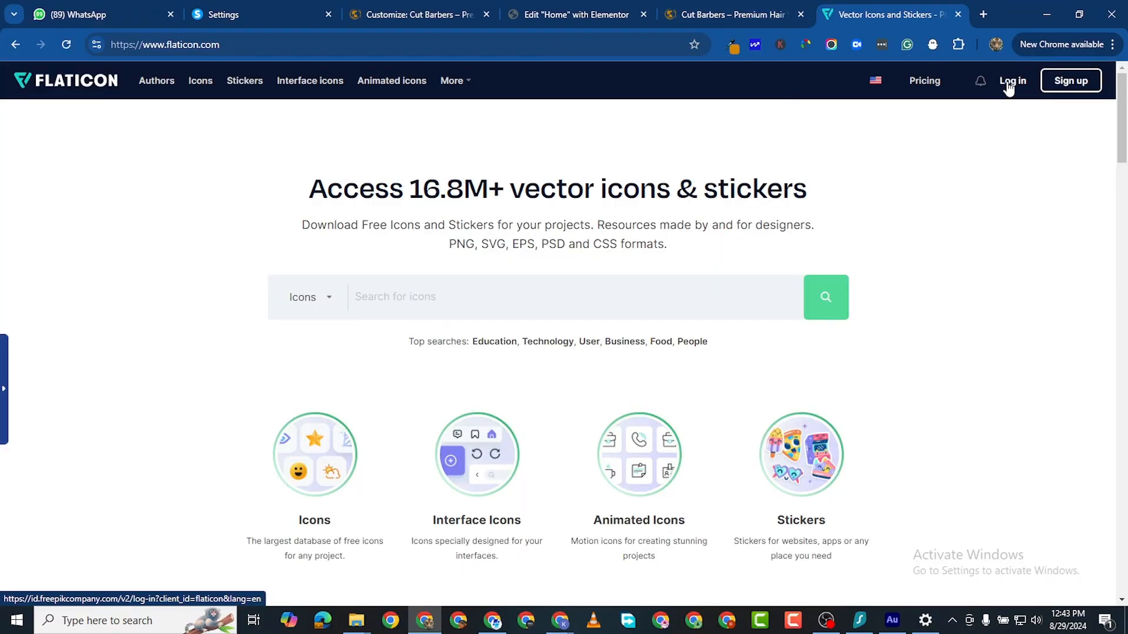
left_click(1008, 87)
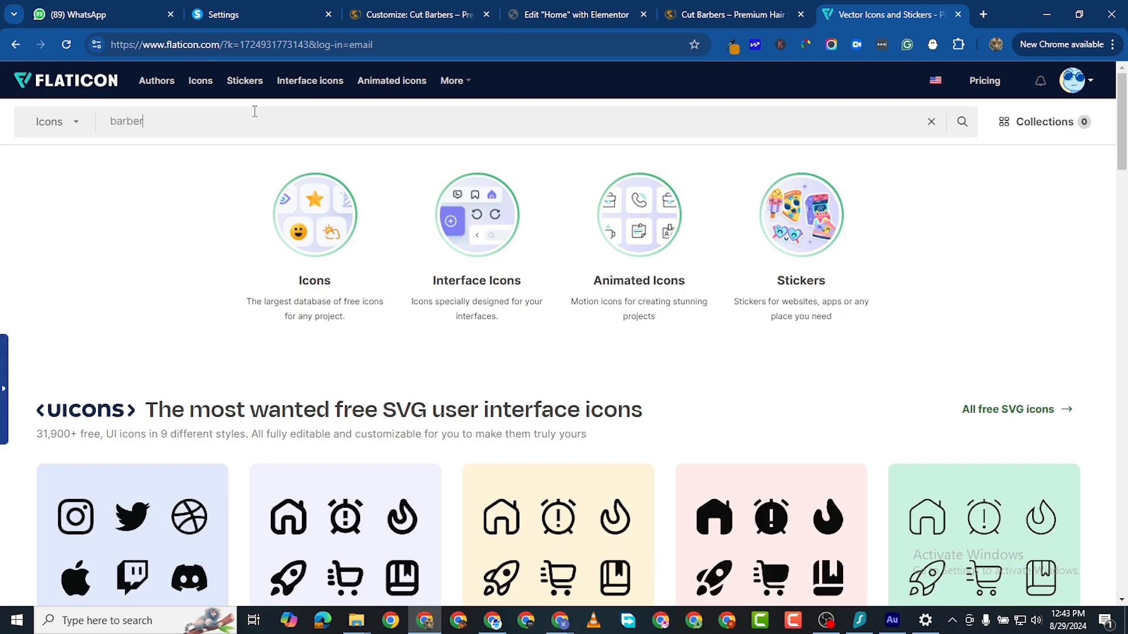
key("Return")
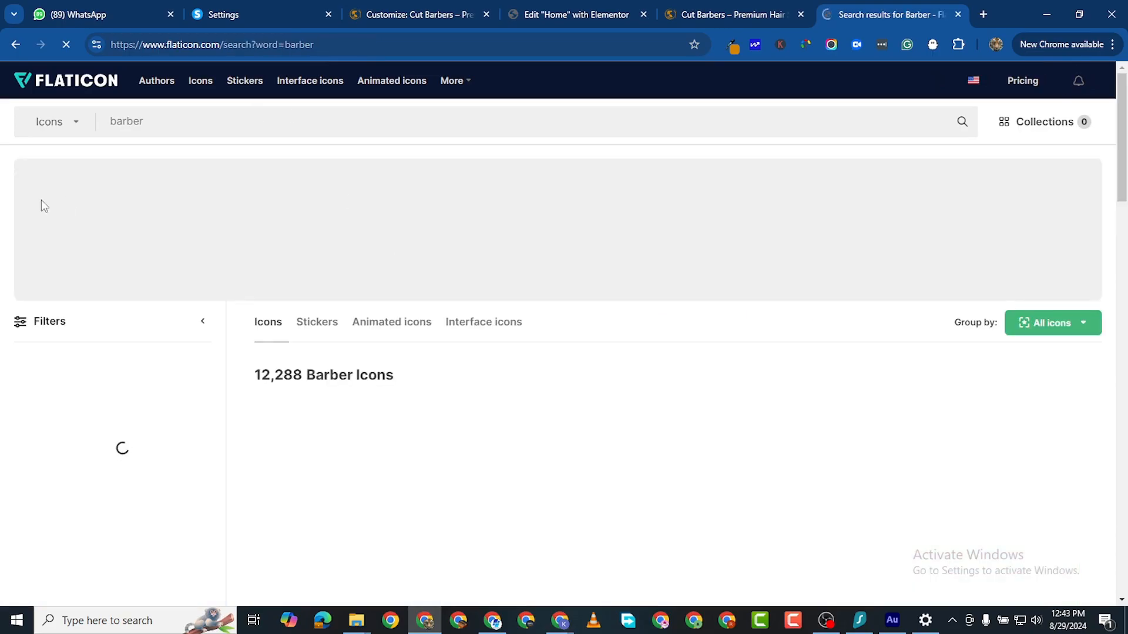
scroll(445, 339, "down", 2)
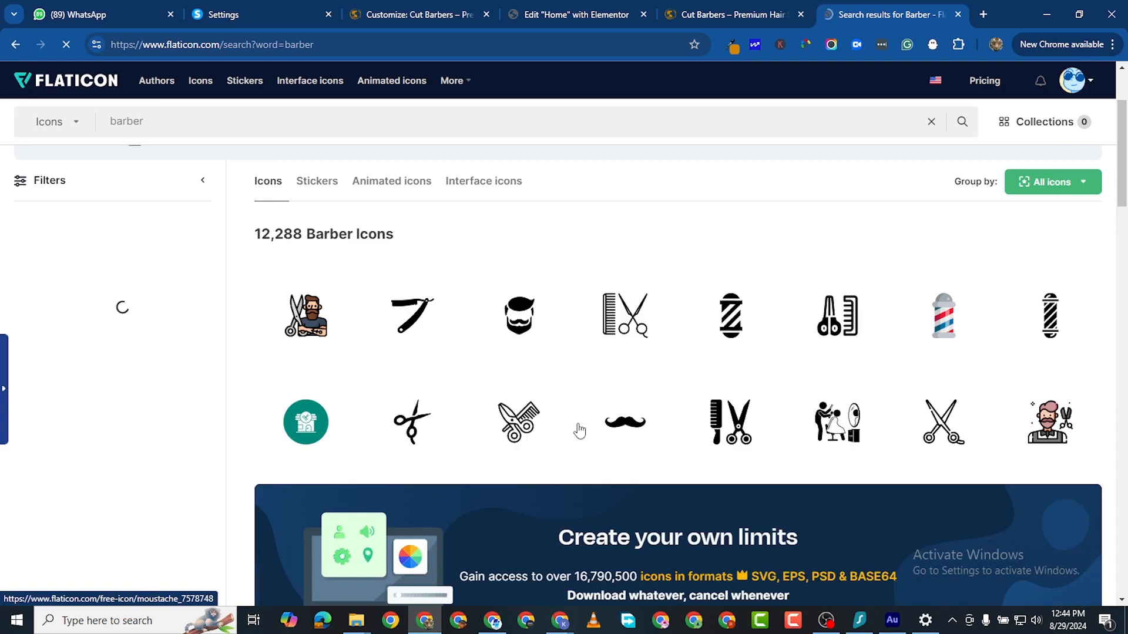
scroll(592, 433, "down", 5)
scroll(592, 433, "down", 3)
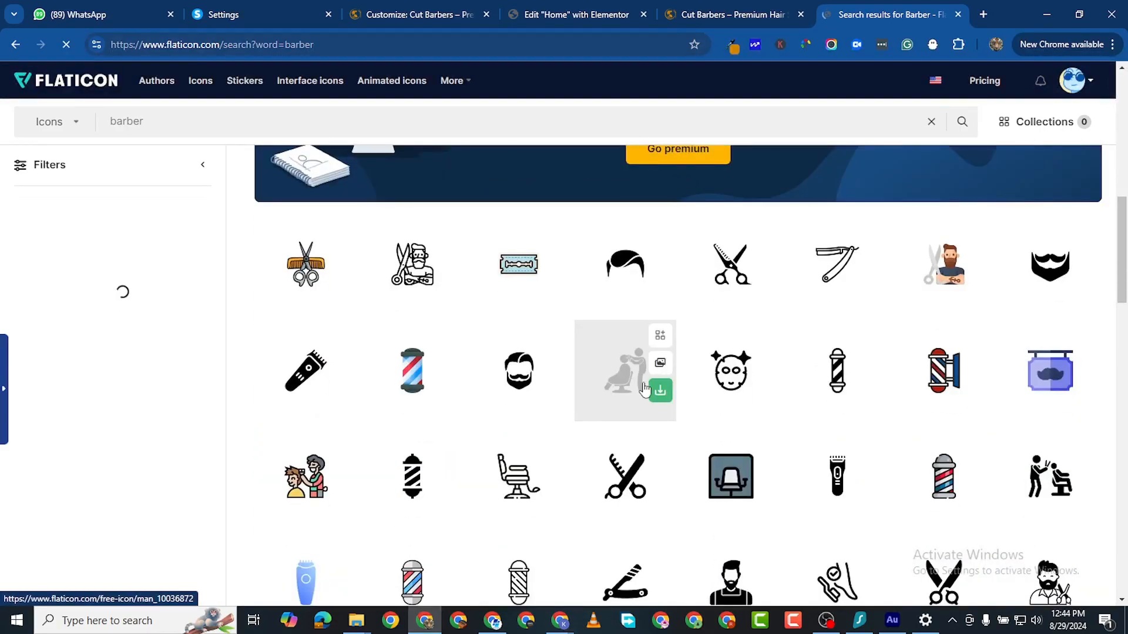
scroll(608, 425, "down", 3)
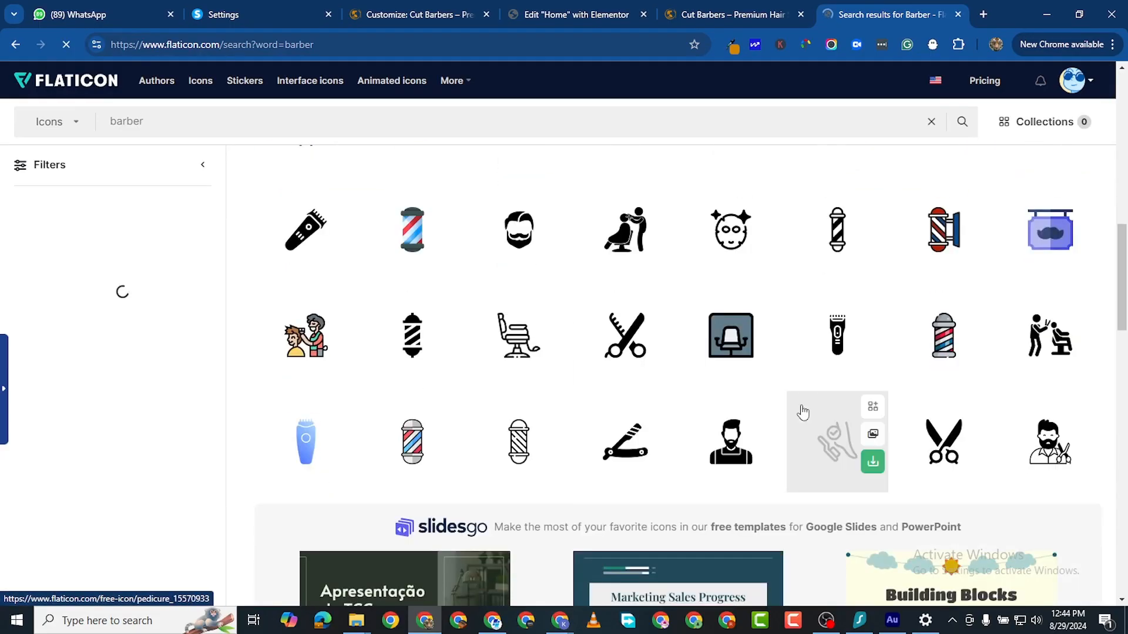
scroll(385, 428, "down", 9)
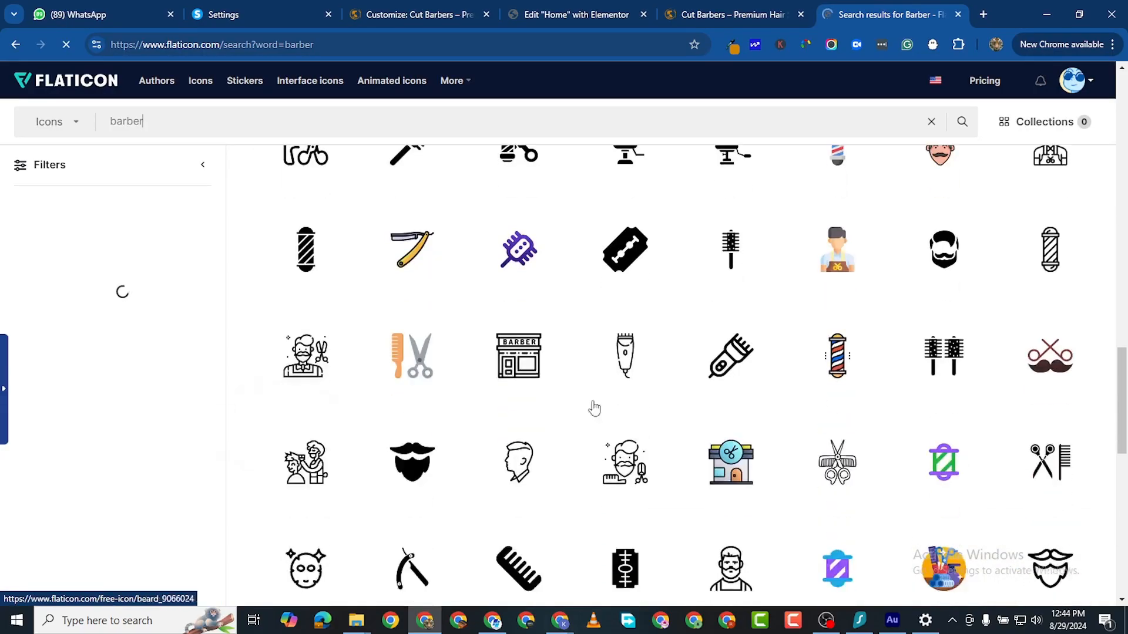
scroll(459, 406, "down", 4)
scroll(917, 434, "down", 2)
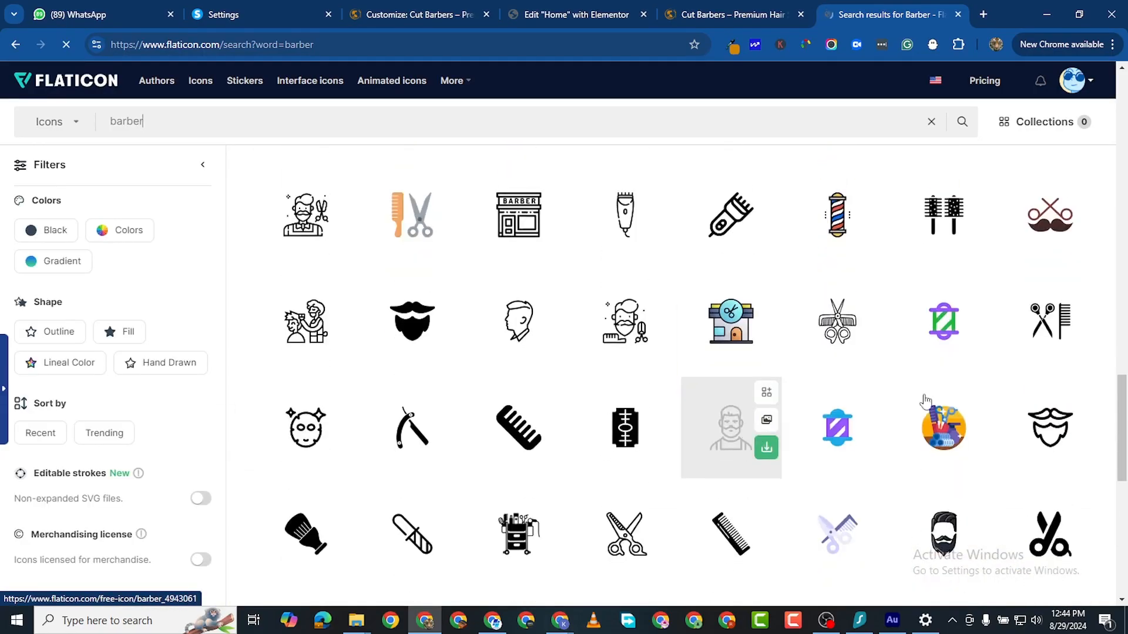
scroll(528, 423, "down", 4)
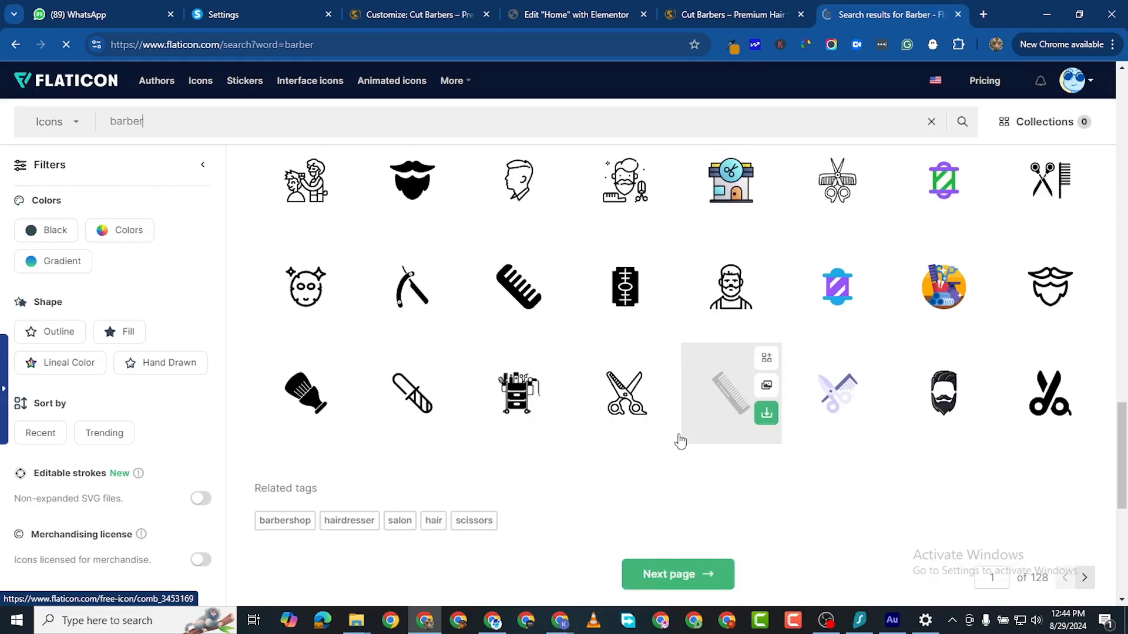
scroll(564, 434, "down", 4)
scroll(557, 432, "up", 8)
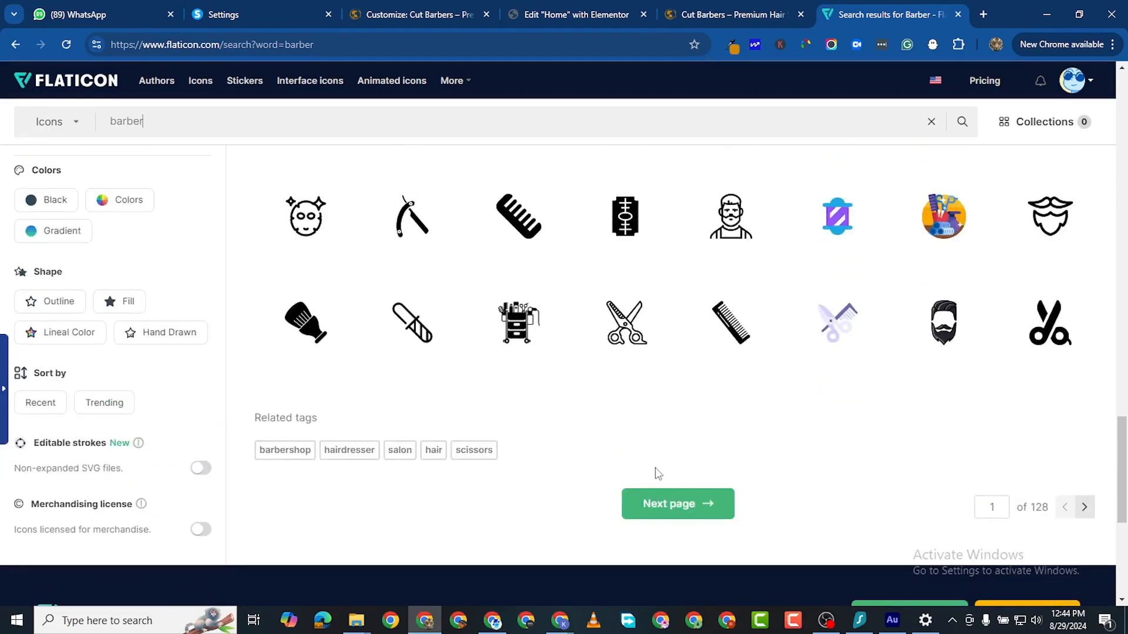
scroll(558, 449, "up", 3)
scroll(529, 435, "down", 1)
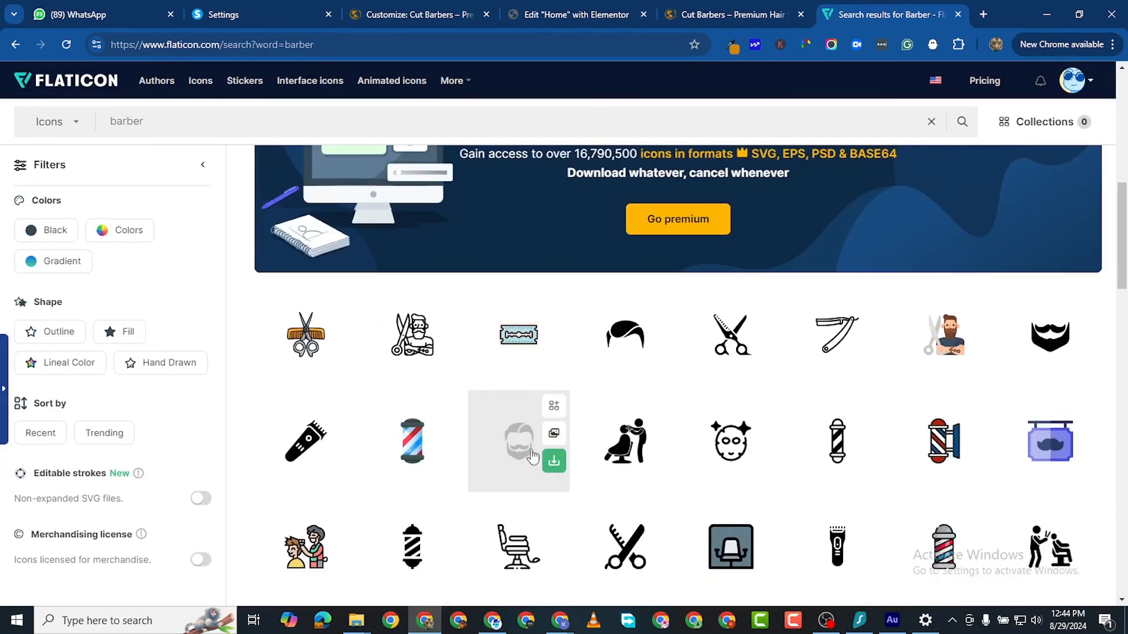
scroll(734, 470, "down", 1)
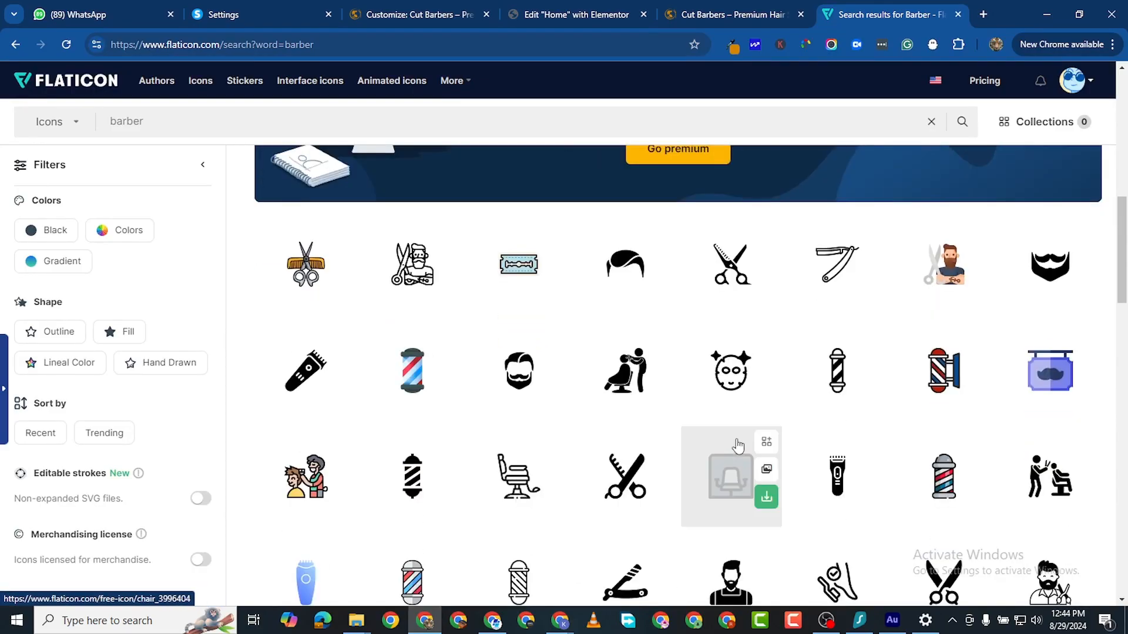
Step: Open the razor and barber icon pages from the results in new tabs
right_click(820, 254)
left_click(870, 270)
scroll(581, 458, "down", 1)
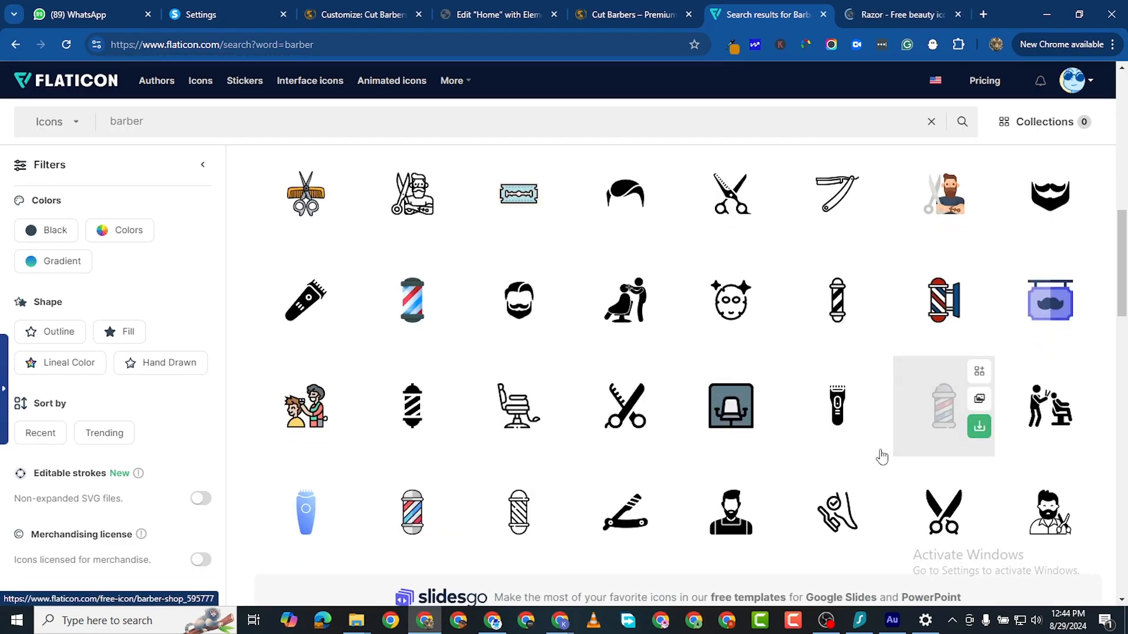
scroll(763, 446, "down", 1)
scroll(585, 417, "up", 3)
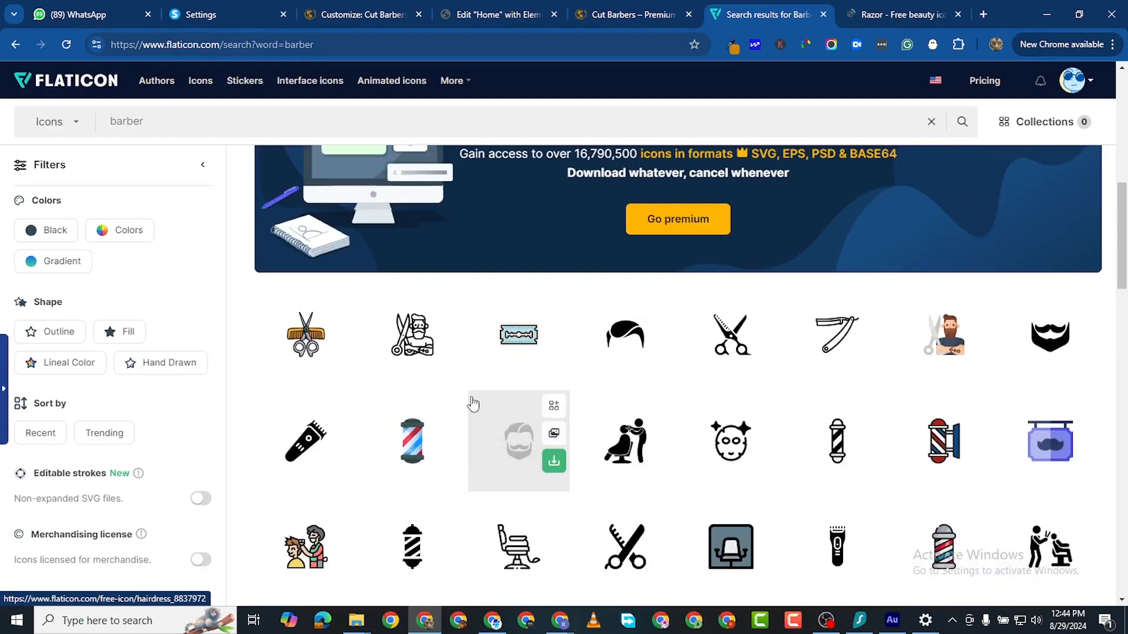
scroll(578, 423, "down", 2)
scroll(578, 423, "down", 1)
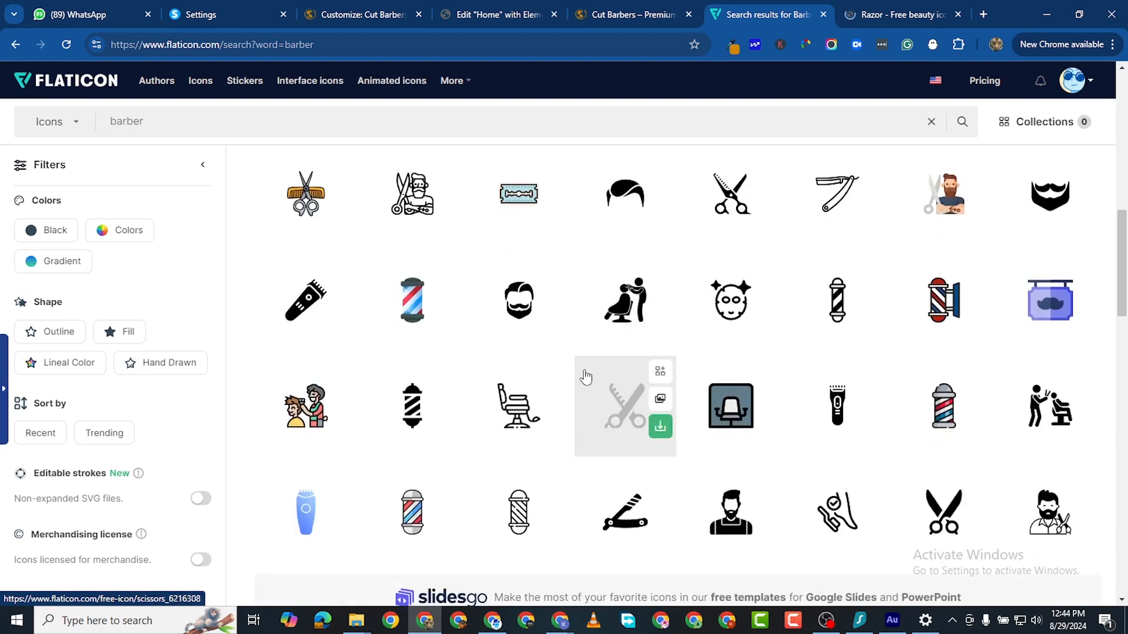
right_click(452, 220)
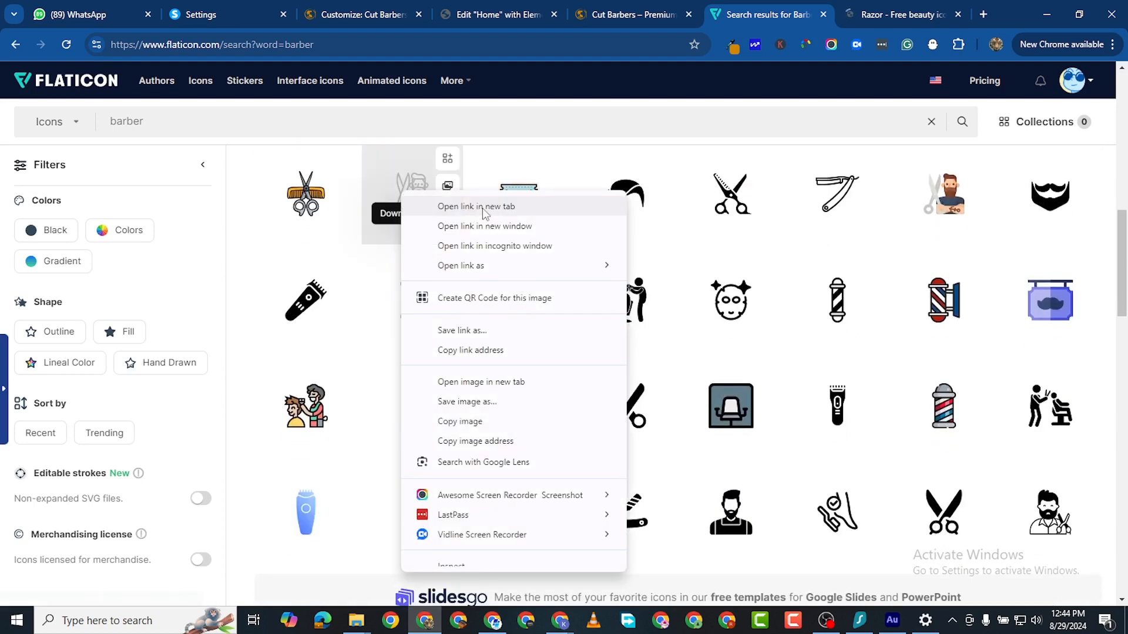
left_click(453, 149)
scroll(496, 382, "down", 6)
scroll(537, 450, "down", 2)
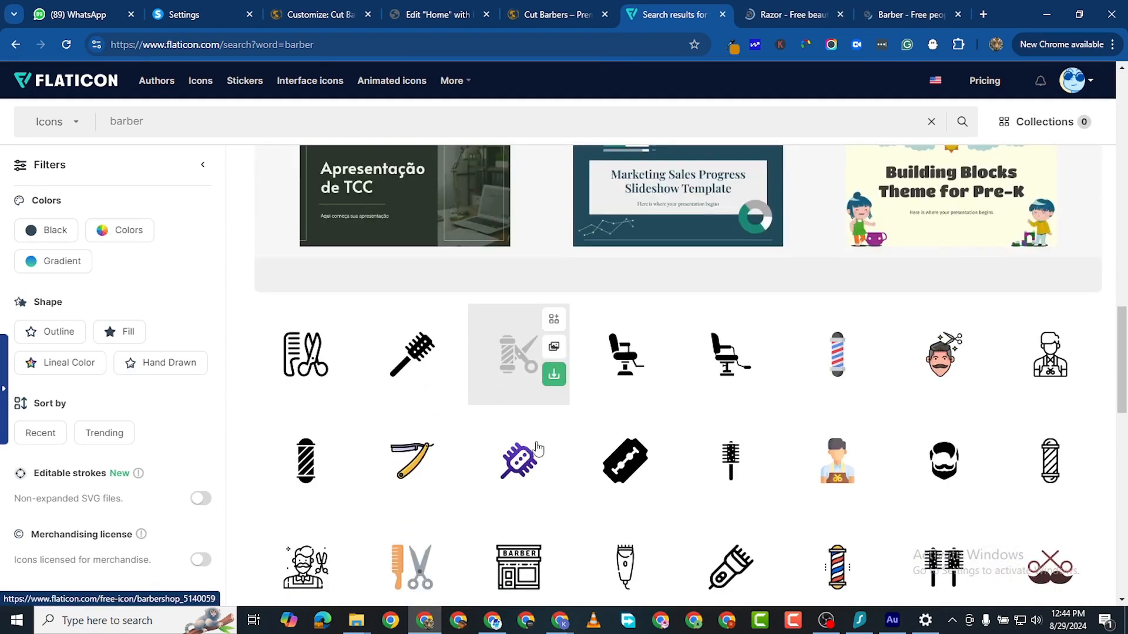
scroll(632, 455, "down", 5)
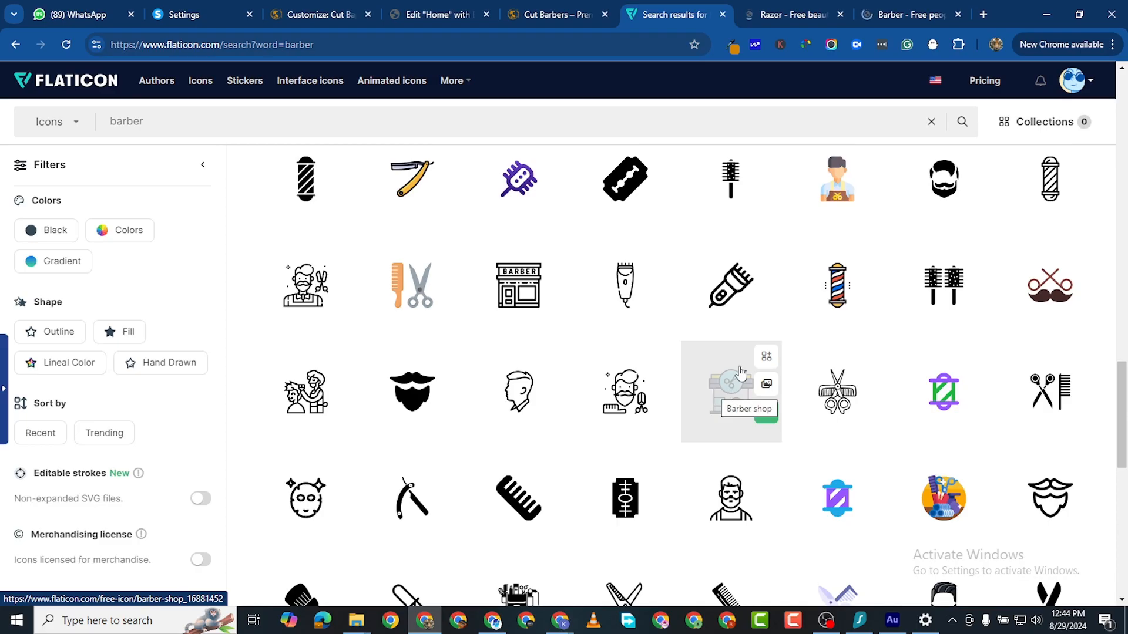
scroll(555, 455, "down", 1)
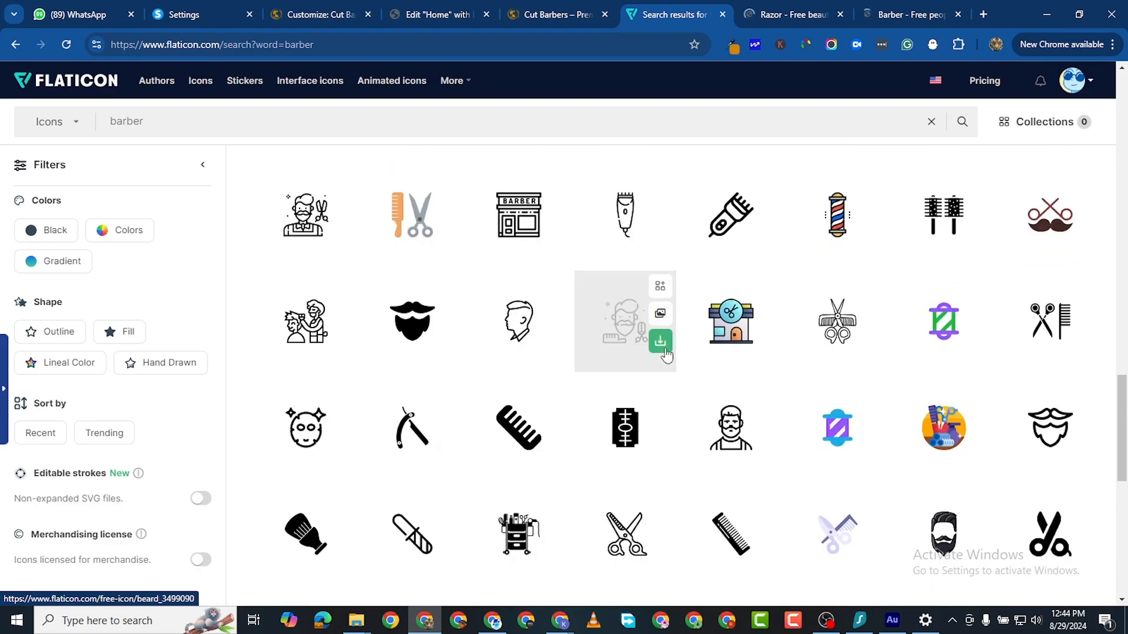
scroll(711, 263, "down", 3)
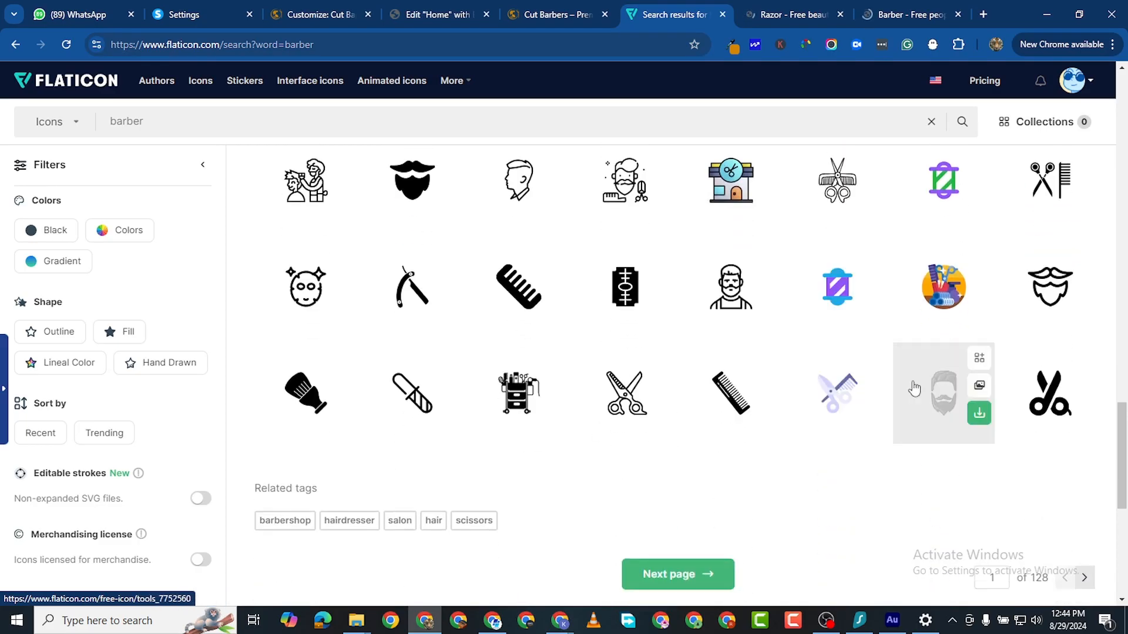
scroll(499, 276, "up", 6)
scroll(383, 243, "up", 4)
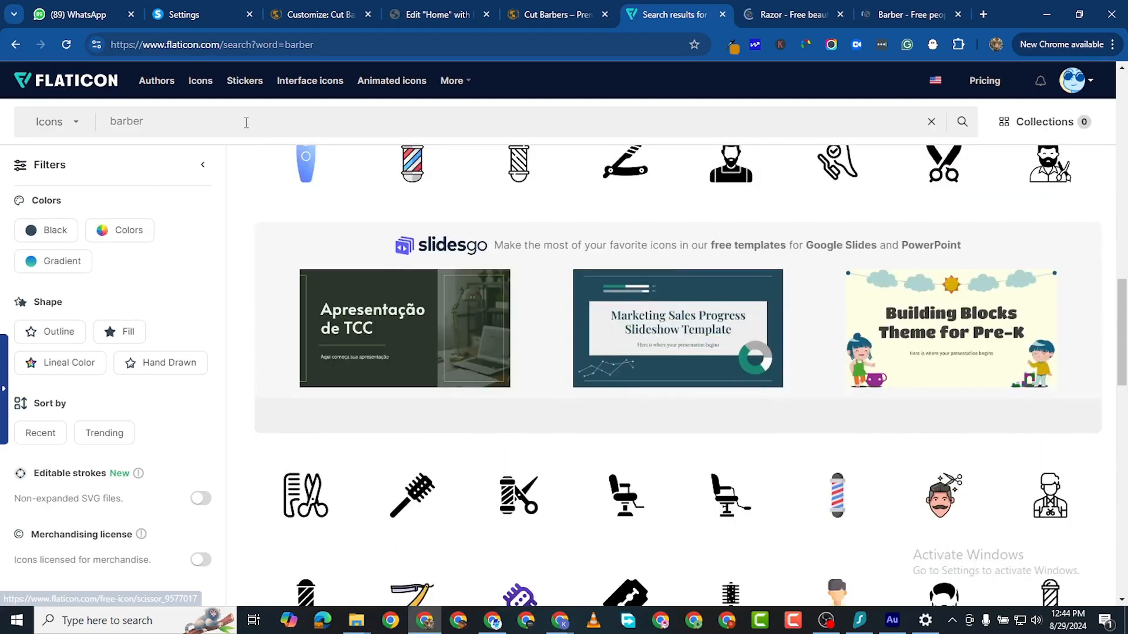
Step: Search Flaticon for 'hair dryer' and open the first result in a new tab, then return to the razor
double_click(245, 125)
type("hai")
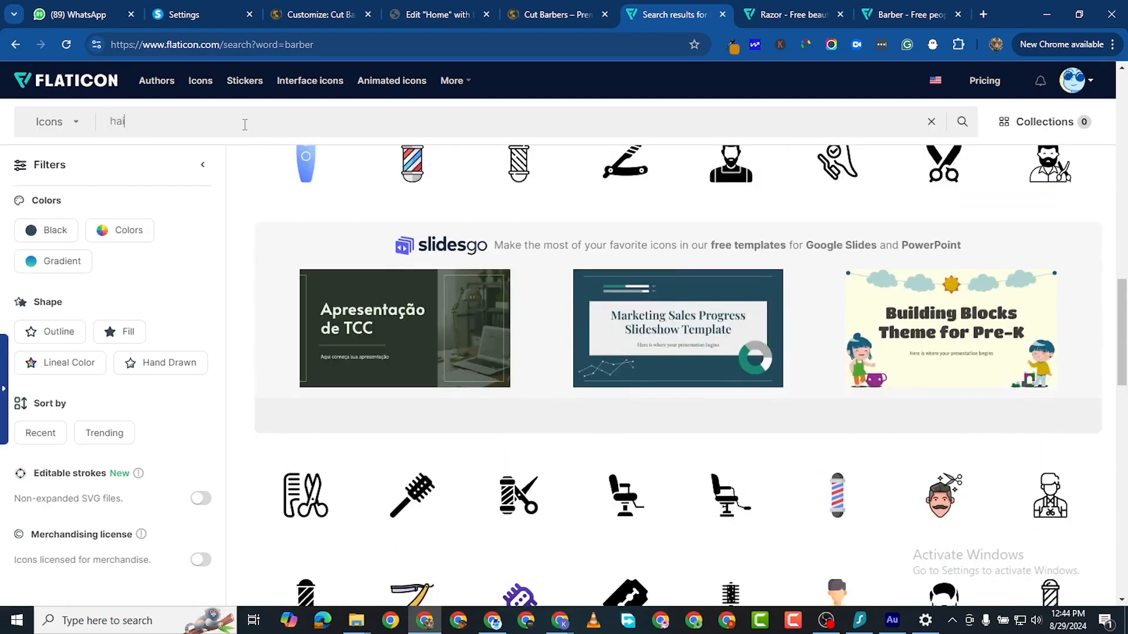
type("r dryer")
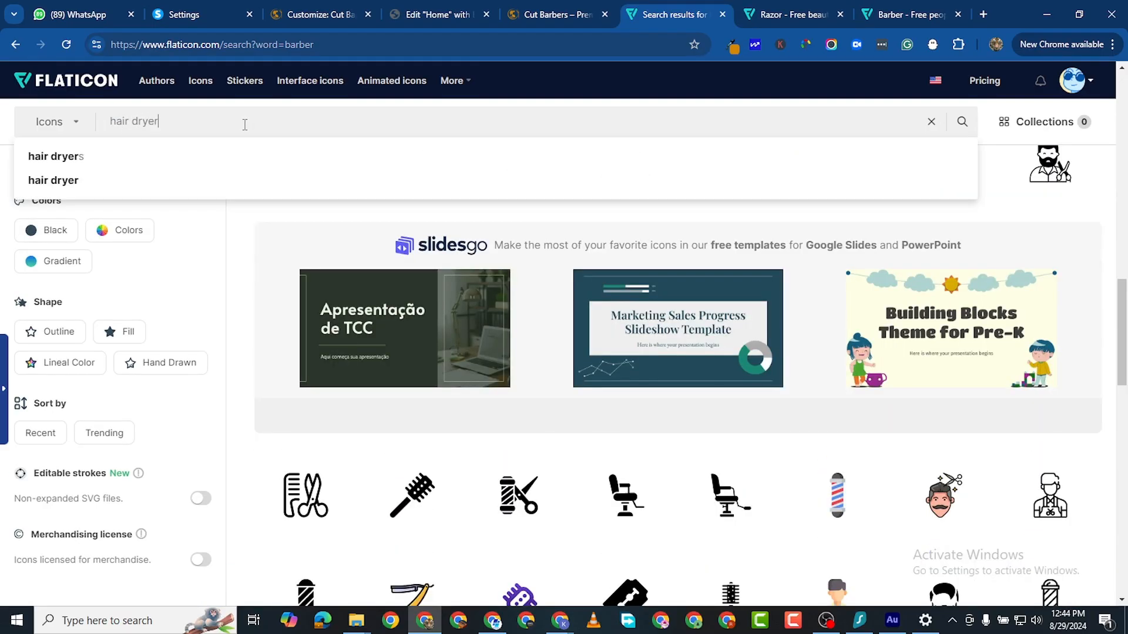
key("Return")
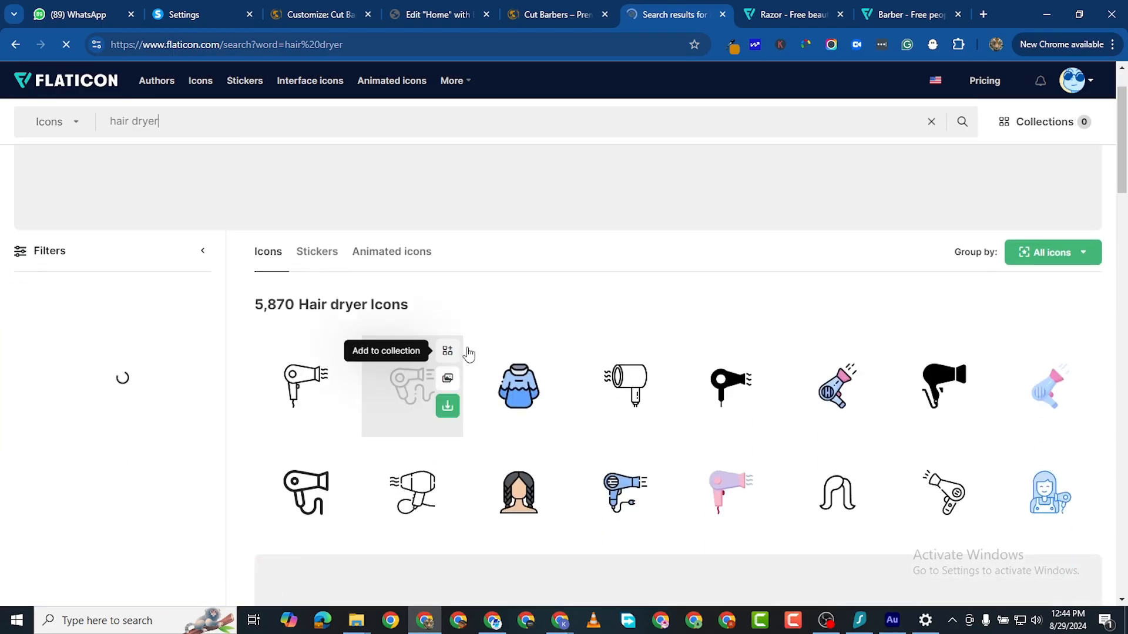
right_click(292, 382)
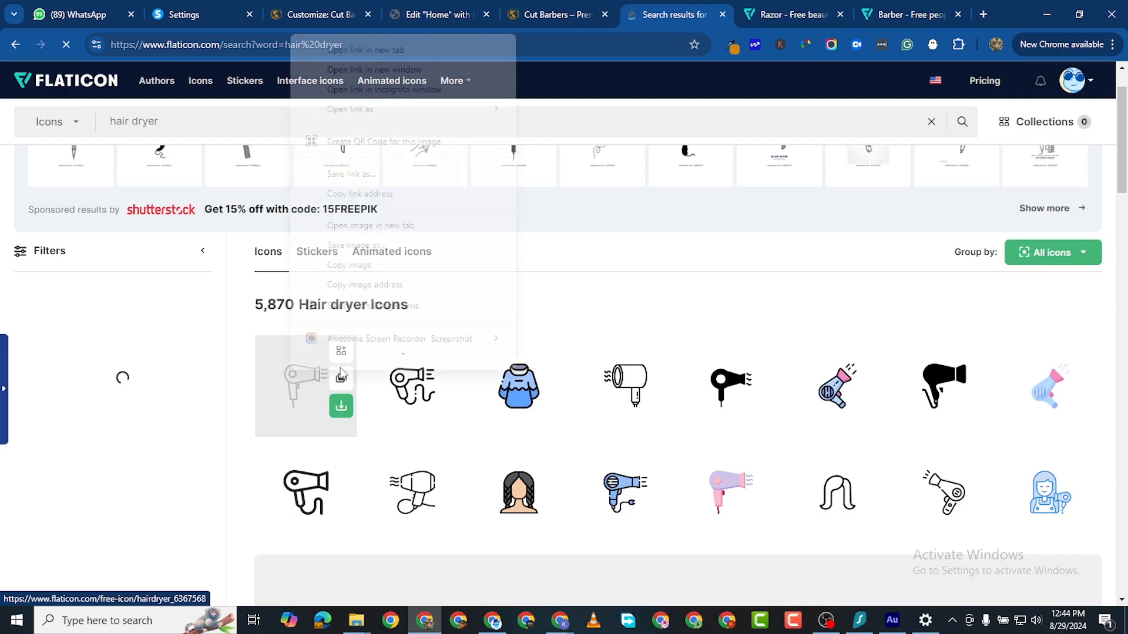
scroll(430, 76, "up", 1)
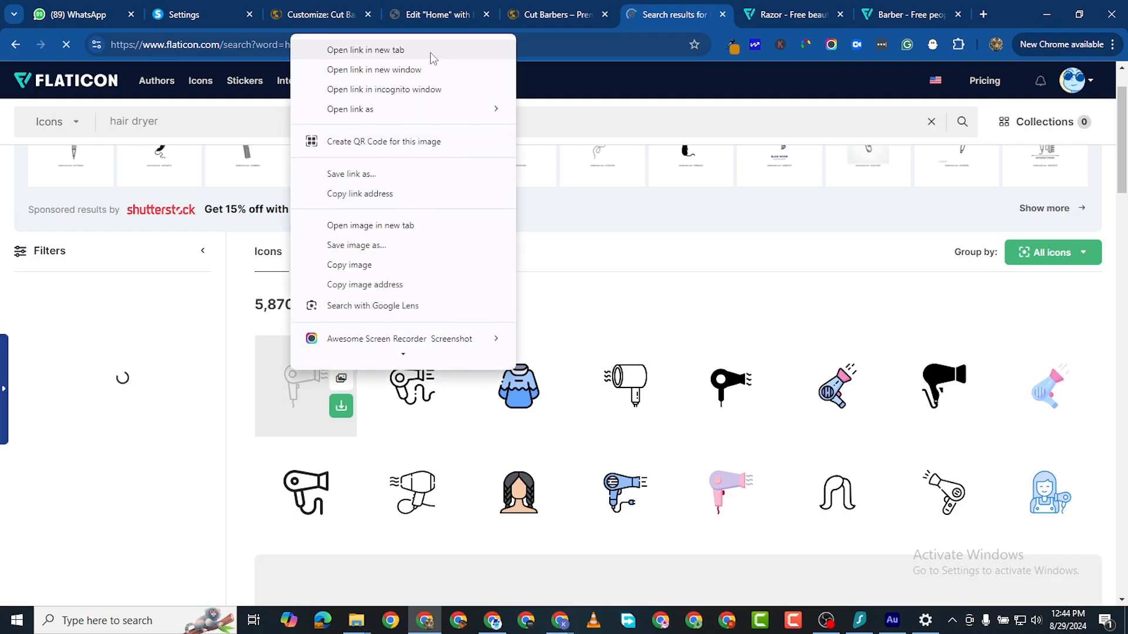
left_click(428, 52)
left_click(726, 17)
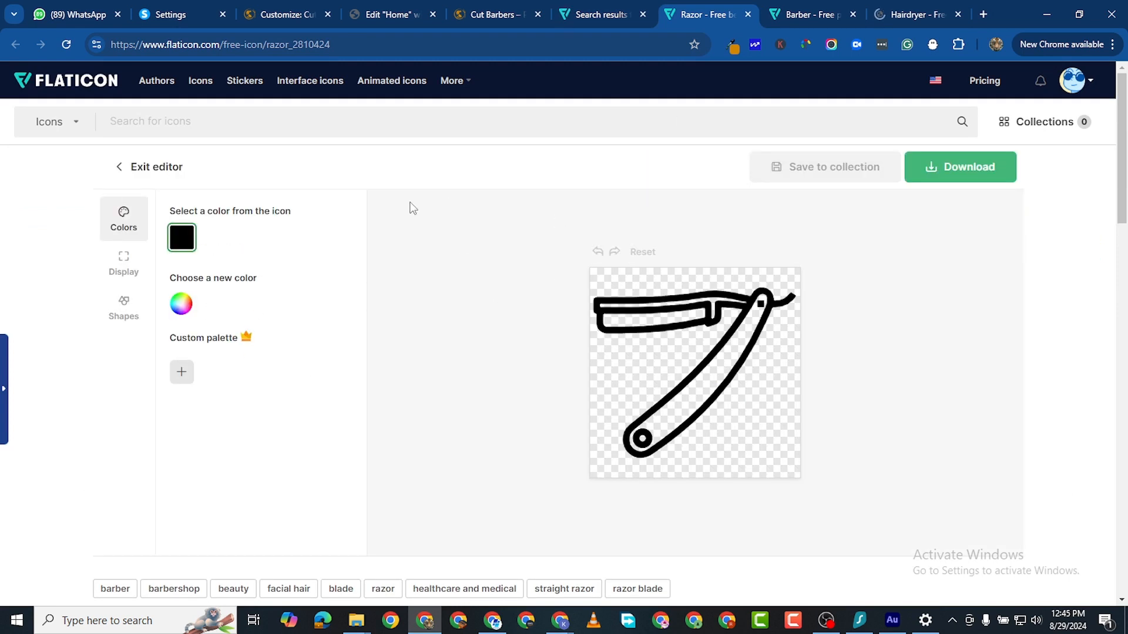
Step: Copy the gold hex #996100 from the social-icons box's background colour in Elementor
left_click(478, 23)
scroll(528, 411, "down", 12)
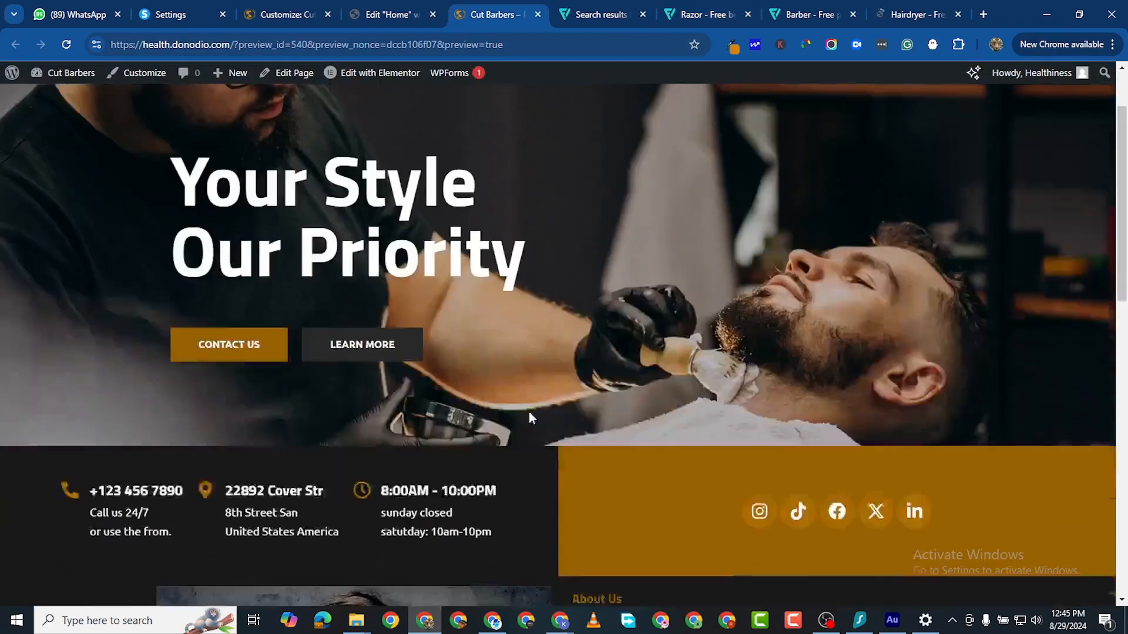
scroll(585, 421, "up", 9)
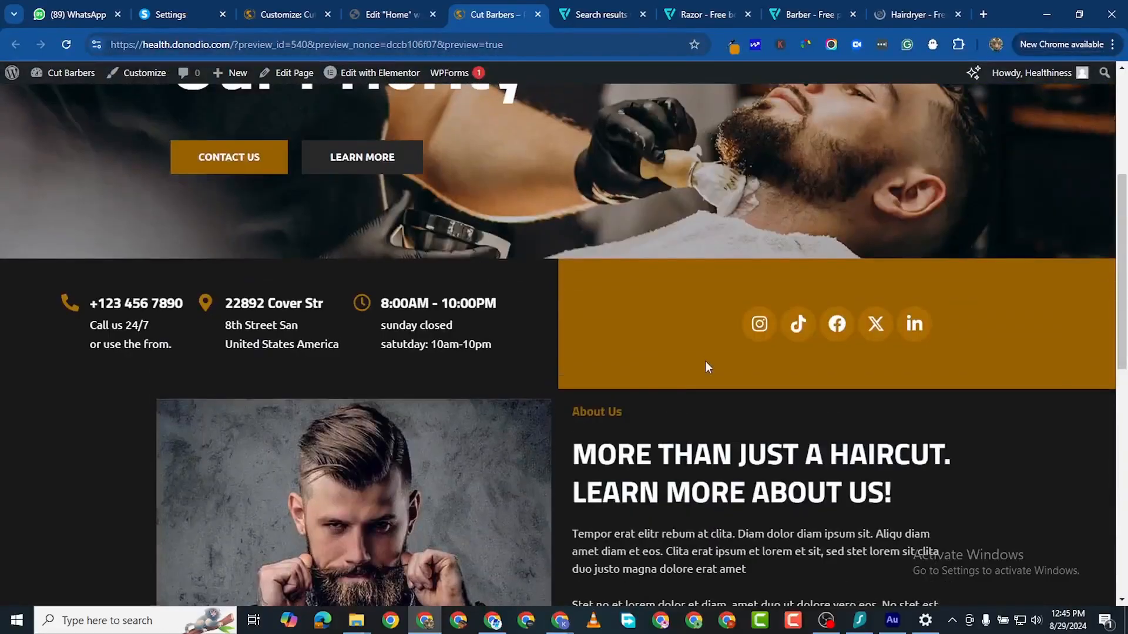
left_click(406, 16)
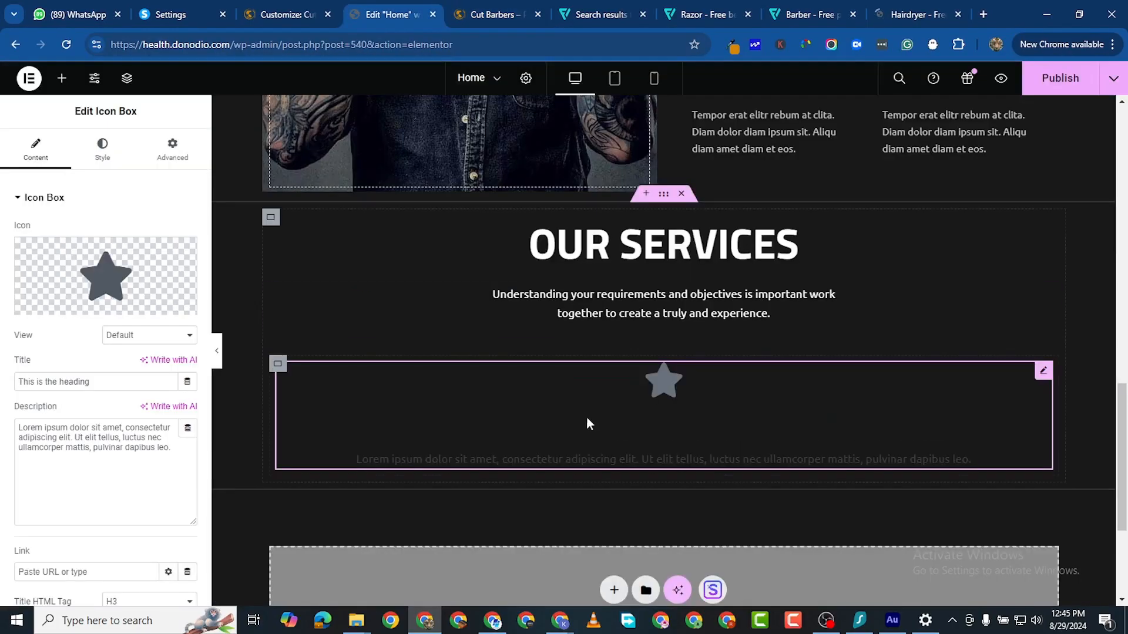
scroll(633, 358, "up", 10)
scroll(666, 318, "up", 2)
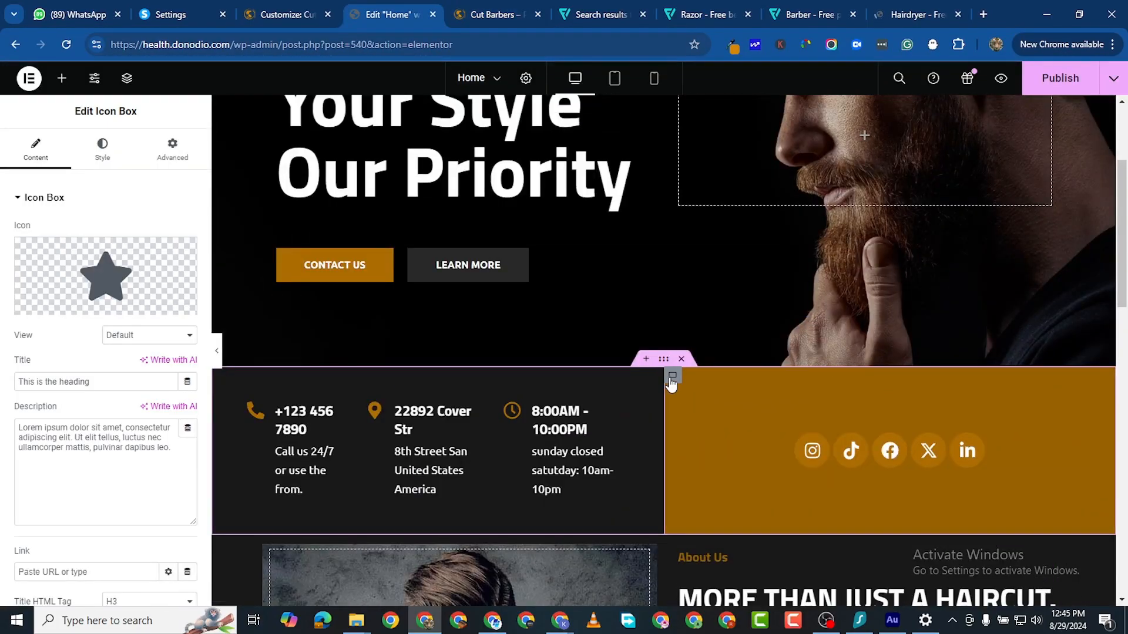
left_click(240, 325)
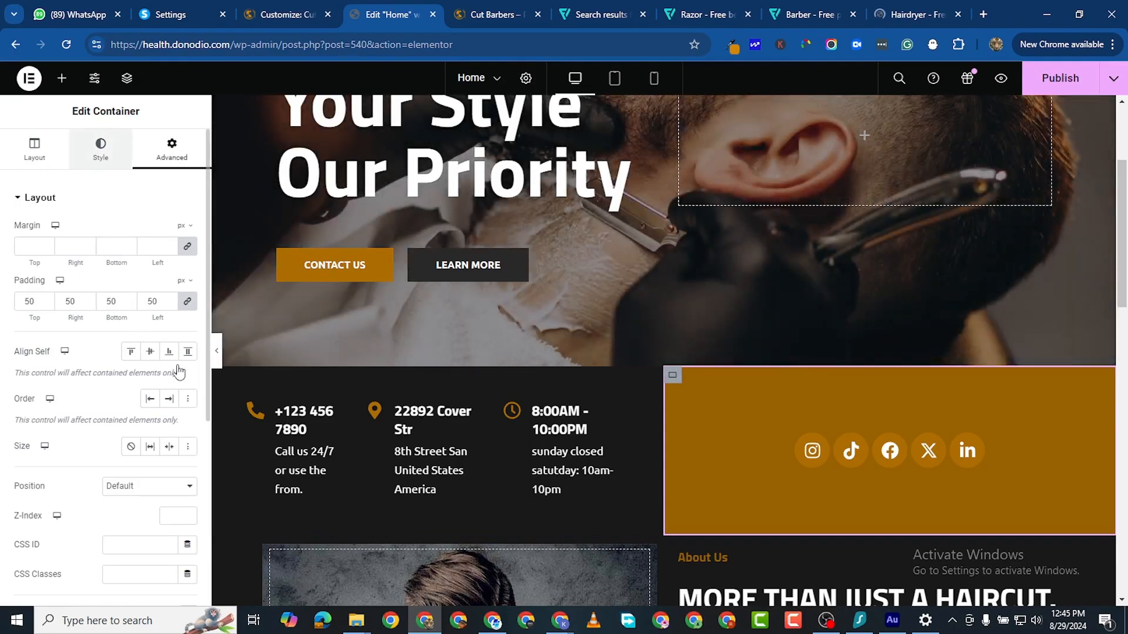
left_click(100, 150)
left_click(188, 290)
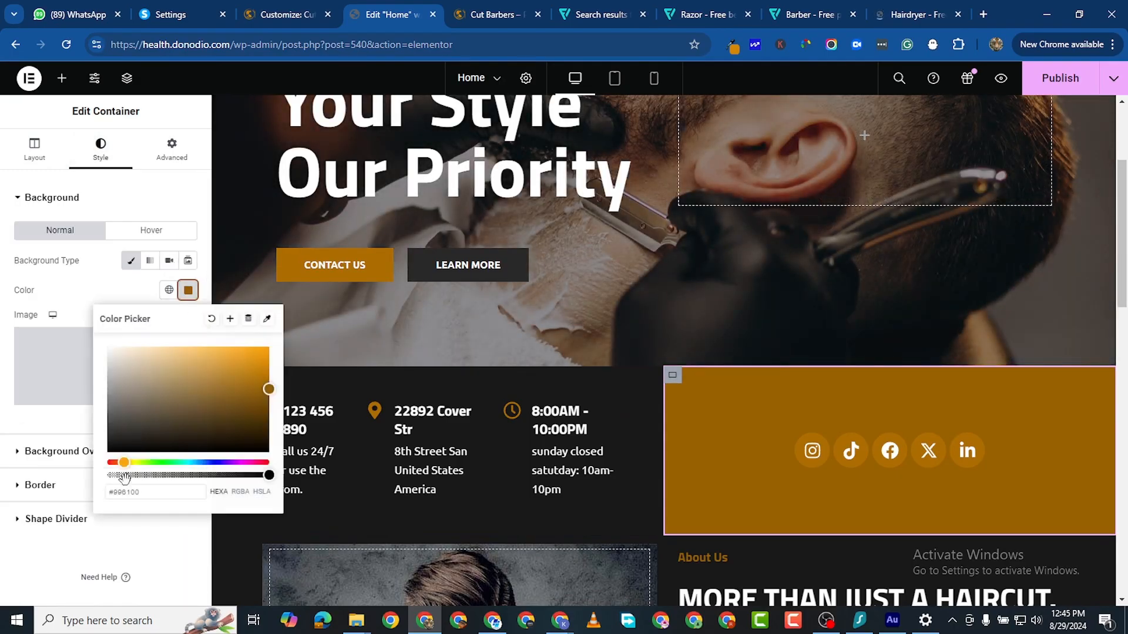
triple_click(135, 491)
right_click(135, 491)
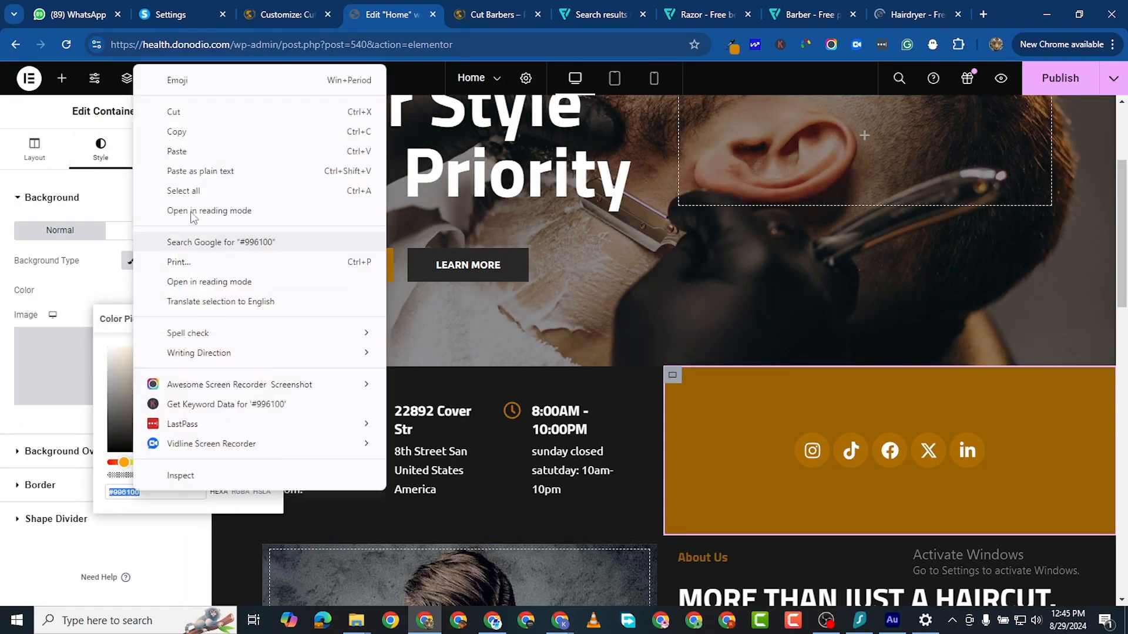
left_click(182, 131)
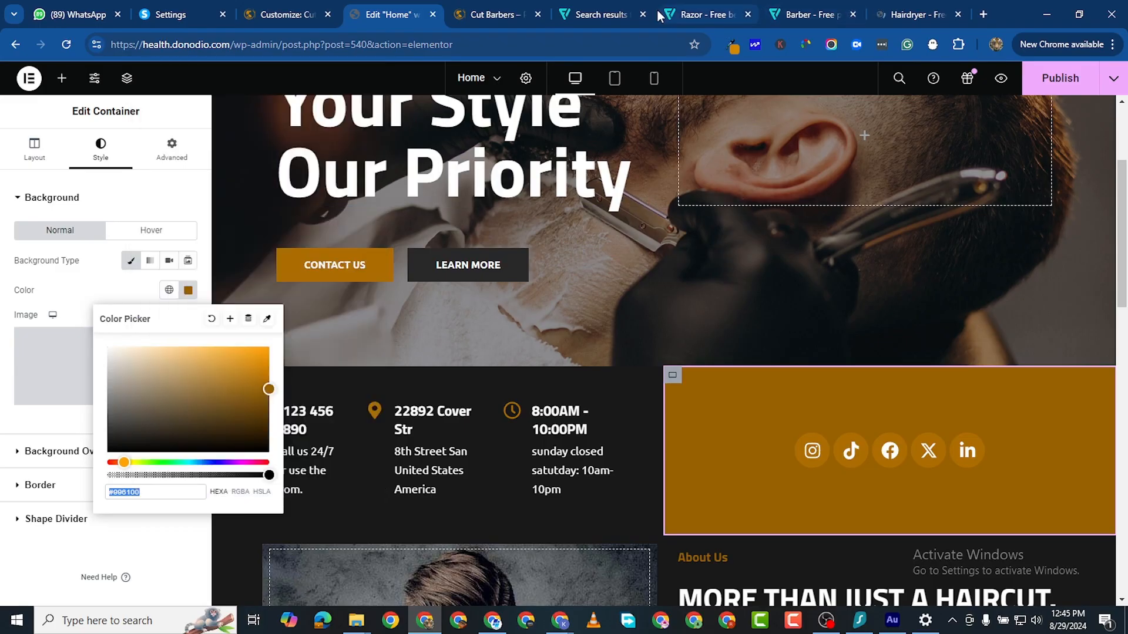
left_click(605, 14)
Step: Recolour the razor icon gold by pasting #996100 into its hex field
left_click(685, 16)
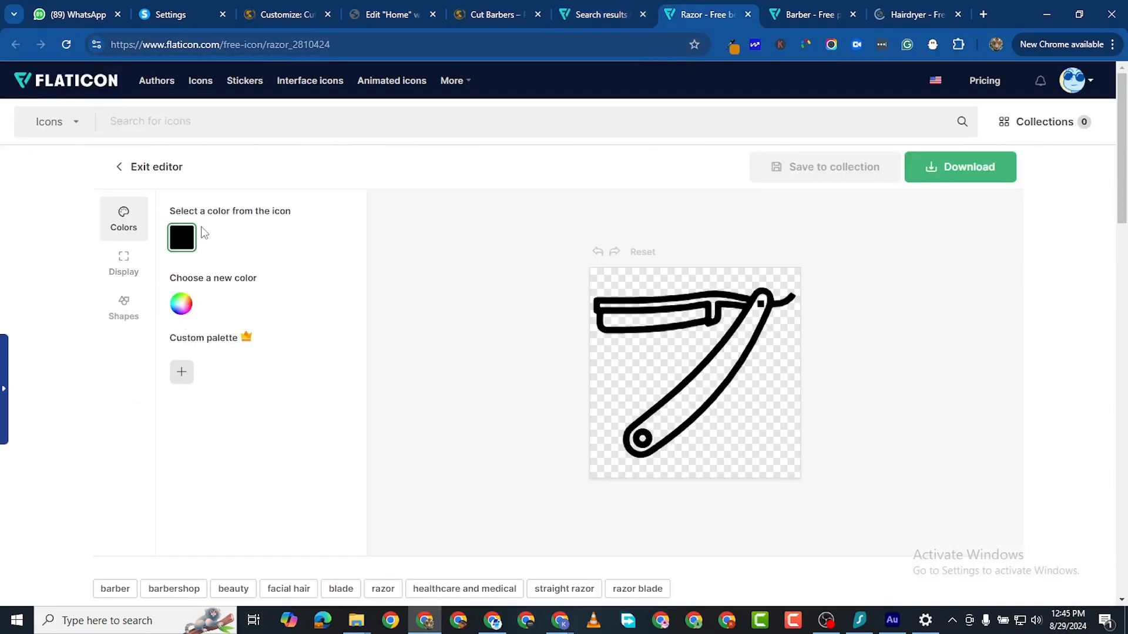
left_click(182, 312)
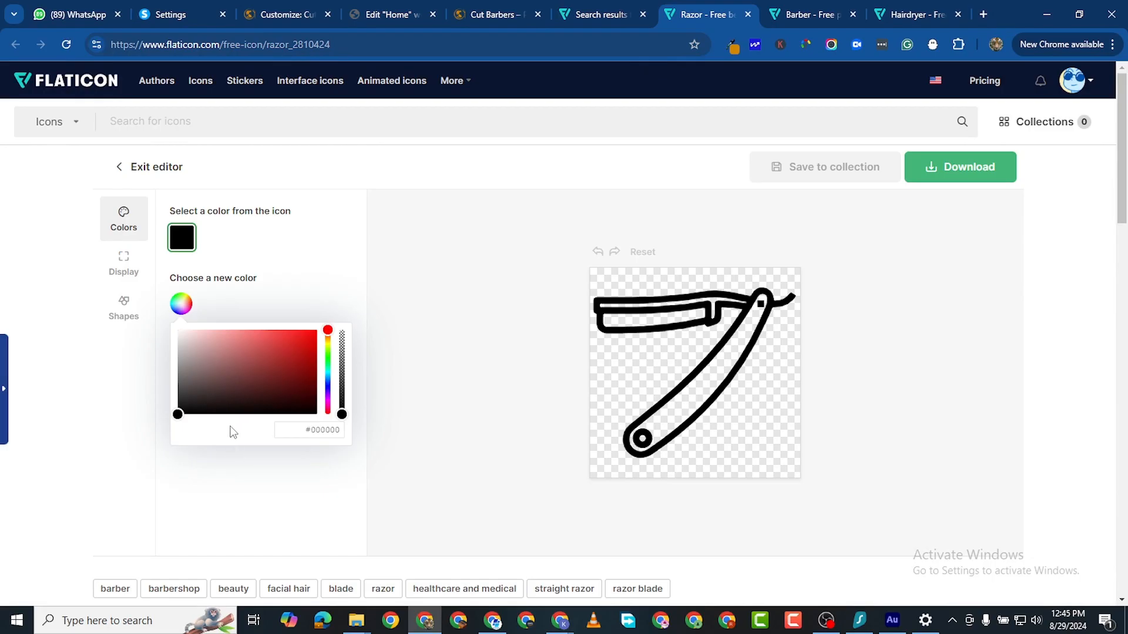
double_click(319, 432)
right_click(319, 432)
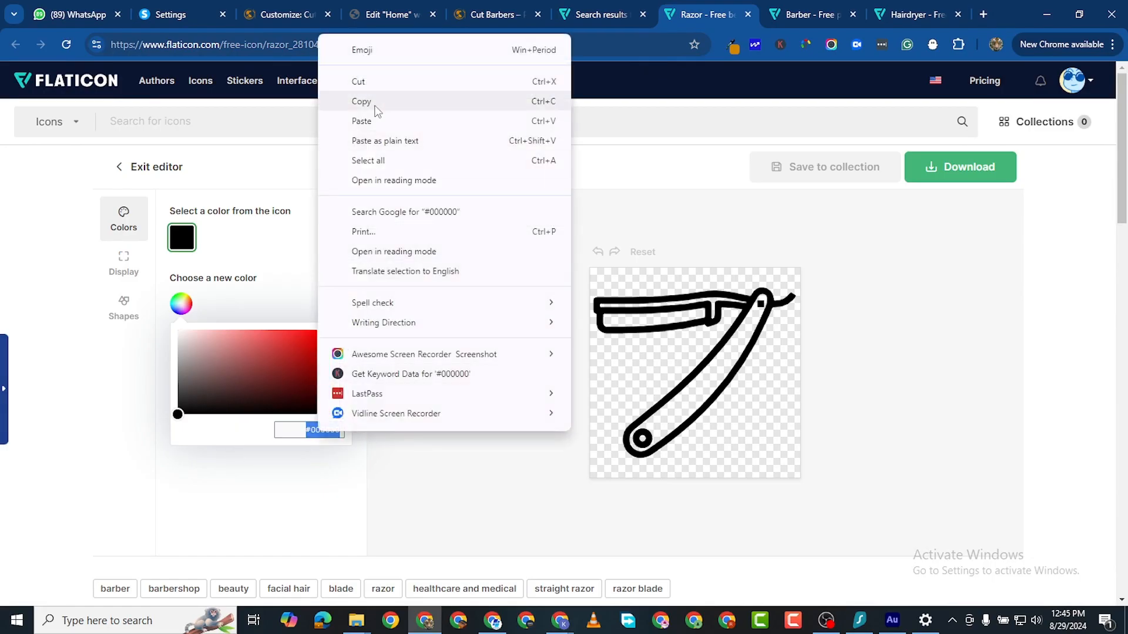
left_click(387, 115)
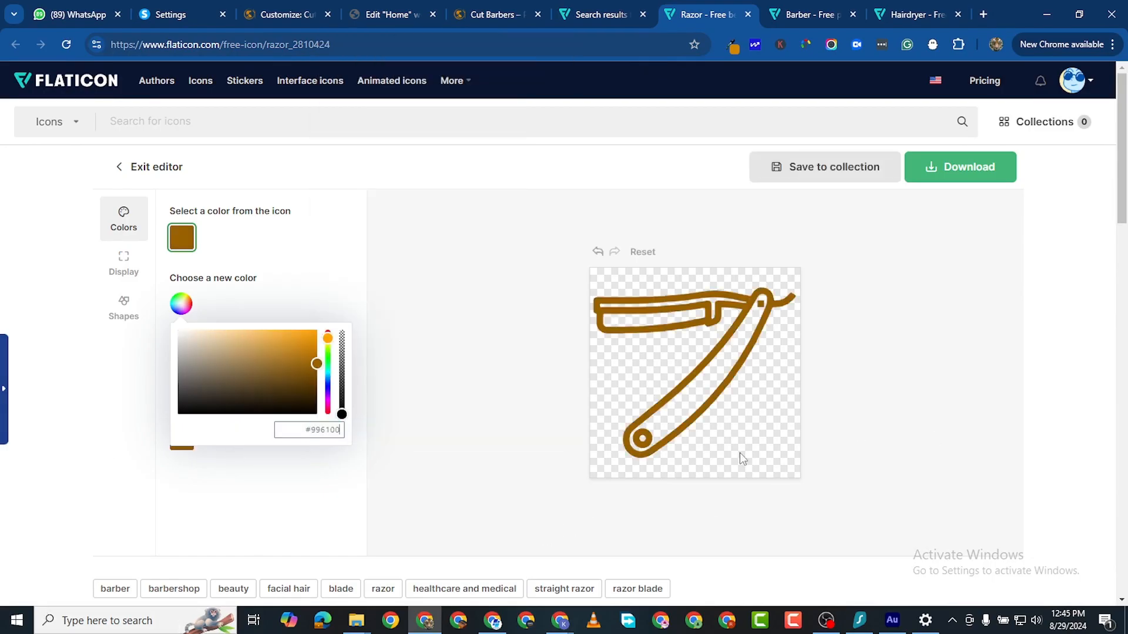
left_click(457, 451)
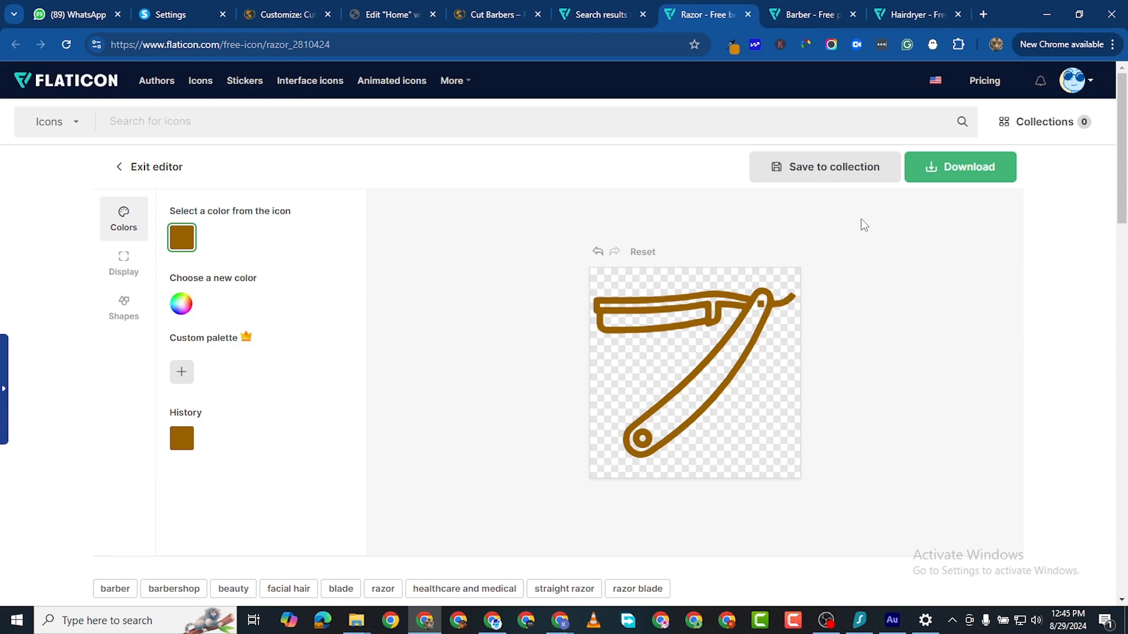
Step: Download the gold razor as a free 512px PNG, since SVG is premium-only
left_click(969, 176)
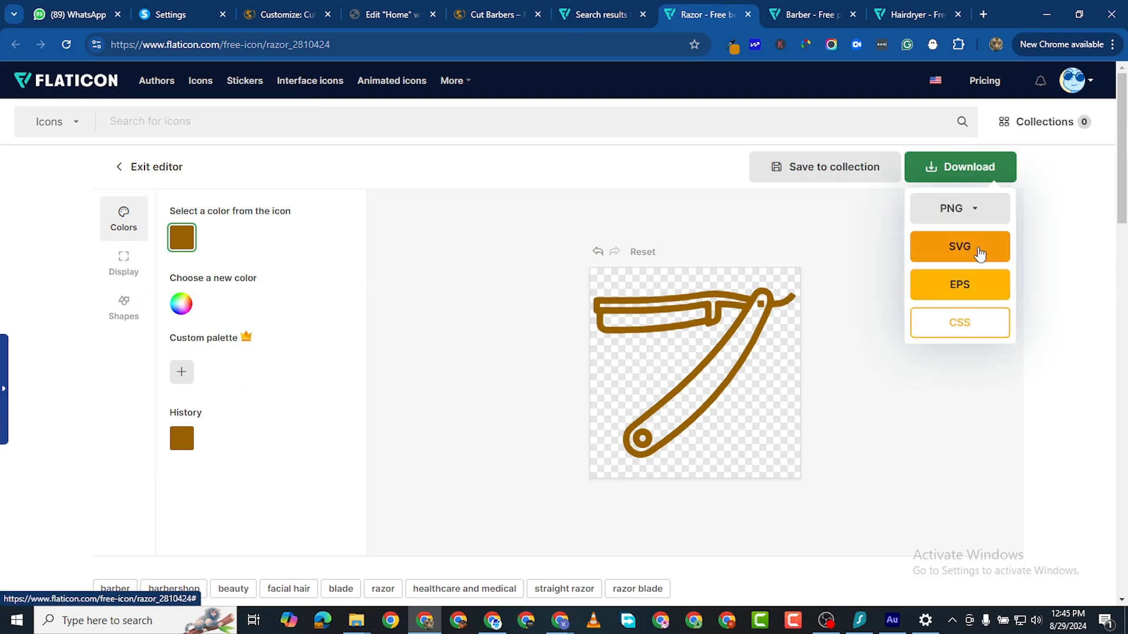
left_click(984, 253)
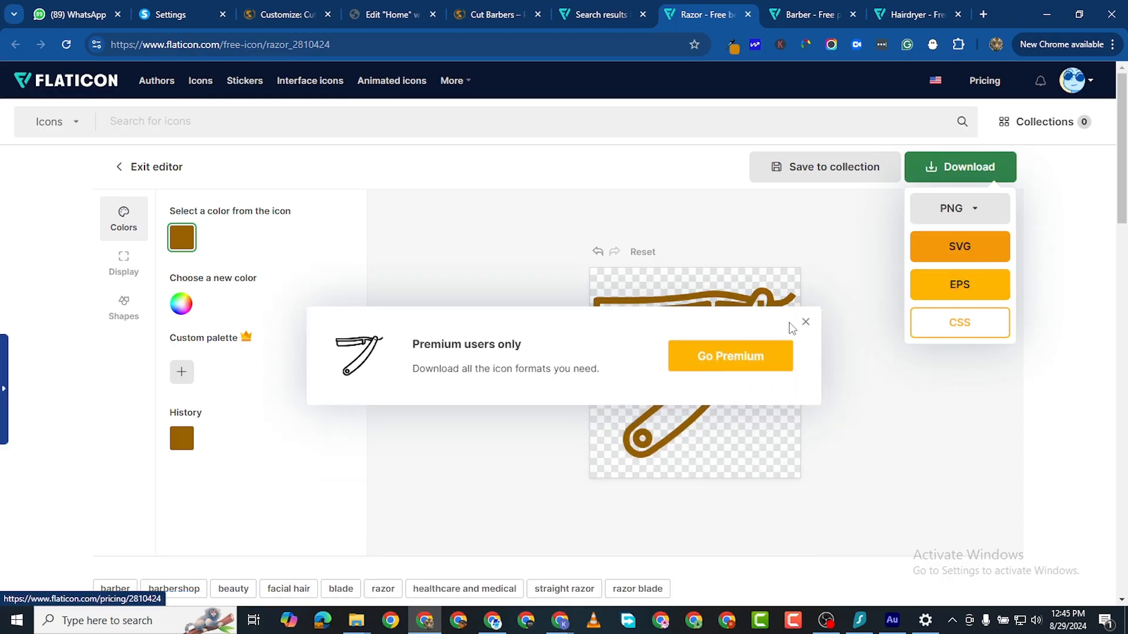
left_click(804, 323)
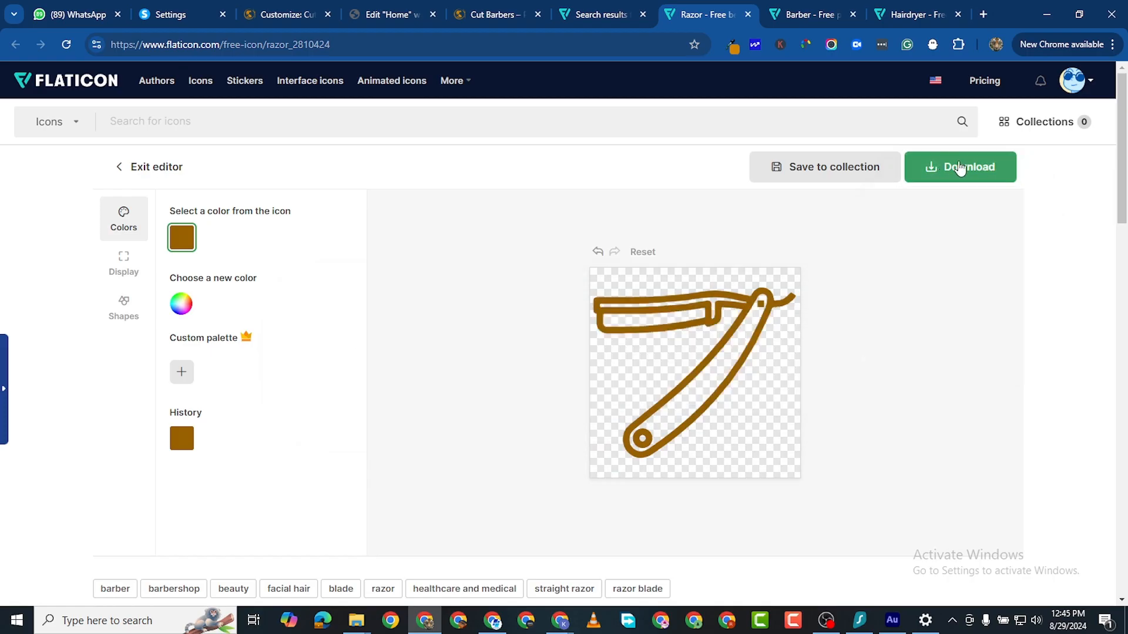
left_click(964, 170)
left_click(993, 219)
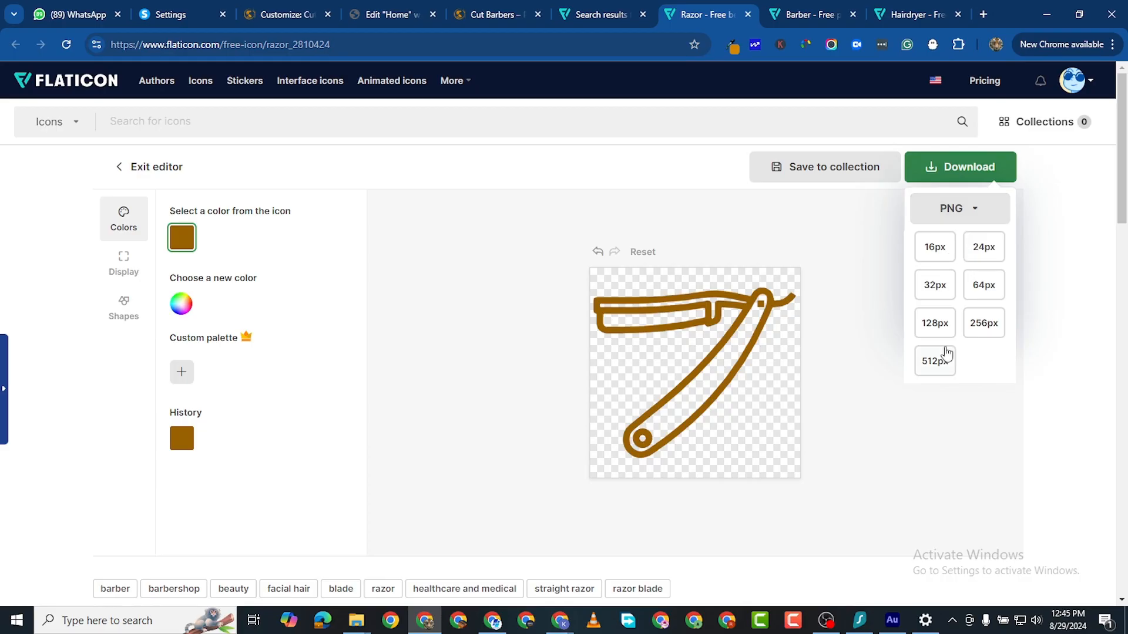
left_click(940, 358)
left_click(735, 293)
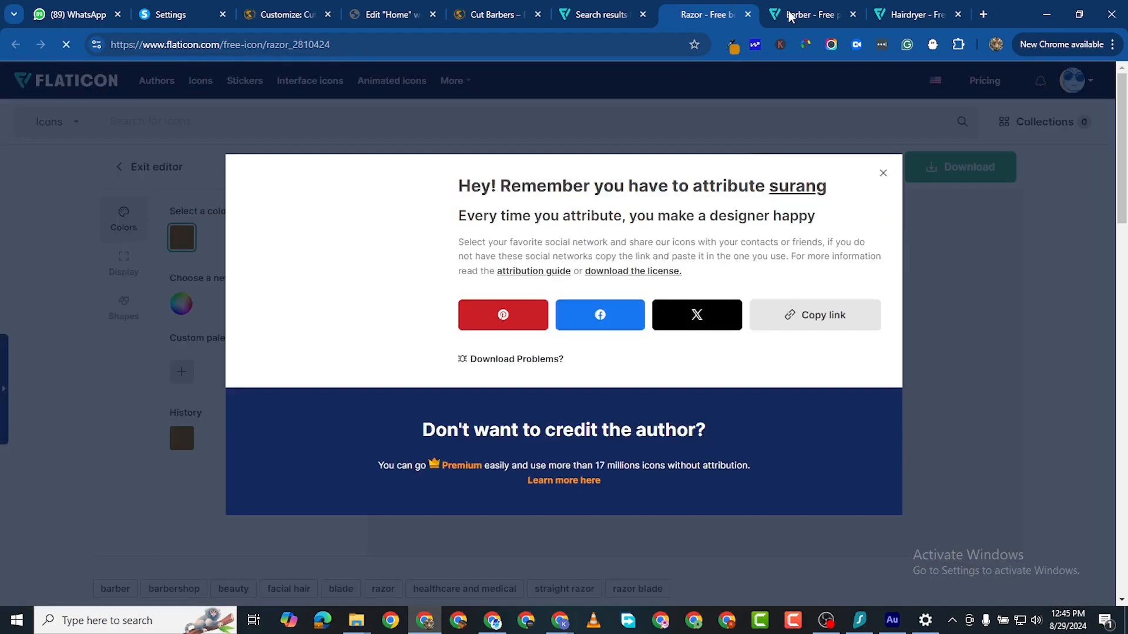
key("ctrl+Tab")
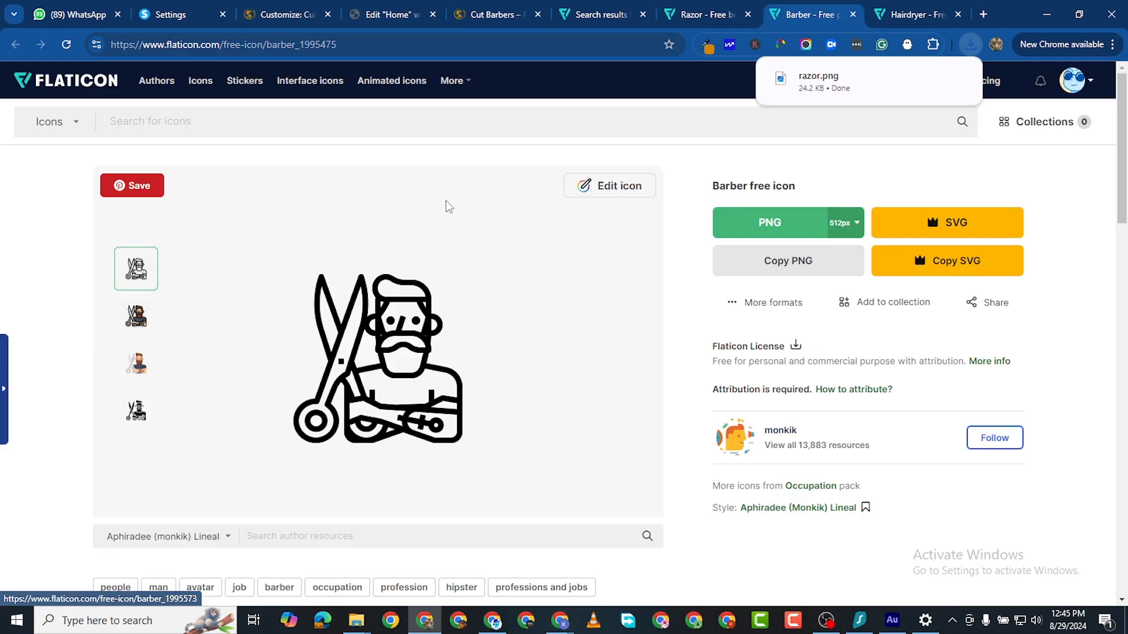
Step: Recolour the barber icon to gold #996100 and download it as a 512px PNG
left_click(605, 187)
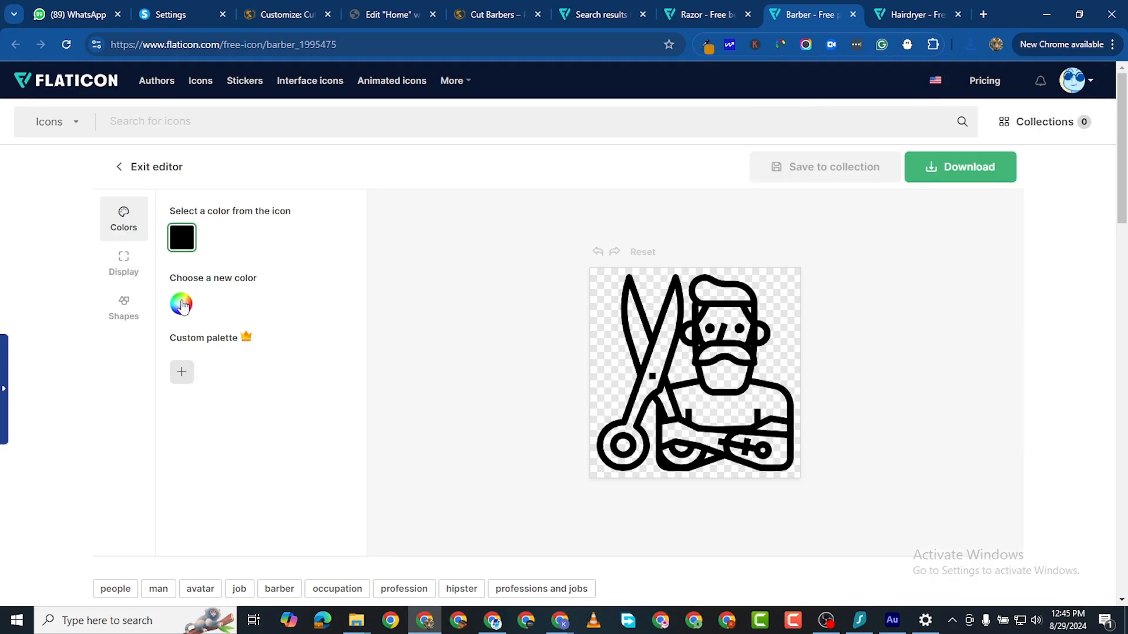
left_click(181, 304)
left_click(322, 430)
double_click(321, 430)
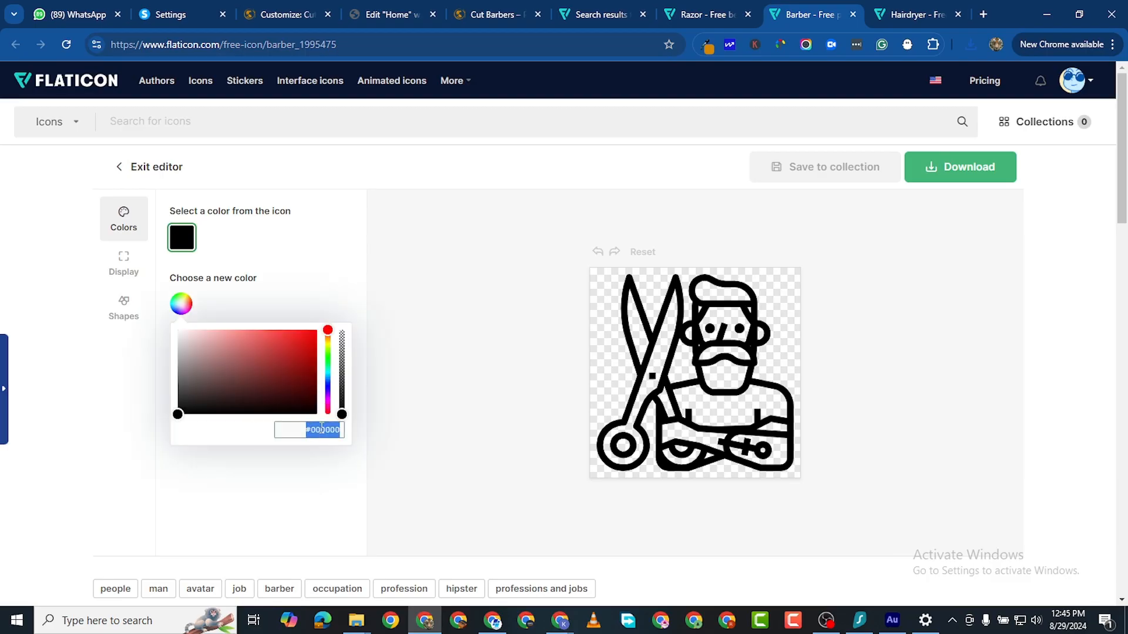
right_click(321, 430)
left_click(364, 139)
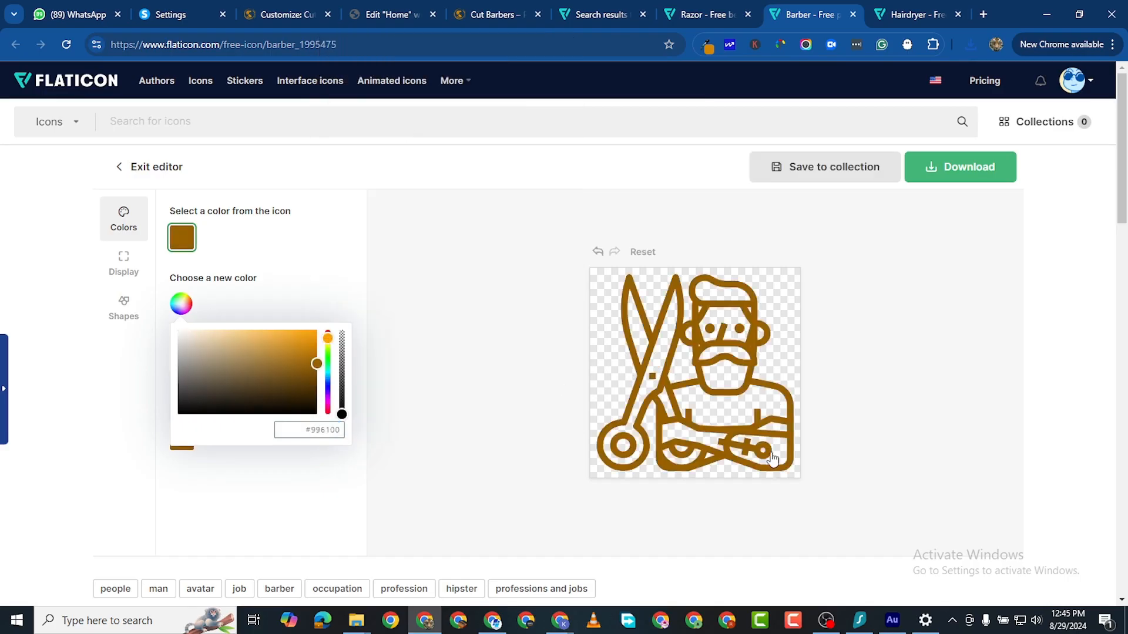
left_click(960, 176)
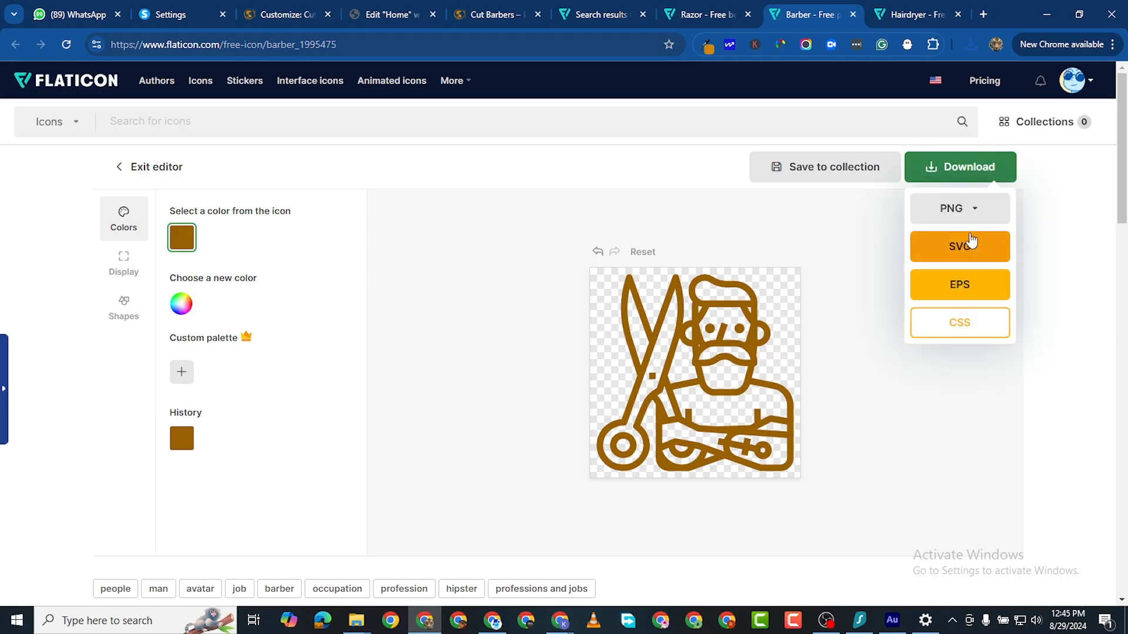
left_click(966, 216)
left_click(934, 360)
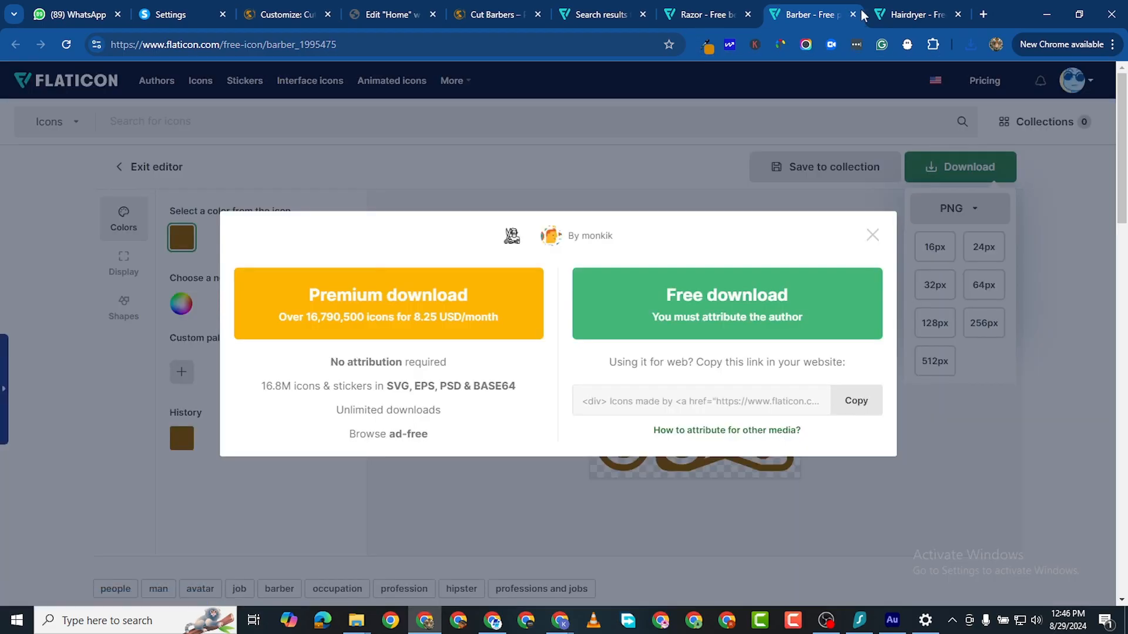
left_click(781, 315)
Step: Recolour the hair dryer icon to gold #996100 and download it as a 512px PNG
left_click(916, 14)
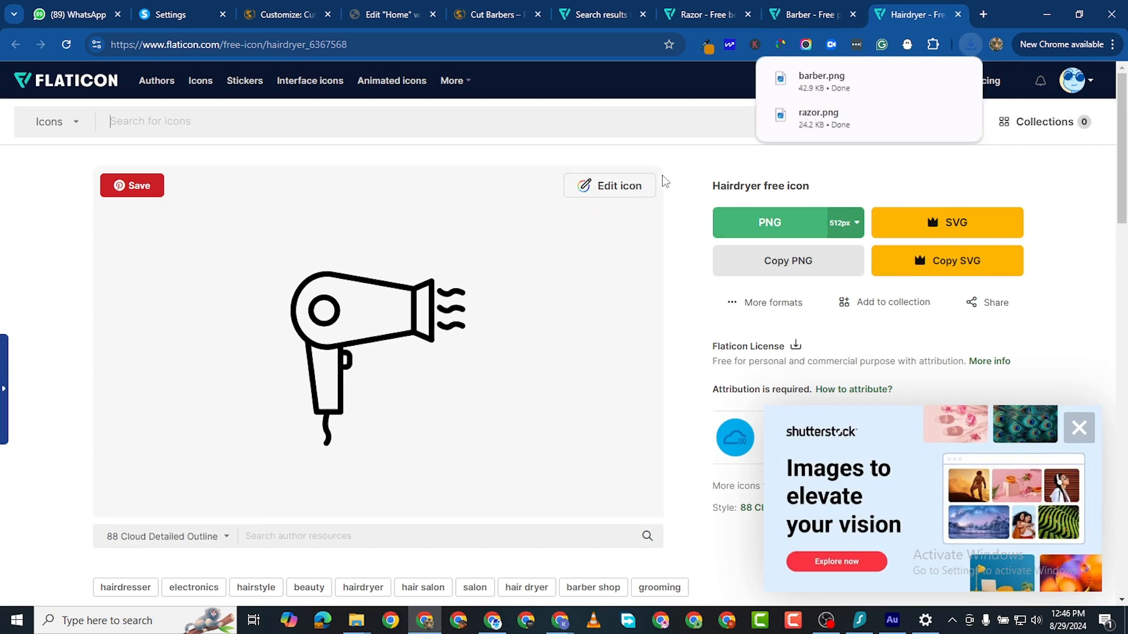
left_click(626, 189)
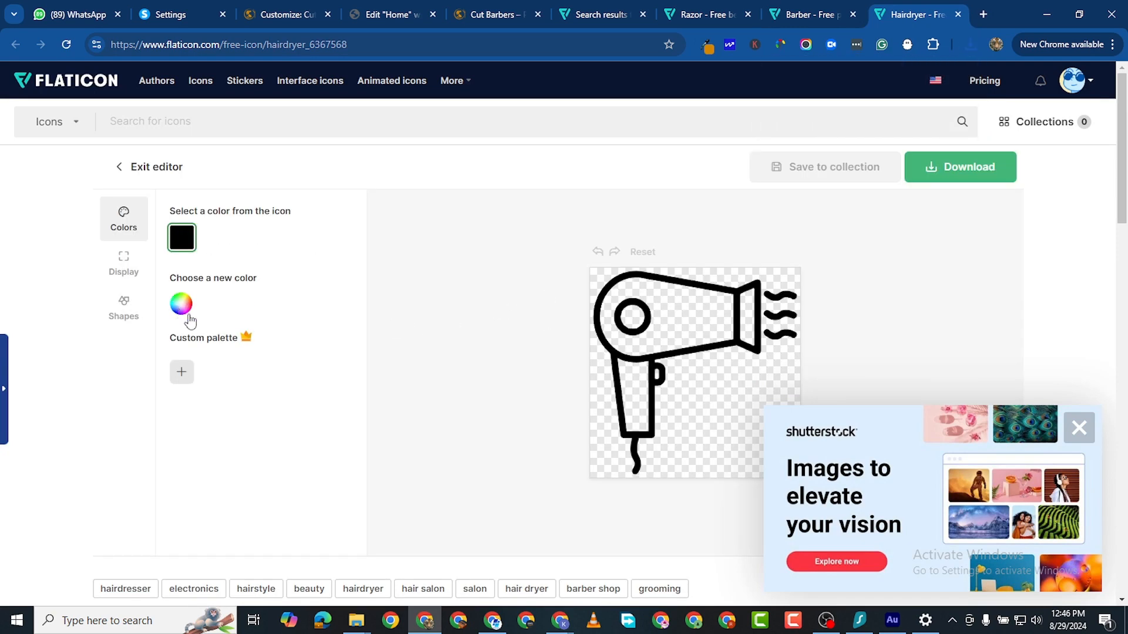
left_click(185, 307)
triple_click(313, 430)
right_click(313, 430)
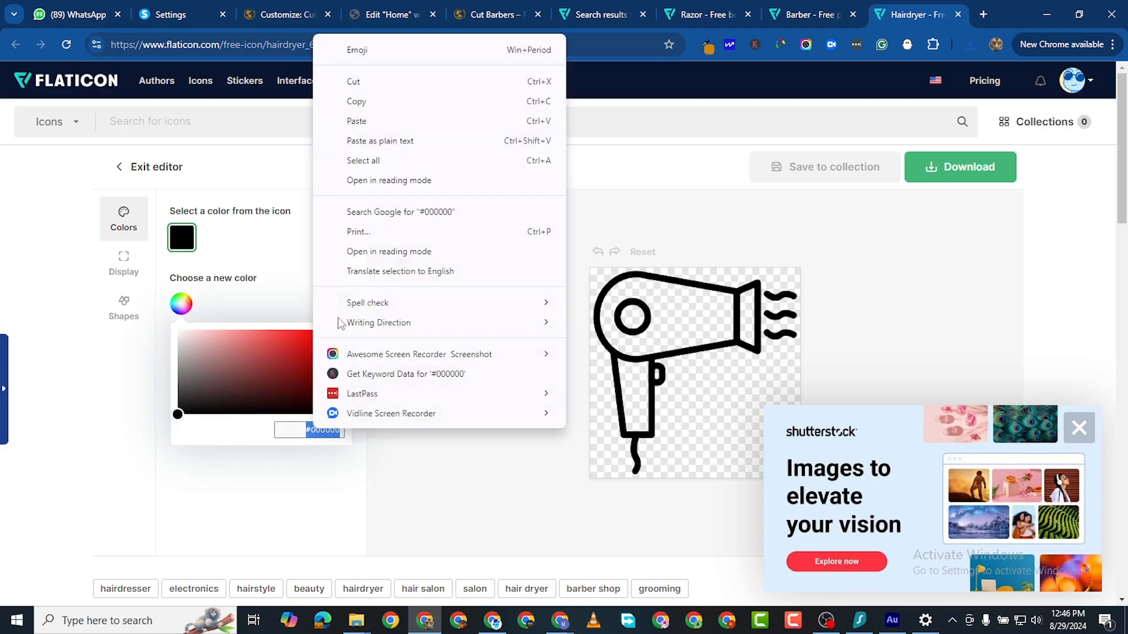
left_click(370, 125)
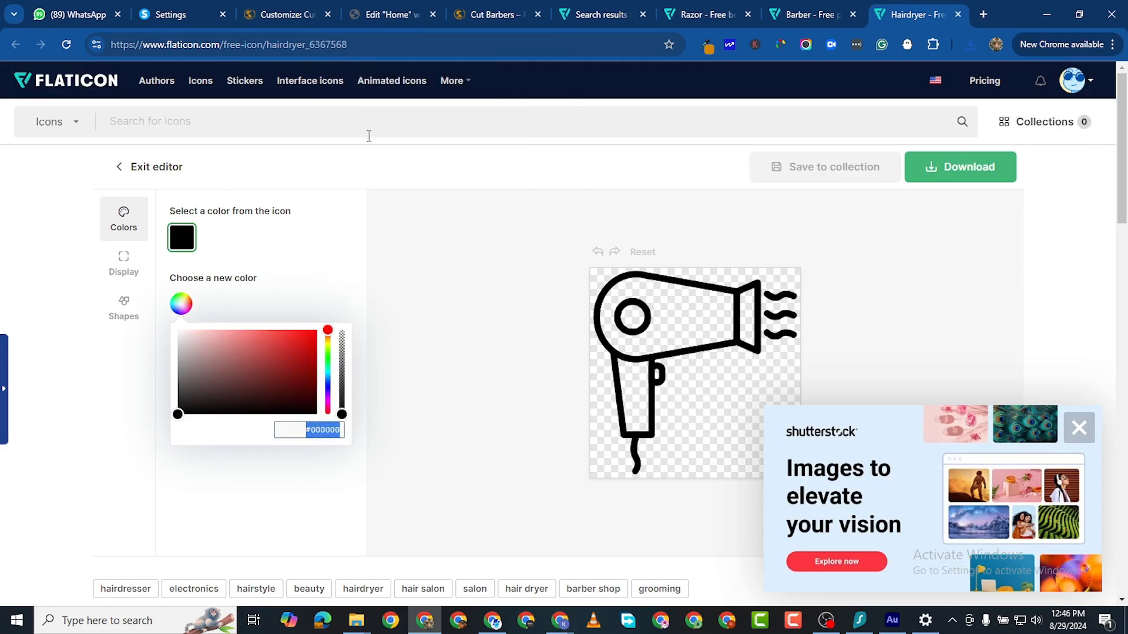
left_click(937, 168)
left_click(950, 219)
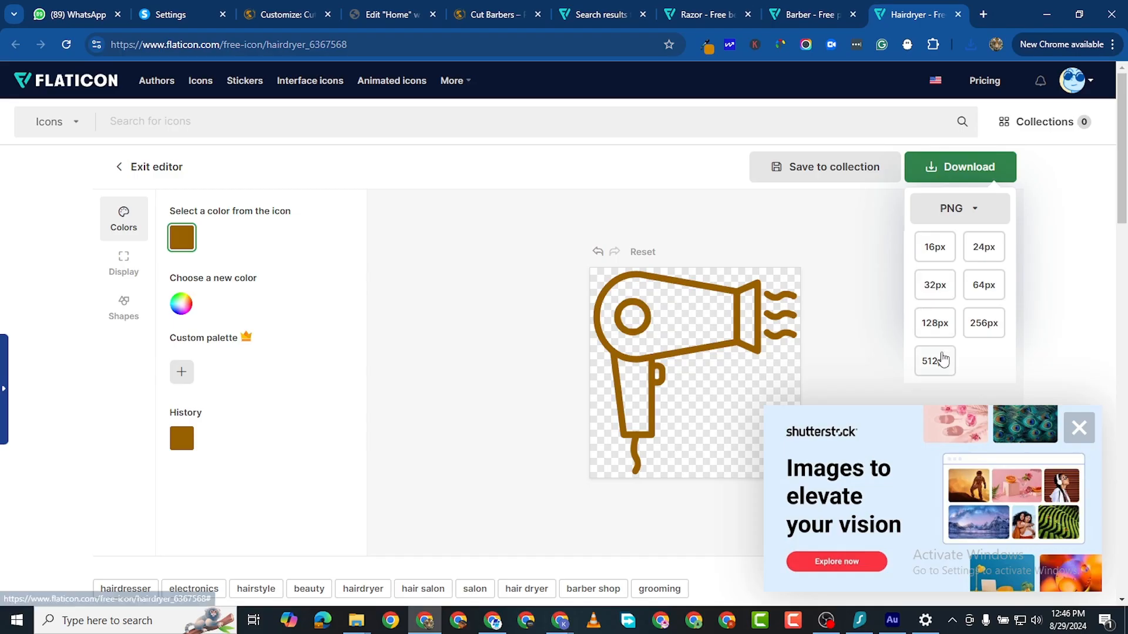
left_click(935, 361)
left_click(727, 303)
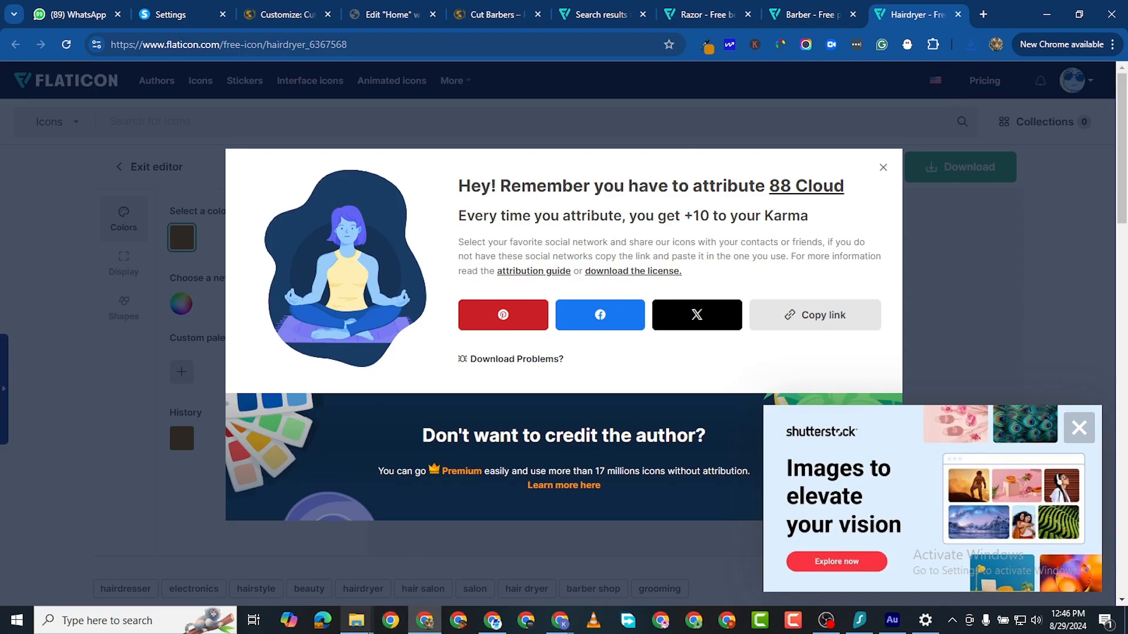
mouse_move(363, 622)
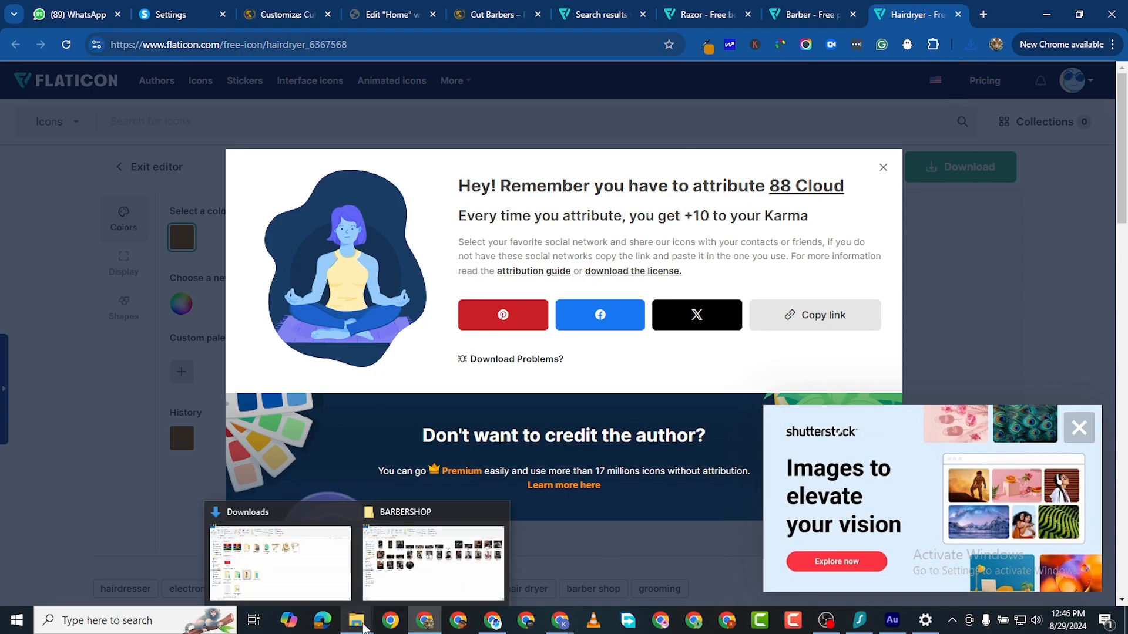
left_click(320, 583)
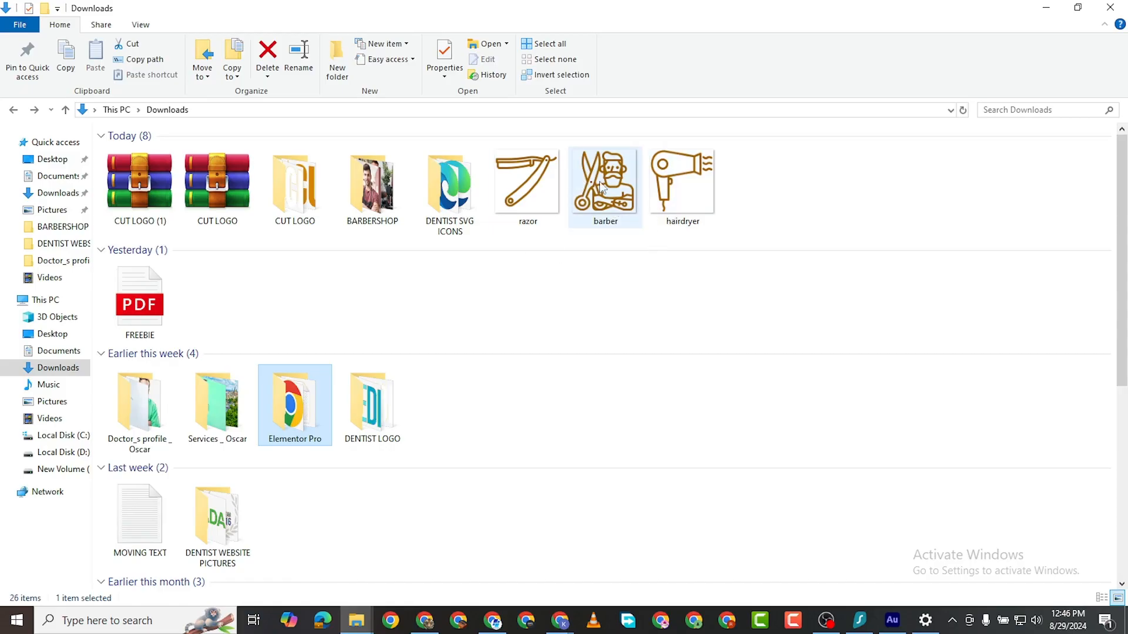
mouse_move(618, 197)
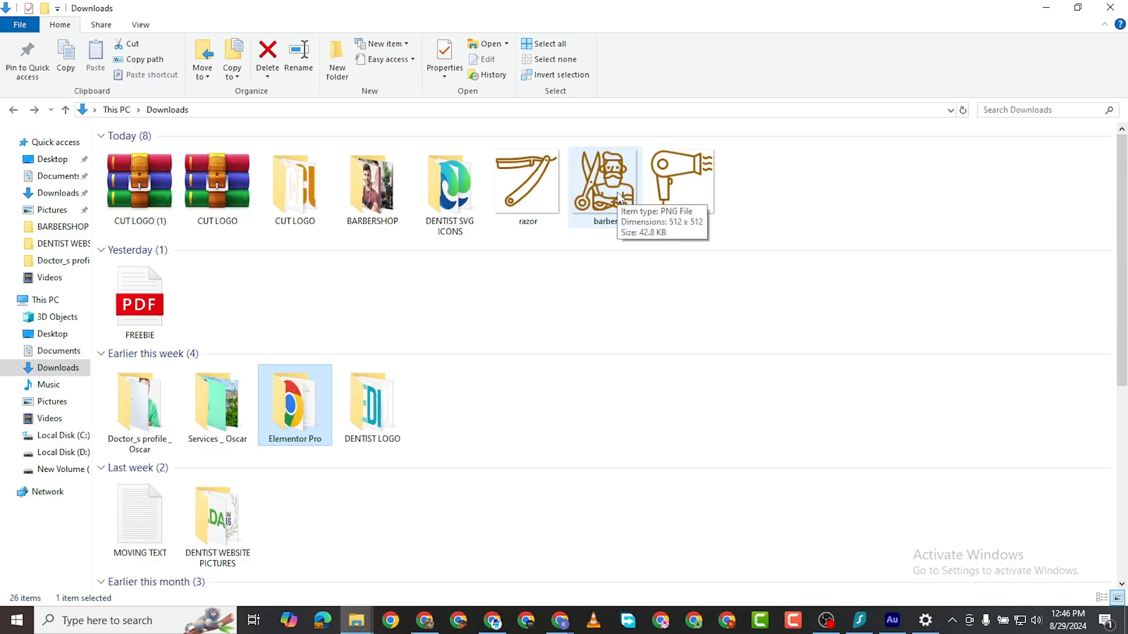
left_click(431, 623)
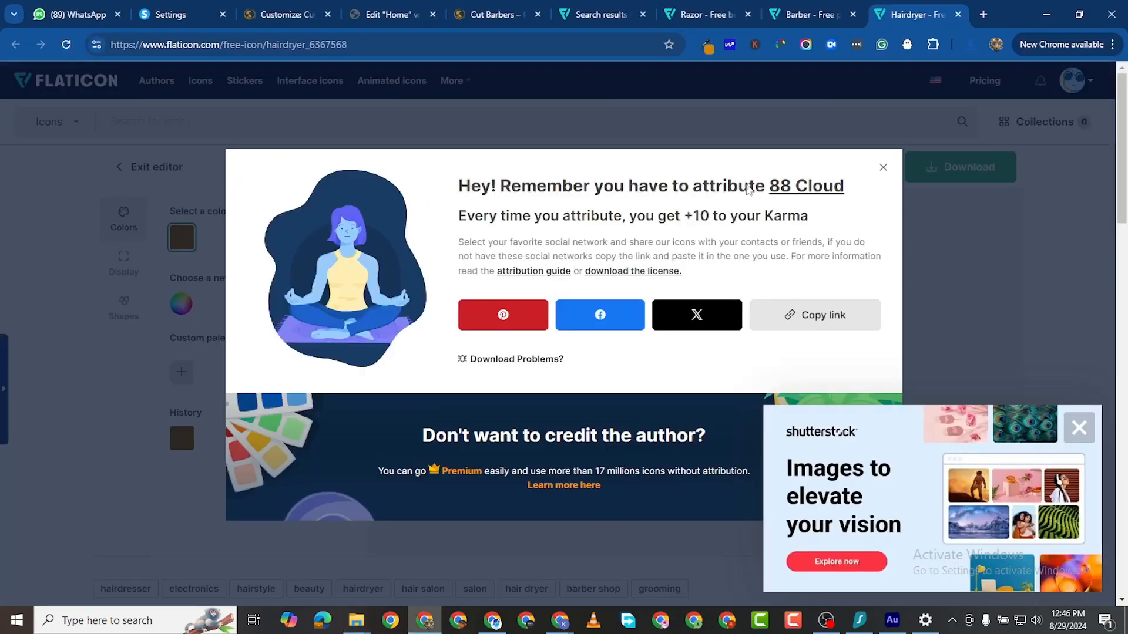
Step: Search Flaticon for barber scissors and open the black scissors-and-comb icon in the editor
left_click(599, 14)
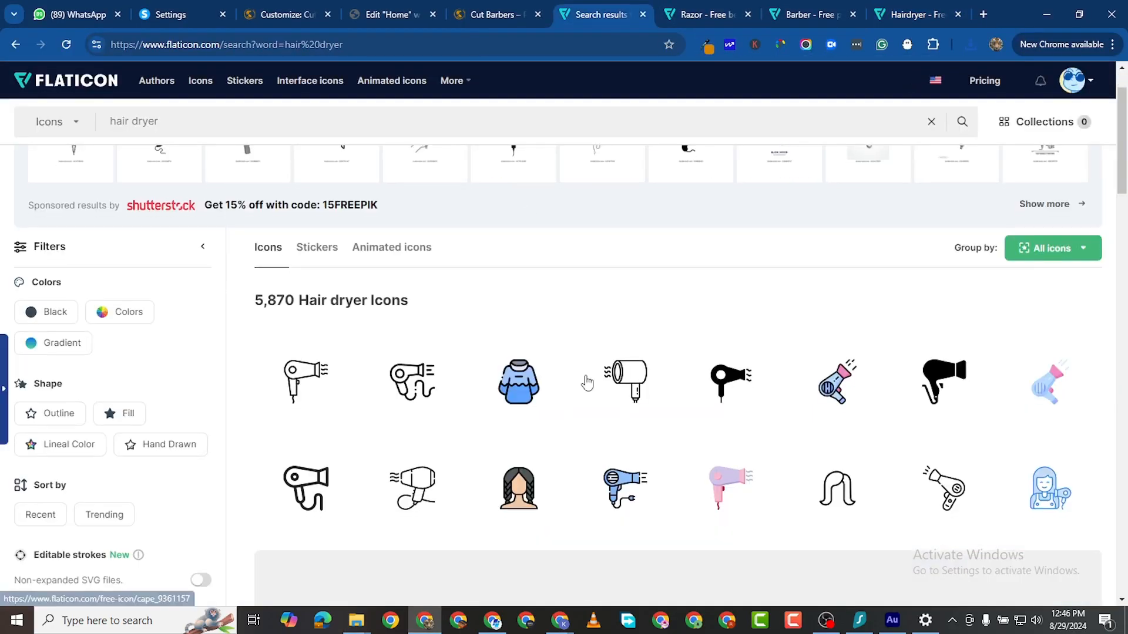
scroll(586, 383, "down", 12)
scroll(656, 394, "up", 12)
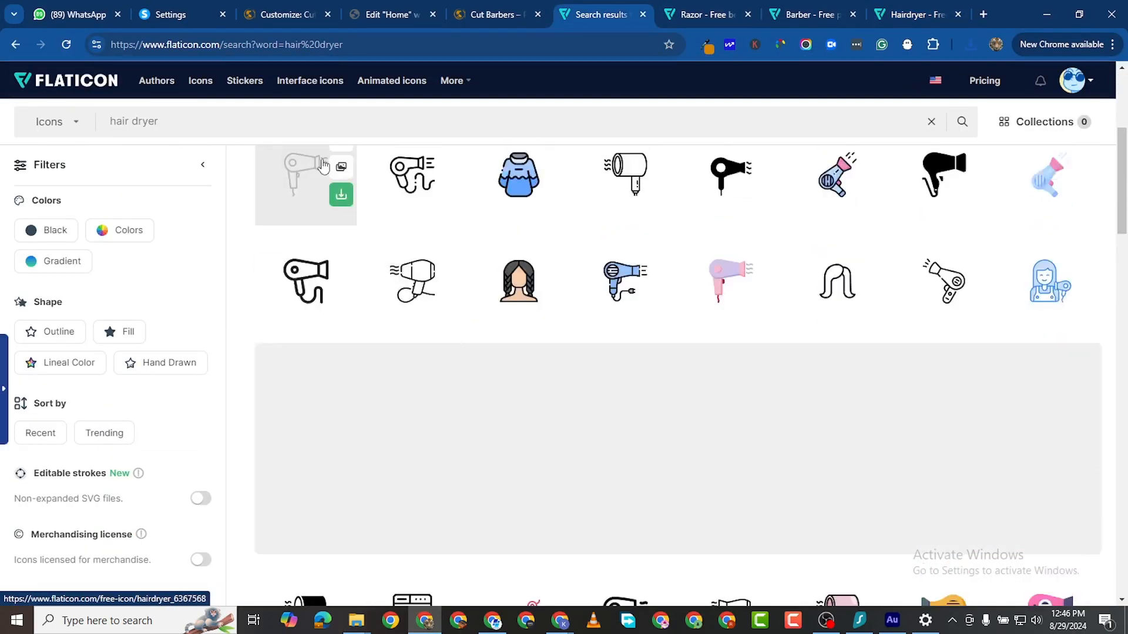
left_click(248, 108)
type("b")
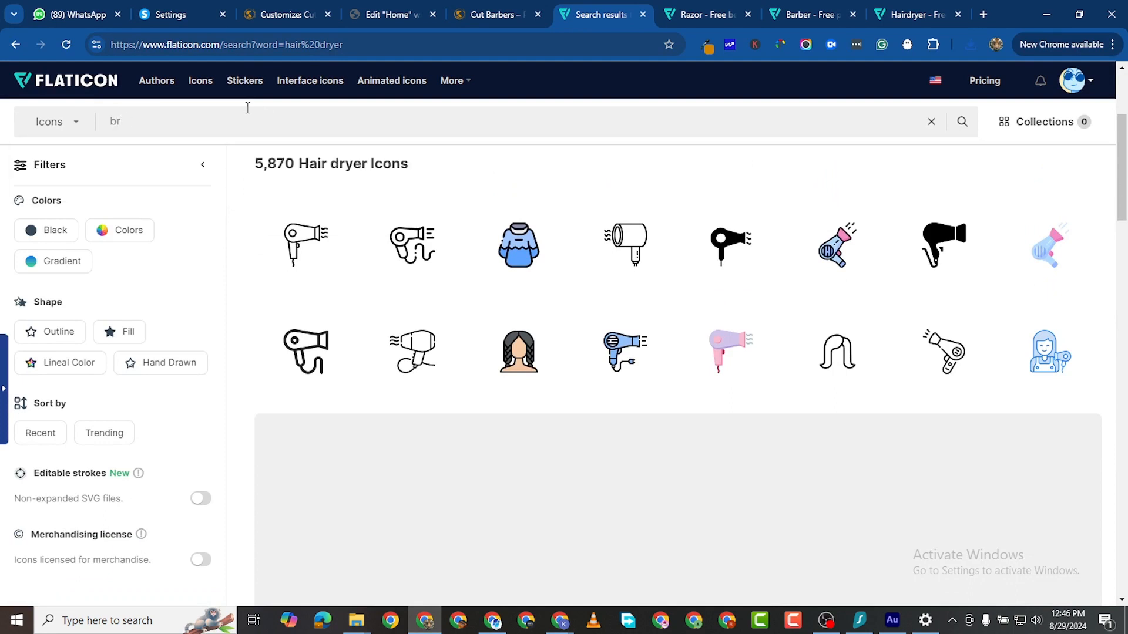
type("arber ")
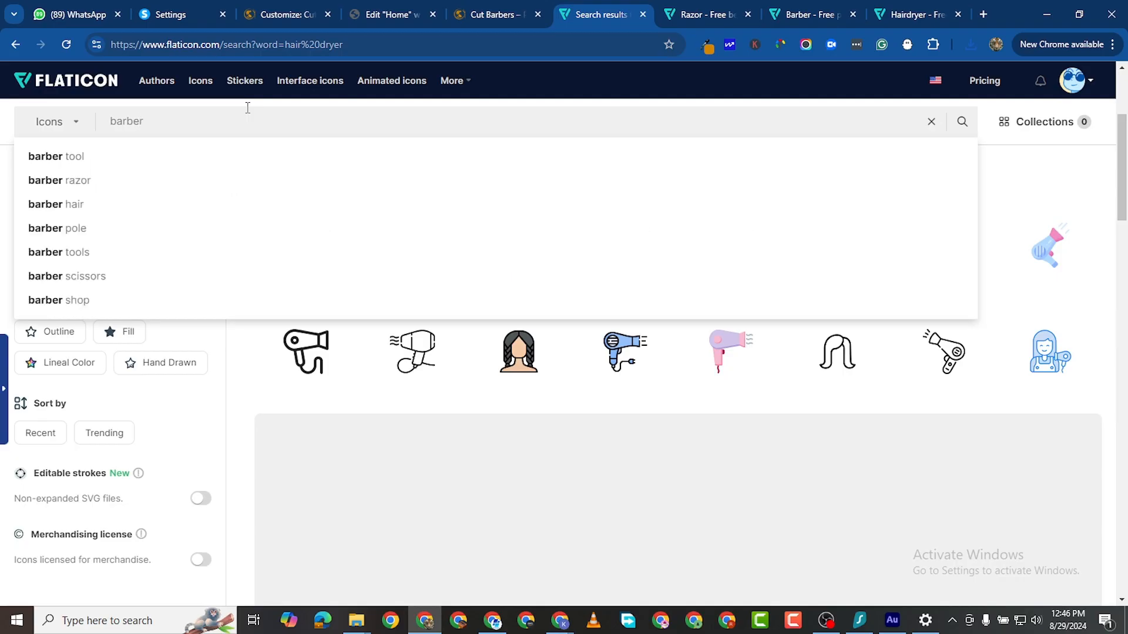
type("scizz")
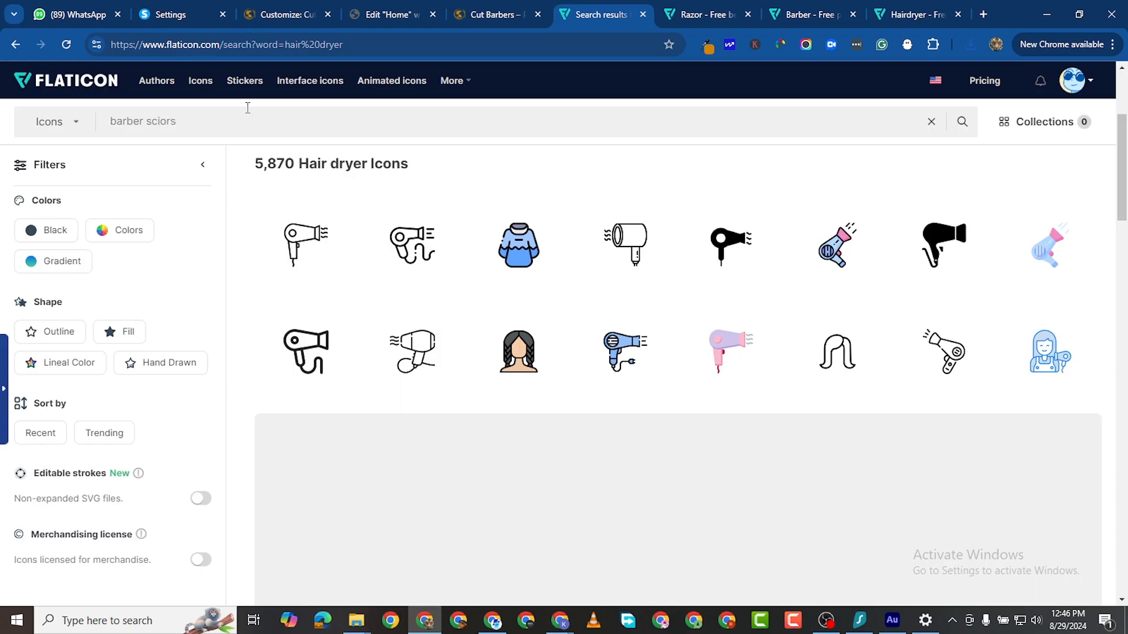
key("Return")
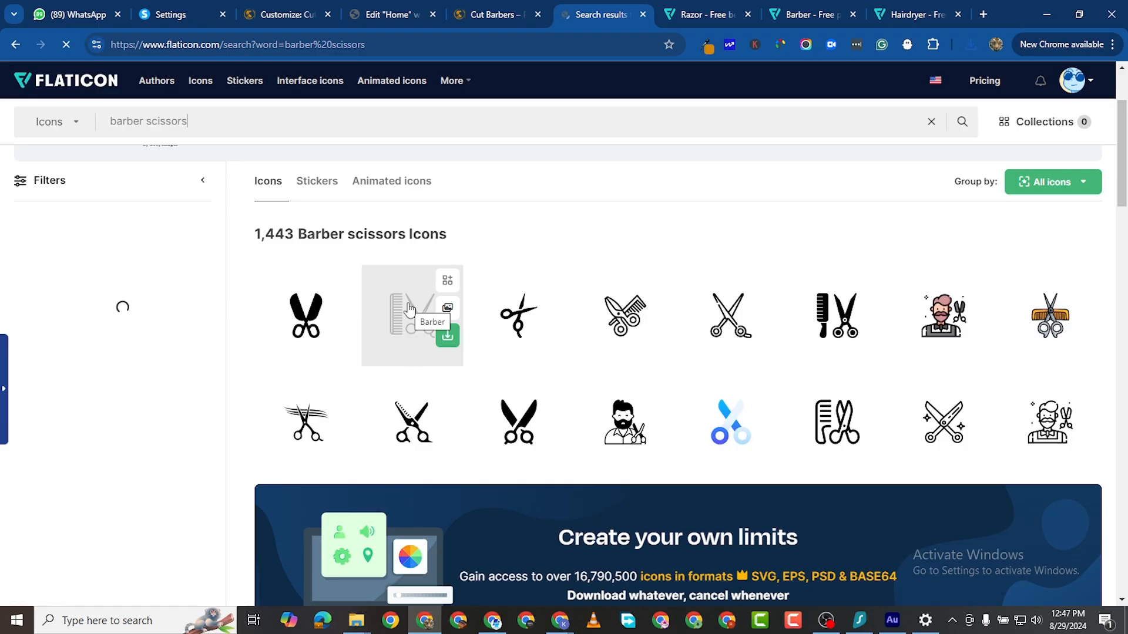
scroll(496, 432, "down", 2)
scroll(495, 432, "down", 6)
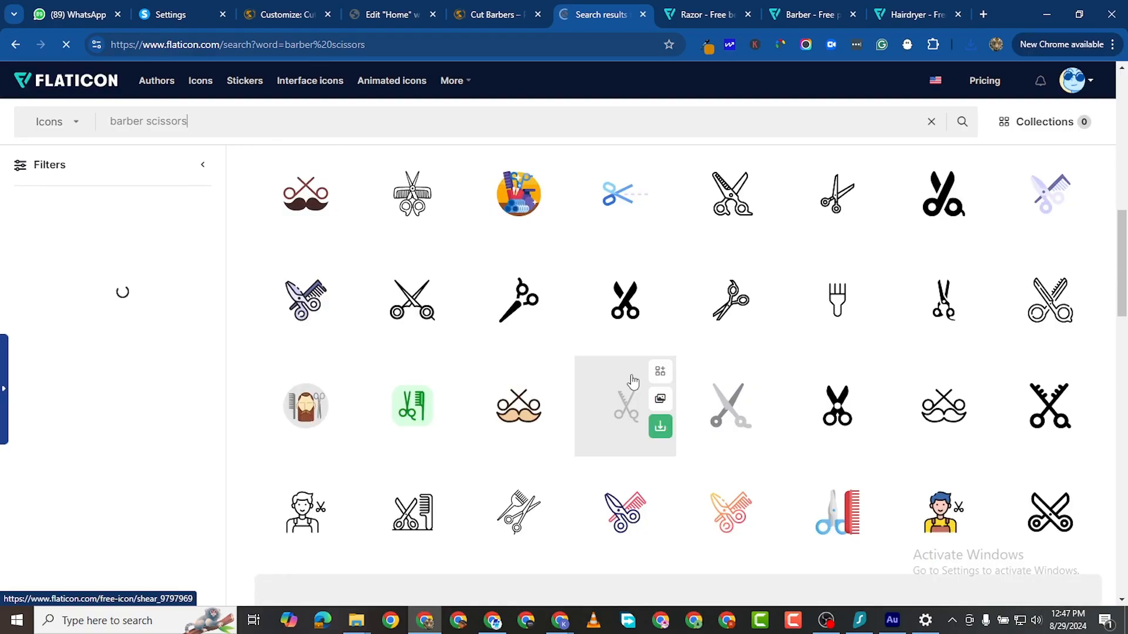
left_click(418, 196)
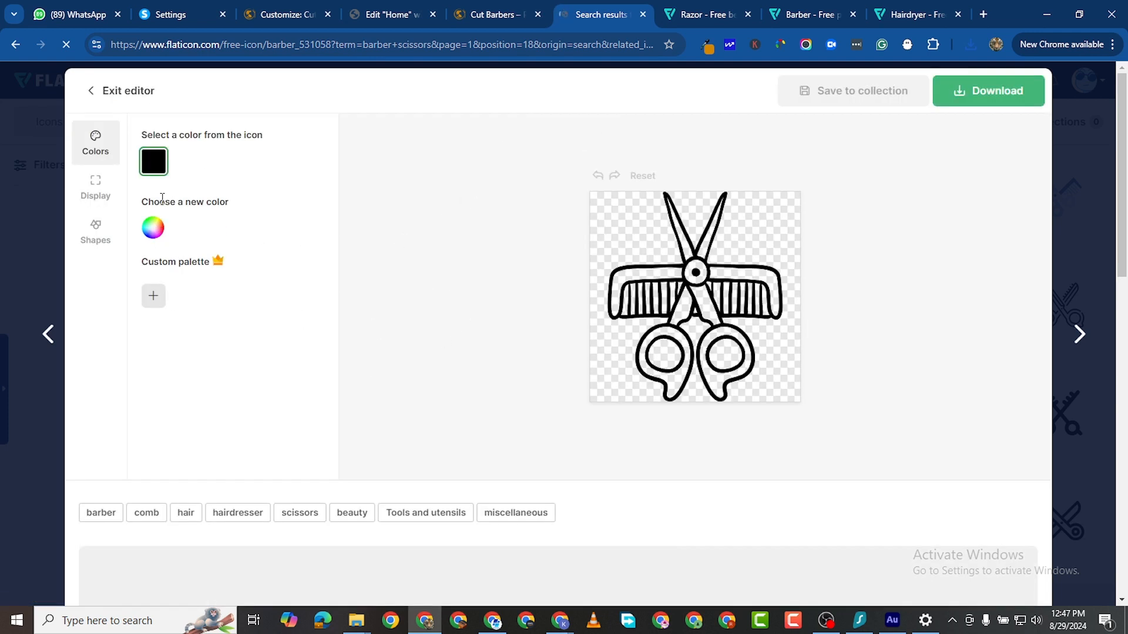
Step: Make the scissors-and-comb icon gold #996100 and download it as a 512px PNG
left_click(151, 230)
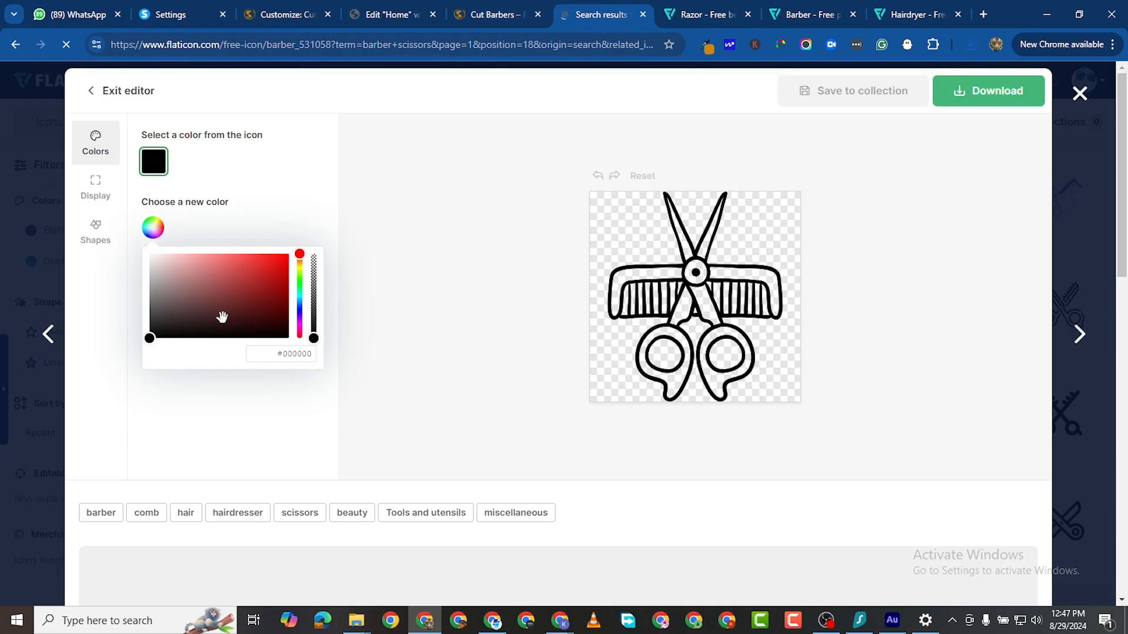
double_click(282, 353)
right_click(283, 353)
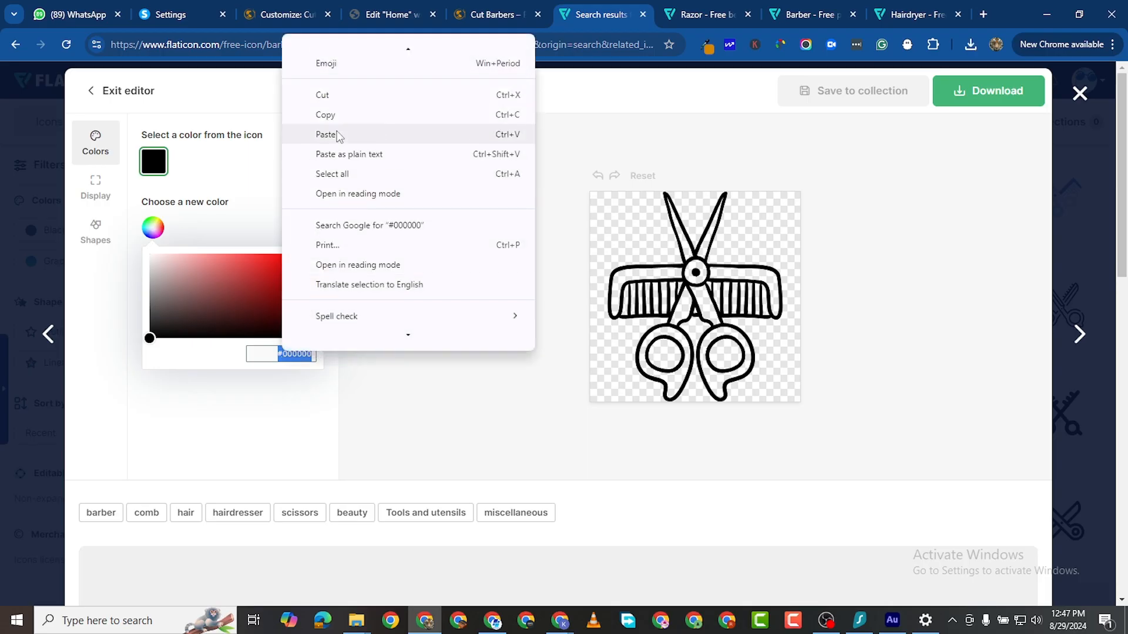
left_click(320, 133)
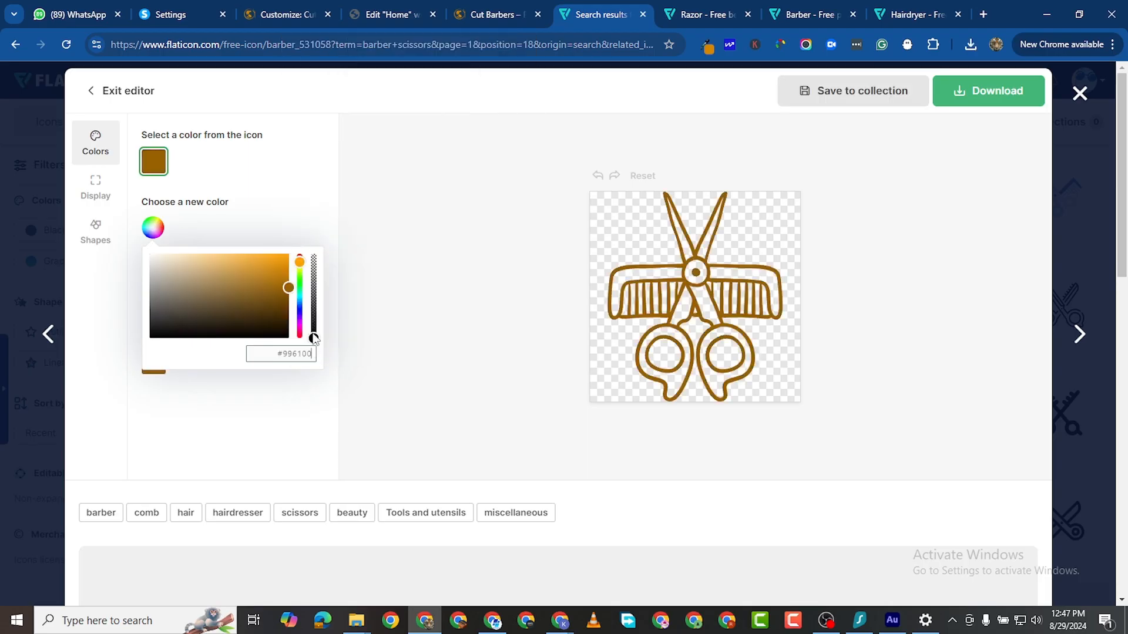
left_click(998, 102)
left_click(1002, 132)
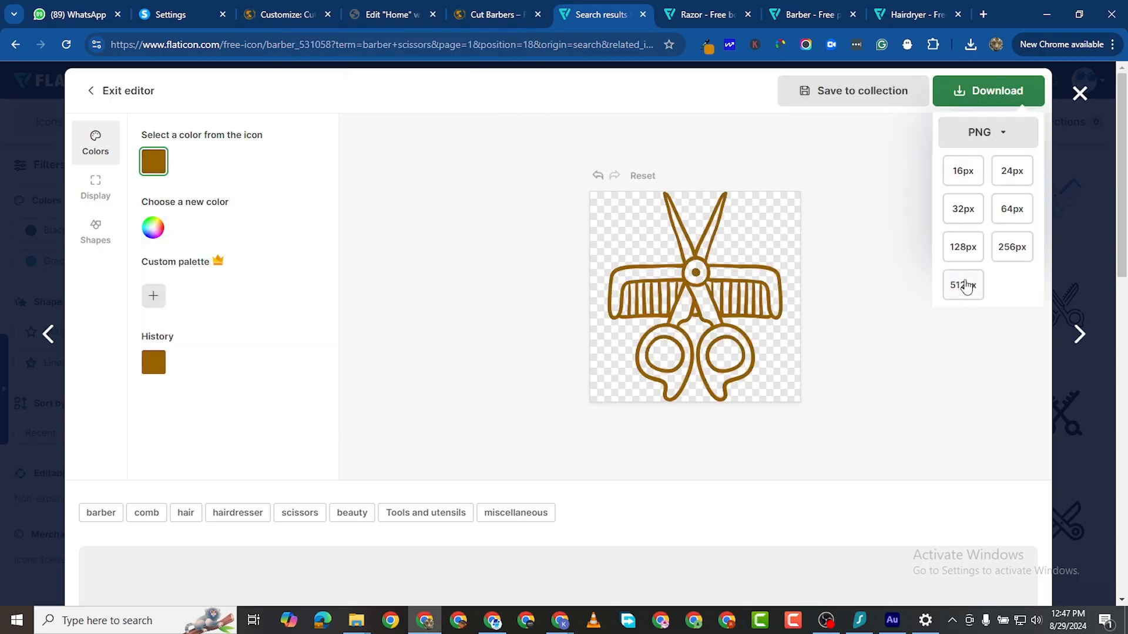
left_click(966, 286)
left_click(735, 325)
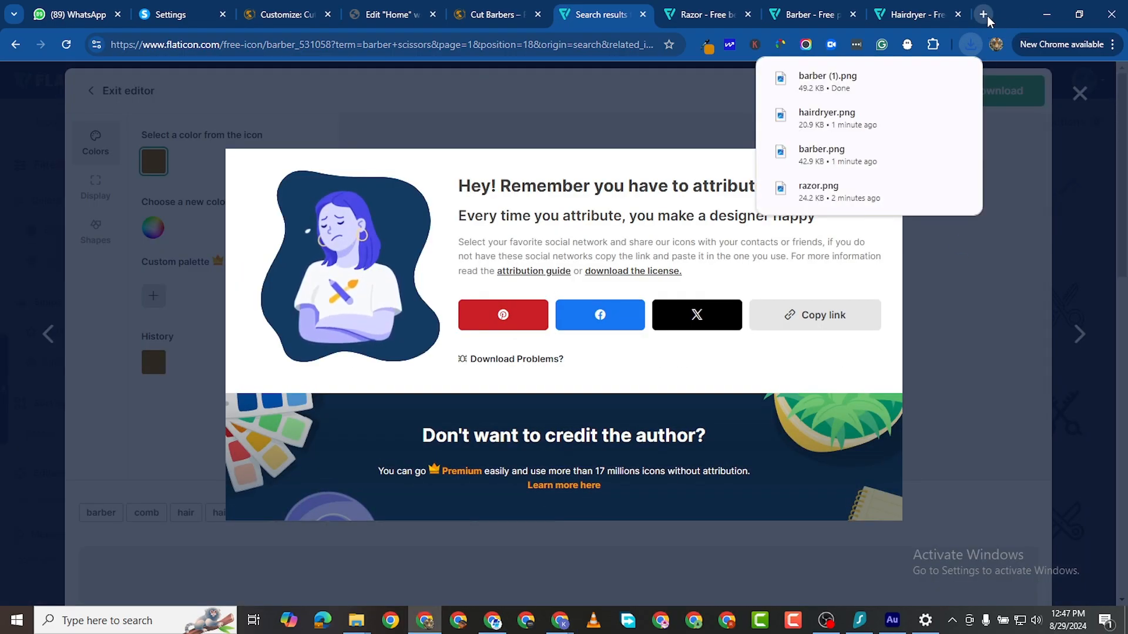
Step: Open the PNGtoSVG.com converter in a new browser tab
left_click(984, 14)
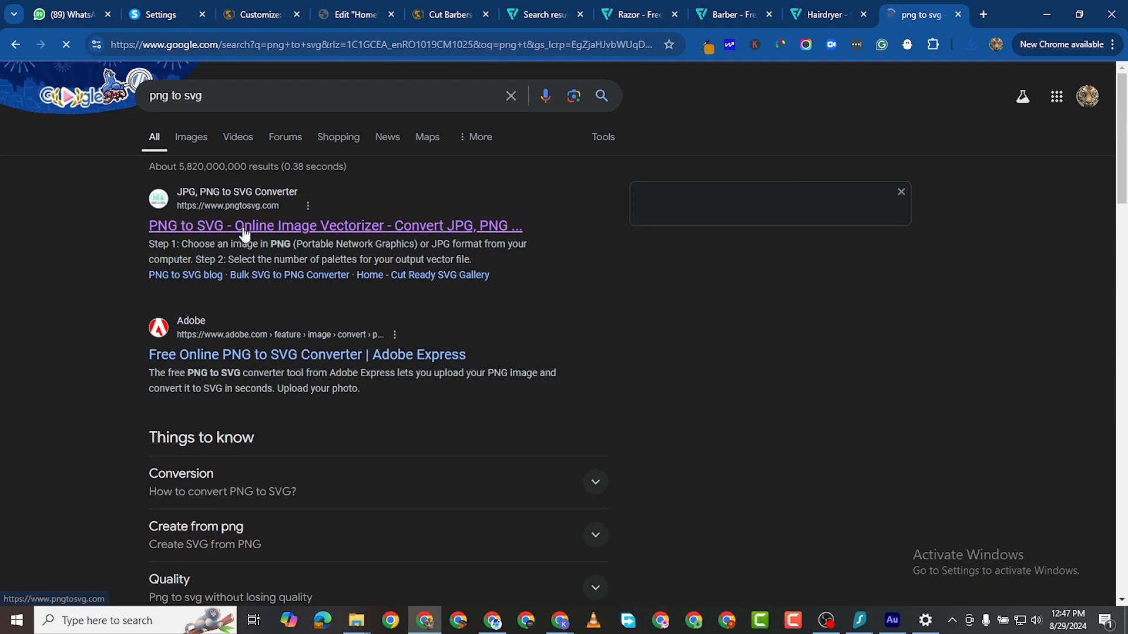
right_click(251, 234)
left_click(376, 243)
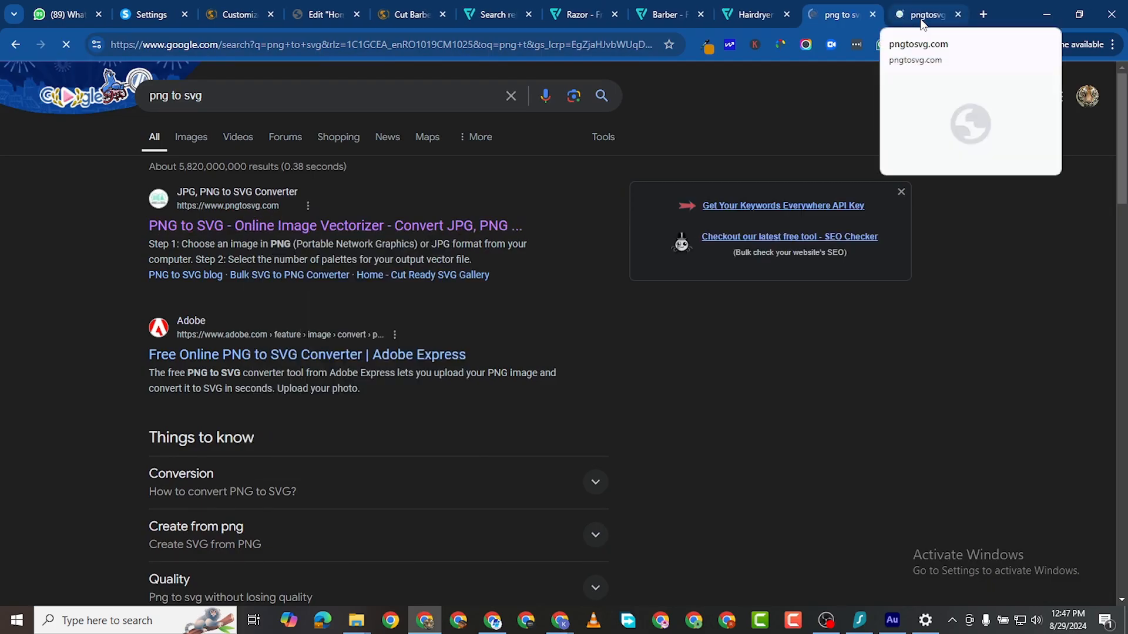
left_click(921, 18)
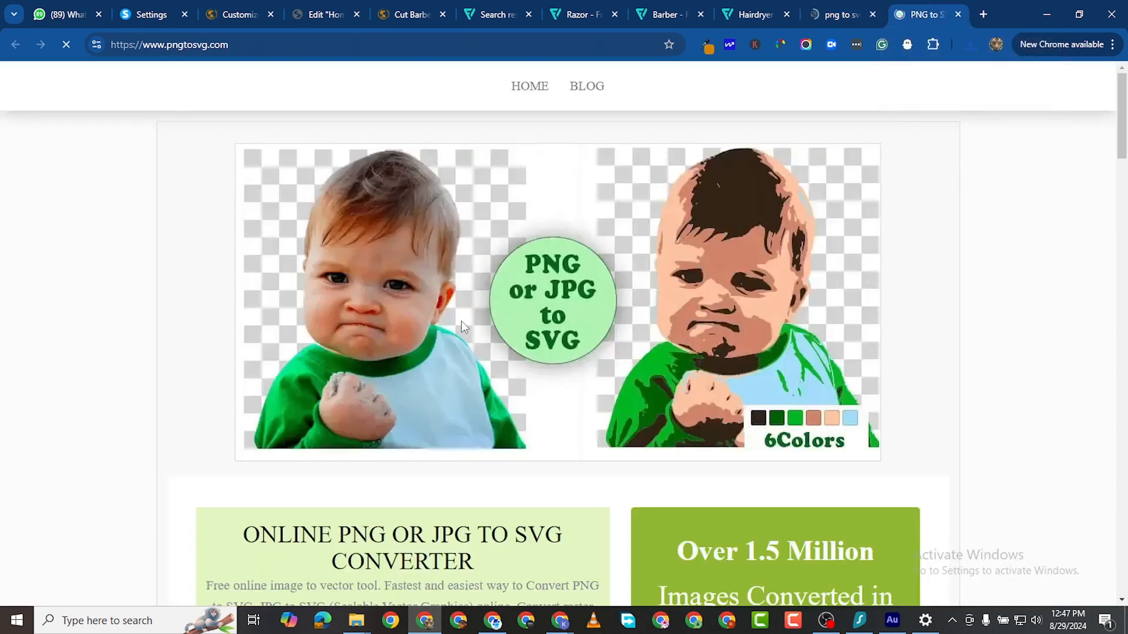
scroll(464, 383, "down", 13)
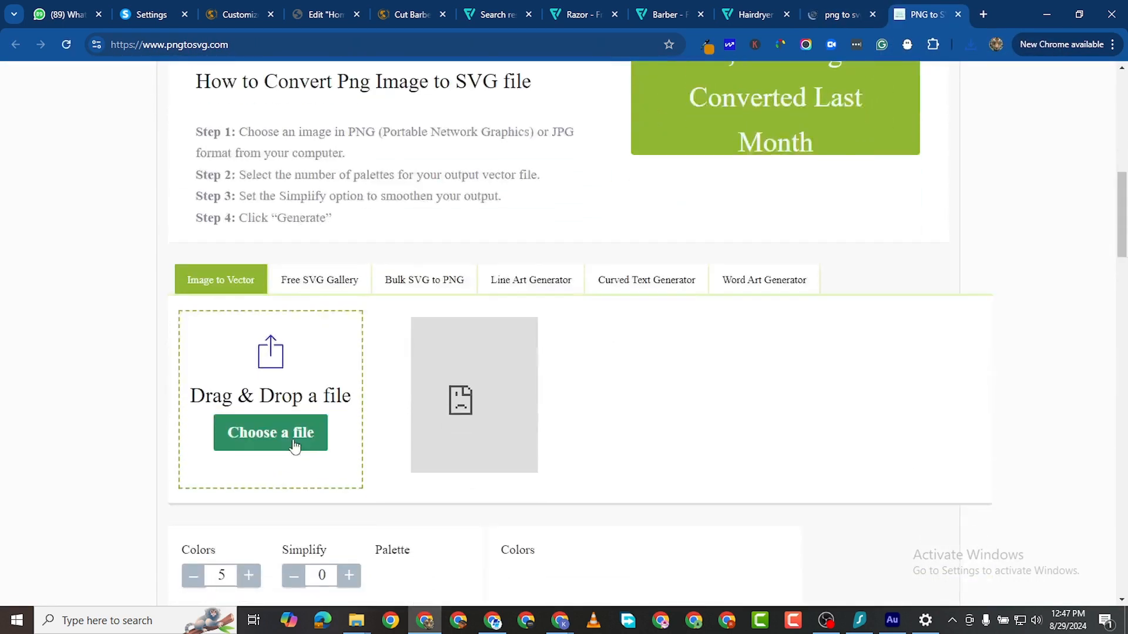
Step: Convert barber (1).png, the scissors-and-comb icon, to SVG and download it
left_click(279, 305)
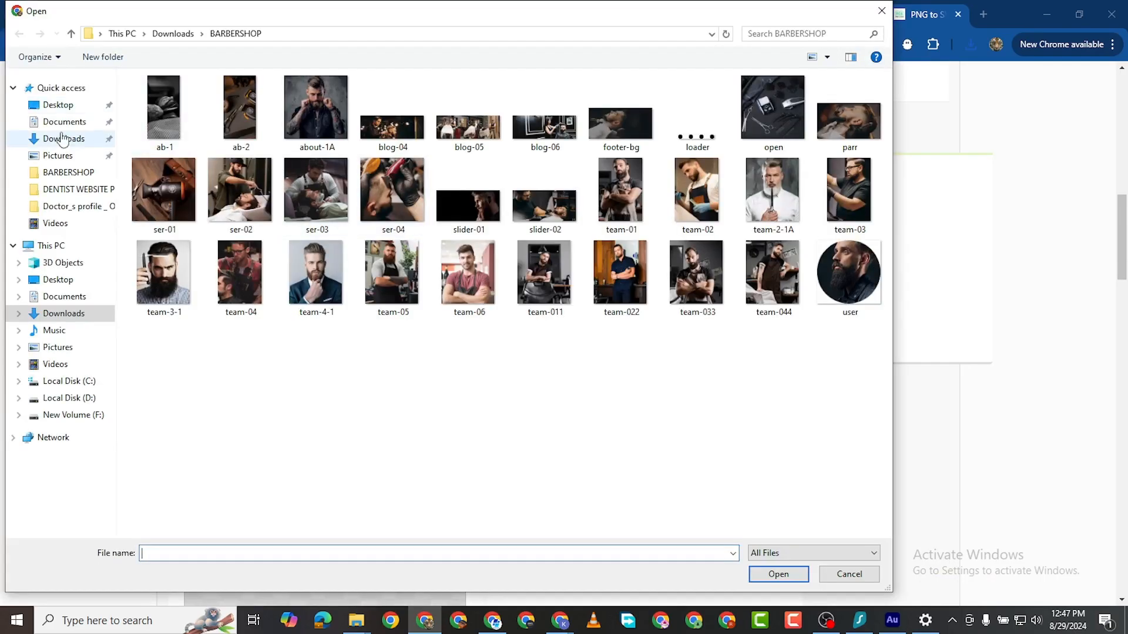
left_click(63, 139)
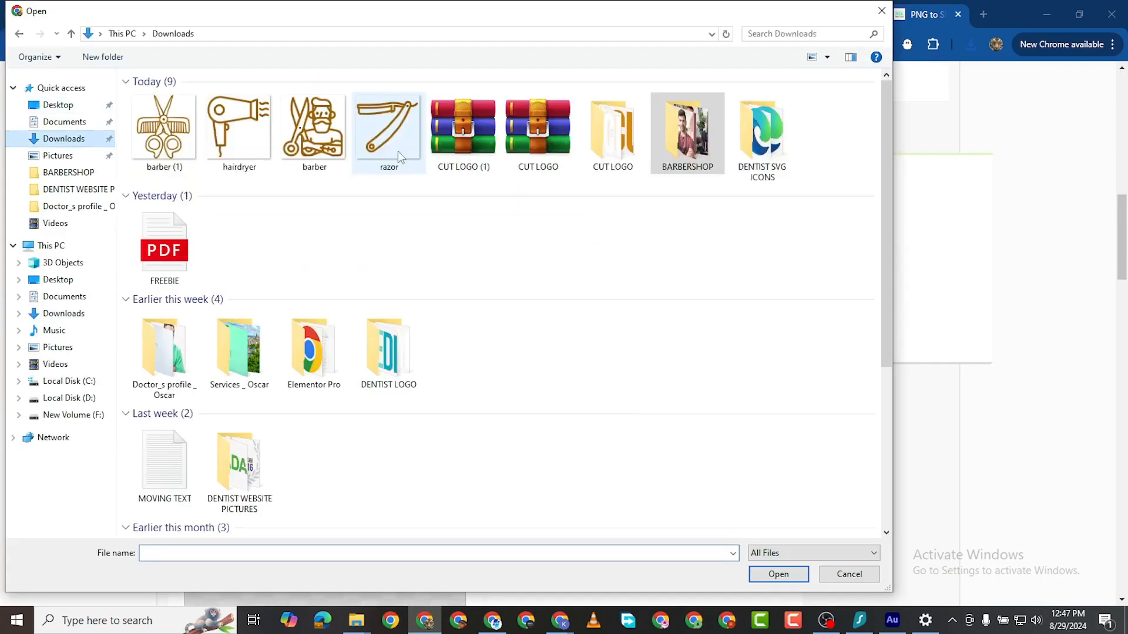
left_click(139, 129)
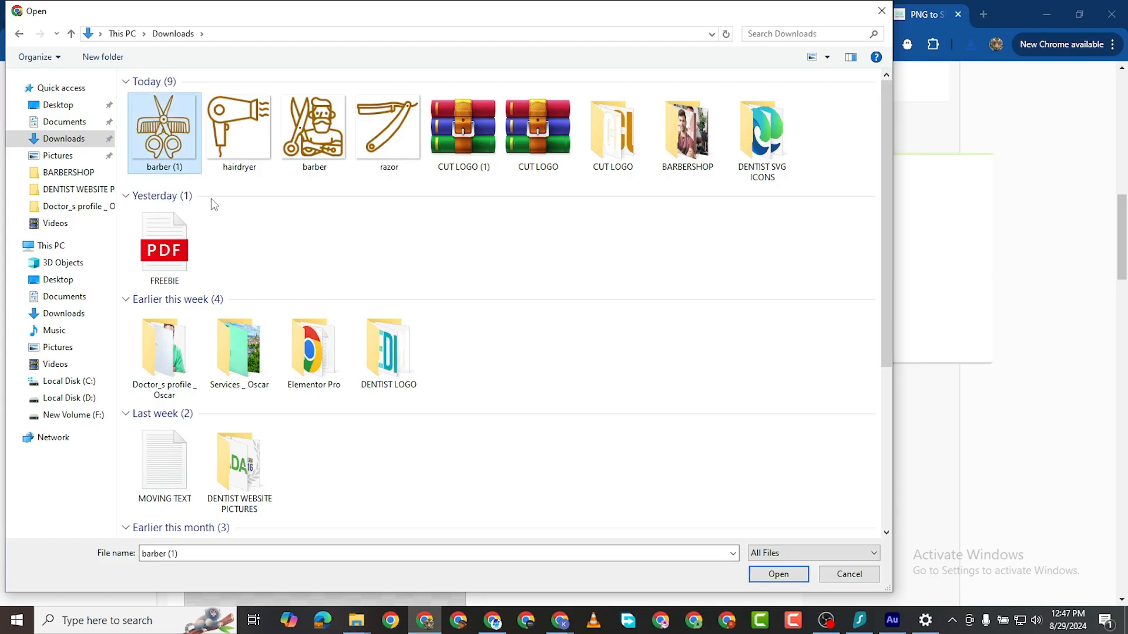
left_click(798, 578)
scroll(510, 504, "down", 5)
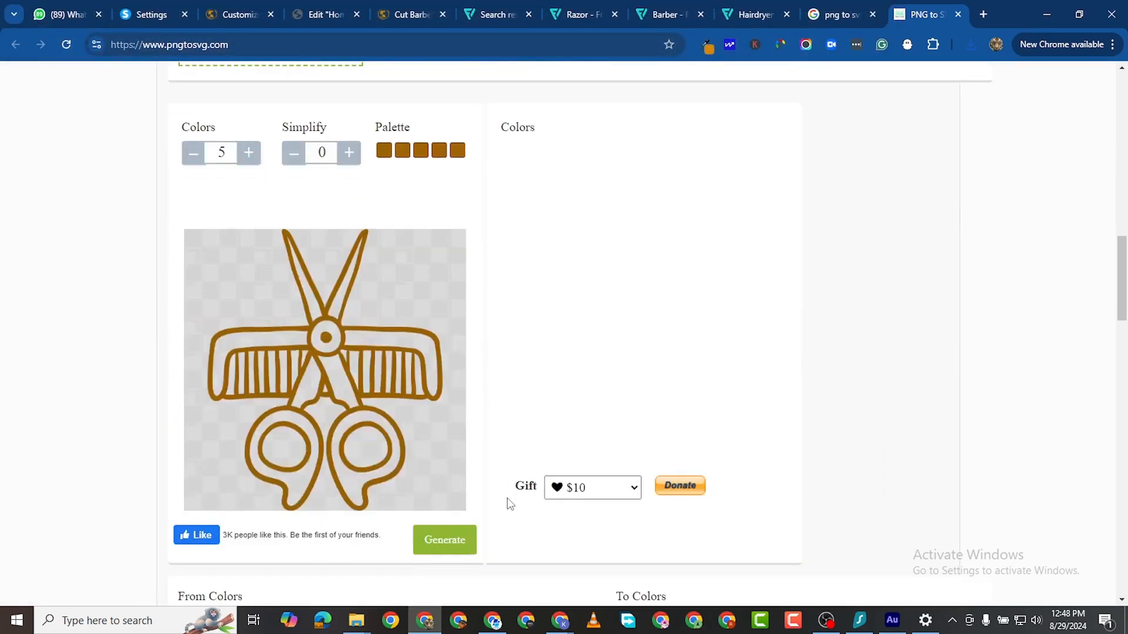
left_click(440, 540)
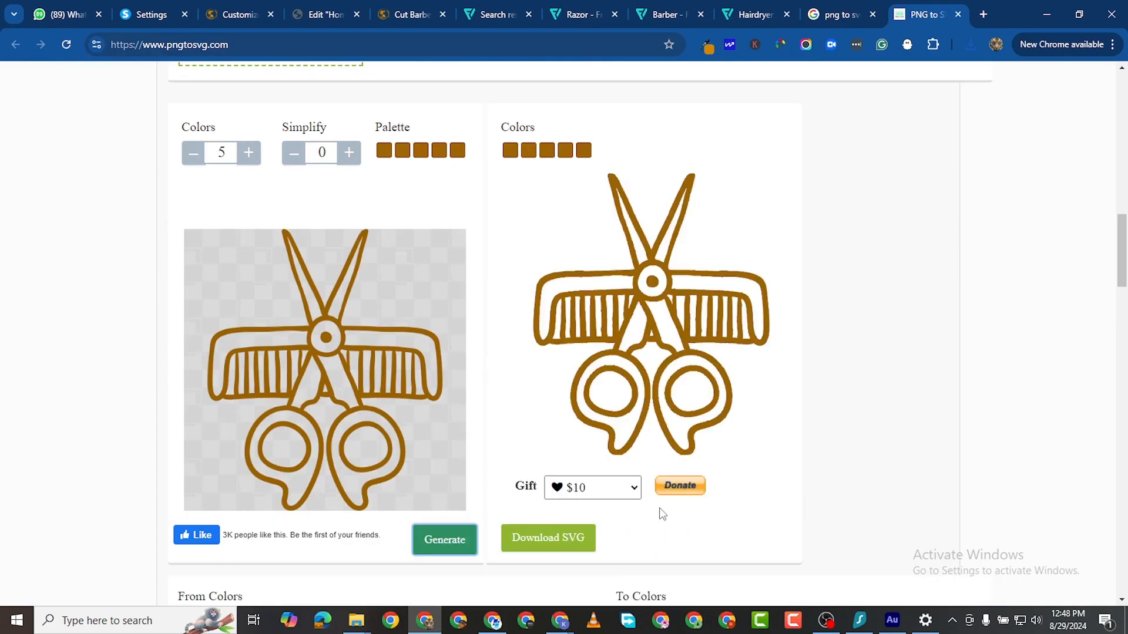
left_click(566, 546)
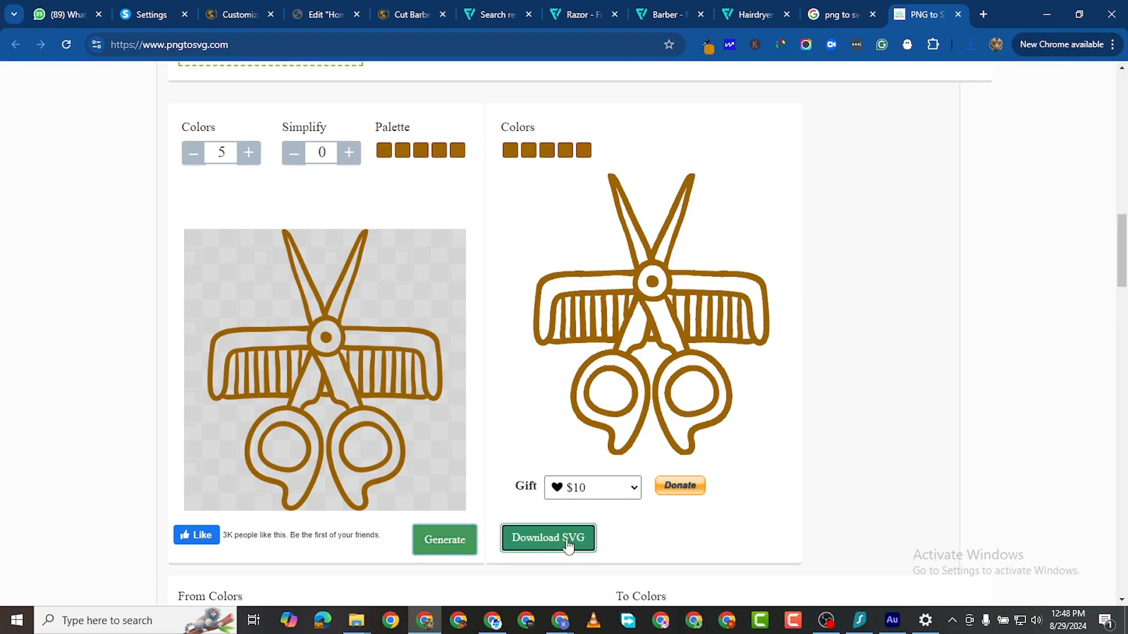
Step: Convert the gold hairdryer PNG to a vector and download the SVG
scroll(229, 345, "up", 1)
scroll(229, 345, "up", 3)
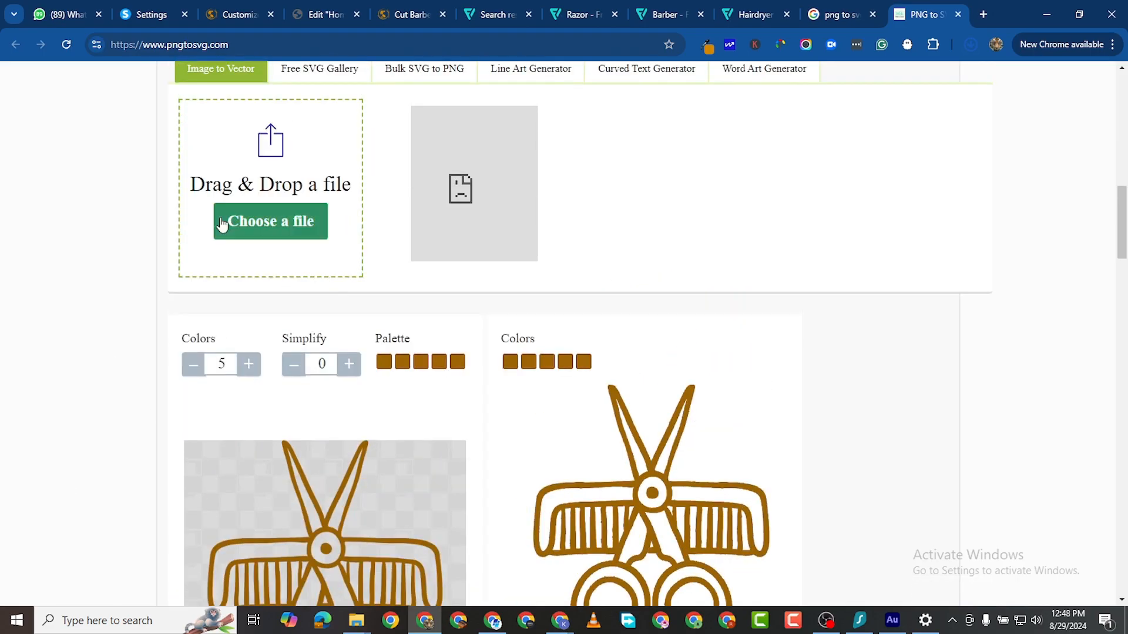
left_click(276, 121)
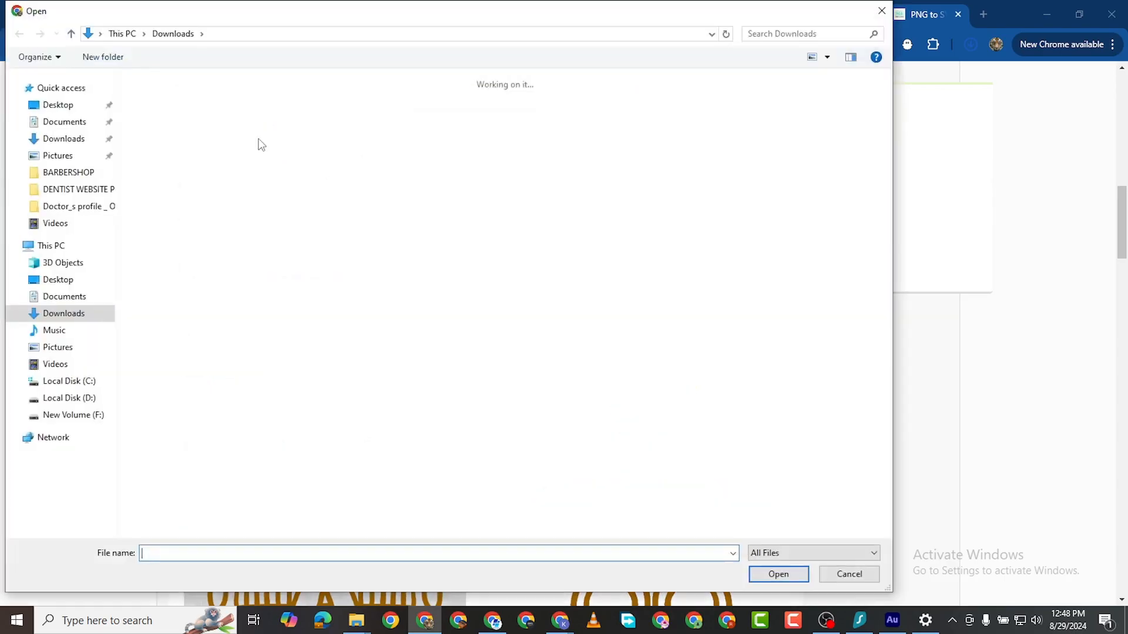
left_click(238, 132)
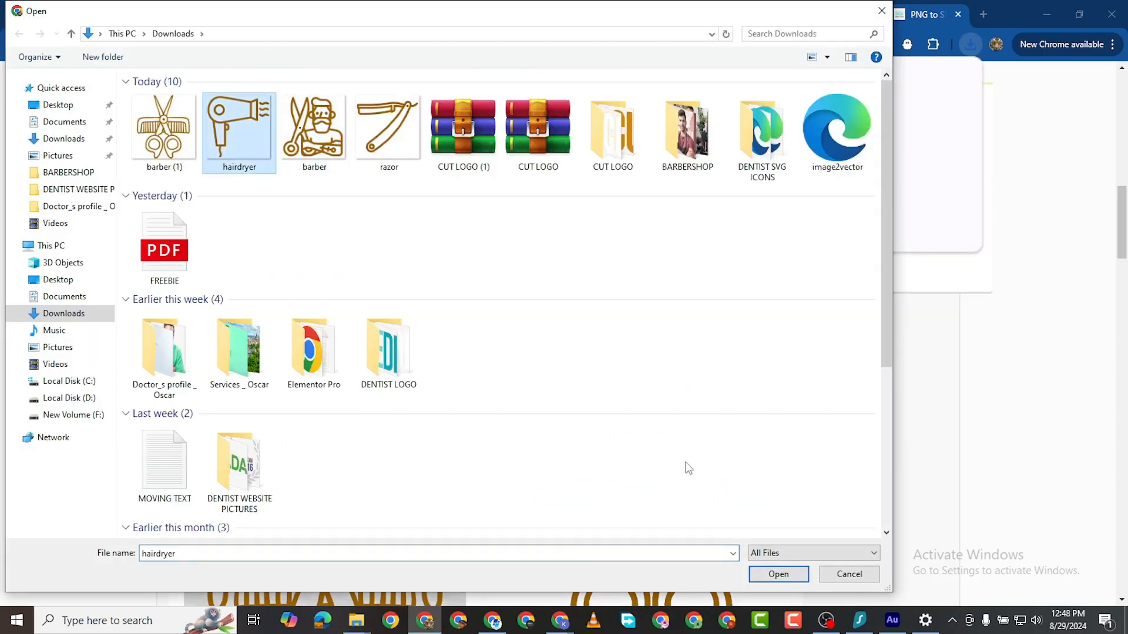
left_click(778, 575)
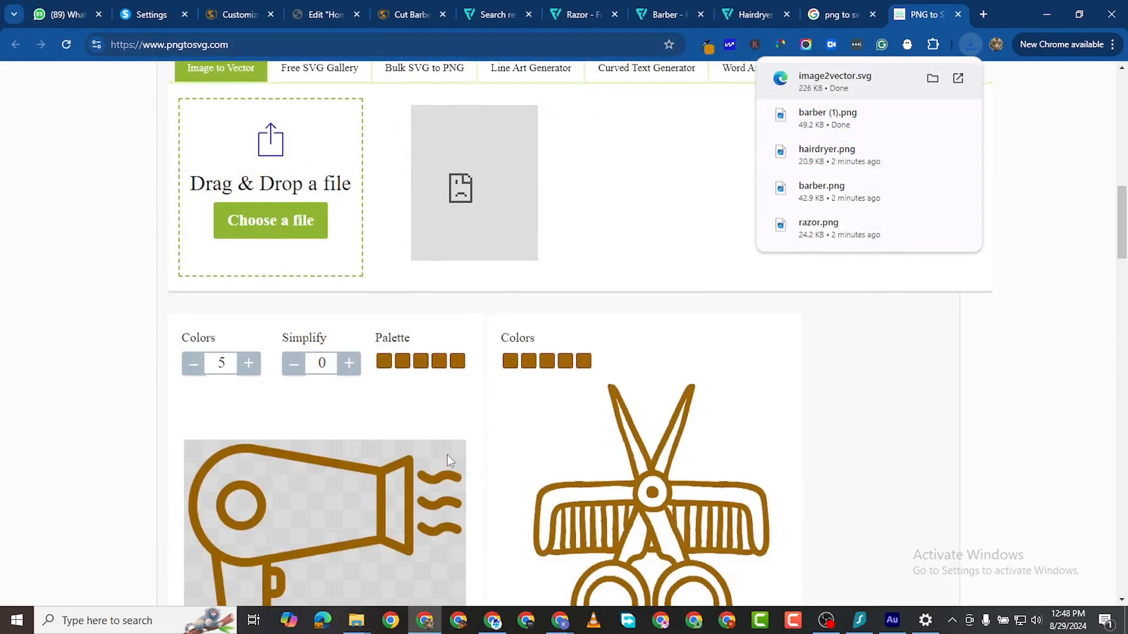
scroll(306, 553, "down", 5)
left_click(458, 474)
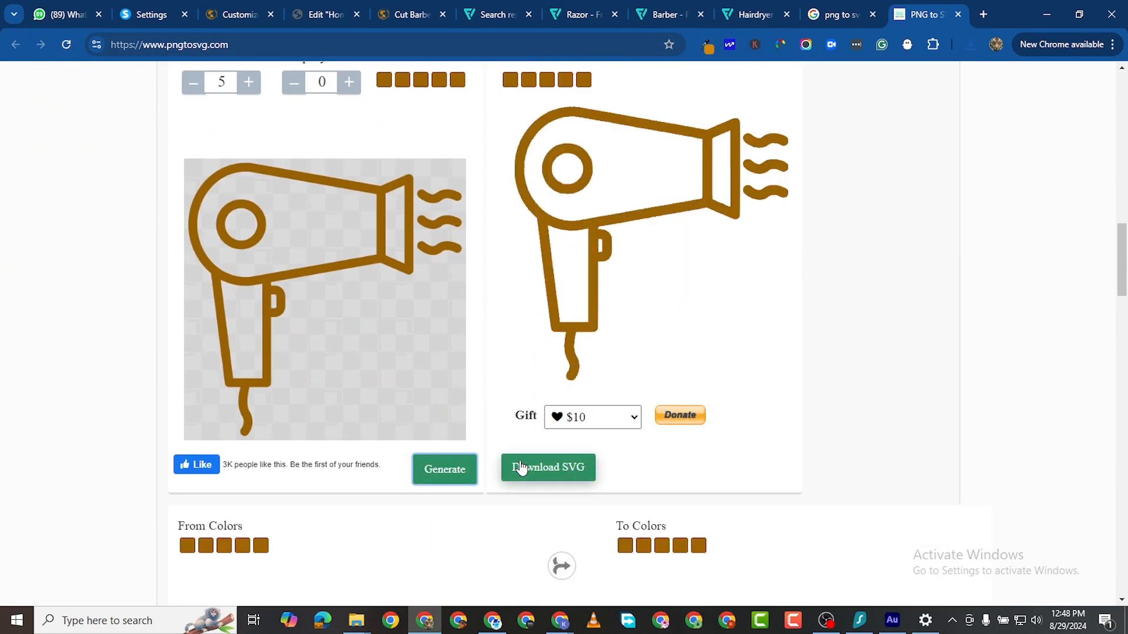
left_click(529, 467)
scroll(316, 272, "up", 5)
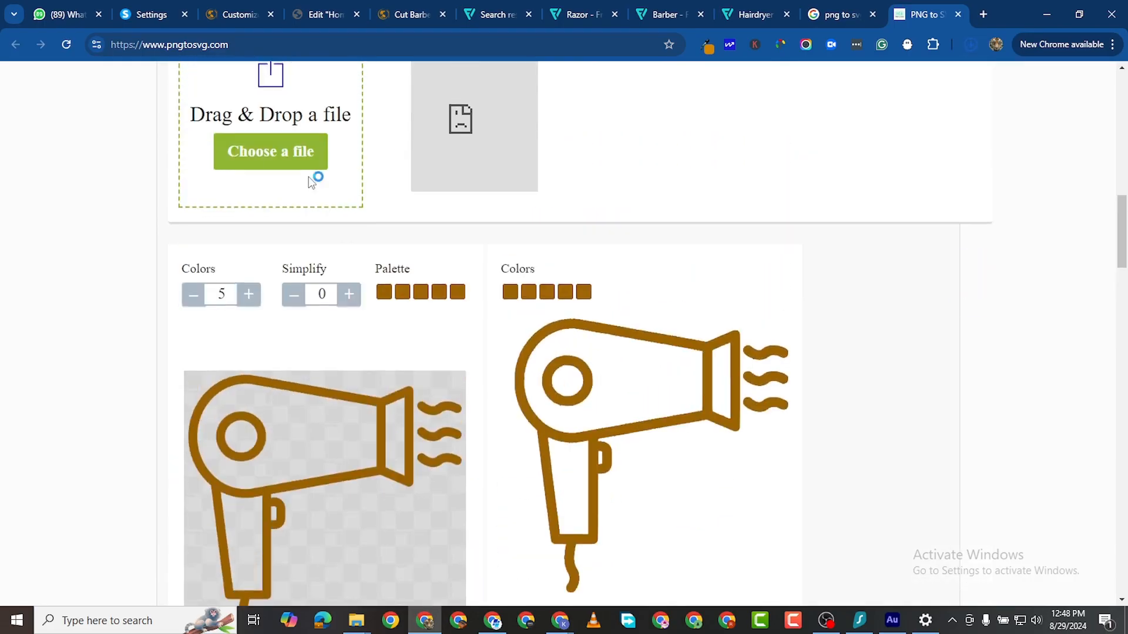
Step: Convert barber.png to a gold vector and download the SVG
left_click(279, 214)
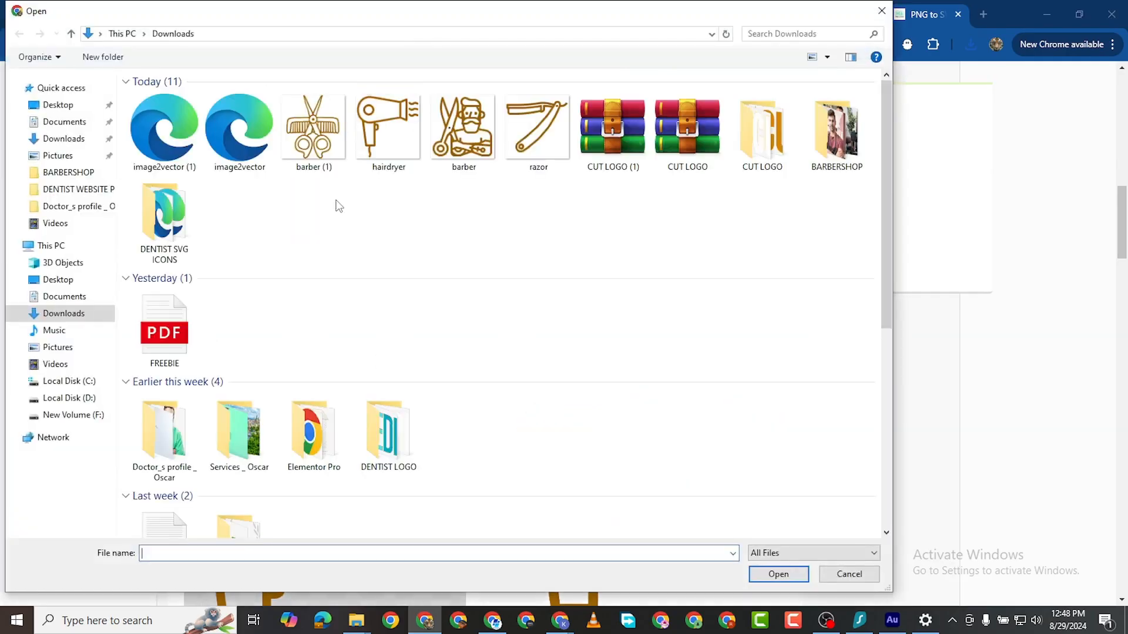
double_click(464, 147)
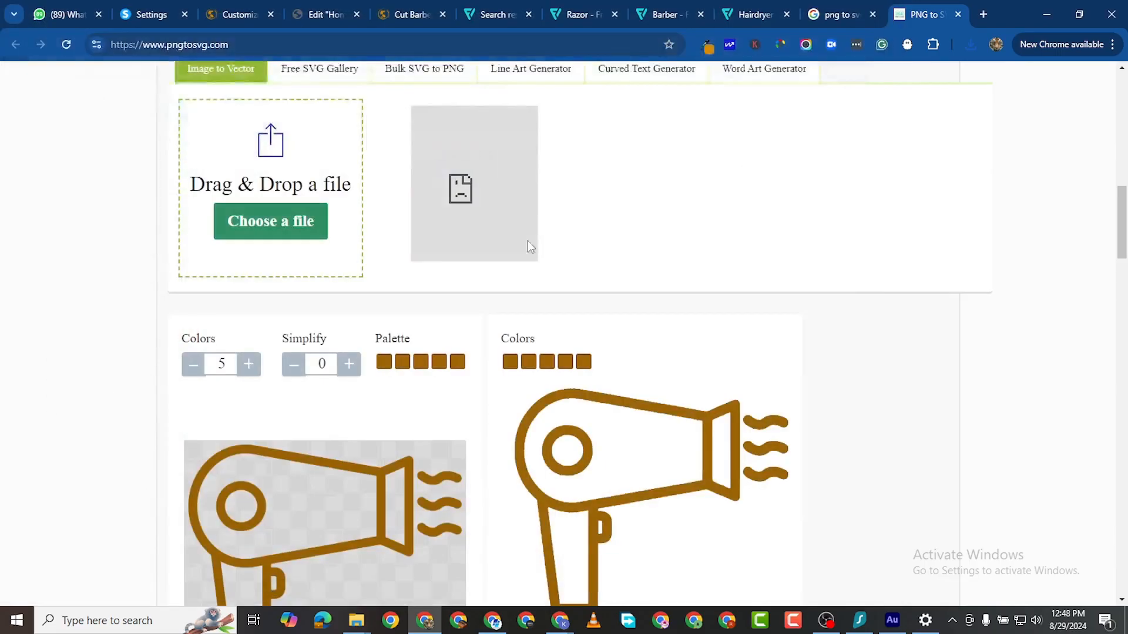
scroll(458, 432, "down", 5)
left_click(446, 405)
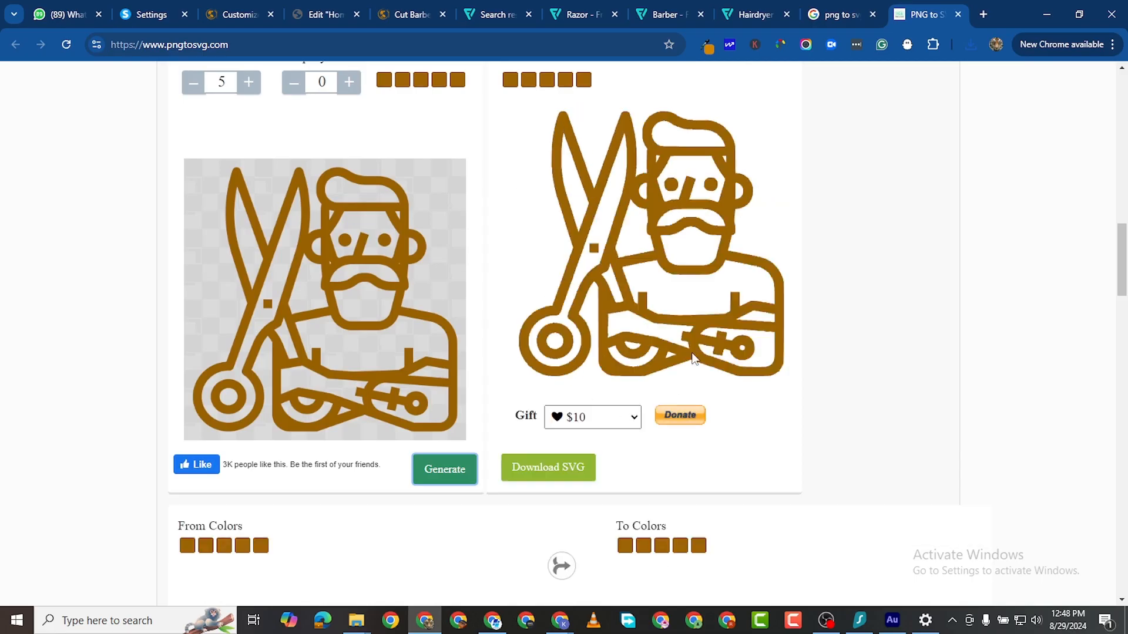
scroll(663, 446, "up", 1)
left_click(536, 540)
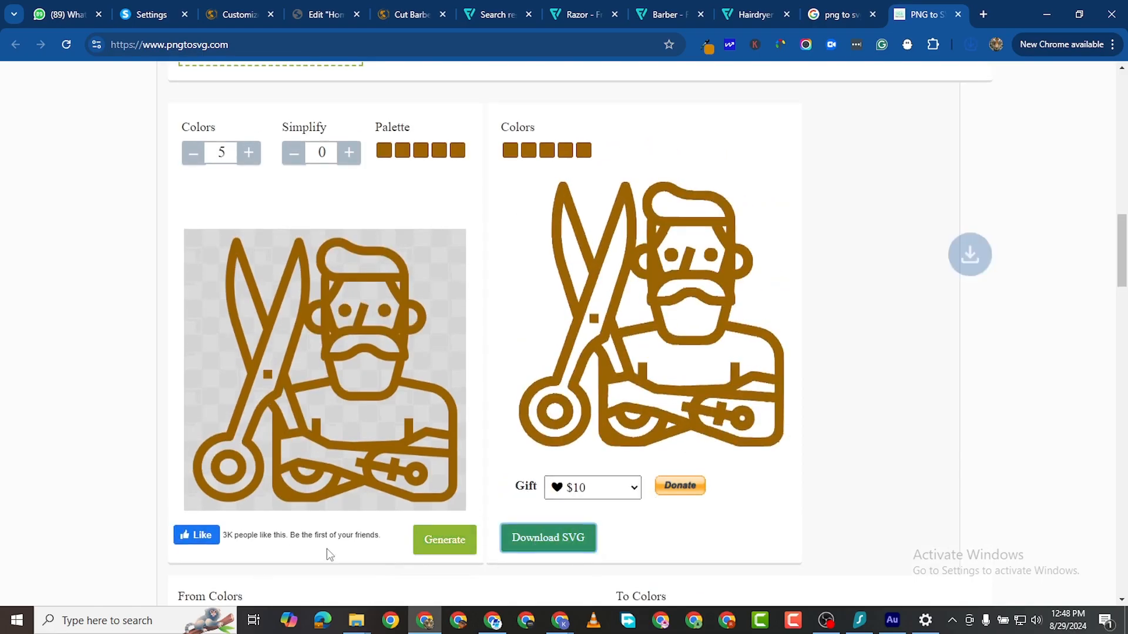
Step: Convert razor.png to a gold vector and download the SVG
scroll(273, 310, "up", 2)
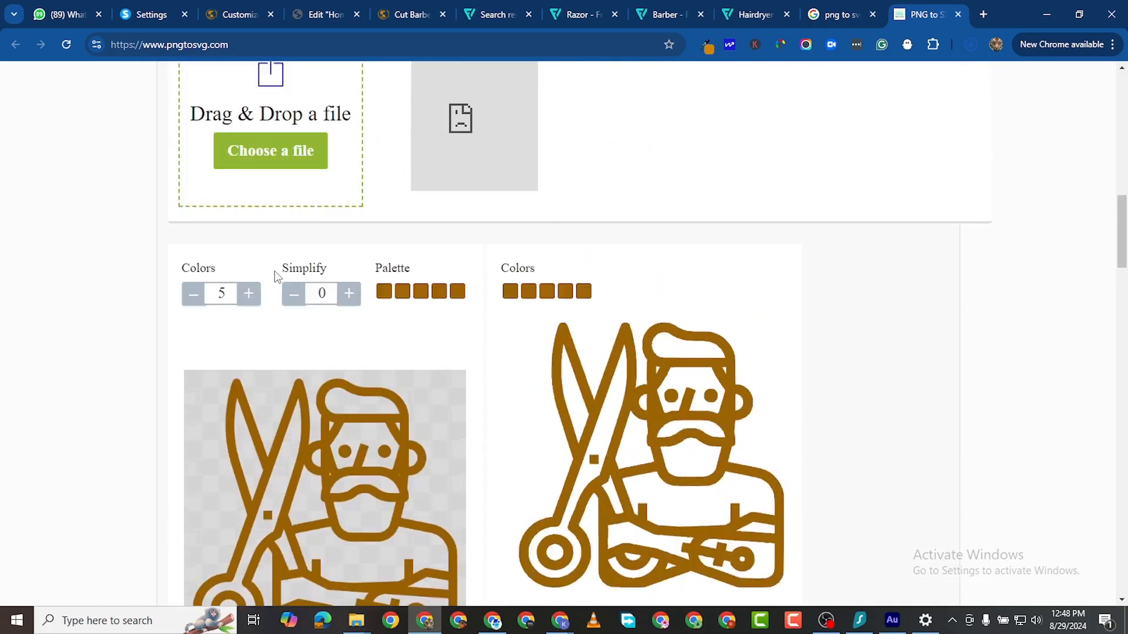
left_click(271, 151)
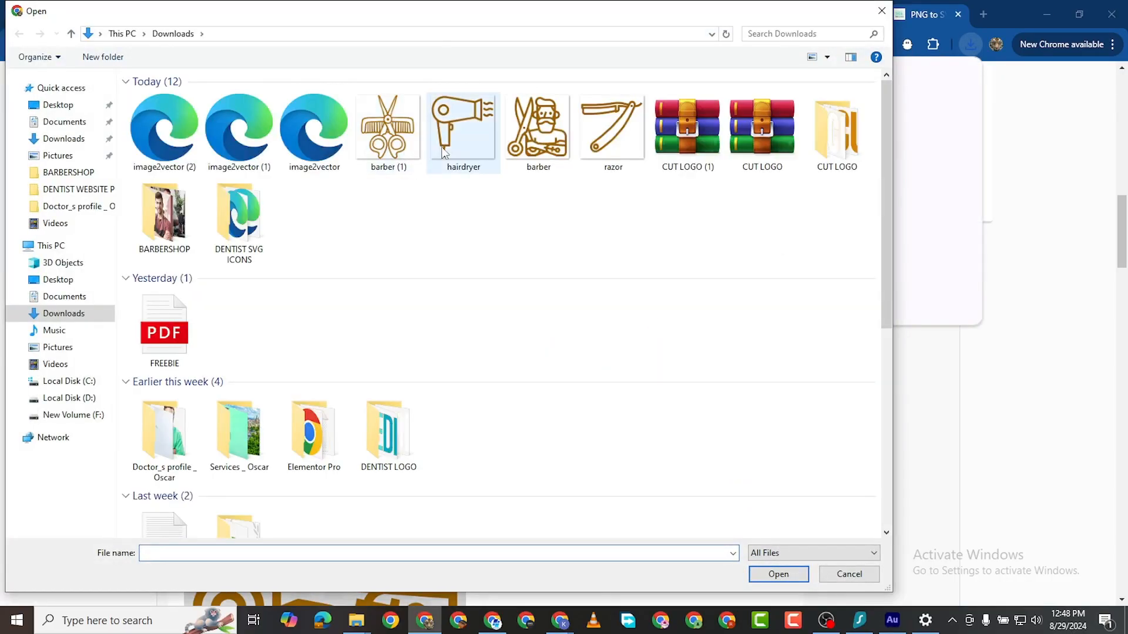
double_click(607, 126)
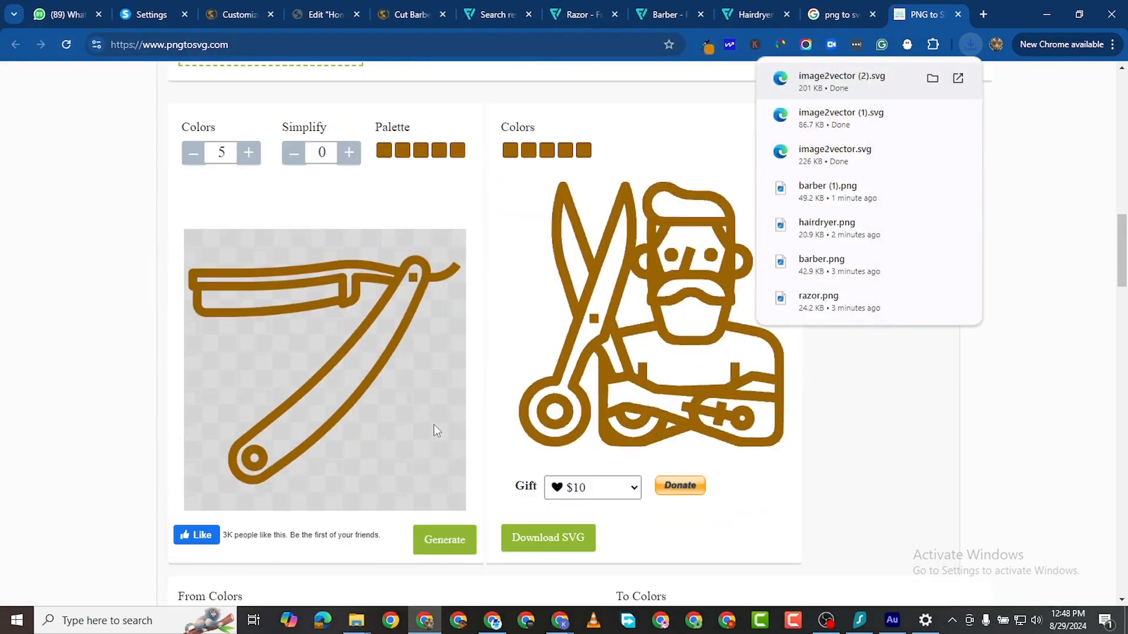
scroll(434, 426, "down", 3)
left_click(443, 468)
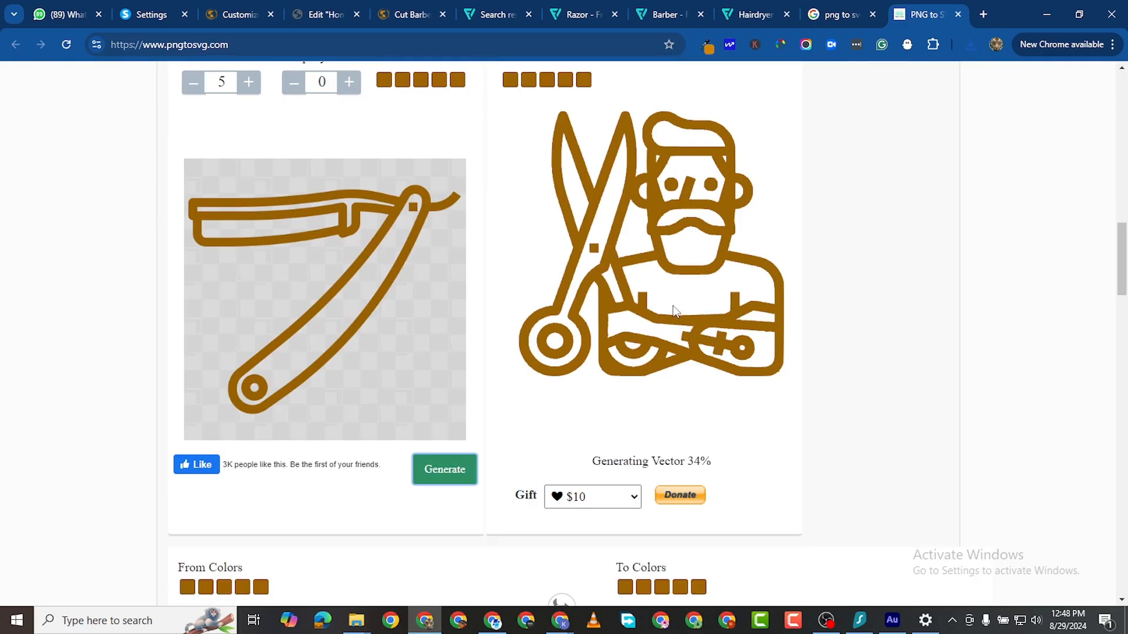
scroll(673, 307, "down", 1)
left_click(542, 404)
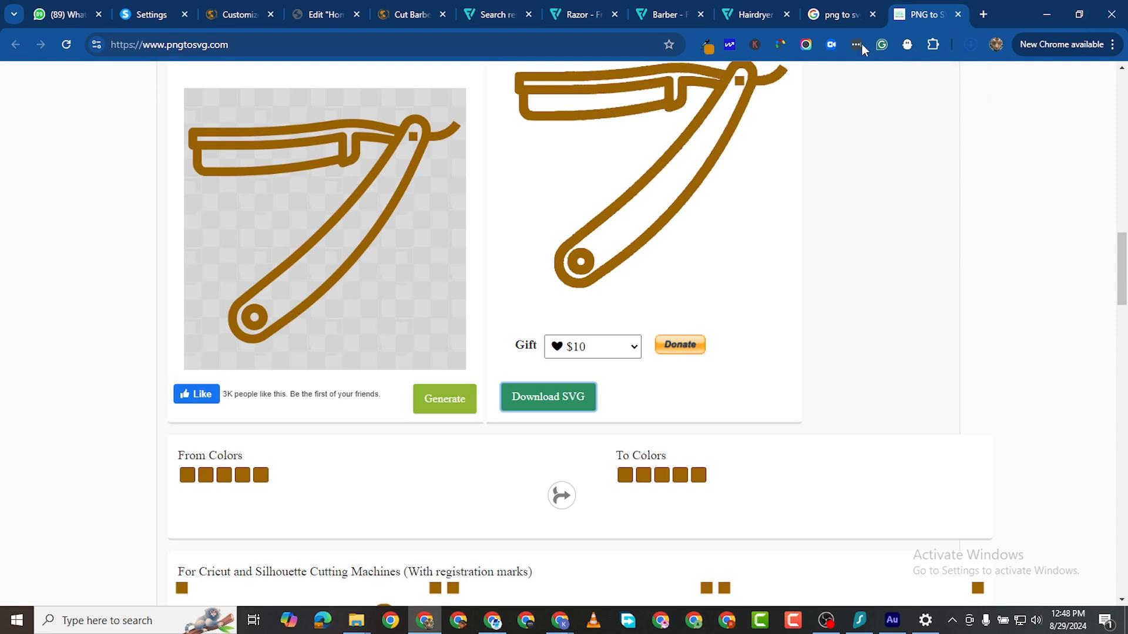
Step: Check that the Downloads folder holds the four image2vector SVG files
mouse_move(357, 620)
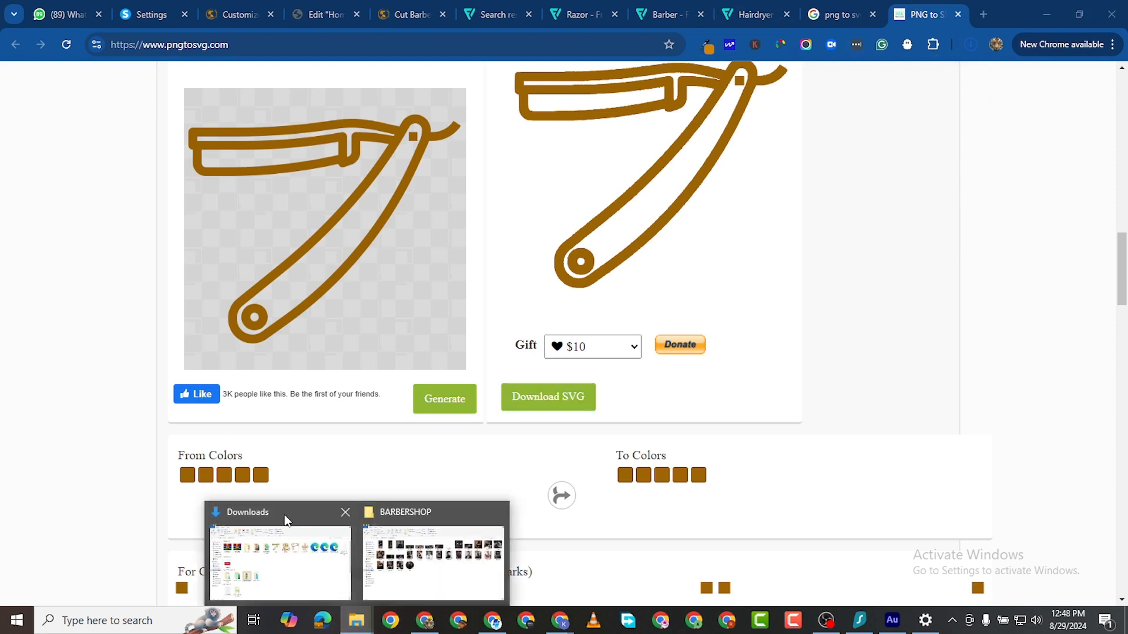
left_click(300, 532)
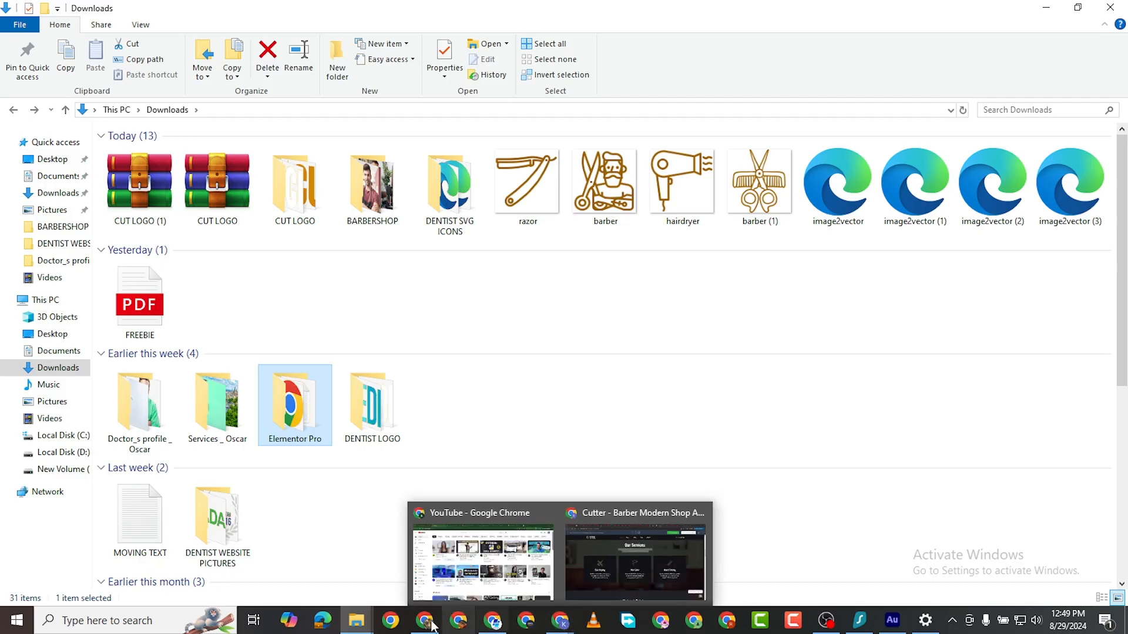
mouse_move(418, 628)
left_click(428, 555)
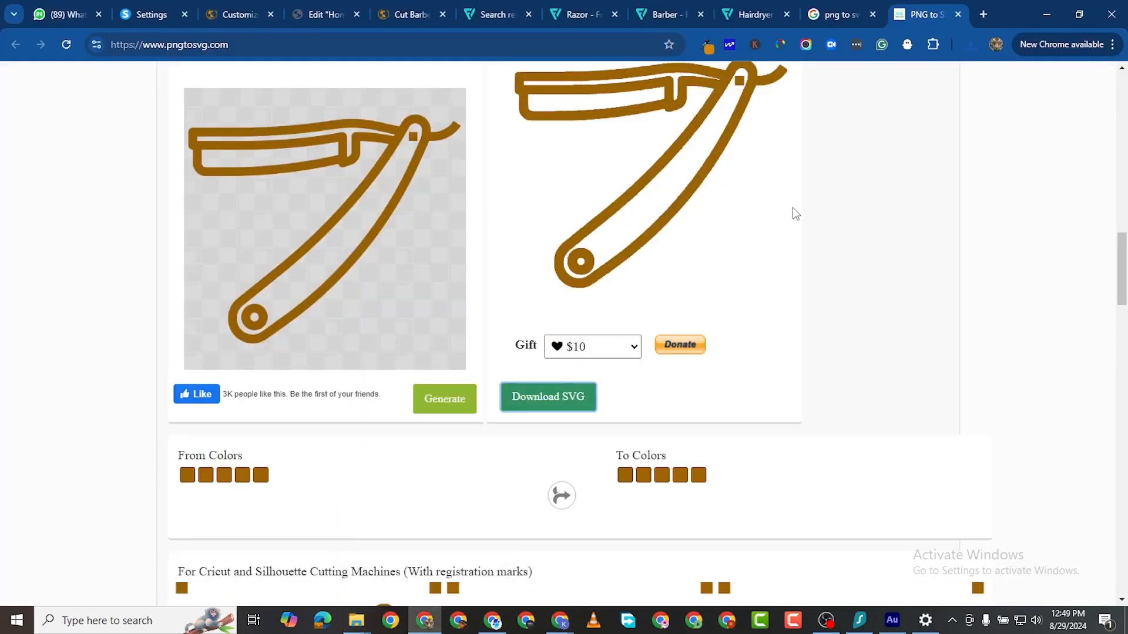
Step: Close the search, Hairdryer, Barber and Razor tabs and return to the Cut Barbers site
left_click(830, 17)
left_click(871, 15)
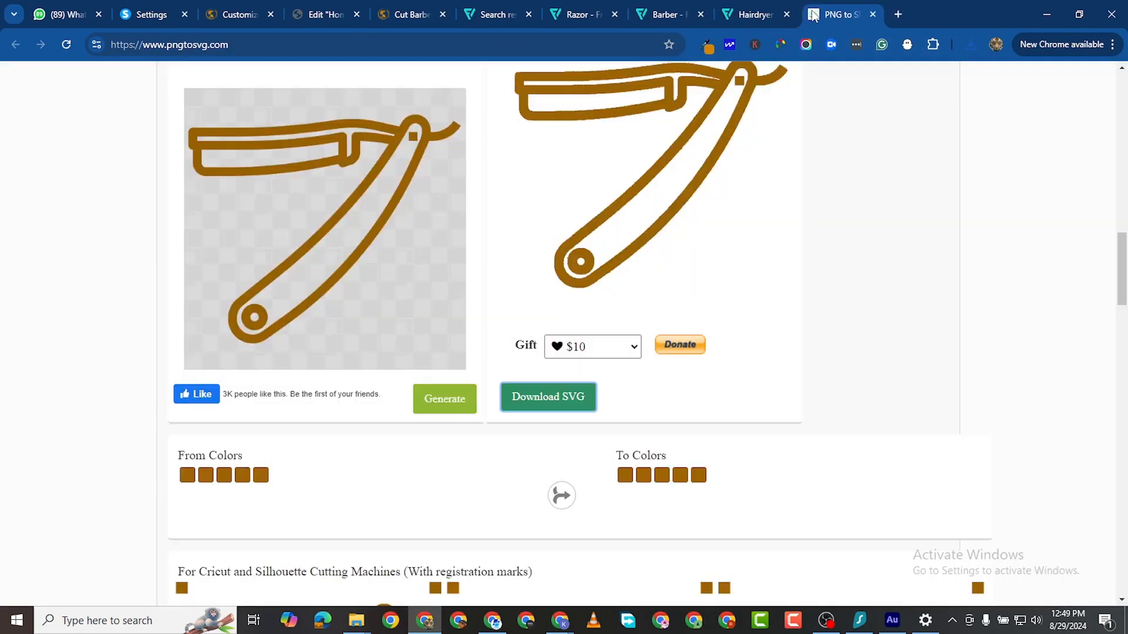
left_click(787, 14)
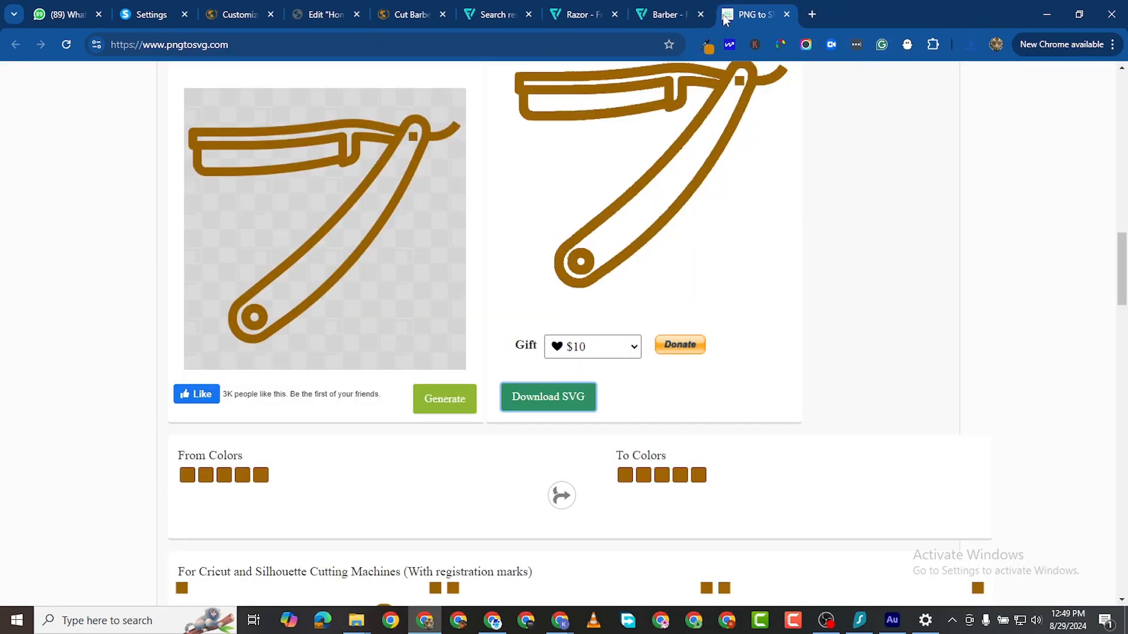
left_click(701, 14)
left_click(614, 14)
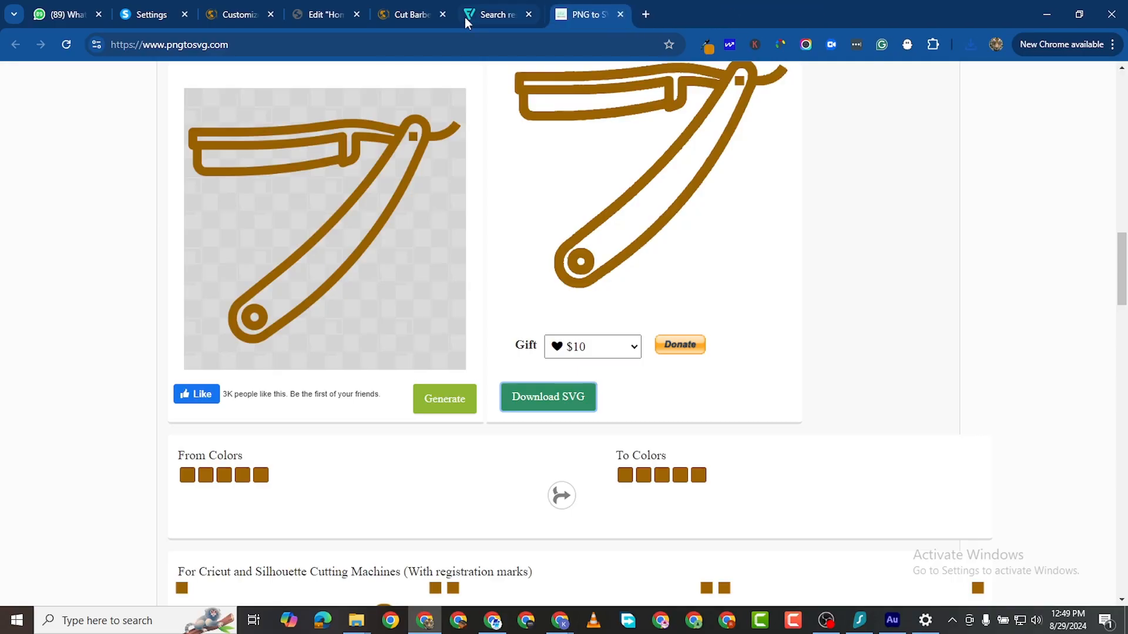
left_click(412, 17)
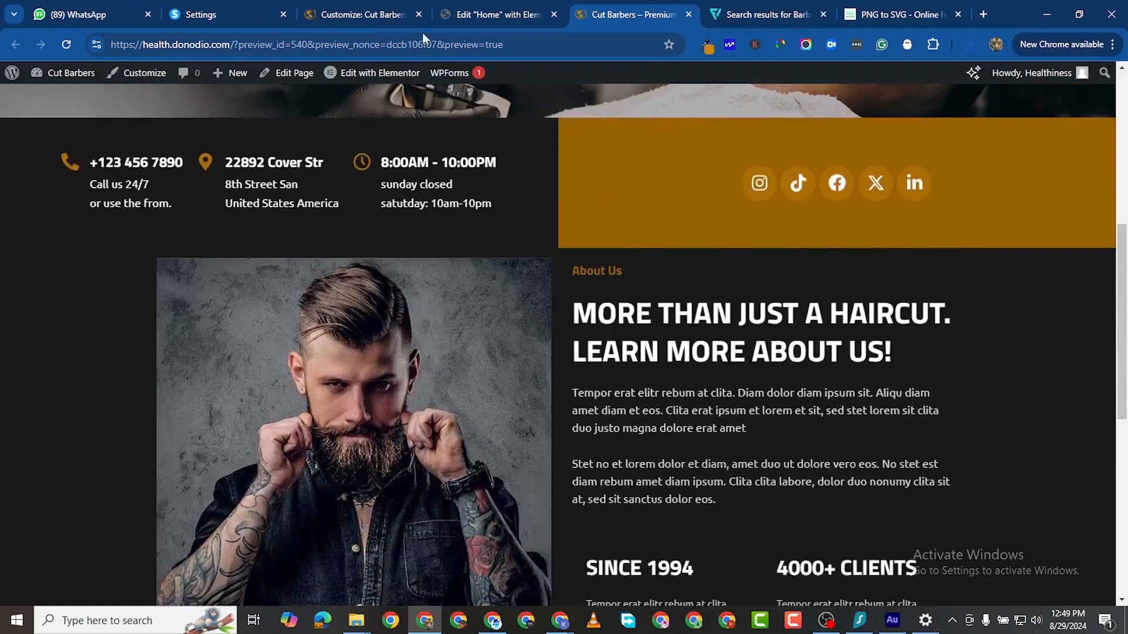
Step: In the Elementor Home editor, select the OUR SERVICES icon box for editing
left_click(493, 14)
scroll(561, 211, "down", 5)
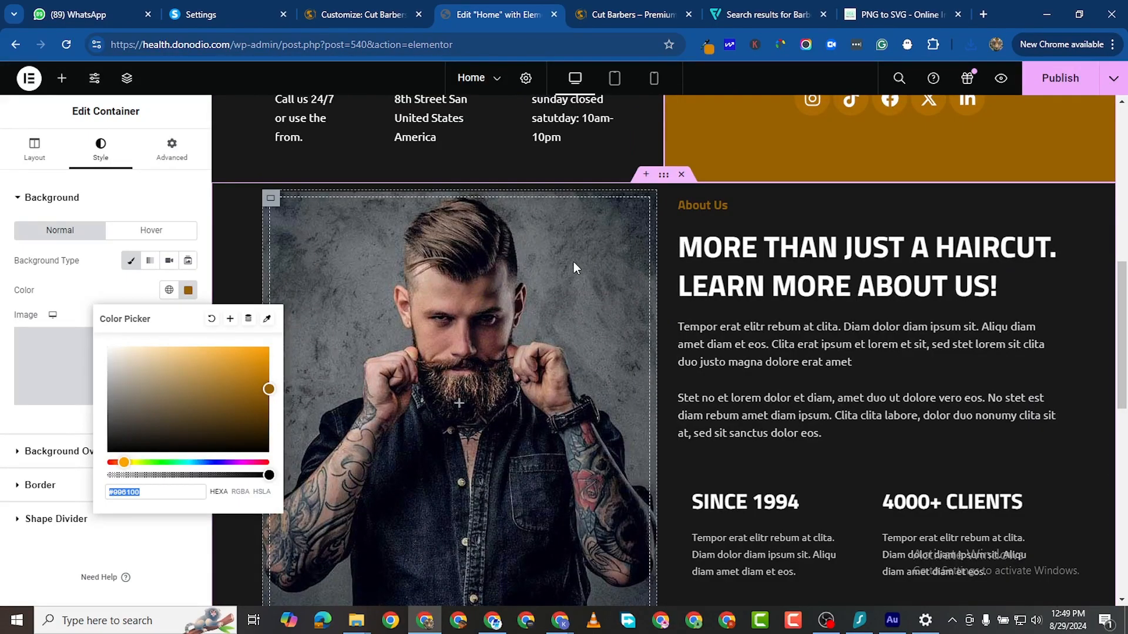
scroll(573, 262, "down", 7)
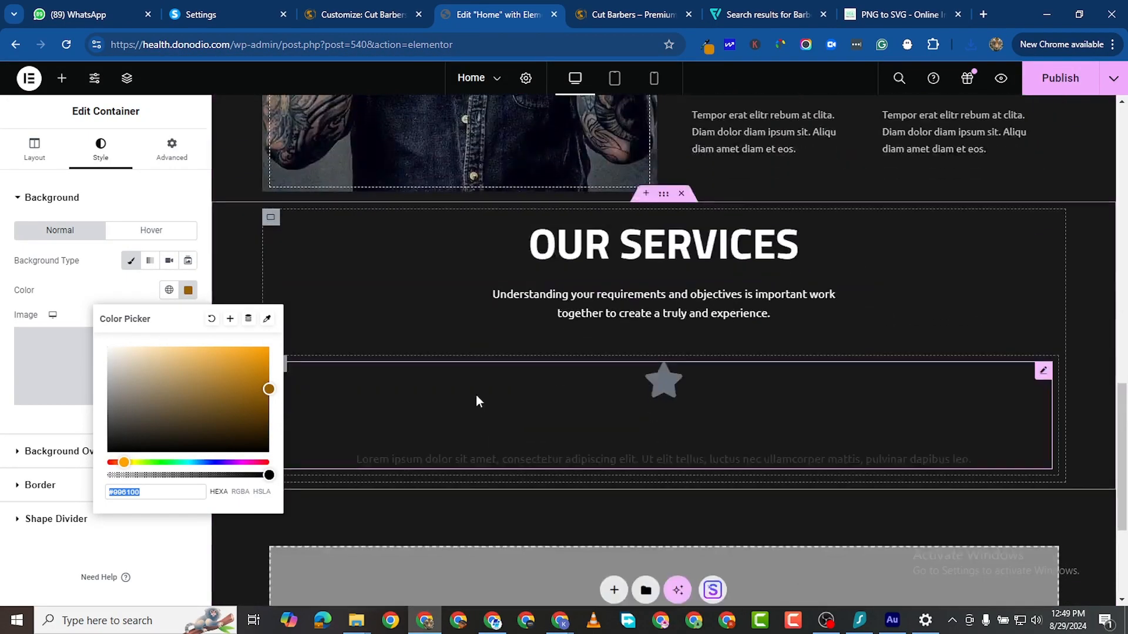
left_click(600, 425)
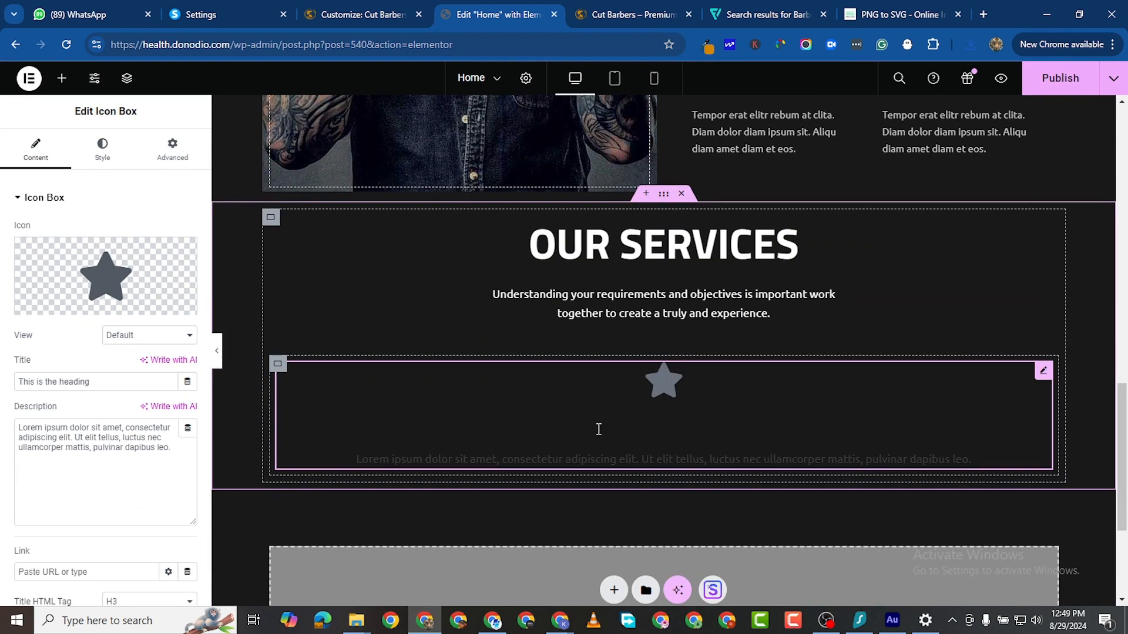
left_click(120, 279)
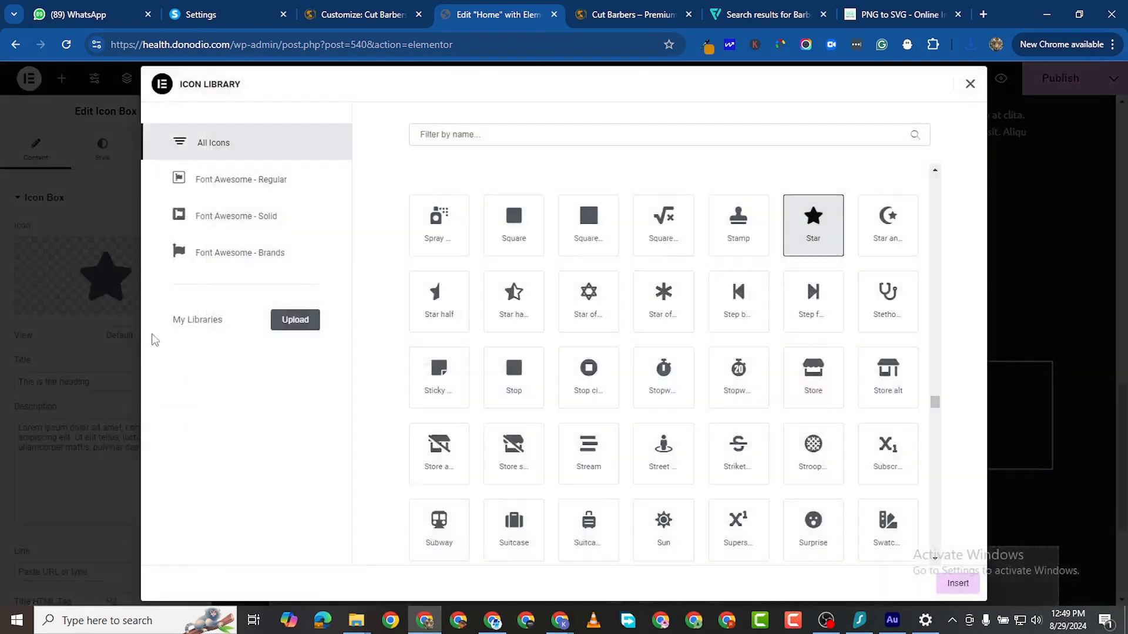
left_click(970, 86)
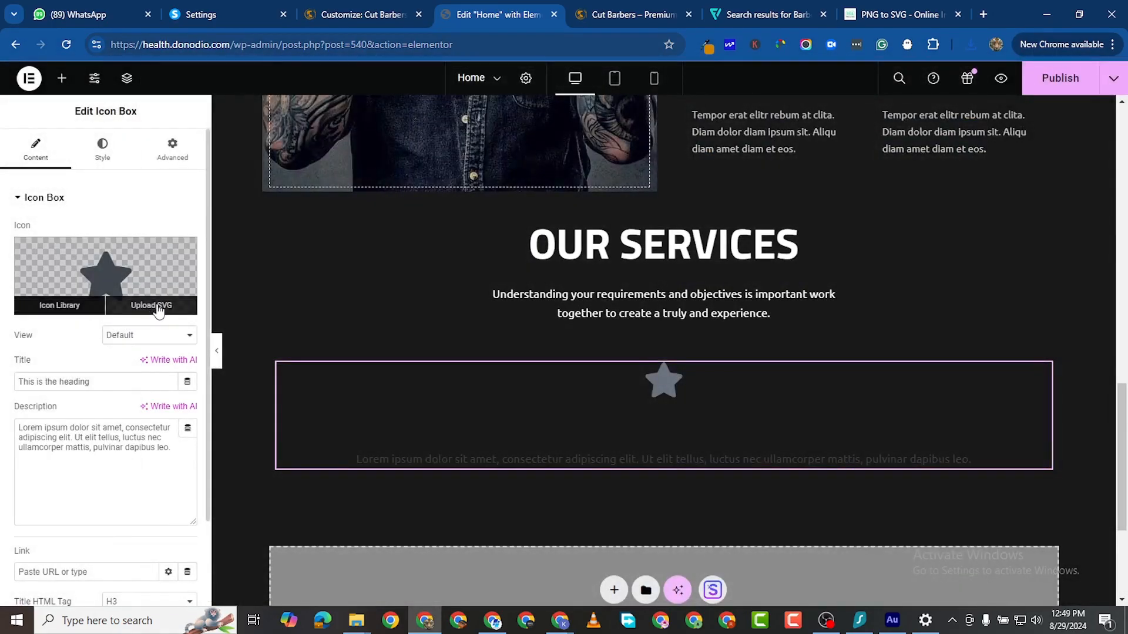
Step: Enable unfiltered SVG uploads and upload the four image2vector SVG files
left_click(154, 307)
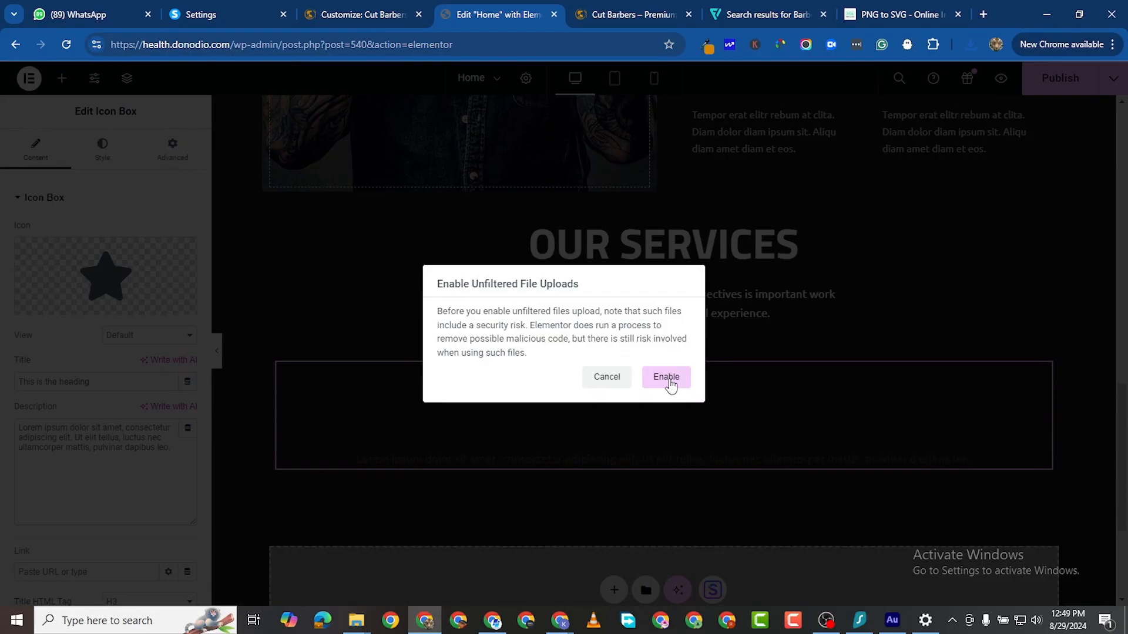
left_click(667, 379)
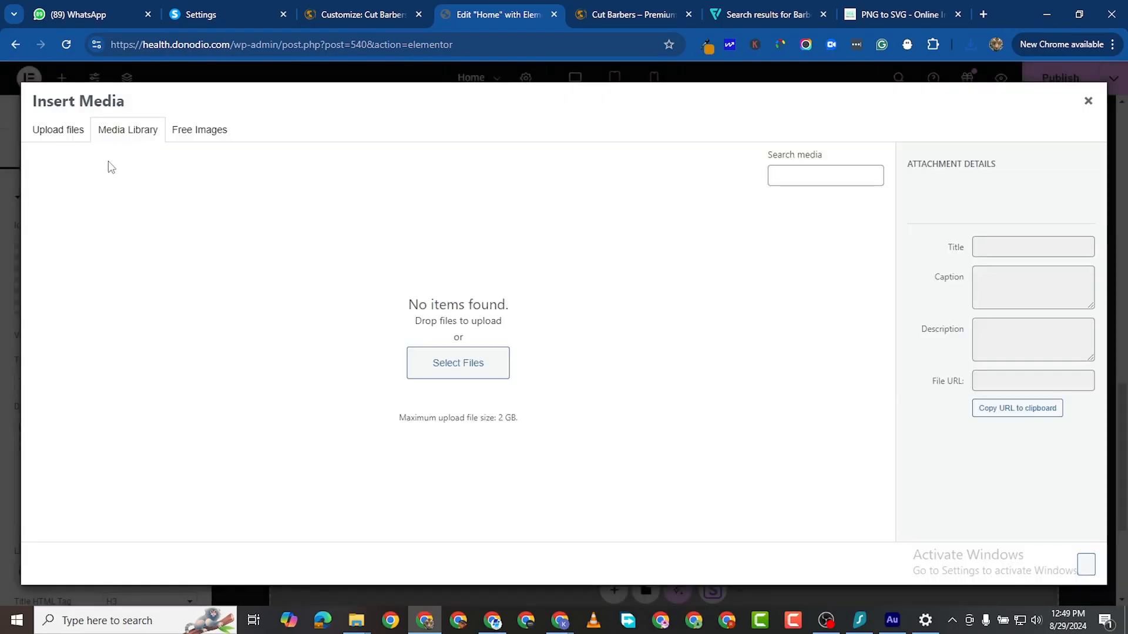
left_click(458, 362)
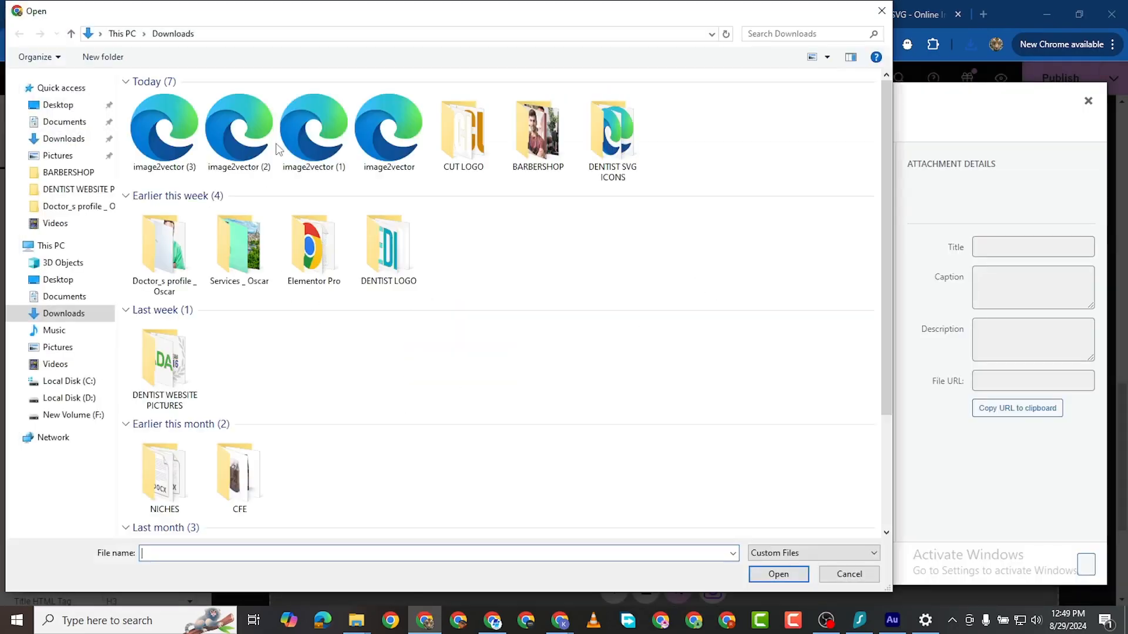
left_click(136, 112)
left_click(365, 149, "shift")
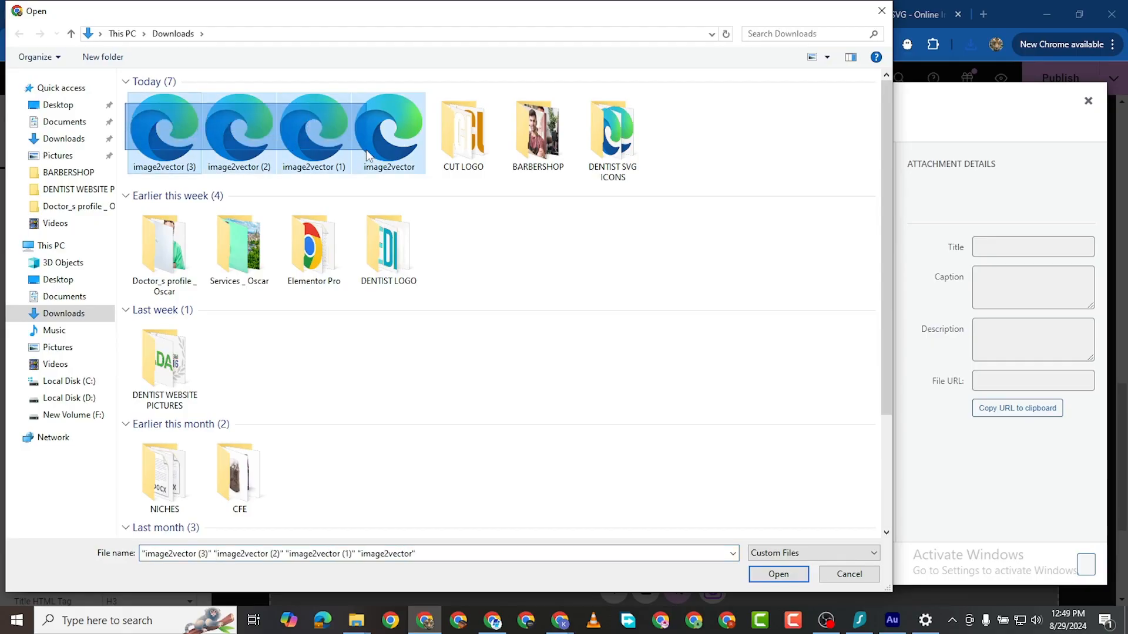
left_click(787, 573)
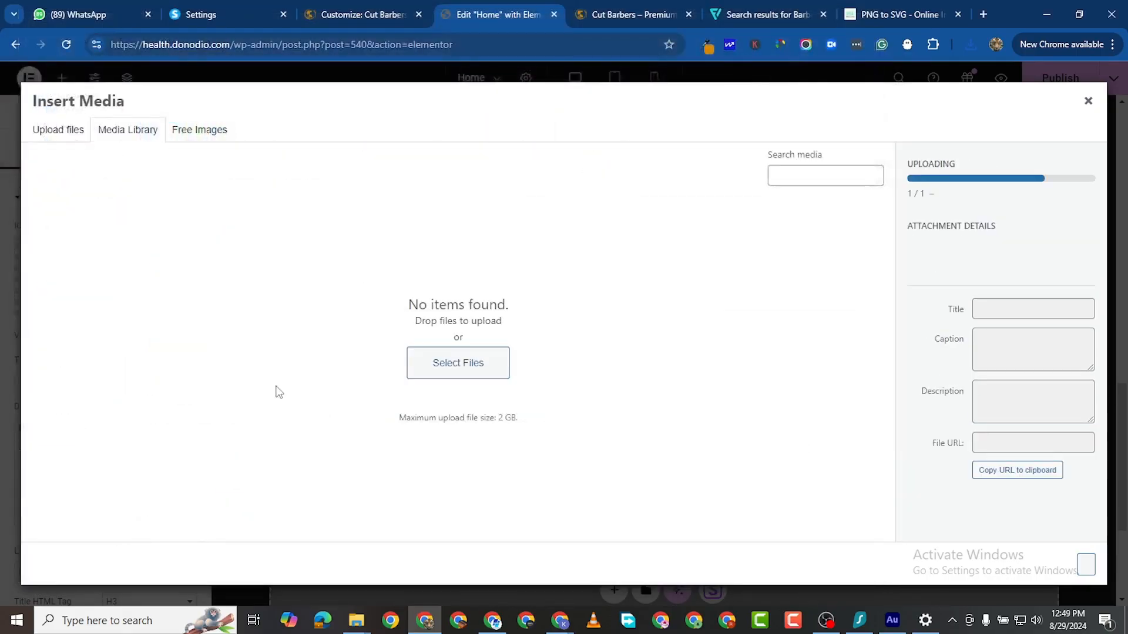
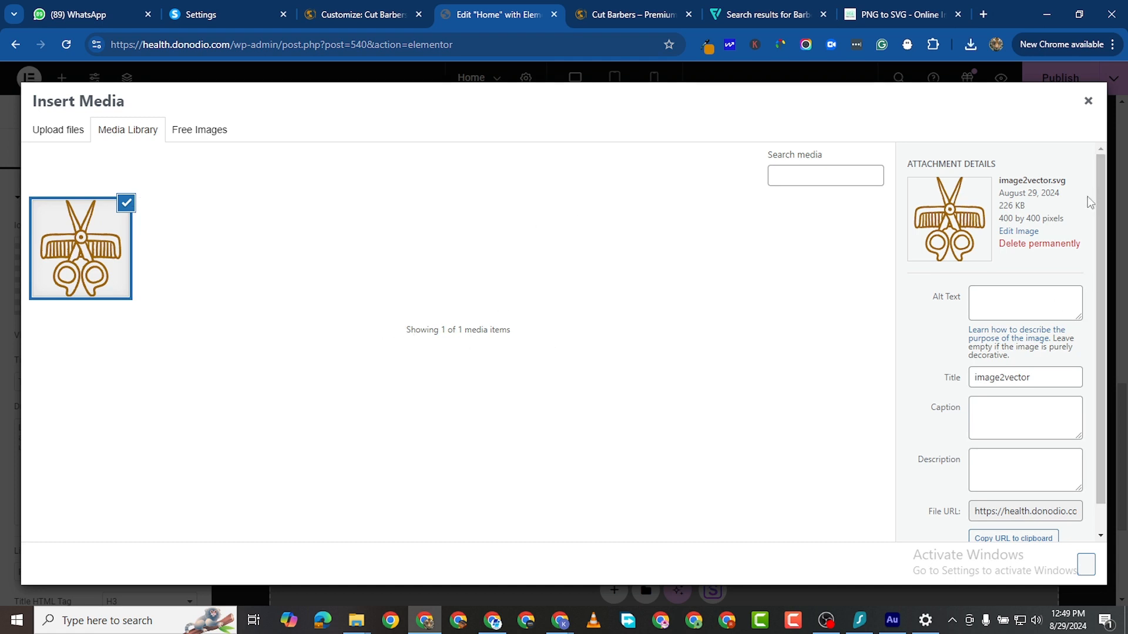
Step: Replace the first card's star icon with the scissors-and-comb image2vector.svg from the Media Library
left_click(1088, 101)
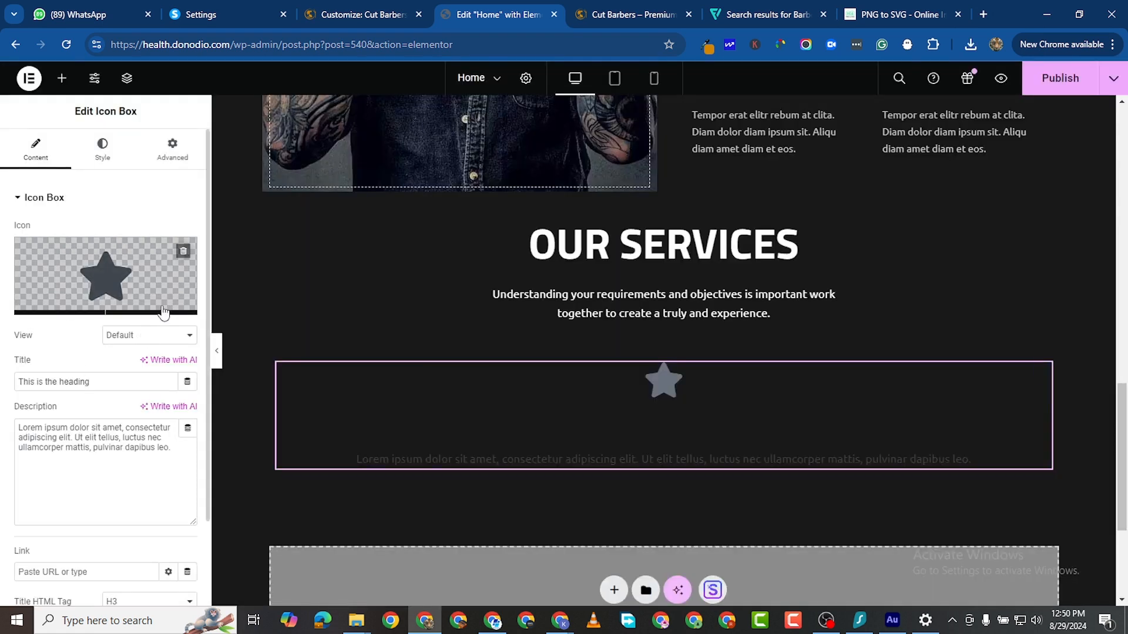
left_click(144, 306)
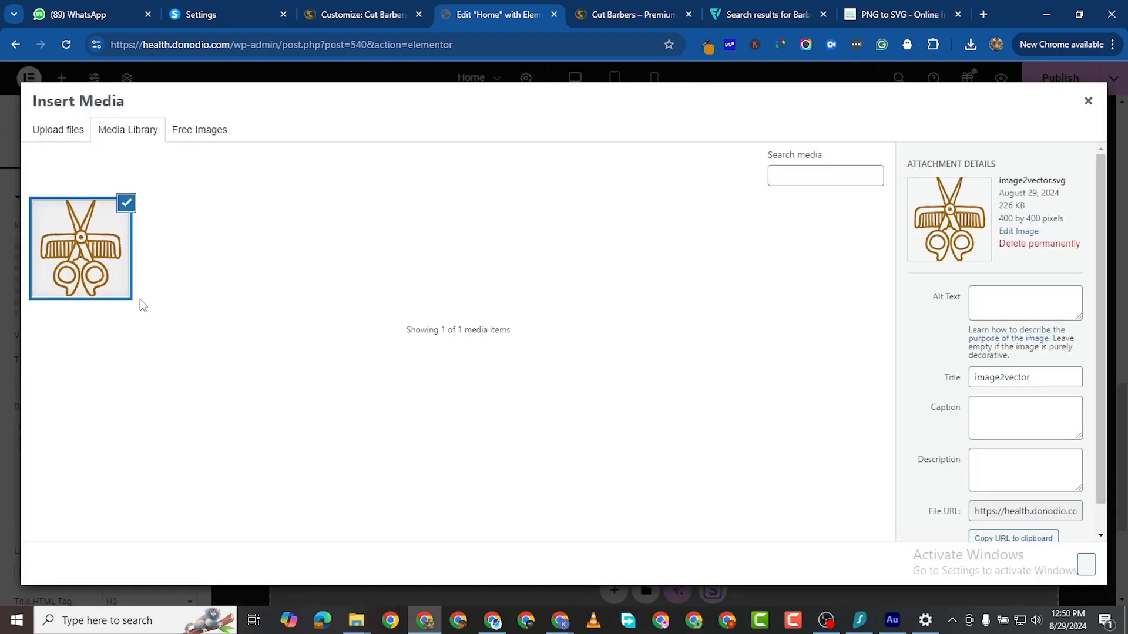
left_click(1086, 565)
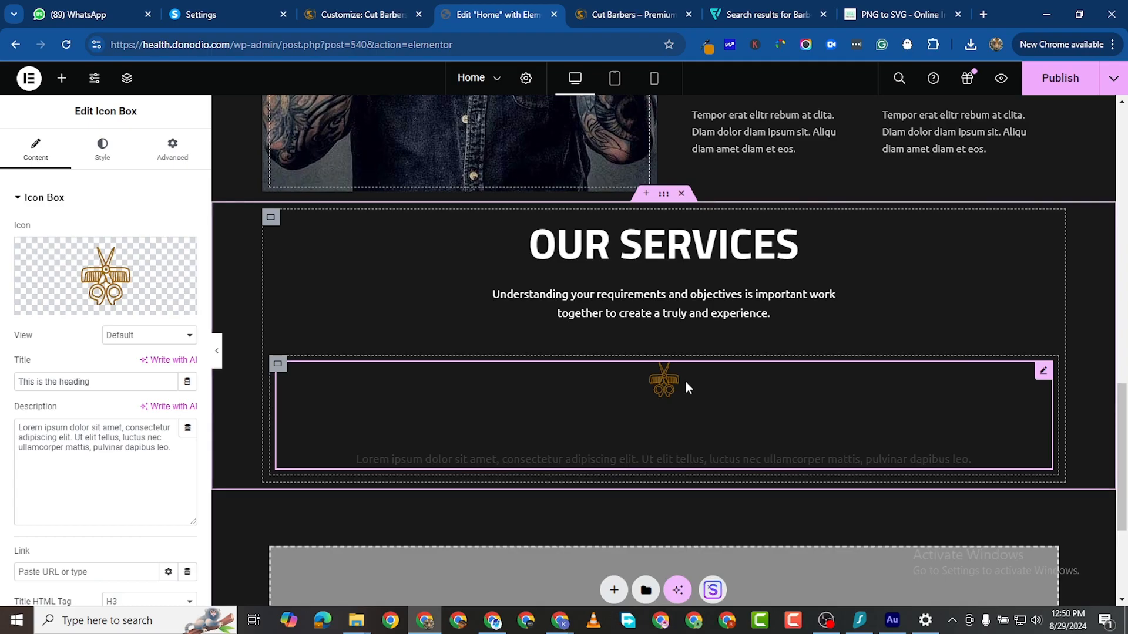
Step: Replace the card's placeholder title with 'Hair Styling'
mouse_move(157, 313)
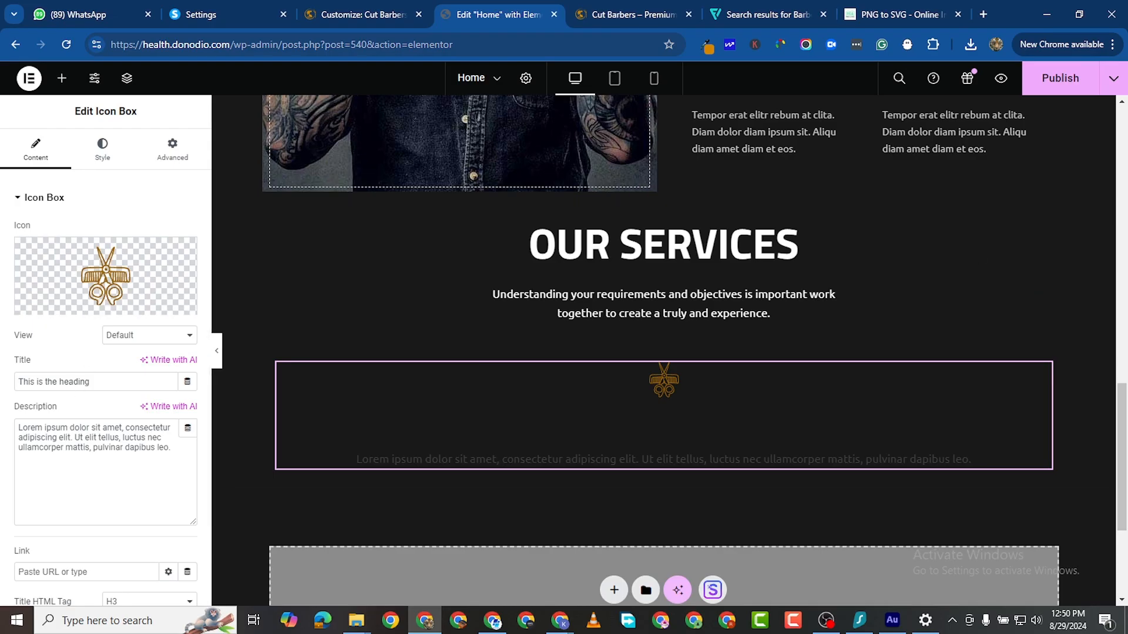
key("alt+Tab")
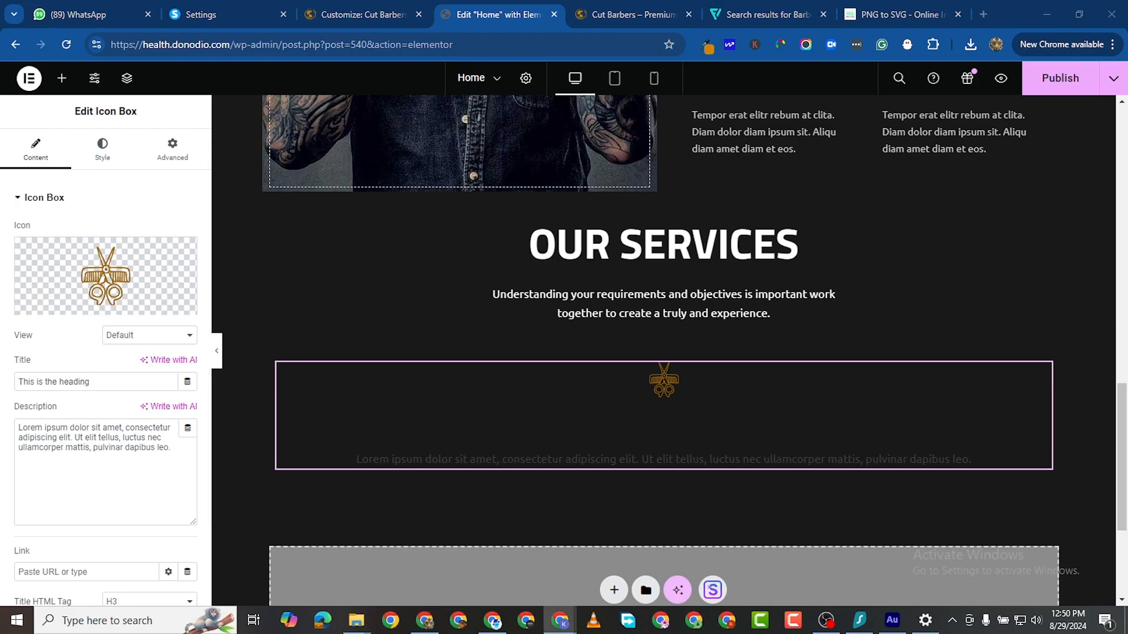
triple_click(53, 379)
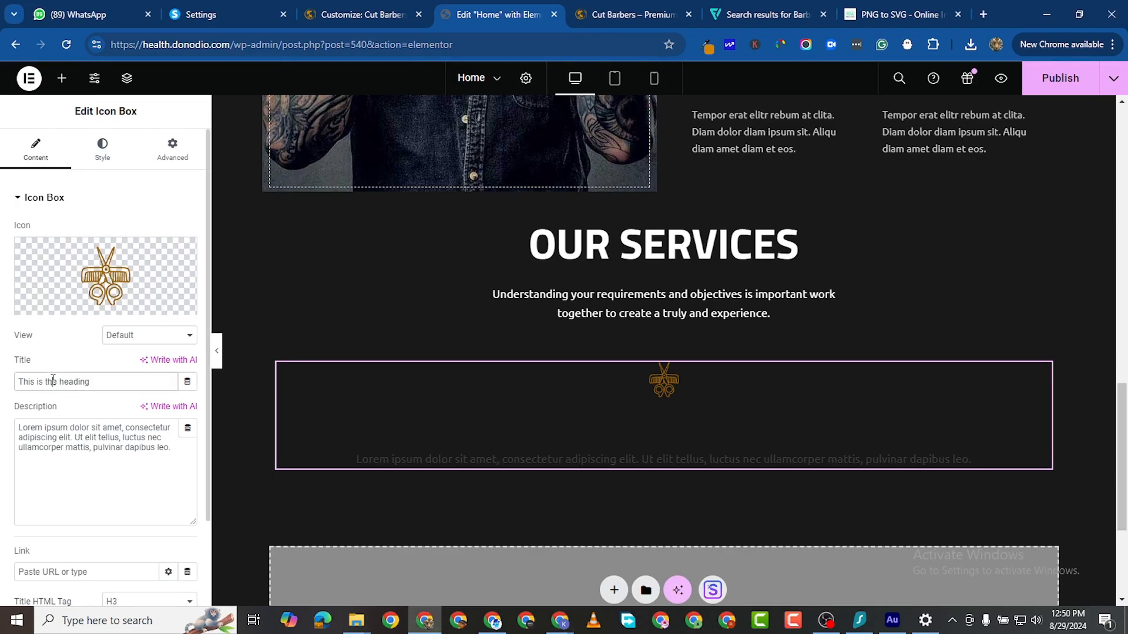
right_click(53, 379)
left_click(91, 111)
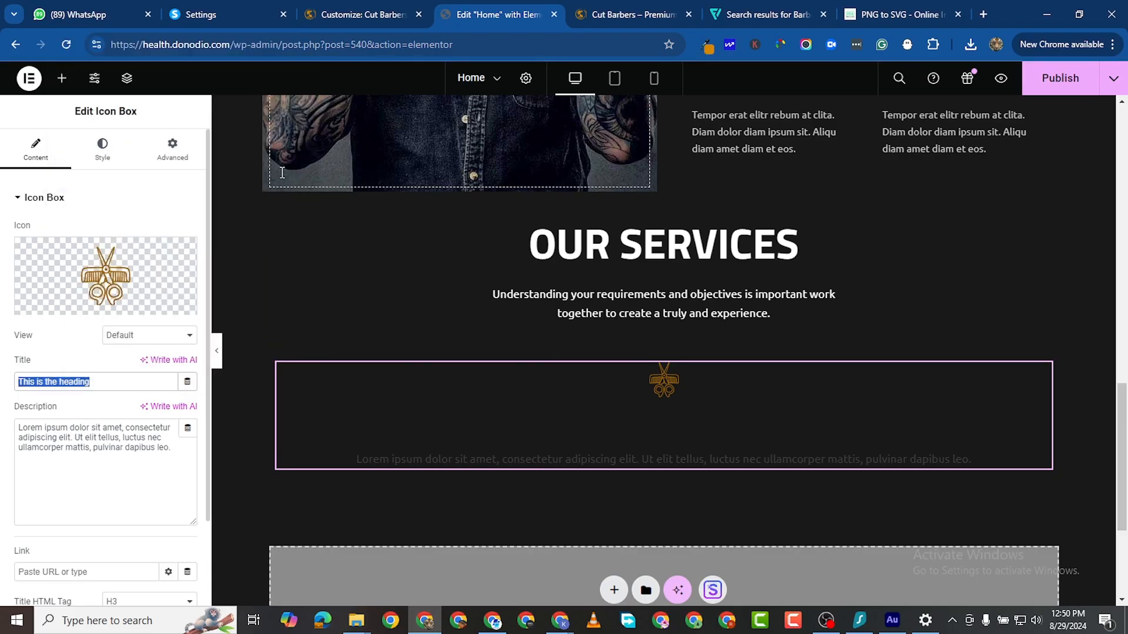
Step: Replace the lorem ipsum description with the pasted 'Barber is a person whose occupation…' text
key("alt+Tab")
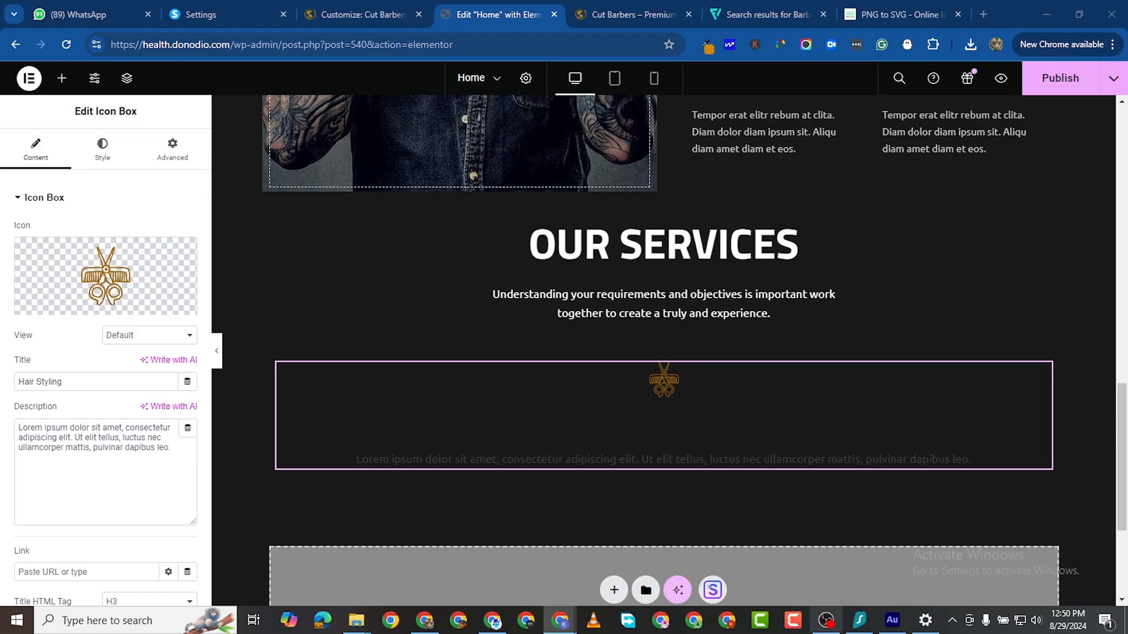
triple_click(61, 450)
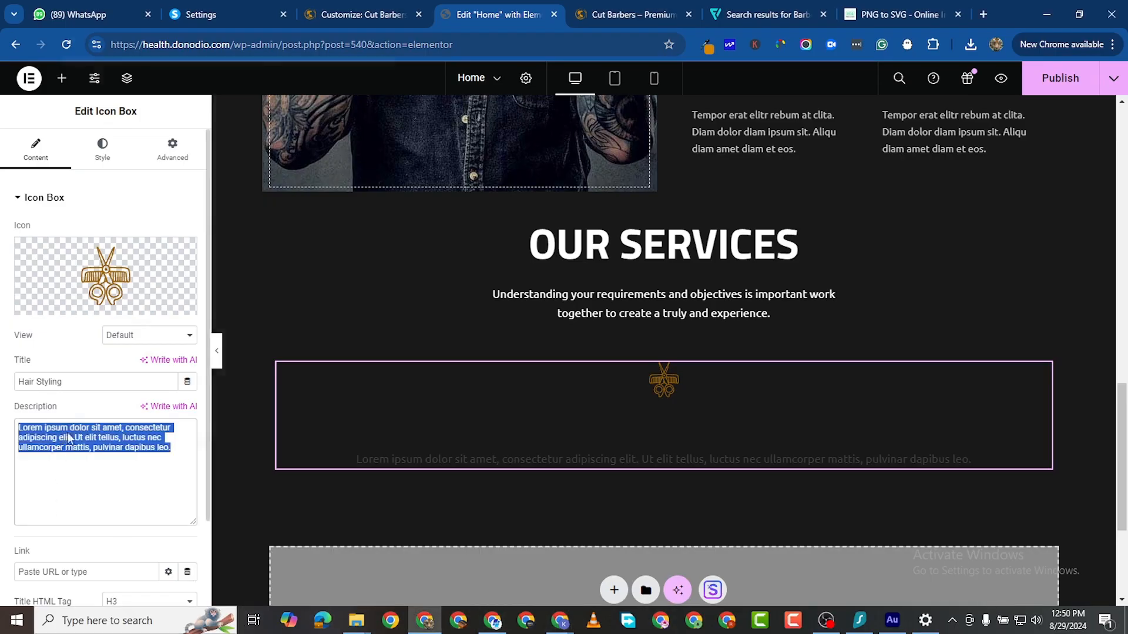
right_click(62, 446)
left_click(105, 121)
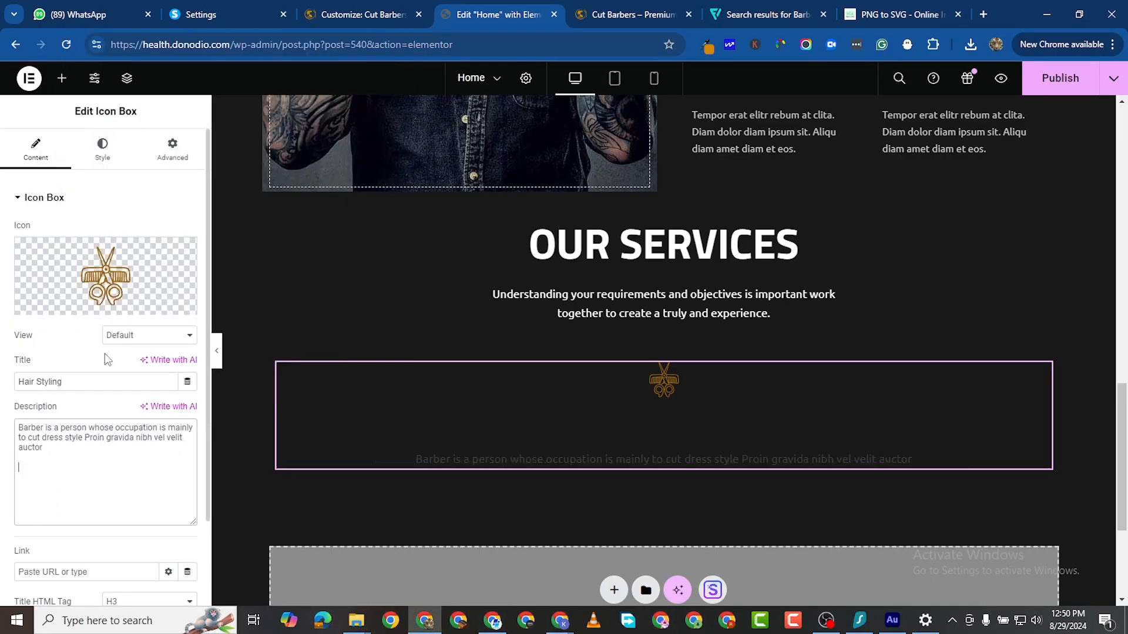
left_click(102, 149)
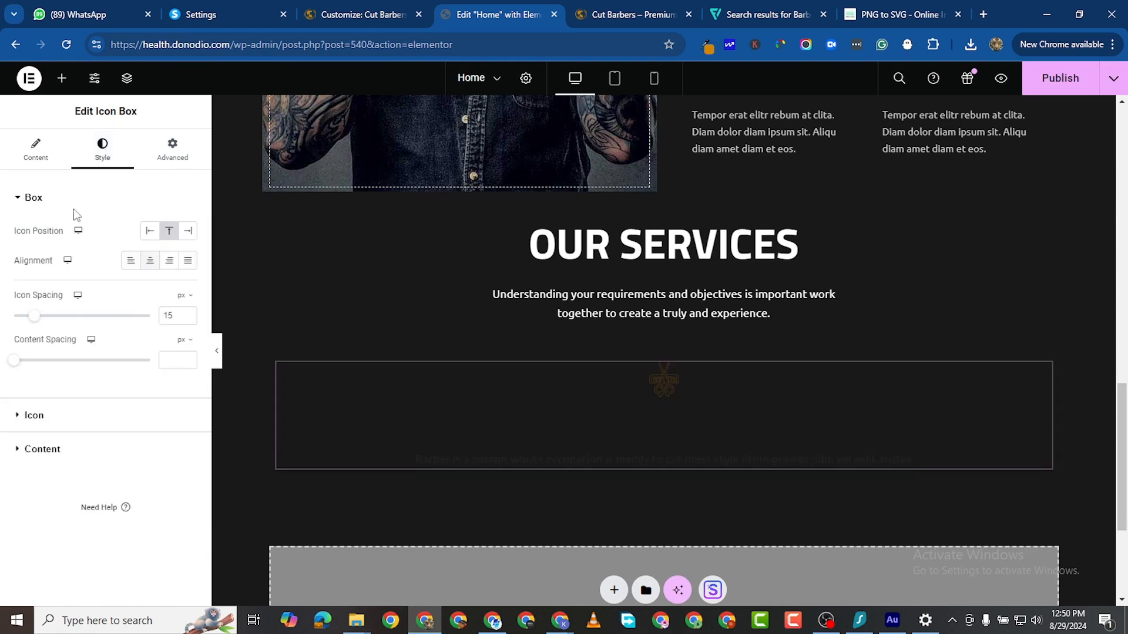
Step: Set the icon View to Framed with a Circle shape, after trying Stacked and Square
left_click(36, 150)
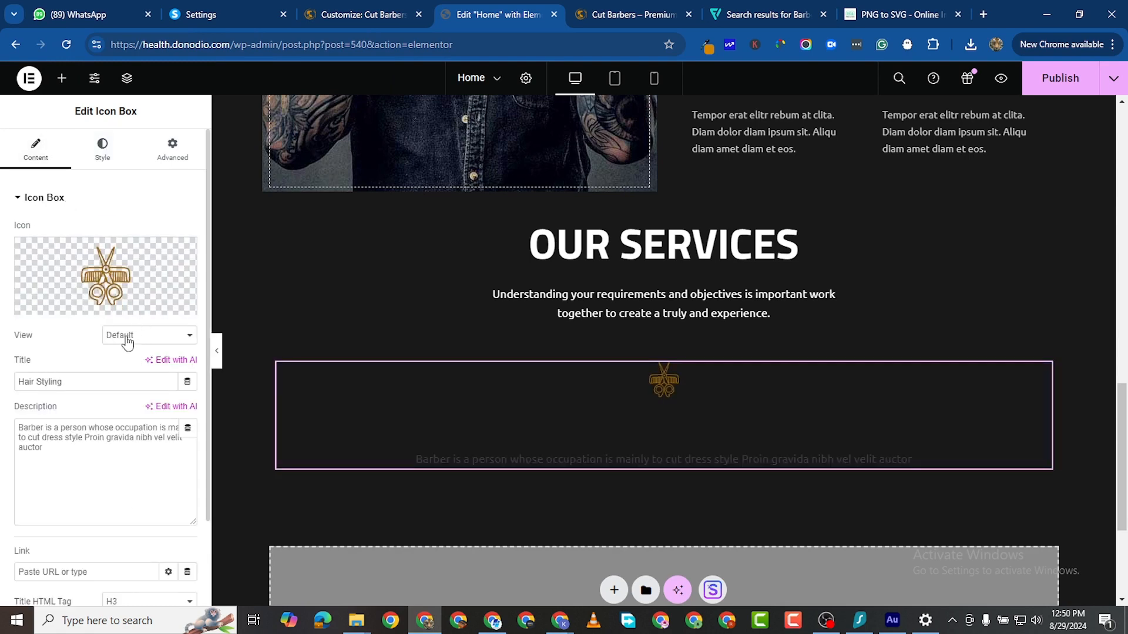
left_click(121, 335)
left_click(142, 361)
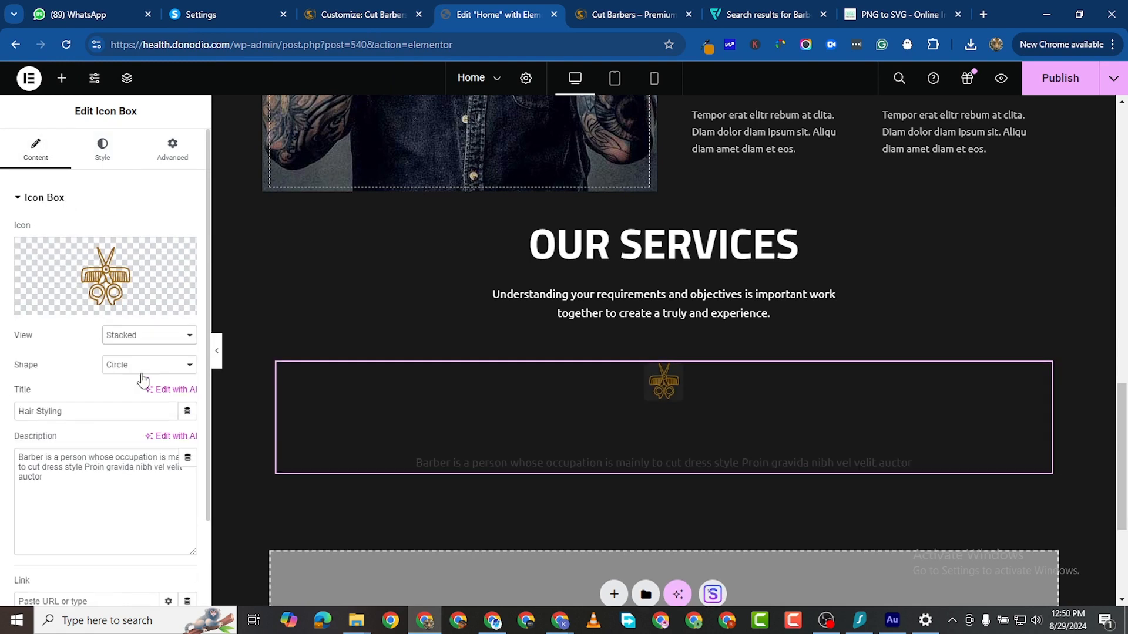
left_click(137, 365)
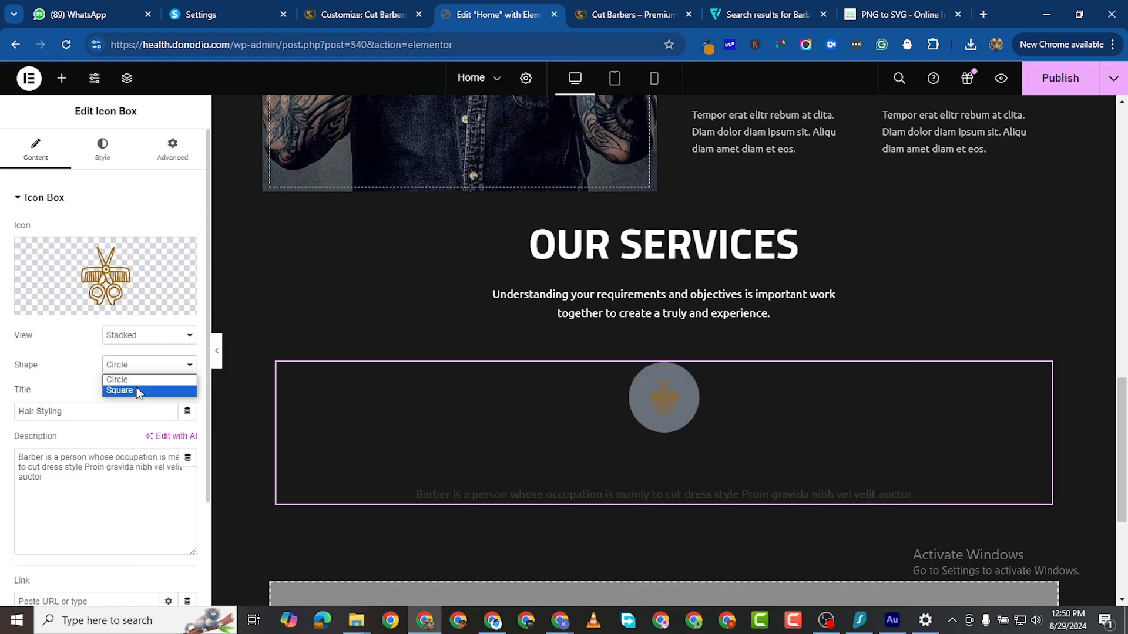
left_click(136, 388)
left_click(148, 336)
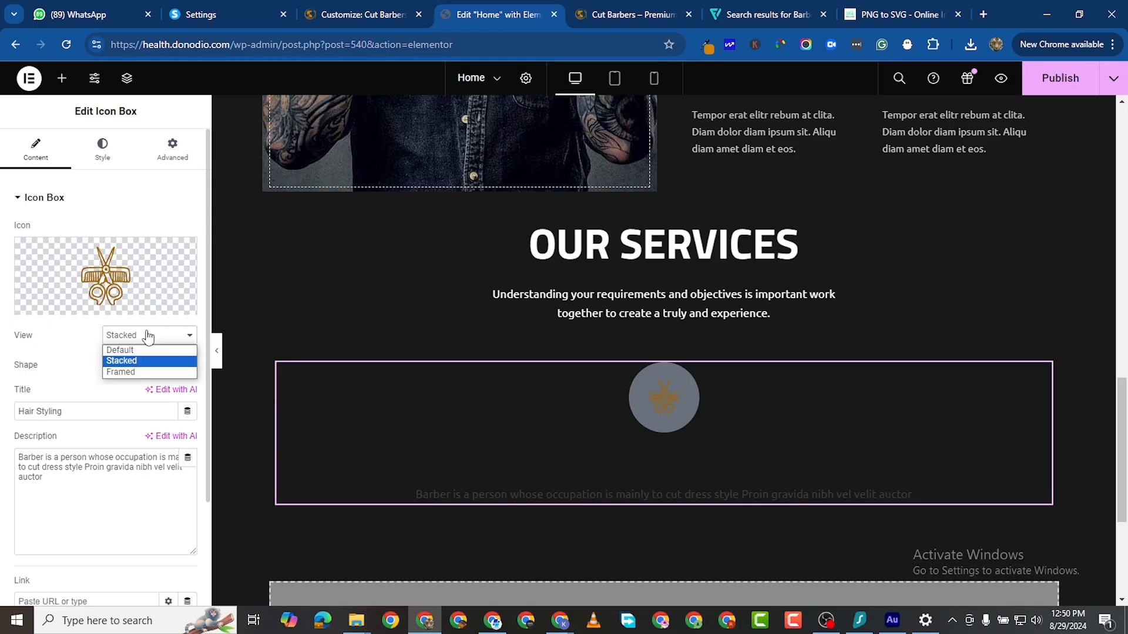
left_click(145, 372)
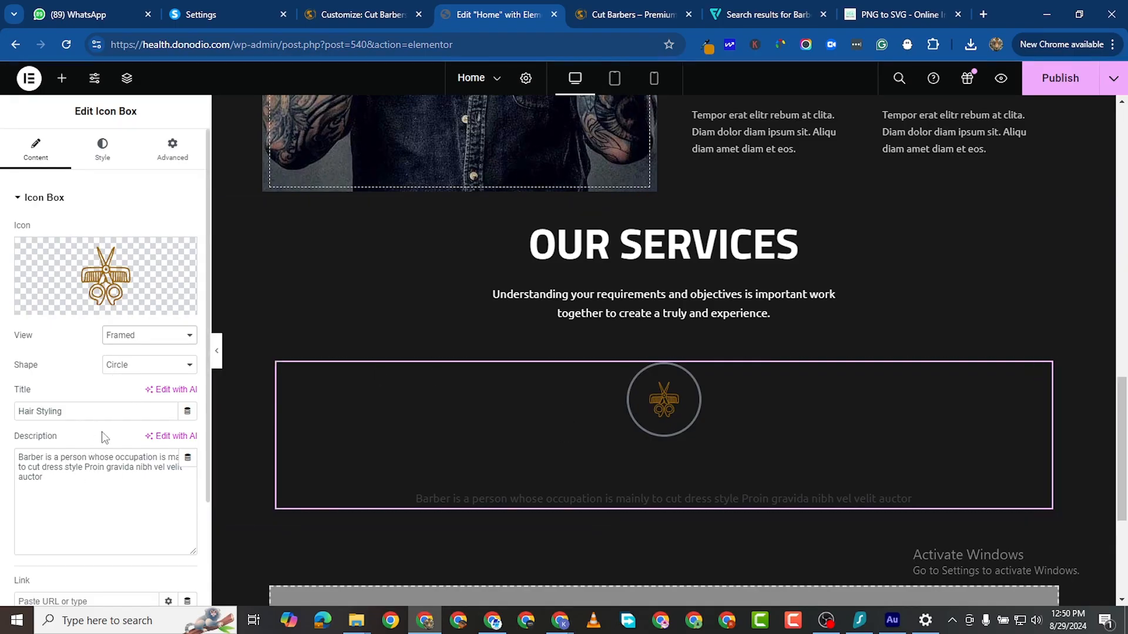
left_click(135, 371)
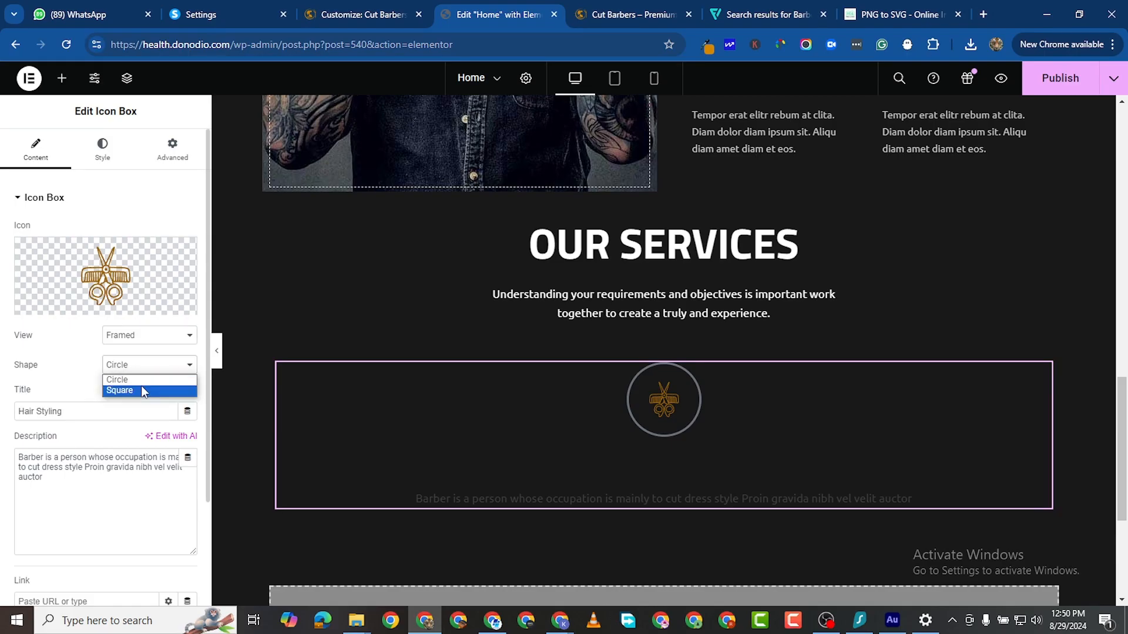
left_click(142, 388)
left_click(140, 367)
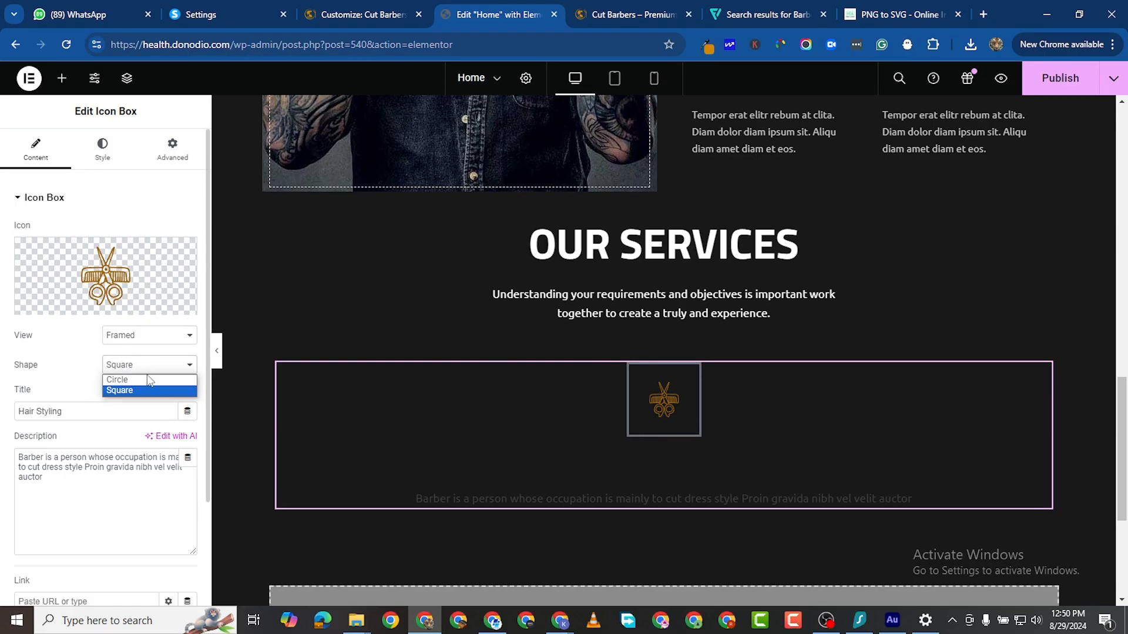
left_click(144, 378)
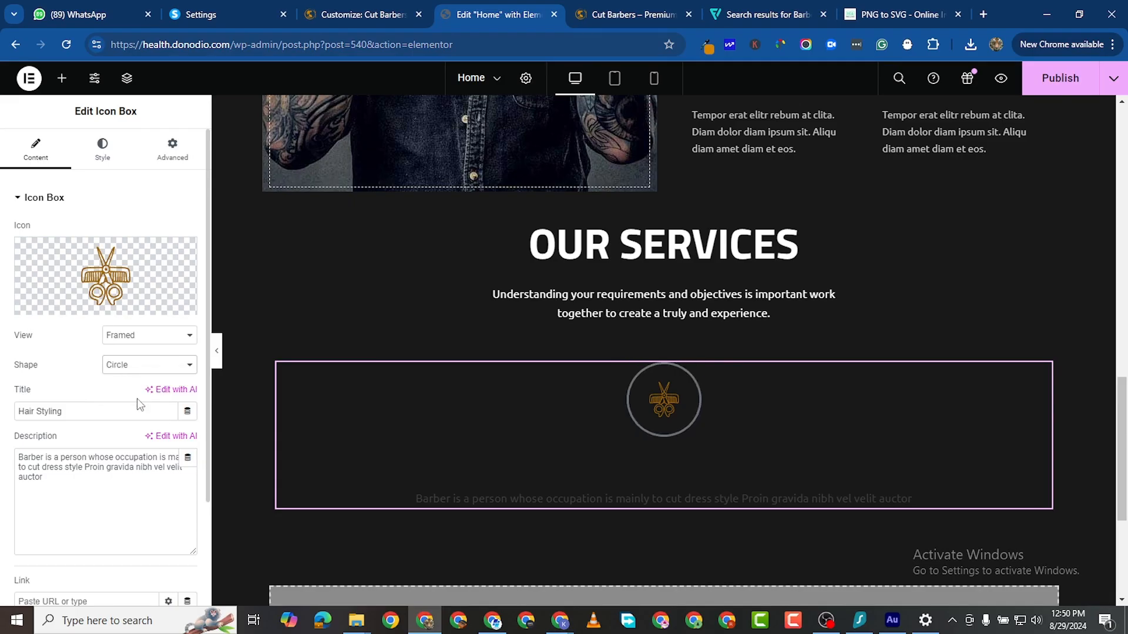
Step: Center-align the card's contents in the Style tab
left_click(102, 150)
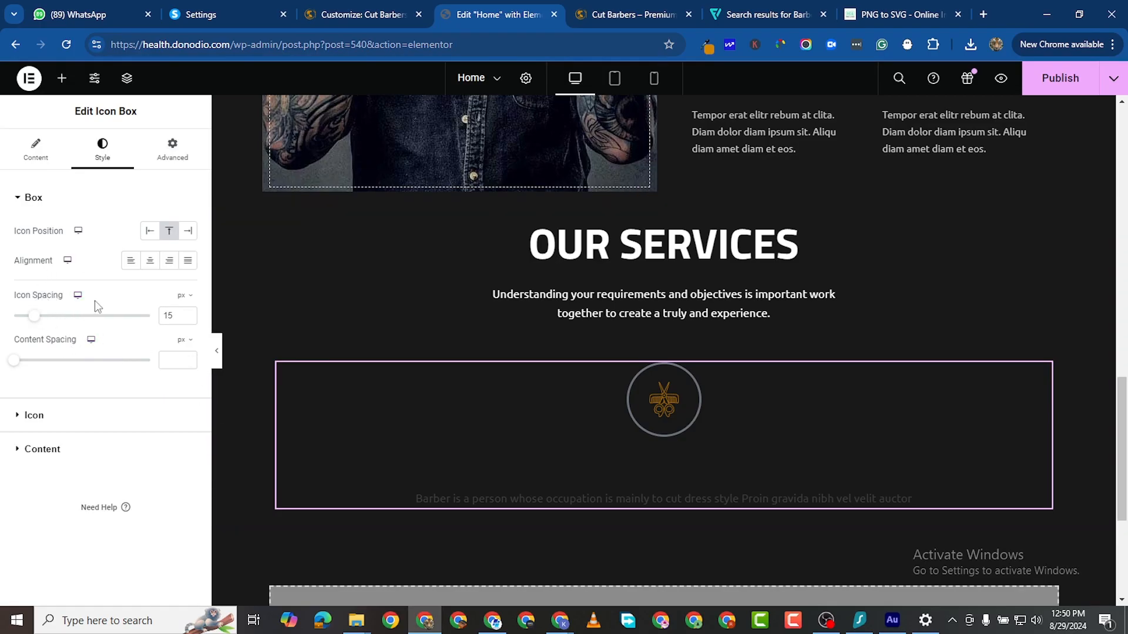
left_click(148, 267)
left_click(21, 414)
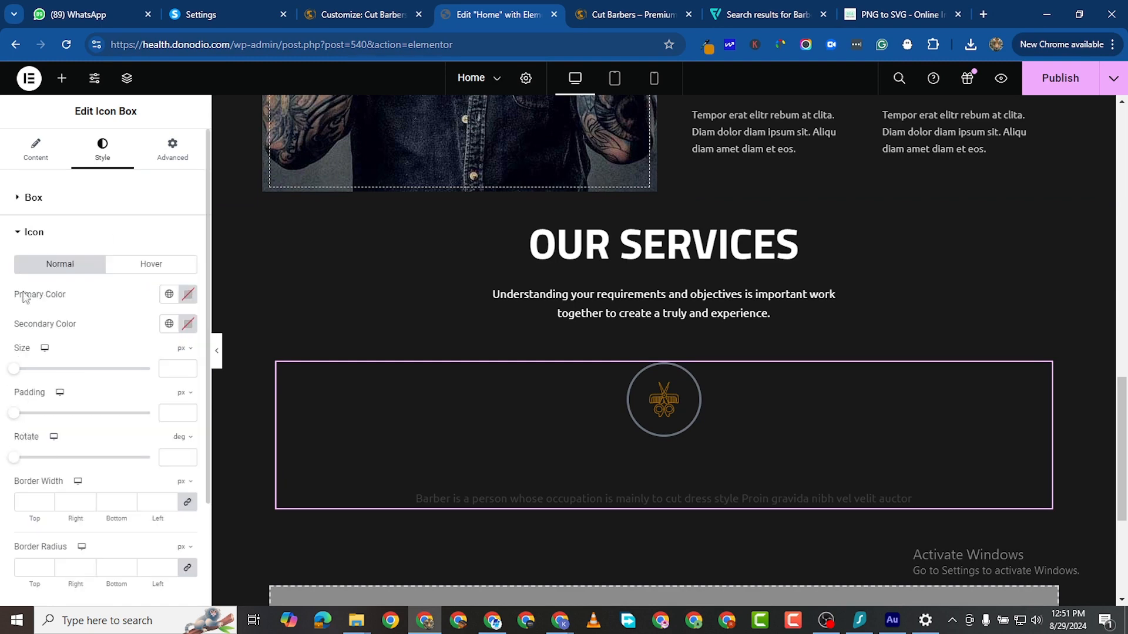
Step: Make the Hair Styling title and description text white
left_click(19, 243)
left_click(23, 268)
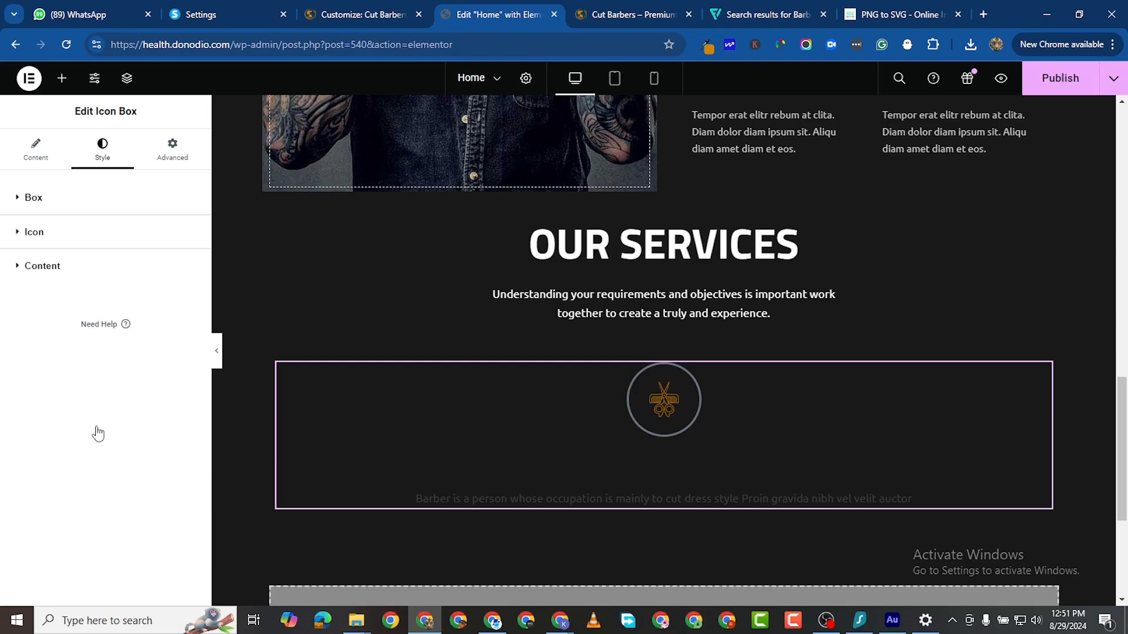
left_click(188, 328)
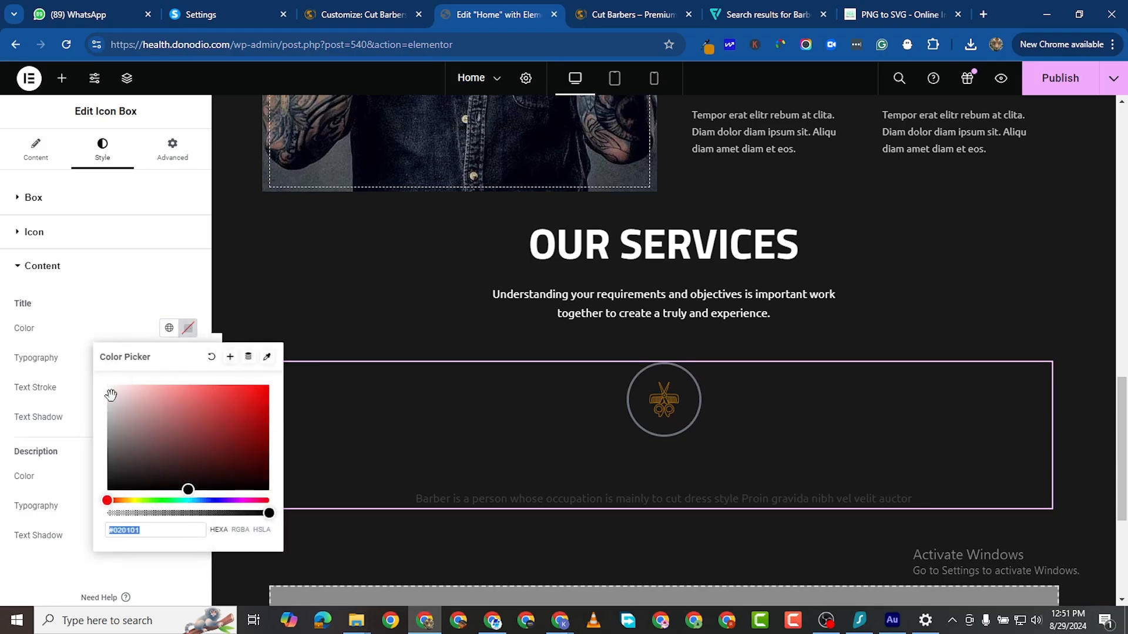
type("#FFFFFF")
left_click(1, 351)
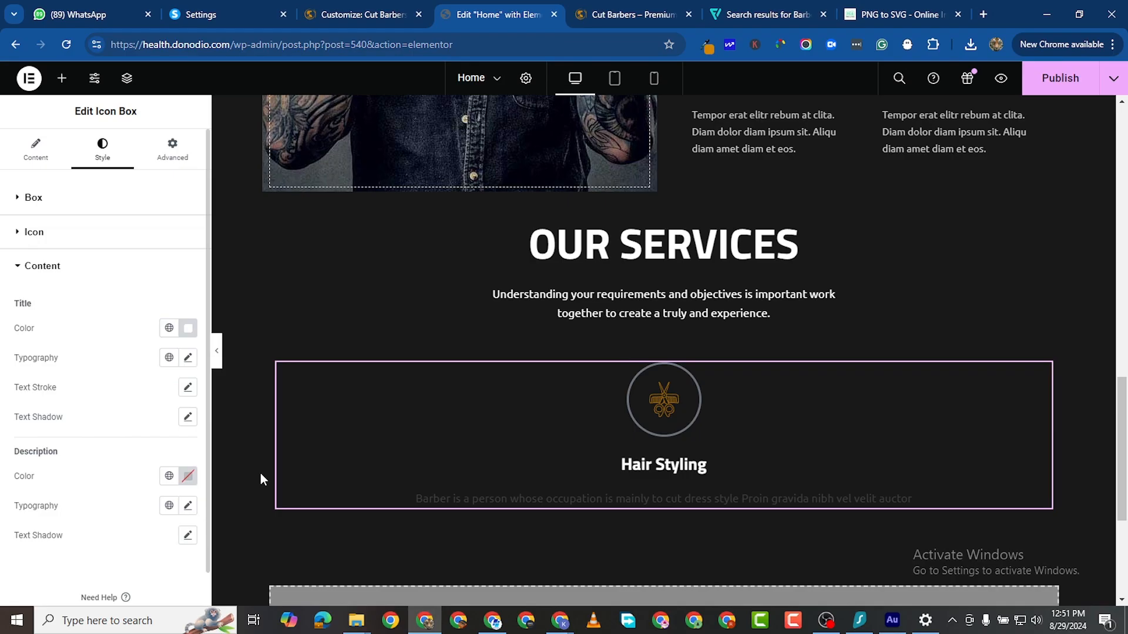
left_click(188, 475)
type("#FFFFFF")
left_click(3, 374)
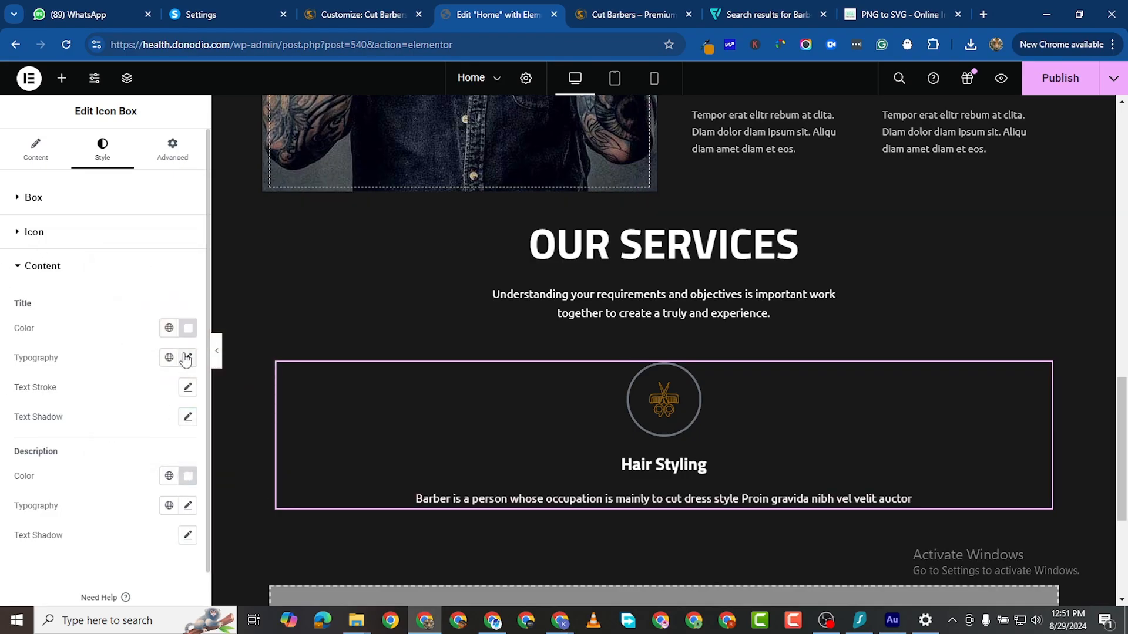
Step: Set the title typography size to 35 px
left_click(187, 359)
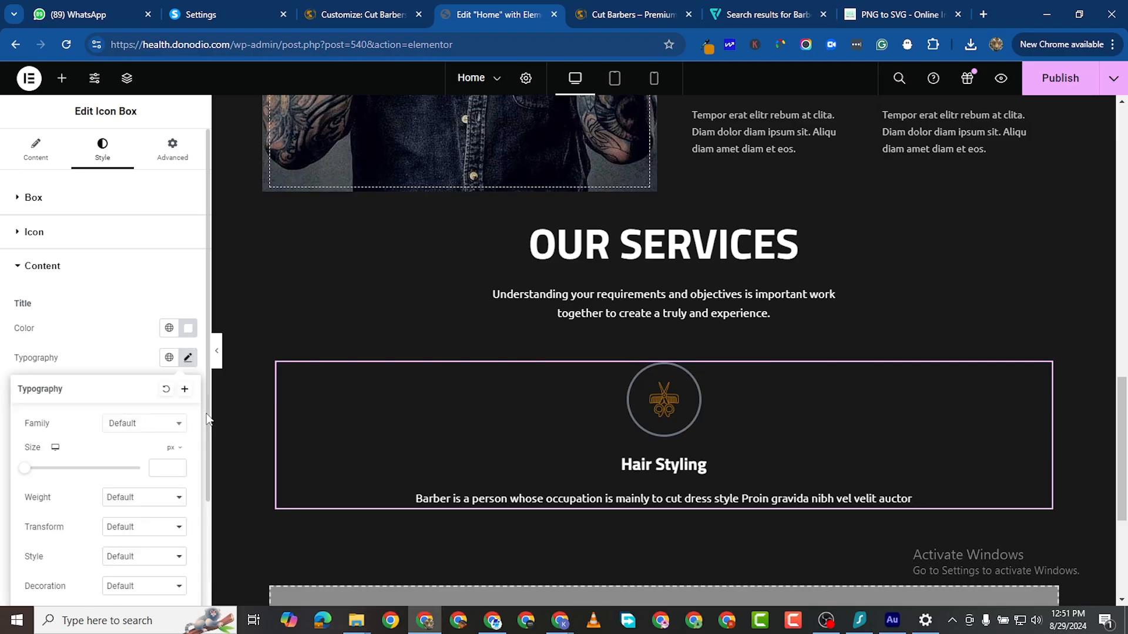
left_click(178, 466)
left_click(178, 467)
left_click(178, 467)
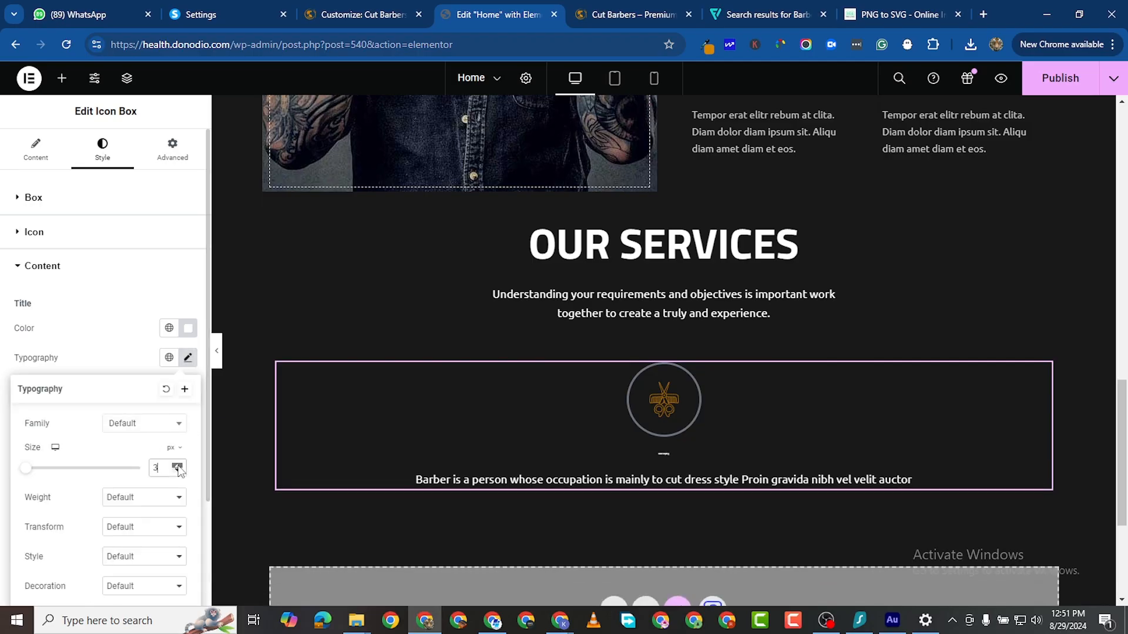
left_click(178, 467)
left_click(178, 467)
left_click(178, 467)
left_click(178, 467)
left_click(178, 467)
left_click(178, 467)
left_click(178, 467)
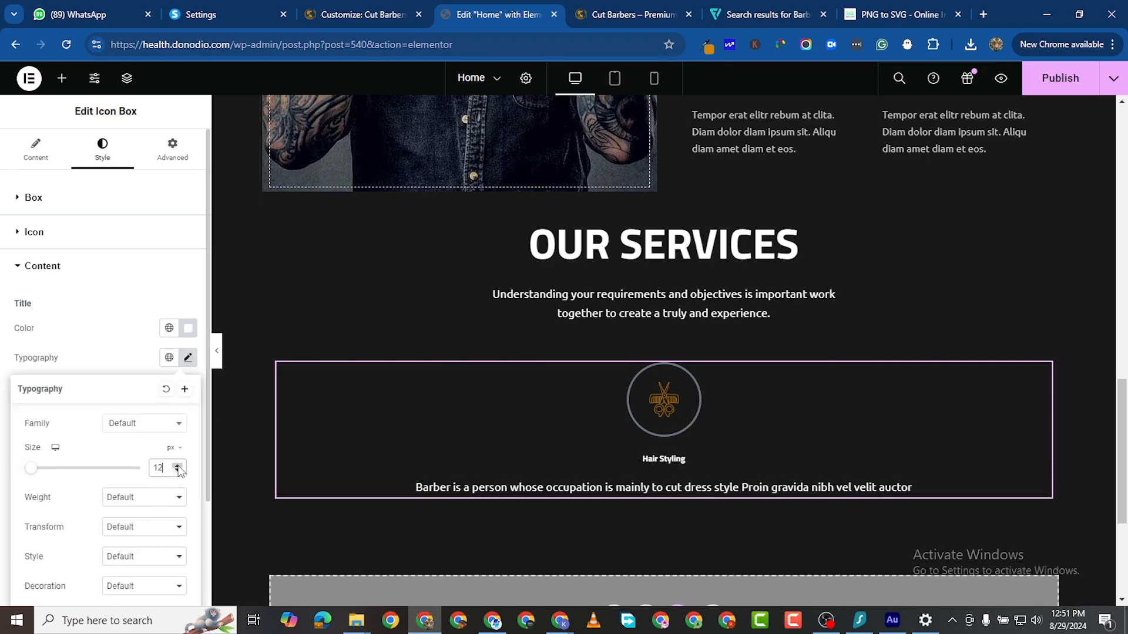
left_click(178, 467)
left_click(178, 467)
left_click(178, 467)
left_click(178, 467)
left_click(177, 467)
left_click(177, 466)
left_click(178, 466)
left_click(177, 466)
left_click(177, 466)
left_click(178, 467)
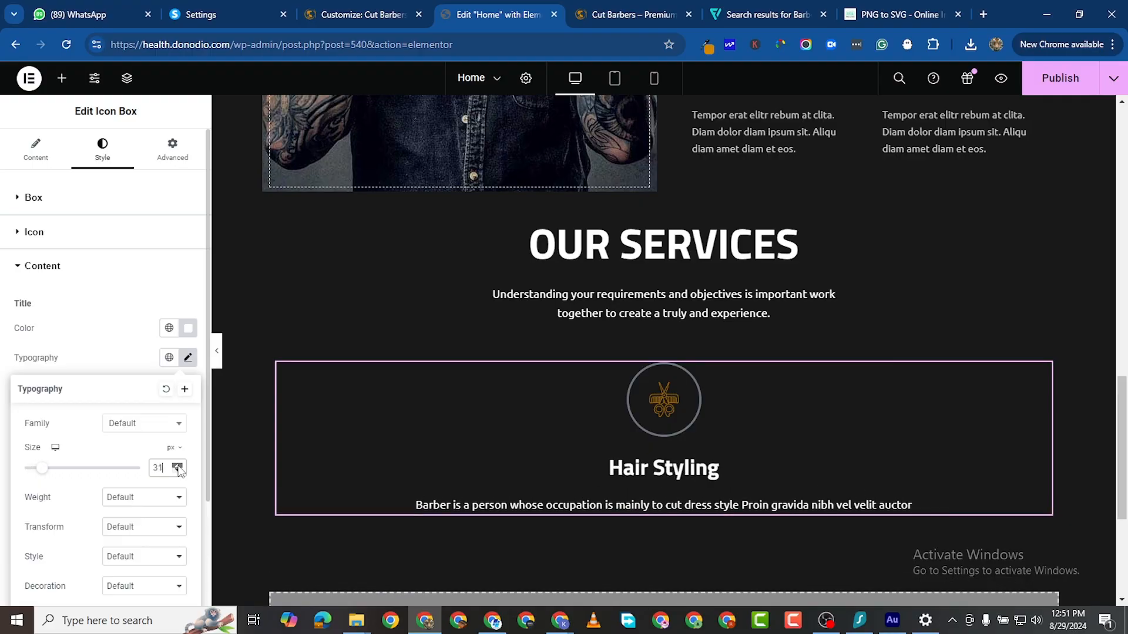
left_click(178, 466)
left_click(178, 466)
left_click(177, 466)
left_click(178, 466)
left_click(178, 467)
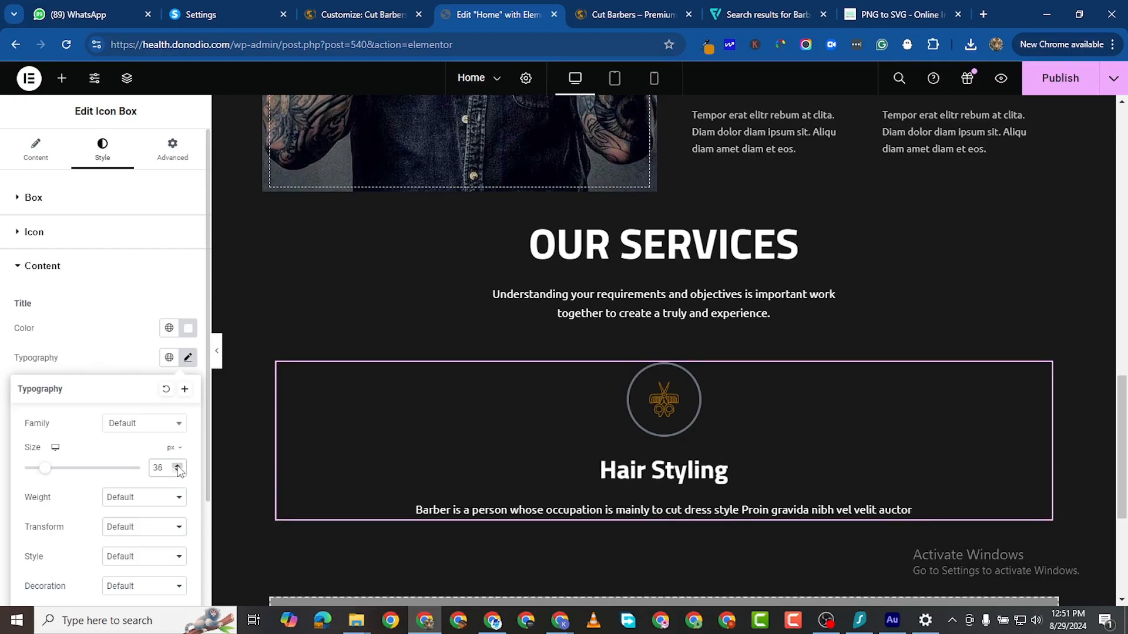
left_click(177, 466)
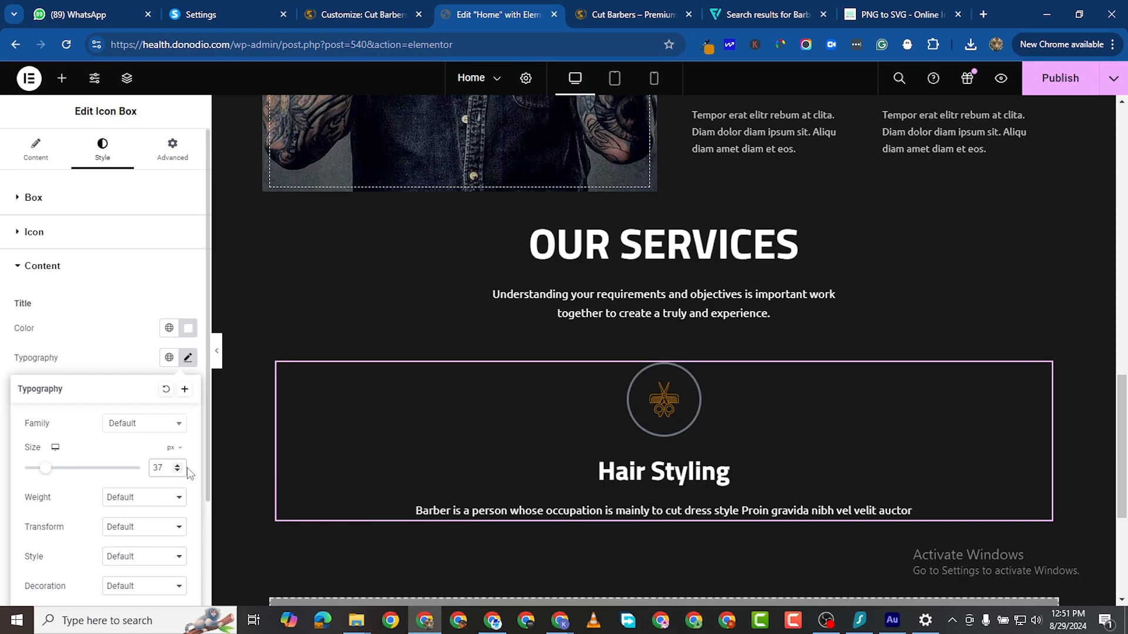
left_click(178, 472)
left_click(177, 472)
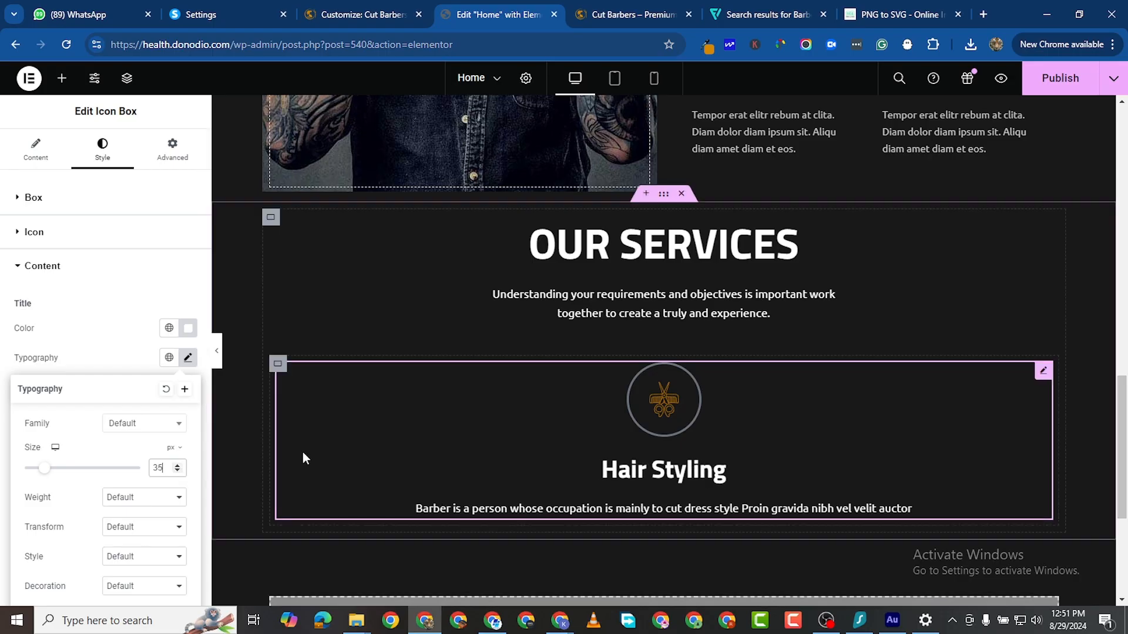
left_click(15, 346)
Step: Set the description typography size to 18 px
scroll(58, 459, "down", 1)
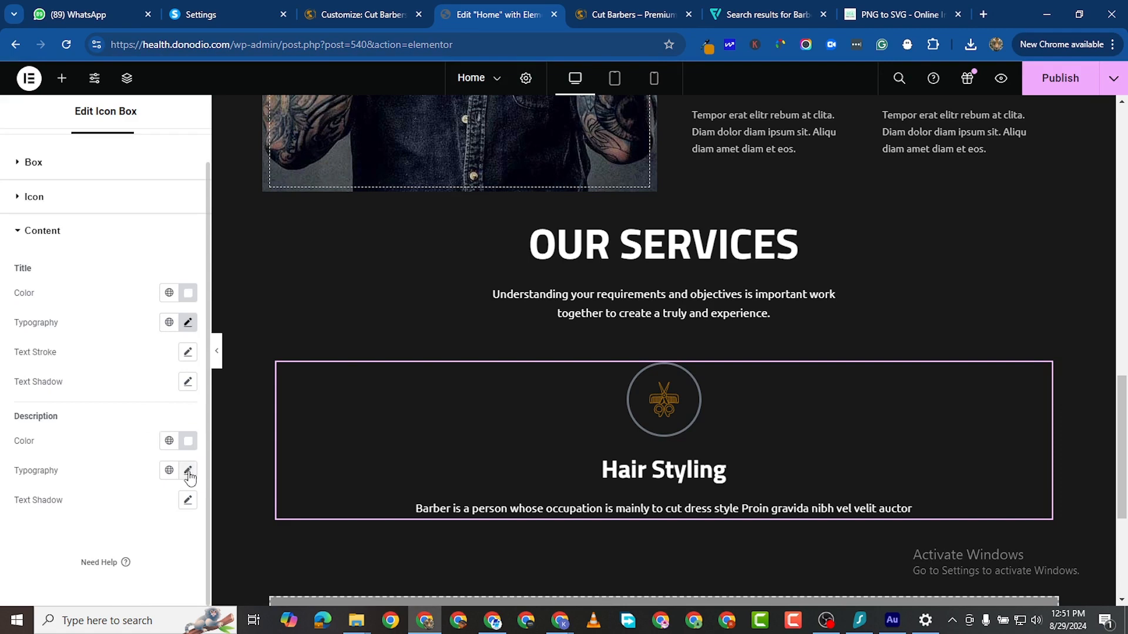
left_click(188, 470)
scroll(168, 556, "down", 5)
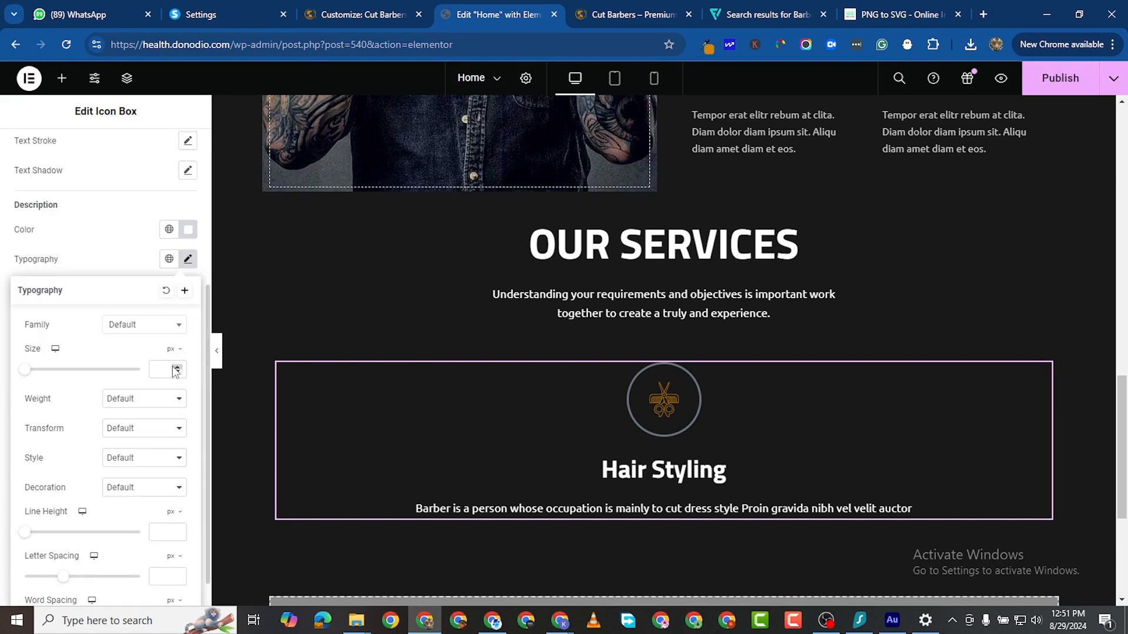
left_click(177, 367)
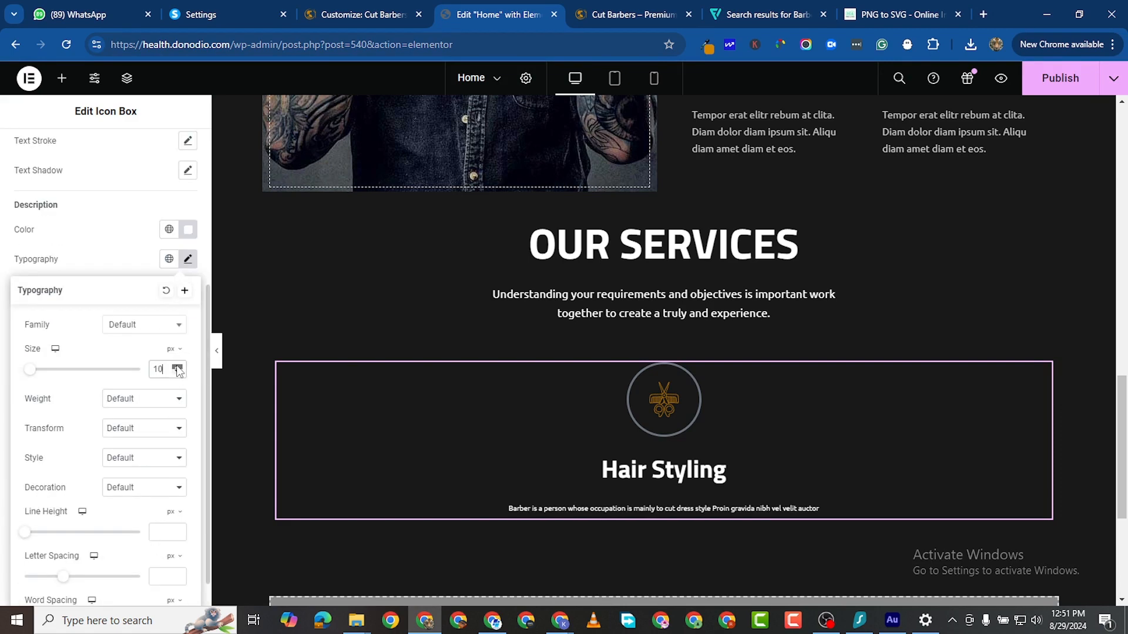
left_click(176, 366)
left_click(177, 366)
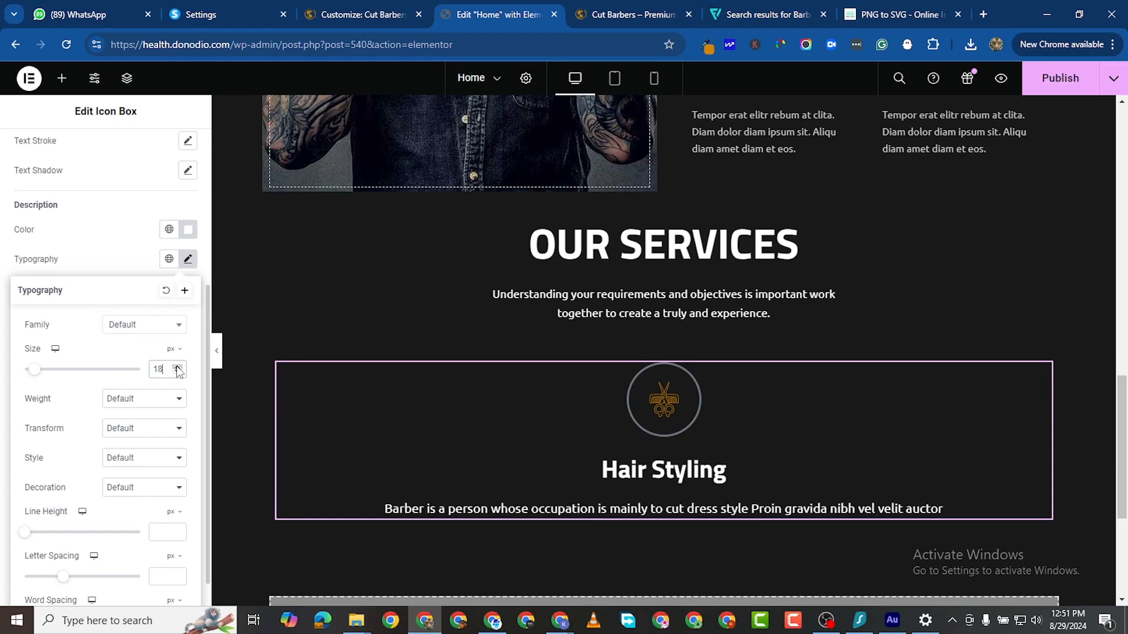
left_click(177, 367)
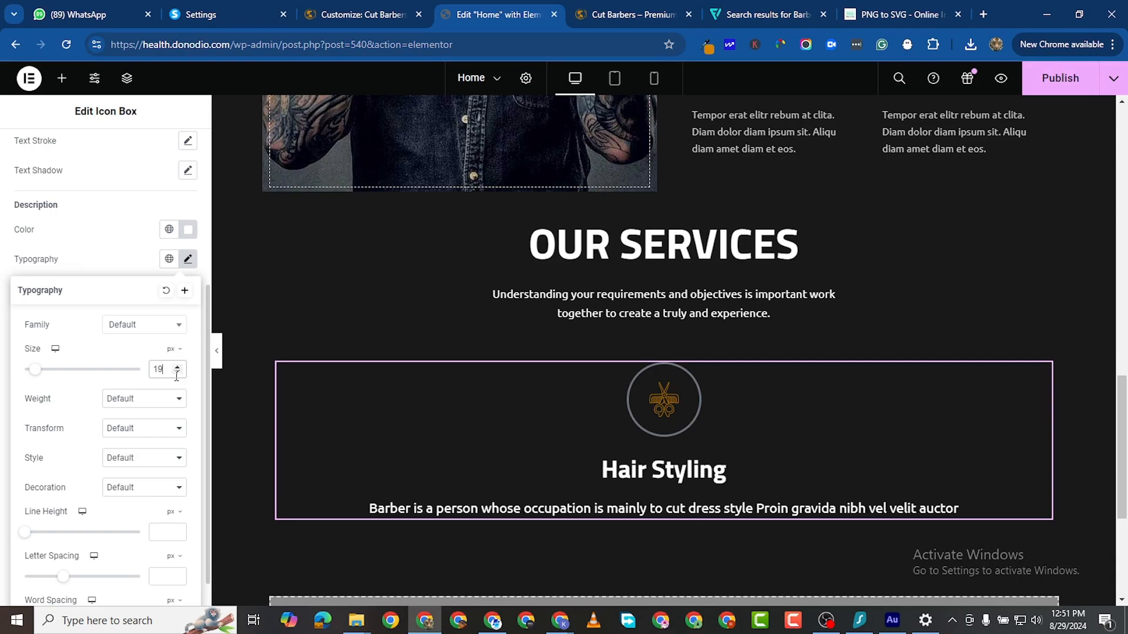
left_click(177, 372)
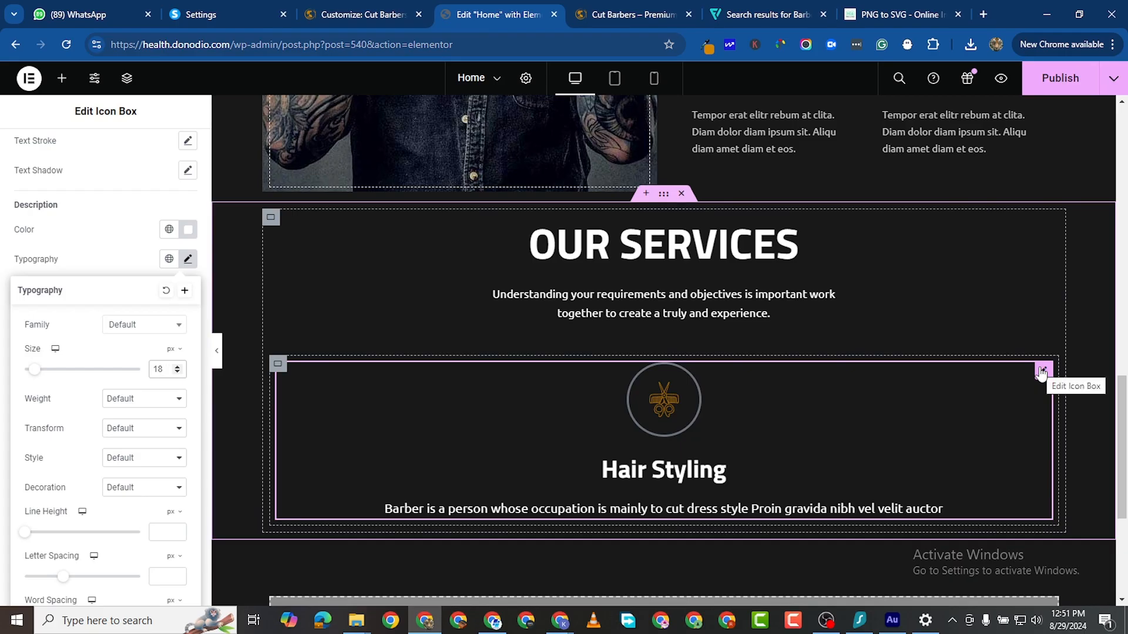
left_click(2, 334)
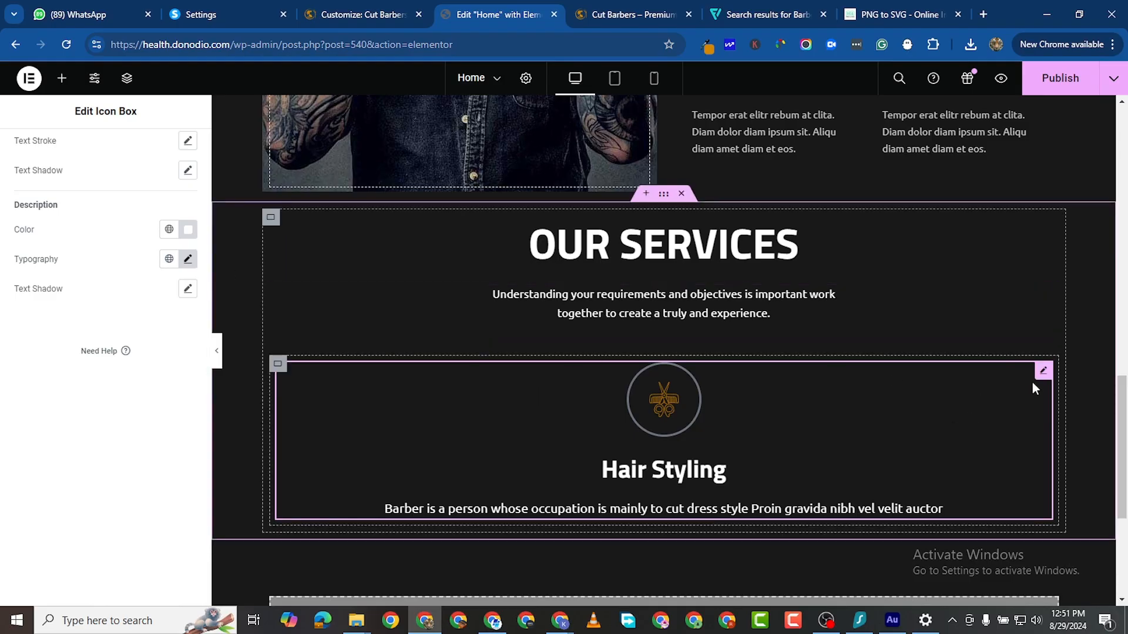
Step: Change the icon View from Framed to Default, leaving the scissors icon unframed
scroll(86, 194, "up", 5)
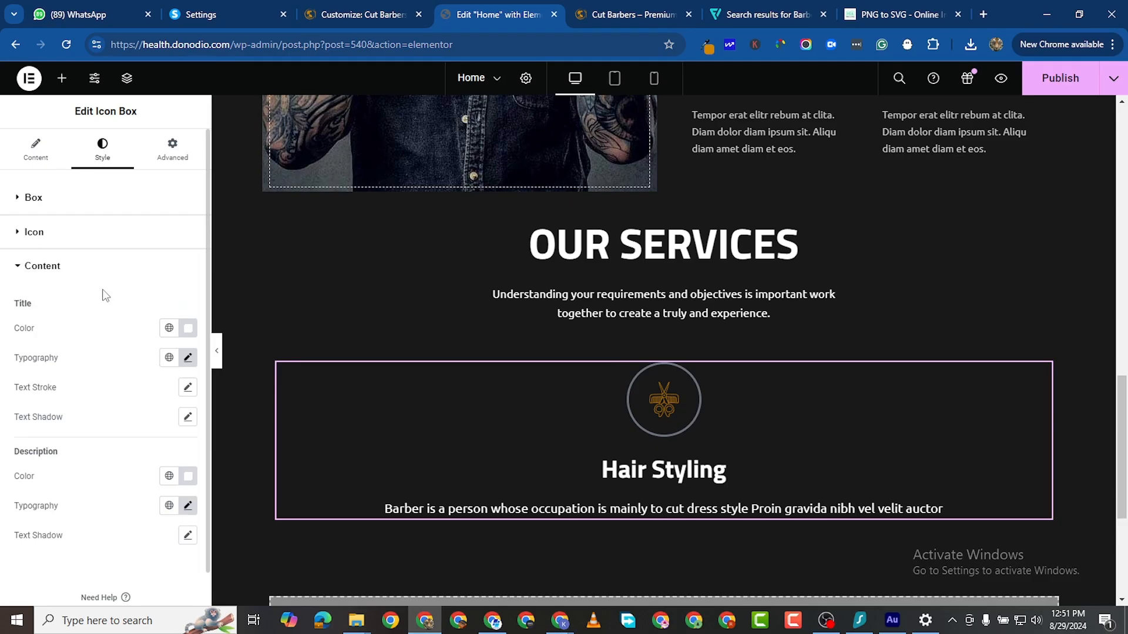
left_click(22, 233)
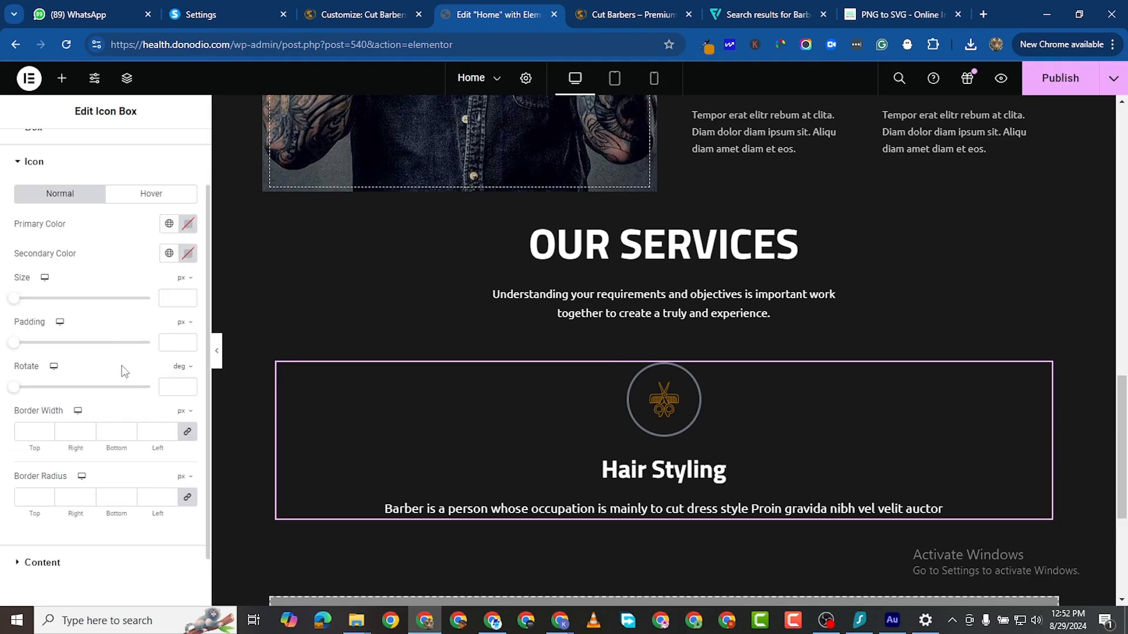
scroll(247, 440, "up", 4)
scroll(260, 464, "down", 4)
scroll(23, 212, "up", 2)
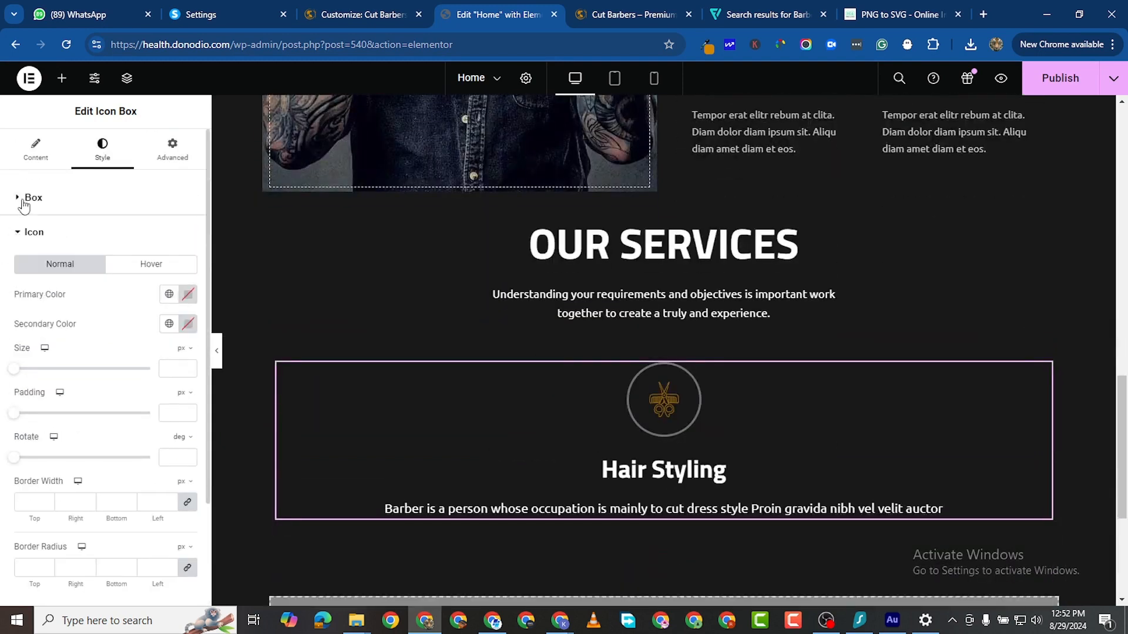
left_click(30, 198)
left_click(21, 158)
scroll(162, 324, "down", 1)
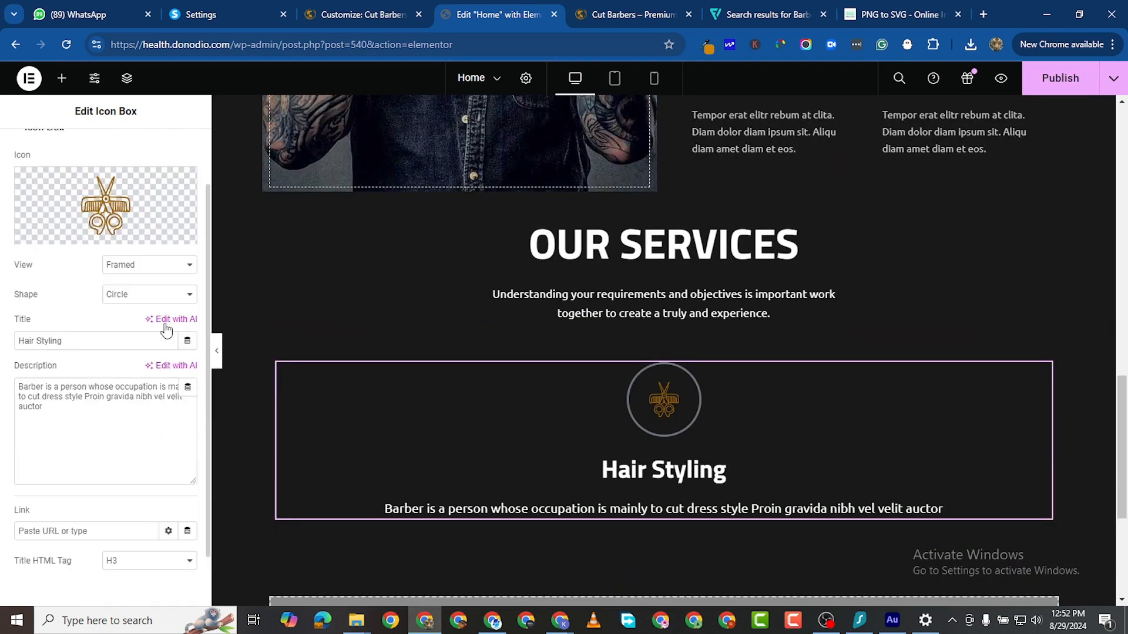
left_click(134, 264)
left_click(120, 280)
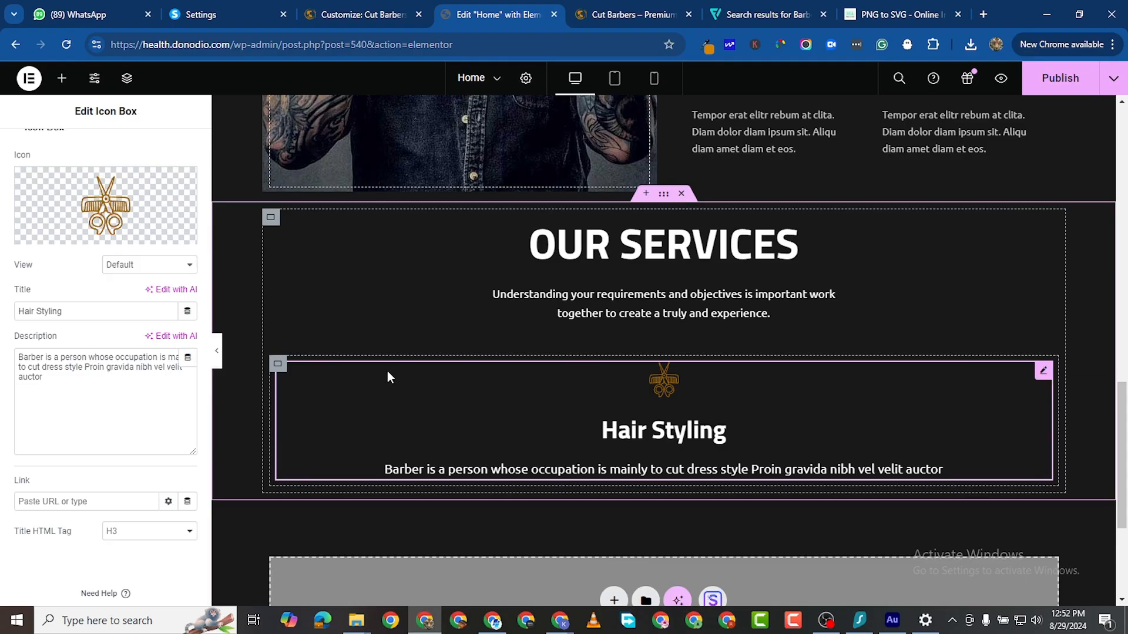
scroll(123, 188, "up", 2)
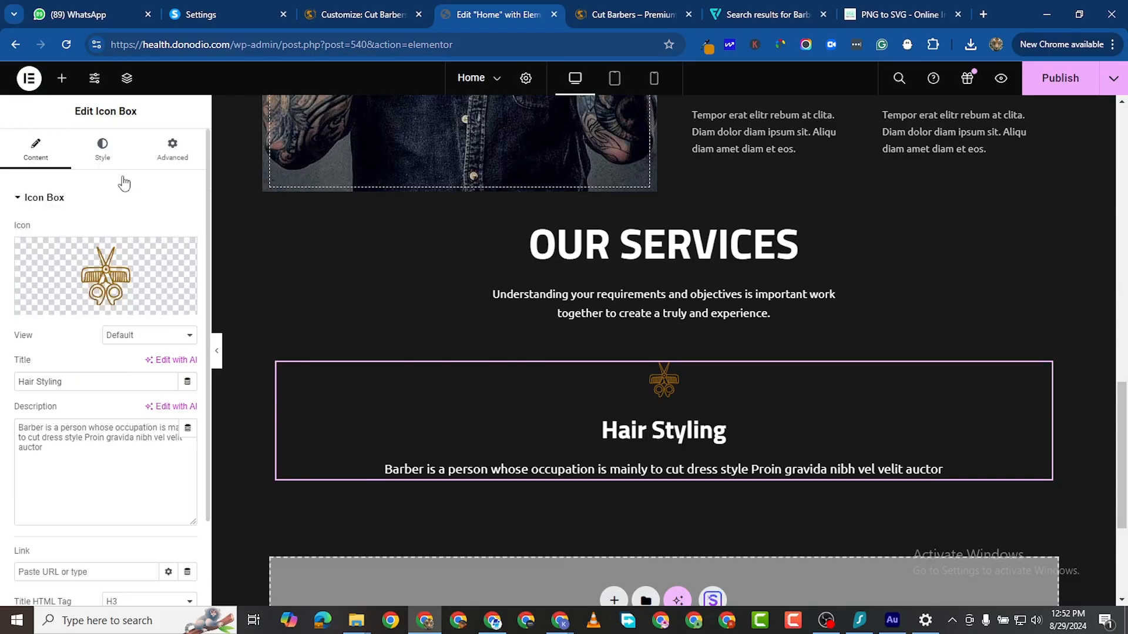
left_click(102, 148)
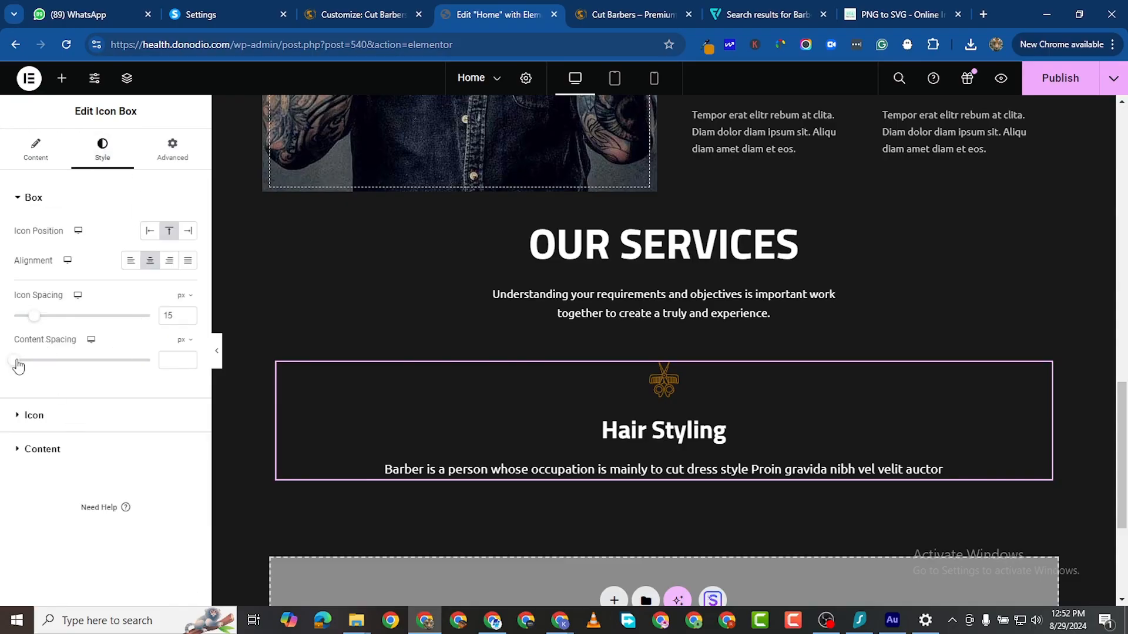
Step: Set the box Content Spacing between title and description to 10 px
left_click_drag(18, 365, 23, 367)
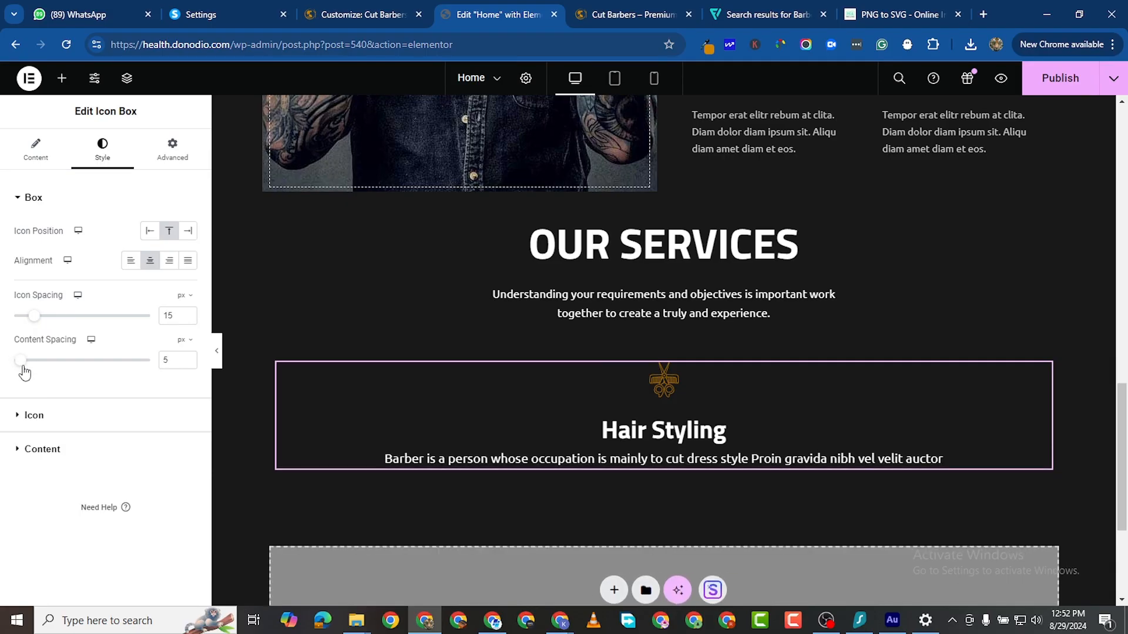
left_click(187, 358)
left_click(187, 358)
left_click(187, 358)
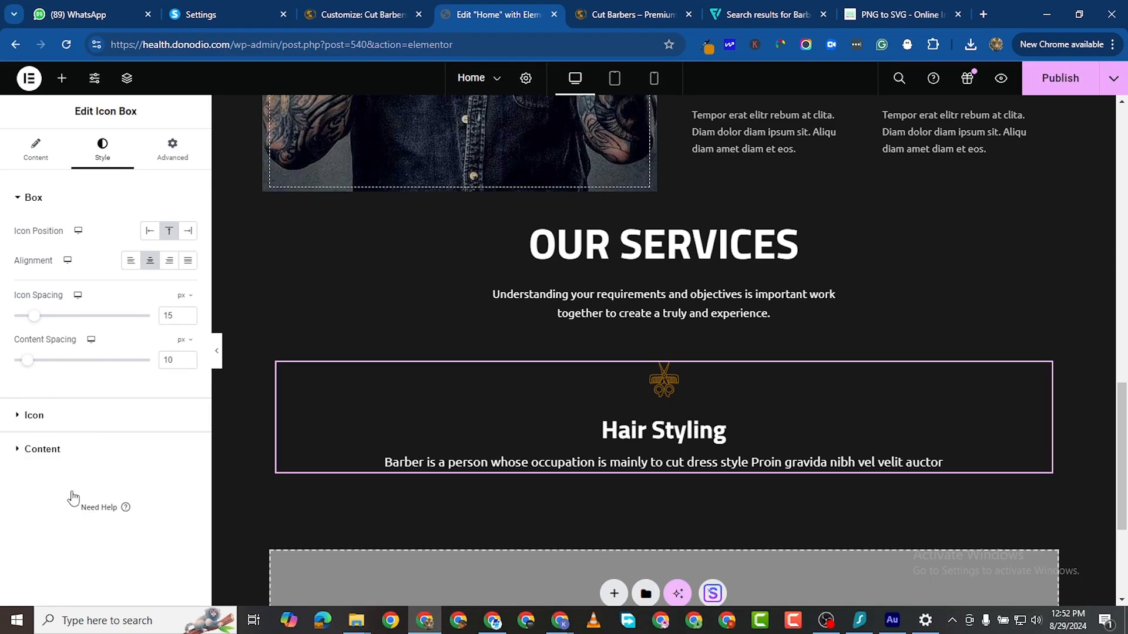
left_click(61, 448)
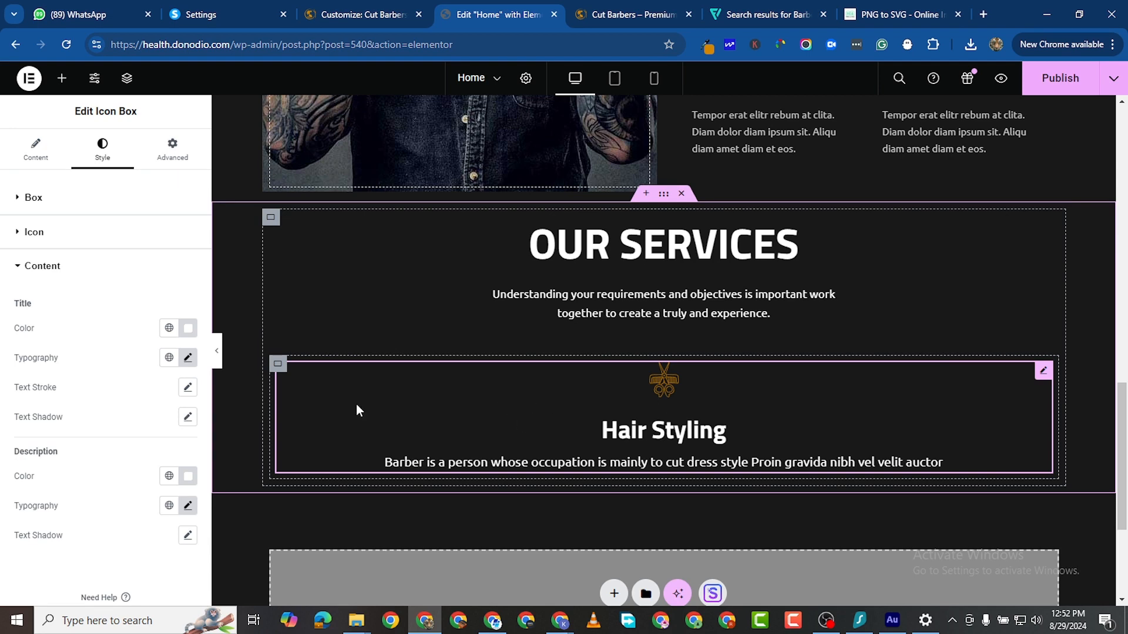
Step: Duplicate the Hair Styling container and set the first card's icon size to 120 px
right_click(280, 365)
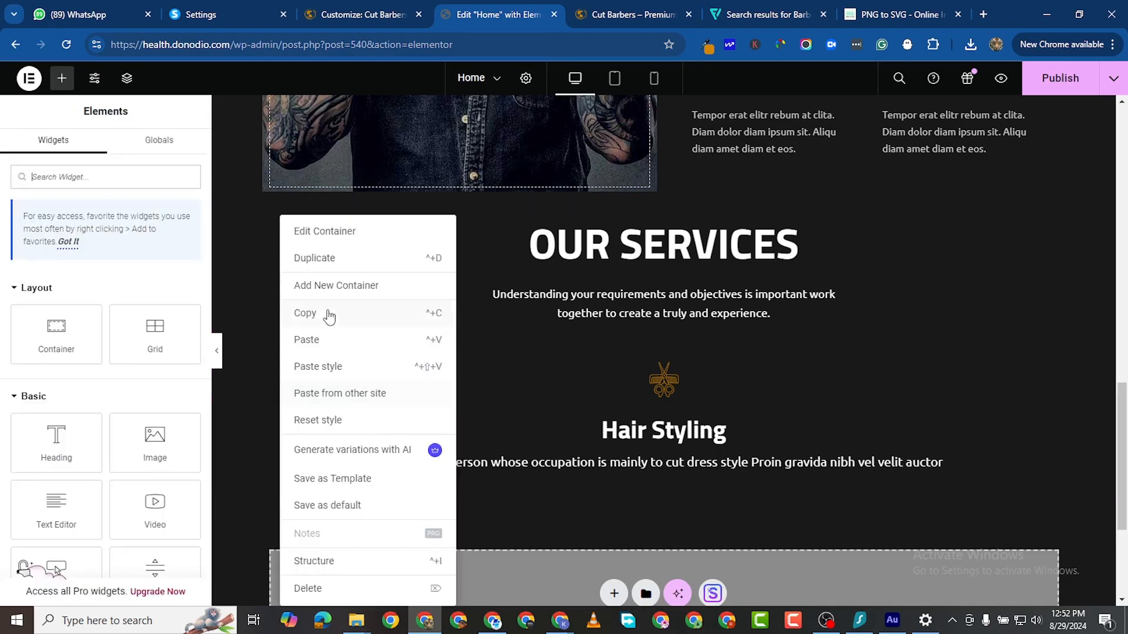
left_click(332, 261)
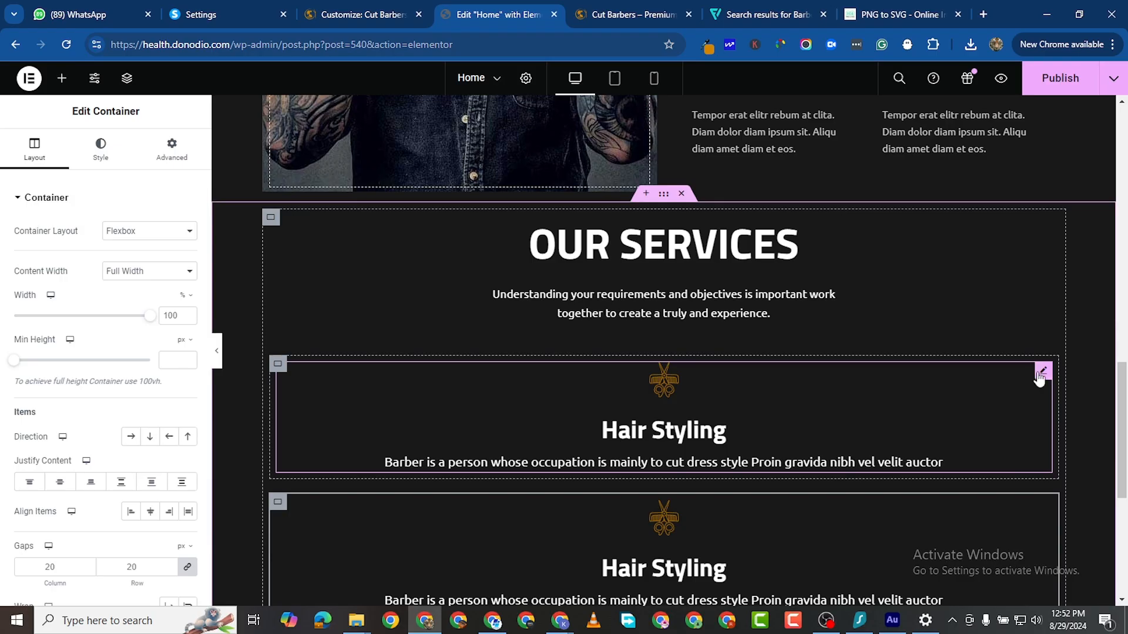
left_click(1039, 373)
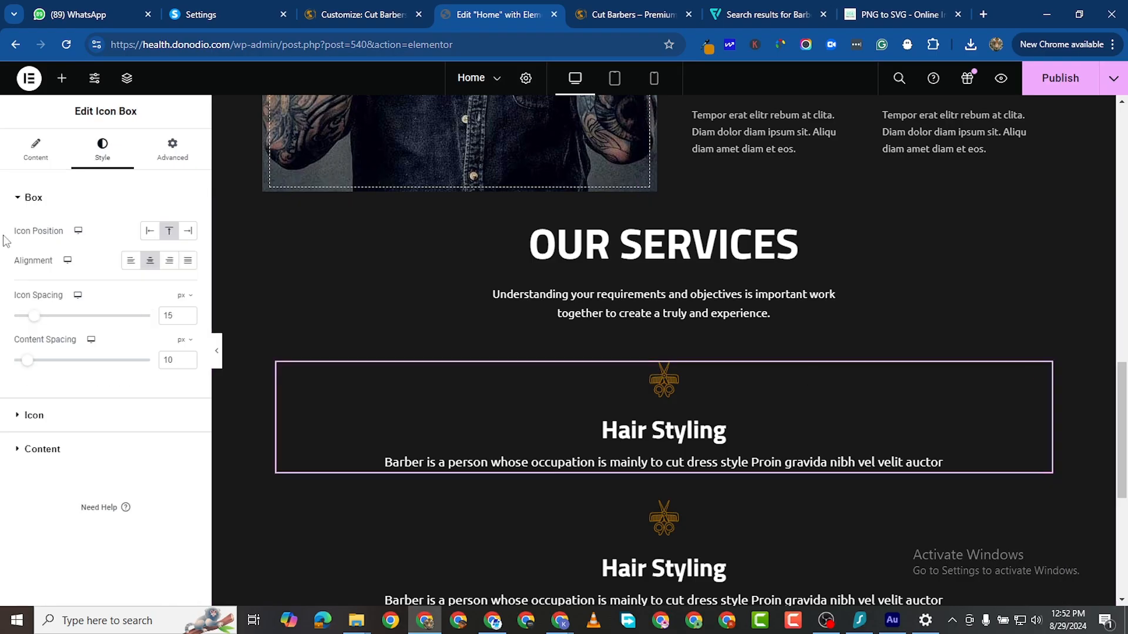
left_click(13, 417)
left_click_drag(13, 342, 68, 364)
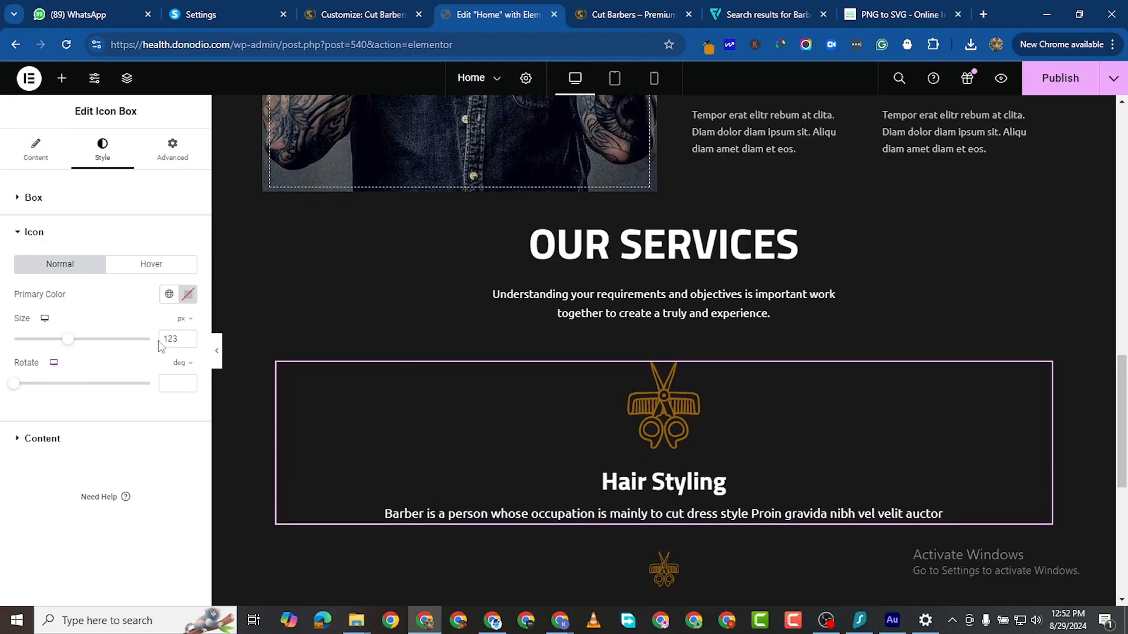
left_click(188, 342)
left_click(188, 342)
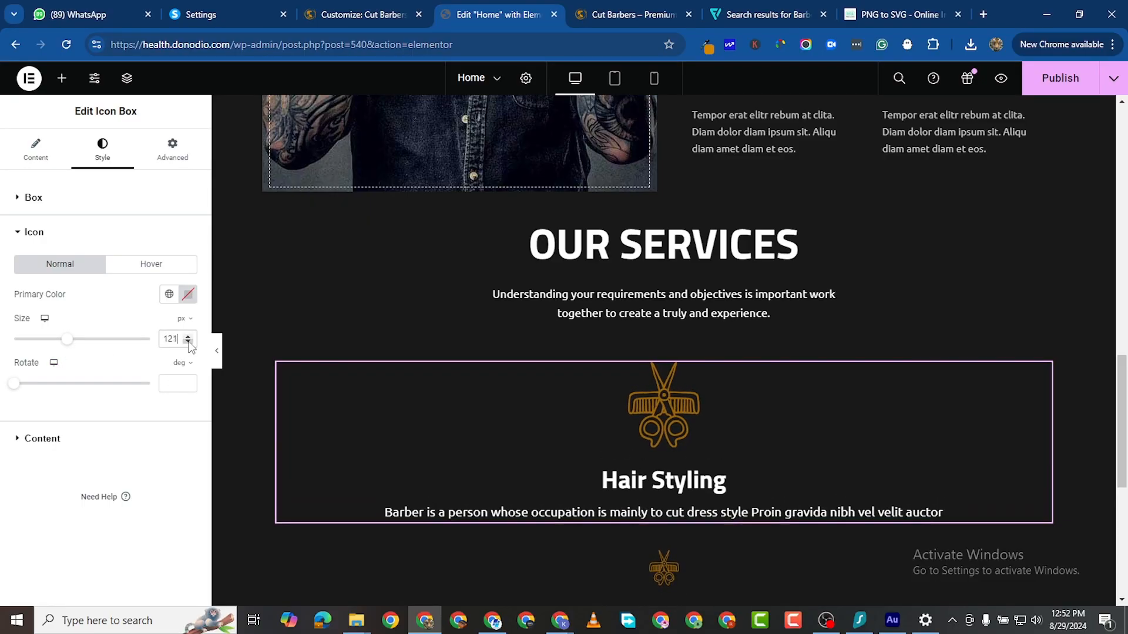
left_click(188, 343)
Step: Set the second Hair Styling card's icon size to 120 px
scroll(597, 480, "down", 2)
scroll(679, 480, "down", 2)
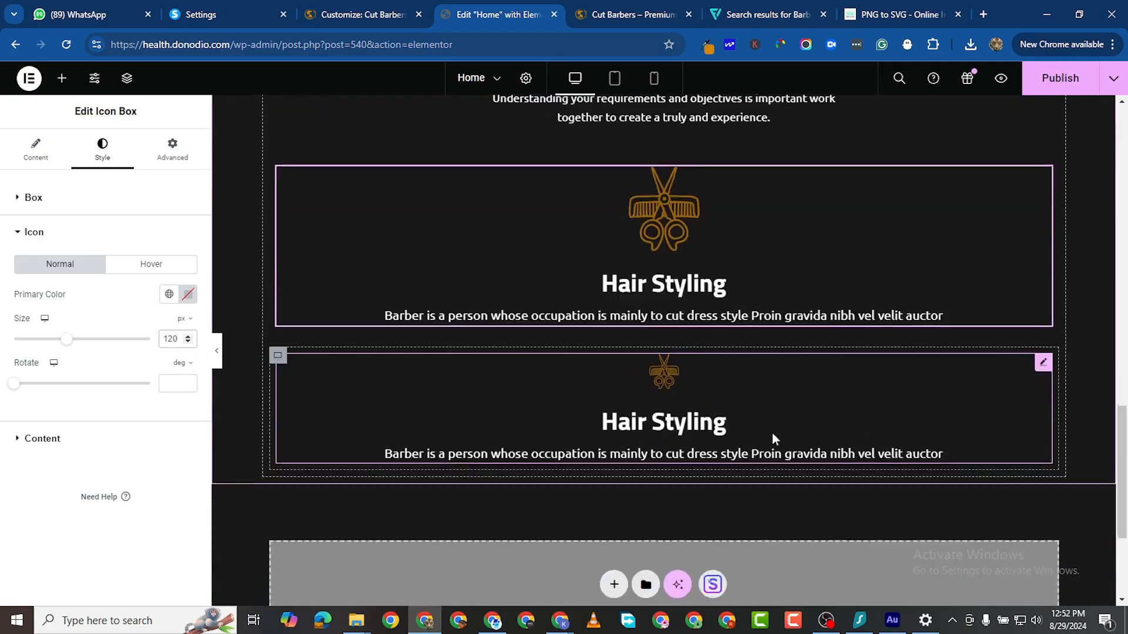
left_click(1042, 349)
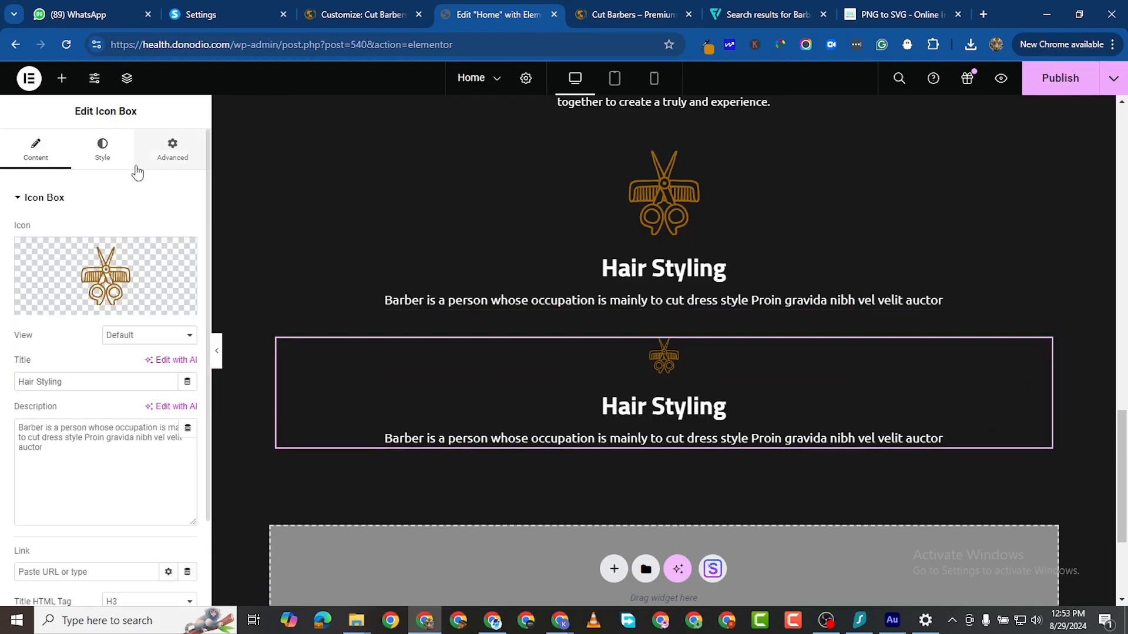
left_click(102, 149)
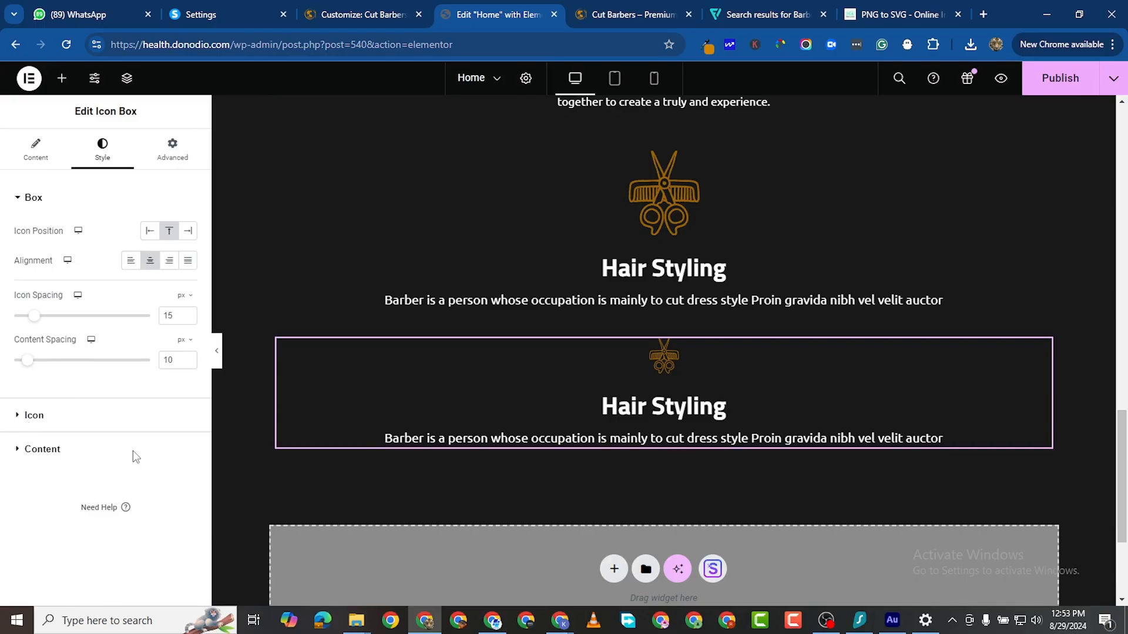
left_click(148, 414)
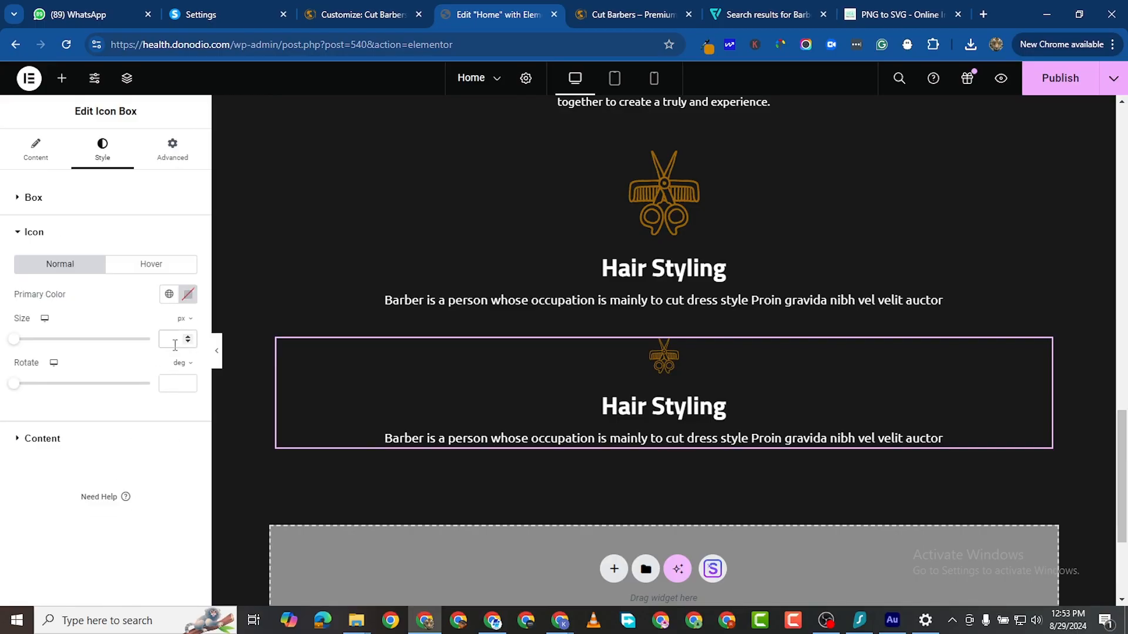
left_click(175, 345)
type("120")
key("BackSpace")
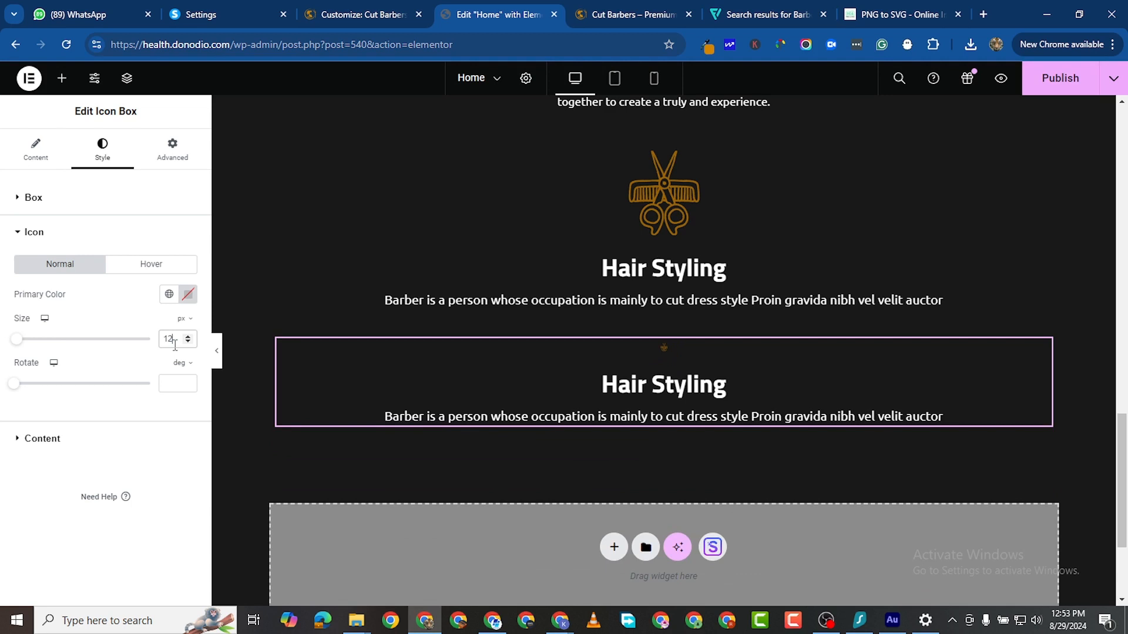
type("0")
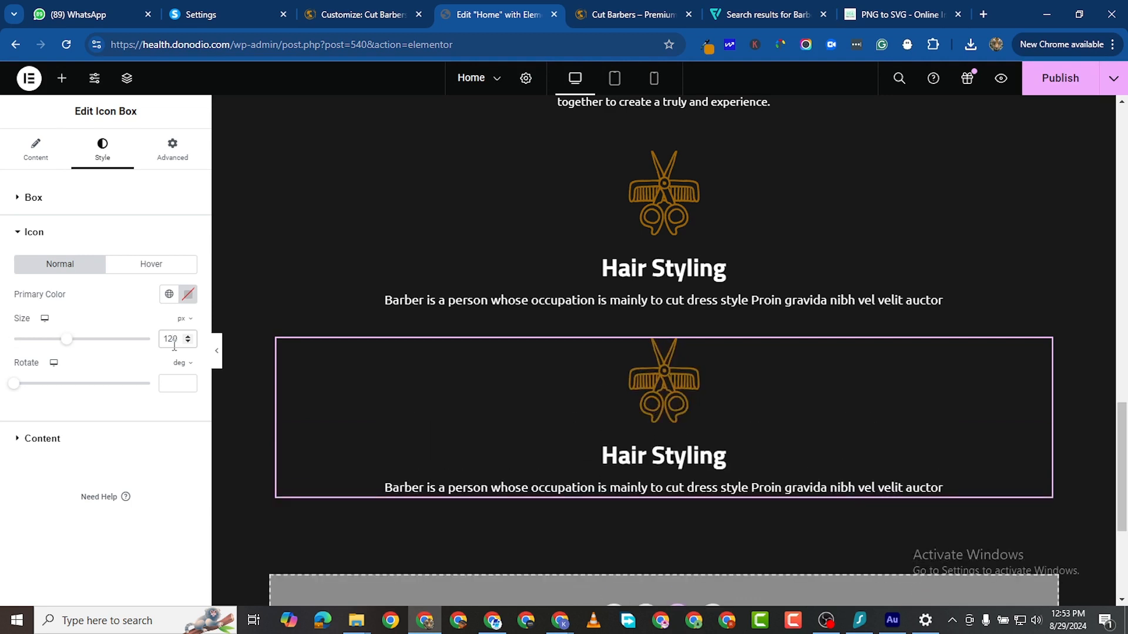
scroll(382, 557, "down", 1)
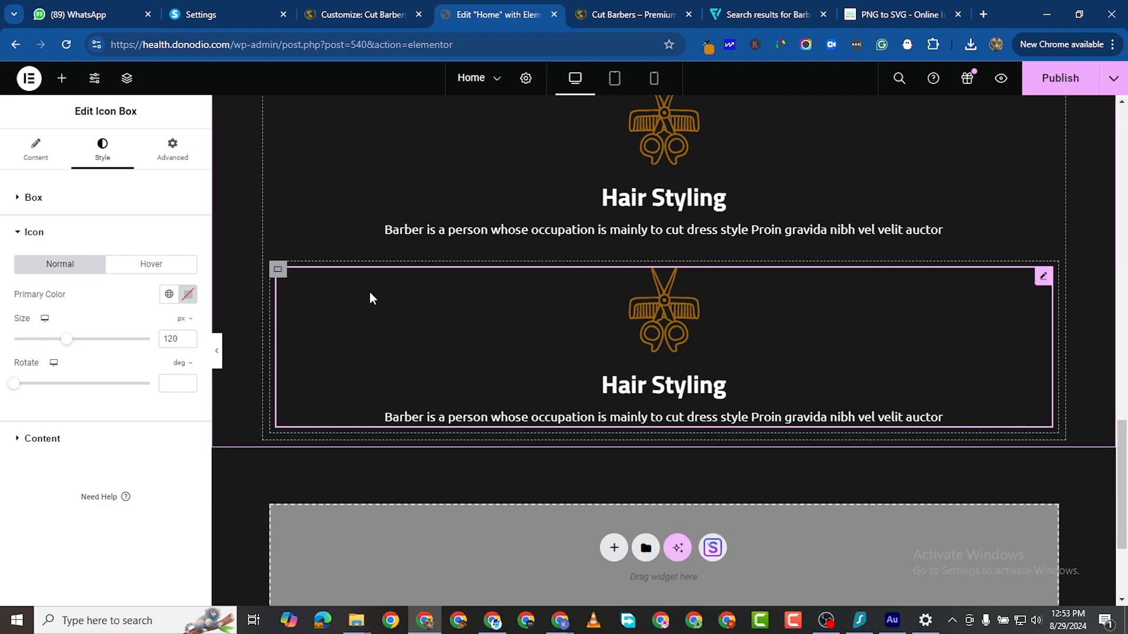
Step: Swap the second card's scissors for the razor SVG image2vector-3.svg
left_click(52, 163)
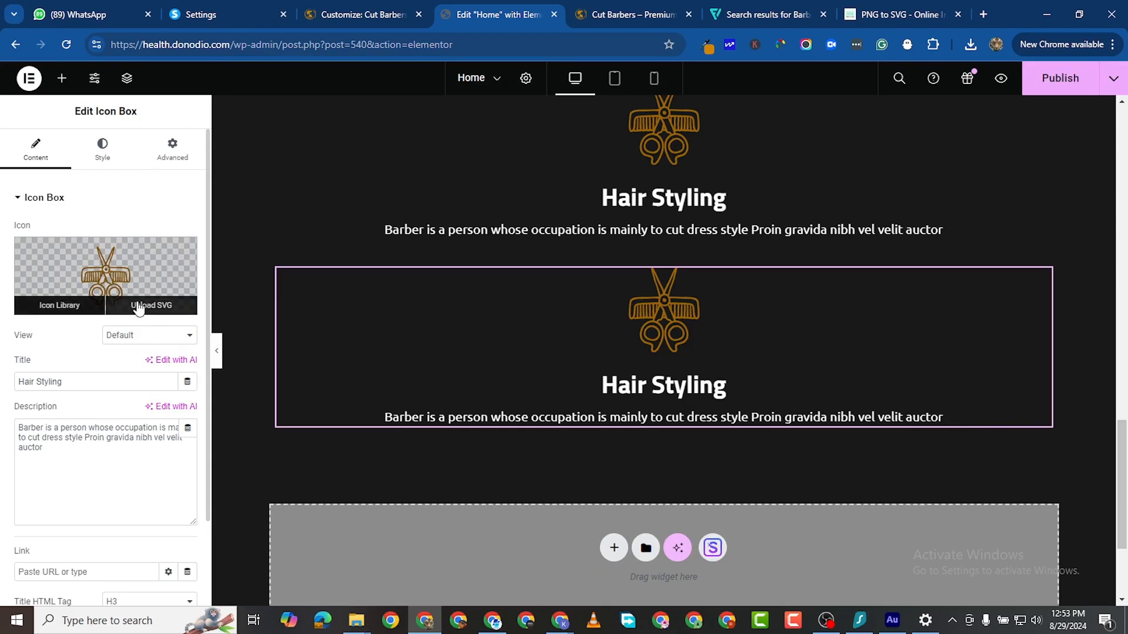
left_click(138, 310)
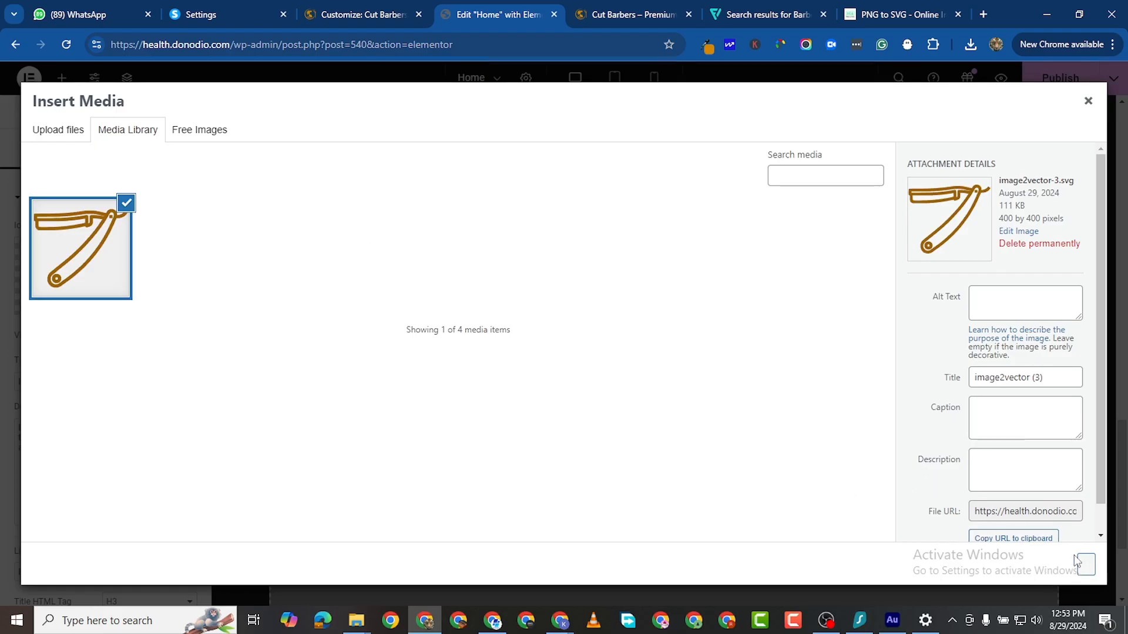
left_click(1090, 574)
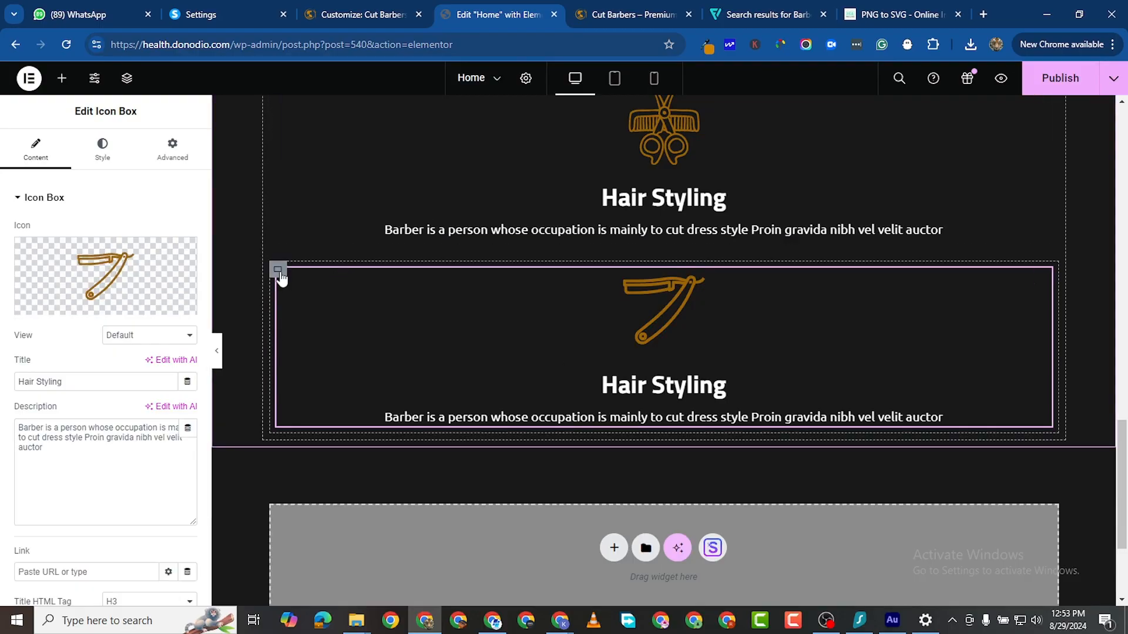
scroll(735, 298, "up", 2)
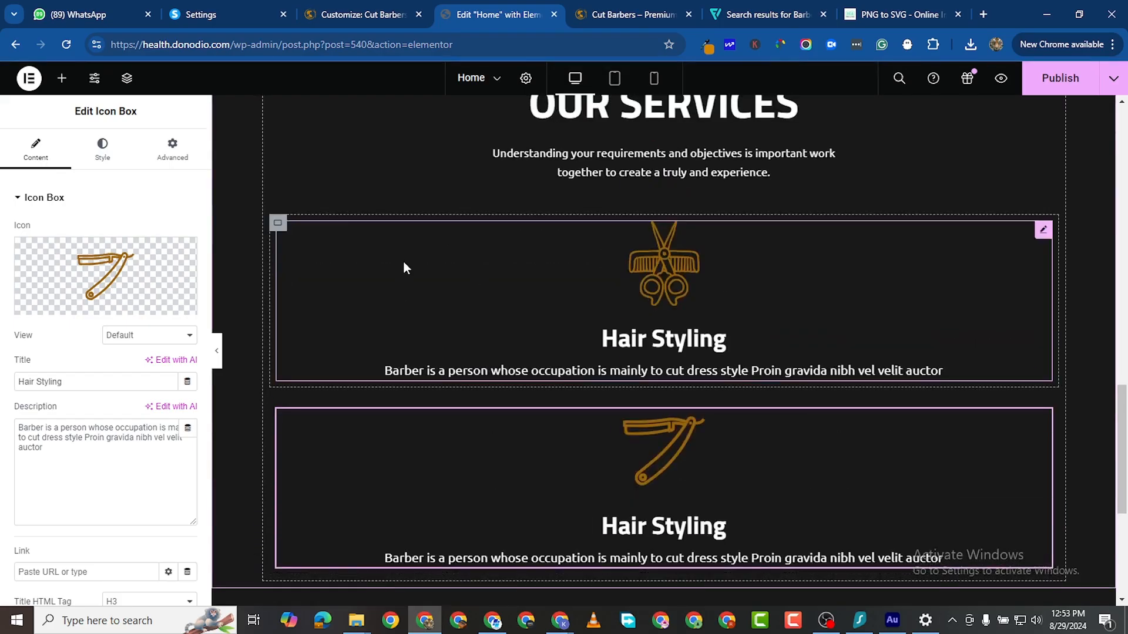
scroll(353, 347, "down", 2)
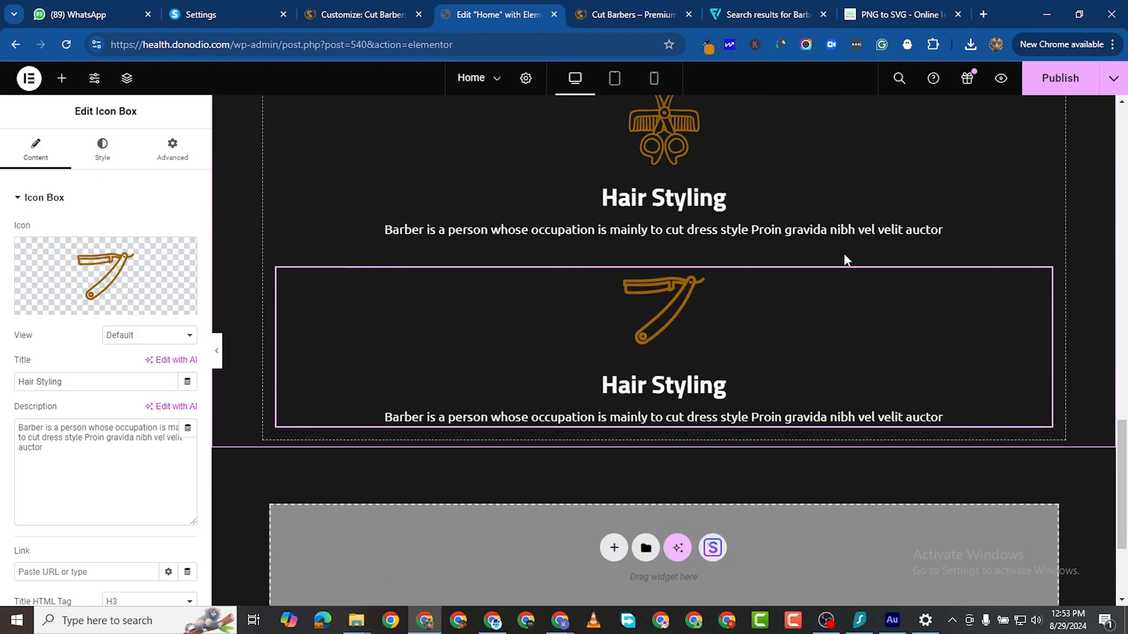
scroll(881, 247, "up", 2)
Step: Duplicate the scissors card twice and delete the razor card, leaving three service cards
right_click(1040, 276)
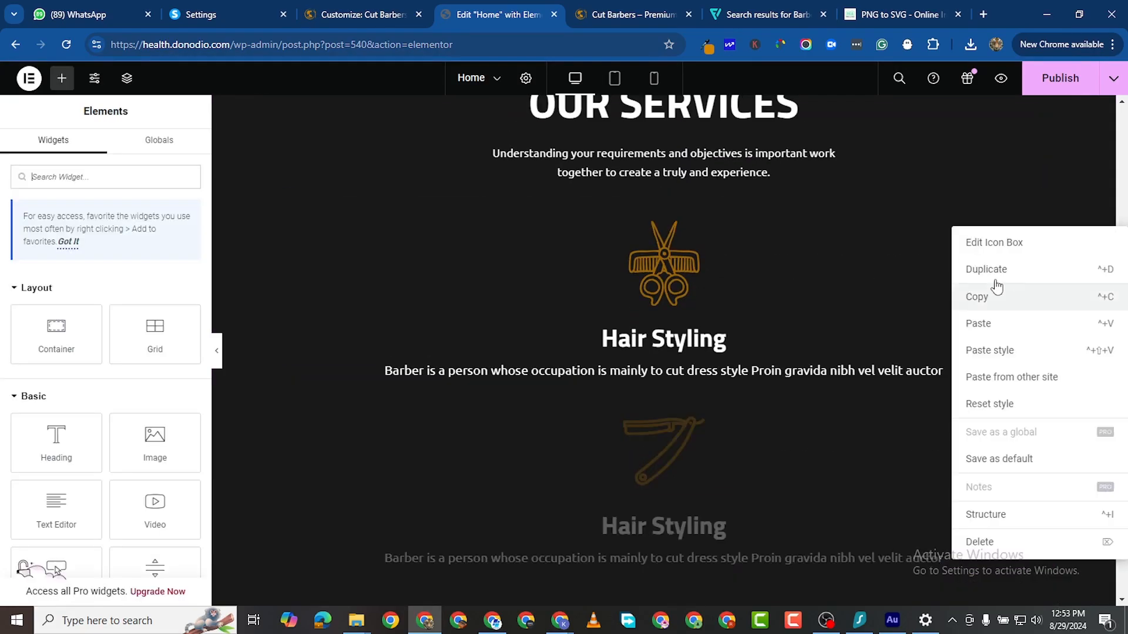
left_click(987, 269)
scroll(328, 265, "down", 2)
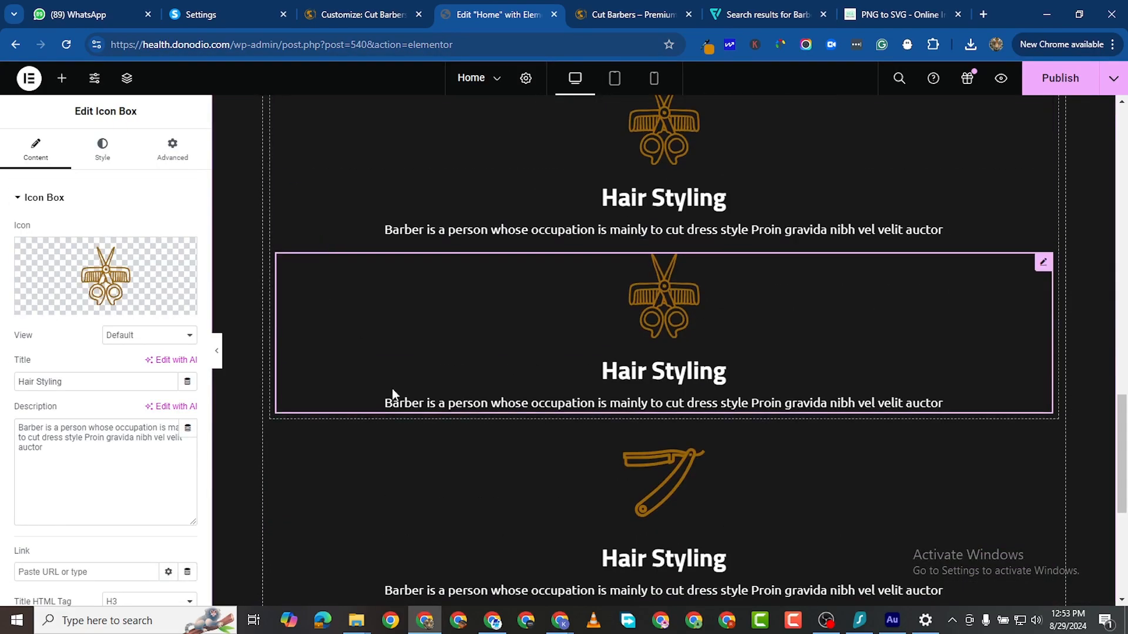
scroll(294, 315, "down", 2)
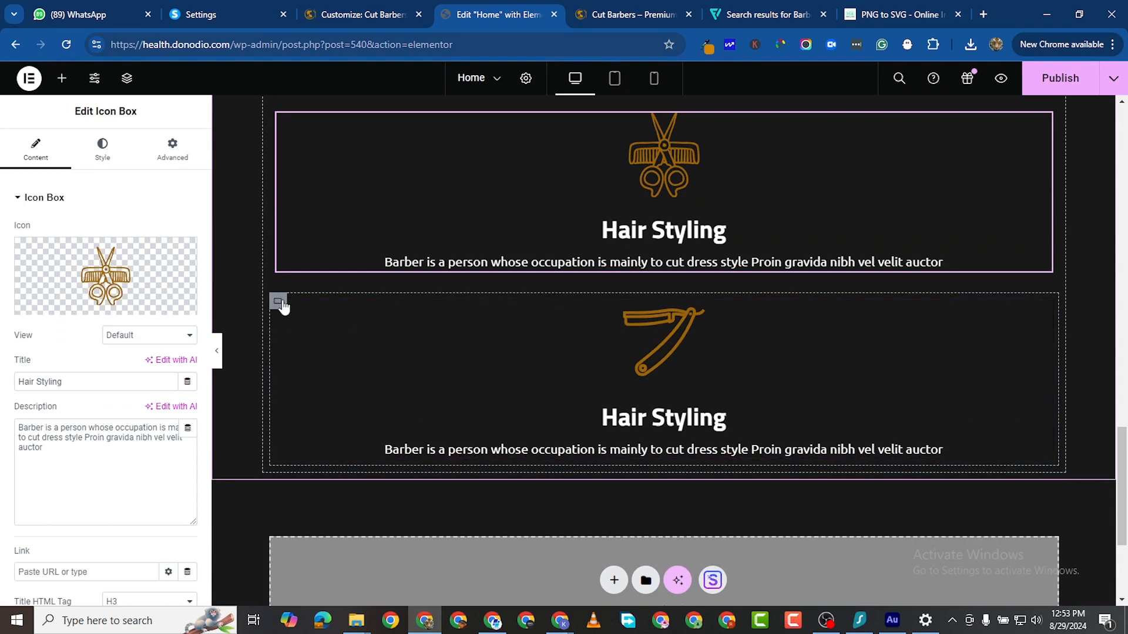
right_click(283, 306)
left_click(320, 589)
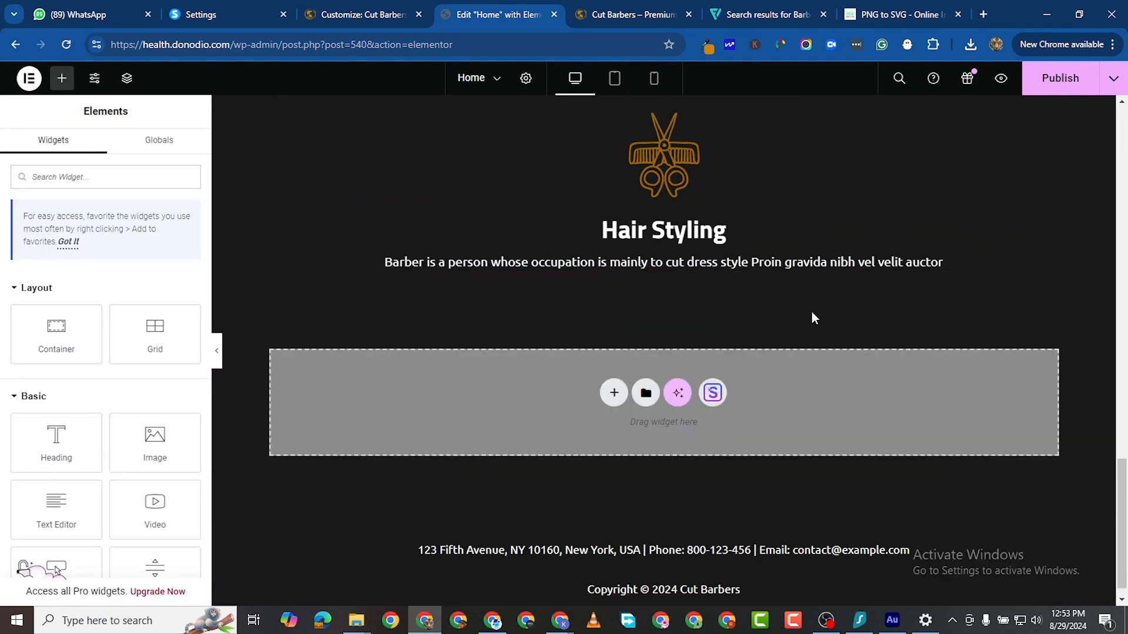
scroll(993, 253, "up", 2)
right_click(1043, 262)
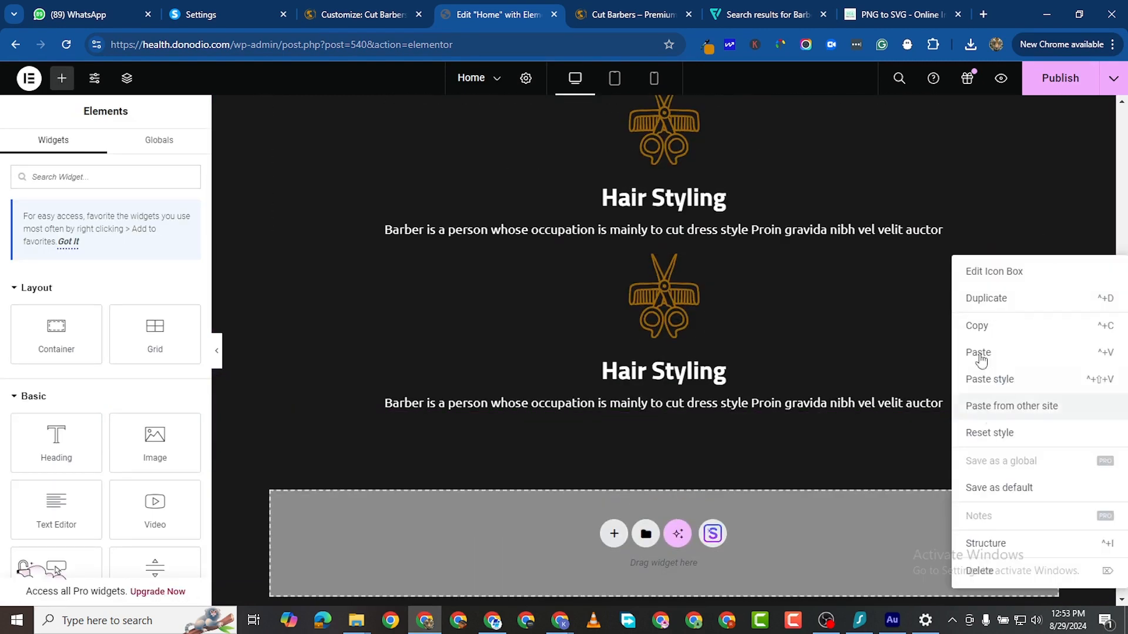
left_click(1001, 304)
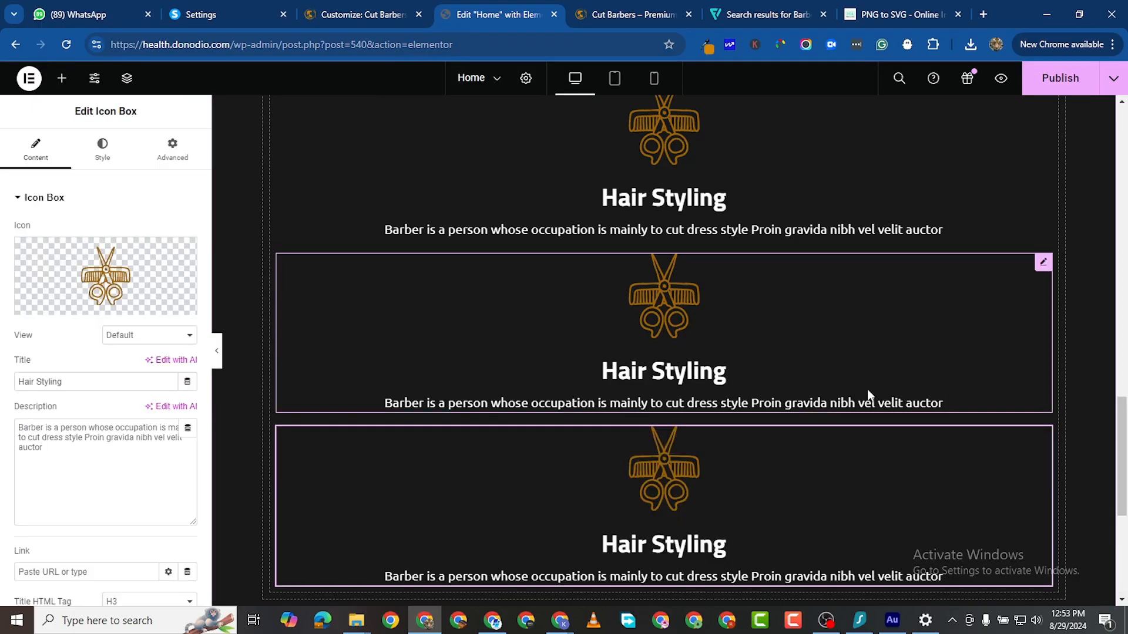
scroll(830, 299, "up", 3)
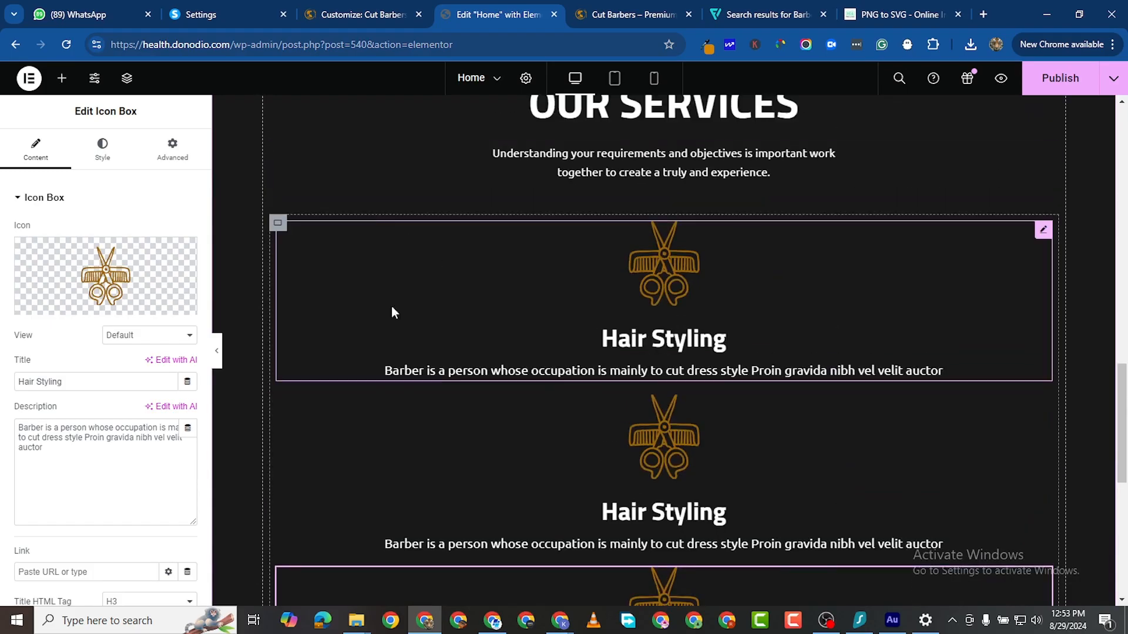
scroll(638, 551, "down", 3)
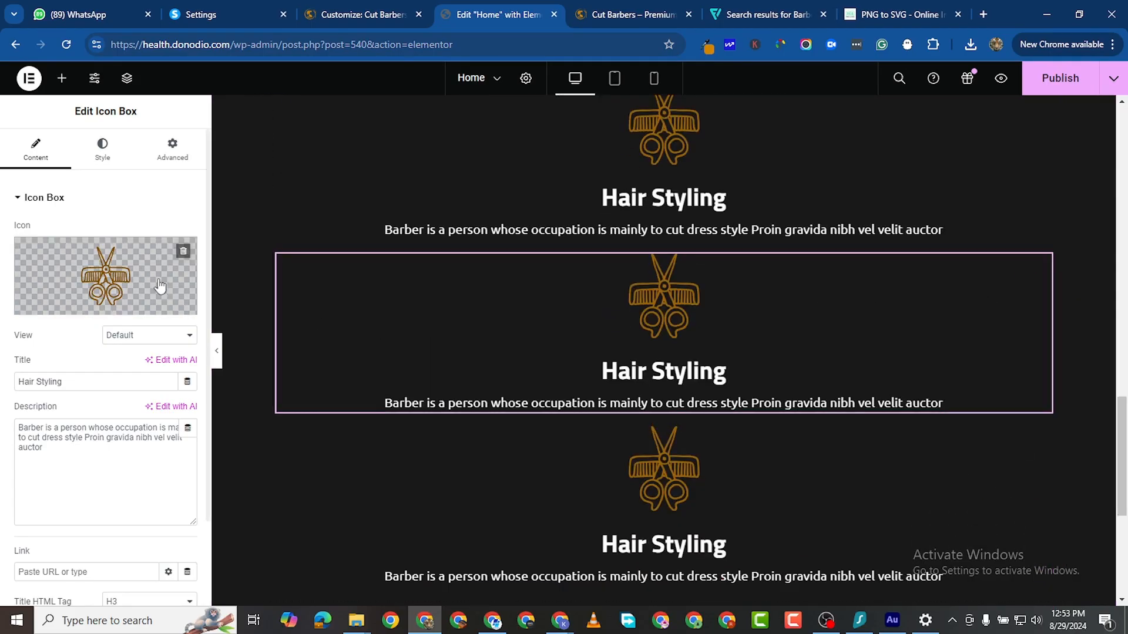
Step: Set the middle card's icon to the razor SVG image2vector-3.svg
left_click(139, 310)
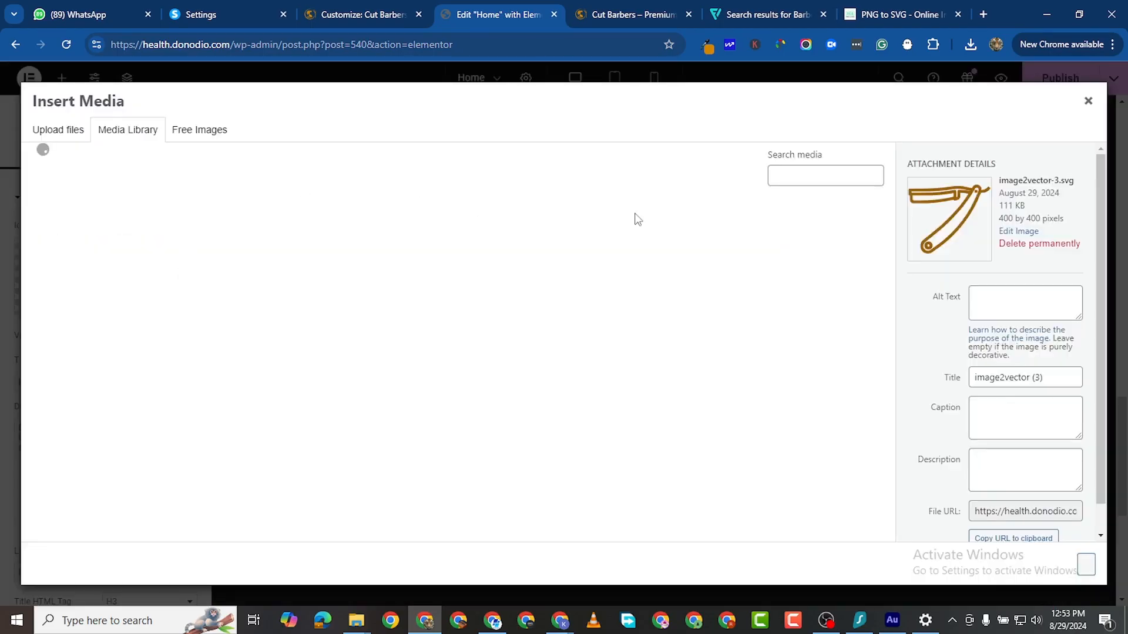
left_click(52, 132)
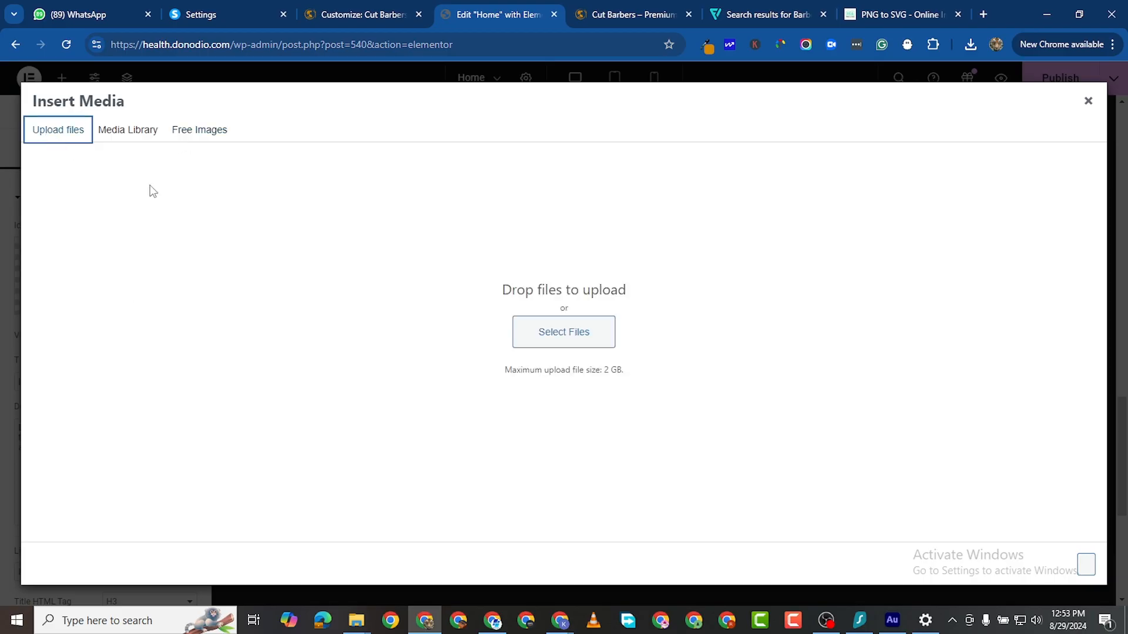
left_click(135, 131)
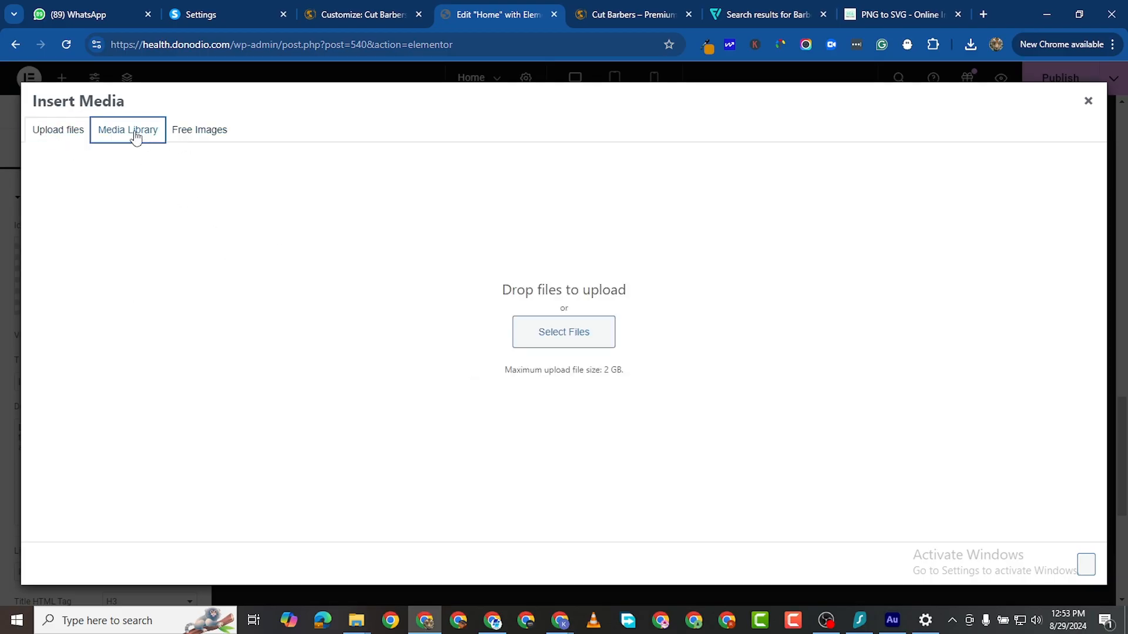
left_click(1086, 565)
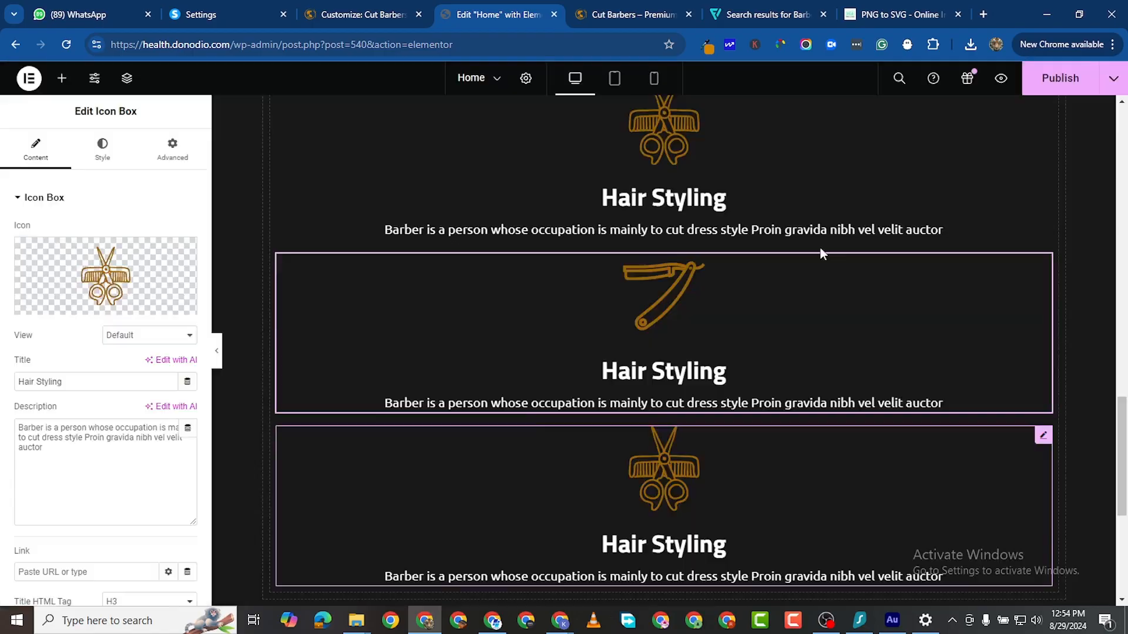
left_click(1040, 437)
Step: Upload an image2vector file from the computer into the third card's media library
left_click(97, 278)
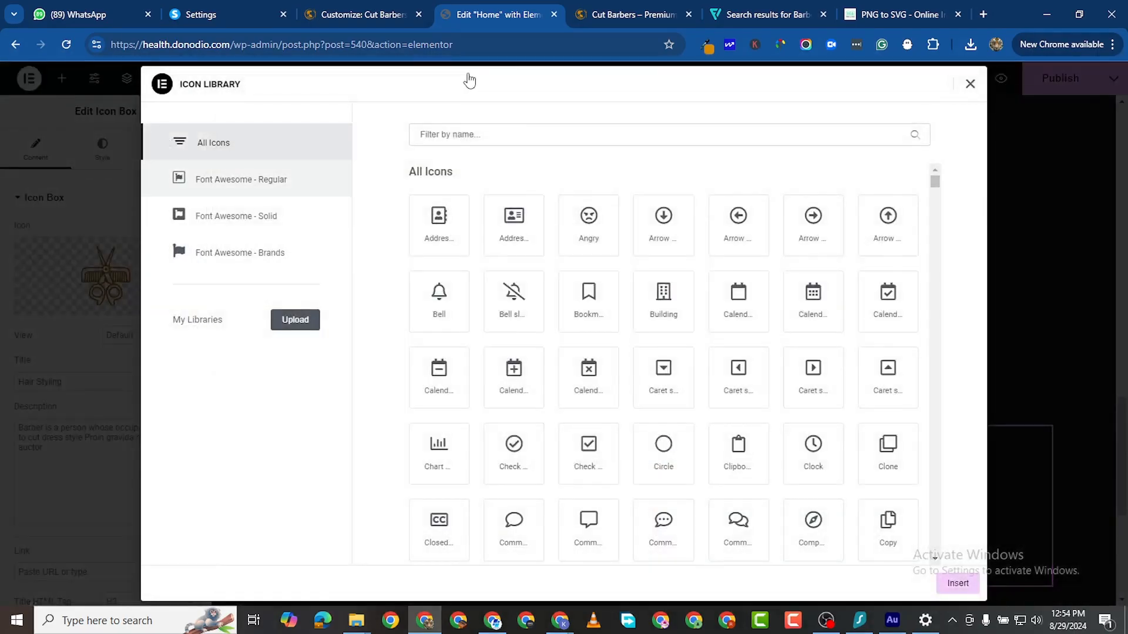
left_click(969, 86)
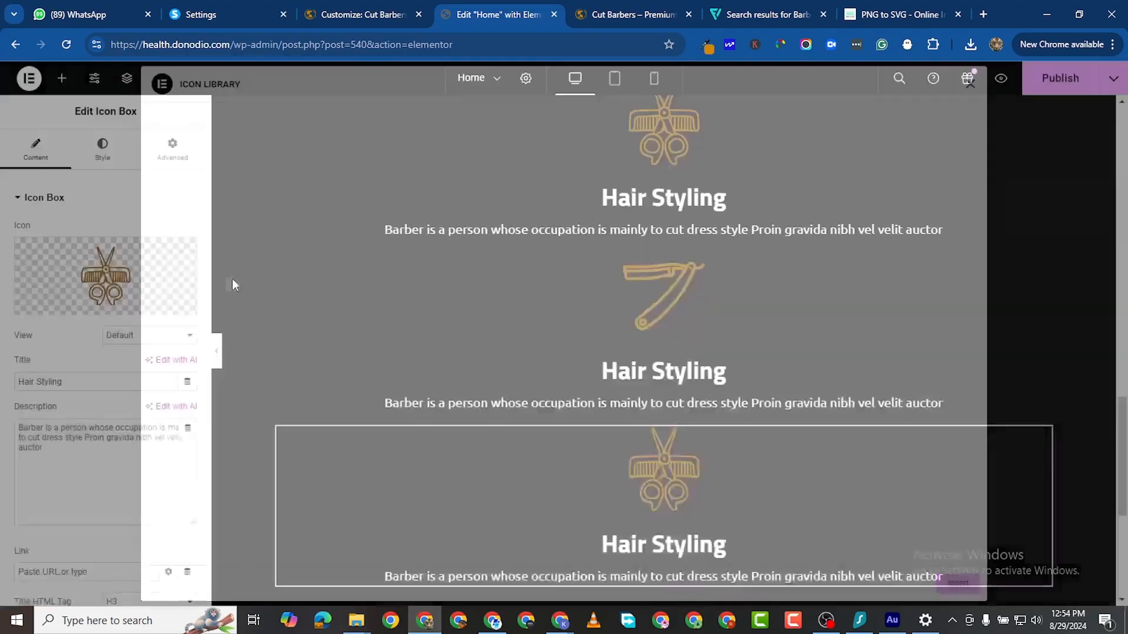
left_click(154, 311)
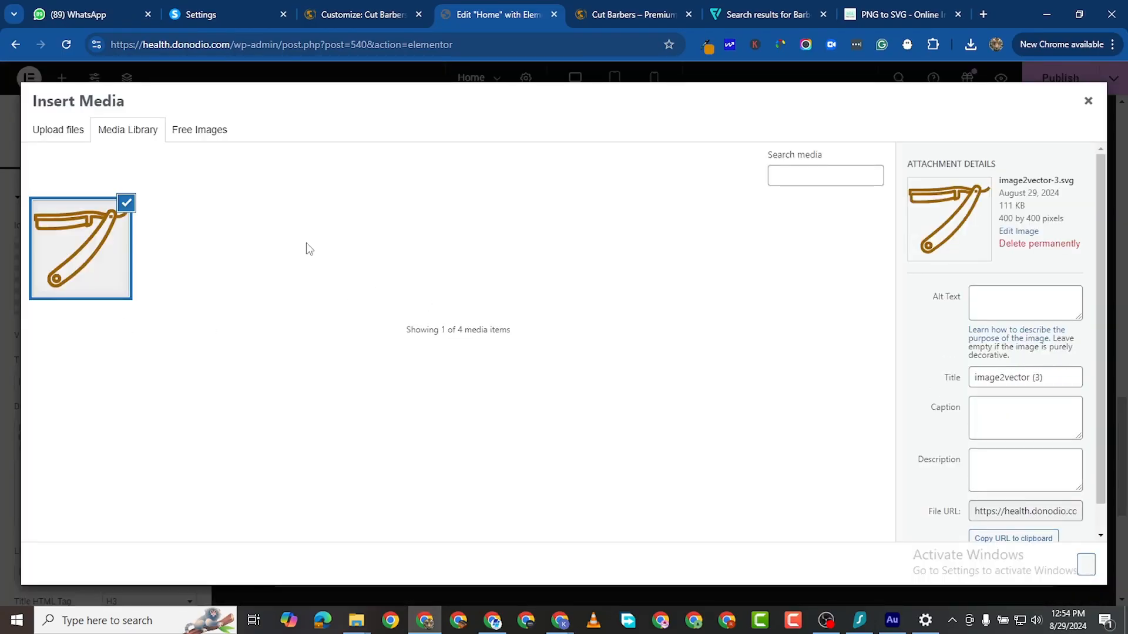
left_click(192, 132)
left_click(137, 131)
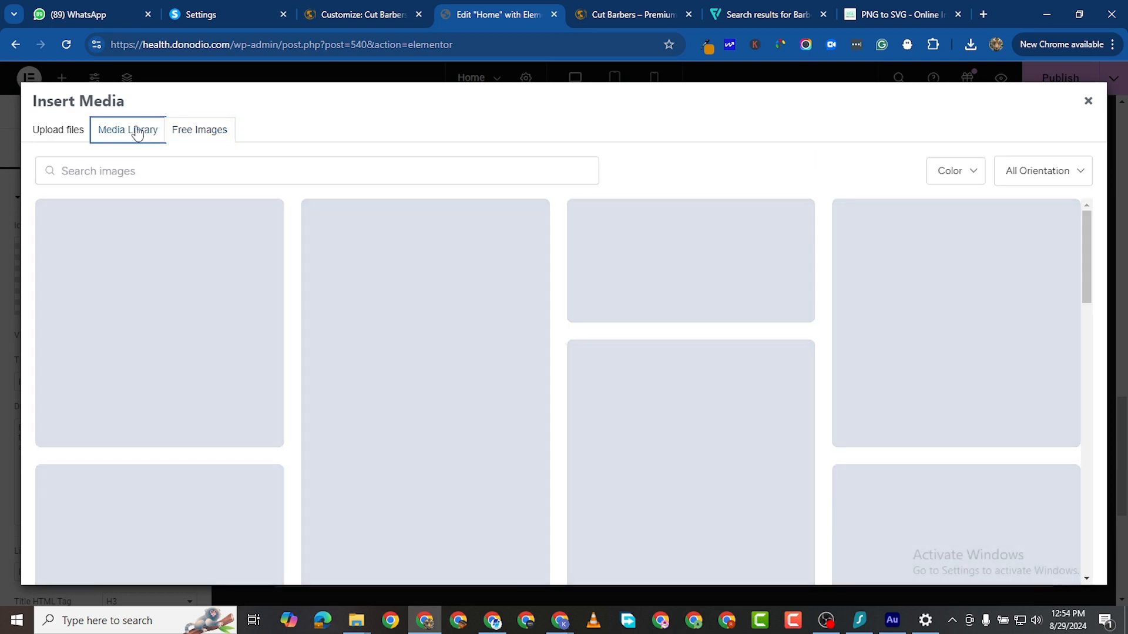
left_click(59, 132)
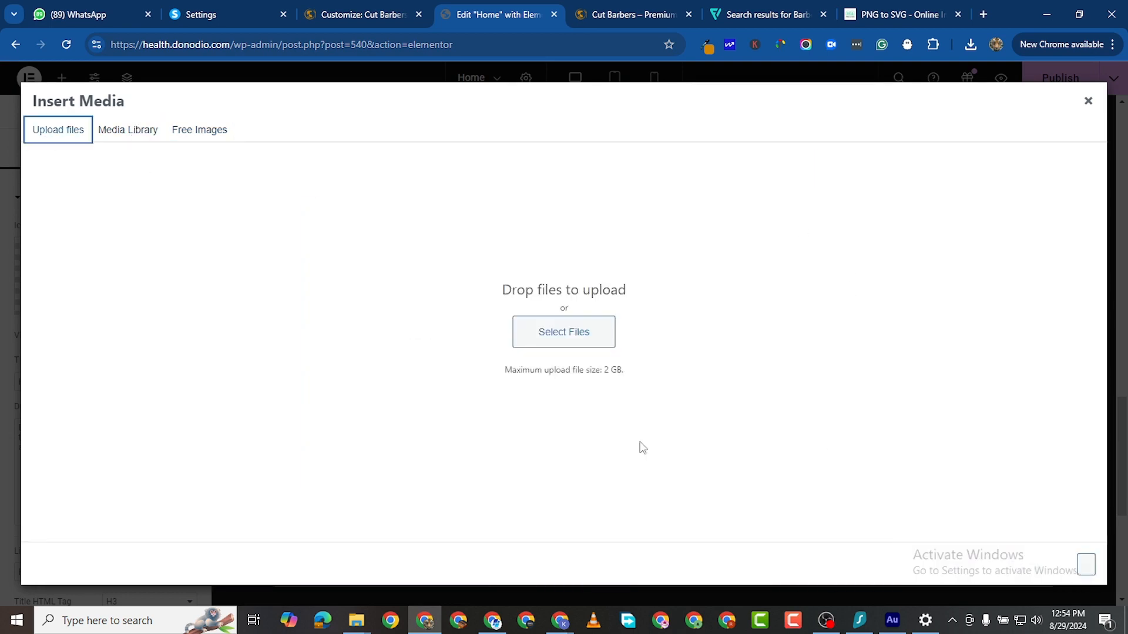
left_click(545, 340)
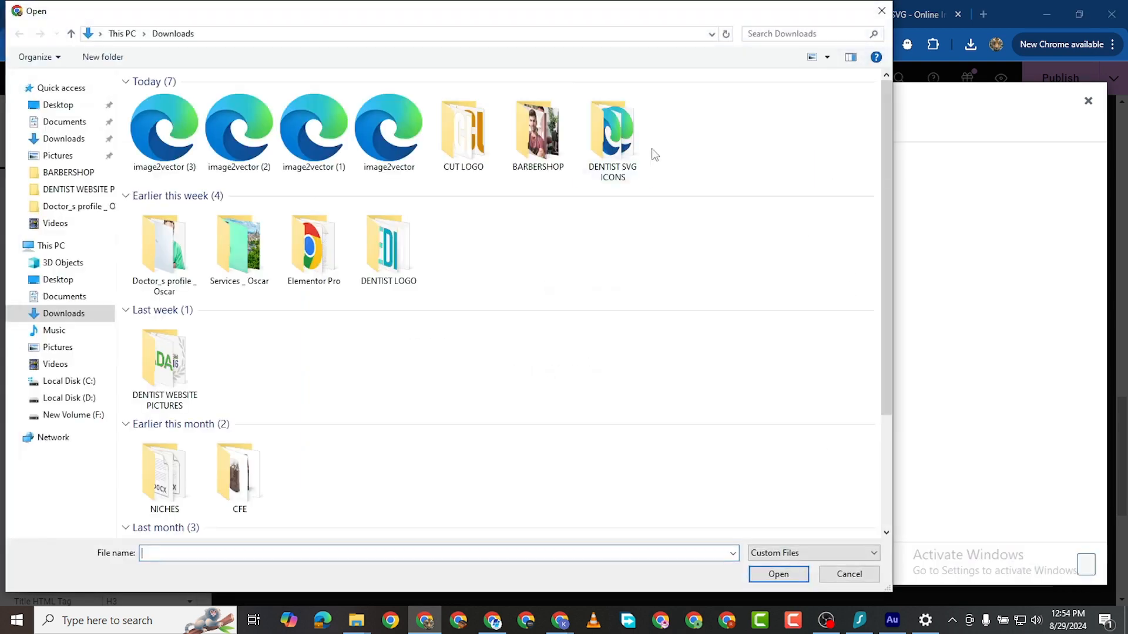
double_click(387, 139)
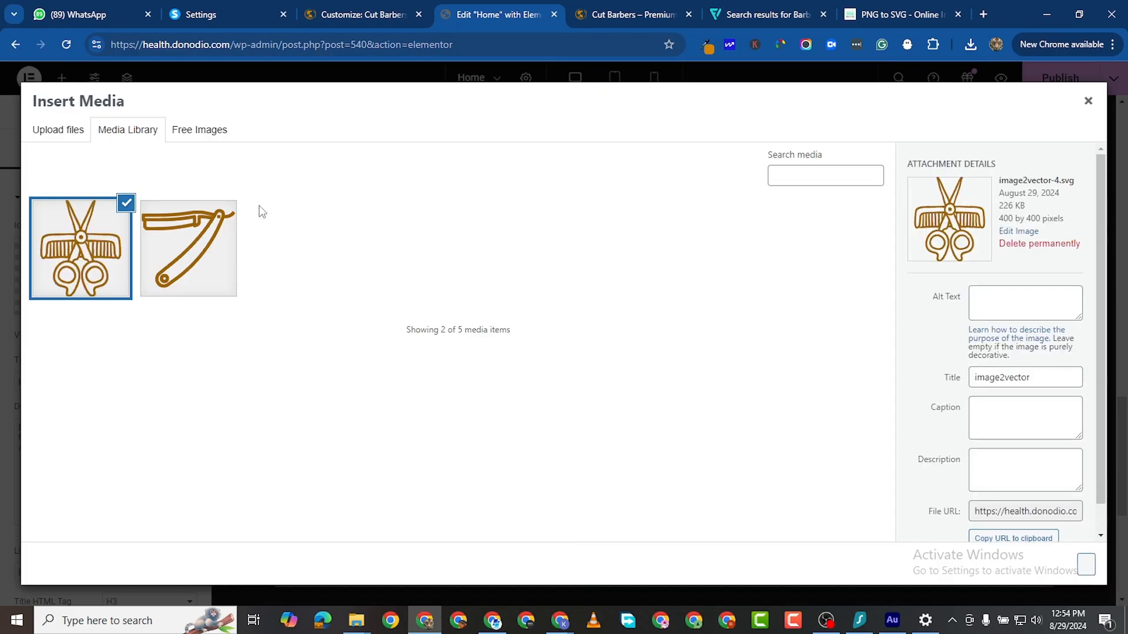
Step: Upload the hair-dryer SVG image2vector-1-1.svg and insert it as the third card's icon
left_click(56, 124)
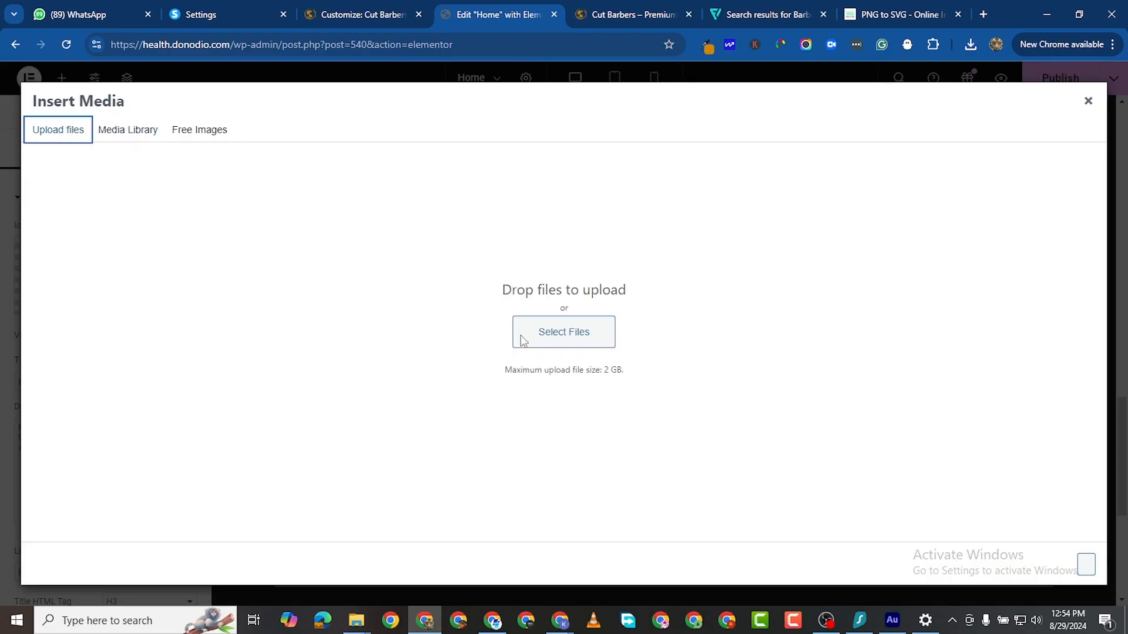
left_click(554, 335)
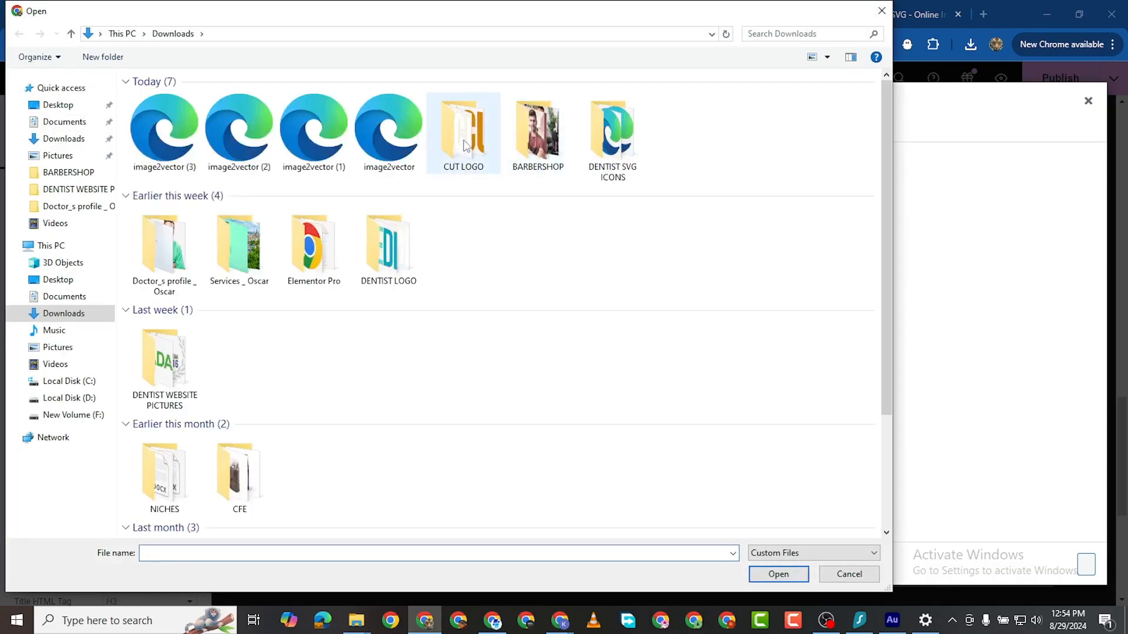
double_click(305, 138)
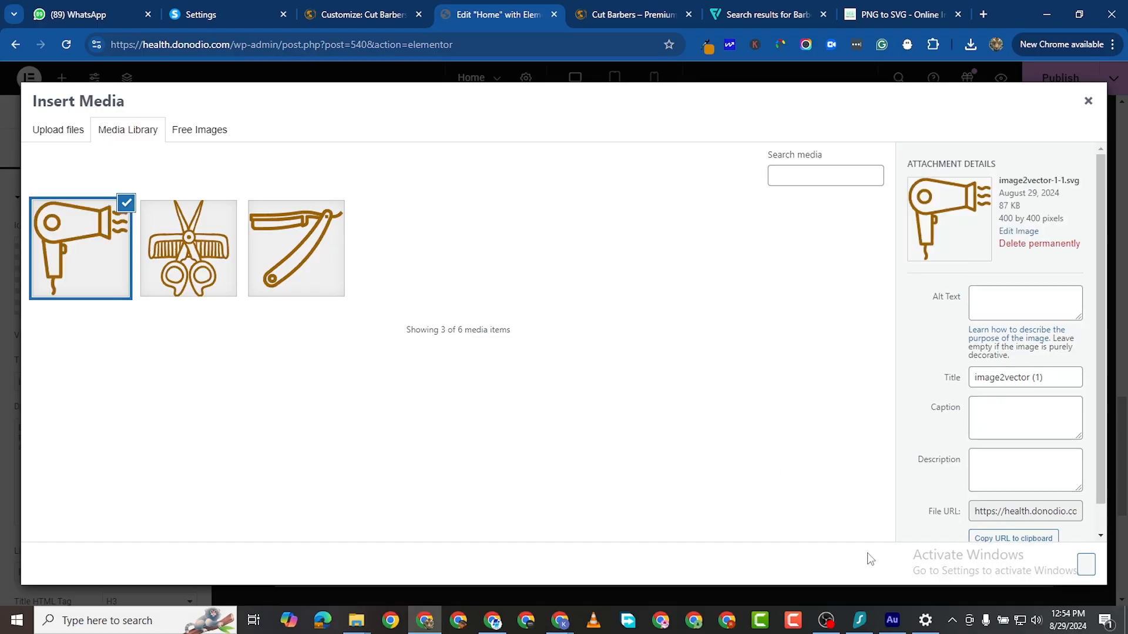
left_click(1086, 564)
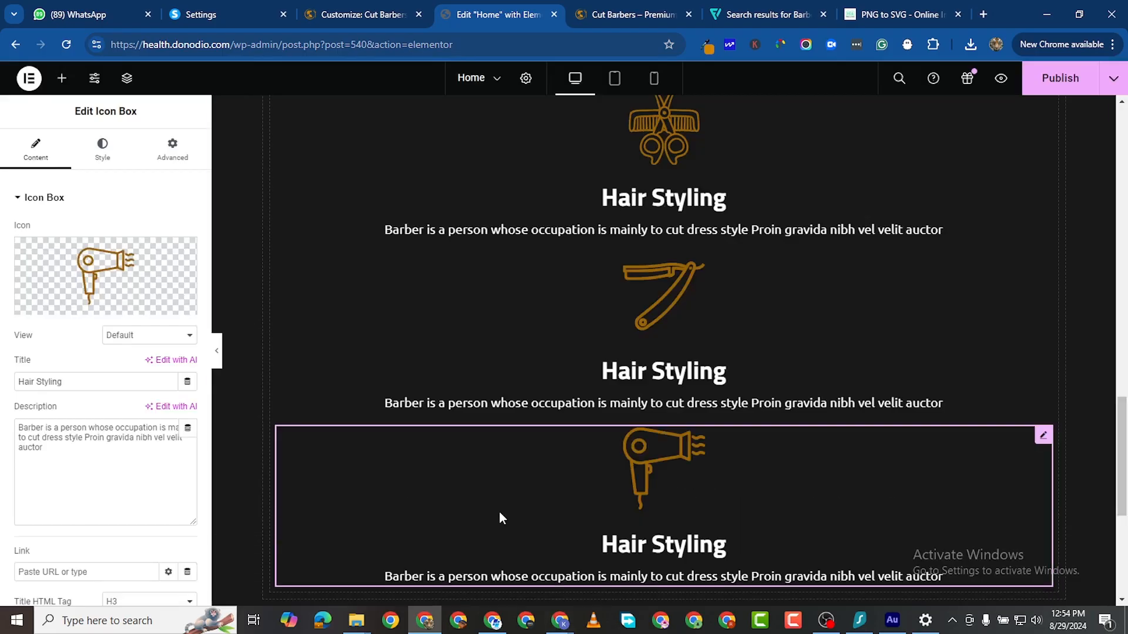
scroll(502, 513, "down", 2)
scroll(627, 491, "up", 4)
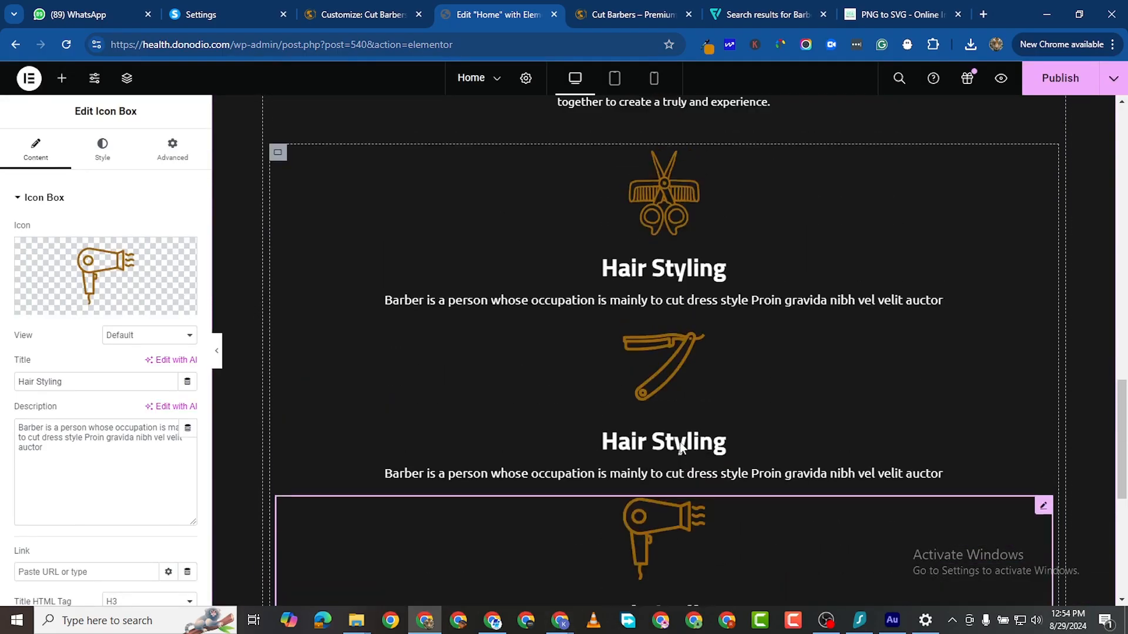
scroll(681, 447, "up", 1)
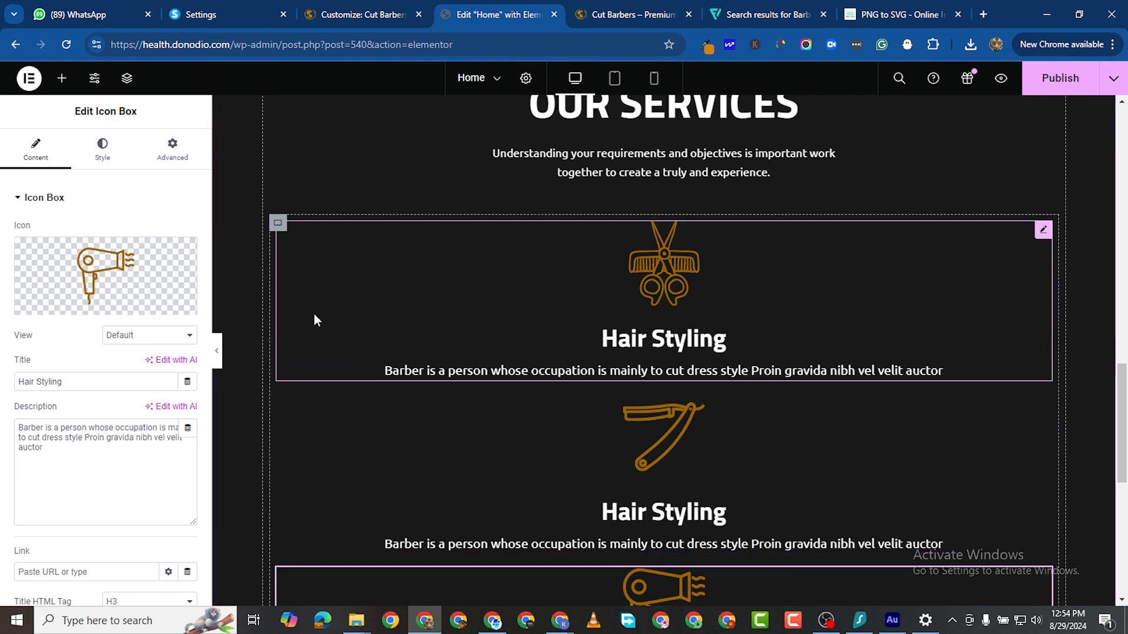
scroll(436, 316, "down", 1)
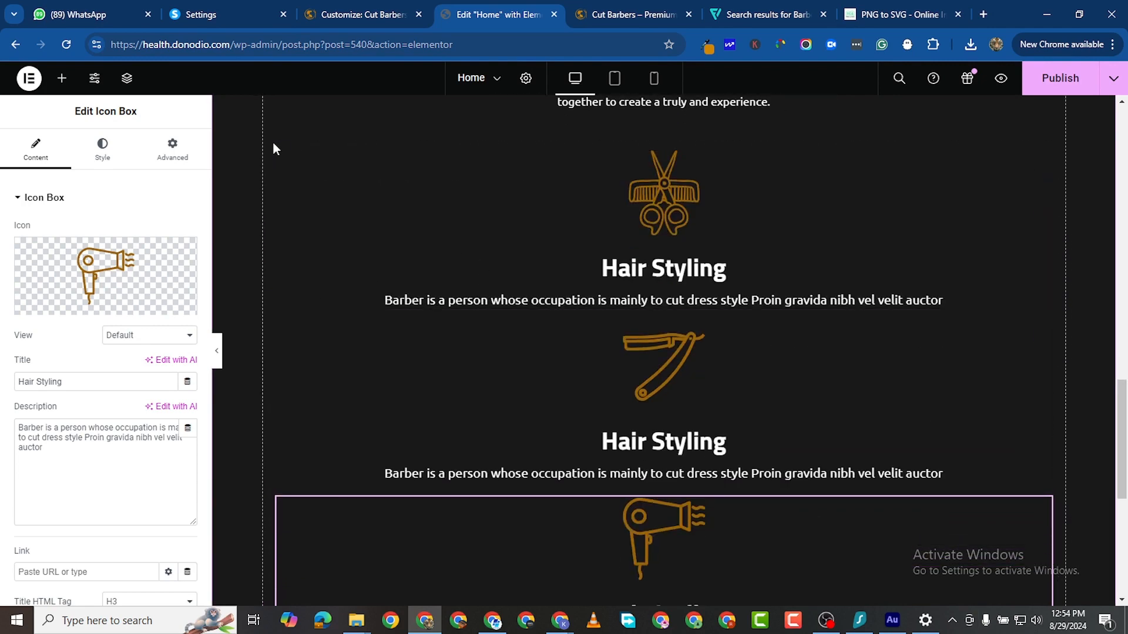
Step: Set the service-card container's Direction to Row so the three Hair Styling cards line up
left_click(276, 153)
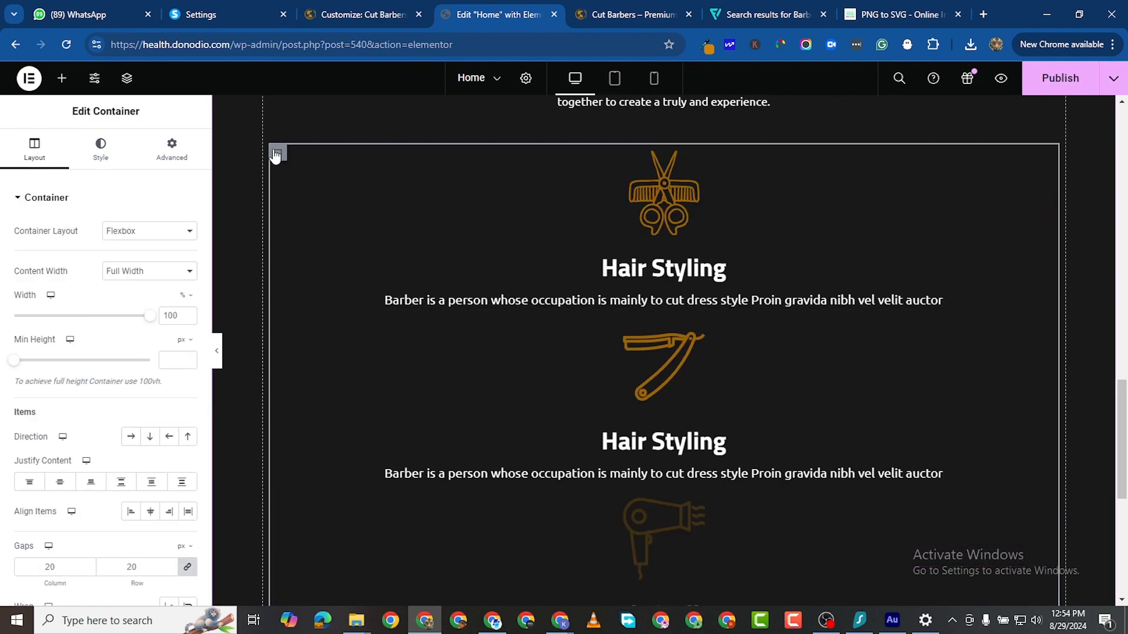
left_click(130, 437)
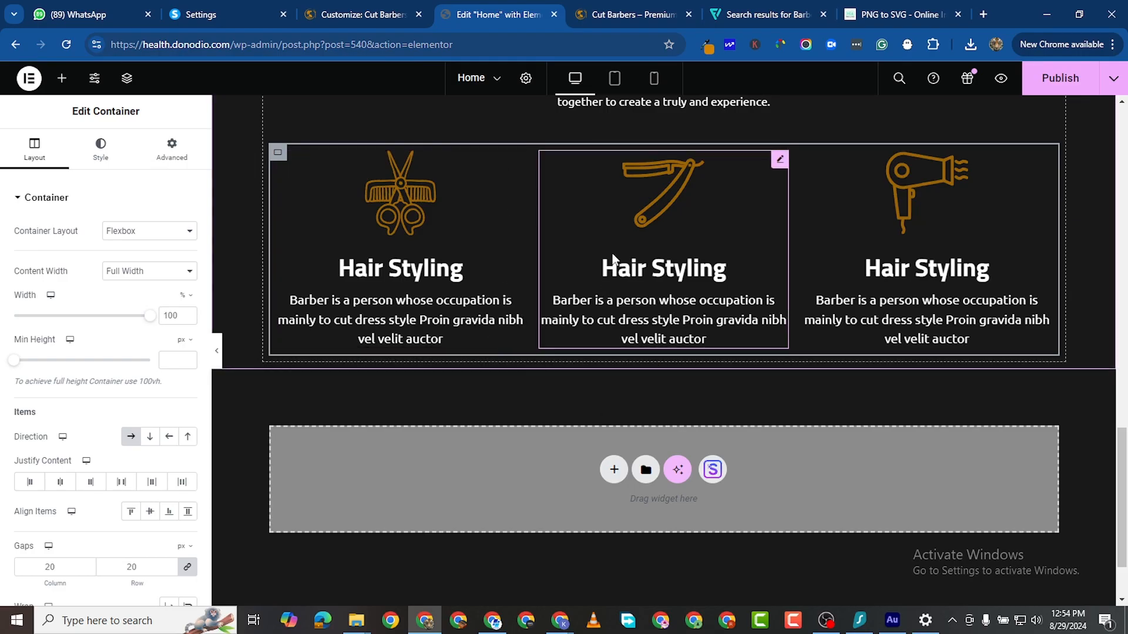
scroll(530, 314, "up", 3)
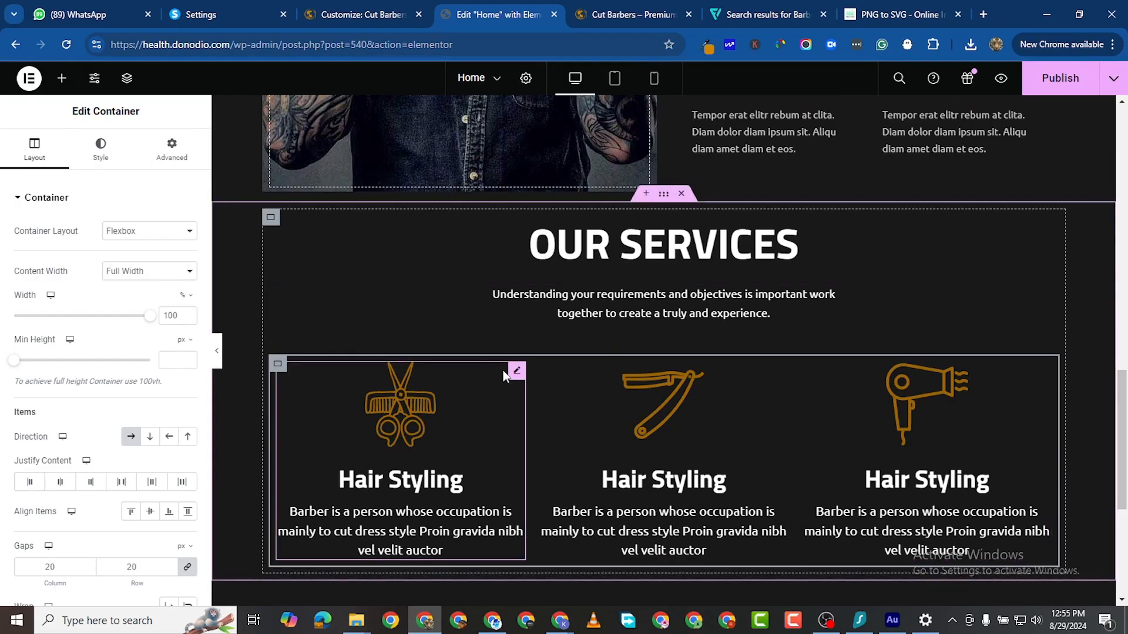
Step: Set the first service card's Advanced padding to 30 px on all sides
left_click(517, 371)
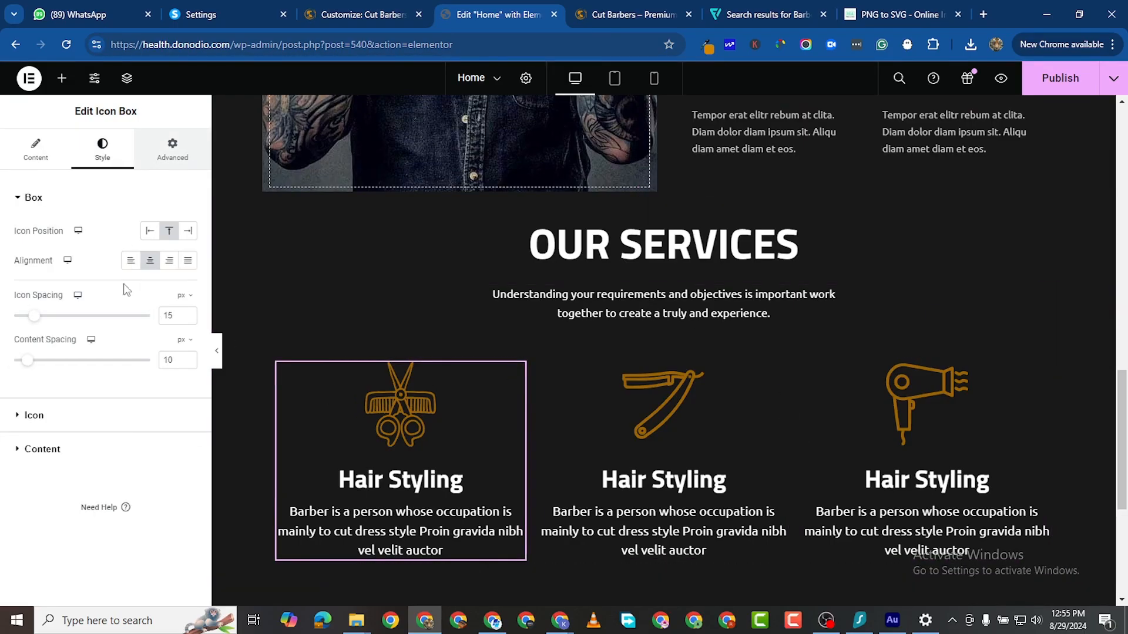
left_click(186, 150)
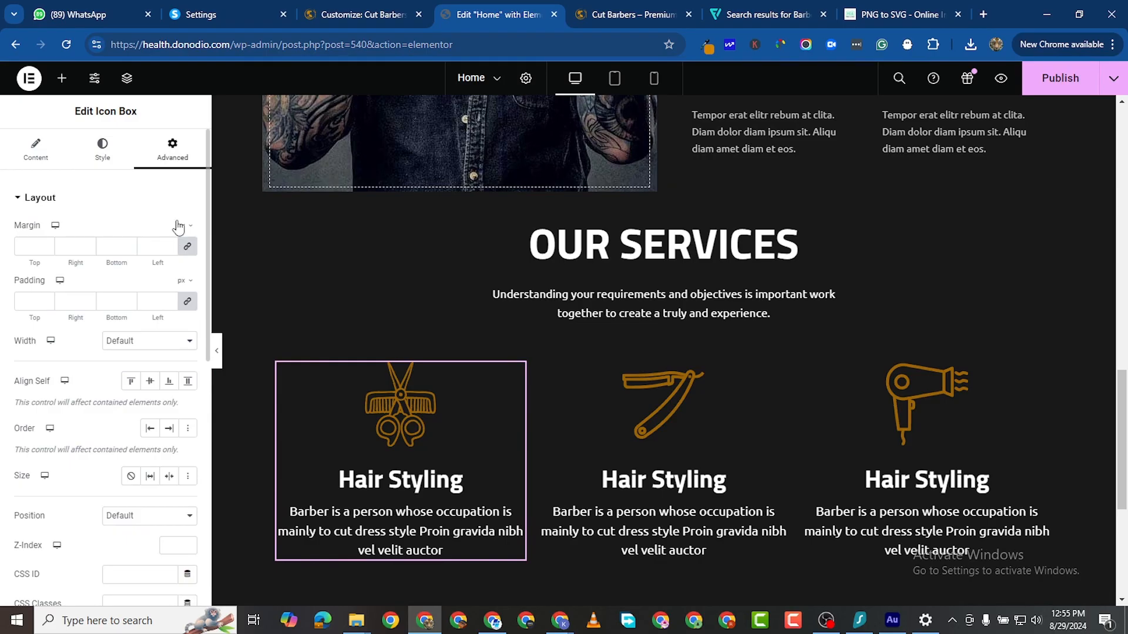
left_click(170, 300)
left_click(170, 299)
left_click(170, 300)
left_click(170, 299)
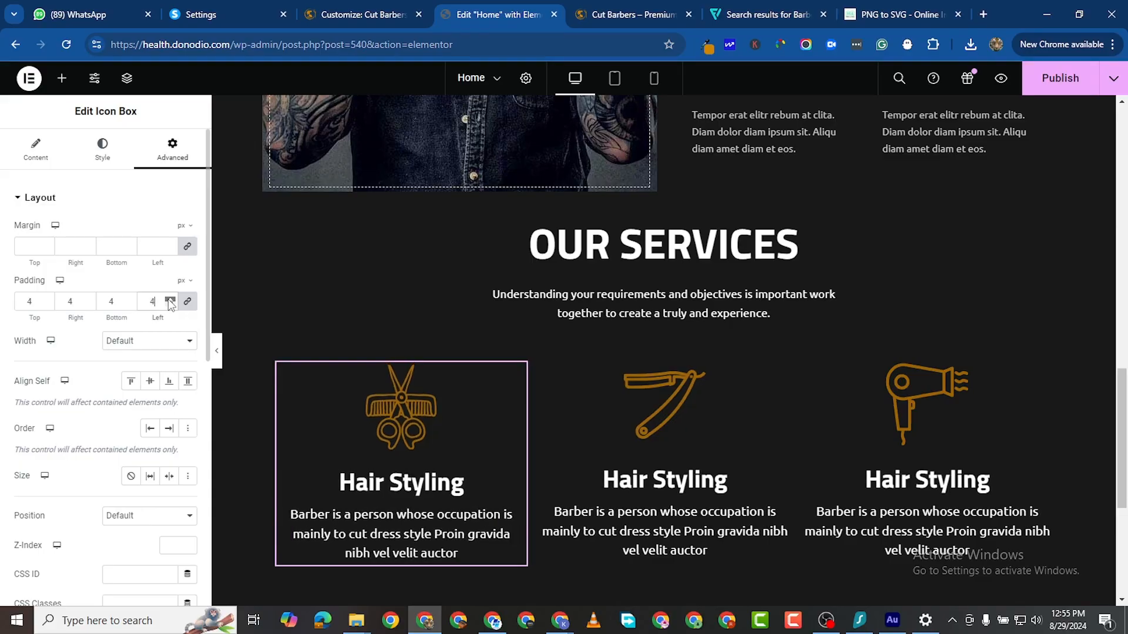
left_click(170, 299)
left_click(170, 299)
left_click(170, 300)
left_click(170, 300)
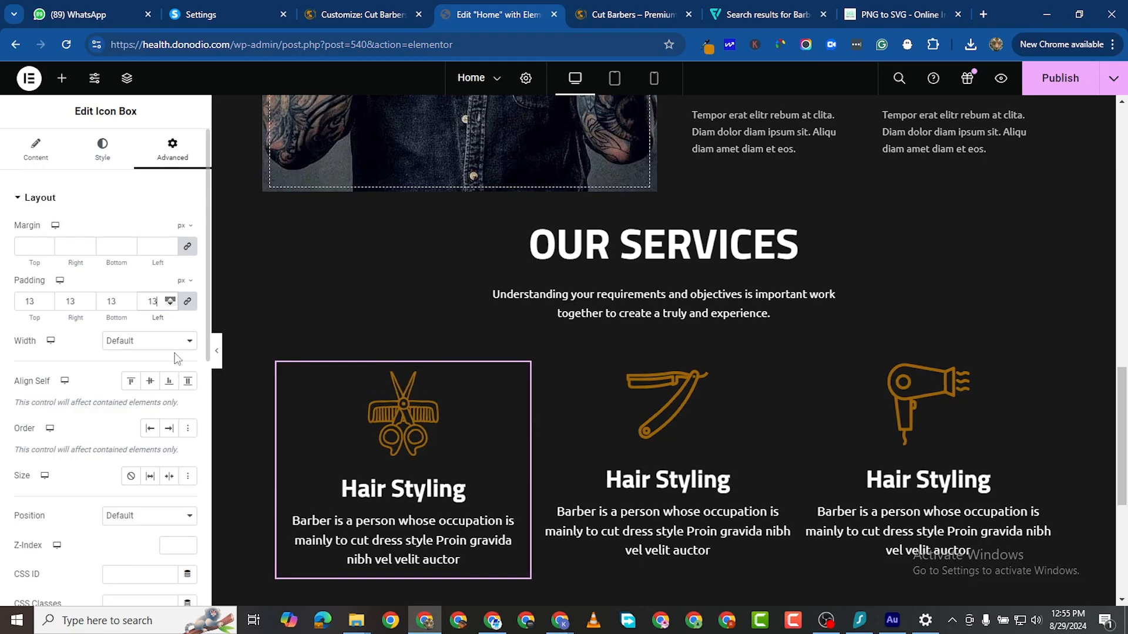
left_click(170, 300)
left_click(170, 300)
scroll(171, 291, "down", 1)
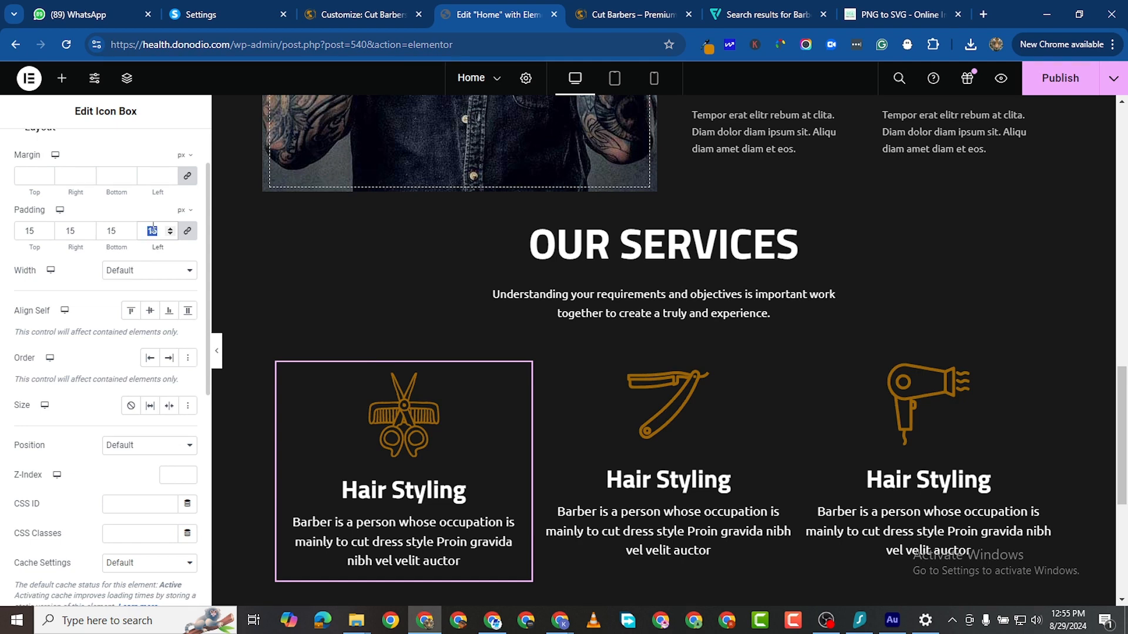
type("30")
scroll(280, 347, "down", 2)
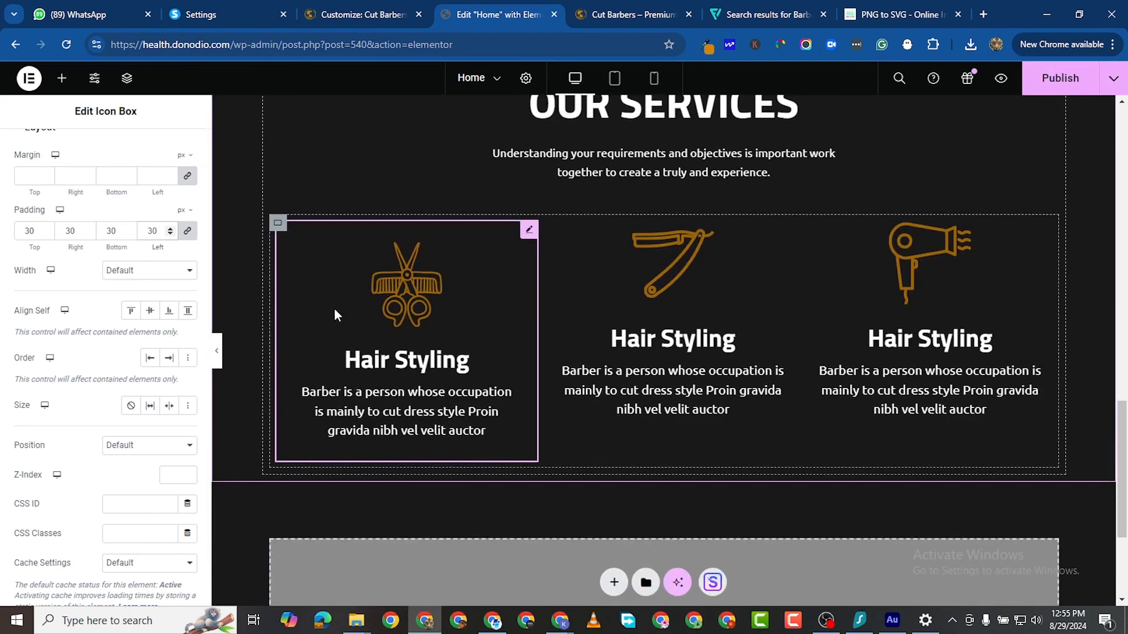
Step: Copy the first card and paste its style onto the second and third cards
right_click(523, 233)
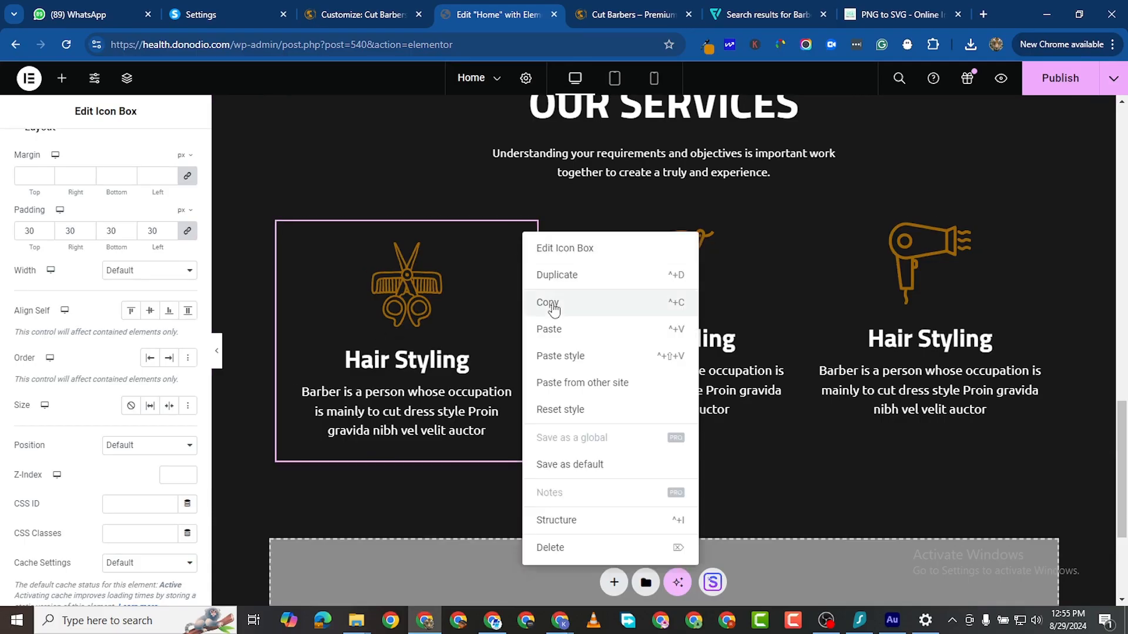
left_click(567, 307)
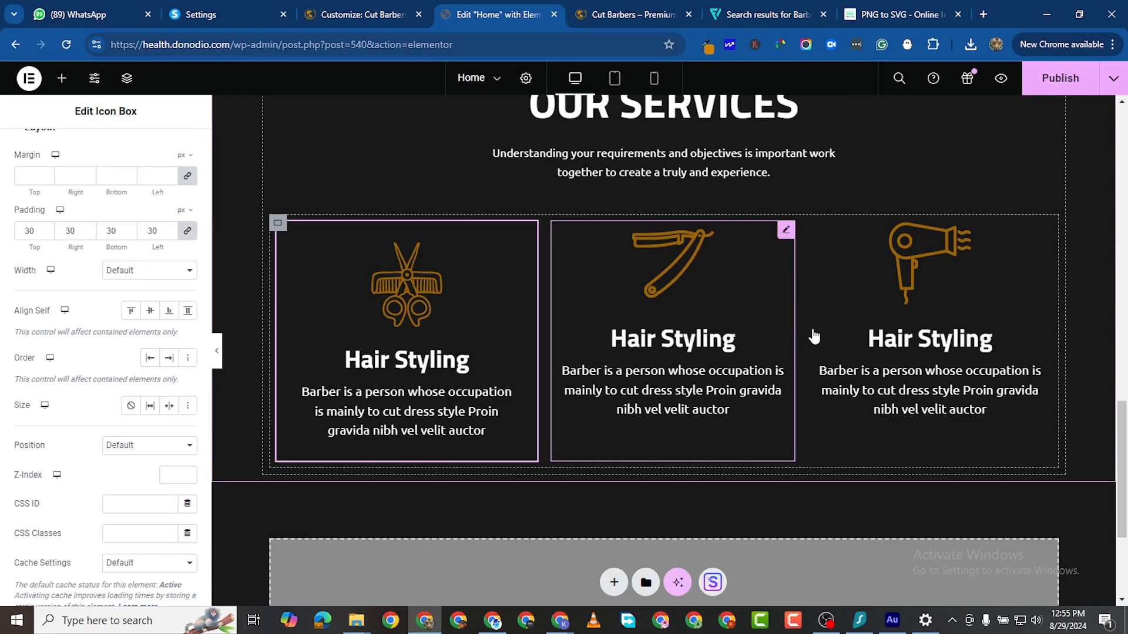
right_click(787, 338)
left_click(829, 348)
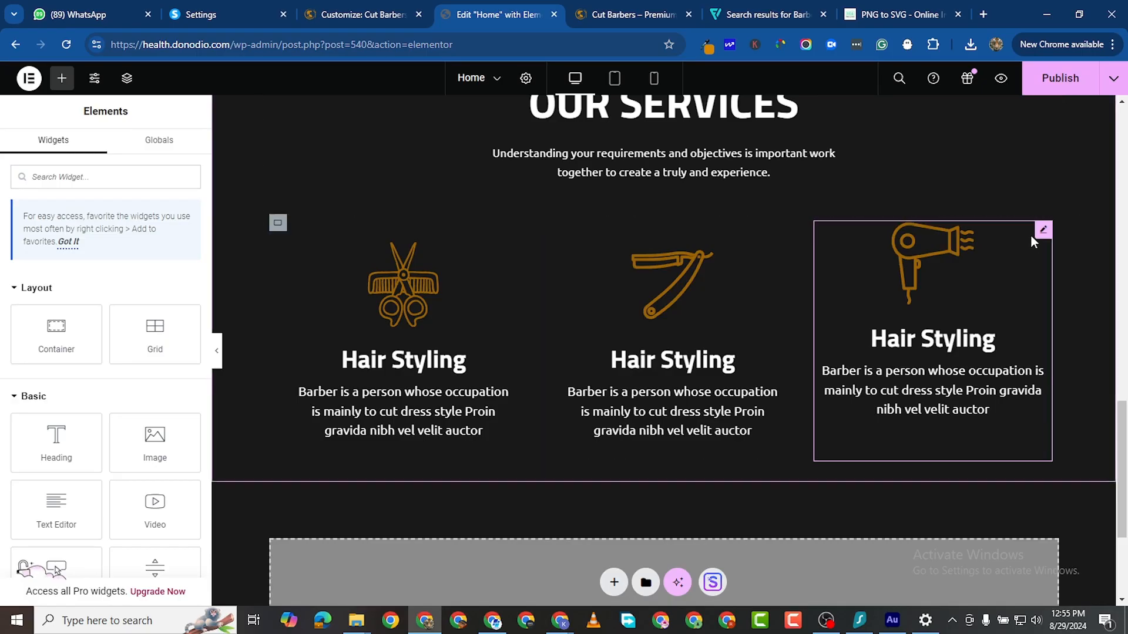
right_click(1042, 231)
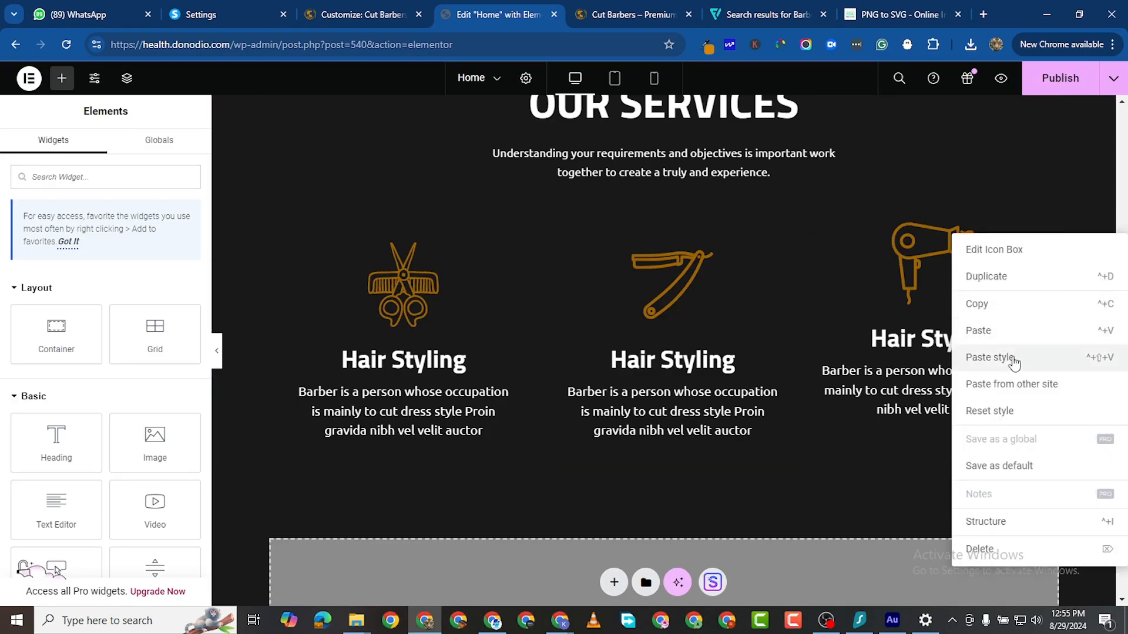
left_click(990, 358)
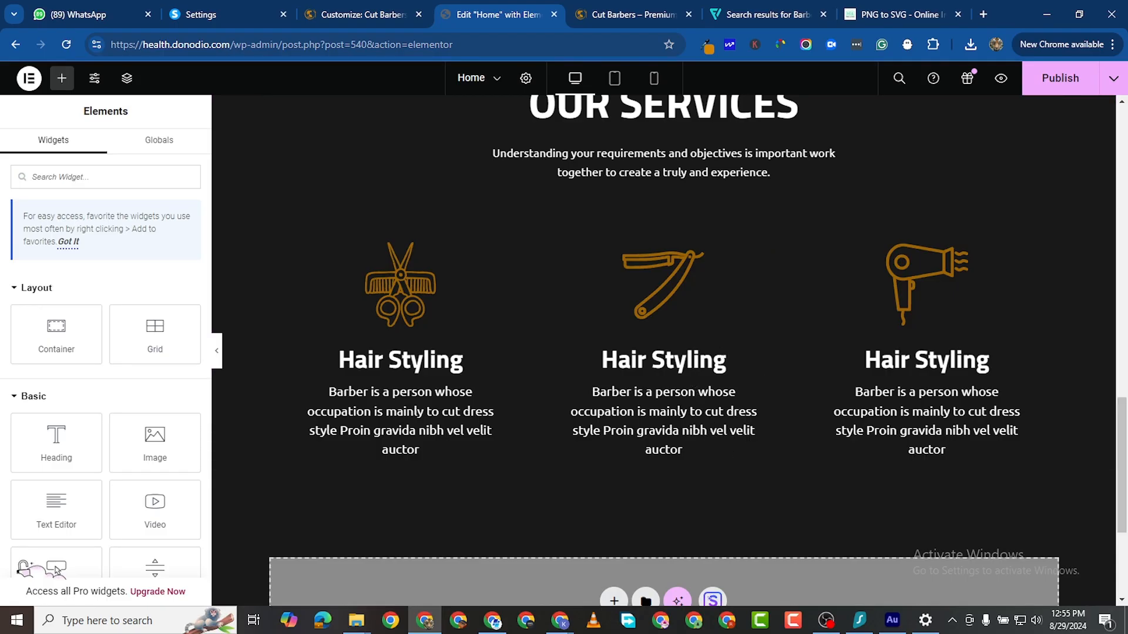
Step: Retitle the third card 'Hair Color' and paste in the copied description text
key("alt+Tab")
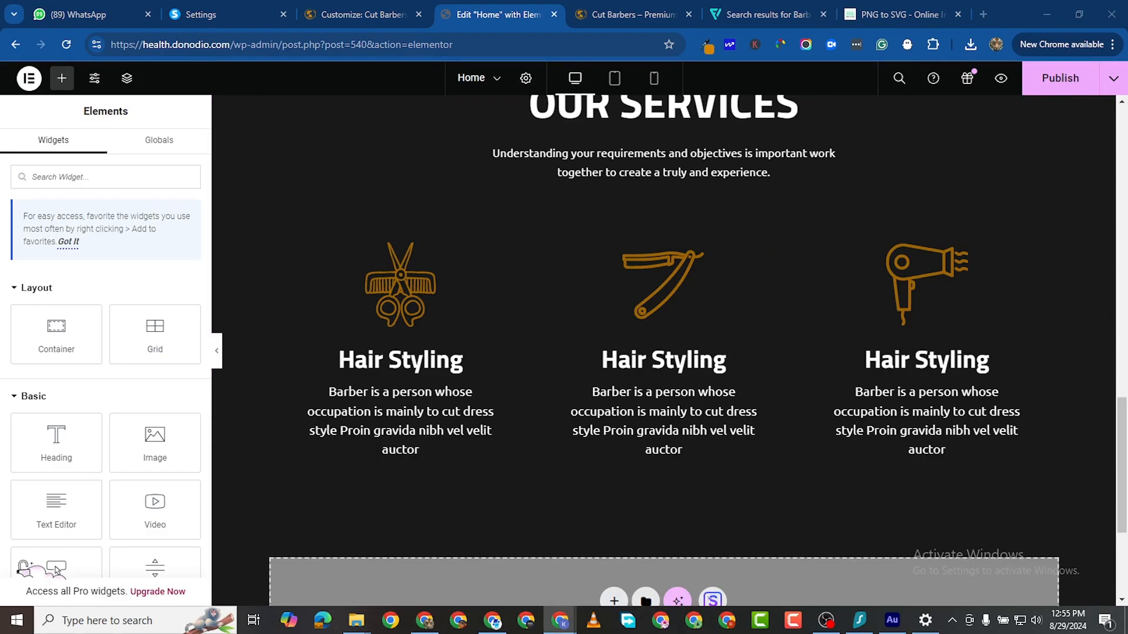
left_click(936, 369)
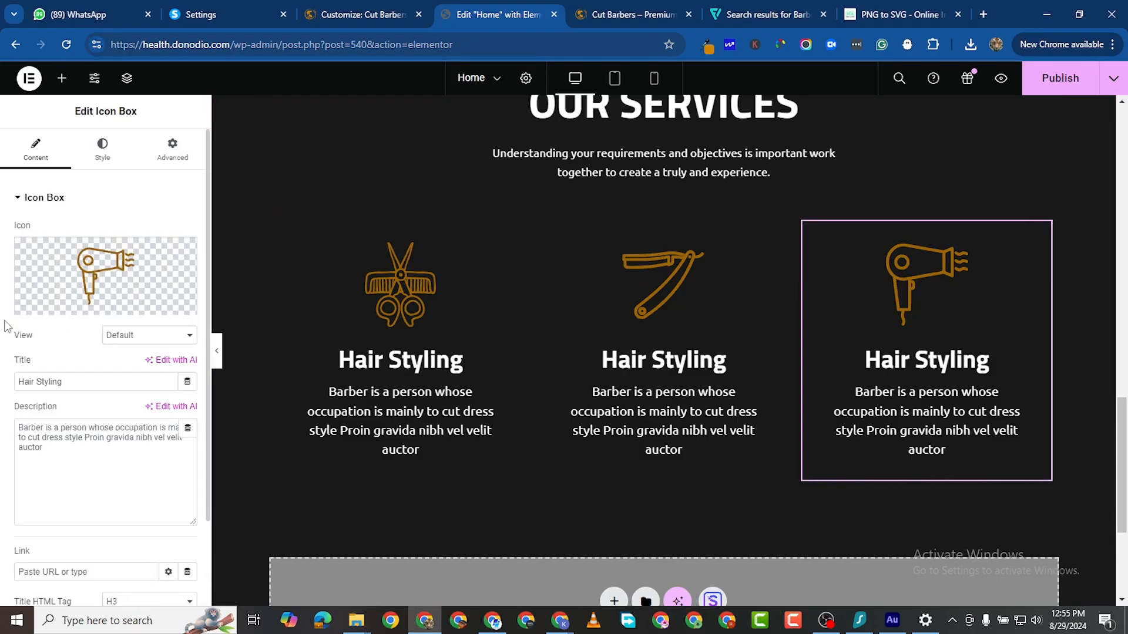
triple_click(44, 381)
right_click(44, 381)
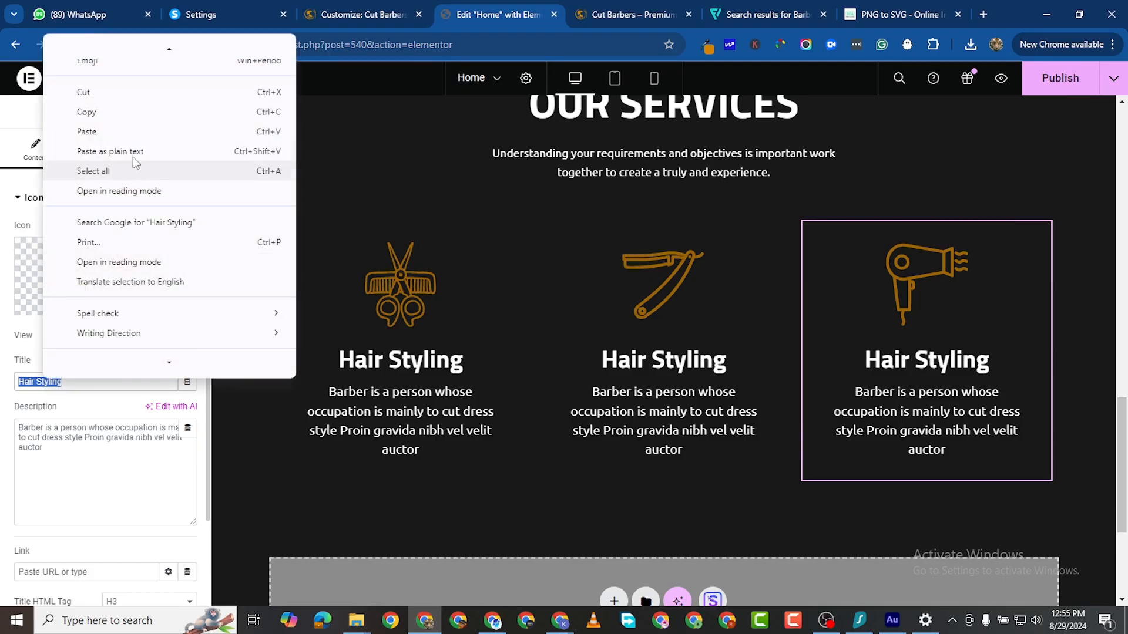
left_click(87, 131)
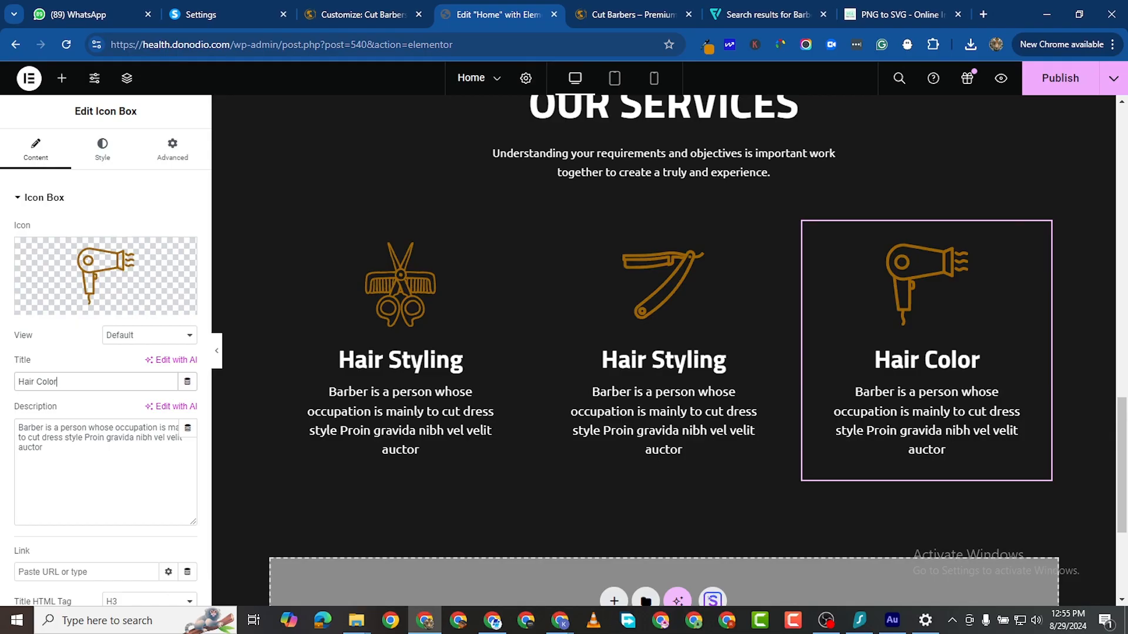
key("alt+Tab")
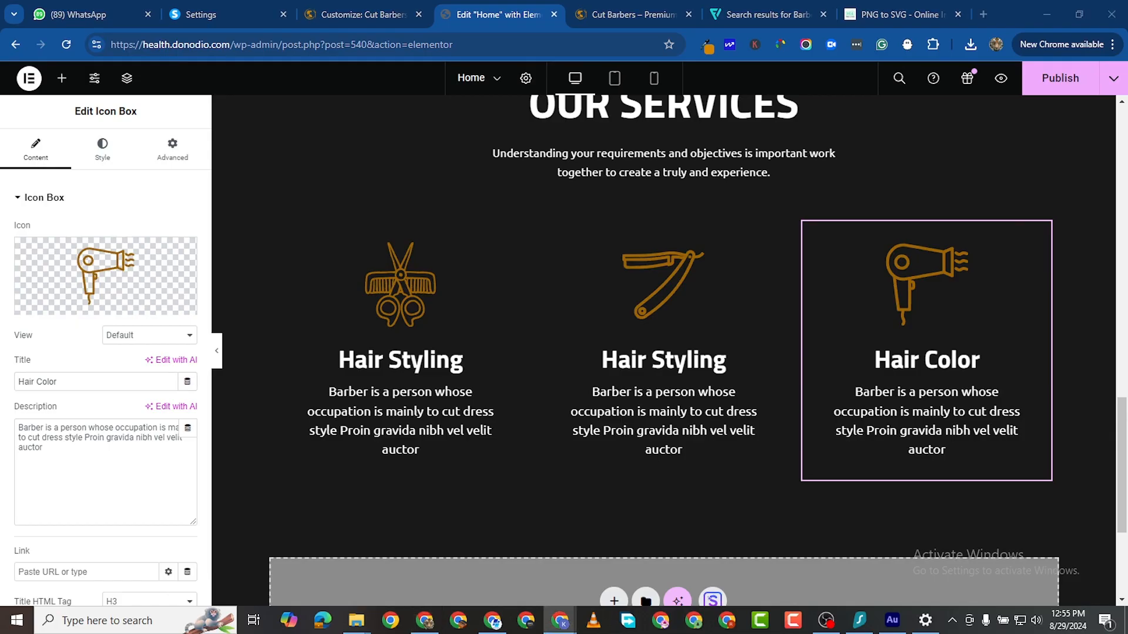
triple_click(77, 437)
right_click(76, 437)
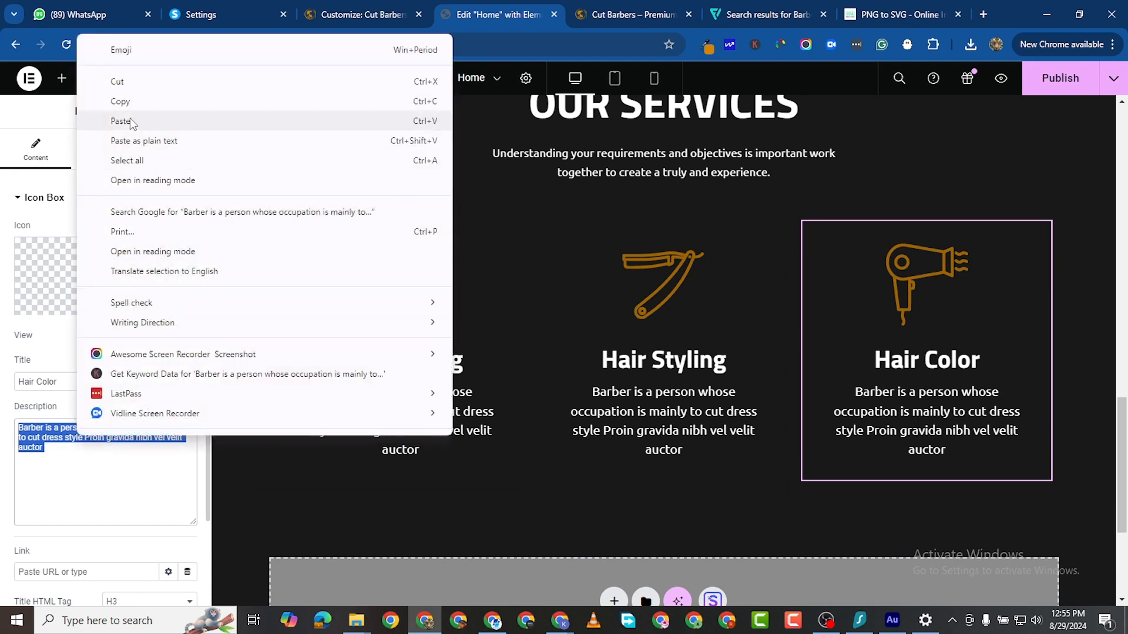
left_click(129, 120)
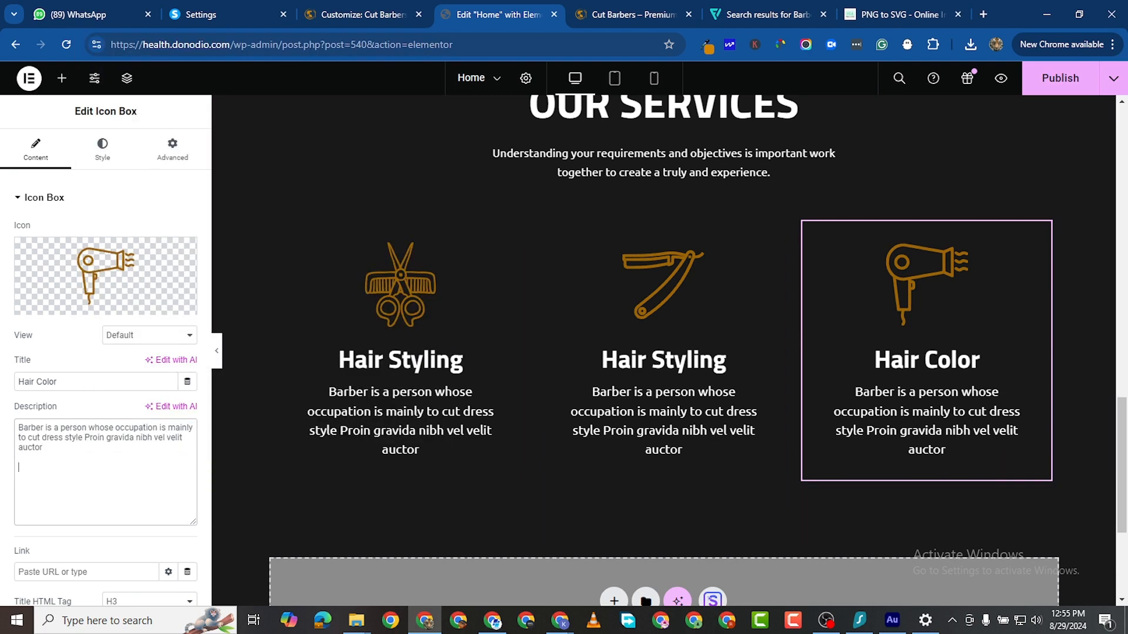
Step: Retitle the middle card 'Beard Triming' and paste in the copied description text
key("alt+Tab")
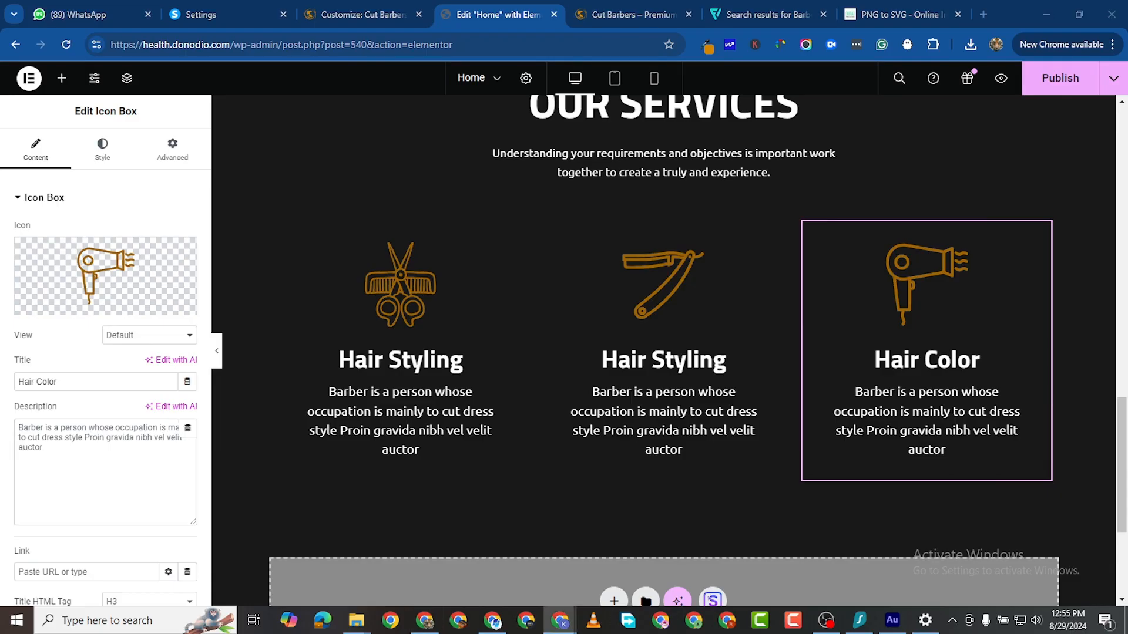
left_click(684, 369)
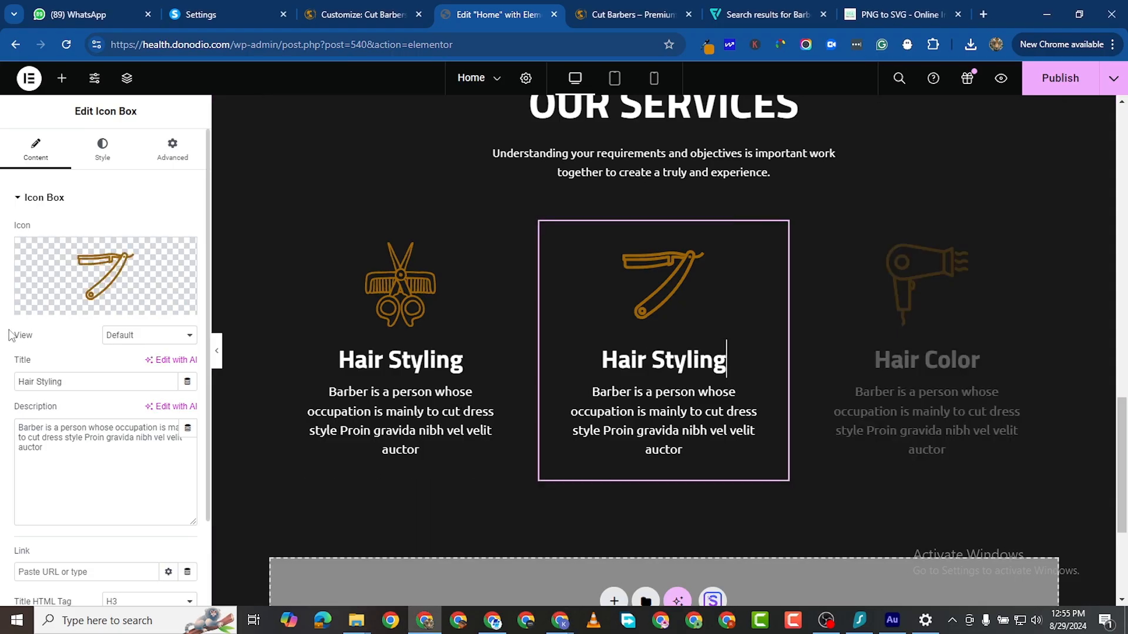
triple_click(53, 384)
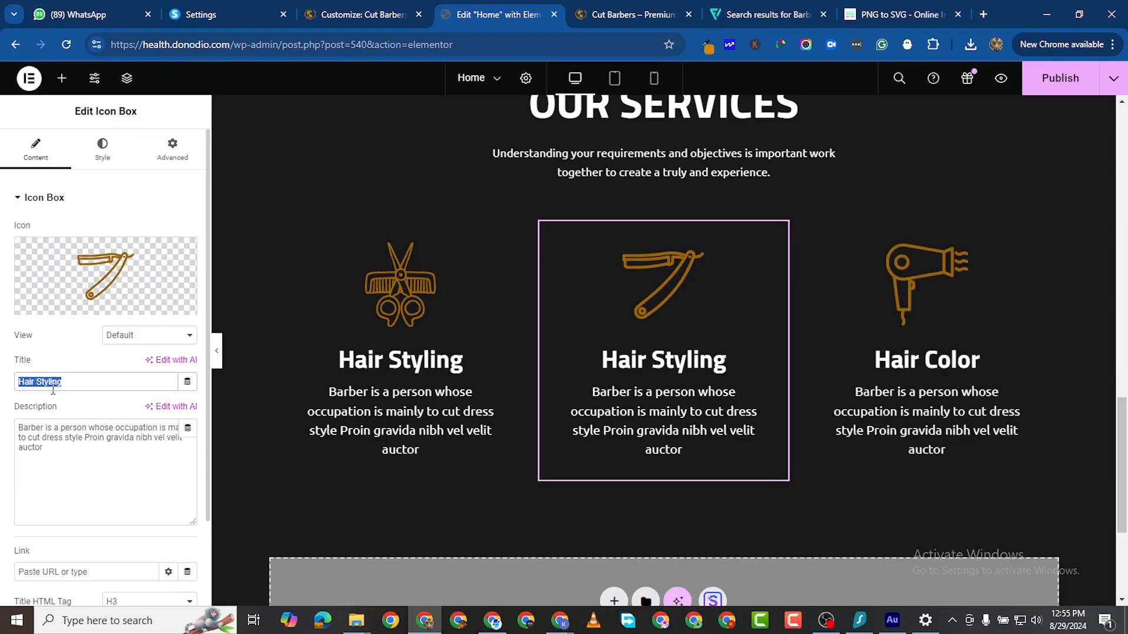
right_click(53, 384)
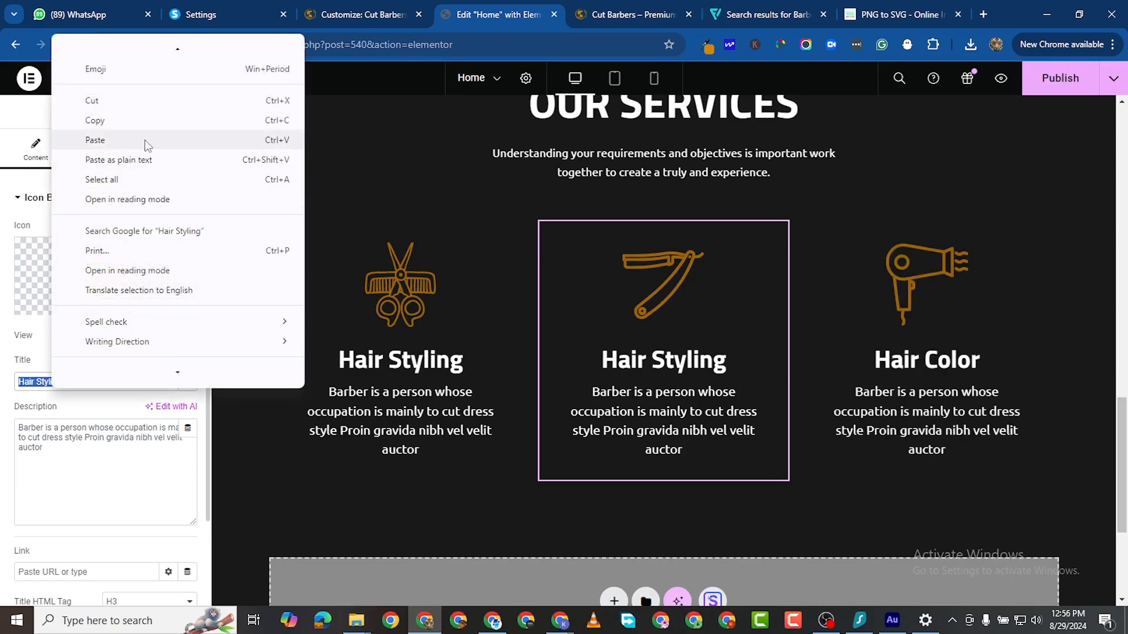
left_click(95, 139)
key("alt+Tab")
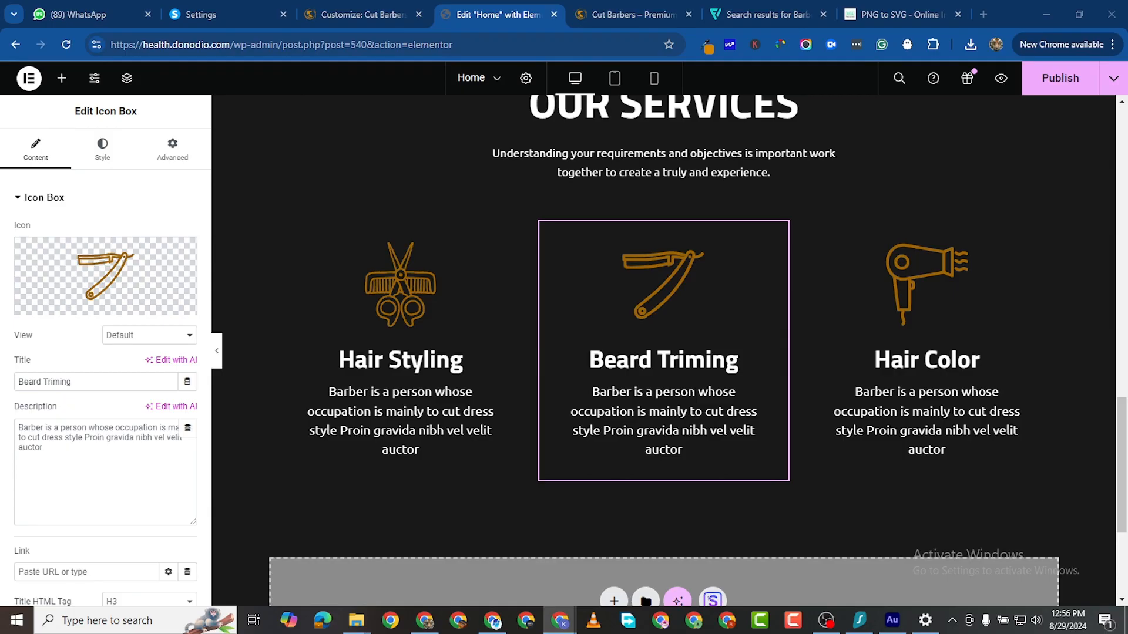
triple_click(89, 424)
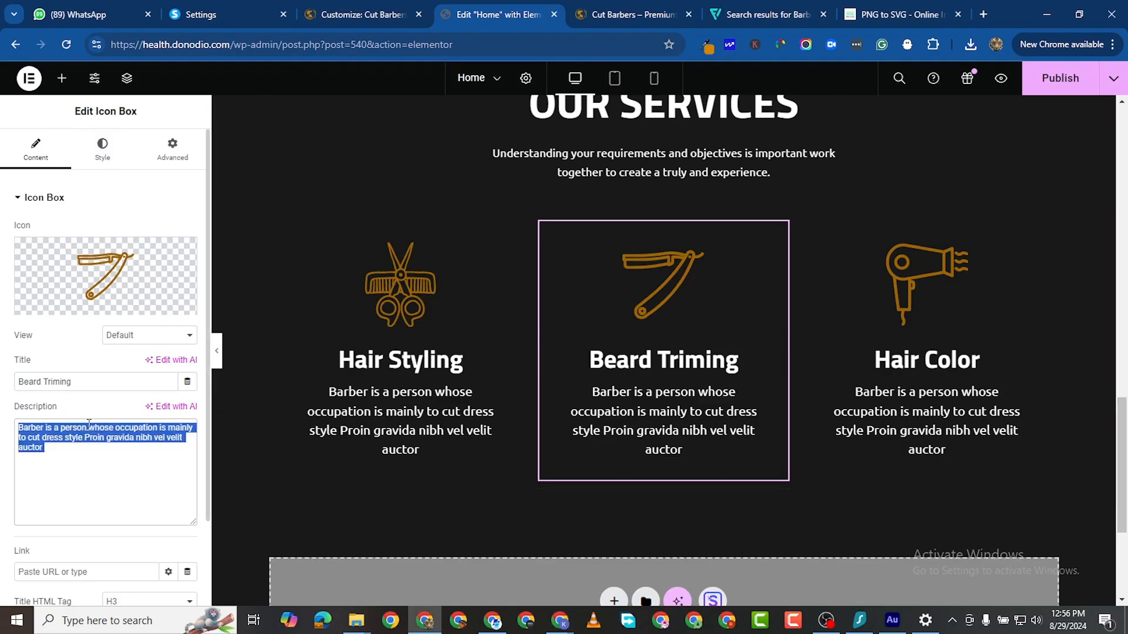
right_click(88, 424)
left_click(161, 138)
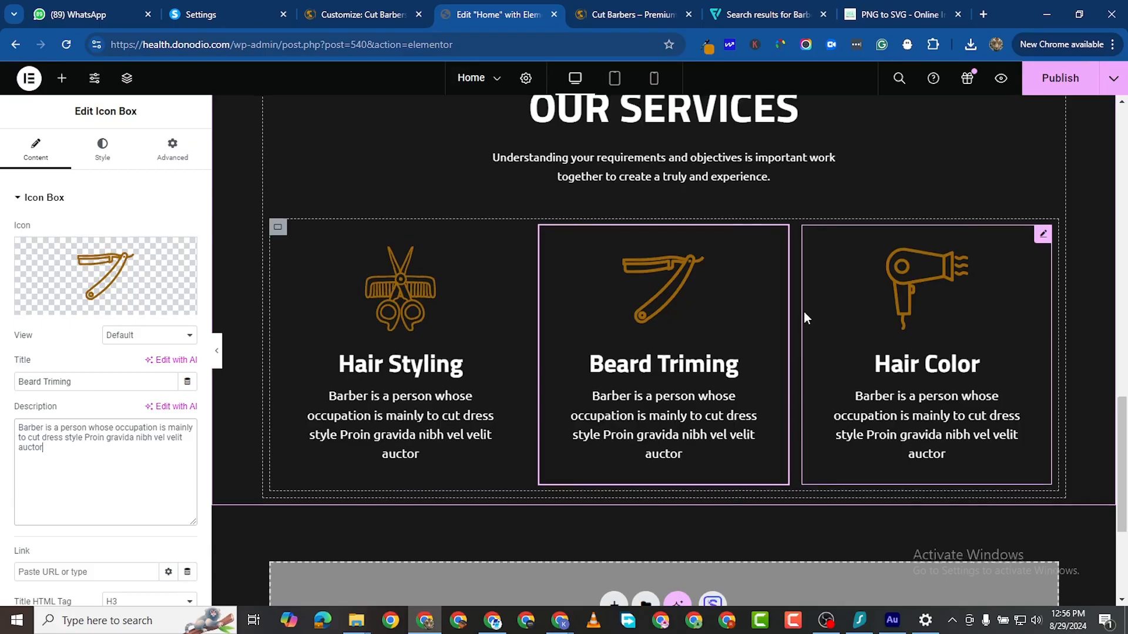
scroll(805, 314, "up", 3)
scroll(791, 316, "down", 1)
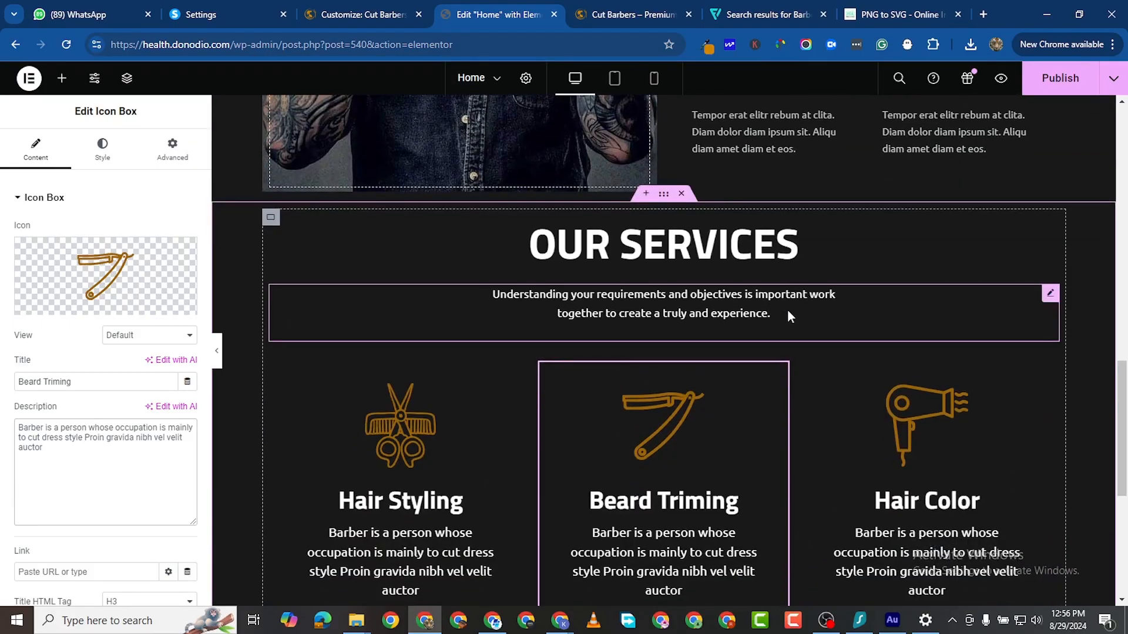
scroll(629, 313, "down", 1)
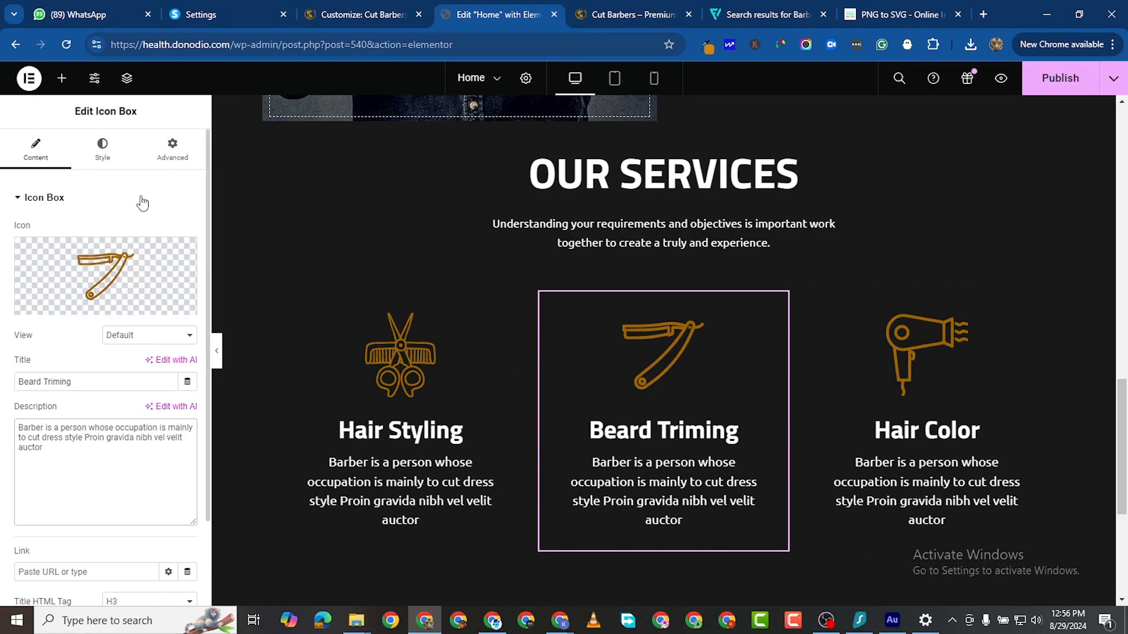
Step: Set the Hair Styling card's description typography size to 16 px
left_click(482, 322)
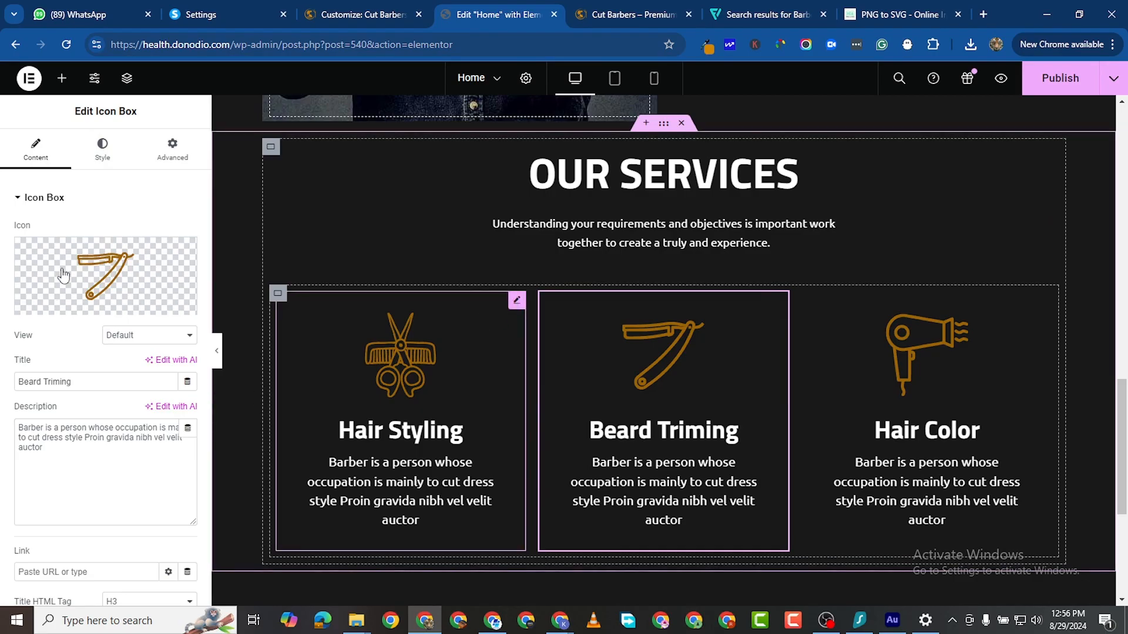
left_click(103, 149)
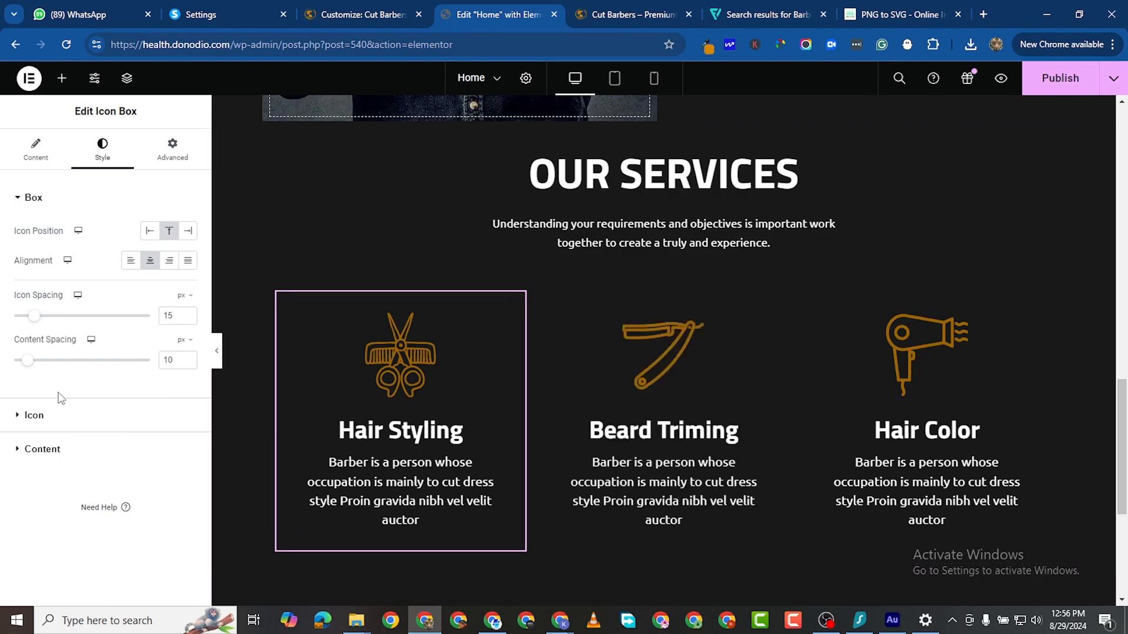
left_click(200, 456)
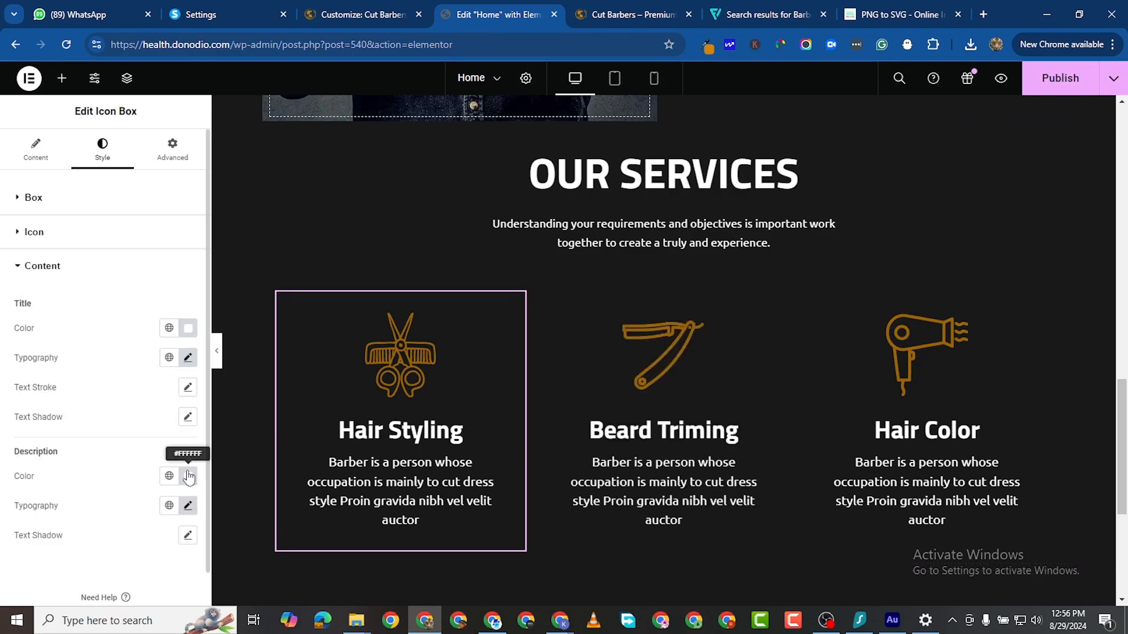
left_click(188, 357)
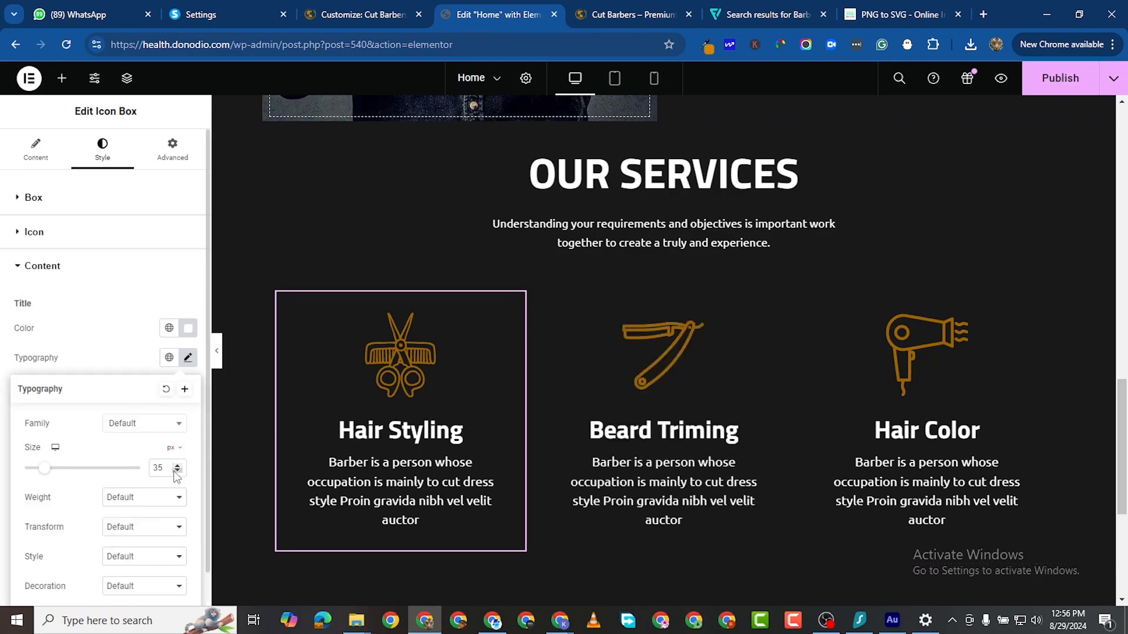
left_click(13, 269)
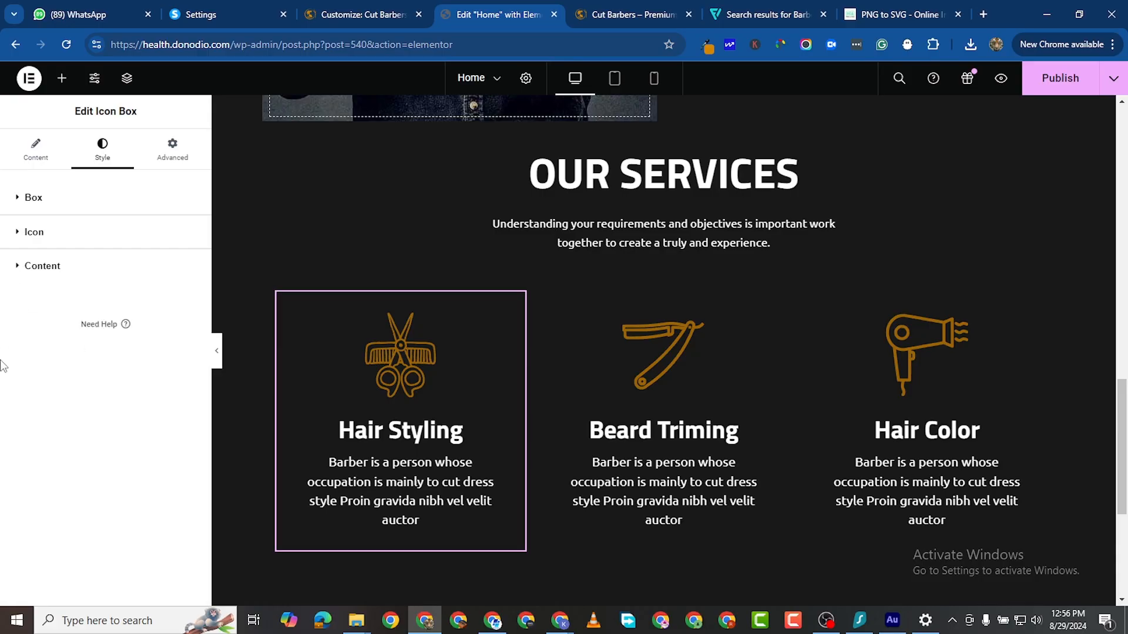
left_click(17, 271)
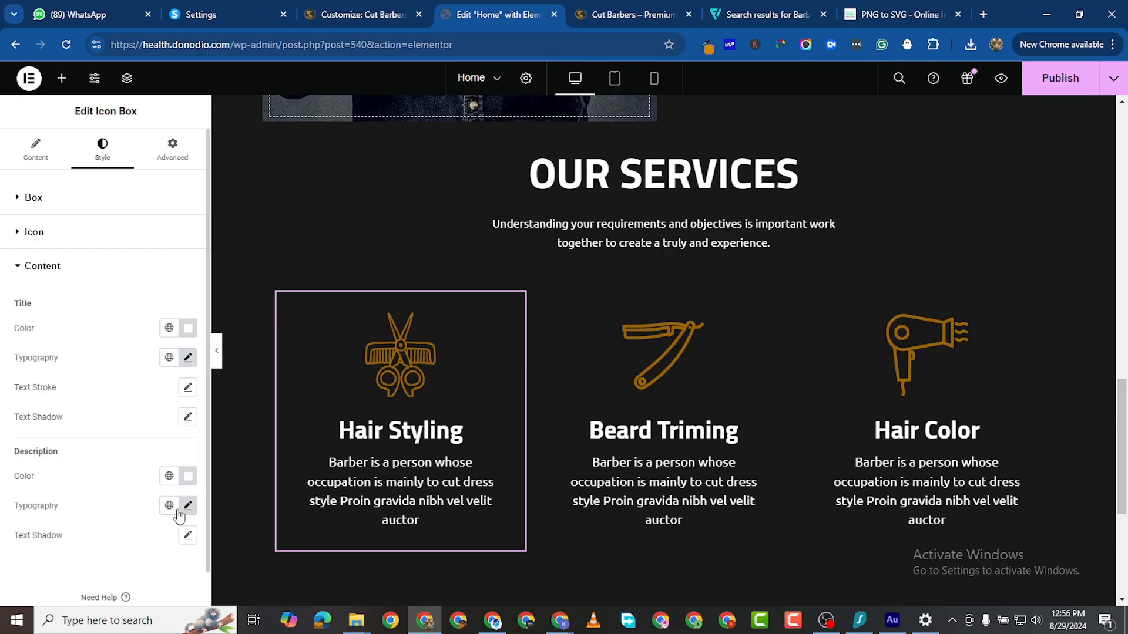
left_click(188, 506)
scroll(187, 578, "down", 2)
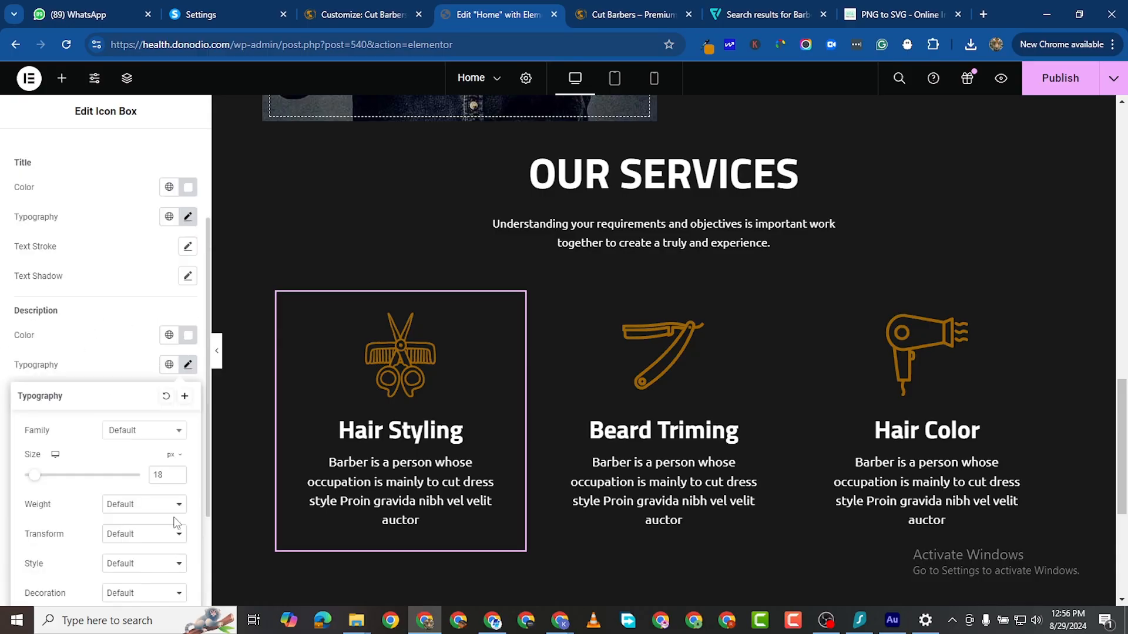
double_click(179, 478)
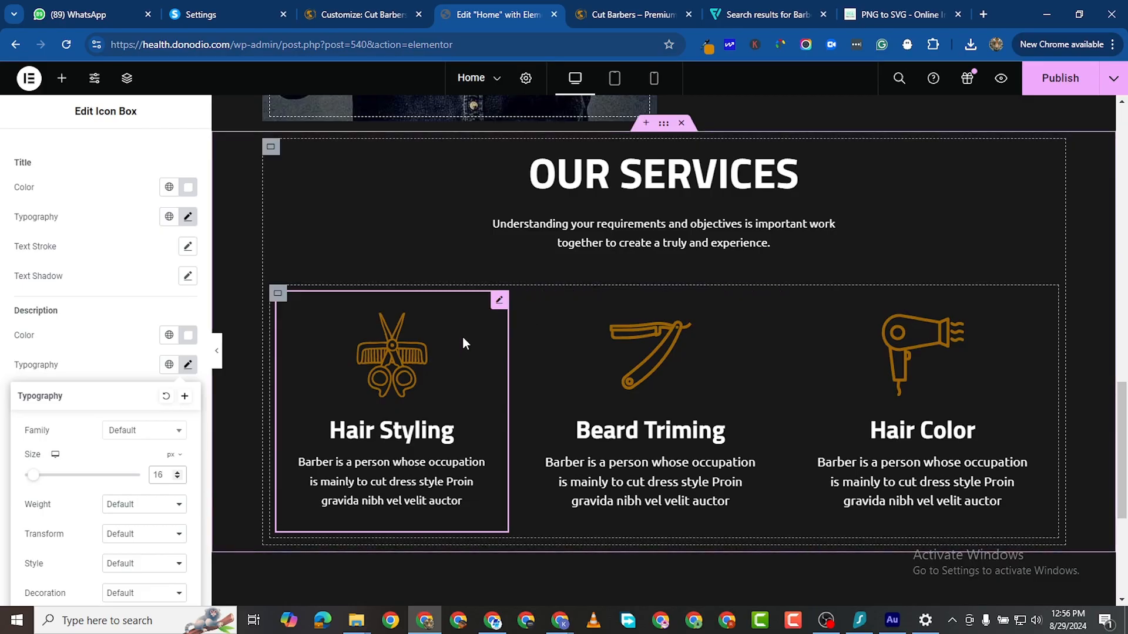
Step: Raise the Hair Styling description's line height to 22 px
scroll(162, 522, "down", 2)
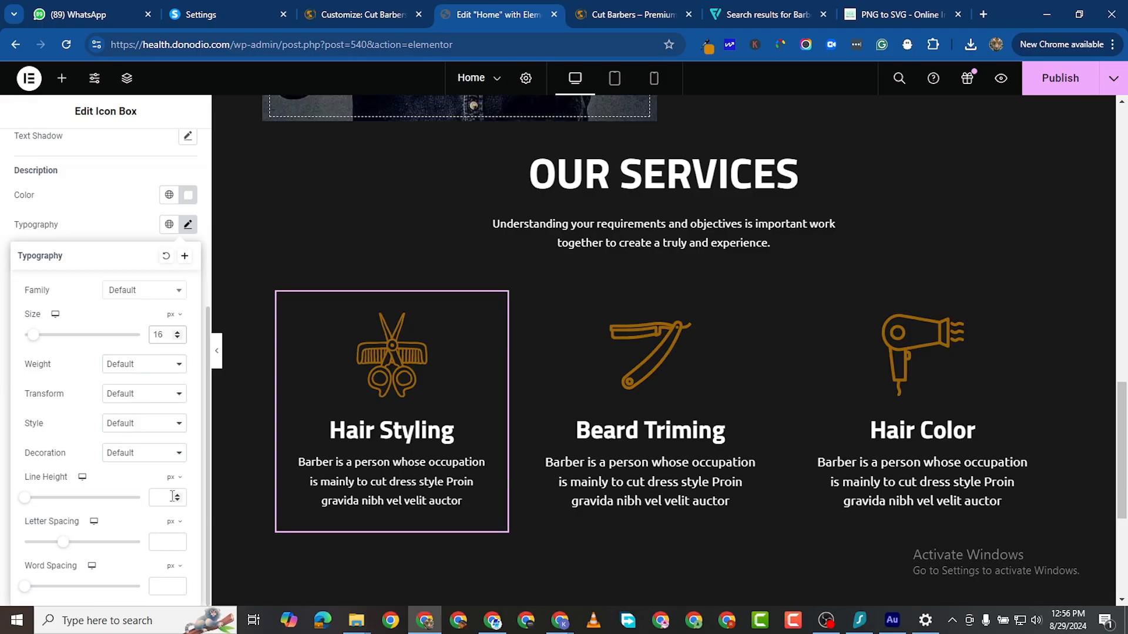
left_click(175, 494)
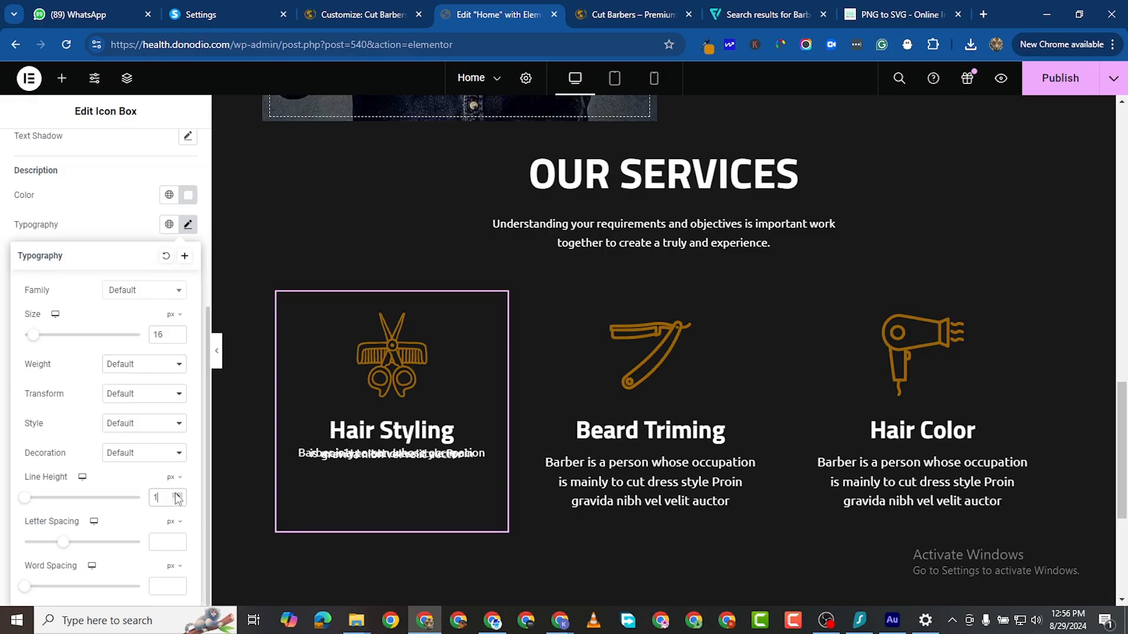
double_click(176, 494)
double_click(176, 495)
double_click(176, 495)
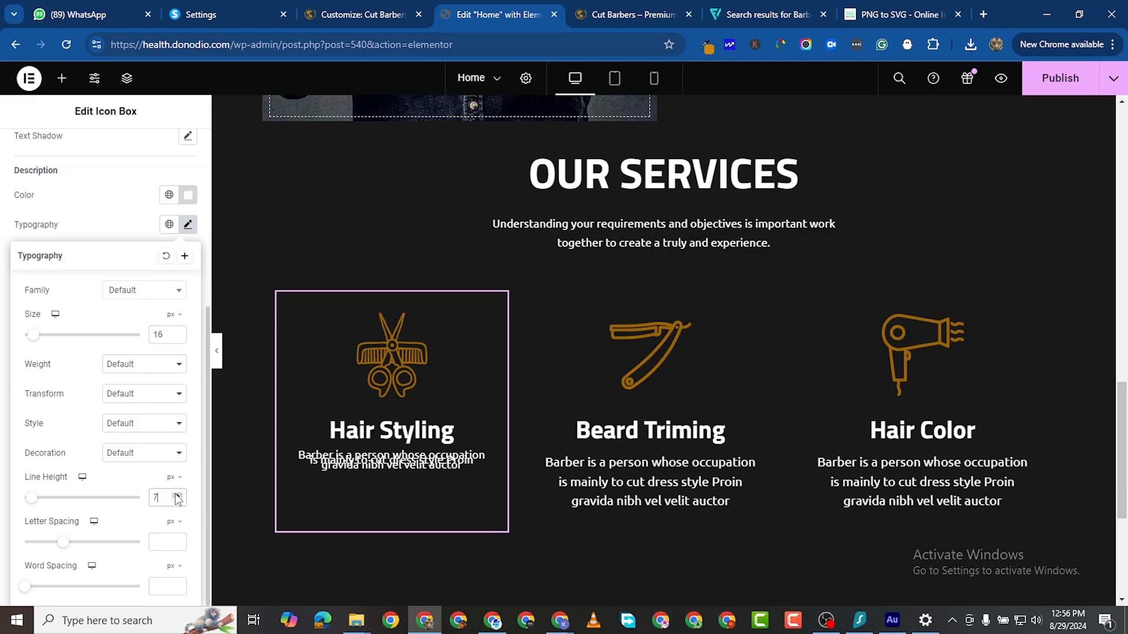
double_click(176, 496)
double_click(176, 495)
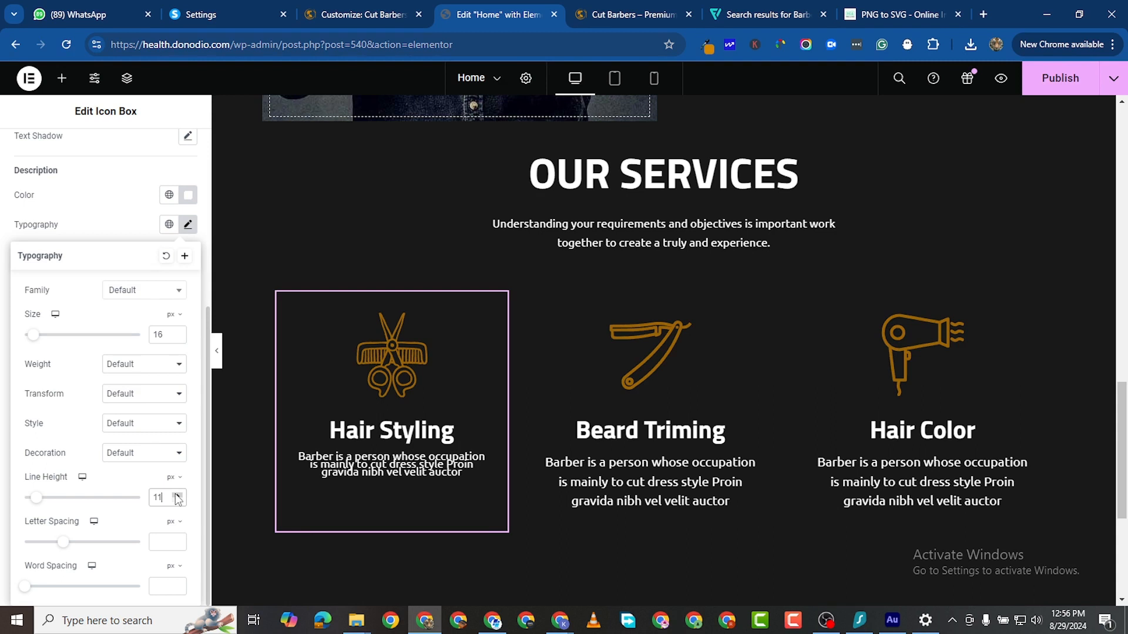
double_click(177, 495)
double_click(177, 495)
double_click(177, 495)
left_click(178, 495)
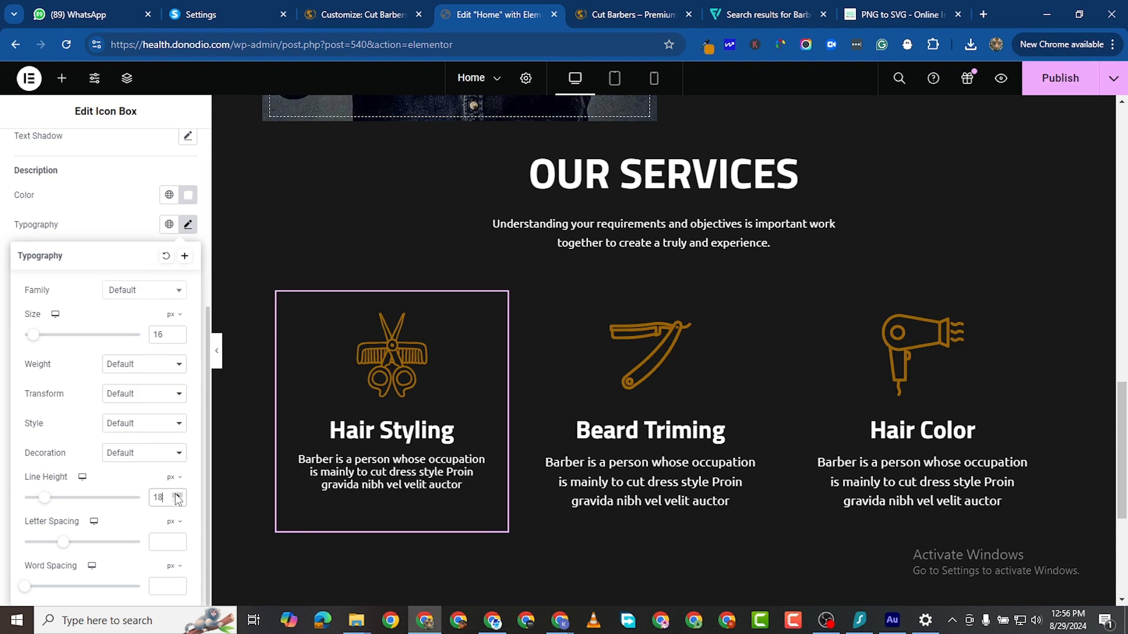
double_click(178, 495)
left_click(177, 495)
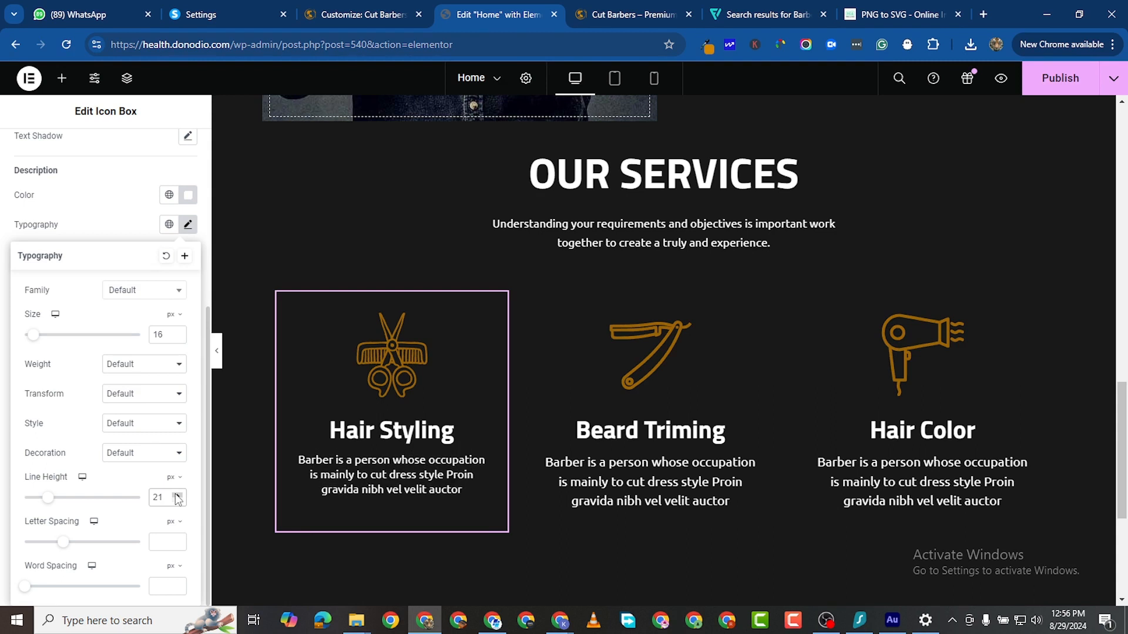
left_click(177, 495)
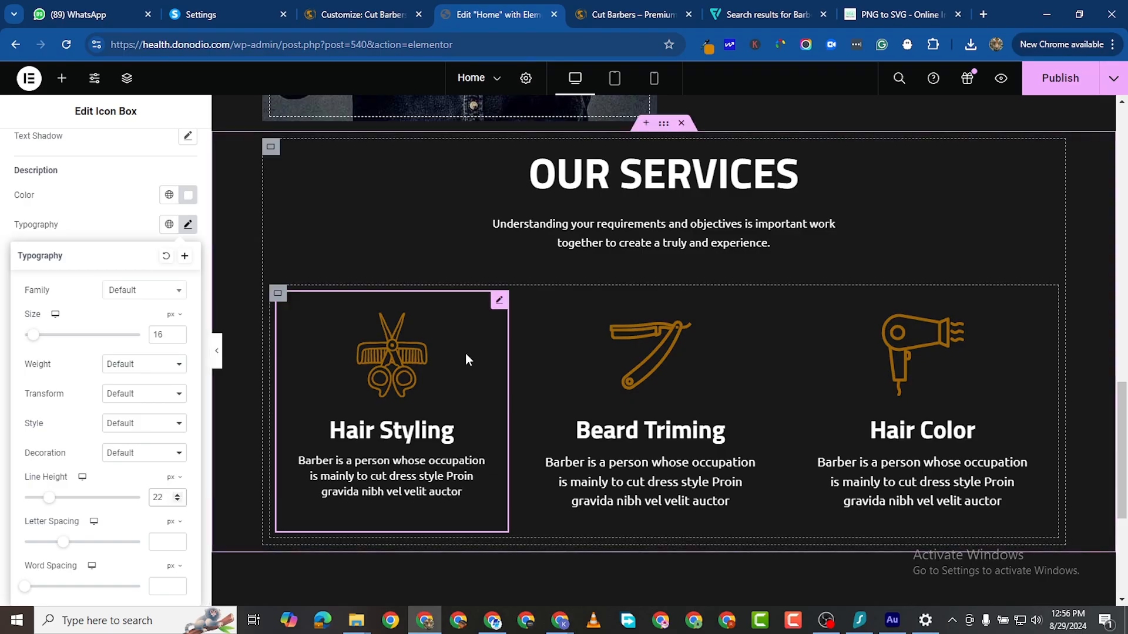
Step: Bump the line height to 23, then paste Hair Styling's style onto Beard Triming and Hair Color
left_click(178, 495)
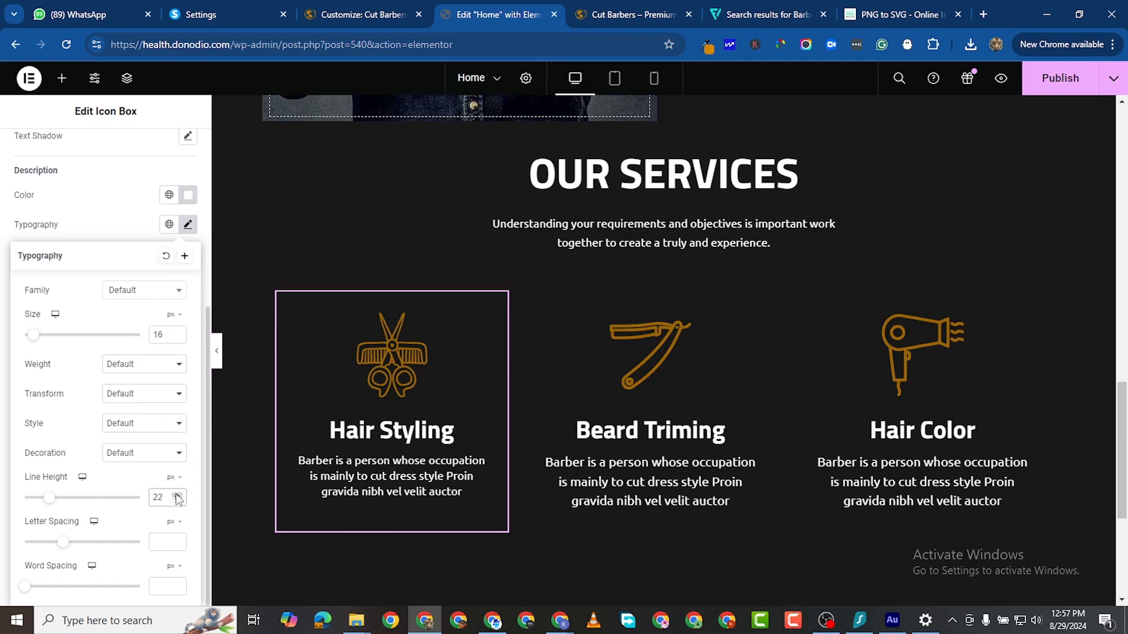
right_click(499, 302)
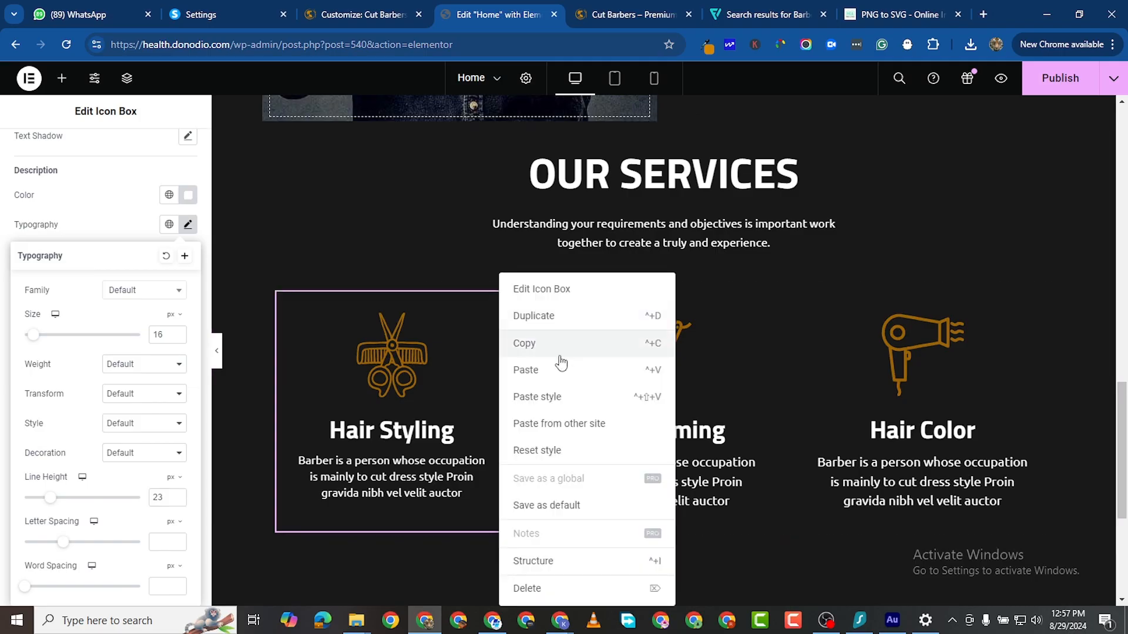
left_click(553, 344)
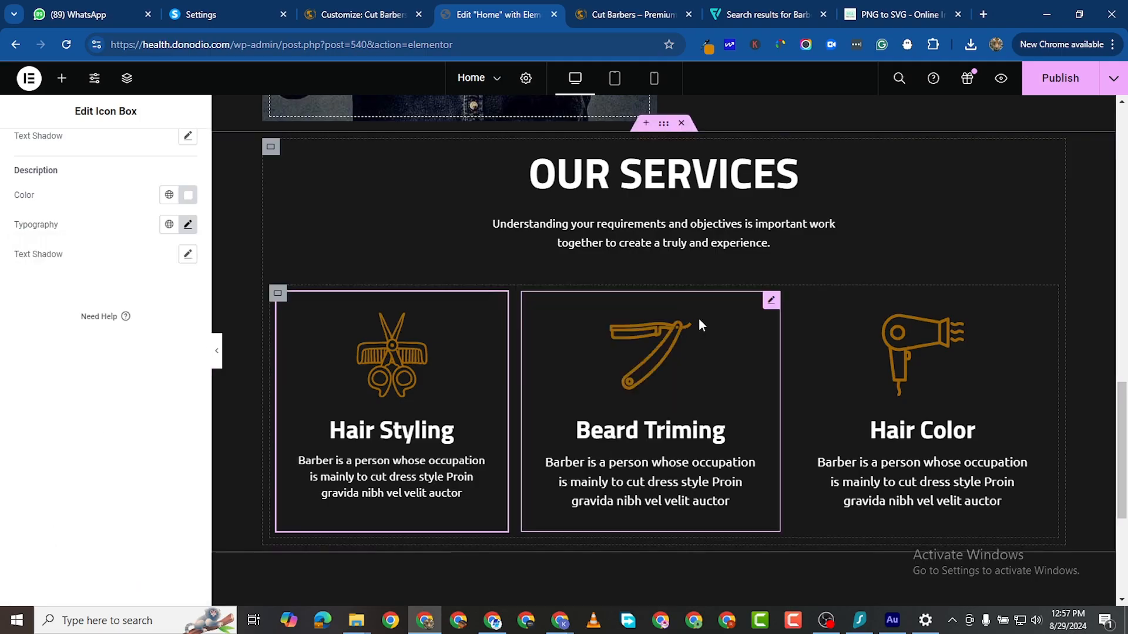
right_click(771, 301)
left_click(808, 397)
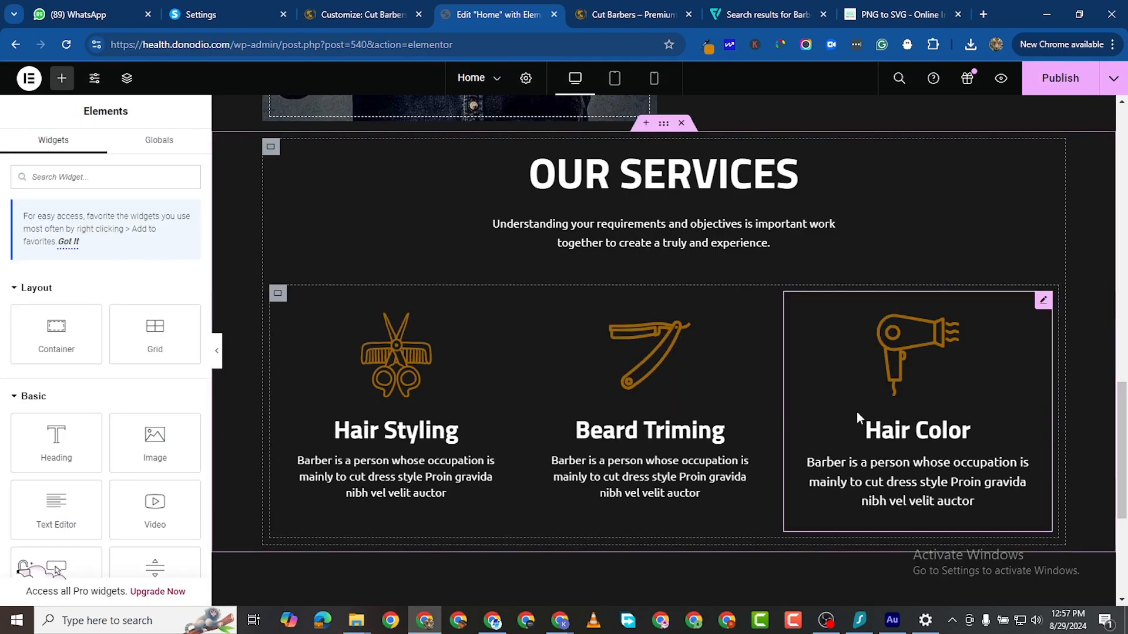
right_click(1041, 301)
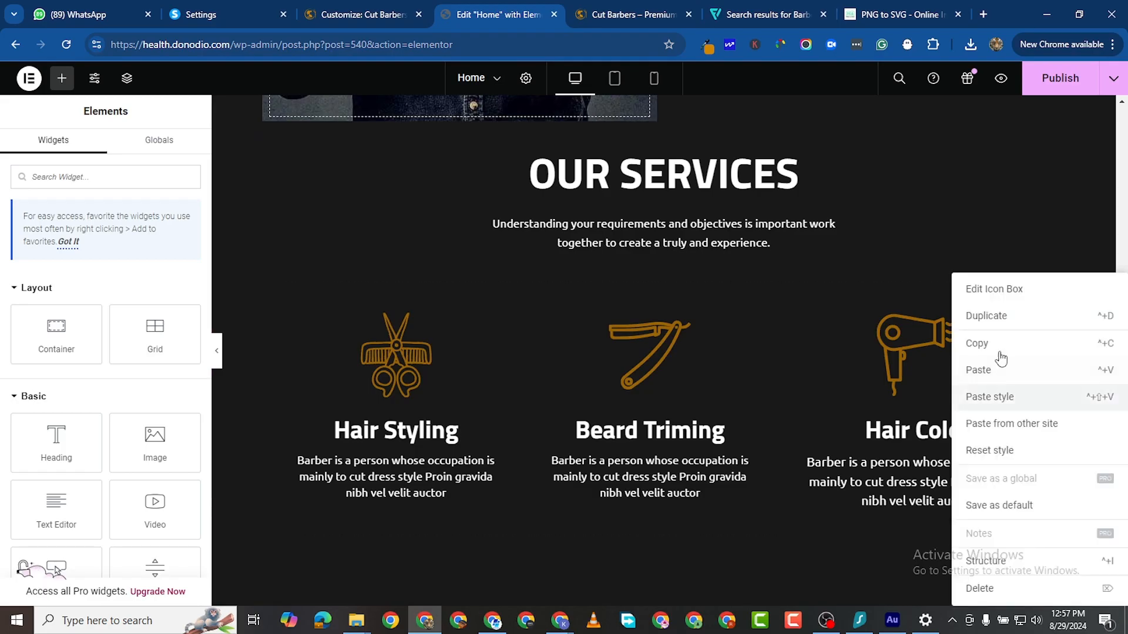
left_click(1002, 395)
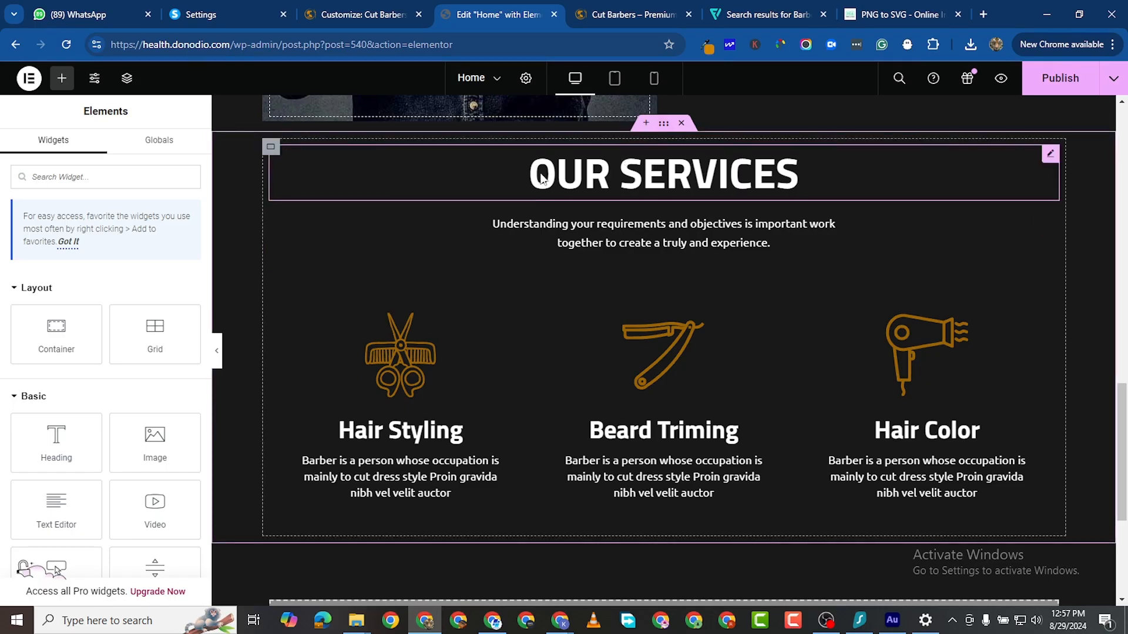
Step: Give the OUR SERVICES container a Classic background using an uploaded barber-shaving photo
left_click(663, 124)
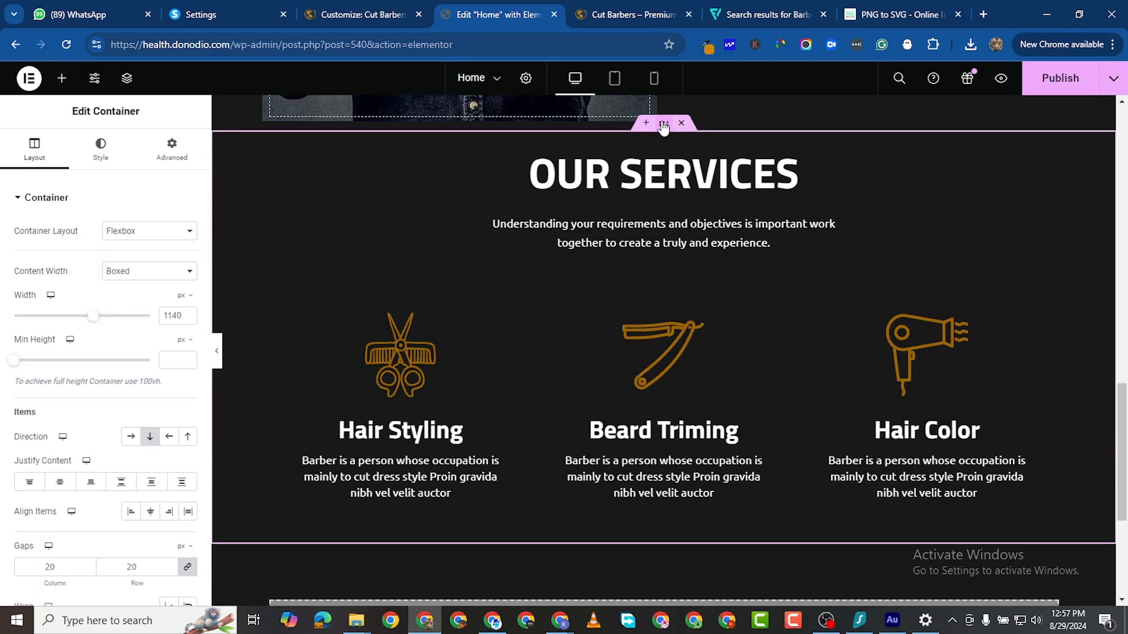
left_click(111, 156)
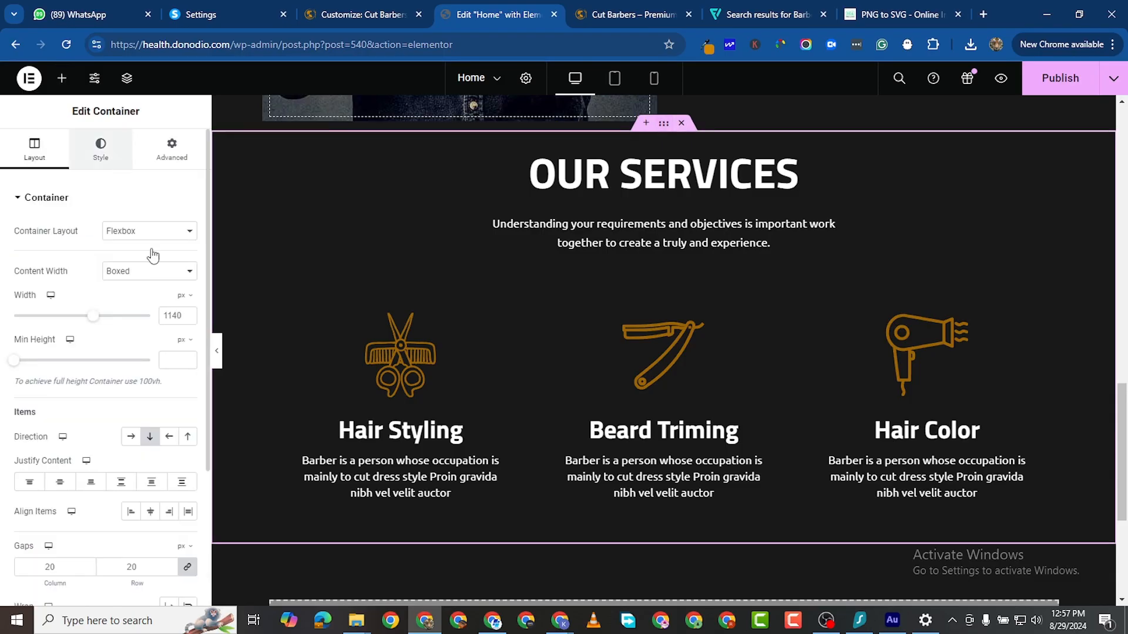
left_click(131, 260)
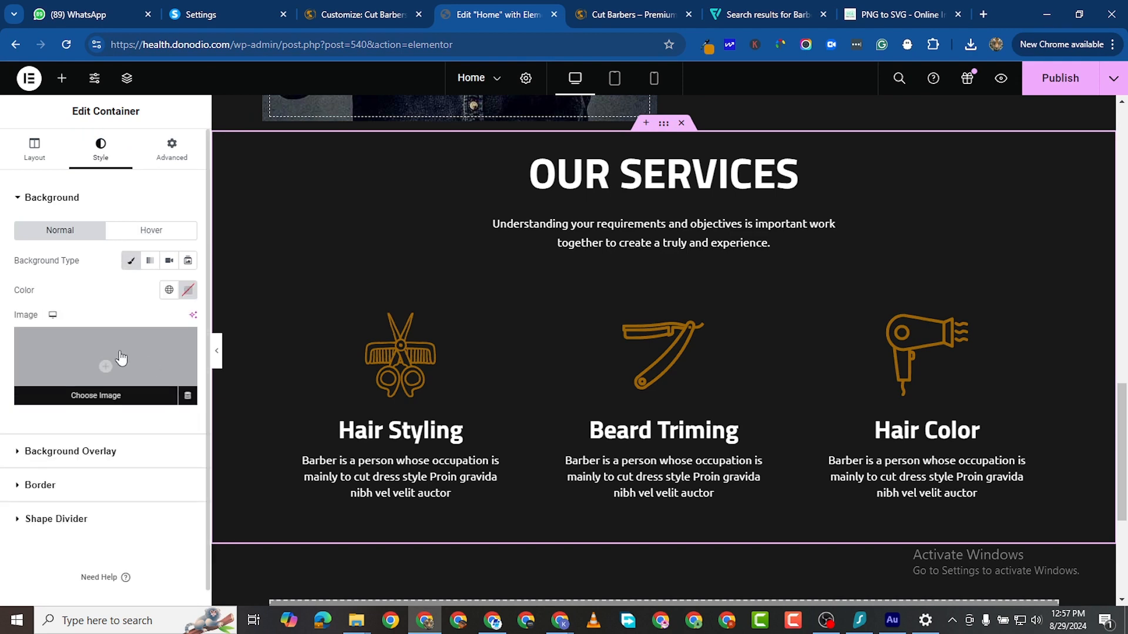
left_click(170, 356)
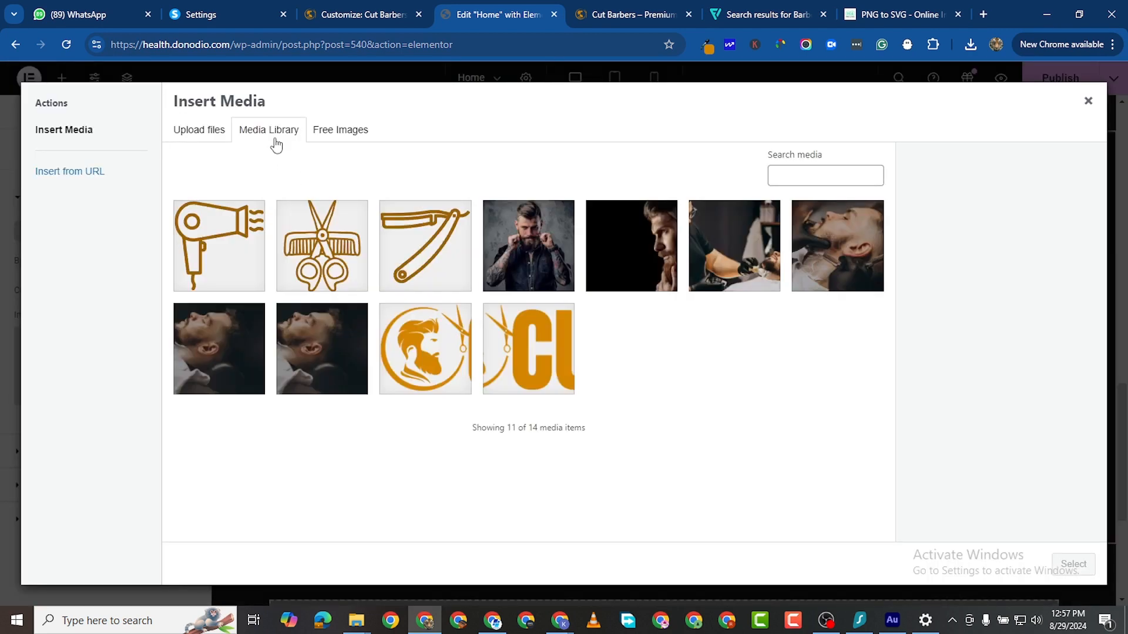
left_click(190, 130)
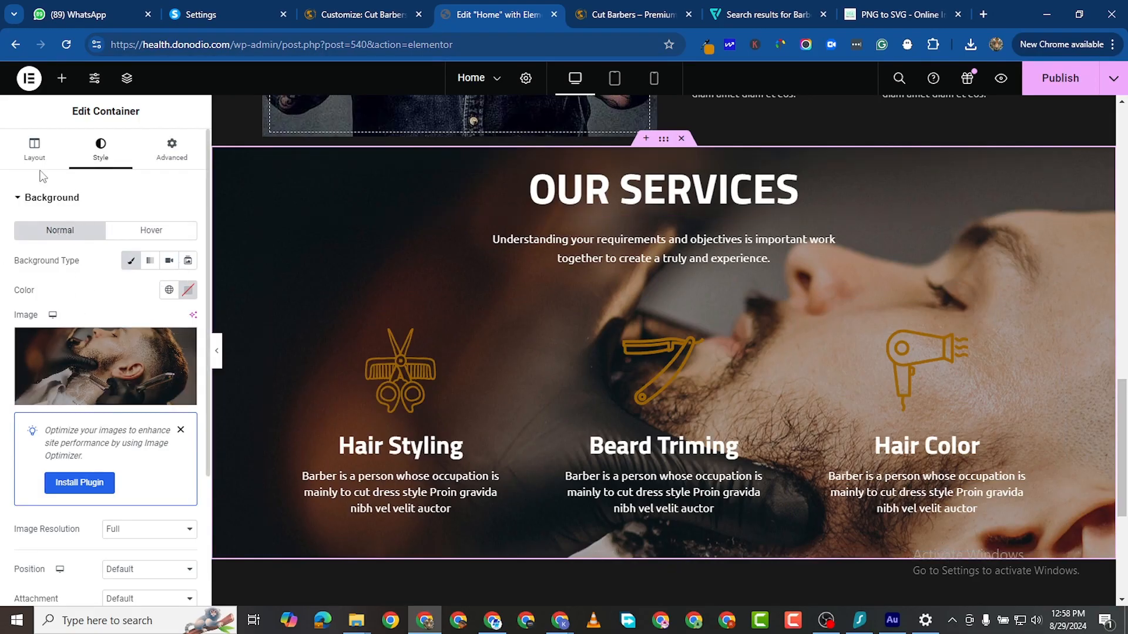
scroll(98, 492, "down", 4)
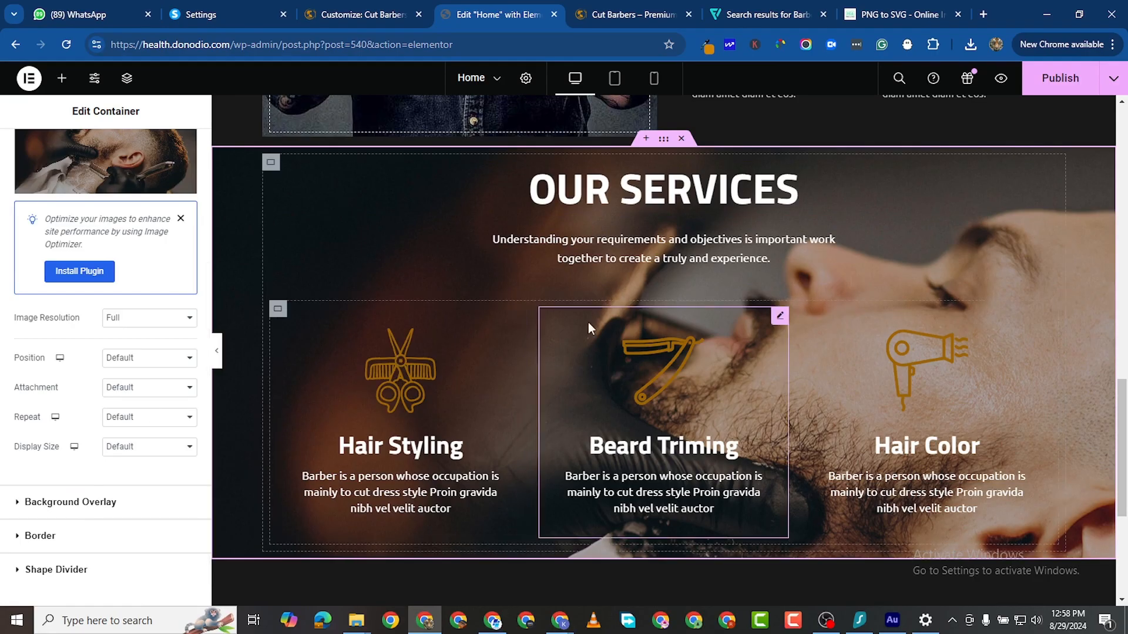
scroll(157, 358, "down", 1)
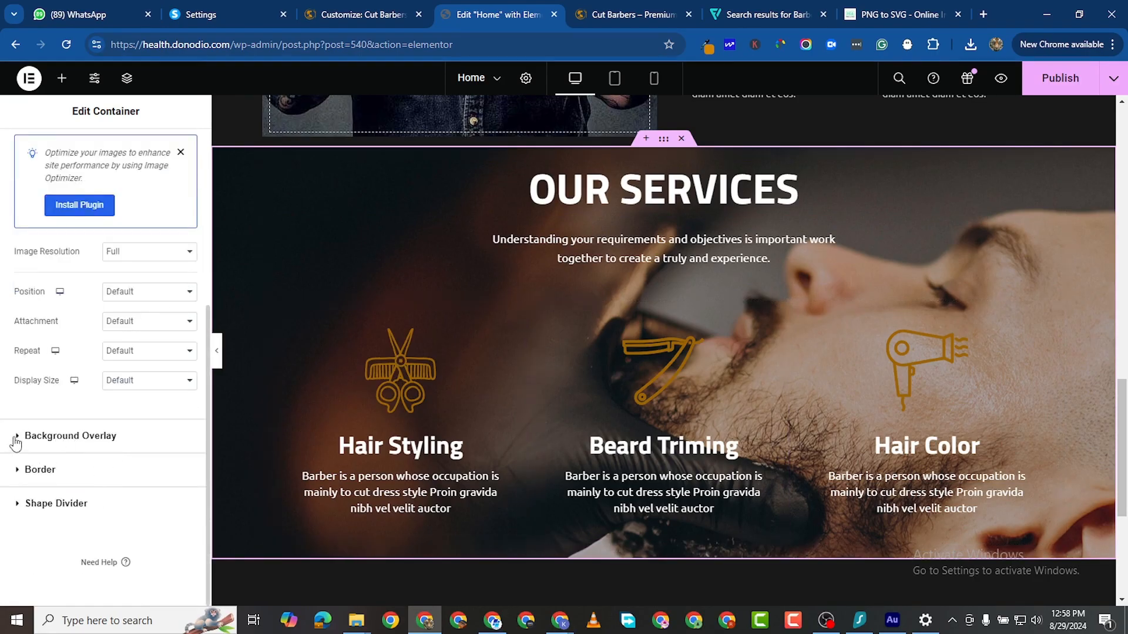
Step: Add a Classic black (#000000) background overlay at 0.7 opacity to OUR SERVICES
left_click(120, 443)
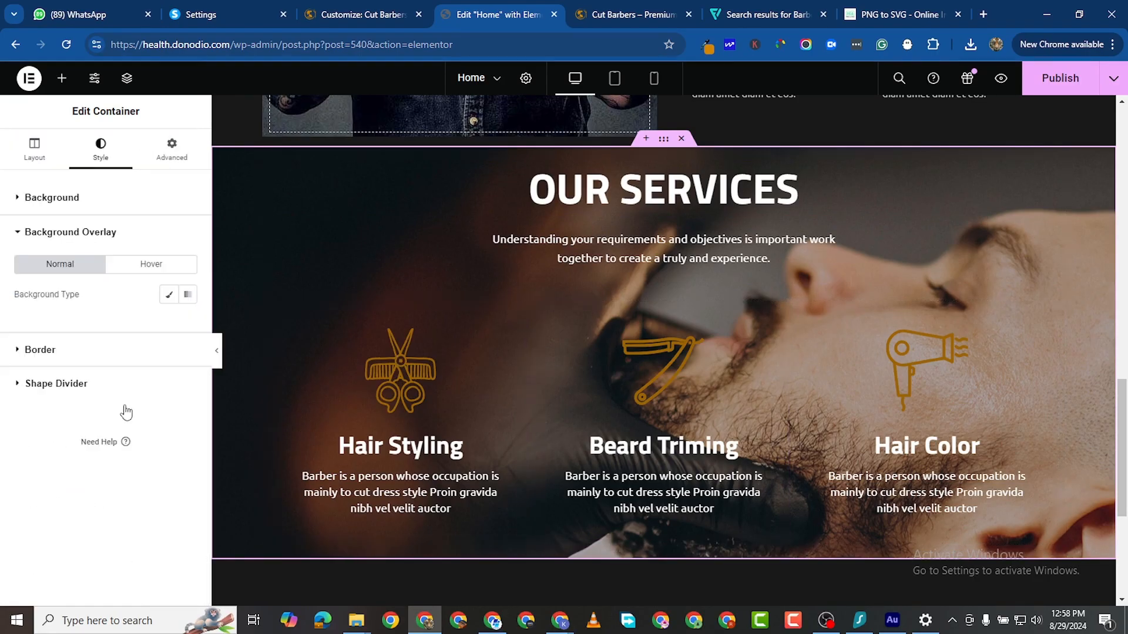
left_click(168, 294)
left_click(186, 325)
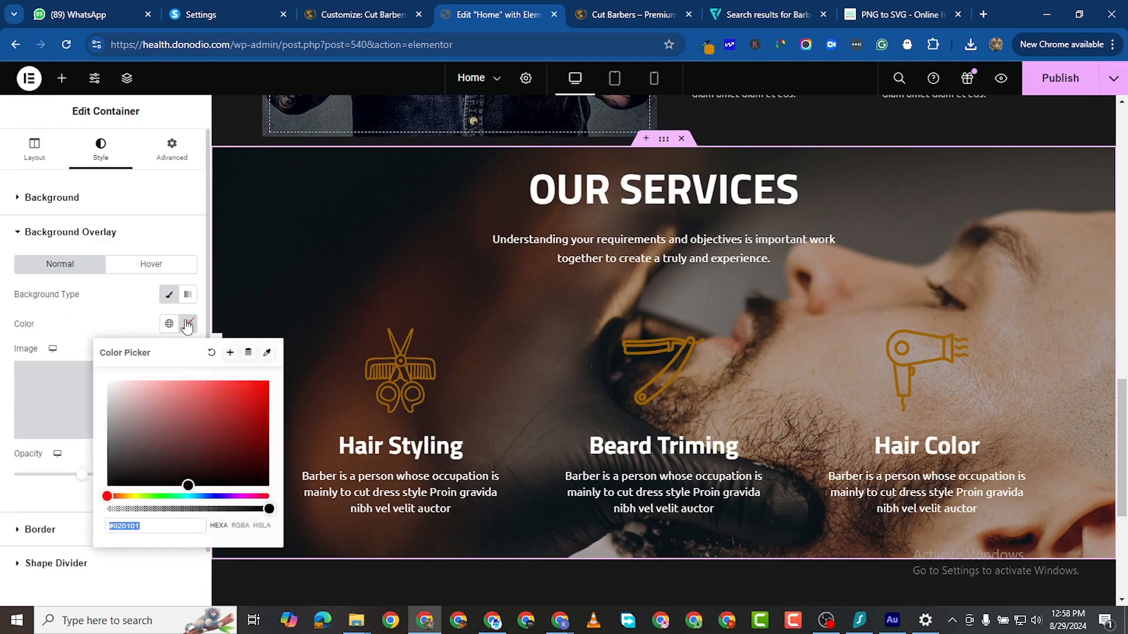
left_click_drag(148, 466, 75, 494)
left_click(2, 536)
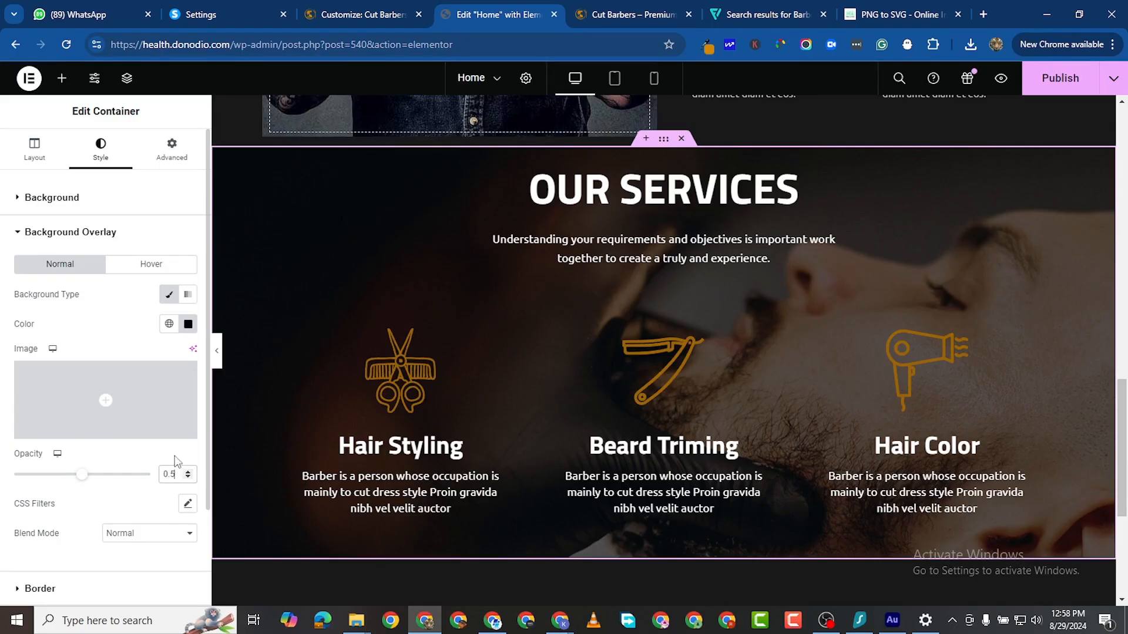
key("BackSpace")
type("7")
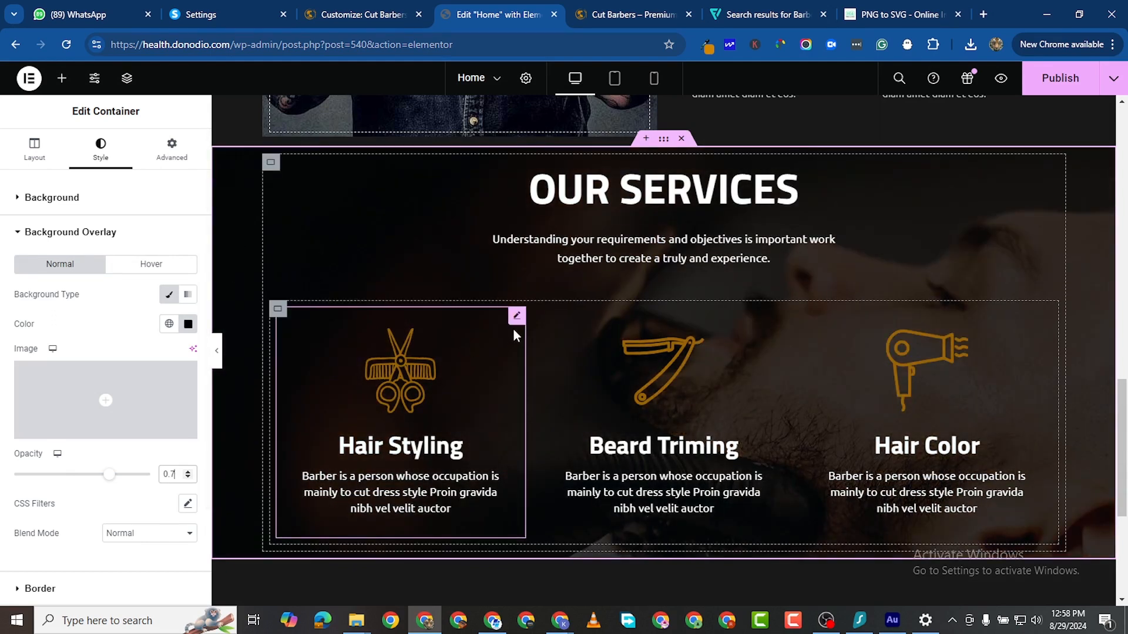
left_click(515, 318)
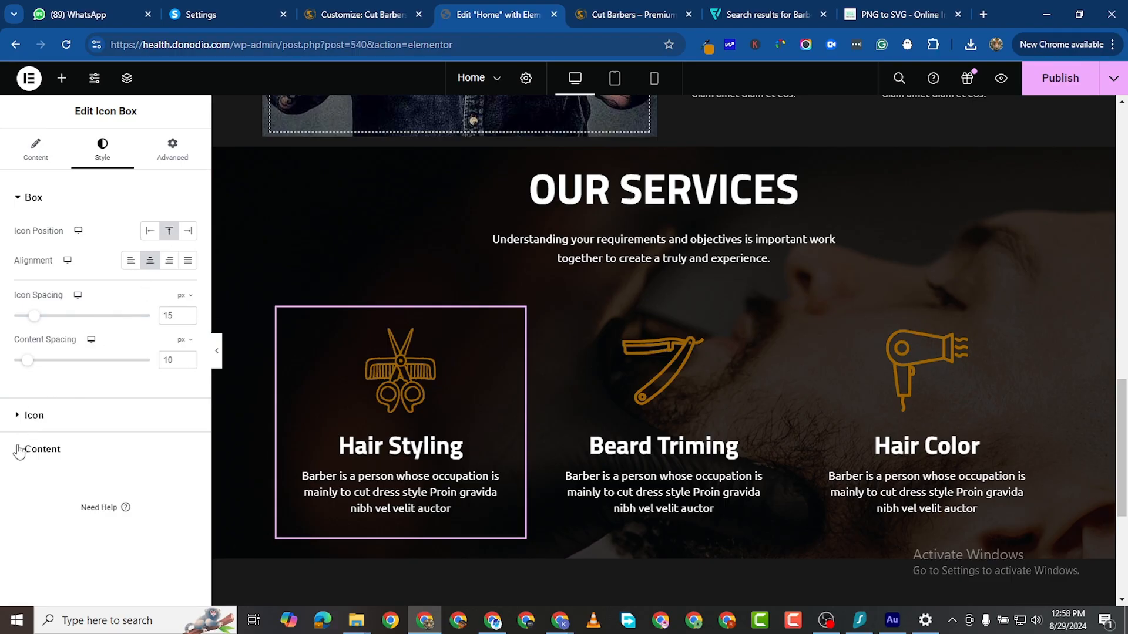
Step: Set the Hair Styling card's Advanced background colour to nearly opaque black
left_click(117, 449)
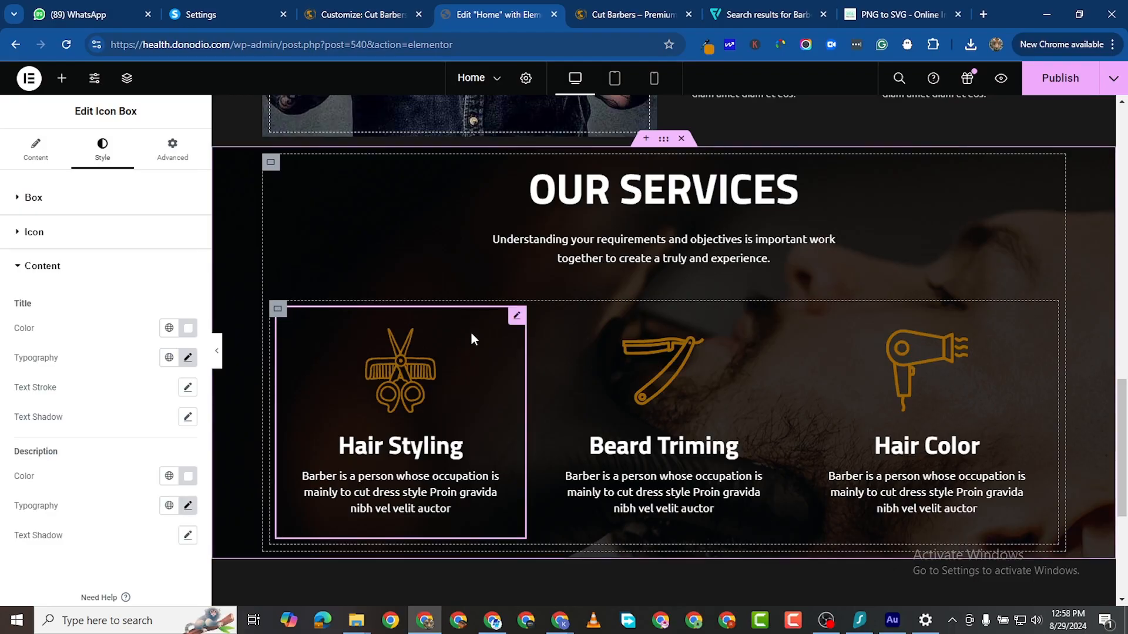
left_click(36, 168)
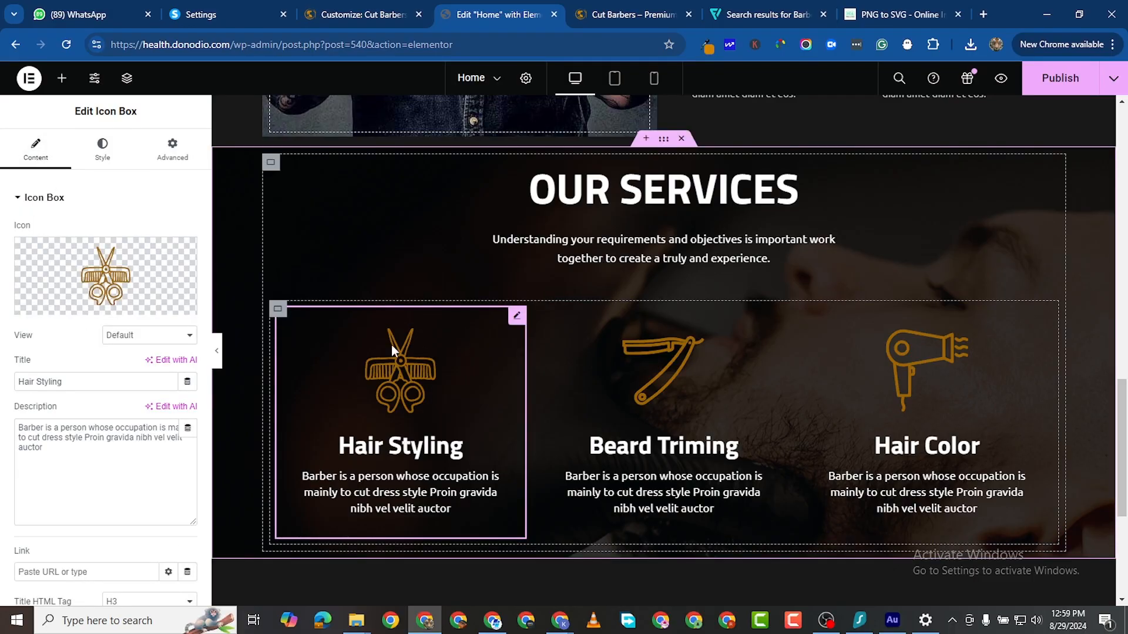
left_click(150, 155)
scroll(157, 412, "down", 6)
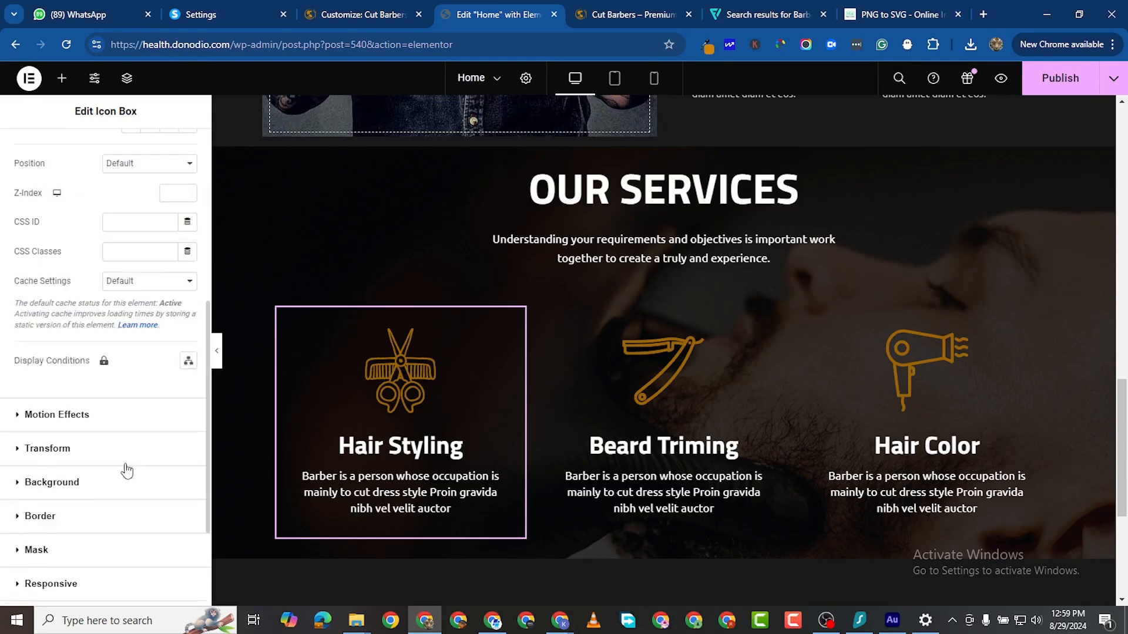
scroll(106, 464, "down", 3)
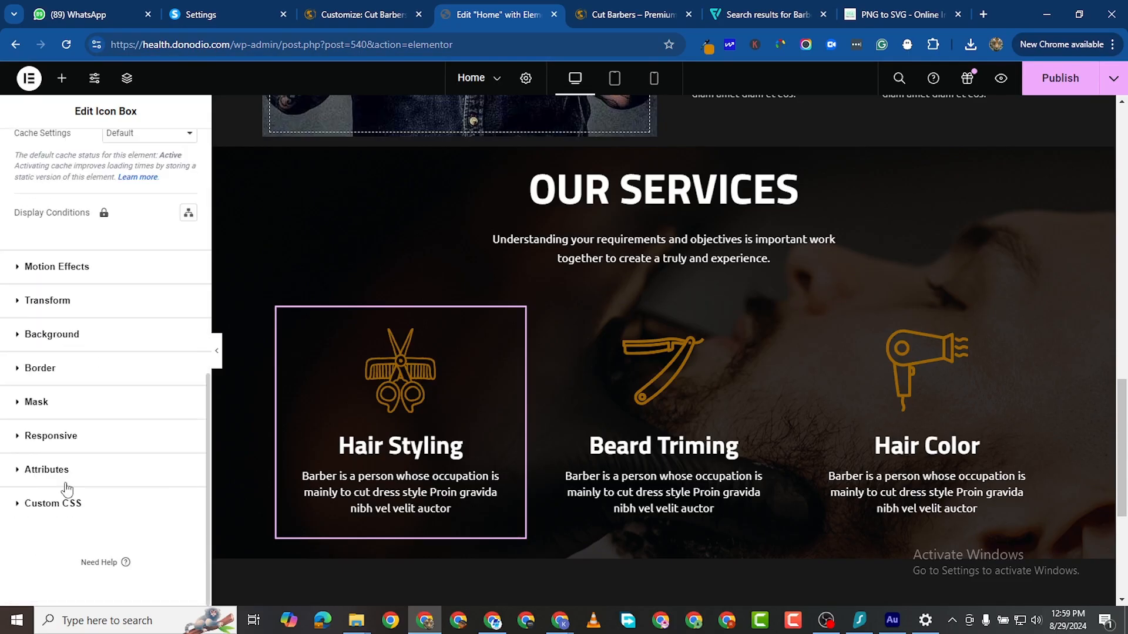
left_click(28, 335)
left_click(188, 391)
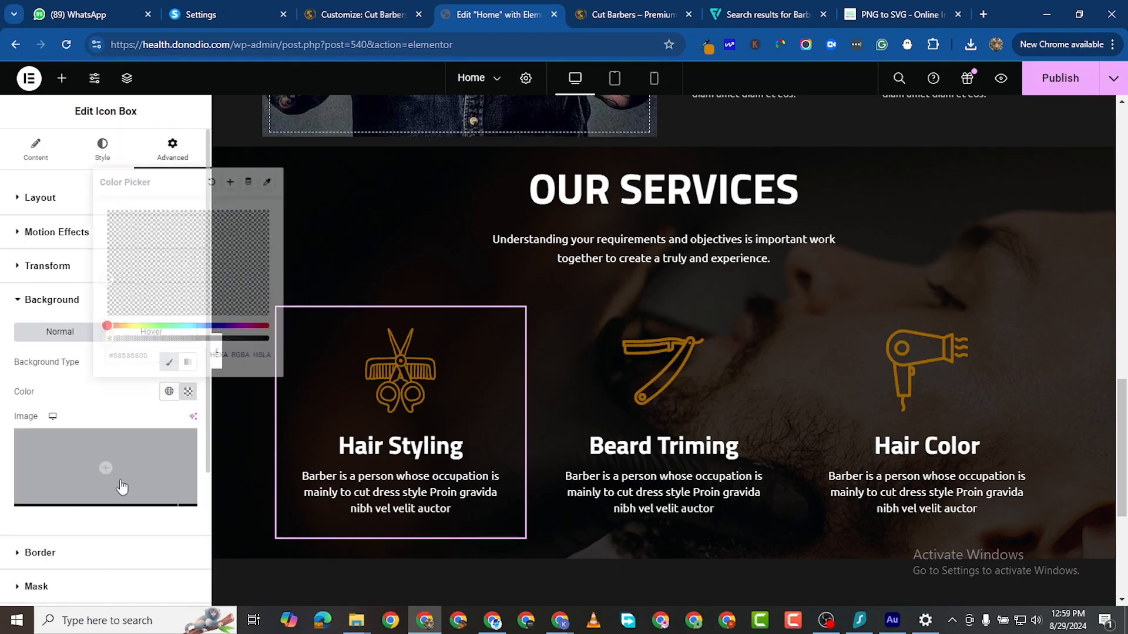
left_click_drag(119, 283, 178, 339)
left_click_drag(230, 368, 270, 334)
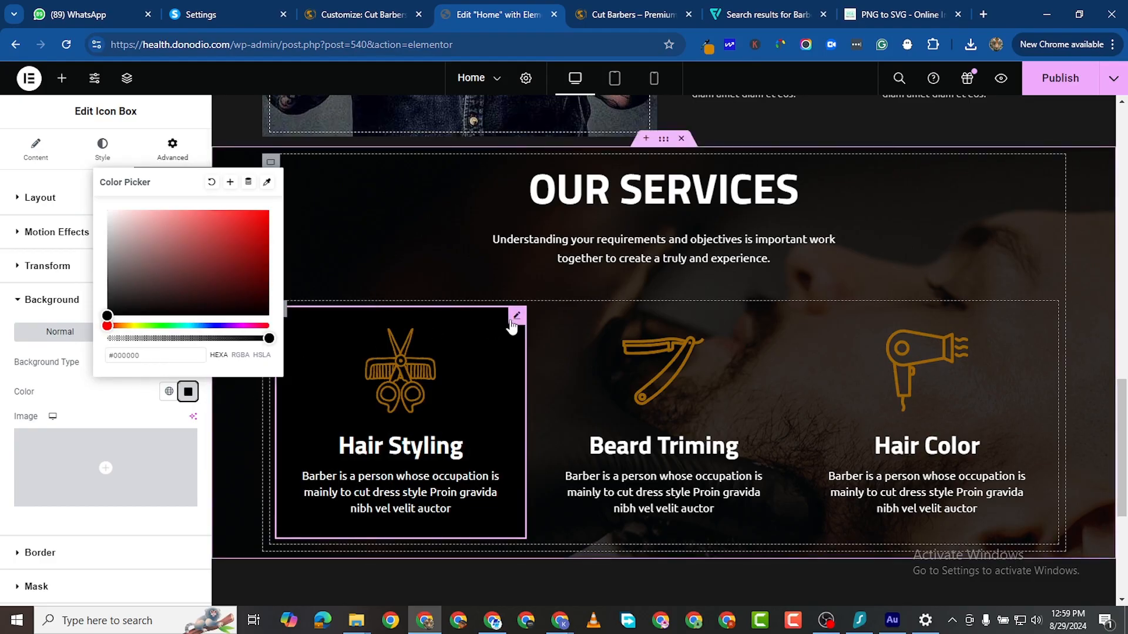
Step: Copy the Hair Styling card and paste its black-background style onto Beard Triming and Hair Color
right_click(514, 323)
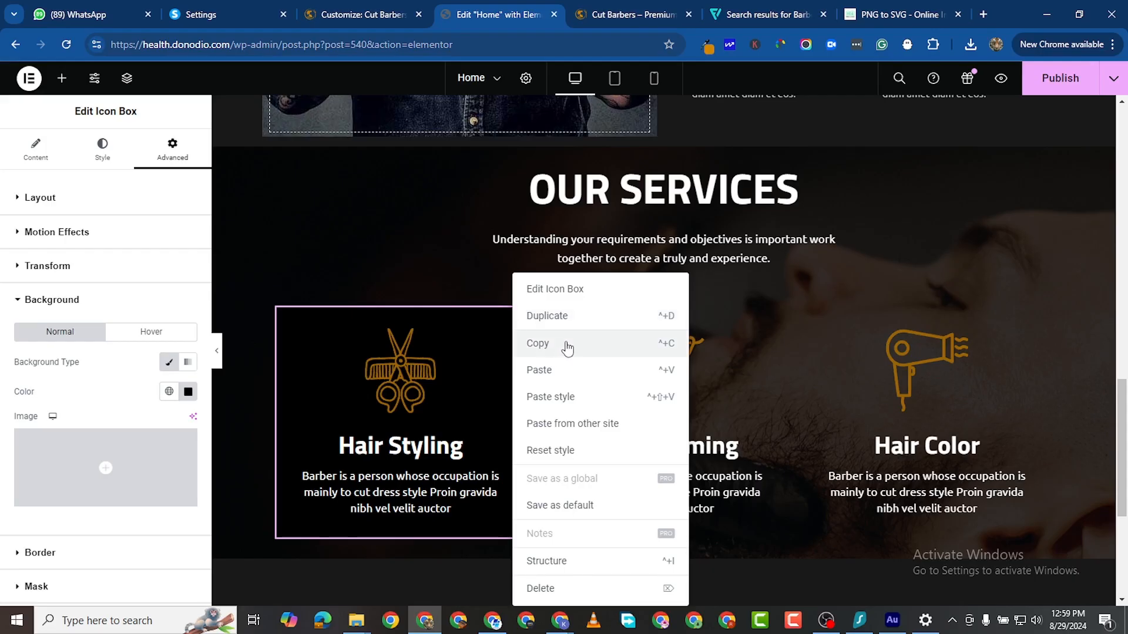
left_click(557, 344)
right_click(797, 352)
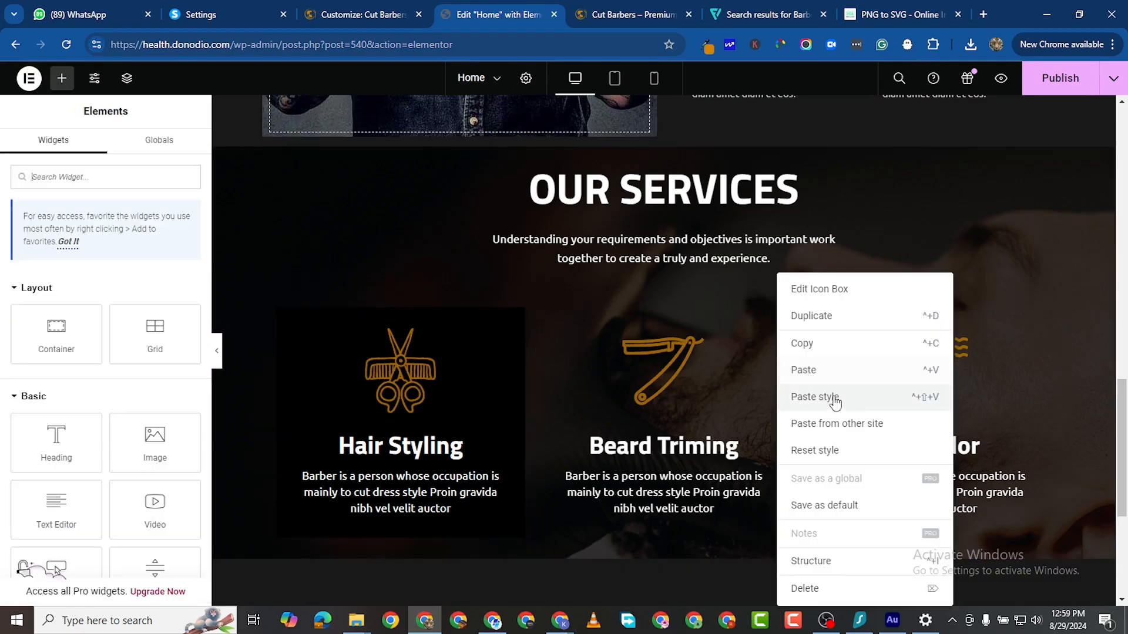
left_click(831, 399)
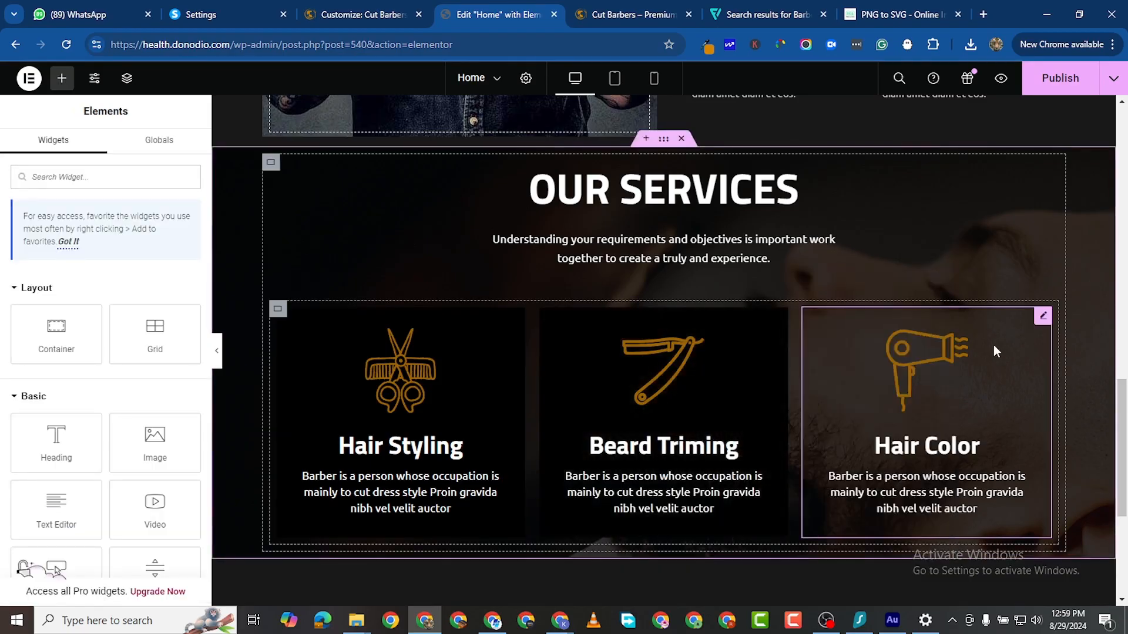
right_click(1039, 321)
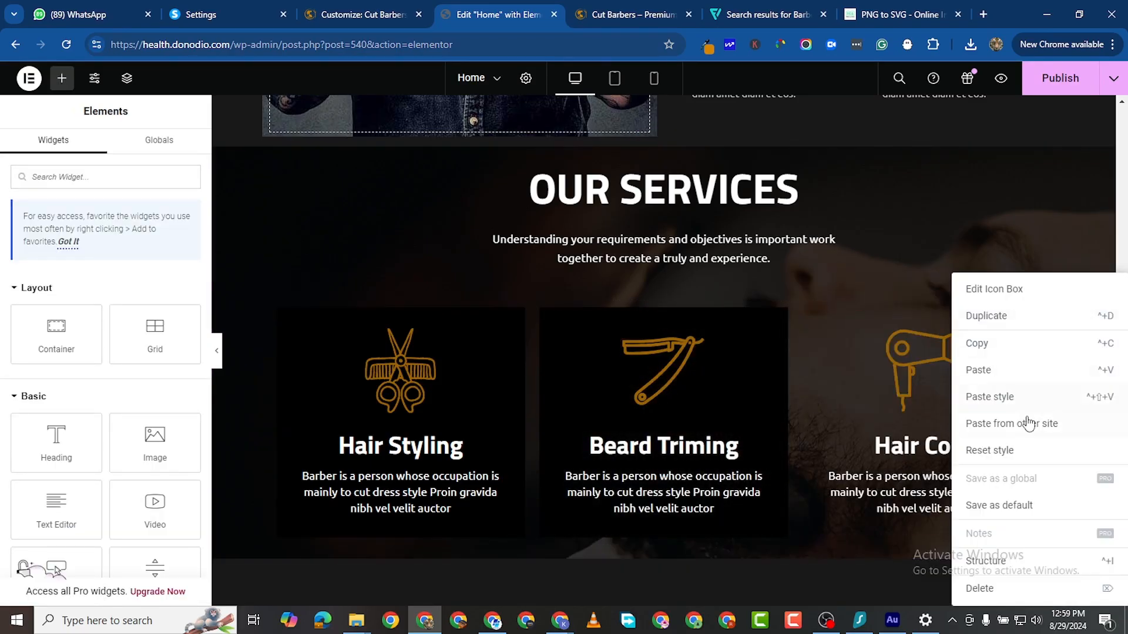
left_click(1002, 395)
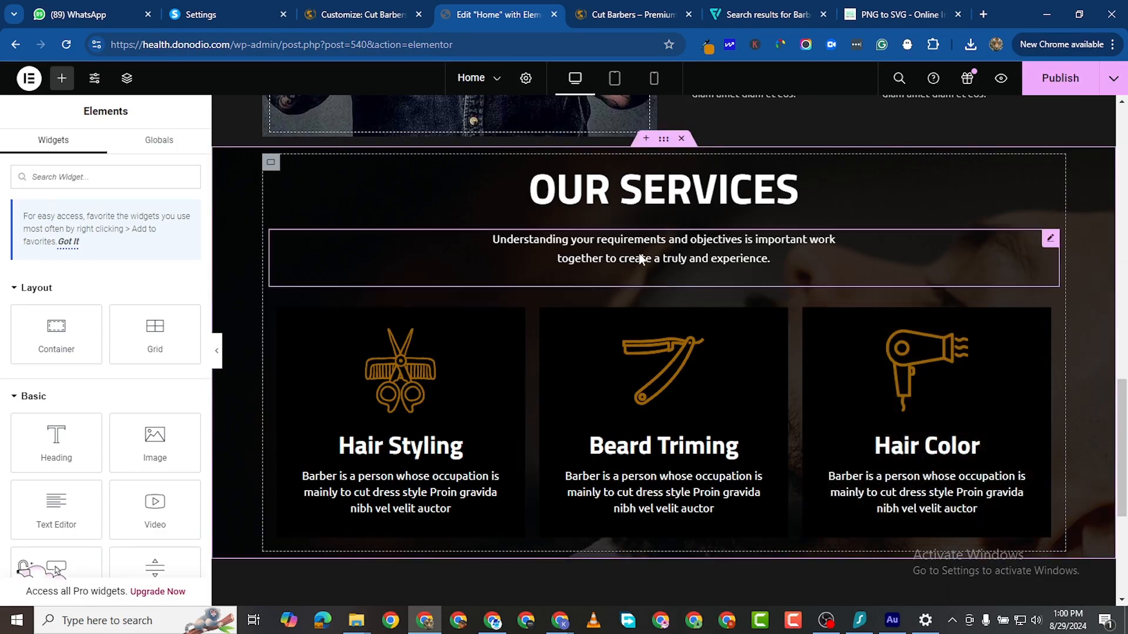
Step: Lower the OUR SERVICES background overlay opacity from 0.7 to 0.61
left_click(663, 140)
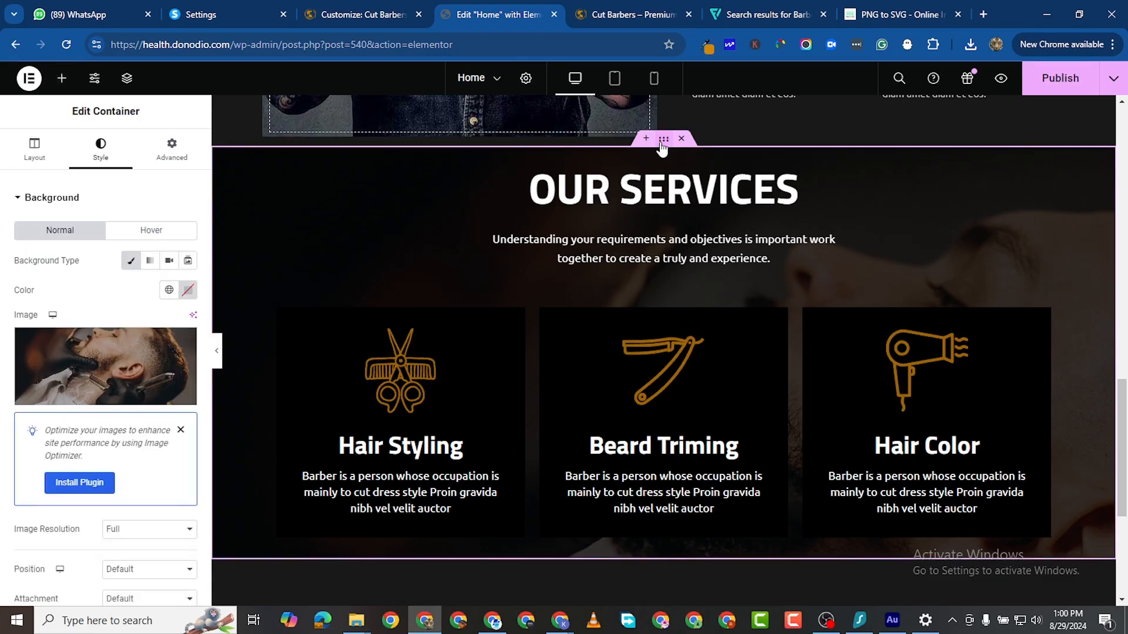
scroll(74, 564, "down", 2)
scroll(76, 520, "down", 2)
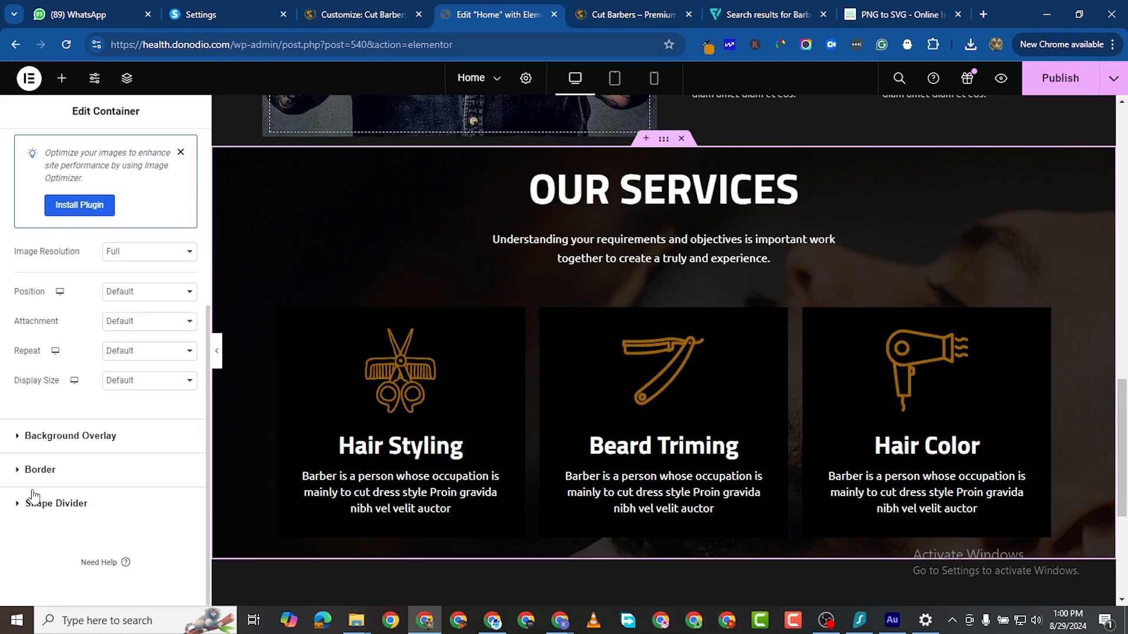
left_click(153, 435)
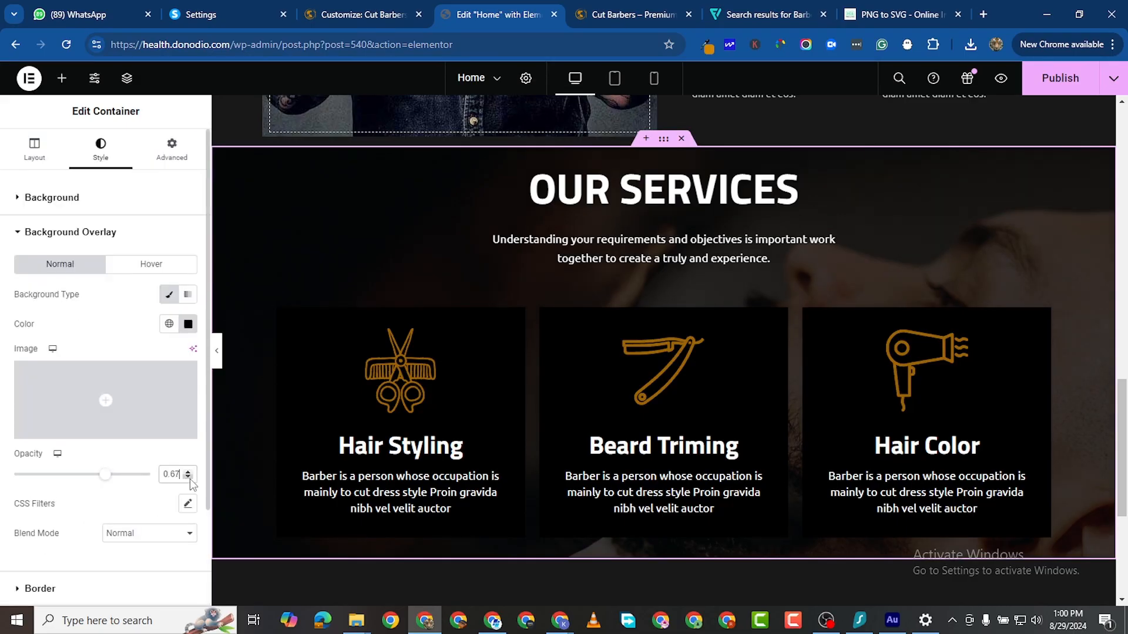
scroll(190, 478, "down", 11)
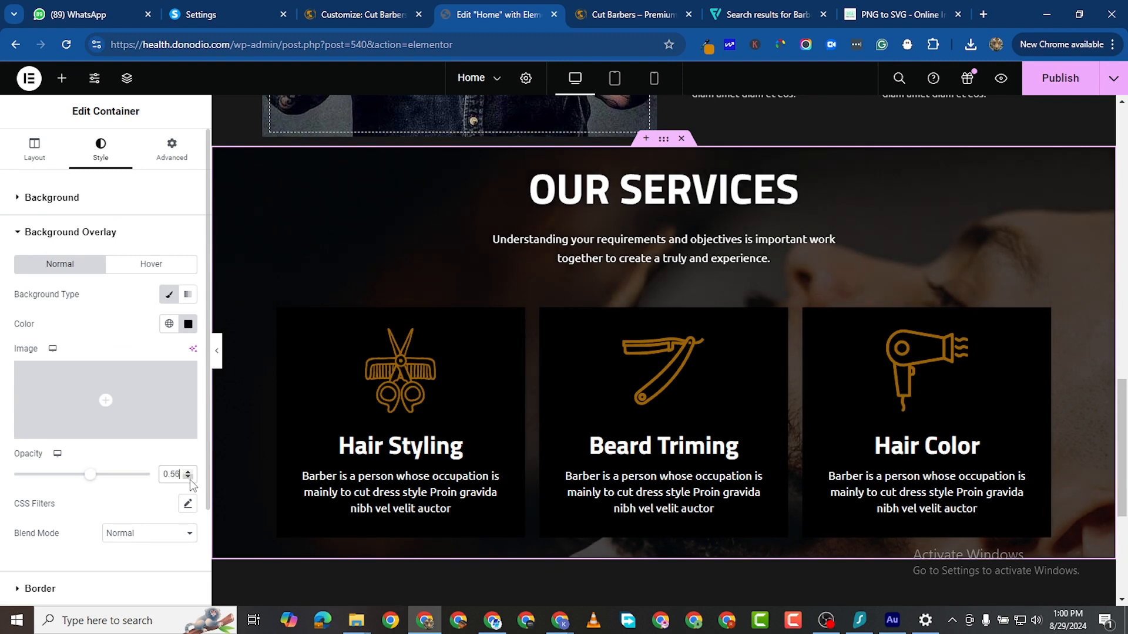
scroll(190, 479, "down", 3)
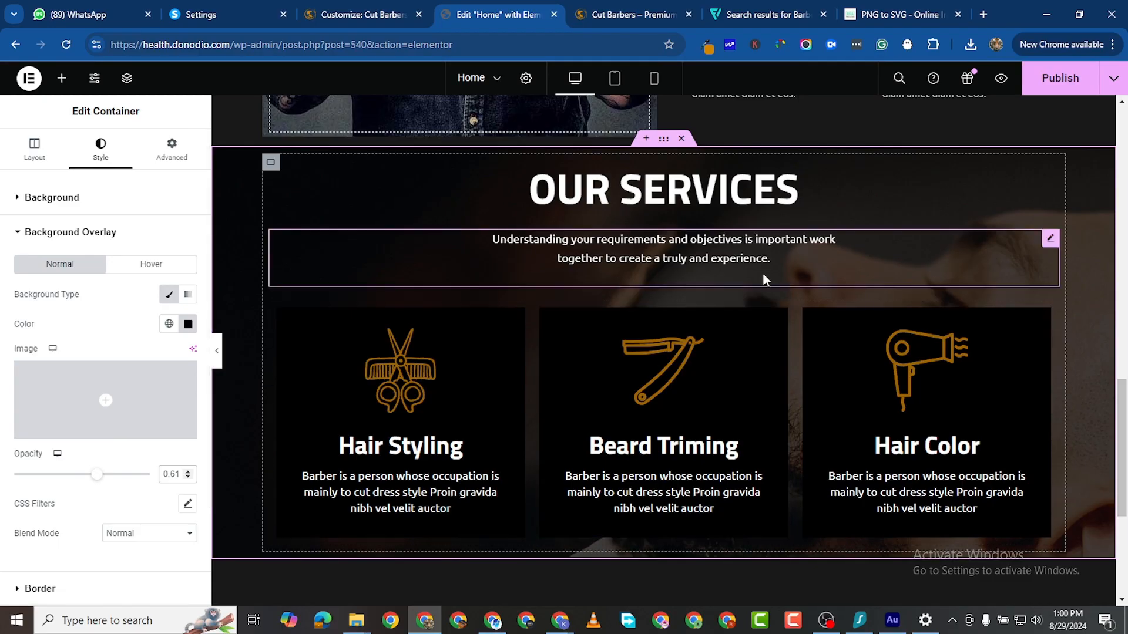
scroll(763, 282, "up", 2)
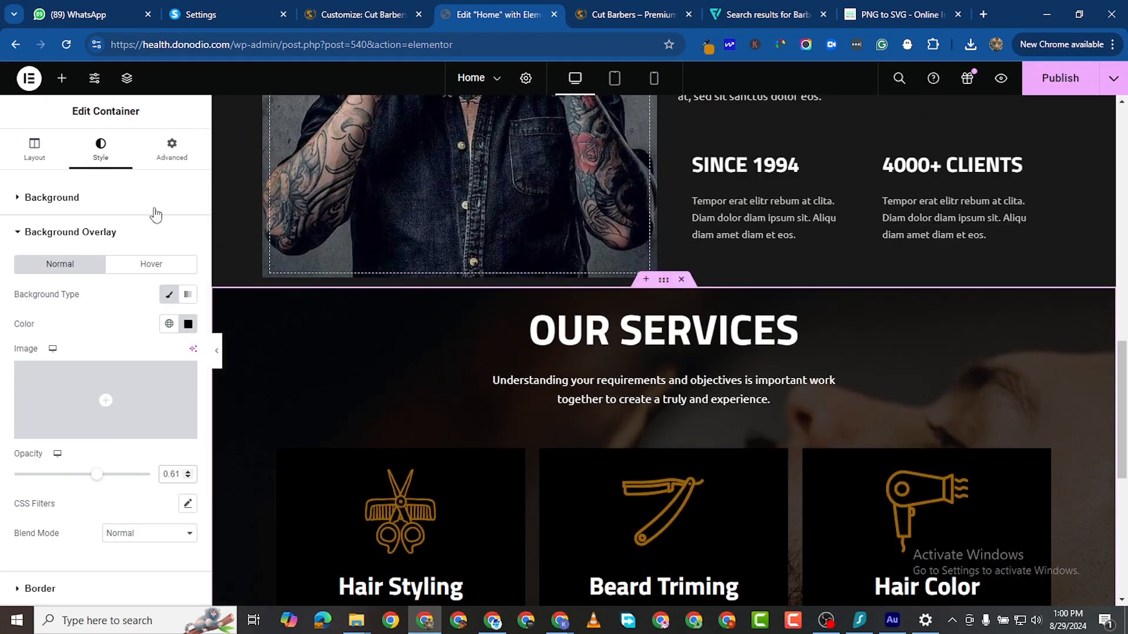
Step: Give the OUR SERVICES section 40 px padding on every side
left_click(157, 165)
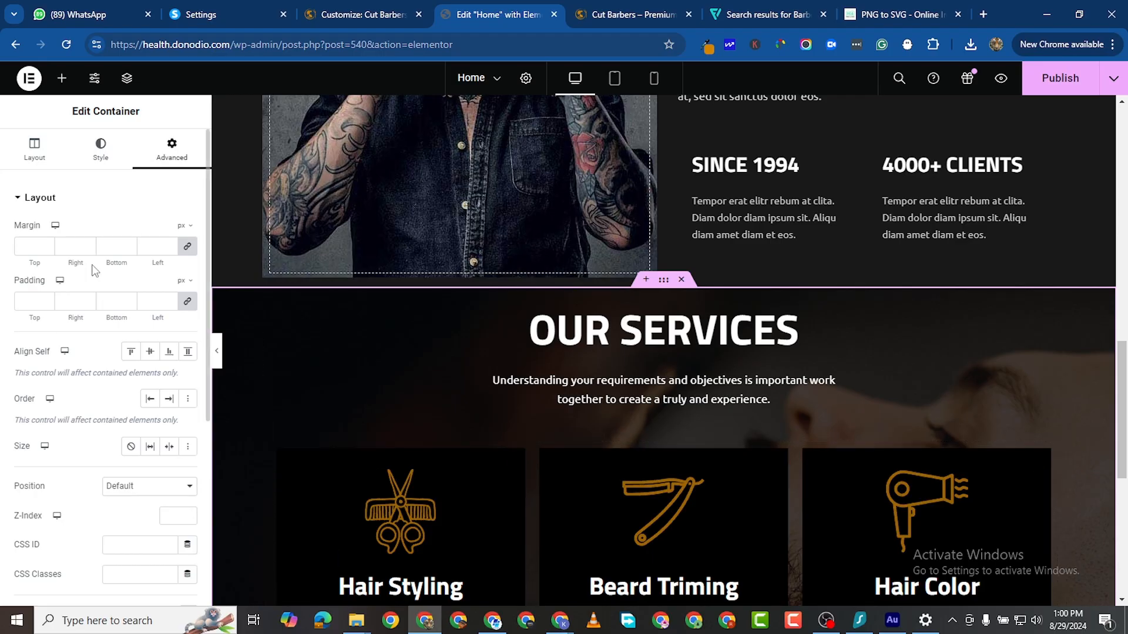
left_click(151, 302)
type("30")
scroll(270, 345, "down", 4)
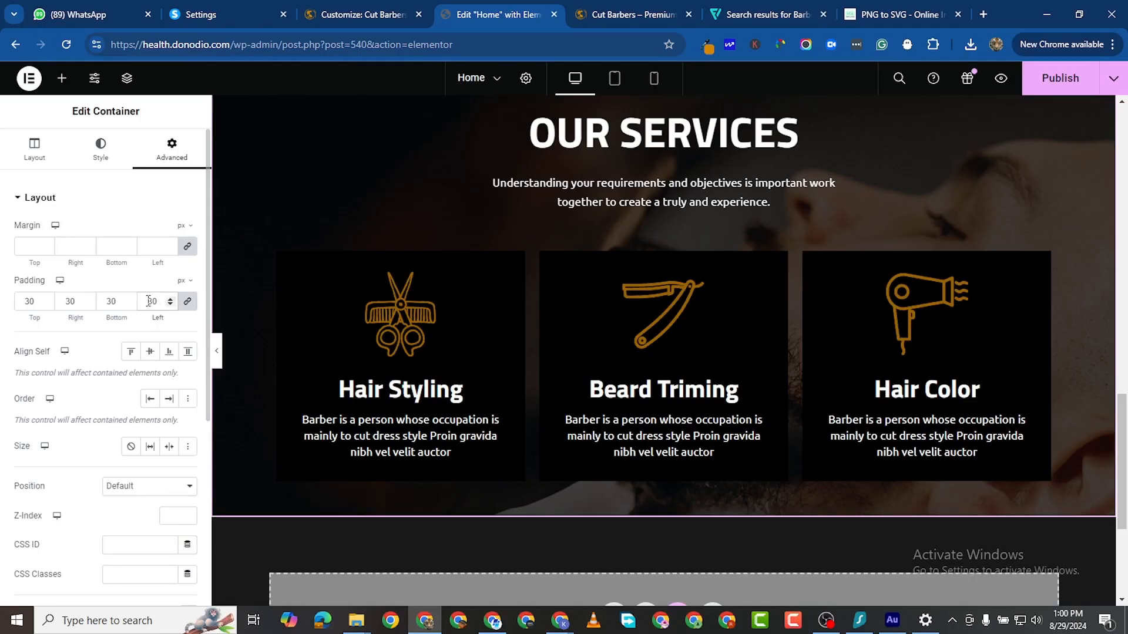
key("BackSpace")
key("BackSpace")
type("40")
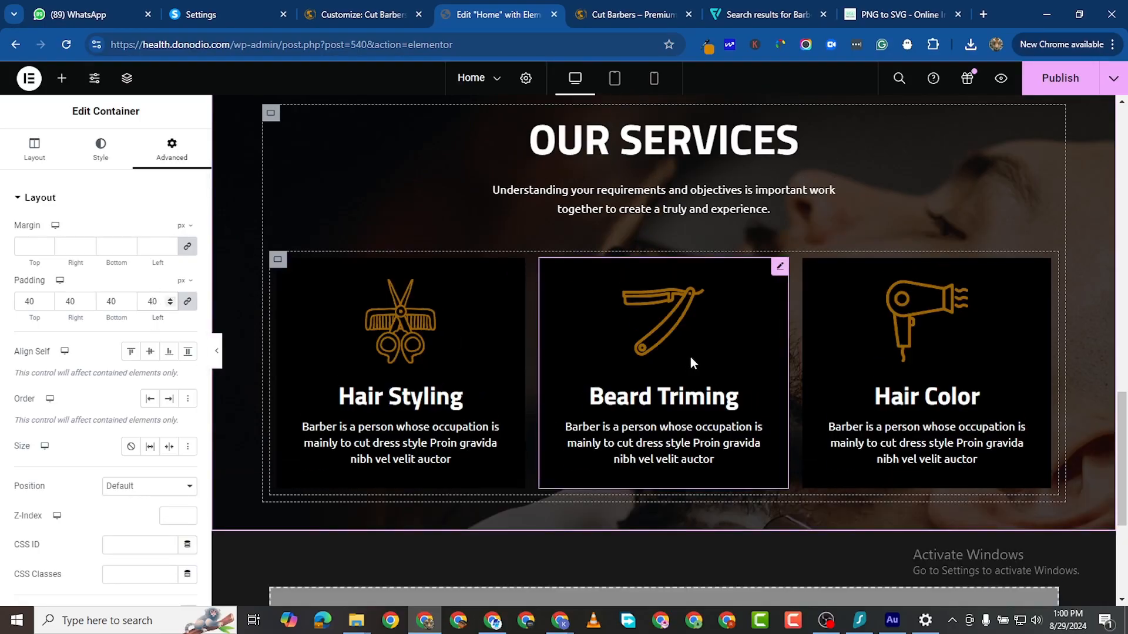
scroll(508, 259, "up", 2)
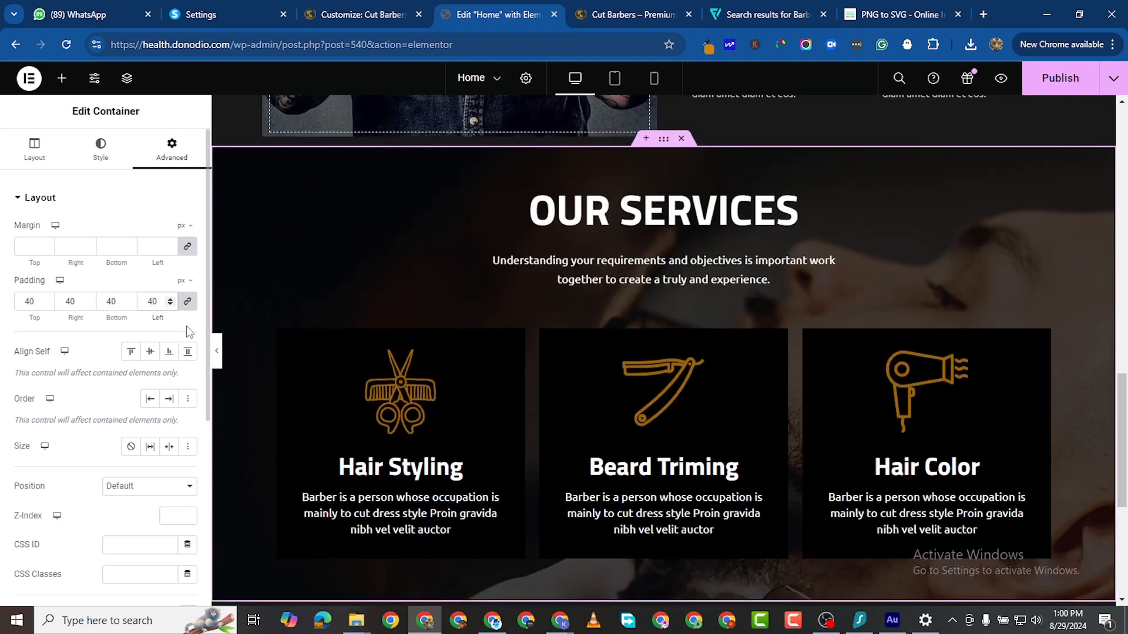
Step: Unlink the padding values and set Top and Bottom padding to 80 px
left_click(194, 308)
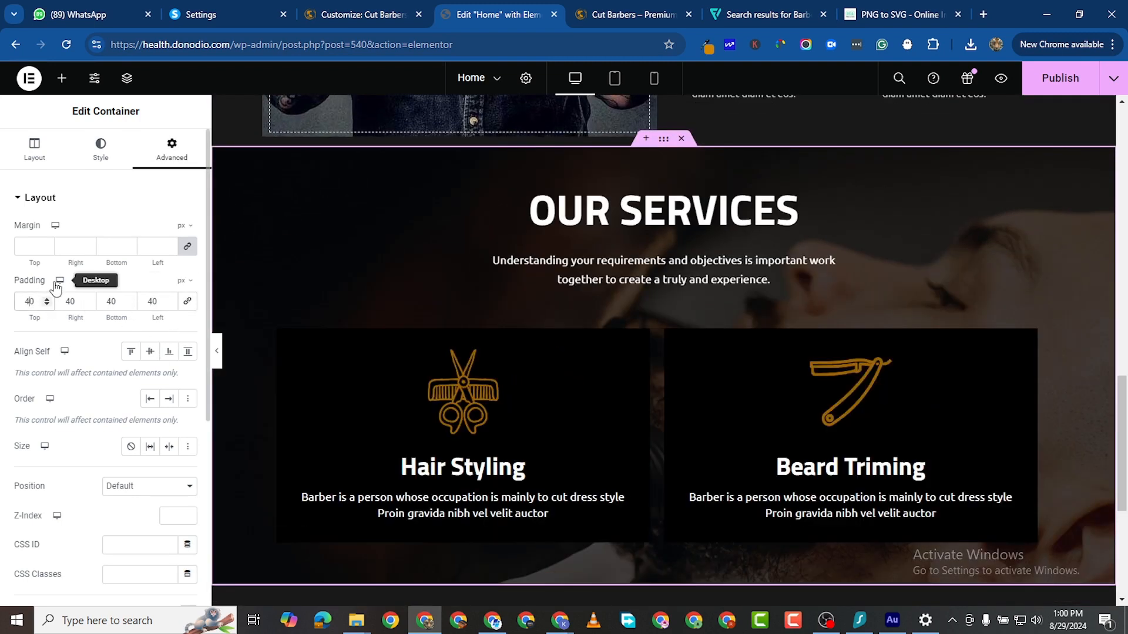
key("BackSpace")
type("6")
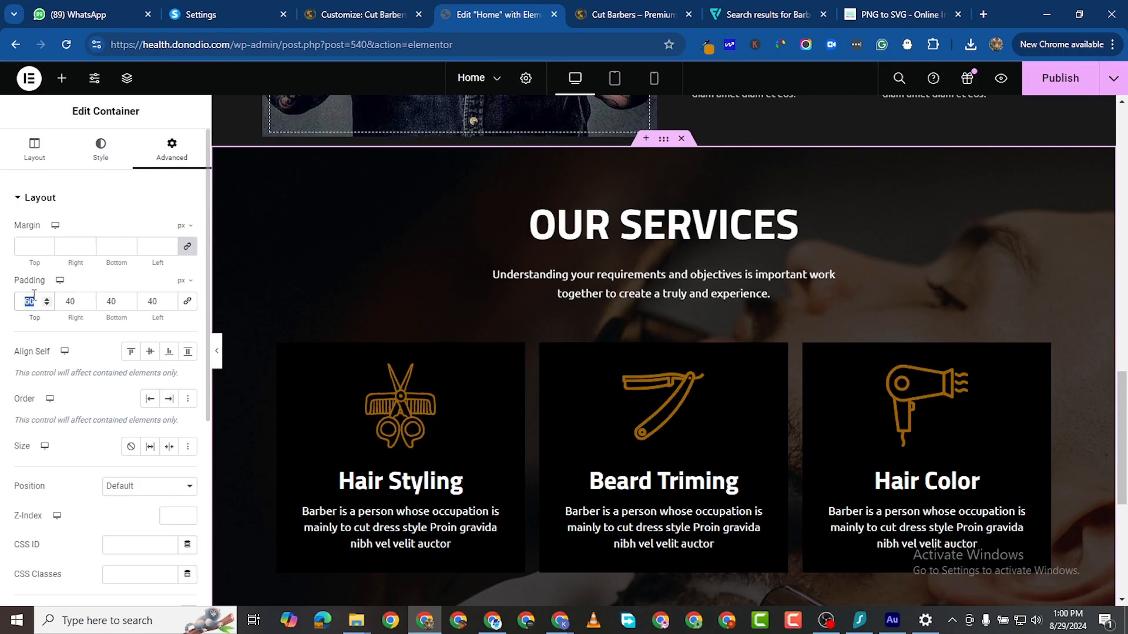
type("80")
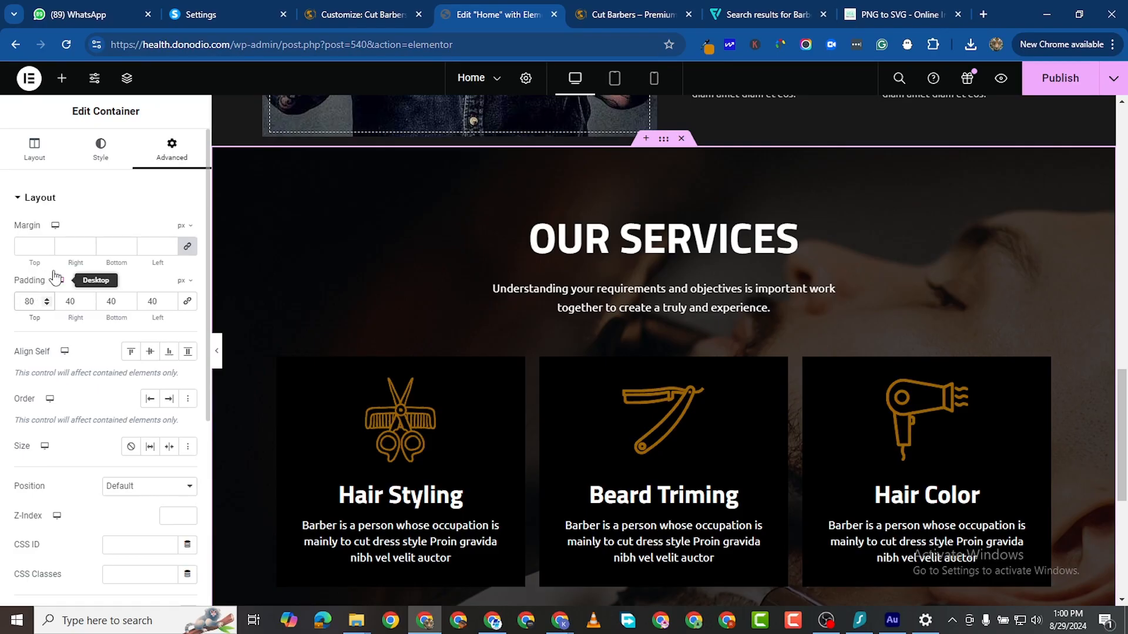
scroll(61, 279, "down", 1)
scroll(730, 491, "down", 2)
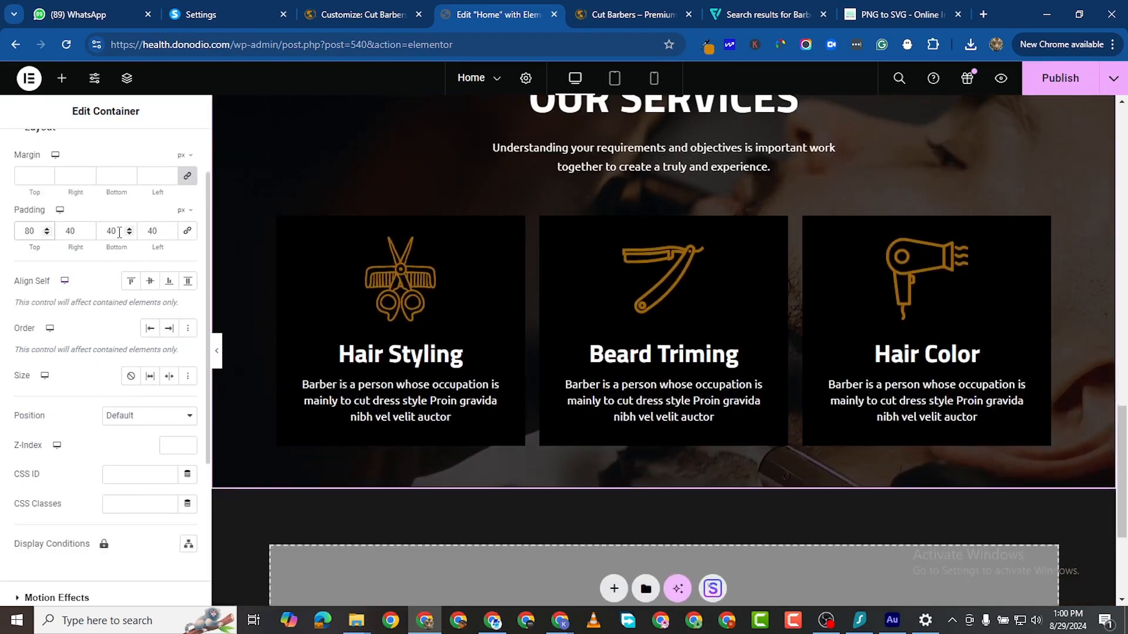
left_click(115, 226)
type("80")
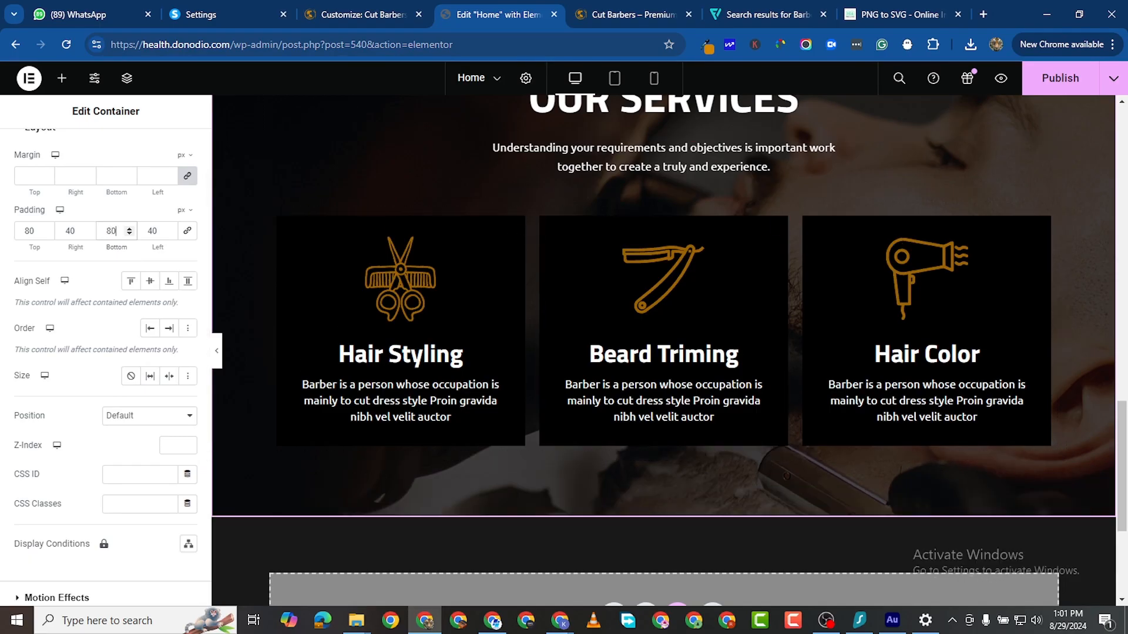
scroll(232, 370, "up", 3)
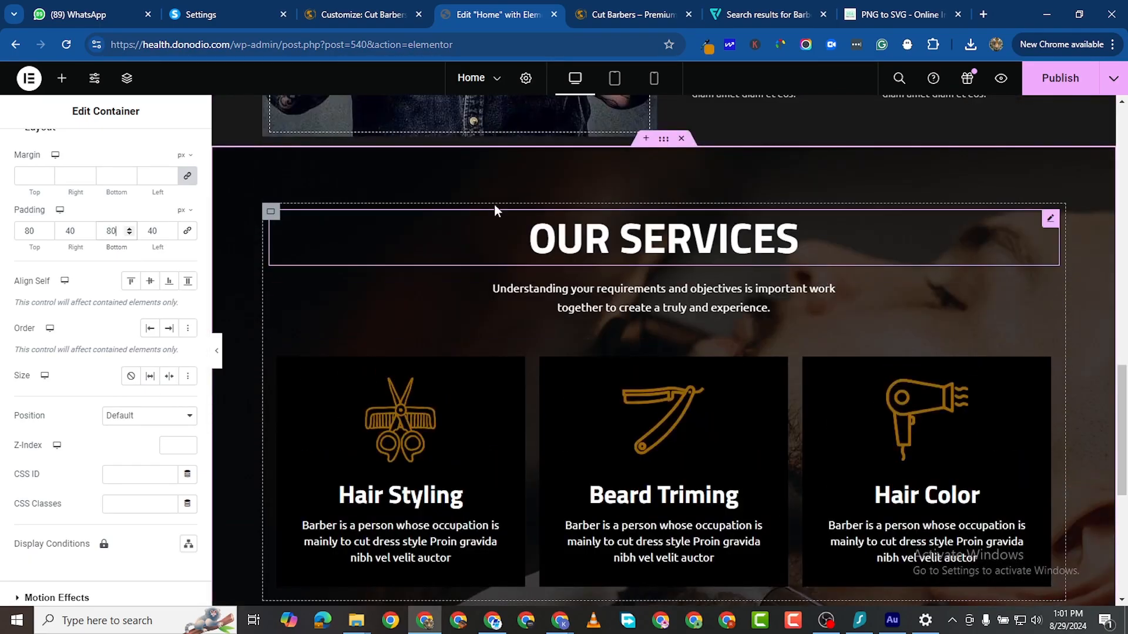
double_click(30, 225)
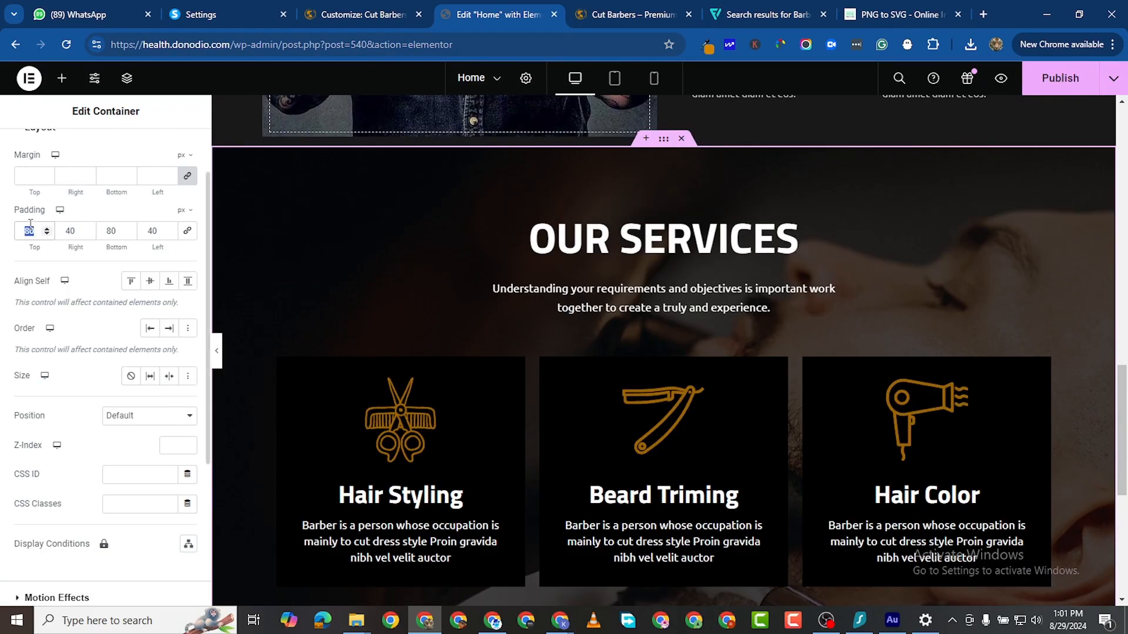
type("160")
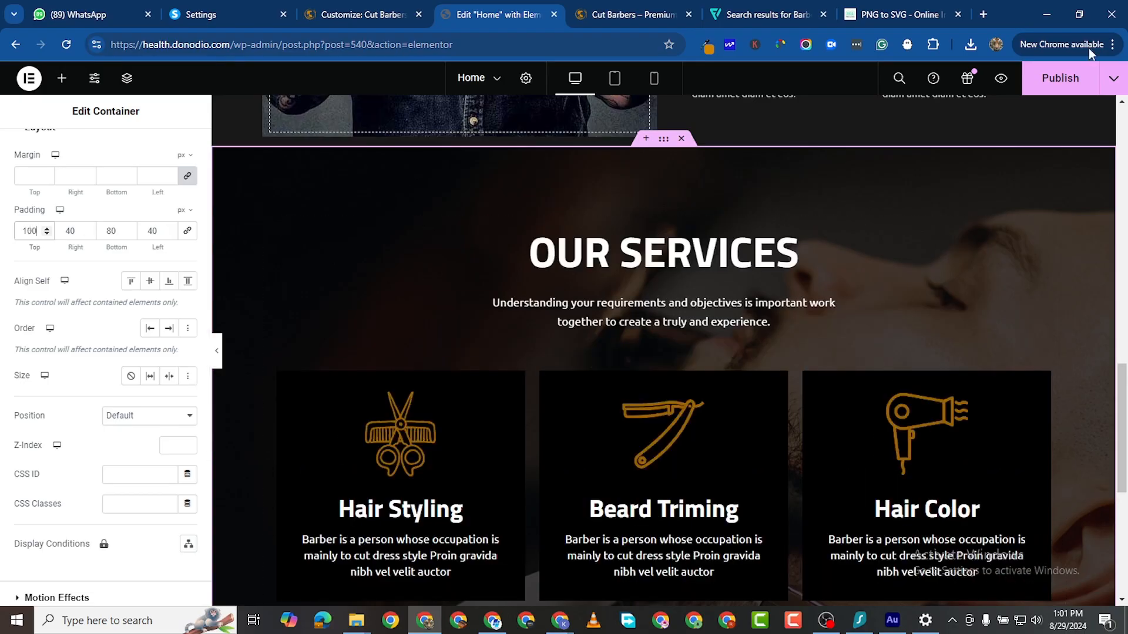
Step: Publish the page and scroll the live preview to the OUR SERVICES cards
left_click(1057, 78)
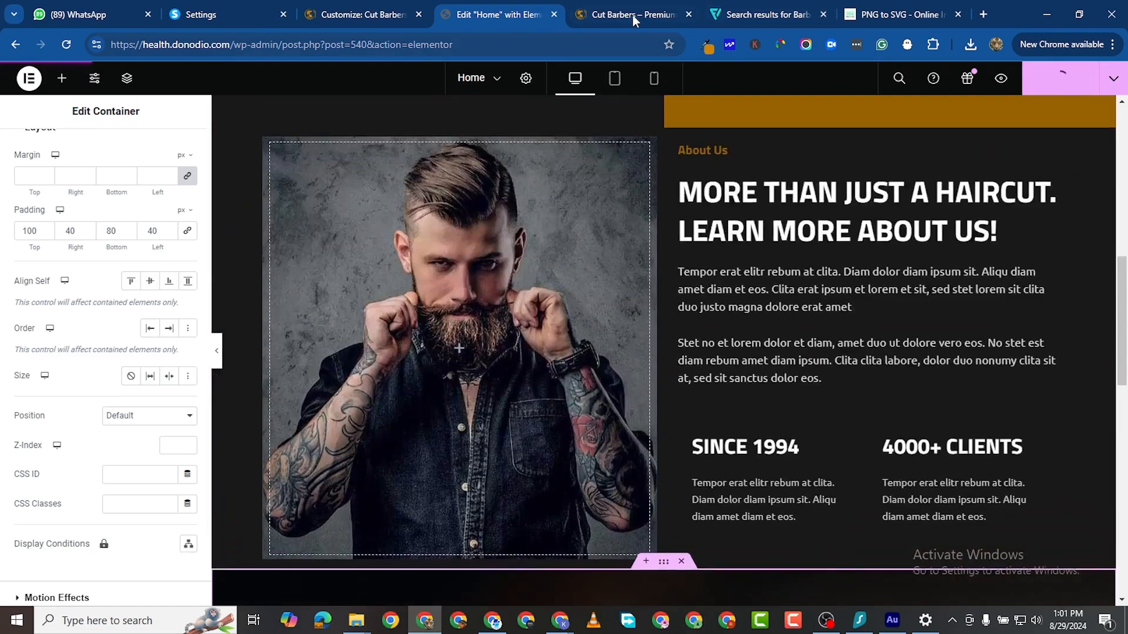
left_click(632, 13)
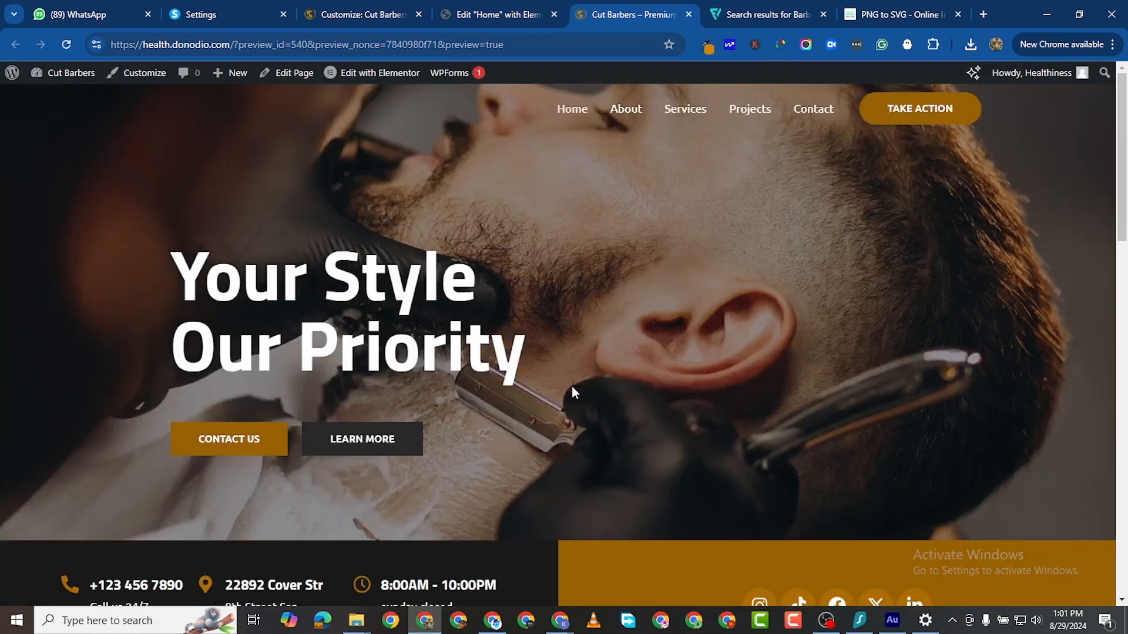
scroll(572, 387, "down", 6)
scroll(573, 388, "down", 10)
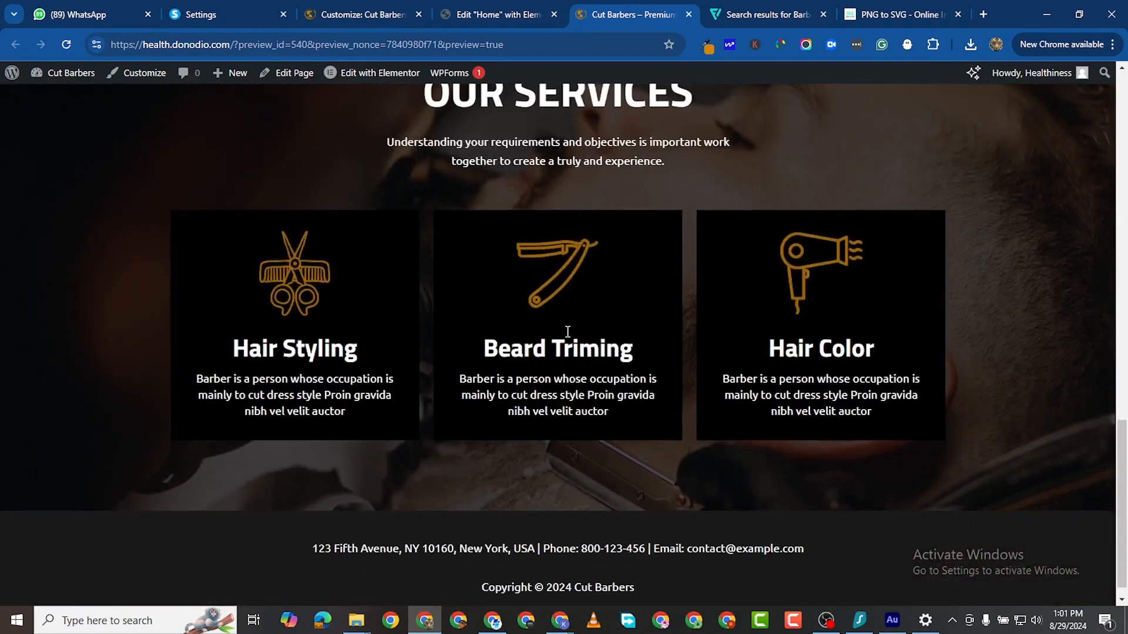
scroll(643, 301, "up", 2)
scroll(643, 302, "down", 1)
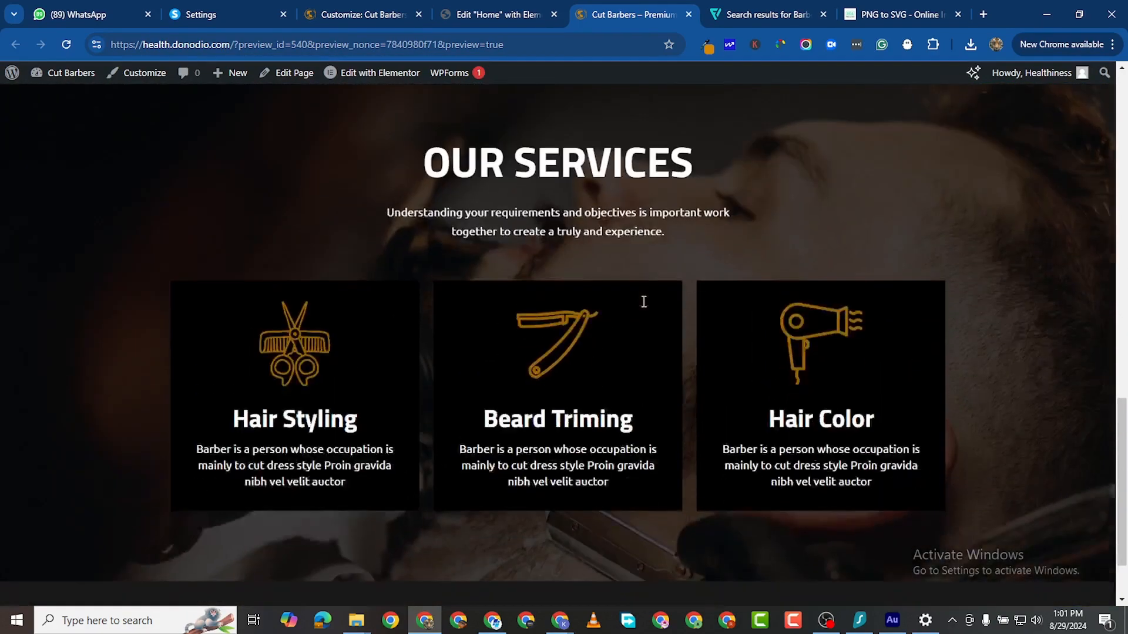
scroll(642, 303, "down", 2)
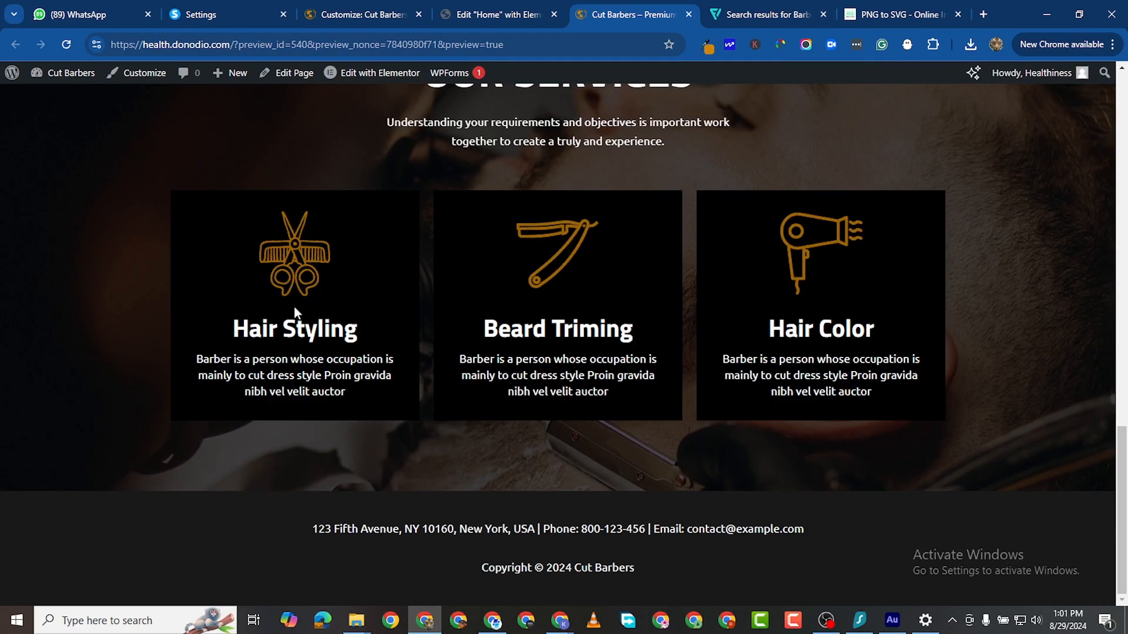
Step: Set the Hair Styling card's padding to 40 px
left_click(491, 18)
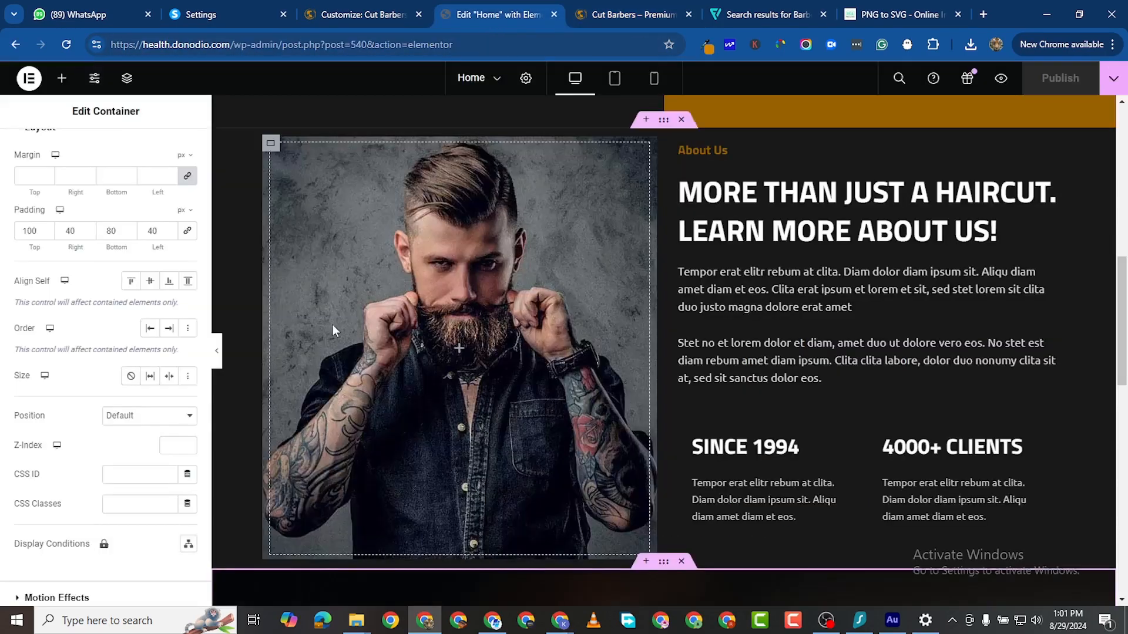
scroll(507, 265, "down", 8)
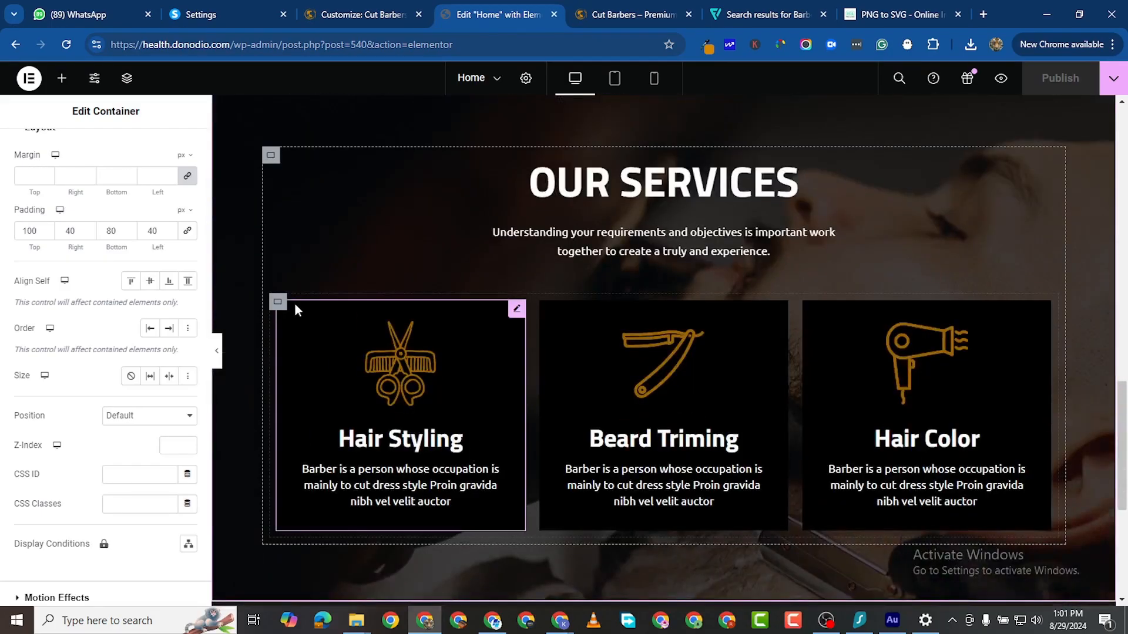
left_click(515, 308)
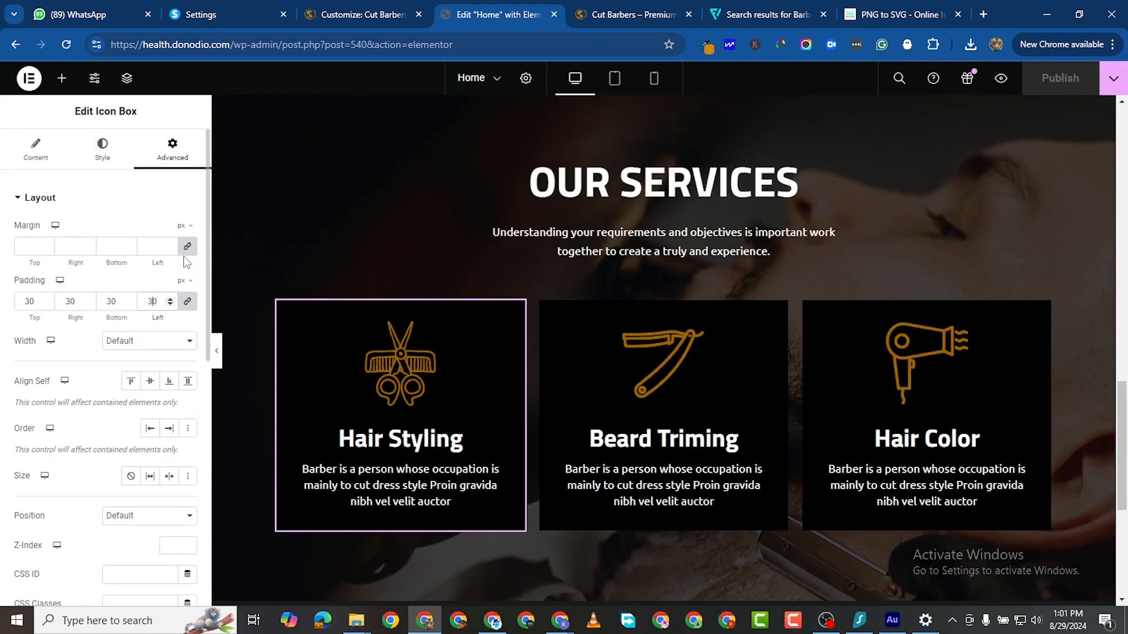
key("BackSpace")
type("4")
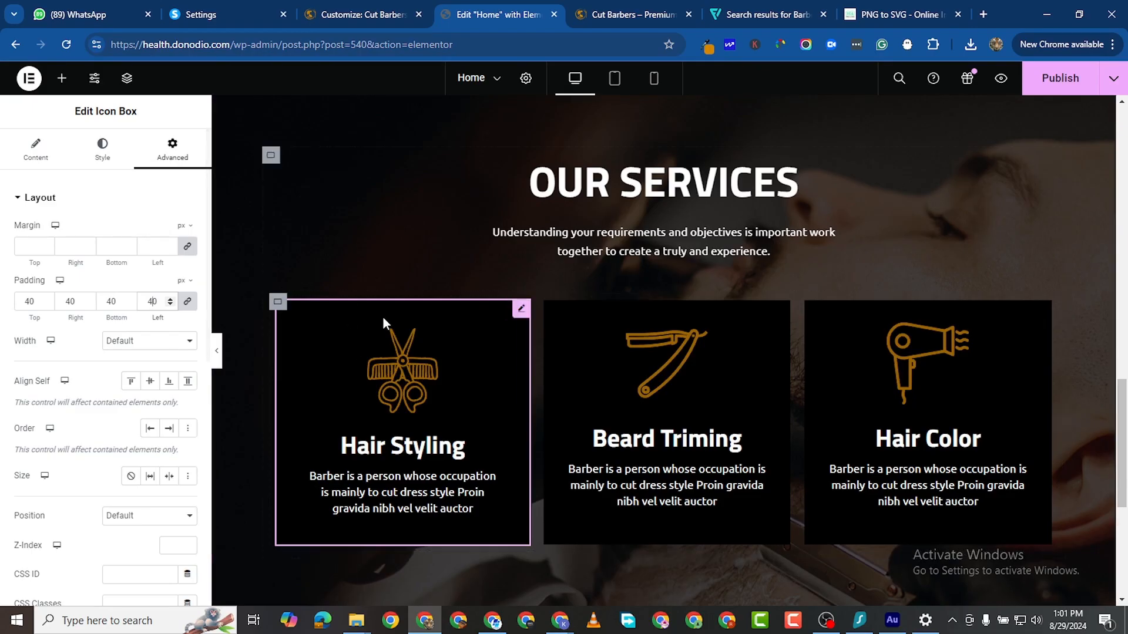
Step: Copy the Hair Styling card's style and paste it onto Beard Triming and Hair Color
right_click(520, 315)
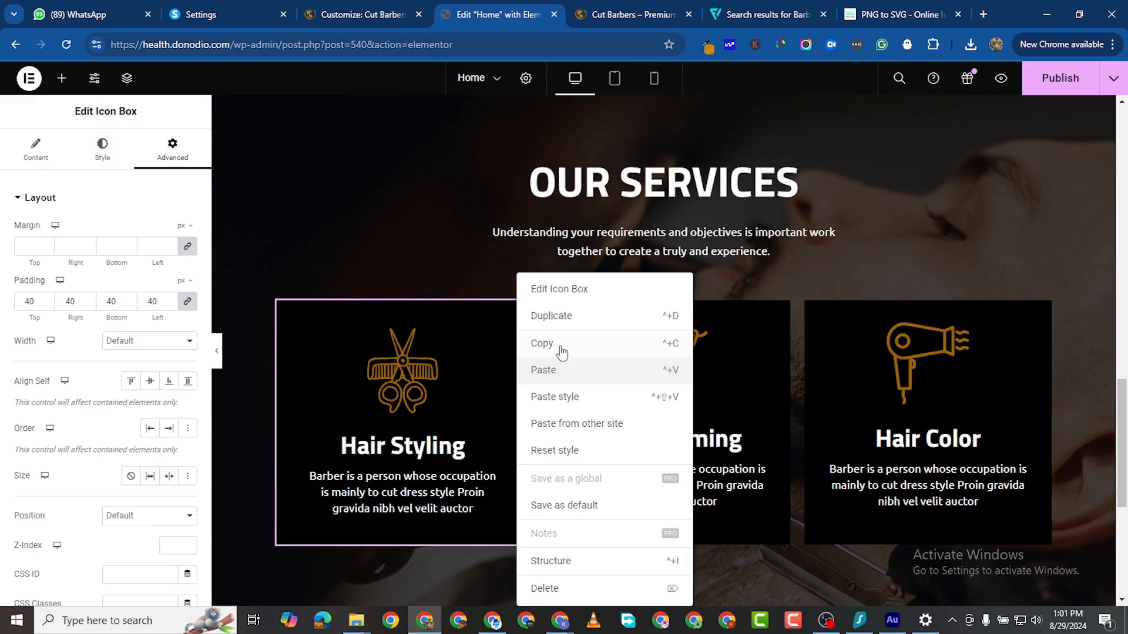
left_click(664, 348)
right_click(781, 312)
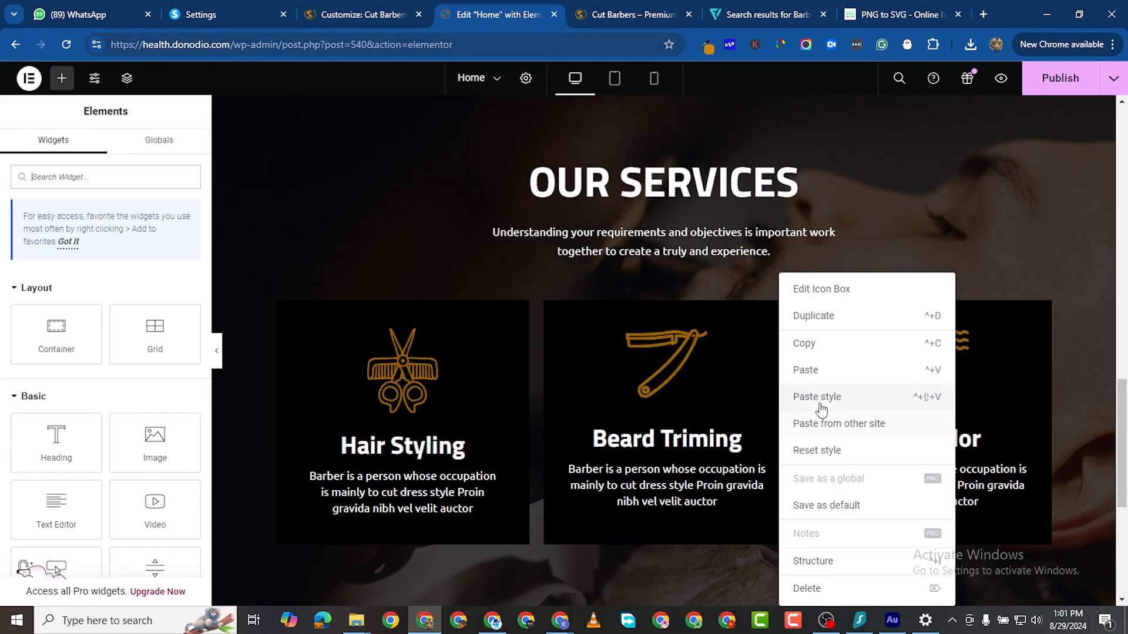
left_click(817, 404)
right_click(1039, 307)
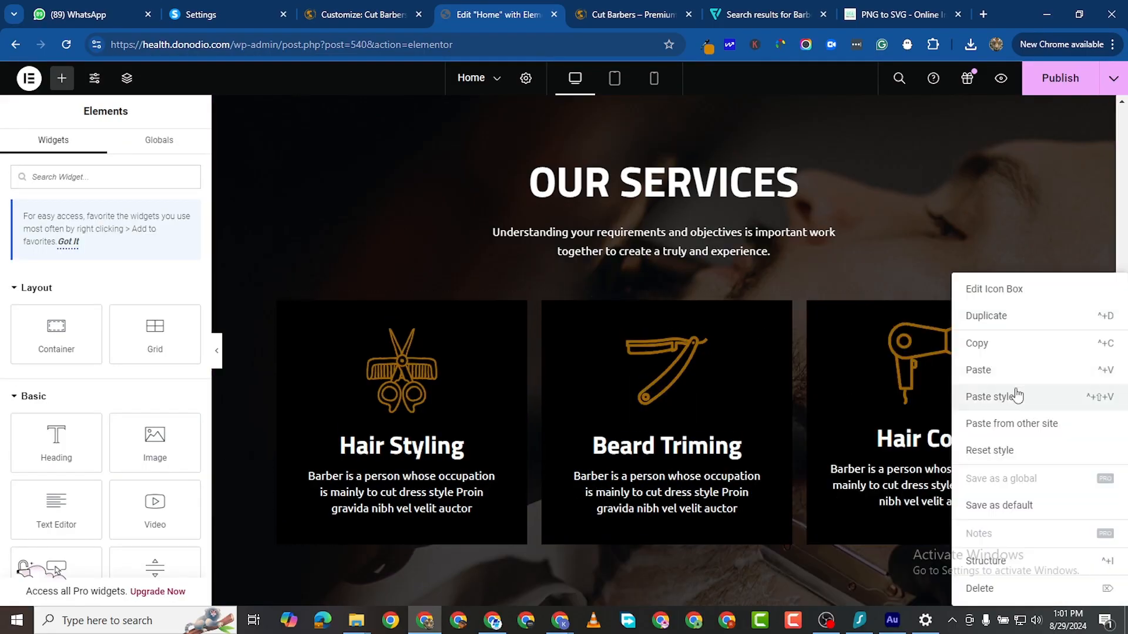
left_click(1014, 396)
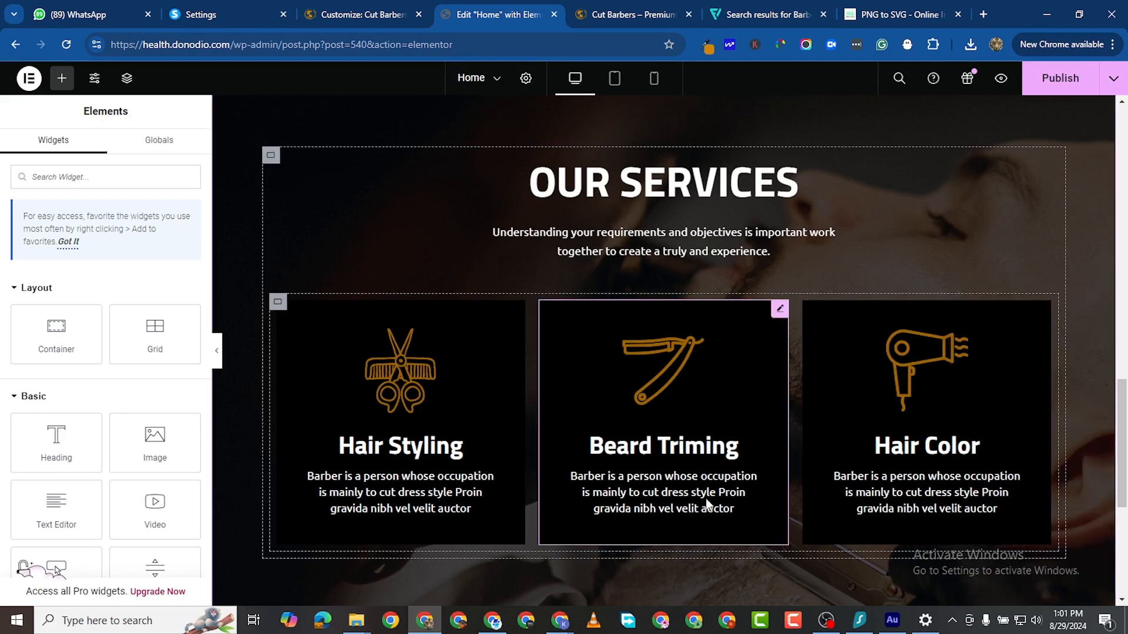
Step: Preview the page to check the evened-out service cards
left_click(1000, 78)
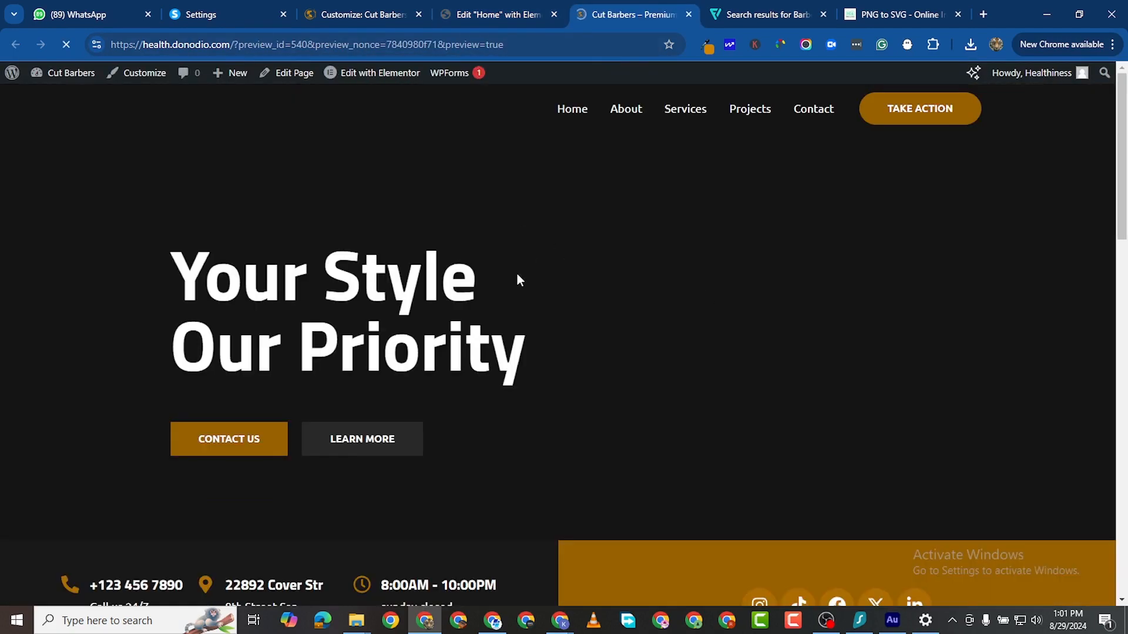
scroll(499, 330, "down", 15)
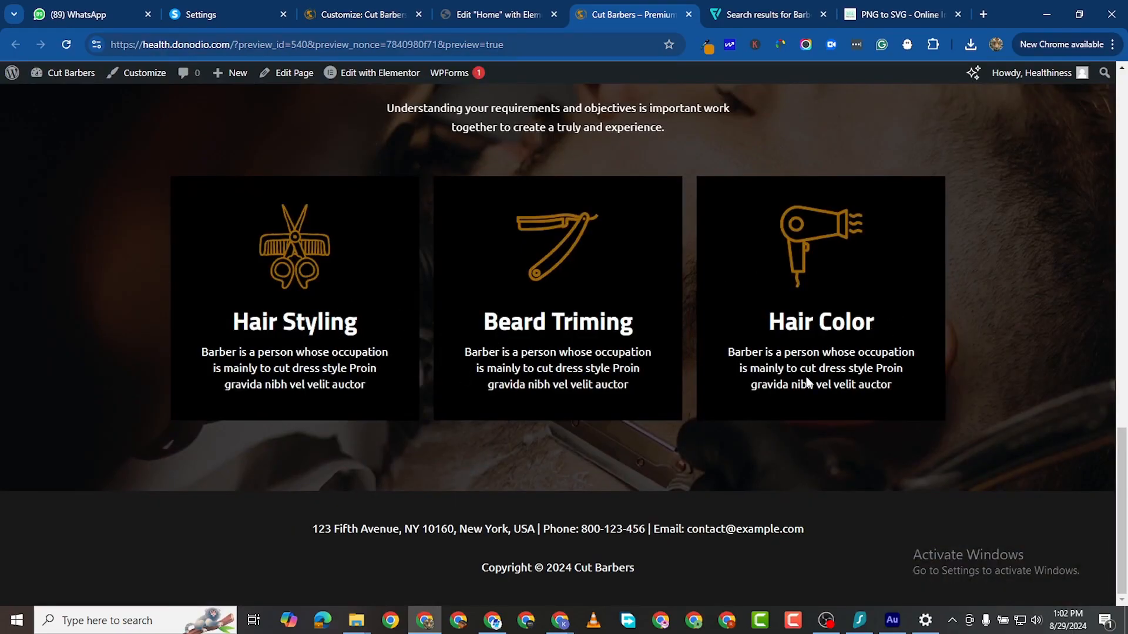
scroll(969, 359, "up", 2)
scroll(971, 369, "down", 2)
Step: Add a single-column Flexbox section below OUR SERVICES with a container inside
left_click(499, 14)
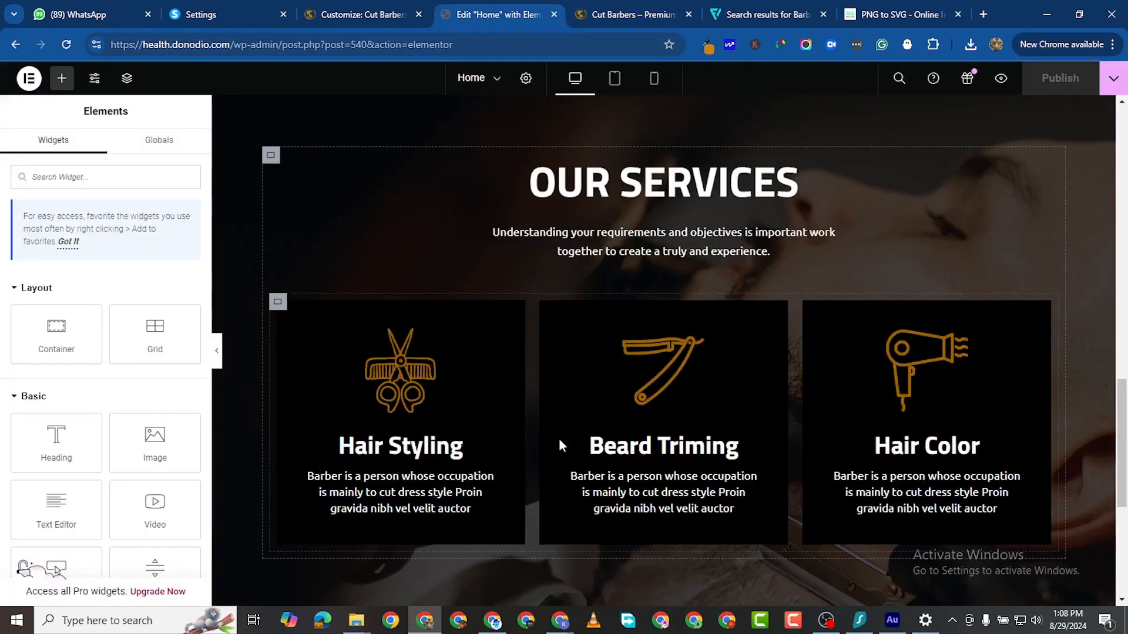
scroll(559, 438, "down", 5)
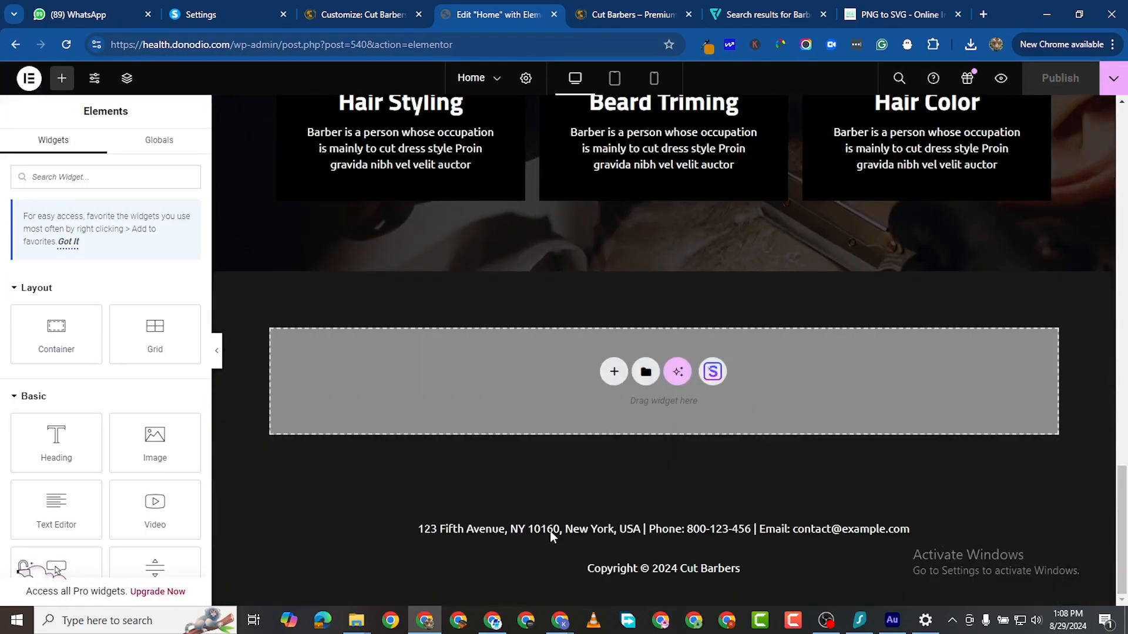
left_click(614, 371)
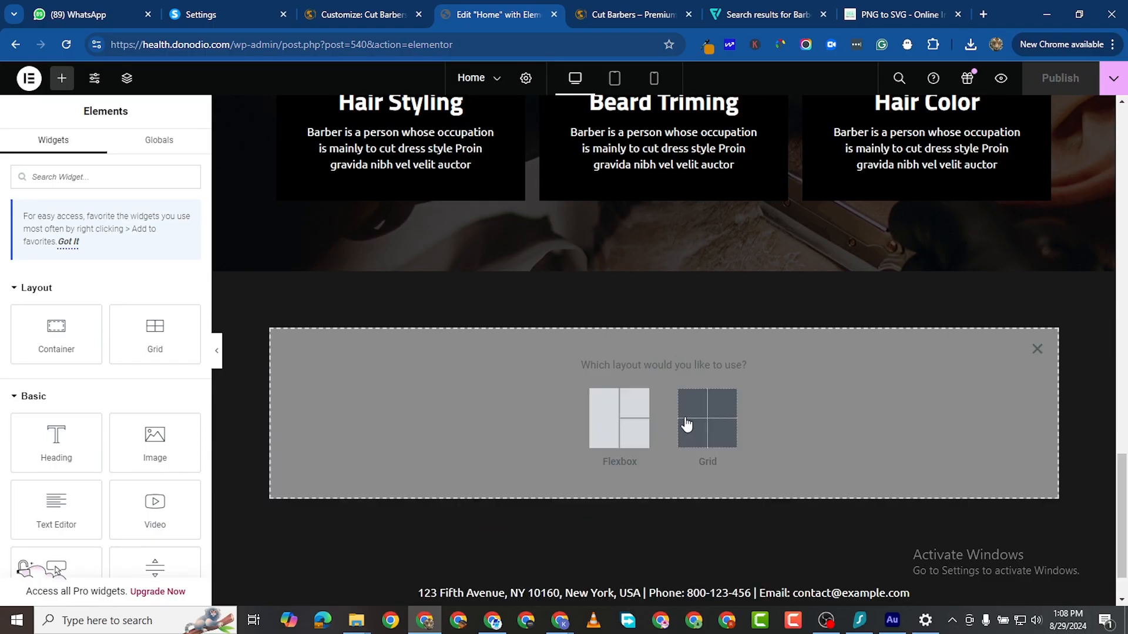
left_click(615, 424)
left_click(470, 410)
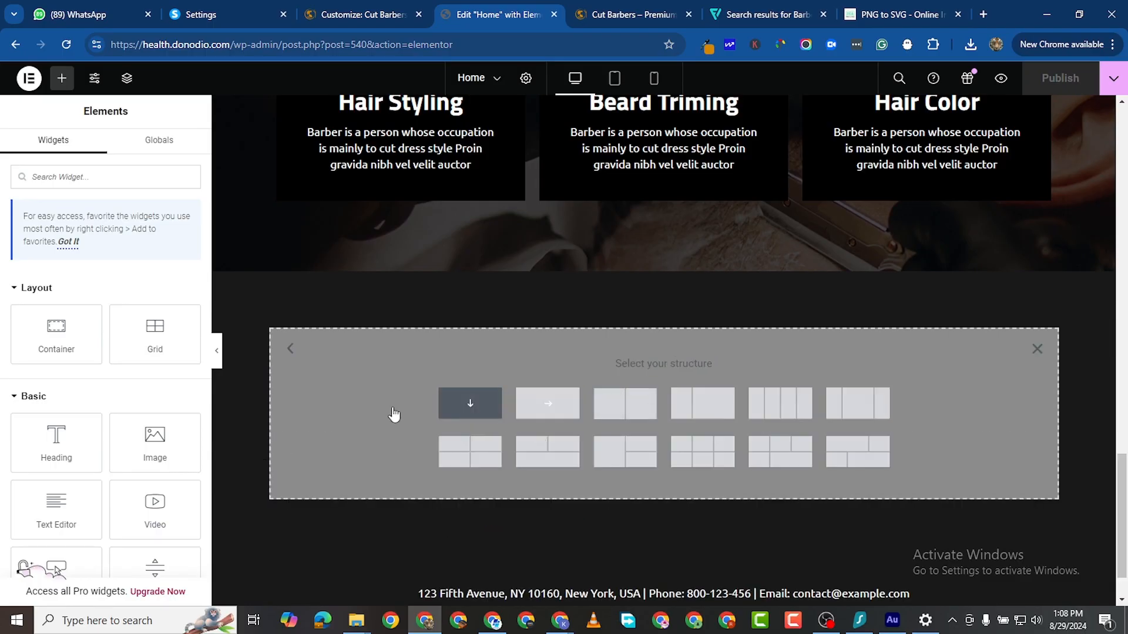
left_click(62, 78)
left_click_drag(94, 337, 415, 321)
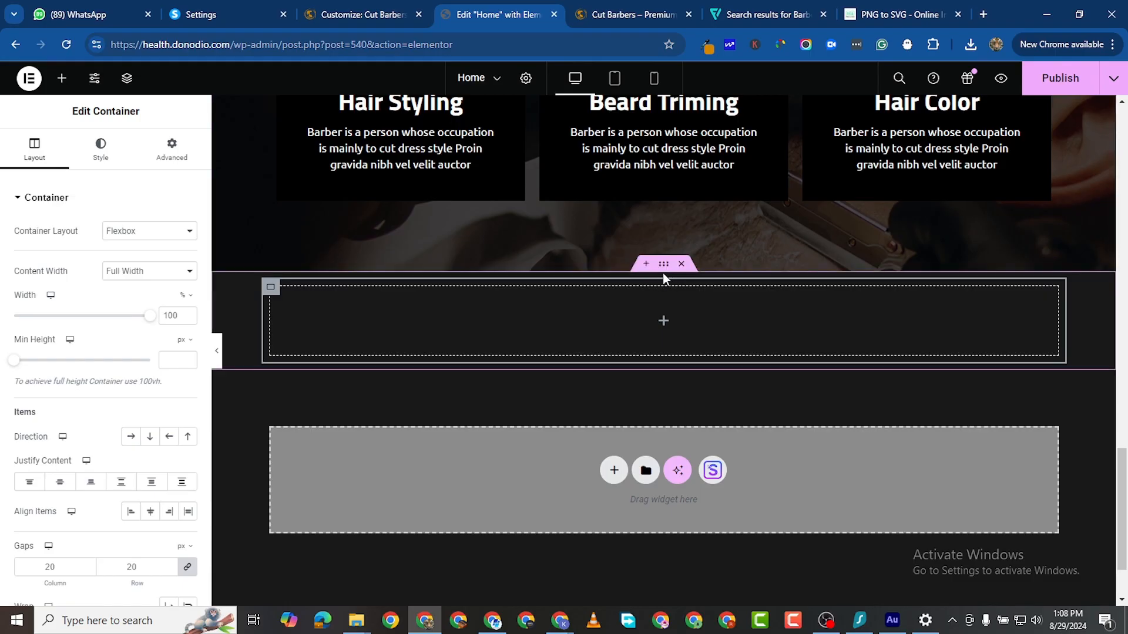
Step: Set the inner container to row direction, duplicate it, and drop a heading into the left one
left_click(508, 293)
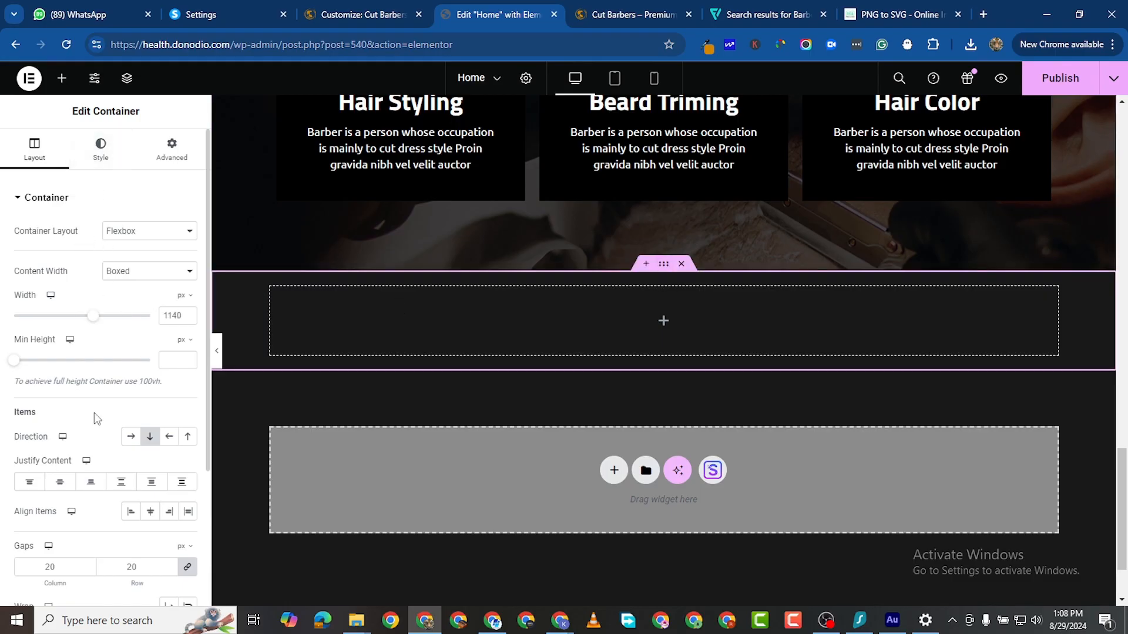
left_click(130, 436)
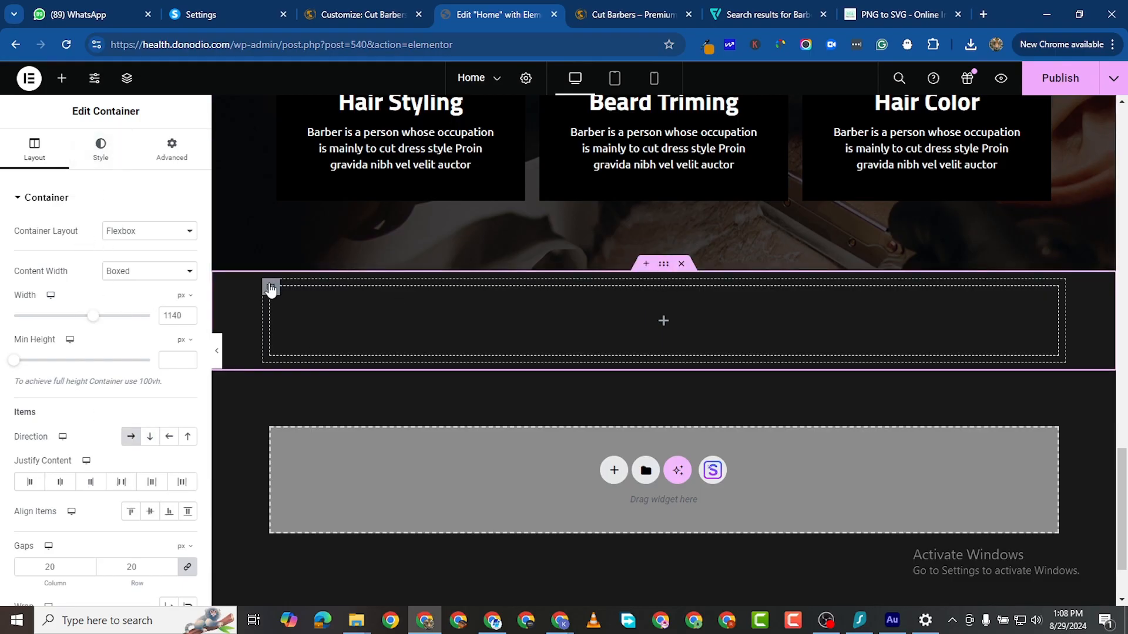
right_click(270, 317)
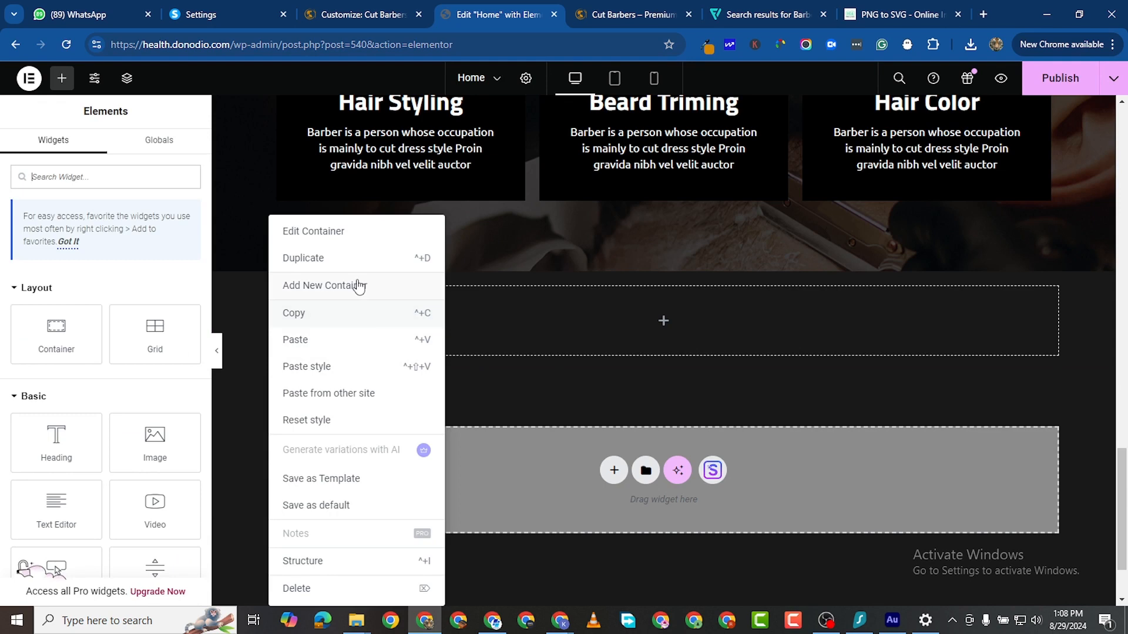
left_click(326, 263)
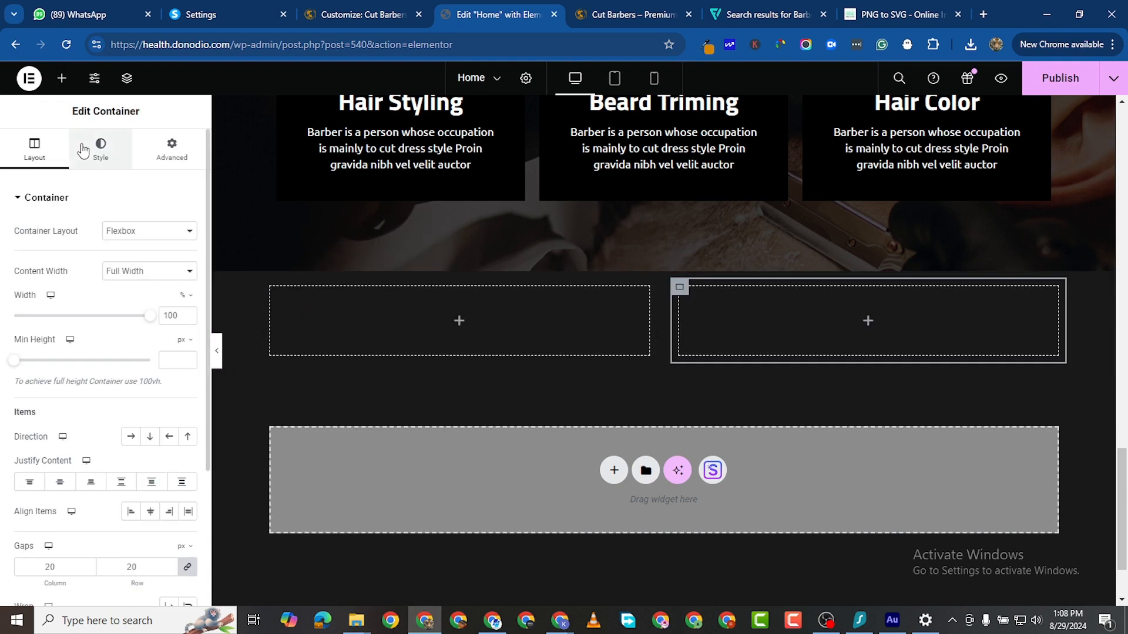
left_click(62, 78)
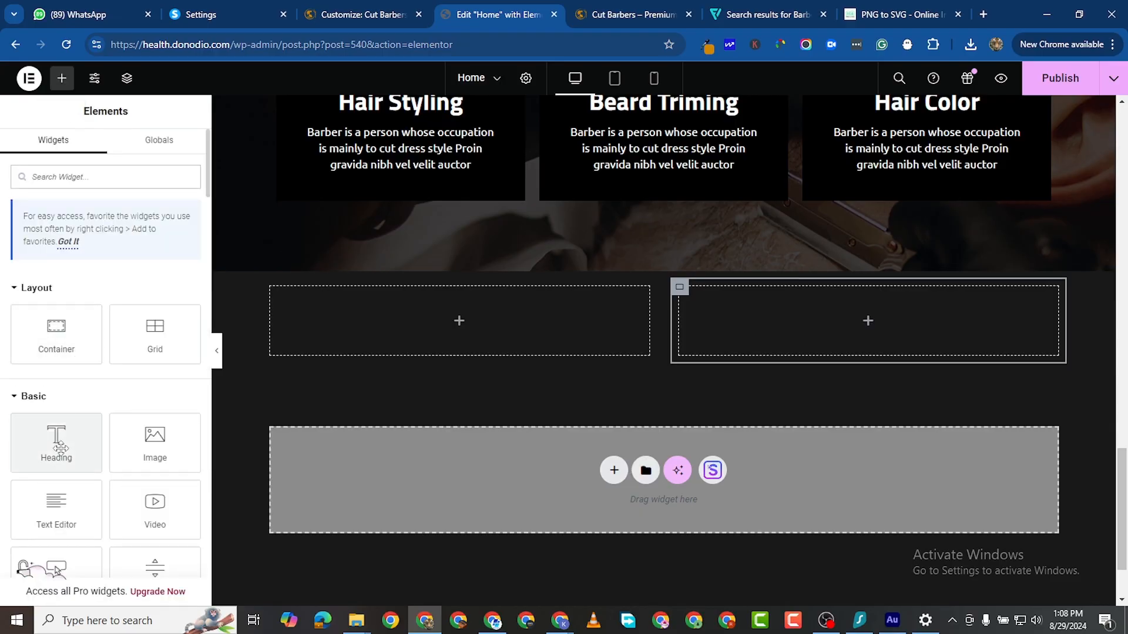
left_click_drag(56, 441, 641, 291)
Step: Paste a copy of the About Us heading into the left container and delete the blank heading
scroll(1014, 242, "up", 15)
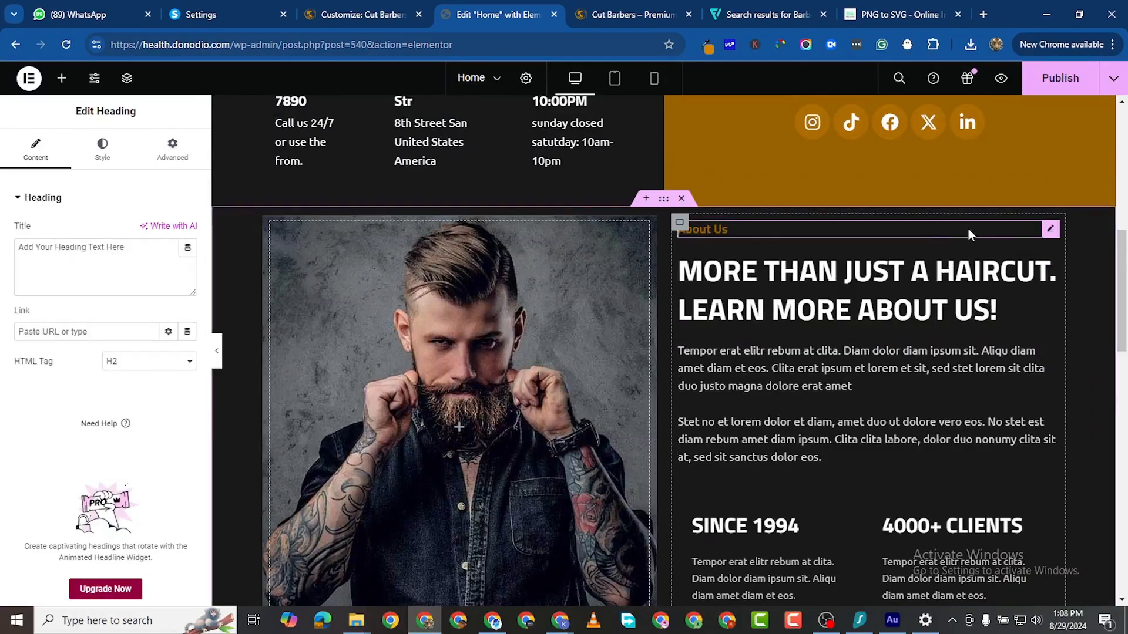
right_click(1050, 234)
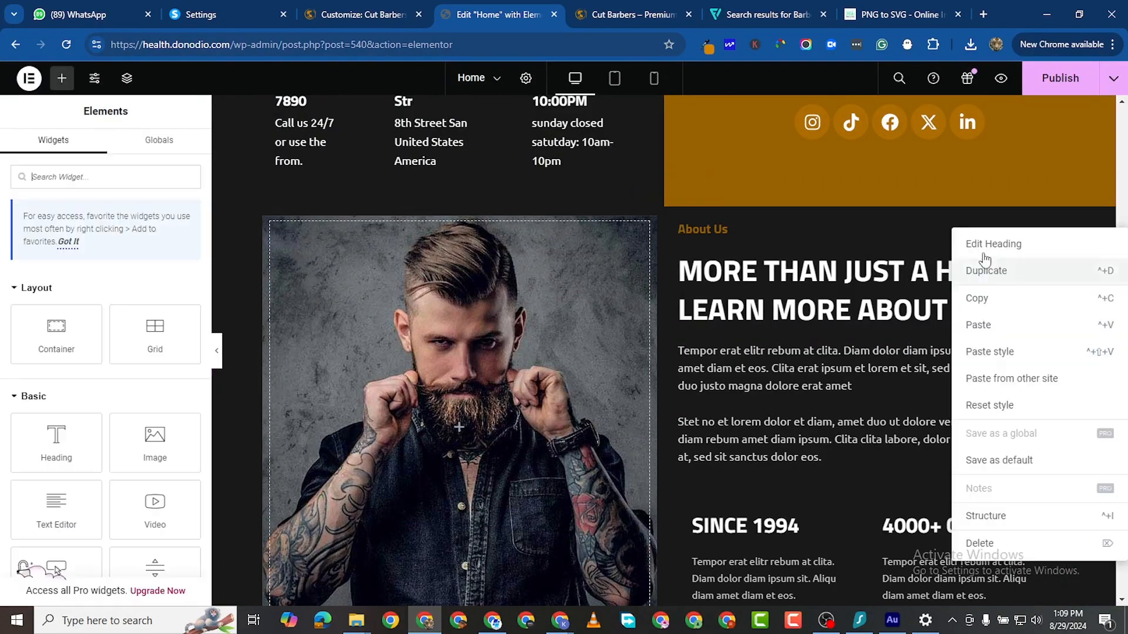
left_click(987, 297)
scroll(495, 377, "down", 7)
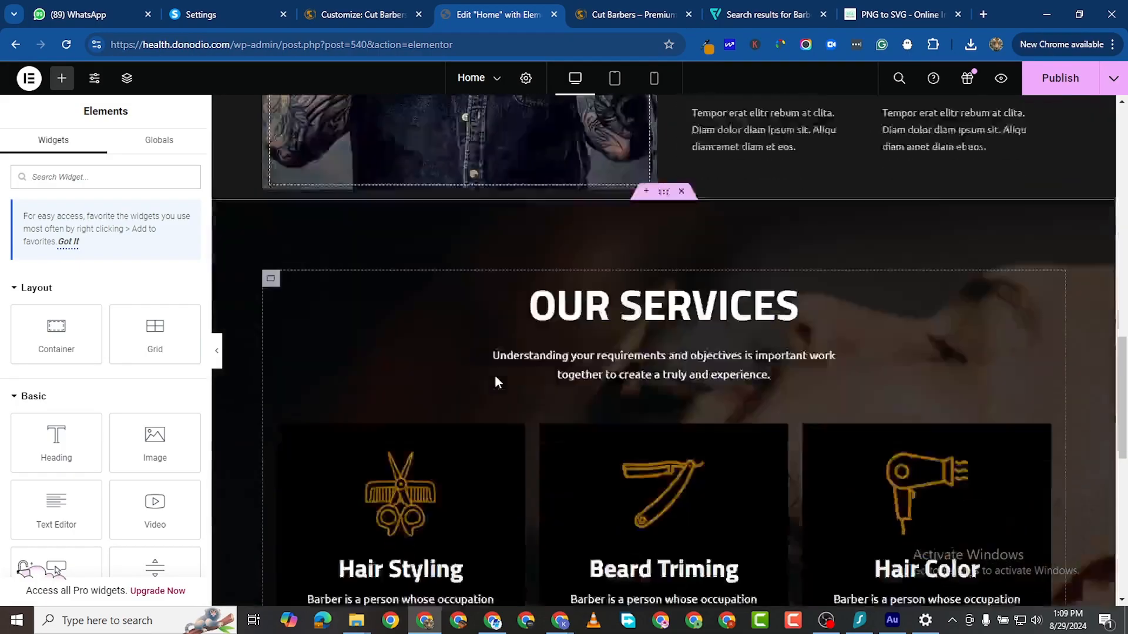
scroll(496, 377, "down", 5)
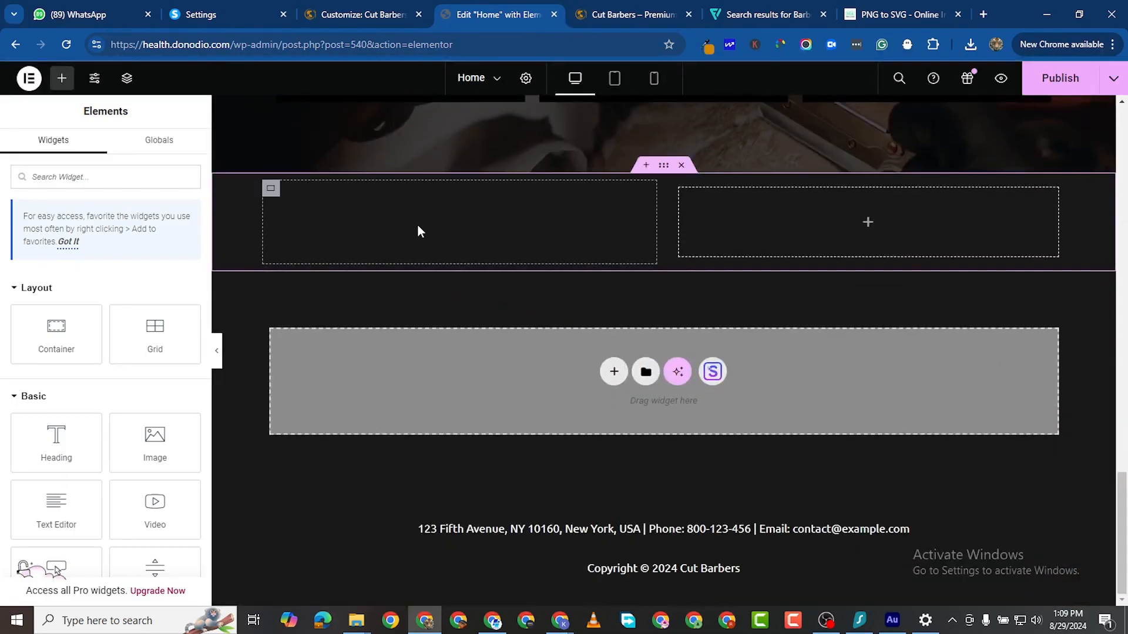
right_click(416, 225)
left_click(446, 340)
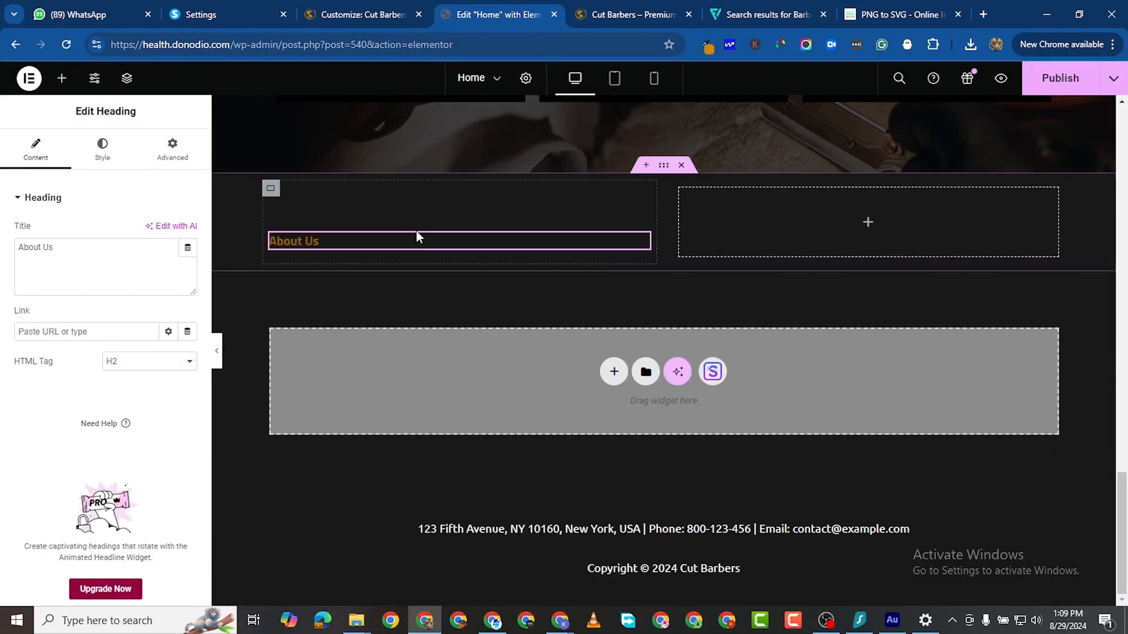
right_click(667, 320)
left_click(677, 505)
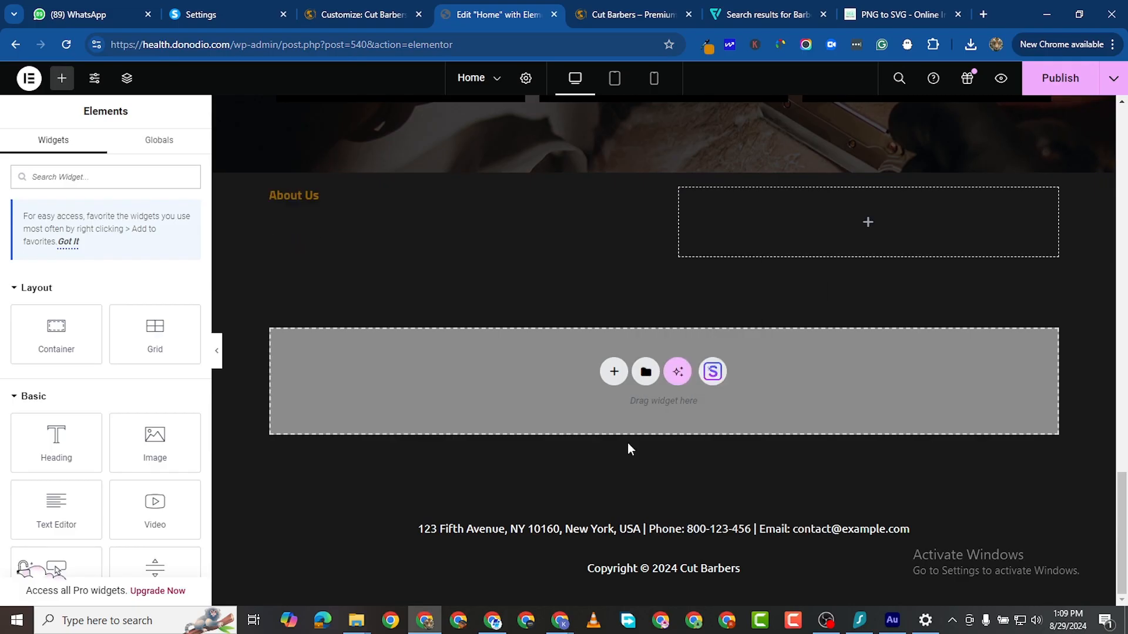
Step: Paste a copy of the MORE THAN JUST A HAIRCUT heading below it
scroll(702, 182, "up", 11)
scroll(853, 273, "up", 6)
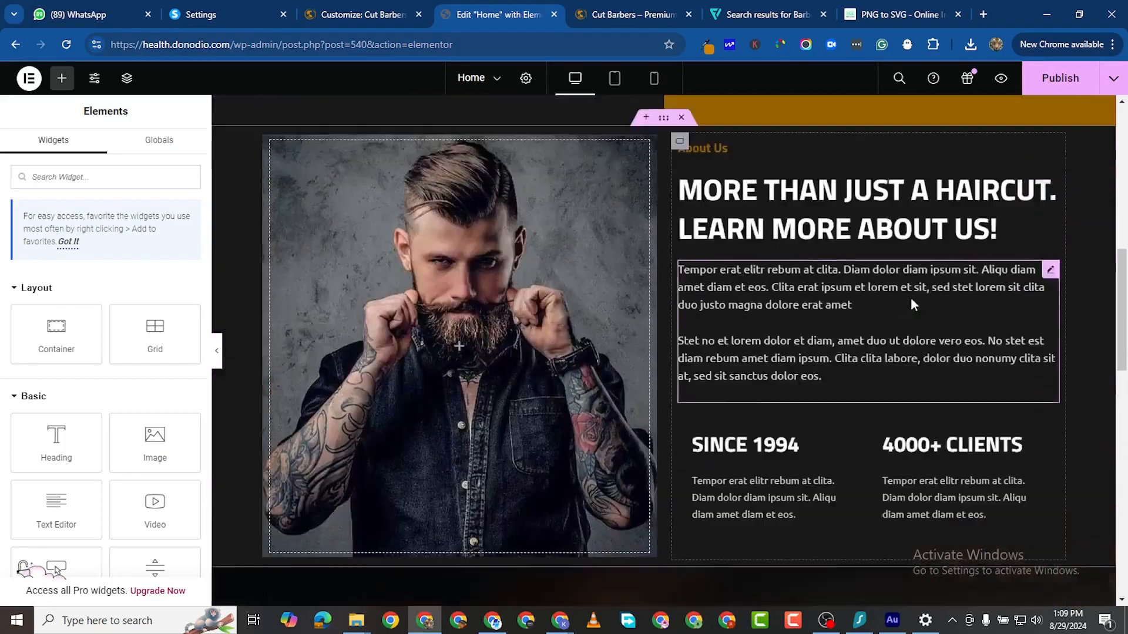
right_click(1048, 234)
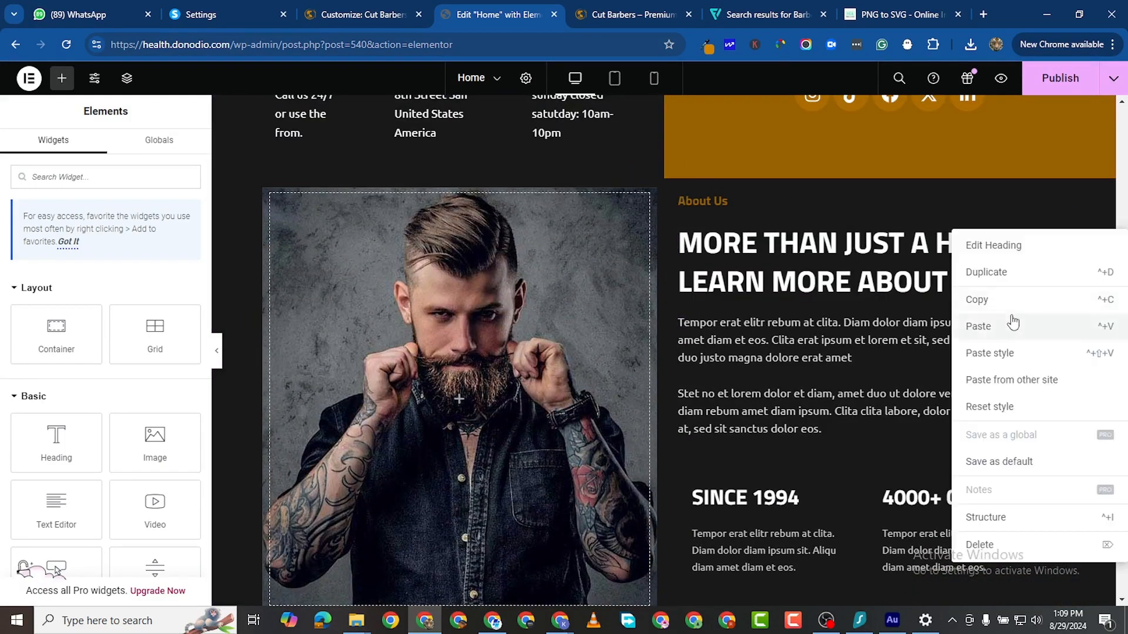
left_click(989, 295)
scroll(587, 353, "down", 7)
scroll(567, 360, "down", 10)
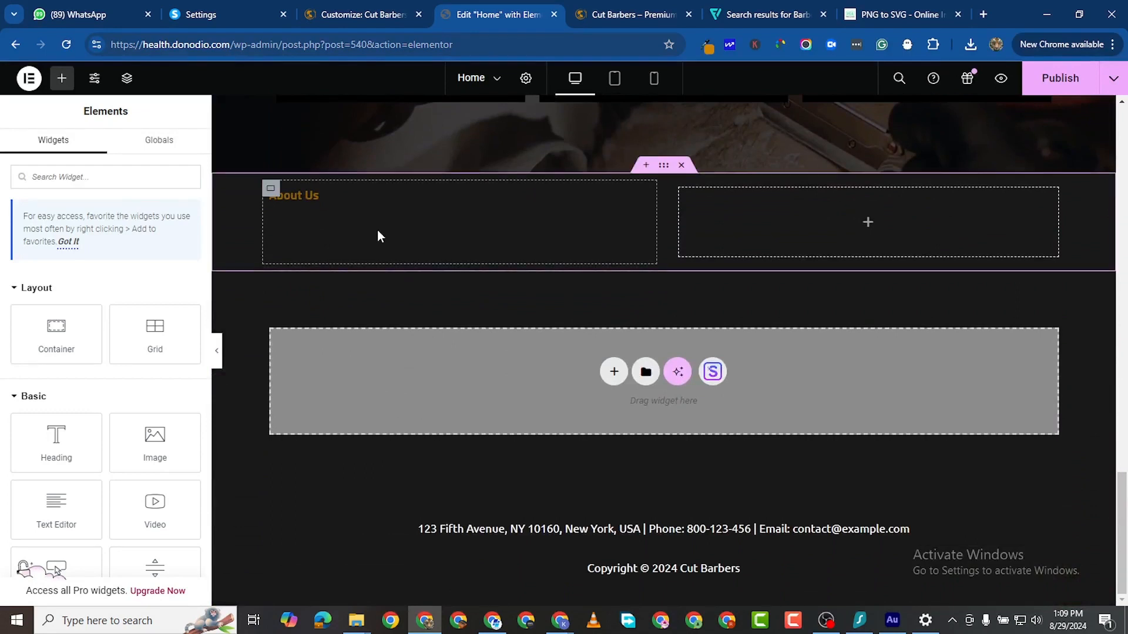
right_click(377, 230)
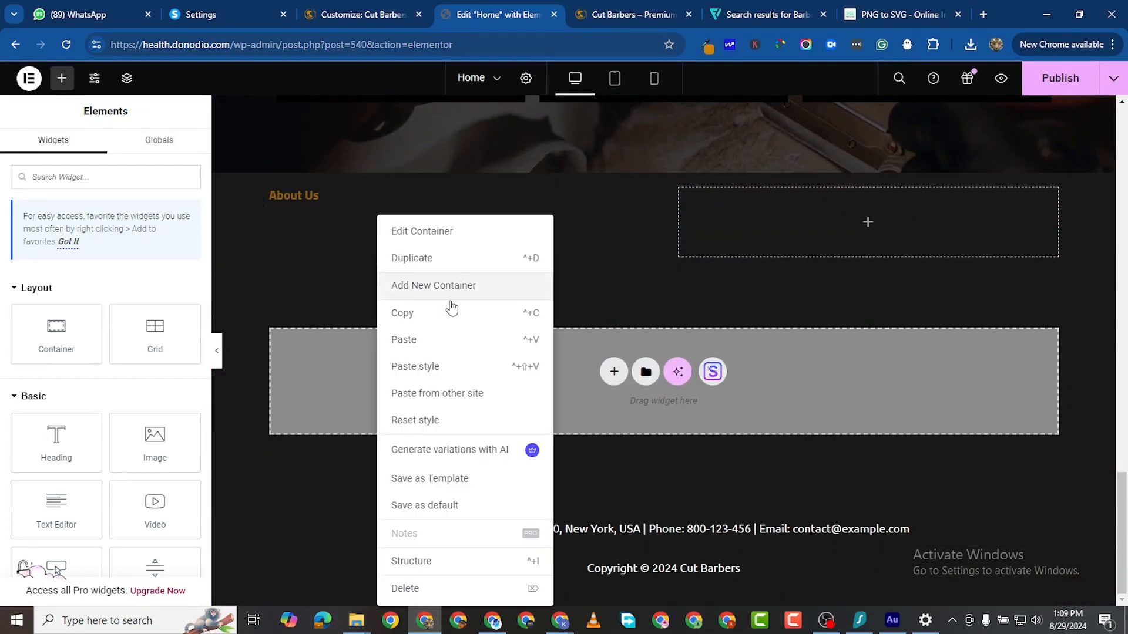
left_click(434, 348)
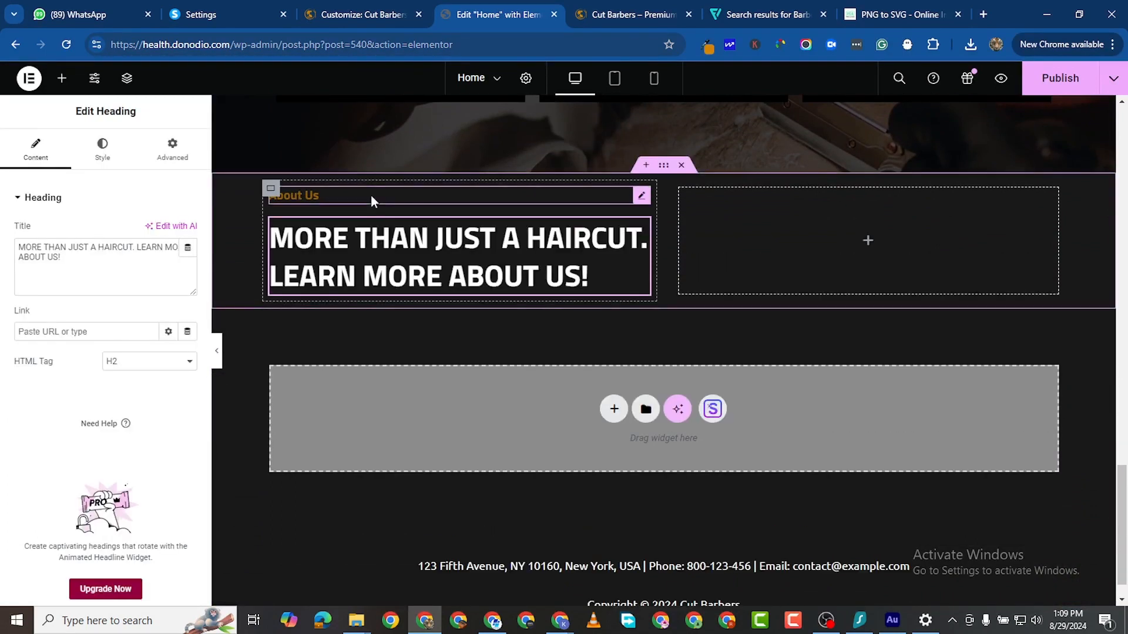
Step: Retitle the headings 'Pricing Plans' and 'CHECK OUT OUR BARBER SERVICES AND PRICES'
left_click(371, 195)
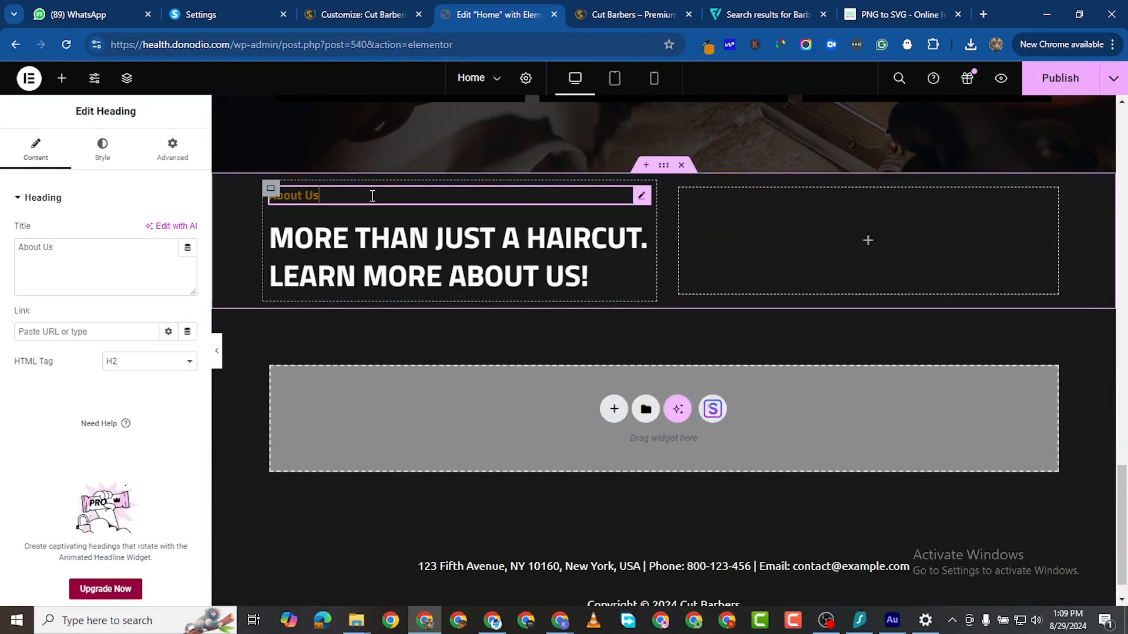
triple_click(63, 256)
type("Pricing Plans")
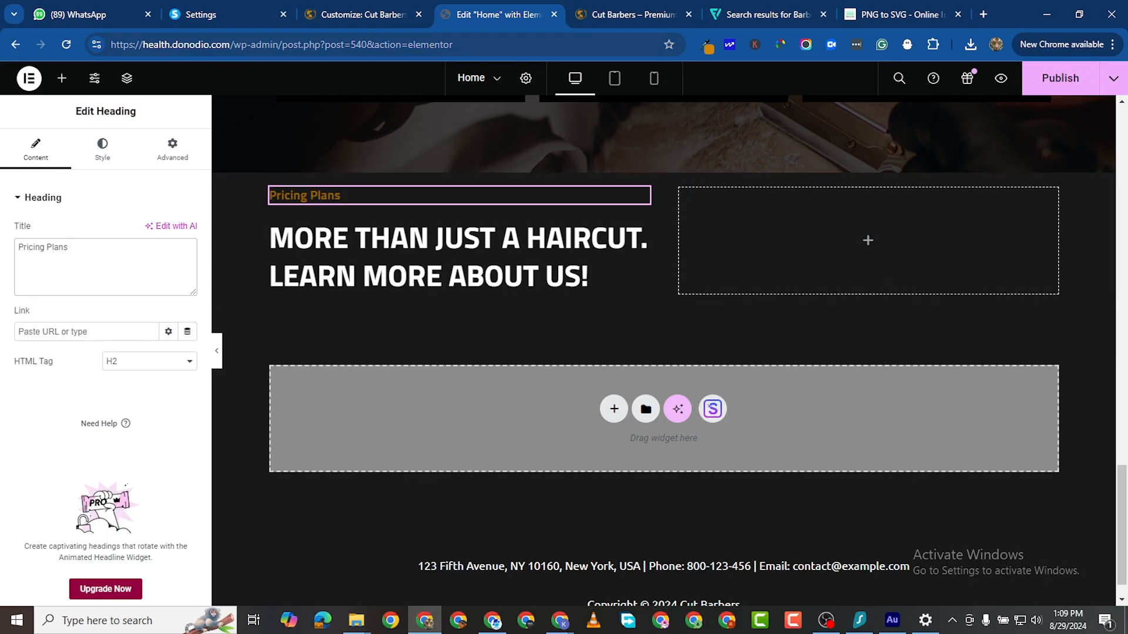
key("alt+Tab")
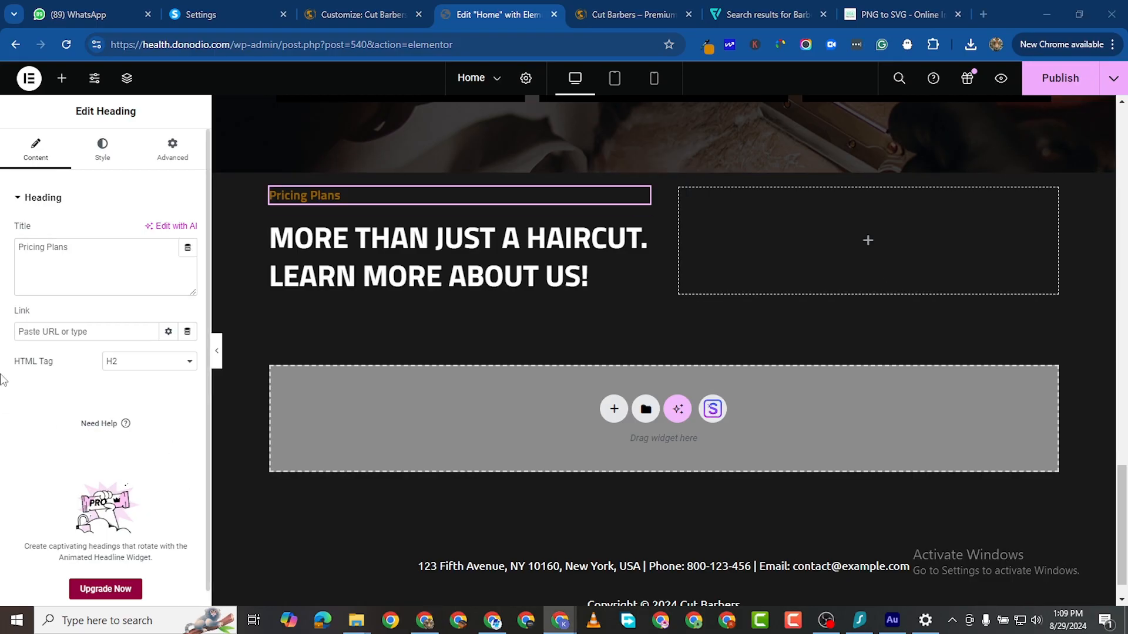
left_click(458, 276)
triple_click(38, 259)
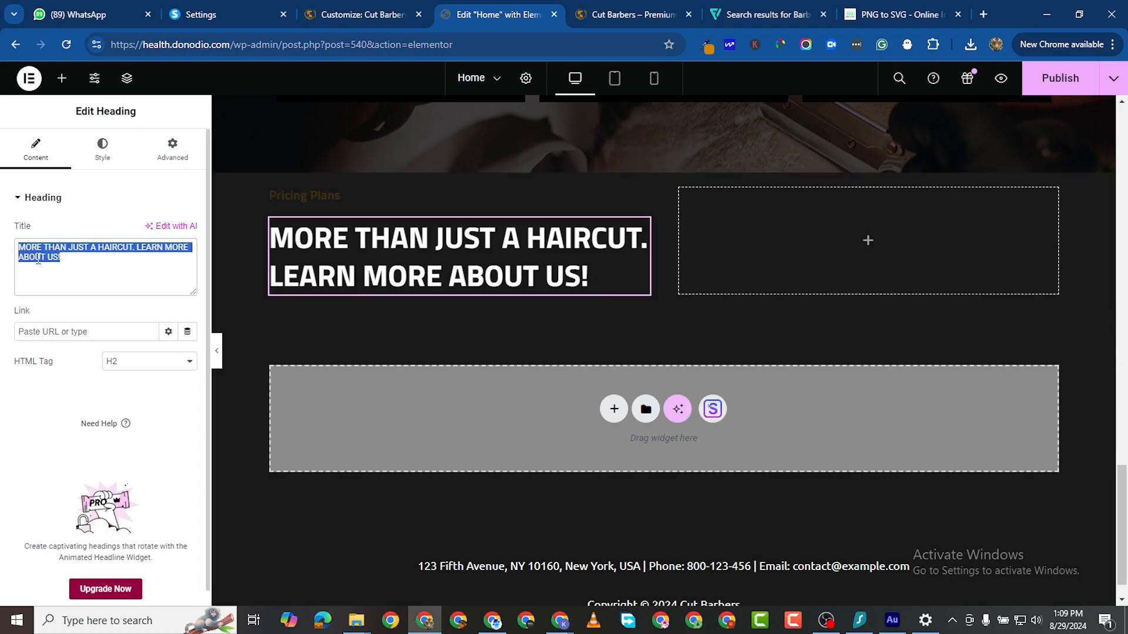
right_click(66, 262)
left_click(104, 341)
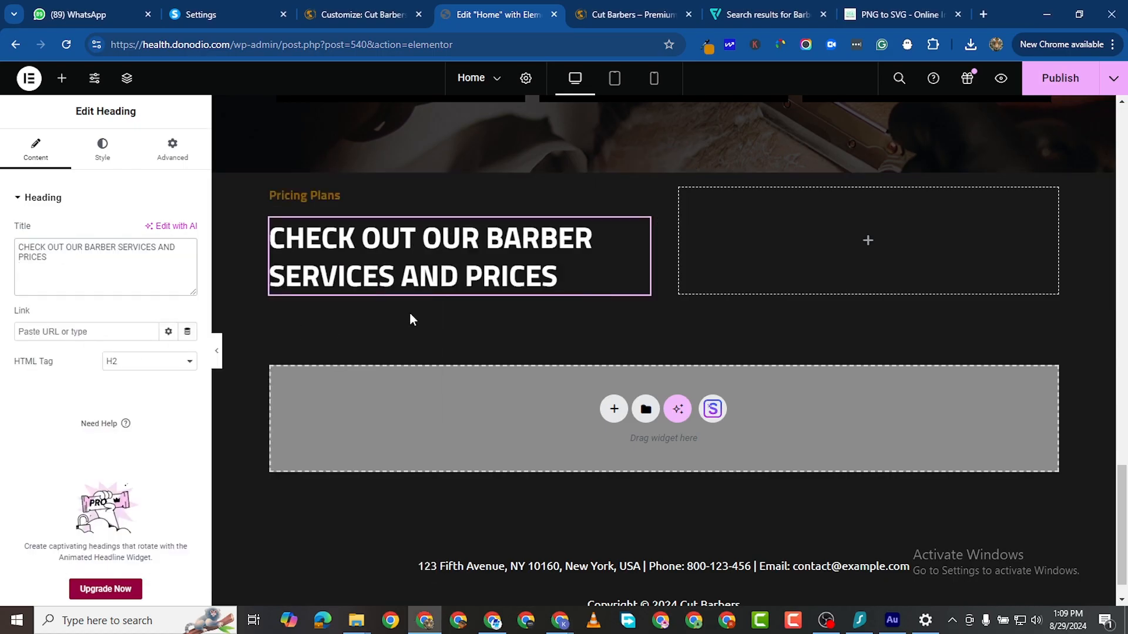
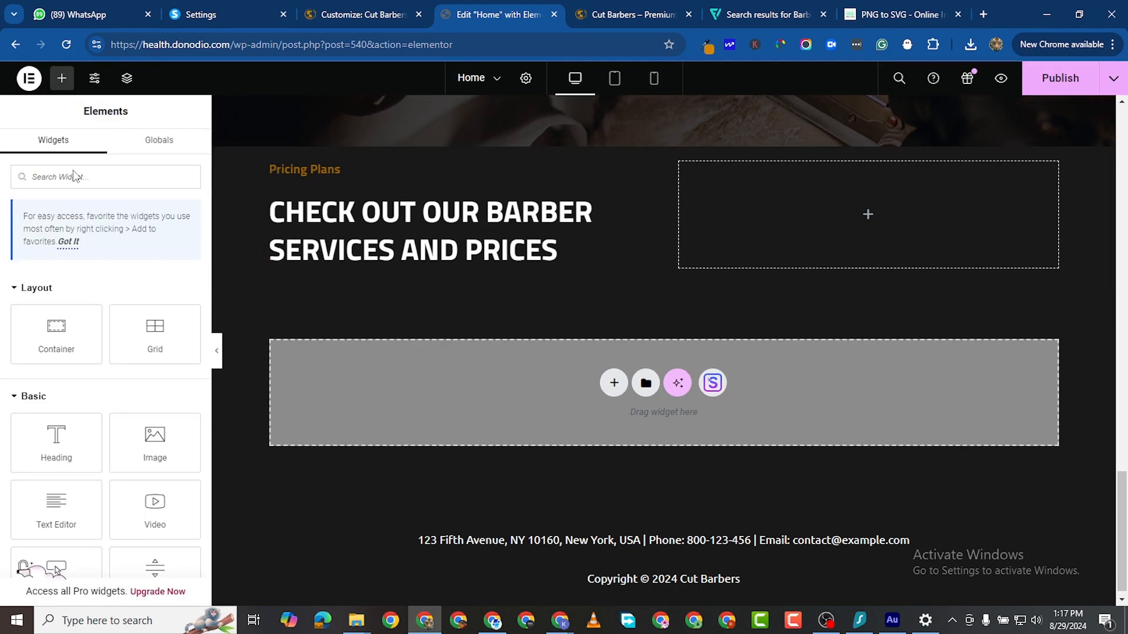
Step: Add a new container below the services-and-prices heading and put a Heading widget in it
left_click_drag(53, 344, 363, 306)
left_click_drag(355, 364, 350, 341)
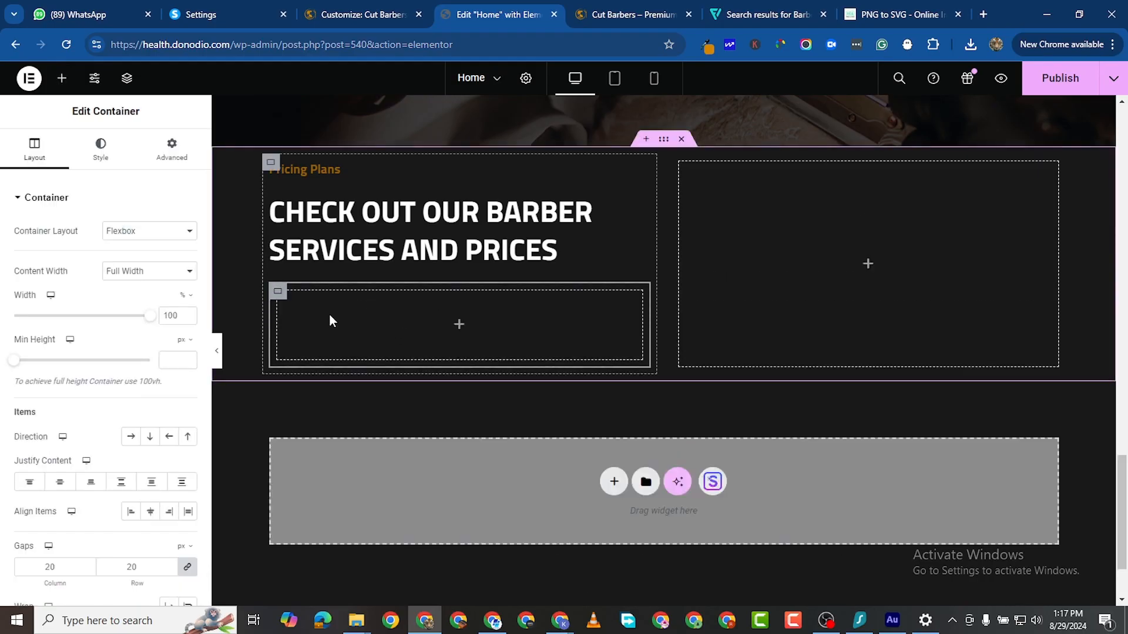
left_click(62, 78)
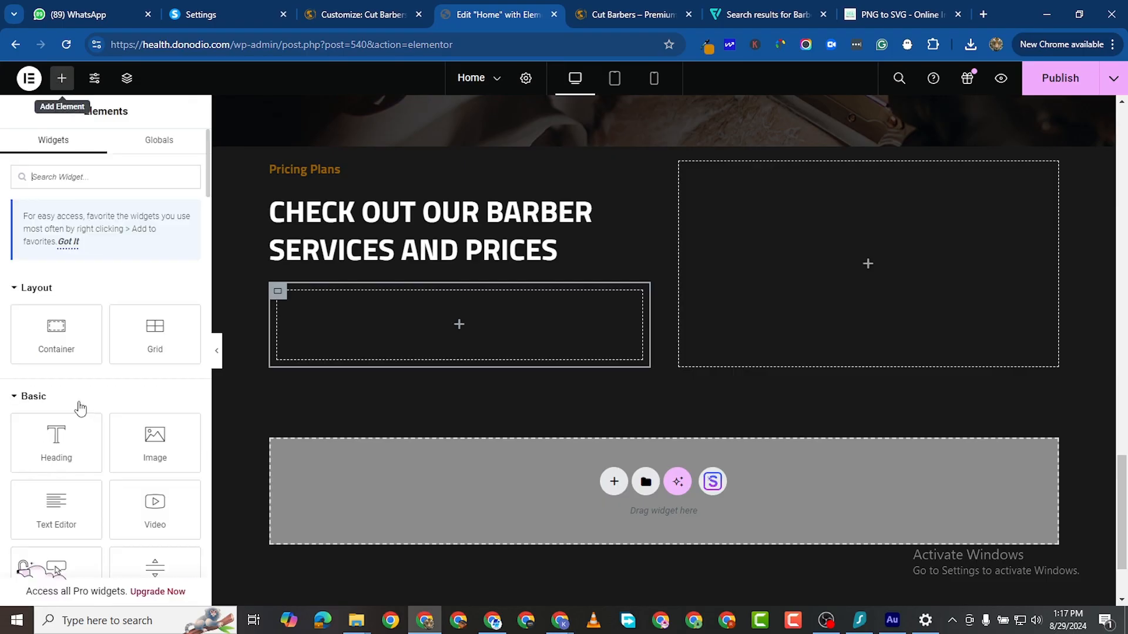
left_click_drag(75, 461, 341, 336)
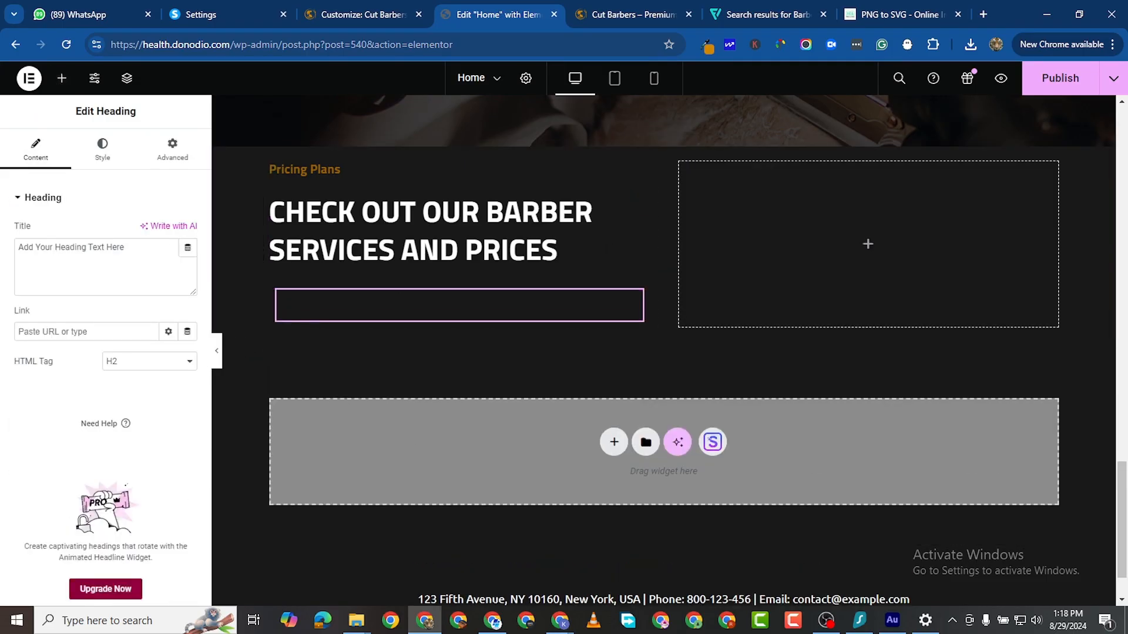
Step: Paste HAIRCUT as the heading title and make its text white
key("alt+Tab")
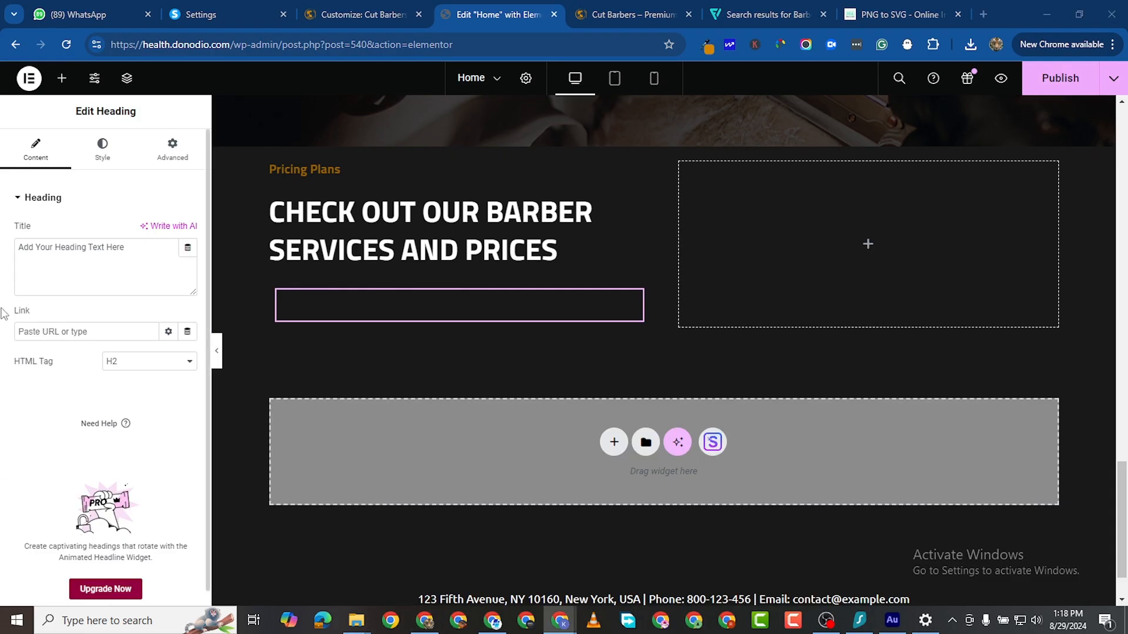
triple_click(85, 244)
right_click(84, 244)
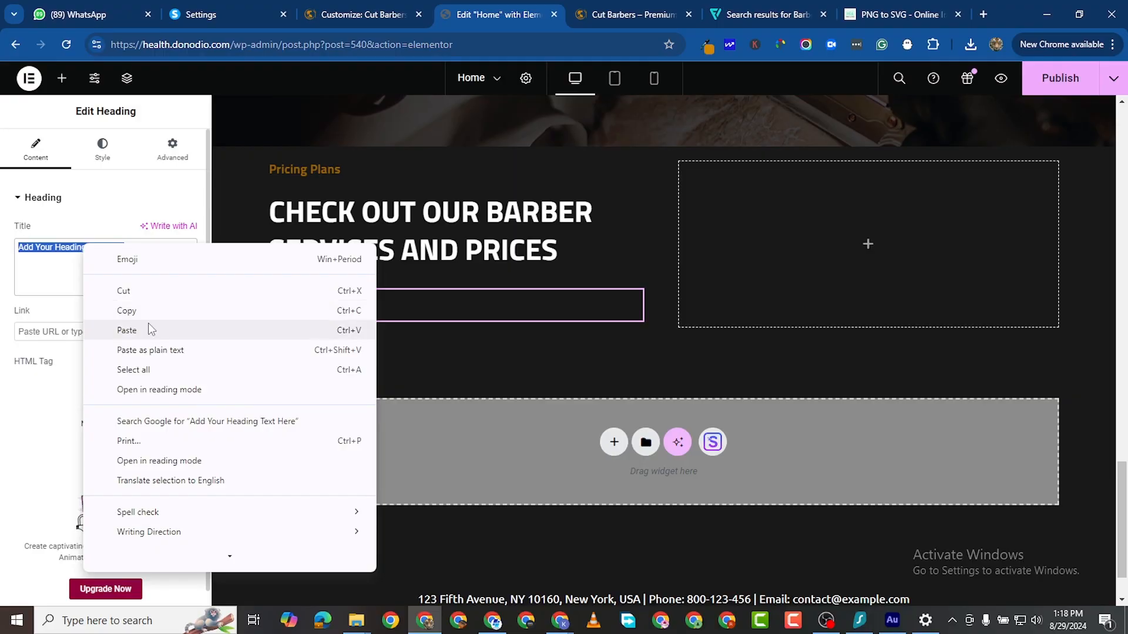
left_click(127, 330)
left_click(102, 150)
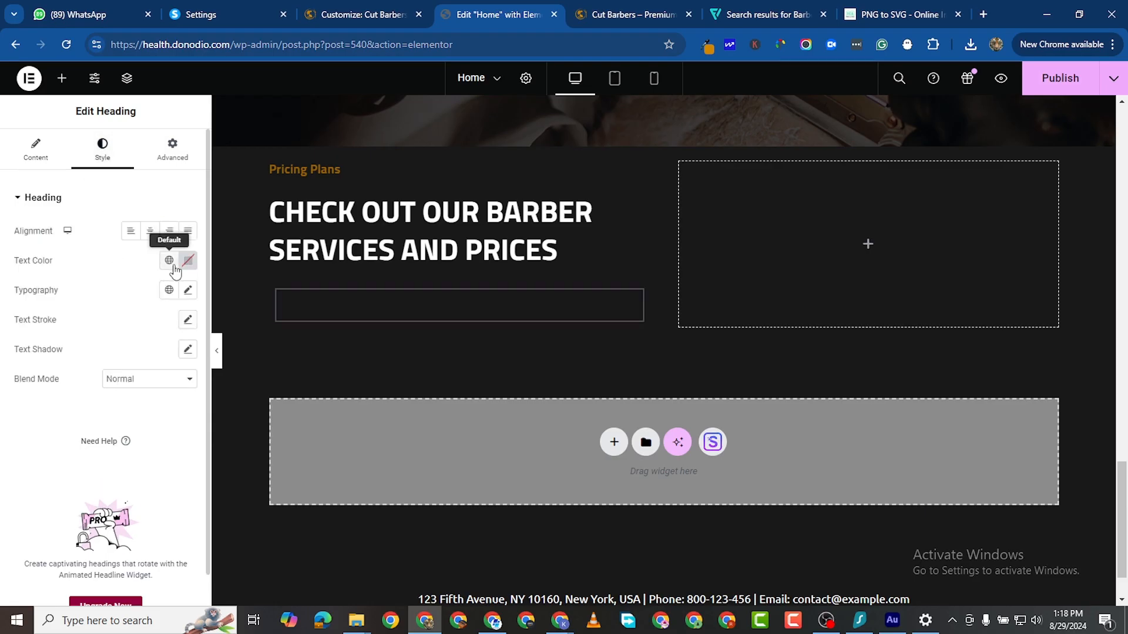
left_click(188, 260)
left_click_drag(128, 322, 52, 302)
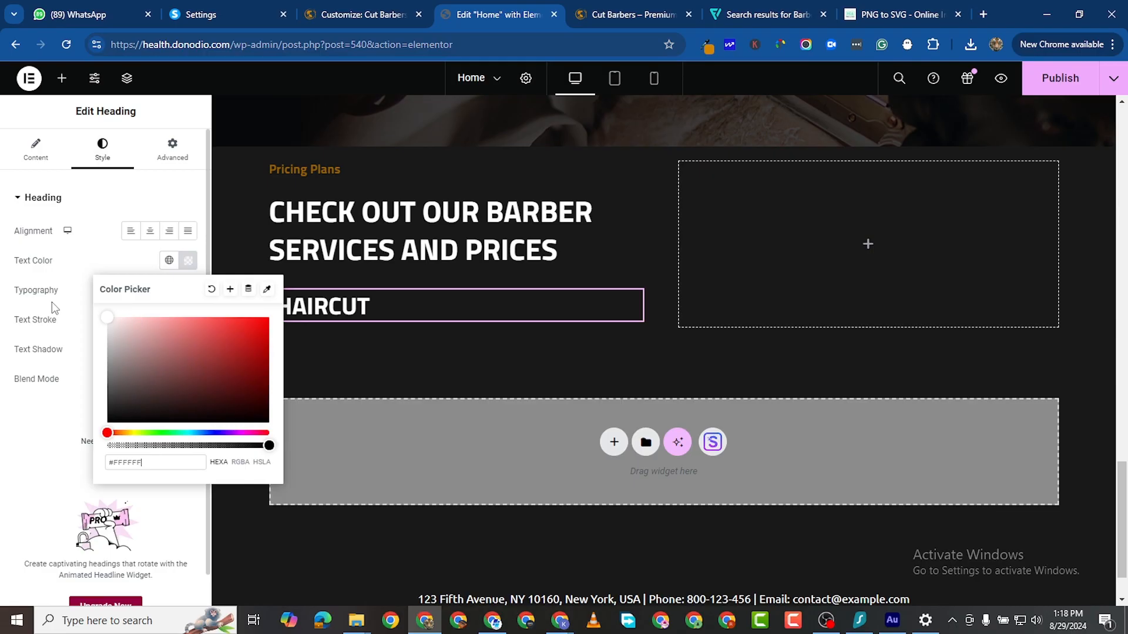
left_click(2, 478)
Step: Increase the HAIRCUT heading's typography font size to 25 px
left_click(188, 292)
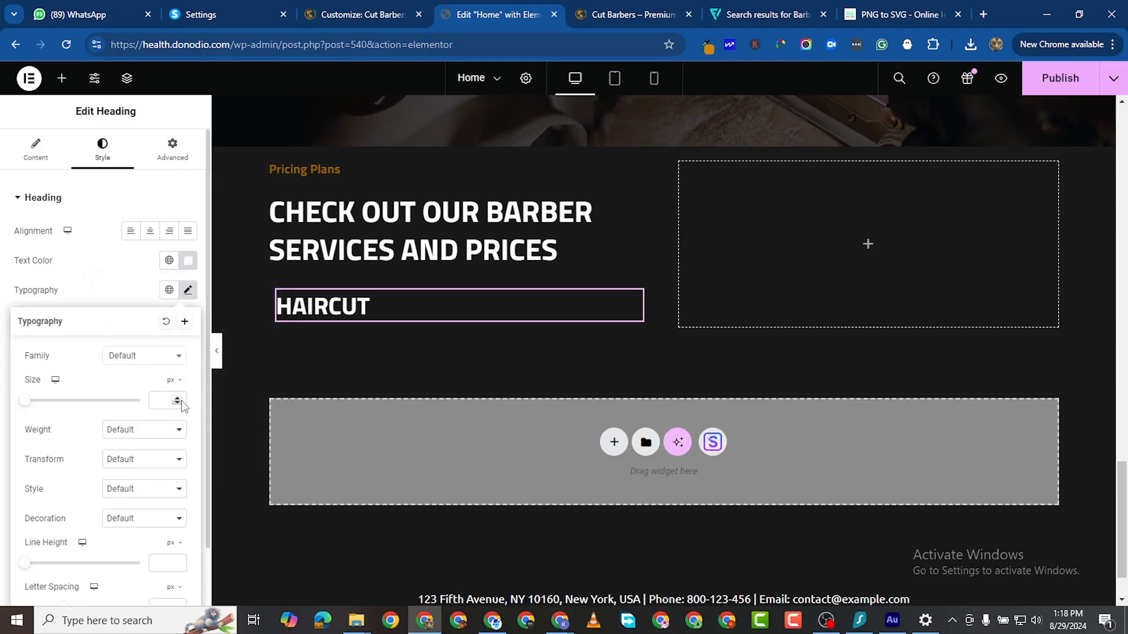
left_click(178, 398)
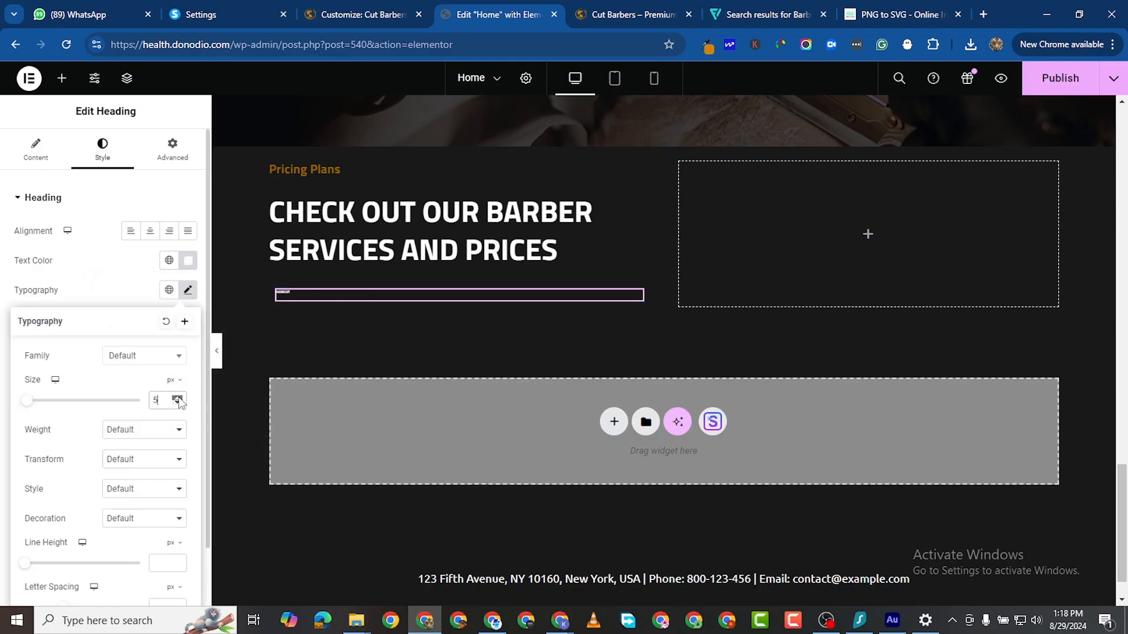
left_click(179, 398)
left_click(179, 398)
double_click(180, 397)
left_click(181, 398)
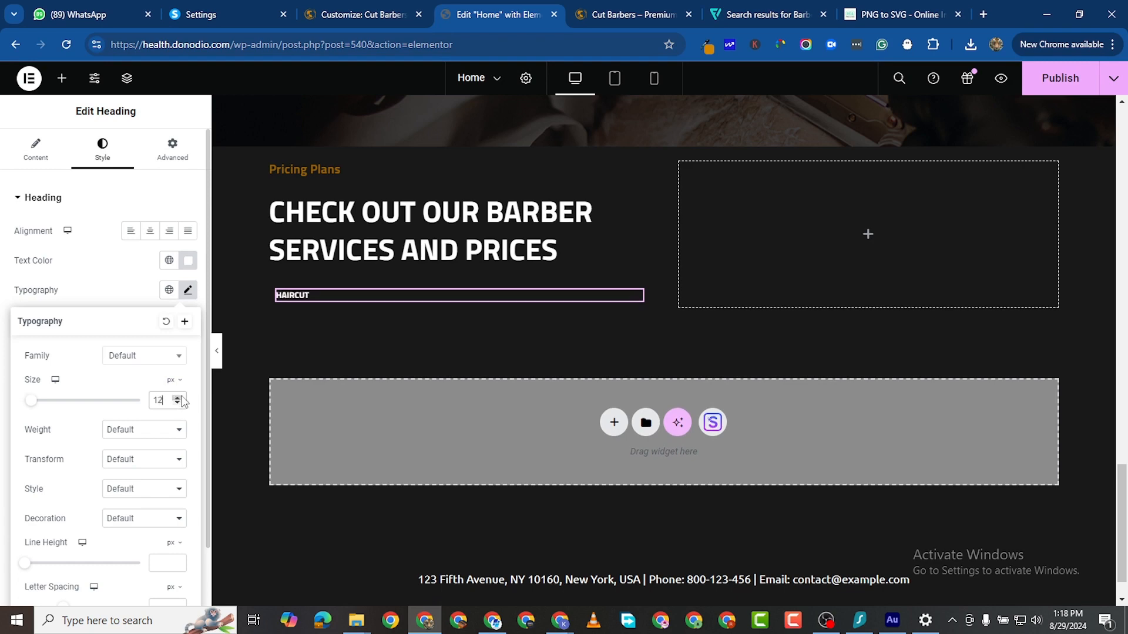
left_click(181, 398)
left_click(181, 397)
left_click(181, 397)
left_click(181, 397)
left_click(181, 398)
left_click(181, 398)
left_click(182, 398)
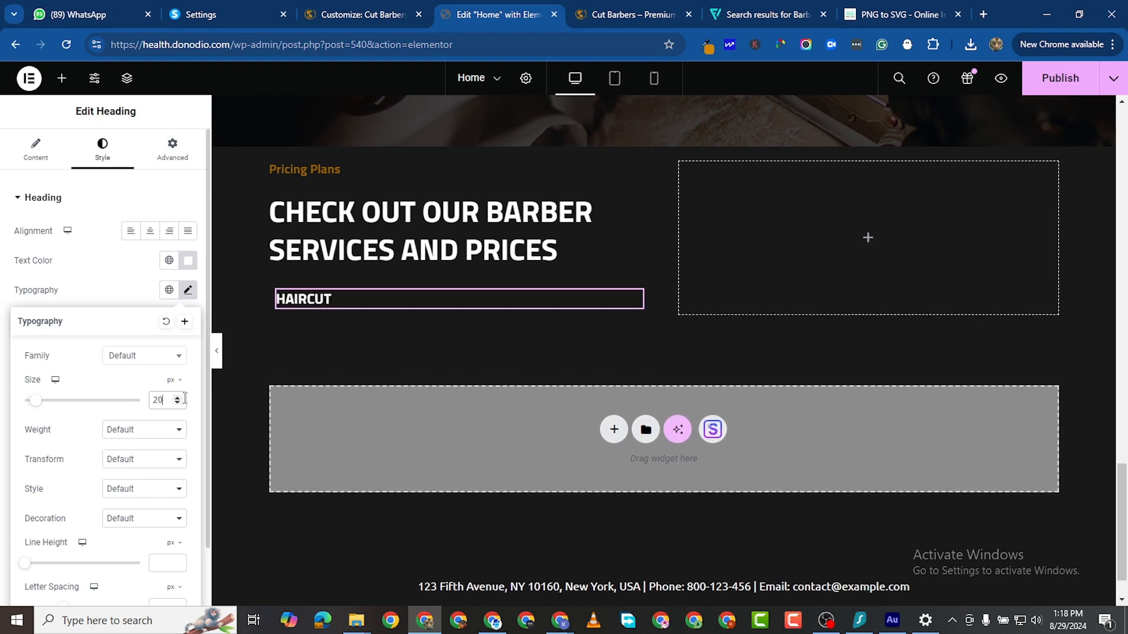
left_click(181, 399)
left_click(180, 399)
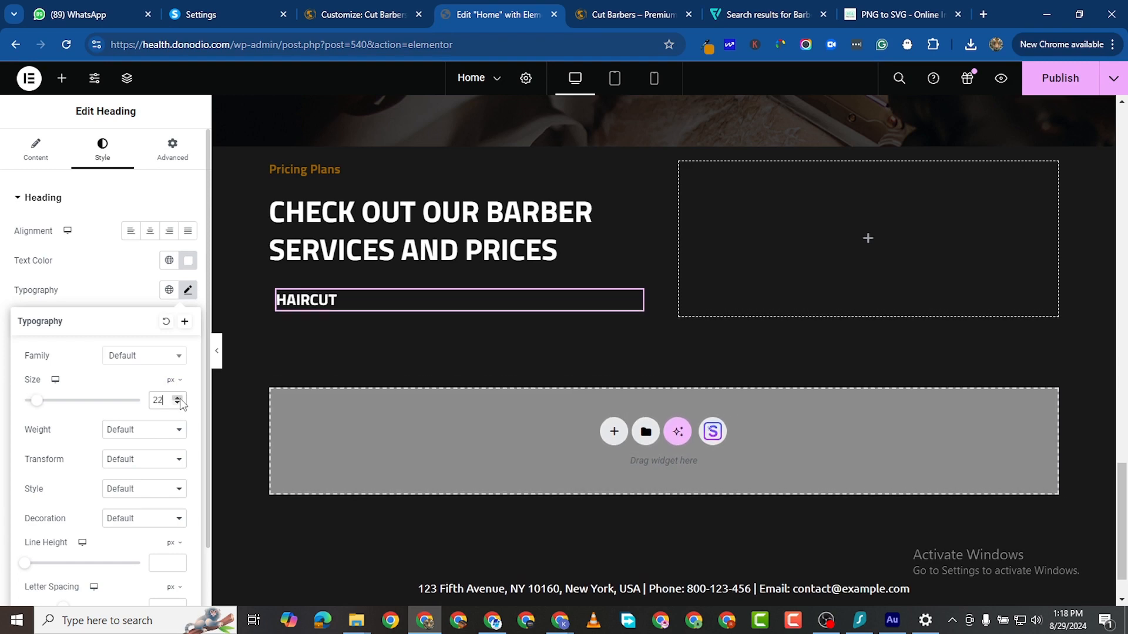
left_click(180, 399)
left_click(180, 399)
left_click(180, 398)
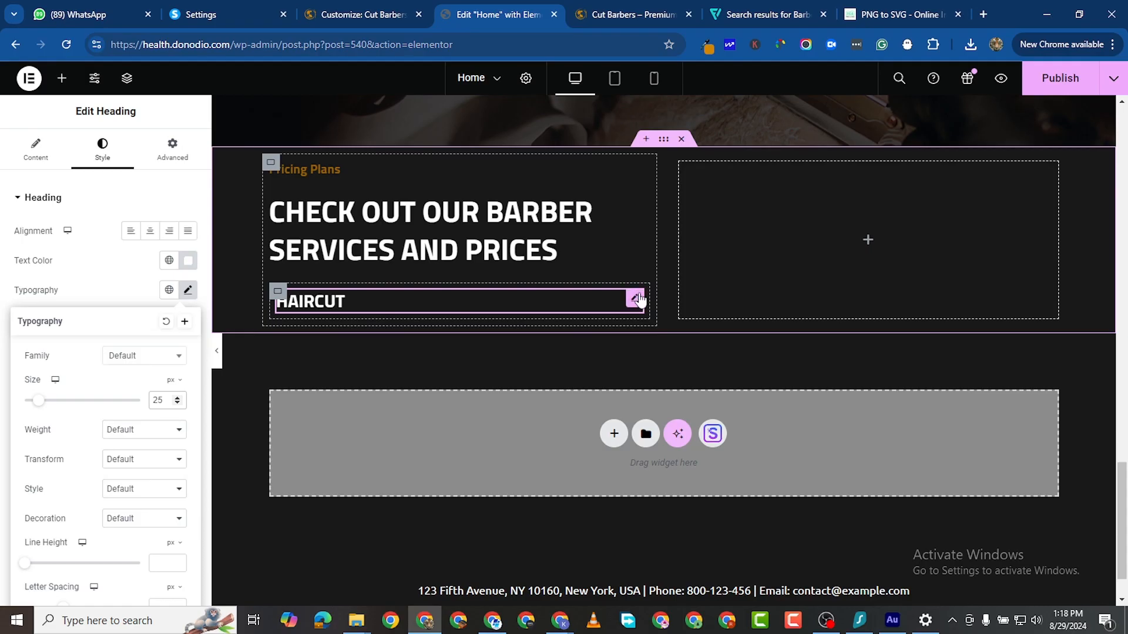
Step: Duplicate the HAIRCUT heading and retitle the copy '$29.00'
right_click(635, 301)
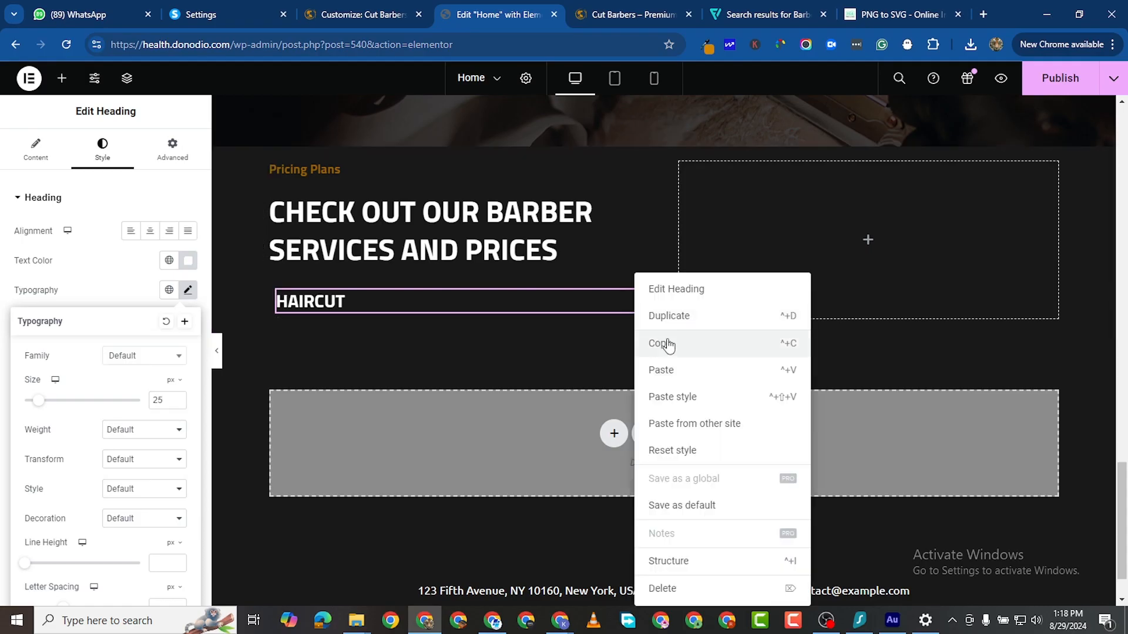
left_click(673, 315)
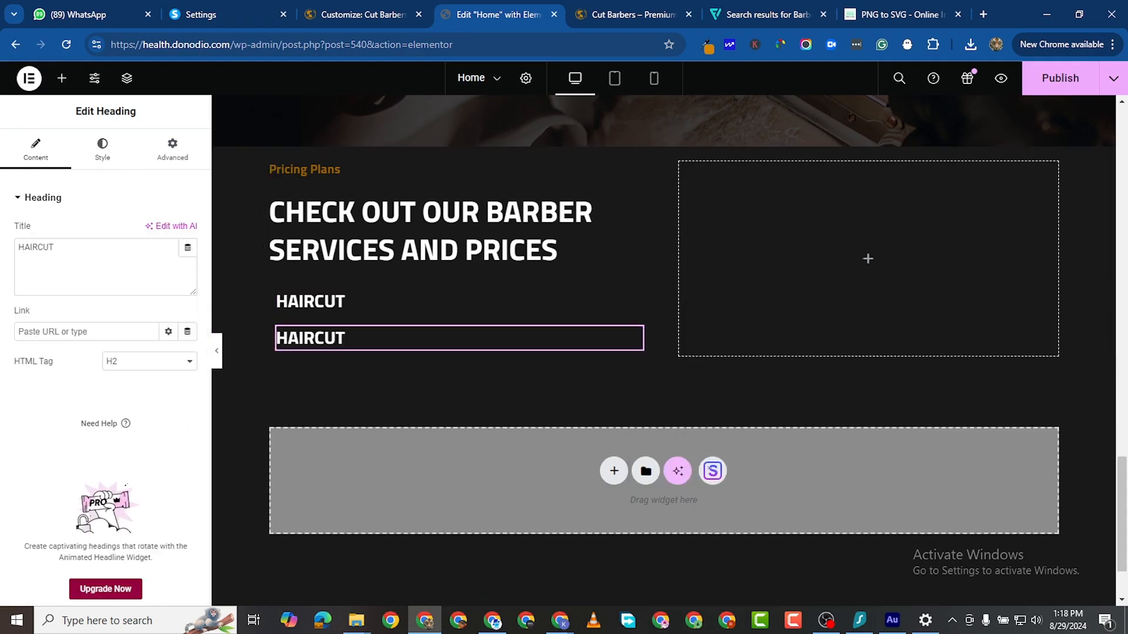
key("alt+Tab")
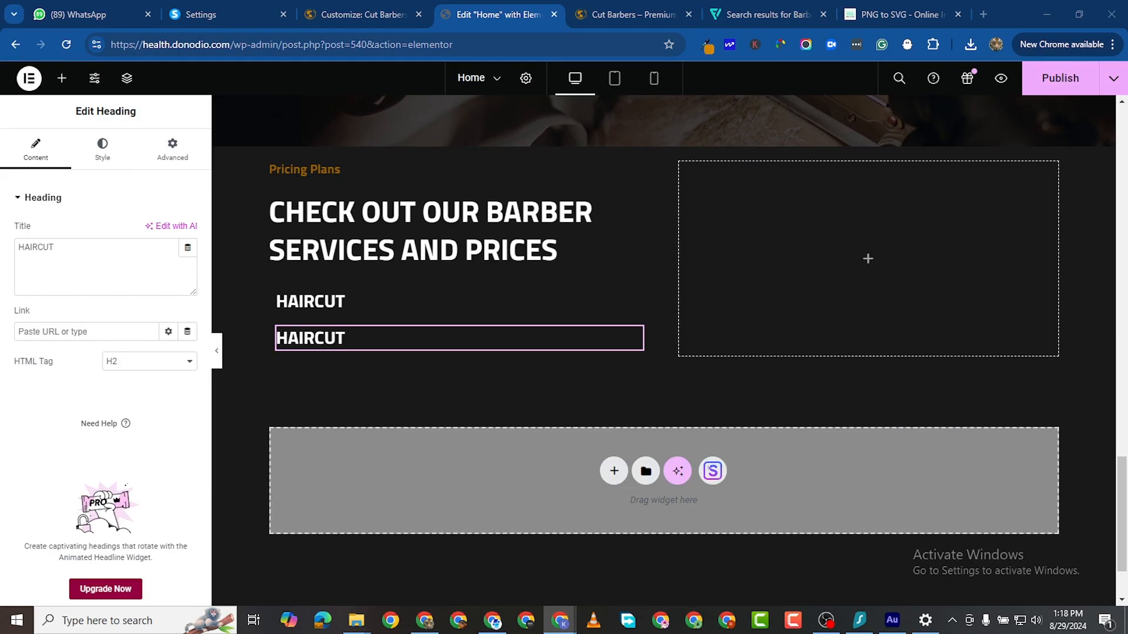
double_click(33, 247)
right_click(33, 251)
left_click(100, 339)
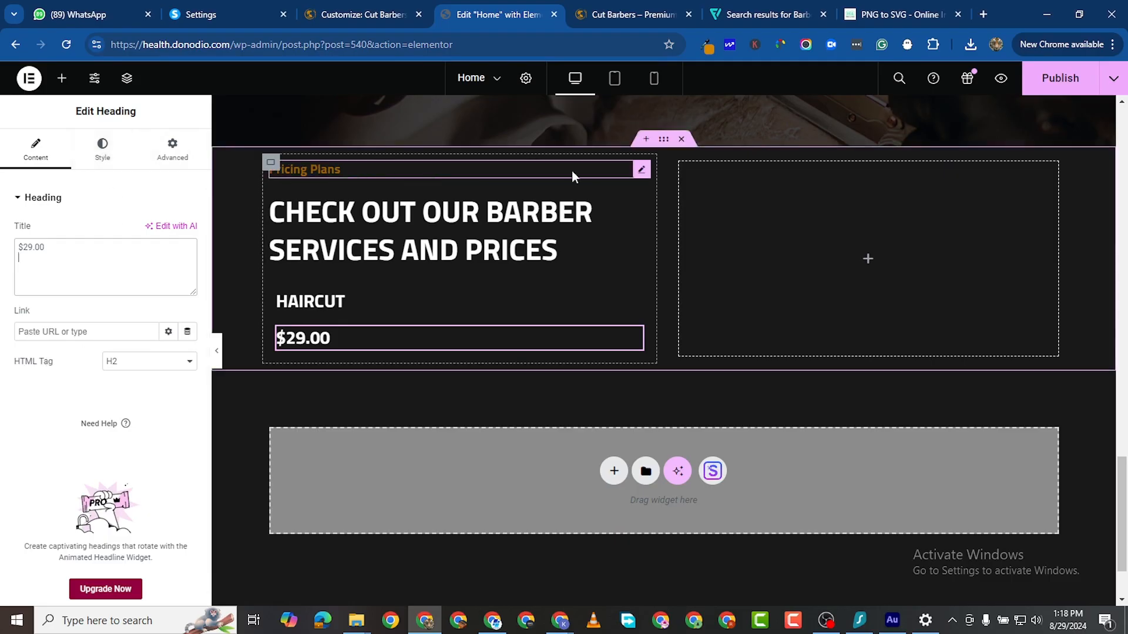
Step: Copy the orange colour code #996100 from the Pricing Plans label's text colour
left_click(646, 169)
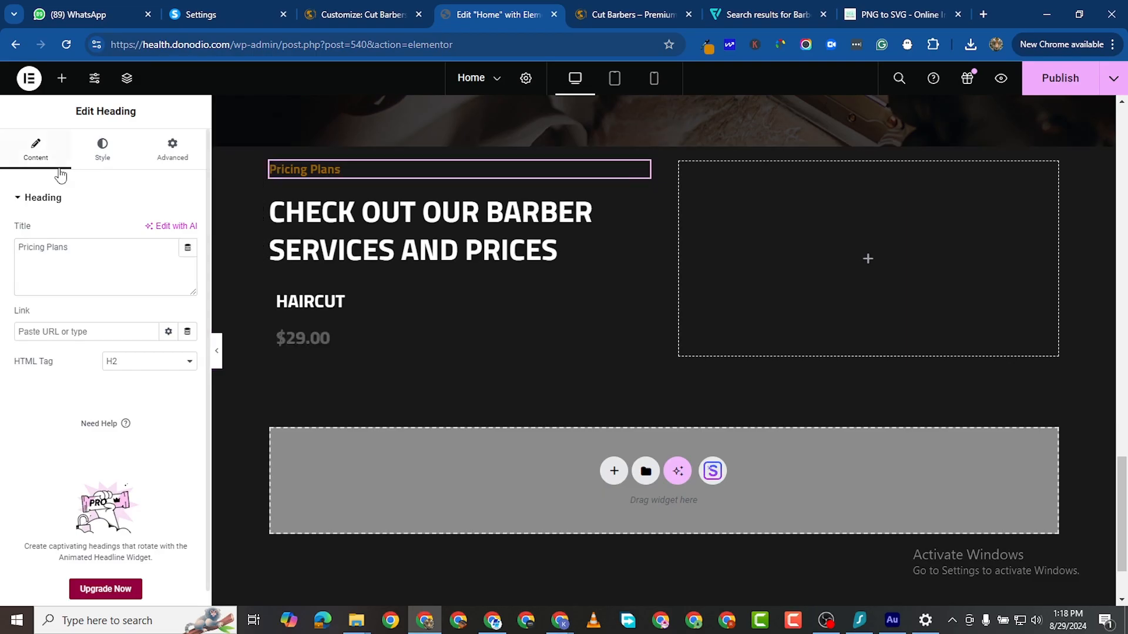
left_click(102, 150)
left_click(188, 260)
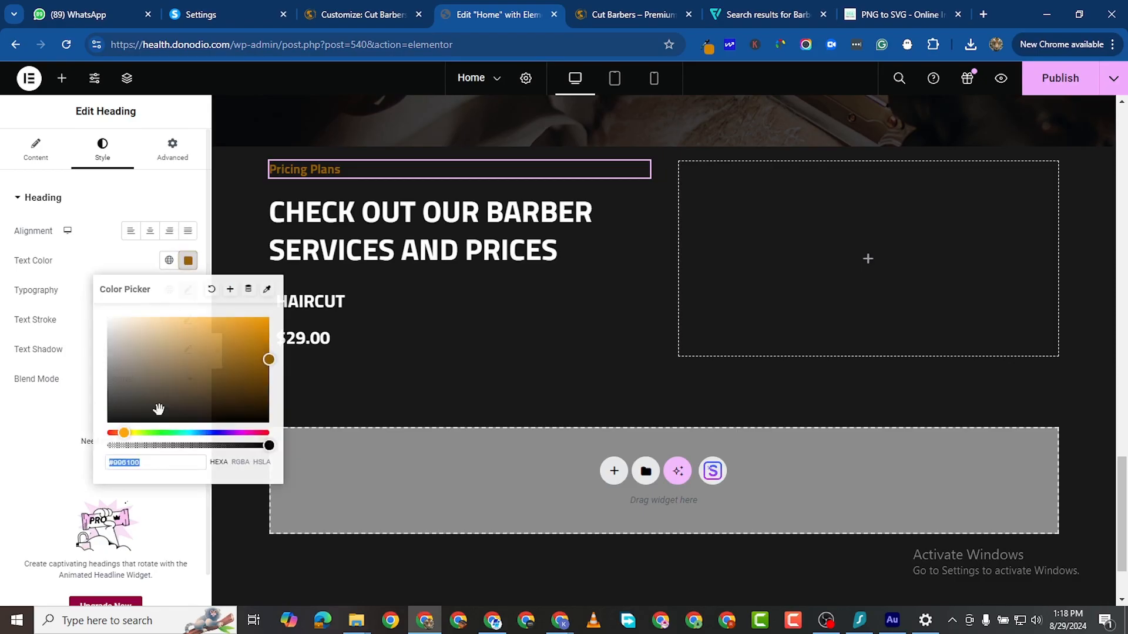
right_click(128, 462)
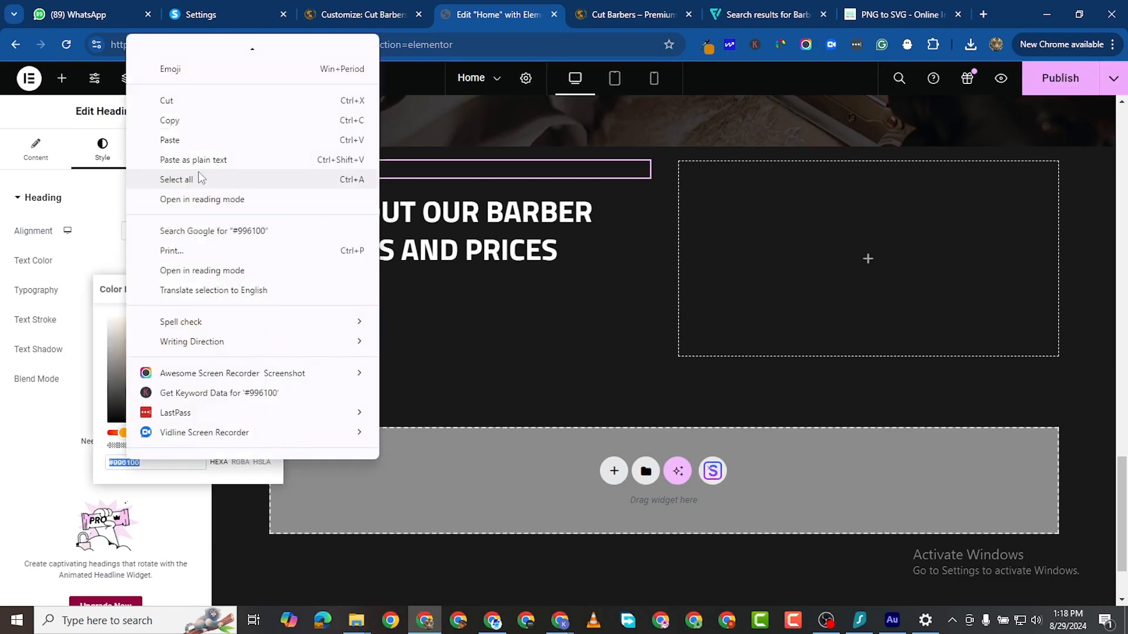
left_click(188, 119)
Step: Paste #996100 as the $29.00 heading's text colour
left_click(623, 338)
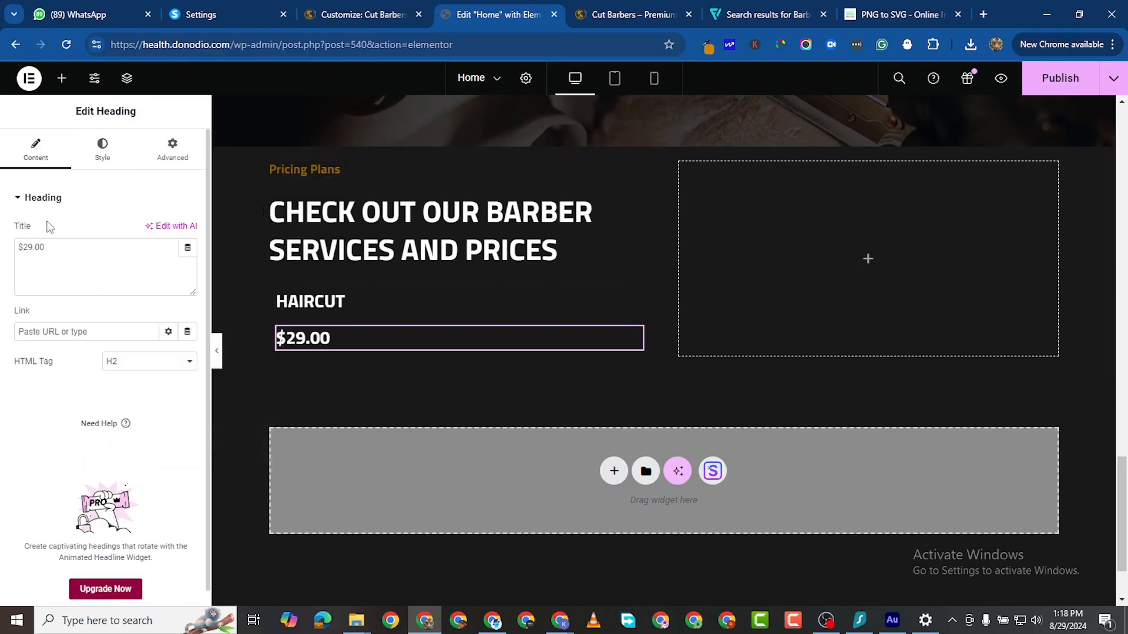
left_click(102, 150)
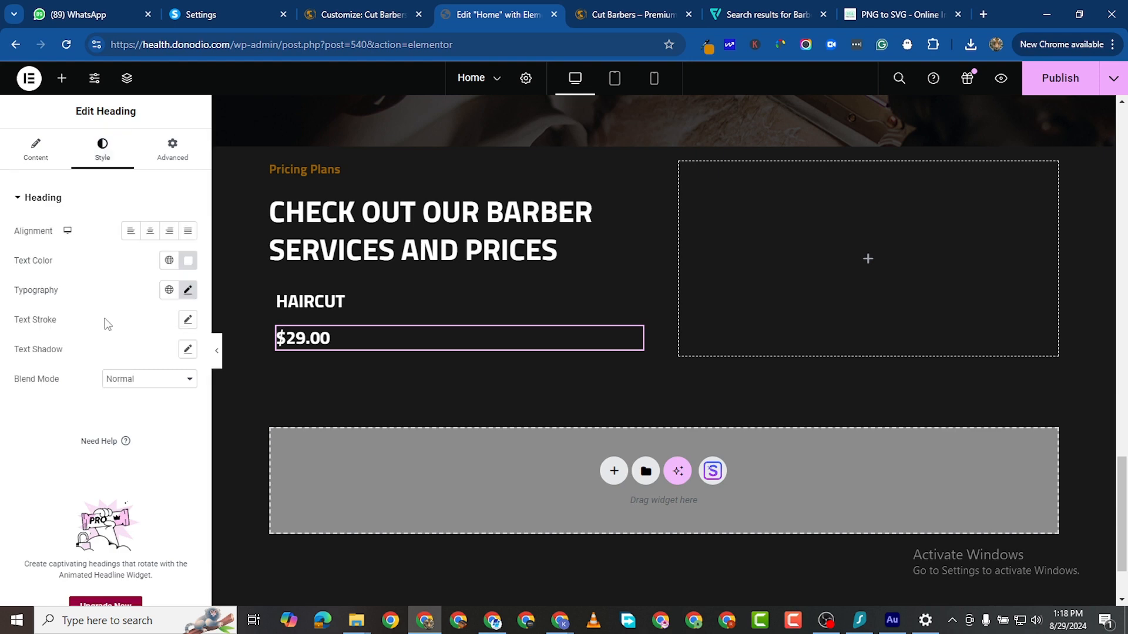
left_click(188, 260)
right_click(126, 461)
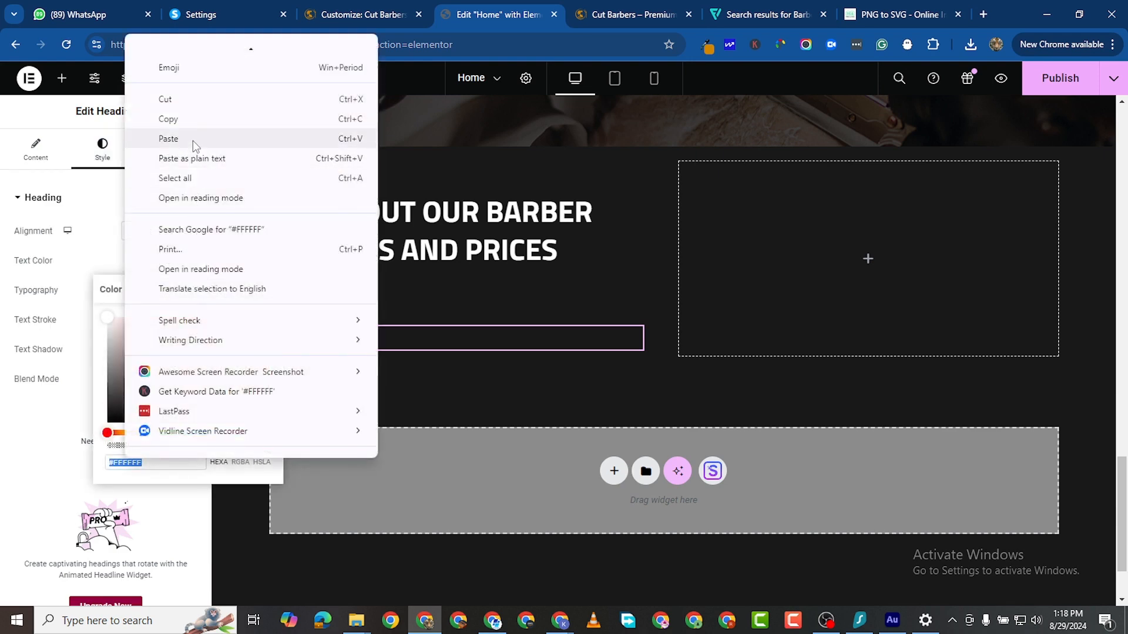
left_click(169, 138)
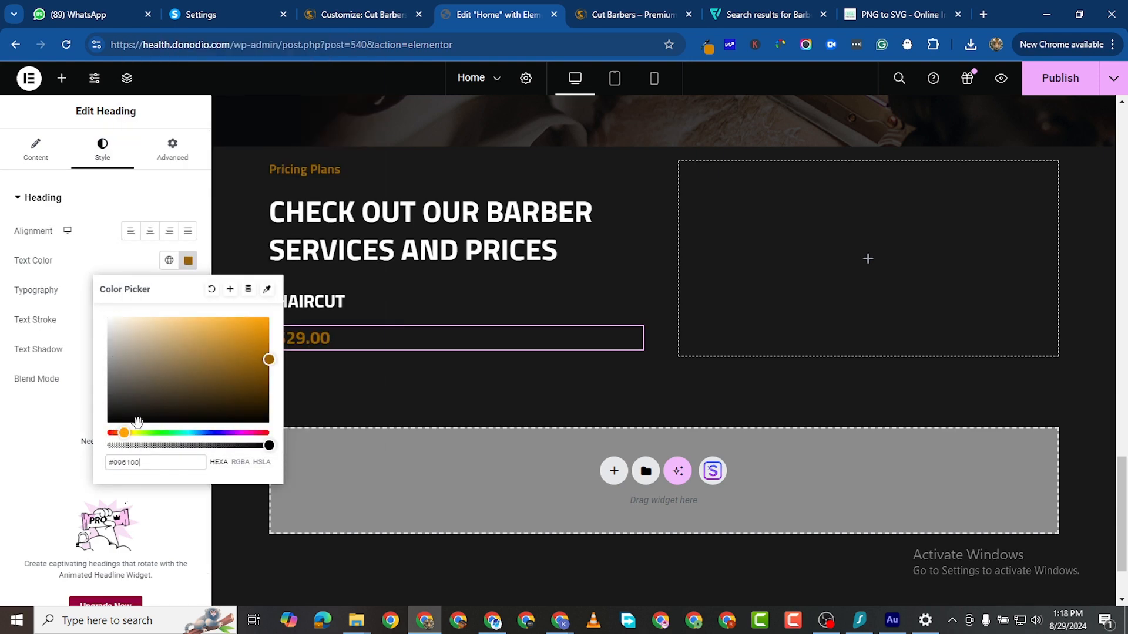
left_click(427, 380)
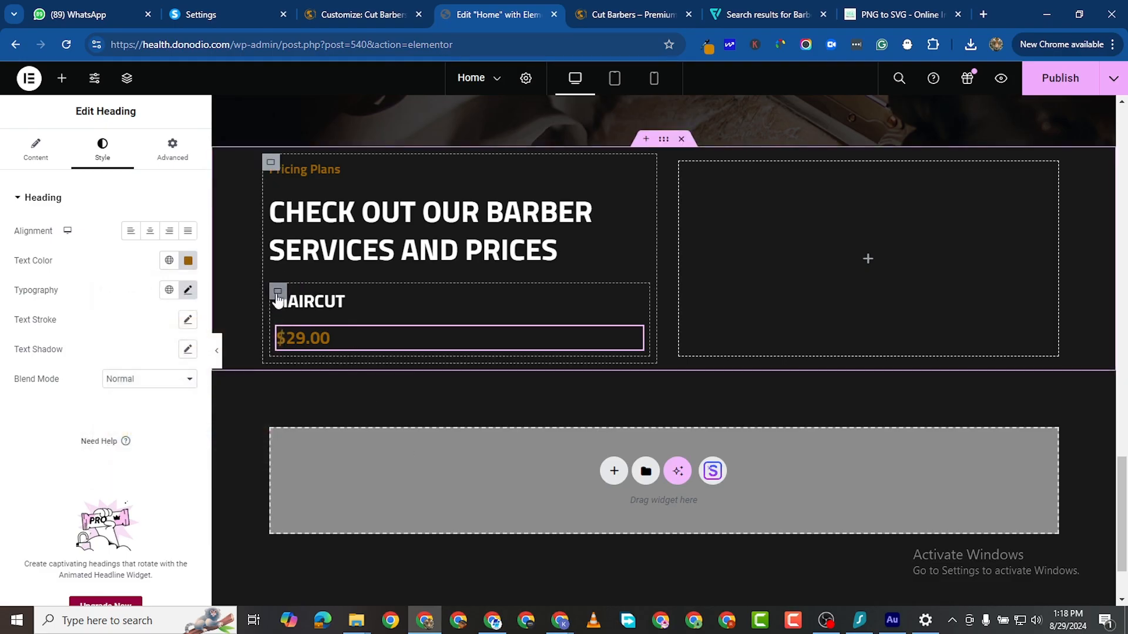
left_click(277, 292)
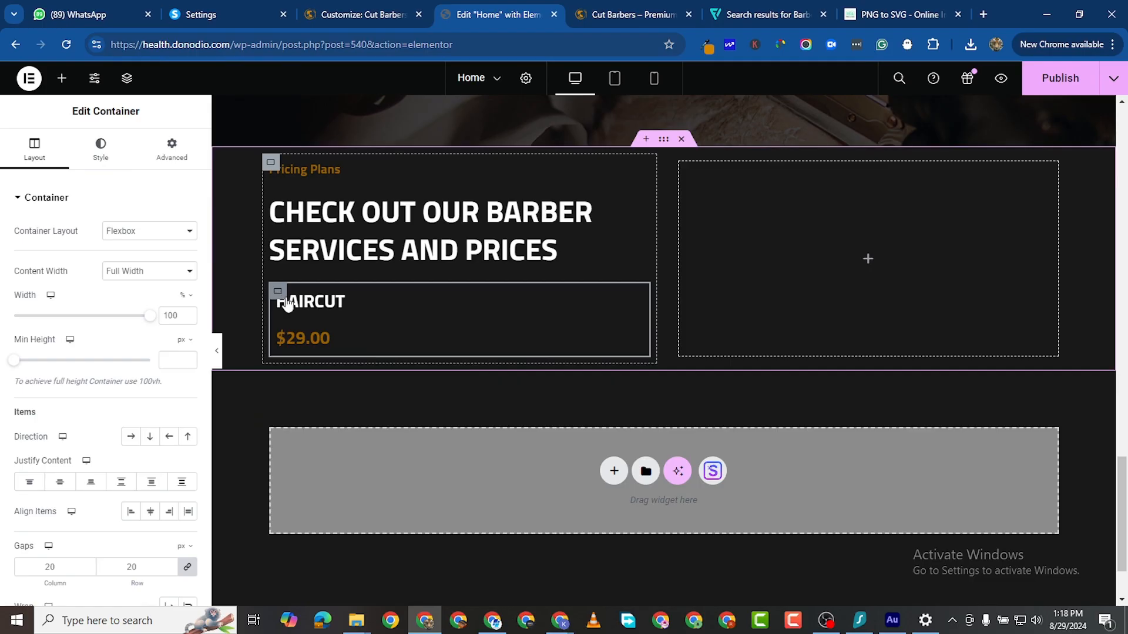
Step: Put HAIRCUT and $29.00 on one line with the price at the far right, then duplicate the row
left_click(131, 437)
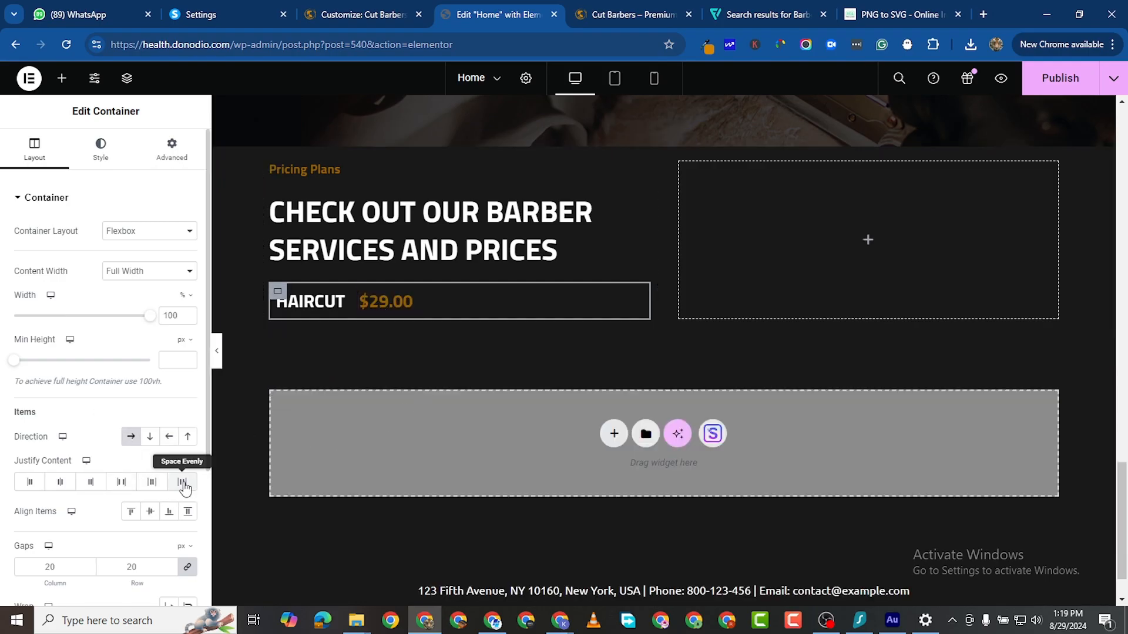
left_click(128, 485)
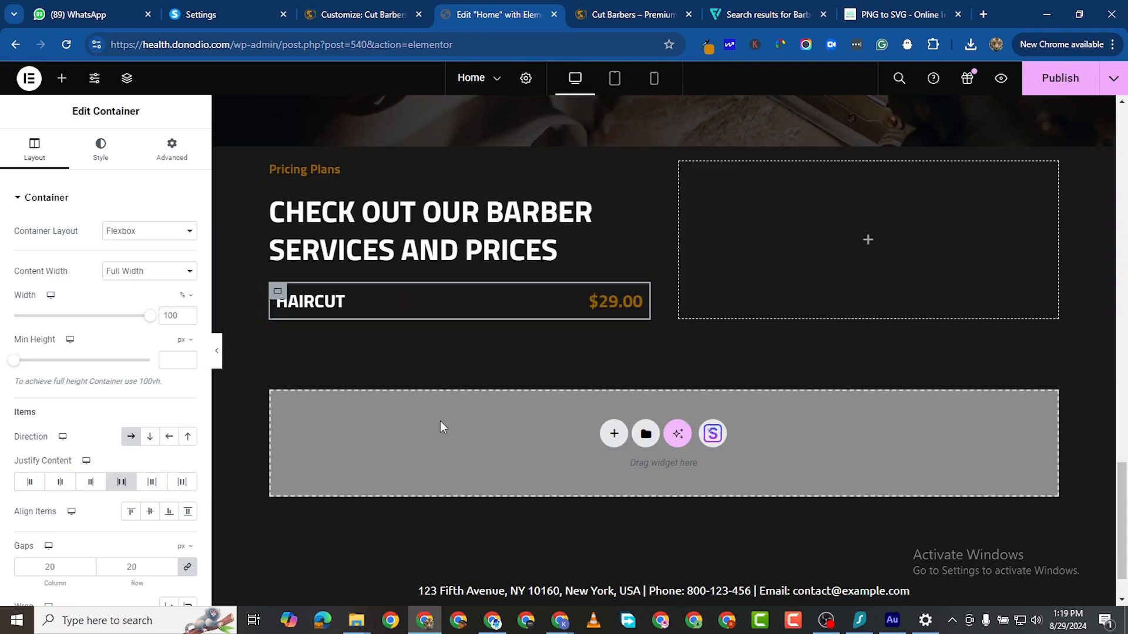
right_click(275, 297)
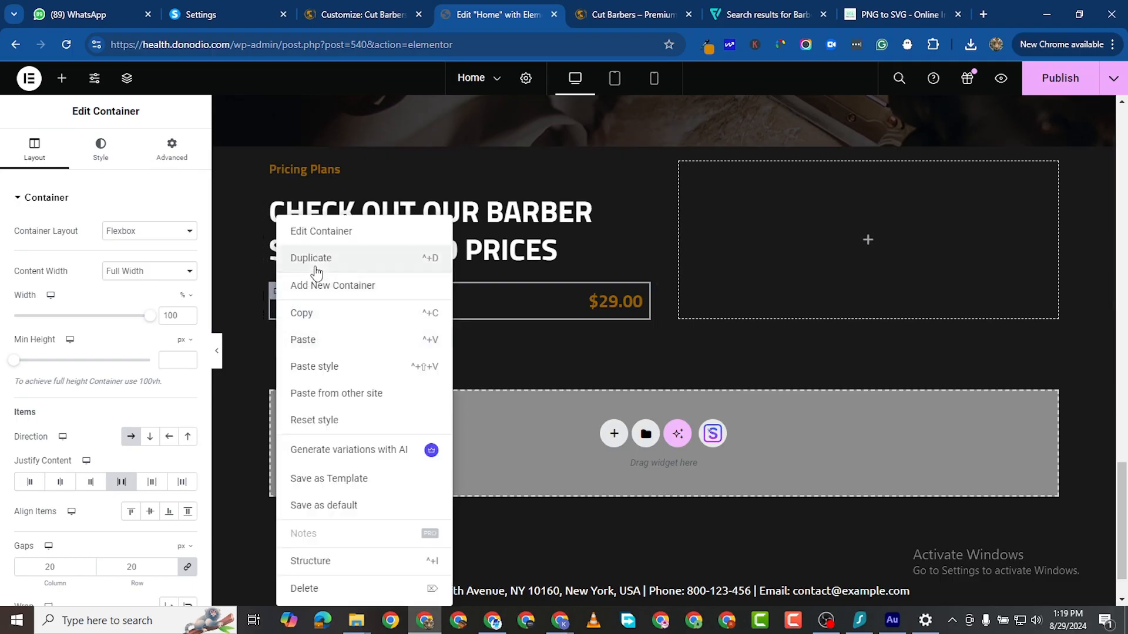
left_click(345, 347)
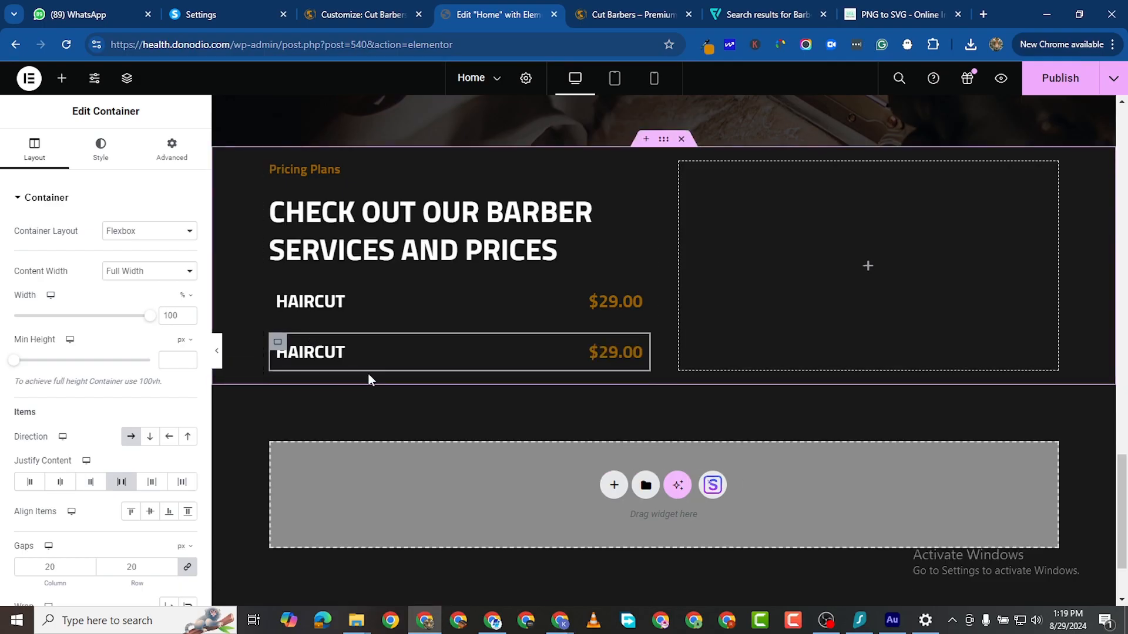
Step: Set the padding and margin of both HAIRCUT rows to 0
left_click(280, 300)
left_click(171, 150)
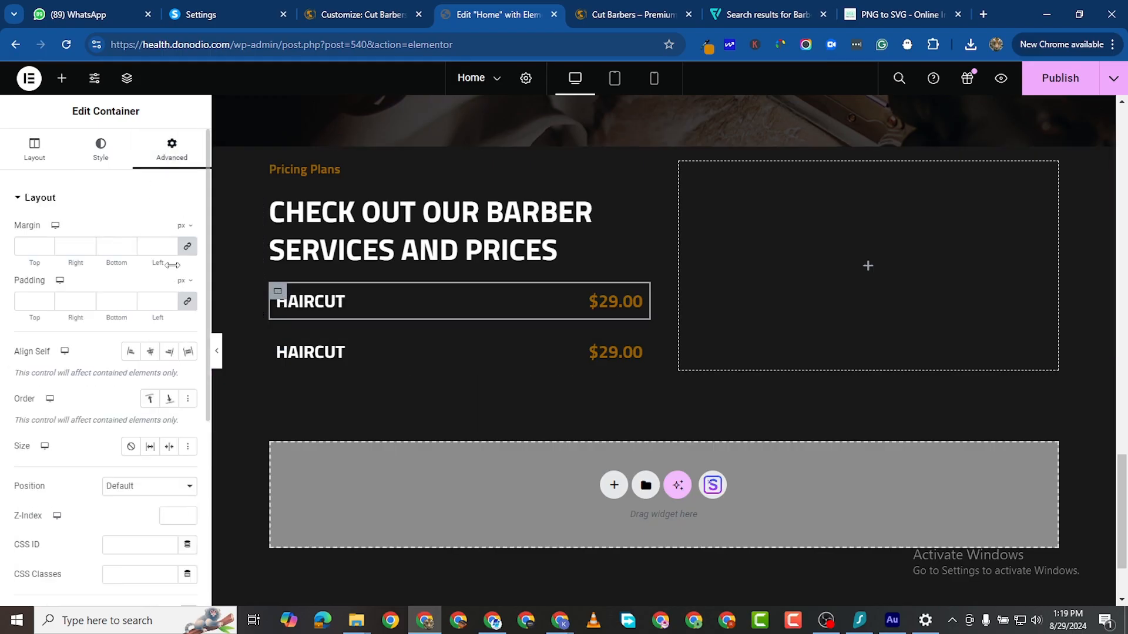
left_click(187, 303)
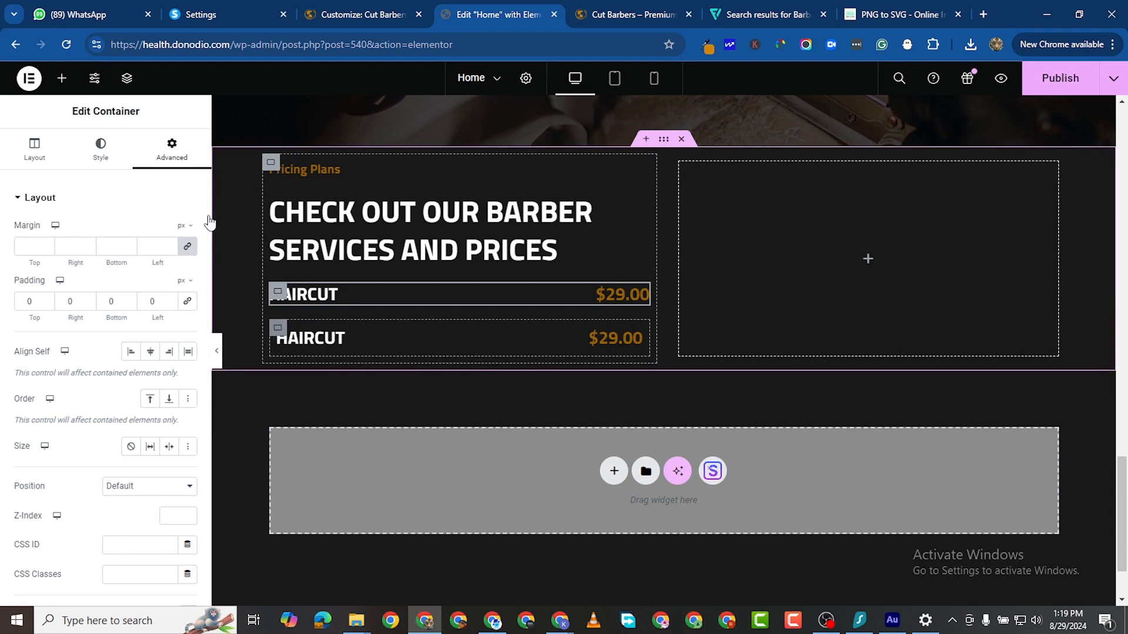
left_click(187, 303)
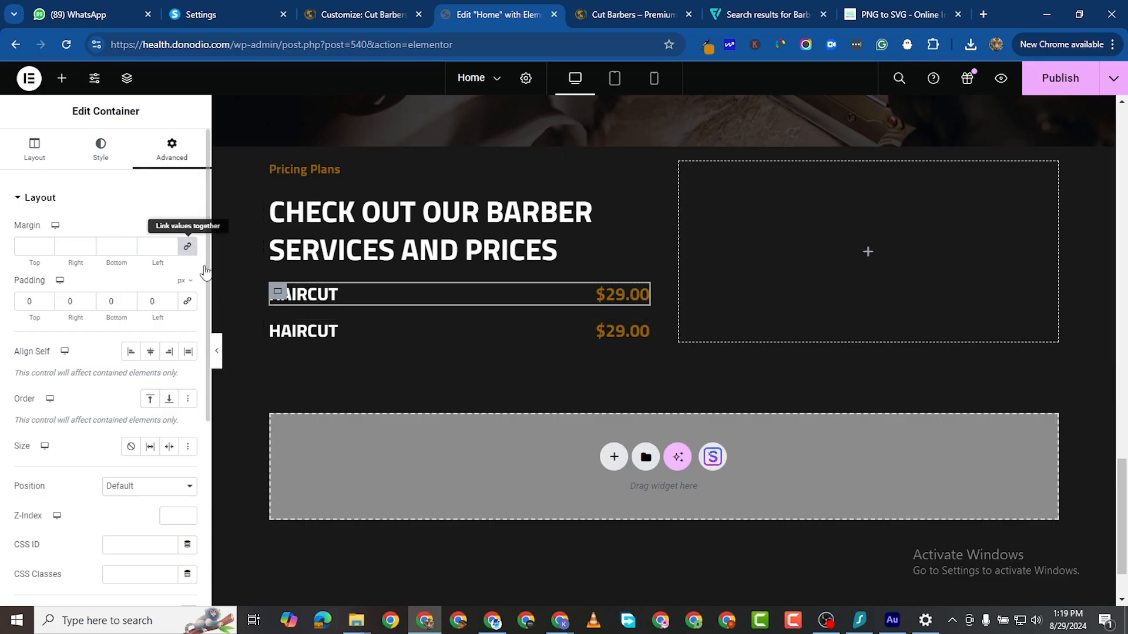
left_click(272, 330)
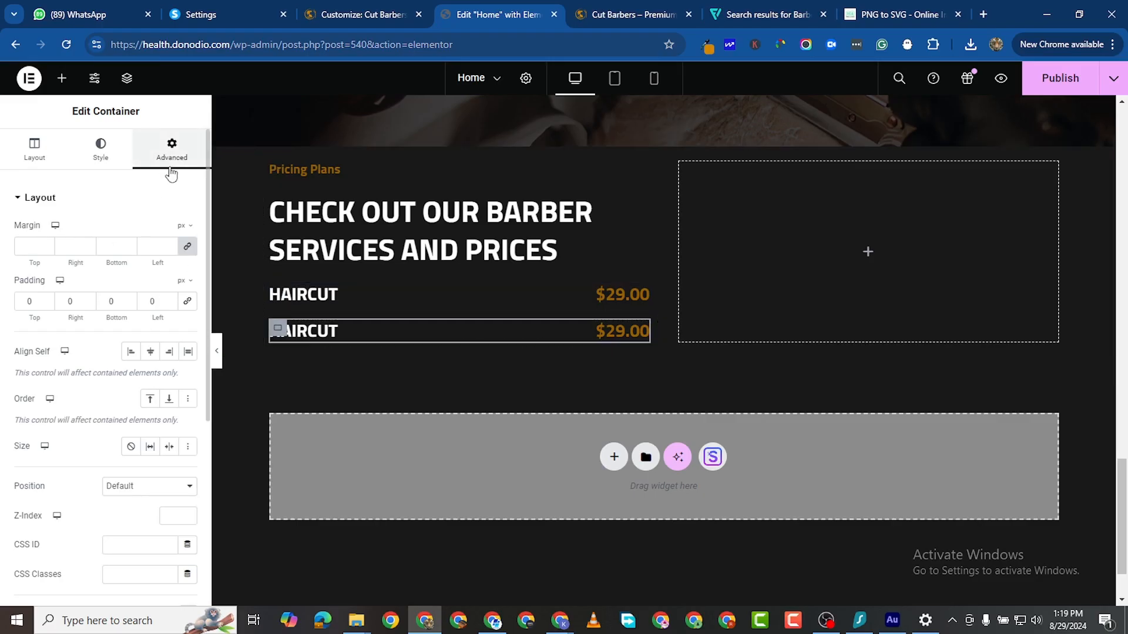
left_click(193, 247)
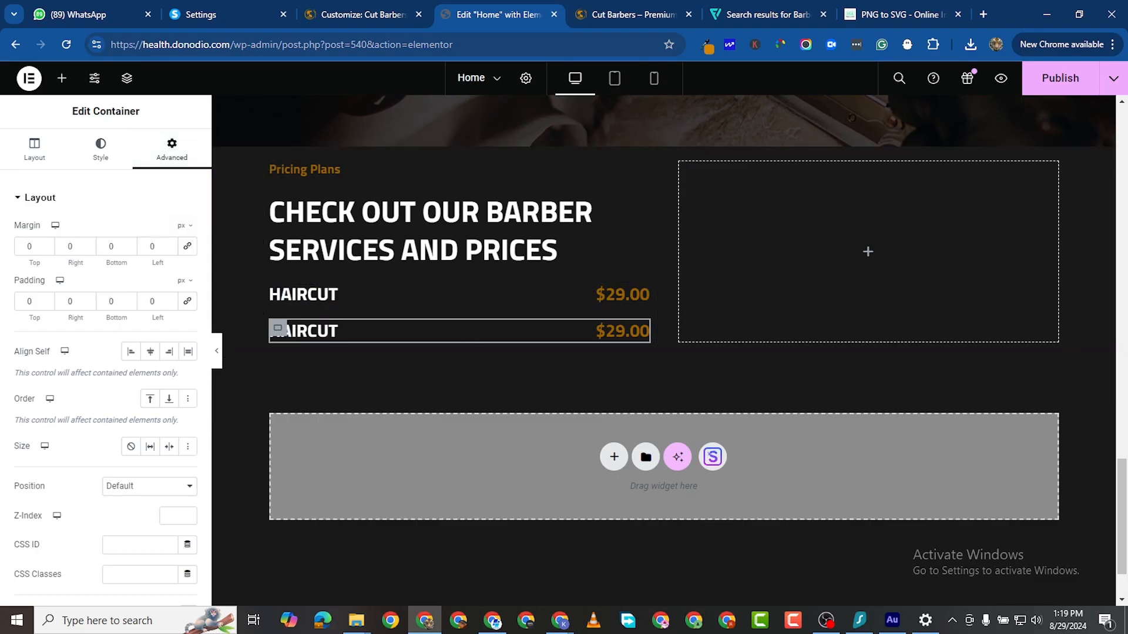
key("alt+Tab")
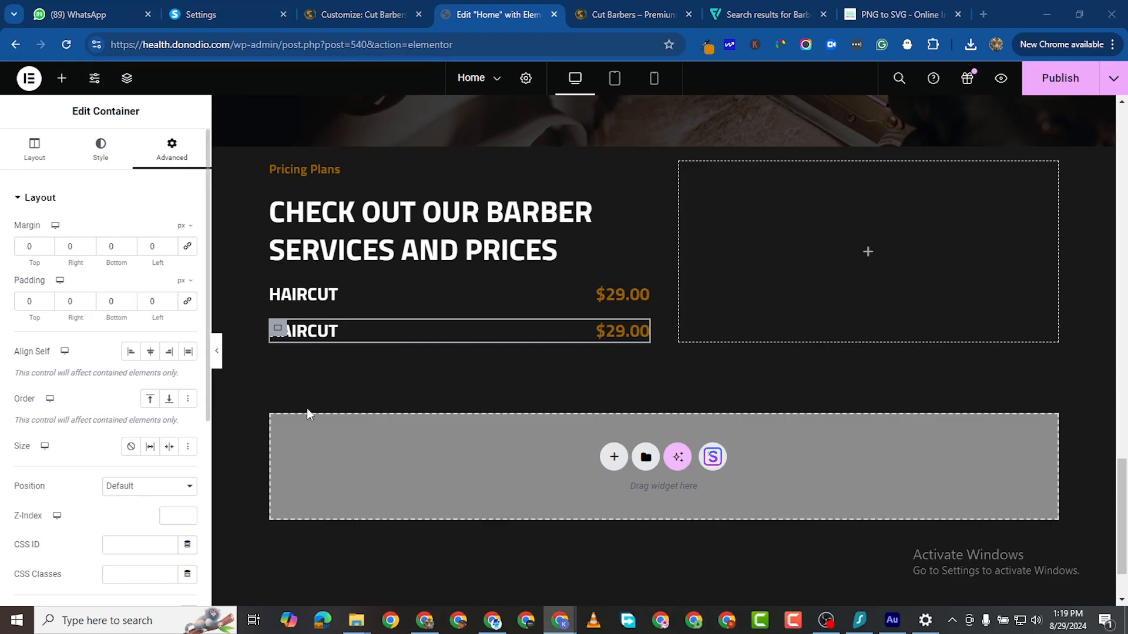
left_click(332, 351)
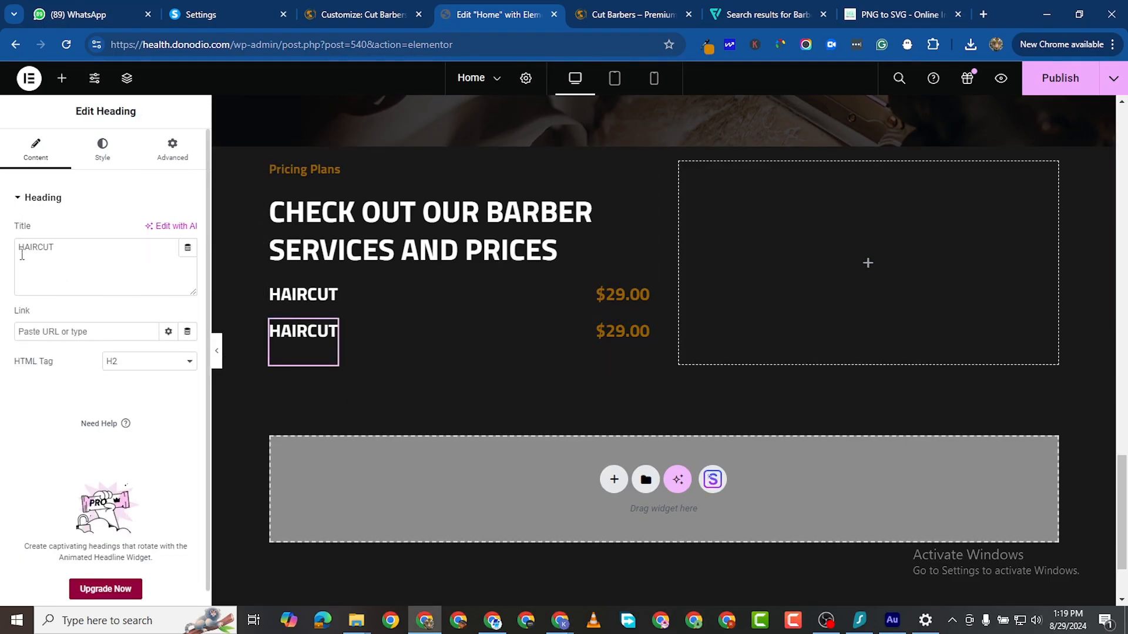
Step: Rename the second row BEARD TRIM and add a third row titled MANS SHAVE
double_click(21, 255)
right_click(22, 252)
left_click(82, 334)
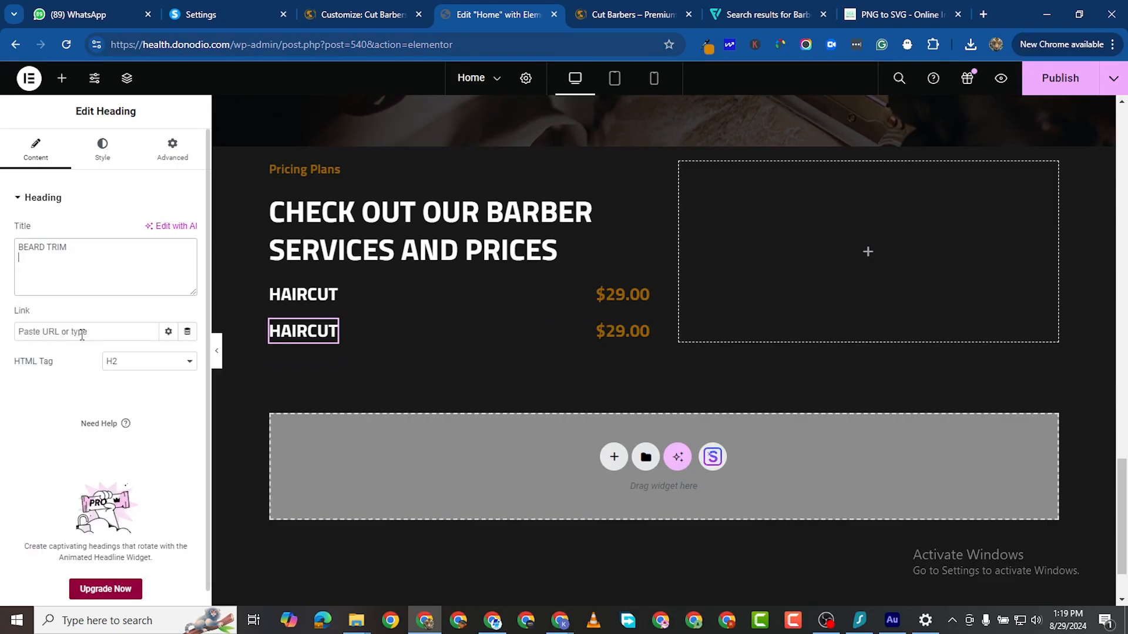
right_click(302, 357)
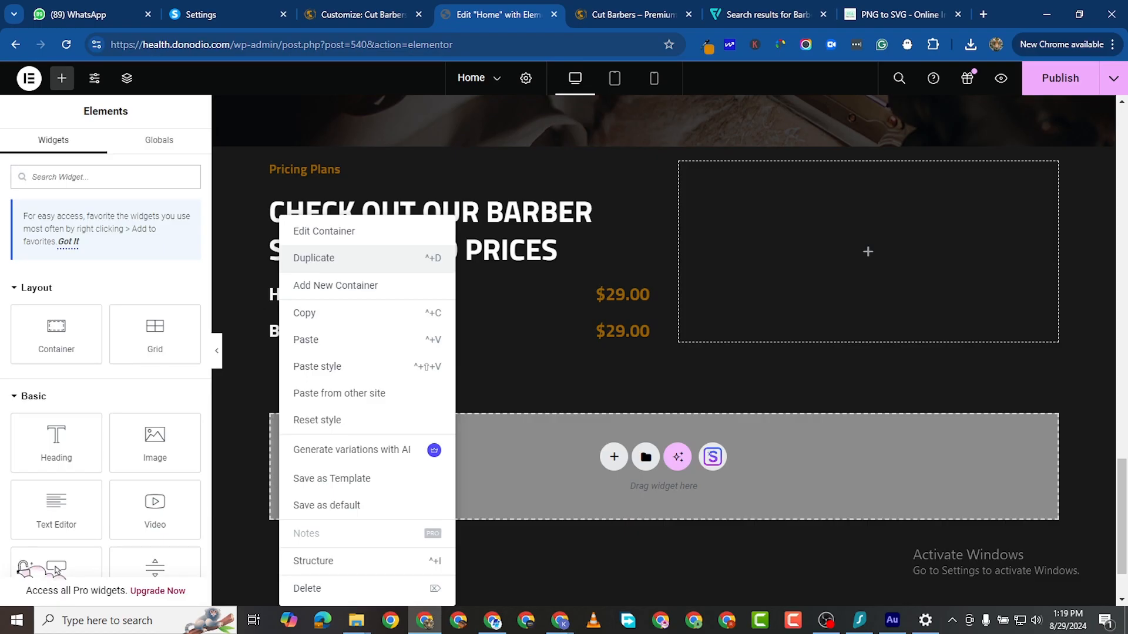
left_click(329, 258)
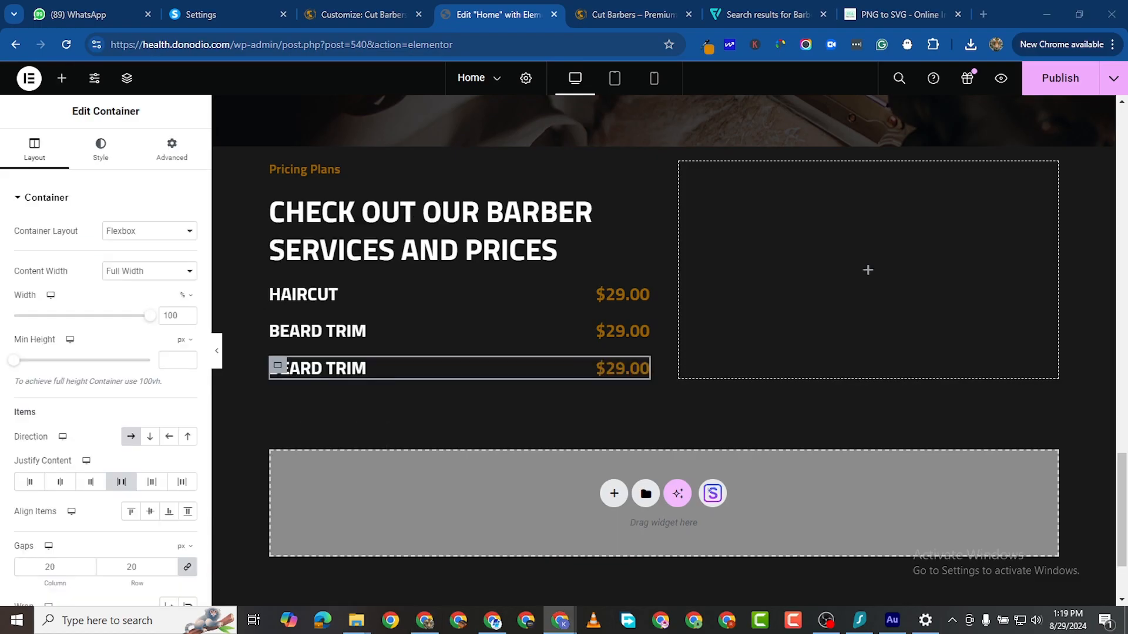
left_click(353, 368)
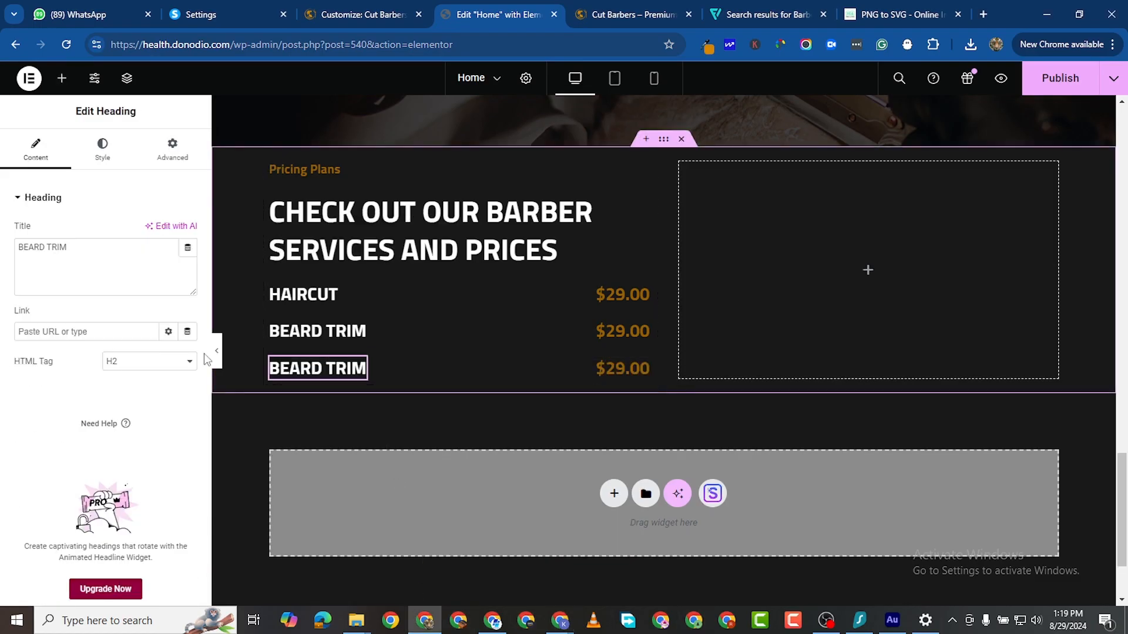
triple_click(62, 242)
right_click(82, 246)
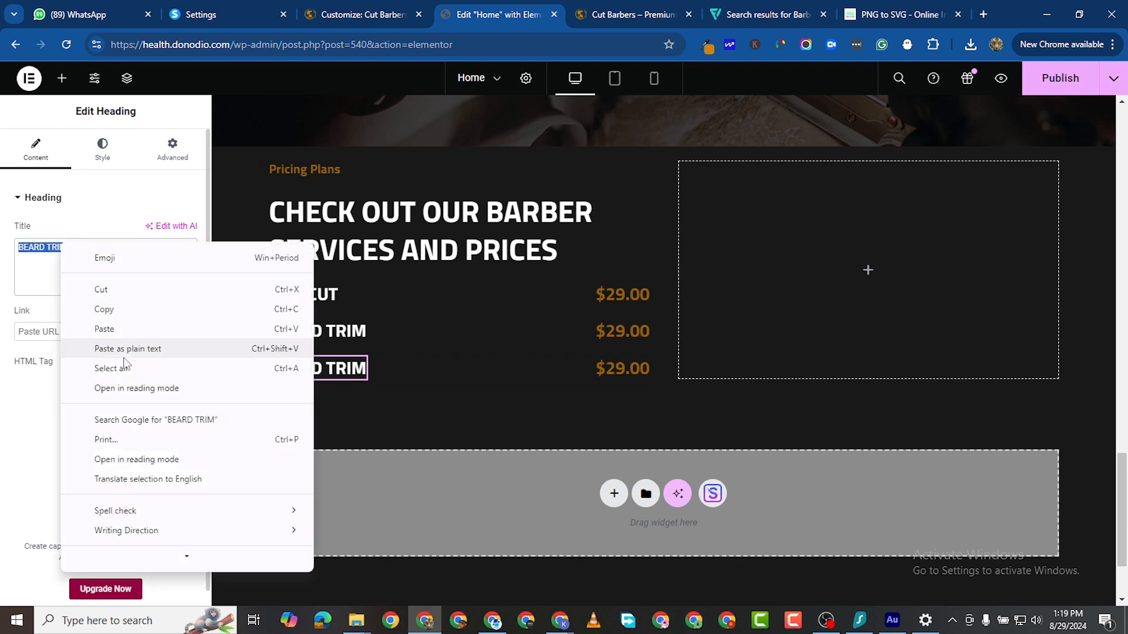
left_click(118, 329)
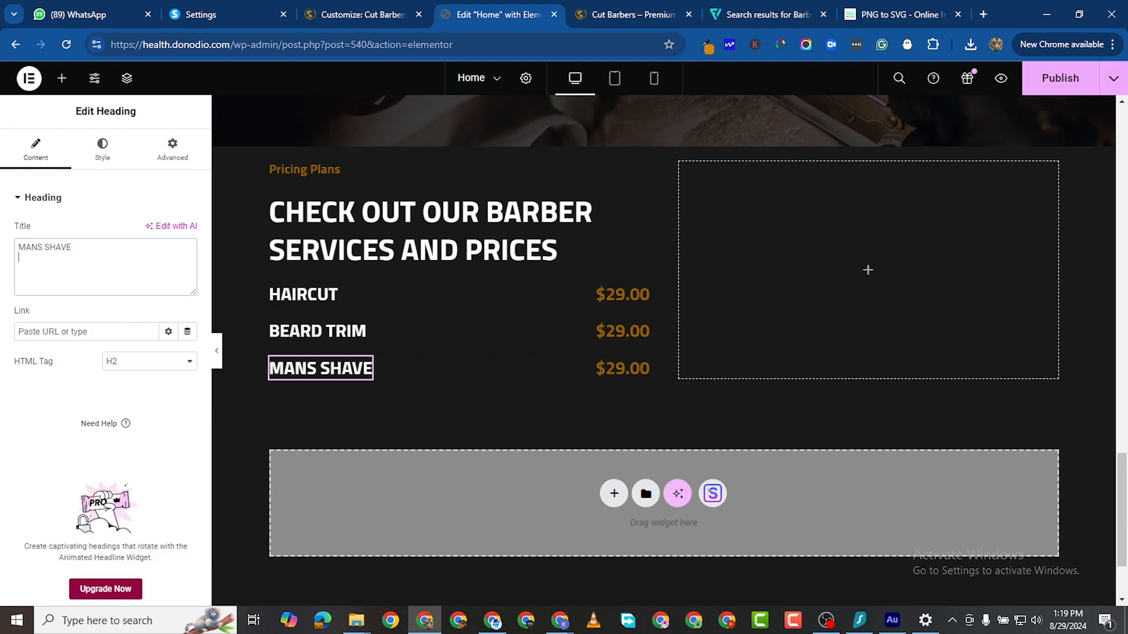
Step: Add a fourth row titled HAIR DYEING
key("alt+Tab")
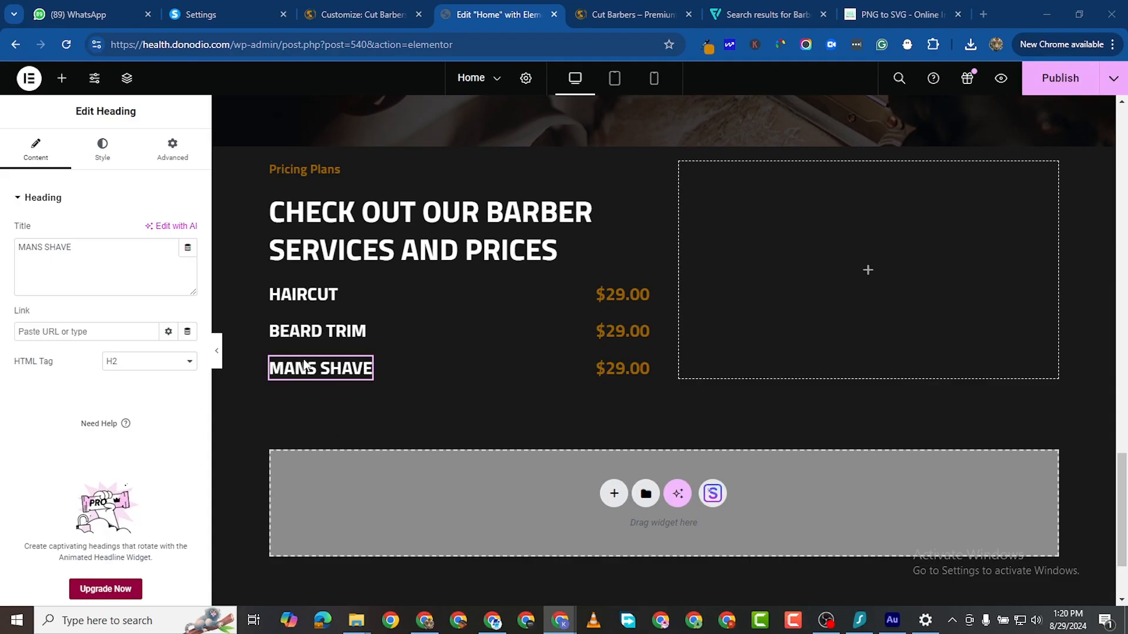
right_click(275, 368)
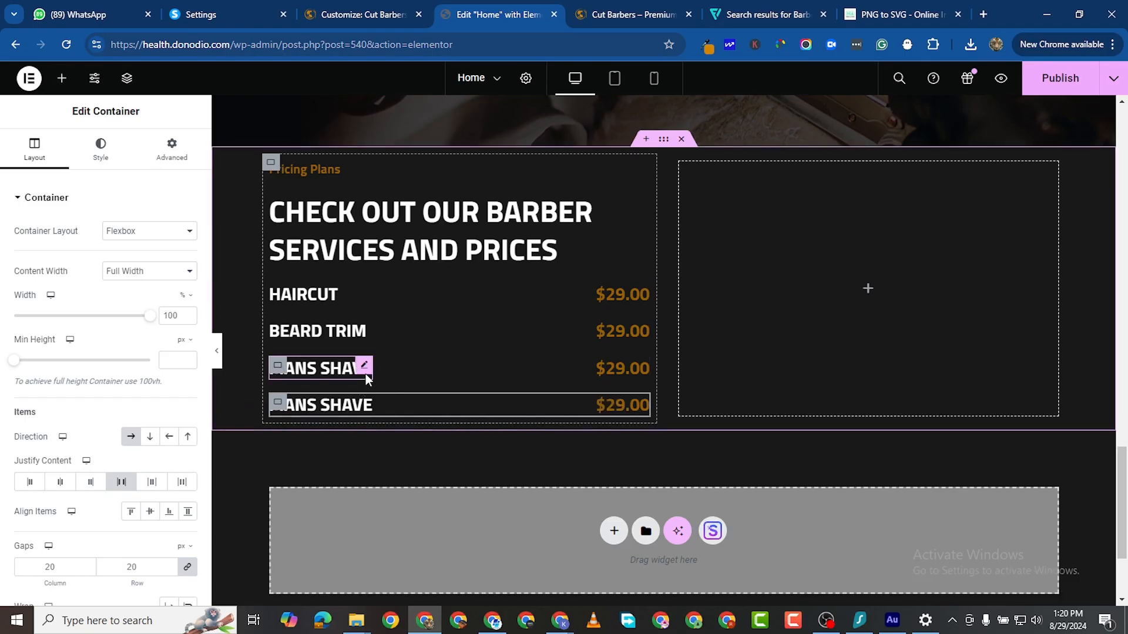
left_click(351, 411)
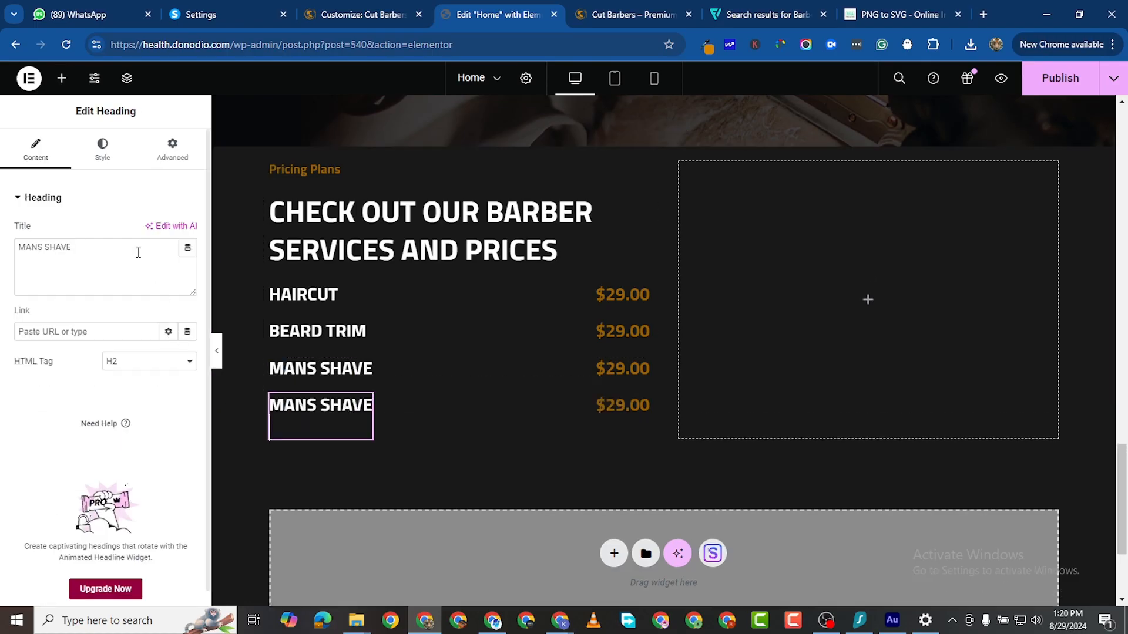
double_click(47, 249)
key("ctrl+a")
right_click(72, 249)
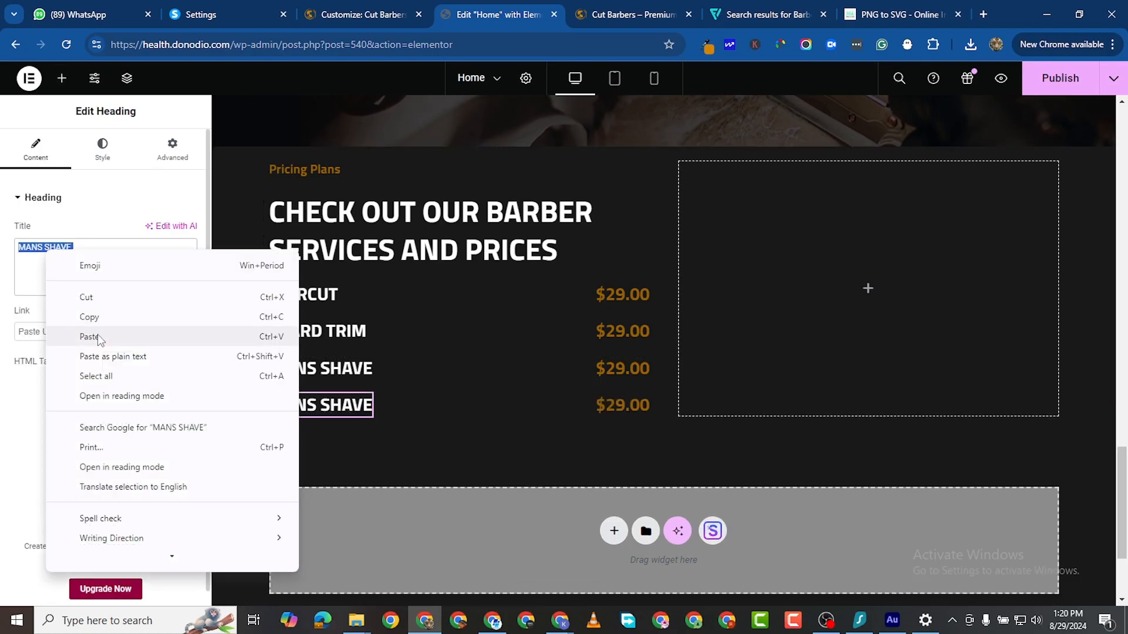
left_click(98, 333)
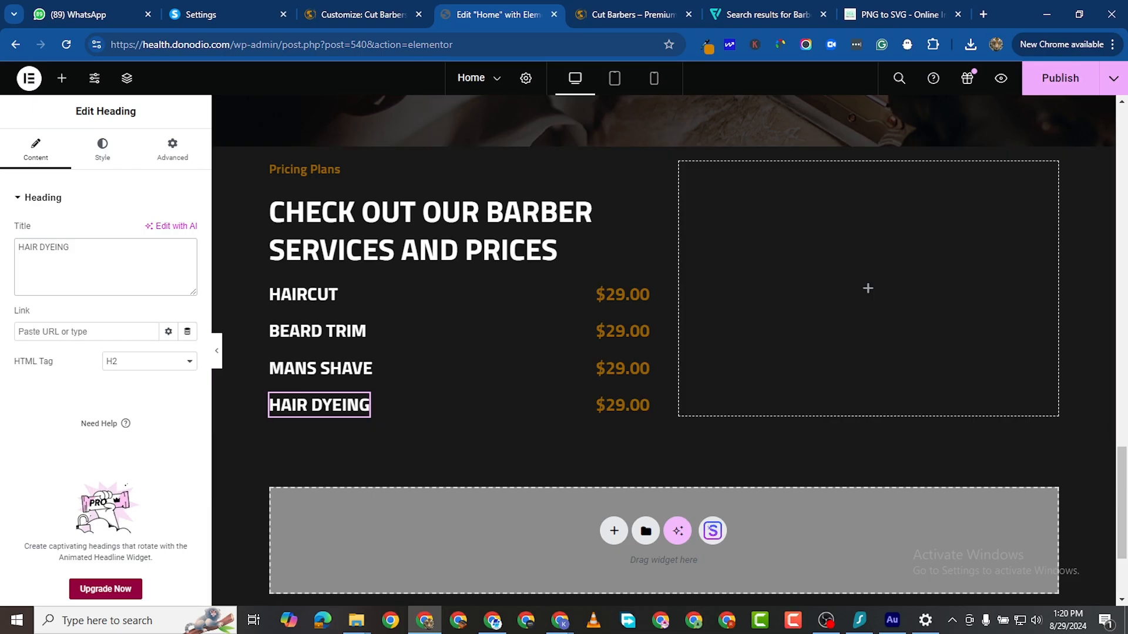
Step: Add a fifth row titled MUSTACHE
key("alt+Tab")
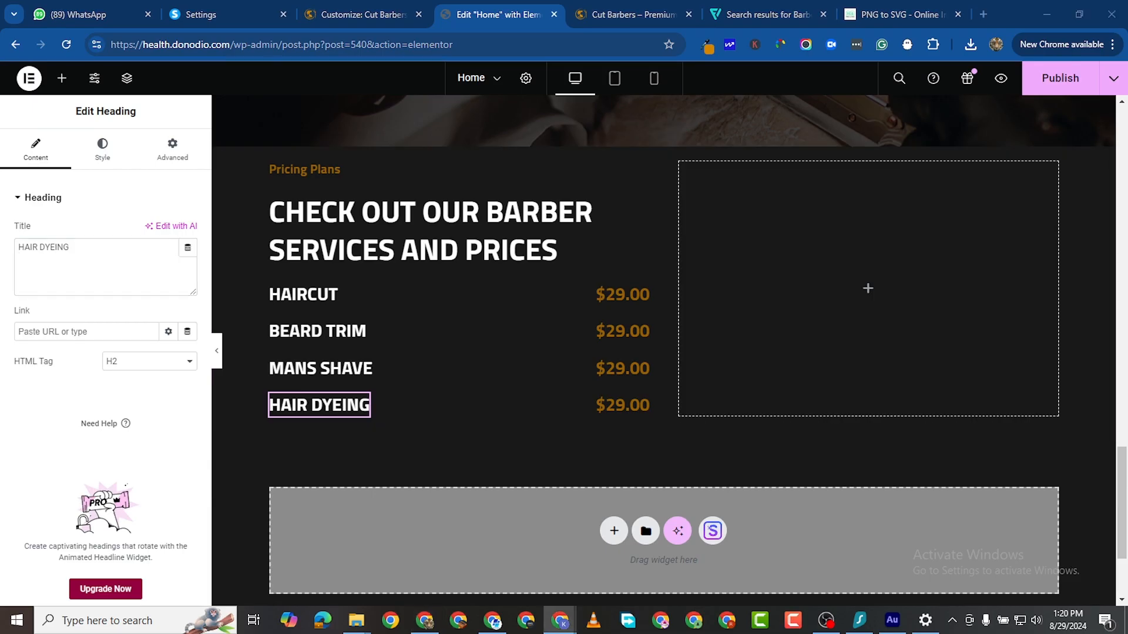
left_click(278, 405)
right_click(279, 405)
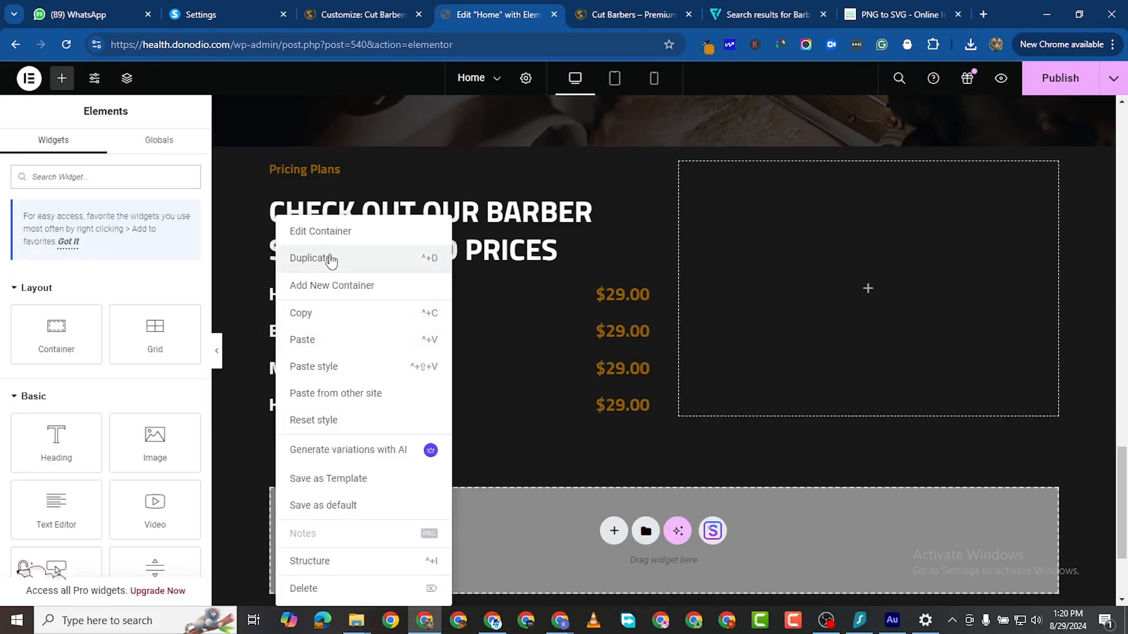
left_click(311, 258)
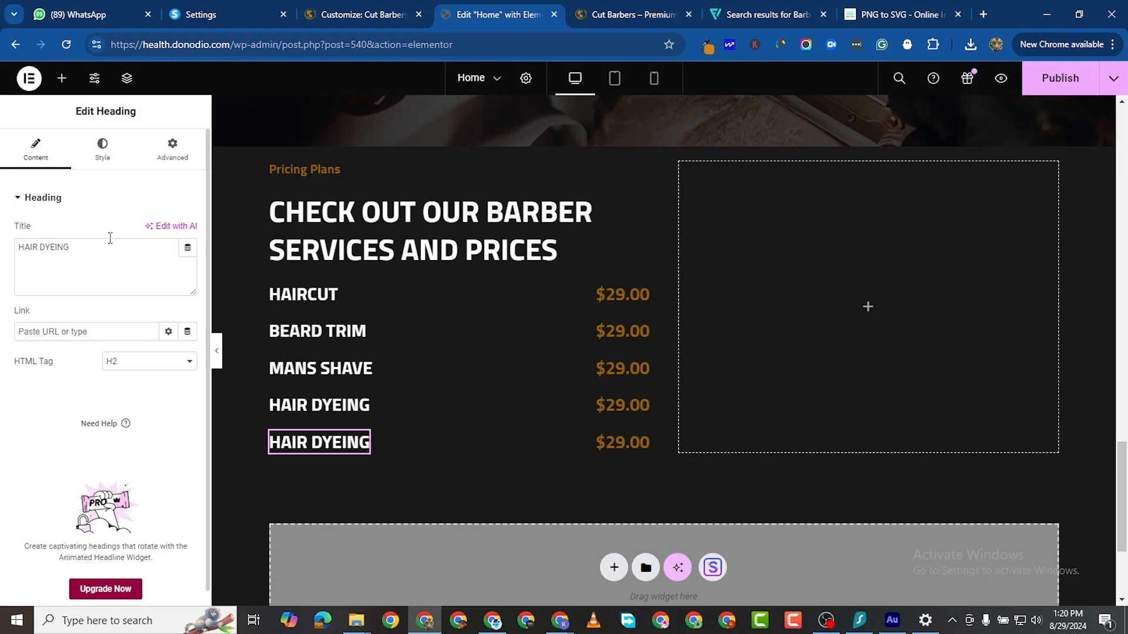
left_click_drag(110, 246, 18, 247)
right_click(59, 243)
left_click(117, 335)
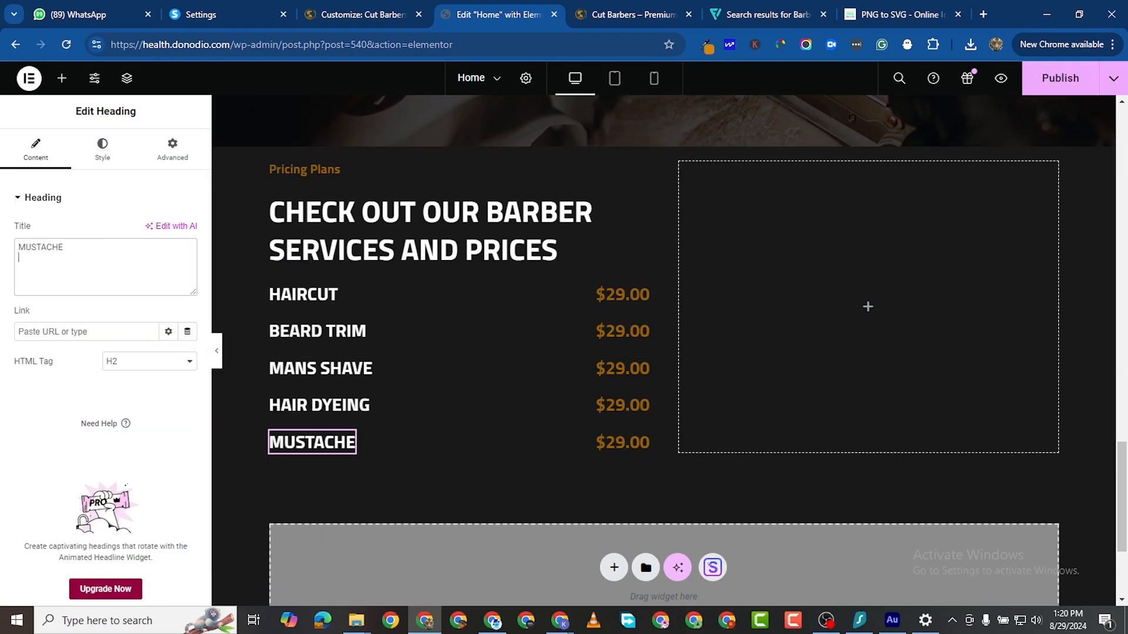
Step: Add a sixth row titled STACKING
key("alt+Tab")
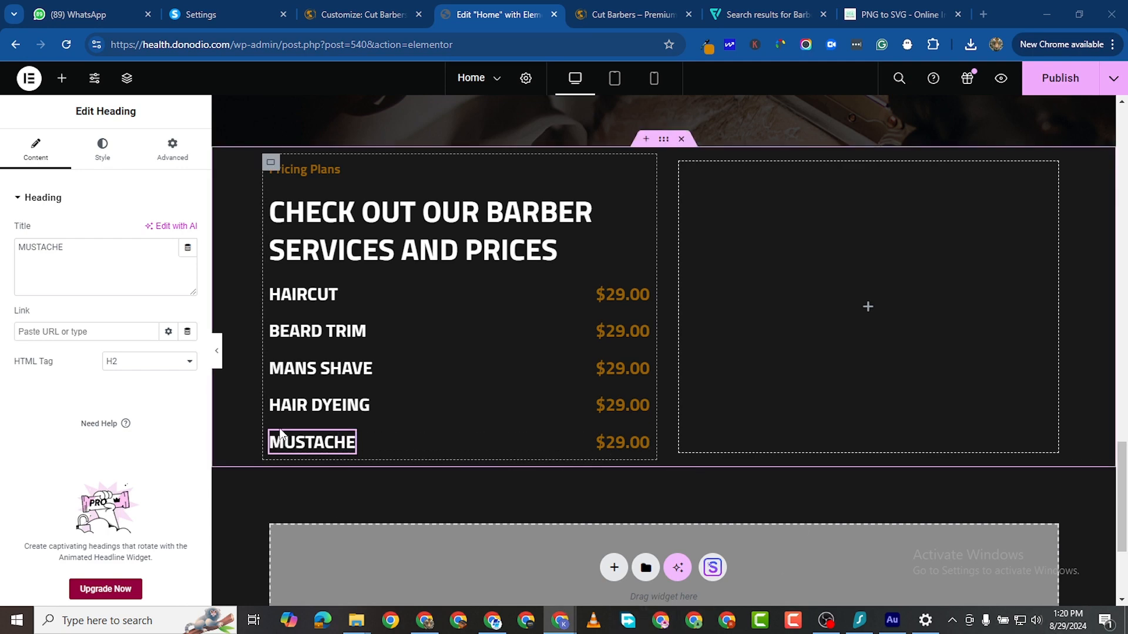
left_click(310, 457)
right_click(312, 463)
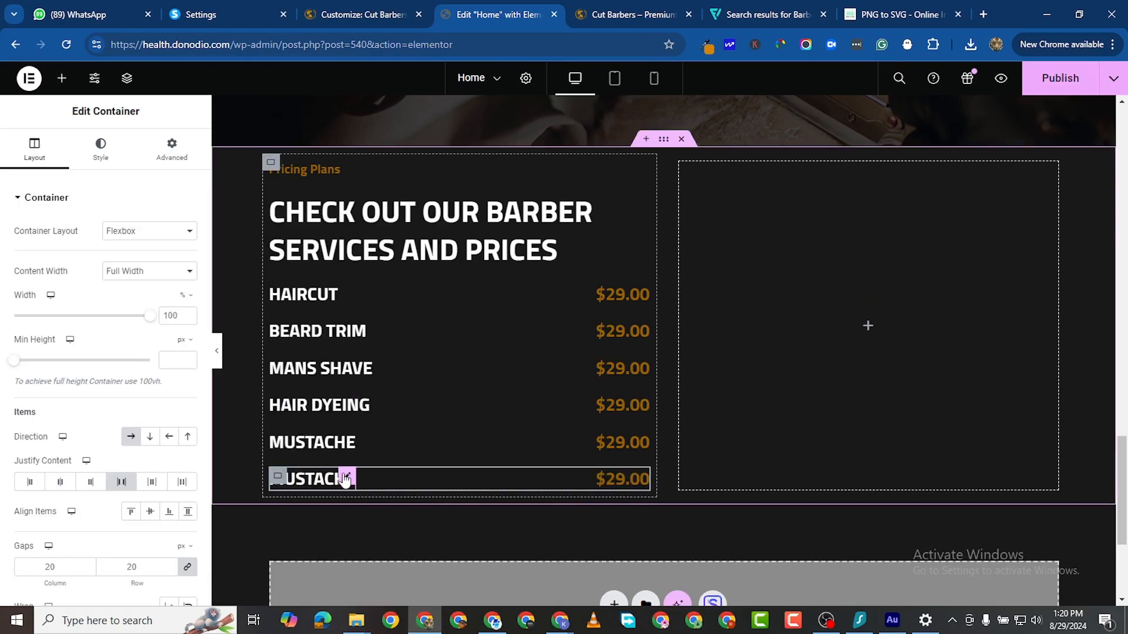
left_click(346, 477)
double_click(49, 247)
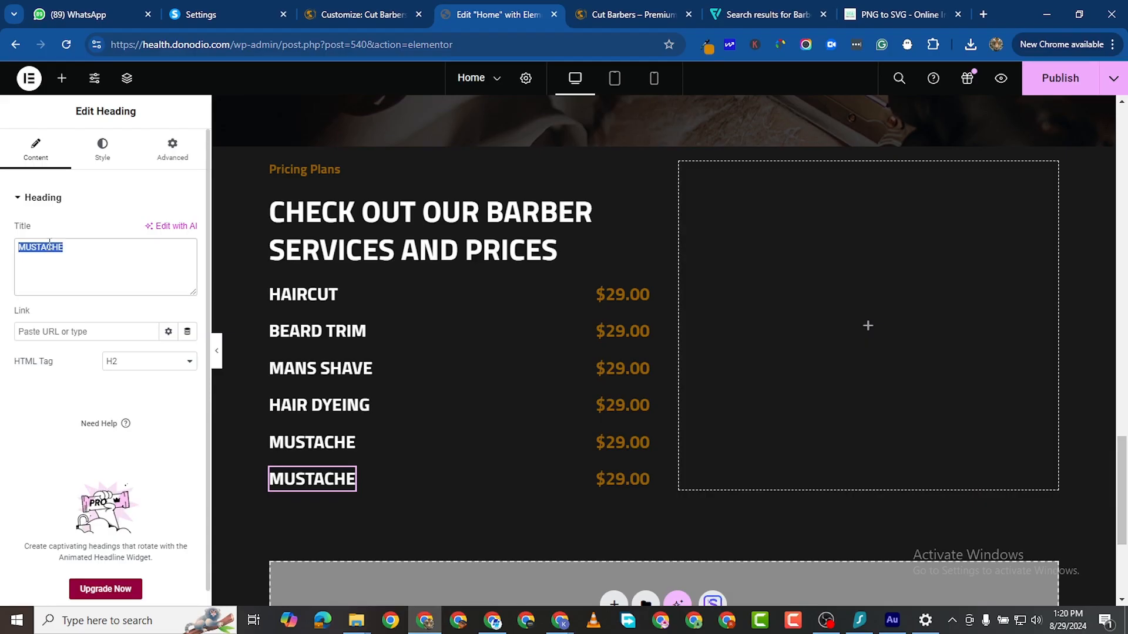
right_click(87, 263)
left_click(112, 327)
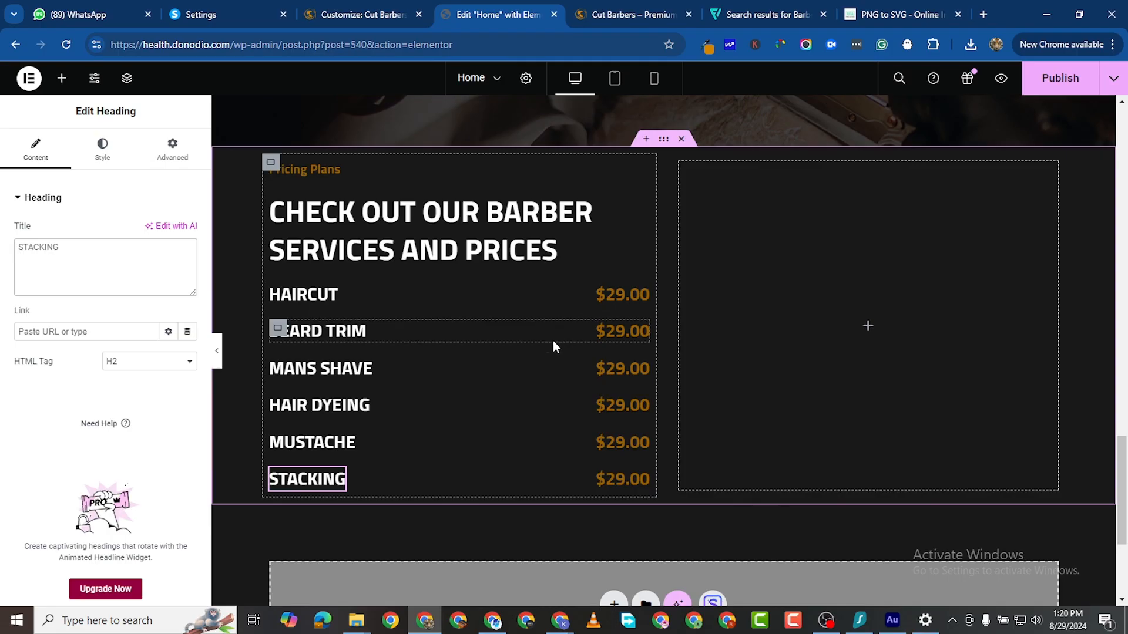
left_click(619, 335)
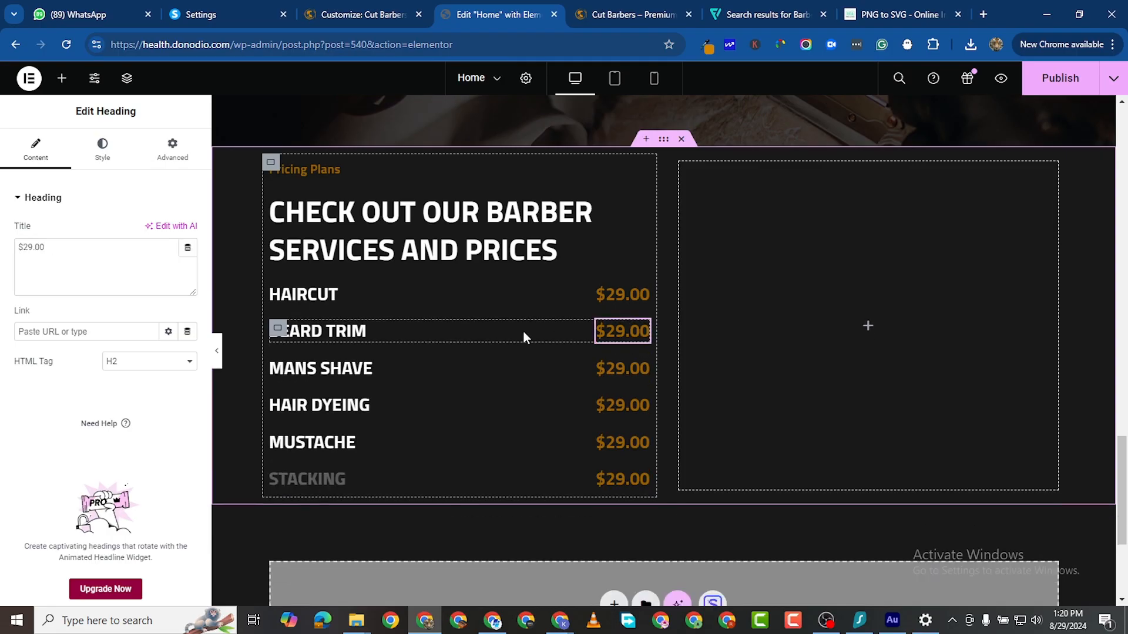
Step: Change the BEARD TRIM price to $25.00 and the HAIR DYEING price to $49.00
left_click(26, 246)
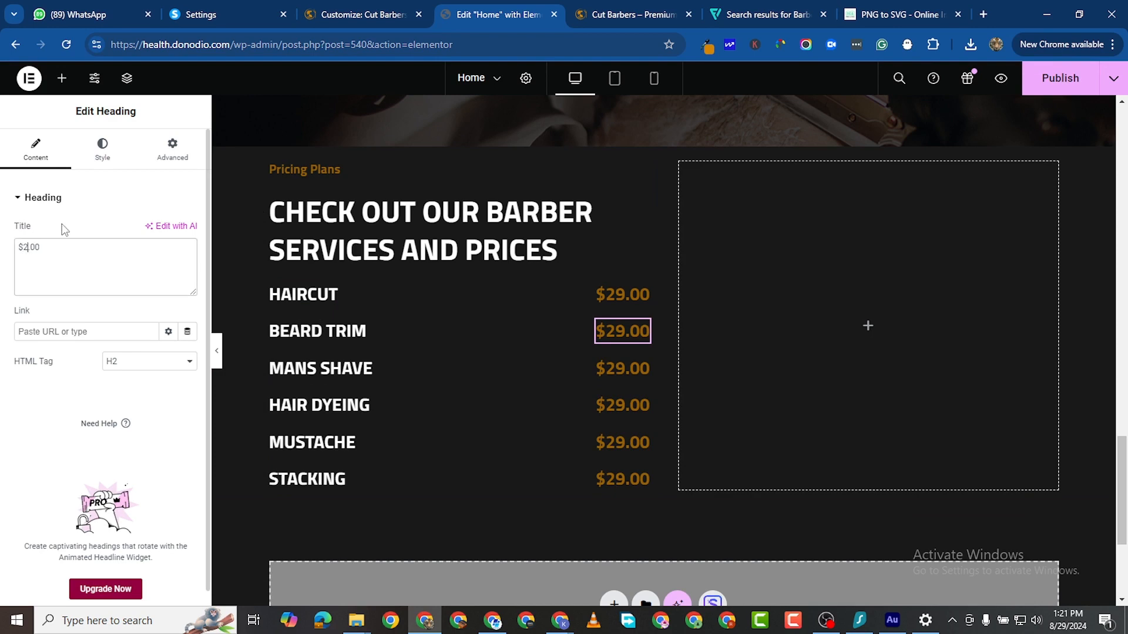
type("5")
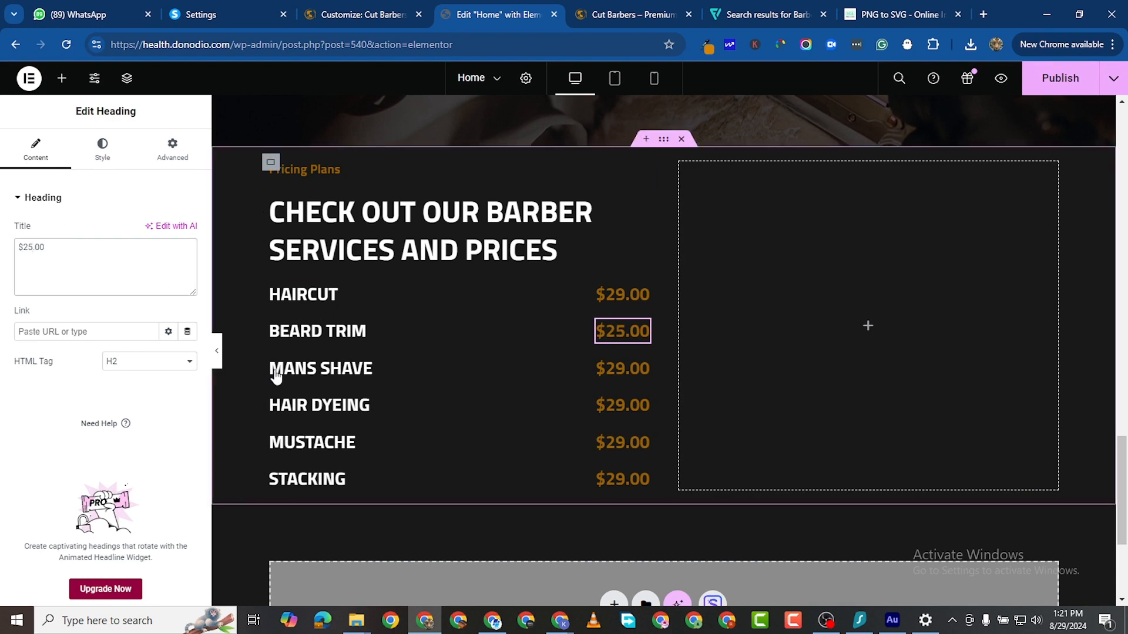
left_click(640, 406)
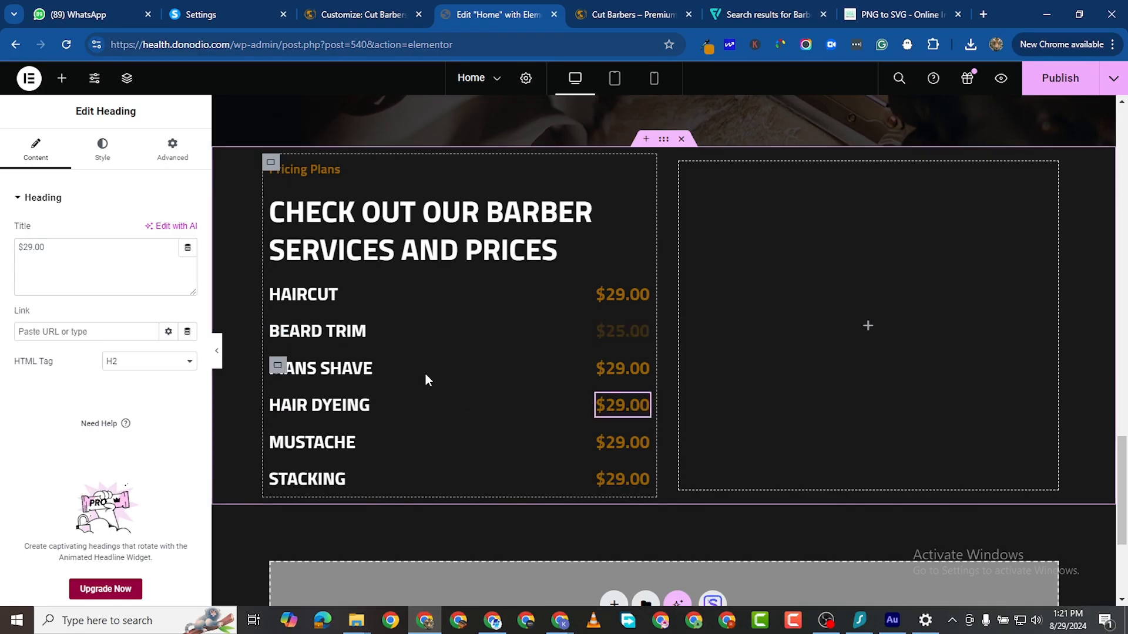
left_click(29, 245)
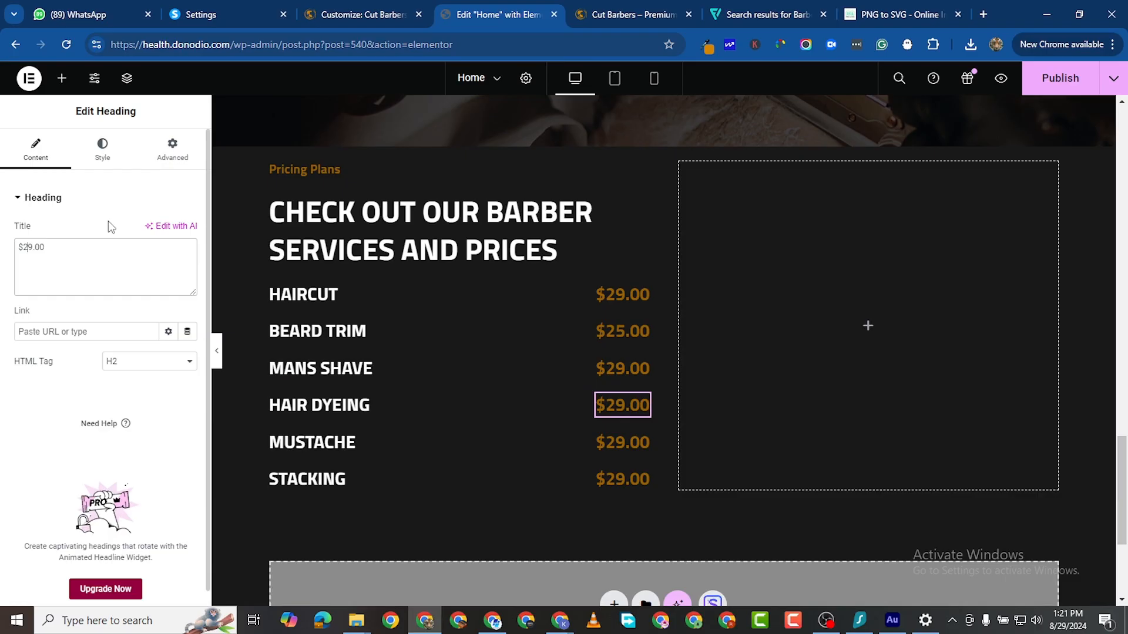
key("BackSpace")
type("4")
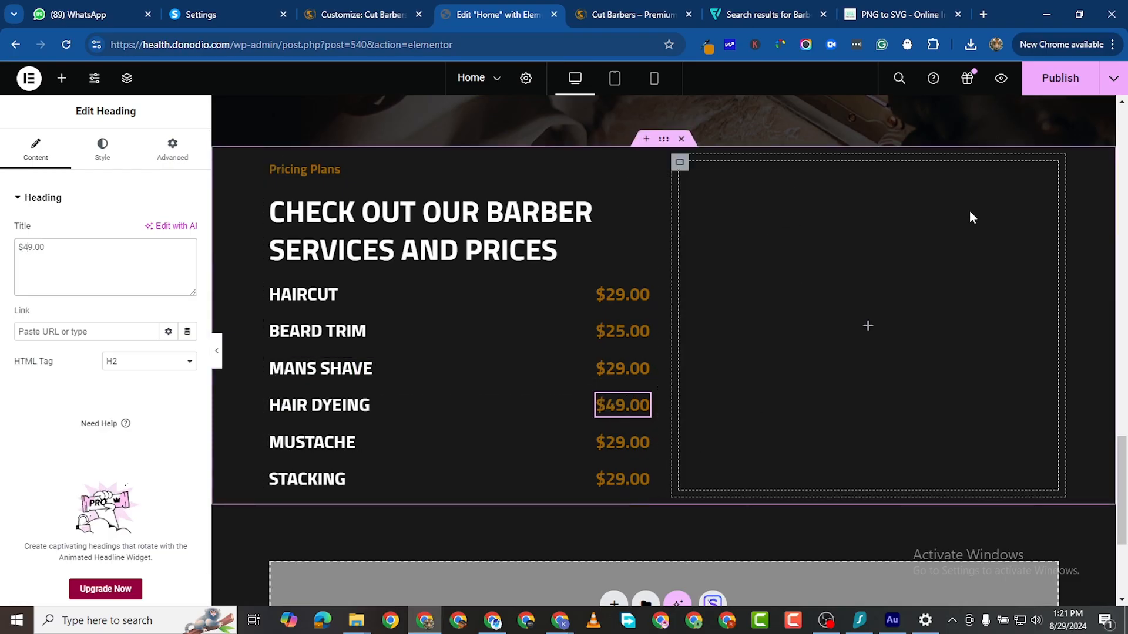
left_click(679, 165)
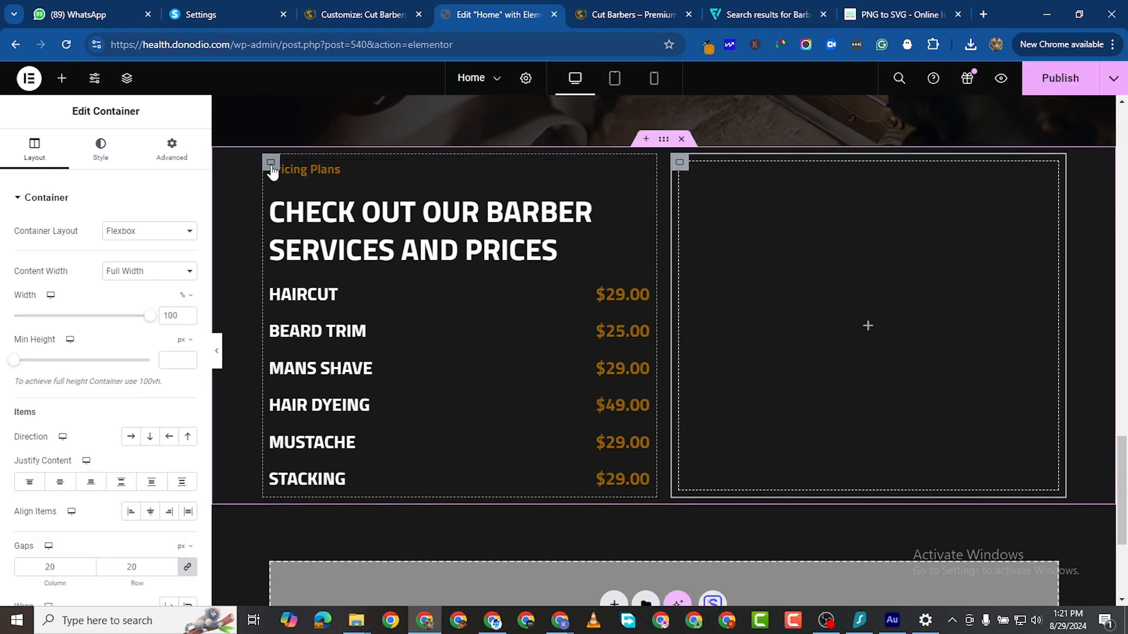
Step: Give the left pricing column a classic near-black background colour
left_click(271, 164)
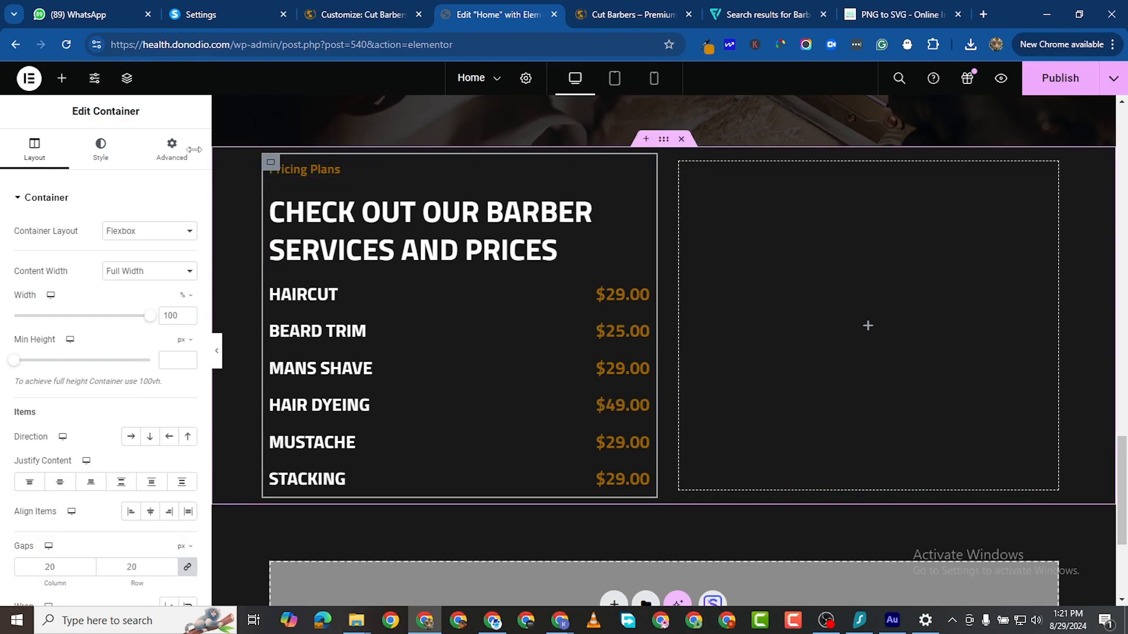
left_click(101, 149)
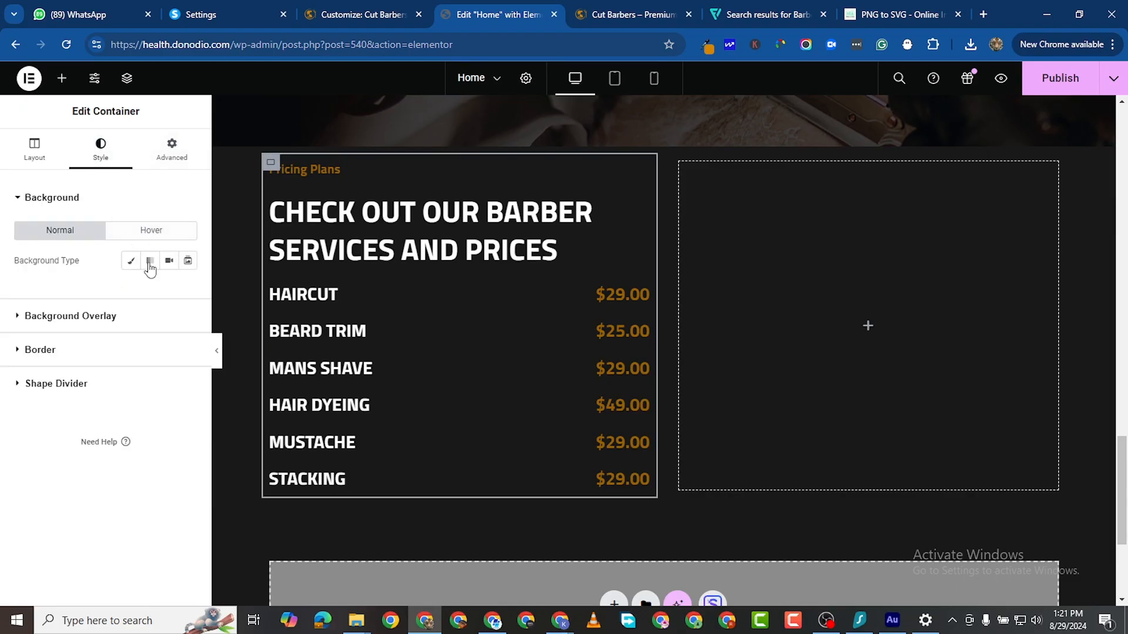
left_click(130, 260)
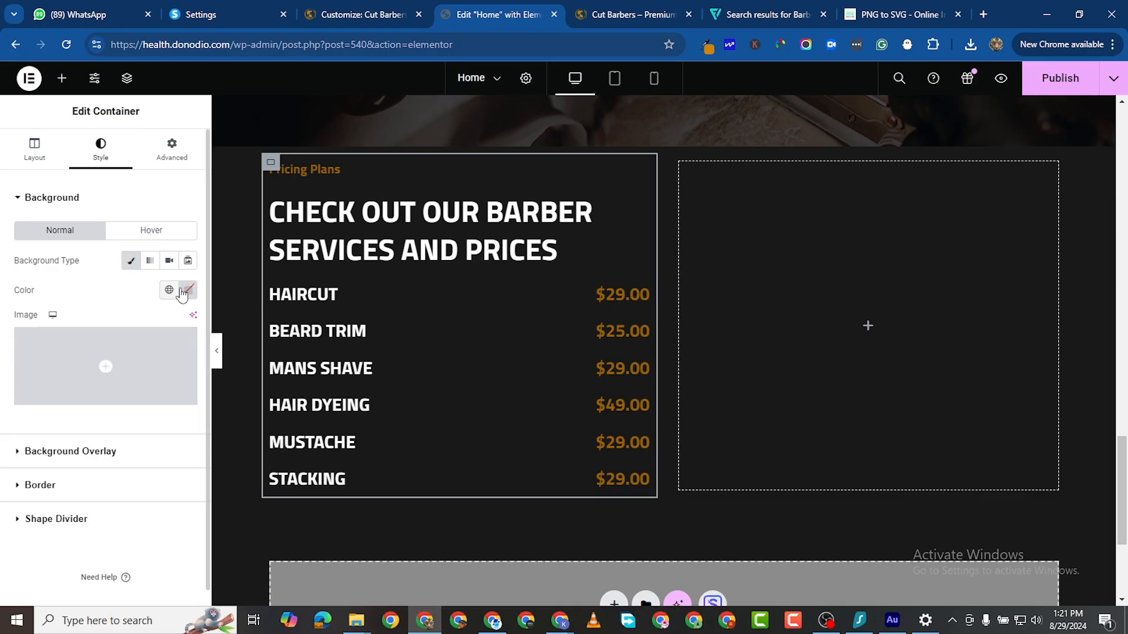
left_click(188, 290)
left_click(111, 415)
left_click_drag(105, 428, 90, 450)
left_click(87, 521)
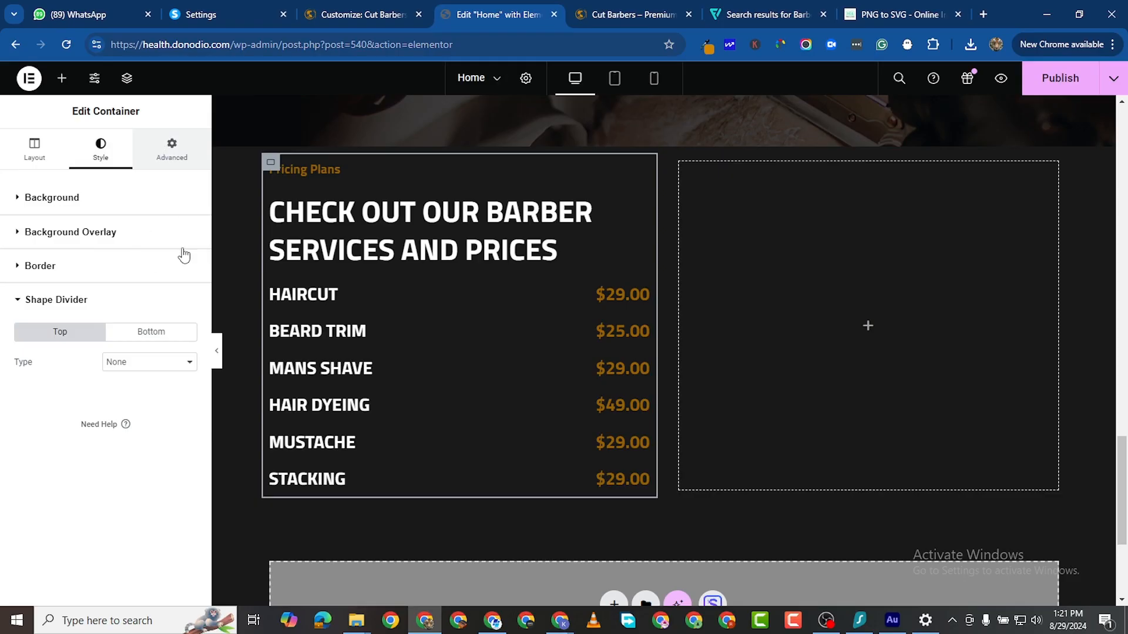
Step: Set 50 px padding on all sides and lighten the background to dark grey #242424
left_click(171, 150)
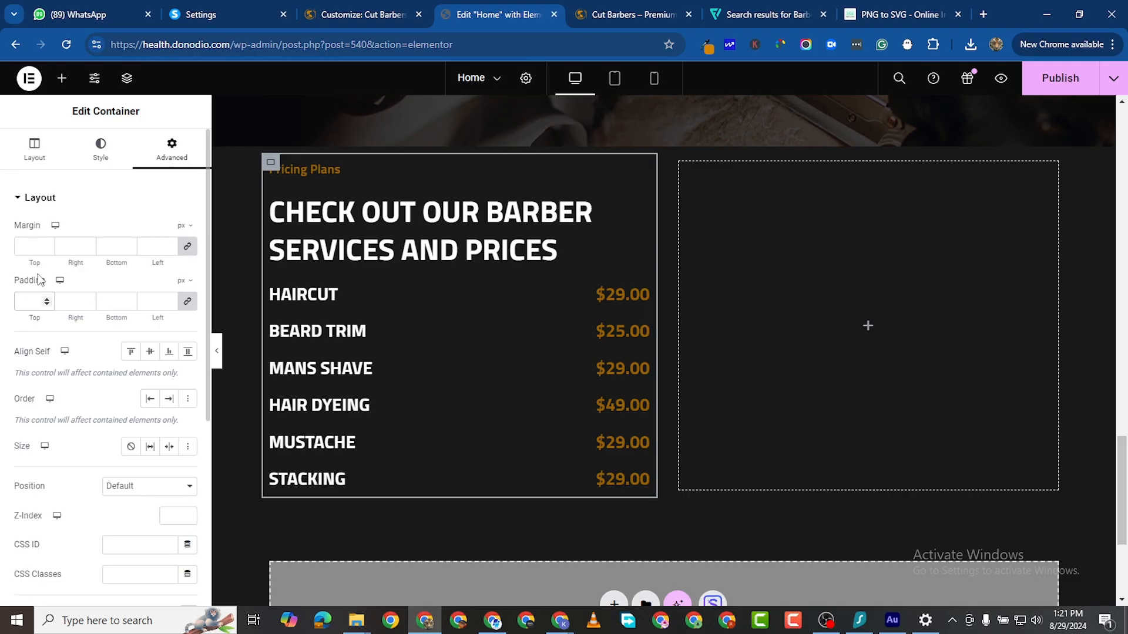
type("50")
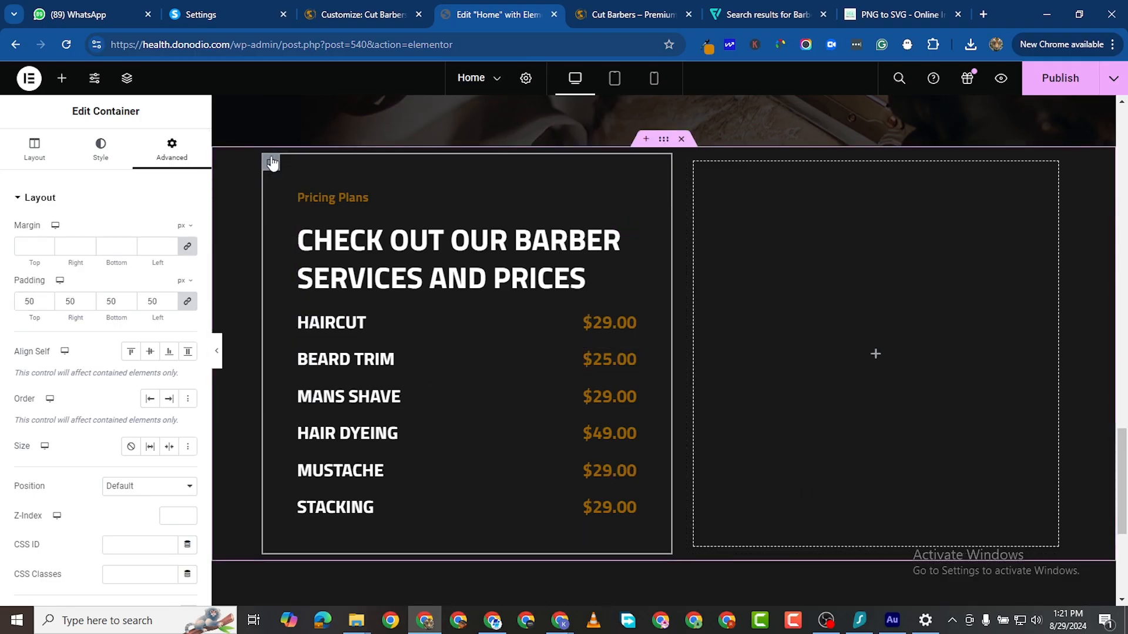
left_click(101, 150)
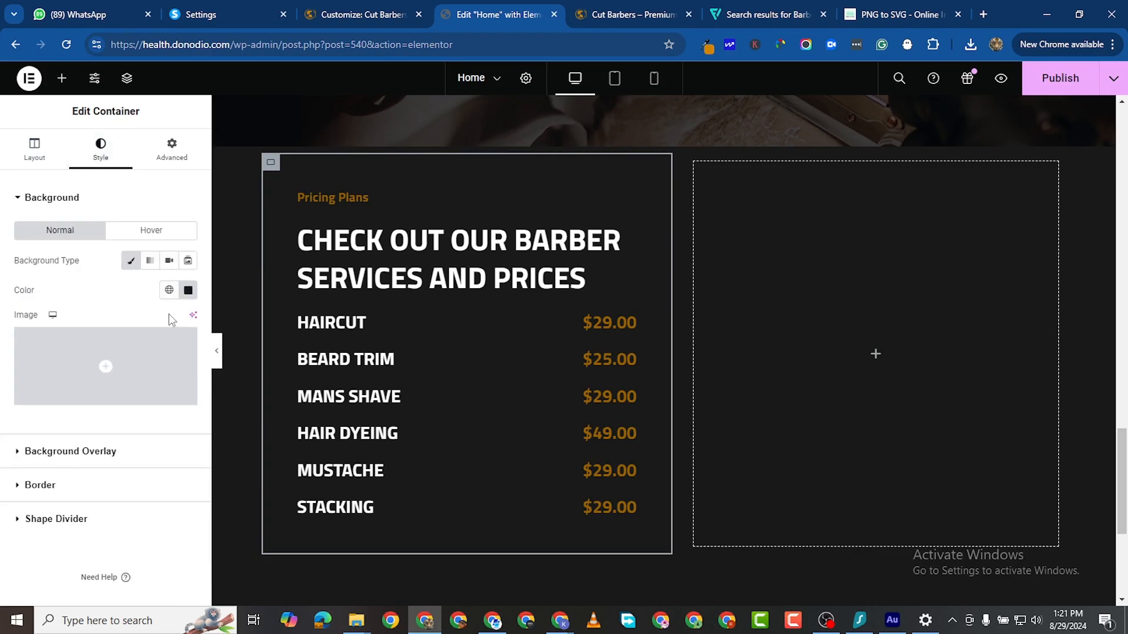
left_click(188, 291)
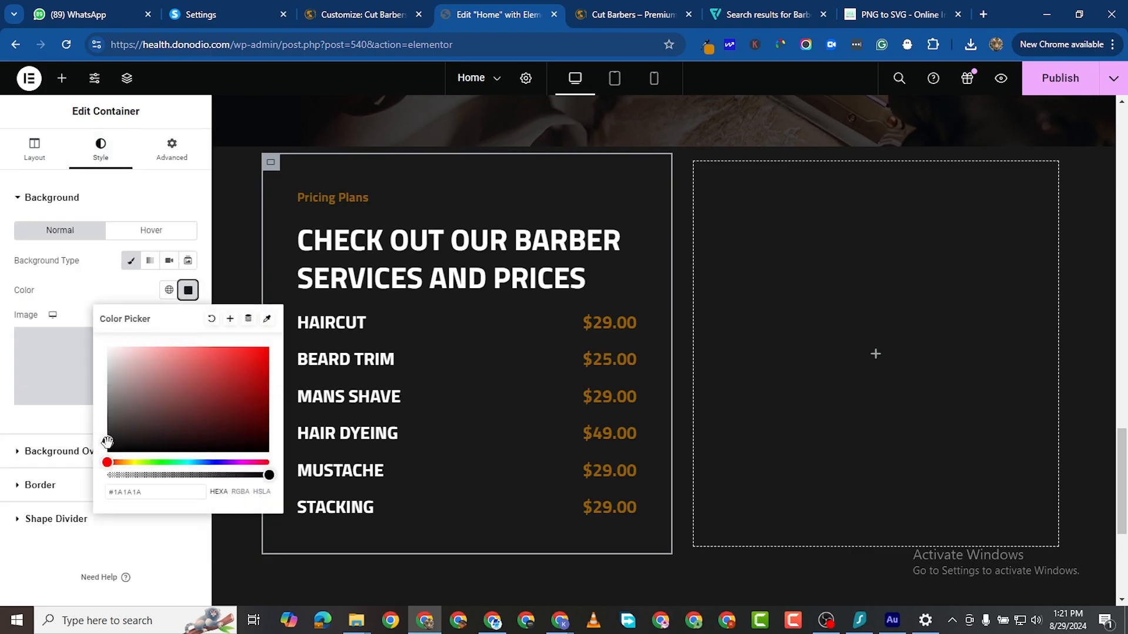
left_click_drag(99, 437, 96, 438)
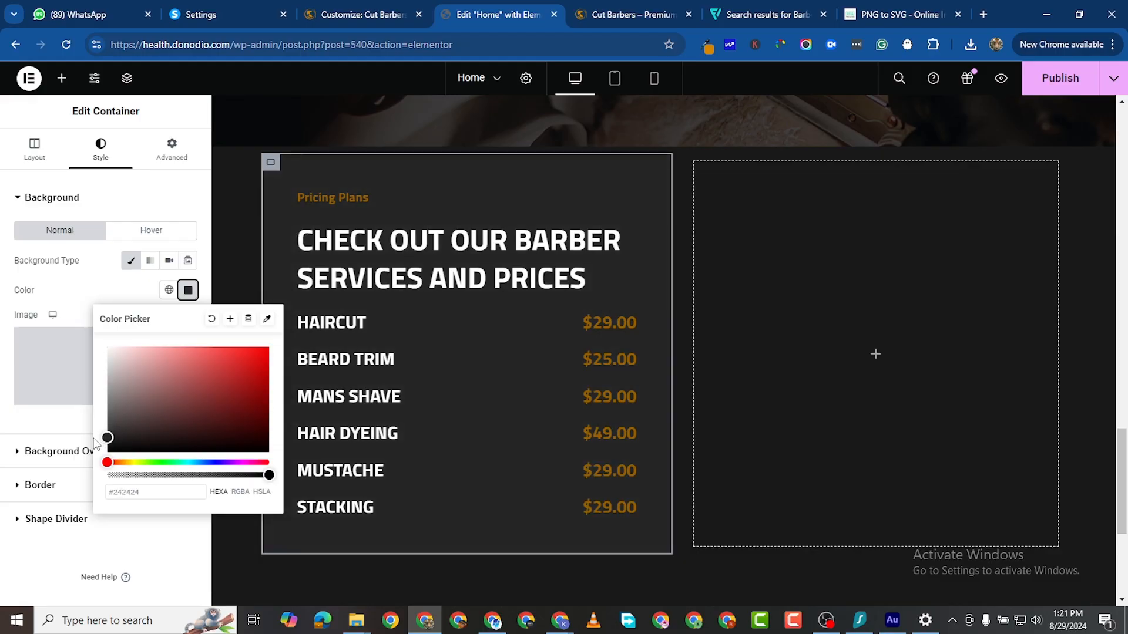
left_click(748, 308)
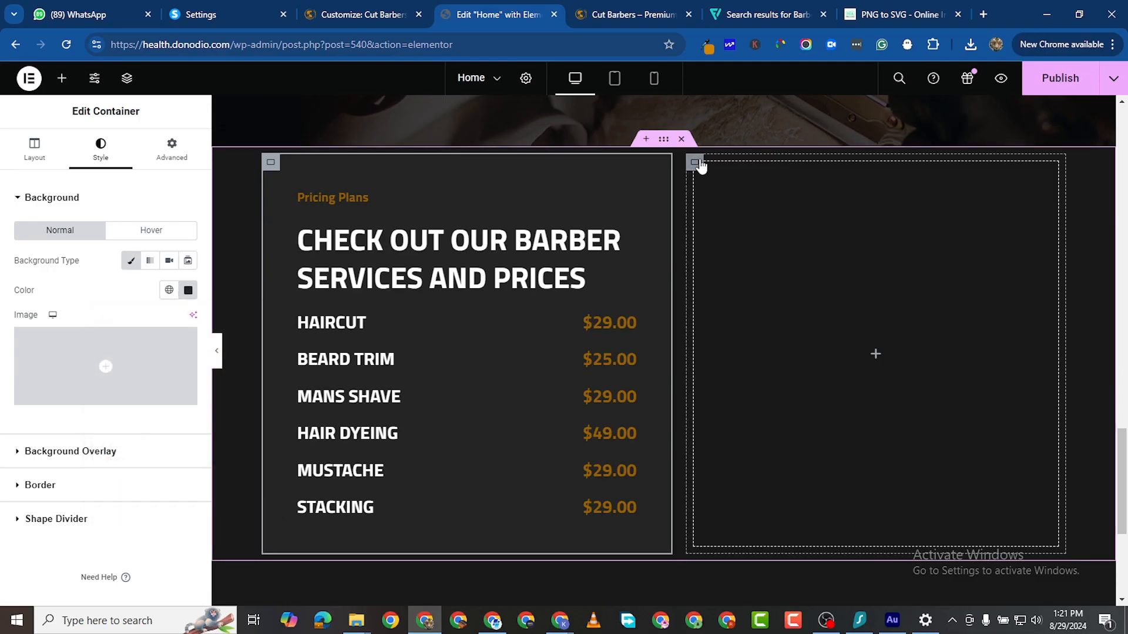
left_click(699, 166)
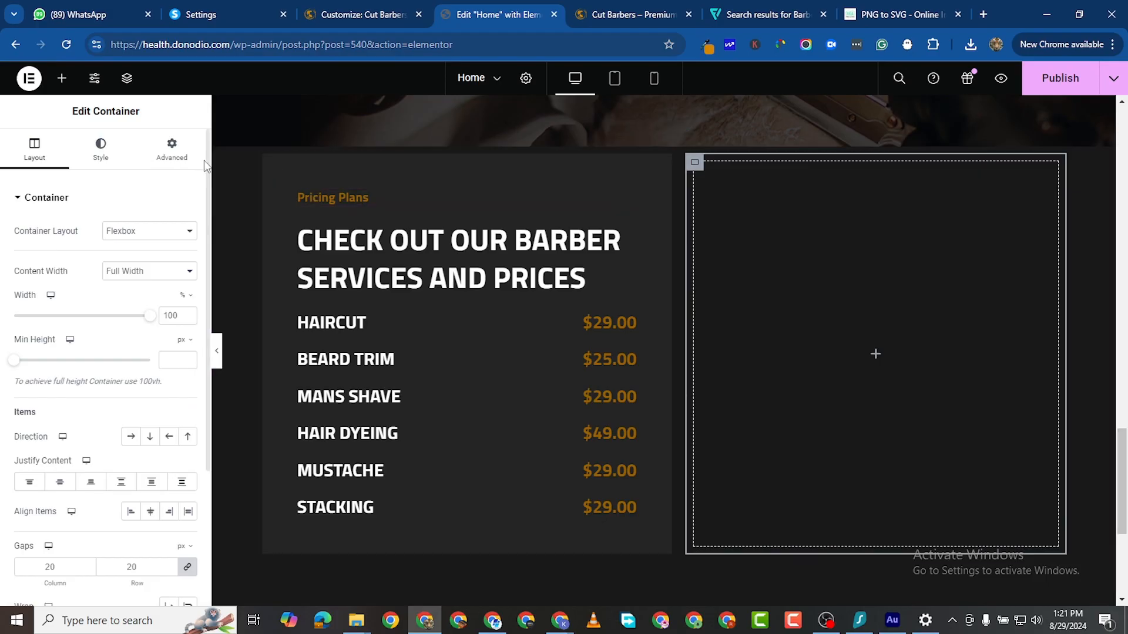
left_click(492, 194)
Step: Set the right column's classic background image to the uploaded 'price' photo from BARBERSHOP
left_click(702, 165)
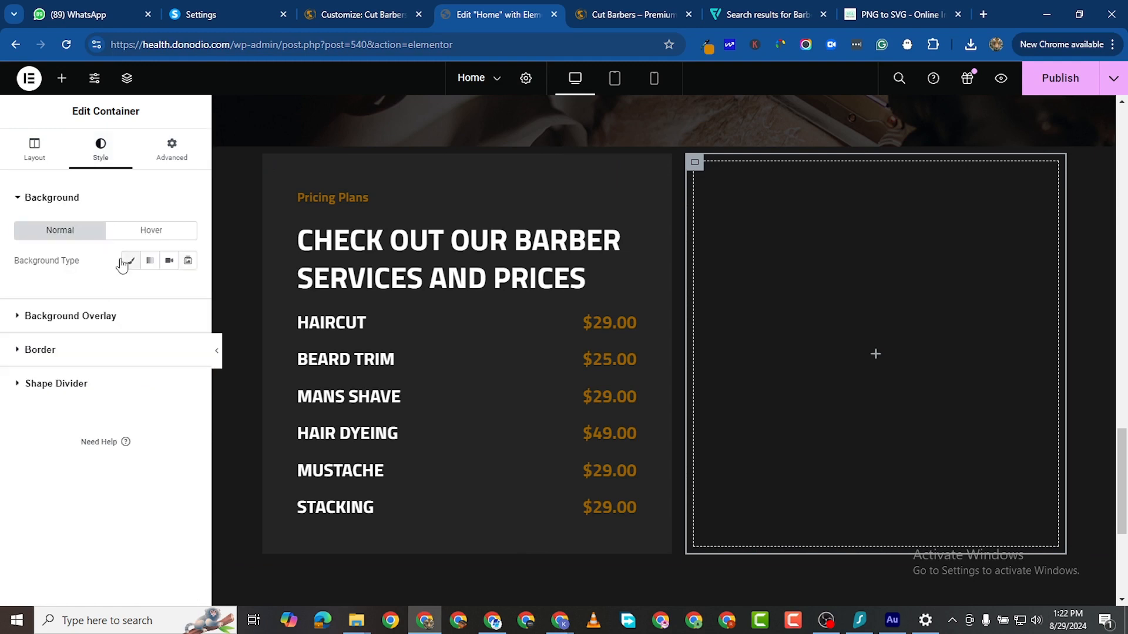
left_click(131, 260)
left_click(150, 374)
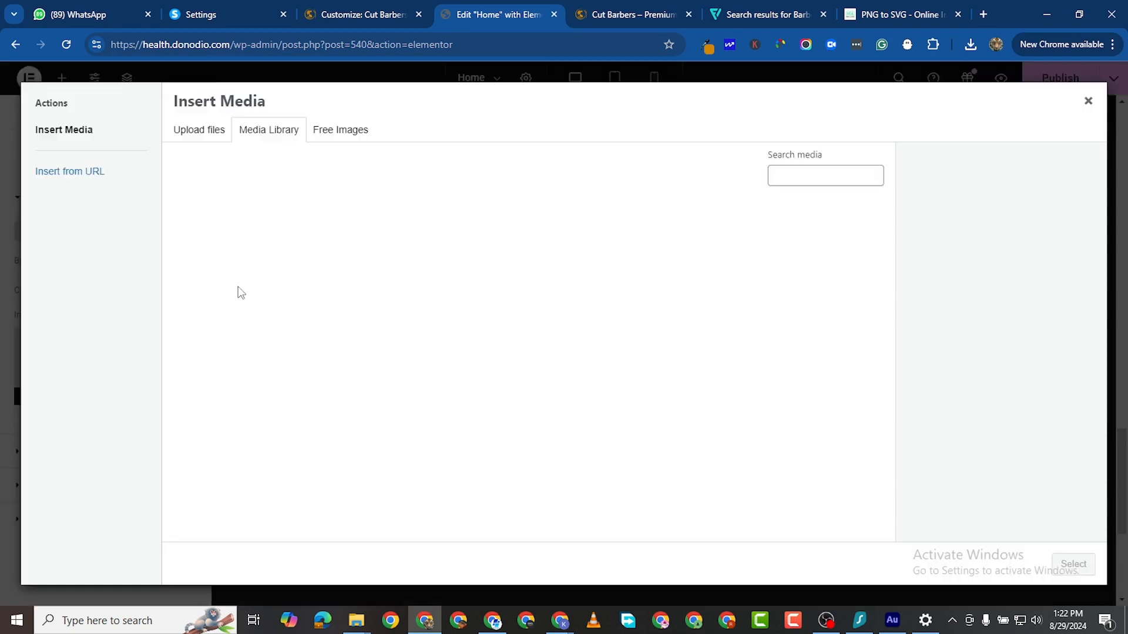
left_click(197, 133)
left_click(634, 332)
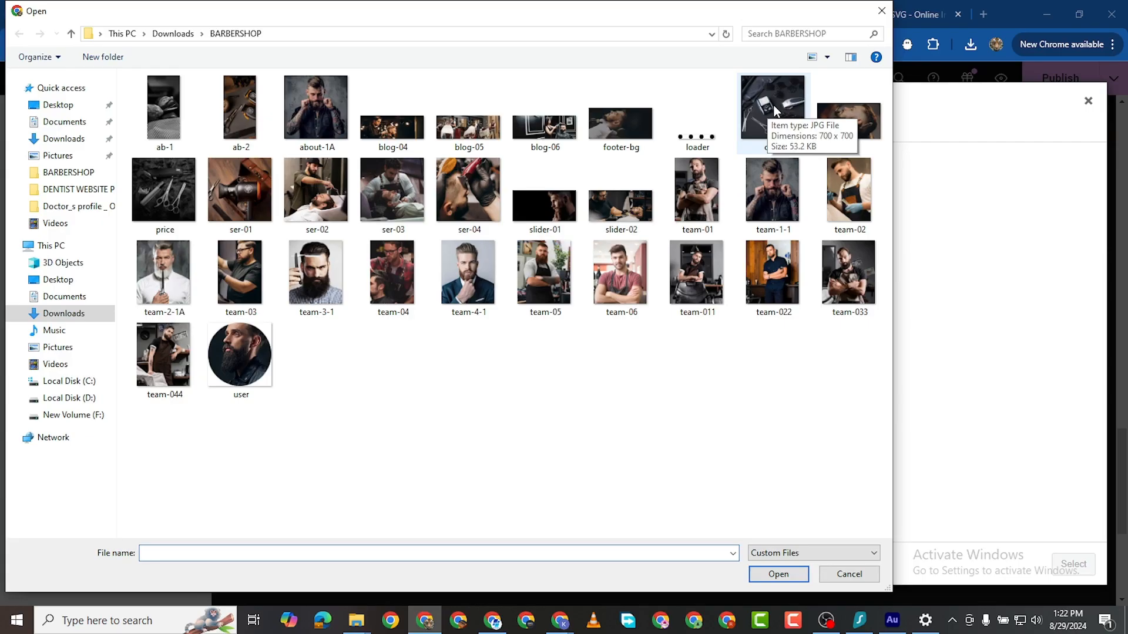
double_click(163, 189)
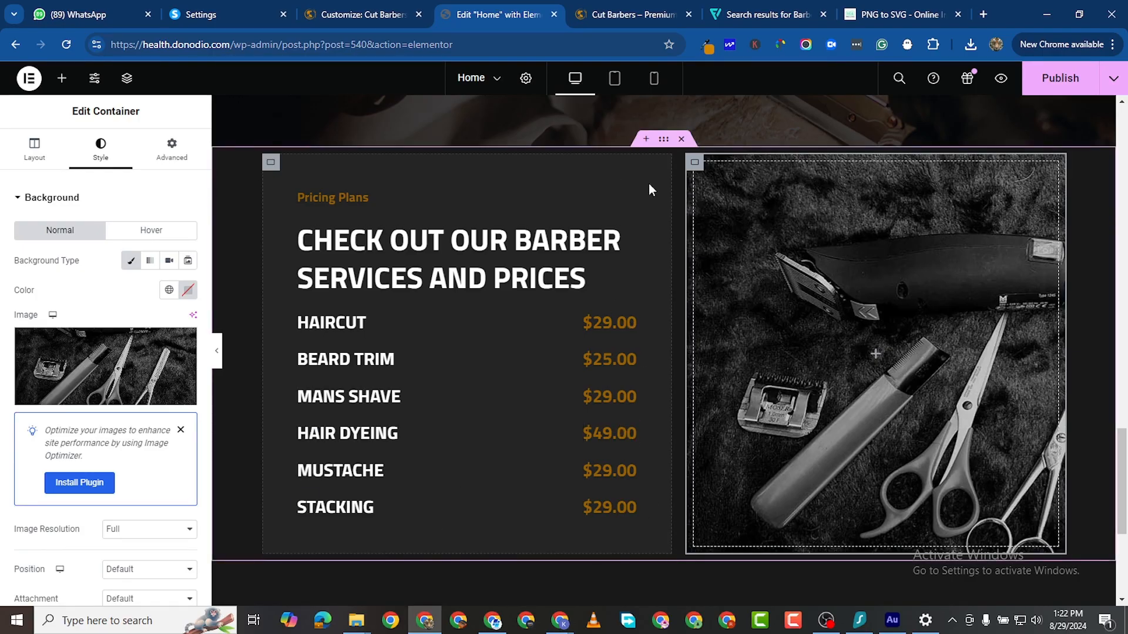
Step: Set the parent section's gap and the image column's padding to 0
left_click(665, 141)
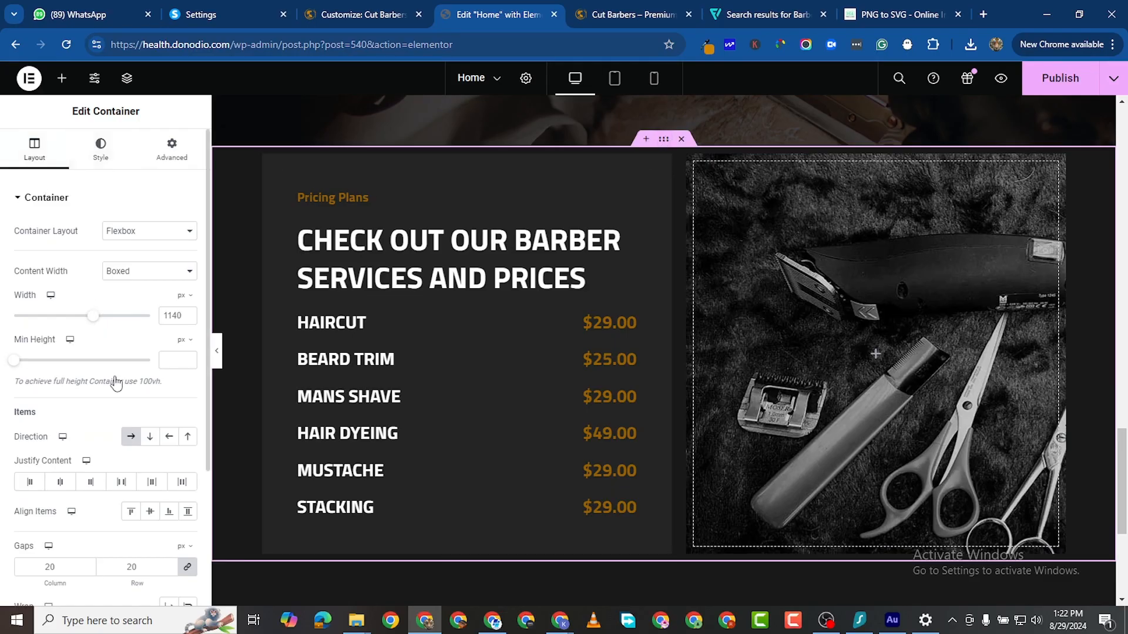
scroll(117, 515, "down", 1)
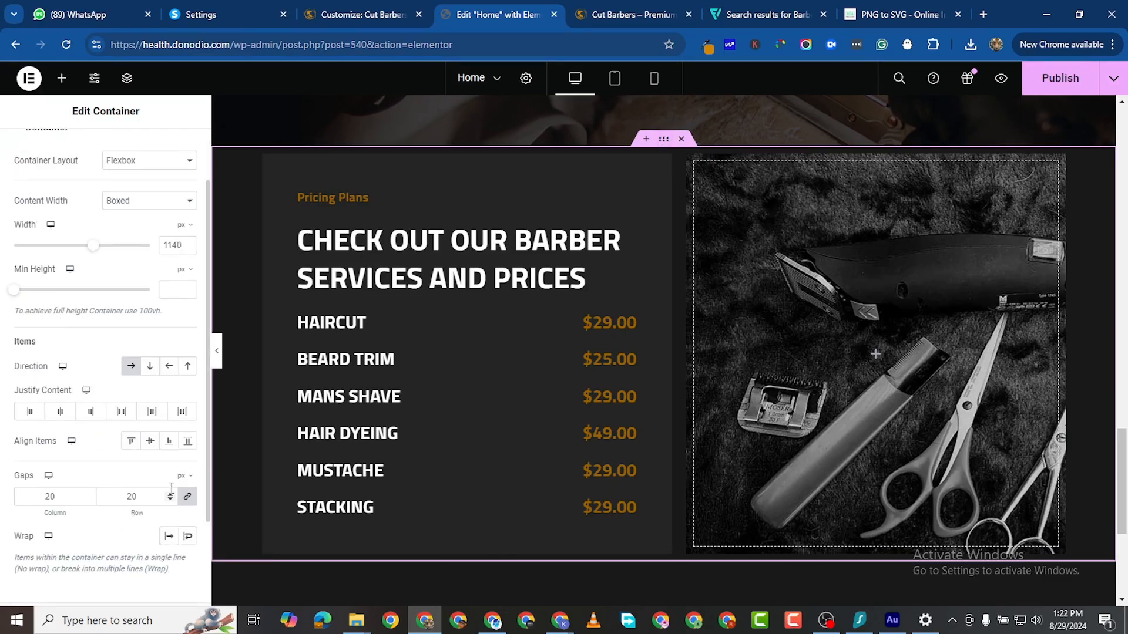
left_click(187, 496)
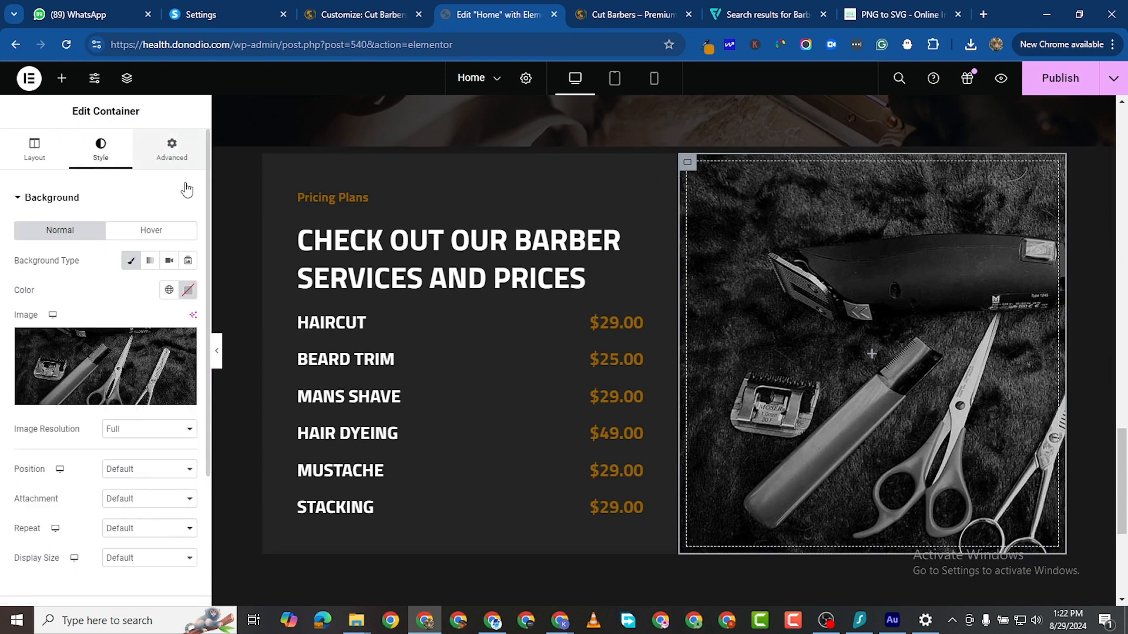
left_click(175, 142)
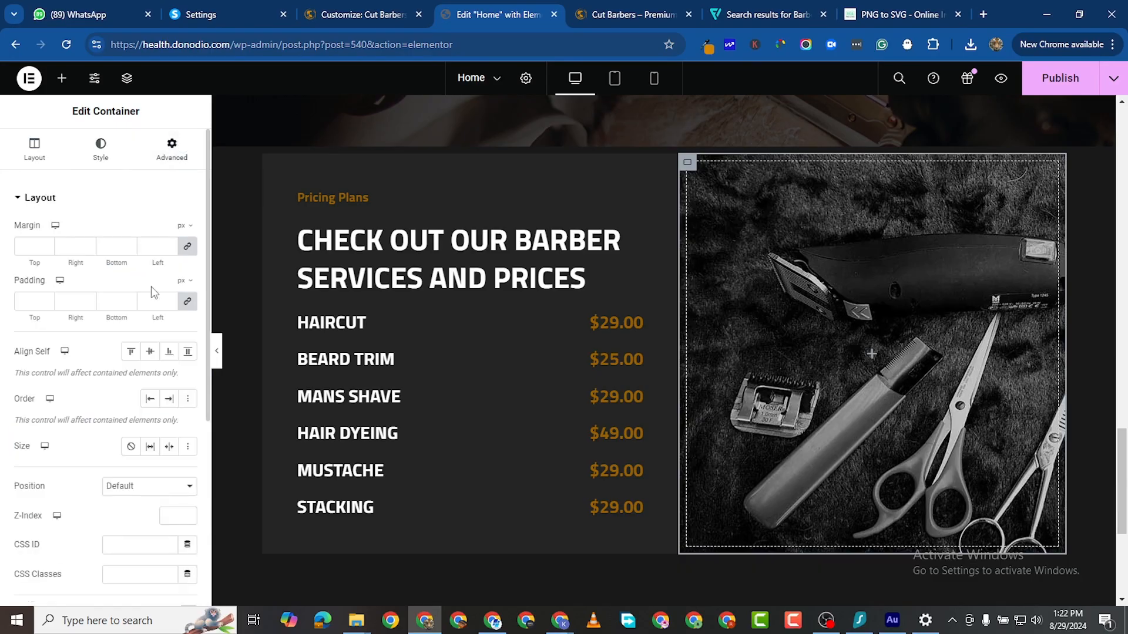
left_click(187, 301)
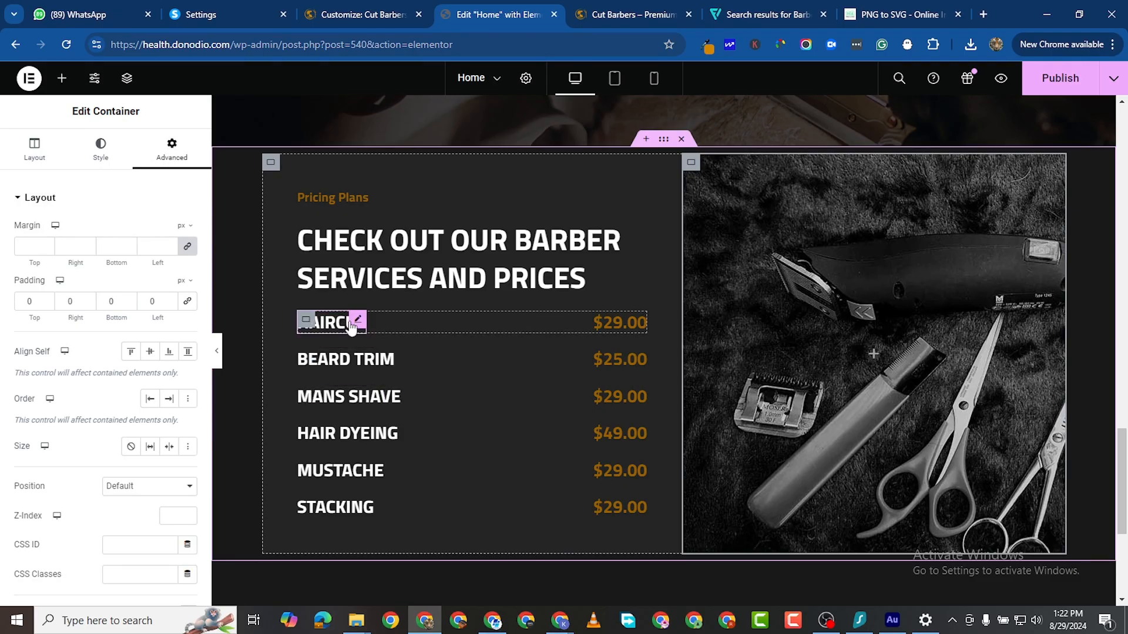
Step: Shrink the HAIRCUT name heading text to 22 px
left_click(358, 320)
left_click(100, 170)
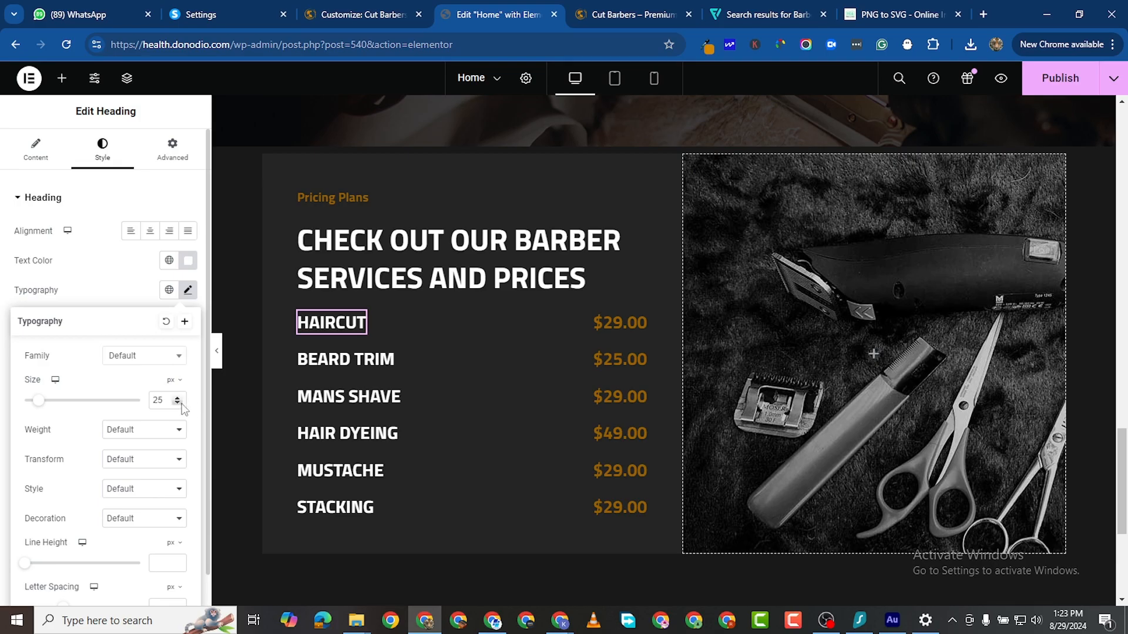
left_click(180, 405)
left_click(179, 404)
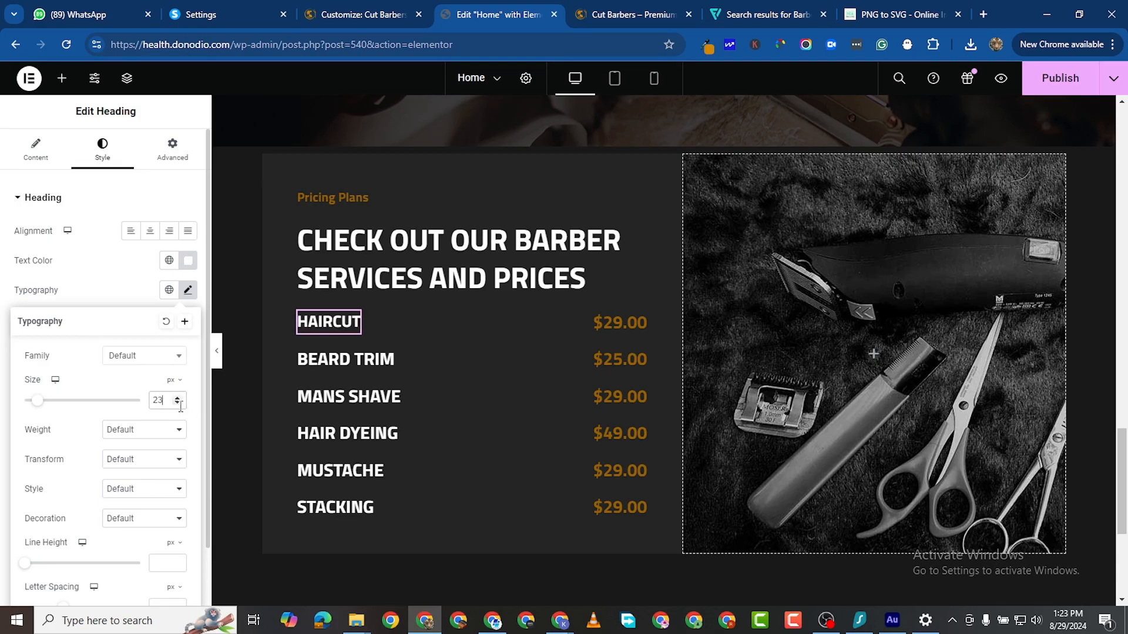
left_click(179, 404)
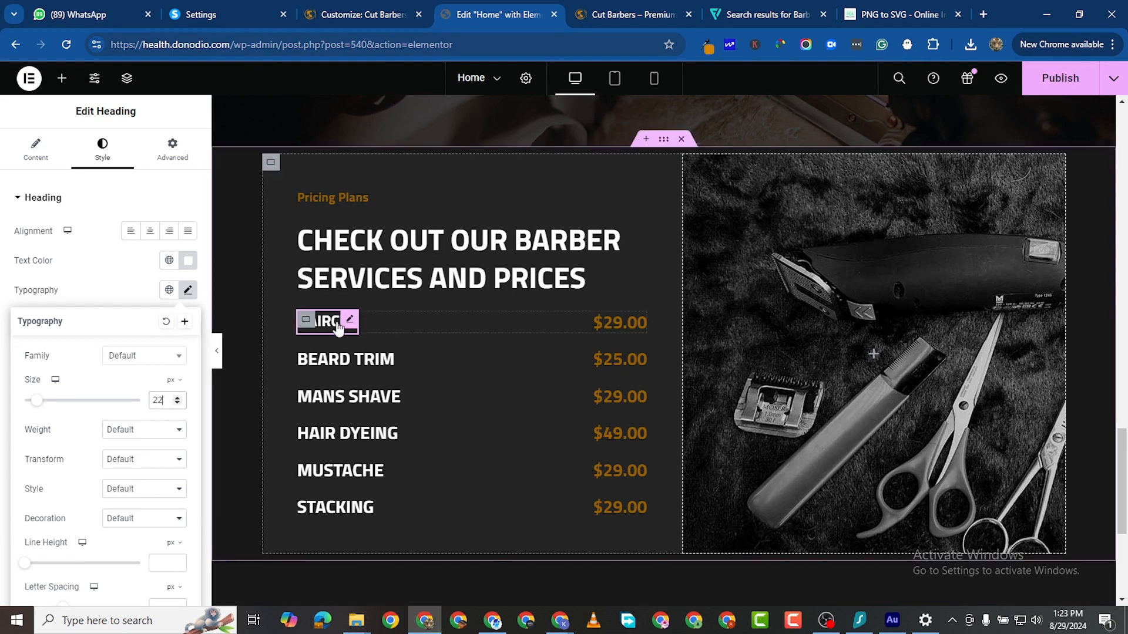
Step: Set the $29.00 price text size to 22 and copy its style
left_click(638, 322)
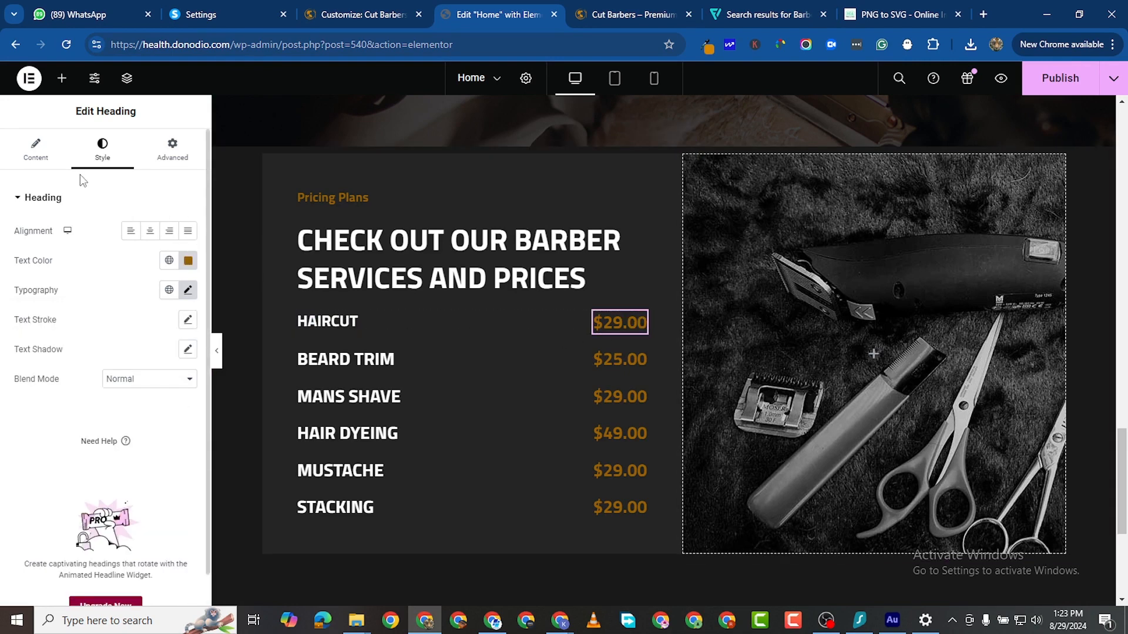
left_click(188, 290)
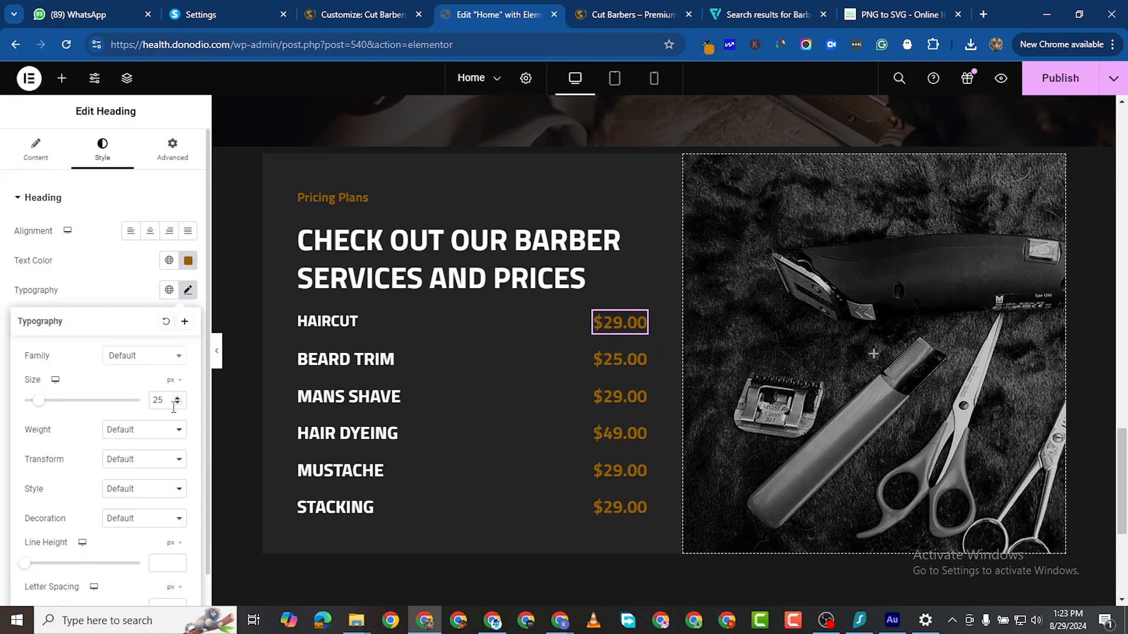
left_click(178, 404)
left_click(179, 404)
left_click(178, 404)
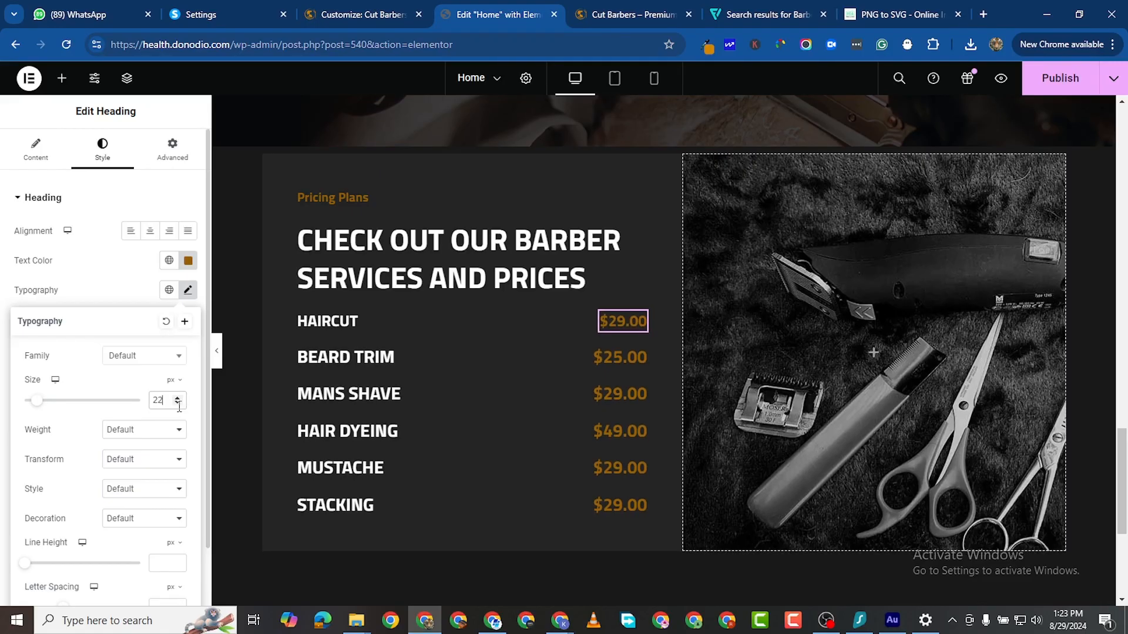
right_click(638, 322)
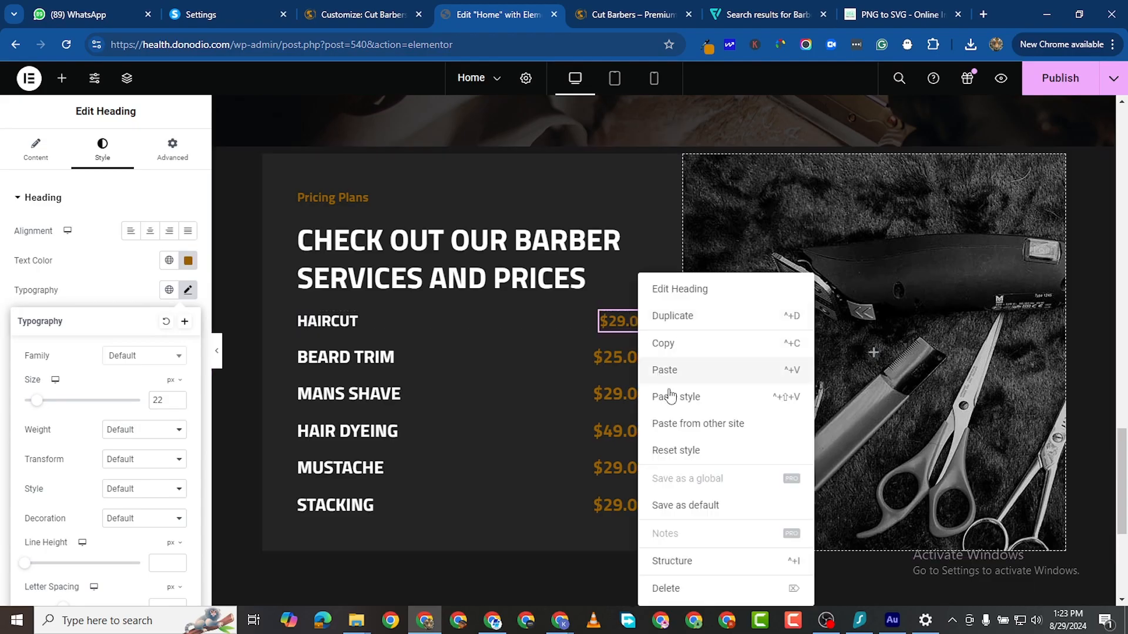
left_click(680, 347)
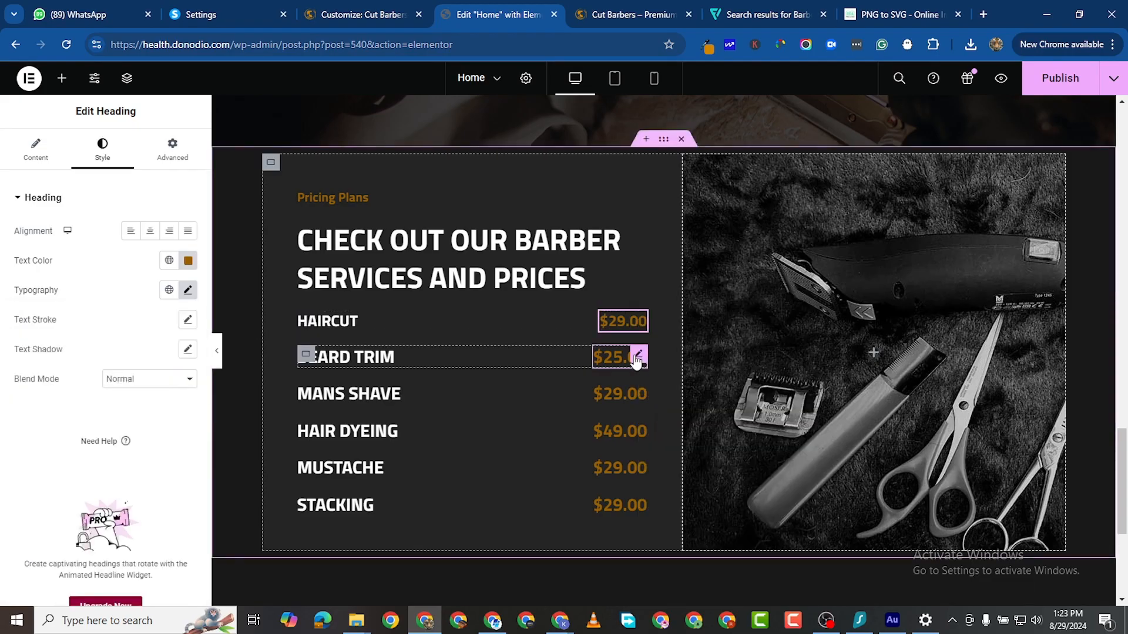
Step: Paste the price style onto the $25.00, MANS SHAVE, $49.00, MUSTACHE and STACKING prices
right_click(637, 356)
left_click(641, 398)
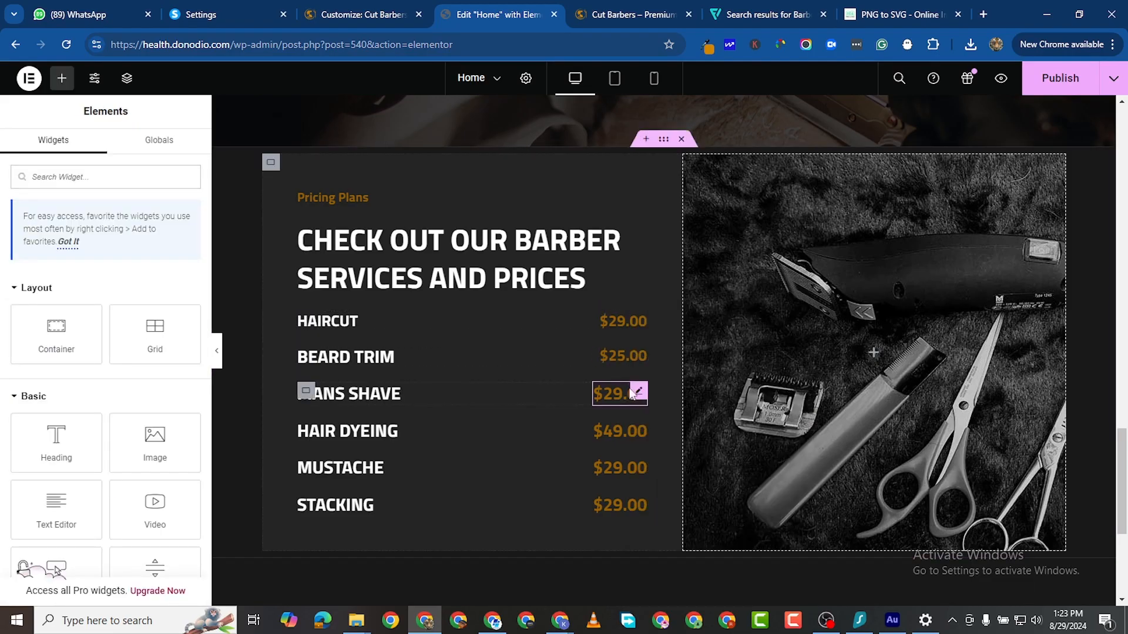
right_click(640, 394)
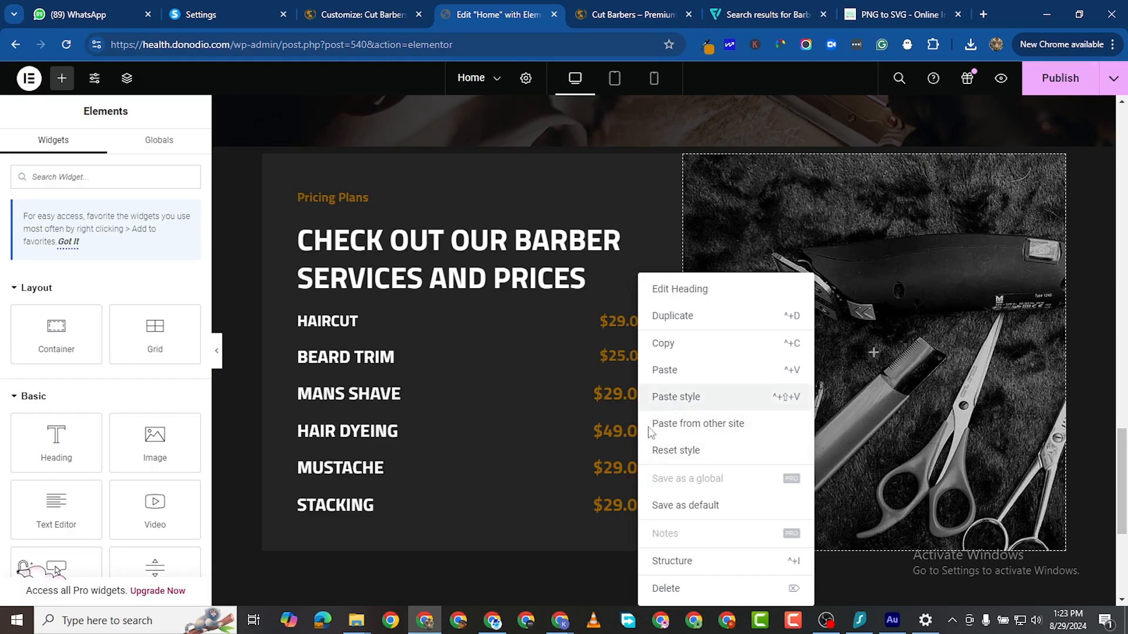
left_click(675, 397)
right_click(640, 430)
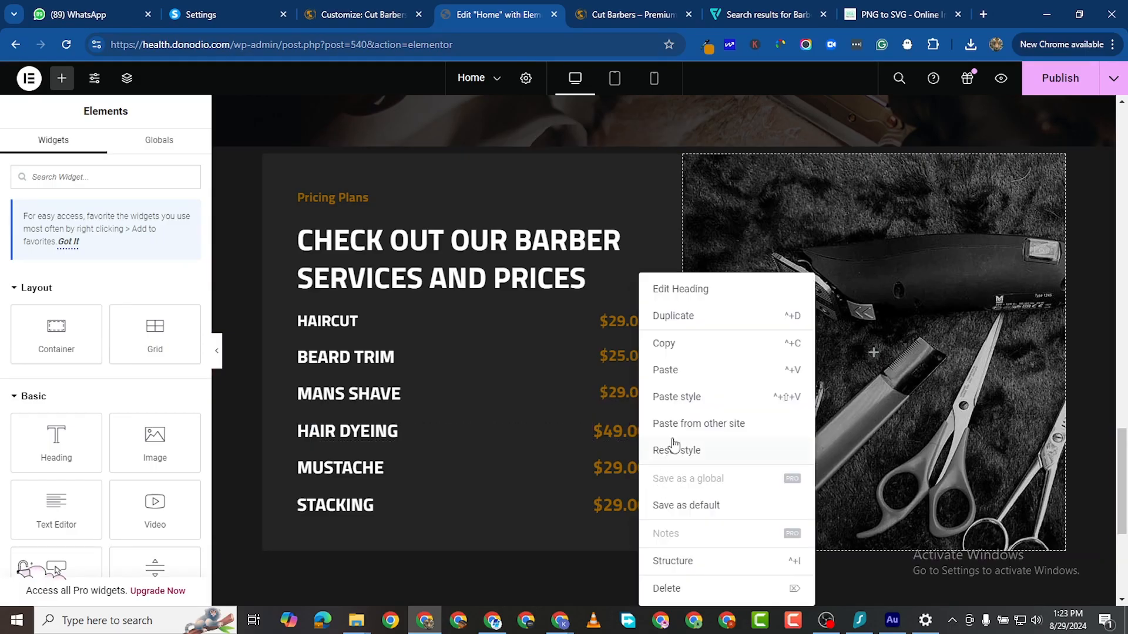
left_click(677, 398)
right_click(639, 477)
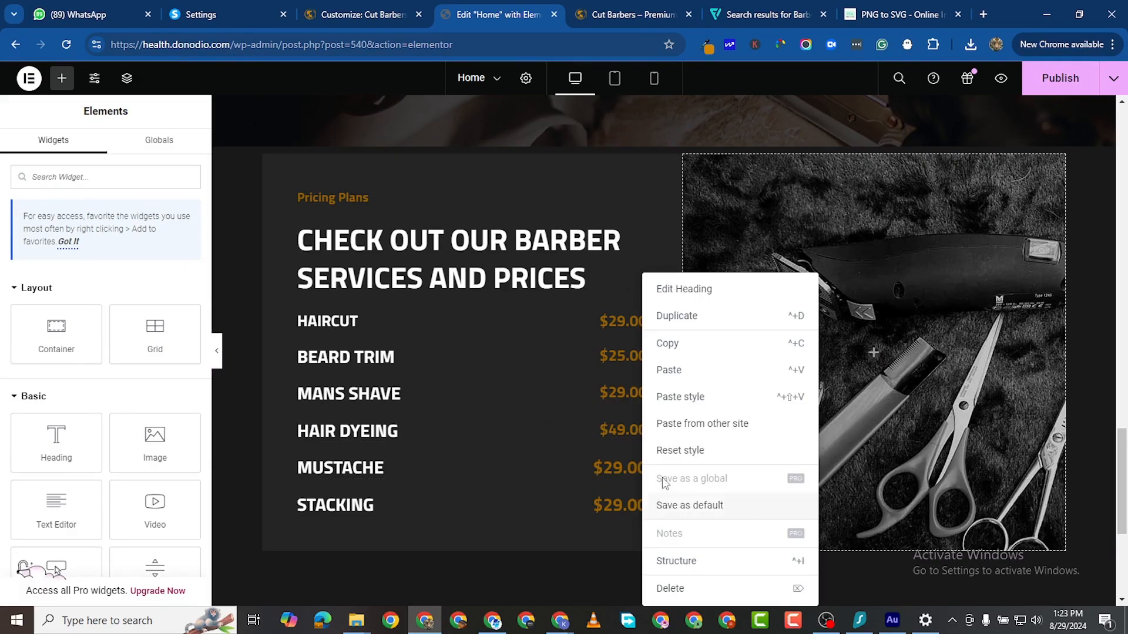
left_click(696, 400)
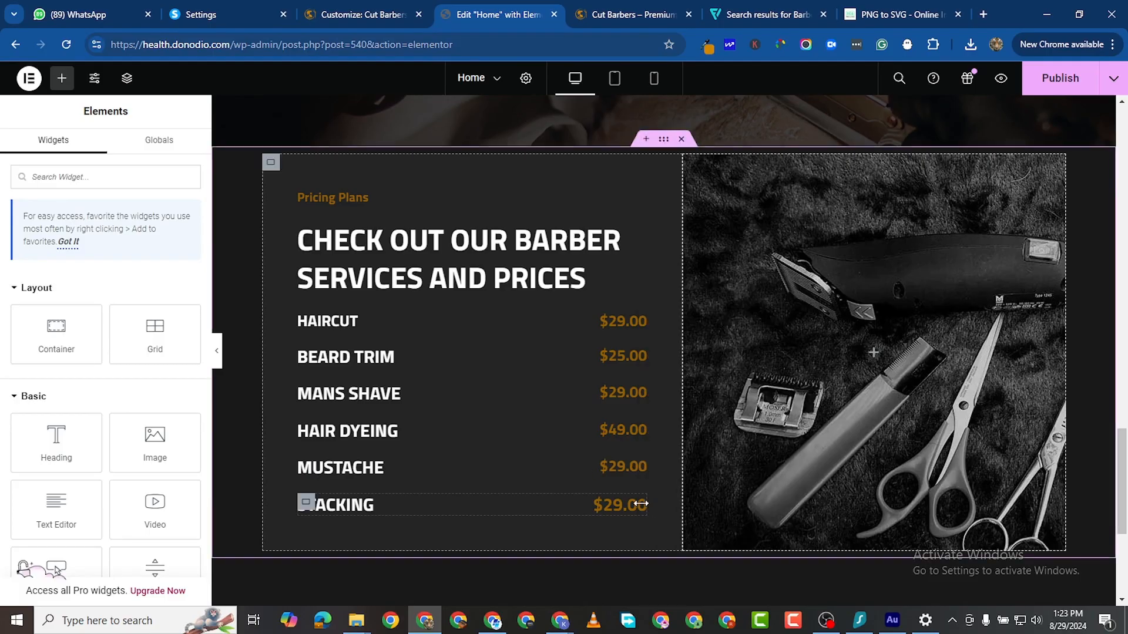
right_click(638, 504)
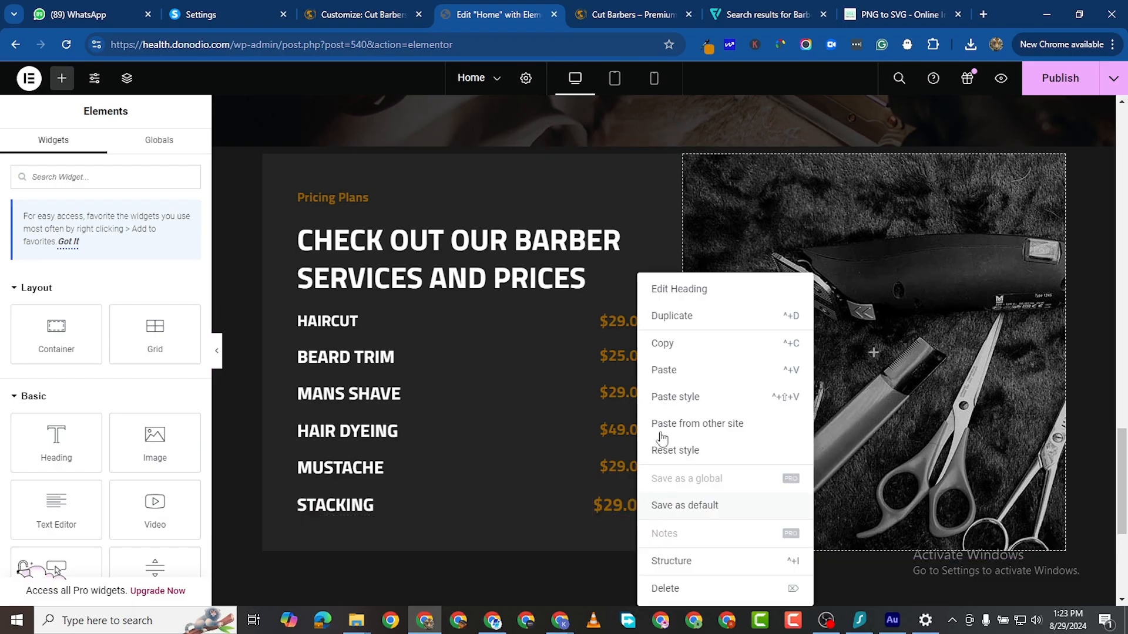
left_click(684, 397)
Step: Copy the HAIRCUT name style onto BEARD TRIM, MANS SHAVE, MUSTACHE and STACKING
right_click(390, 321)
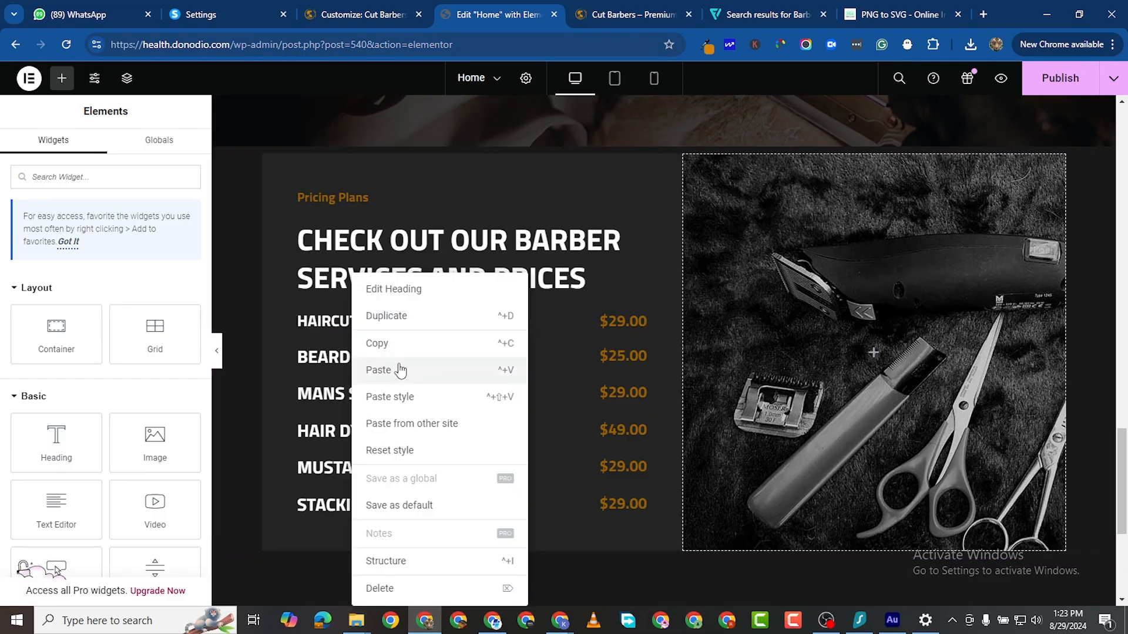
left_click(404, 354)
right_click(390, 358)
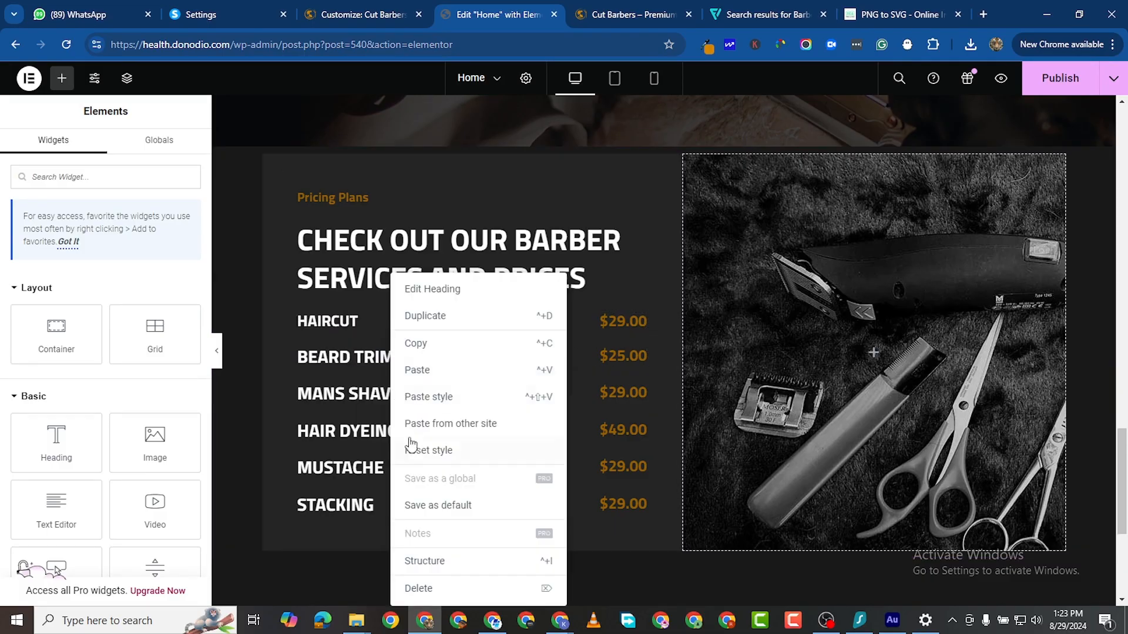
left_click(420, 396)
right_click(390, 399)
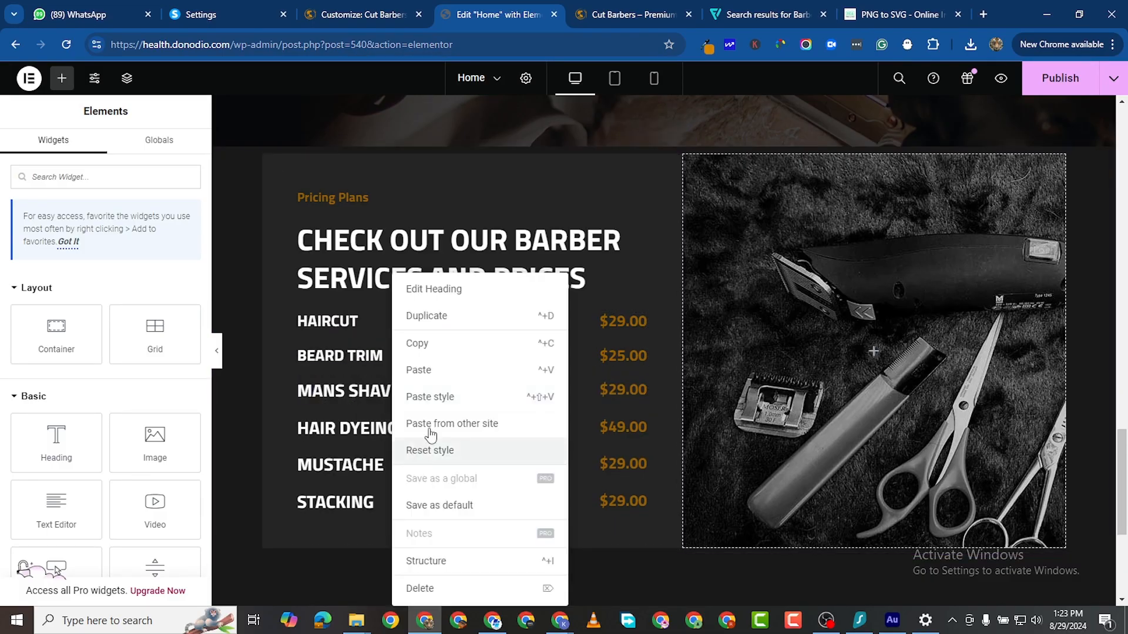
left_click(424, 395)
right_click(390, 427)
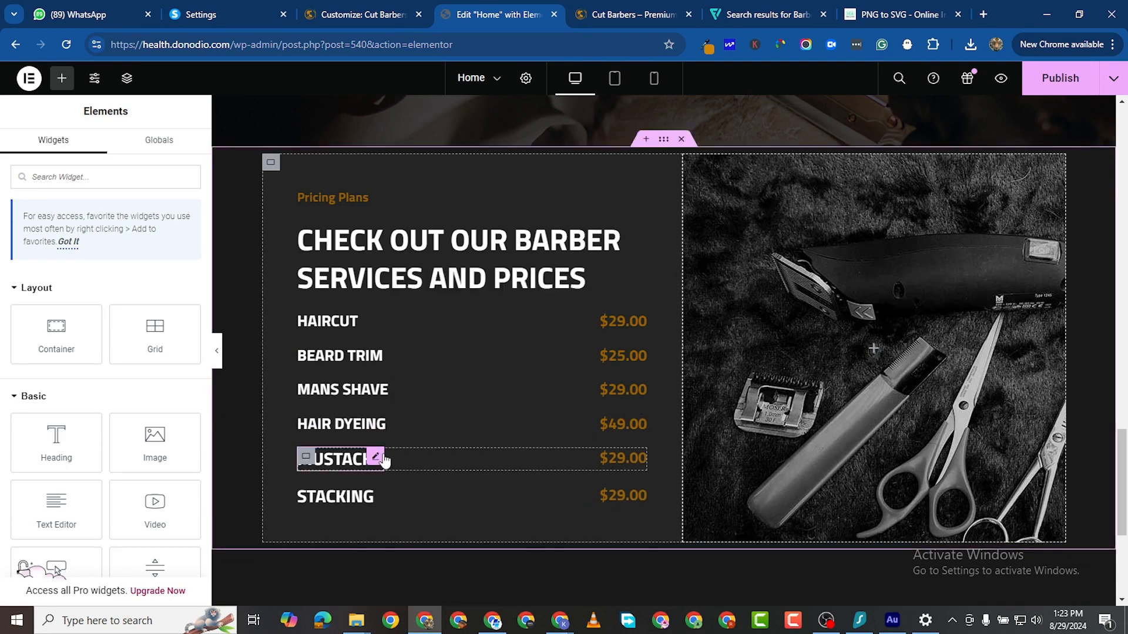
right_click(379, 459)
left_click(431, 397)
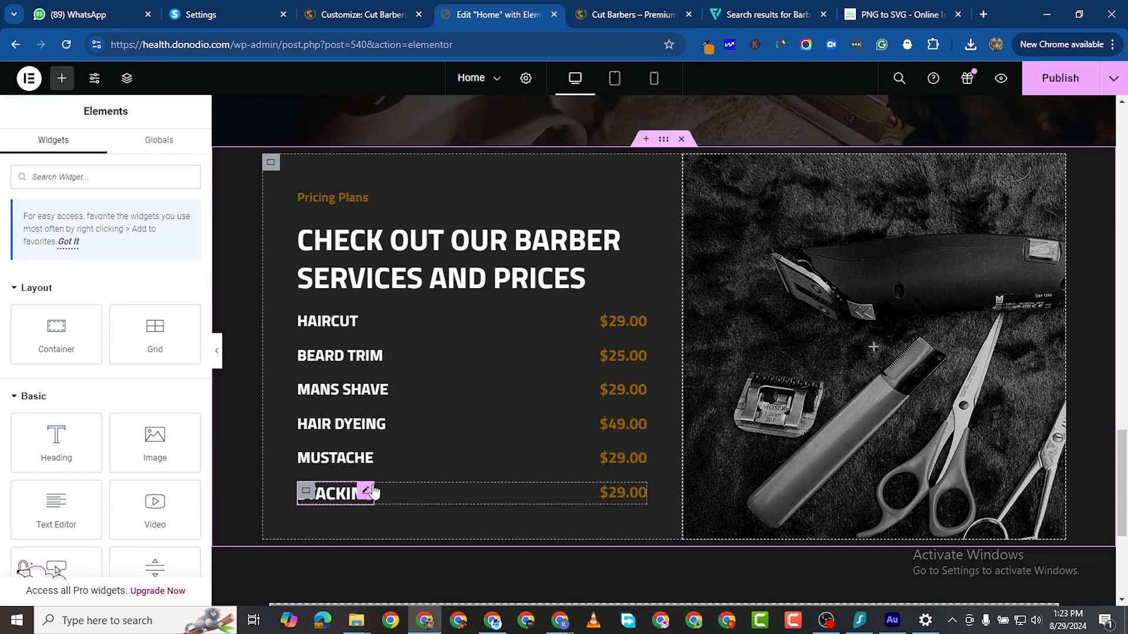
right_click(374, 492)
left_click(409, 397)
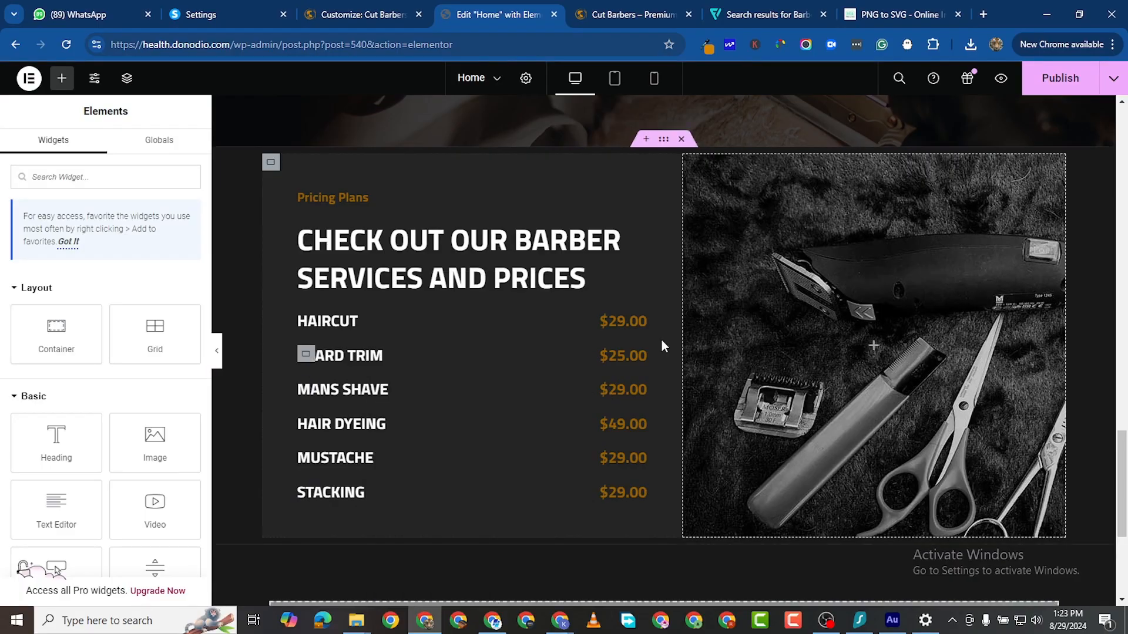
Step: Set the image column's background position to Center Center and publish the page
left_click(689, 165)
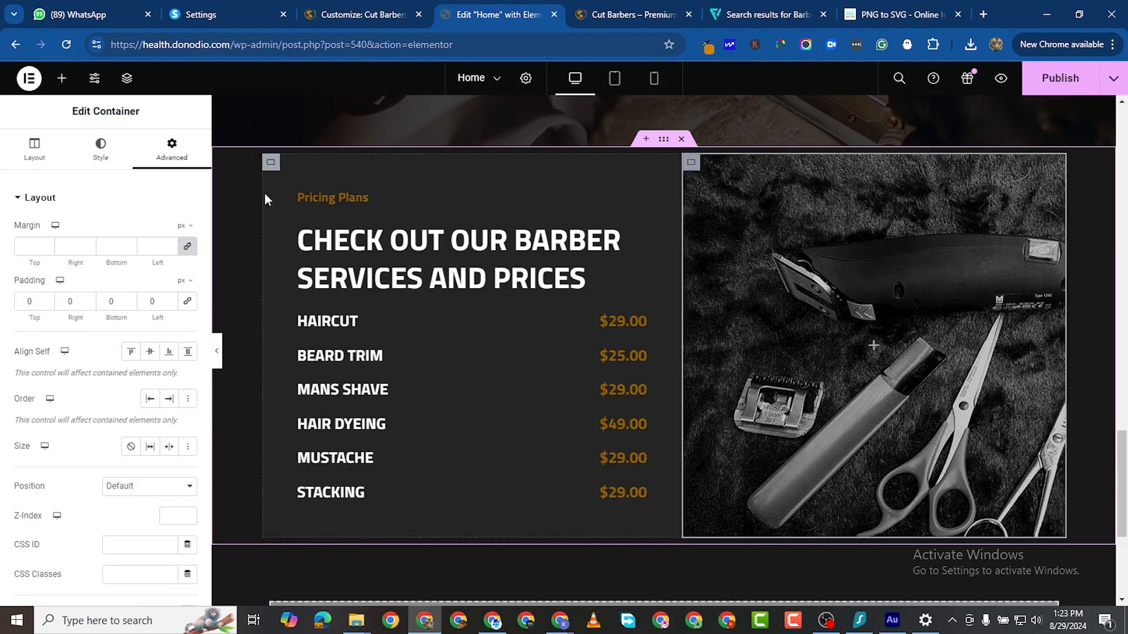
left_click(100, 149)
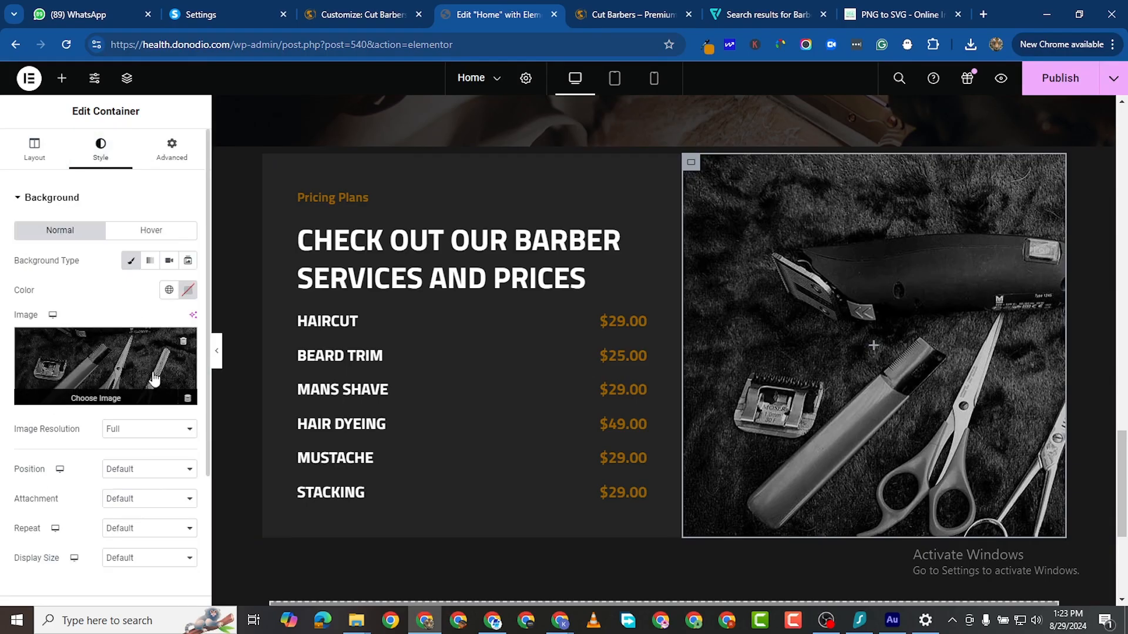
scroll(119, 522, "down", 2)
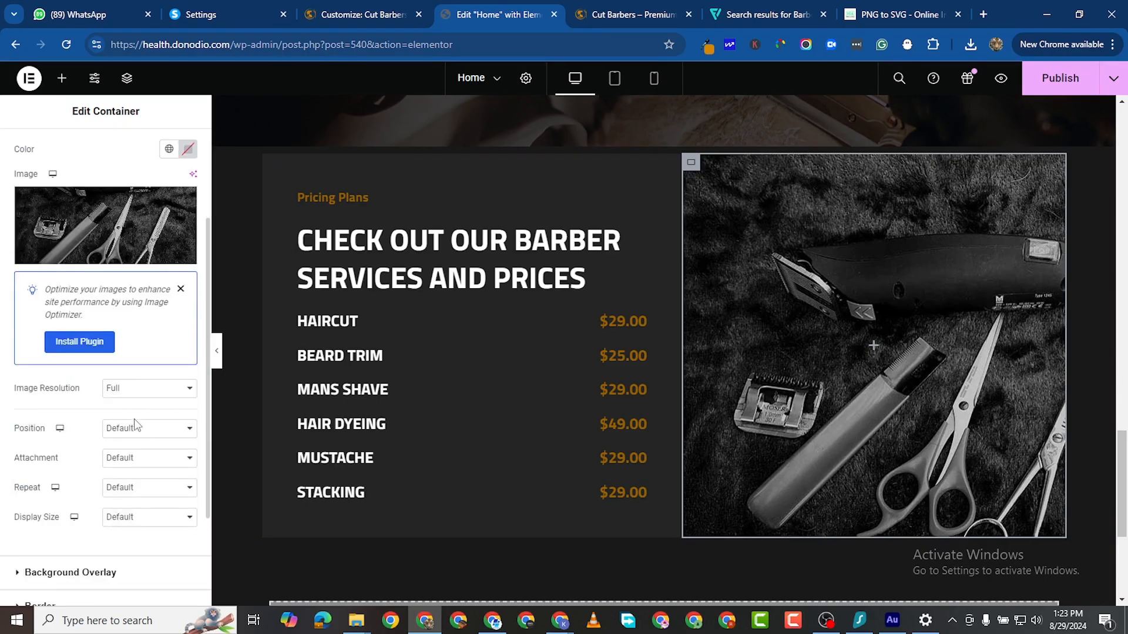
left_click(139, 433)
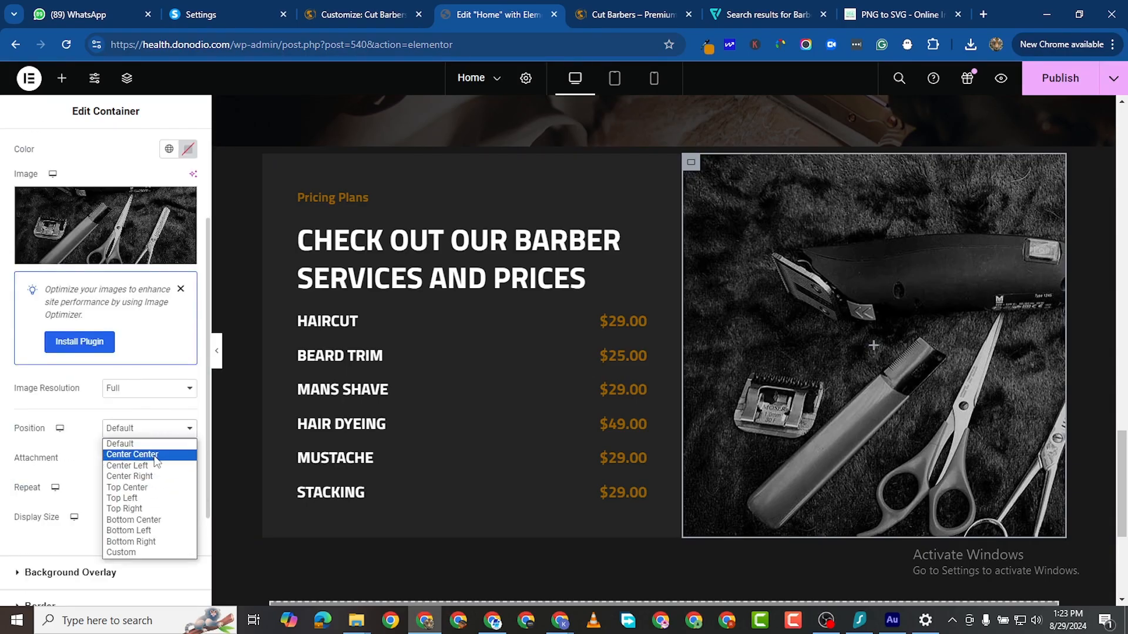
left_click(126, 454)
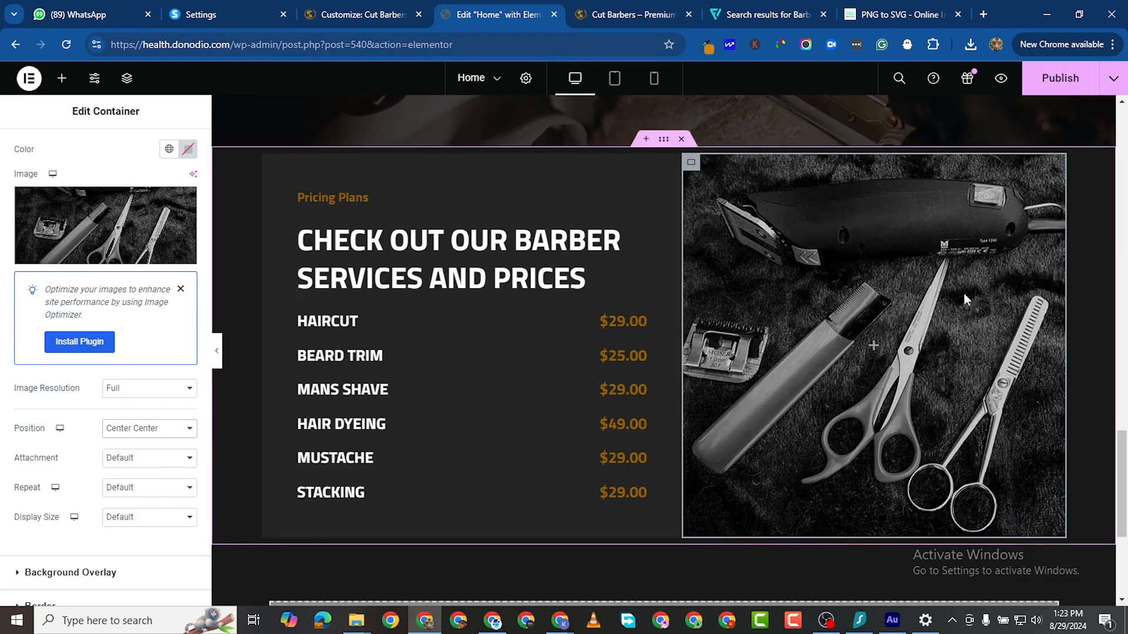
left_click(1049, 77)
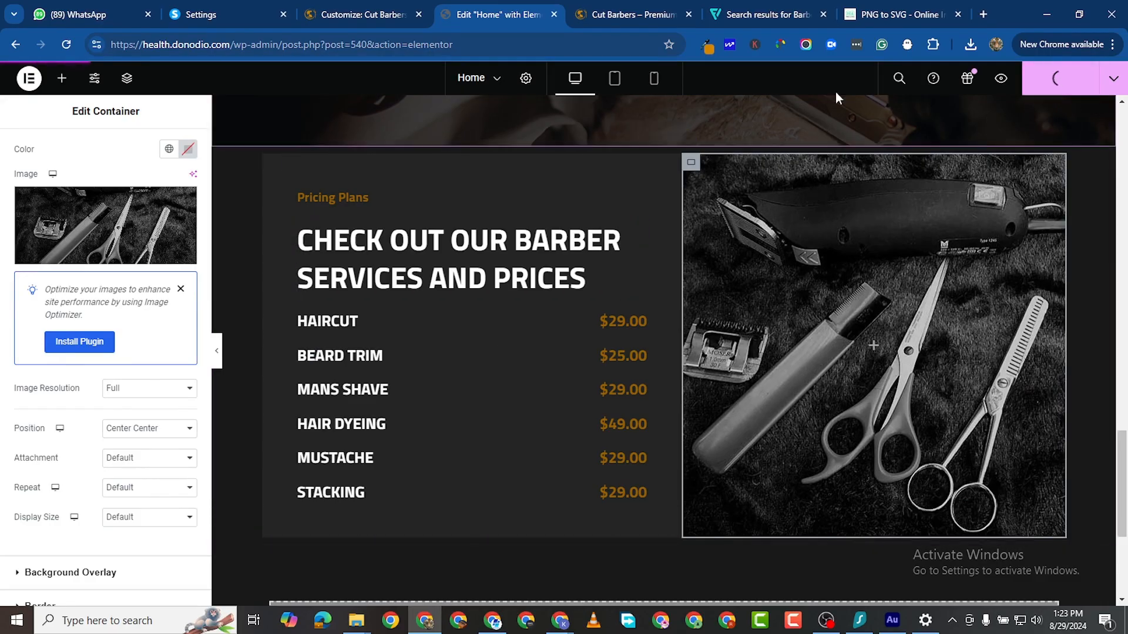
left_click(600, 19)
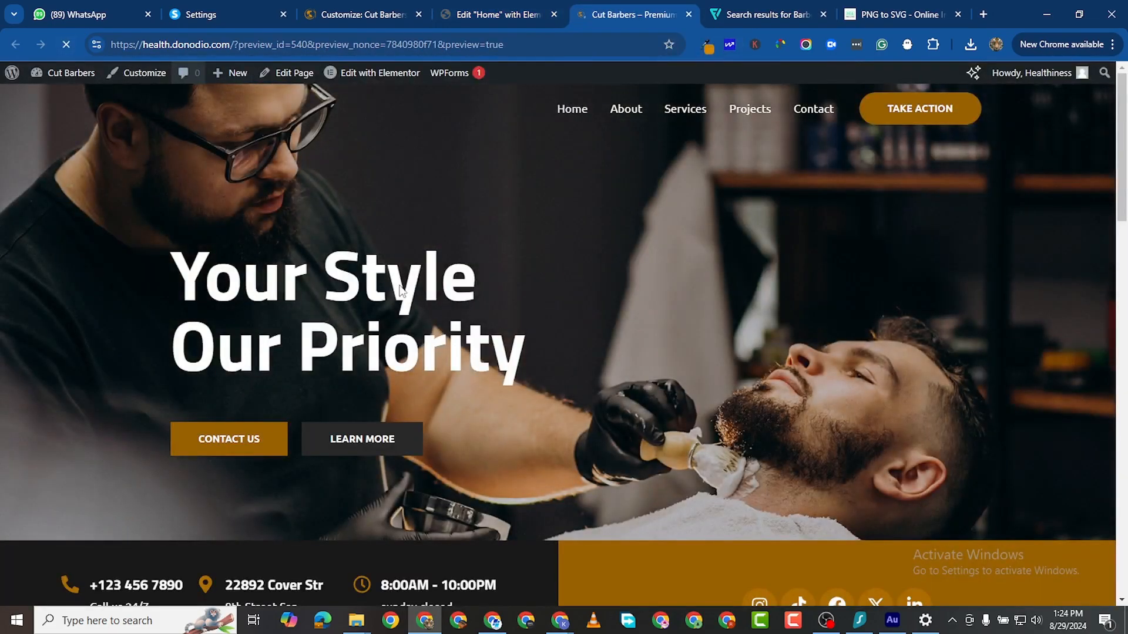
scroll(441, 324, "down", 8)
scroll(442, 326, "down", 15)
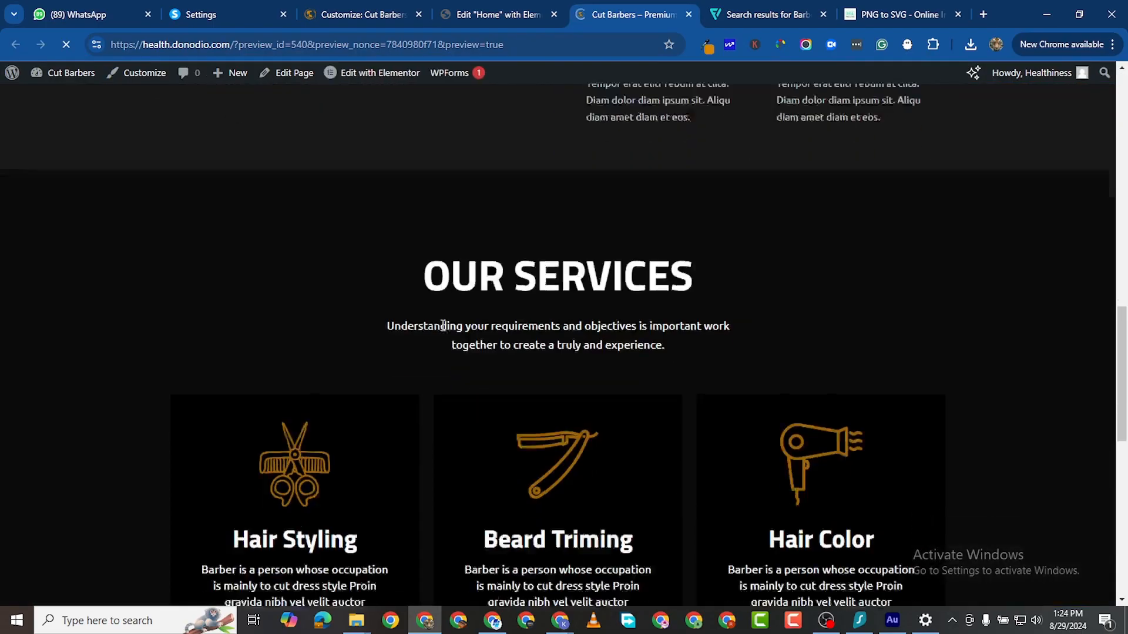
scroll(617, 370, "up", 1)
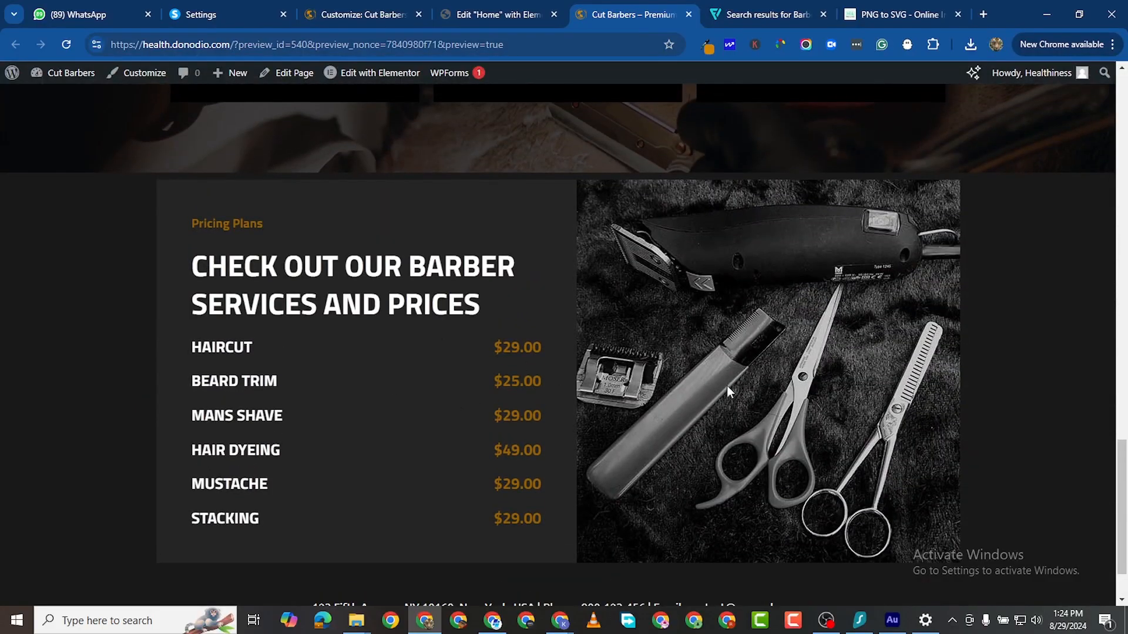
scroll(681, 305, "up", 2)
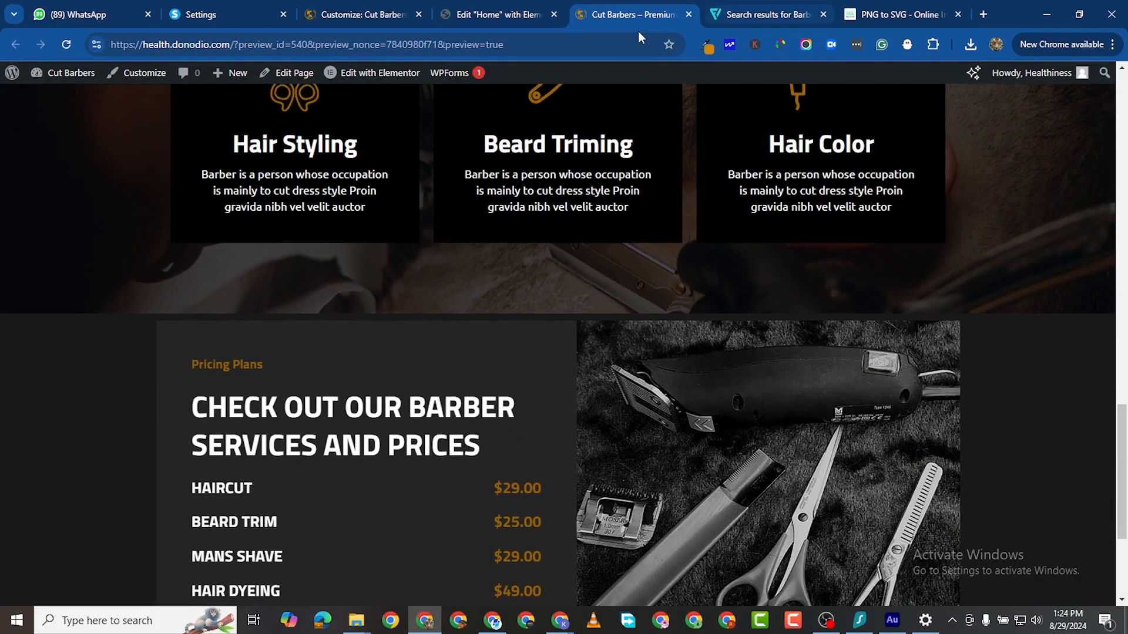
left_click(512, 16)
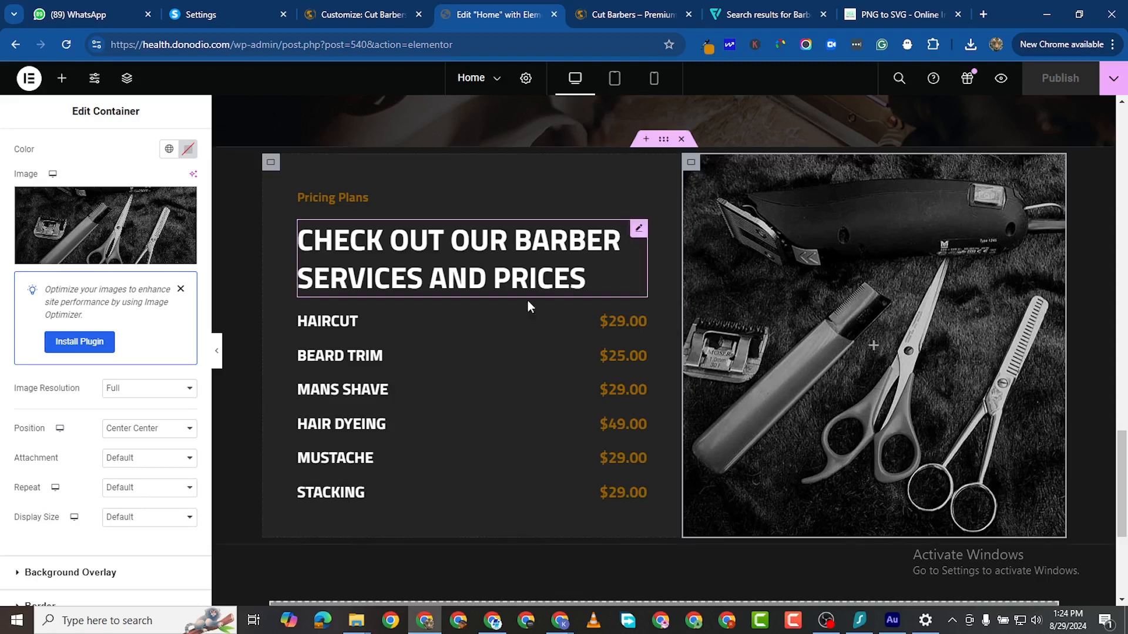
Step: Change the pricing section's top margin from 80 to 100 px and publish the page
left_click(669, 144)
left_click(171, 148)
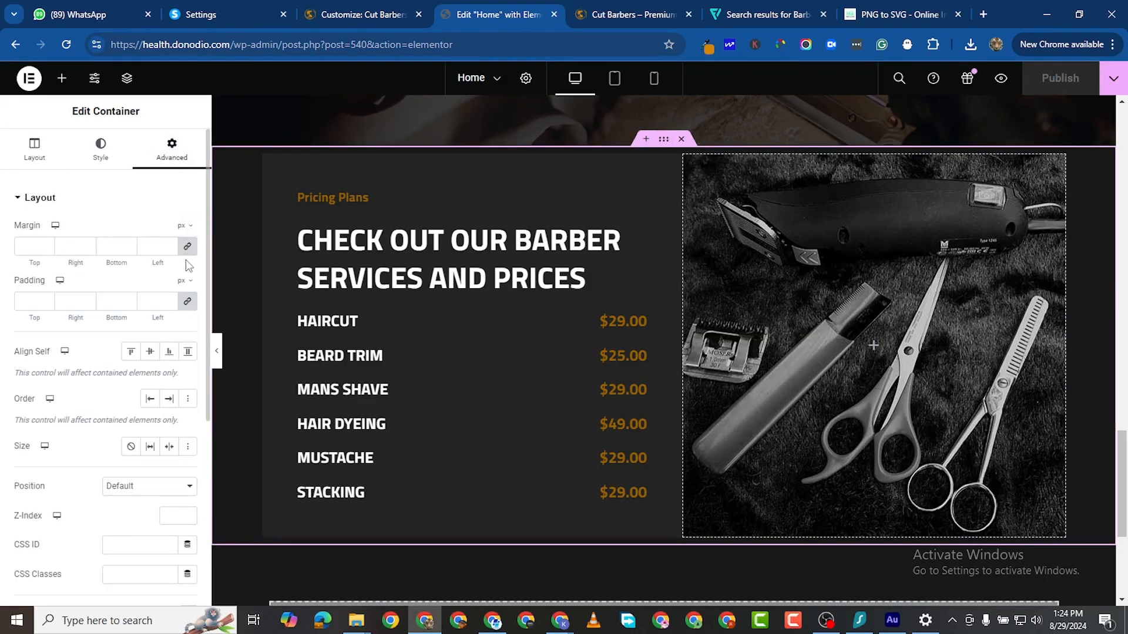
left_click(191, 250)
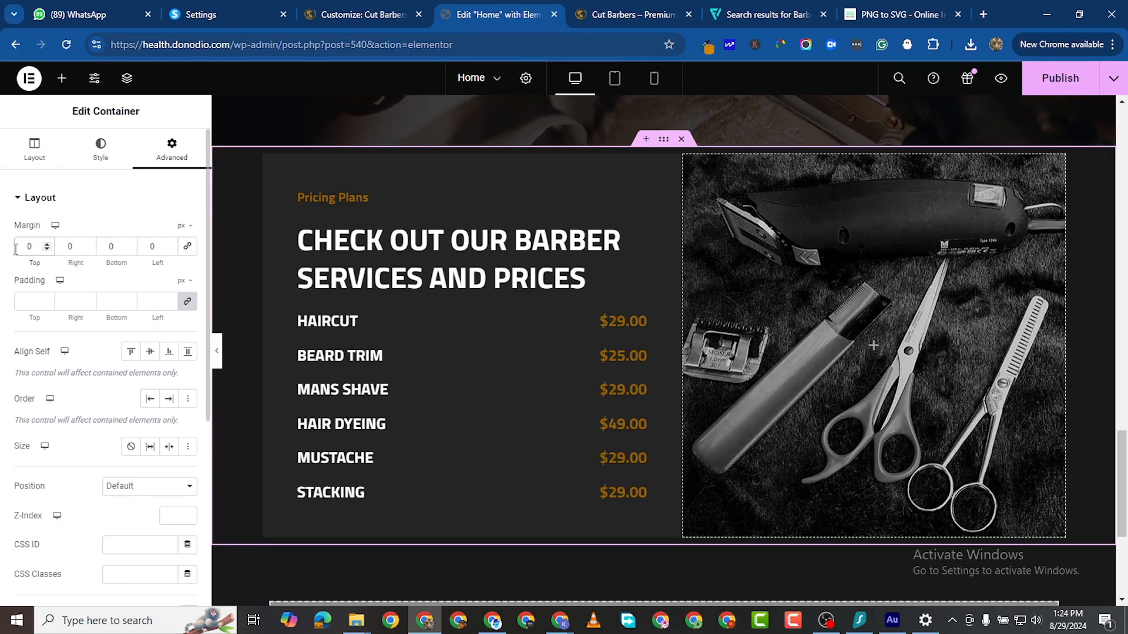
type("800")
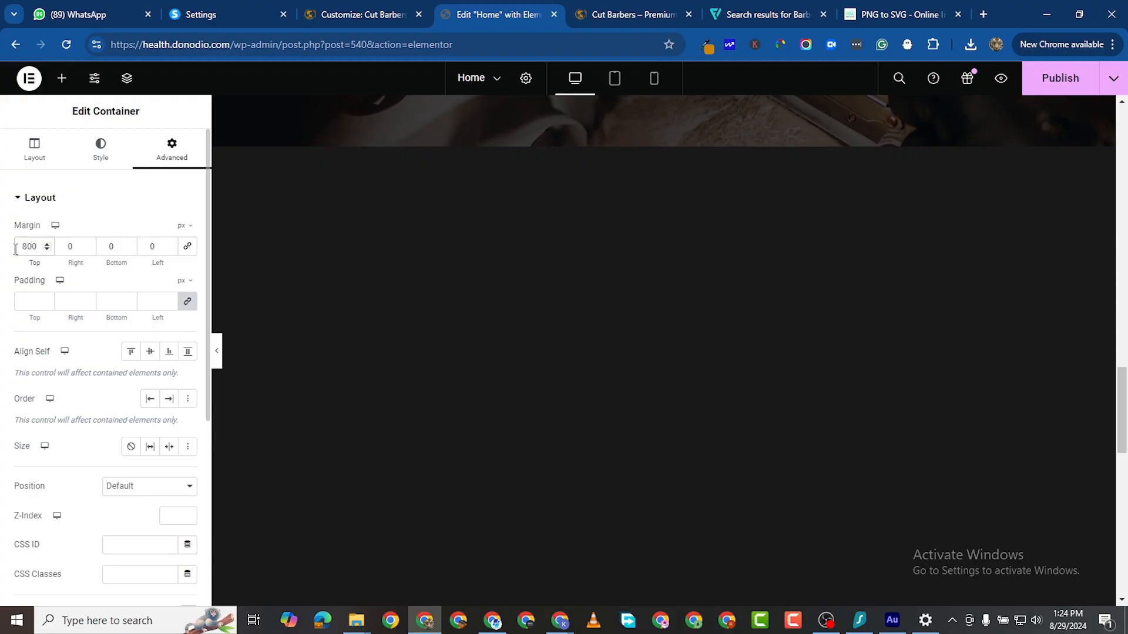
key("Delete")
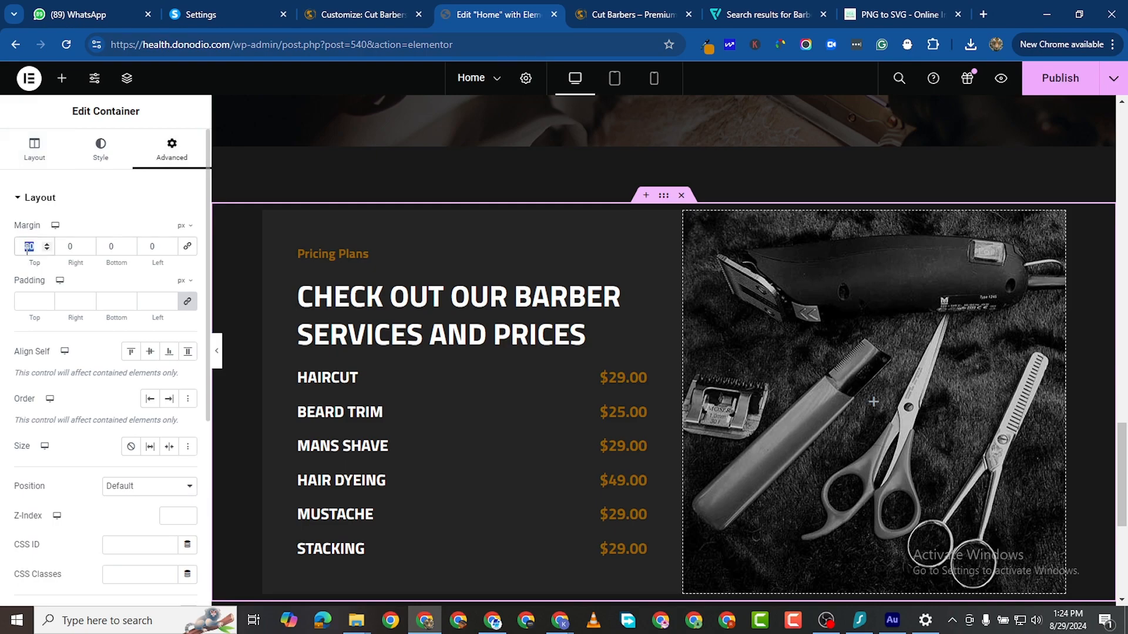
type("100")
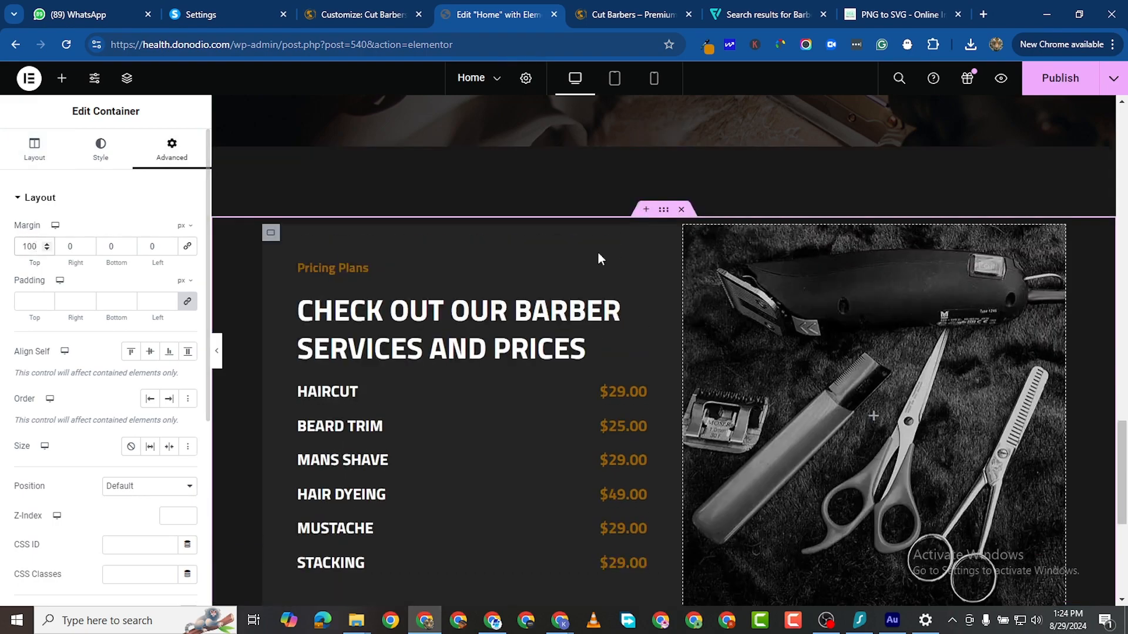
scroll(689, 339, "down", 3)
left_click(1039, 83)
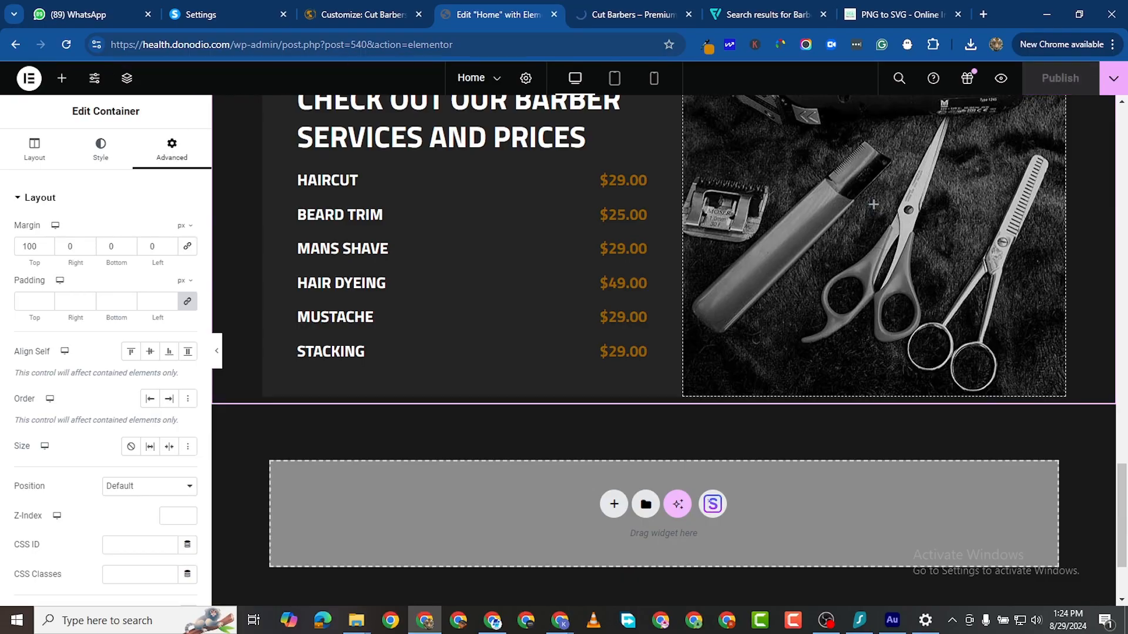
scroll(644, 535, "down", 1)
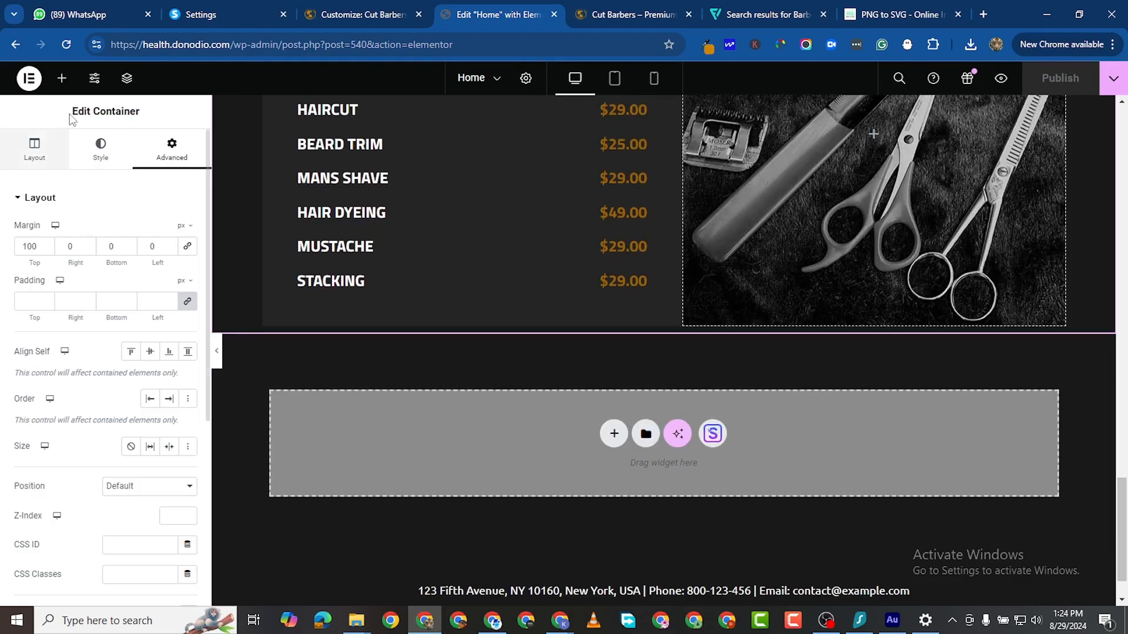
Step: Add a single-column Flexbox container below the pricing section with a 100 px top margin
left_click(613, 434)
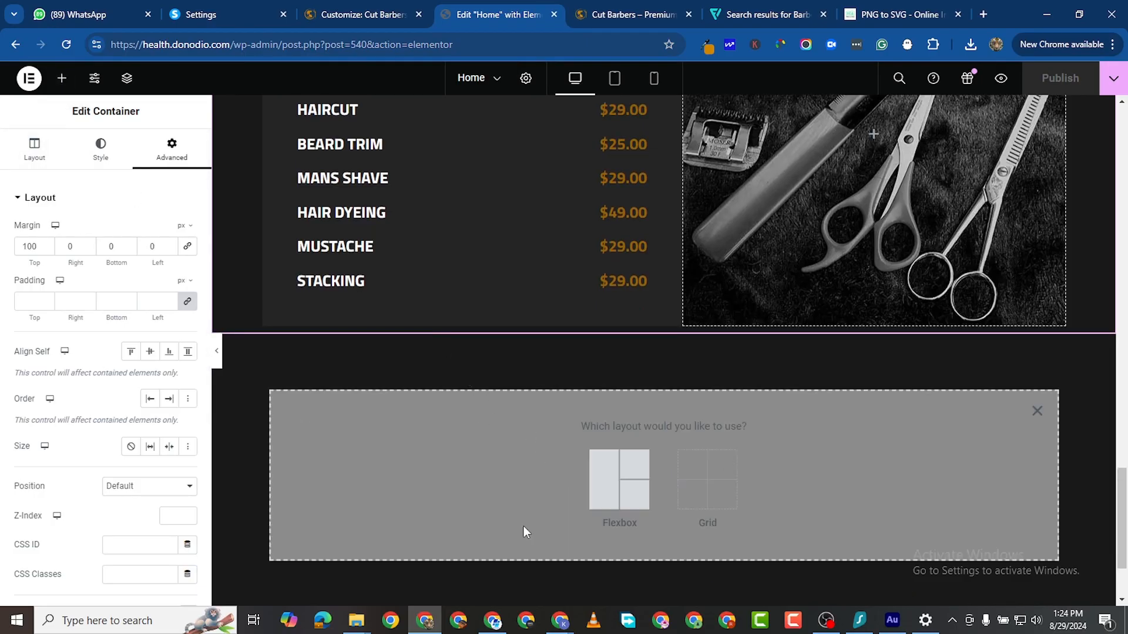
left_click(599, 478)
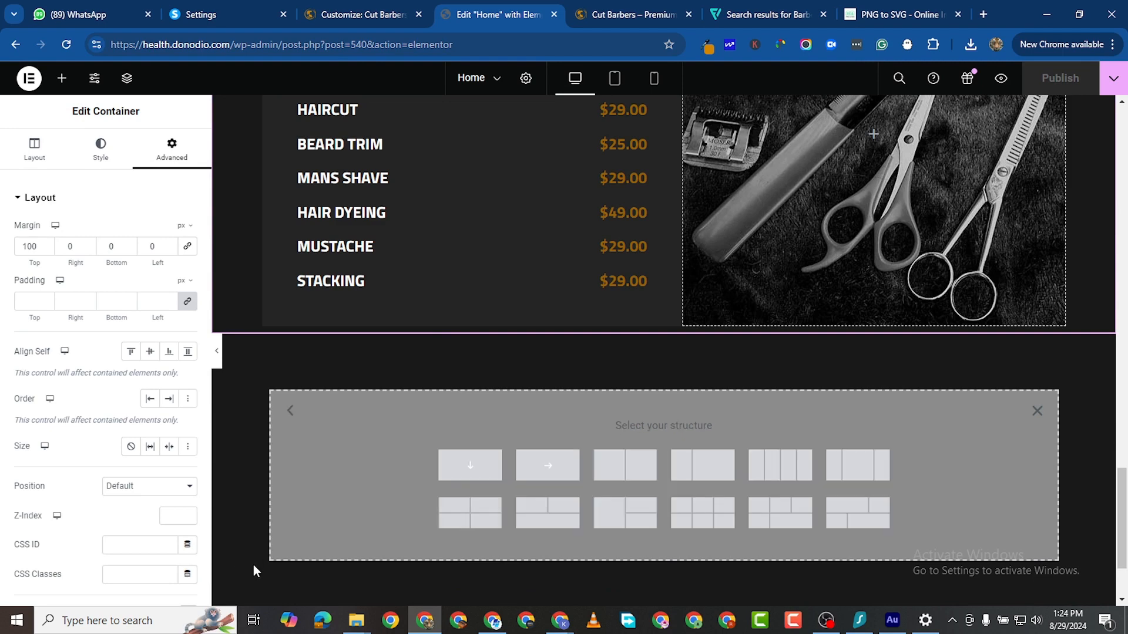
left_click(463, 472)
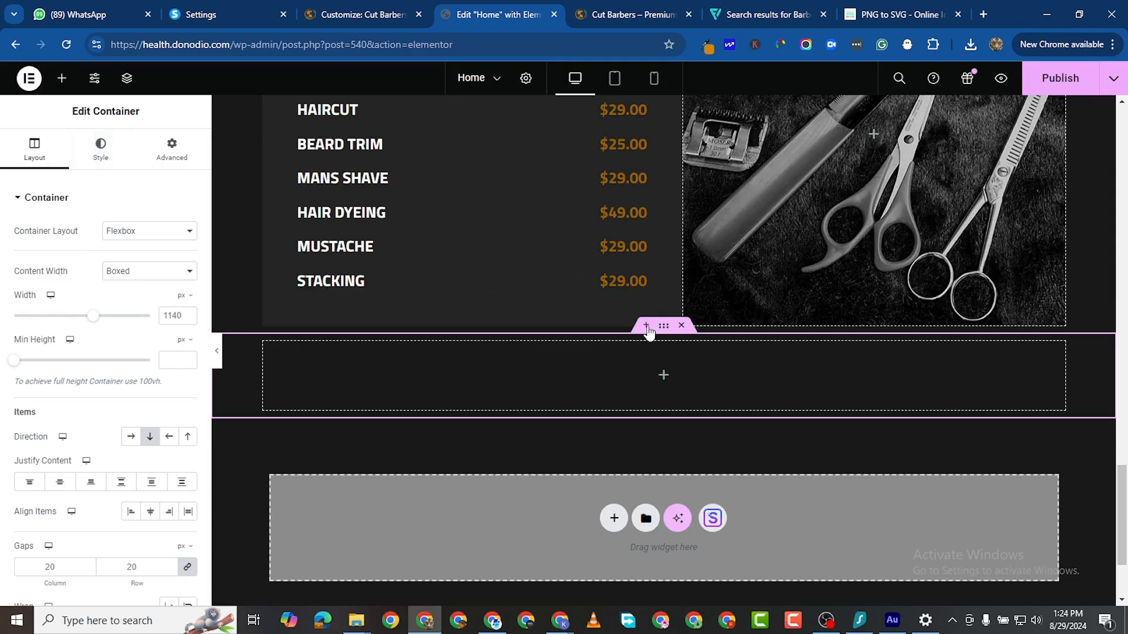
left_click(172, 145)
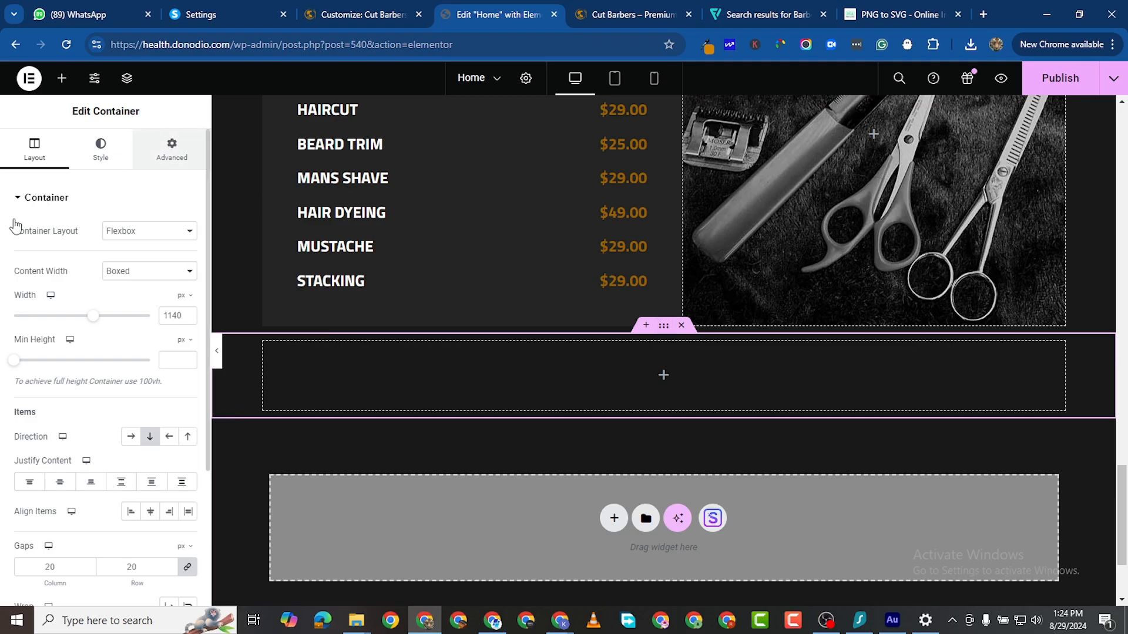
left_click(36, 246)
type("0")
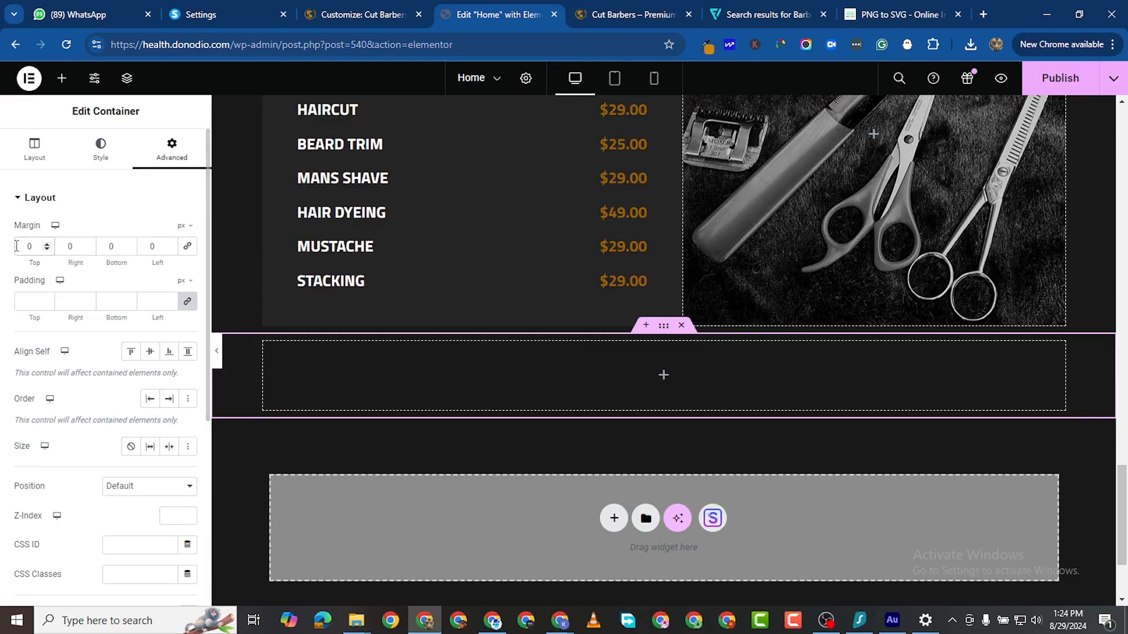
left_click(16, 246)
type("100")
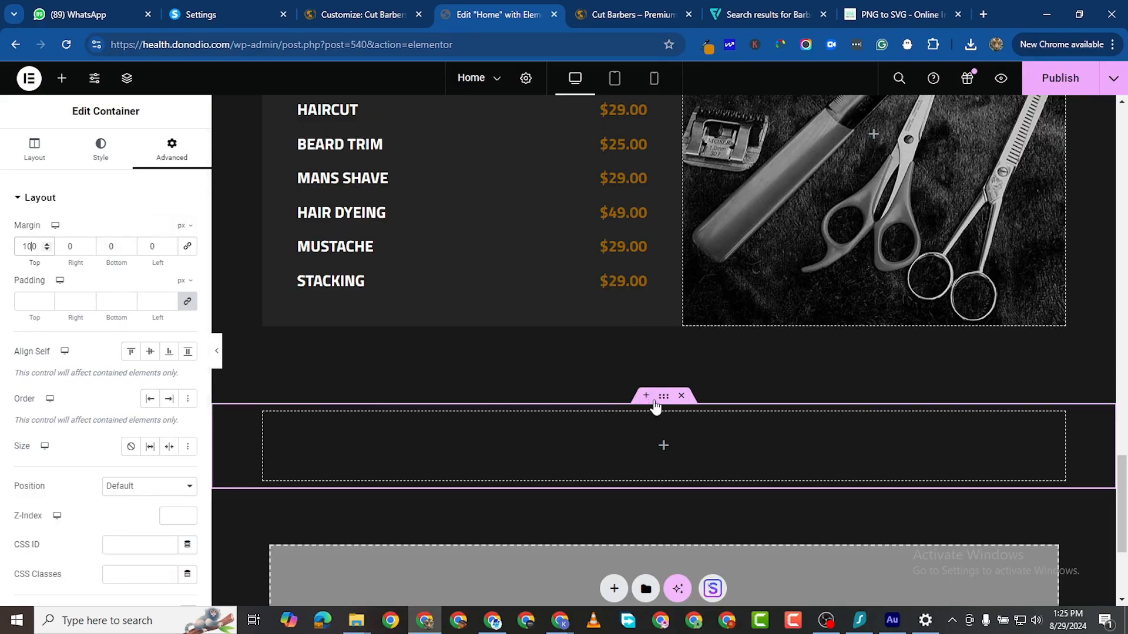
Step: Set the new container's content width to Full Width
left_click(34, 149)
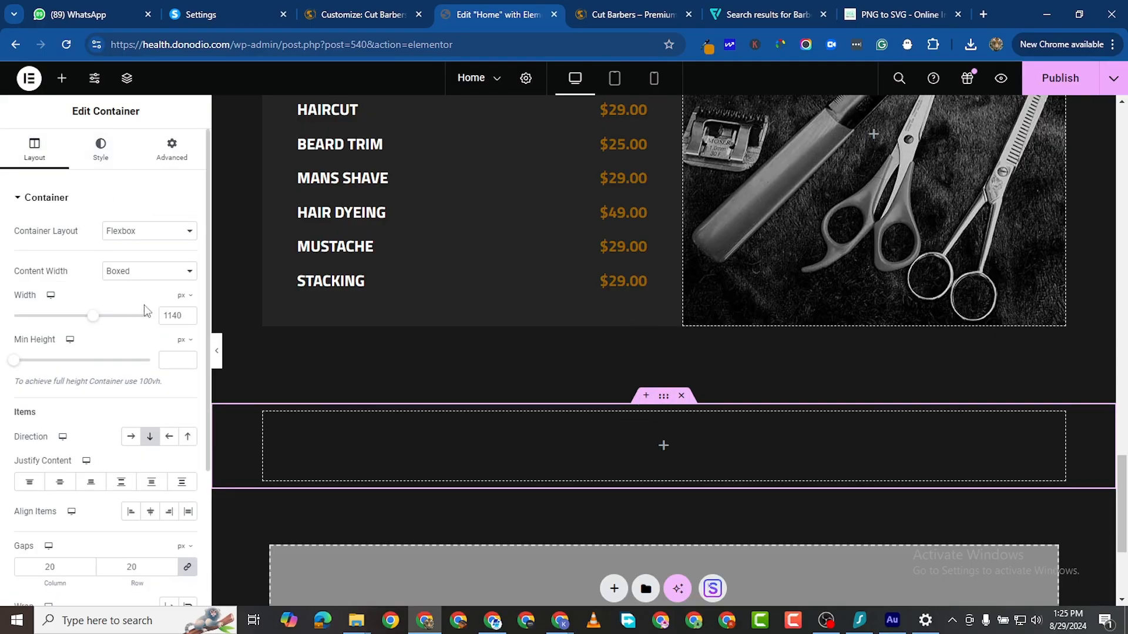
left_click(141, 272)
left_click(139, 296)
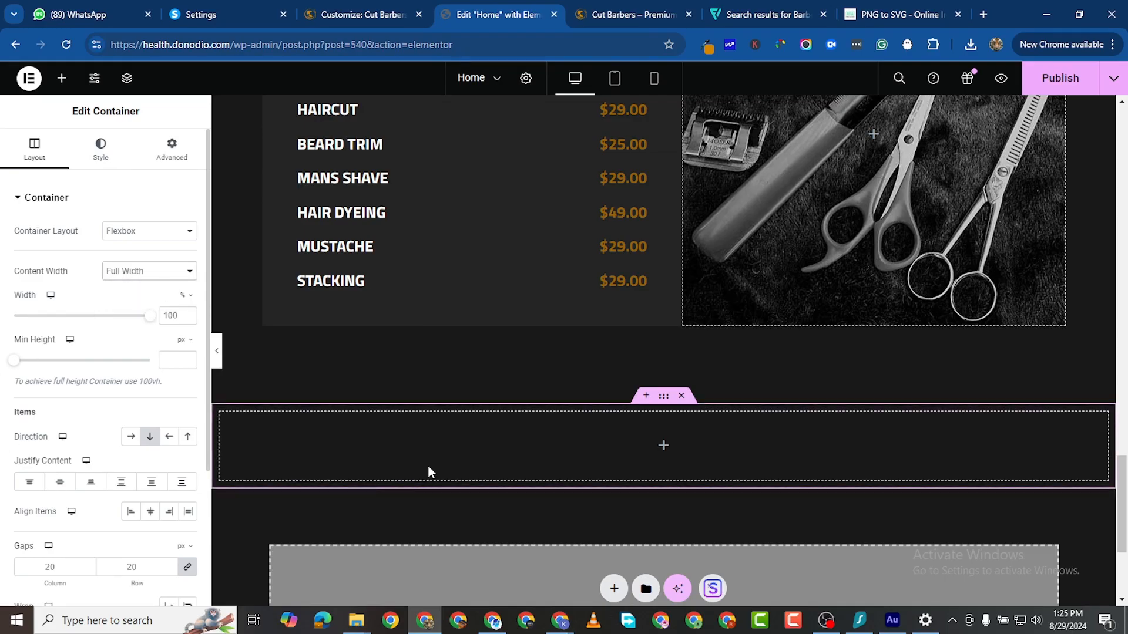
left_click(61, 78)
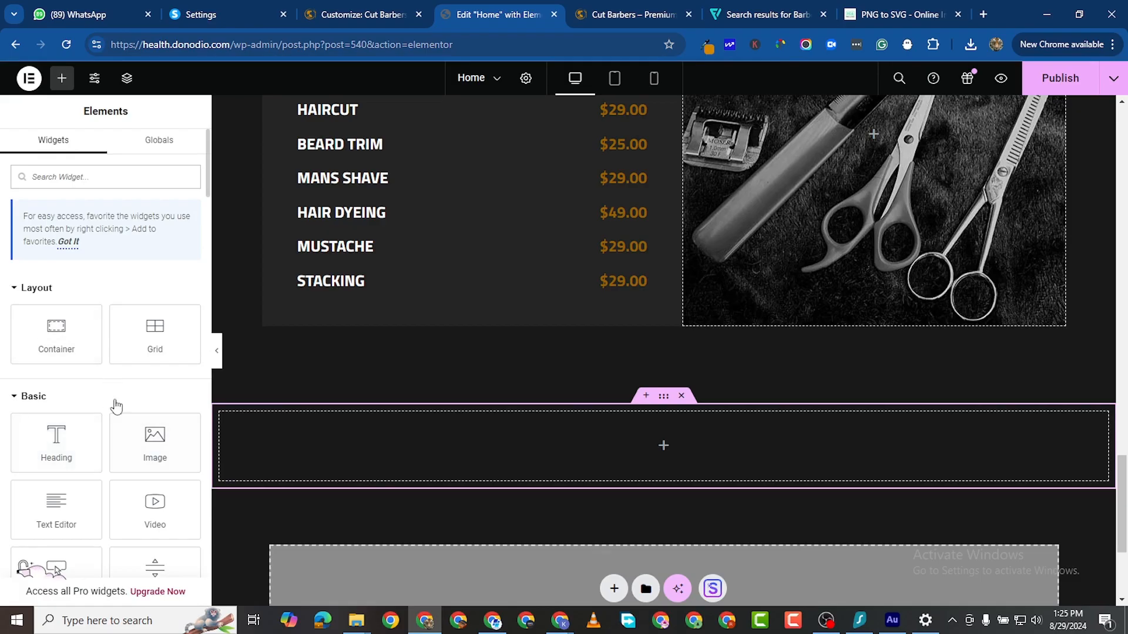
Step: Place an Image widget in the new container and browse the computer for photos to upload
left_click_drag(138, 439, 290, 429)
left_click(121, 284)
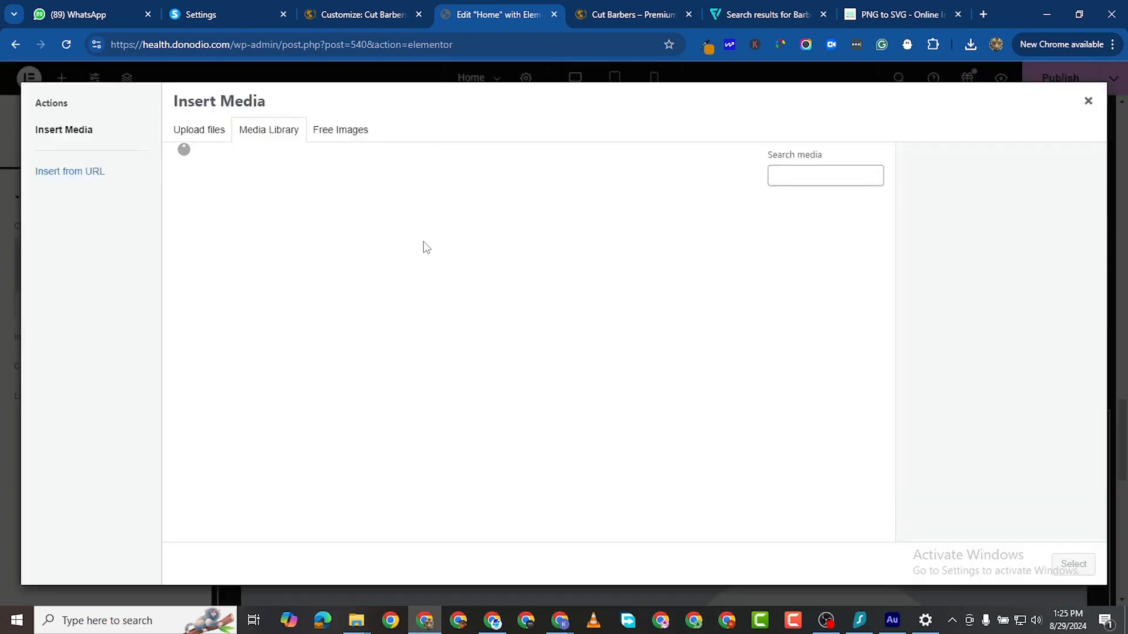
left_click(199, 130)
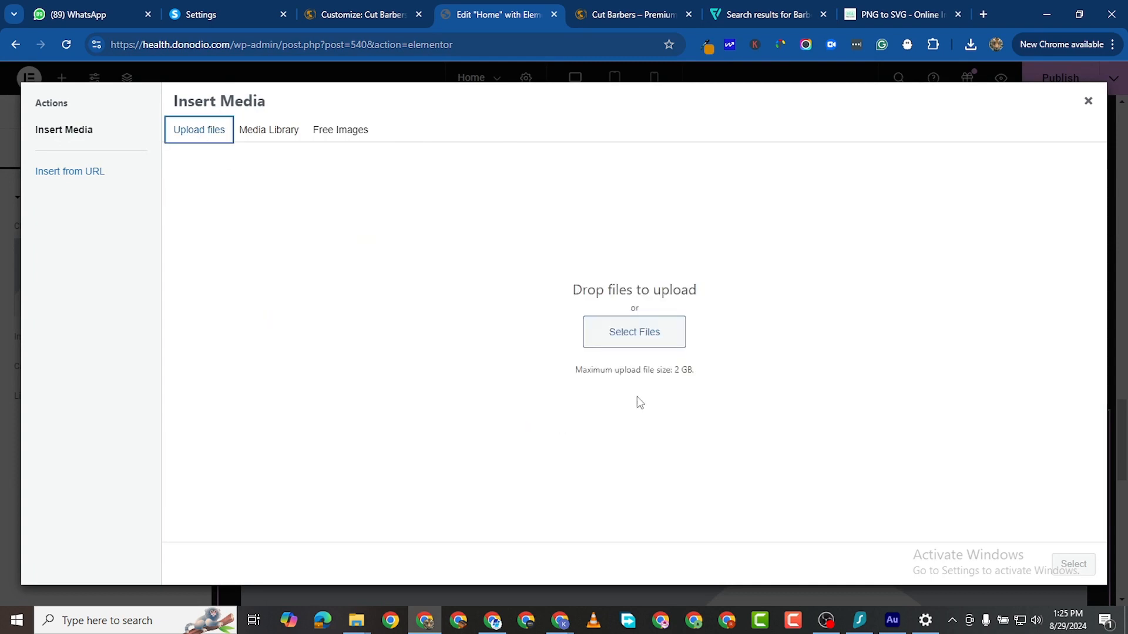
left_click(626, 334)
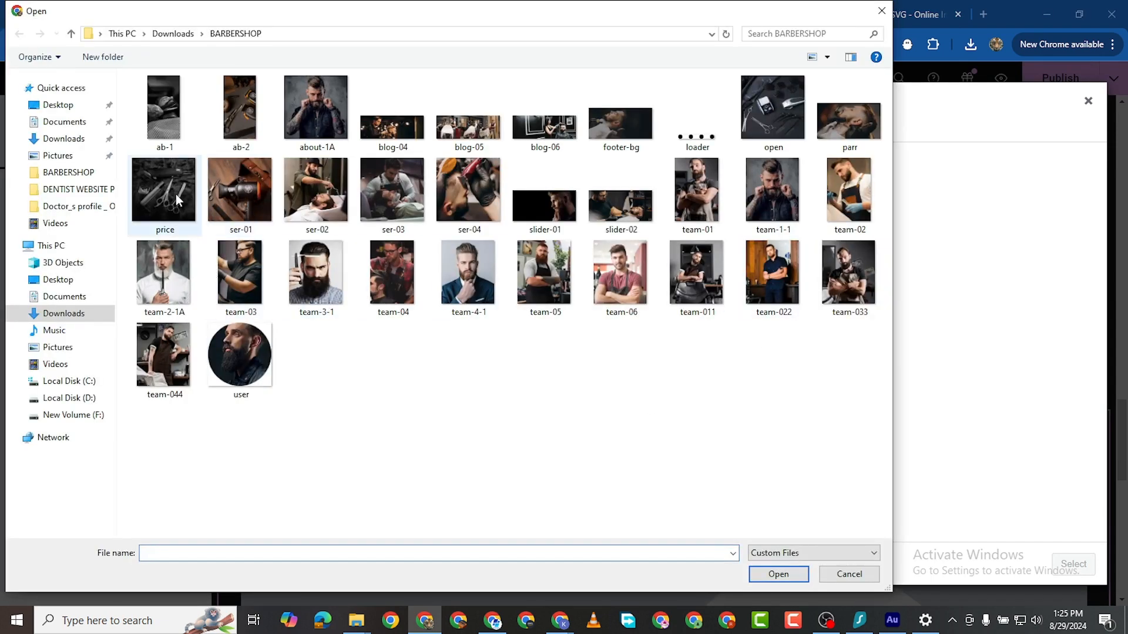
Step: Select team-1-1, team-2-1A, team-3-1 and team-4-1 in the Open dialog and upload them
left_click(468, 289)
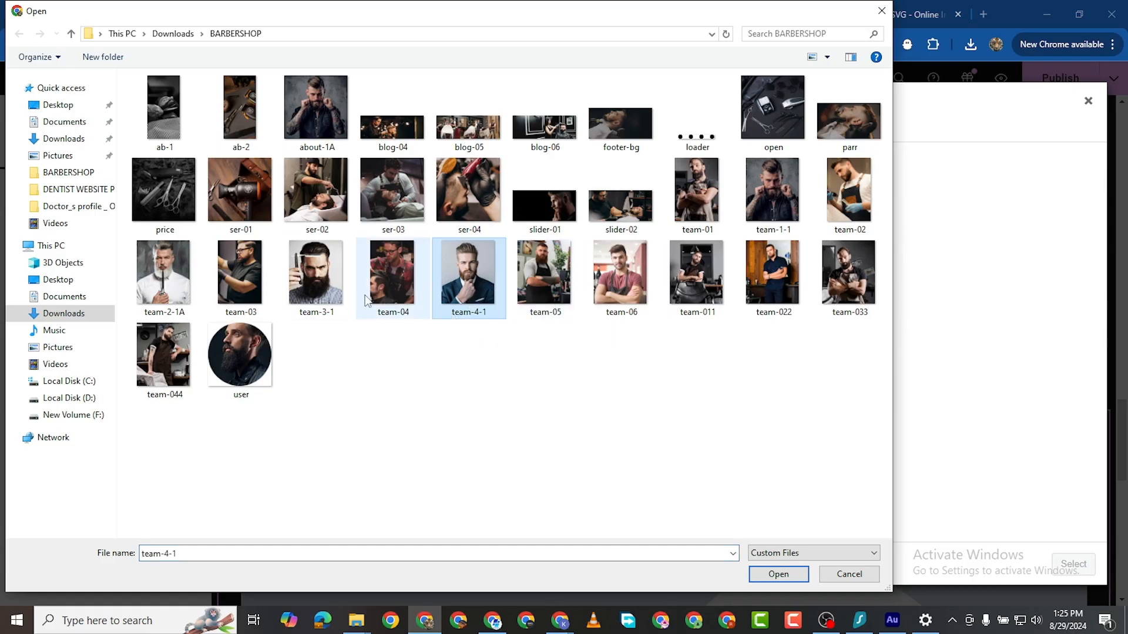
left_click(331, 284, "shift")
left_click(176, 291, "shift")
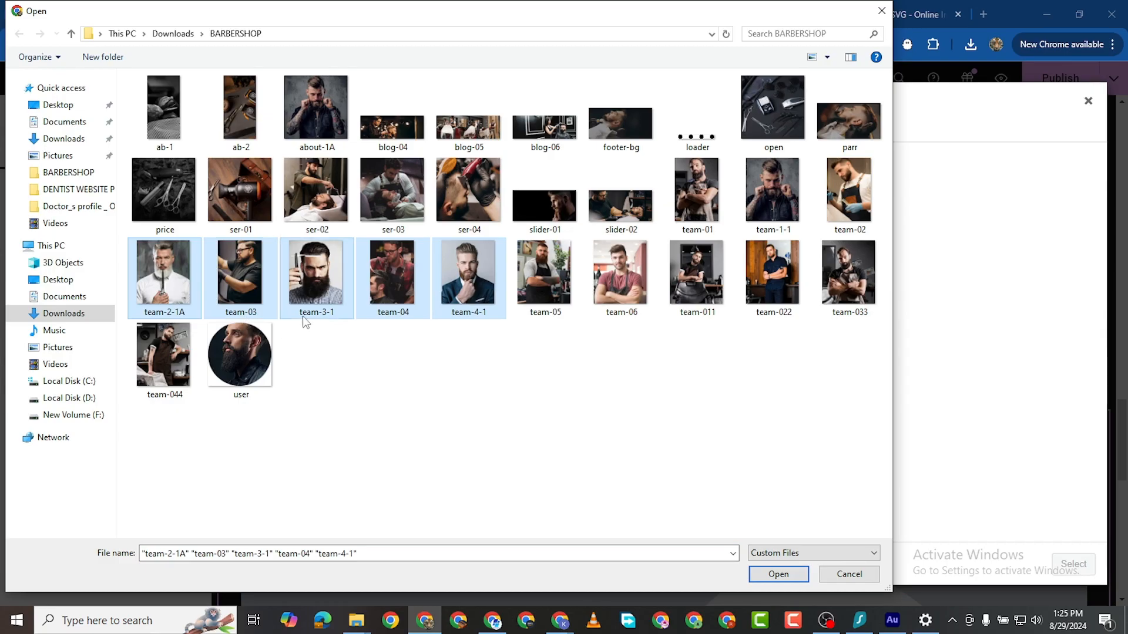
left_click(250, 301, "ctrl")
left_click(393, 310, "ctrl")
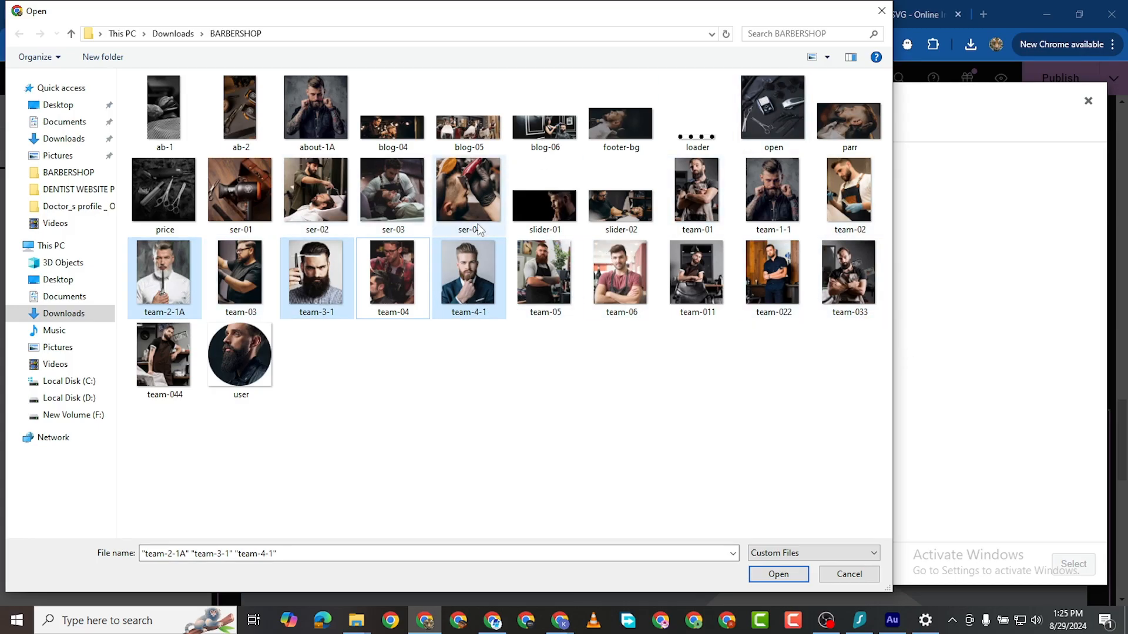
left_click(780, 200, "ctrl")
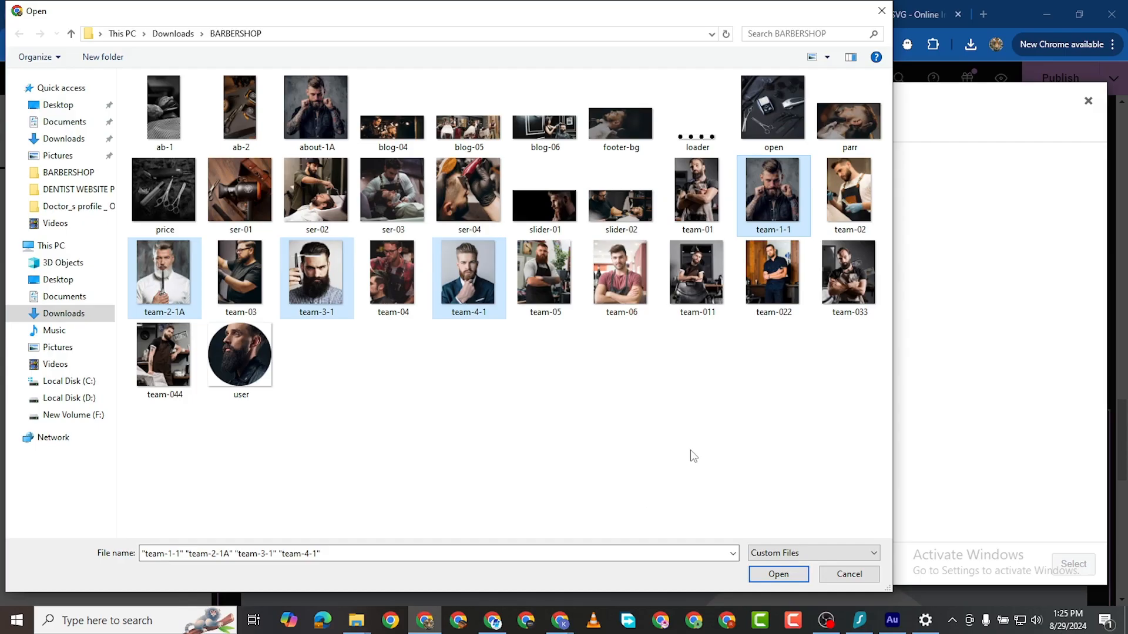
left_click(777, 574)
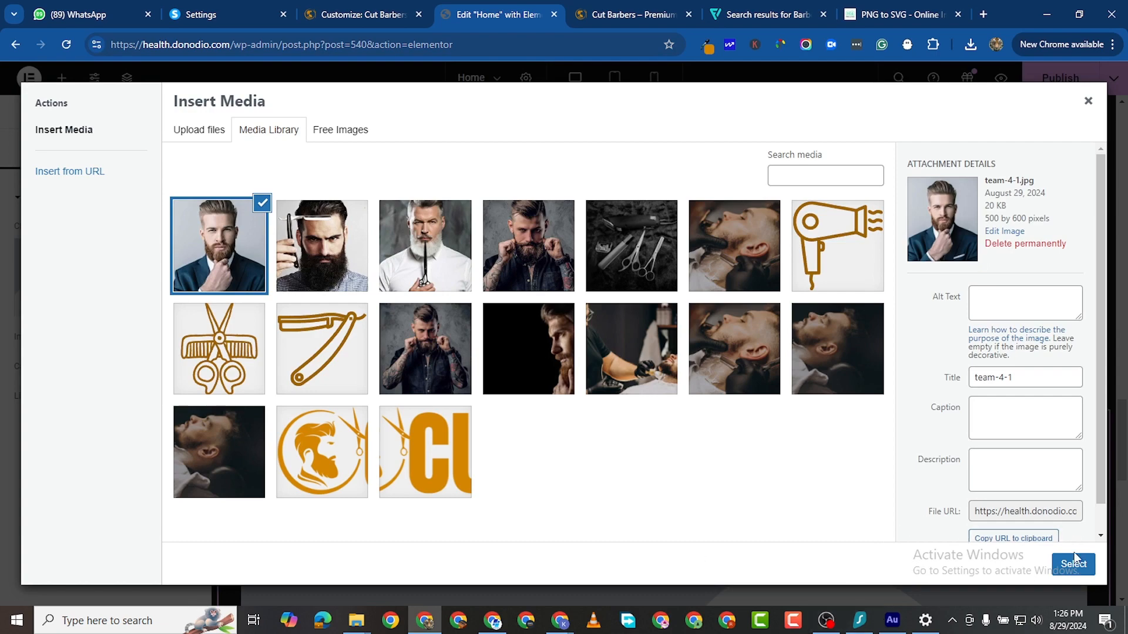
Step: Insert team-4-1 into the image widget, then duplicate it with the razor-holding barber photo
left_click(1073, 565)
scroll(401, 474, "down", 3)
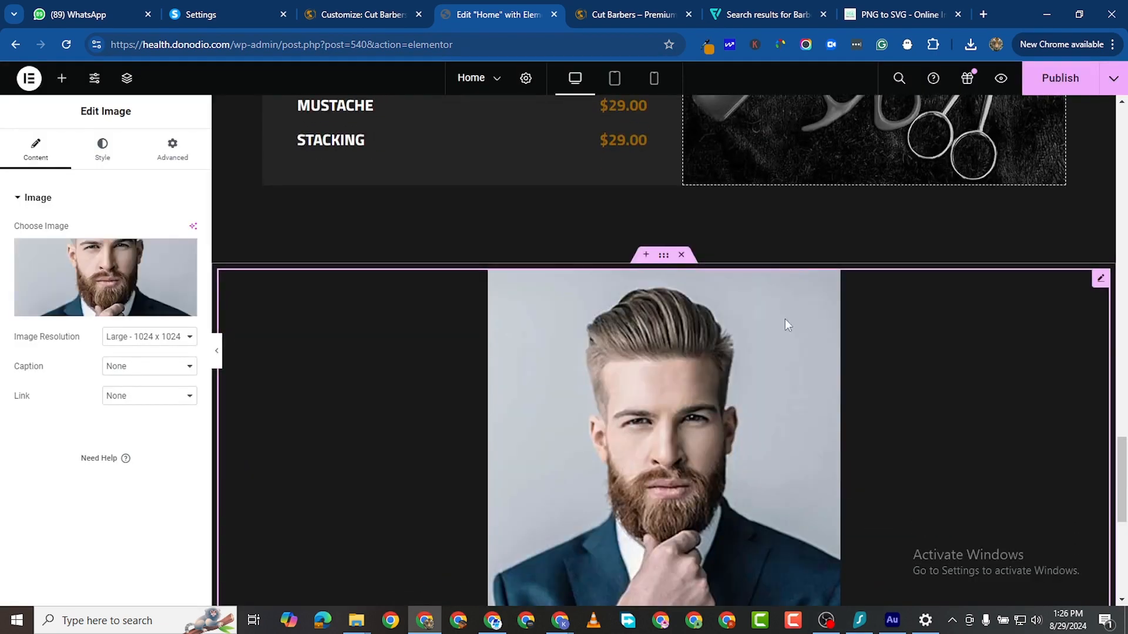
right_click(1100, 280)
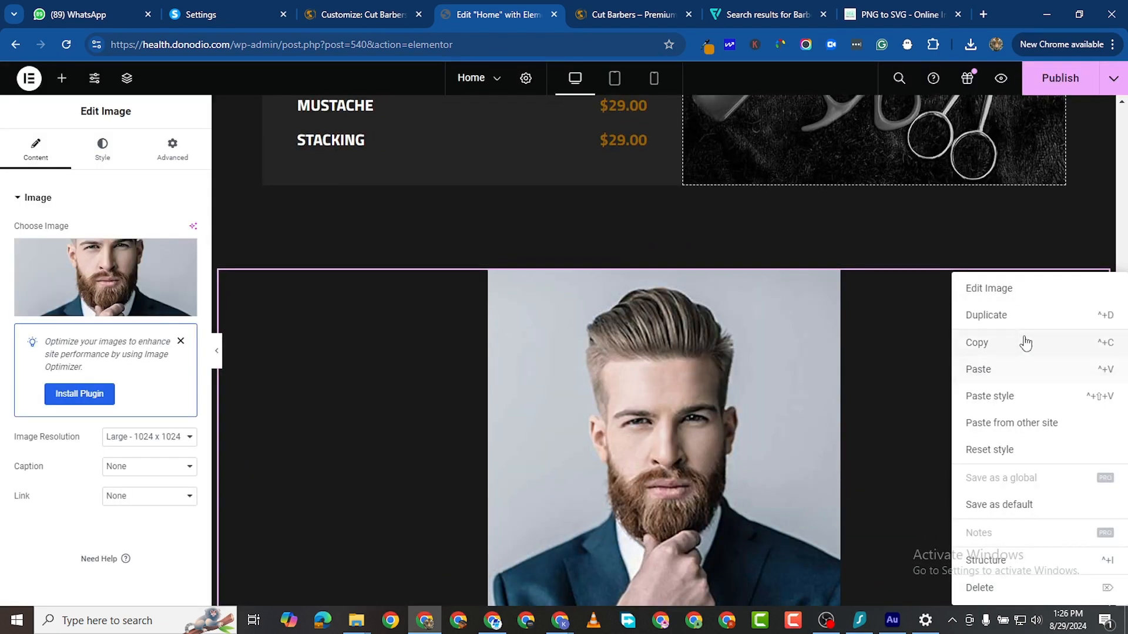
left_click(1025, 313)
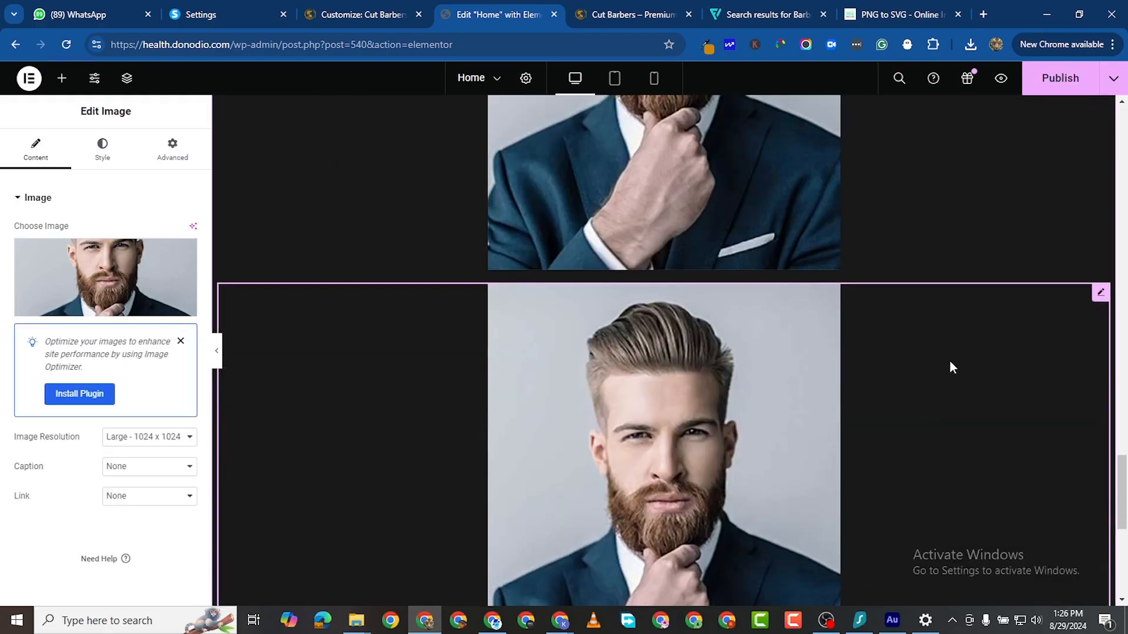
left_click(92, 267)
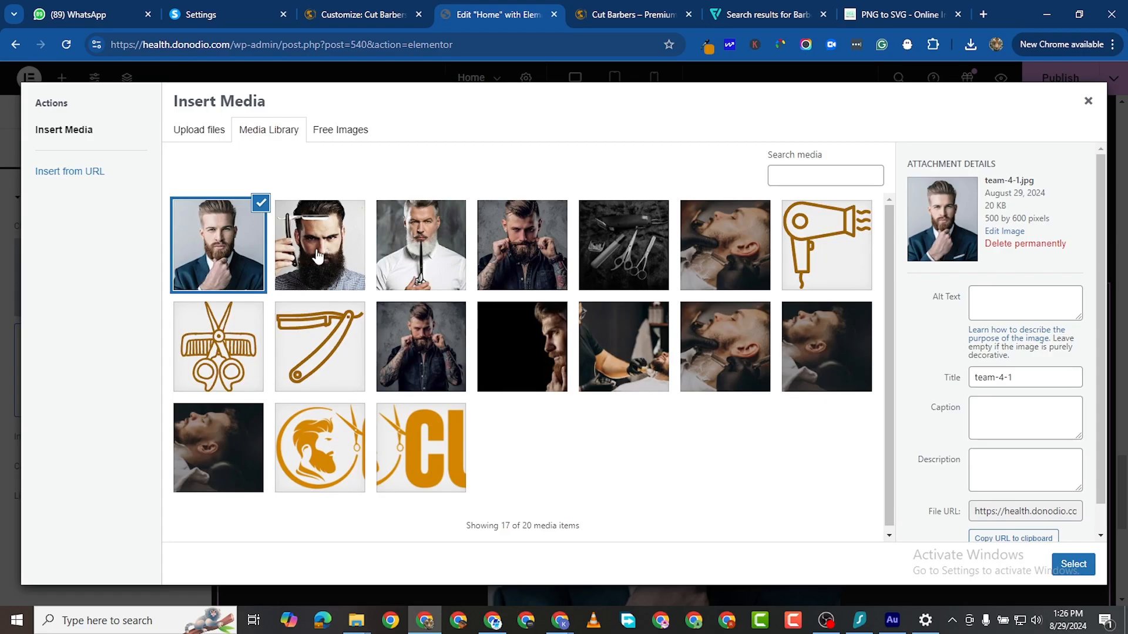
left_click(317, 257)
left_click(1072, 564)
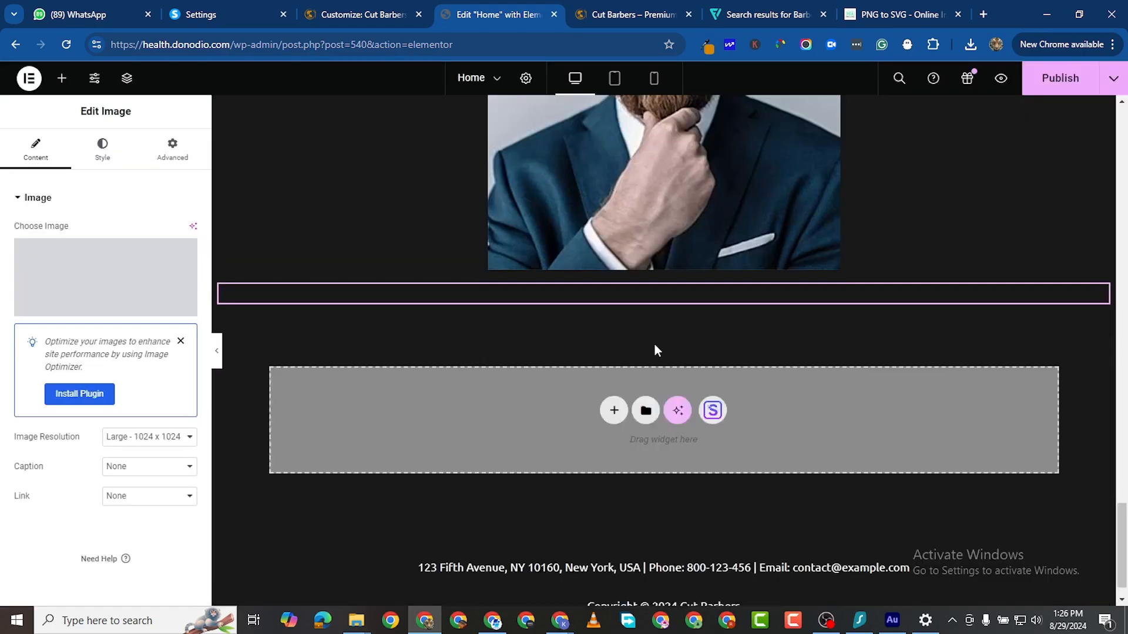
Step: Duplicate the razor portrait and swap the copy to the tattooed moustache-twirling photo
right_click(1102, 115)
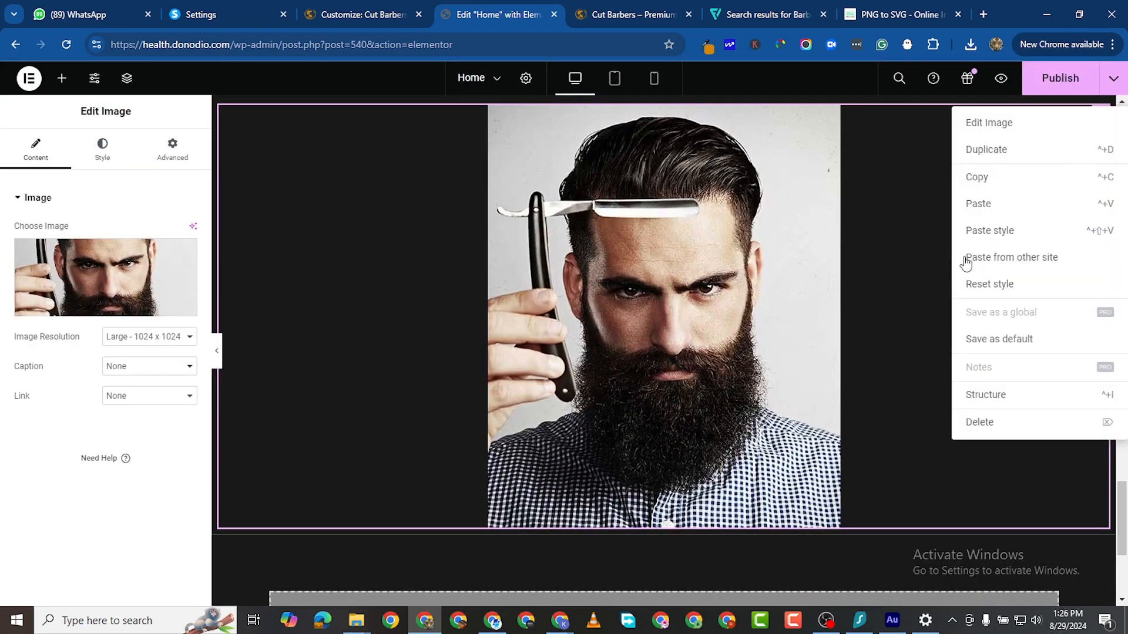
left_click(1000, 151)
scroll(234, 428, "down", 5)
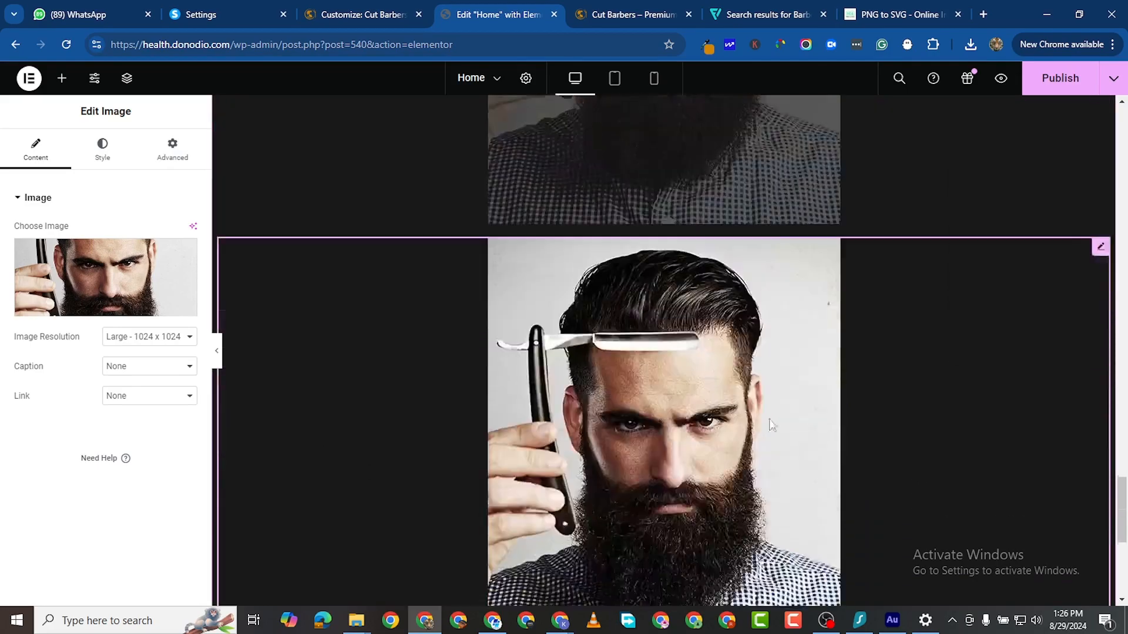
left_click(106, 276)
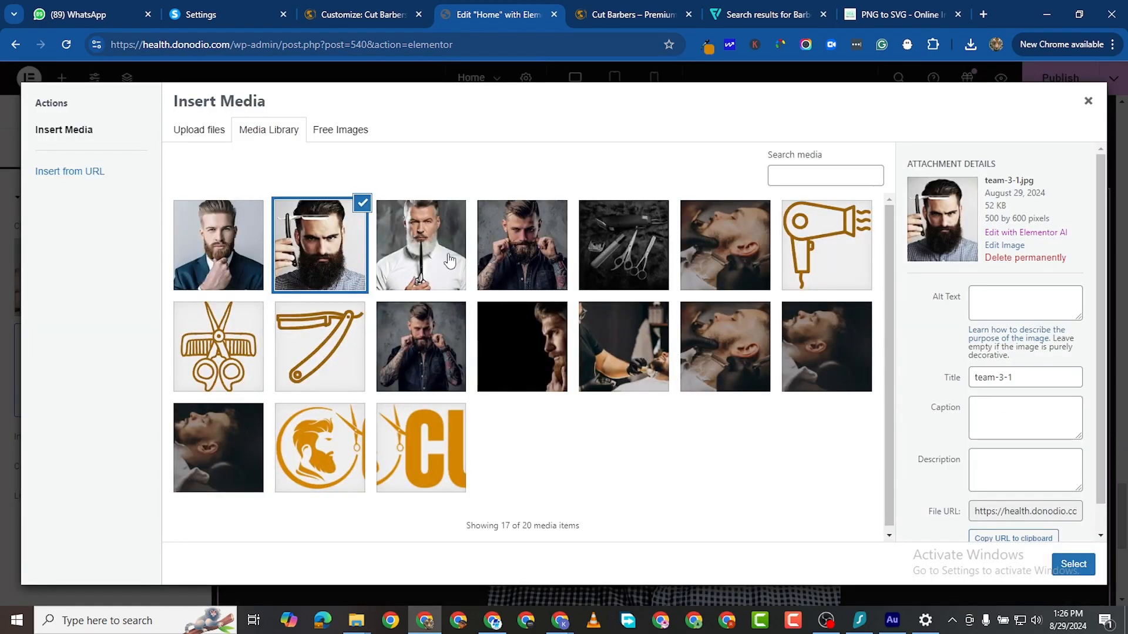
left_click(450, 260)
left_click(498, 259)
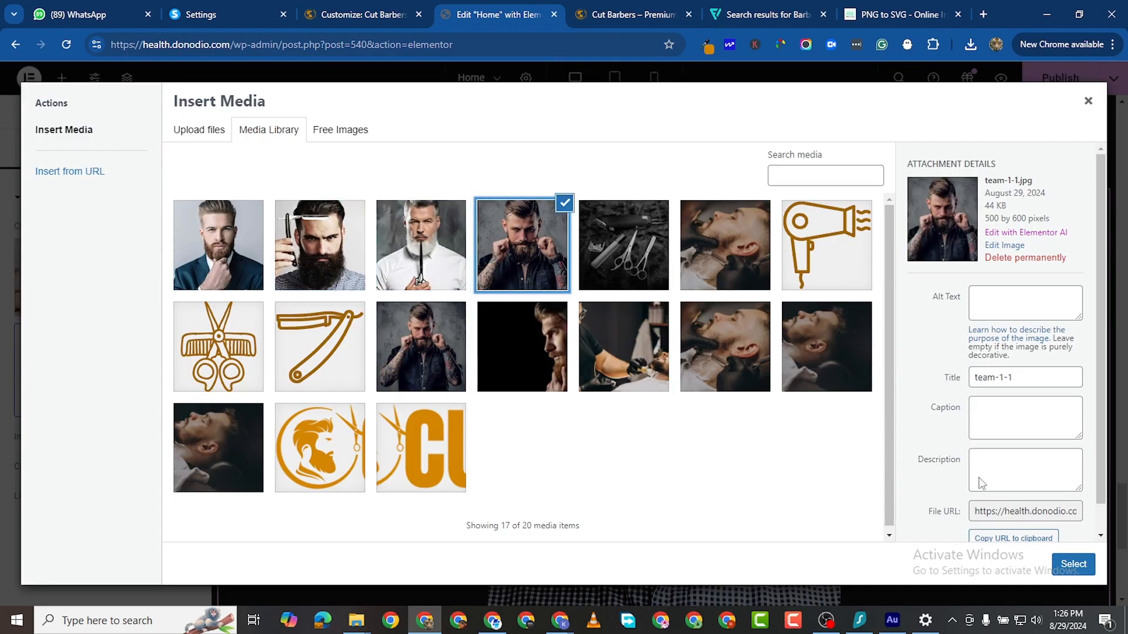
left_click(1072, 564)
Step: Duplicate the tattooed portrait and swap the copy to the white-bearded barber photo
scroll(731, 365, "down", 1)
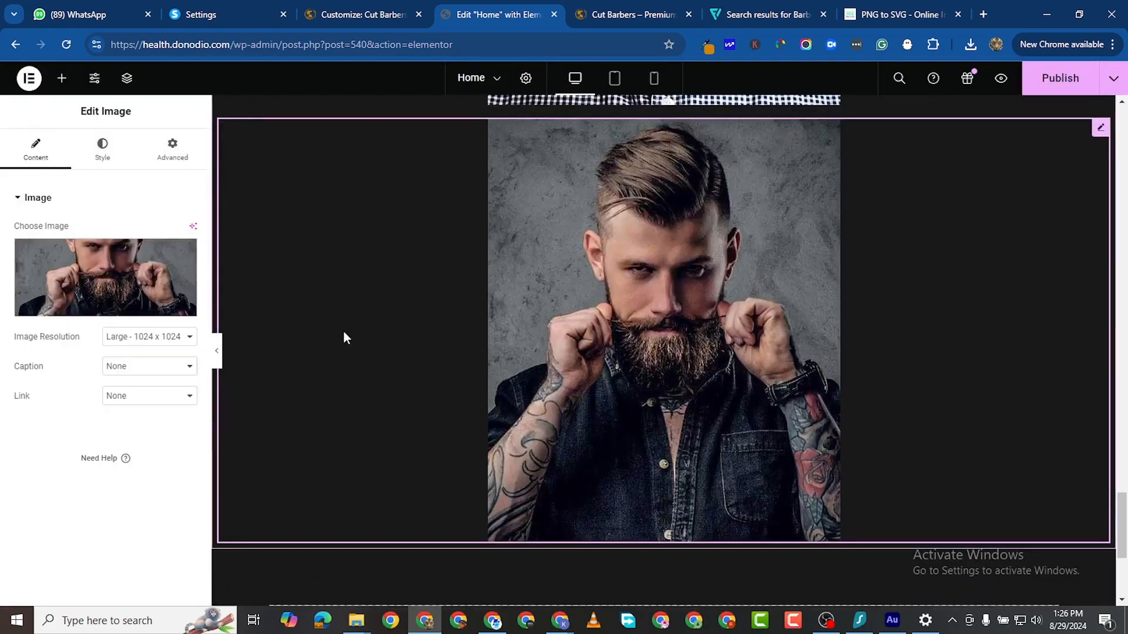
right_click(1096, 137)
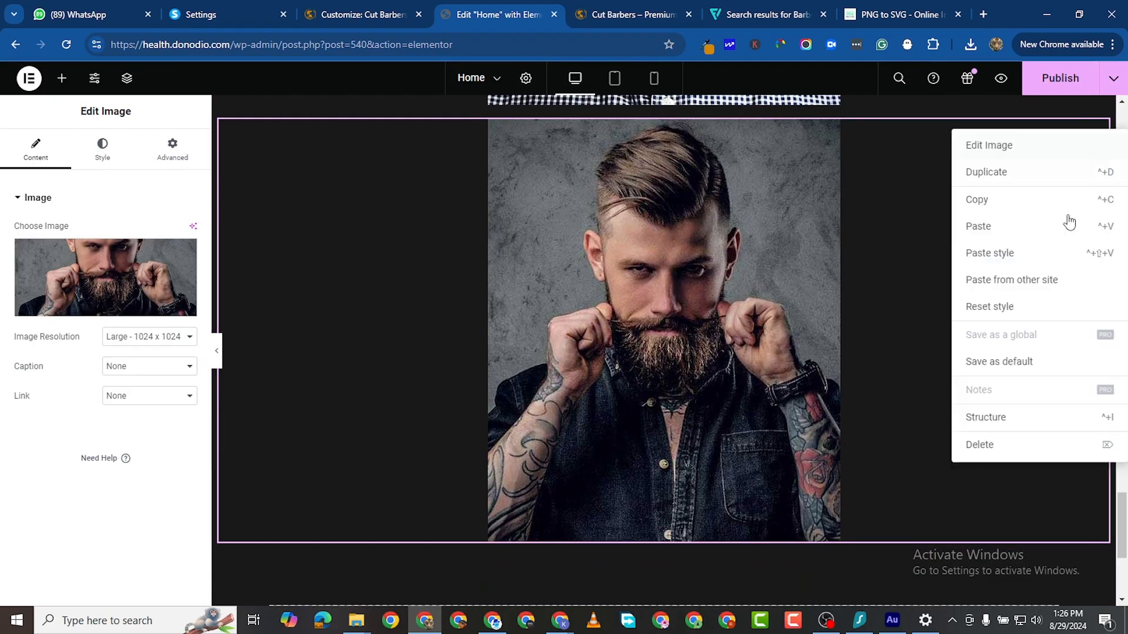
left_click(994, 173)
scroll(605, 471, "down", 4)
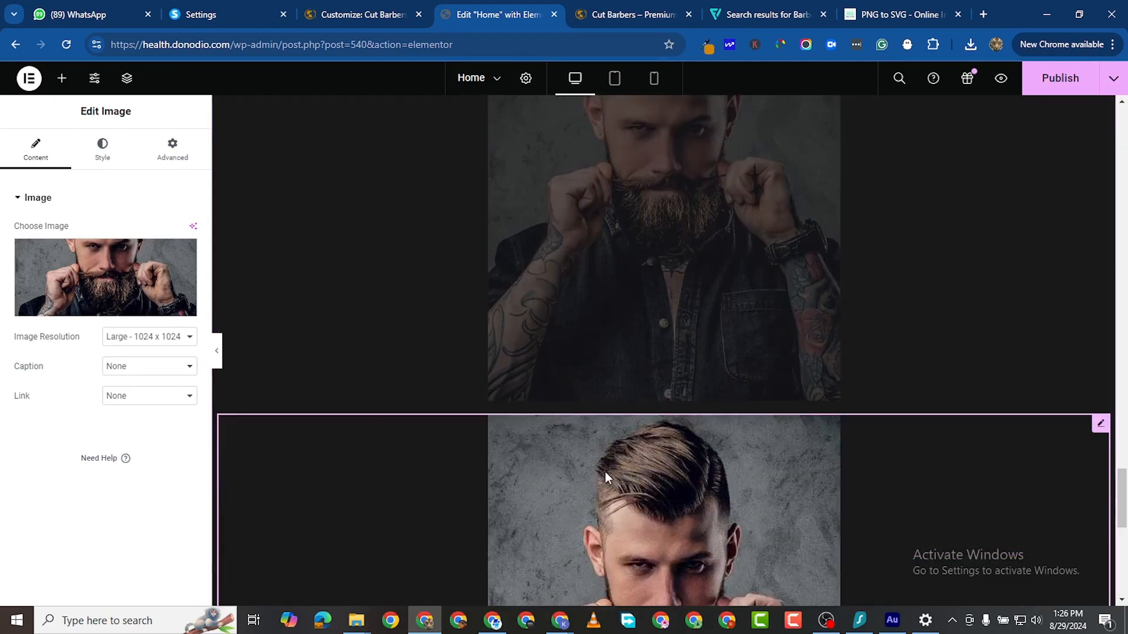
left_click(611, 463)
left_click(105, 277)
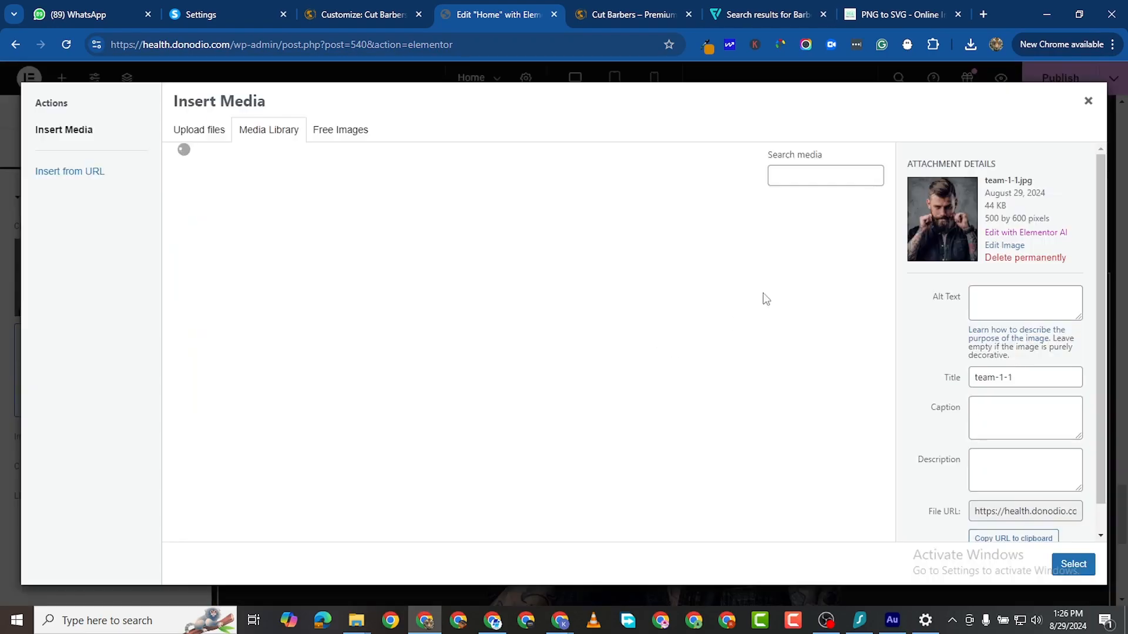
left_click(463, 260)
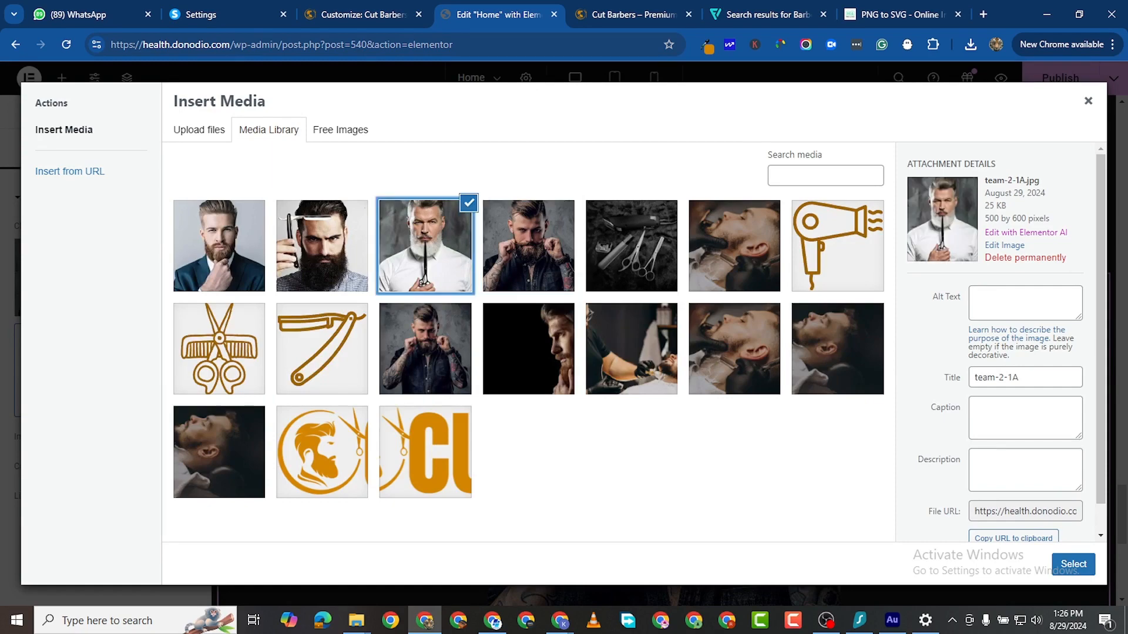
left_click(1073, 565)
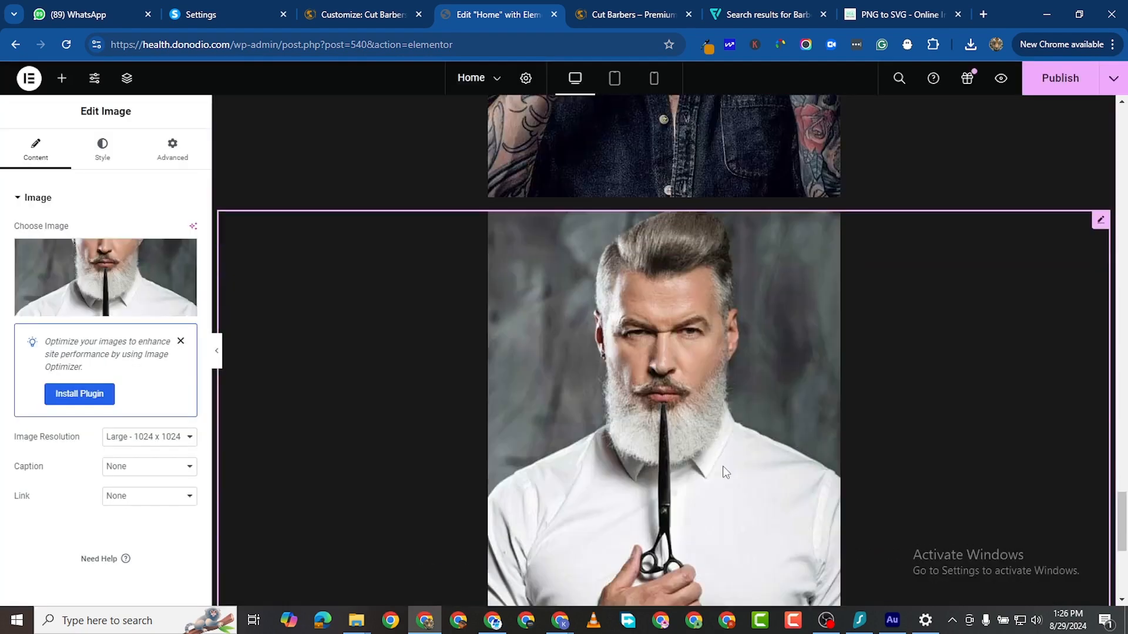
Step: Select the gallery container holding the four stacked portraits
scroll(725, 447, "up", 15)
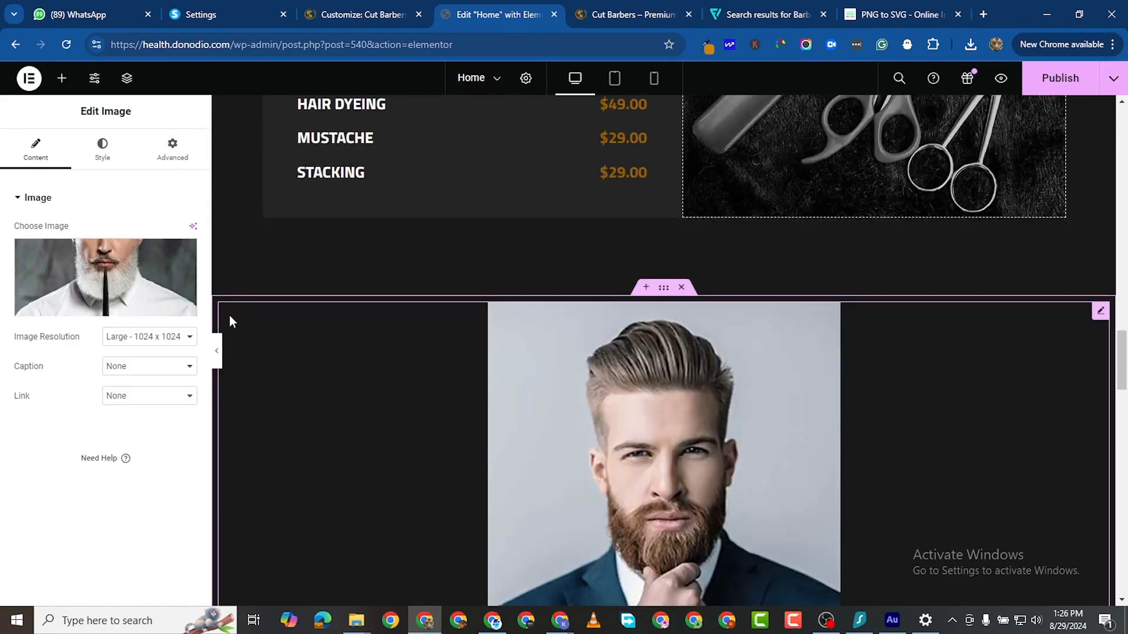
scroll(224, 305, "down", 15)
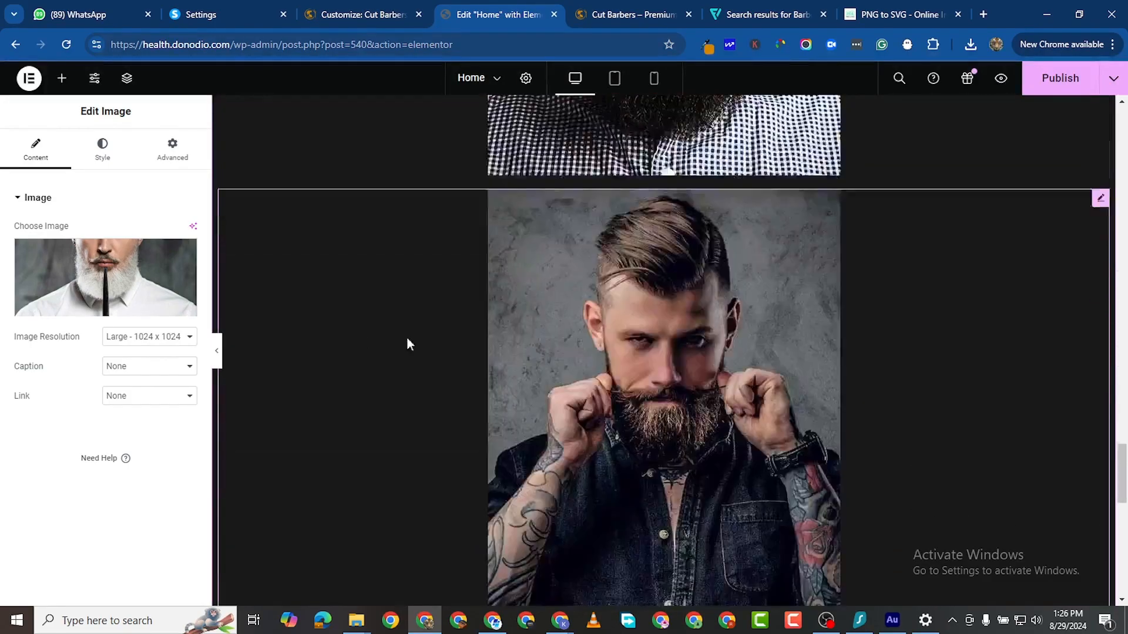
scroll(407, 340, "down", 10)
scroll(693, 226, "up", 15)
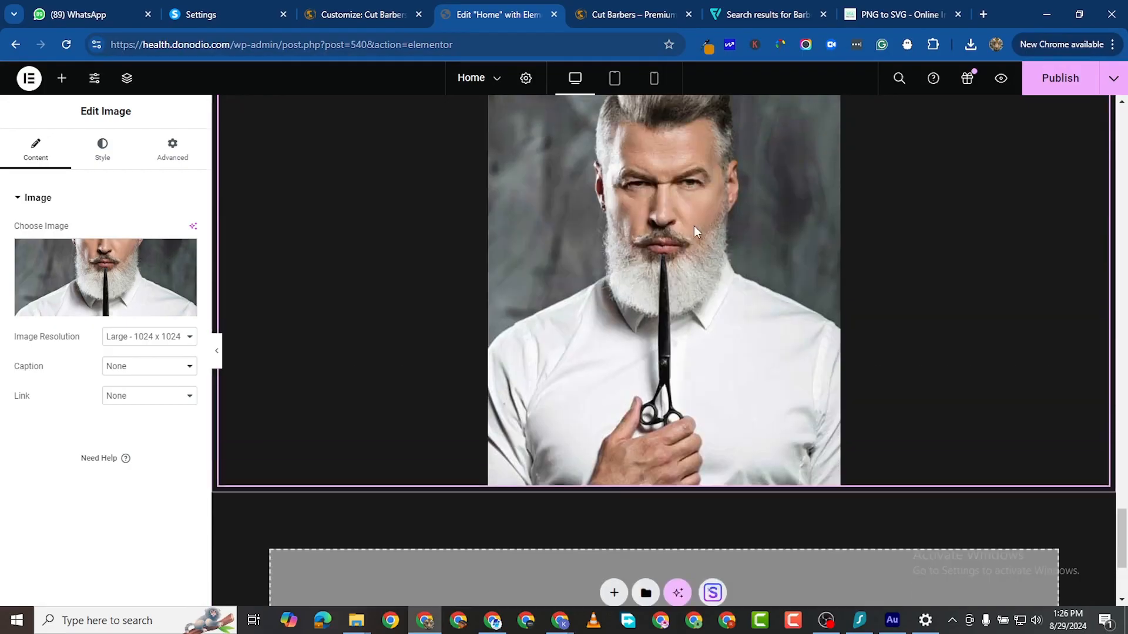
scroll(699, 259, "up", 8)
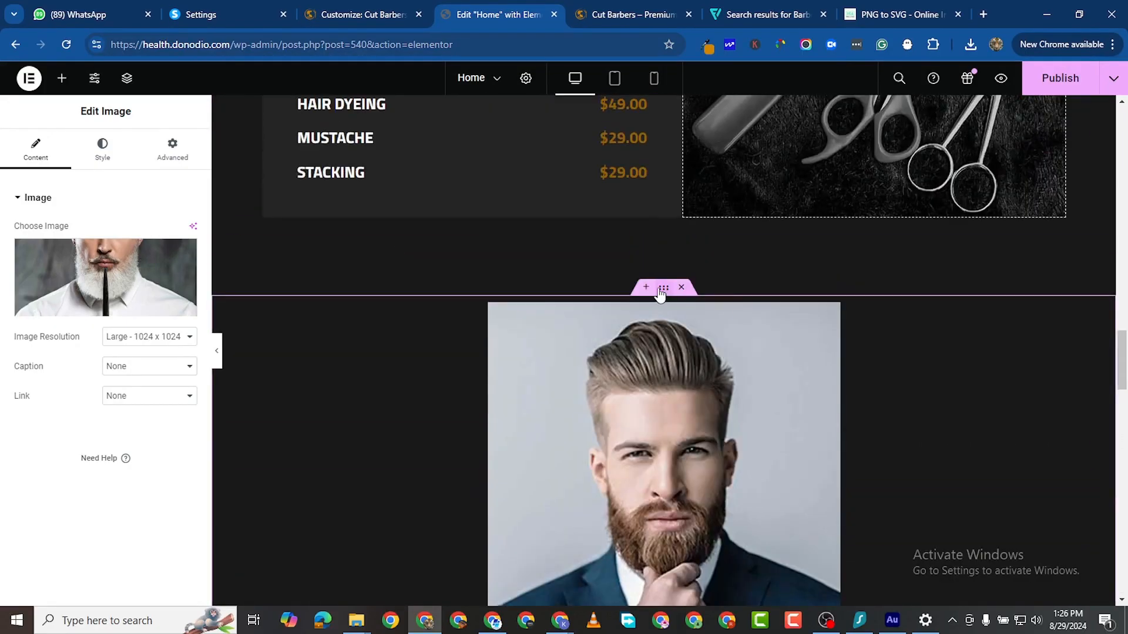
left_click(662, 288)
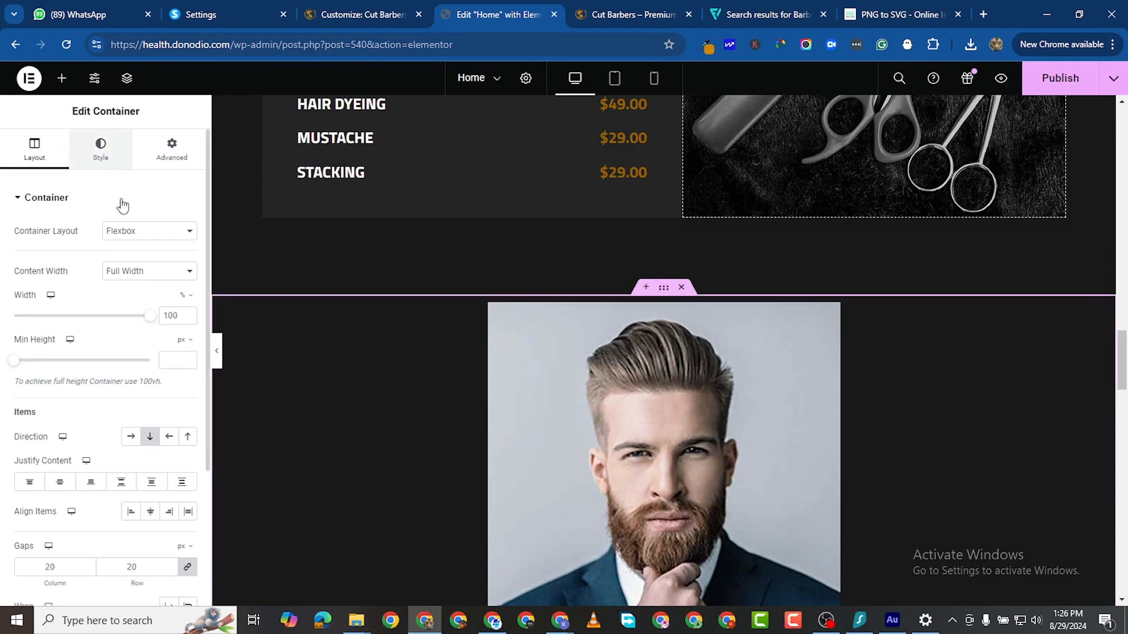
Step: Set the gallery container to Row direction with 0 gaps and 0 padding
left_click(131, 437)
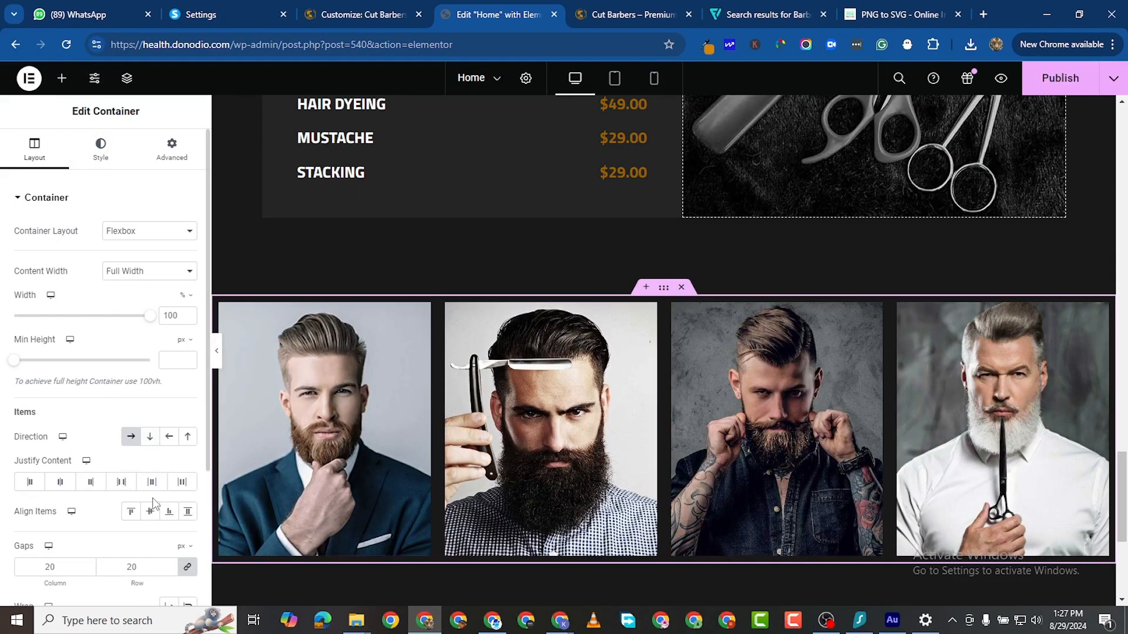
left_click(187, 569)
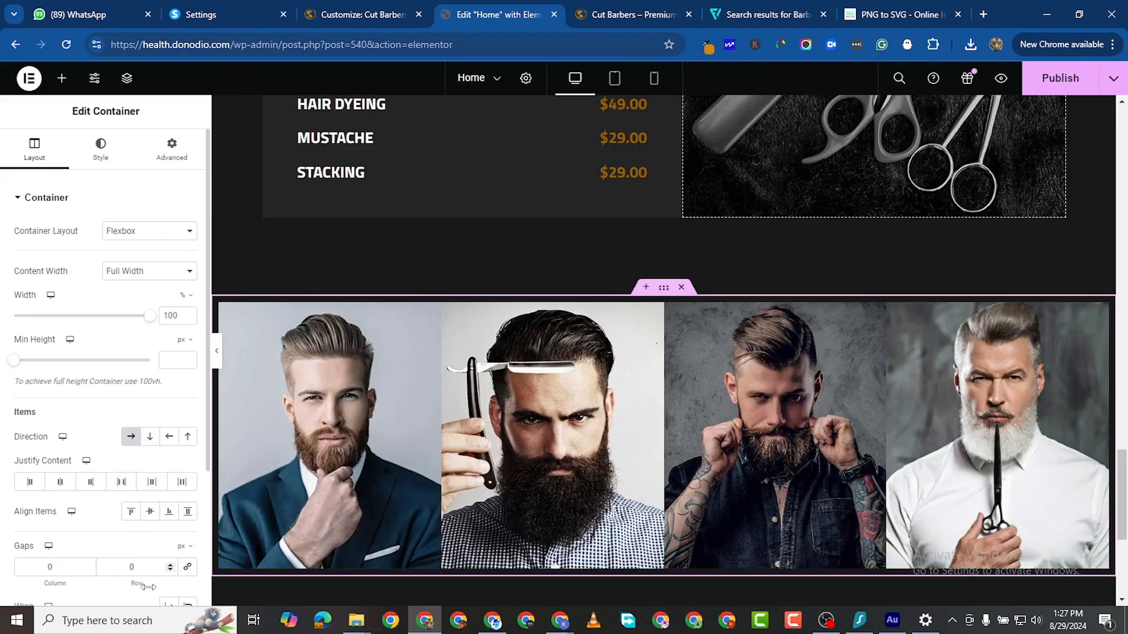
left_click(171, 148)
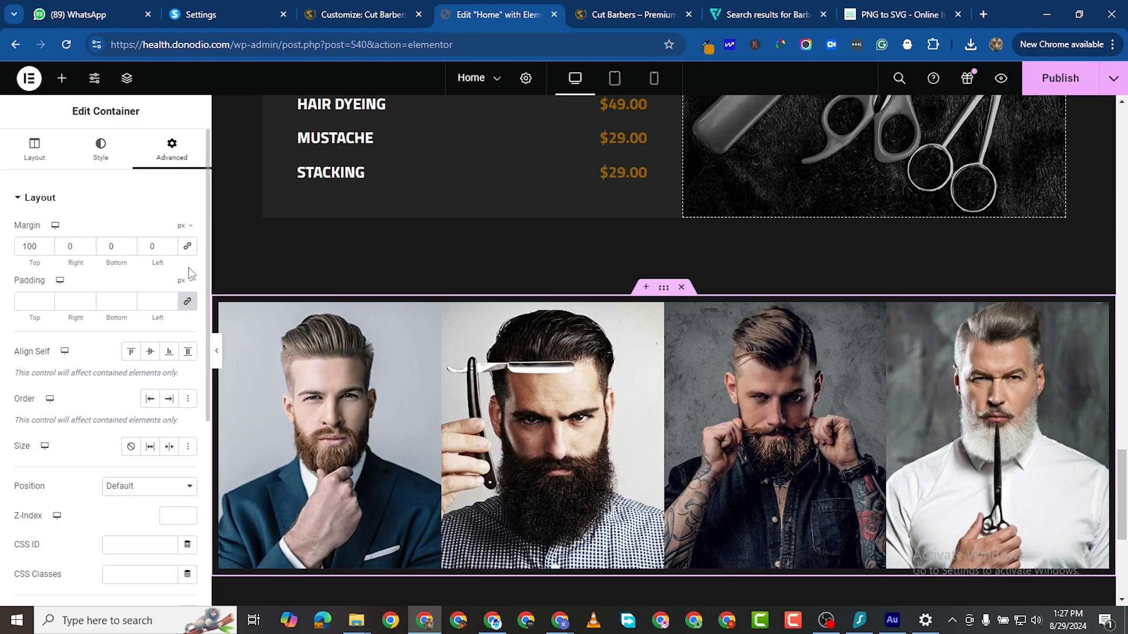
left_click(188, 301)
scroll(712, 371, "down", 1)
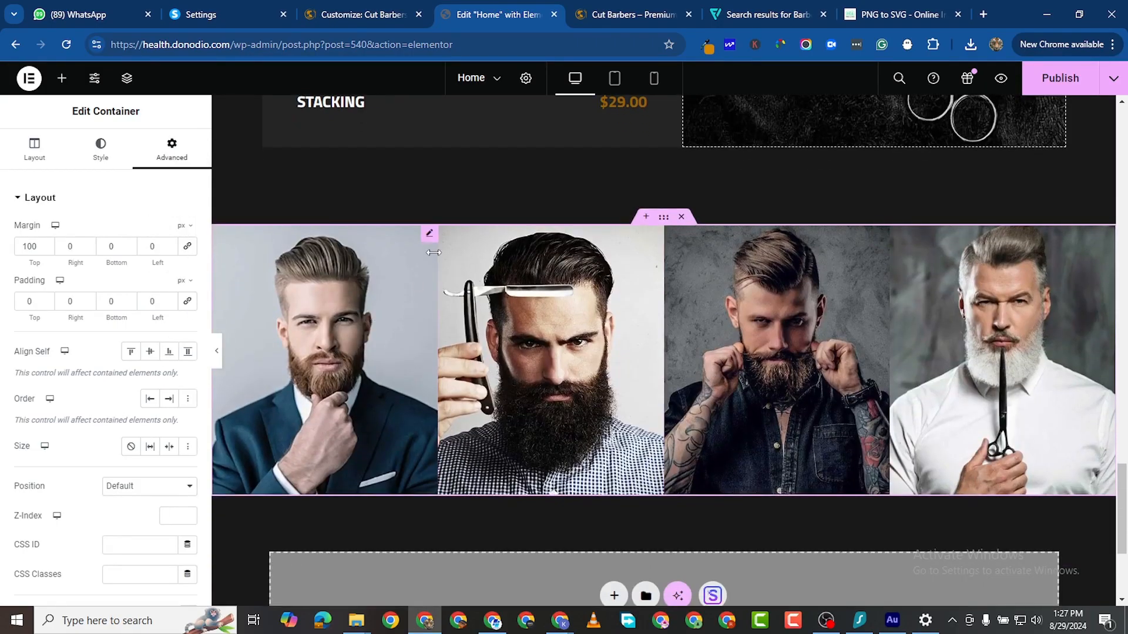
Step: Give the first portrait a 0.6 opacity on hover
left_click(232, 248)
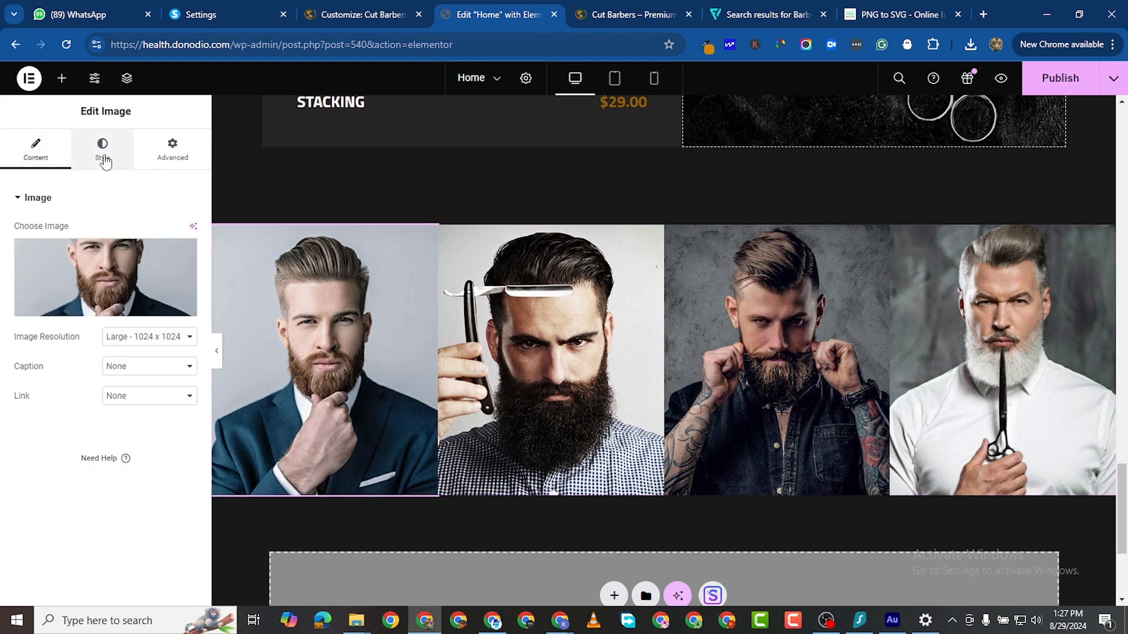
left_click(104, 154)
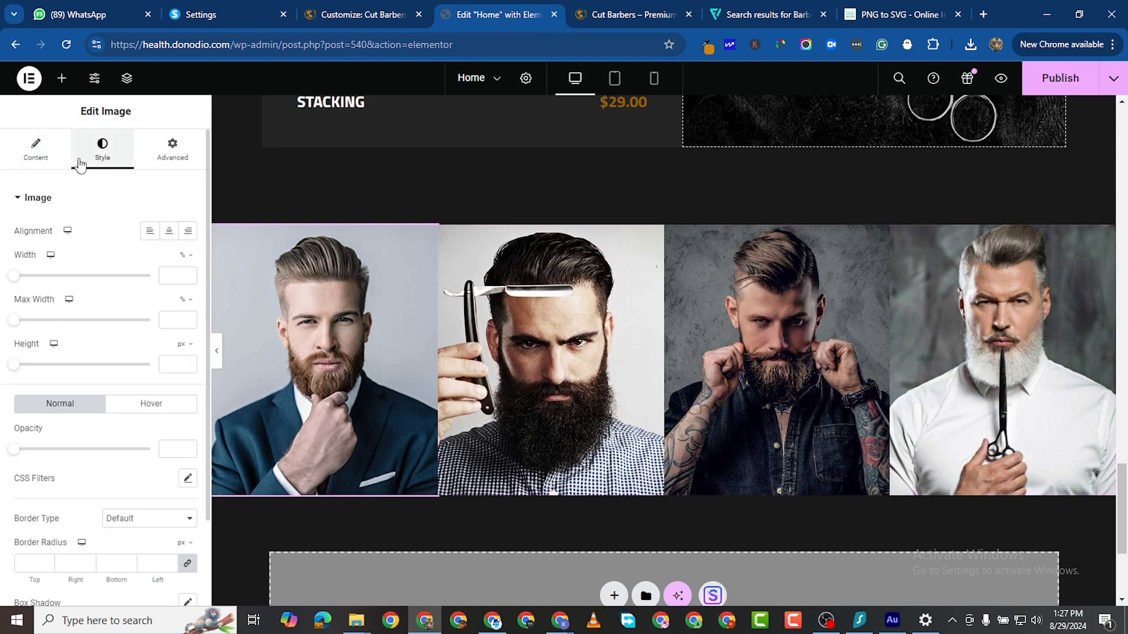
left_click(52, 166)
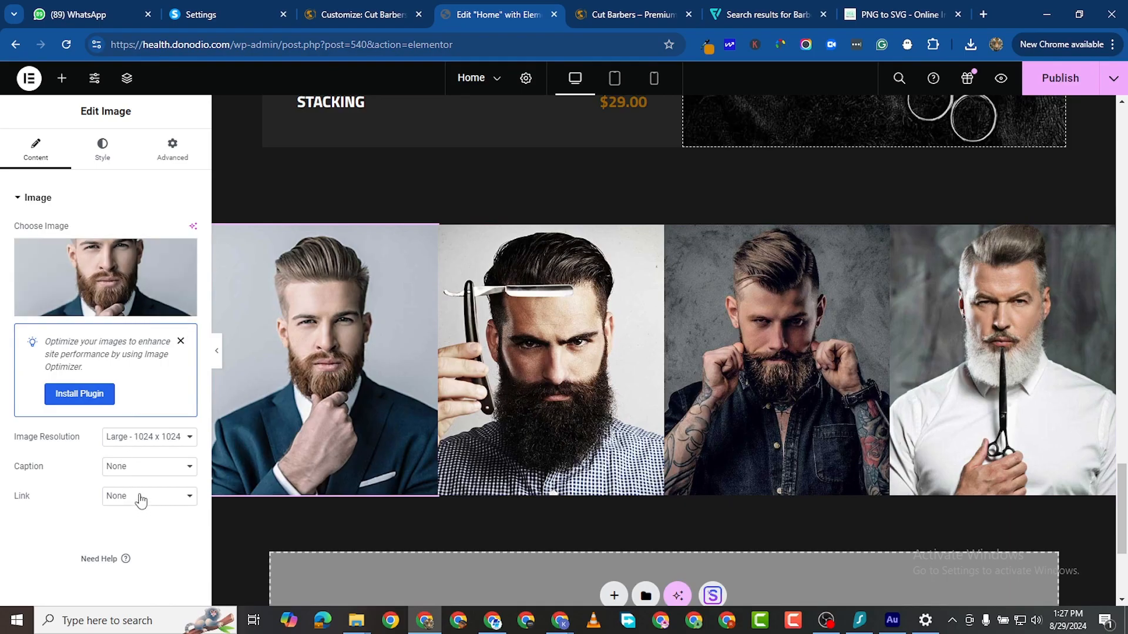
scroll(107, 330, "down", 2)
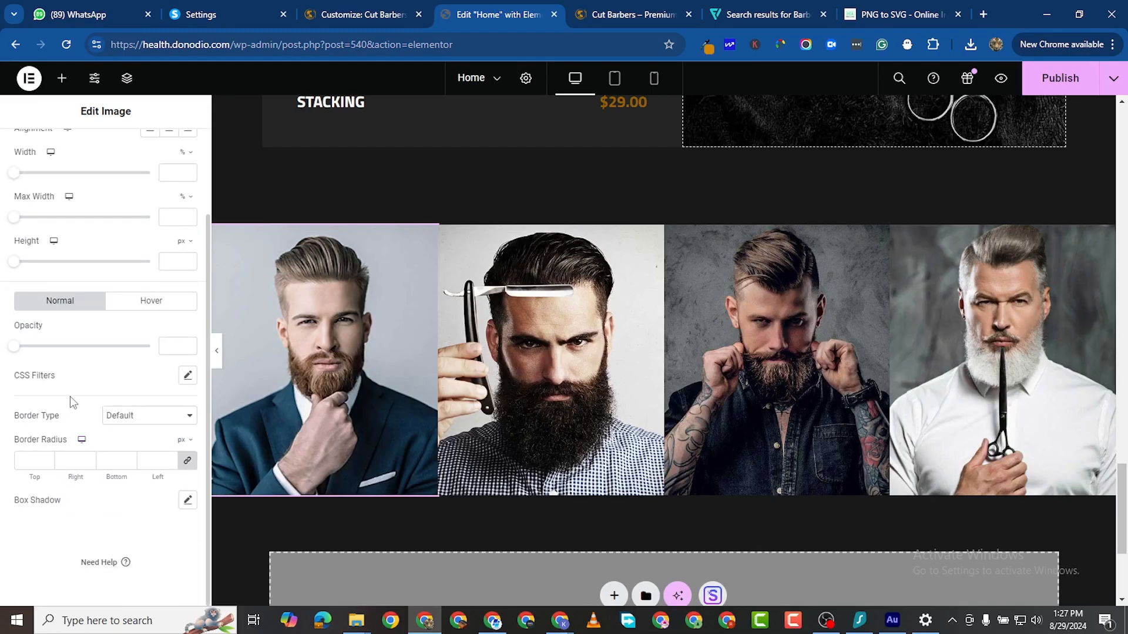
left_click(152, 302)
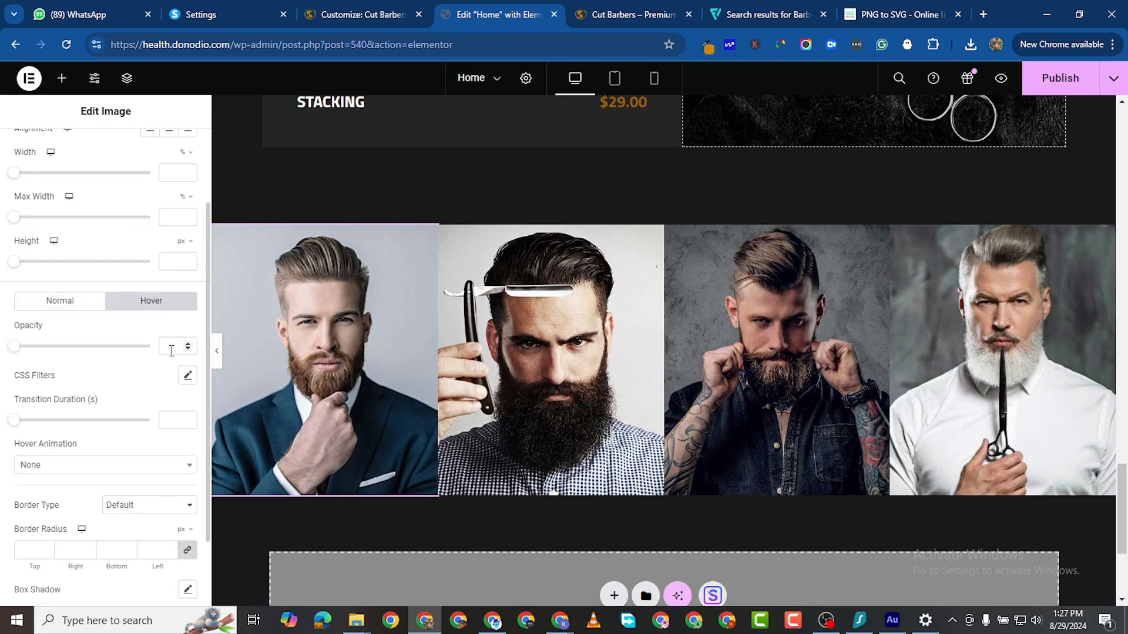
left_click(20, 347)
left_click_drag(22, 347, 30, 348)
left_click_drag(37, 351, 107, 349)
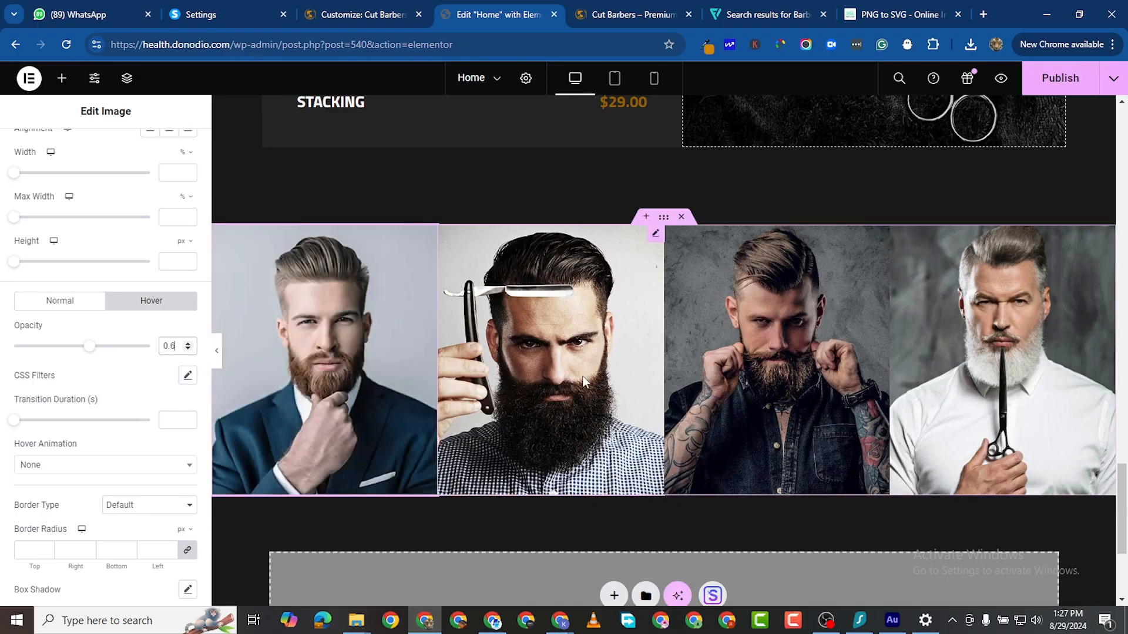
Step: Copy the first portrait's style and paste it onto the other portraits
right_click(427, 236)
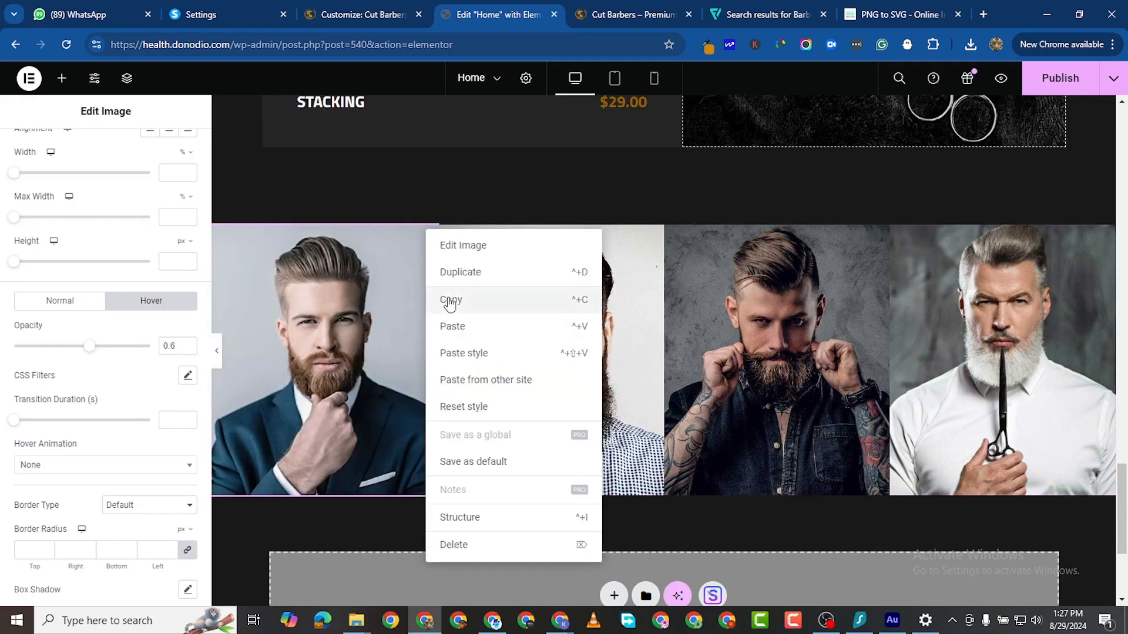
left_click(445, 297)
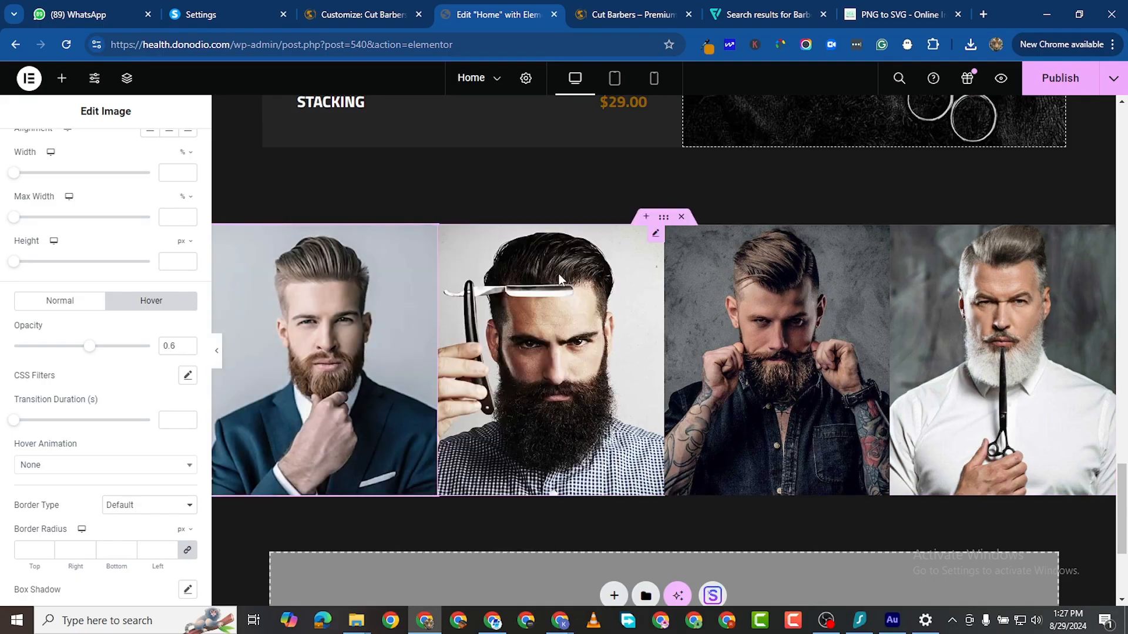
right_click(660, 234)
left_click(717, 359)
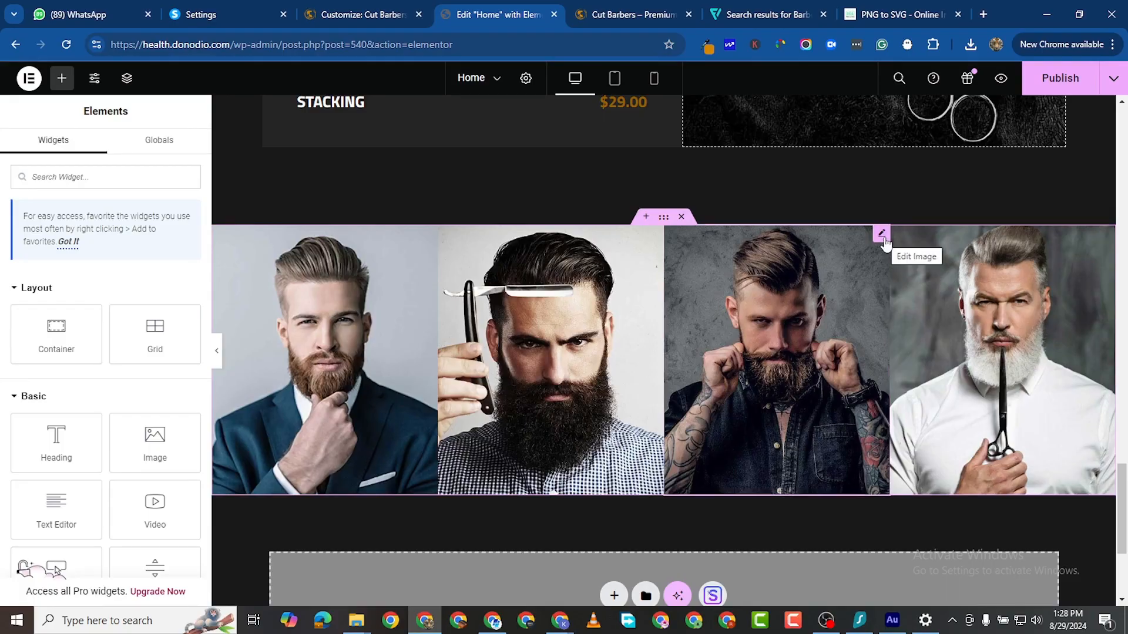
right_click(885, 243)
left_click(955, 367)
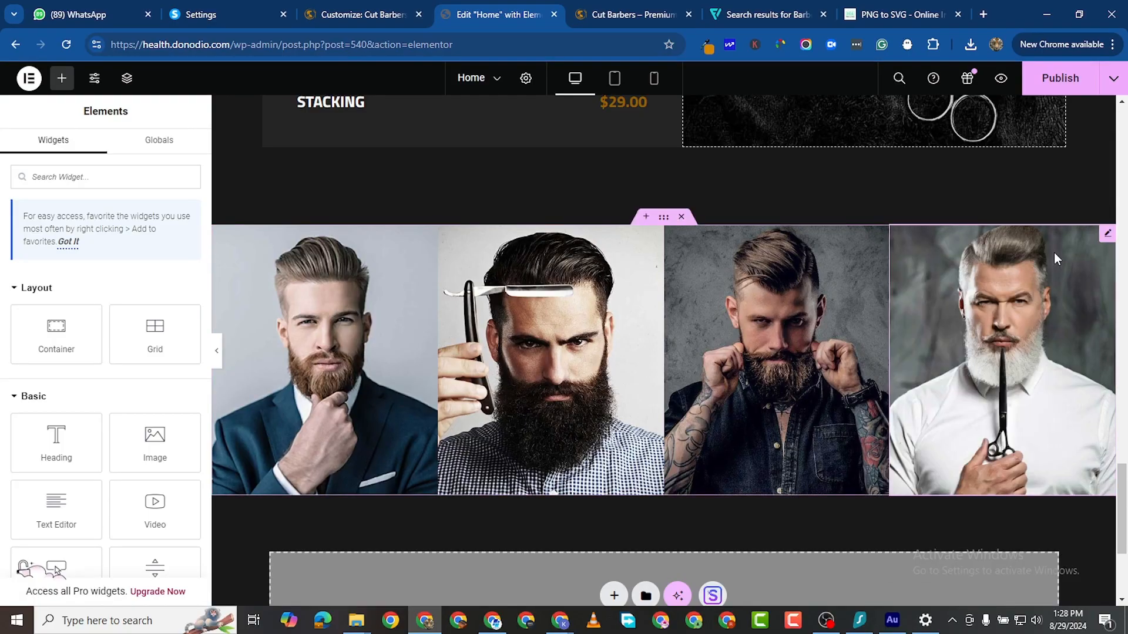
right_click(1105, 236)
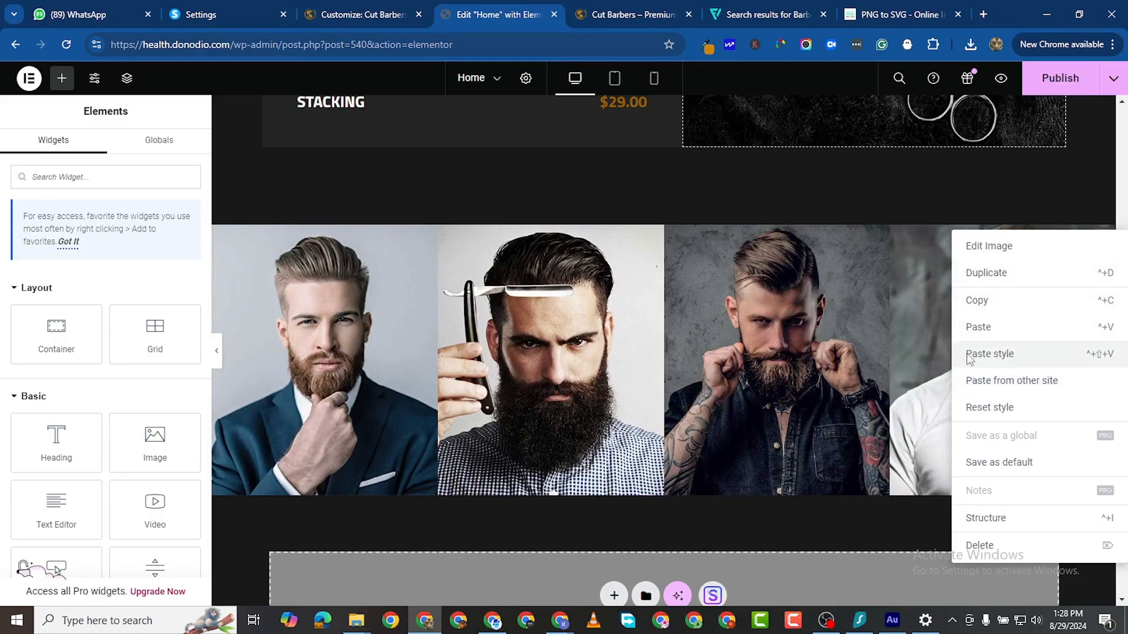
left_click(990, 353)
scroll(940, 294, "up", 1)
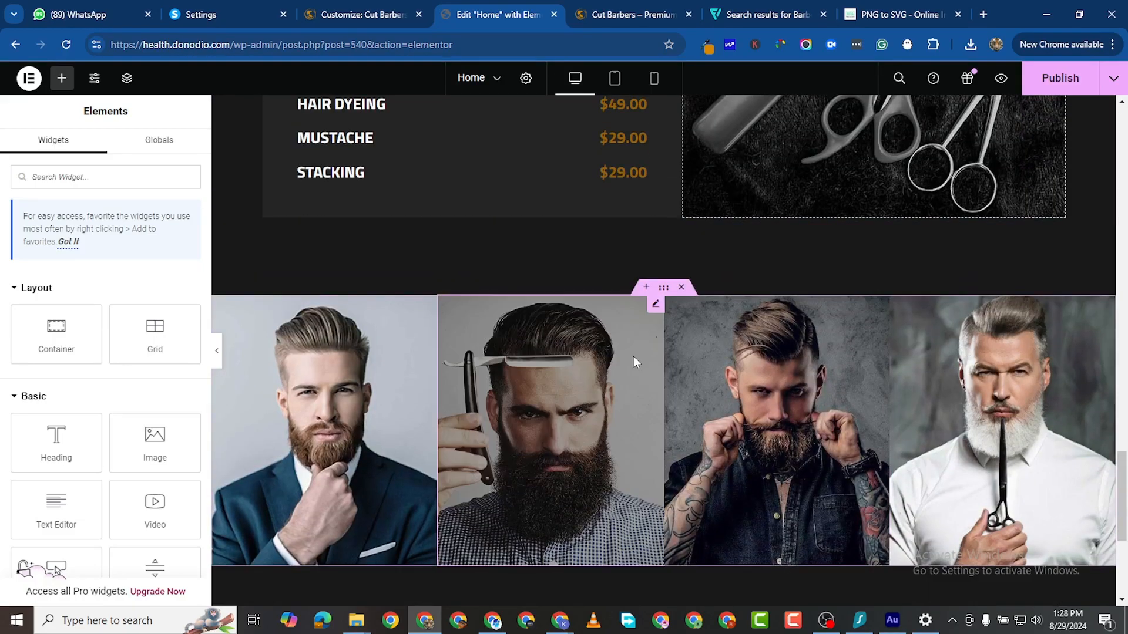
scroll(646, 282, "down", 1)
Step: Duplicate the gallery row and set the copy's top margin to 0
right_click(662, 218)
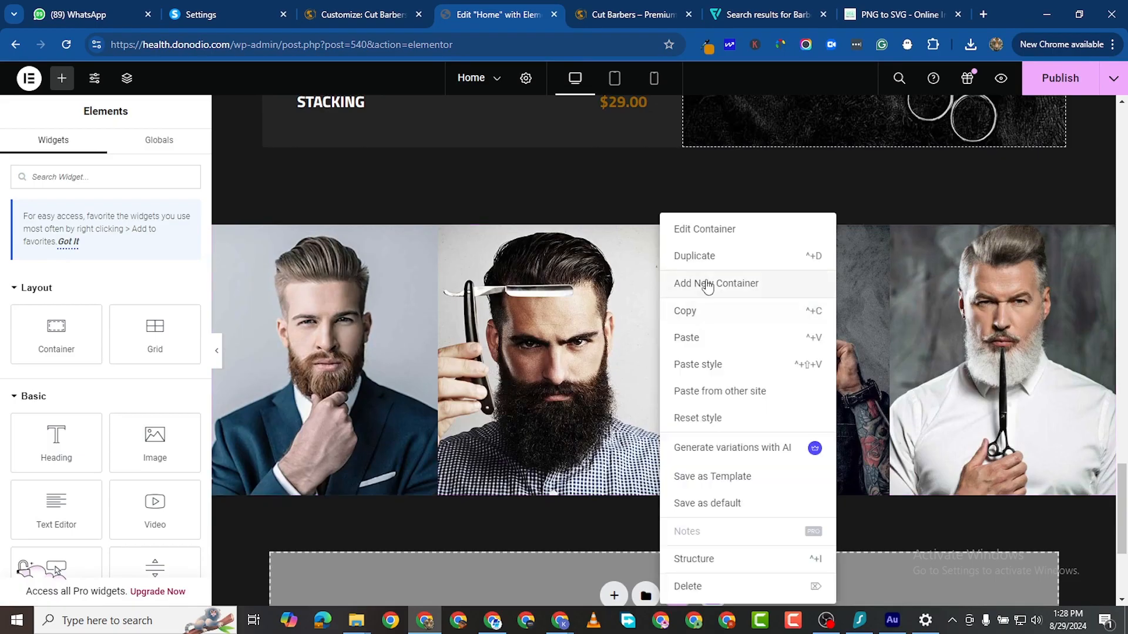
scroll(568, 473, "down", 2)
left_click(694, 255)
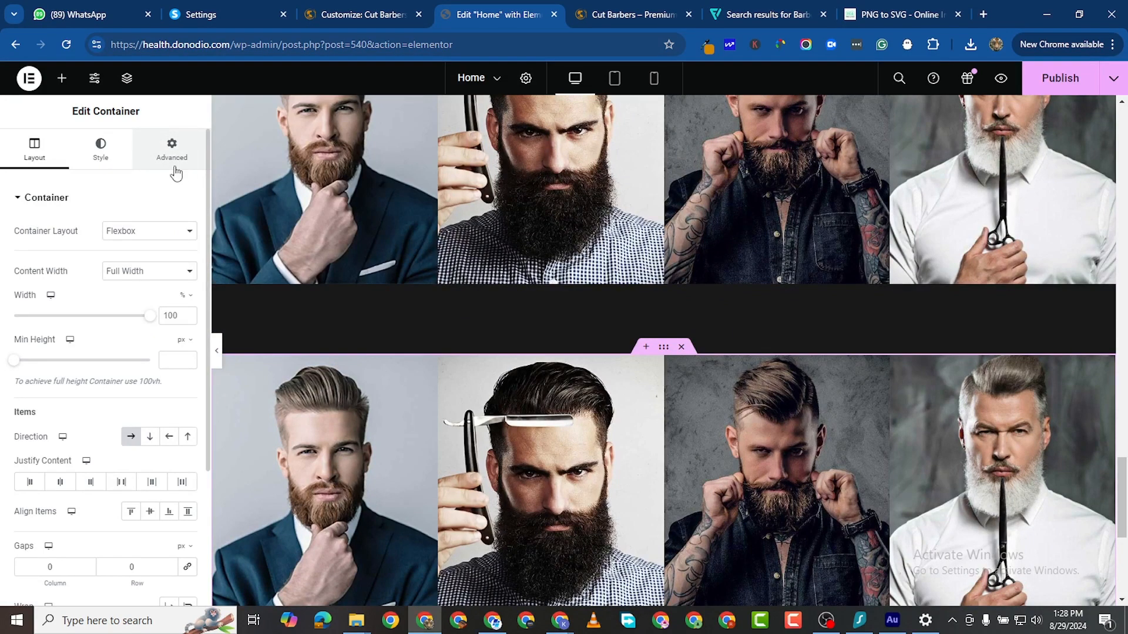
left_click(174, 167)
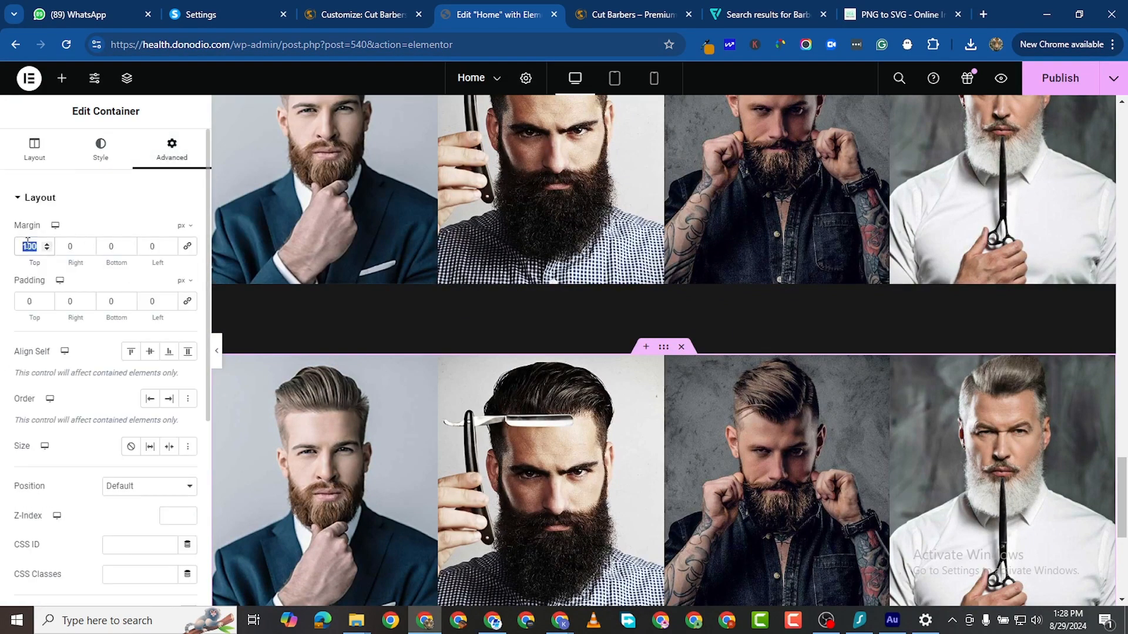
type("0")
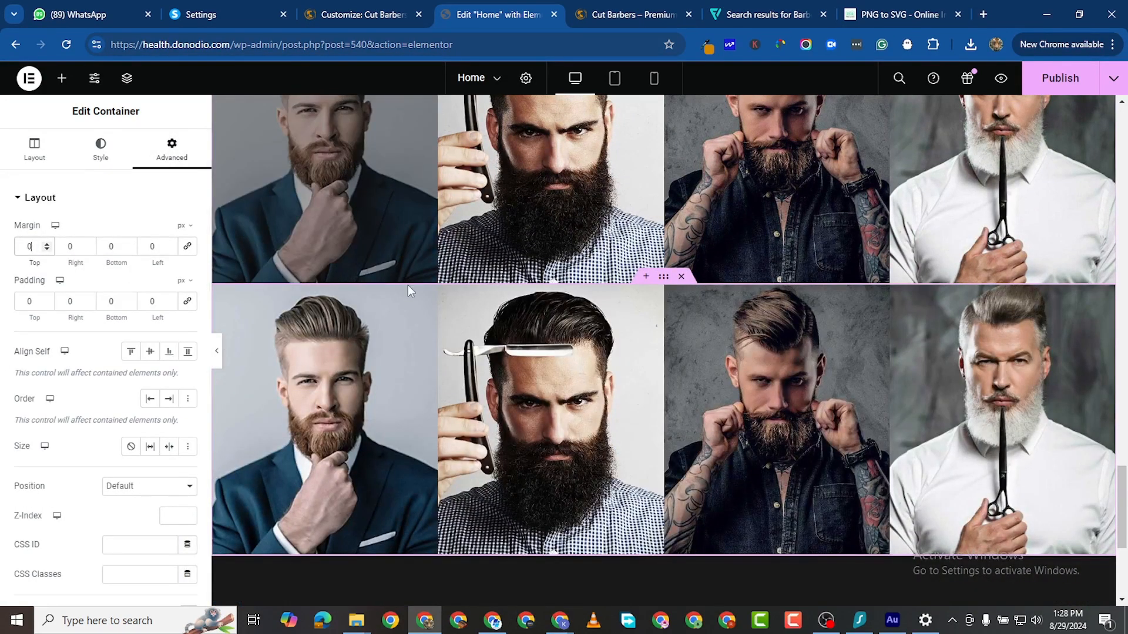
Step: Upload the price, ser-01, ser-02 and ser-03 photos for the copied row's first image
left_click(428, 292)
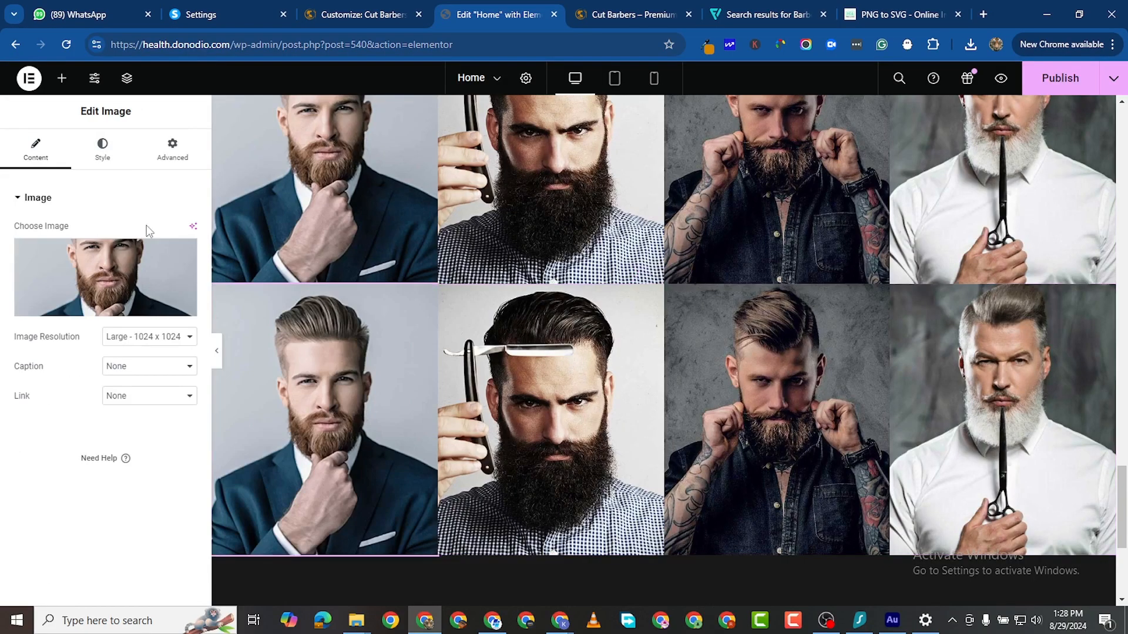
left_click(155, 278)
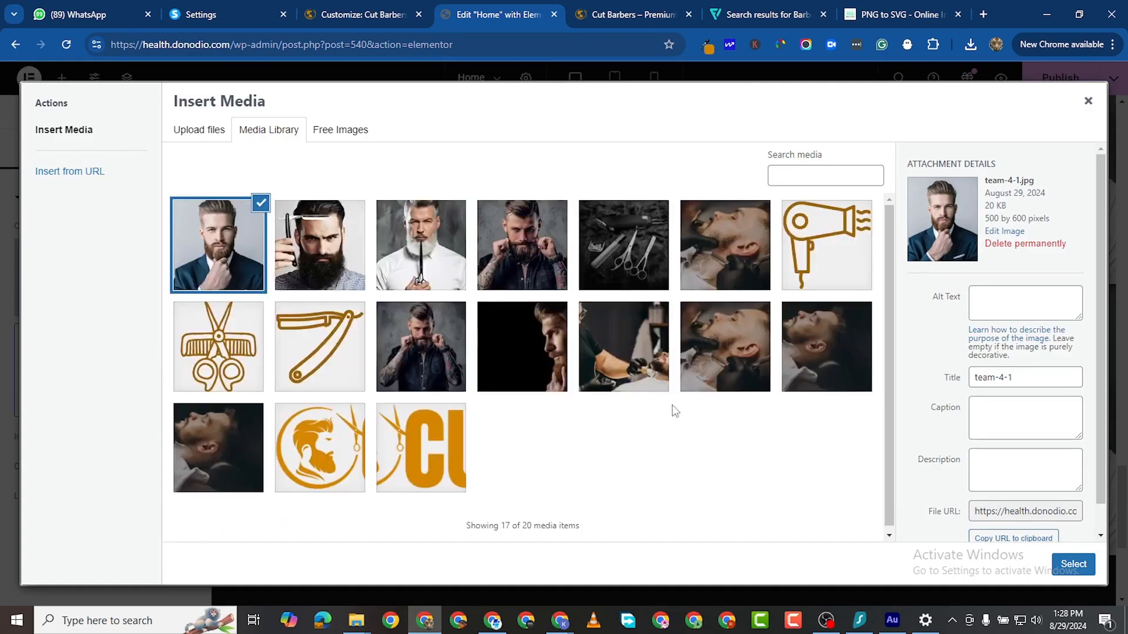
left_click(200, 130)
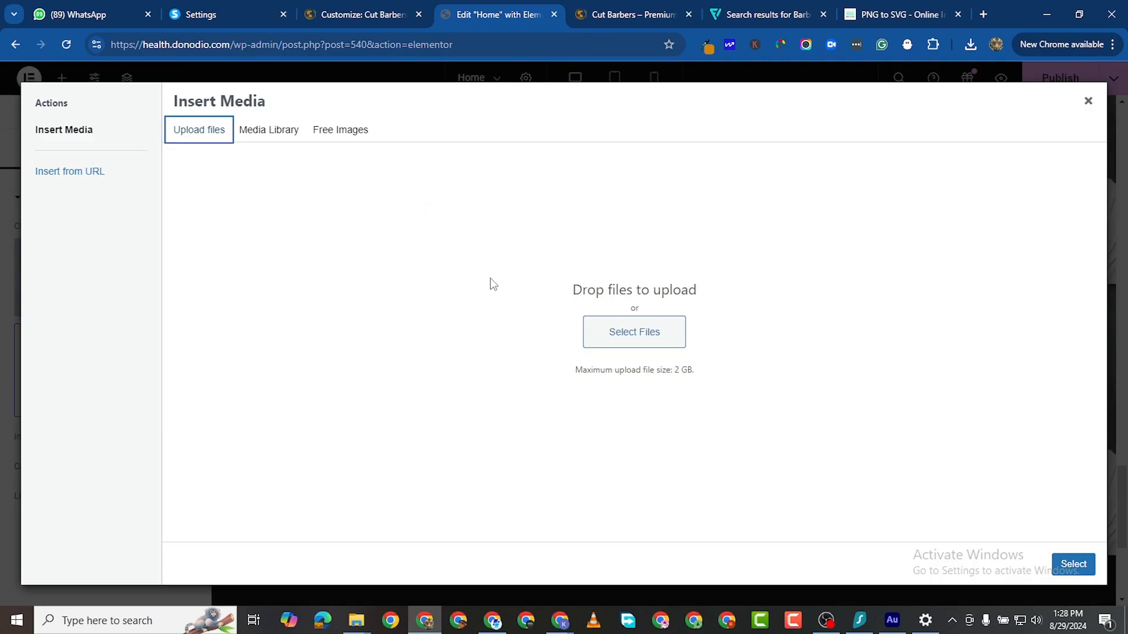
left_click(630, 336)
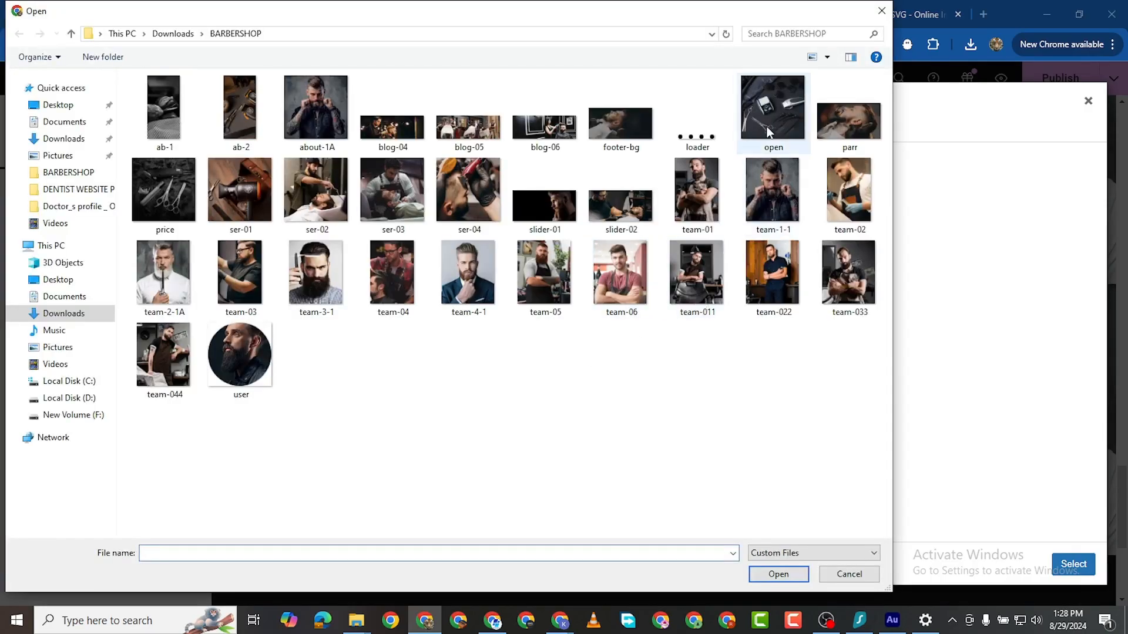
left_click(159, 193)
left_click(239, 200, "ctrl")
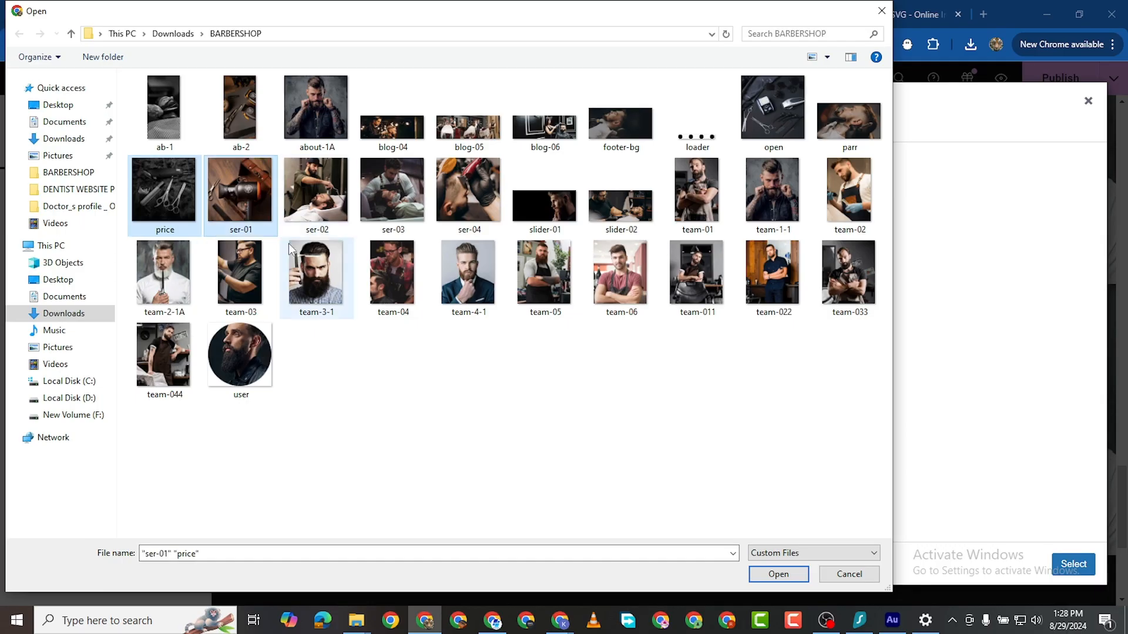
left_click(322, 208, "ctrl")
left_click(382, 196, "ctrl")
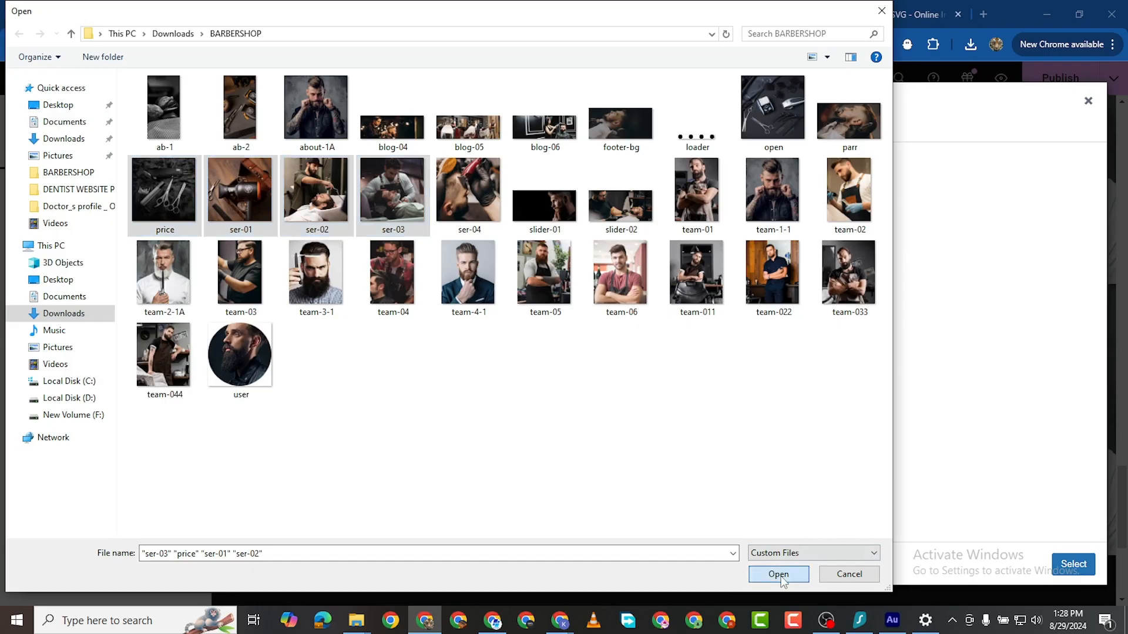
left_click(806, 574)
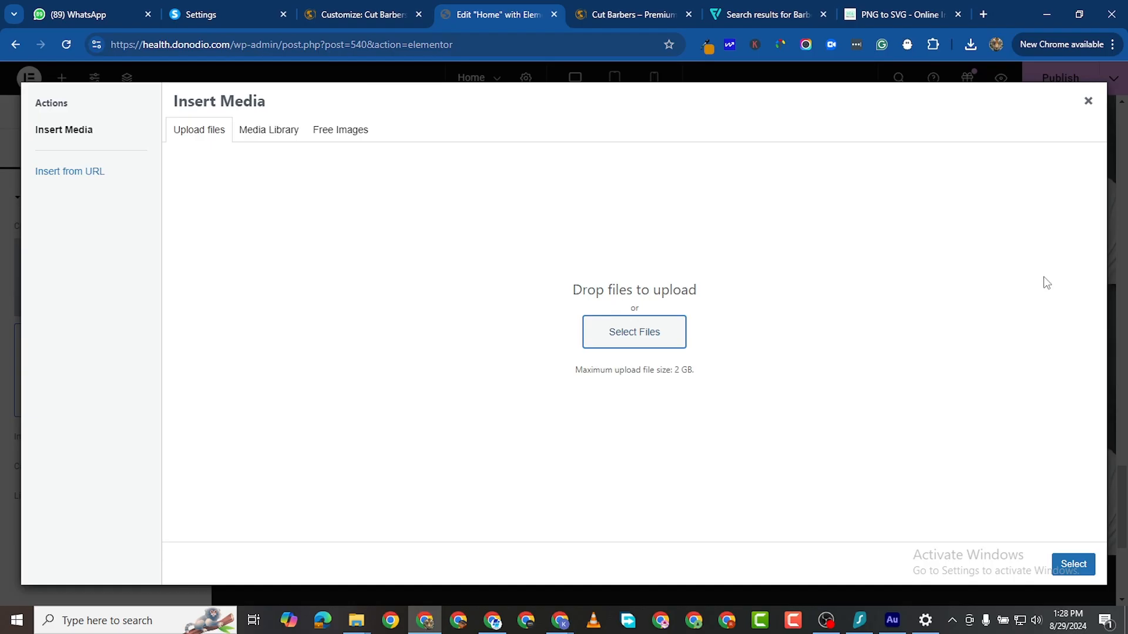
Step: Place ser-03, ser-02 and ser-01 into the first three images of the gallery's second row
left_click(1091, 565)
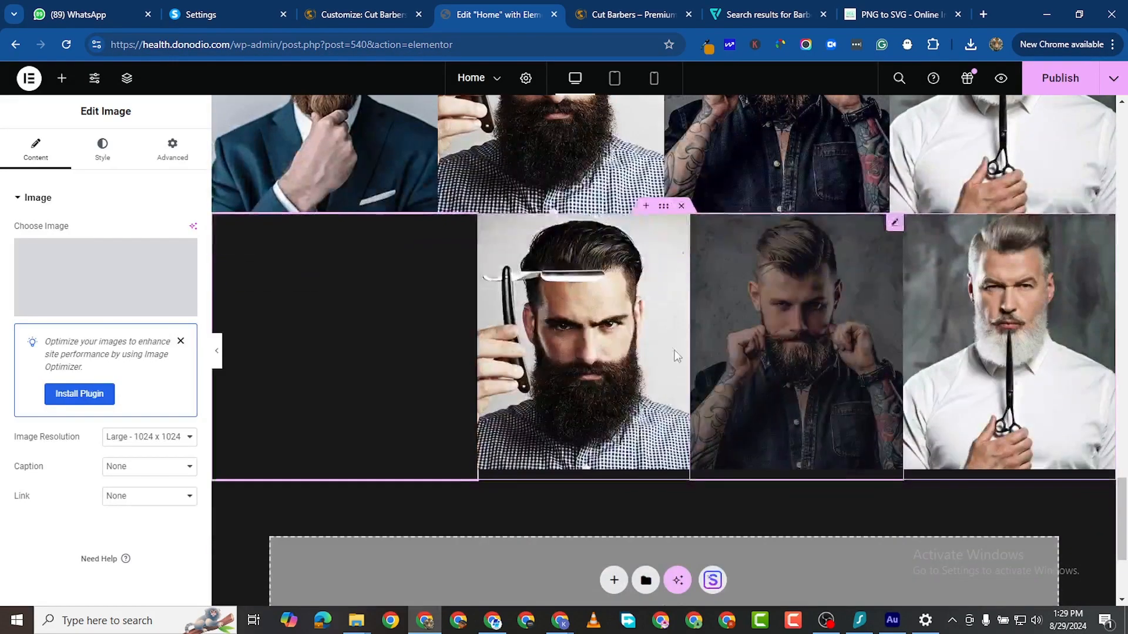
left_click(680, 225)
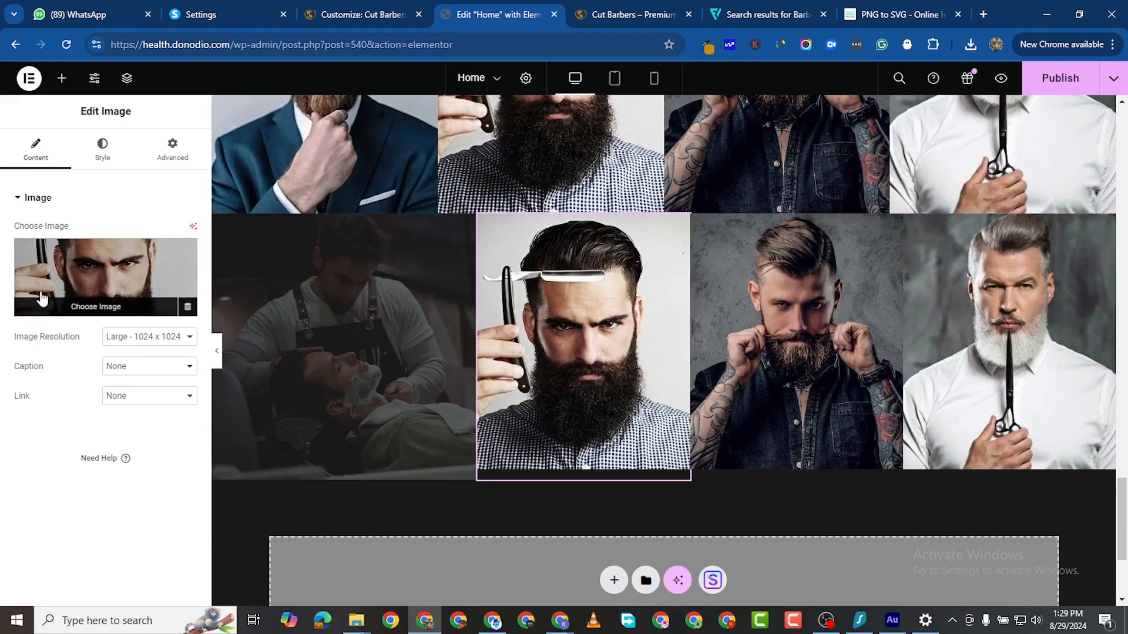
left_click(64, 272)
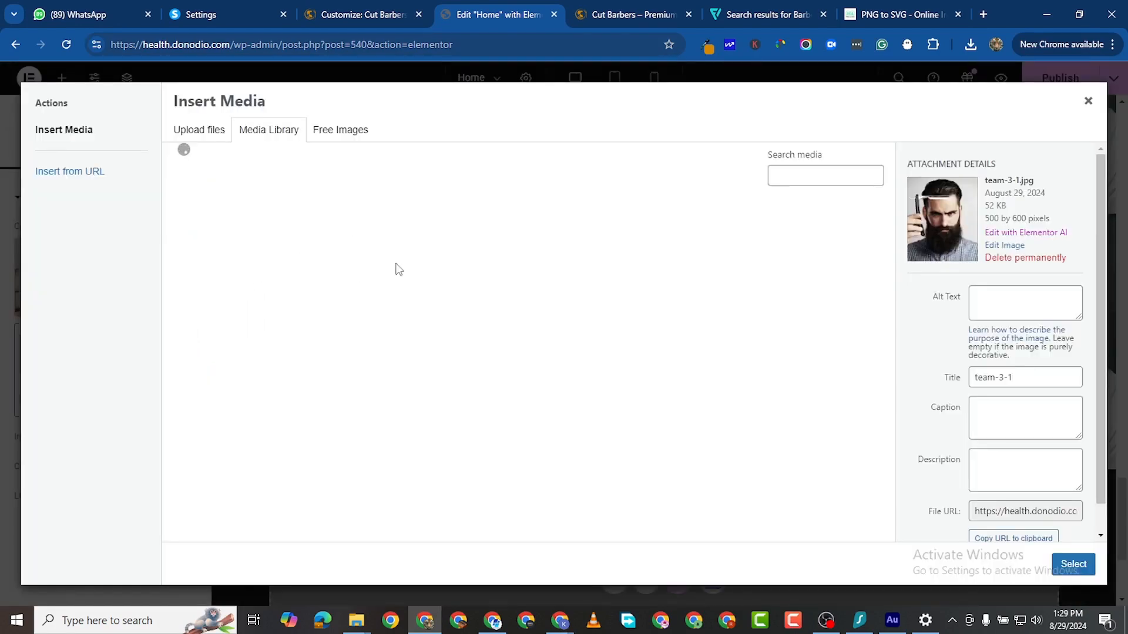
left_click(328, 264)
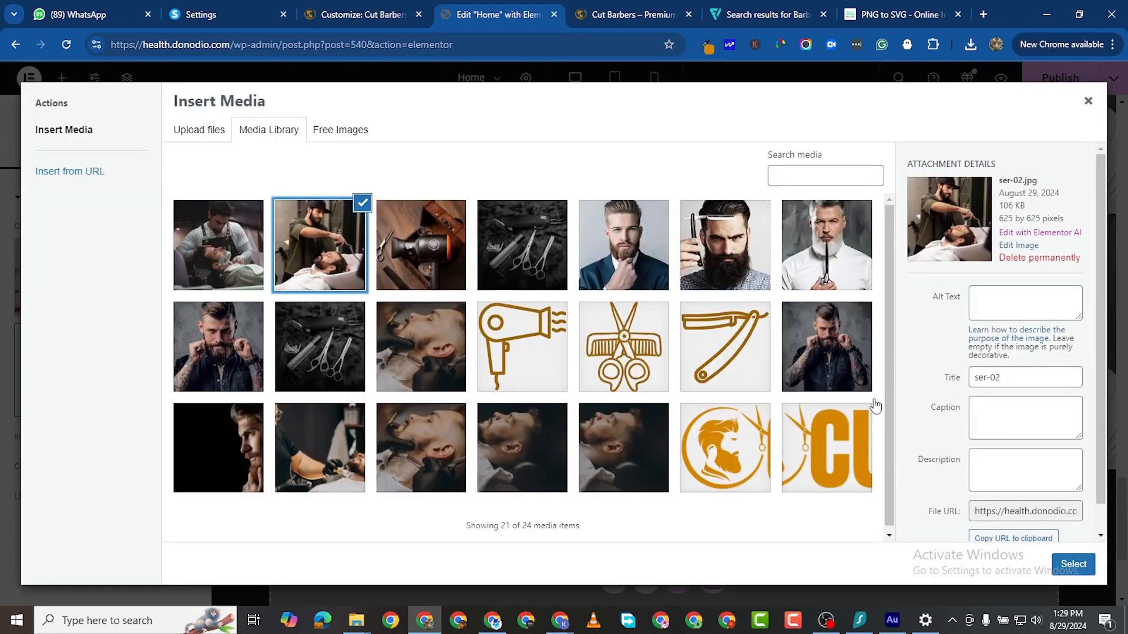
left_click(1075, 564)
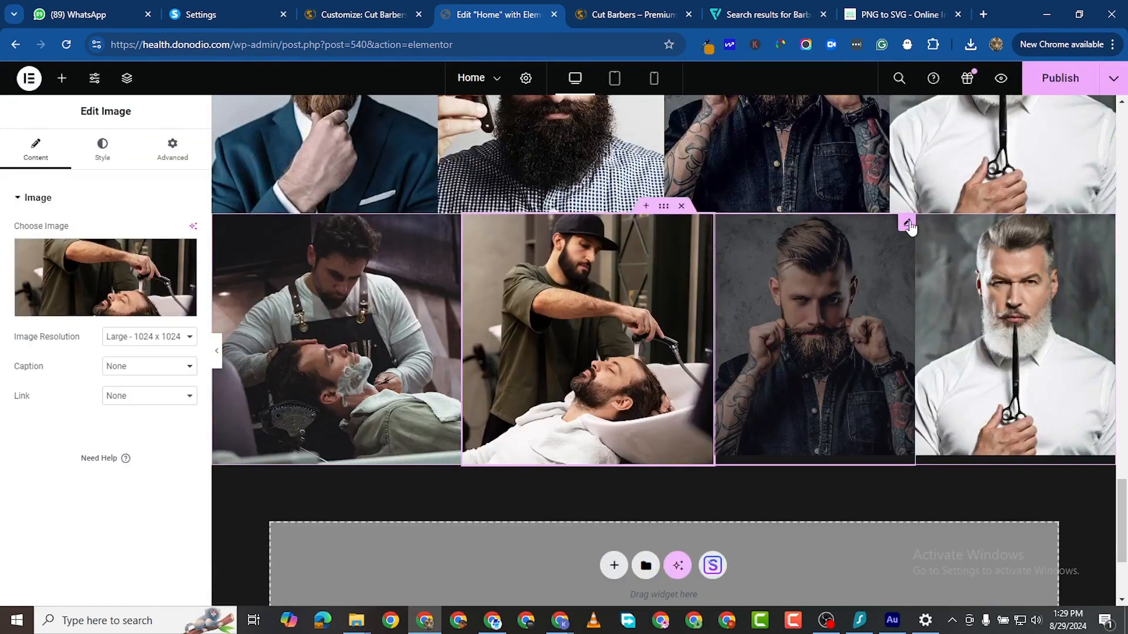
left_click(909, 228)
left_click(107, 285)
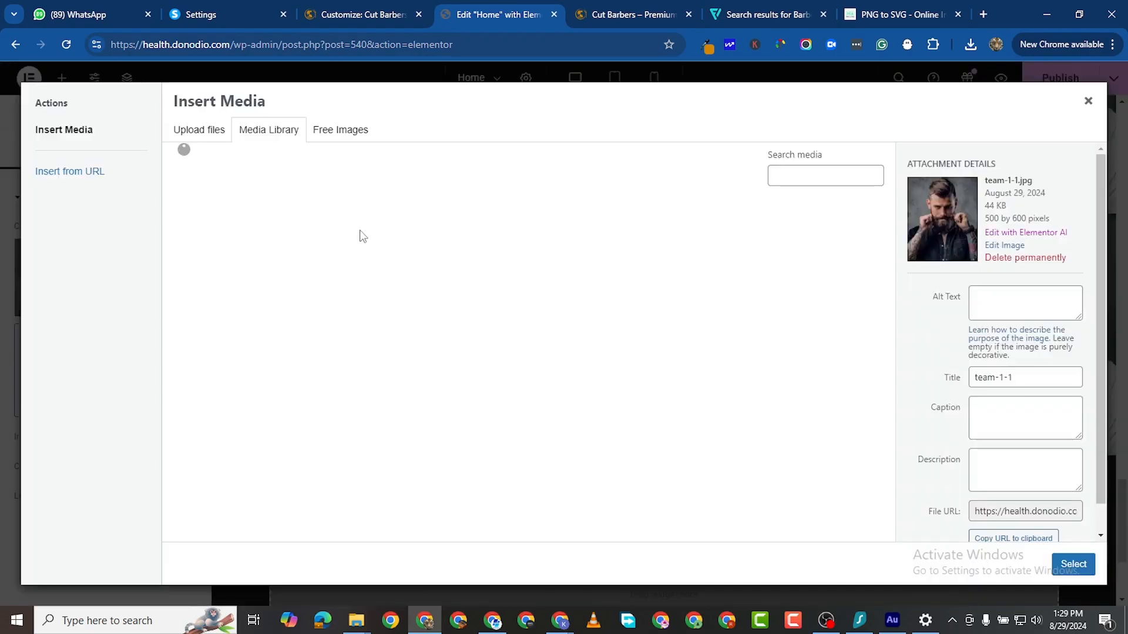
left_click(403, 263)
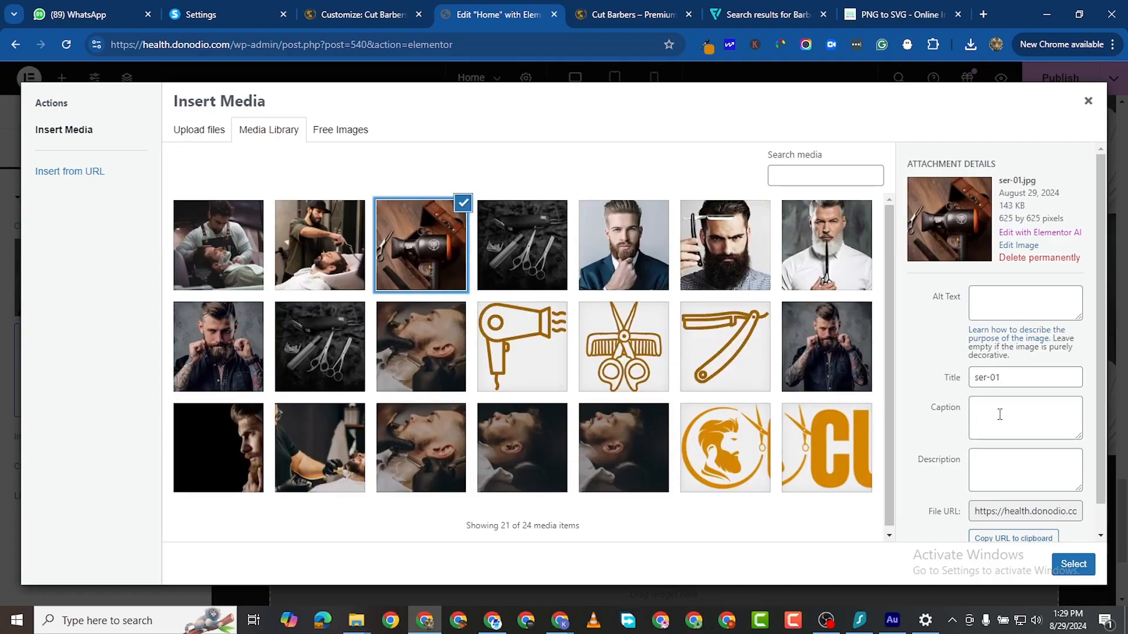
left_click(1074, 575)
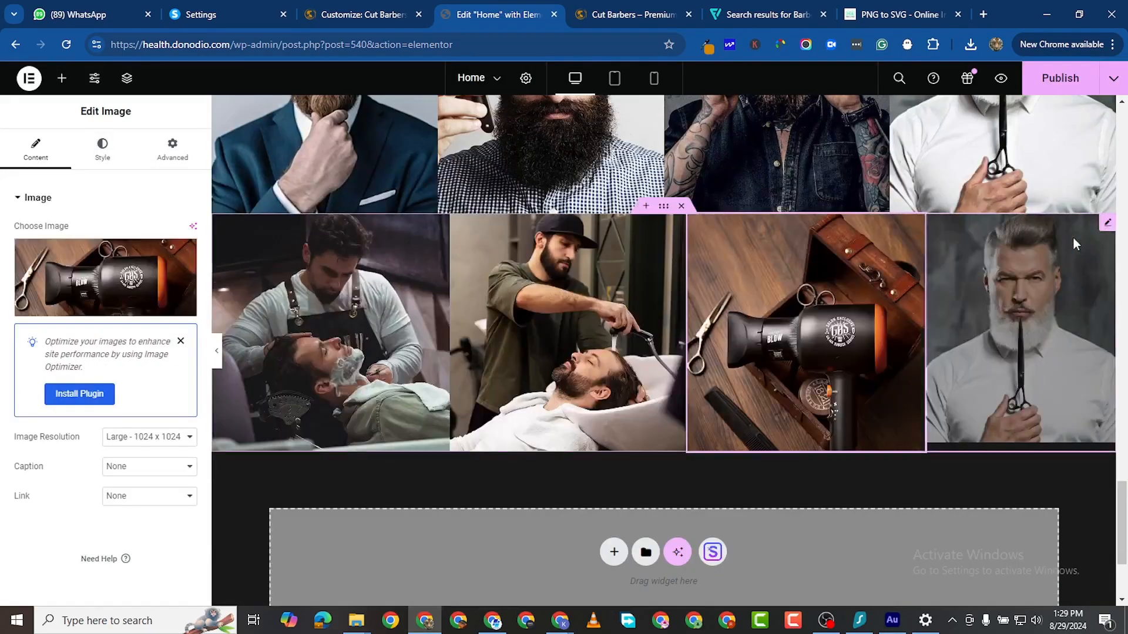
Step: Set the fourth image, replacing the price-1 photo by uploading ser-04
left_click(1104, 227)
left_click(89, 286)
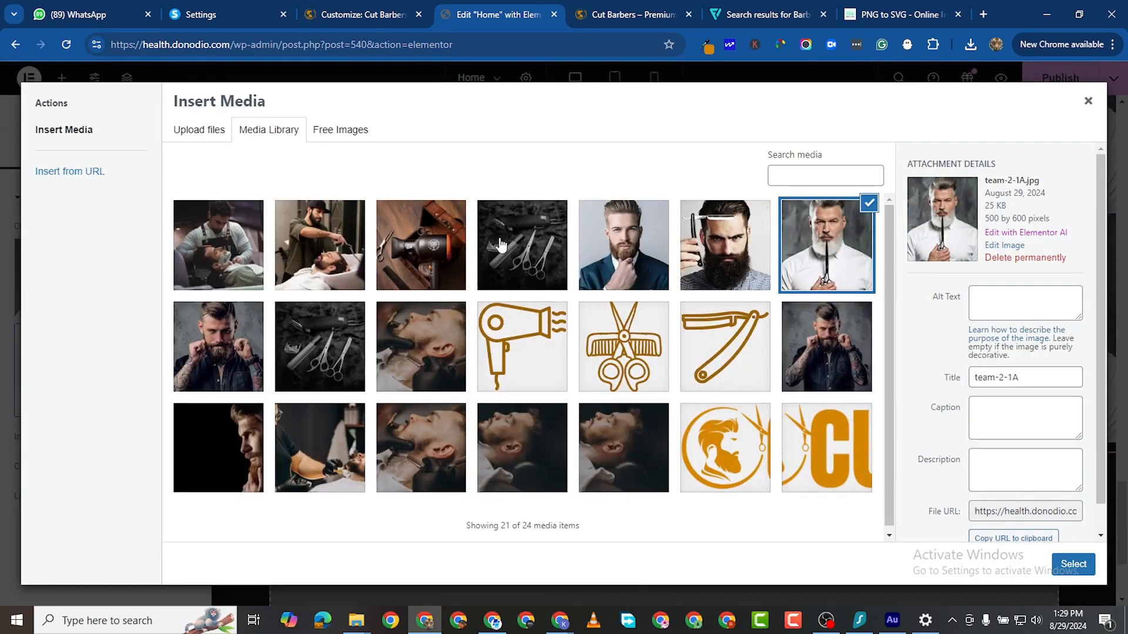
left_click(499, 247)
left_click(1073, 564)
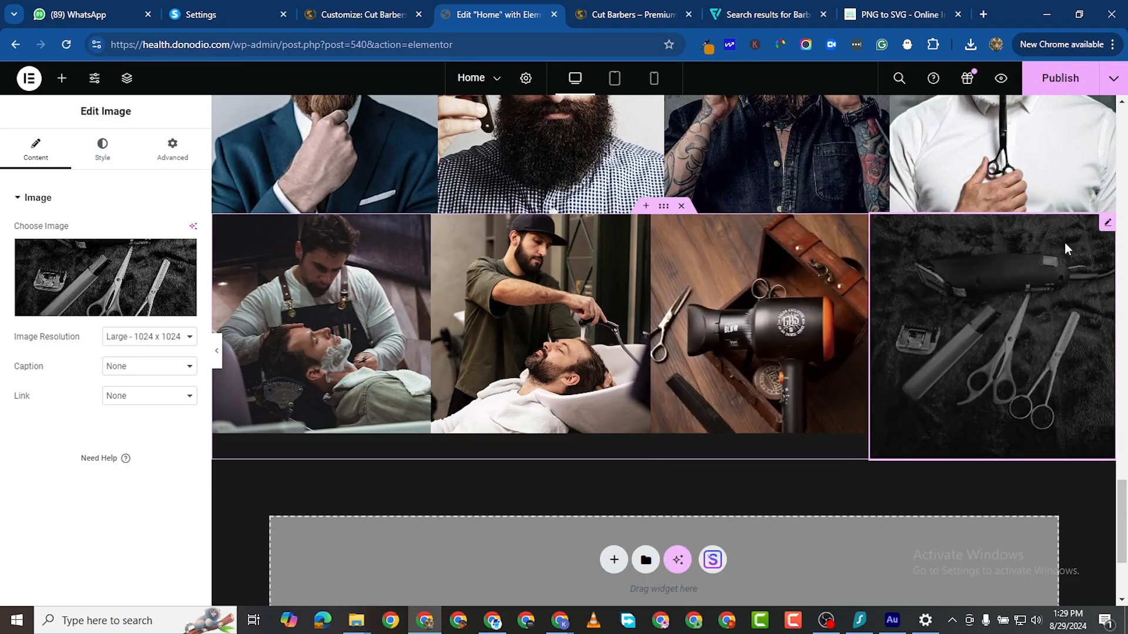
left_click(123, 288)
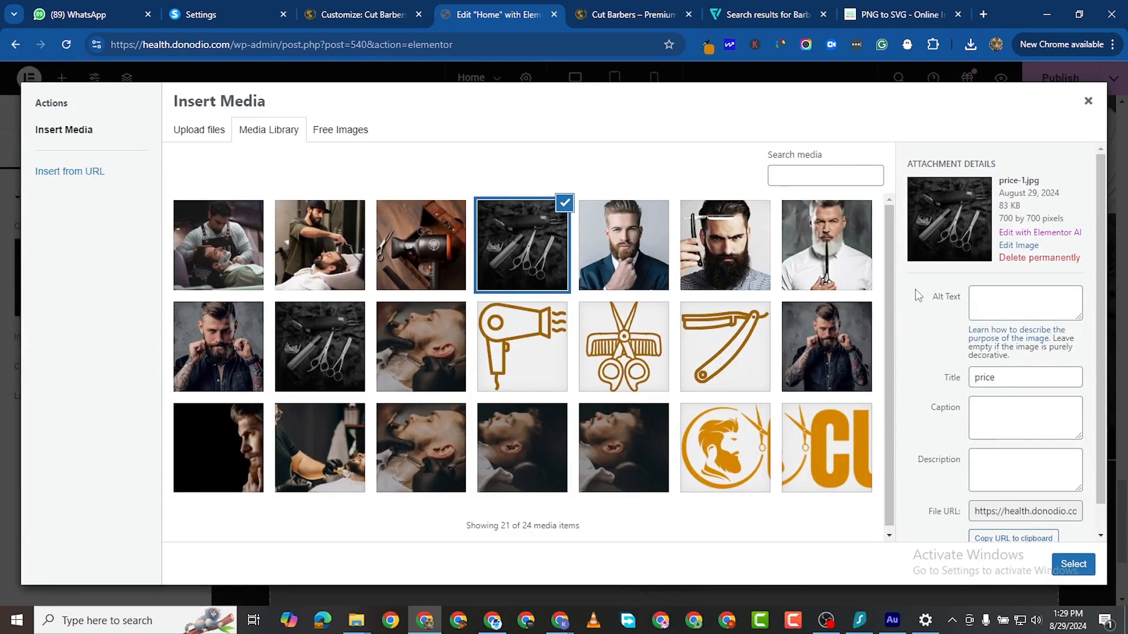
left_click(209, 130)
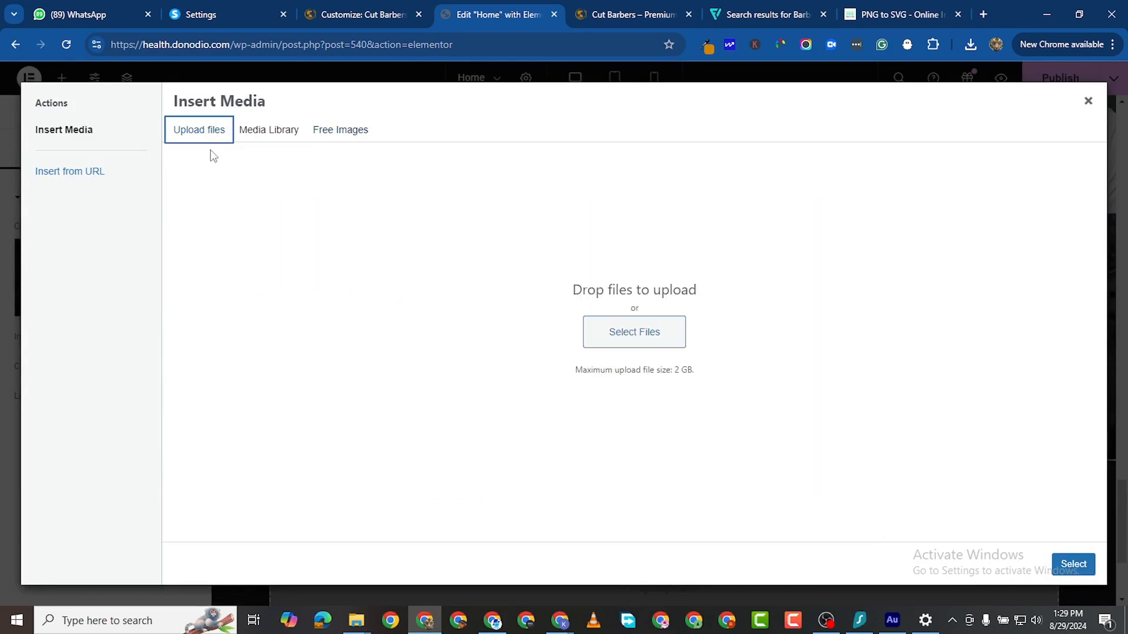
left_click(640, 329)
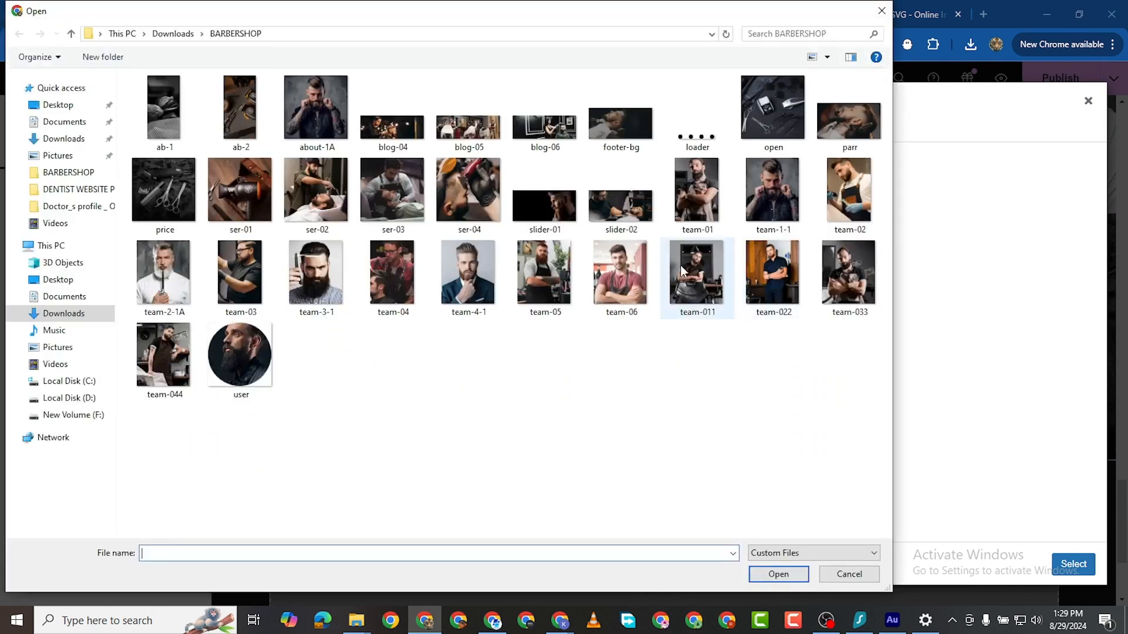
left_click(481, 213)
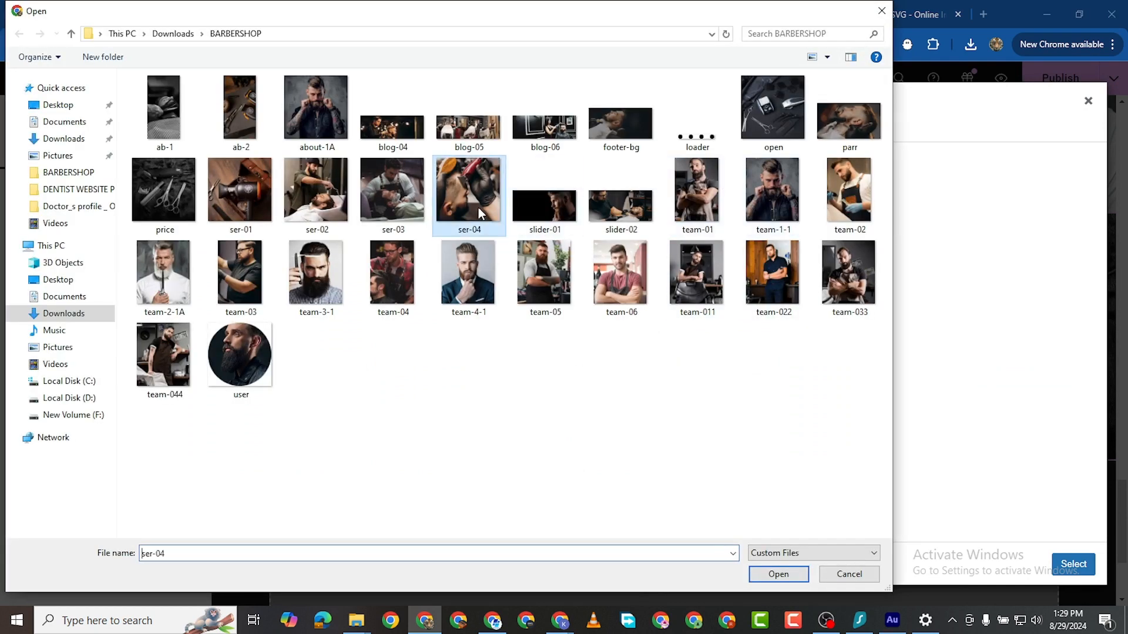
left_click(781, 569)
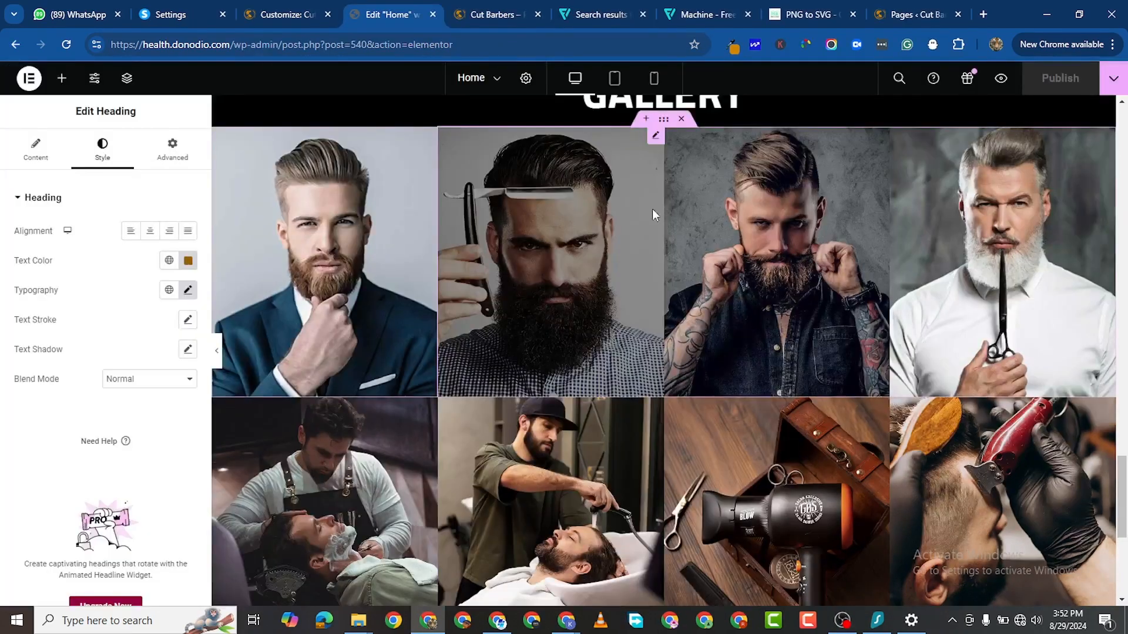
Step: Go to the Pages list and tick the About, Contact, Projects and Services pages
scroll(652, 209, "up", 5)
left_click(311, 16)
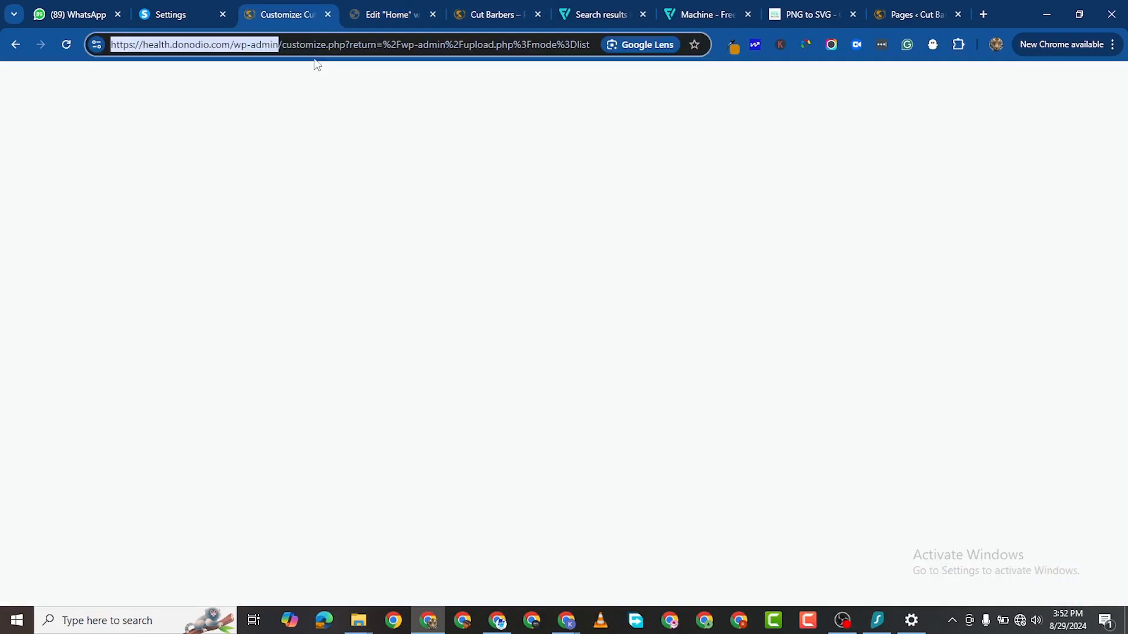
left_click(914, 15)
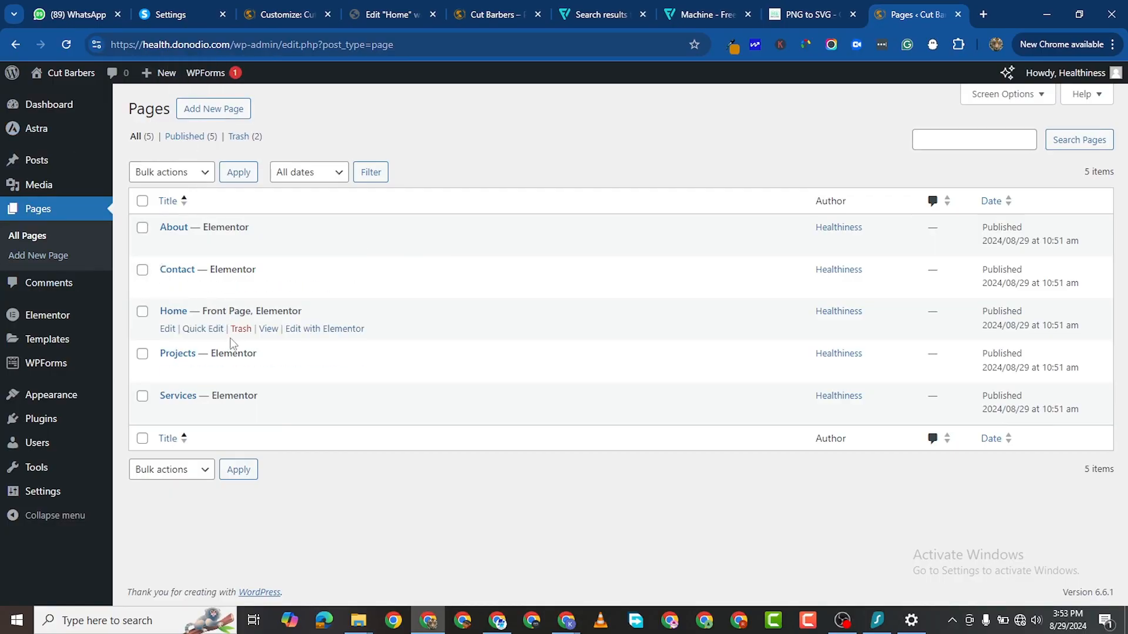
left_click(142, 228)
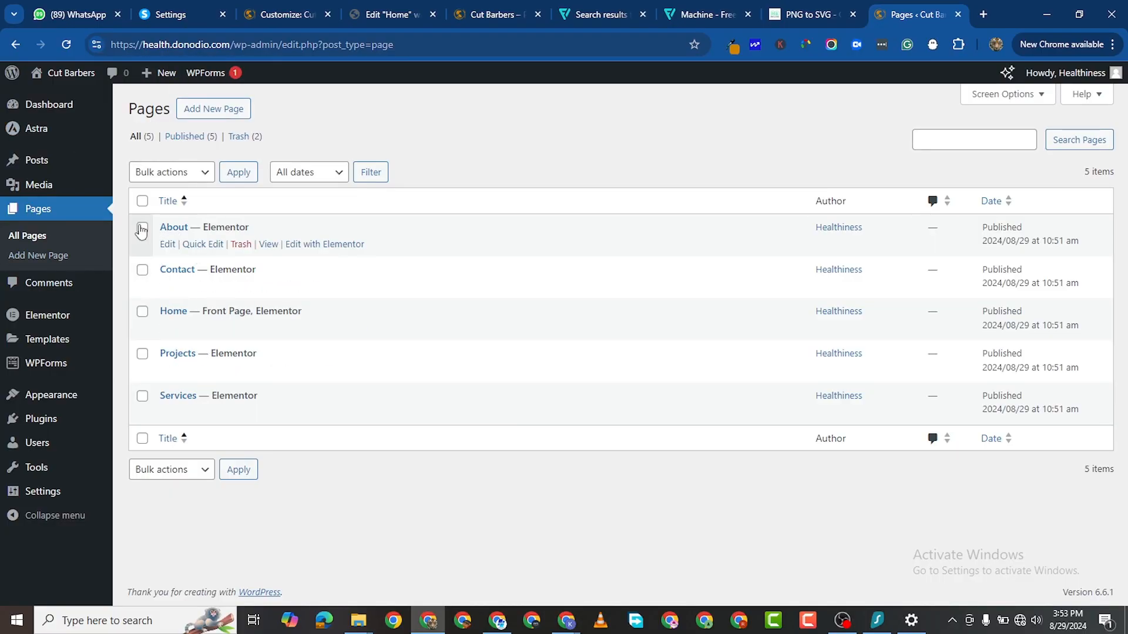
left_click(142, 270)
left_click(142, 354)
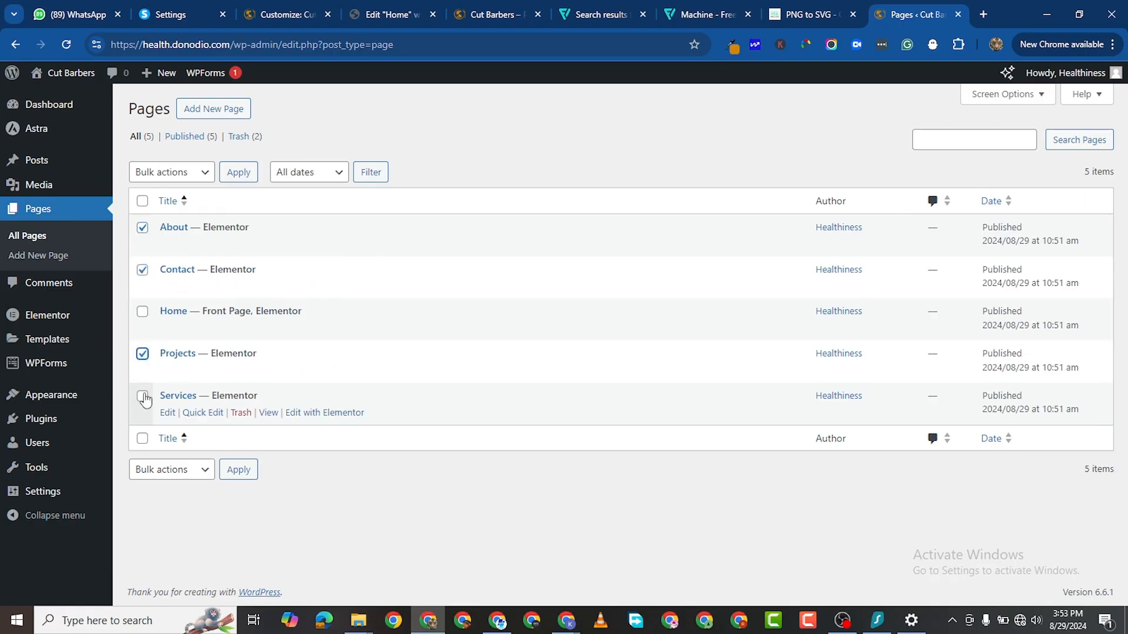
left_click(142, 396)
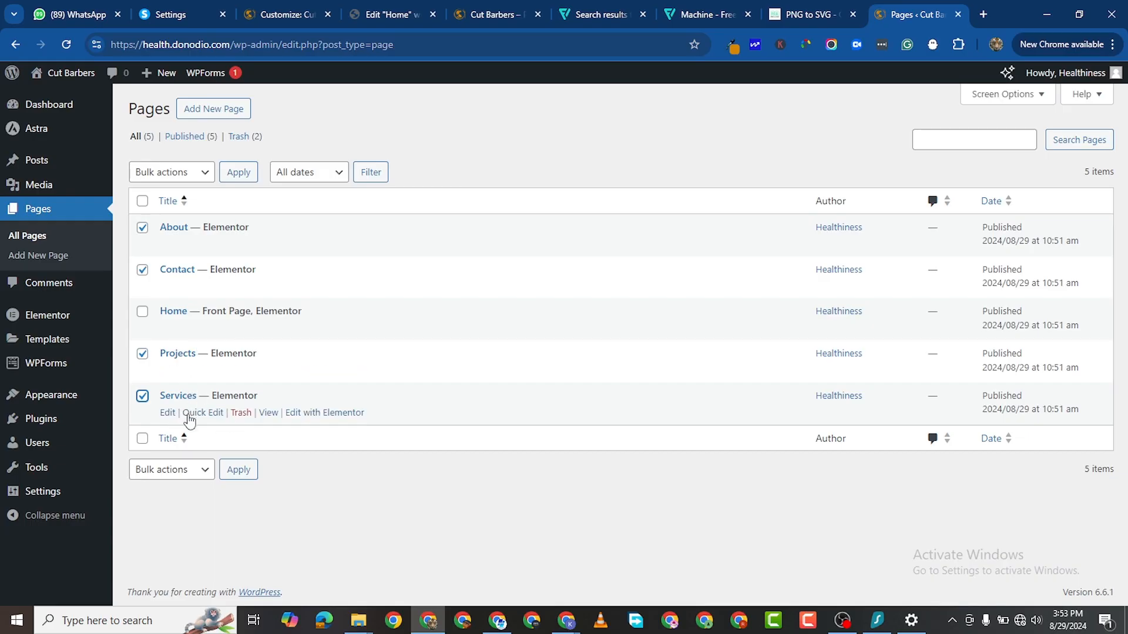
Step: Sort the pages by title descending and open the live Services page in a new tab
left_click(170, 439)
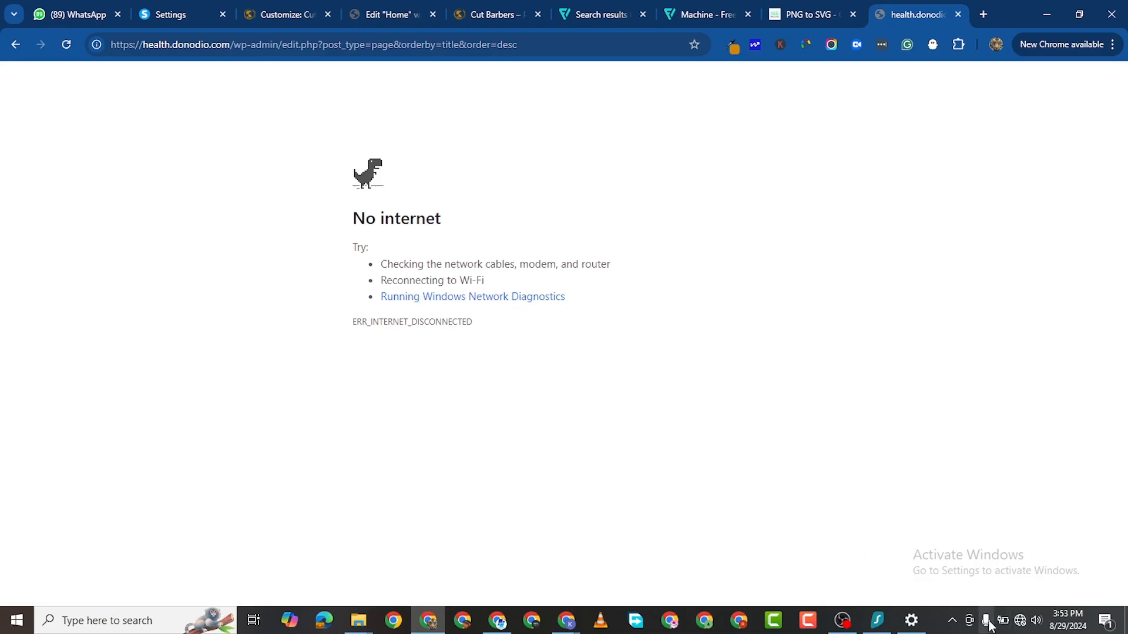
left_click(1020, 621)
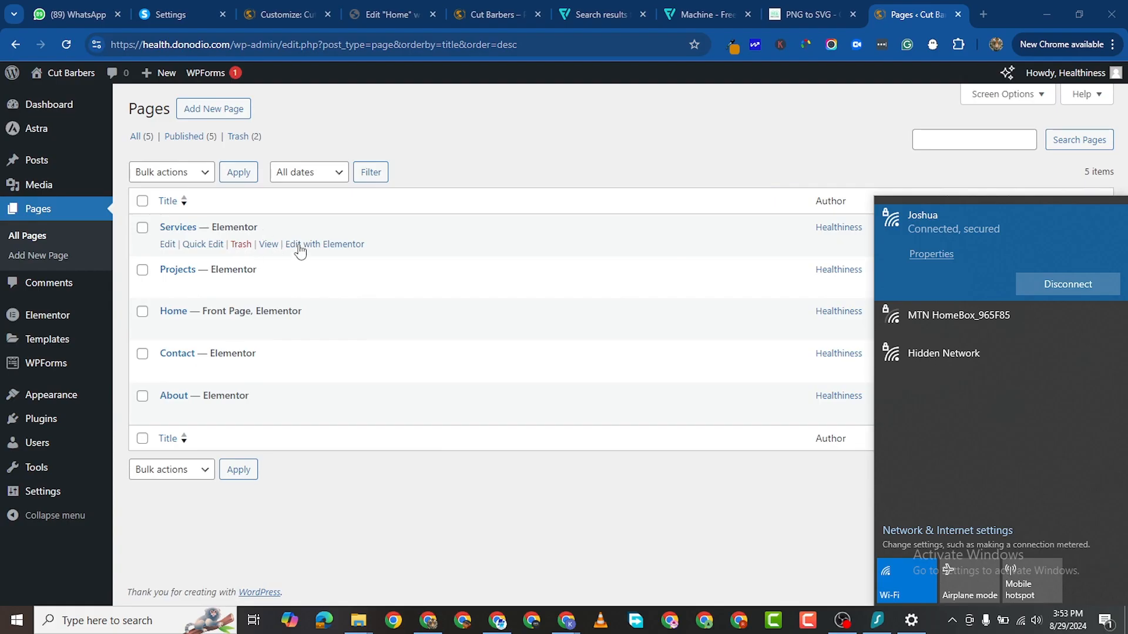
right_click(268, 245)
left_click(317, 254)
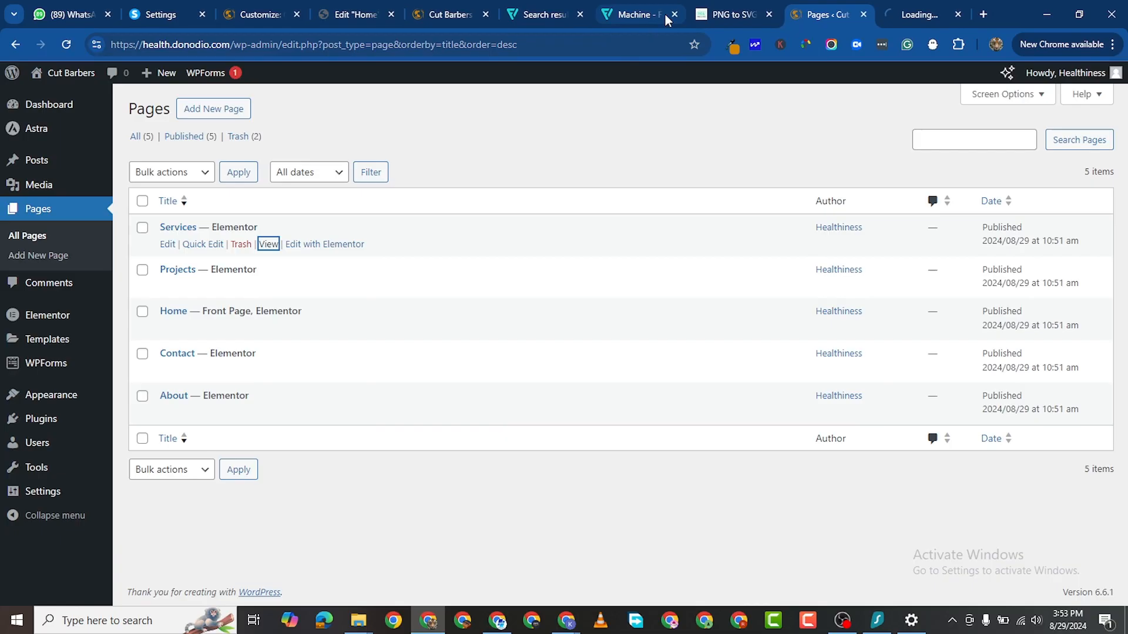
Step: Open the Services page in the Elementor editor
left_click(920, 15)
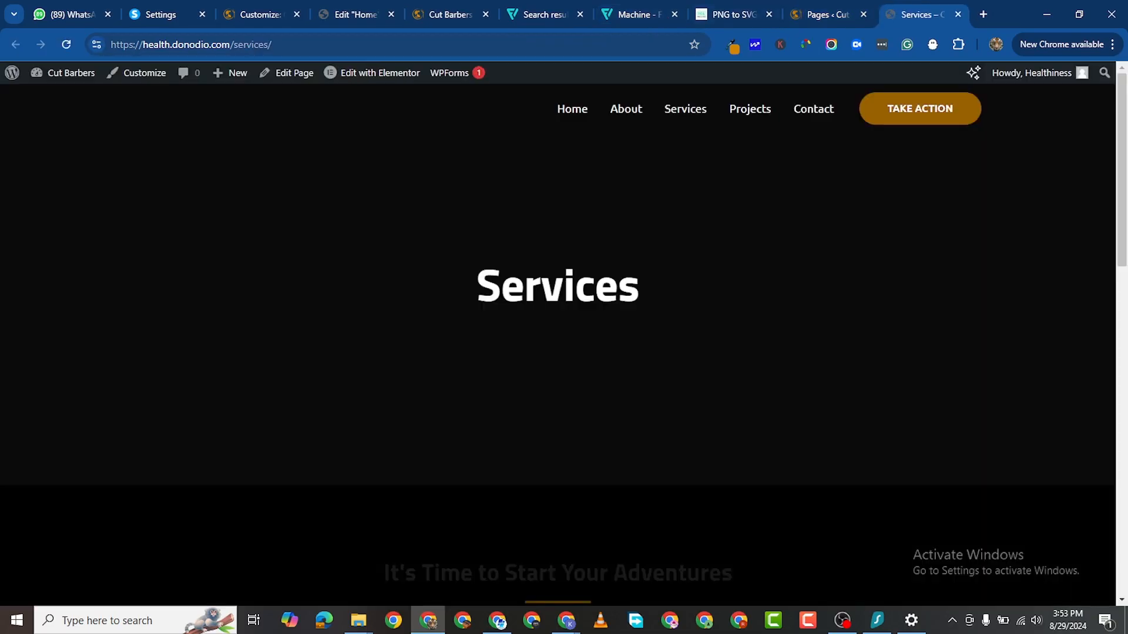
scroll(610, 361, "down", 10)
scroll(617, 369, "down", 5)
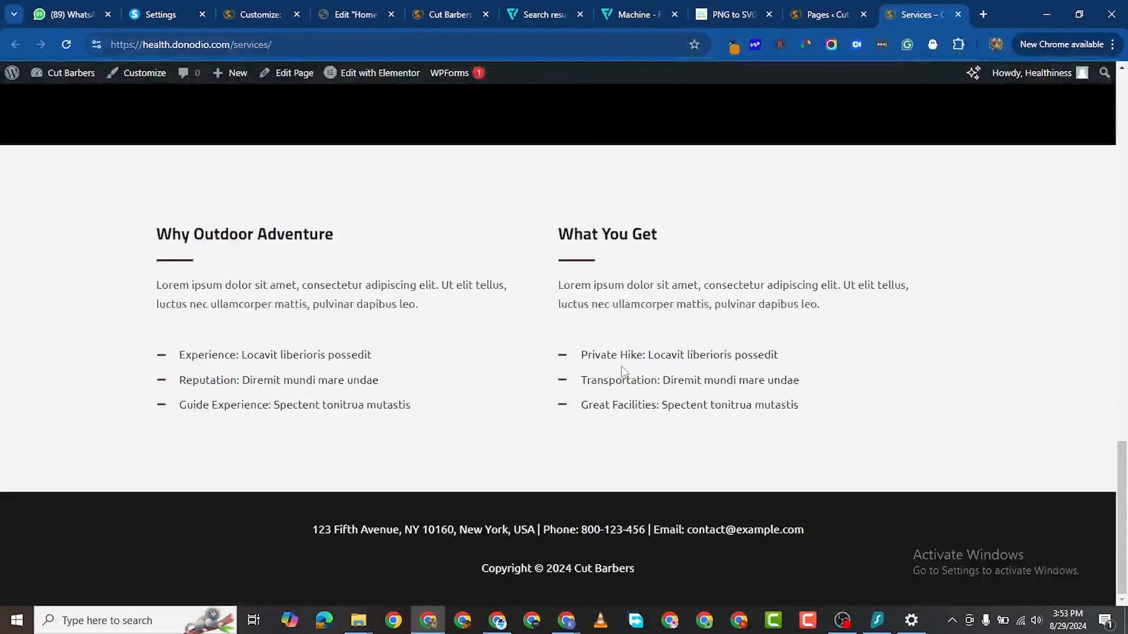
scroll(622, 365, "up", 15)
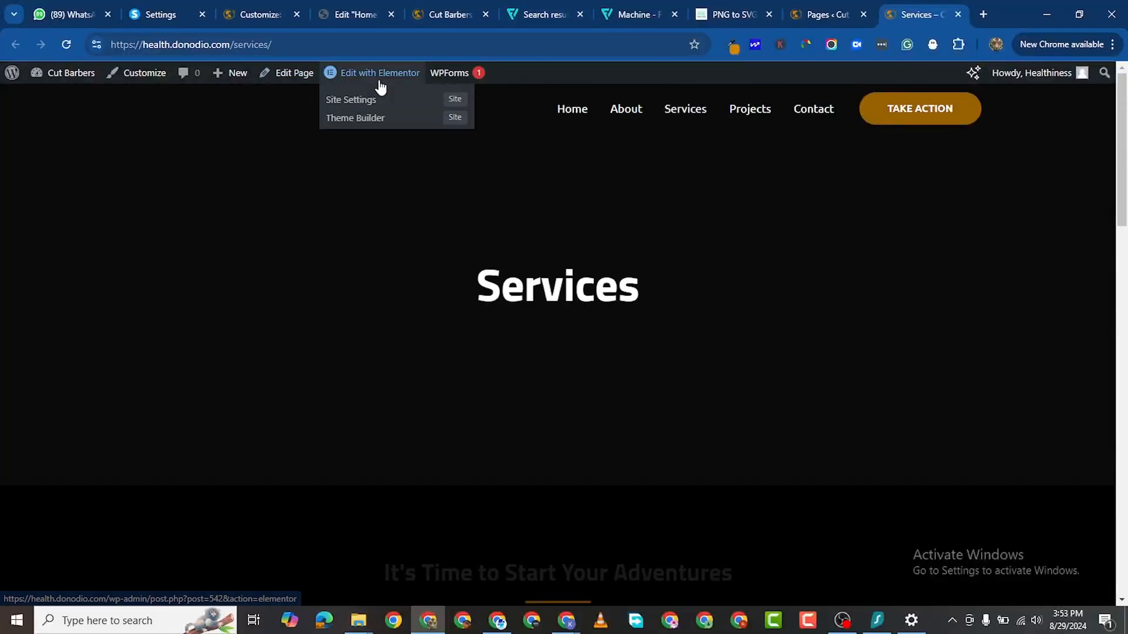
left_click(379, 78)
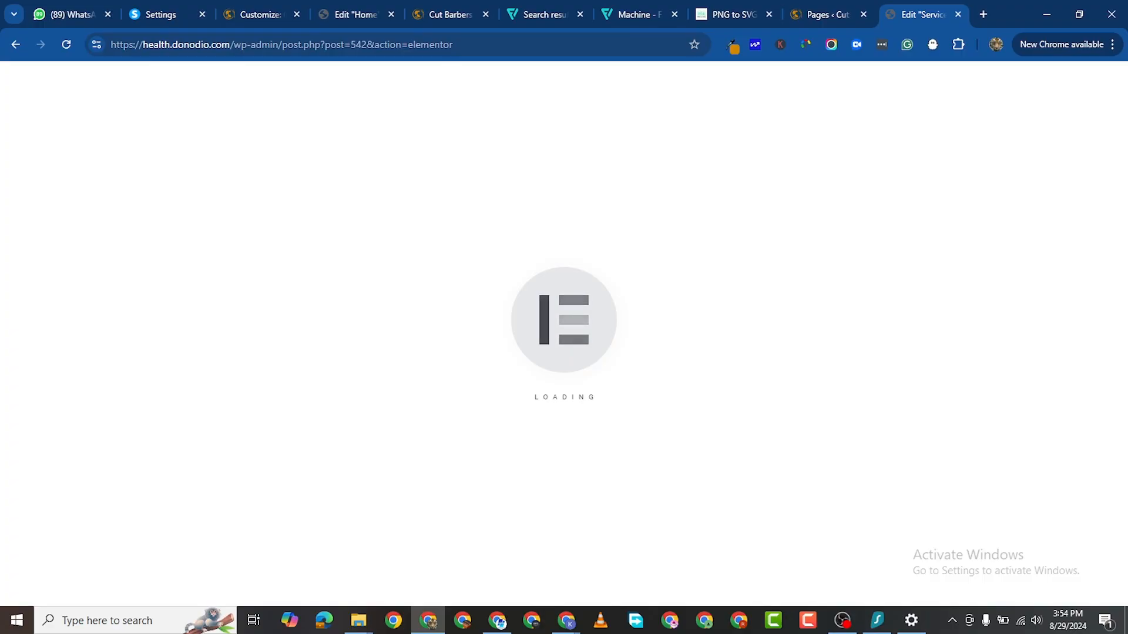
Step: Delete the Why Outdoor Adventure section and the lake and skier image row
scroll(734, 376, "down", 15)
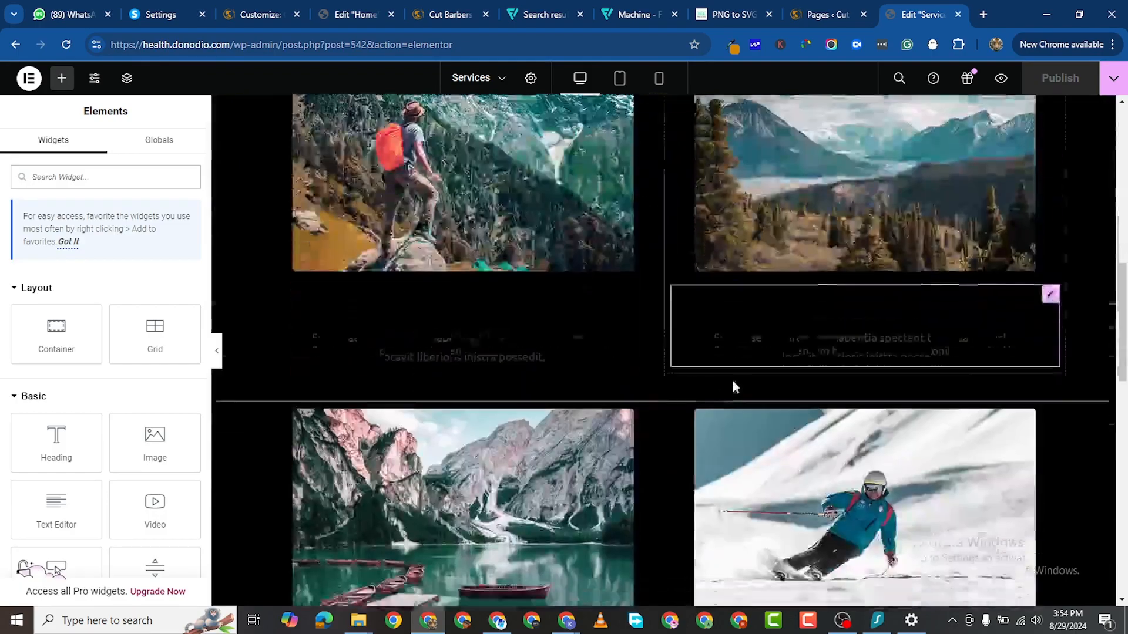
scroll(726, 381, "down", 7)
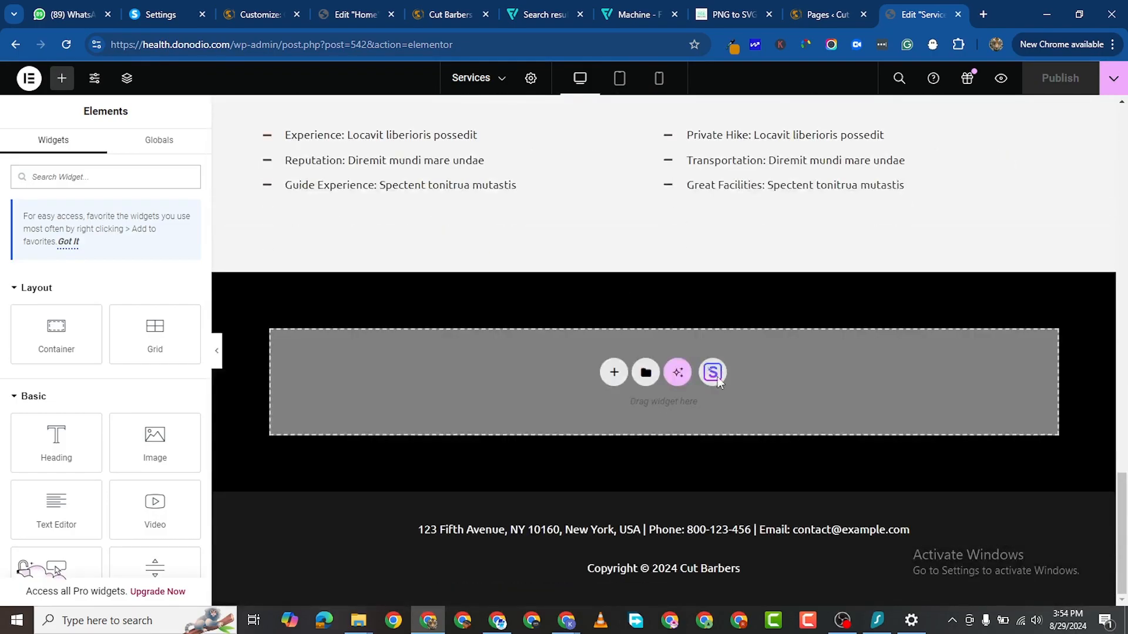
scroll(717, 376, "up", 4)
left_click(682, 134)
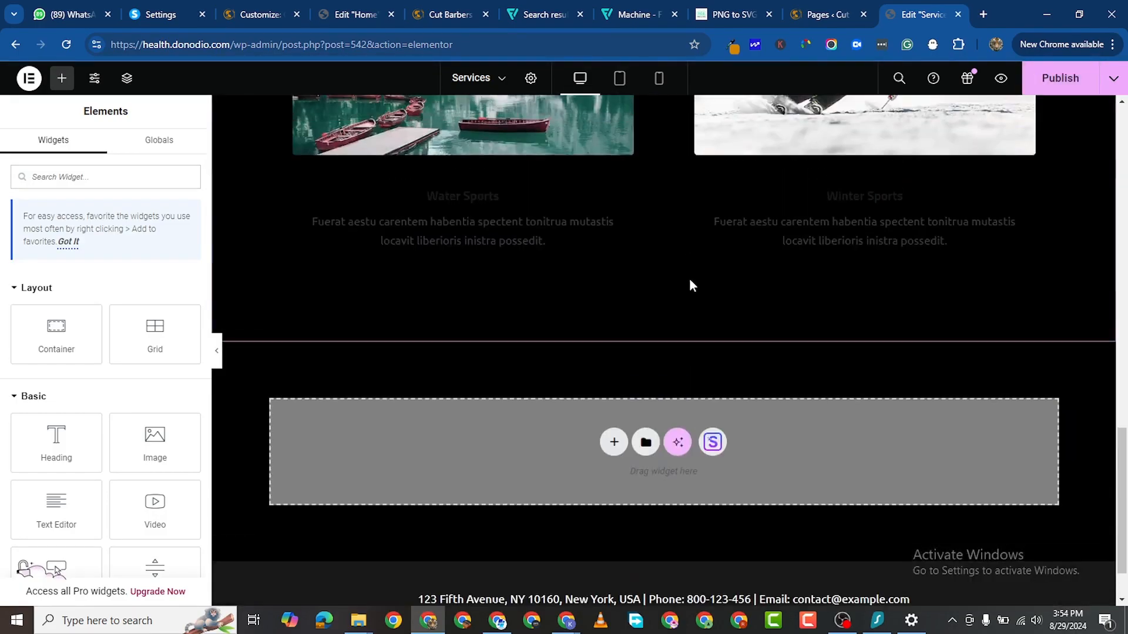
scroll(689, 277, "up", 5)
left_click(682, 210)
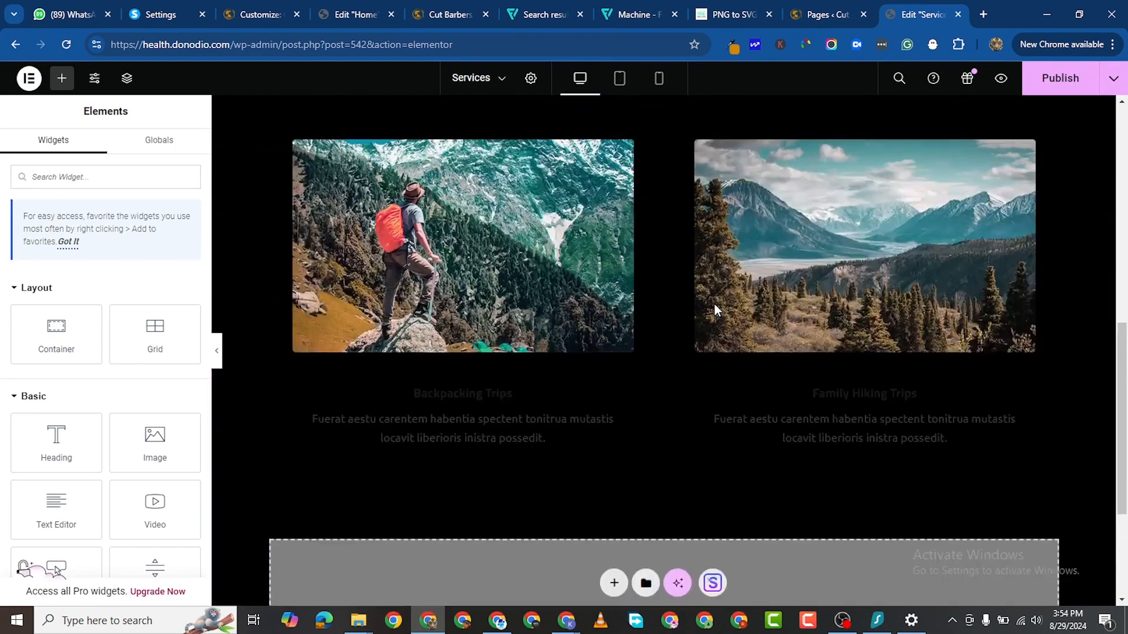
Step: Delete the hiker and mountain row and the It's Time to Start Your Adventures section
scroll(699, 235, "up", 1)
left_click(681, 194)
scroll(699, 282, "up", 5)
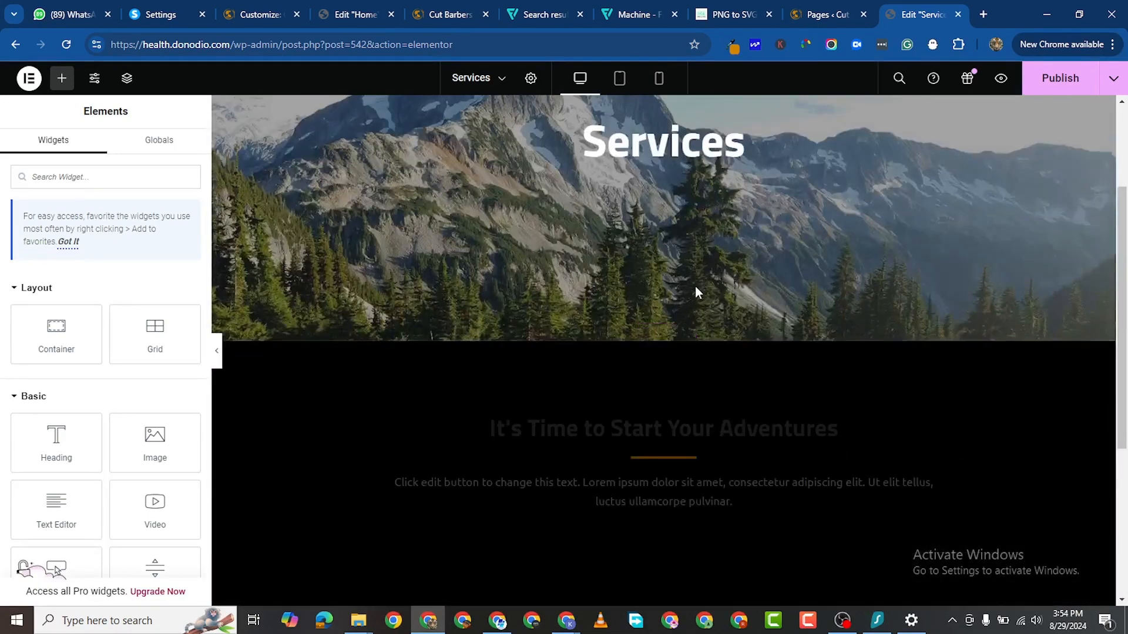
left_click(682, 332)
scroll(691, 387, "up", 4)
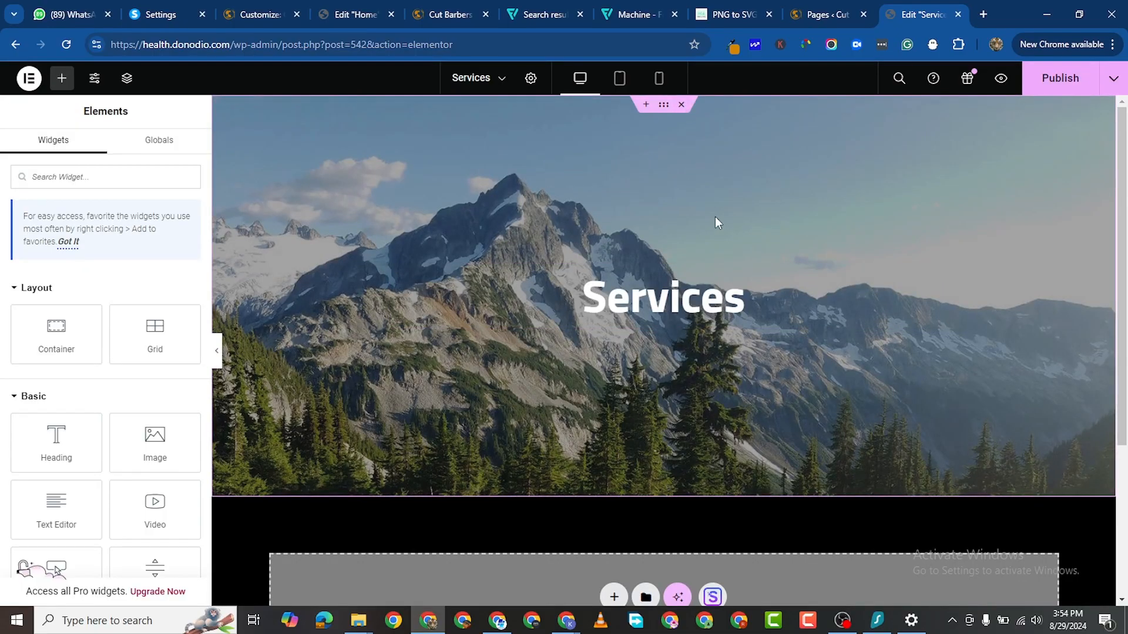
scroll(646, 329, "down", 1)
scroll(640, 358, "up", 1)
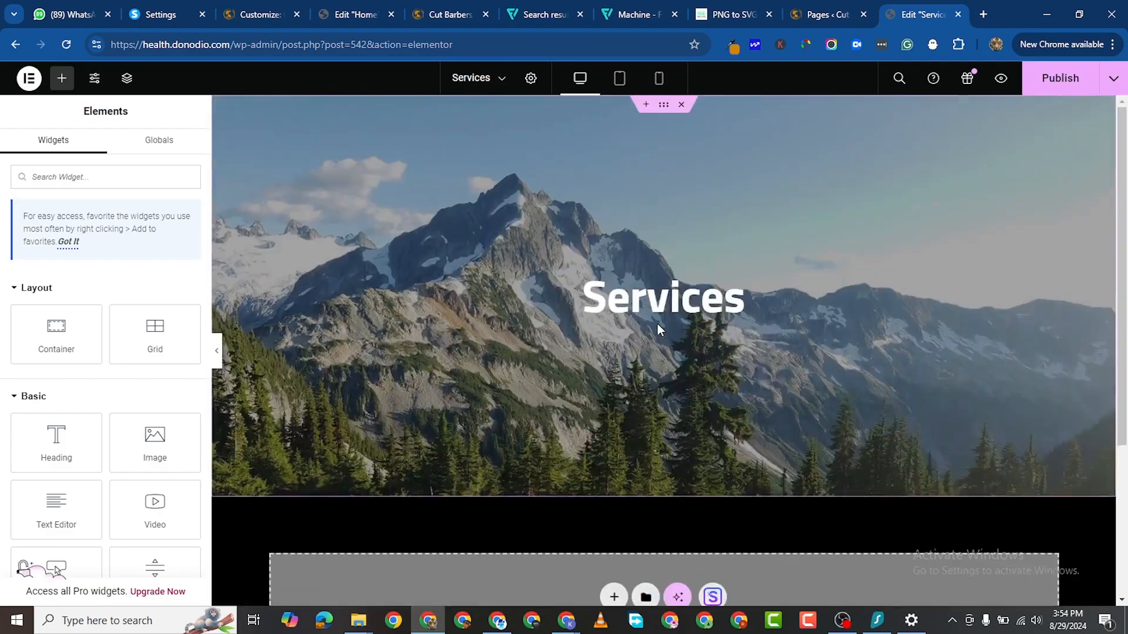
left_click(505, 224)
scroll(628, 459, "down", 4)
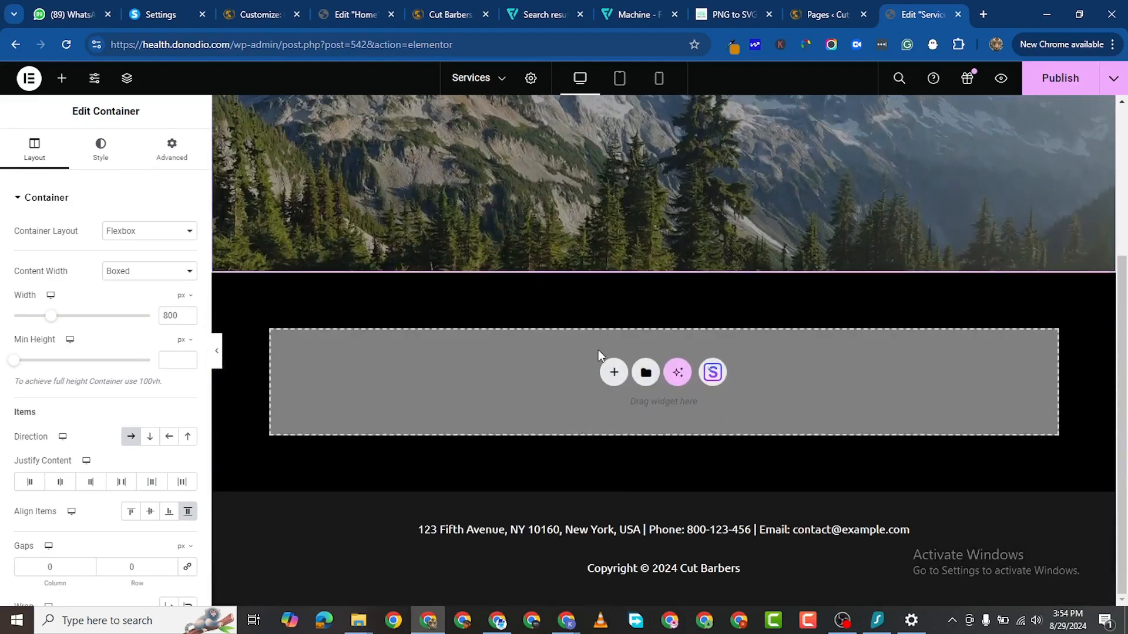
Step: Add a single-column container below the hero and give it a classic background
left_click(613, 372)
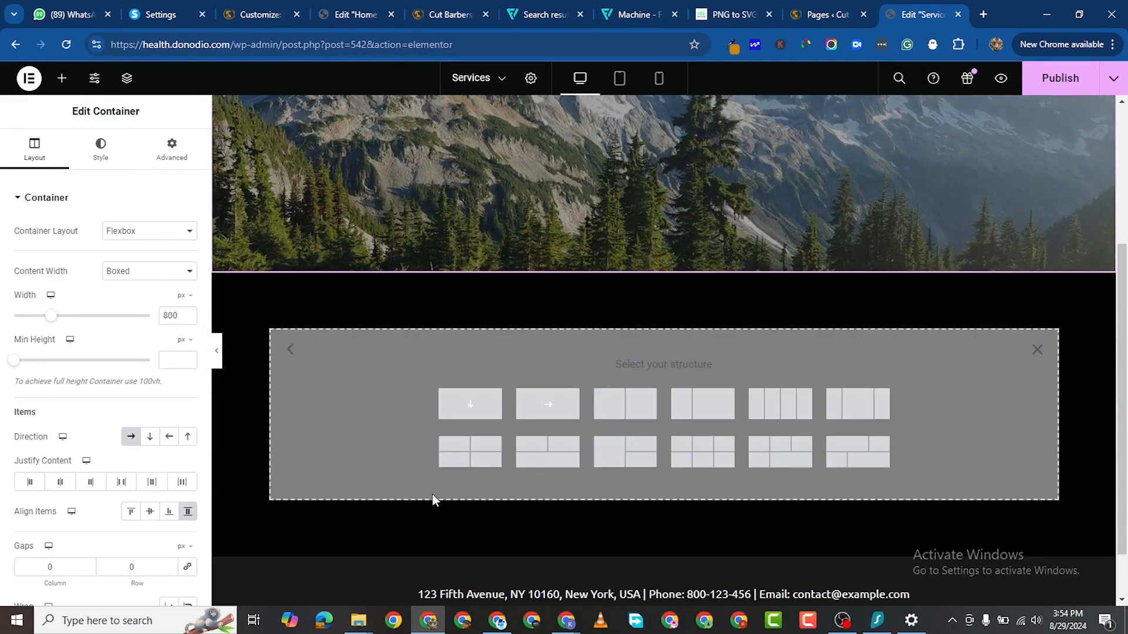
left_click(453, 414)
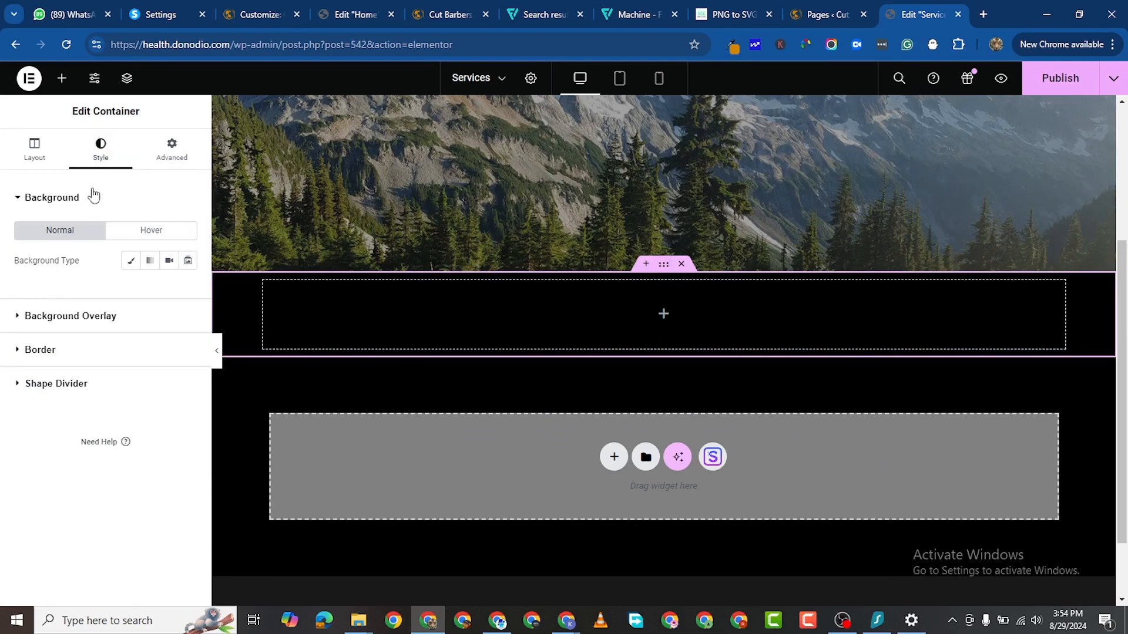
left_click(43, 149)
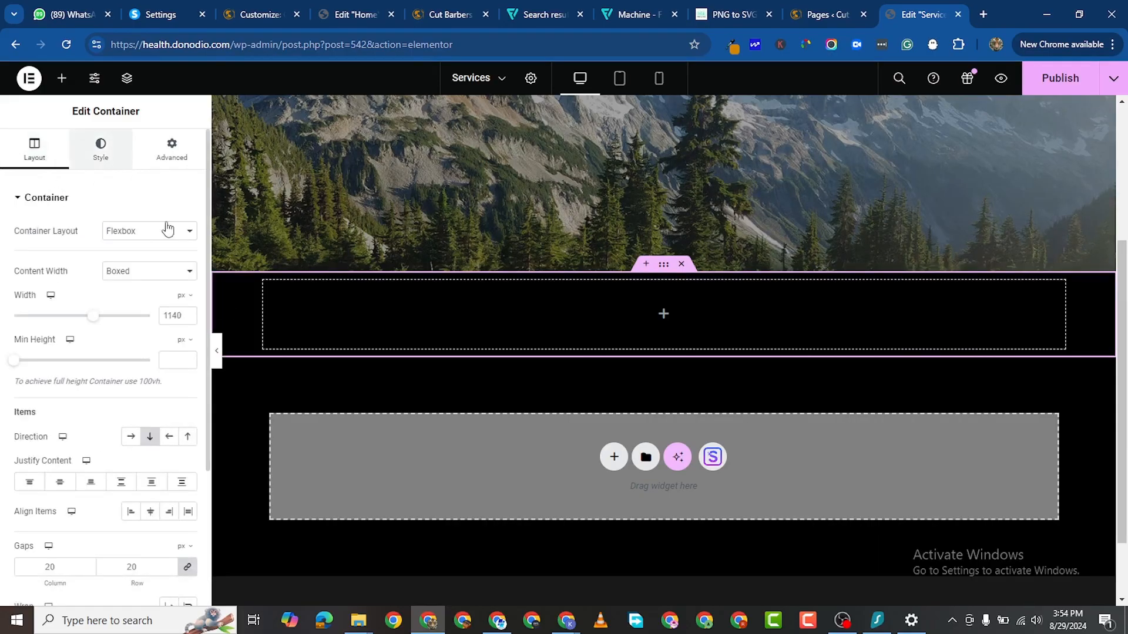
left_click(100, 149)
left_click(131, 261)
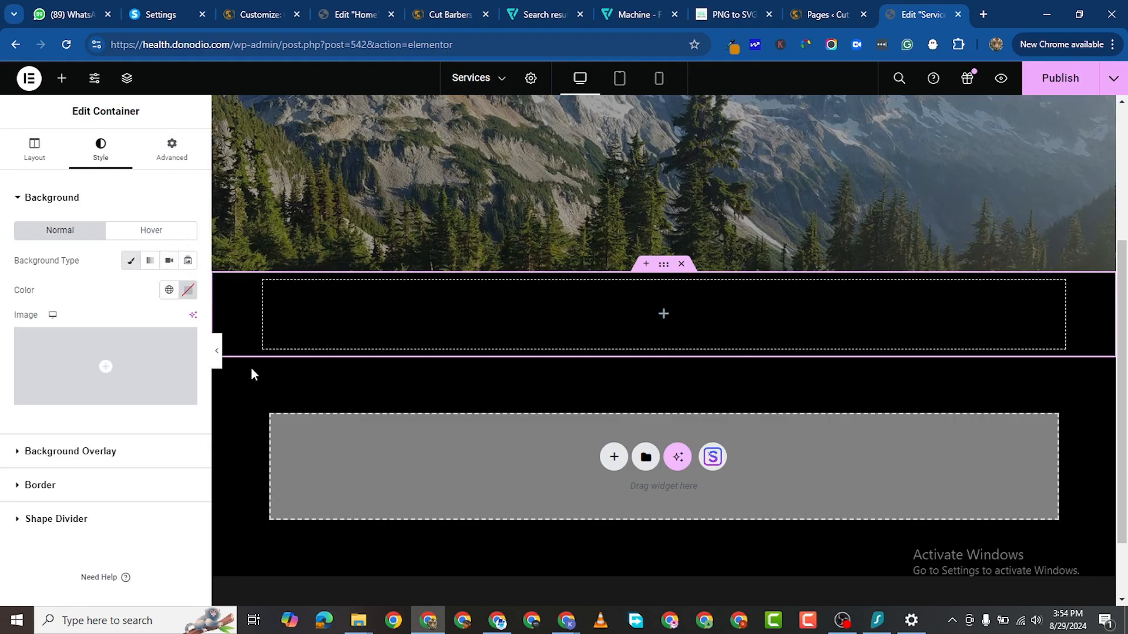
Step: Start uploading a background image, browsing to the Downloads > BARBERSHOP folder
left_click(166, 364)
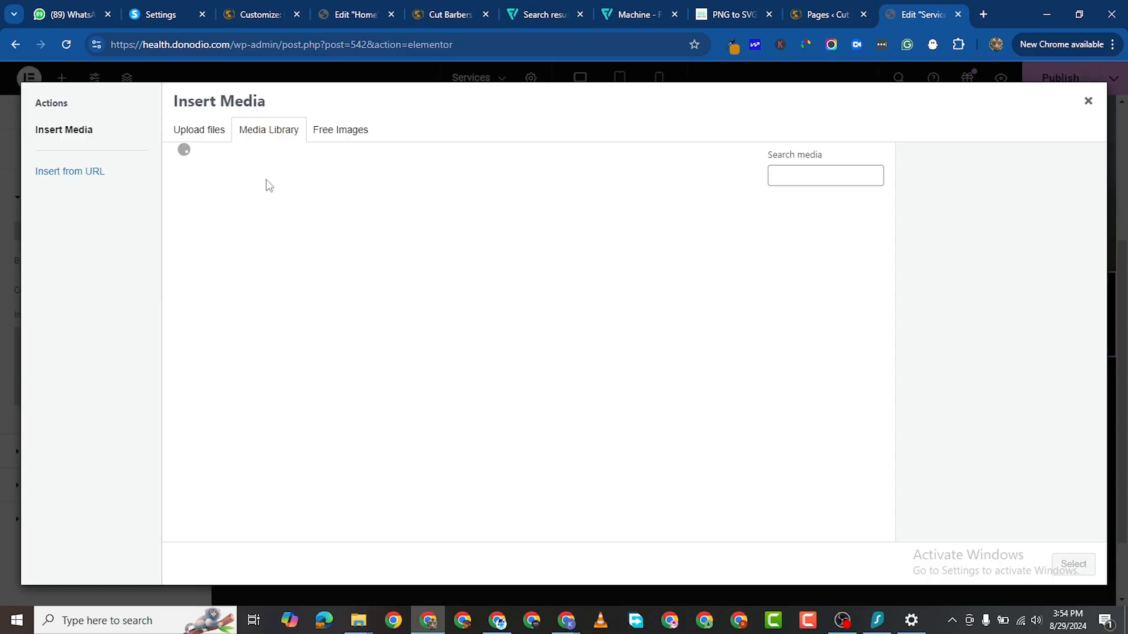
left_click(226, 131)
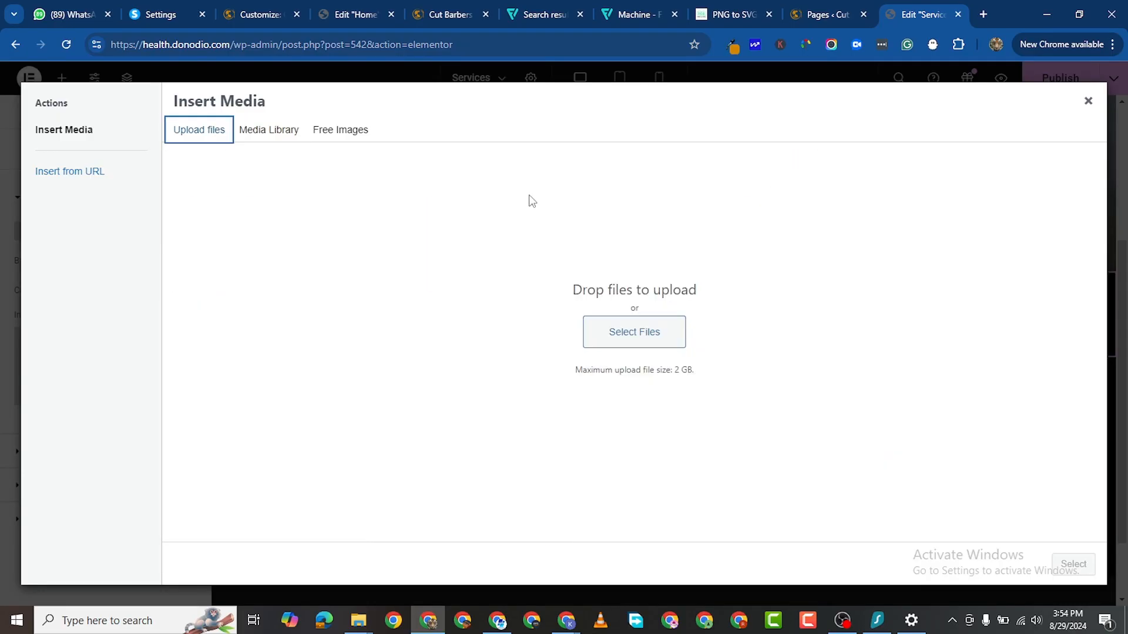
left_click(611, 326)
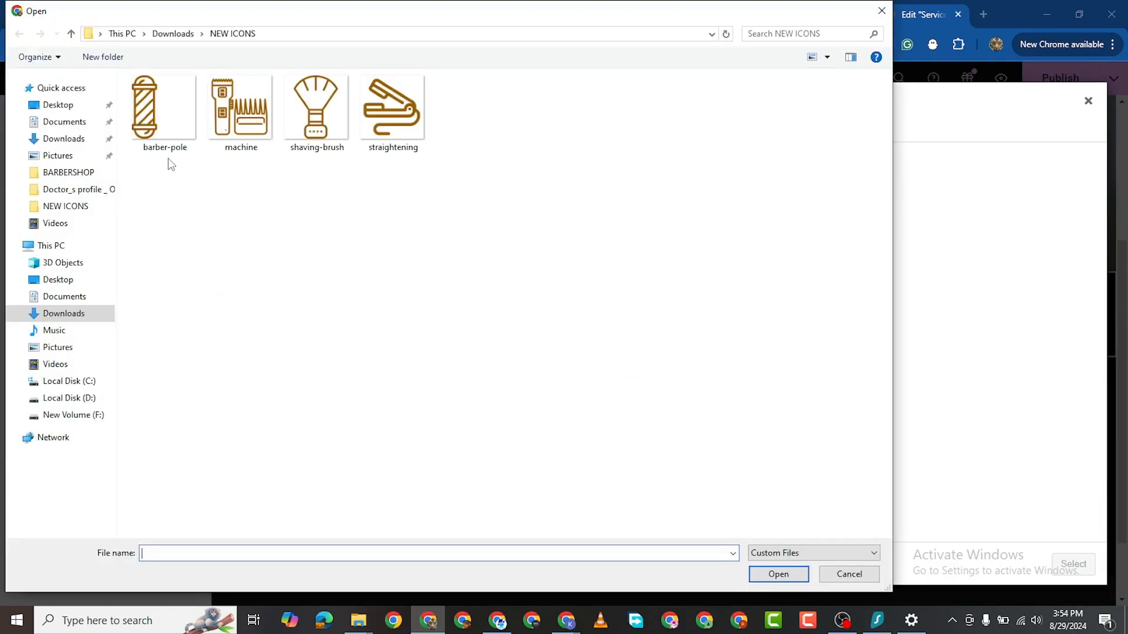
left_click(62, 139)
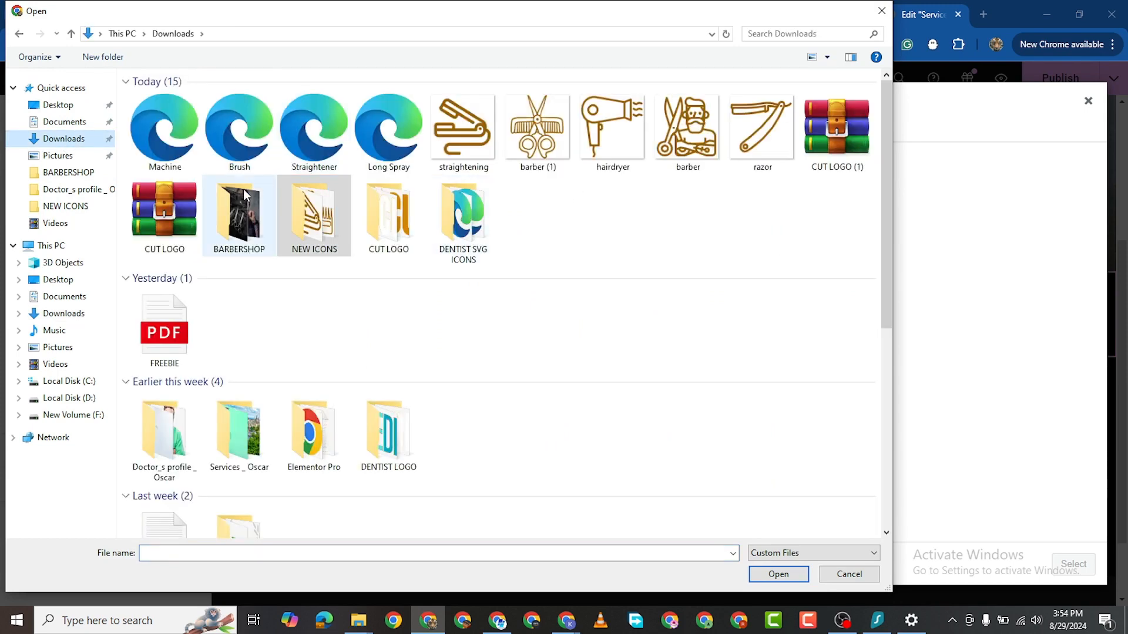
double_click(254, 218)
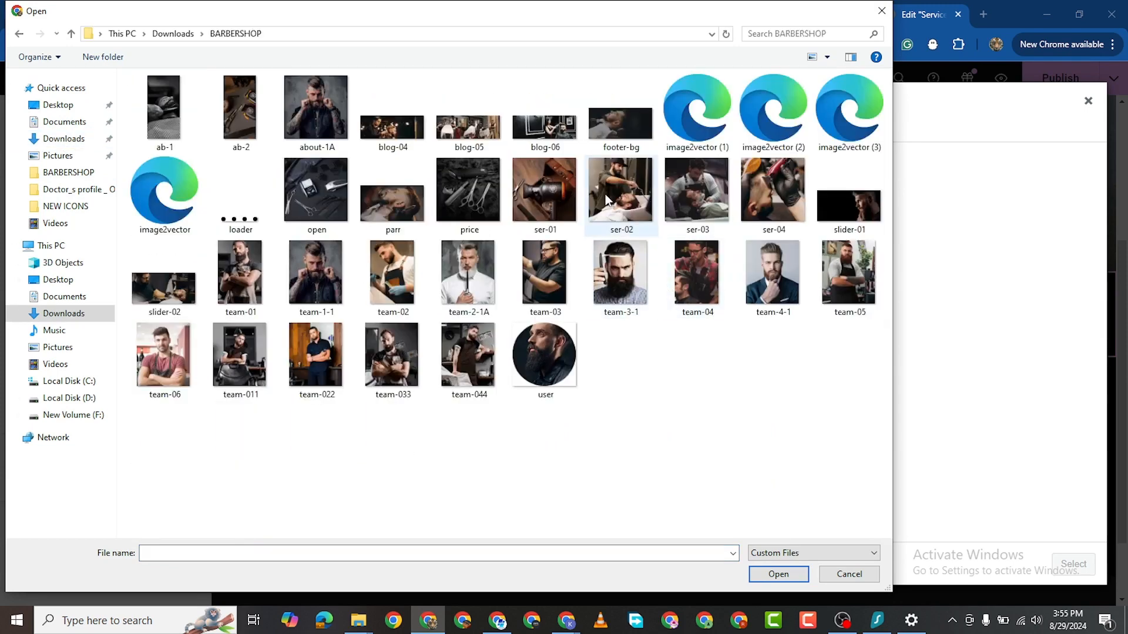
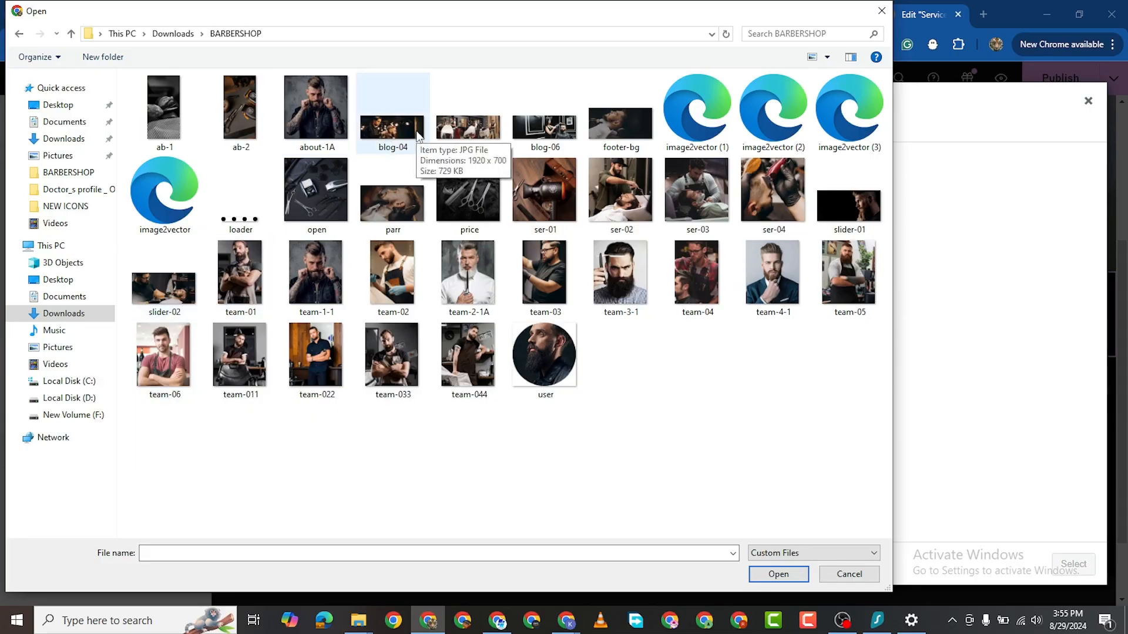
Step: Upload slider-02 and set it as the container's background image
left_click(164, 288)
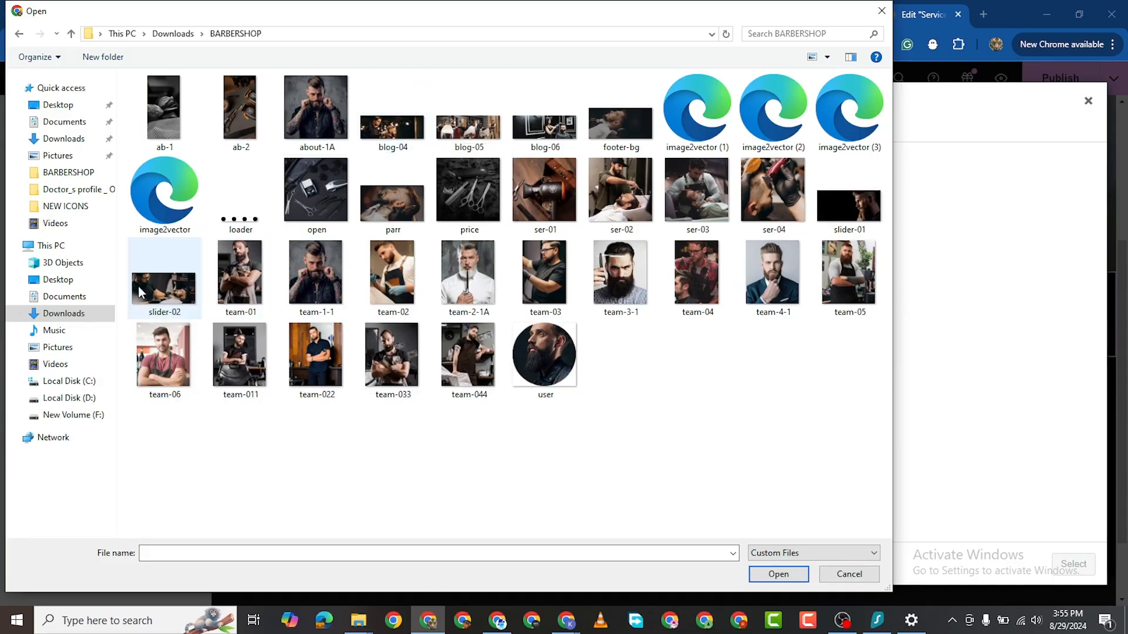
left_click(765, 580)
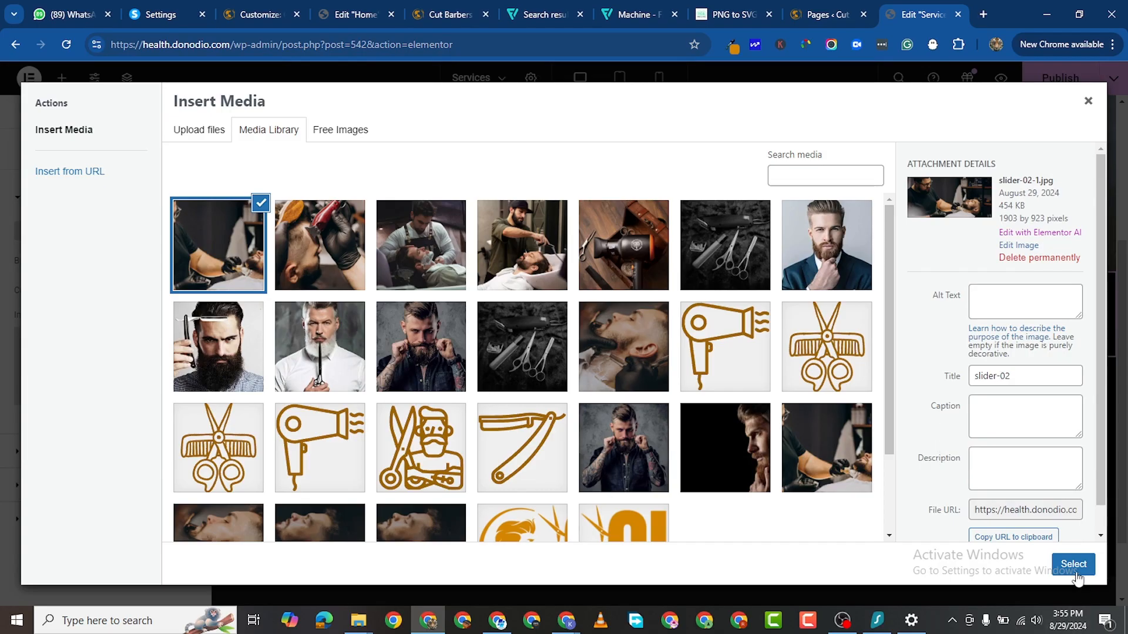
left_click(1075, 565)
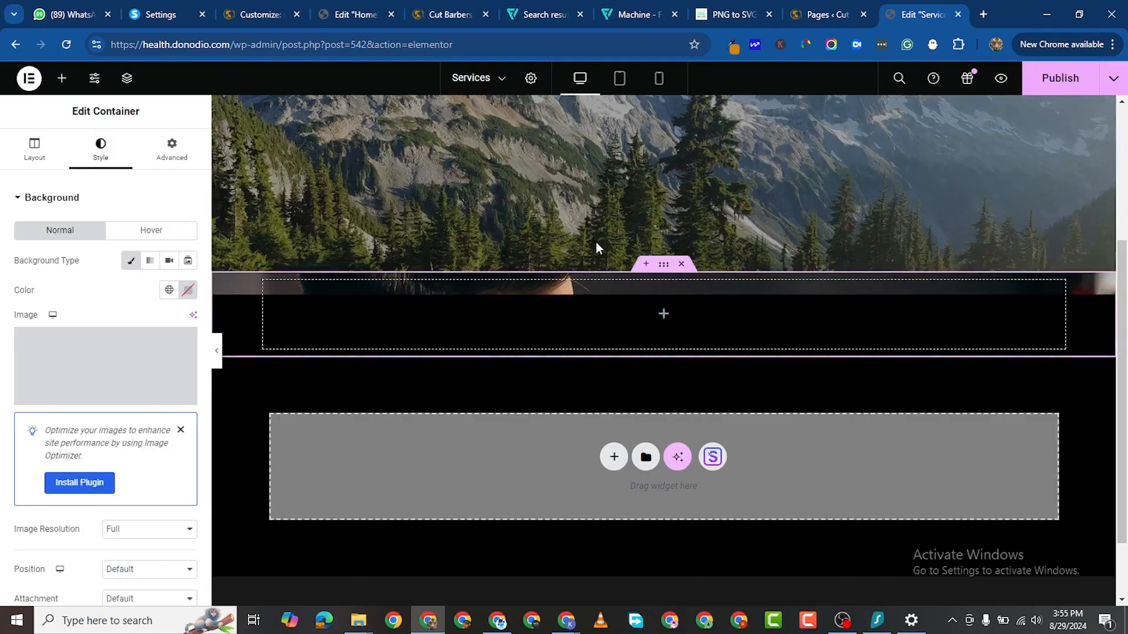
scroll(595, 259, "down", 1)
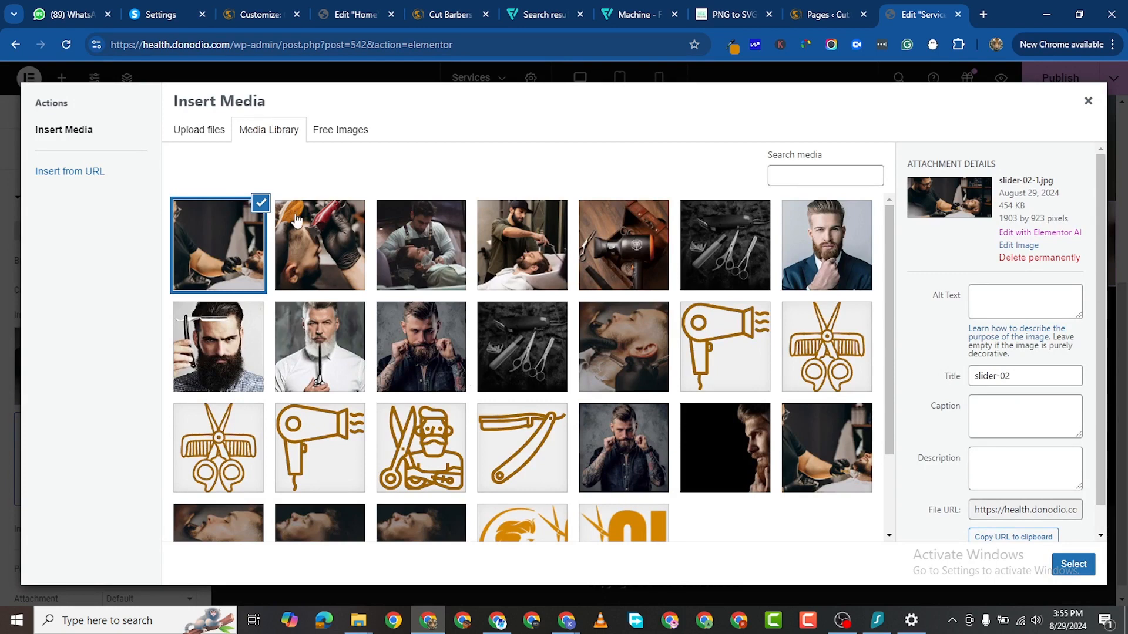
Step: Replace the background with a newly uploaded blog-04.jpg photo
left_click(206, 126)
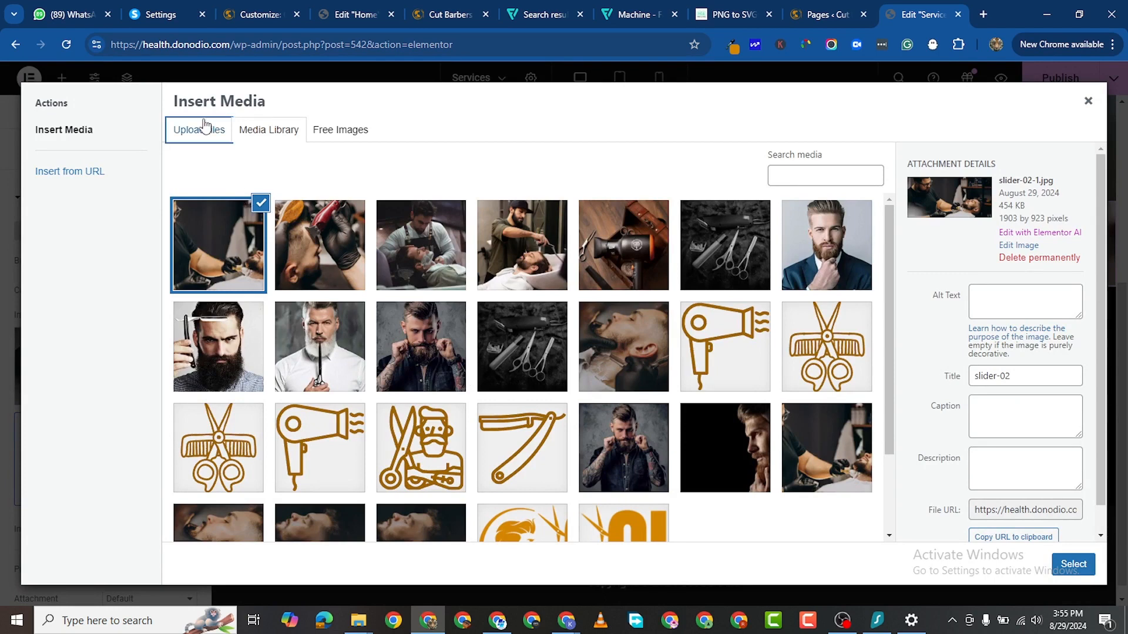
left_click(611, 330)
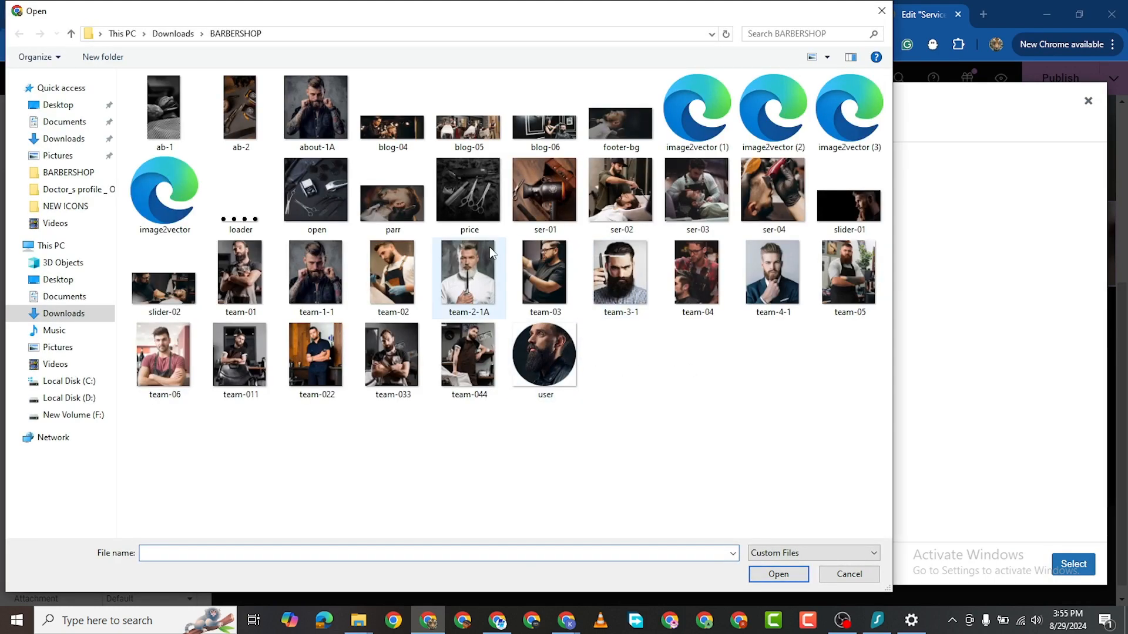
left_click(402, 139)
left_click(774, 576)
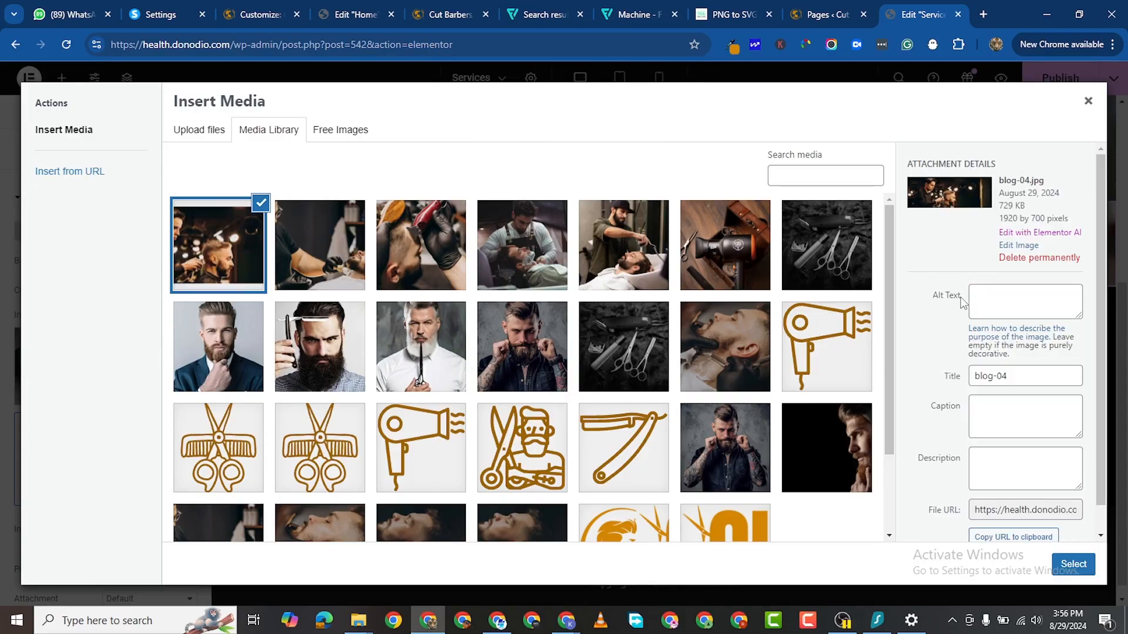
left_click(1060, 564)
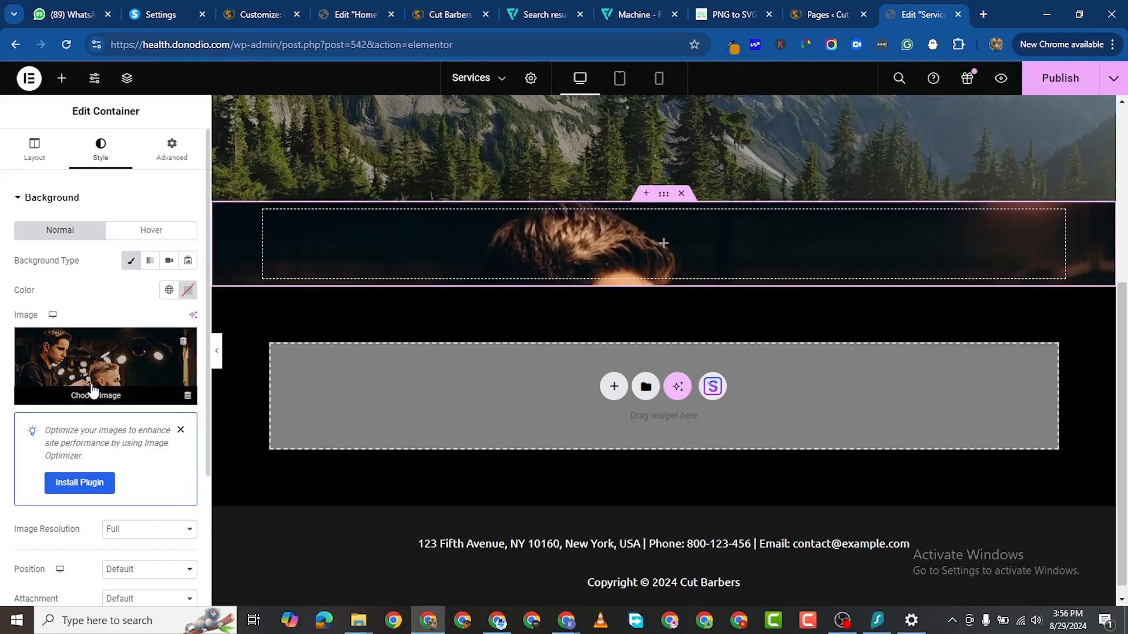
scroll(97, 379, "down", 2)
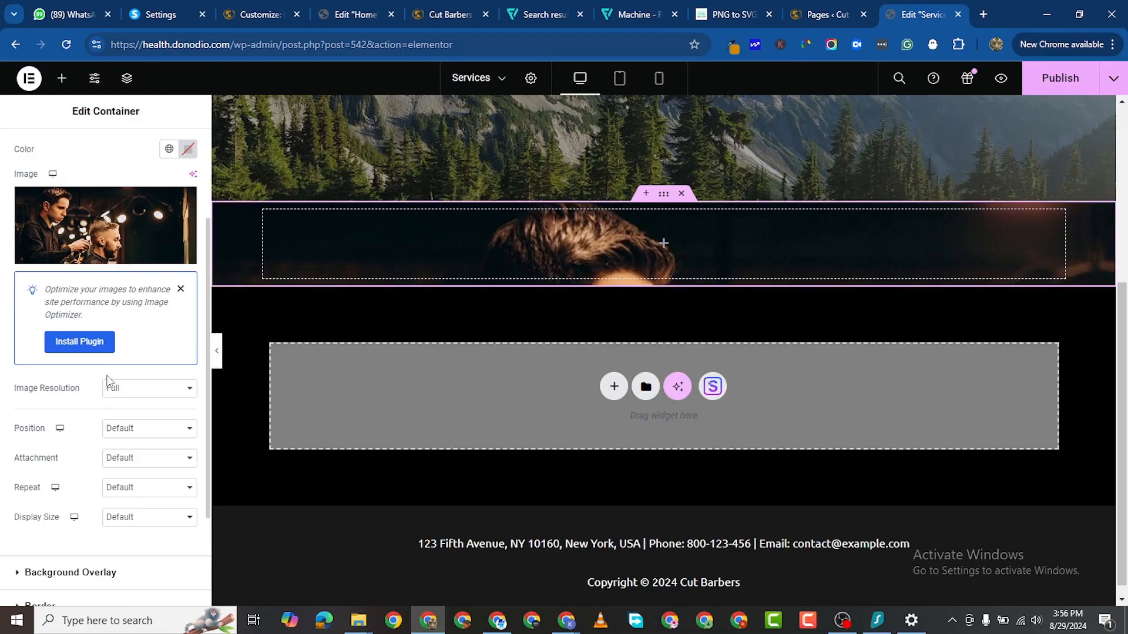
scroll(653, 399, "up", 2)
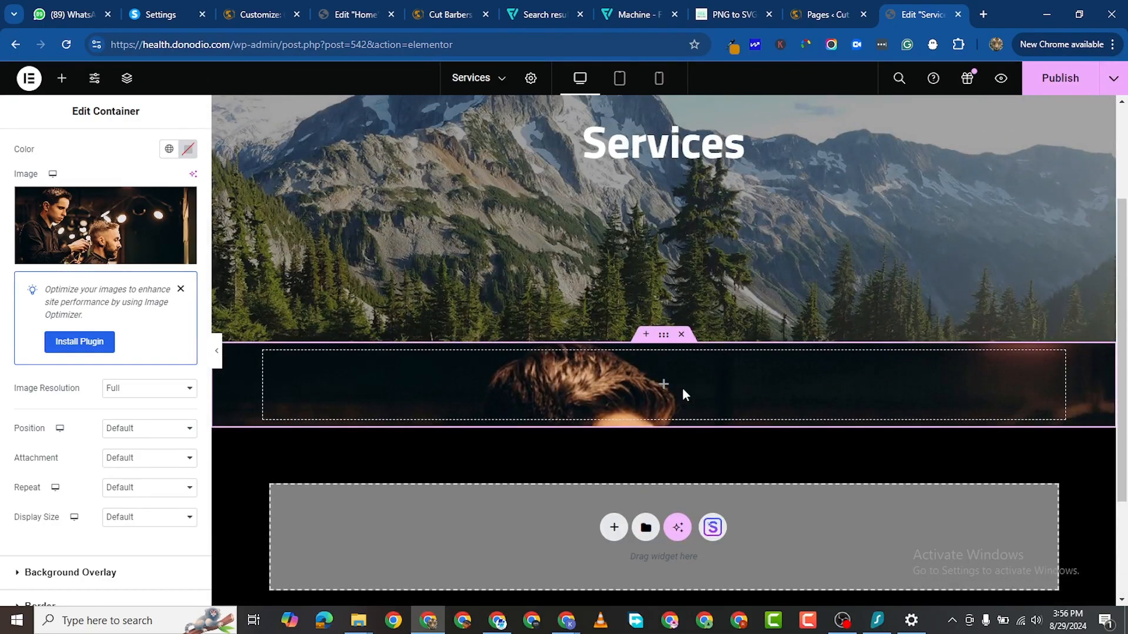
Step: Add a Heading widget to the photo container reading SERVICES
left_click(60, 79)
left_click_drag(77, 419, 719, 377)
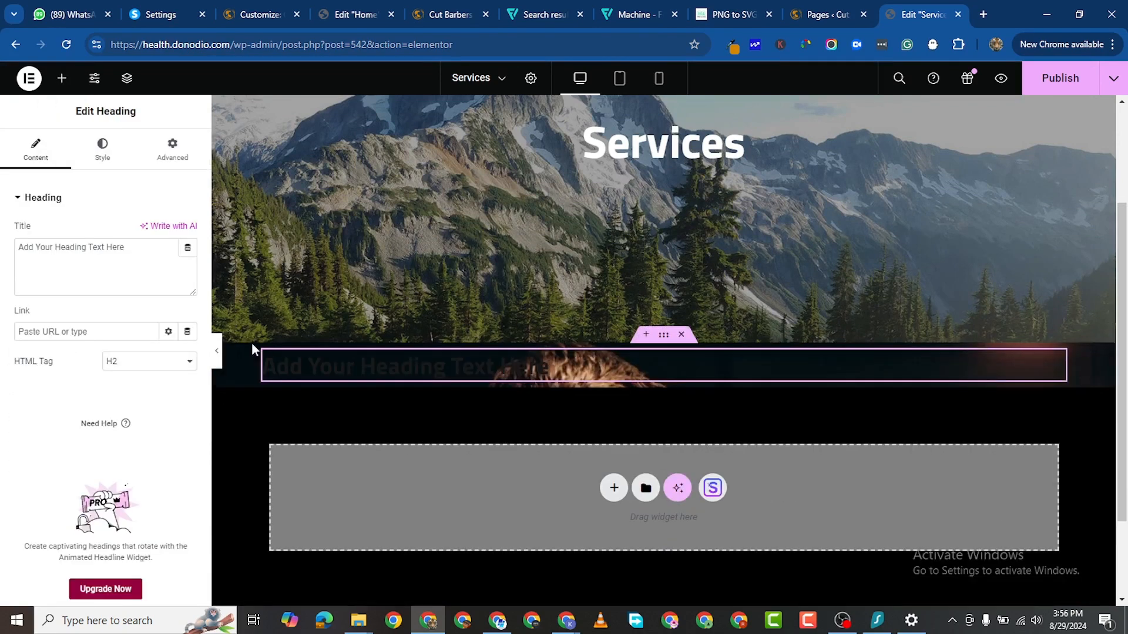
triple_click(102, 239)
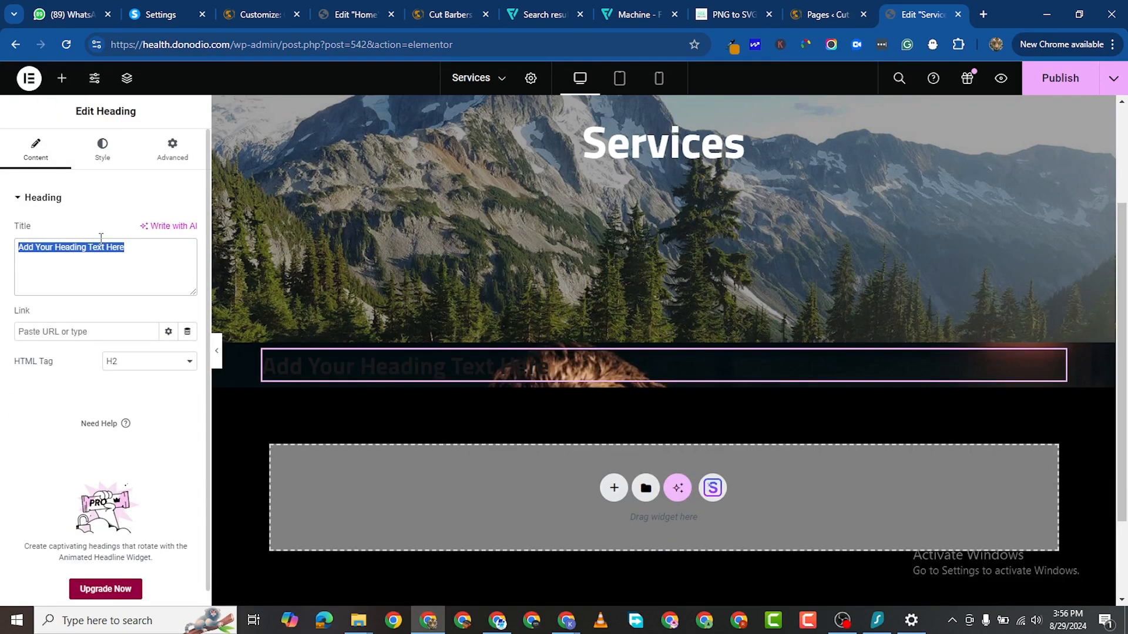
type("SERVICES")
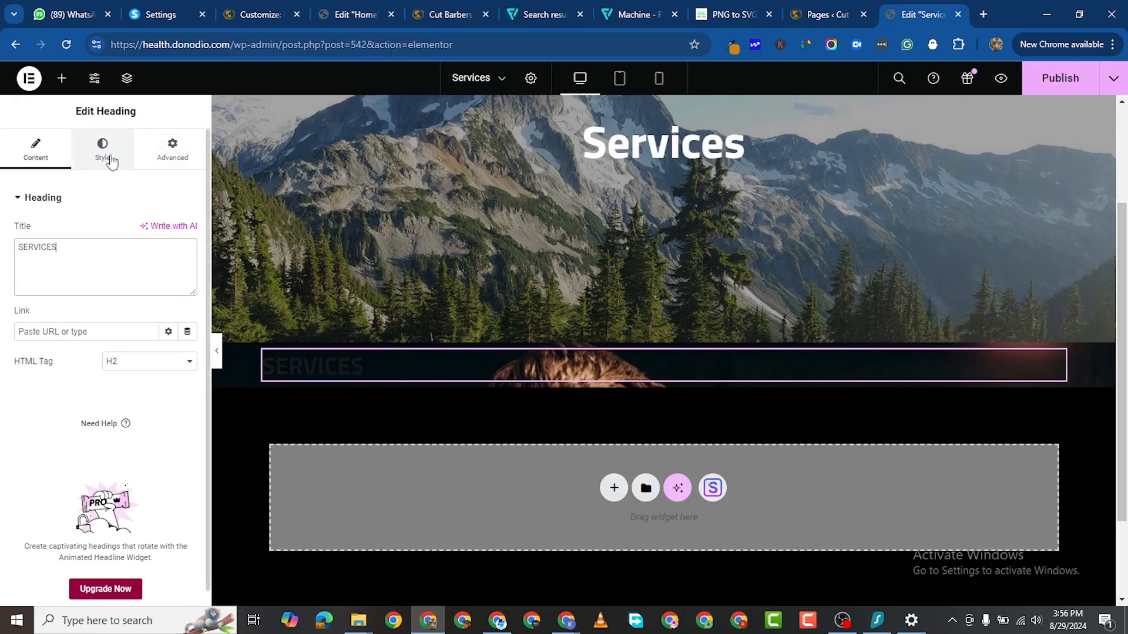
Step: Centre the SERVICES heading and make its text white
left_click(151, 162)
left_click(150, 231)
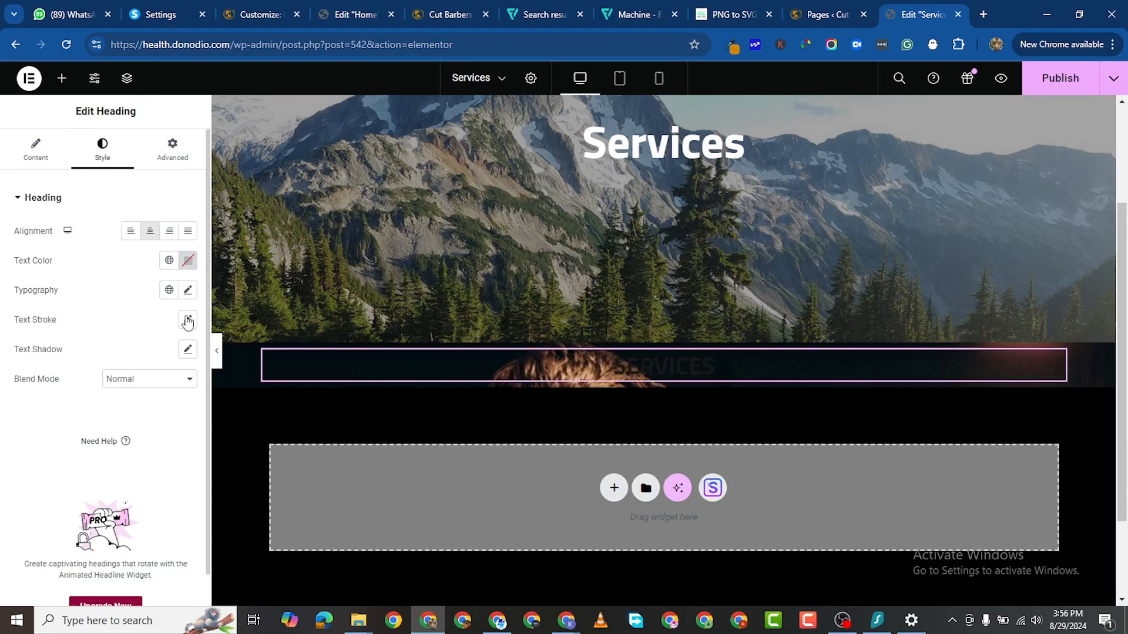
left_click(189, 268)
left_click_drag(151, 337, 1, 309)
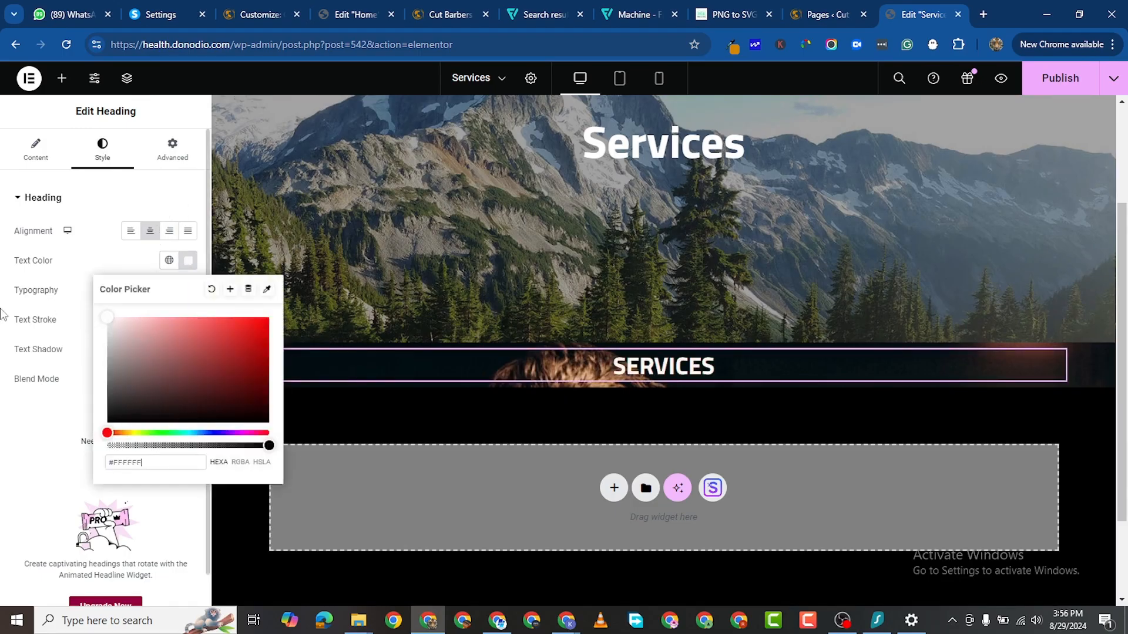
left_click(2, 421)
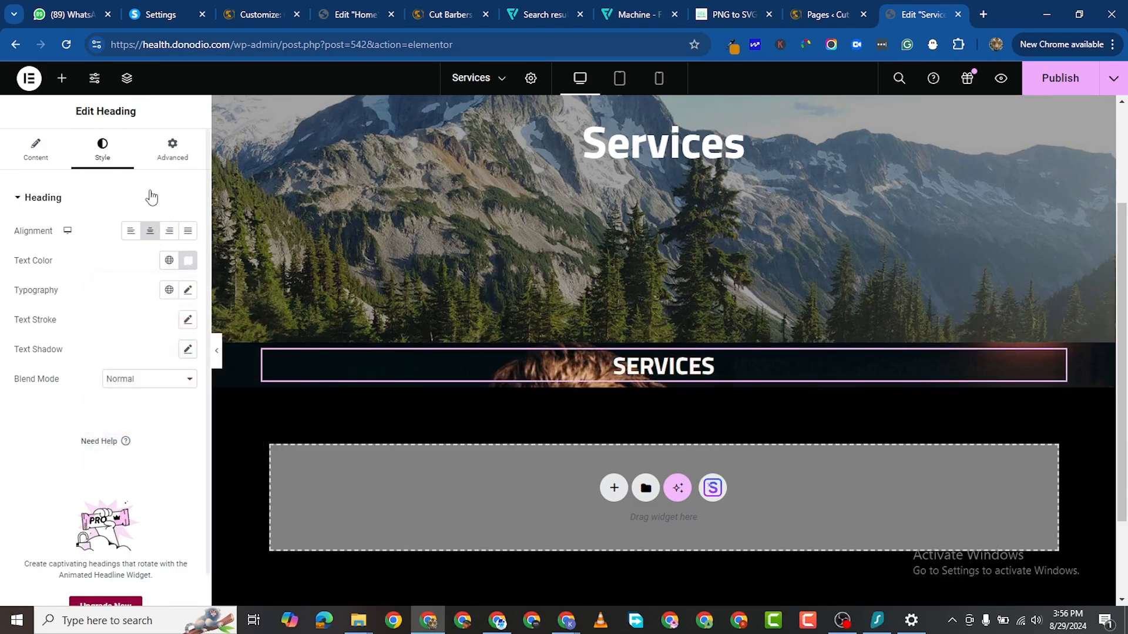
Step: Set the heading typography to 70 px size and 700 weight
left_click(189, 292)
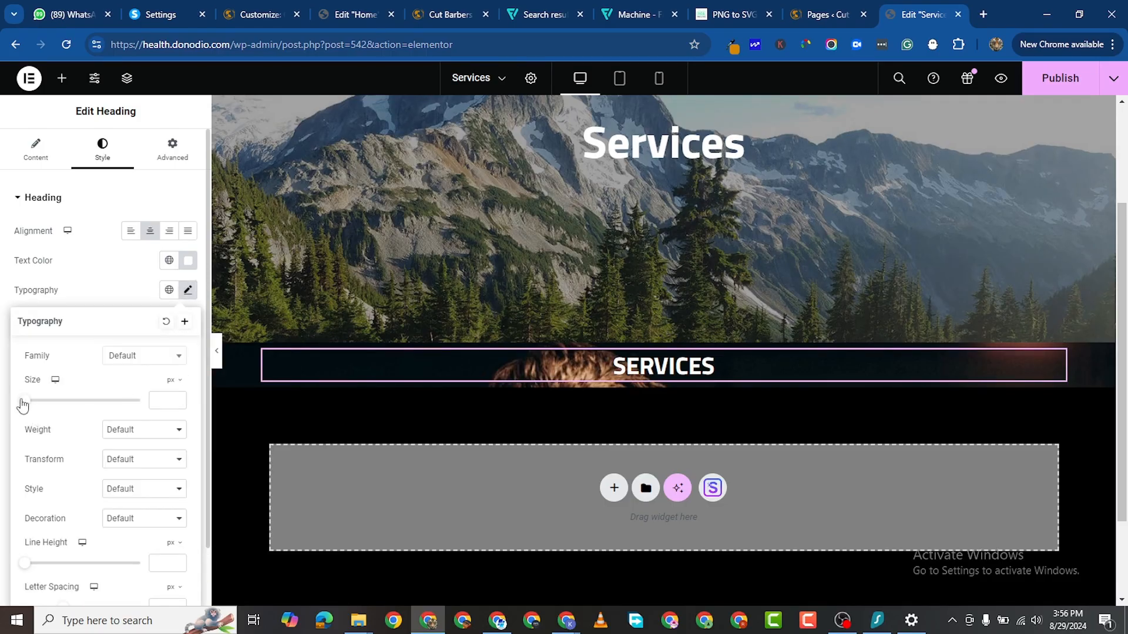
left_click_drag(24, 402, 69, 405)
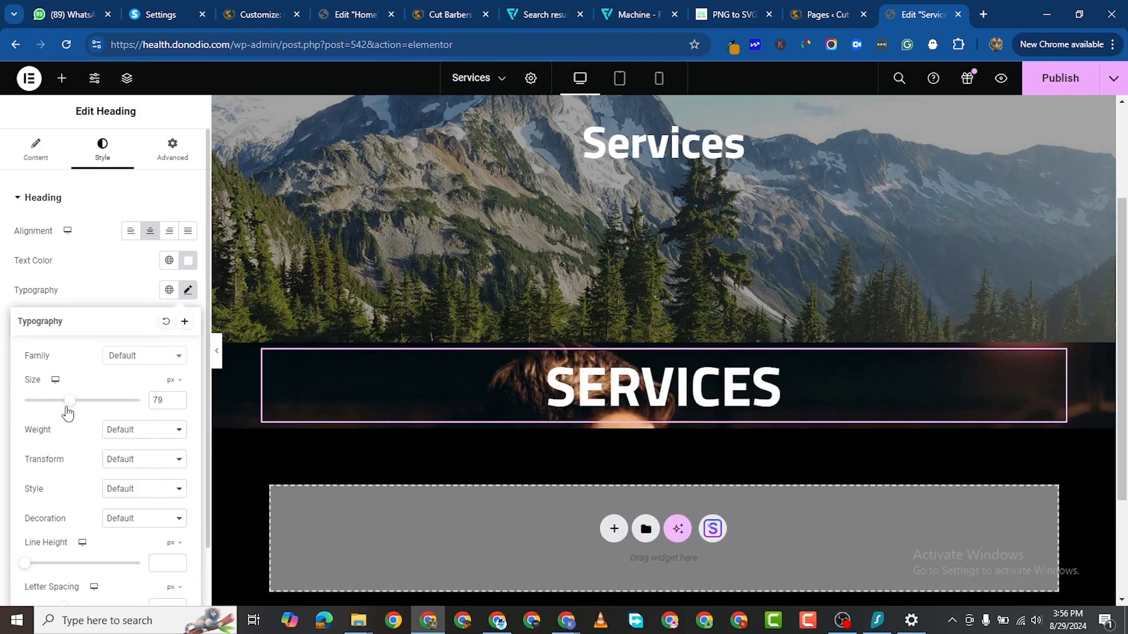
left_click(177, 403)
left_click(177, 404)
left_click(177, 403)
left_click(178, 403)
left_click(177, 404)
left_click(177, 403)
left_click(178, 404)
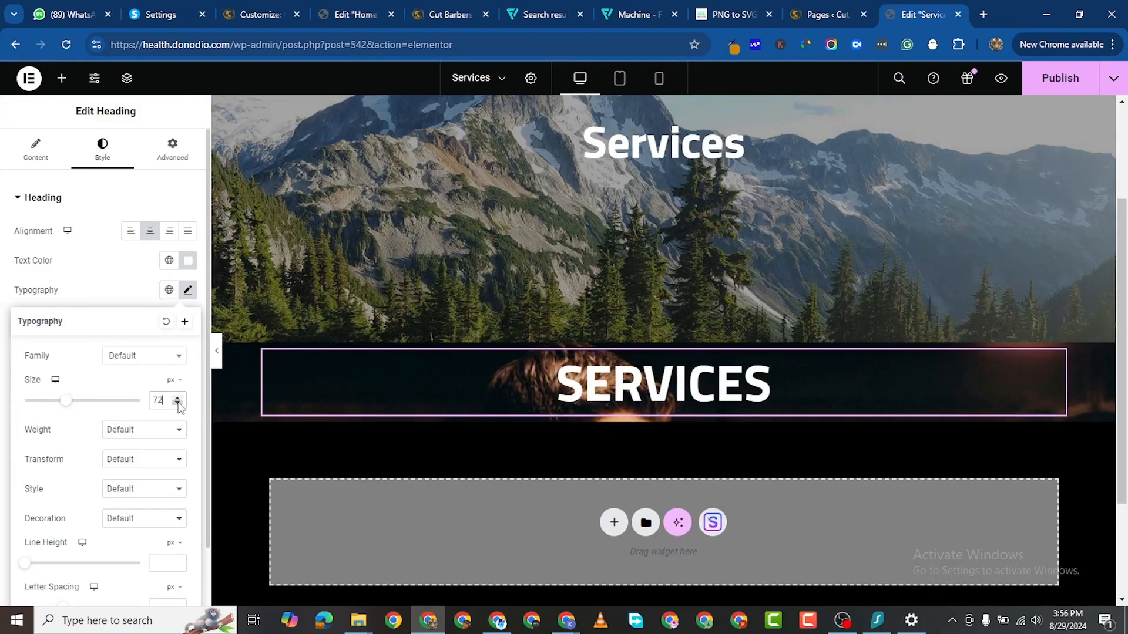
left_click(178, 404)
left_click(177, 403)
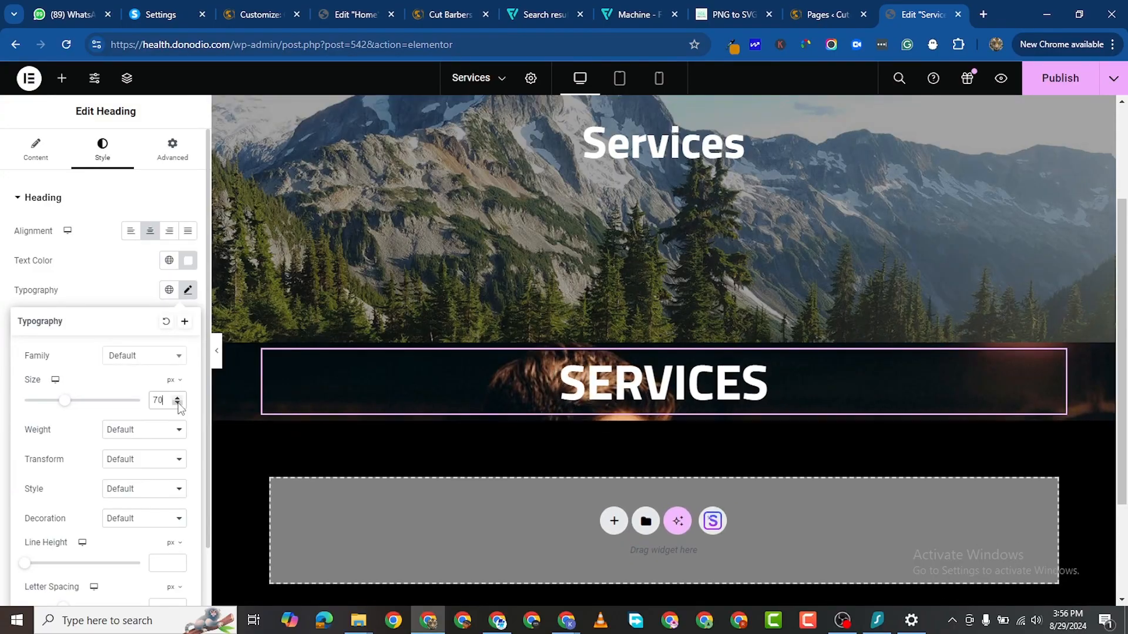
left_click(153, 433)
left_click(118, 517)
left_click(62, 78)
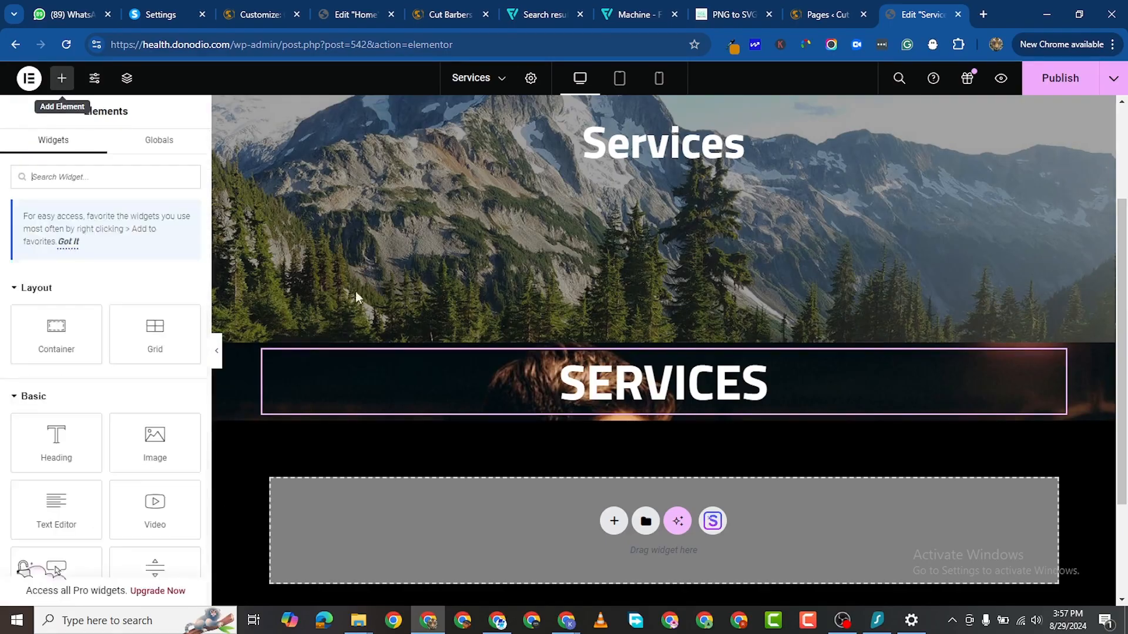
Step: Add a text block under the heading reading 'View a cross-section of our services'
left_click_drag(61, 498, 739, 389)
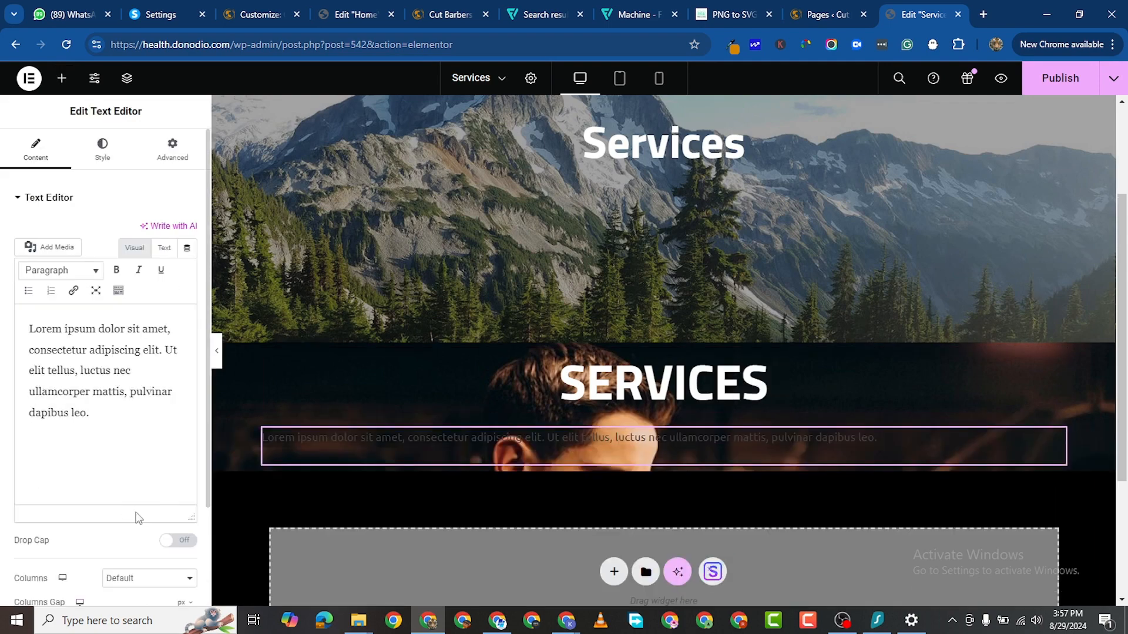
triple_click(95, 393)
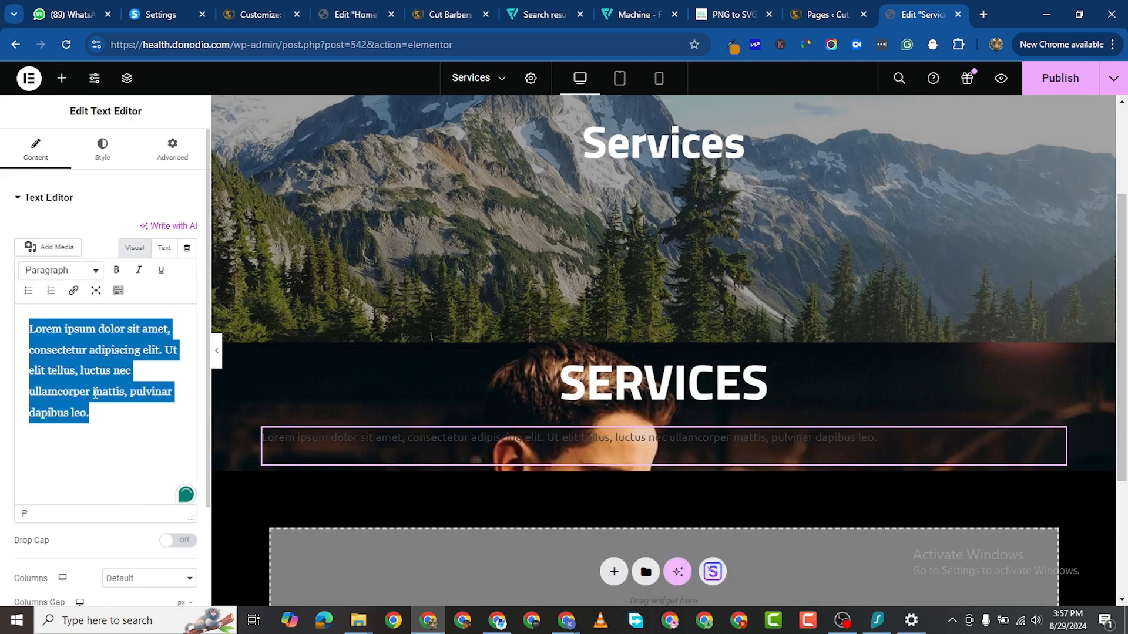
type("View")
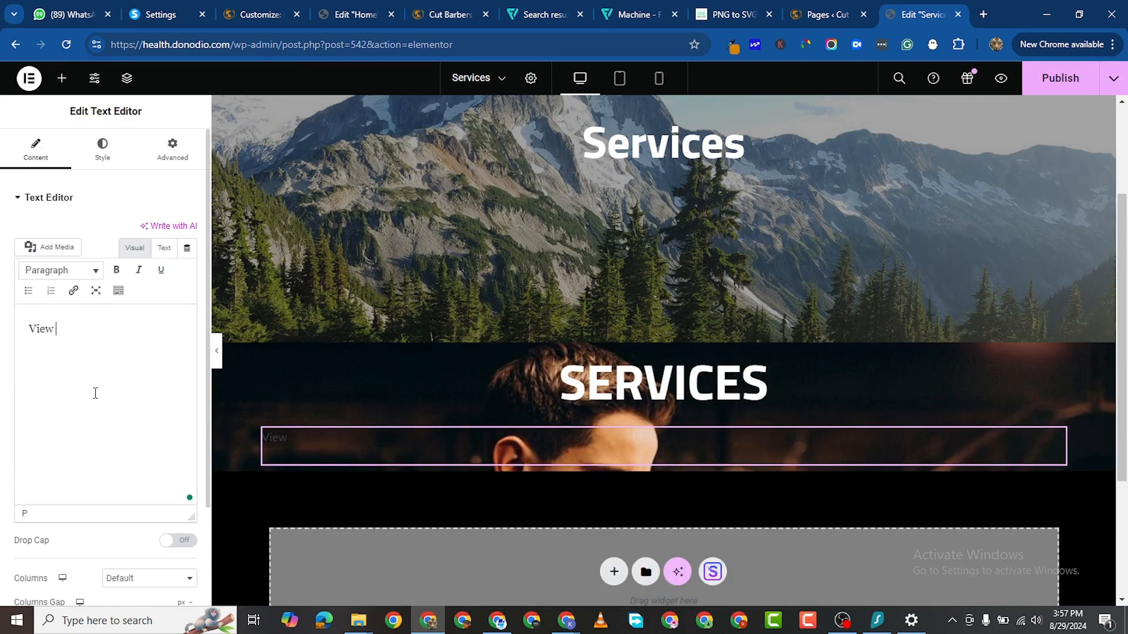
type(" a cross section of our services")
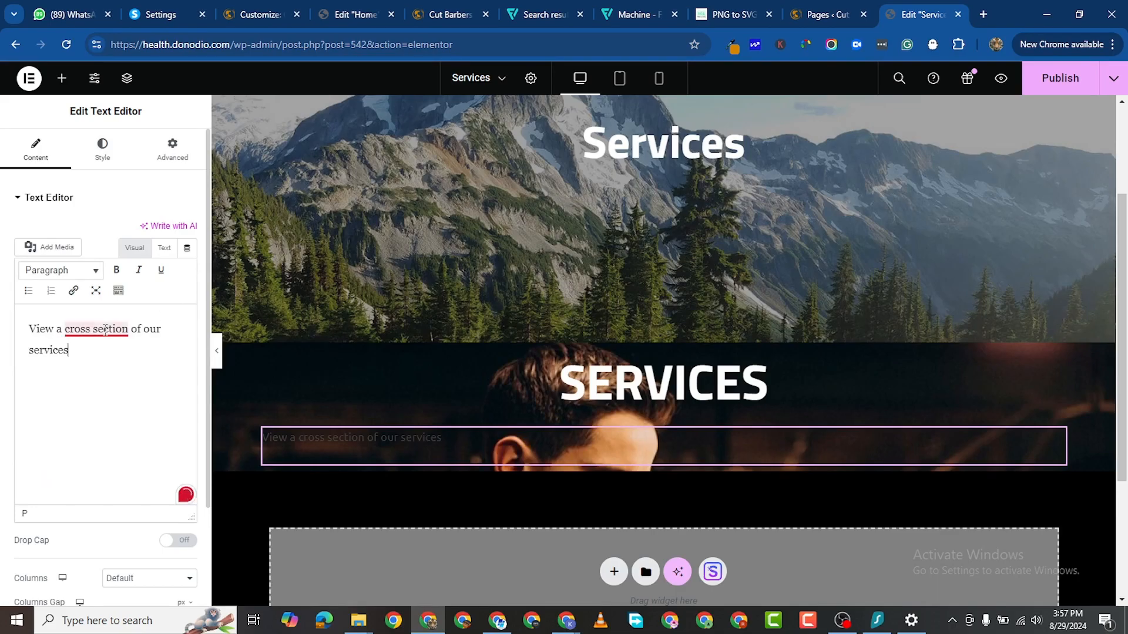
mouse_move(94, 329)
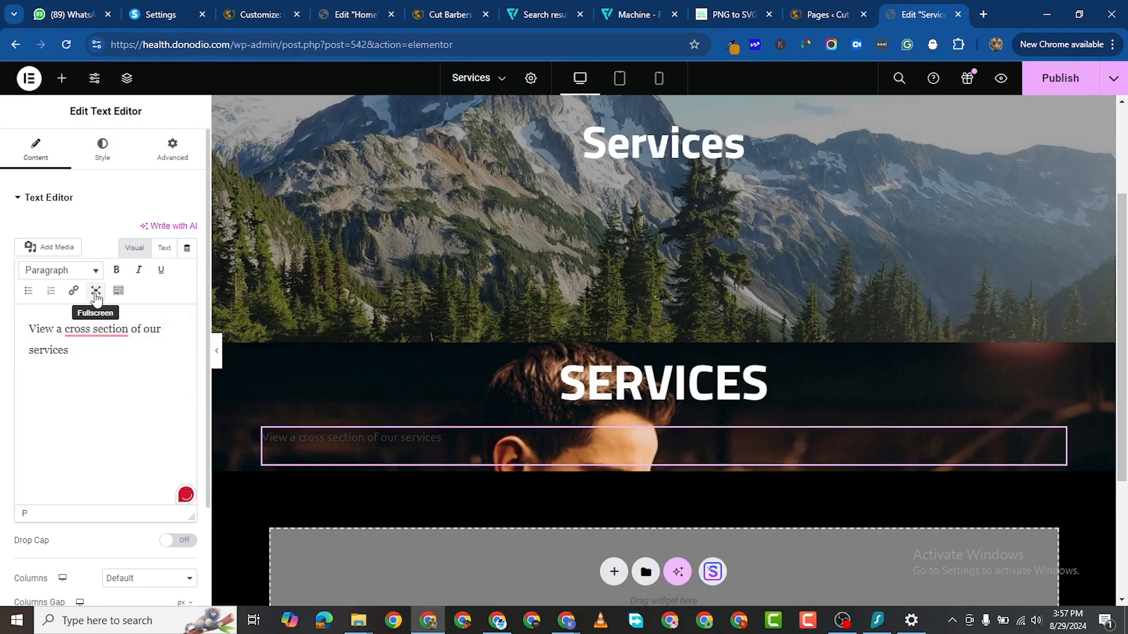
key("BackSpace")
type("-")
Step: Centre the subtitle and set its text colour to pure white #FFFFFF
left_click(102, 150)
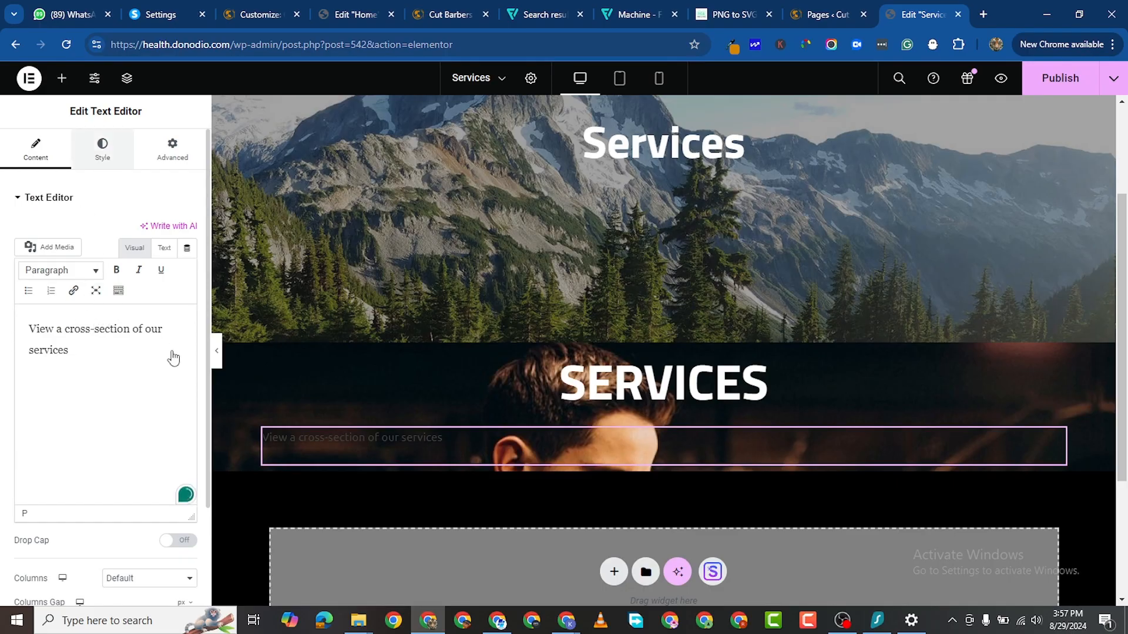
left_click(150, 230)
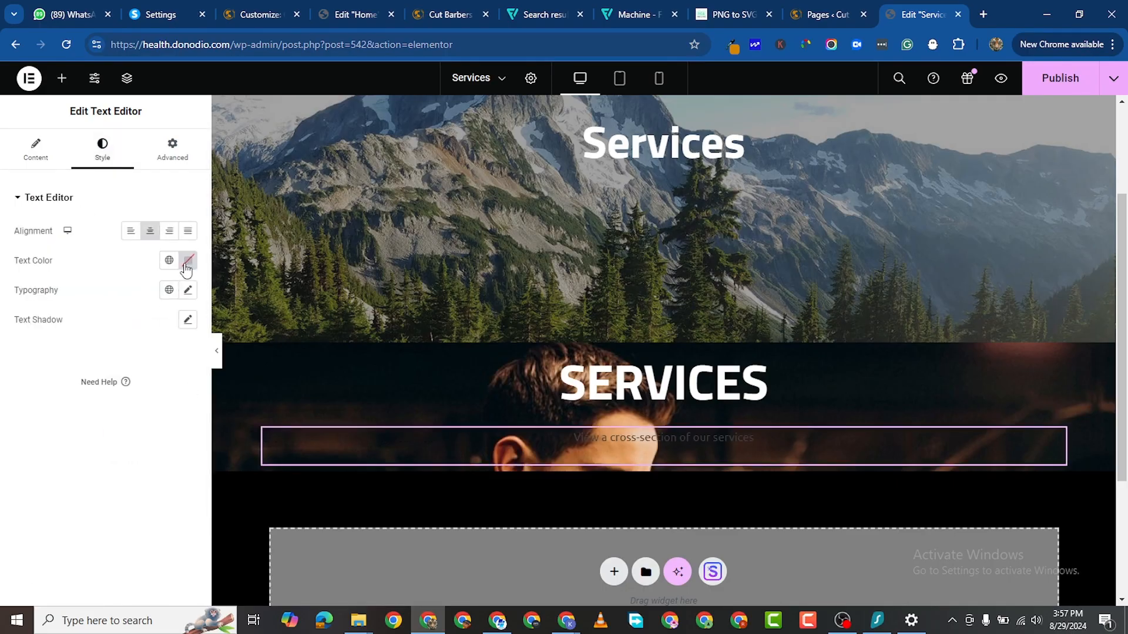
left_click(186, 268)
left_click_drag(102, 316, 62, 292)
left_click(109, 331)
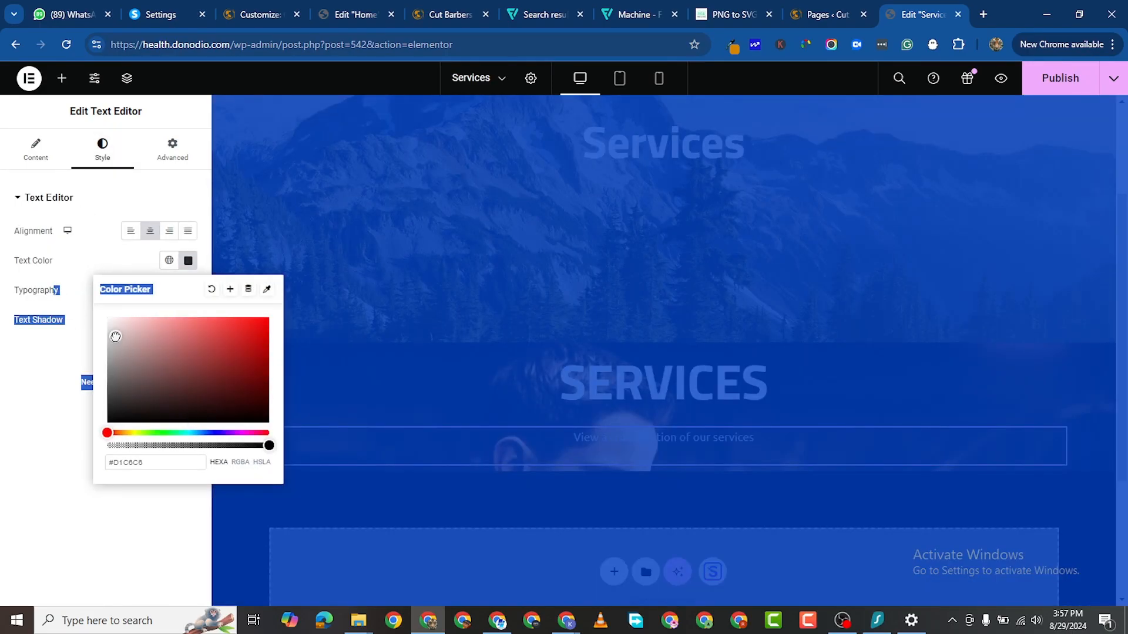
left_click(89, 379)
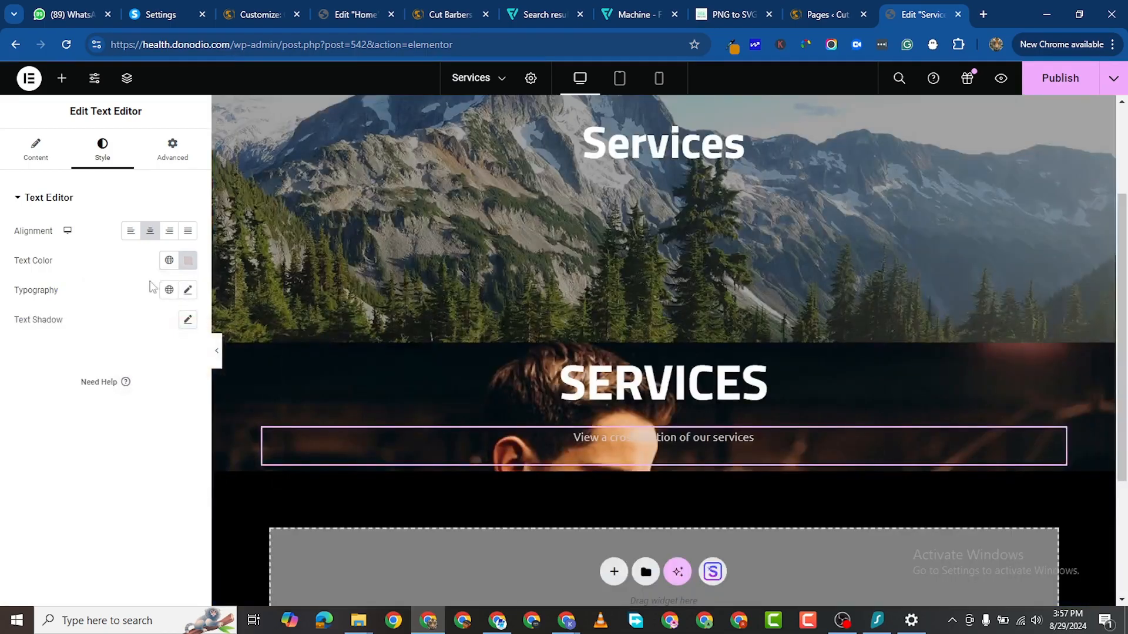
left_click(188, 261)
left_click_drag(130, 321, 87, 301)
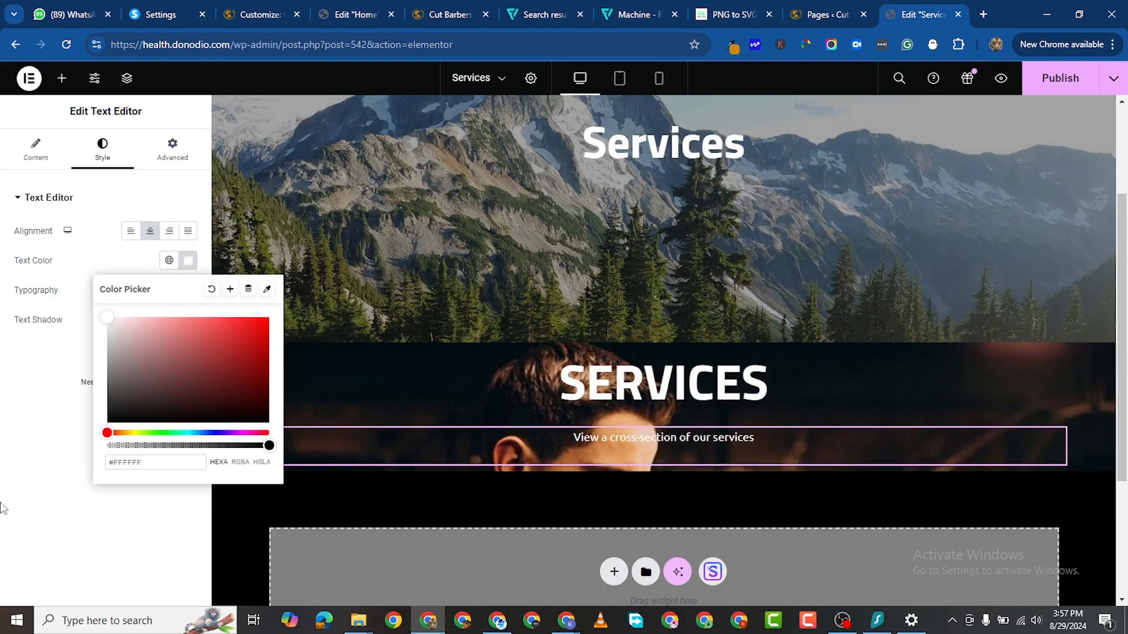
left_click(34, 367)
Step: Add a closing period after 'services' in the subtitle
left_click(25, 157)
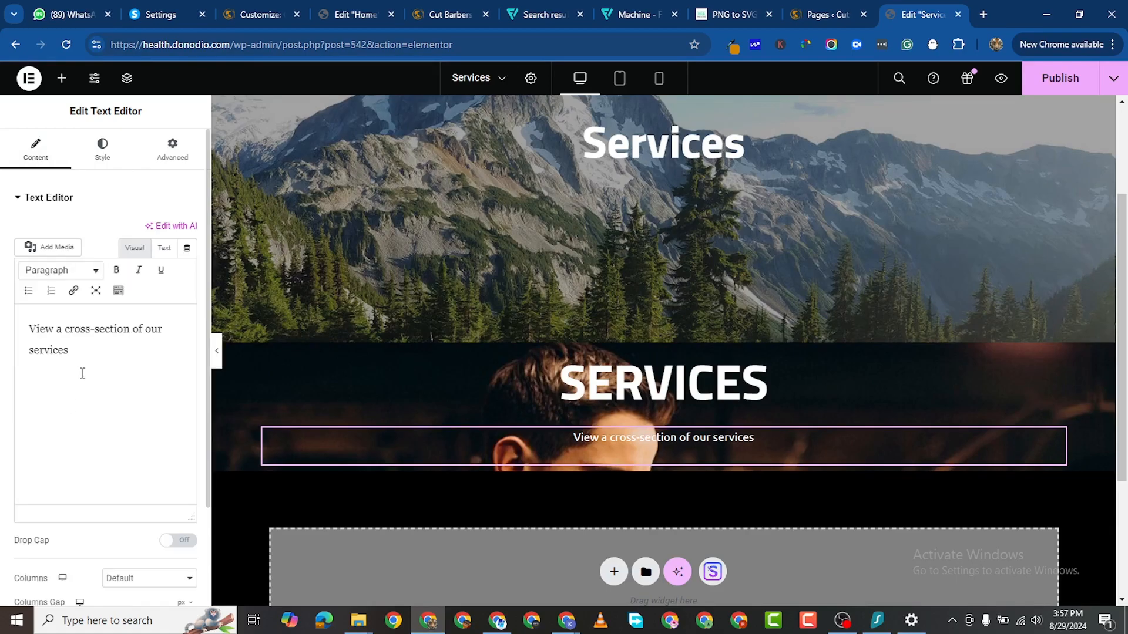
left_click(111, 375)
type(".")
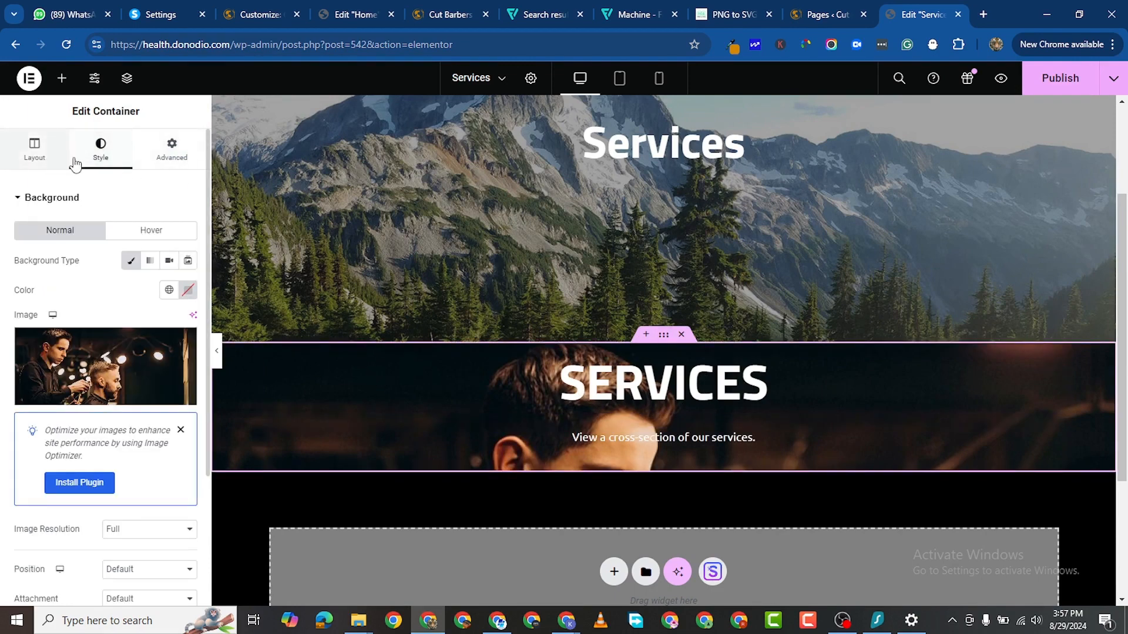
Step: Give the container a black #000000 background overlay at 0.6 opacity
scroll(69, 504, "down", 5)
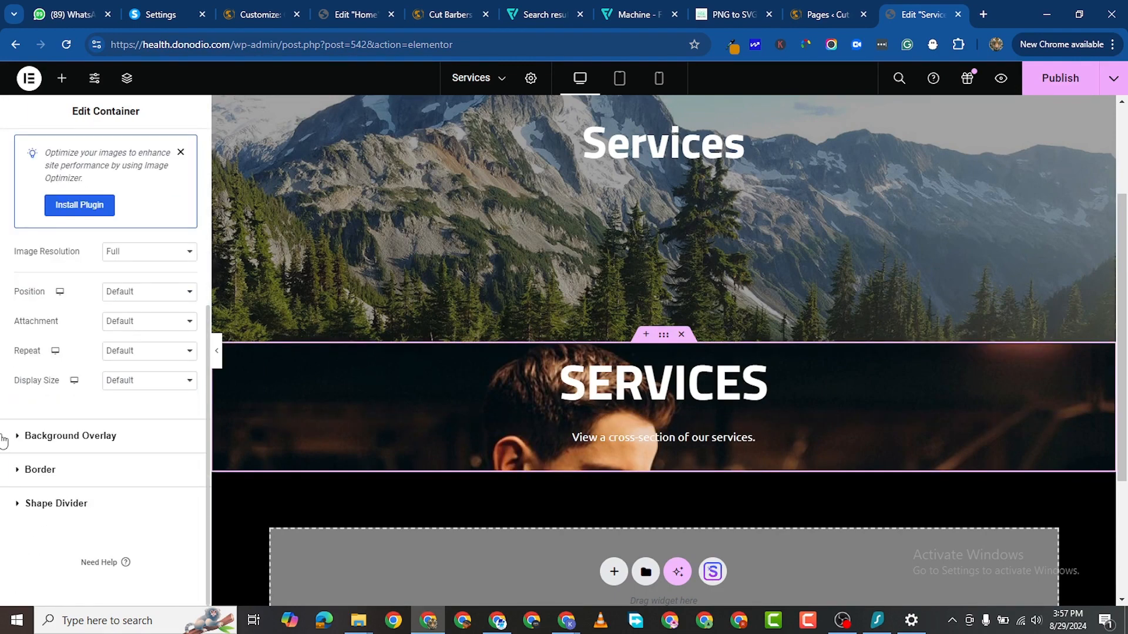
left_click(141, 446)
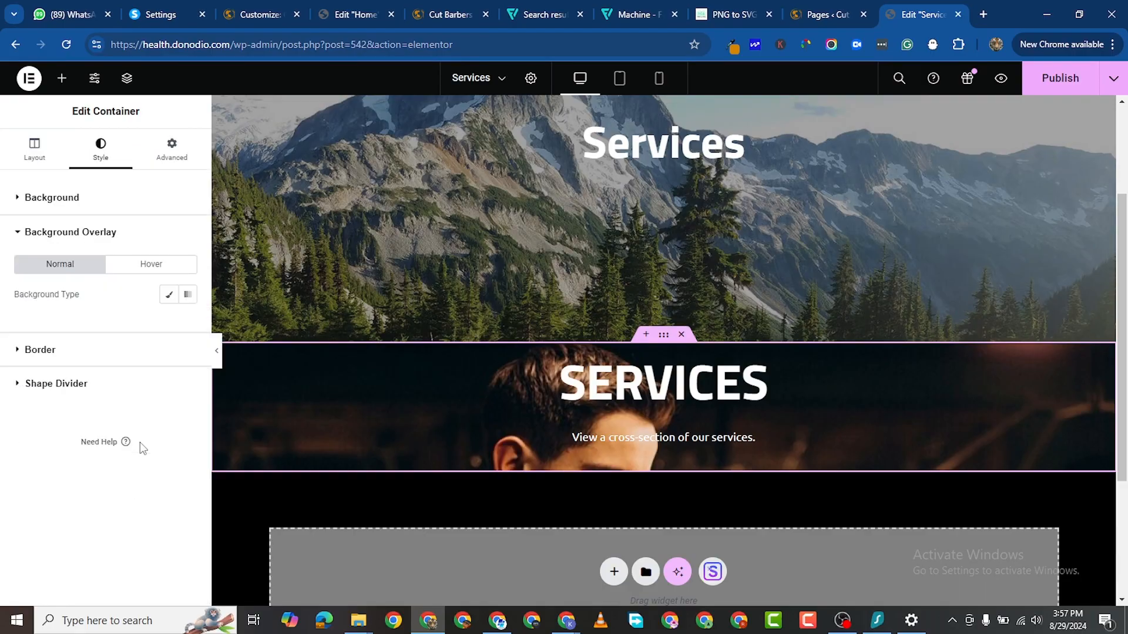
left_click(77, 353)
left_click(30, 470)
left_click(170, 295)
left_click(187, 324)
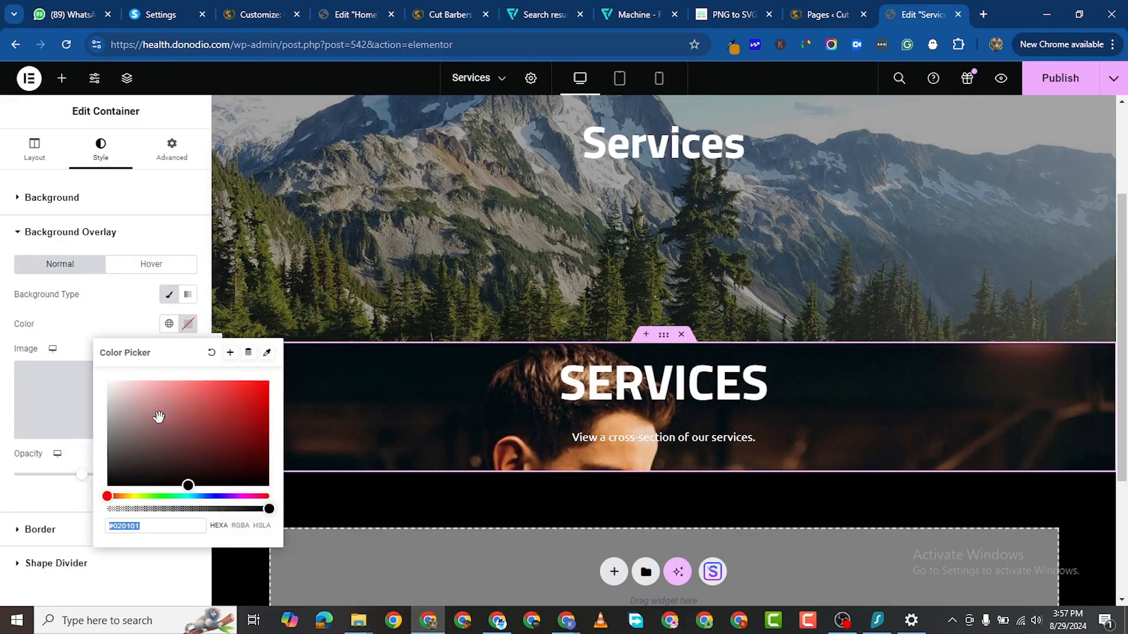
left_click(107, 486)
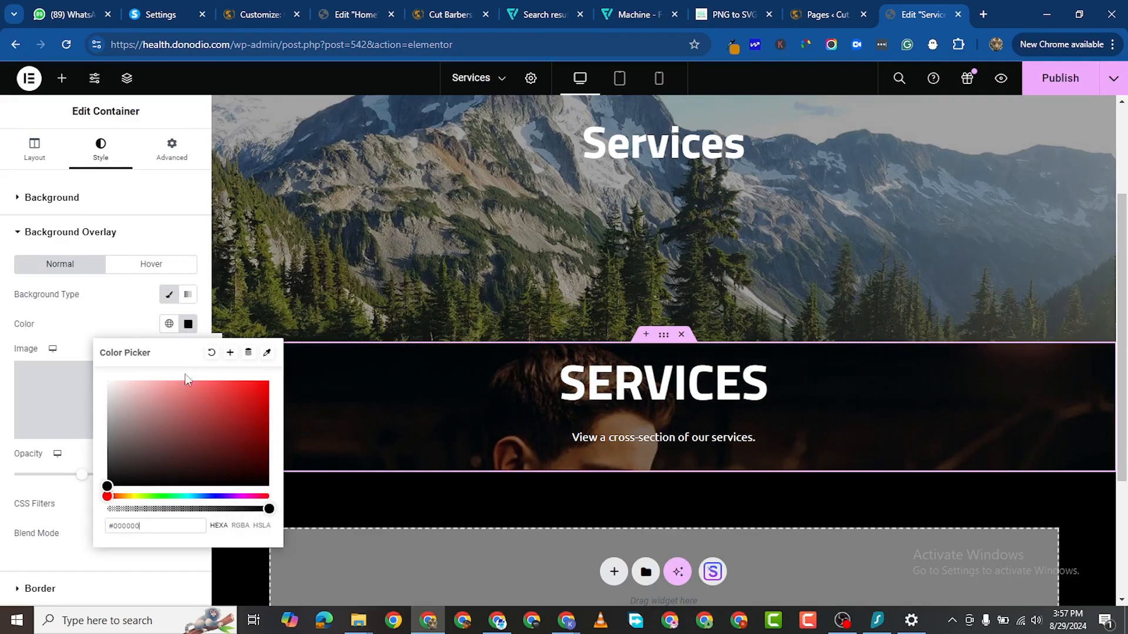
left_click(3, 487)
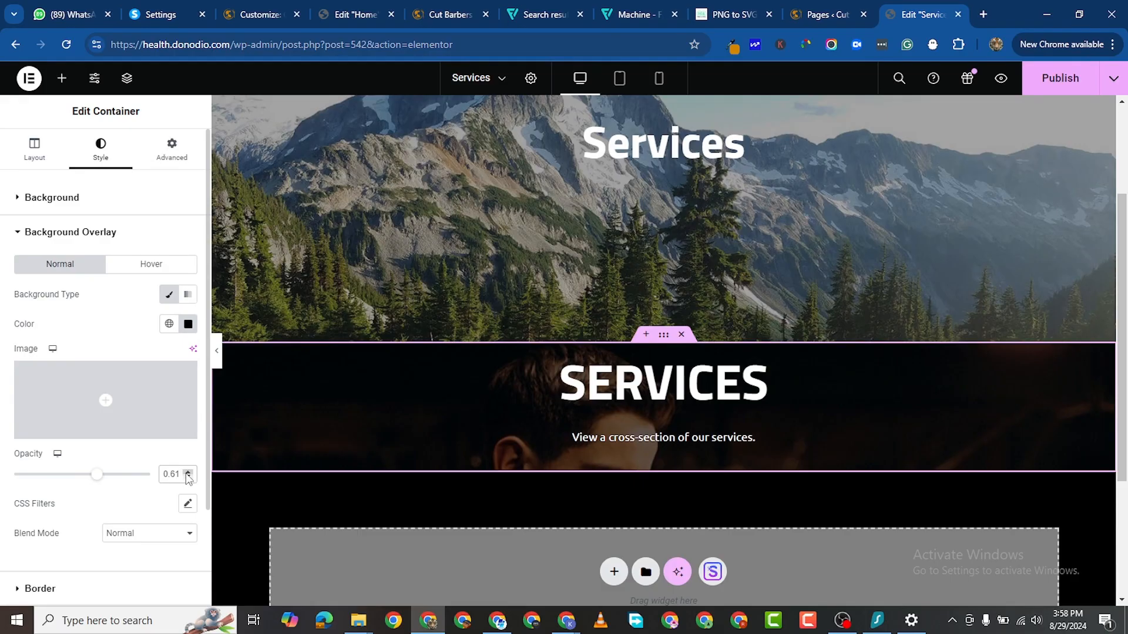
left_click(188, 477)
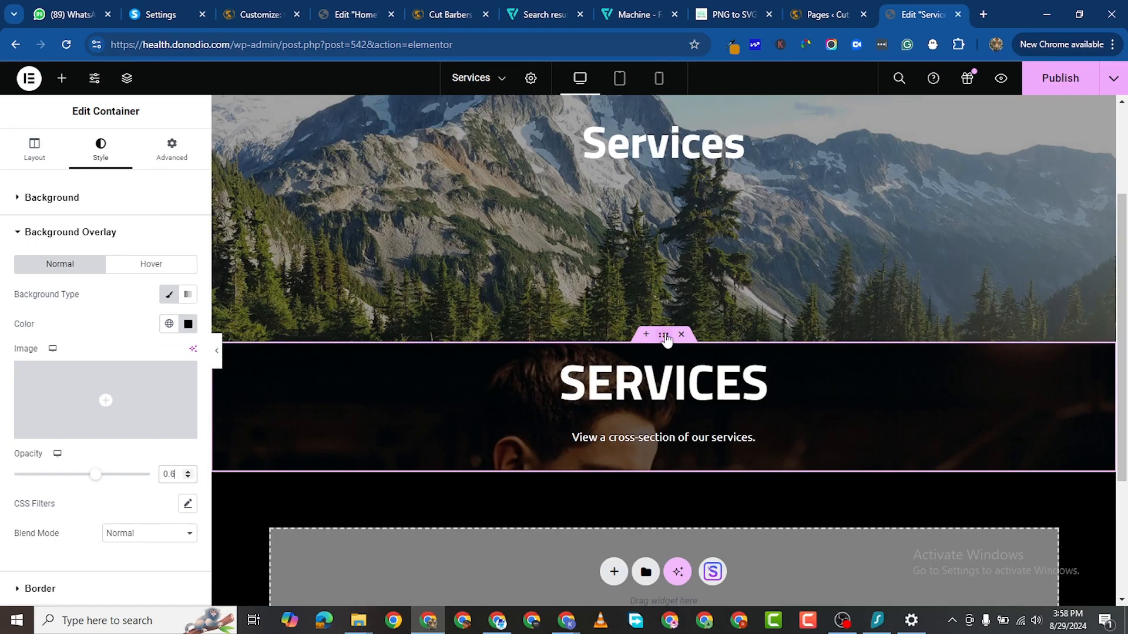
Step: Set gaps to 0, minimum height to 400 px, and centre content both ways
left_click(33, 148)
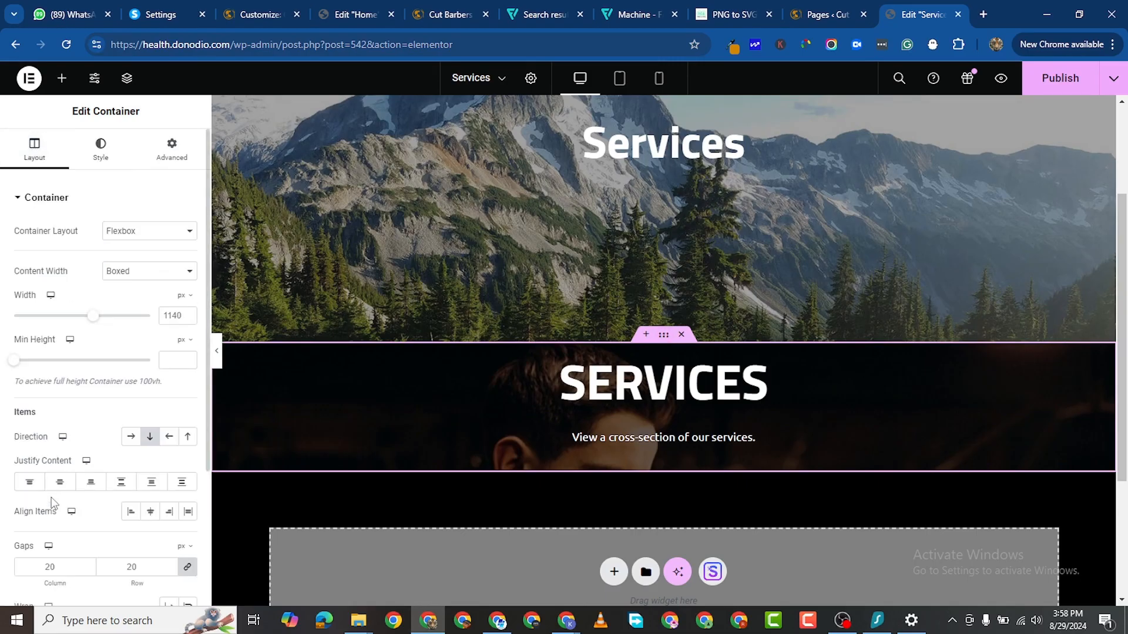
scroll(124, 487, "down", 3)
left_click(187, 381)
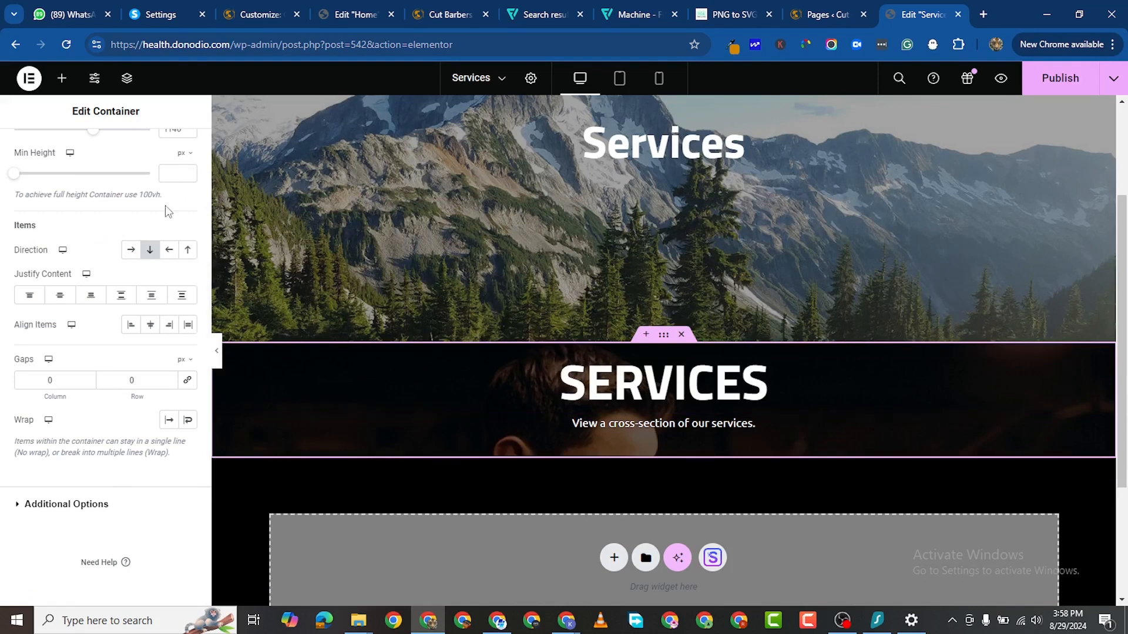
scroll(159, 288, "up", 3)
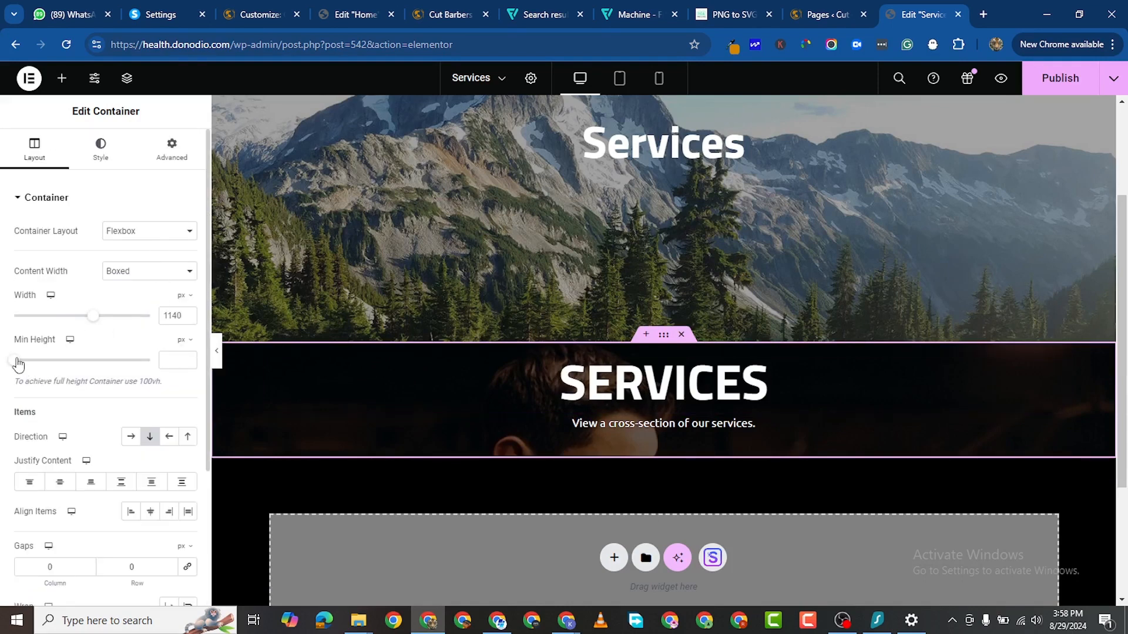
left_click_drag(19, 364, 62, 364)
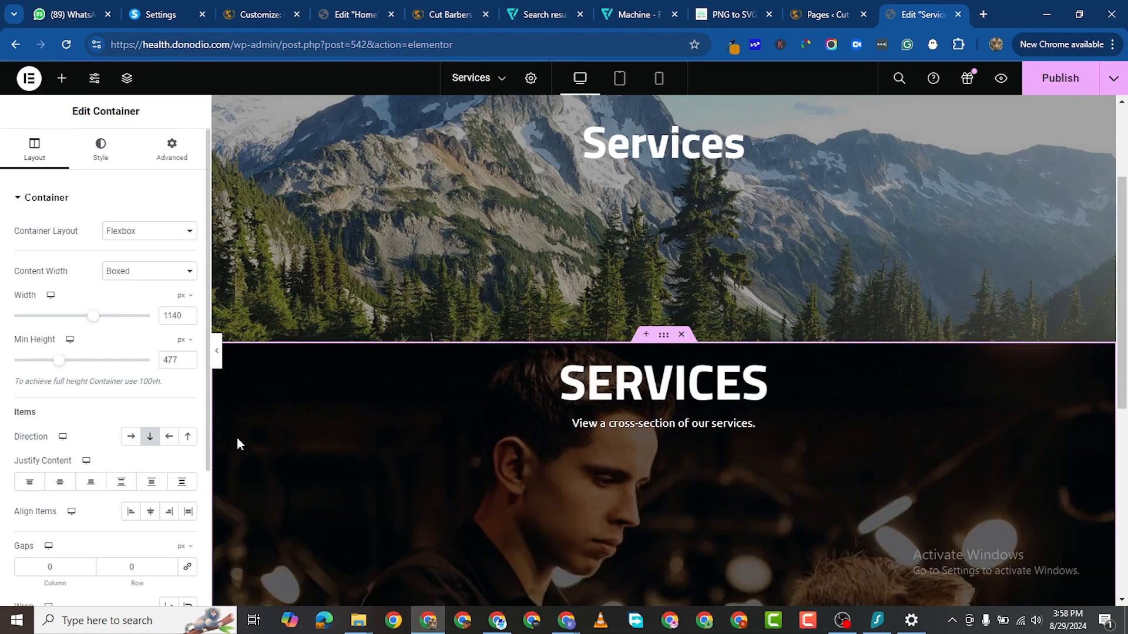
scroll(491, 420, "down", 3)
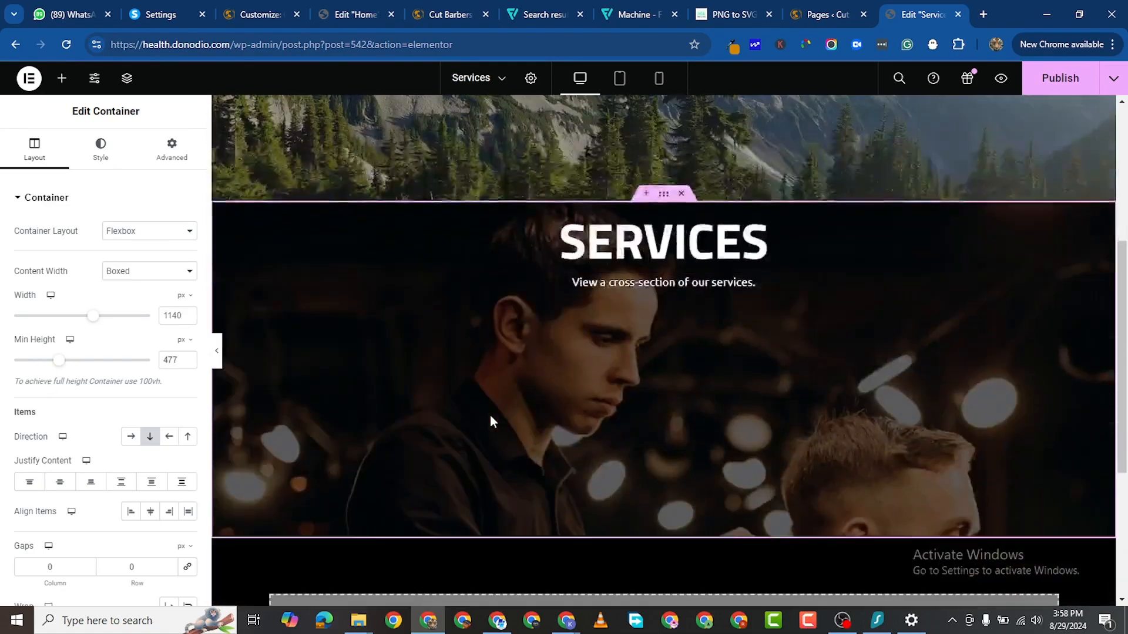
left_click(189, 365)
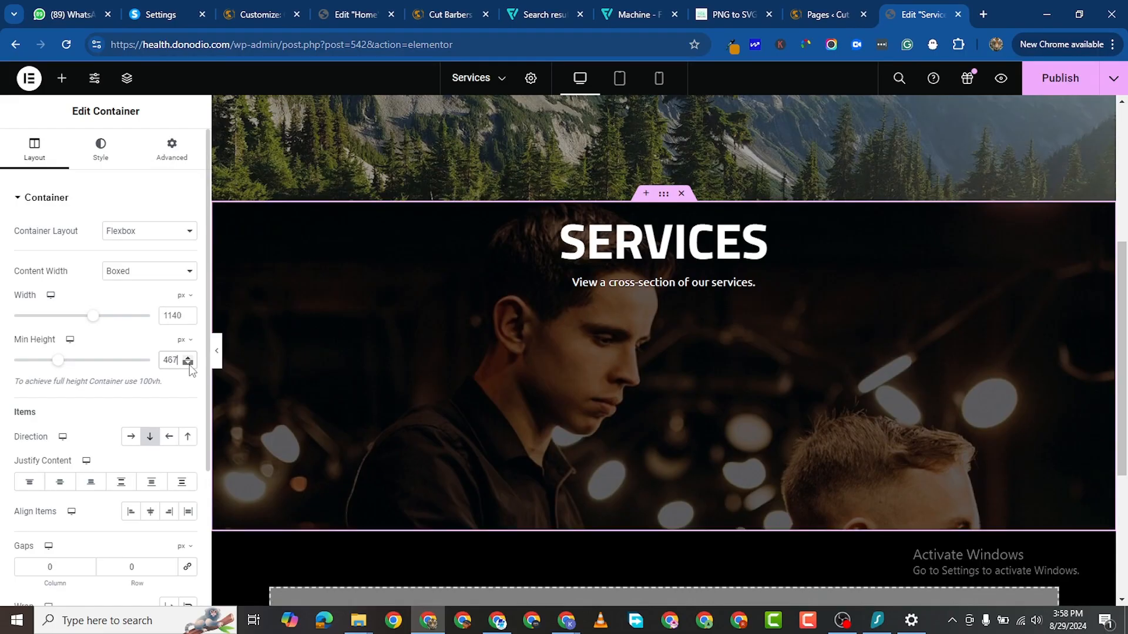
left_click_drag(190, 365, 190, 365)
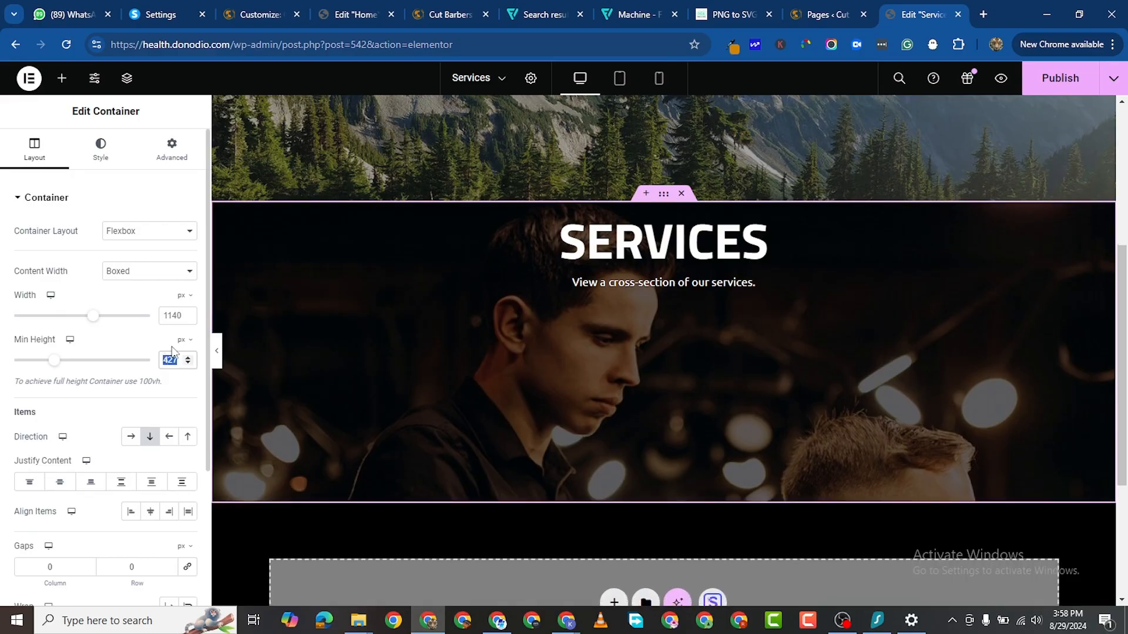
type("350")
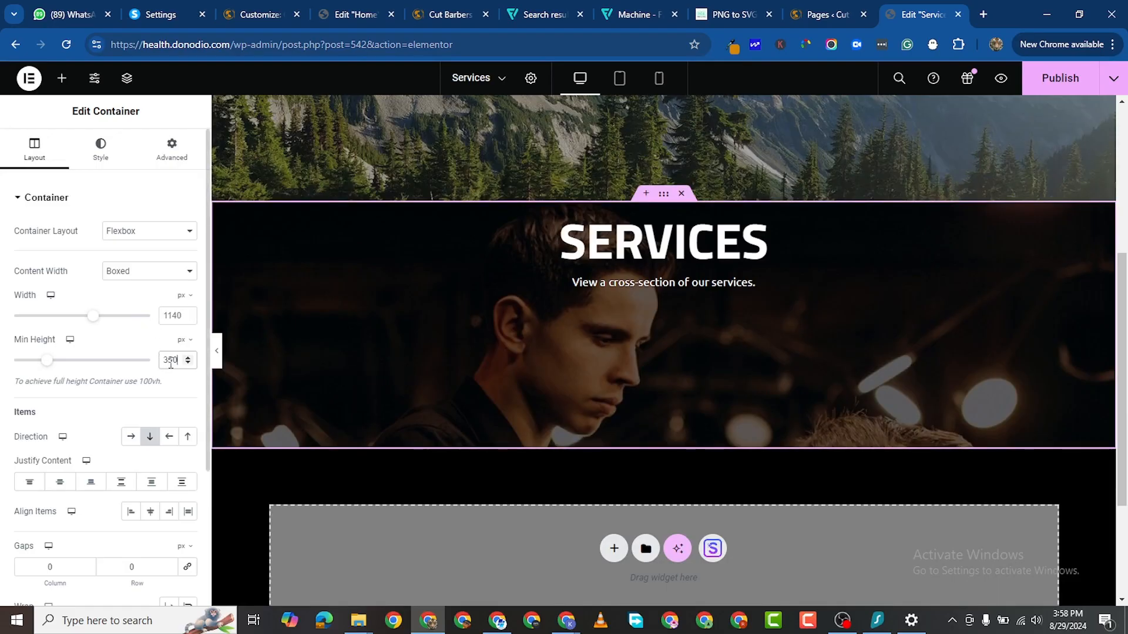
type("400")
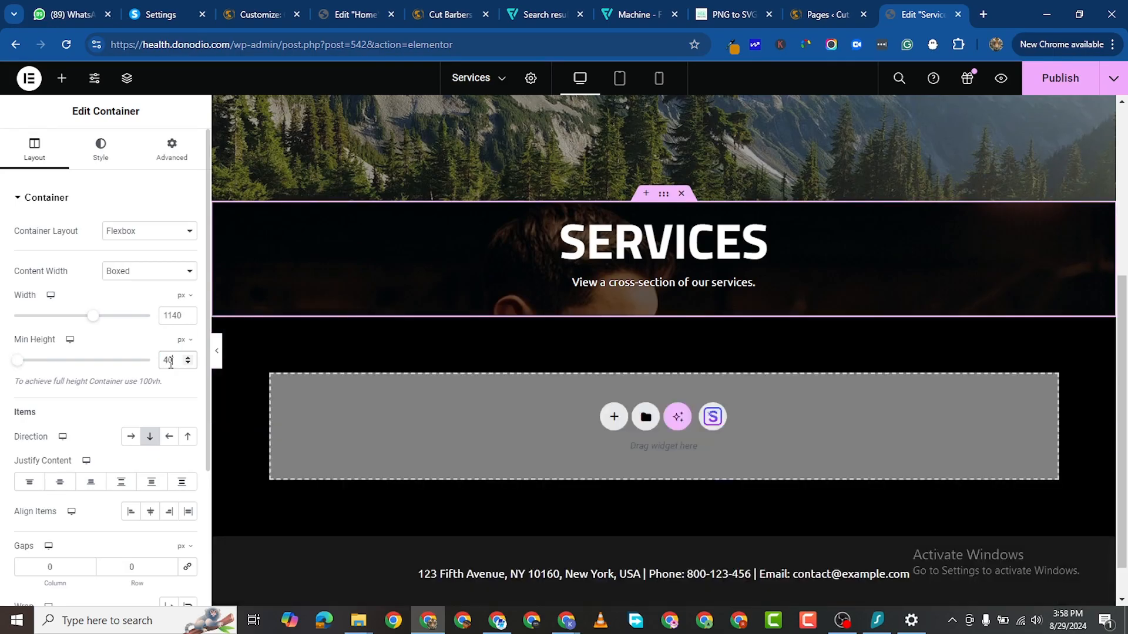
left_click(59, 482)
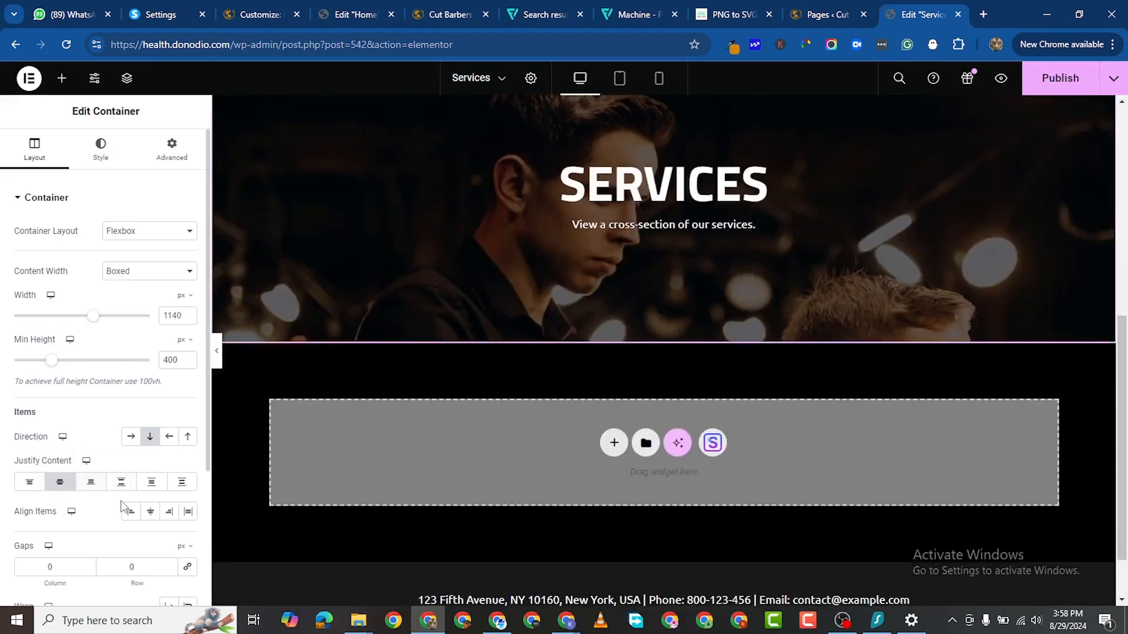
left_click(141, 521)
scroll(732, 236, "up", 3)
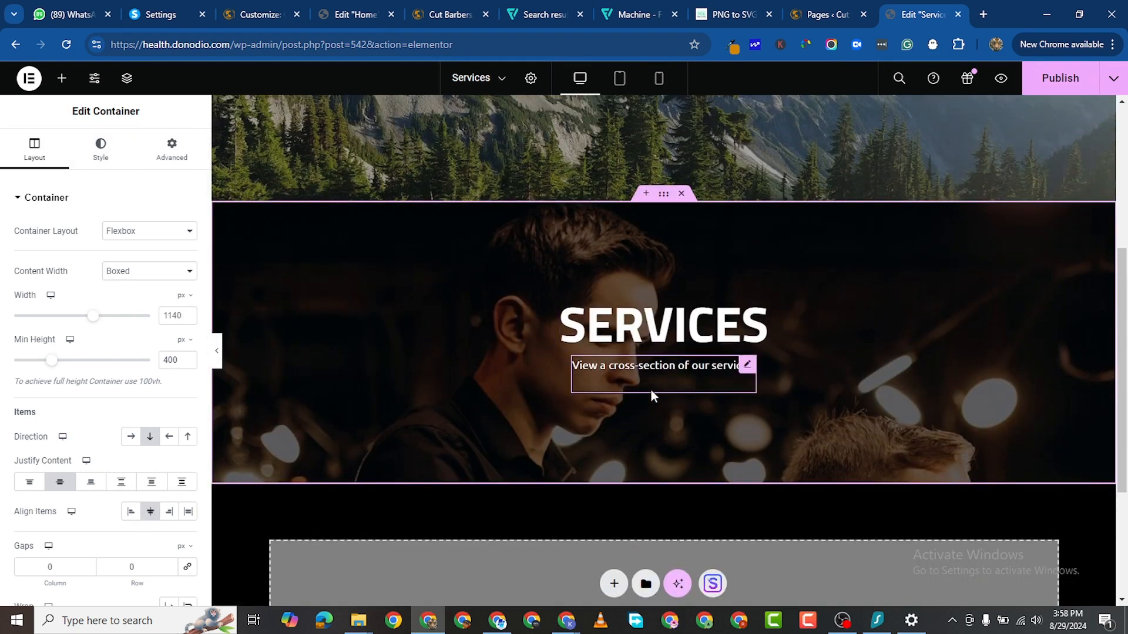
Step: Set the background image to center position, no-repeat, and cover size
left_click(97, 153)
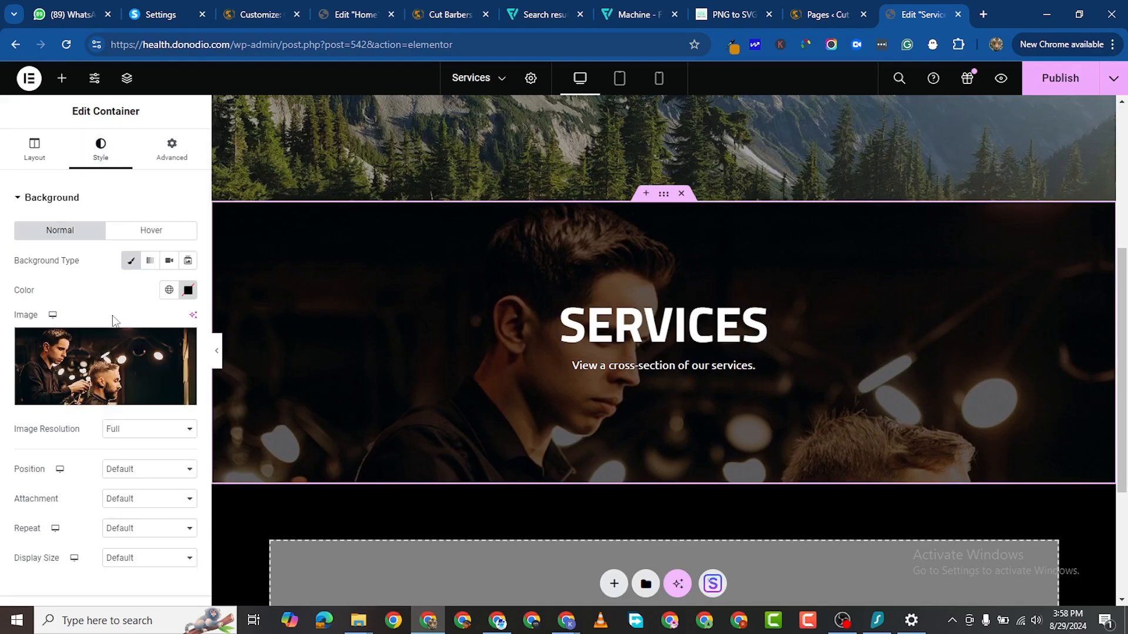
scroll(120, 412, "down", 4)
left_click(132, 364)
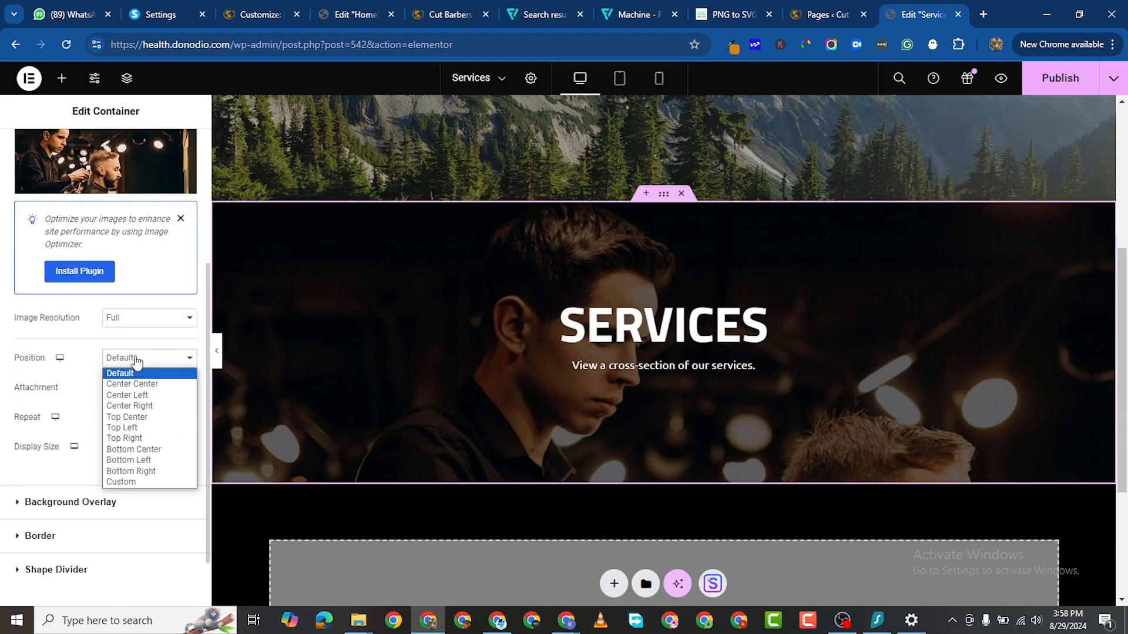
left_click(127, 382)
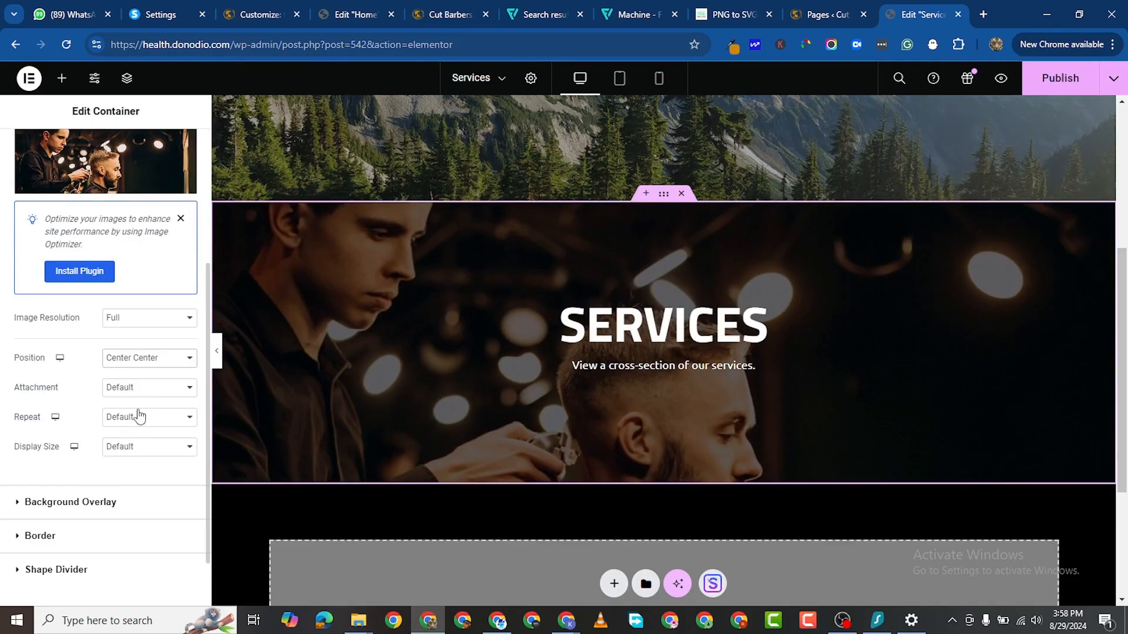
left_click(156, 419)
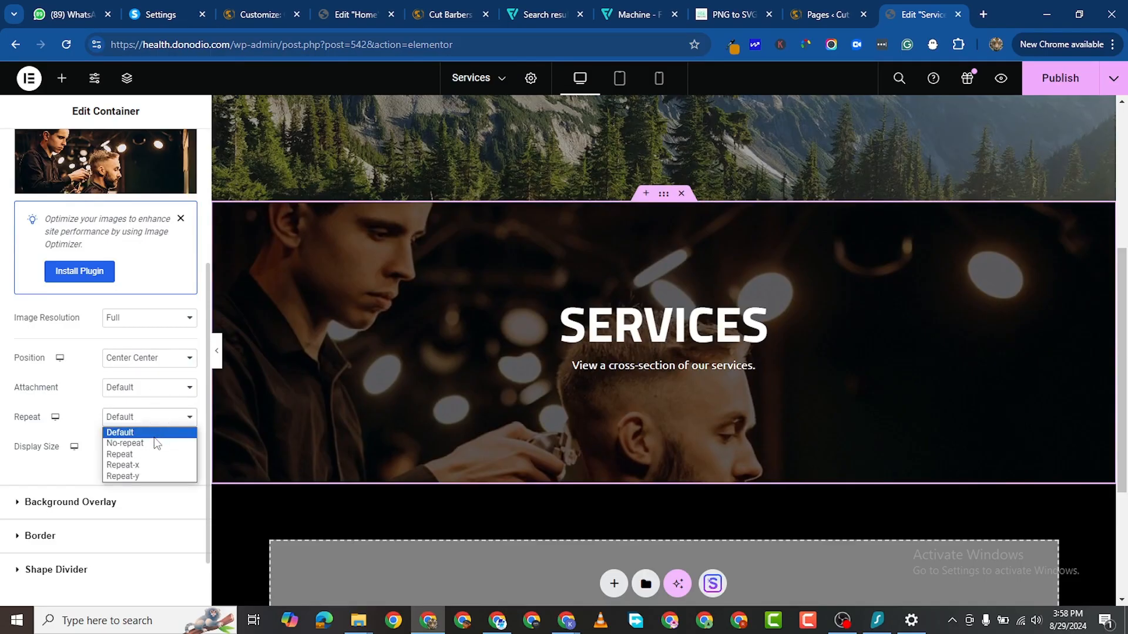
left_click(125, 444)
left_click(154, 448)
left_click(90, 498)
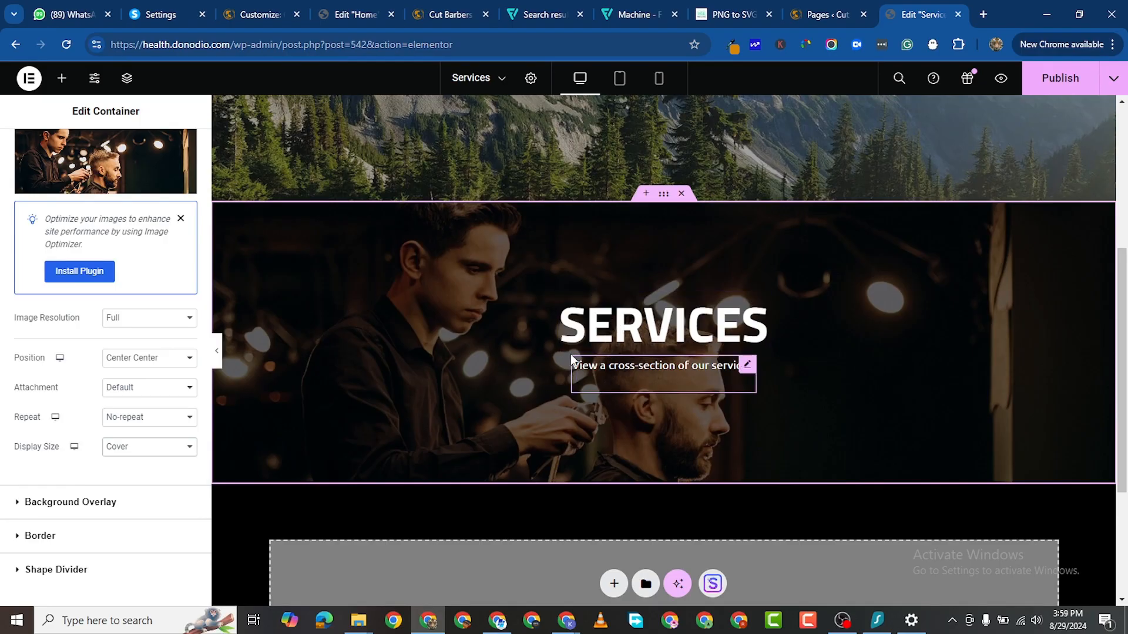
scroll(100, 339, "up", 4)
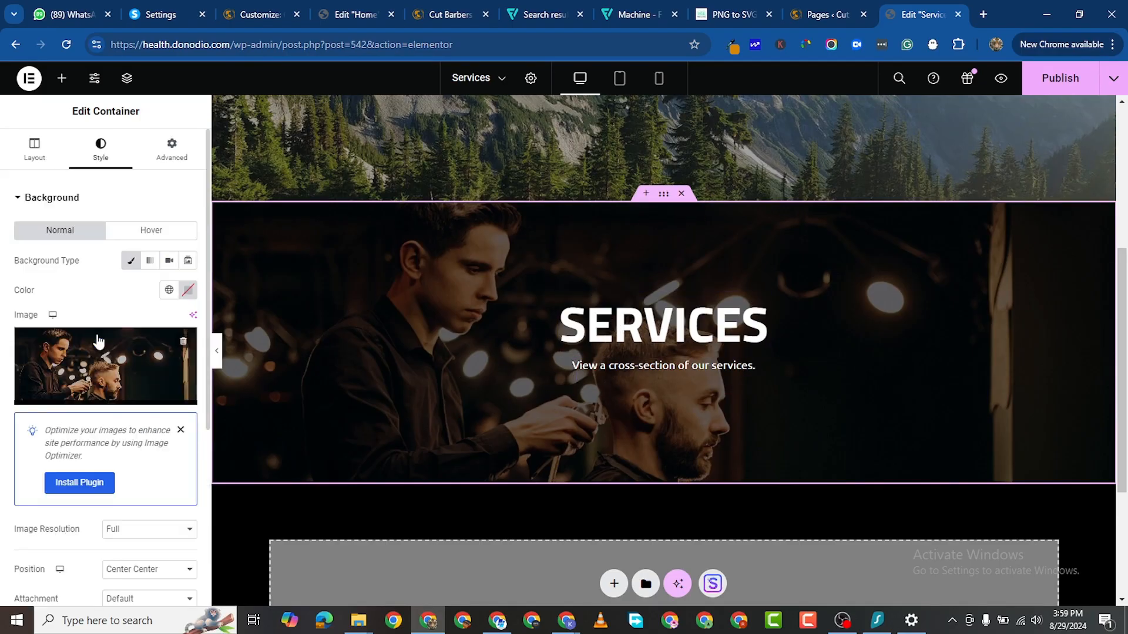
scroll(120, 322, "down", 5)
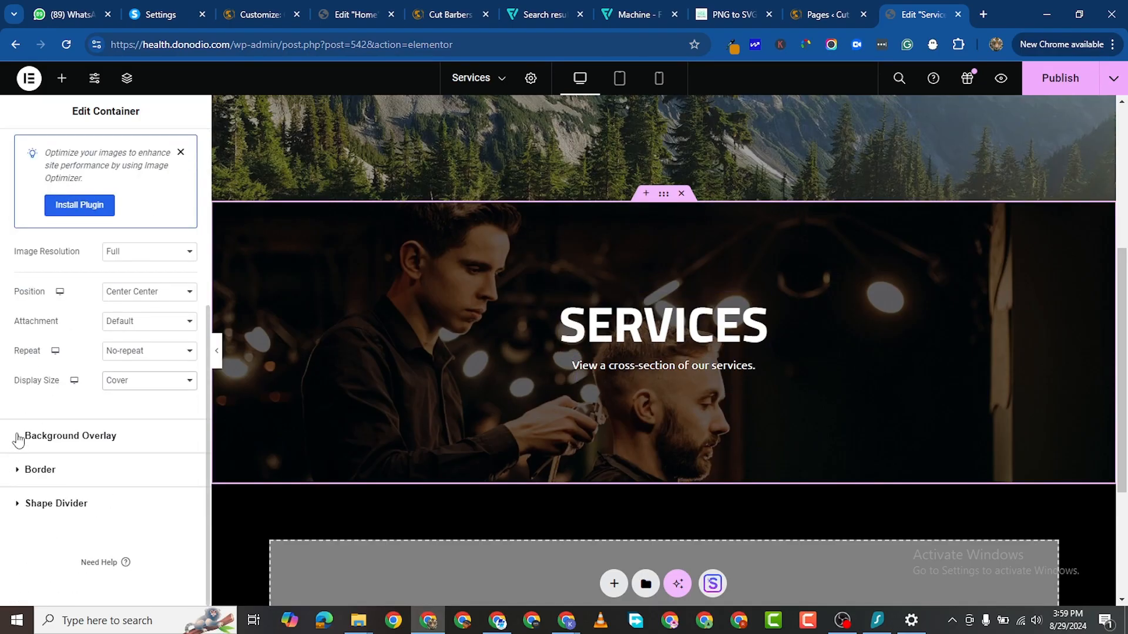
Step: Raise overlay opacity to 0.65, delete the old mountain Services section, and publish
left_click(168, 445)
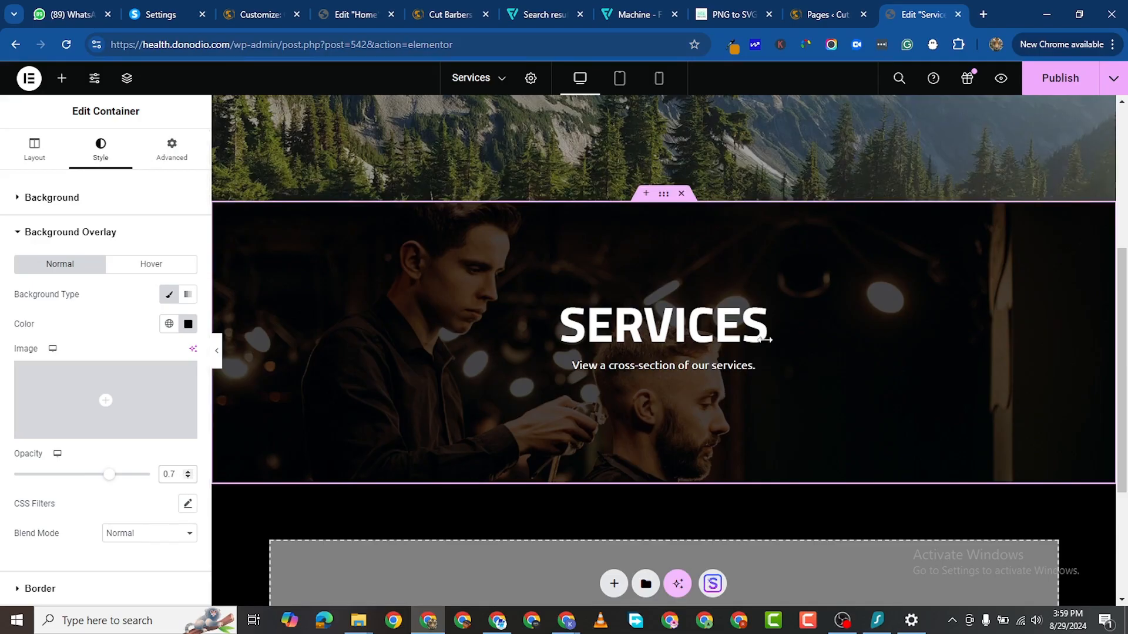
left_click(189, 472)
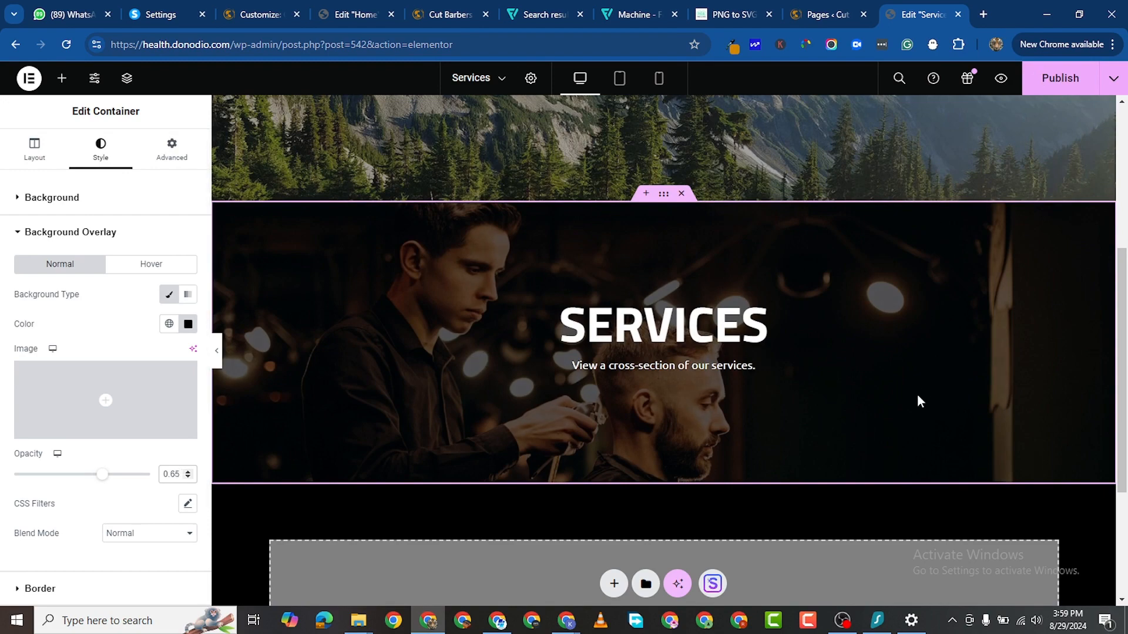
scroll(508, 269, "up", 5)
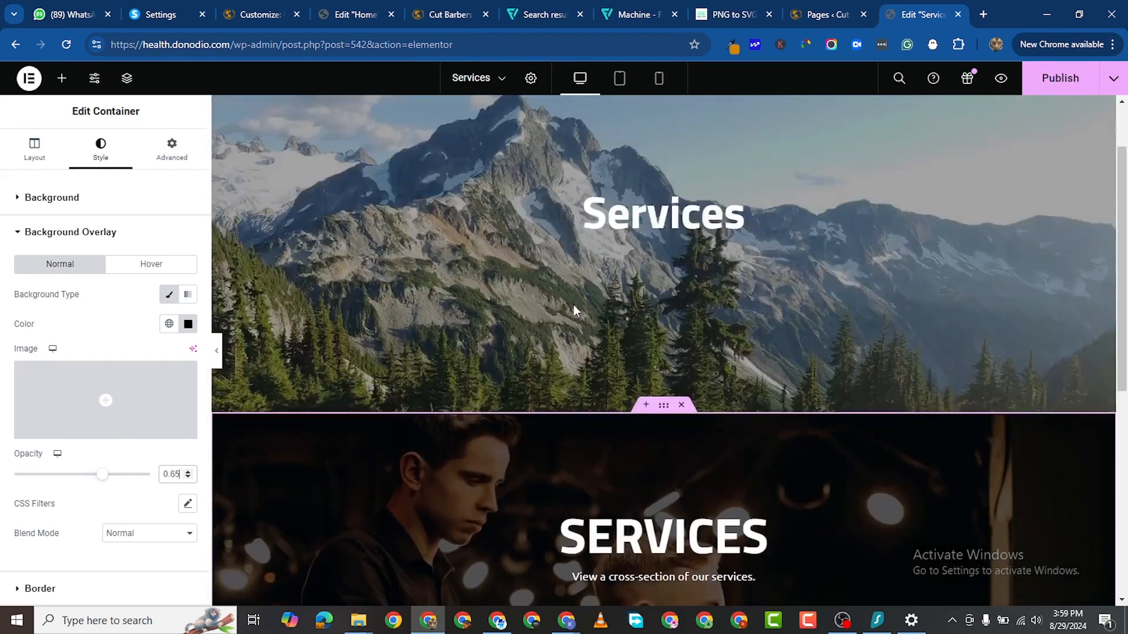
left_click(682, 104)
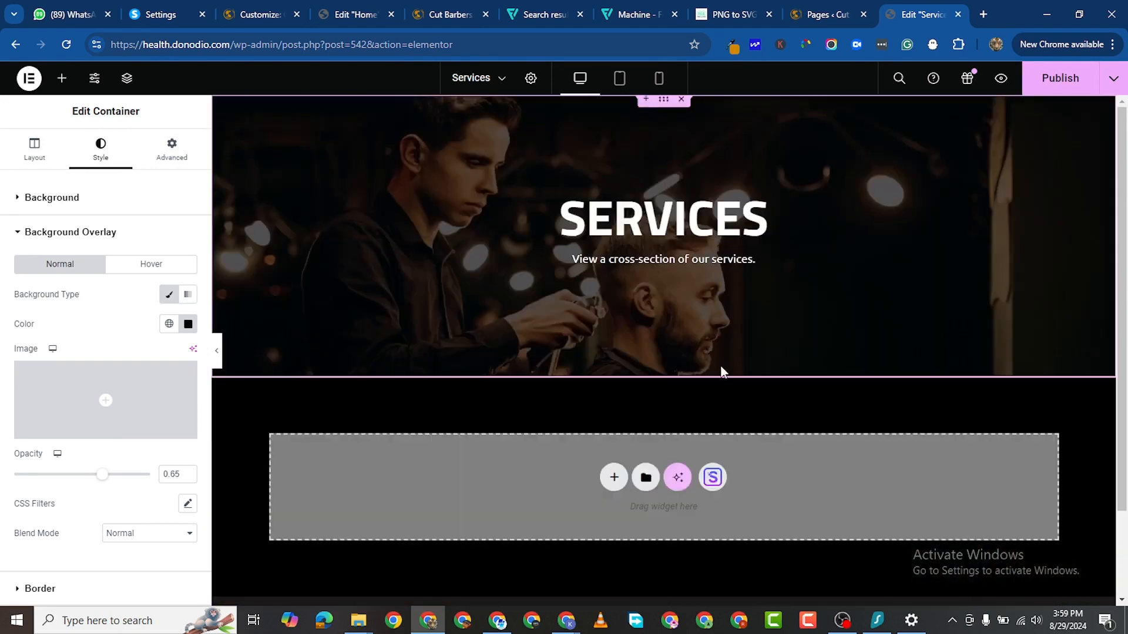
left_click(1043, 86)
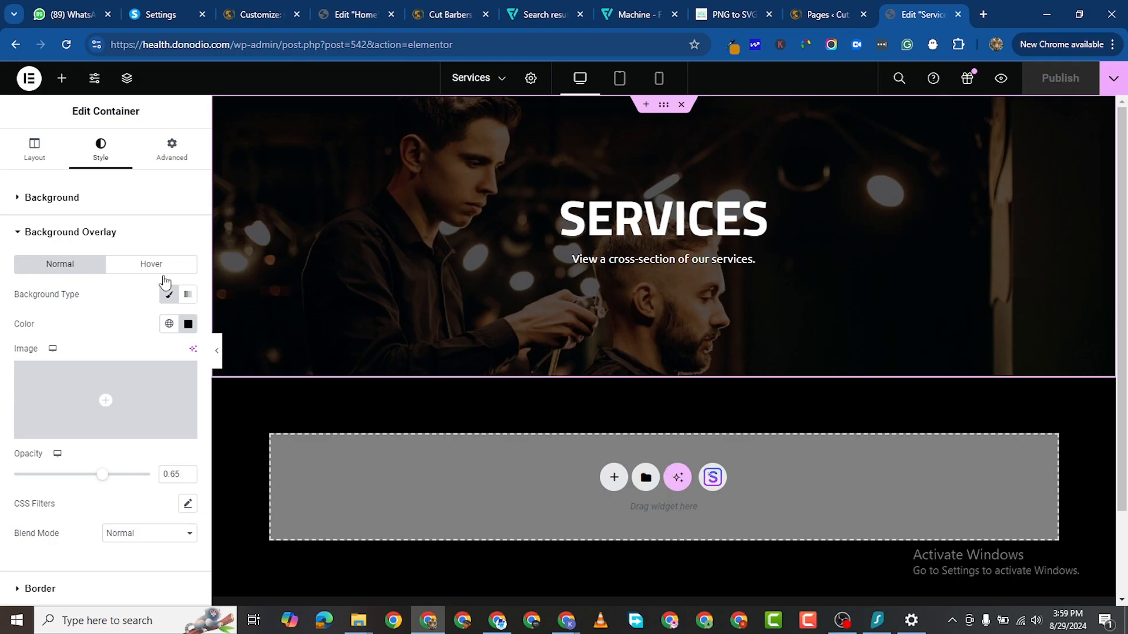
Step: Add a new container below the hero and paste a copy of the SERVICES heading into it
left_click(615, 479)
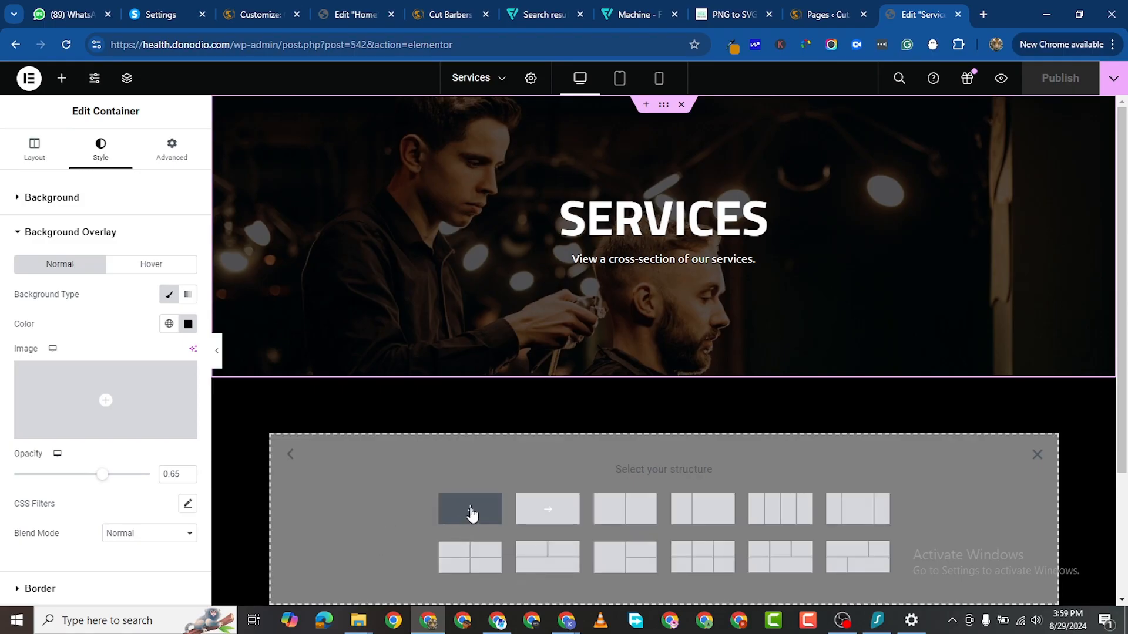
left_click(500, 514)
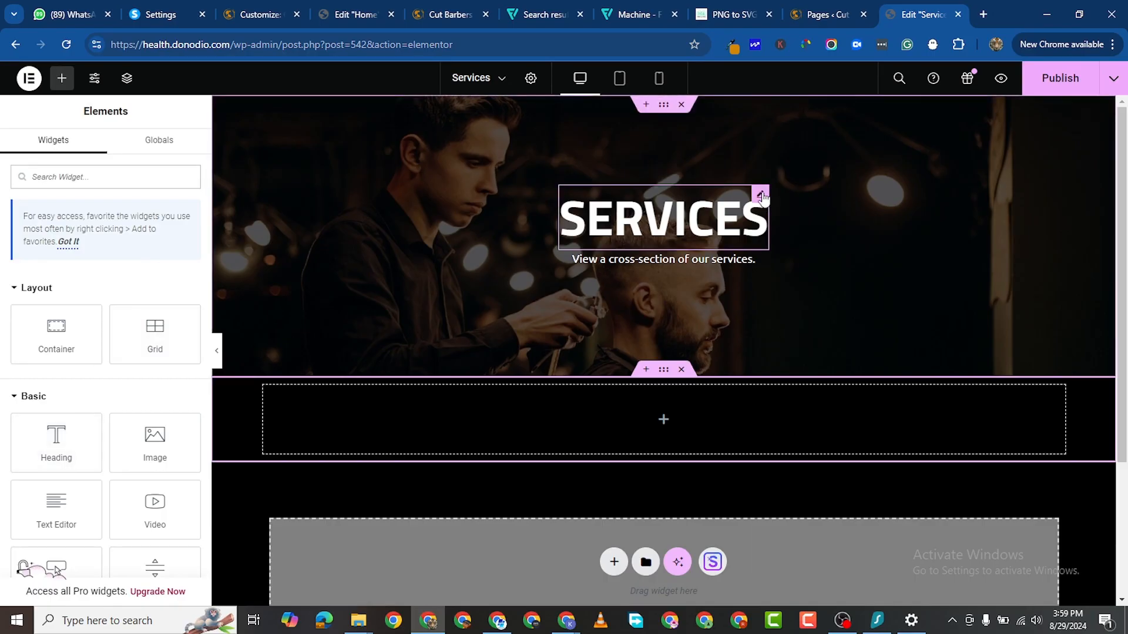
right_click(764, 191)
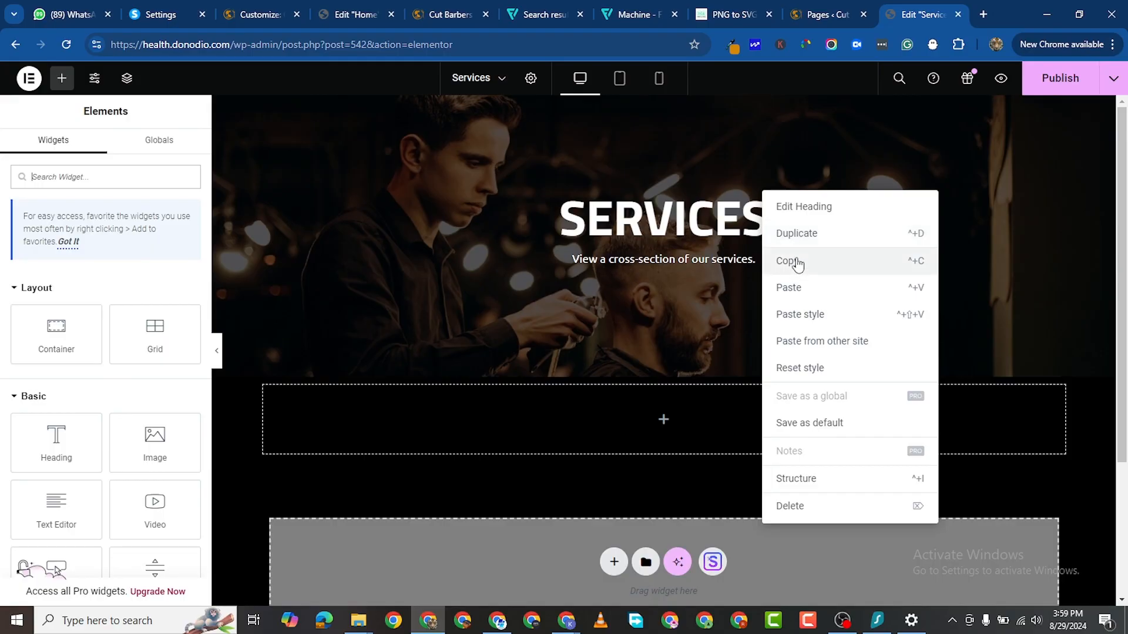
left_click(787, 259)
right_click(661, 421)
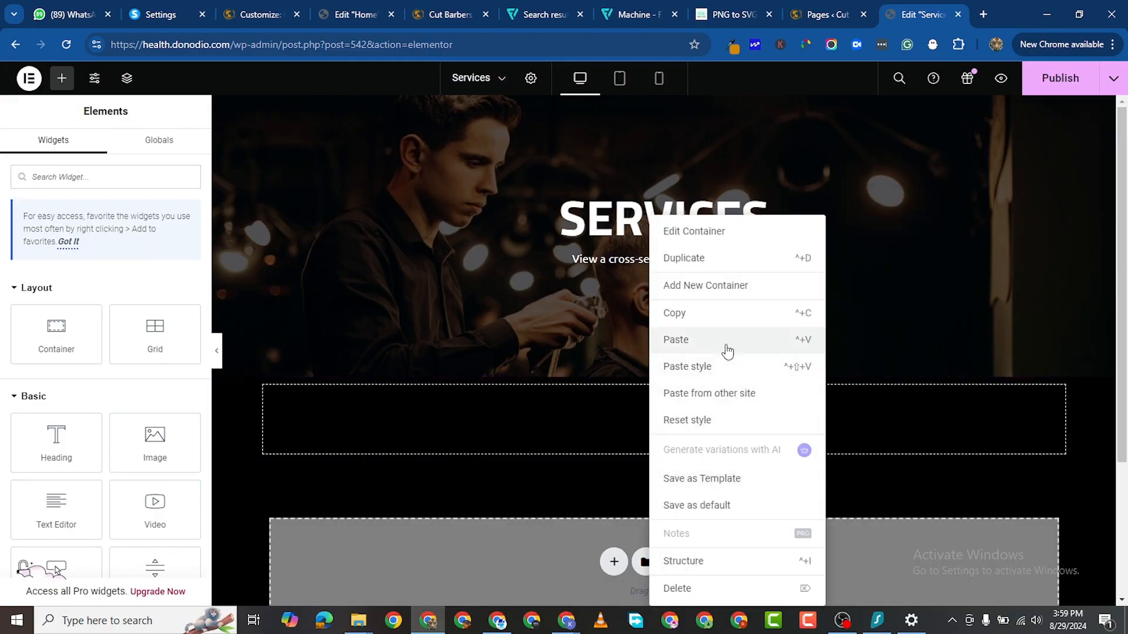
key("ctrl+v")
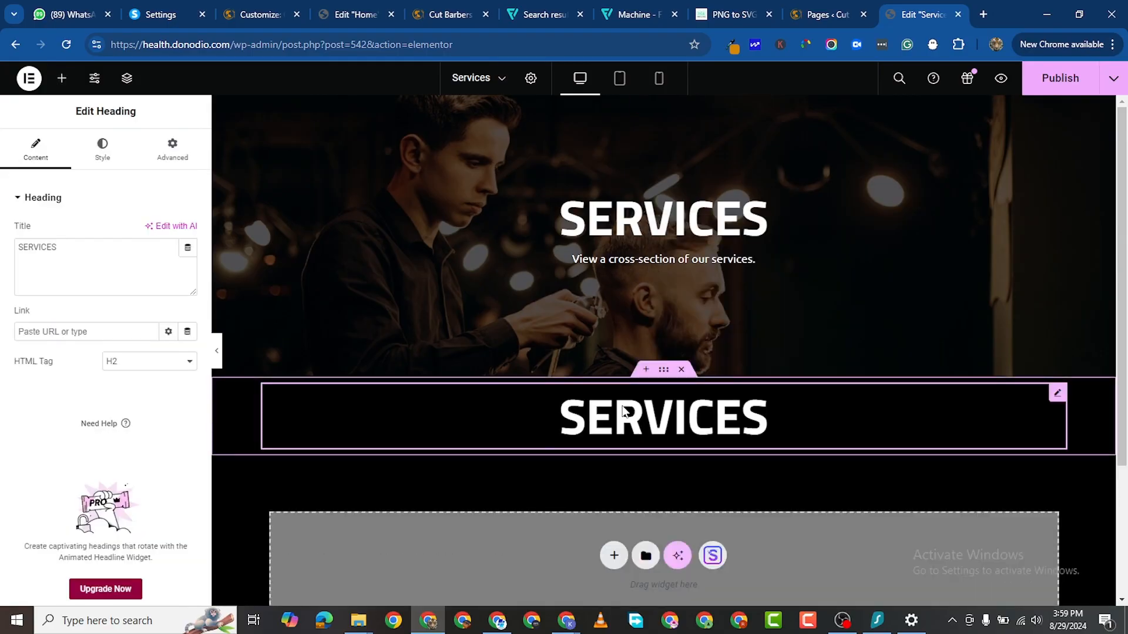
Step: Retitle the copied heading 'What We Offer'
double_click(41, 251)
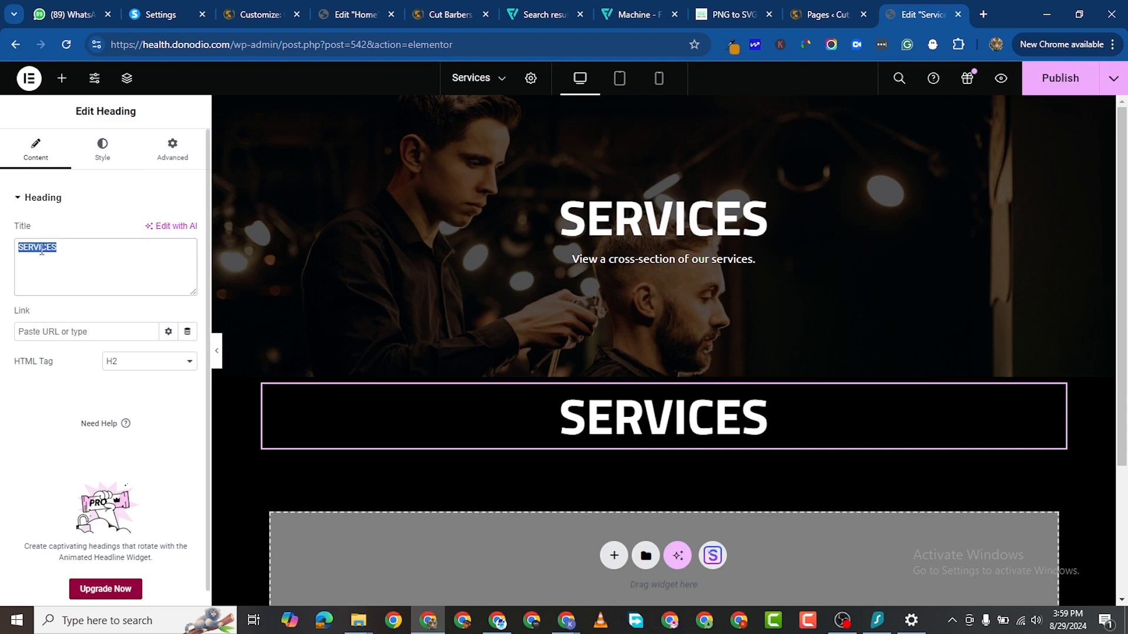
type("Wahat")
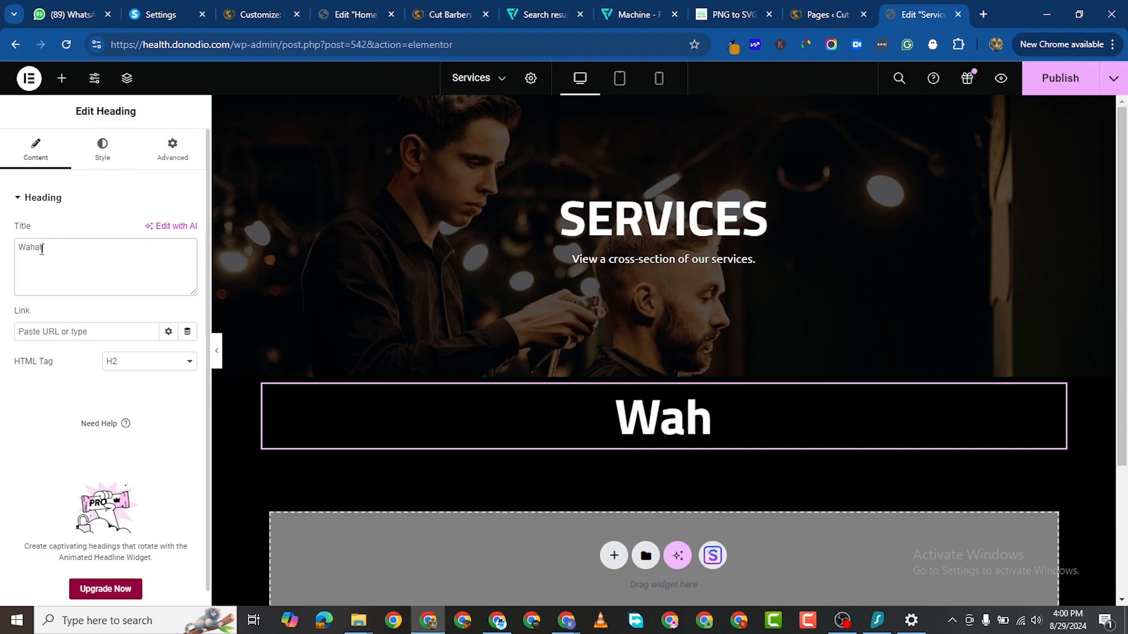
key("BackSpace")
key("BackSpace")
key("BackSpace")
type("hat We")
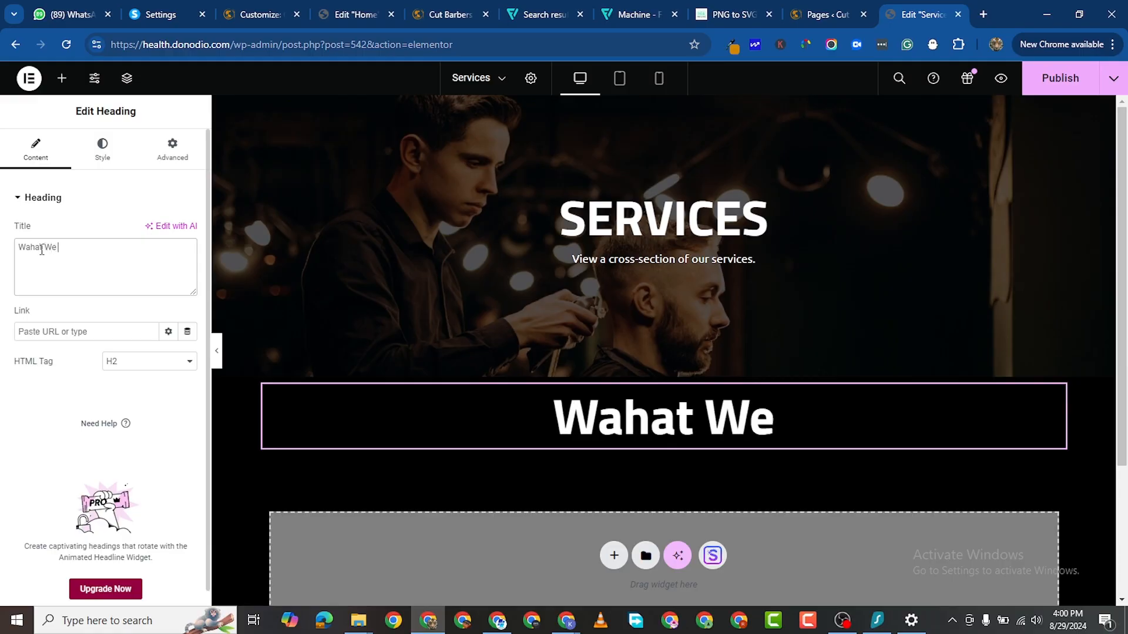
type(" Offer")
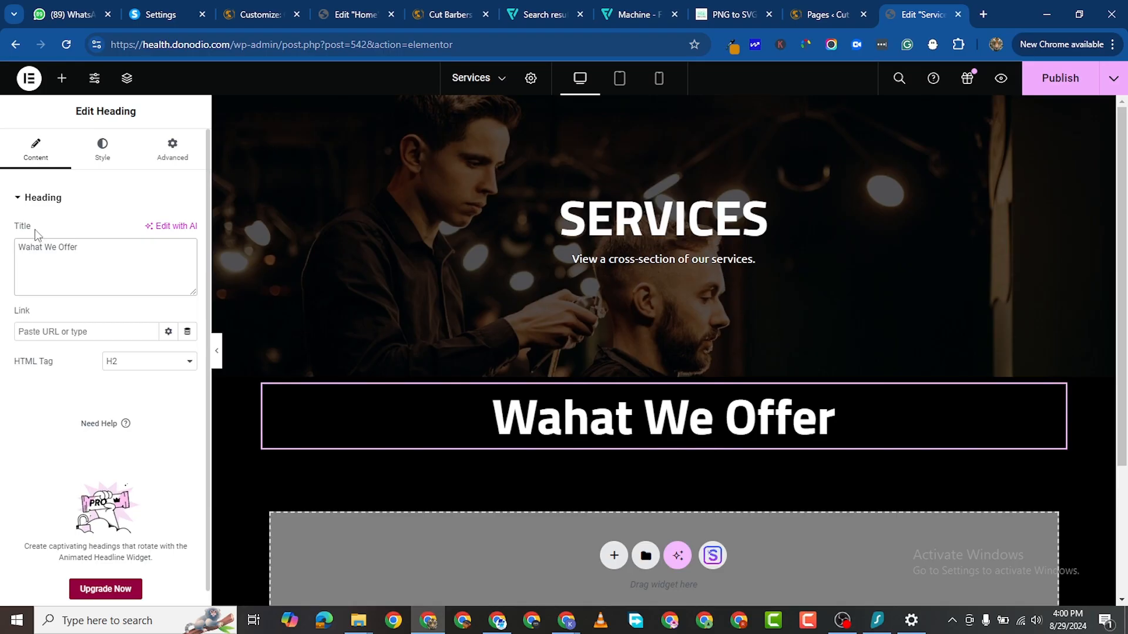
key("BackSpace")
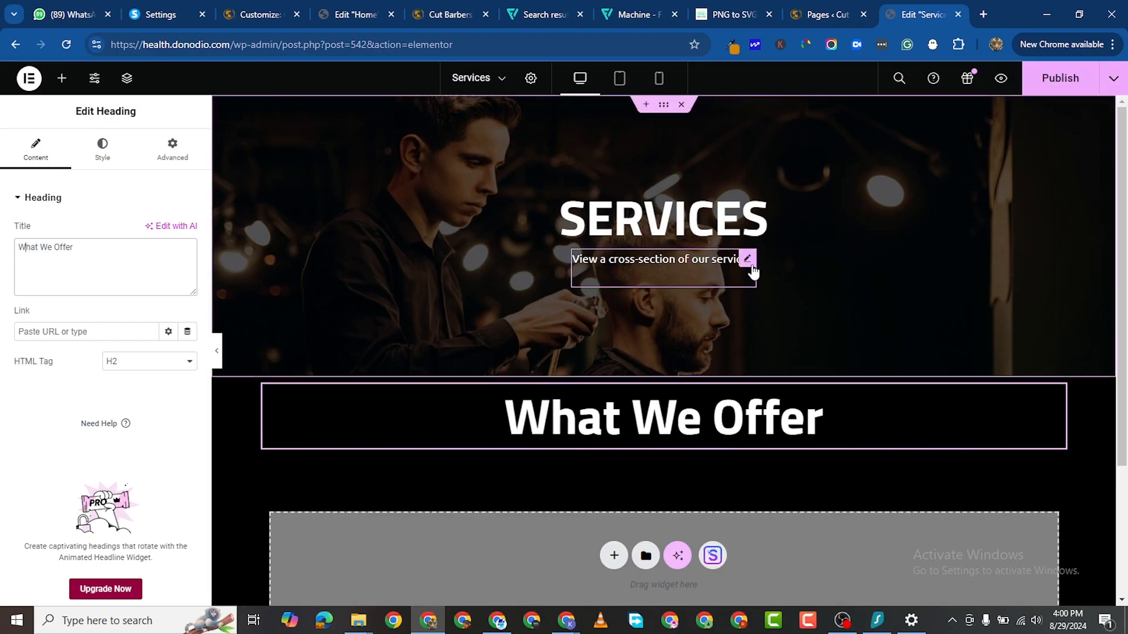
Step: Paste a copied text block under What We Offer and replace it with the 'Understanding your requirements and objectives' paragraph
right_click(744, 258)
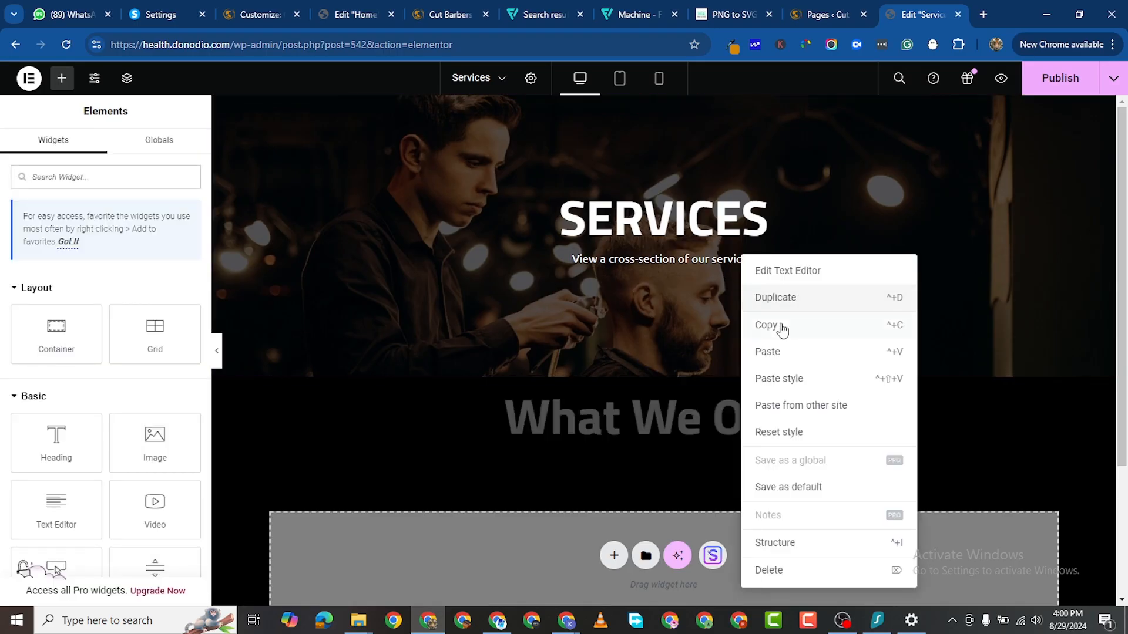
left_click(626, 424)
right_click(626, 424)
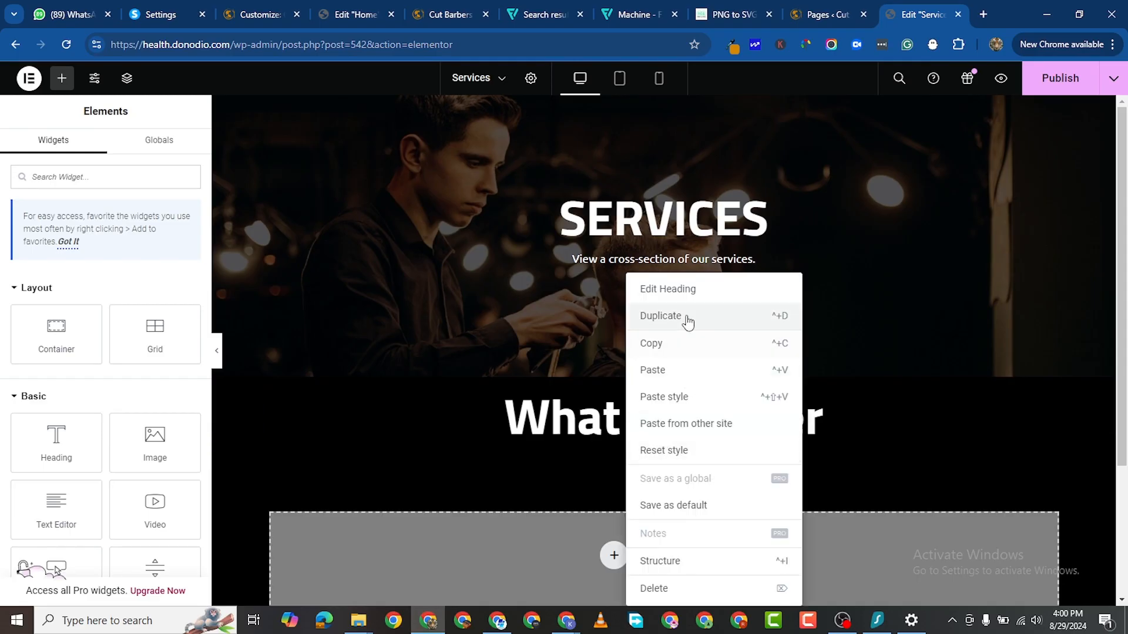
left_click(684, 373)
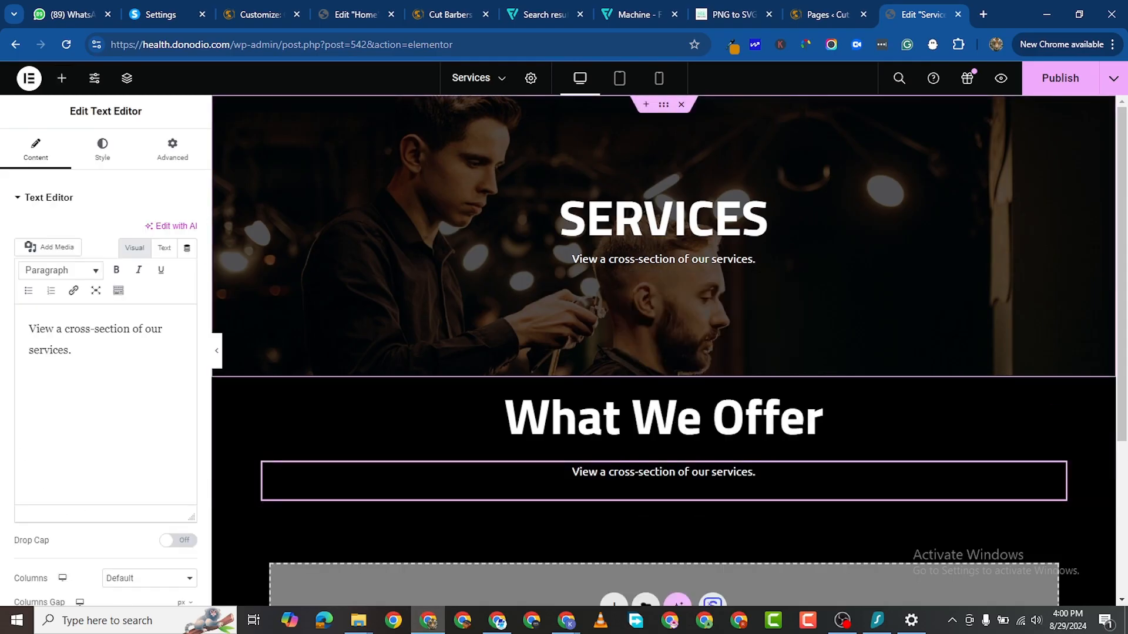
key("alt+Tab")
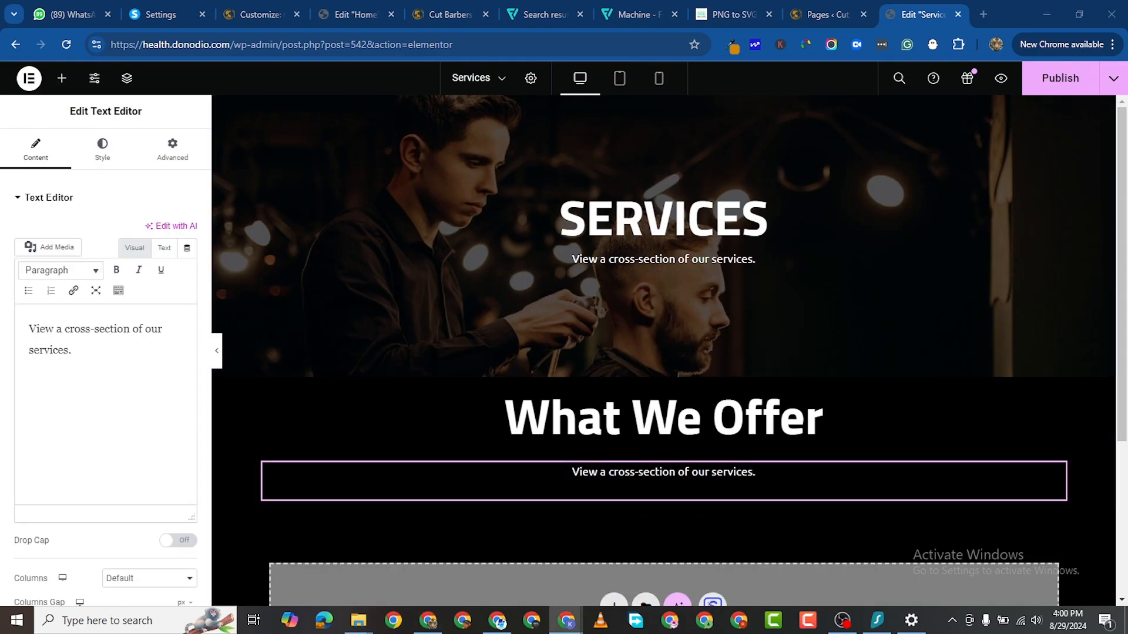
triple_click(56, 335)
right_click(56, 334)
left_click(148, 121)
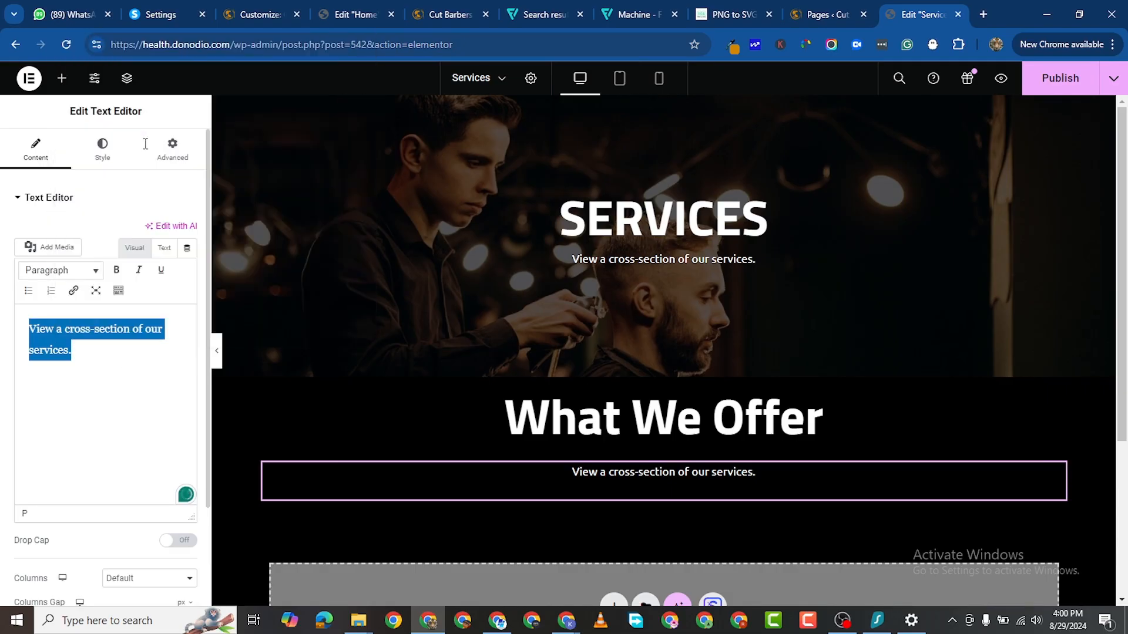
key("Return")
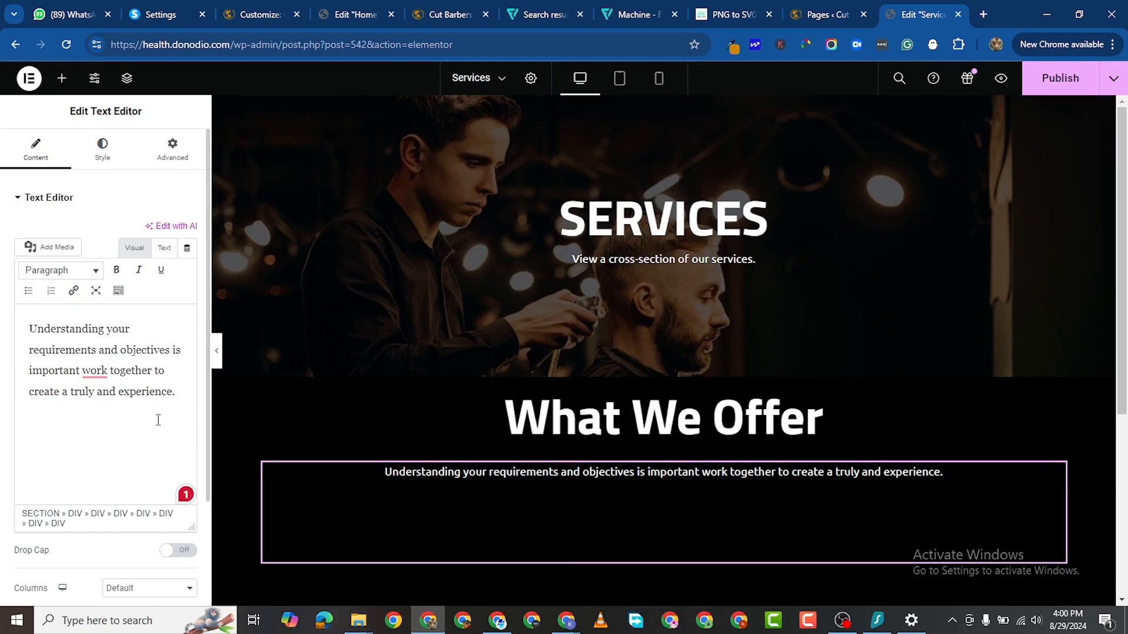
key("BackSpace")
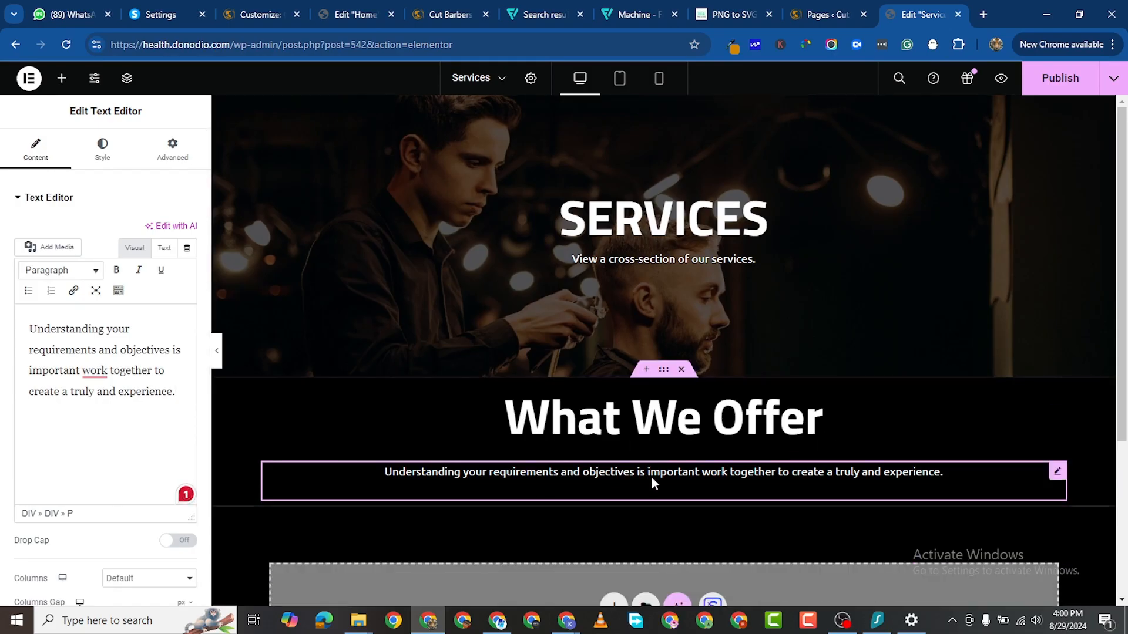
Step: Unlink the paragraph's padding and set left and right padding to 300
scroll(651, 477, "down", 1)
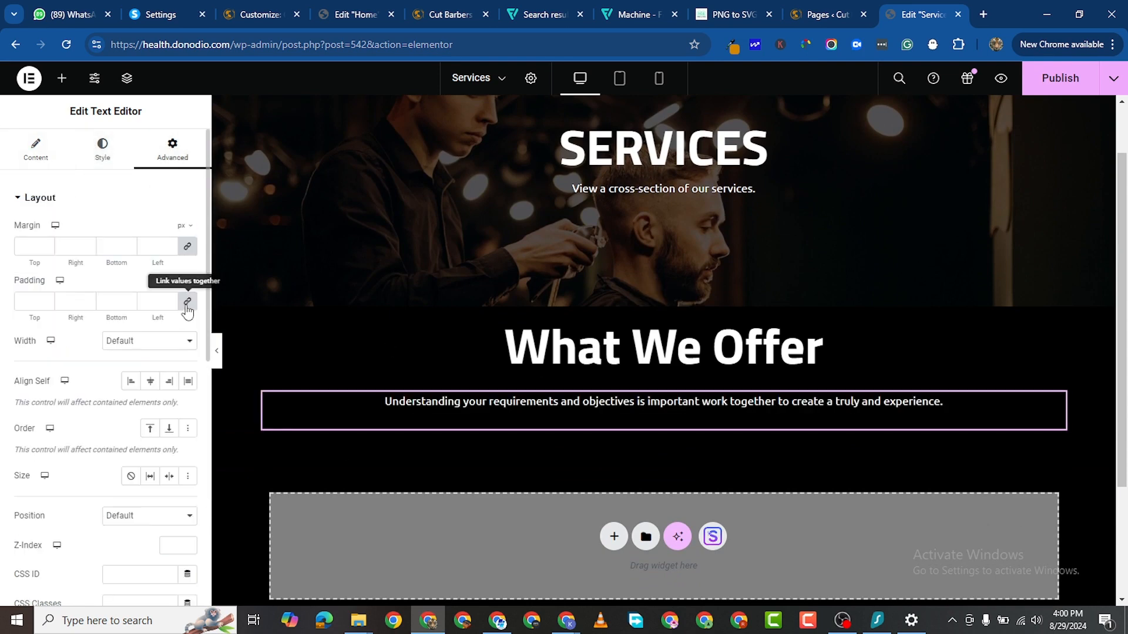
left_click(187, 303)
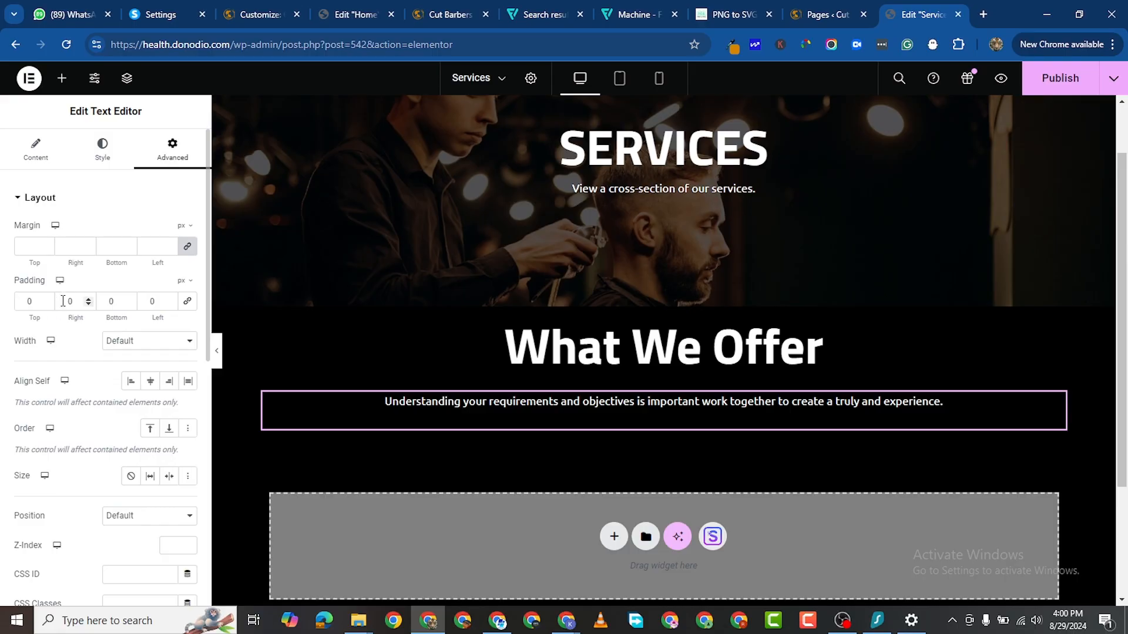
type("300")
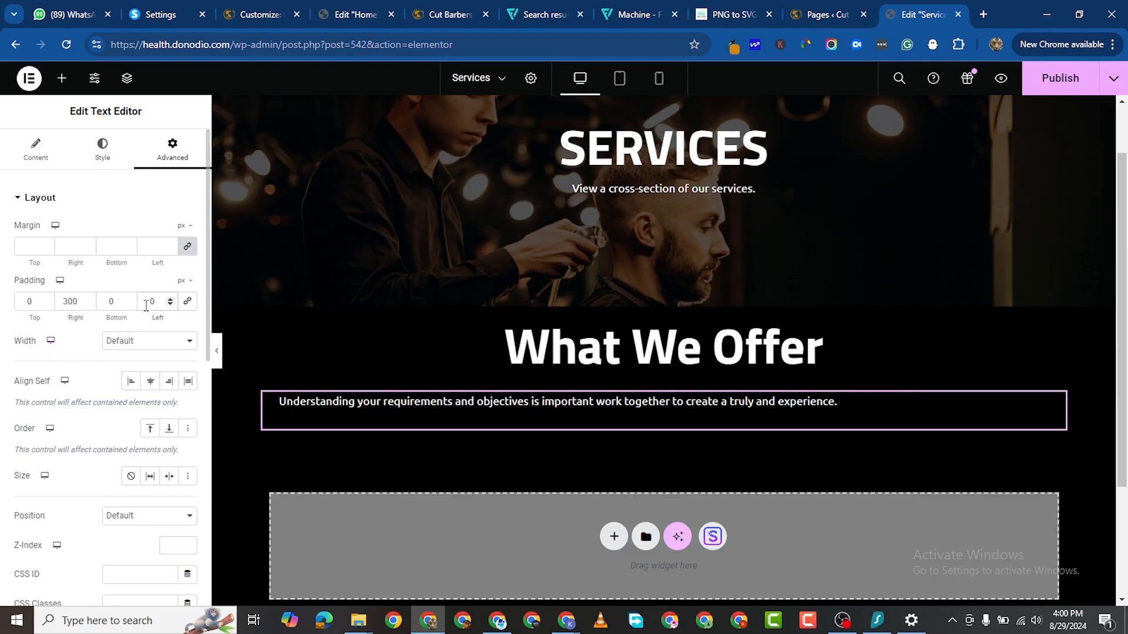
type("300")
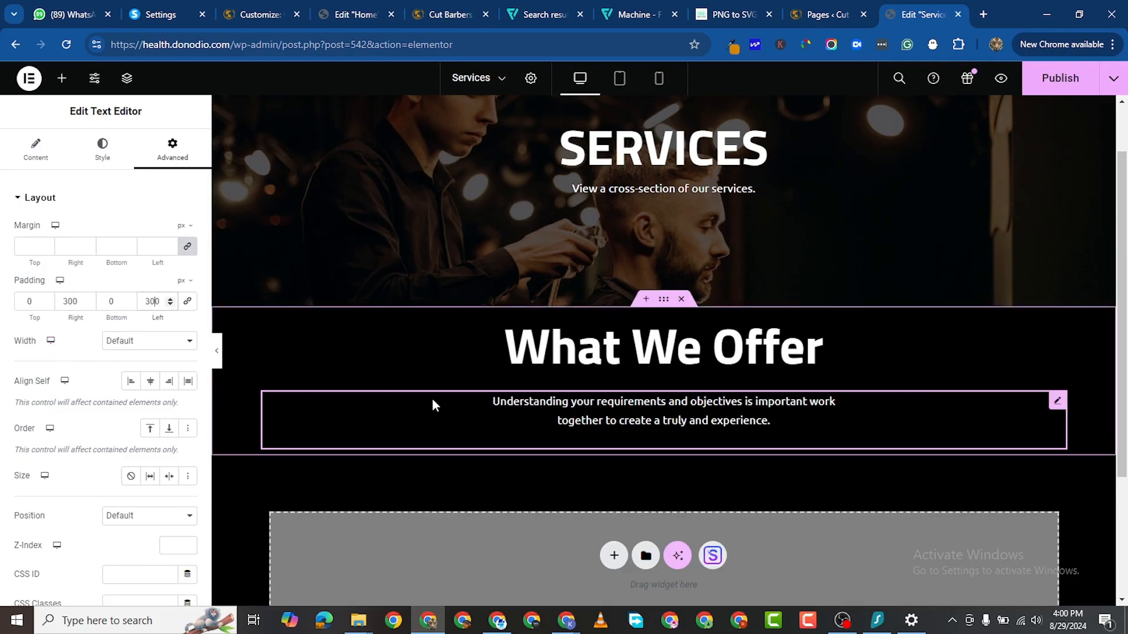
scroll(695, 439, "down", 2)
Step: Copy the Home page's container of three service boxes, then return to the Services page editor
scroll(674, 386, "down", 1)
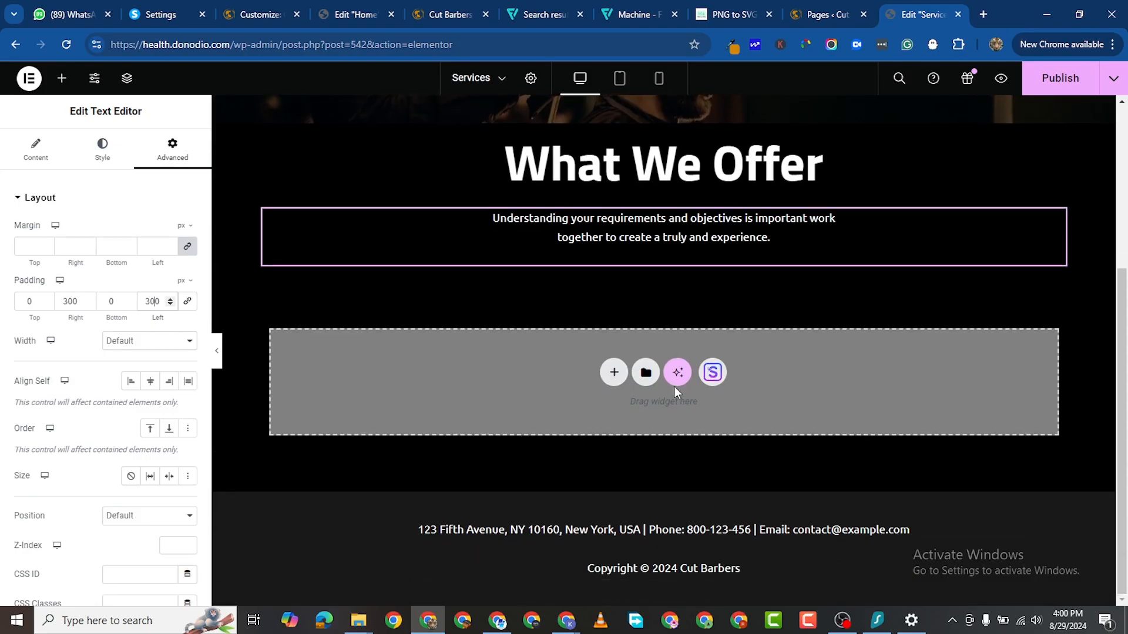
scroll(674, 386, "up", 1)
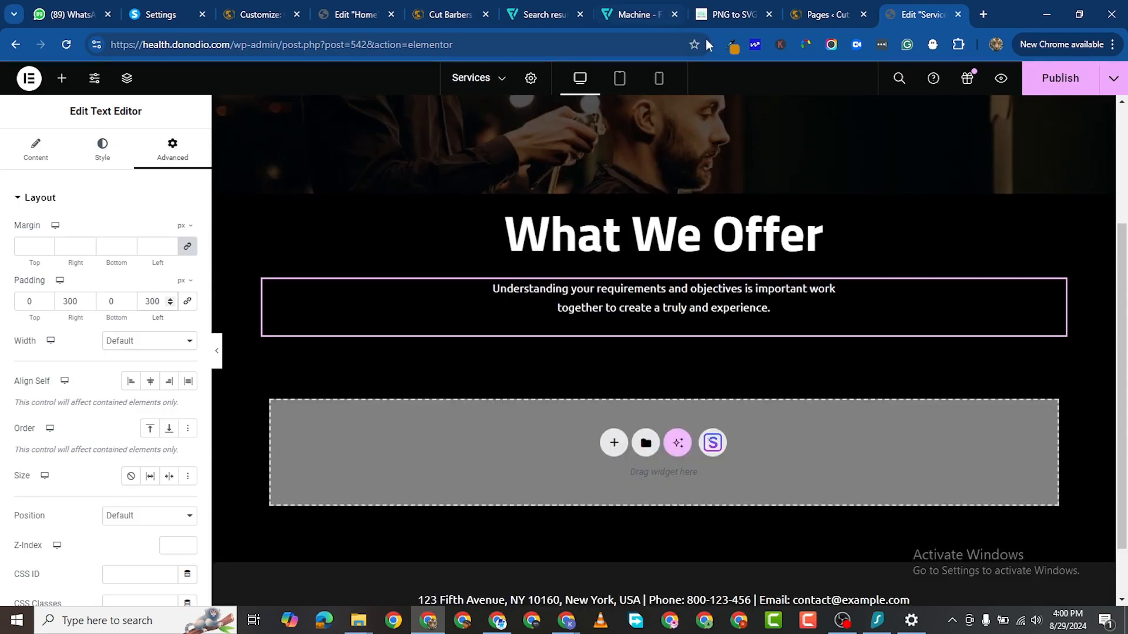
left_click(348, 20)
scroll(474, 242, "down", 3)
scroll(516, 290, "up", 4)
scroll(519, 288, "up", 10)
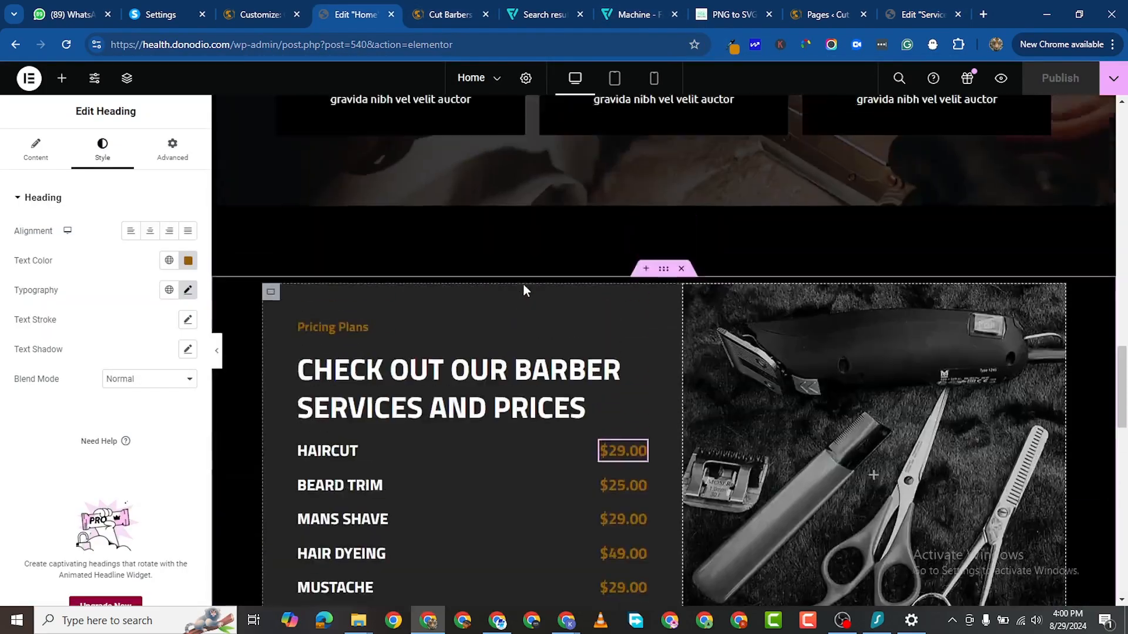
scroll(639, 513, "down", 3)
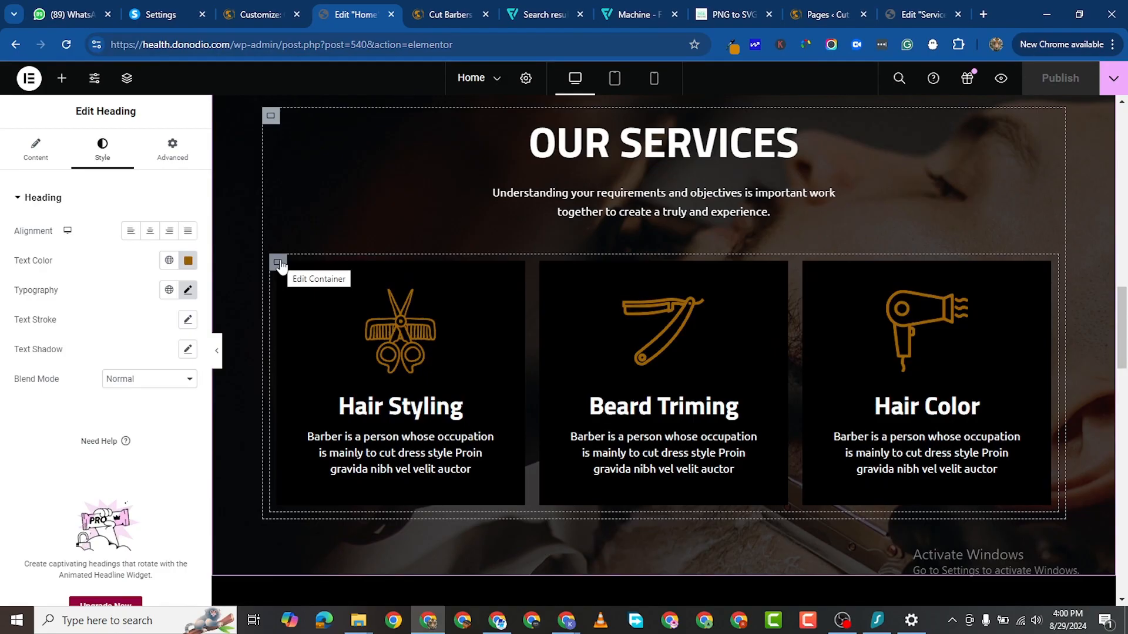
right_click(283, 264)
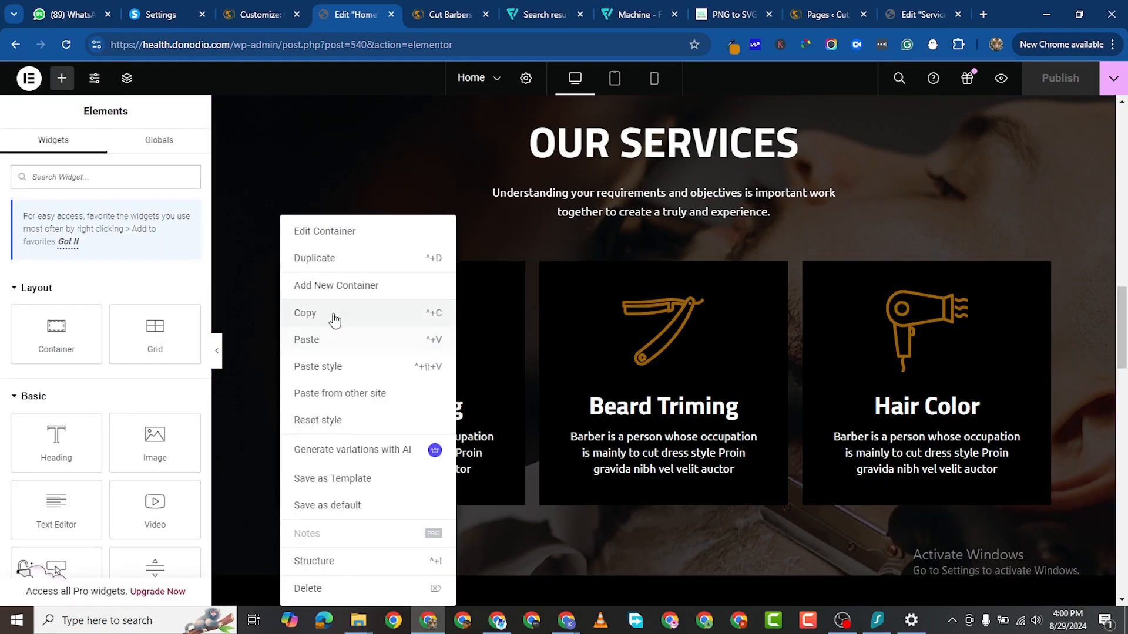
left_click(443, 16)
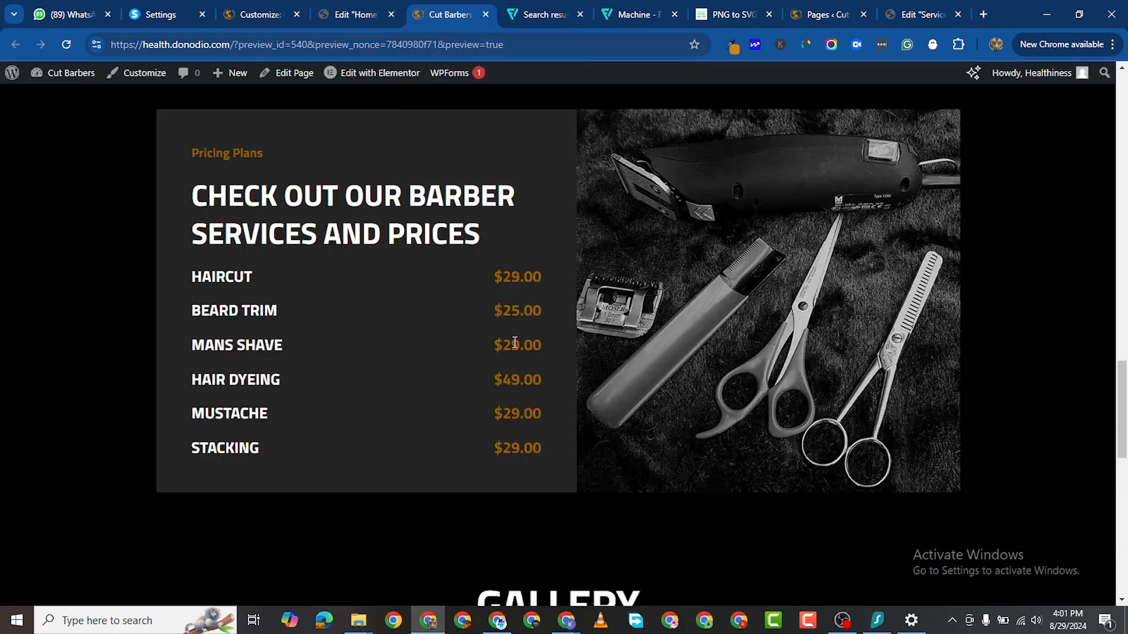
left_click(904, 17)
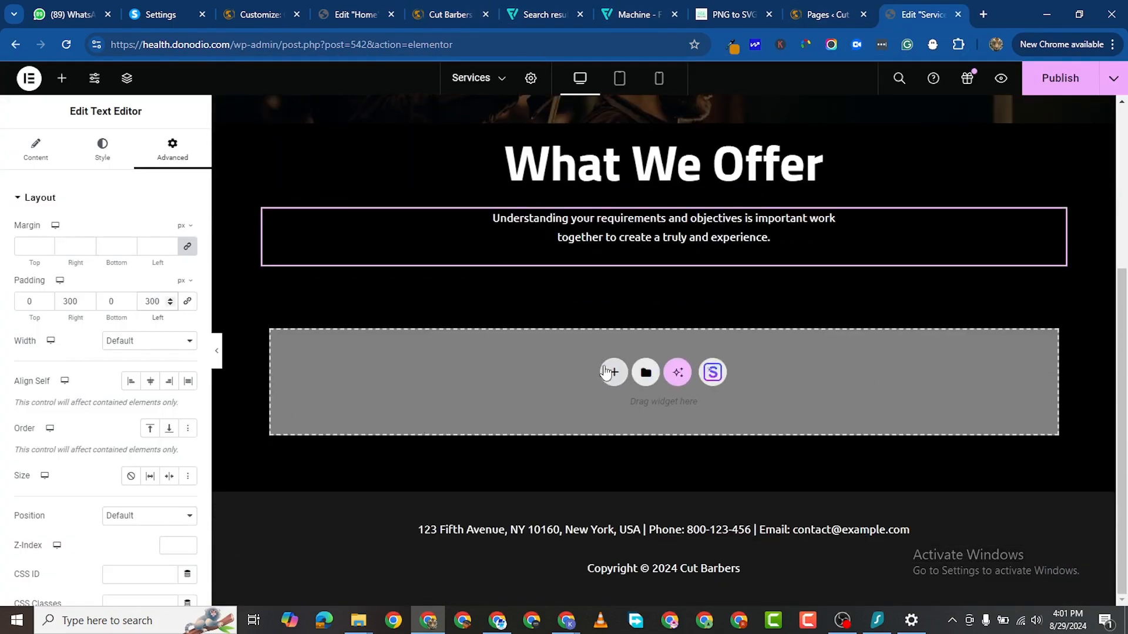
Step: Add a single-column flexbox section with an empty container under What We Offer
left_click(611, 372)
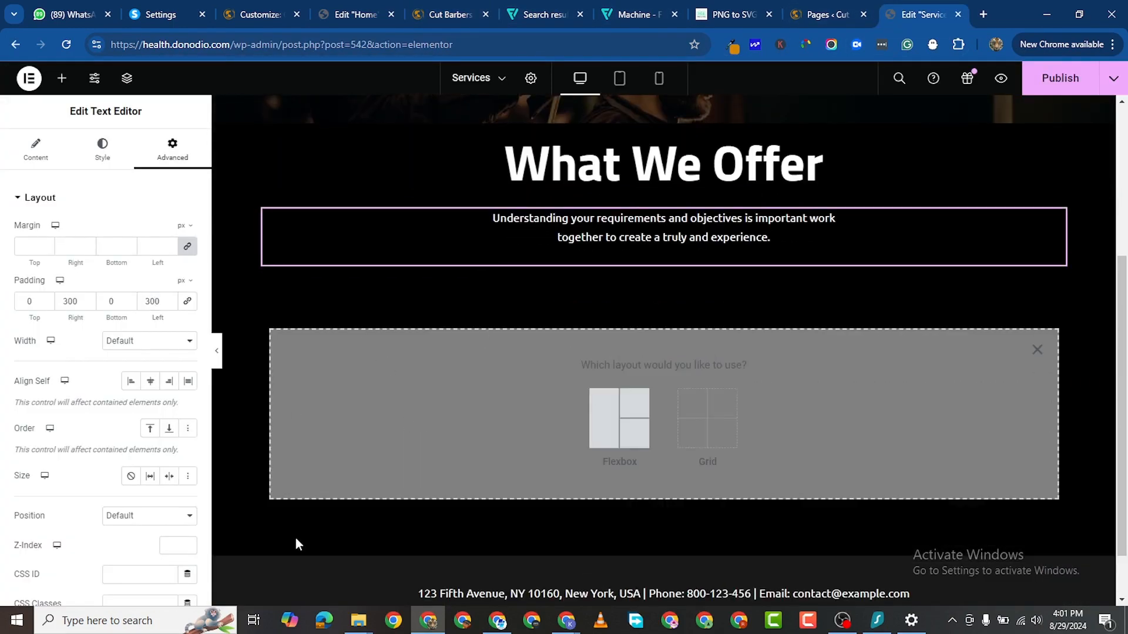
left_click(599, 423)
left_click(470, 405)
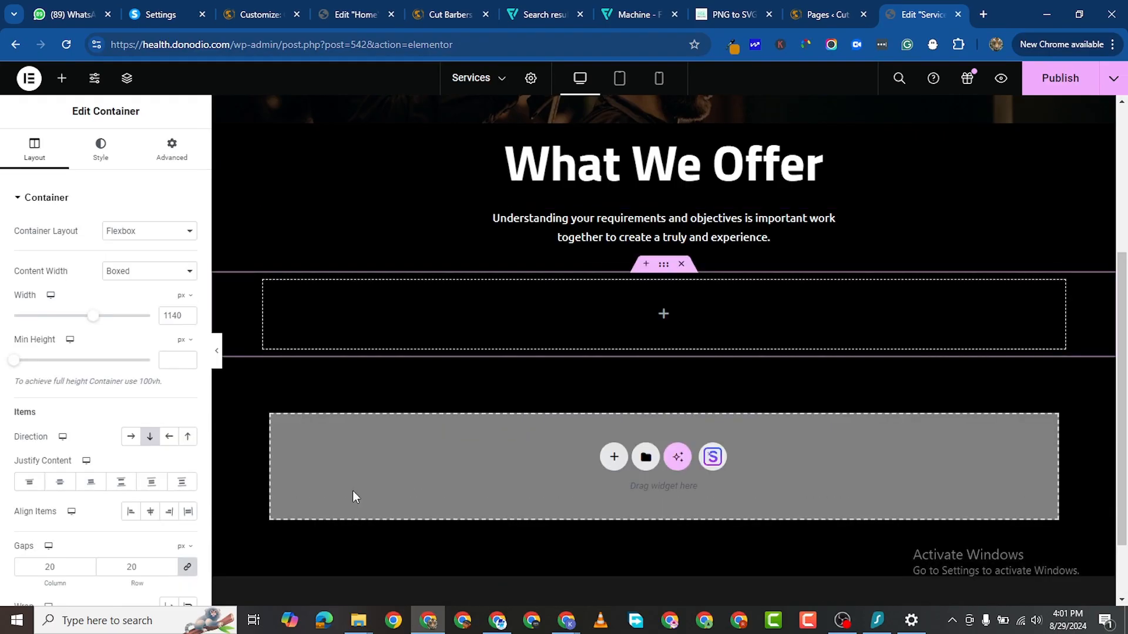
left_click(62, 78)
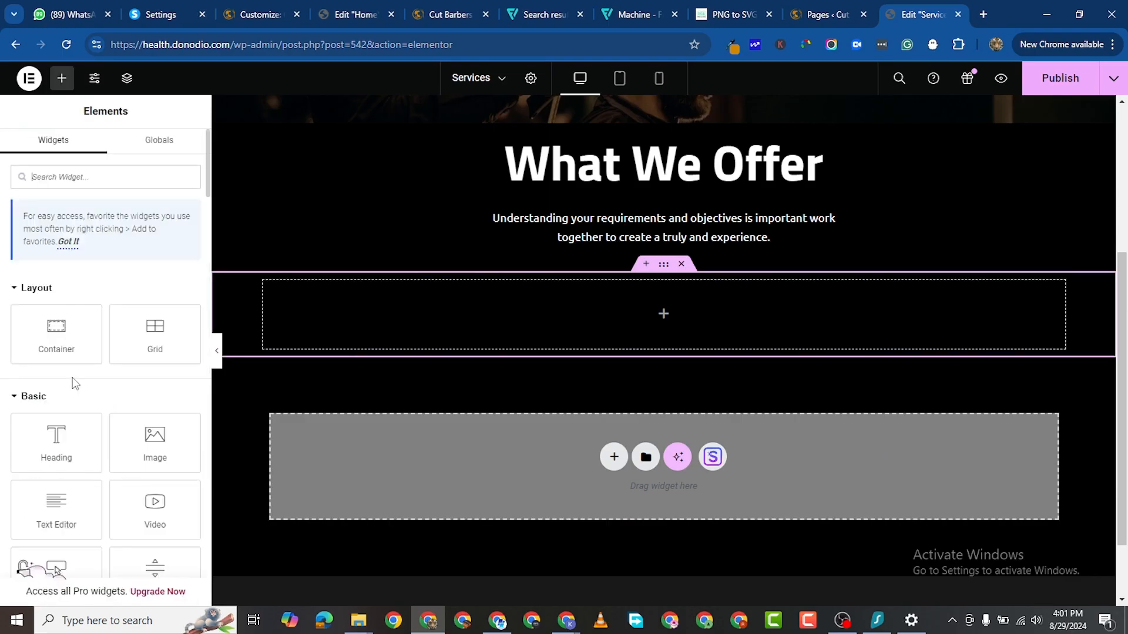
left_click_drag(58, 343, 443, 341)
left_click_drag(327, 371, 347, 331)
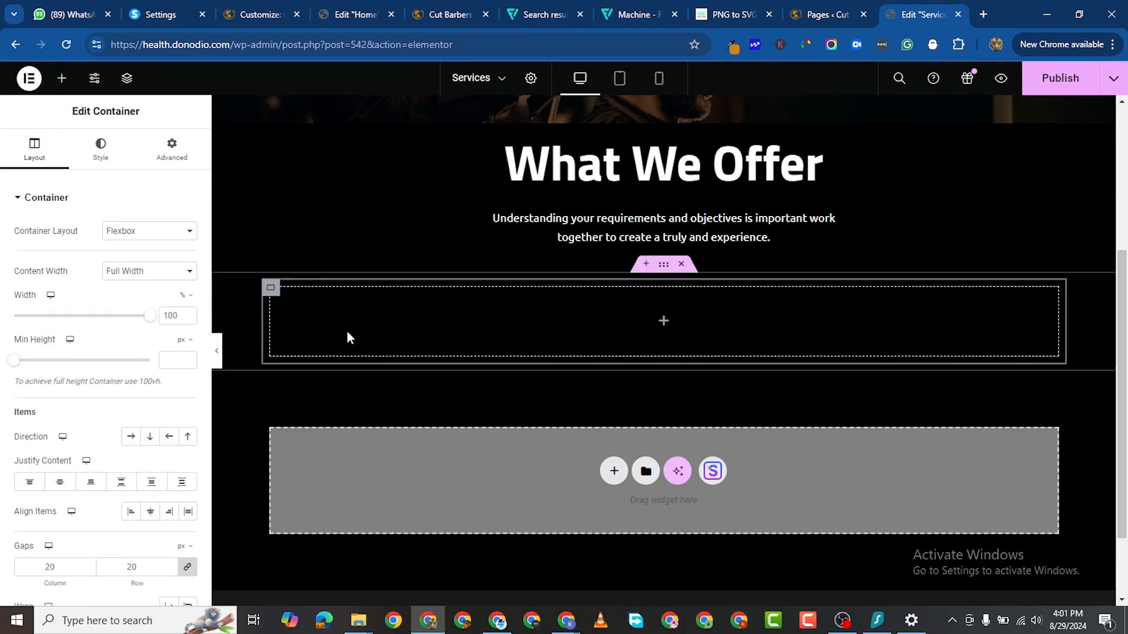
Step: Paste the Hair Styling, Beard Triming and Hair Color boxes and duplicate them into a second row
right_click(333, 312)
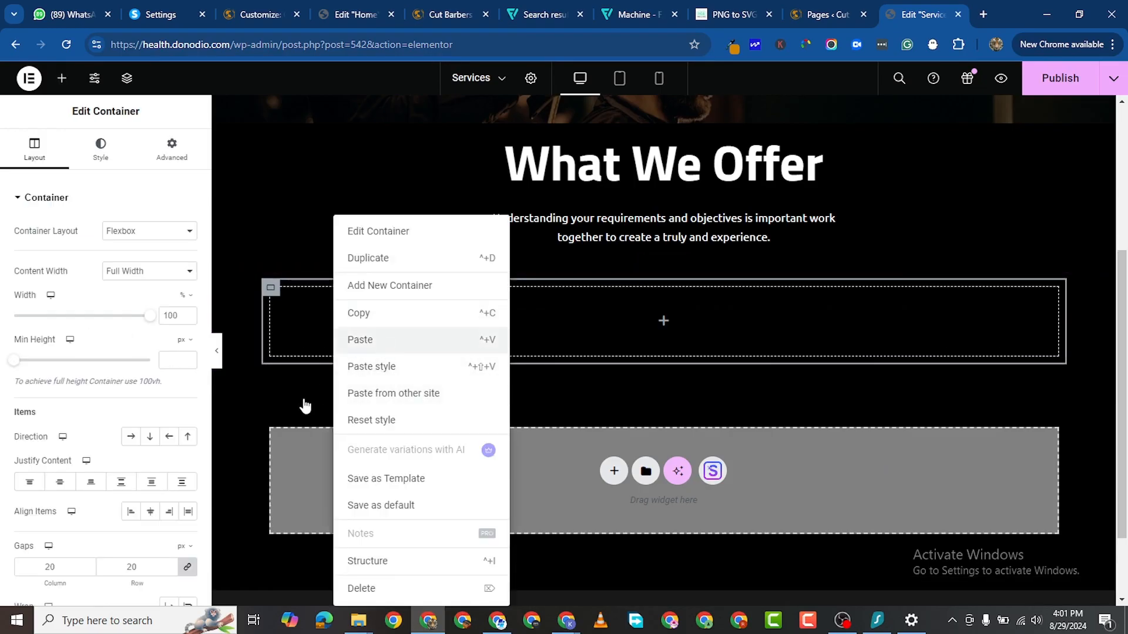
key("ctrl+v")
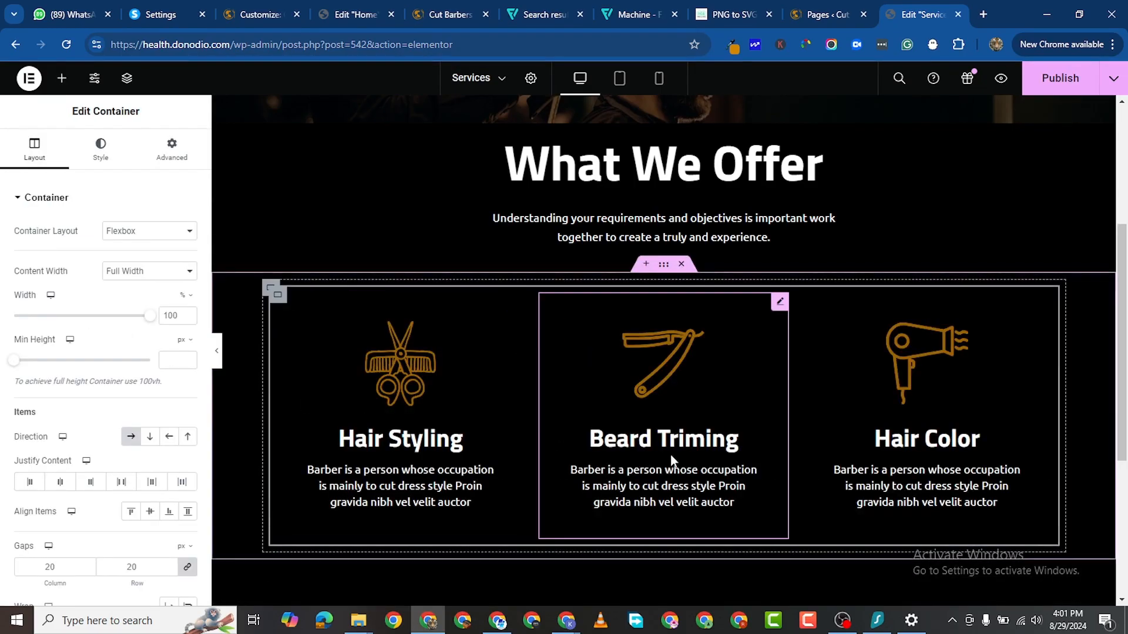
right_click(281, 300)
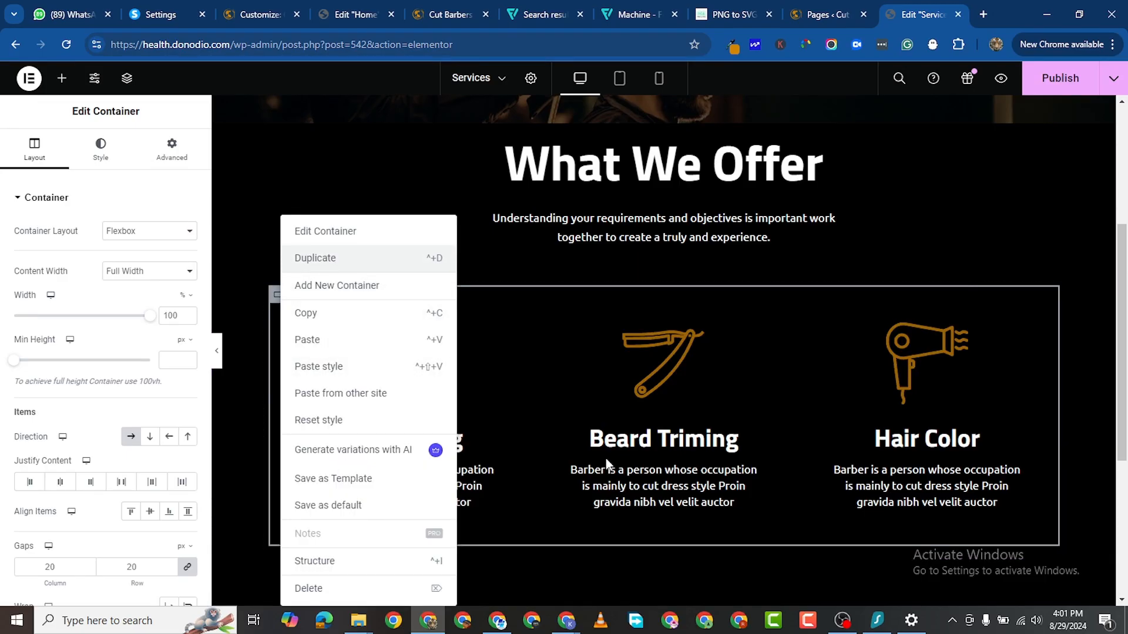
key("ctrl+d")
scroll(900, 378, "up", 1)
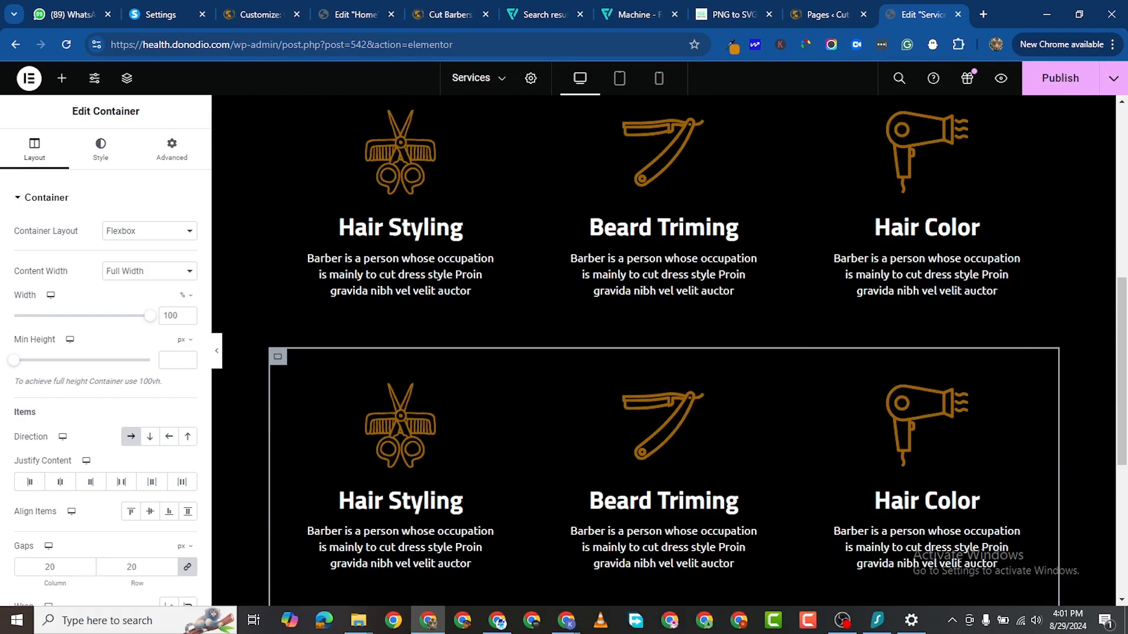
key("alt+Tab")
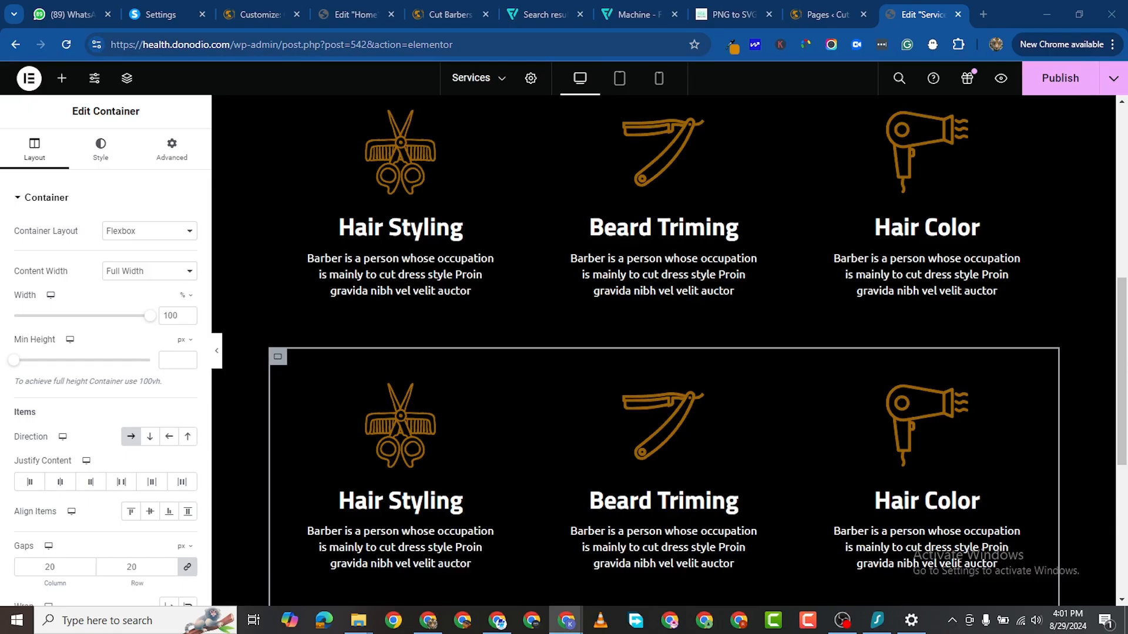
scroll(1063, 551, "down", 2)
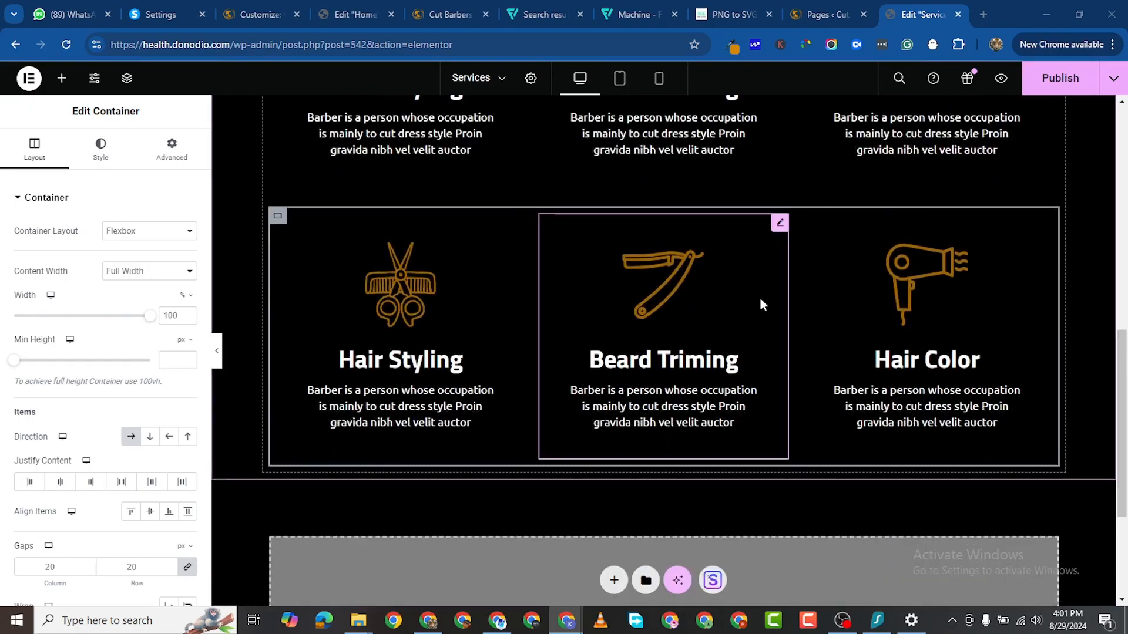
scroll(497, 481, "up", 2)
Step: Replace the lower Hair Styling box's title with 'bread care'
left_click(458, 502)
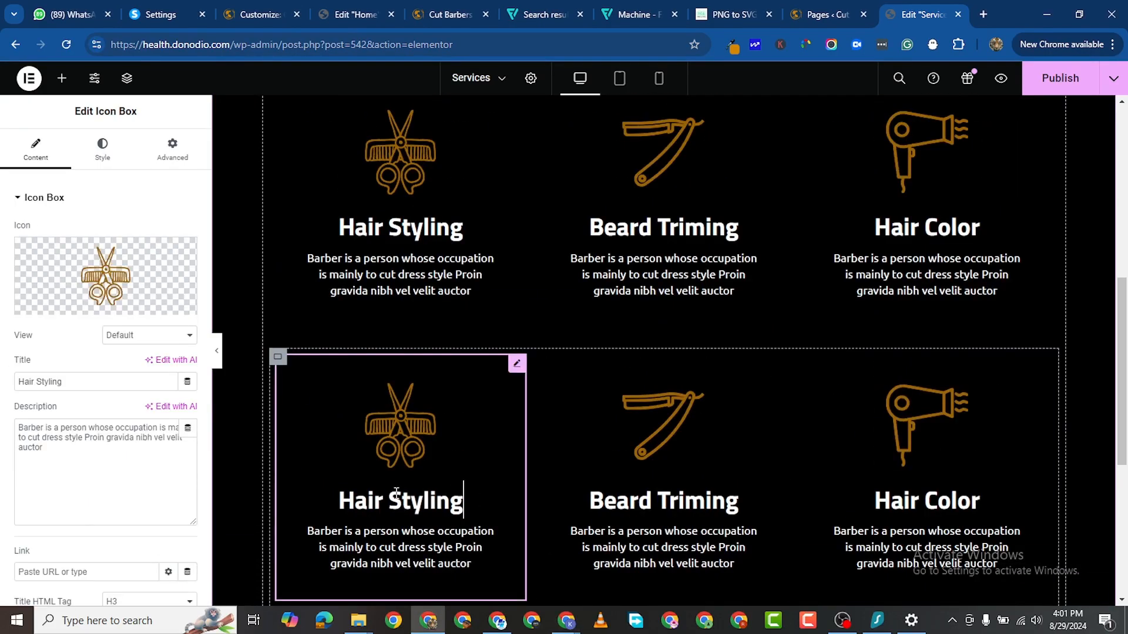
triple_click(54, 382)
right_click(54, 380)
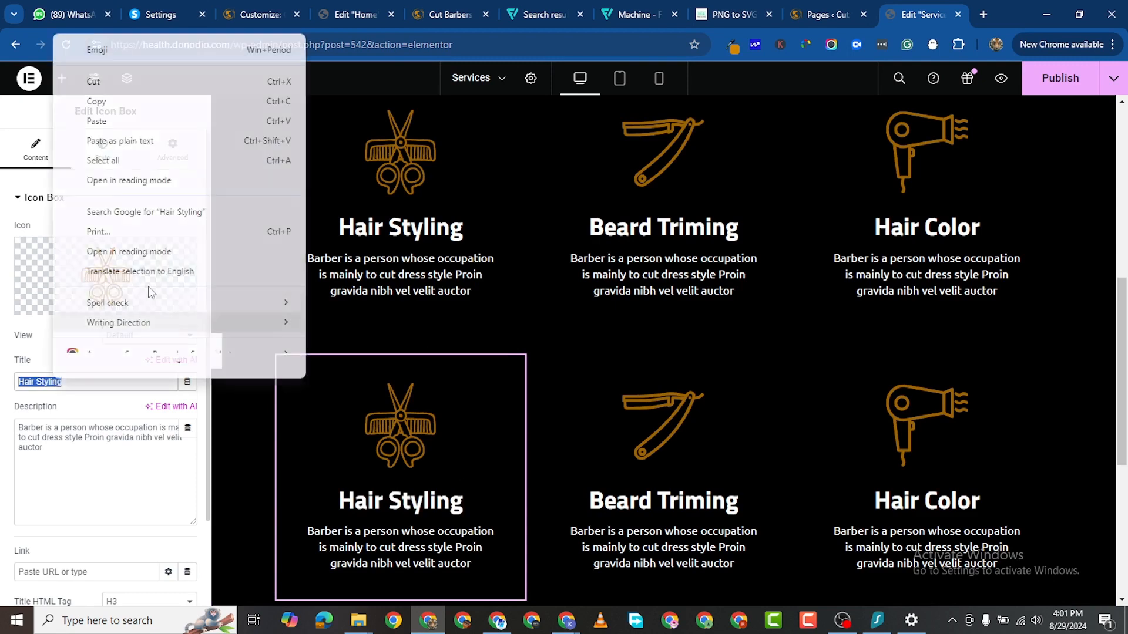
left_click(141, 124)
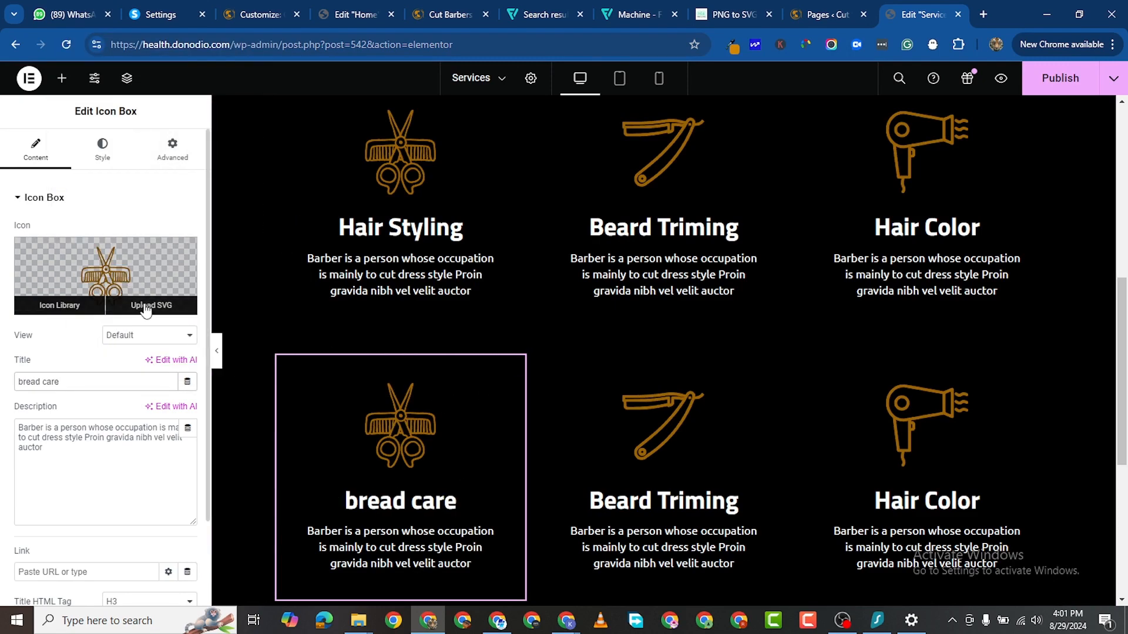
Step: Upload the Machine clipper SVG from Downloads as the box's icon
left_click(151, 308)
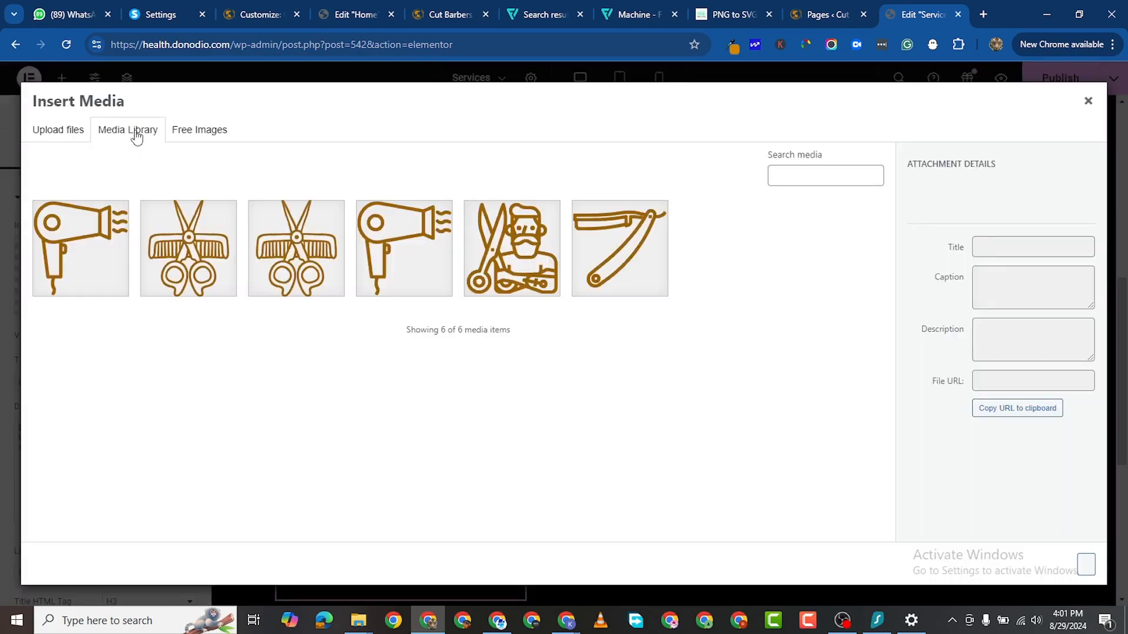
left_click(62, 135)
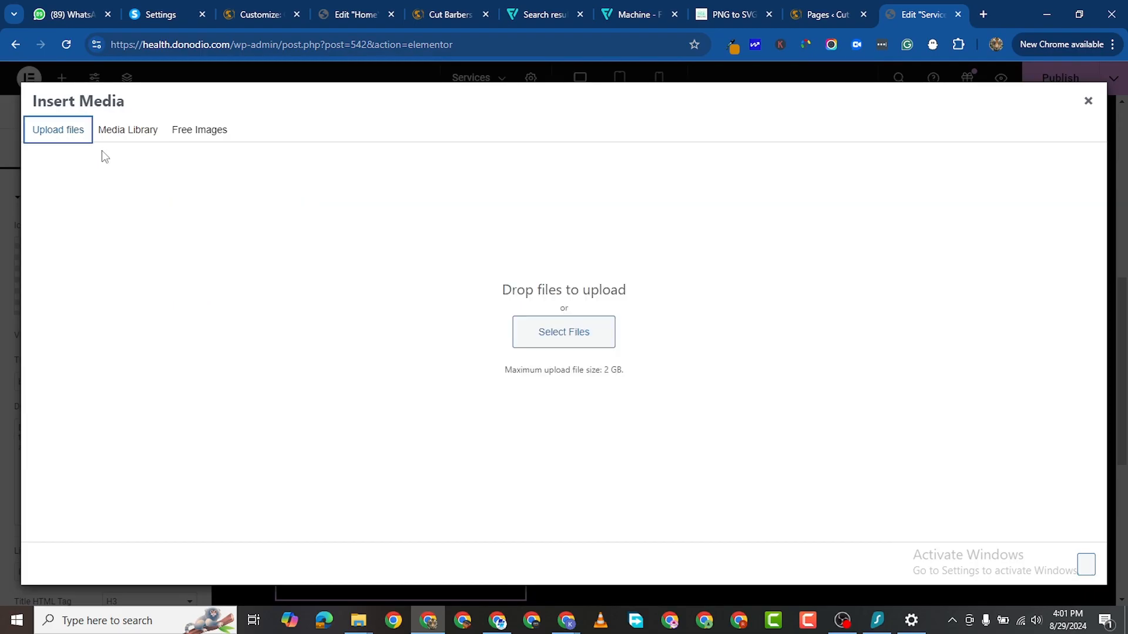
left_click(535, 332)
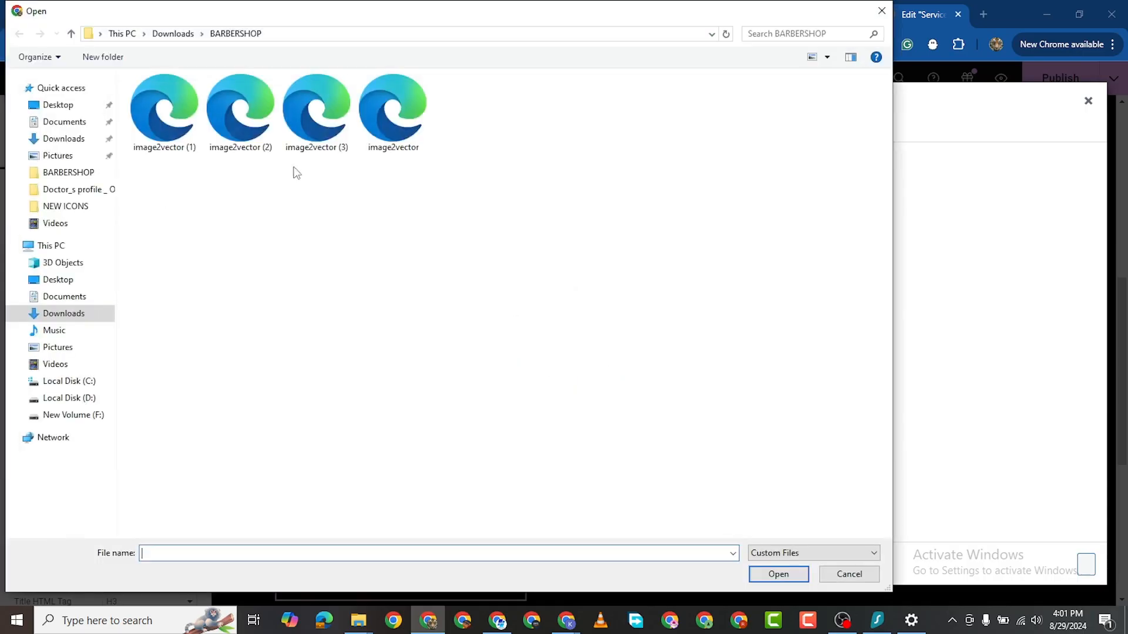
left_click(62, 139)
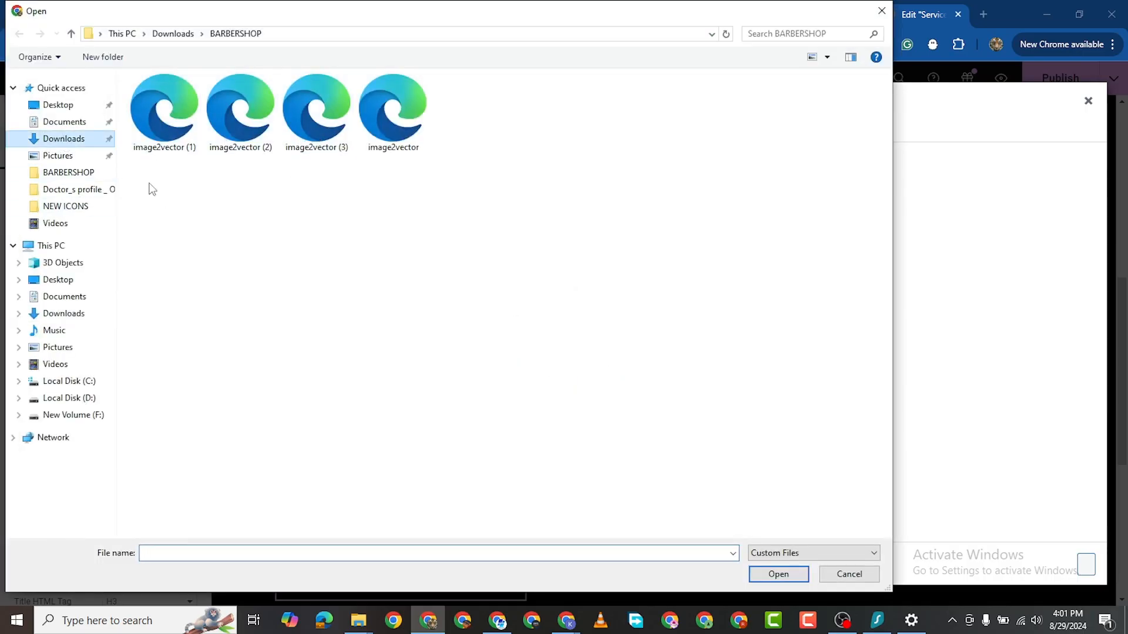
double_click(534, 147)
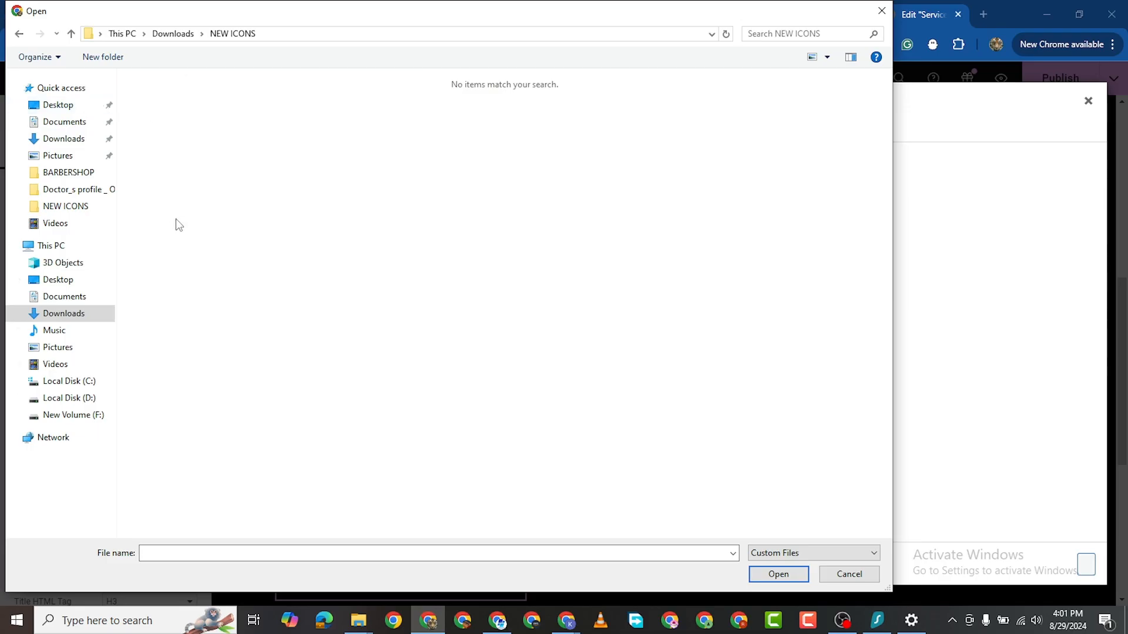
left_click(18, 34)
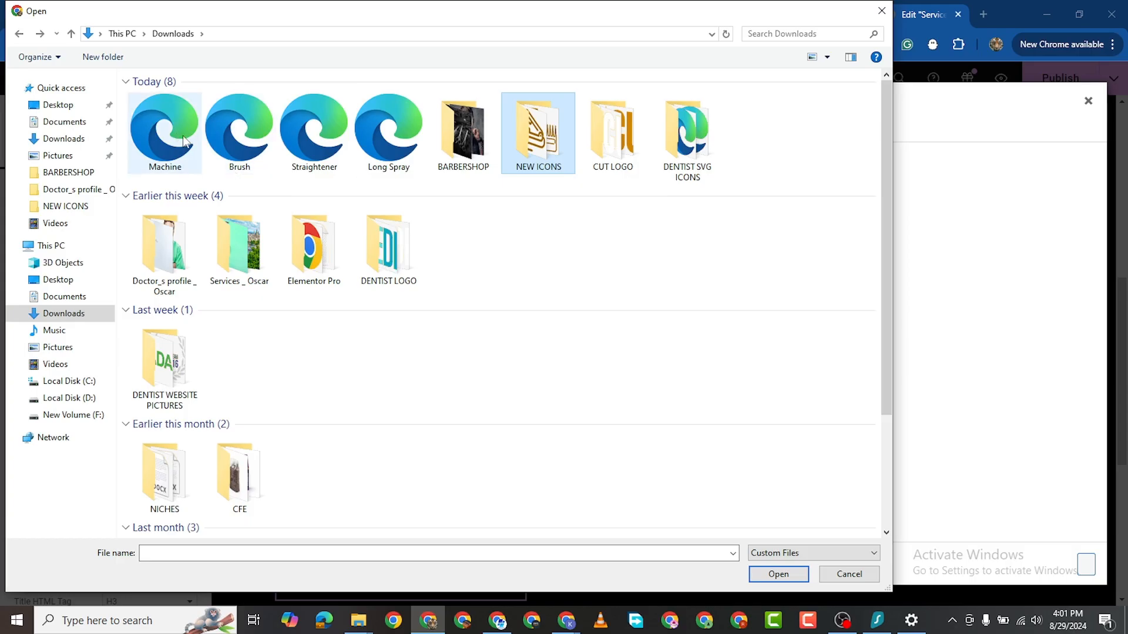
left_click(155, 134)
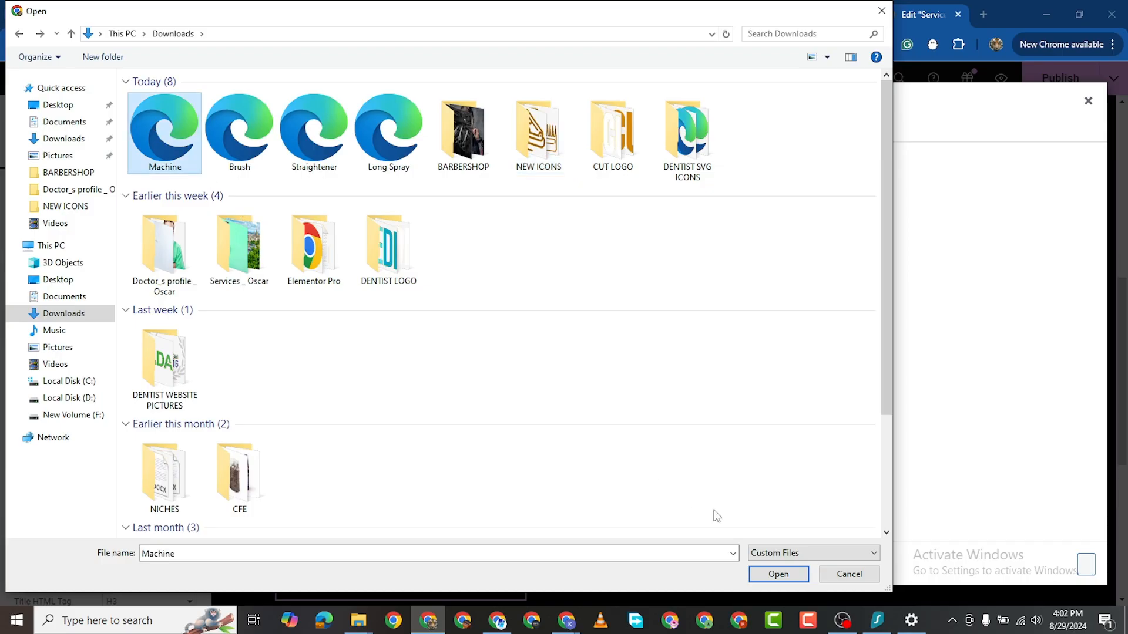
left_click(779, 574)
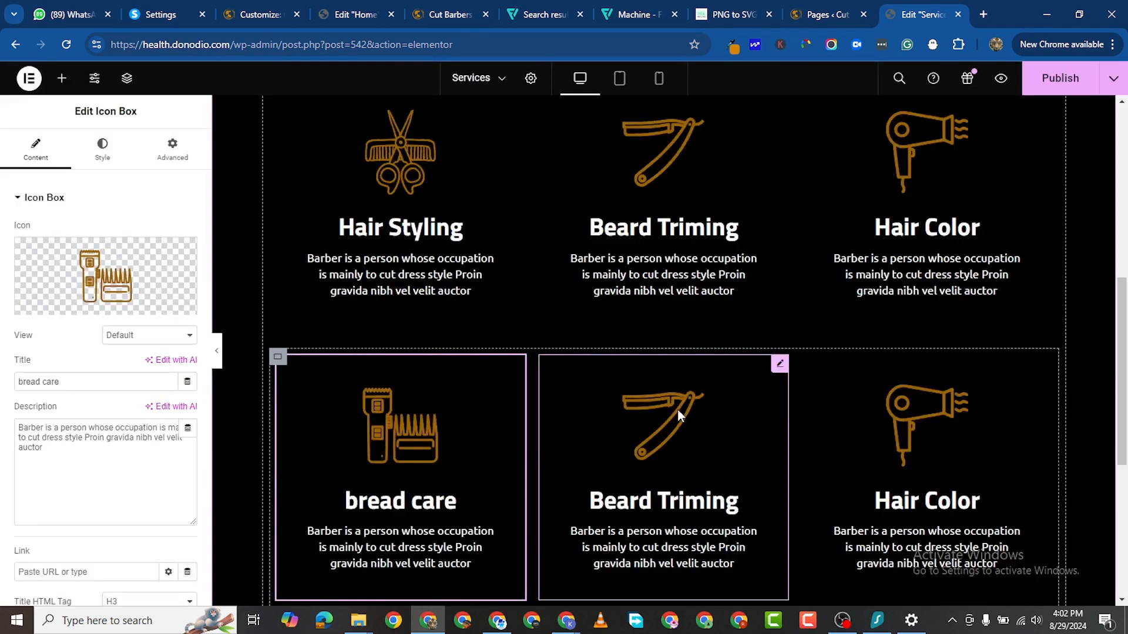
scroll(570, 432, "up", 3)
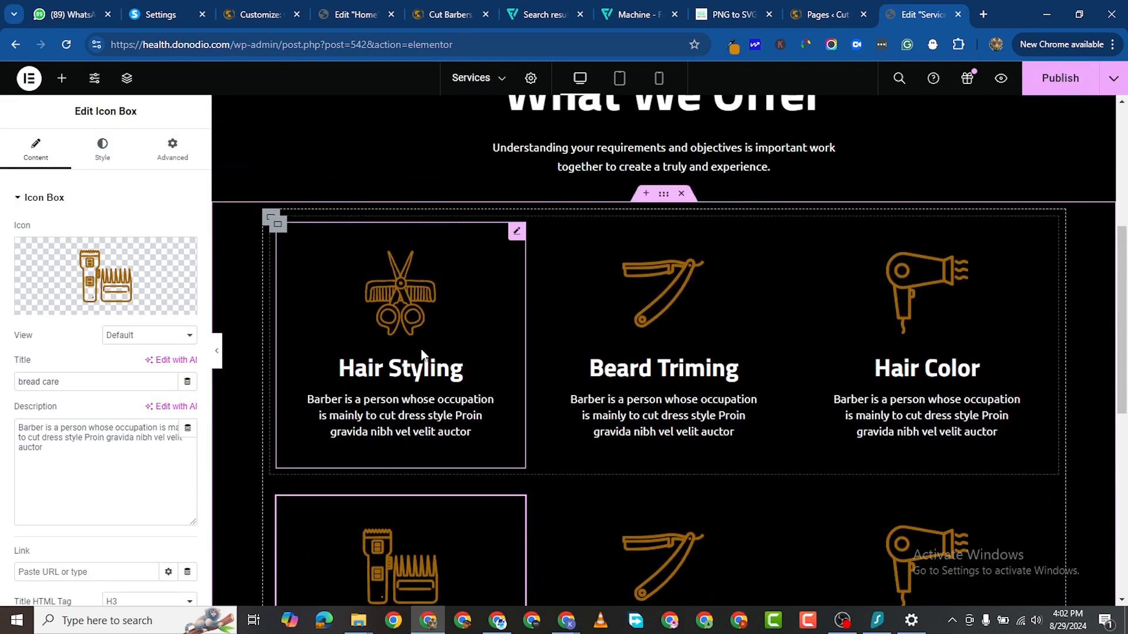
scroll(633, 386, "down", 5)
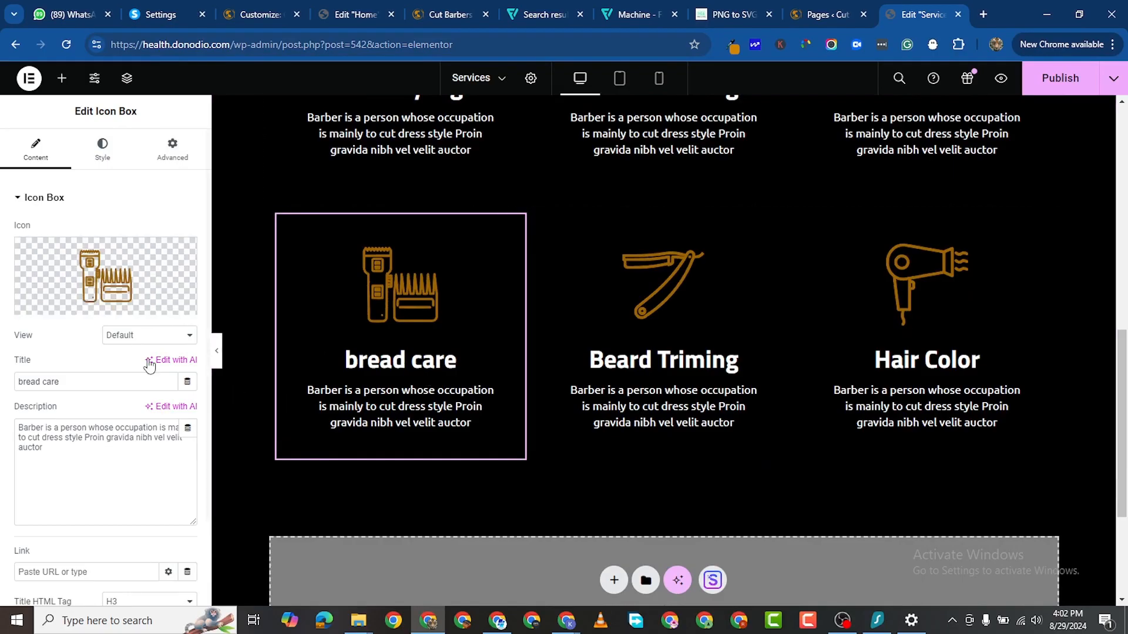
Step: Capitalize the title so it reads 'Bread Care'
left_click(20, 376)
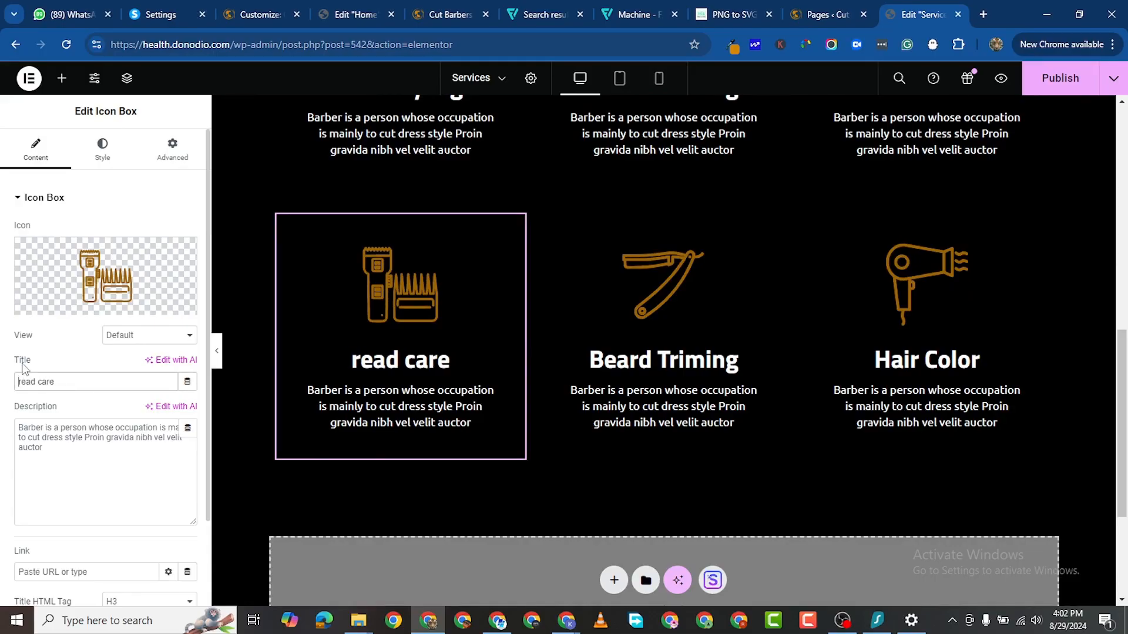
type("B")
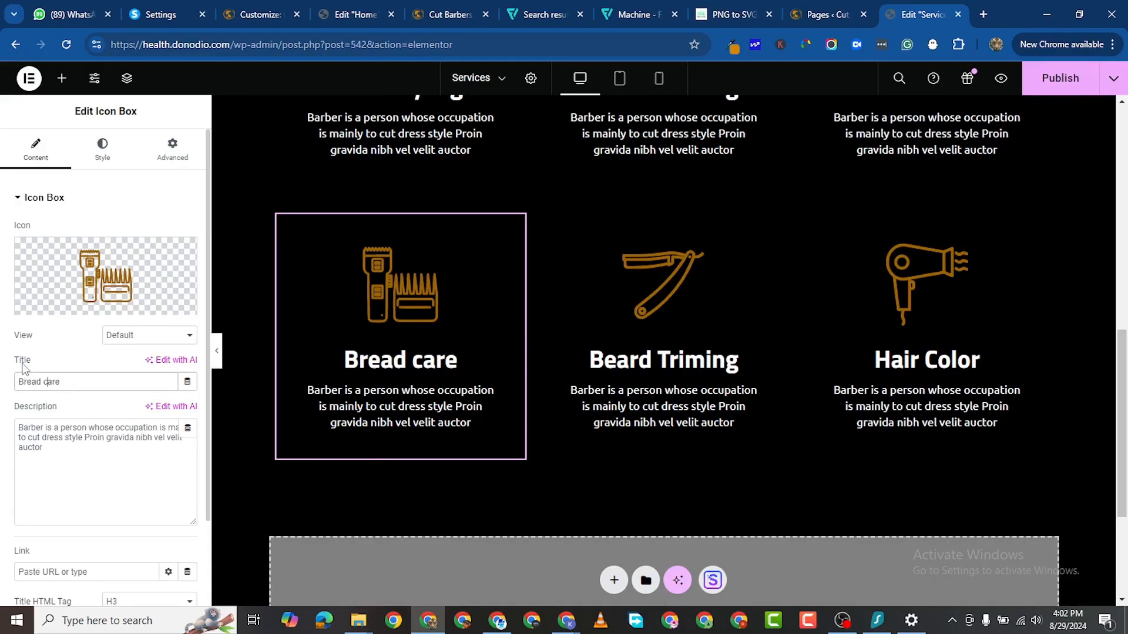
key("BackSpace")
type("C")
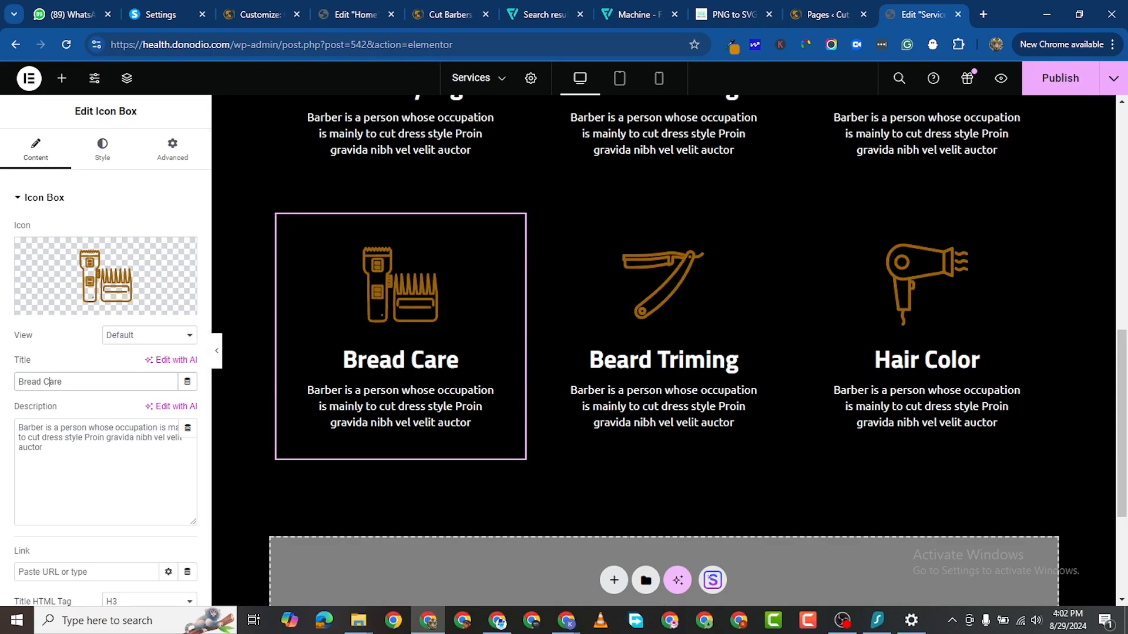
key("alt+Tab")
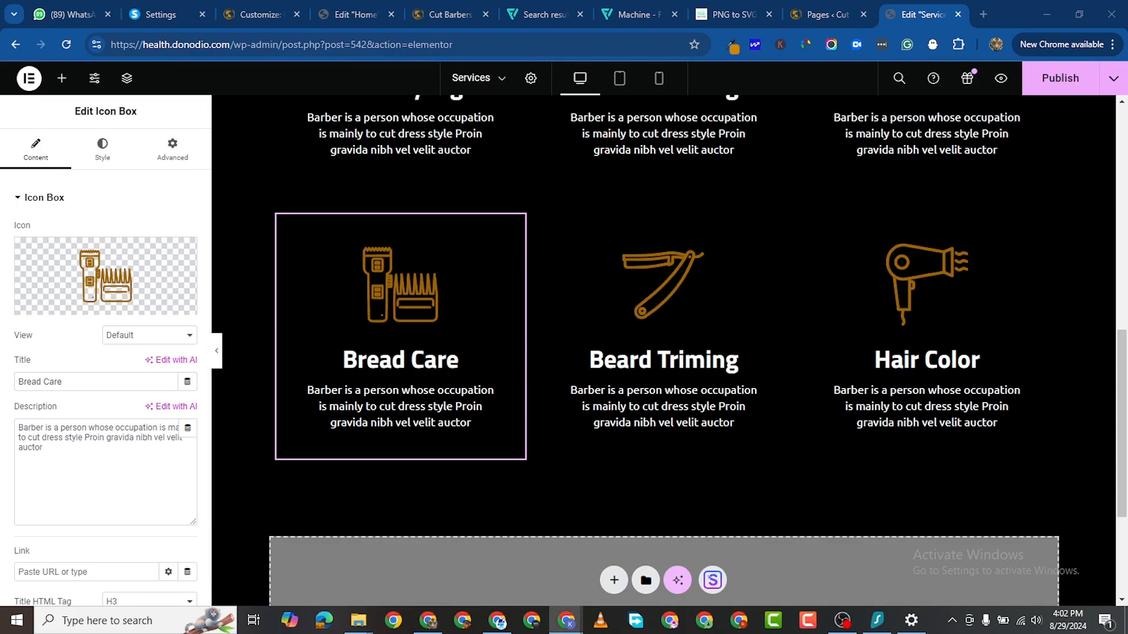
Step: Replace the Beard Triming box's title with 'styling'
left_click(737, 359)
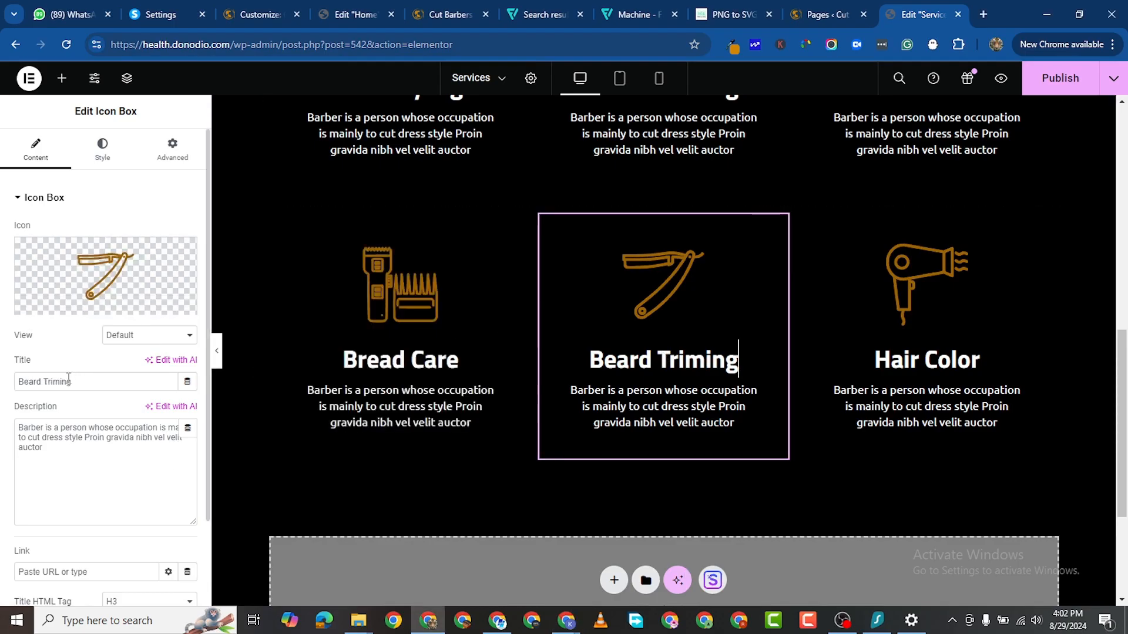
left_click_drag(68, 382, 18, 381)
right_click(48, 381)
scroll(105, 94, "down", 1)
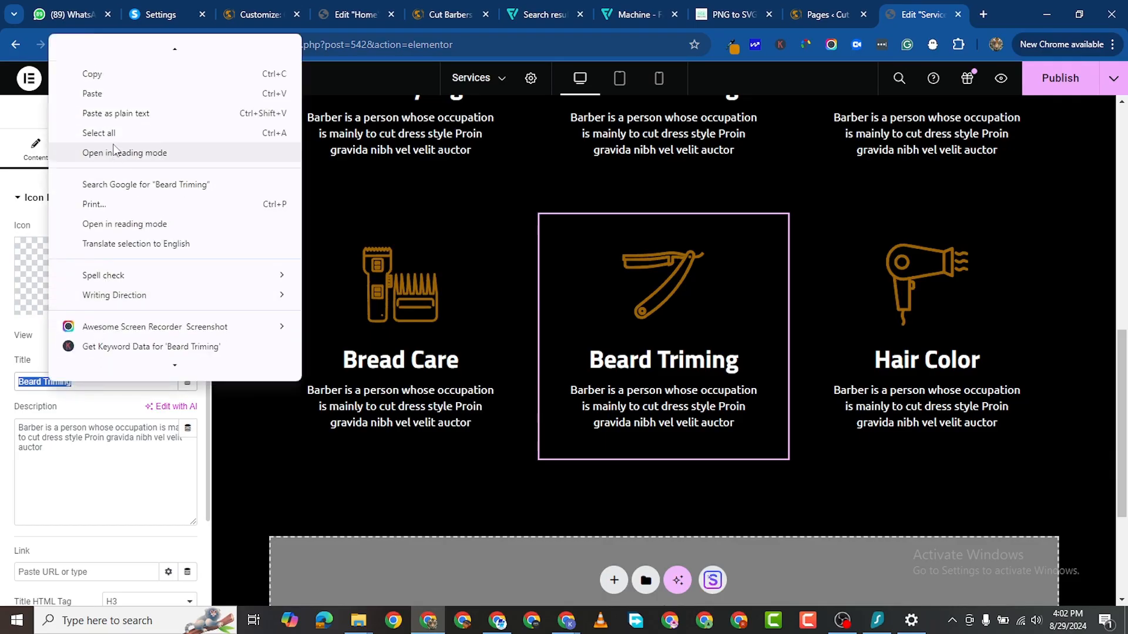
left_click(93, 93)
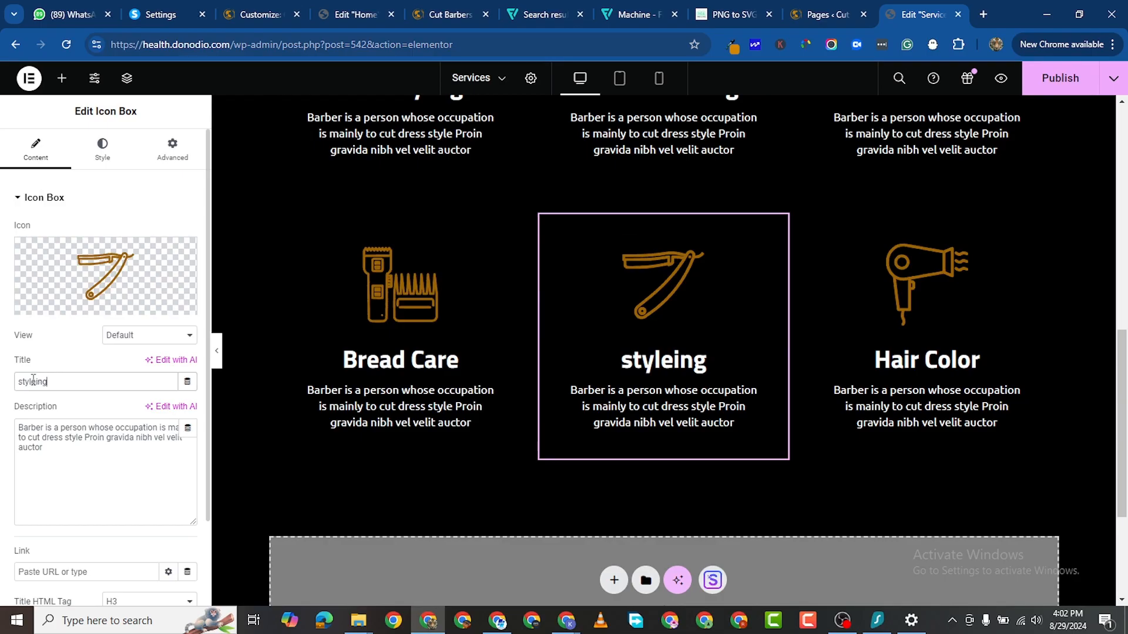
key("BackSpace")
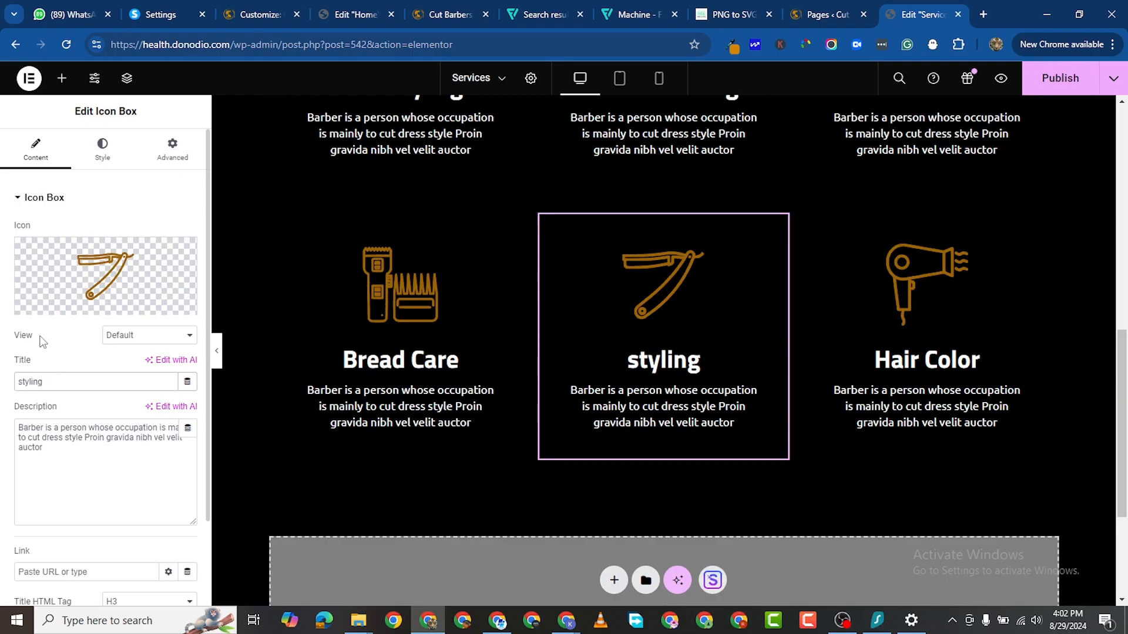
Step: Upload Brush.svg and insert it as the styling box's shaving-brush icon
left_click(125, 273)
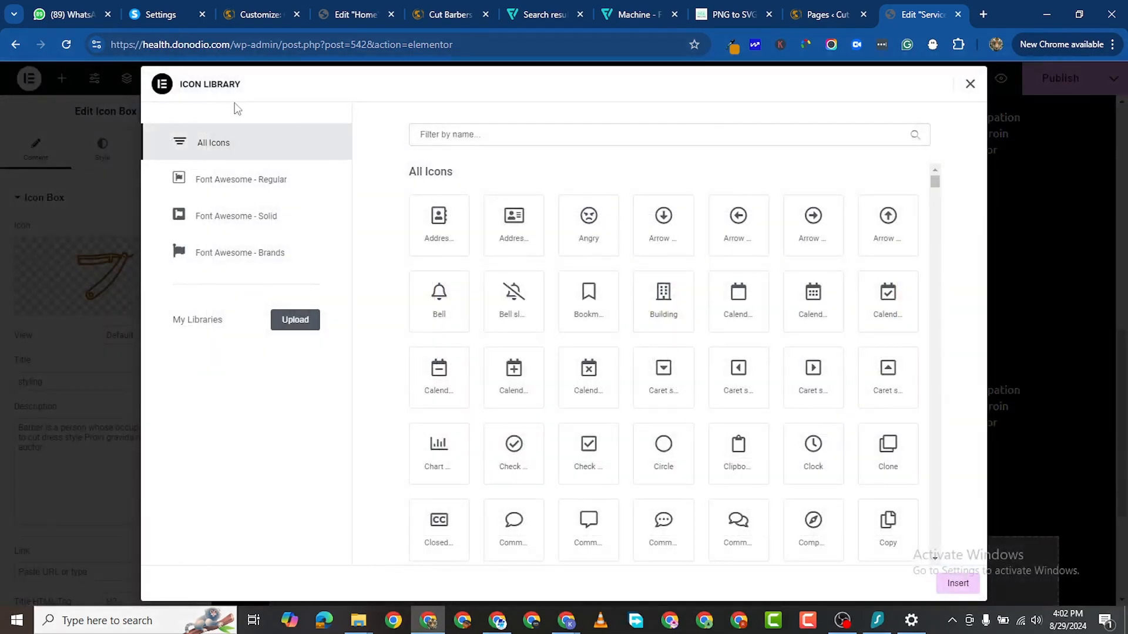
left_click(969, 87)
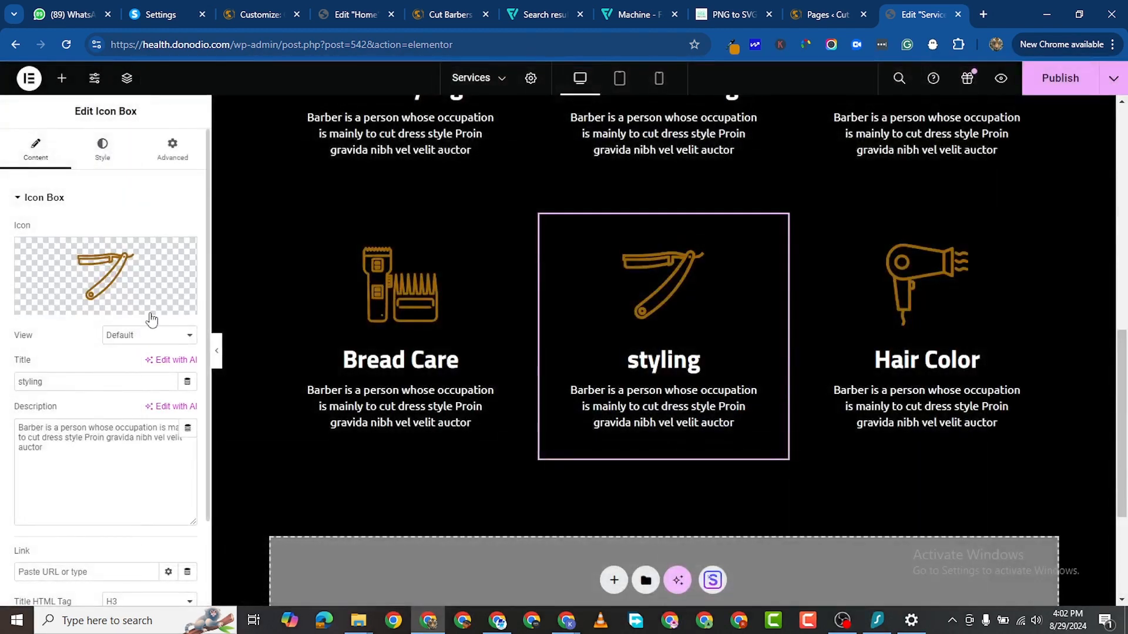
left_click(148, 306)
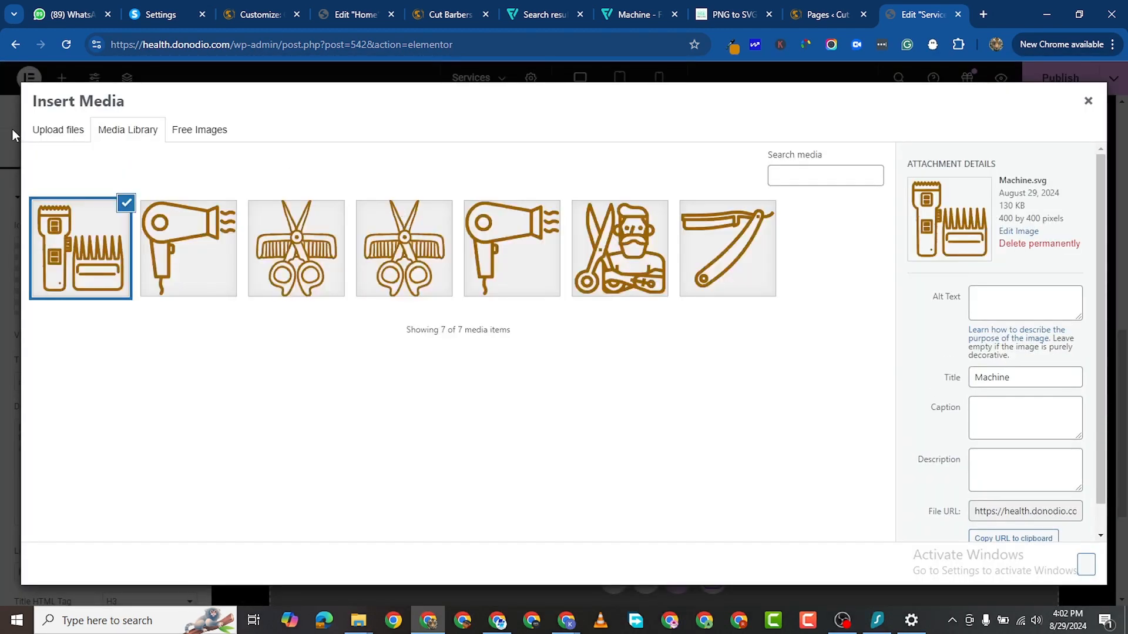
left_click(56, 129)
left_click(579, 344)
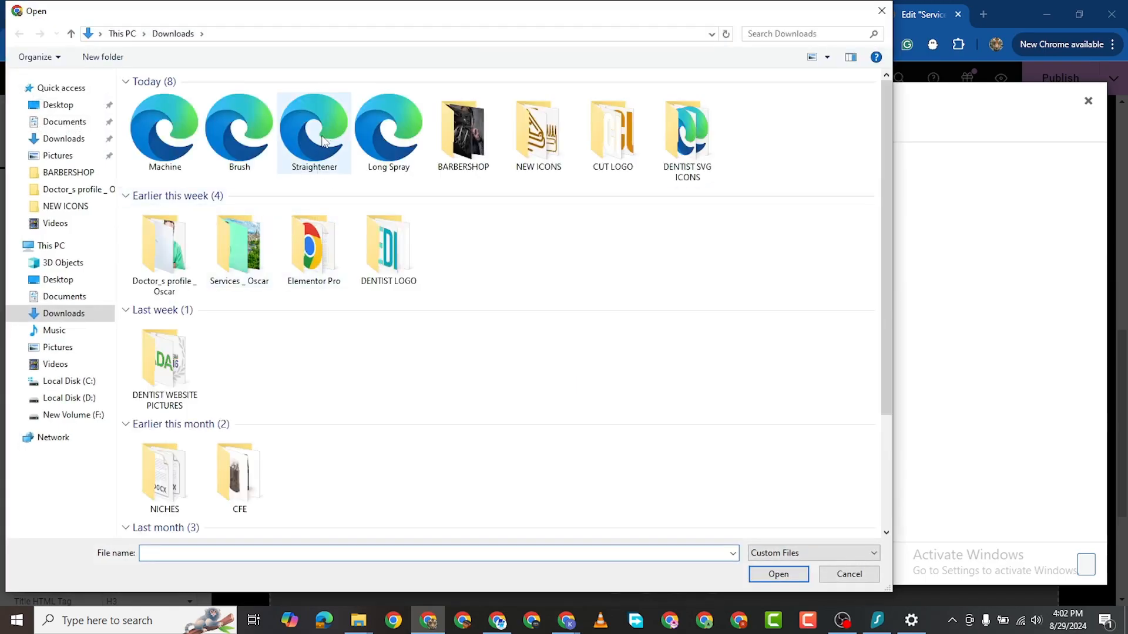
left_click(308, 128)
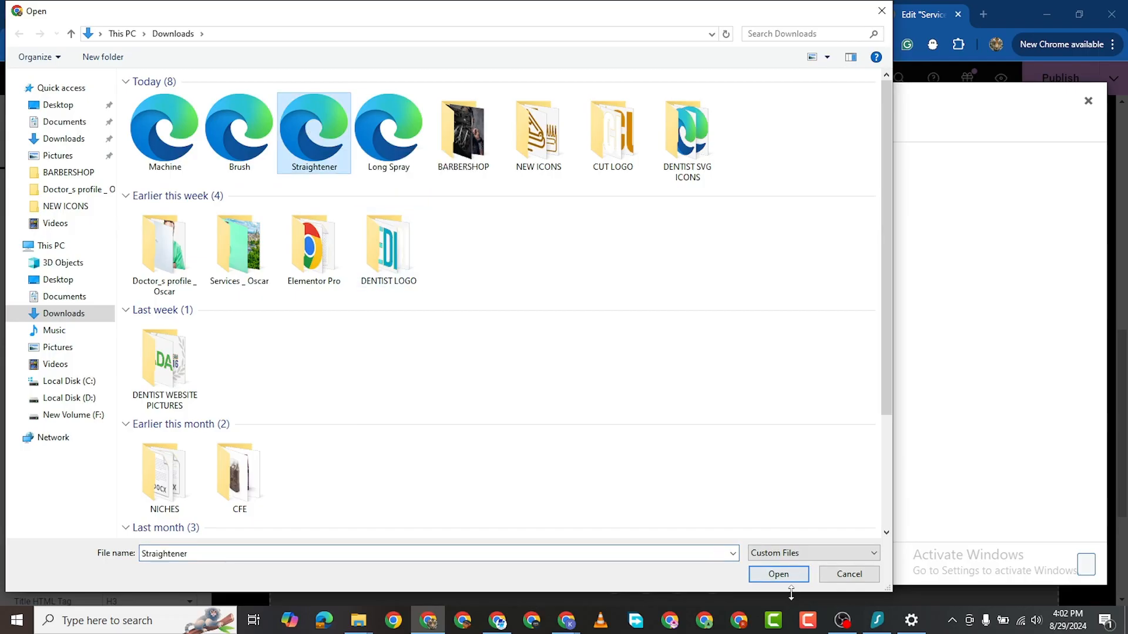
left_click(240, 131)
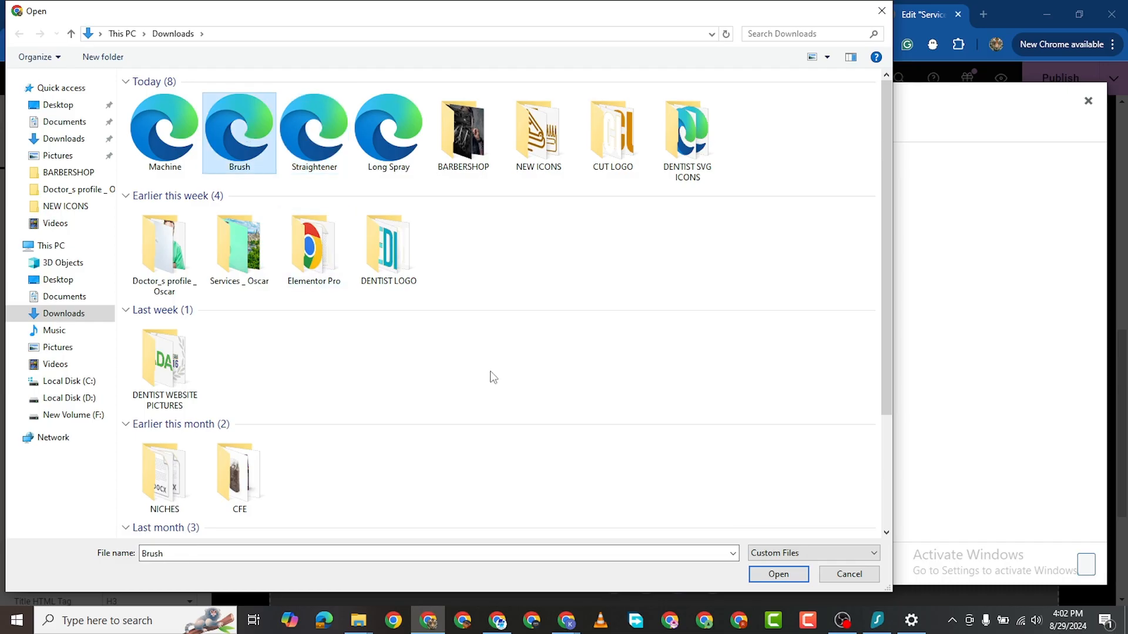
left_click(784, 575)
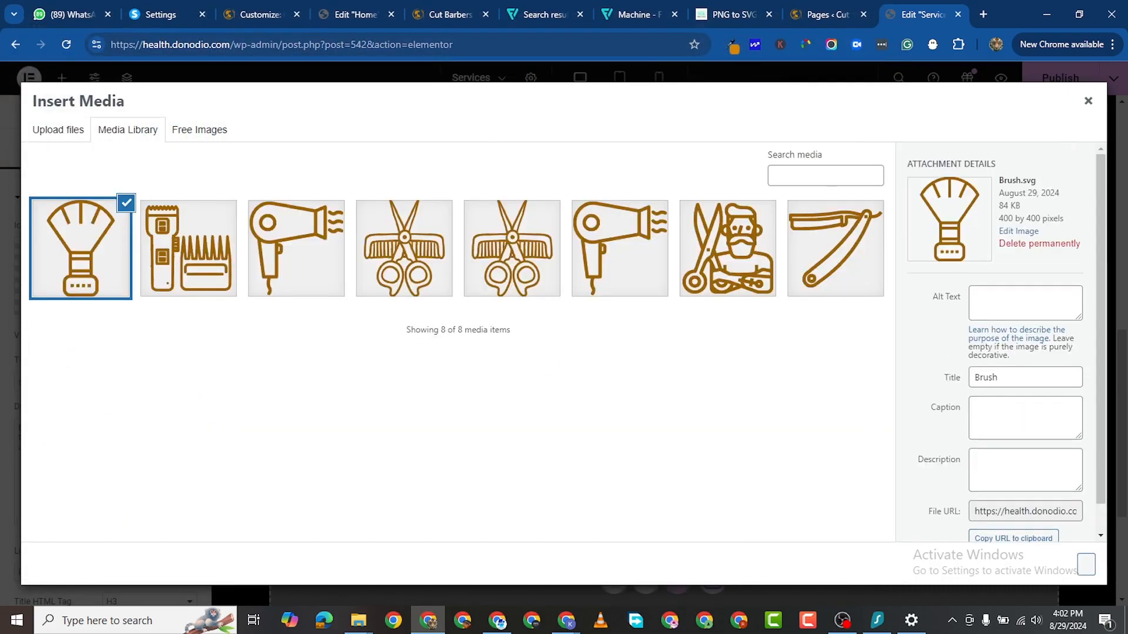
key("alt+Tab")
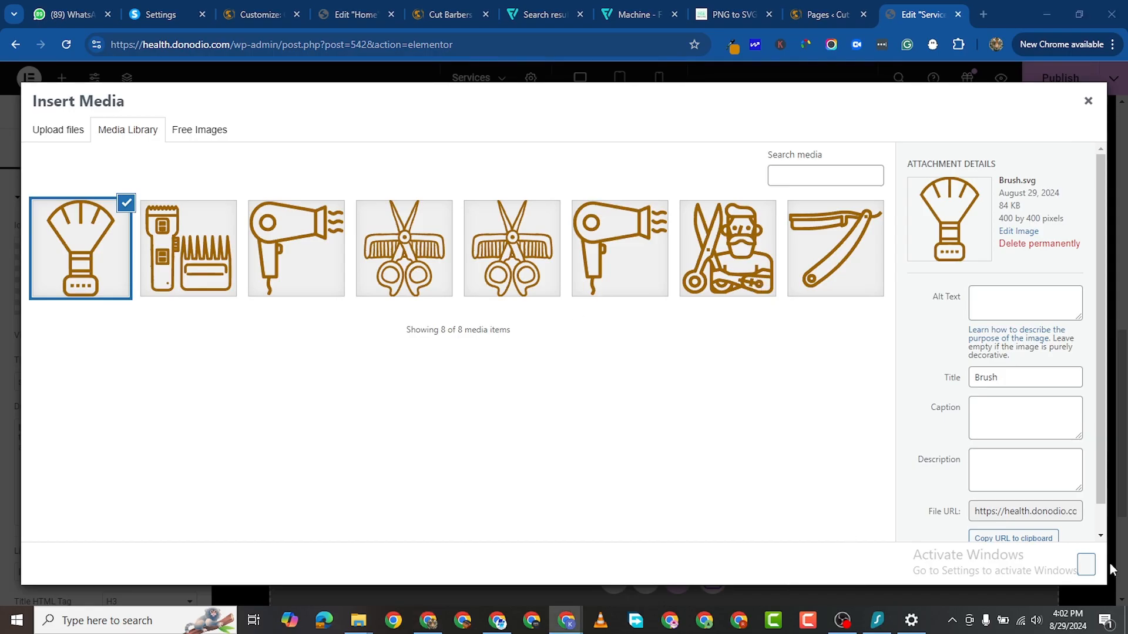
left_click(1090, 571)
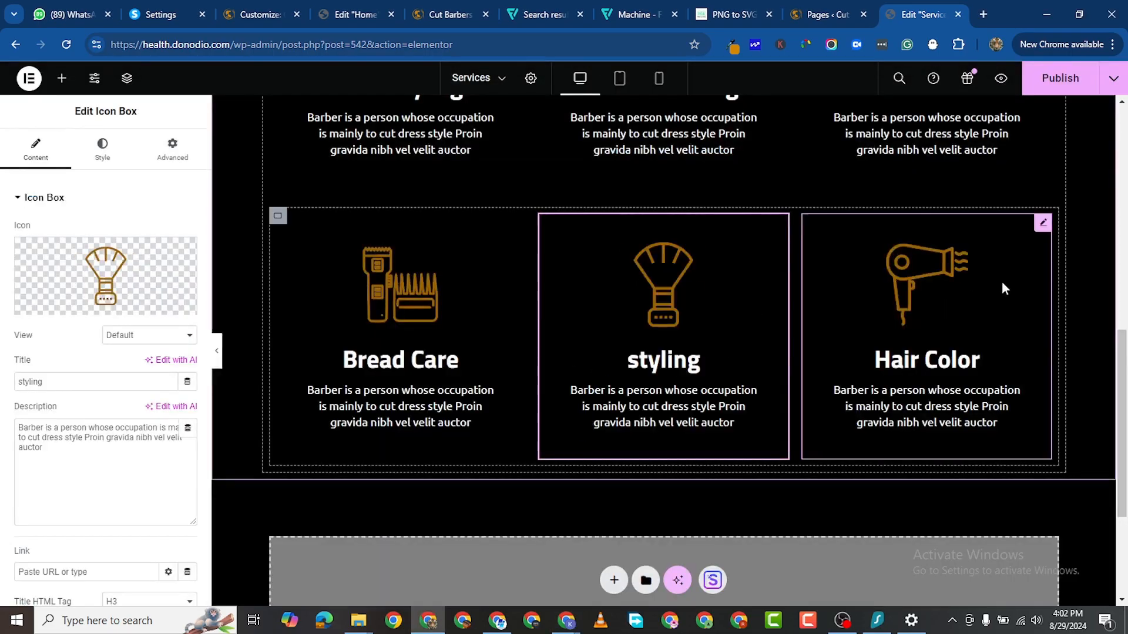
left_click(971, 245)
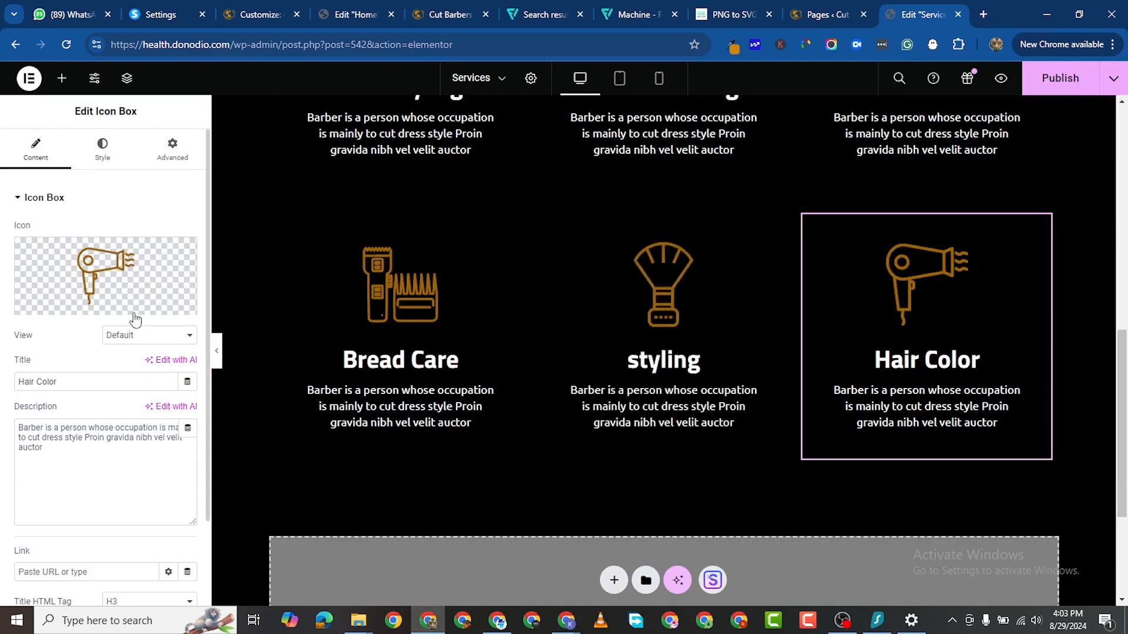
Step: Upload Machine.svg and insert it as the Hair Color box's clipper icon
left_click(166, 303)
left_click(71, 131)
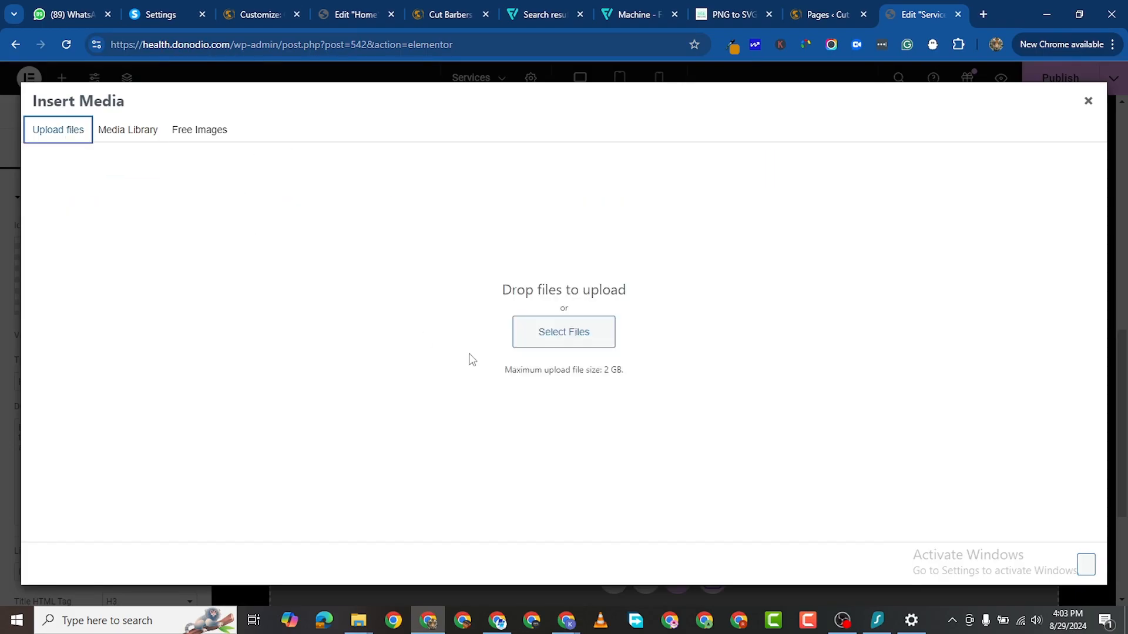
left_click(568, 333)
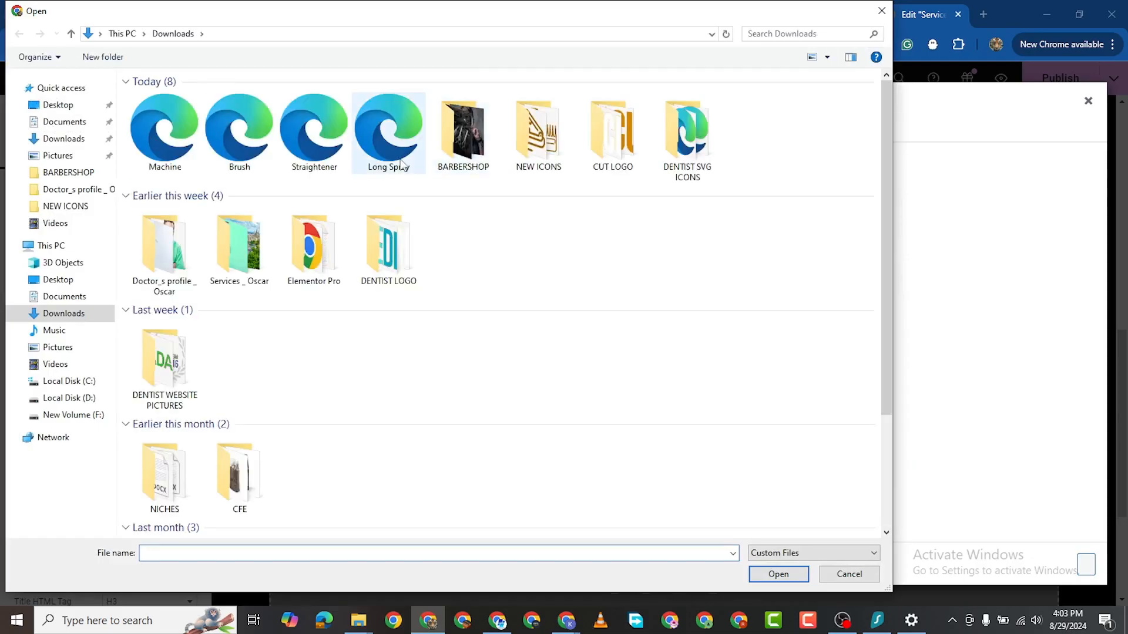
left_click(152, 137)
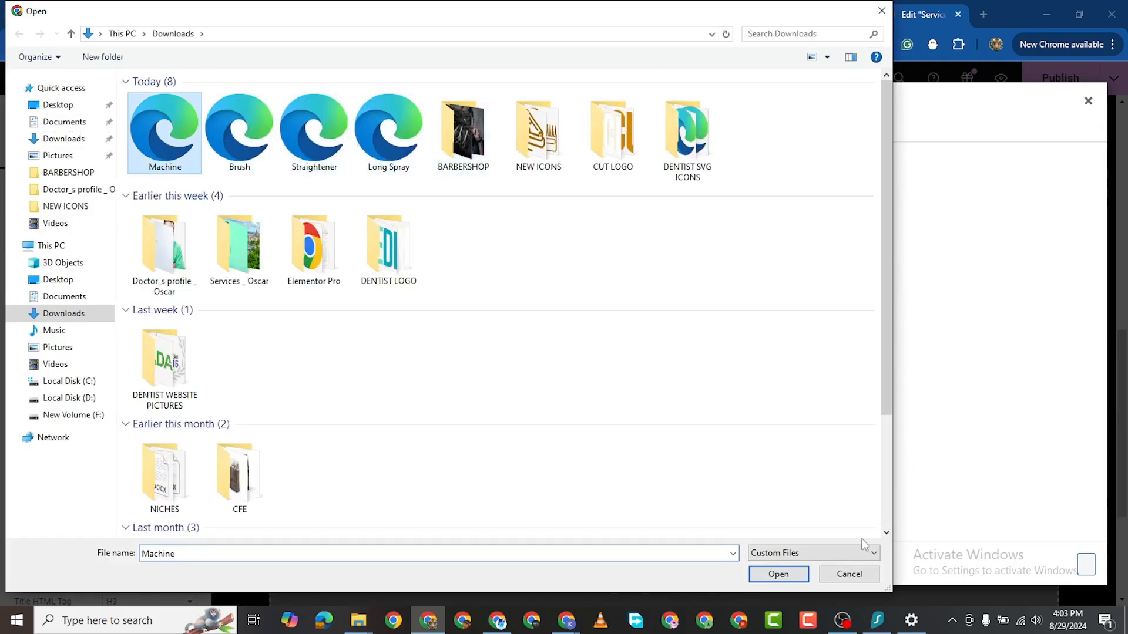
left_click(779, 575)
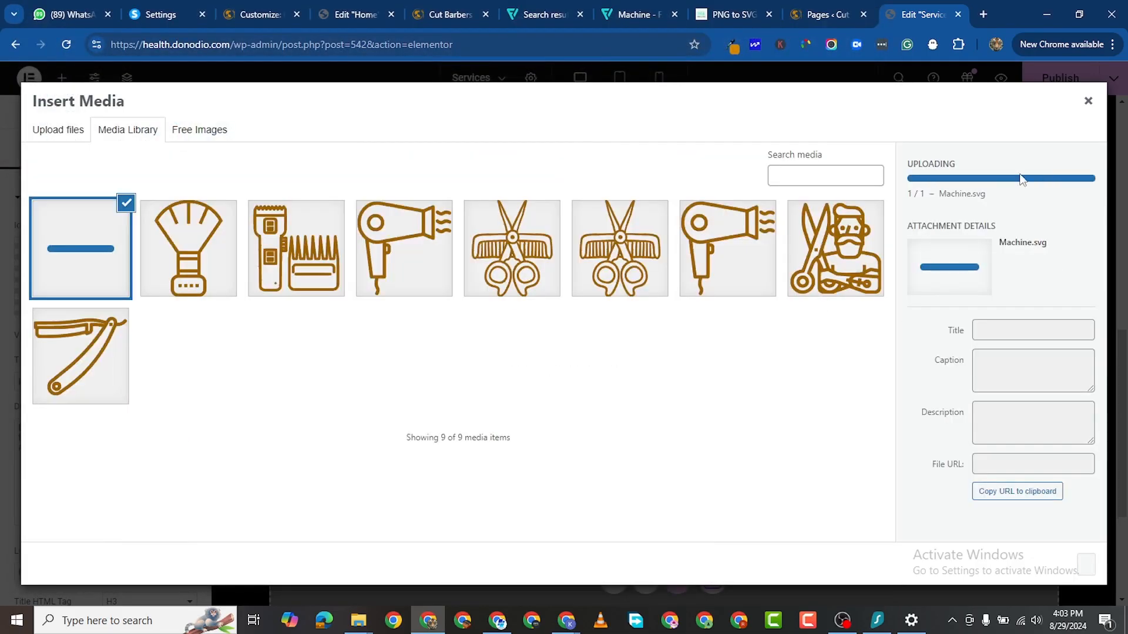
left_click(1058, 564)
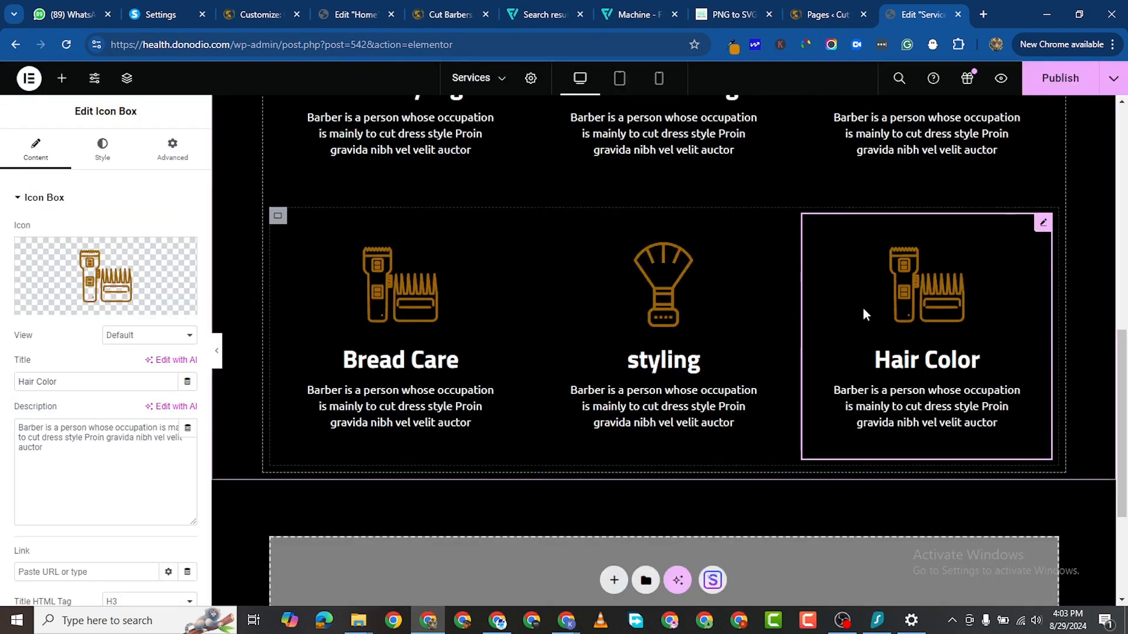
Step: Paste 'shaving' over the Hair Color title
right_click(28, 378)
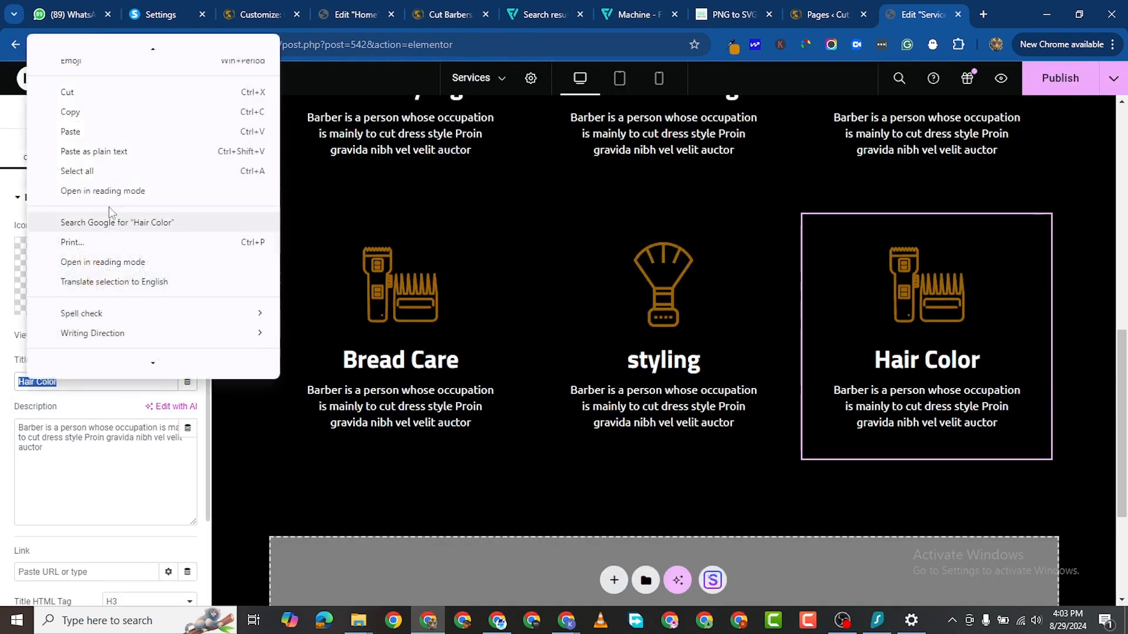
left_click(108, 131)
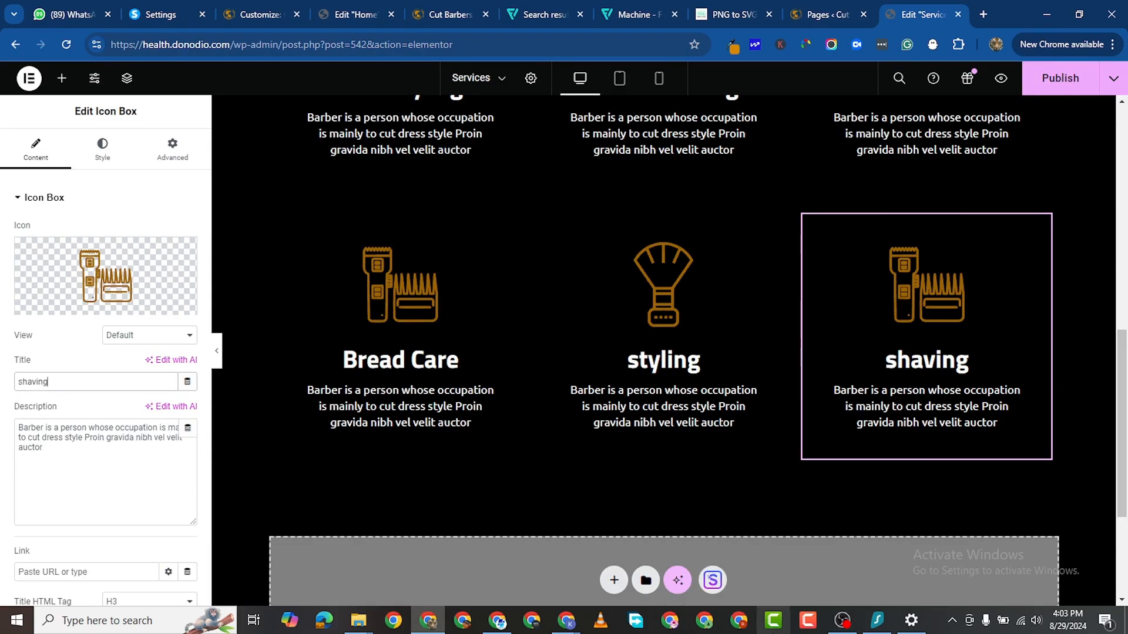
scroll(678, 338, "up", 5)
scroll(678, 334, "up", 5)
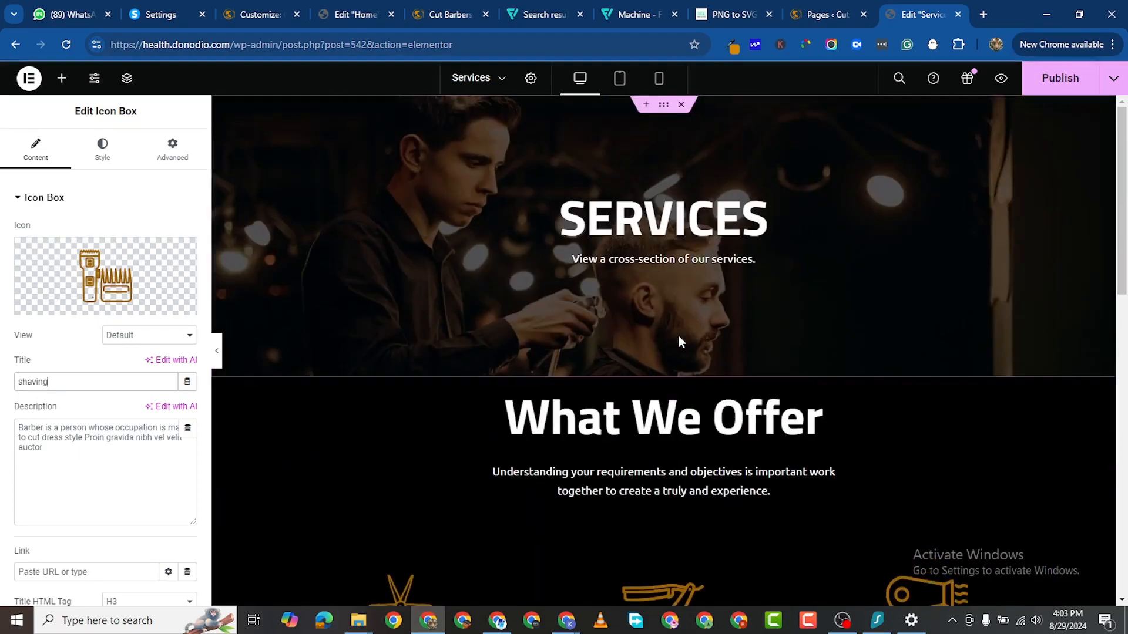
scroll(678, 334, "down", 12)
scroll(678, 336, "down", 2)
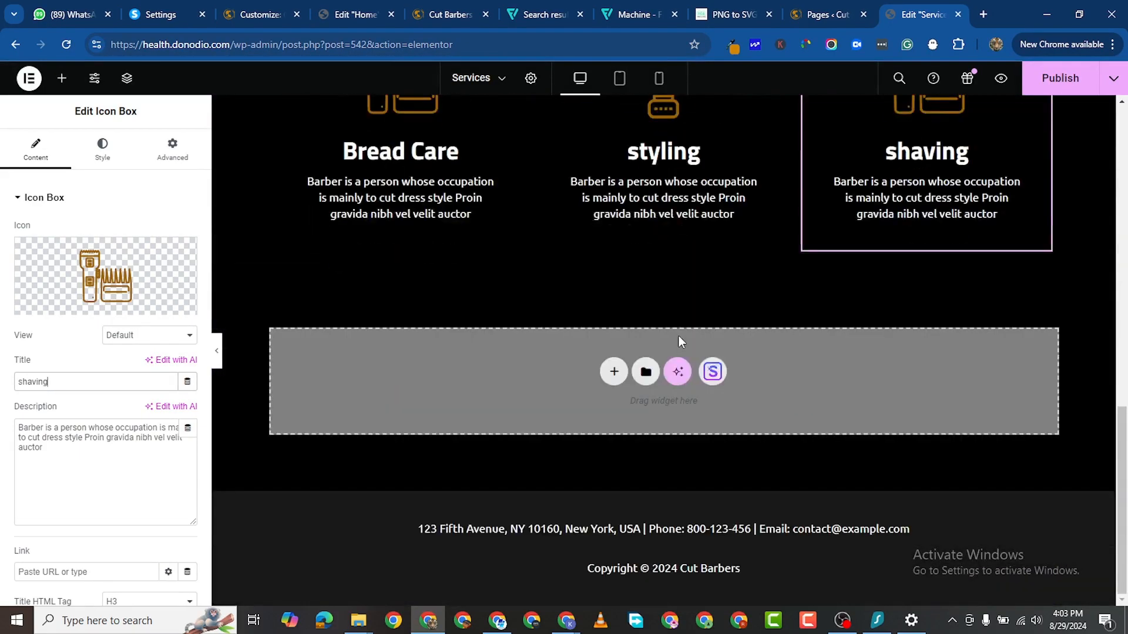
Step: Add an empty container below the icon boxes, then go to the WordPress Pages list
left_click(613, 372)
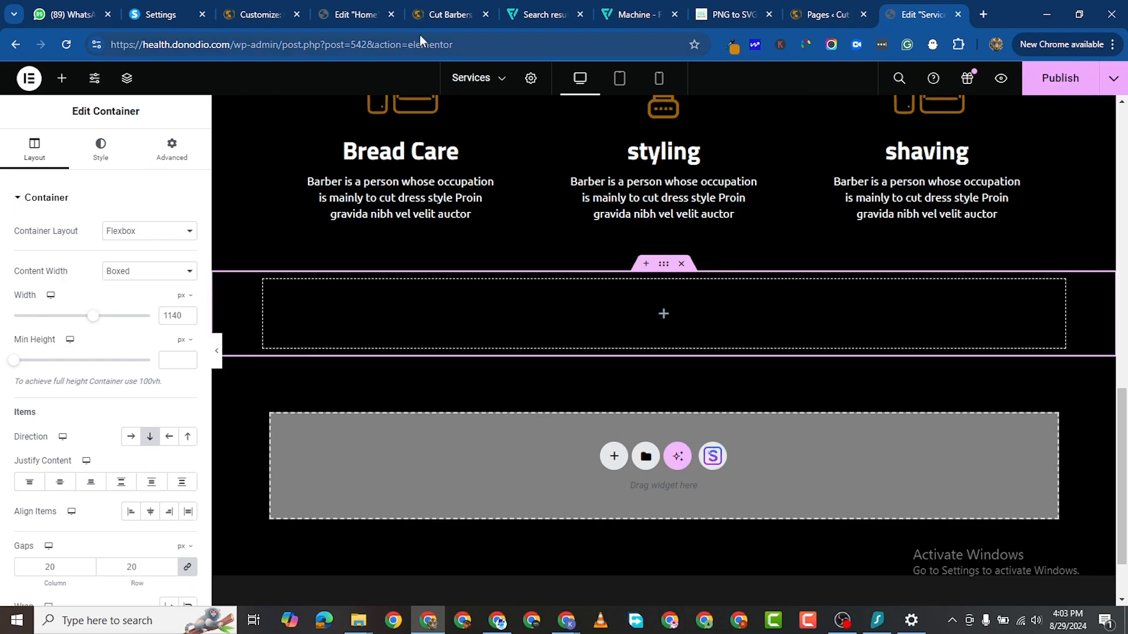
left_click(449, 14)
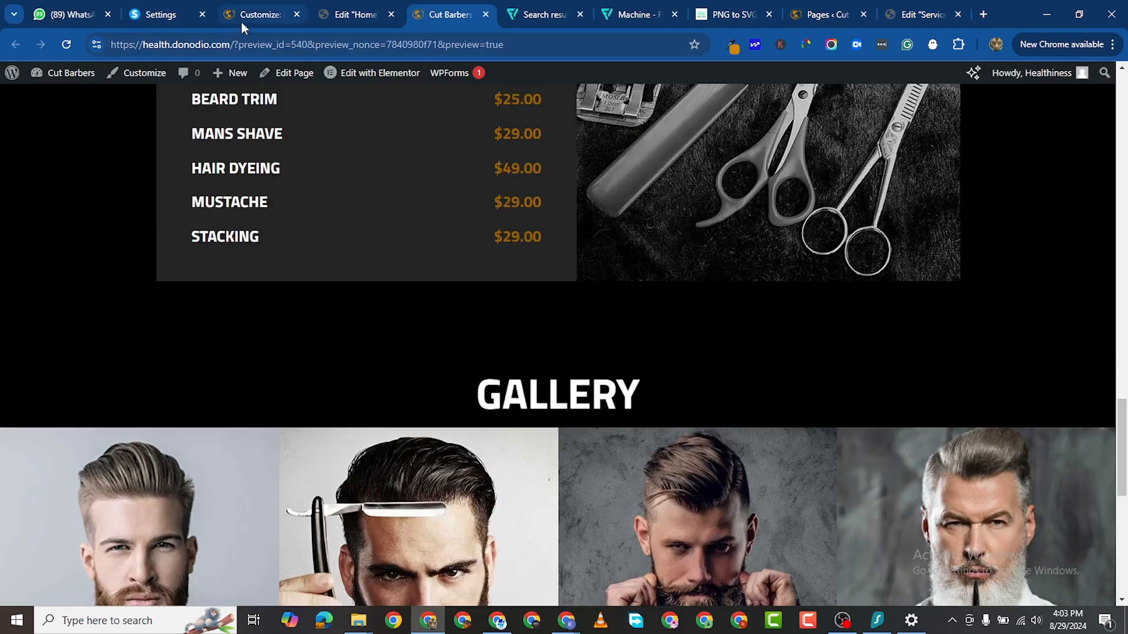
left_click(822, 14)
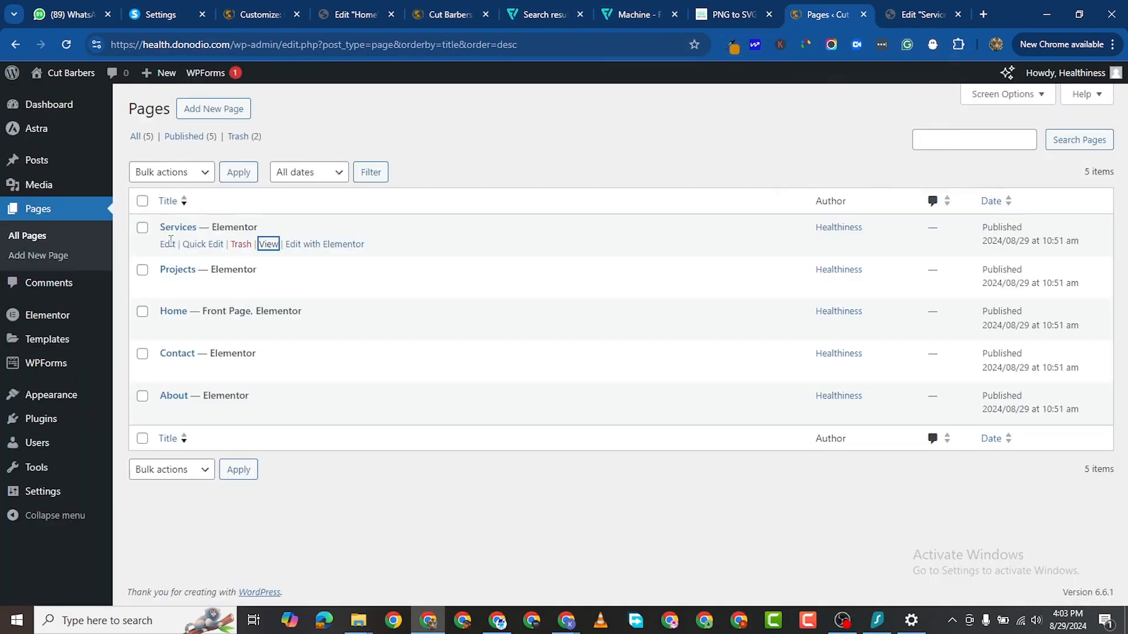
mouse_move(88, 427)
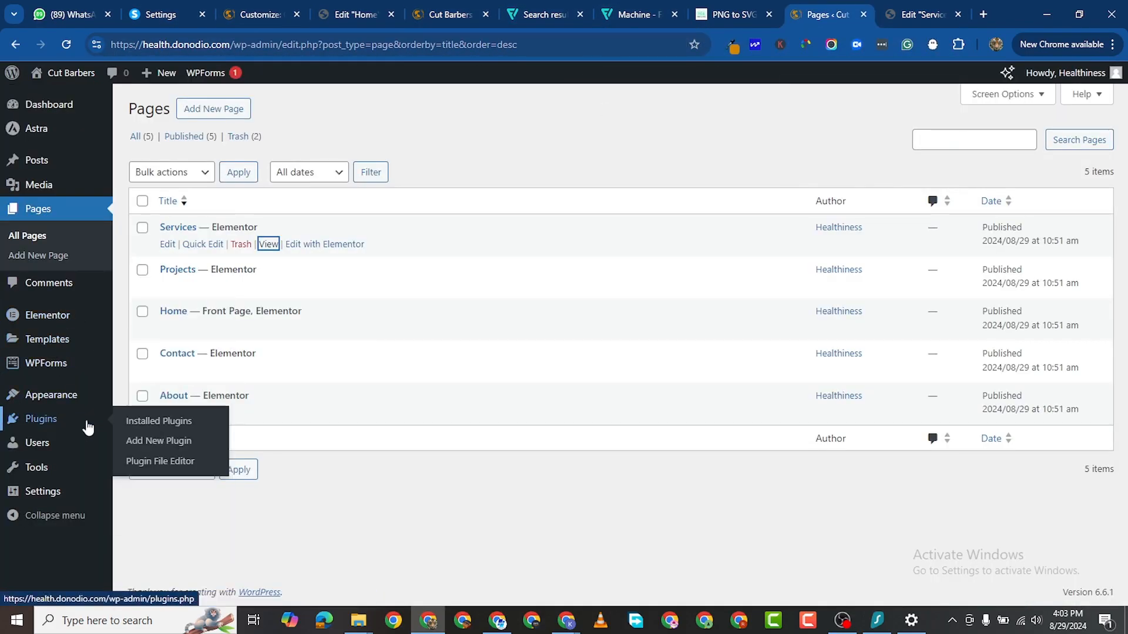
Step: Search the plugin directory for 'MET', then install and activate MetForm
left_click(170, 442)
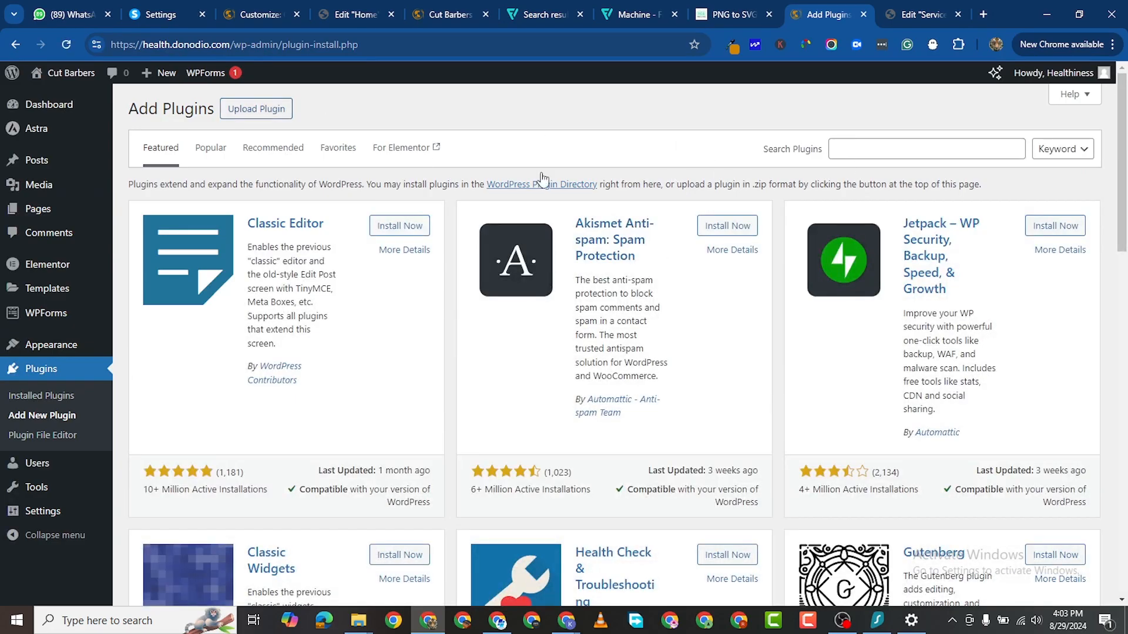
left_click(895, 156)
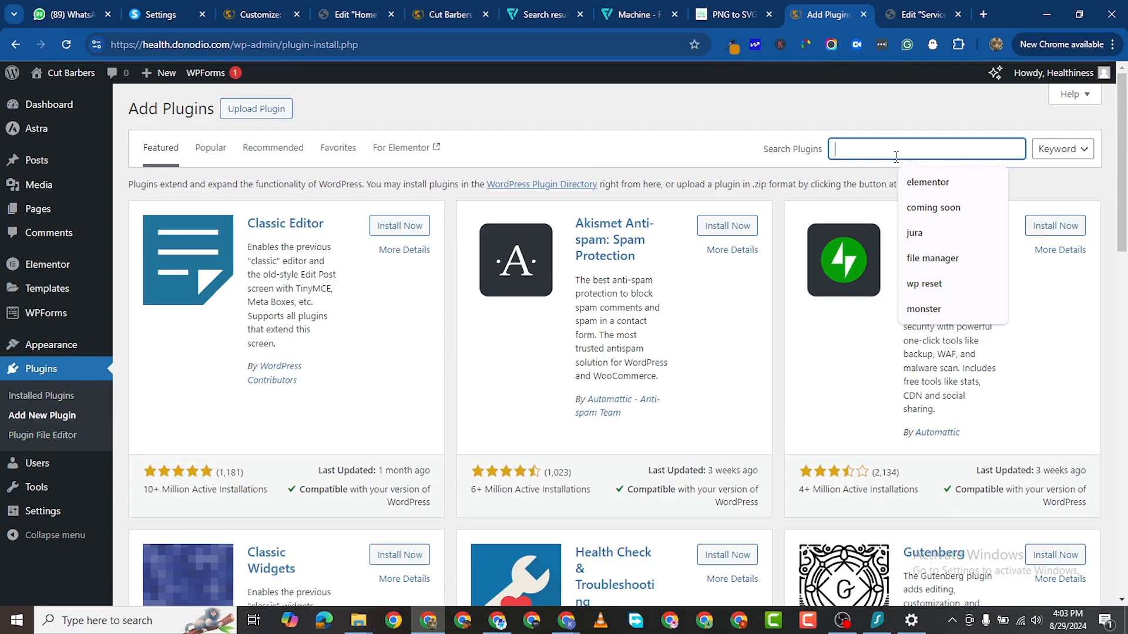
type("METFORM")
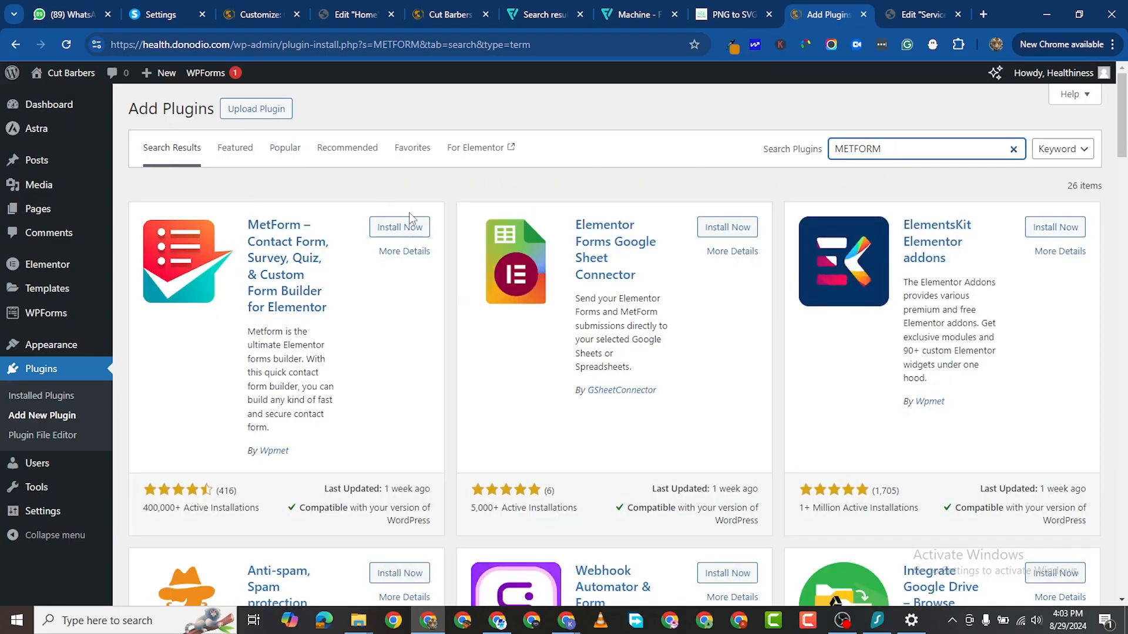
left_click(395, 227)
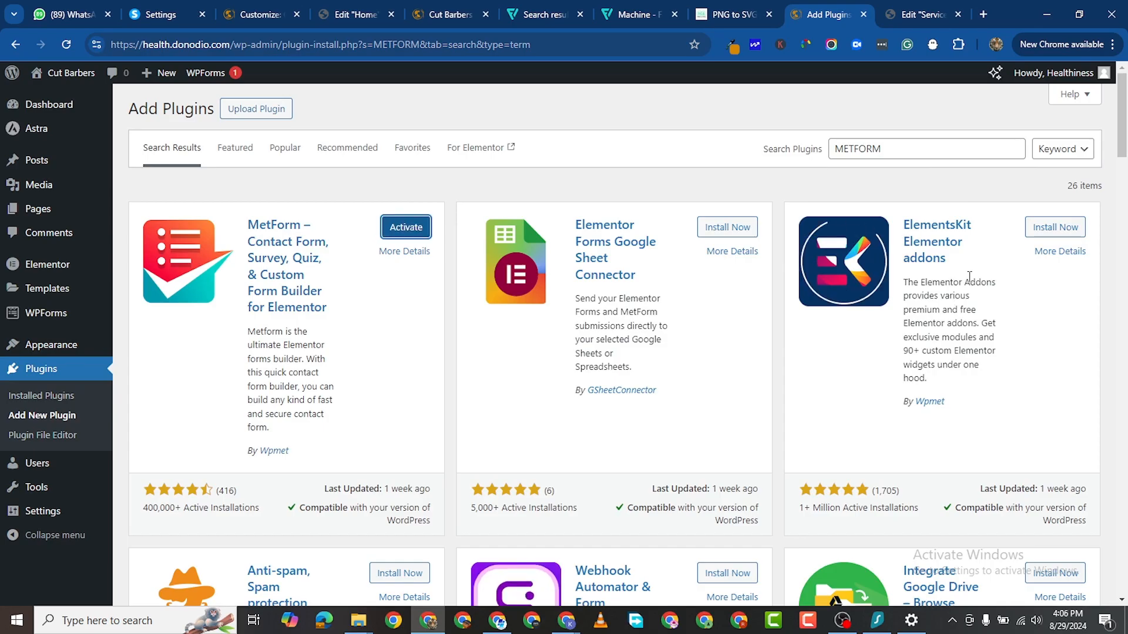
left_click(400, 235)
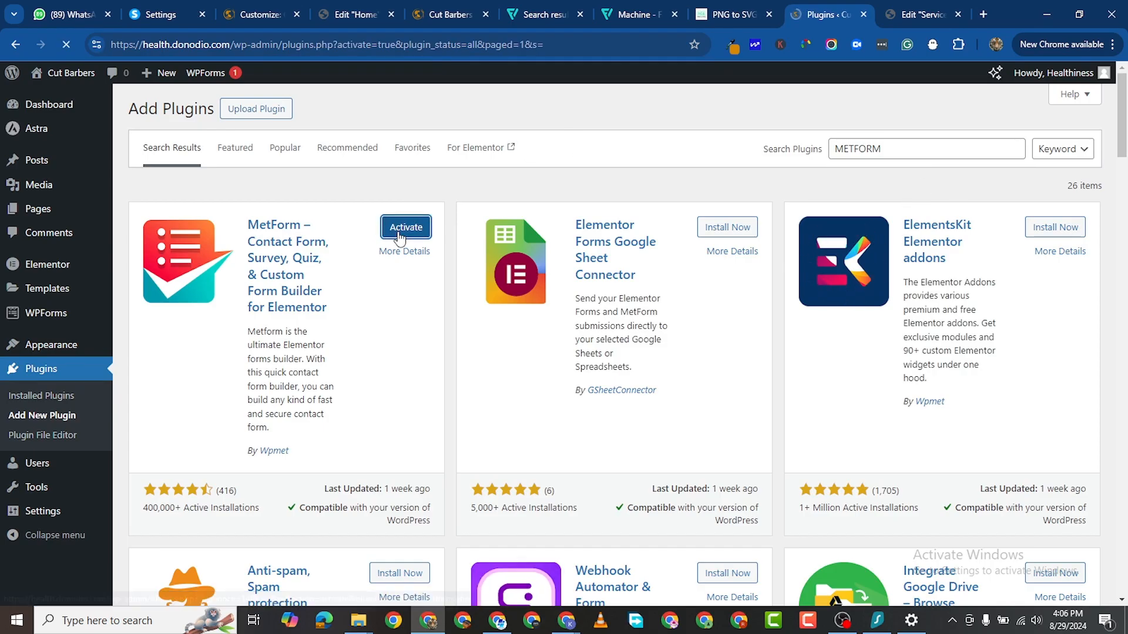
scroll(259, 409, "down", 1)
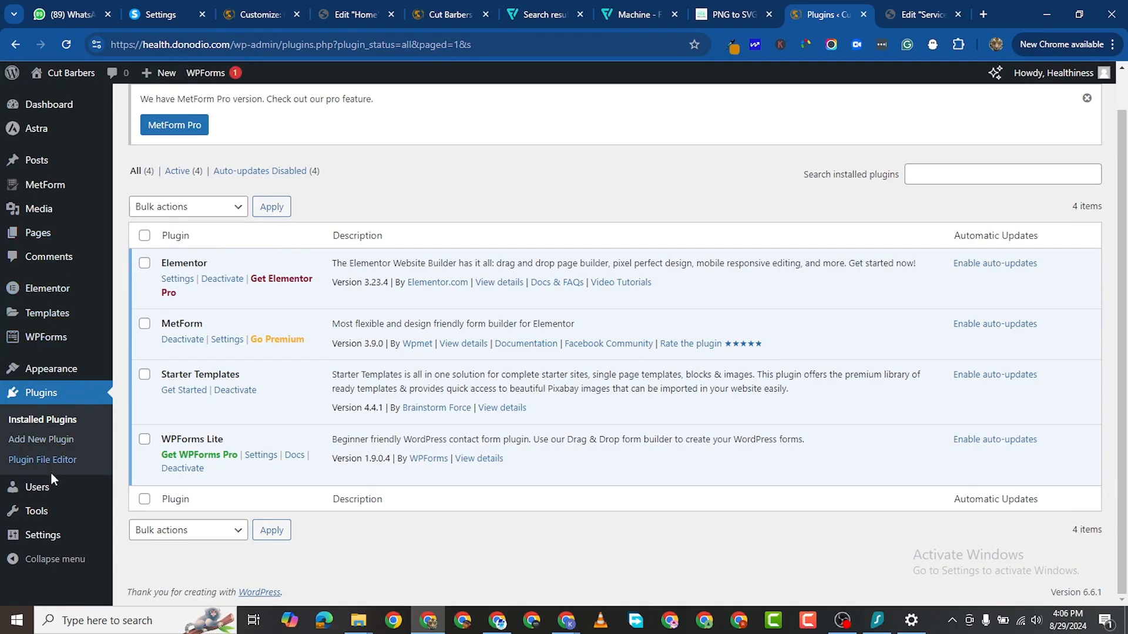
Step: Open MetForm's Forms page from the admin menu
scroll(77, 229, "up", 1)
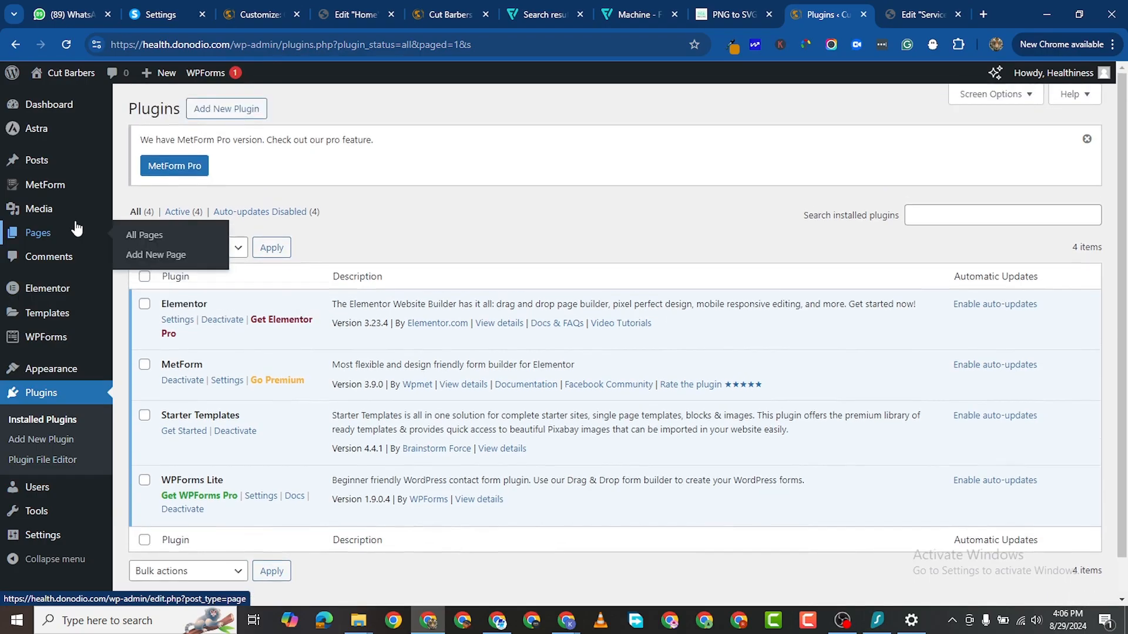
mouse_move(53, 347)
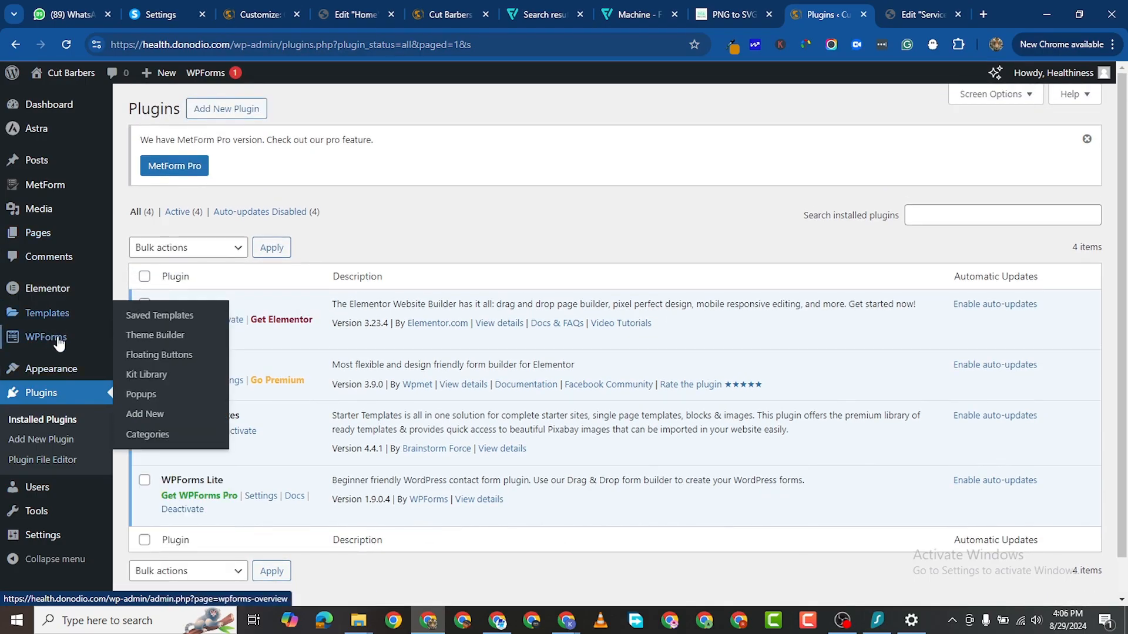
scroll(63, 461, "down", 1)
scroll(76, 391, "up", 1)
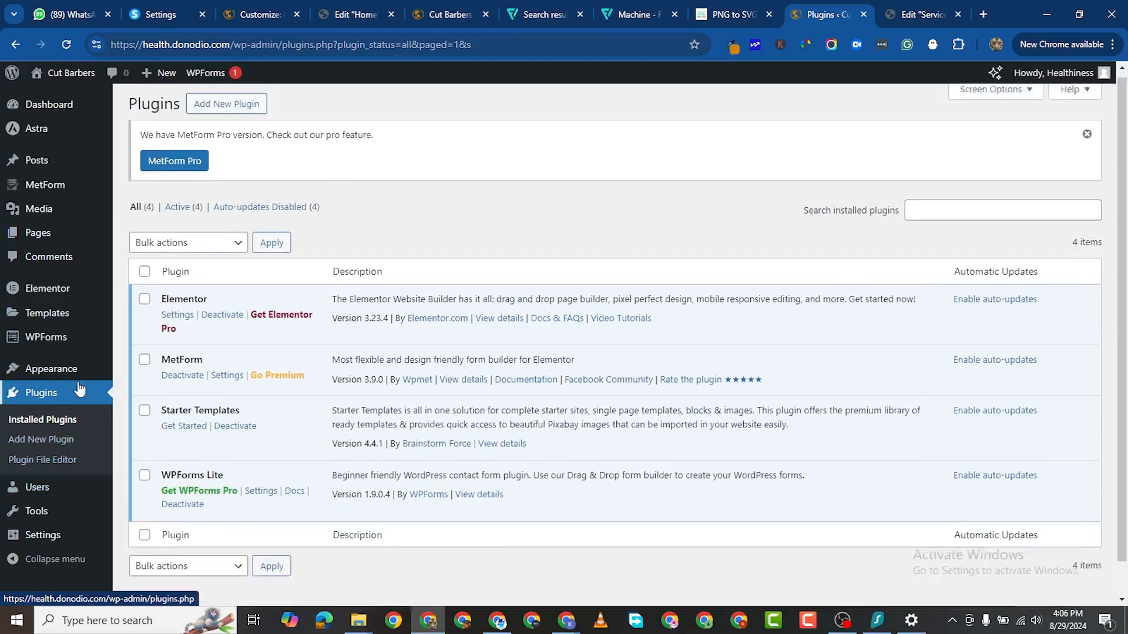
mouse_move(59, 191)
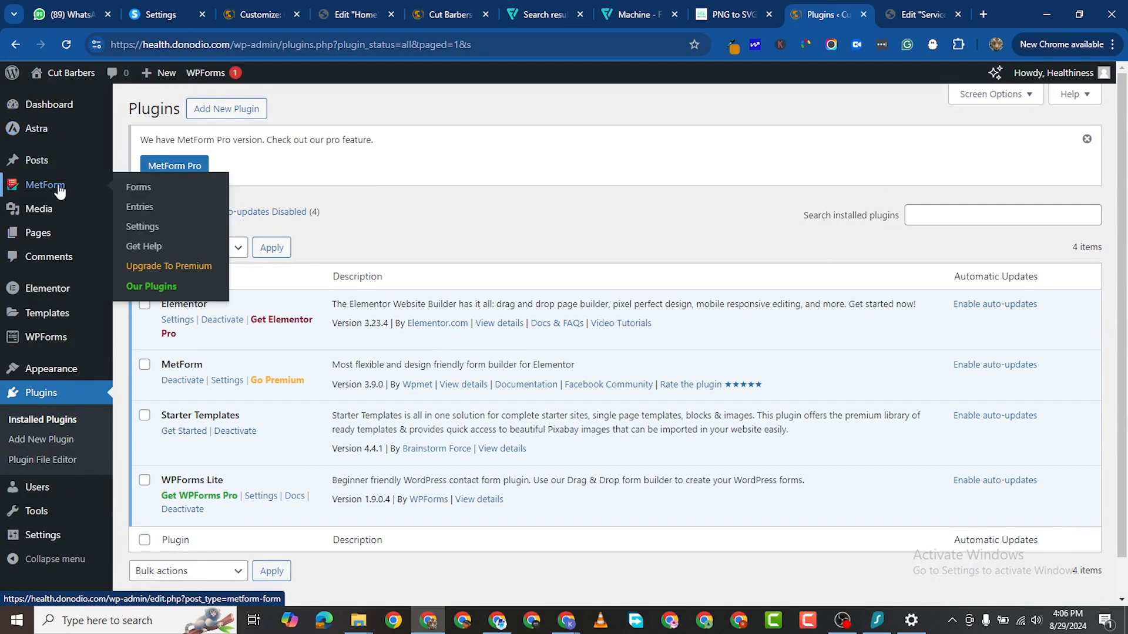
left_click(137, 189)
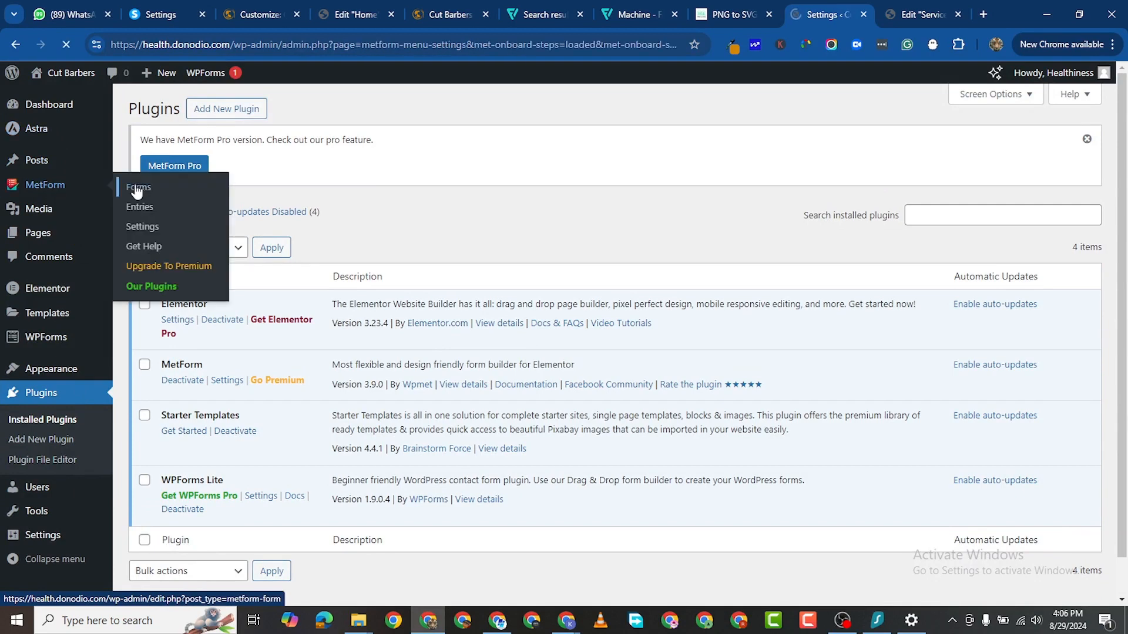
scroll(589, 438, "down", 3)
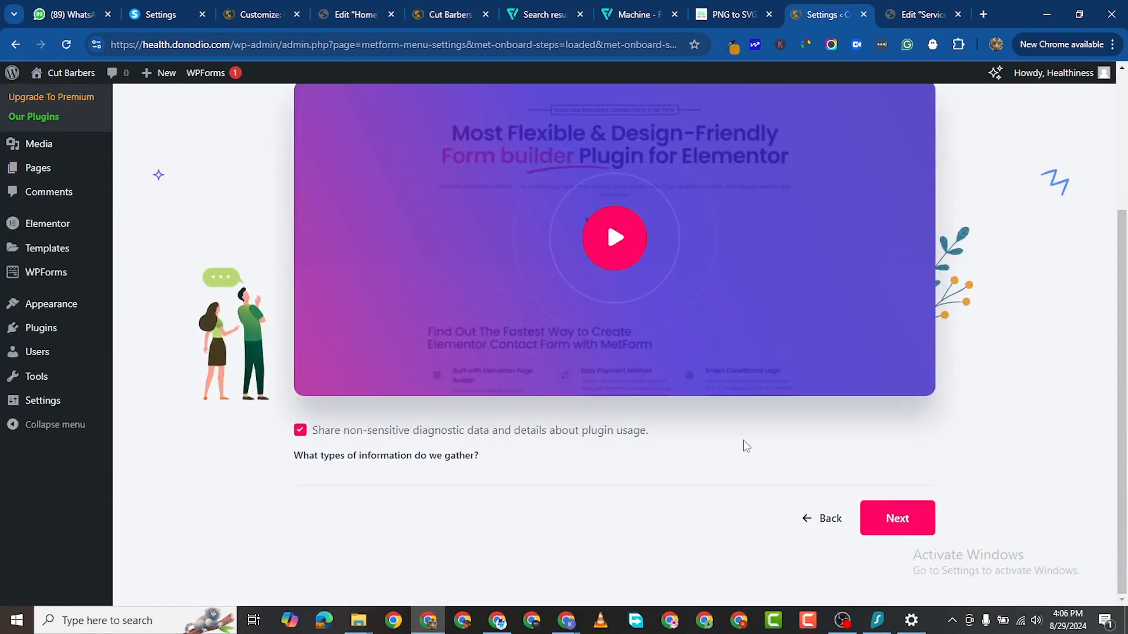
Step: Step through the Tutorial, Sign Up, recommended plugins and upgrade onboarding steps
left_click(887, 524)
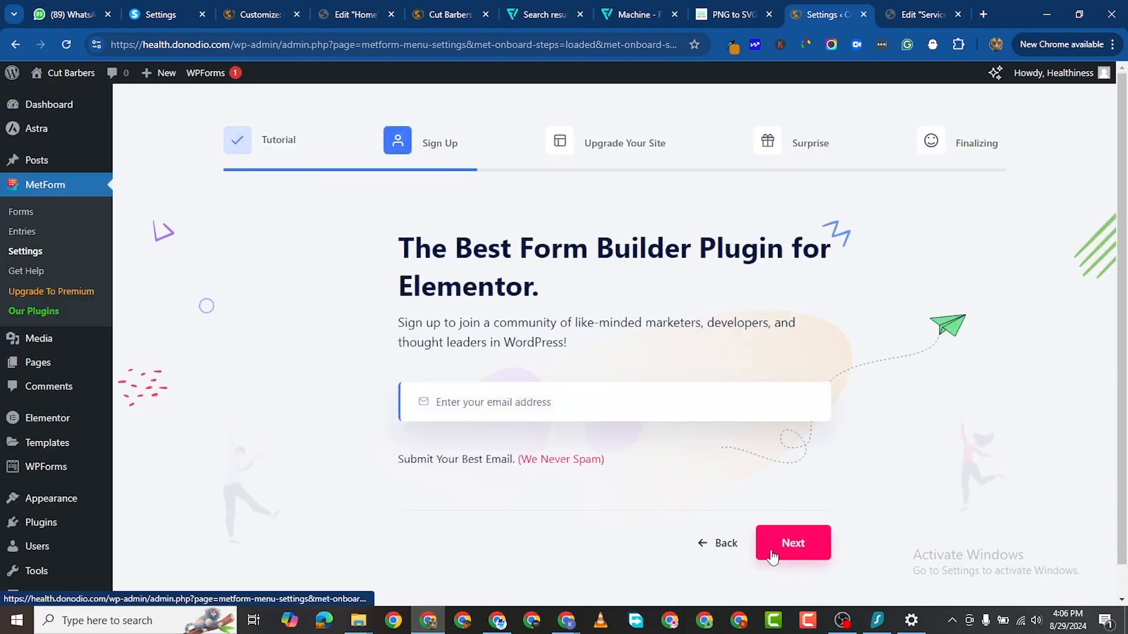
left_click(714, 545)
scroll(438, 455, "down", 3)
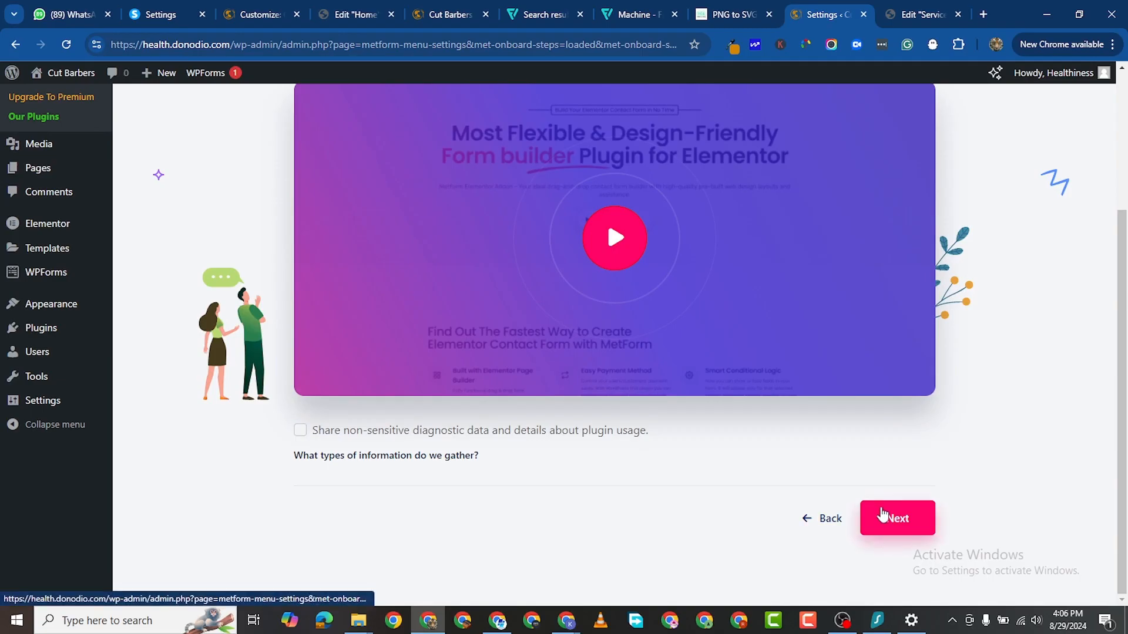
left_click(884, 517)
left_click(815, 547)
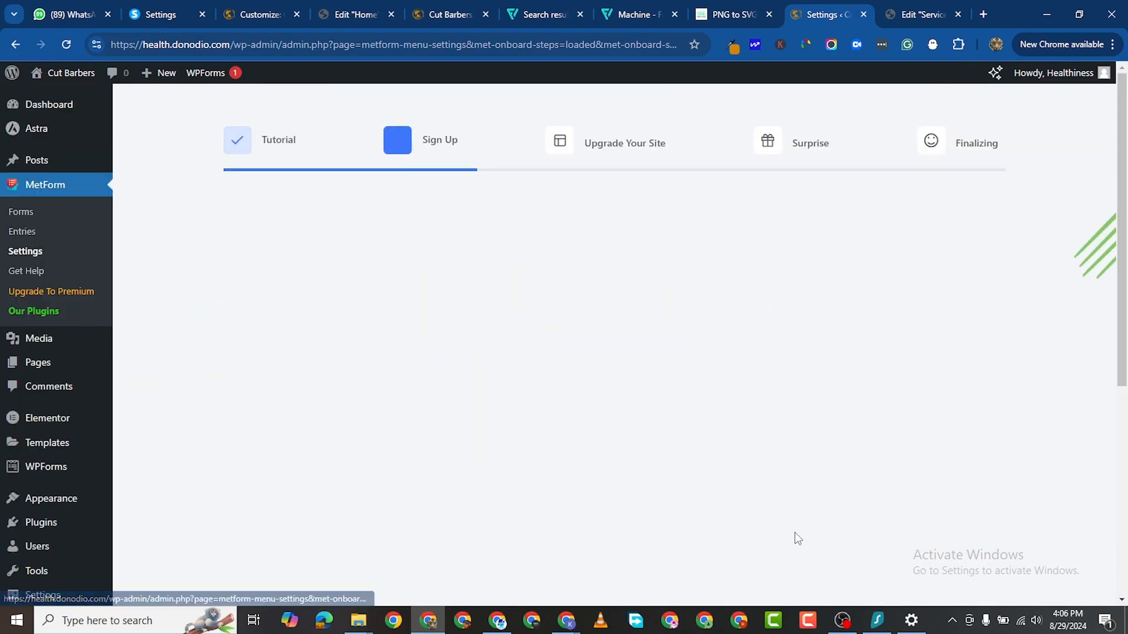
scroll(787, 535, "down", 5)
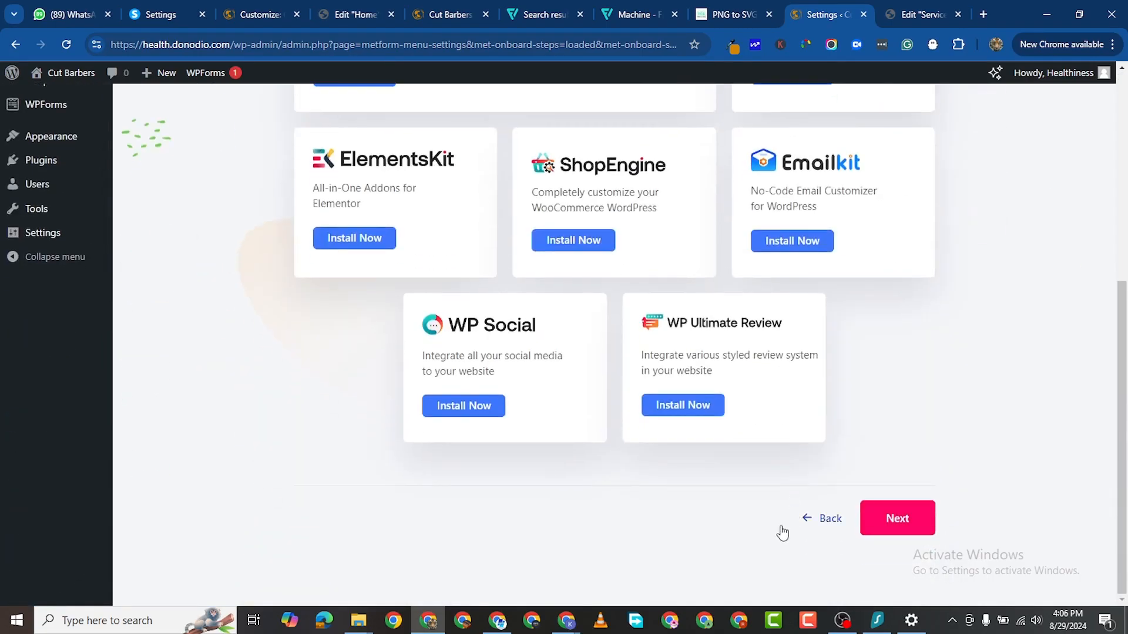
left_click(897, 518)
scroll(881, 464, "down", 3)
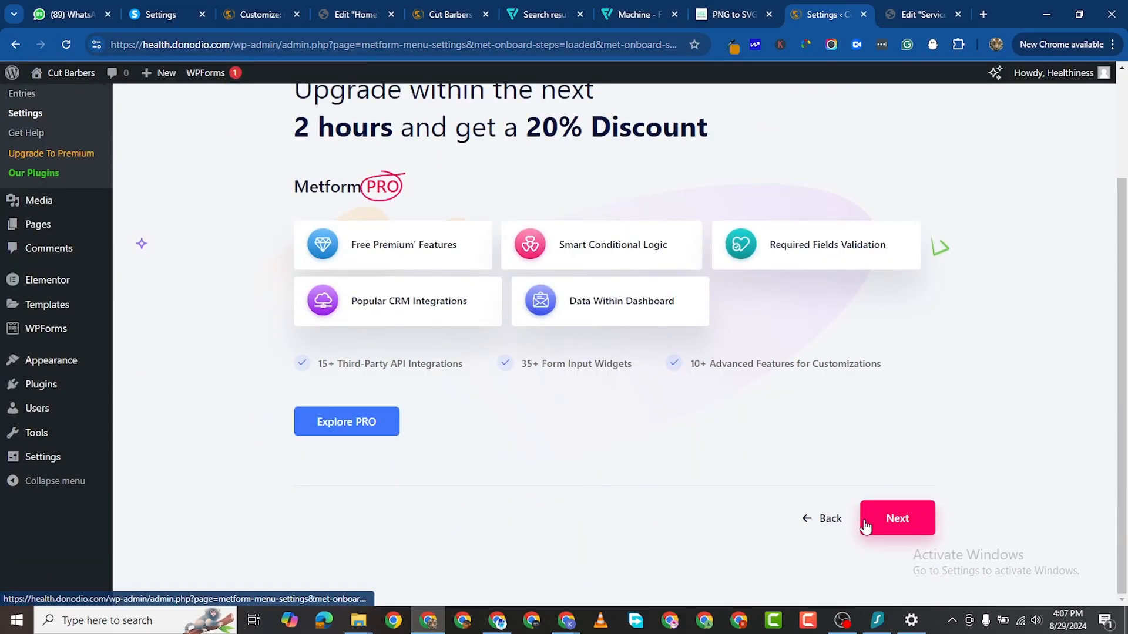
left_click(897, 518)
scroll(667, 517, "down", 2)
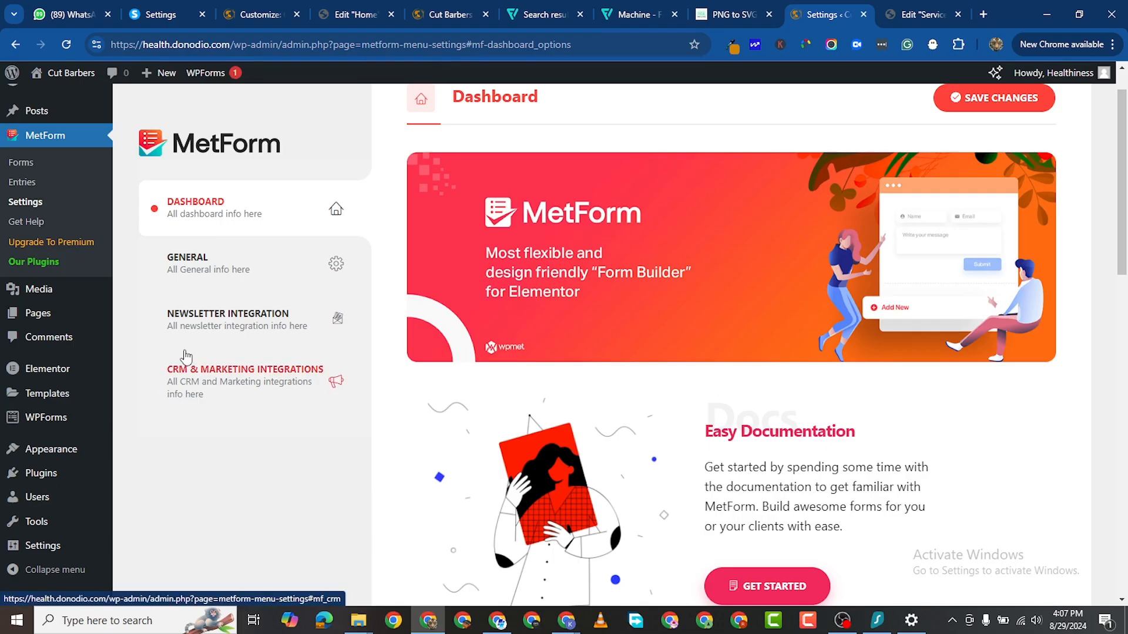
Step: Start a new MetForm form, choose the second contact form template, and preview it
left_click(23, 165)
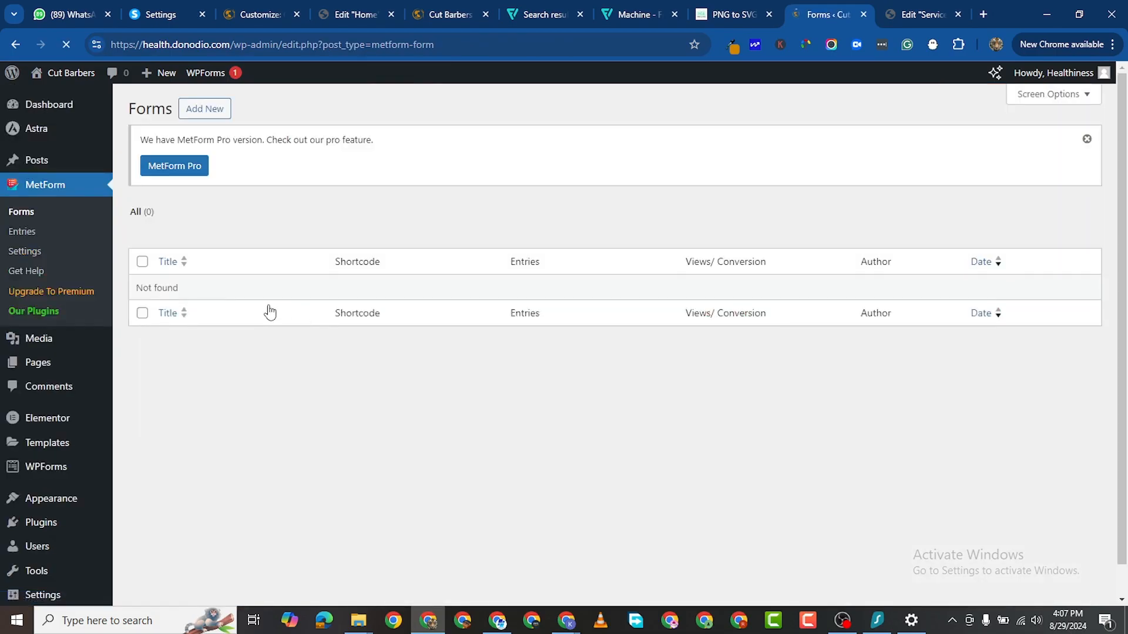
left_click(210, 118)
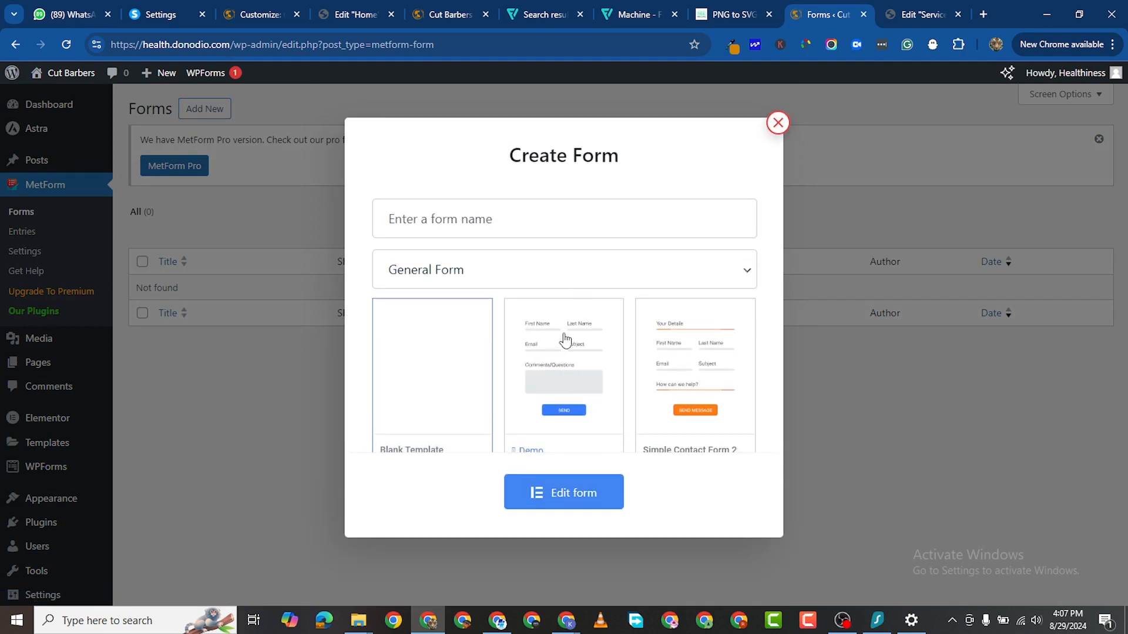
left_click(566, 339)
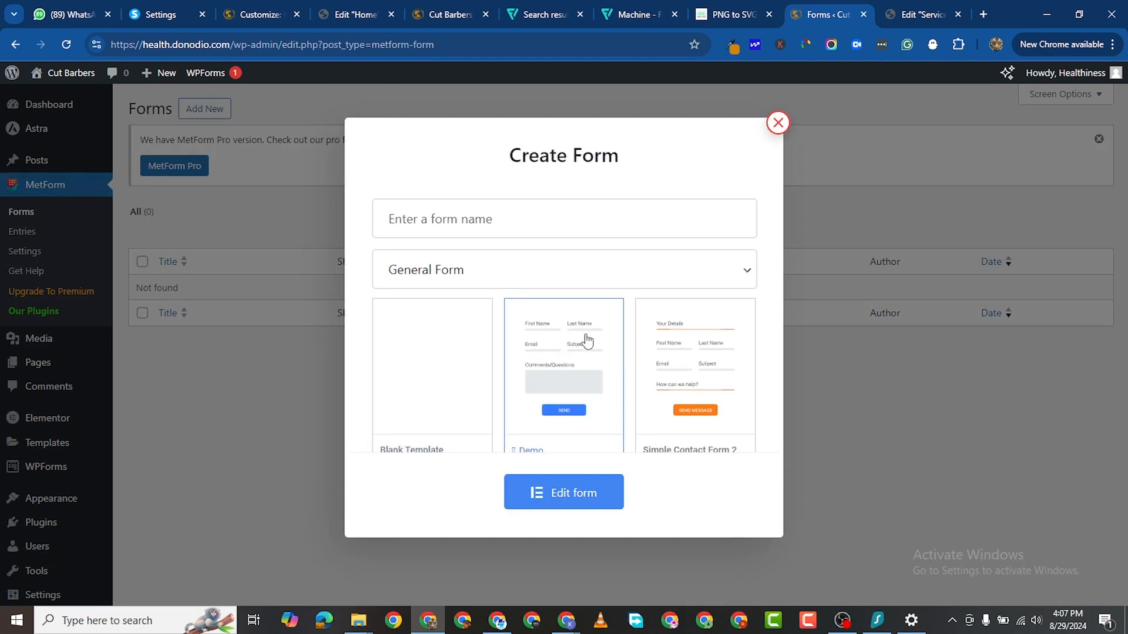
scroll(587, 353, "down", 4)
scroll(584, 398, "up", 3)
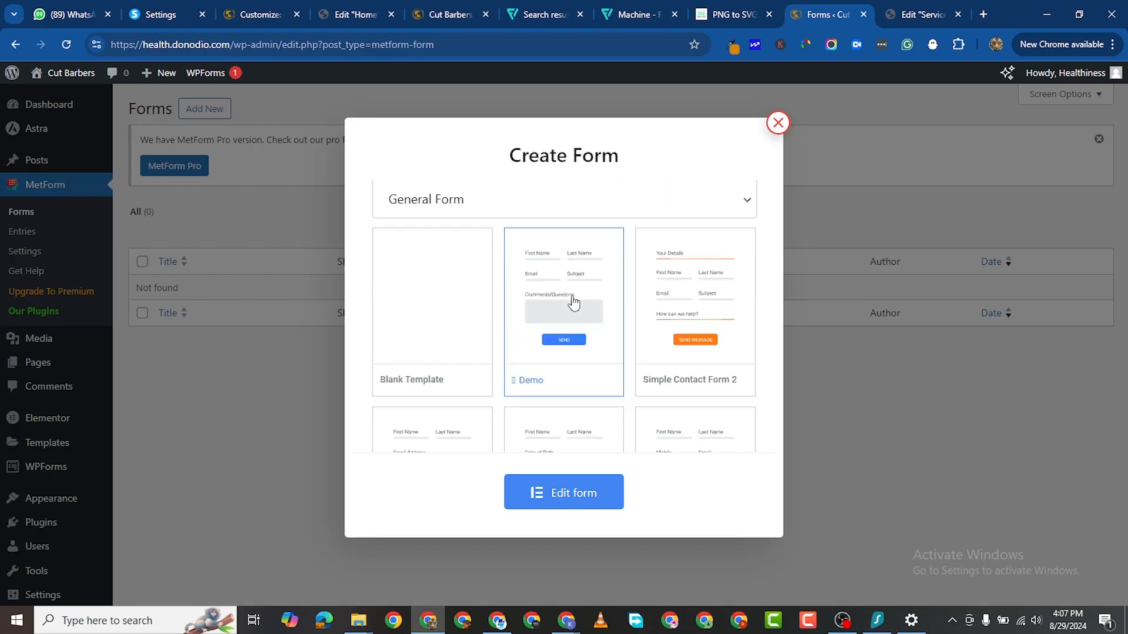
left_click(532, 381)
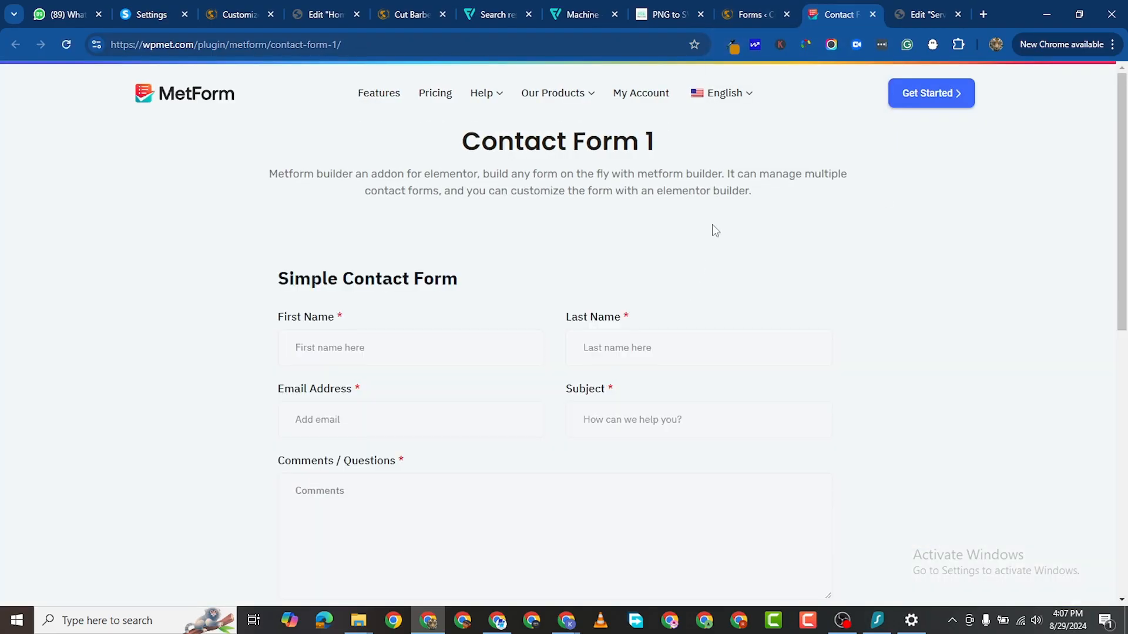
Step: Scroll the Contact Form 1 demo to review its name, email, subject, comments fields and Send Message button
scroll(519, 305, "down", 5)
scroll(511, 307, "up", 3)
scroll(567, 264, "up", 2)
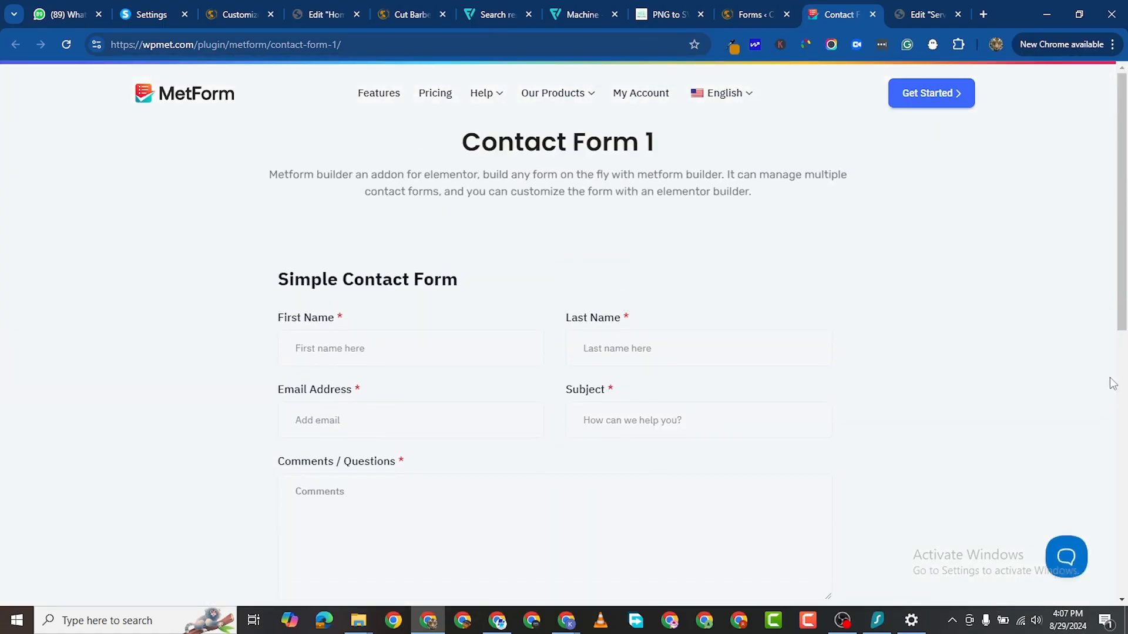
scroll(536, 409, "down", 5)
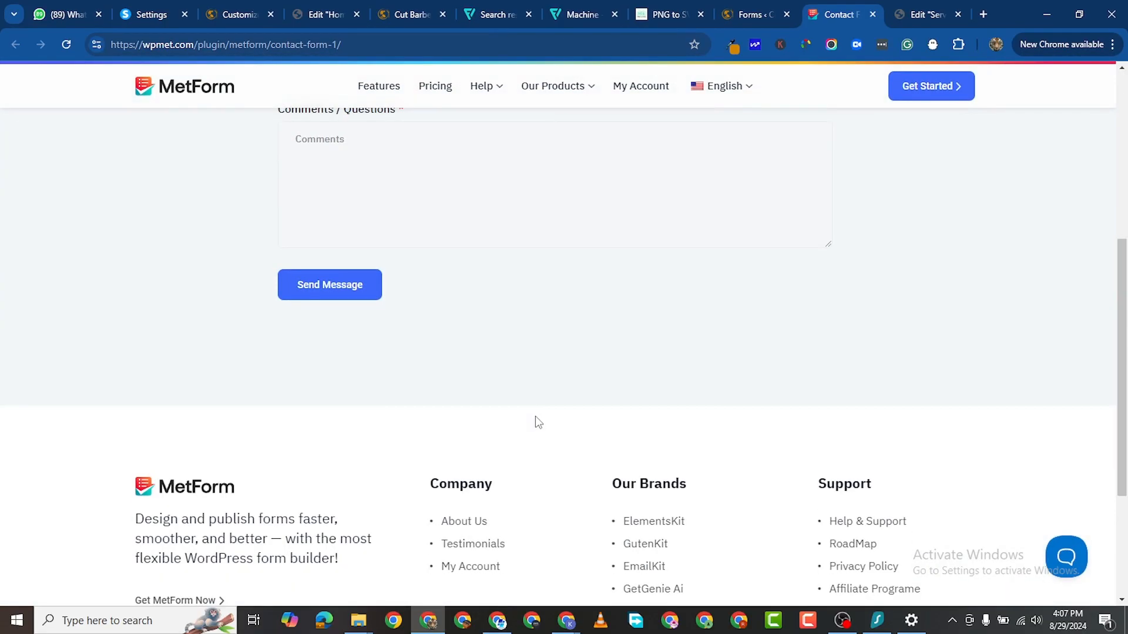
scroll(536, 416, "up", 3)
scroll(686, 325, "up", 2)
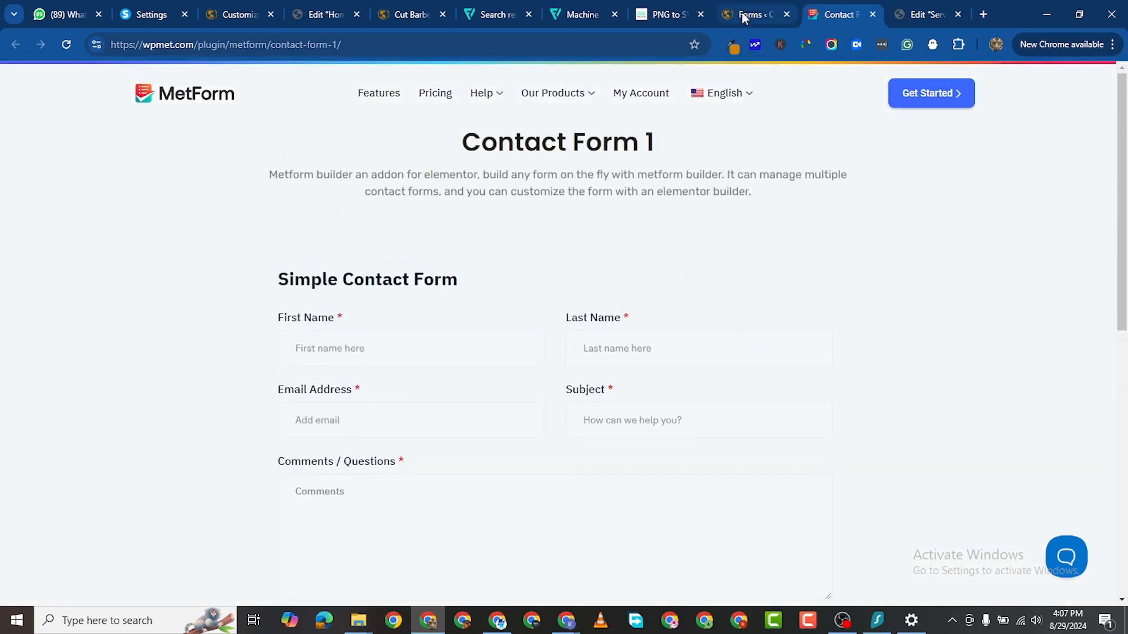
scroll(497, 347, "down", 2)
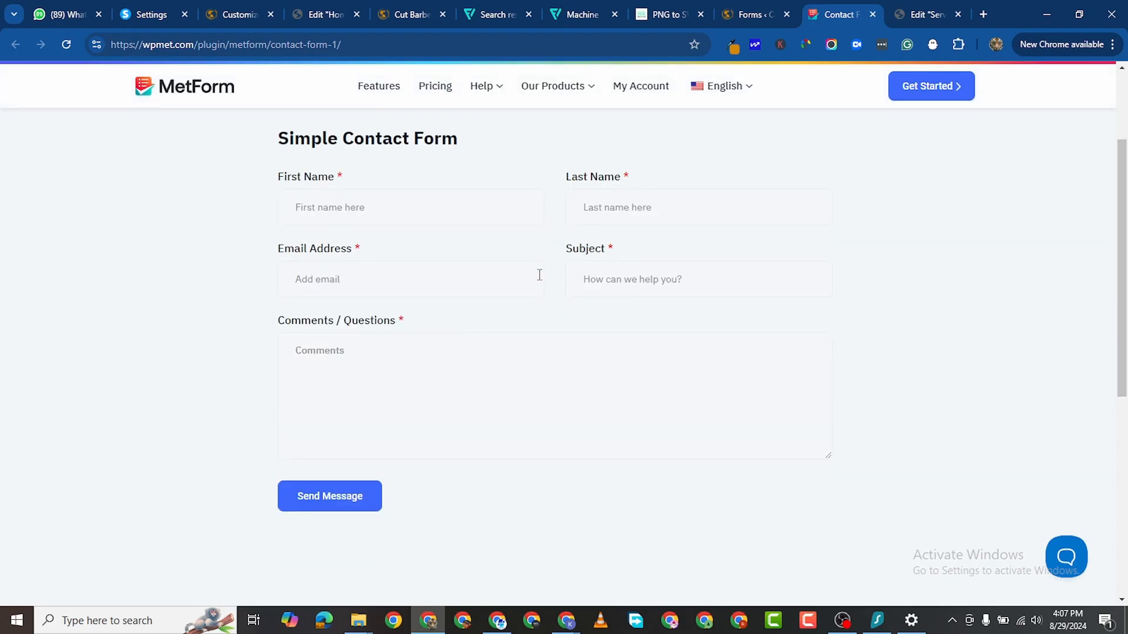
Step: Close the demo tab and open the Simple Contact Form template in the form editor
left_click(873, 15)
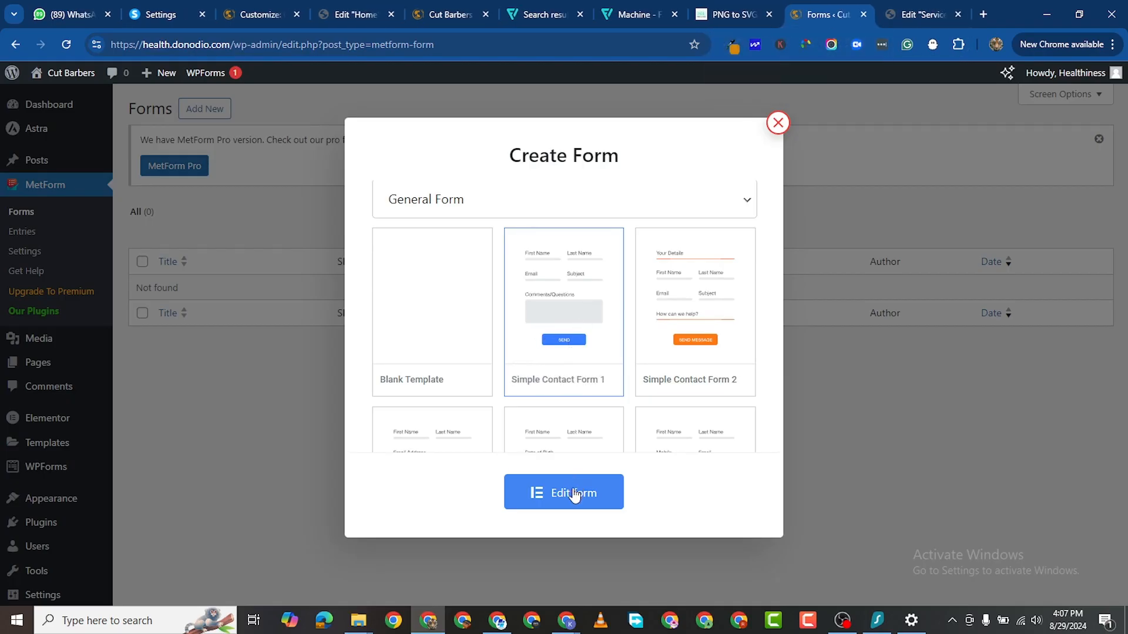
left_click(593, 466)
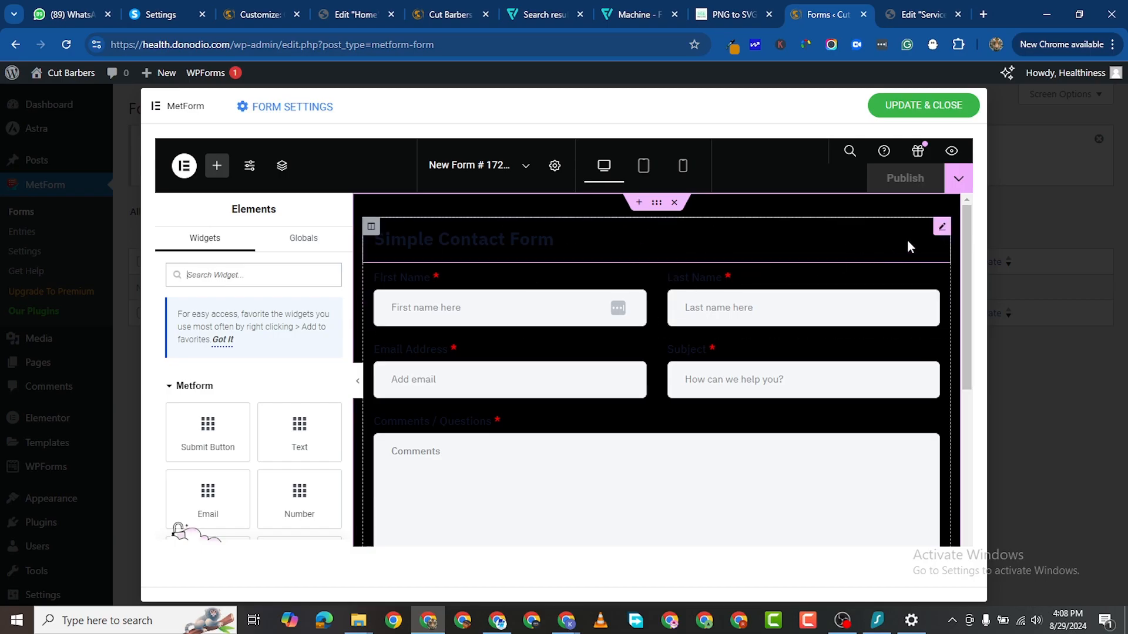
Step: Delete the Simple Contact Form heading from the form
right_click(939, 229)
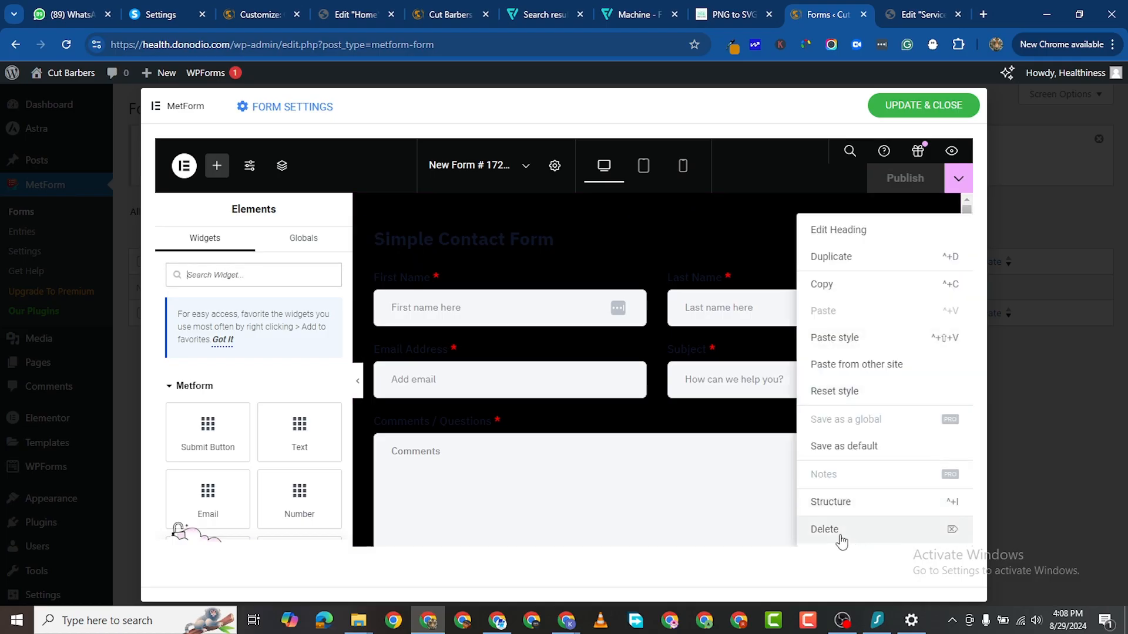
left_click(842, 541)
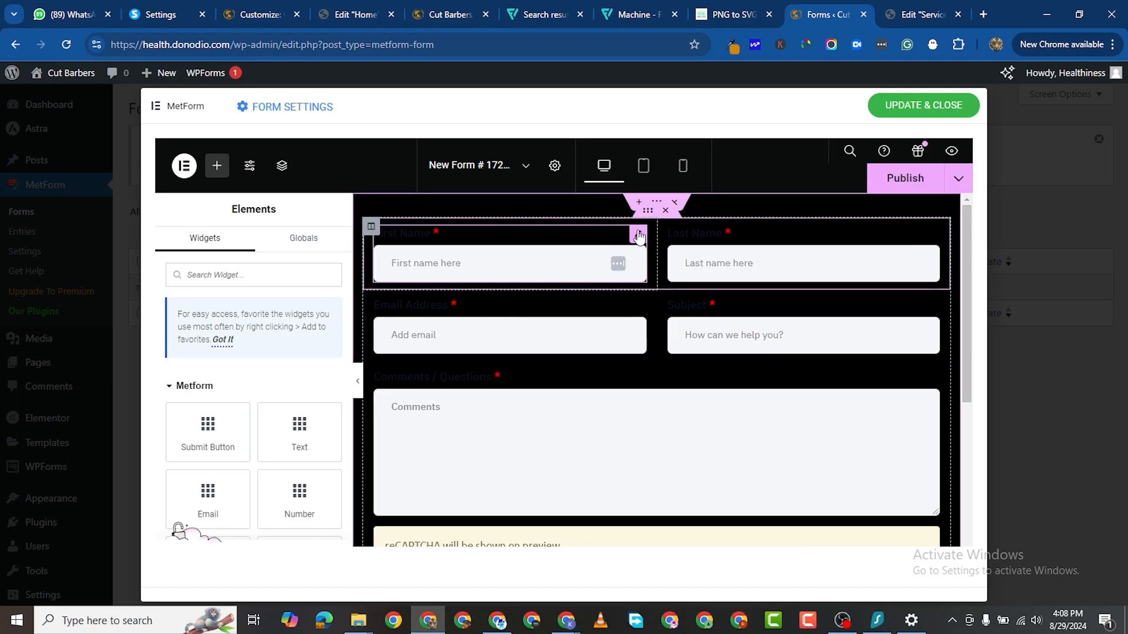
left_click(639, 236)
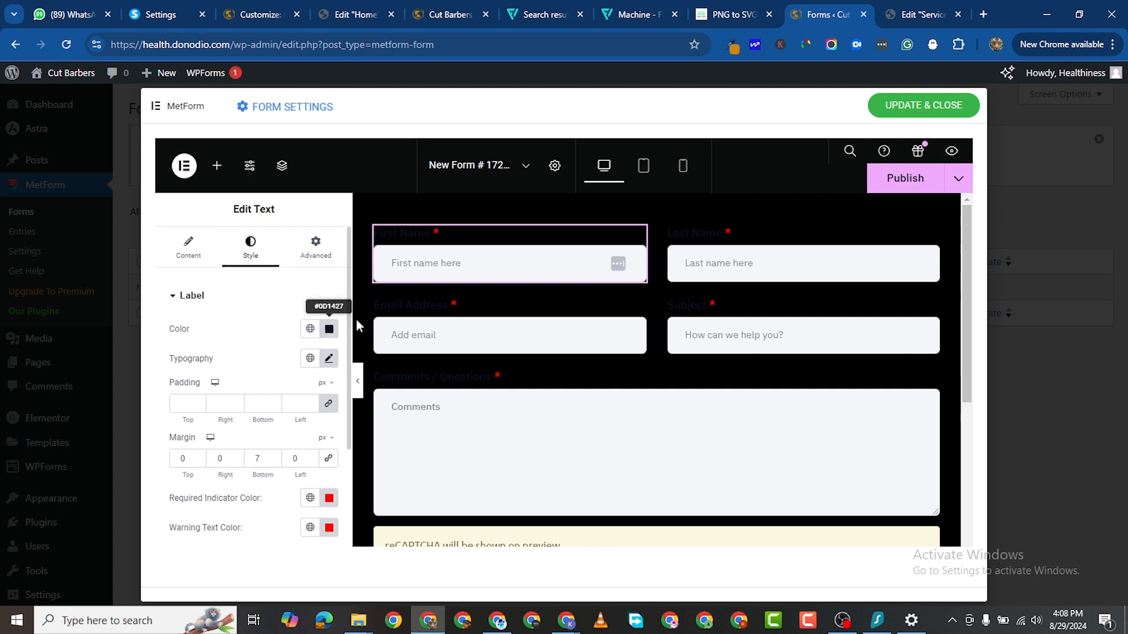
Step: Set the First Name label colour to white (#FFFFFF)
left_click(325, 332)
type("#FFFFFF")
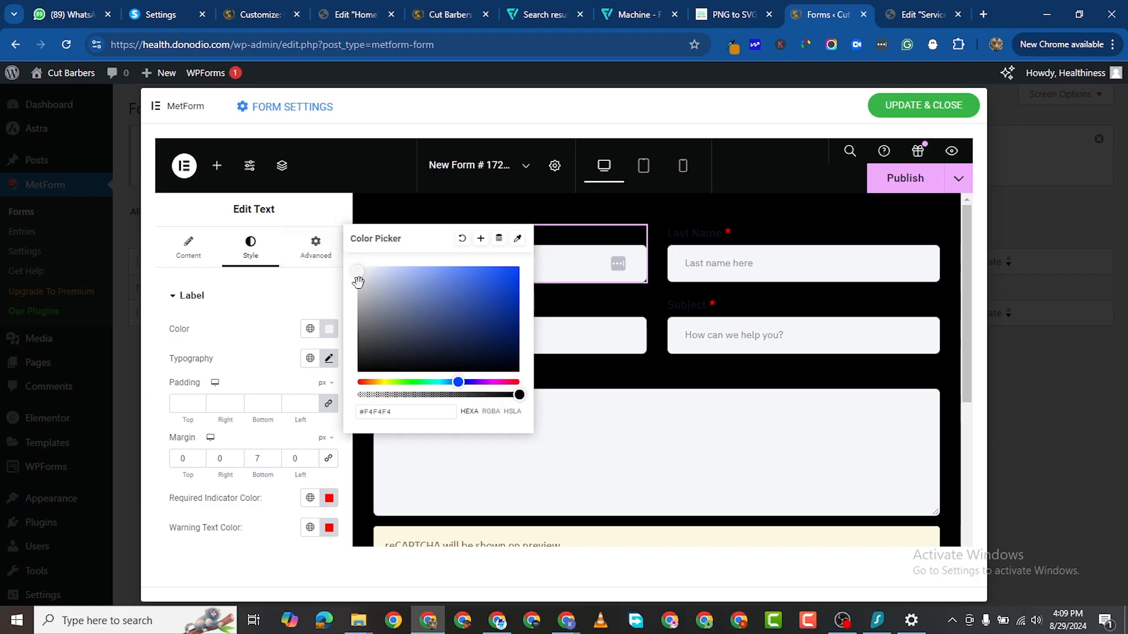
left_click_drag(357, 280, 351, 263)
left_click(523, 369)
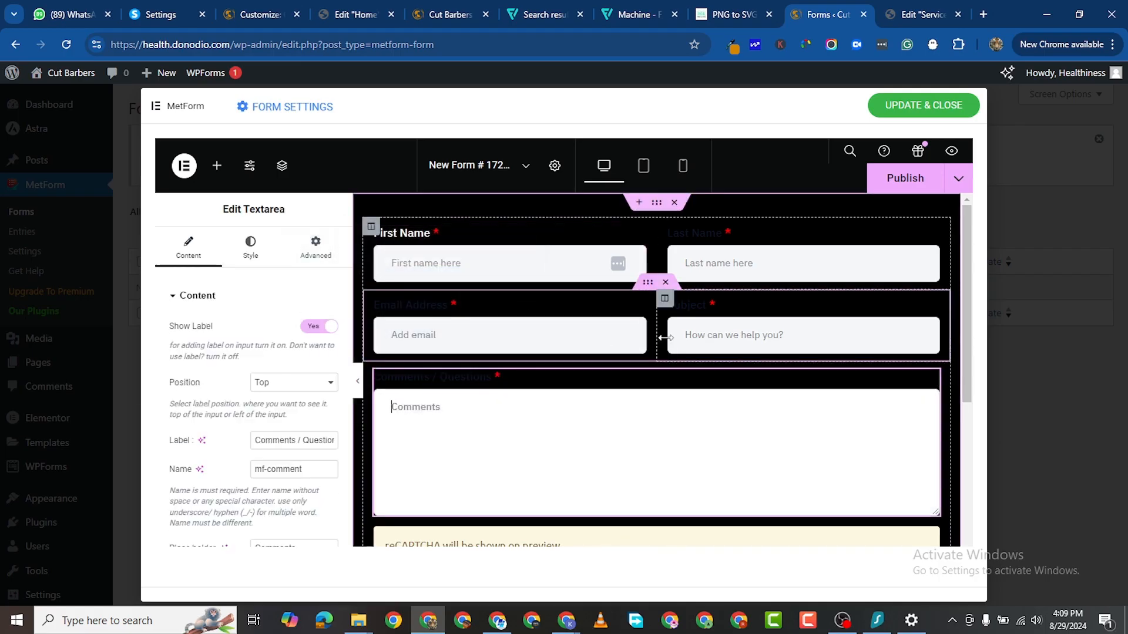
left_click(639, 240)
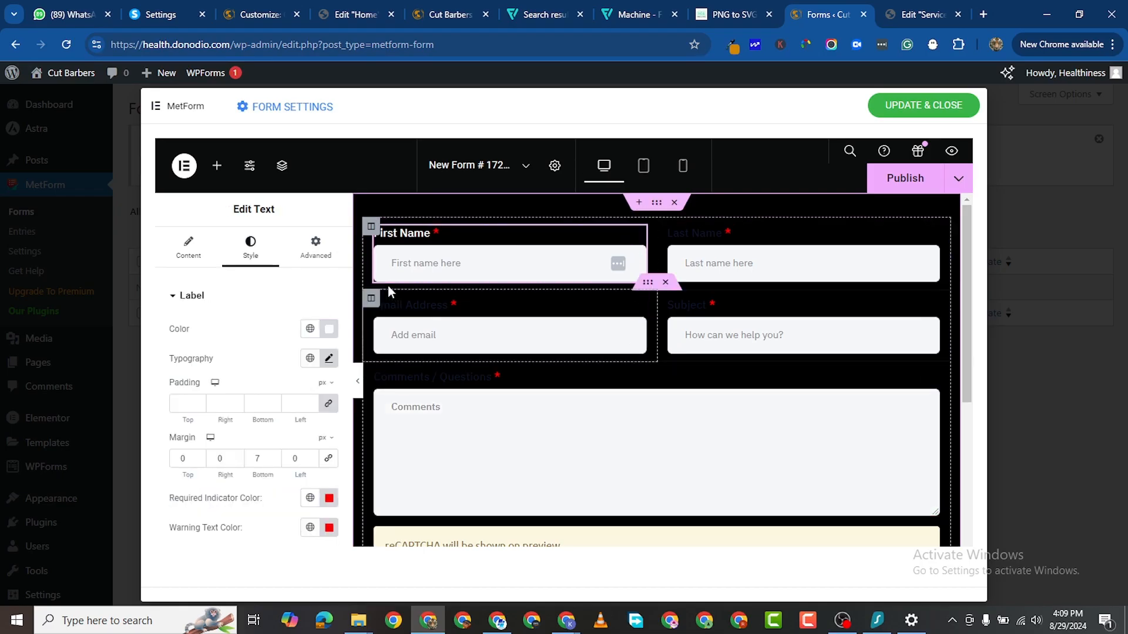
scroll(275, 417, "down", 1)
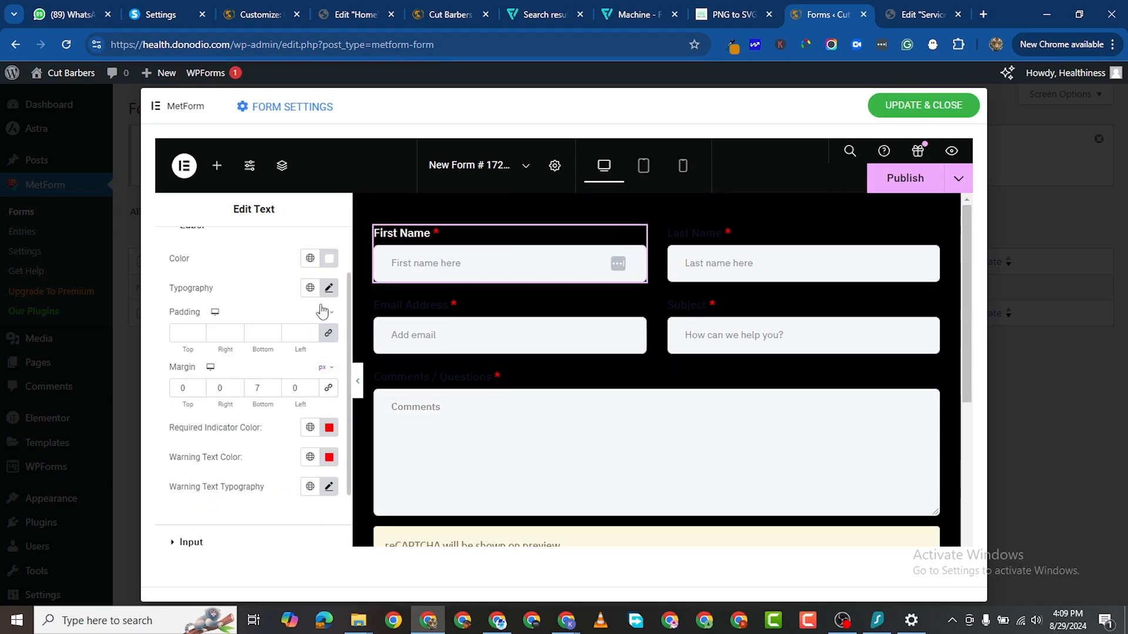
scroll(322, 404, "down", 2)
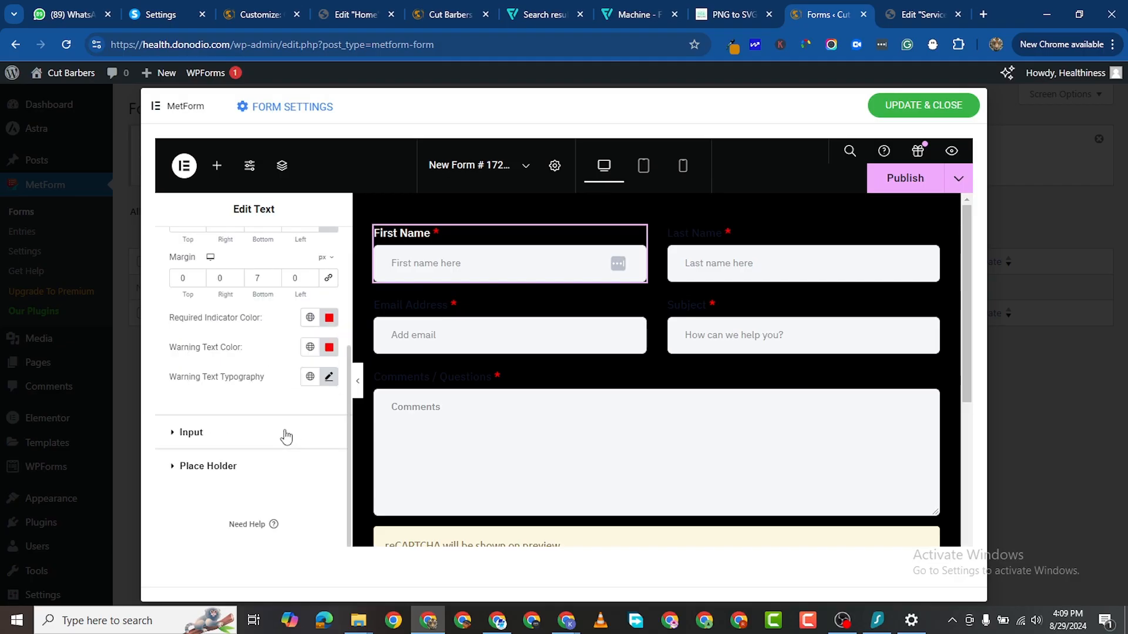
scroll(256, 388, "up", 3)
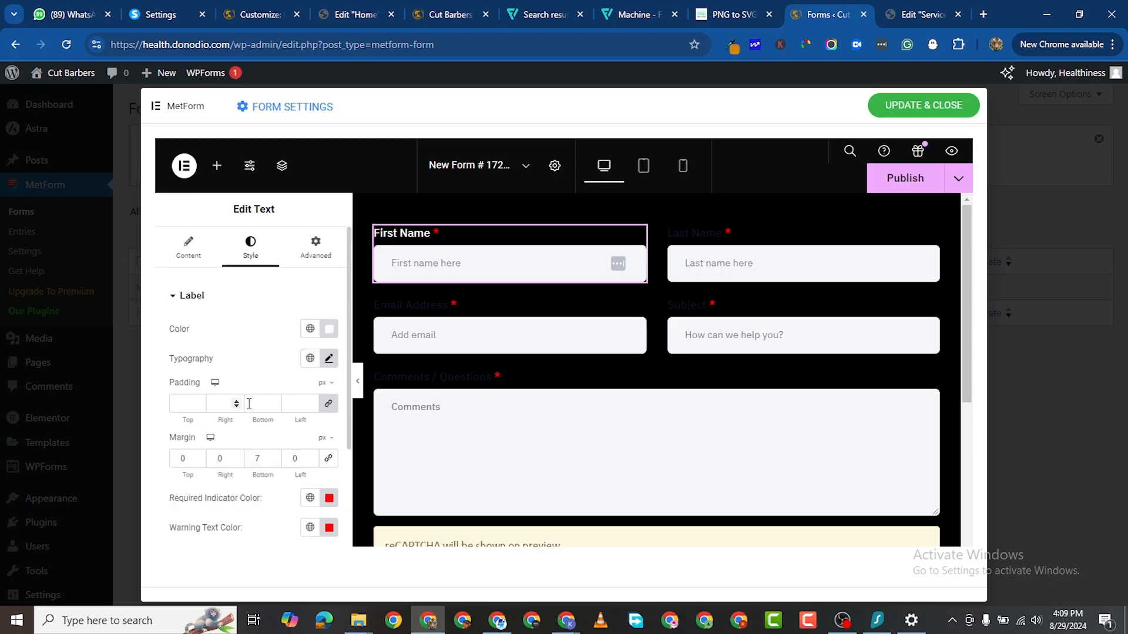
scroll(274, 380, "down", 2)
scroll(325, 314, "up", 1)
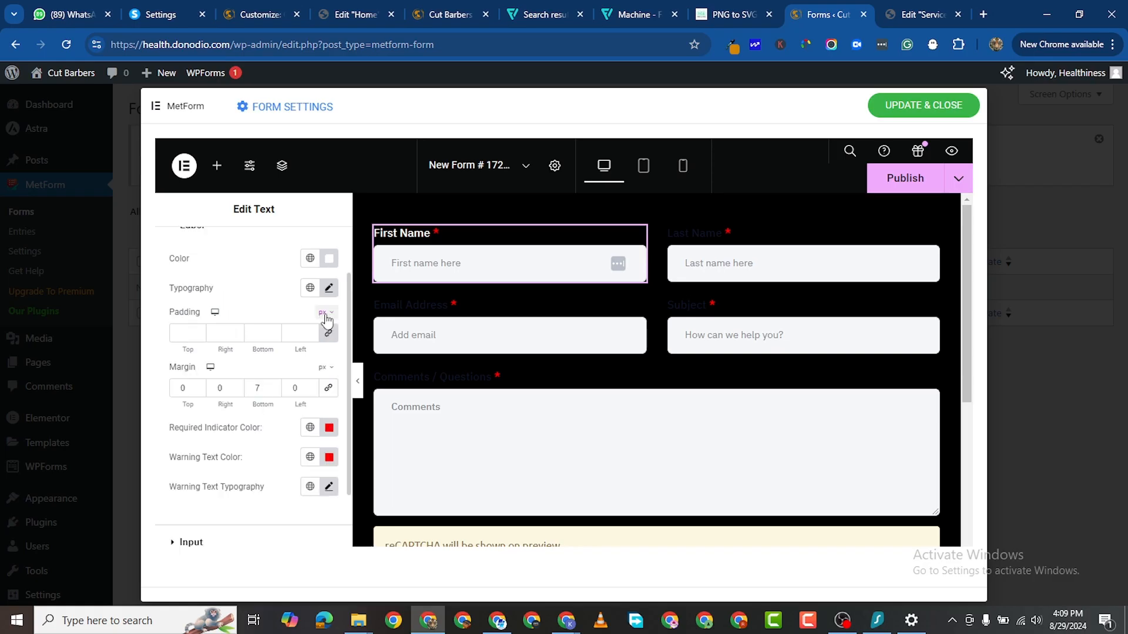
Step: Link the First Name label padding values so all four sides read 0
left_click(329, 334)
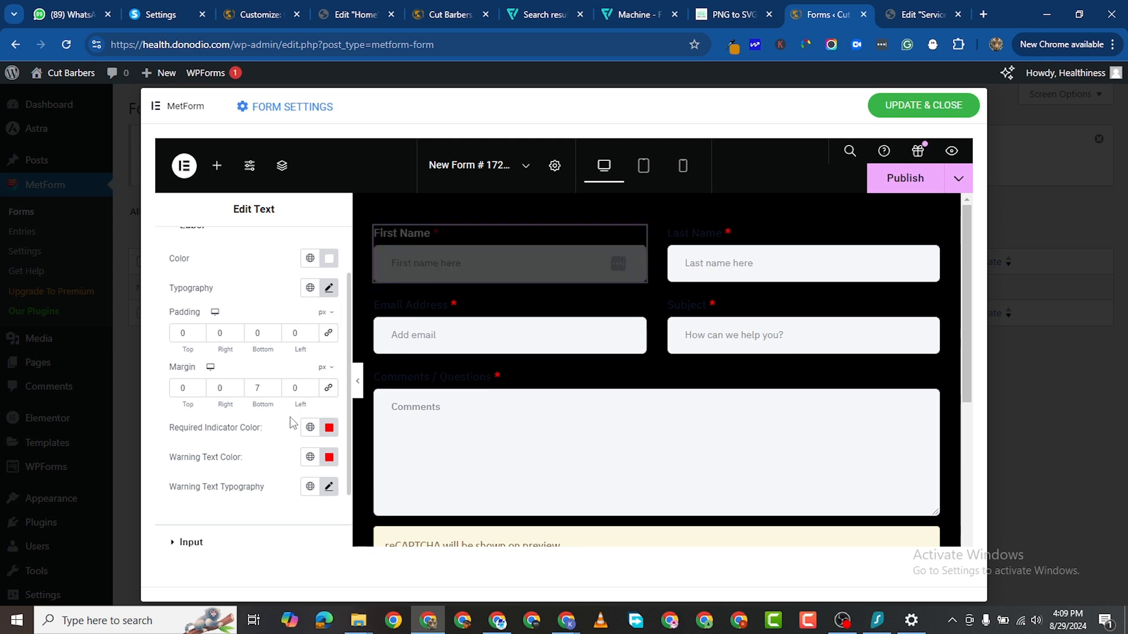
scroll(281, 437, "down", 2)
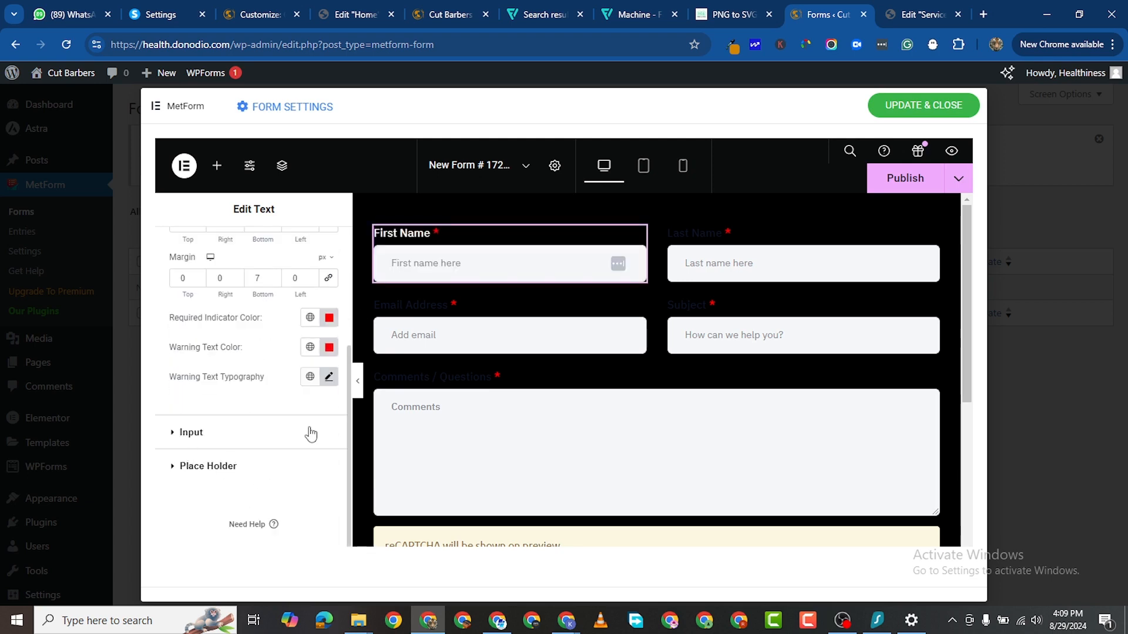
left_click(311, 433)
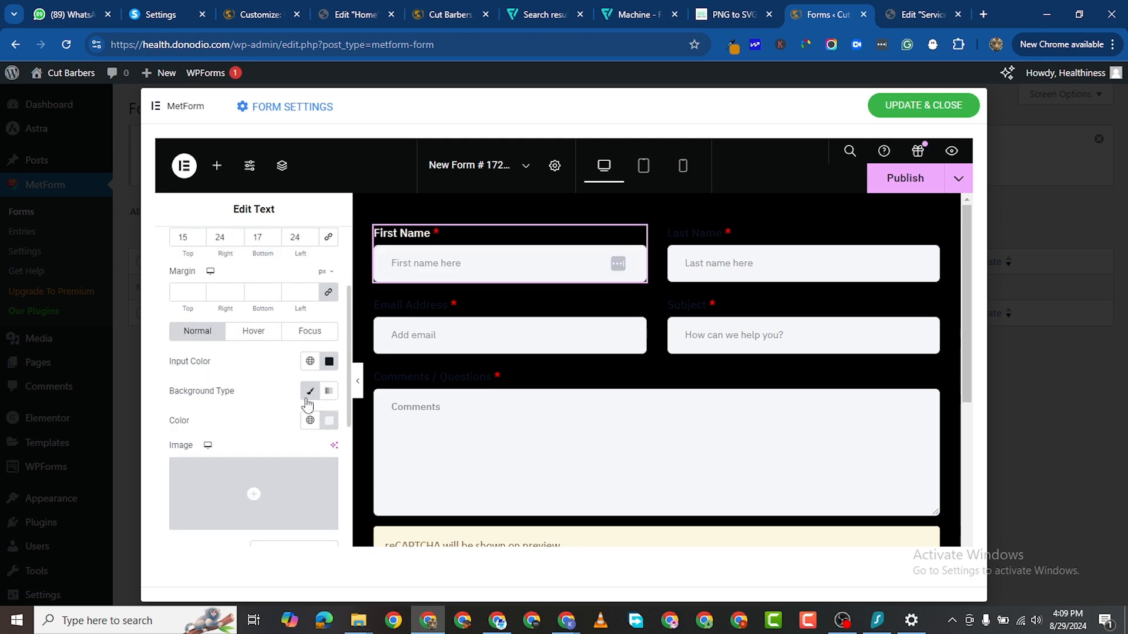
scroll(320, 271, "up", 1)
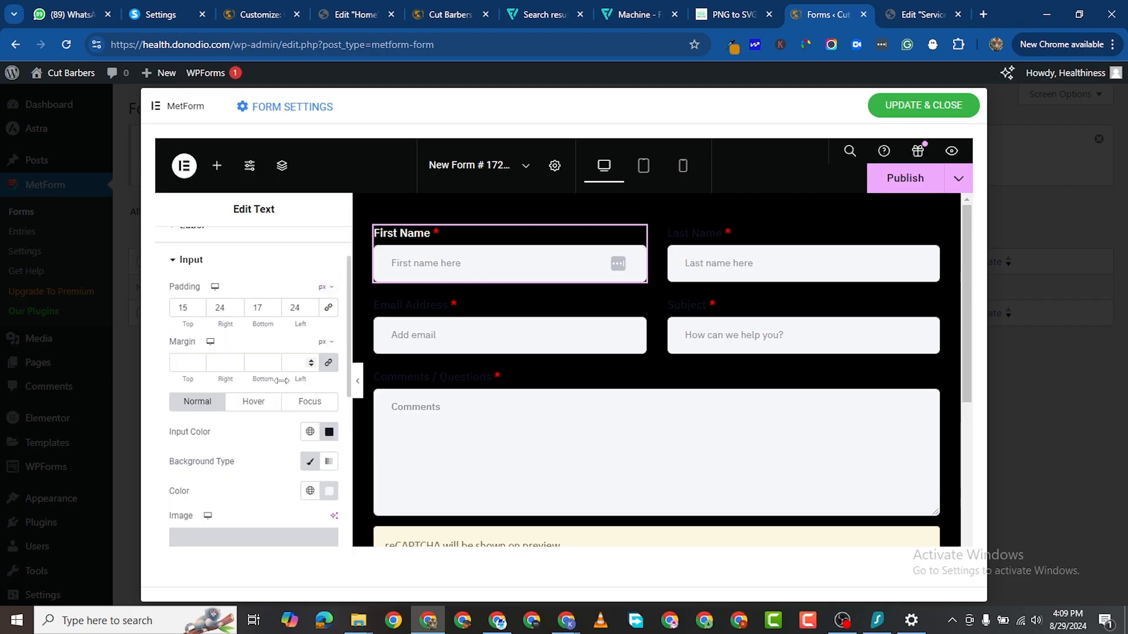
scroll(316, 370, "down", 4)
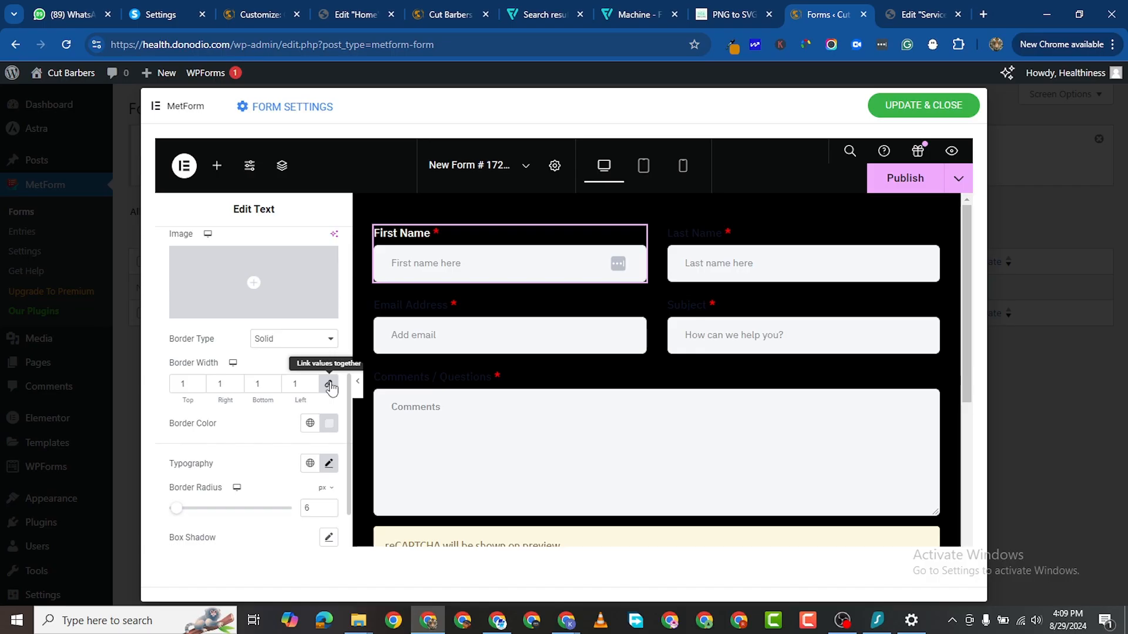
Step: Give the First Name input a 1 px border with 0 corner radius
left_click(330, 384)
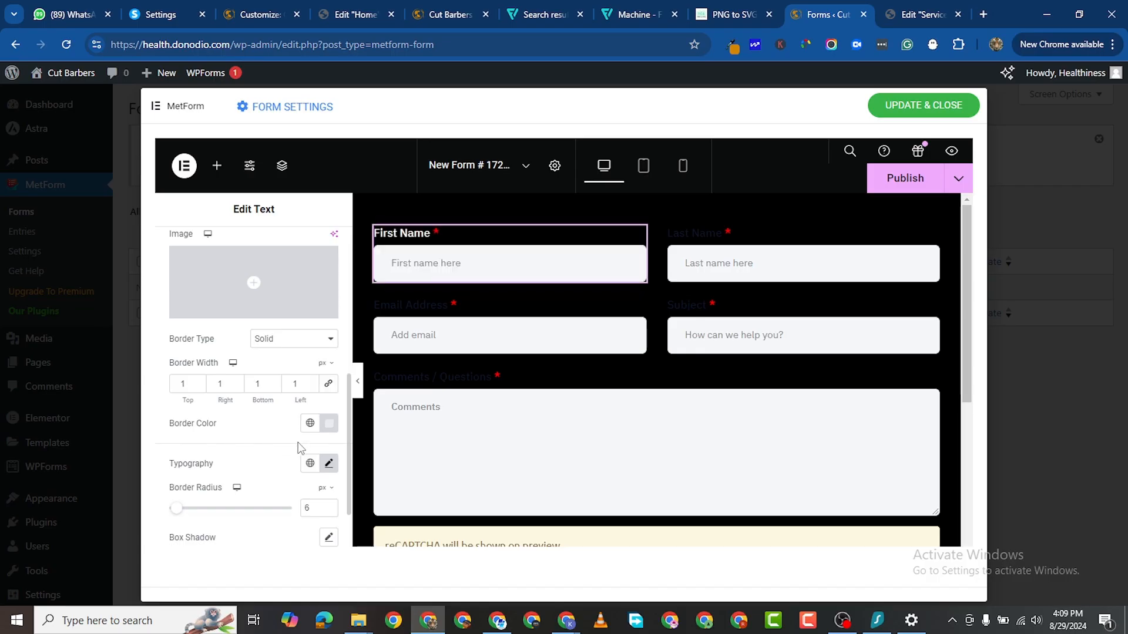
left_click(328, 384)
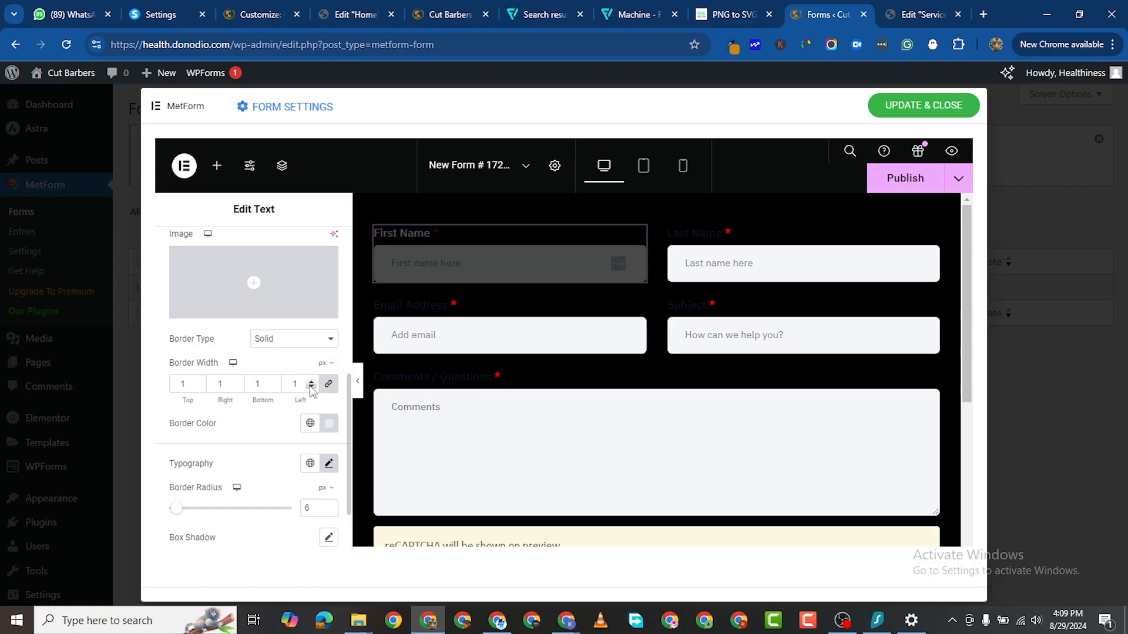
left_click(311, 387)
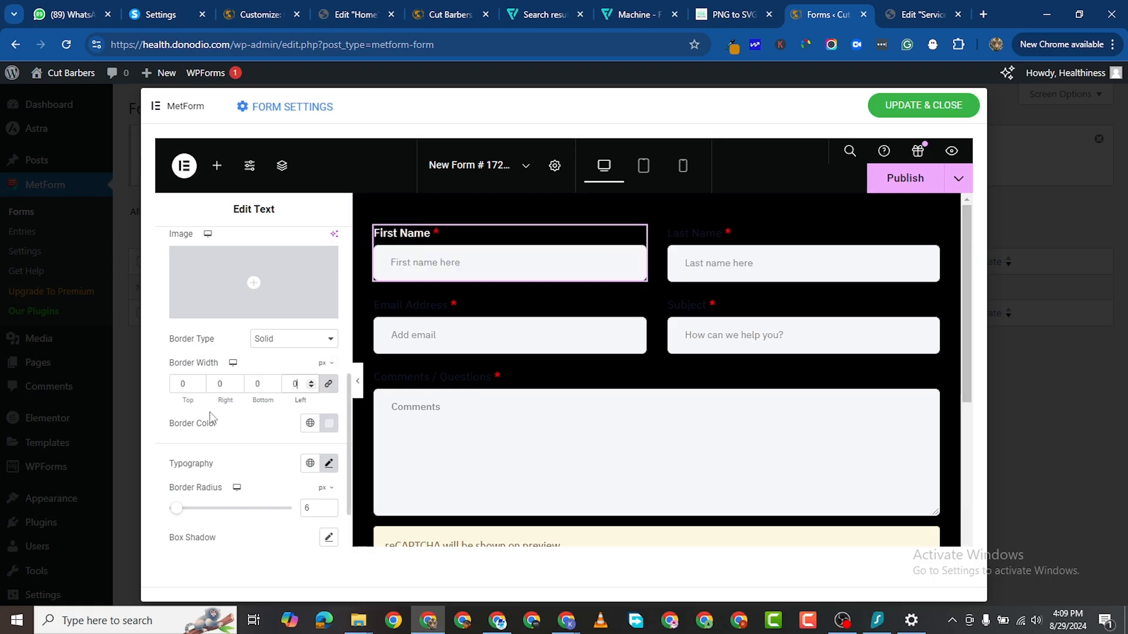
scroll(281, 458, "down", 1)
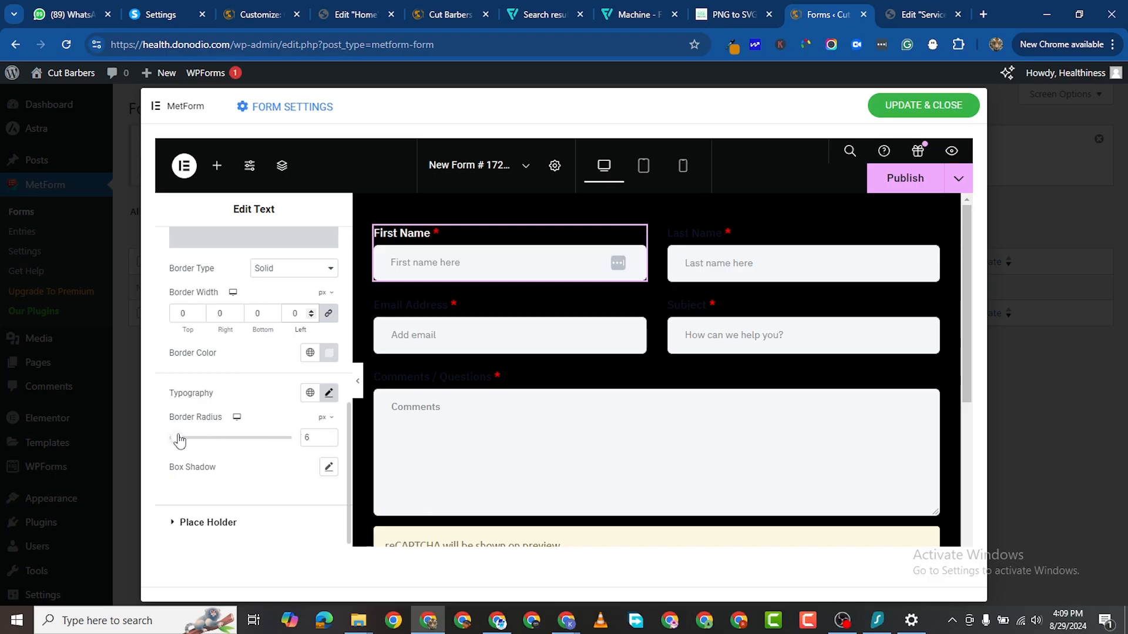
left_click(311, 310)
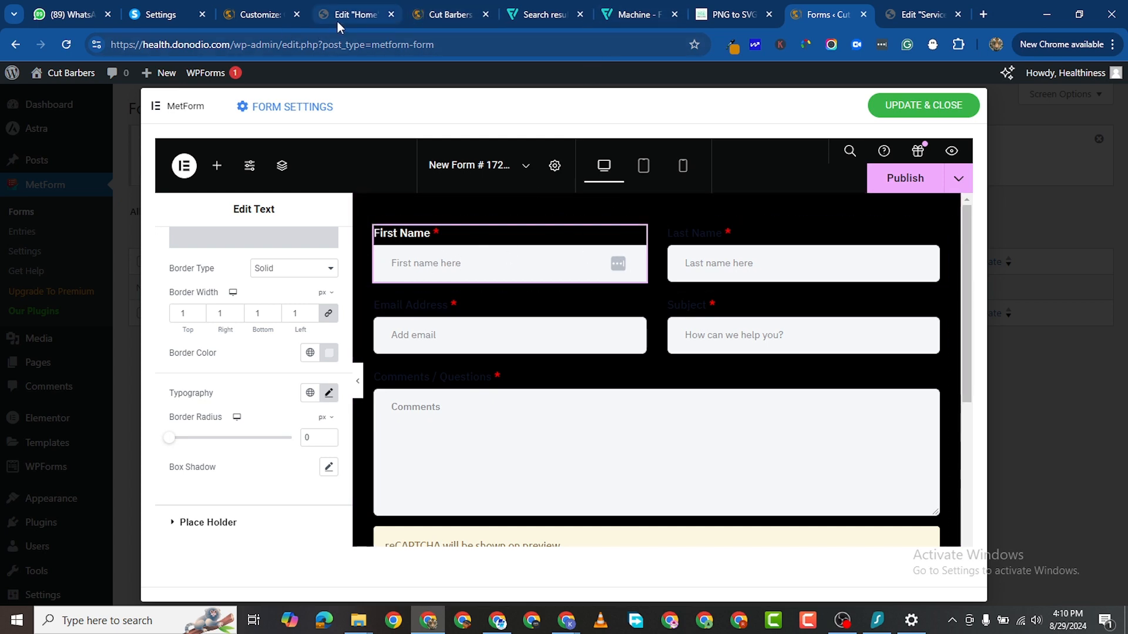
left_click(268, 21)
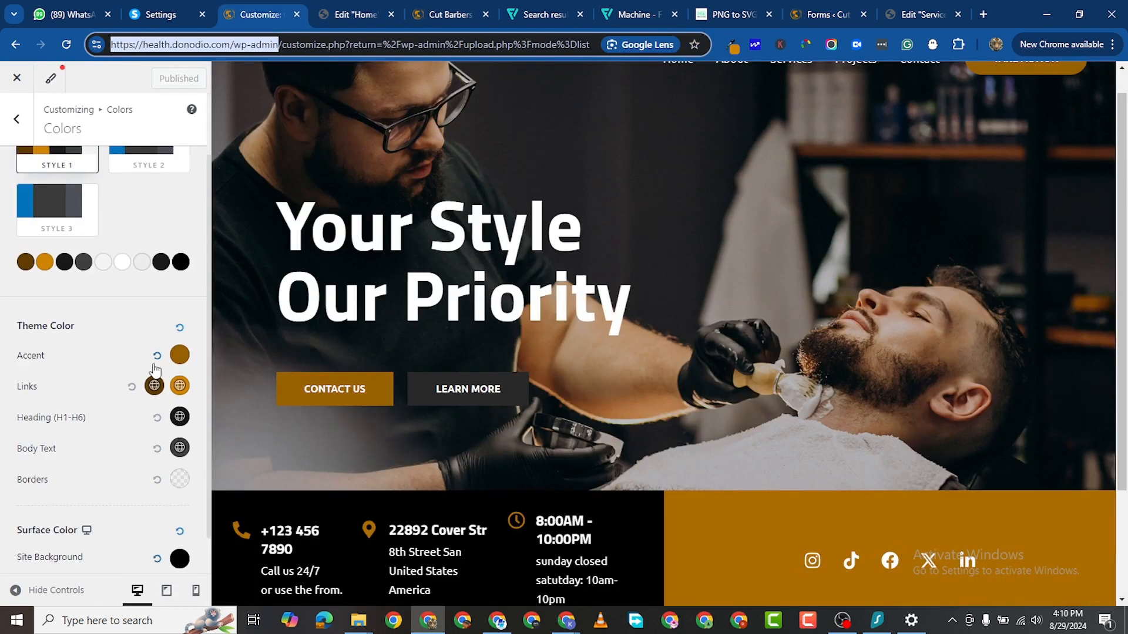
Step: Copy the #996100 background colour from the Home page's gold contact-bar container, then return to the form editor
left_click(369, 16)
scroll(505, 317, "down", 1)
scroll(482, 305, "up", 10)
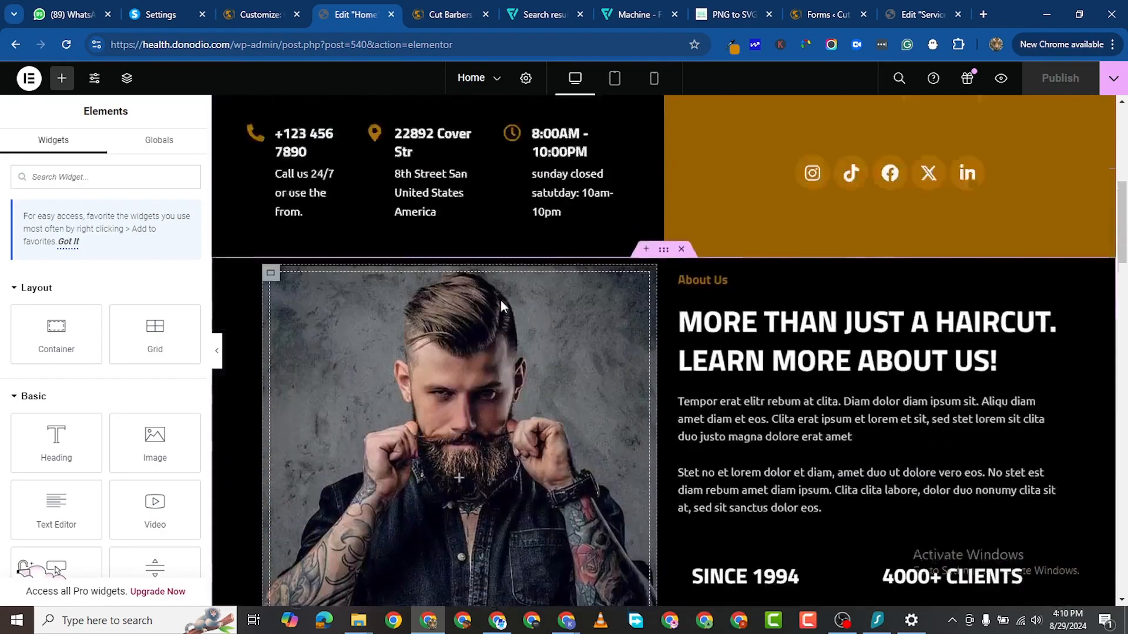
scroll(501, 301, "up", 4)
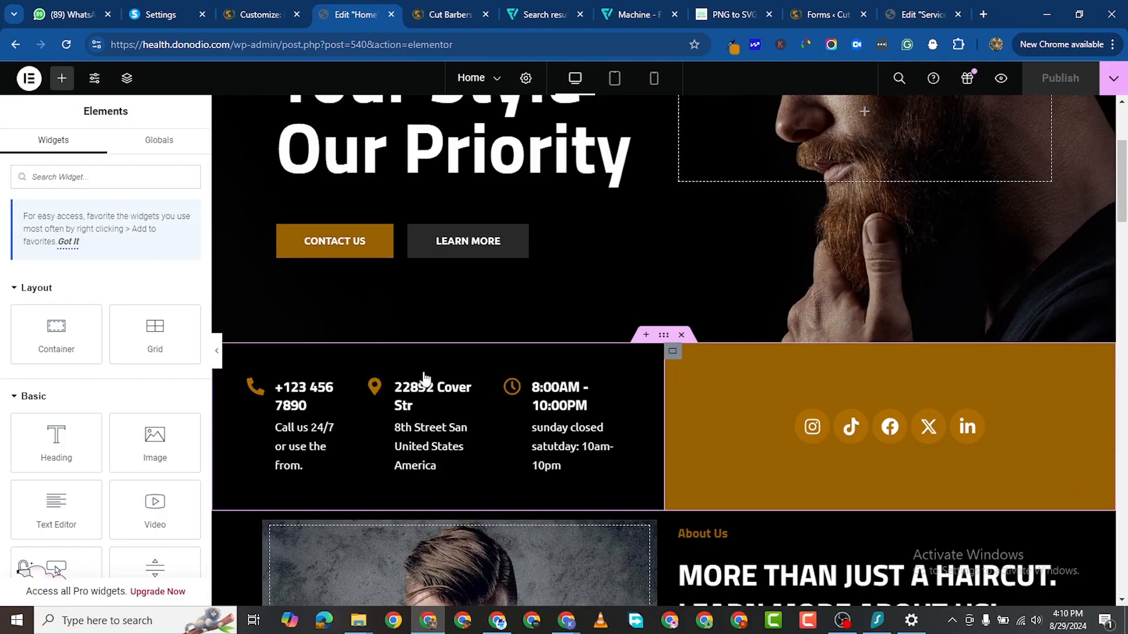
left_click(425, 378)
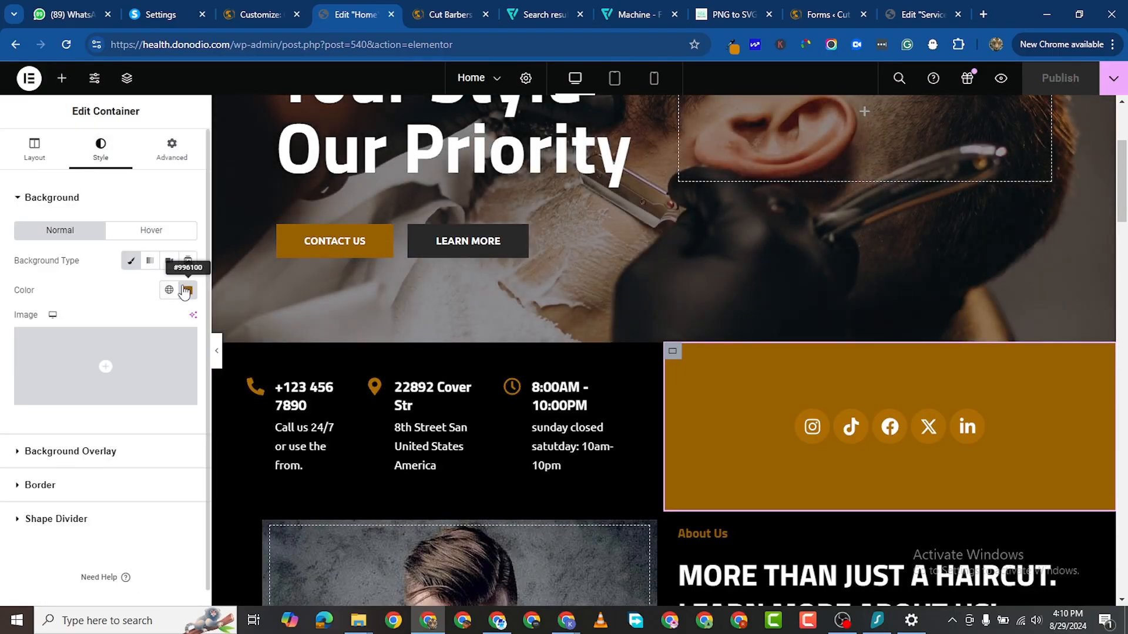
left_click(188, 290)
right_click(133, 491)
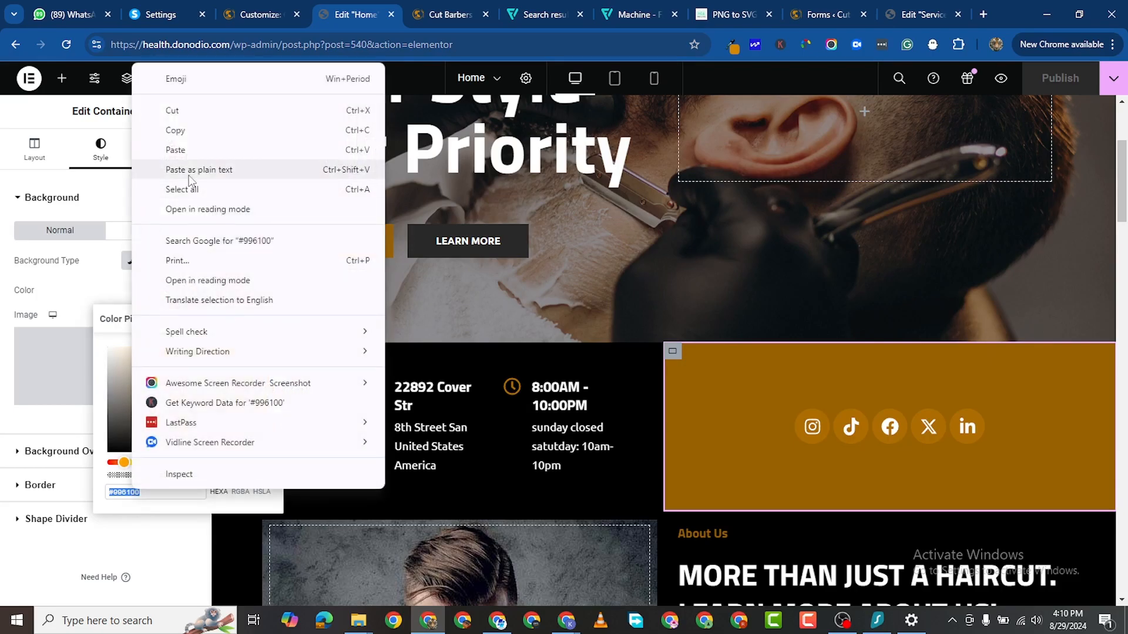
left_click(190, 132)
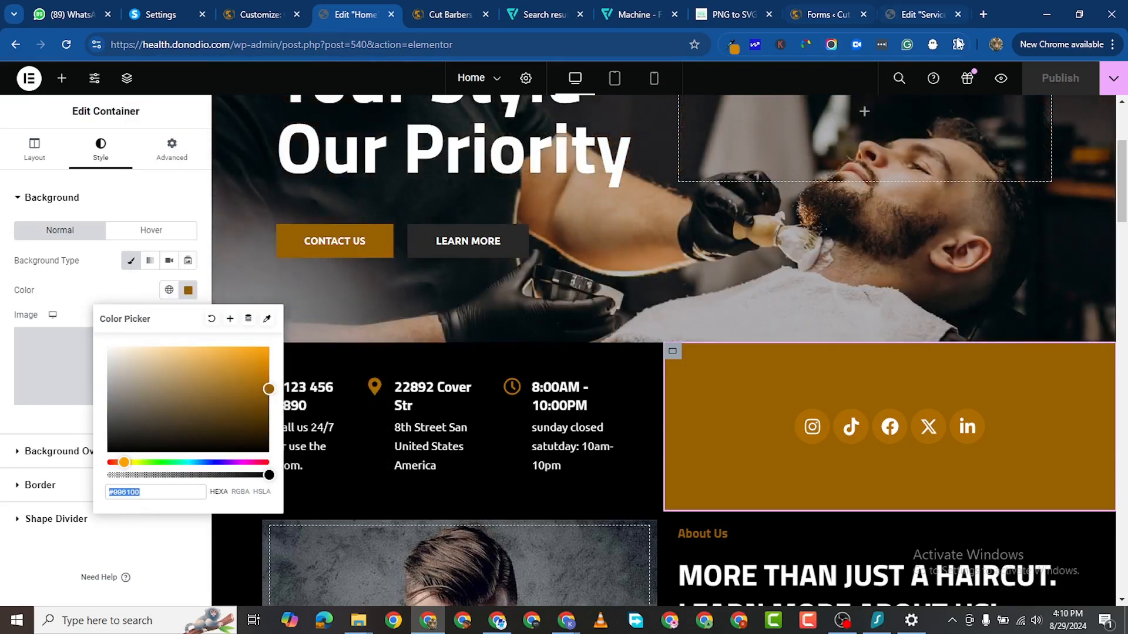
left_click(924, 16)
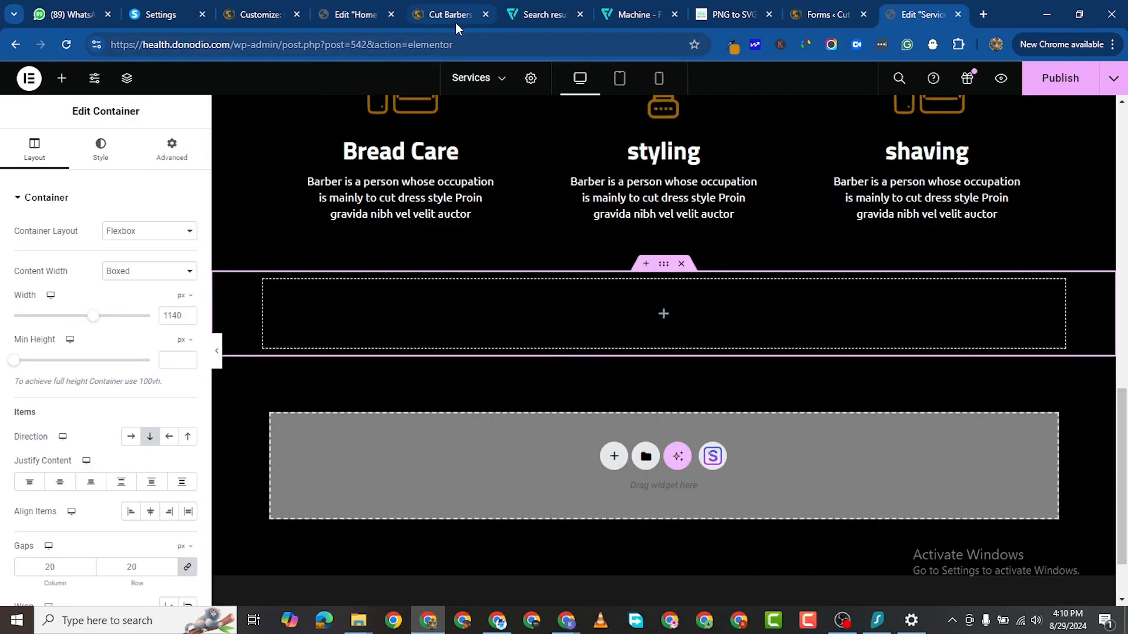
left_click(812, 16)
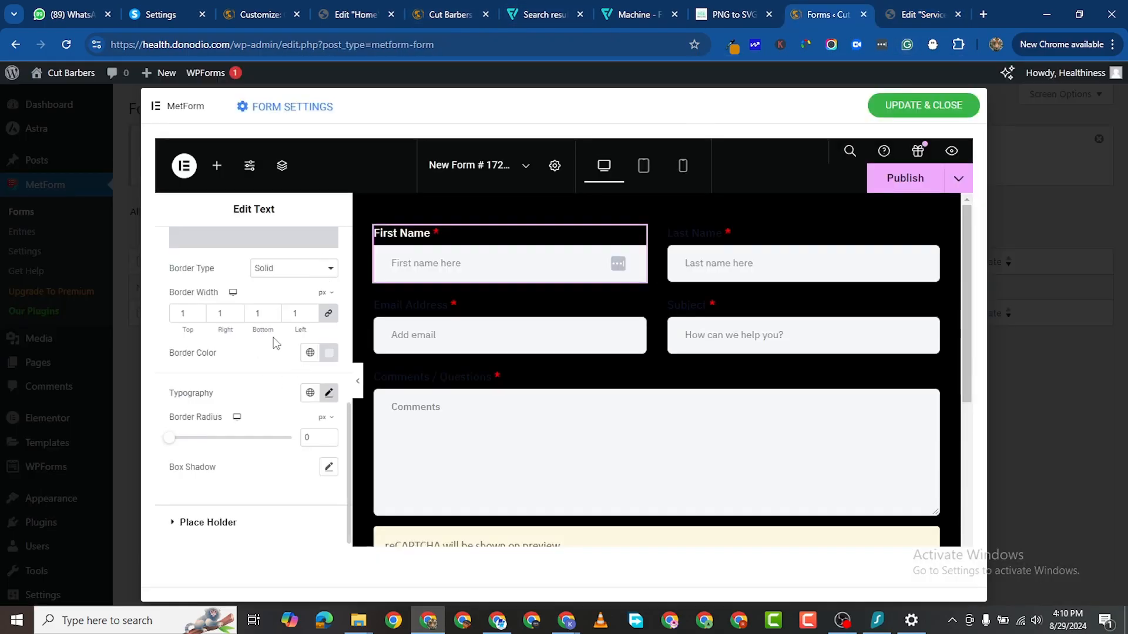
Step: Paste the copied gold #996100 into the First Name input's border colour
left_click(329, 352)
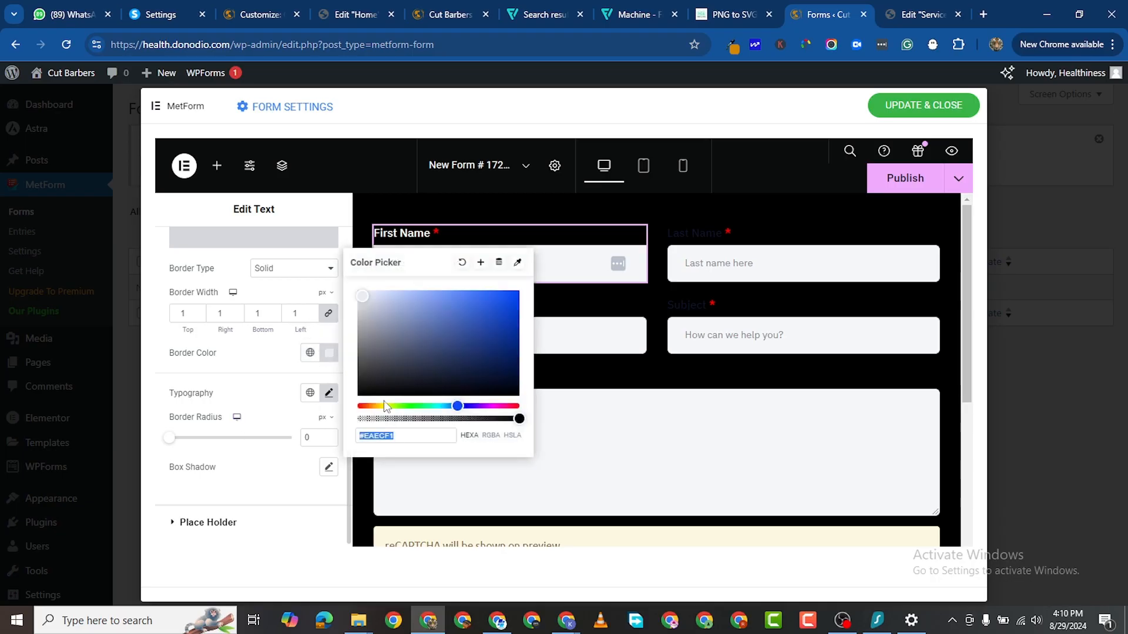
right_click(382, 436)
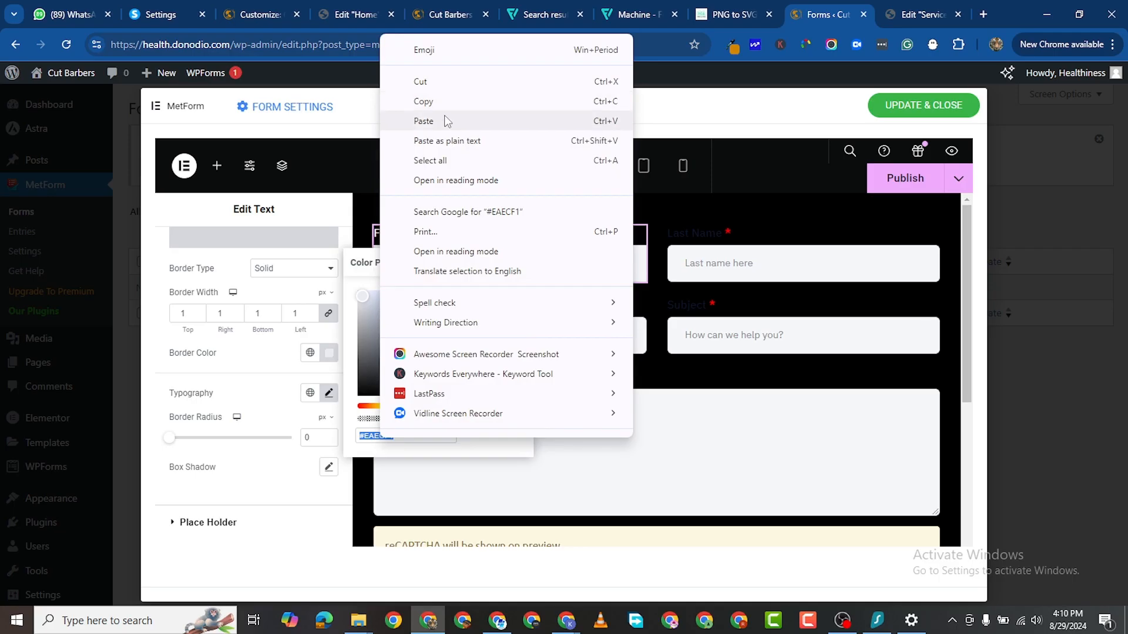
left_click(447, 120)
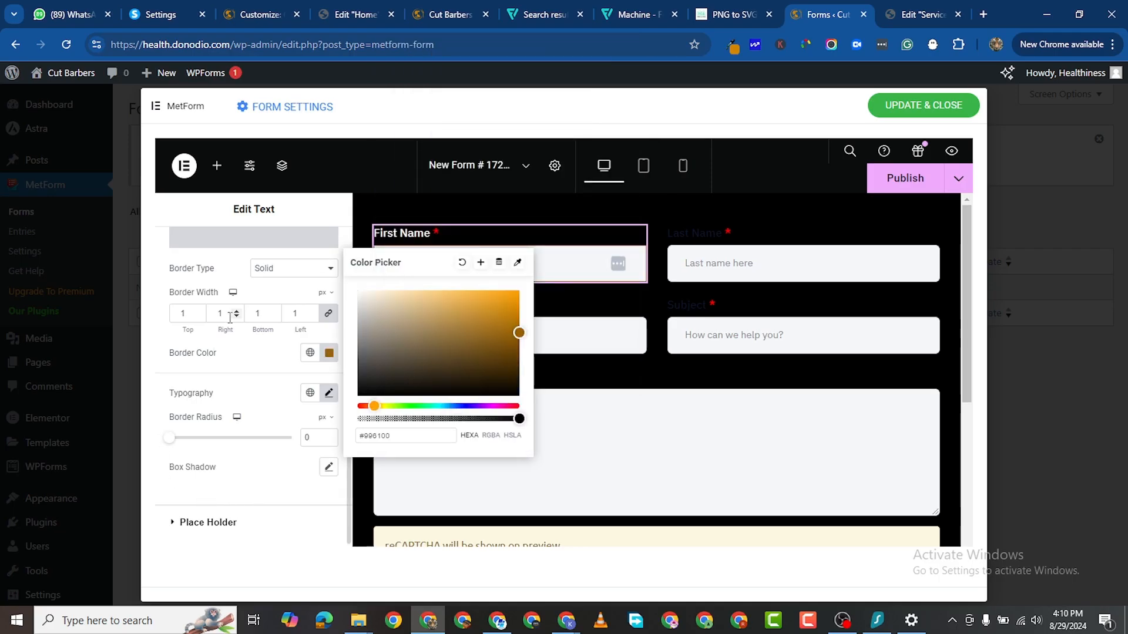
scroll(217, 398, "up", 2)
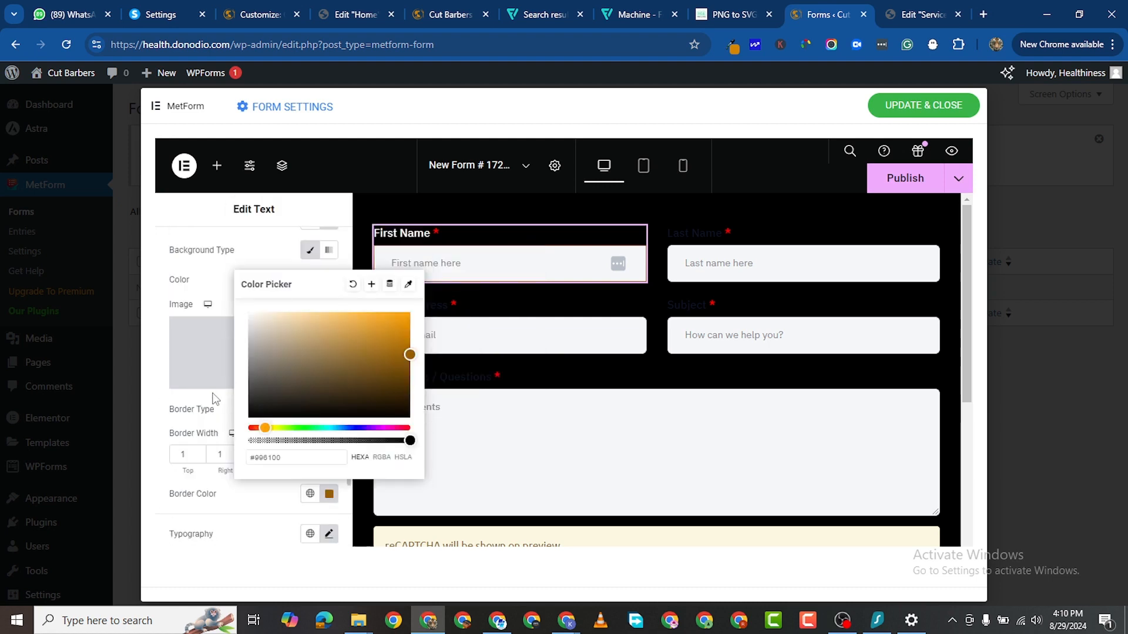
left_click(228, 263)
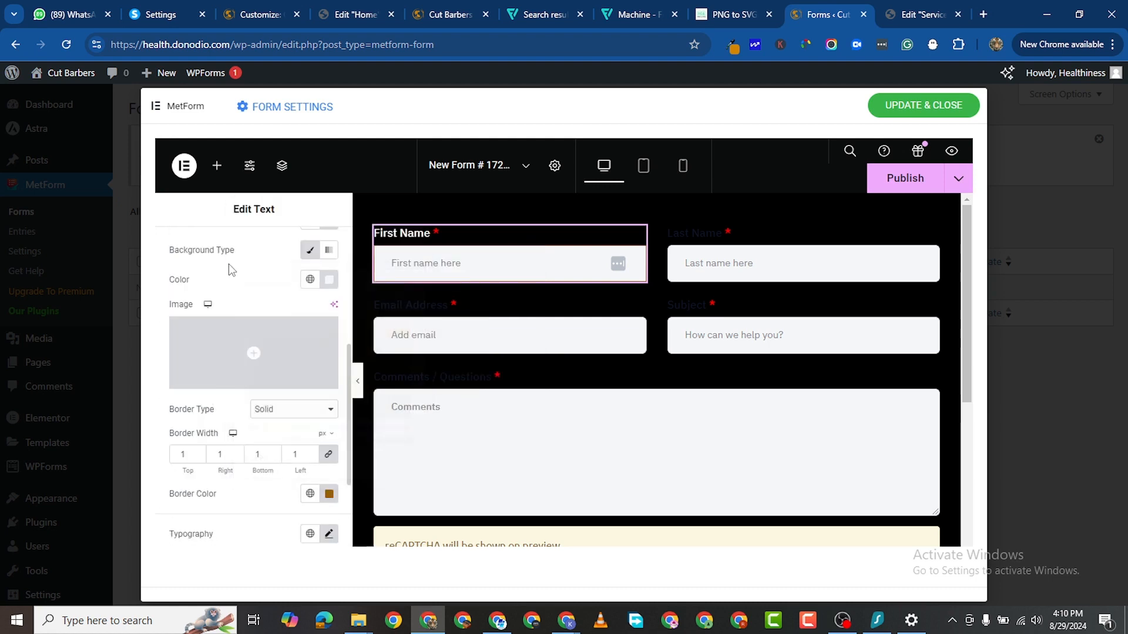
Step: Set the First Name input background to black (#000000)
left_click(330, 280)
left_click_drag(287, 404, 227, 471)
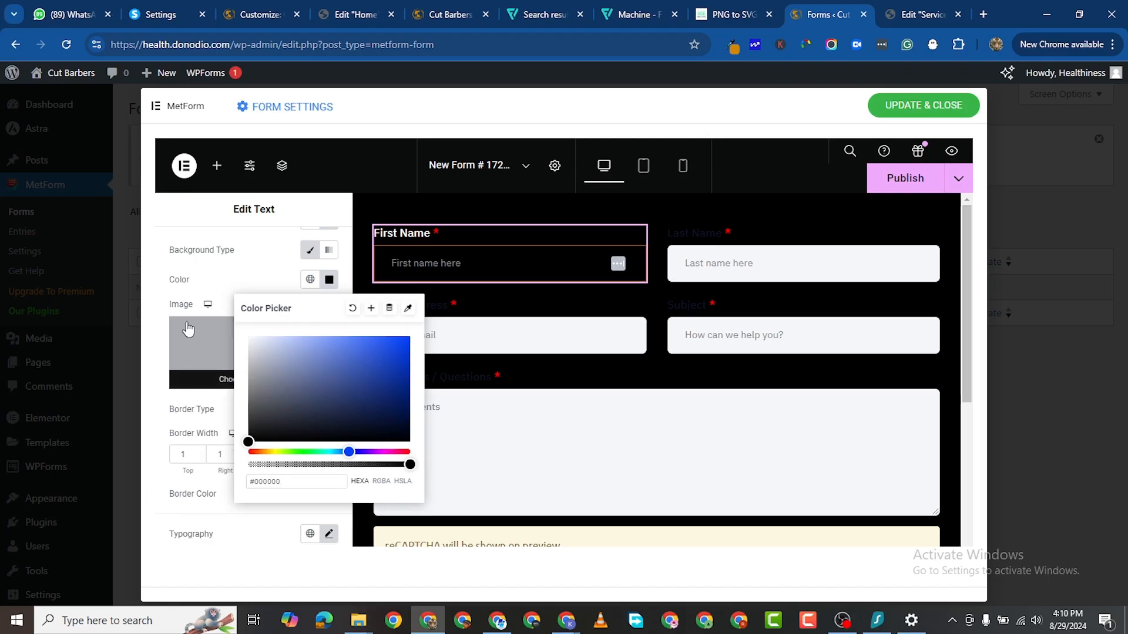
left_click(159, 464)
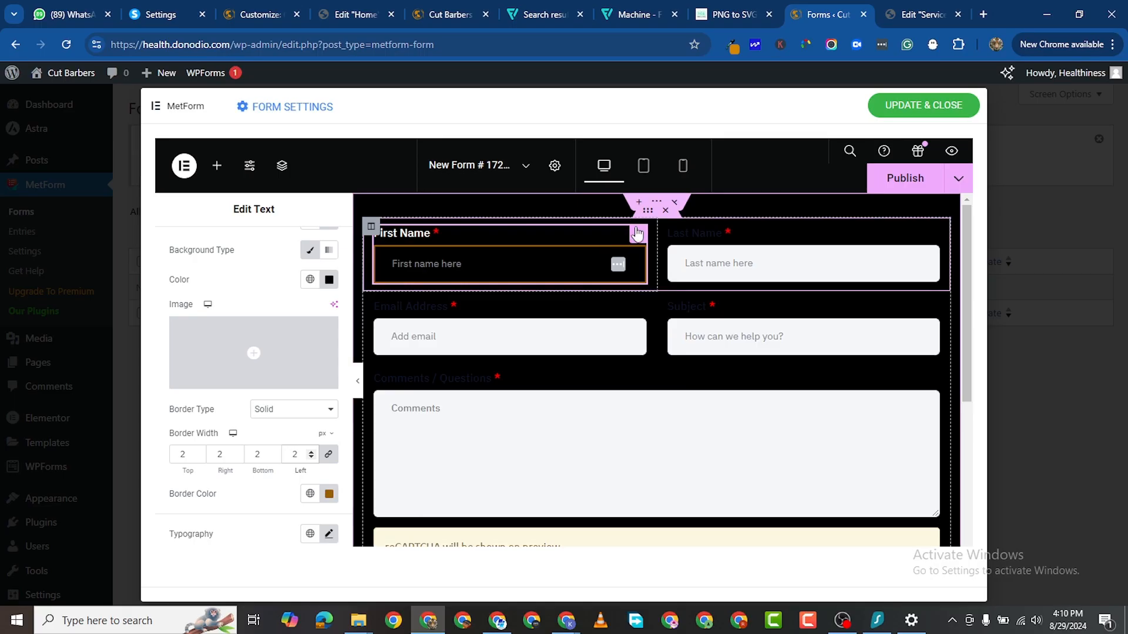
left_click(636, 232)
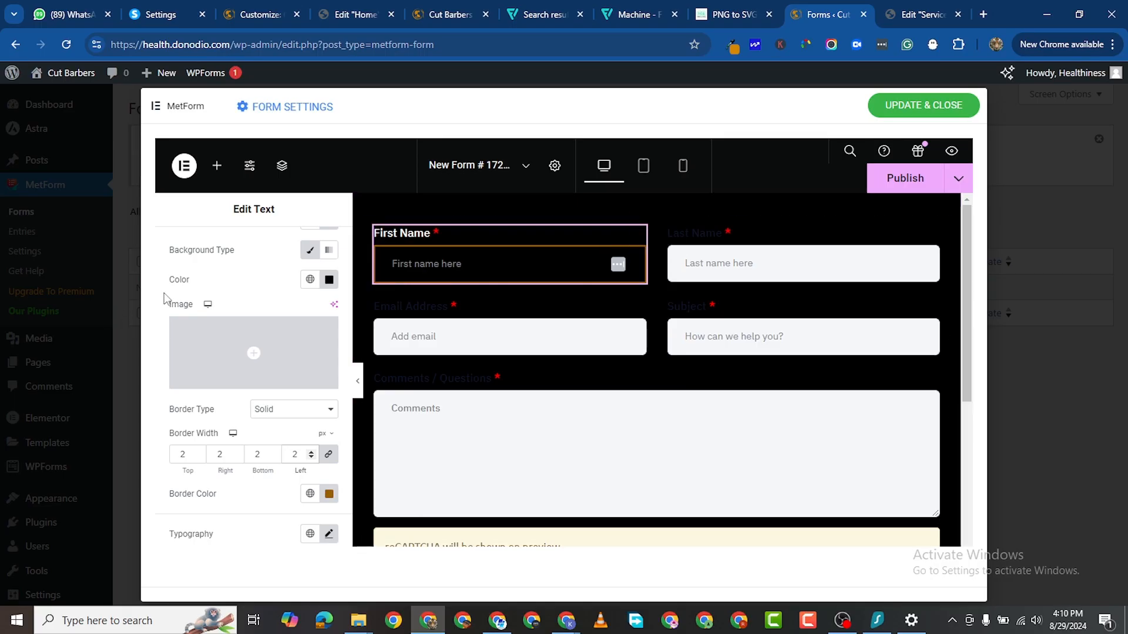
Step: Hide the First Name label and change its placeholder text to 'First Name'
left_click(194, 253)
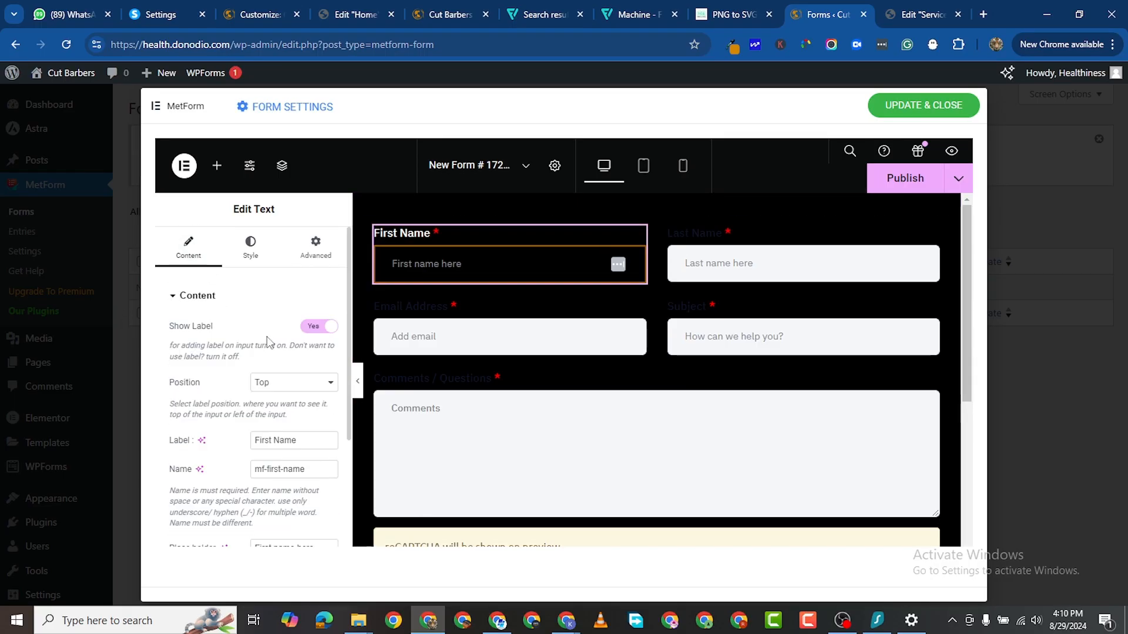
left_click(304, 330)
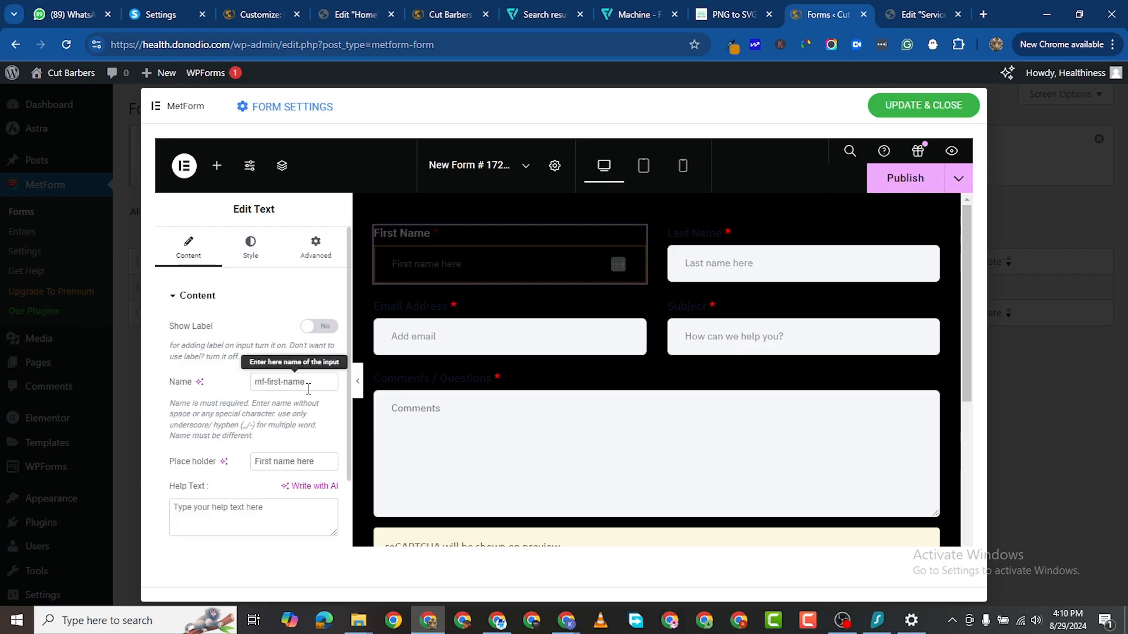
triple_click(297, 462)
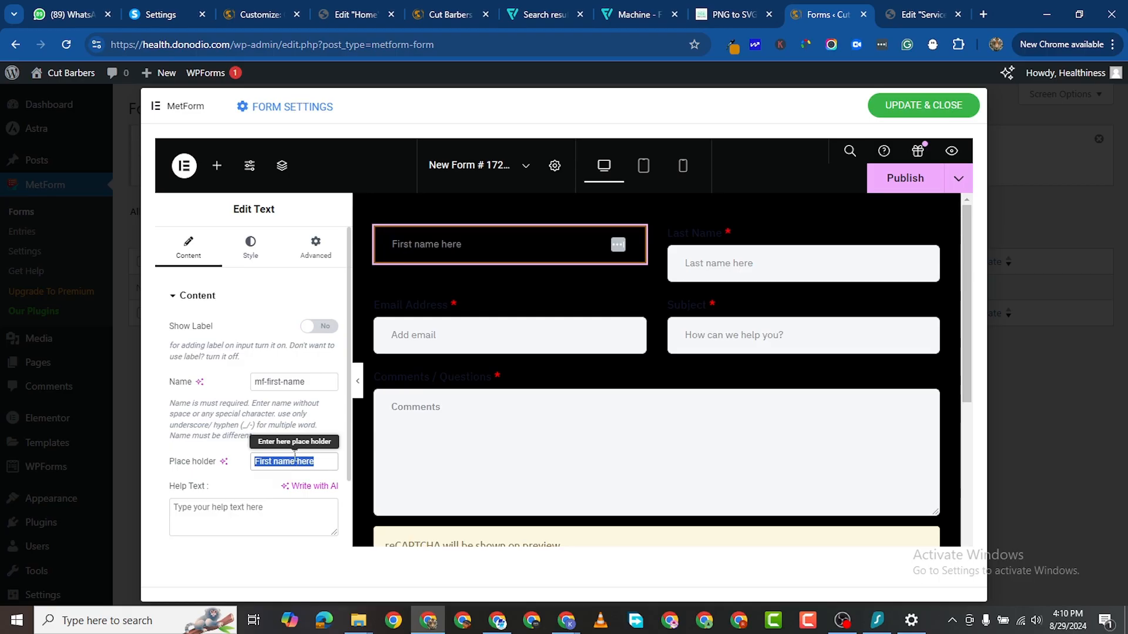
type("f")
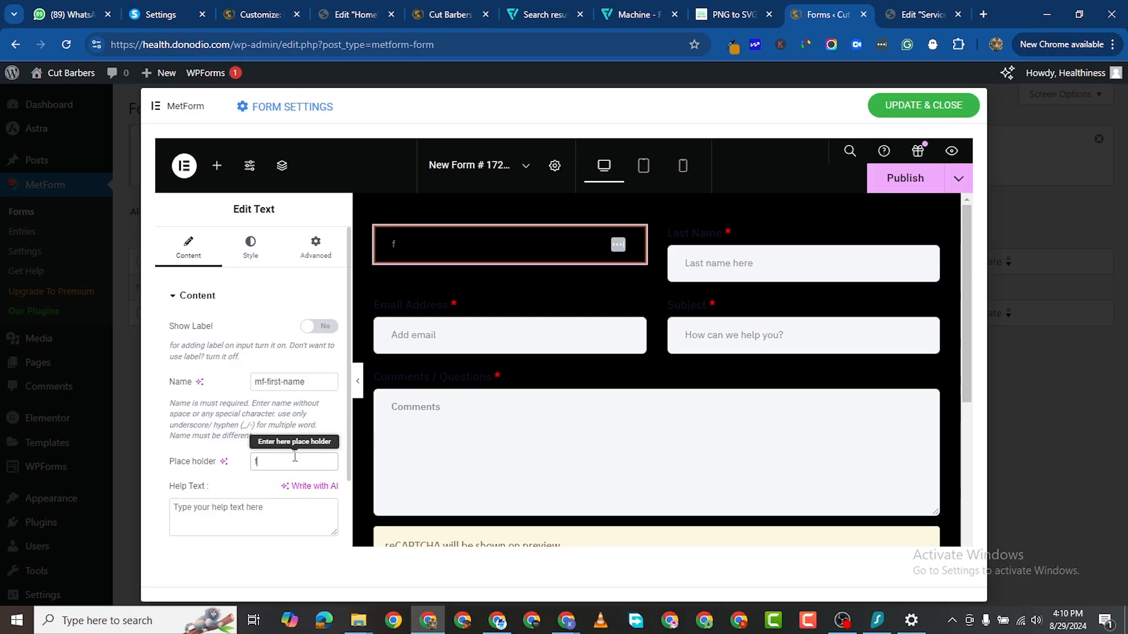
key("BackSpace")
type("First")
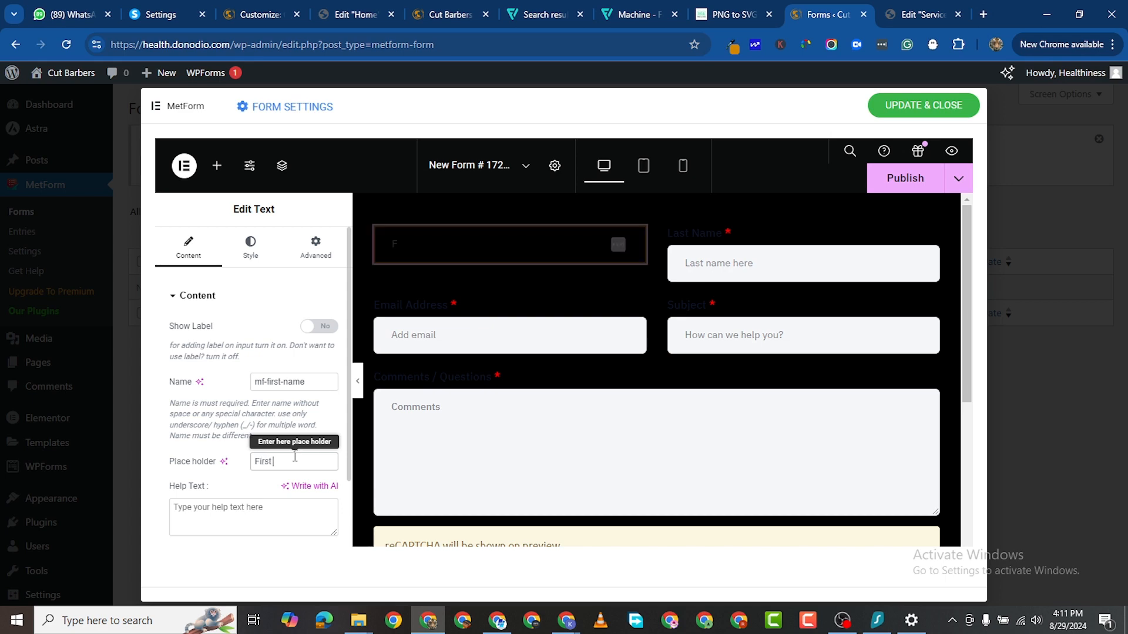
type(" Name")
Step: Check the First Name field's validation settings, keeping the validation type at None
scroll(269, 282, "down", 1)
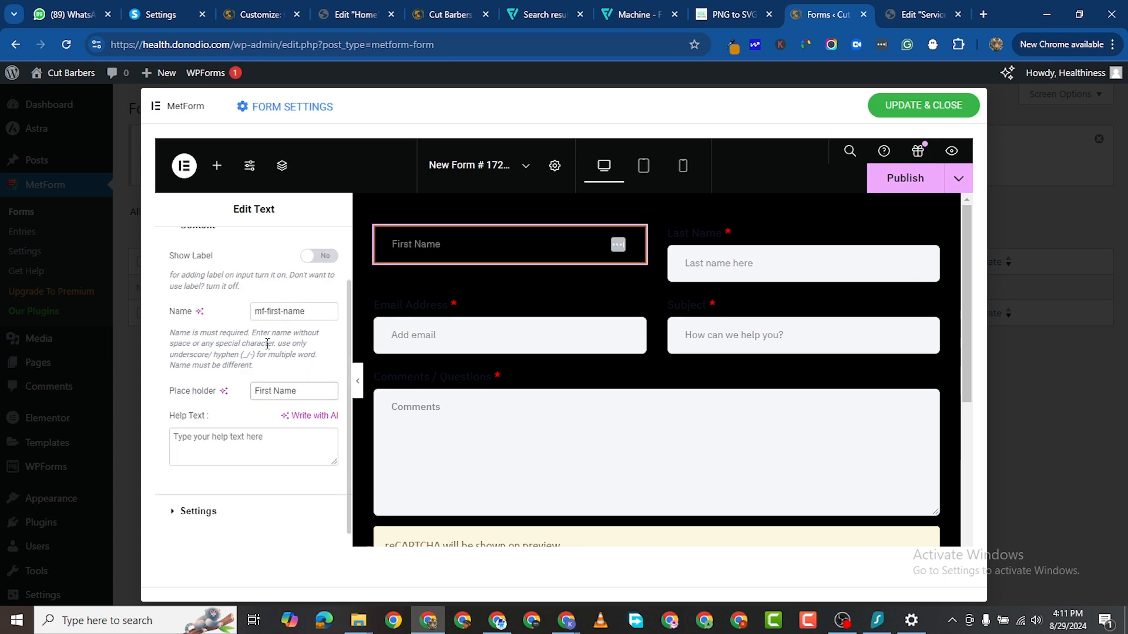
scroll(267, 341, "up", 1)
scroll(263, 317, "down", 2)
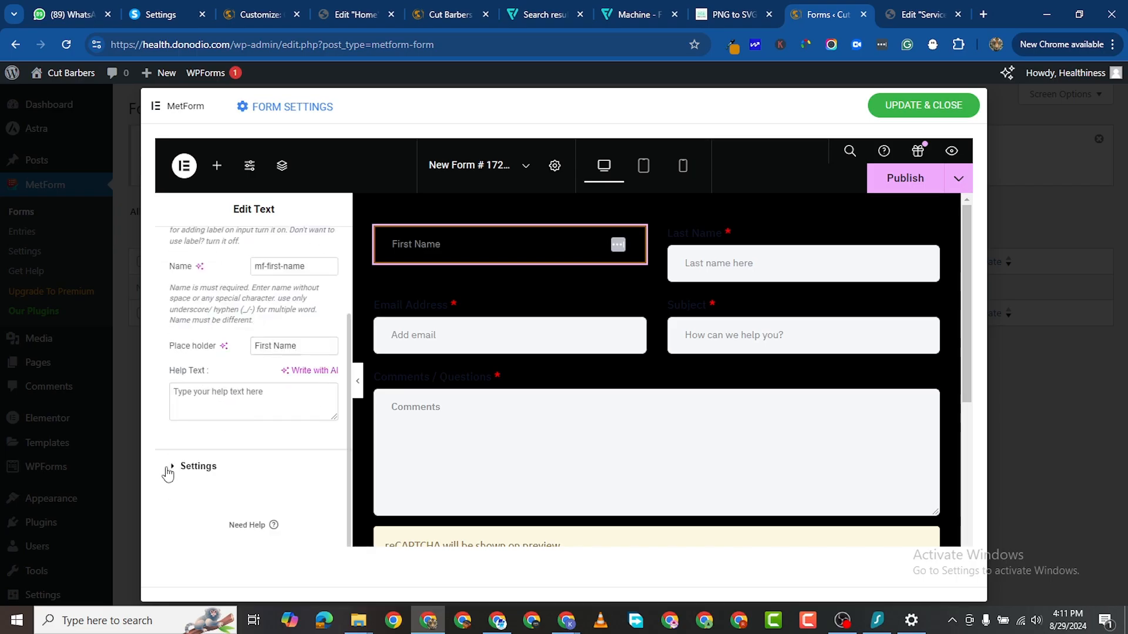
left_click(167, 471)
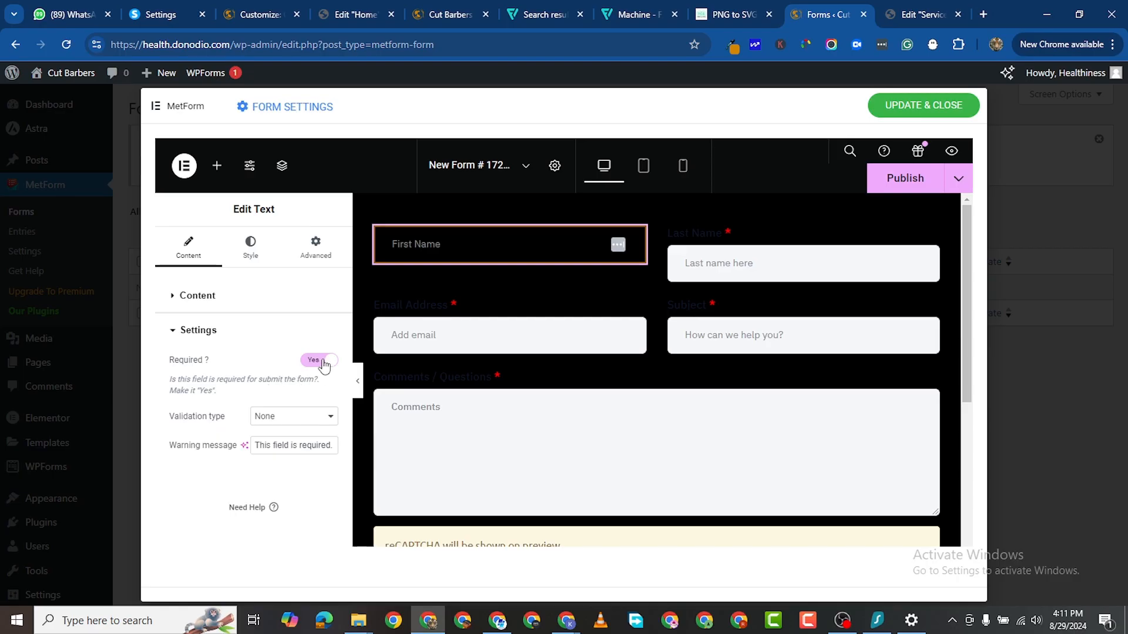
left_click(295, 418)
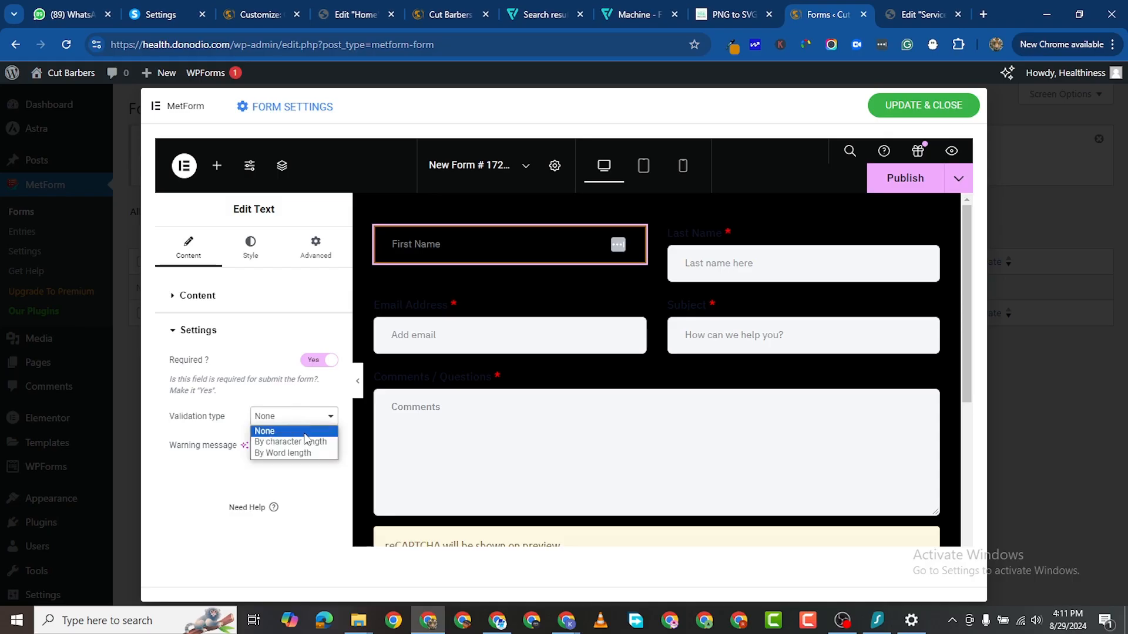
left_click(305, 434)
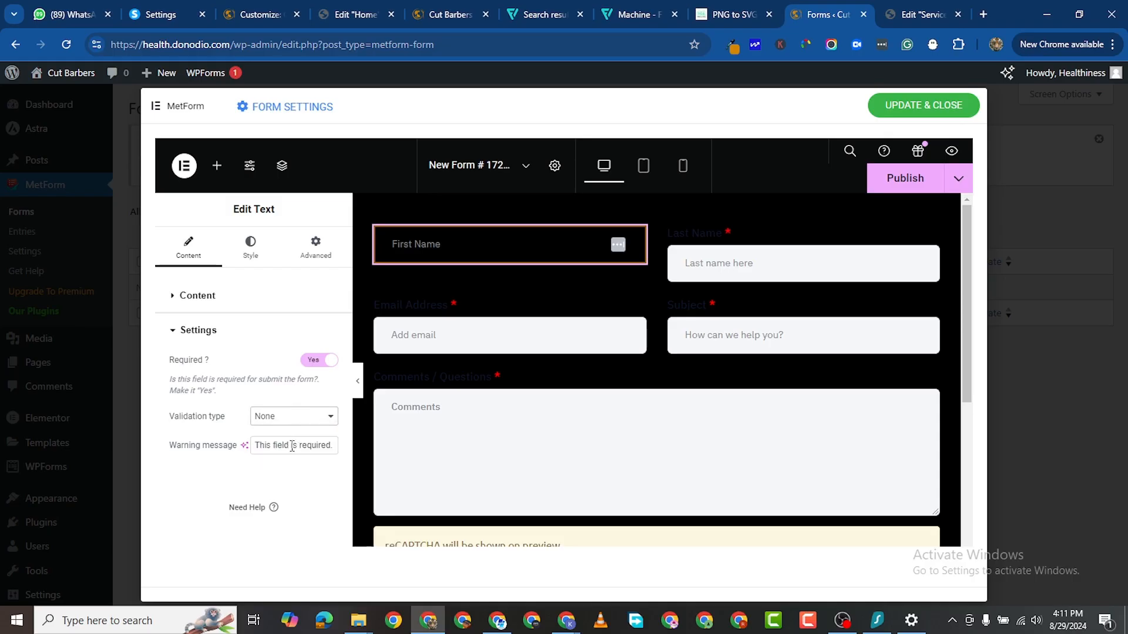
Step: Set the First Name placeholder text colour to light grey #DADADA
left_click(251, 247)
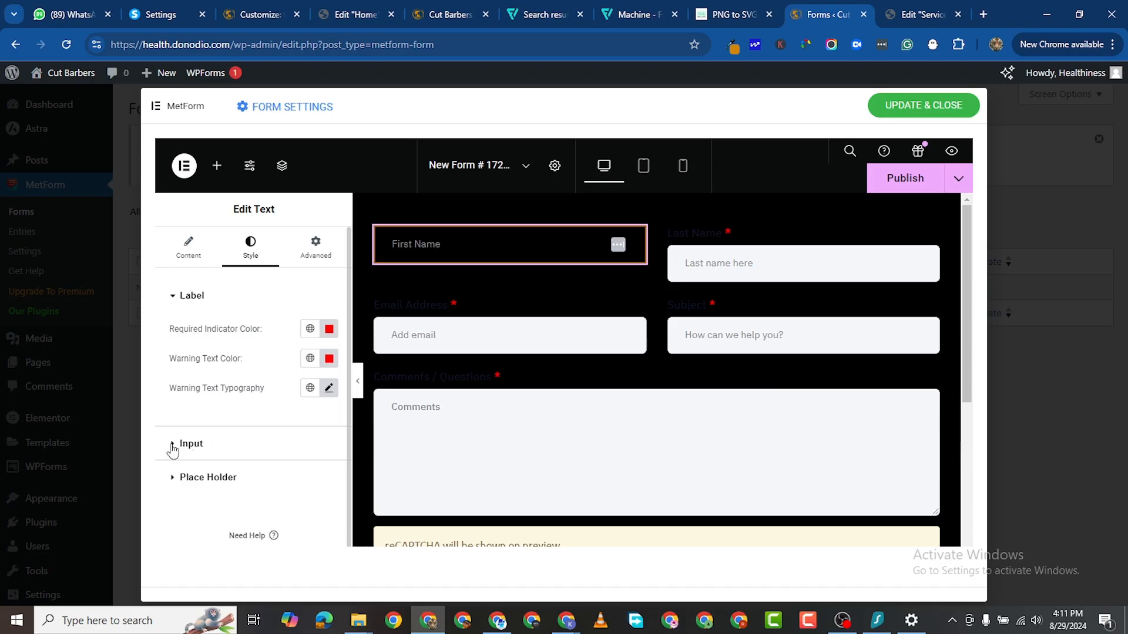
left_click(178, 477)
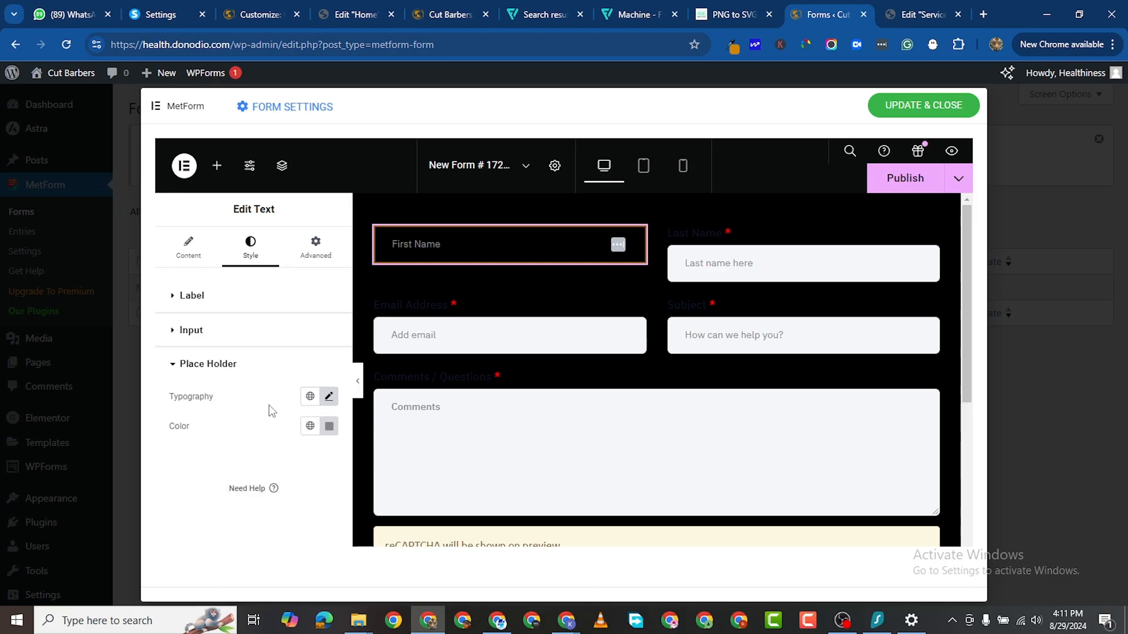
left_click(329, 397)
scroll(184, 395, "down", 1)
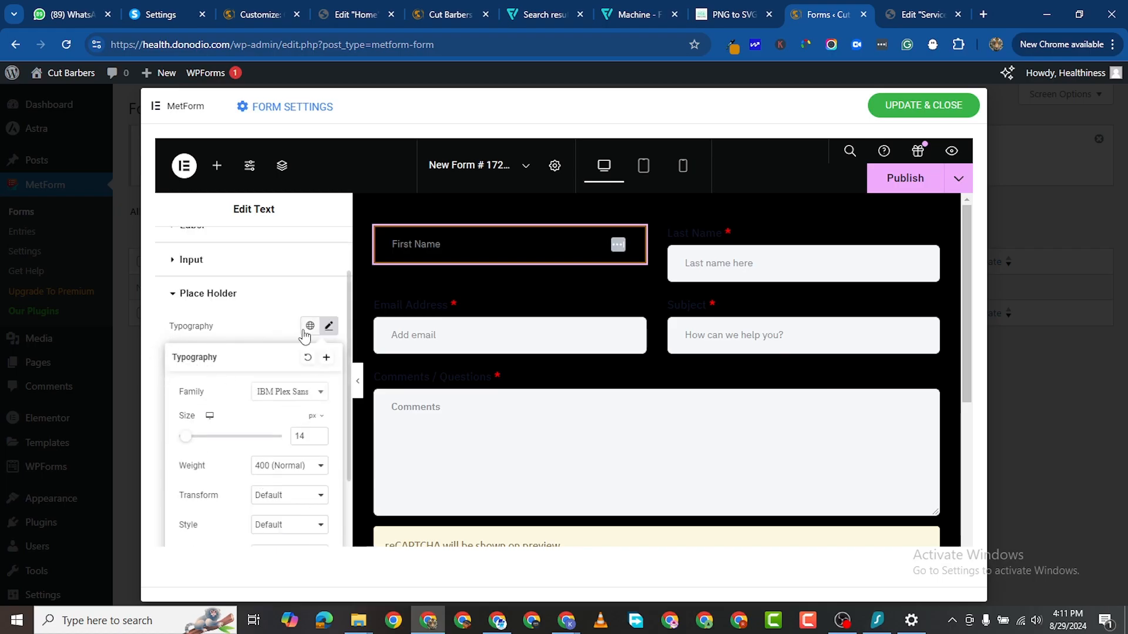
left_click(329, 326)
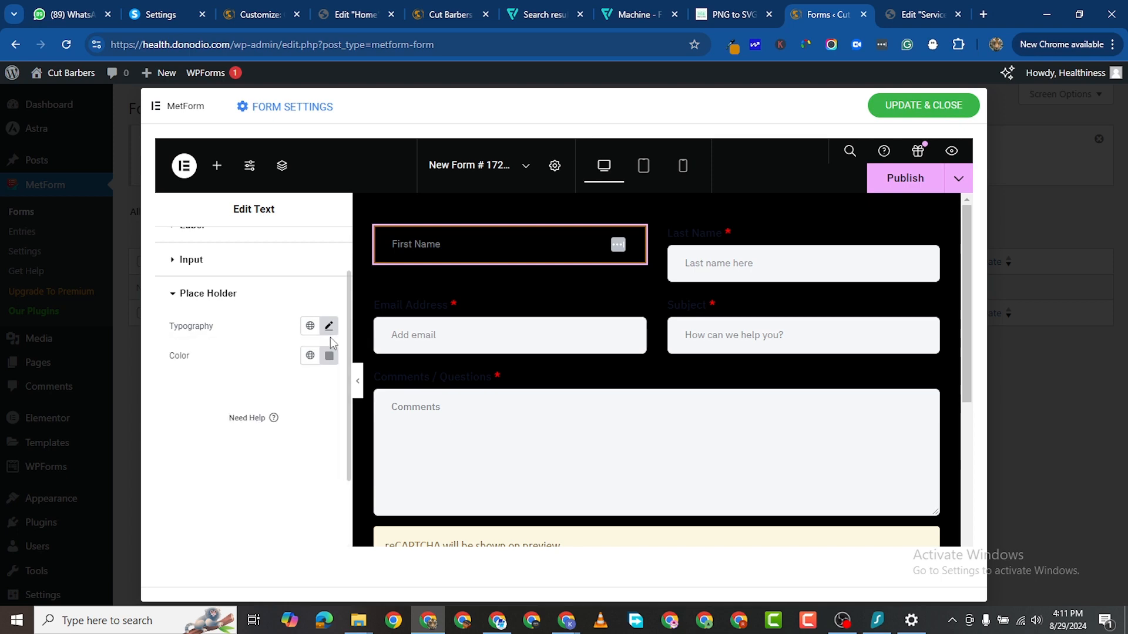
left_click(329, 356)
mouse_move(366, 319)
left_mouse_down()
mouse_move(358, 297)
mouse_move(248, 261)
left_mouse_up()
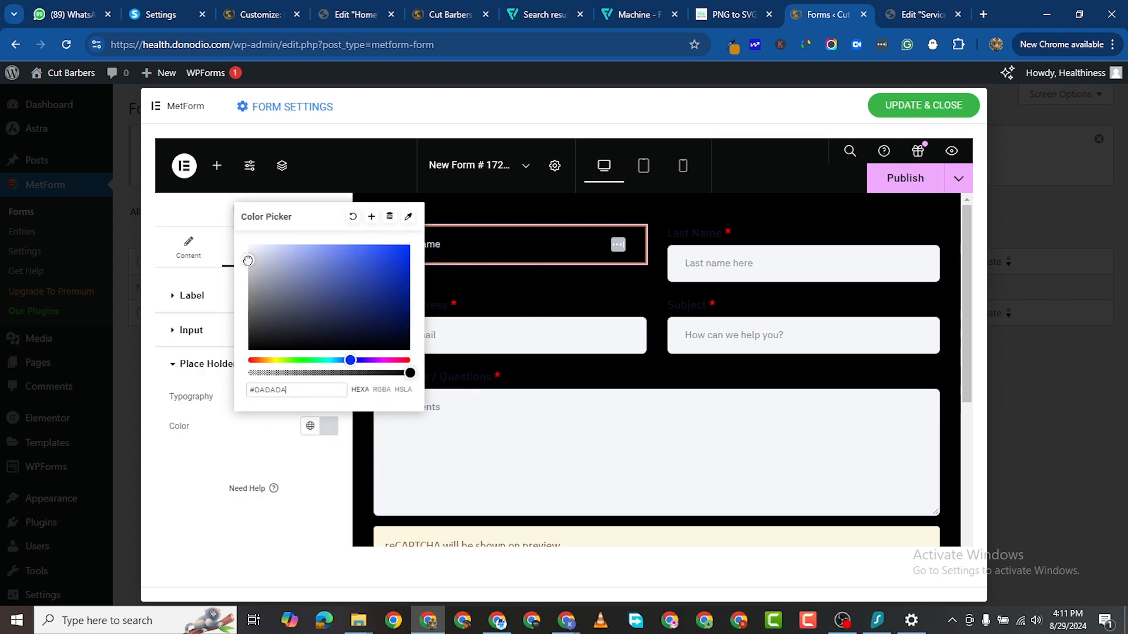
left_click(214, 475)
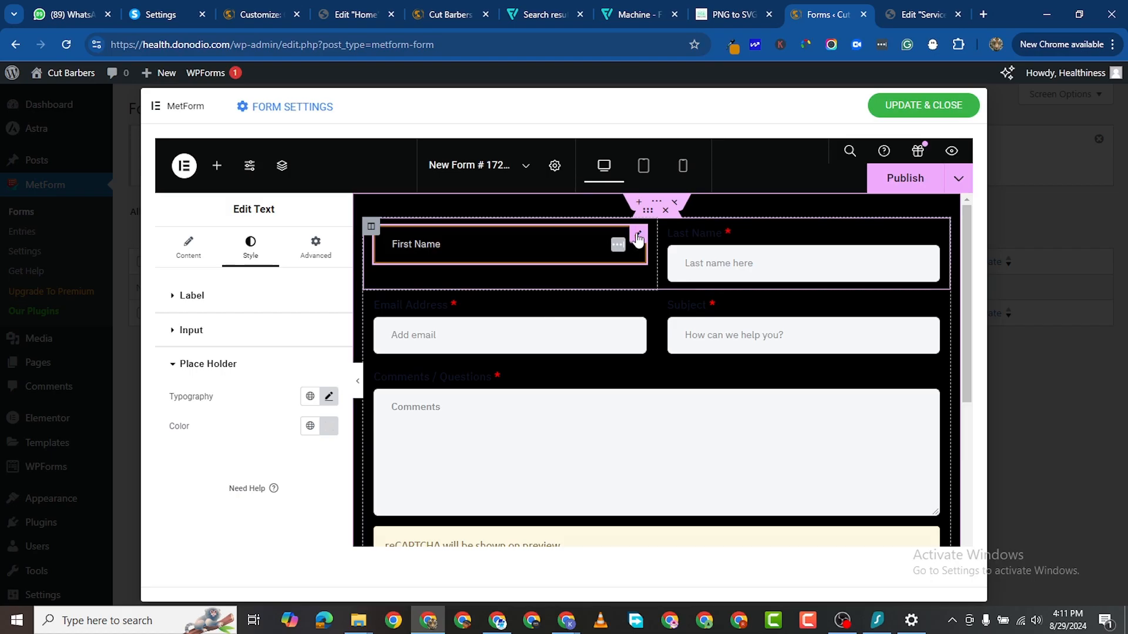
Step: Copy First Name's style and paste it onto the Last Name, Email, Subject and Comments fields
right_click(638, 237)
left_click(664, 284)
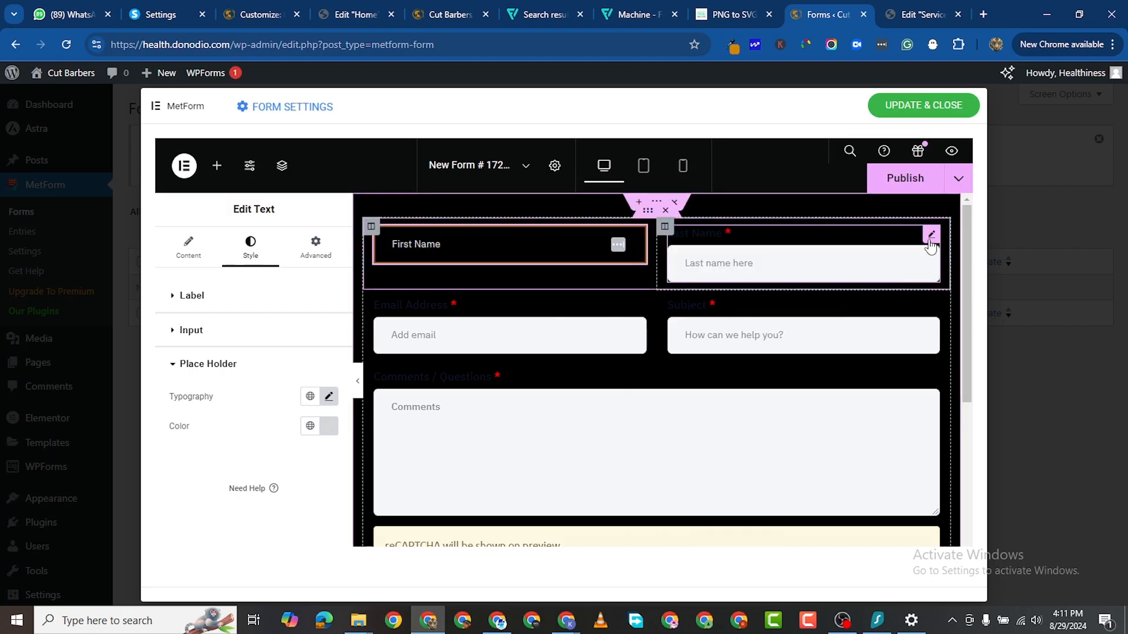
right_click(933, 406)
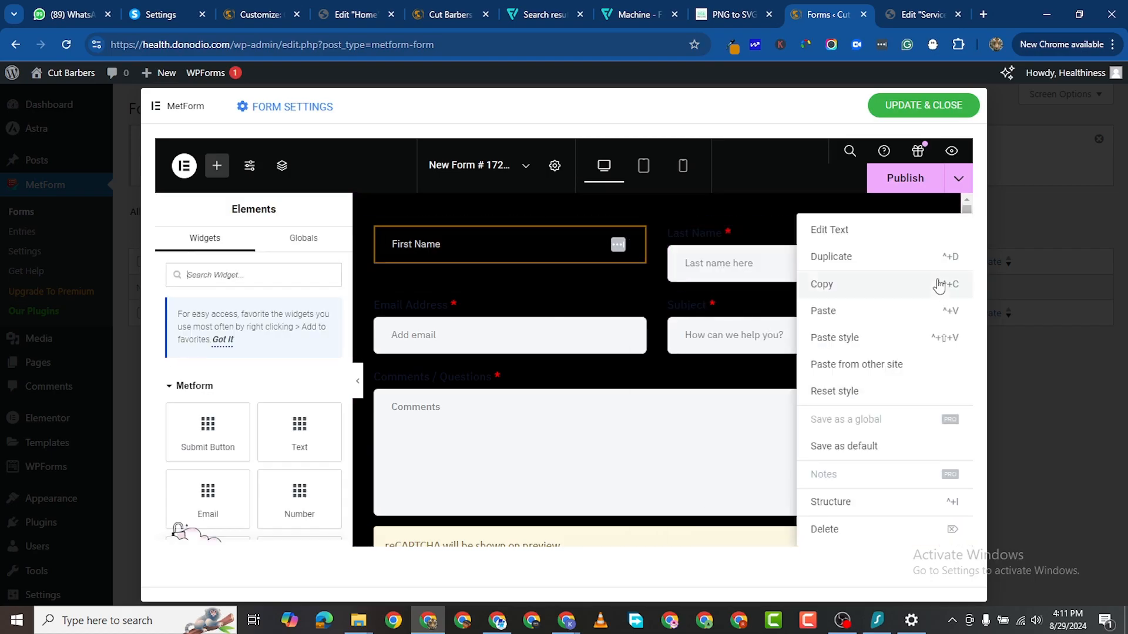
left_click(852, 337)
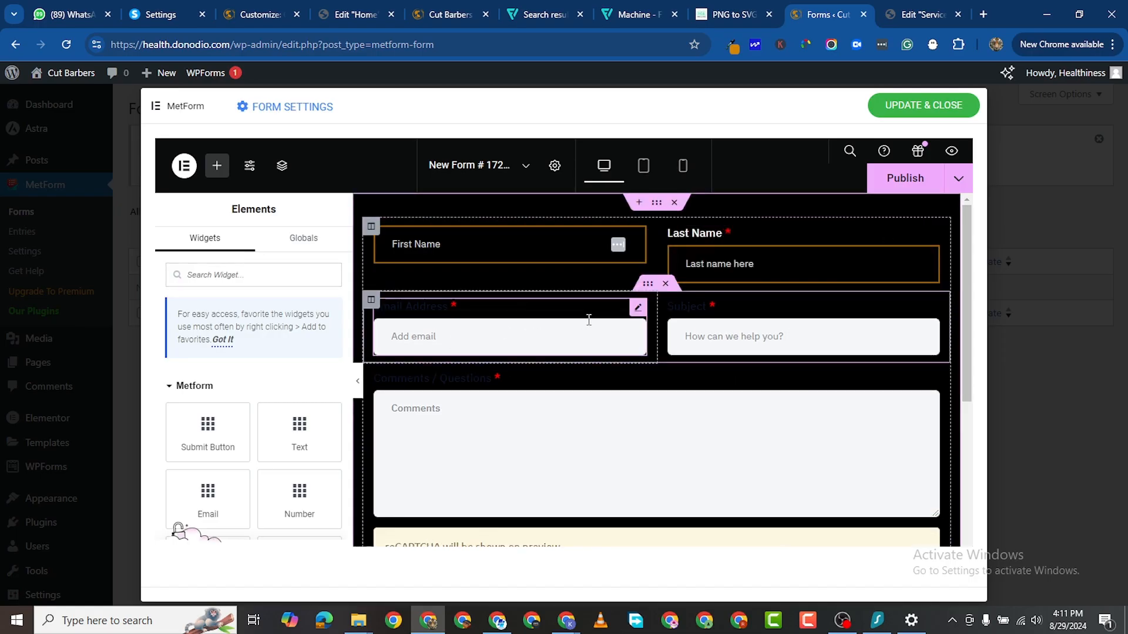
right_click(632, 317)
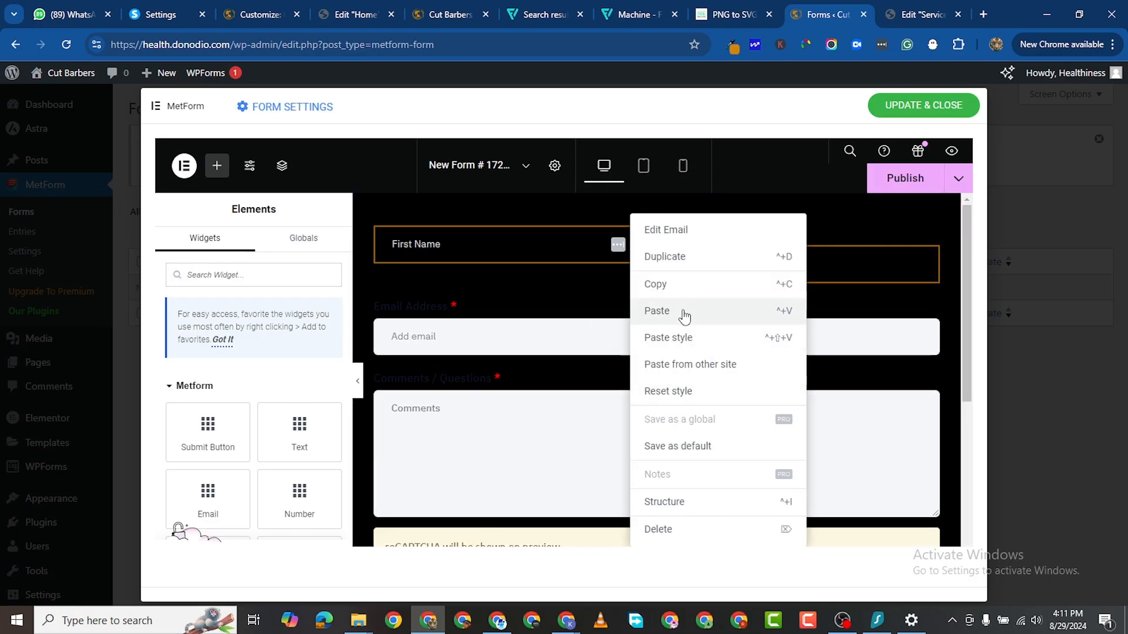
left_click(676, 337)
right_click(934, 313)
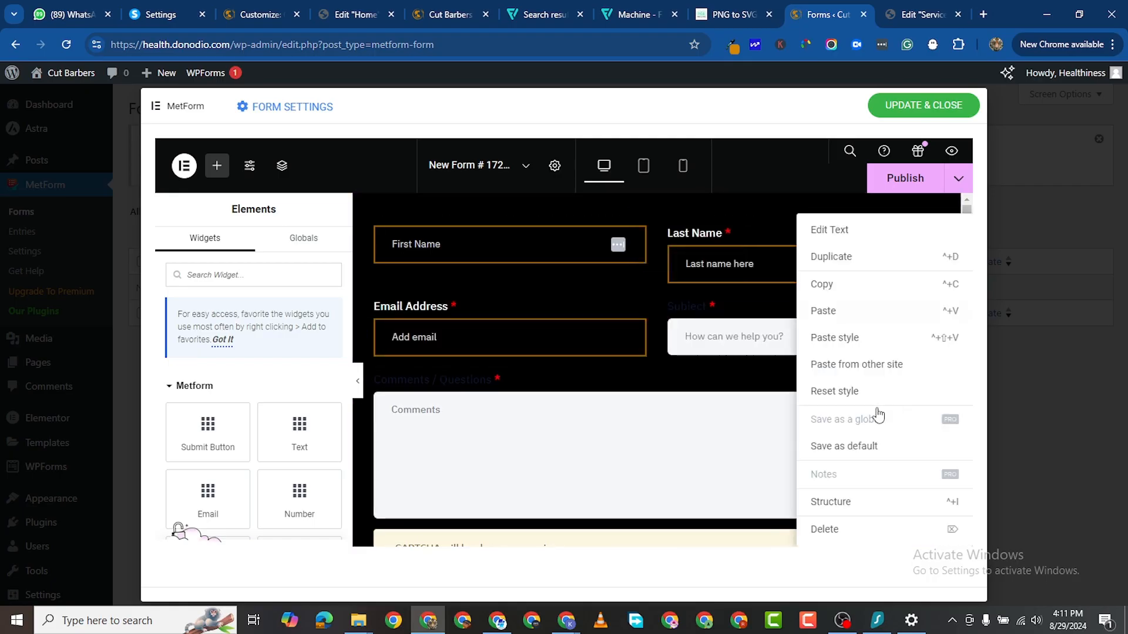
left_click(848, 339)
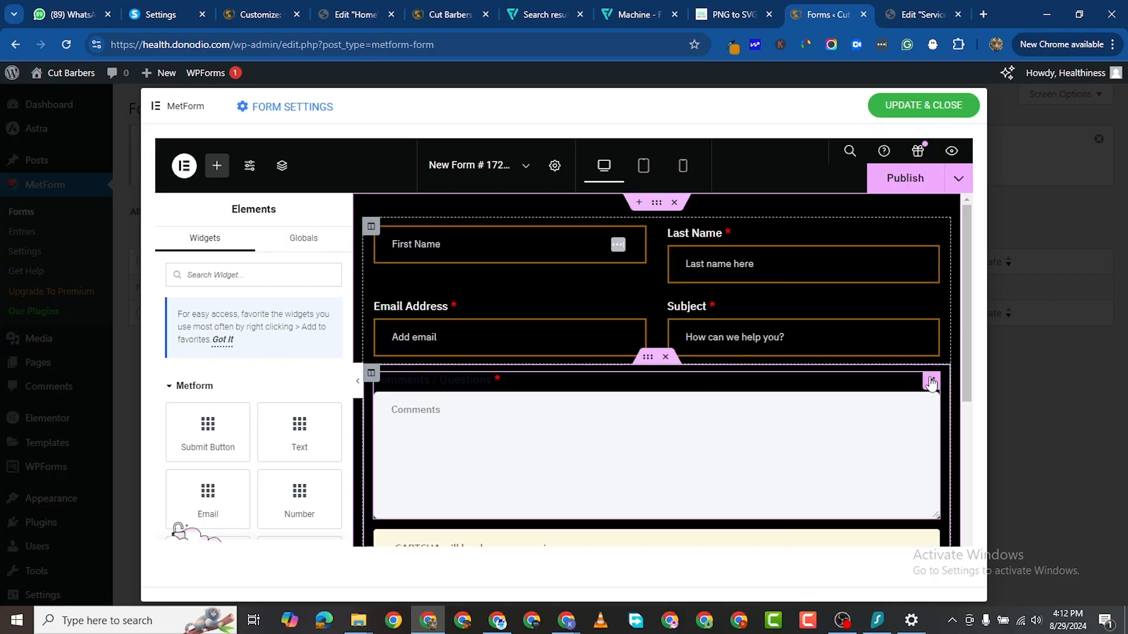
right_click(931, 382)
left_click(850, 340)
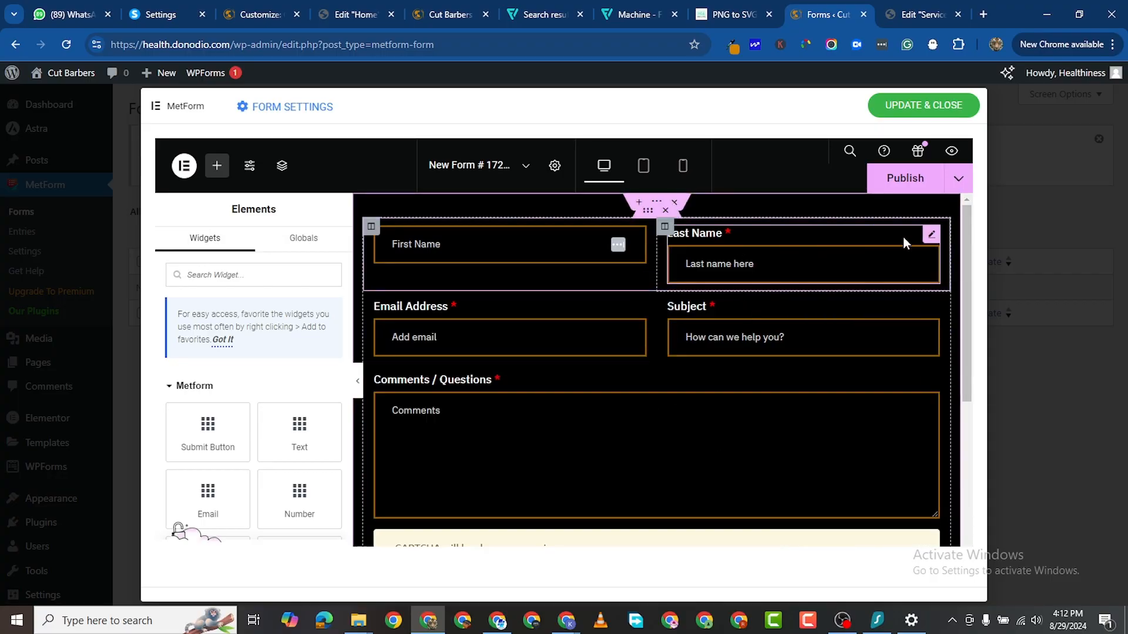
Step: Turn Show Label off for the Last Name, Email Address, Subject and Comments / Questions fields
left_click(931, 235)
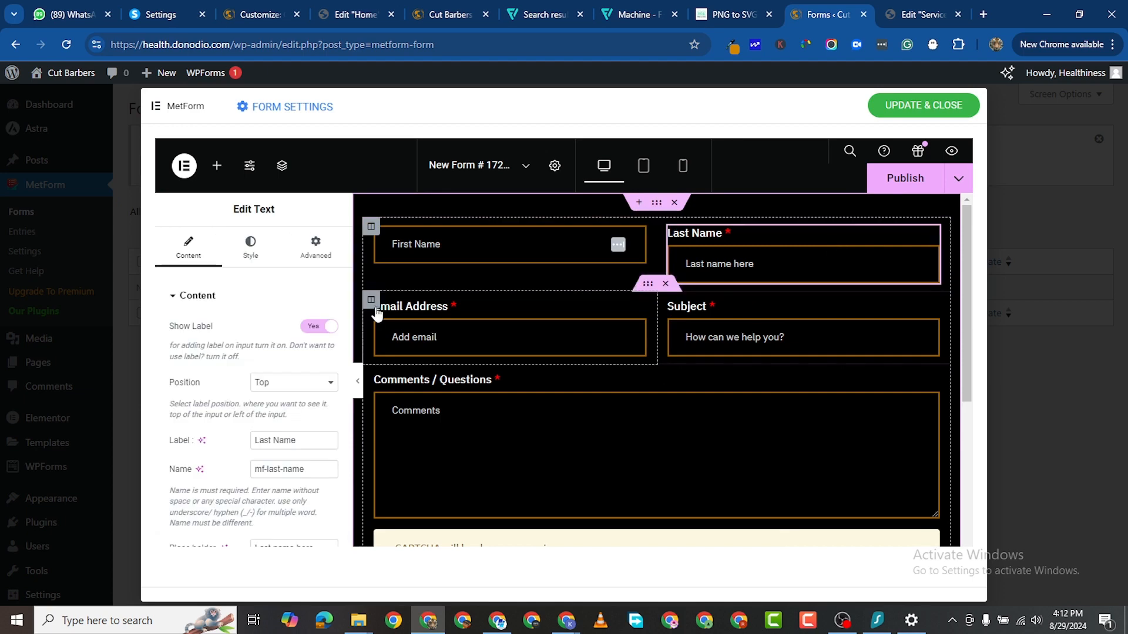
left_click(313, 326)
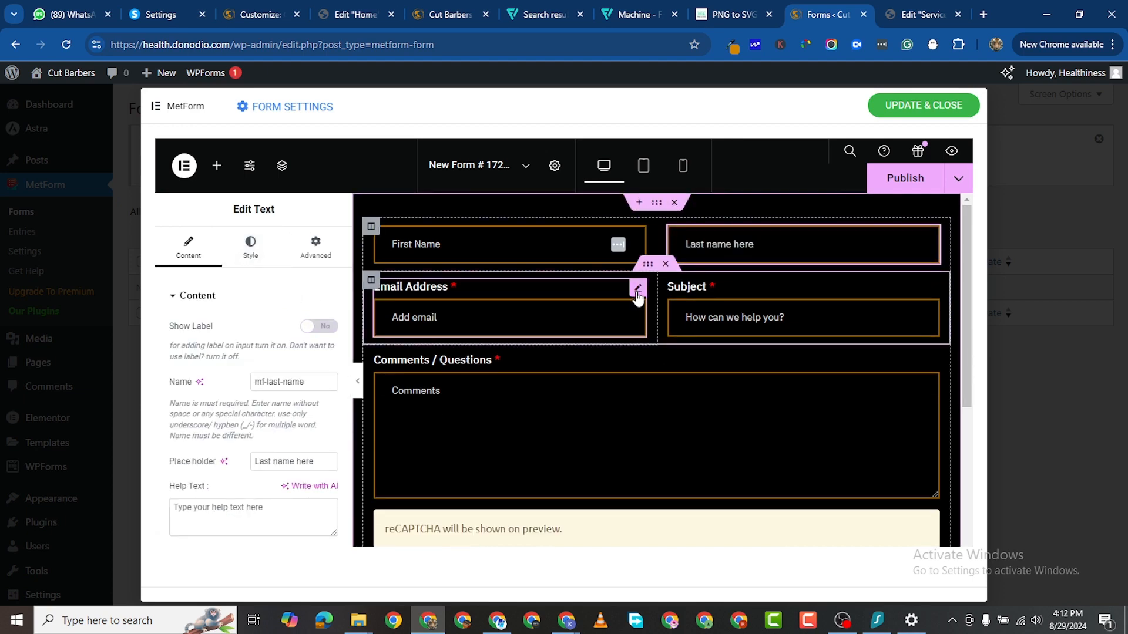
left_click(638, 294)
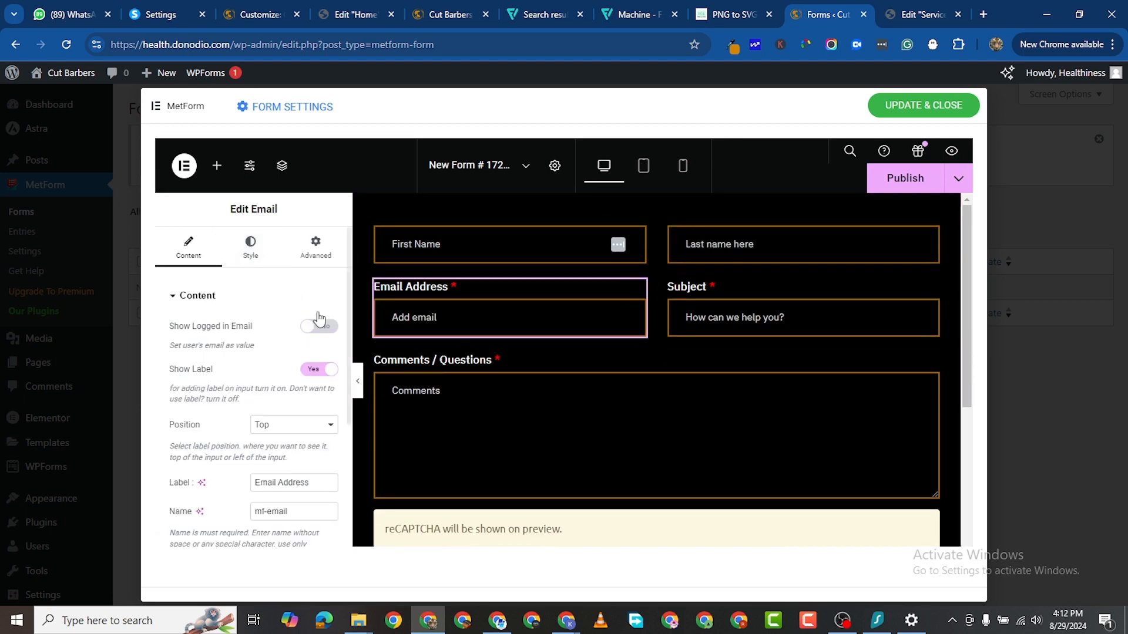
left_click(314, 370)
left_click(935, 271)
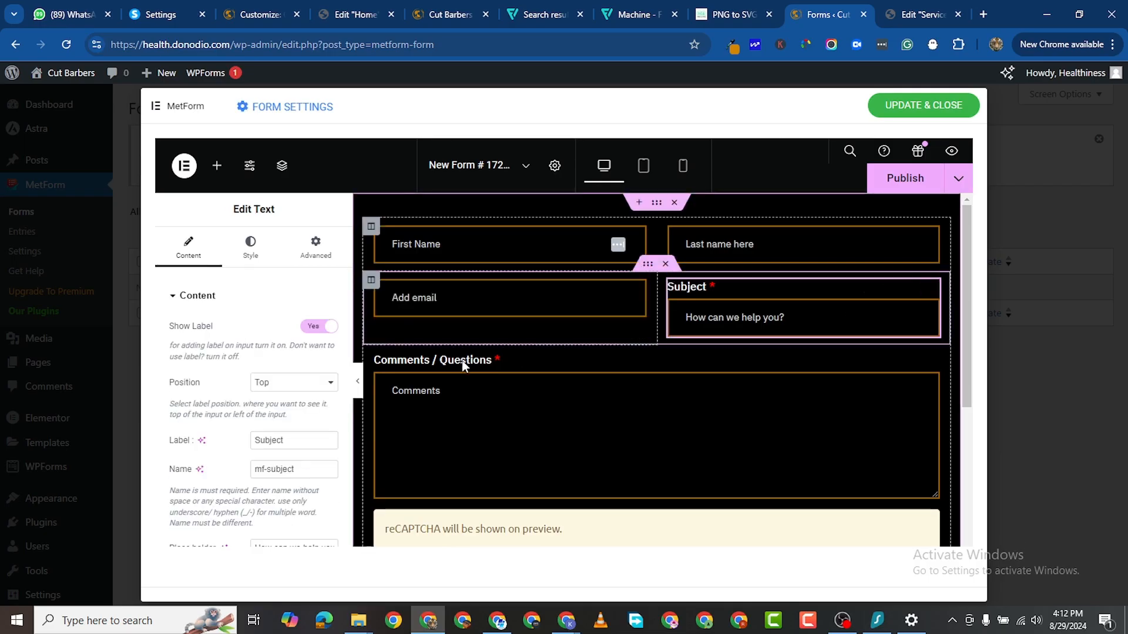
left_click(319, 326)
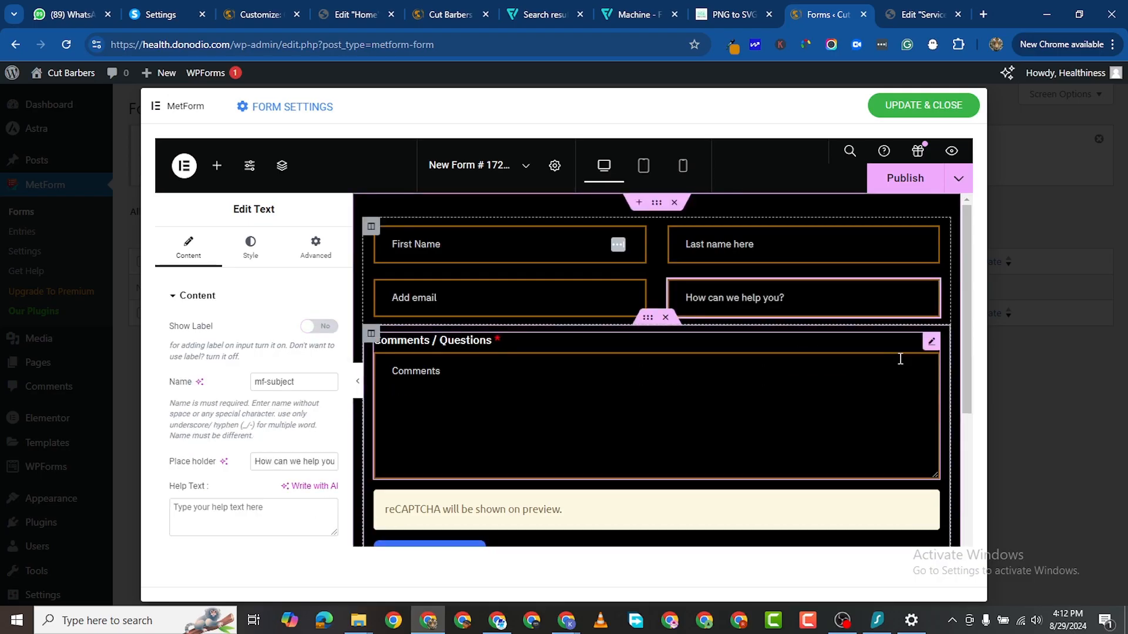
left_click(929, 341)
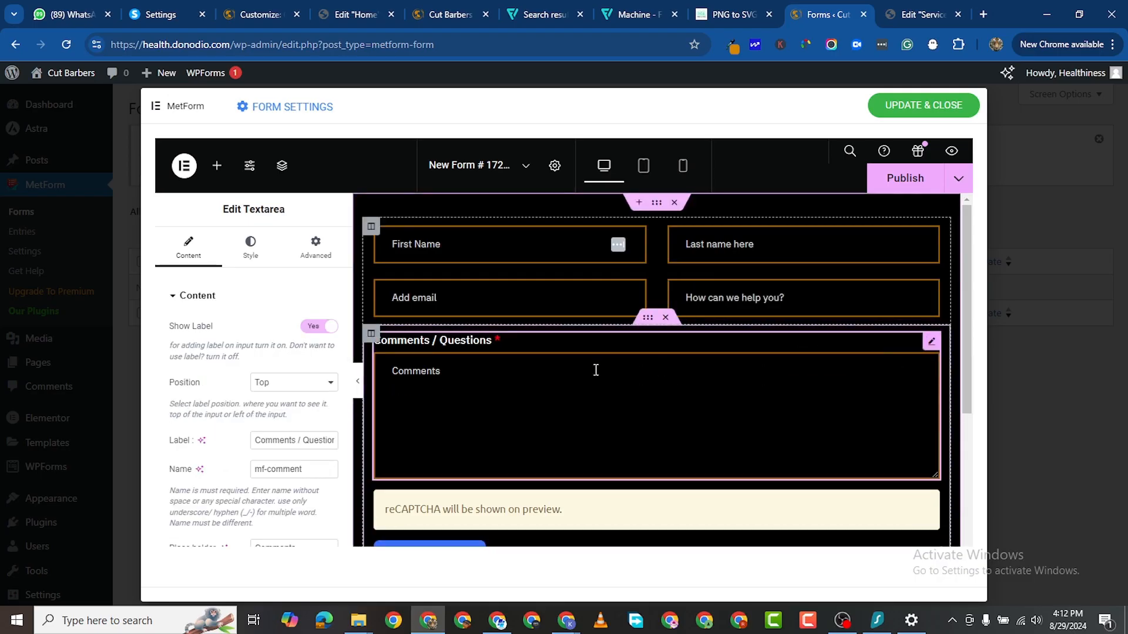
left_click(318, 326)
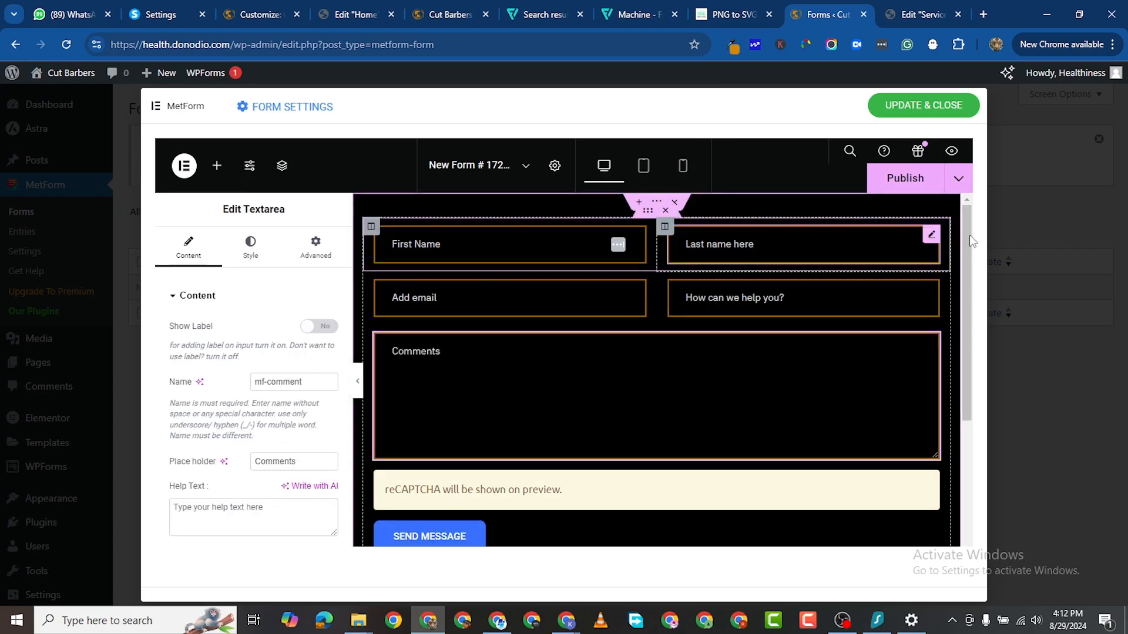
left_click(931, 236)
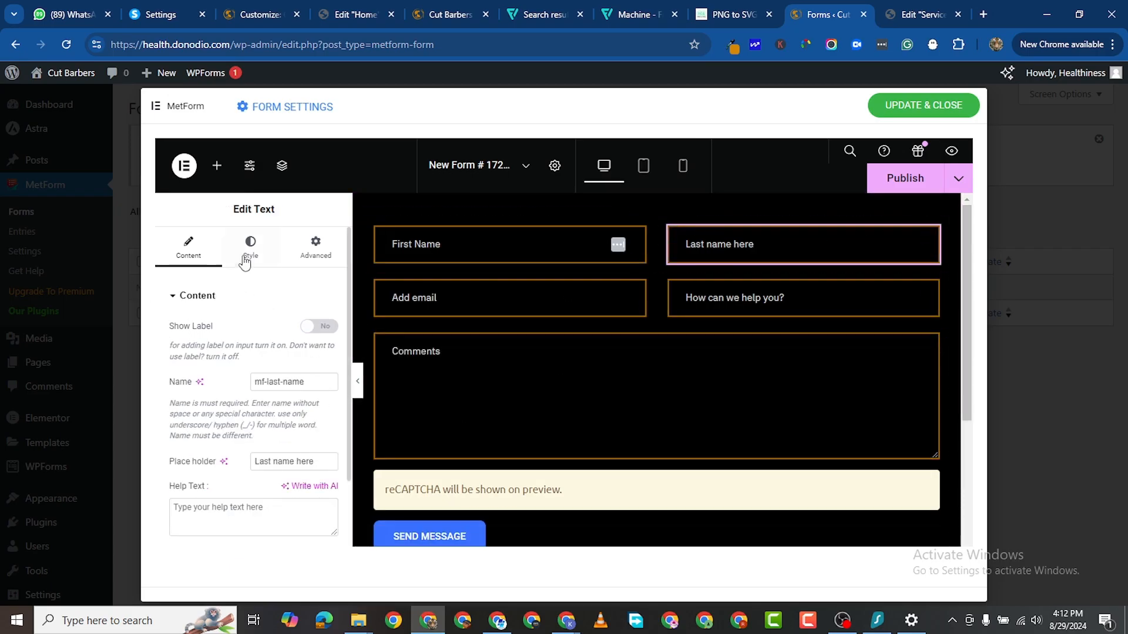
Step: Change the Last Name placeholder to 'Last Name' and the email placeholder to 'Email'
left_click(188, 252)
left_click(332, 461)
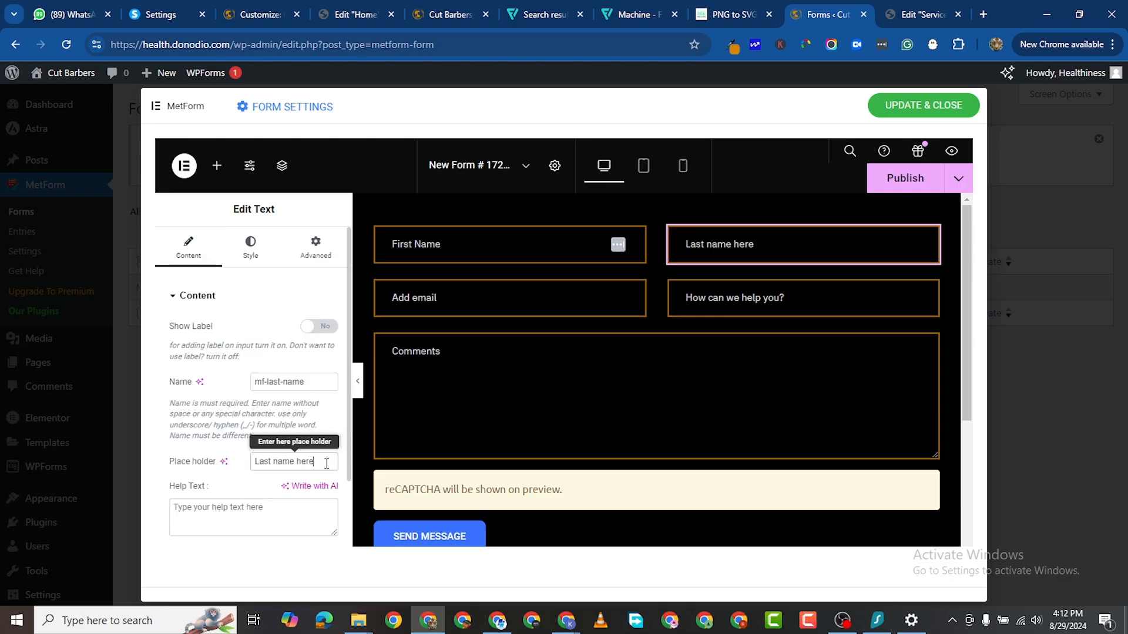
key("BackSpace")
key("BackSpace")
key("BackSpace")
key("BackSpace")
key("BackSpace")
key("BackSpace")
key("BackSpace")
key("BackSpace")
key("BackSpace")
key("BackSpace")
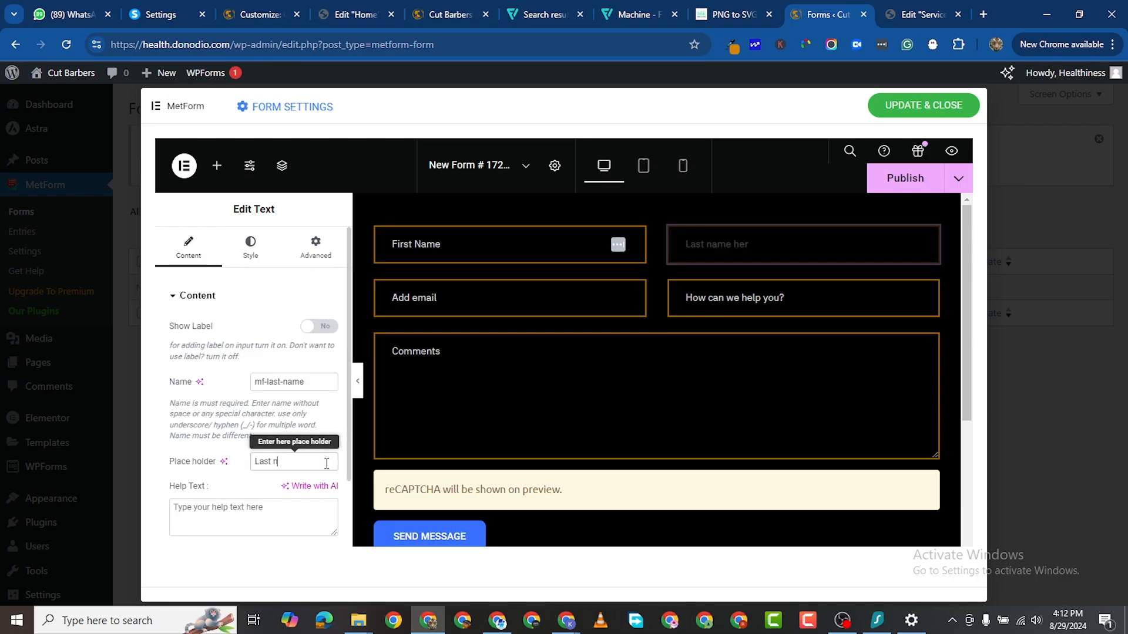
type("Name")
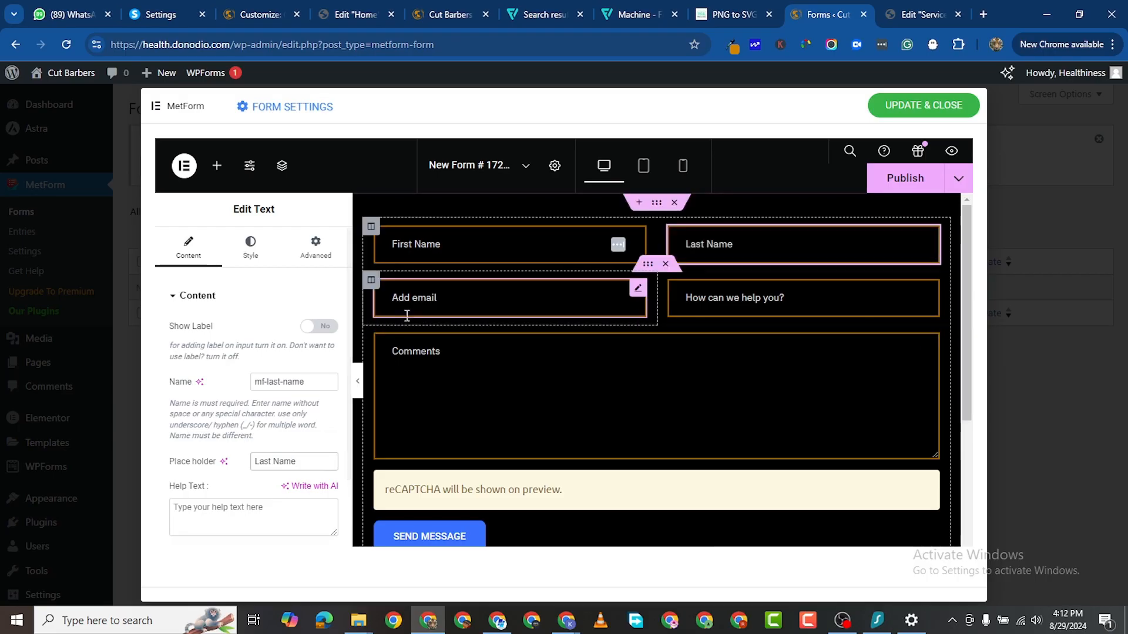
left_click(443, 297)
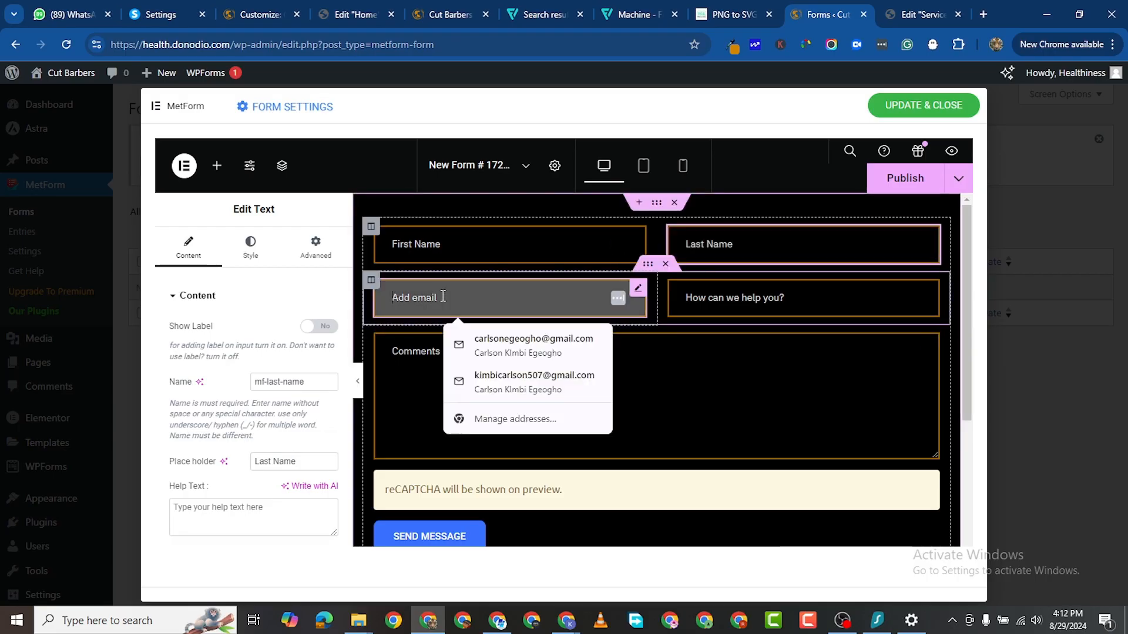
left_click(459, 241)
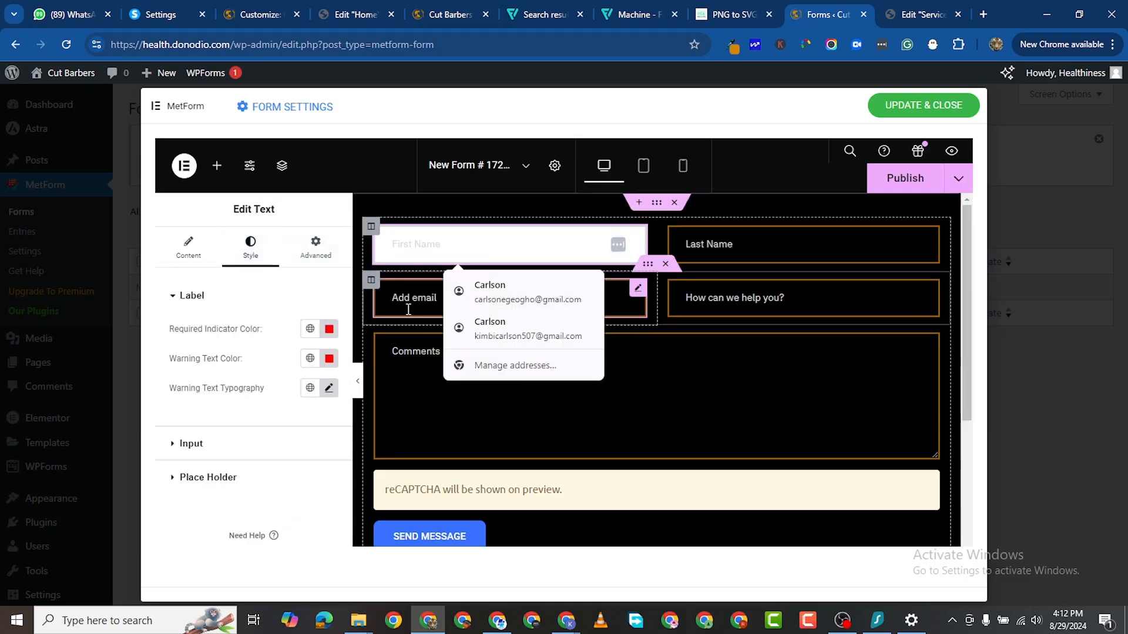
left_click(406, 307)
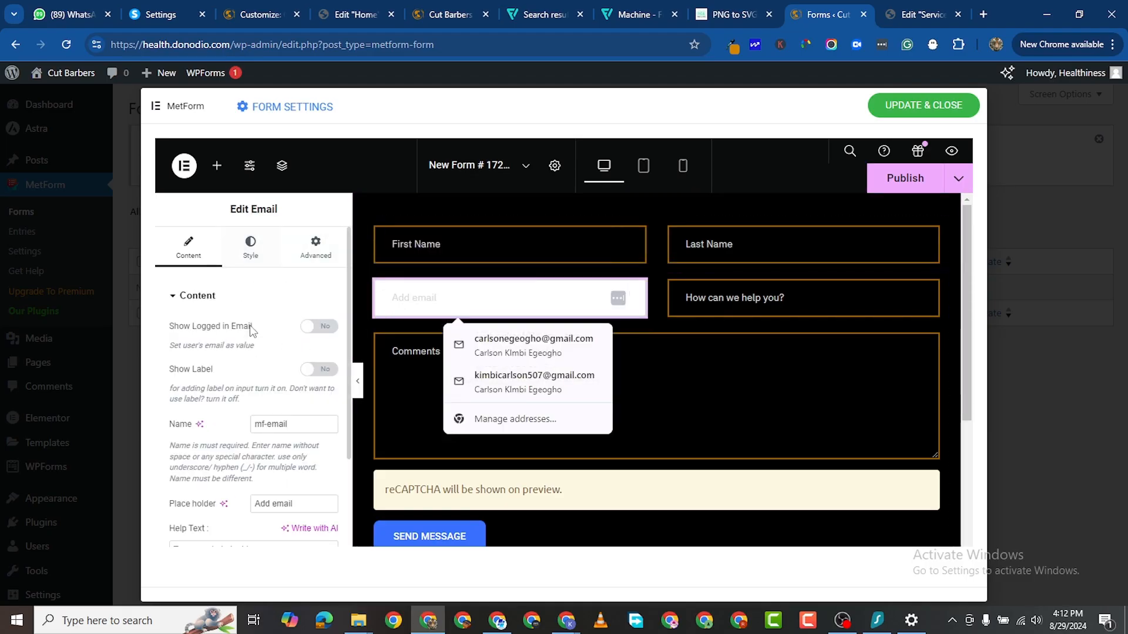
left_click(274, 504)
key("BackSpace")
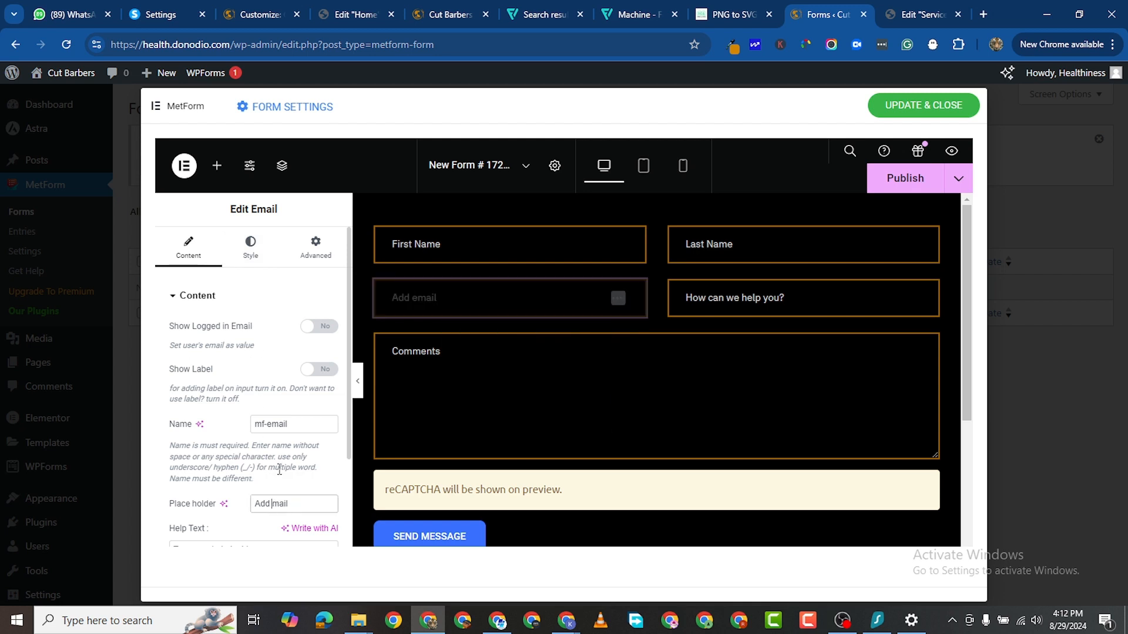
type("E")
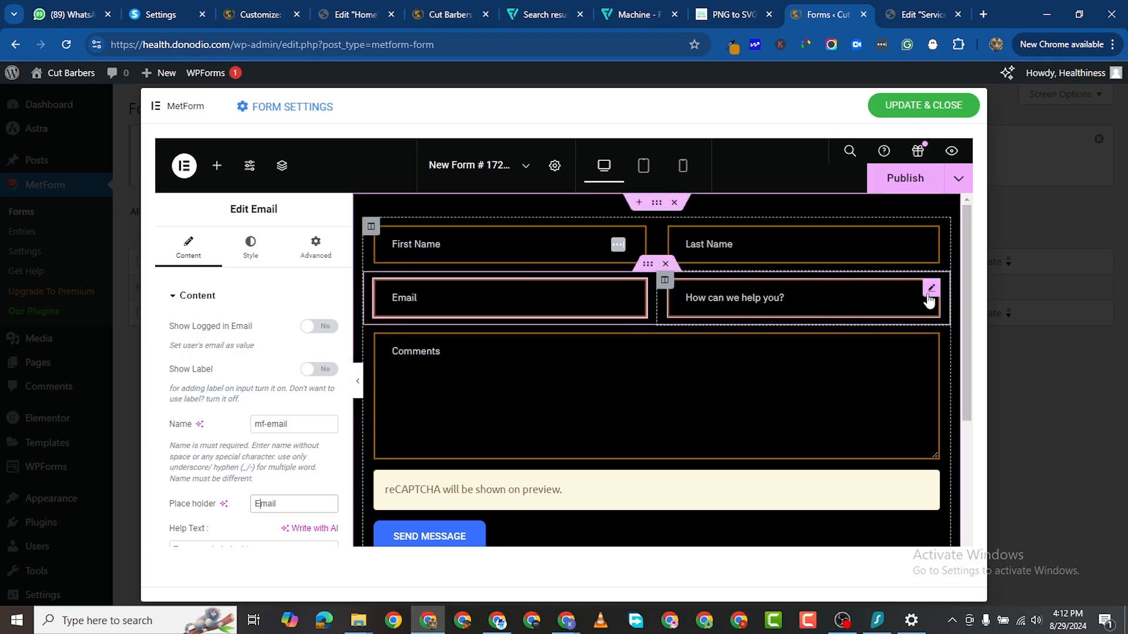
Step: Bring up the First Name field's style settings
left_click(931, 291)
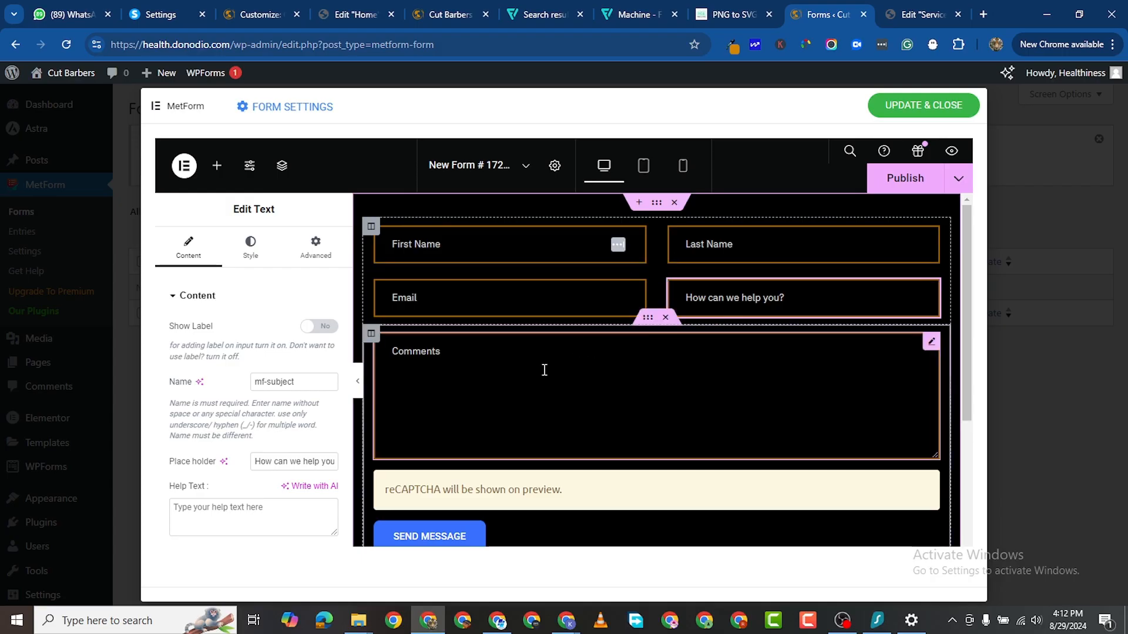
scroll(547, 411, "down", 3)
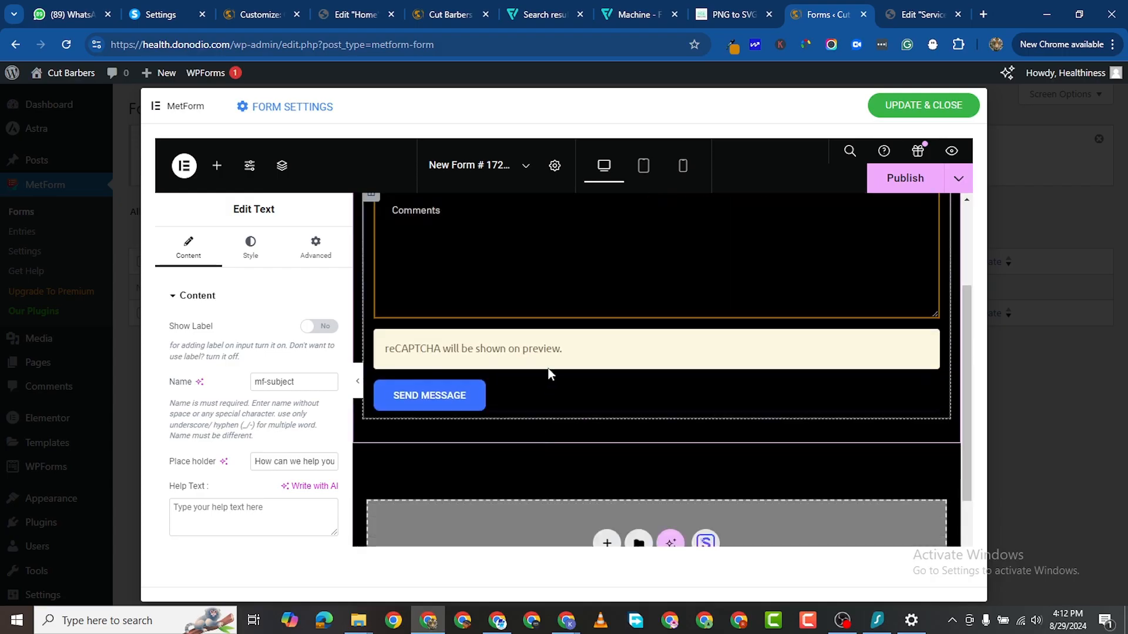
scroll(653, 322, "up", 2)
scroll(653, 323, "up", 1)
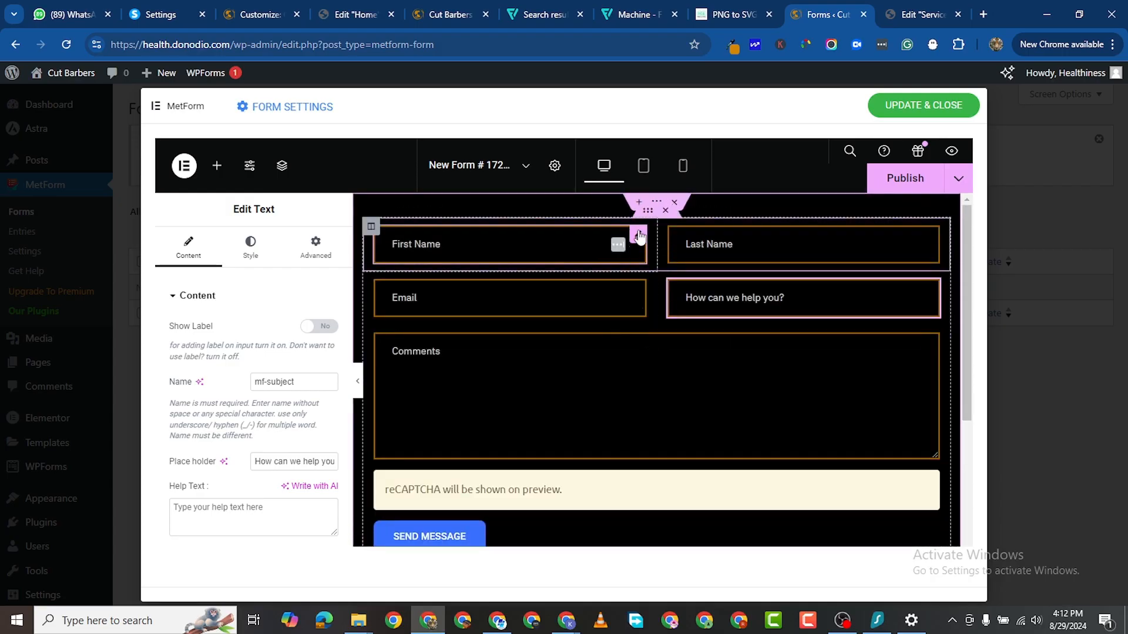
left_click(505, 244)
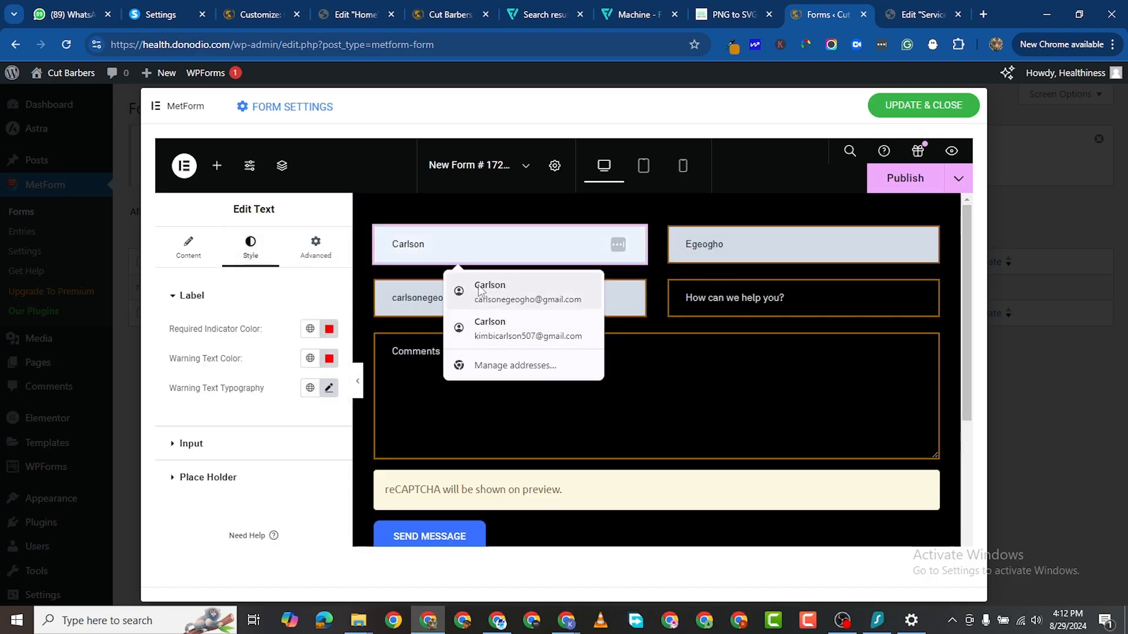
Step: Expand the First Name Input style options to review its padding and gold border
left_click(176, 444)
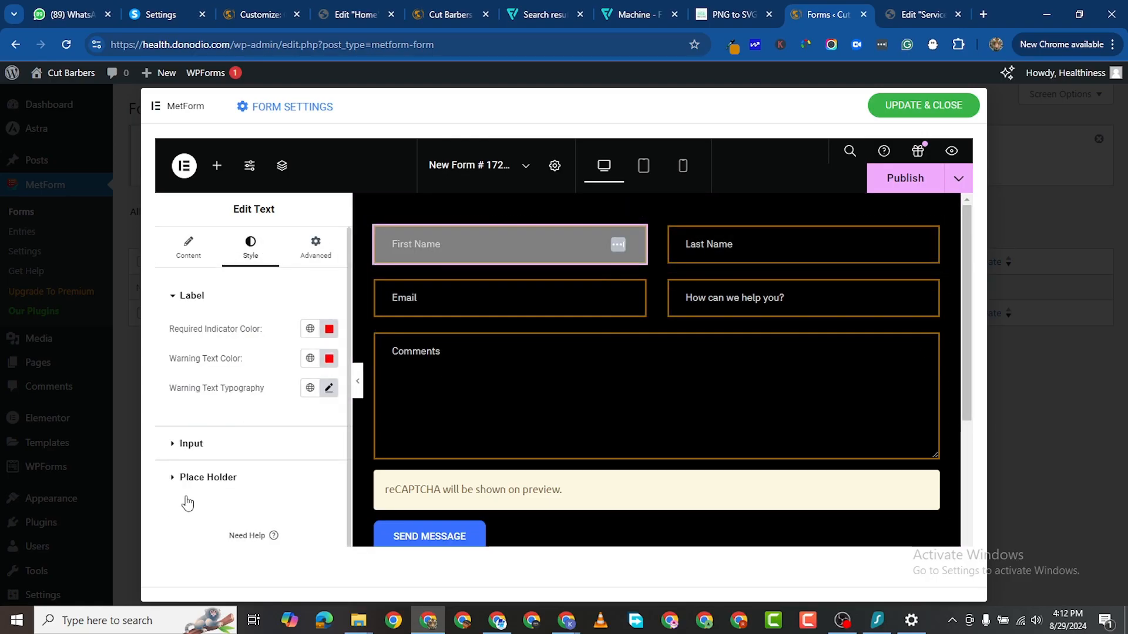
left_click(190, 446)
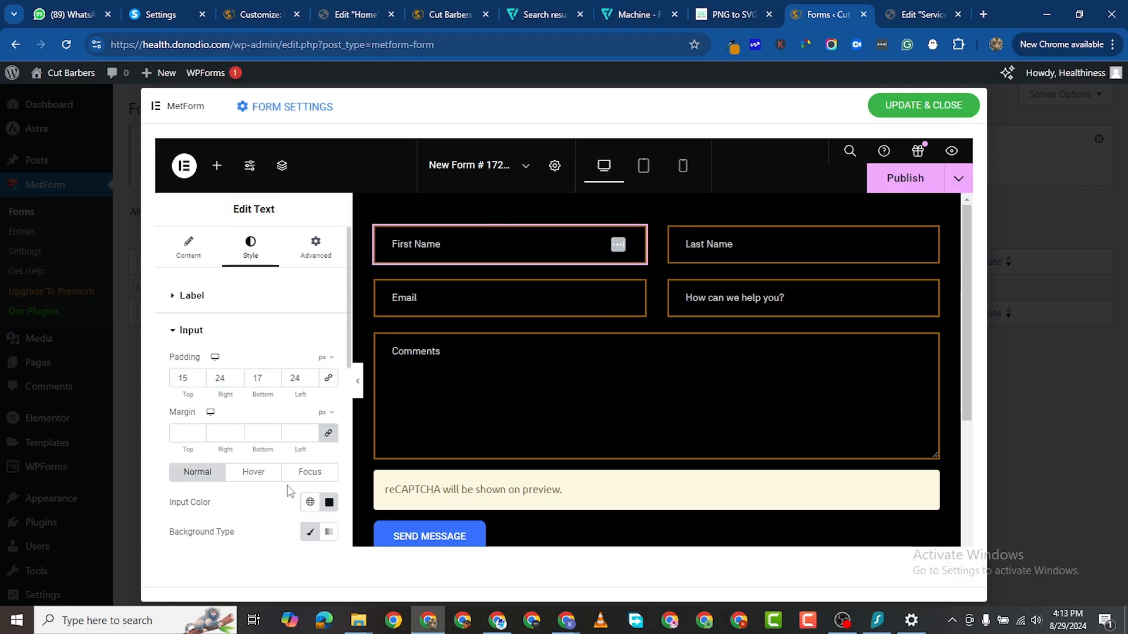
scroll(264, 451, "down", 1)
scroll(276, 434, "down", 2)
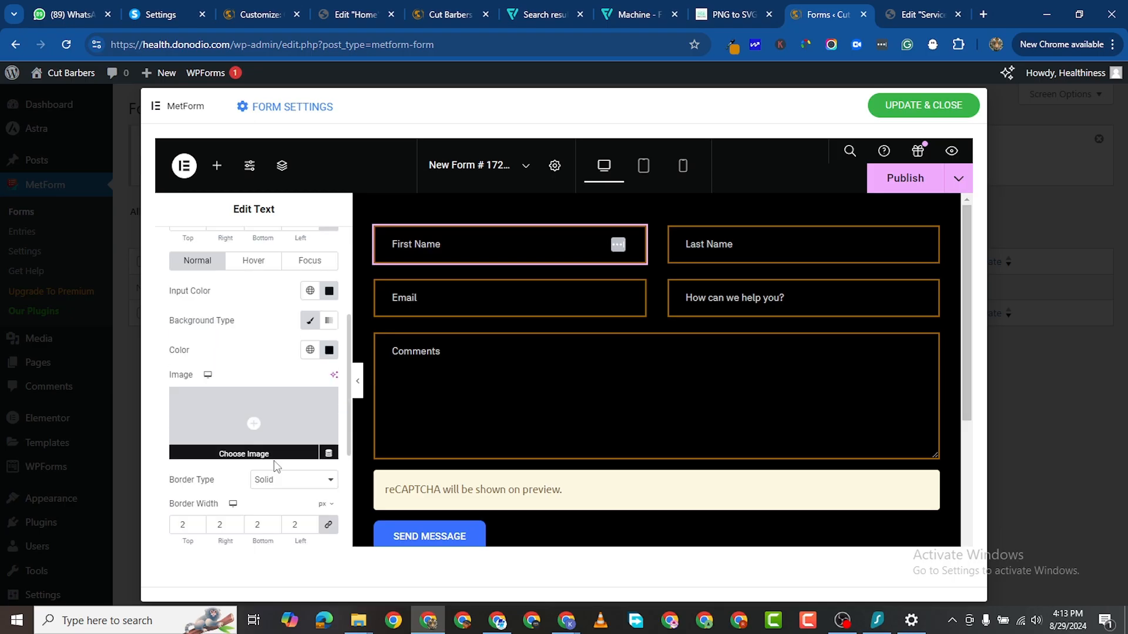
scroll(295, 428, "down", 3)
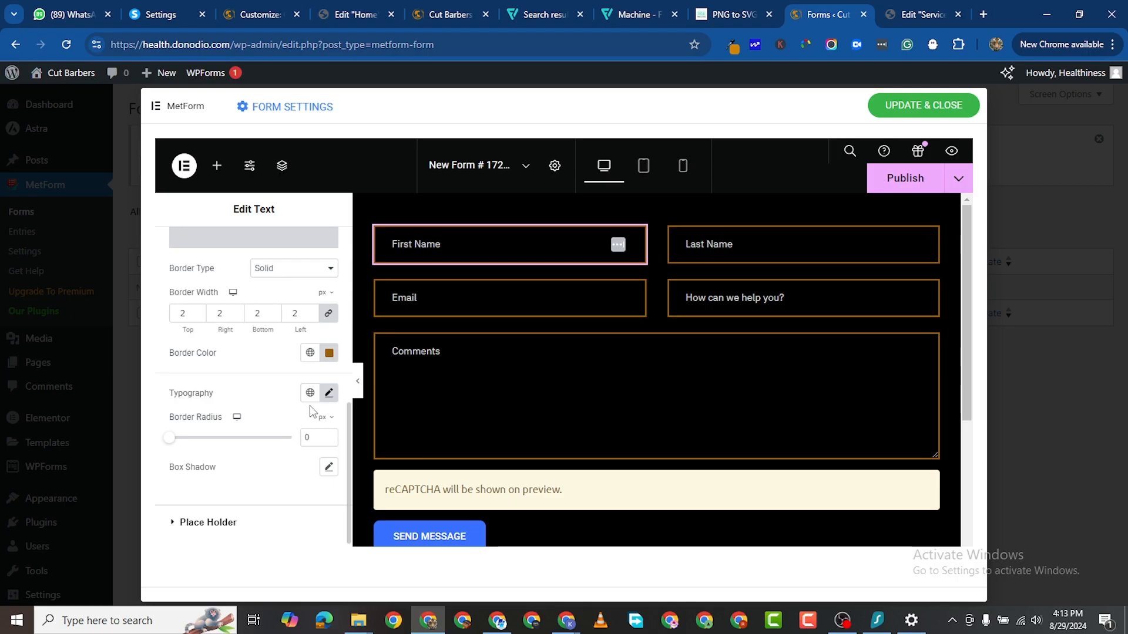
scroll(293, 381, "up", 4)
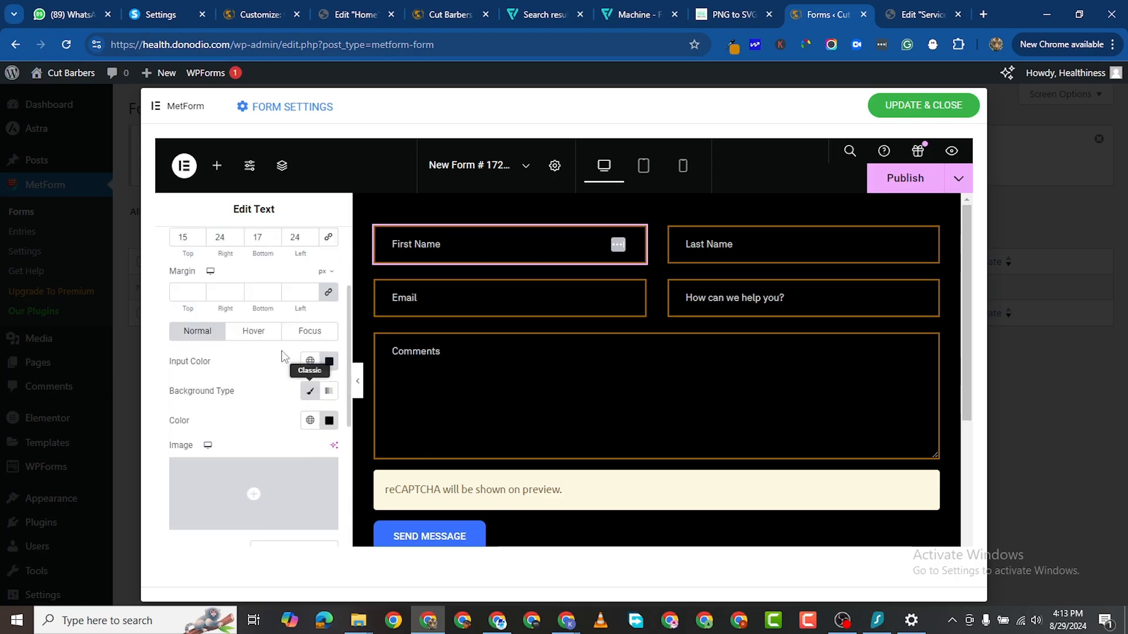
scroll(282, 356, "up", 2)
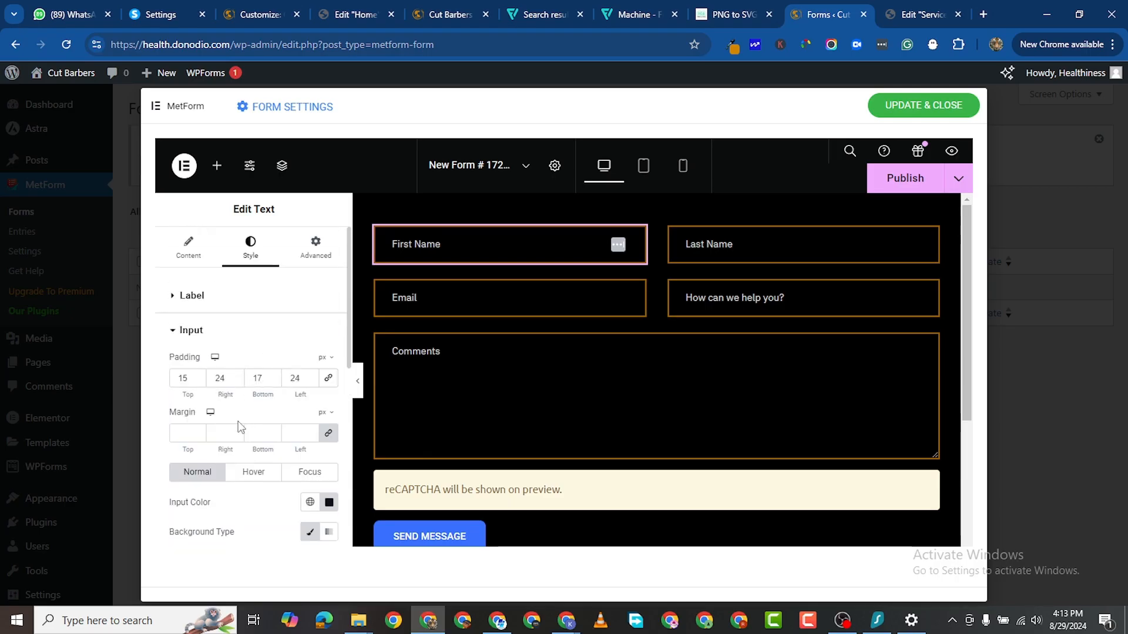
scroll(241, 427, "down", 1)
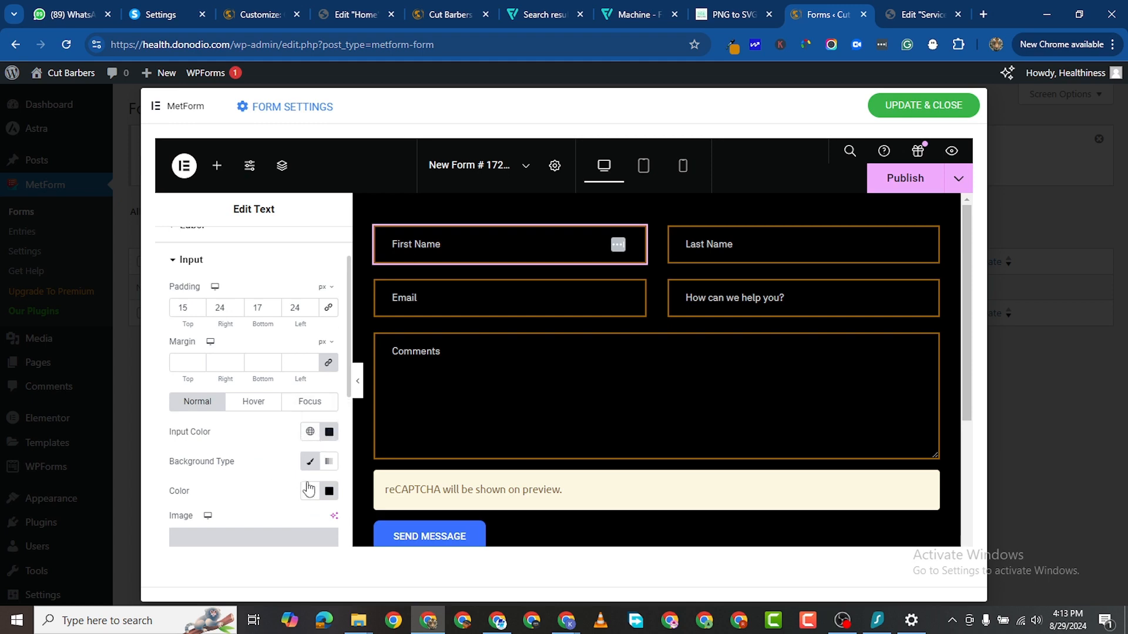
Step: Test-type 'HHJJ' into First Name, then clear it so only the placeholder remains
left_click(459, 244)
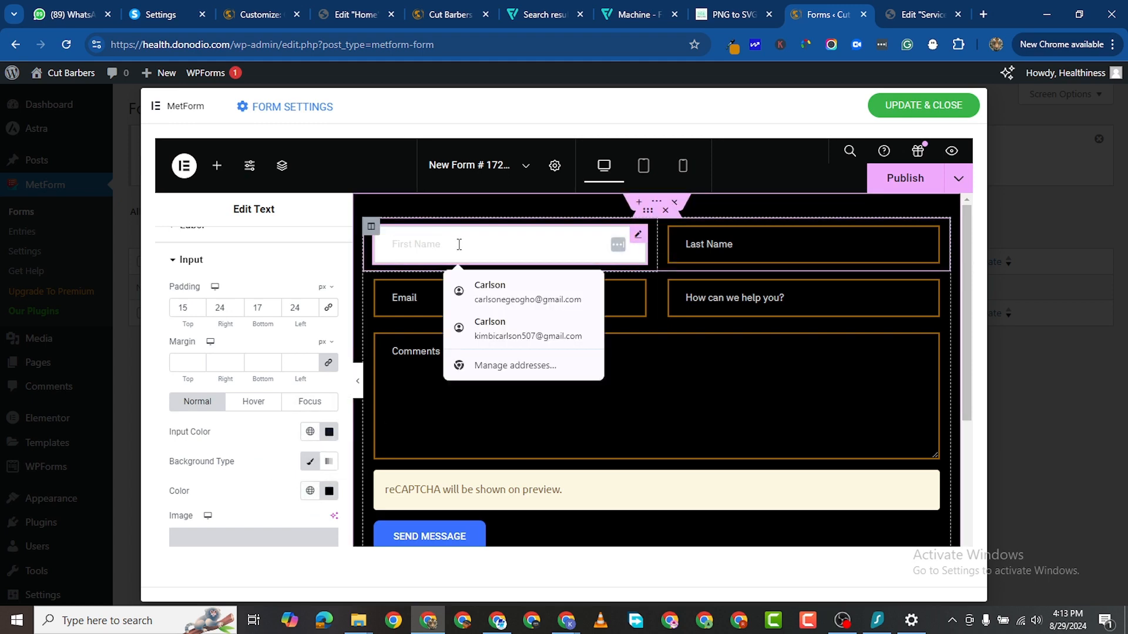
type("HHJJKK")
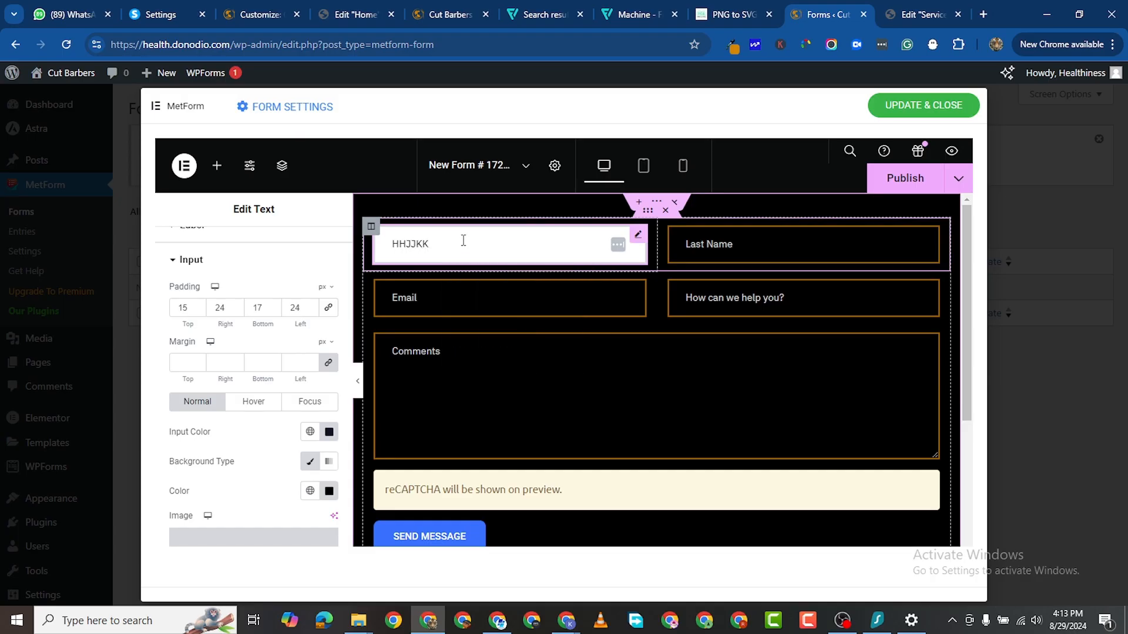
type("J")
key("BackSpace")
key("BackSpace")
key("BackSpace")
key("BackSpace")
scroll(280, 390, "down", 1)
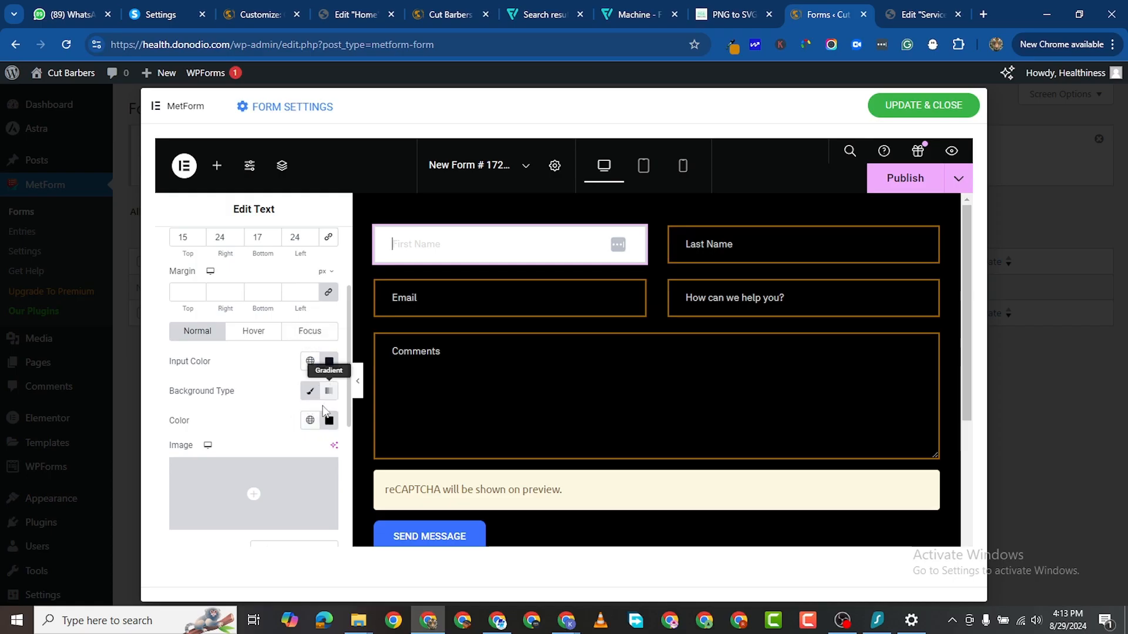
scroll(316, 453, "down", 2)
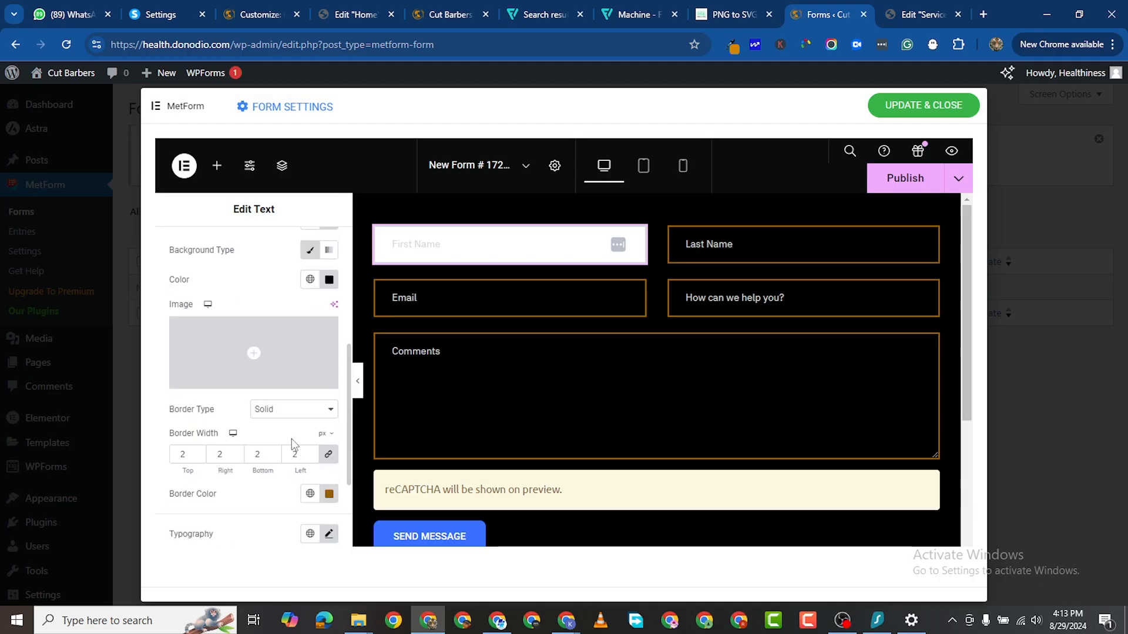
scroll(292, 439, "down", 3)
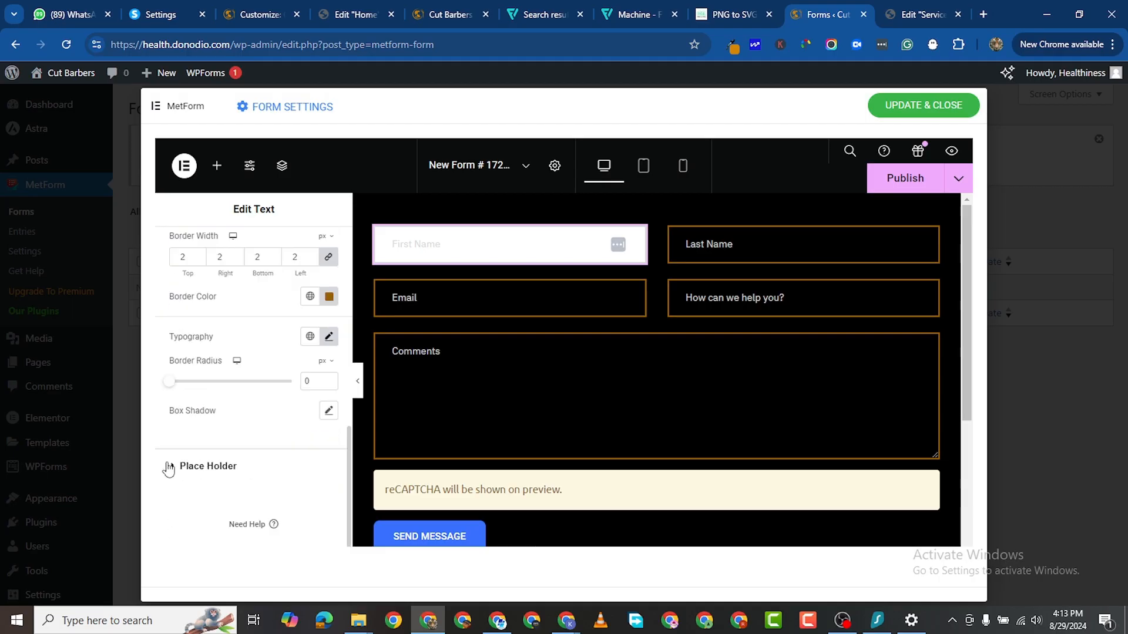
Step: Change the placeholder text colour to white (#FFFFFF)
left_click(169, 467)
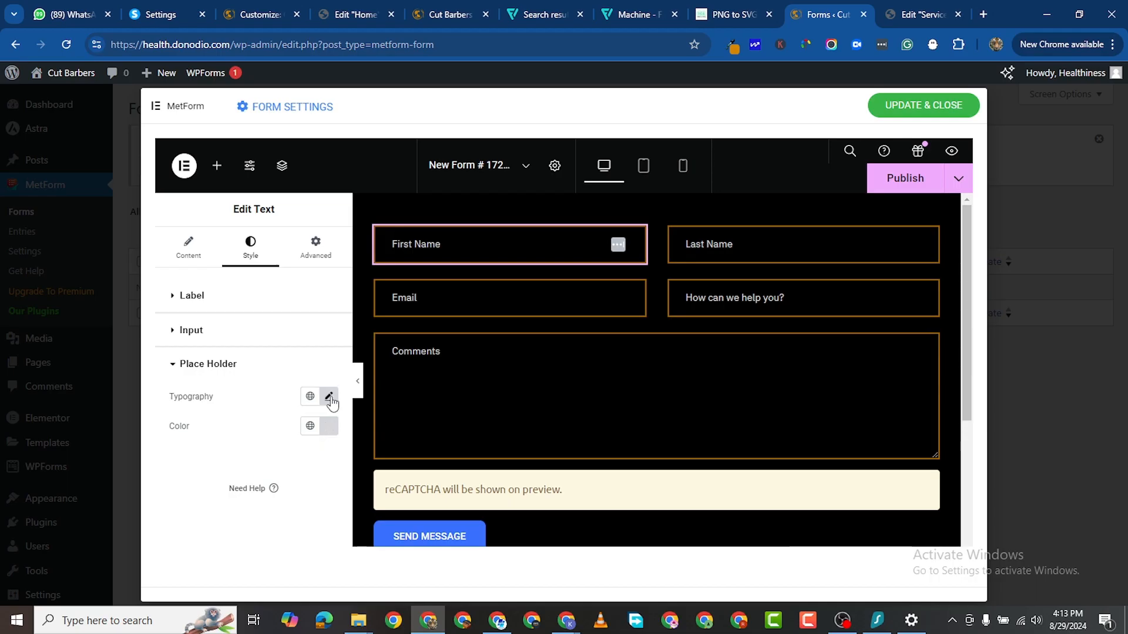
left_click(329, 430)
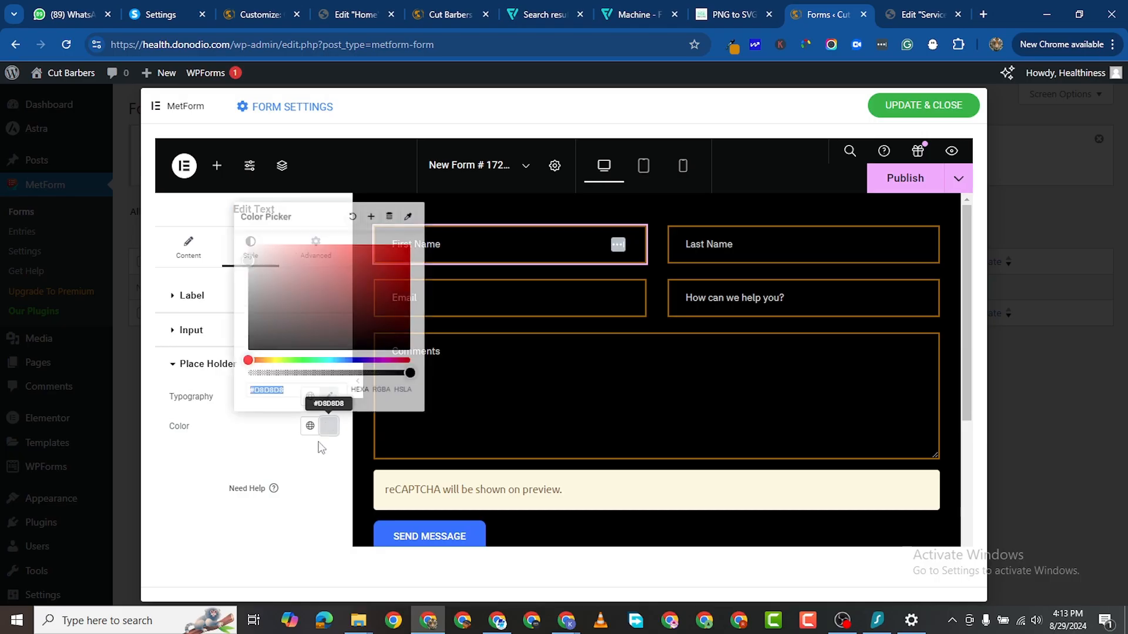
mouse_move(249, 267)
left_mouse_down()
mouse_move(240, 242)
mouse_move(228, 268)
left_mouse_up()
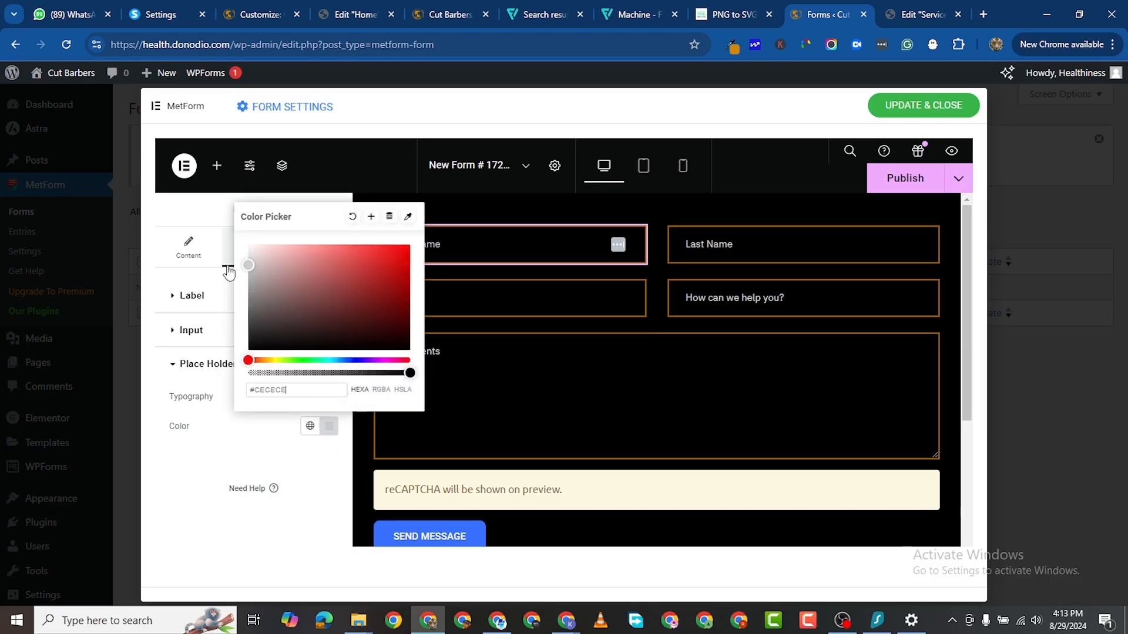
left_click(215, 483)
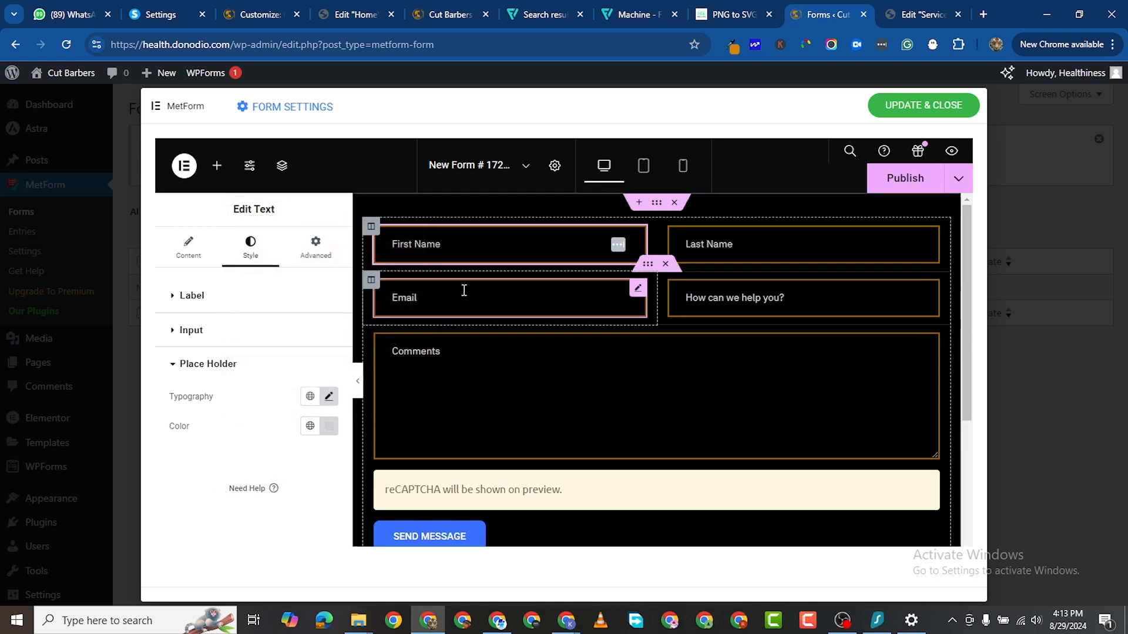
Step: Preview the white placeholders by test-typing 'GHH' into First Name and deleting it
left_click(600, 417)
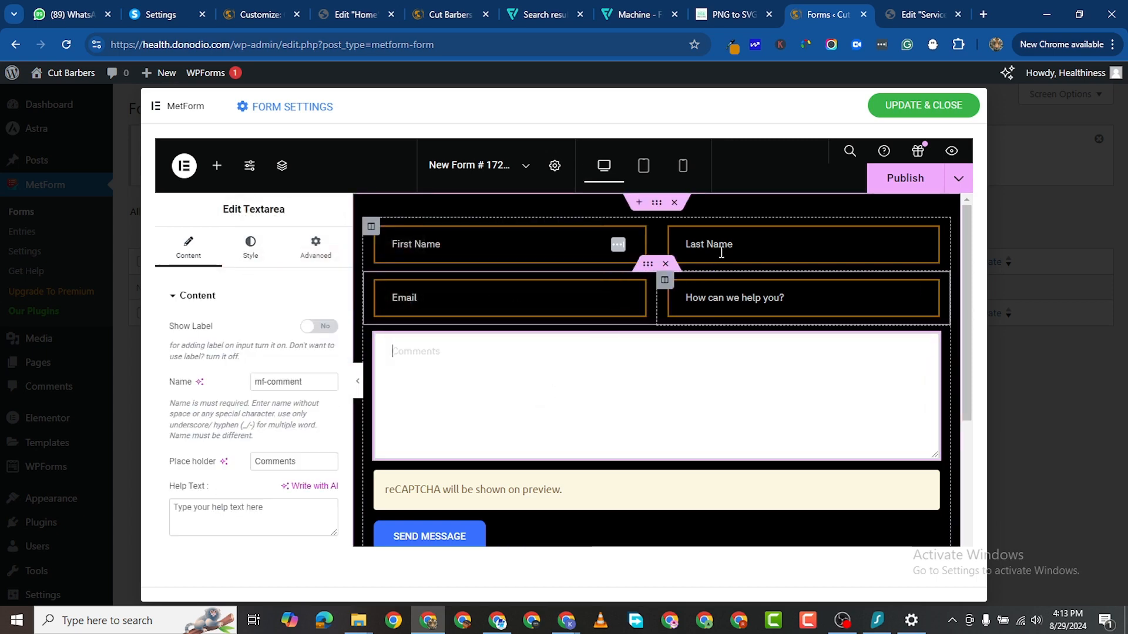
left_click(498, 242)
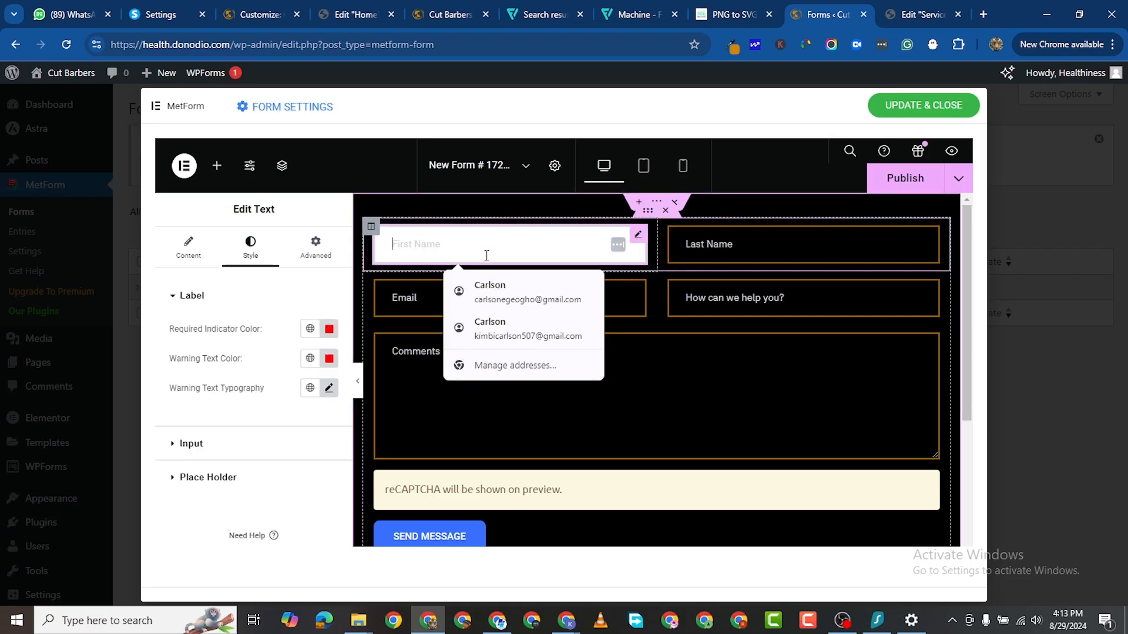
type("GHH")
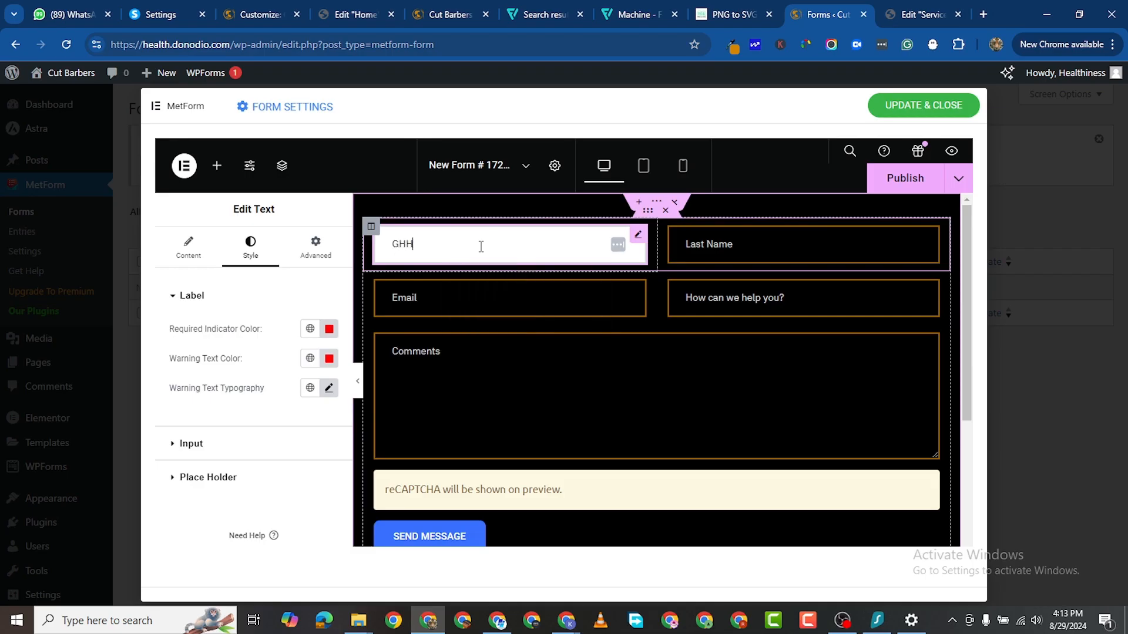
key("BackSpace")
key("BackSpace")
key("BackSpace")
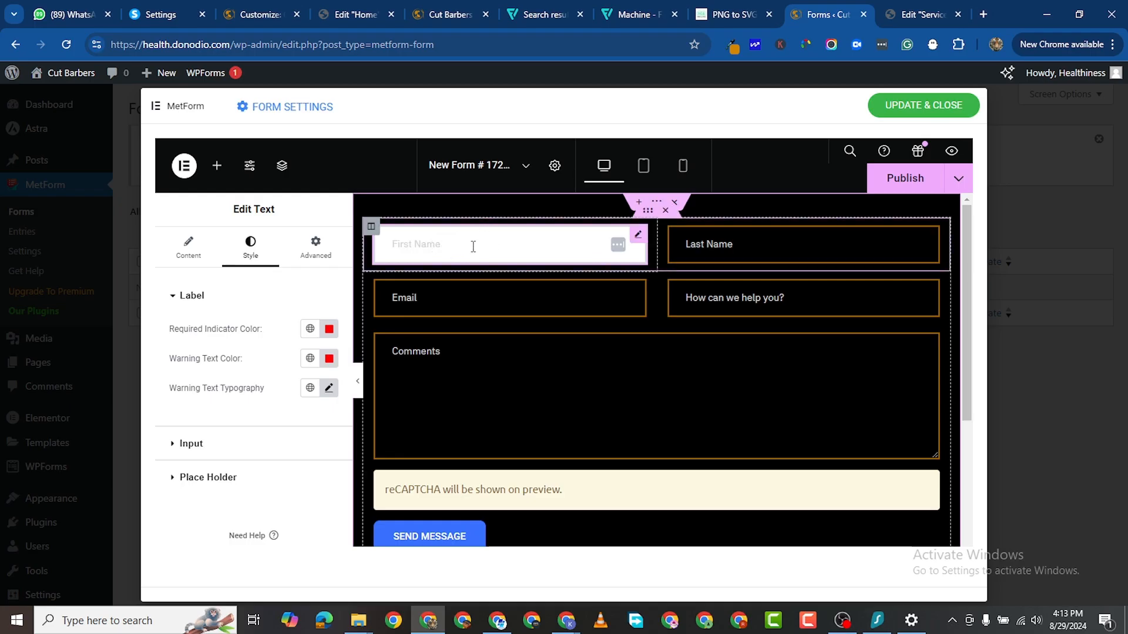
scroll(574, 393, "down", 3)
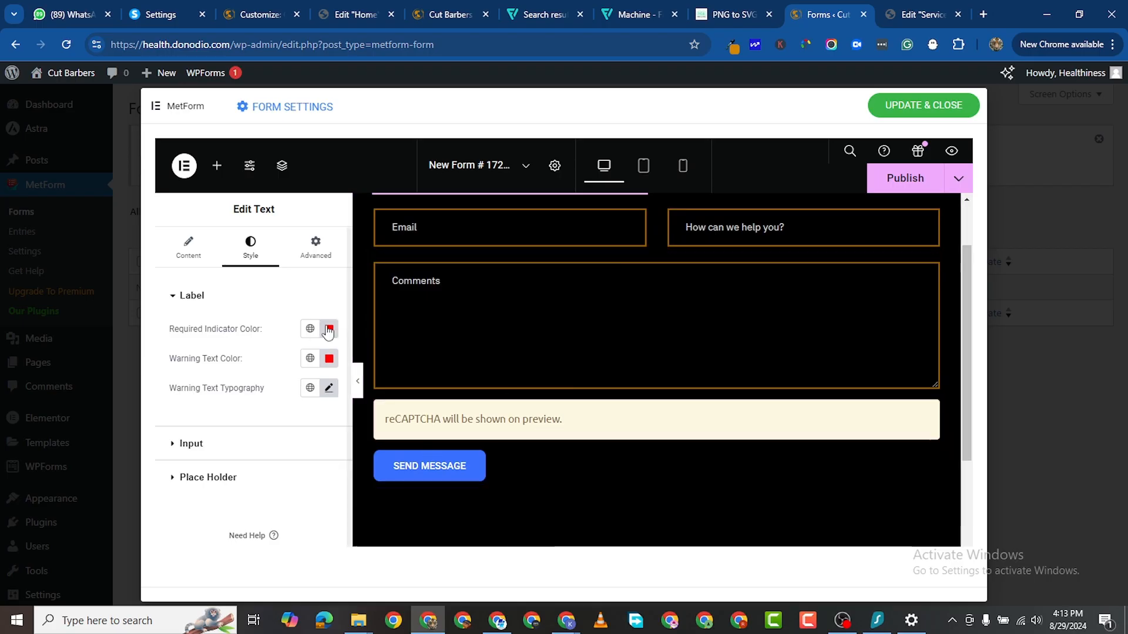
scroll(425, 231, "up", 2)
scroll(425, 231, "down", 3)
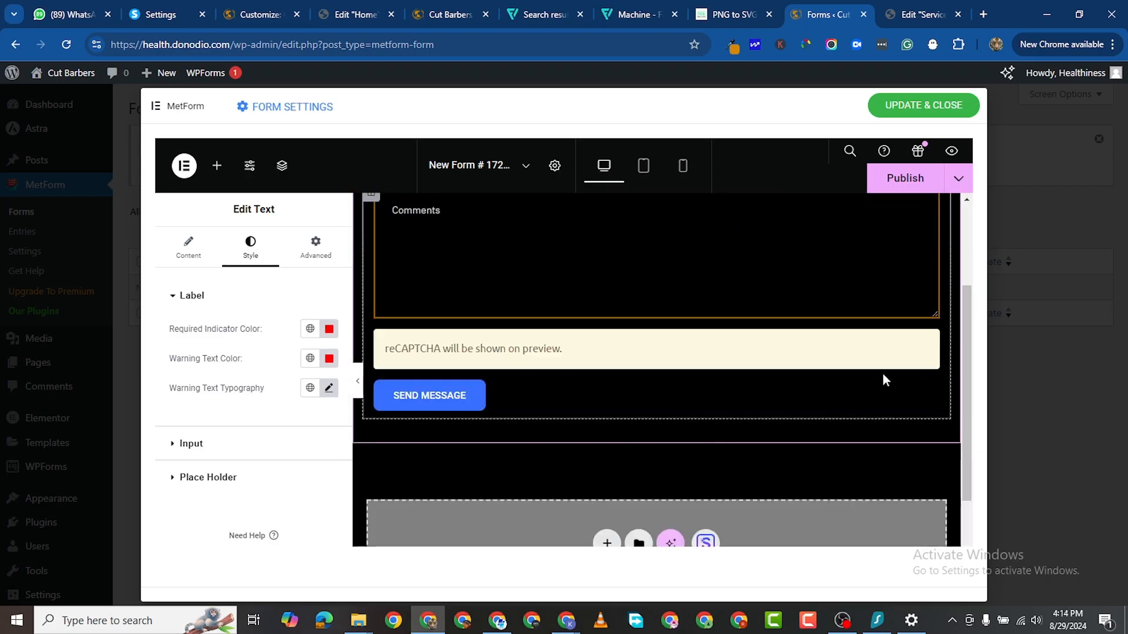
Step: Open the Send Message button's Style colour picker and select its #3970FF hex value
left_click(931, 388)
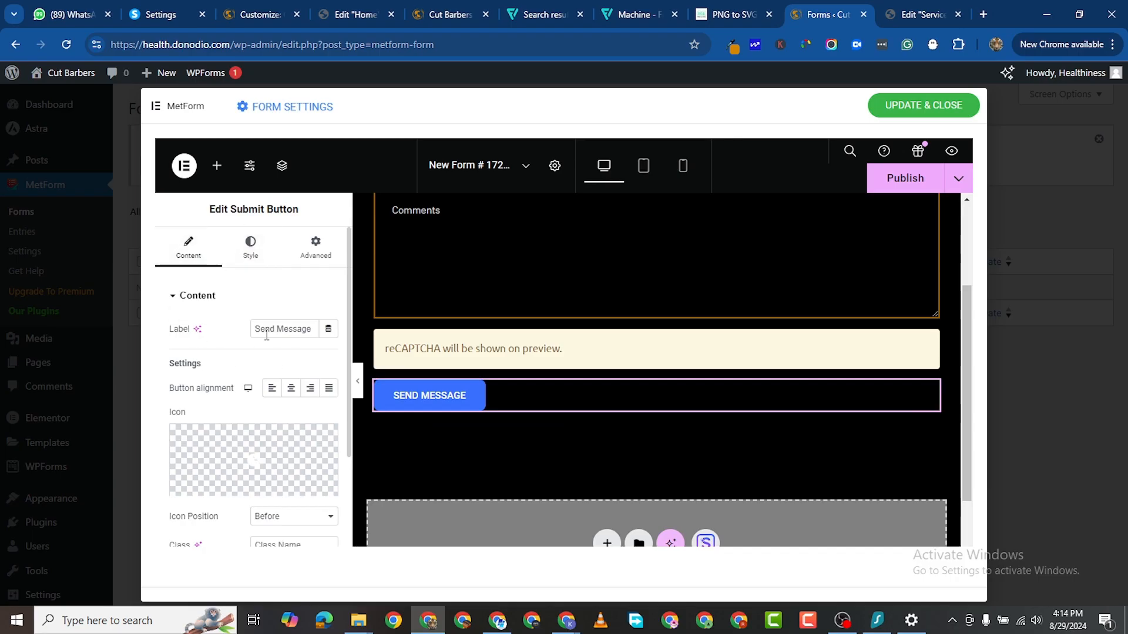
scroll(266, 335, "down", 3)
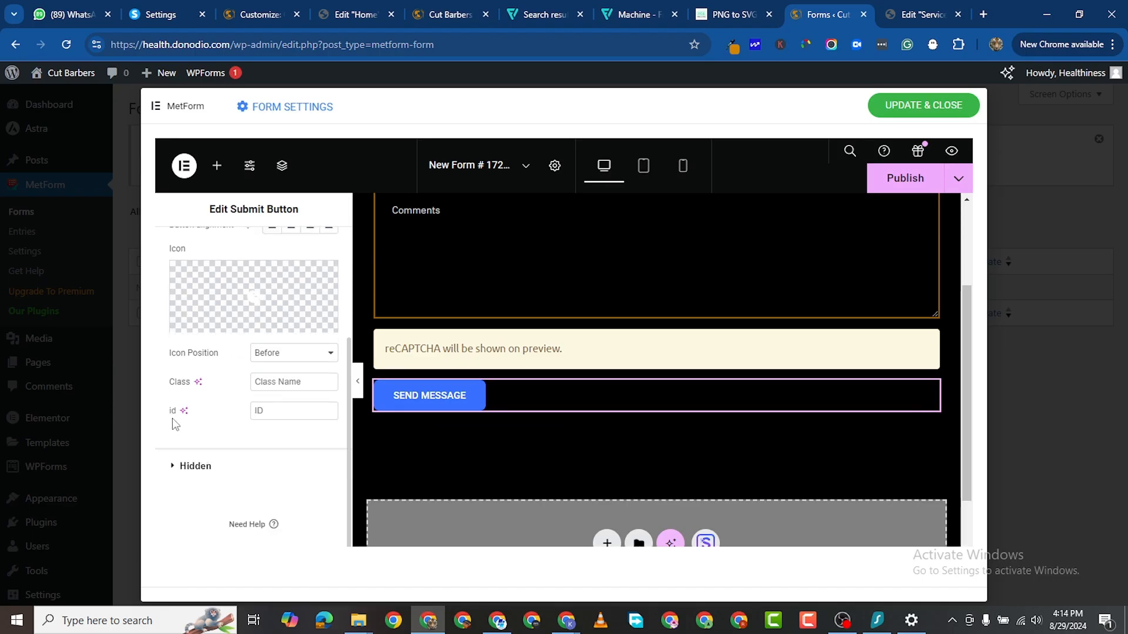
scroll(176, 405, "up", 3)
left_click(242, 258)
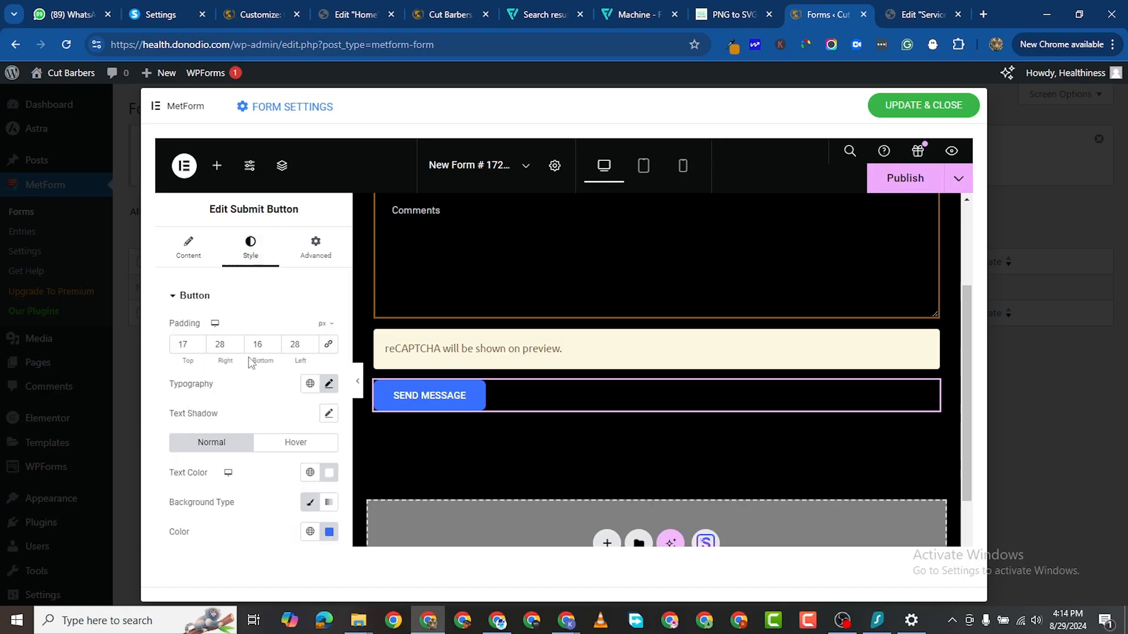
scroll(307, 435, "down", 2)
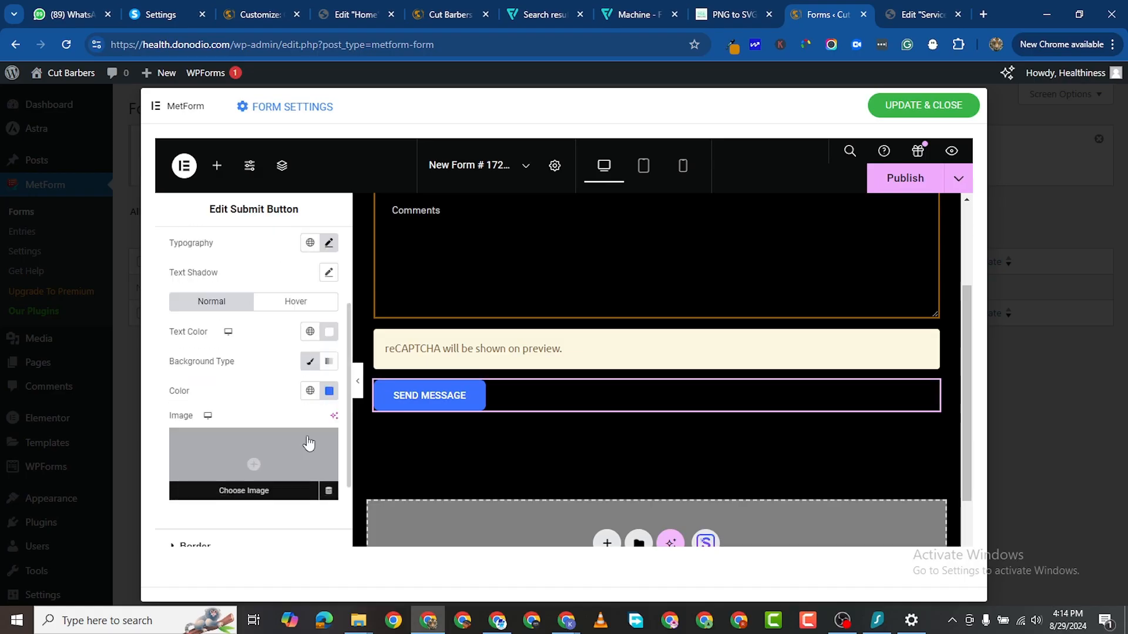
left_click(329, 392)
double_click(266, 355)
right_click(265, 354)
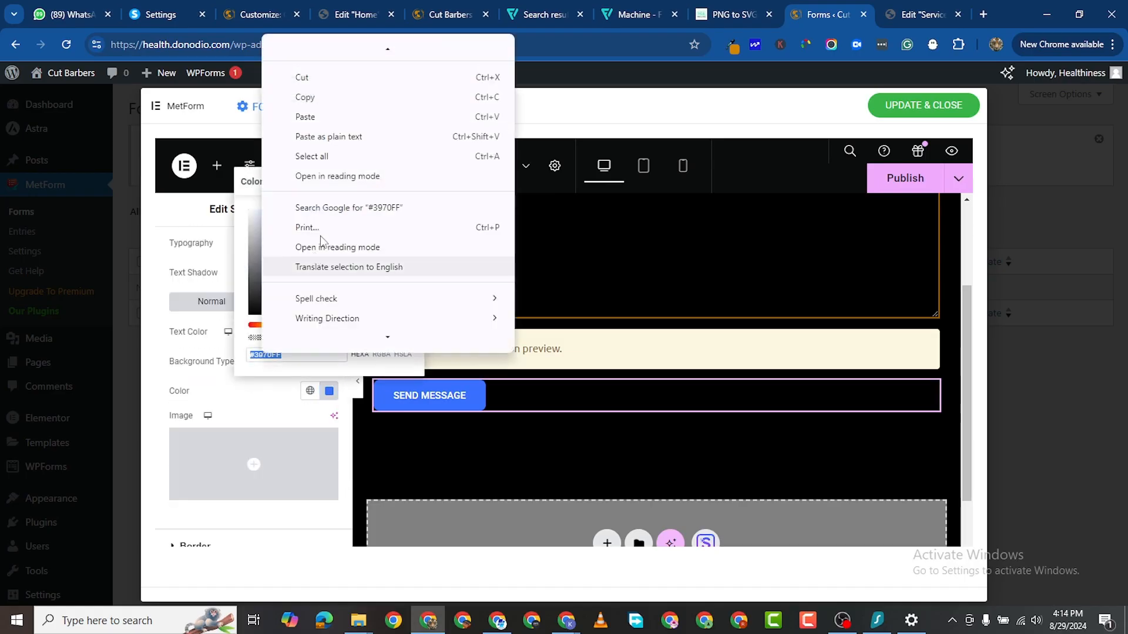
left_click(330, 119)
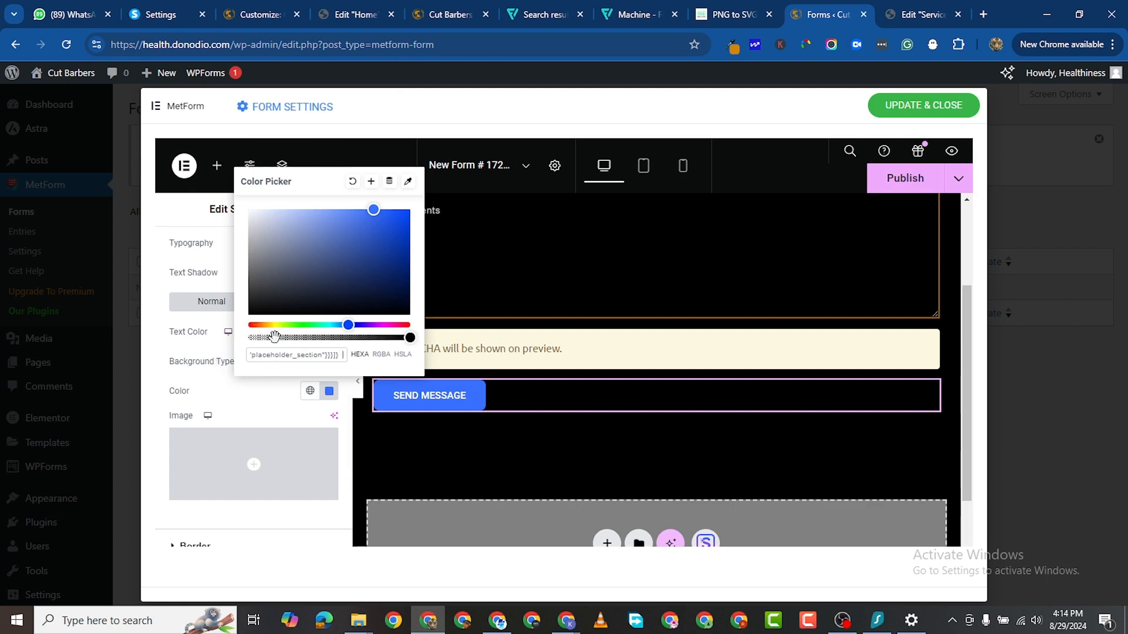
Step: Copy the gold #996100 hex value from the Home page editor's colour picker
left_click(353, 14)
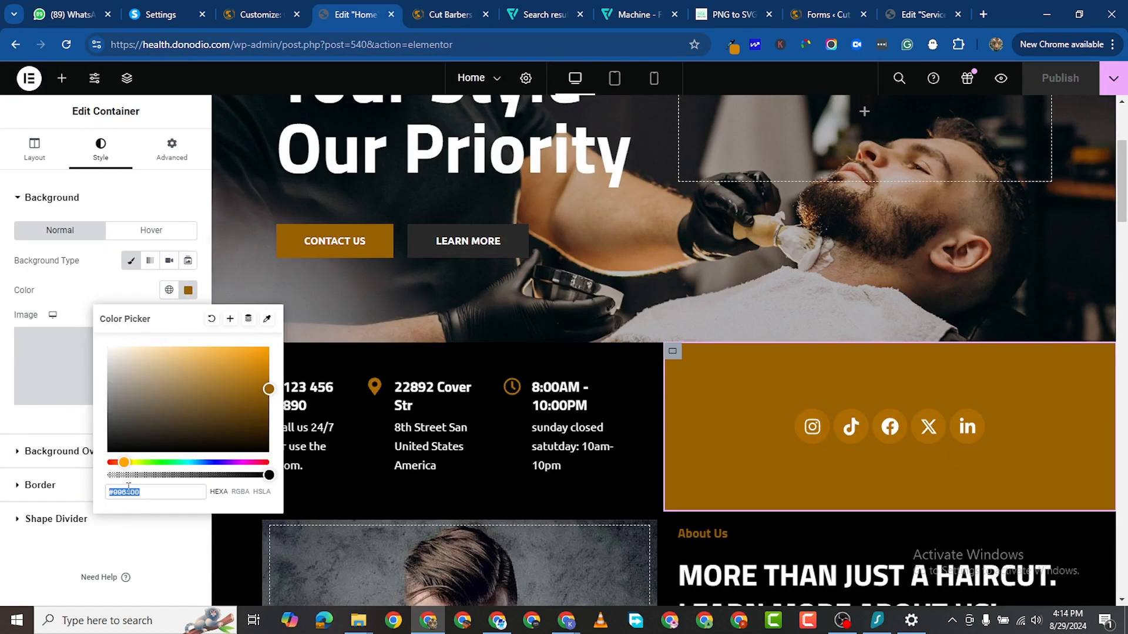
right_click(150, 491)
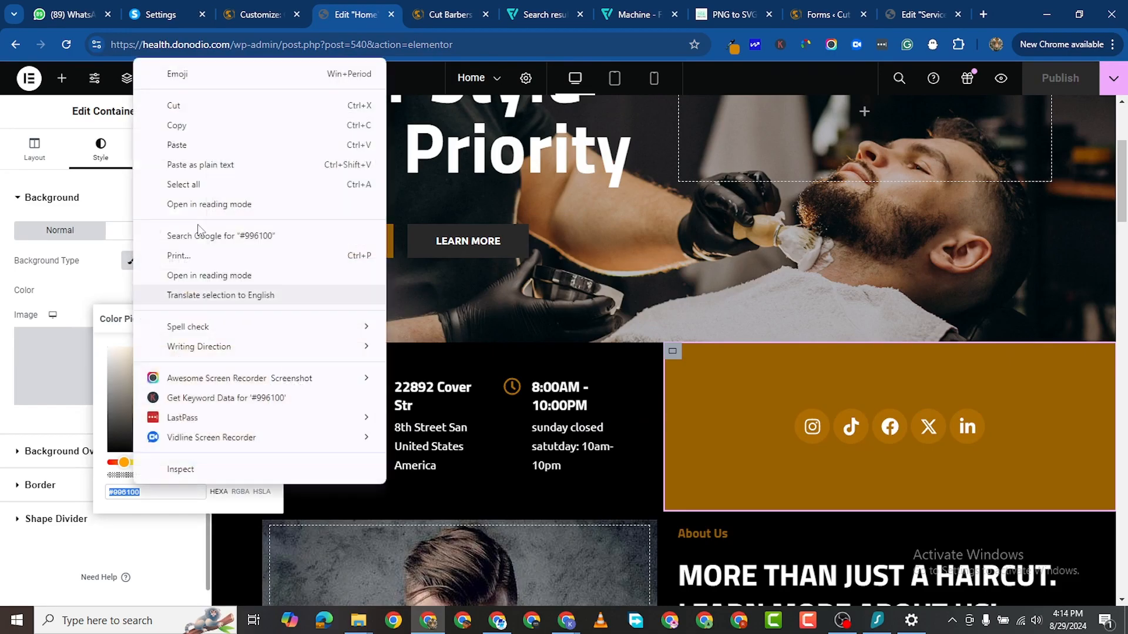
left_click(210, 126)
left_click(901, 13)
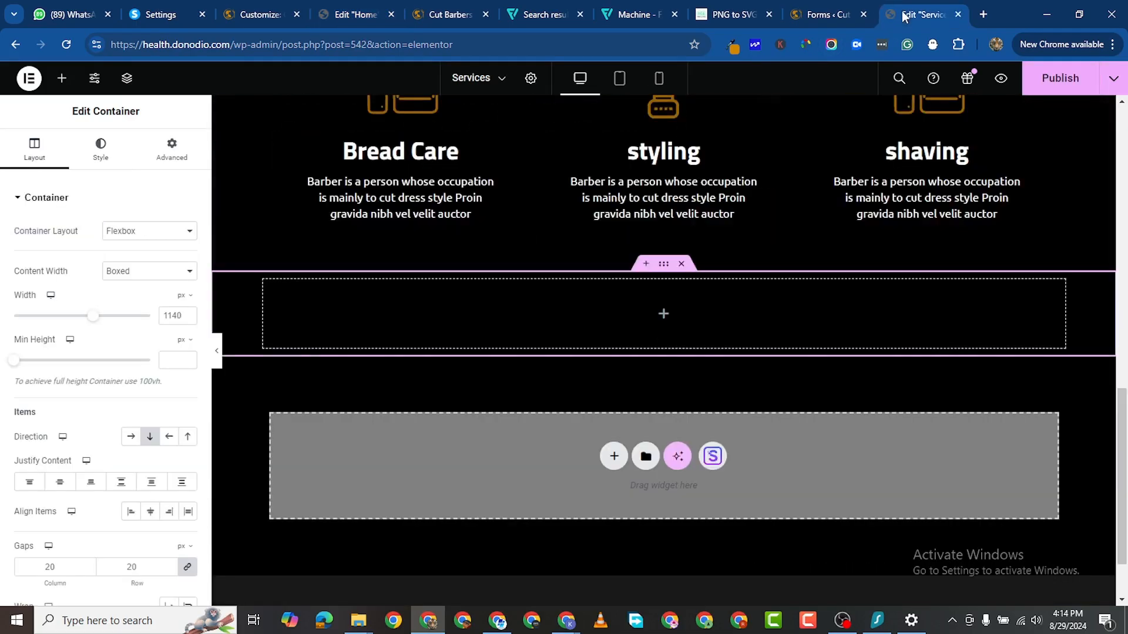
left_click(809, 16)
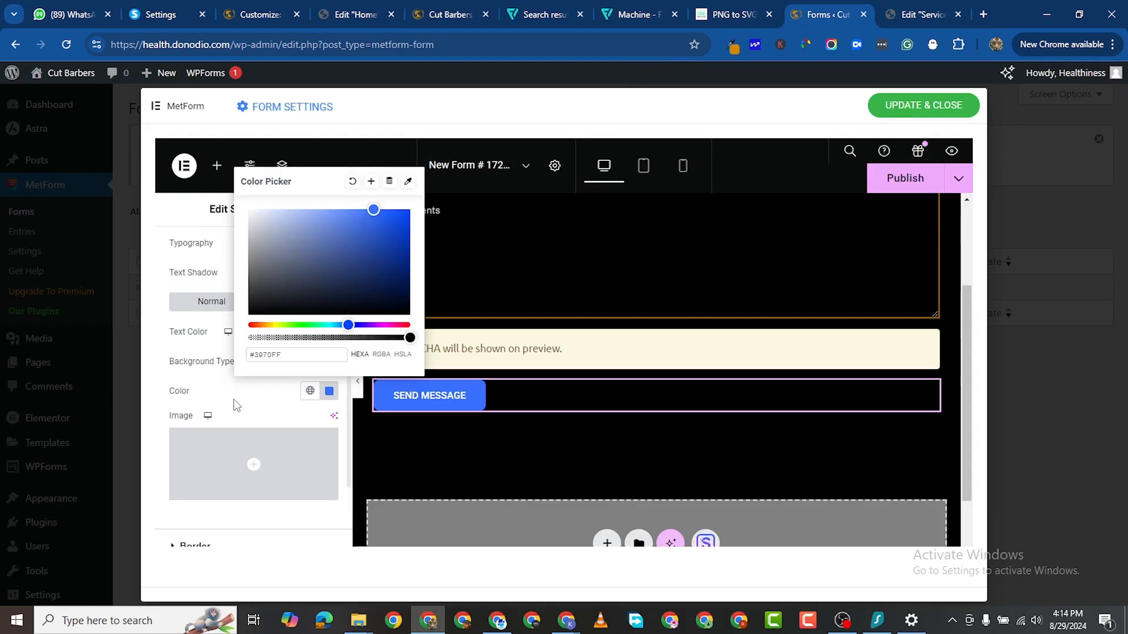
Step: Paste #996100 as the Send Message button's background colour
right_click(271, 355)
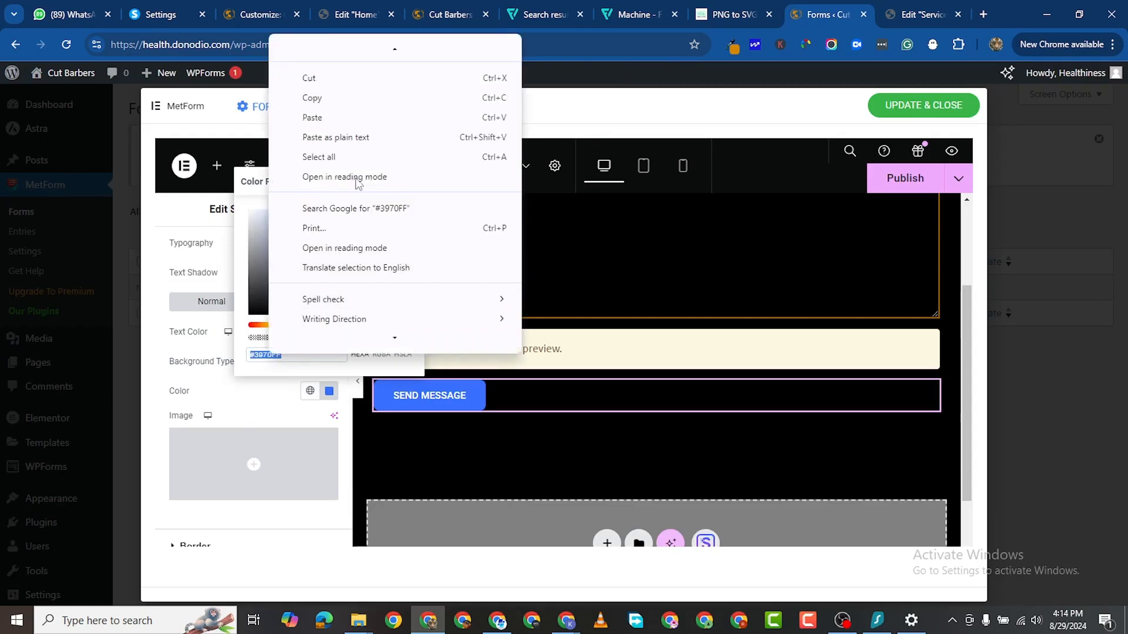
left_click(354, 117)
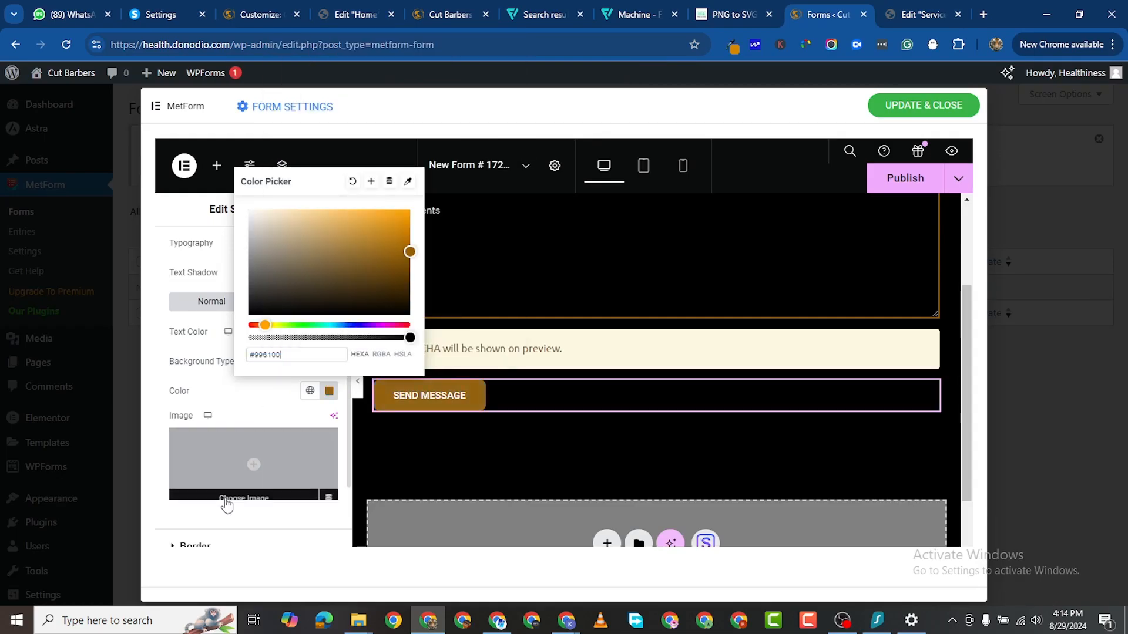
left_click(192, 520)
Step: Expand the button's Border settings to reach its border radius
scroll(277, 378, "down", 3)
scroll(274, 329, "up", 5)
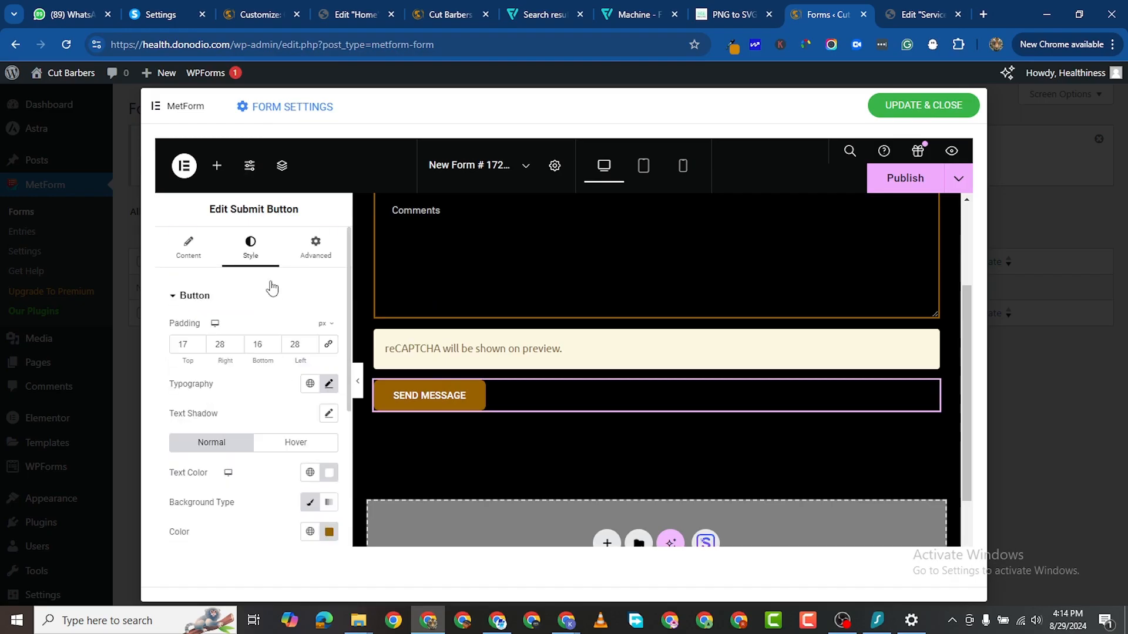
scroll(247, 421, "down", 5)
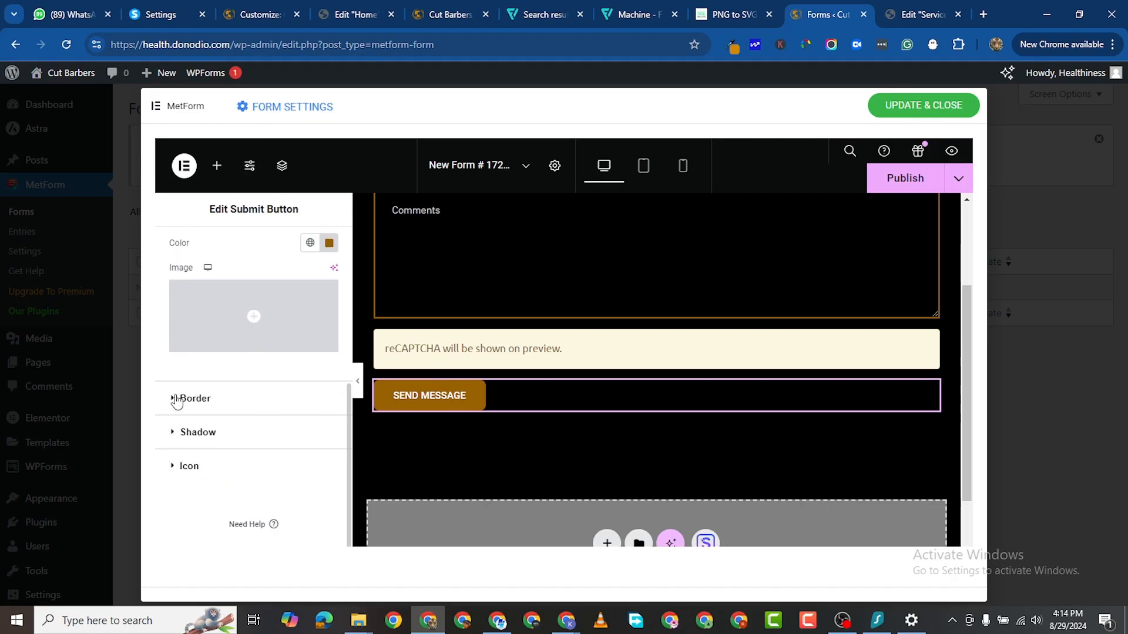
left_click(252, 401)
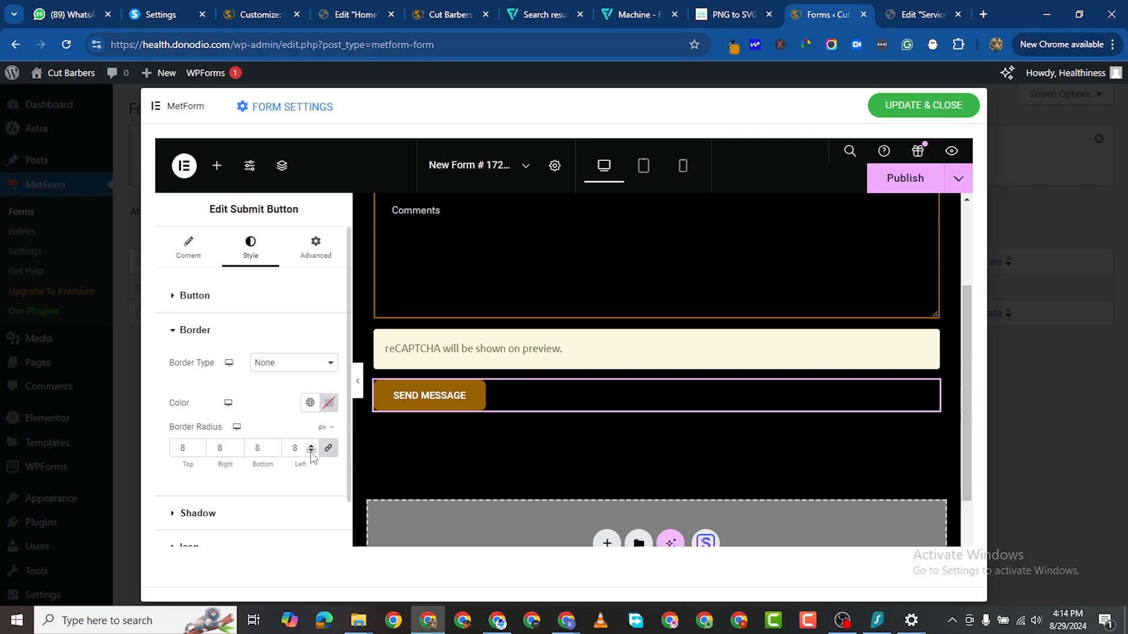
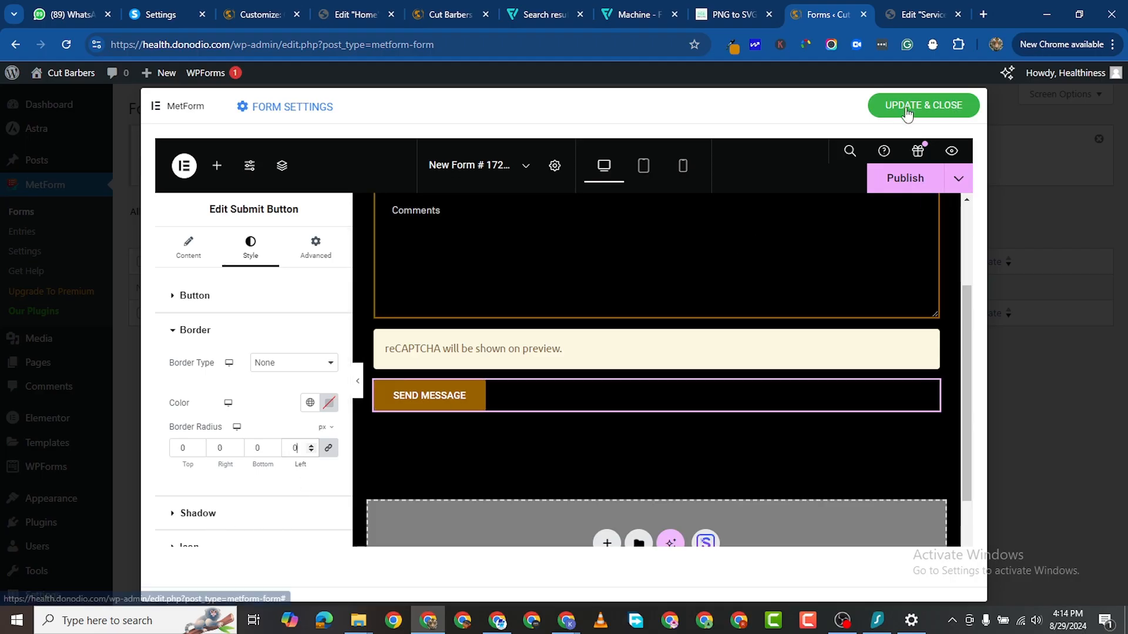
Step: Update and close the MetForm form, then copy its shortcode from the Forms list
left_click(893, 178)
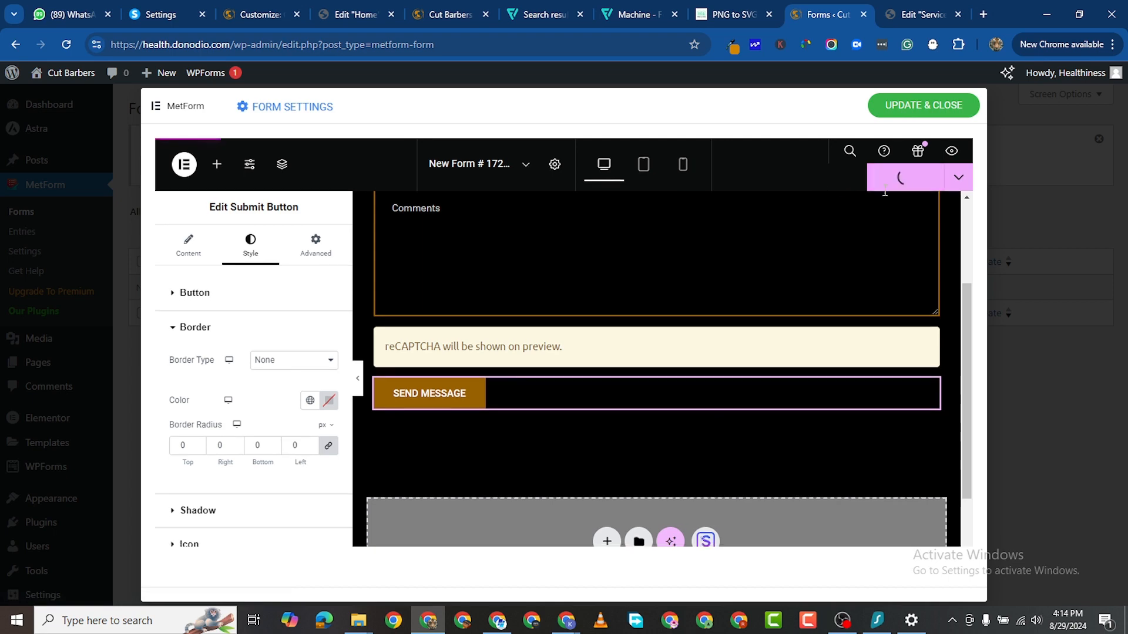
left_click(923, 105)
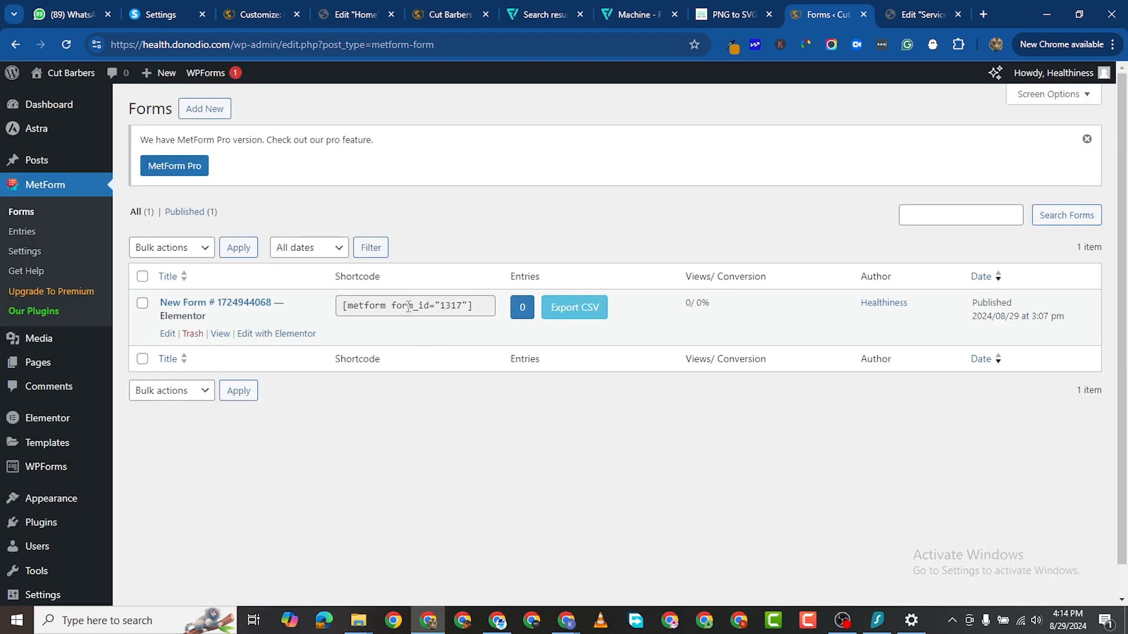
left_click(408, 306)
right_click(409, 306)
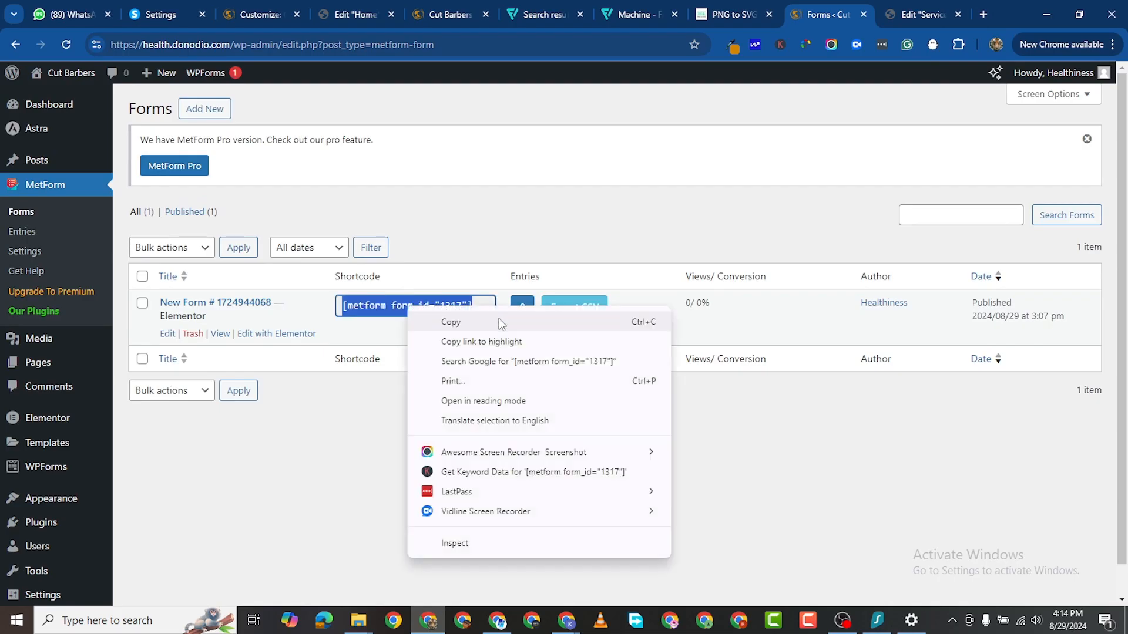
left_click(454, 324)
Step: Add a Shortcode widget to the Services page's empty section and paste the form shortcode
left_click(898, 16)
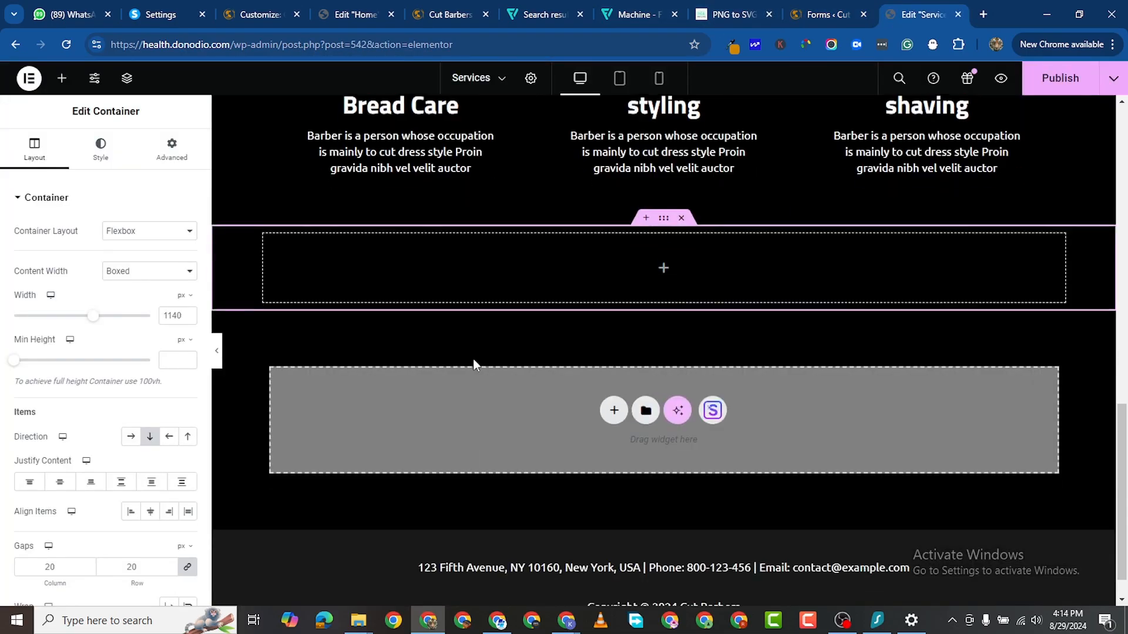
scroll(473, 359, "down", 1)
left_click(62, 78)
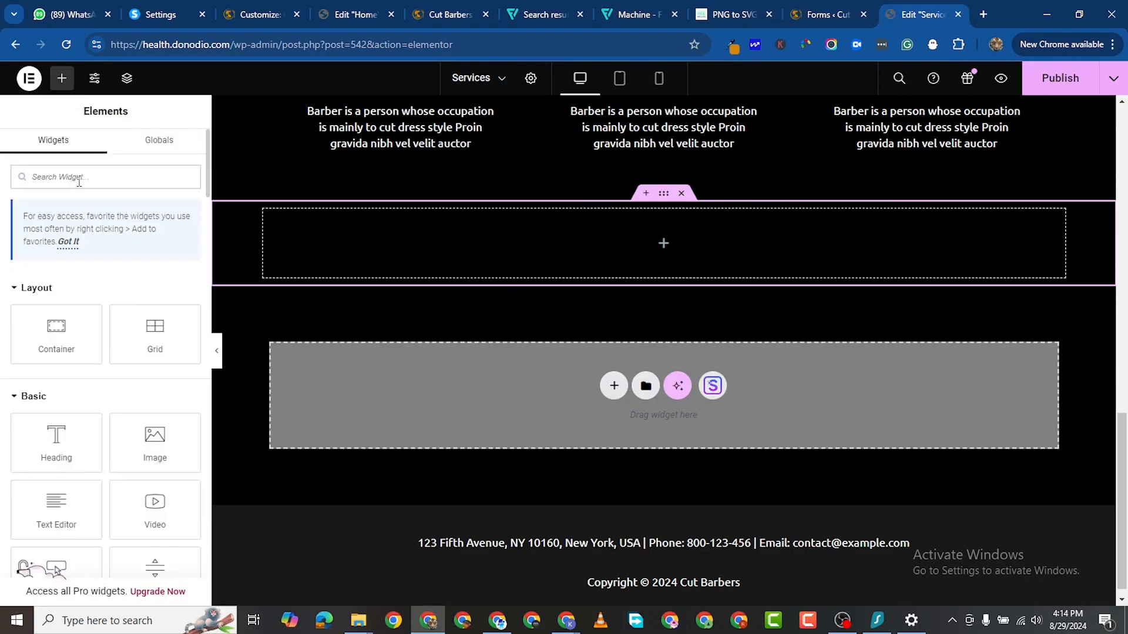
type("shor")
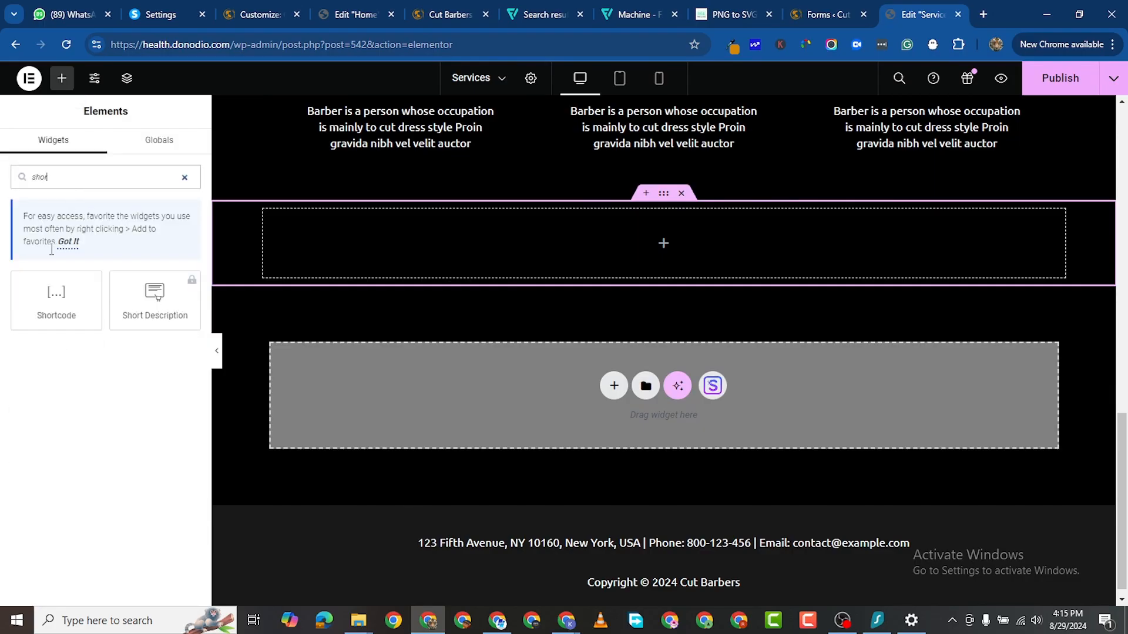
left_click_drag(56, 296, 672, 224)
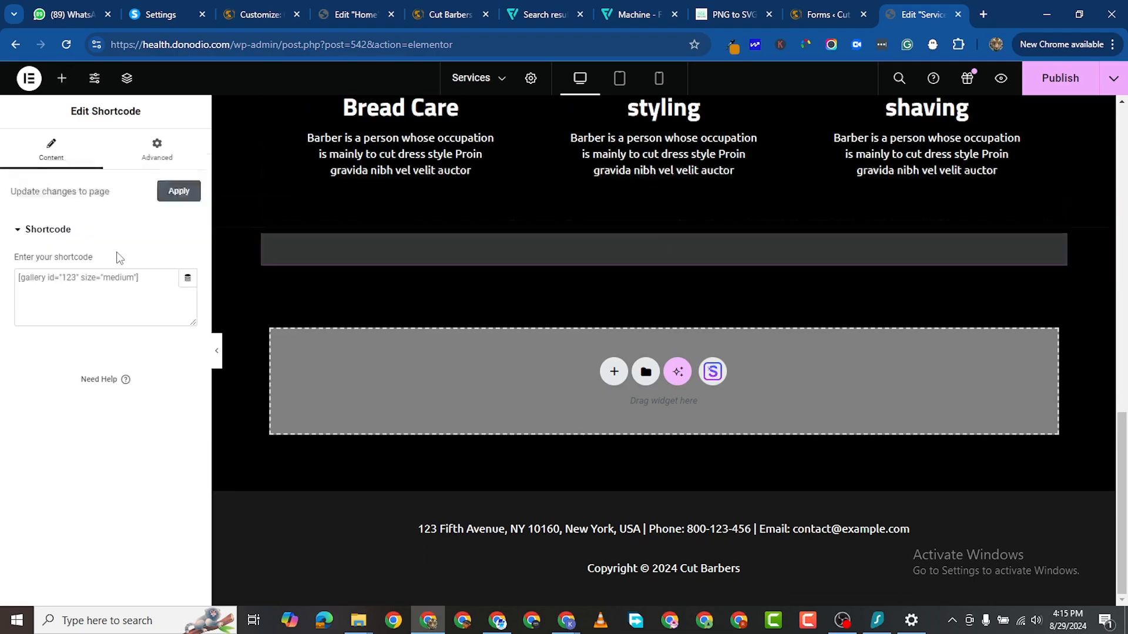
right_click(89, 278)
left_click(144, 410)
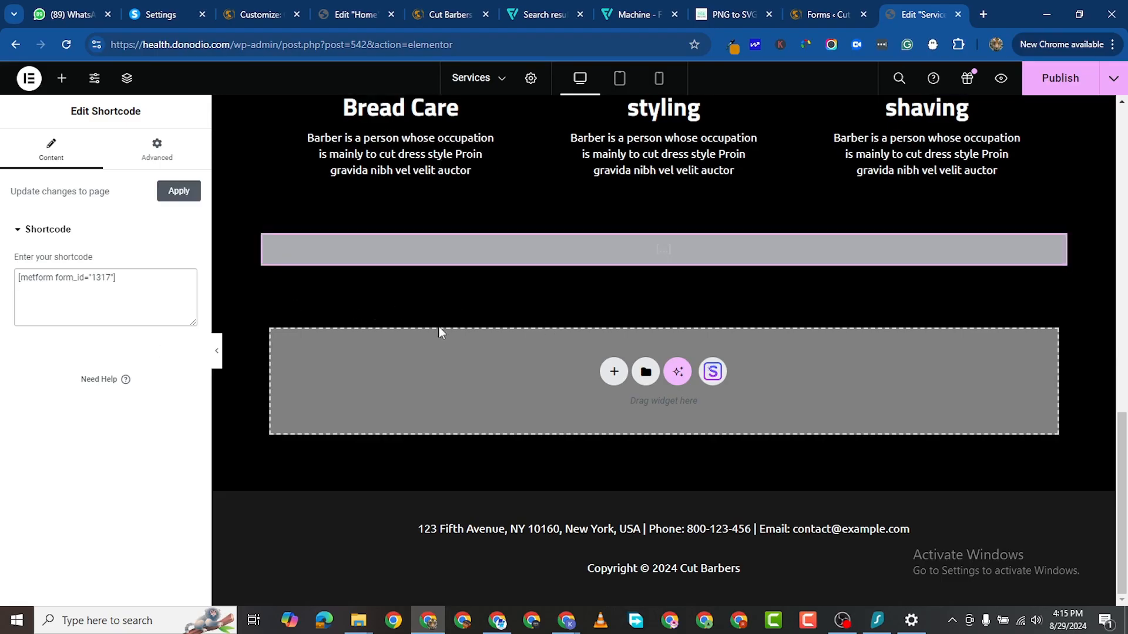
Step: Publish the Services page and check the embedded contact form in the preview
left_click(1060, 79)
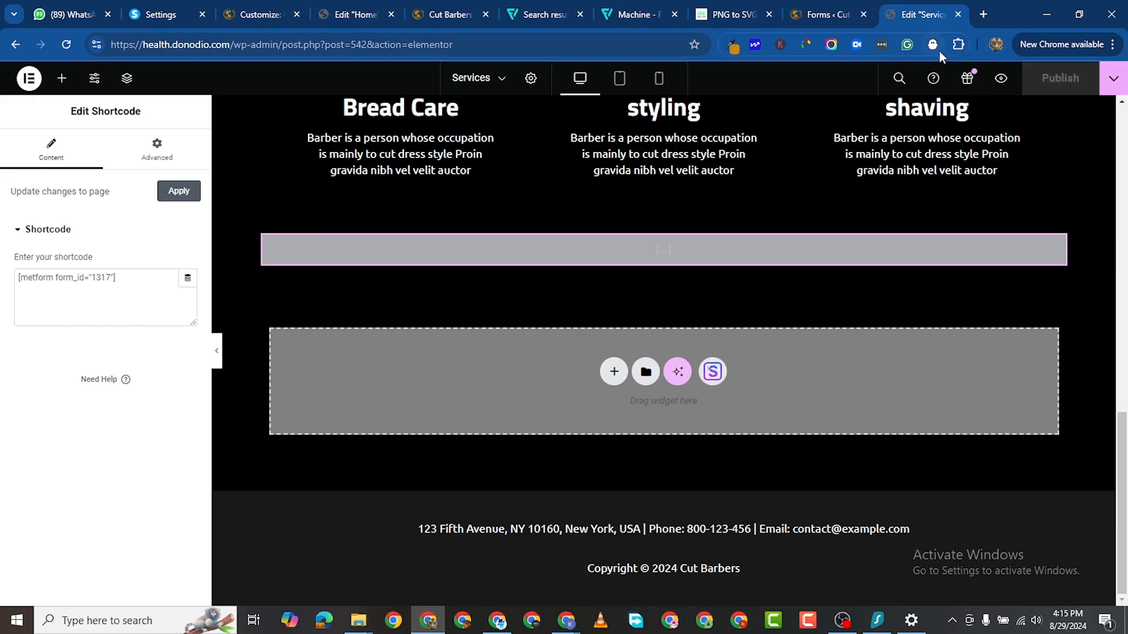
left_click(1000, 80)
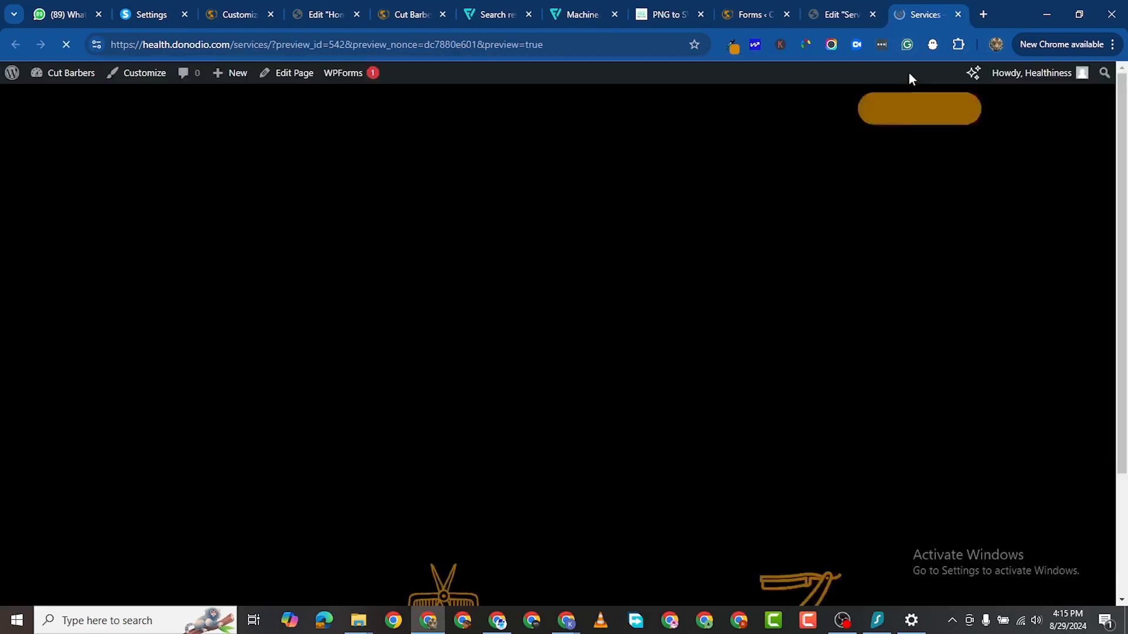
scroll(758, 340, "down", 3)
scroll(758, 343, "up", 3)
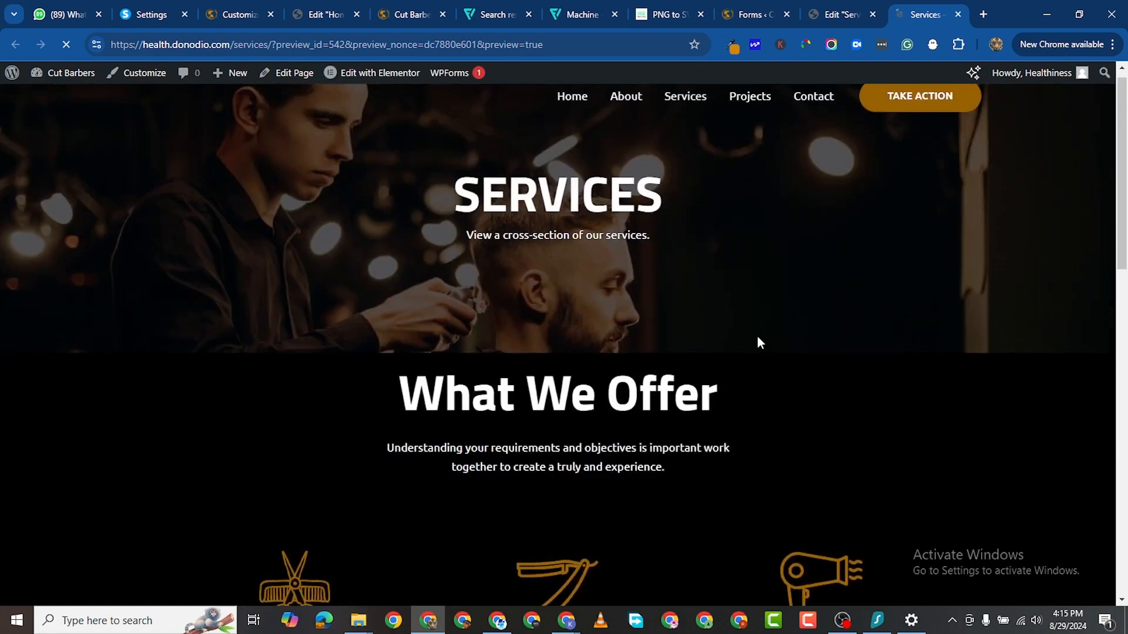
scroll(758, 343, "down", 10)
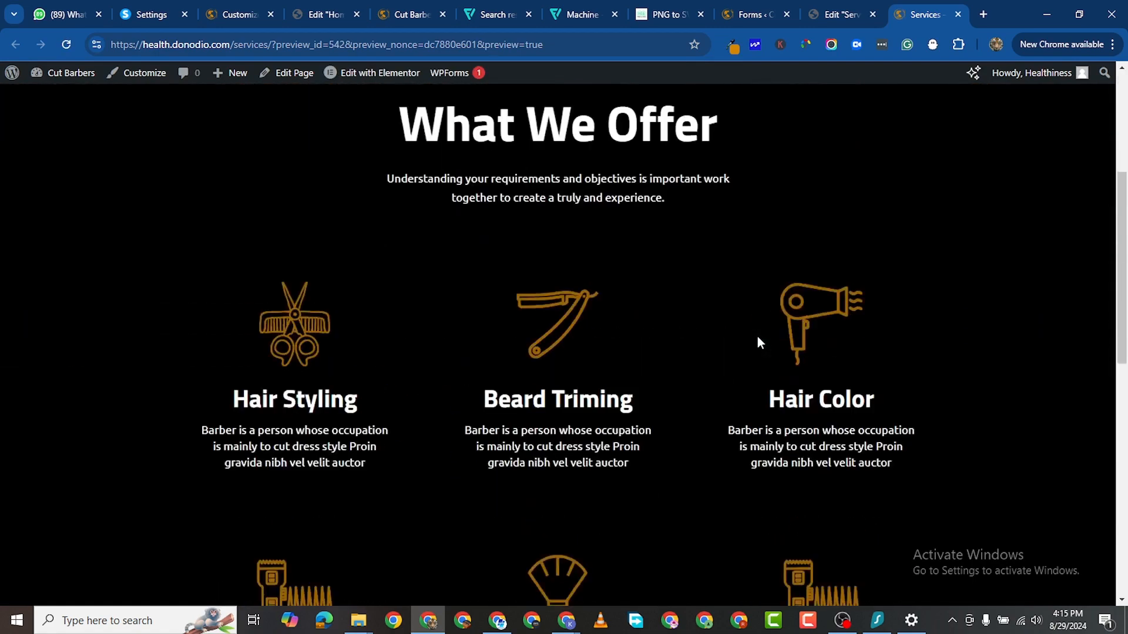
scroll(758, 343, "down", 3)
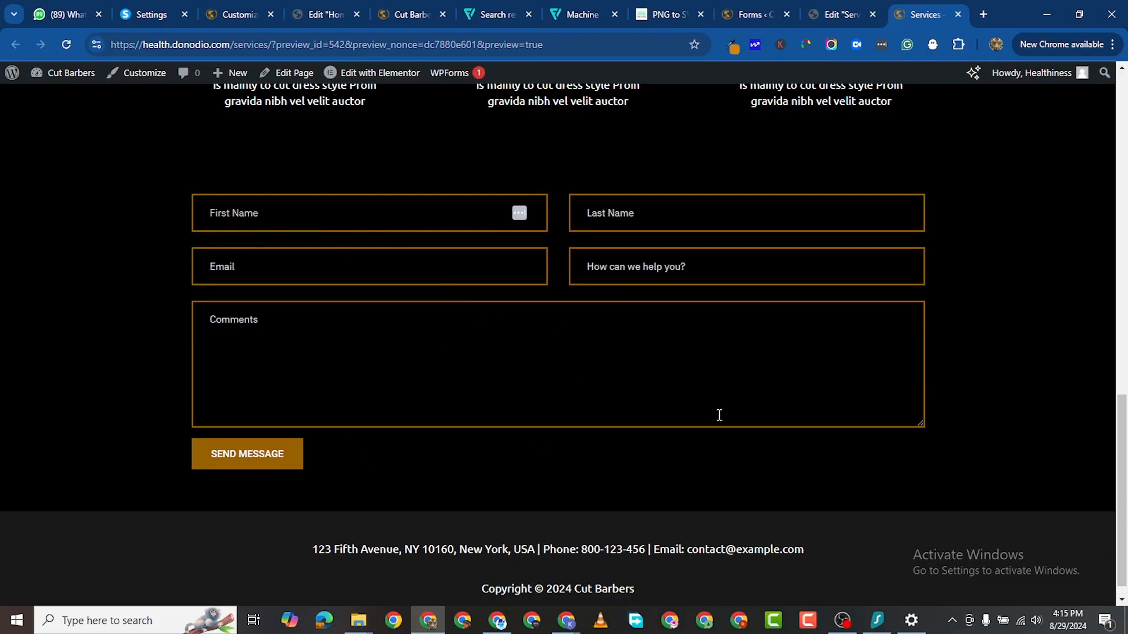
scroll(719, 415, "up", 12)
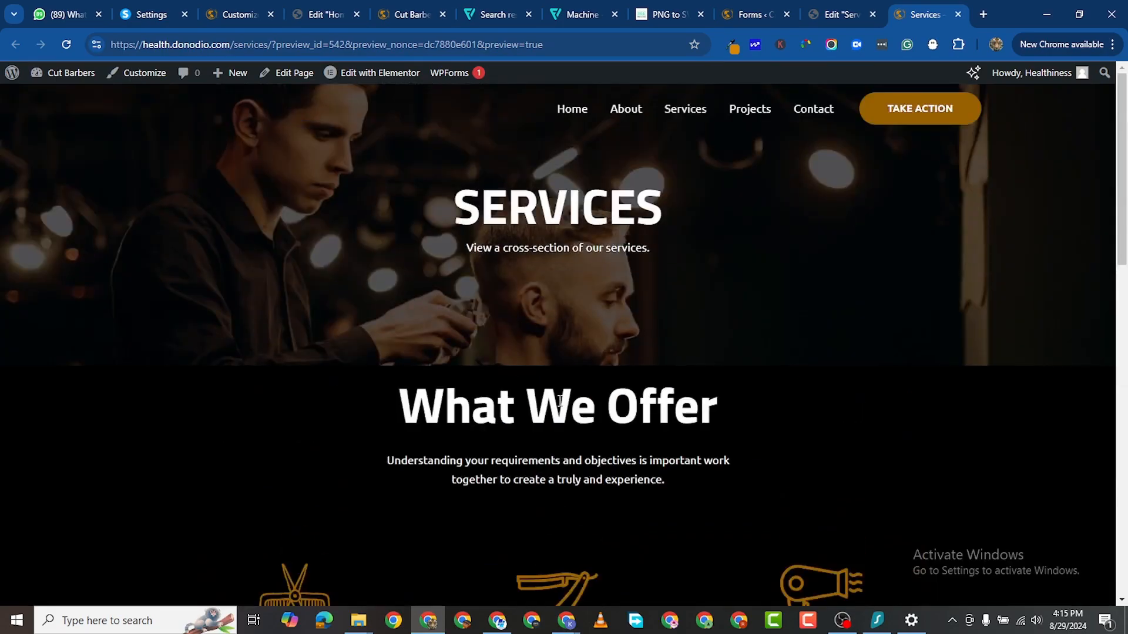
left_click(842, 14)
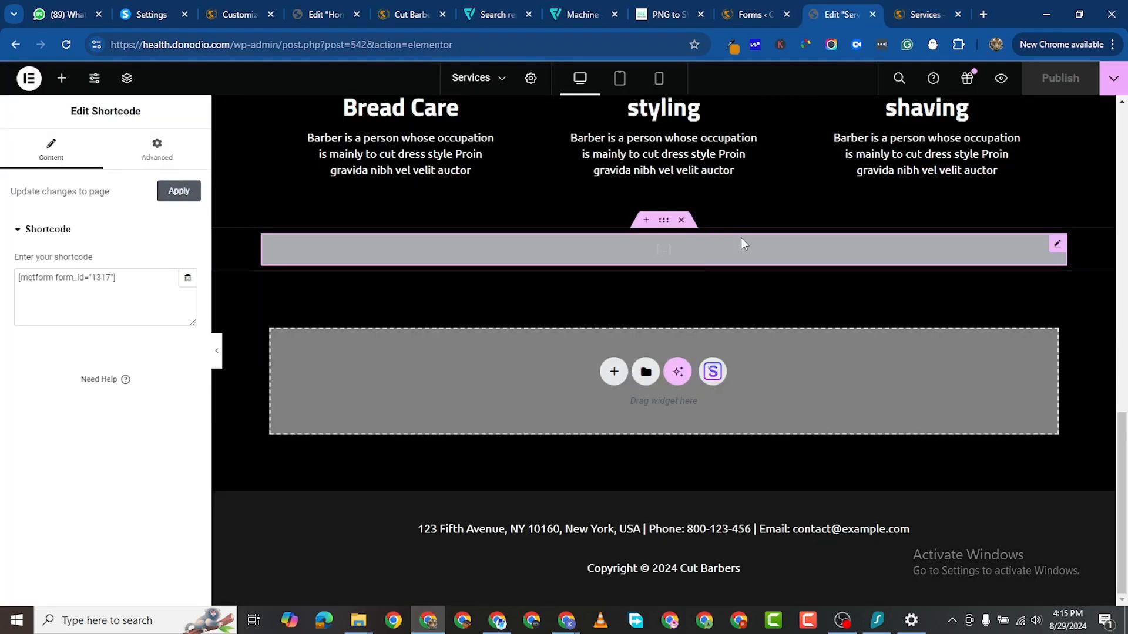
Step: Reduce the What We Offer heading's typography size from 70 to 60
scroll(742, 237, "up", 10)
scroll(698, 336, "up", 2)
left_click(698, 336)
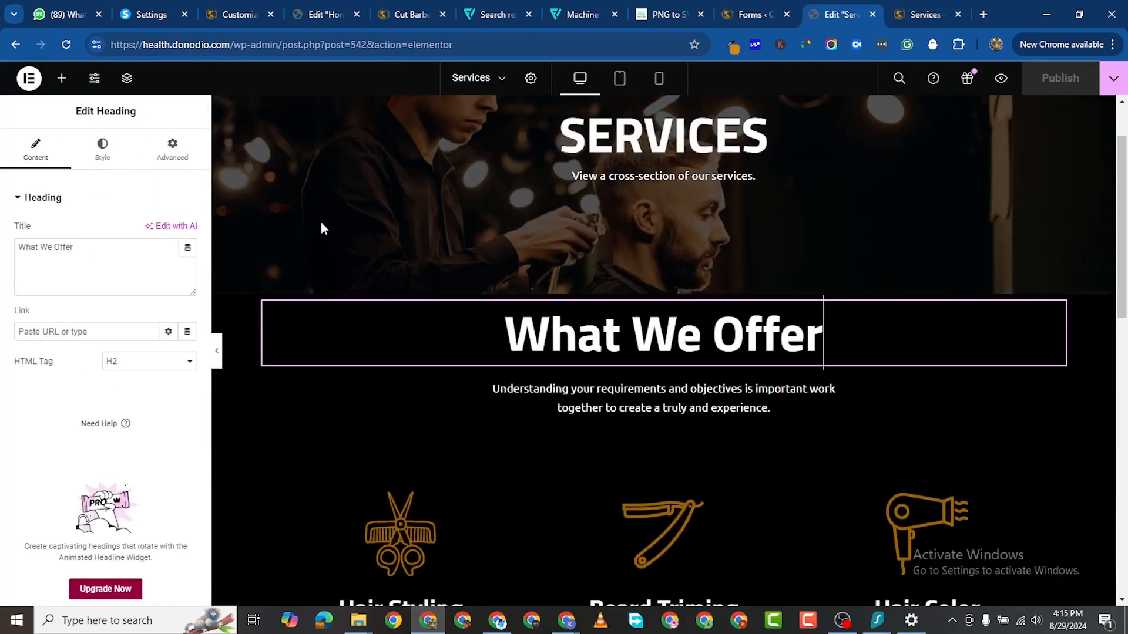
left_click(102, 150)
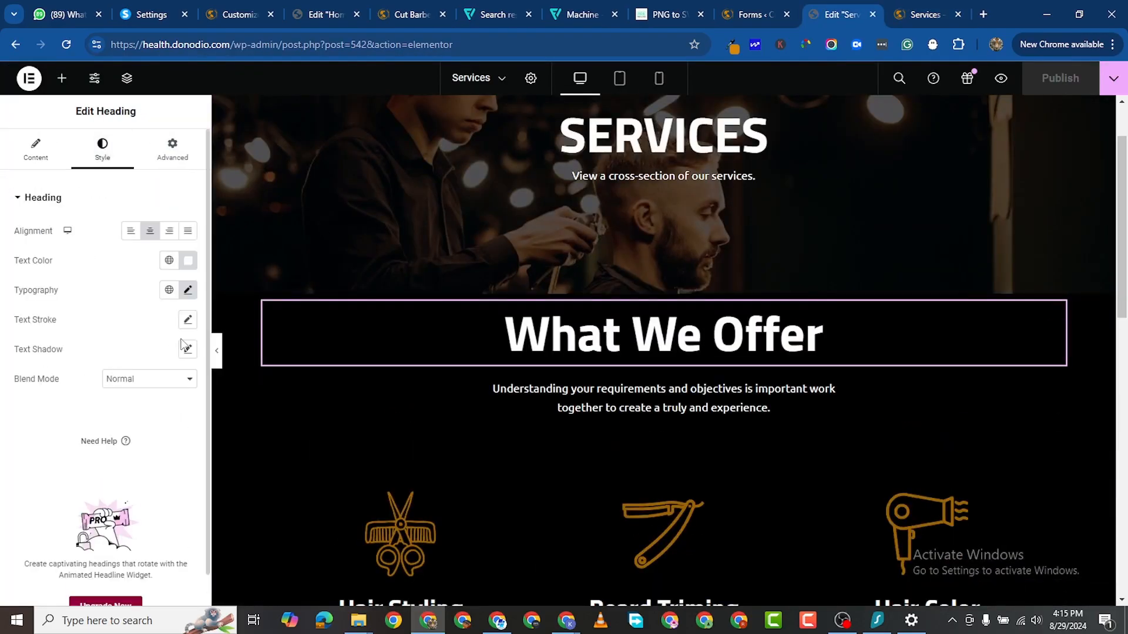
left_click(188, 290)
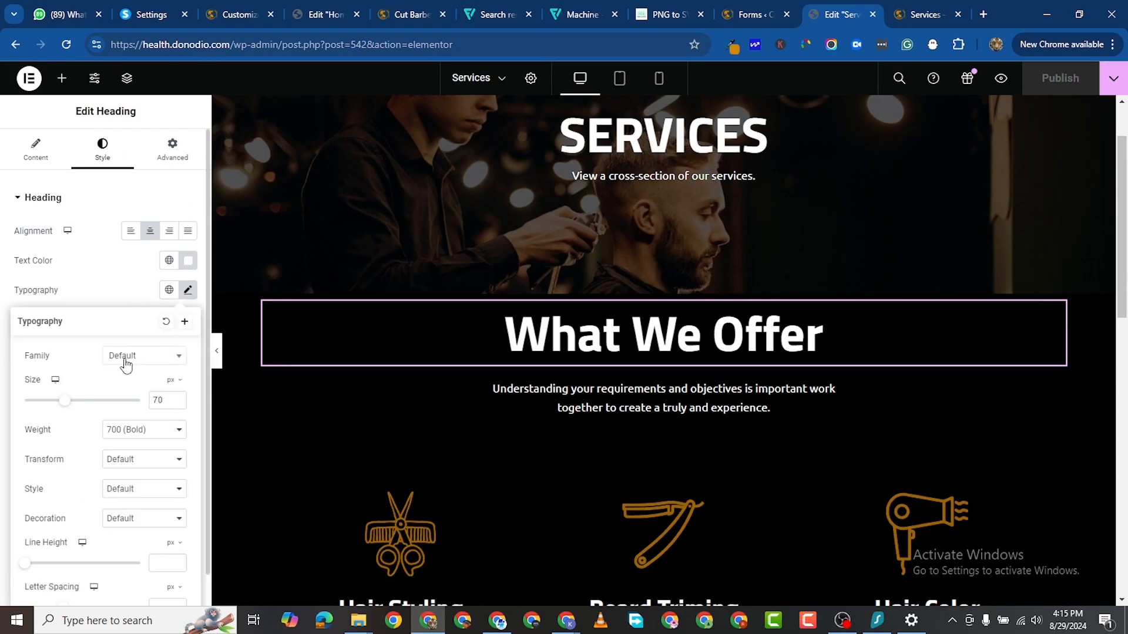
left_click(178, 403)
left_click(177, 403)
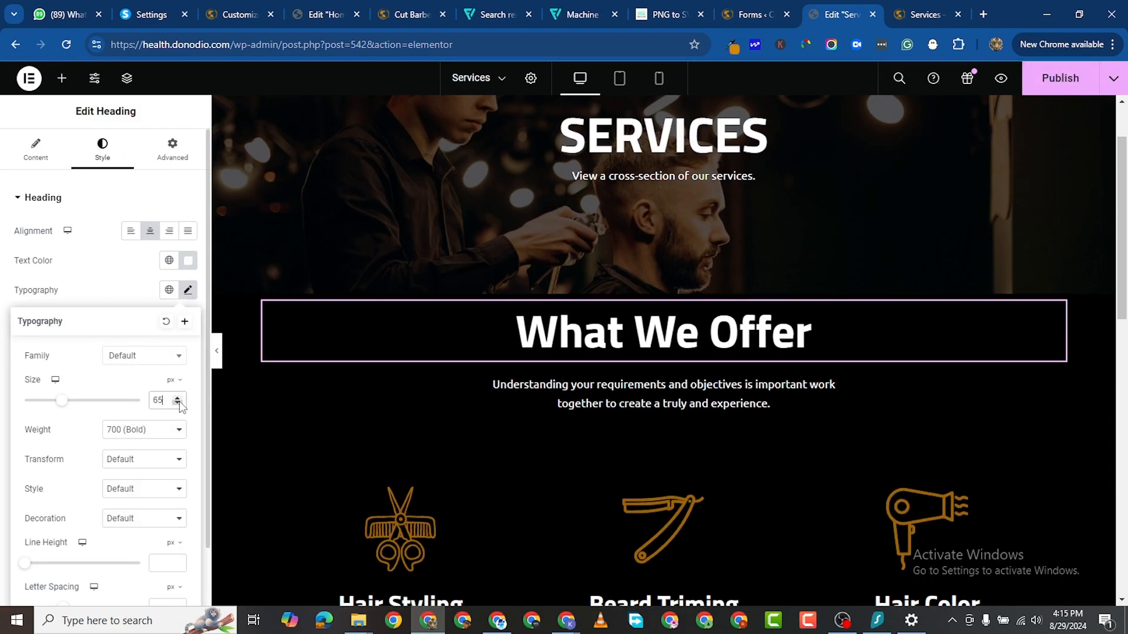
left_click(178, 403)
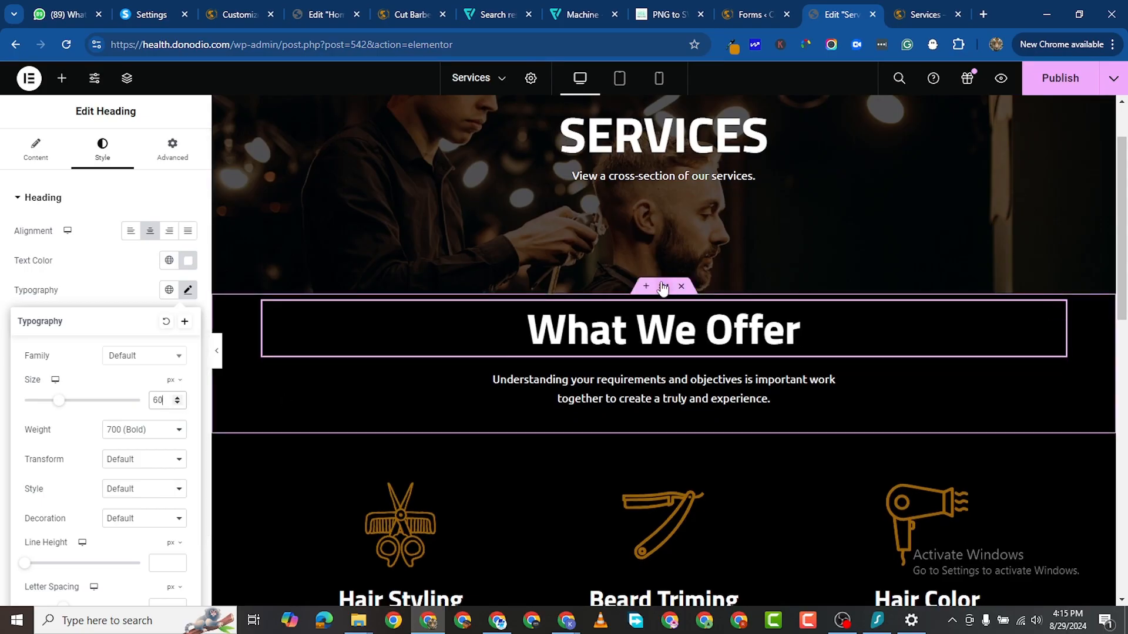
Step: Set the What We Offer section's padding to 10 and publish the page
left_click(662, 286)
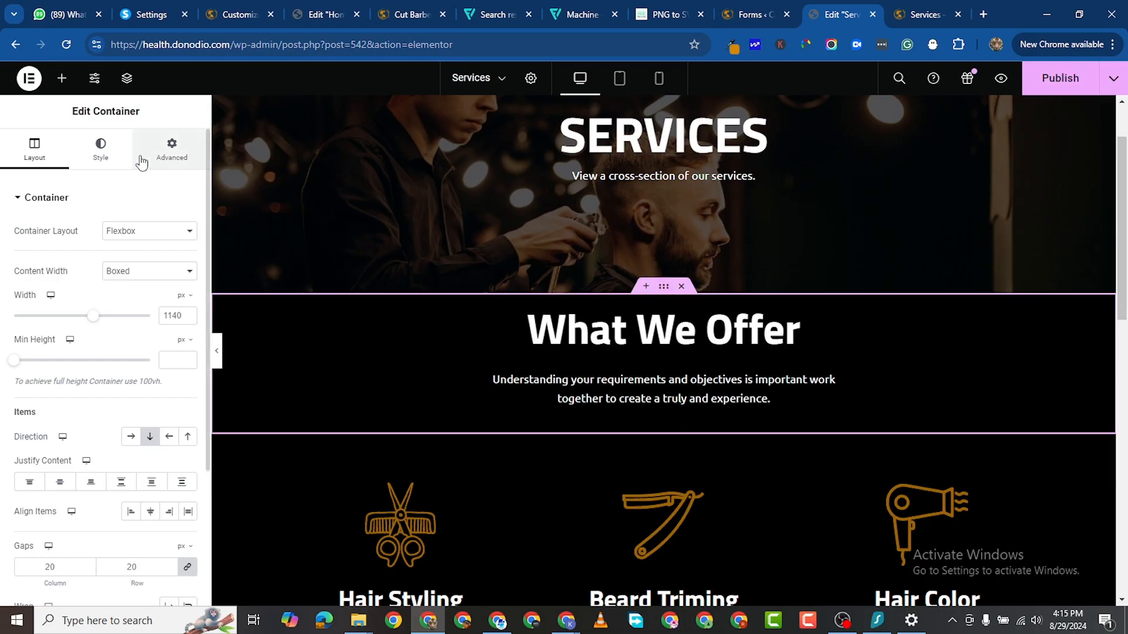
left_click(172, 150)
left_click(187, 301)
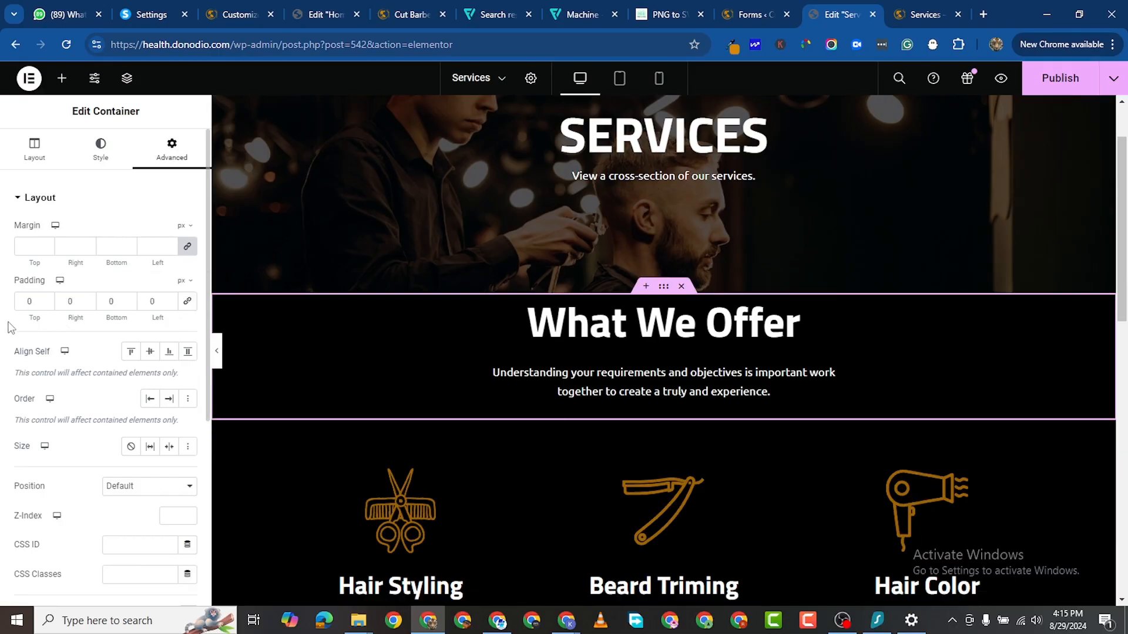
type("100")
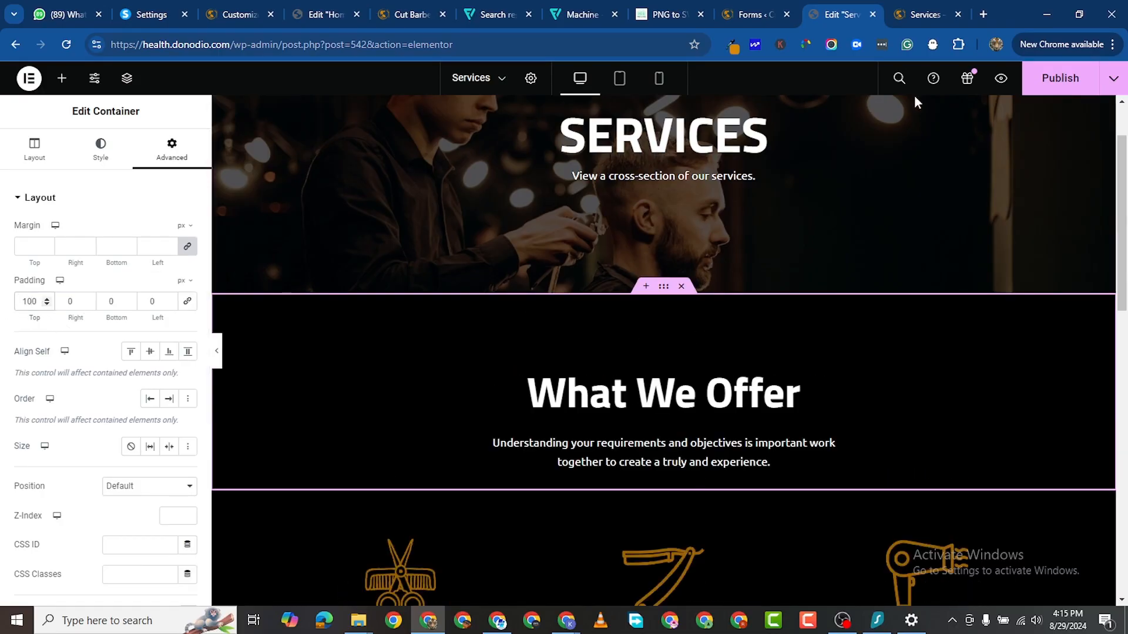
left_click(1059, 78)
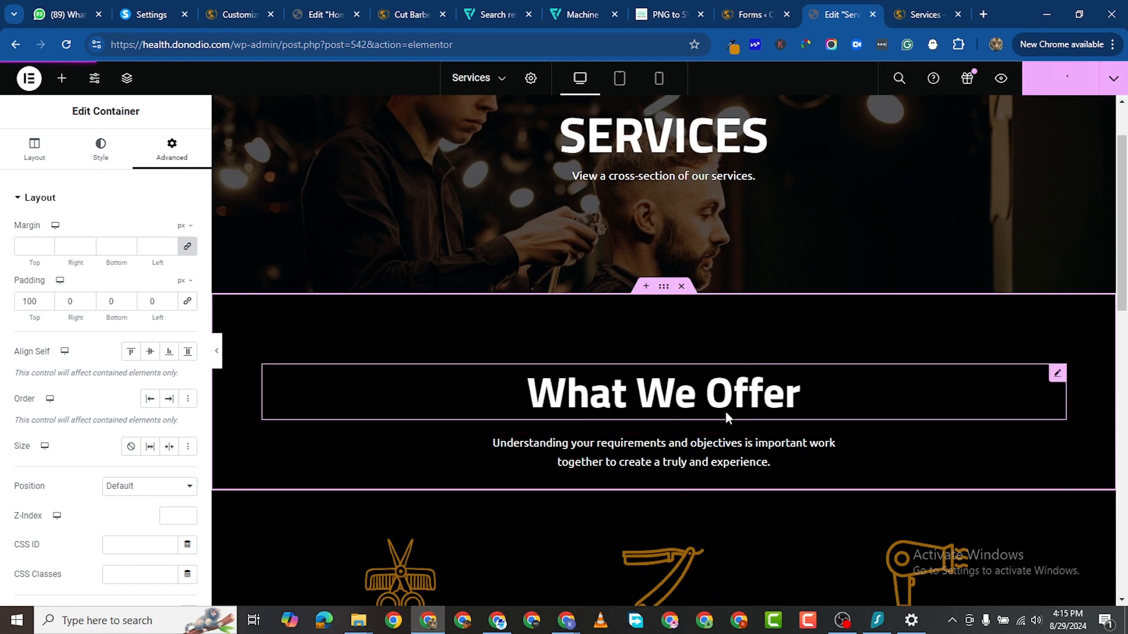
Step: Set the intro paragraph's text size to 15 px and save with Ctrl+S
left_click(498, 470)
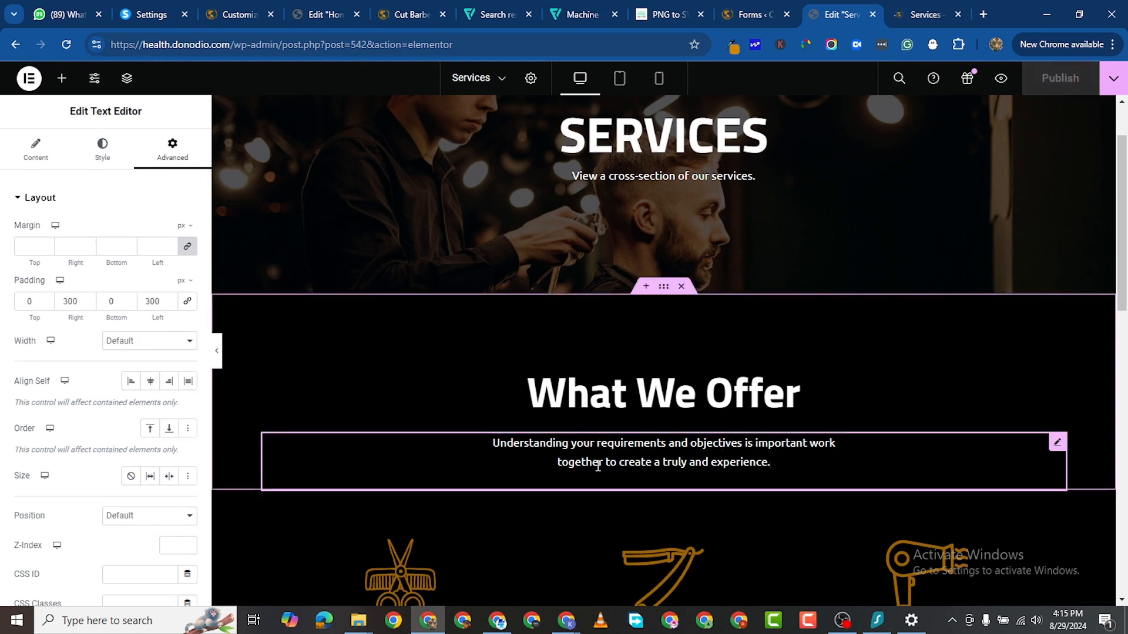
left_click(102, 148)
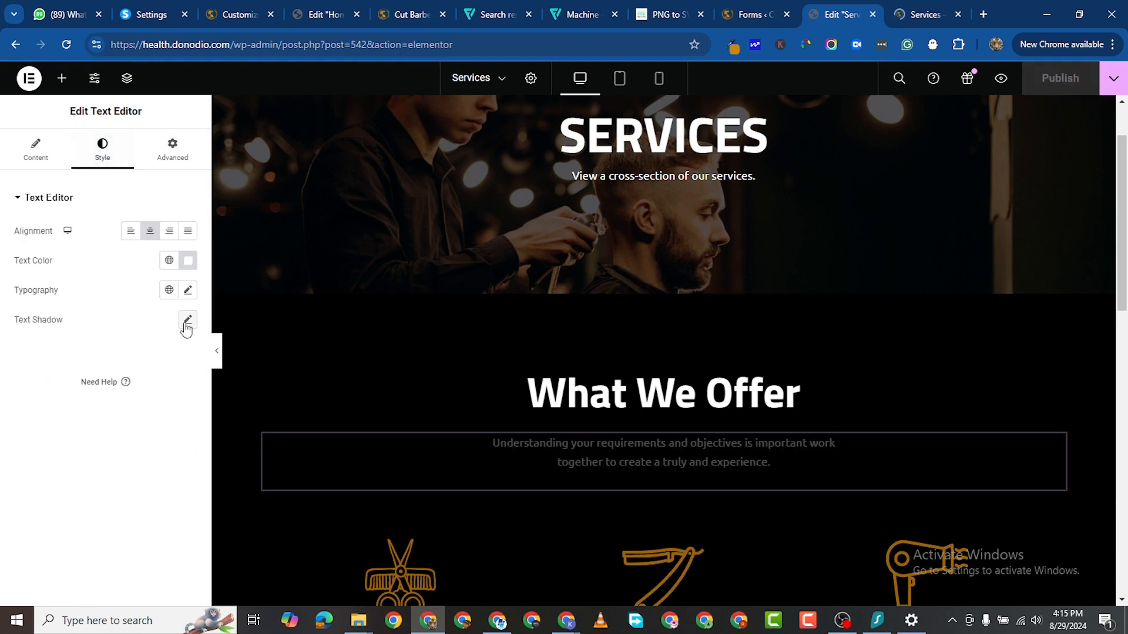
left_click(188, 289)
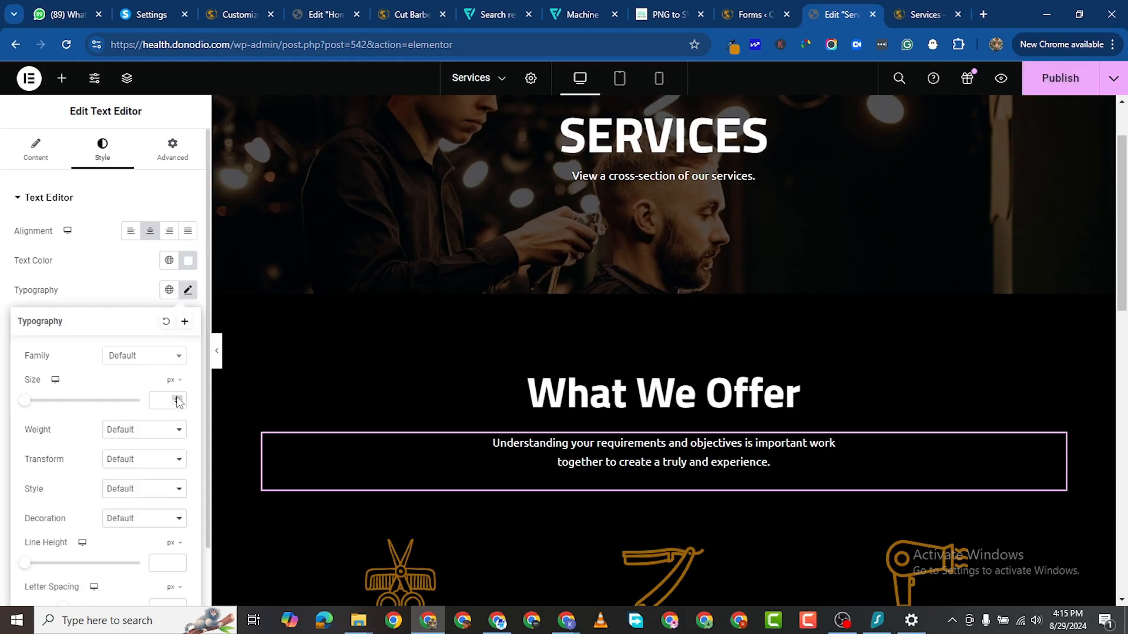
left_click(177, 398)
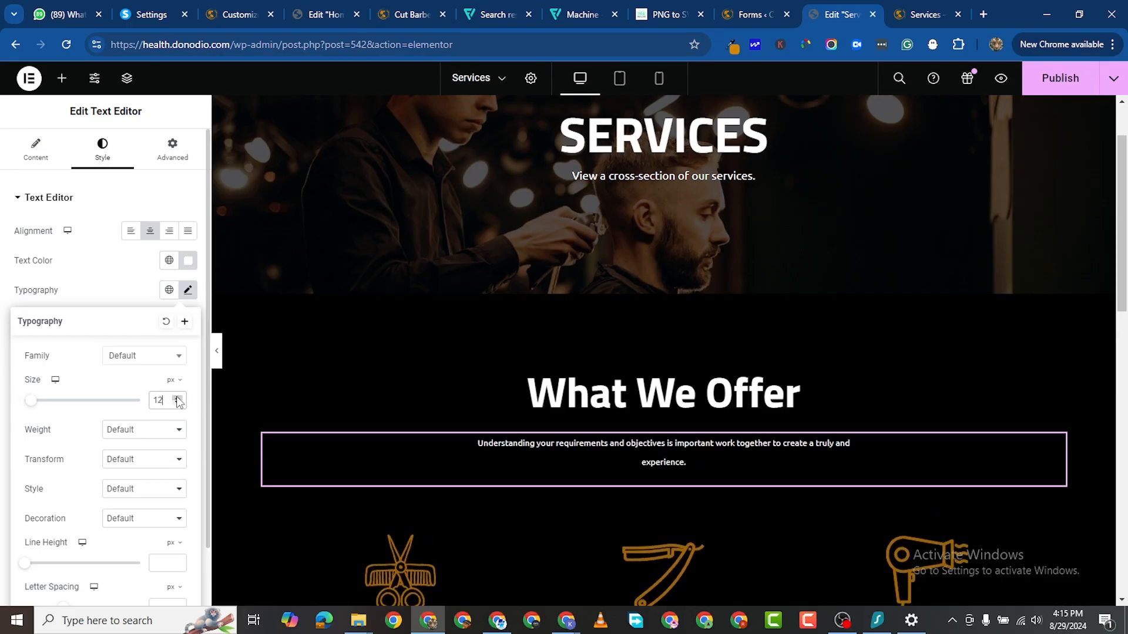
left_click(176, 398)
left_click(177, 398)
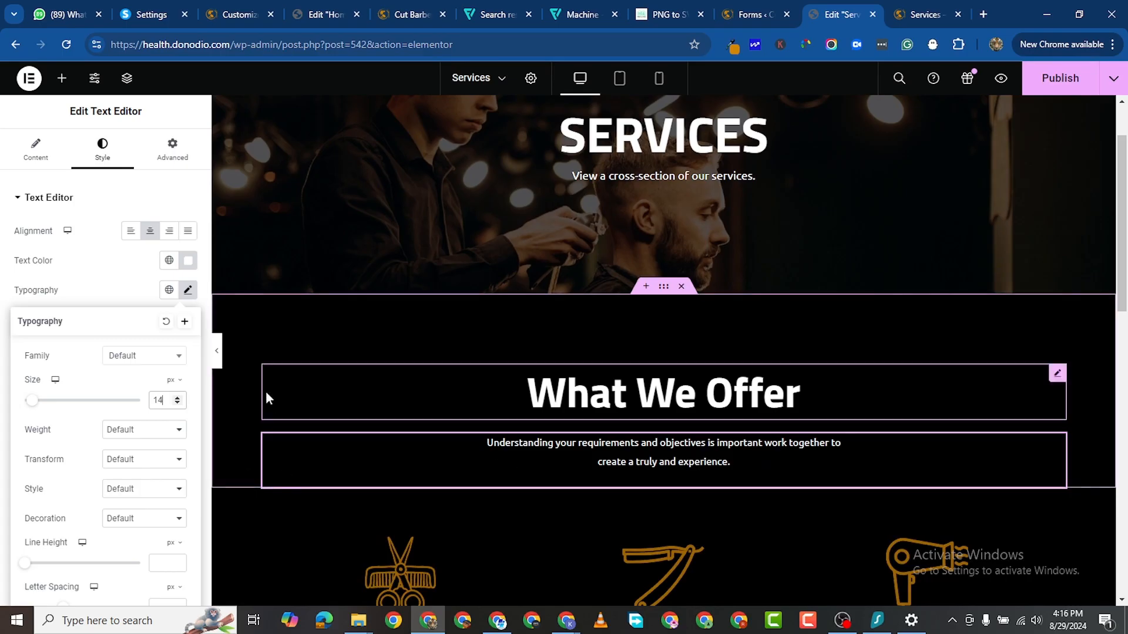
left_click(177, 399)
left_click(177, 398)
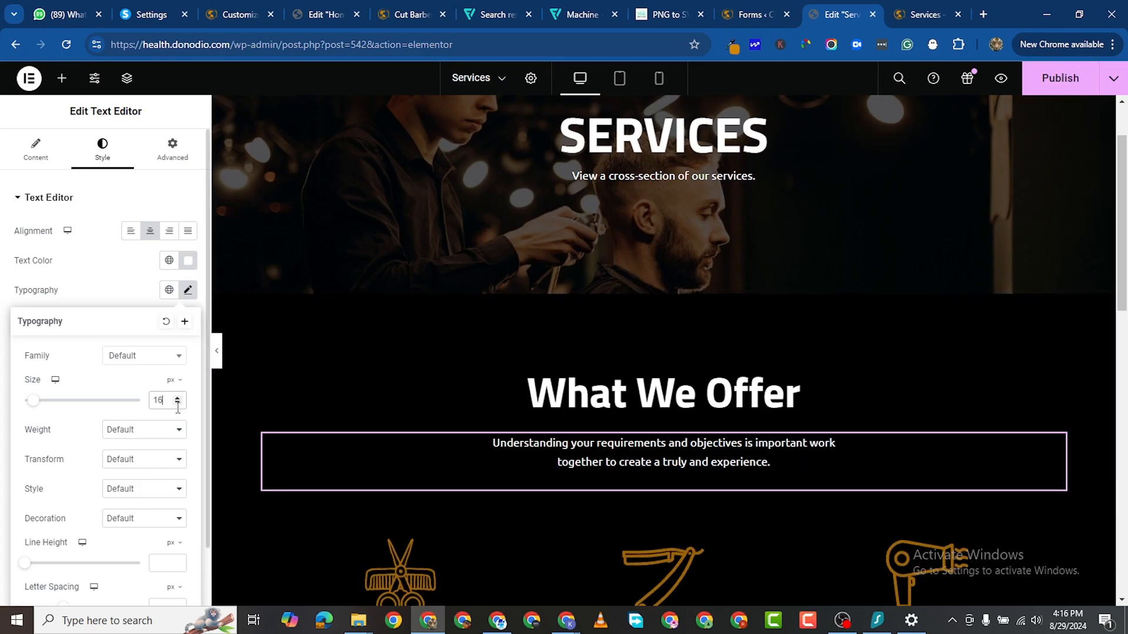
left_click(178, 404)
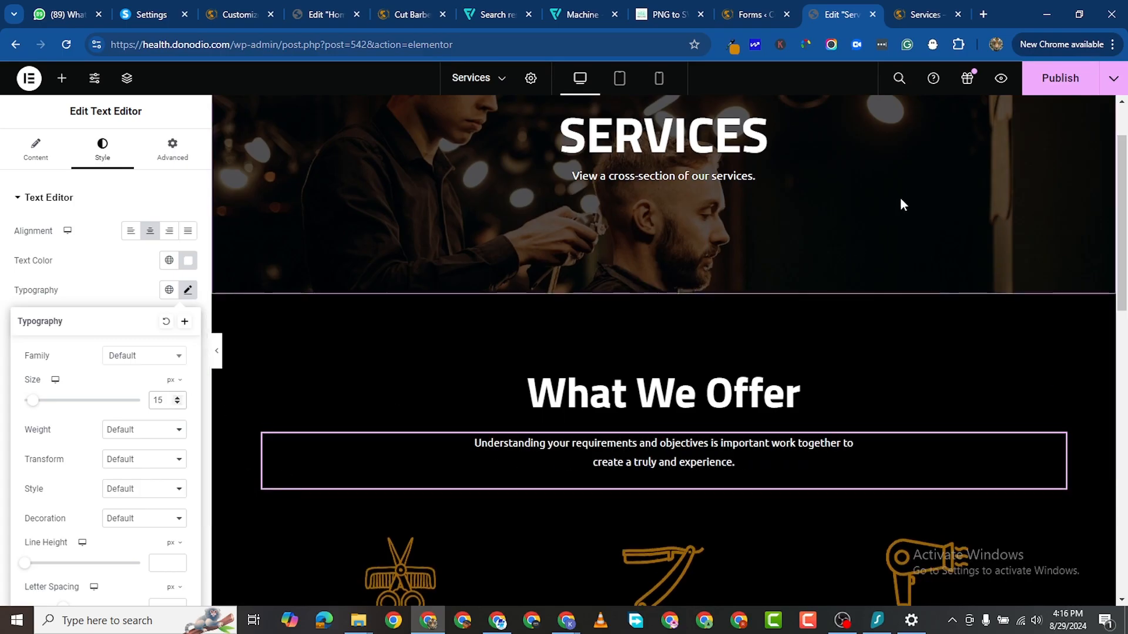
key("ctrl+s")
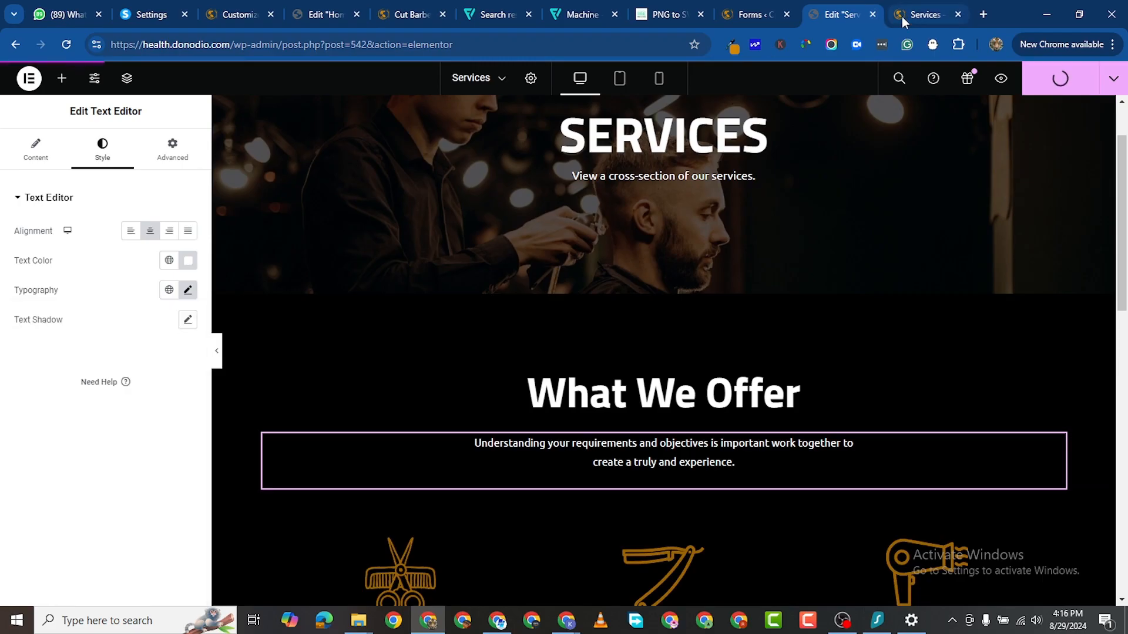
Step: Scroll through the live Services page preview to check the saved changes
left_click(902, 18)
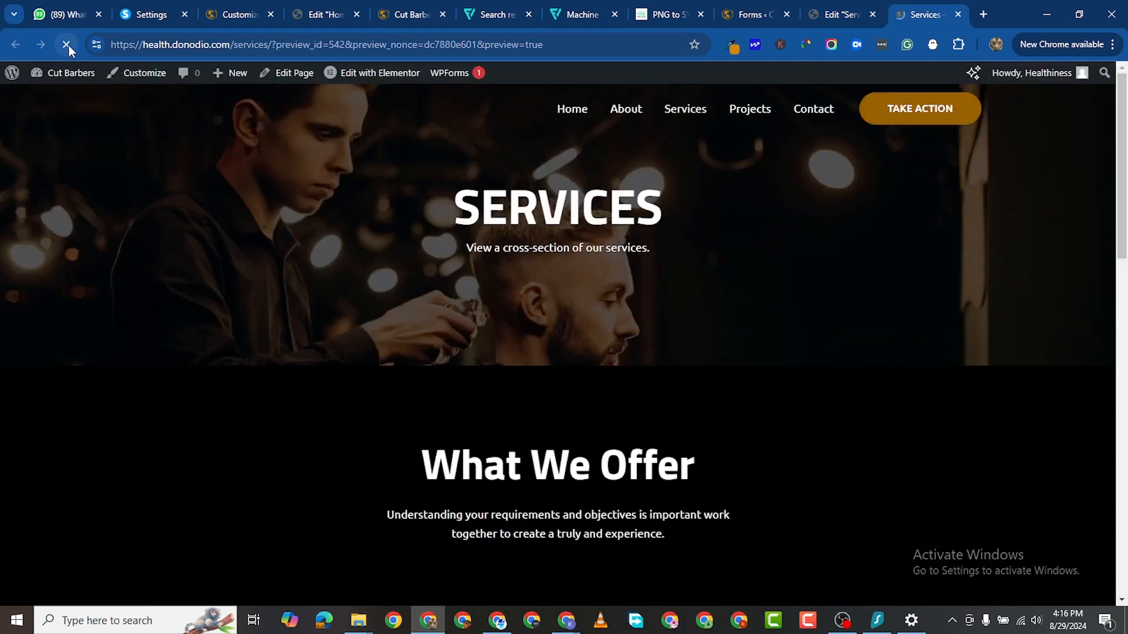
scroll(432, 309, "down", 5)
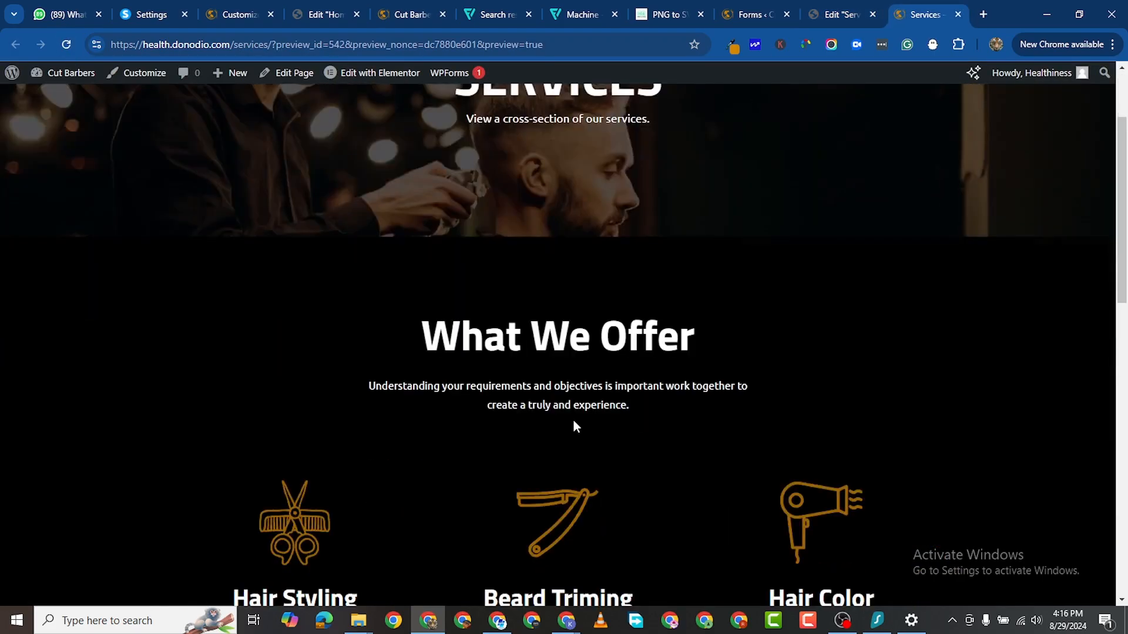
scroll(581, 434, "down", 8)
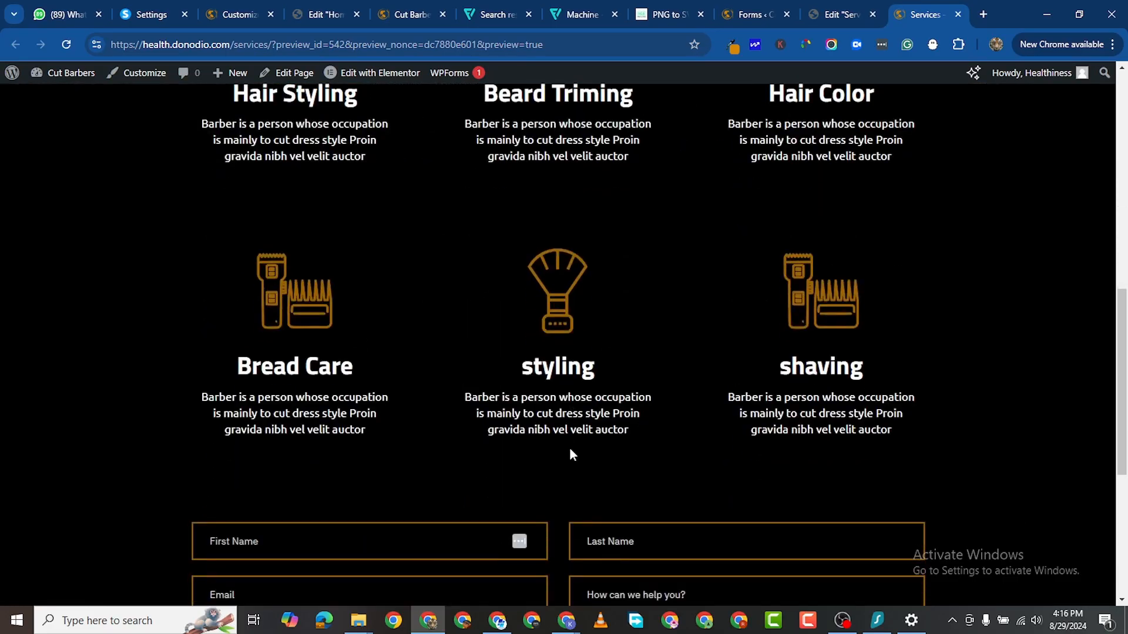
scroll(571, 445, "down", 3)
scroll(587, 358, "up", 2)
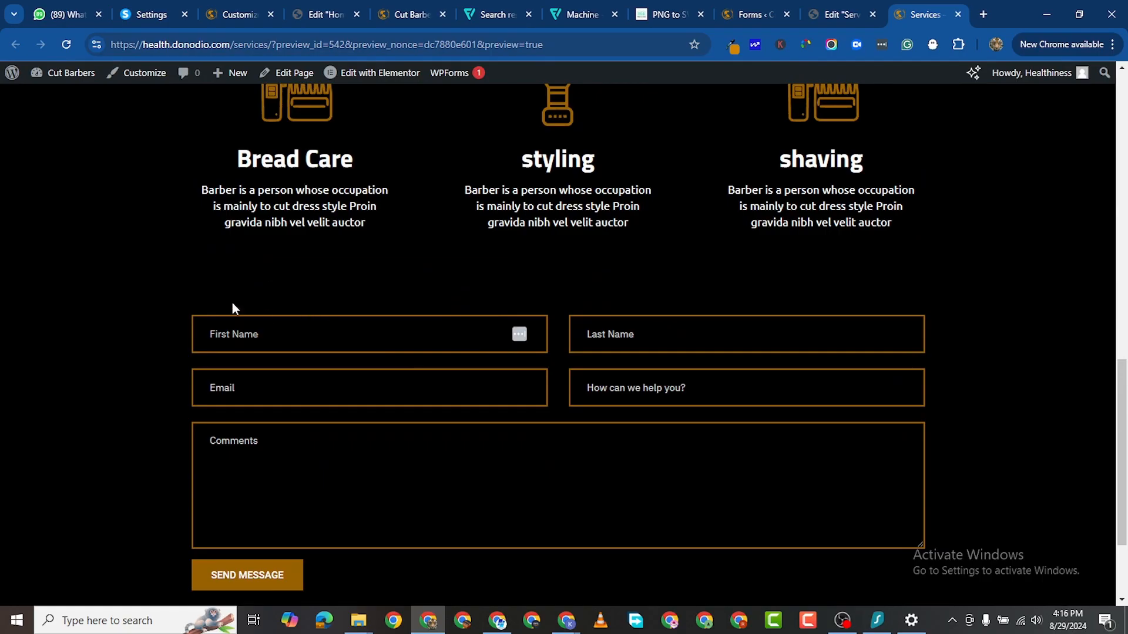
scroll(279, 327, "down", 2)
scroll(325, 246, "up", 1)
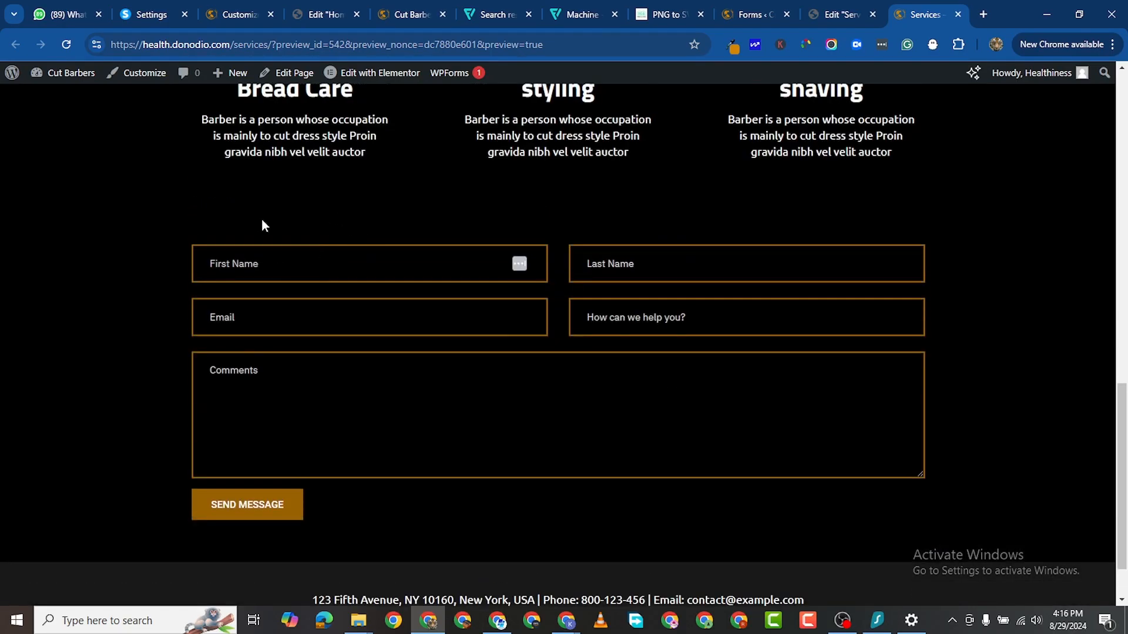
scroll(942, 348, "up", 6)
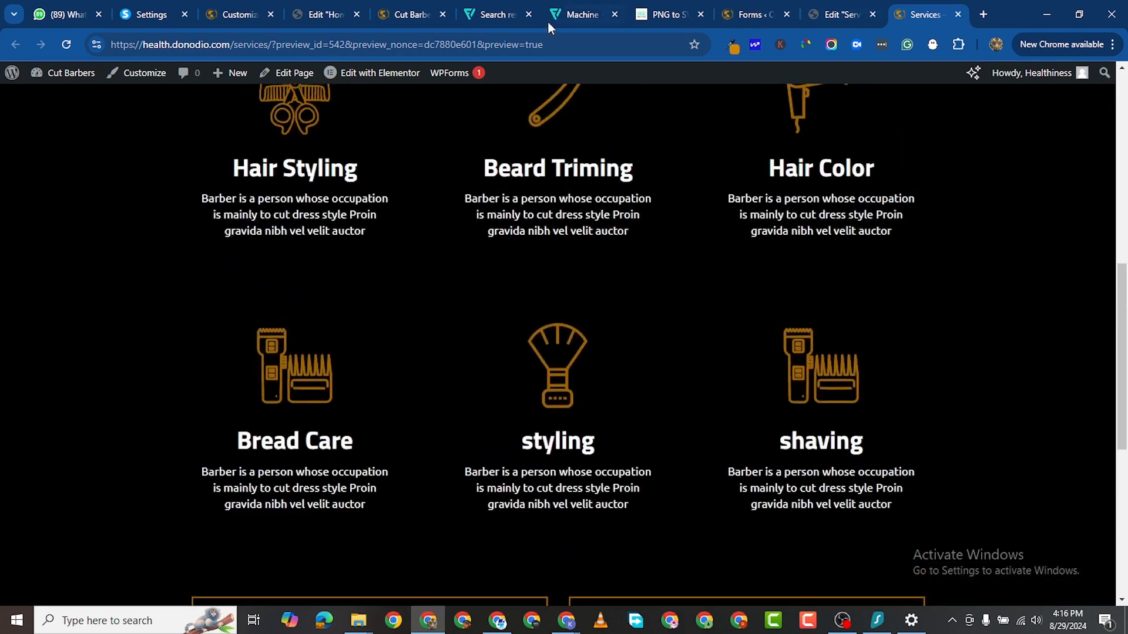
Step: Copy the What We Offer heading in the Elementor editor
left_click(842, 16)
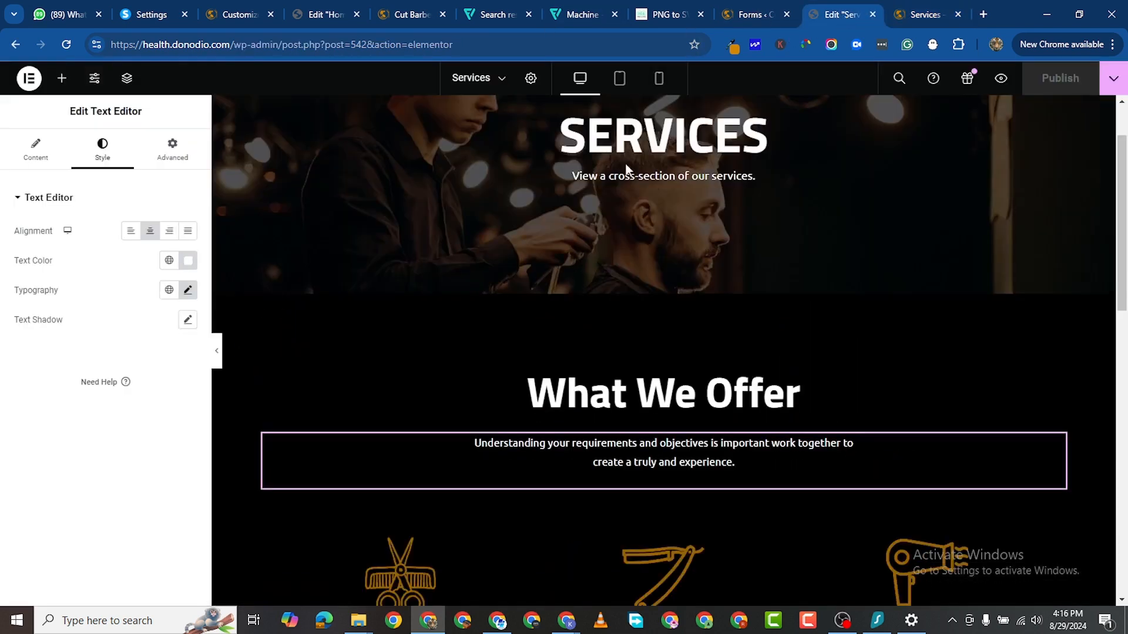
scroll(586, 347, "down", 5)
scroll(586, 347, "up", 1)
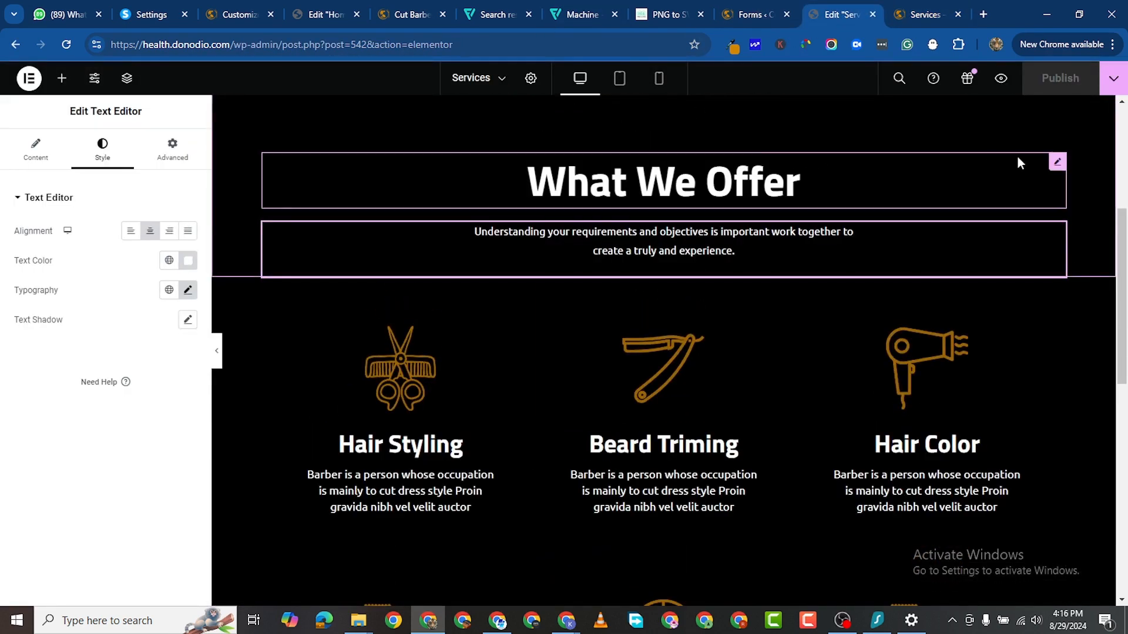
right_click(1057, 161)
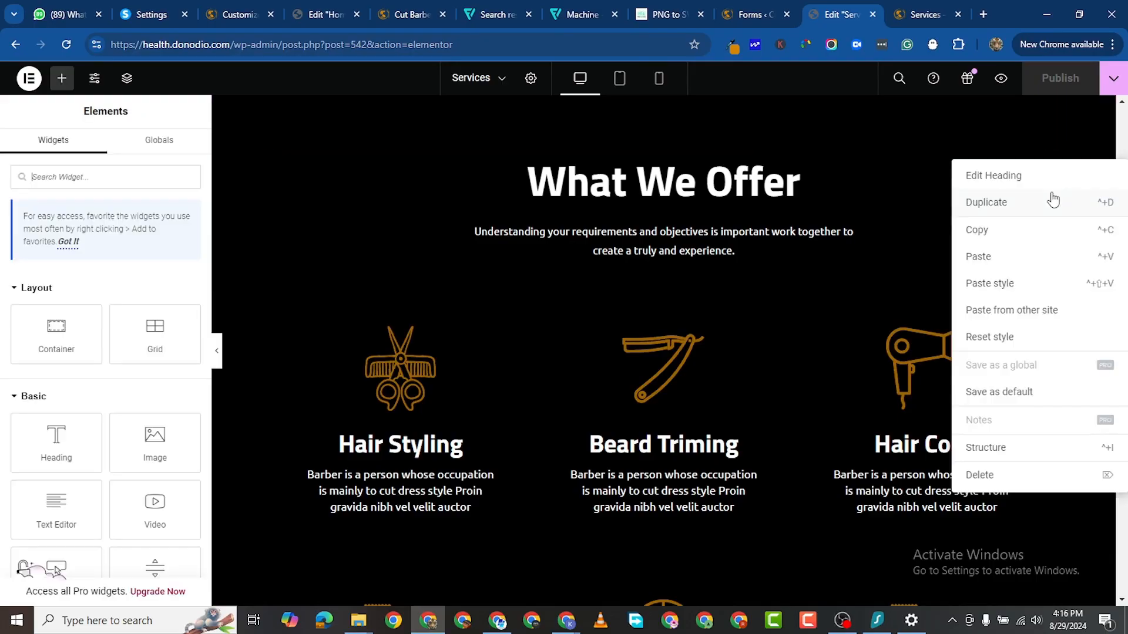
left_click(980, 235)
scroll(490, 393, "down", 10)
Step: Add a new Flexbox container and move it below the services grid
scroll(502, 399, "down", 2)
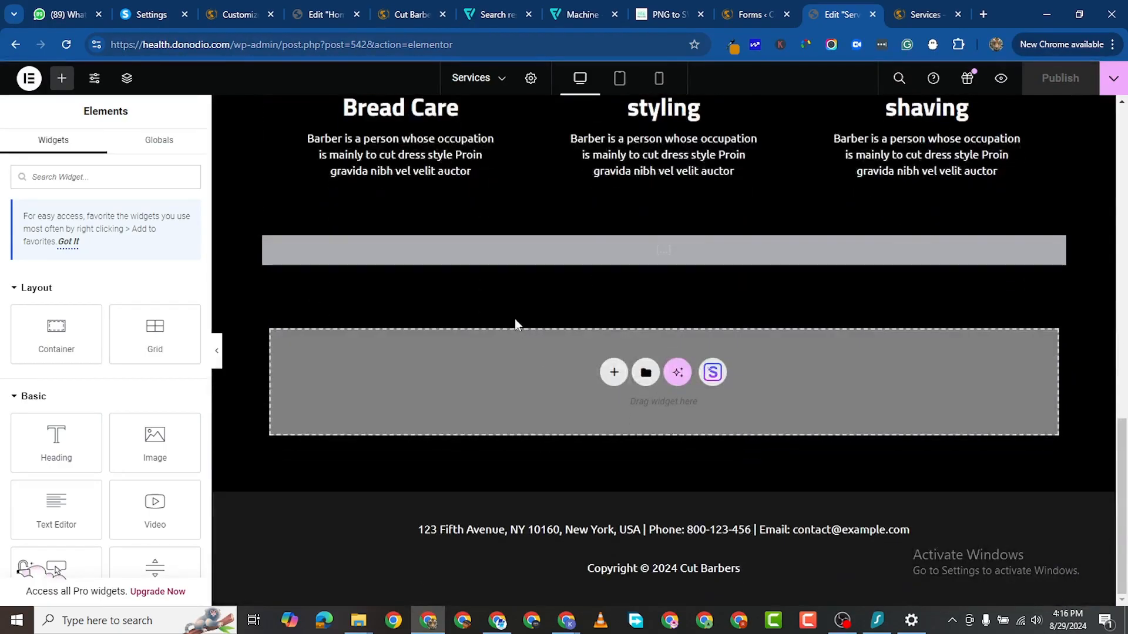
left_click(613, 372)
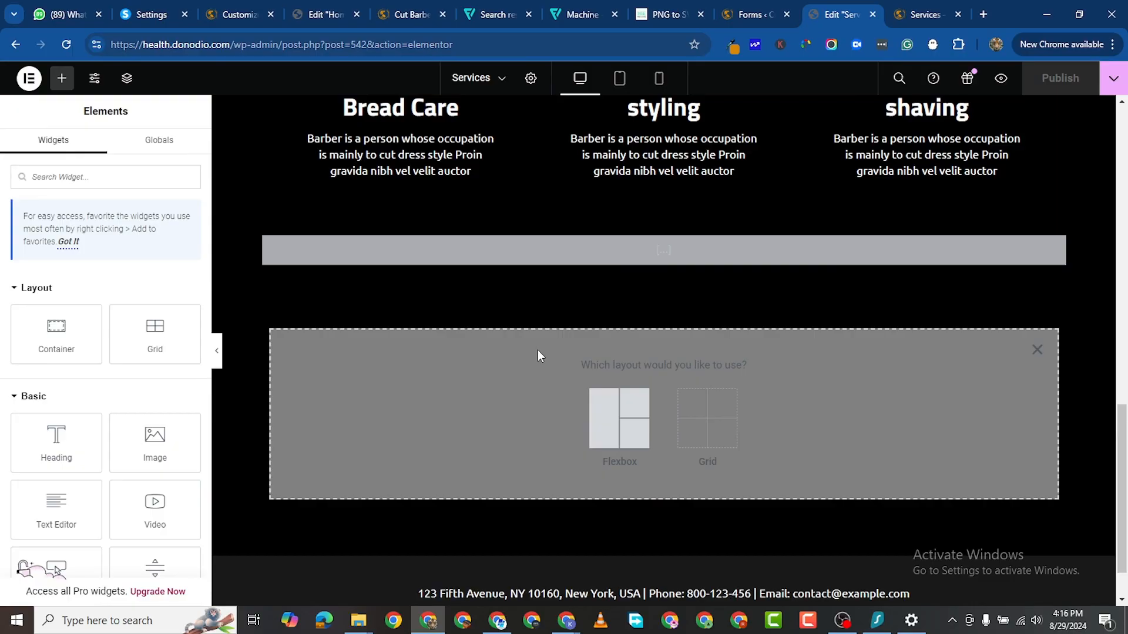
left_click(602, 411)
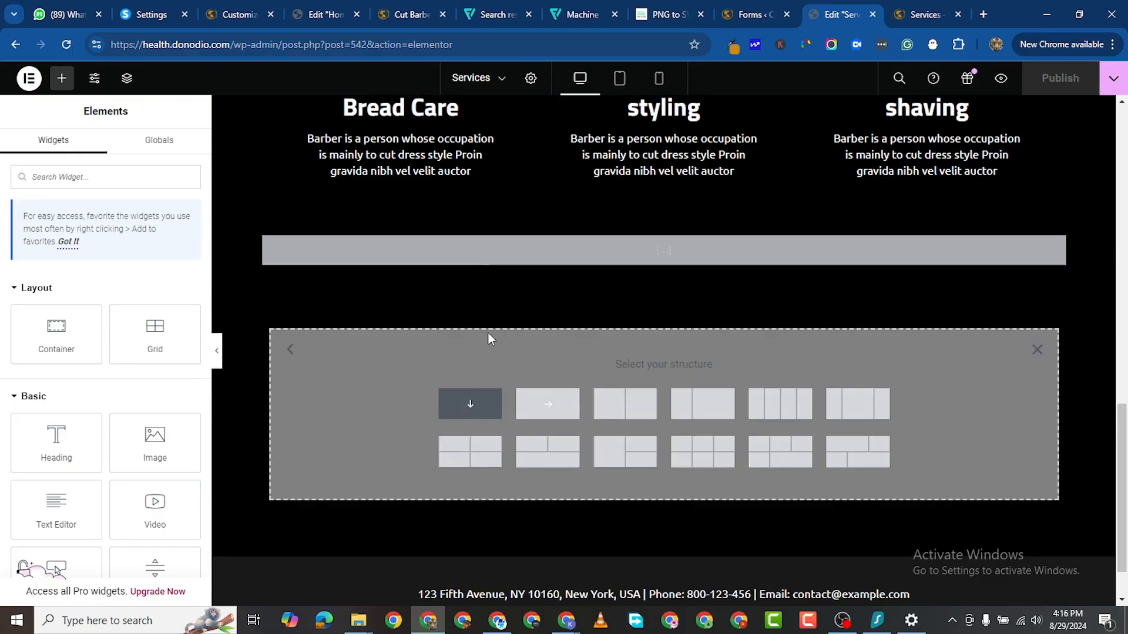
left_click_drag(660, 270, 613, 304)
left_click_drag(471, 271, 464, 272)
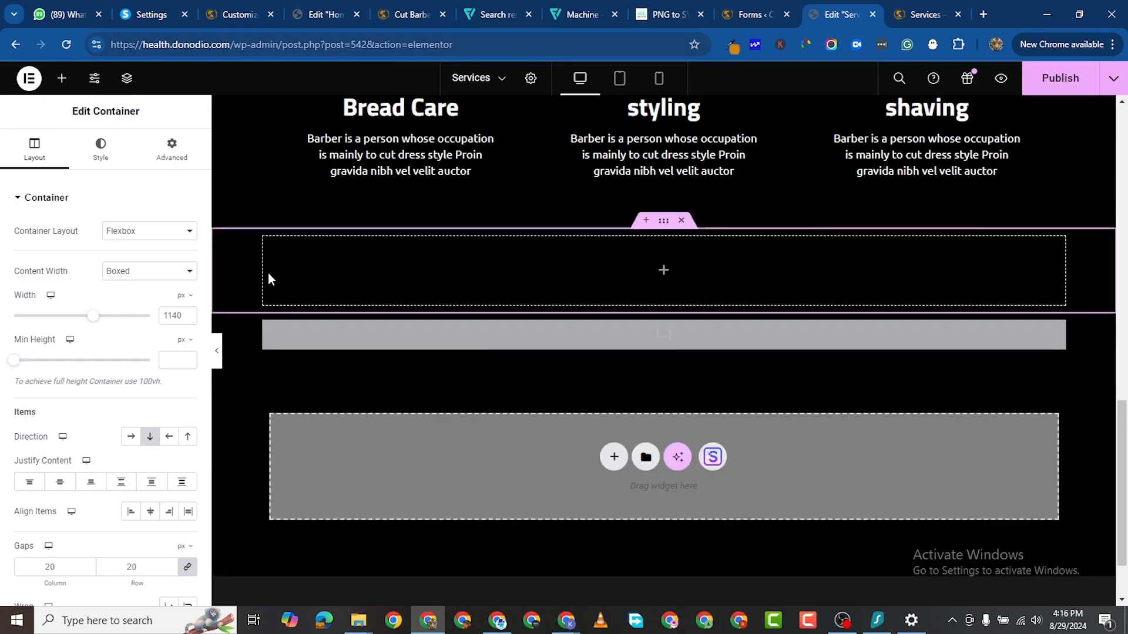
Step: Paste the copied heading into the new container and retitle it 'Contact Us'
right_click(328, 272)
left_click(376, 341)
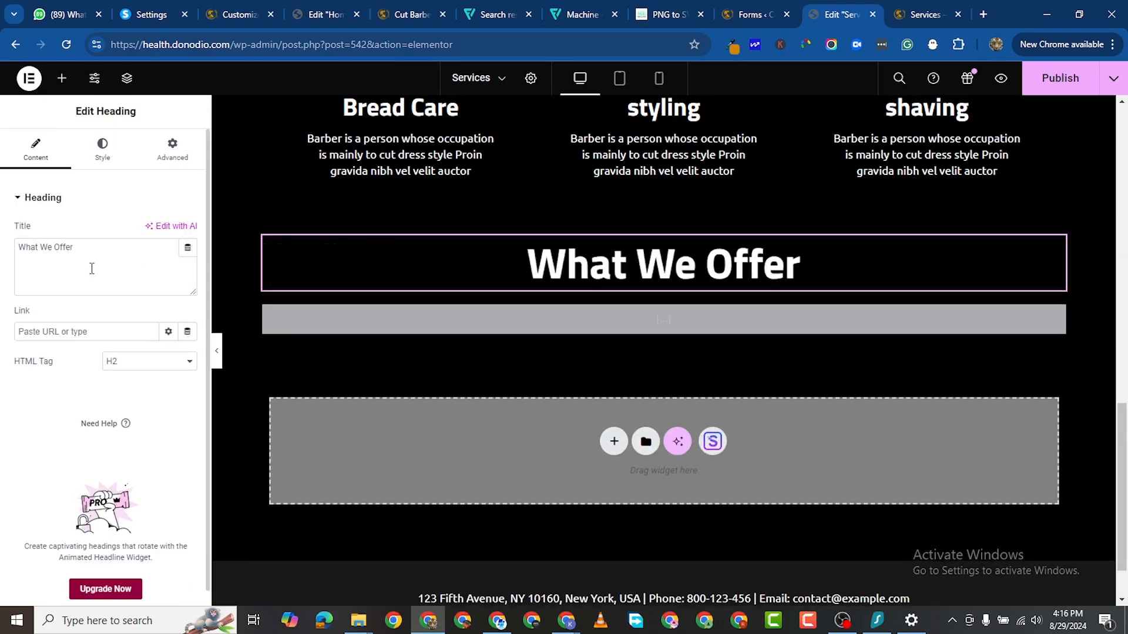
left_click(53, 248)
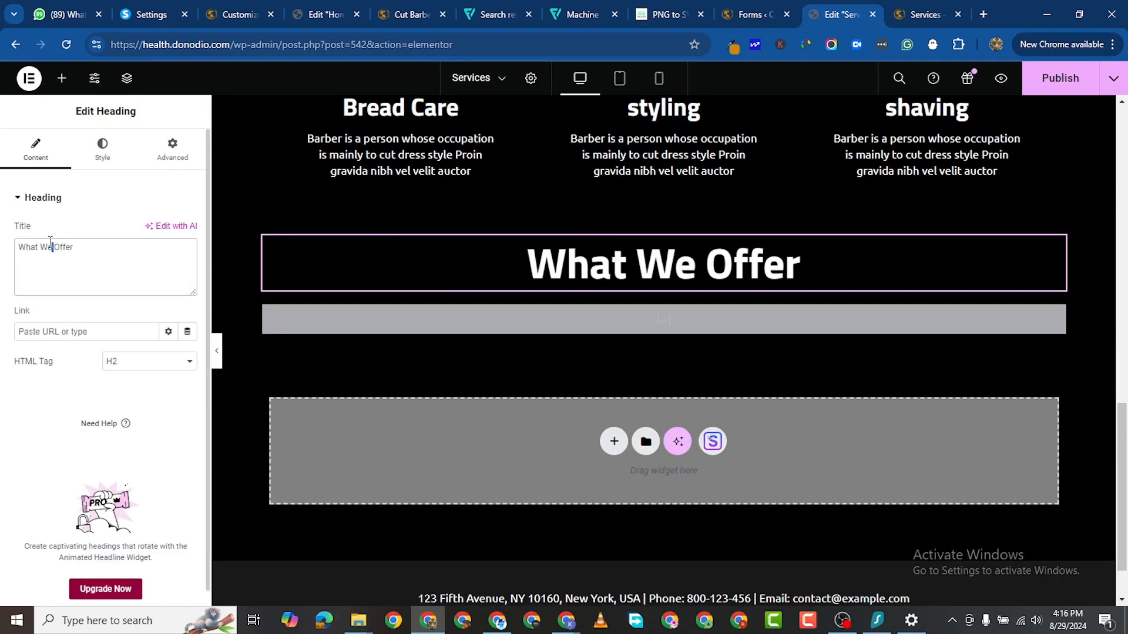
triple_click(50, 242)
type("Co")
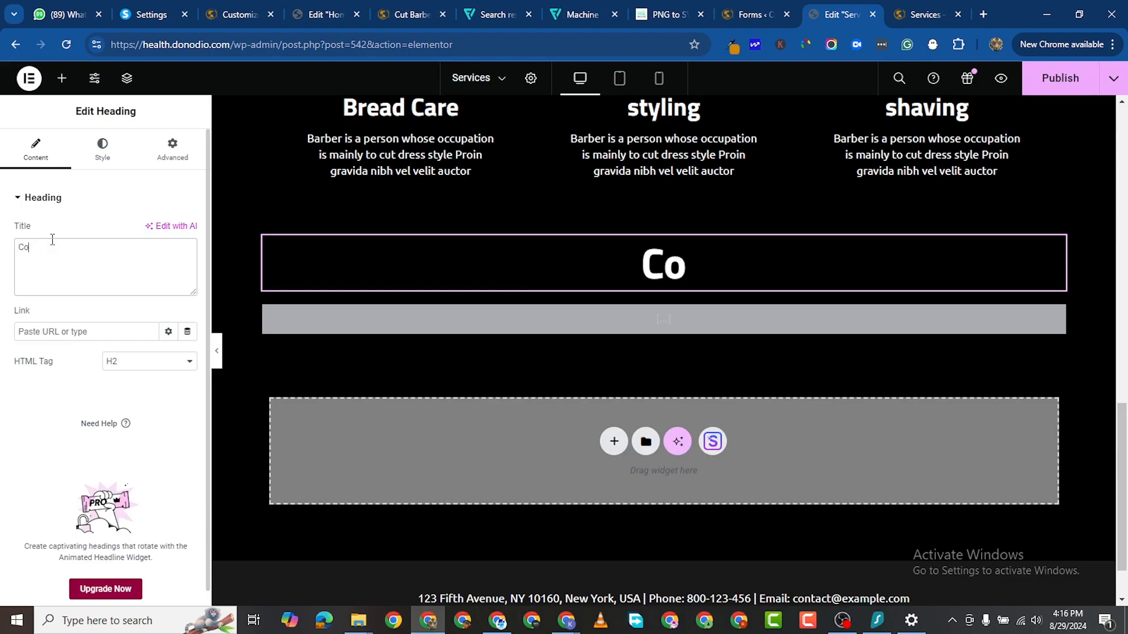
type("ntact Us")
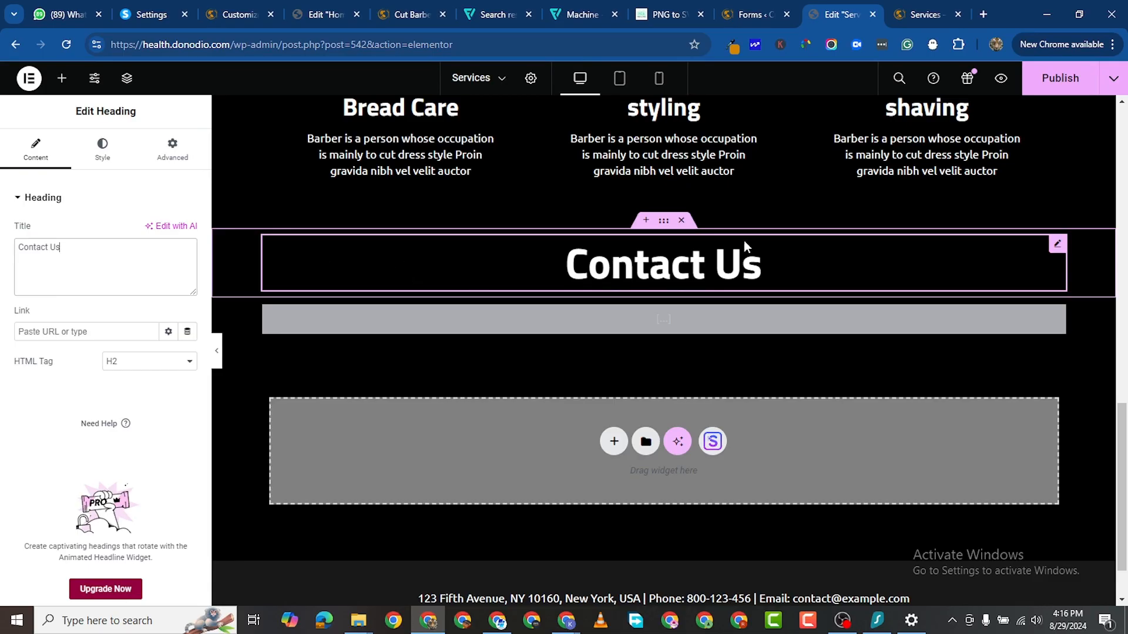
Step: Shrink the Contact Us heading's typography size to 50 px
left_click(102, 150)
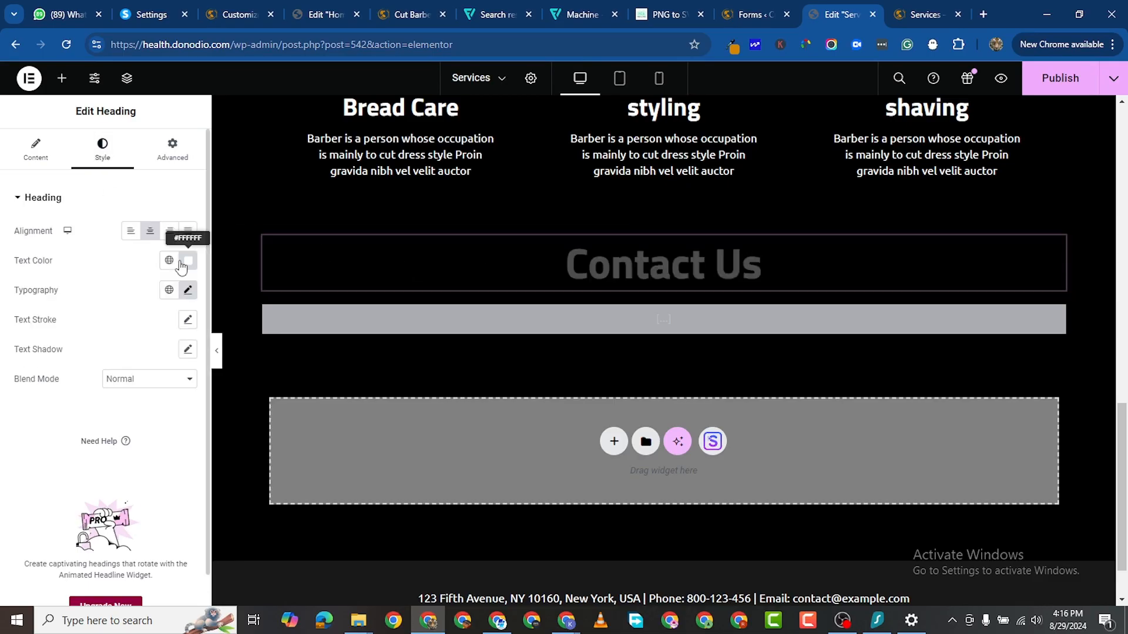
left_click(188, 290)
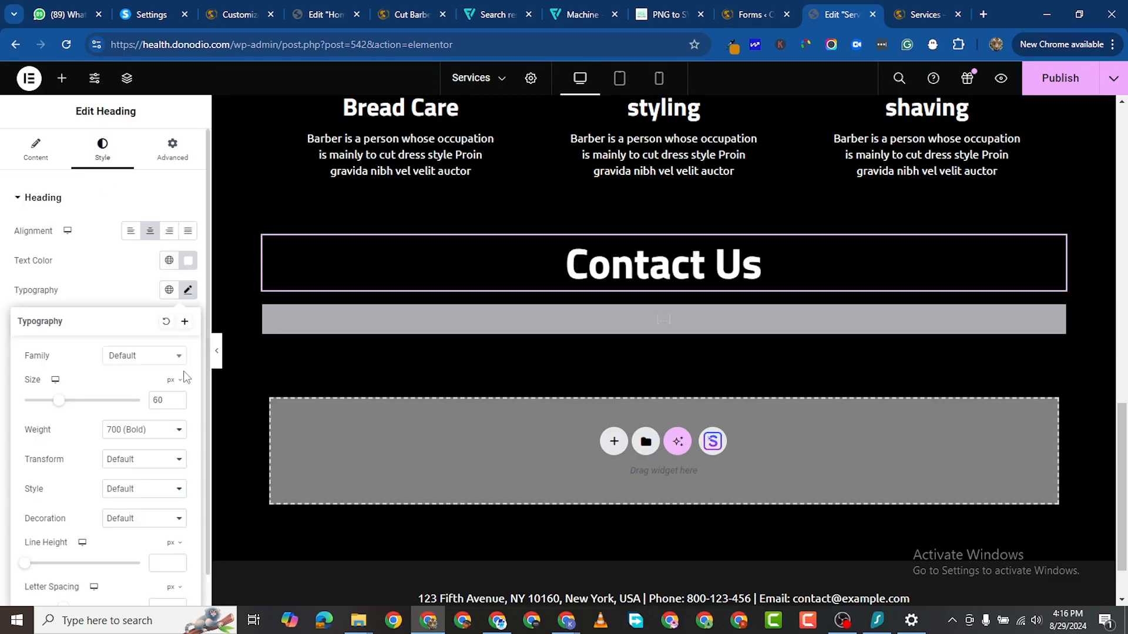
left_click(179, 404)
left_click(179, 404)
left_click(178, 404)
left_click(178, 403)
left_click(178, 403)
left_click(178, 403)
left_click(179, 403)
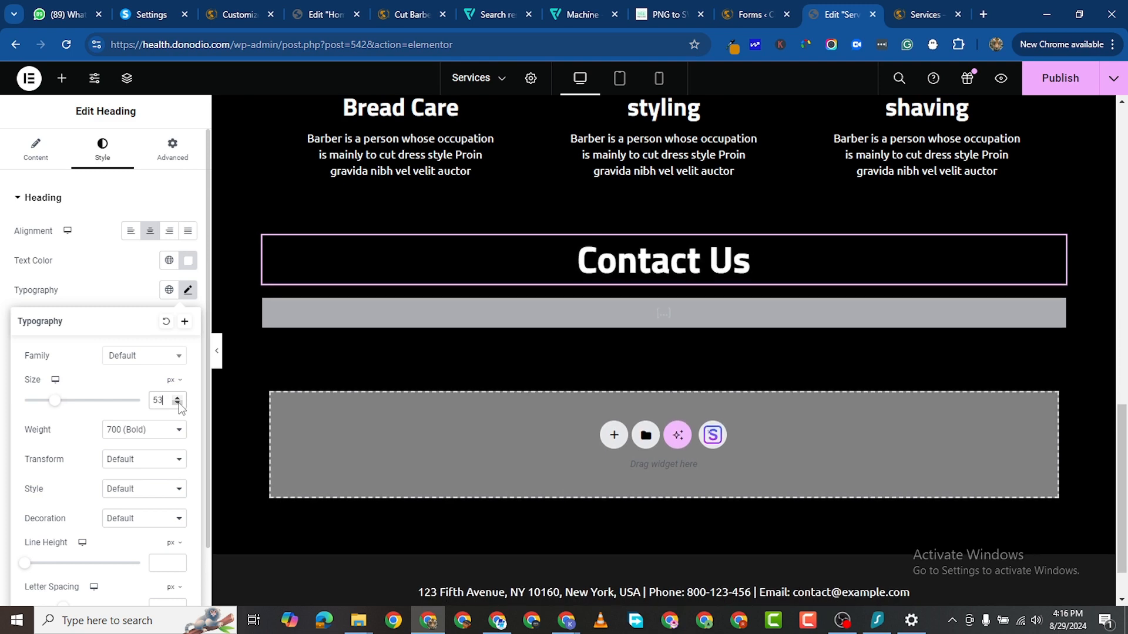
left_click(179, 404)
left_click(179, 404)
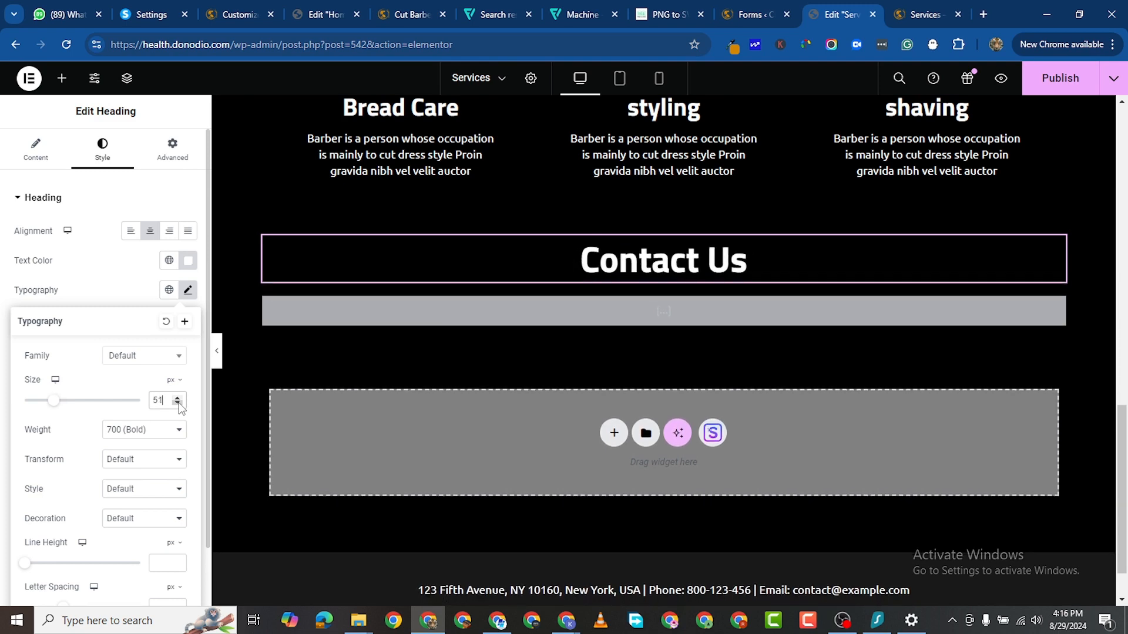
left_click(179, 403)
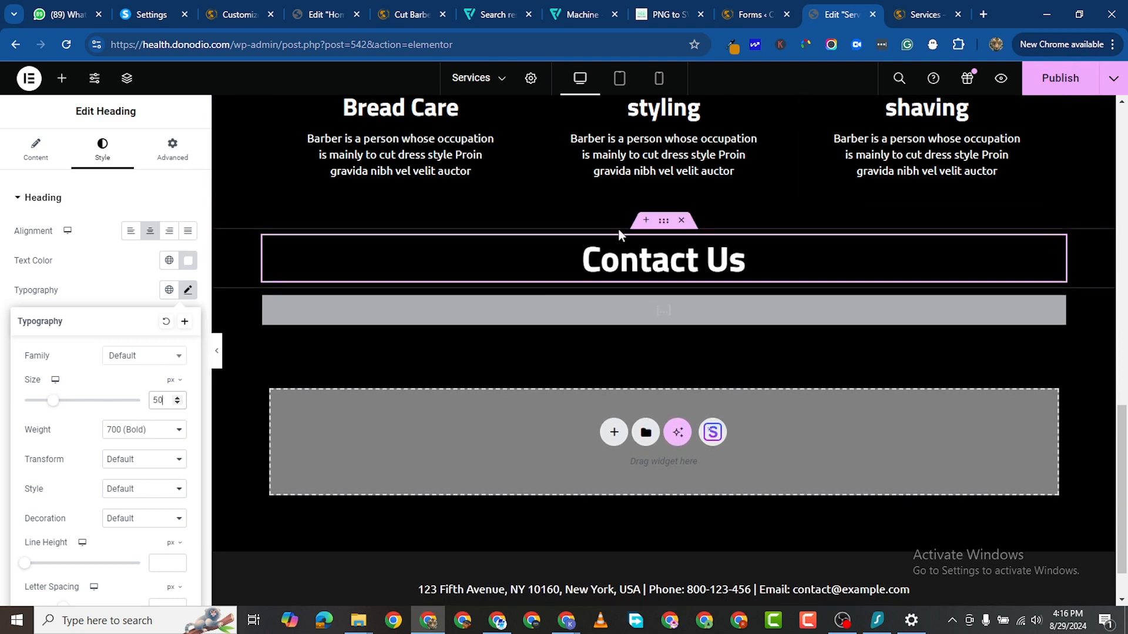
Step: Give the Contact Us section a 100 px top margin and publish the page
left_click(662, 228)
left_click(176, 150)
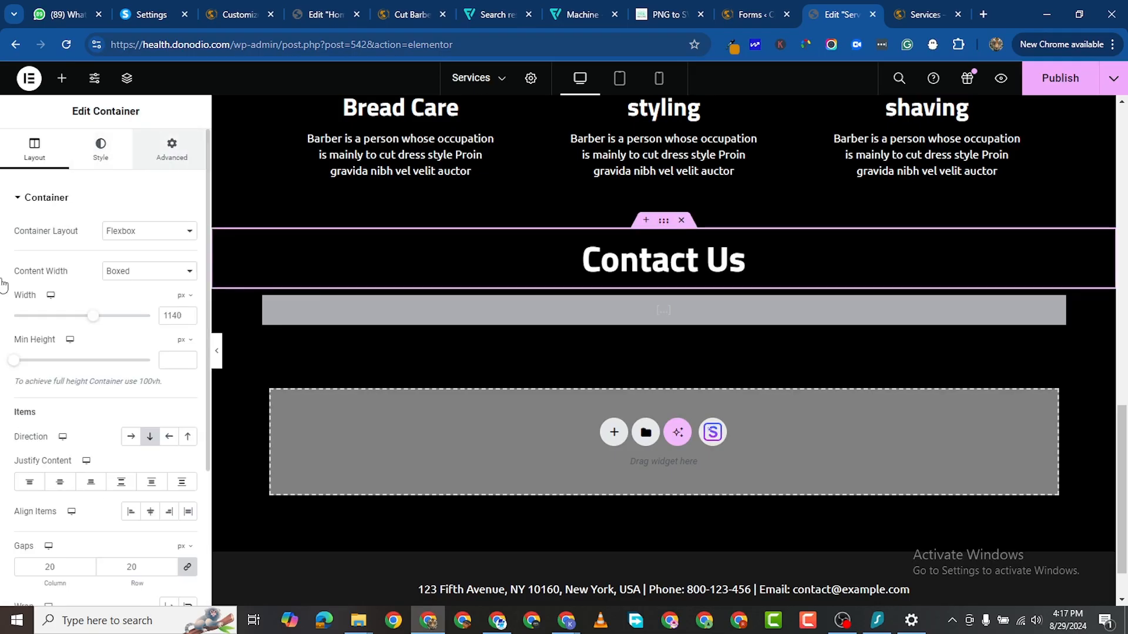
left_click(189, 247)
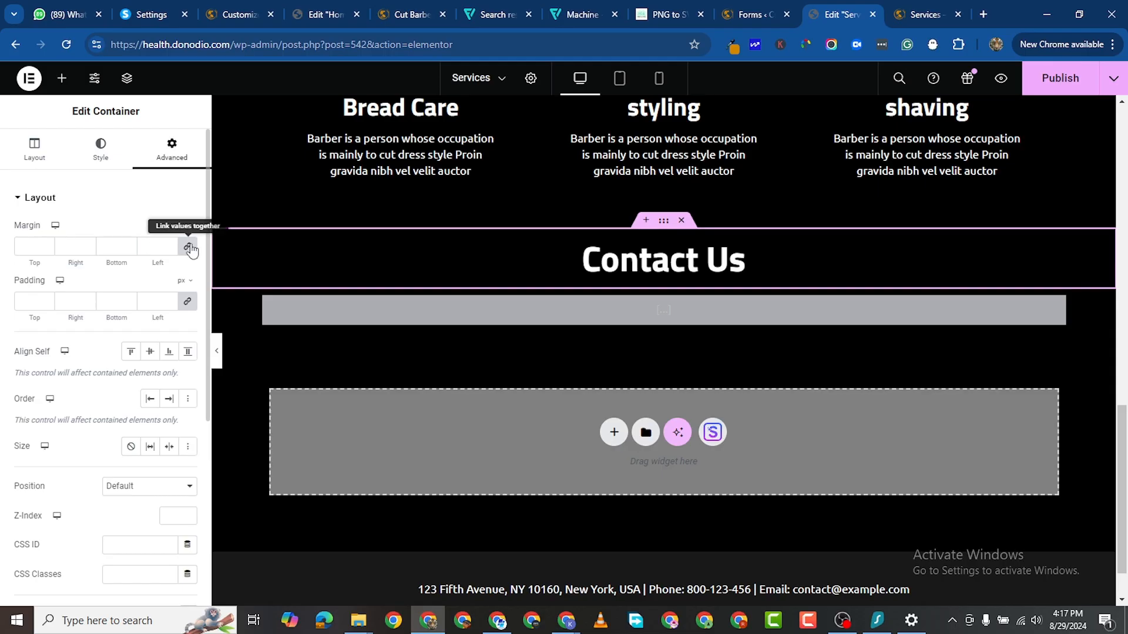
left_click(21, 250)
type("100")
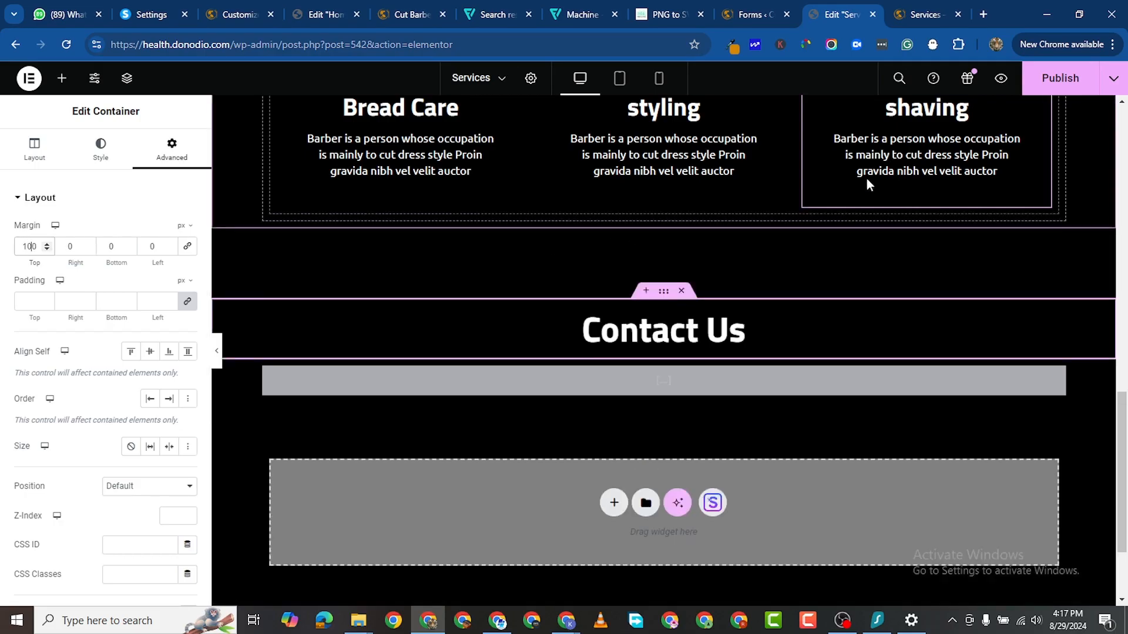
left_click(1061, 79)
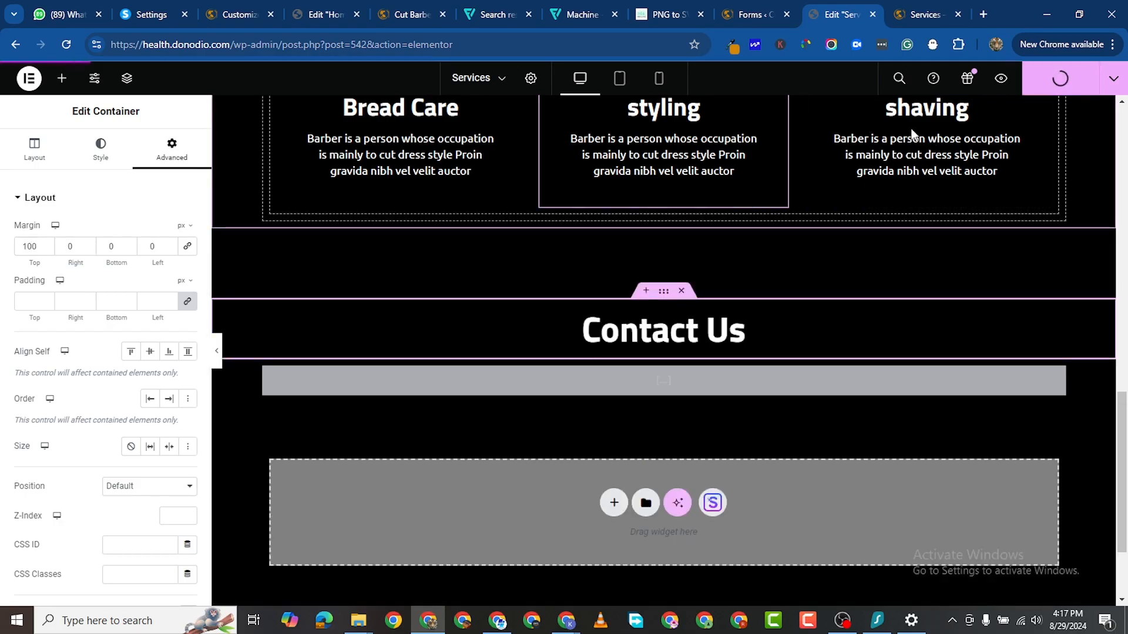
Step: Scroll through the live Services page to check the services grid and Contact Us form
left_click(927, 15)
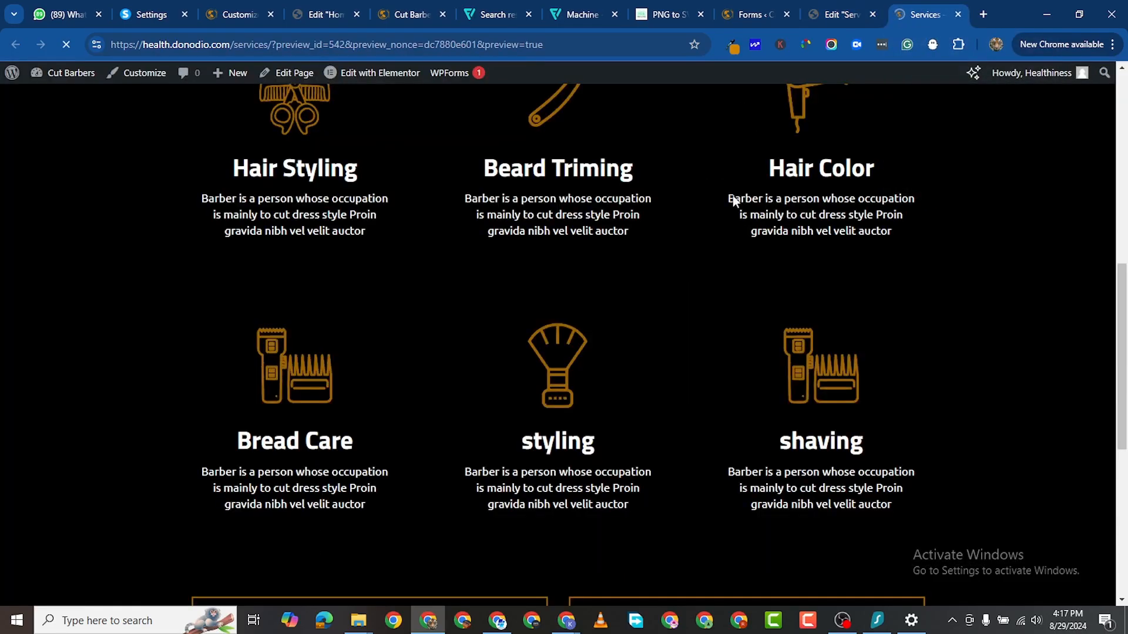
scroll(730, 314, "down", 12)
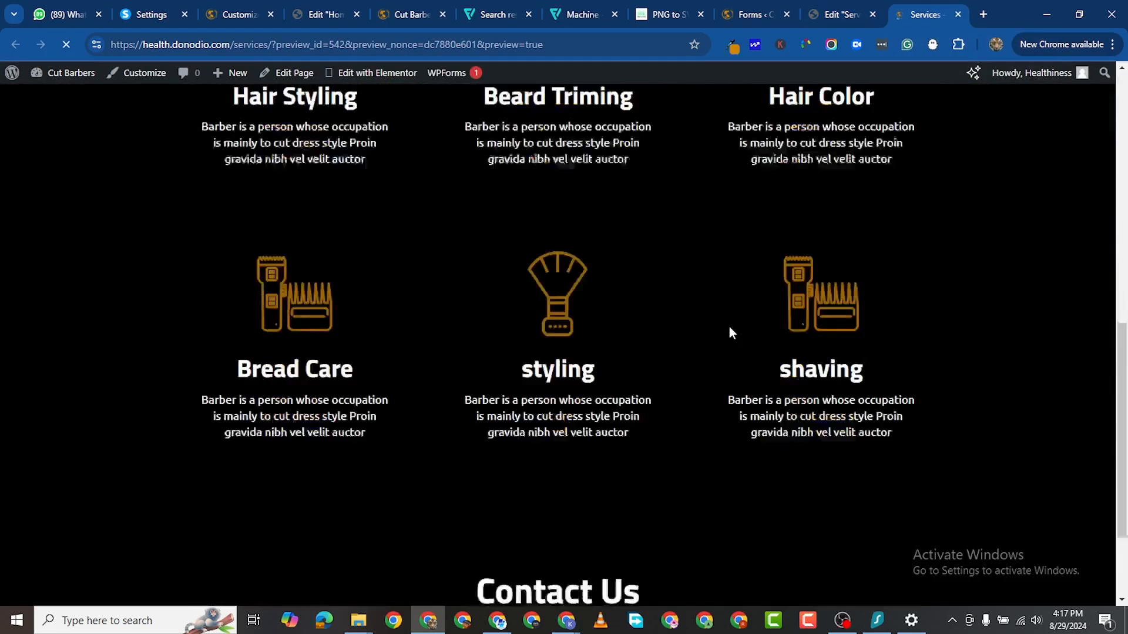
scroll(946, 306, "down", 2)
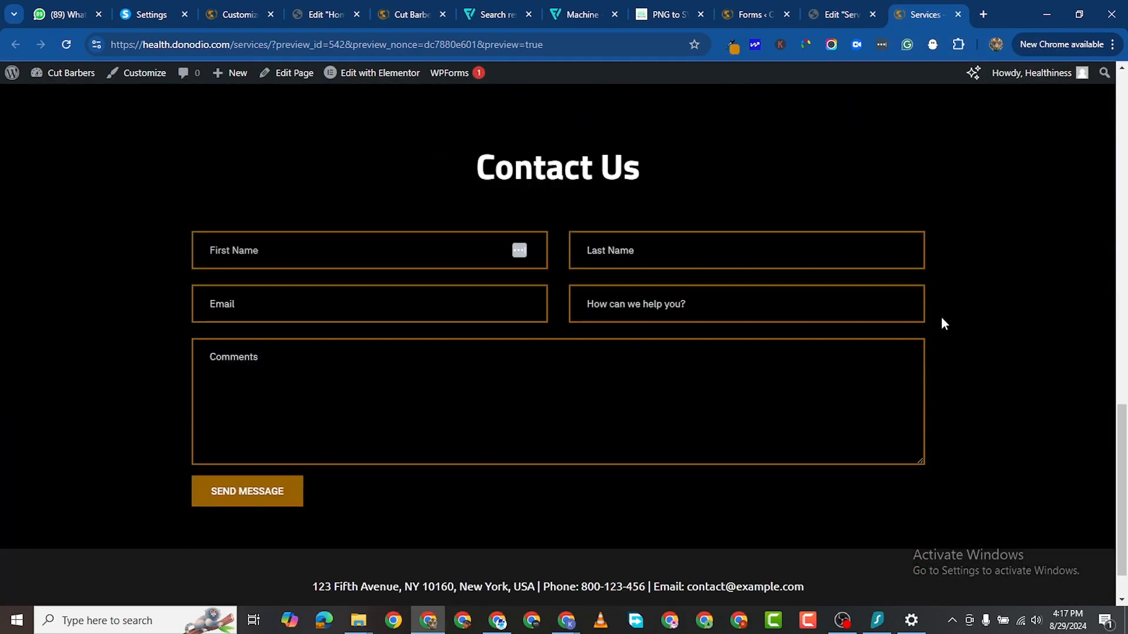
scroll(963, 346, "up", 12)
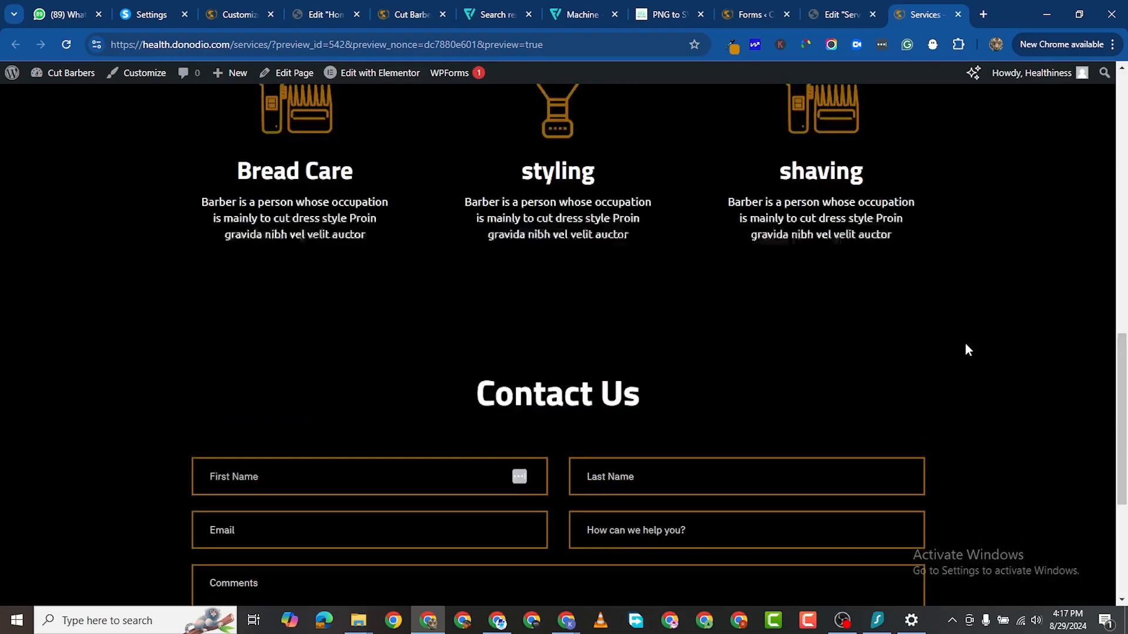
scroll(962, 344, "up", 3)
scroll(963, 346, "down", 6)
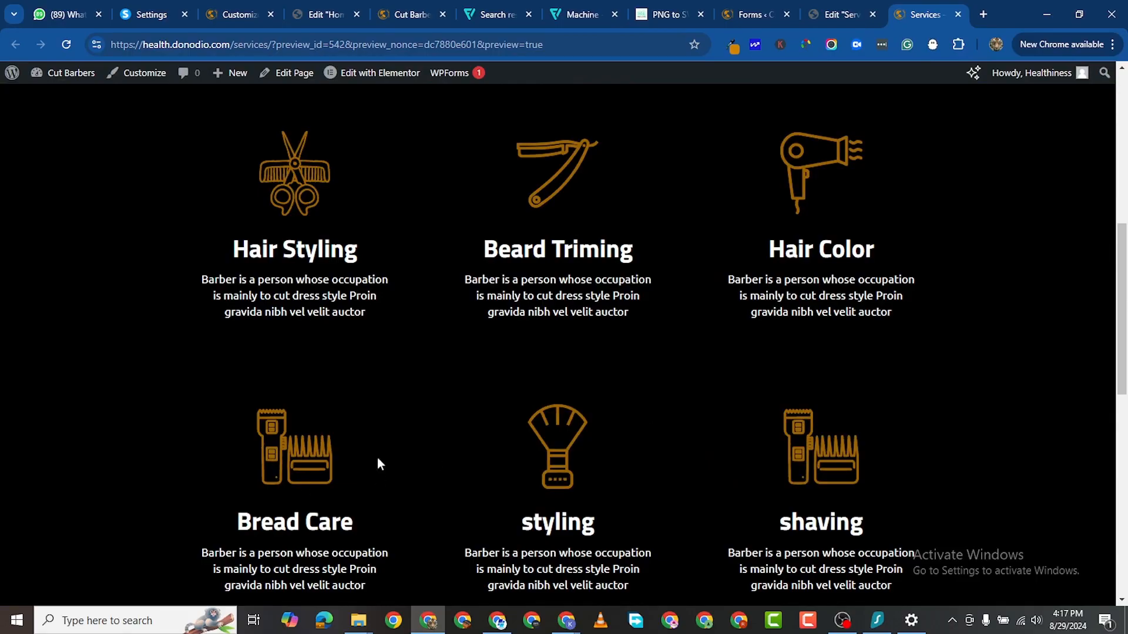
scroll(551, 319, "up", 3)
scroll(521, 360, "down", 2)
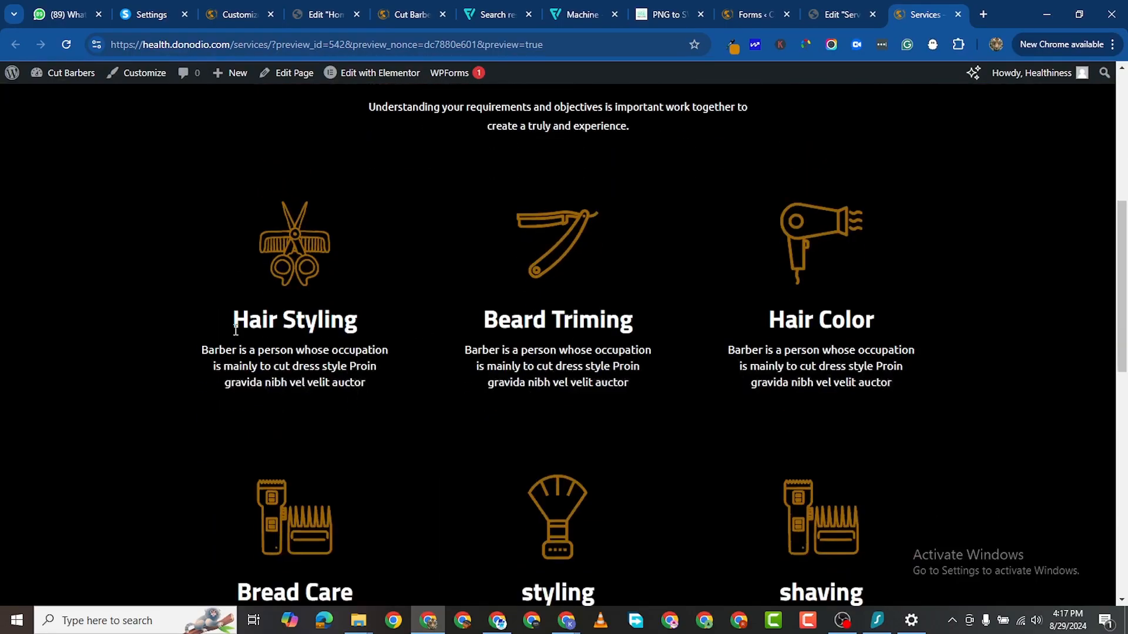
scroll(376, 343, "down", 12)
scroll(370, 333, "up", 4)
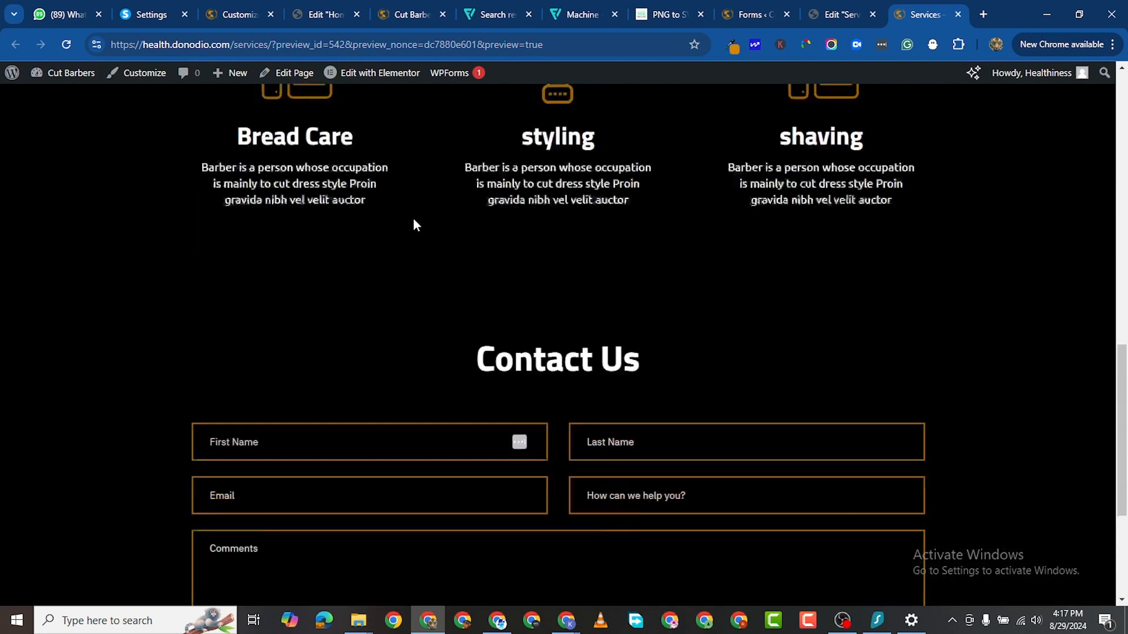
scroll(413, 225, "up", 5)
scroll(278, 196, "up", 3)
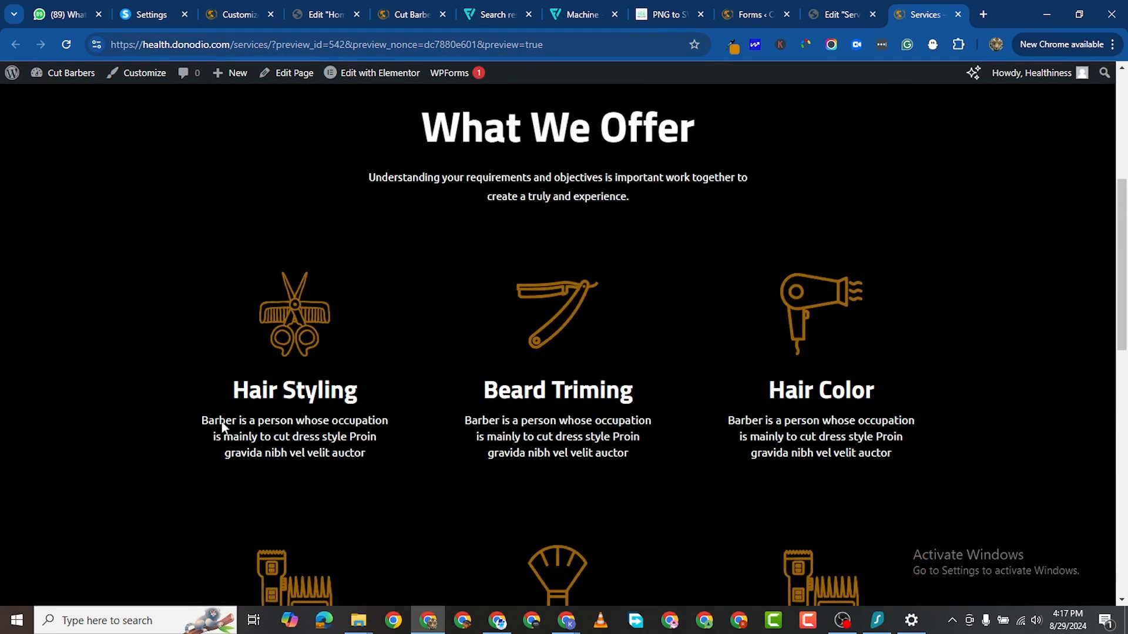
scroll(728, 169, "down", 1)
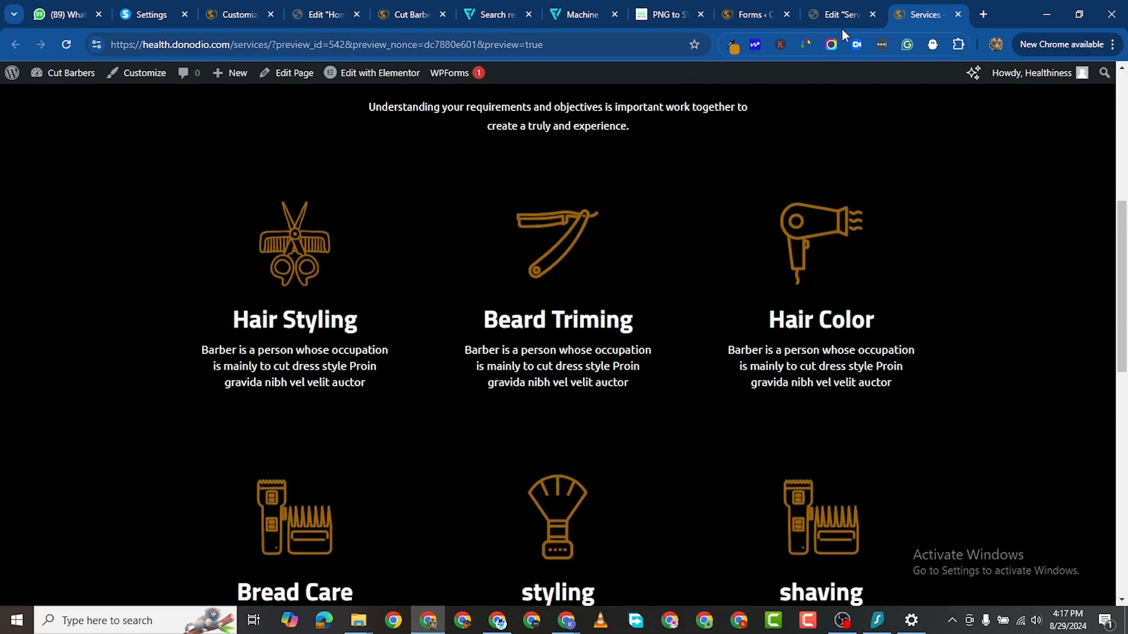
left_click(838, 15)
Step: Open the Hair Styling icon box's Style settings and expand its Icon colour and size options
scroll(564, 270, "up", 8)
scroll(581, 277, "up", 3)
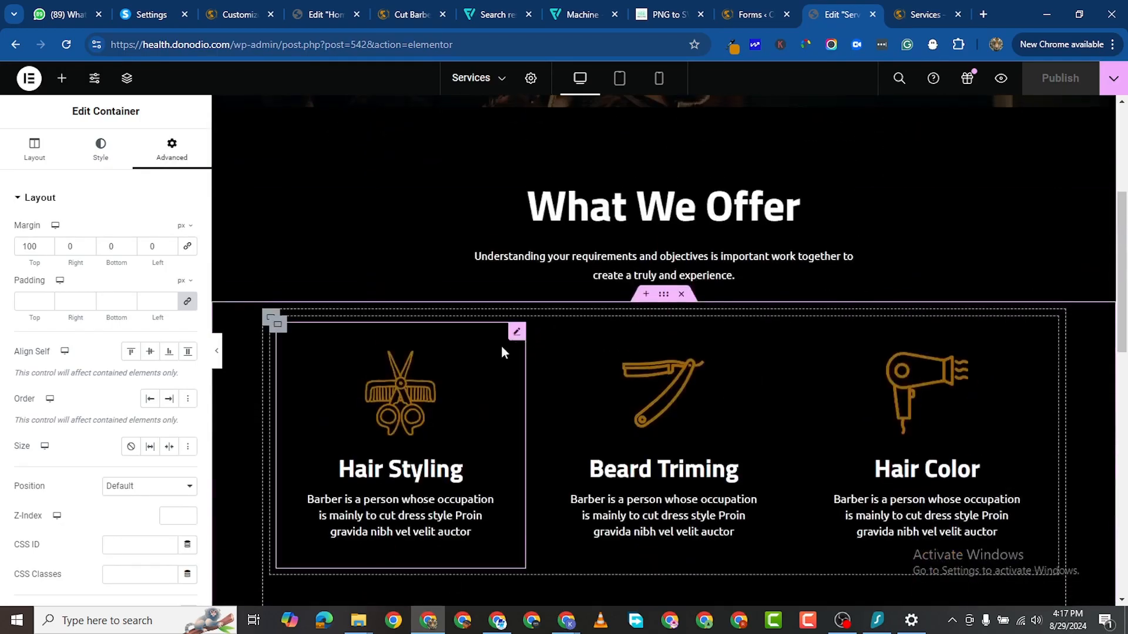
left_click(514, 332)
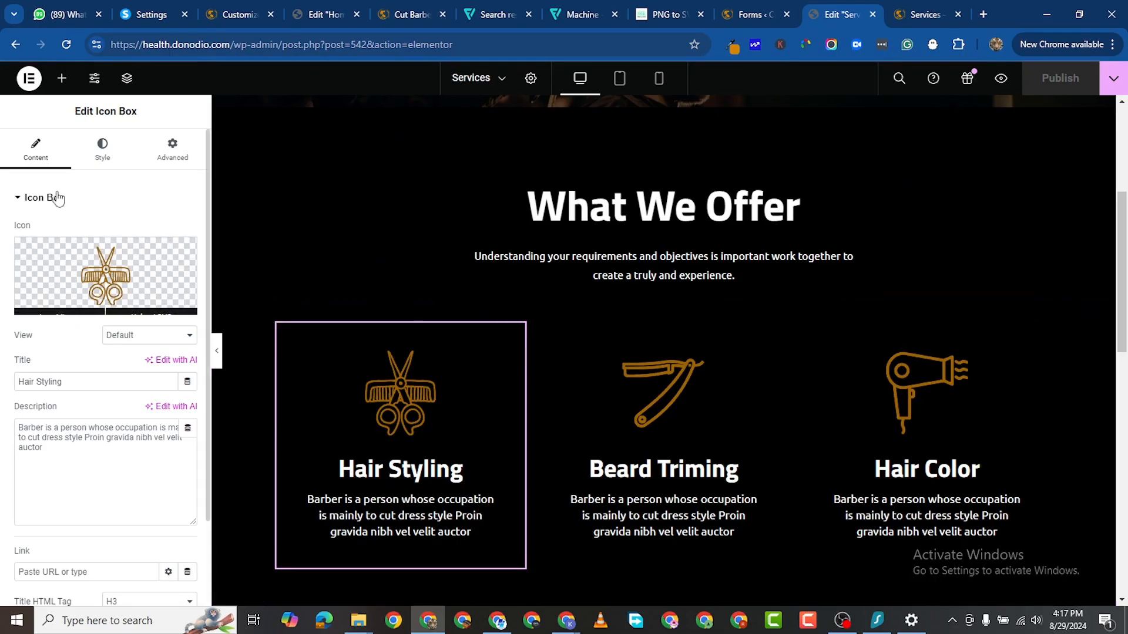
left_click(99, 146)
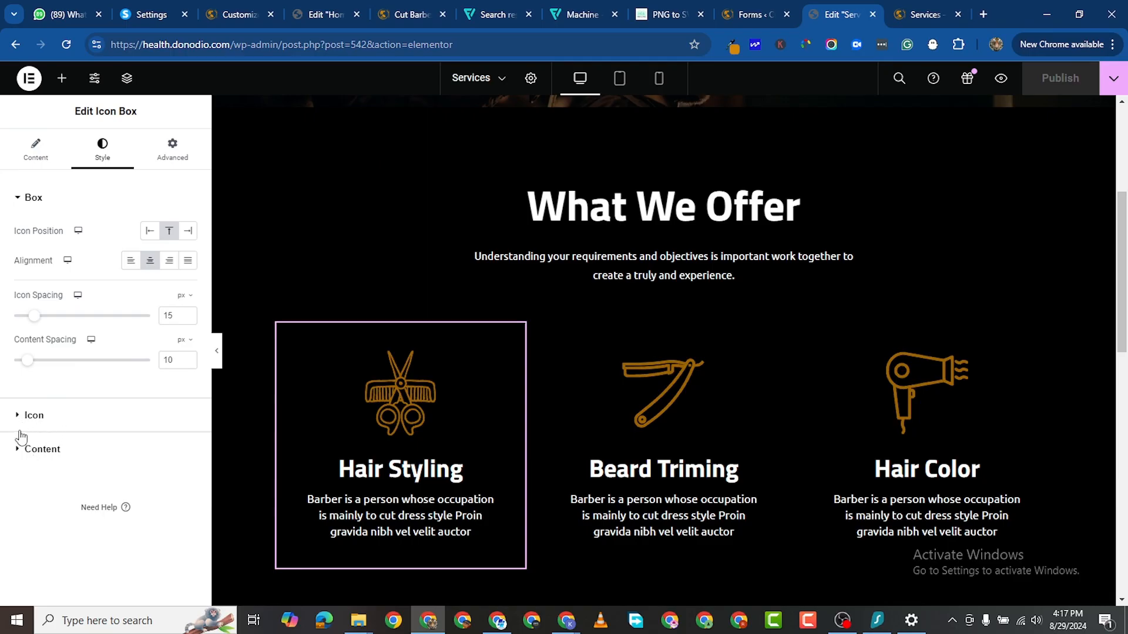
left_click(21, 452)
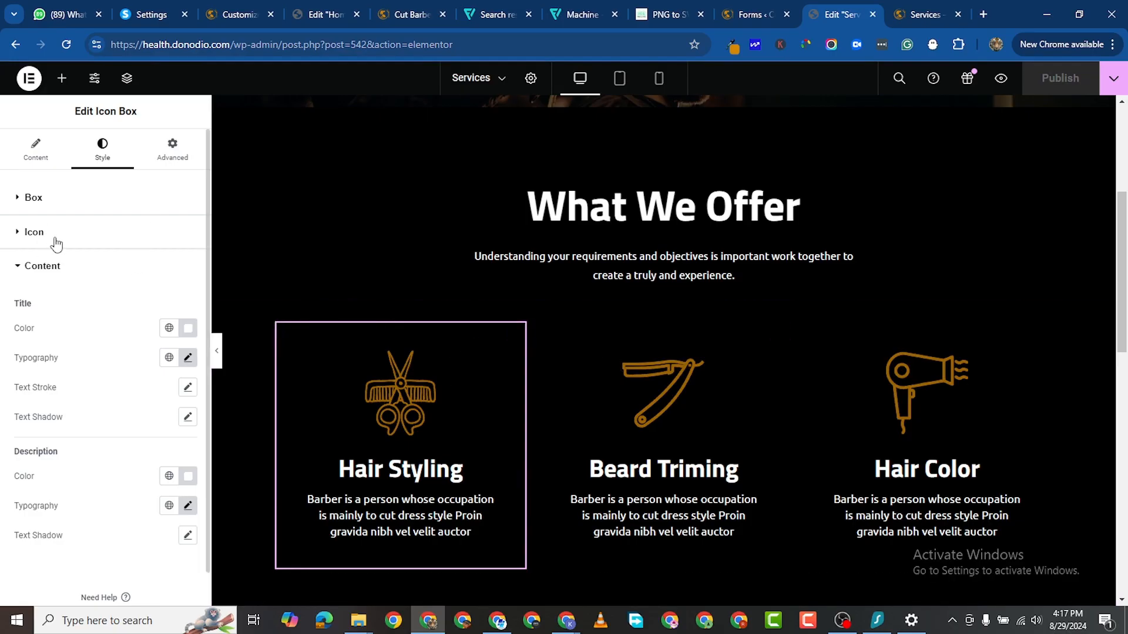
scroll(83, 492, "down", 1)
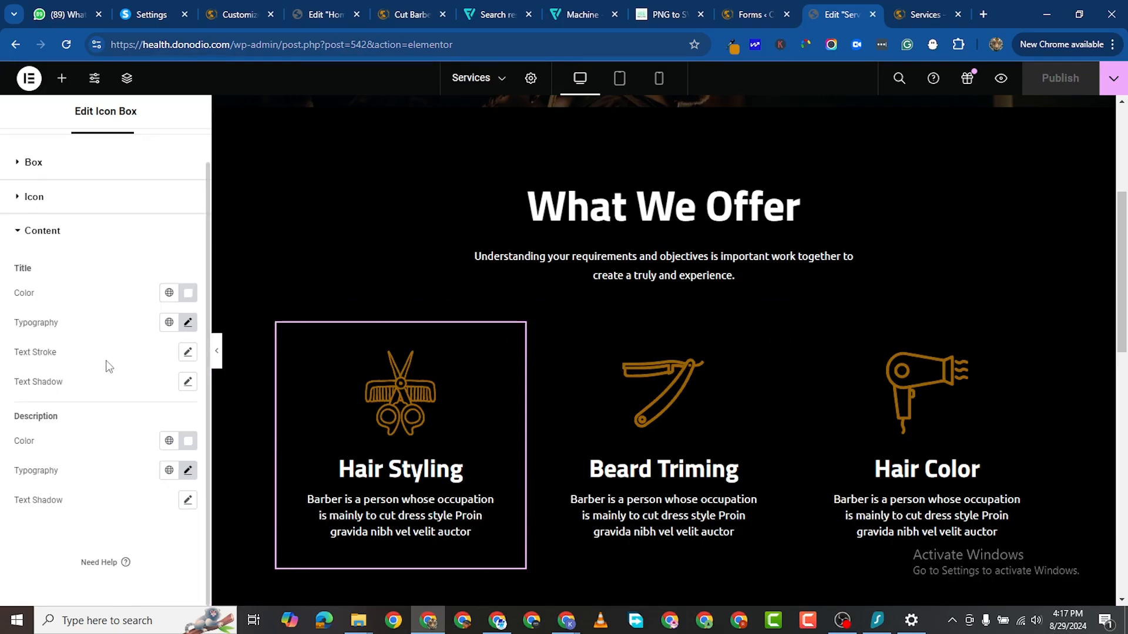
scroll(147, 340, "up", 1)
left_click(42, 147)
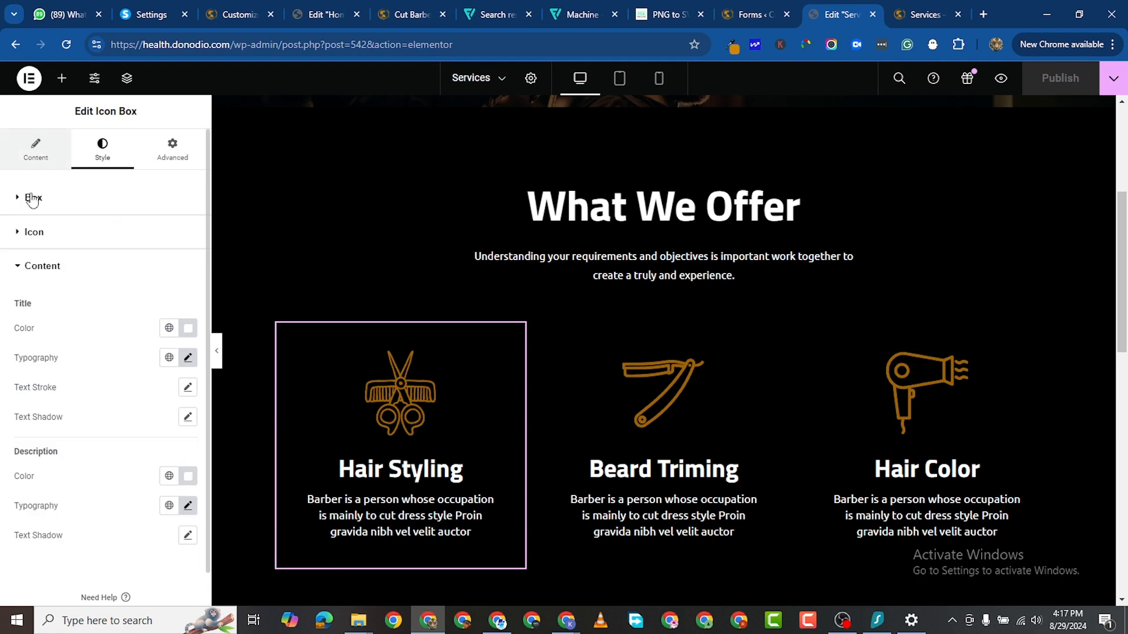
scroll(101, 439, "down", 2)
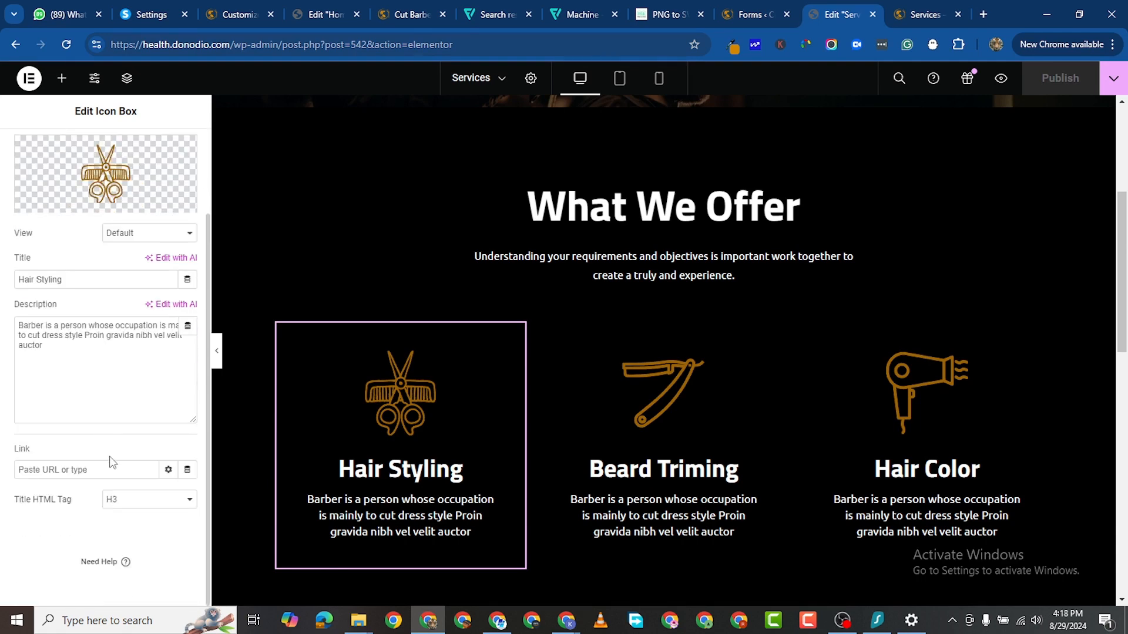
scroll(112, 462, "up", 2)
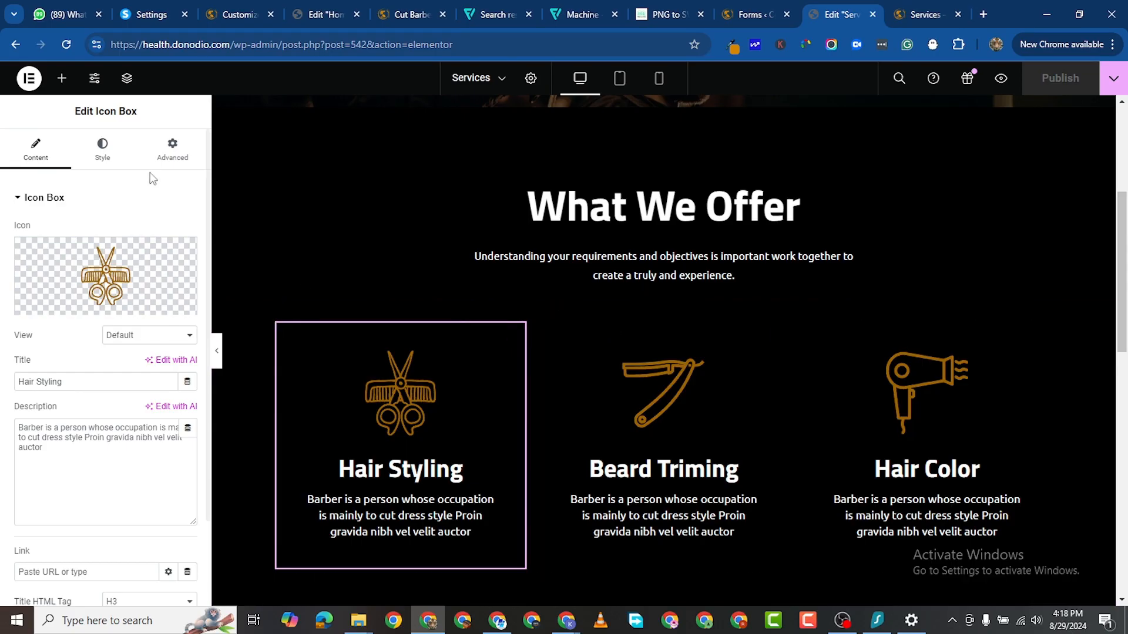
left_click(104, 153)
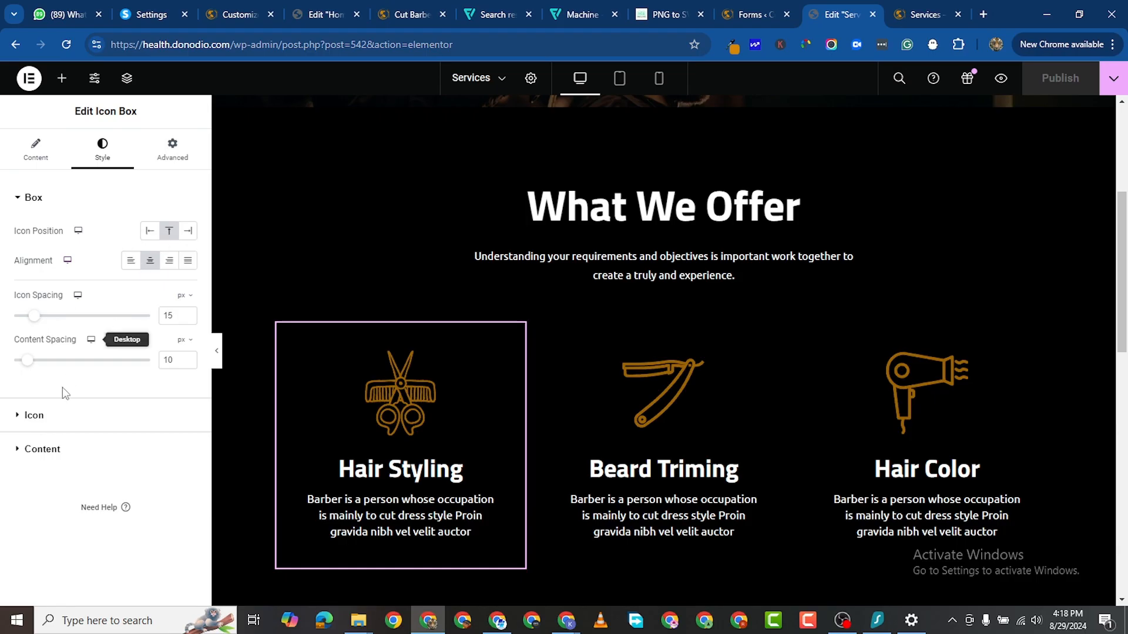
left_click(30, 419)
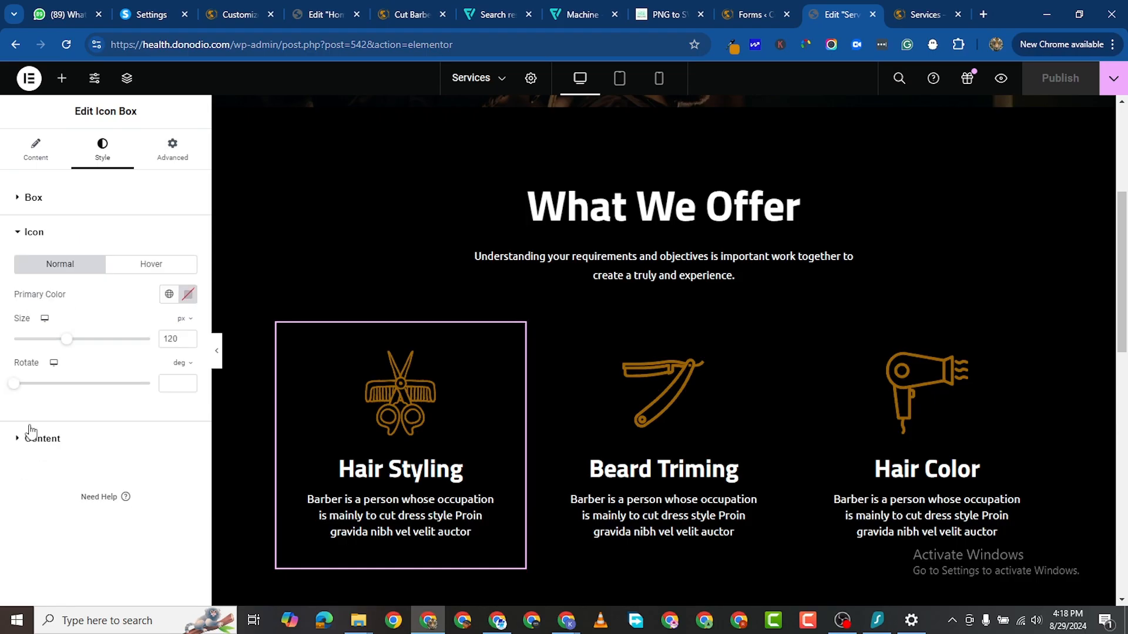
Step: Make the Hair Styling icon's primary colour fully transparent
left_click(189, 294)
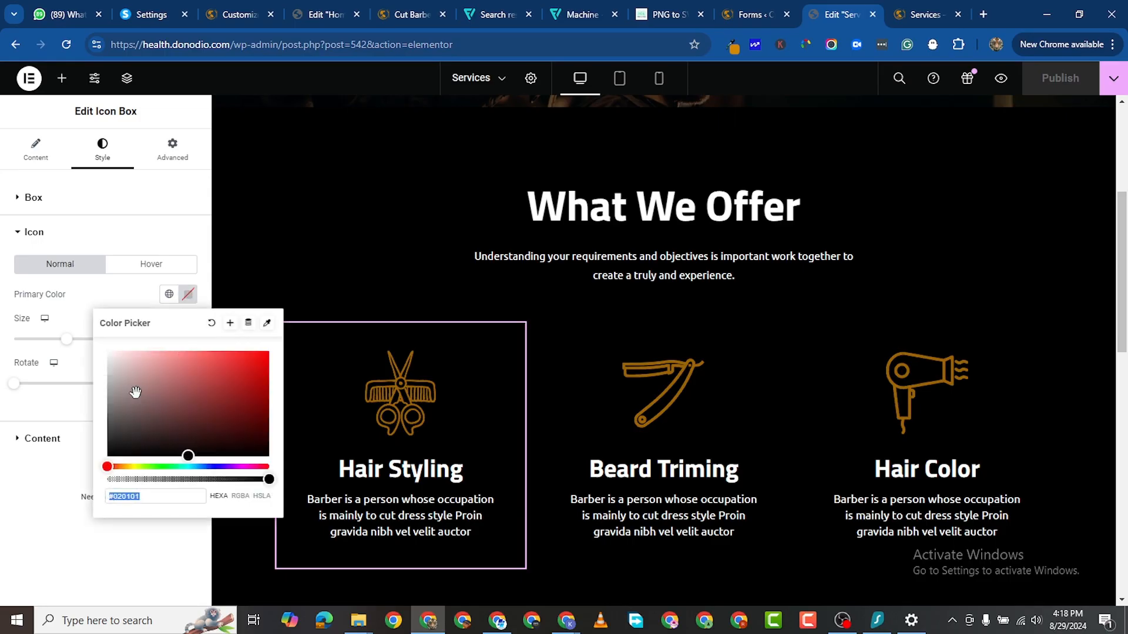
mouse_move(134, 390)
left_mouse_down()
mouse_move(94, 422)
mouse_move(105, 388)
left_mouse_up()
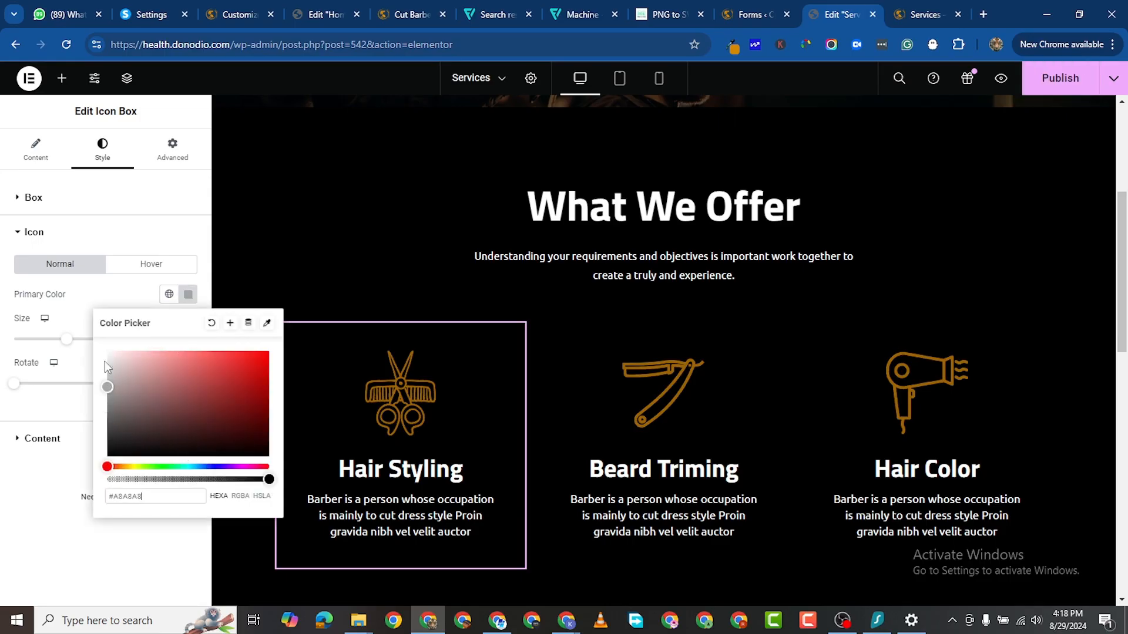
left_click_drag(128, 485, 73, 478)
left_click(39, 490)
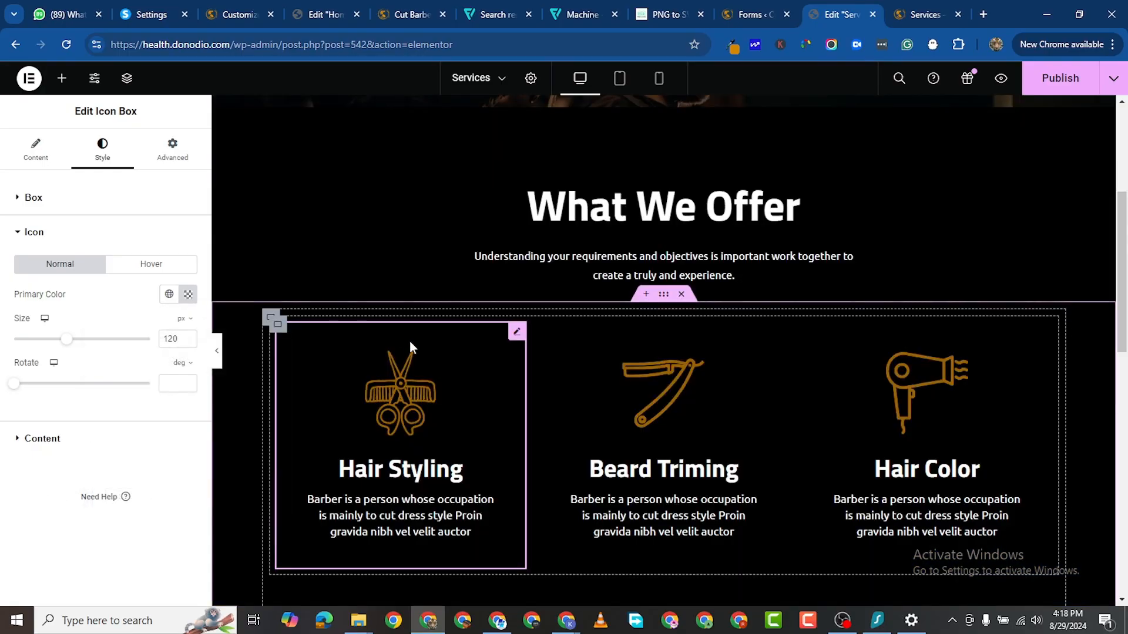
Step: Give the Hair Styling box a solid 1 px border in its Advanced settings
left_click(539, 339)
left_click(517, 333)
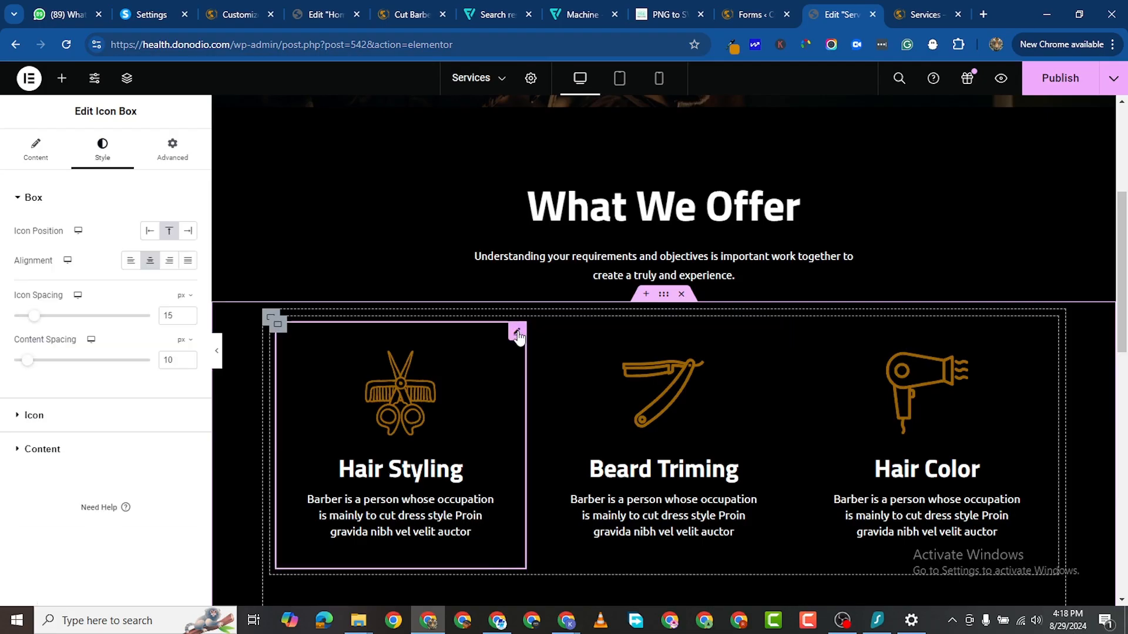
left_click(181, 164)
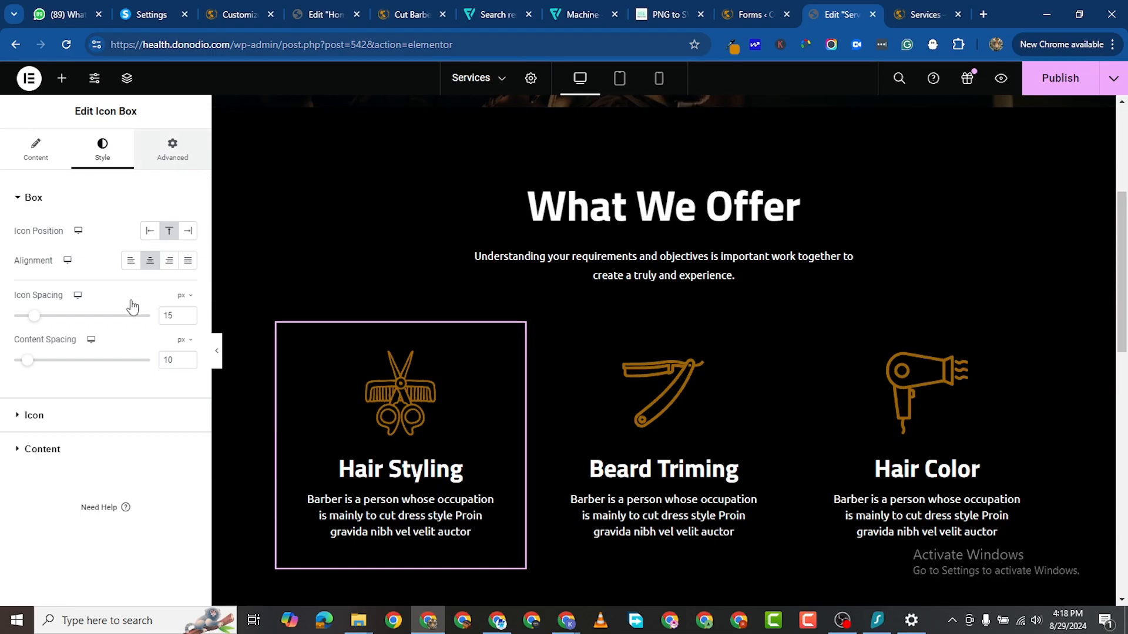
scroll(127, 473, "down", 5)
scroll(128, 474, "down", 3)
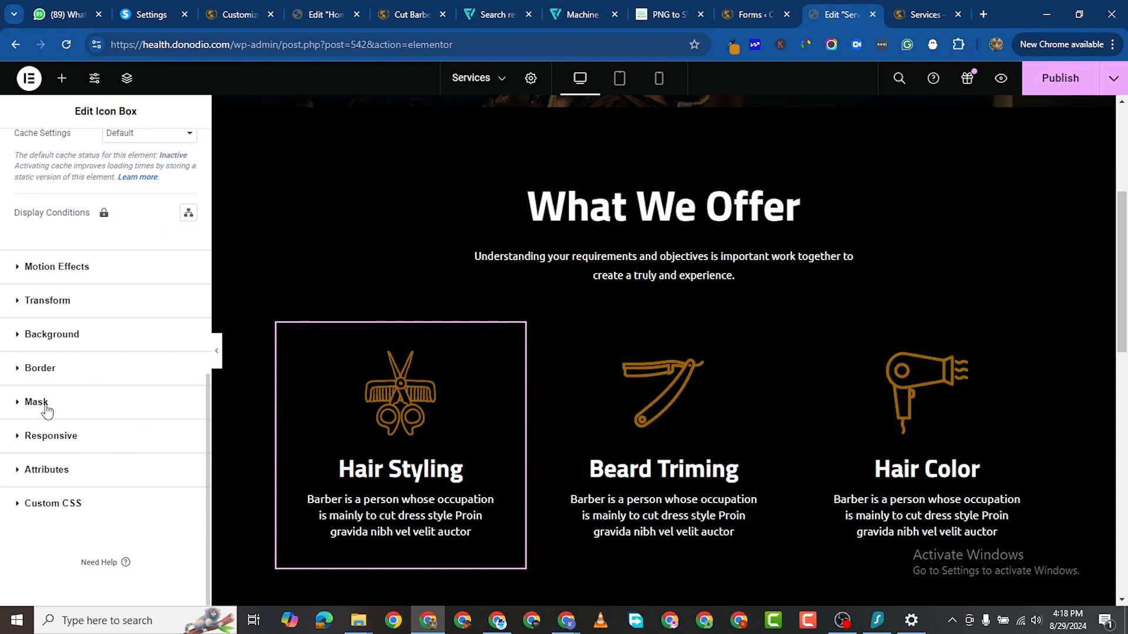
left_click(96, 368)
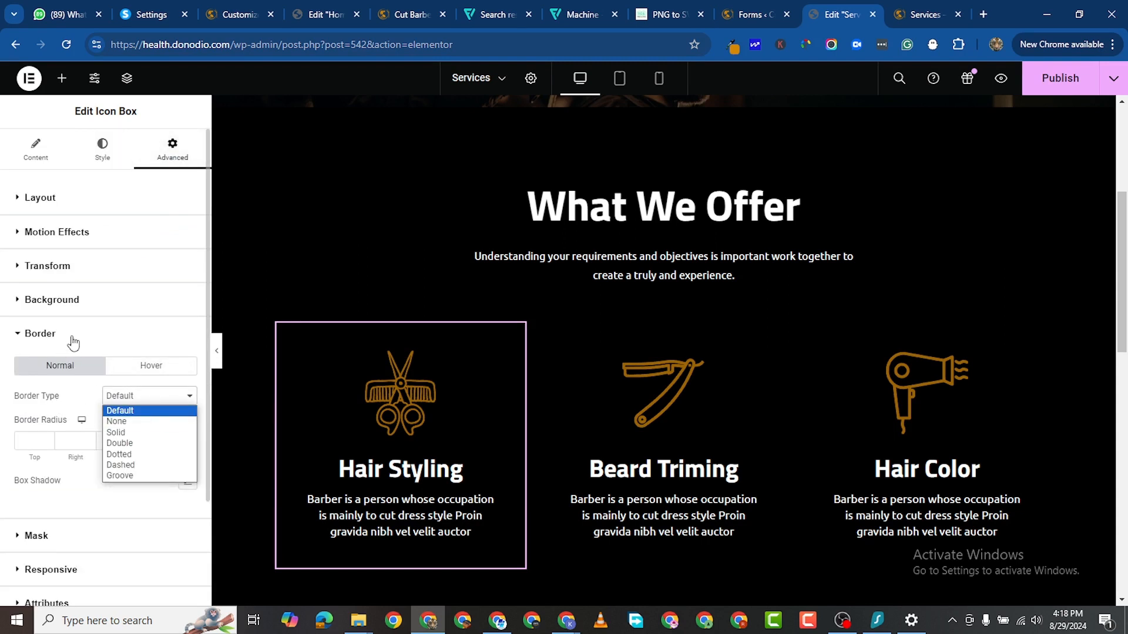
left_click(46, 339)
scroll(50, 339, "down", 1)
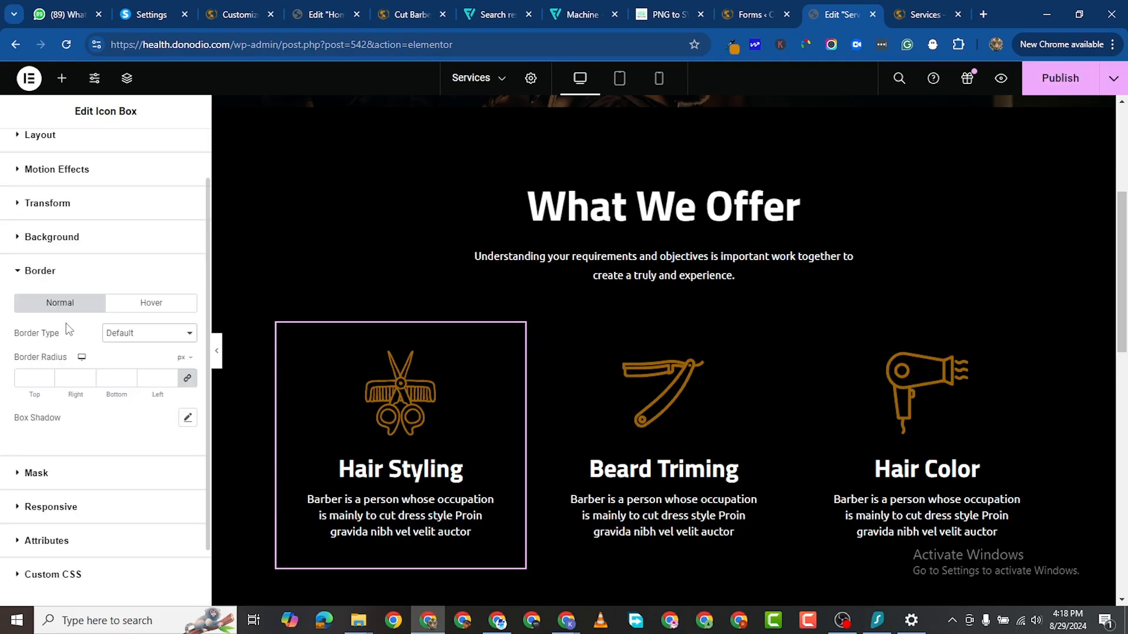
scroll(66, 323, "up", 1)
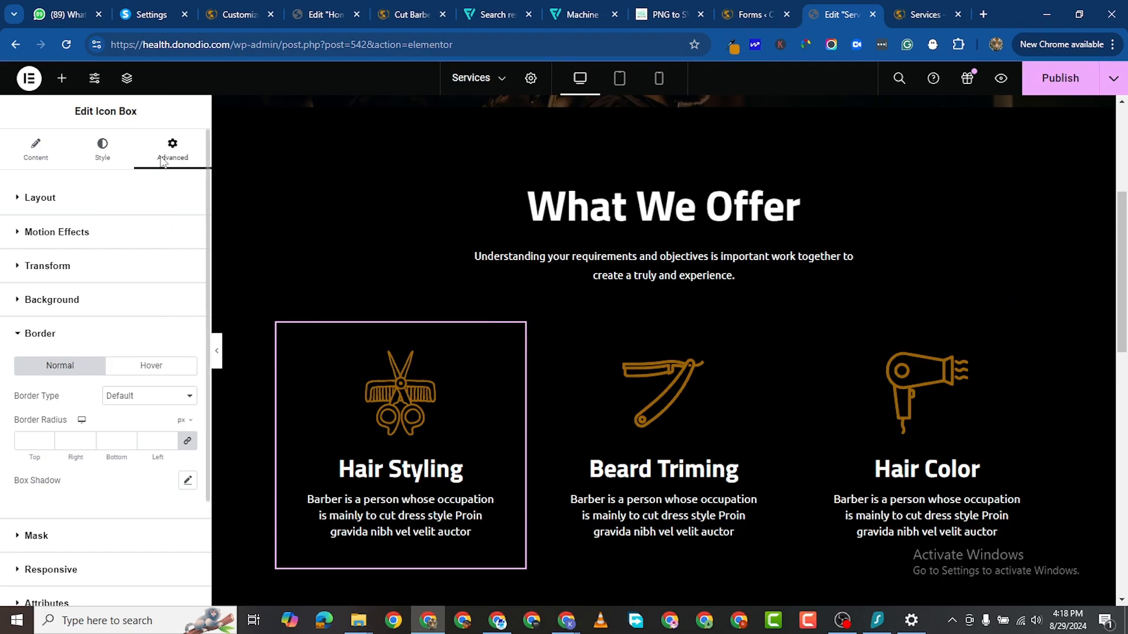
left_click(157, 398)
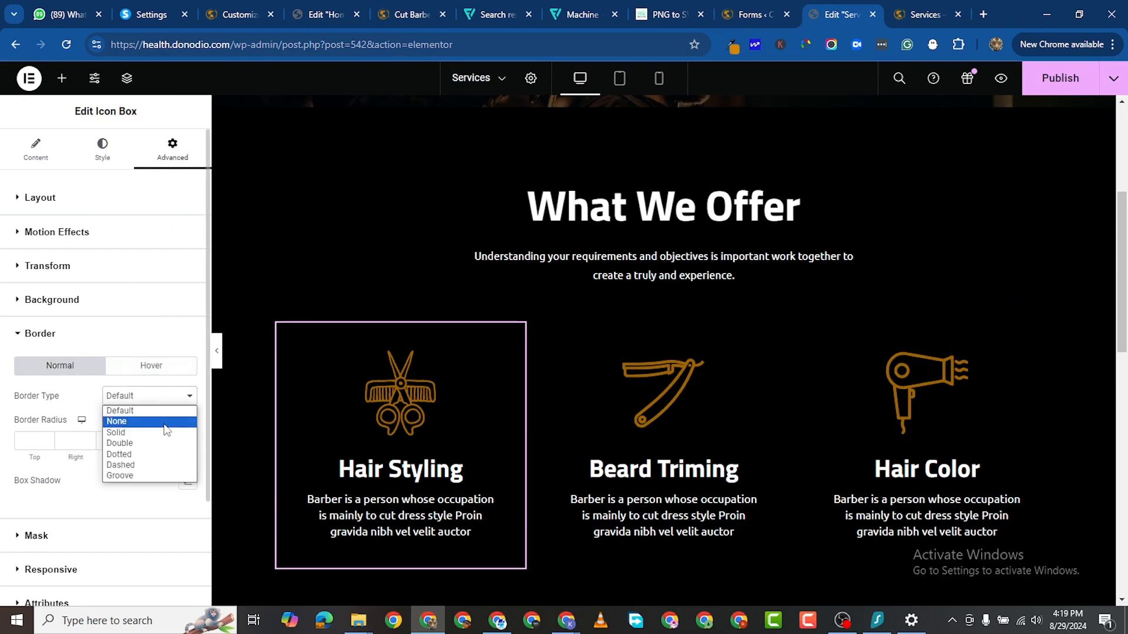
left_click(165, 428)
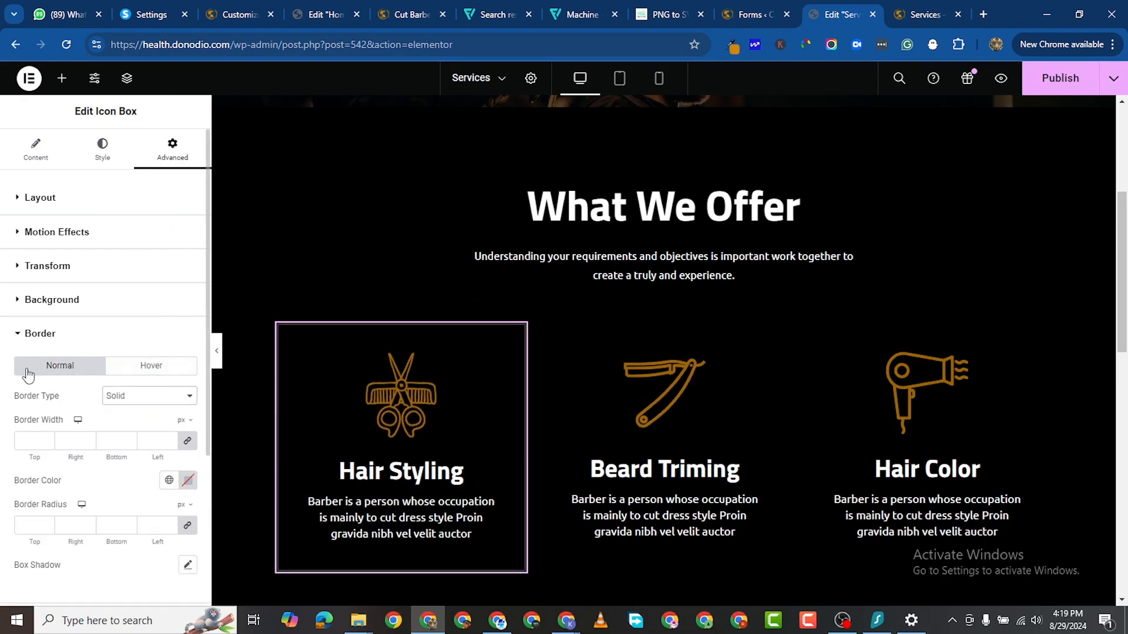
left_click(171, 441)
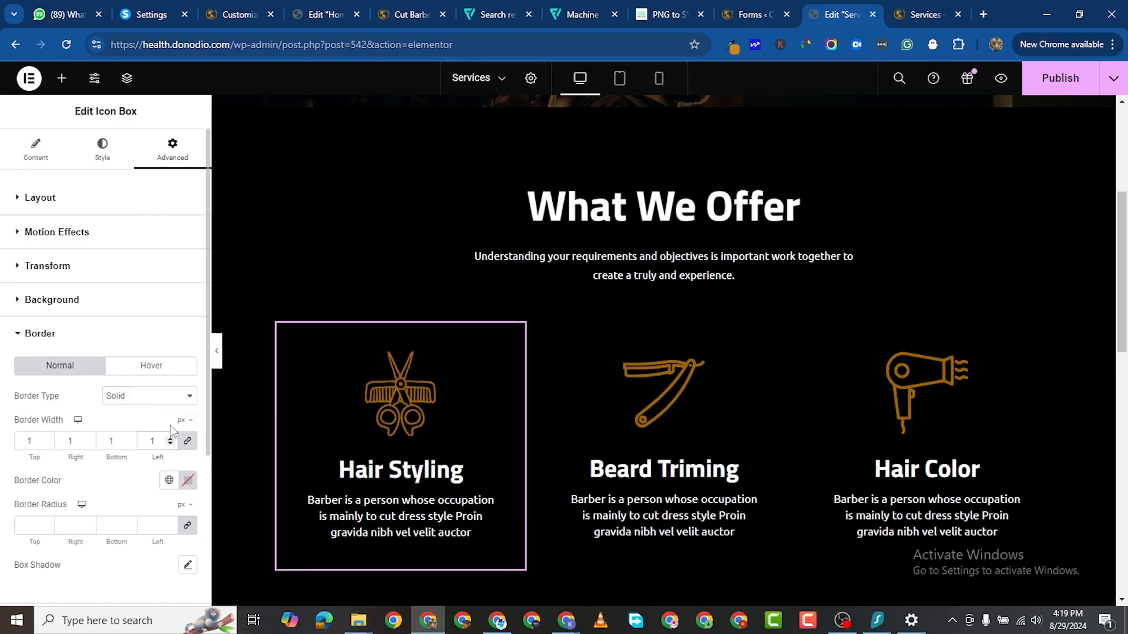
scroll(177, 437, "down", 2)
Step: Set the border colour to the gold #996100 copied from the Home page editor
left_click(188, 340)
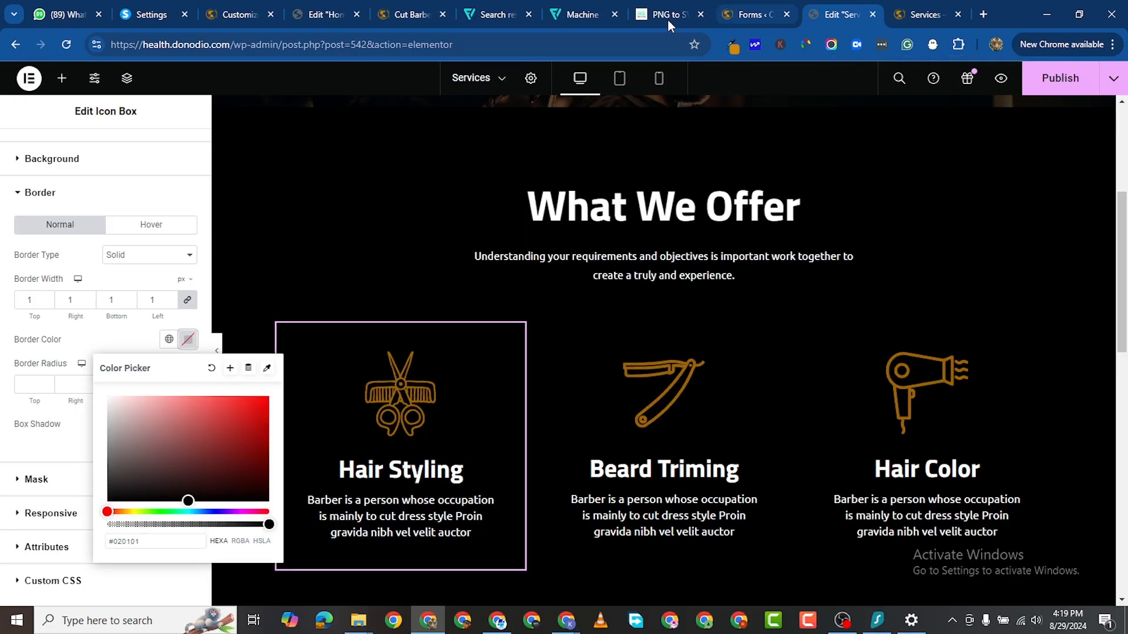
left_click(414, 17)
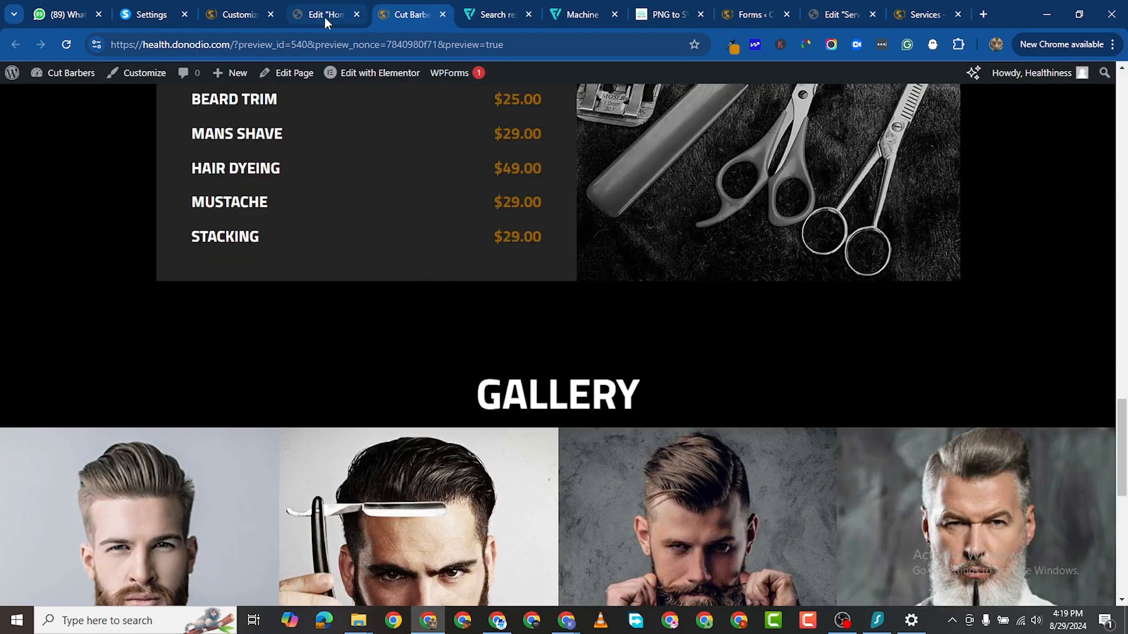
left_click(343, 17)
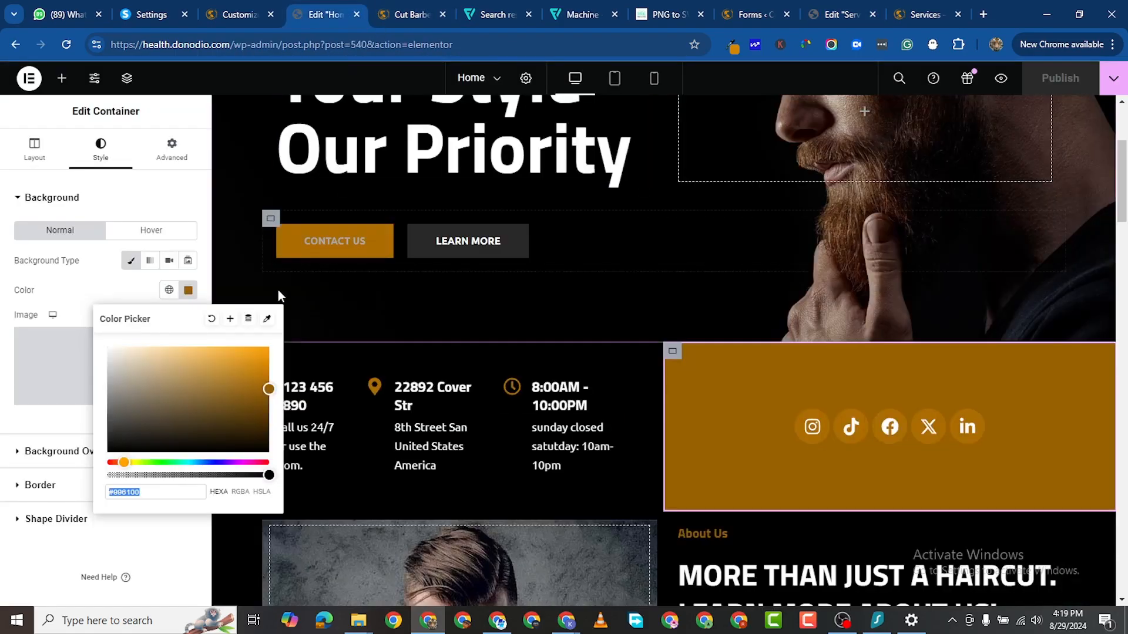
right_click(123, 498)
left_click(213, 134)
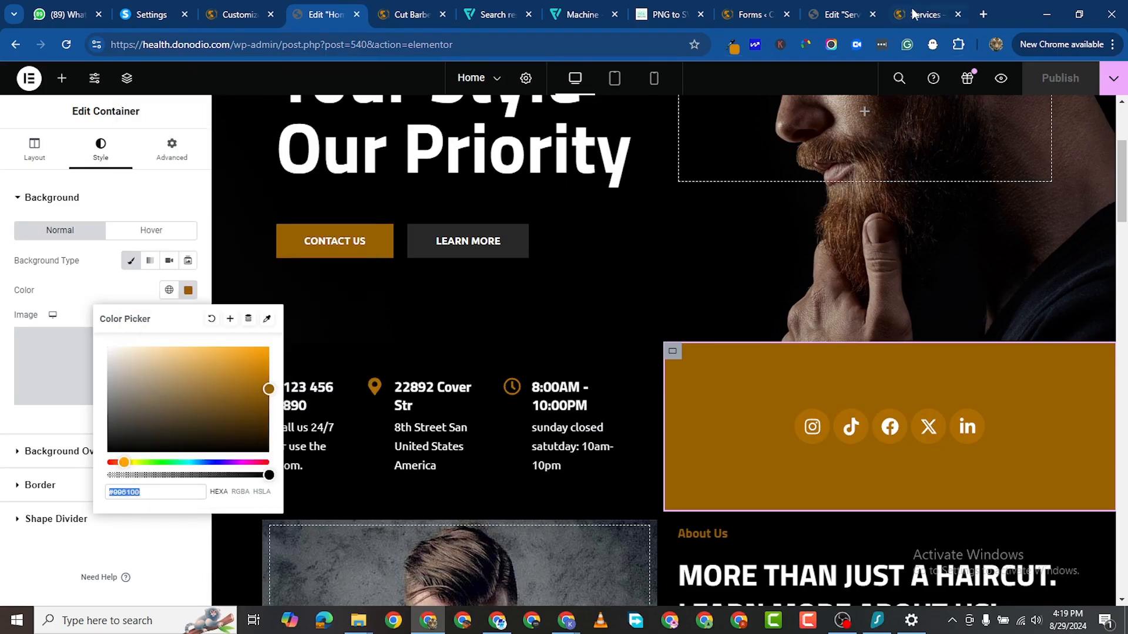
left_click(838, 13)
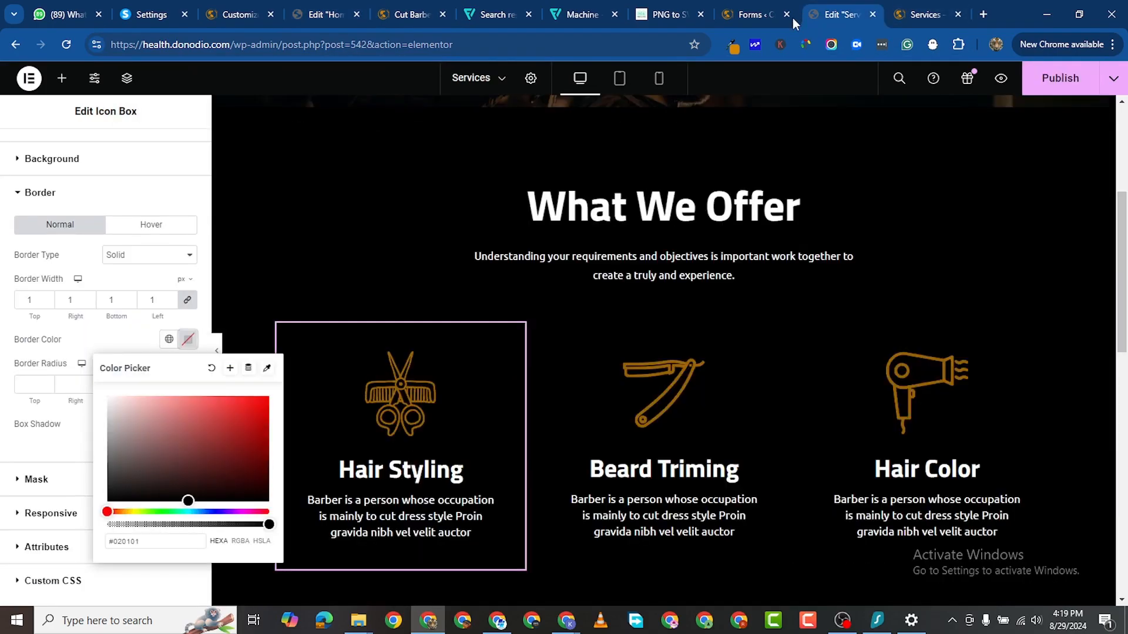
right_click(125, 541)
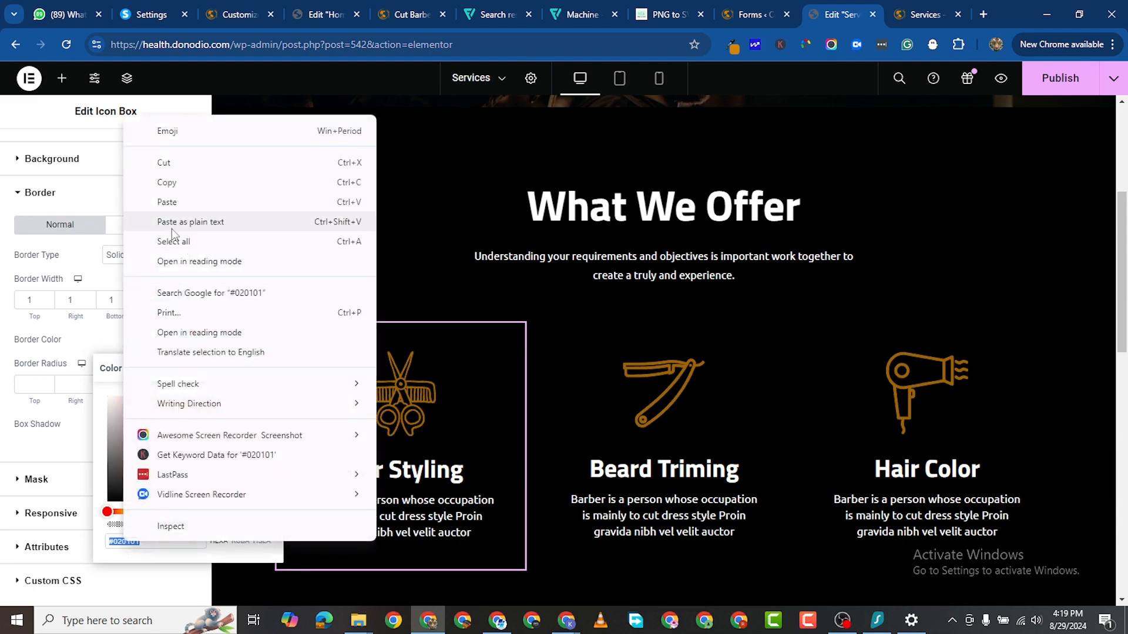
left_click(276, 199)
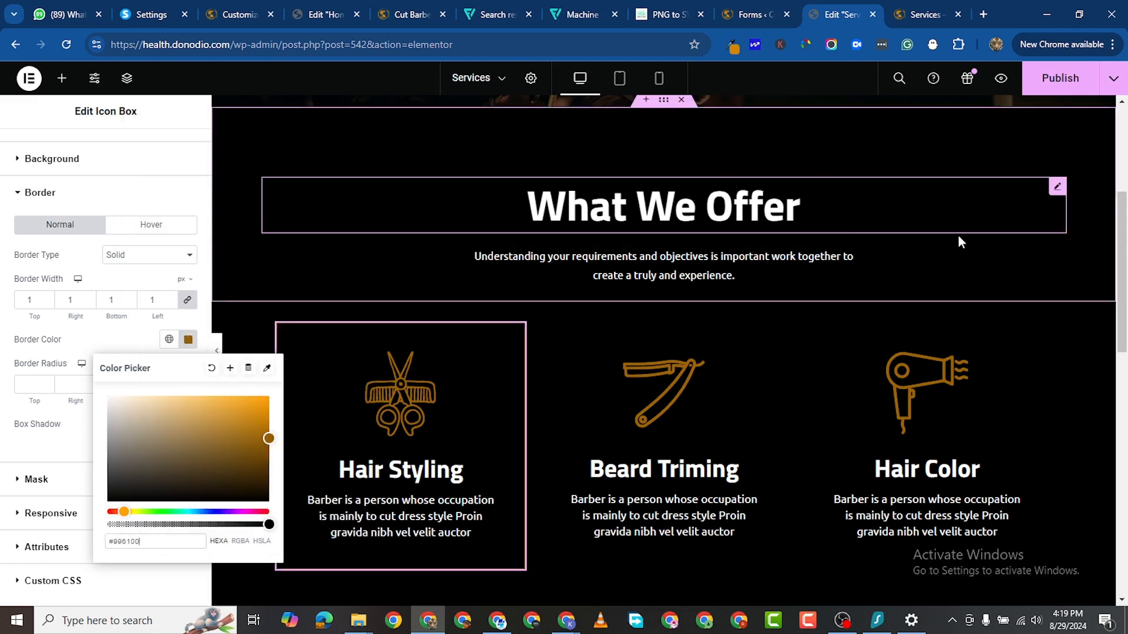
left_click(862, 367)
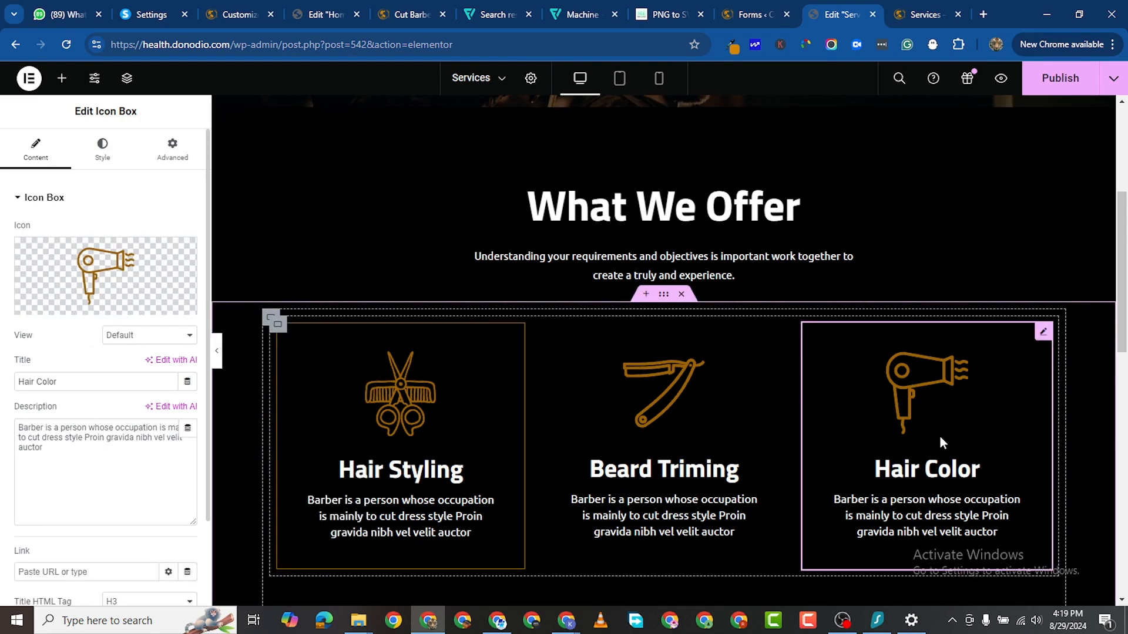
Step: Copy the Hair Styling box and paste its gold border style onto Beard Triming and Hair Color
scroll(663, 414, "down", 2)
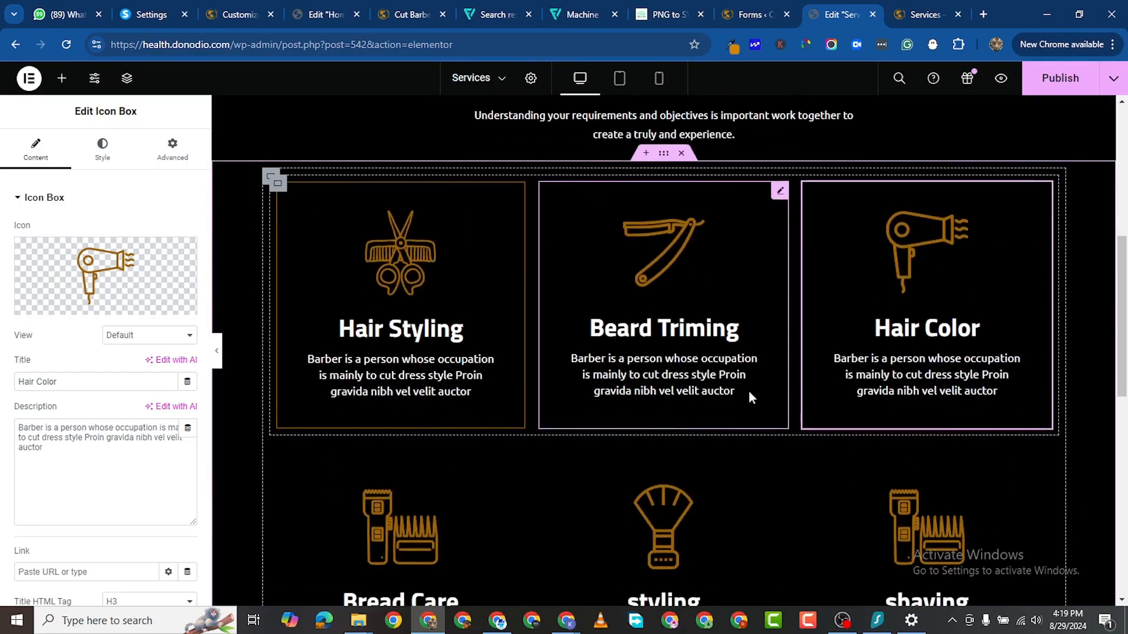
left_click(780, 190)
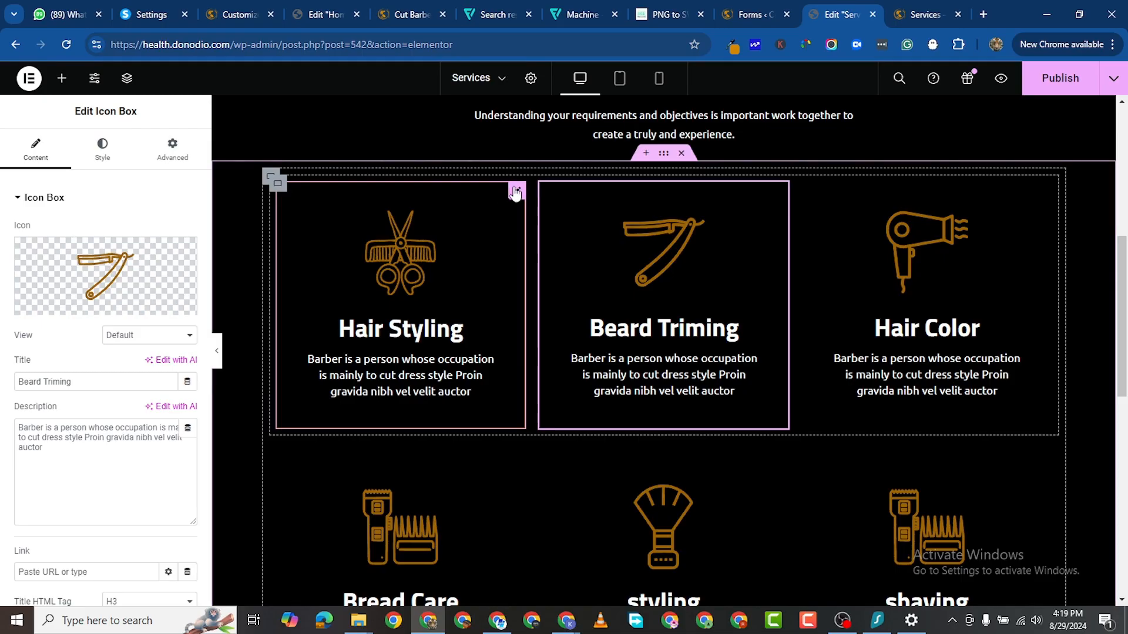
right_click(515, 192)
left_click(554, 254)
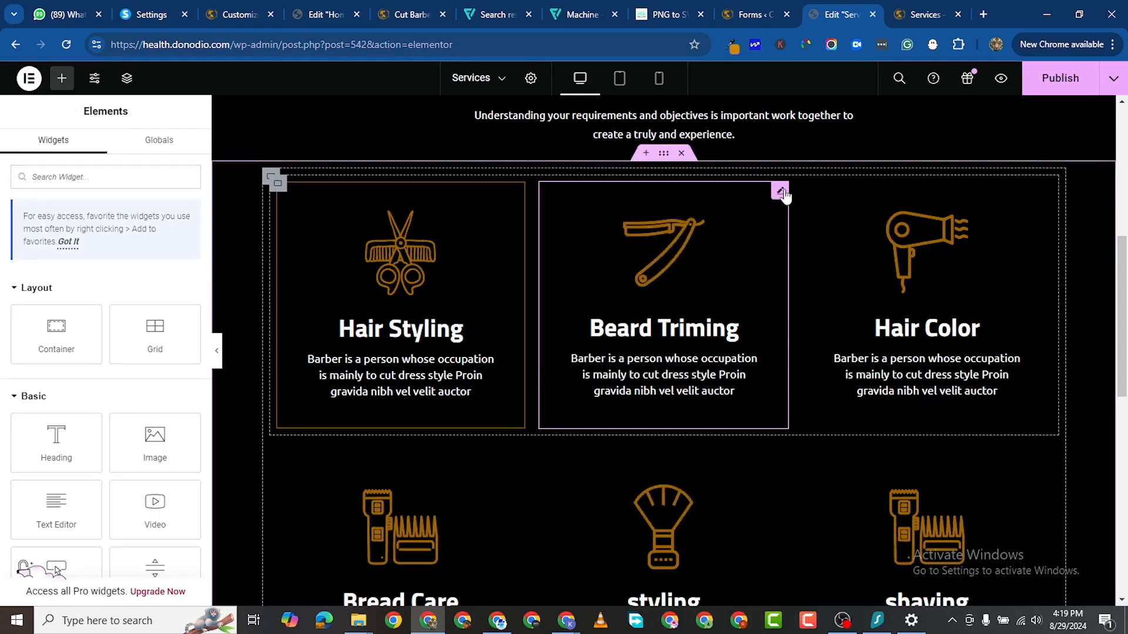
right_click(785, 195)
left_click(846, 316)
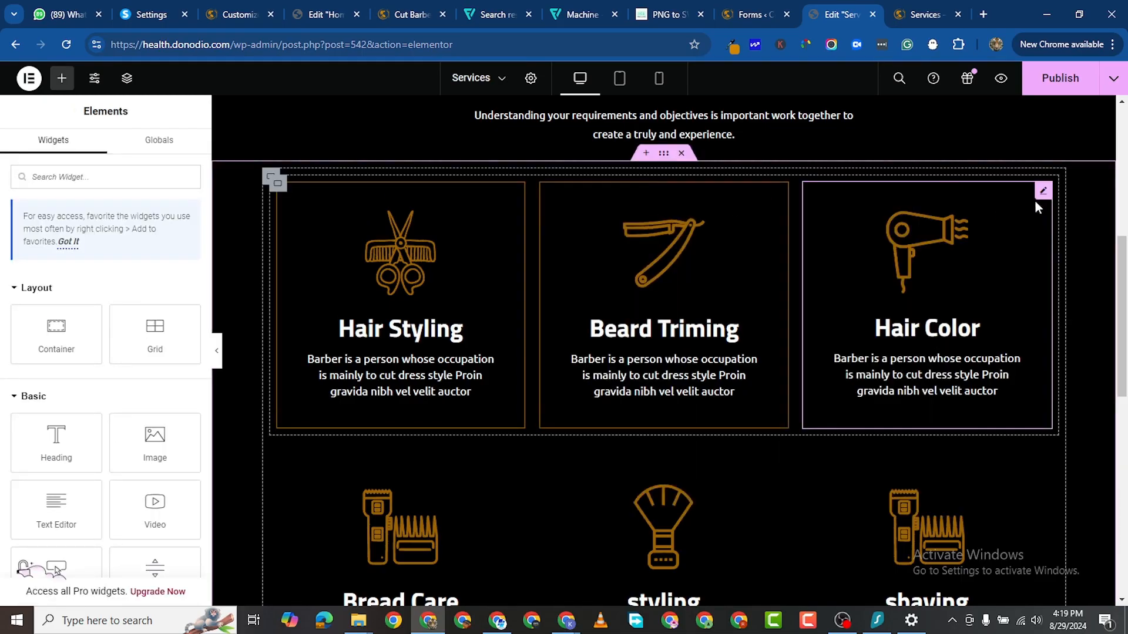
right_click(1044, 195)
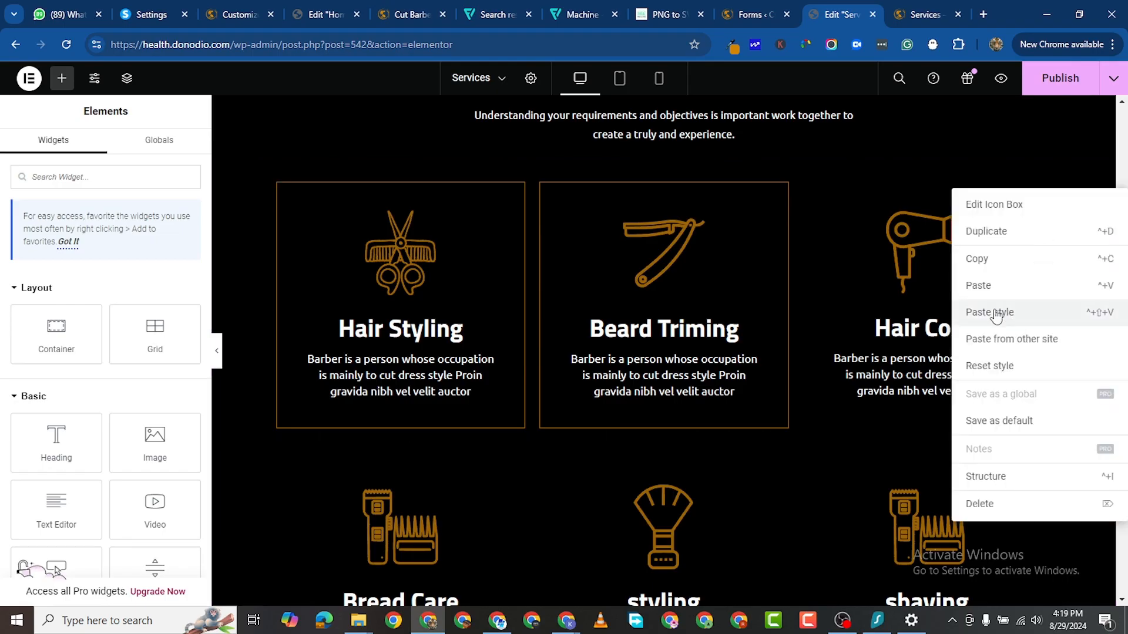
left_click(997, 313)
Step: Paste the gold border style onto the Bread Care, styling and shaving boxes
scroll(460, 283, "down", 4)
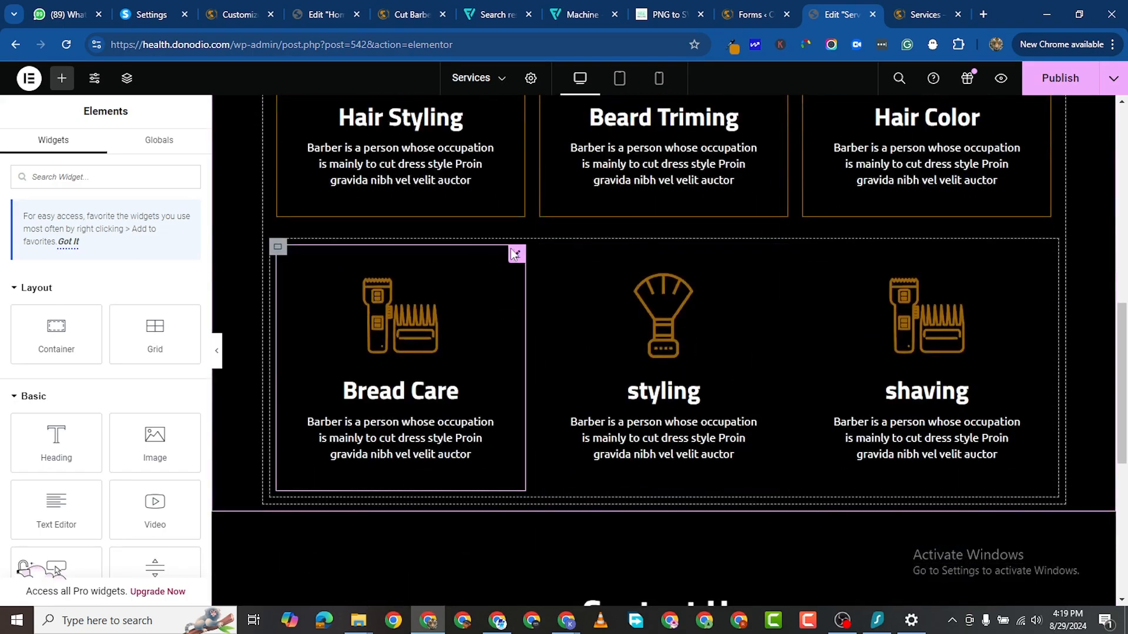
right_click(515, 254)
left_click(565, 372)
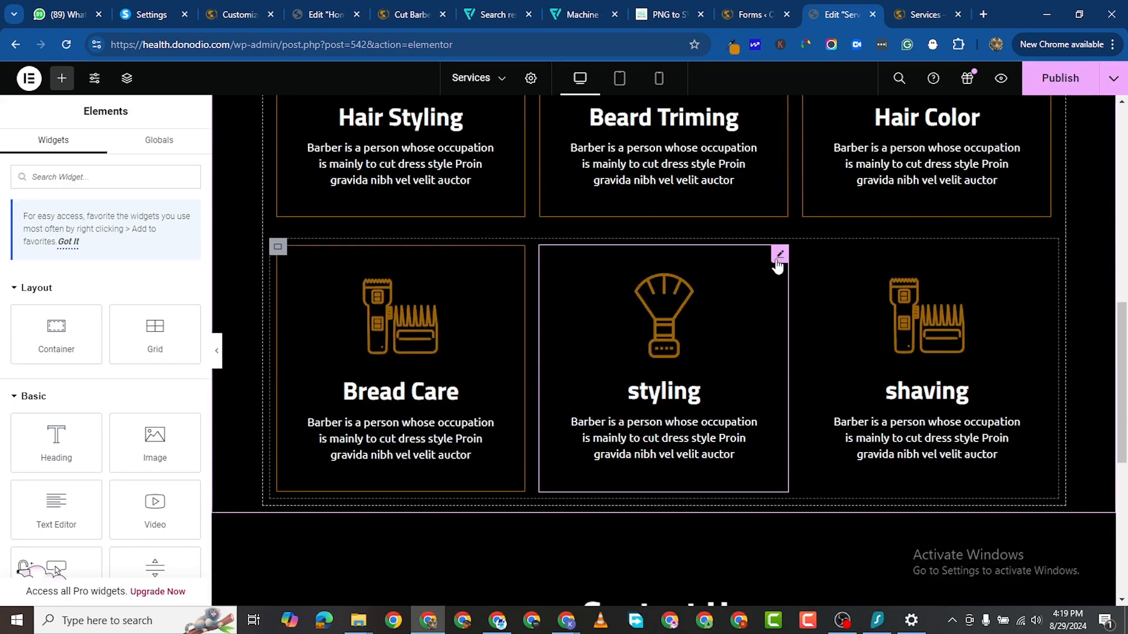
right_click(779, 259)
left_click(828, 382)
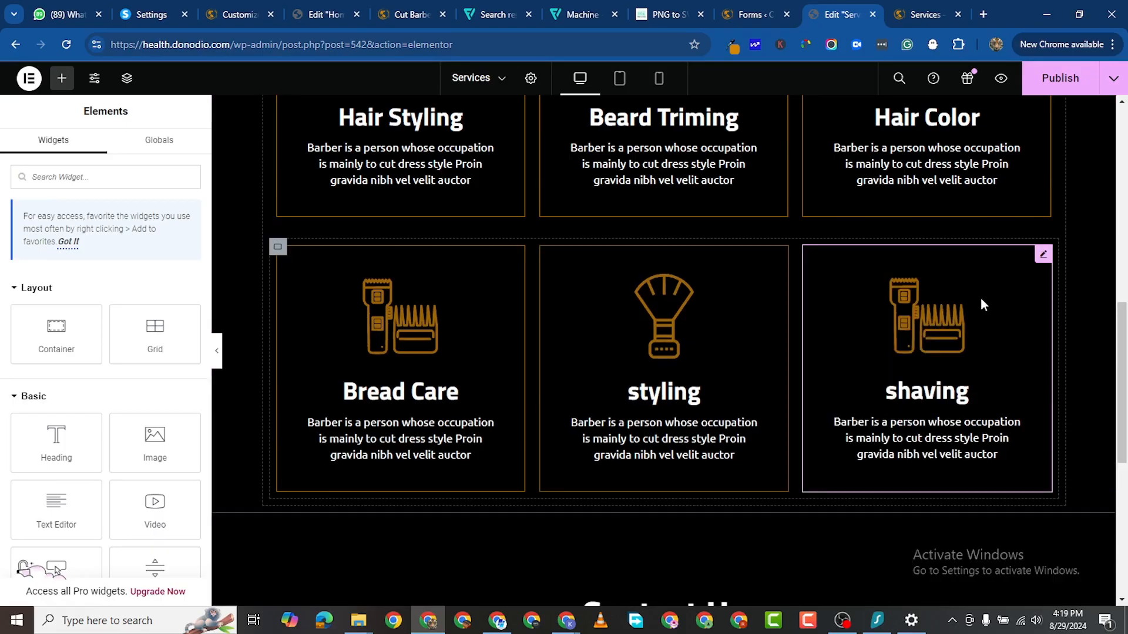
right_click(1042, 256)
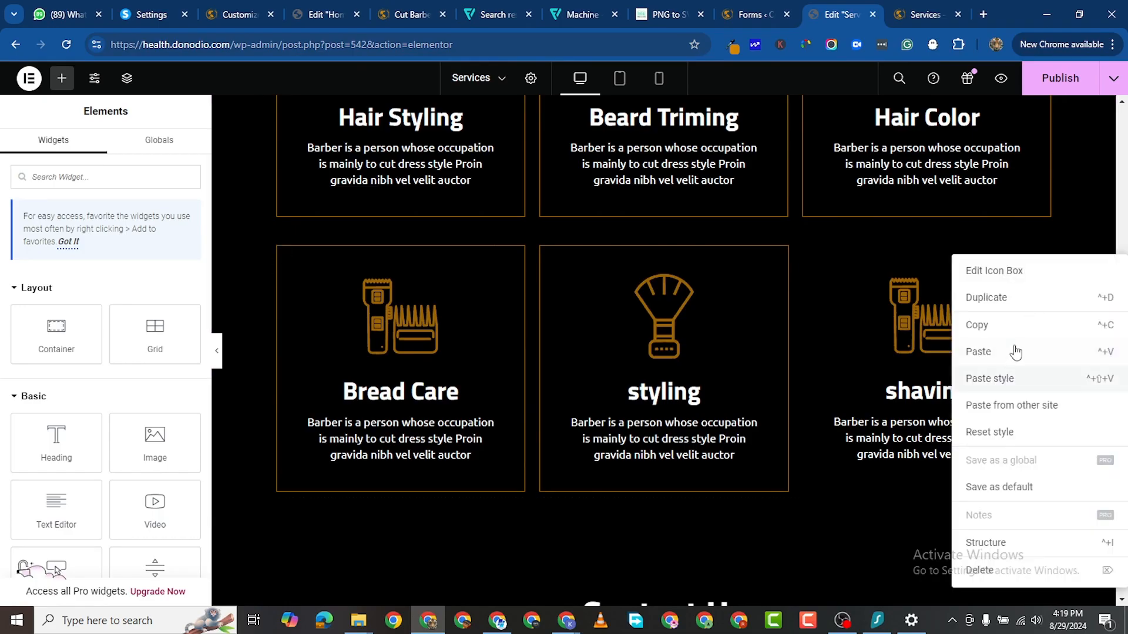
left_click(999, 376)
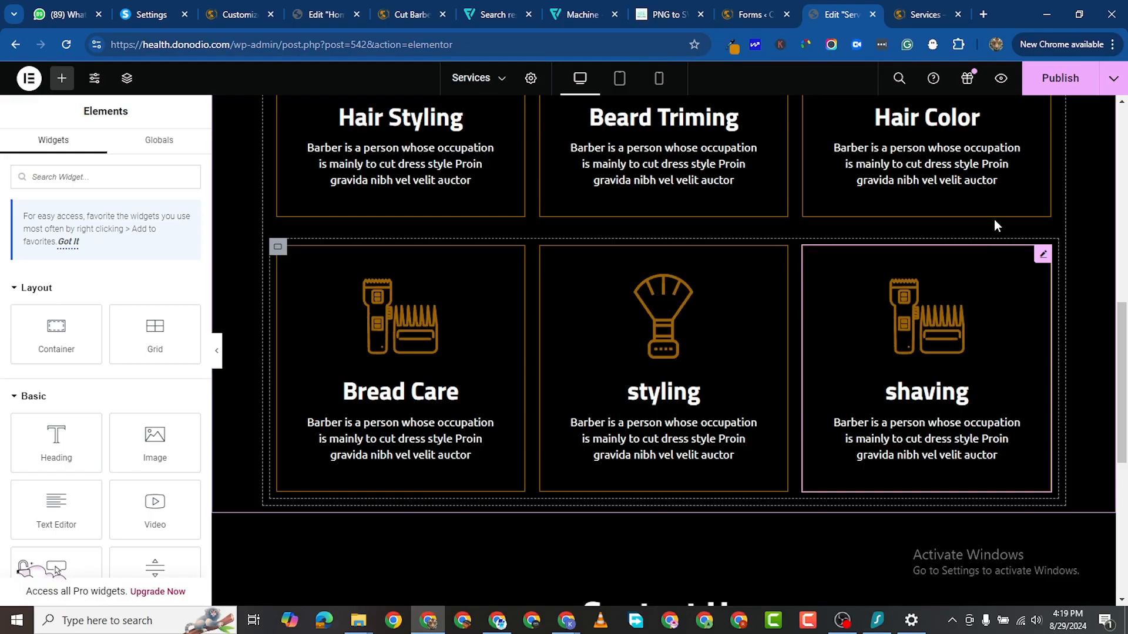
Step: Publish the updated Services page
left_click(1049, 85)
scroll(679, 332, "down", 4)
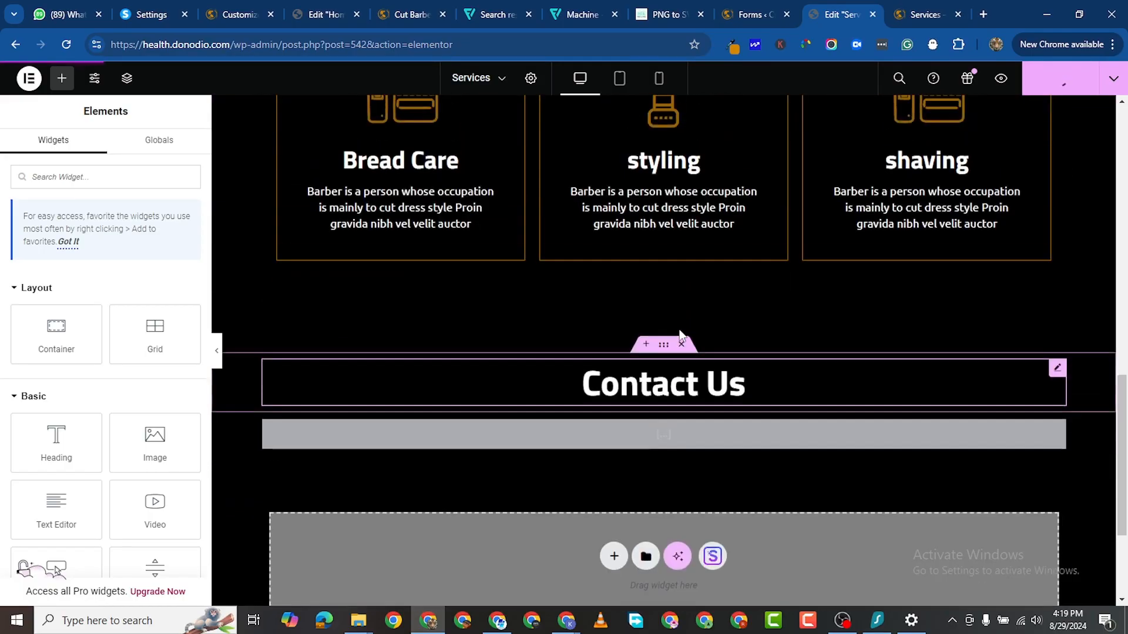
scroll(679, 335, "up", 5)
Step: Review the gold-bordered service boxes on the live Services page, then return to the Cut Barbers preview
left_click(907, 16)
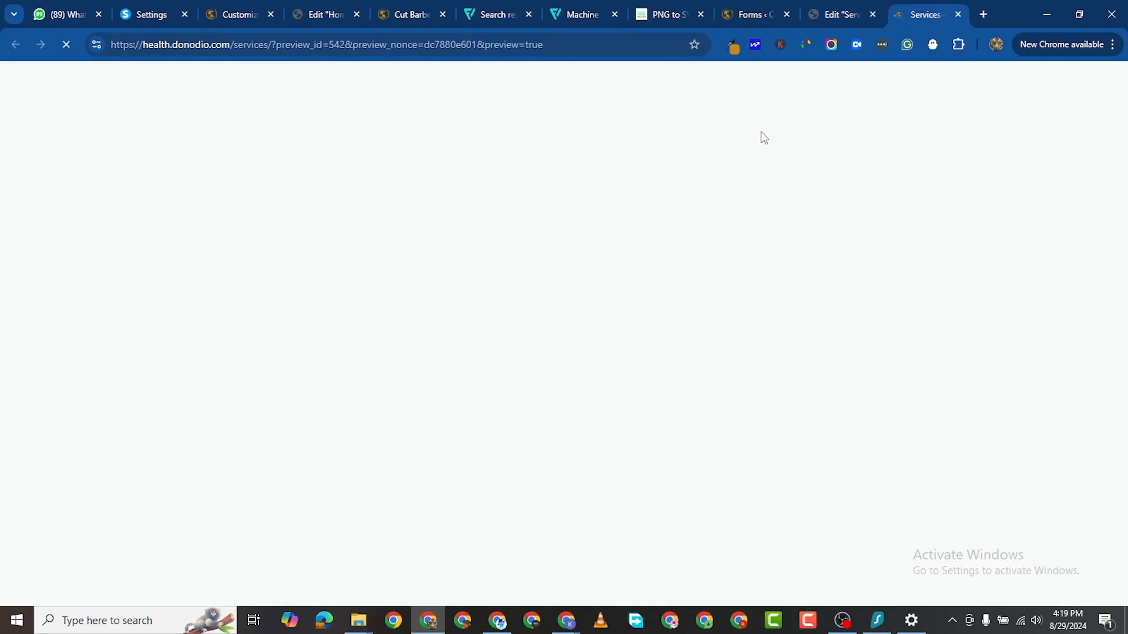
scroll(502, 238, "down", 2)
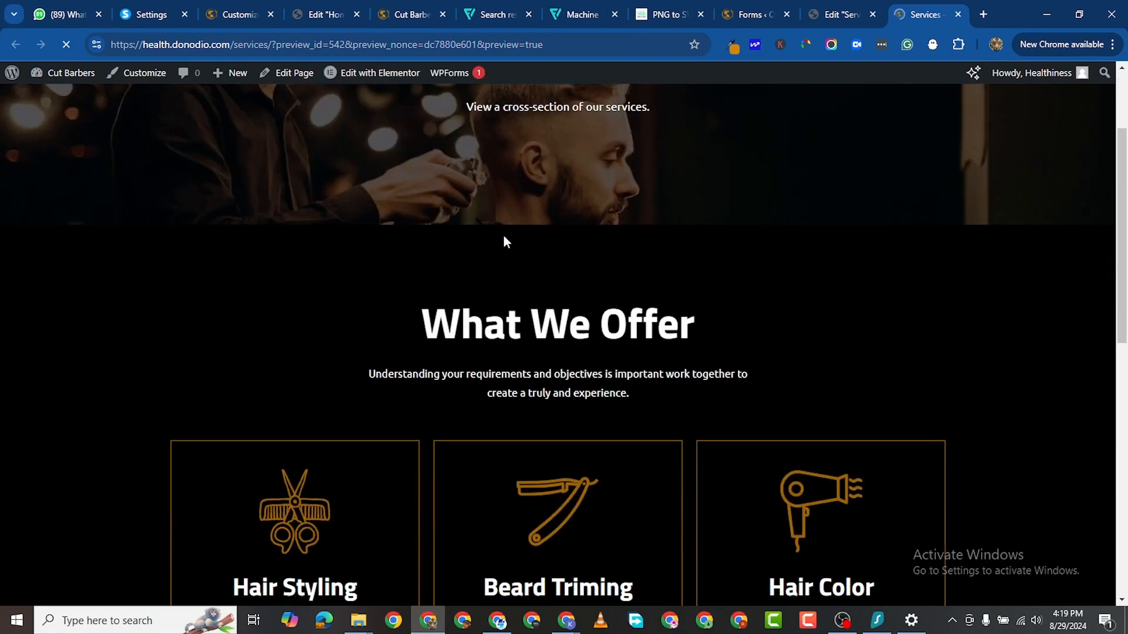
scroll(510, 245, "up", 2)
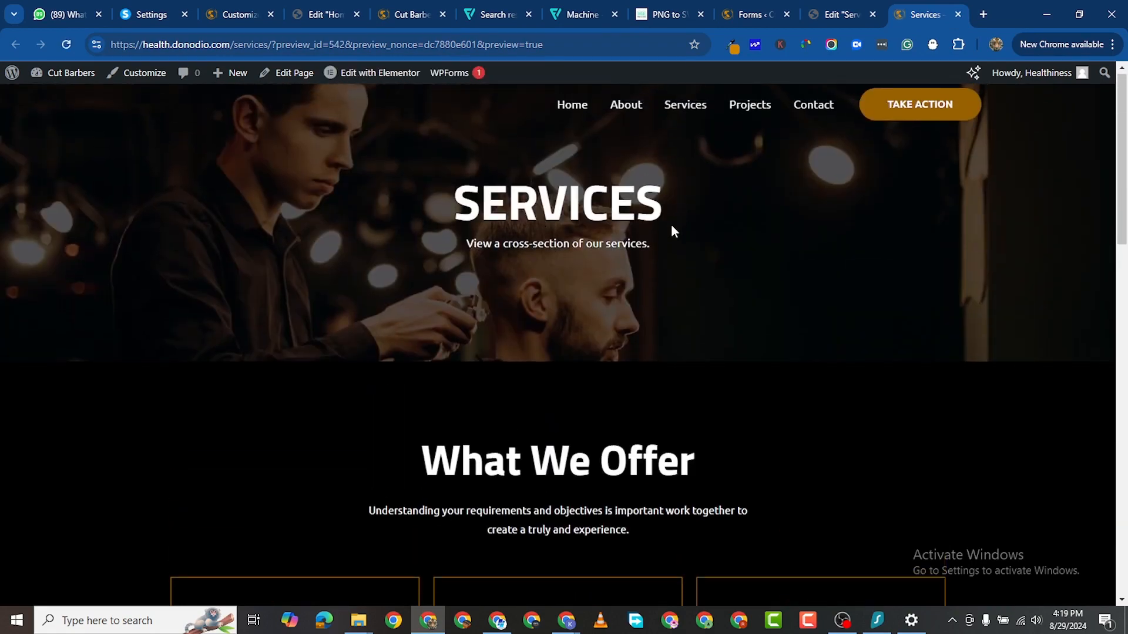
scroll(670, 232, "down", 2)
scroll(668, 236, "up", 1)
scroll(666, 235, "up", 1)
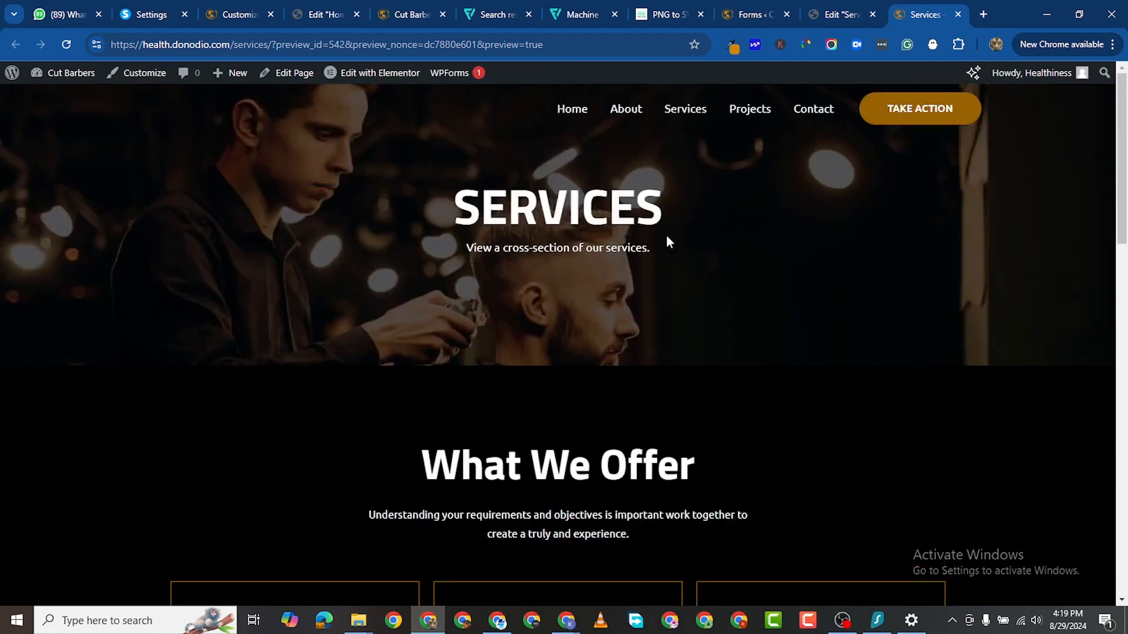
scroll(663, 237, "down", 2)
scroll(664, 236, "up", 2)
scroll(663, 236, "down", 9)
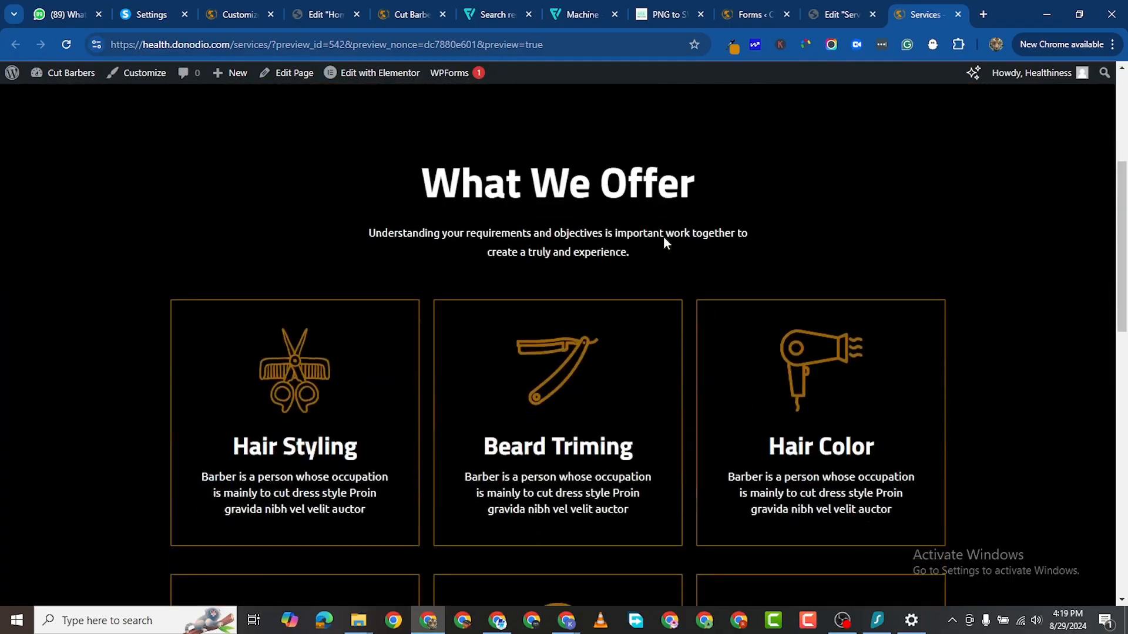
scroll(620, 303, "down", 7)
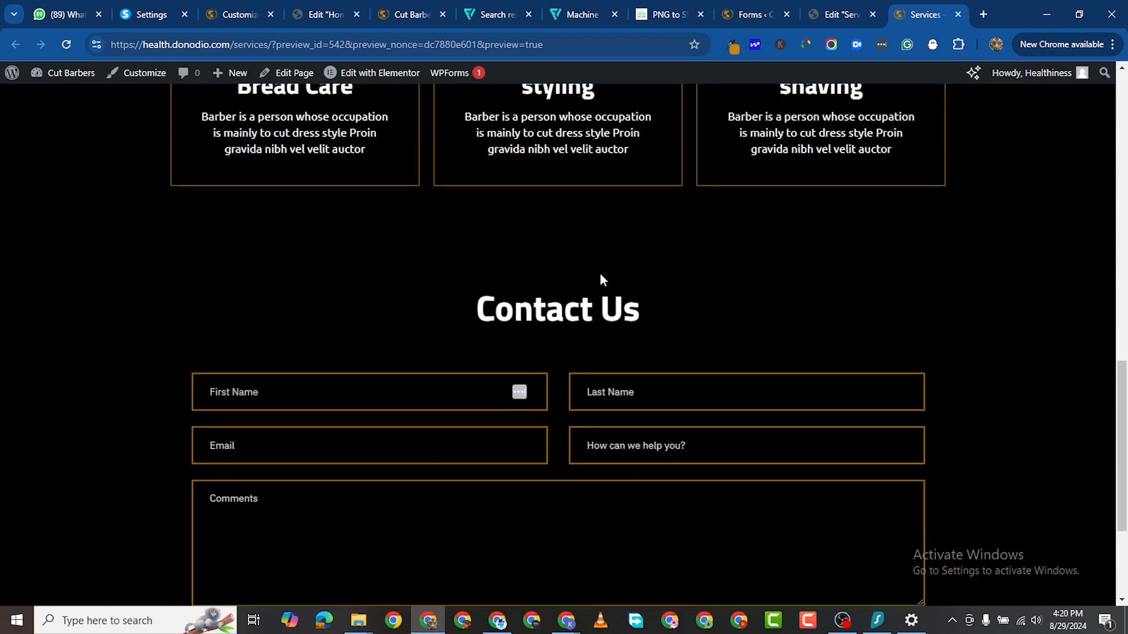
scroll(646, 213, "up", 1)
scroll(649, 217, "up", 15)
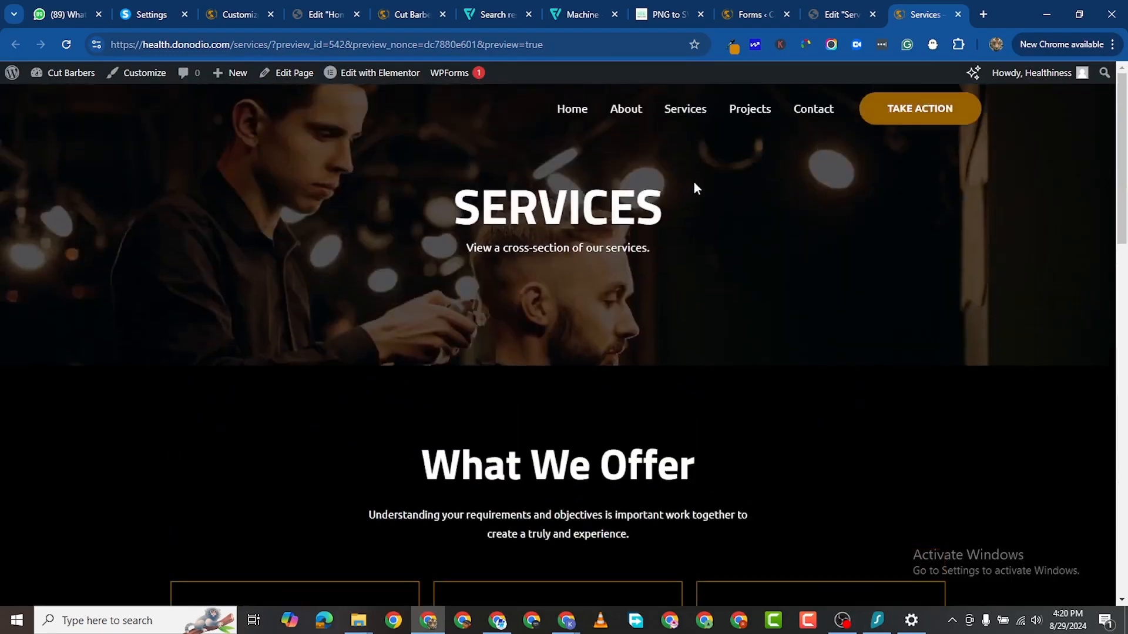
scroll(682, 192, "down", 12)
scroll(675, 204, "down", 5)
scroll(705, 209, "up", 16)
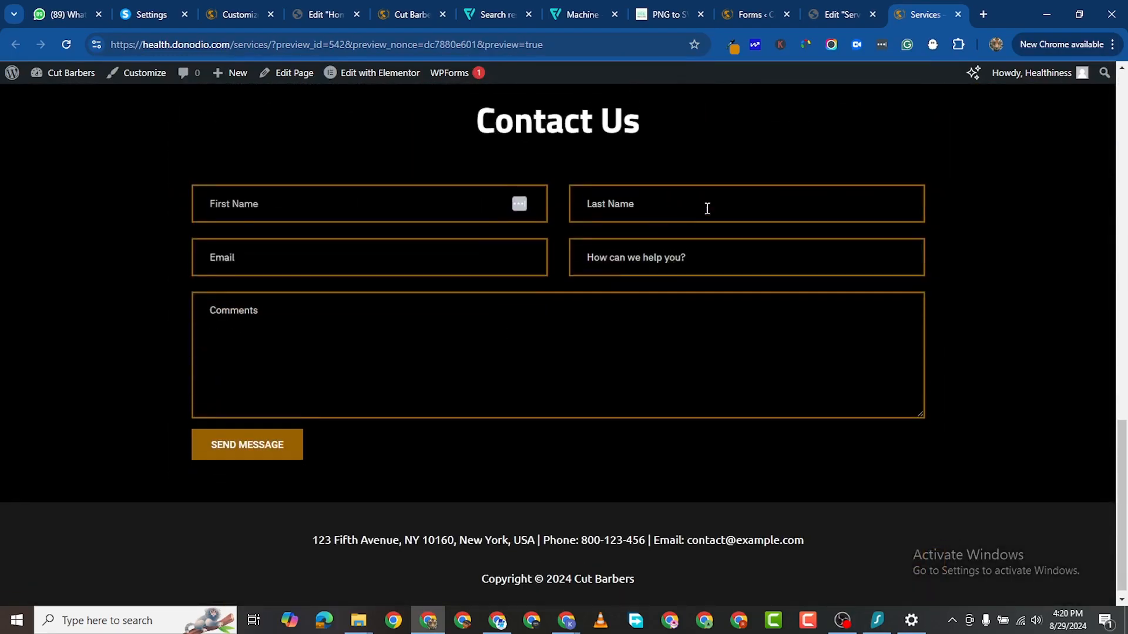
scroll(688, 270, "up", 4)
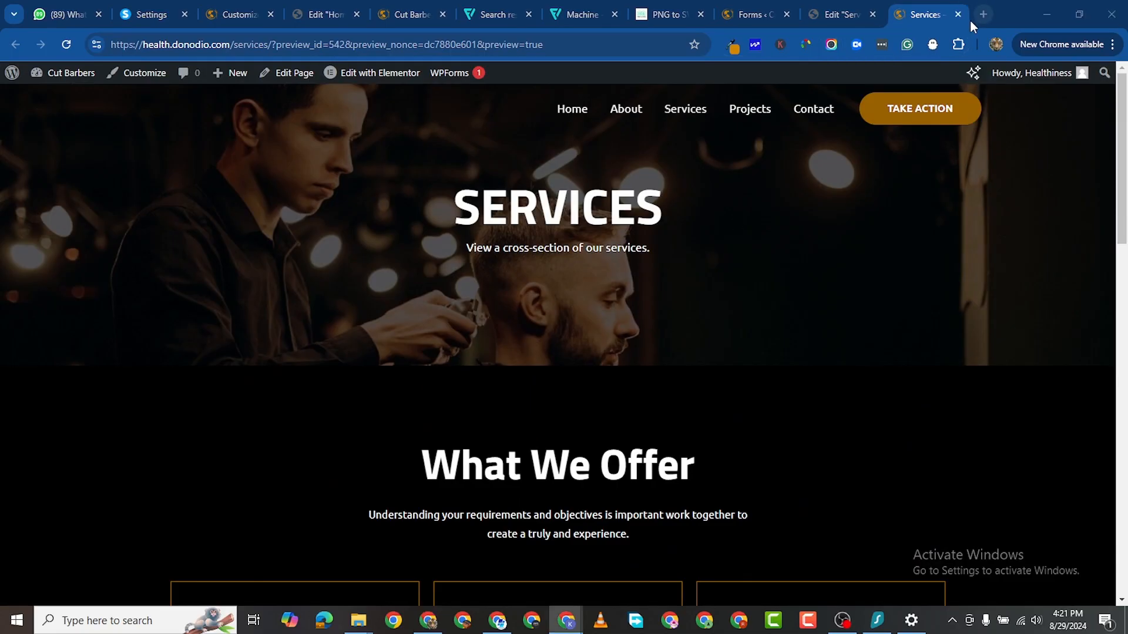
left_click(402, 13)
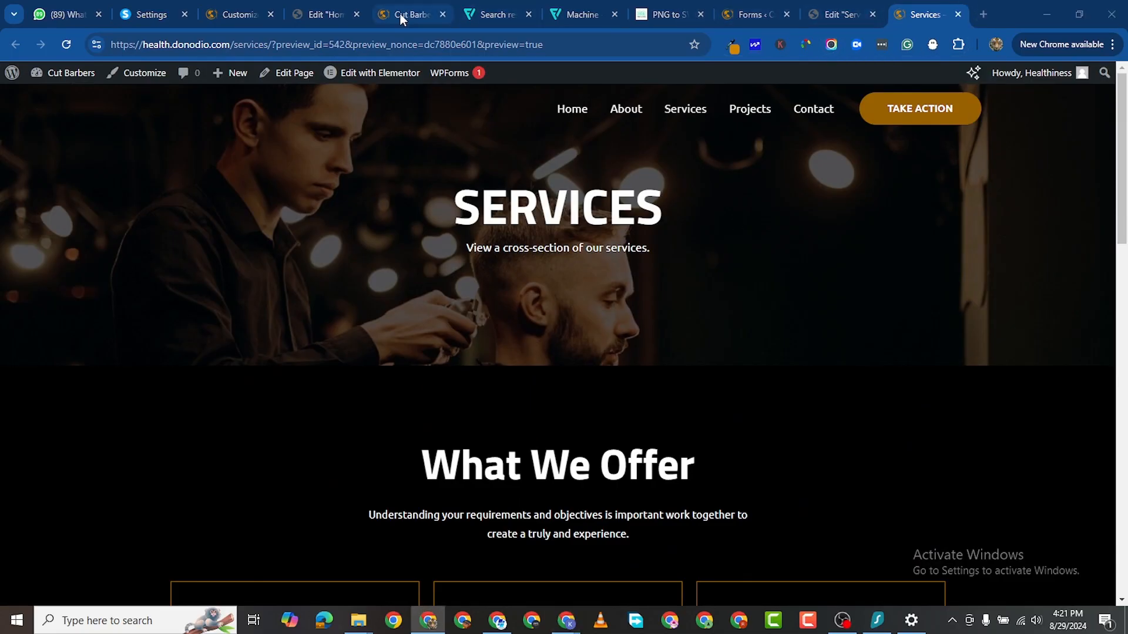
Step: Open the About page's live view in a new tab from the All Pages list
left_click(751, 16)
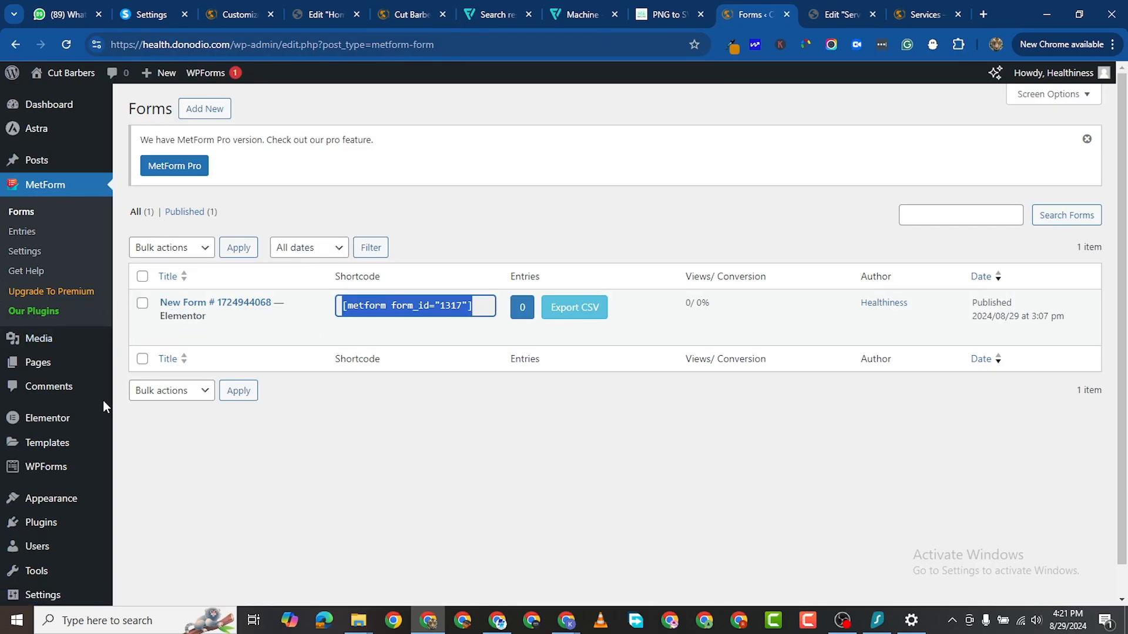
mouse_move(38, 362)
left_click(139, 365)
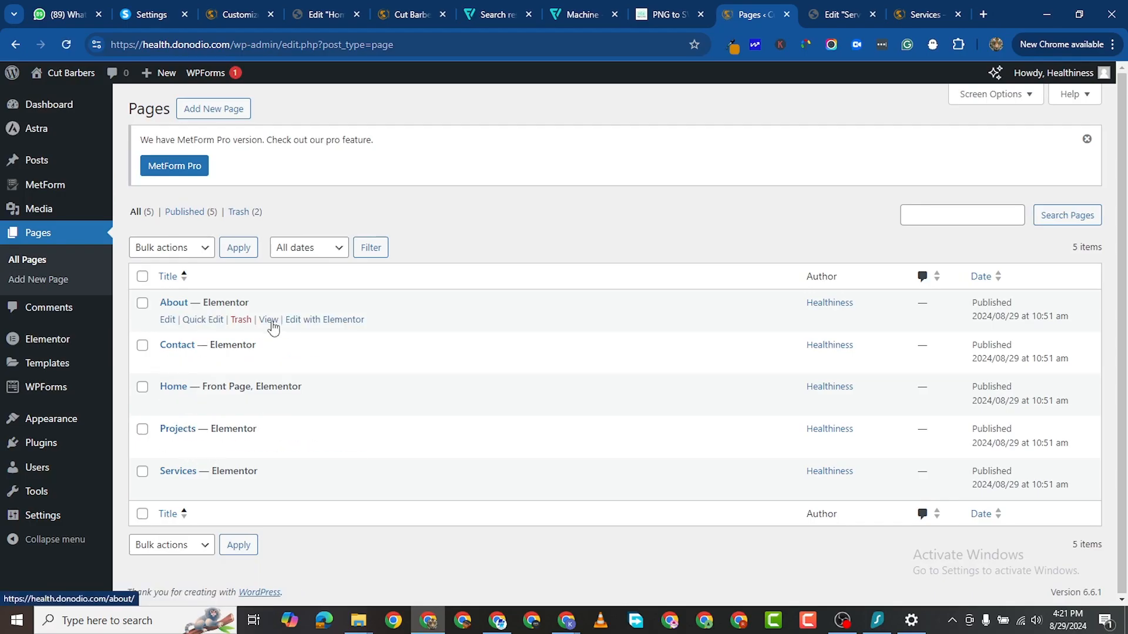
right_click(273, 327)
left_click(318, 334)
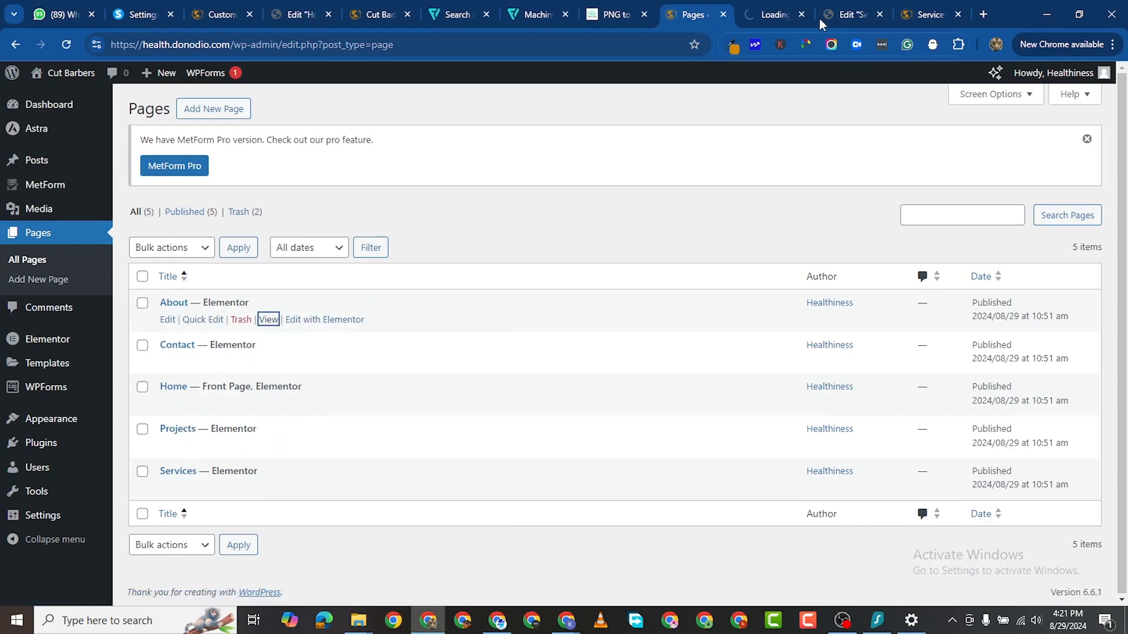
left_click(771, 14)
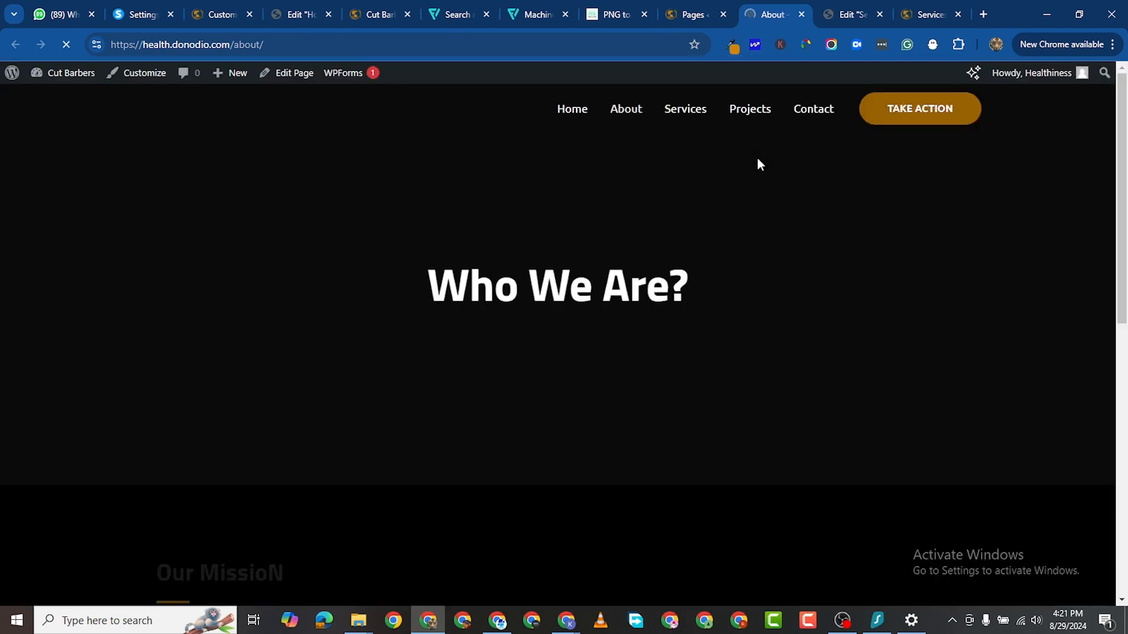
Step: Launch the Elementor editor for the About page from its front end
scroll(695, 327, "down", 8)
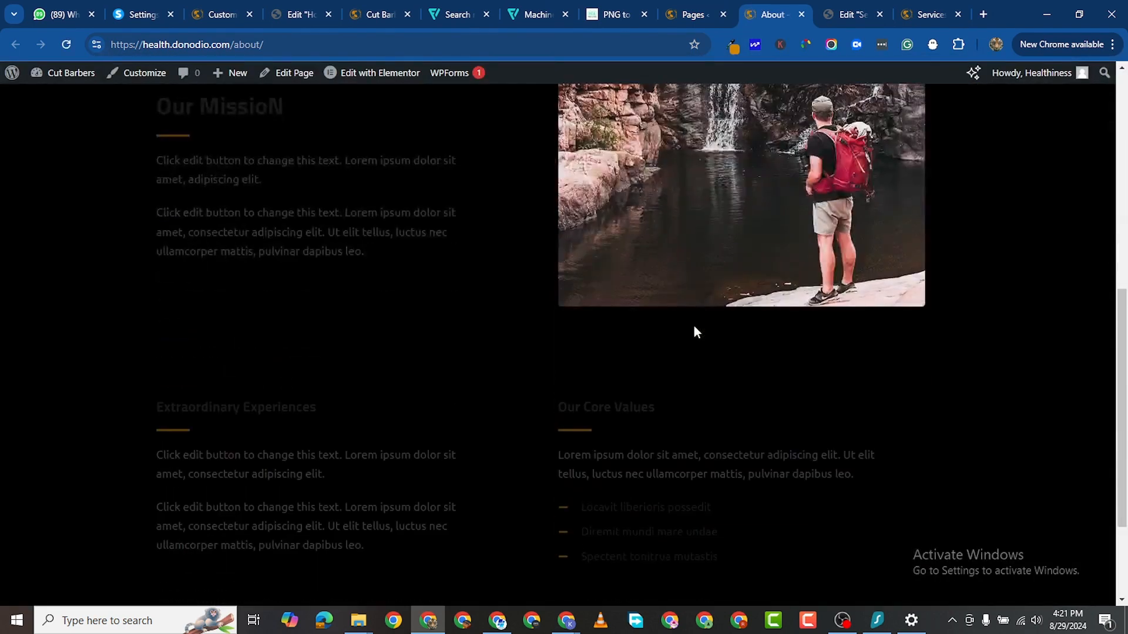
scroll(693, 329, "down", 3)
scroll(660, 267, "up", 12)
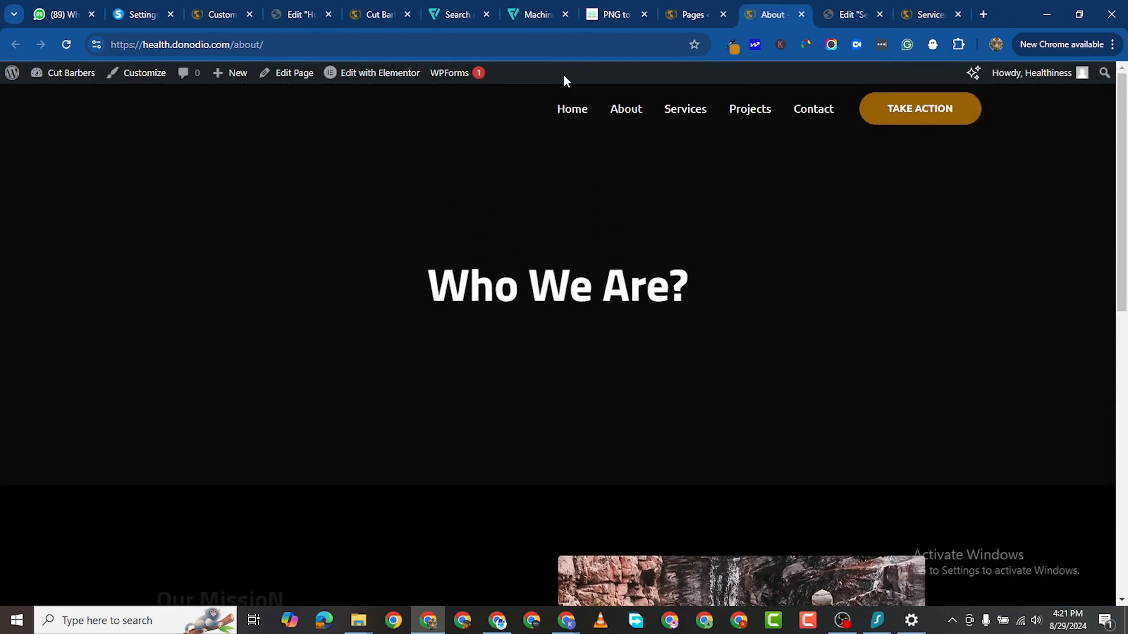
left_click(391, 77)
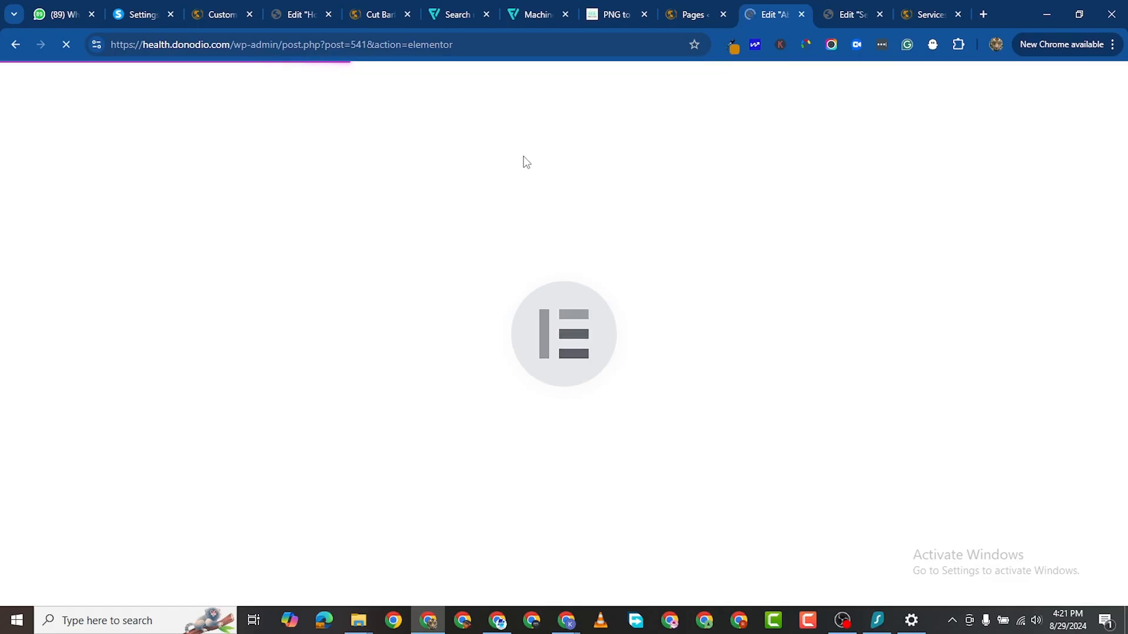
Step: Delete the Extraordinary Experiences / Our Core Values section from the About page
scroll(804, 174, "down", 15)
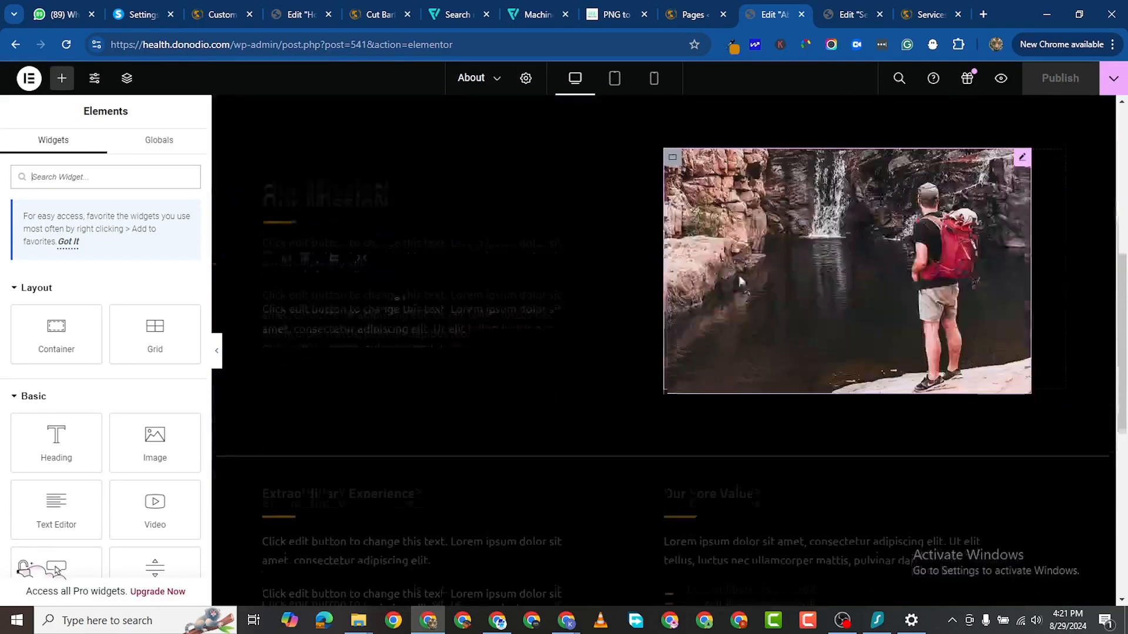
scroll(682, 311, "up", 5)
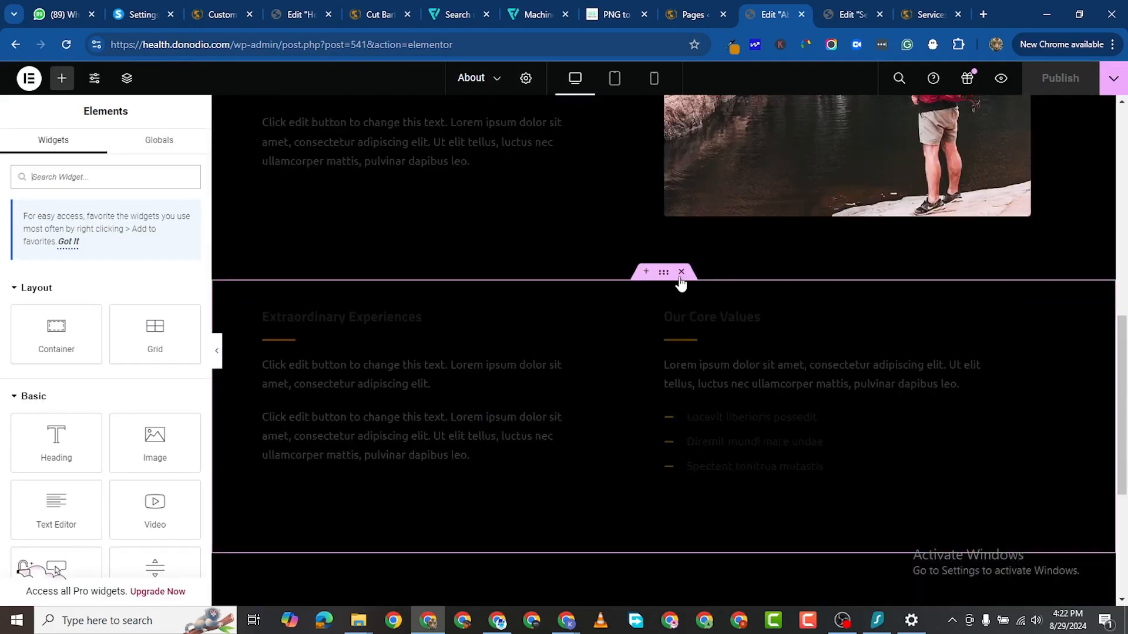
left_click(681, 271)
scroll(686, 264, "up", 6)
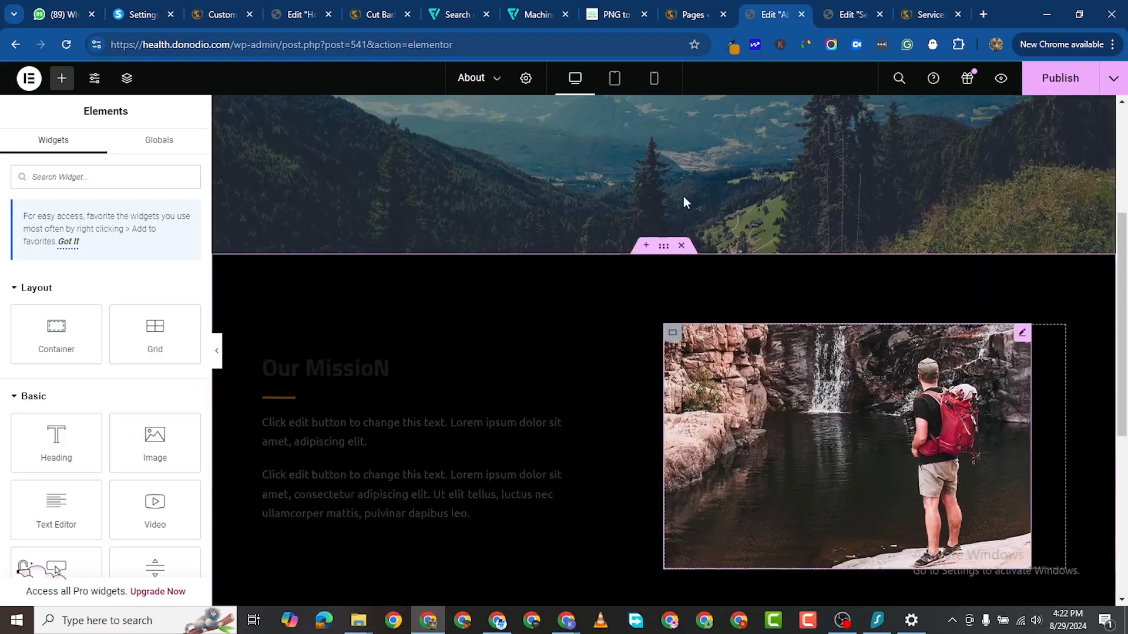
Step: Delete the Our Mission section from the About page
left_click(681, 246)
scroll(655, 291, "up", 2)
scroll(651, 292, "up", 1)
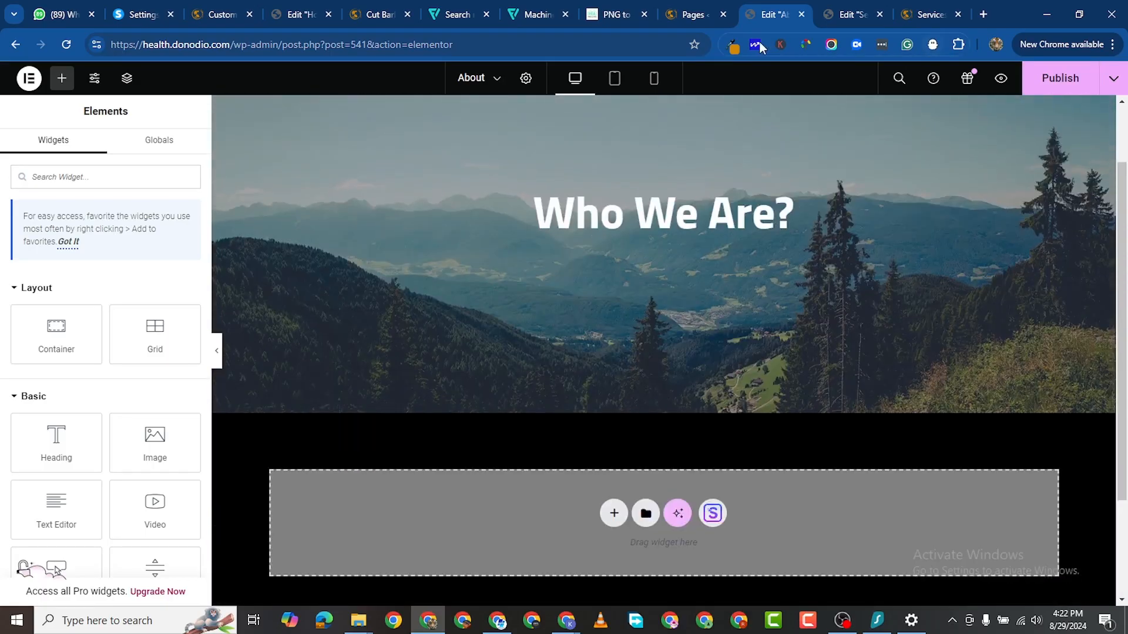
Step: Copy the Services hero container and paste it onto the About page
left_click(828, 22)
scroll(695, 181, "up", 8)
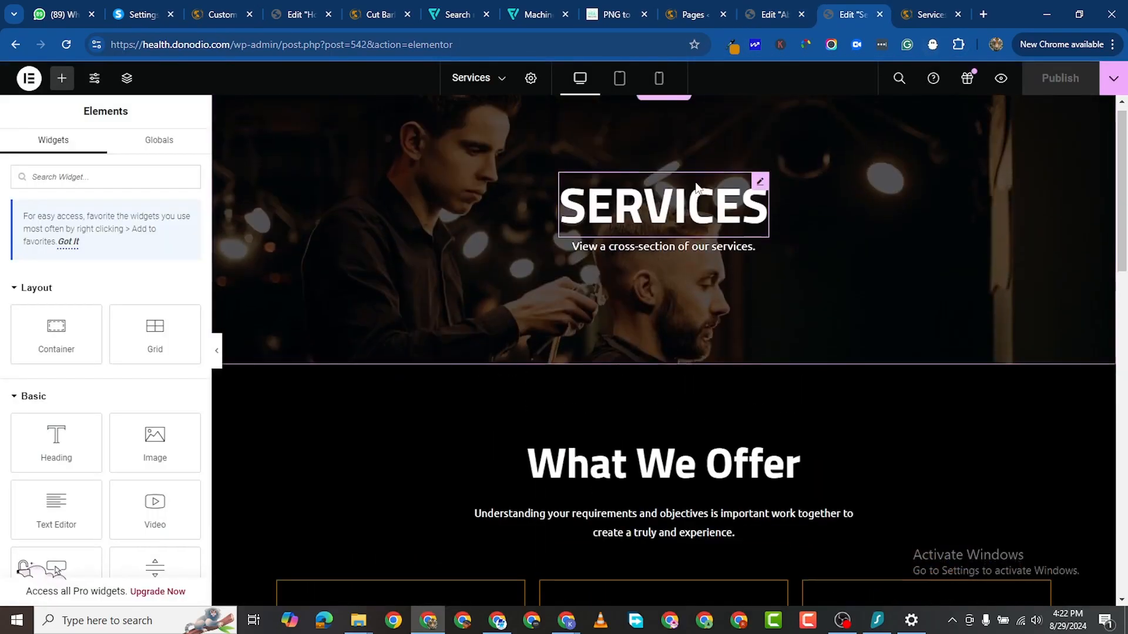
right_click(664, 107)
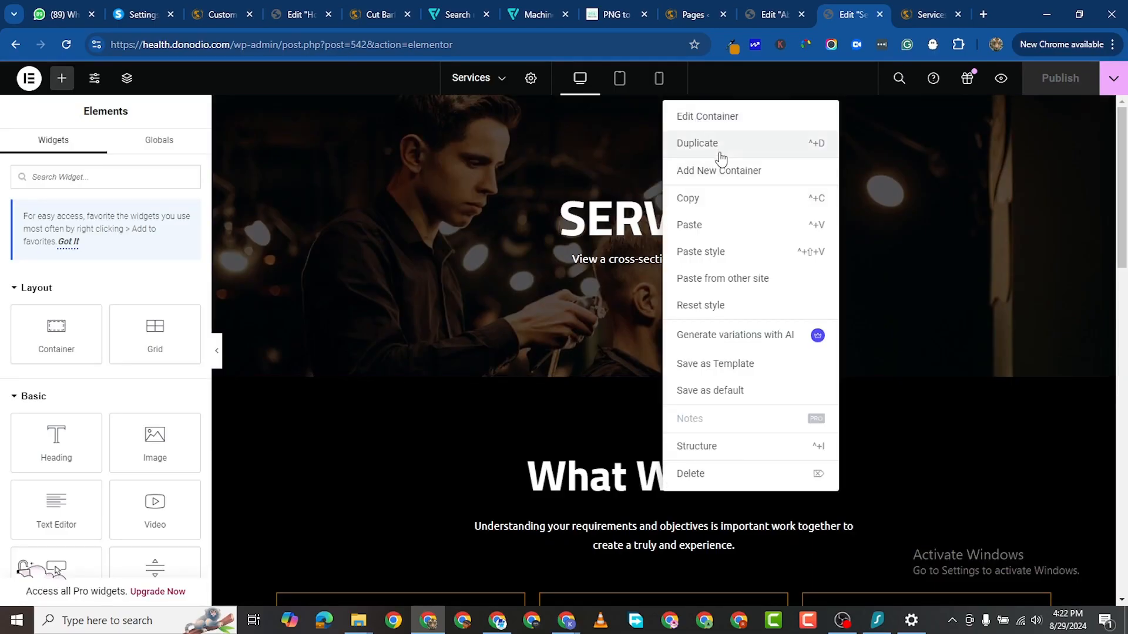
left_click(711, 202)
left_click(761, 21)
scroll(536, 425, "down", 3)
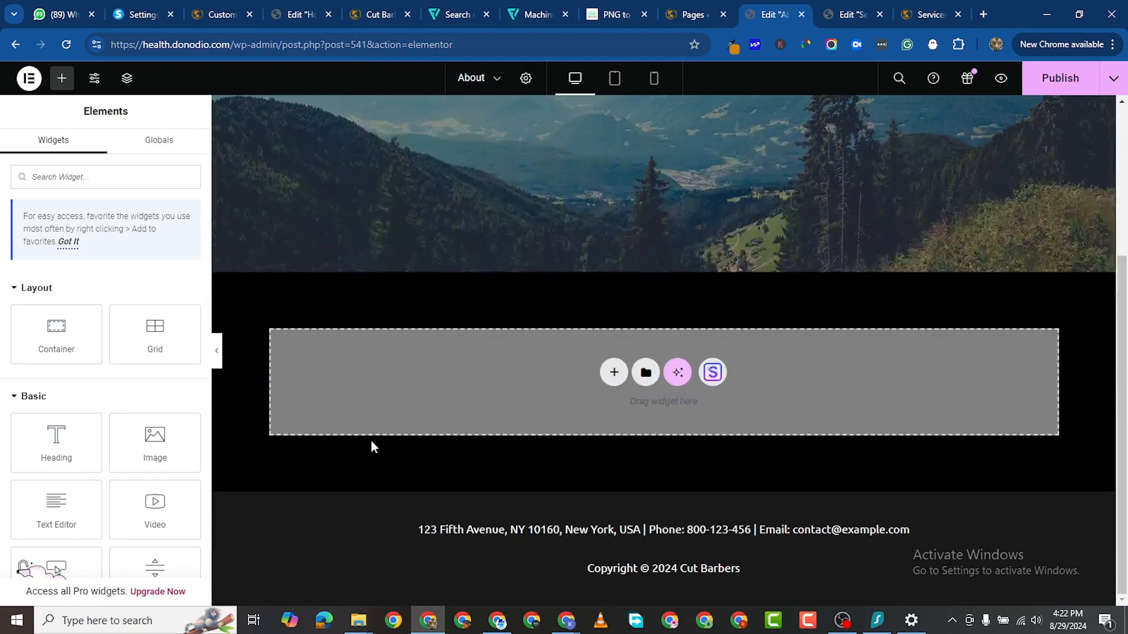
right_click(327, 354)
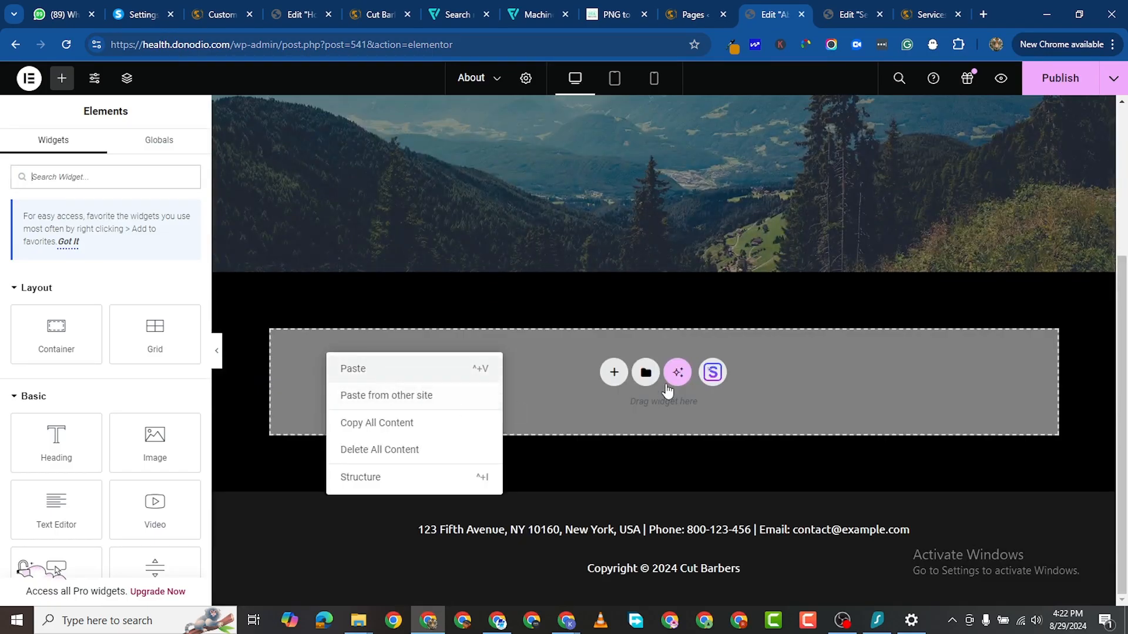
key("ctrl+v")
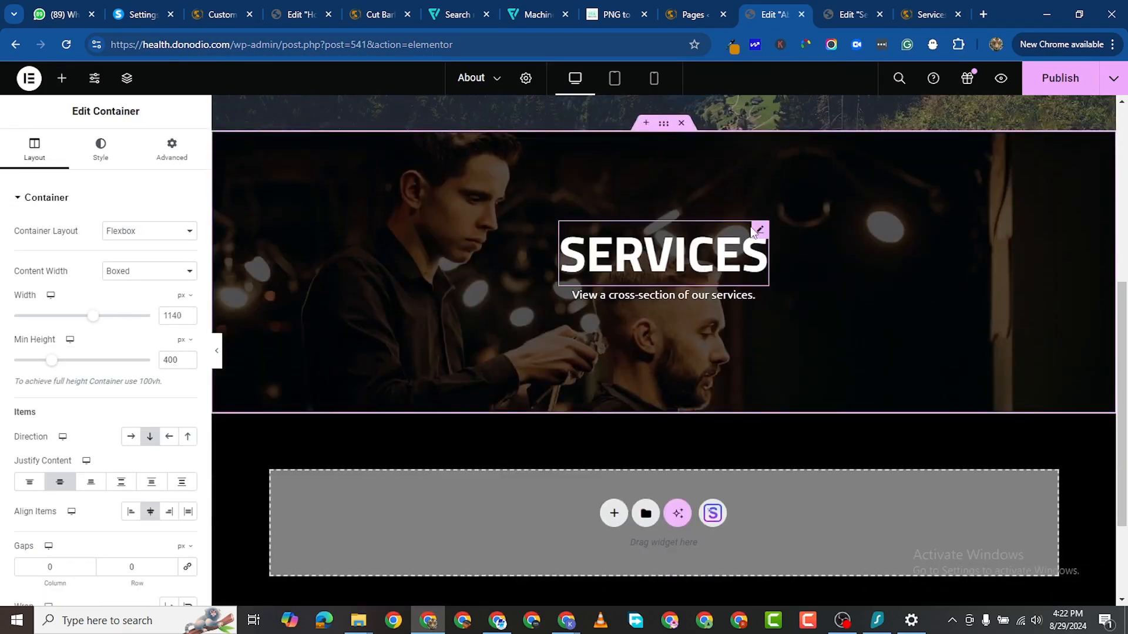
Step: Change the pasted hero heading from SERVICES to ABOUT US
left_click(561, 276)
double_click(44, 249)
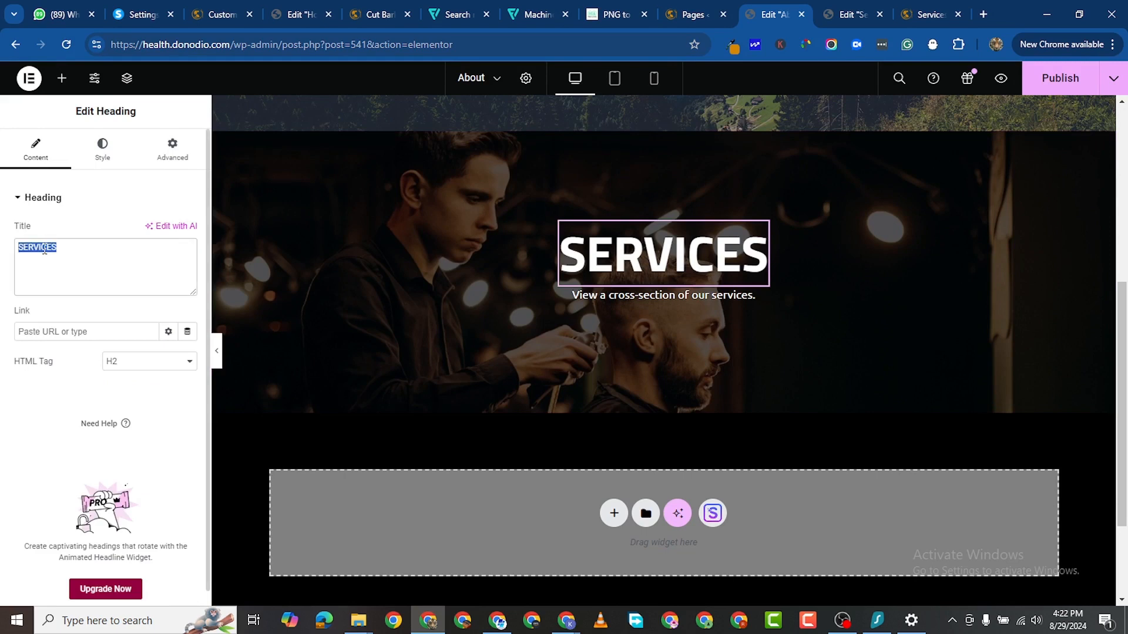
type("about")
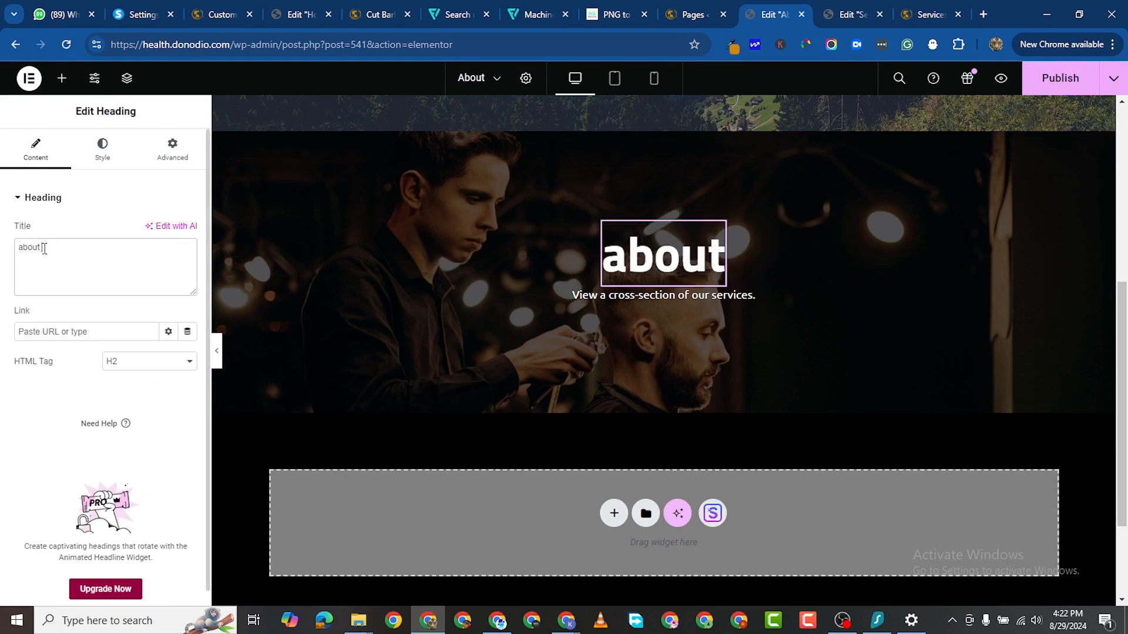
key("BackSpace")
key("BackSpace")
key("BackSpace")
key("BackSpace")
key("BackSpace")
type("A")
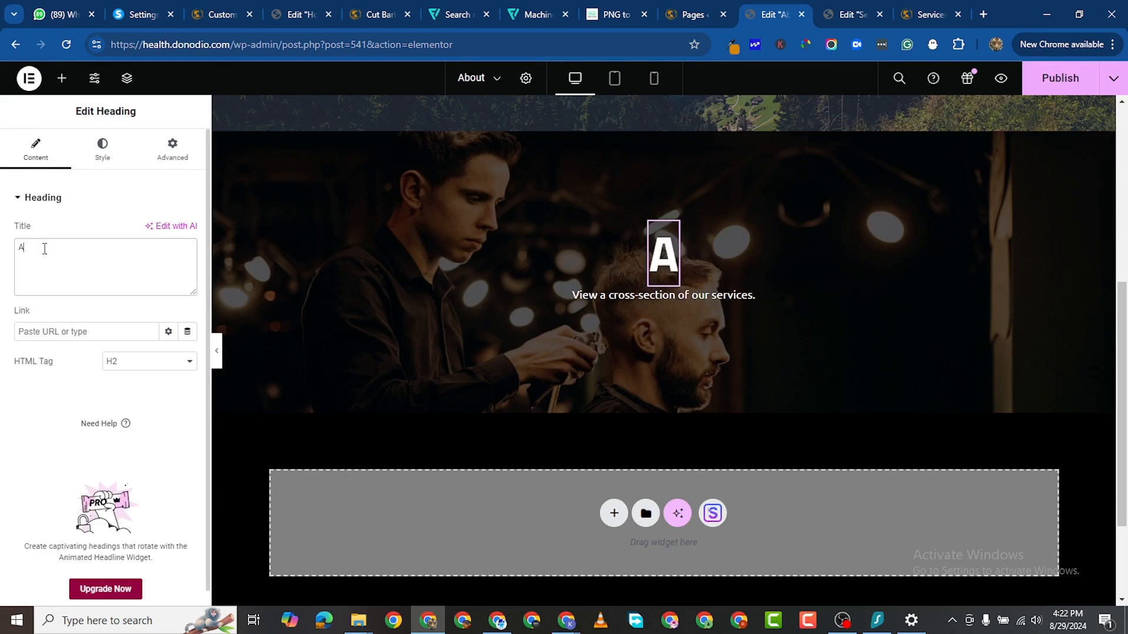
type("BOUT US")
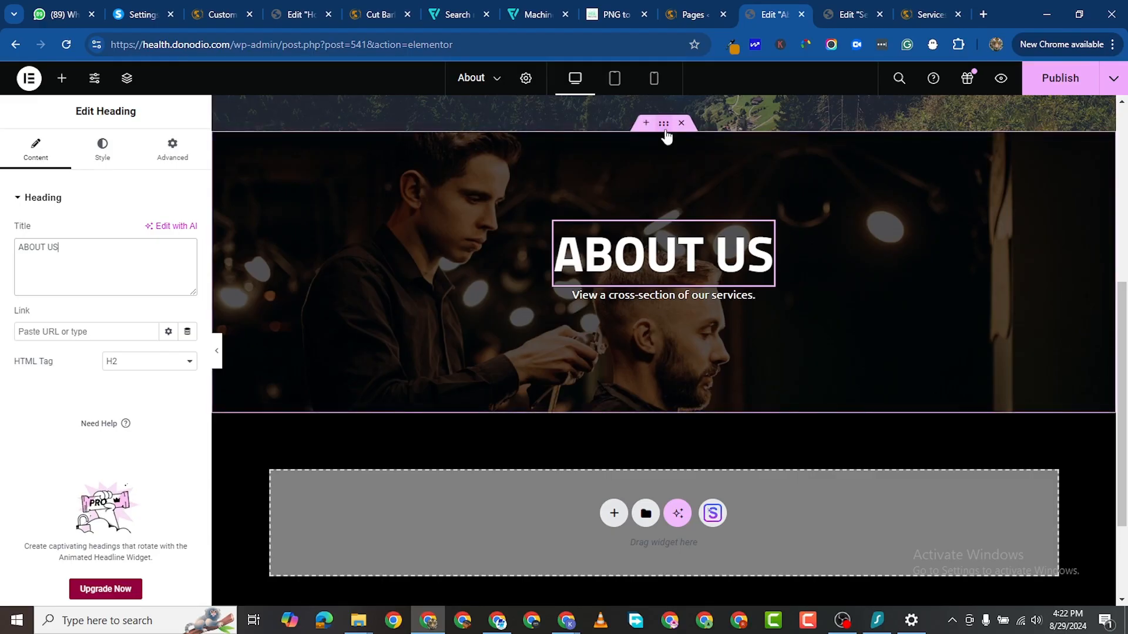
left_click(664, 125)
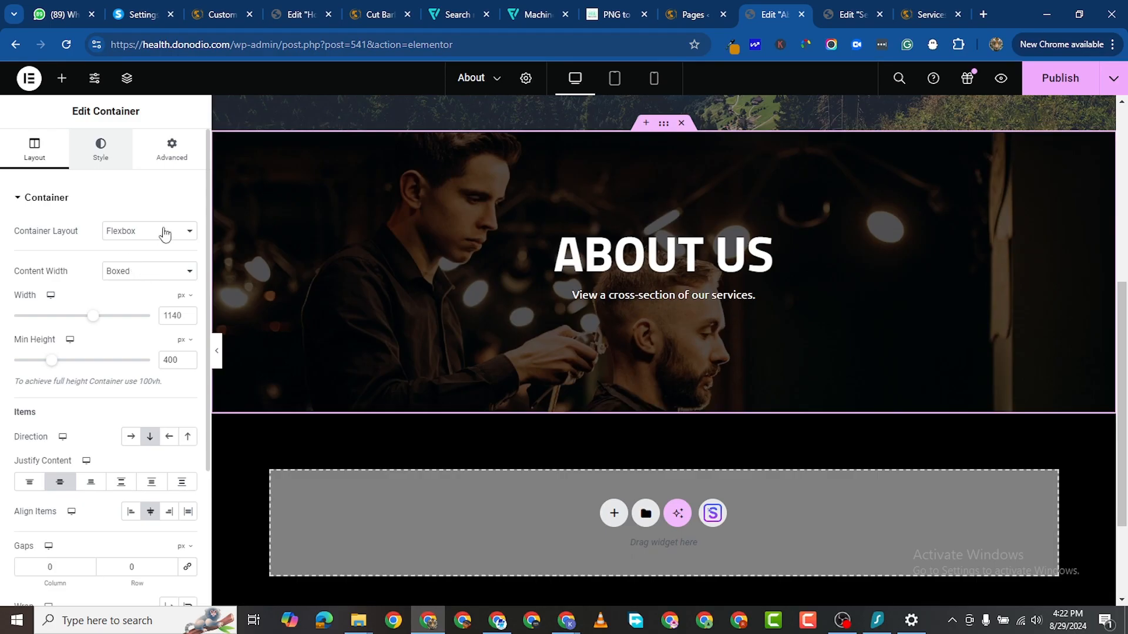
Step: Replace the hero background image with blog-05.jpg uploaded from the BARBERSHOP folder
left_click(101, 149)
left_click(97, 395)
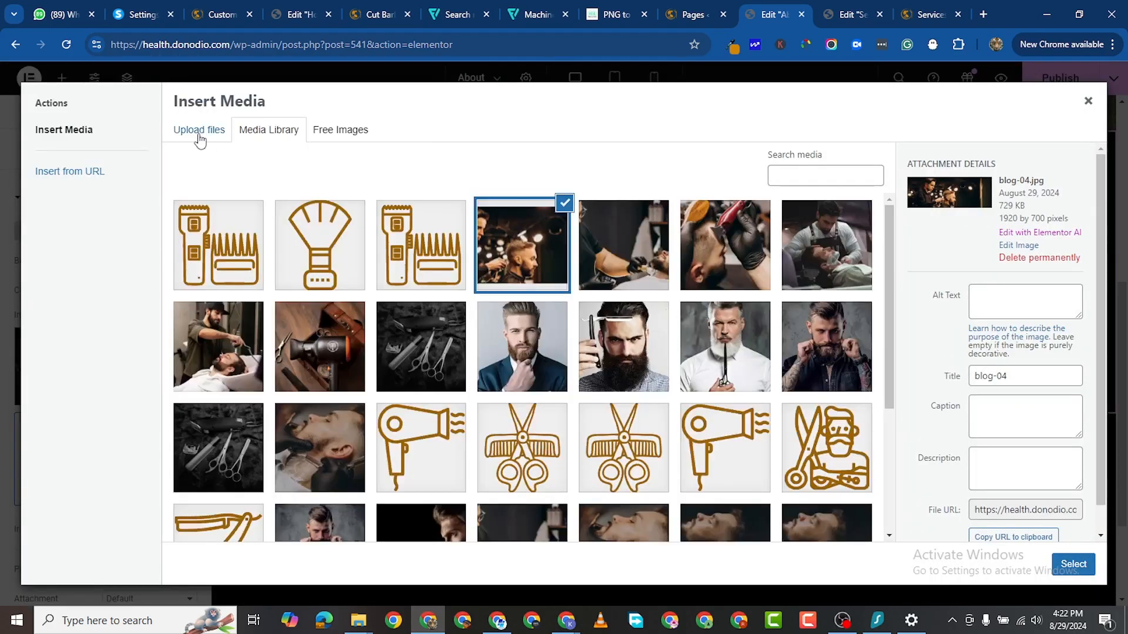
left_click(206, 134)
left_click(611, 345)
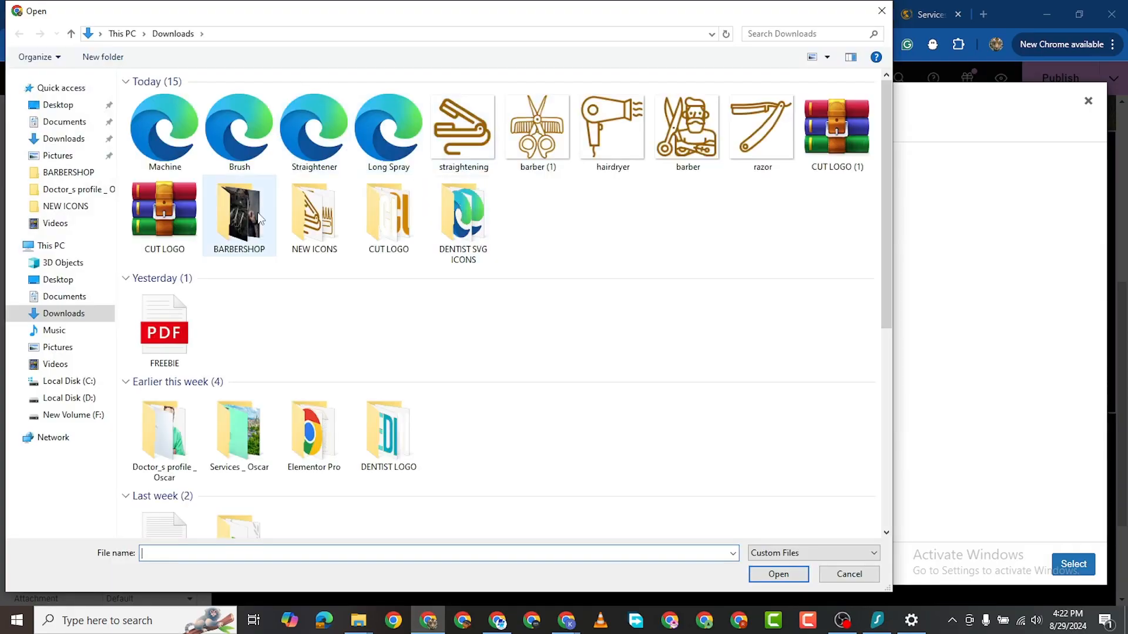
double_click(252, 213)
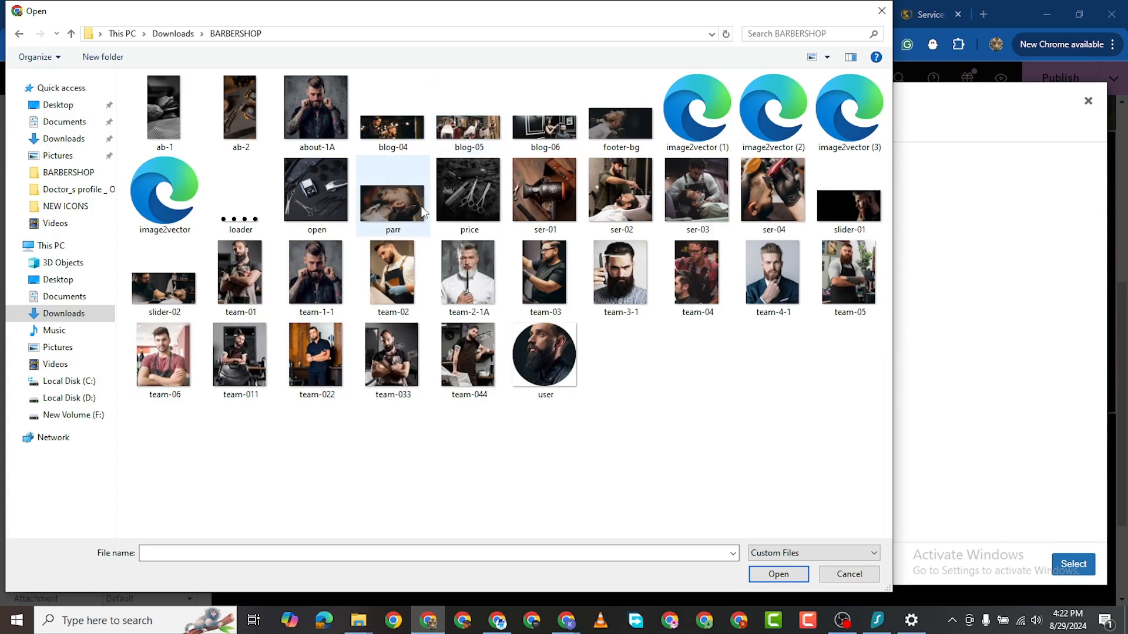
double_click(476, 134)
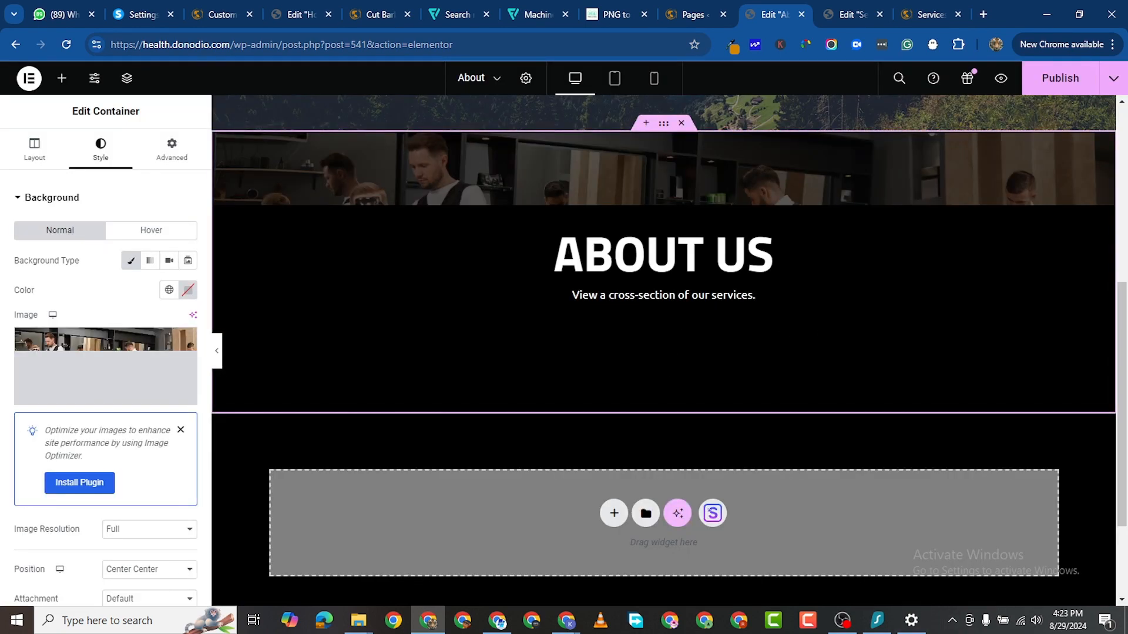
scroll(747, 349, "down", 3)
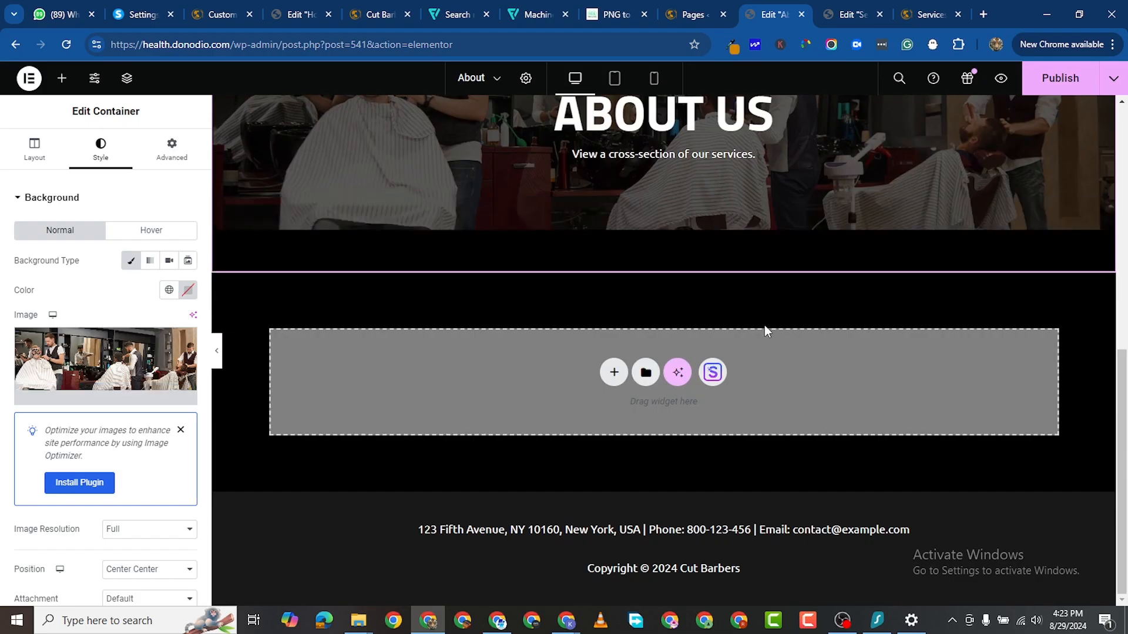
Step: Add a new flexbox container with a nested empty container below the ABOUT US hero
left_click(613, 373)
left_click(601, 433)
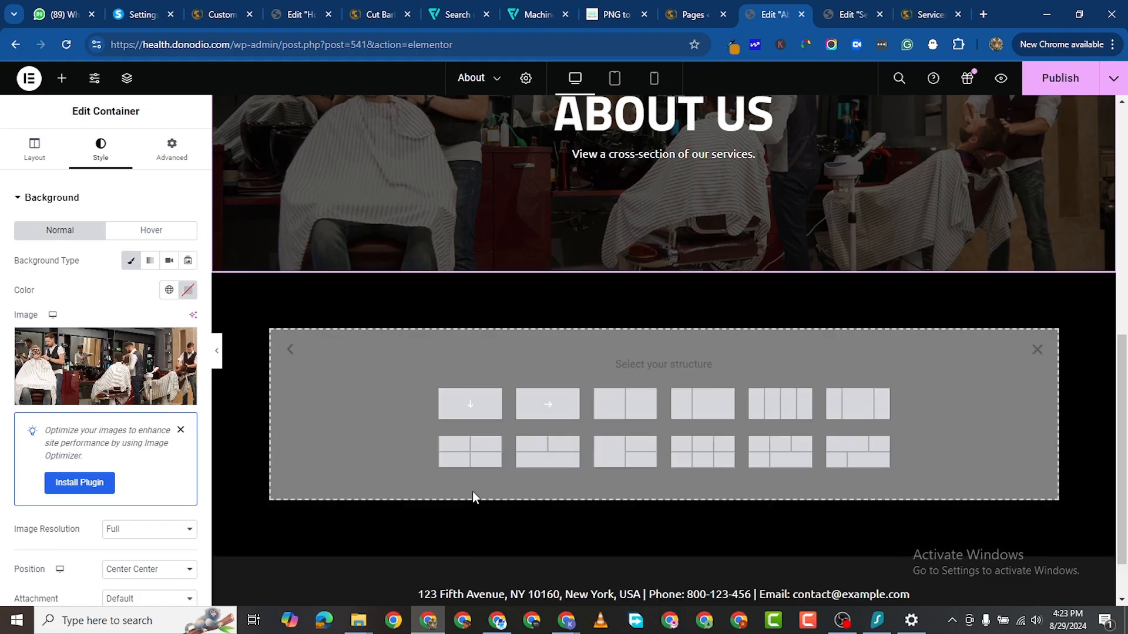
left_click(482, 405)
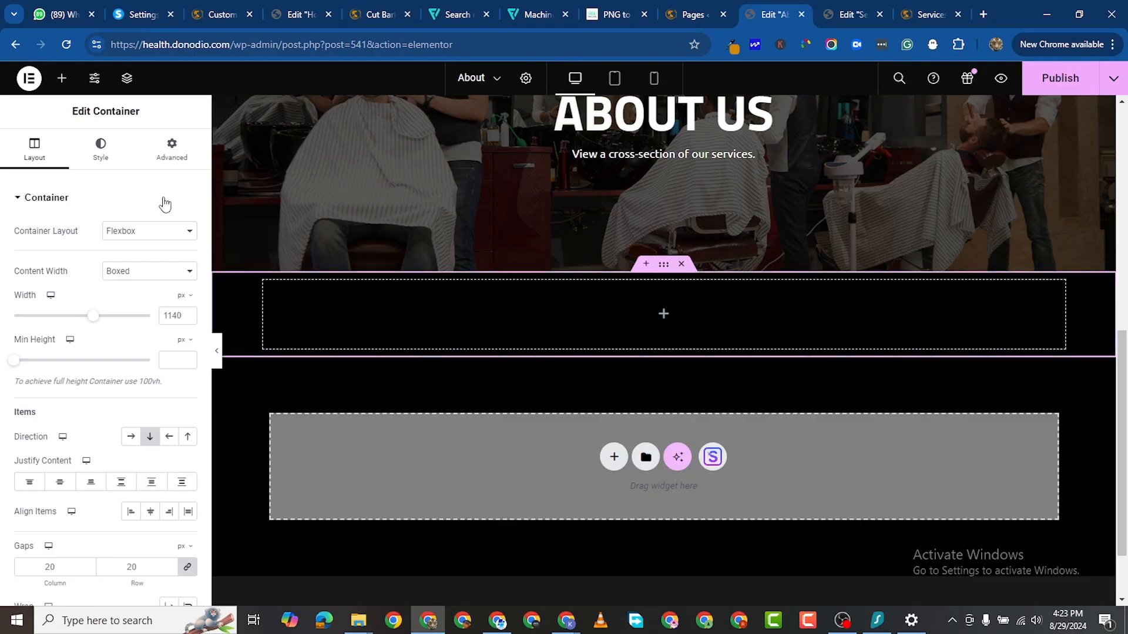
left_click(63, 80)
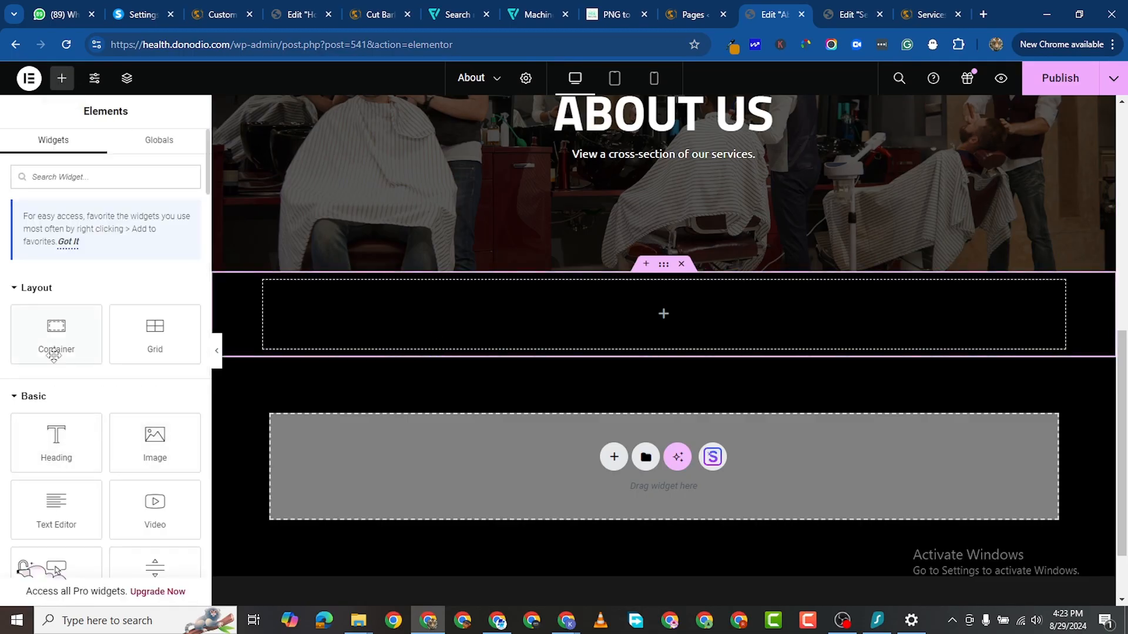
left_click_drag(56, 345, 380, 516)
left_click_drag(429, 453, 486, 345)
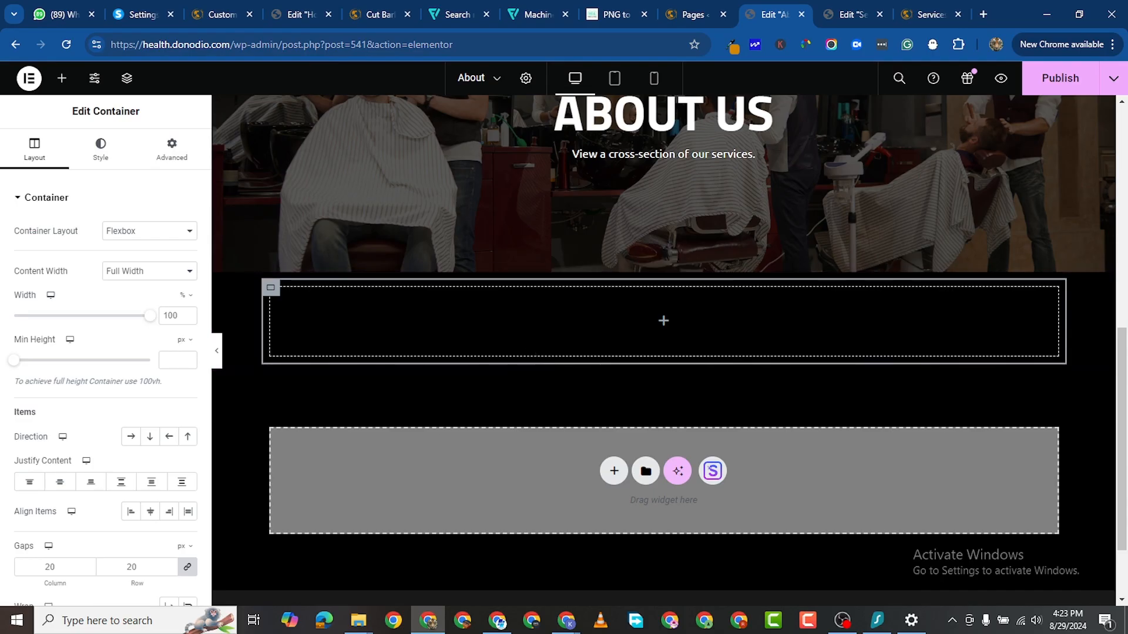
Step: Add a Heading widget and paste 'Inspired by difference' as its title
key("alt+Tab")
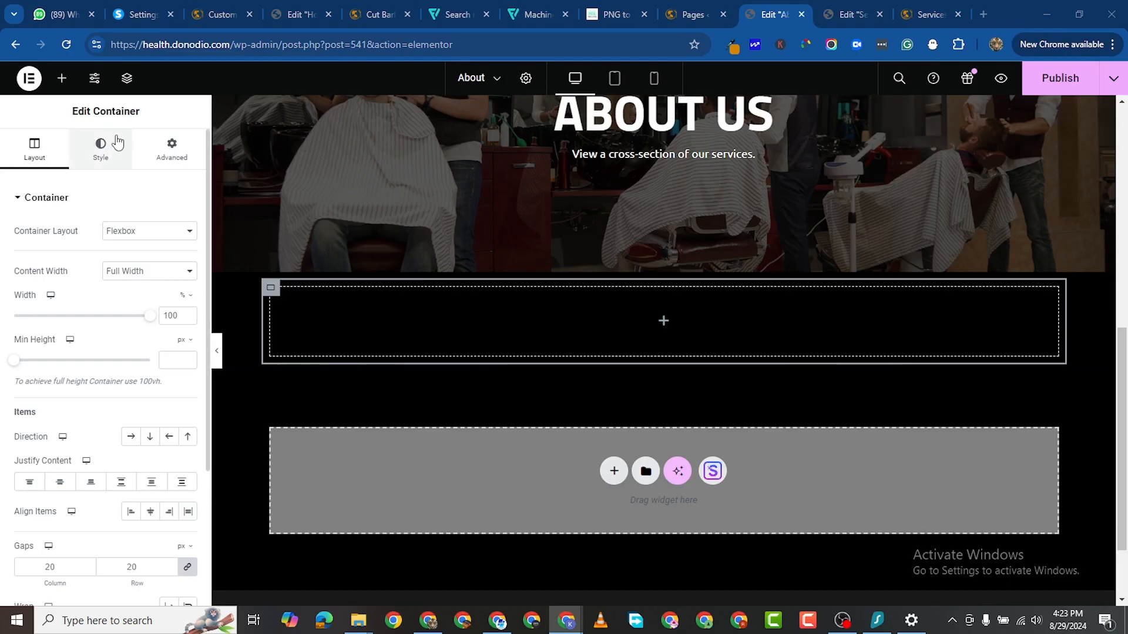
left_click(62, 78)
left_click_drag(59, 420, 499, 317)
right_click(69, 247)
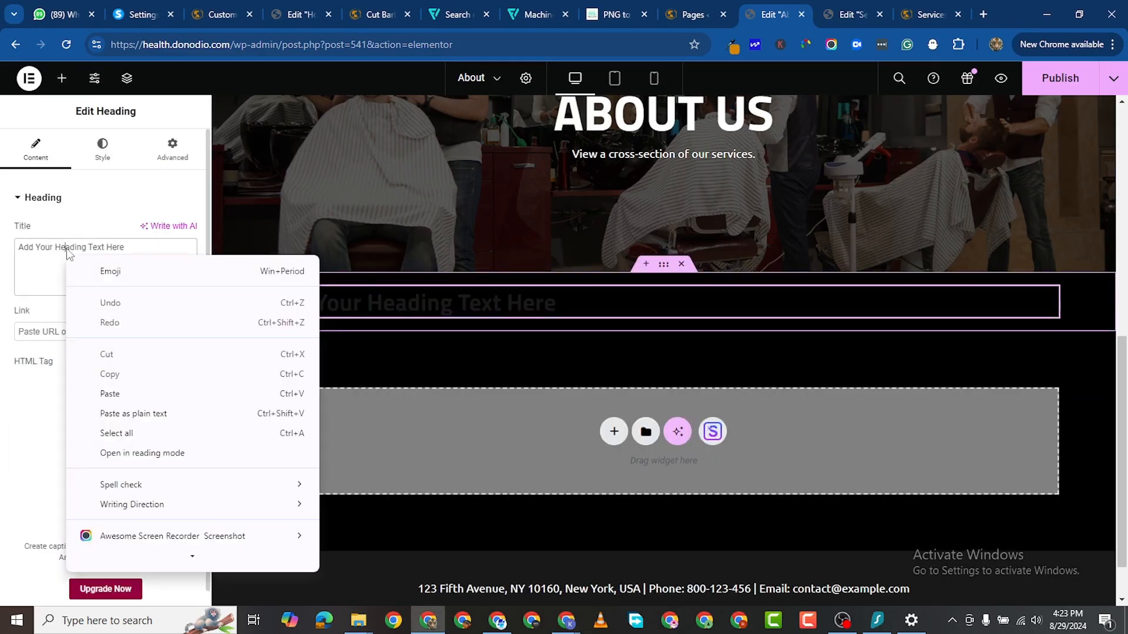
key("Escape")
right_click(89, 256)
left_click(144, 331)
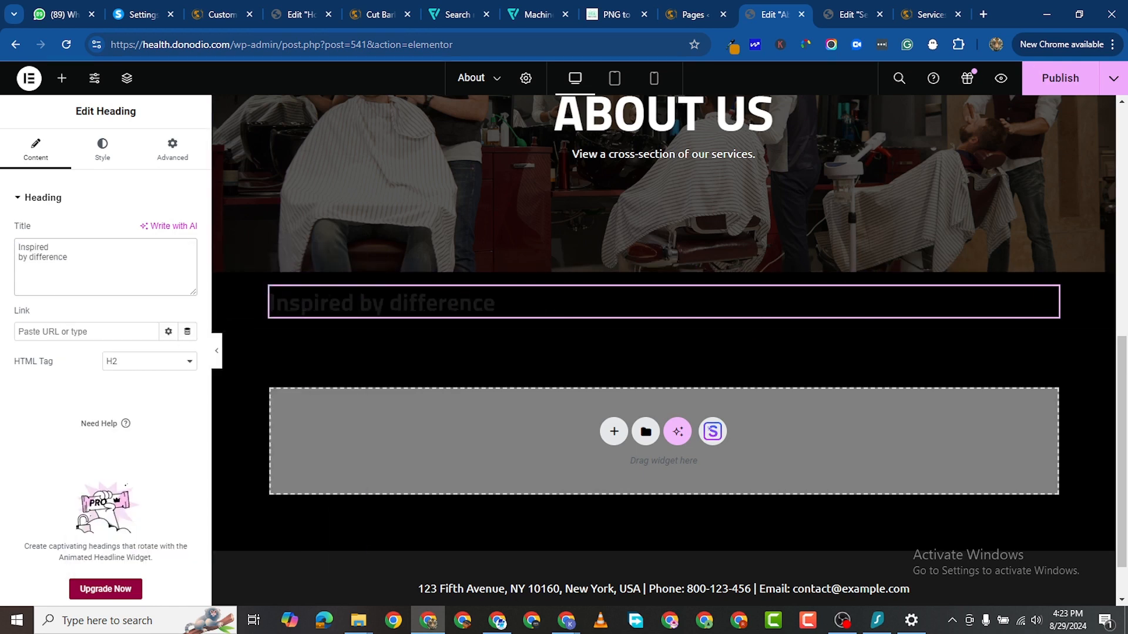
Step: Add a Text Editor below the heading containing the salon's 2010 founding paragraph
key("alt+Tab")
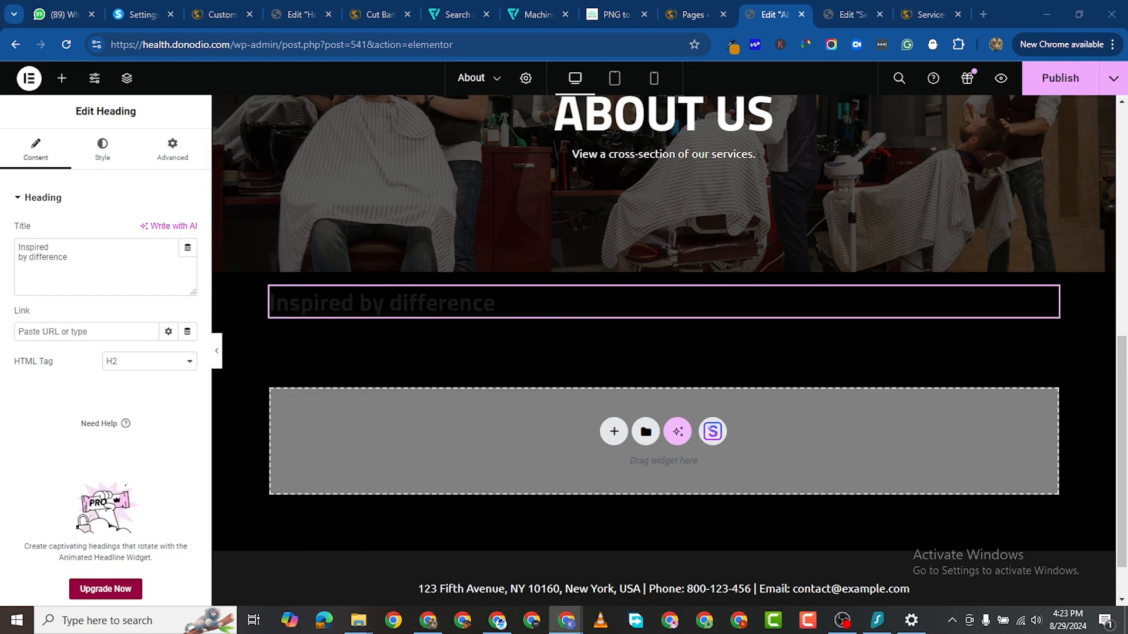
left_click(62, 78)
left_click_drag(56, 511, 442, 333)
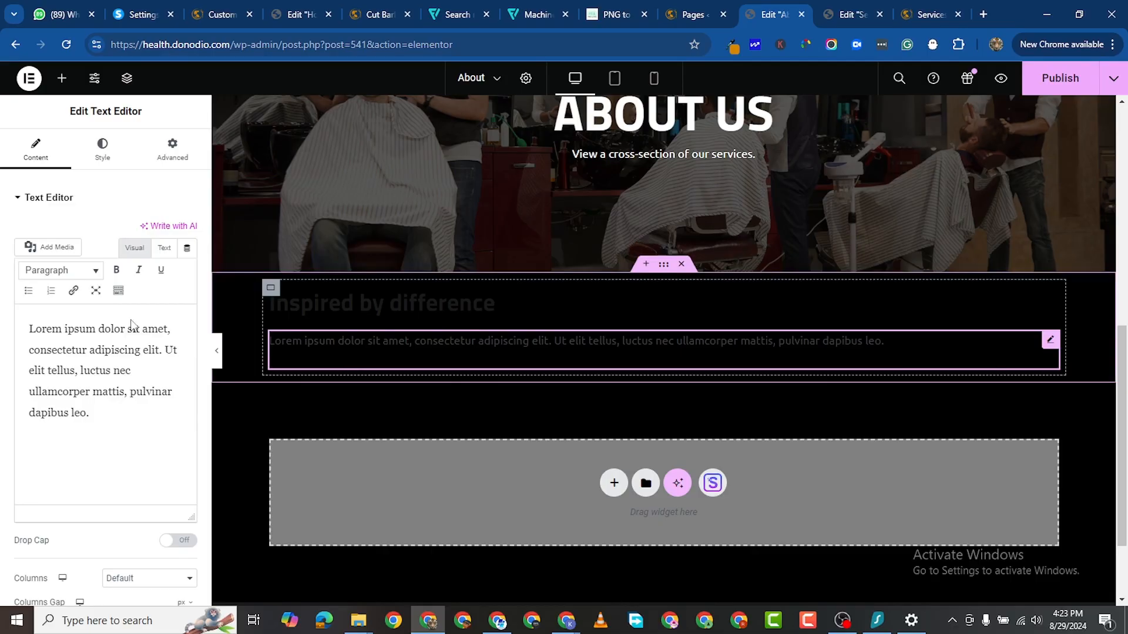
key("ctrl+a")
right_click(104, 348)
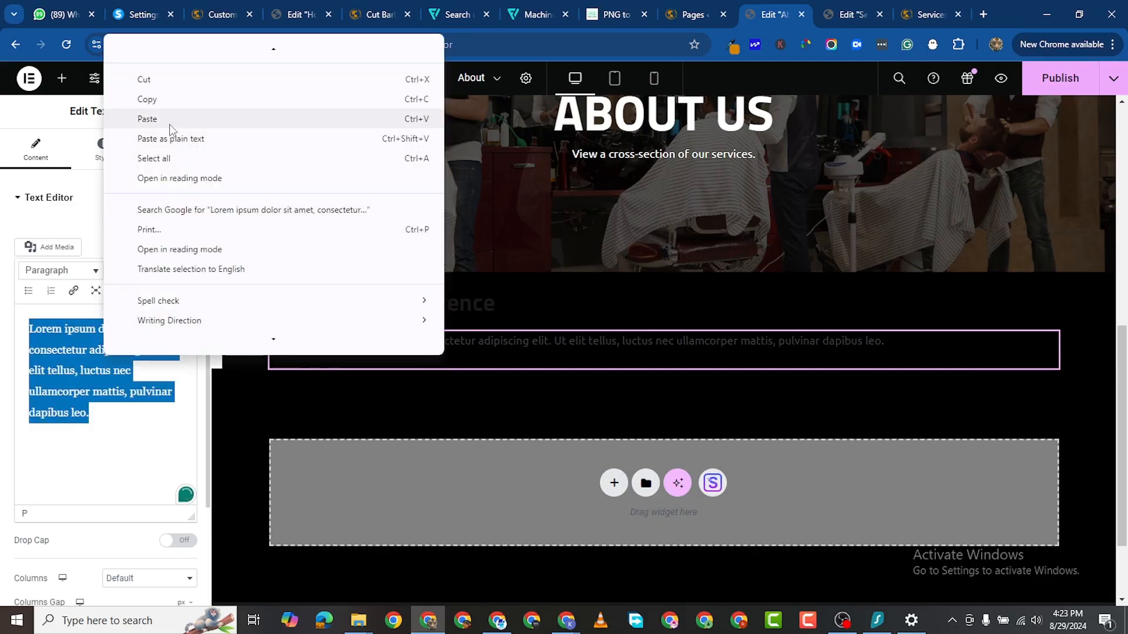
left_click(147, 119)
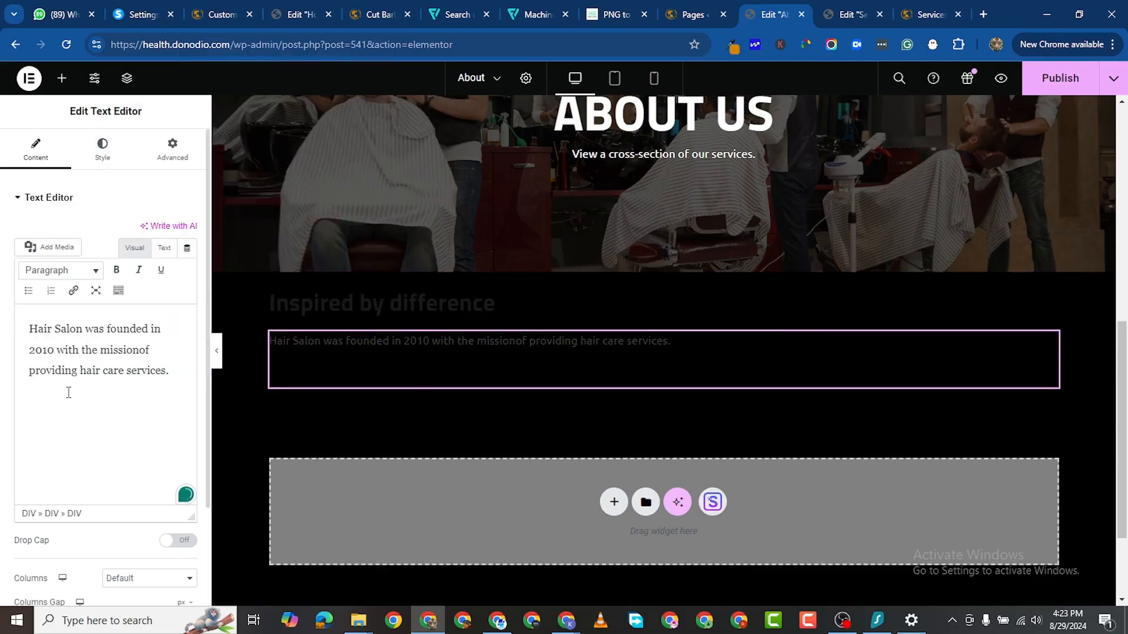
key("BackSpace")
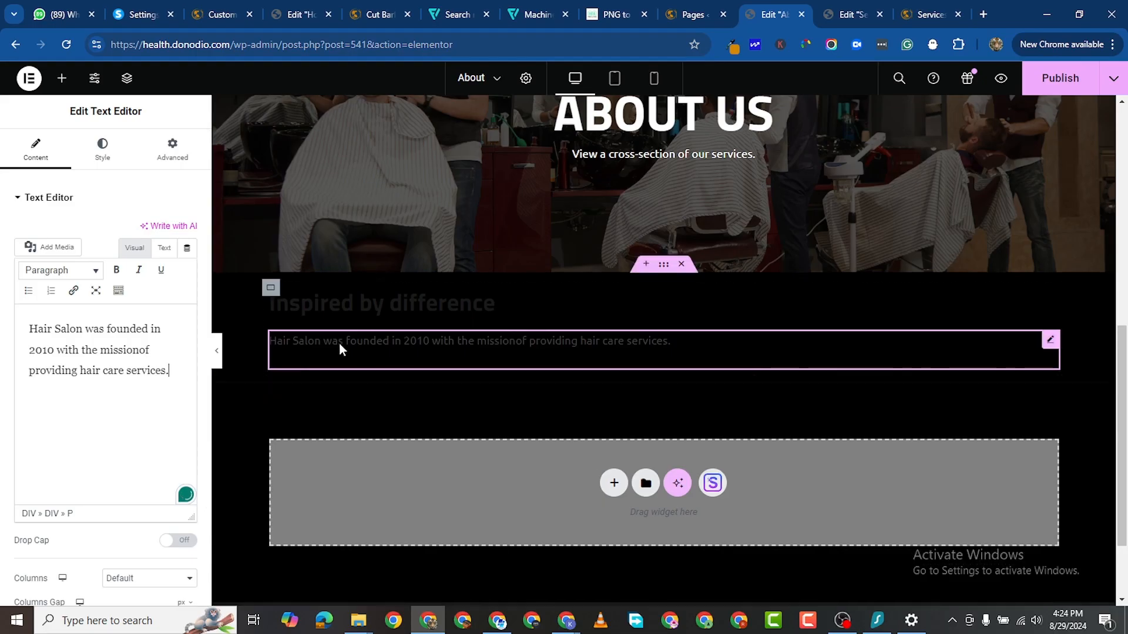
Step: Insert a </br> line break after 'Inspired' in the heading title
left_click(405, 310)
left_click(103, 148)
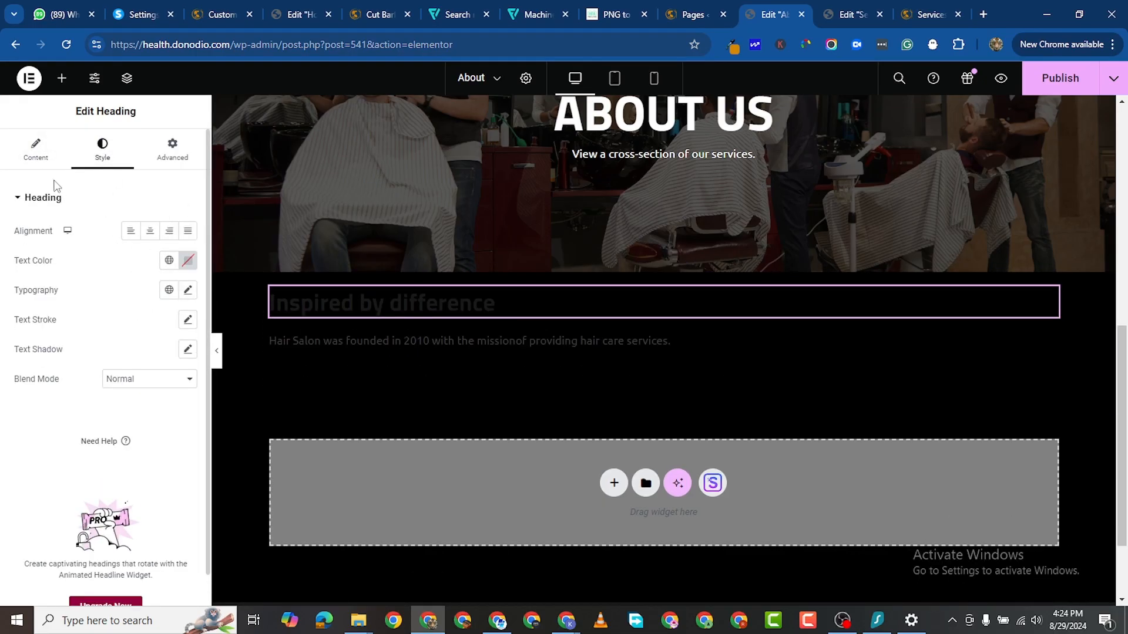
left_click(35, 149)
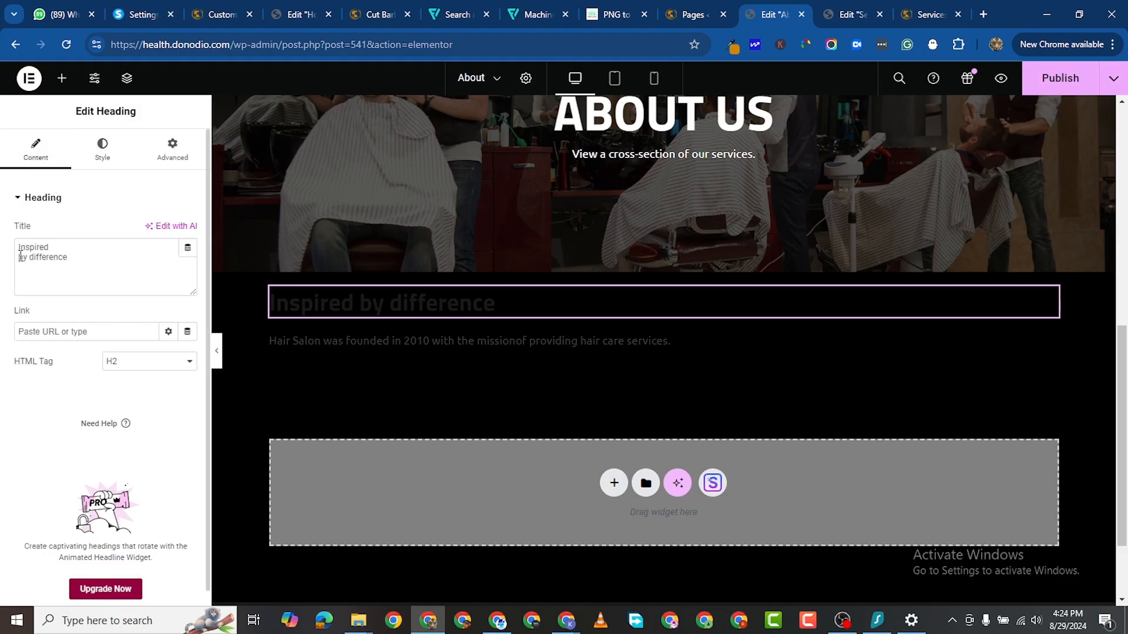
left_click(64, 246)
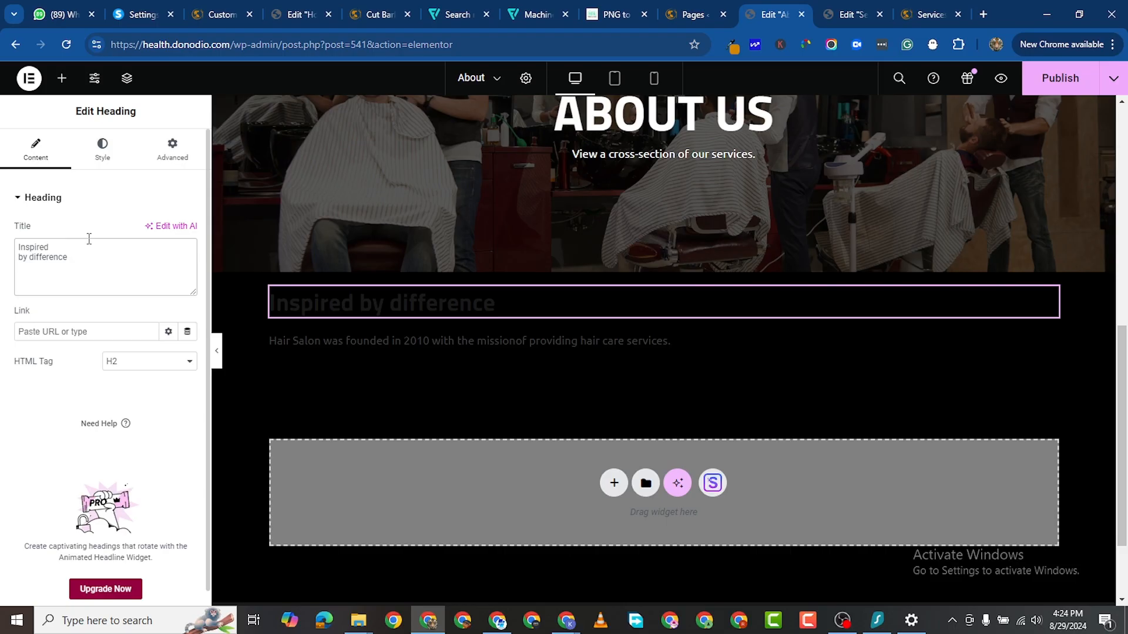
type("</")
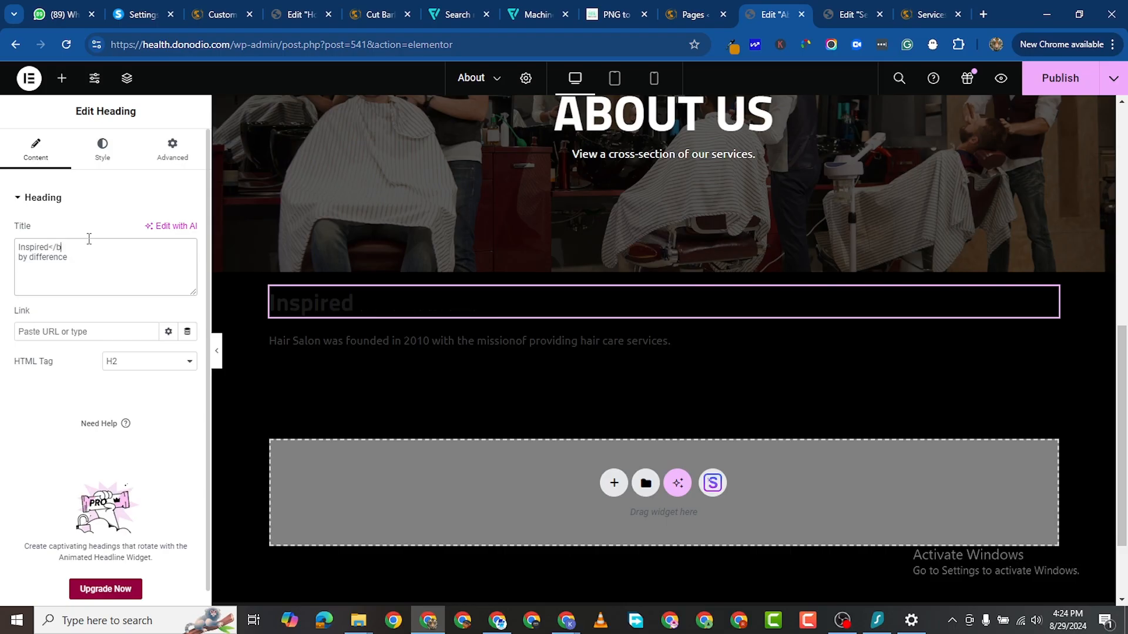
type("br>")
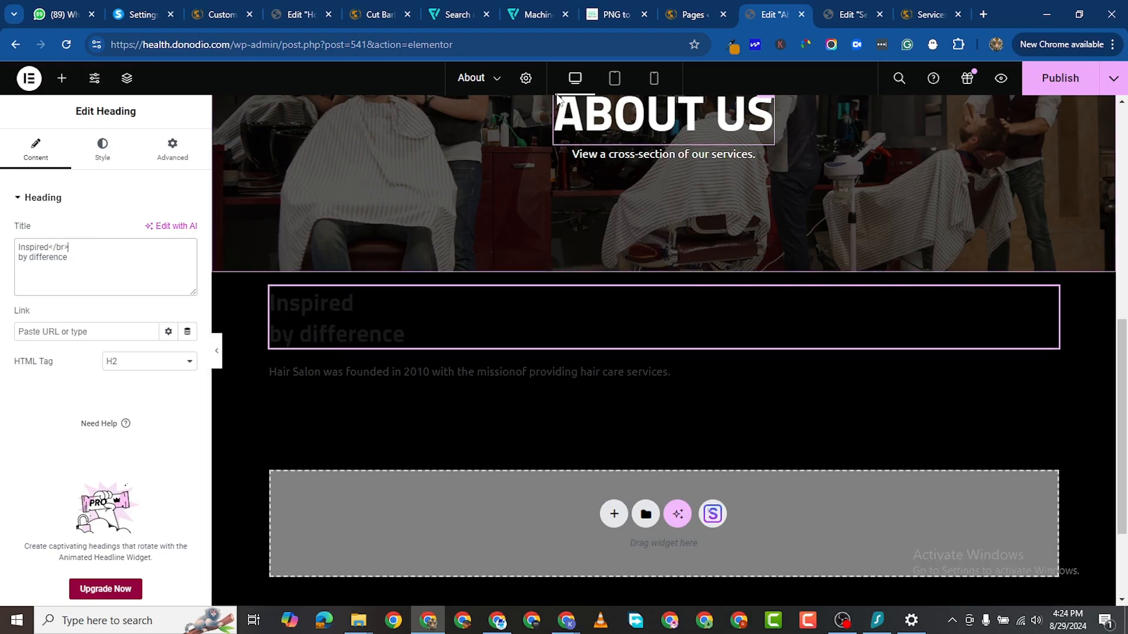
Step: Set the heading text colour to white
left_click(123, 169)
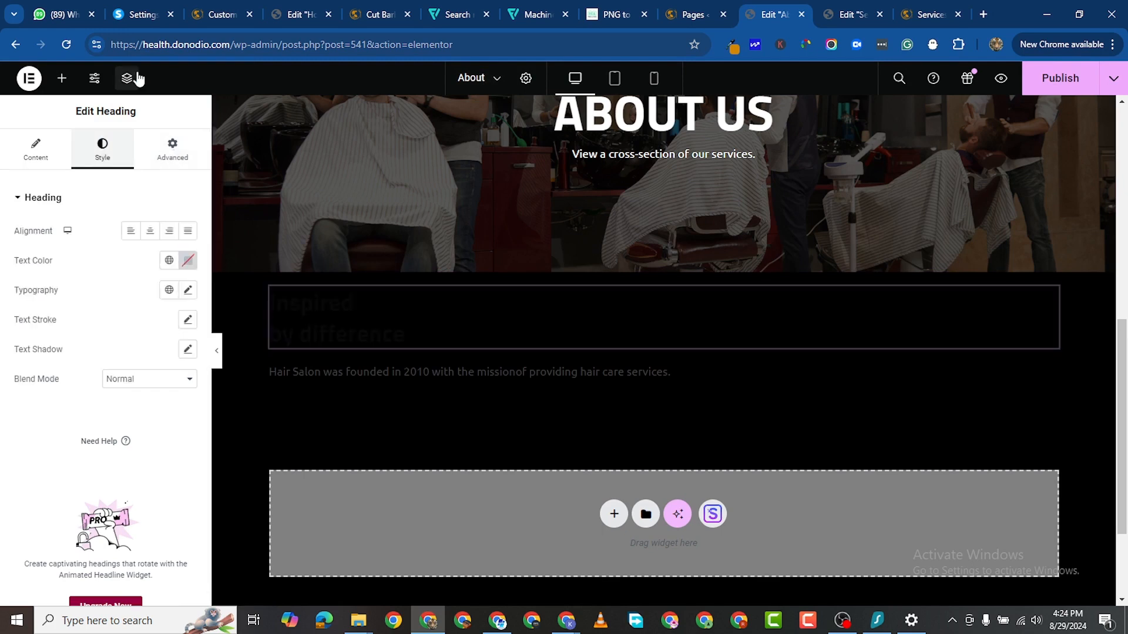
left_click(188, 260)
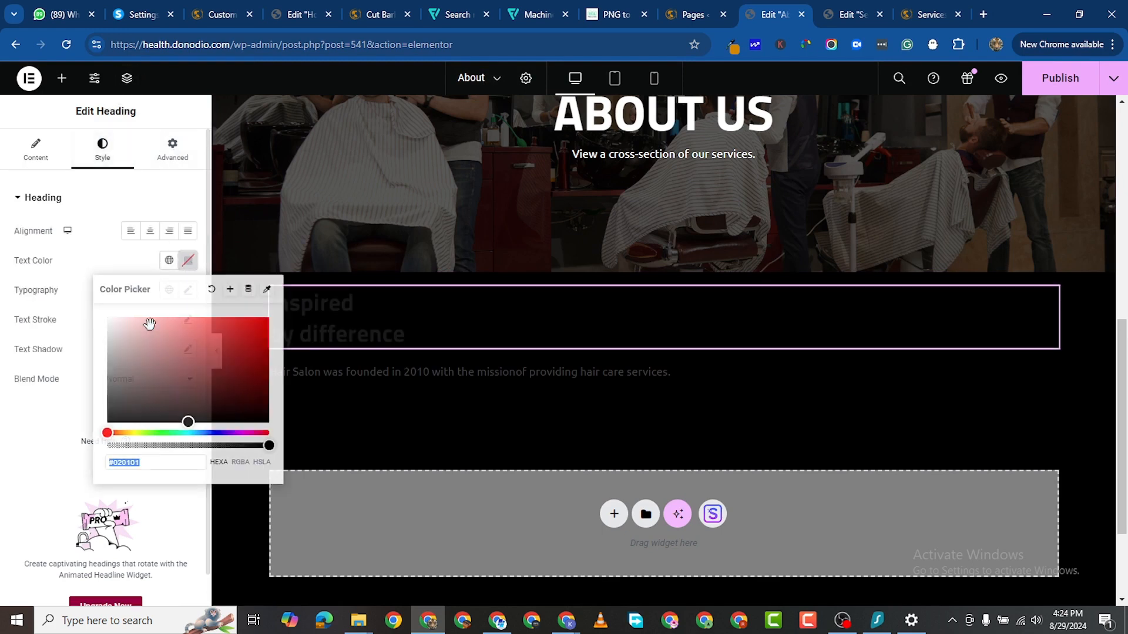
mouse_move(186, 423)
left_mouse_down()
mouse_move(136, 334)
mouse_move(57, 300)
left_mouse_up()
left_click(1, 483)
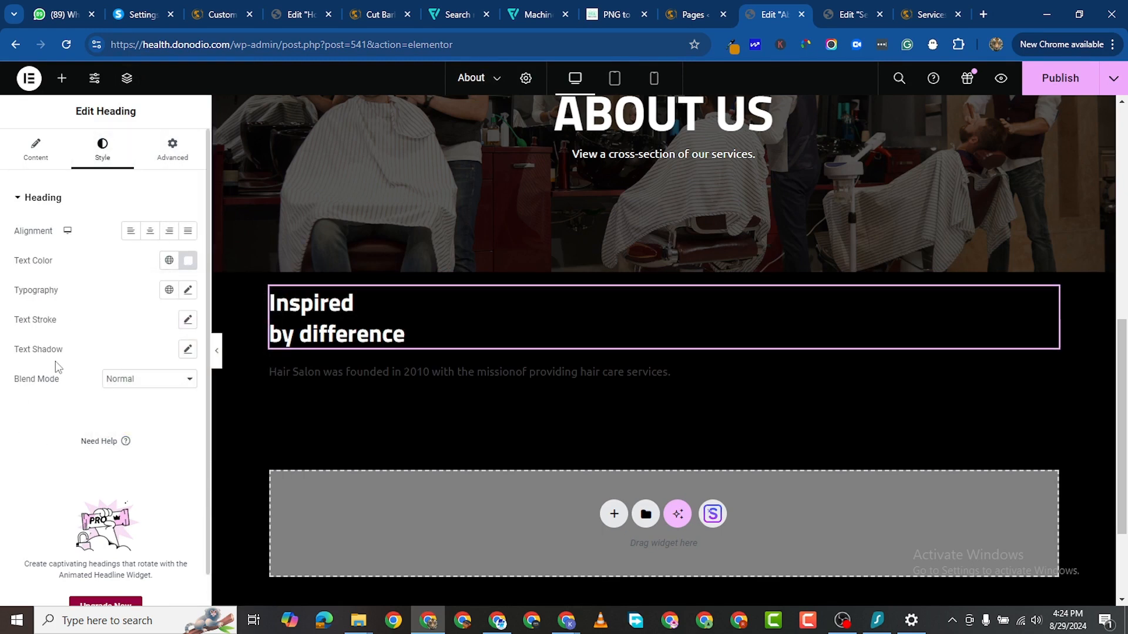
Step: Set the heading typography to 60 px with Capitalize transform
left_click(188, 290)
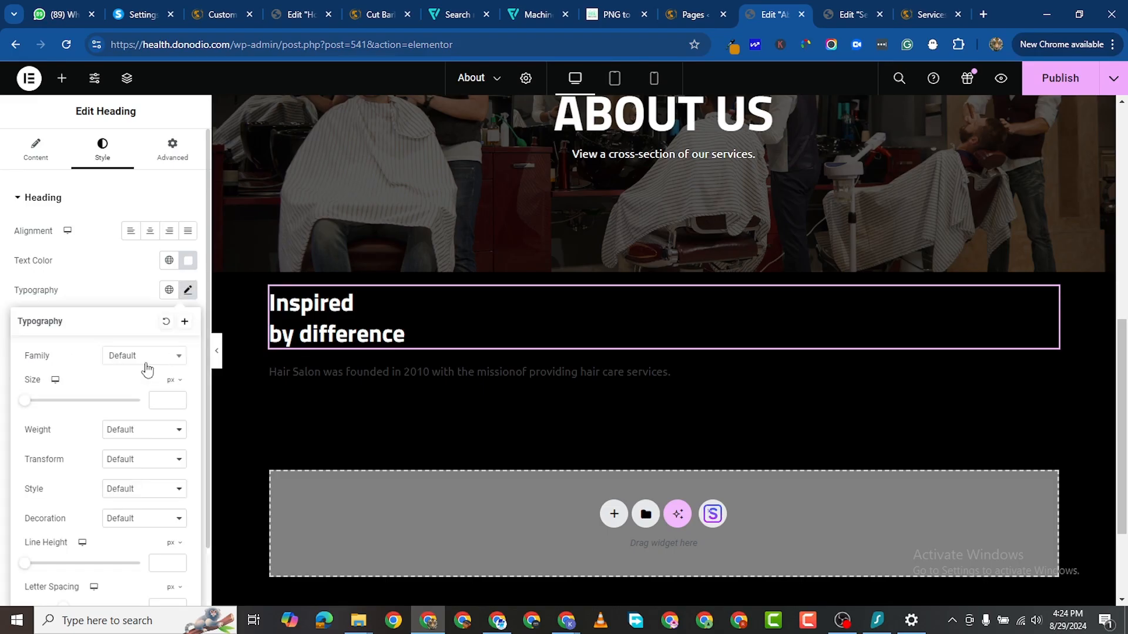
left_click(5, 289)
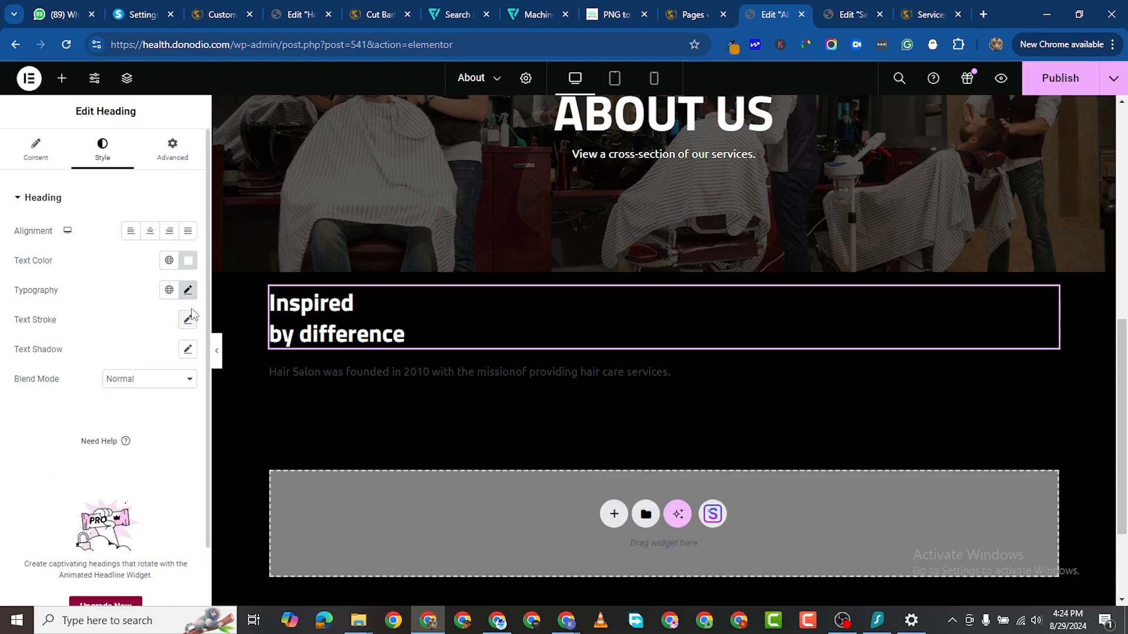
left_click(188, 289)
scroll(144, 377, "down", 1)
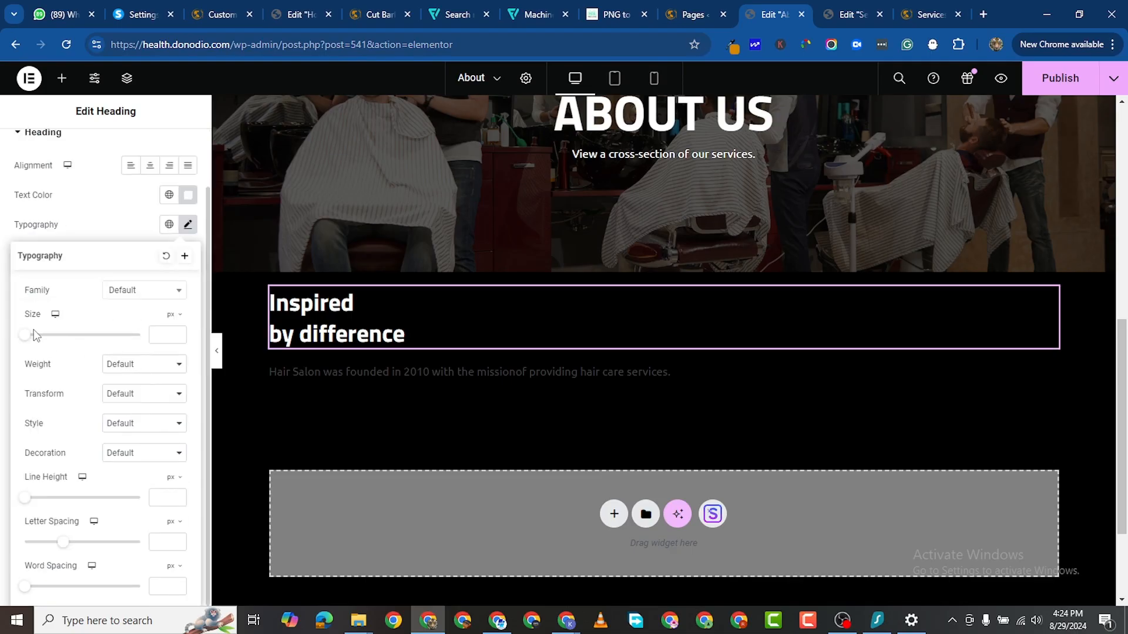
left_click_drag(34, 334, 58, 343)
left_click(177, 333)
left_click(176, 332)
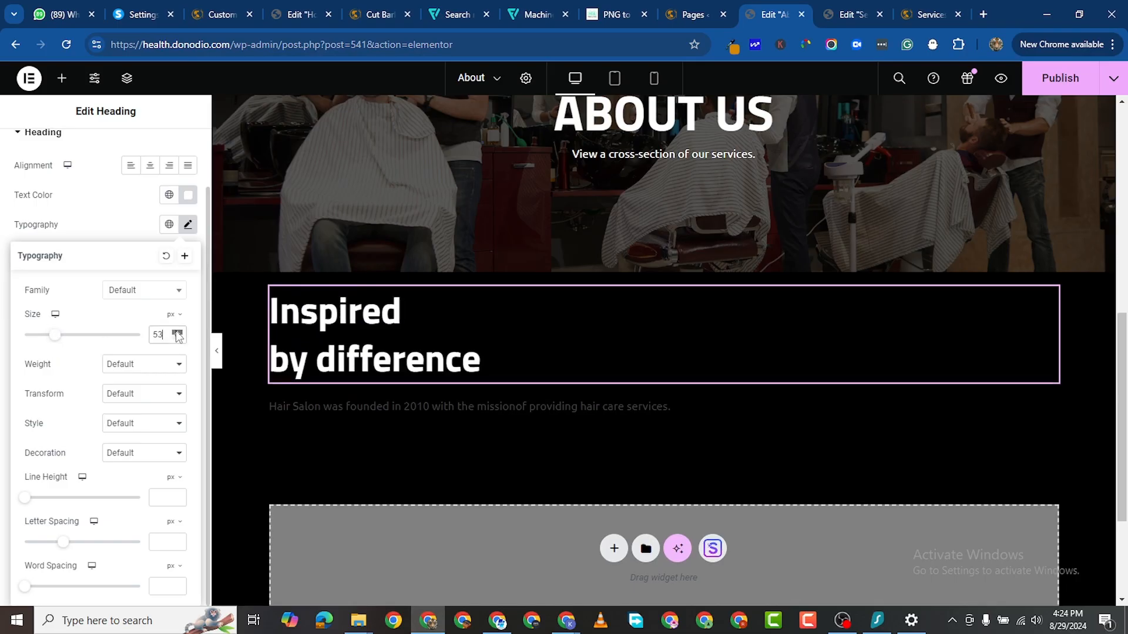
left_click(176, 332)
left_click(177, 332)
left_click(176, 333)
left_click(176, 332)
left_click(176, 332)
left_click(176, 332)
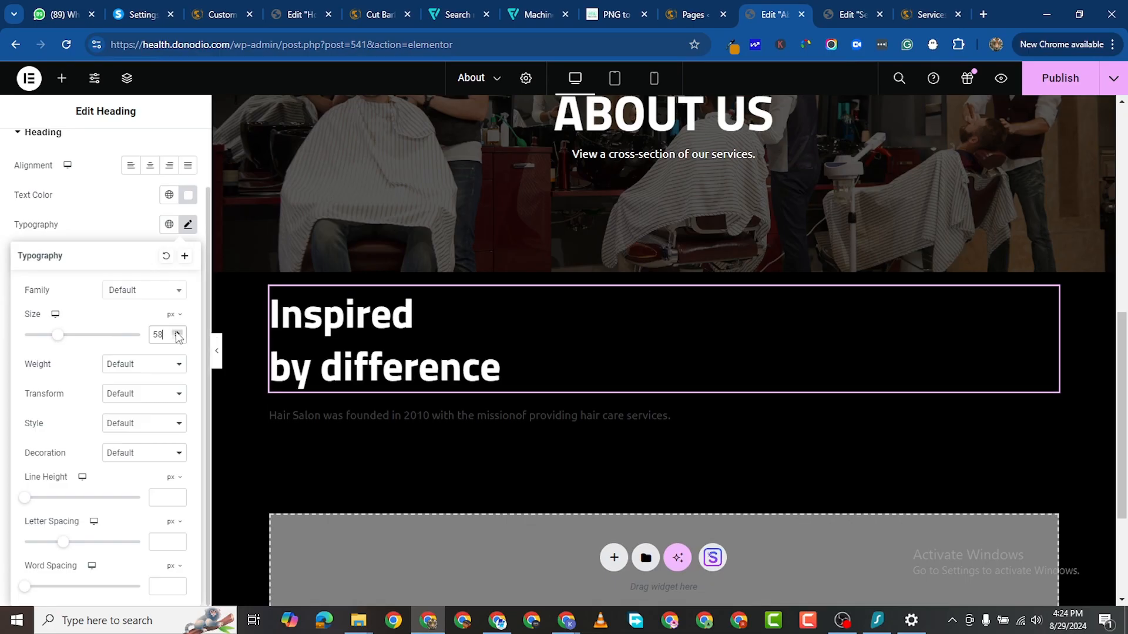
left_click(177, 333)
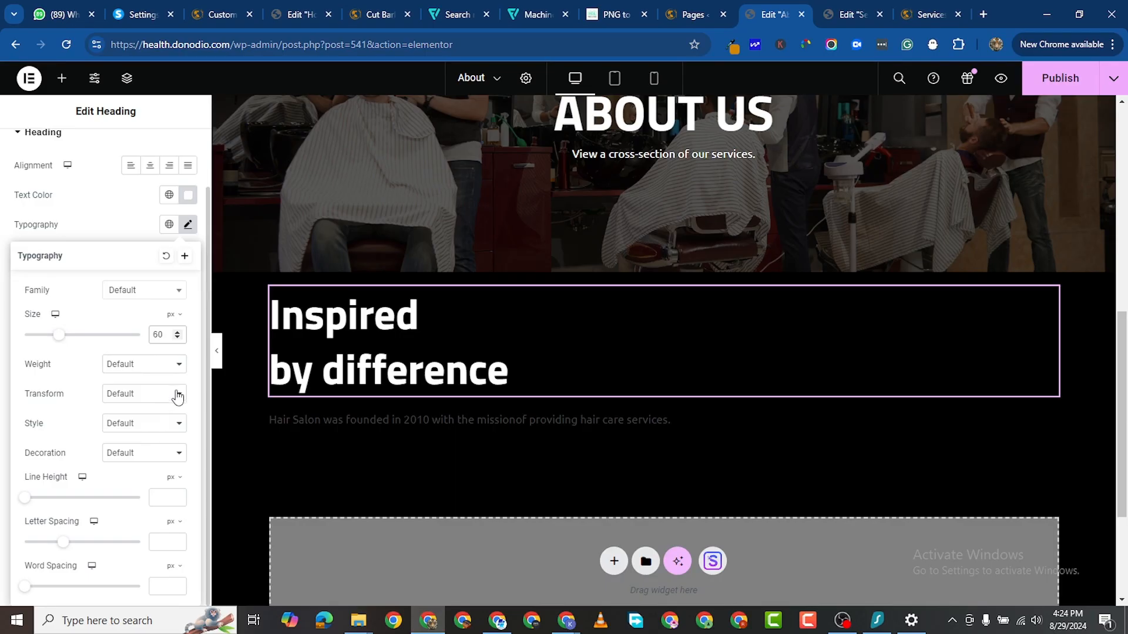
left_click(143, 395)
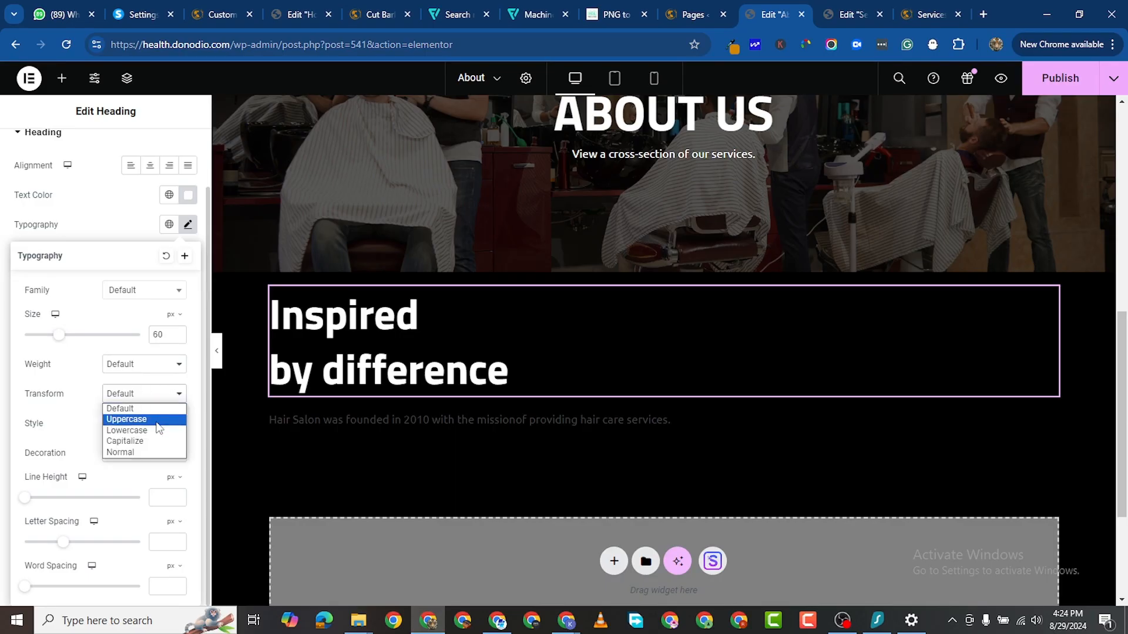
left_click(163, 441)
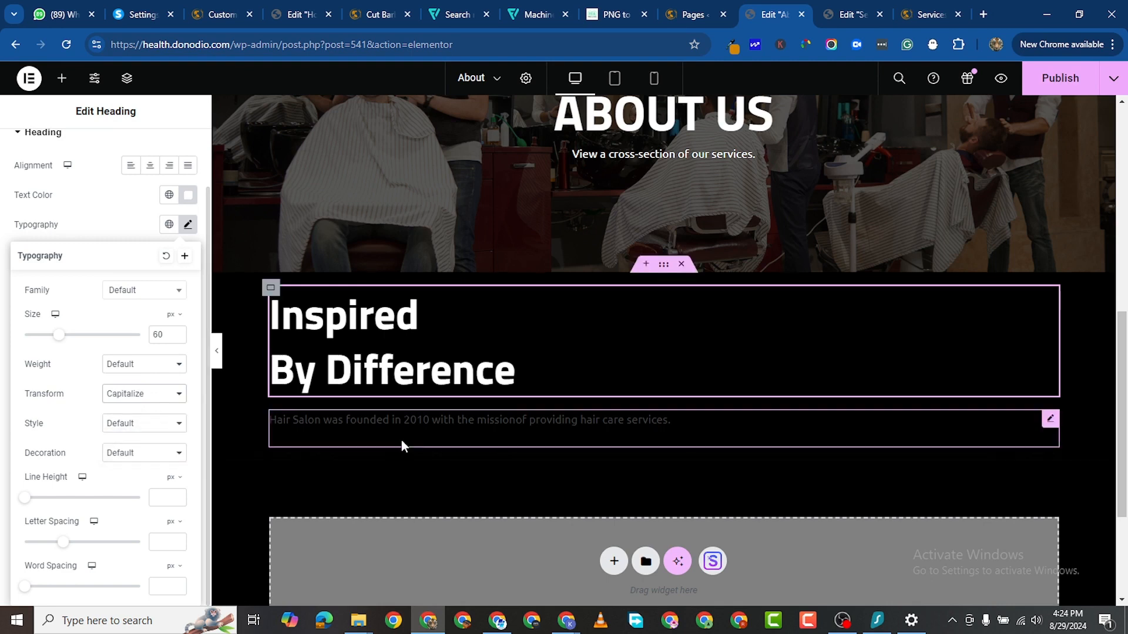
Step: Make the founding paragraph's text colour white
left_click(496, 419)
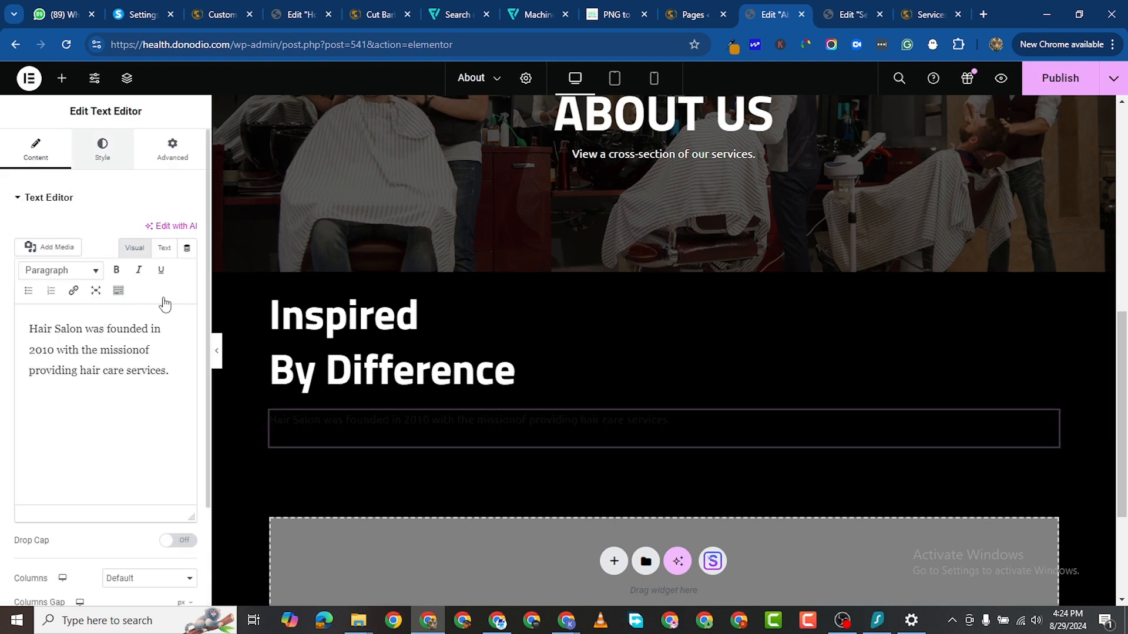
left_click(103, 150)
left_click(188, 264)
left_click_drag(135, 341, 11, 272)
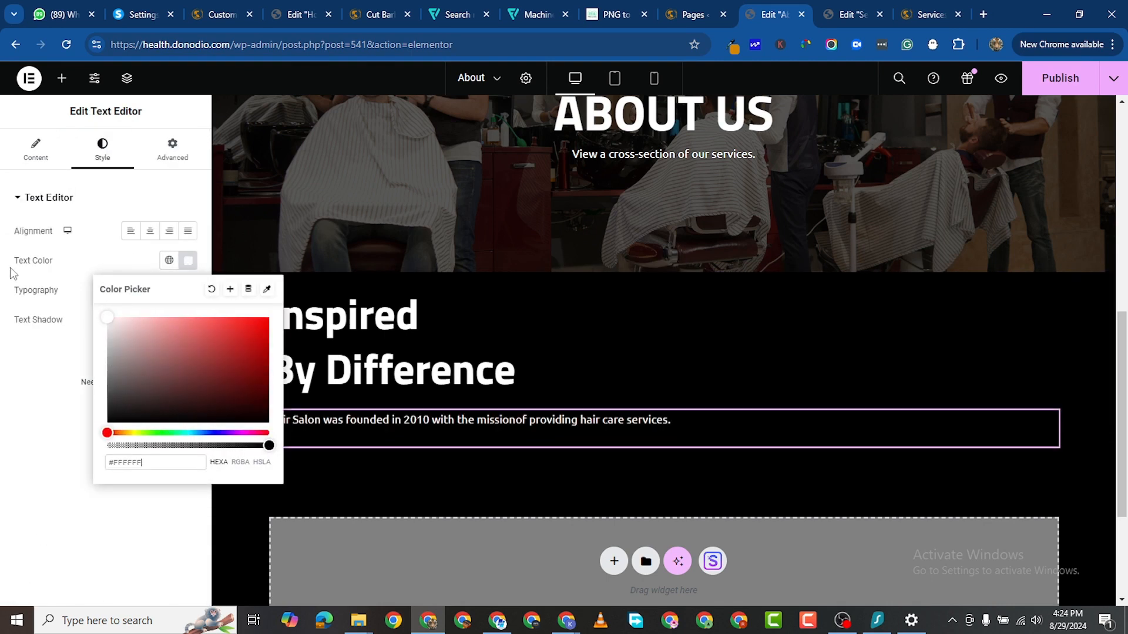
left_click(51, 511)
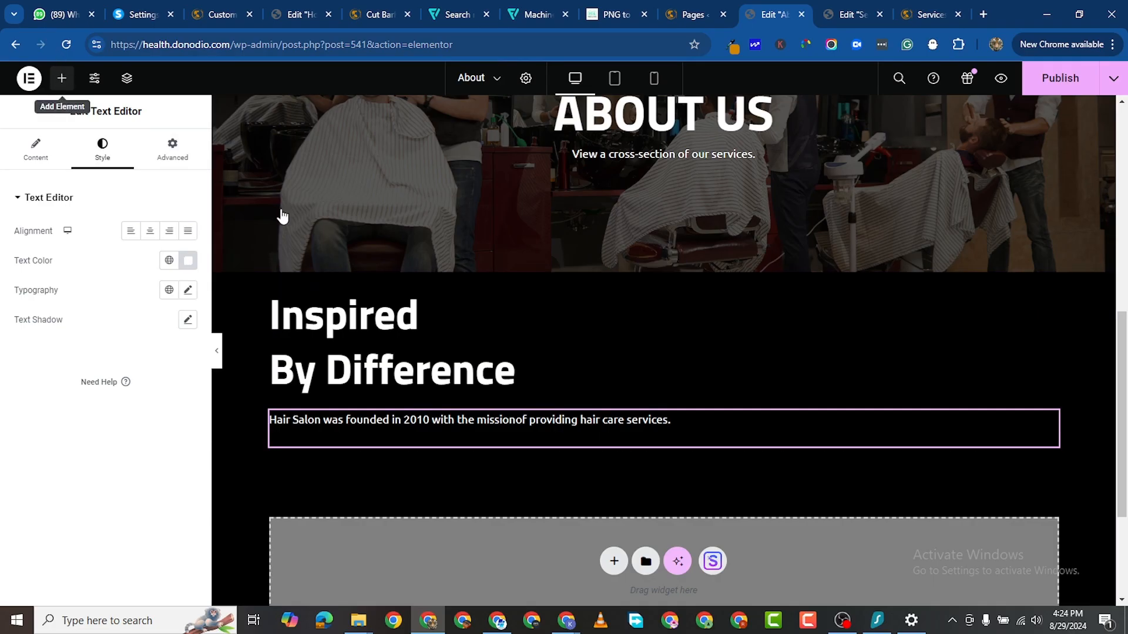
Step: Add a Button widget below the founding paragraph
left_click(61, 79)
scroll(88, 451, "down", 1)
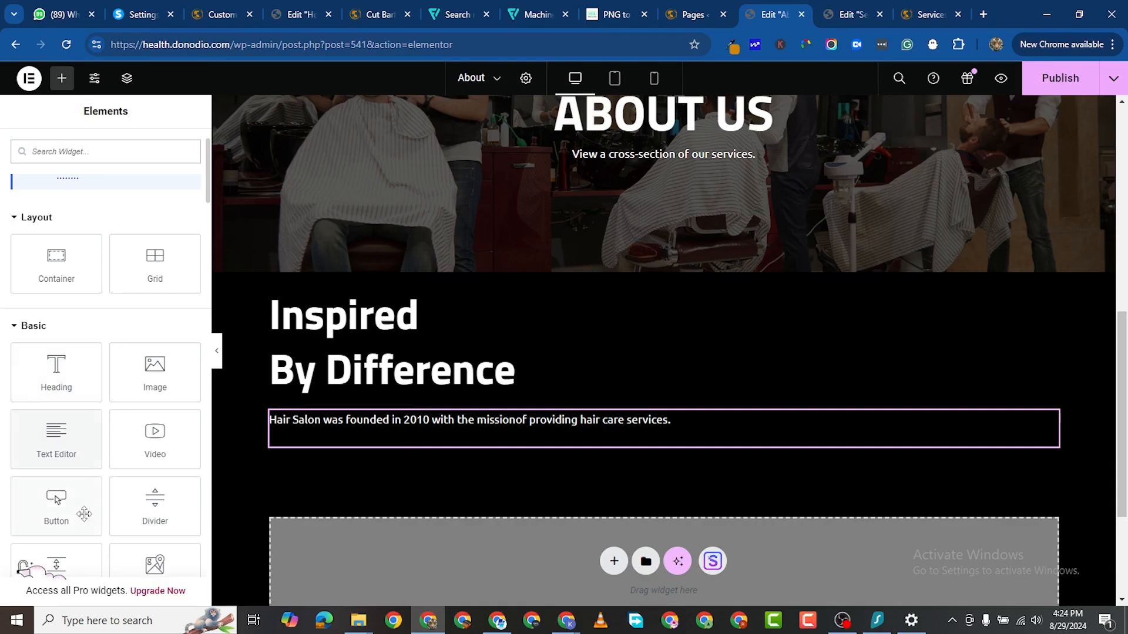
left_click_drag(57, 504, 385, 509)
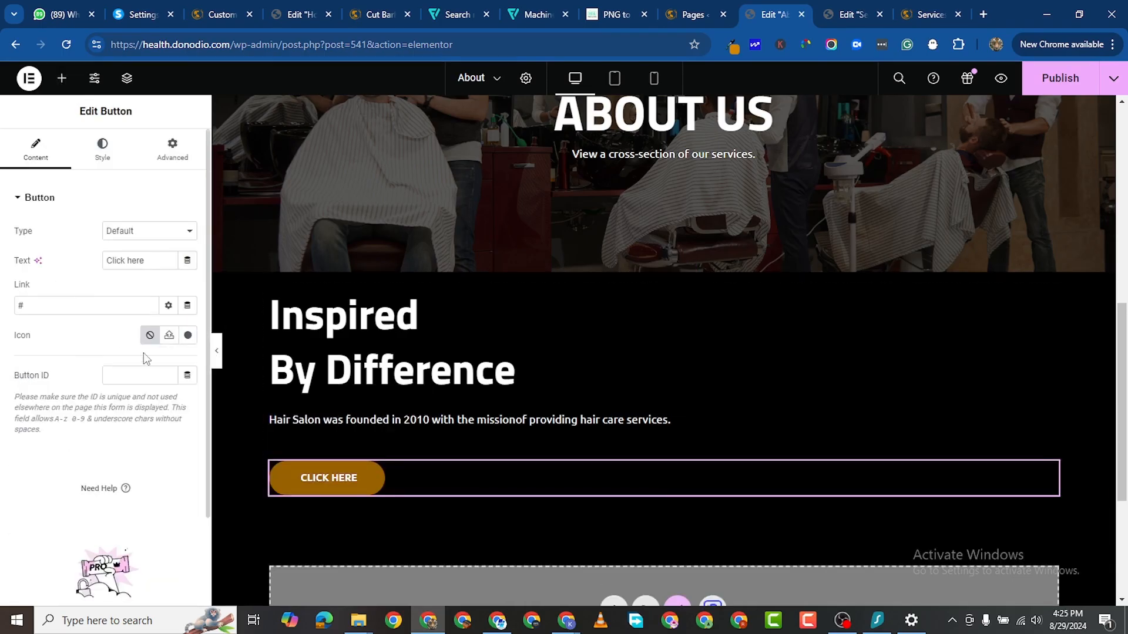
left_click(42, 306)
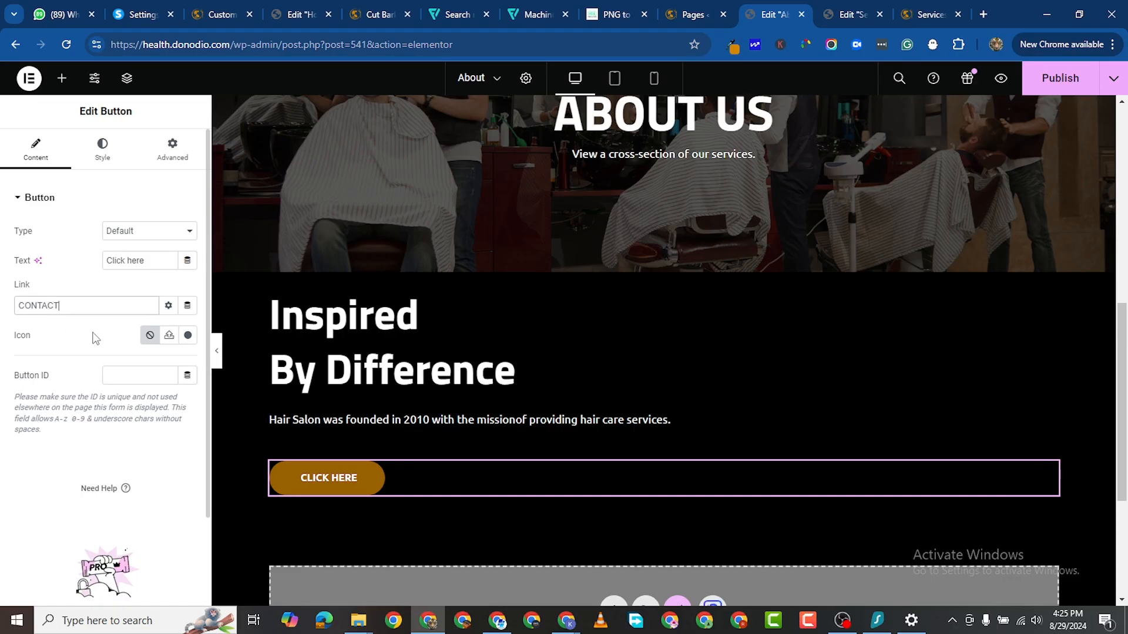
left_click(102, 145)
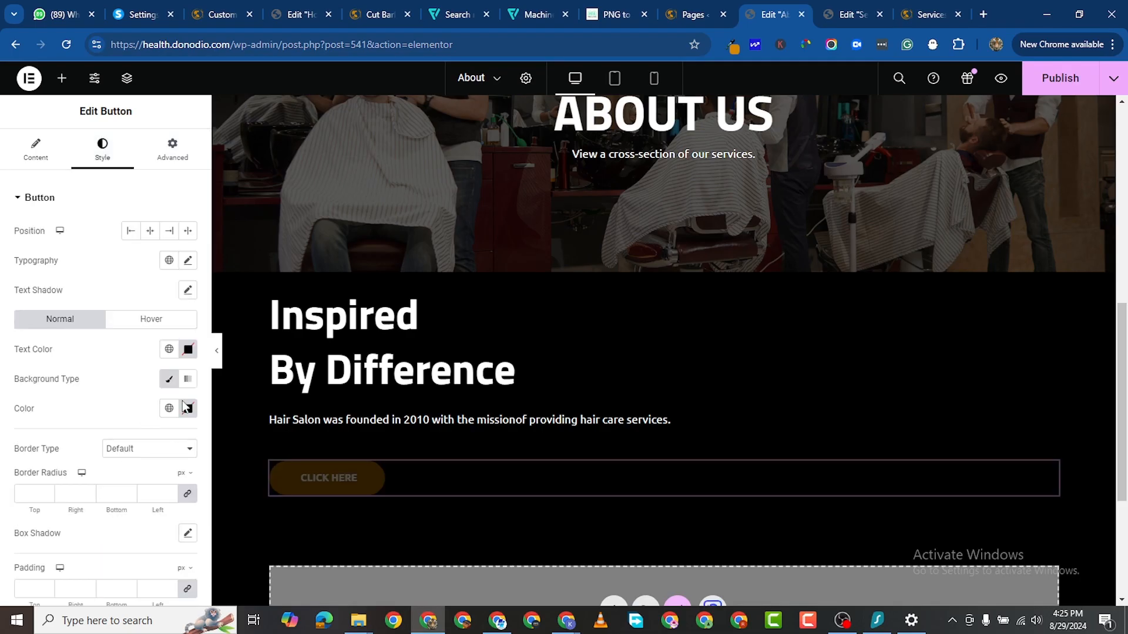
scroll(186, 406, "down", 2)
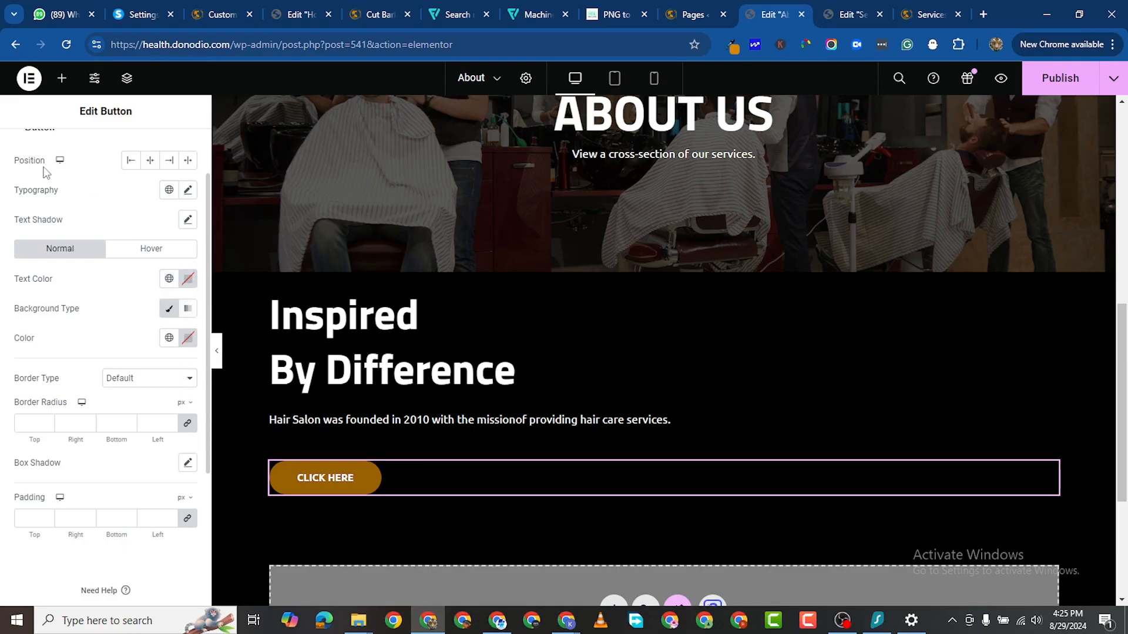
scroll(181, 320, "up", 2)
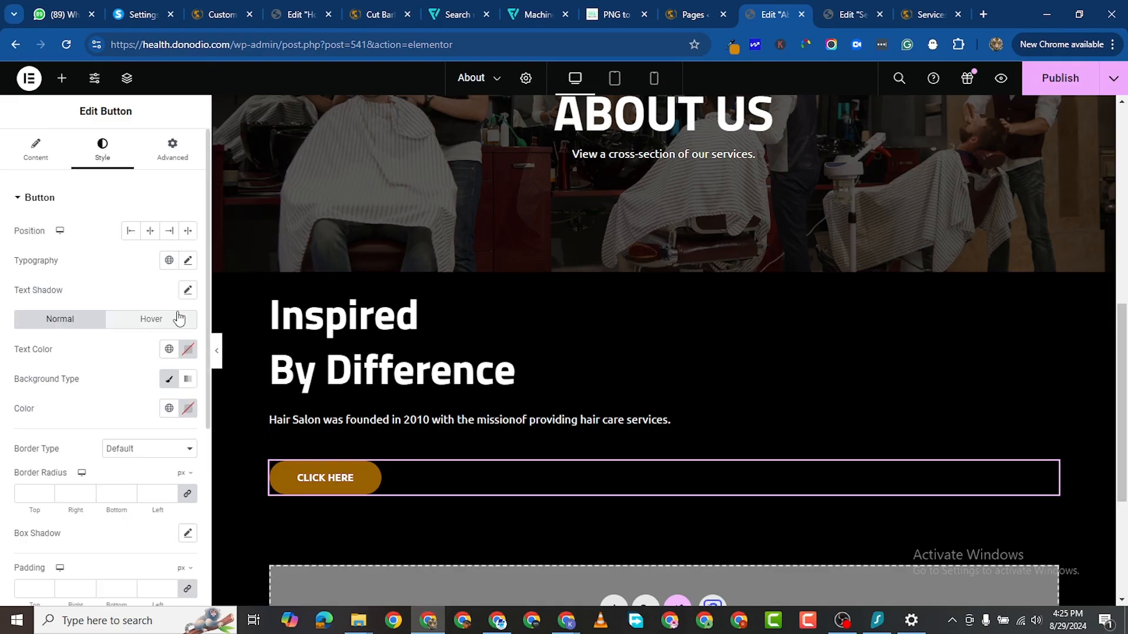
left_click(45, 156)
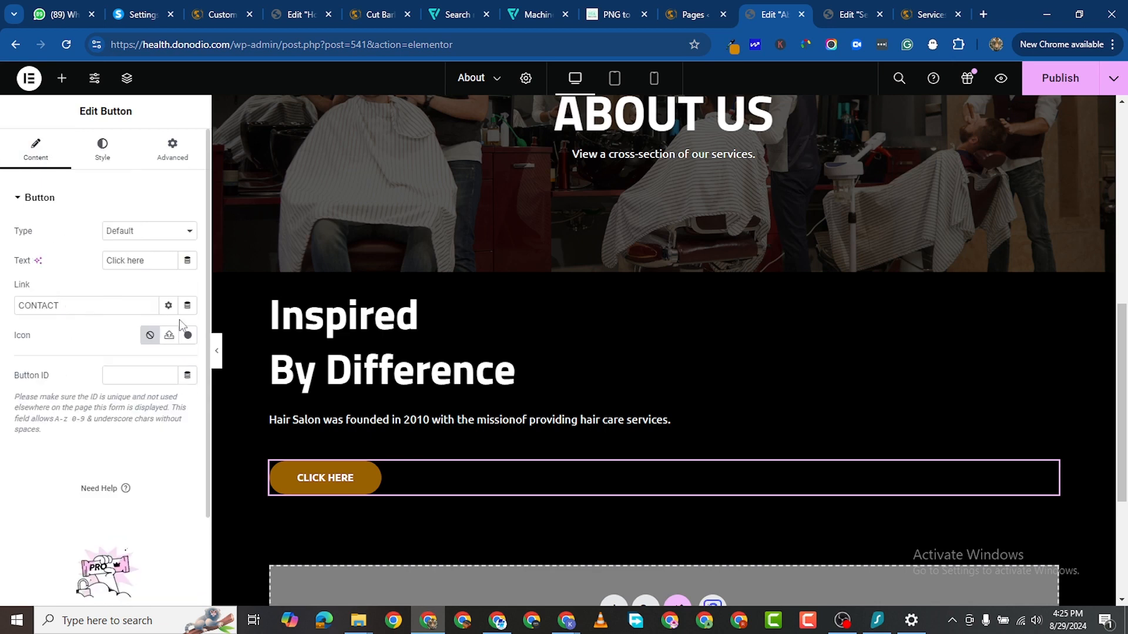
Step: Move CONTACT from the button's Link field into its label, leaving the link empty
double_click(43, 305)
right_click(89, 307)
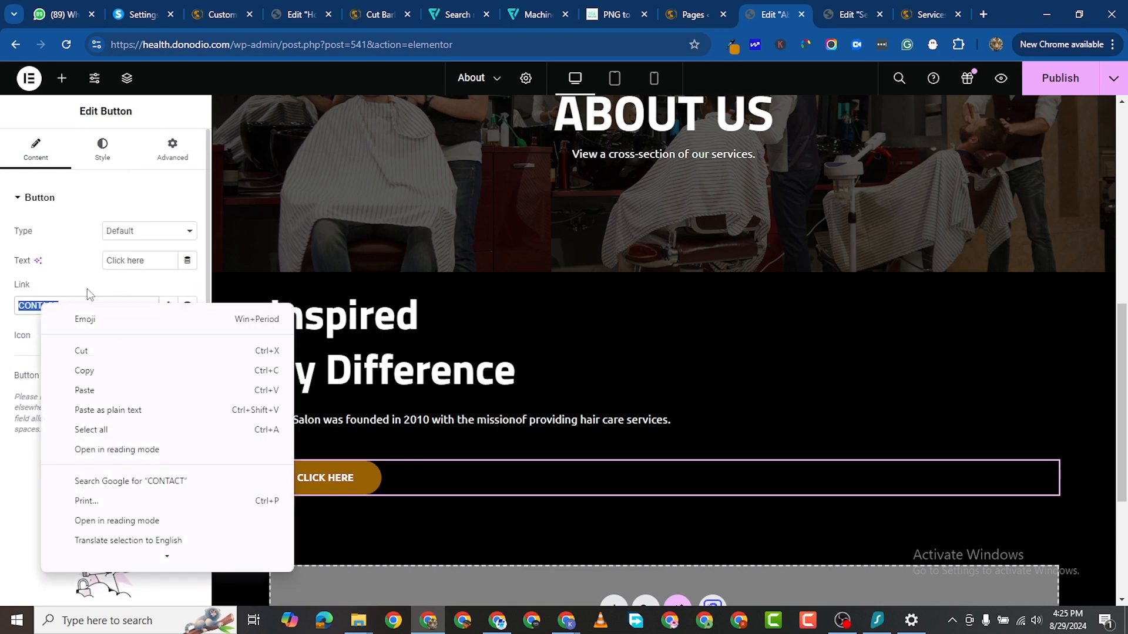
left_click(89, 351)
left_click(129, 261)
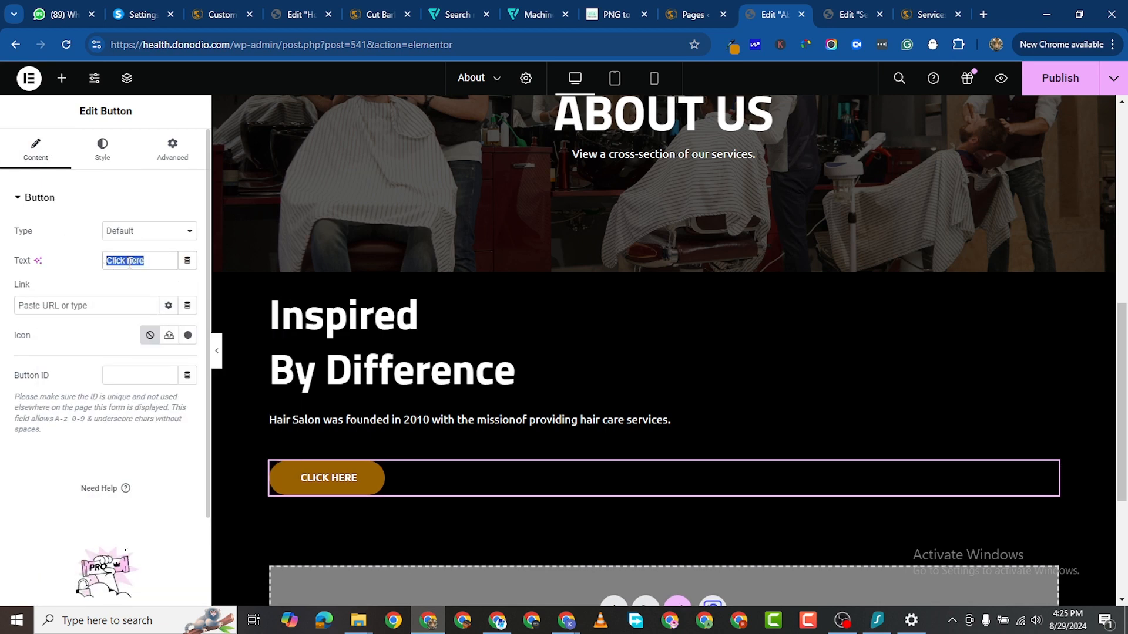
right_click(130, 263)
left_click(177, 347)
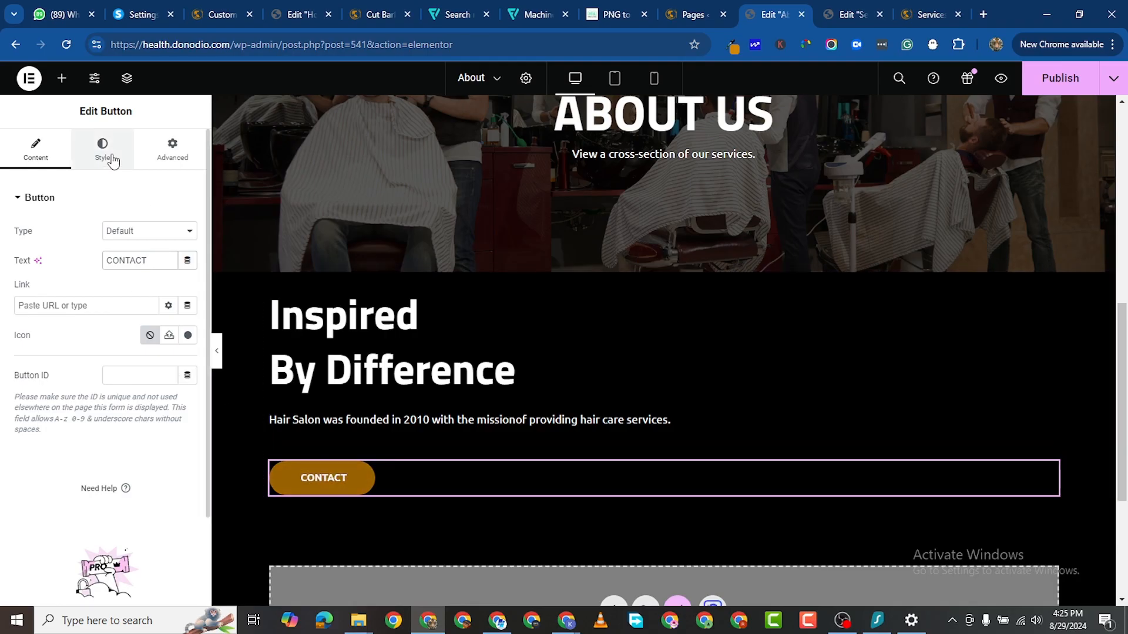
Step: Set the button's border radius to 0 for square corners
scroll(98, 413, "down", 5)
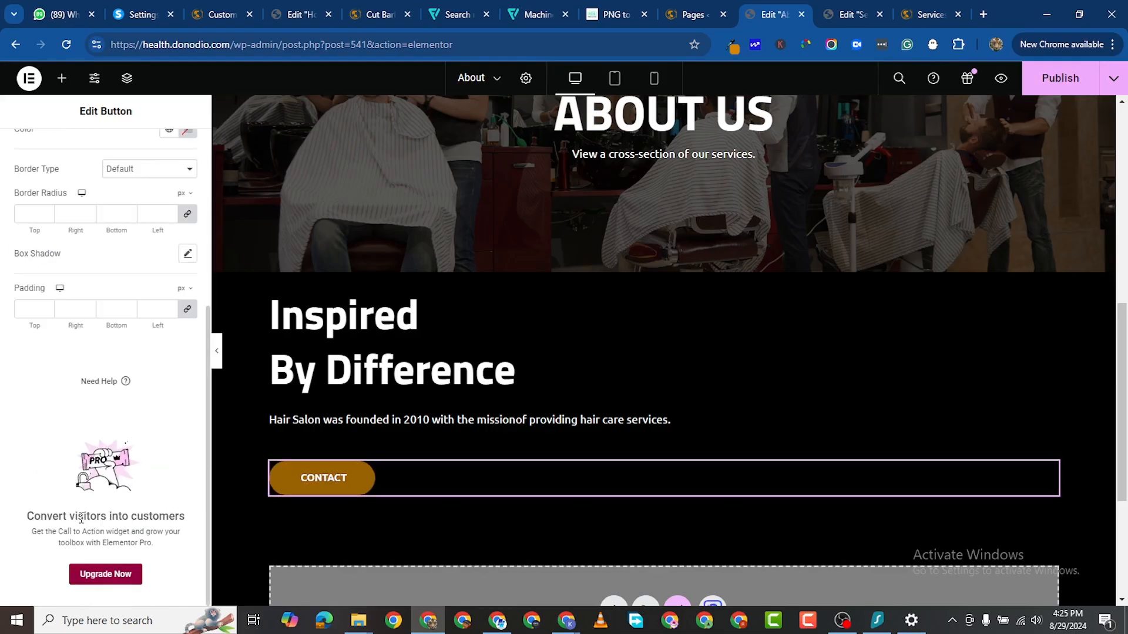
scroll(168, 325, "up", 1)
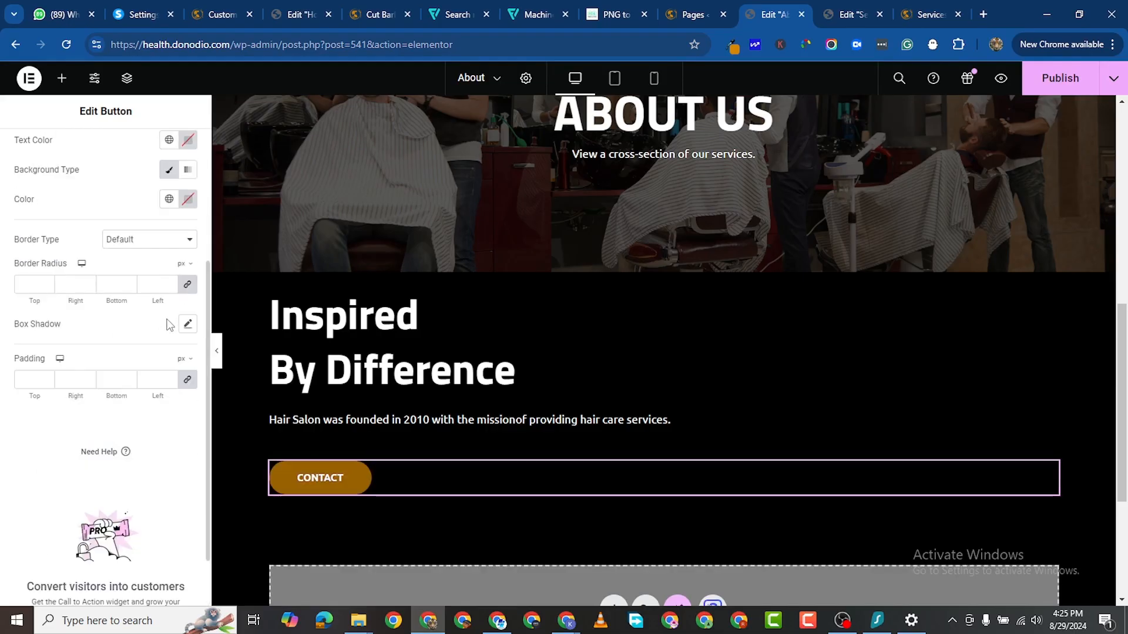
left_click(186, 284)
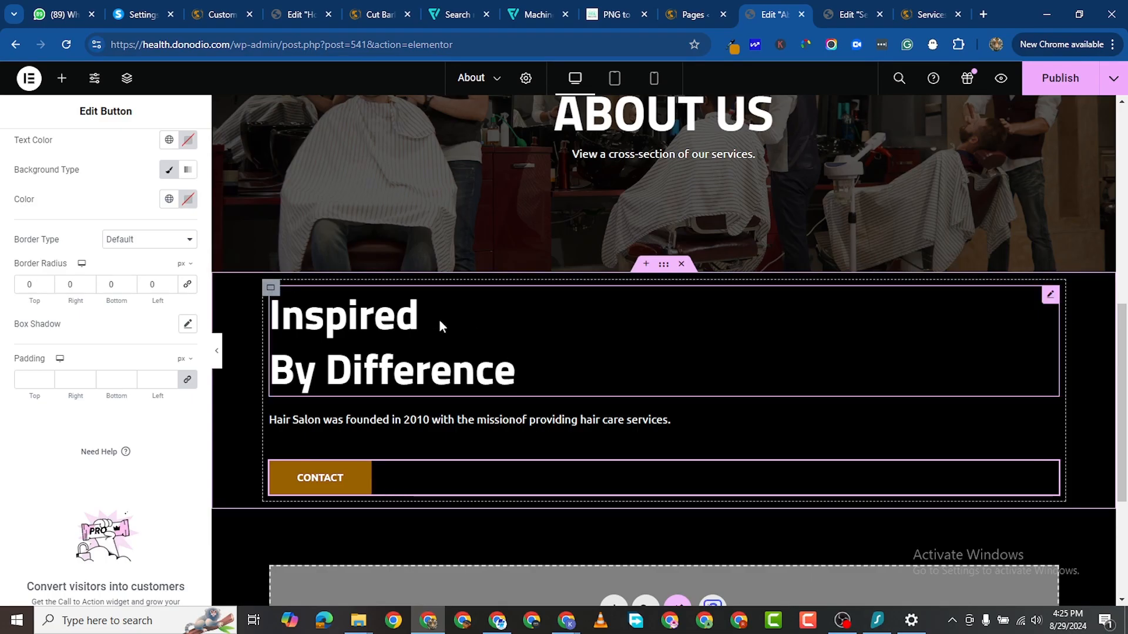
Step: Duplicate the Inspired By Difference section, then delete the extra copy
right_click(663, 265)
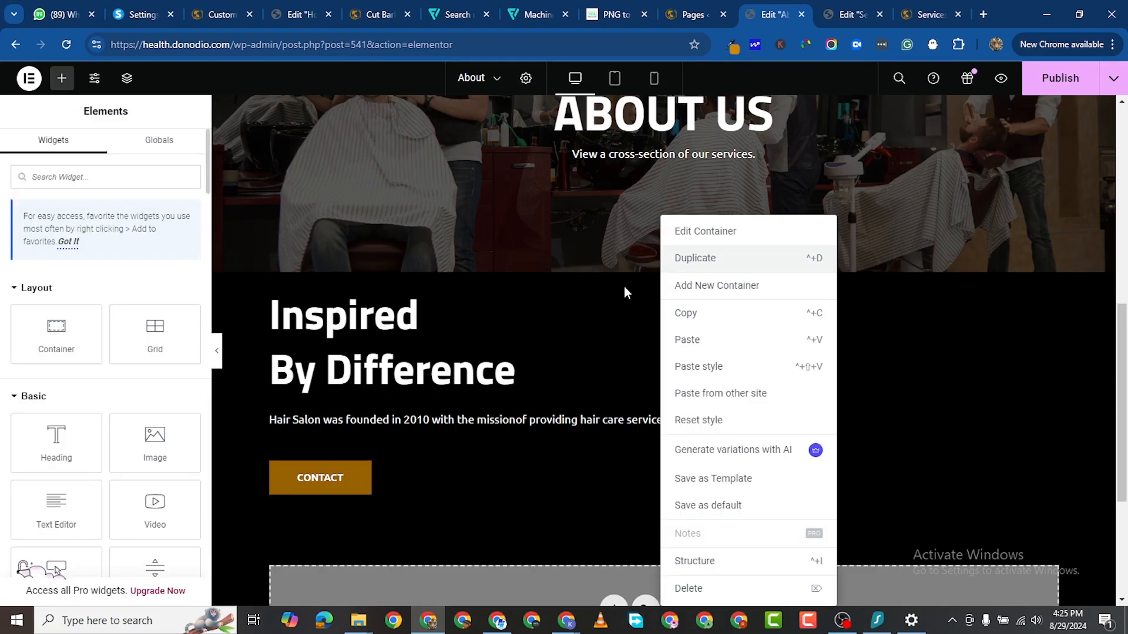
left_click(695, 257)
scroll(486, 464, "down", 2)
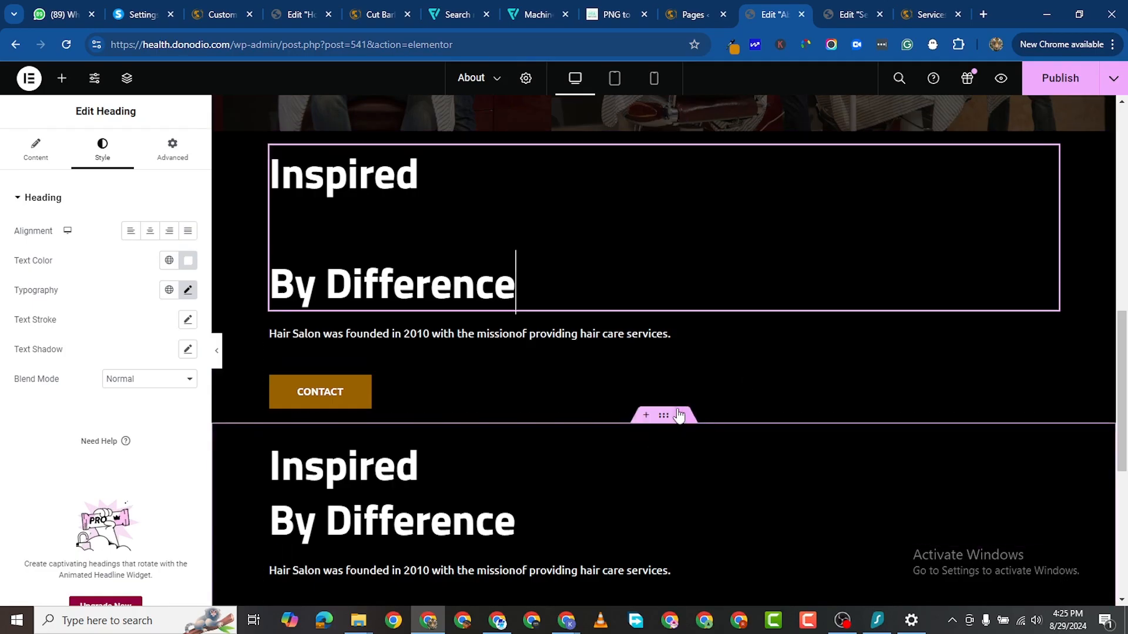
scroll(634, 422, "down", 2)
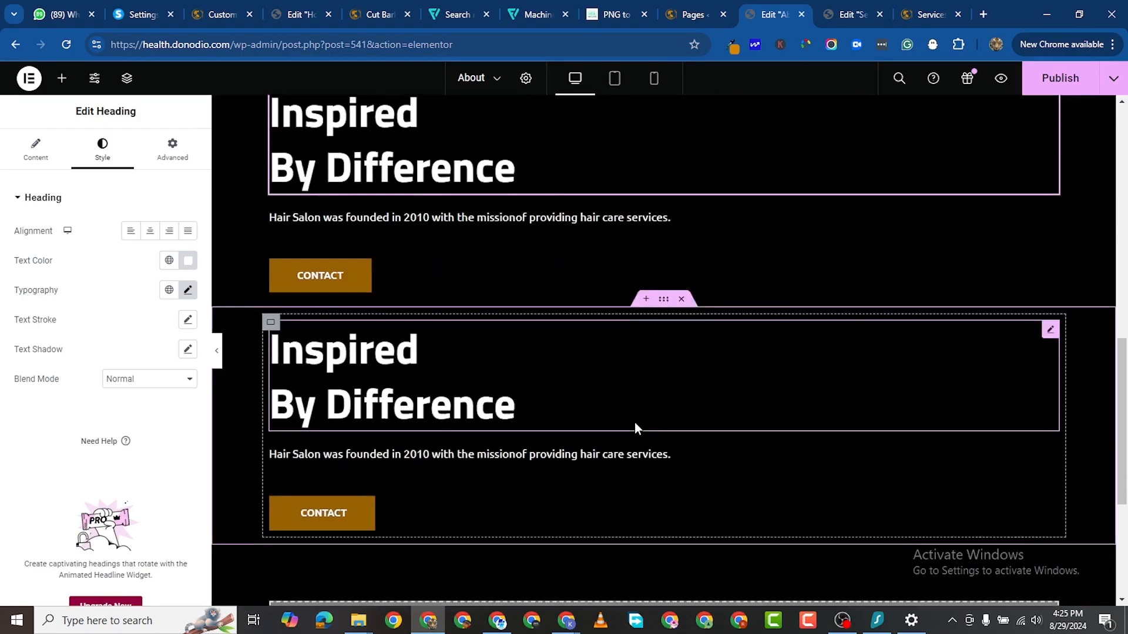
left_click(681, 286)
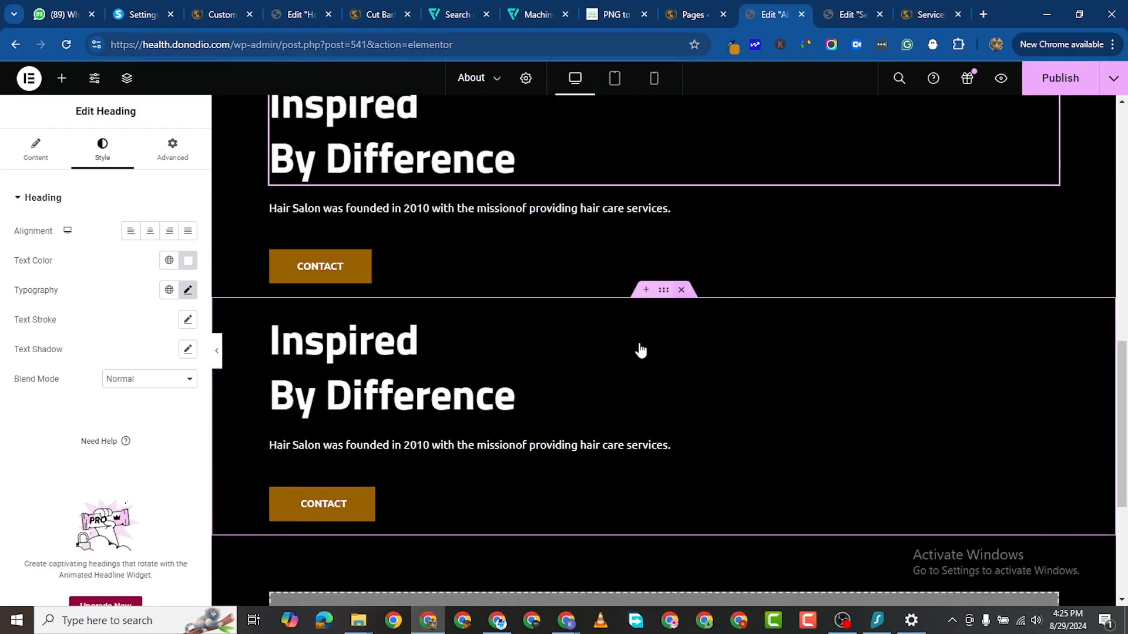
scroll(551, 246, "up", 4)
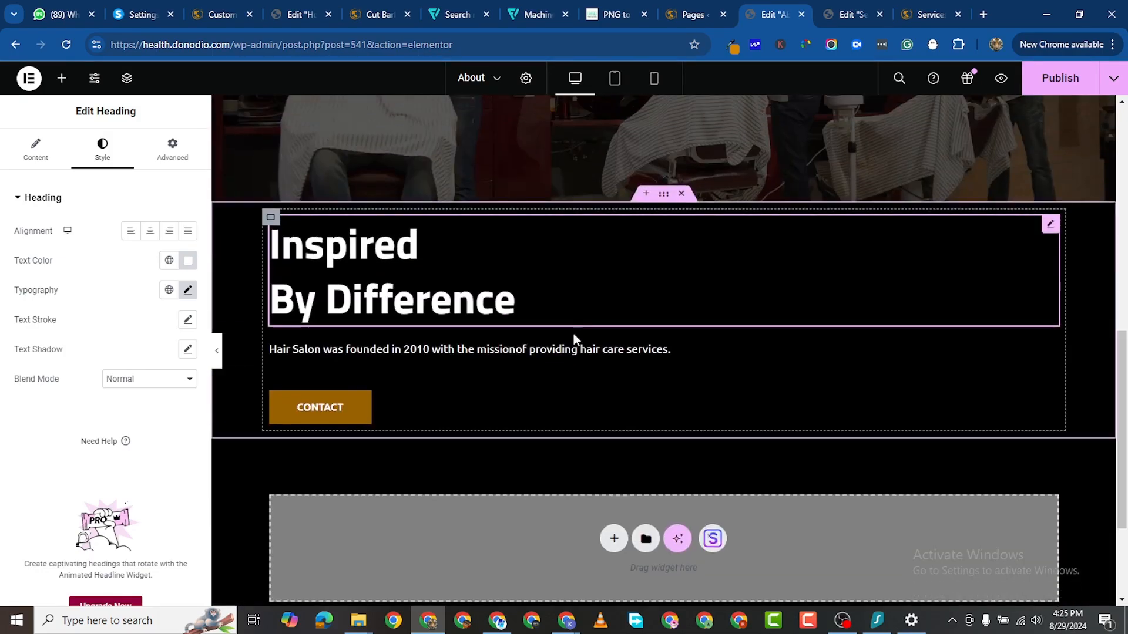
Step: Set the section direction to Row and duplicate its content block into three columns
left_click(663, 194)
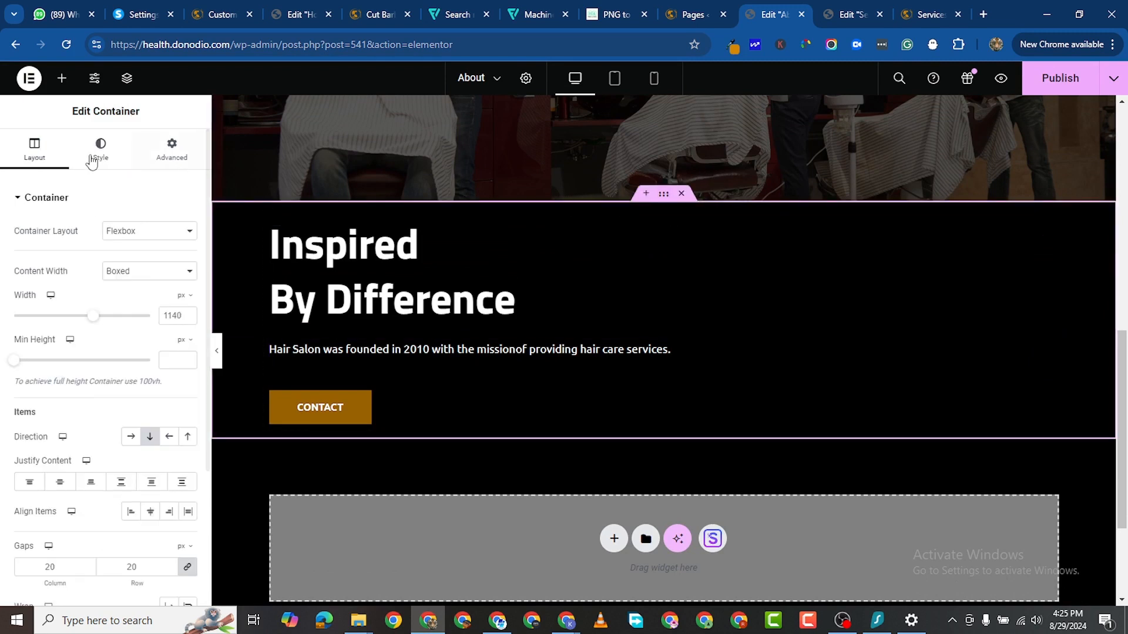
left_click(130, 437)
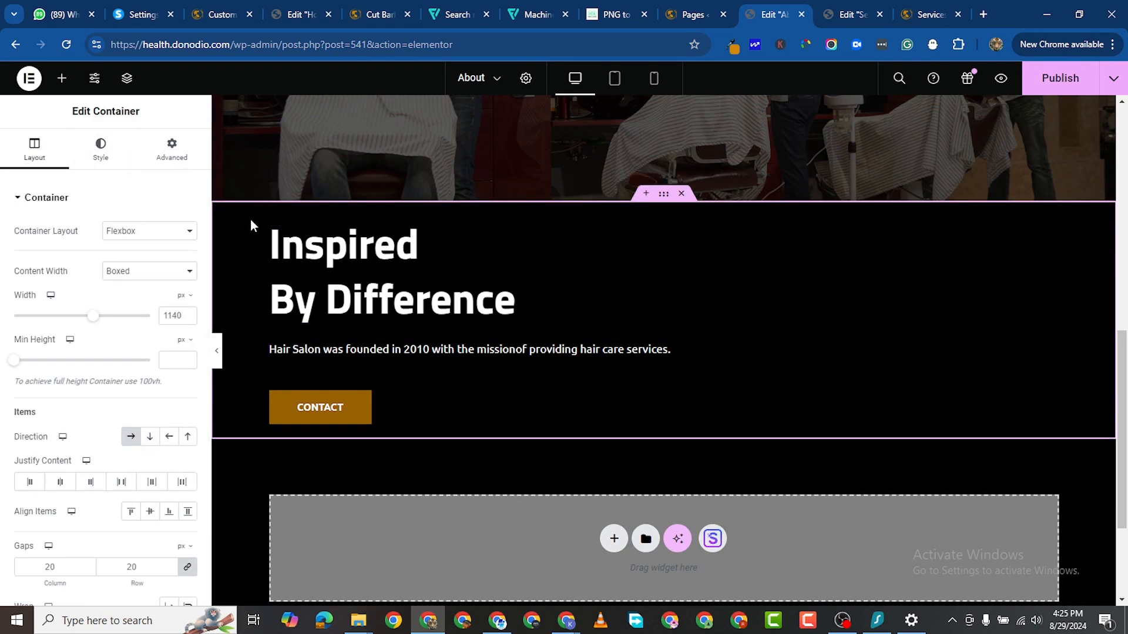
right_click(370, 262)
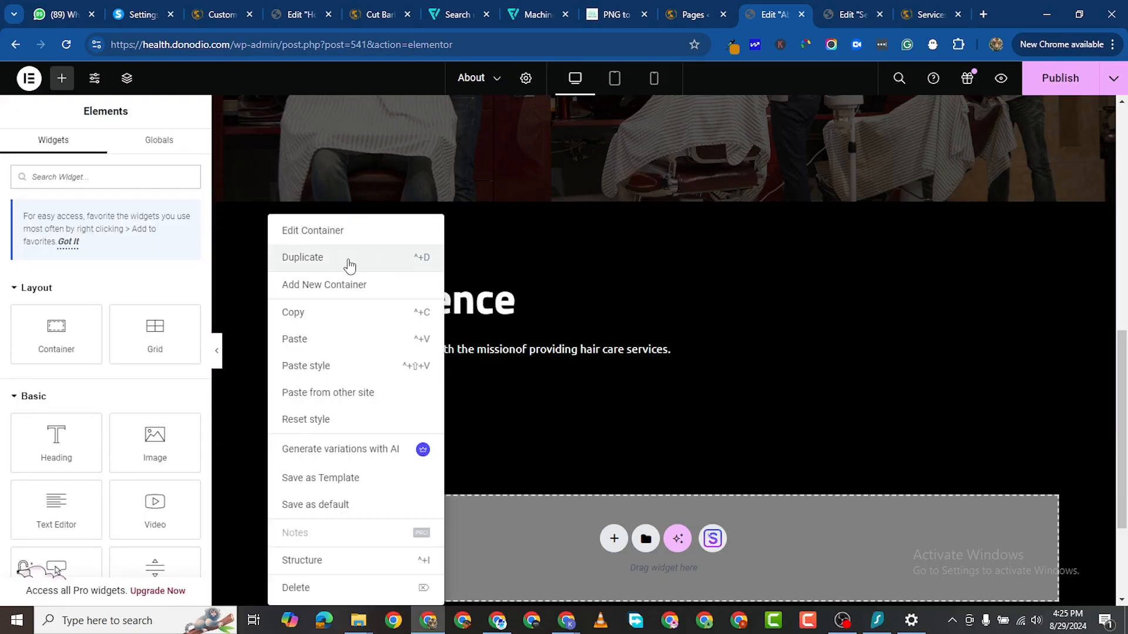
key("ctrl+d")
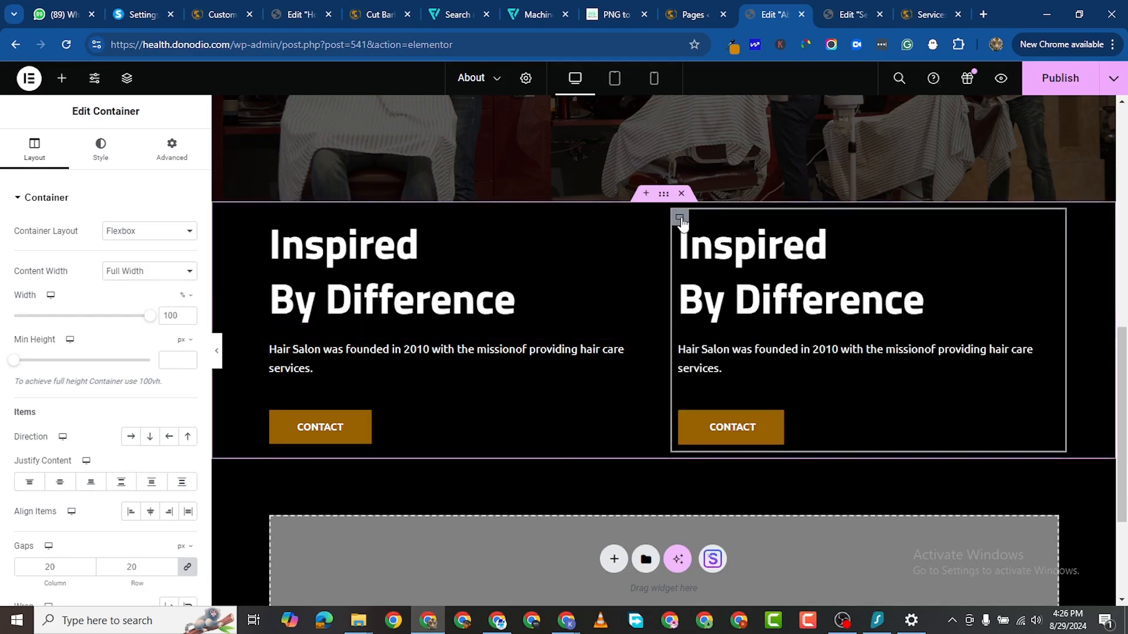
right_click(680, 220)
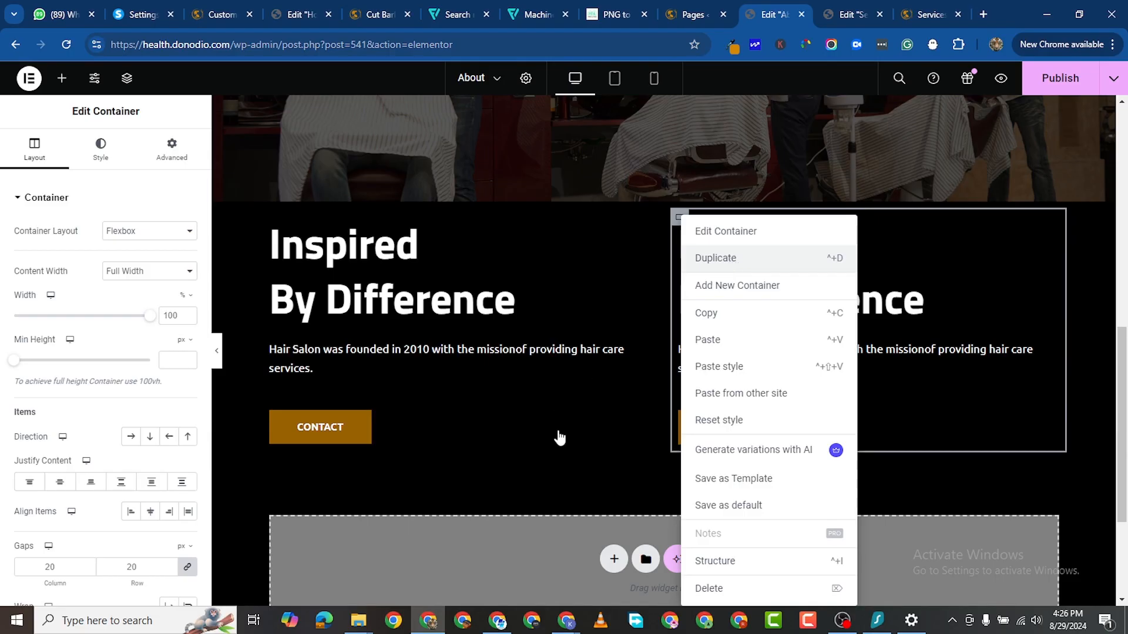
key("ctrl+d")
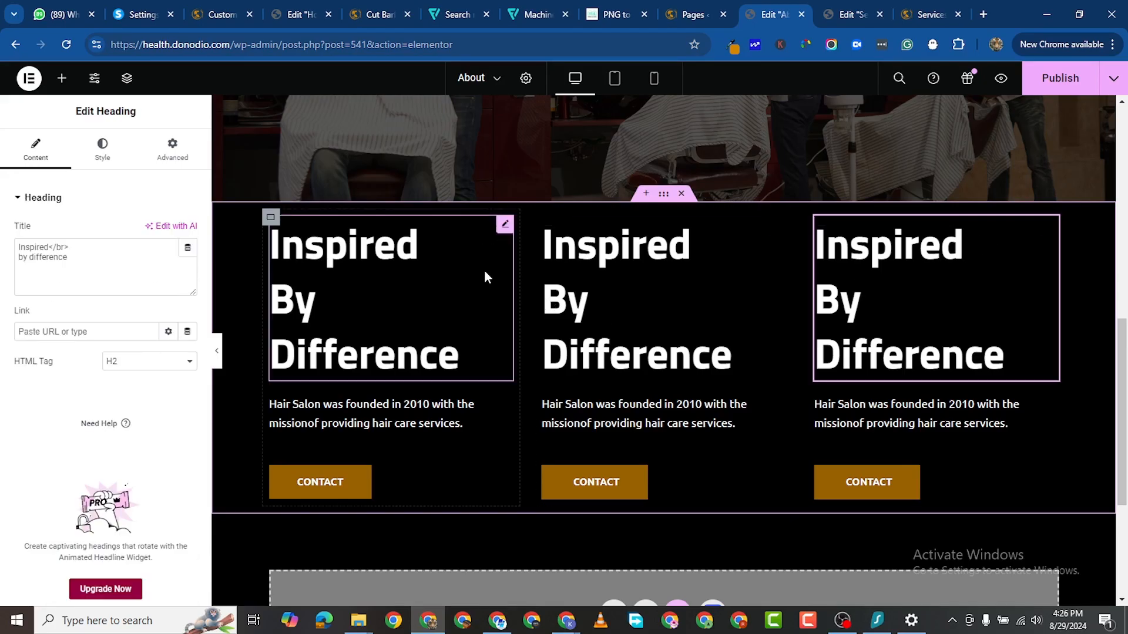
Step: Right-align the third column's heading
left_click(102, 150)
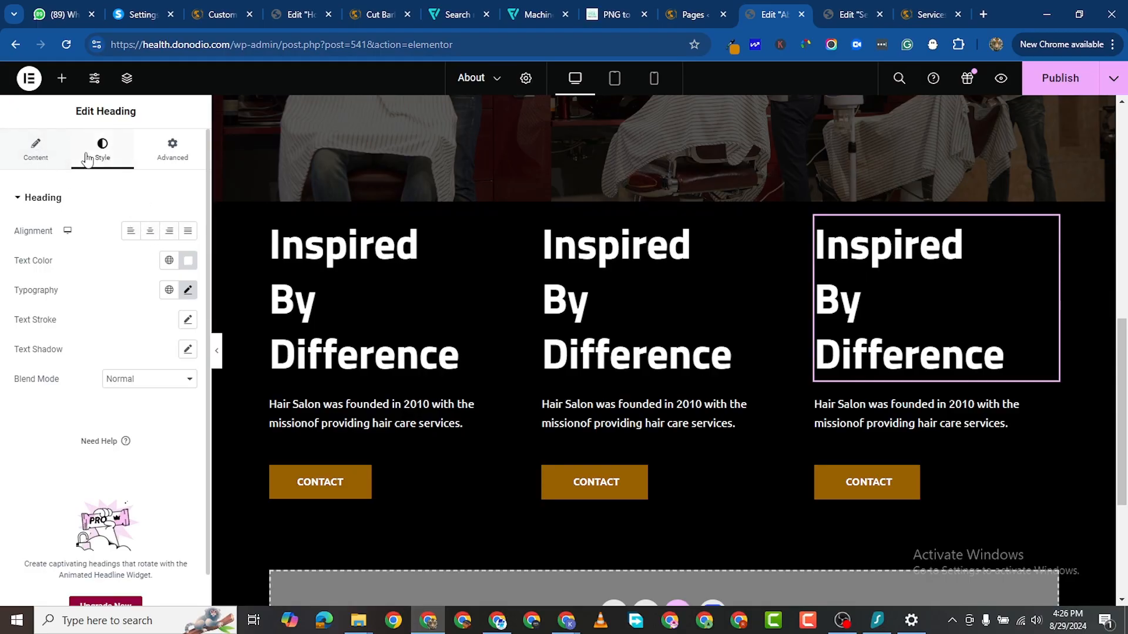
left_click(168, 231)
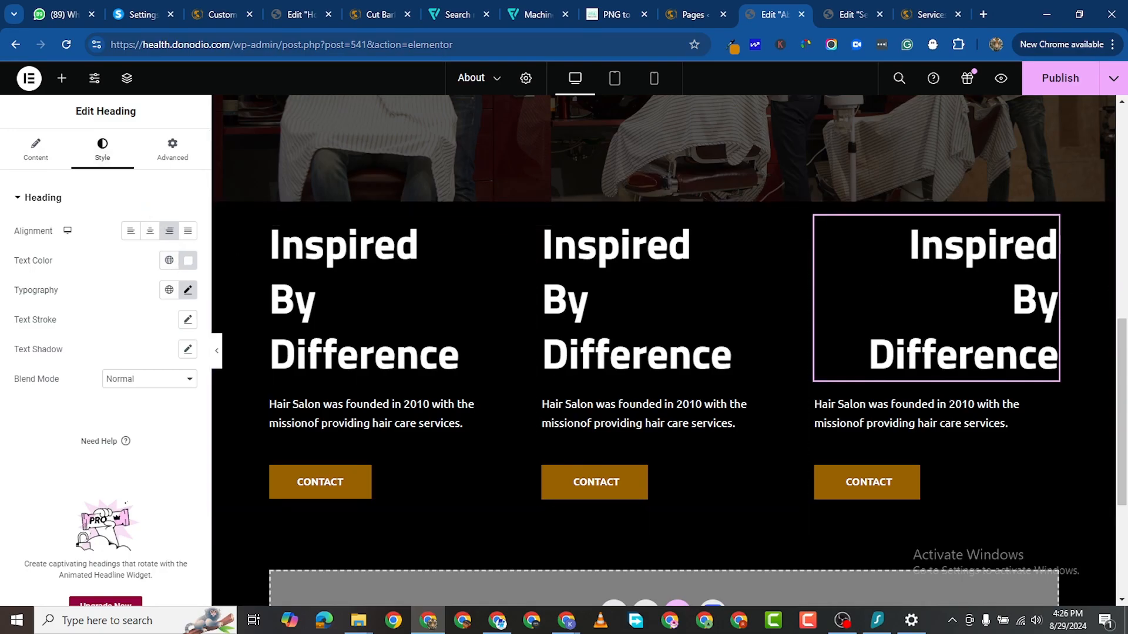
key("alt+Tab")
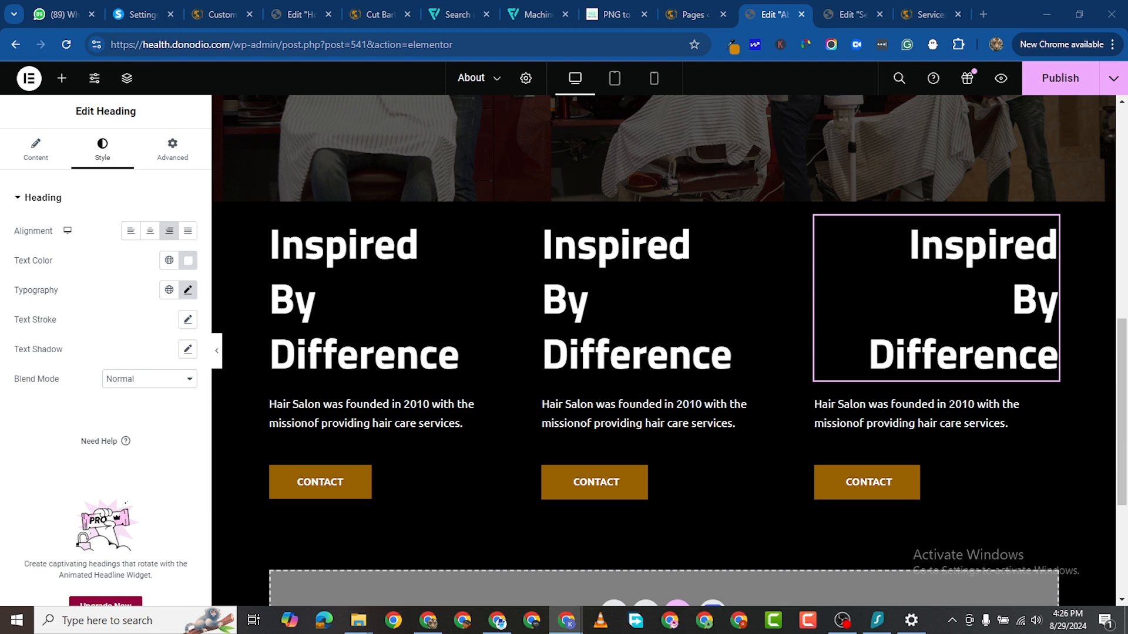
left_click(1048, 232)
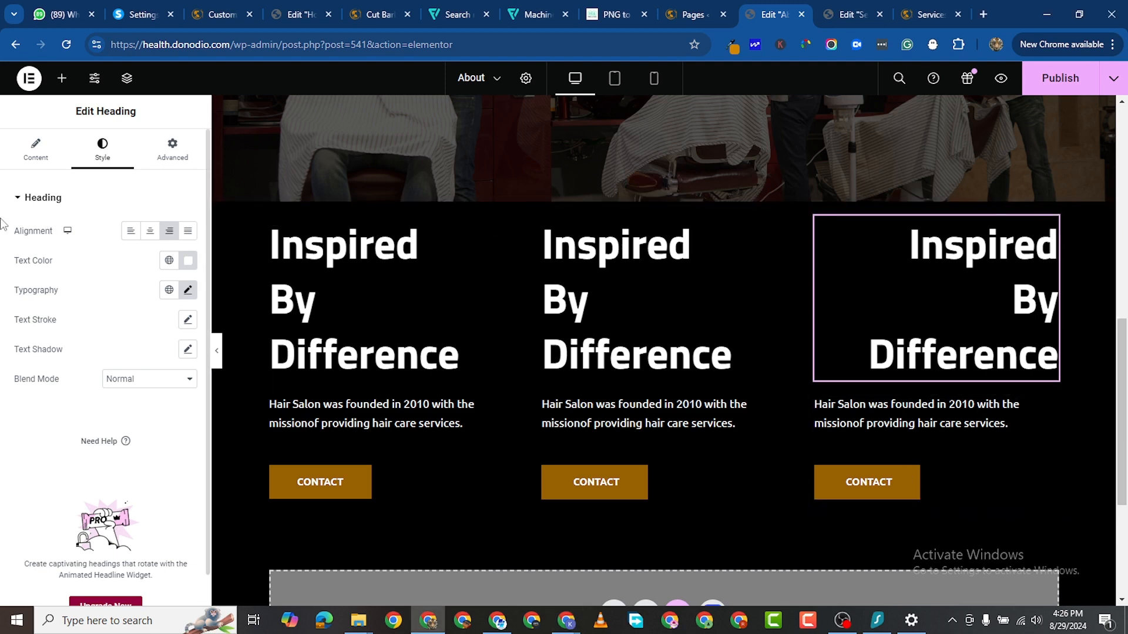
Step: Replace the third column's heading title with 'We Are Professional Barbers'
left_click(35, 150)
double_click(57, 258)
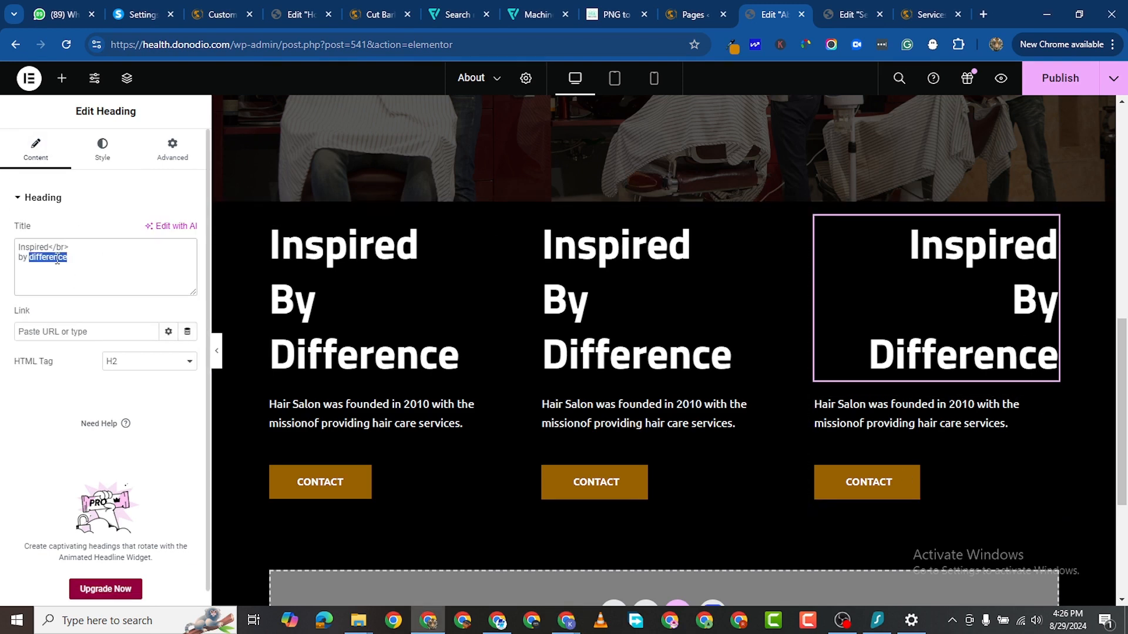
left_click(54, 248)
left_click_drag(71, 258, 3, 246)
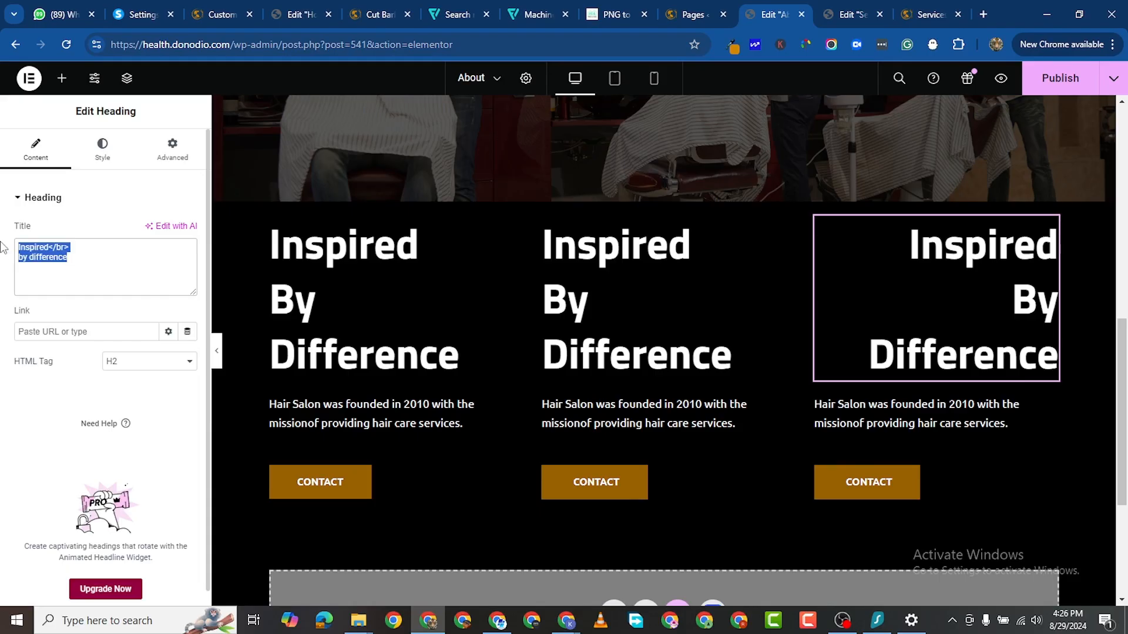
right_click(42, 247)
left_click(88, 329)
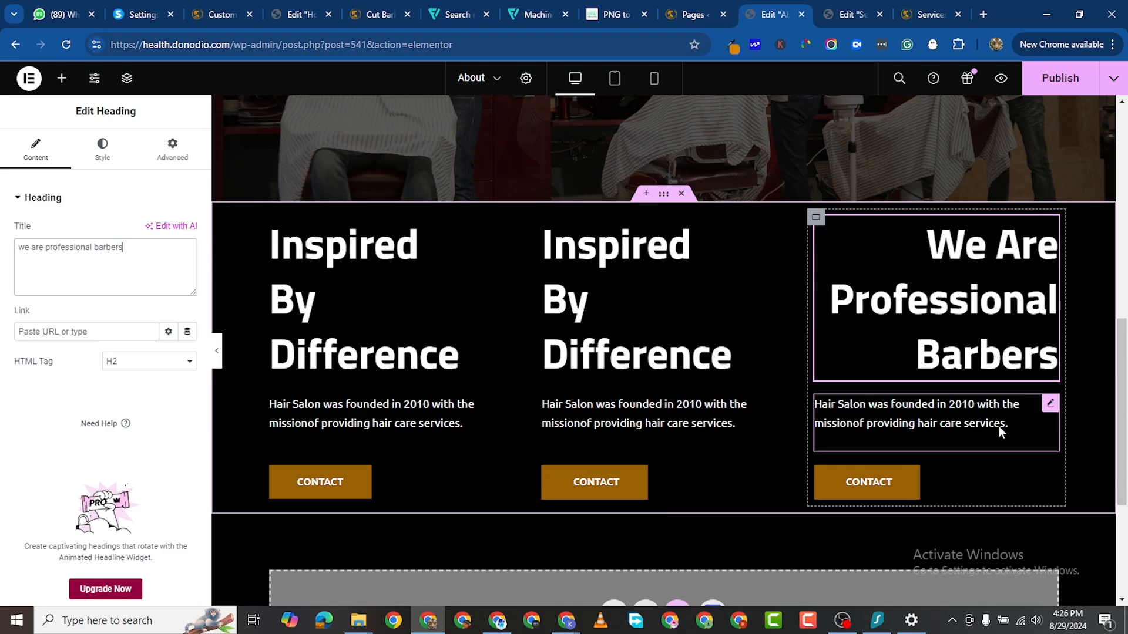
Step: Paste the copied text over the third column's paragraph
key("alt+Tab")
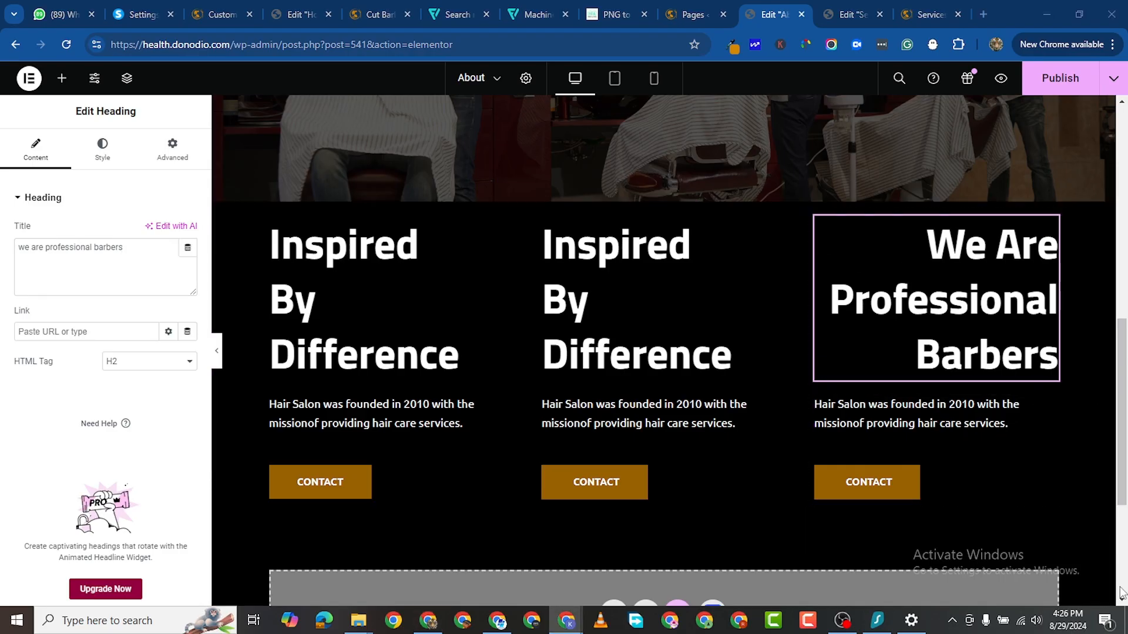
left_click(1053, 403)
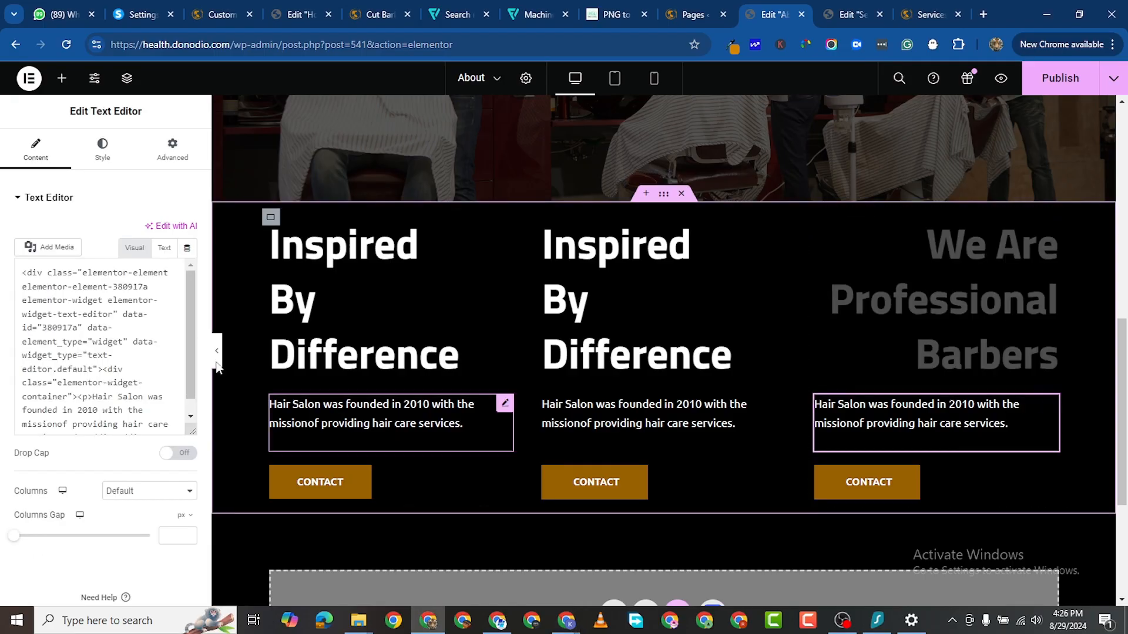
triple_click(115, 370)
key("ctrl+c")
right_click(124, 326)
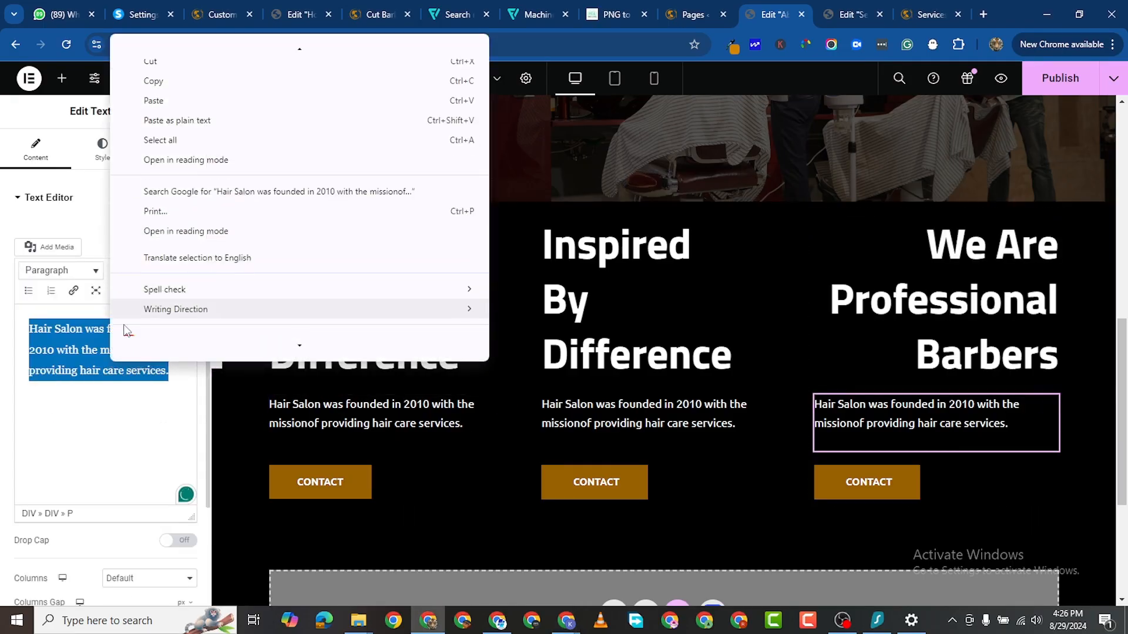
left_click(175, 99)
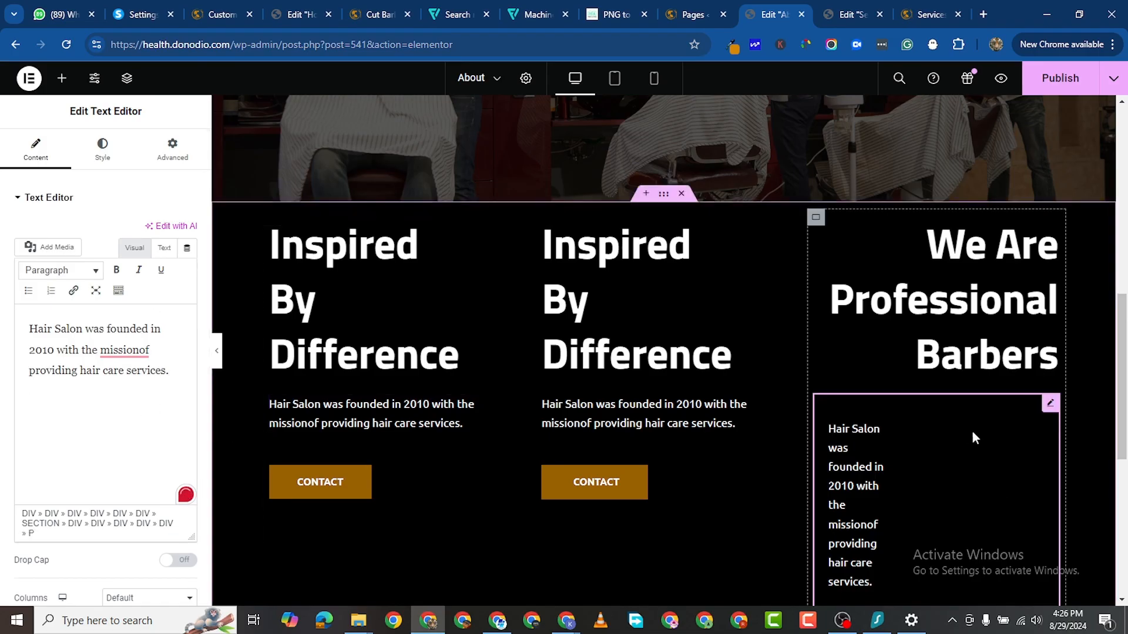
scroll(1038, 438, "down", 3)
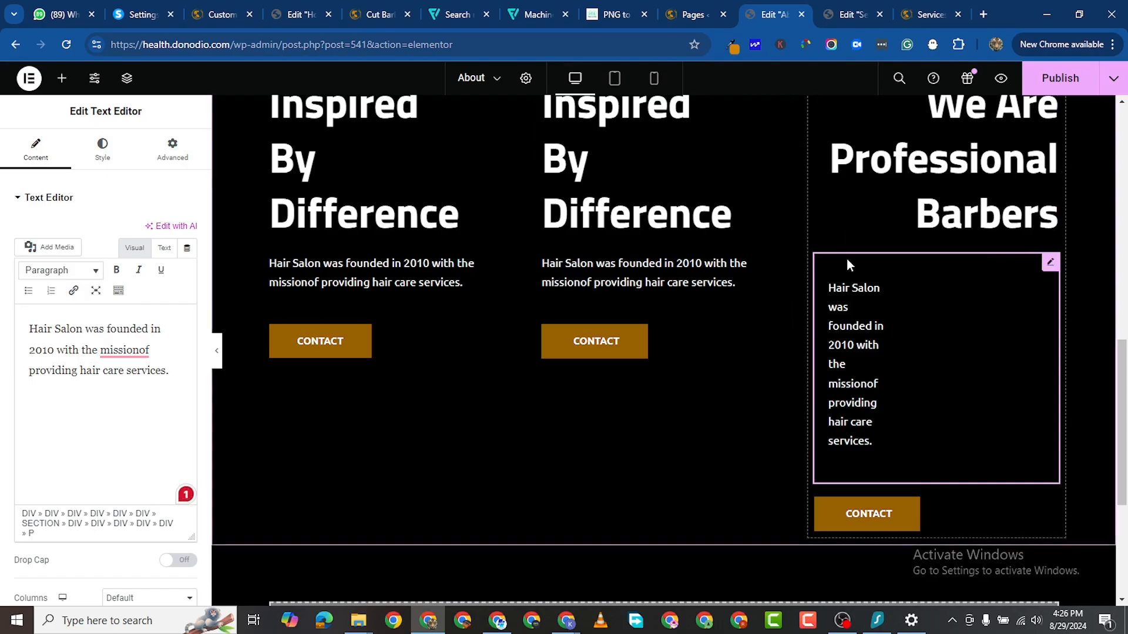
scroll(840, 247, "up", 3)
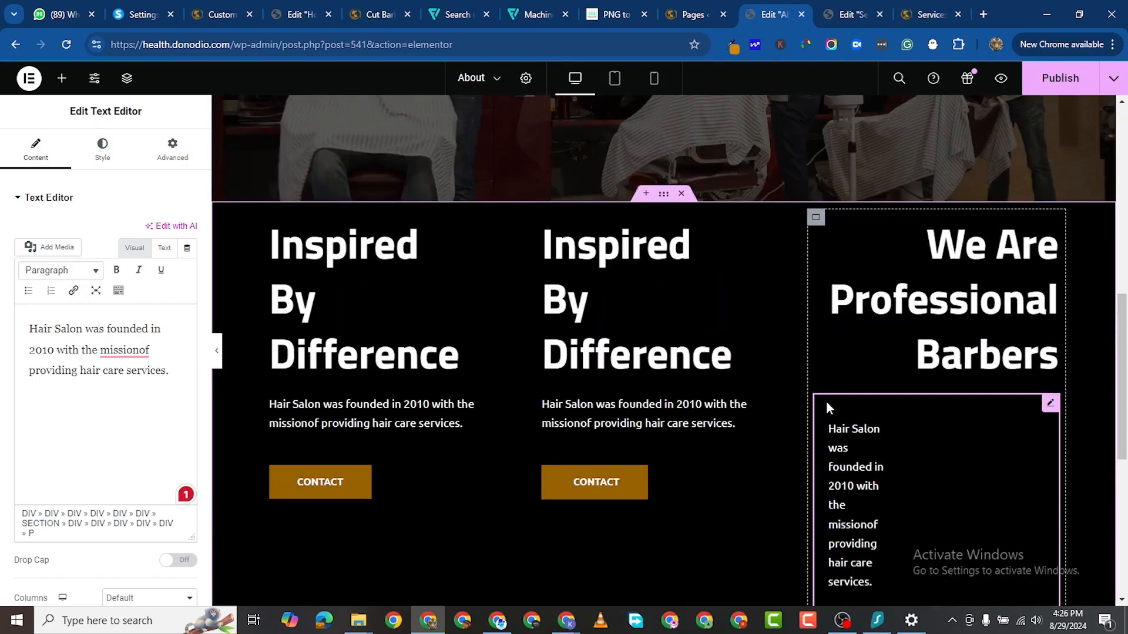
Step: Delete the narrow paragraph widget from the third column, keeping heading and CONTACT button
scroll(963, 441, "down", 1)
scroll(972, 445, "down", 2)
scroll(987, 282, "up", 3)
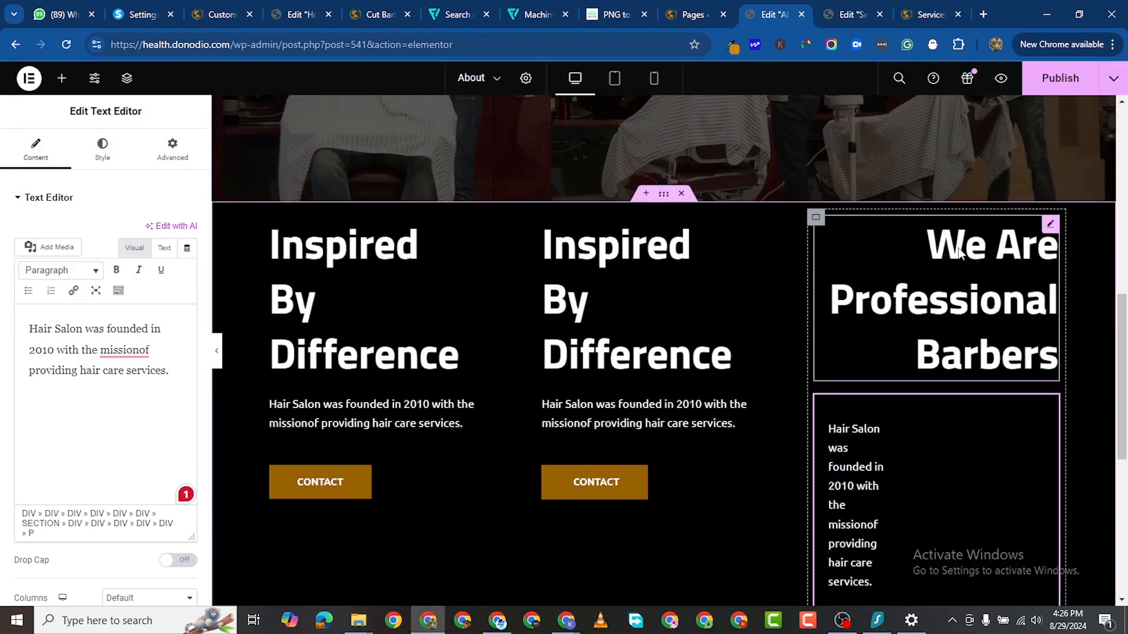
left_click(813, 220)
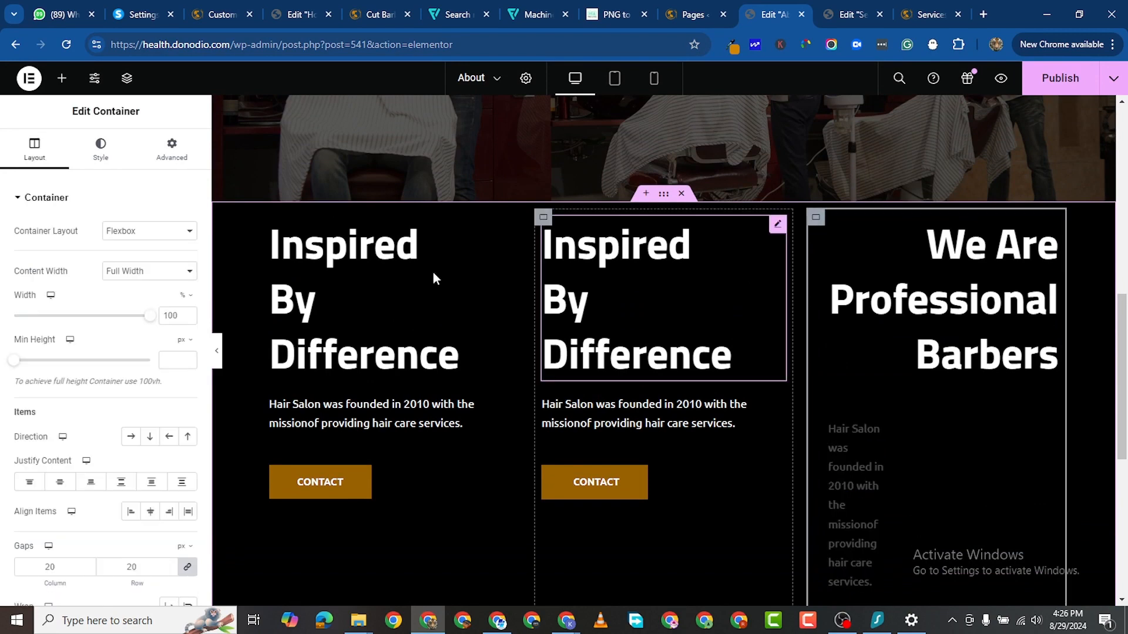
scroll(910, 444, "down", 3)
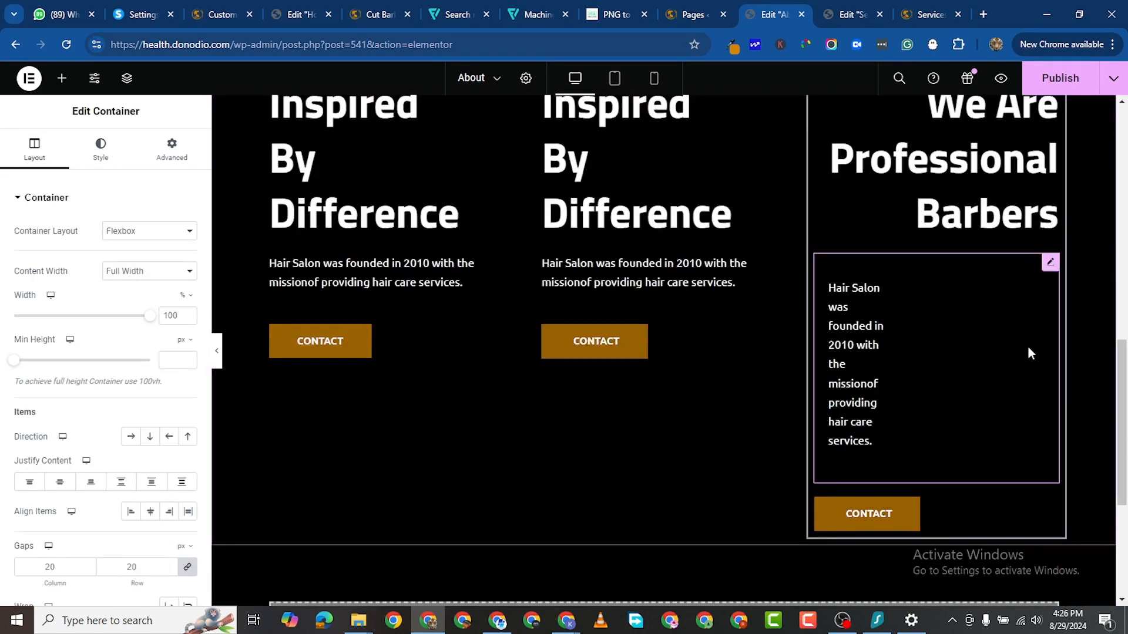
left_click(1048, 265)
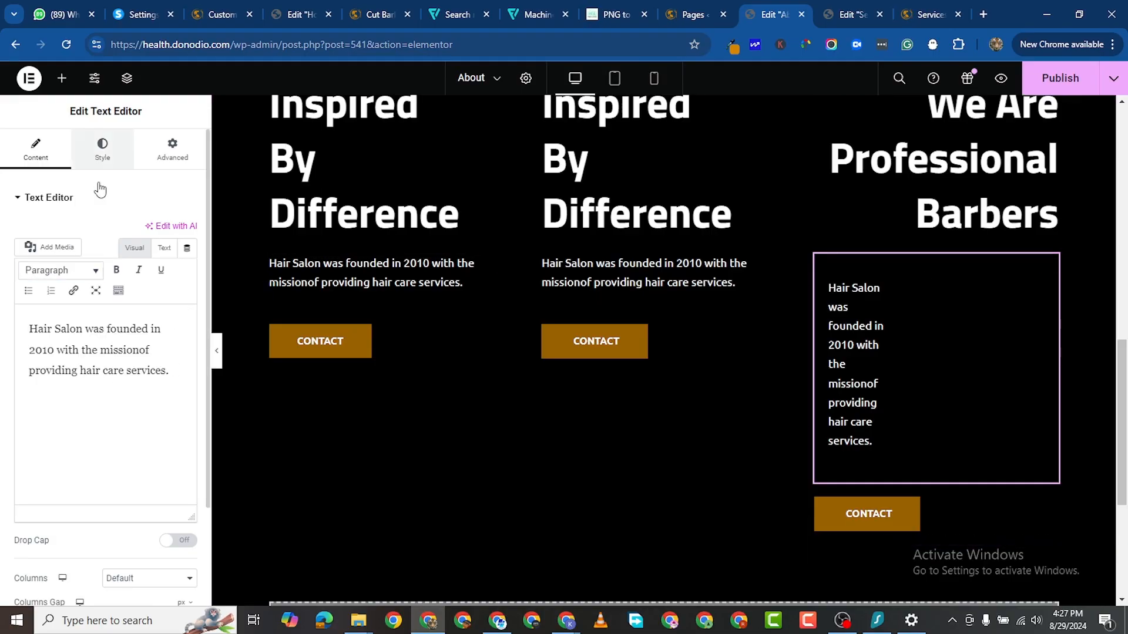
left_click(102, 149)
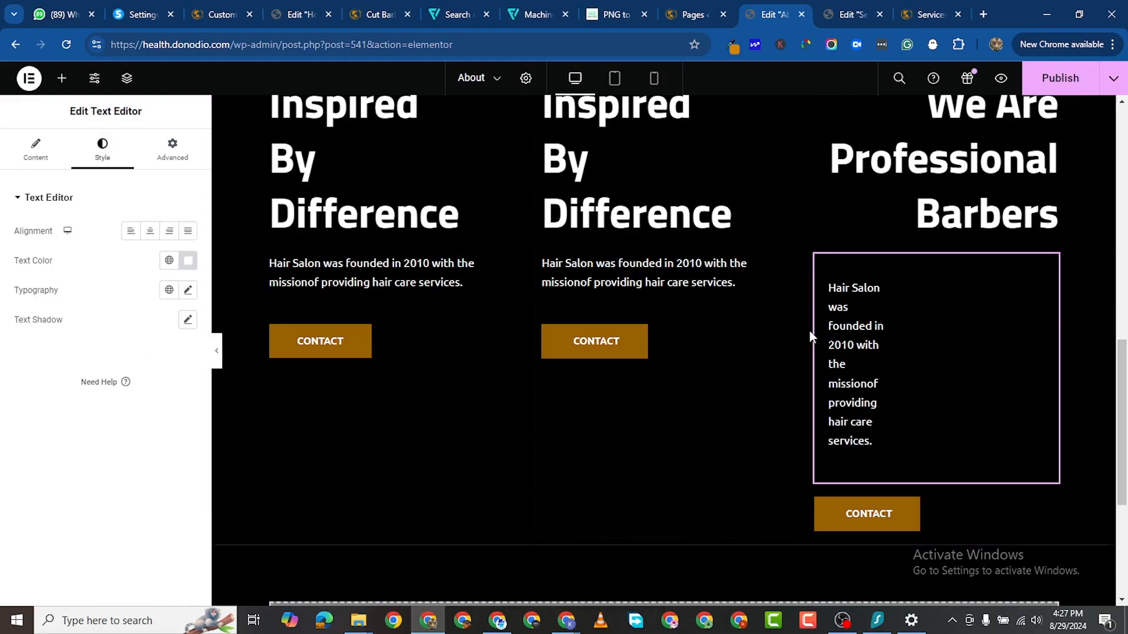
right_click(1045, 264)
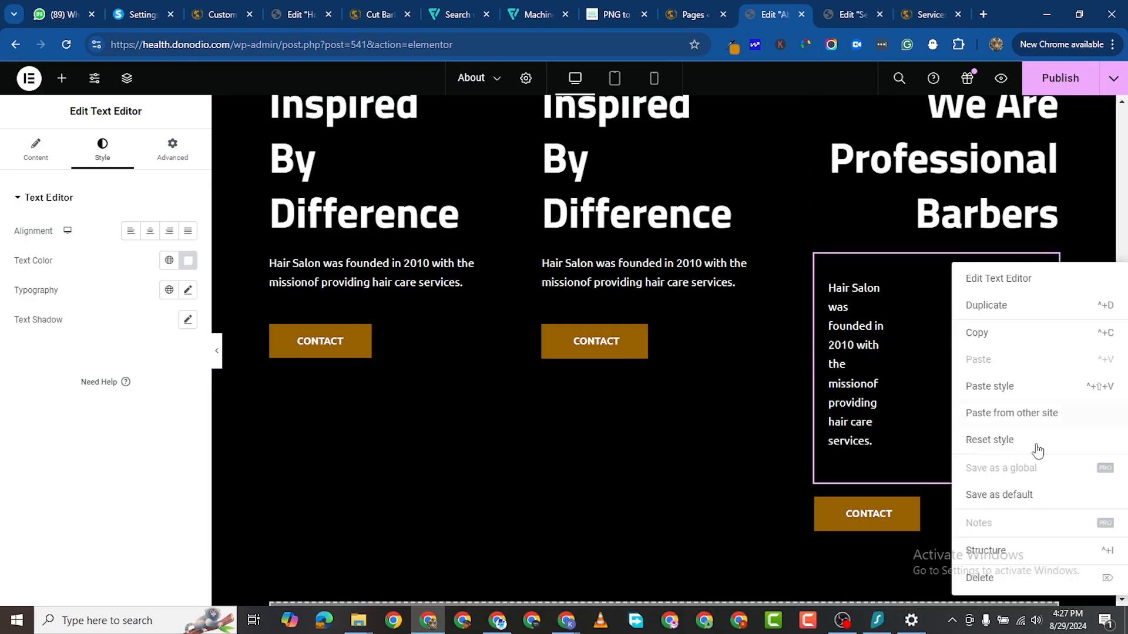
key("Delete")
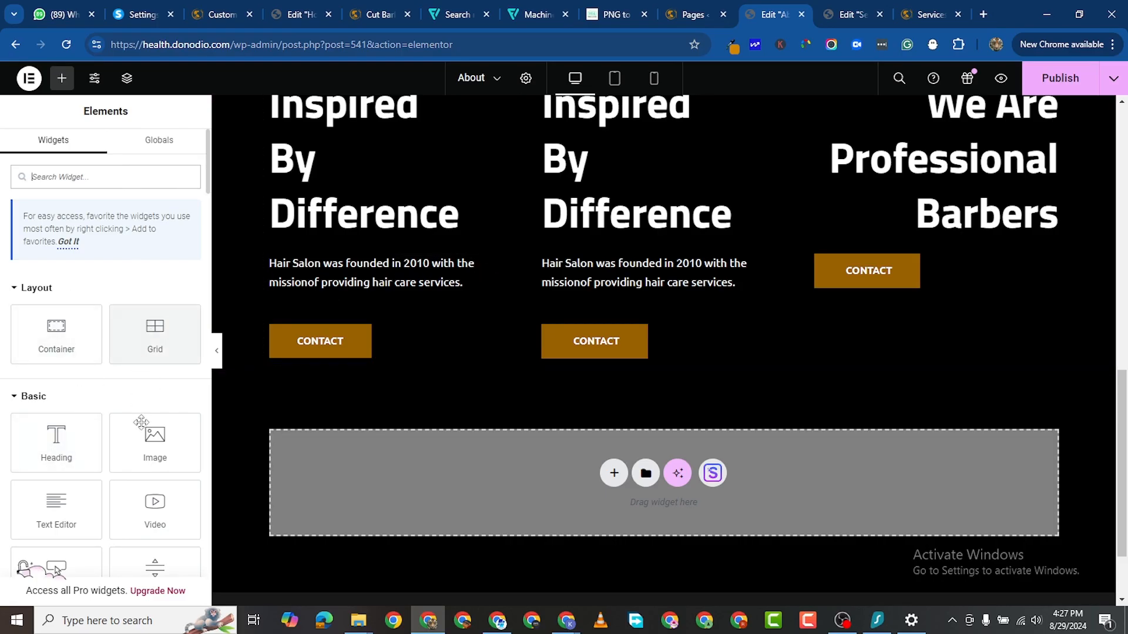
Step: Add a text block to the third column and paste the Hair Salon paragraph into it
left_click_drag(62, 517, 934, 241)
triple_click(94, 344)
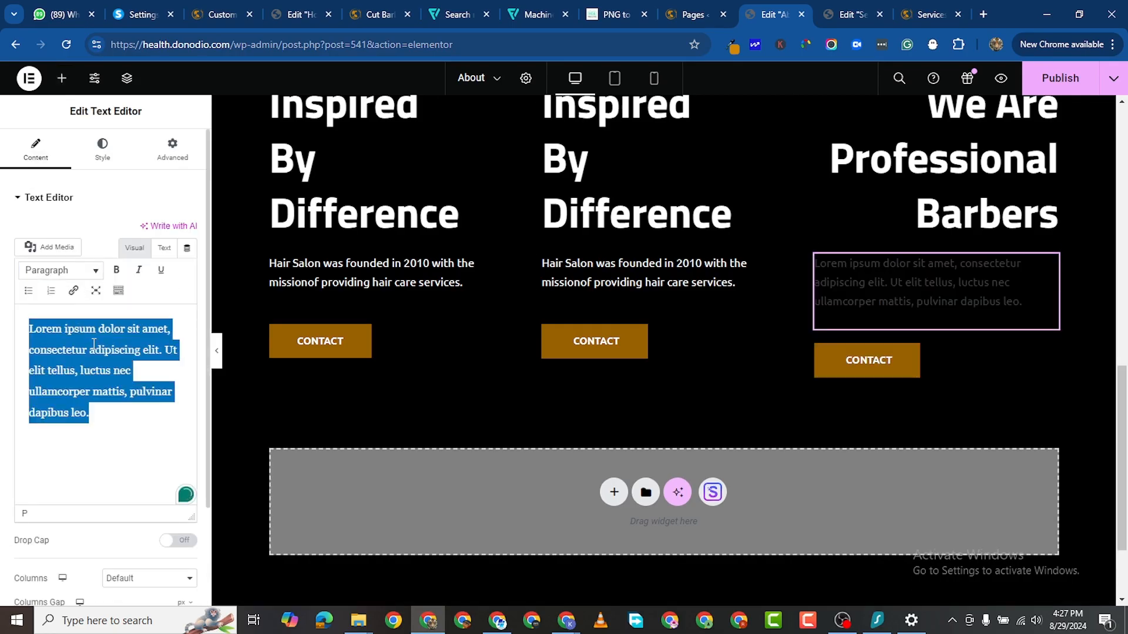
right_click(94, 344)
left_click(151, 124)
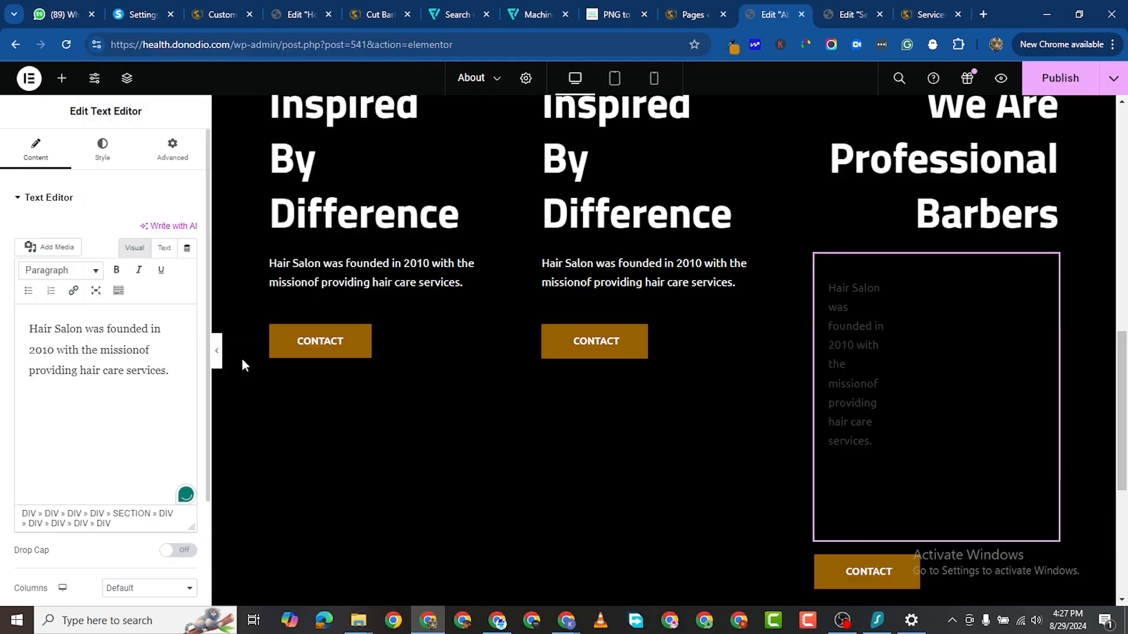
left_click(89, 396)
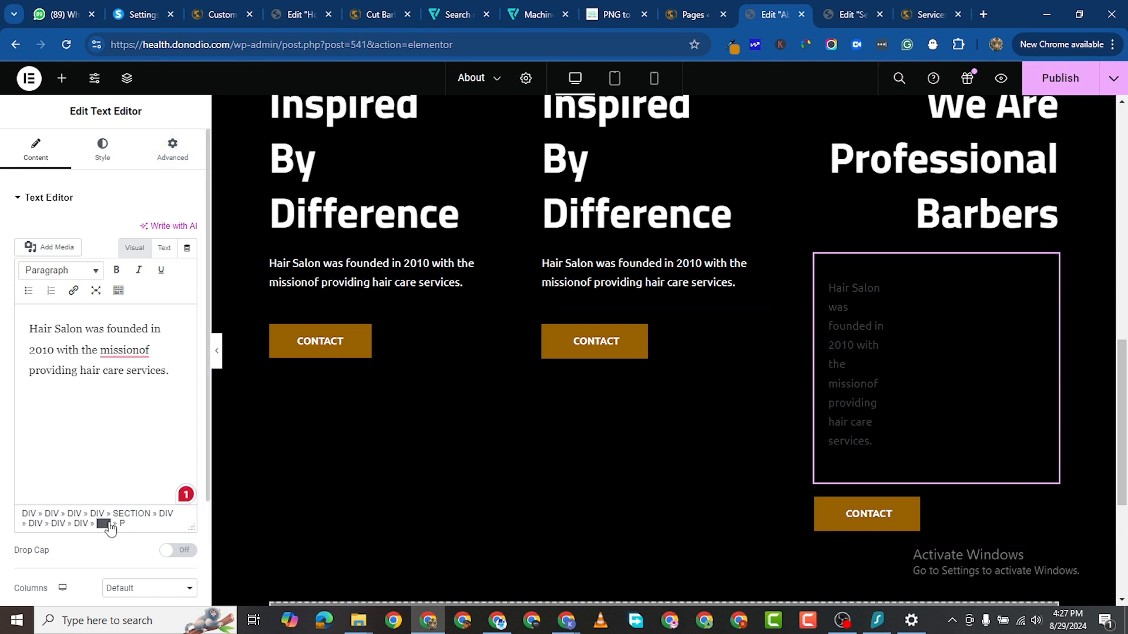
left_click(111, 524)
key("ctrl+c")
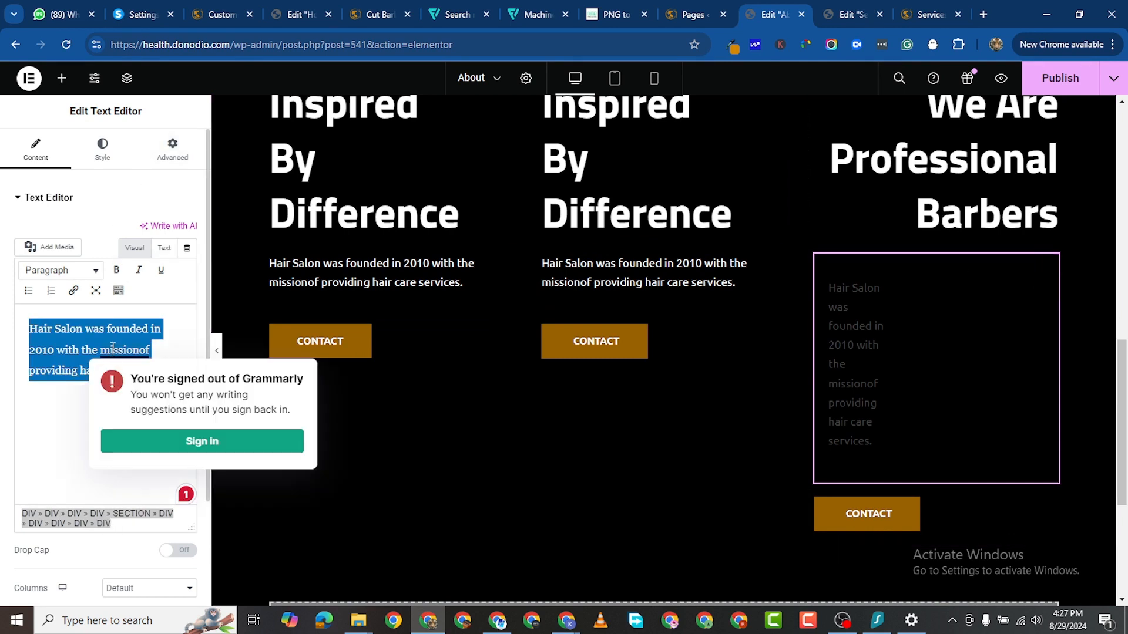
key("BackSpace")
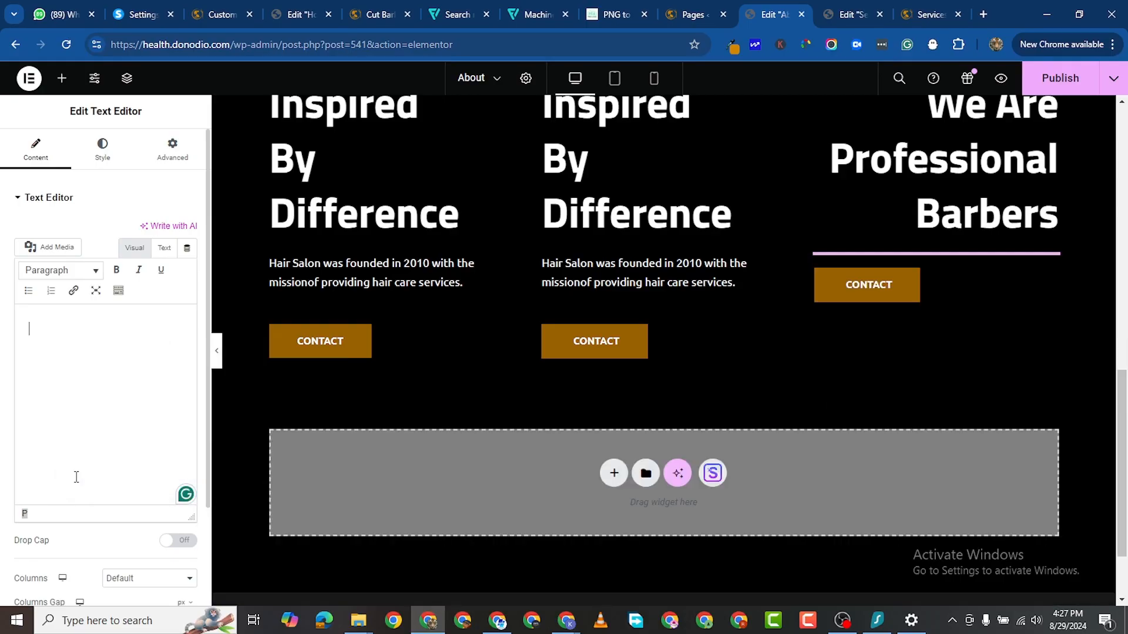
right_click(48, 328)
left_click(100, 172)
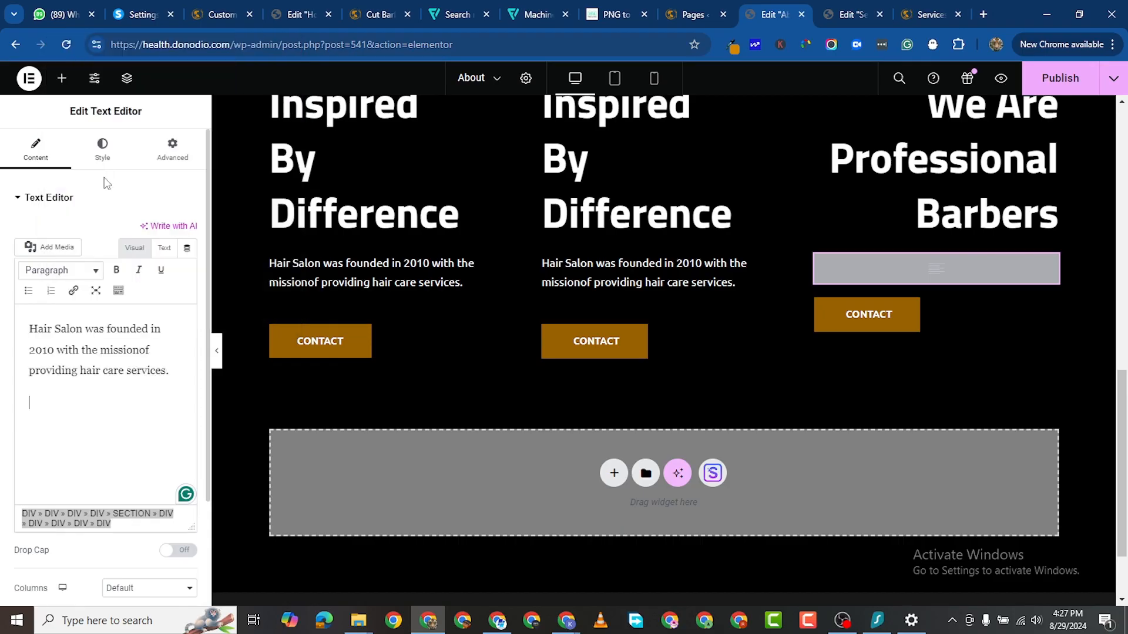
Step: Check the paragraph's HTML view and try a drop cap, then remove it
left_click(164, 248)
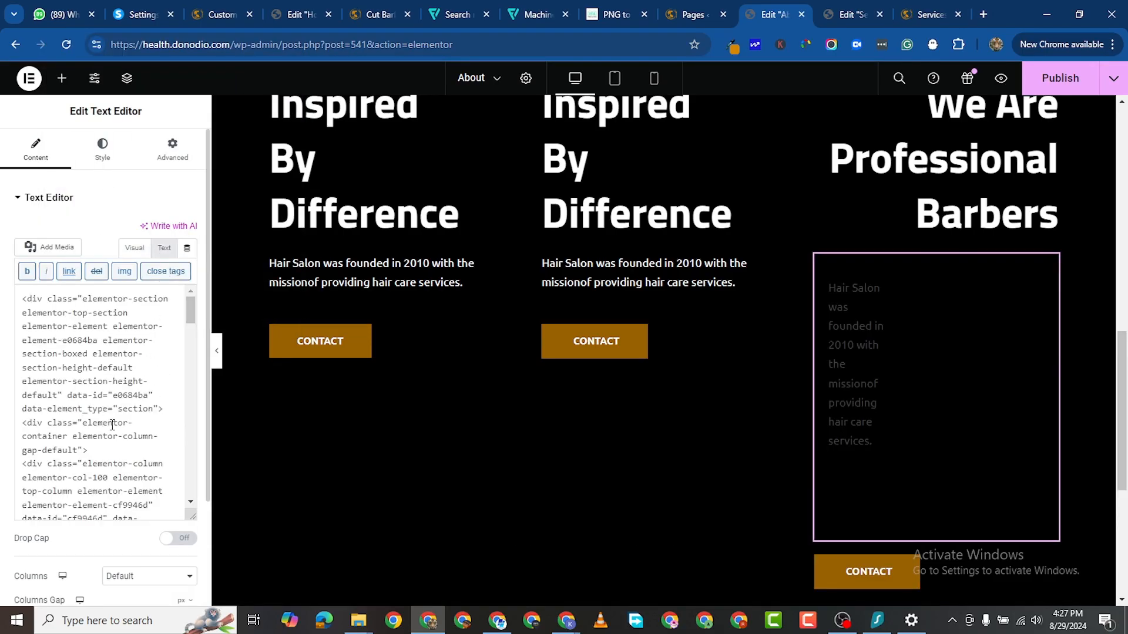
scroll(112, 424, "down", 10)
scroll(78, 312, "up", 8)
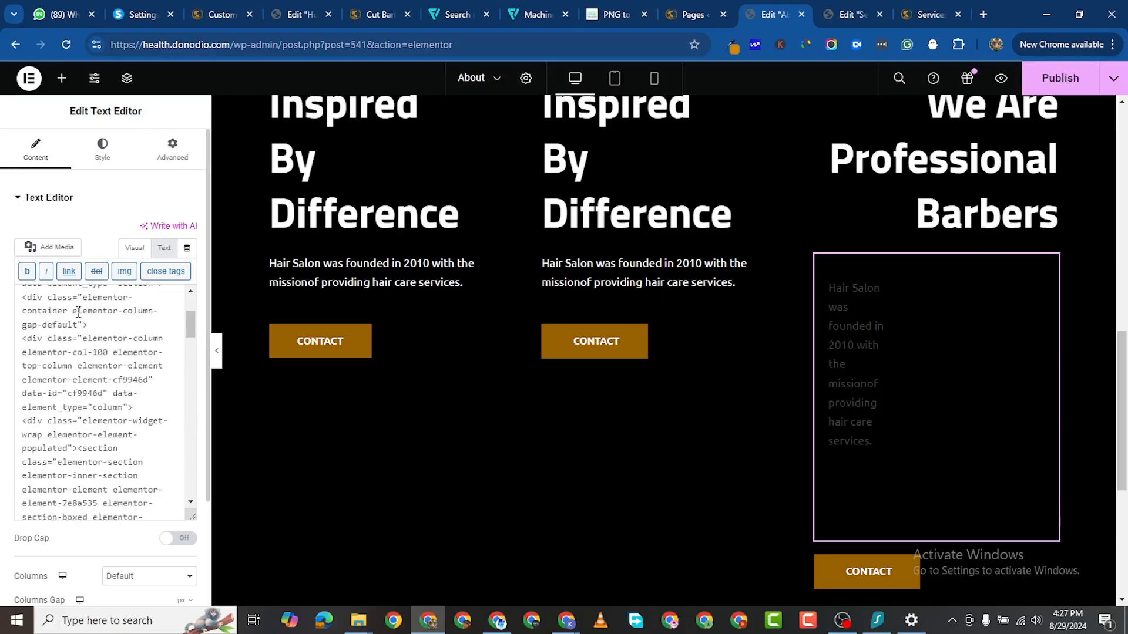
scroll(79, 312, "up", 1)
left_click(135, 247)
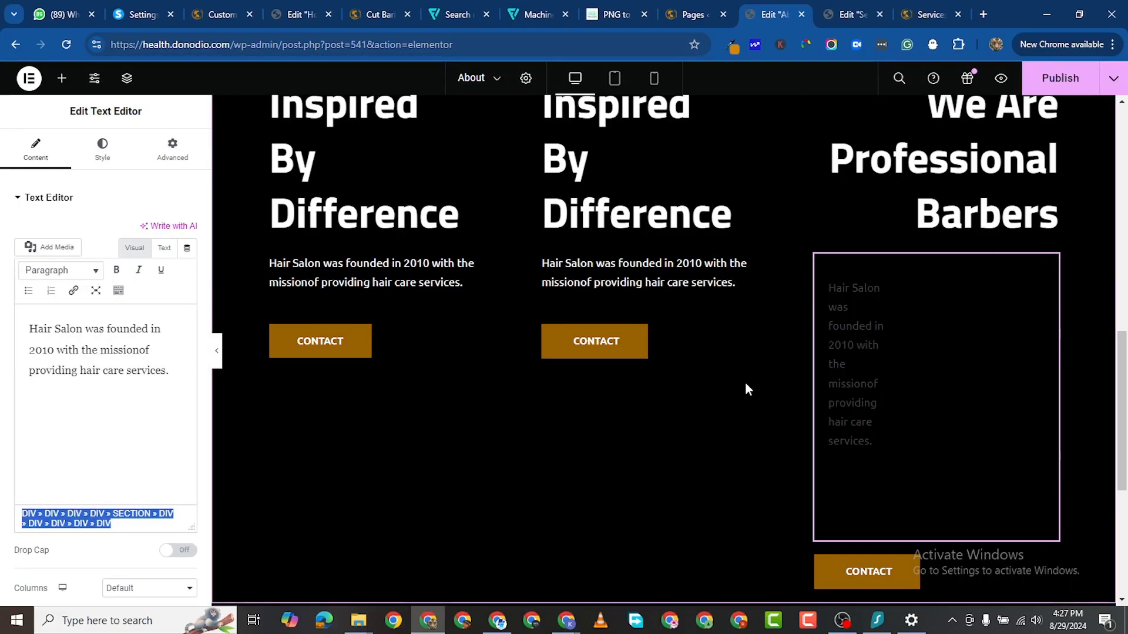
left_click(117, 527)
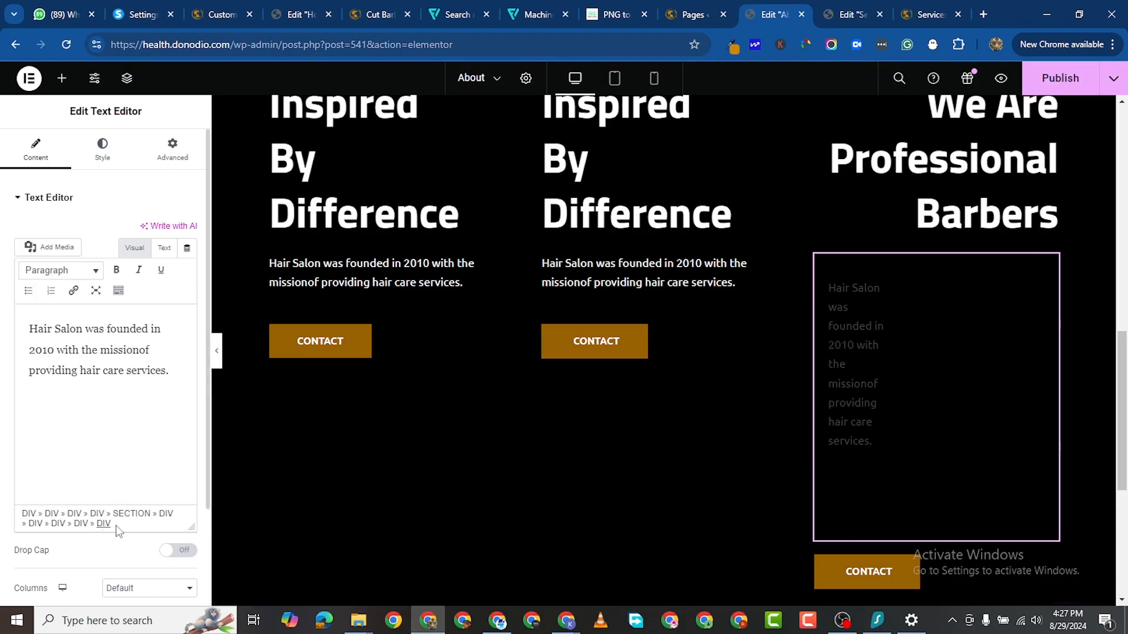
left_click(179, 552)
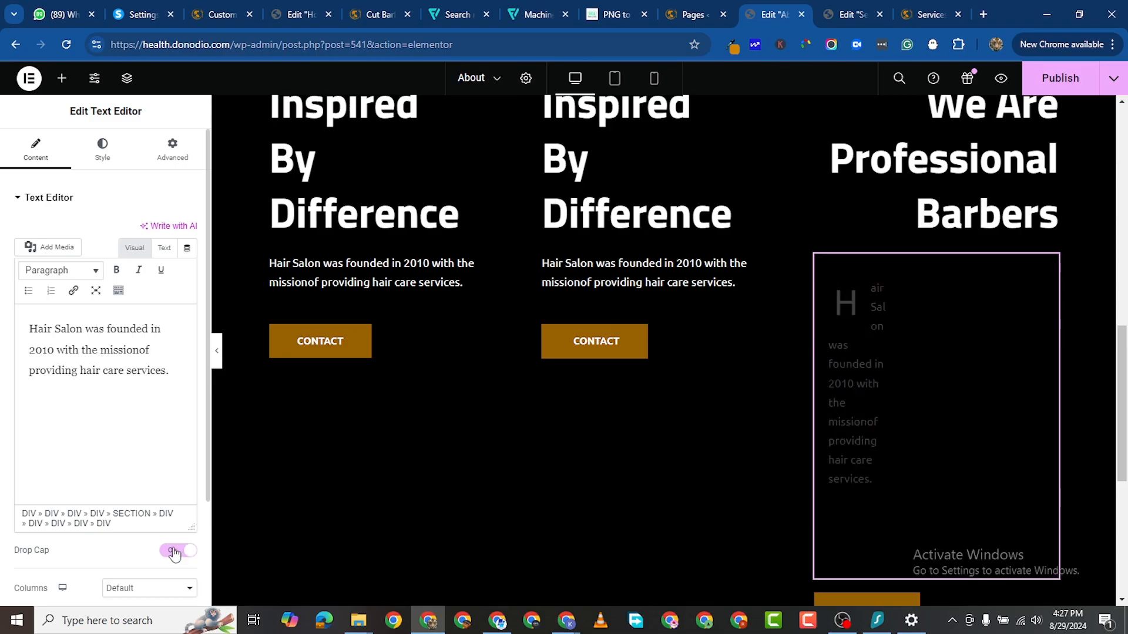
left_click(175, 552)
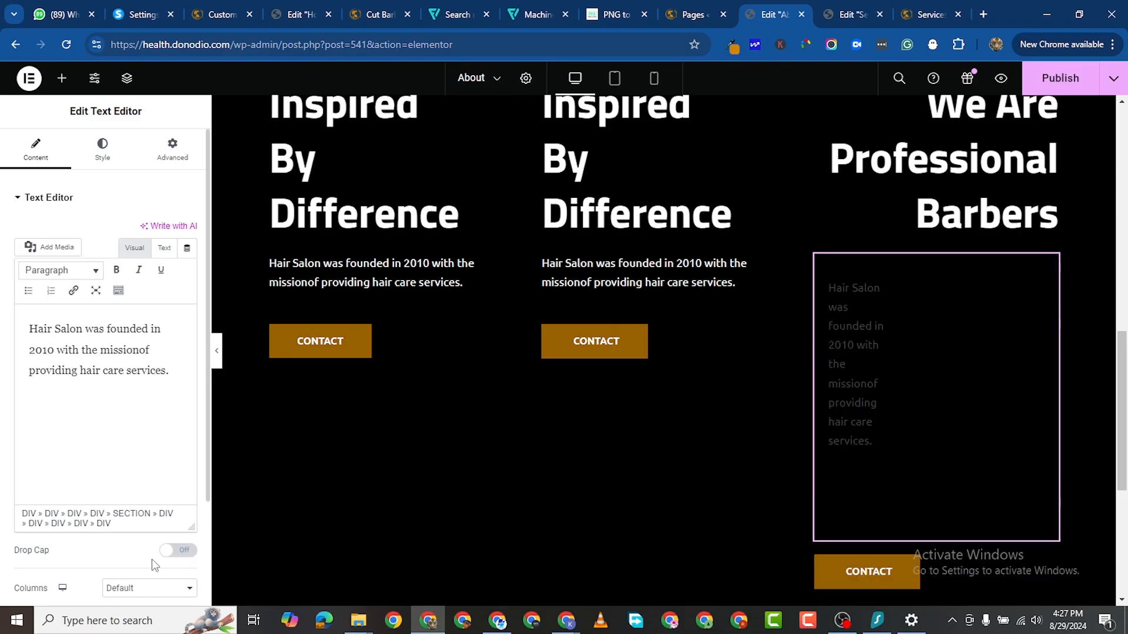
Step: Switch the text format to Preformatted, then back to Paragraph
left_click(89, 278)
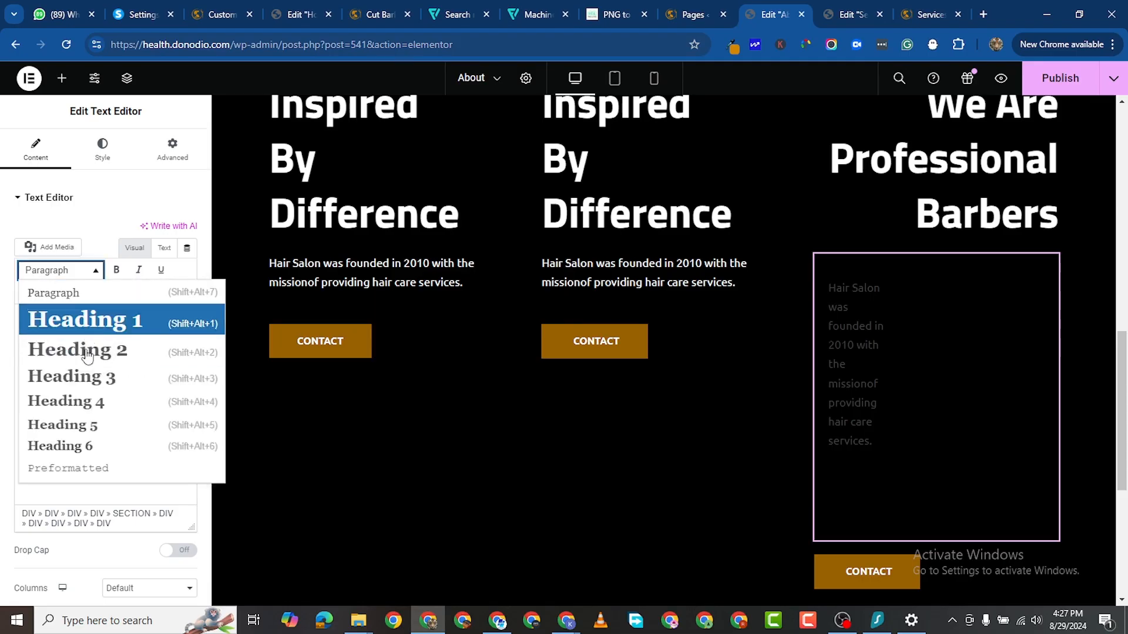
left_click(69, 469)
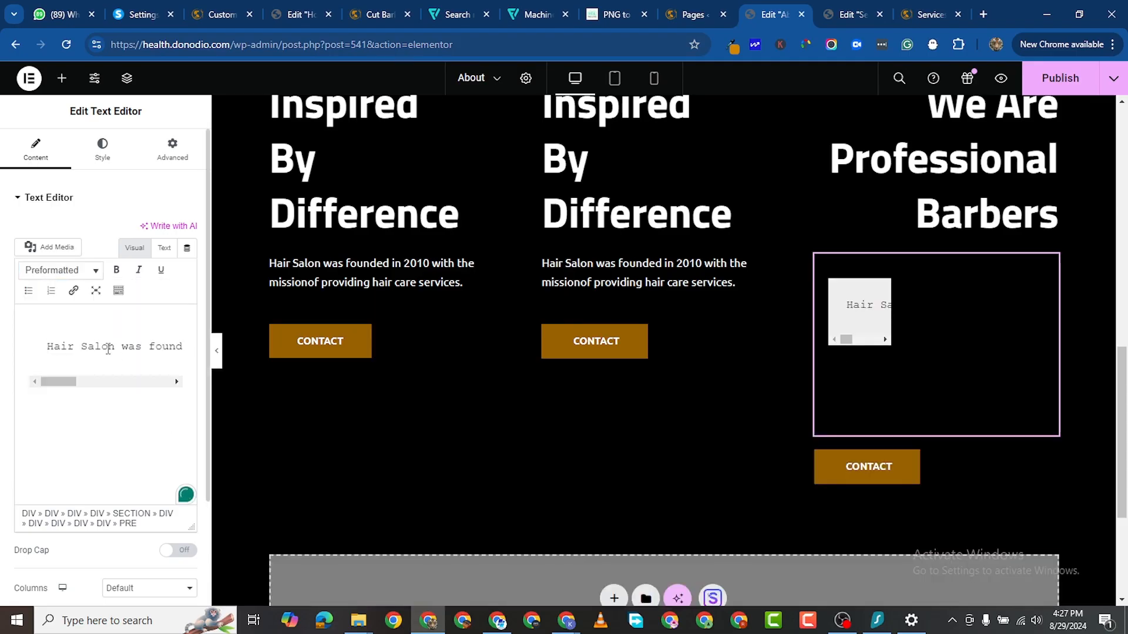
left_click(75, 274)
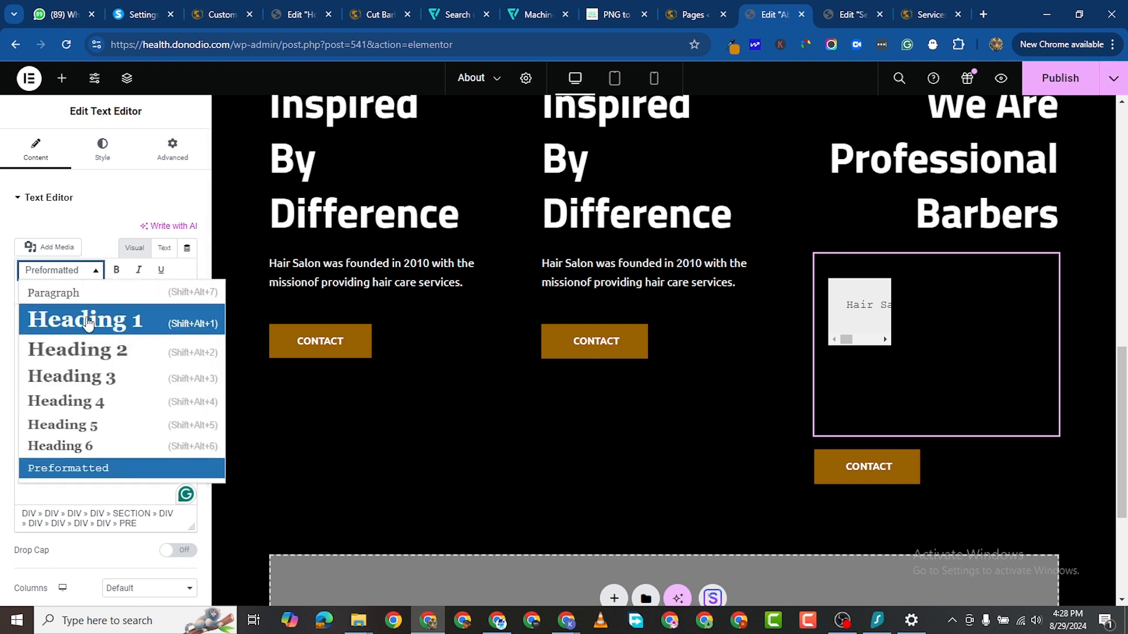
left_click(90, 294)
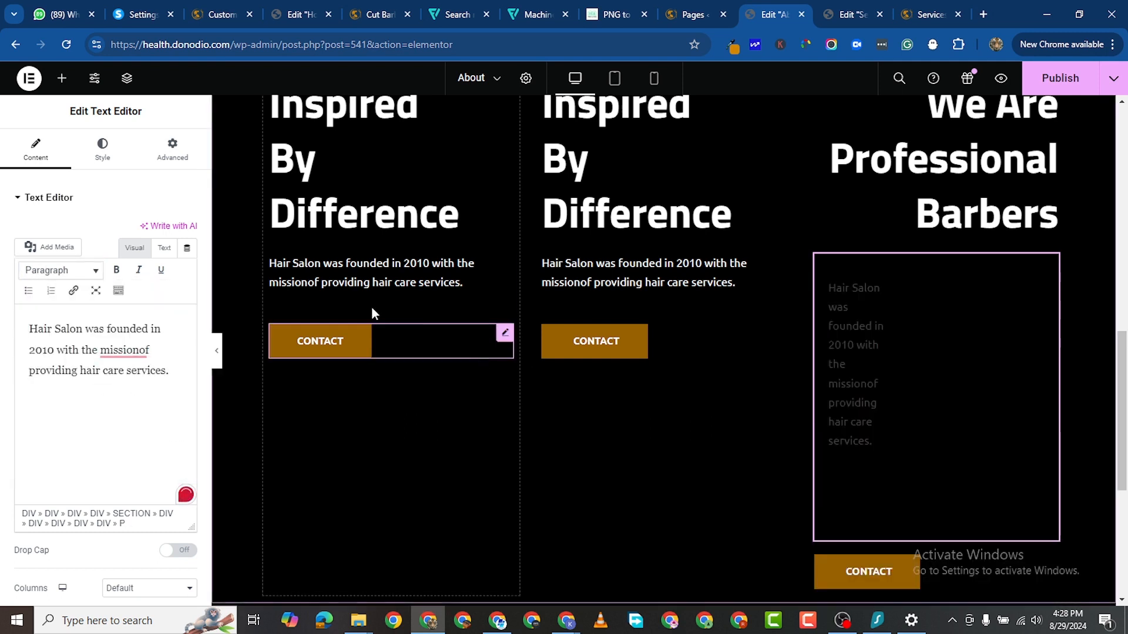
left_click(58, 81)
Step: Add a Text Editor widget to the right column with white text, discarding a stray heading
left_click_drag(65, 435, 947, 294)
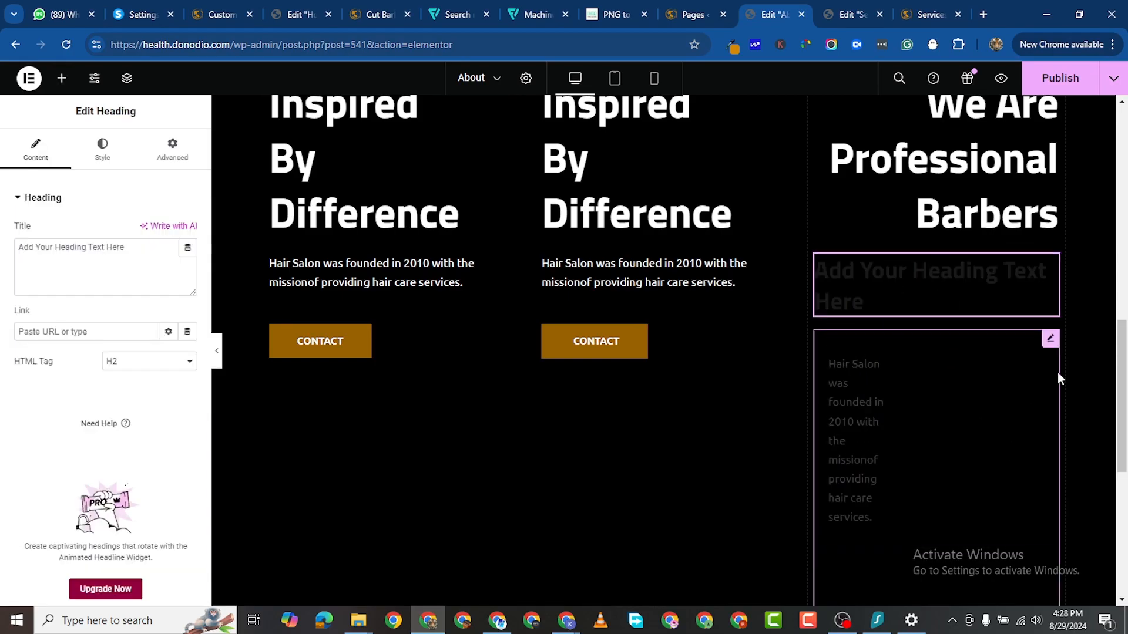
right_click(1032, 268)
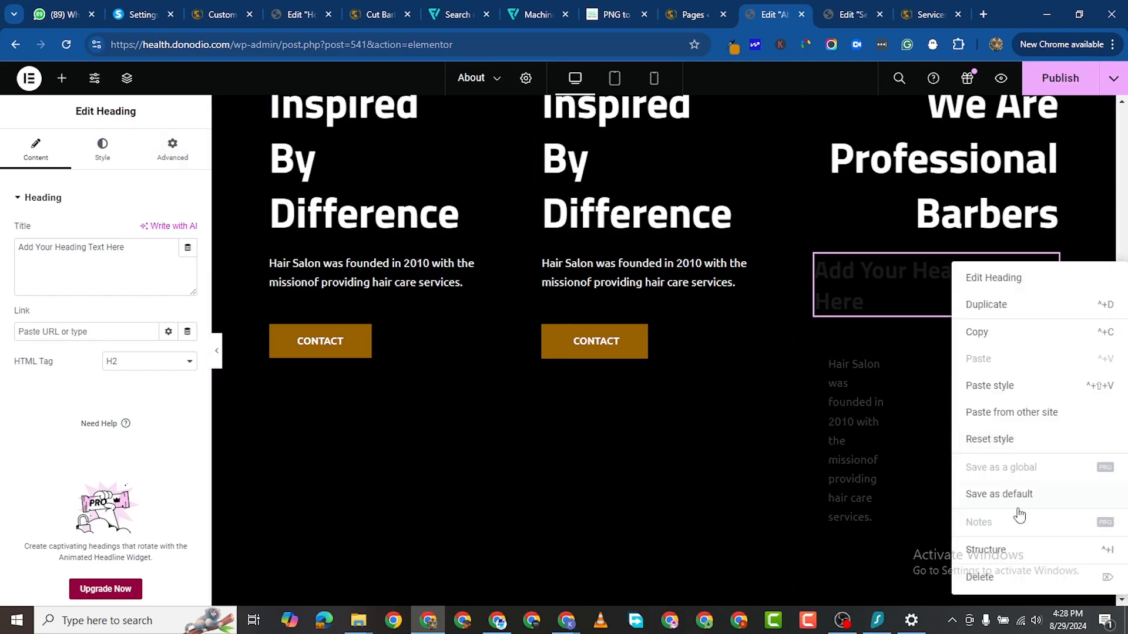
left_click(1012, 582)
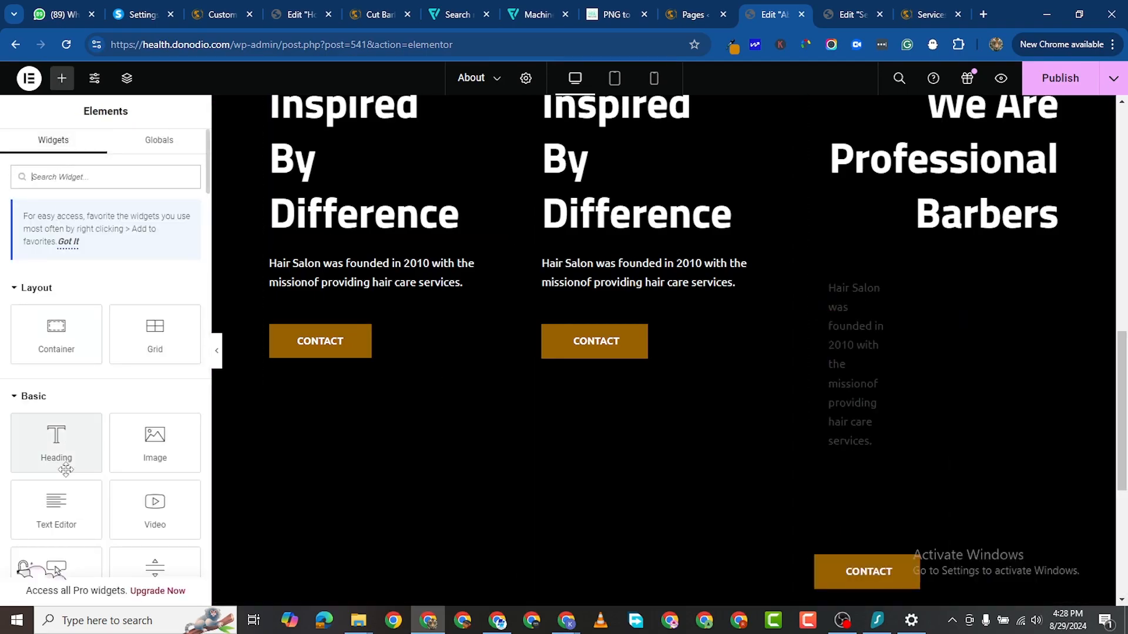
left_click_drag(56, 522, 1022, 302)
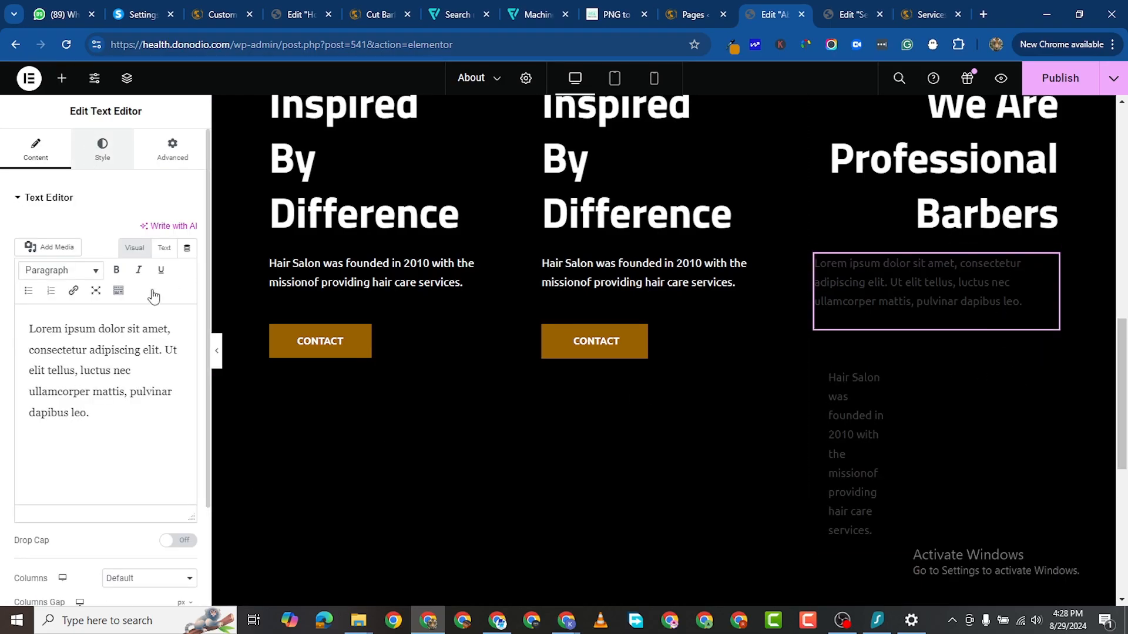
left_click(93, 146)
left_click(185, 261)
left_click_drag(120, 330, 91, 304)
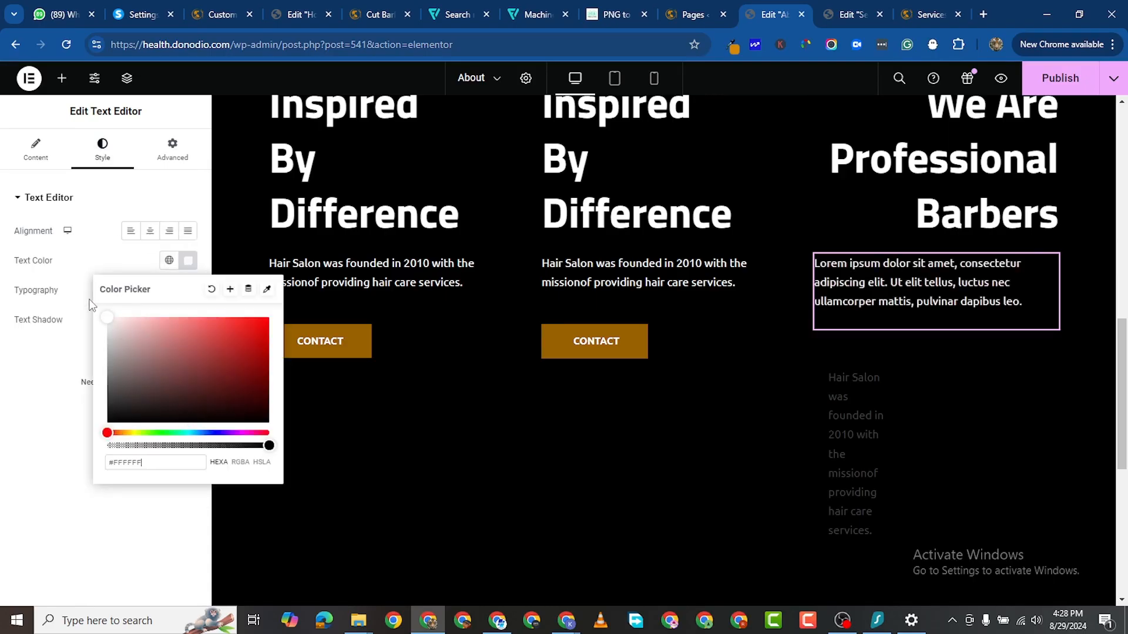
left_click(60, 334)
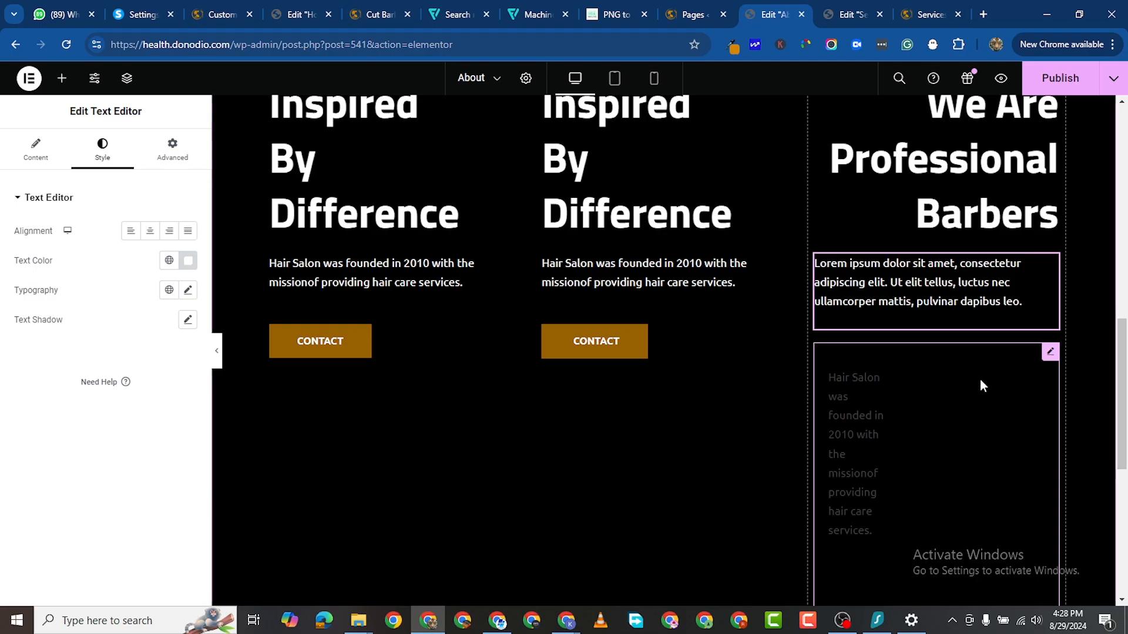
Step: Delete the old grey text block and right-align the Lorem ipsum paragraph
right_click(1002, 468)
left_click(973, 586)
scroll(647, 262, "up", 2)
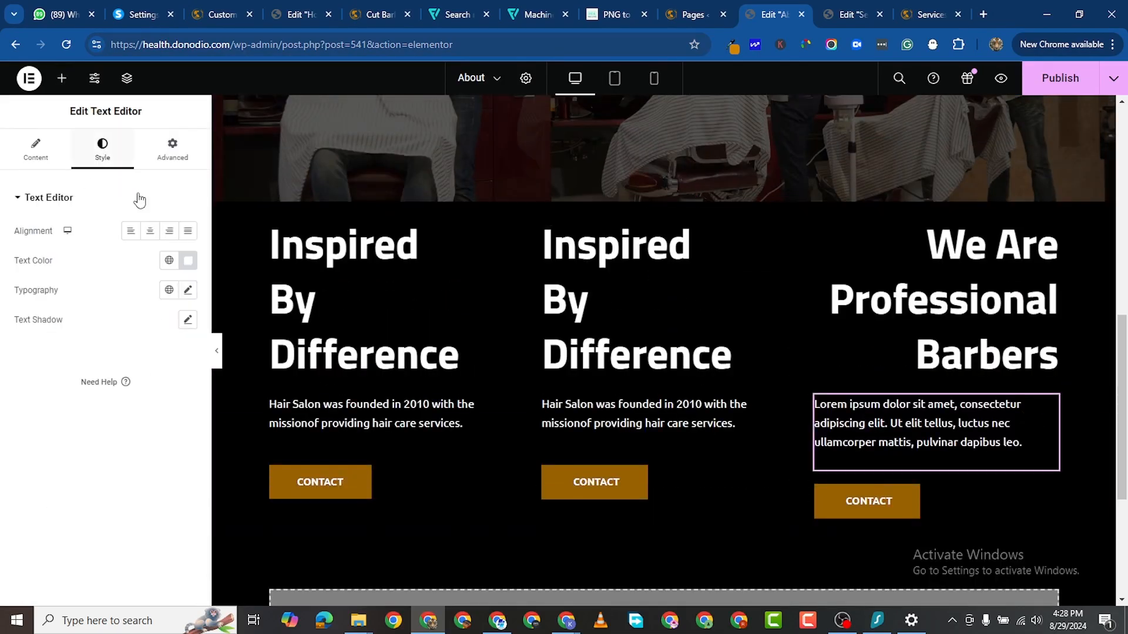
left_click(169, 231)
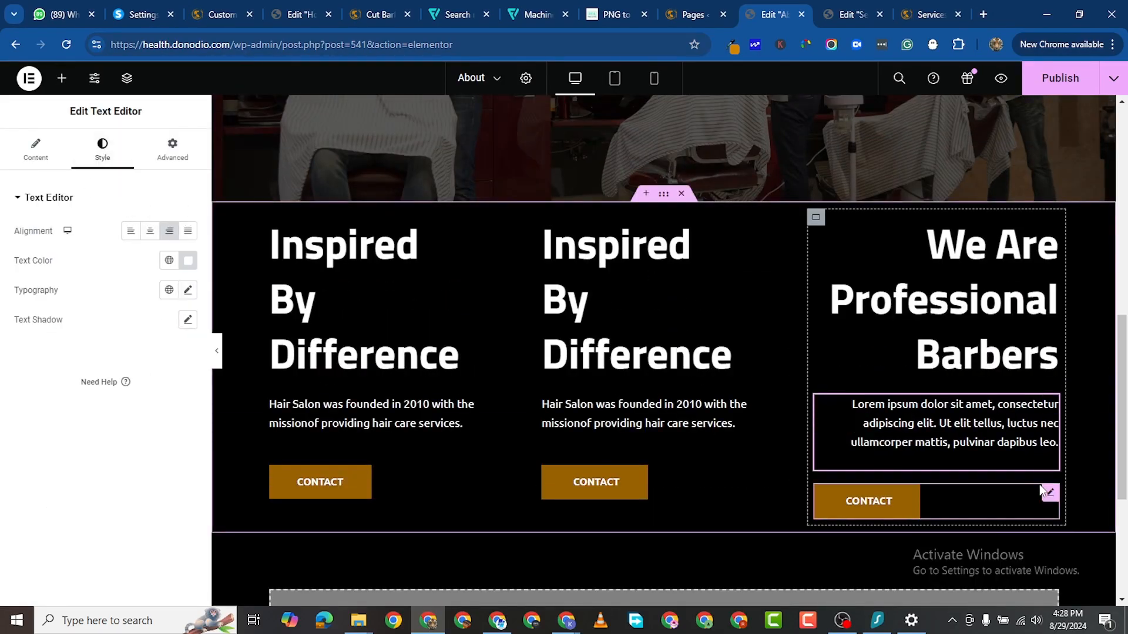
Step: Delete the third column's CONTACT button and the middle column's heading, text and button
right_click(1042, 514)
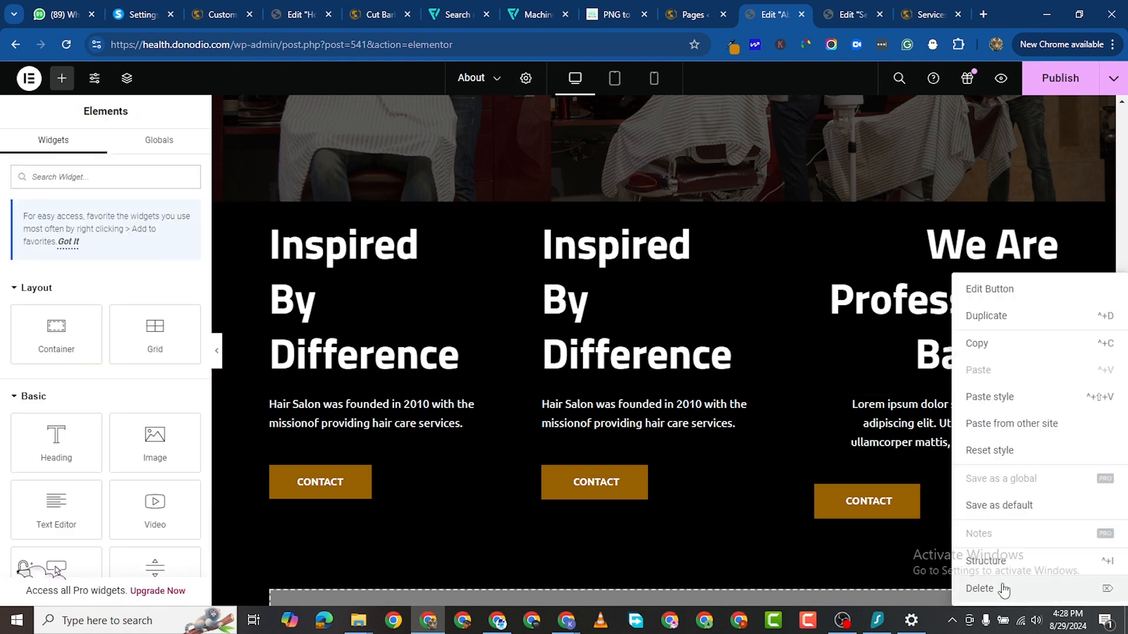
left_click(1004, 588)
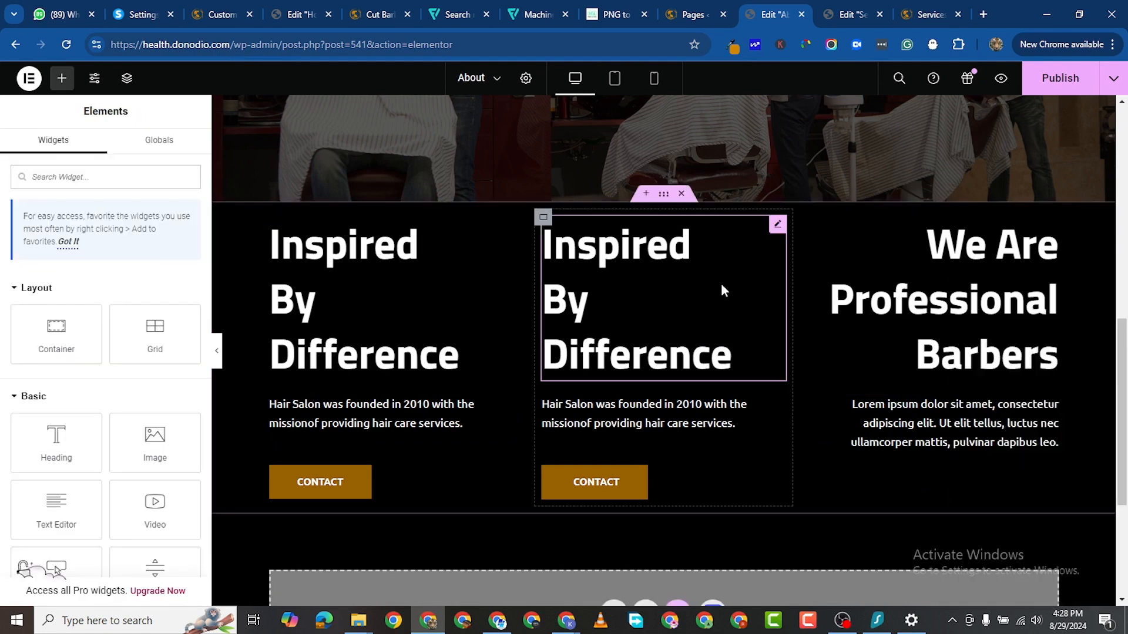
right_click(780, 226)
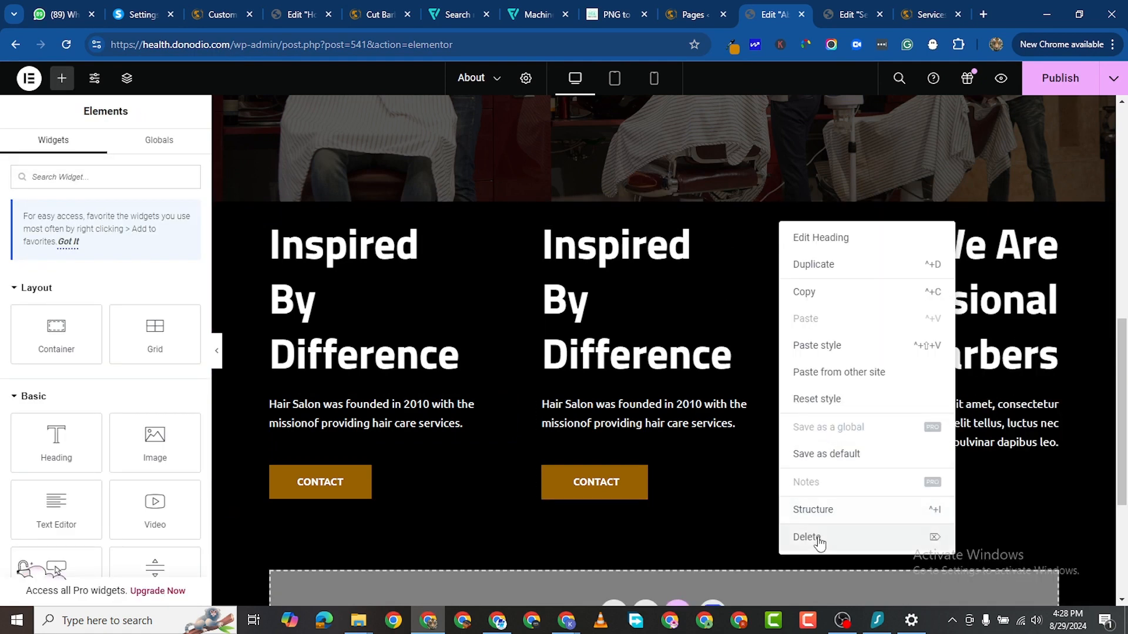
left_click(818, 537)
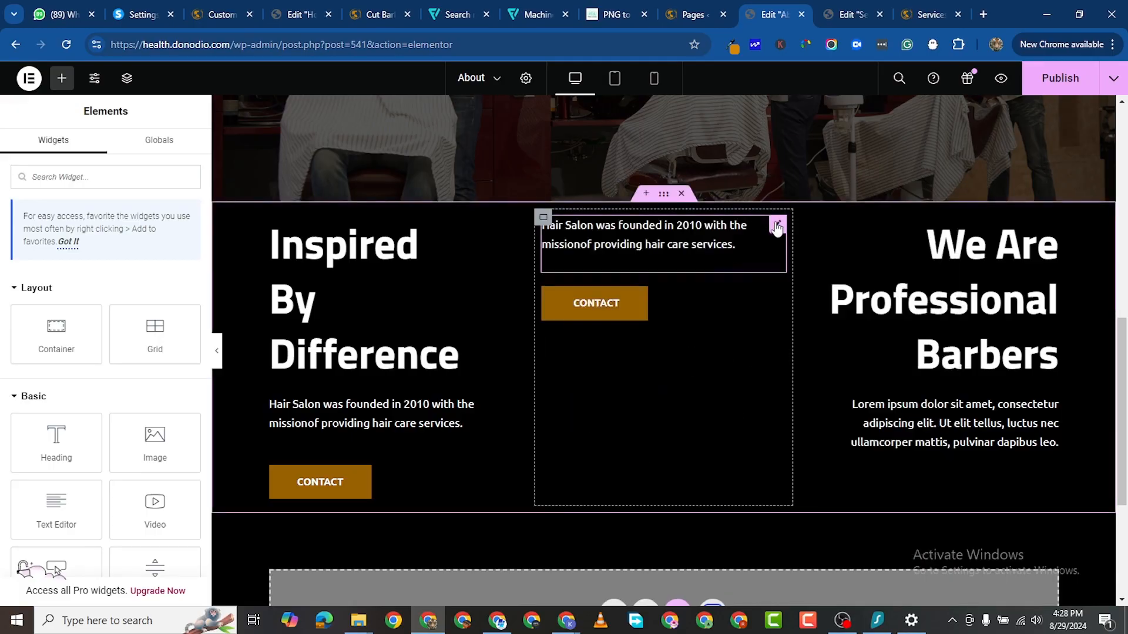
right_click(778, 224)
left_click(810, 536)
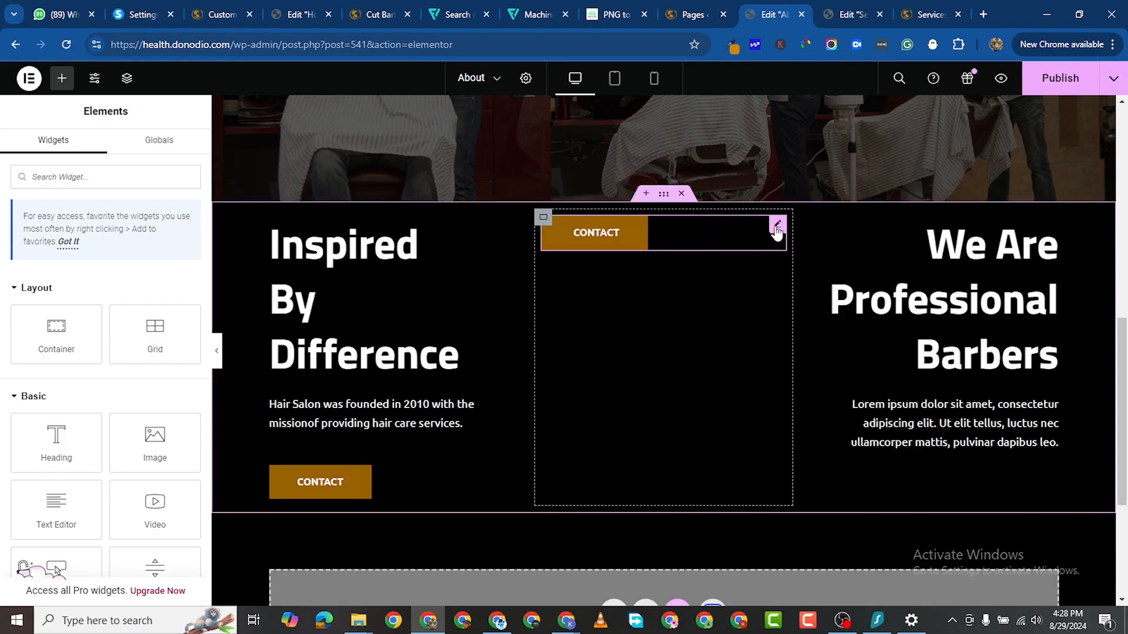
right_click(777, 227)
left_click(814, 540)
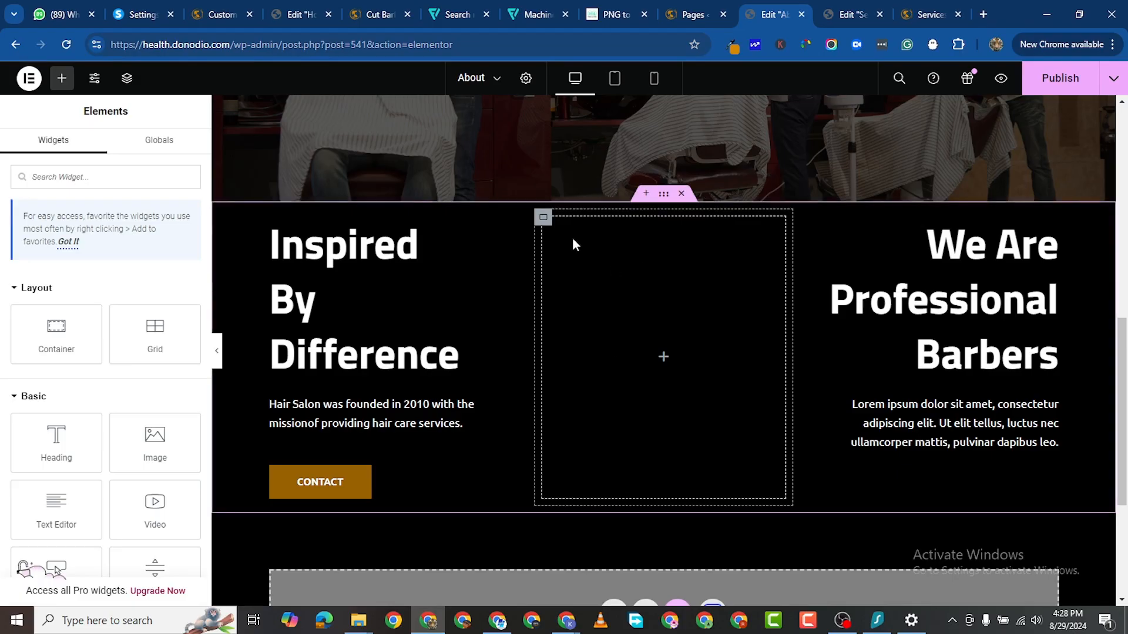
left_click(543, 219)
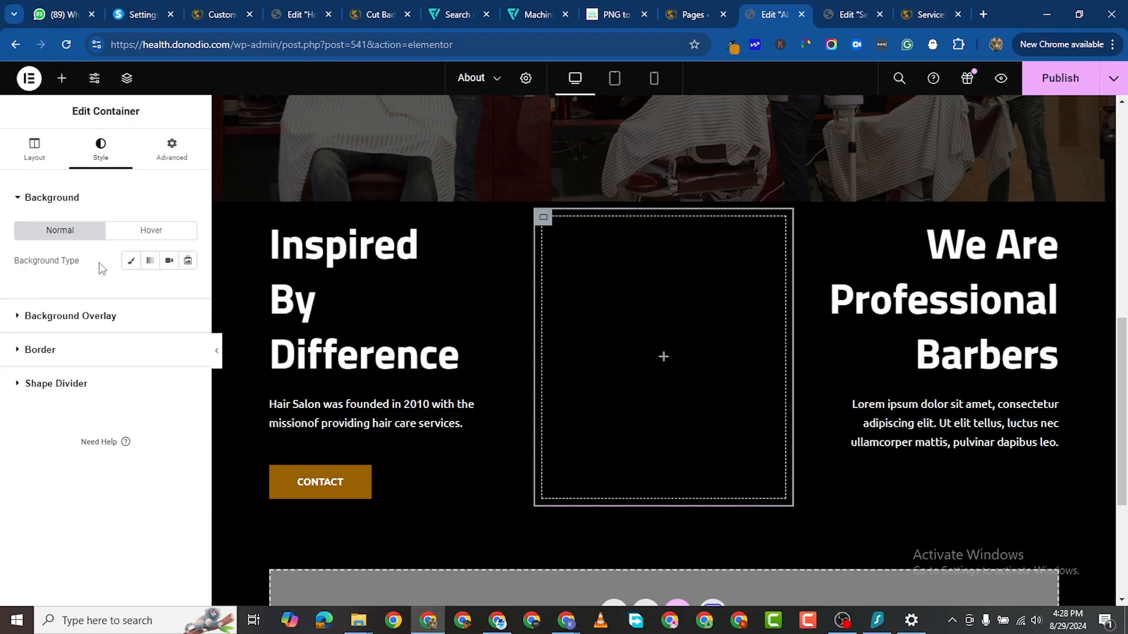
Step: Give the middle container a Classic background, uploading about-1A and choosing the team-4-1 portrait
left_click(131, 260)
left_click(120, 381)
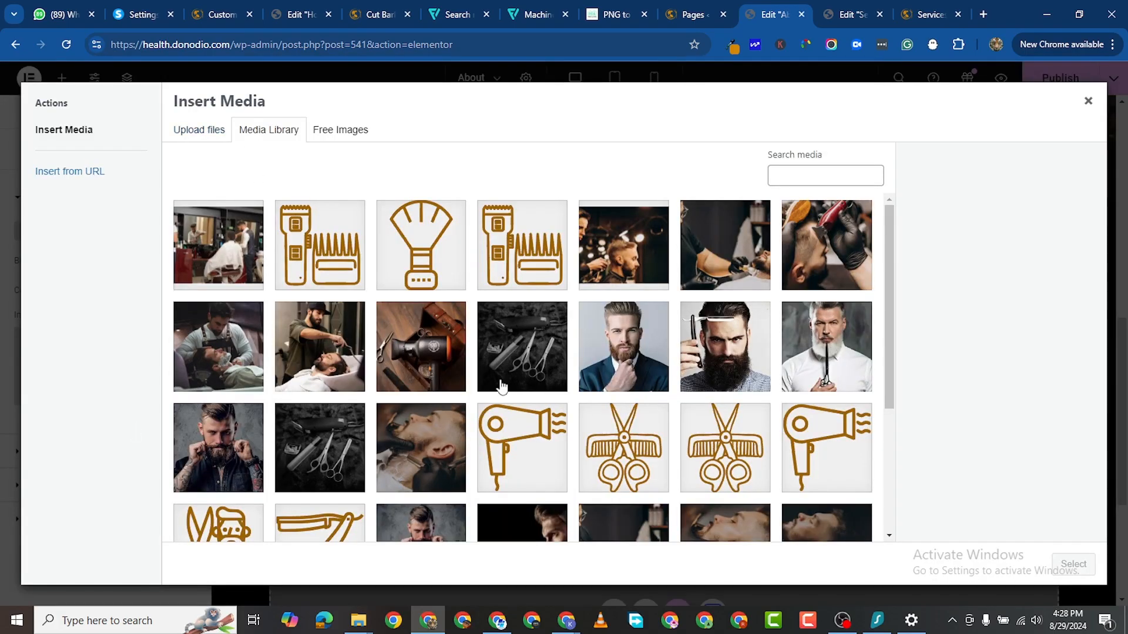
scroll(531, 420, "down", 5)
scroll(541, 420, "up", 5)
left_click(193, 135)
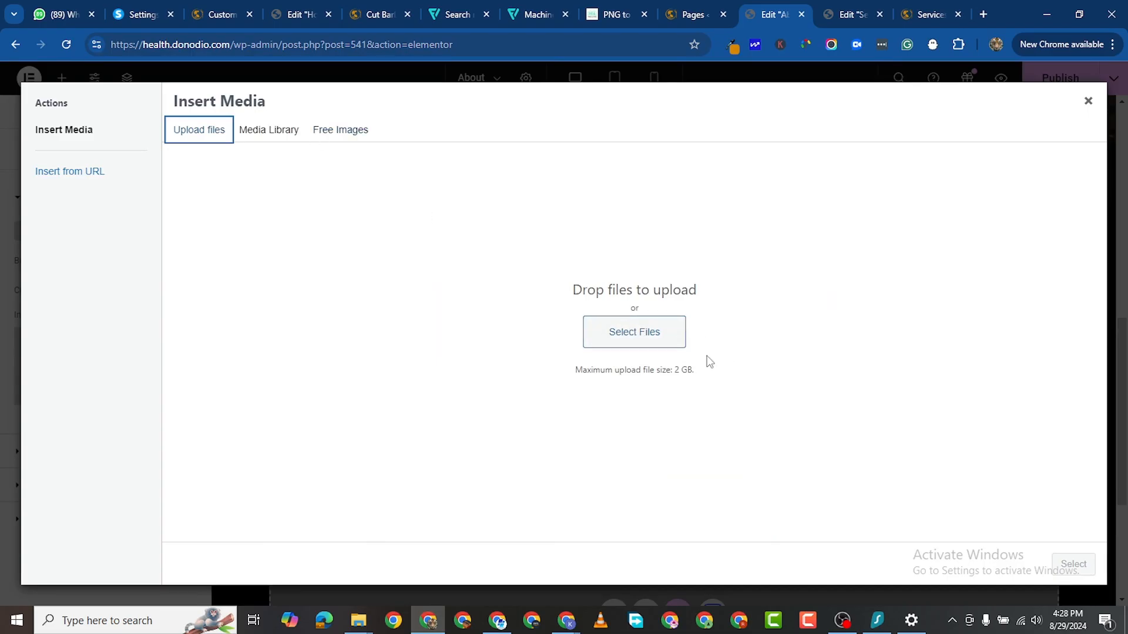
left_click(666, 344)
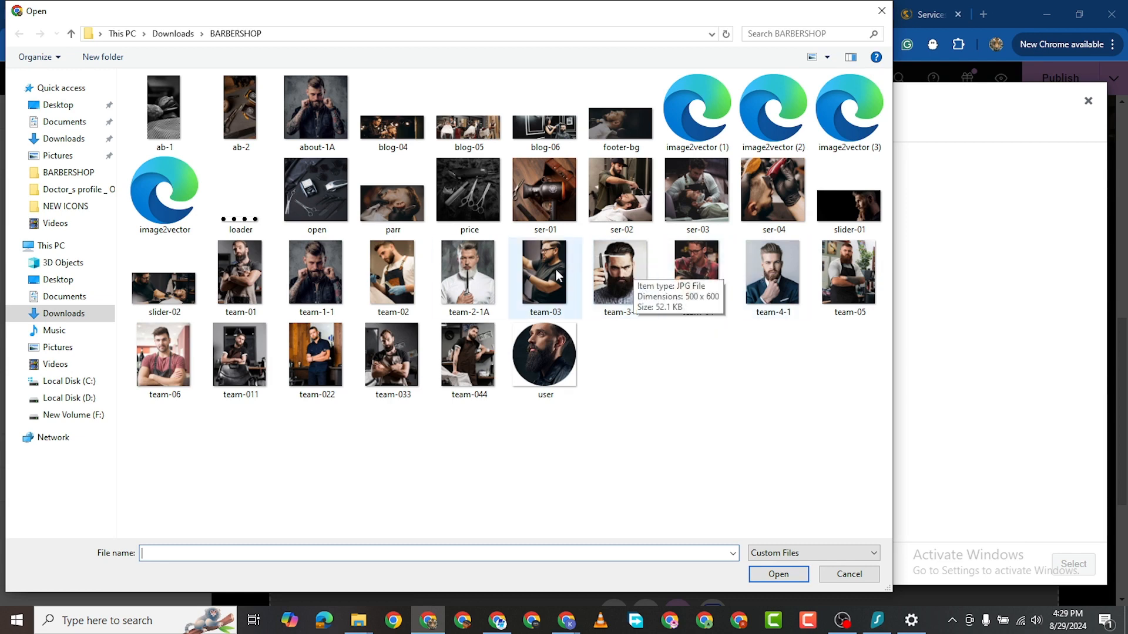
left_click(601, 271)
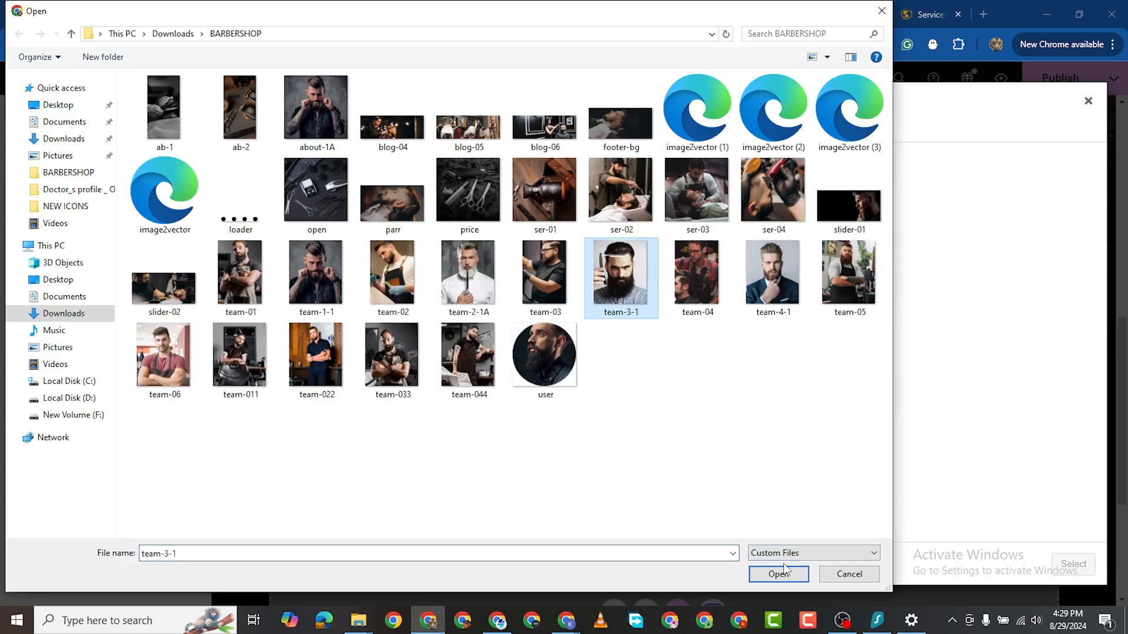
left_click(309, 95)
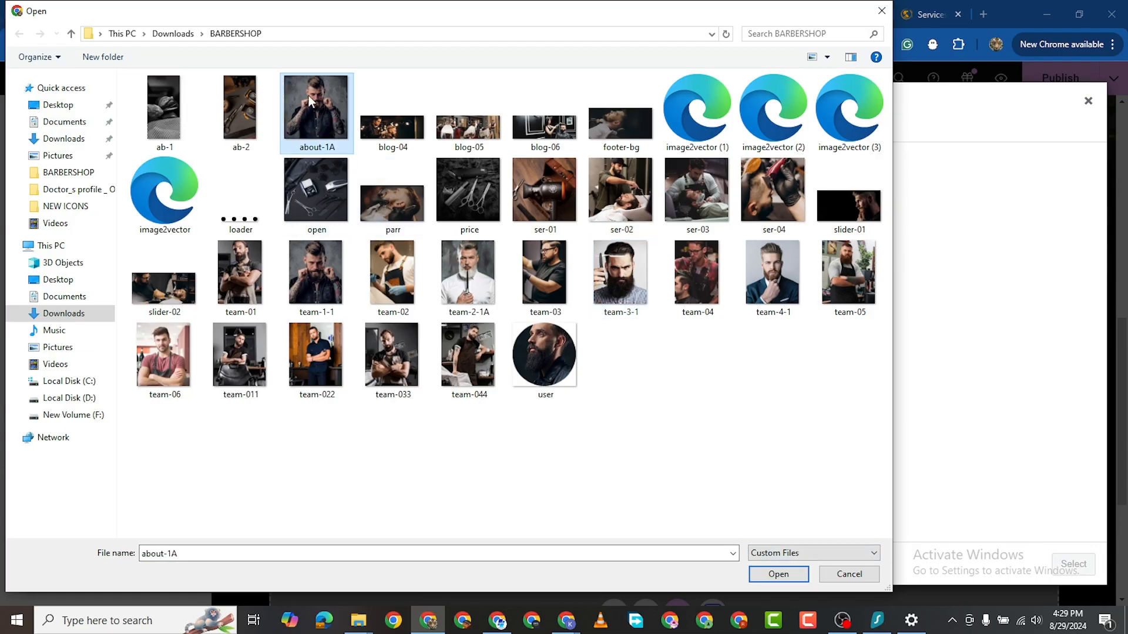
left_click(777, 575)
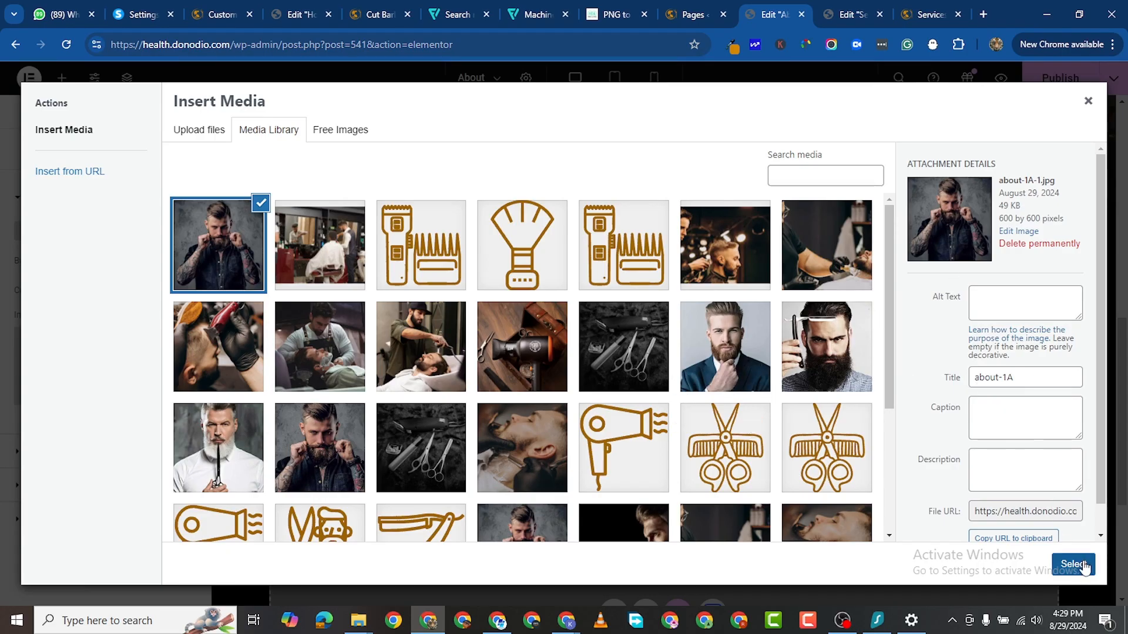
left_click(751, 370)
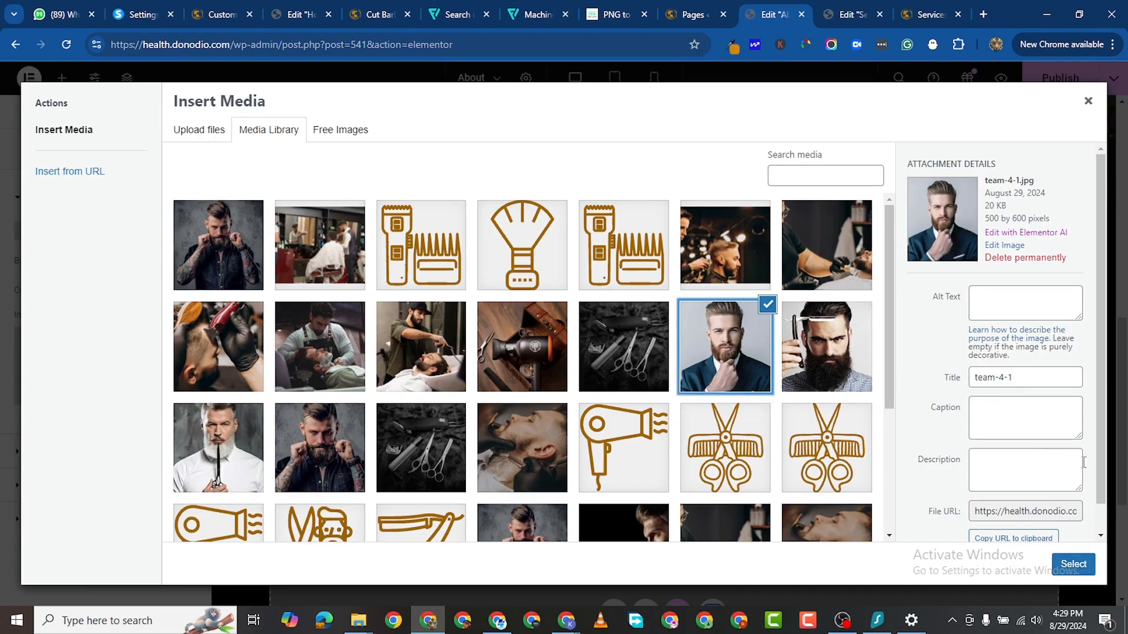
left_click(1072, 565)
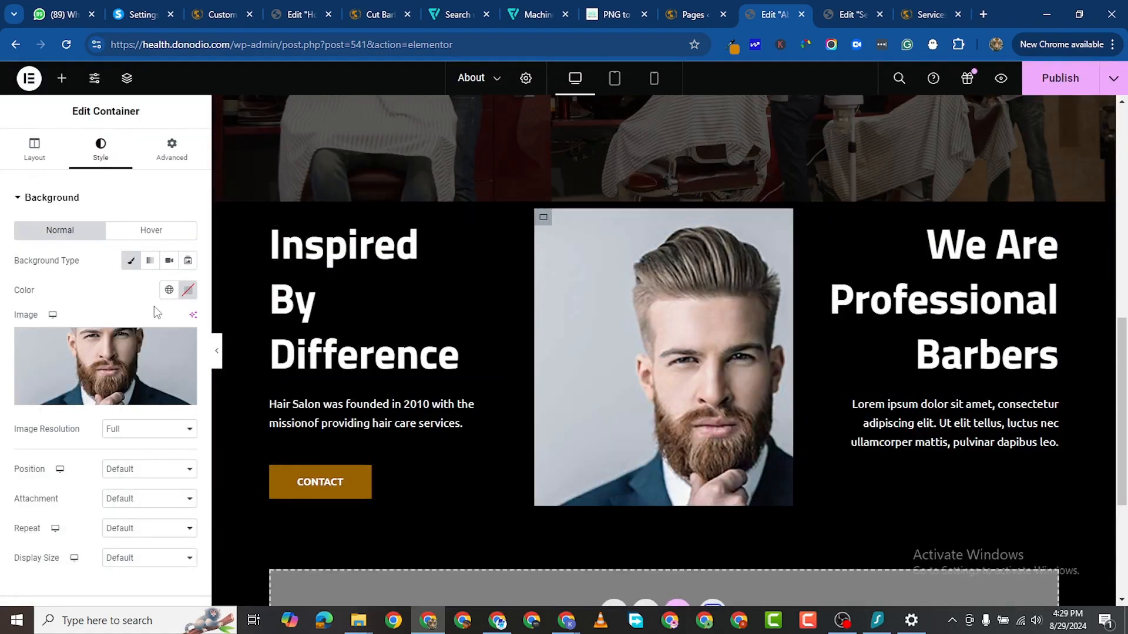
Step: Set the portrait background to Center Center position, No-repeat and Cover size
scroll(147, 414, "down", 3)
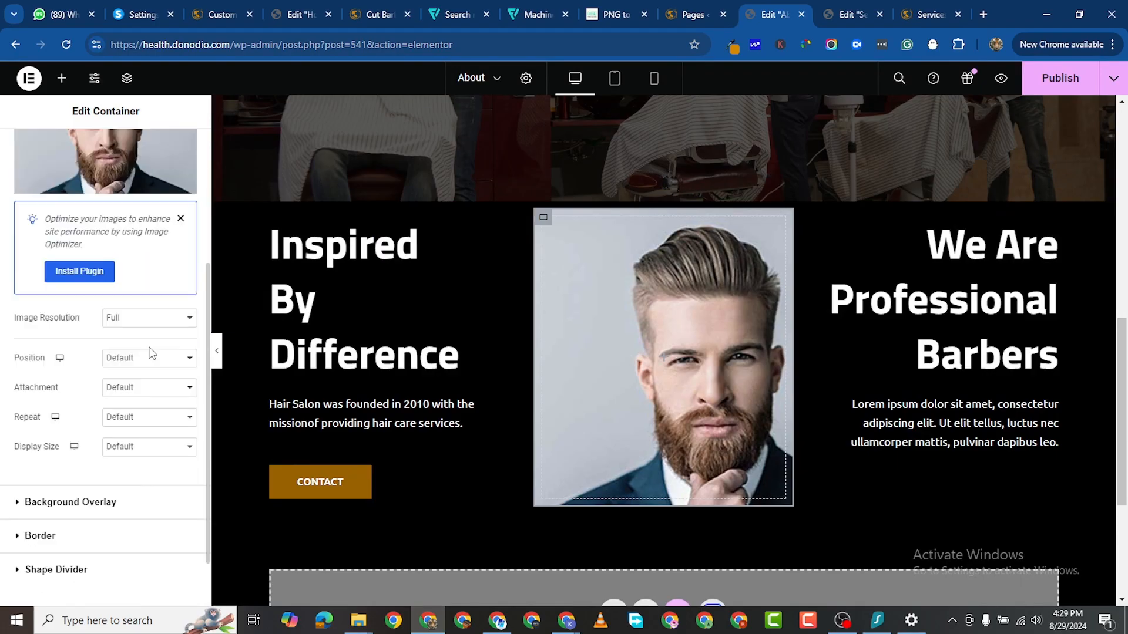
left_click(142, 369)
left_click(141, 382)
left_click(140, 394)
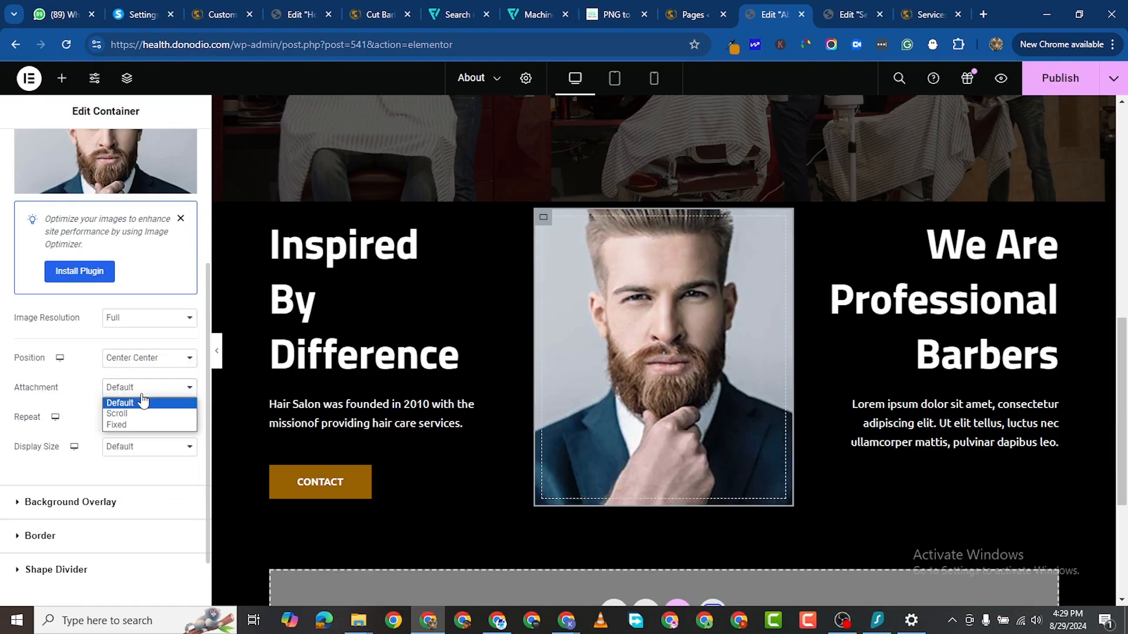
left_click(60, 401)
left_click(140, 422)
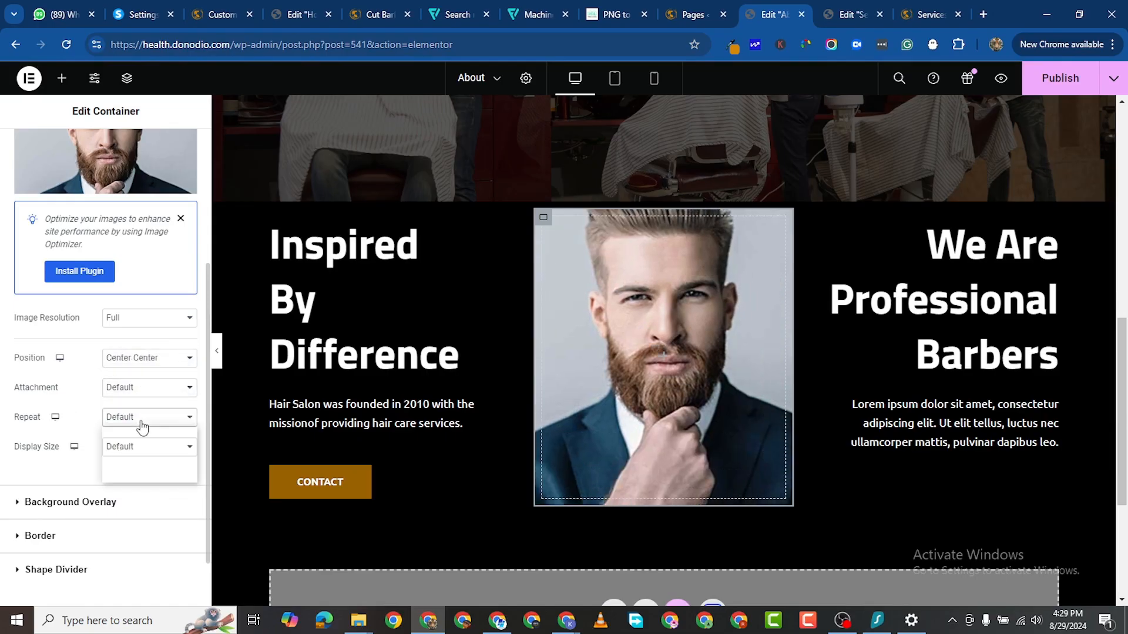
left_click(141, 445)
left_click(145, 452)
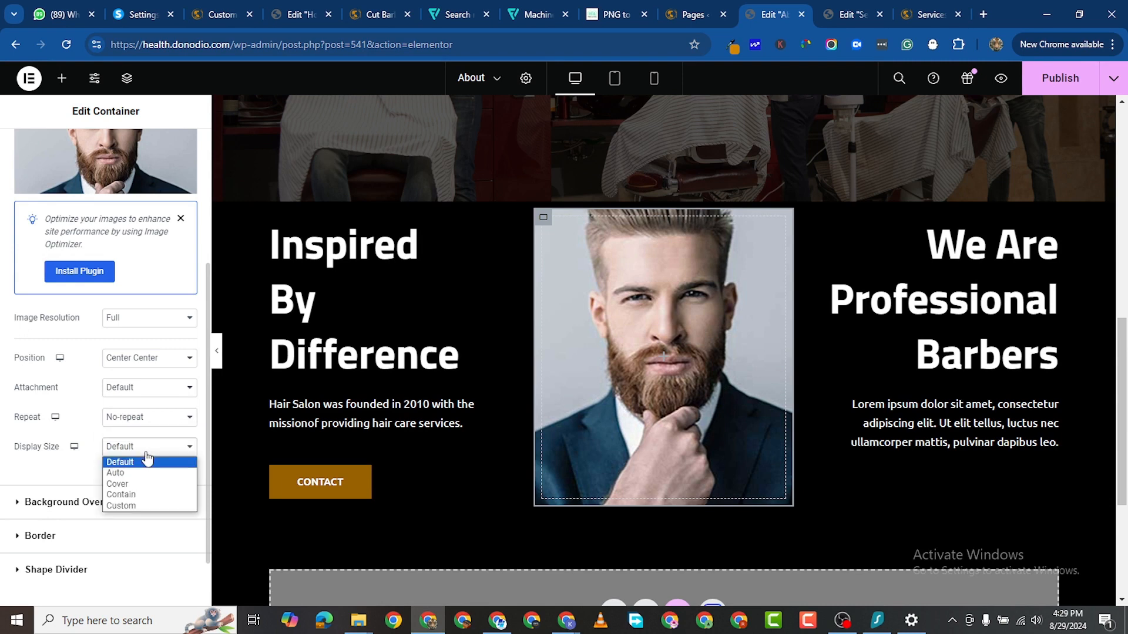
left_click(154, 487)
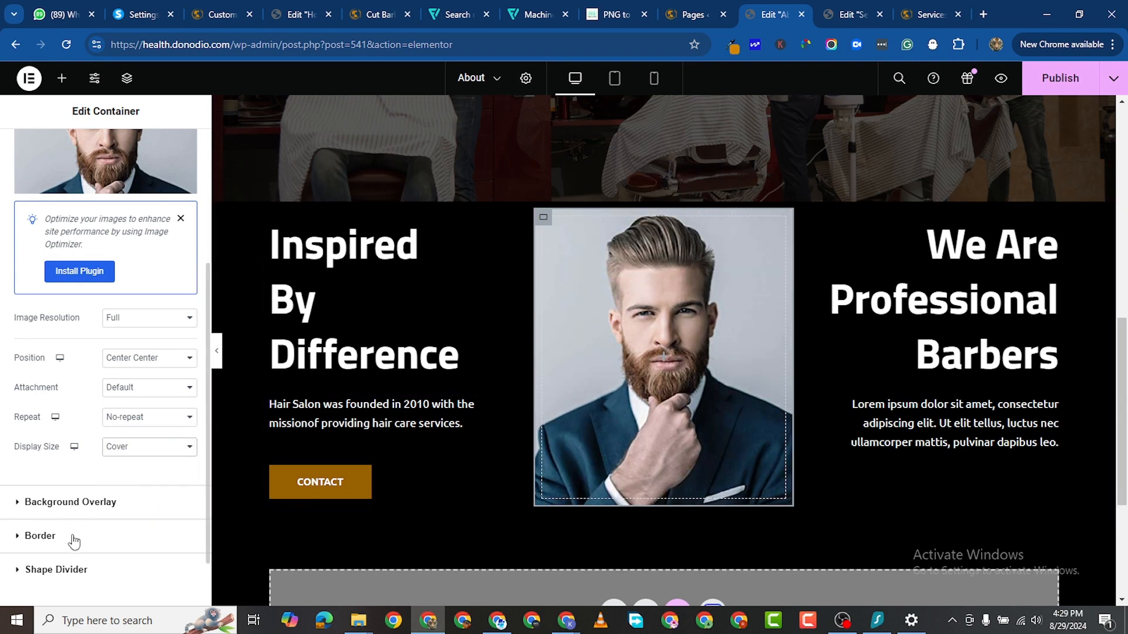
scroll(80, 523, "down", 2)
scroll(93, 470, "up", 5)
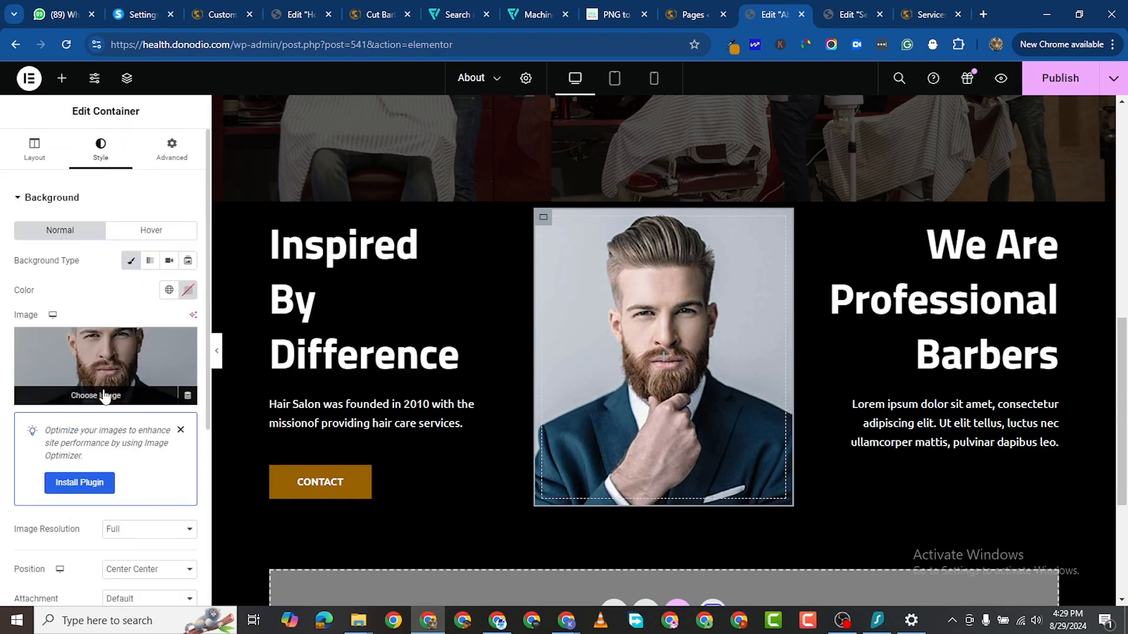
scroll(93, 429, "down", 5)
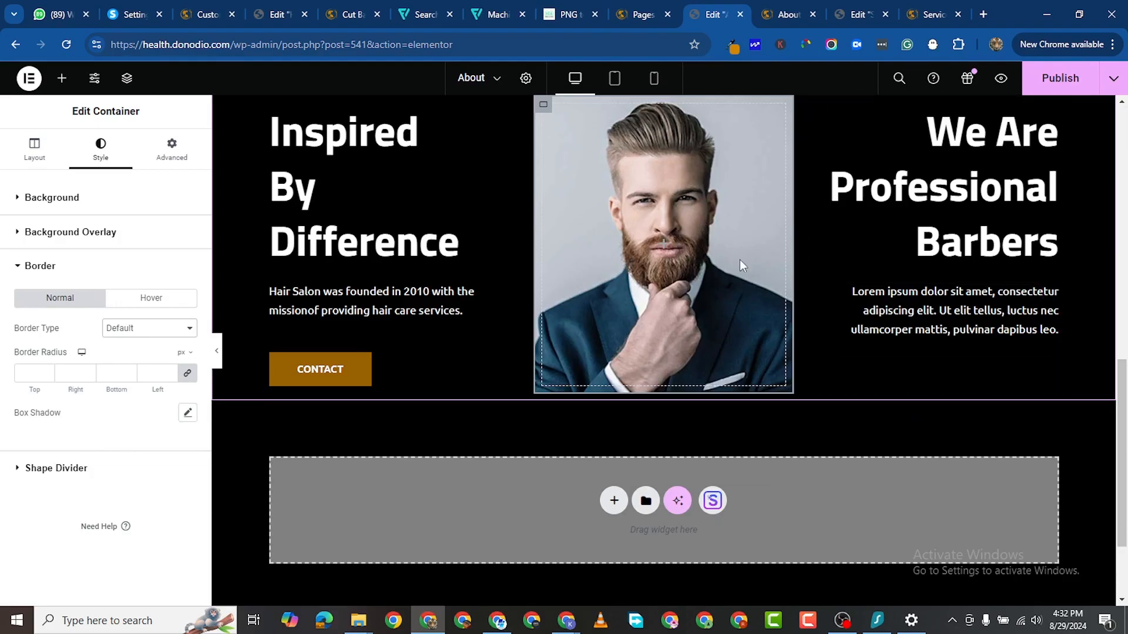
Step: Set the portrait container's border type to Solid
scroll(556, 286, "up", 2)
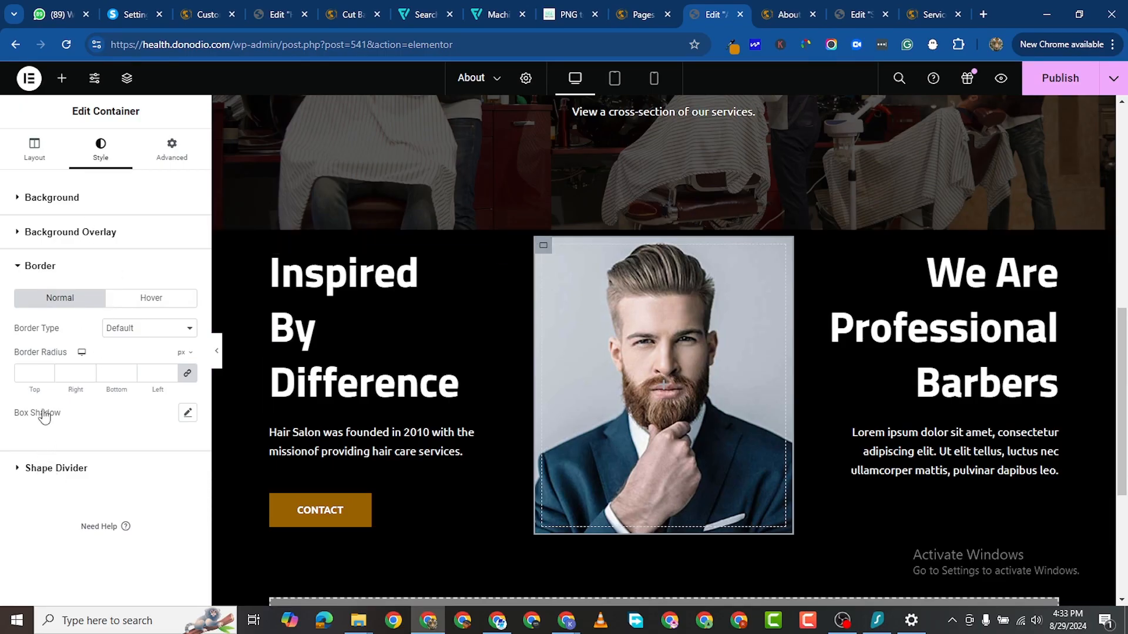
left_click(143, 333)
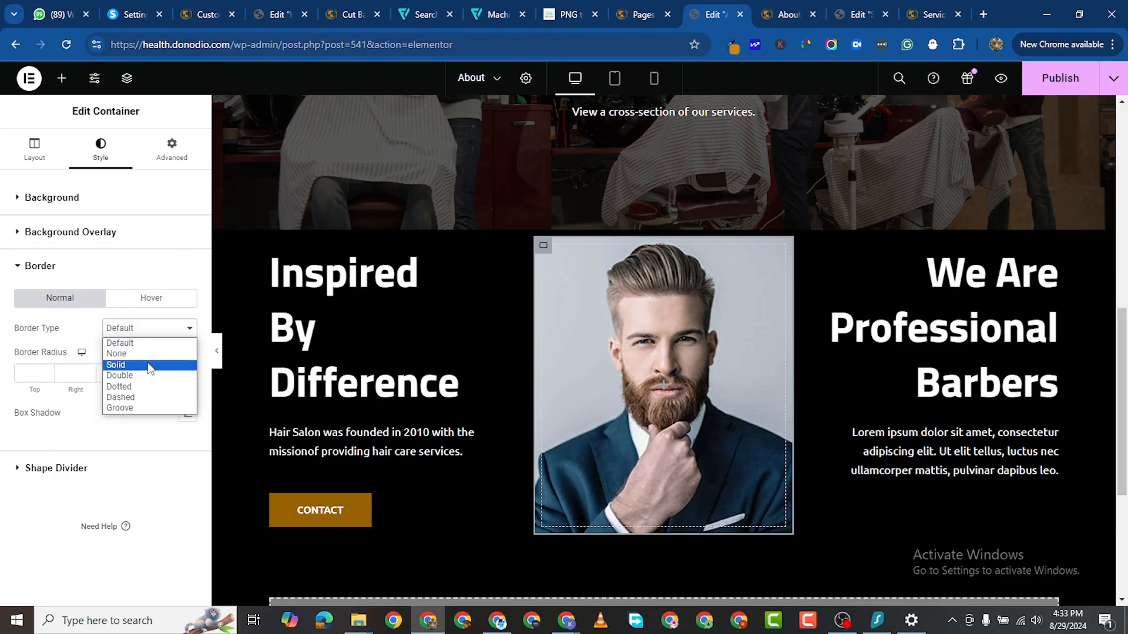
left_click(150, 365)
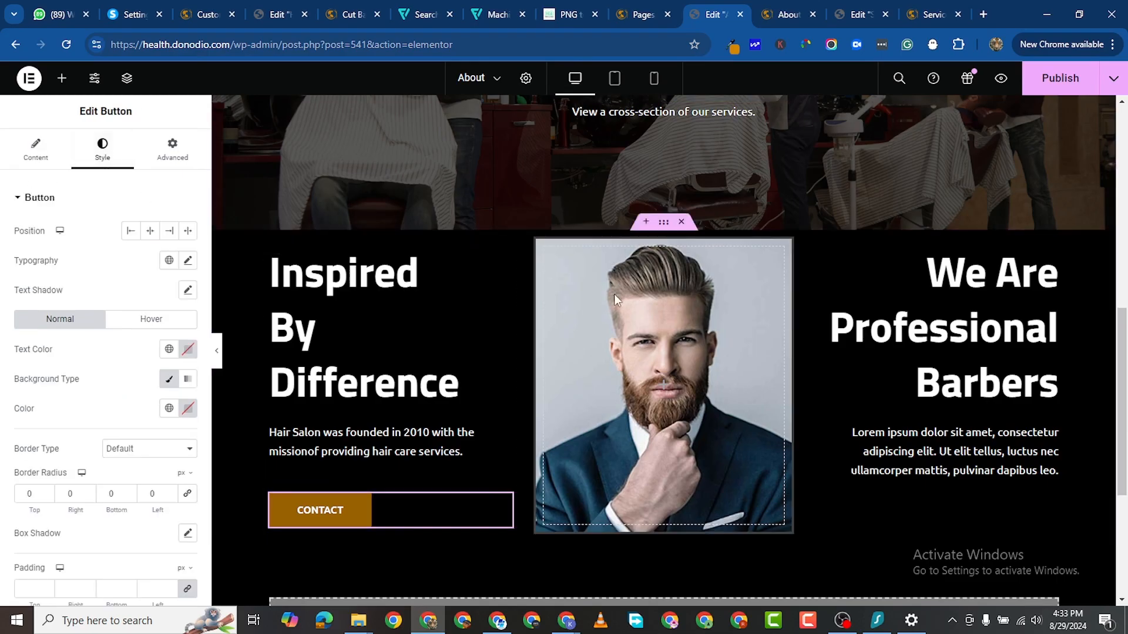
scroll(580, 356, "up", 6)
scroll(702, 278, "up", 2)
scroll(711, 268, "down", 3)
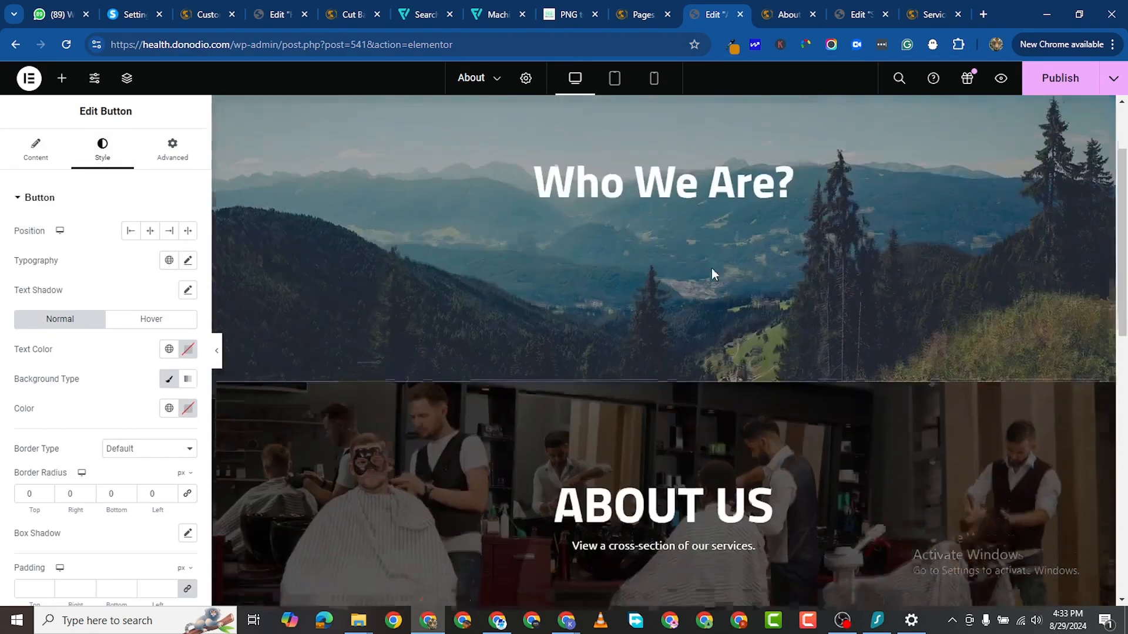
scroll(657, 311, "up", 2)
scroll(680, 287, "down", 1)
scroll(702, 196, "up", 3)
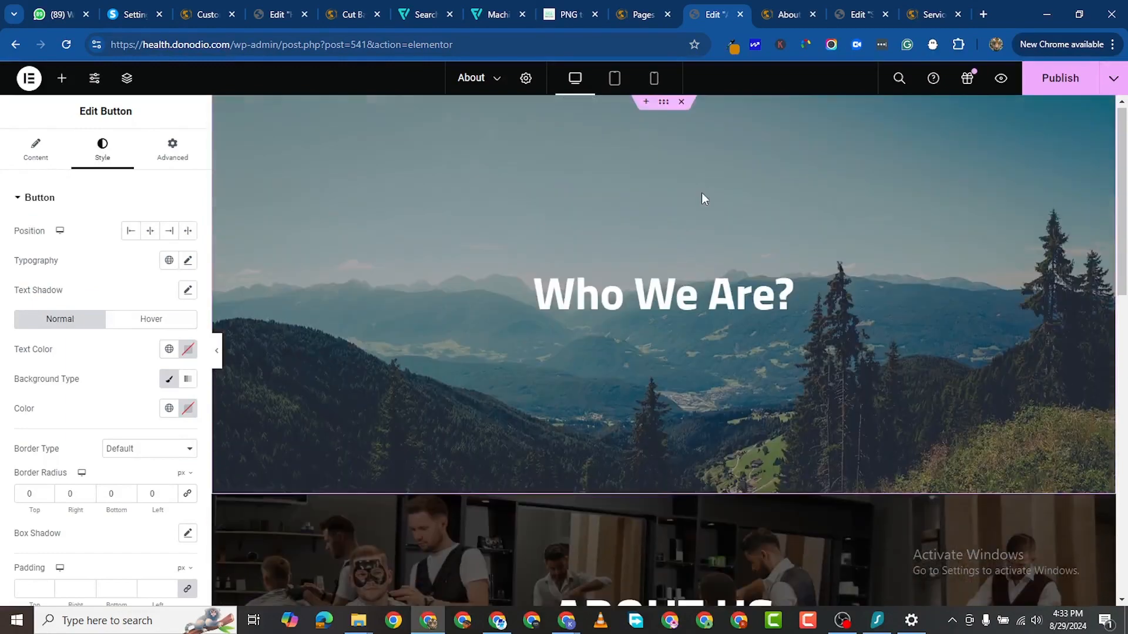
Step: Delete the Who We Are? section and set the ABOUT US hero overlay opacity to 0.7
left_click(683, 106)
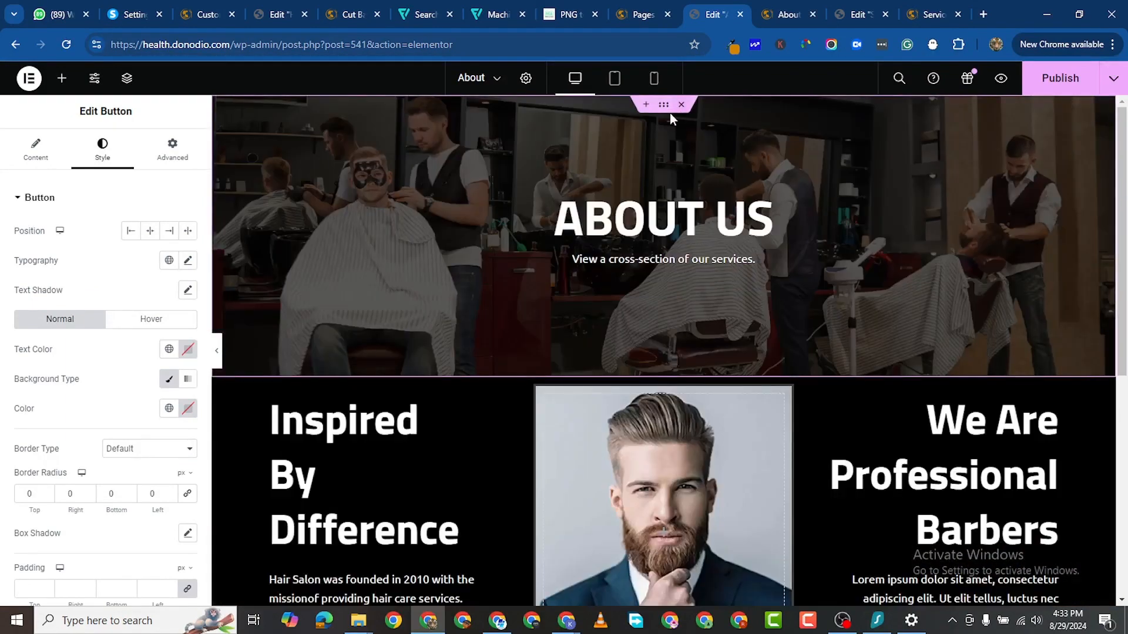
left_click(517, 206)
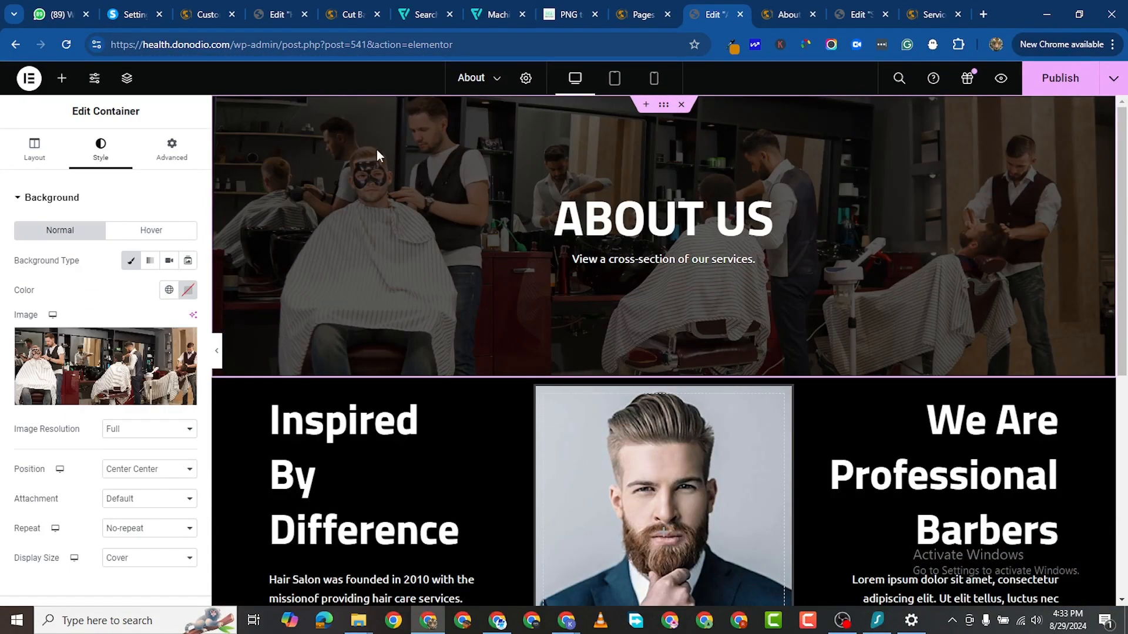
scroll(48, 486, "down", 3)
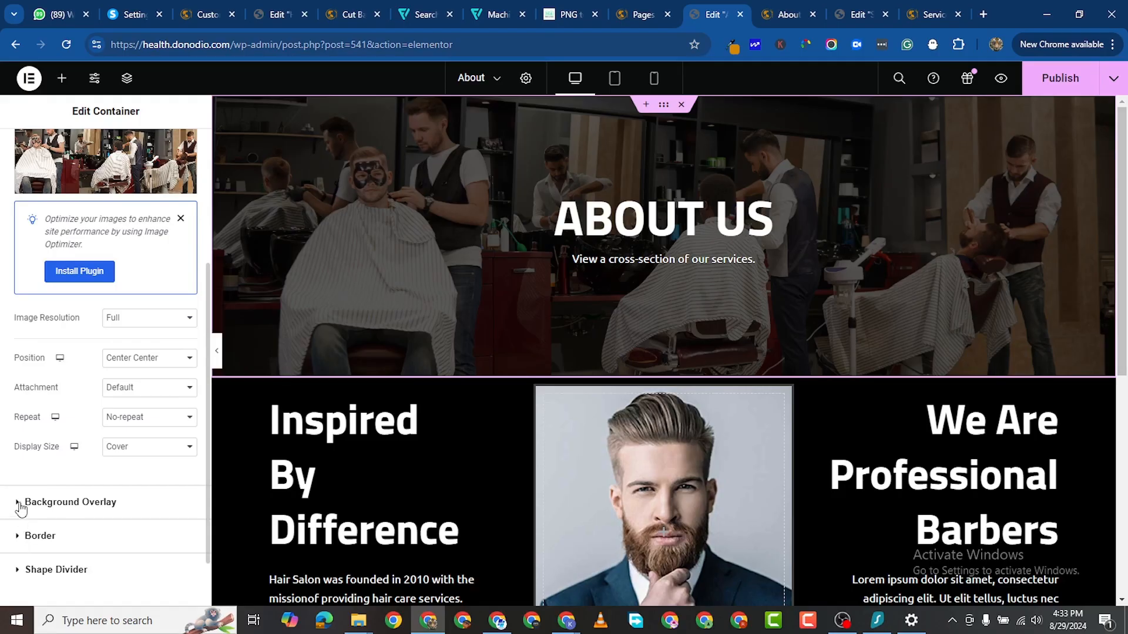
left_click(70, 501)
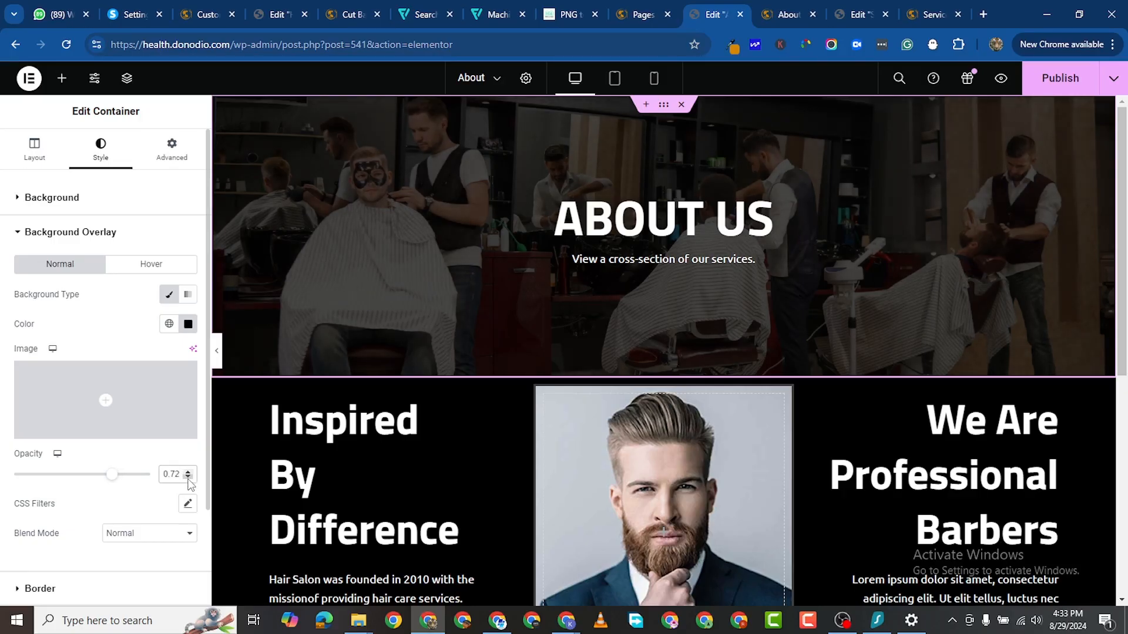
scroll(474, 468, "down", 2)
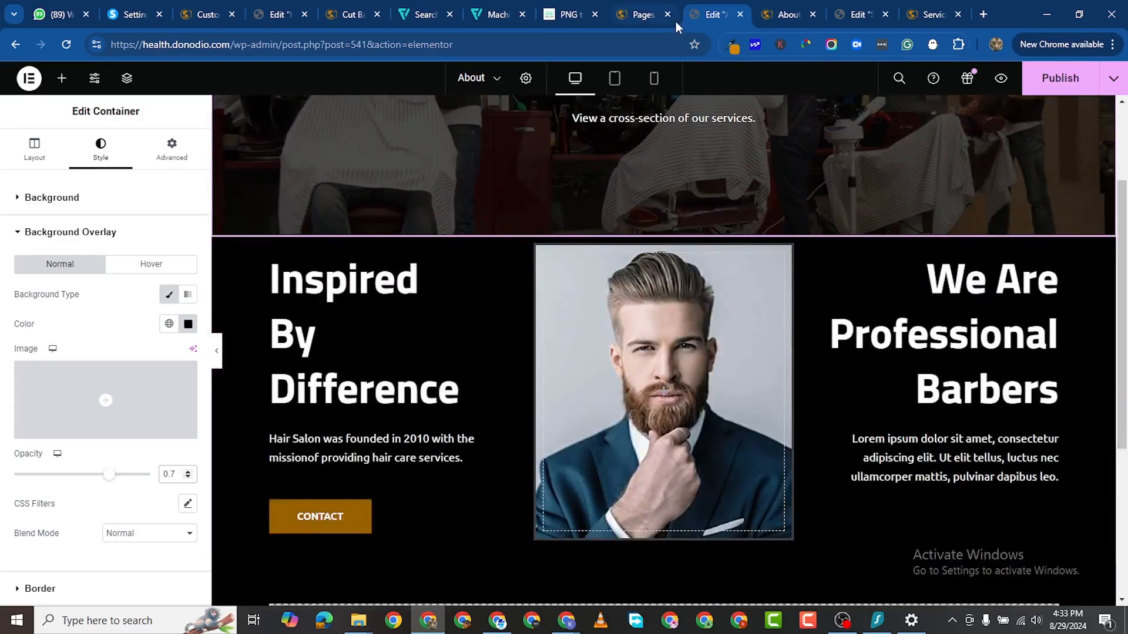
Step: Copy gold #996100 from the Home editor and apply it as the portrait's border colour
left_click(351, 14)
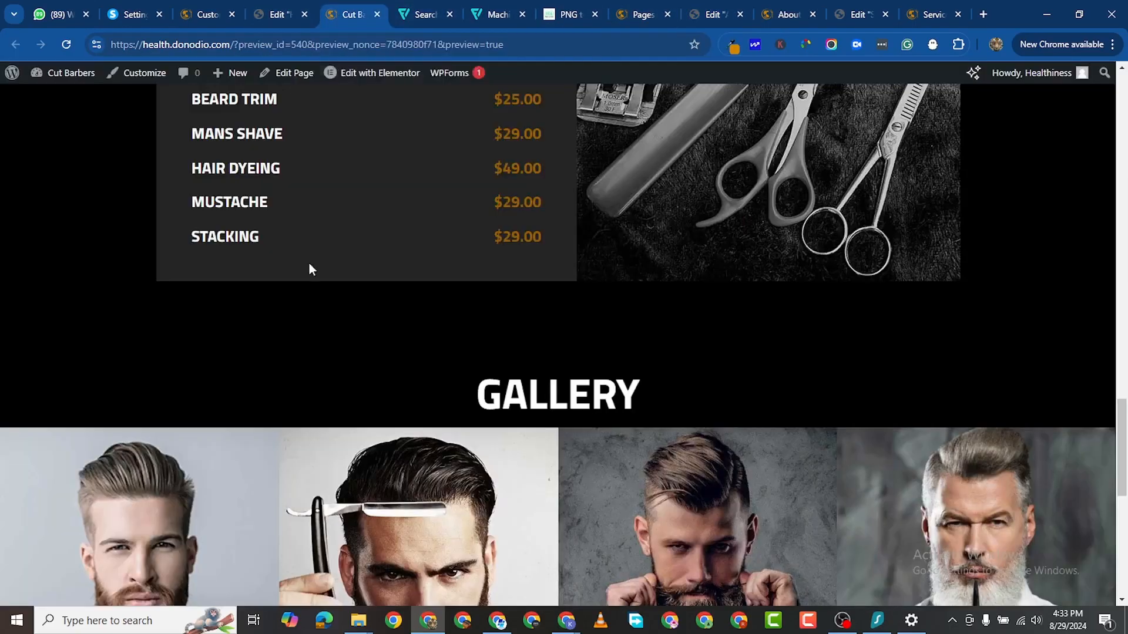
left_click(263, 14)
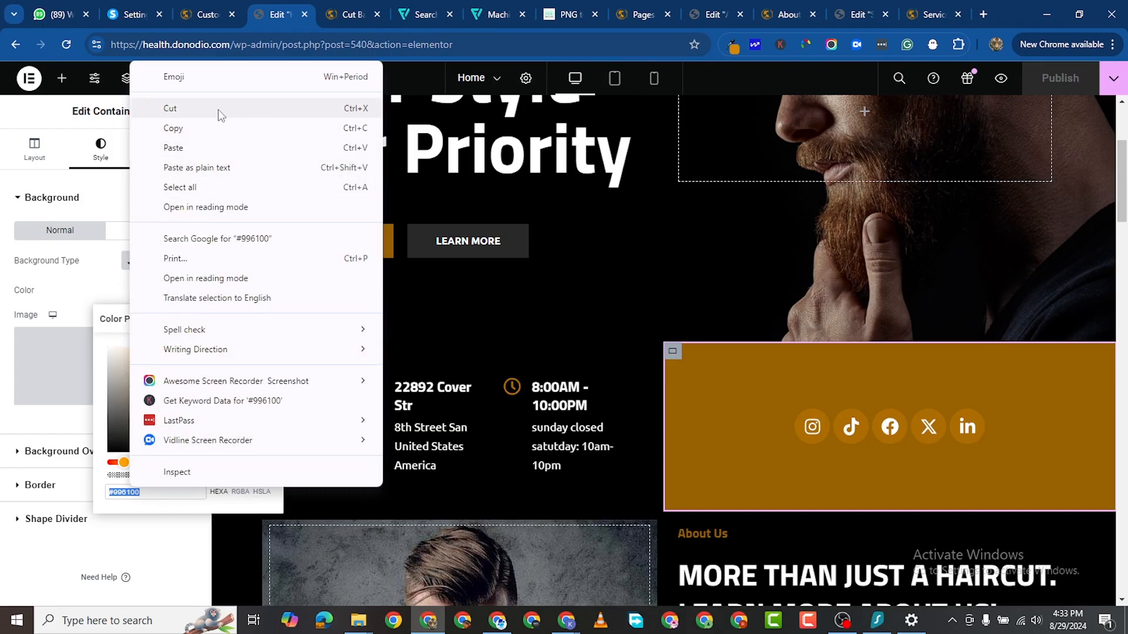
left_click(210, 125)
left_click(719, 22)
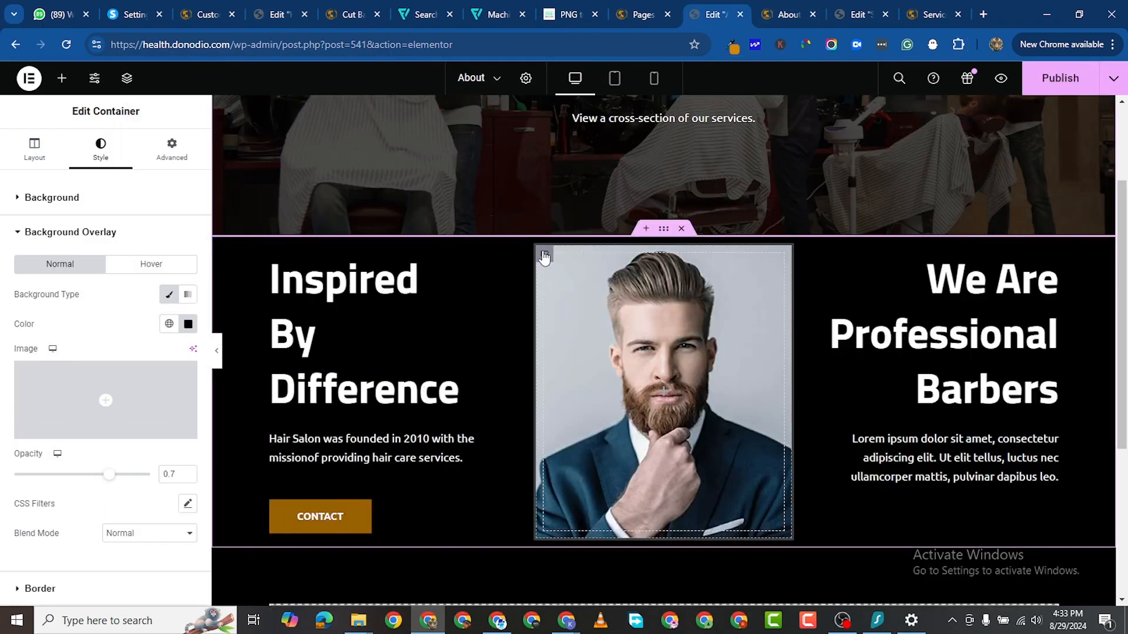
left_click(47, 235)
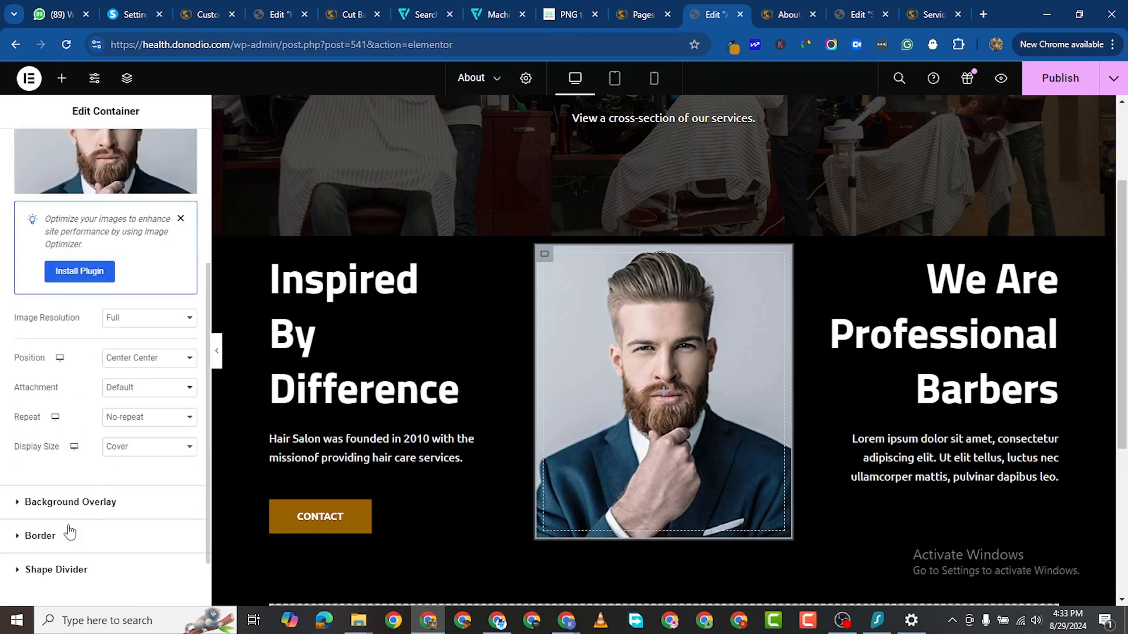
left_click(110, 539)
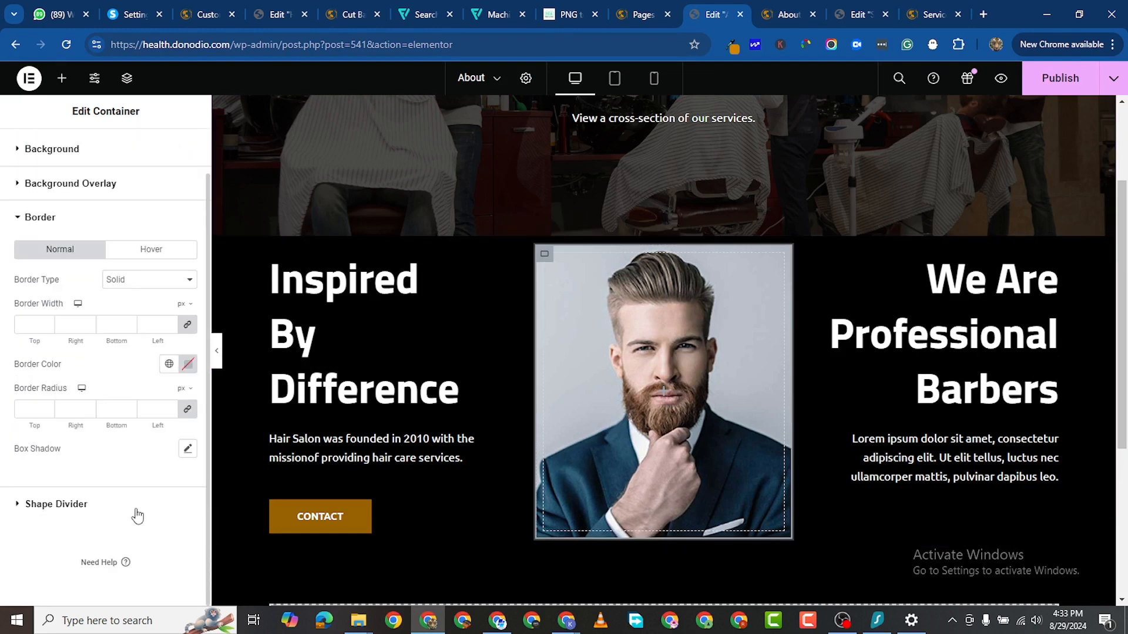
left_click(189, 366)
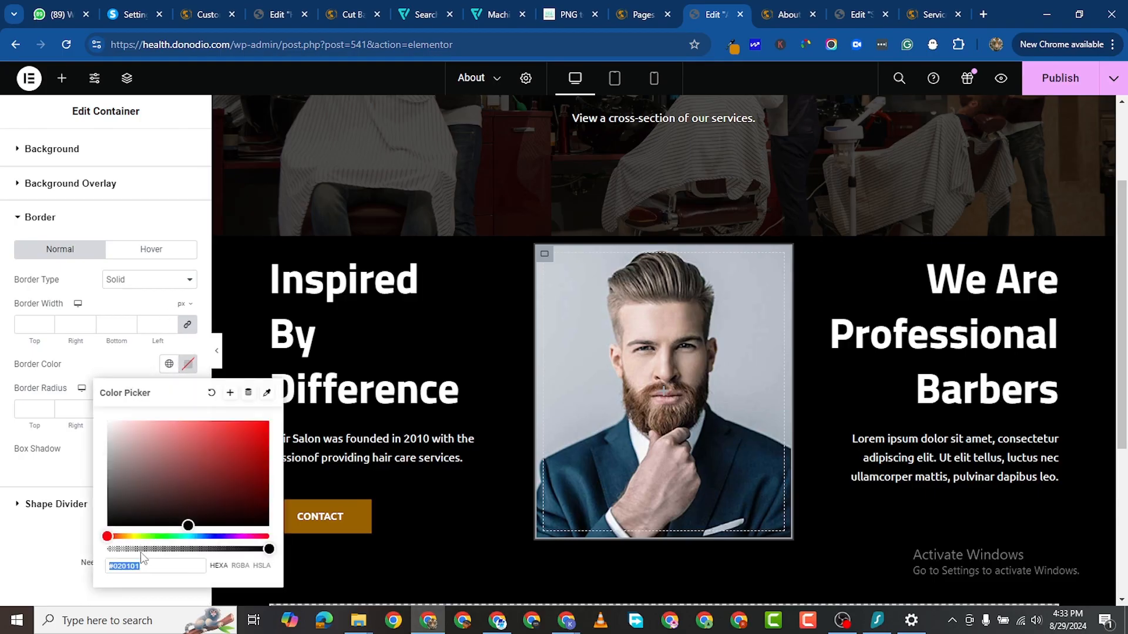
right_click(128, 566)
left_click(172, 224)
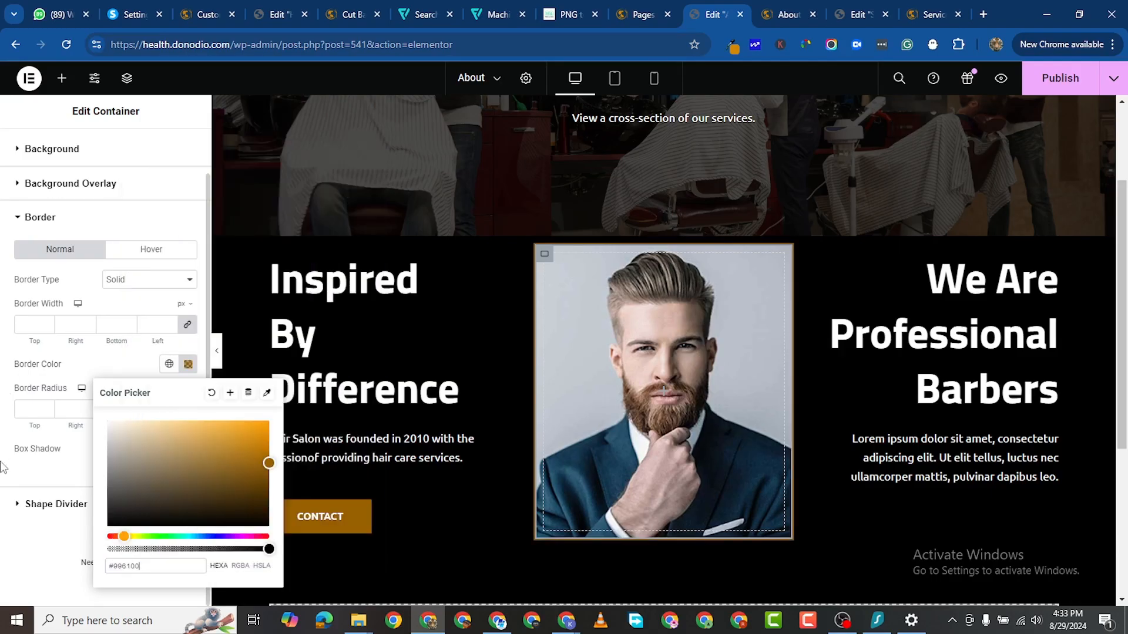
left_click(3, 451)
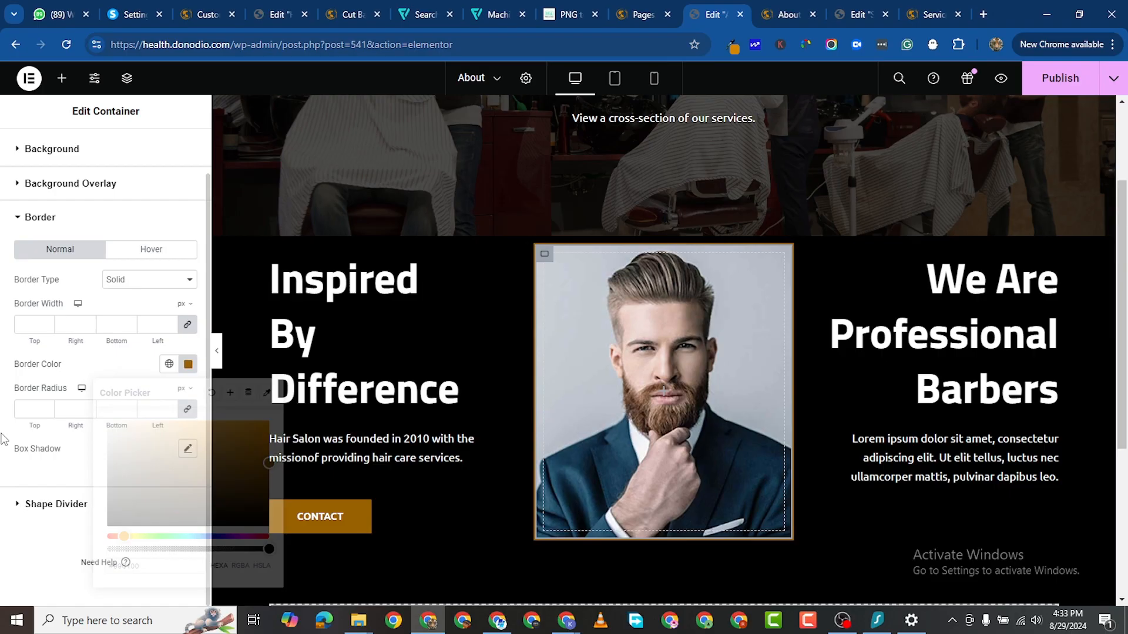
Step: Set the portrait border width to 5 px and radius to 300 px
left_click(169, 322)
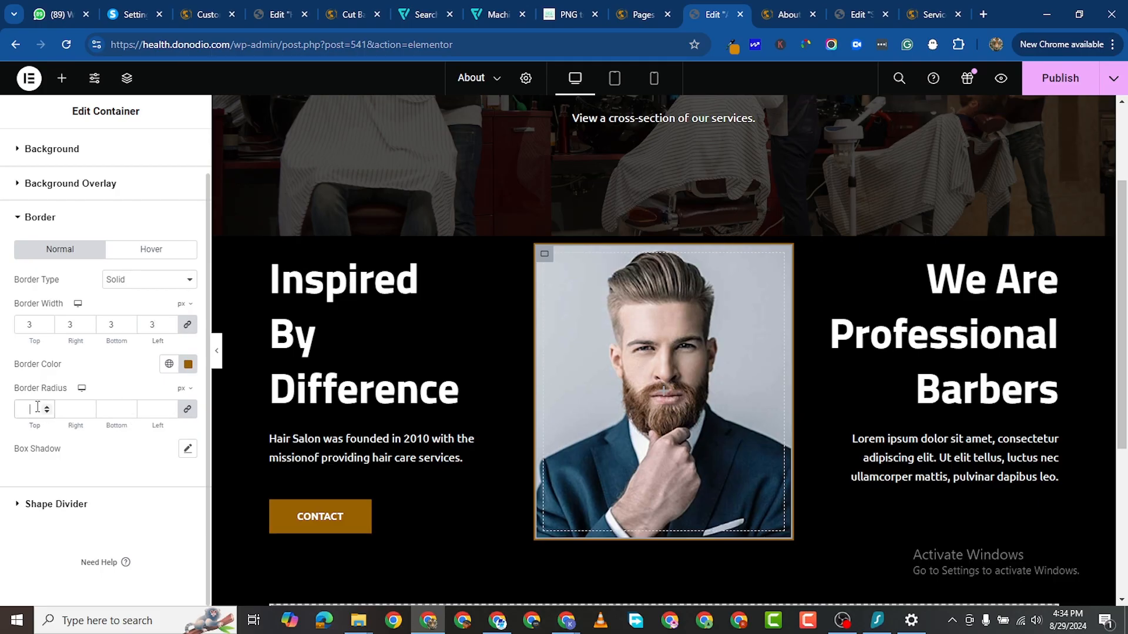
type("00")
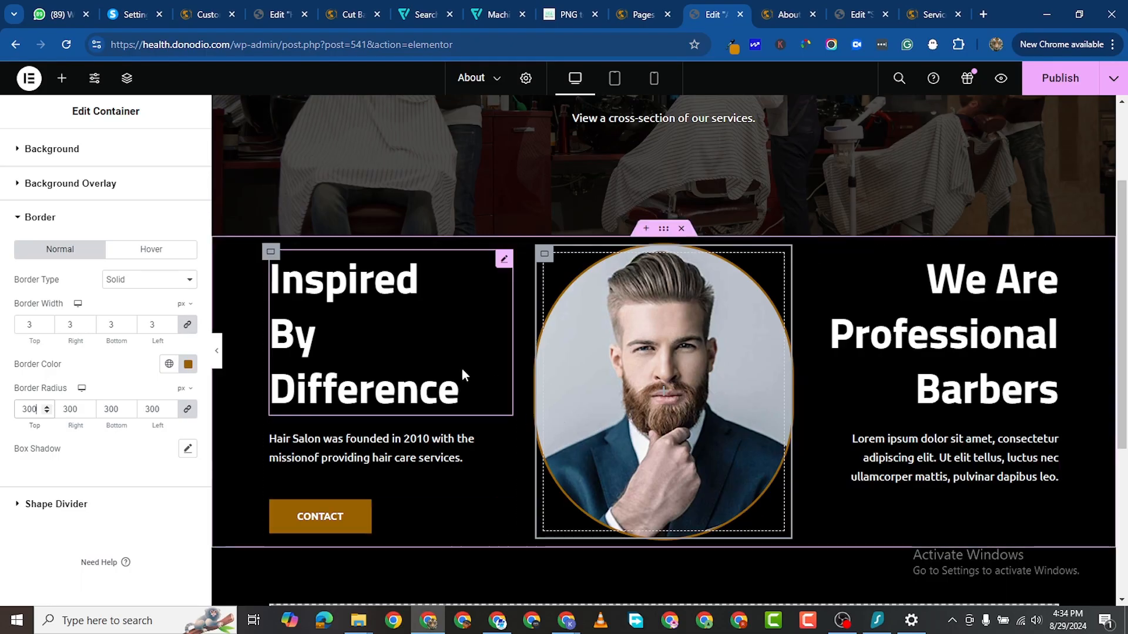
left_click(170, 323)
left_click(170, 323)
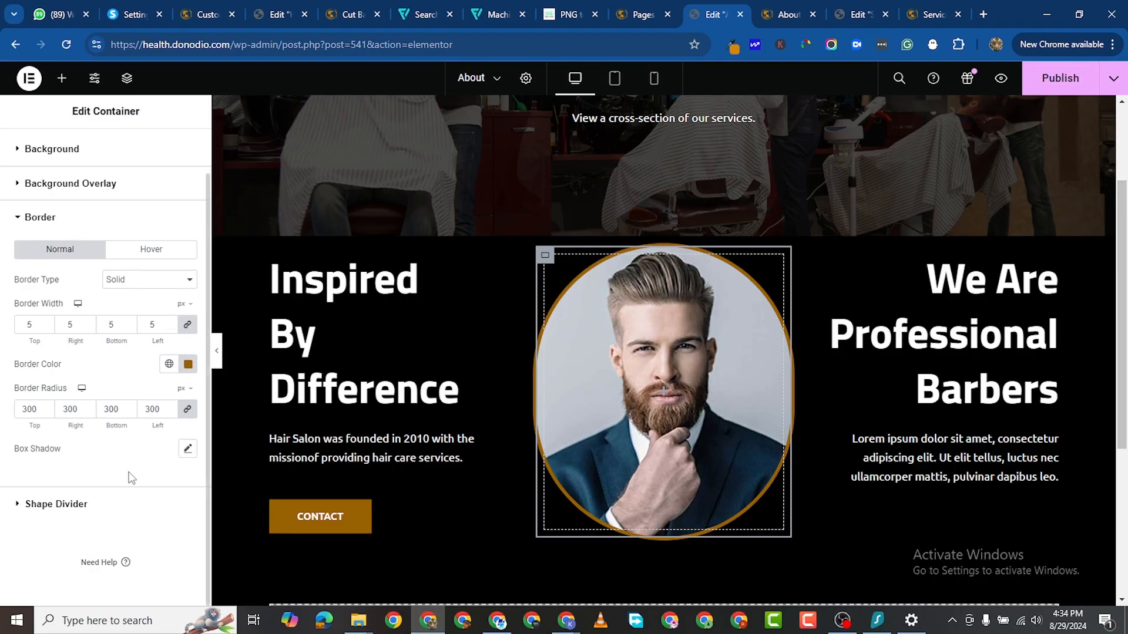
scroll(80, 300, "up", 1)
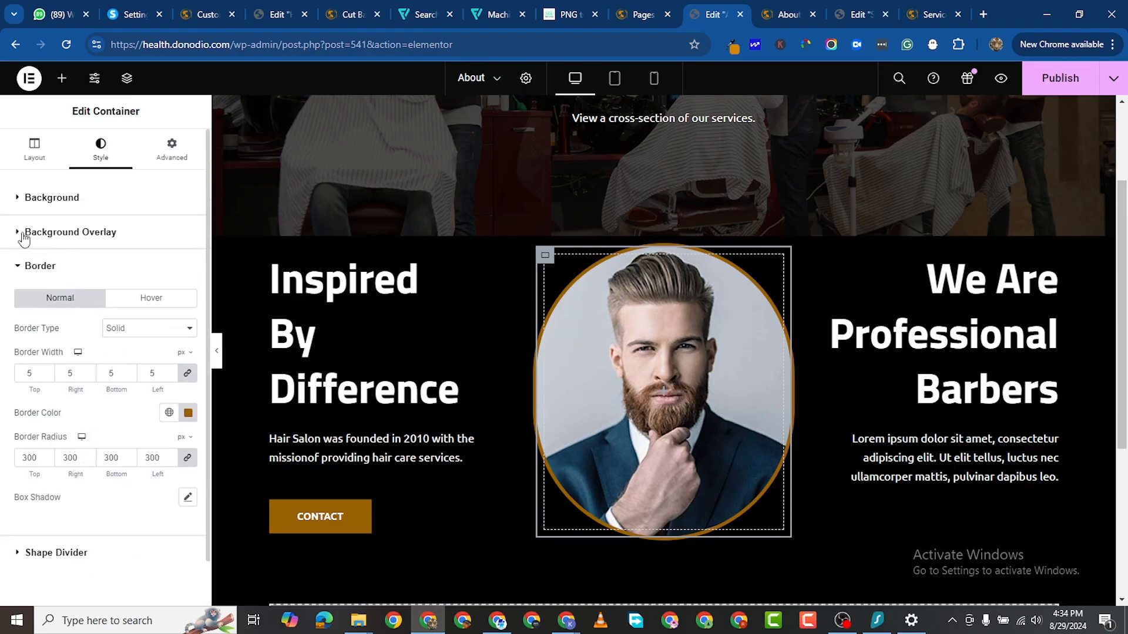
Step: Give the portrait container a black (#000000) classic background overlay that dims the circular photo
left_click(71, 232)
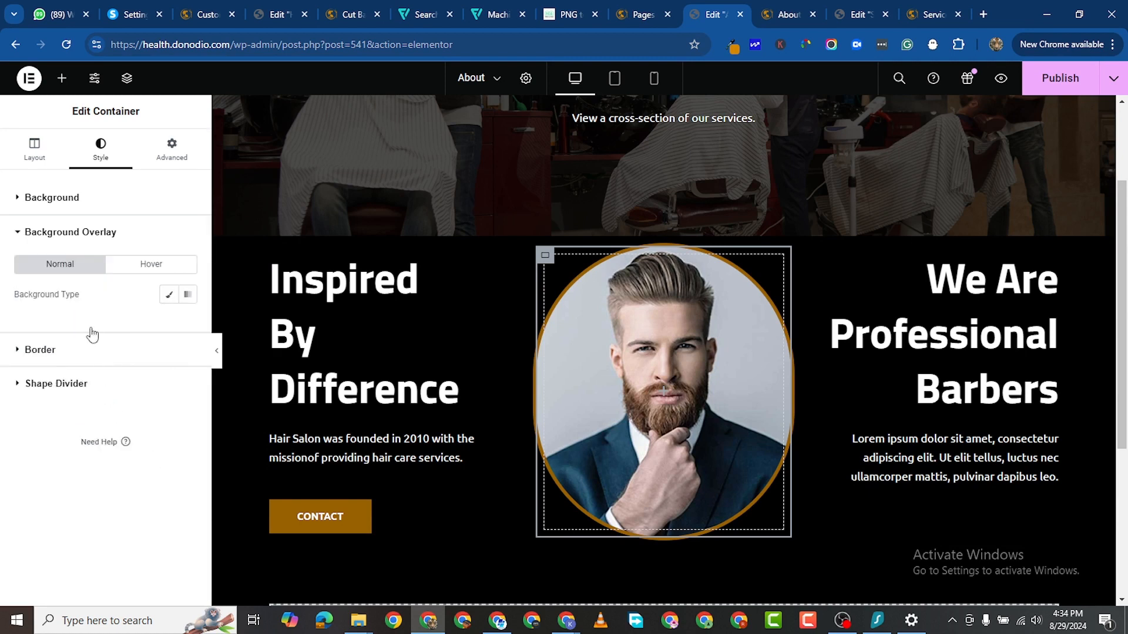
left_click(167, 295)
left_click(188, 323)
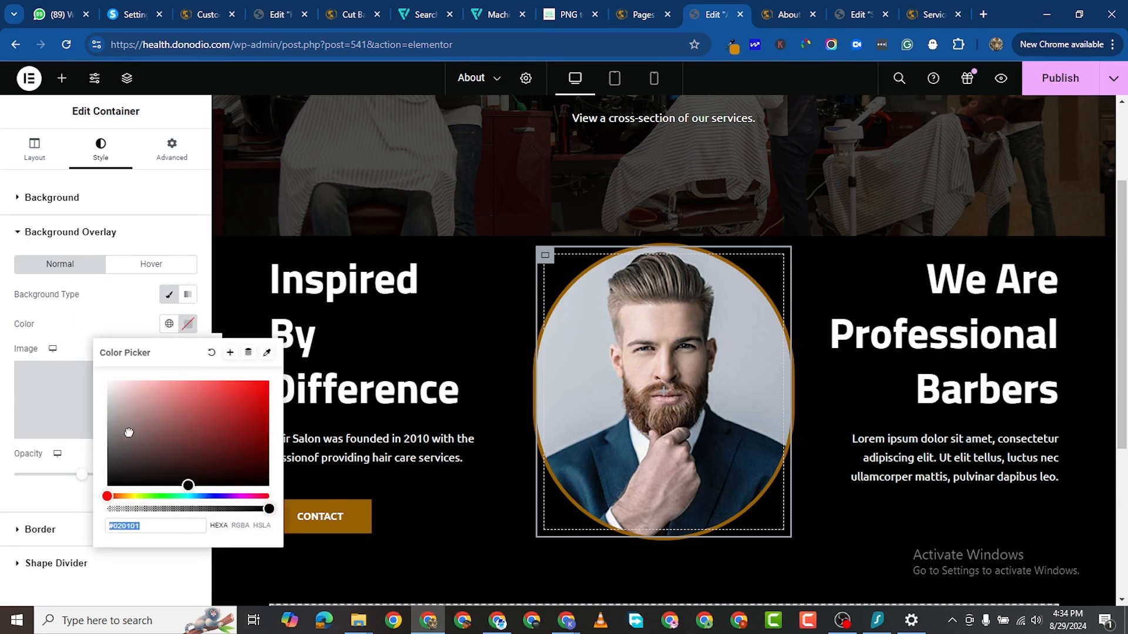
left_click_drag(128, 432, 81, 510)
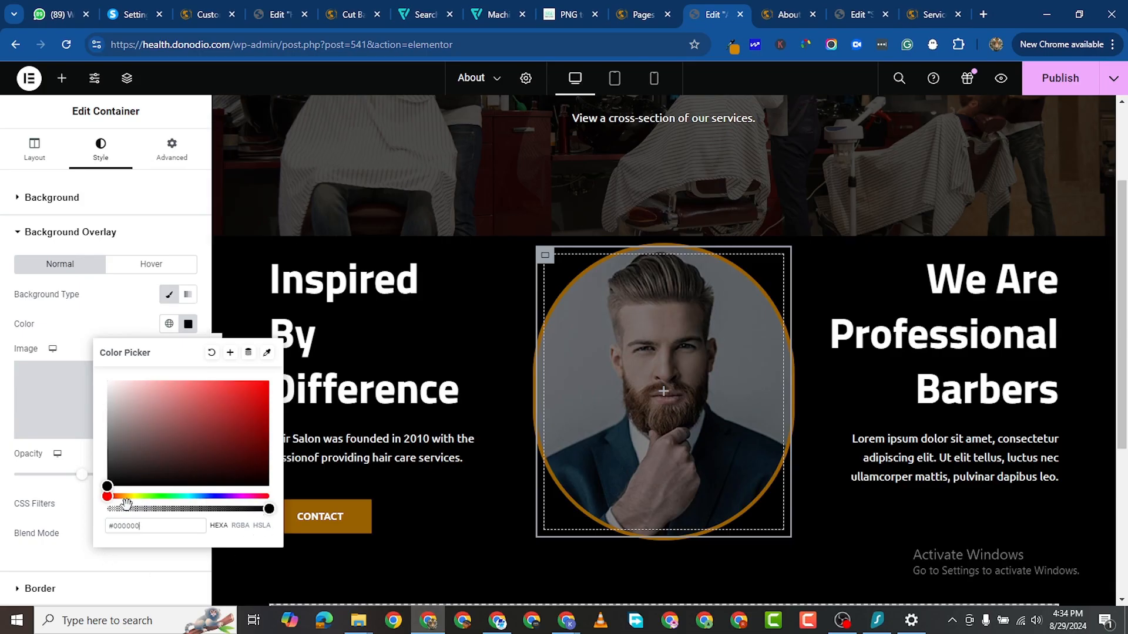
left_click(3, 378)
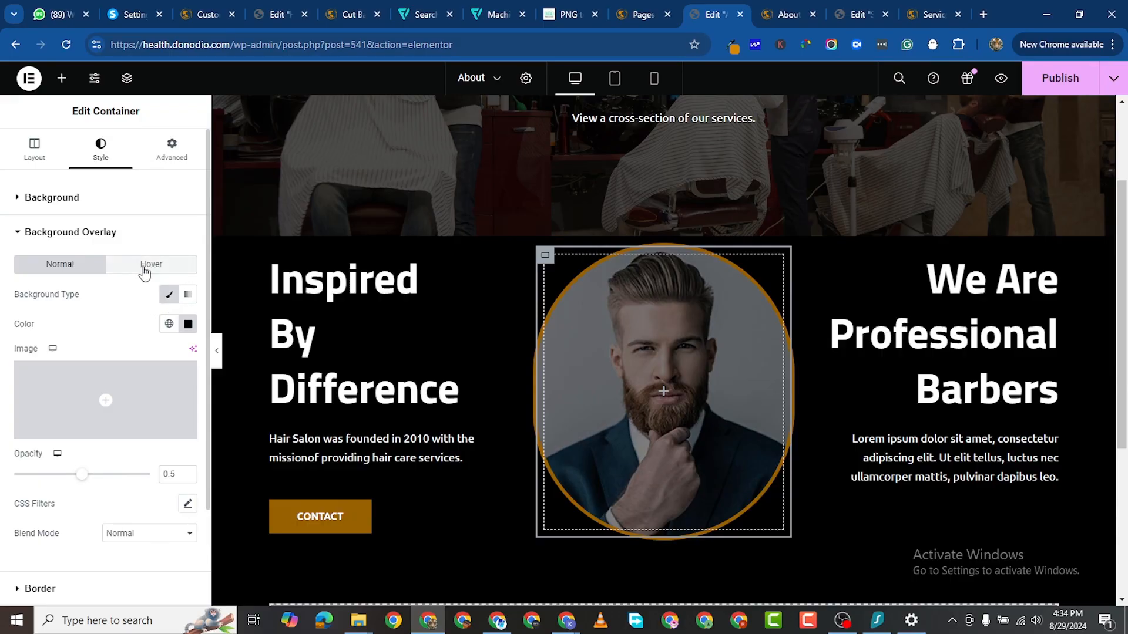
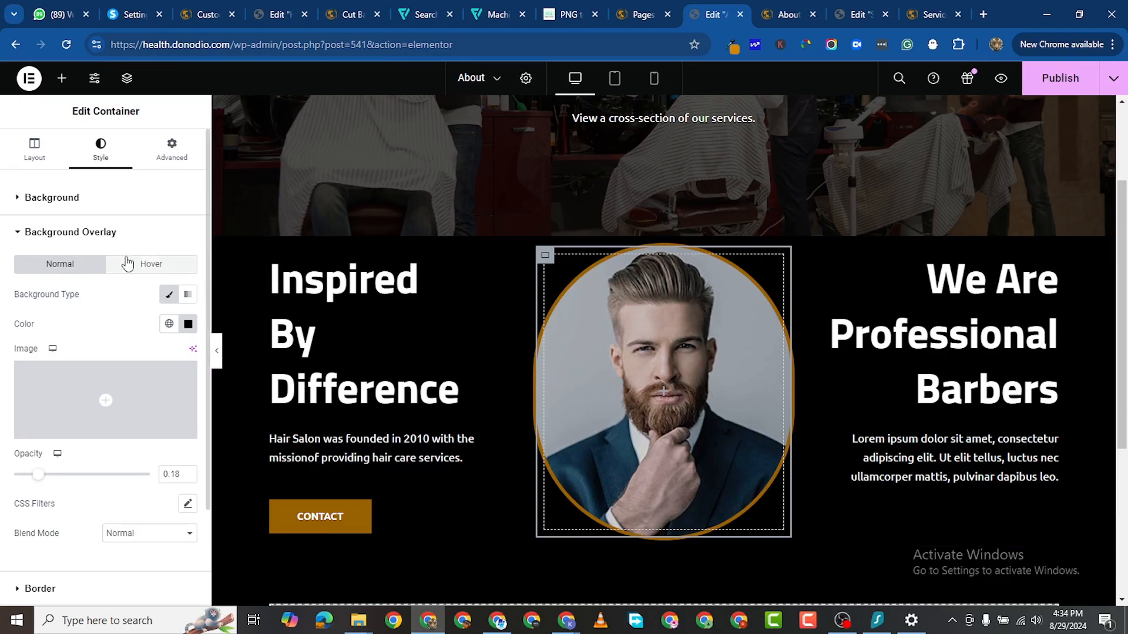
Step: Replace the portrait container's background image with about-1A-1.jpg from the Media Library
scroll(579, 336, "up", 2)
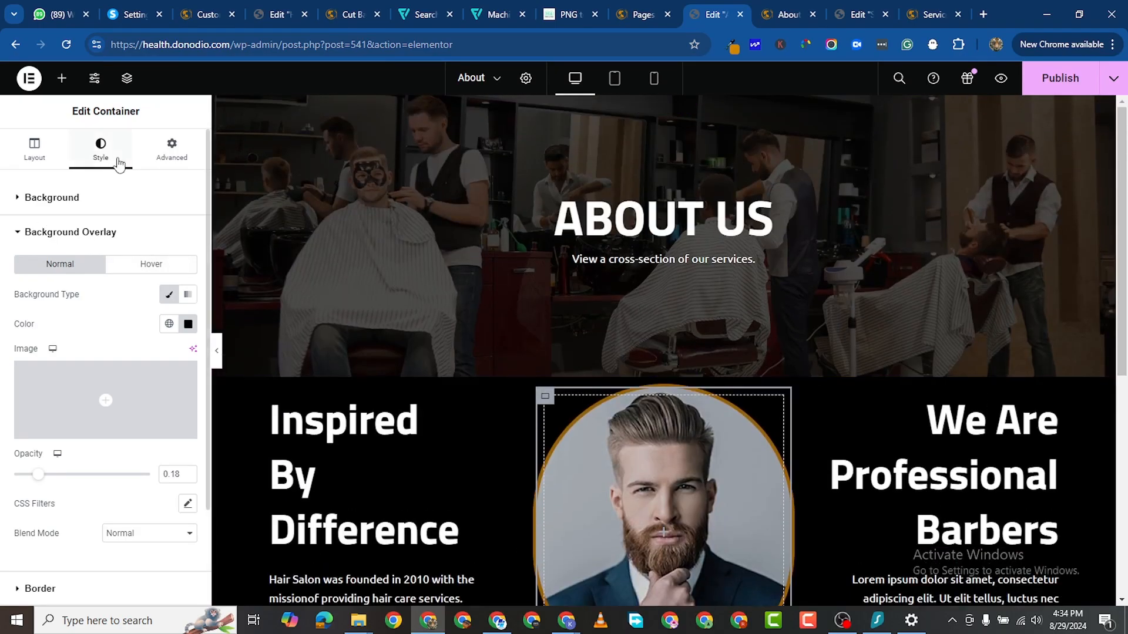
scroll(78, 289, "down", 2)
scroll(77, 296, "up", 2)
left_click(22, 205)
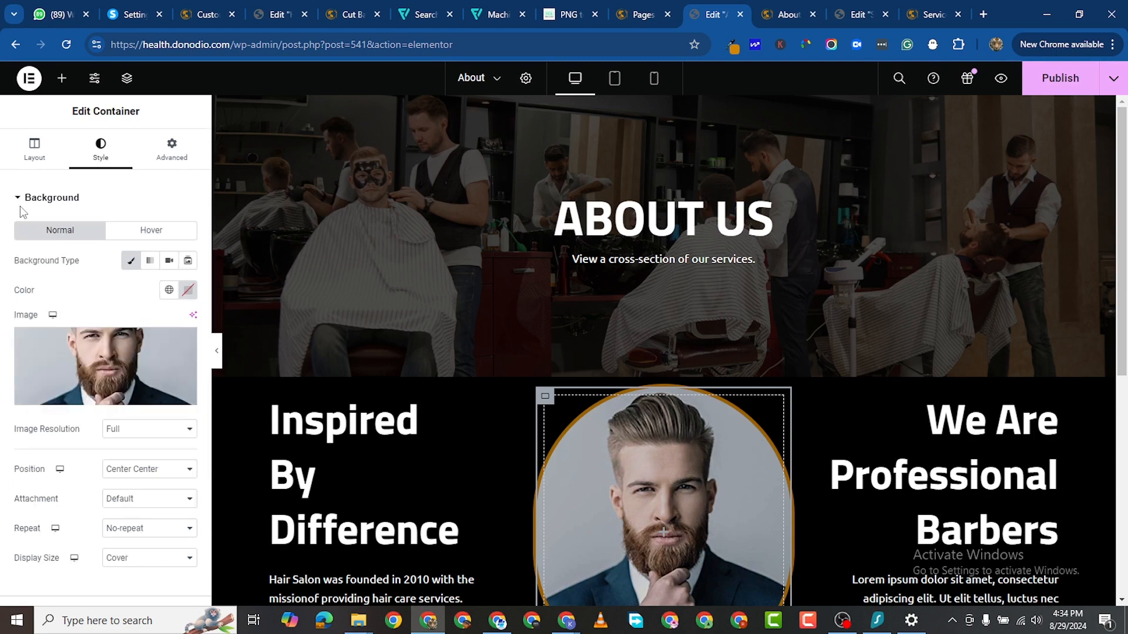
left_click(104, 345)
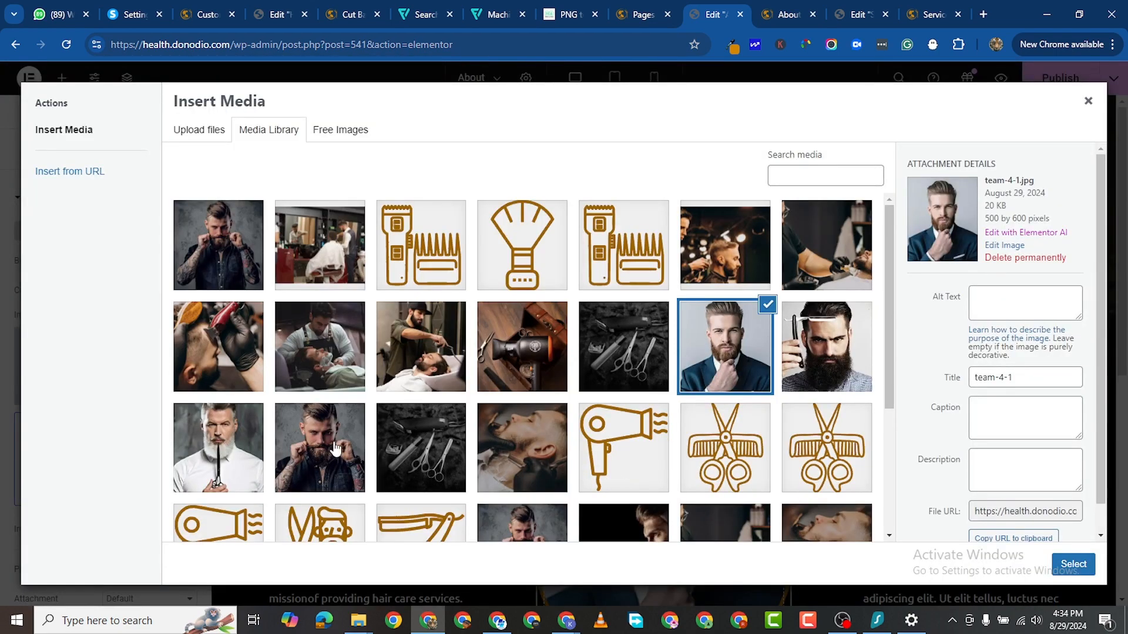
left_click(336, 449)
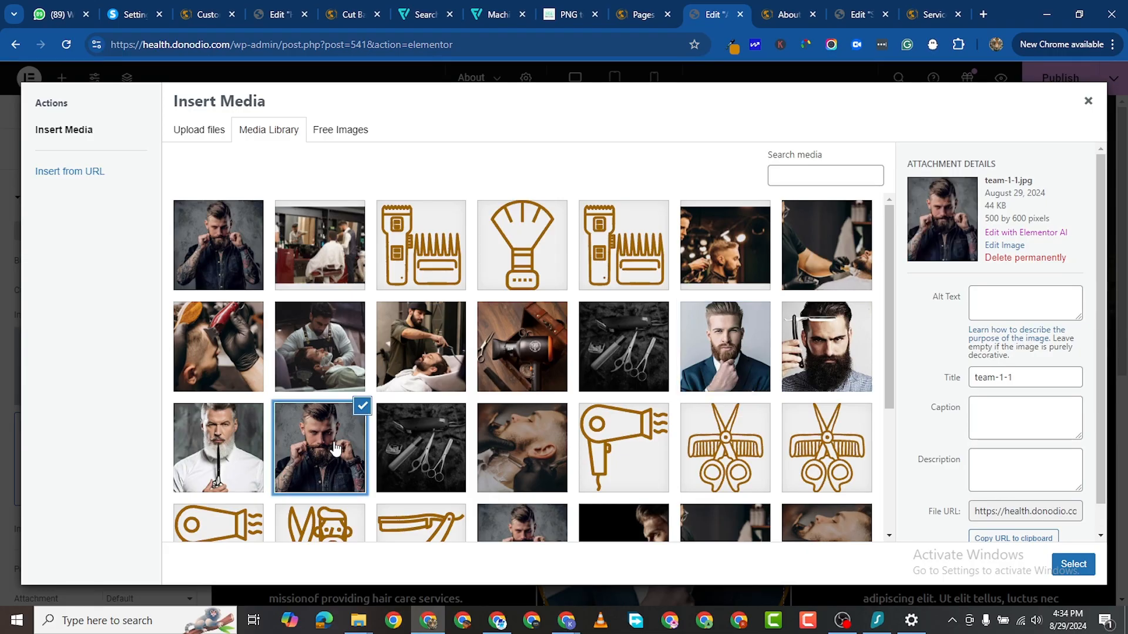
left_click(215, 282)
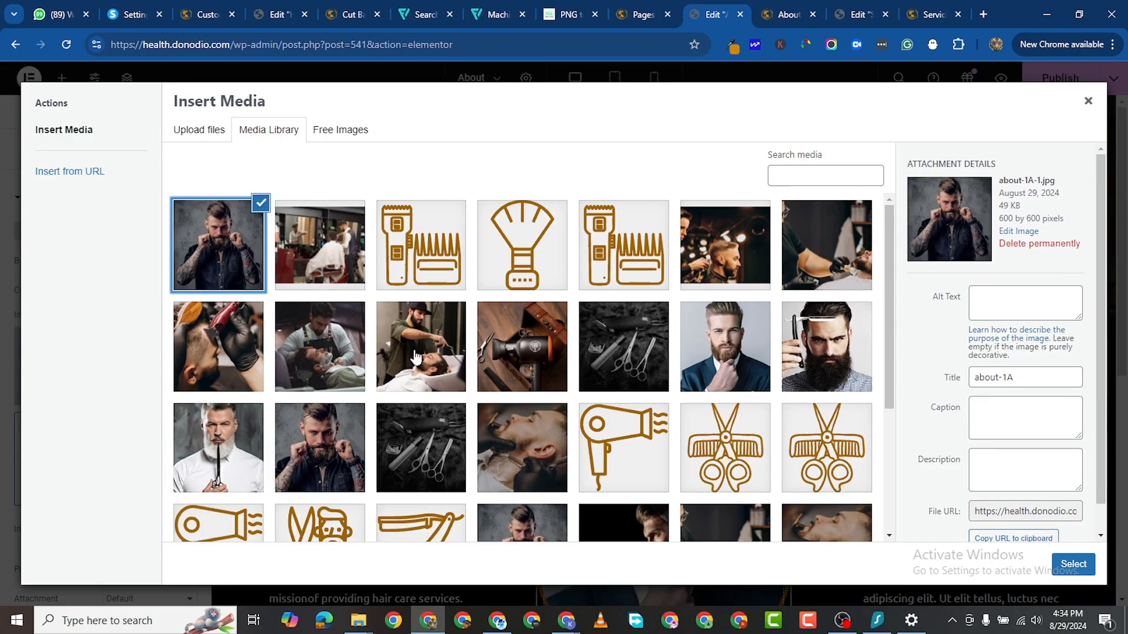
left_click(1074, 565)
Step: Publish the About page changes and review the result
scroll(422, 481, "down", 1)
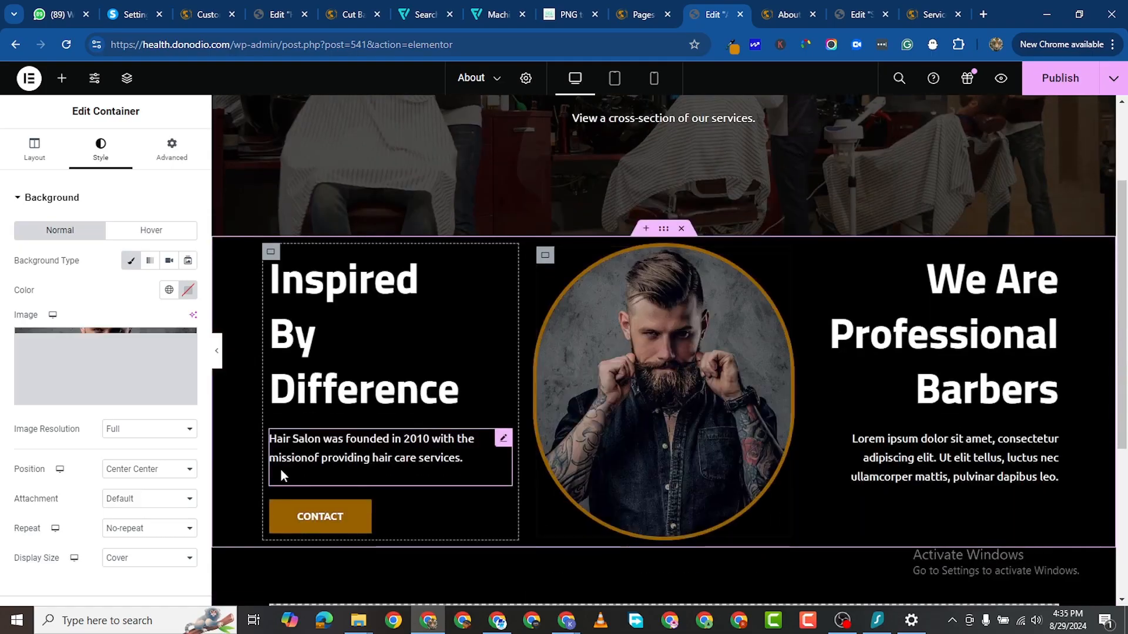
scroll(719, 521, "down", 1)
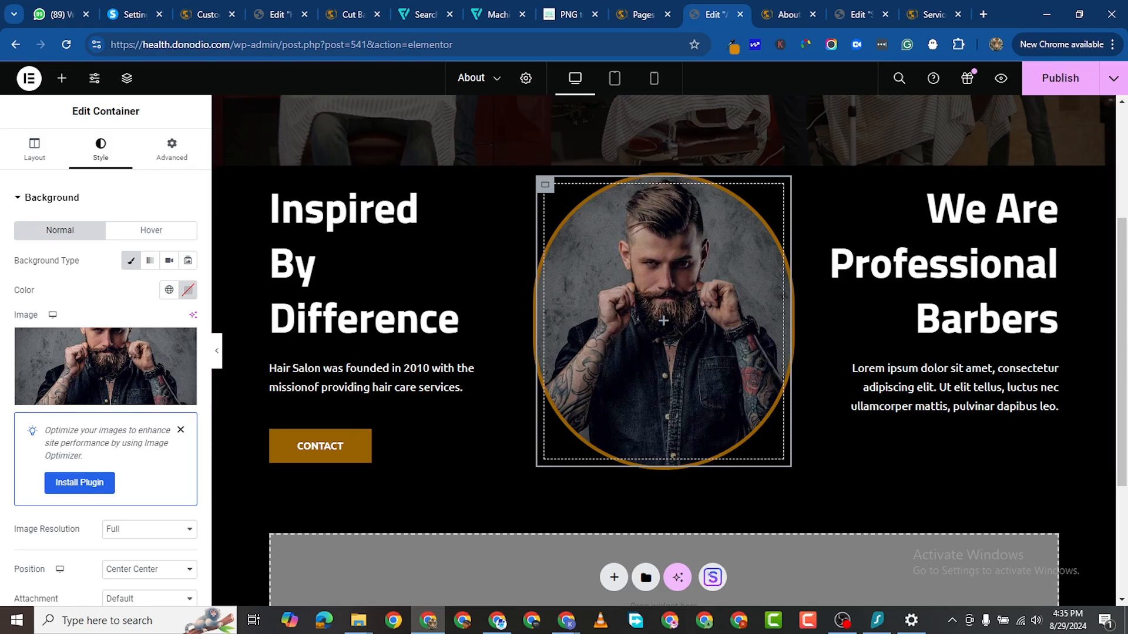
left_click(1066, 82)
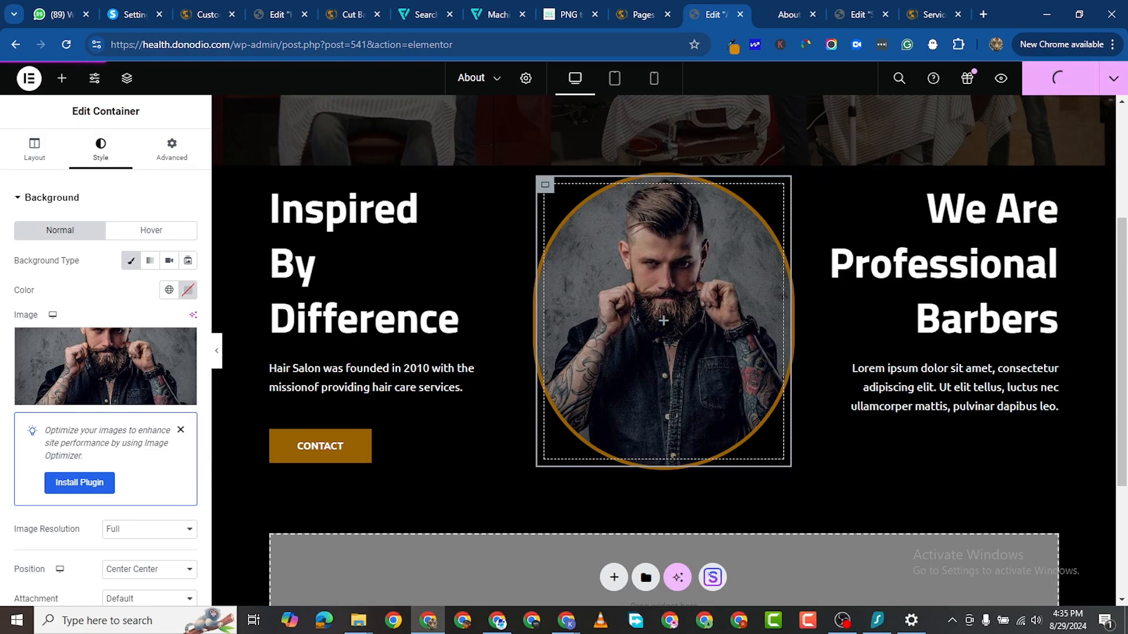
scroll(623, 412, "down", 2)
scroll(649, 343, "up", 5)
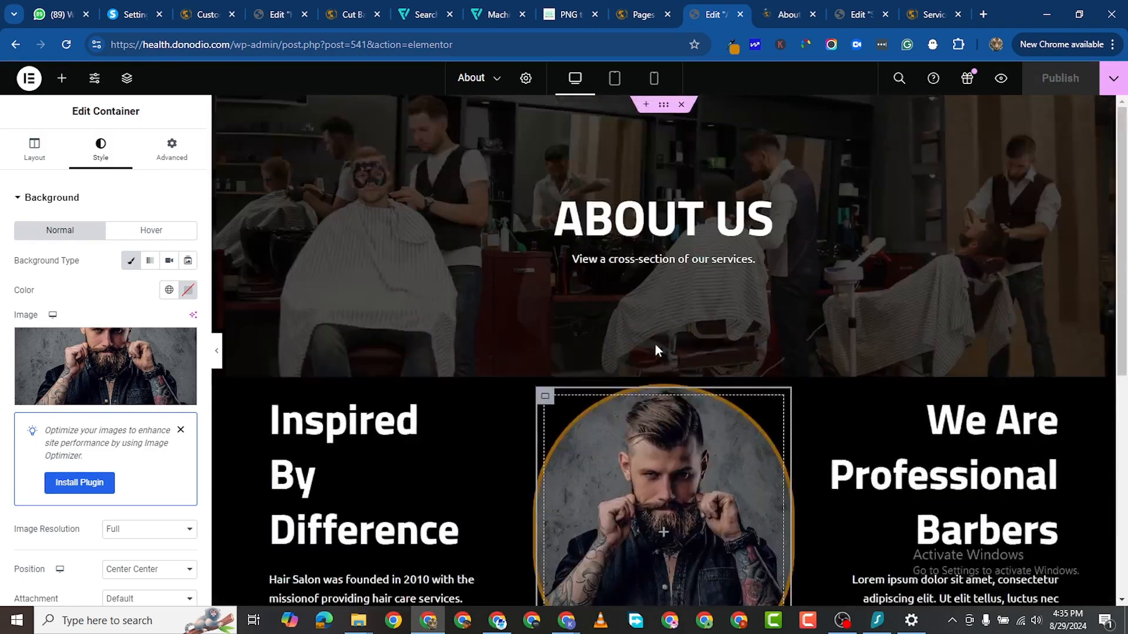
scroll(674, 376, "down", 6)
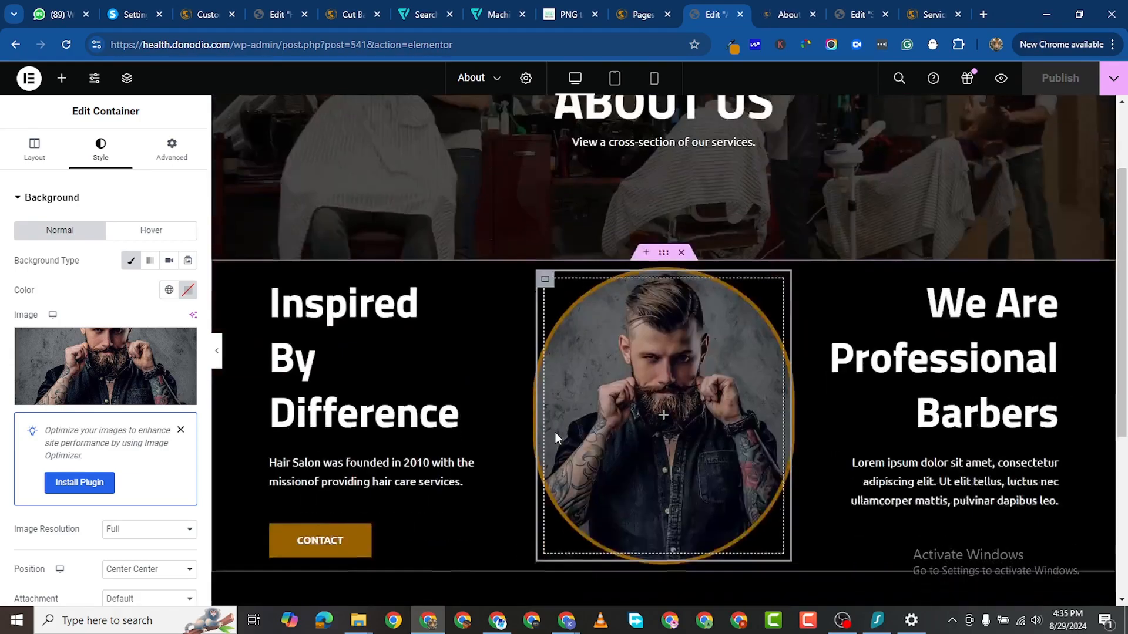
scroll(640, 299, "down", 1)
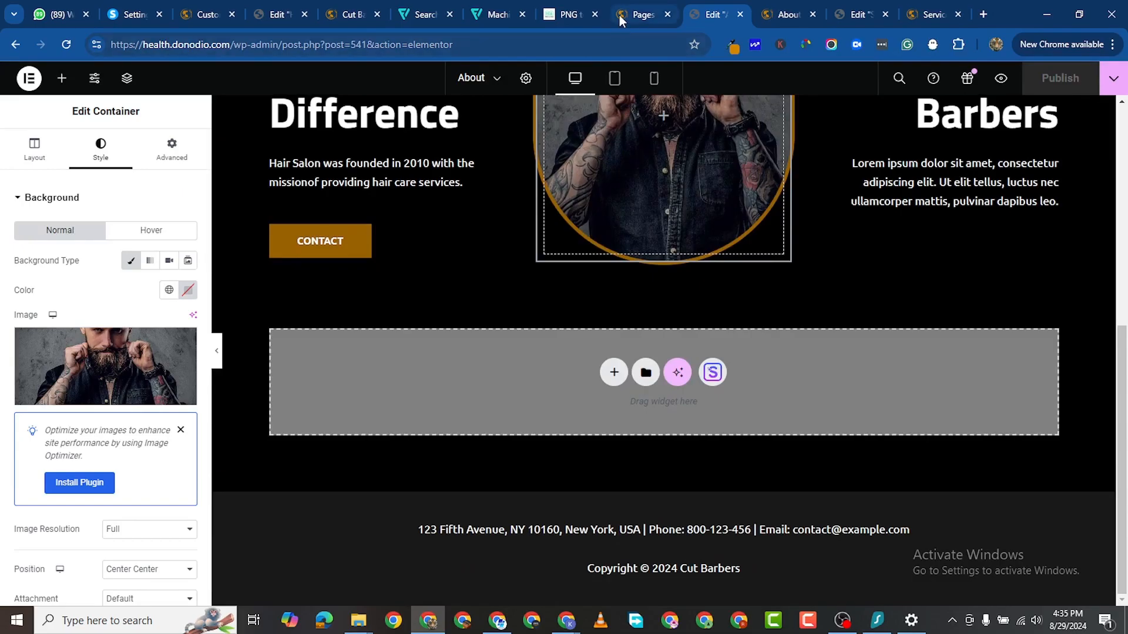
Step: Copy the pricing section container in the Home page editor
left_click(284, 16)
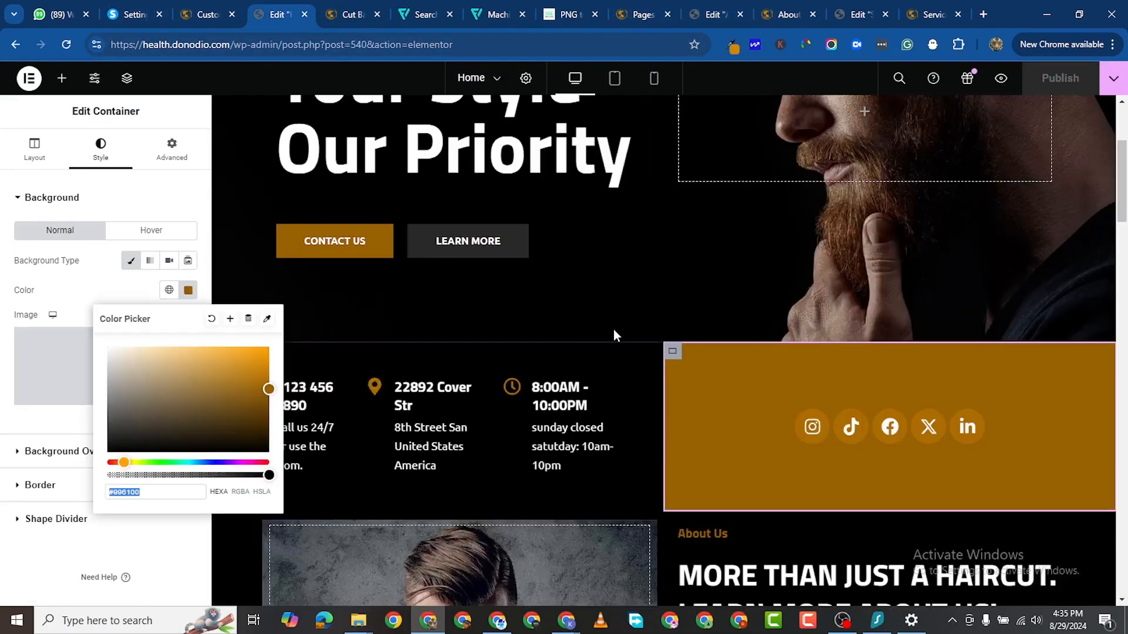
left_click(226, 576)
scroll(799, 423, "down", 15)
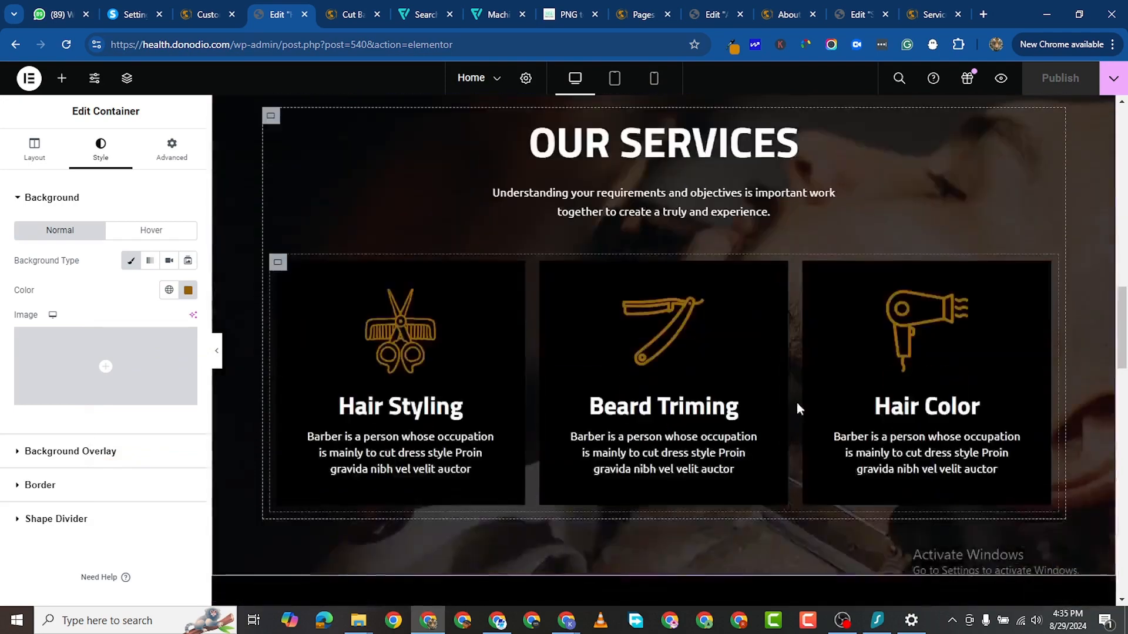
scroll(802, 408, "down", 10)
scroll(808, 409, "up", 5)
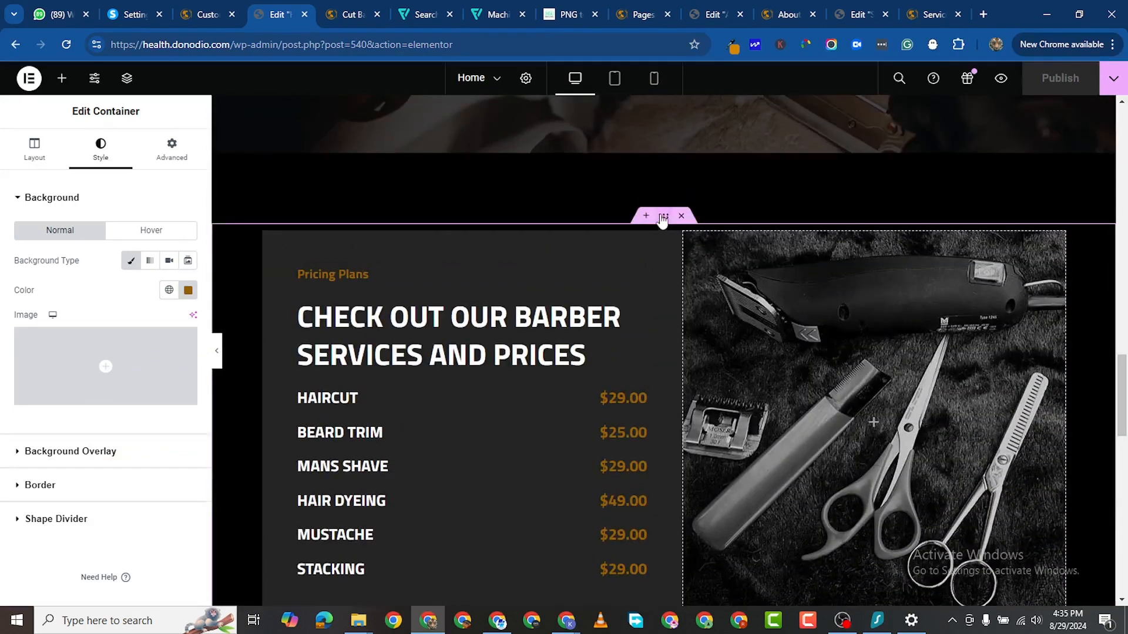
right_click(695, 332)
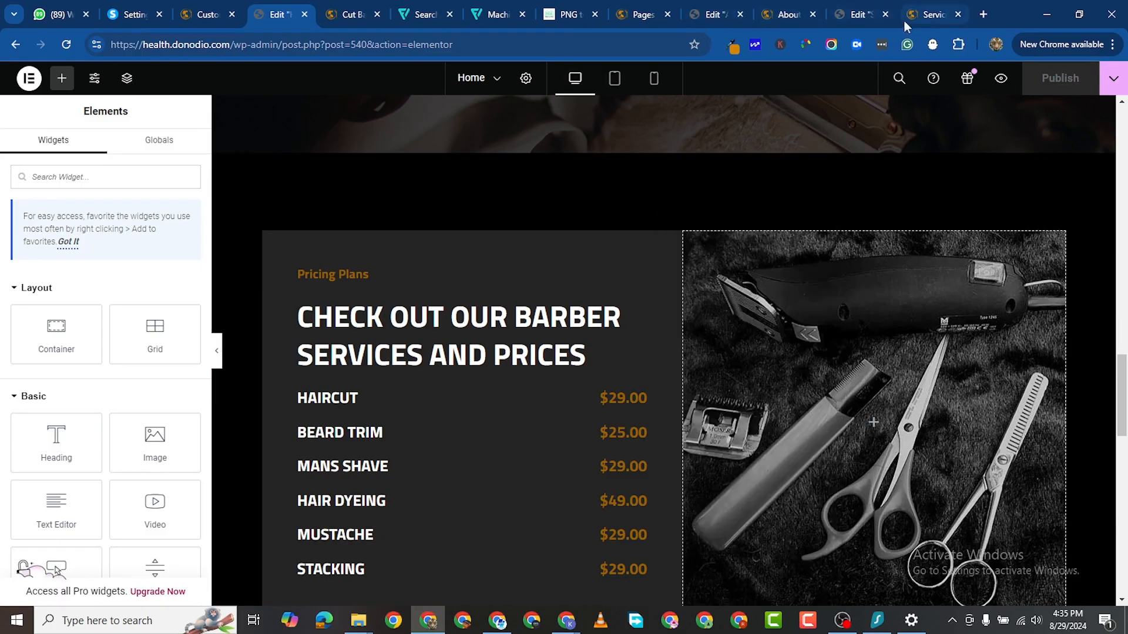
Step: Paste the pricing section into the empty area below the About page's portrait
left_click(858, 18)
scroll(738, 311, "down", 8)
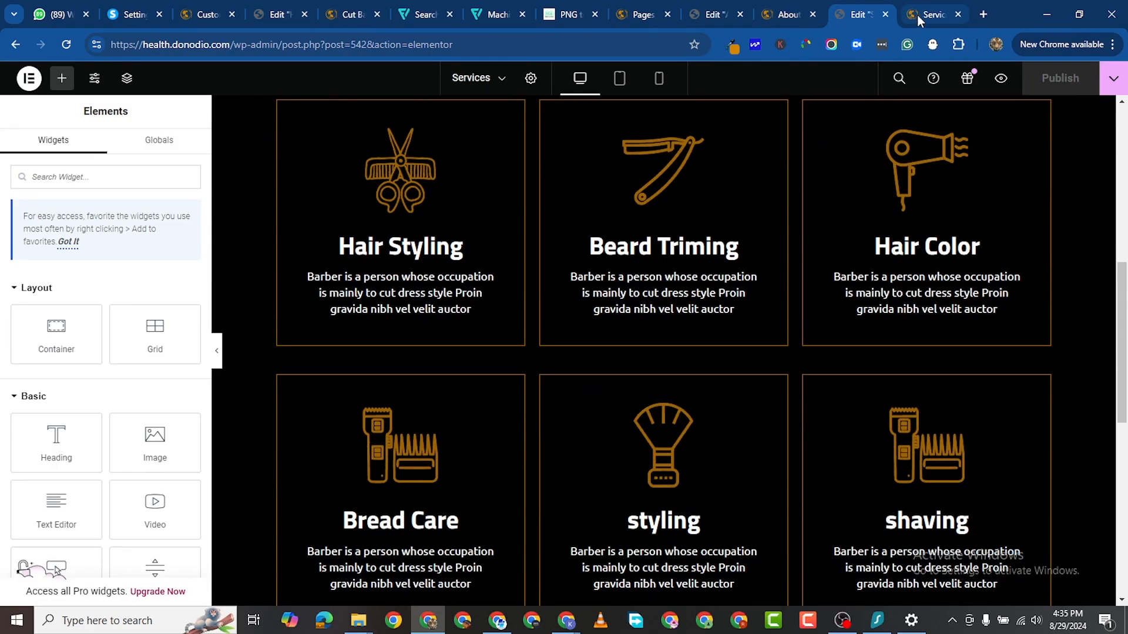
left_click(724, 21)
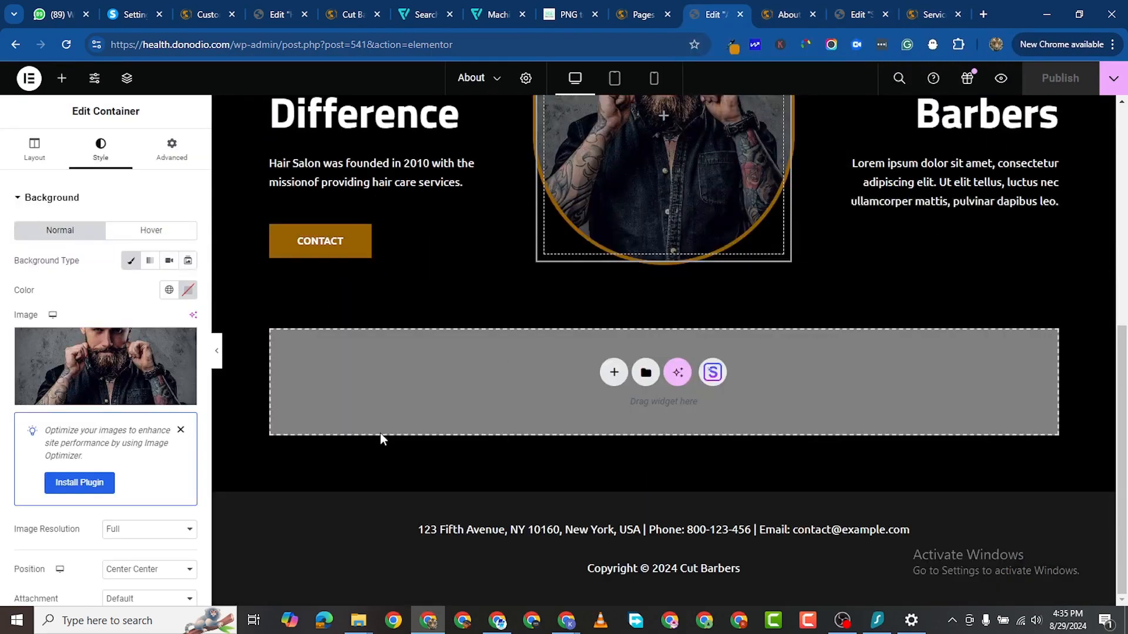
right_click(375, 388)
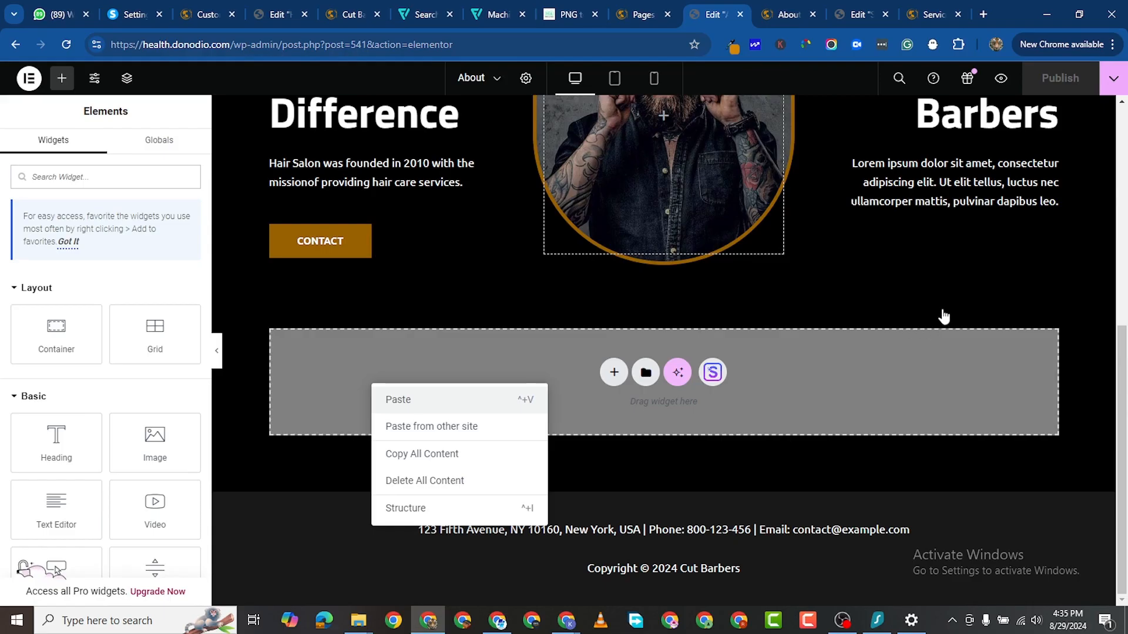
left_click(409, 399)
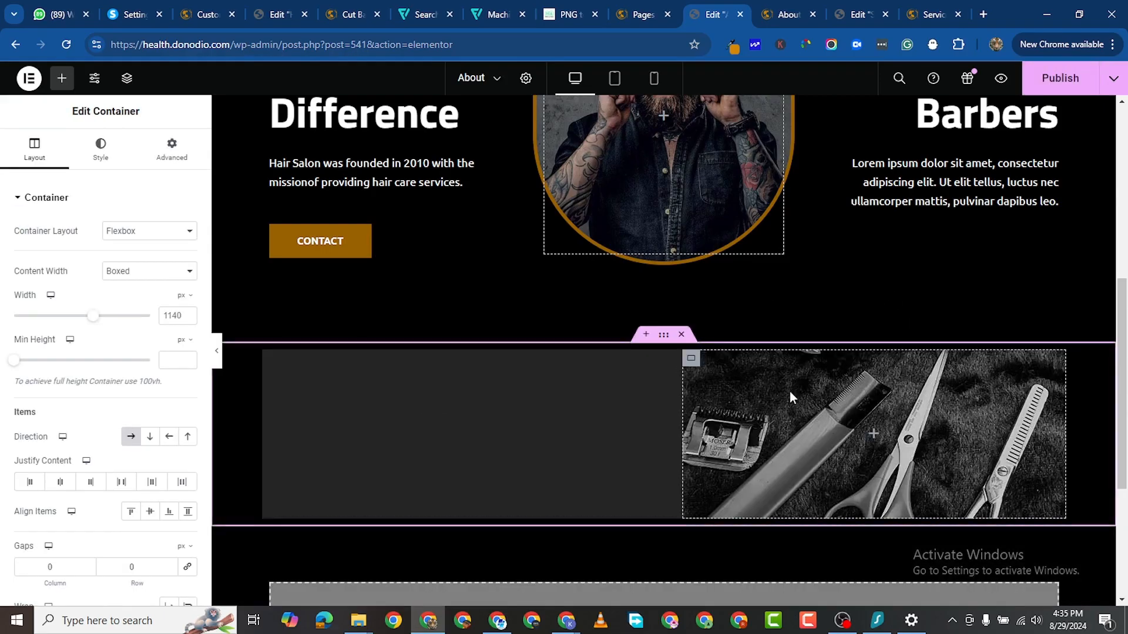
scroll(789, 391, "down", 4)
scroll(799, 388, "down", 3)
scroll(785, 381, "down", 1)
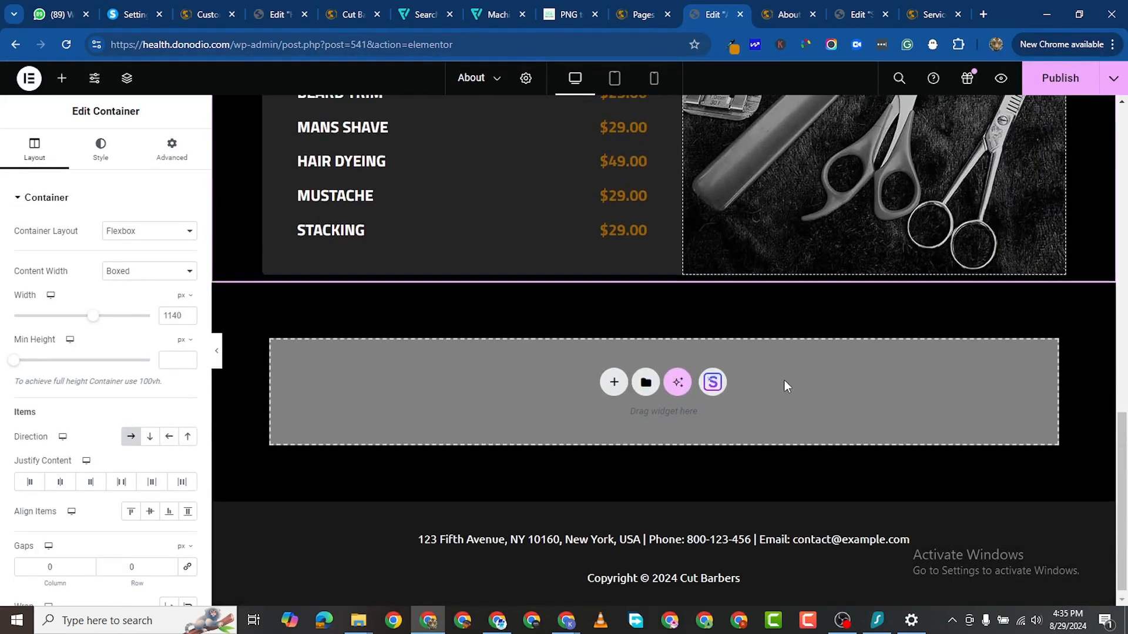
scroll(785, 382, "up", 2)
scroll(791, 374, "up", 4)
scroll(801, 368, "down", 2)
scroll(793, 379, "up", 8)
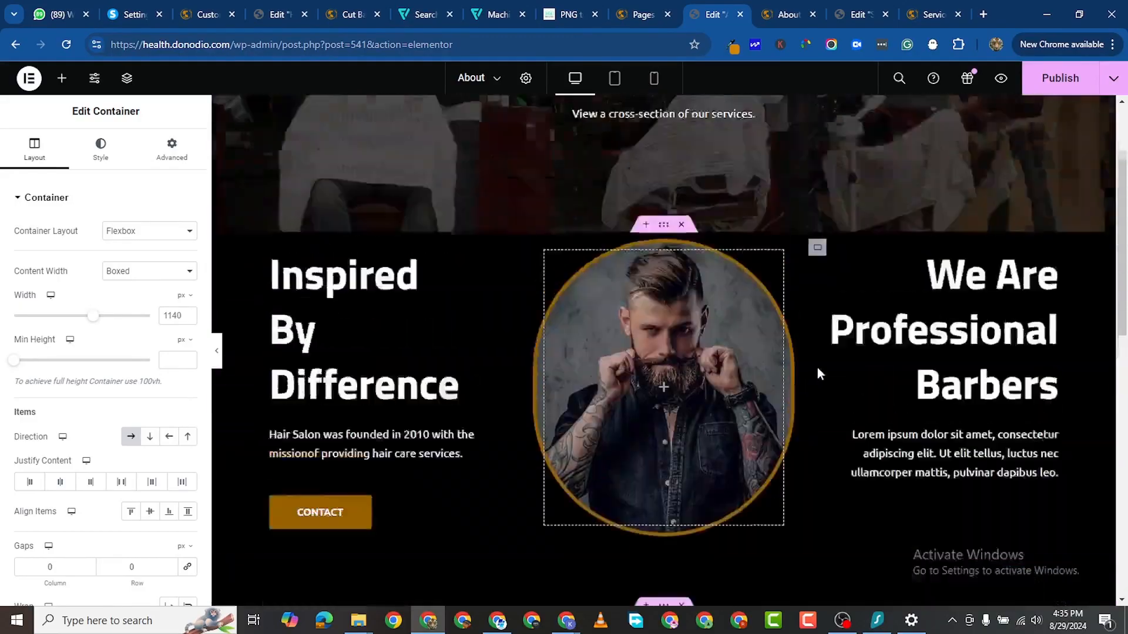
scroll(801, 367, "down", 12)
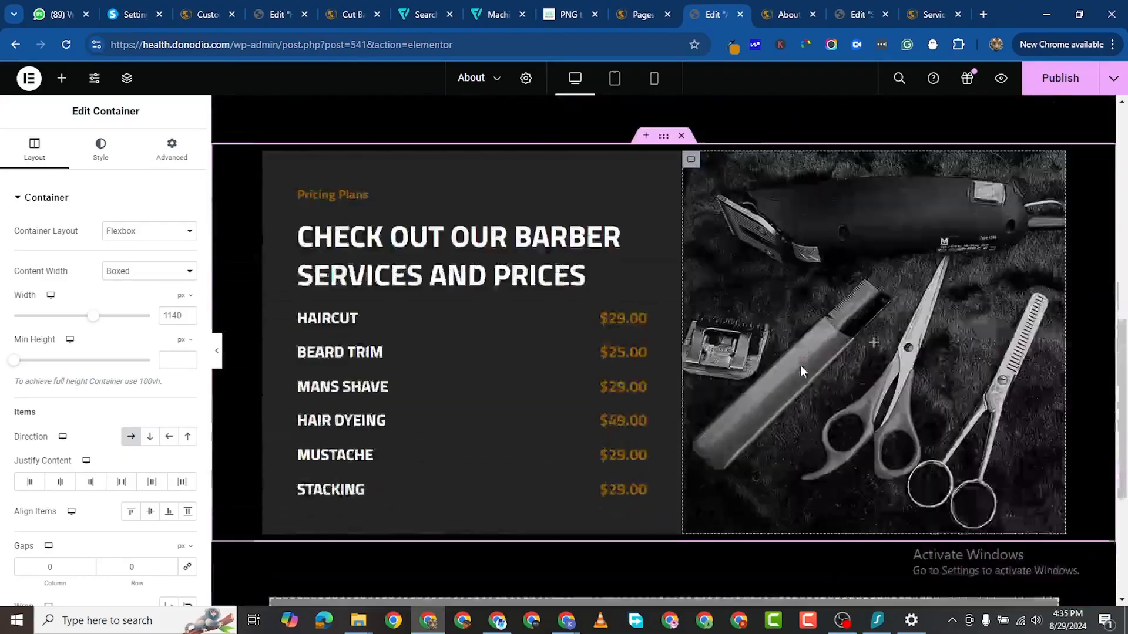
scroll(776, 377, "down", 2)
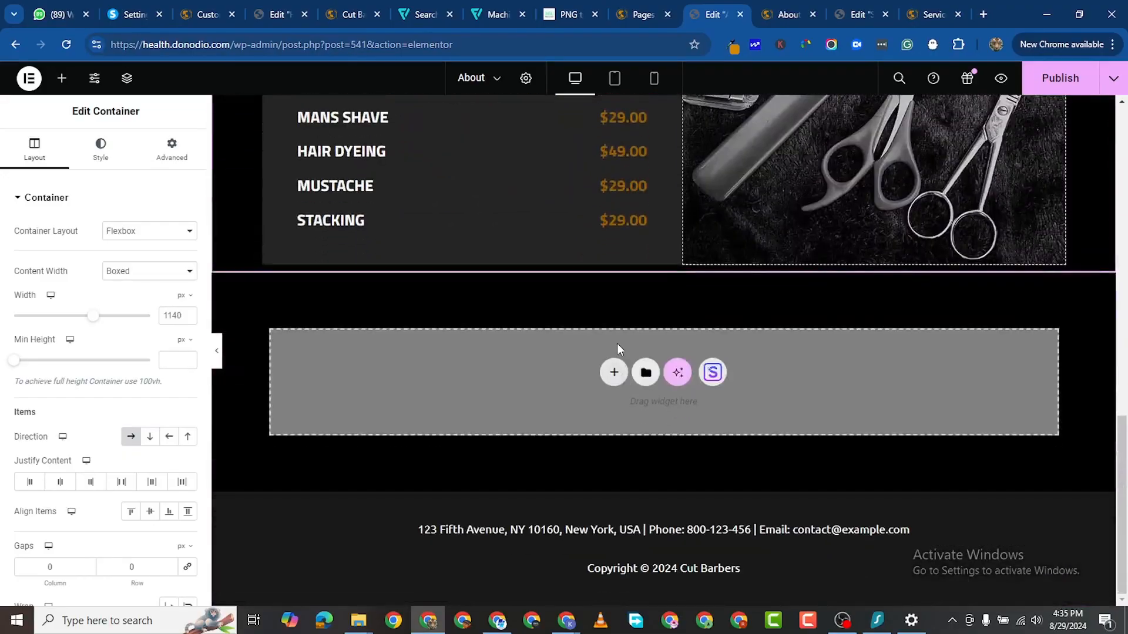
Step: Add a single-column flexbox section below the pricing section with two nested containers
left_click(614, 374)
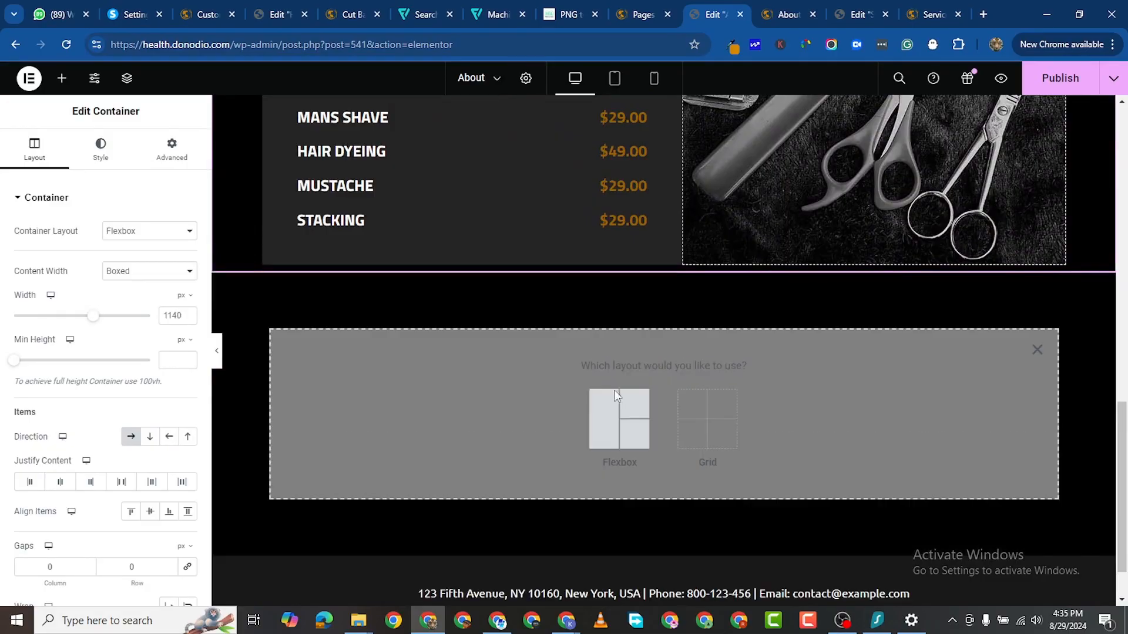
left_click(600, 423)
left_click(468, 404)
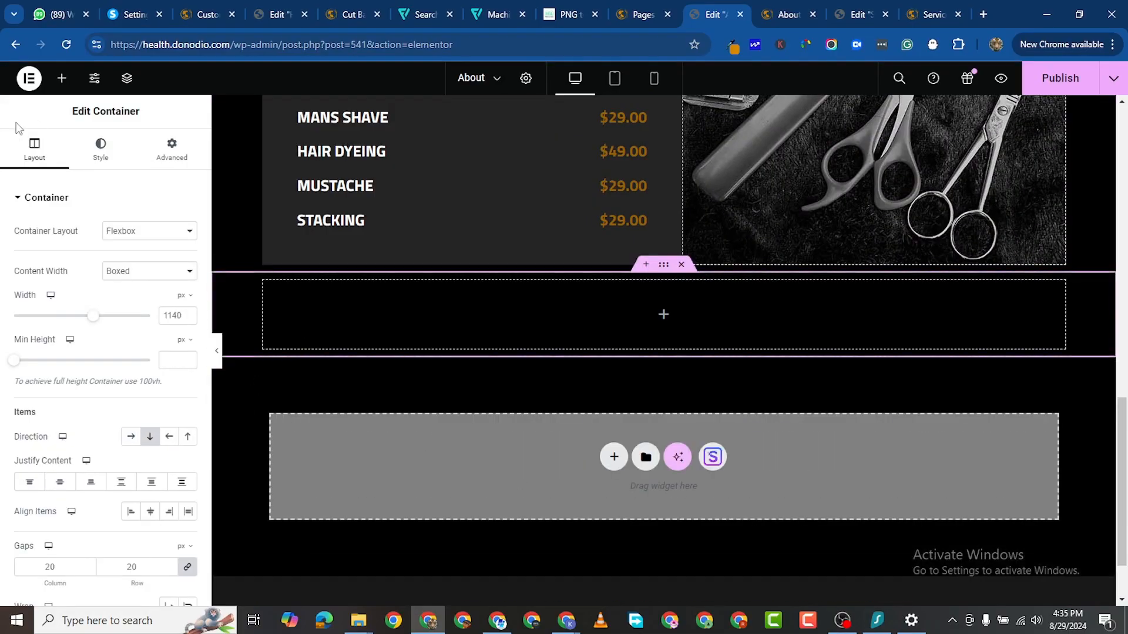
left_click(61, 78)
left_click_drag(97, 351, 661, 338)
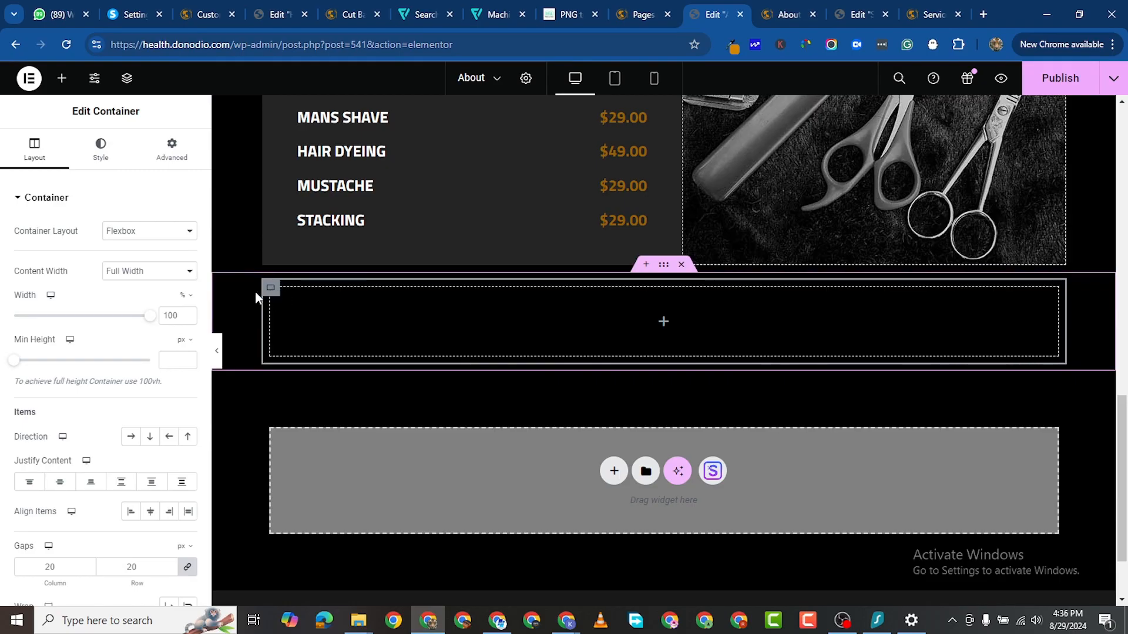
left_click(62, 78)
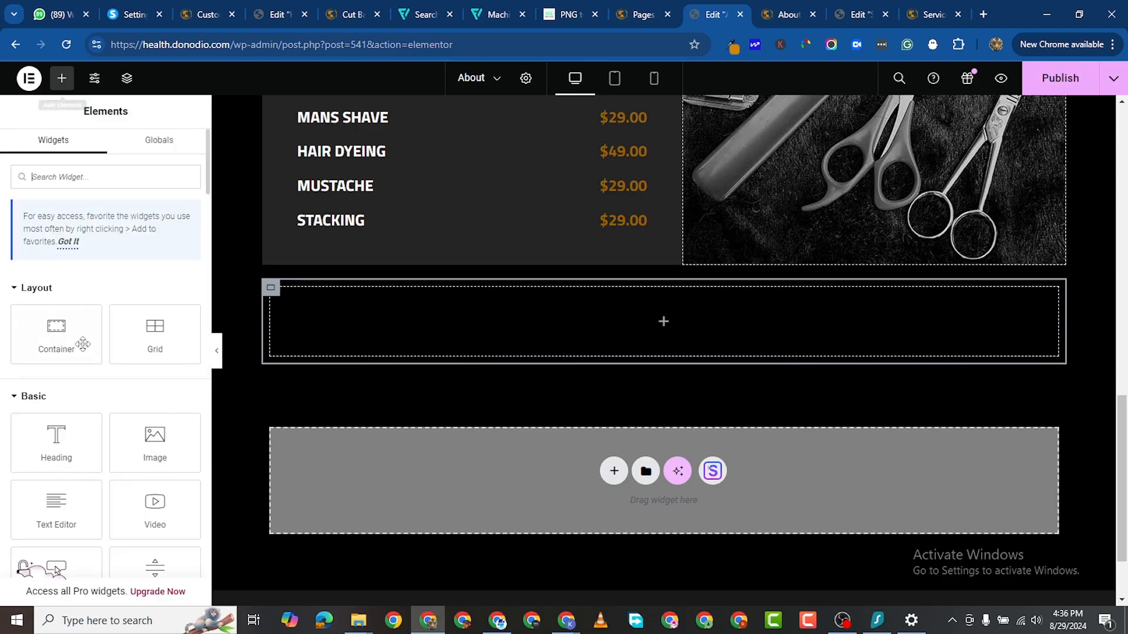
left_click_drag(82, 343, 346, 345)
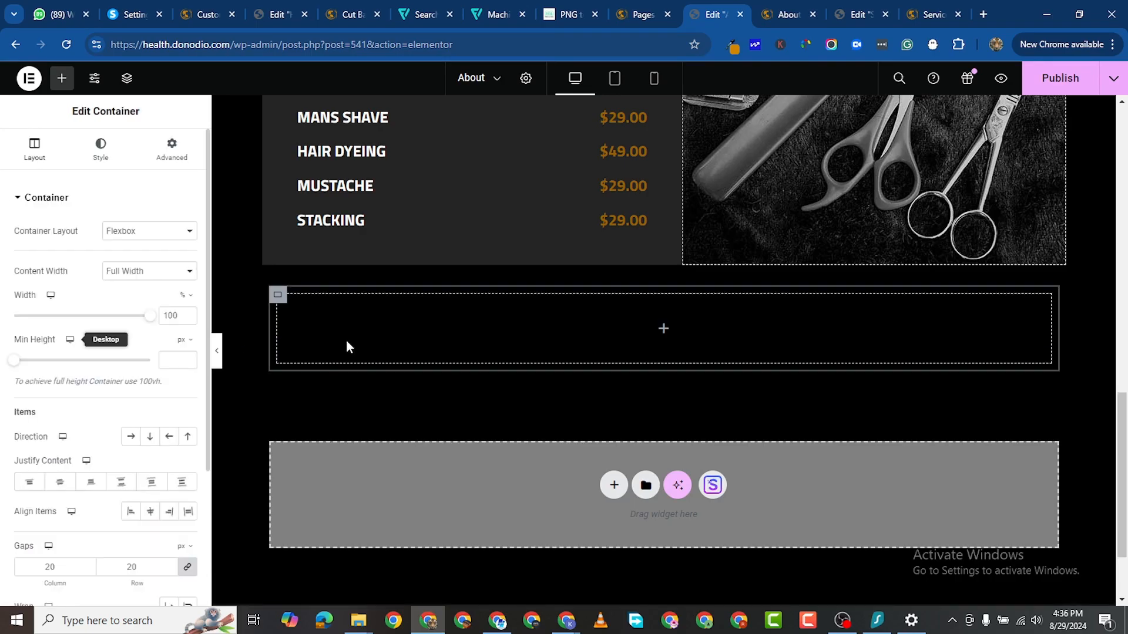
left_click(63, 79)
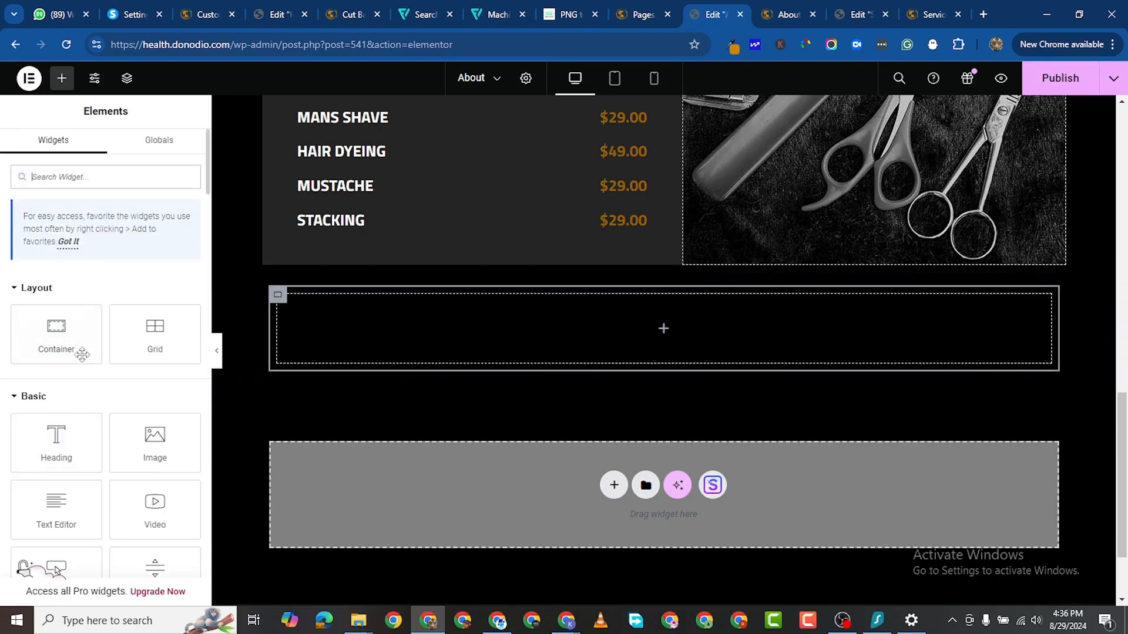
Step: Give the empty container a solid border with width 2
left_click(280, 298)
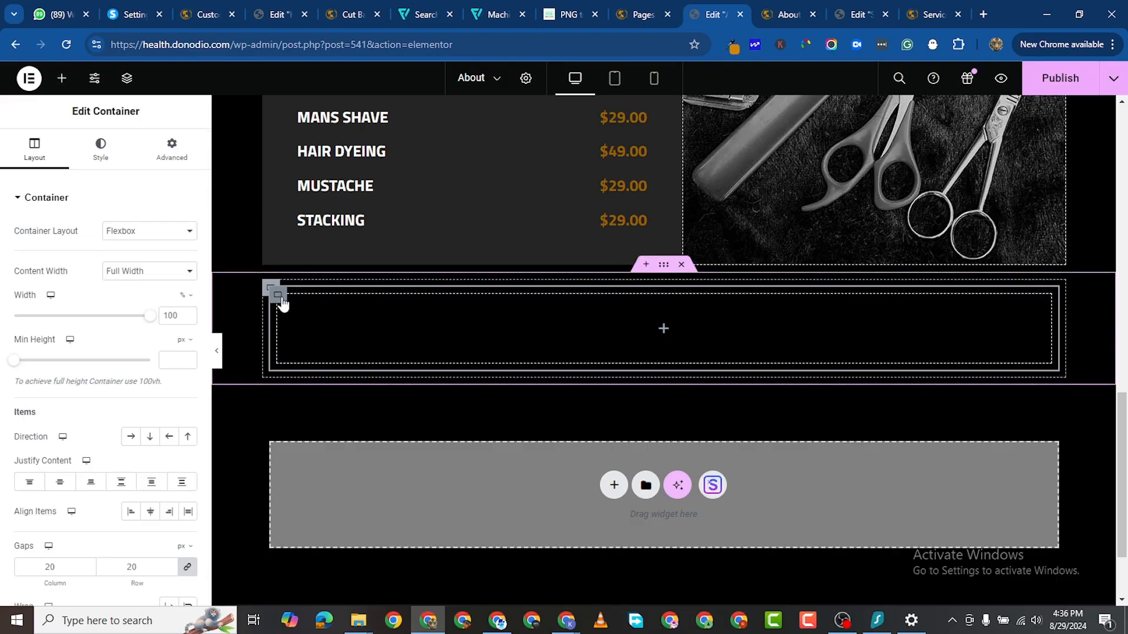
left_click(100, 149)
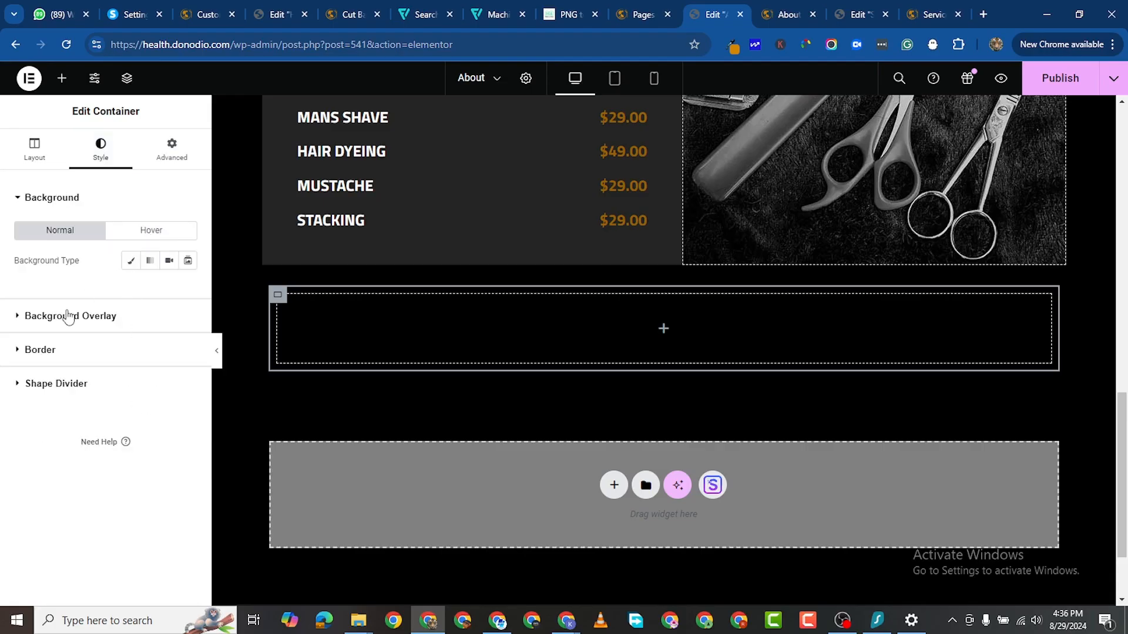
left_click(135, 350)
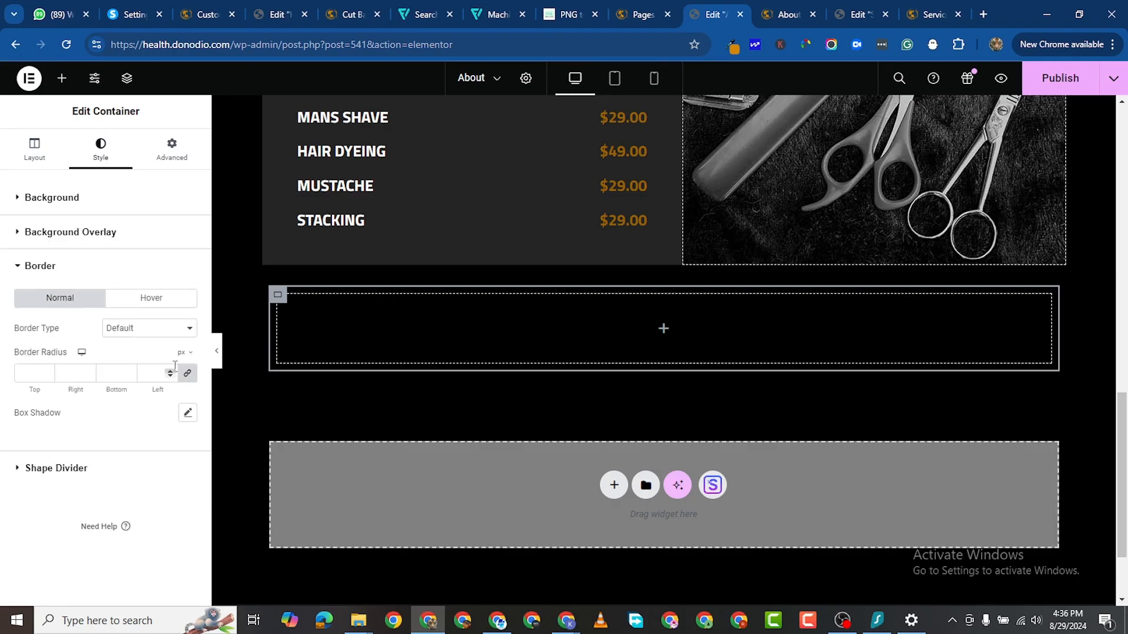
left_click(170, 330)
left_click(161, 363)
double_click(170, 371)
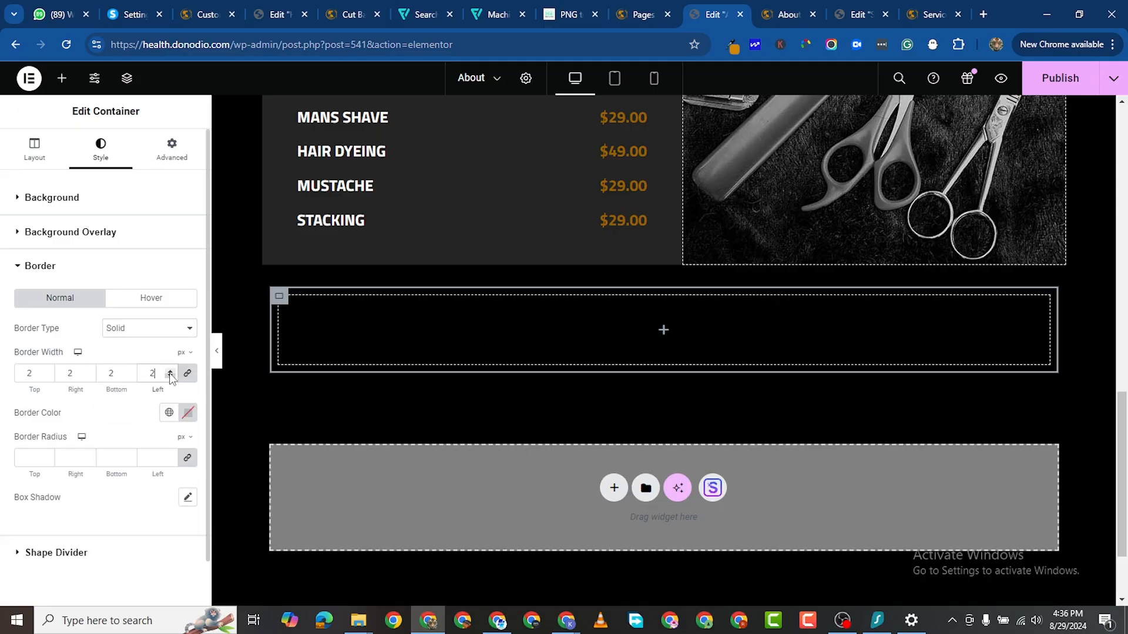
Step: Copy the #996100 text colour from the Home page's Pricing Plans heading
left_click(266, 16)
left_click(476, 272)
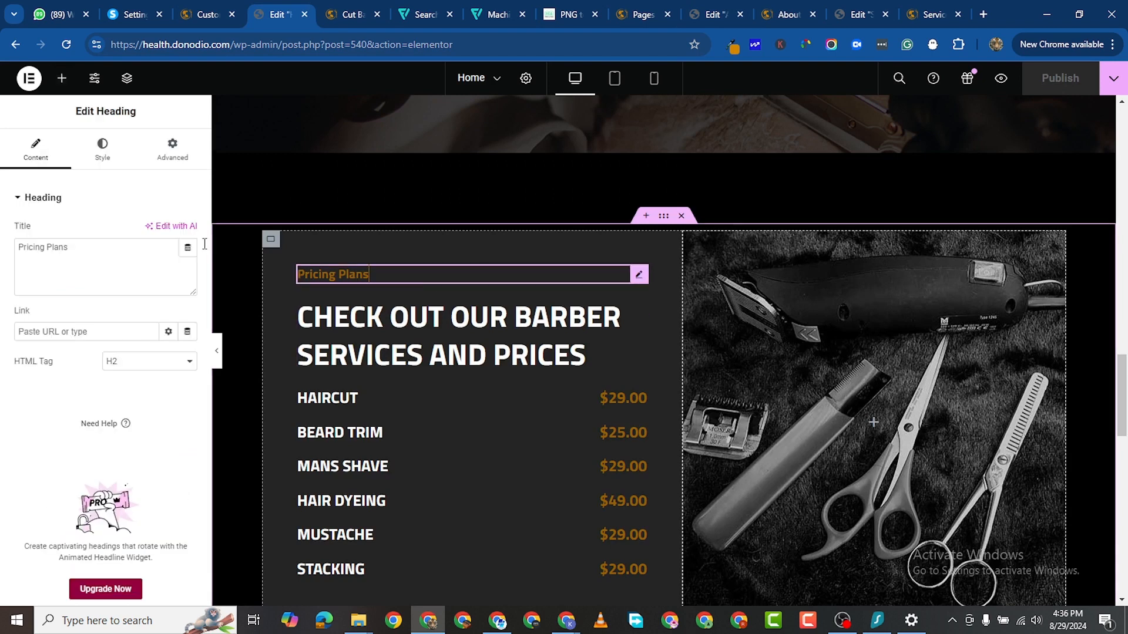
left_click(102, 149)
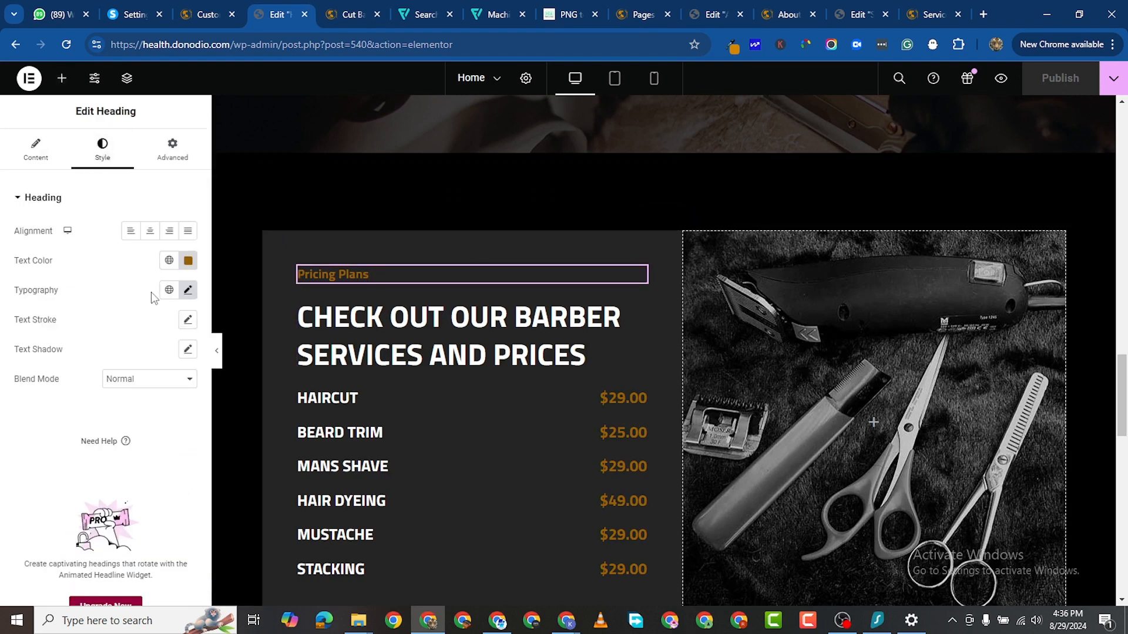
left_click(188, 261)
key("ctrl+c")
right_click(128, 462)
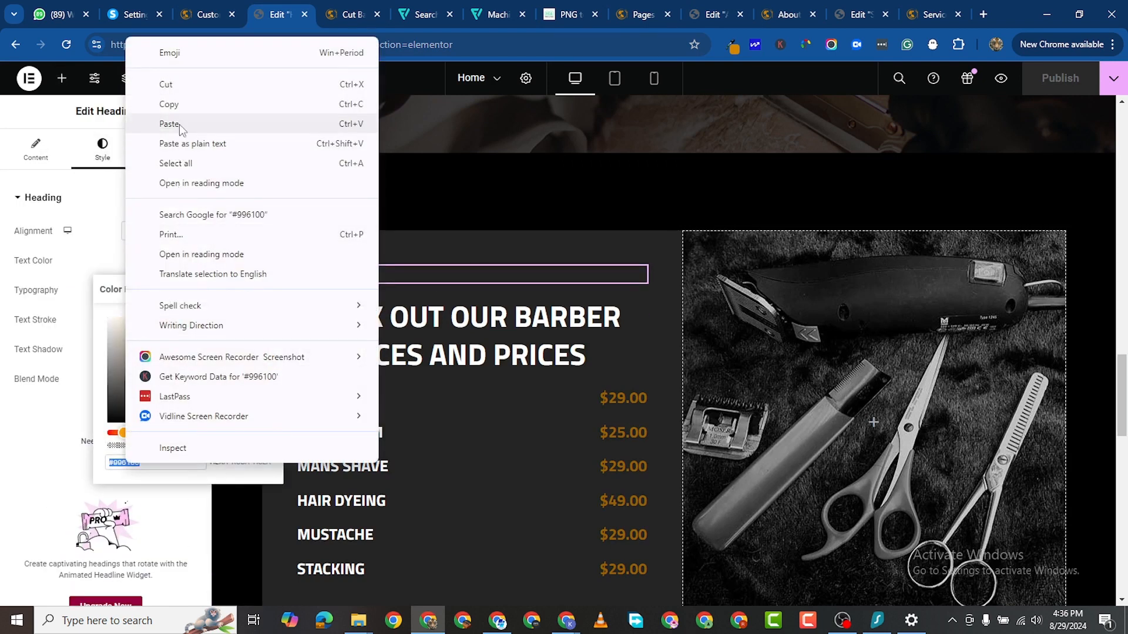
left_click(177, 106)
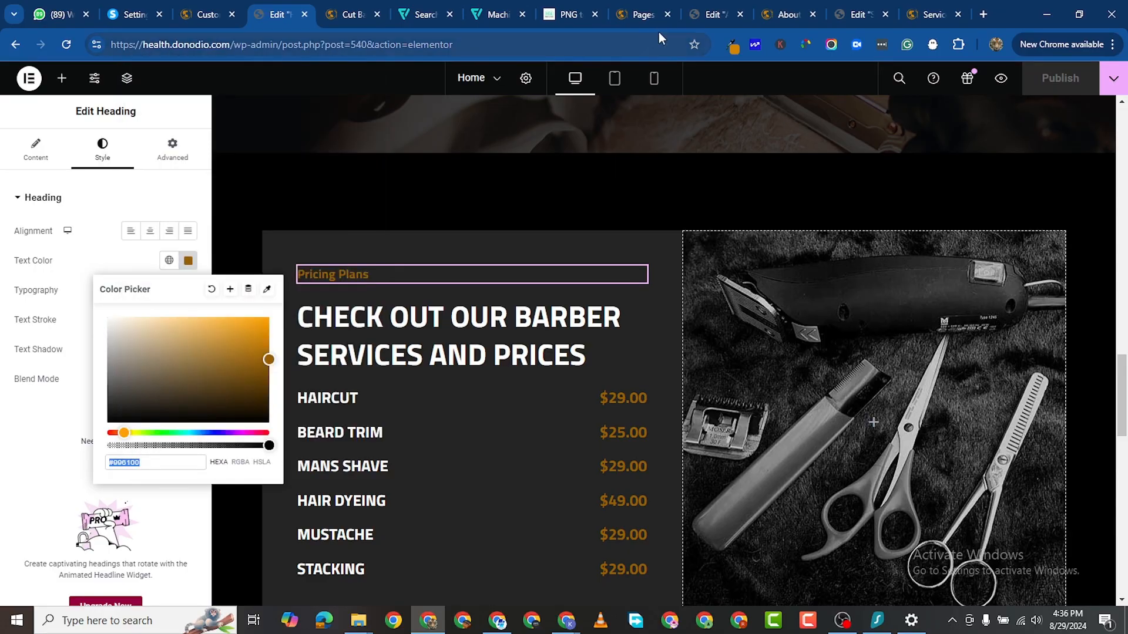
Step: Close the Services editor and paste #996100 as the container's border colour
left_click(840, 23)
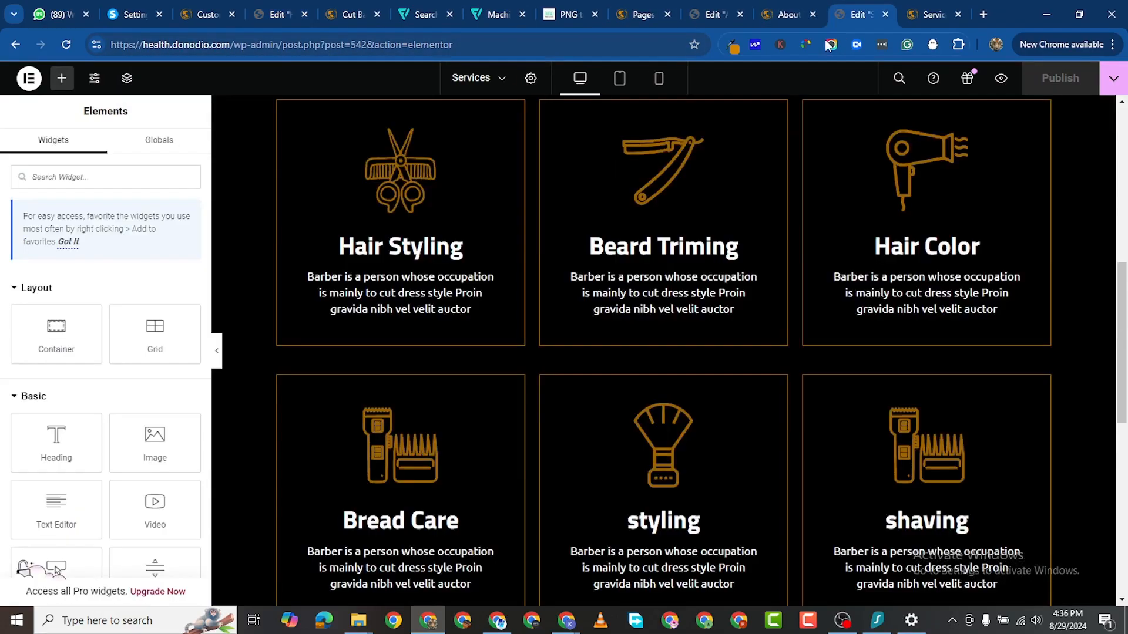
left_click(885, 15)
left_click(787, 17)
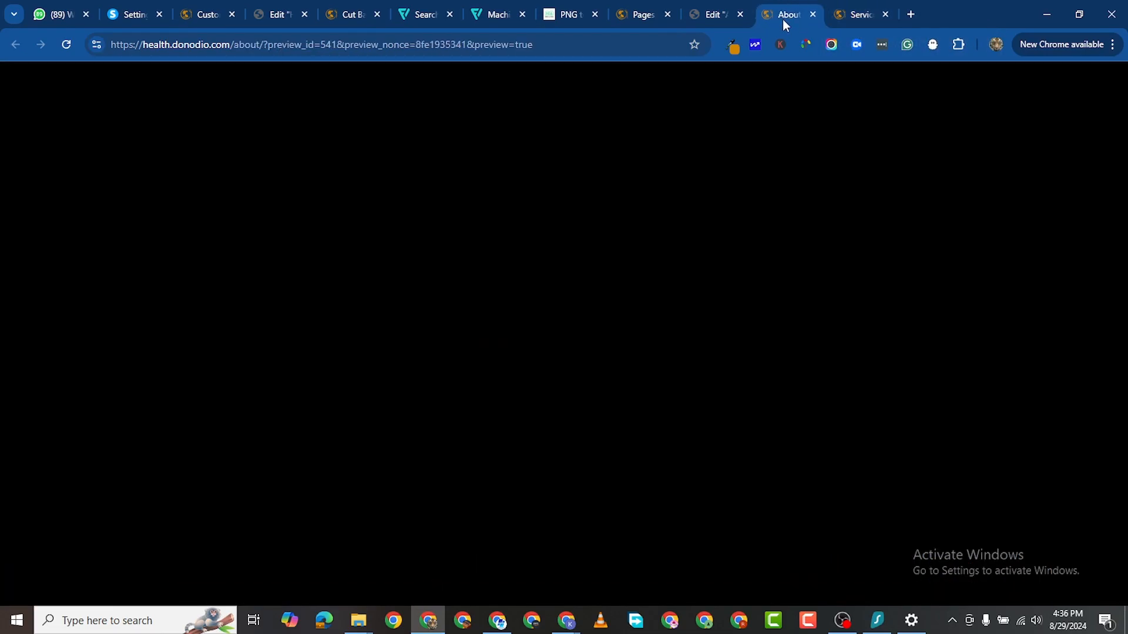
left_click(712, 16)
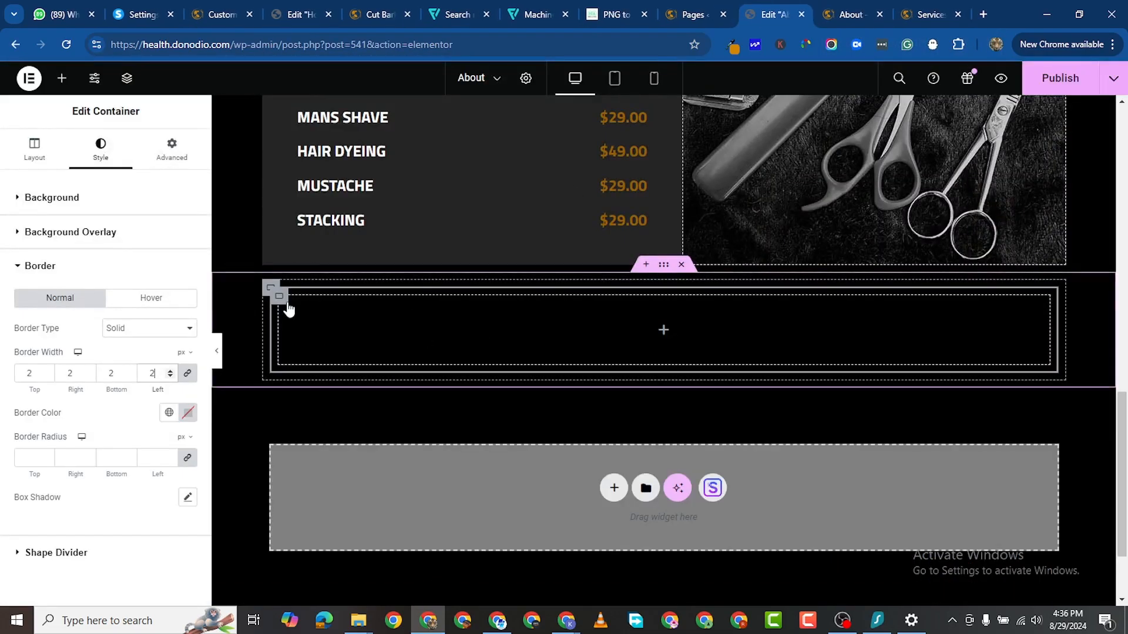
left_click(188, 412)
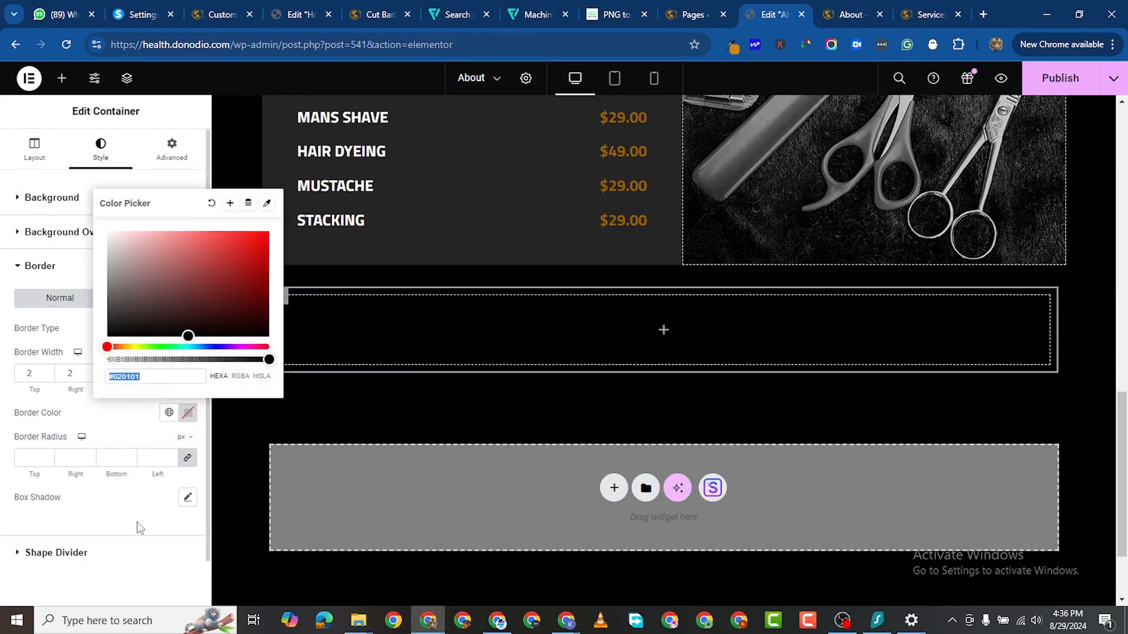
right_click(123, 376)
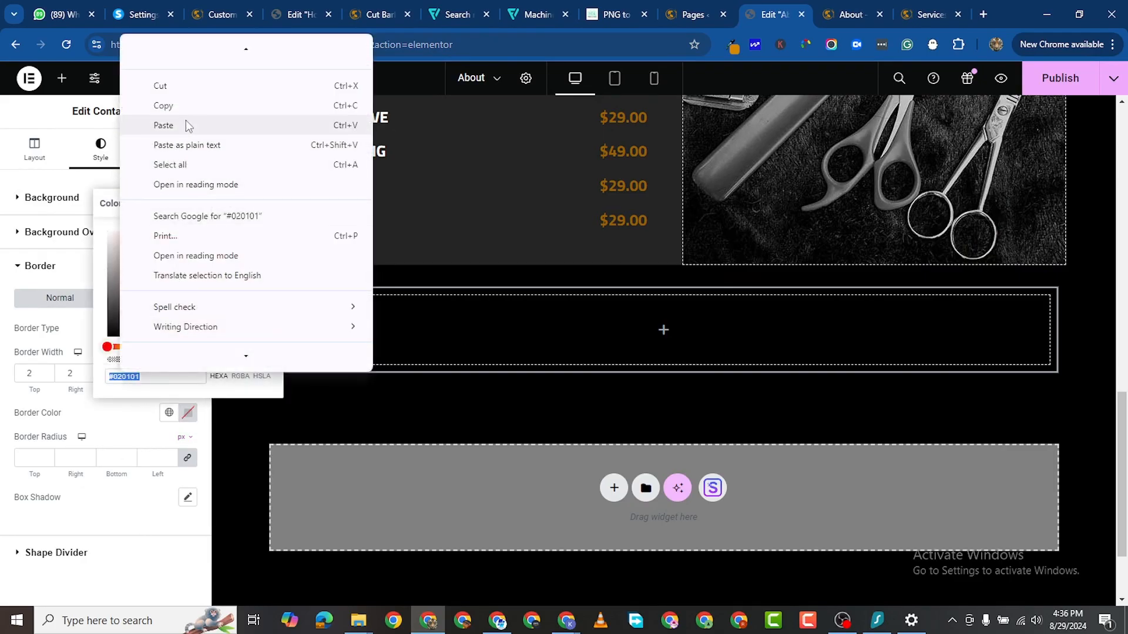
left_click(164, 125)
left_click(272, 438)
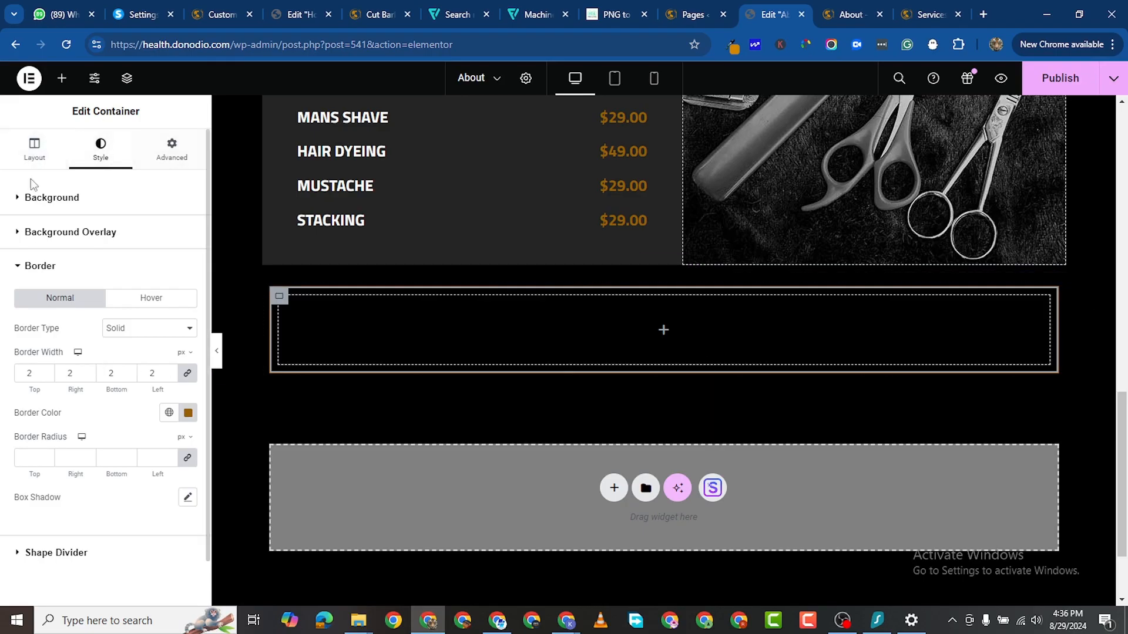
left_click(62, 78)
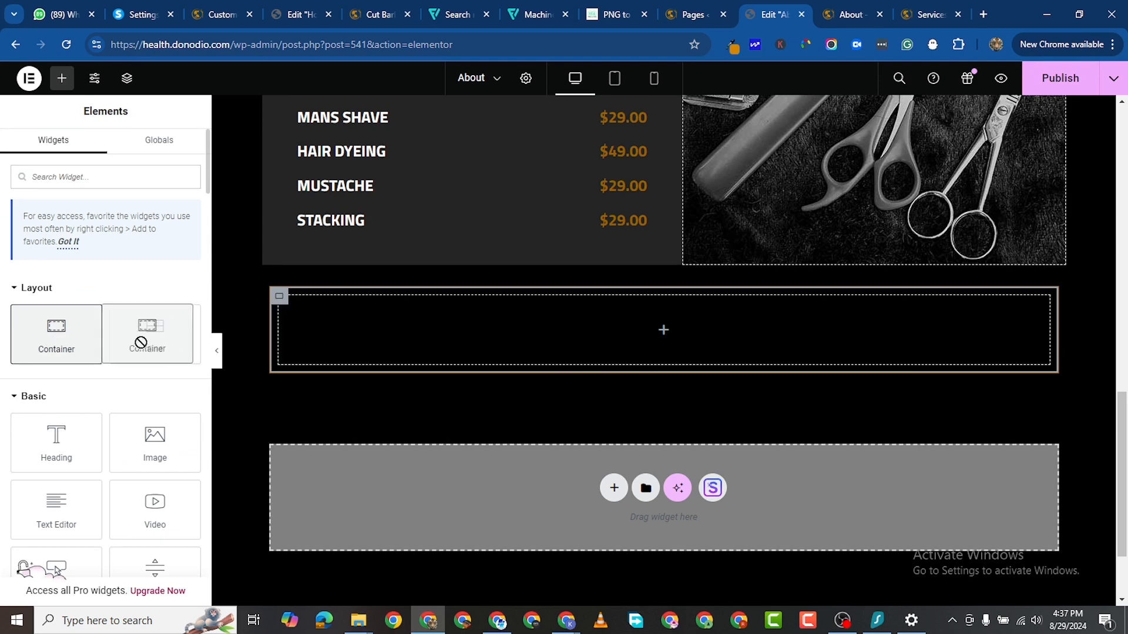
Step: Place an Image widget in the bordered container with a Heading widget below it
left_click_drag(128, 435, 390, 320)
scroll(494, 392, "down", 8)
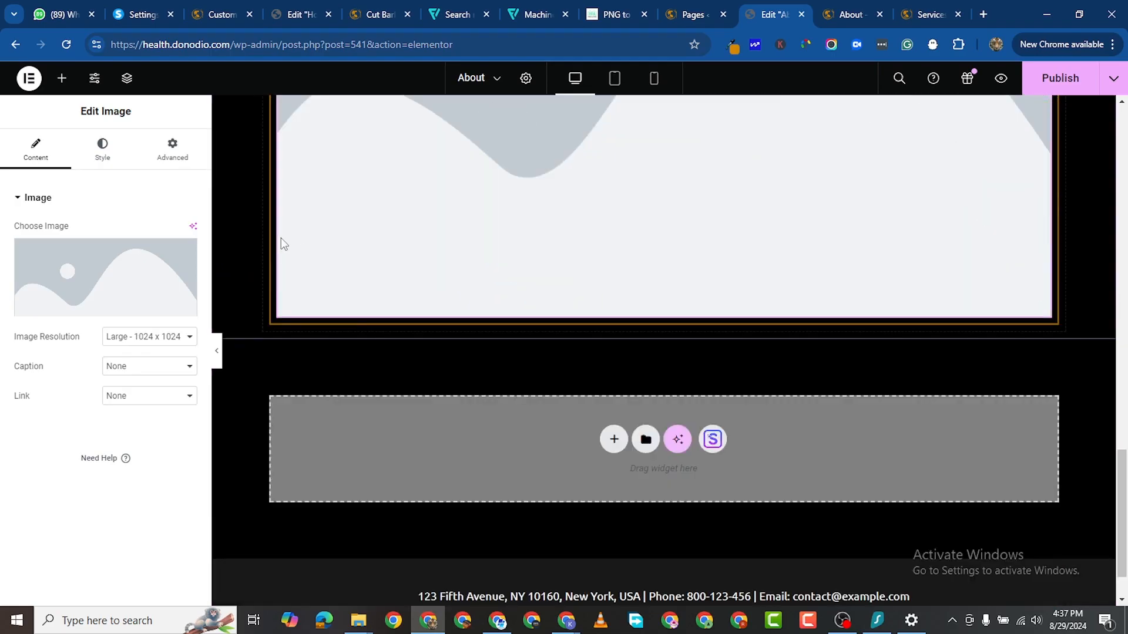
scroll(386, 317, "up", 6)
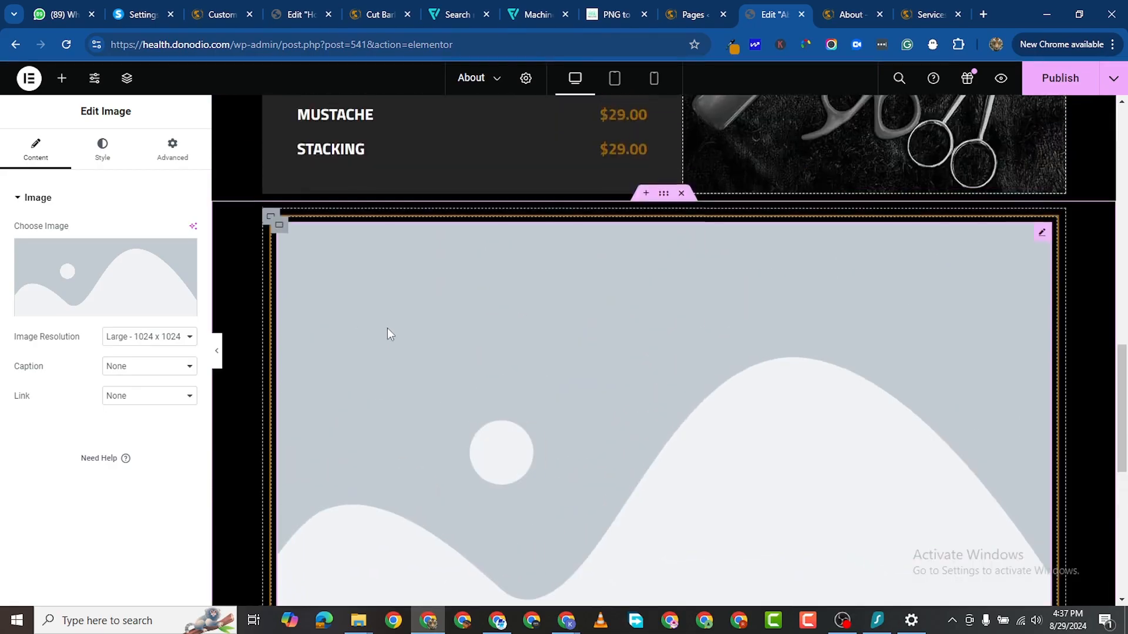
scroll(387, 332, "down", 2)
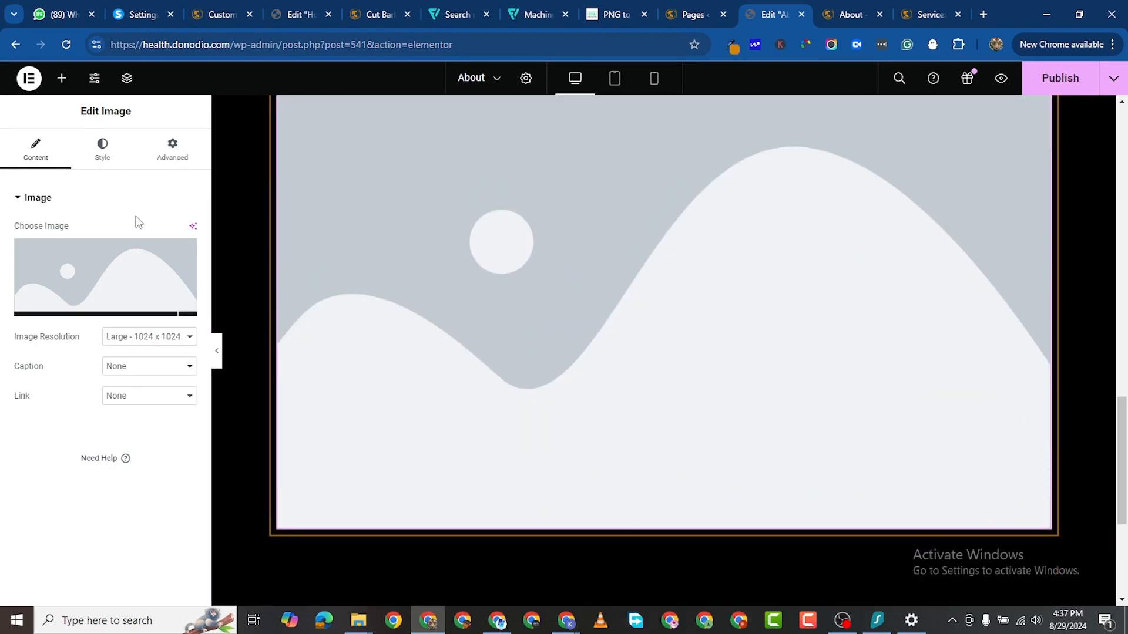
left_click(62, 78)
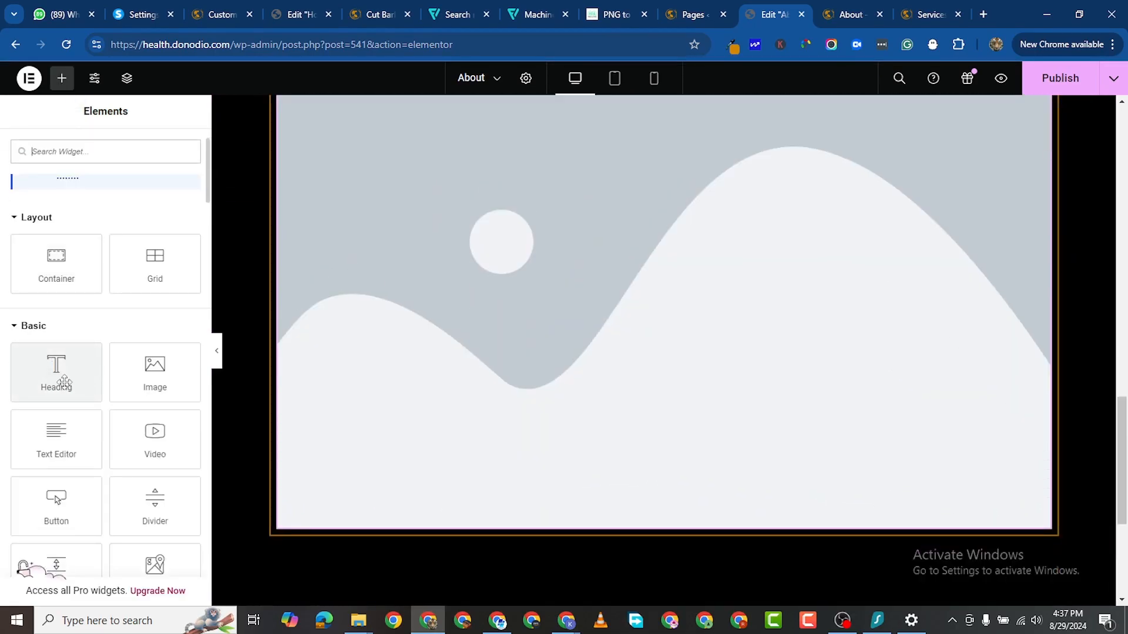
scroll(58, 380, "down", 1)
left_click_drag(57, 302, 427, 531)
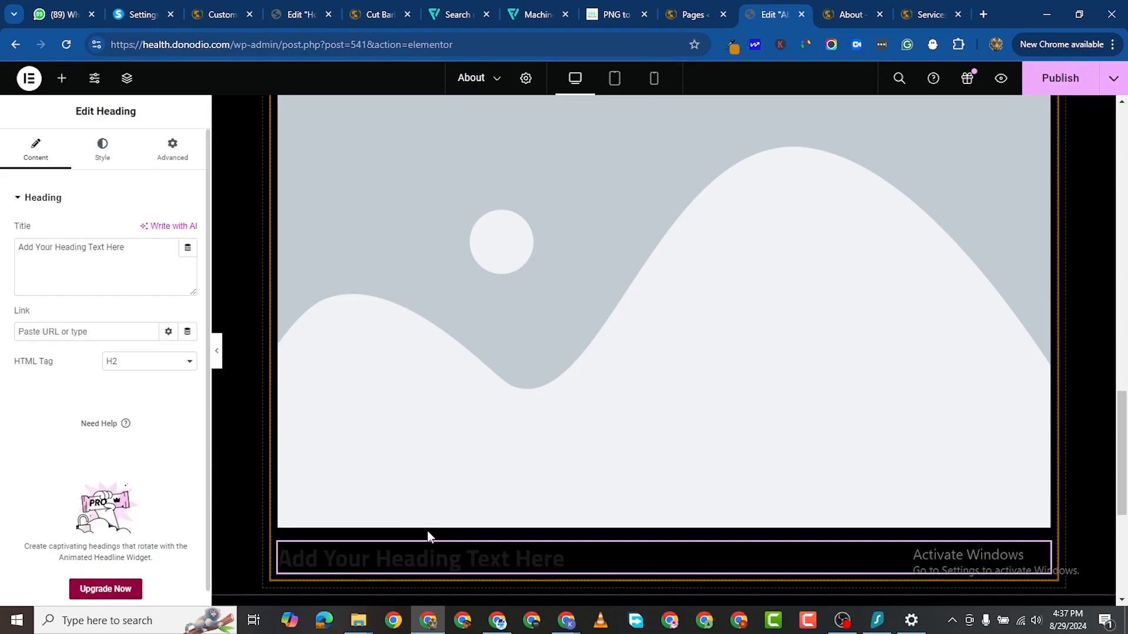
scroll(453, 534, "down", 2)
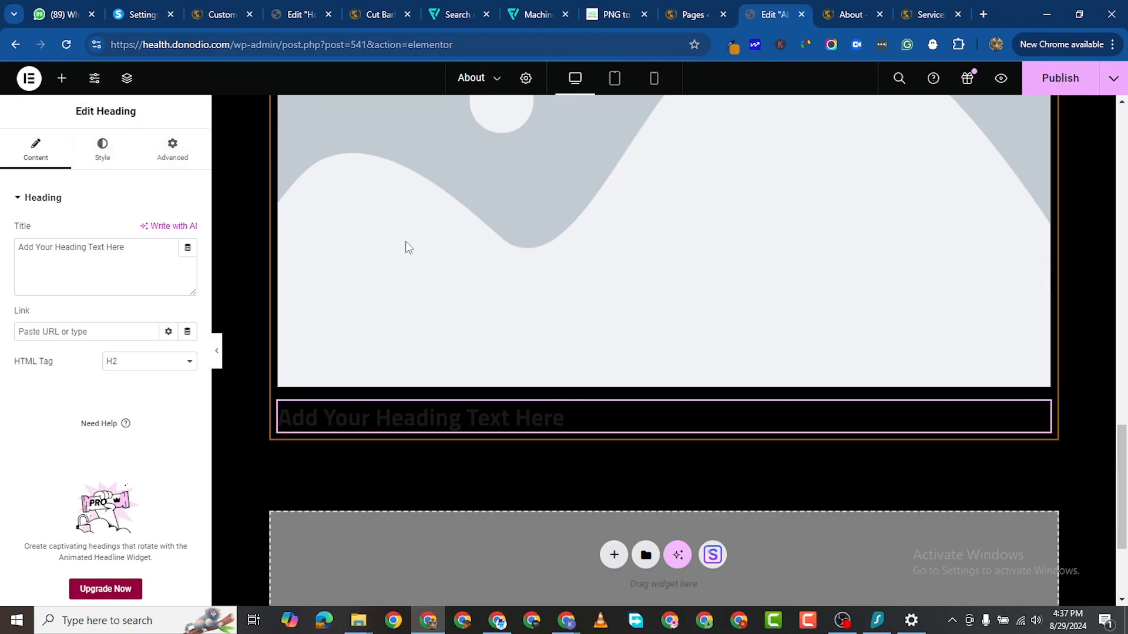
Step: Duplicate the heading and replace the first heading's title with the team member's name
right_click(1044, 412)
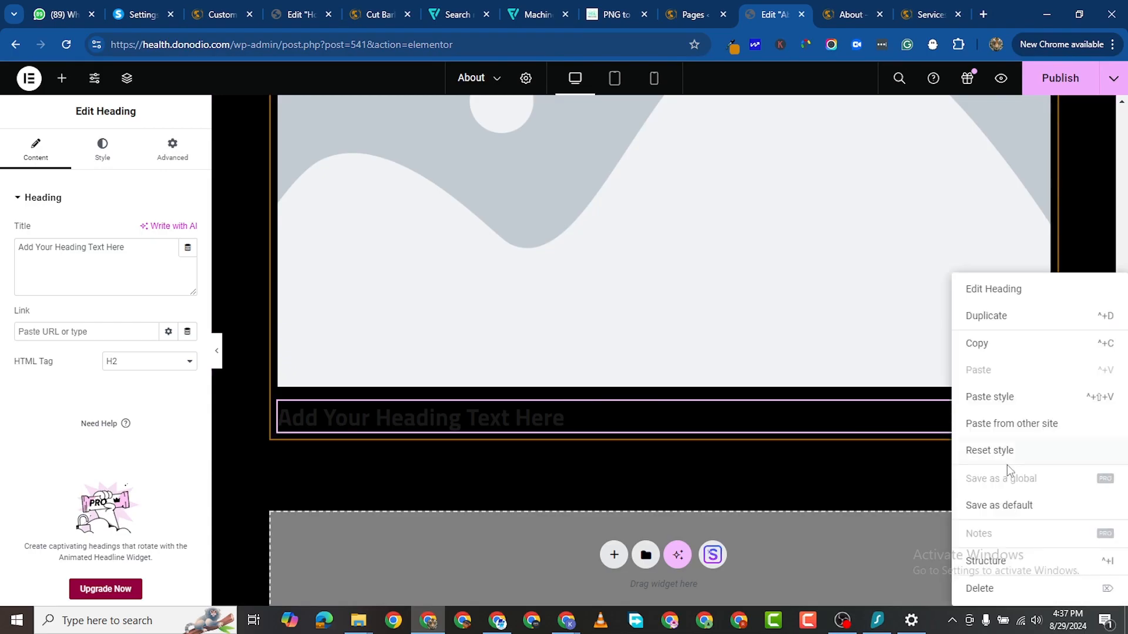
left_click(989, 318)
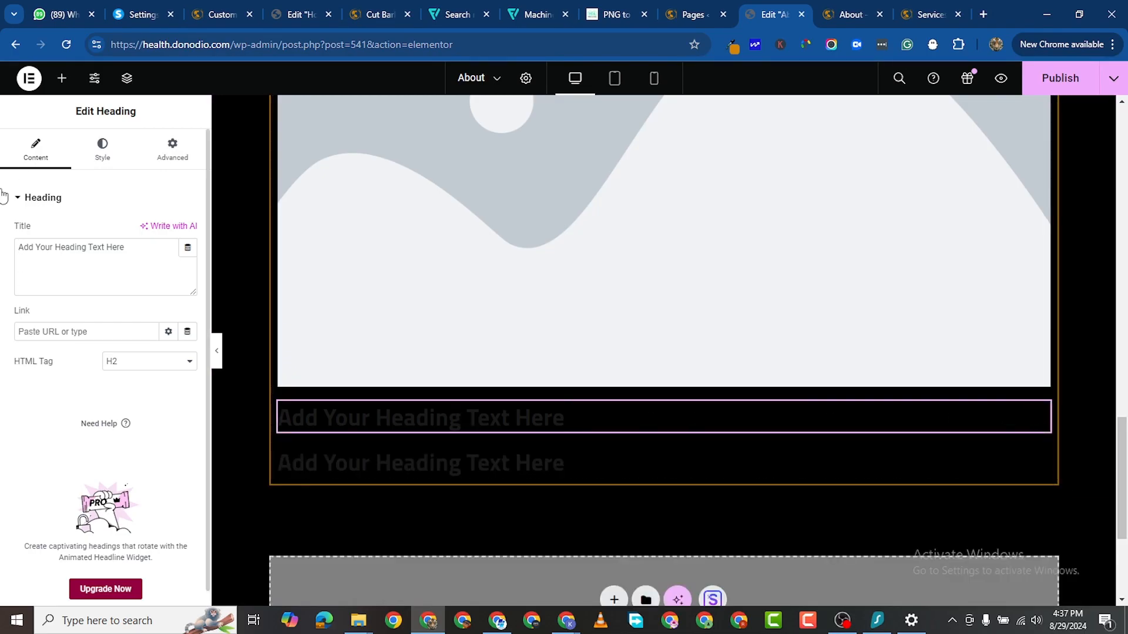
triple_click(73, 255)
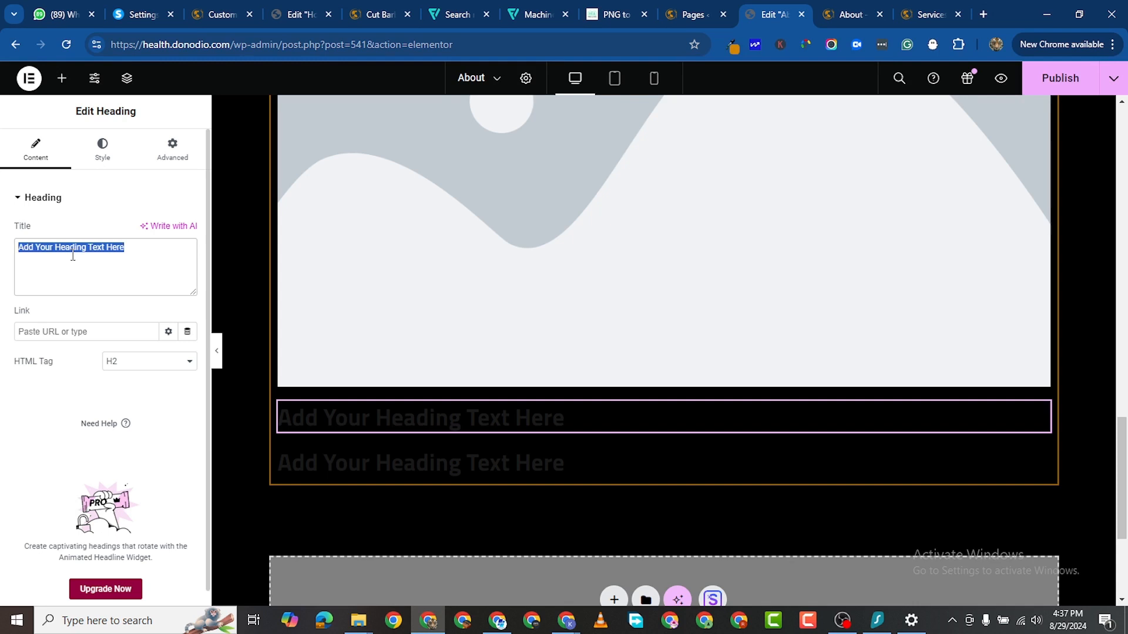
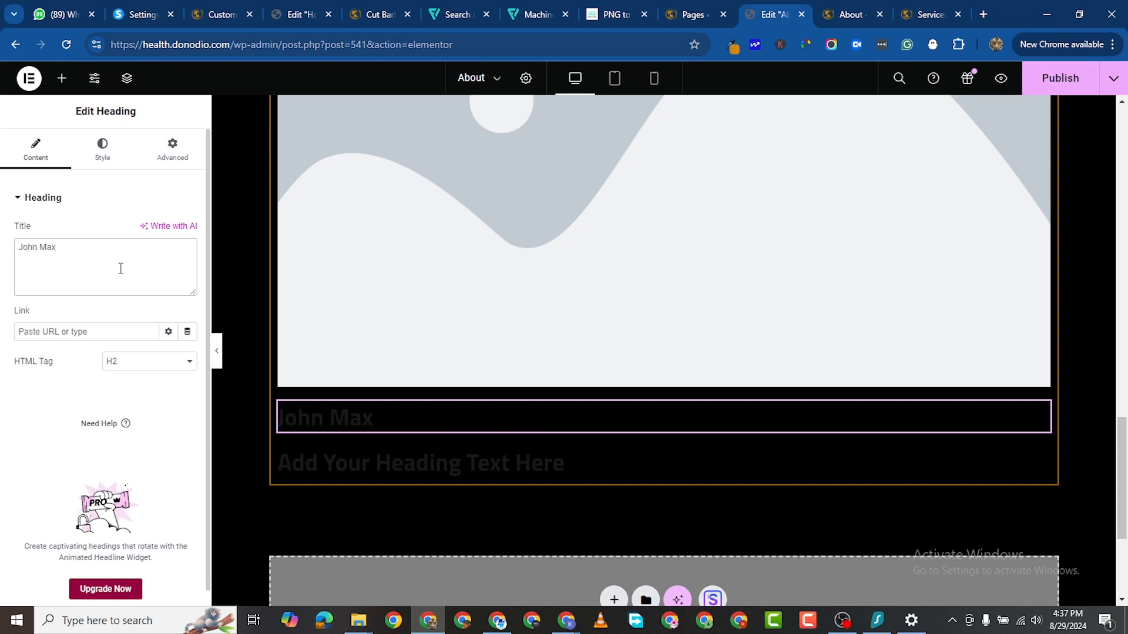
Step: Make the name heading's text colour white (#FFFFFF)
left_click(102, 148)
left_click(188, 262)
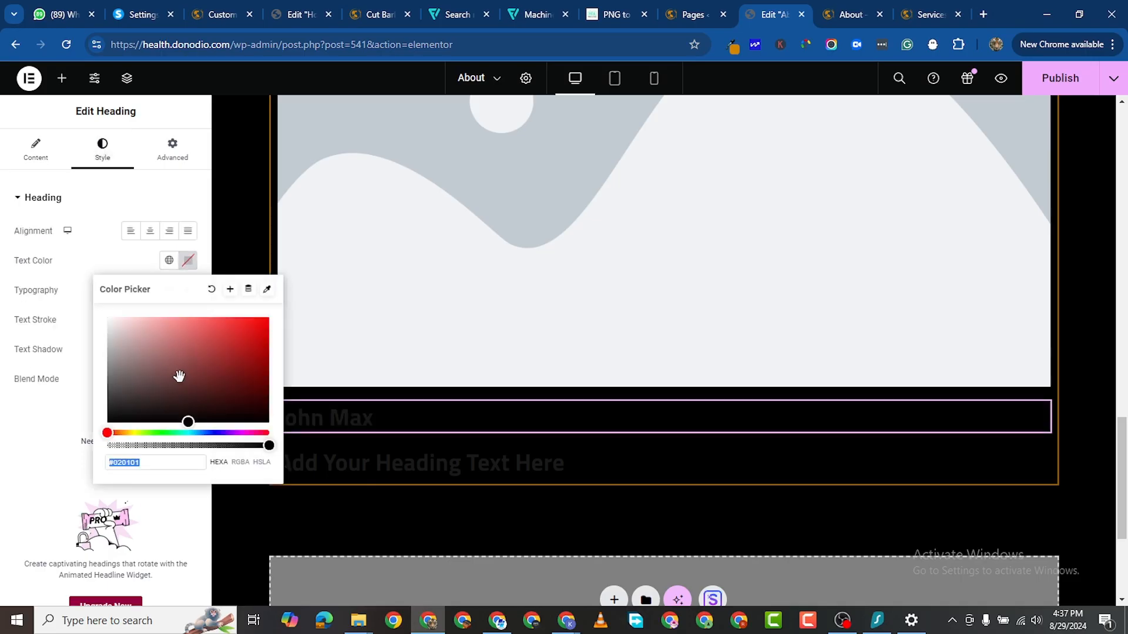
type("#FFFFFF")
left_click(2, 465)
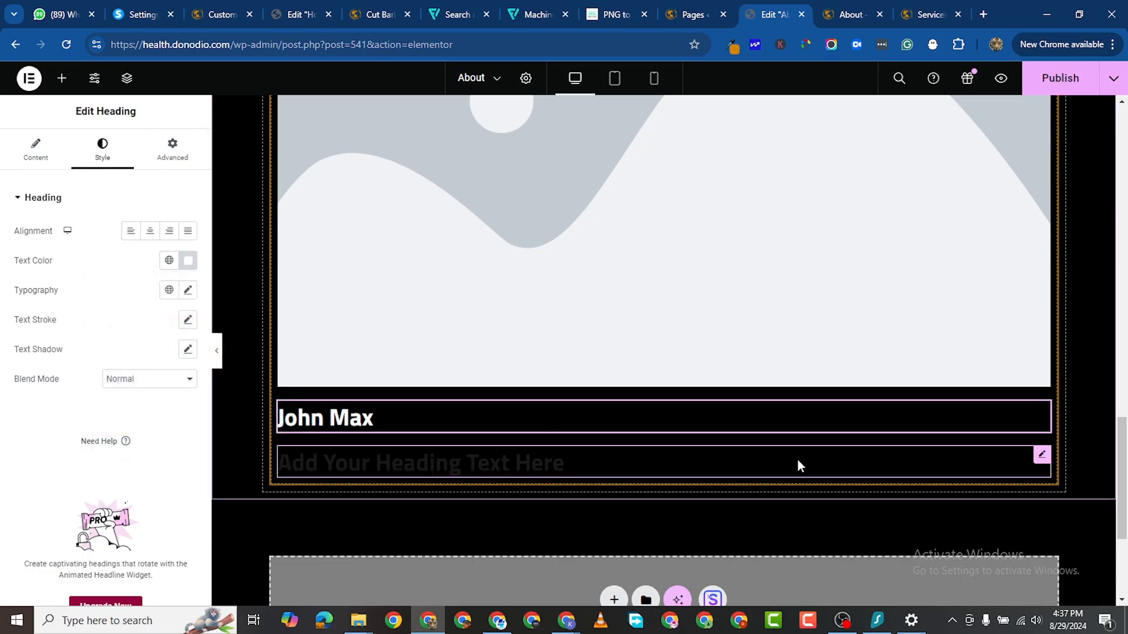
Step: Retitle the second heading 'Stylist' and make its text white
left_click(1041, 457)
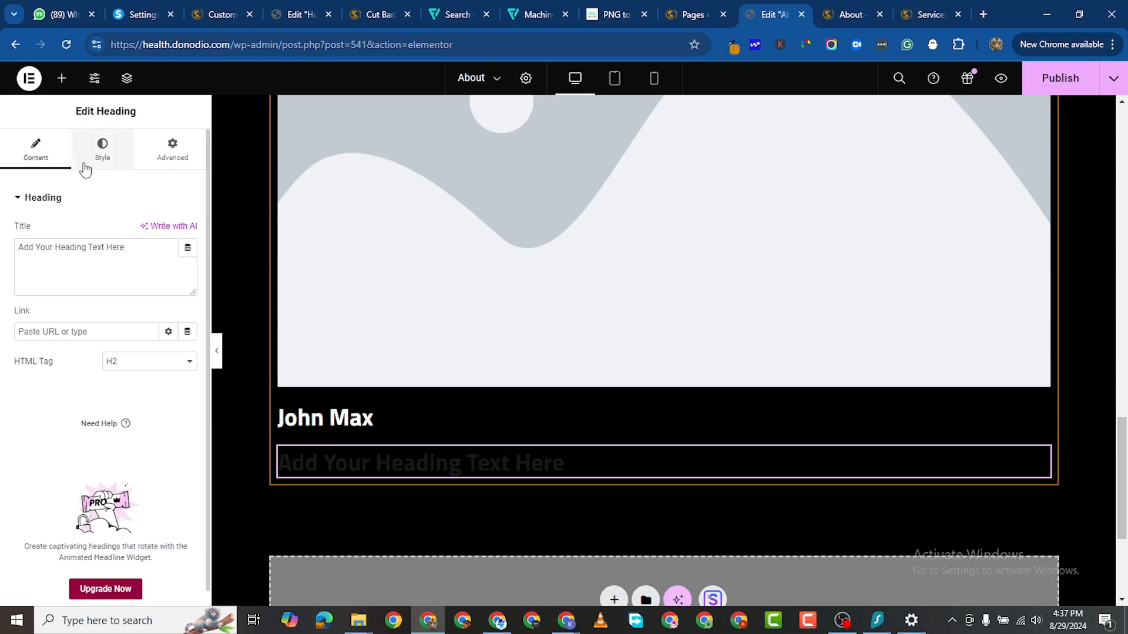
double_click(94, 247)
triple_click(92, 242)
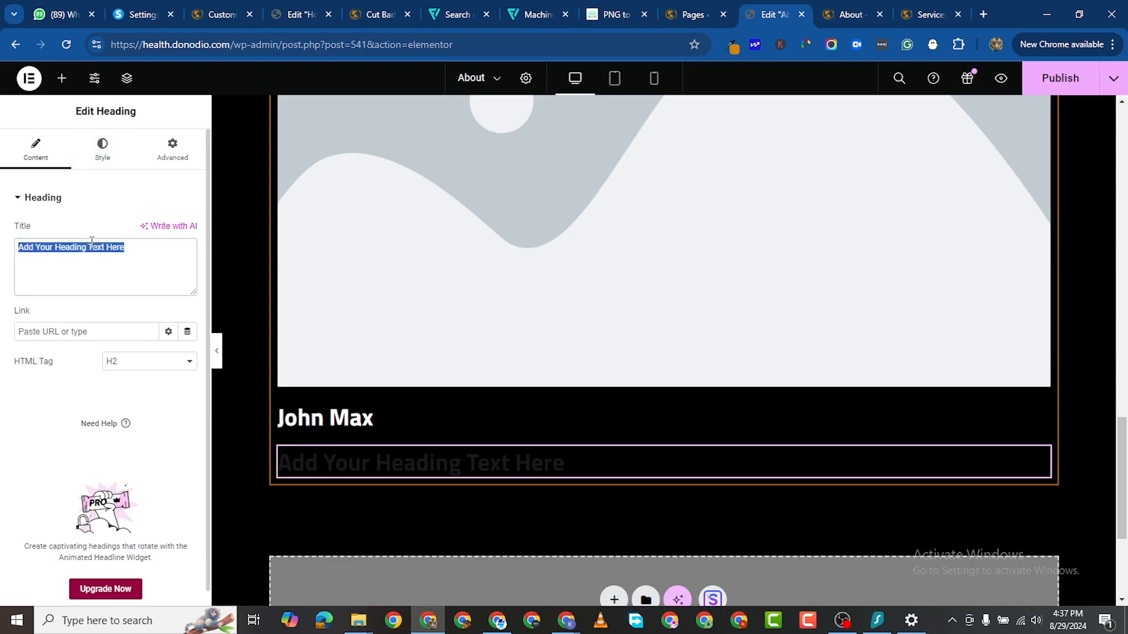
type("Stylist")
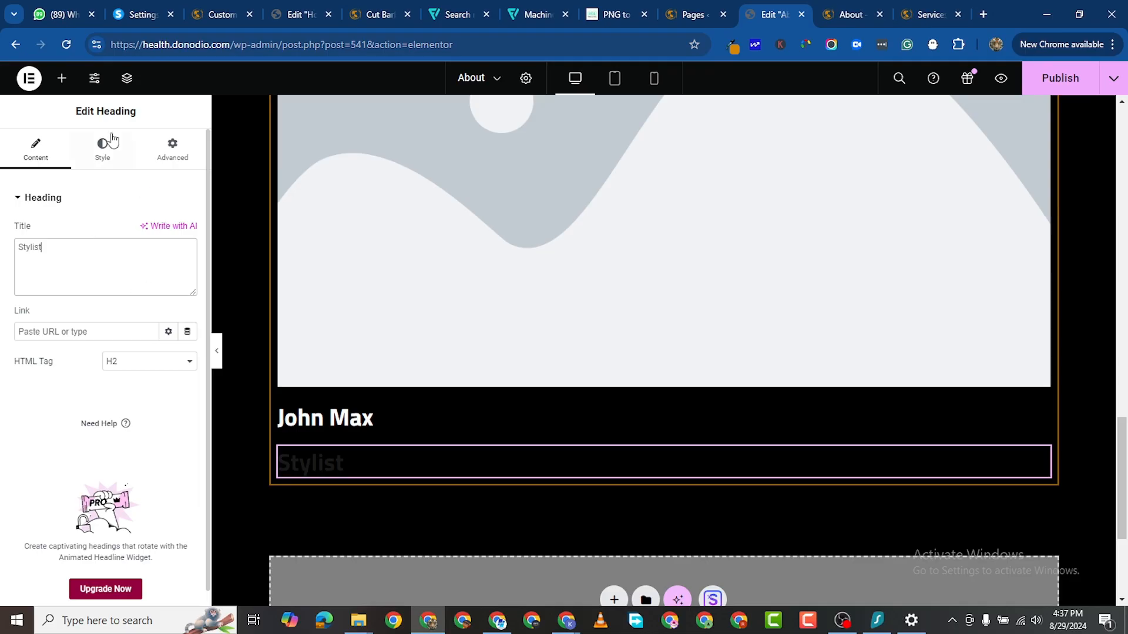
left_click(110, 157)
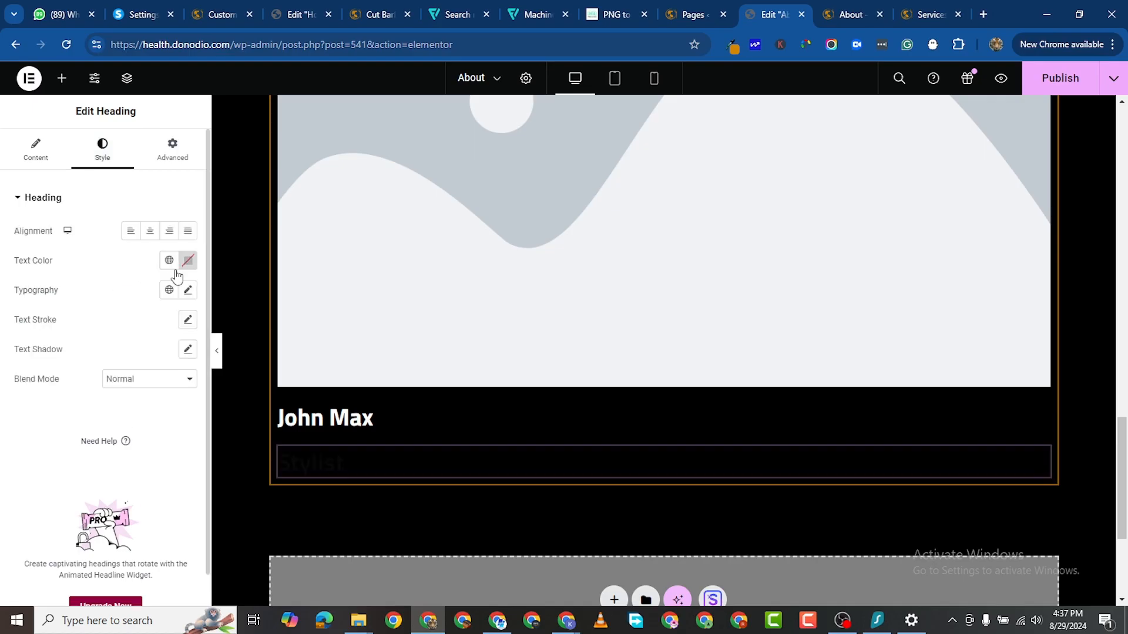
left_click(186, 268)
left_click(109, 322)
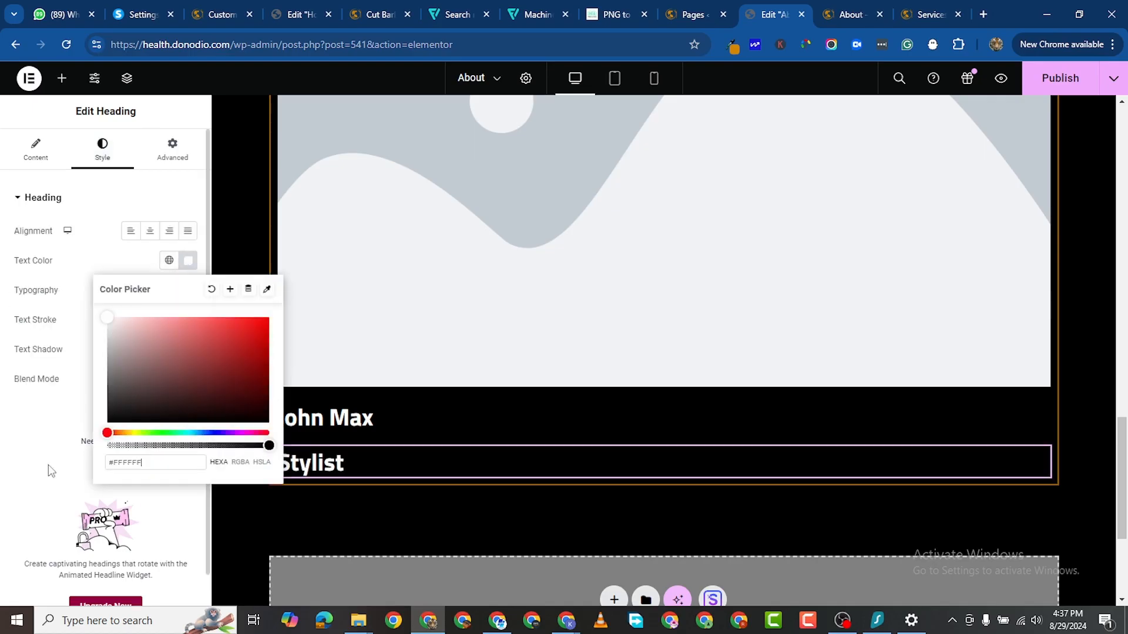
left_click(34, 522)
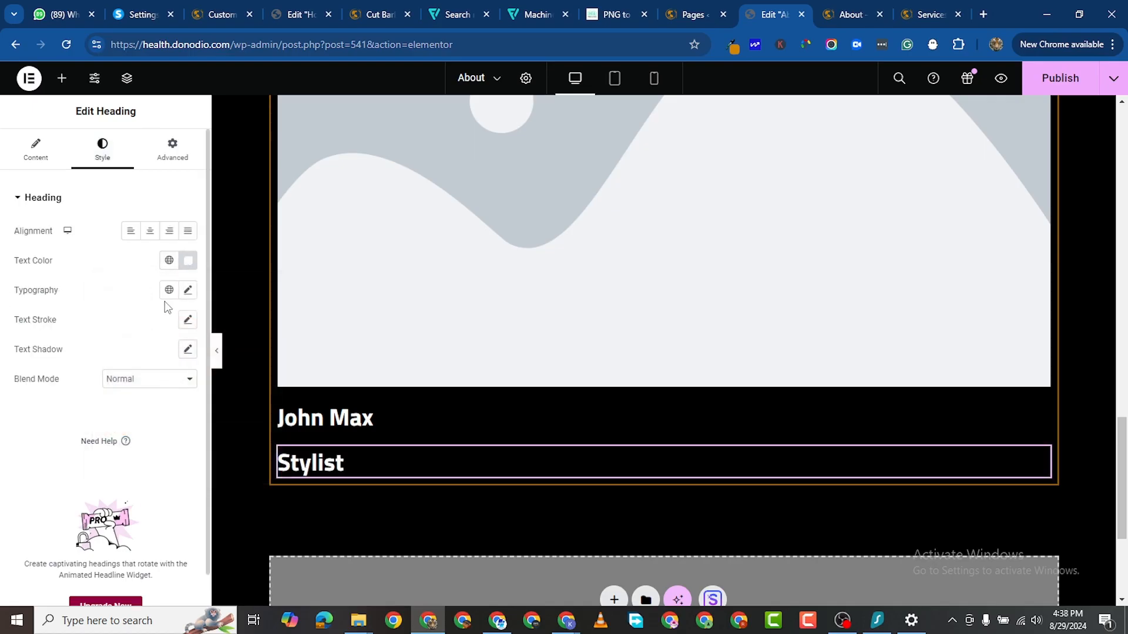
Step: Set the Stylist heading's typography to size 18 and weight 300 (Light)
left_click(188, 292)
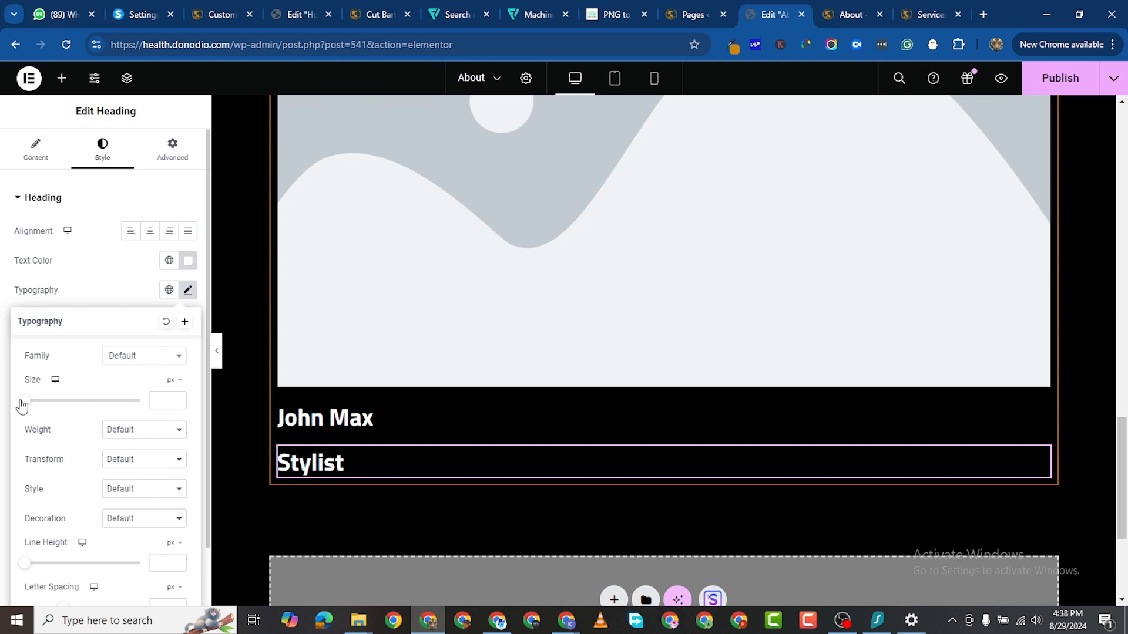
left_click_drag(22, 405, 32, 407)
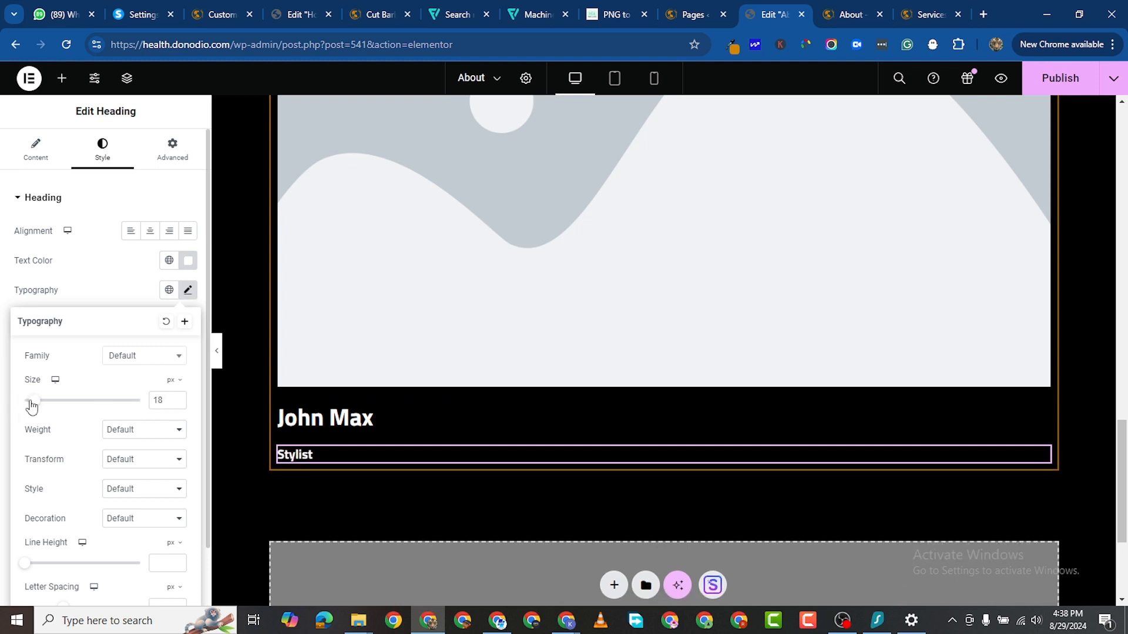
left_click(178, 404)
left_click(178, 404)
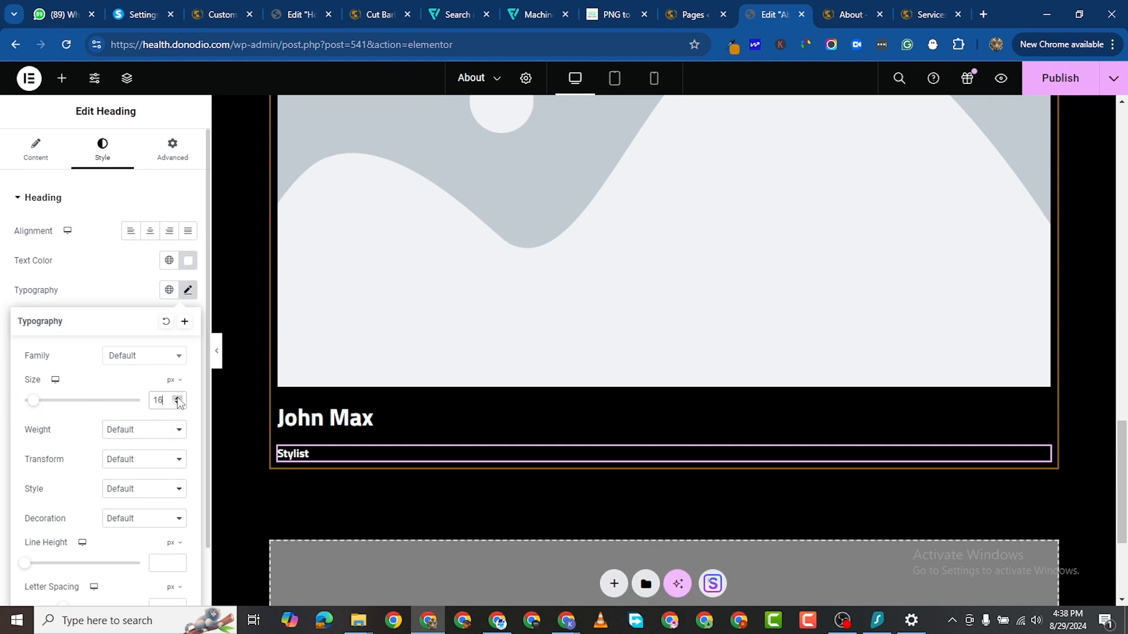
left_click(177, 398)
left_click(177, 398)
left_click(144, 430)
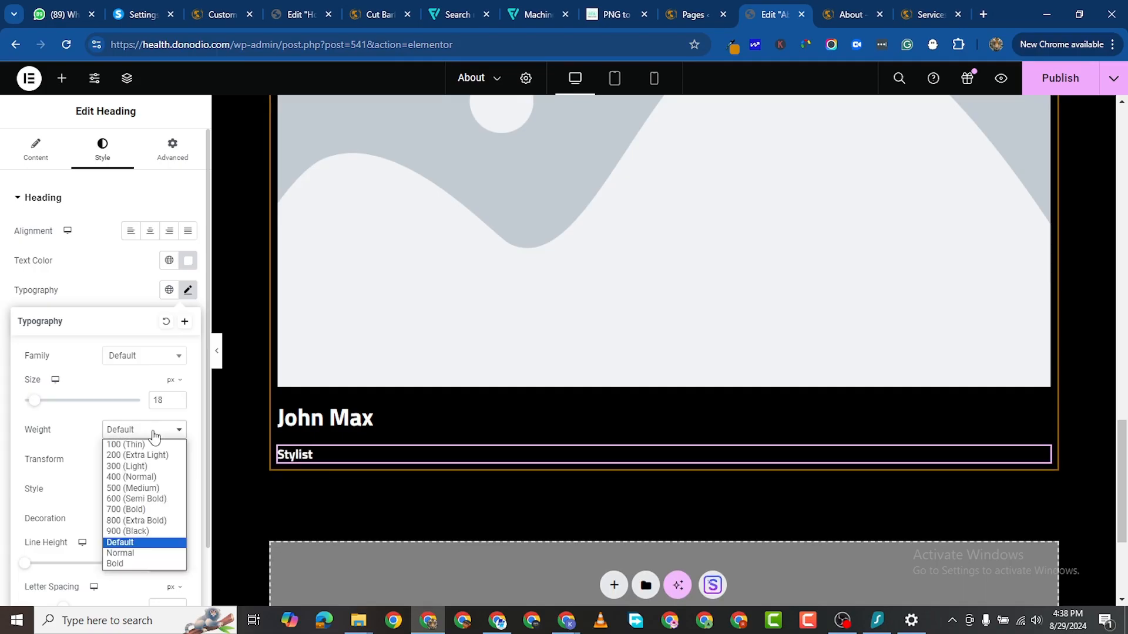
left_click(141, 477)
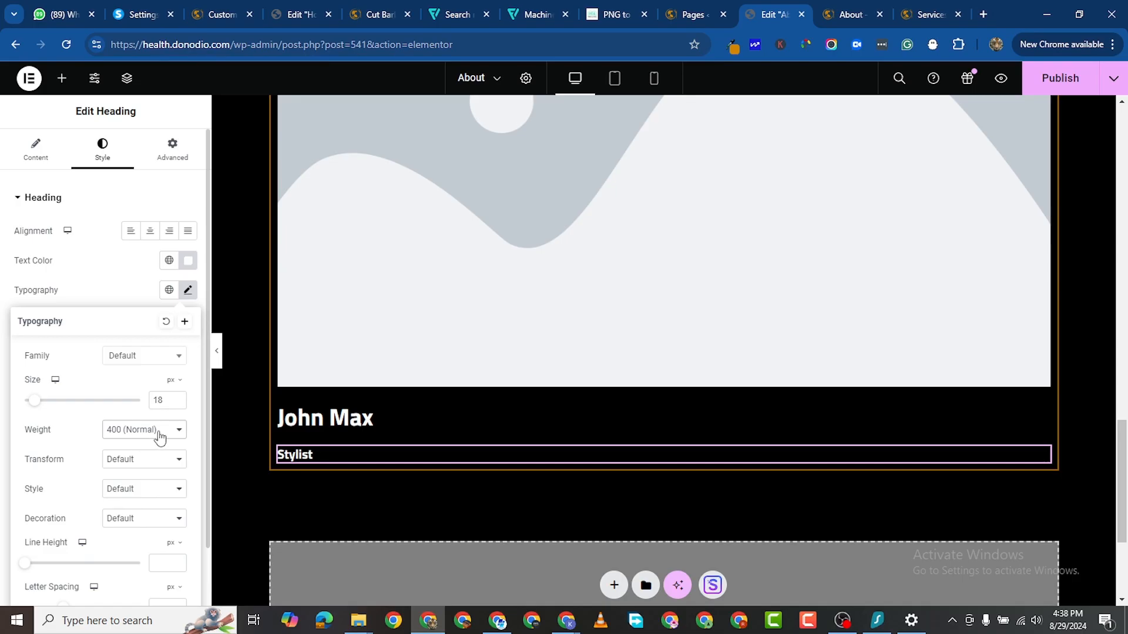
left_click(121, 433)
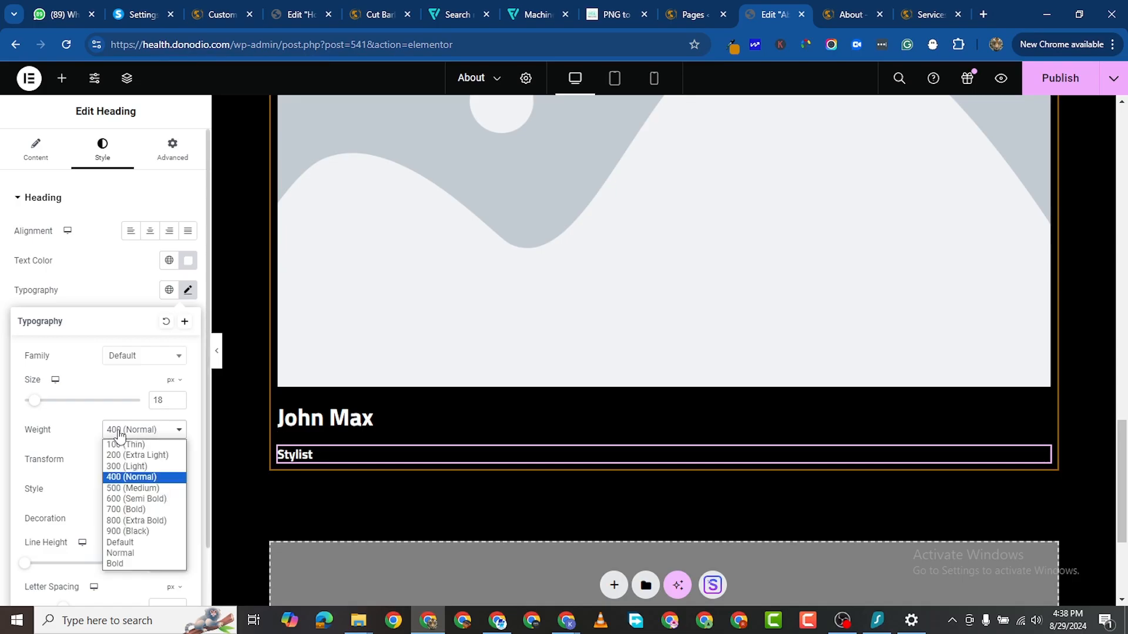
left_click(131, 470)
left_click(150, 434)
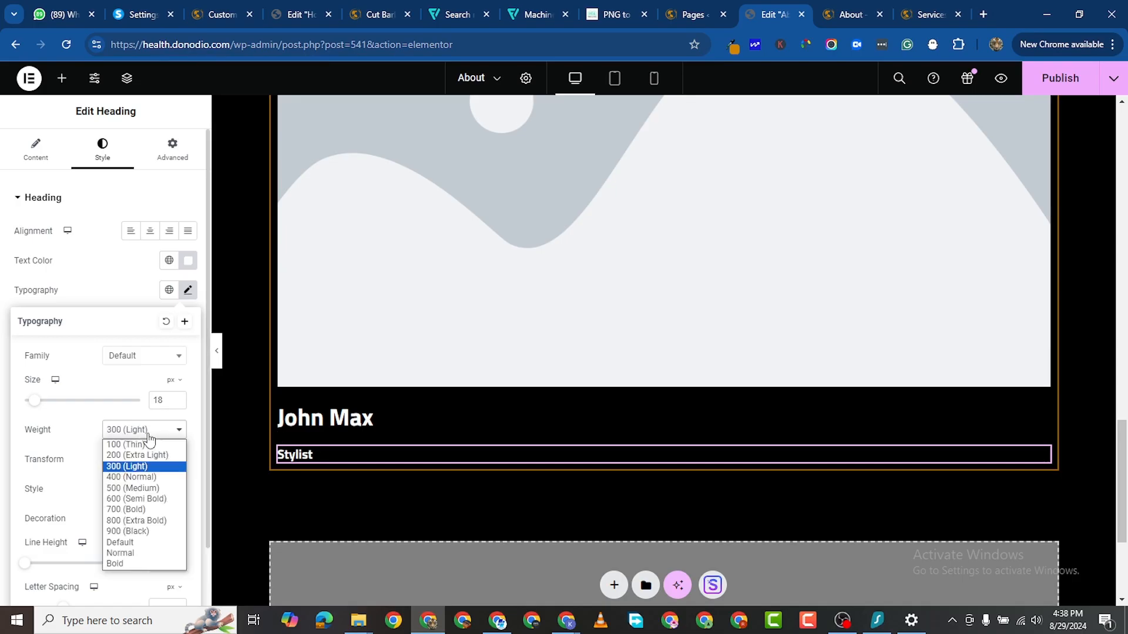
left_click(231, 480)
scroll(437, 422, "up", 6)
scroll(617, 395, "down", 2)
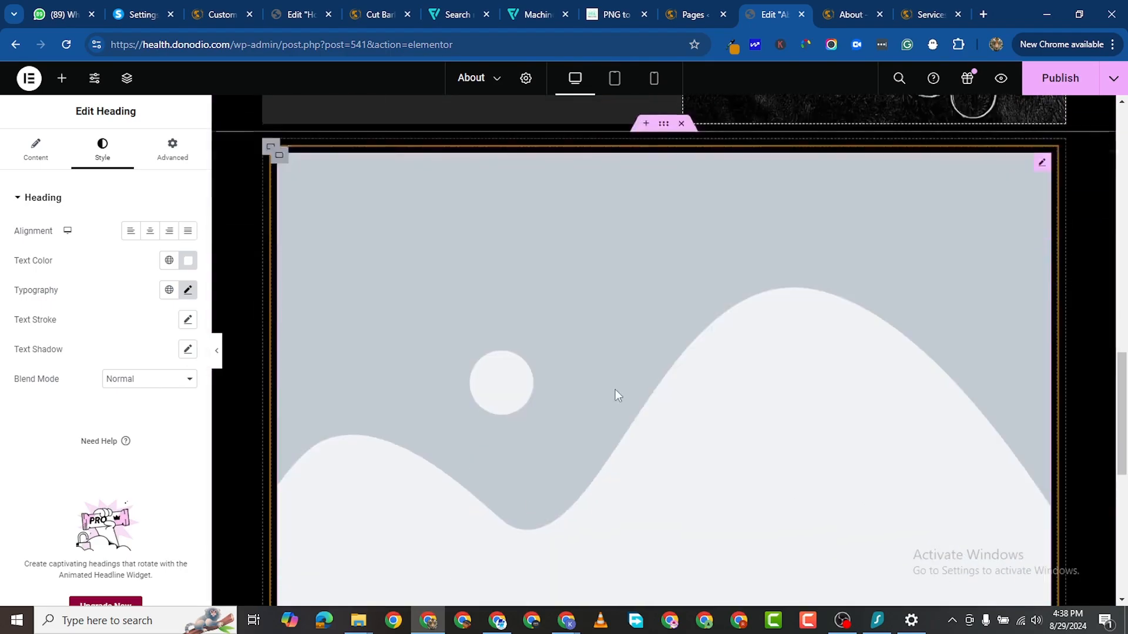
Step: Upload team-011.jpg from the computer and set it as the team card's image
left_click(739, 212)
left_click(53, 261)
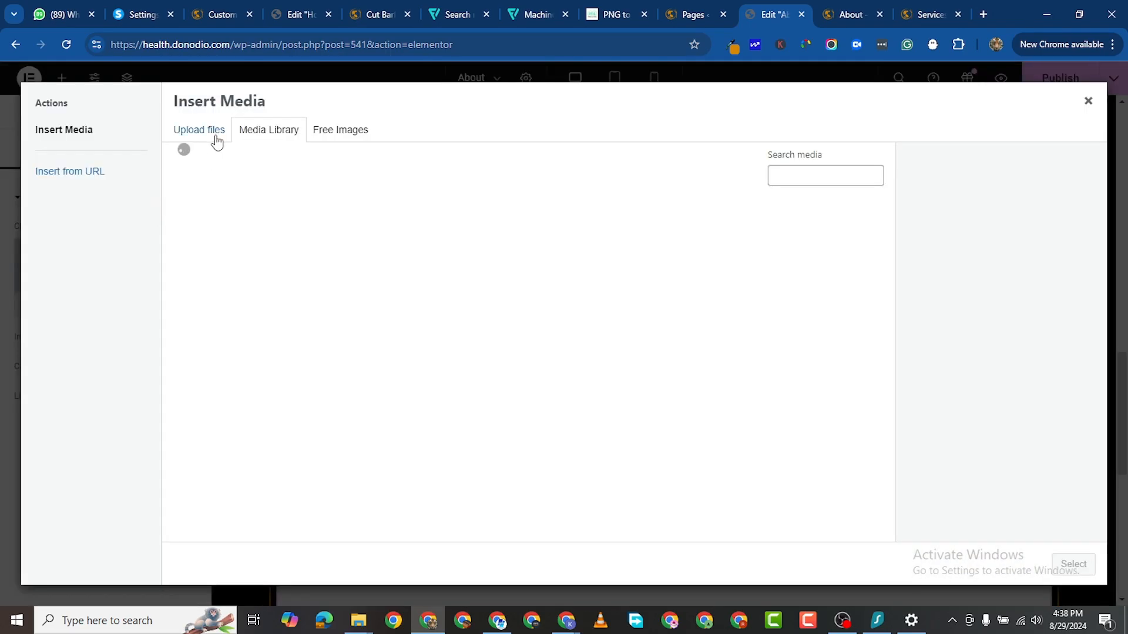
left_click(210, 136)
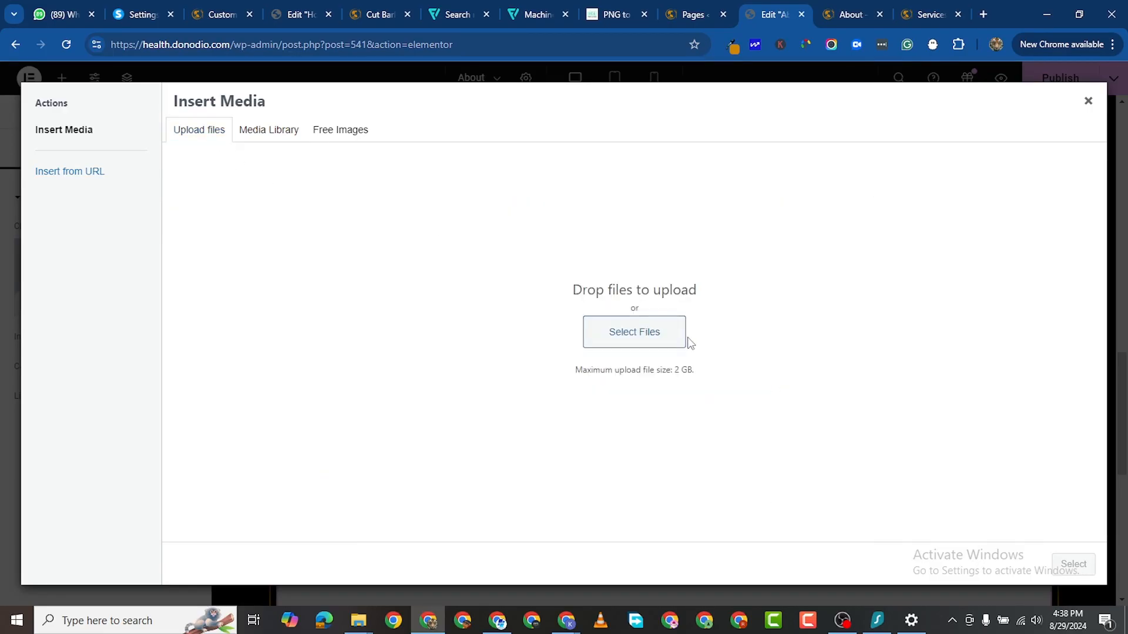
left_click(649, 345)
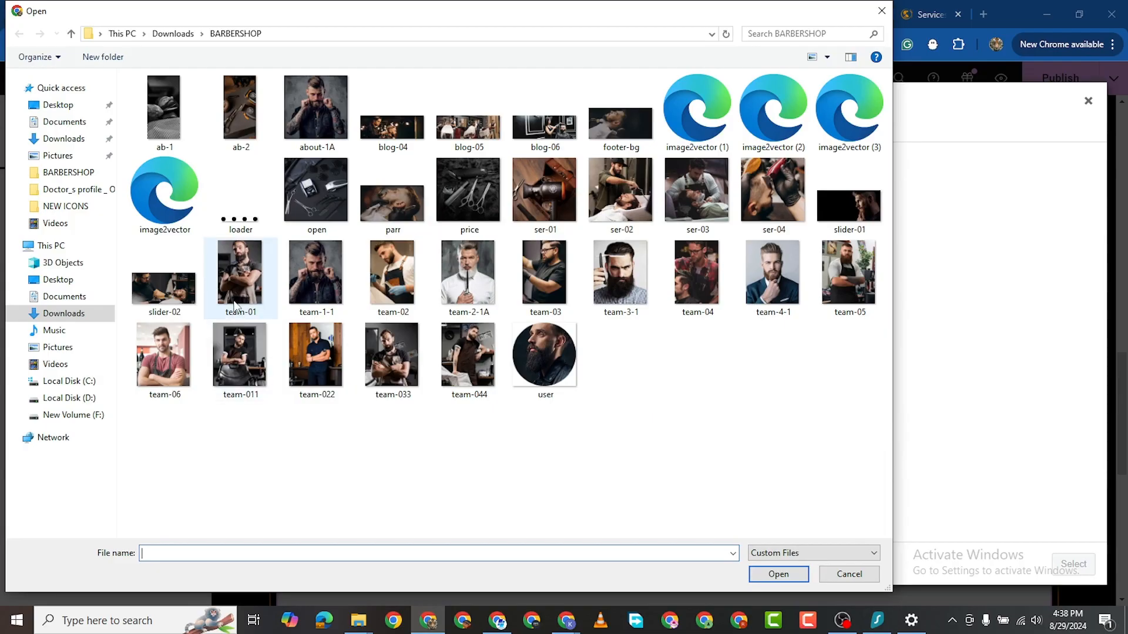
left_click(551, 284)
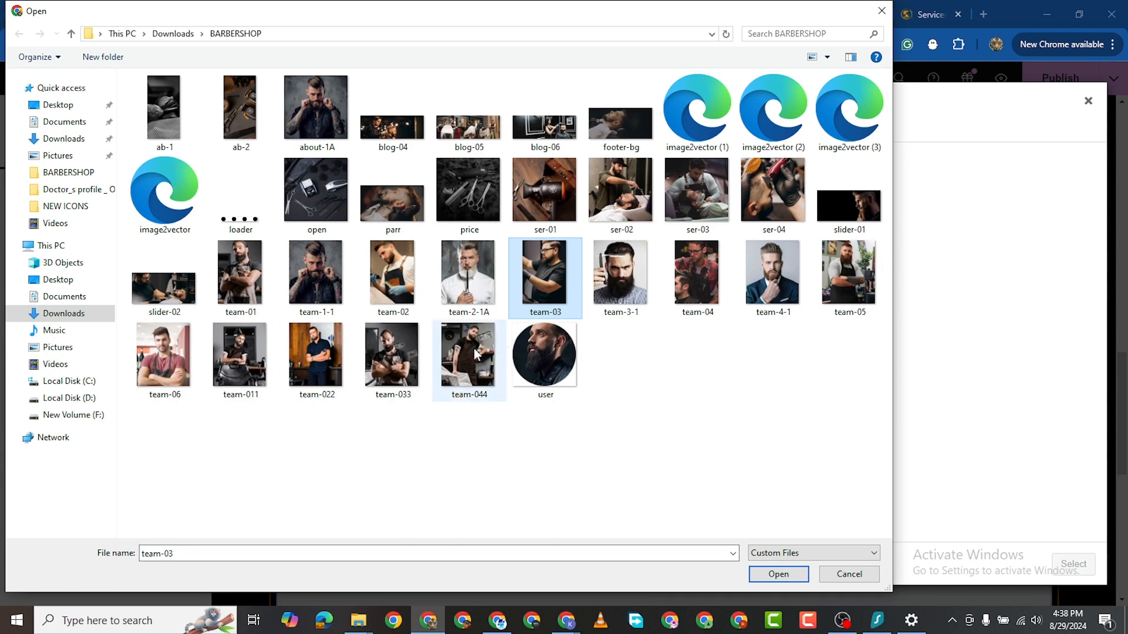
left_click(241, 366)
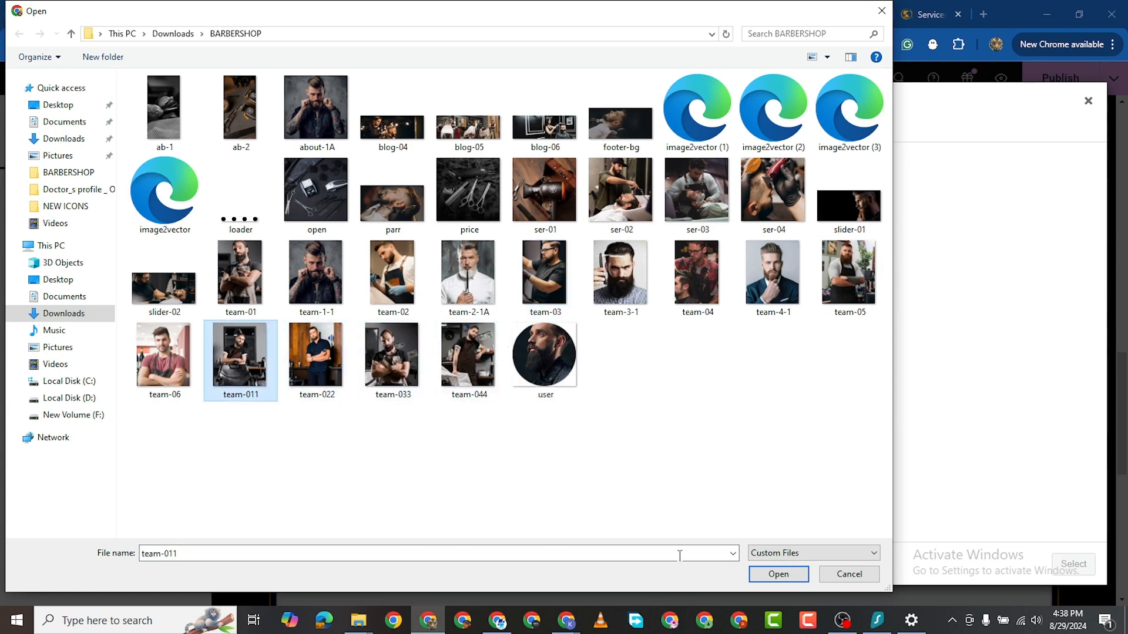
left_click(790, 572)
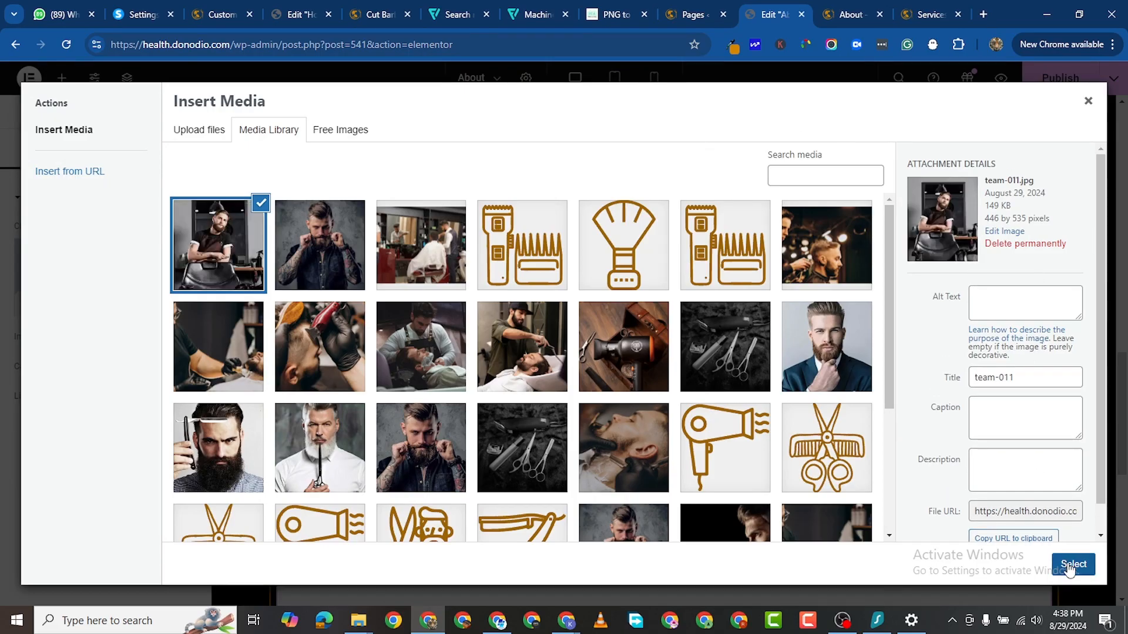
left_click(1072, 565)
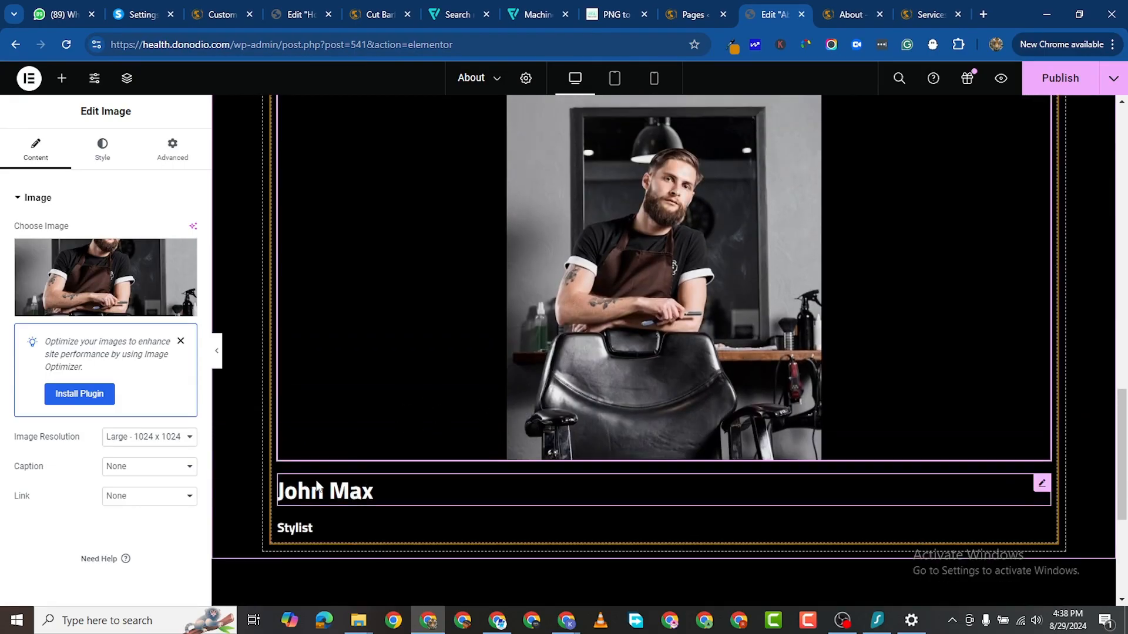
Step: Add a Social Icons widget below Stylist, keeping only the Facebook icon
left_click(61, 78)
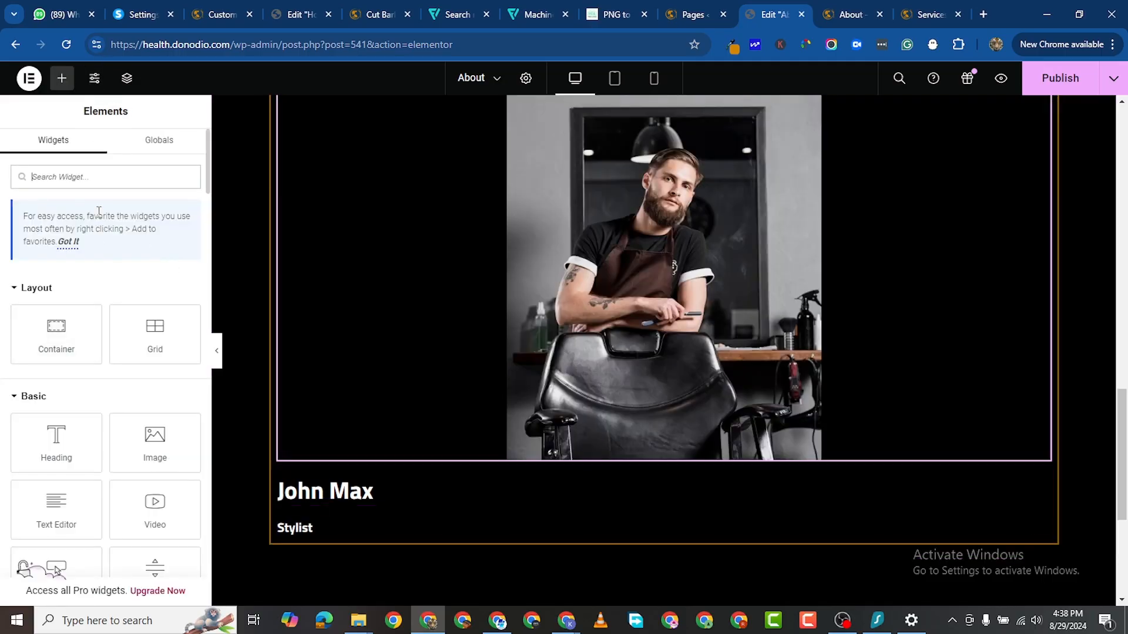
type("social")
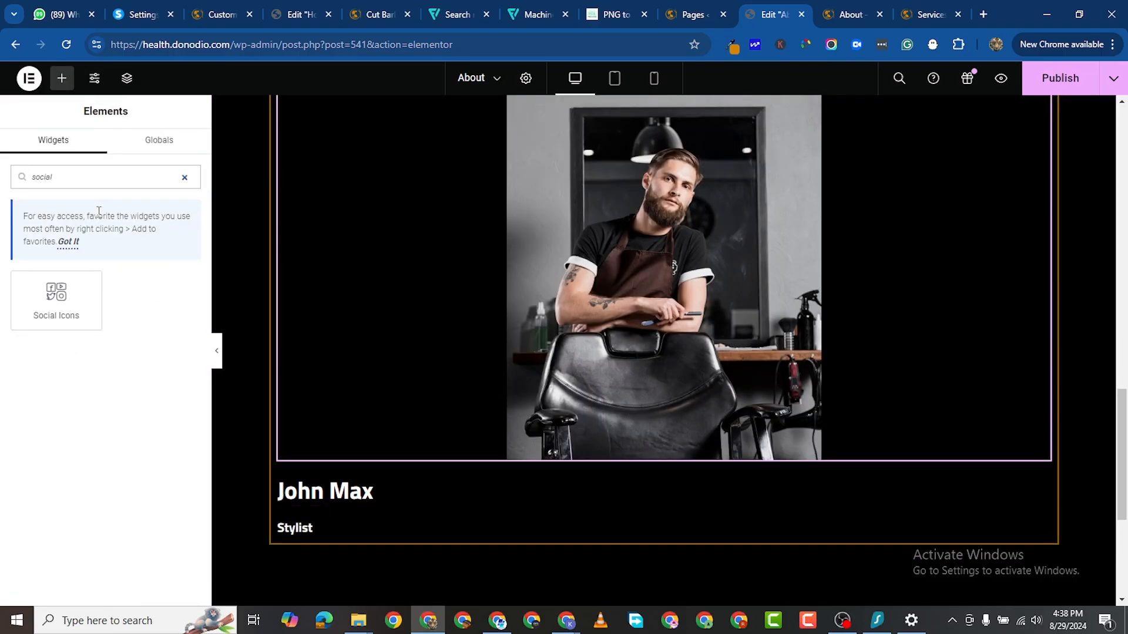
left_click_drag(93, 301, 319, 543)
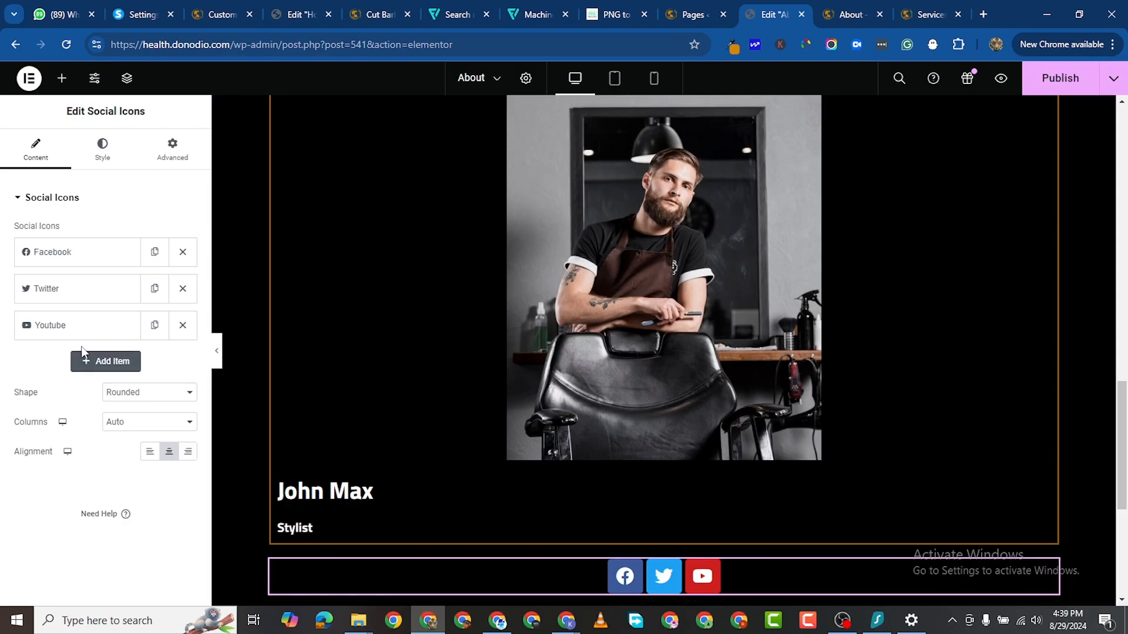
left_click(182, 325)
left_click(182, 290)
Step: Give the Facebook icon Custom colours with #996100 gold as primary and secondary
left_click(81, 255)
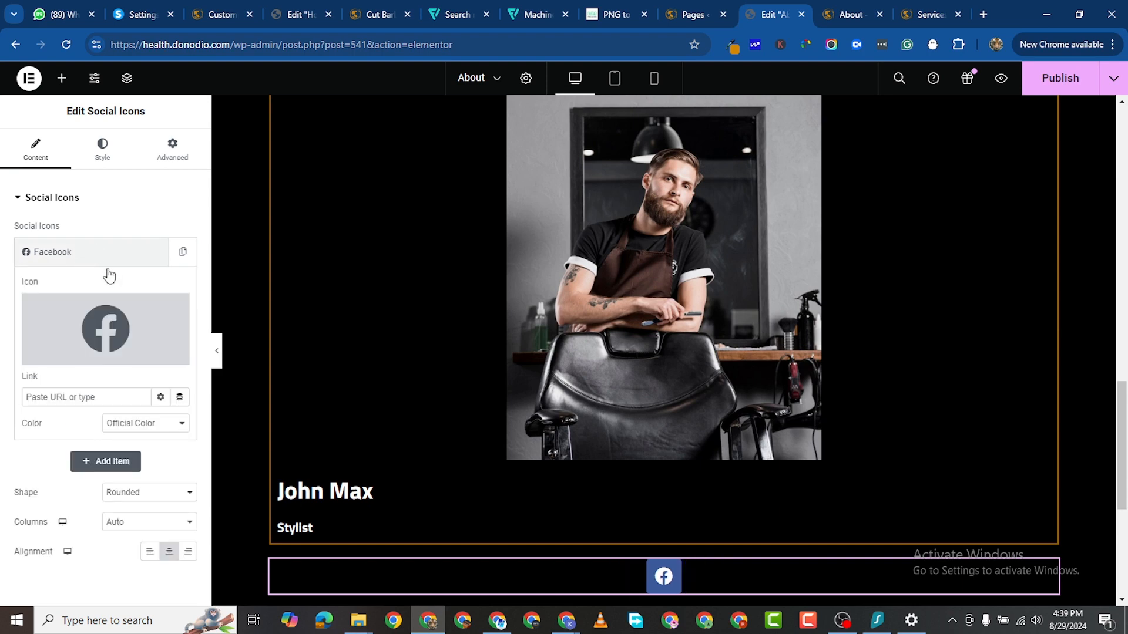
left_click(145, 425)
left_click(158, 450)
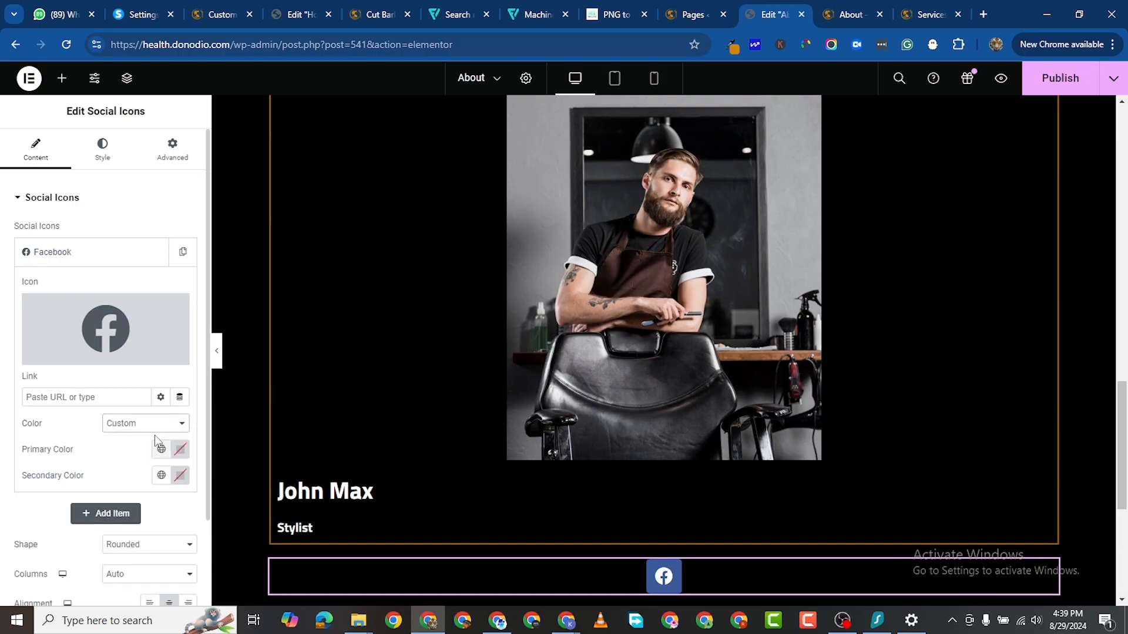
left_click(181, 450)
right_click(123, 413)
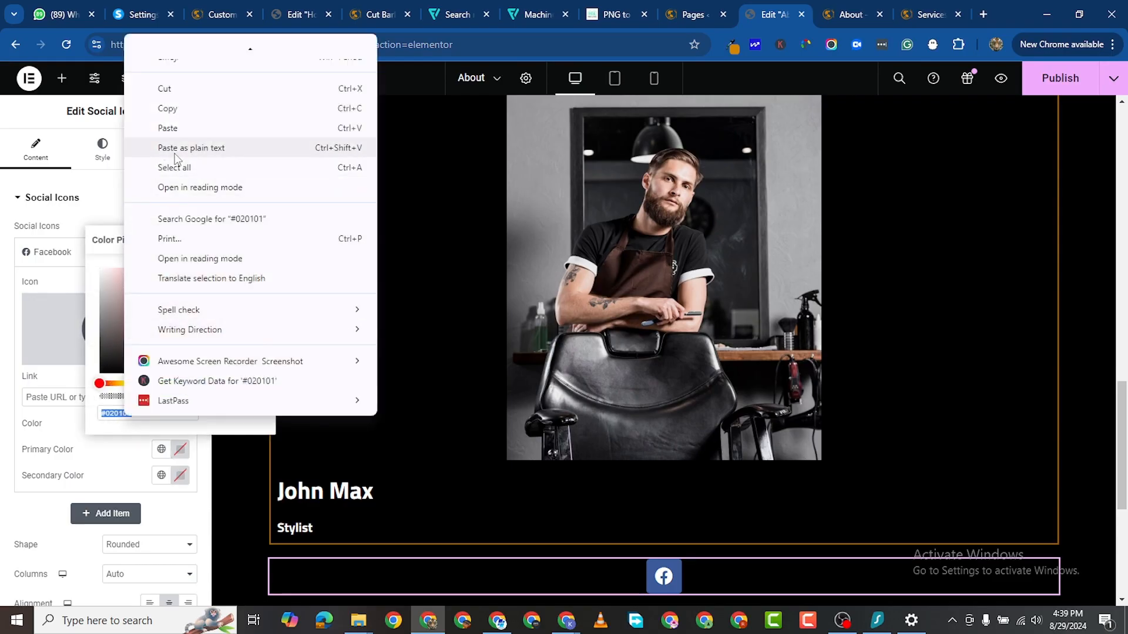
left_click(172, 129)
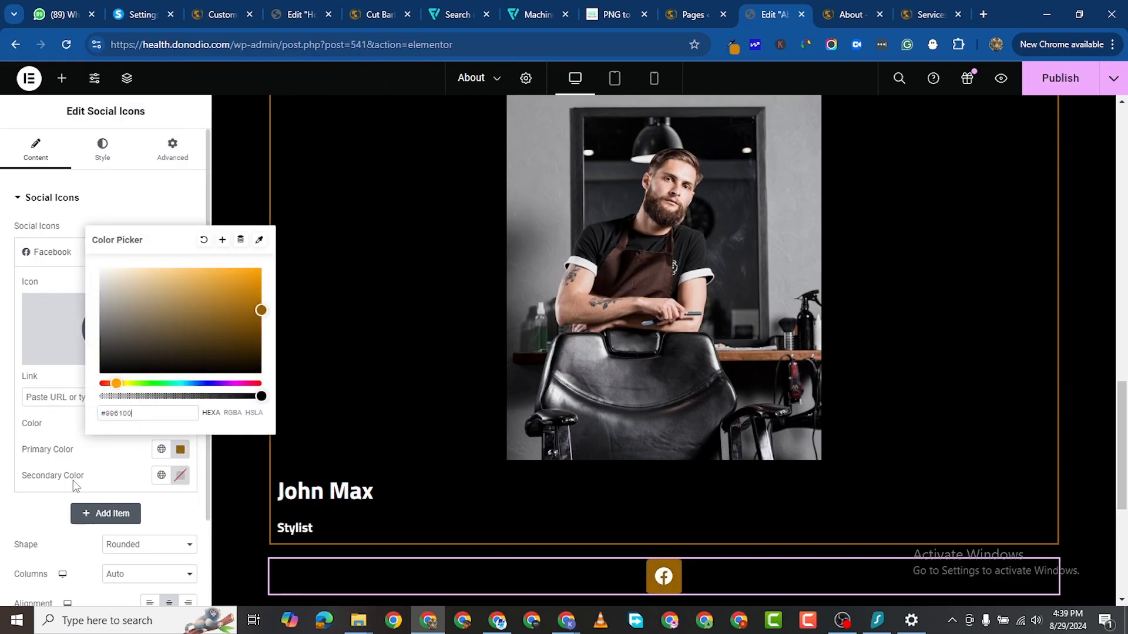
left_click(181, 450)
left_click(180, 476)
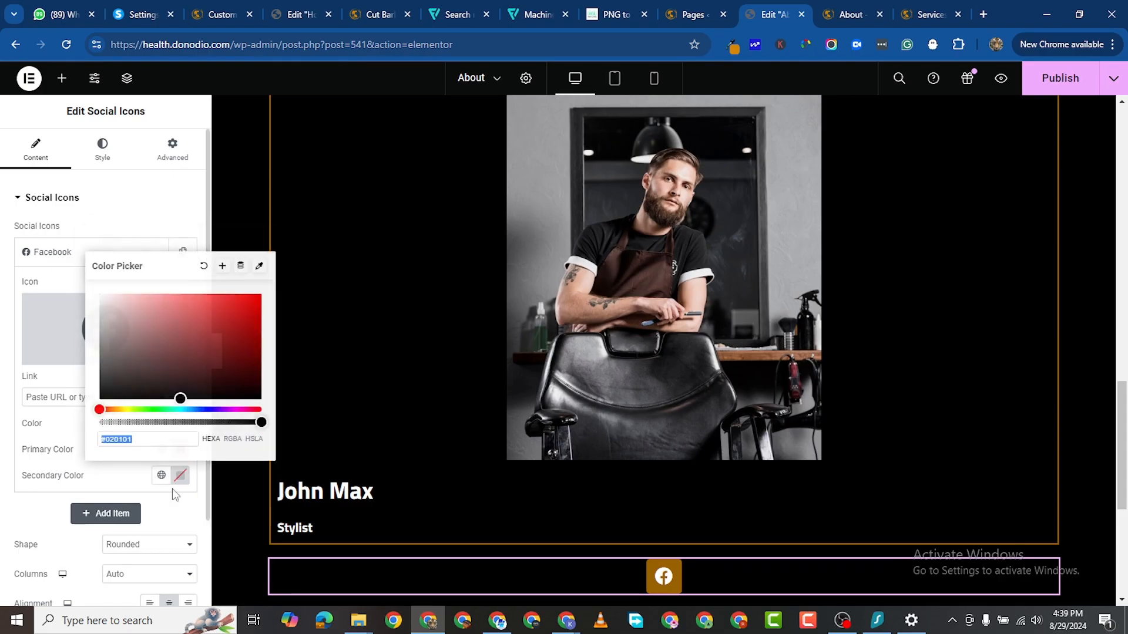
right_click(120, 438)
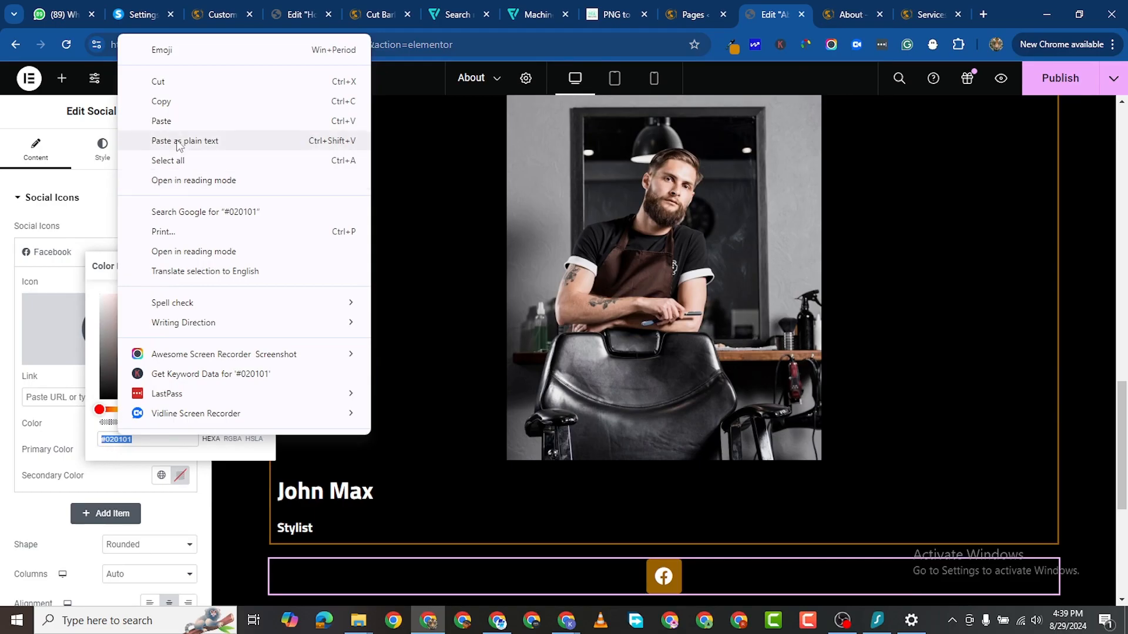
left_click(158, 121)
left_click(11, 457)
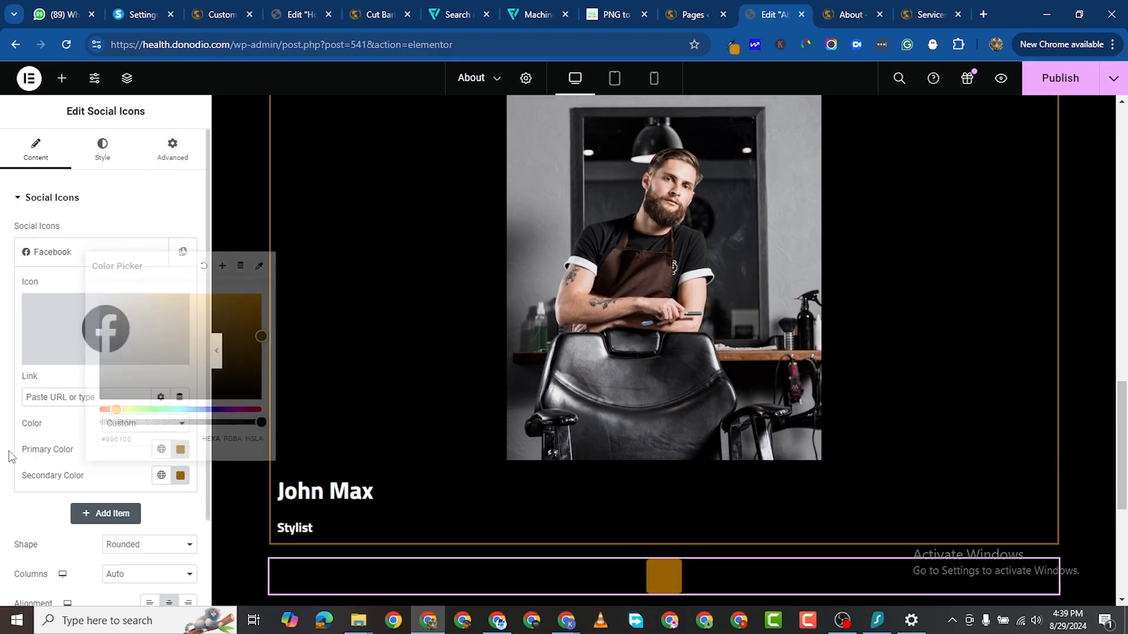
Step: Change the Facebook icon's primary colour to black and duplicate the Facebook item
left_click(180, 449)
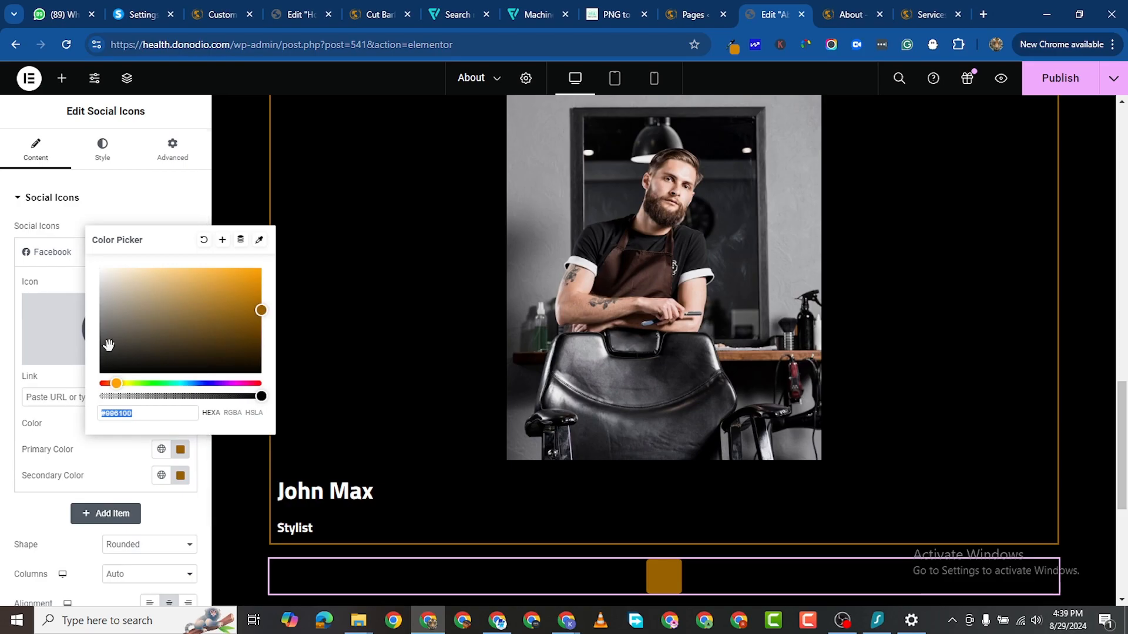
left_click(102, 371)
left_click(3, 539)
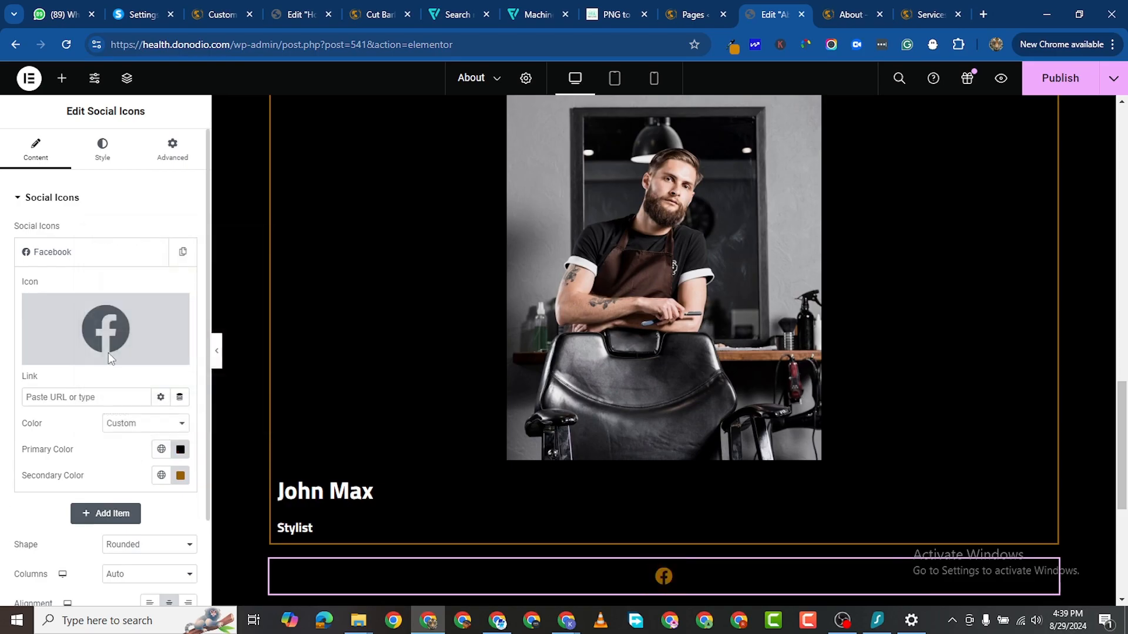
left_click(141, 254)
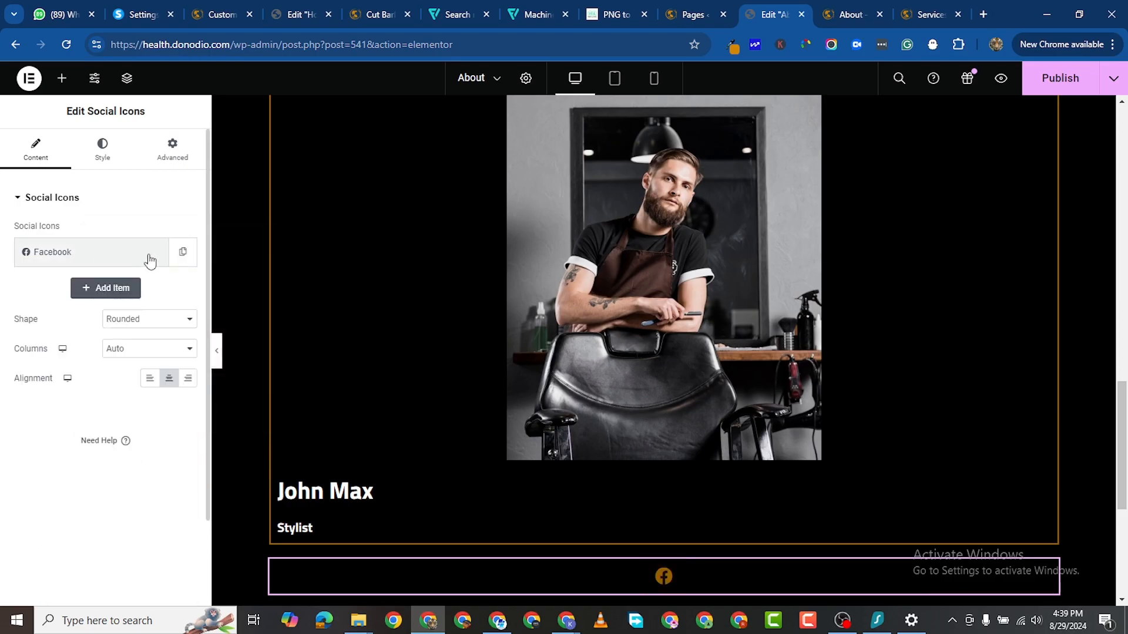
left_click(181, 253)
Step: Change the duplicated second social item's icon to Instagram from the icon library
left_click(78, 290)
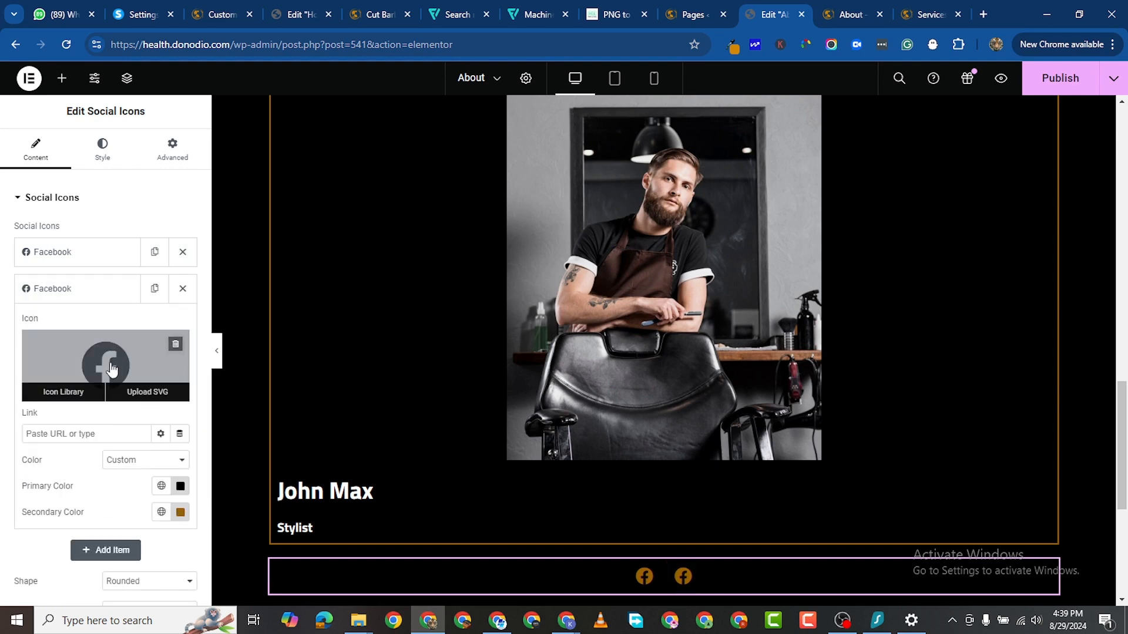
left_click(106, 385)
left_click(276, 181)
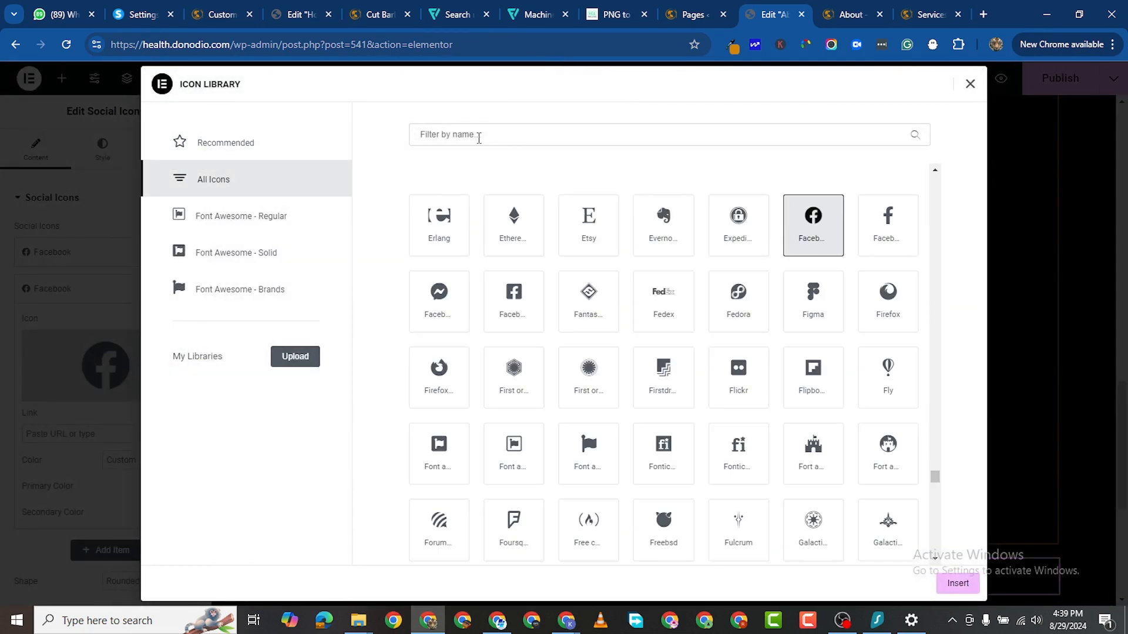
left_click(479, 137)
type("insta")
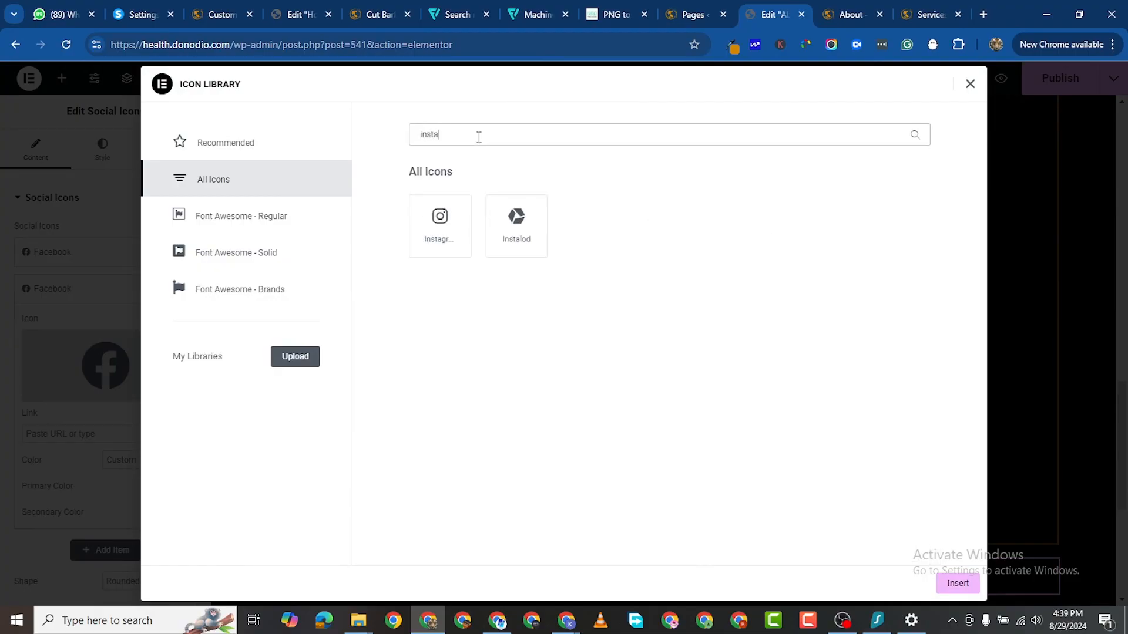
left_click(463, 237)
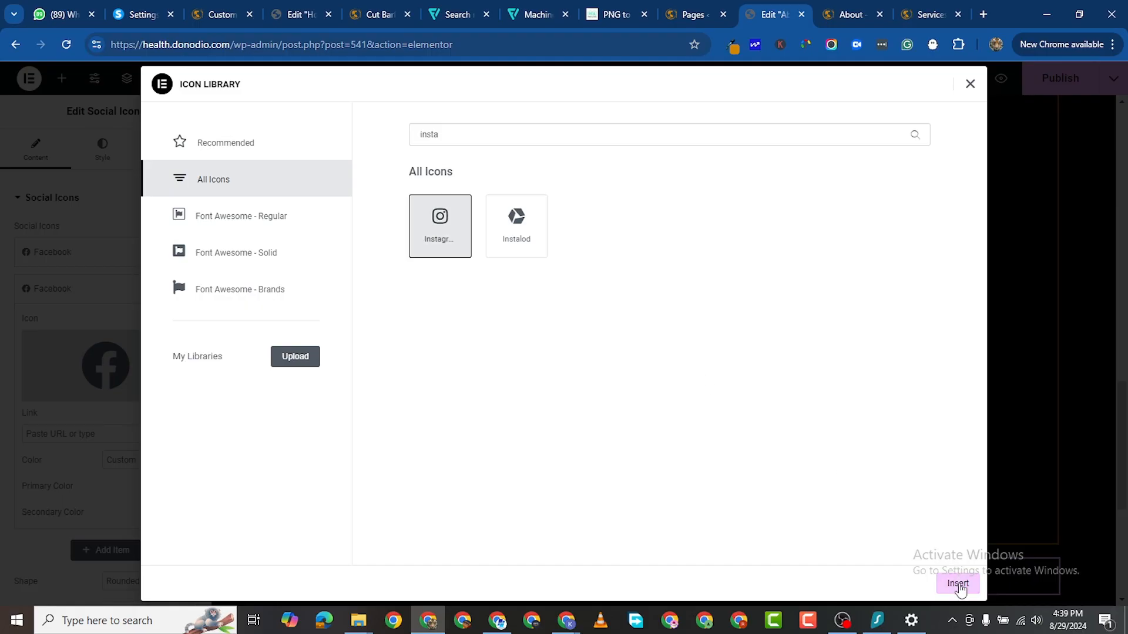
left_click(958, 584)
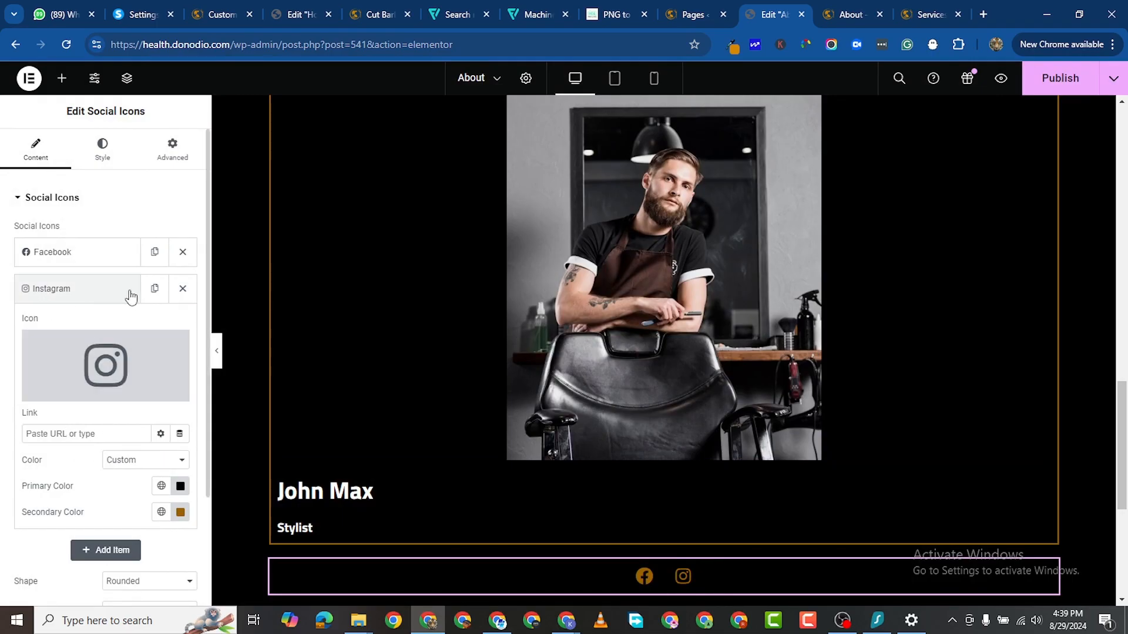
Step: Duplicate the Instagram item and switch the third item's icon to TikTok
left_click(152, 290)
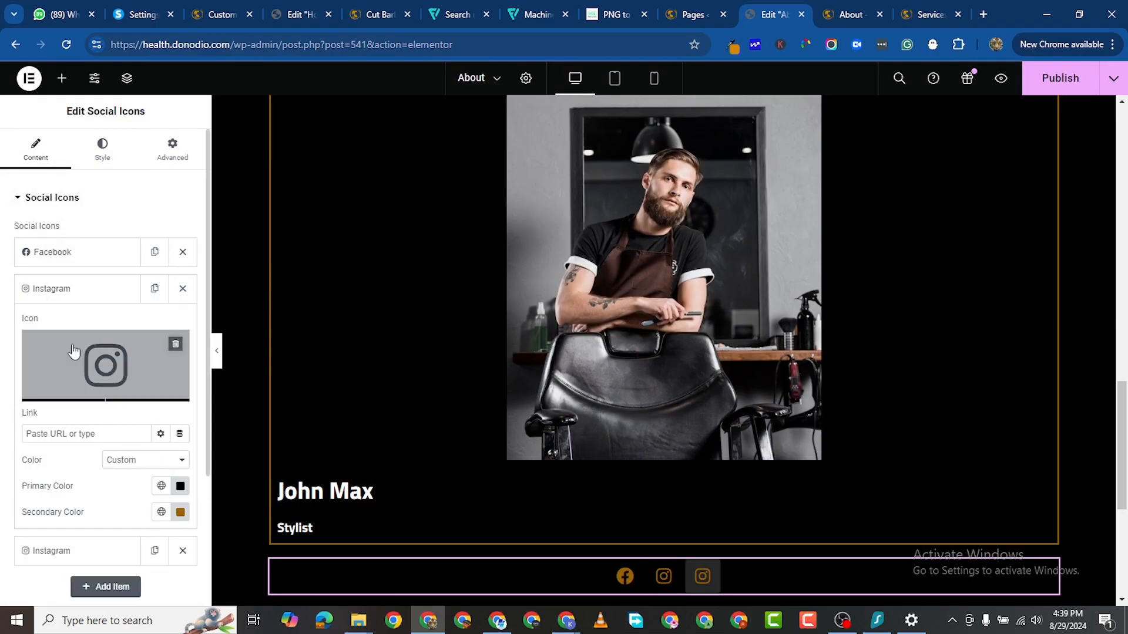
left_click(104, 298)
left_click(88, 325)
left_click(106, 405)
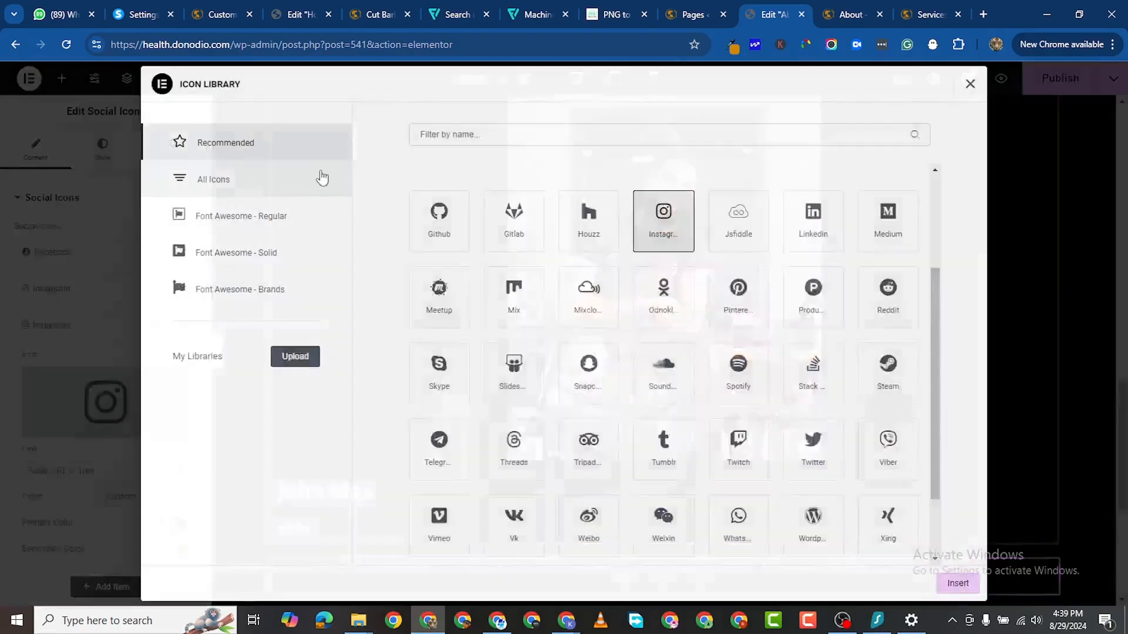
left_click(442, 130)
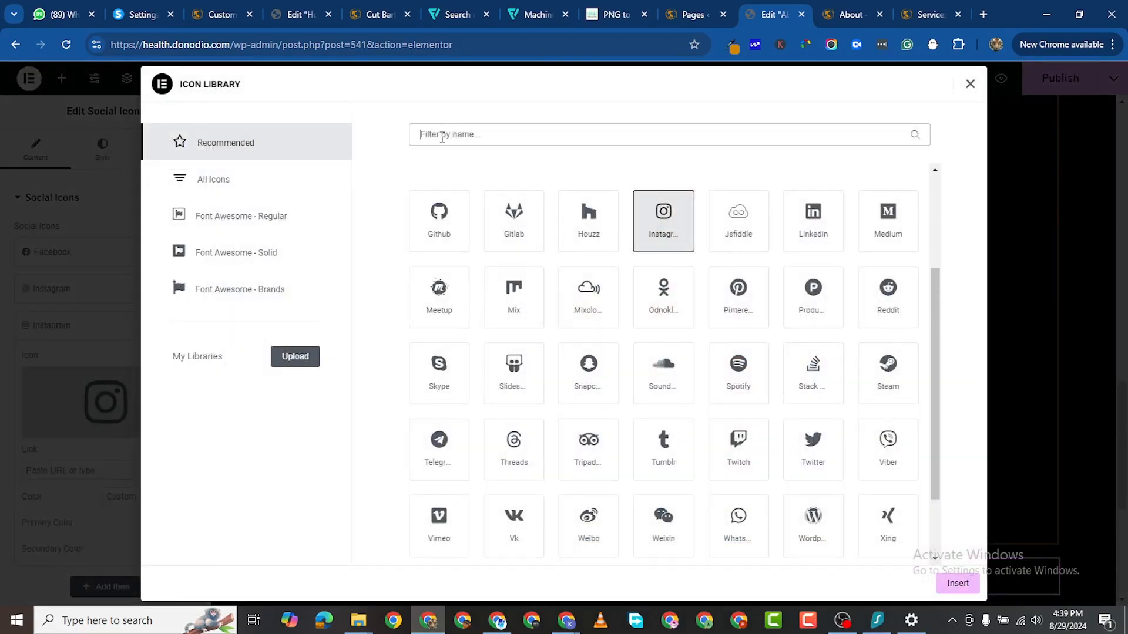
type("tik")
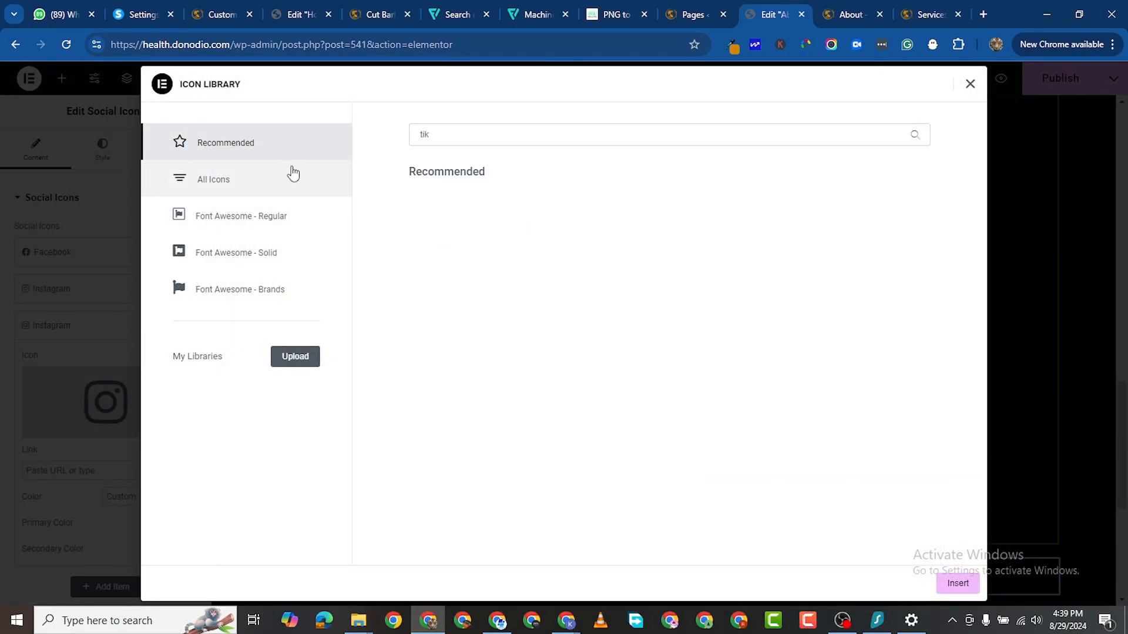
left_click(294, 176)
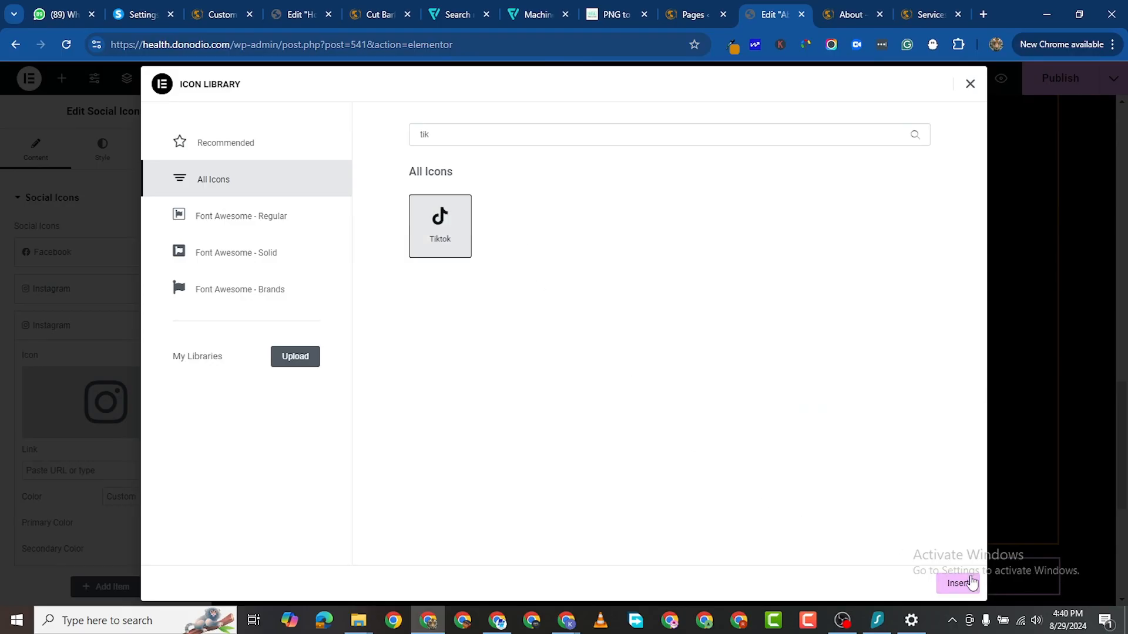
left_click(957, 583)
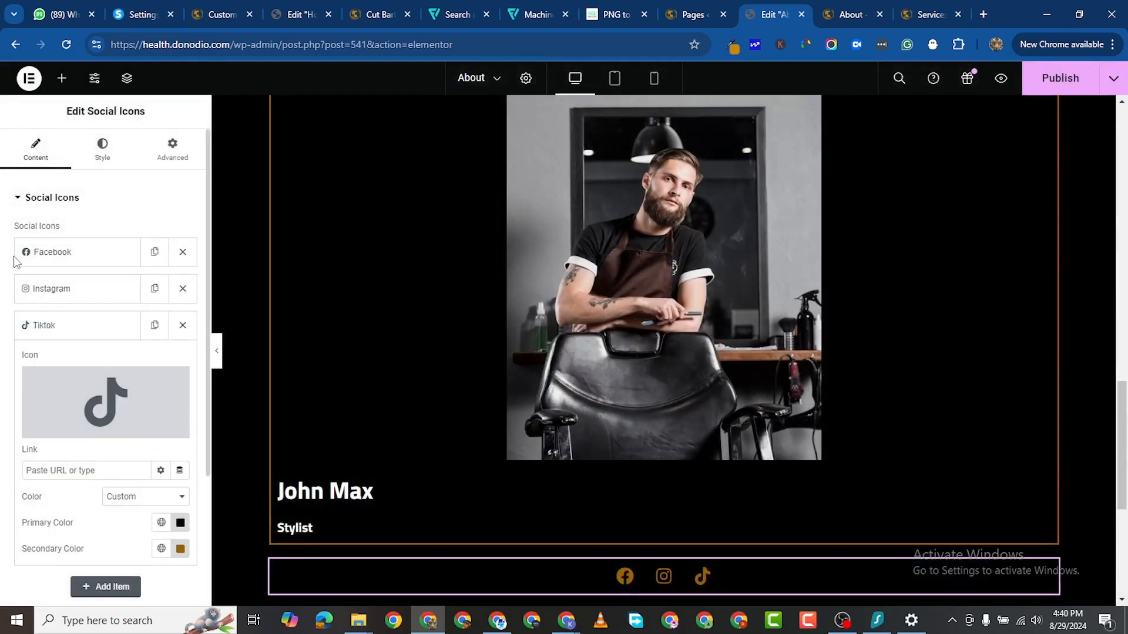
Step: Duplicate the TikTok item and give the fourth item the LinkedIn icon
left_click(103, 328)
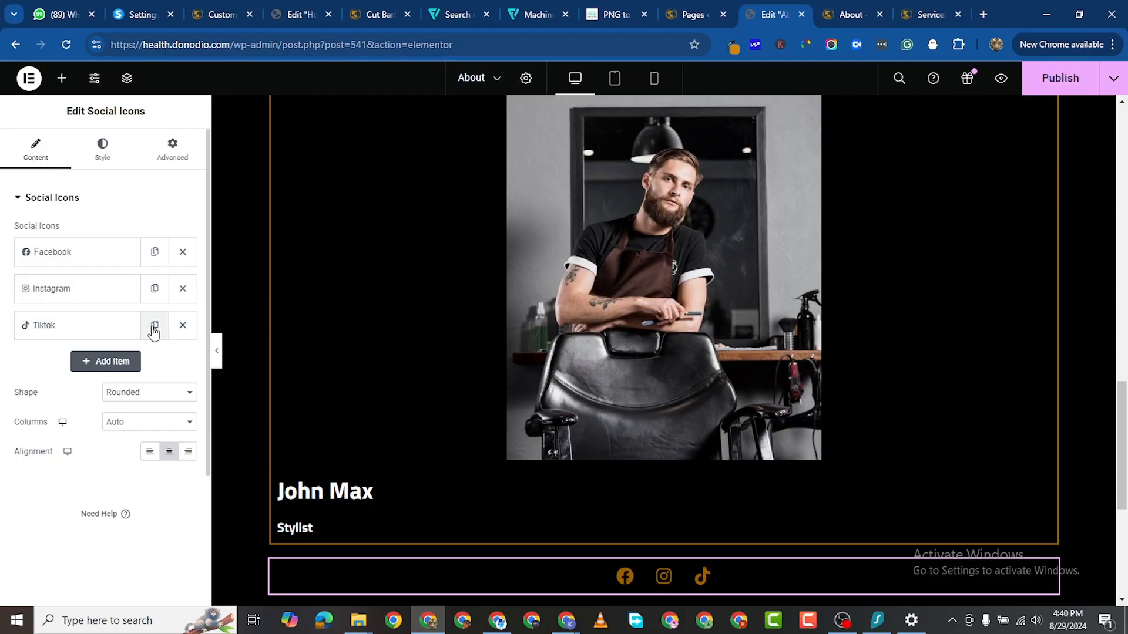
left_click(154, 326)
left_click(76, 367)
left_click(163, 427)
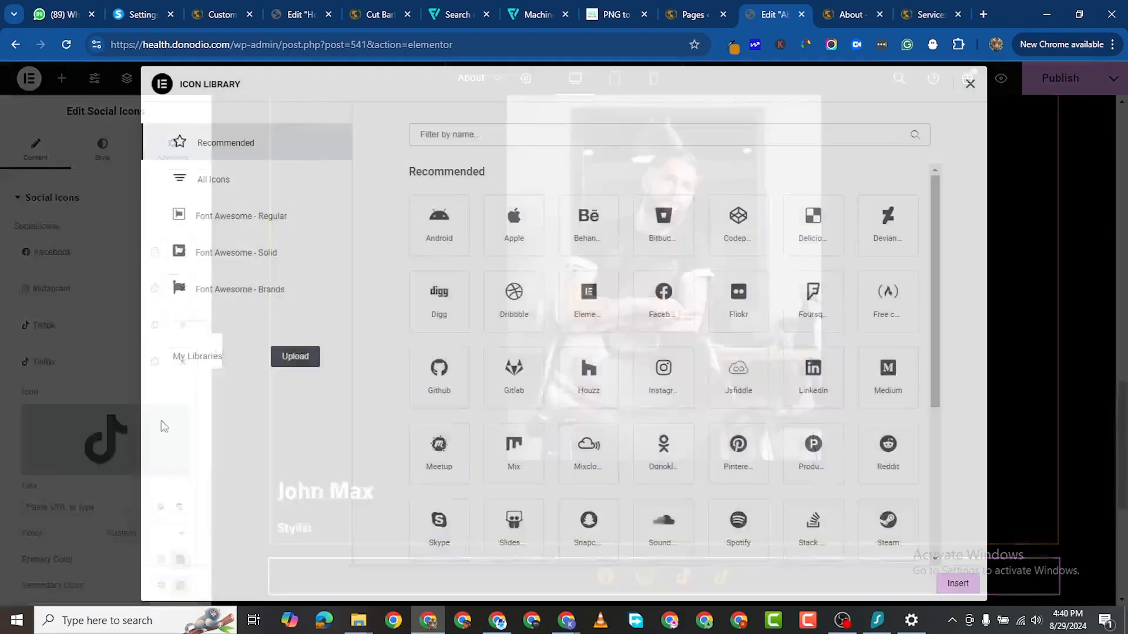
left_click(297, 181)
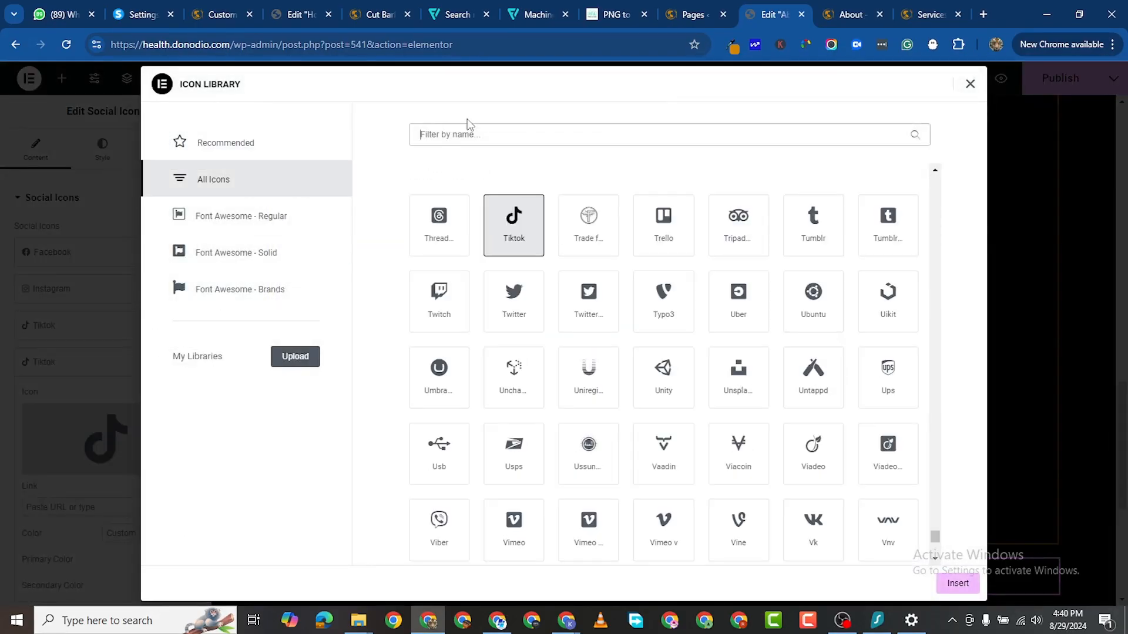
type("linke")
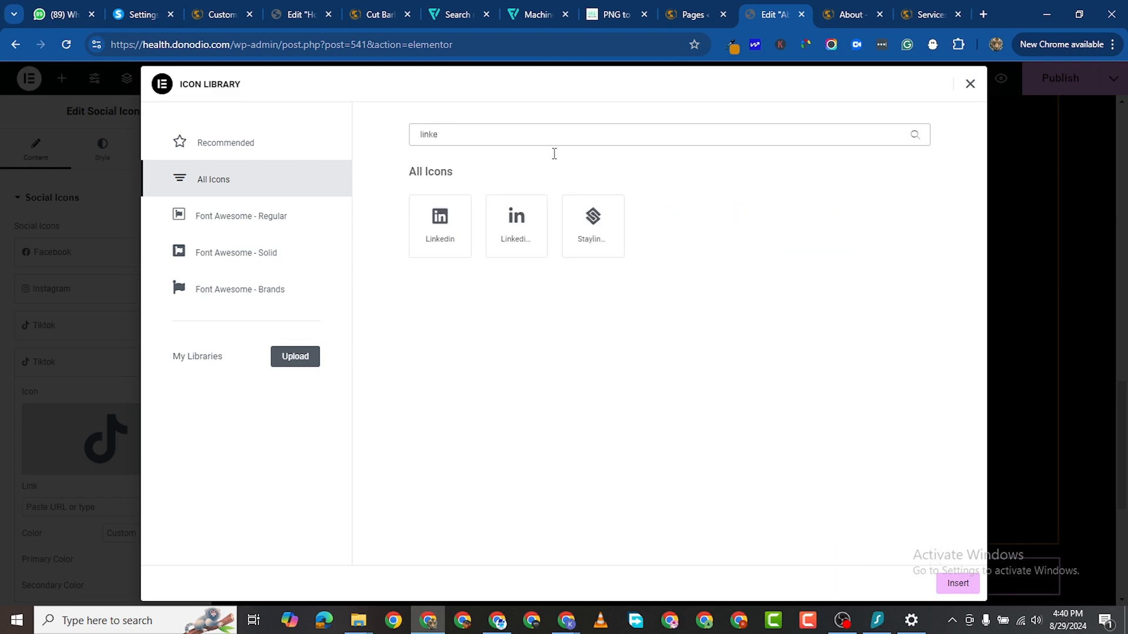
left_click(499, 257)
left_click(979, 583)
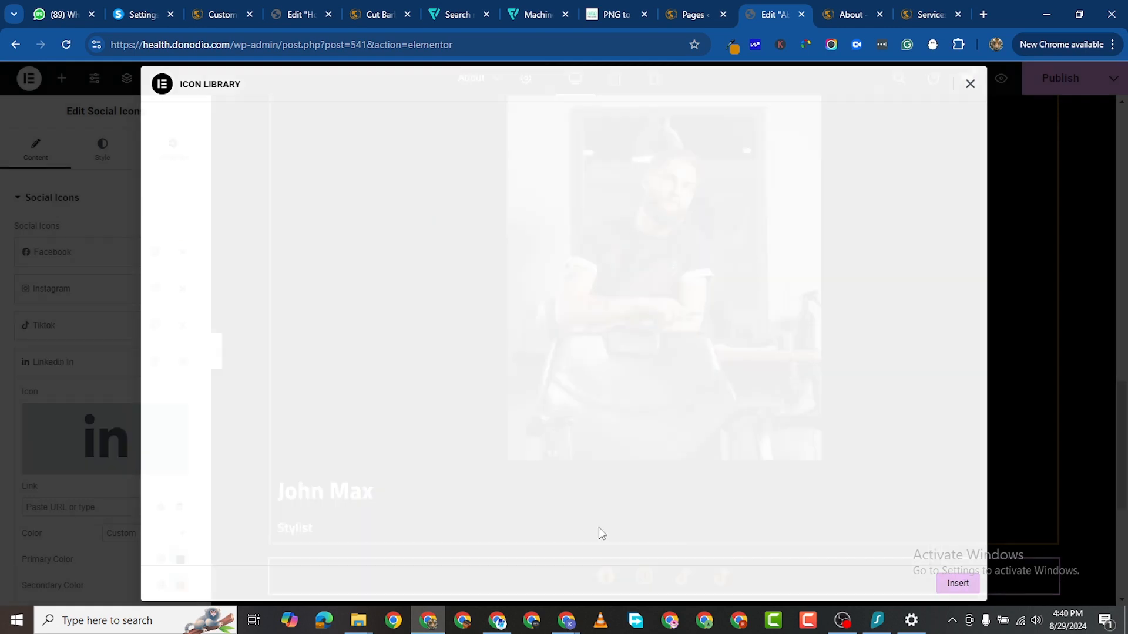
scroll(389, 168, "up", 2)
scroll(392, 176, "up", 1)
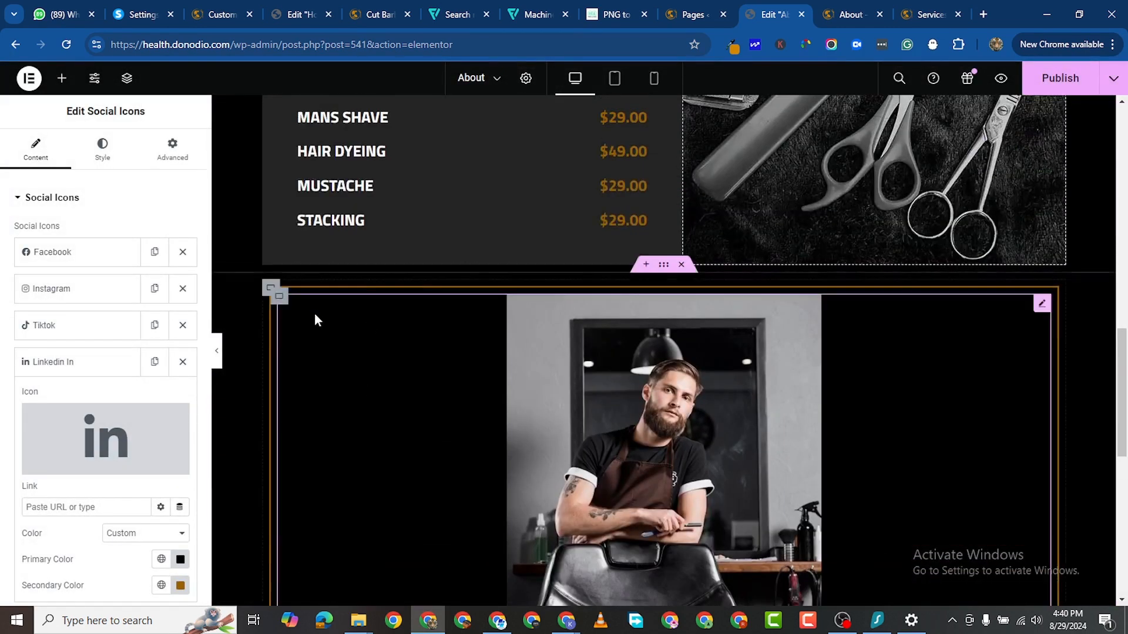
left_click(664, 265)
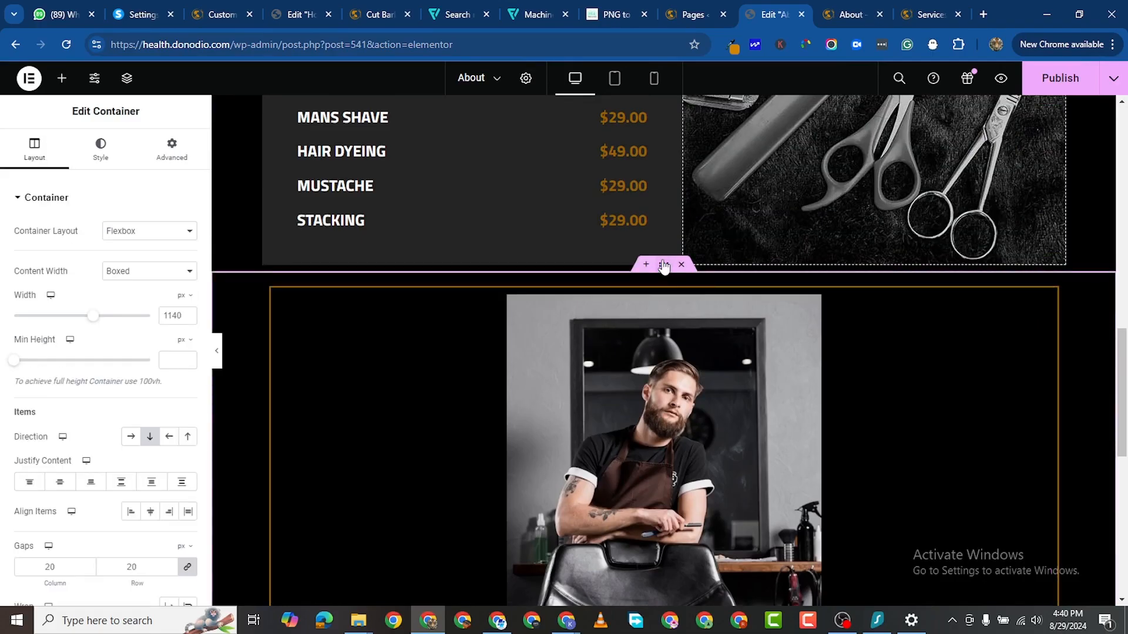
left_click(130, 436)
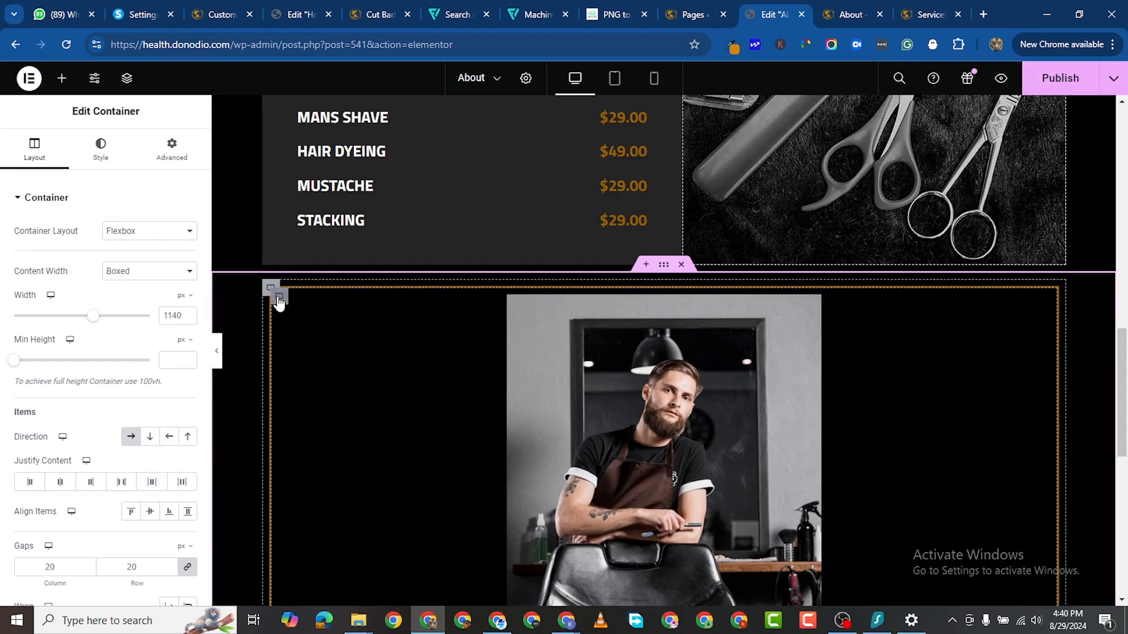
right_click(389, 325)
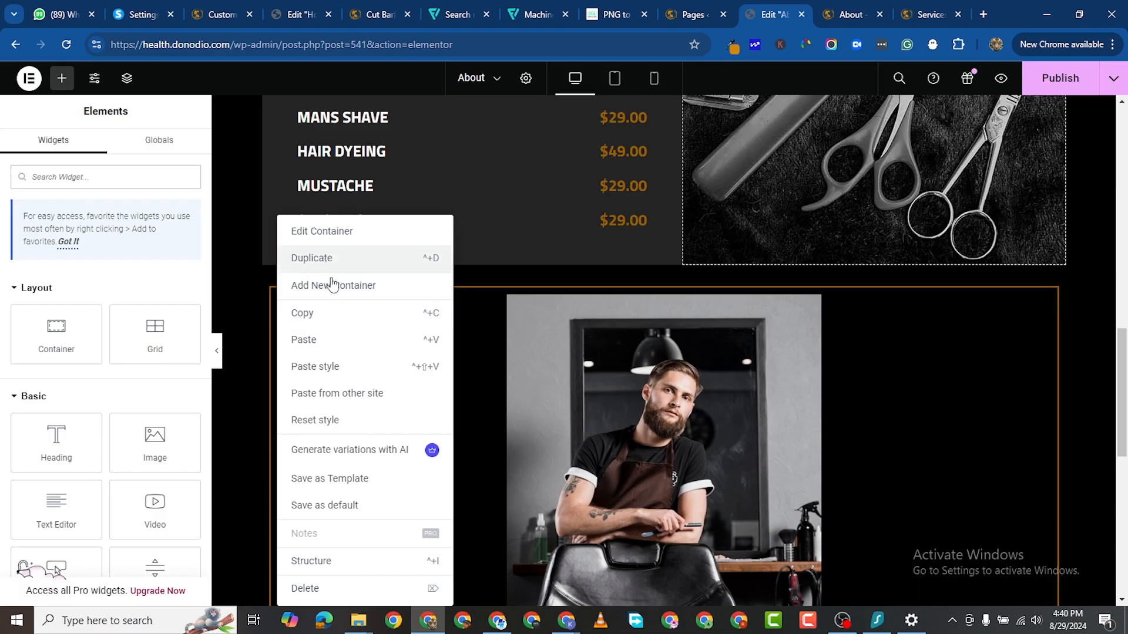
left_click(353, 258)
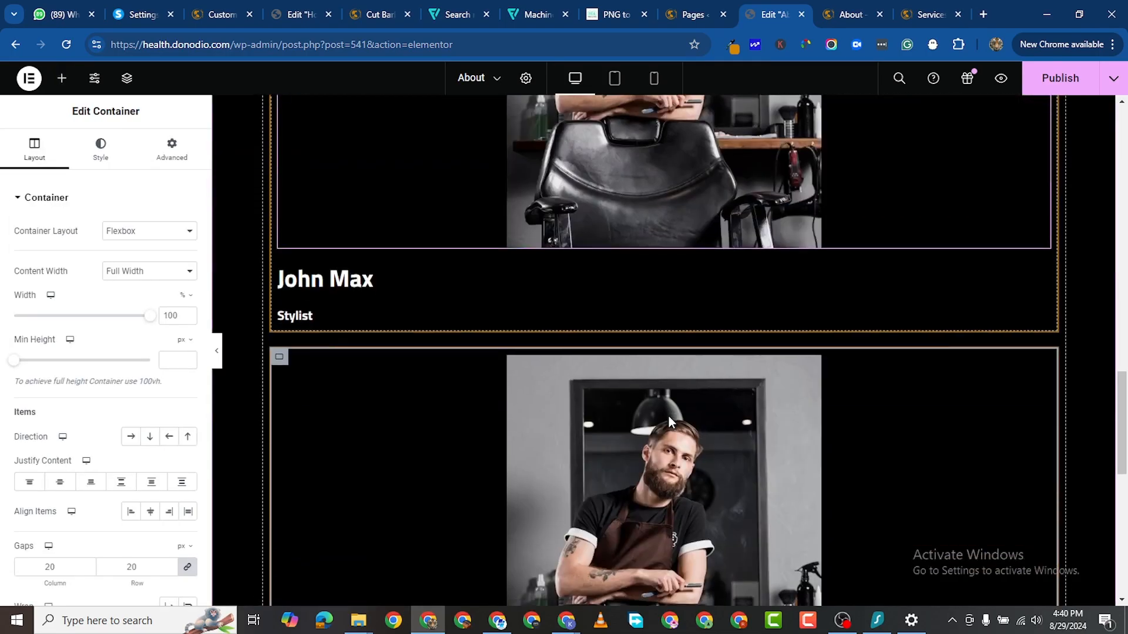
right_click(279, 217)
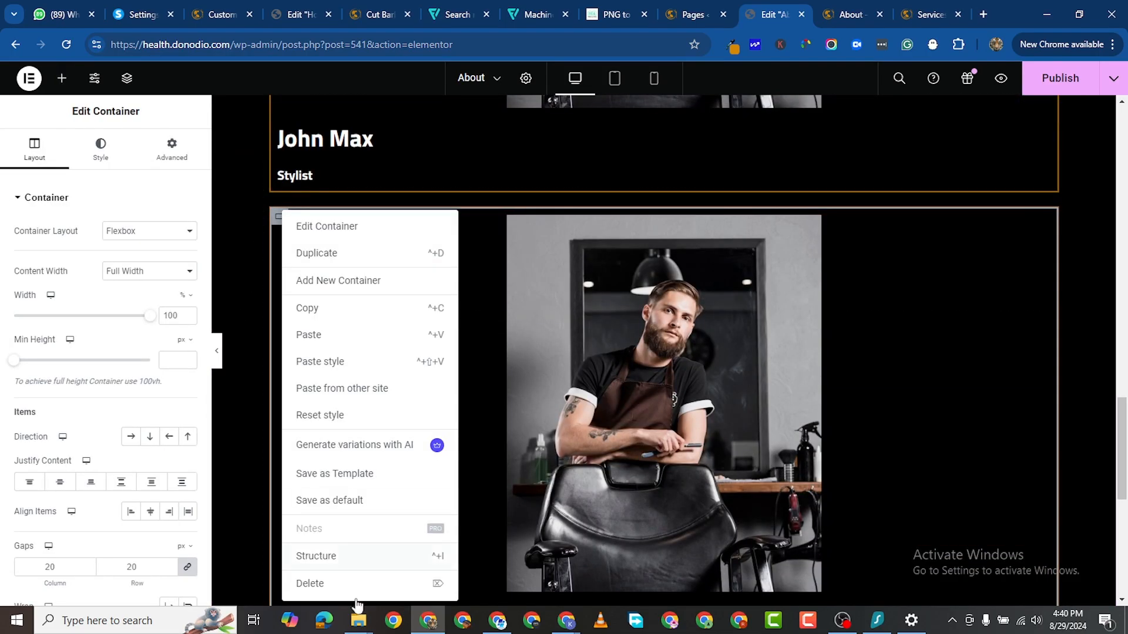
left_click(322, 595)
scroll(587, 323, "up", 5)
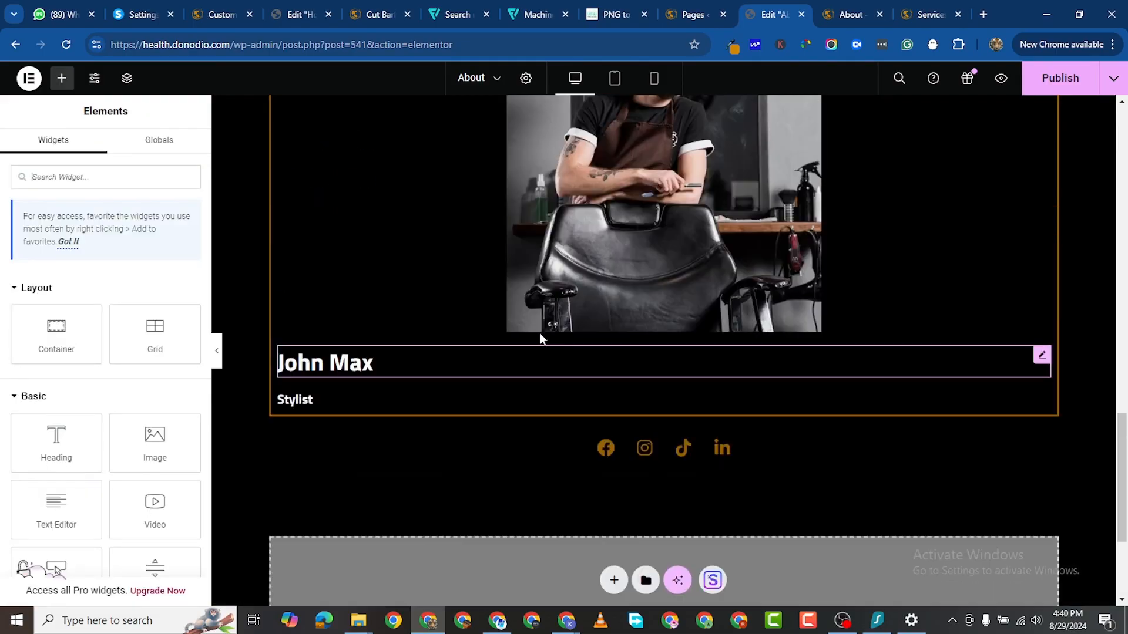
mouse_move(665, 356)
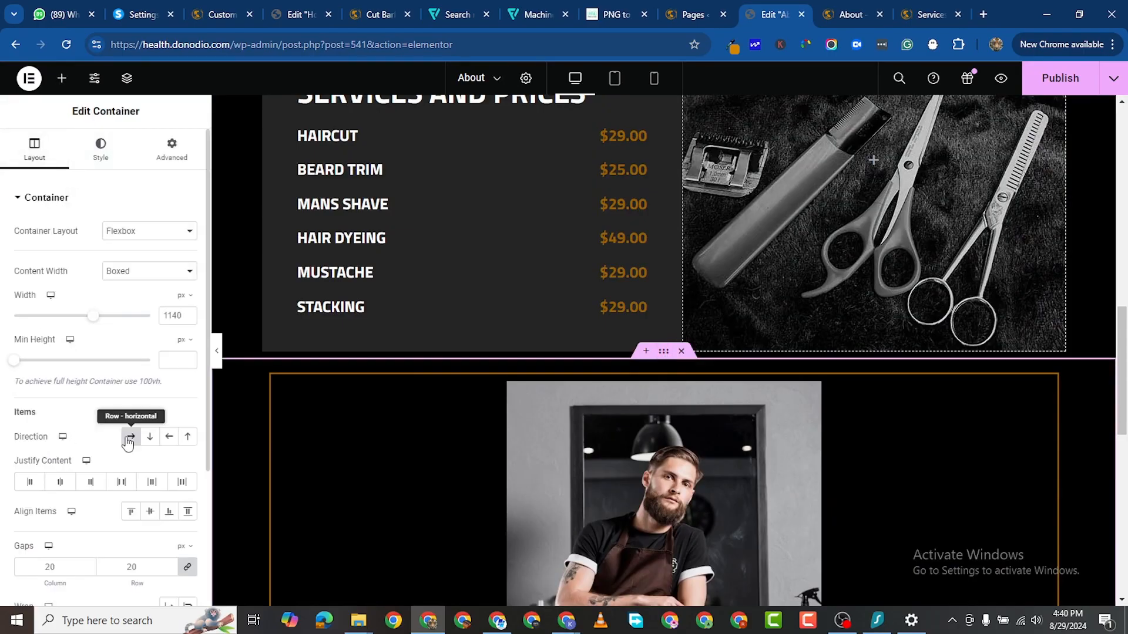
left_click(270, 375)
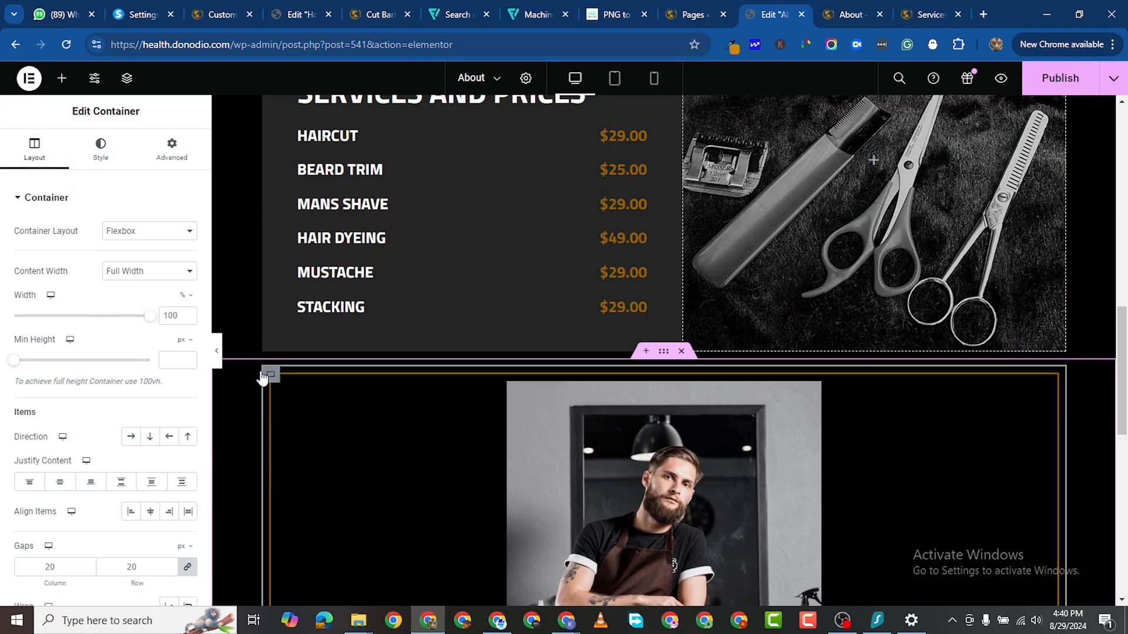
left_click(131, 437)
Step: Move the Social Icons widget under the barber photo, then below the Stylist heading
scroll(586, 442, "down", 1)
scroll(825, 322, "down", 6)
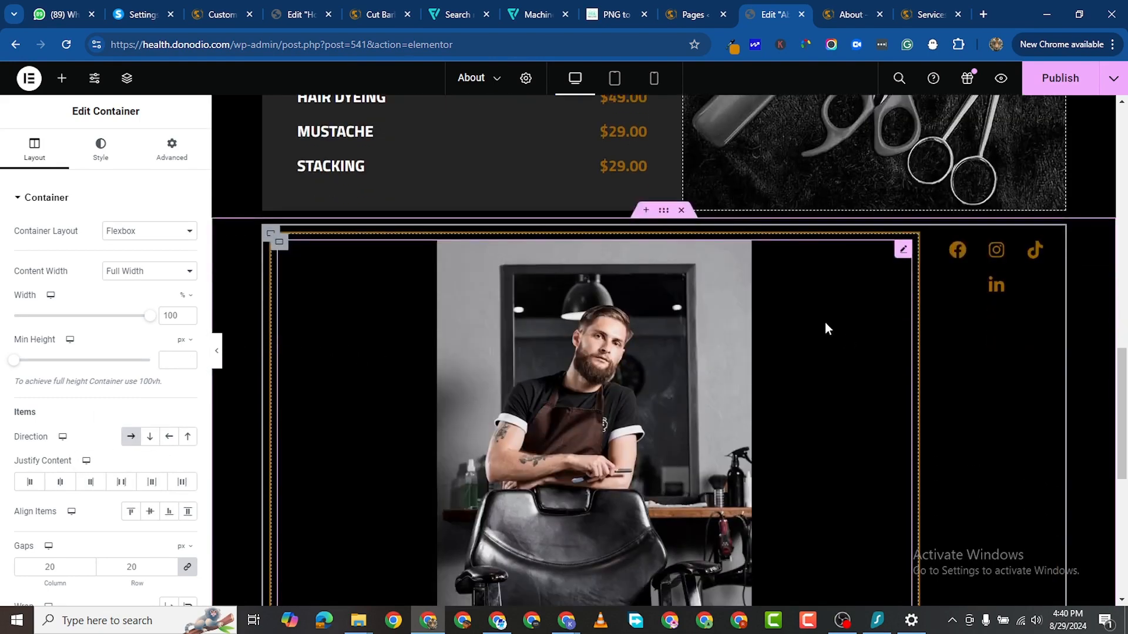
scroll(844, 354, "up", 5)
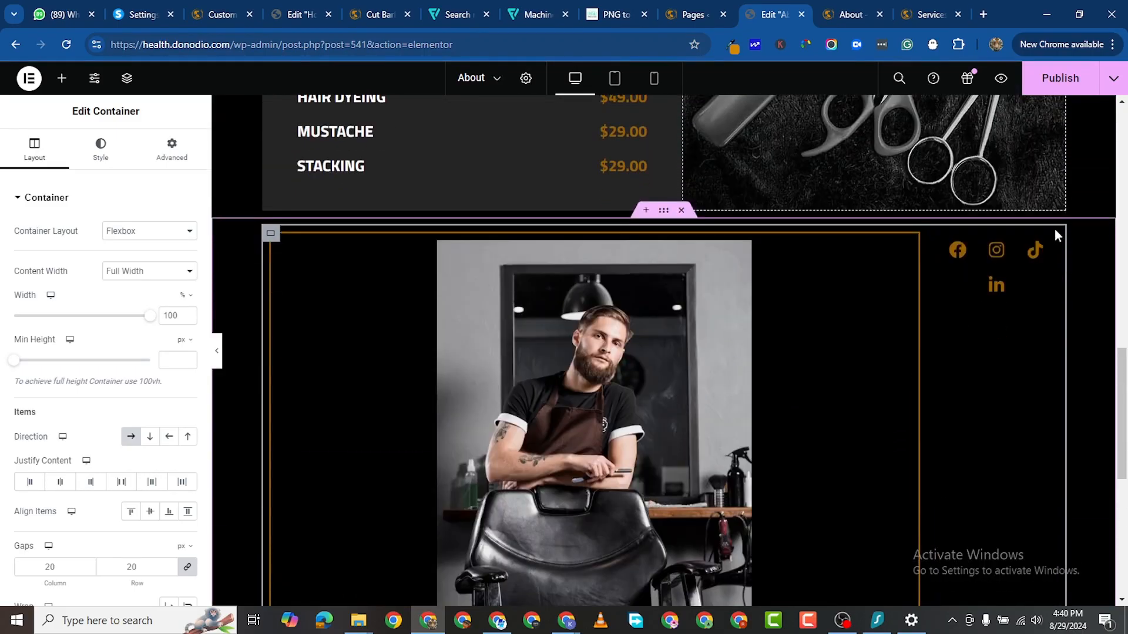
left_click_drag(995, 264, 683, 479)
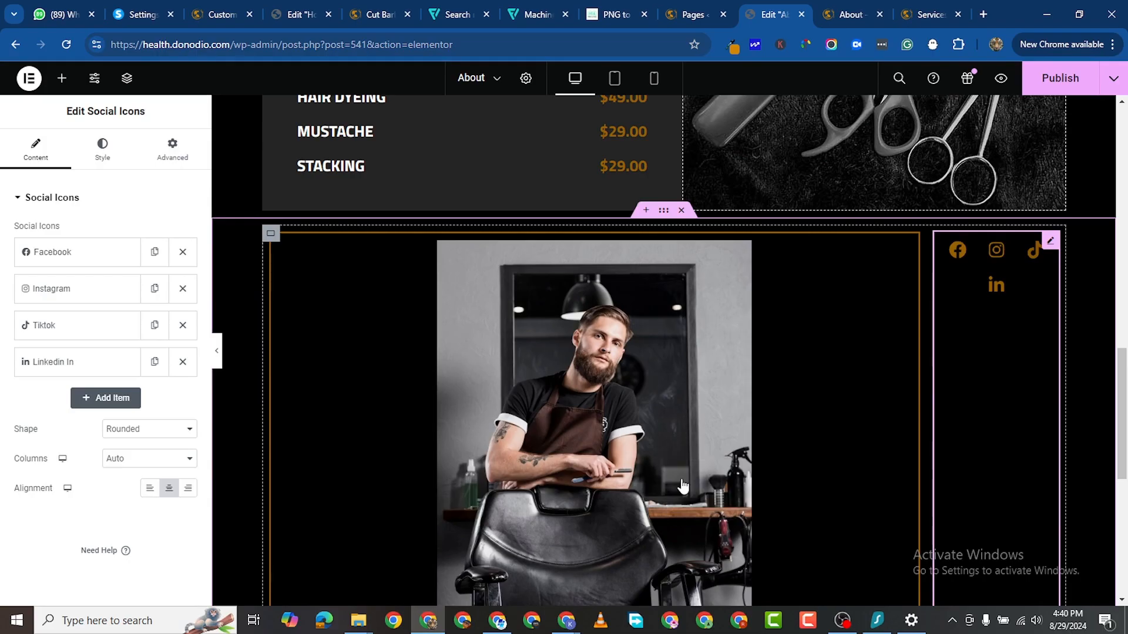
scroll(929, 235, "down", 4)
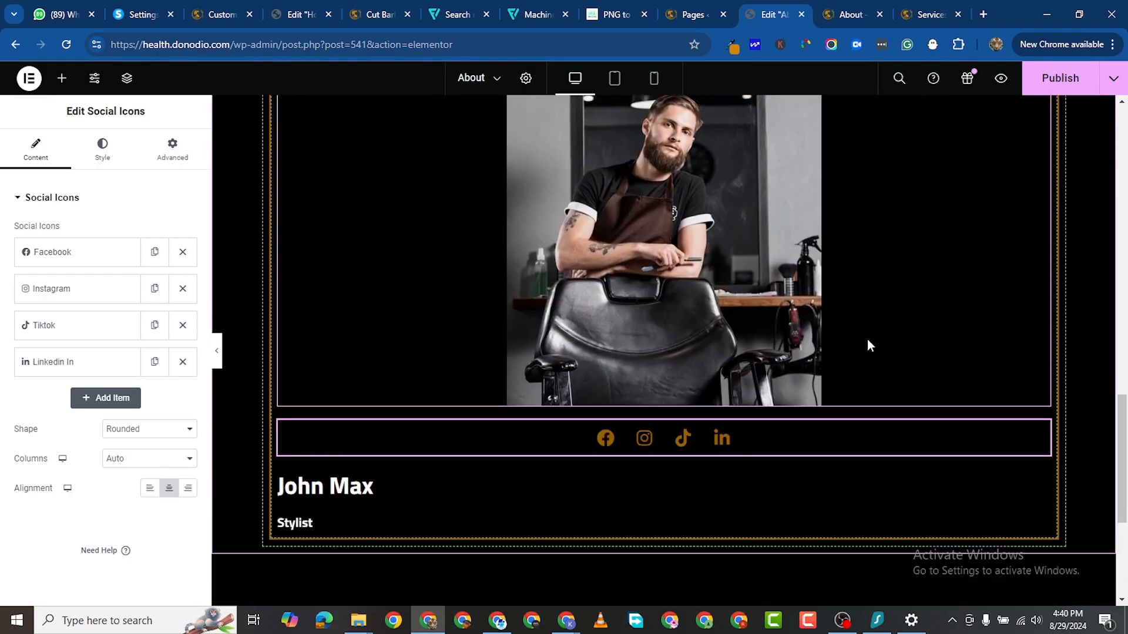
left_click_drag(1042, 429, 676, 543)
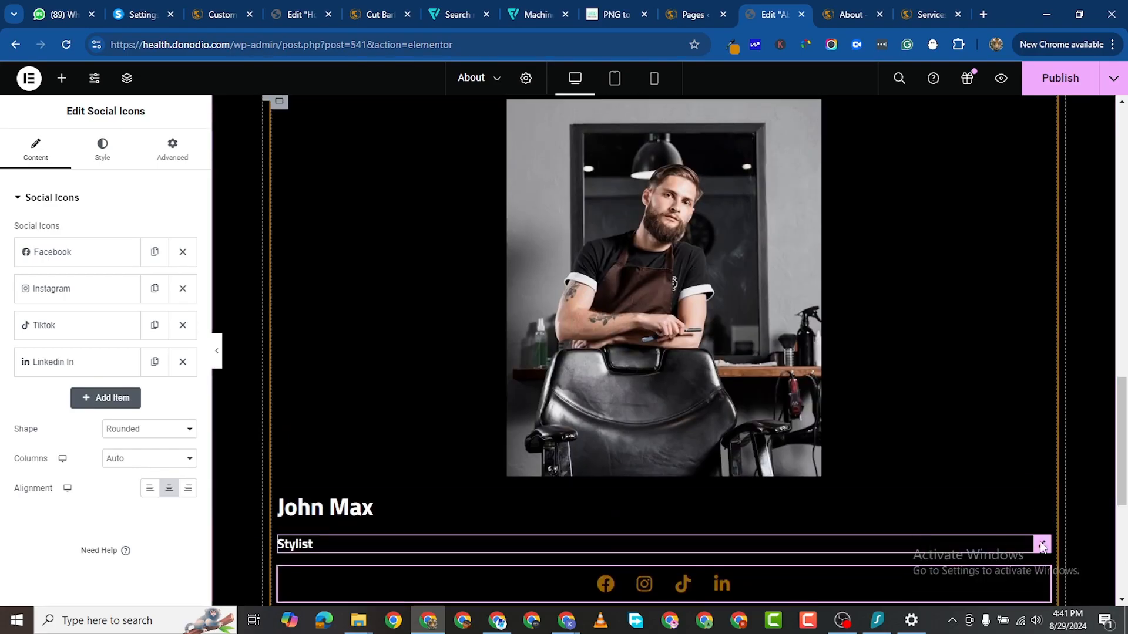
scroll(664, 534, "down", 1)
scroll(664, 514, "up", 2)
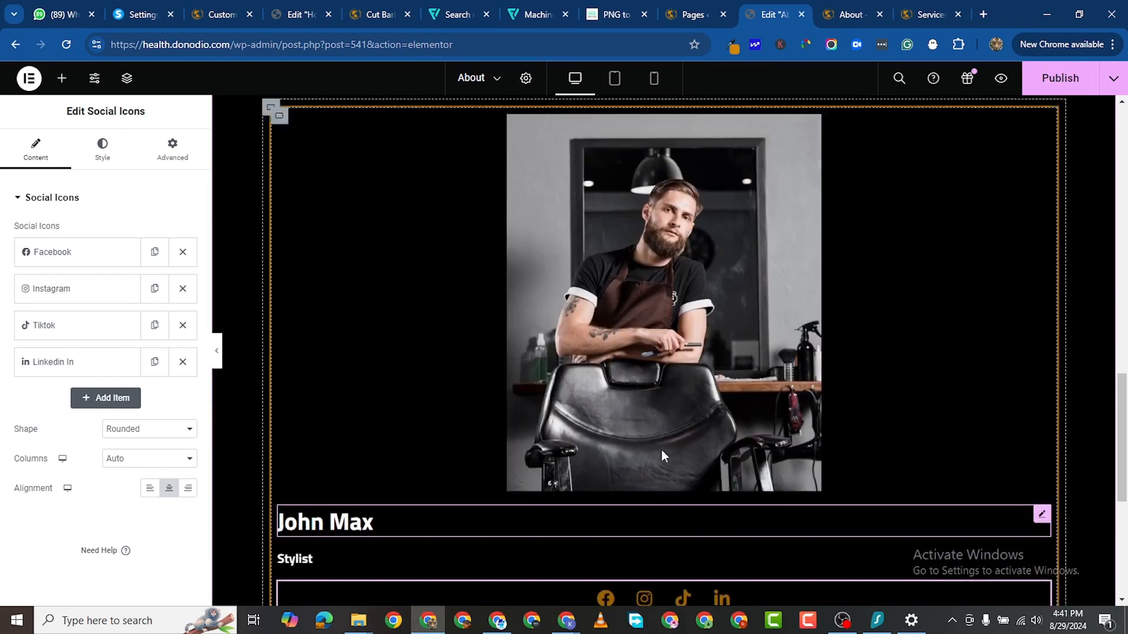
scroll(564, 464, "up", 6)
scroll(382, 446, "down", 2)
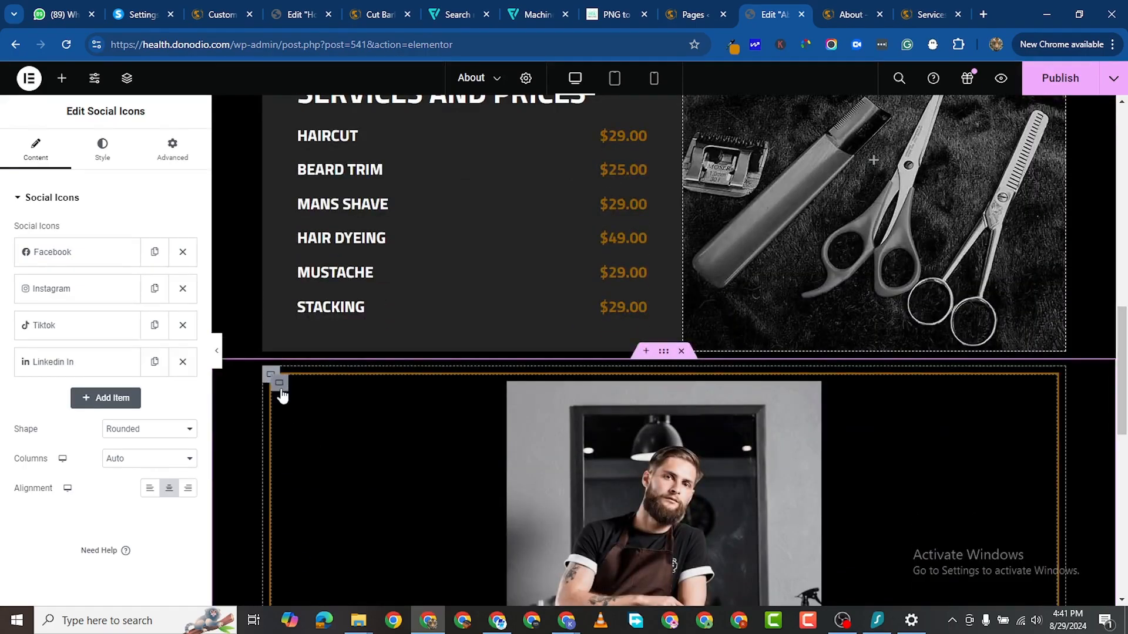
right_click(350, 329)
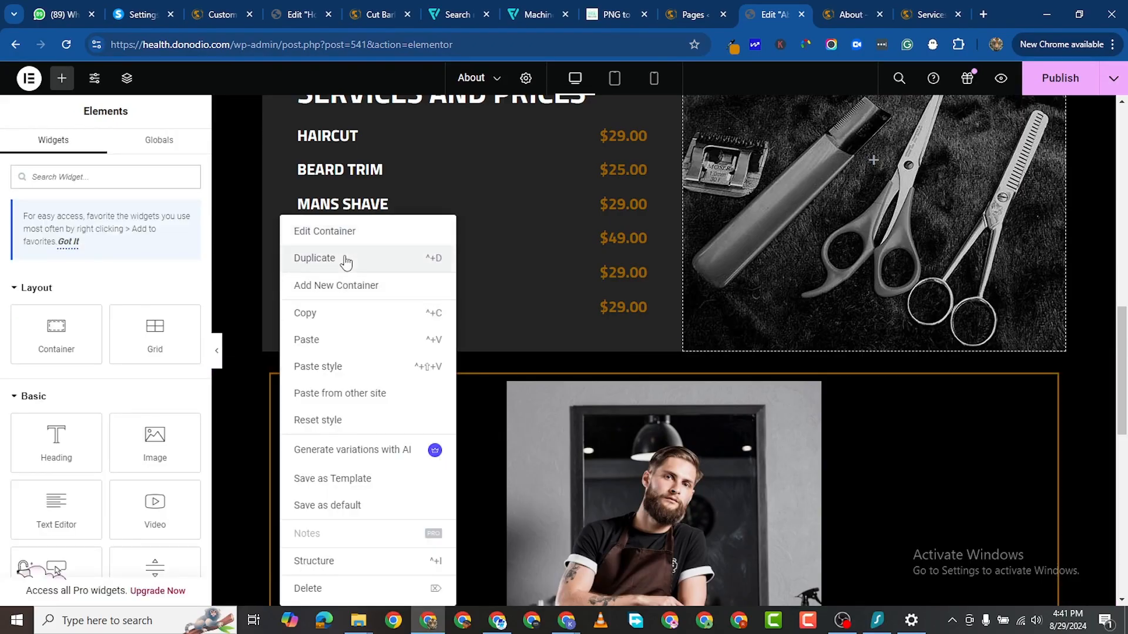
scroll(800, 451, "down", 3)
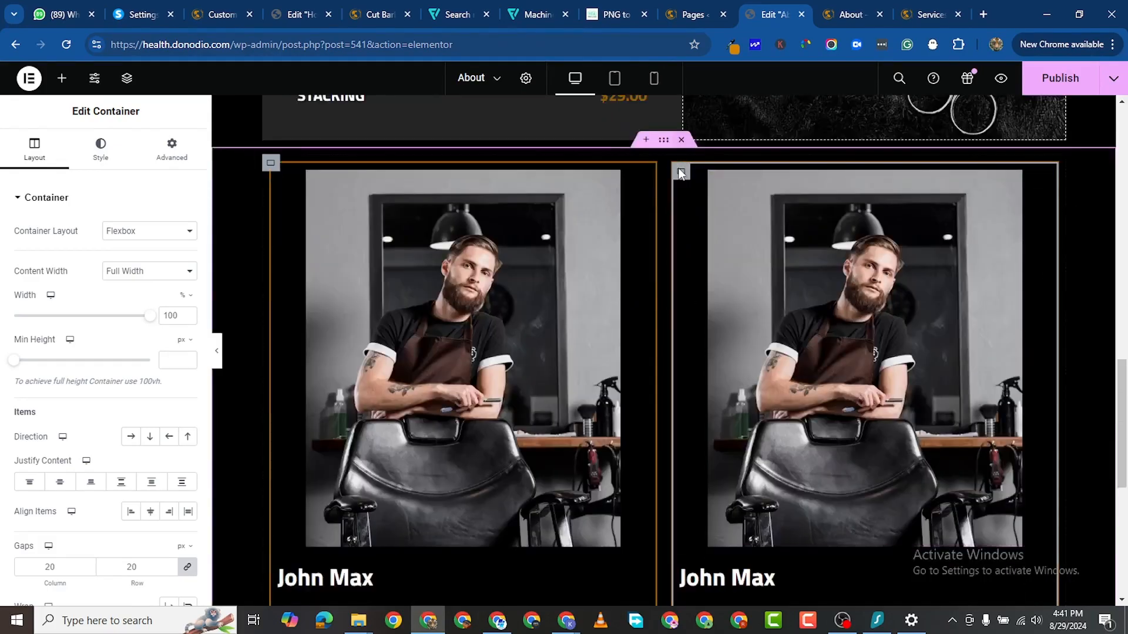
right_click(682, 176)
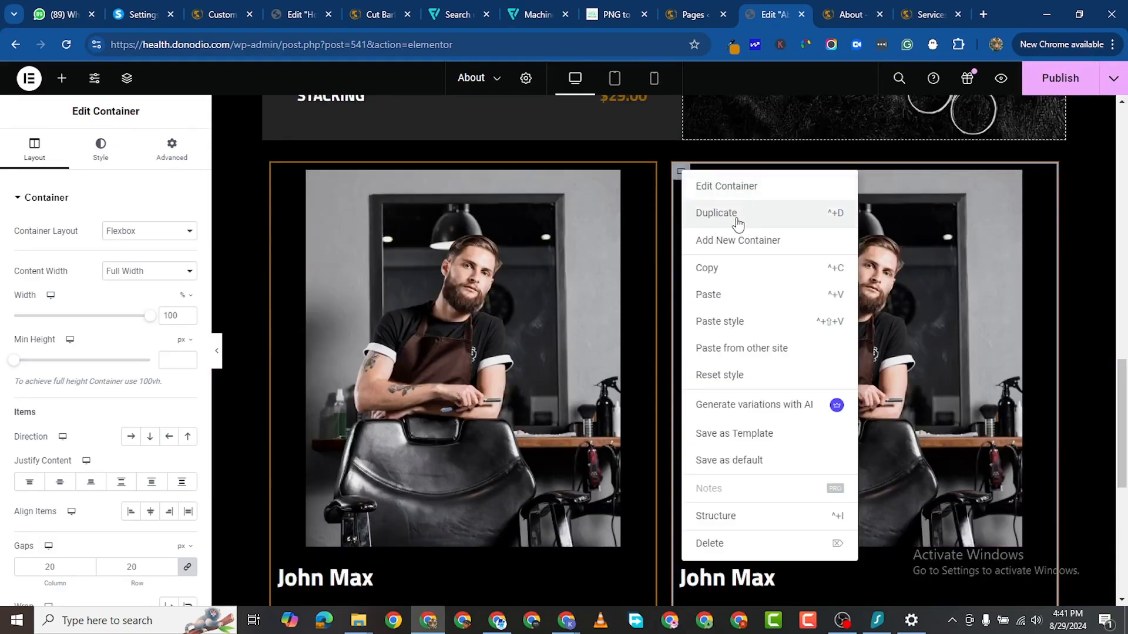
left_click(737, 219)
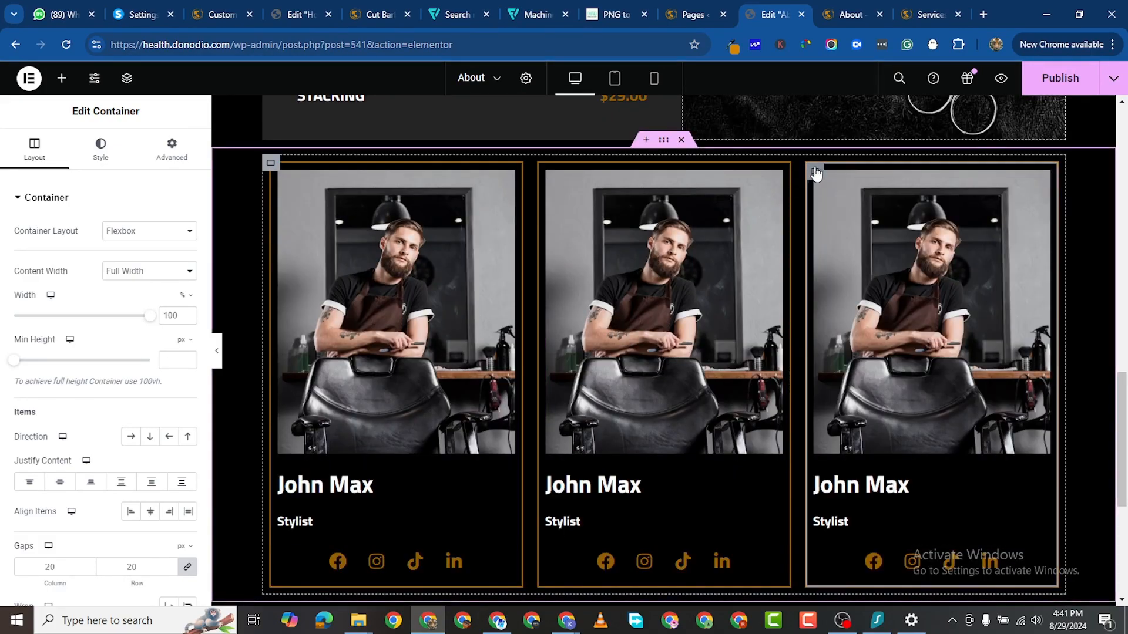
right_click(816, 173)
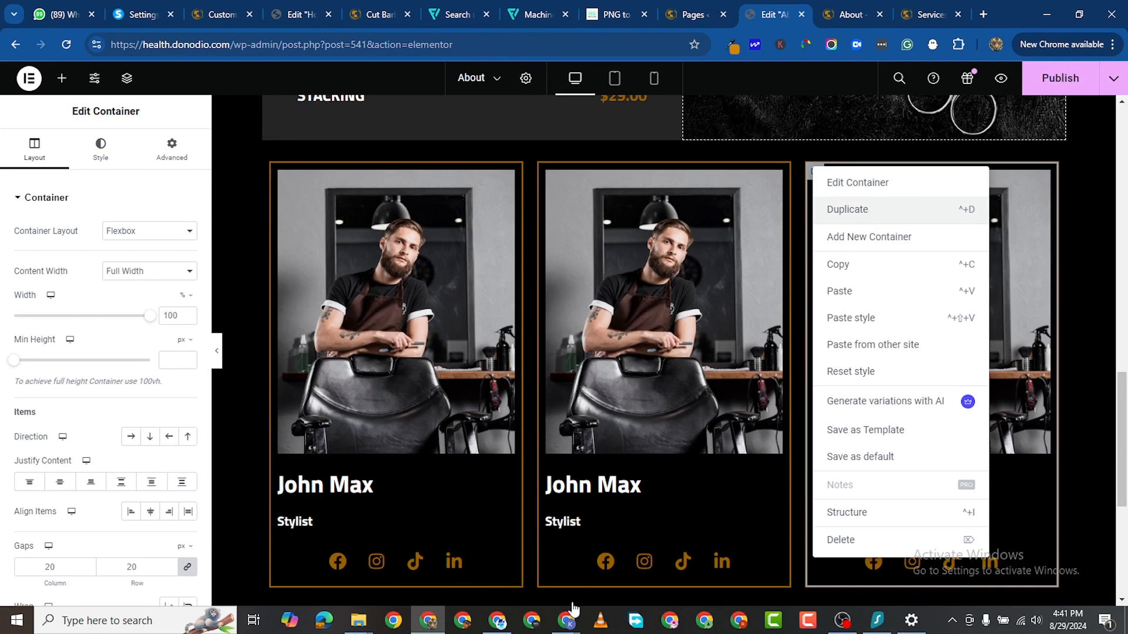
key("ctrl+d")
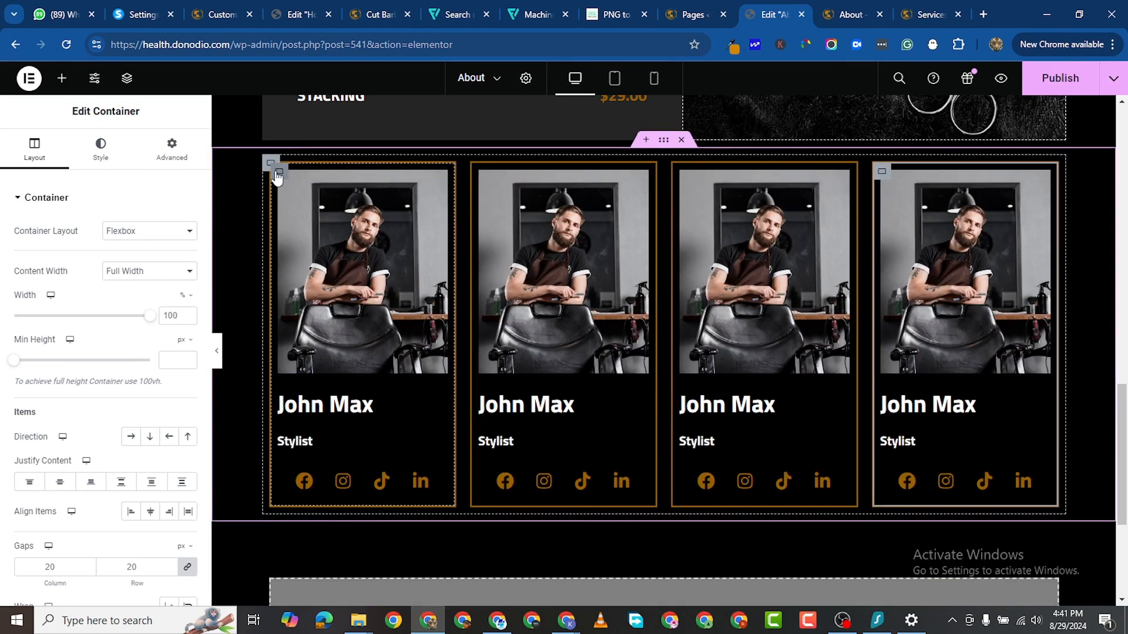
left_click(278, 176)
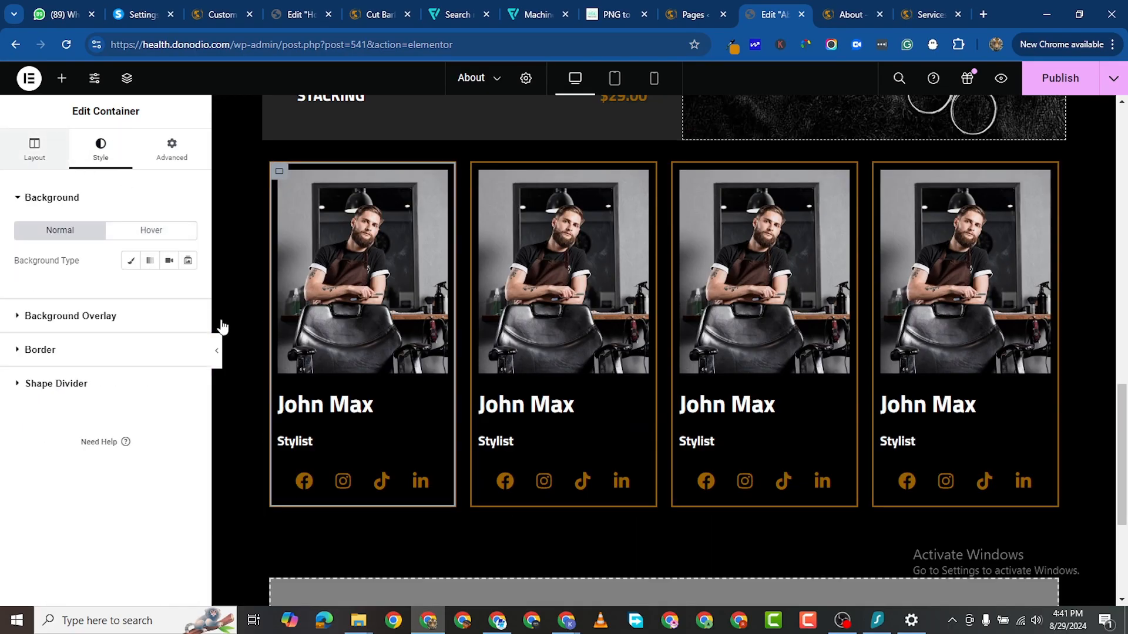
left_click(35, 150)
scroll(133, 506, "down", 1)
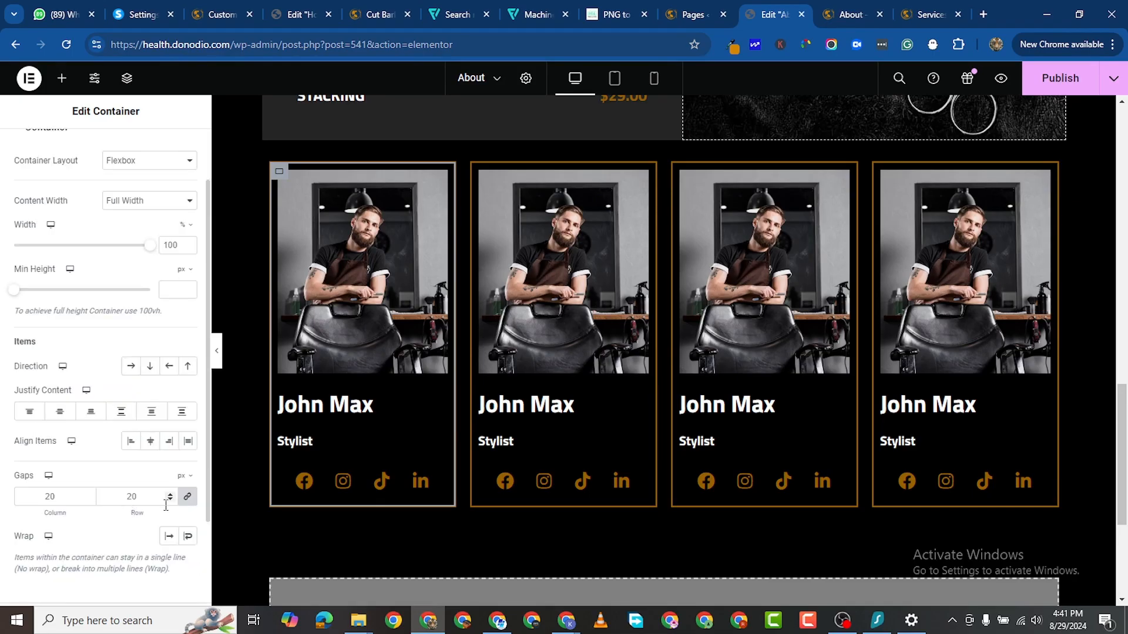
left_click(187, 496)
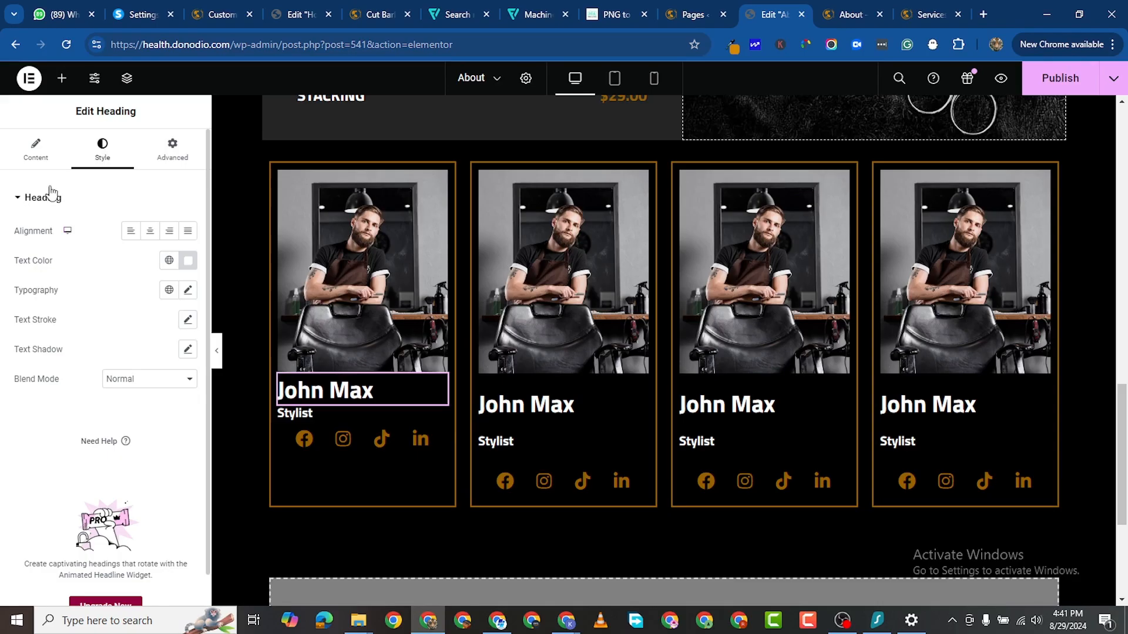
left_click(150, 231)
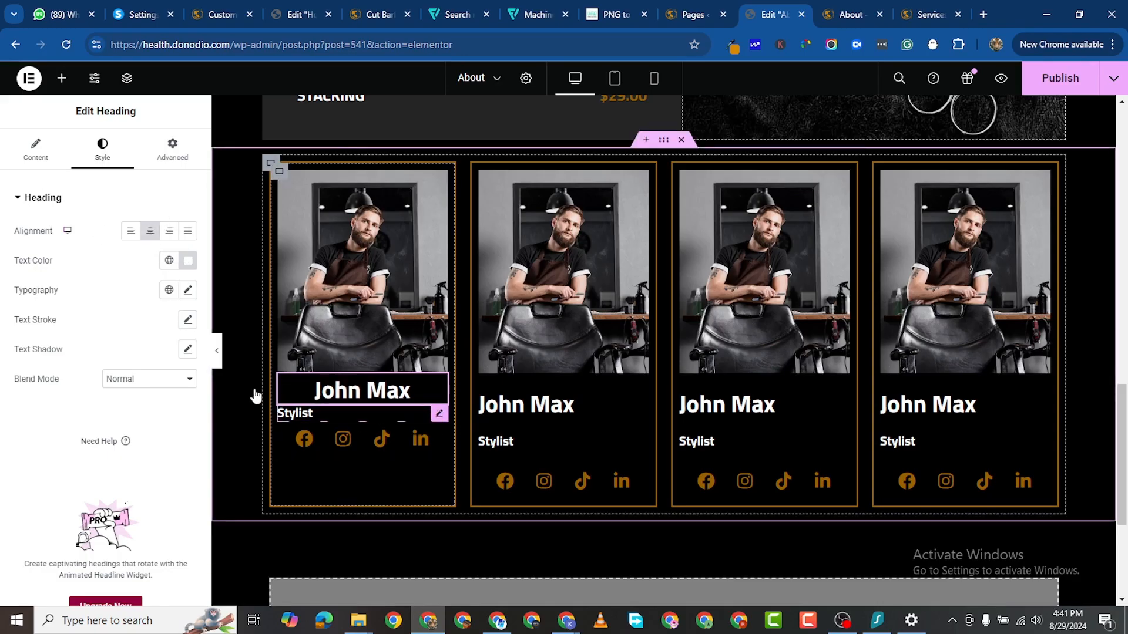
left_click(150, 231)
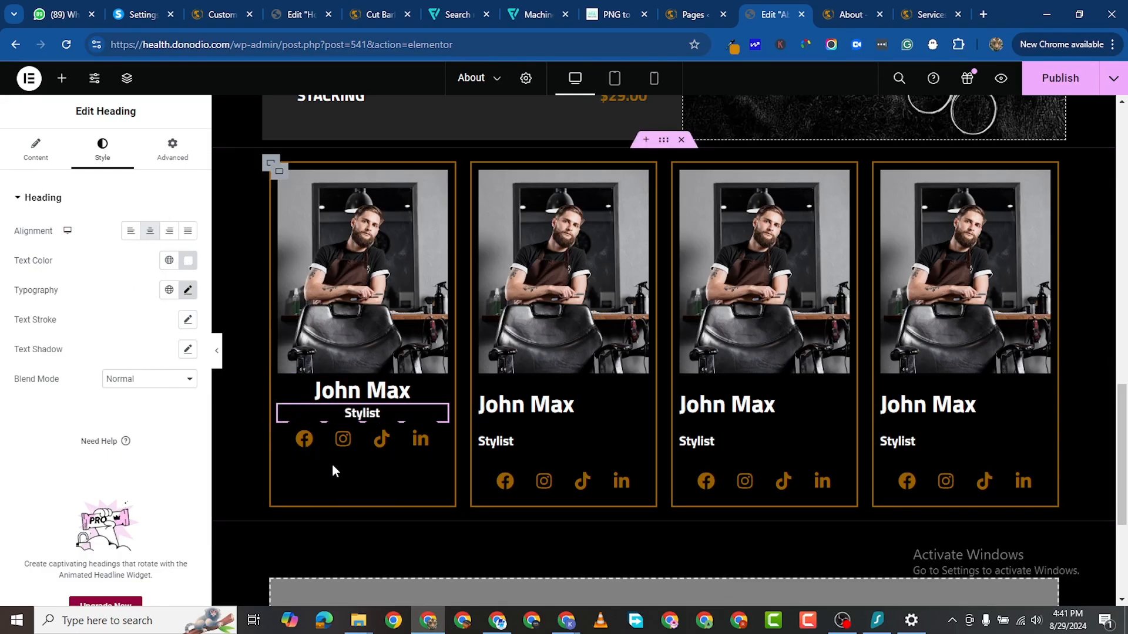
left_click(571, 411)
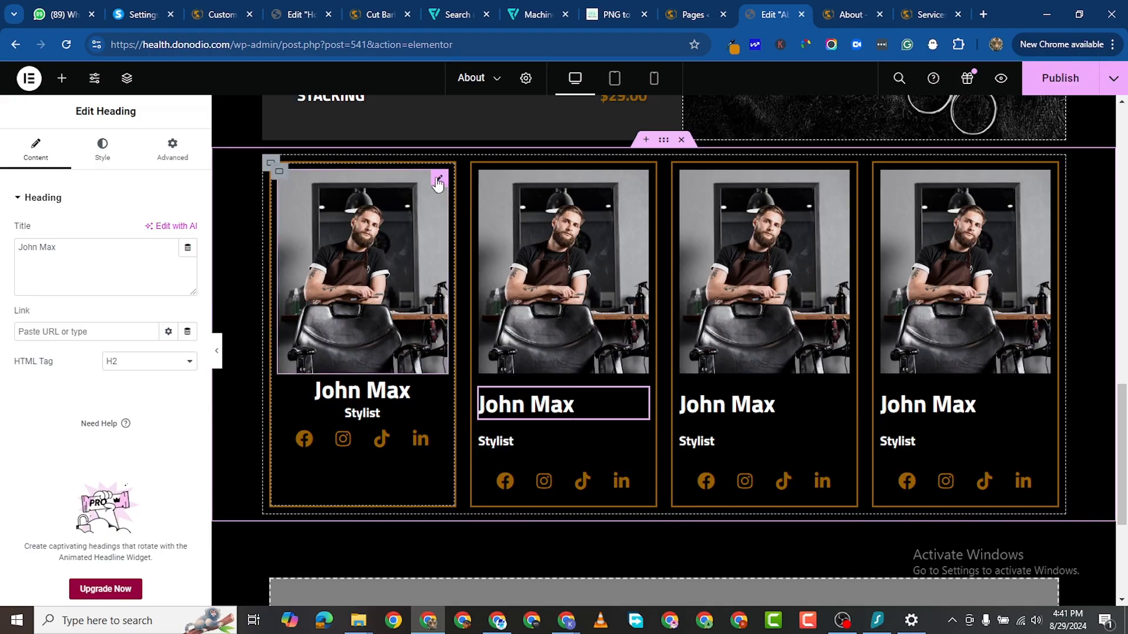
right_click(495, 413)
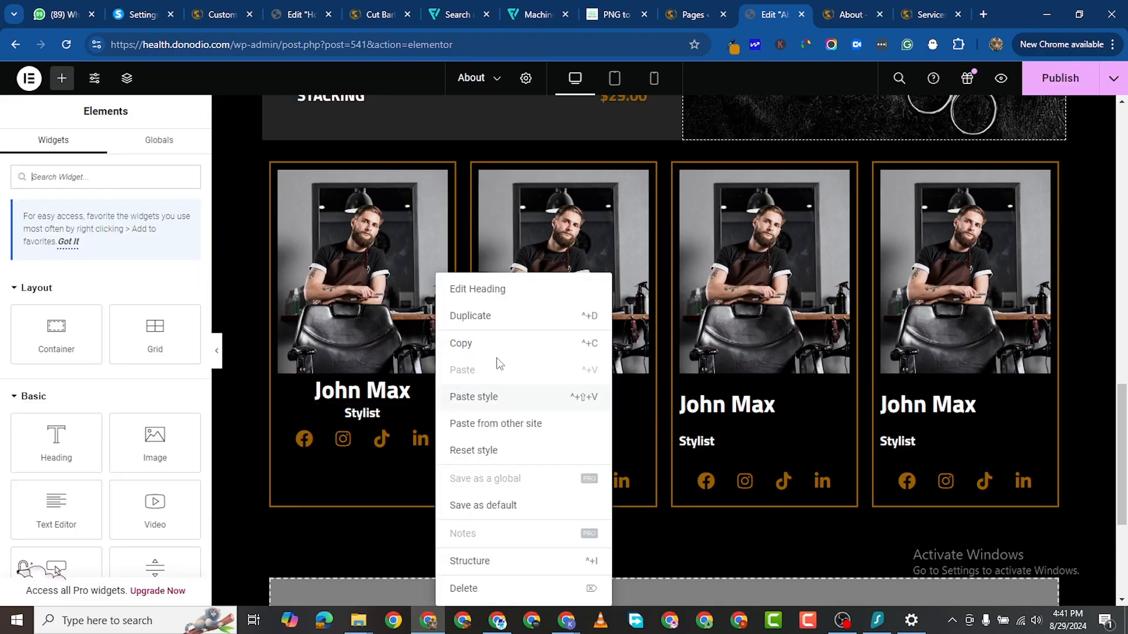
left_click(474, 347)
right_click(639, 404)
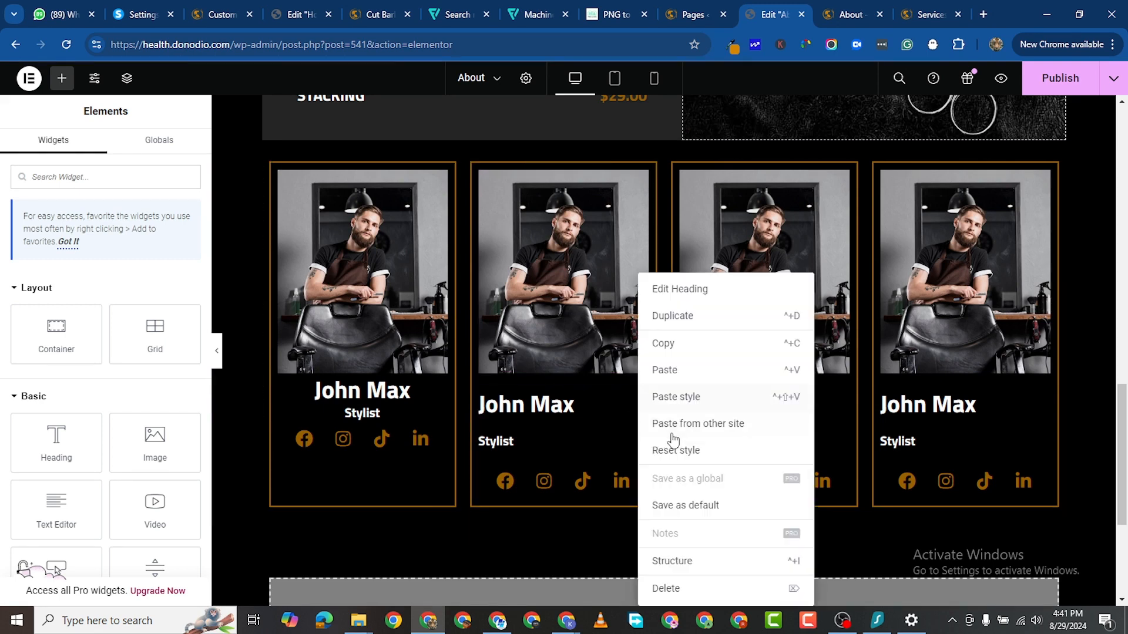
left_click(707, 397)
right_click(839, 404)
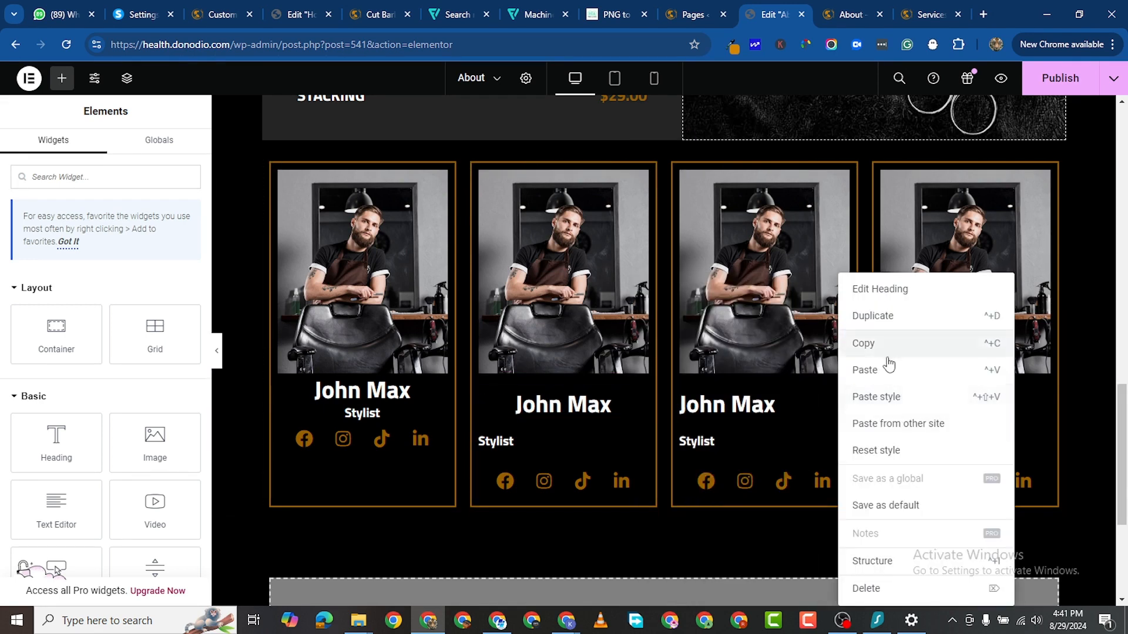
left_click(901, 395)
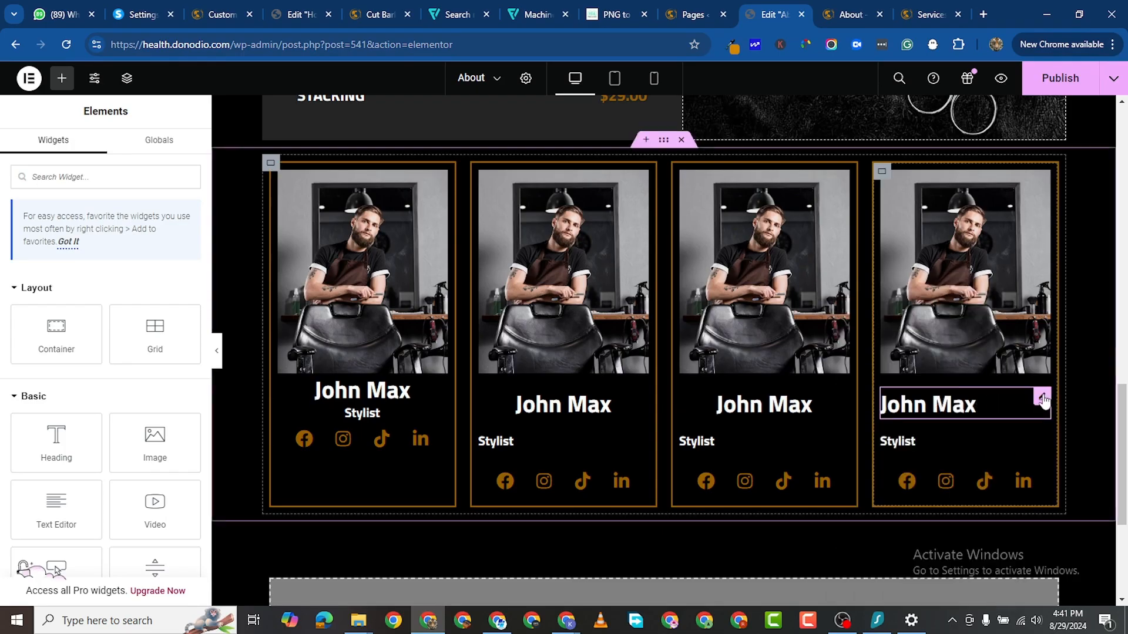
Step: Copy the first card's centred Stylist heading and paste its style onto the other three Stylist headings
right_click(434, 416)
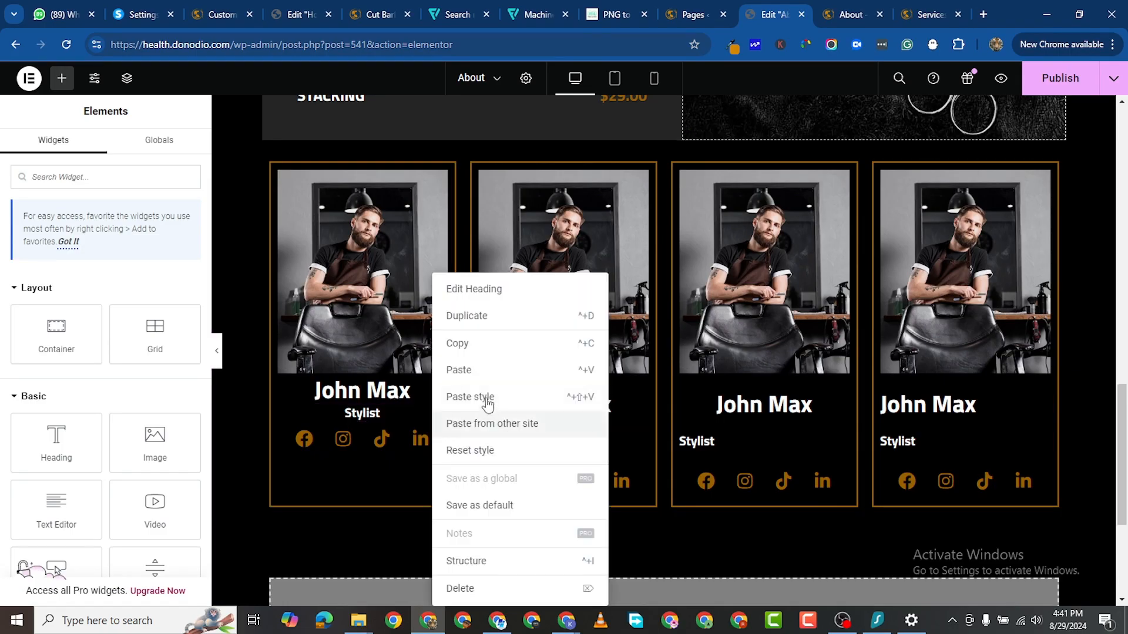
left_click(469, 344)
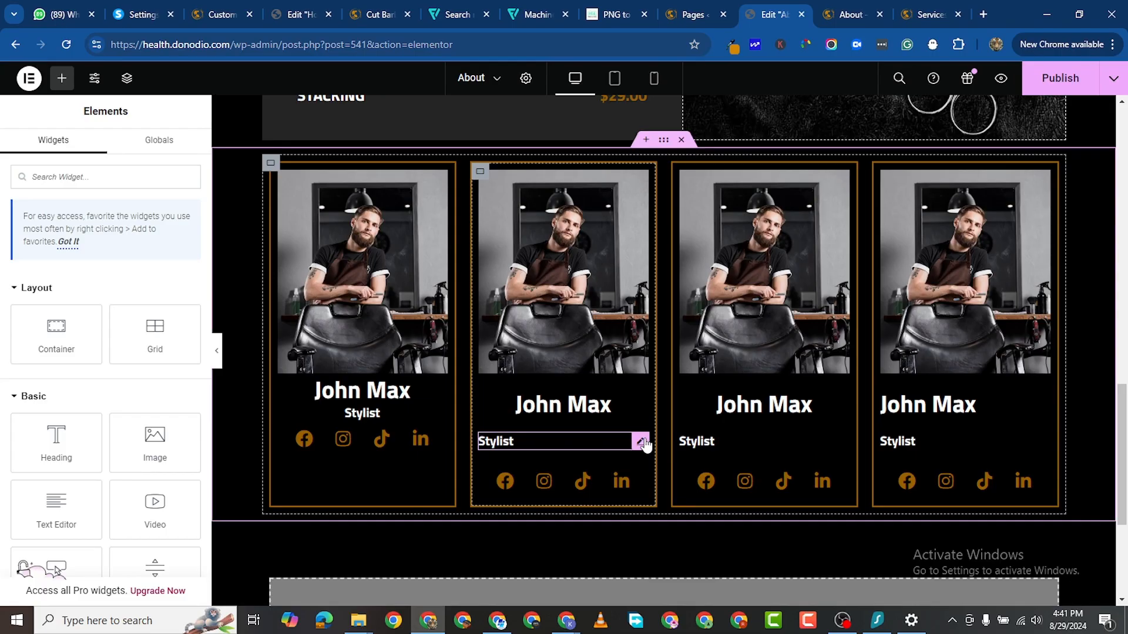
right_click(645, 446)
left_click(707, 397)
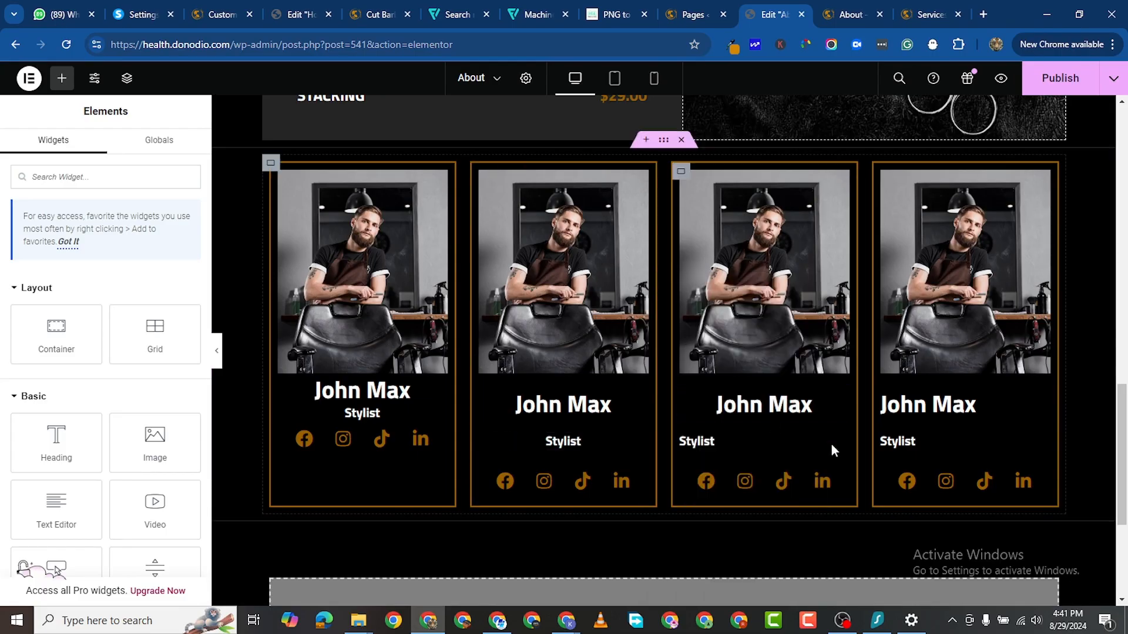
right_click(835, 445)
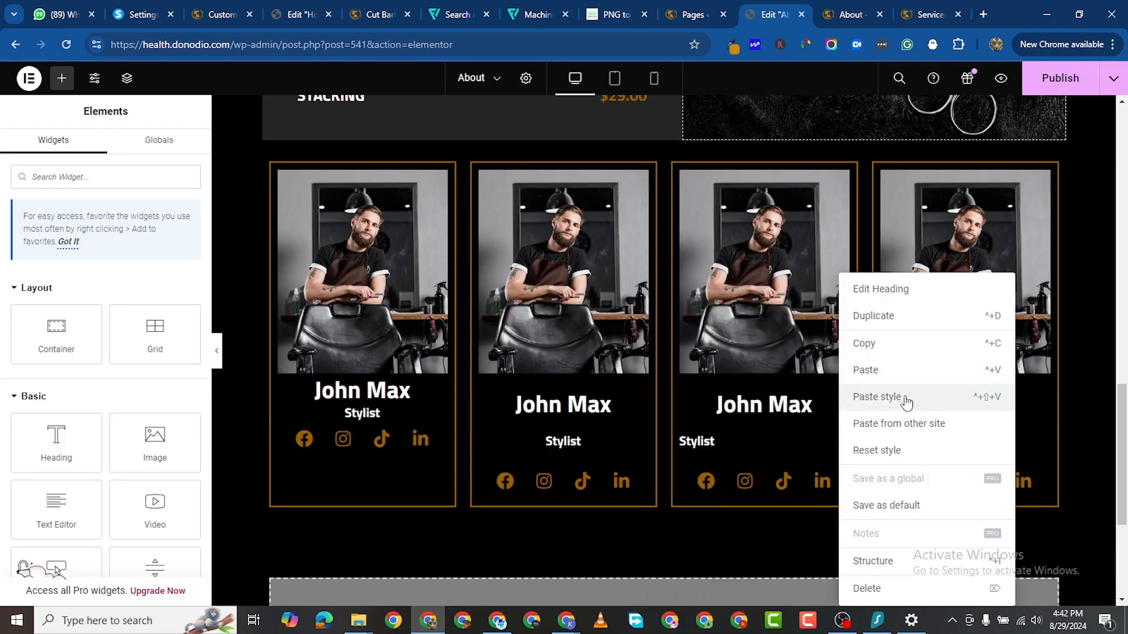
left_click(907, 399)
right_click(1037, 443)
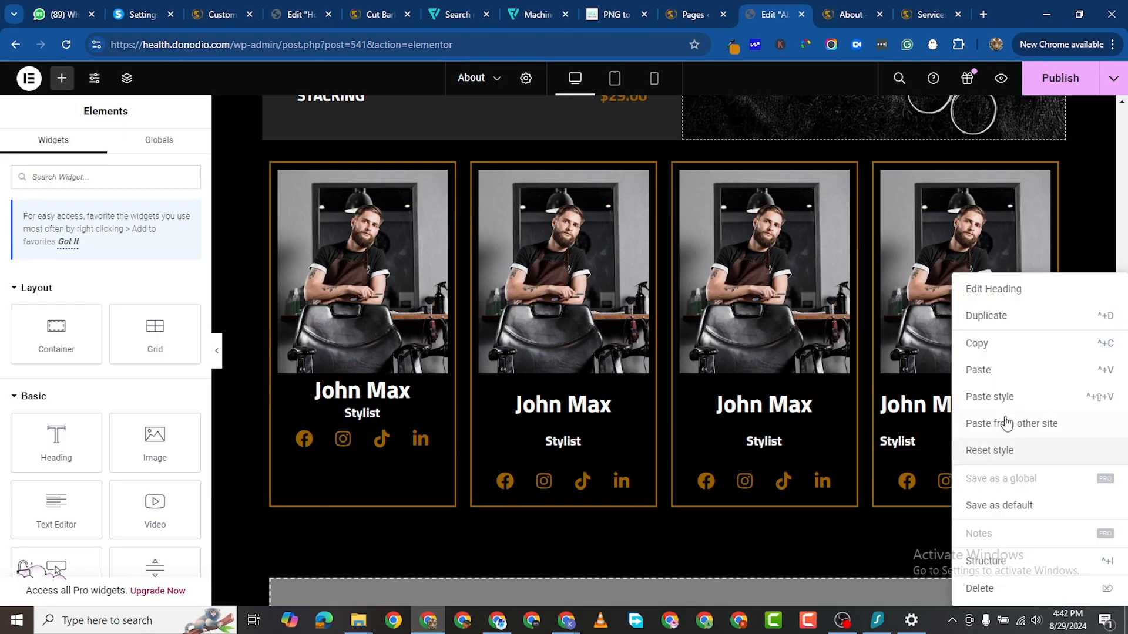
left_click(990, 397)
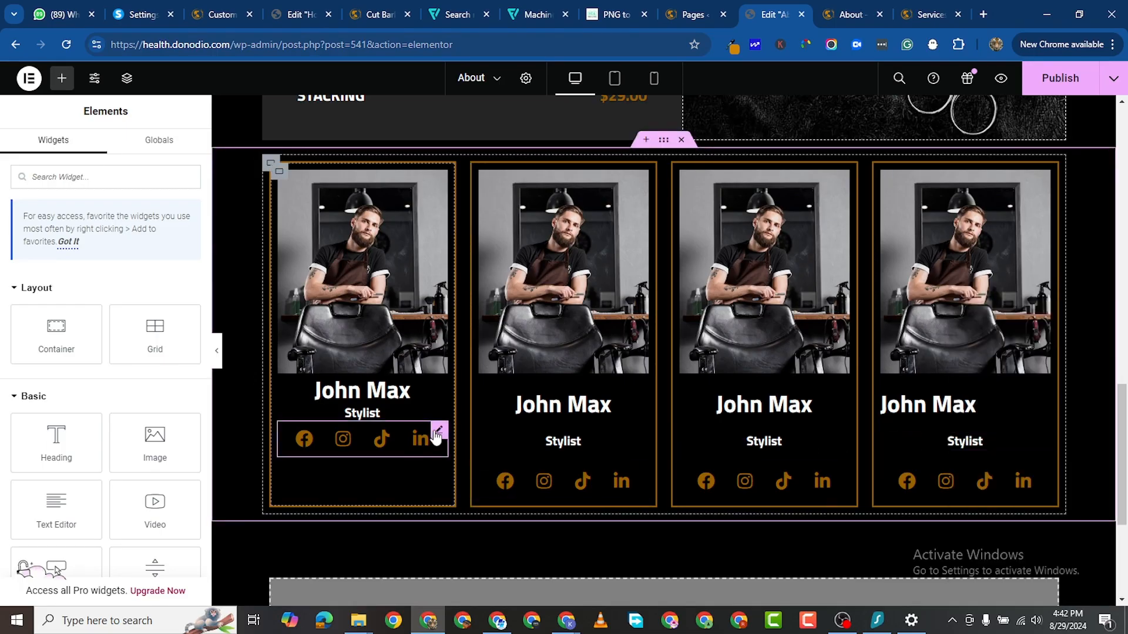
Step: Copy the first card's container and paste its style onto the second, third and fourth containers
left_click(280, 177)
right_click(279, 171)
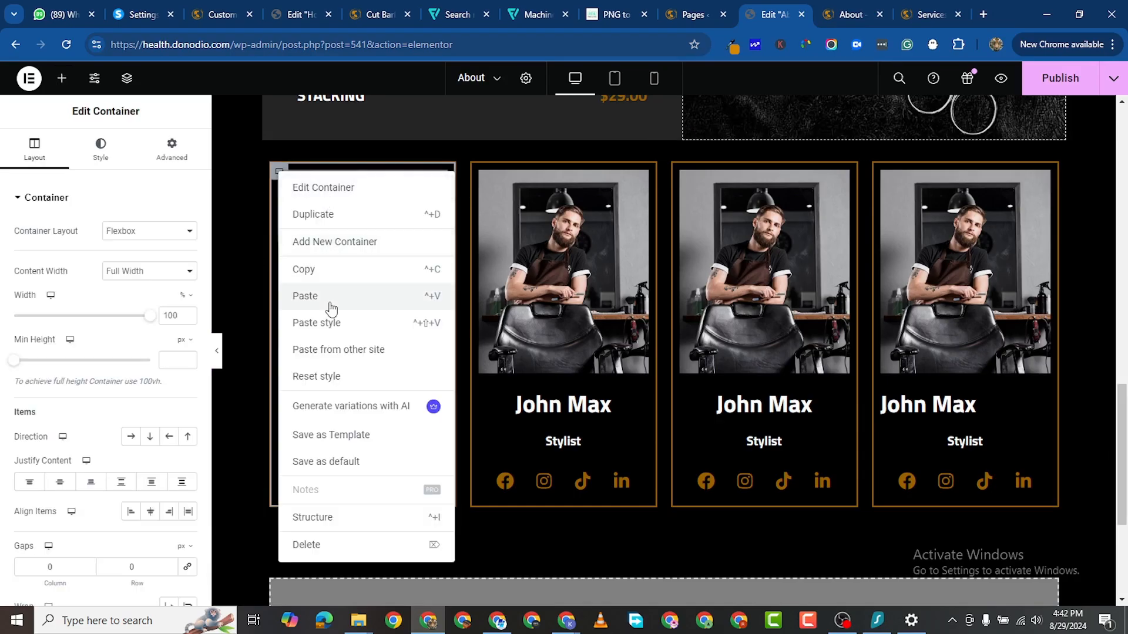
left_click(304, 270)
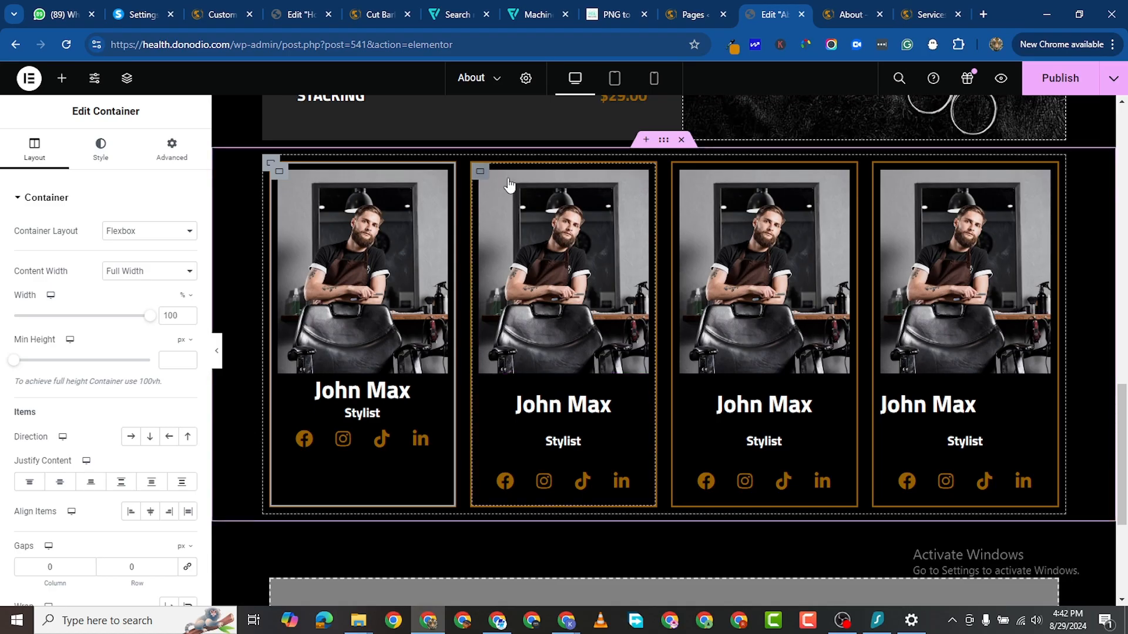
right_click(481, 171)
left_click(544, 315)
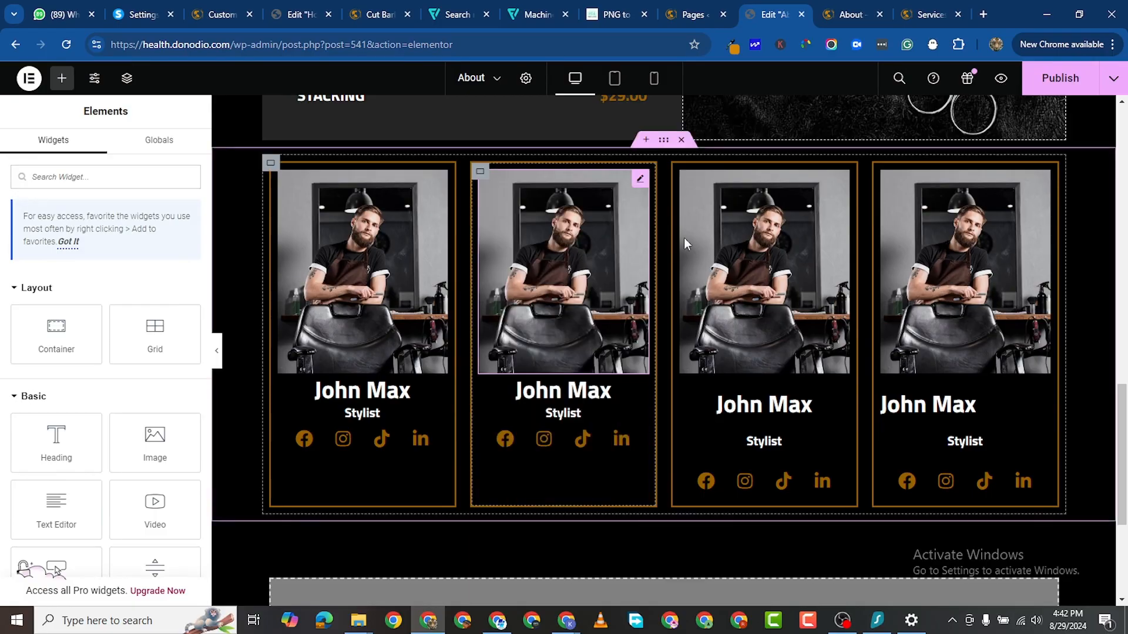
right_click(680, 171)
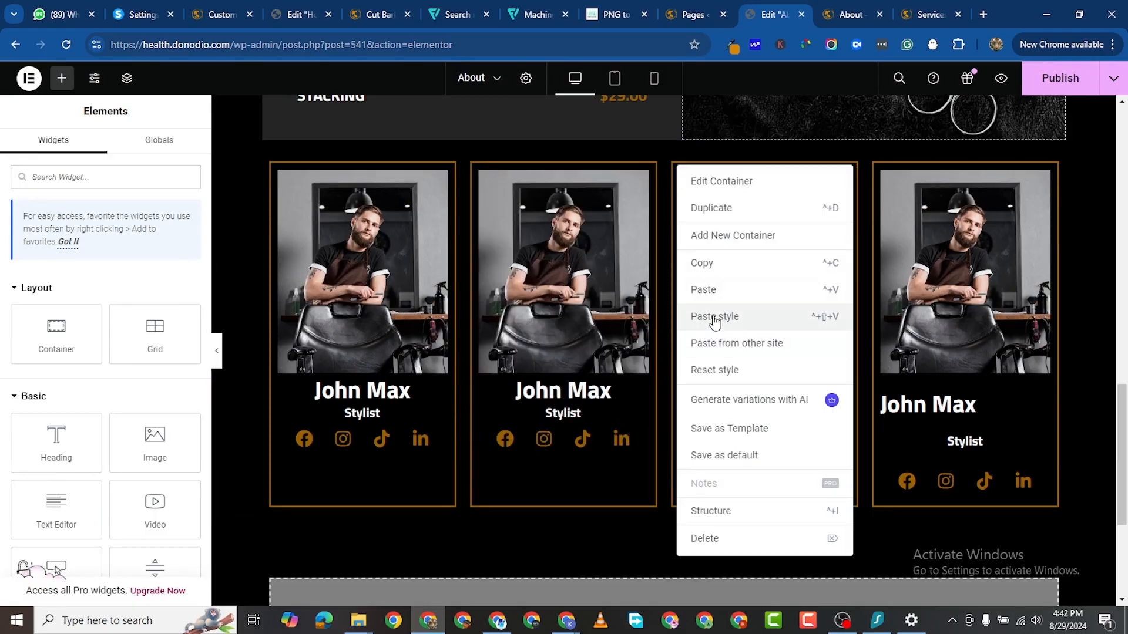
left_click(714, 317)
right_click(881, 171)
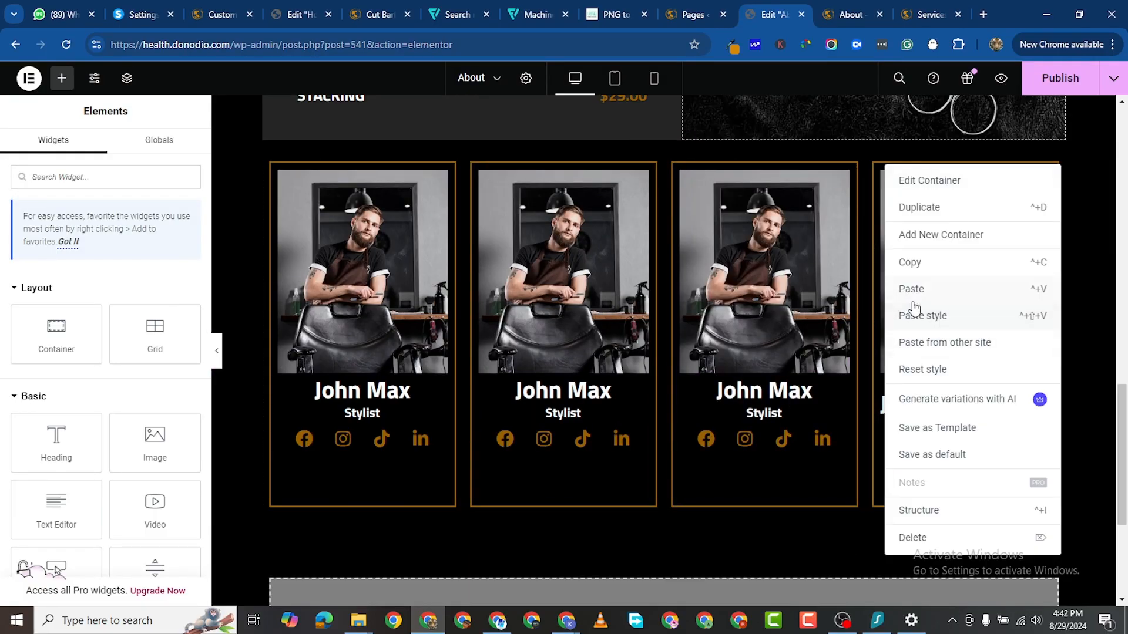
left_click(915, 317)
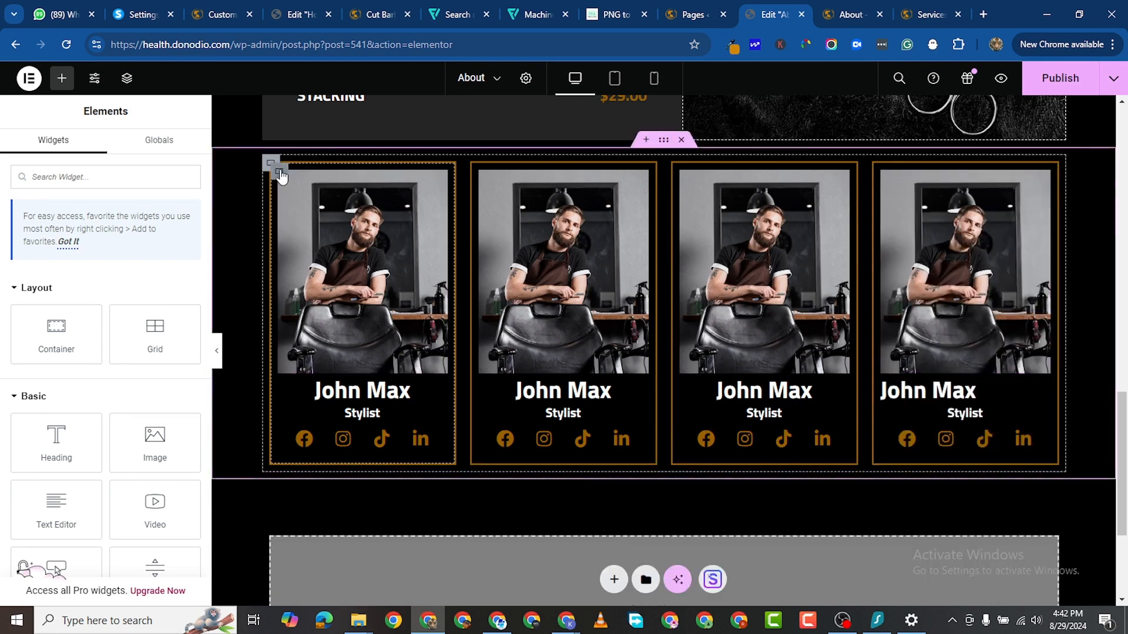
Step: Set the padding to 0 on the first, second, third and fourth card containers
left_click(280, 174)
left_click(172, 148)
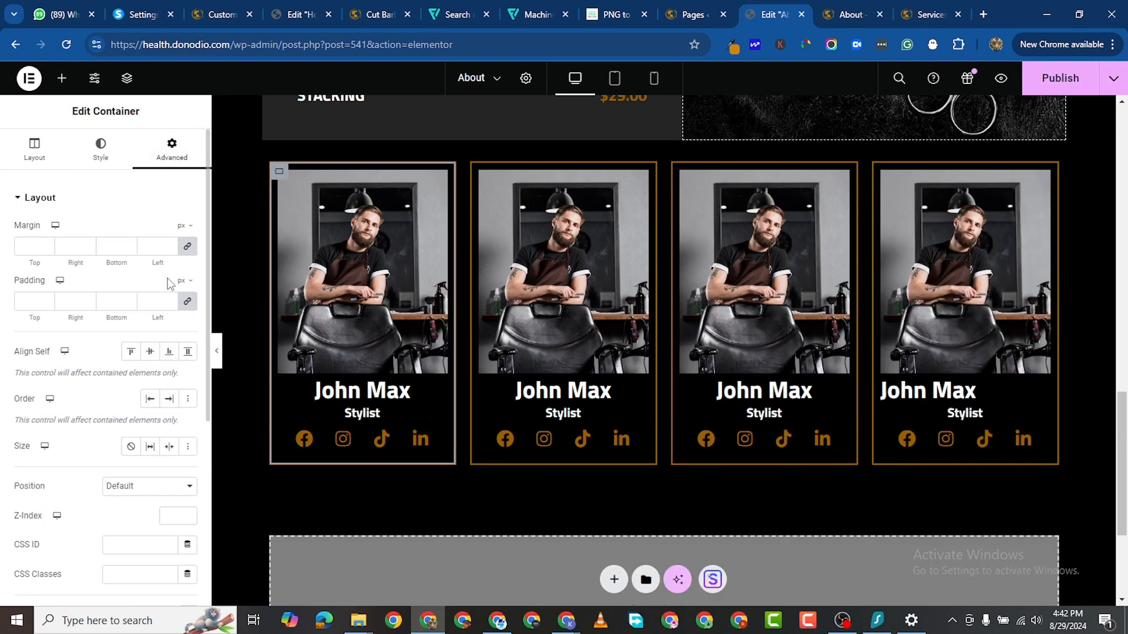
left_click(187, 302)
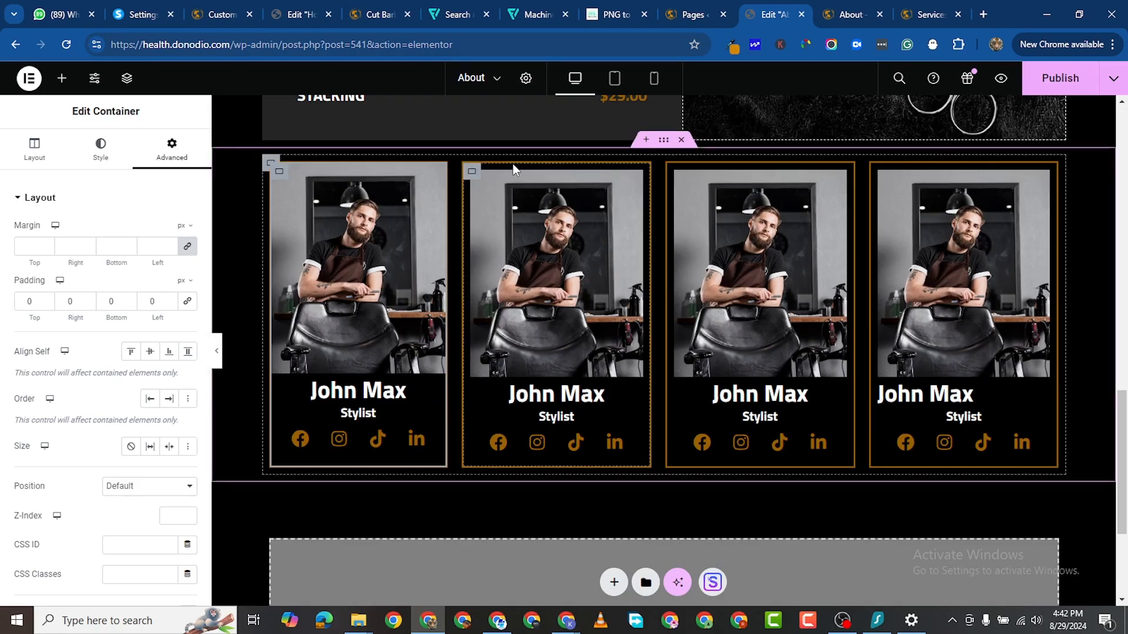
left_click(371, 186)
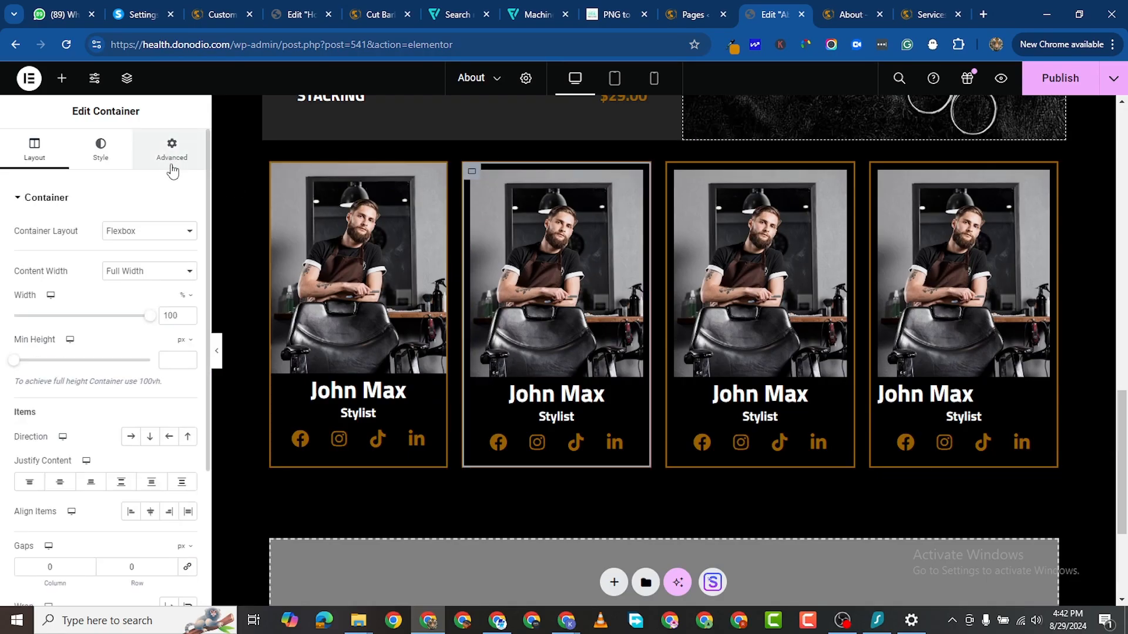
left_click(171, 154)
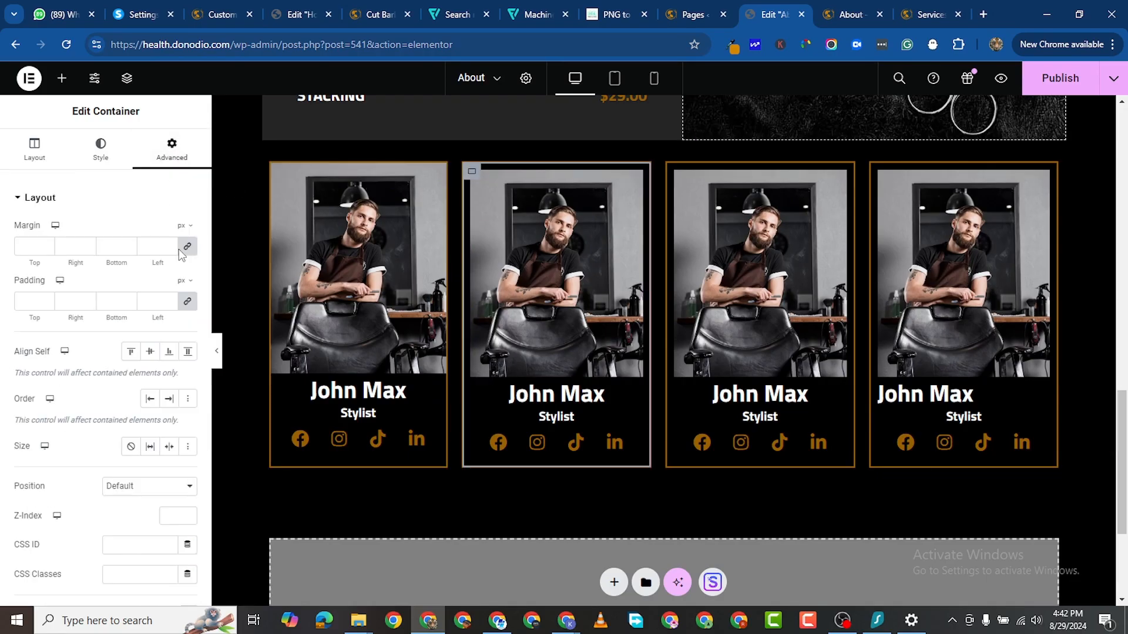
left_click(188, 302)
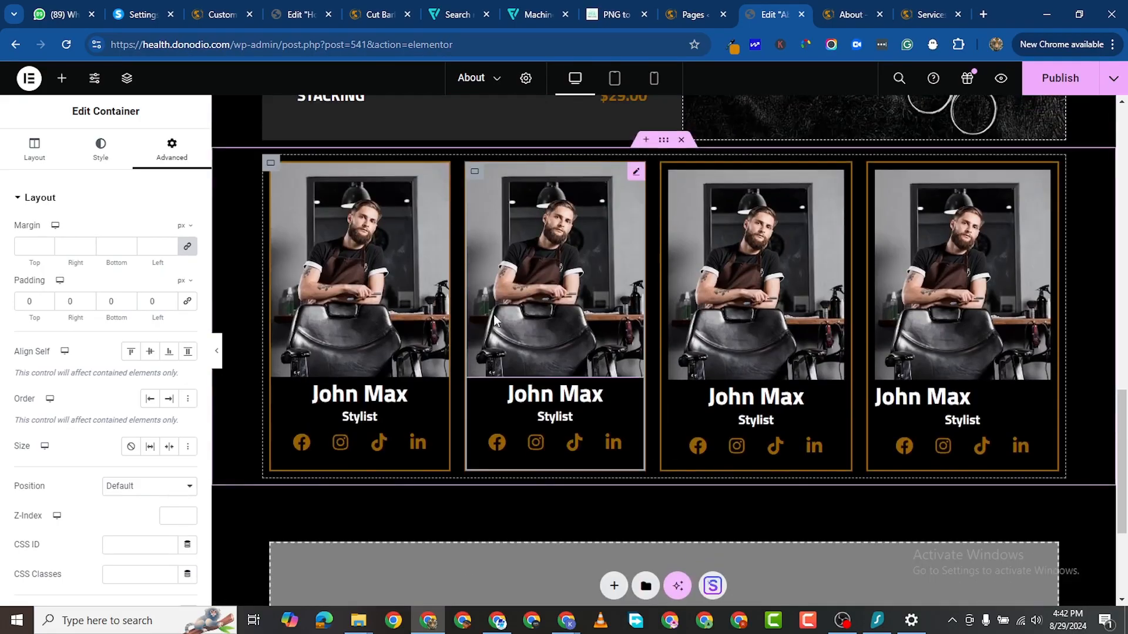
left_click(669, 172)
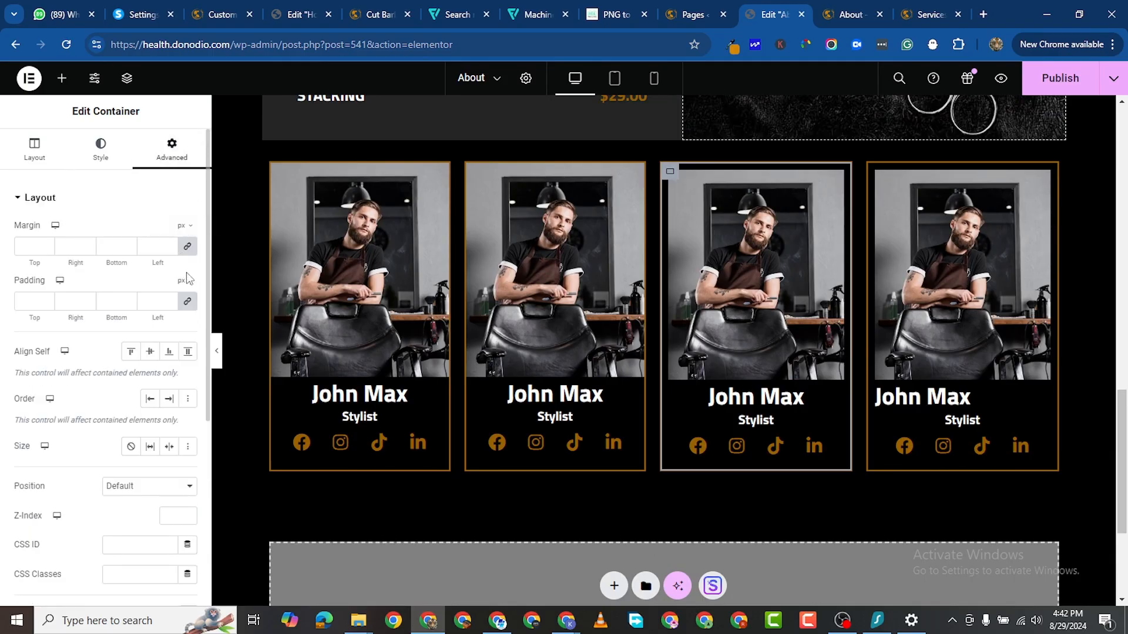
left_click(187, 302)
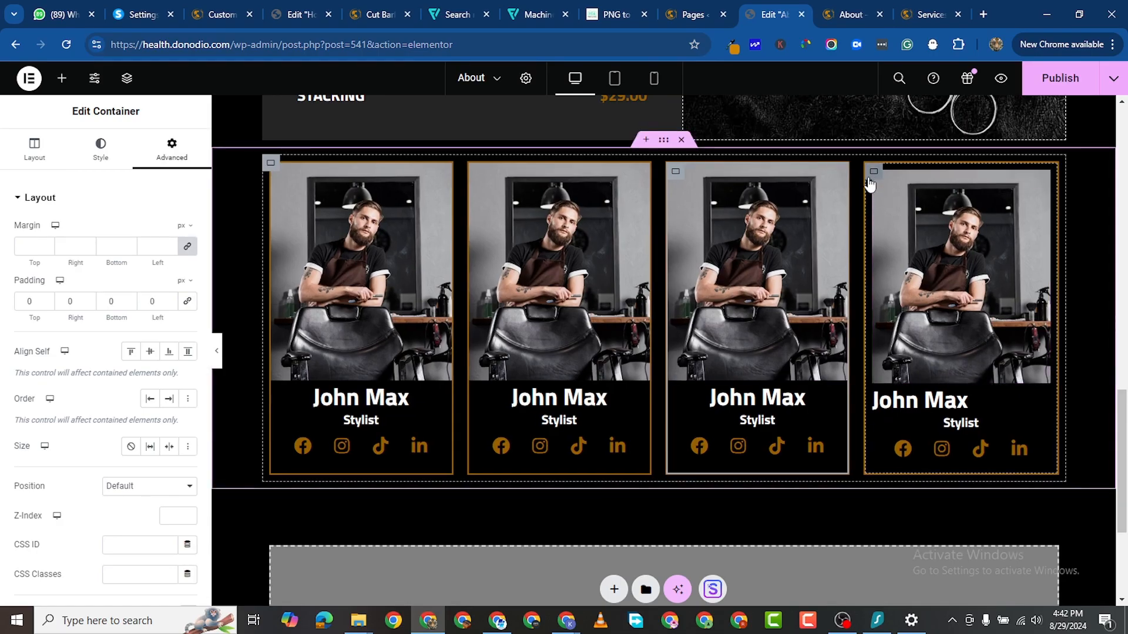
left_click(870, 184)
left_click(171, 157)
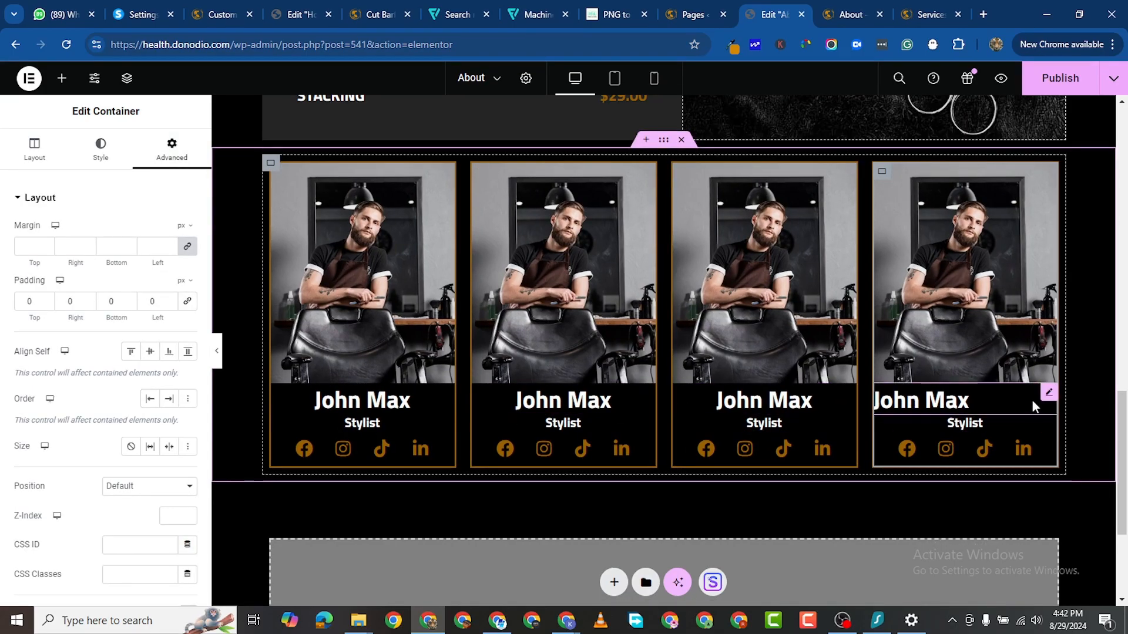
left_click(1049, 392)
left_click(103, 151)
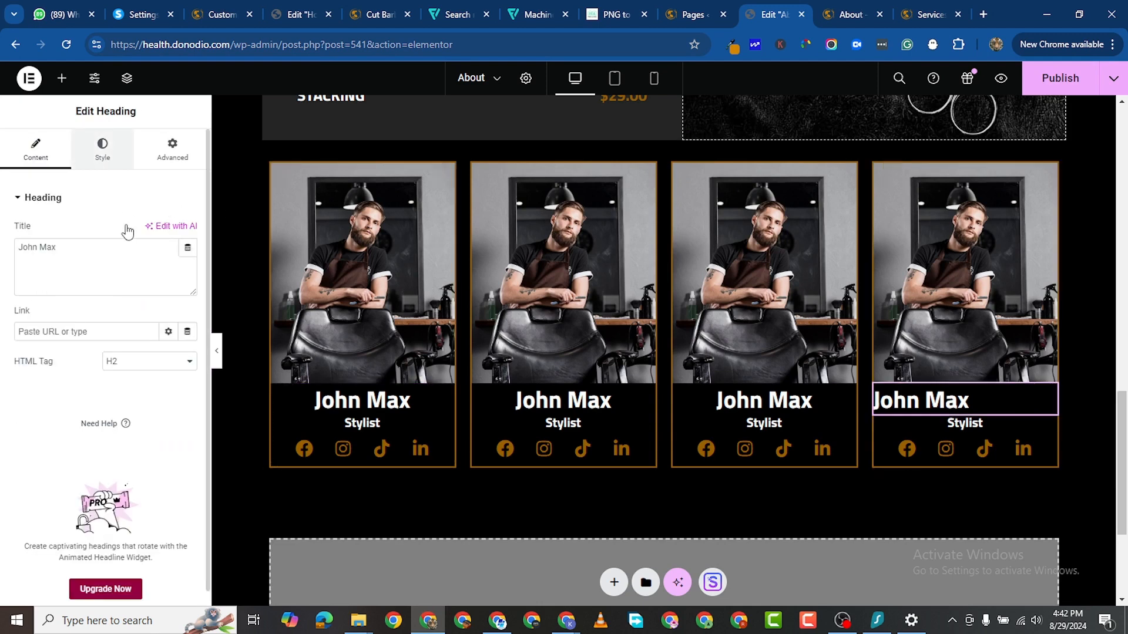
left_click(150, 231)
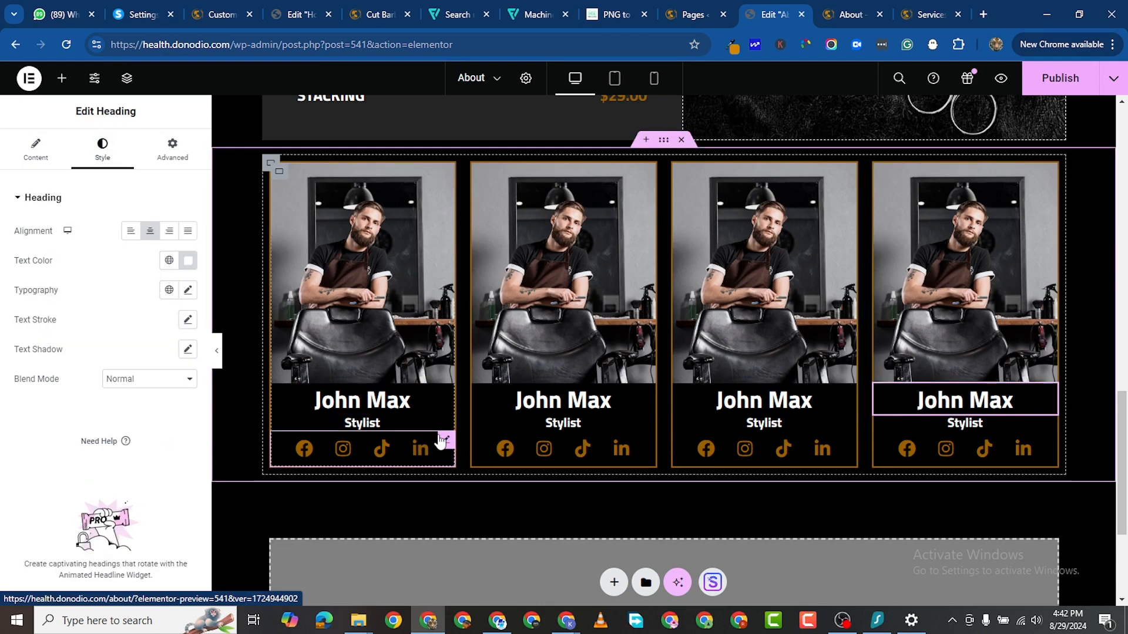
Step: Reduce the first card's social icon spacing from 5 to 0
left_click(445, 441)
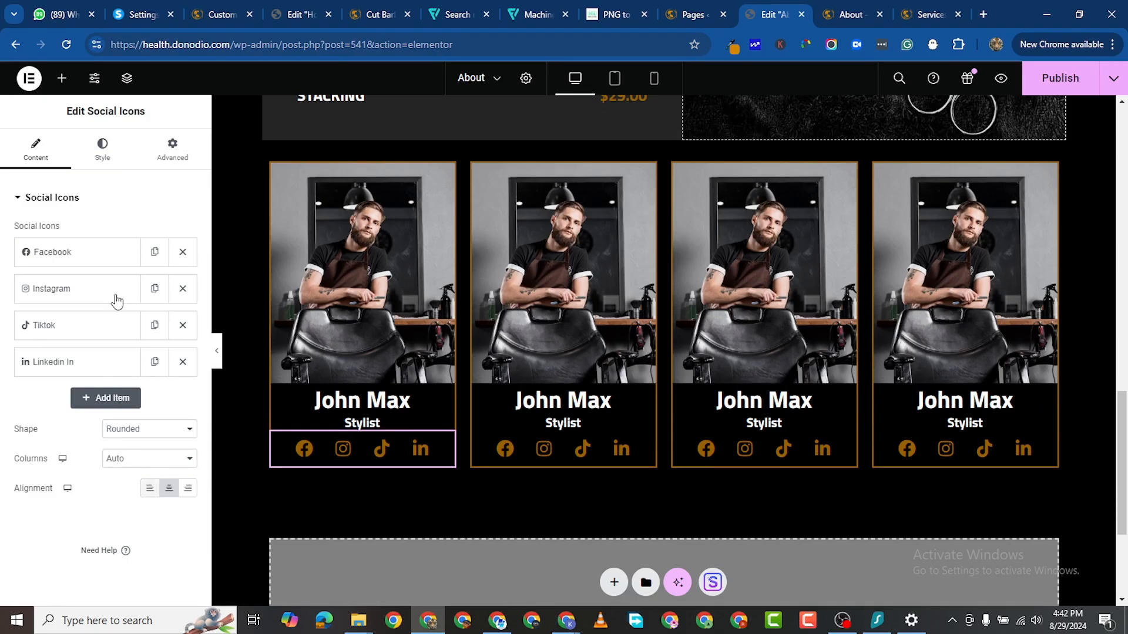
left_click(98, 155)
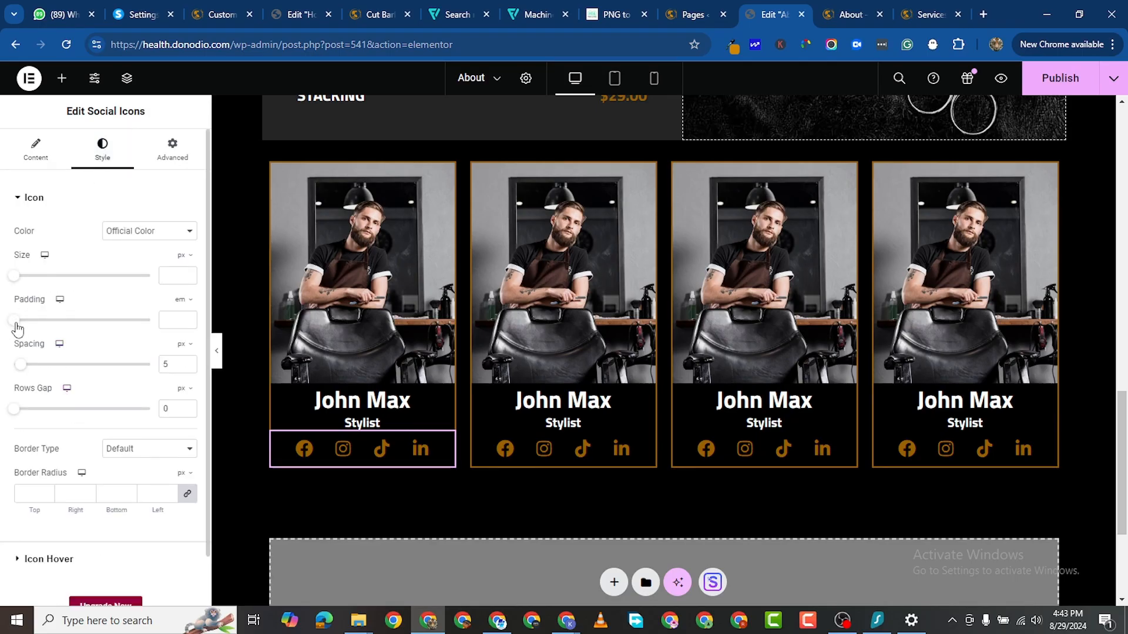
left_click_drag(18, 374, 3, 368)
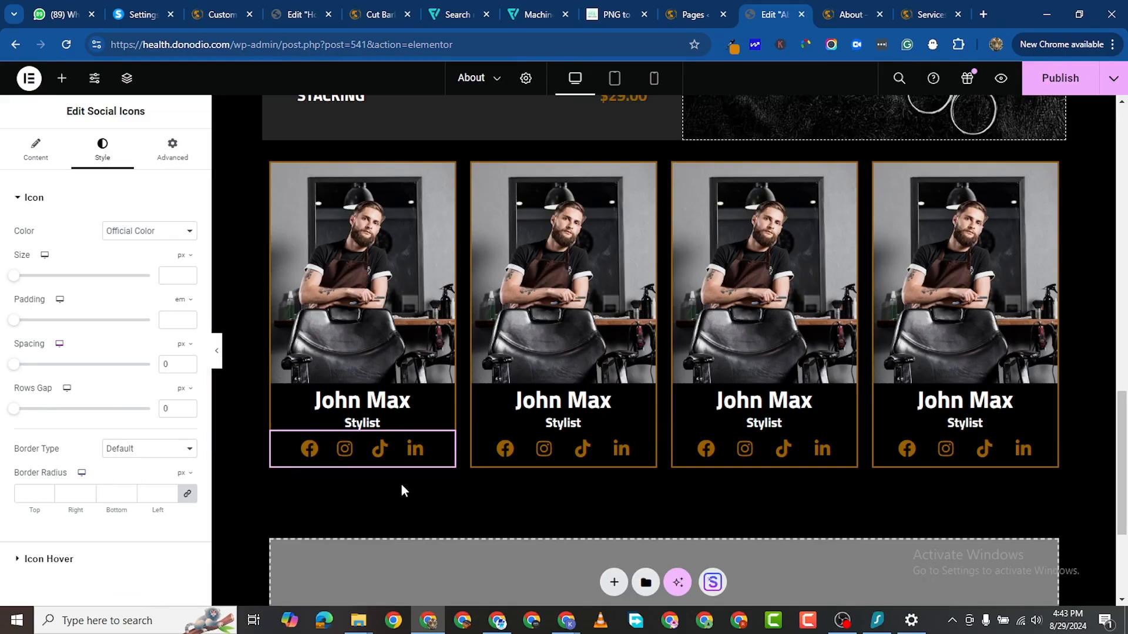
Step: Copy the first card's social icons and paste their style onto the other three cards' icons
right_click(445, 444)
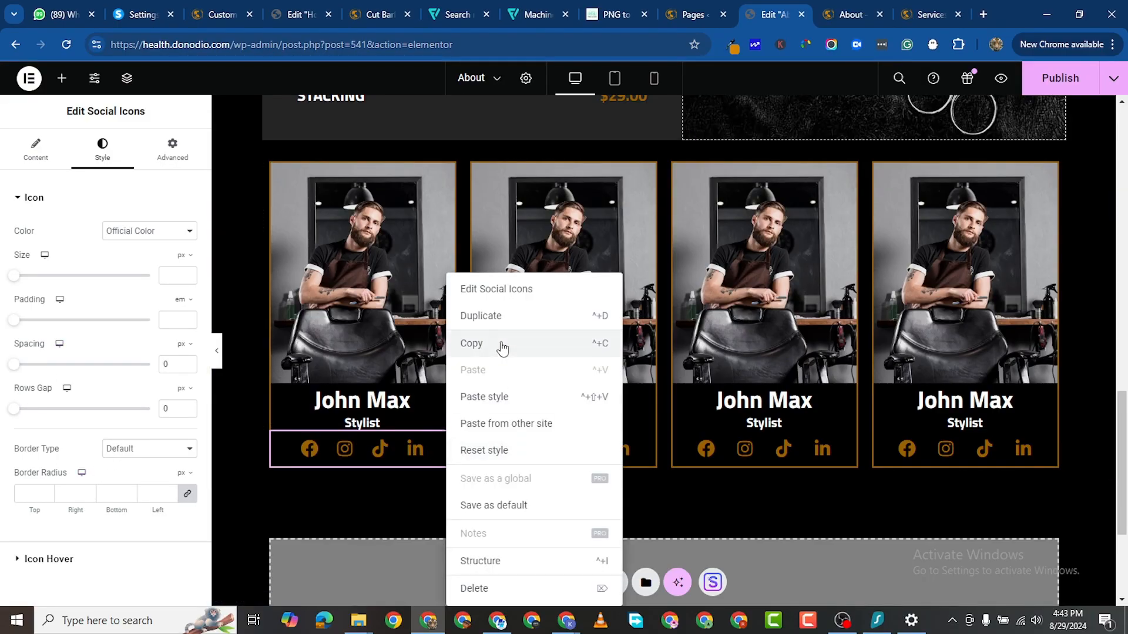
left_click(515, 345)
right_click(643, 444)
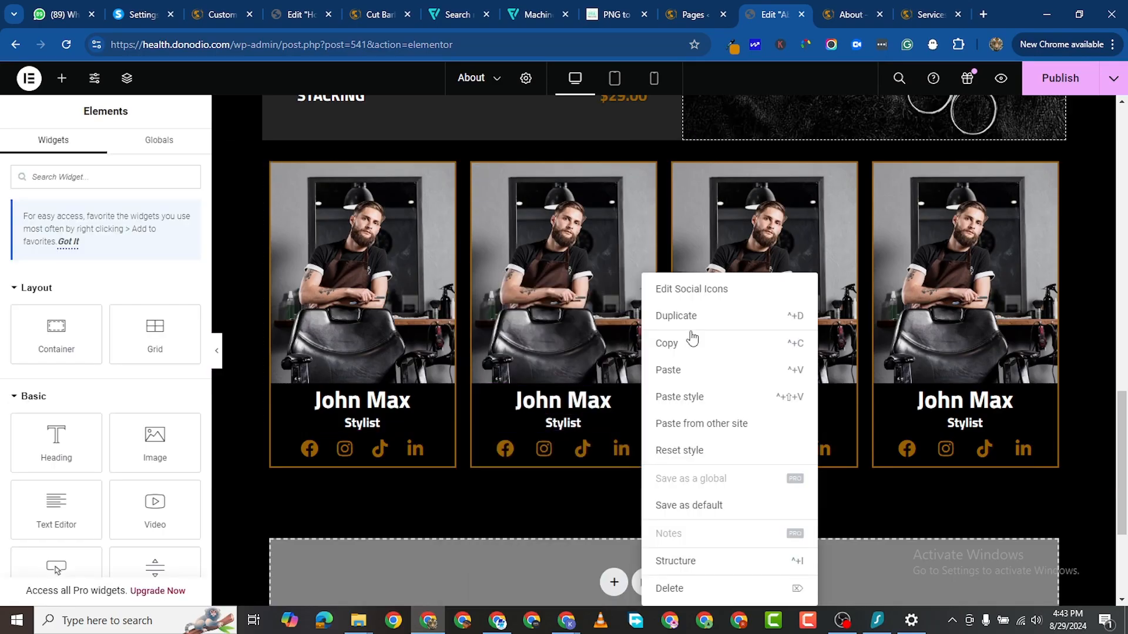
left_click(708, 397)
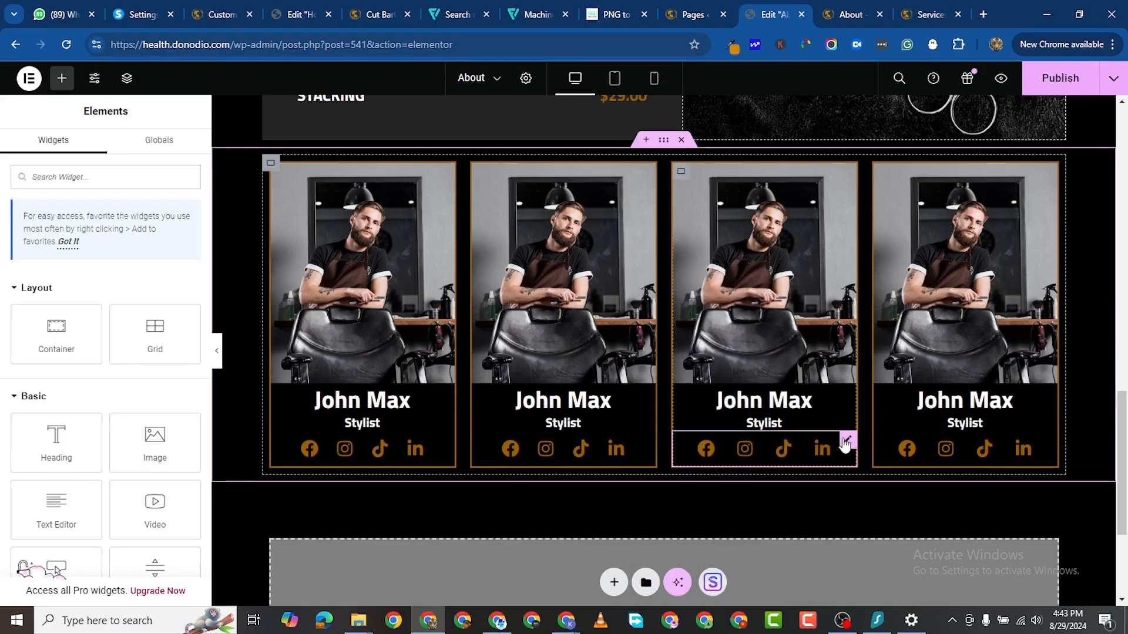
right_click(844, 441)
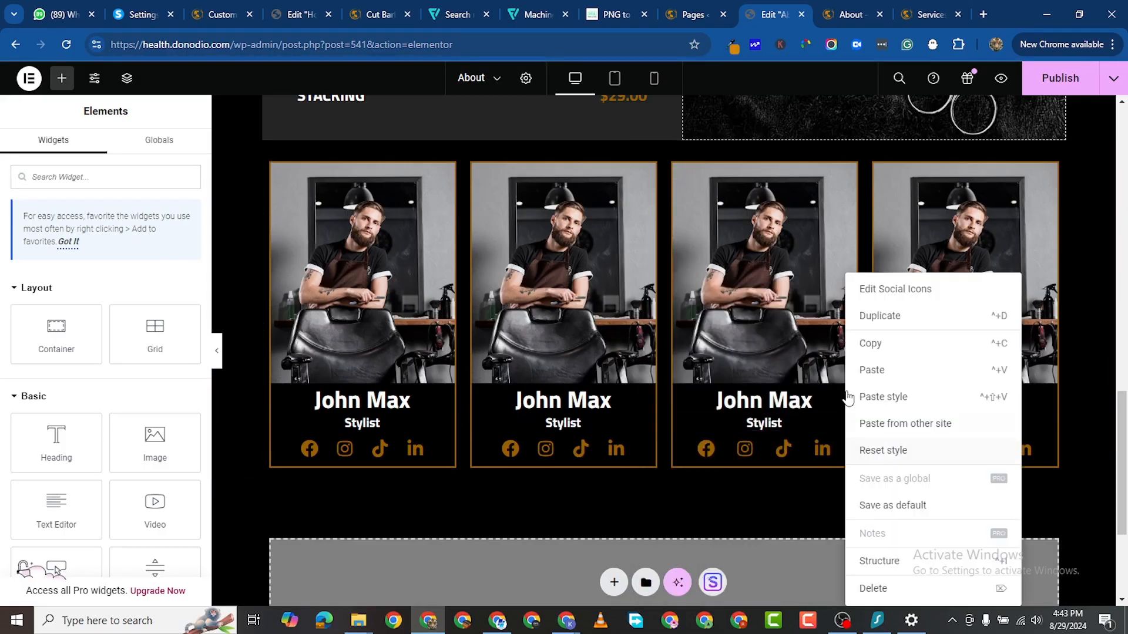
left_click(906, 398)
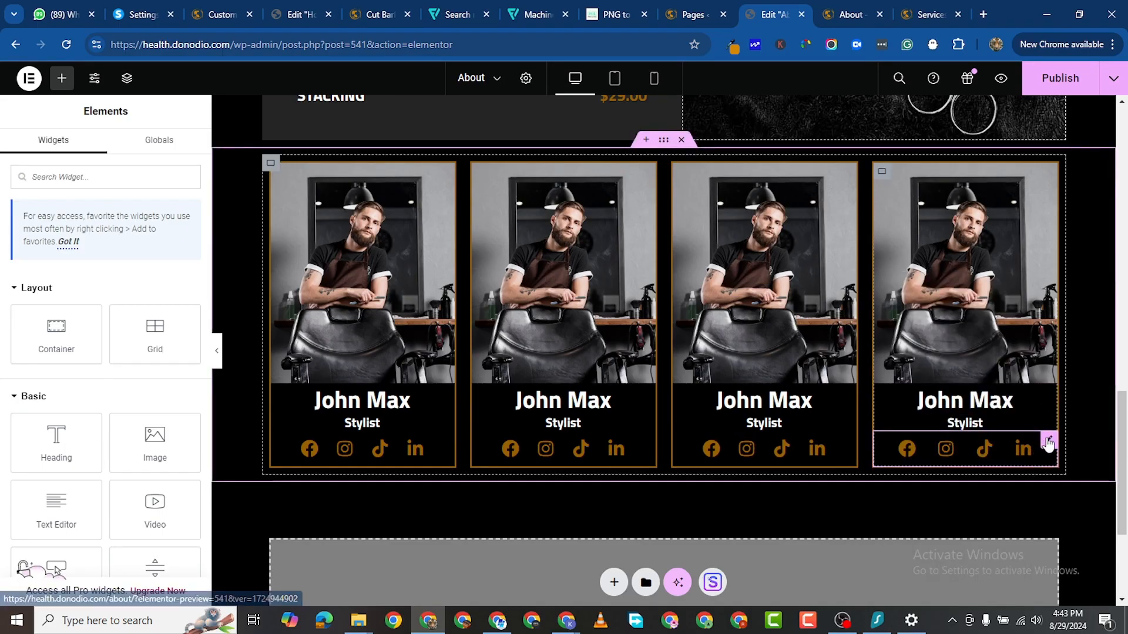
right_click(1035, 461)
left_click(1022, 396)
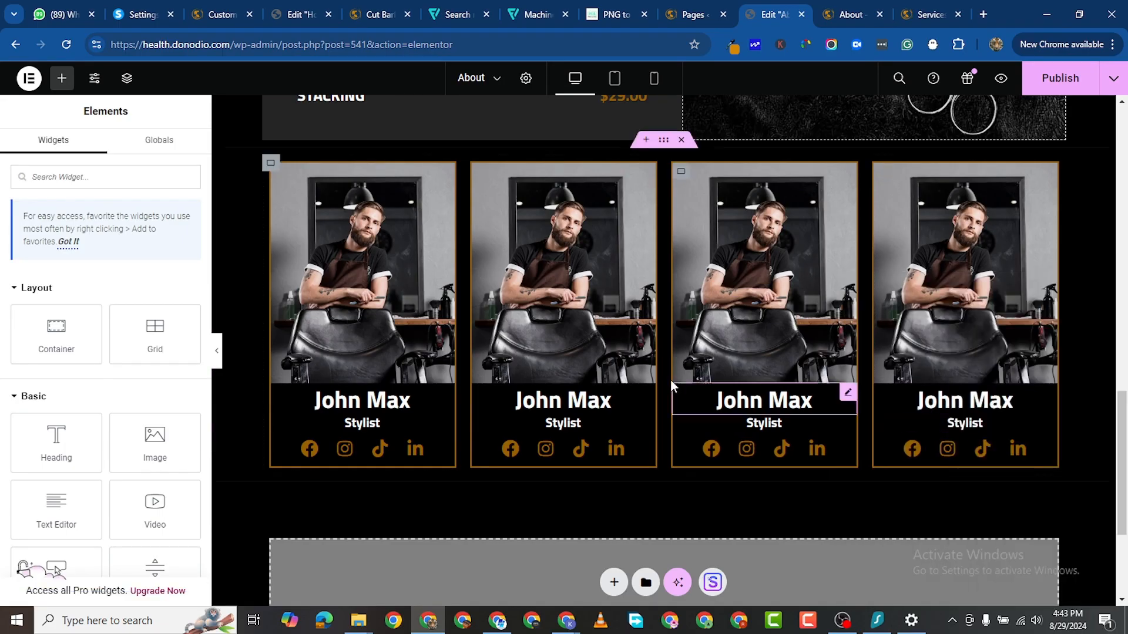
left_click(419, 401)
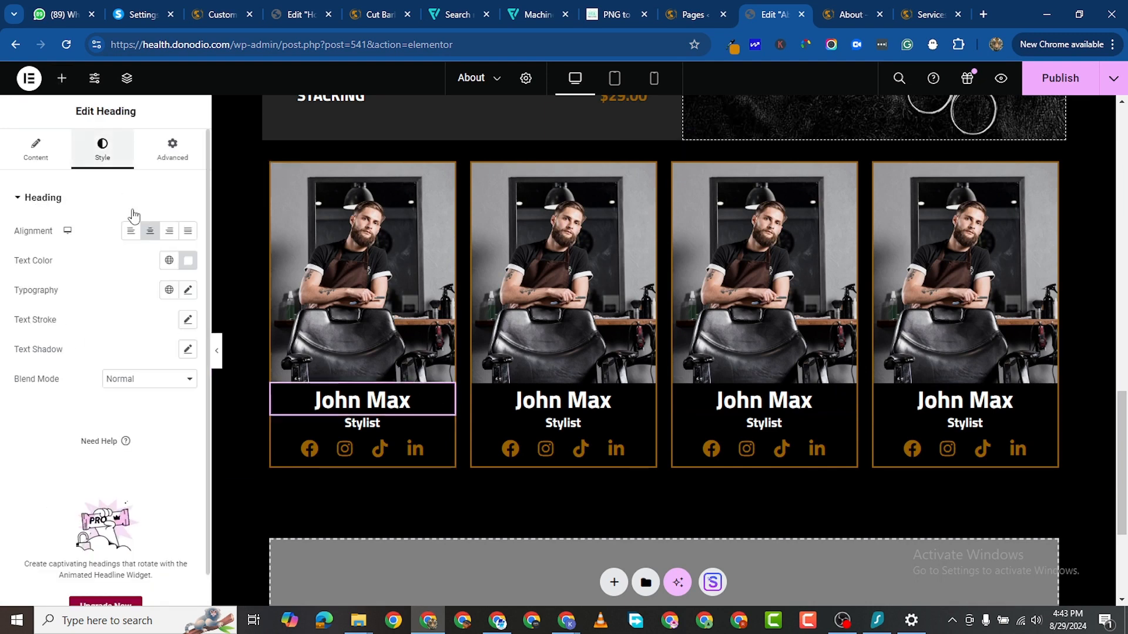
left_click(187, 290)
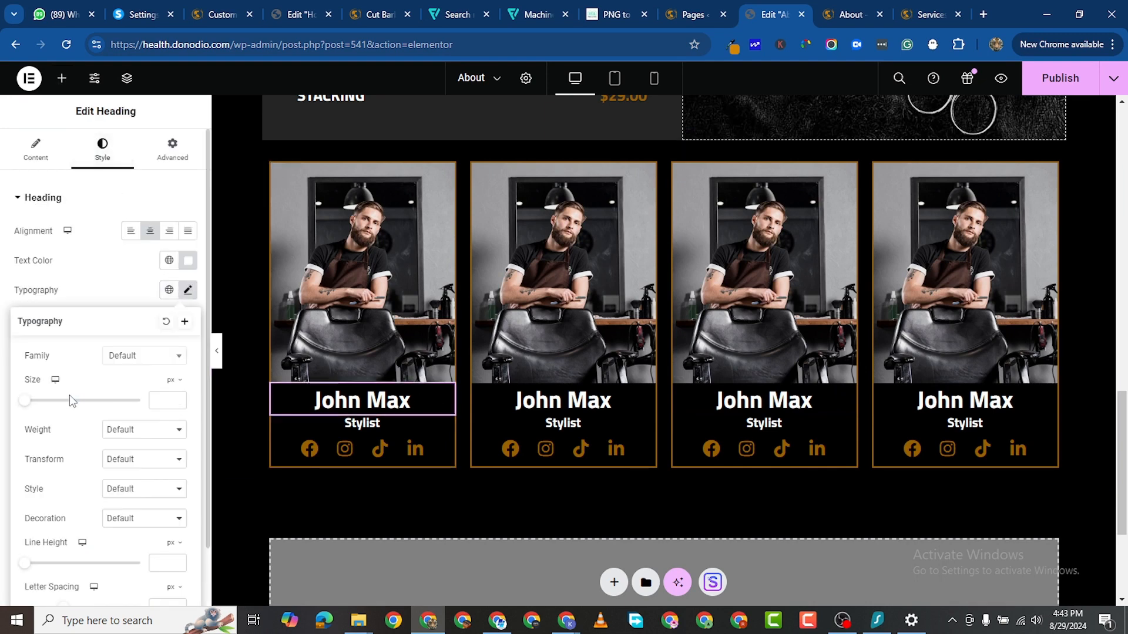
left_click_drag(31, 410, 47, 410)
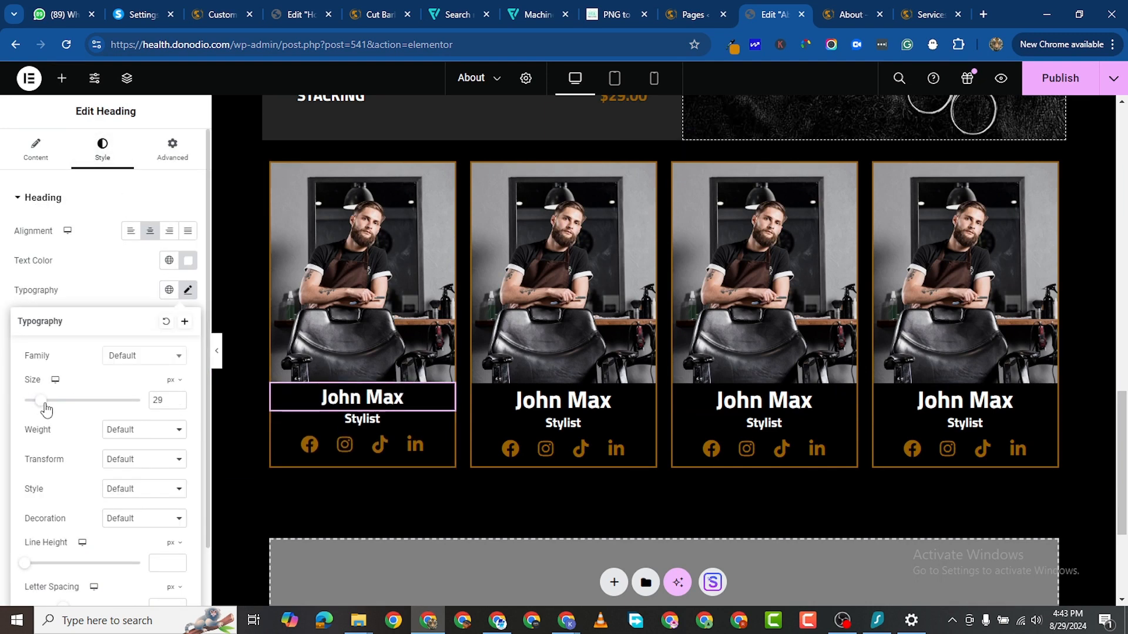
left_click(177, 403)
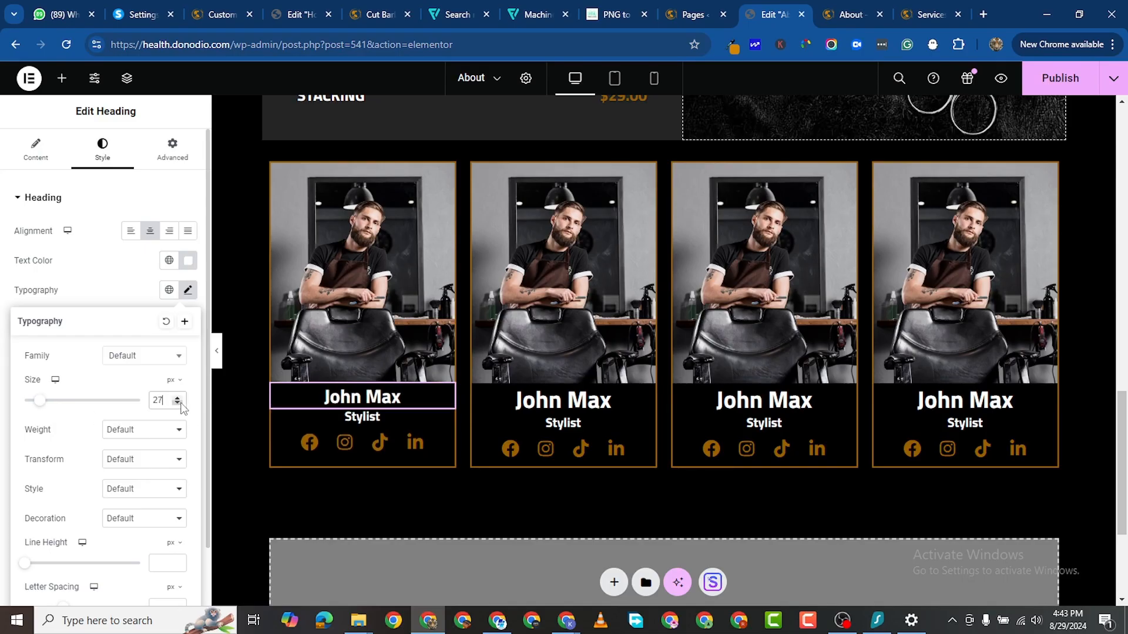
left_click(177, 403)
left_click(177, 403)
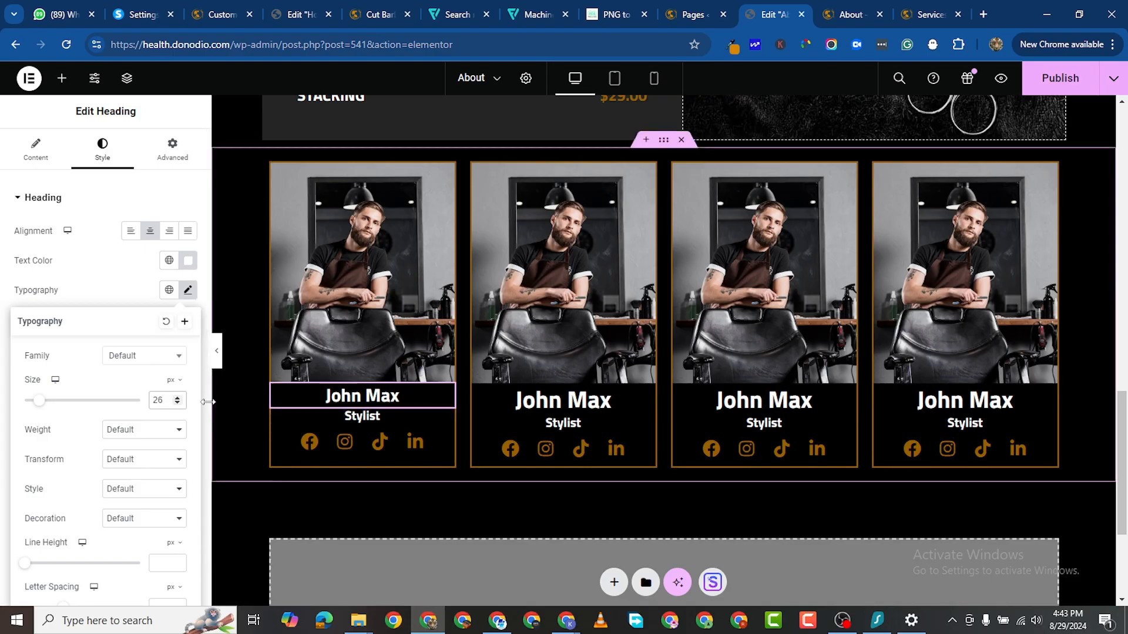
left_click(178, 404)
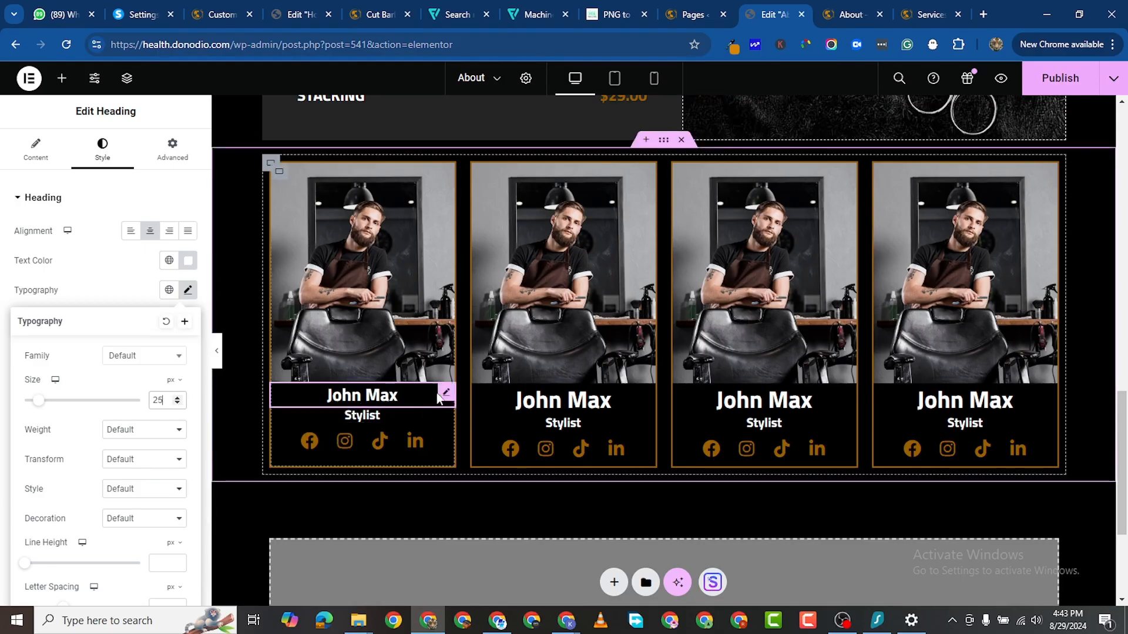
right_click(446, 398)
left_click(508, 345)
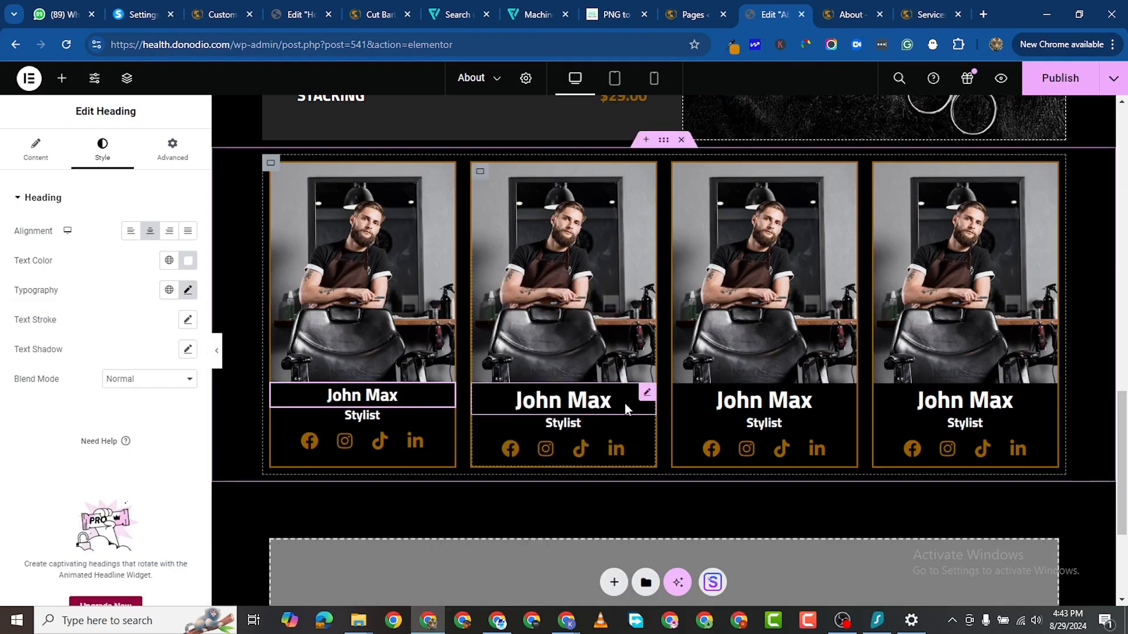
right_click(641, 398)
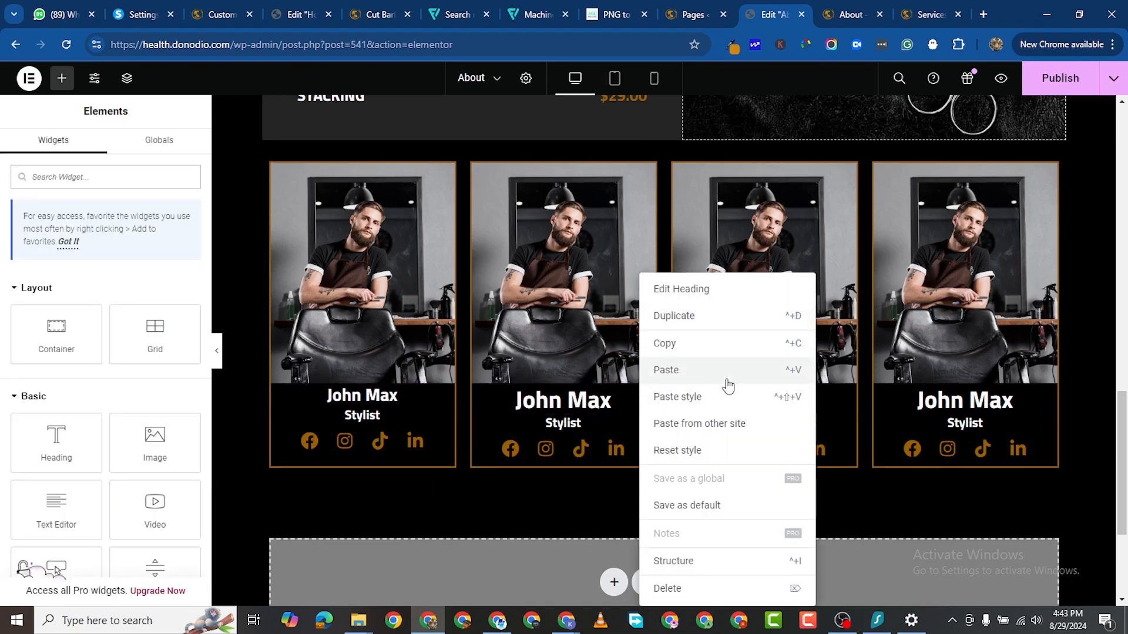
left_click(728, 398)
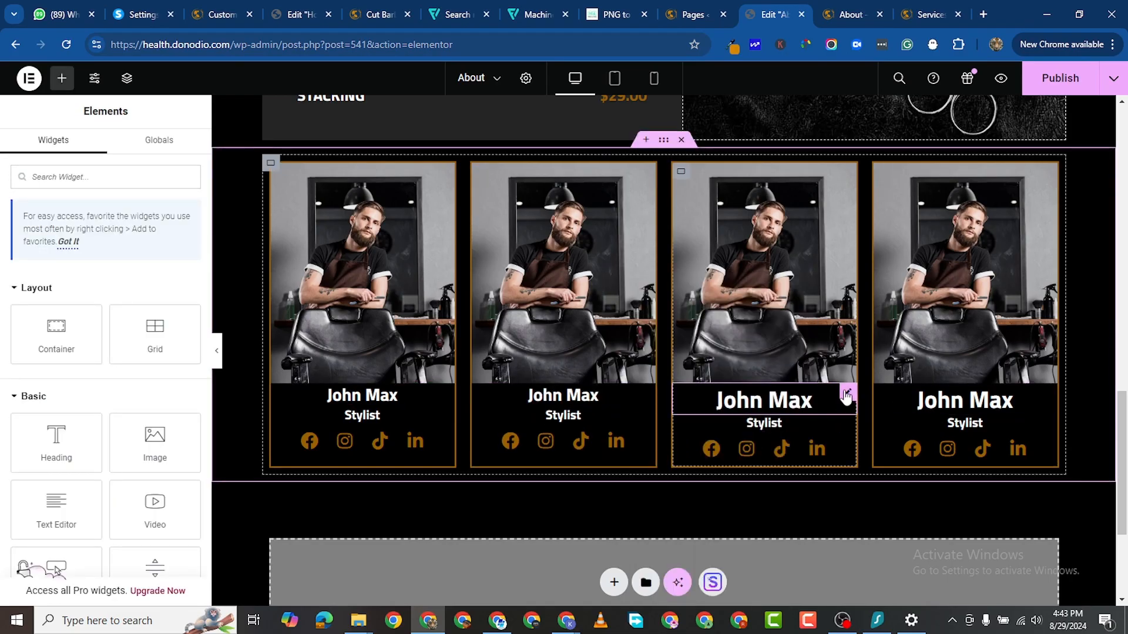
right_click(846, 399)
left_click(876, 395)
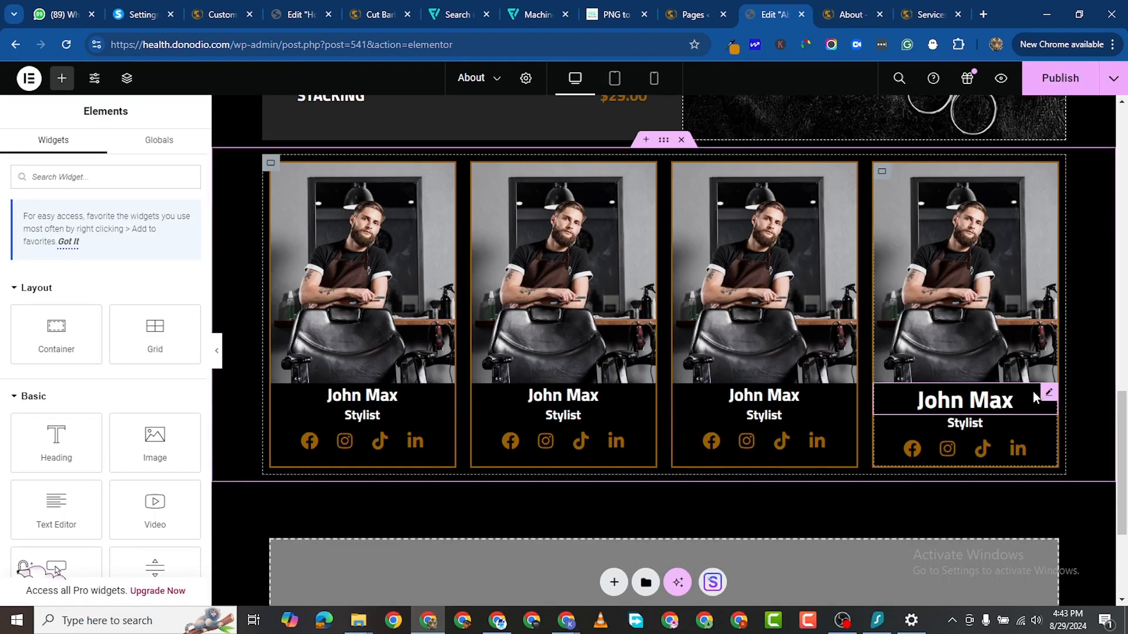
right_click(975, 401)
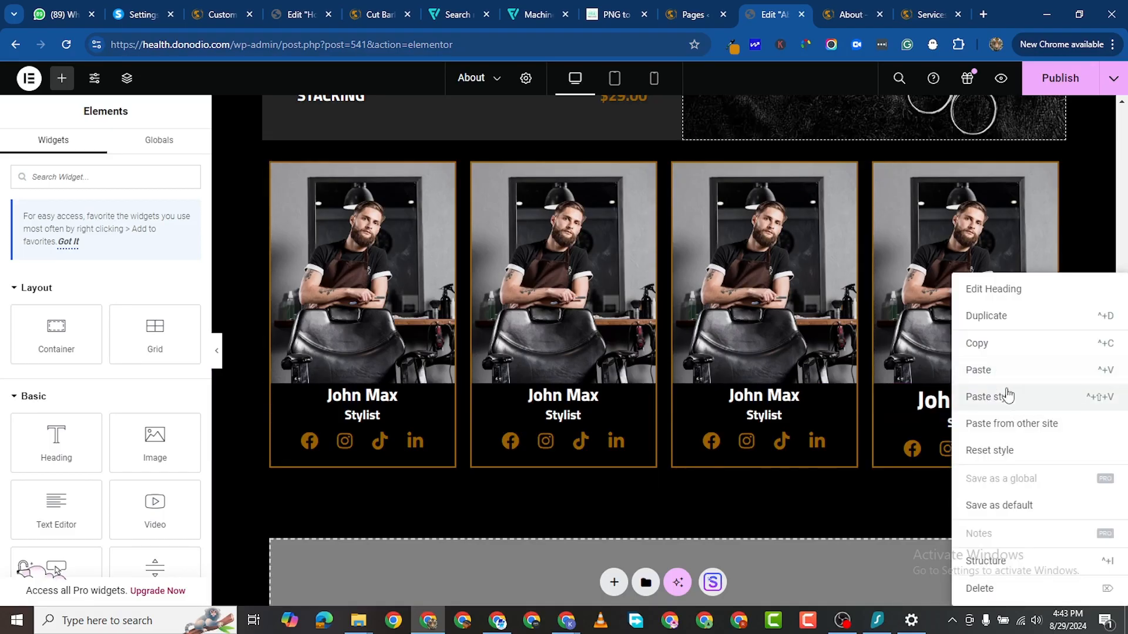
left_click(1002, 396)
scroll(304, 466, "up", 2)
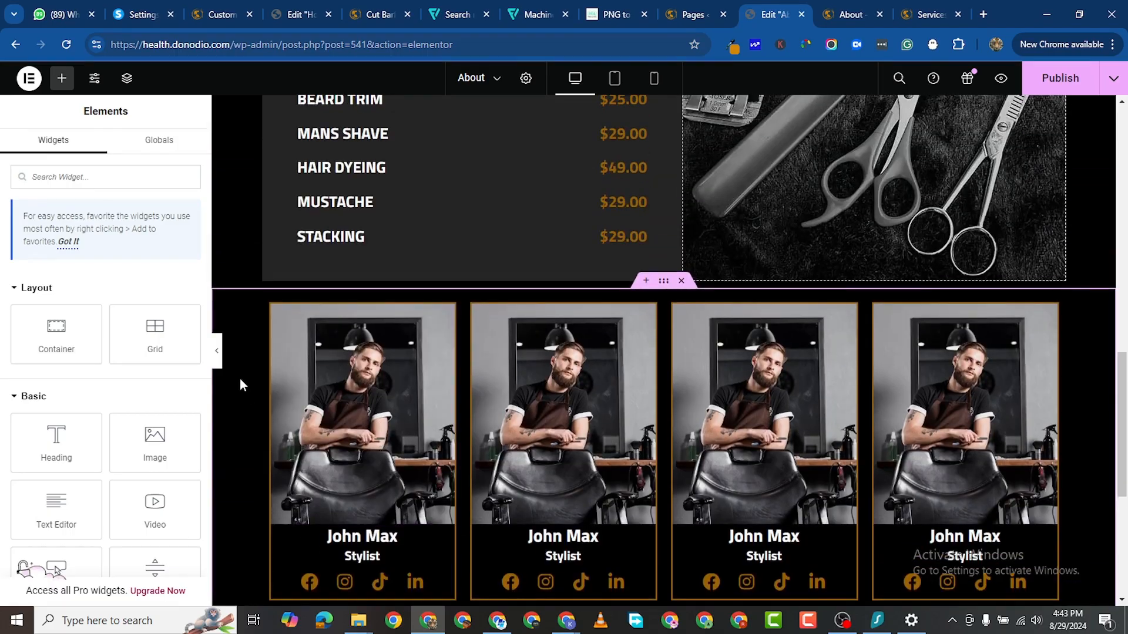
scroll(239, 378, "down", 2)
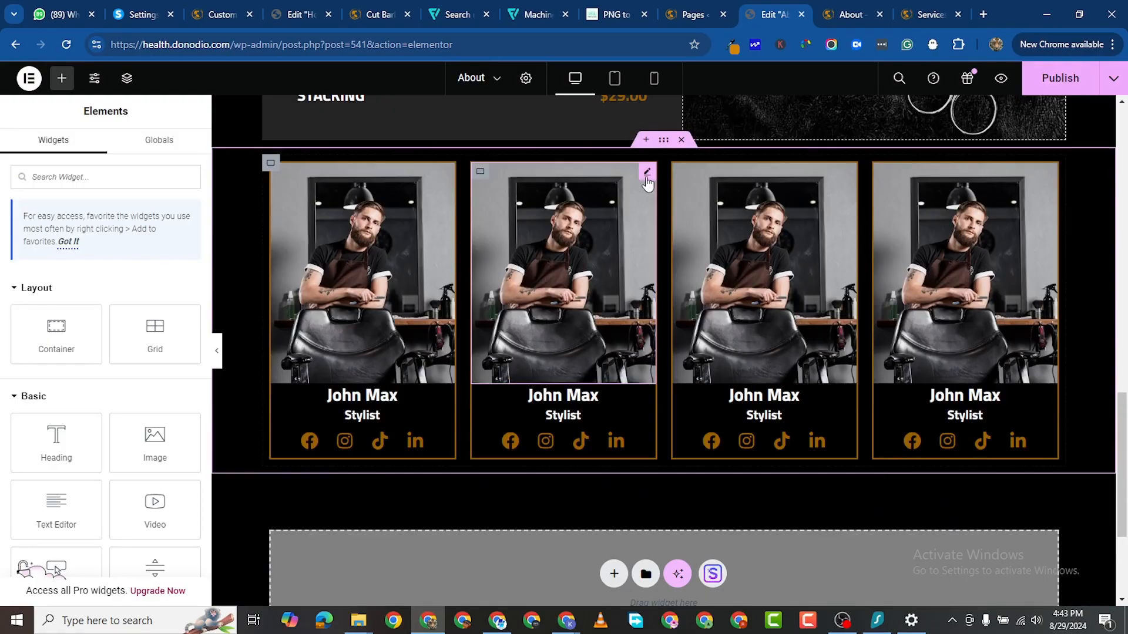
Step: Upload the team-044 photo and place it in the second card's image
left_click(600, 188)
left_click(153, 284)
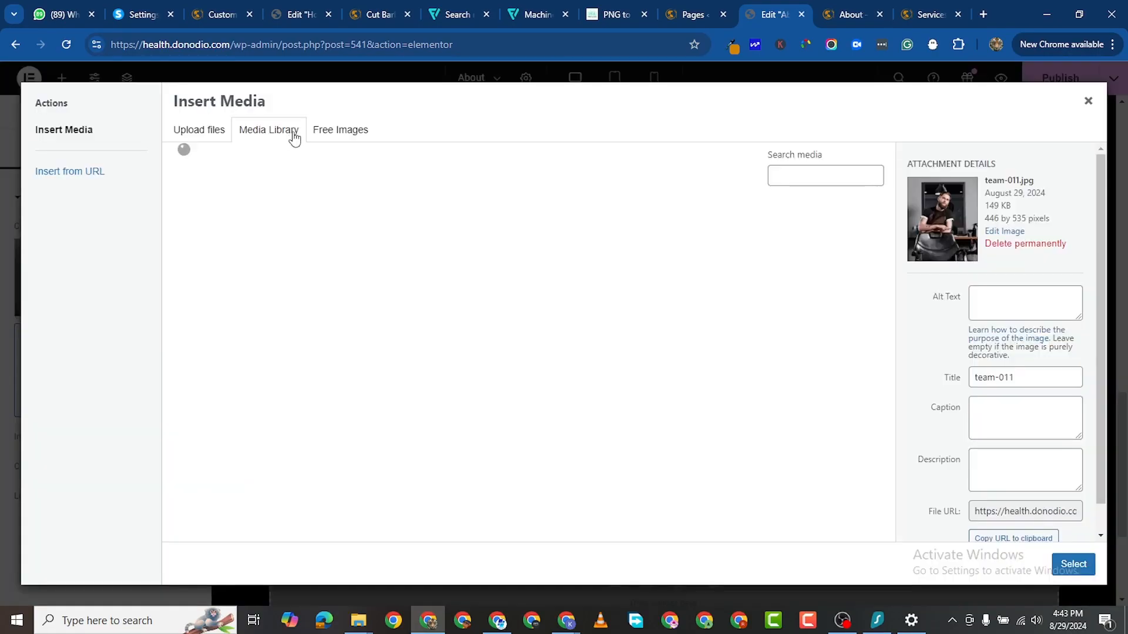
left_click(183, 136)
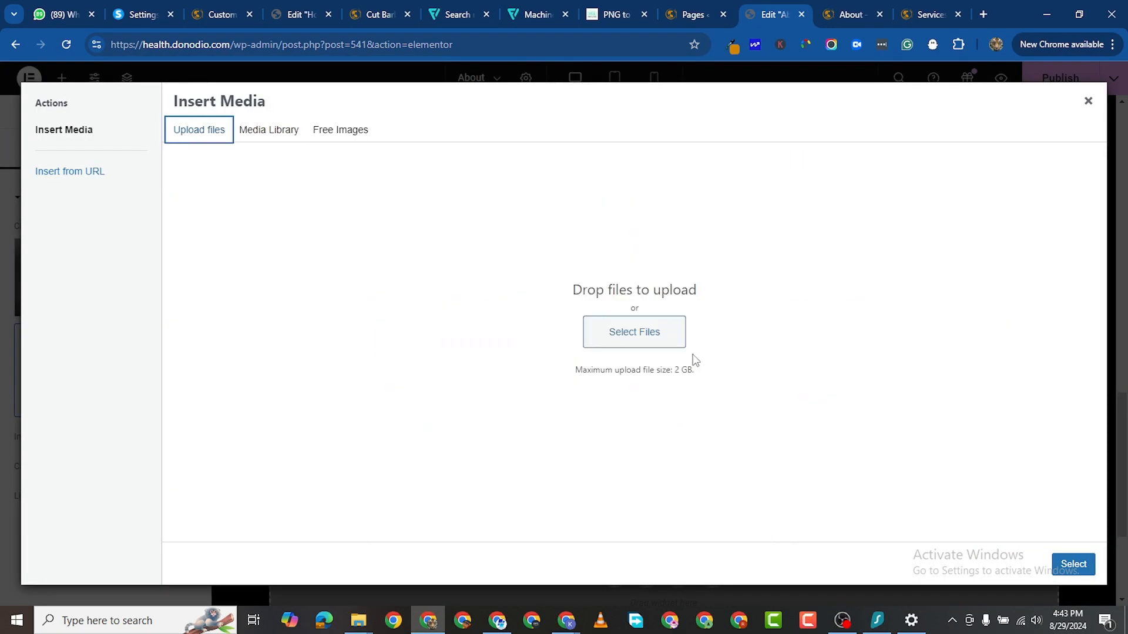
left_click(605, 336)
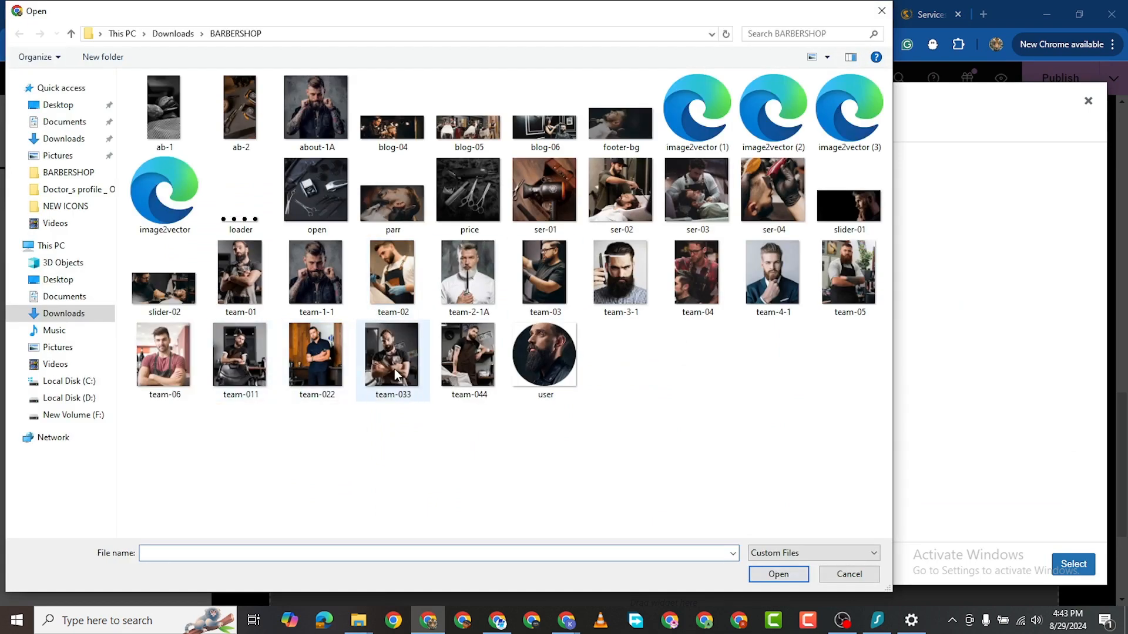
double_click(466, 376)
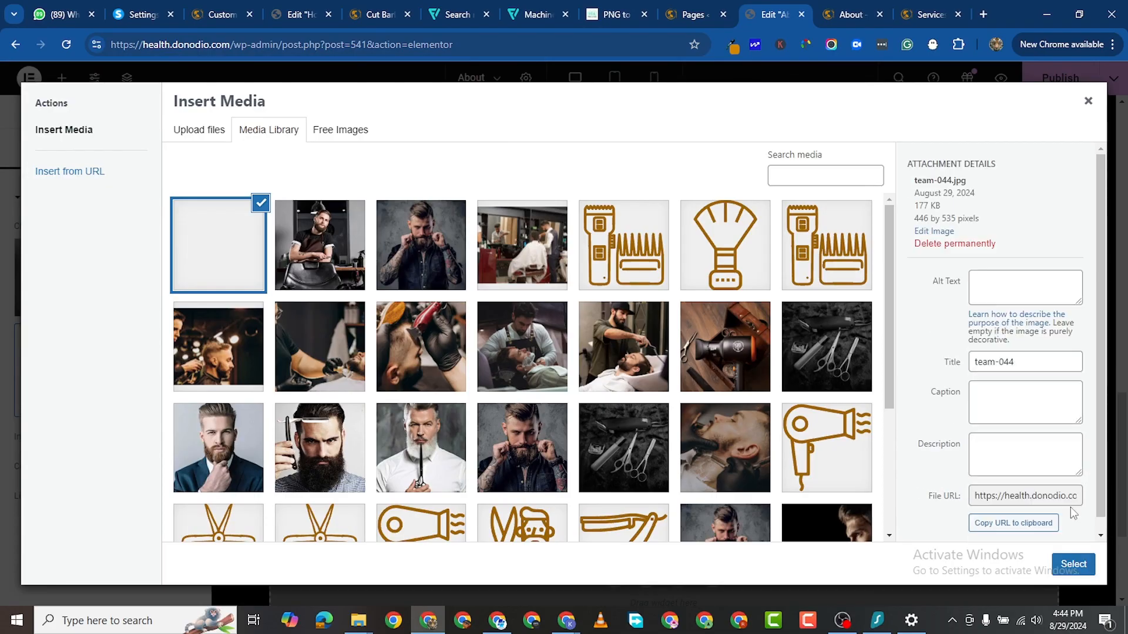
left_click(1078, 564)
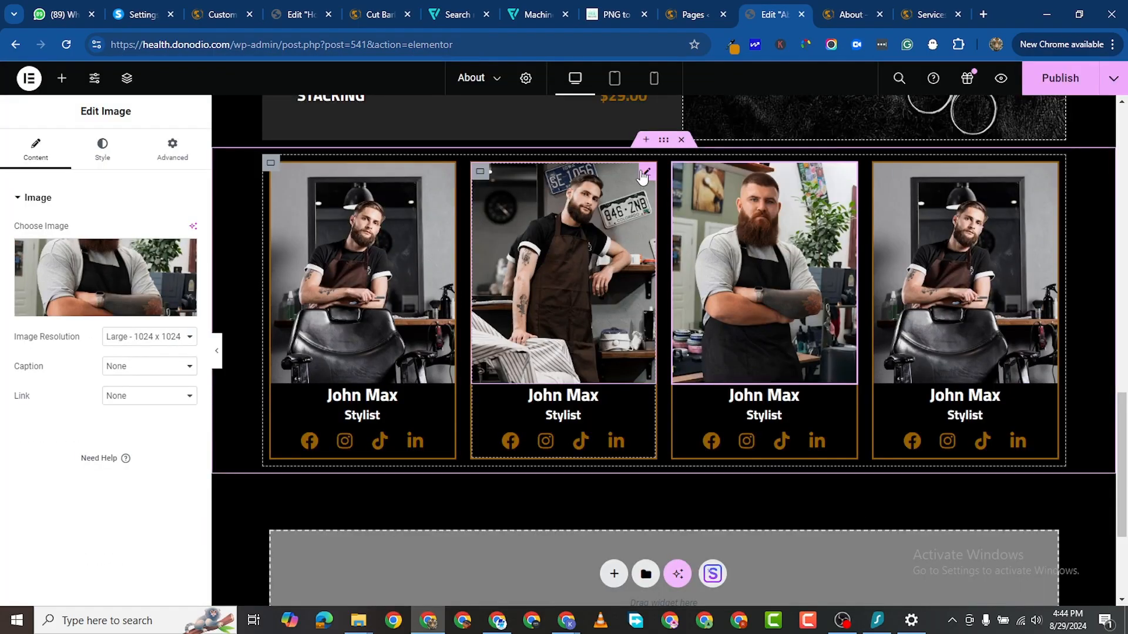
Step: Upload the team-022 photo and place it in the second card instead
left_click(644, 173)
left_click(106, 269)
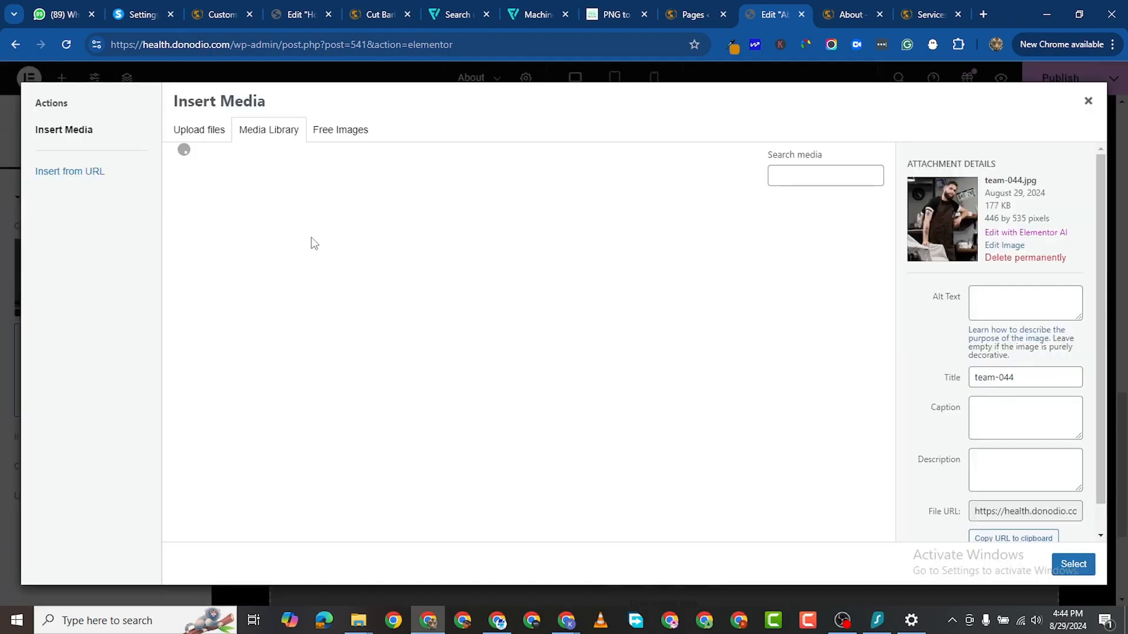
left_click(191, 133)
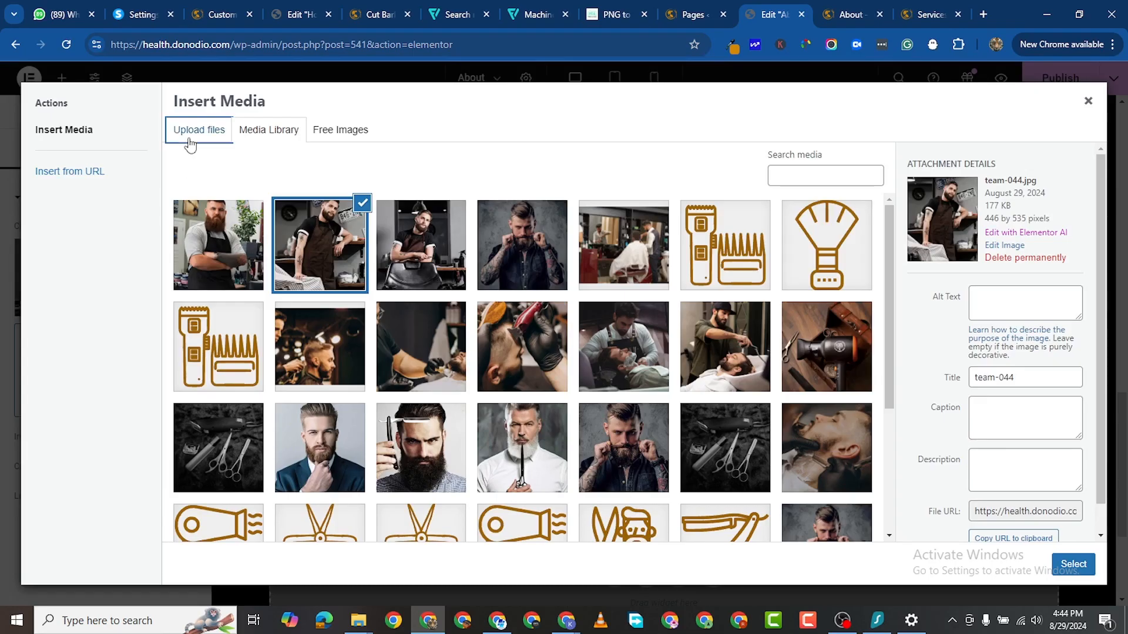
left_click(625, 331)
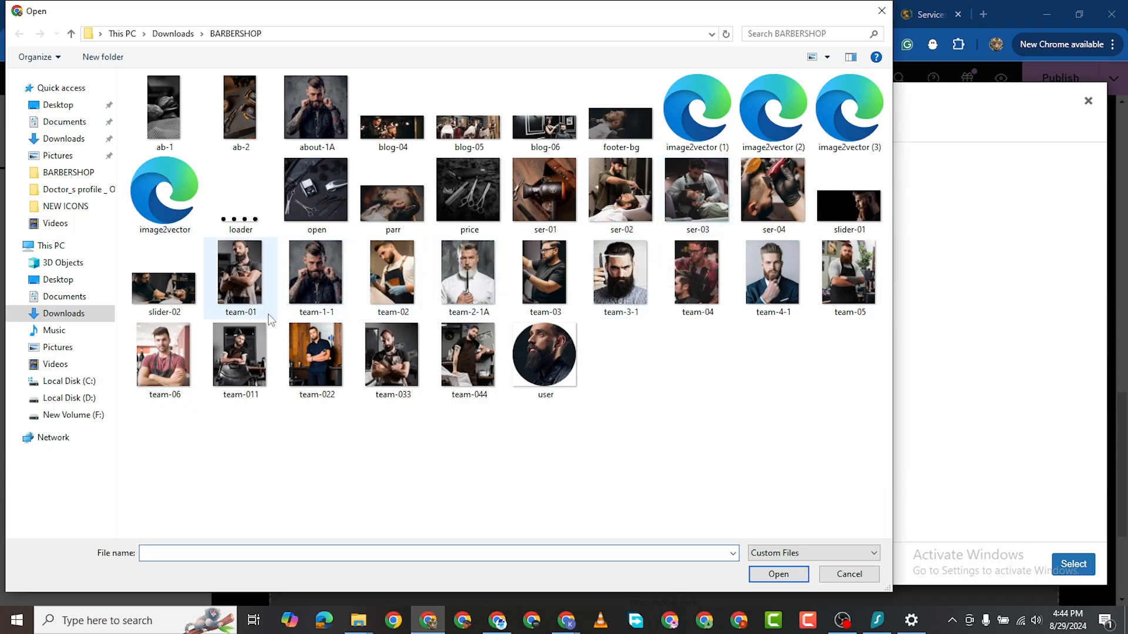
left_click(315, 358)
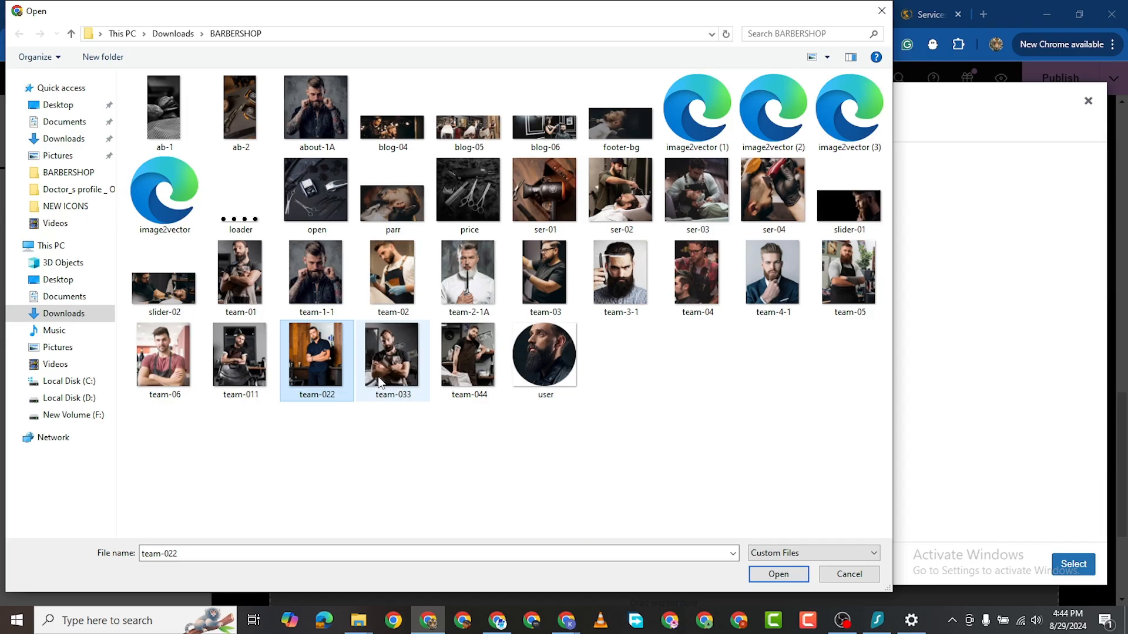
key("Return")
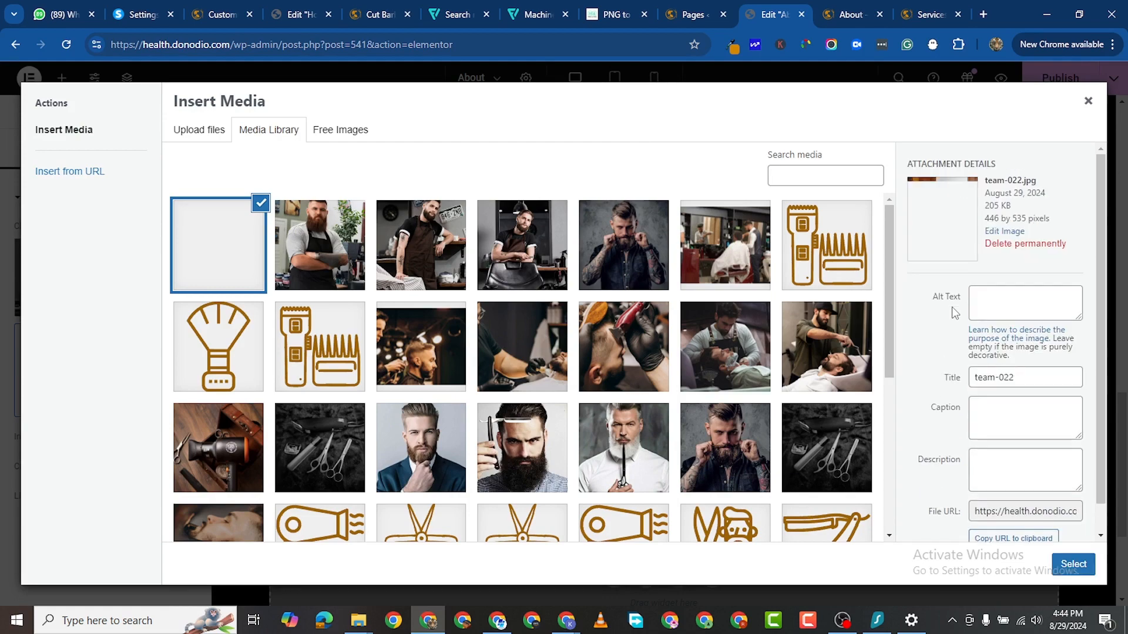
left_click(1074, 564)
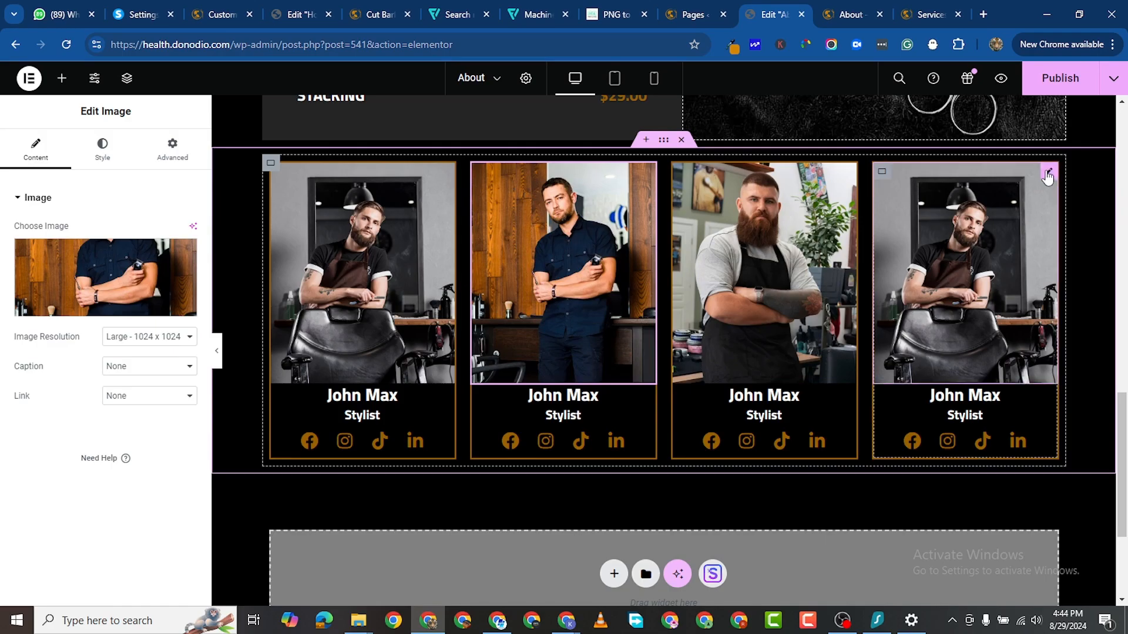
Step: Replace the fourth team card's photo with the newly uploaded team-033 image
left_click(1047, 174)
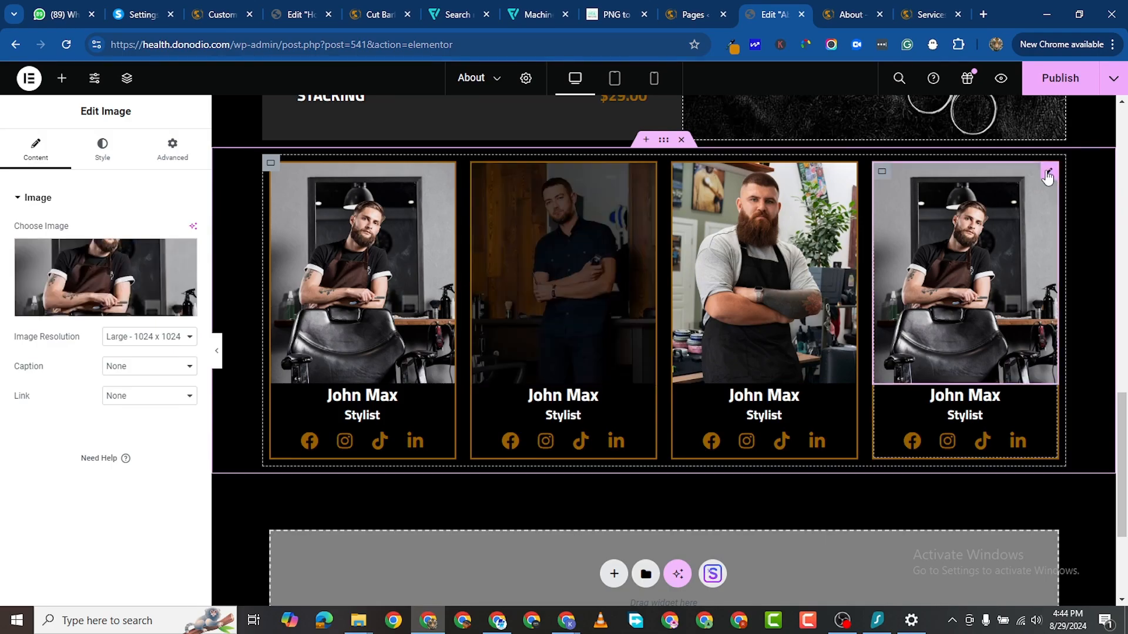
left_click(127, 267)
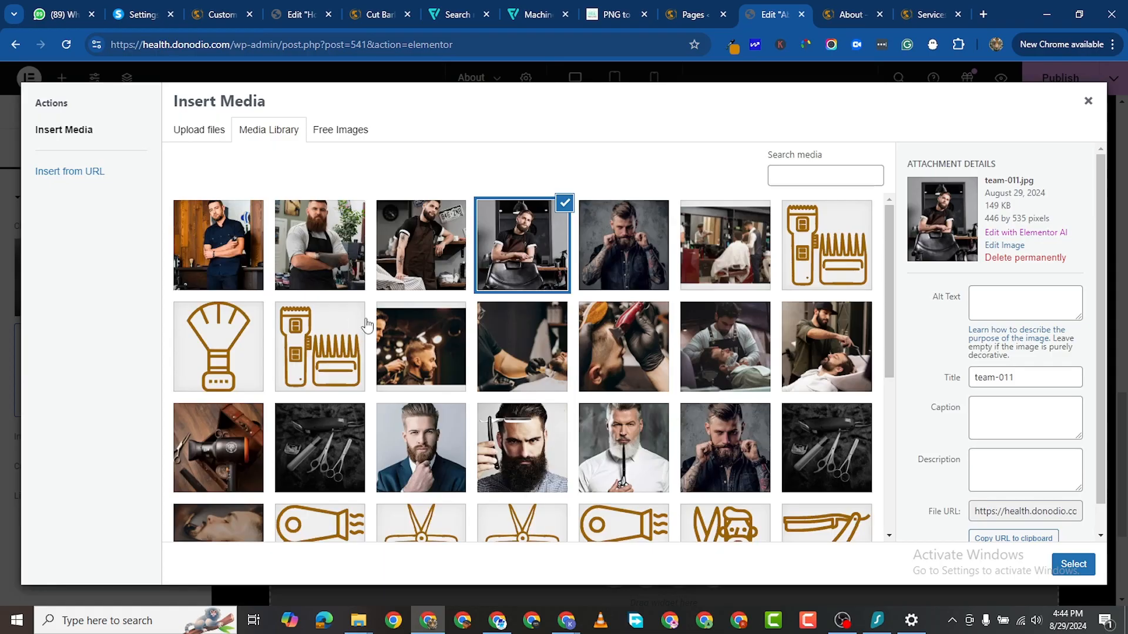
left_click(218, 130)
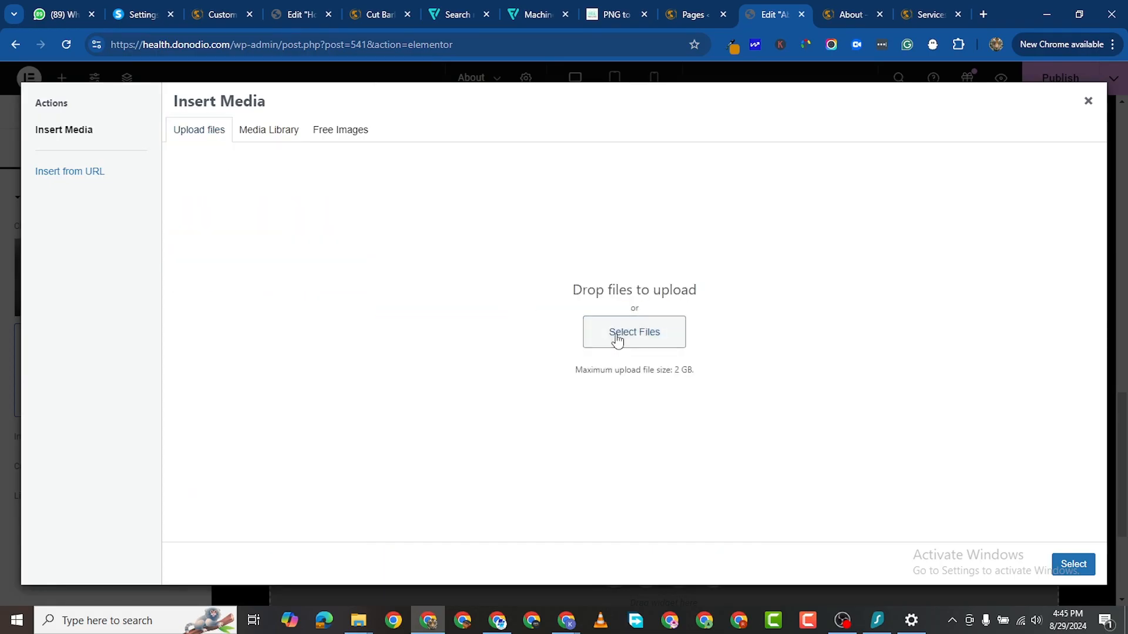
left_click(634, 332)
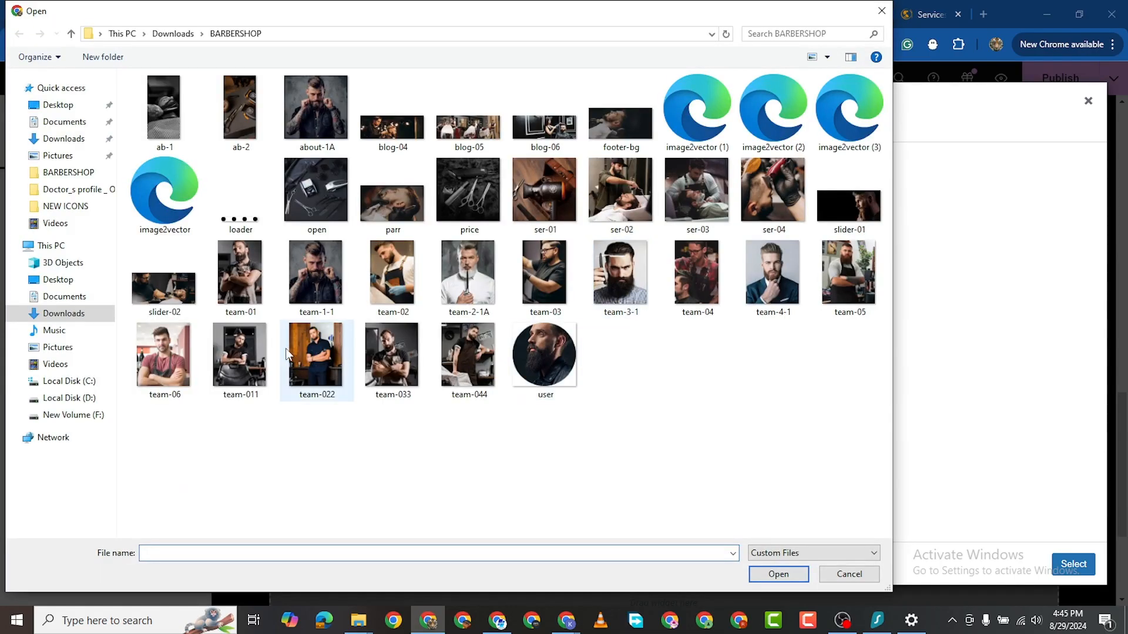
left_click(392, 376)
left_click(778, 574)
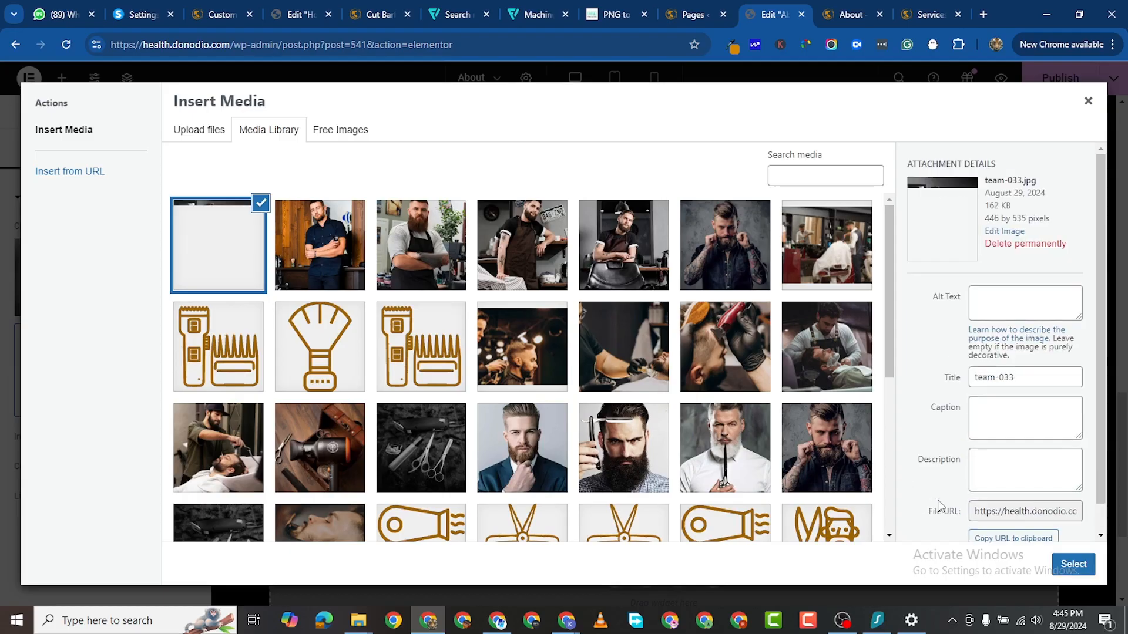
left_click(1068, 565)
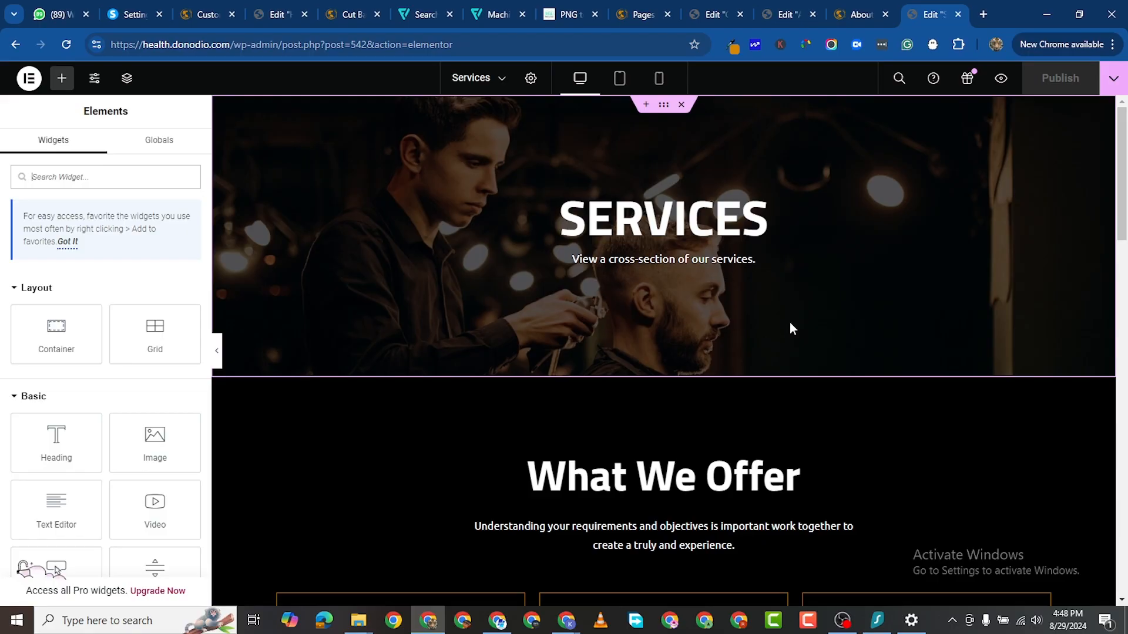
Step: Paste the copied contact form section into the Contact page's empty container
scroll(806, 393, "down", 2)
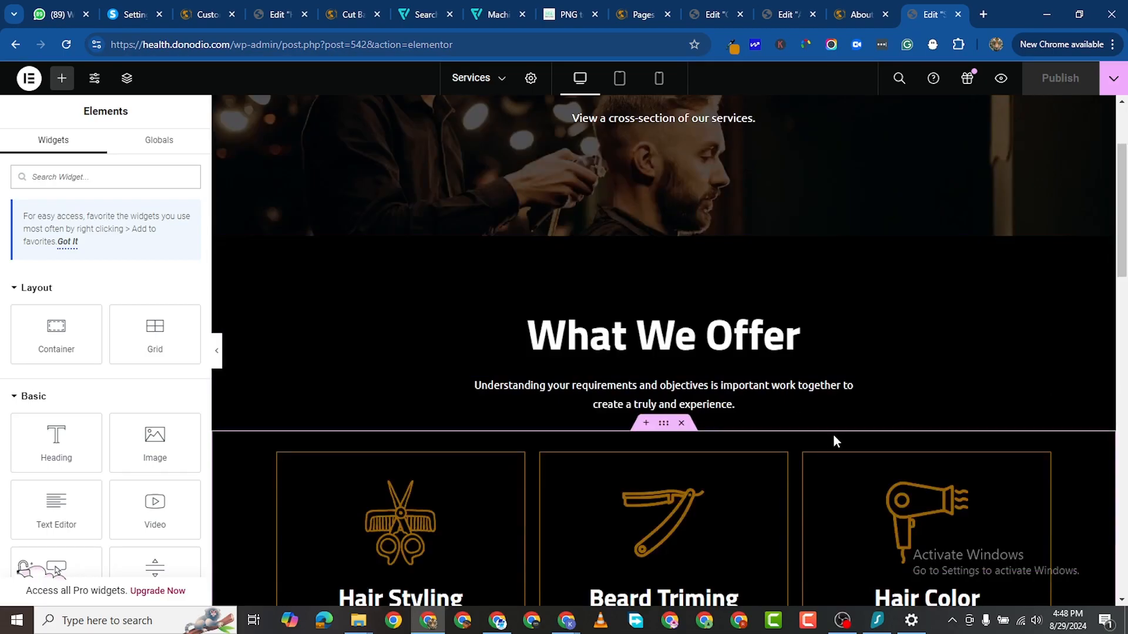
scroll(769, 467, "down", 13)
scroll(717, 345, "down", 1)
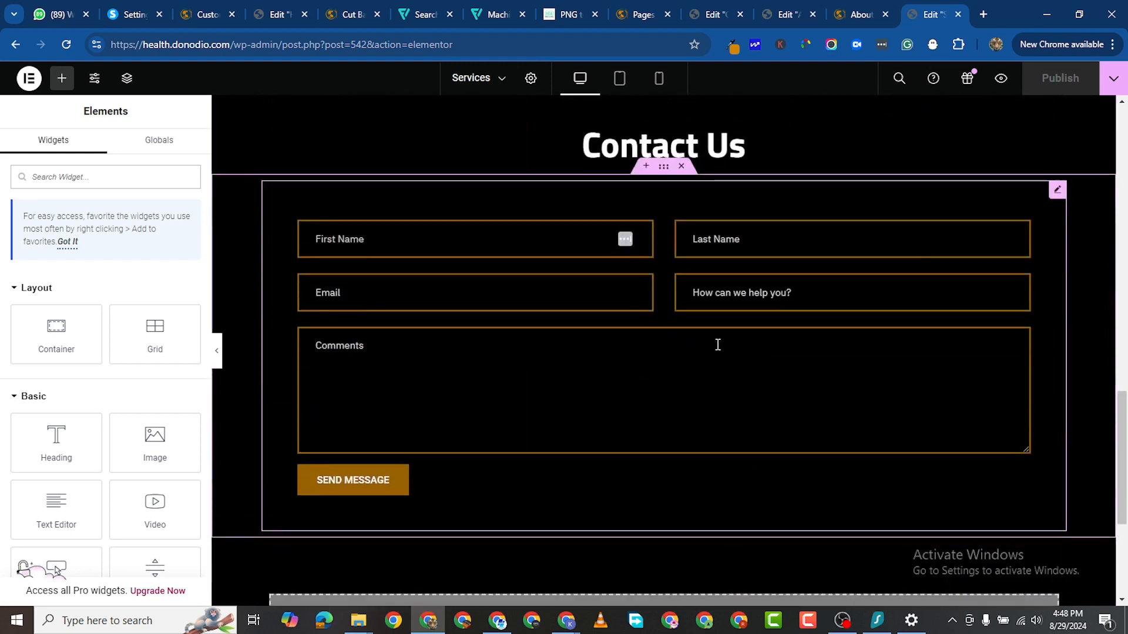
right_click(662, 207)
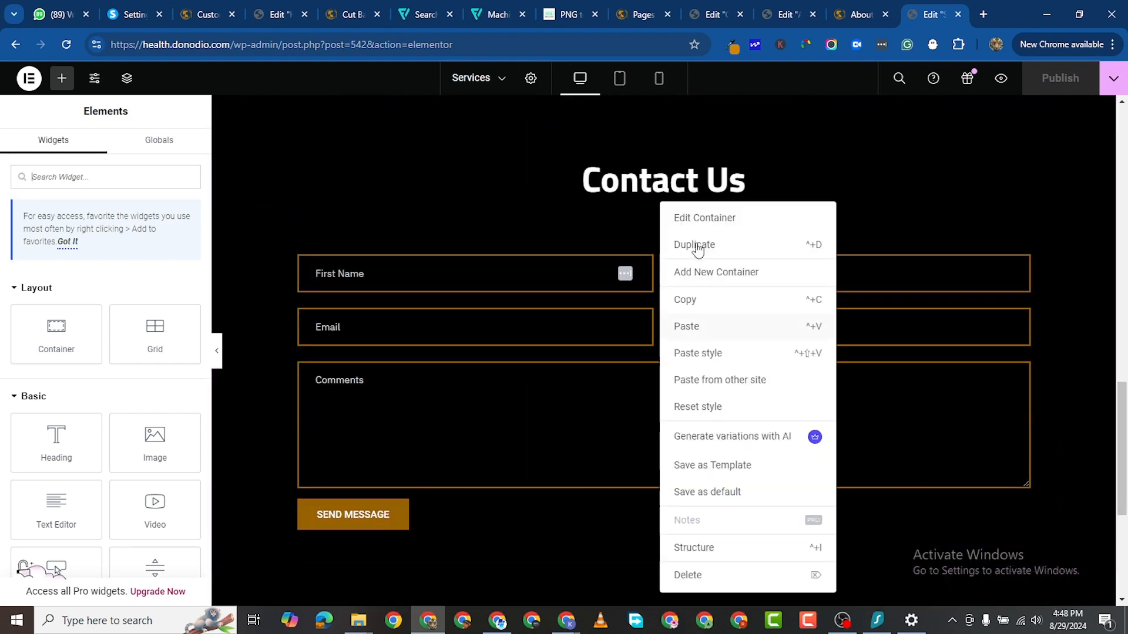
left_click(784, 14)
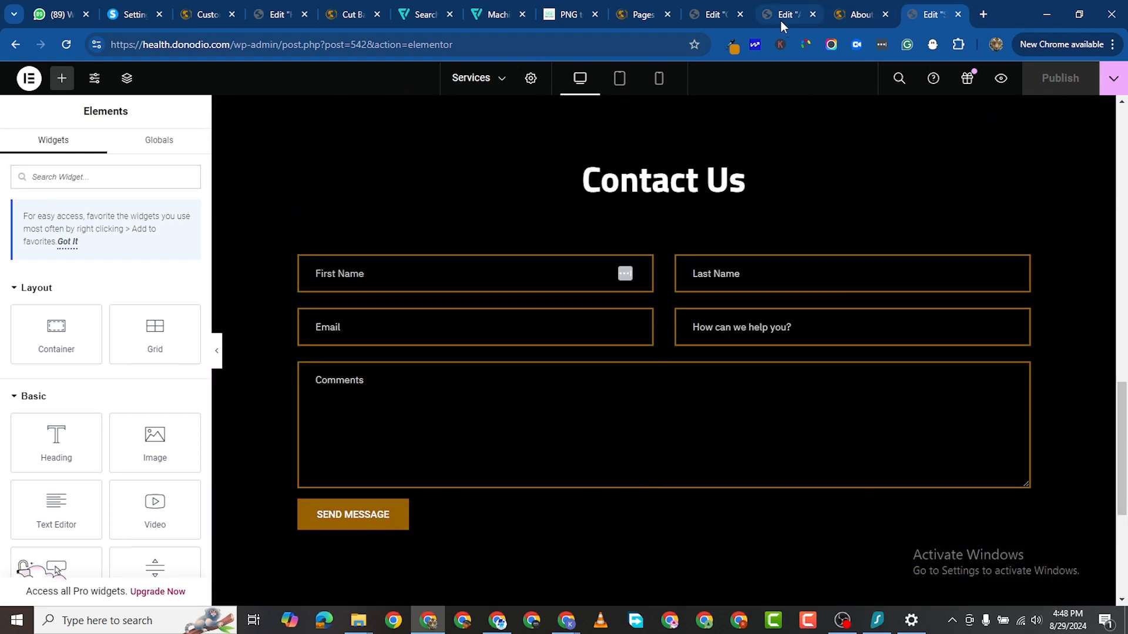
scroll(670, 269, "down", 3)
left_click(715, 7)
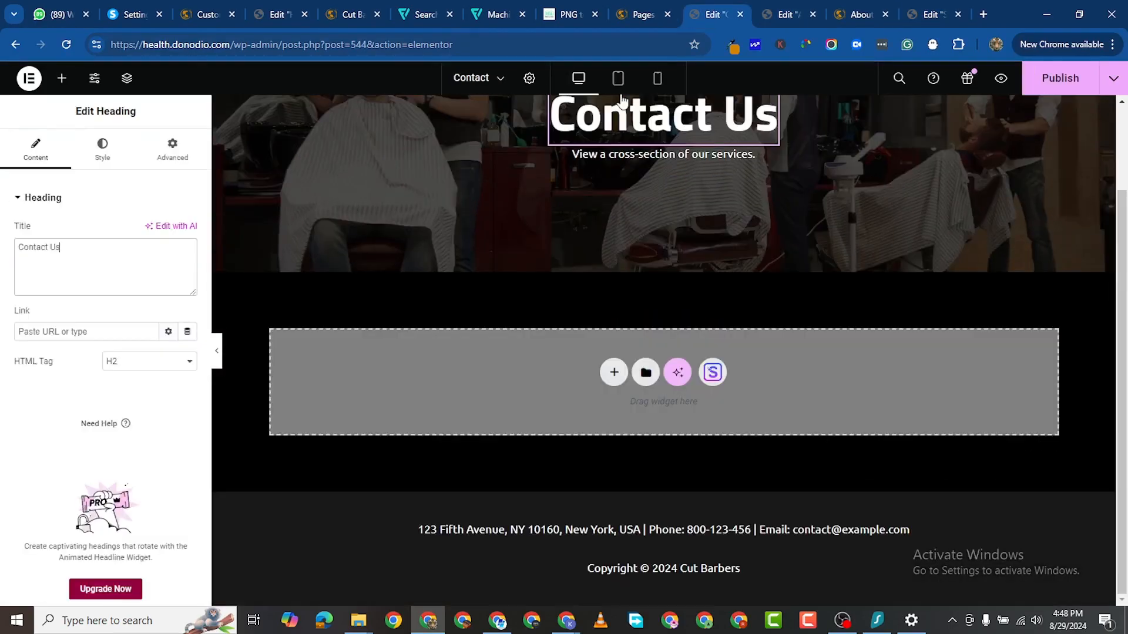
right_click(464, 362)
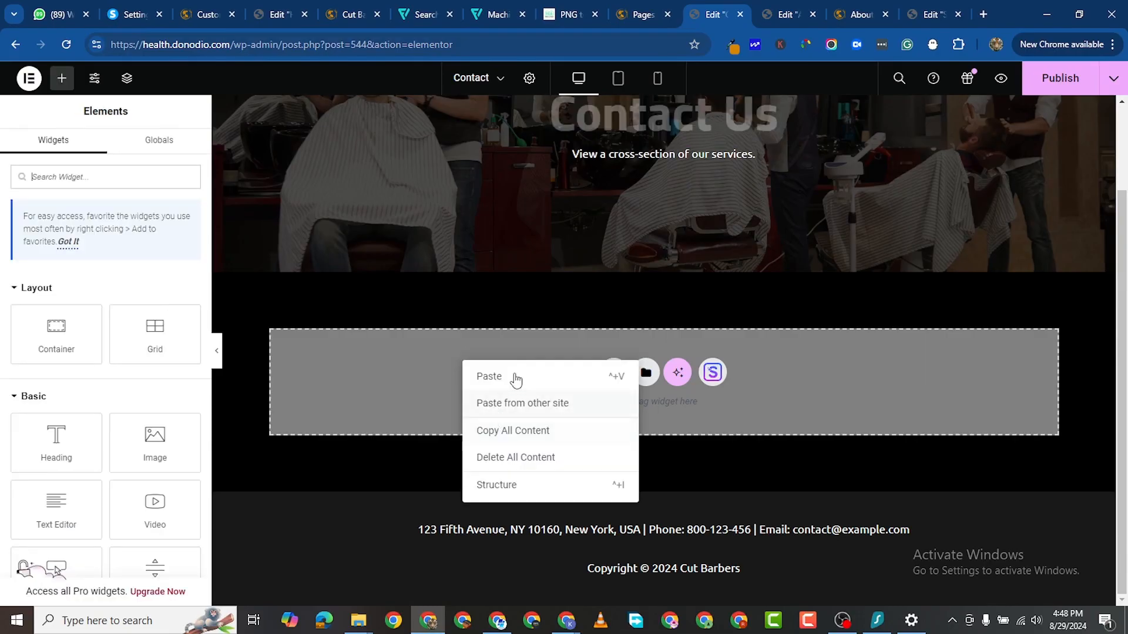
key("ctrl+v")
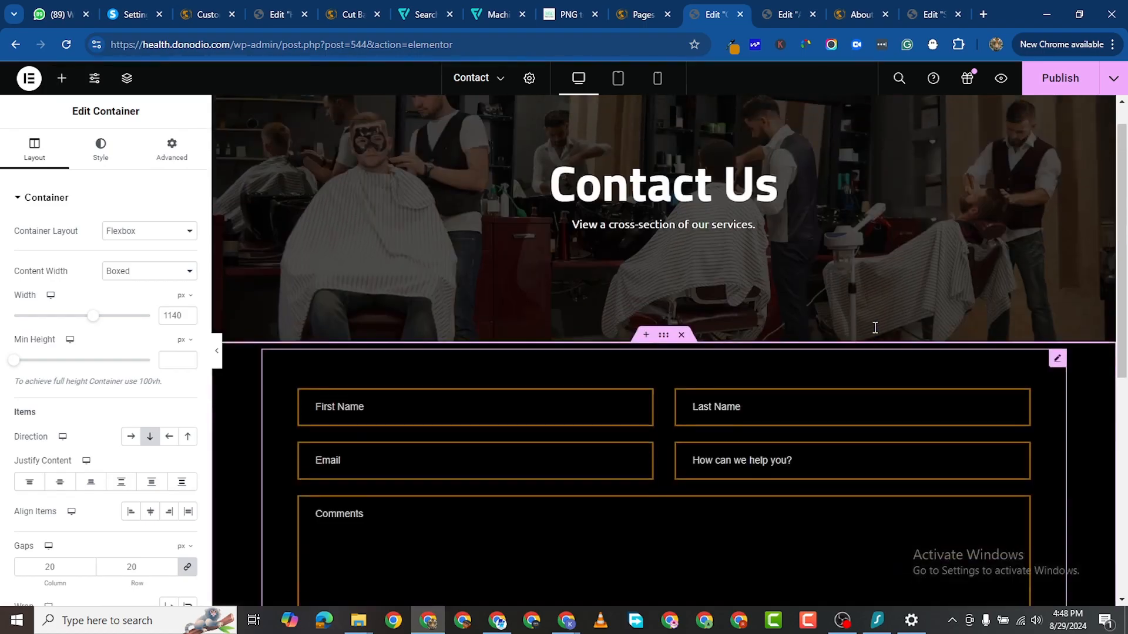
Step: Add a new empty flexbox container below the contact form
scroll(800, 412, "down", 2)
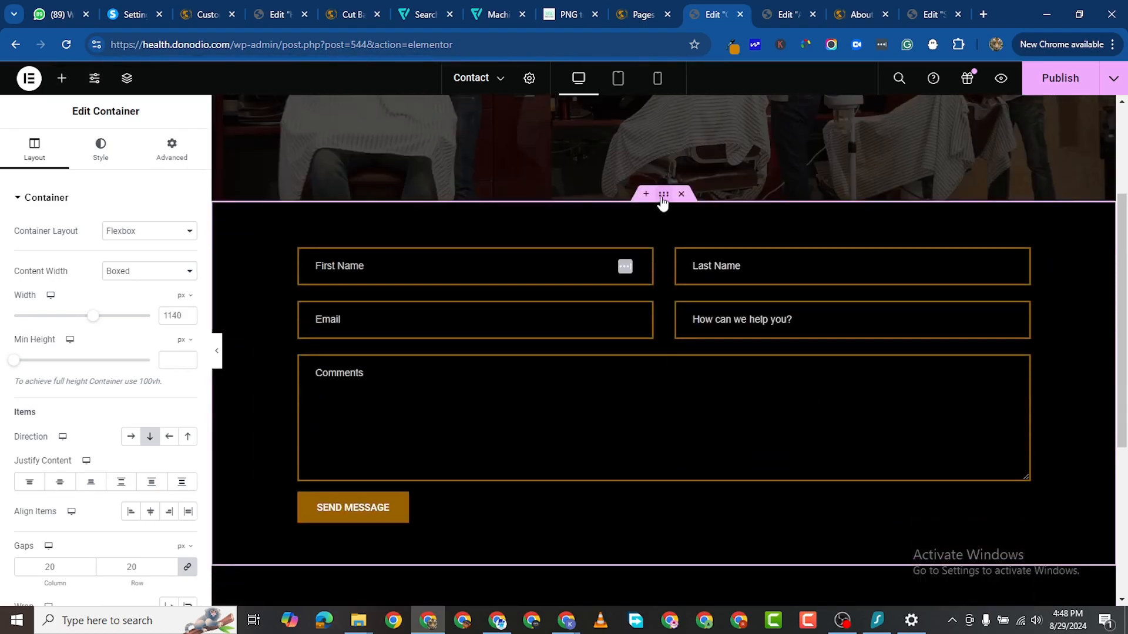
scroll(625, 411, "down", 3)
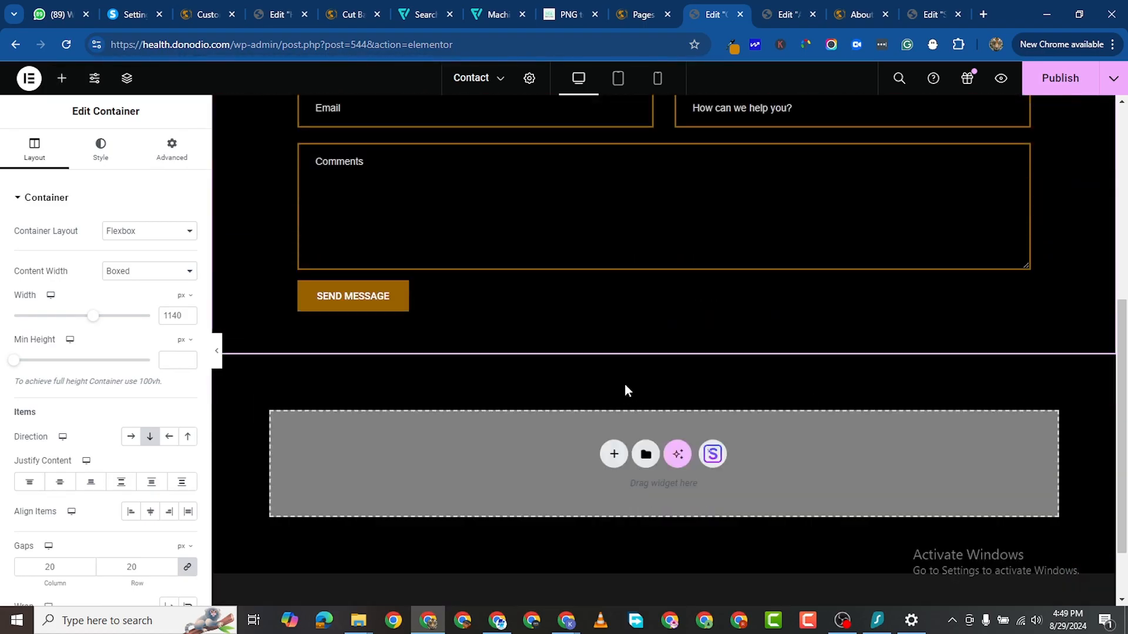
left_click(613, 455)
left_click(605, 498)
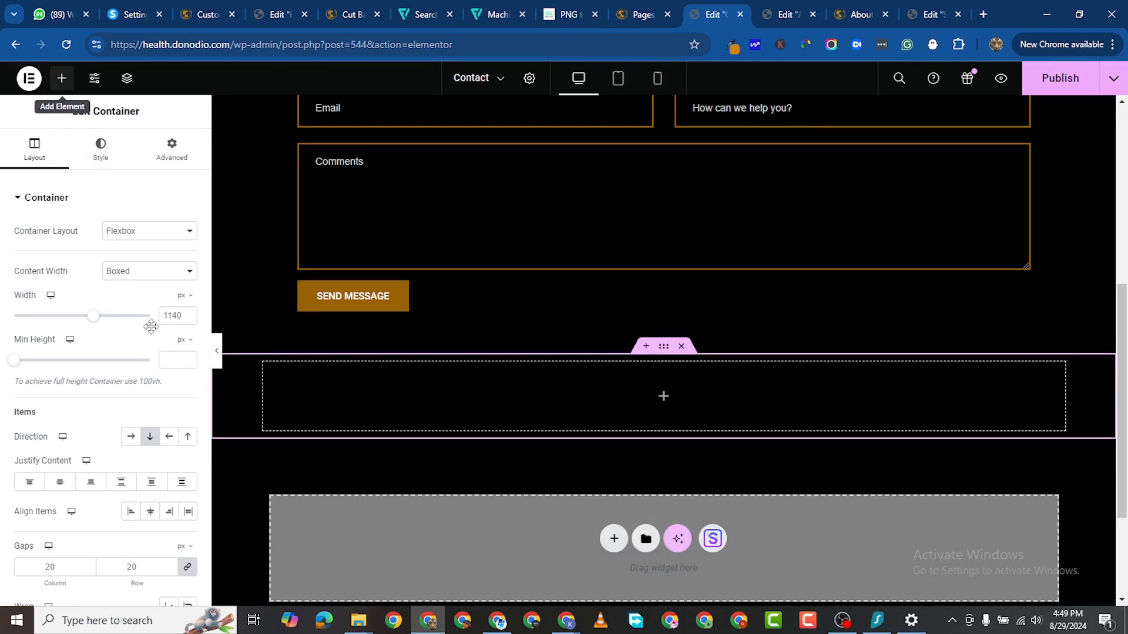
left_click(61, 78)
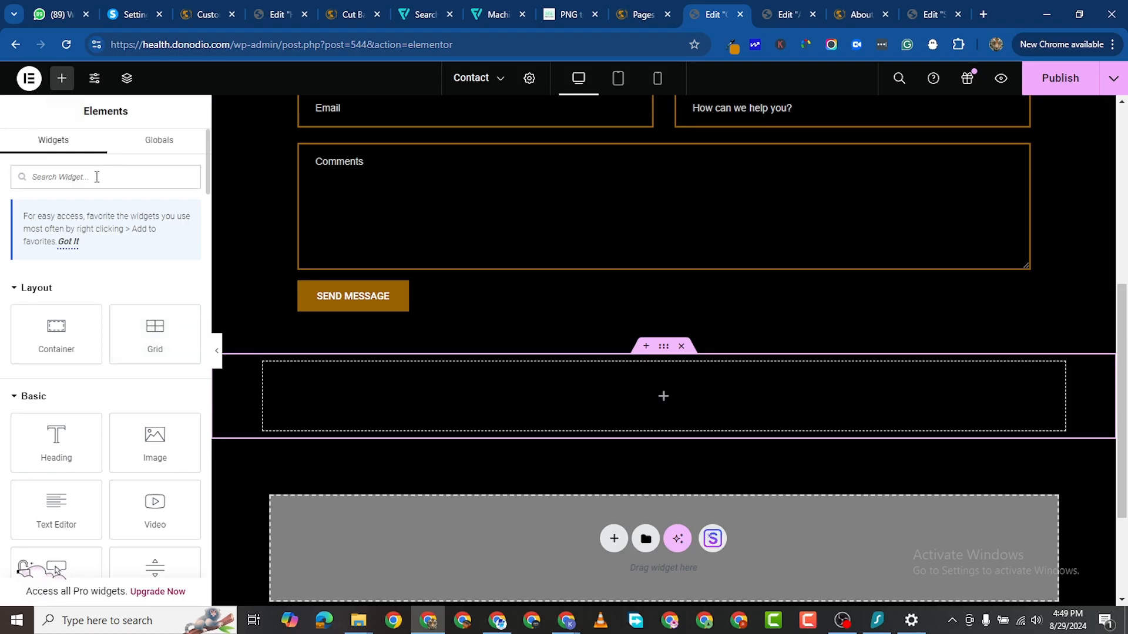
Step: Search widgets for 'map' and drop a Google Maps widget into the new container
type("map")
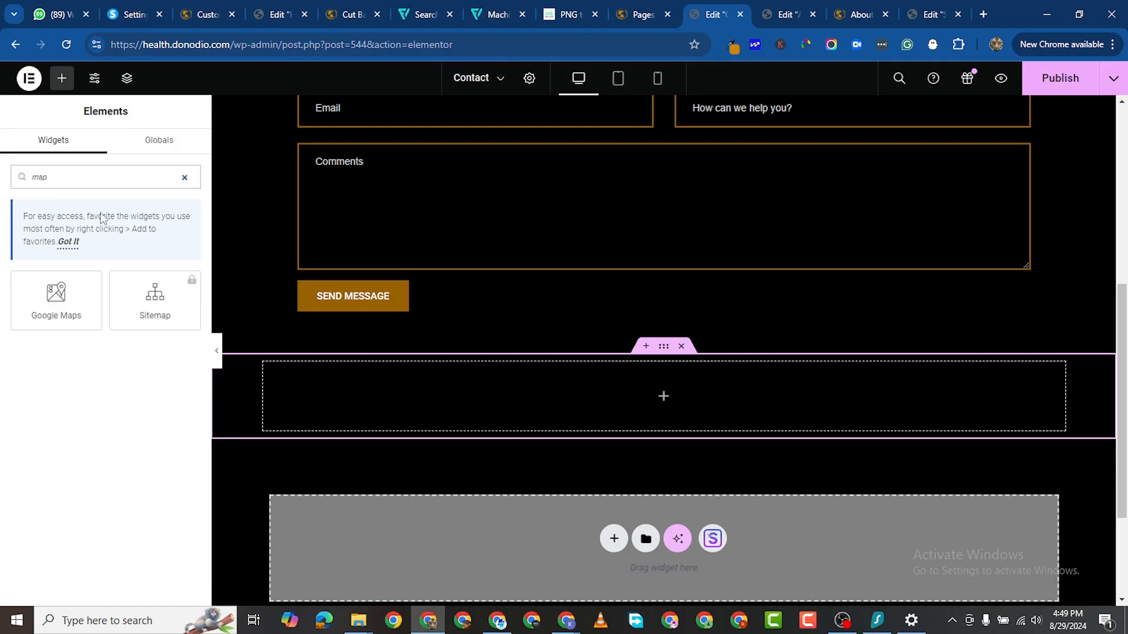
left_click_drag(58, 297, 582, 405)
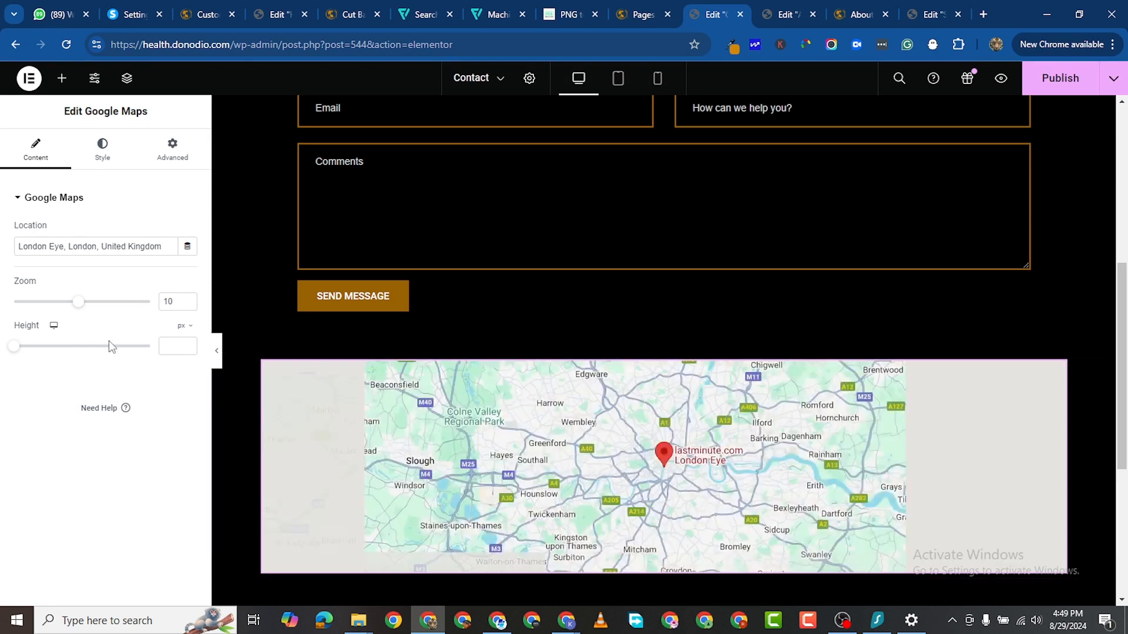
scroll(752, 390, "down", 2)
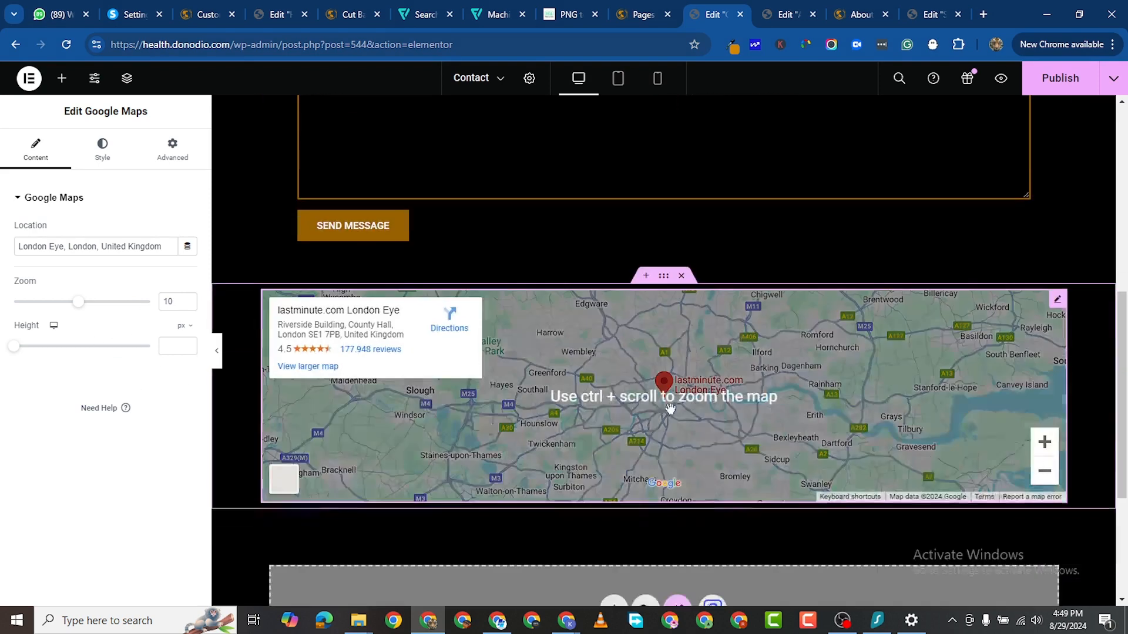
scroll(978, 282, "up", 5)
scroll(972, 314, "up", 2)
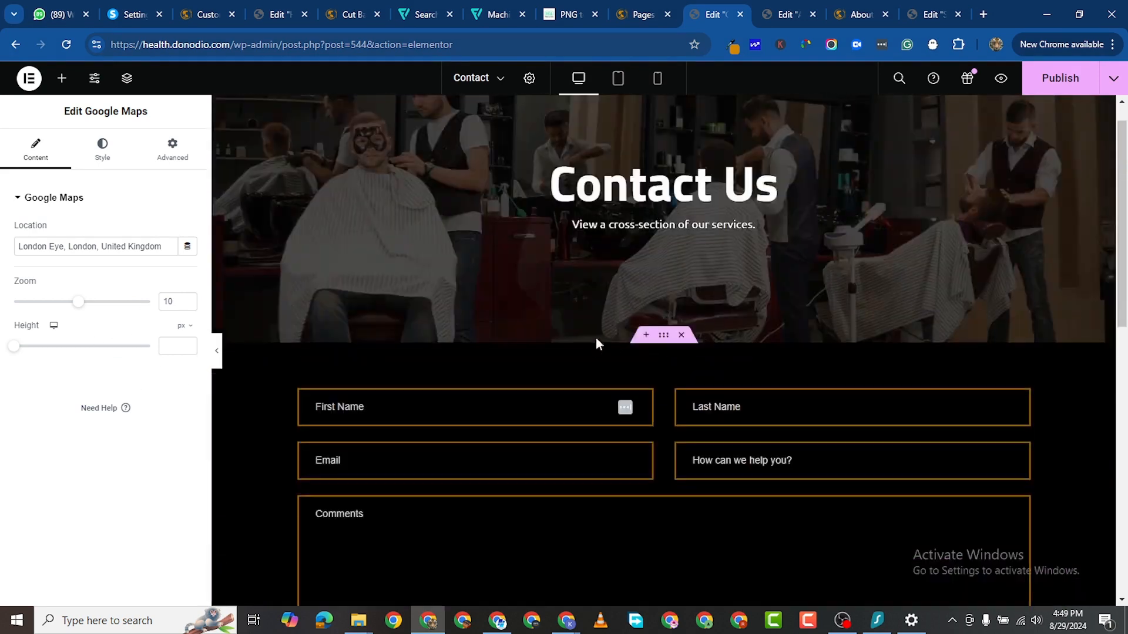
Step: Set the contact form container's top margin to 50 px in its Advanced settings
left_click(305, 348)
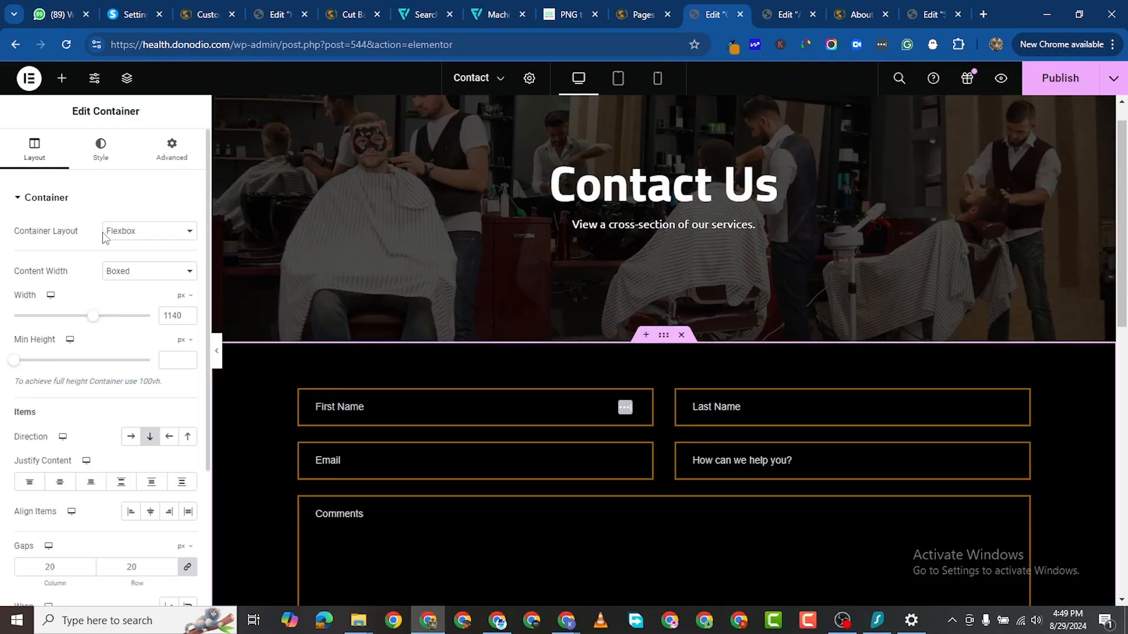
left_click(145, 163)
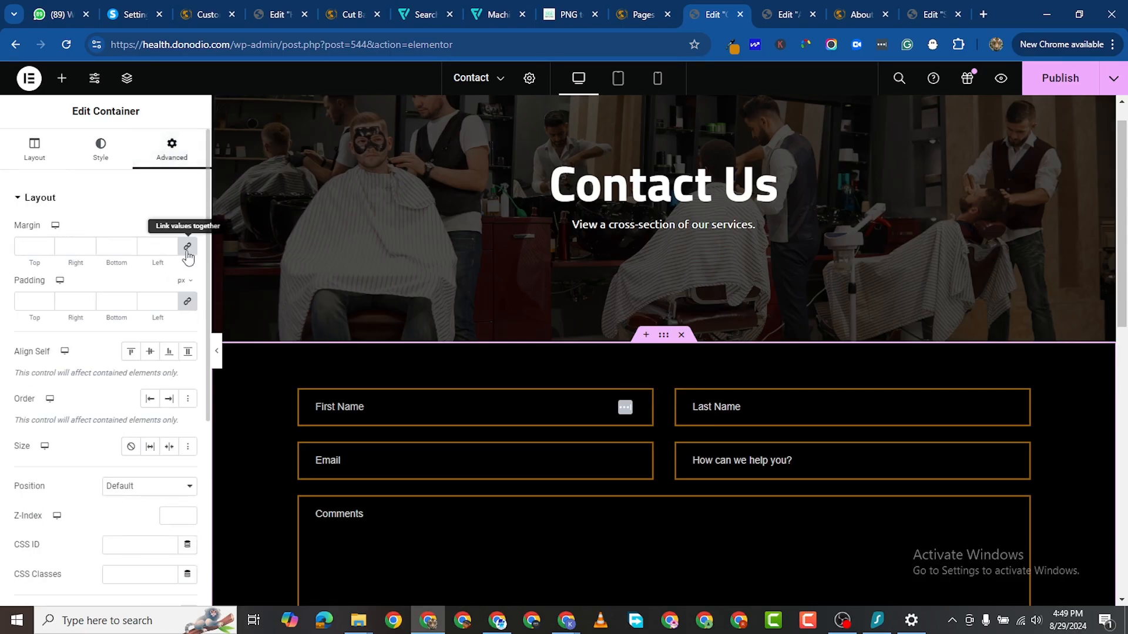
left_click(32, 247)
type("0")
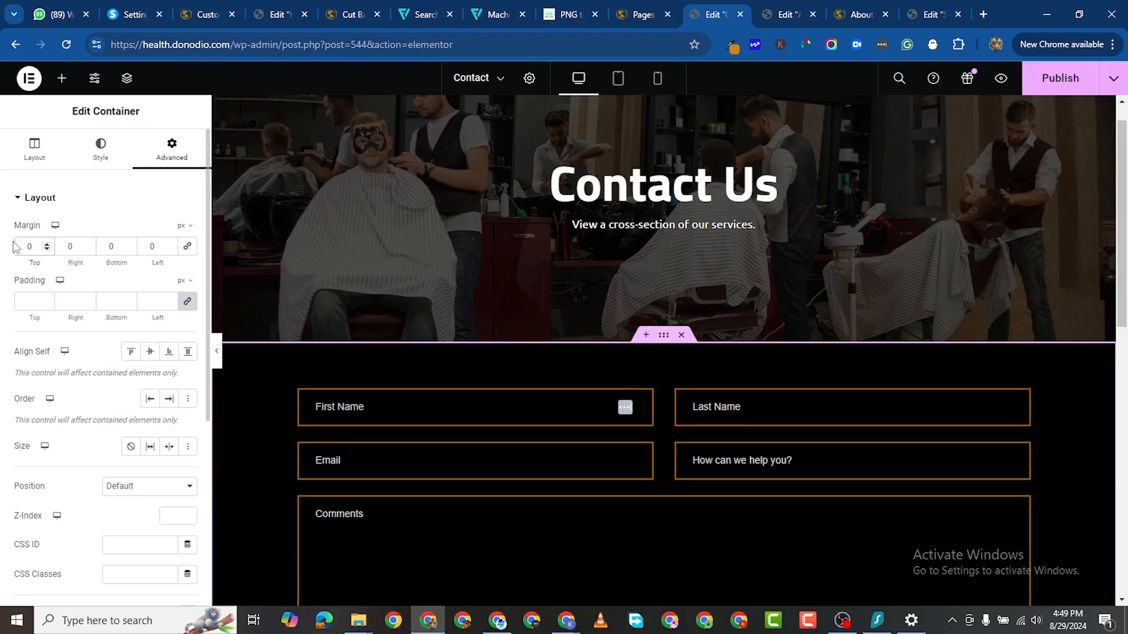
type("200")
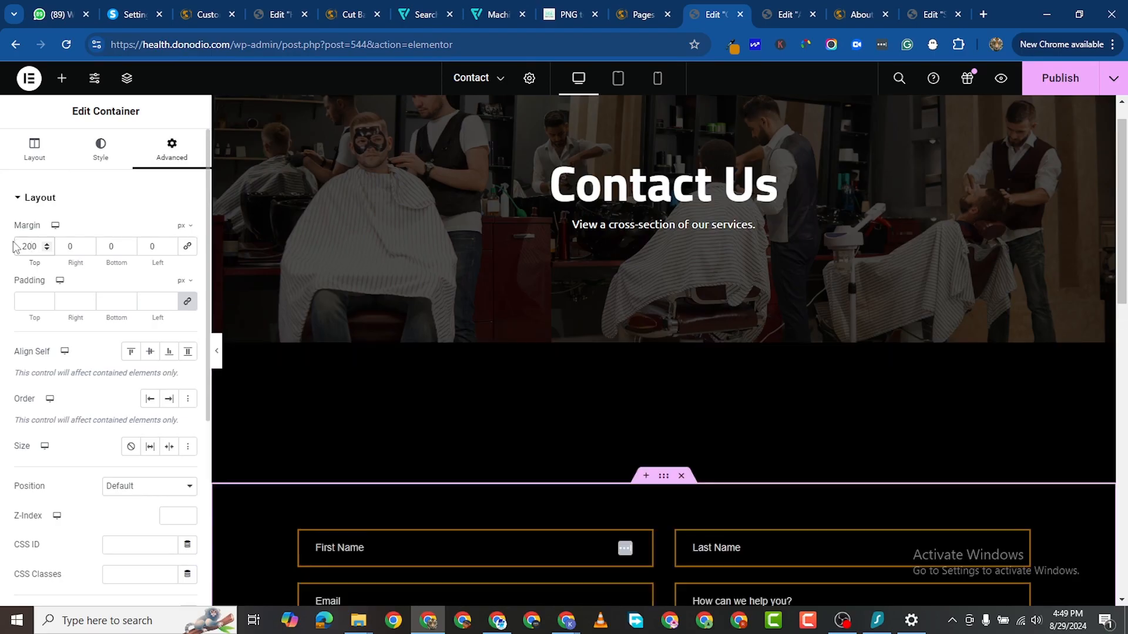
key("BackSpace")
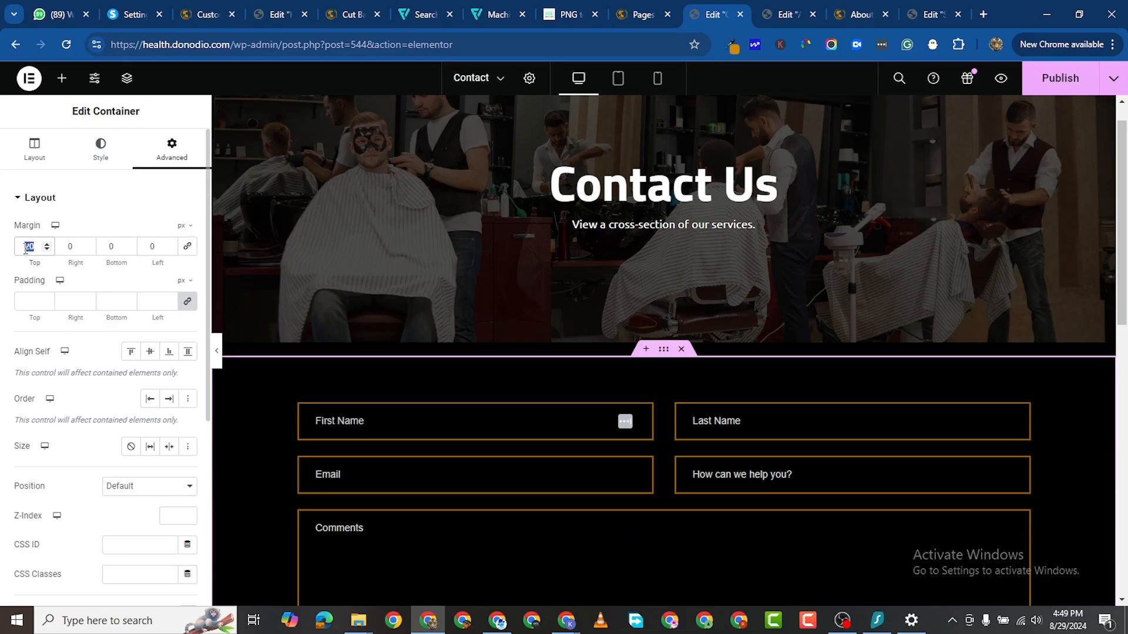
type("10")
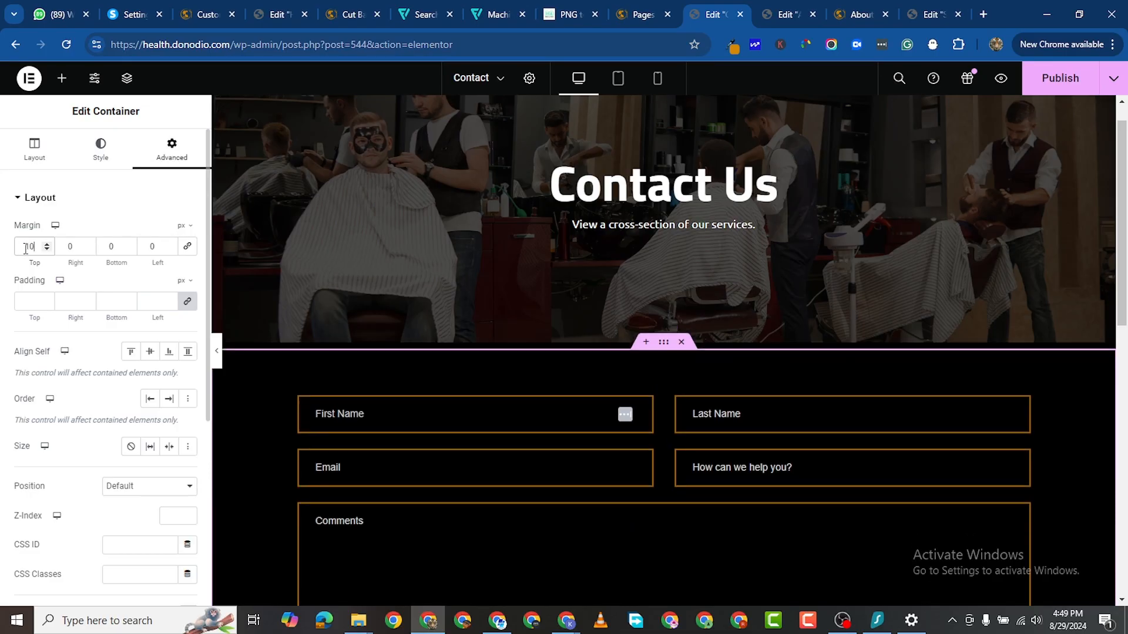
type("0")
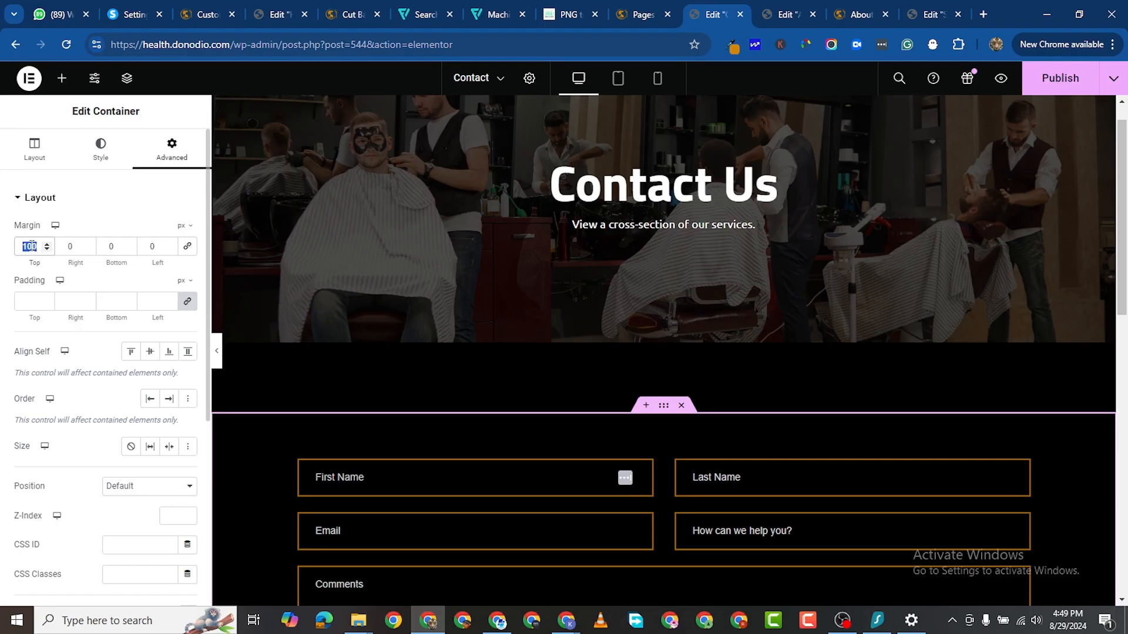
type("50")
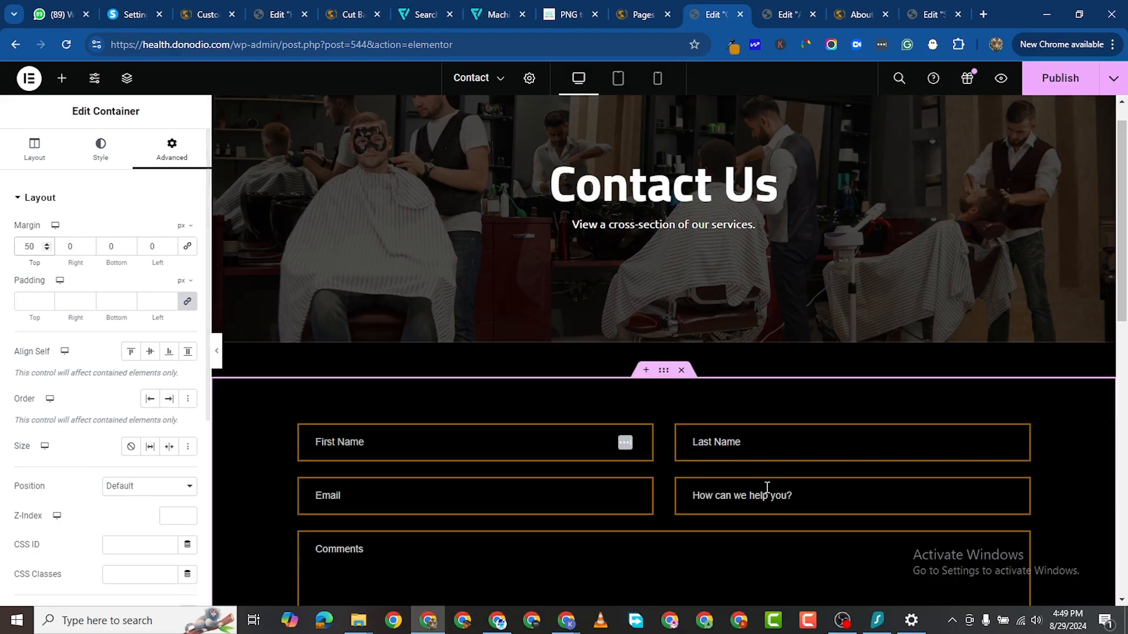
scroll(793, 505, "down", 4)
scroll(827, 517, "down", 1)
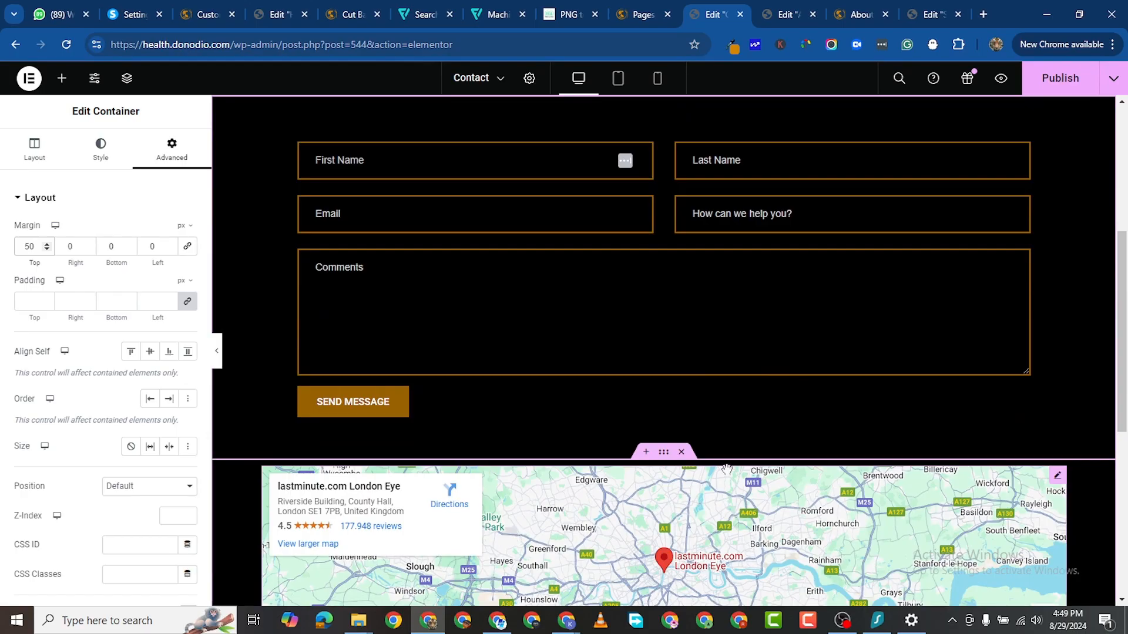
Step: Publish the Contact page, review it in a preview, then return to the editor
left_click(1060, 79)
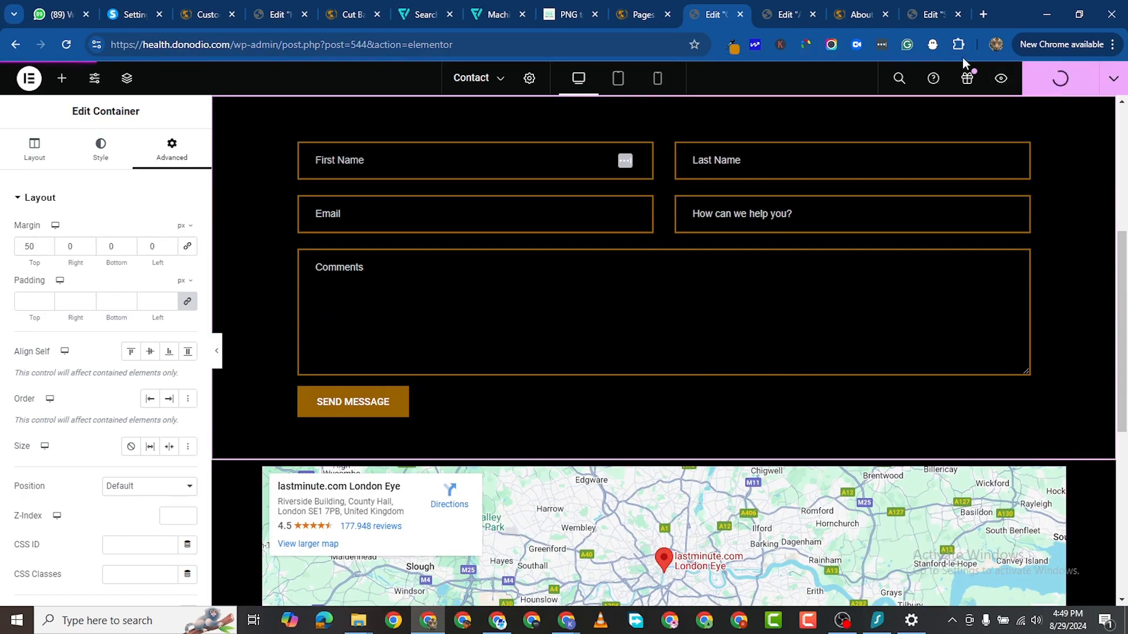
left_click(1001, 78)
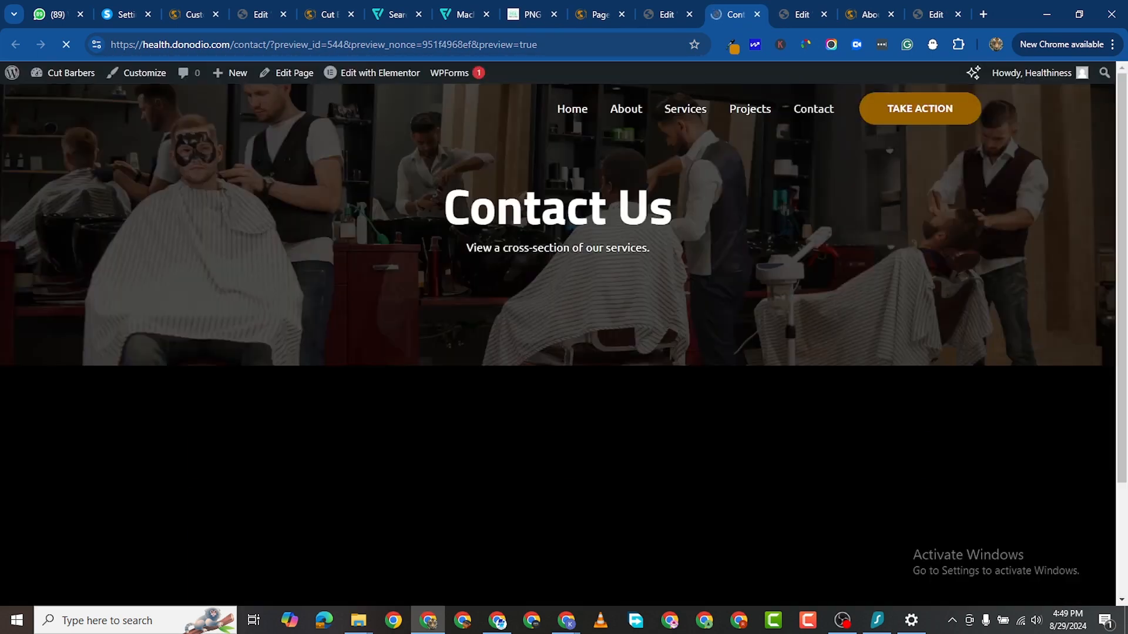
scroll(666, 362, "down", 8)
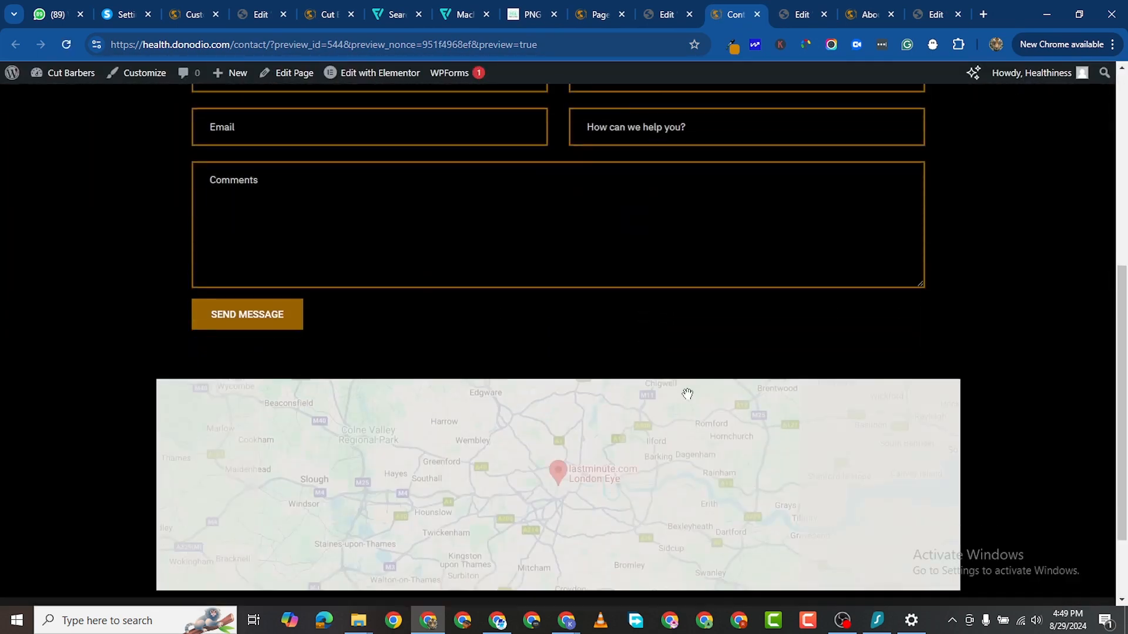
scroll(695, 395, "up", 8)
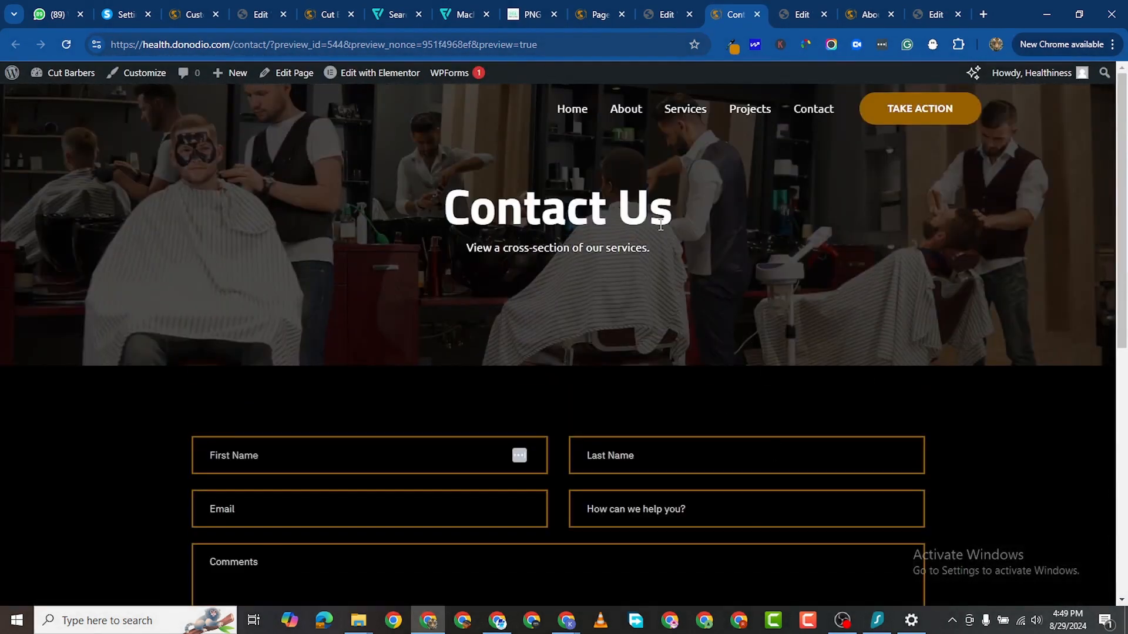
left_click(668, 14)
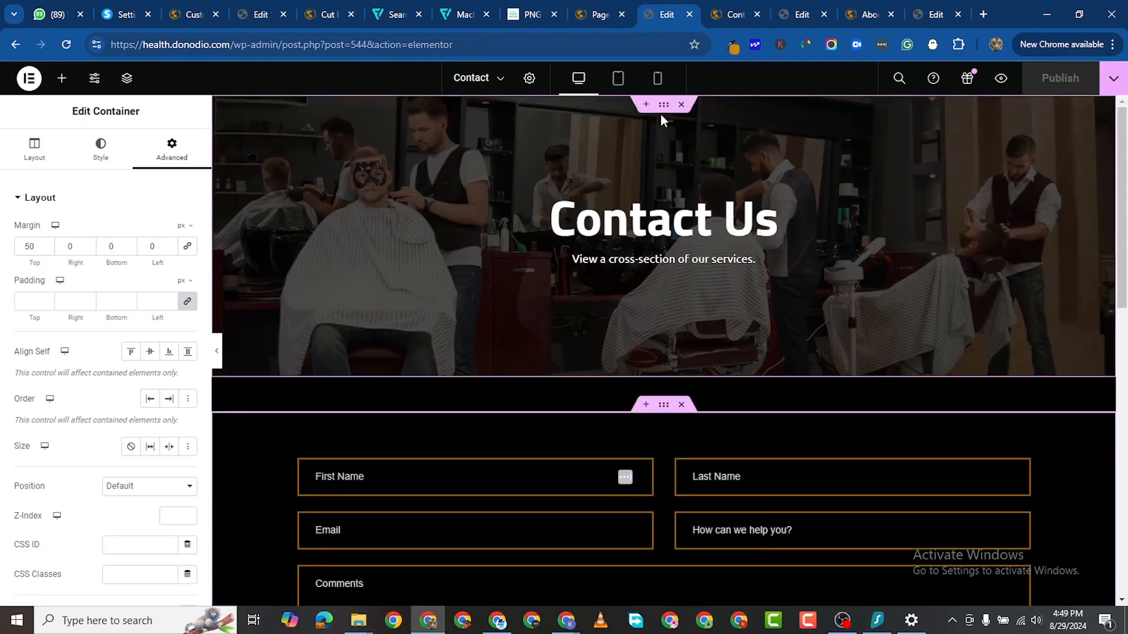
Step: Upload blog-06 and make it the Contact Us hero container's background image
left_click(57, 165)
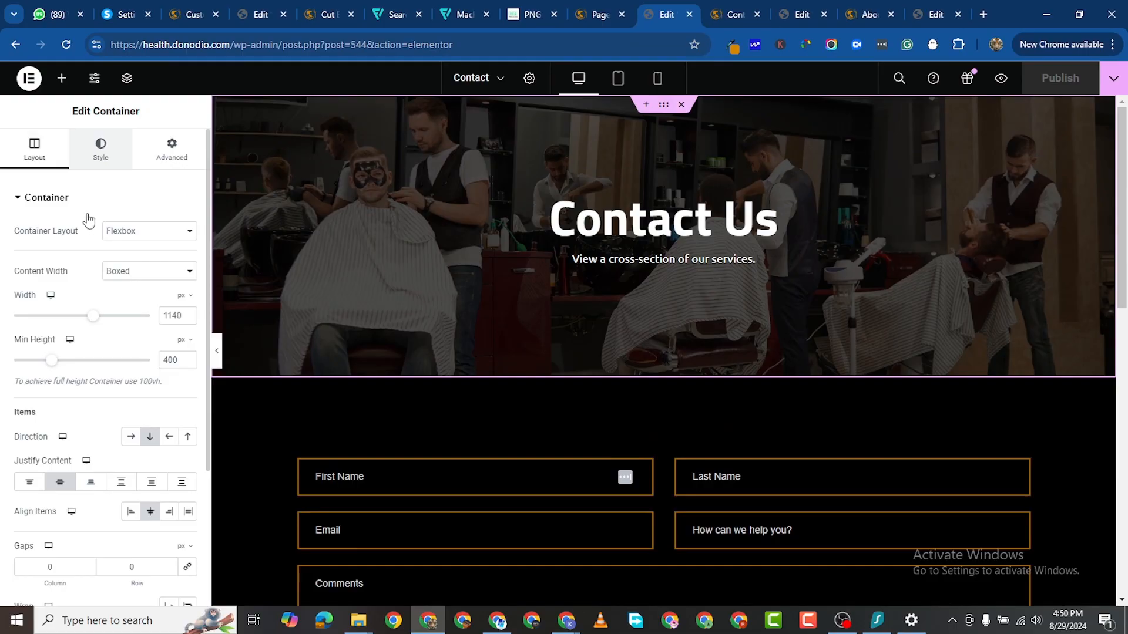
left_click(101, 150)
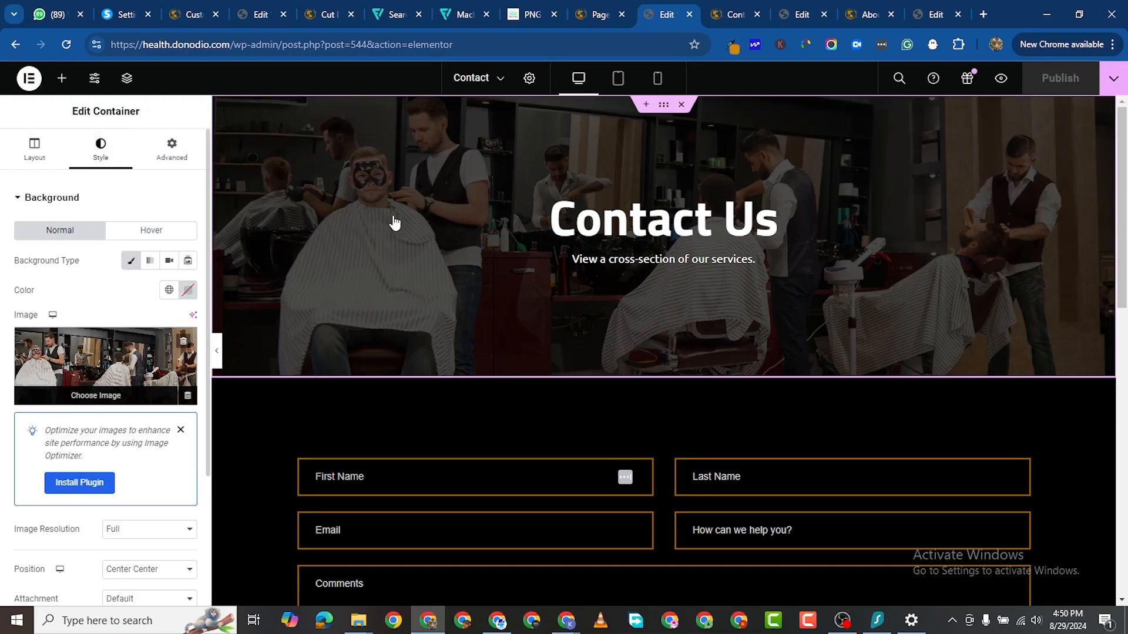
left_click(147, 364)
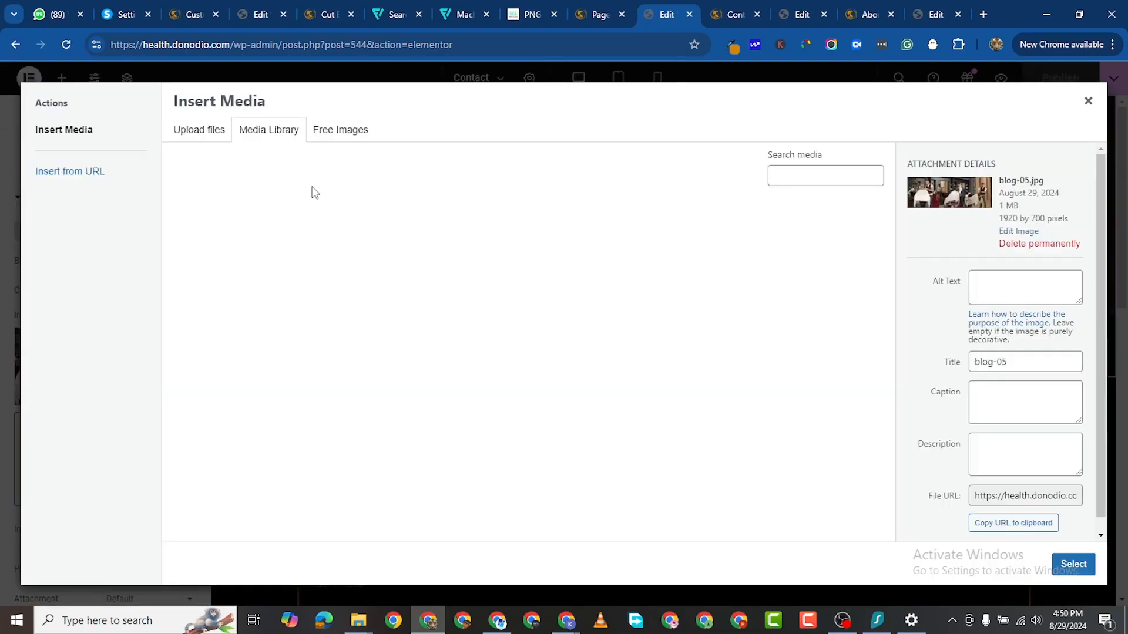
left_click(199, 129)
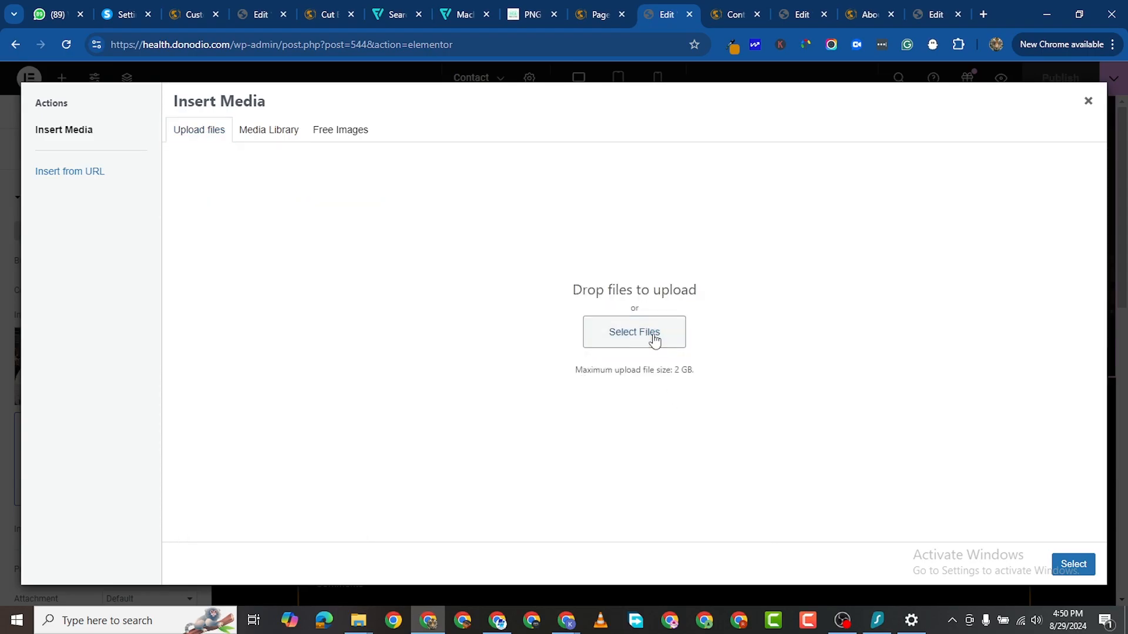
left_click(651, 334)
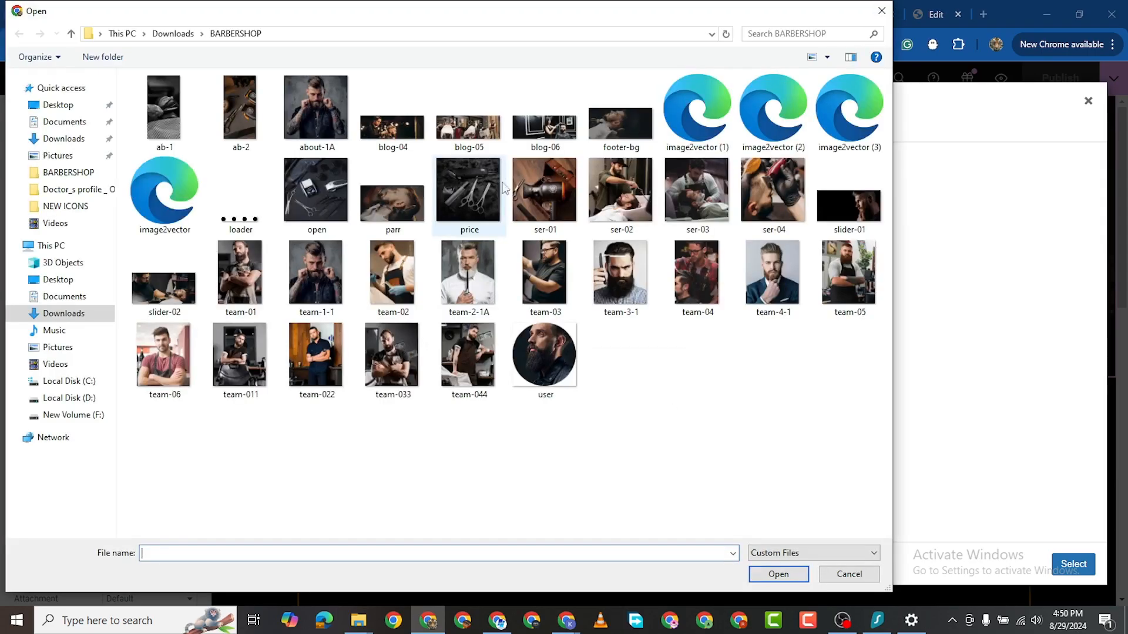
double_click(534, 133)
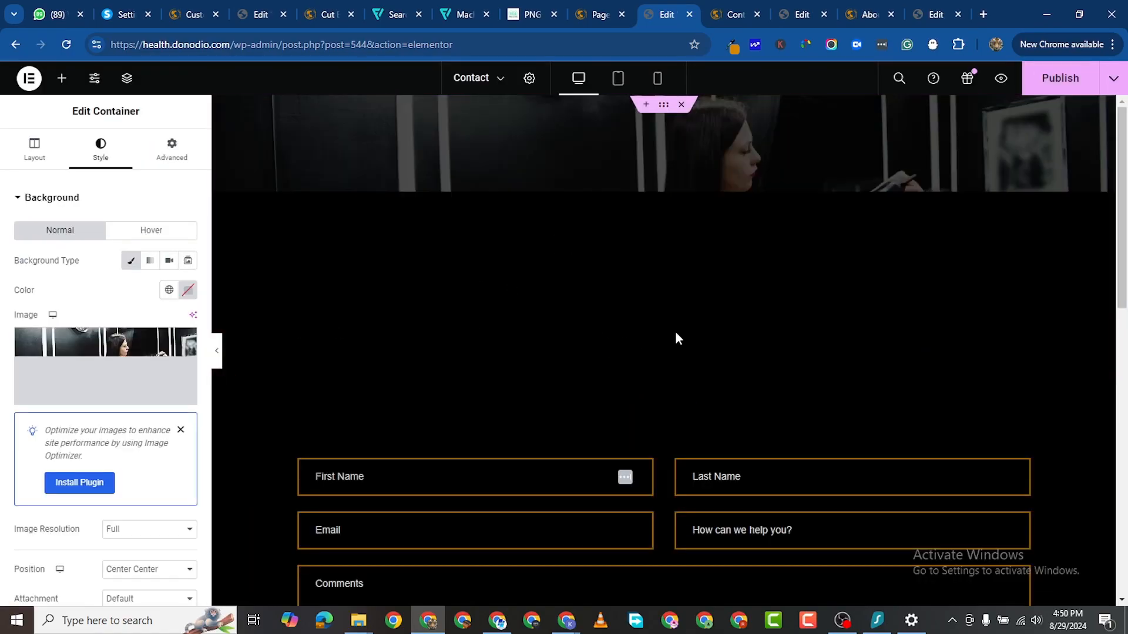
Step: Publish the updated Contact page
scroll(881, 446, "down", 1)
scroll(850, 414, "up", 1)
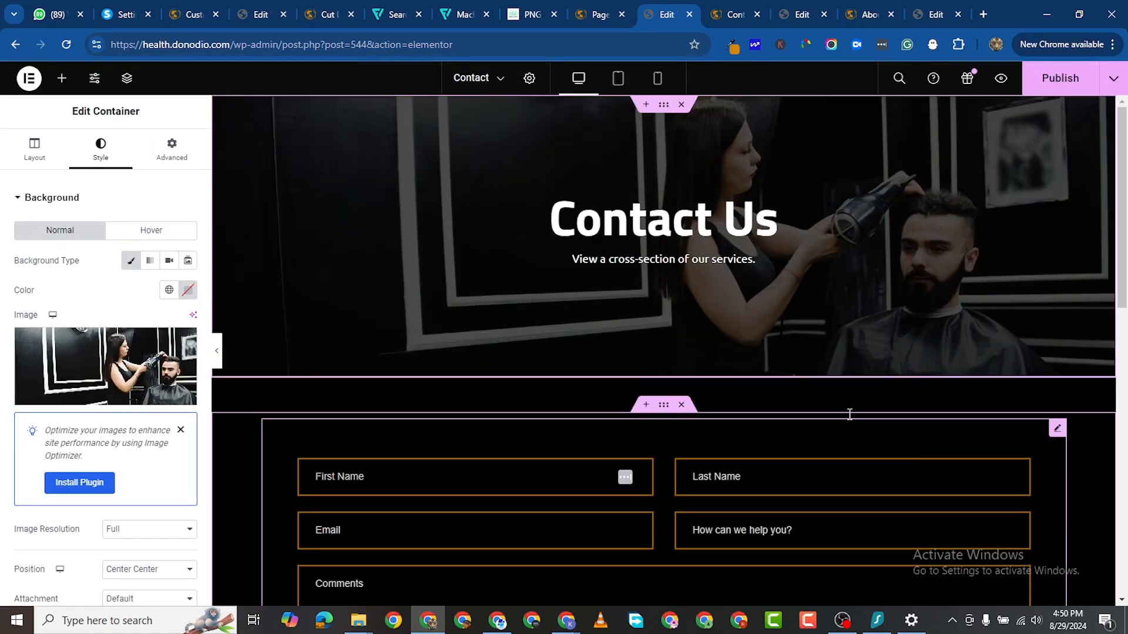
scroll(941, 450, "down", 6)
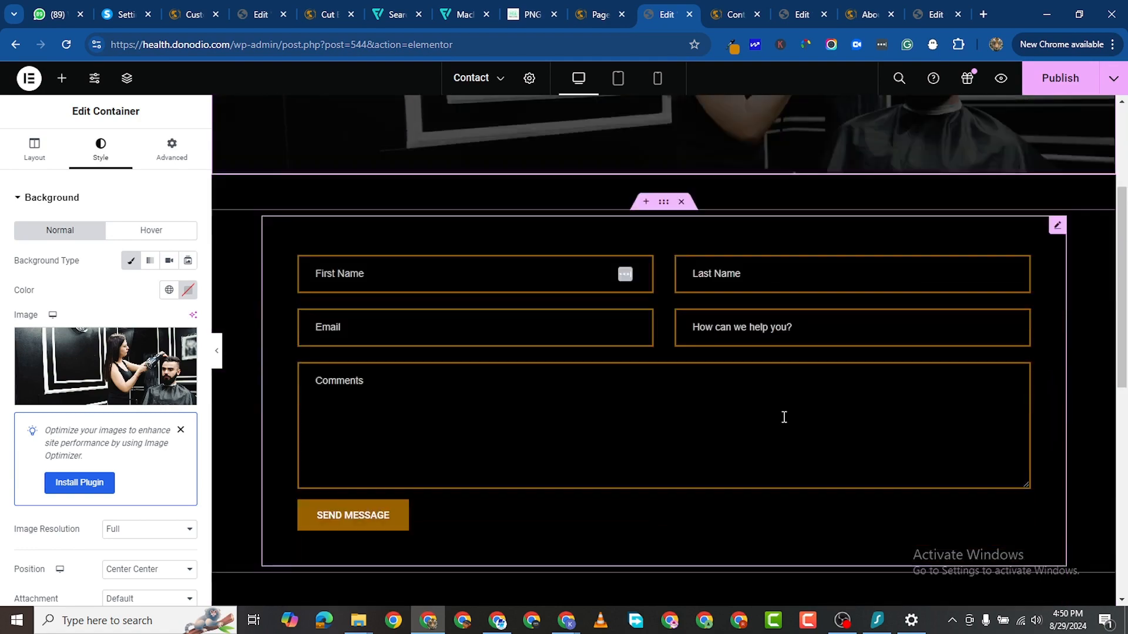
left_click(1060, 82)
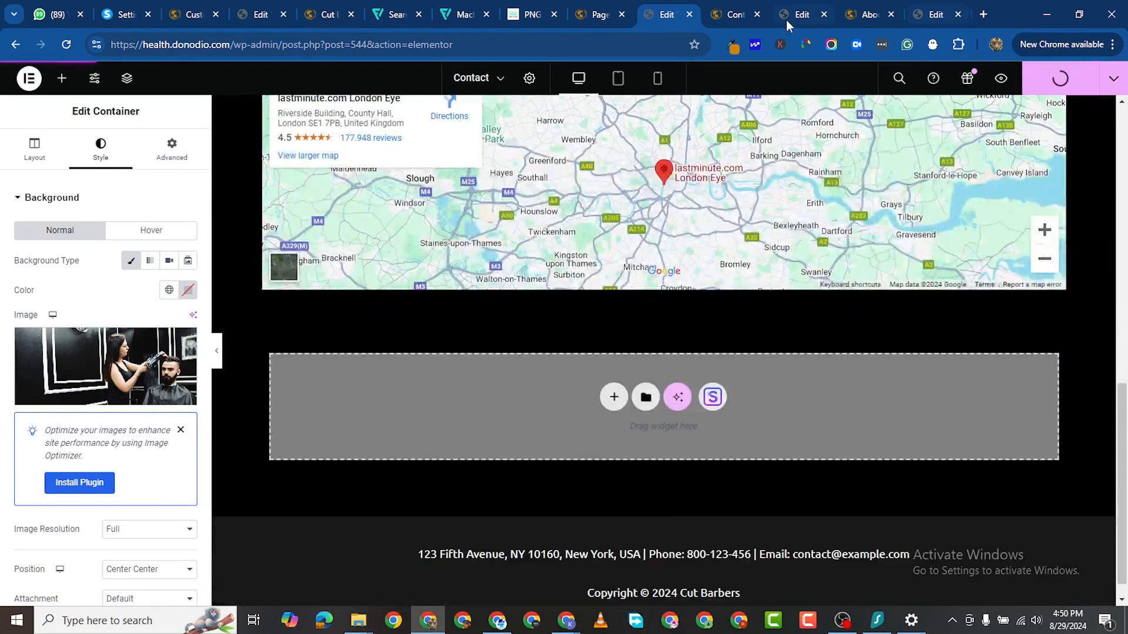
left_click(862, 16)
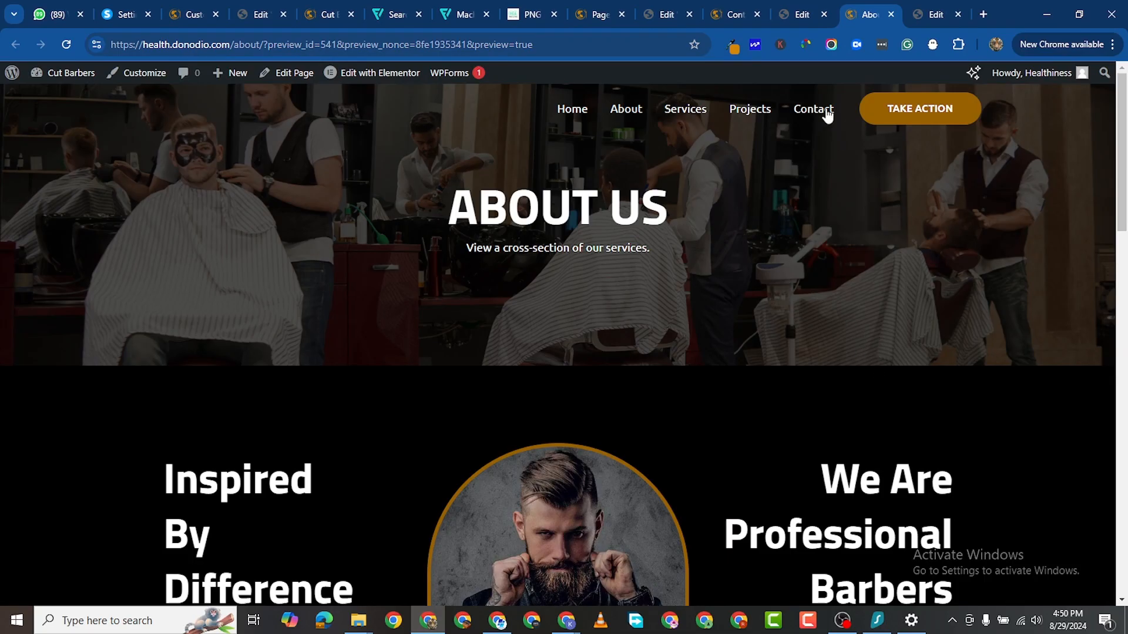
left_click(740, 17)
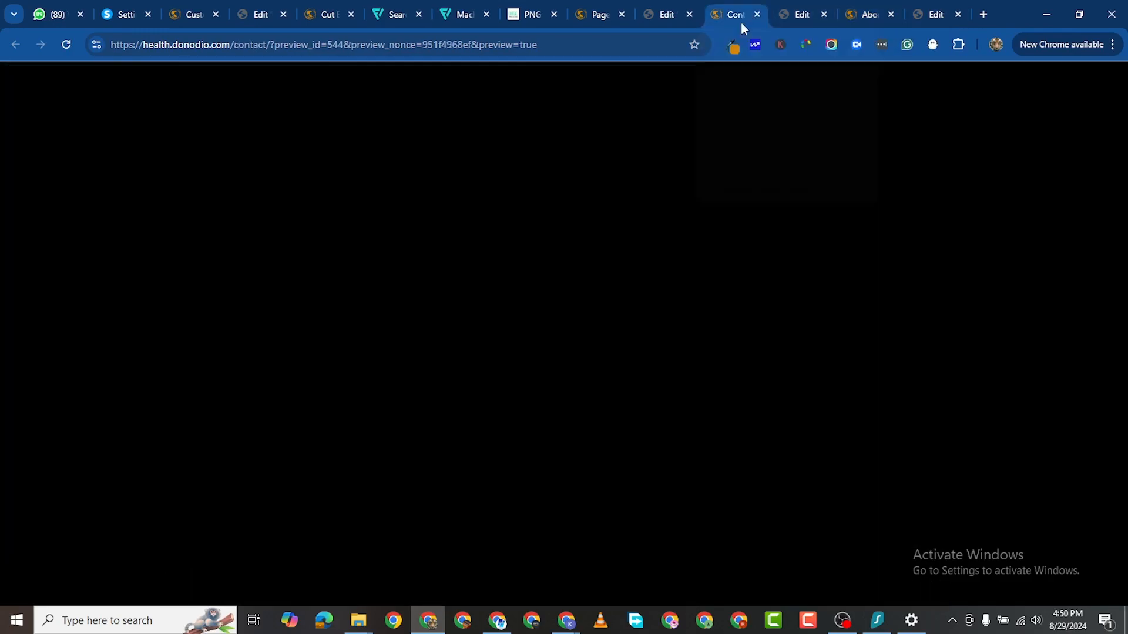
mouse_move(69, 82)
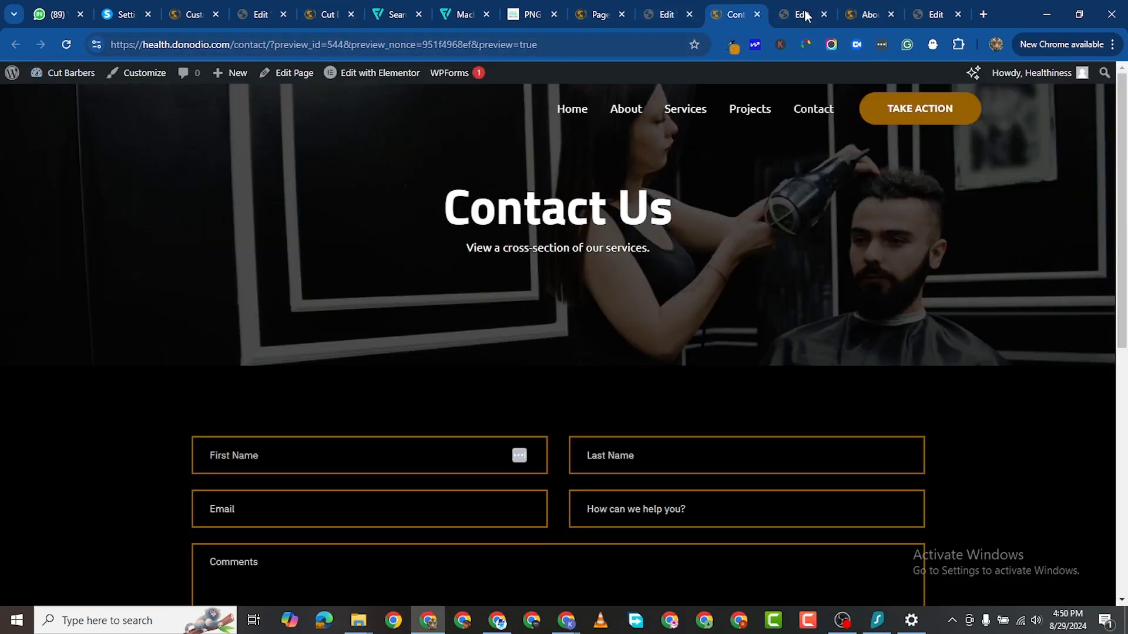
left_click(865, 14)
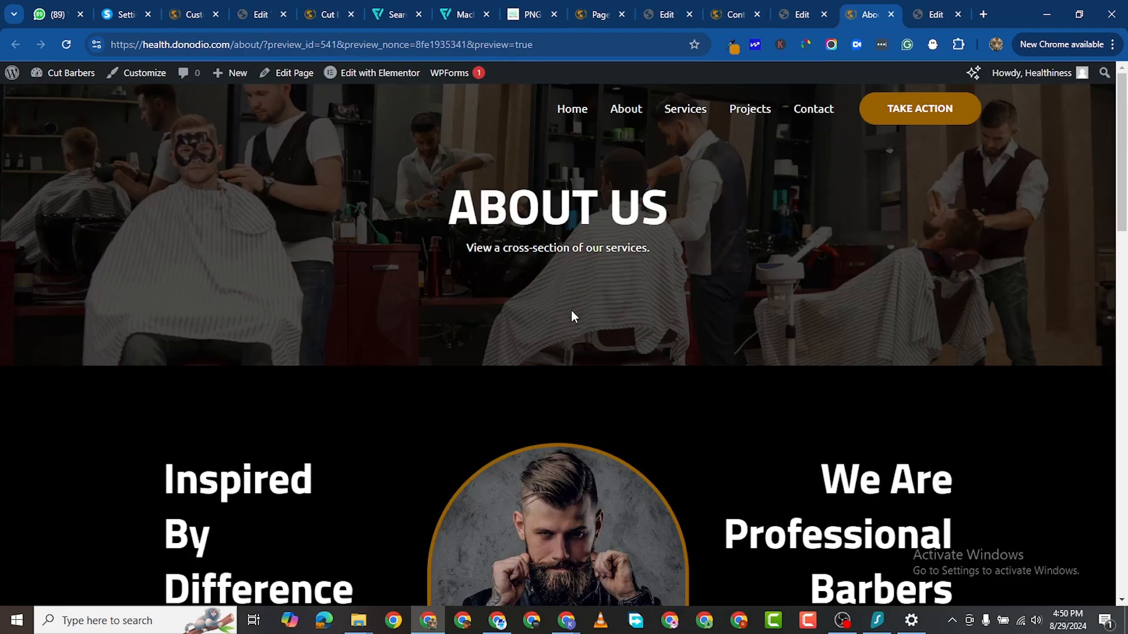
scroll(572, 311, "down", 15)
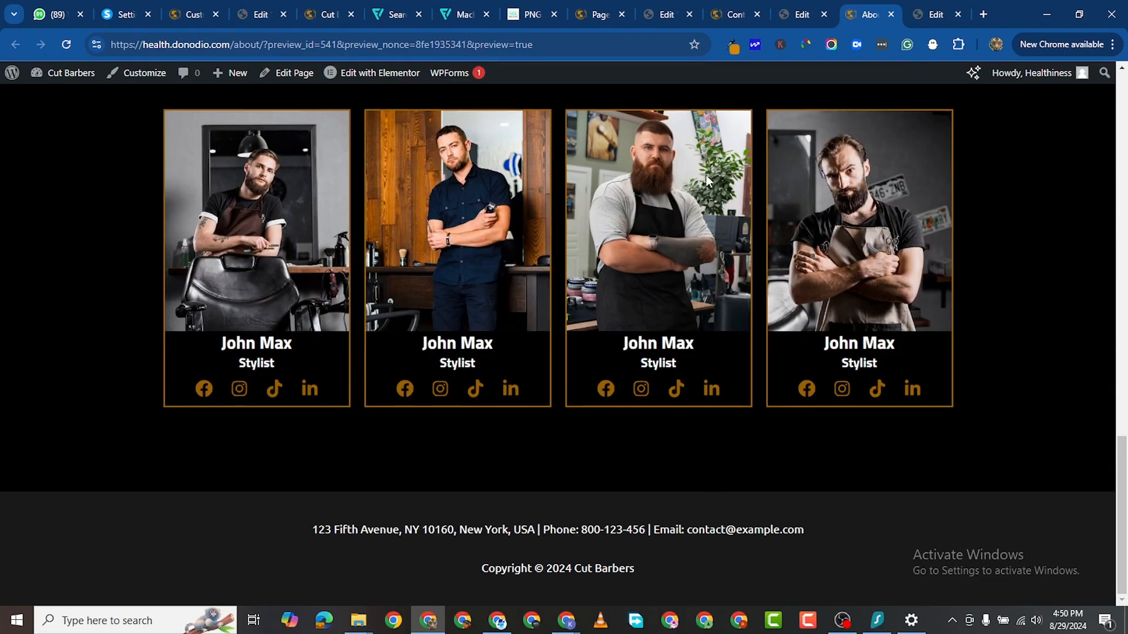
left_click(643, 13)
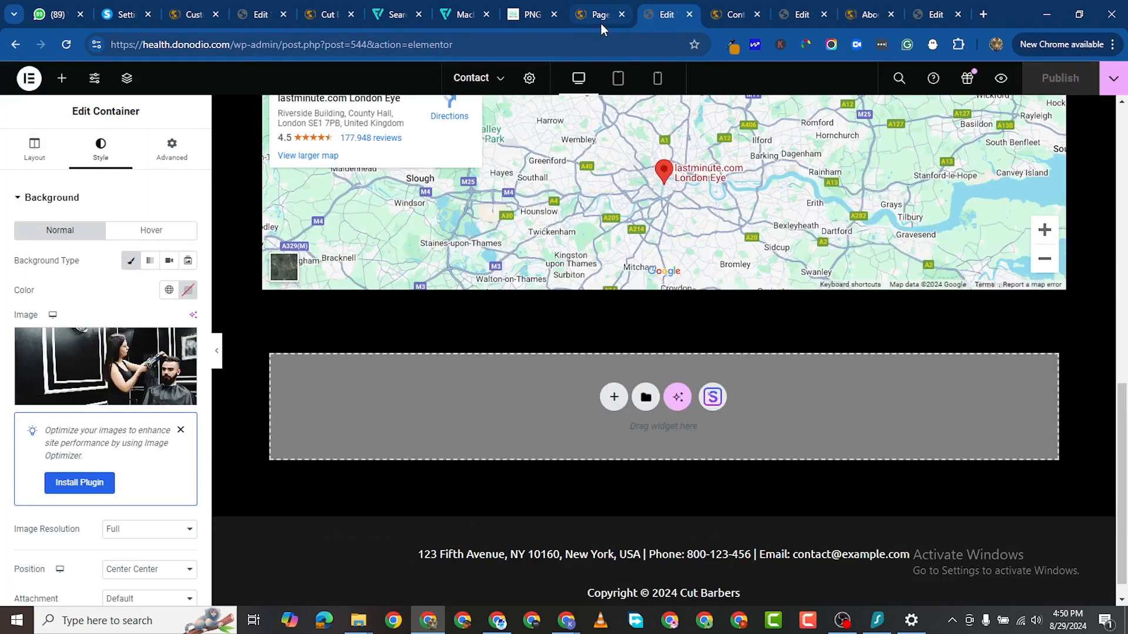
Step: Search plugins for 'elementor', then install and activate Elementor Header & Footer Builder
left_click(597, 14)
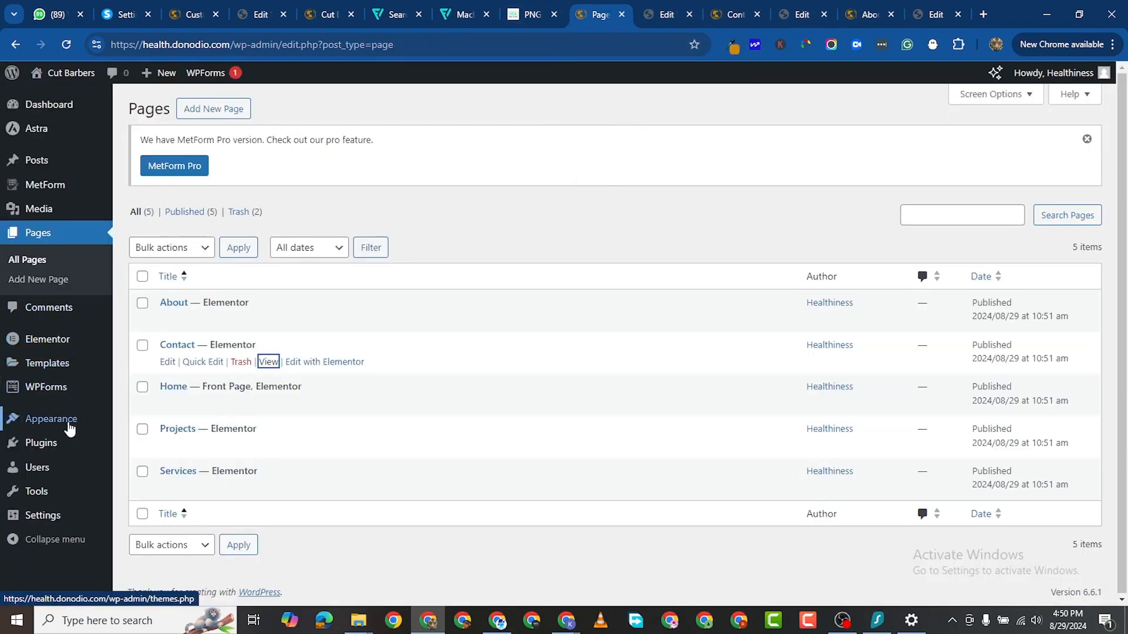
mouse_move(53, 447)
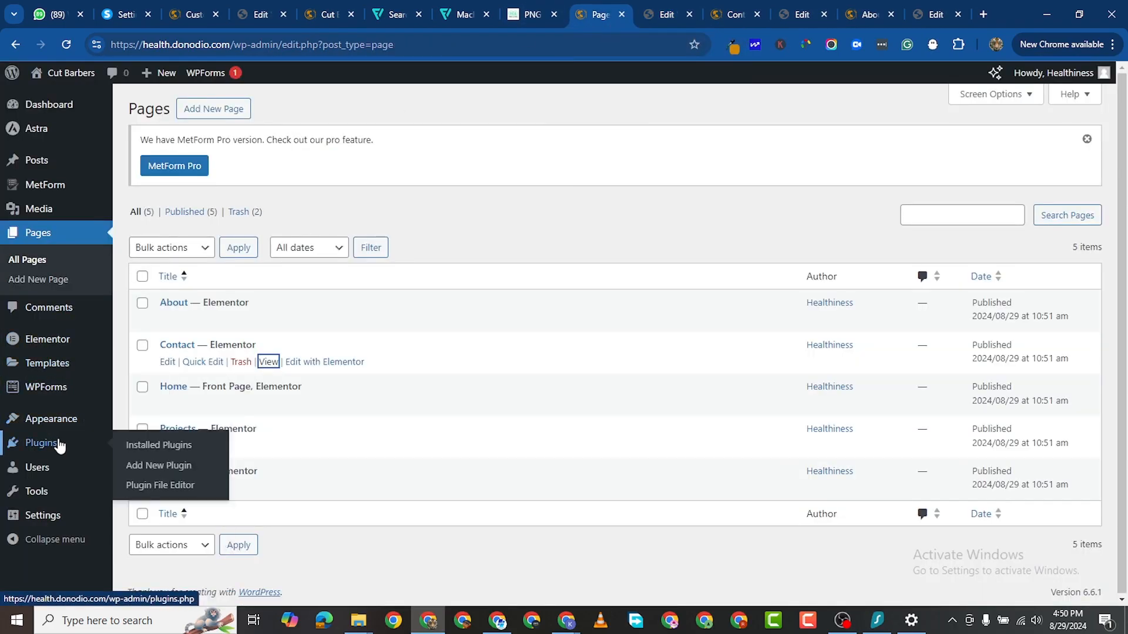
left_click(150, 466)
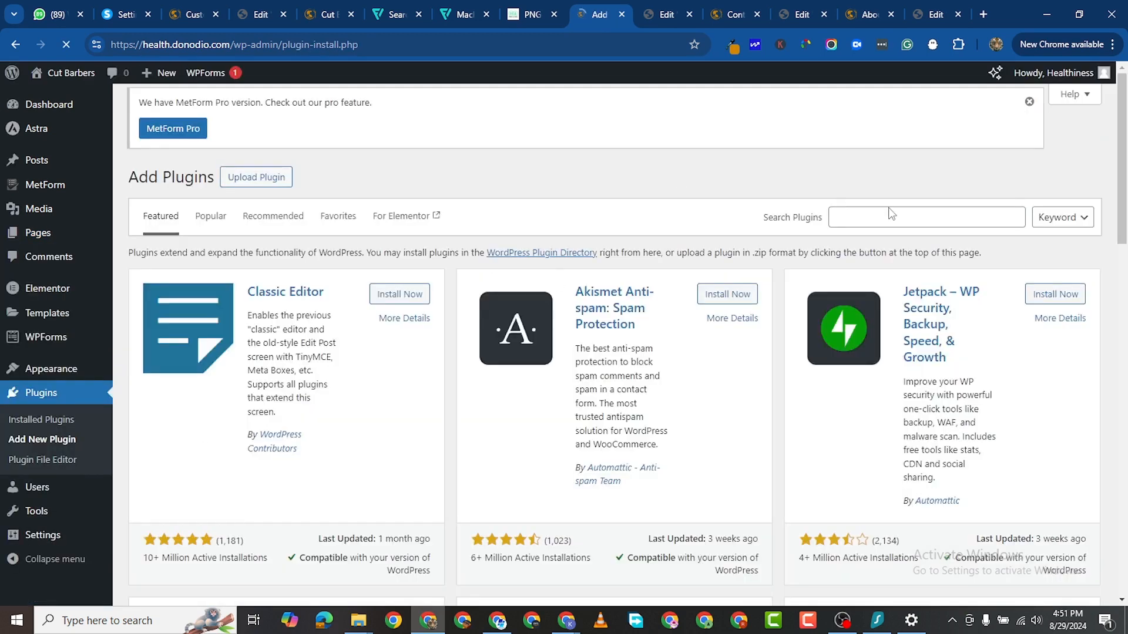
left_click(945, 216)
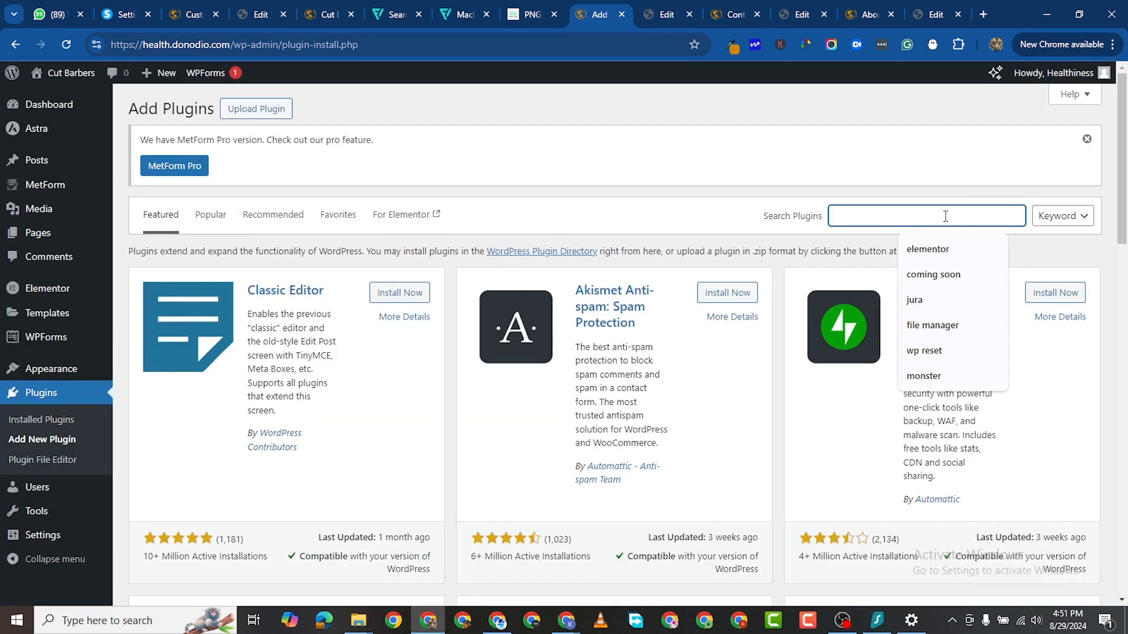
type("element")
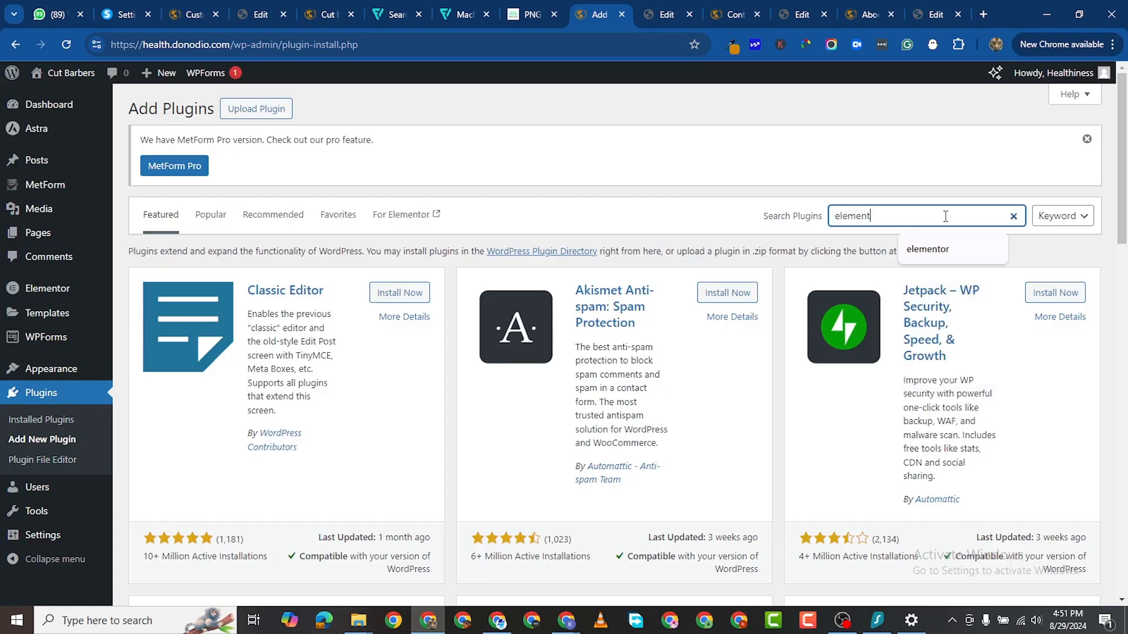
type("or")
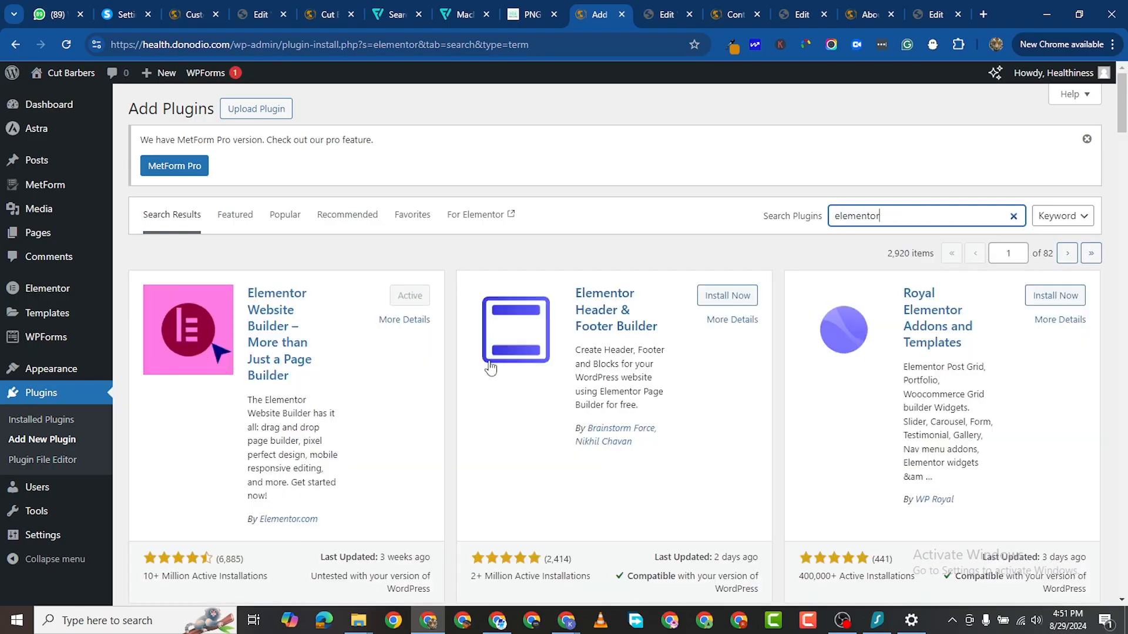
left_click(709, 299)
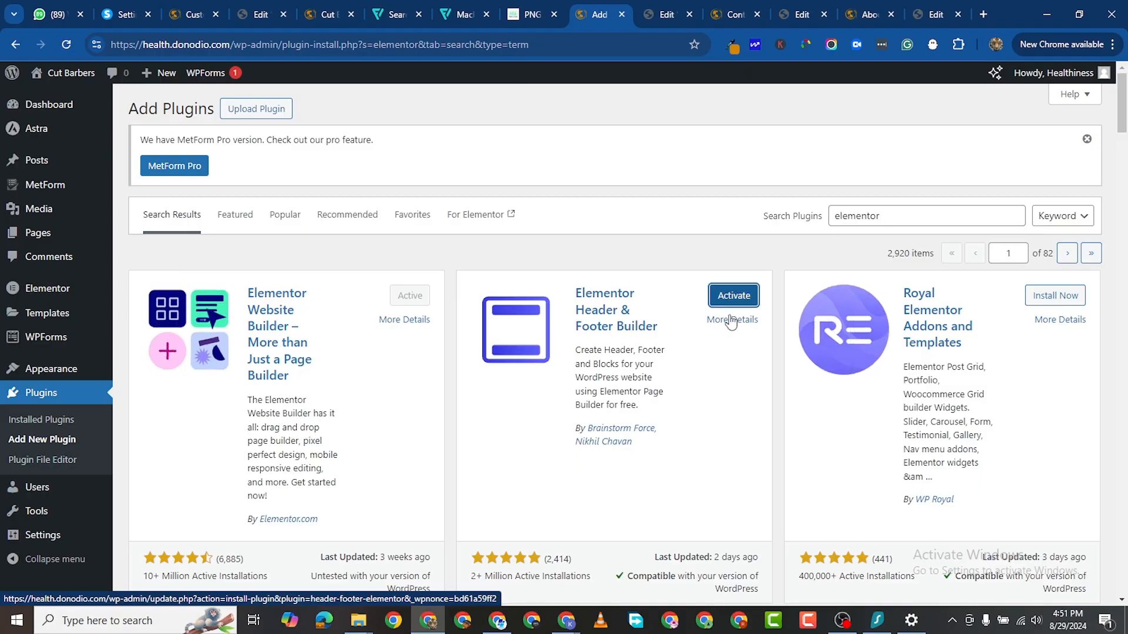
left_click(731, 299)
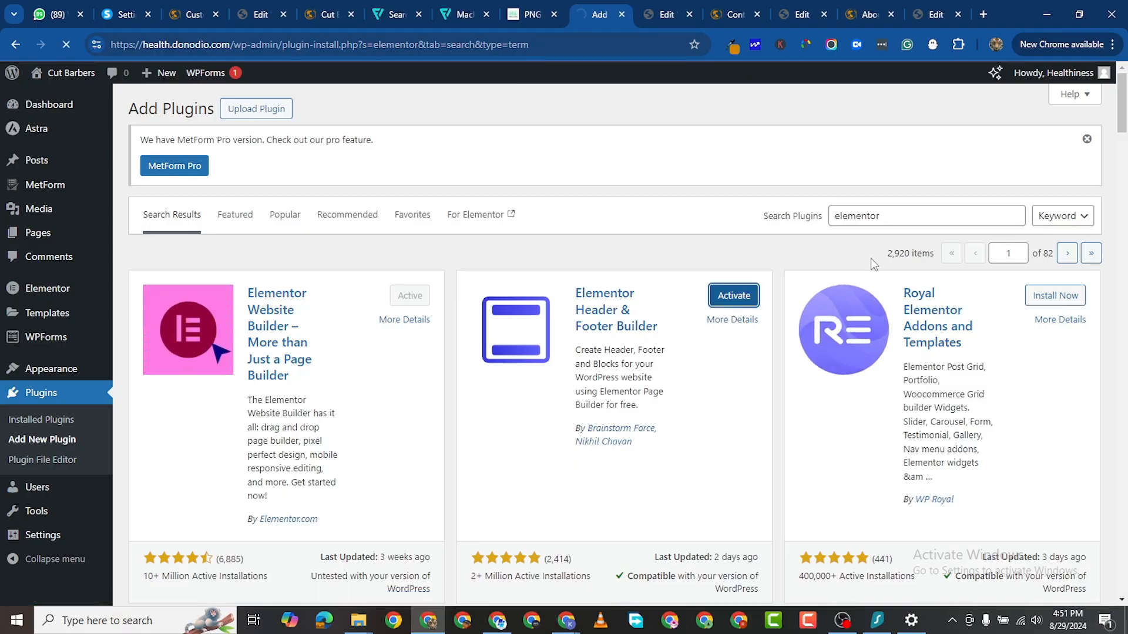
Step: Start a new Header & Footer Builder template, skipping the onboarding questions
scroll(259, 397, "down", 2)
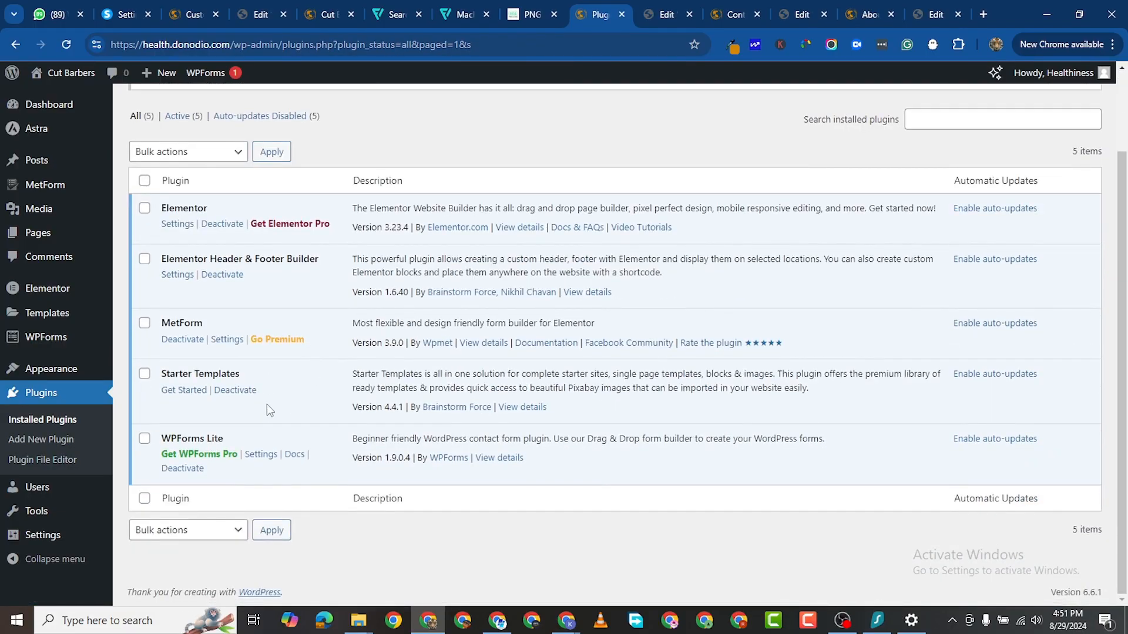
left_click(177, 276)
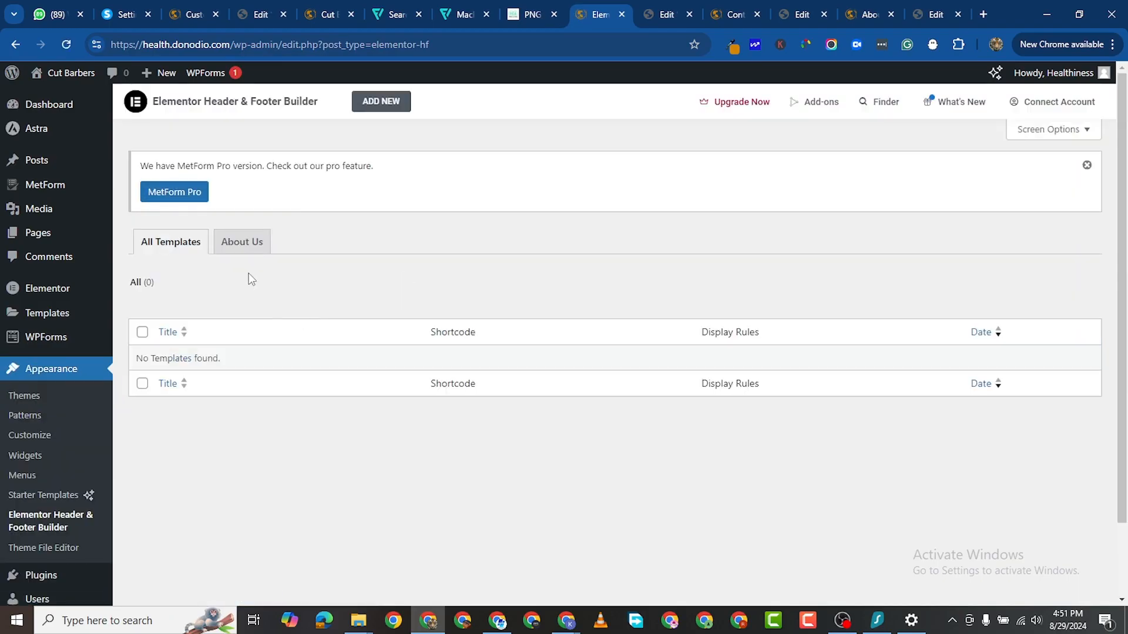
left_click(390, 108)
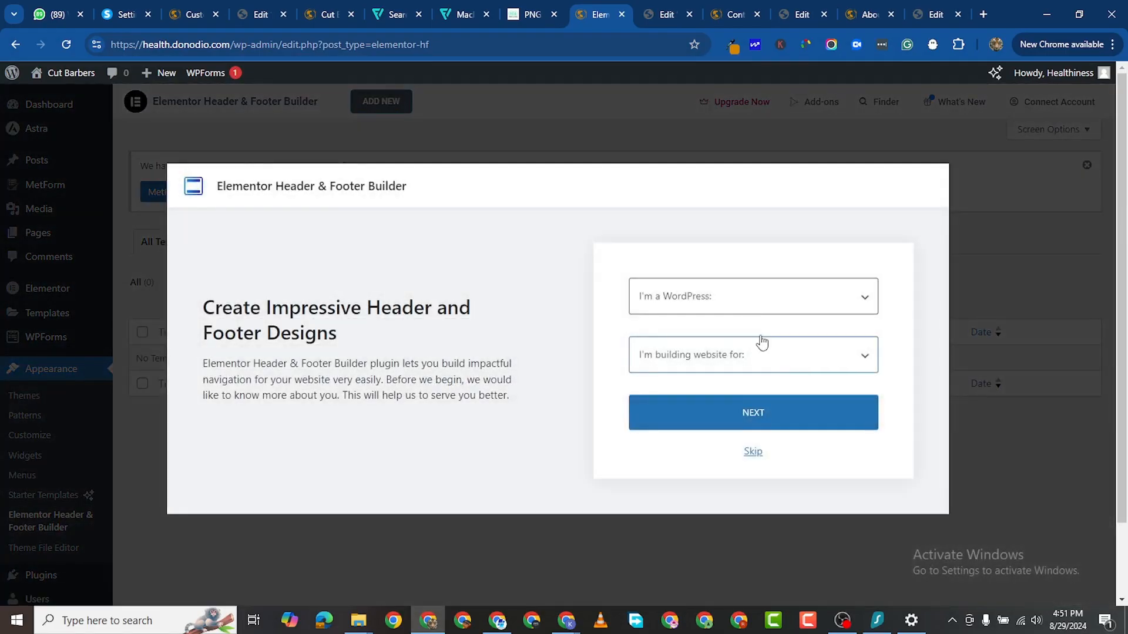
left_click(744, 301)
left_click(618, 328)
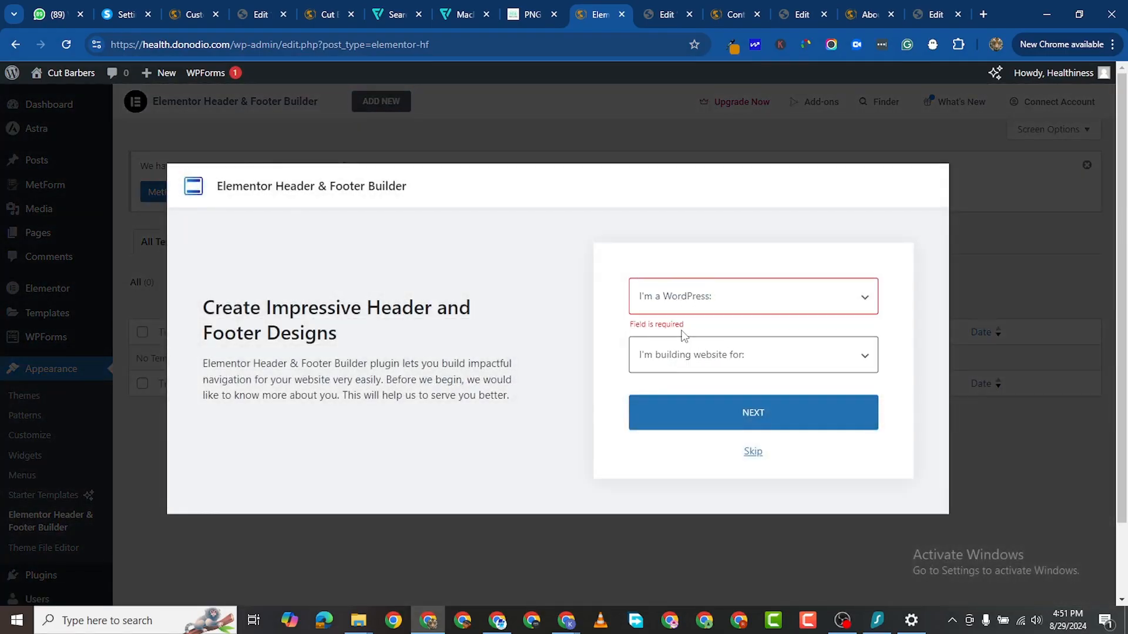
left_click(753, 452)
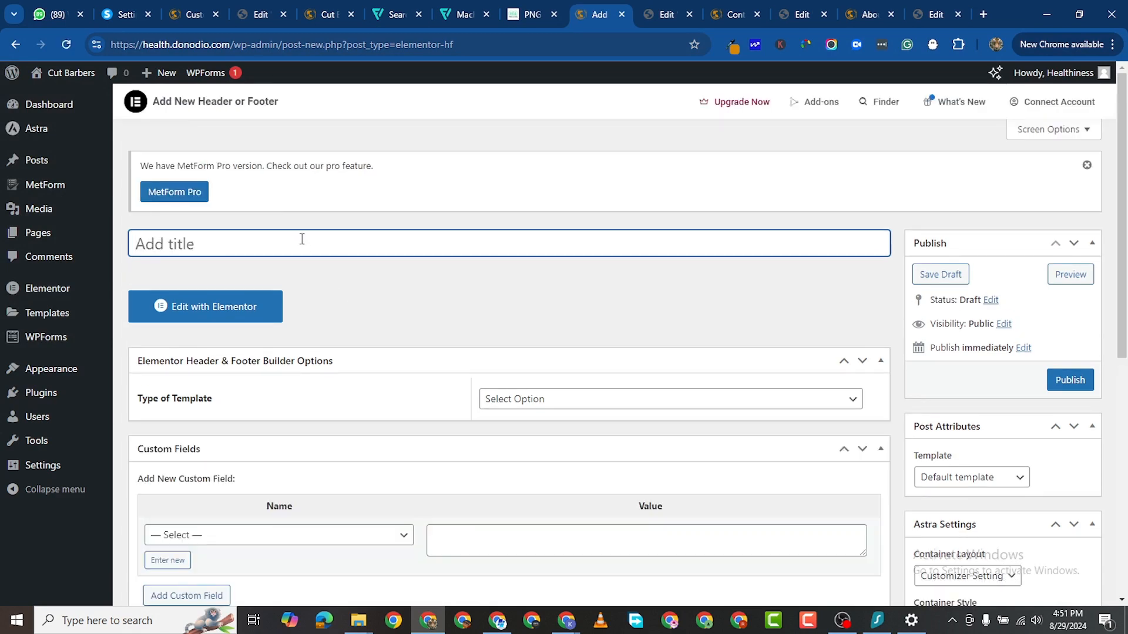
Step: Name the template Footer, make its type Footer, and display it on Entire Website
type("Footer")
scroll(361, 424, "down", 2)
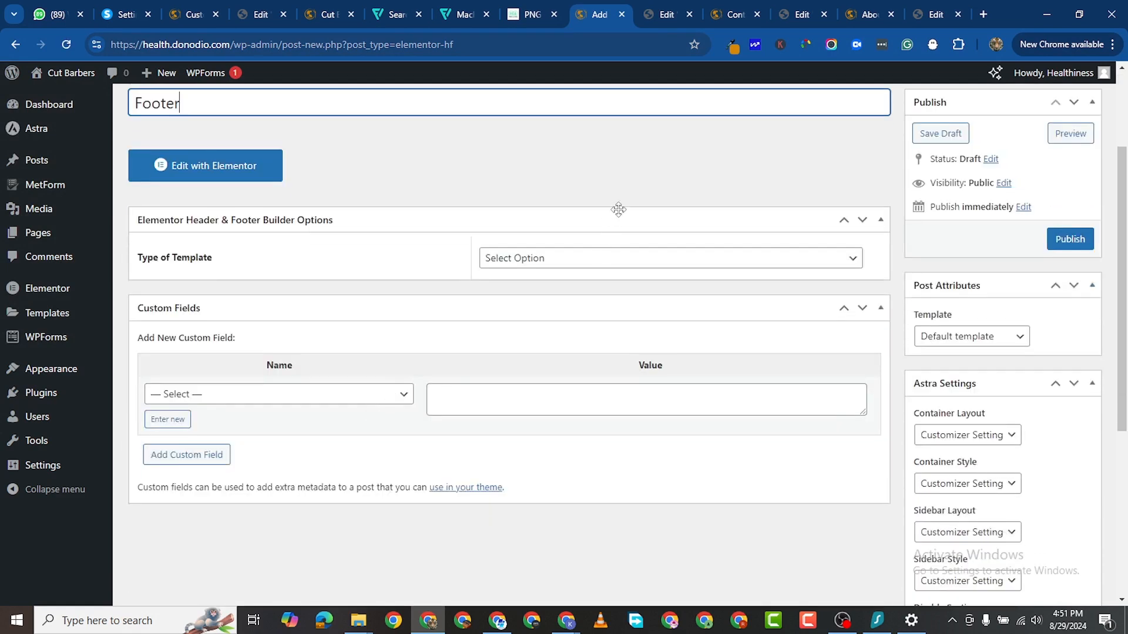
left_click(562, 264)
left_click(559, 314)
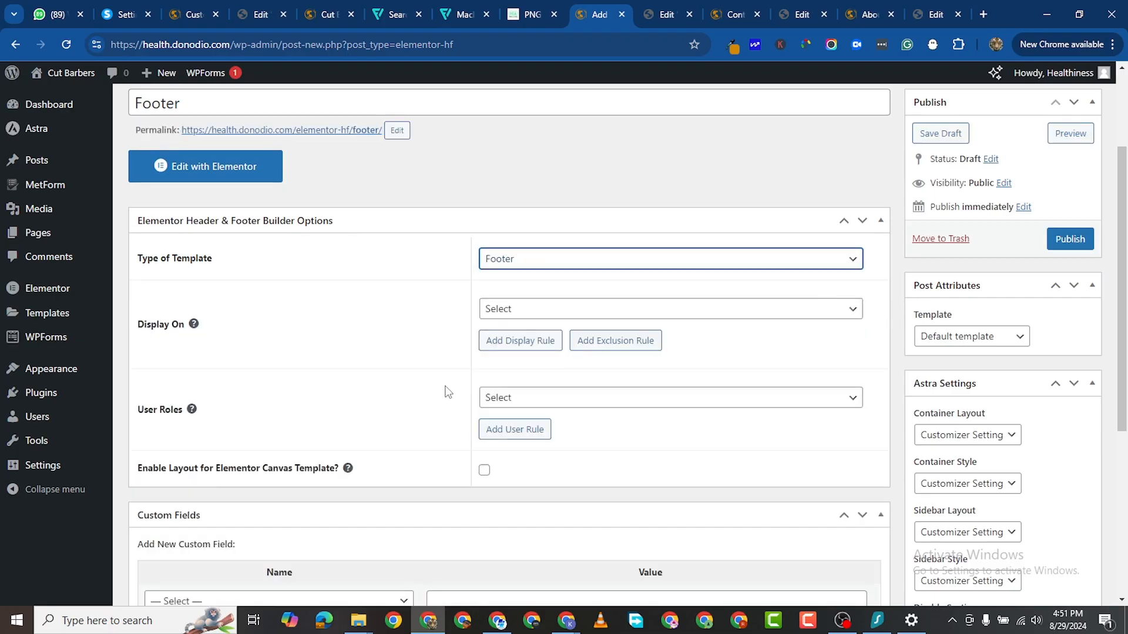
left_click(515, 309)
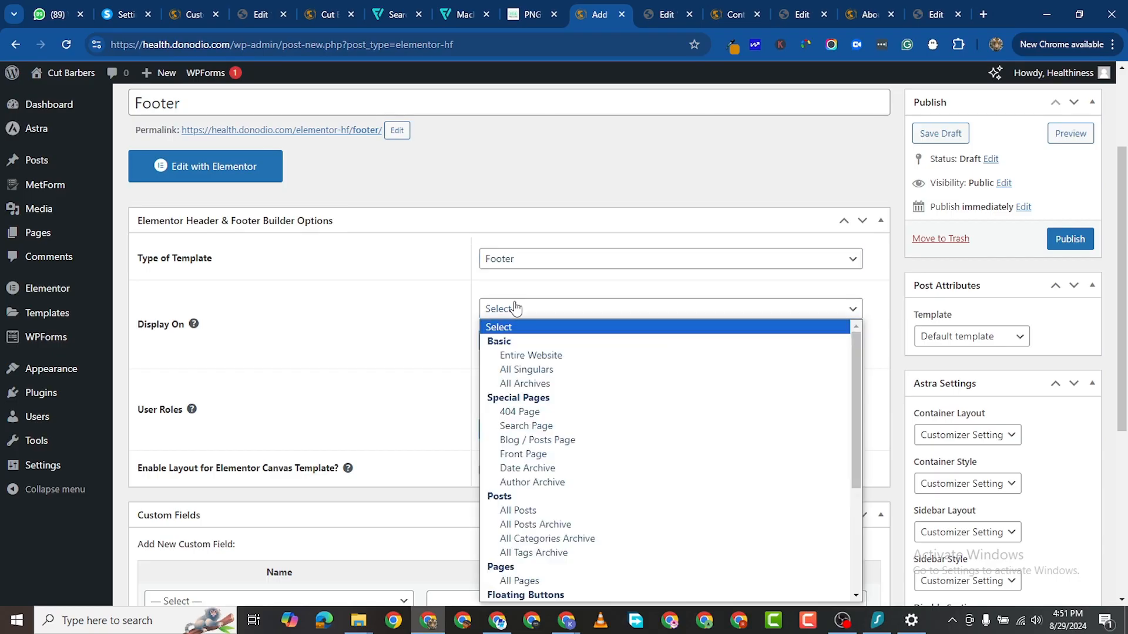
left_click(531, 356)
Step: Apply the footer to all user roles and add an All Singulars display rule
scroll(520, 361, "down", 1)
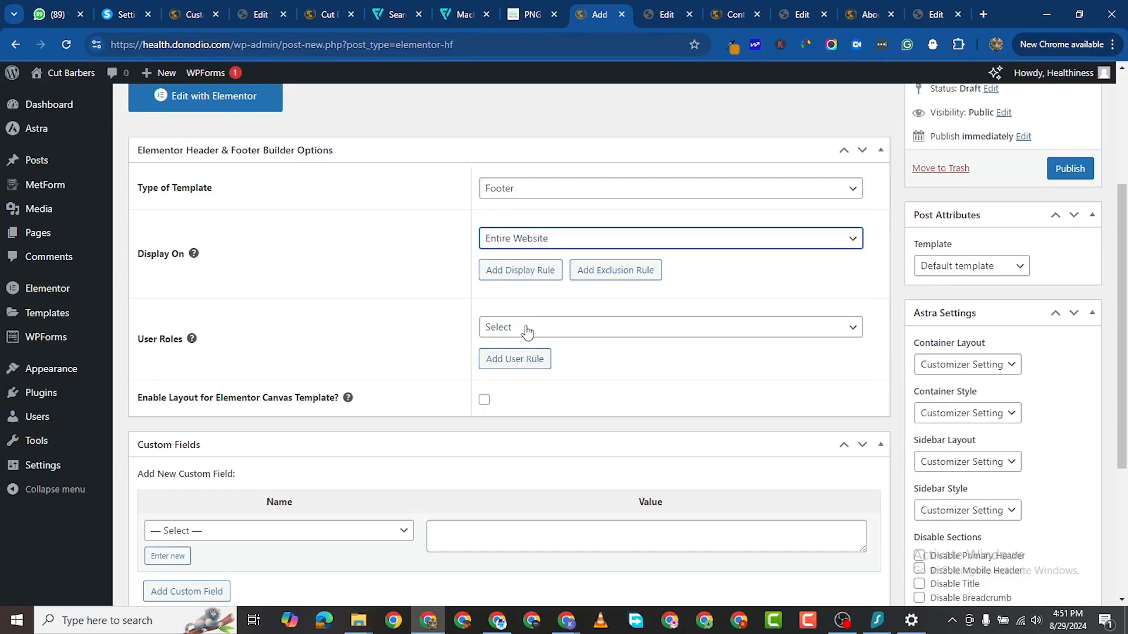
left_click(527, 331)
left_click(512, 374)
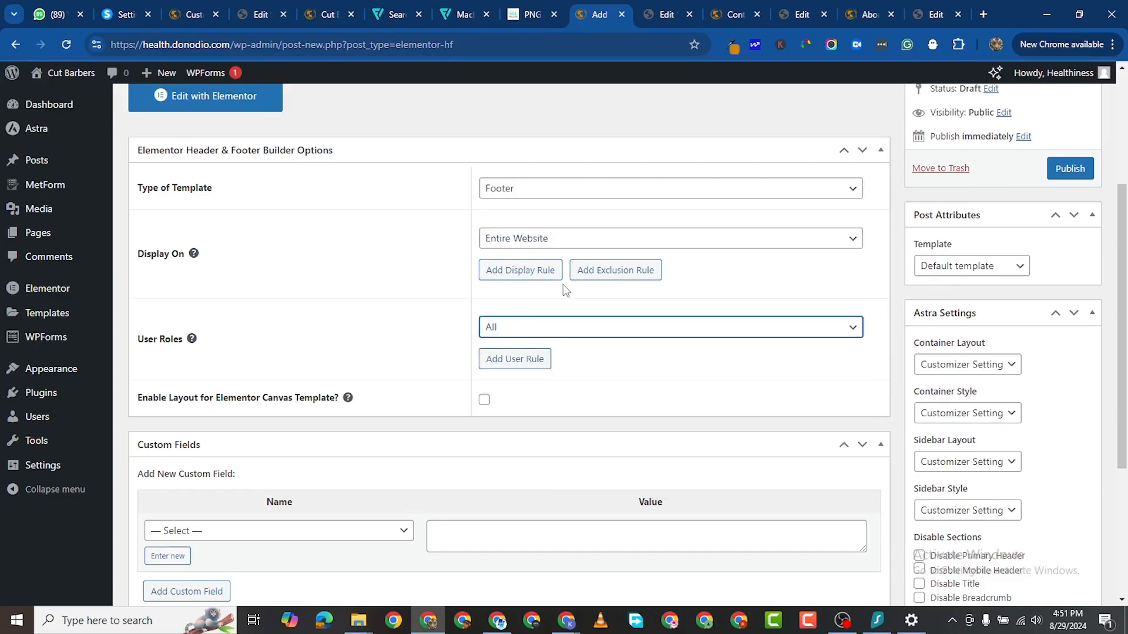
left_click(522, 269)
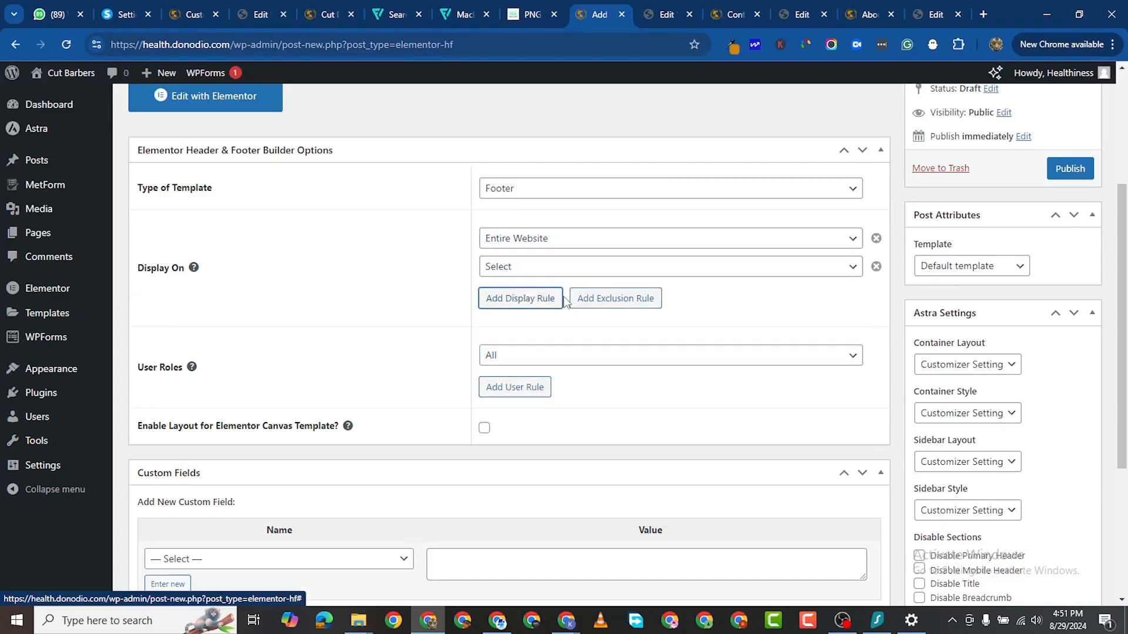
left_click(536, 269)
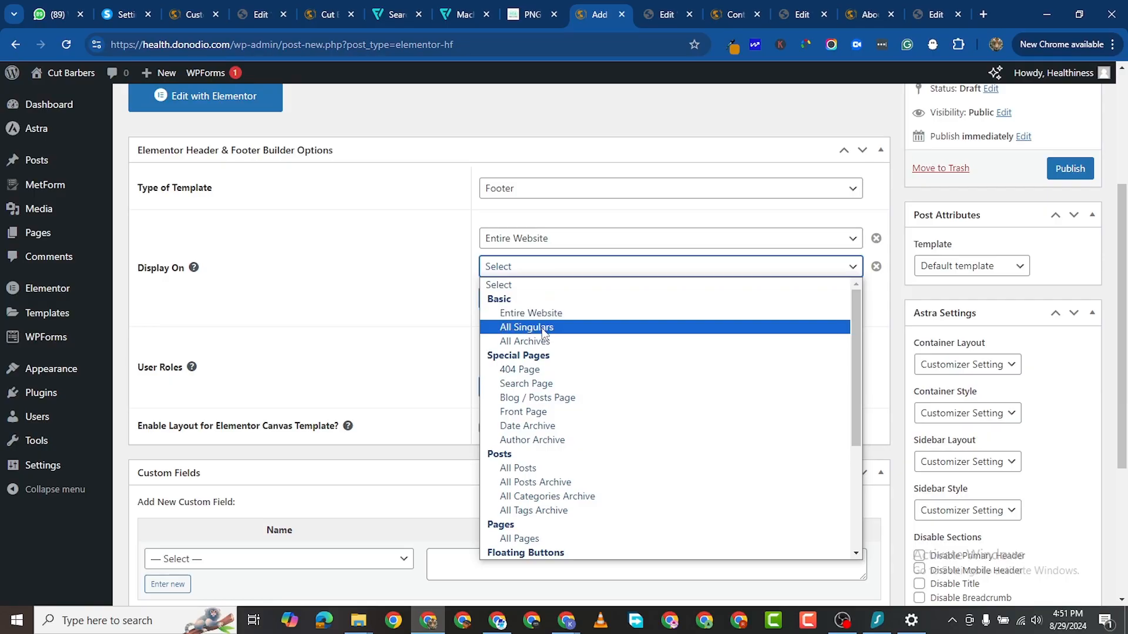
left_click(542, 332)
Step: Add All Archives and All Pages display rules, then publish the Footer template
left_click(523, 299)
left_click(543, 325)
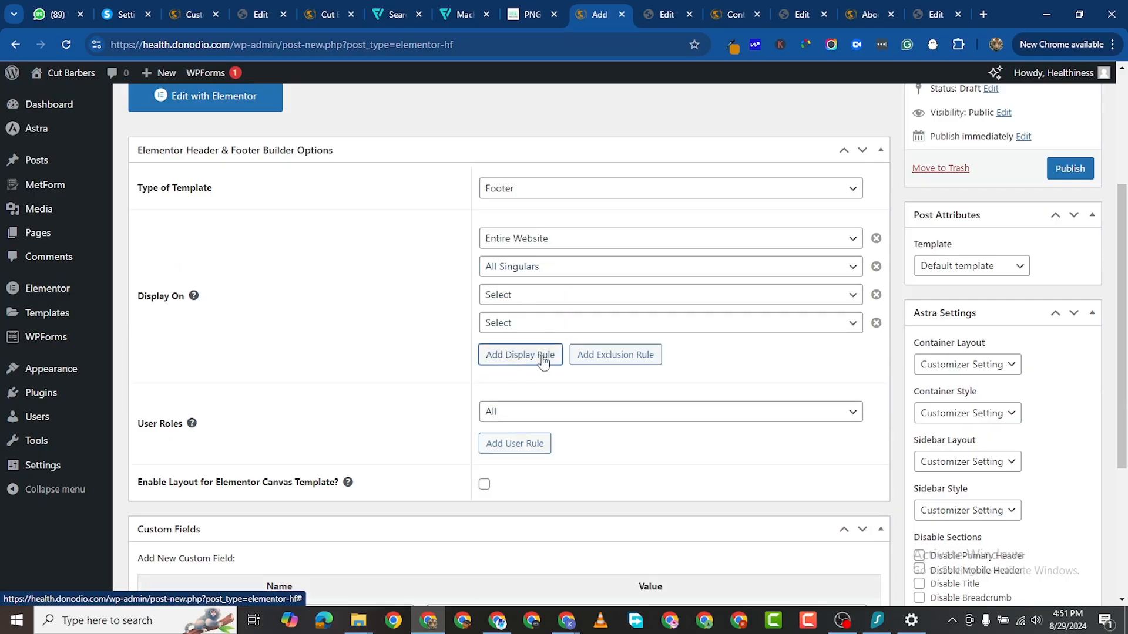
left_click(623, 301)
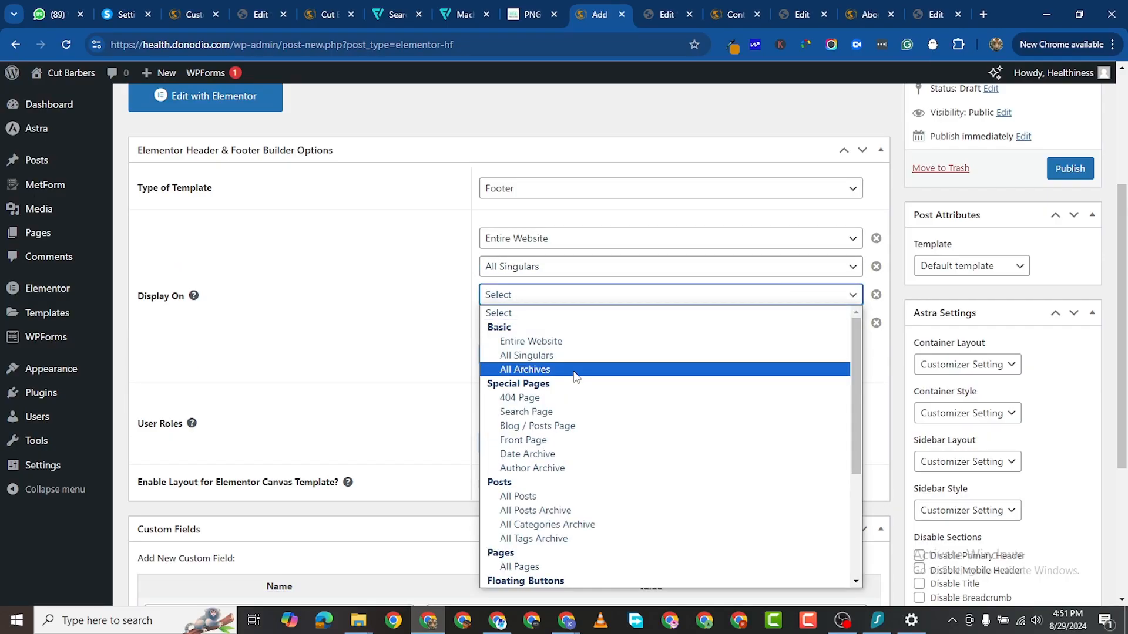
left_click(574, 369)
left_click(876, 322)
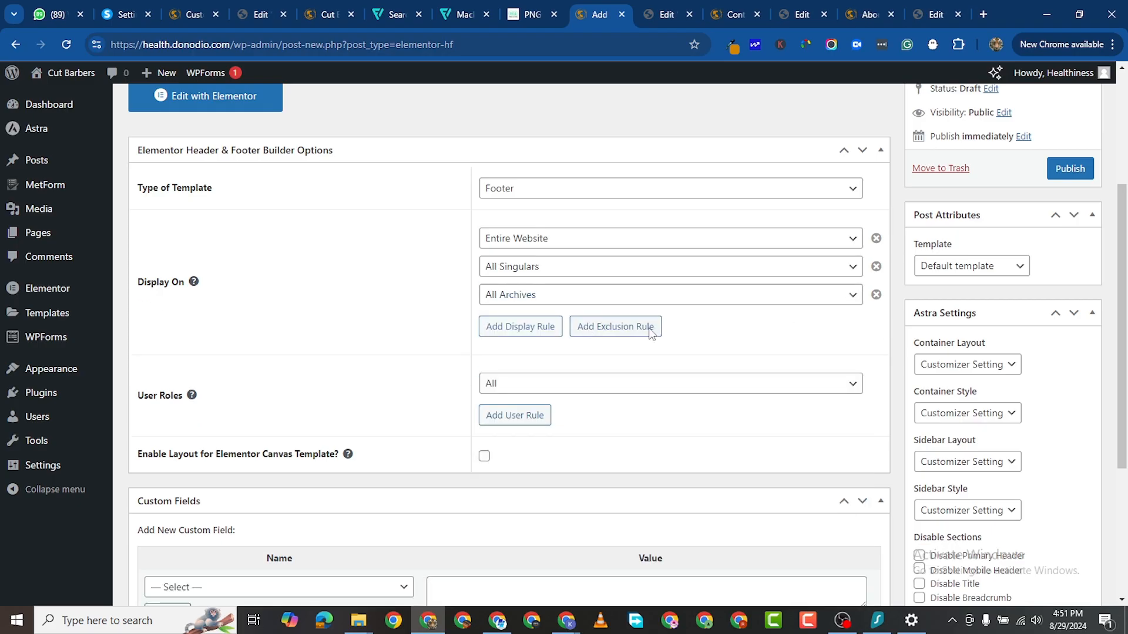
left_click(516, 325)
left_click(564, 323)
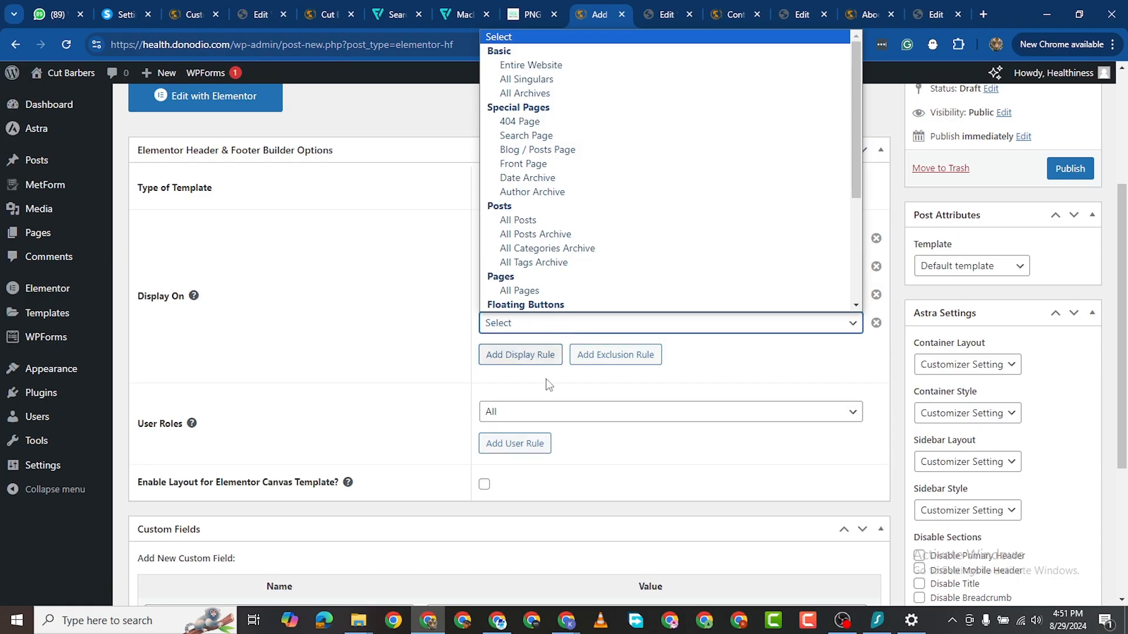
left_click(558, 295)
scroll(646, 388, "down", 4)
scroll(1068, 332, "up", 7)
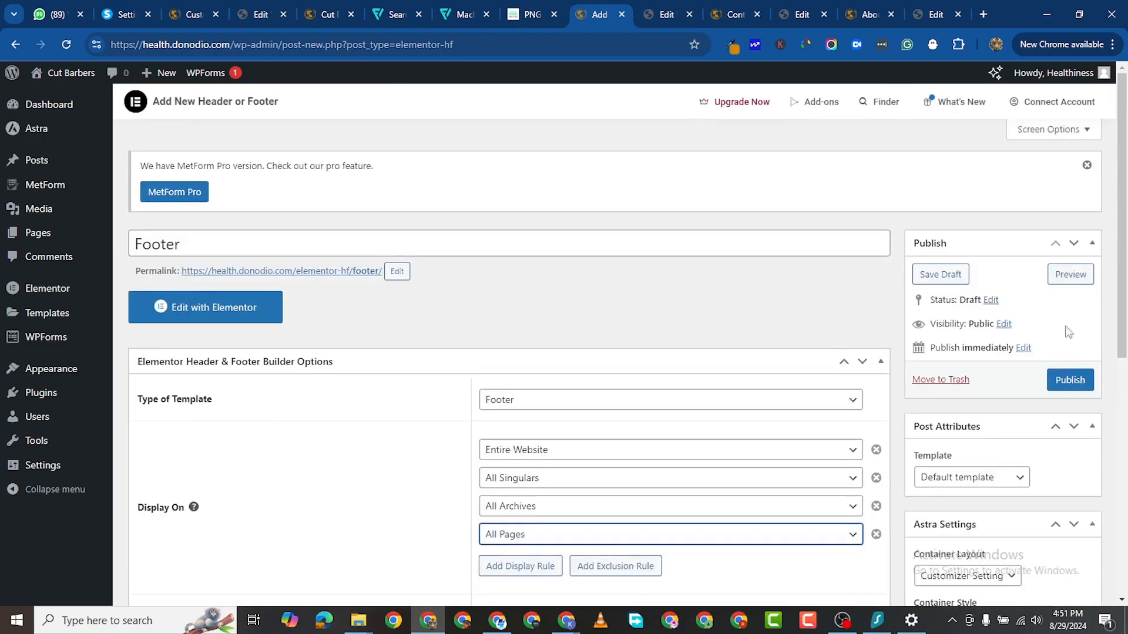
left_click(1068, 380)
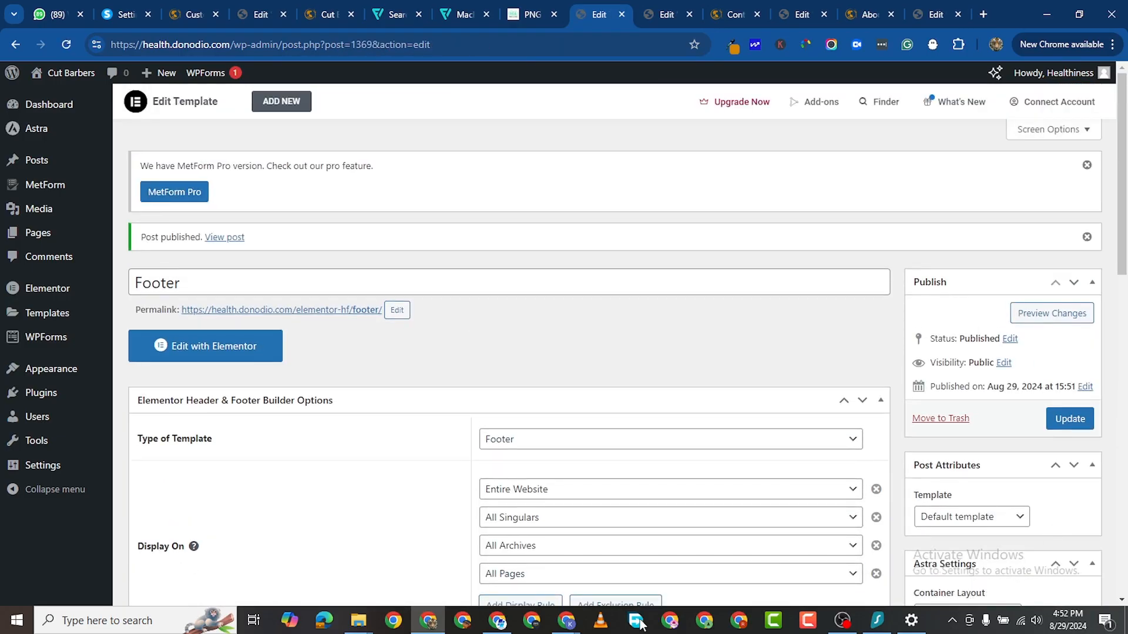
Step: Open the Footer template in Elementor and add a one-column flexbox container
left_click(242, 358)
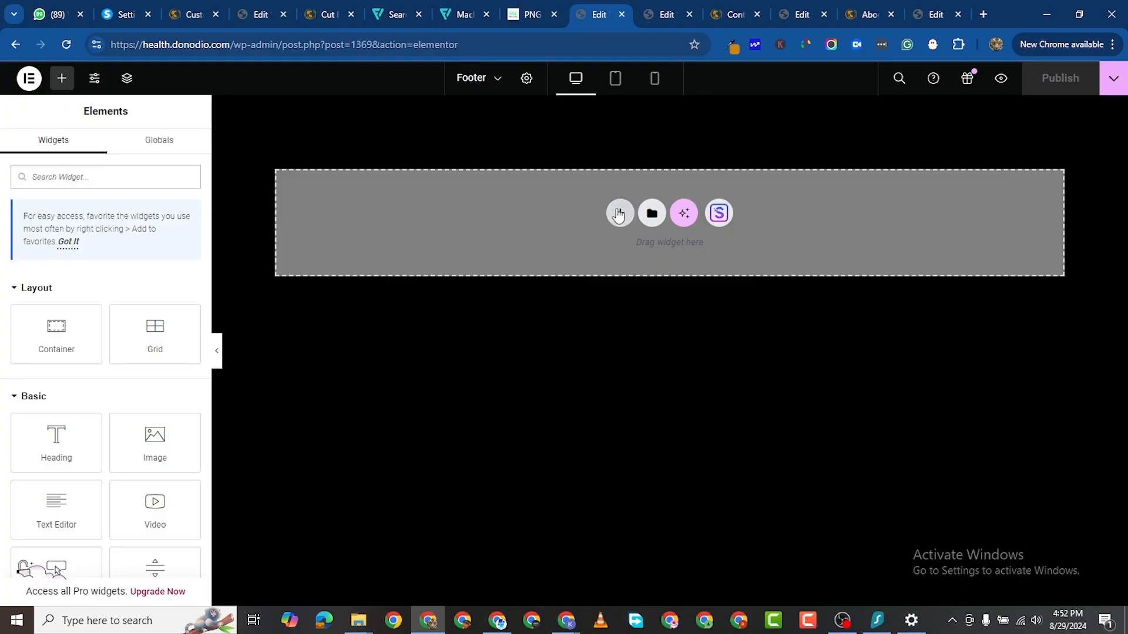
left_click(620, 213)
left_click(599, 258)
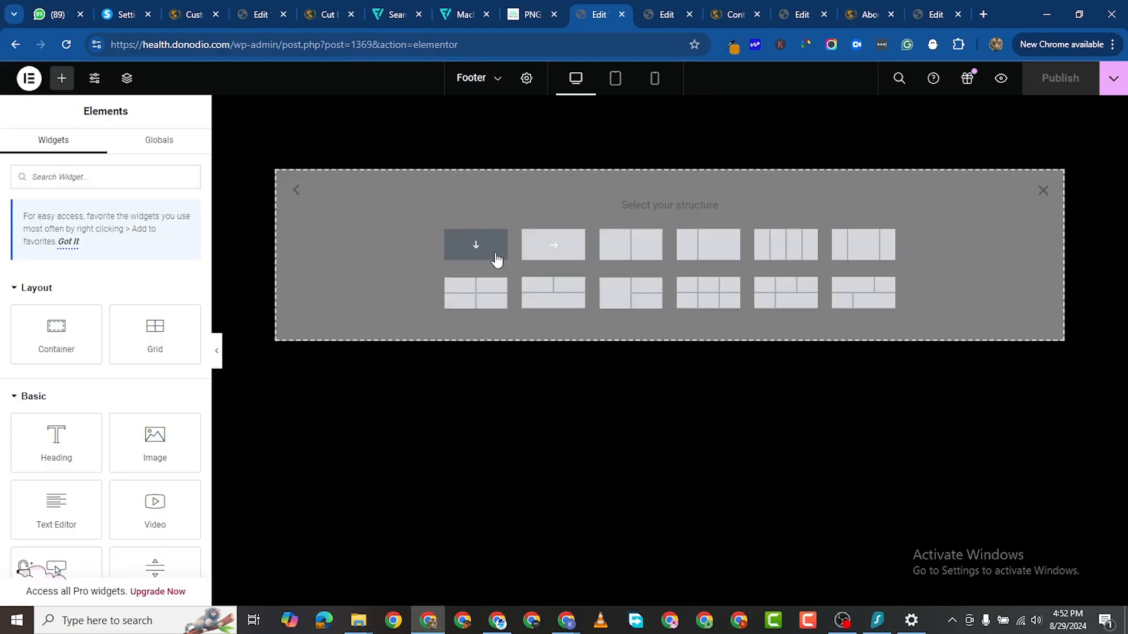
left_click(487, 253)
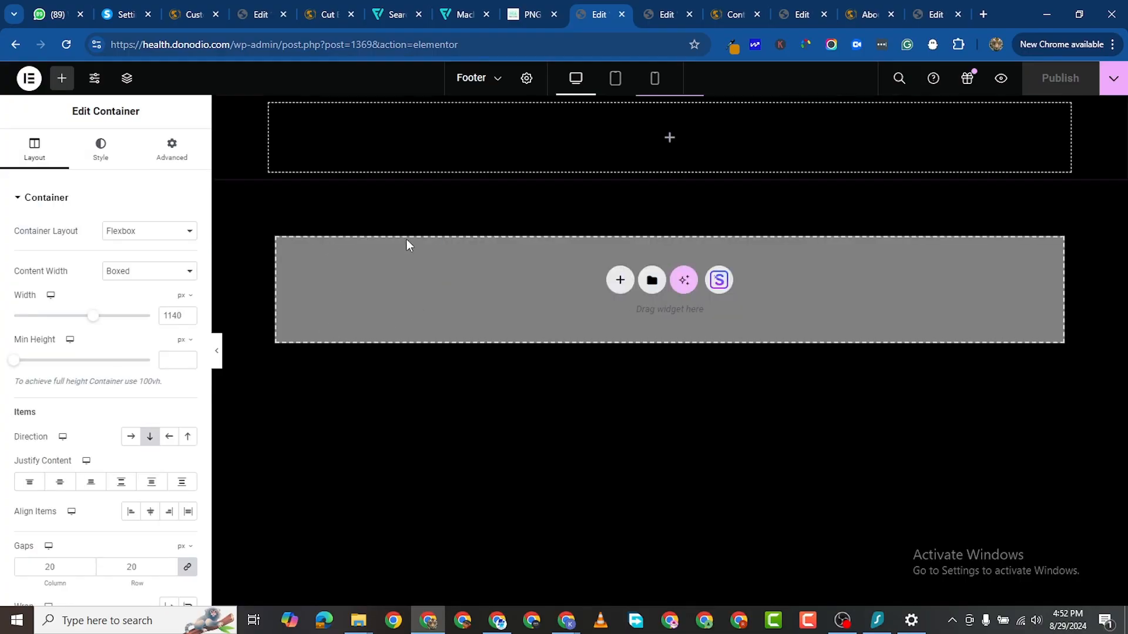
Step: Add a Heading widget to the top container titled 'Contact Information'
left_click(61, 78)
left_click_drag(72, 335, 363, 155)
key("alt+Tab")
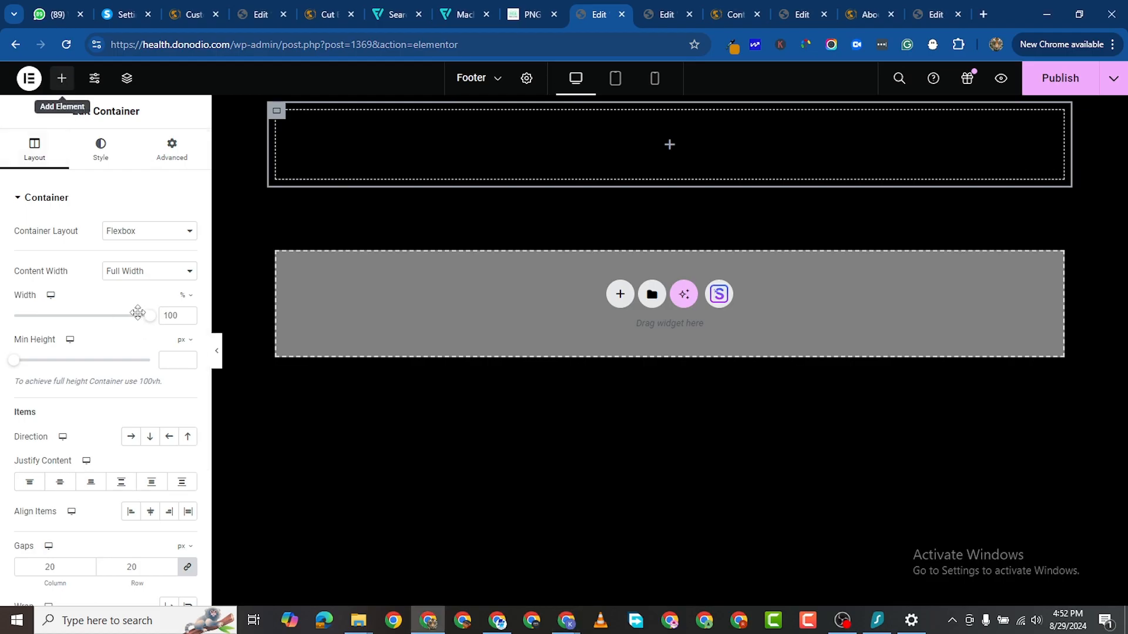
left_click(63, 79)
left_click_drag(55, 440, 352, 146)
triple_click(66, 253)
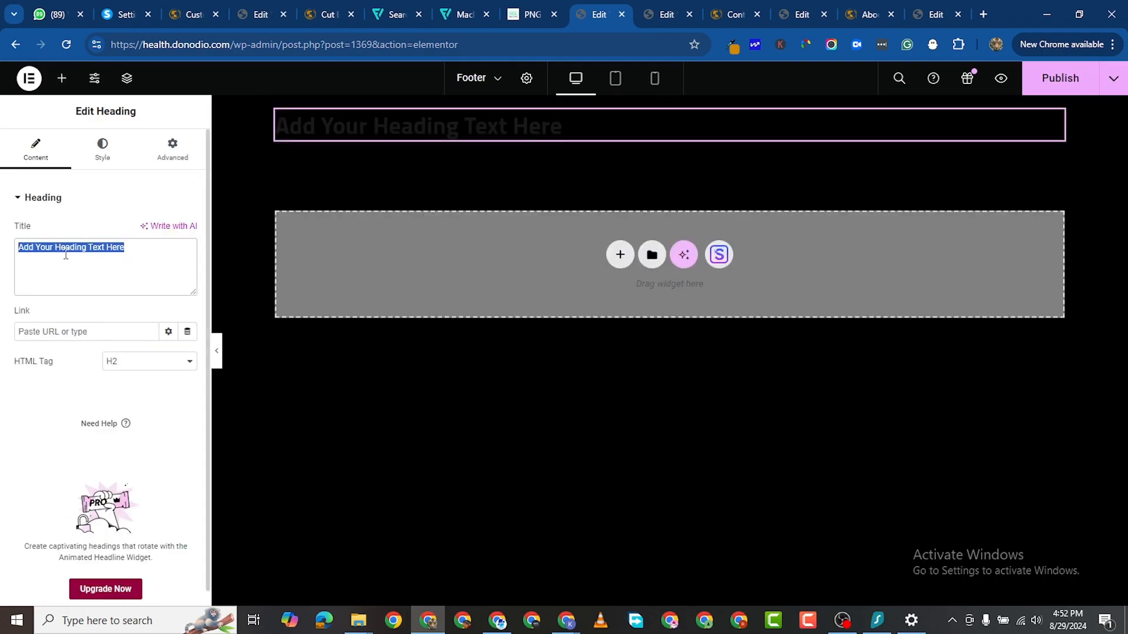
right_click(66, 254)
left_click(133, 333)
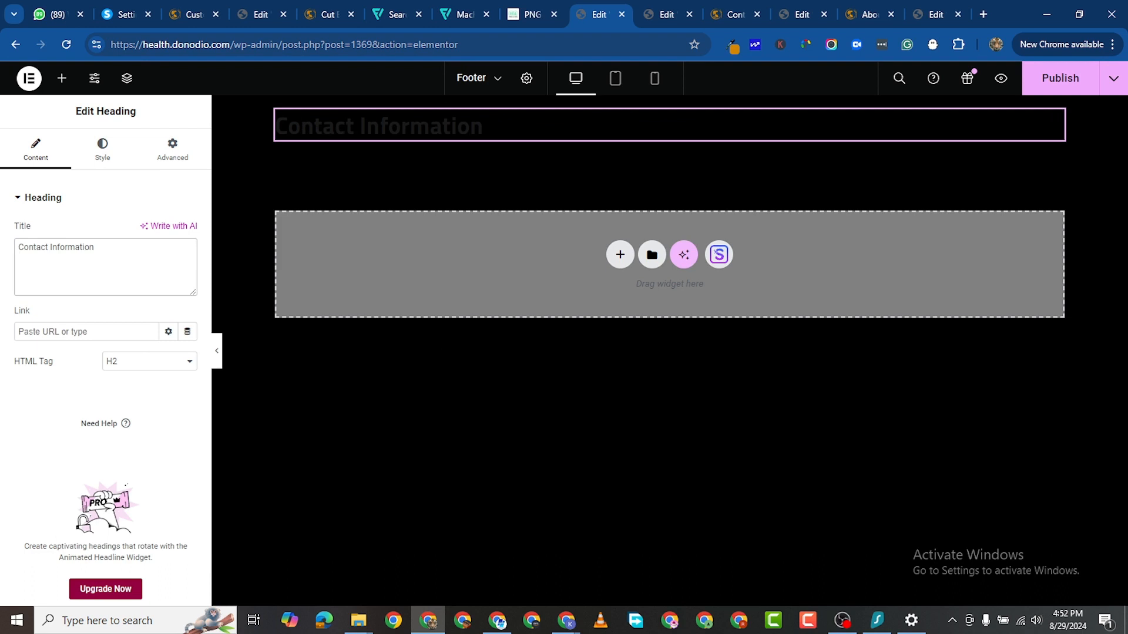
key("alt+Tab")
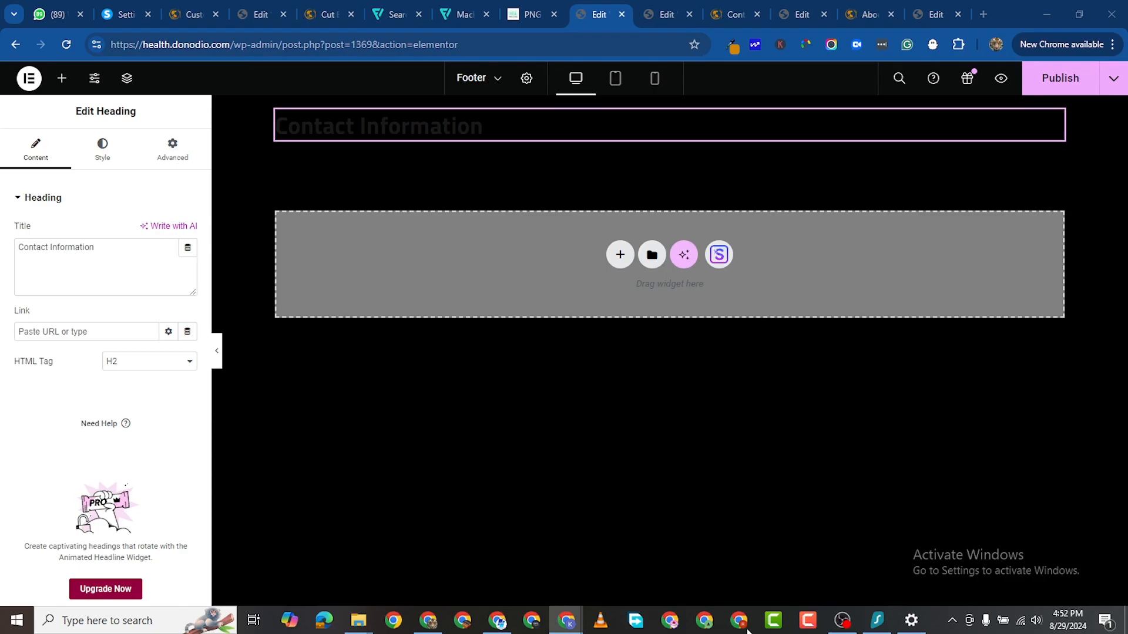
Step: Add a Text Editor widget under the heading and paste in the contact details list
left_click(62, 78)
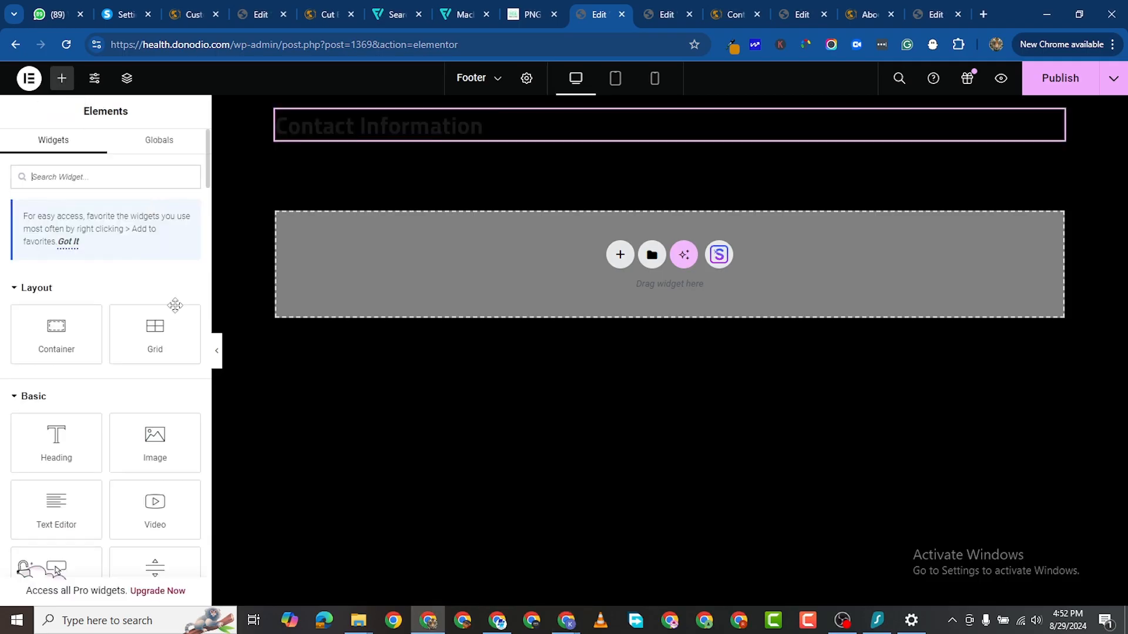
left_click_drag(69, 517, 421, 152)
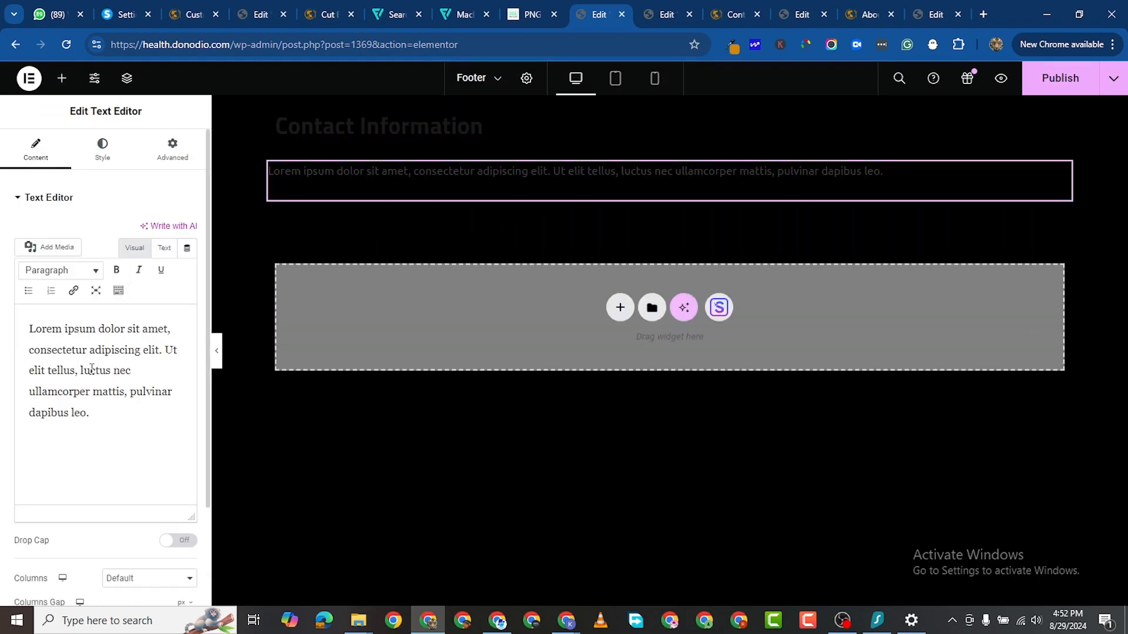
key("ctrl+a")
right_click(109, 370)
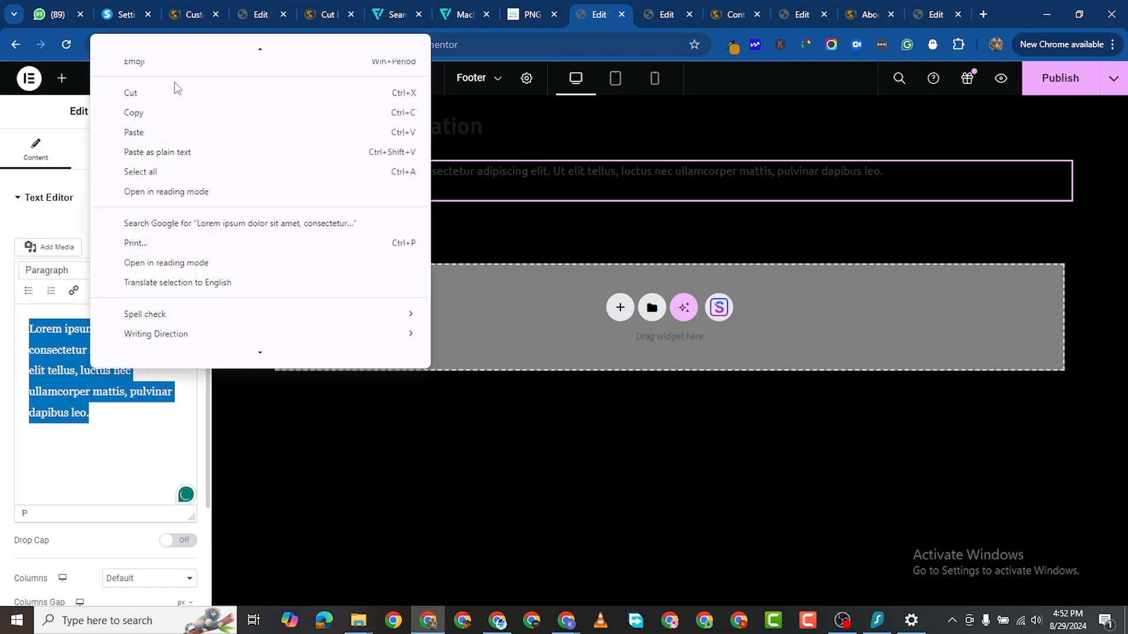
left_click(176, 132)
Step: Remove the bullets from the address and Call us lines and clear the email text
left_click(63, 328)
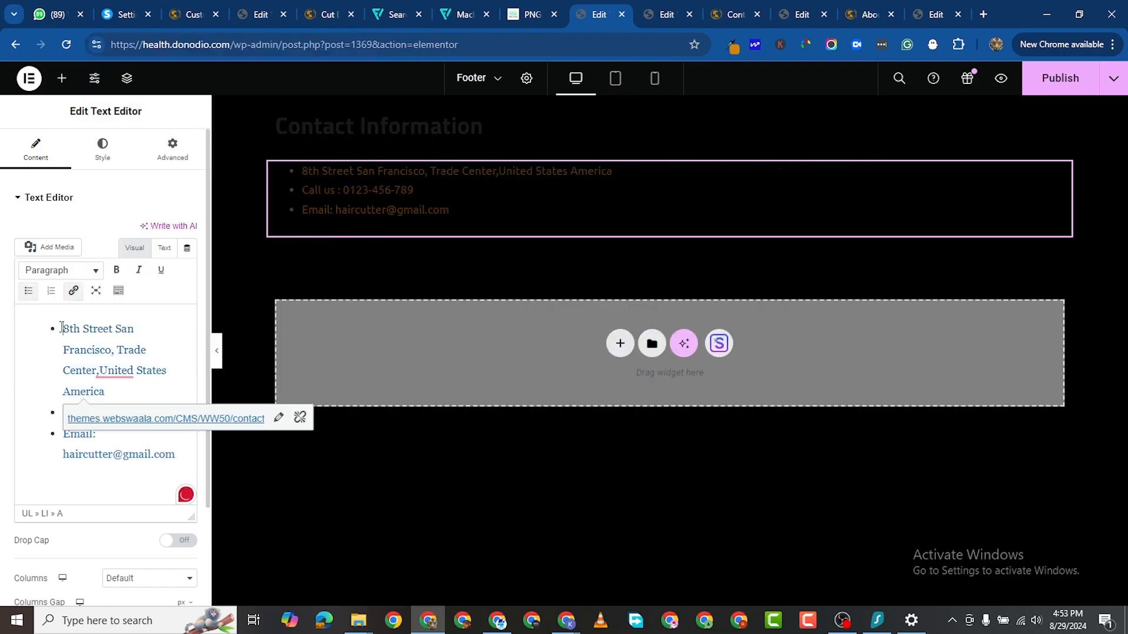
key("BackSpace")
key("BackSpace")
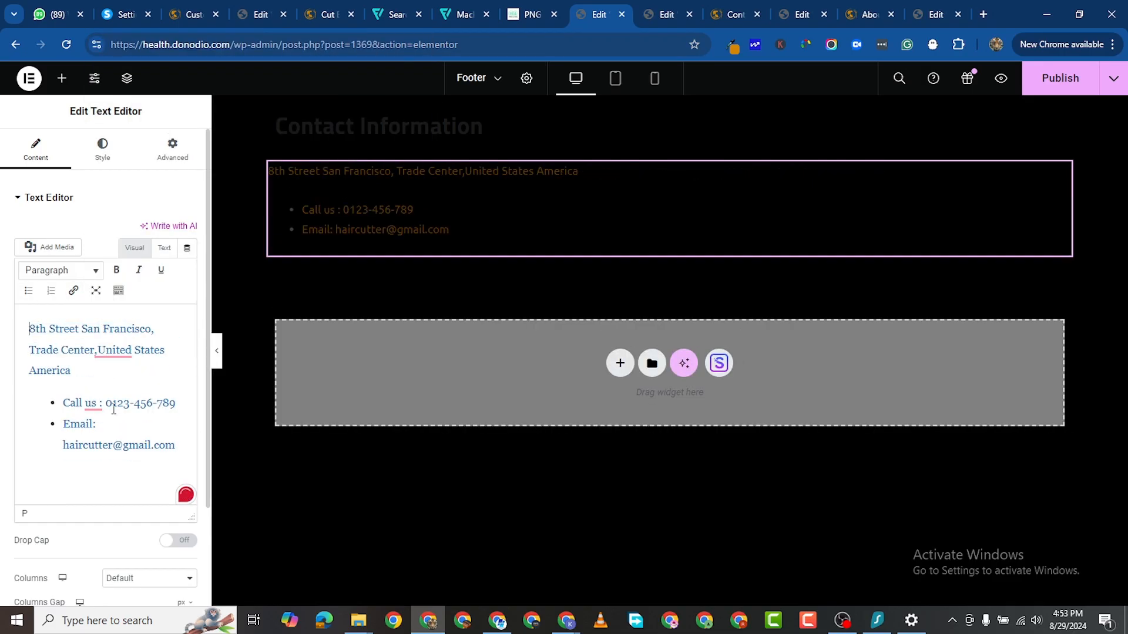
triple_click(117, 449)
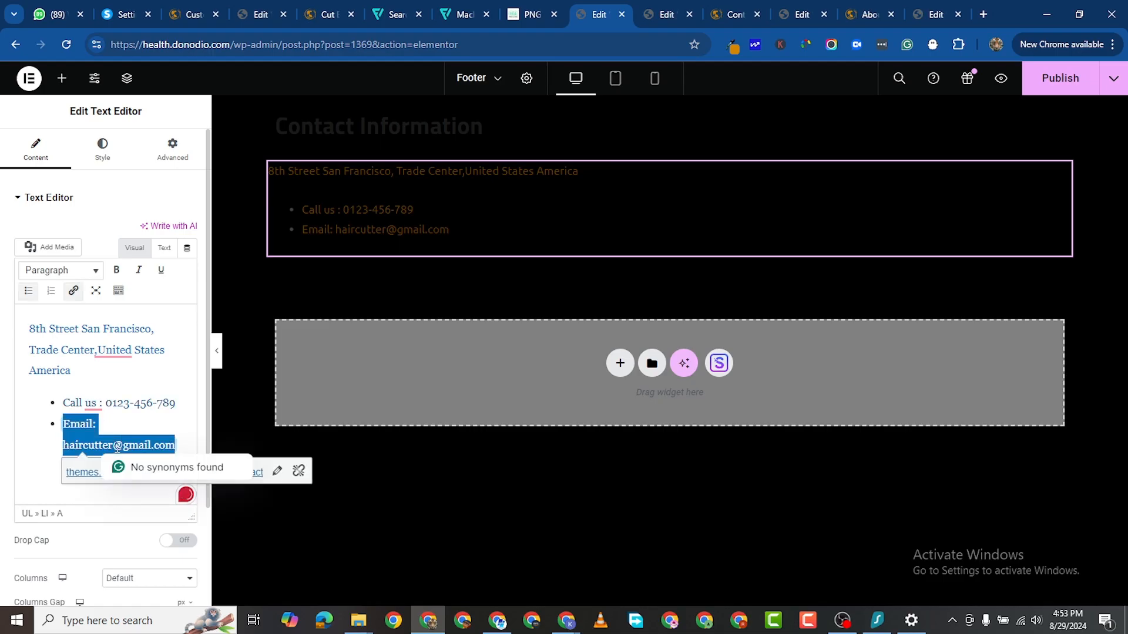
key("BackSpace")
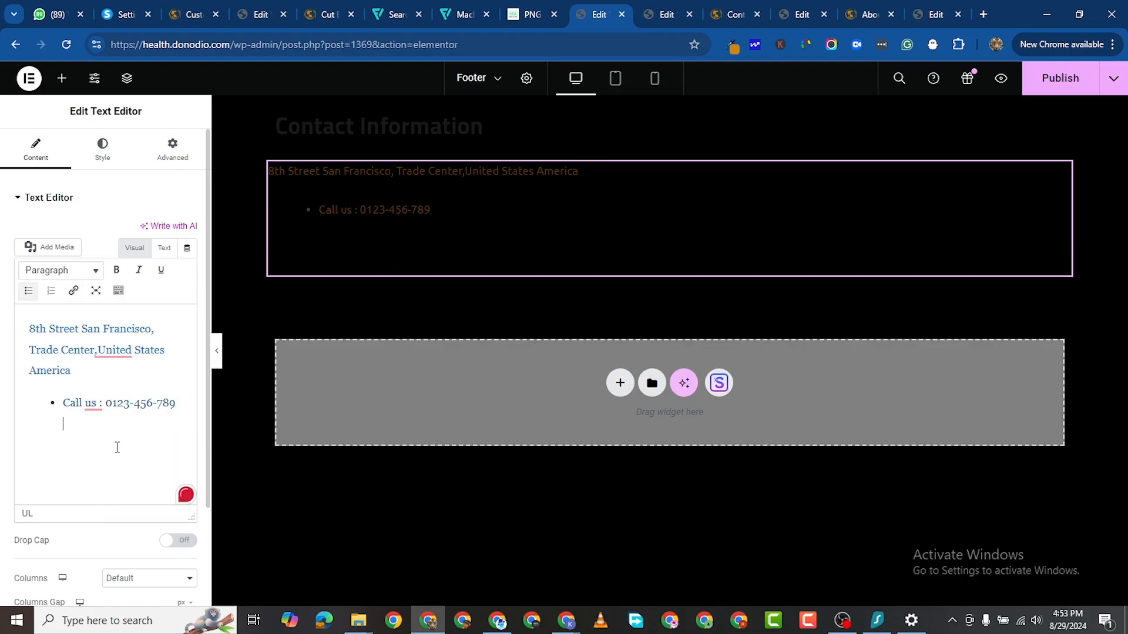
left_click(64, 405)
key("BackSpace")
key("BackSpace")
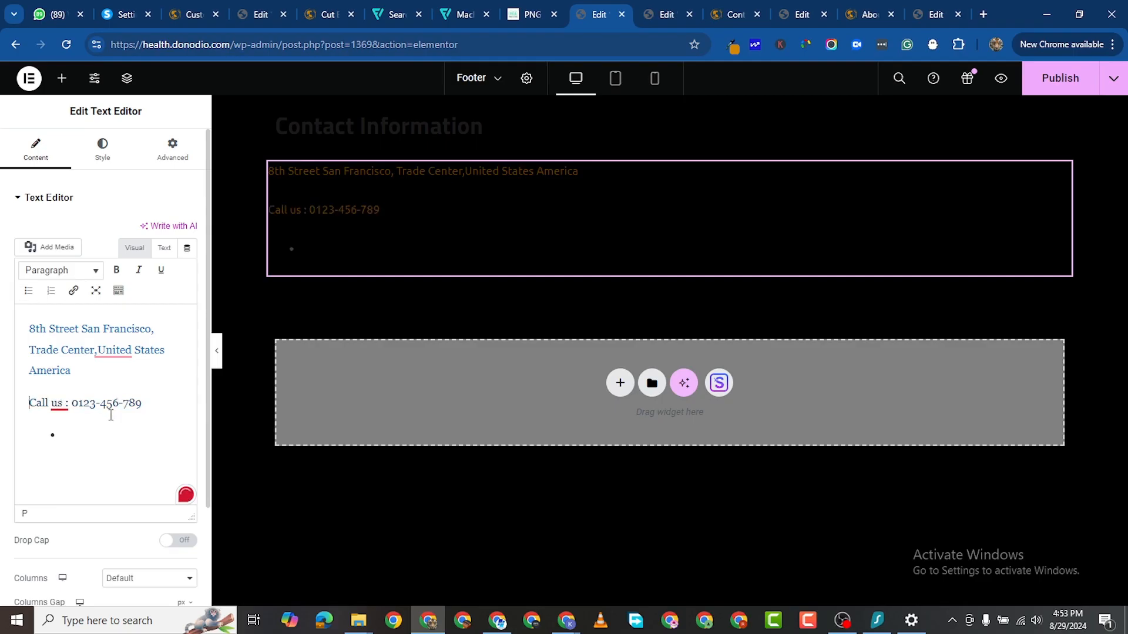
Step: Remove the links from the address, Call us text and phone number, and unbullet the empty line
left_click(71, 338)
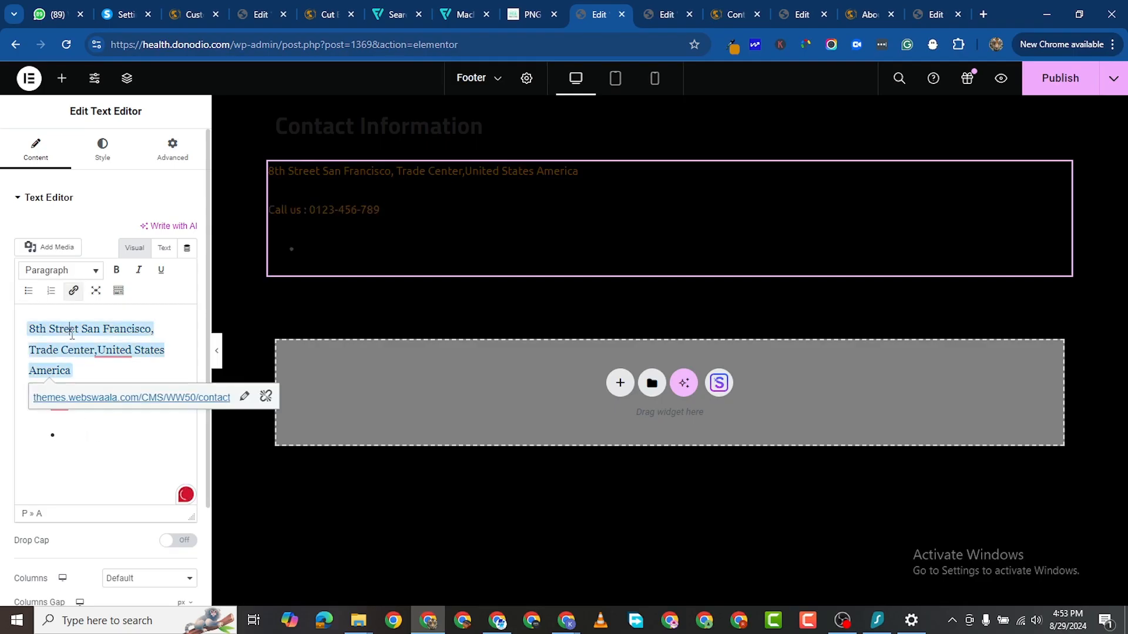
left_click(265, 399)
left_click(63, 404)
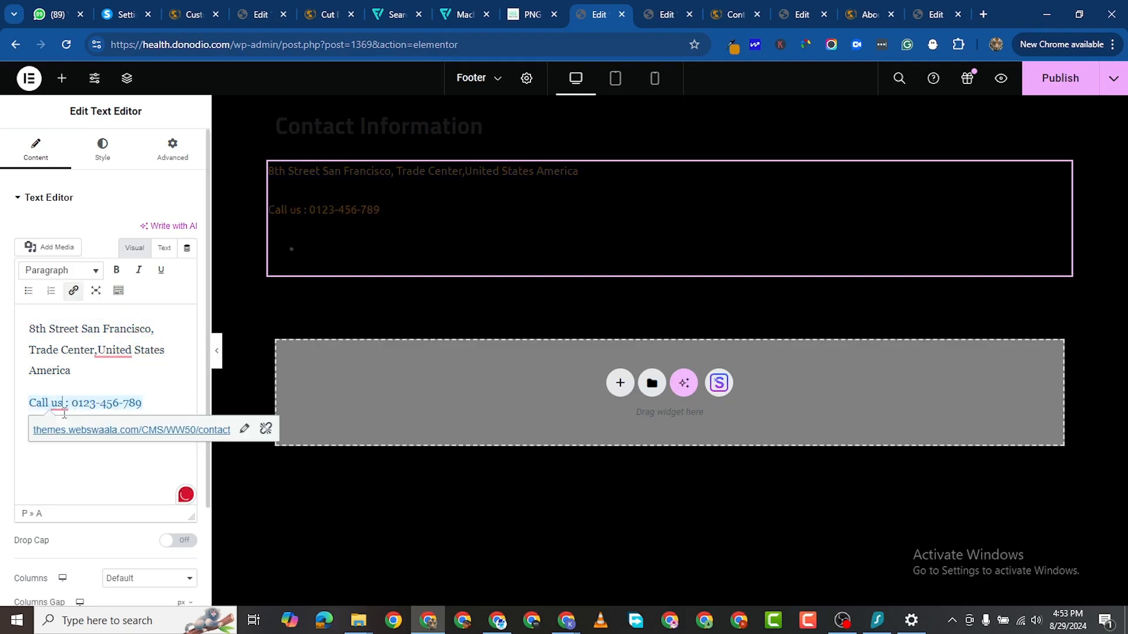
left_click(259, 427)
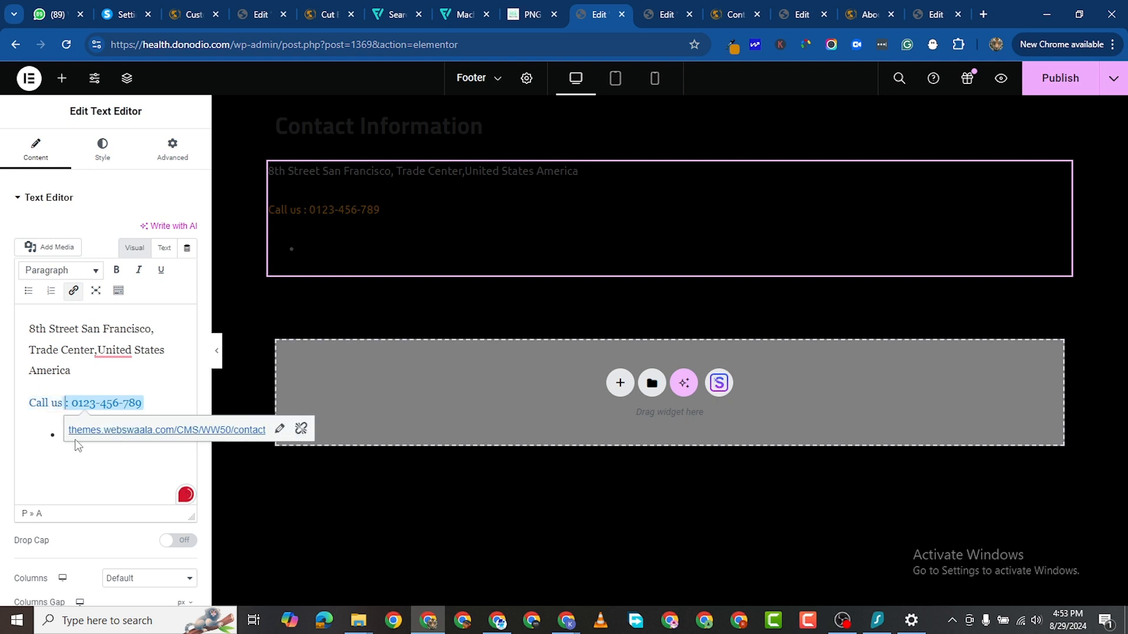
left_click(301, 429)
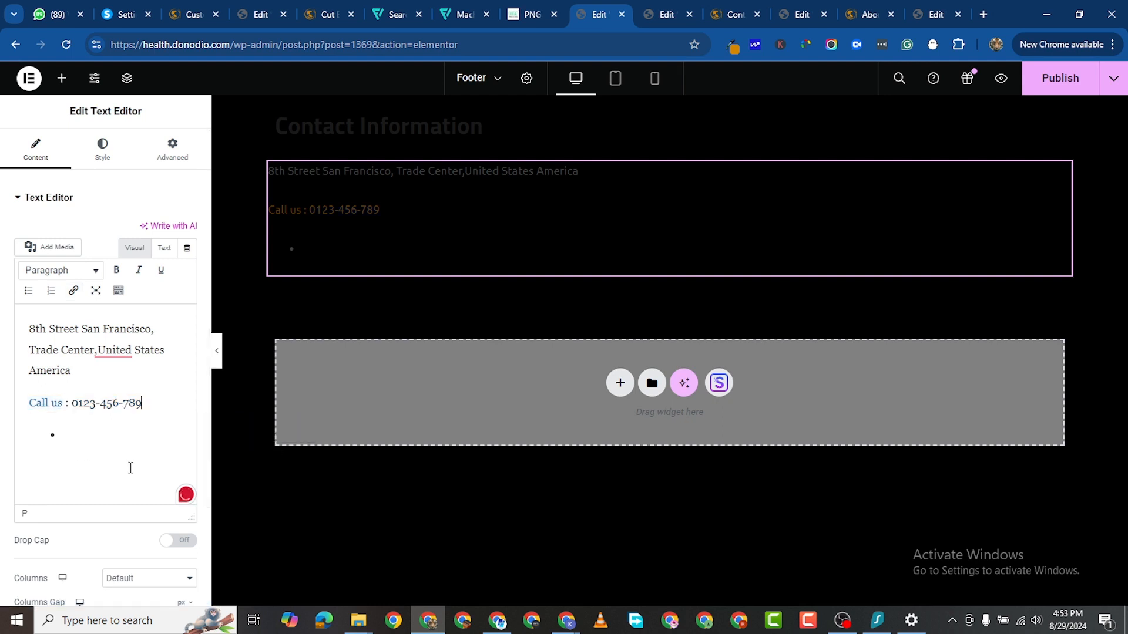
left_click(65, 439)
key("BackSpace")
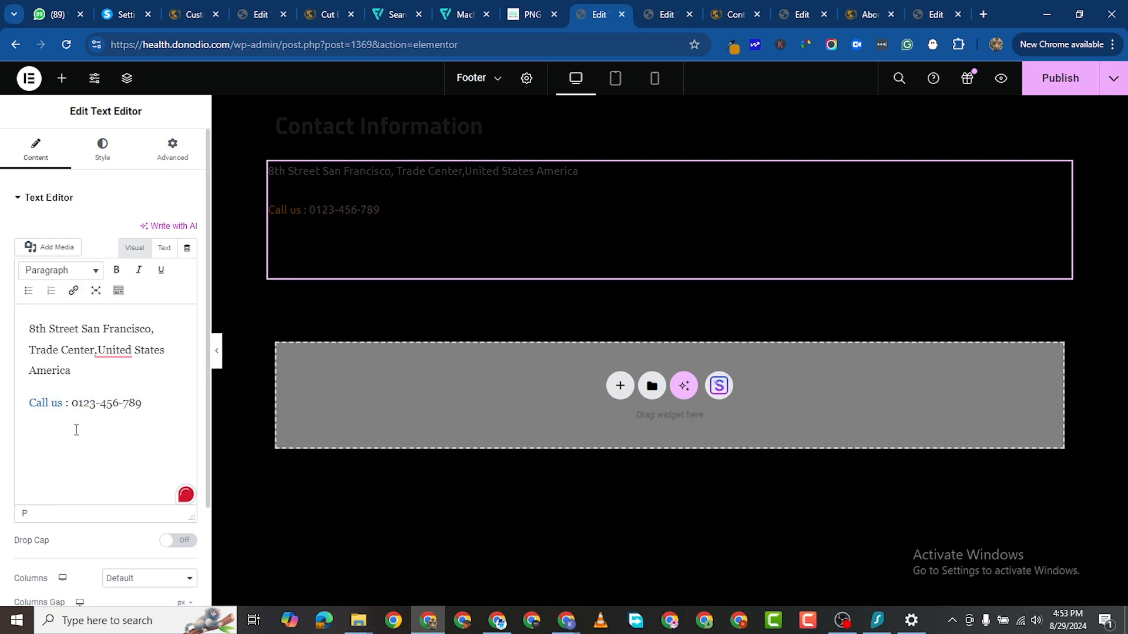
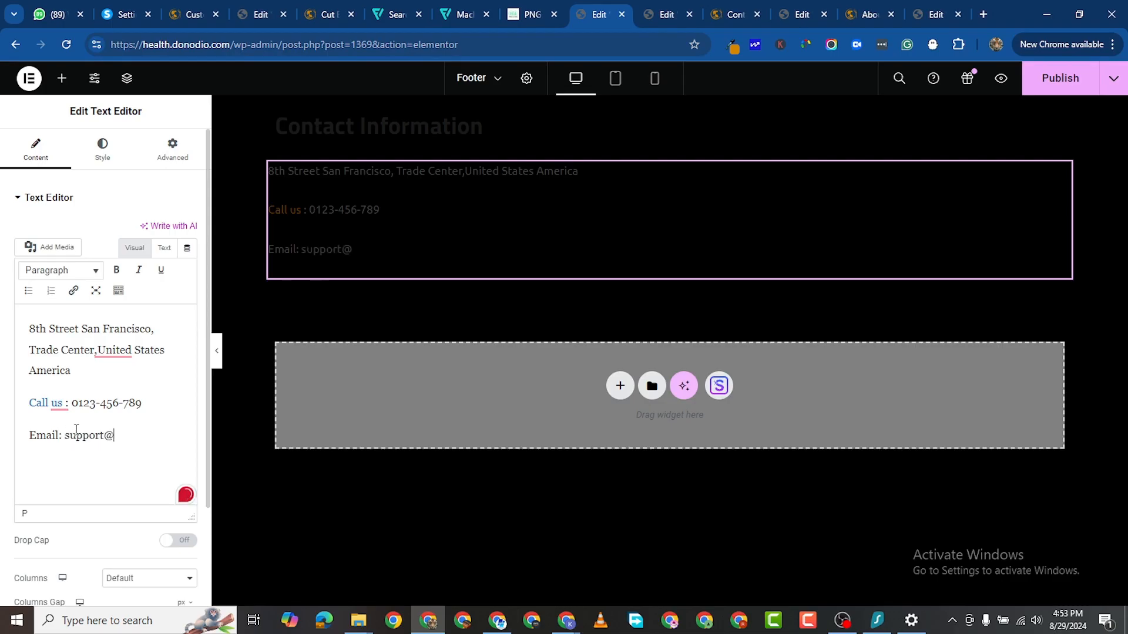
type("cut.com")
left_click(103, 161)
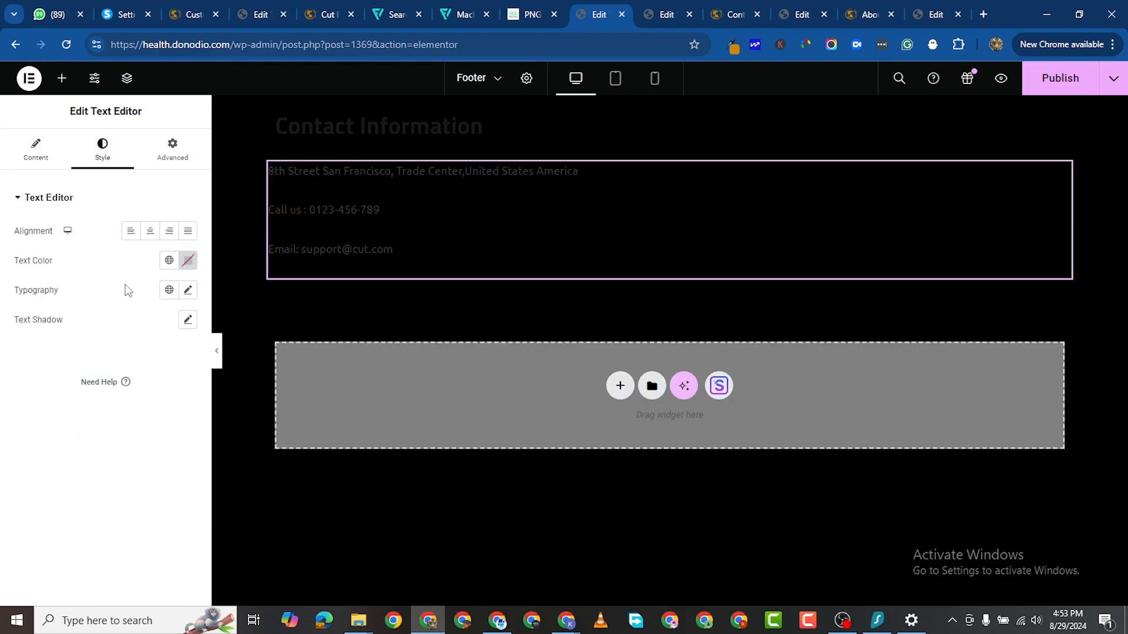
left_click(187, 264)
left_click(111, 322)
left_click(3, 432)
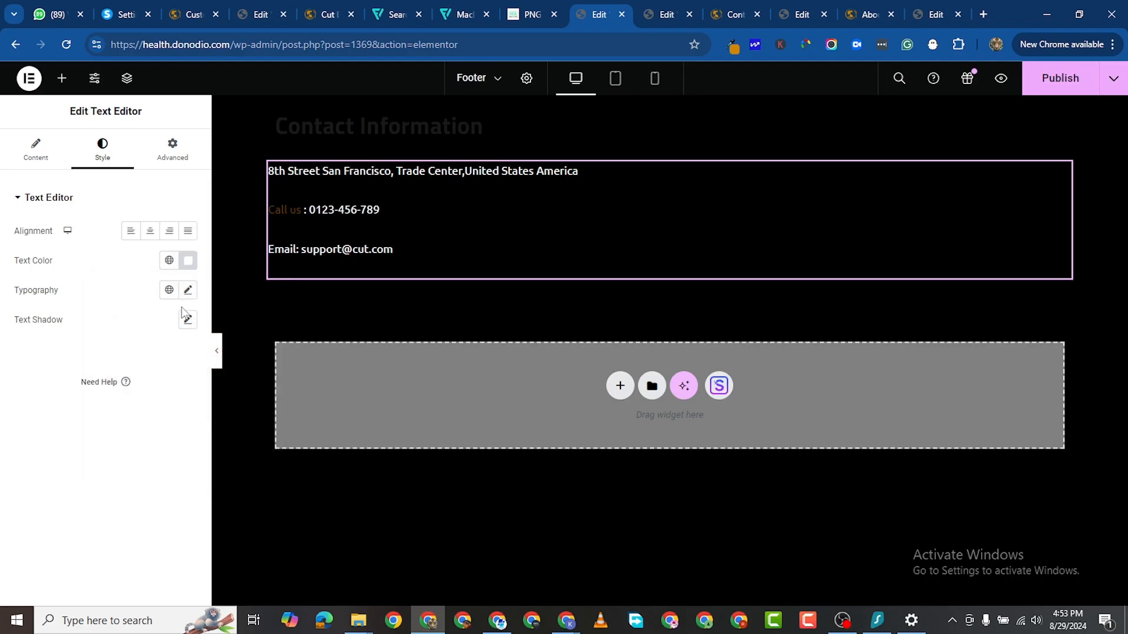
left_click(398, 131)
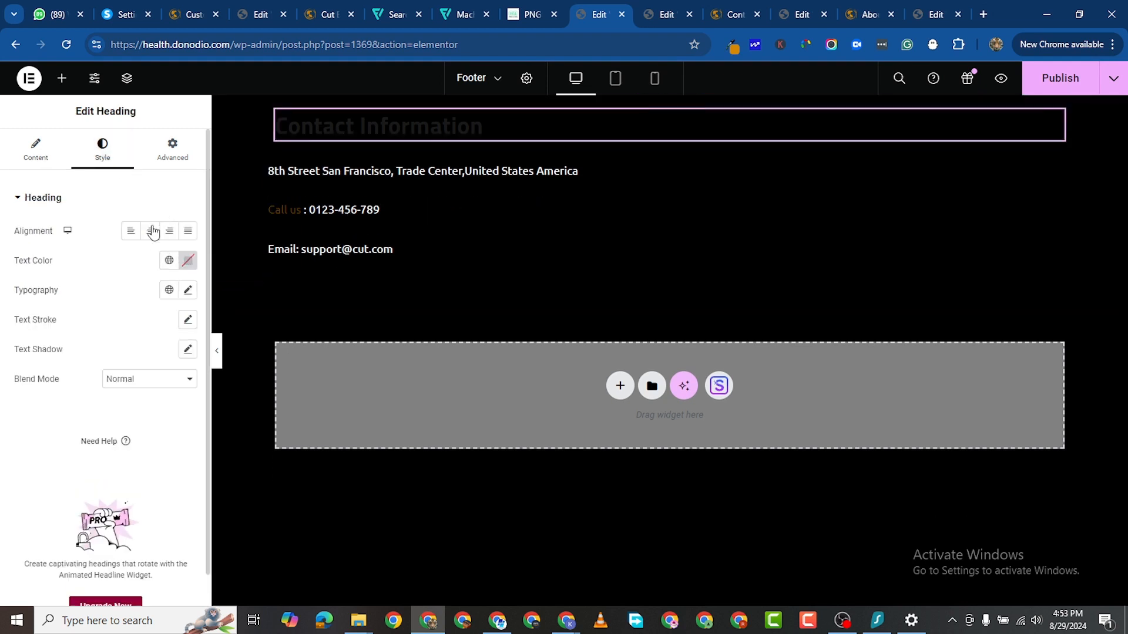
Step: Turn the Contact Information heading white
left_click(188, 263)
left_click_drag(128, 368, 57, 262)
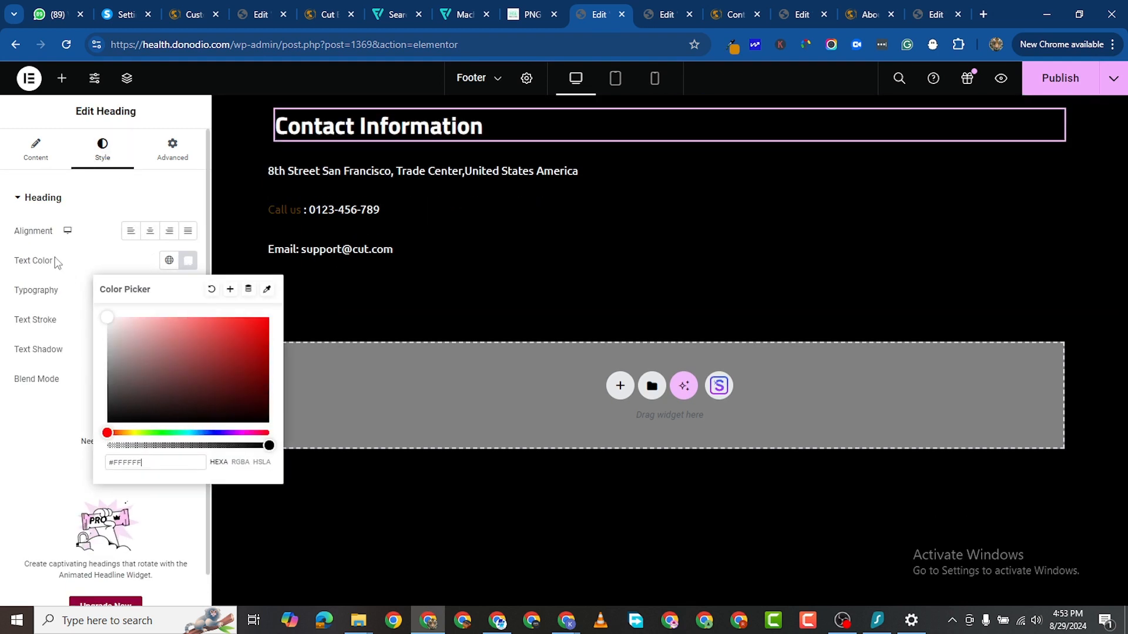
left_click(2, 543)
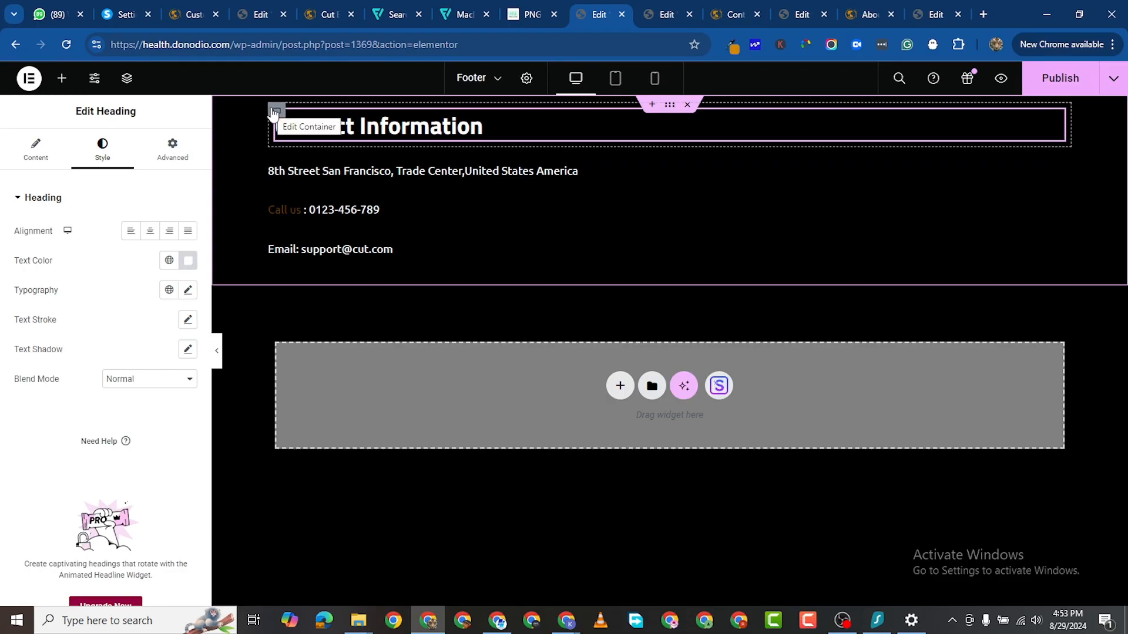
Step: Move the contact text into the heading's container, lay it out as a row, and duplicate it twice
left_click(277, 111)
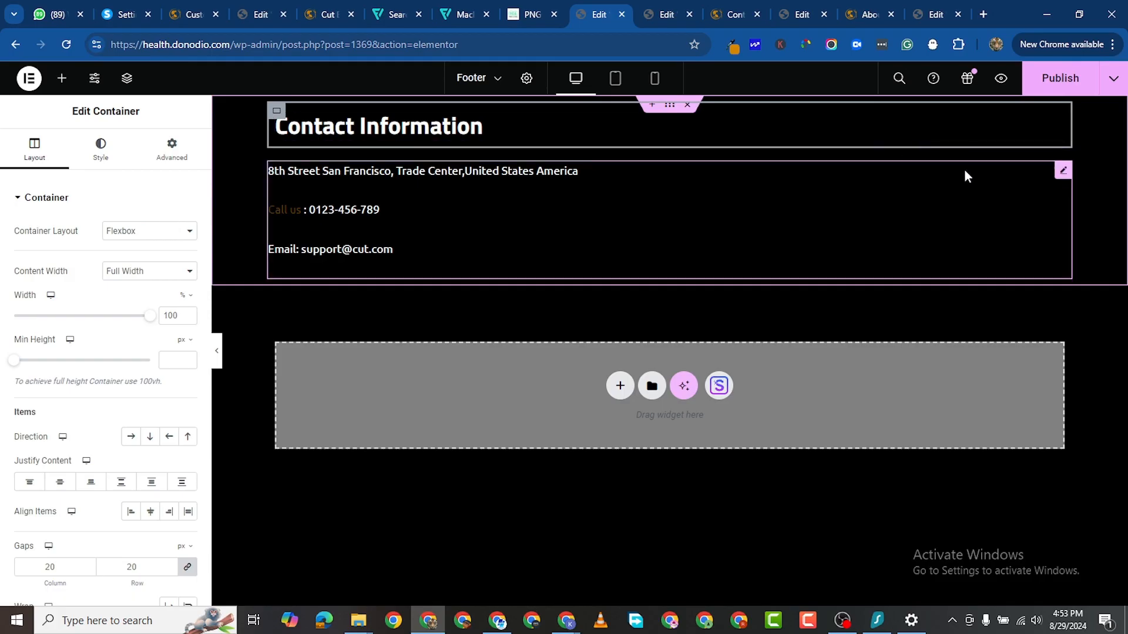
left_click_drag(1035, 154, 734, 237)
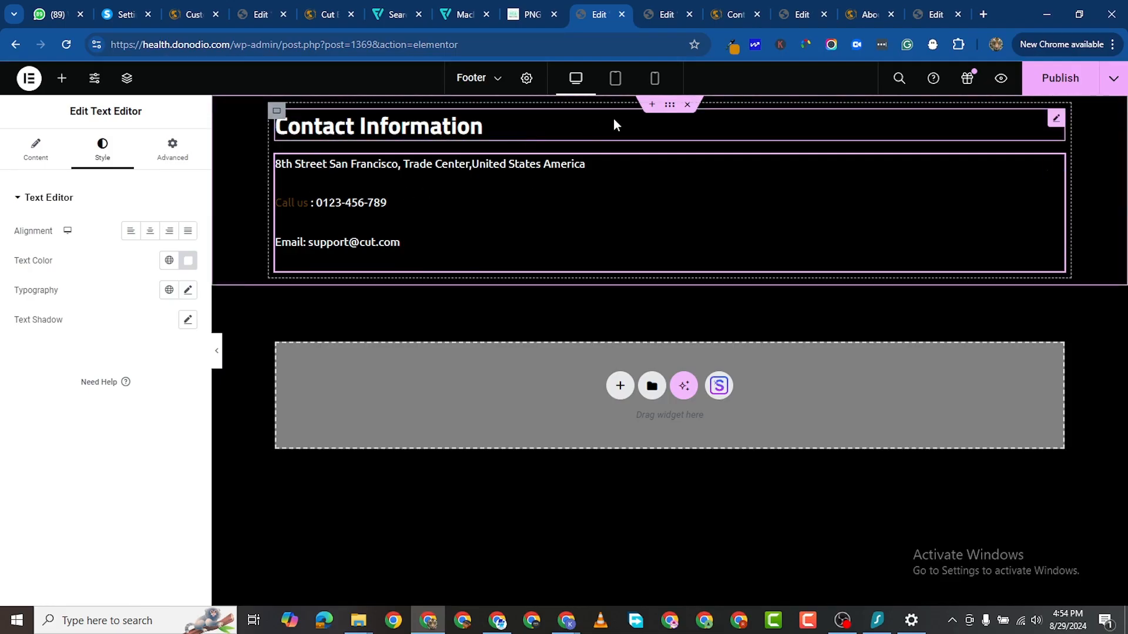
left_click(669, 106)
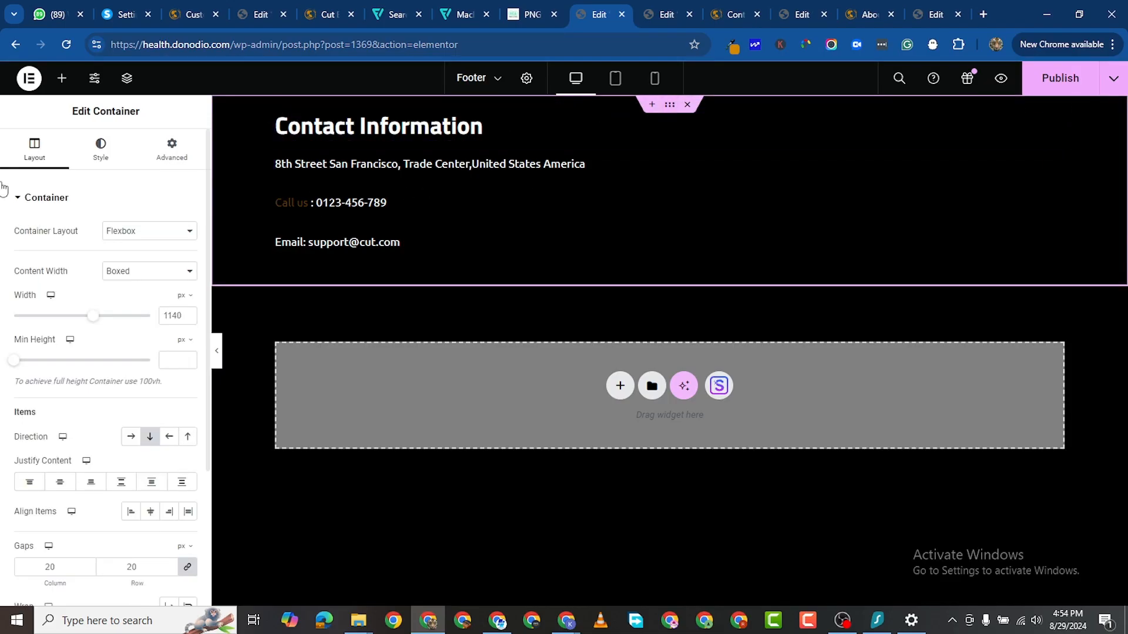
left_click(131, 436)
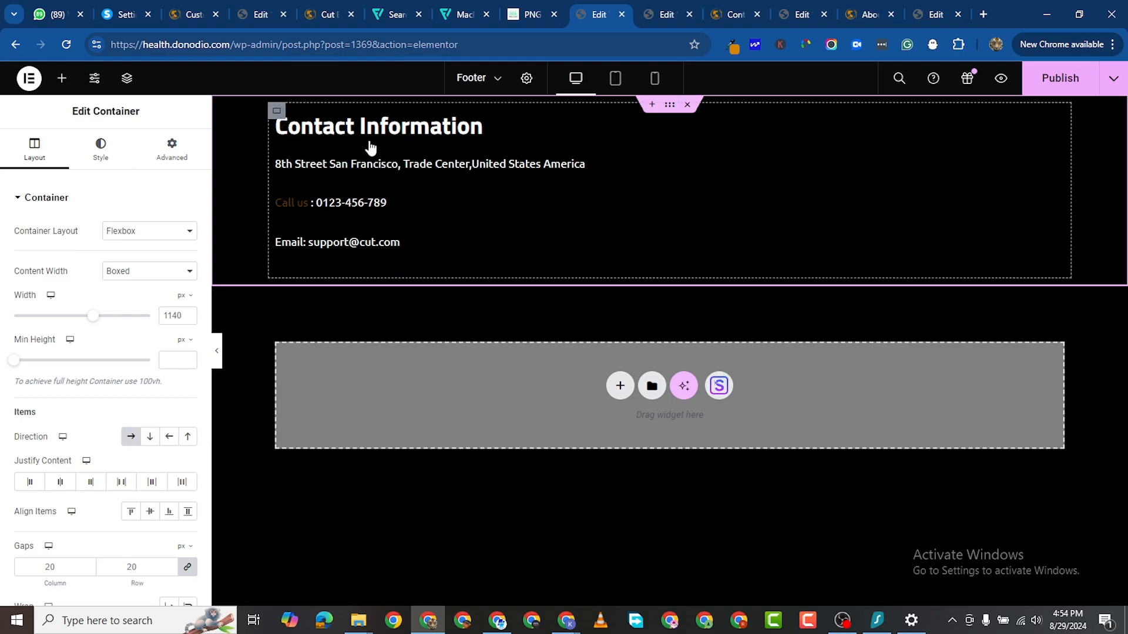
right_click(370, 148)
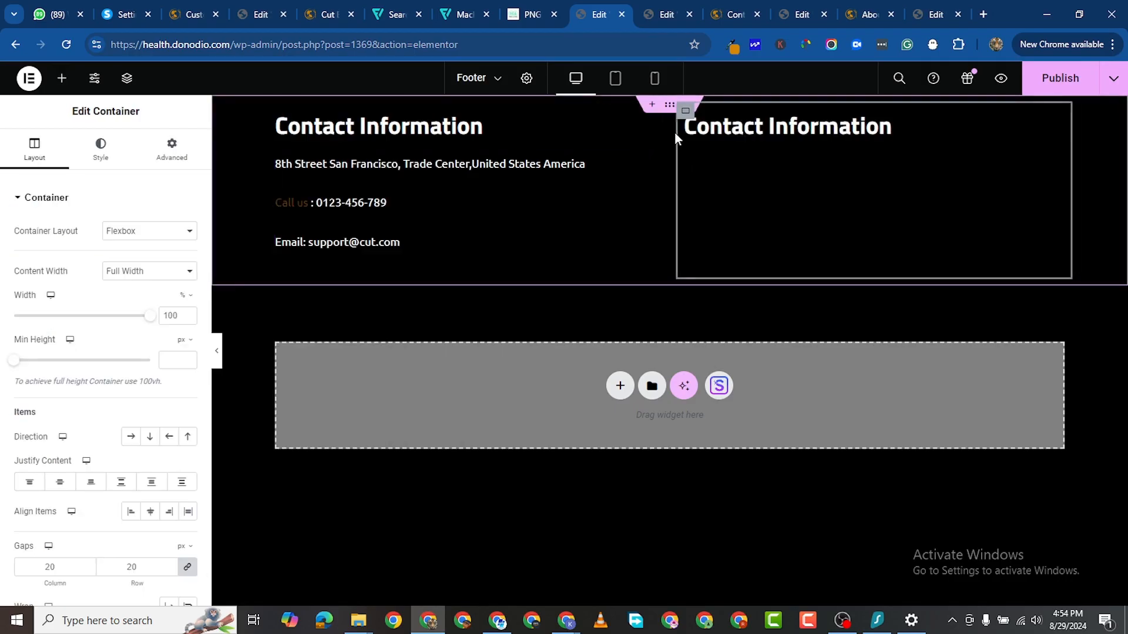
right_click(685, 115)
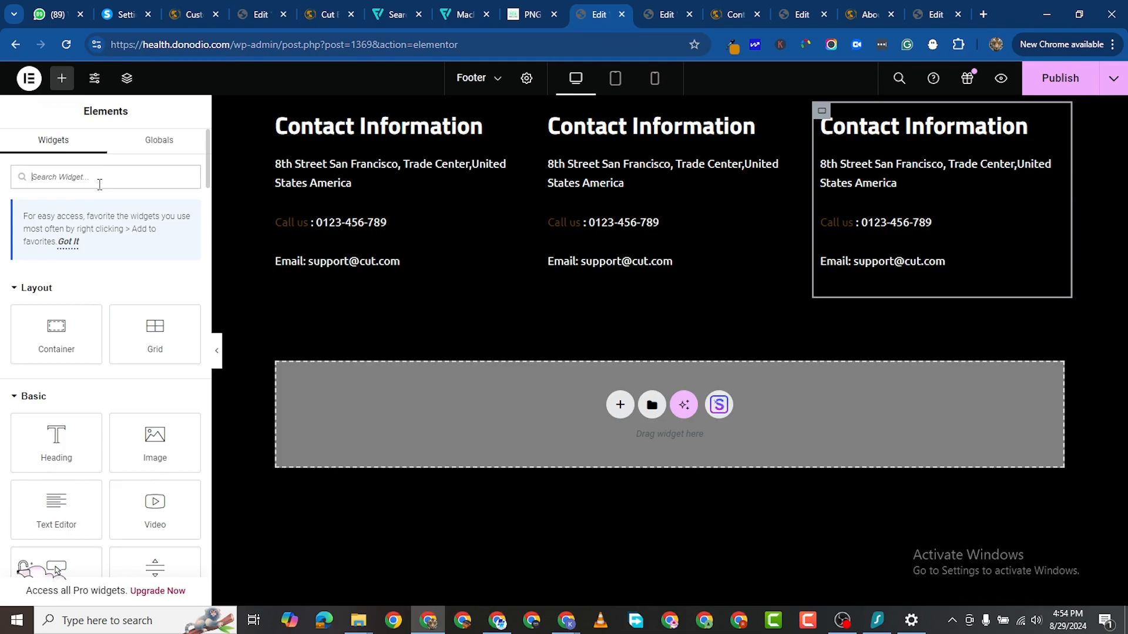
Step: Place an Icon List in the middle column in place of its contact text
type("list")
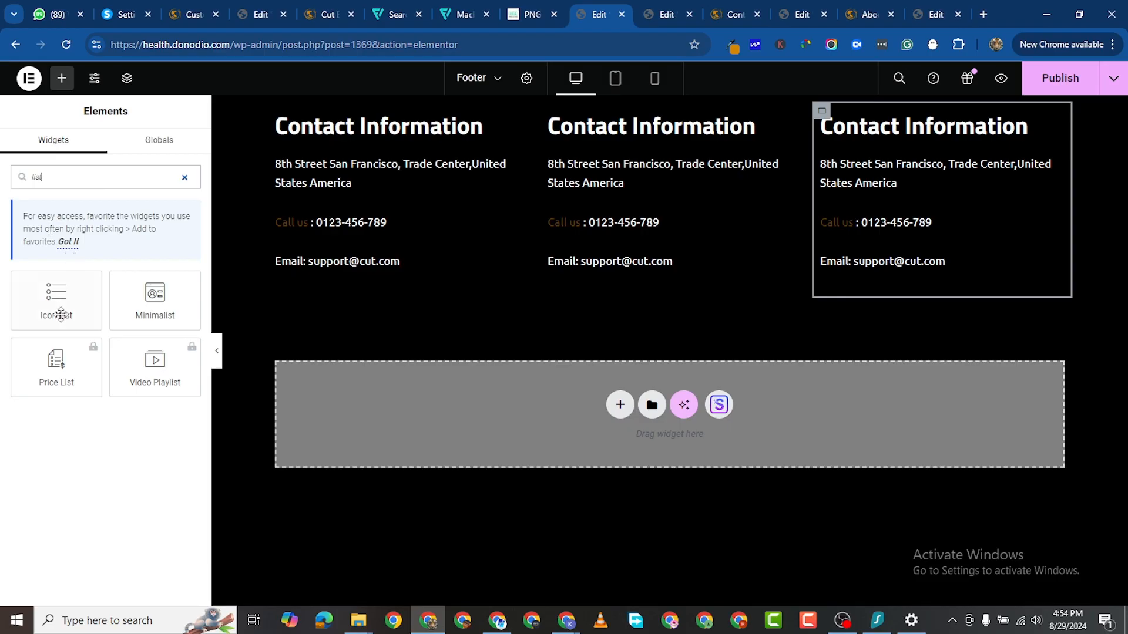
left_click_drag(62, 315, 606, 172)
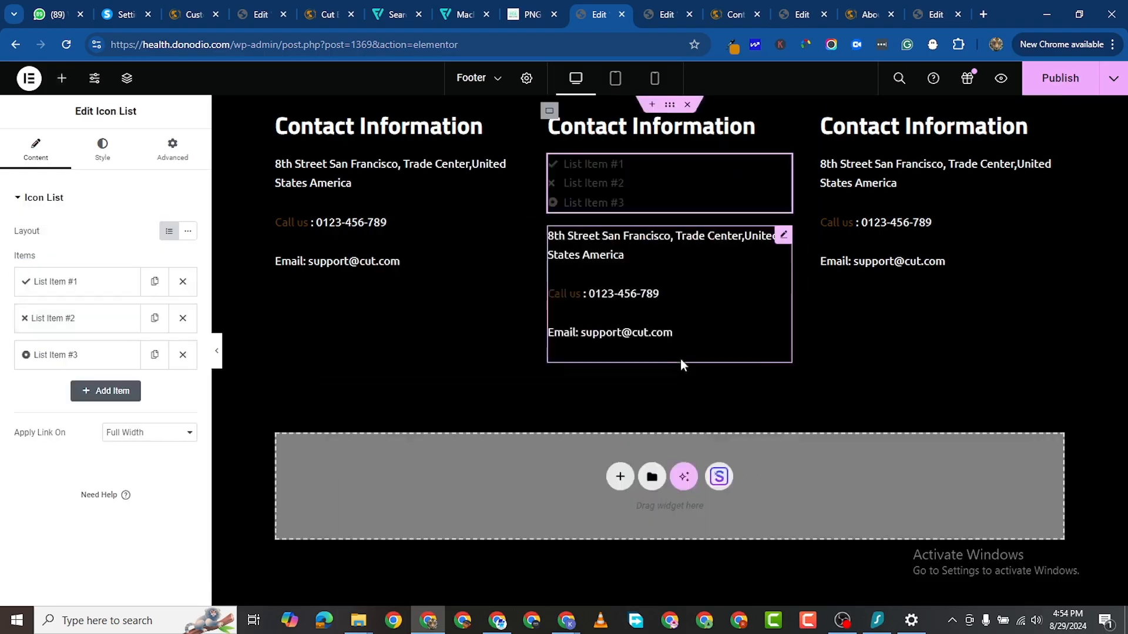
right_click(784, 236)
left_click(814, 544)
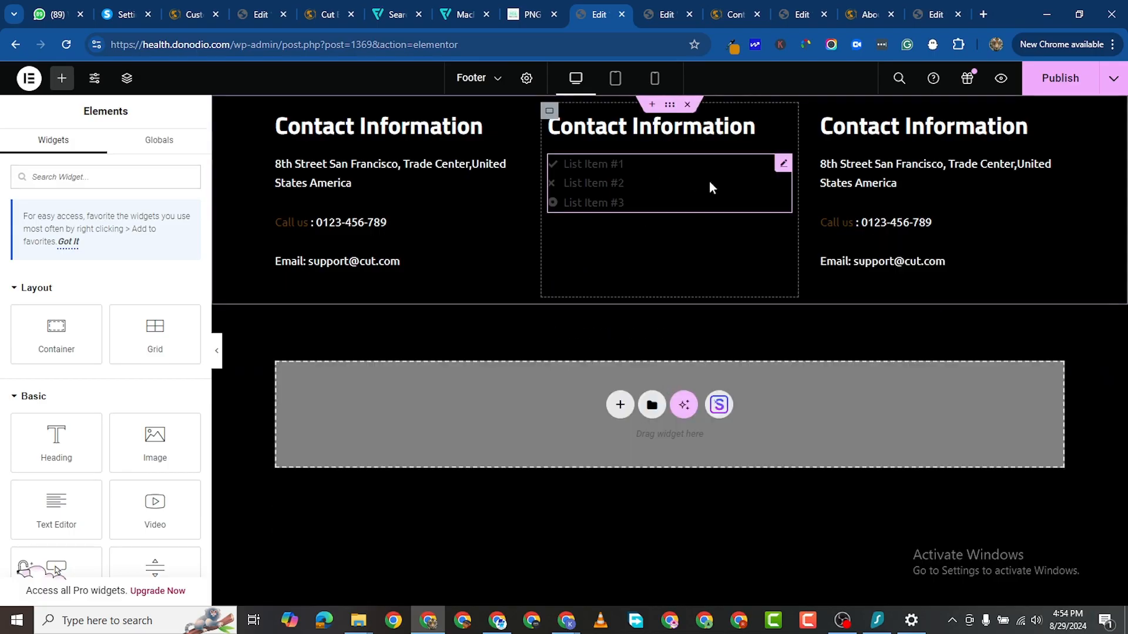
left_click(782, 164)
Step: Remove the first list item's icon and rename it SERVICES
left_click(85, 292)
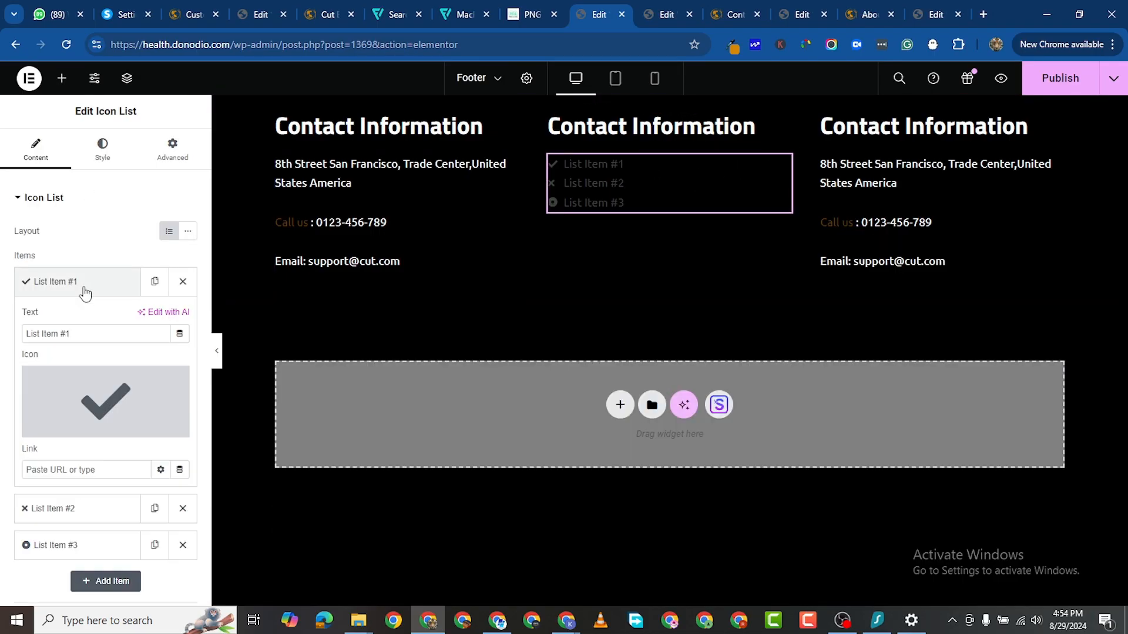
mouse_move(106, 402)
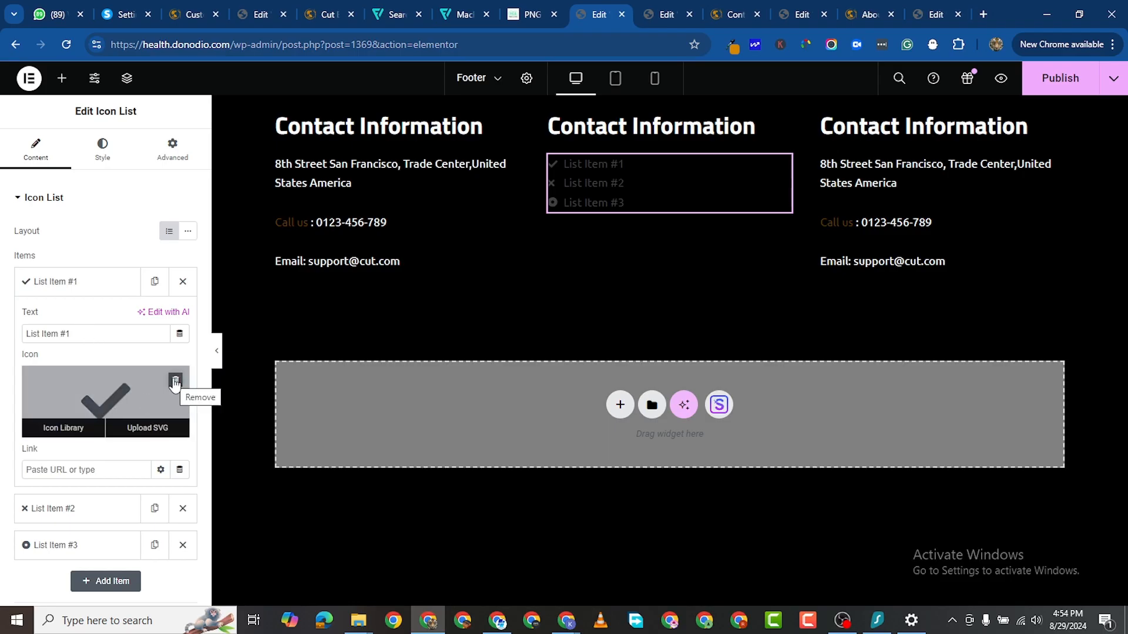
left_click(175, 380)
triple_click(49, 331)
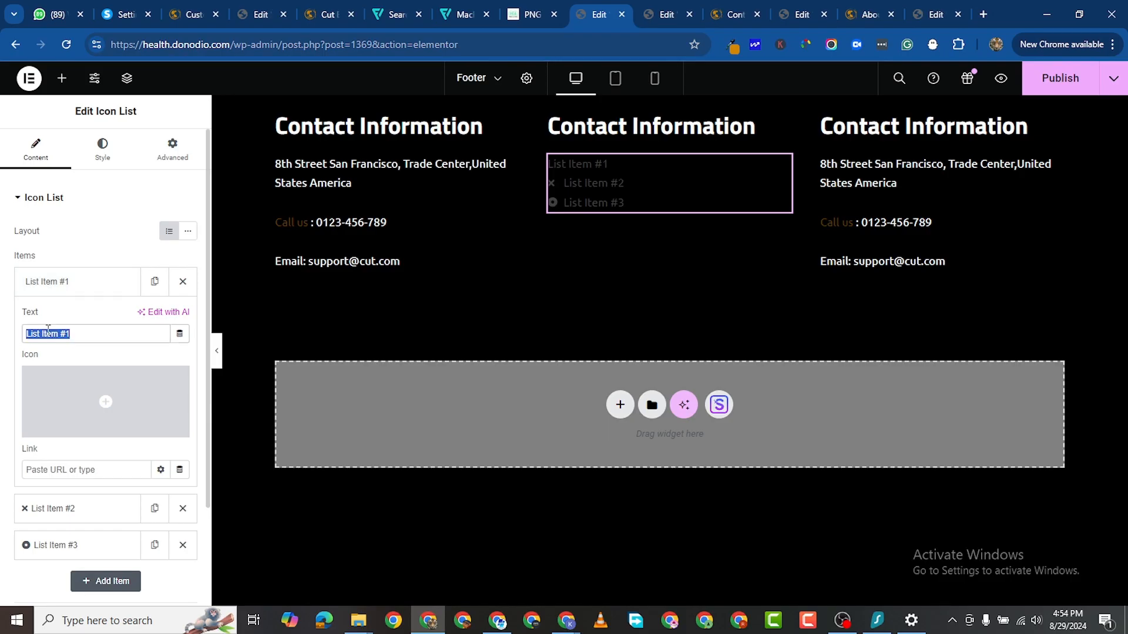
type("SERVICES")
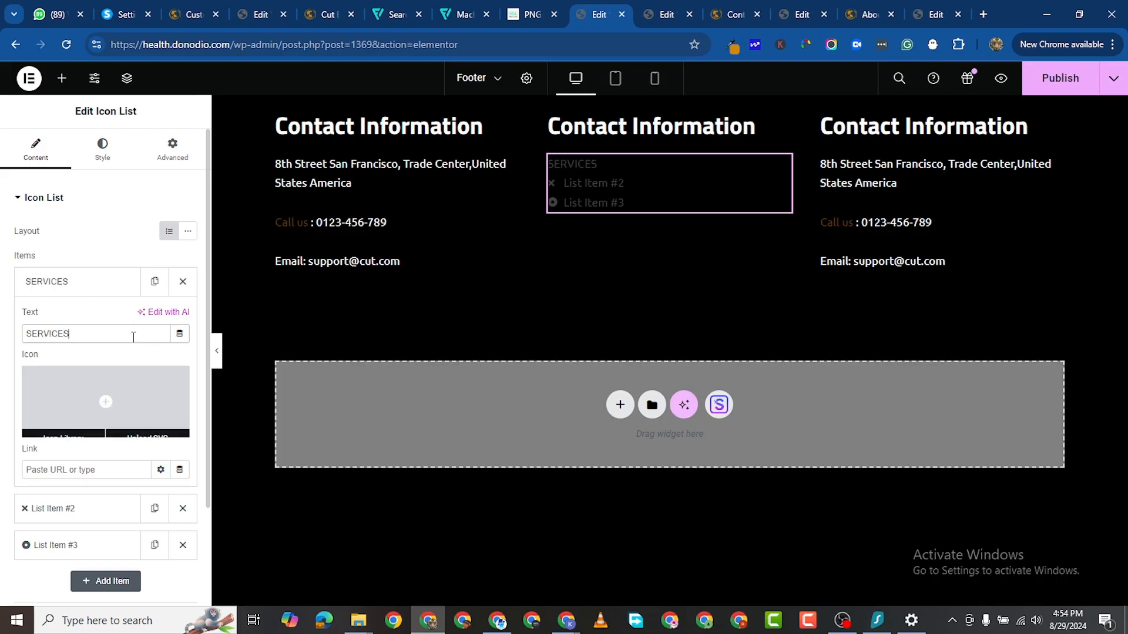
left_click(73, 283)
Step: Rename the second list item ABOUT US and remove its icon
left_click(78, 322)
mouse_move(96, 433)
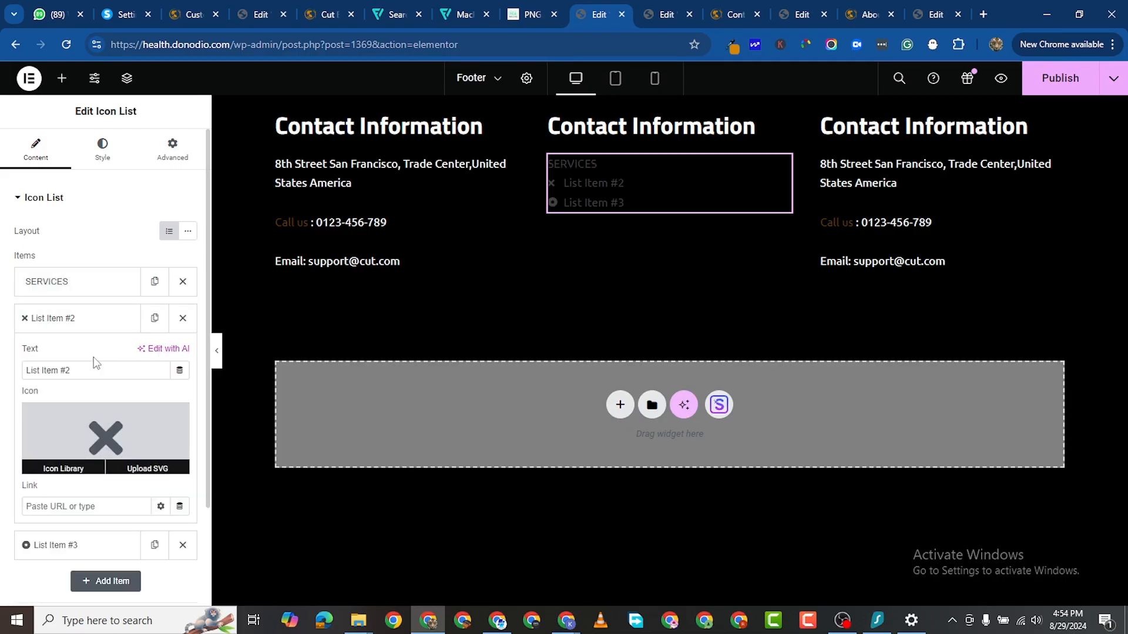
left_click(178, 415)
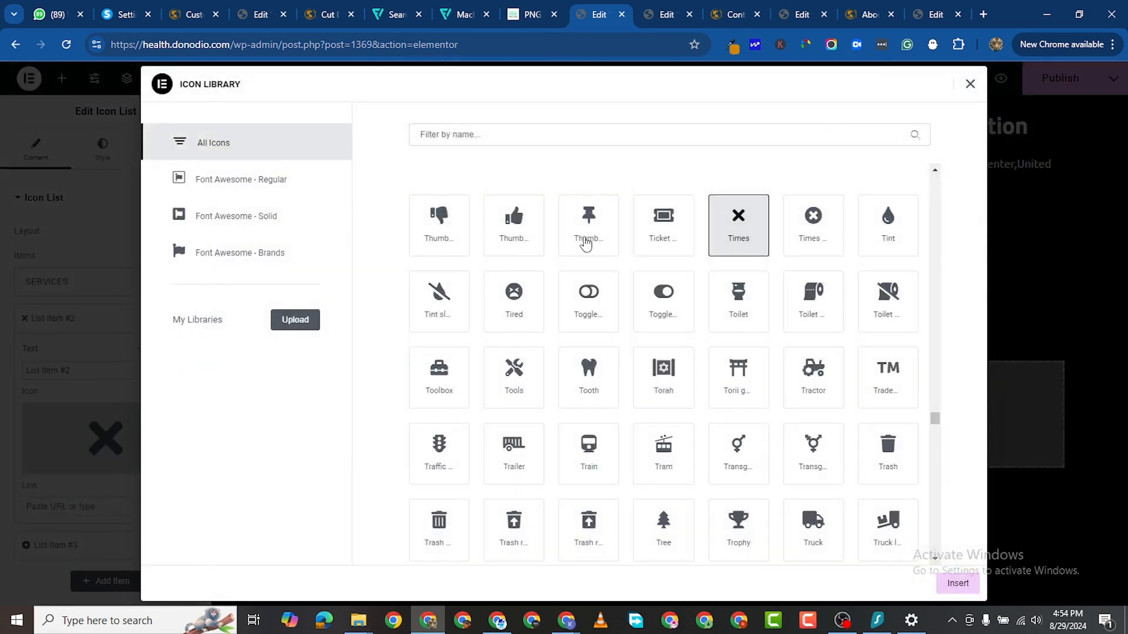
left_click(971, 85)
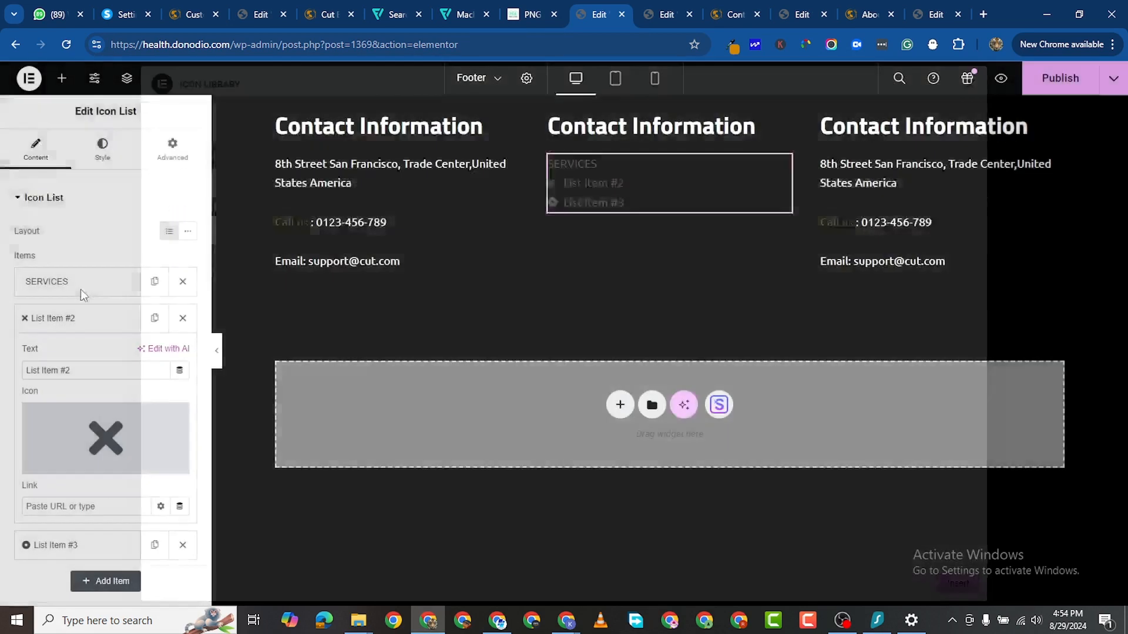
triple_click(69, 371)
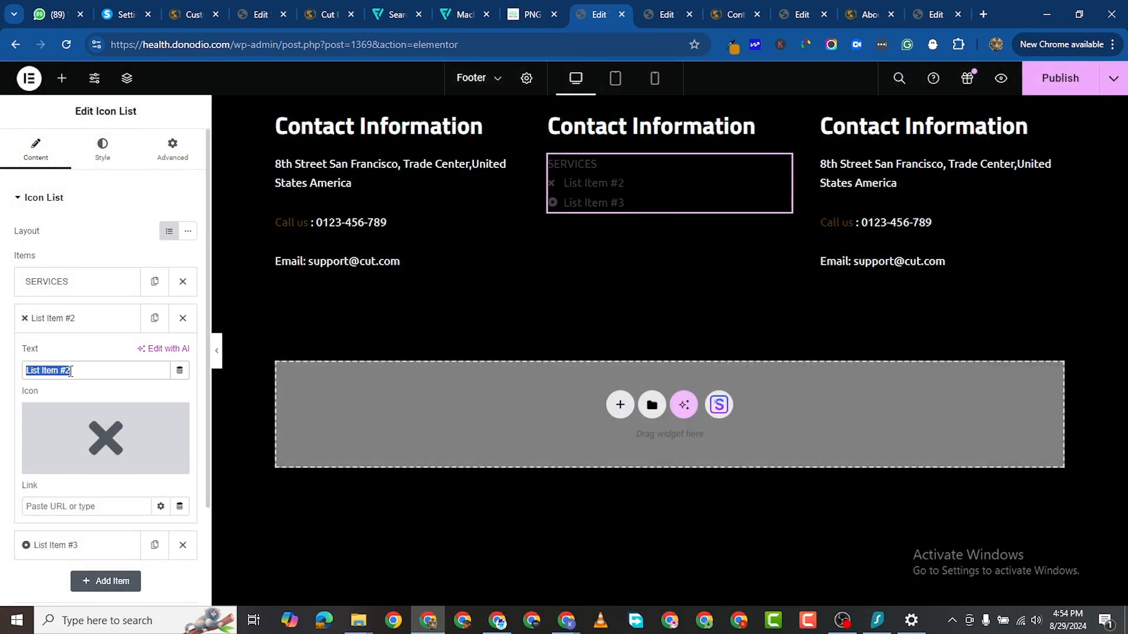
type("ABOUT US")
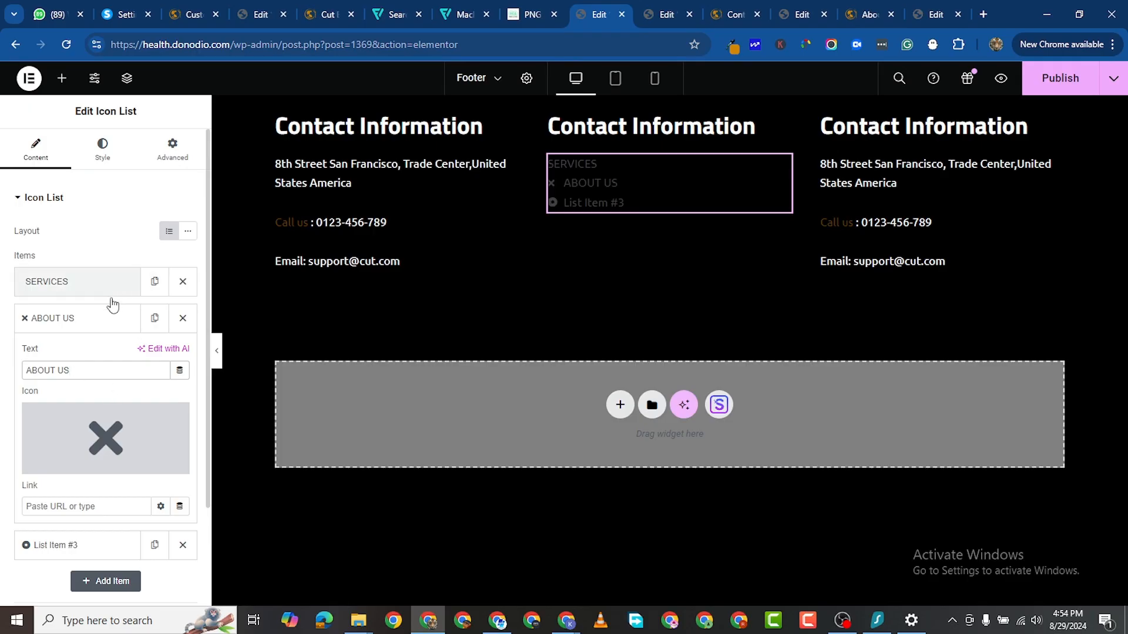
left_click(178, 417)
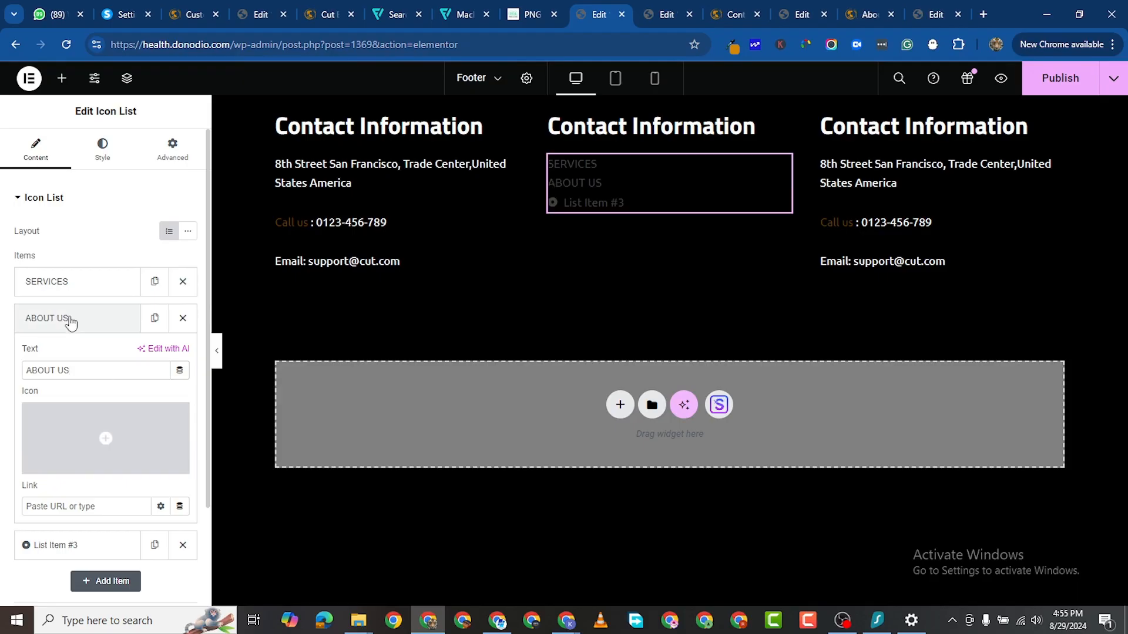
left_click(68, 319)
Step: Remove the third item's icon and start renaming it CONTACT
left_click(70, 355)
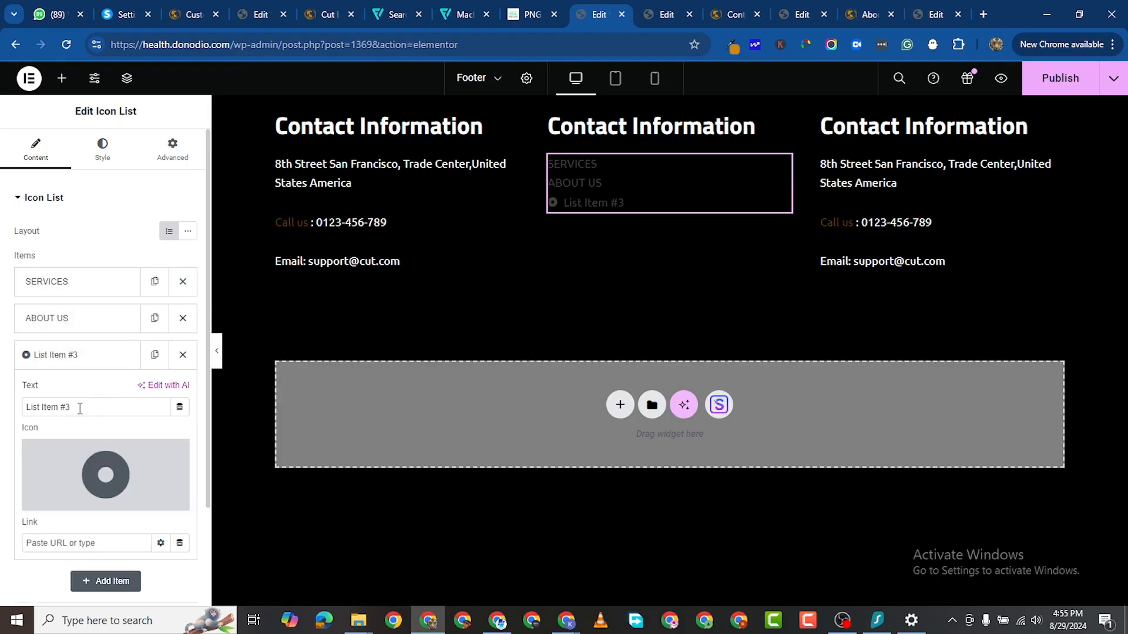
left_click(175, 454)
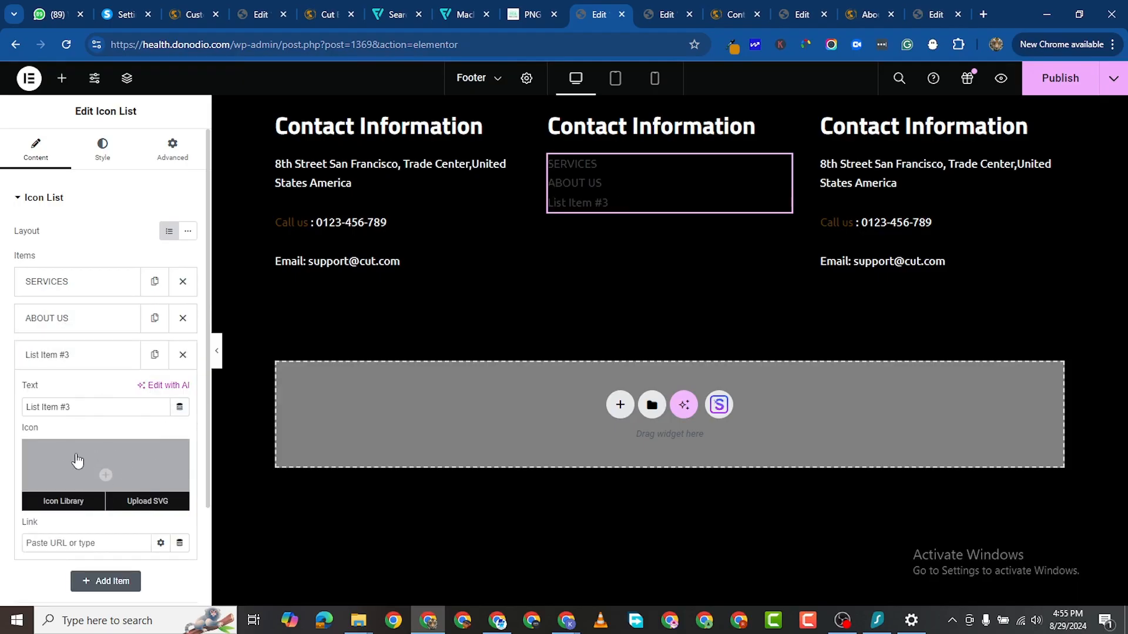
triple_click(77, 411)
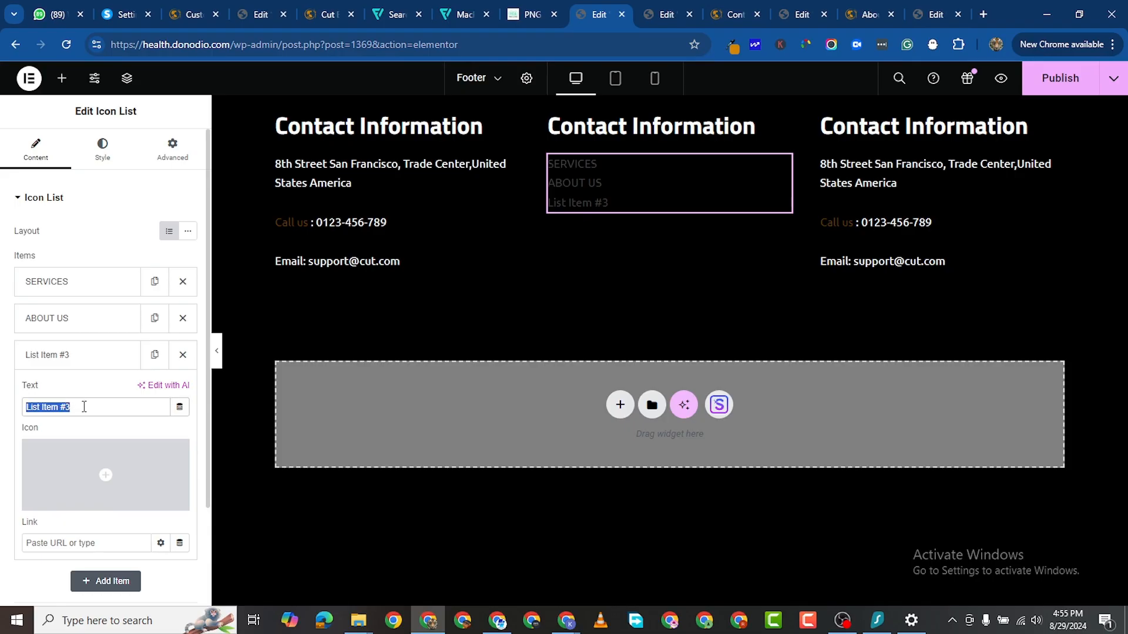
type("CONTACT")
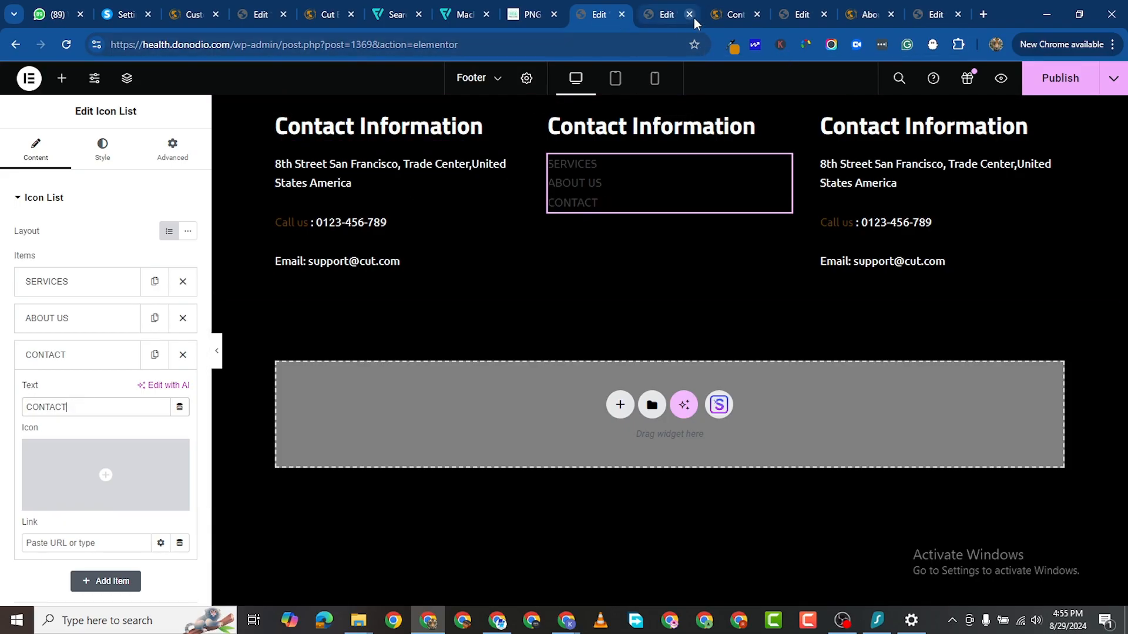
Step: Copy the Contact page's preview URL and return to the Footer template editor
left_click(734, 15)
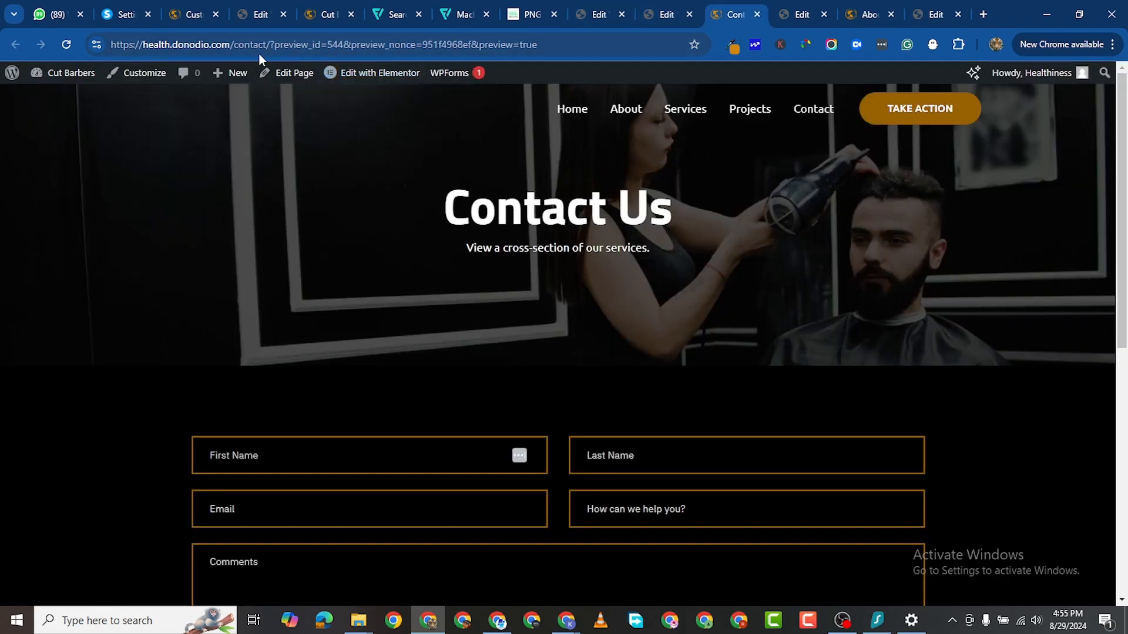
left_click_drag(266, 44, 7, 44)
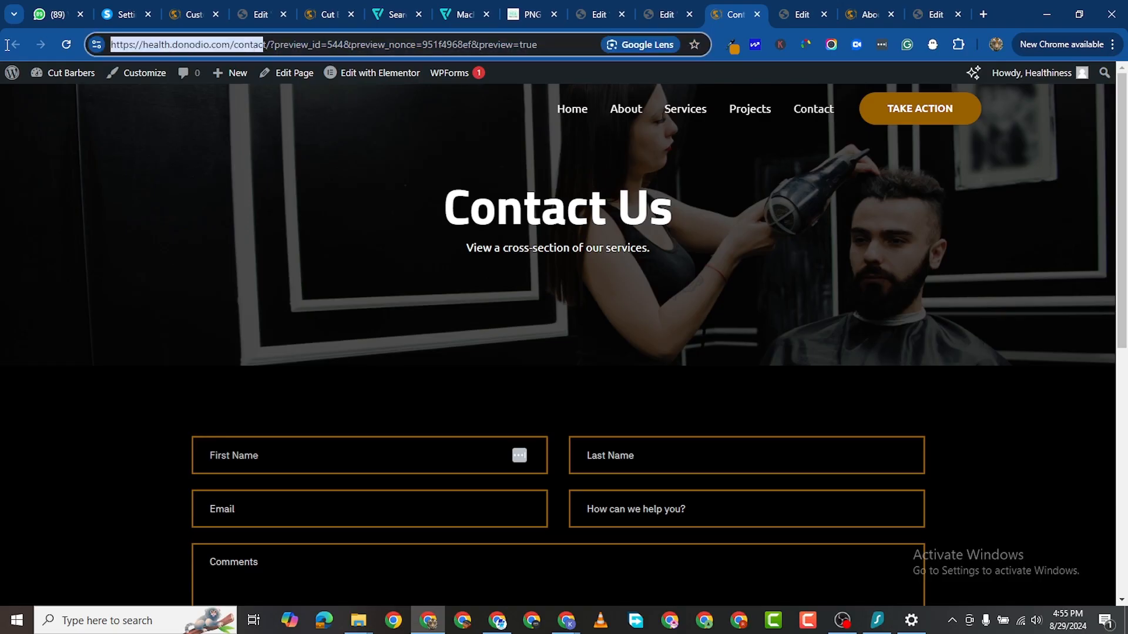
right_click(246, 46)
left_click(156, 110)
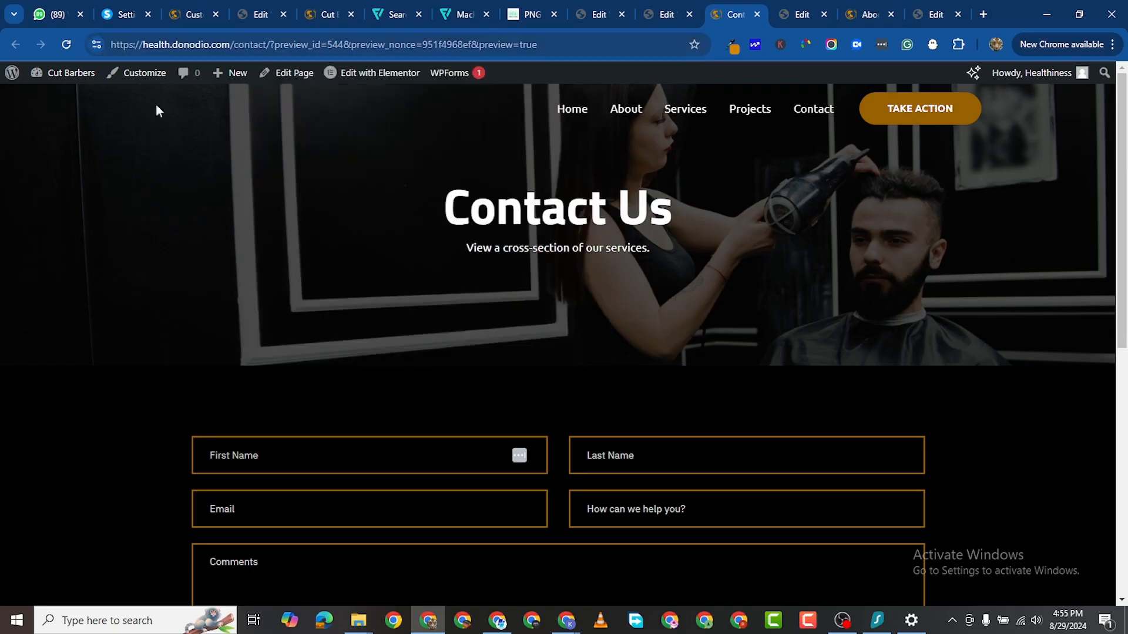
left_click_drag(273, 42, 78, 53)
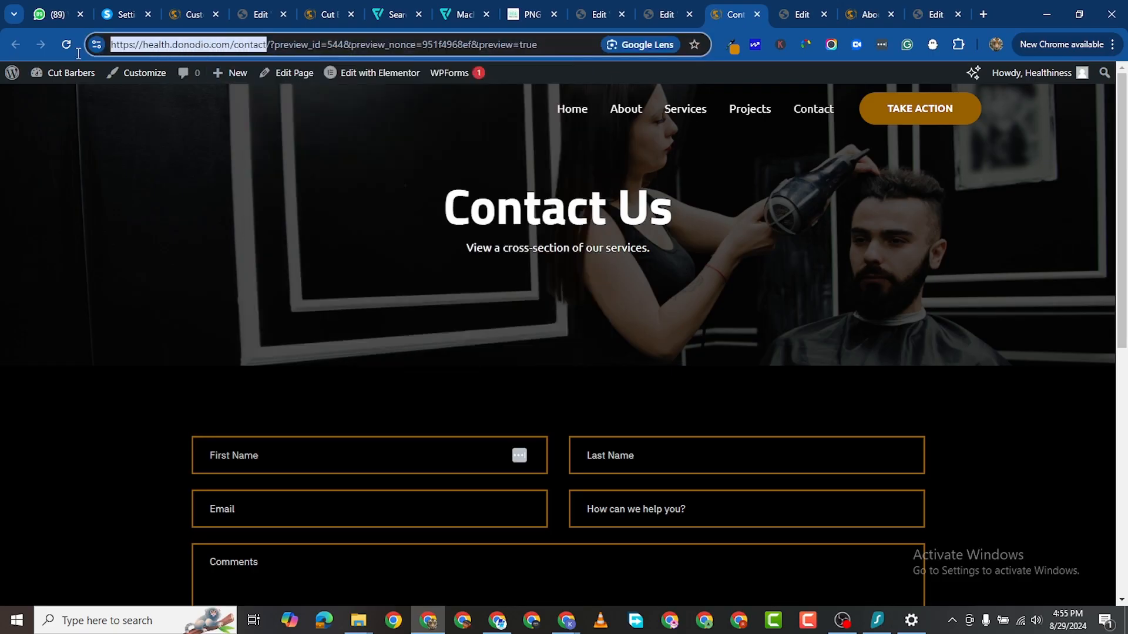
right_click(139, 45)
left_click(211, 174)
left_click(655, 20)
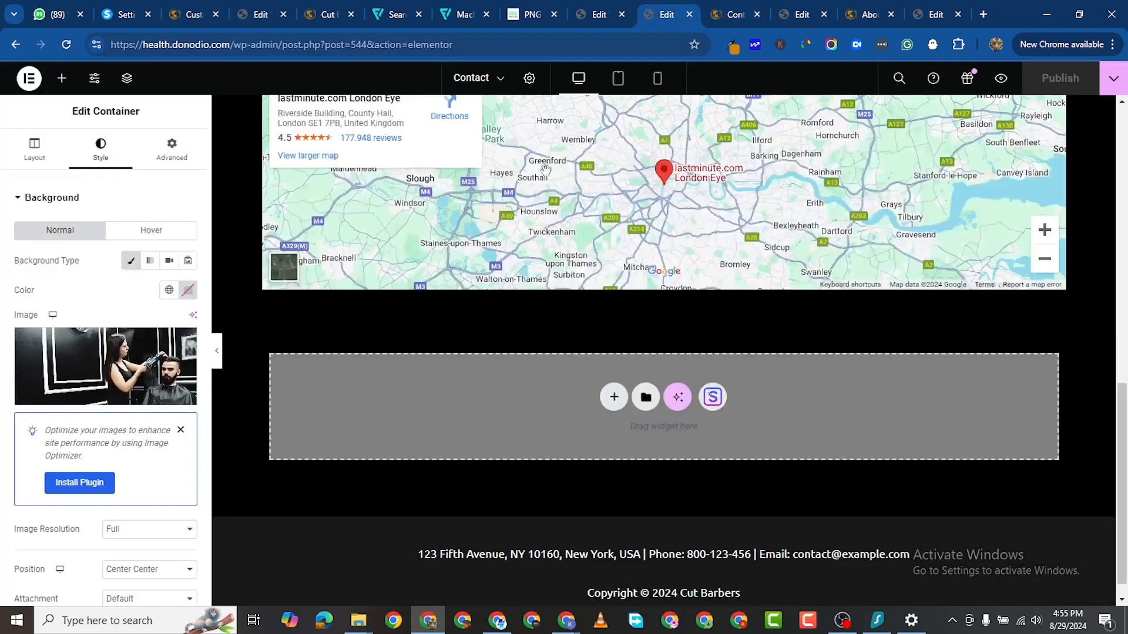
left_click(601, 16)
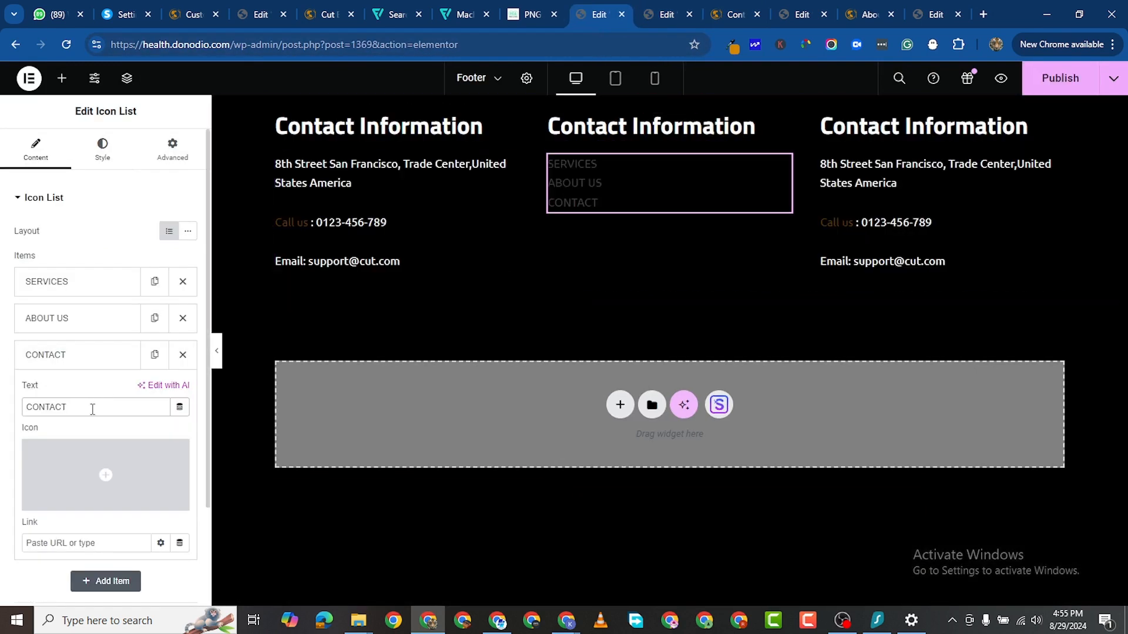
Step: Link the CONTACT item to the copied contact page URL and give it a solid phone icon
left_click(63, 542)
right_click(65, 541)
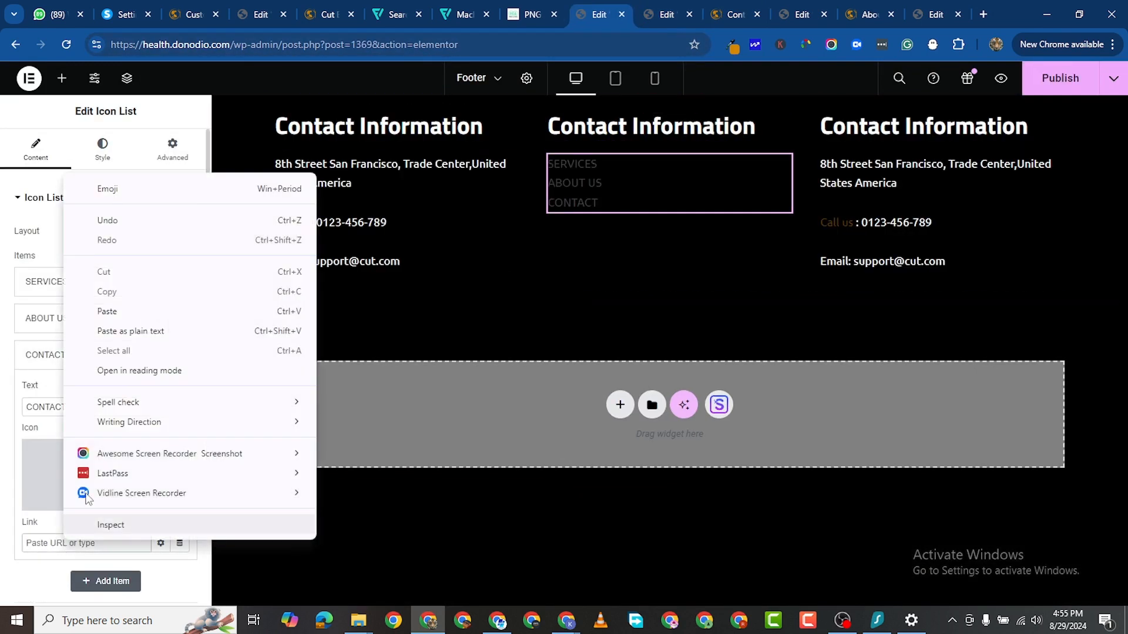
left_click(136, 303)
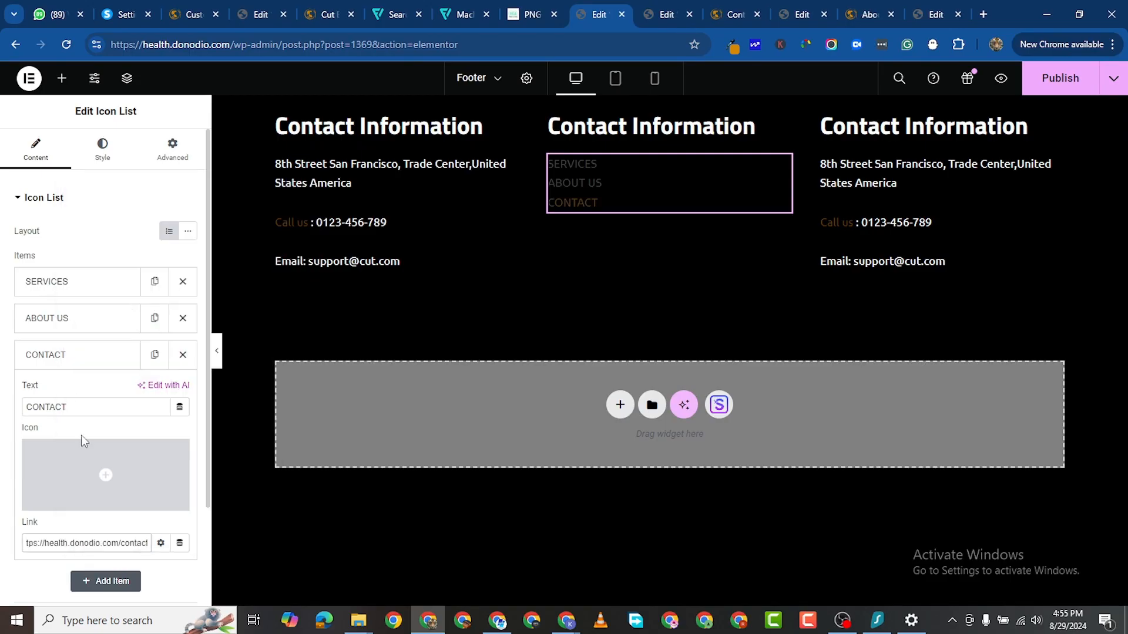
left_click(122, 476)
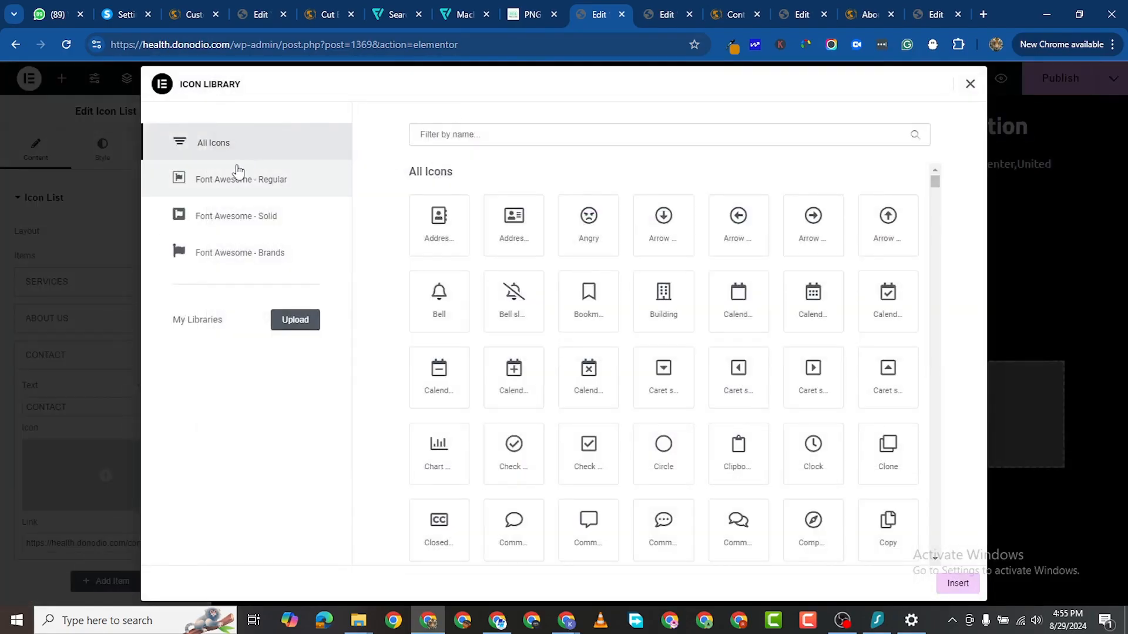
left_click(465, 137)
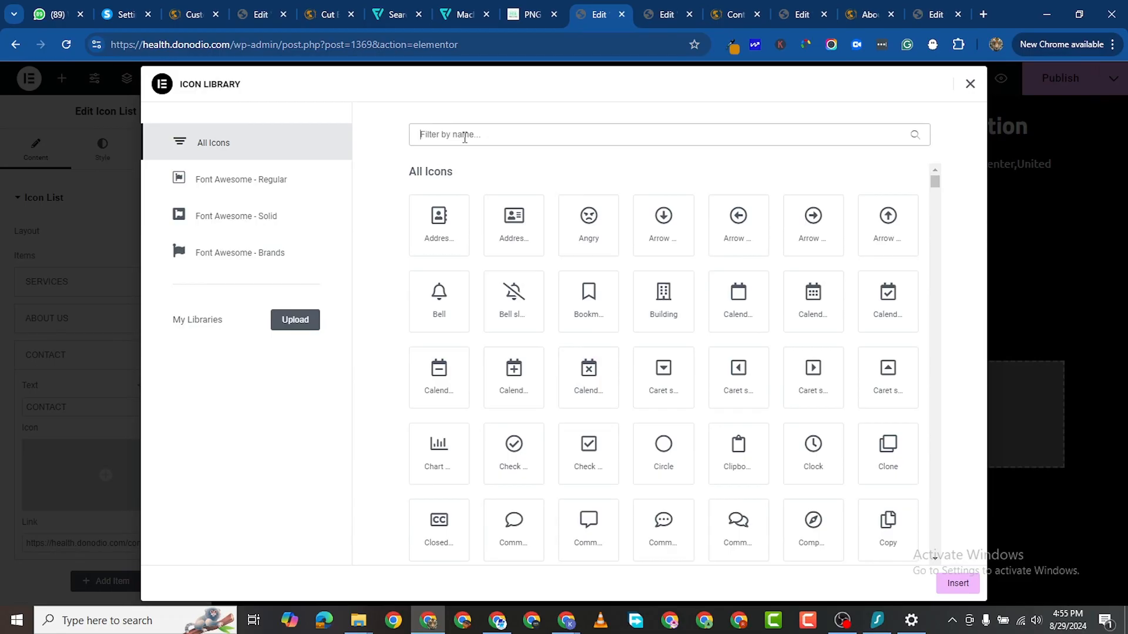
type("phone")
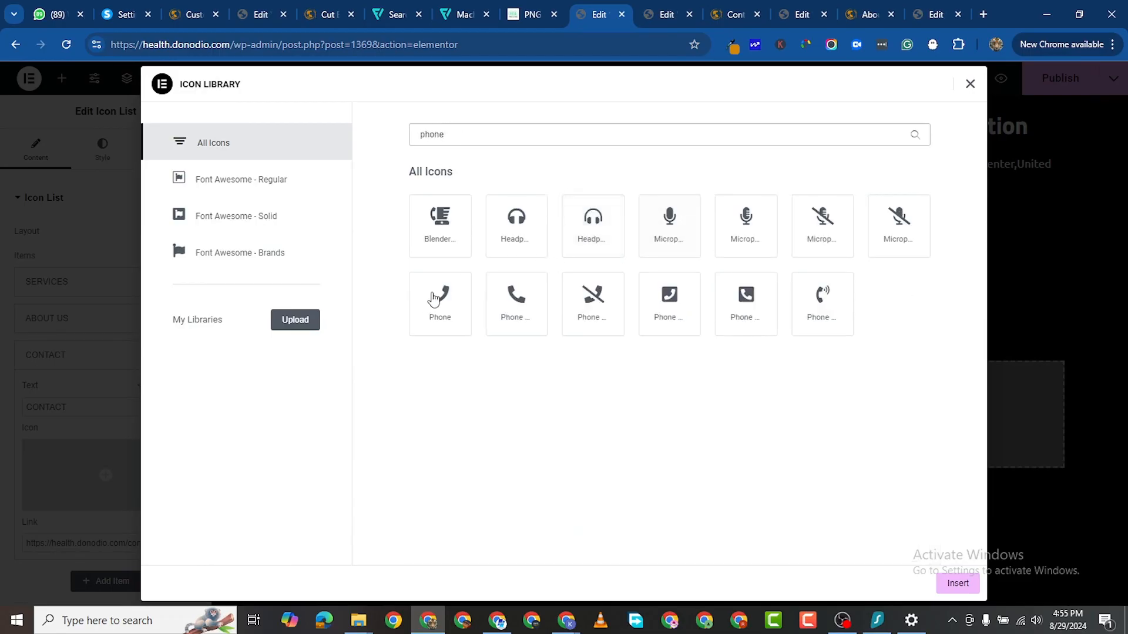
left_click(517, 300)
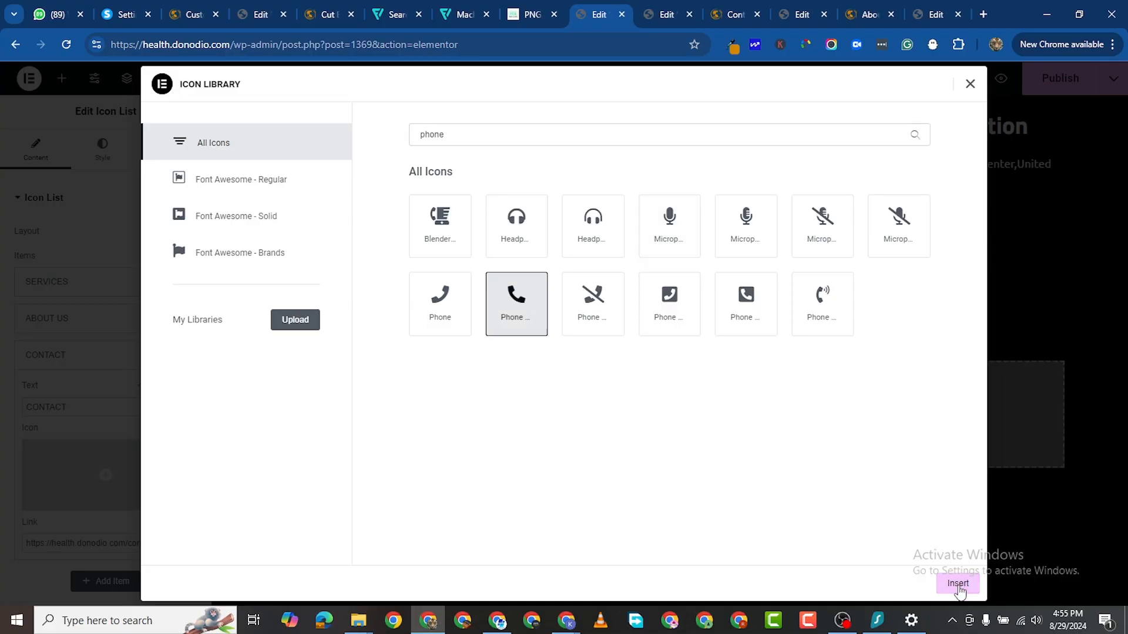
left_click(957, 583)
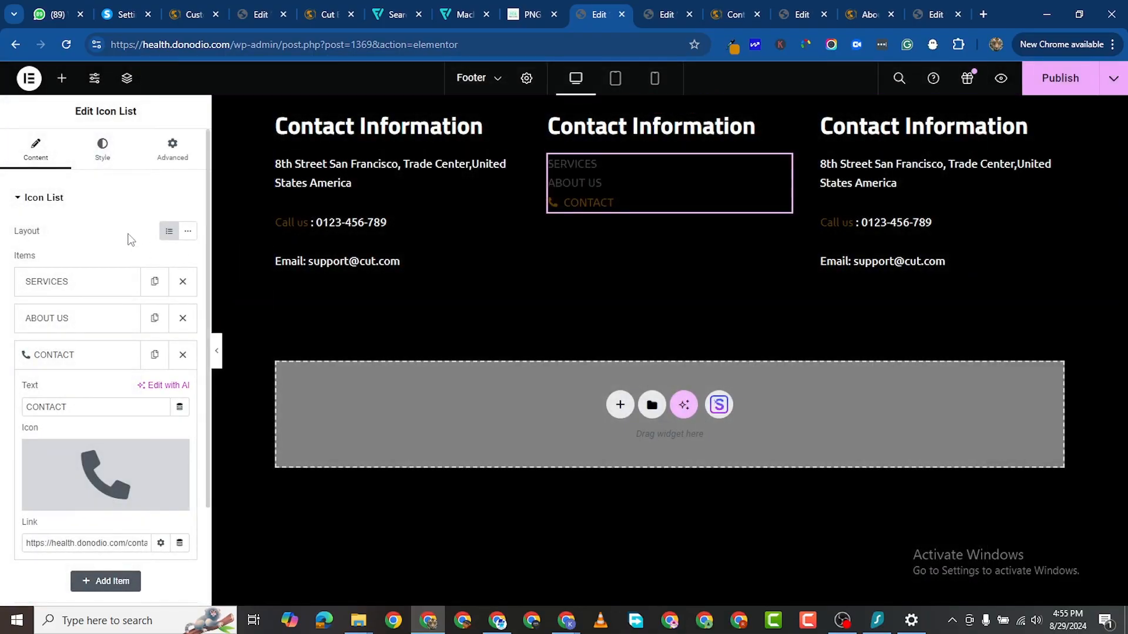
Step: Give the ABOUT US item a check-circle icon
left_click(63, 318)
left_click(92, 422)
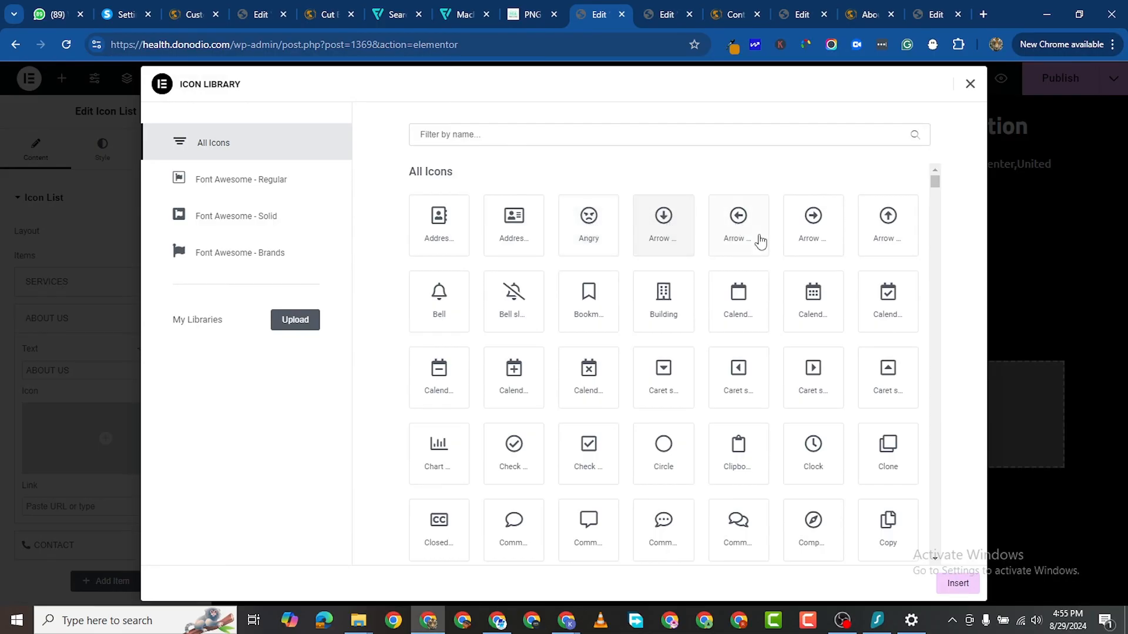
scroll(805, 355, "down", 1)
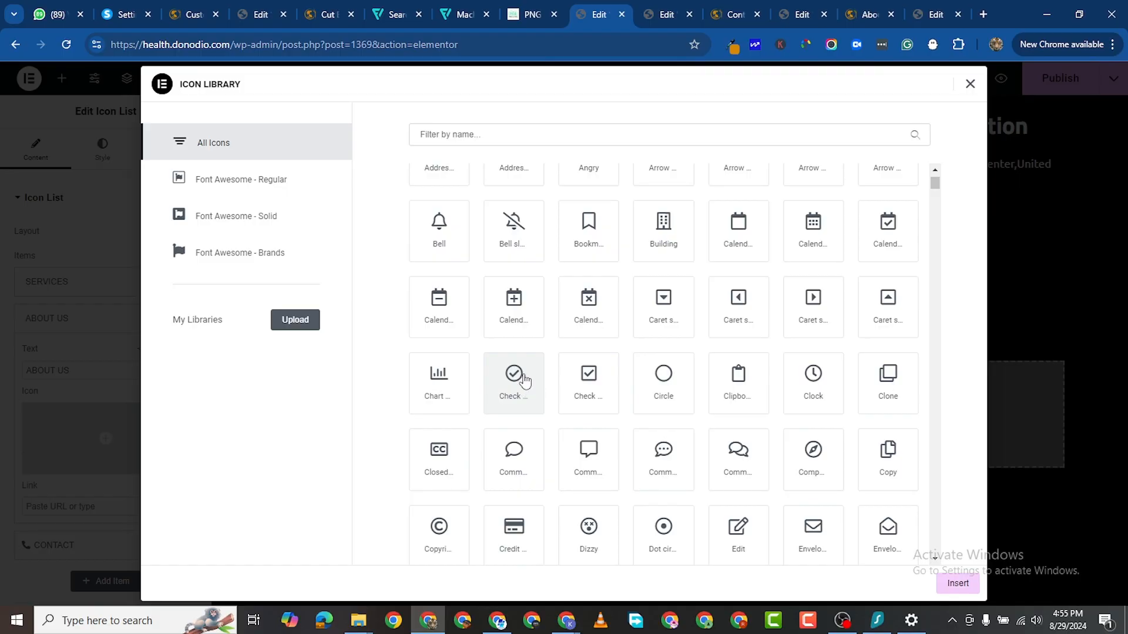
left_click(524, 381)
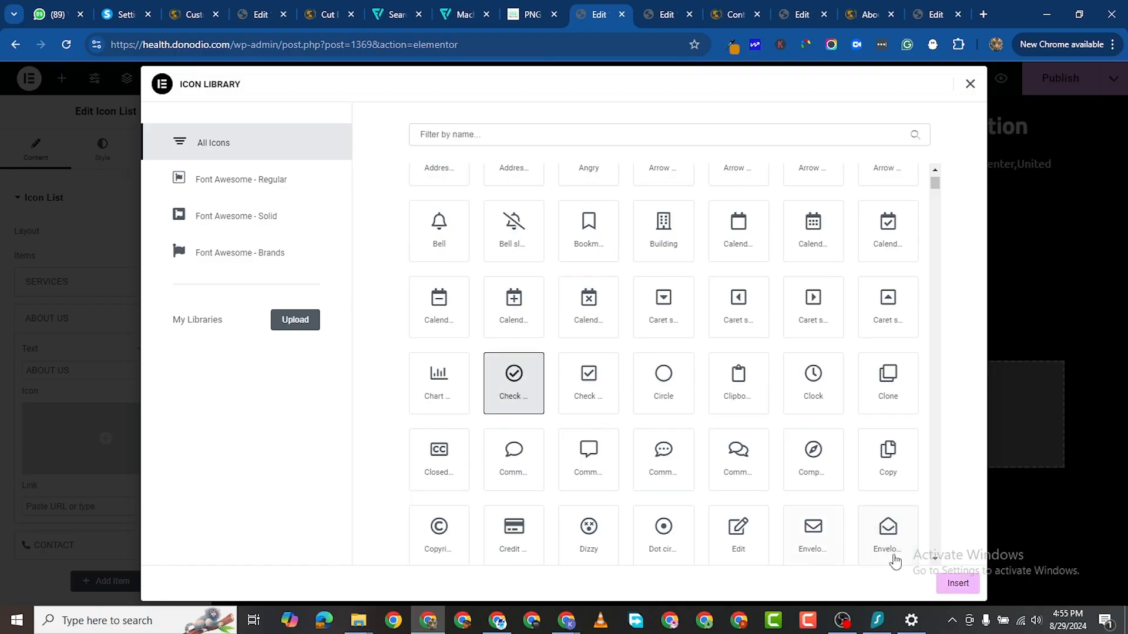
left_click(955, 584)
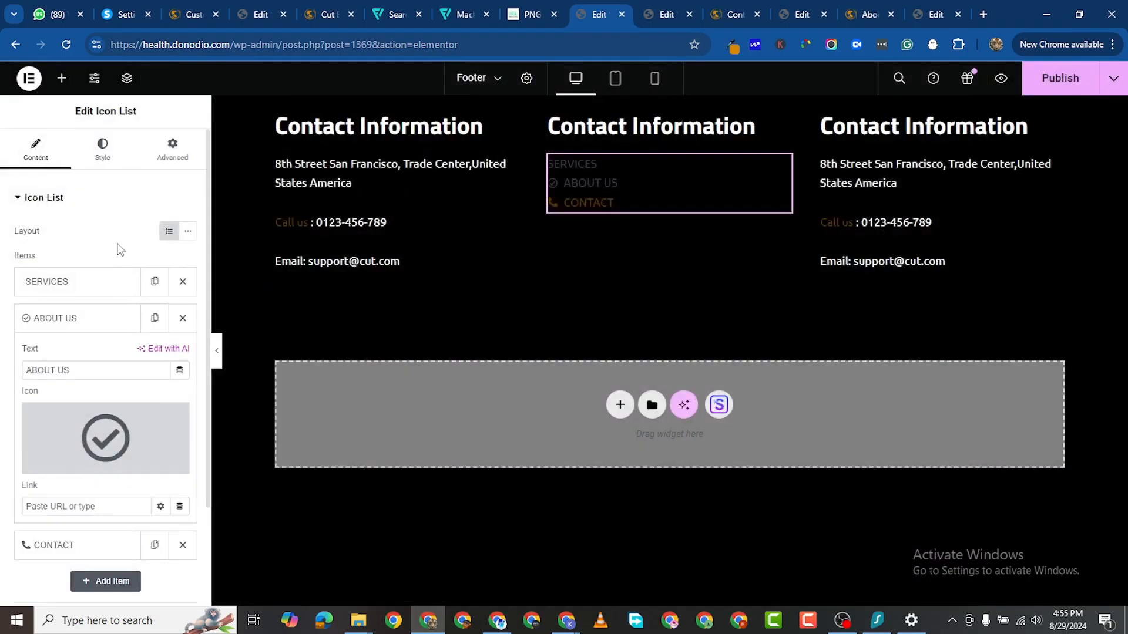
Step: Give the SERVICES item the Hospital icon
left_click(88, 285)
left_click(101, 397)
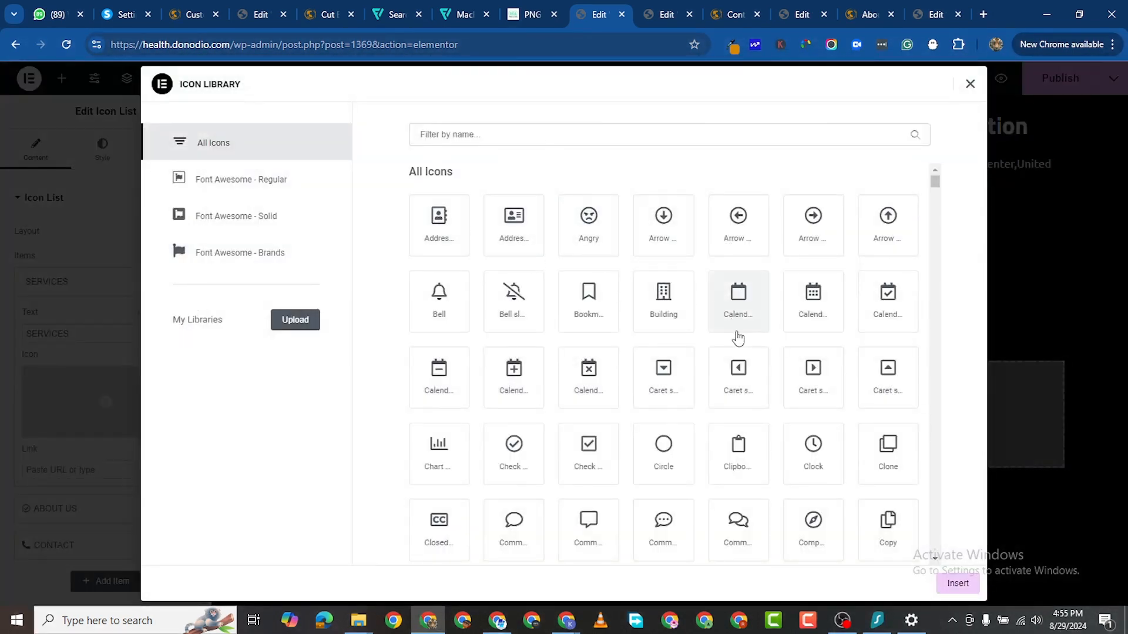
scroll(553, 414, "down", 1)
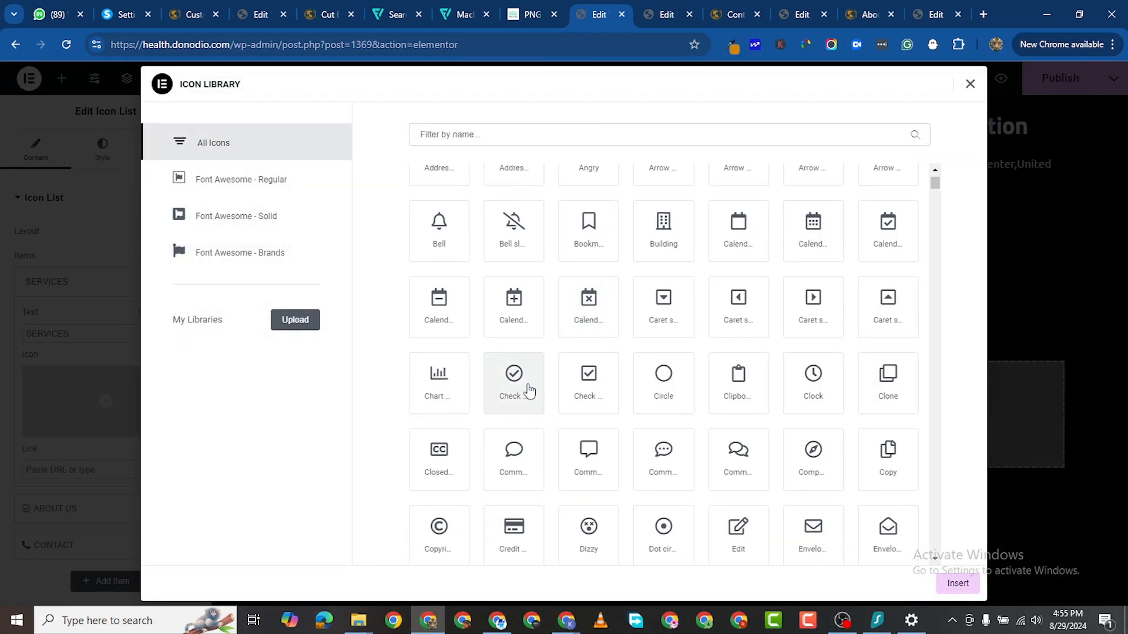
scroll(597, 395, "down", 4)
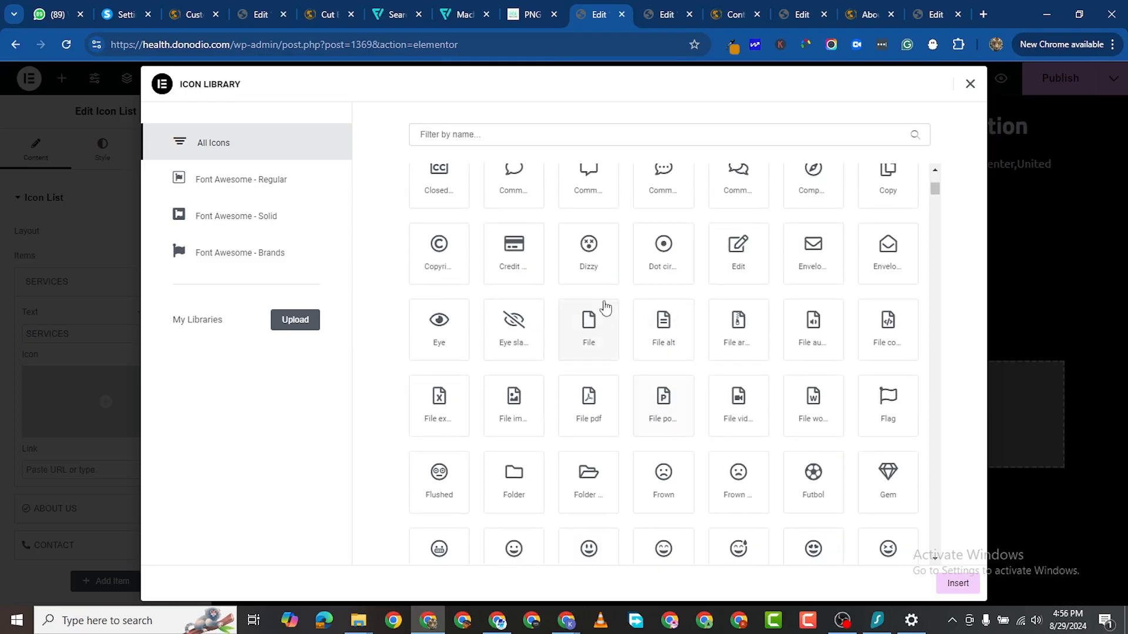
scroll(566, 377, "down", 2)
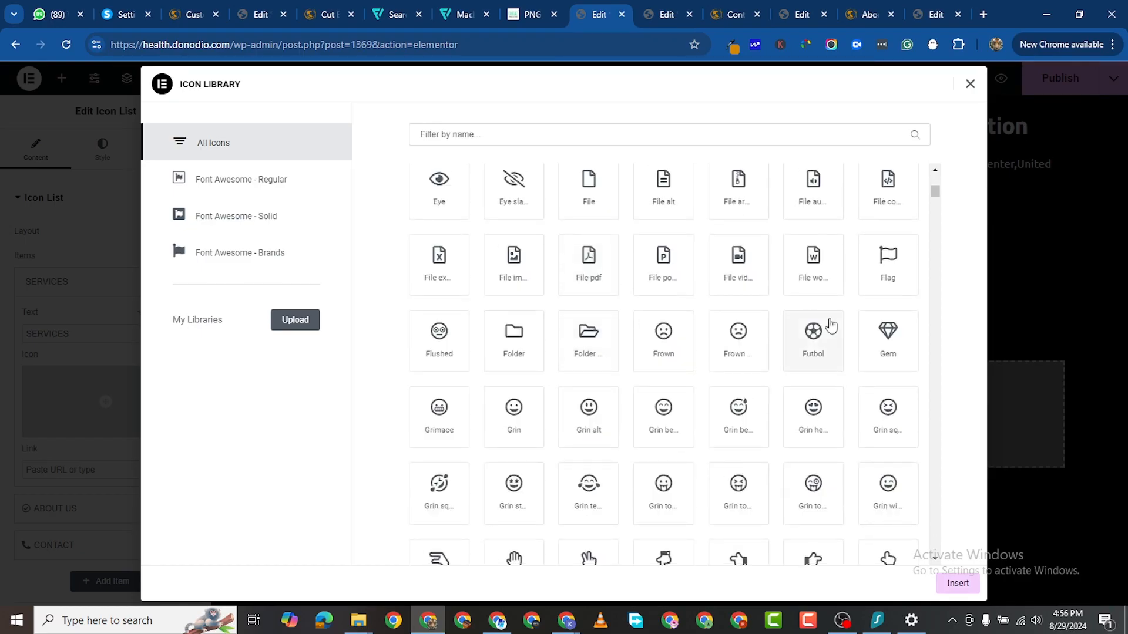
scroll(520, 295, "down", 5)
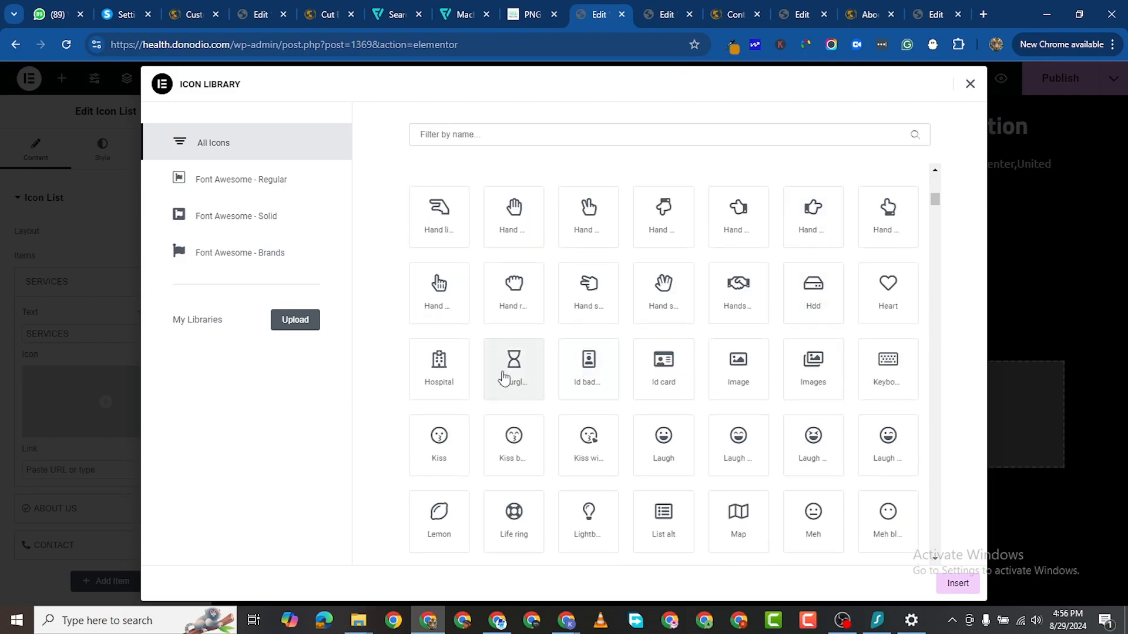
left_click(444, 375)
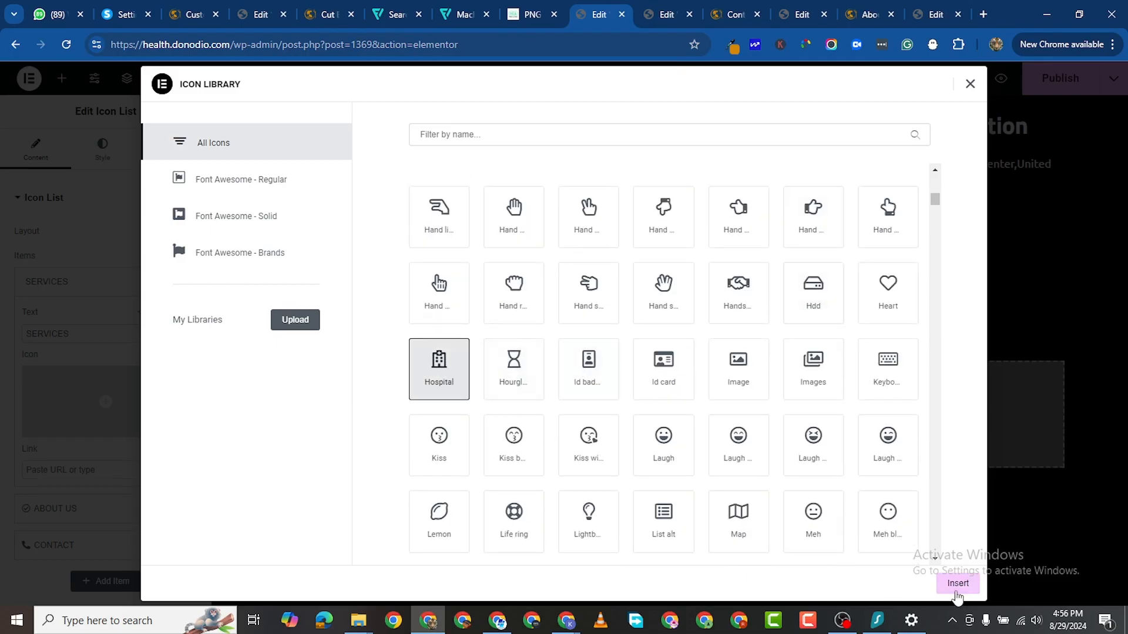
left_click(957, 583)
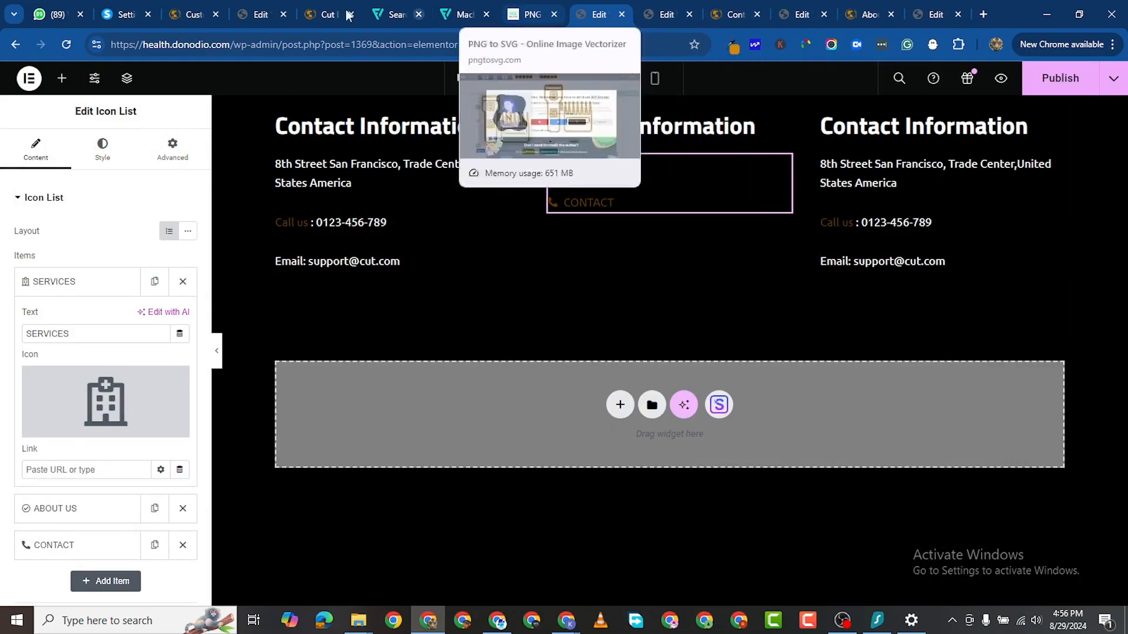
Step: Copy the orange hex colour from the Home page heading and return to the Footer editor
left_click(328, 18)
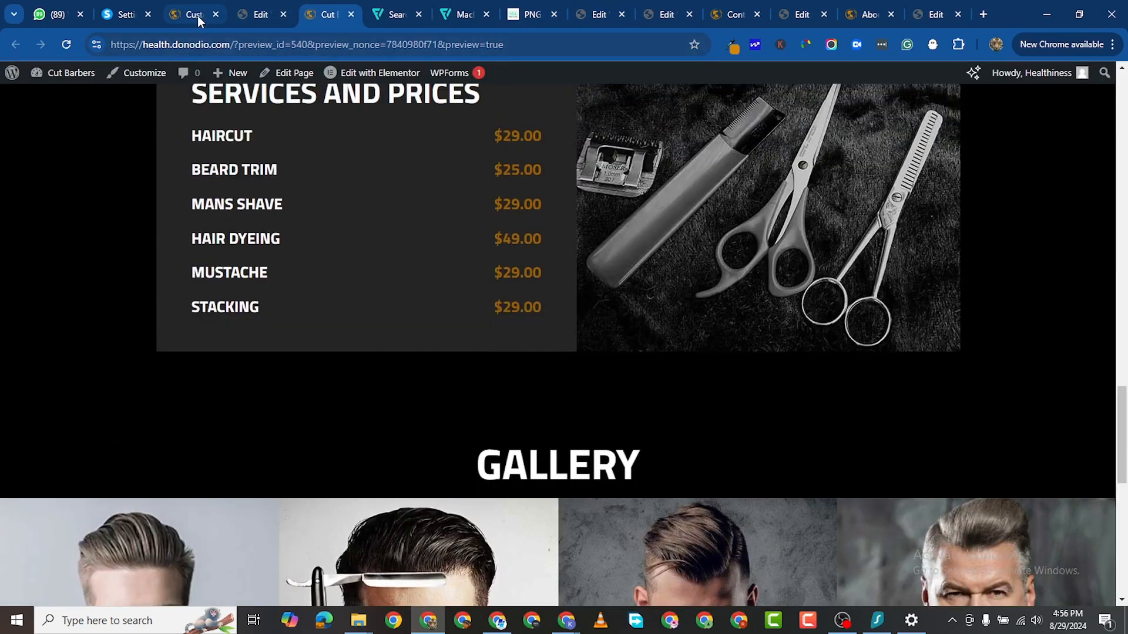
left_click(252, 24)
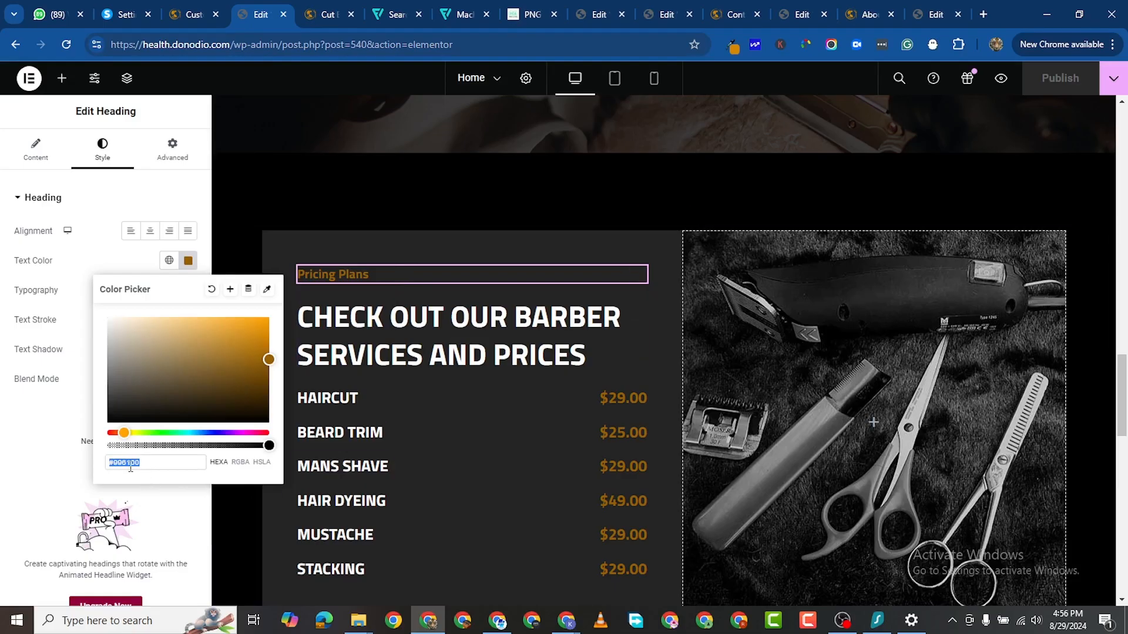
right_click(140, 451)
left_click(184, 105)
left_click(794, 23)
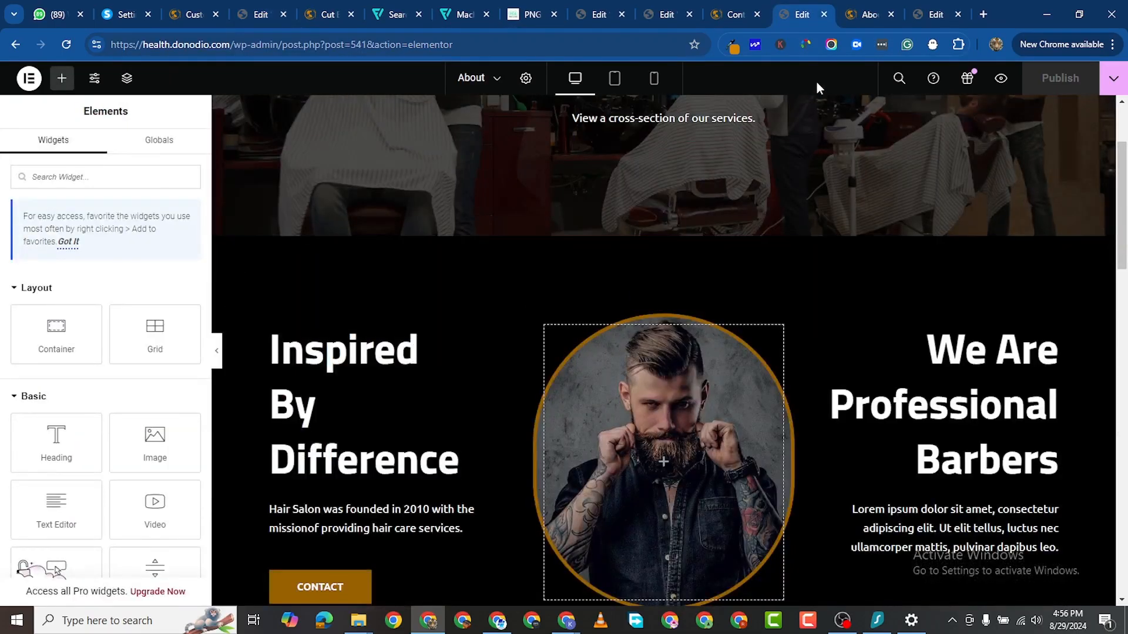
left_click(934, 18)
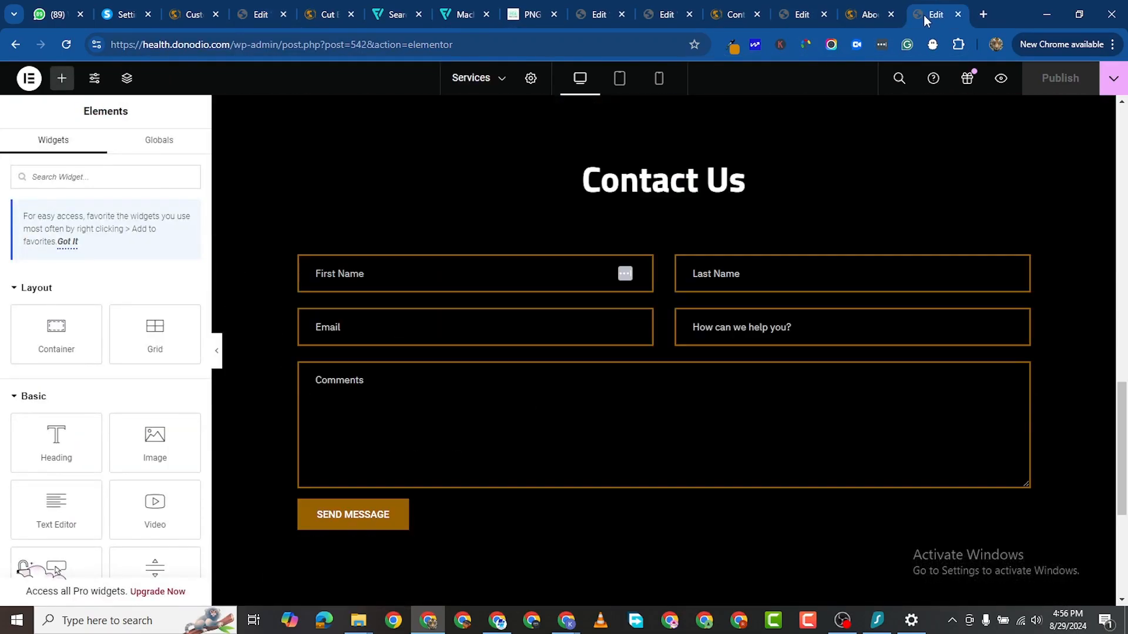
left_click(675, 14)
left_click(584, 15)
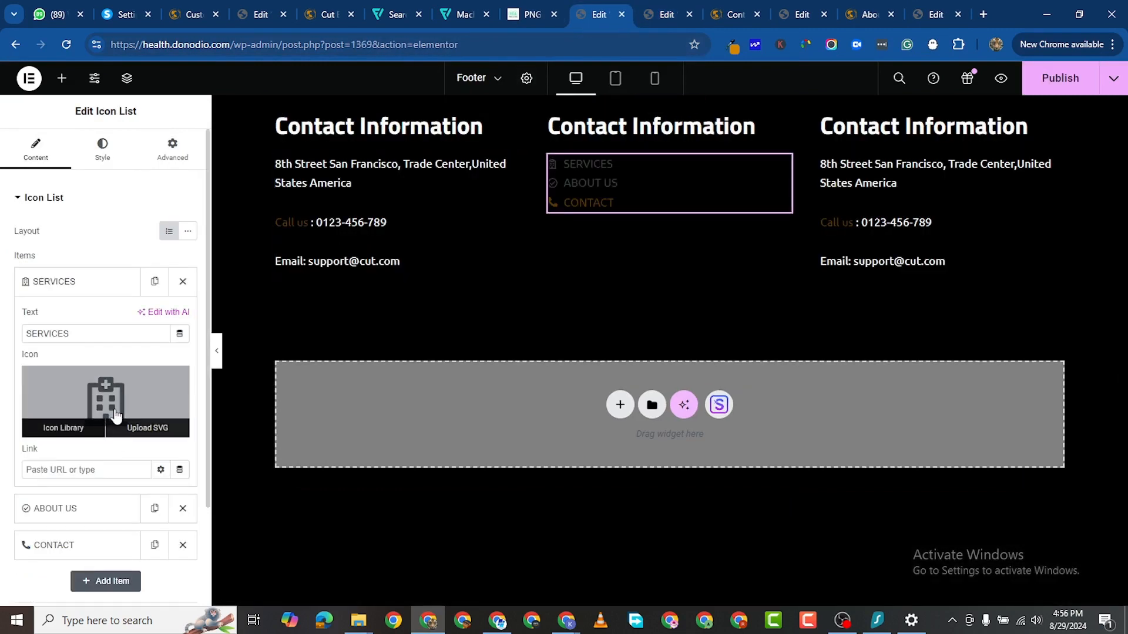
Step: Make the footer list icons orange #996100
left_click(101, 150)
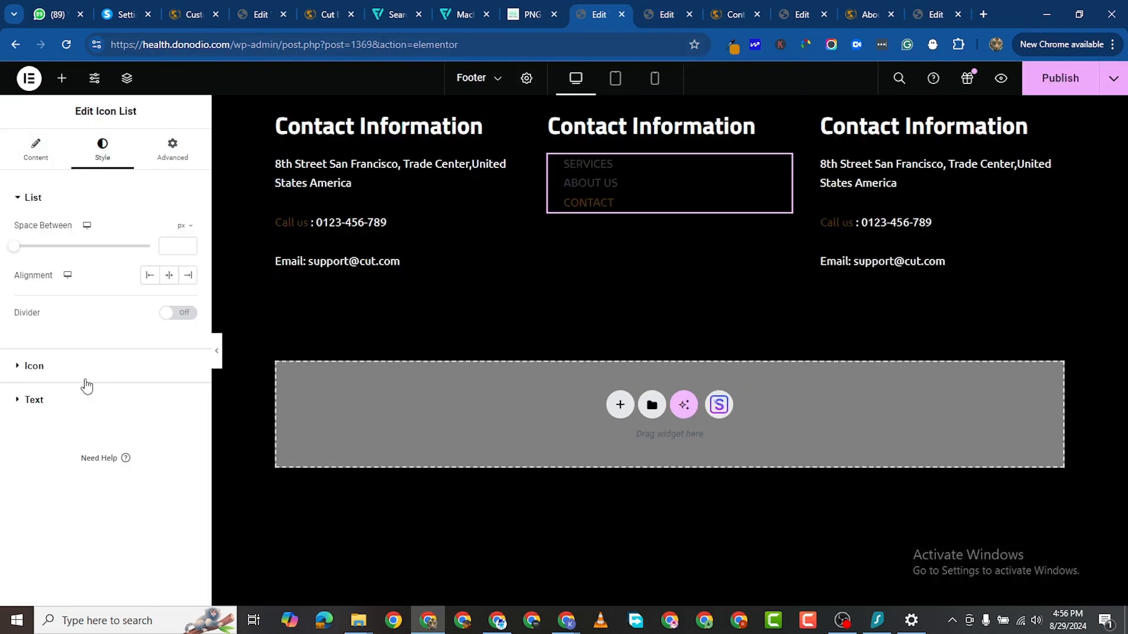
left_click(33, 366)
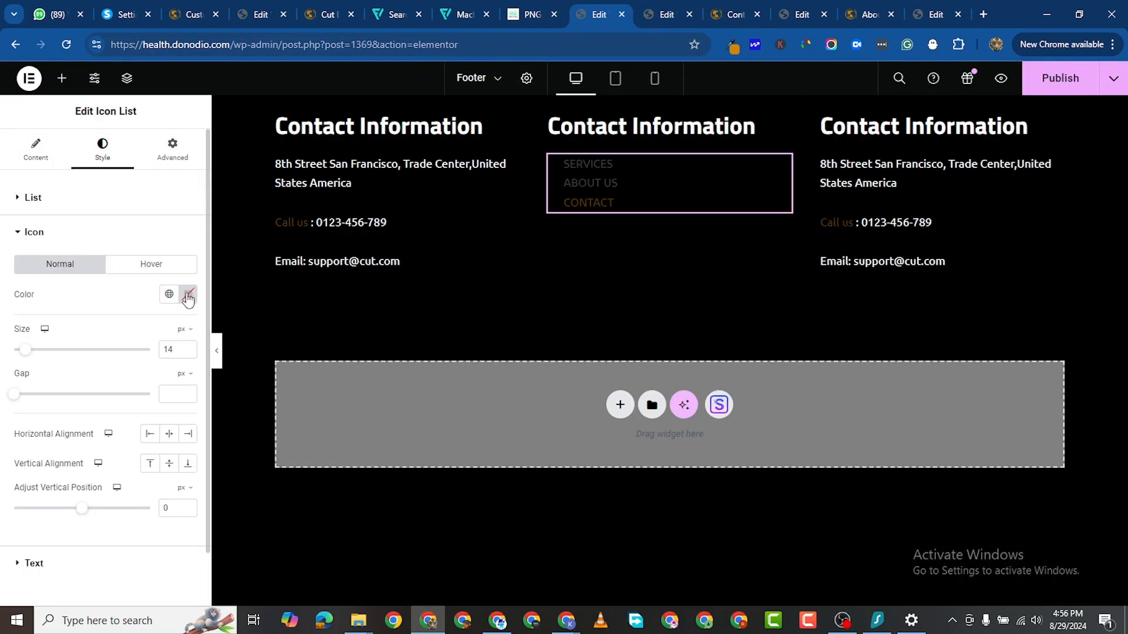
left_click(187, 293)
right_click(132, 496)
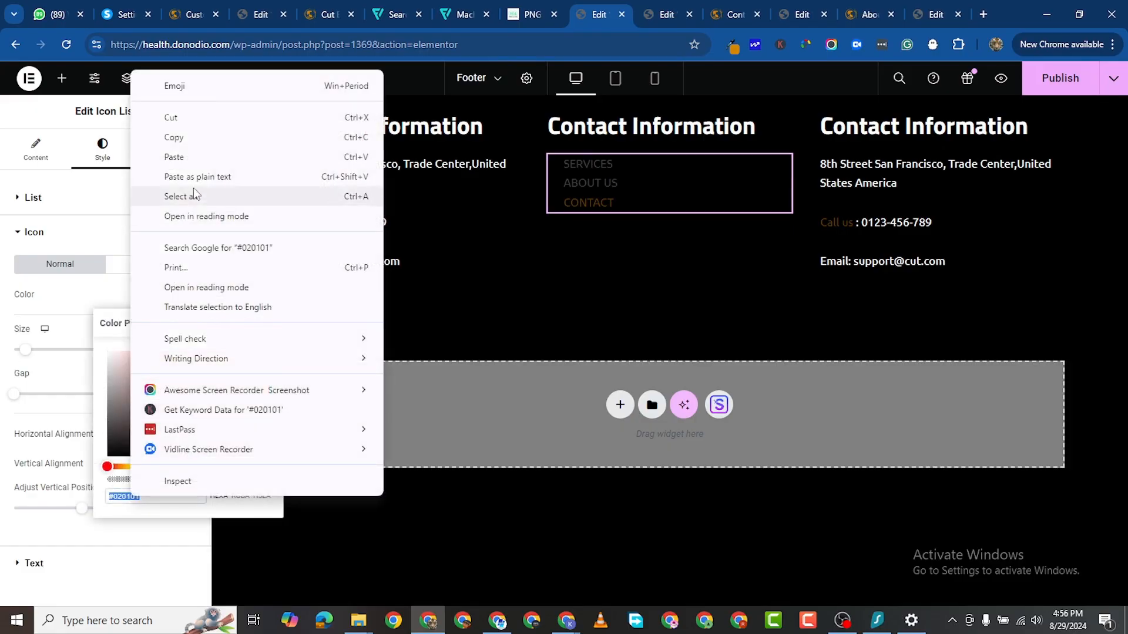
left_click(171, 155)
left_click(479, 534)
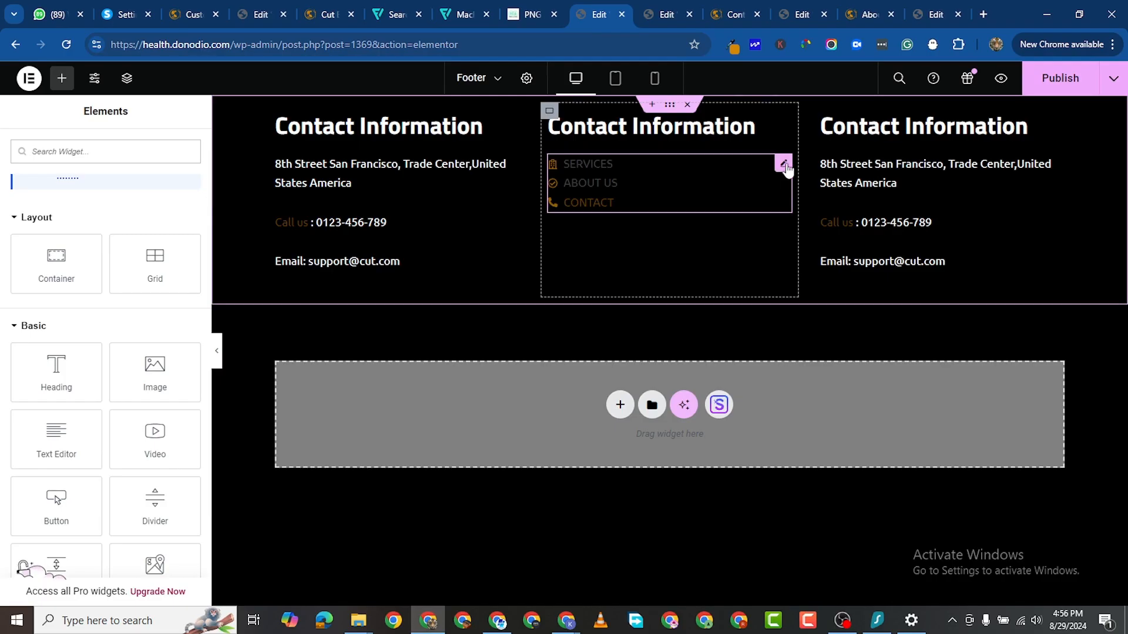
Step: Set the list text colour to white and the space between items to 14 px
left_click(783, 163)
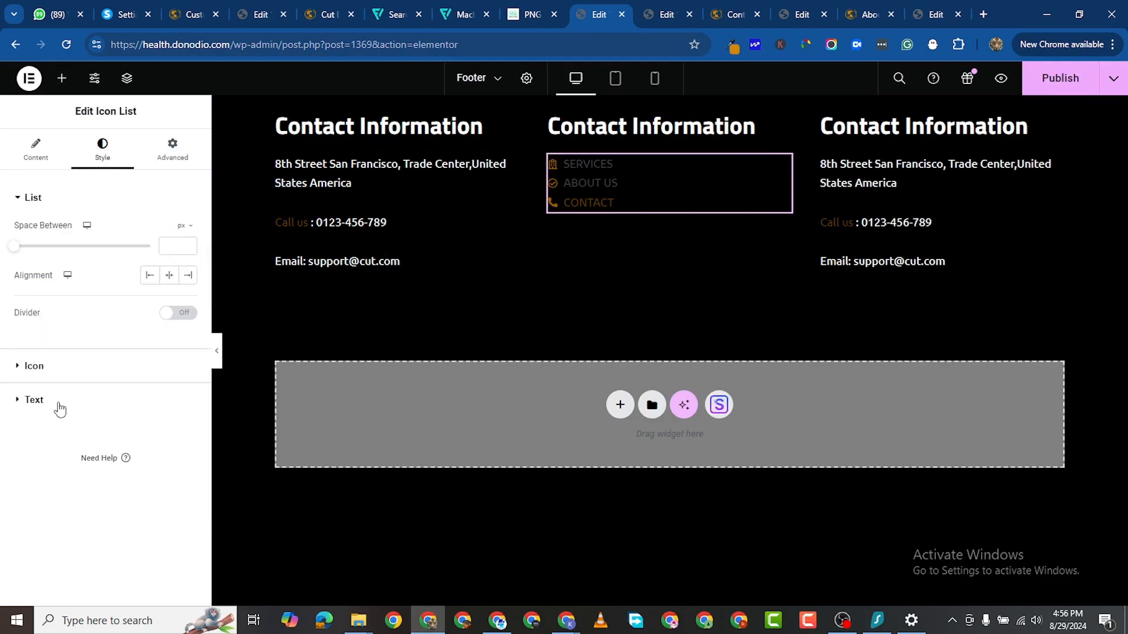
left_click(25, 402)
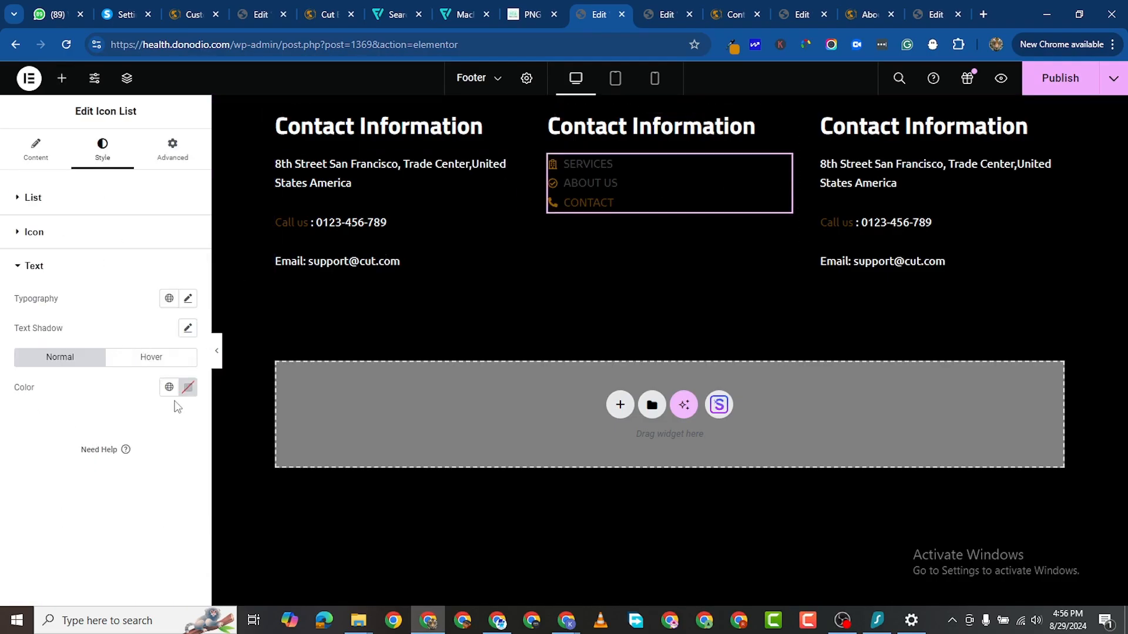
left_click(186, 390)
left_click_drag(120, 232, 102, 181)
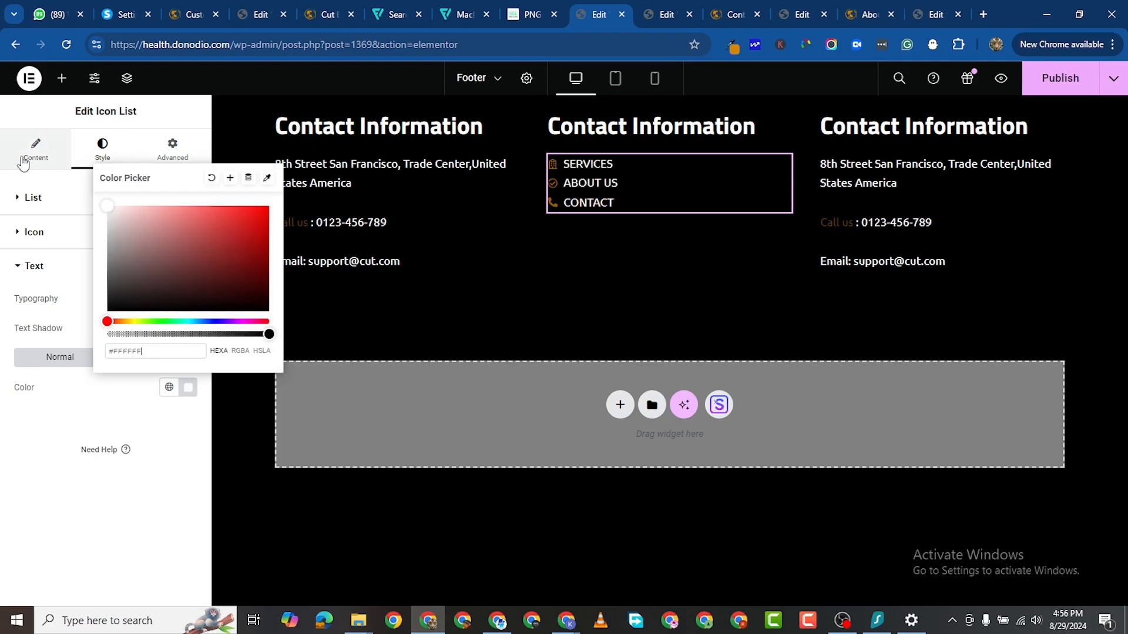
left_click(2, 537)
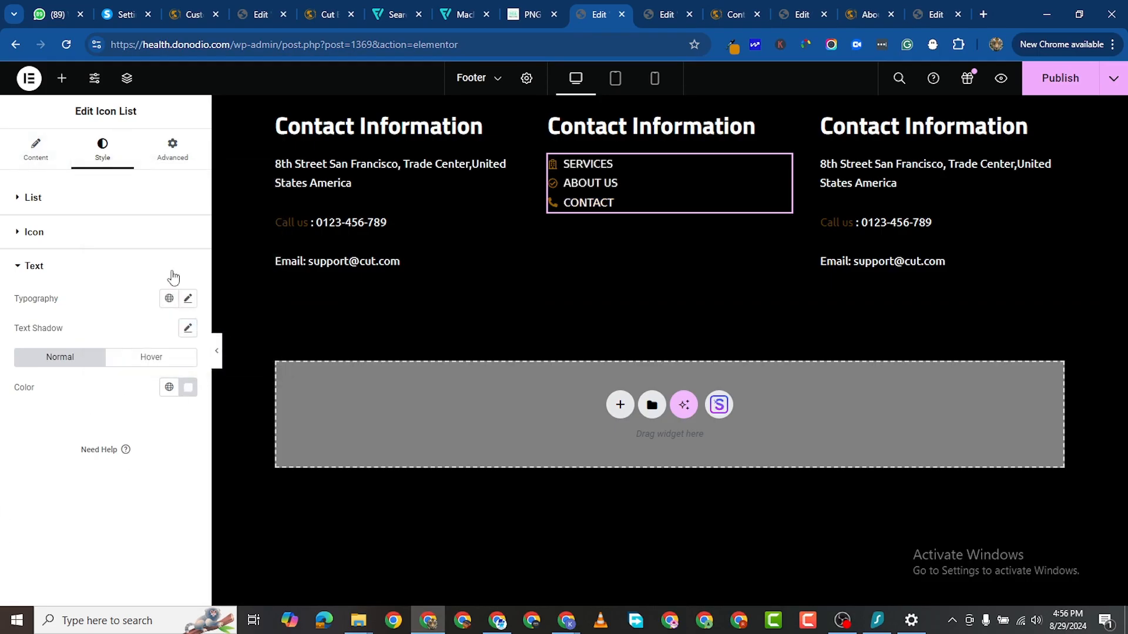
left_click(24, 197)
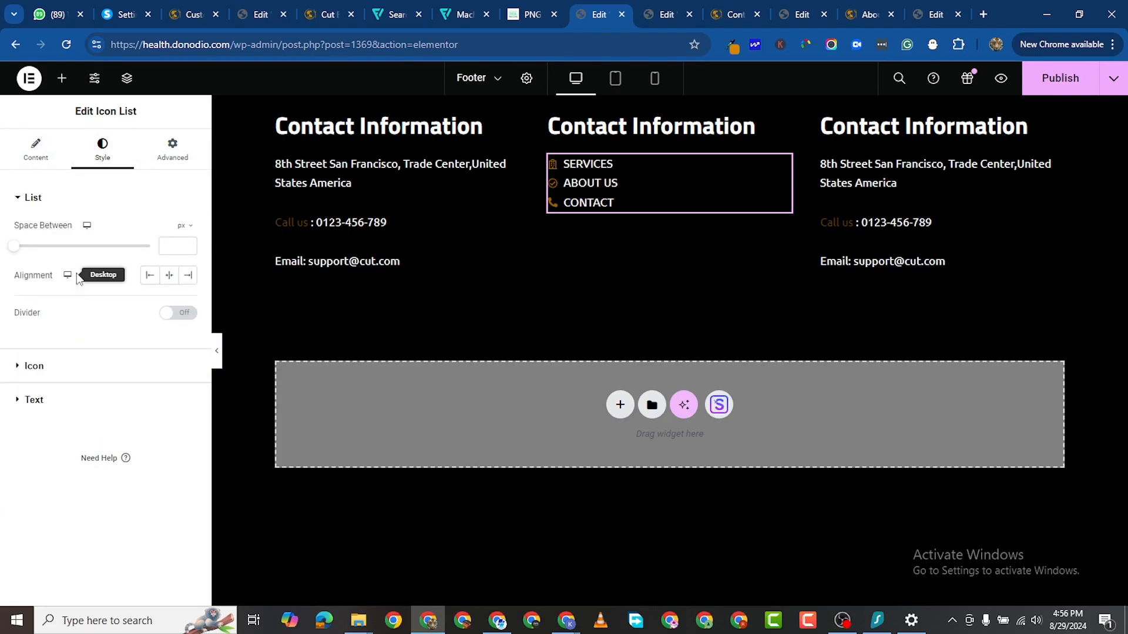
left_click_drag(13, 247, 53, 264)
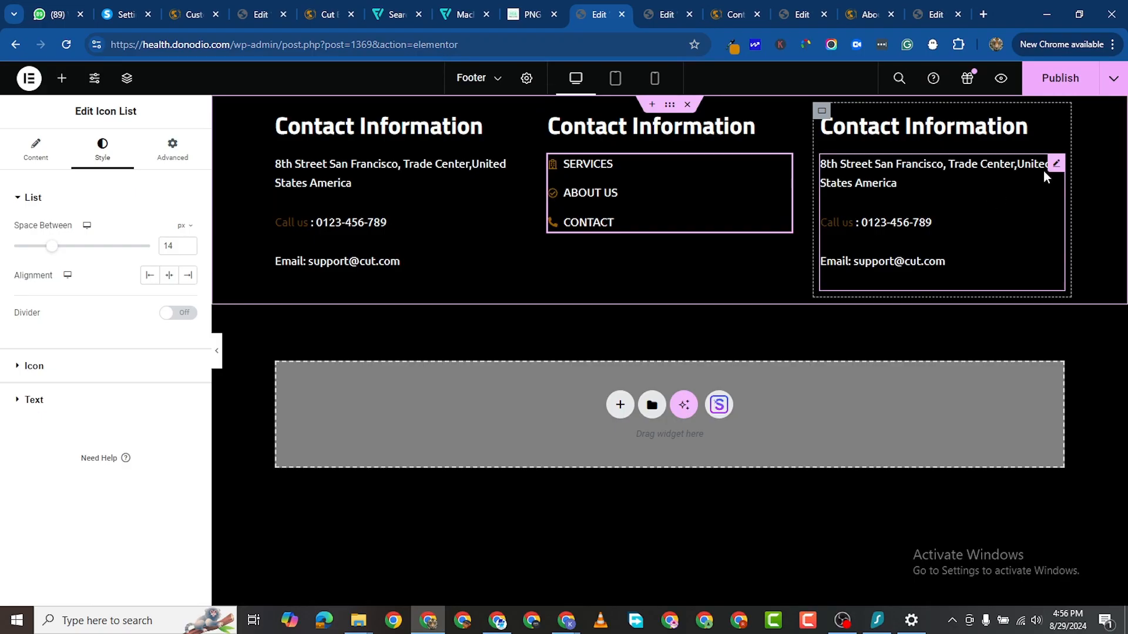
Step: Retitle the right column heading 'Coonect With Us' and shrink the heading size to 25 px
left_click(1056, 121)
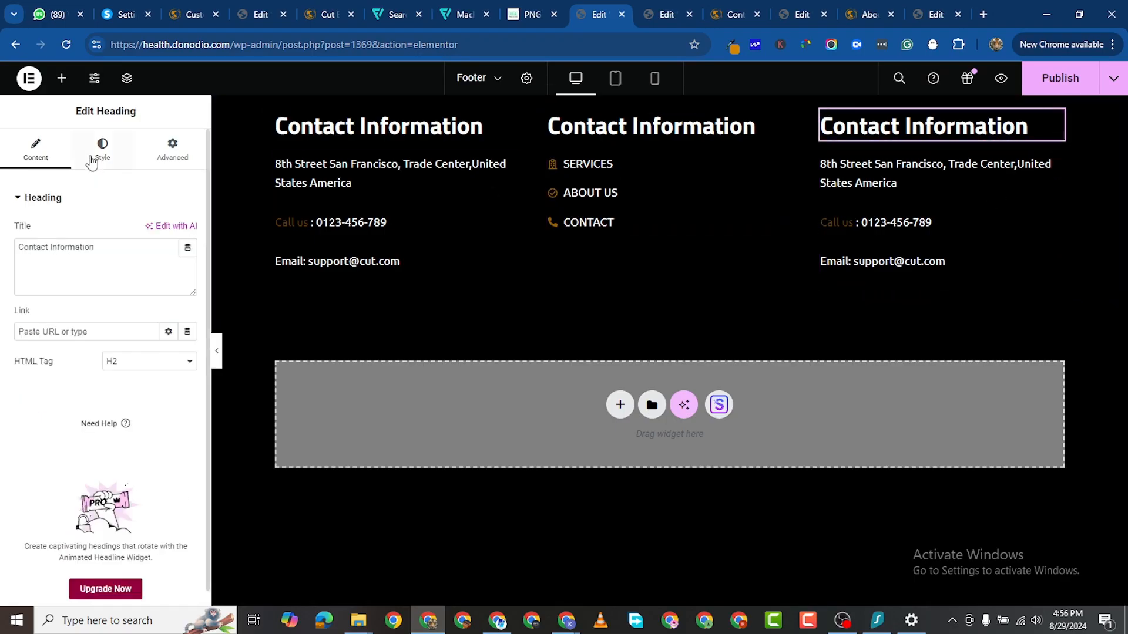
triple_click(62, 249)
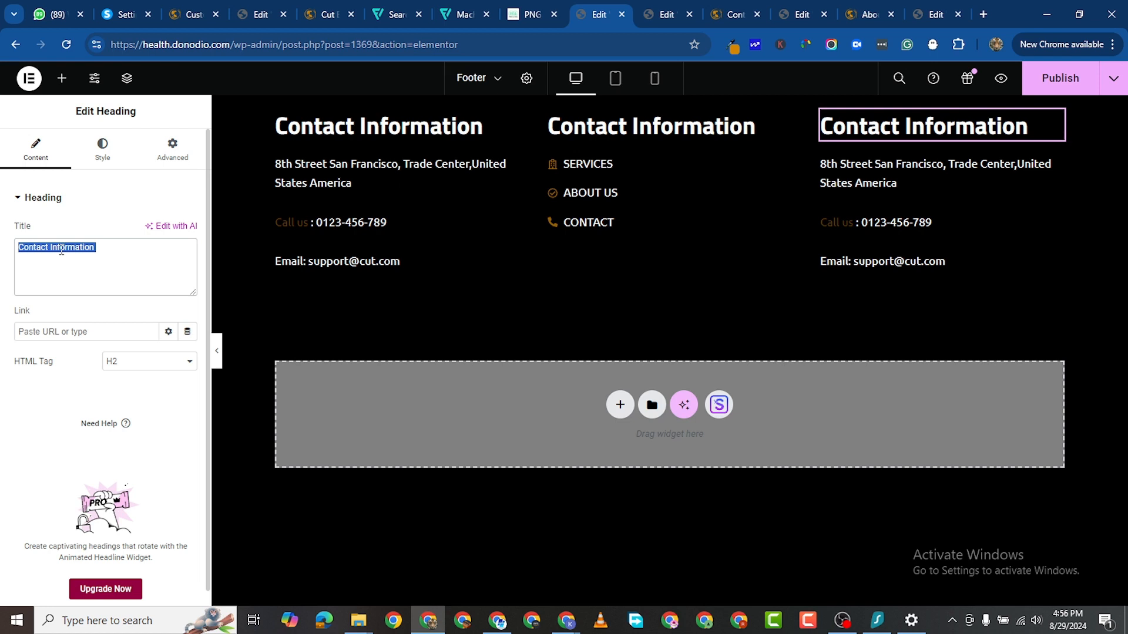
type("C")
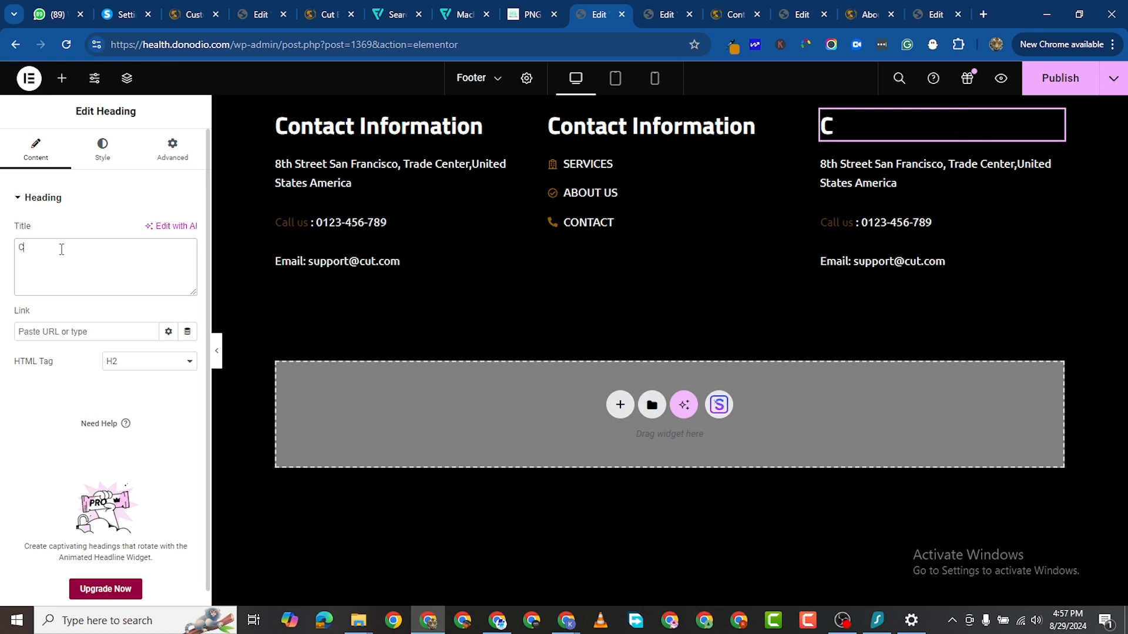
type("oonect")
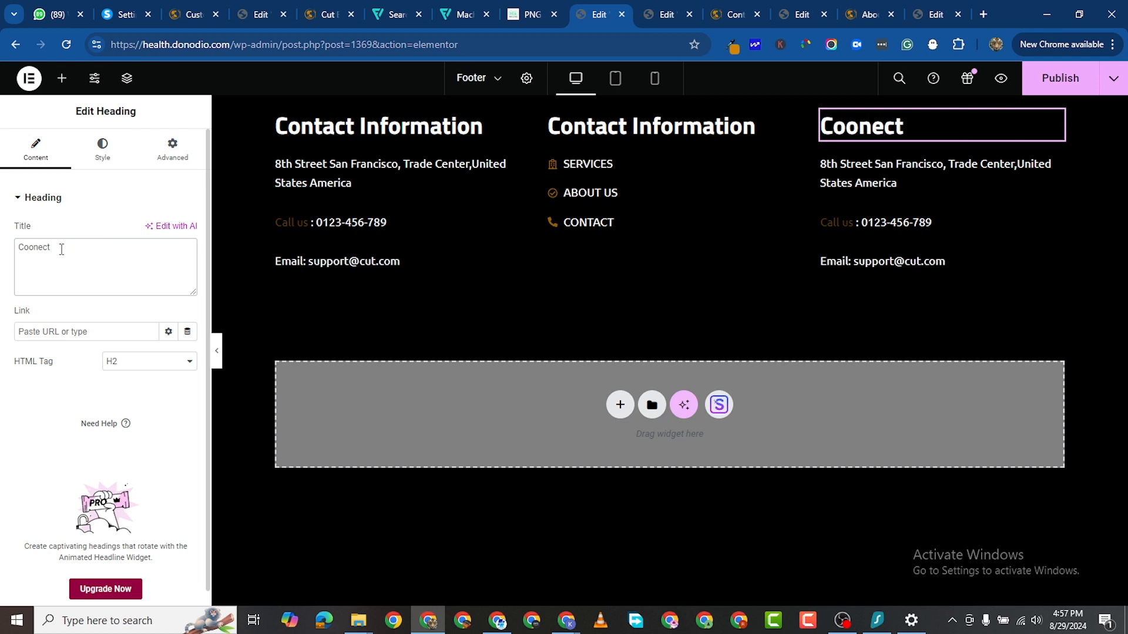
type(" With Us")
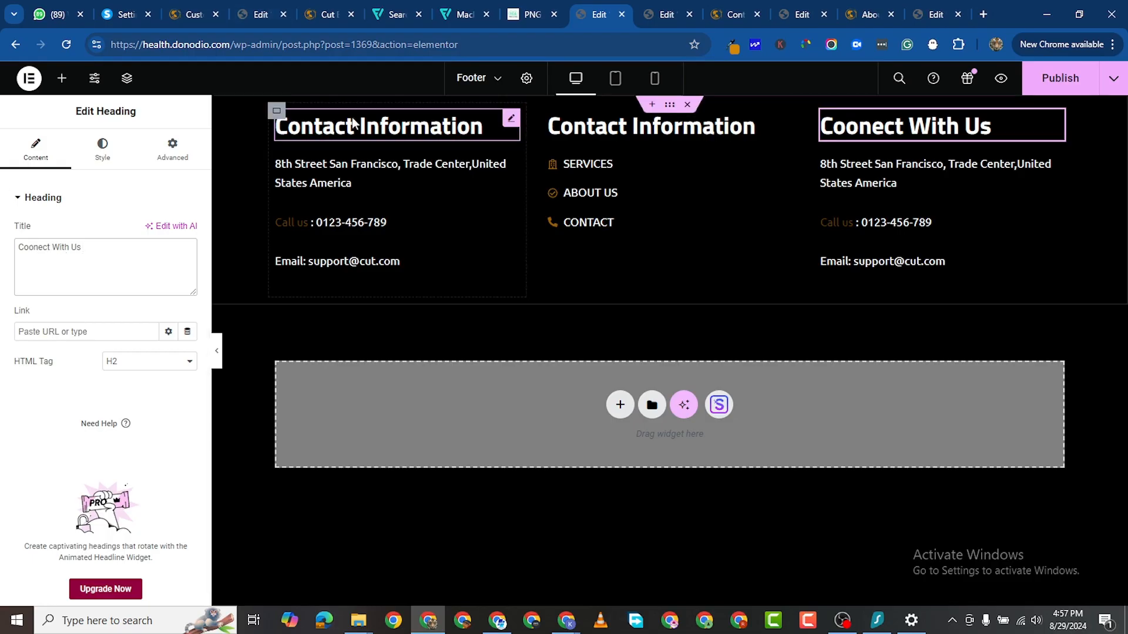
left_click(103, 153)
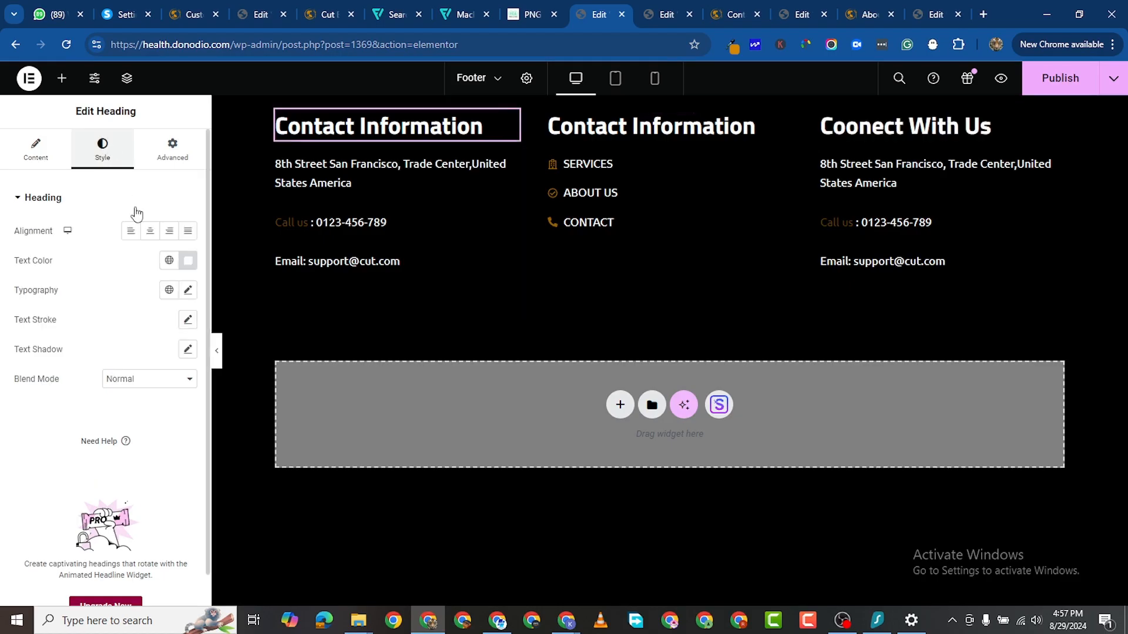
left_click(188, 290)
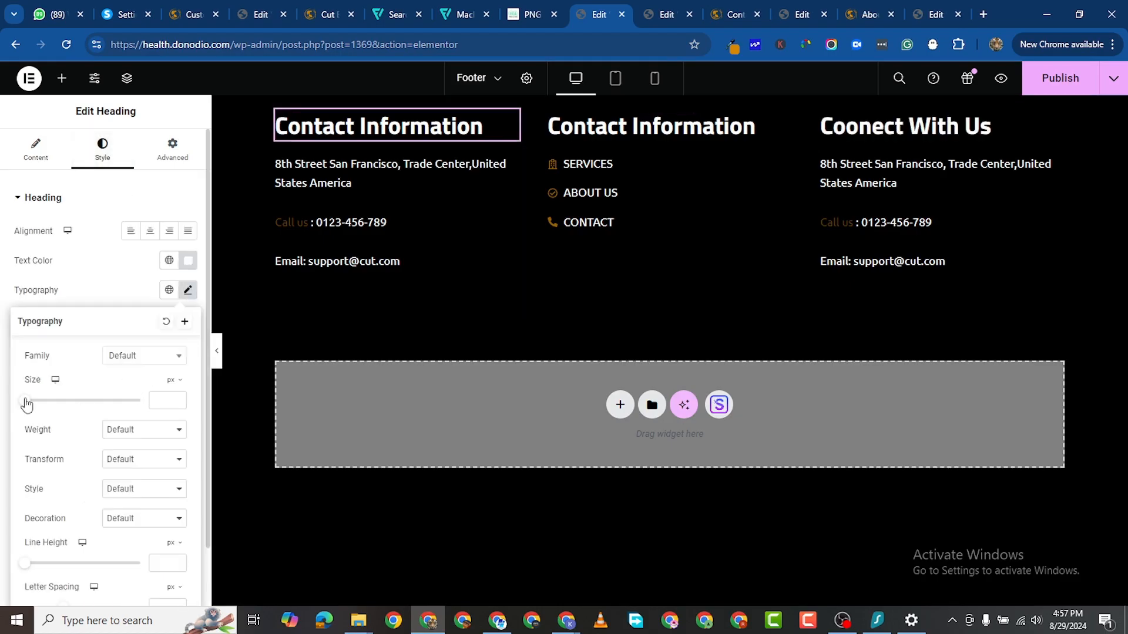
left_click_drag(26, 405, 40, 405)
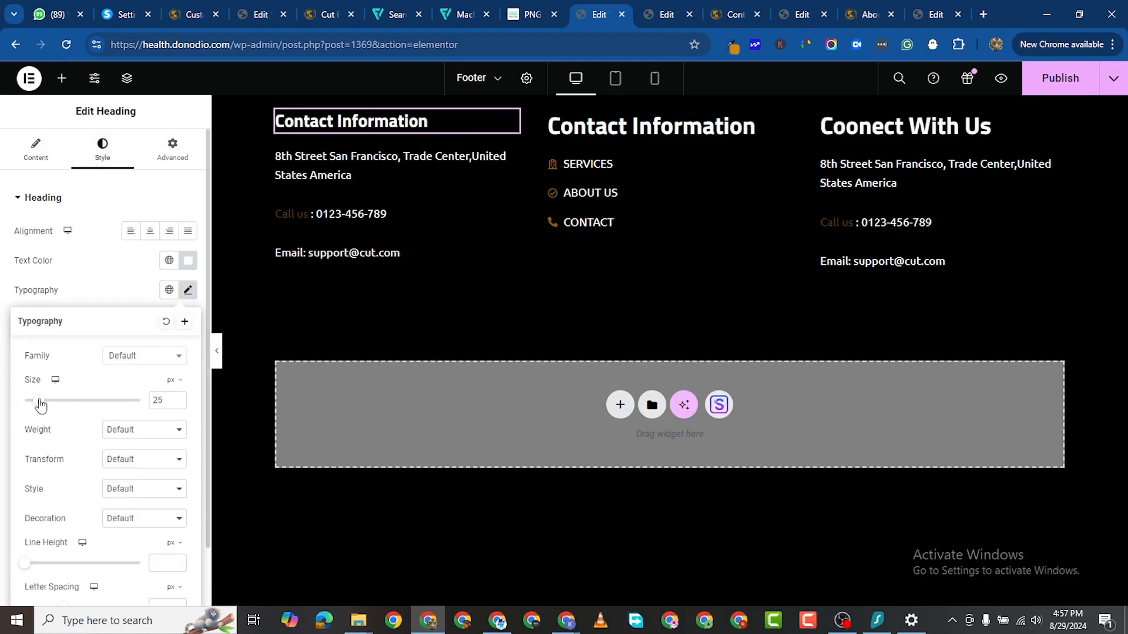
Step: Shorten the left heading title to Contact and raise its typography size to 30
left_click(28, 151)
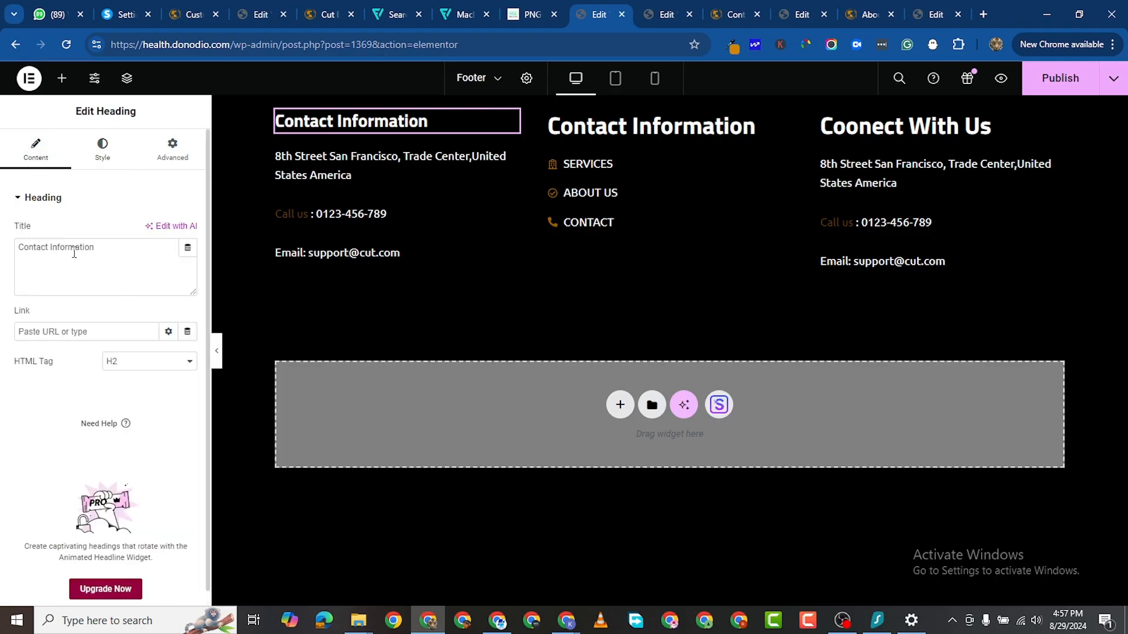
left_click_drag(50, 248, 189, 256)
key("BackSpace")
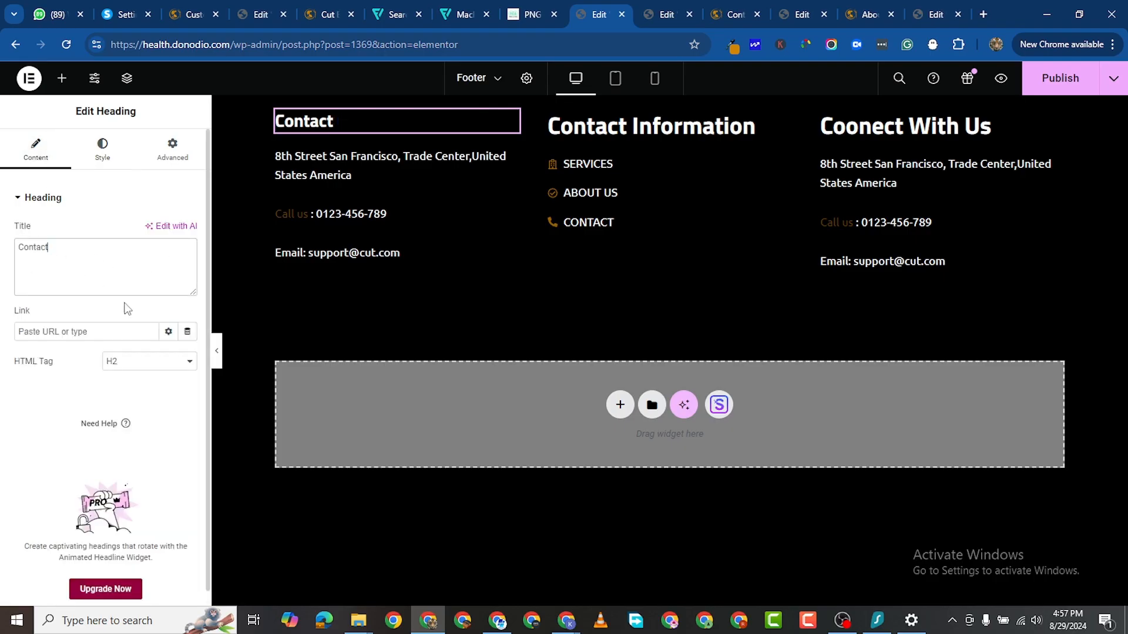
left_click(101, 150)
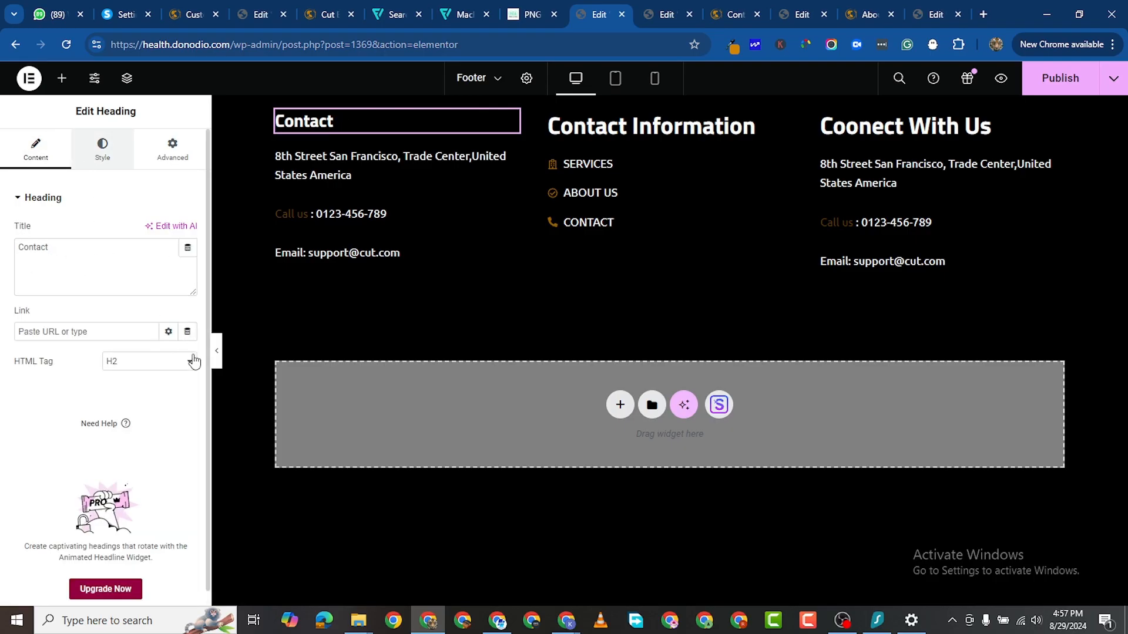
left_click(188, 290)
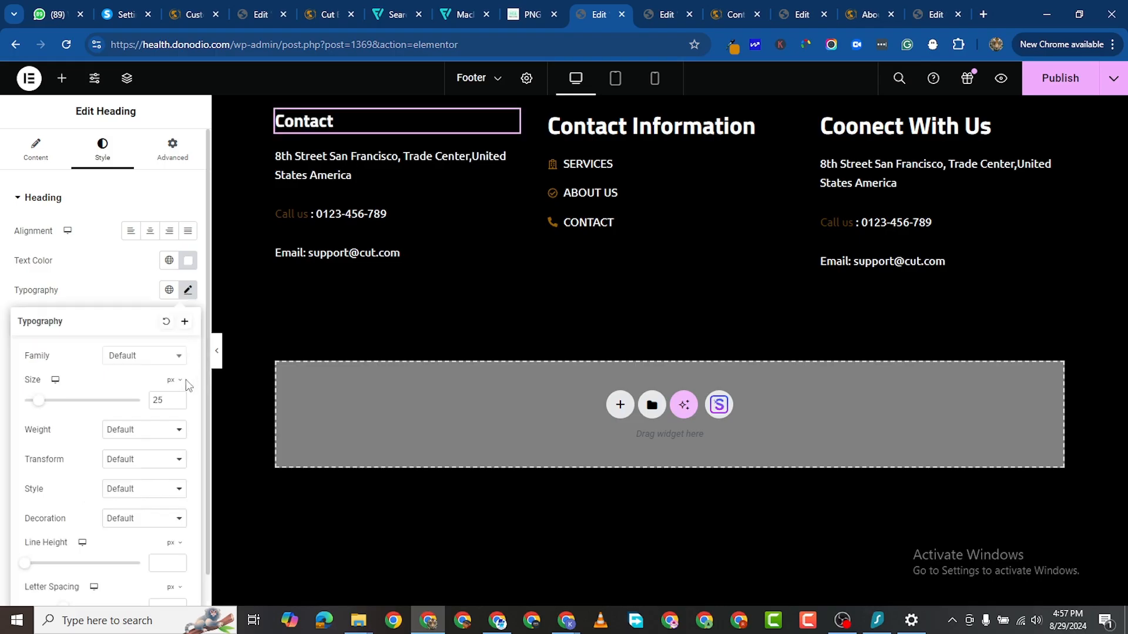
left_click(177, 397)
left_click(177, 397)
left_click(177, 398)
left_click(177, 397)
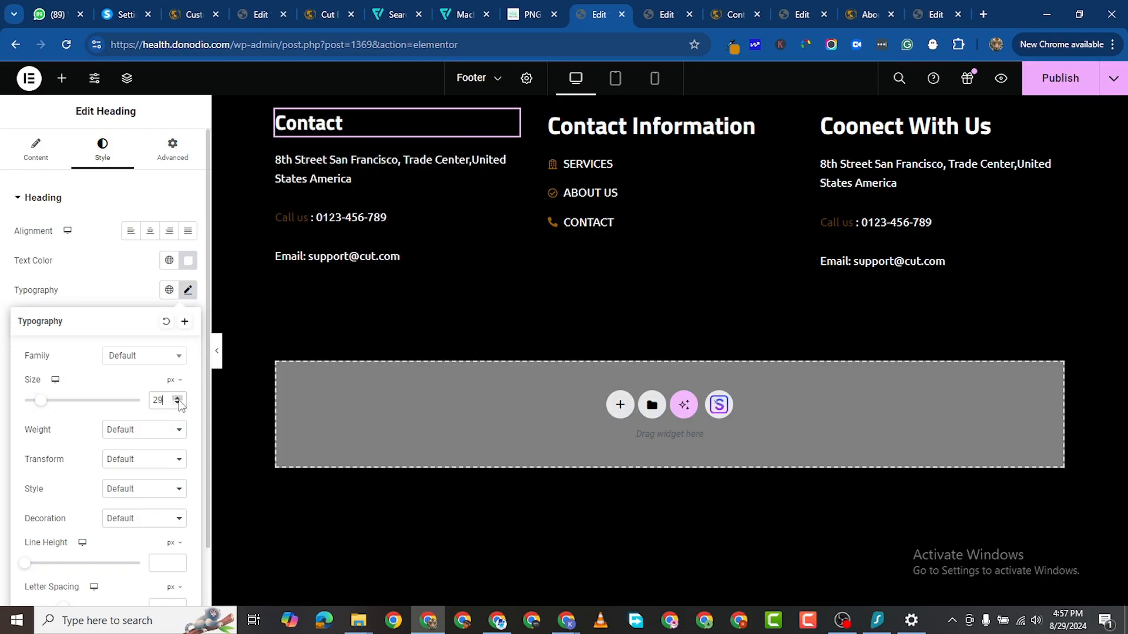
left_click(177, 398)
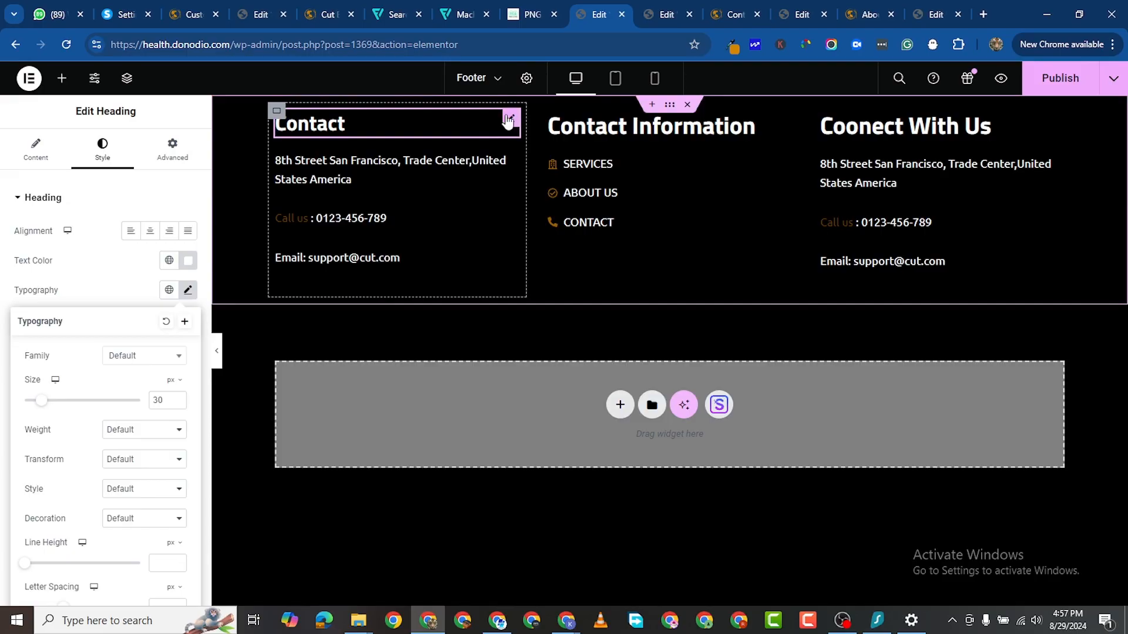
Step: Copy the Contact heading's style onto the Contact Information and Coonect With Us headings
right_click(508, 121)
left_click(552, 183)
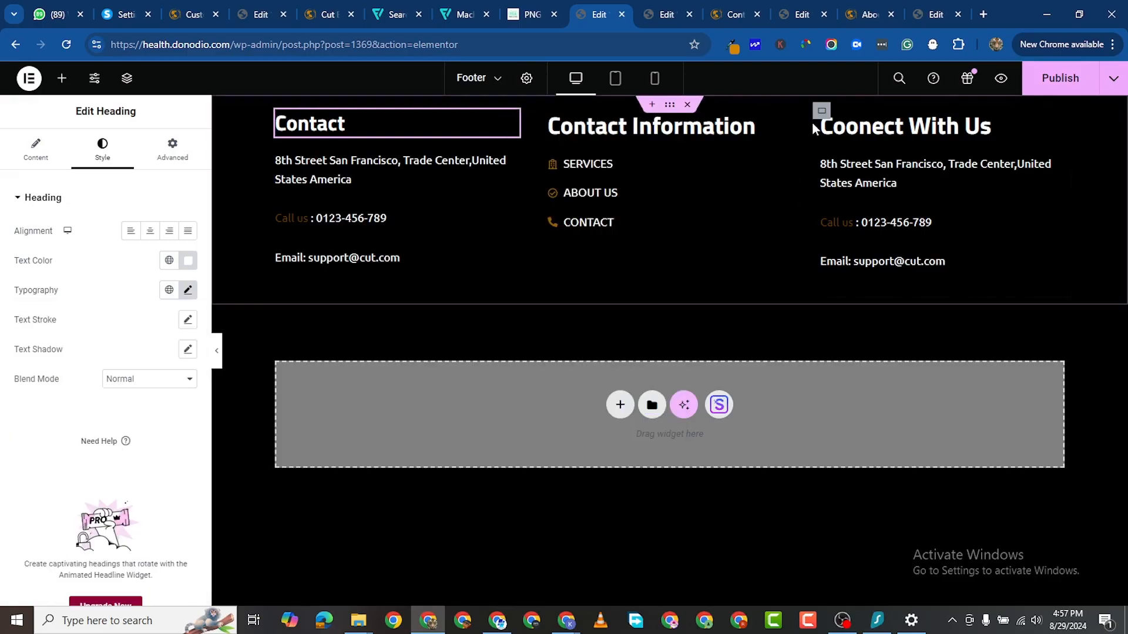
right_click(781, 121)
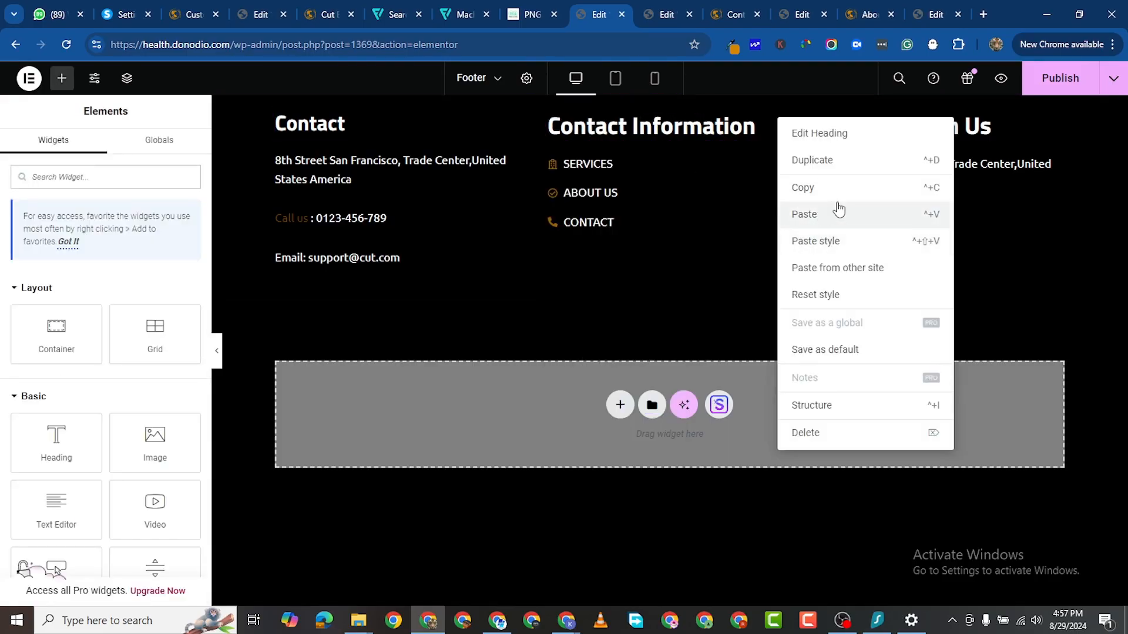
left_click(830, 242)
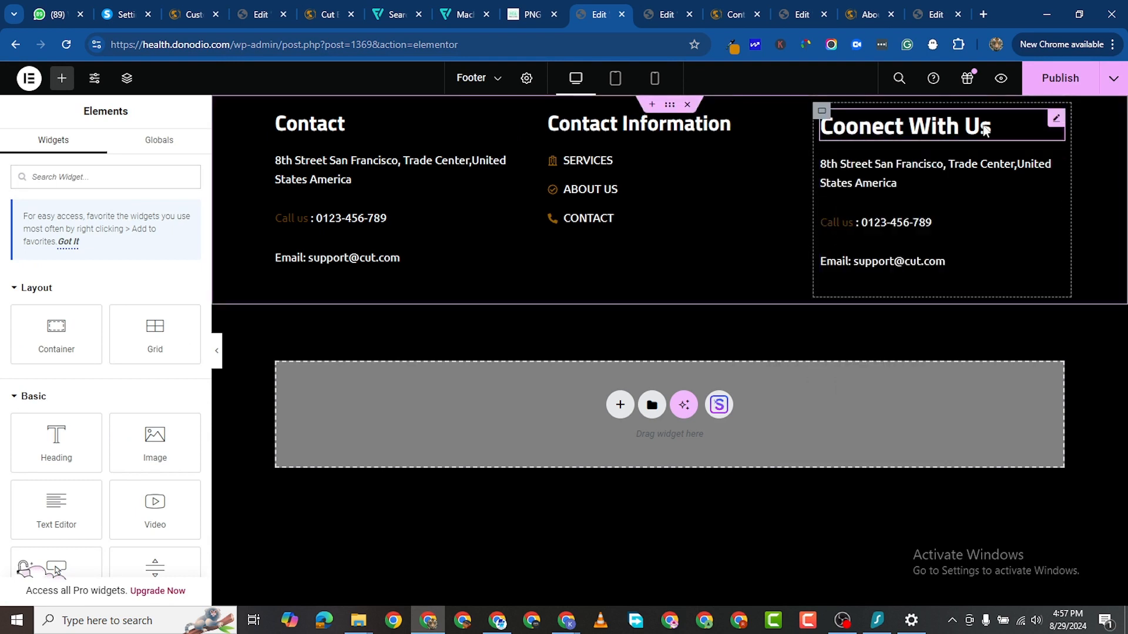
right_click(1044, 122)
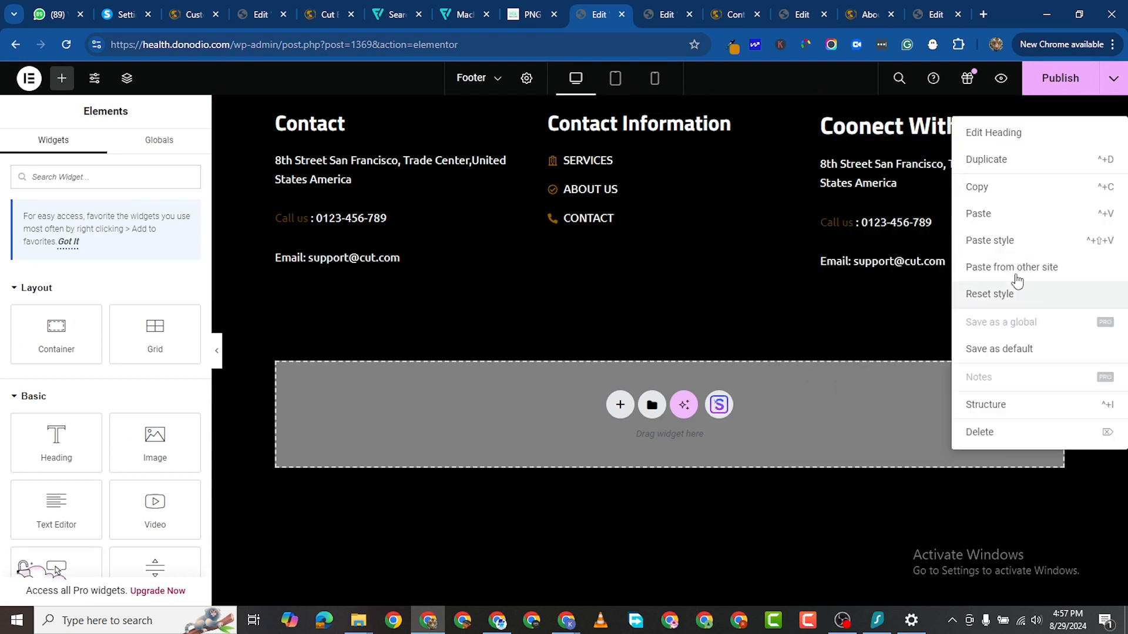
left_click(1011, 238)
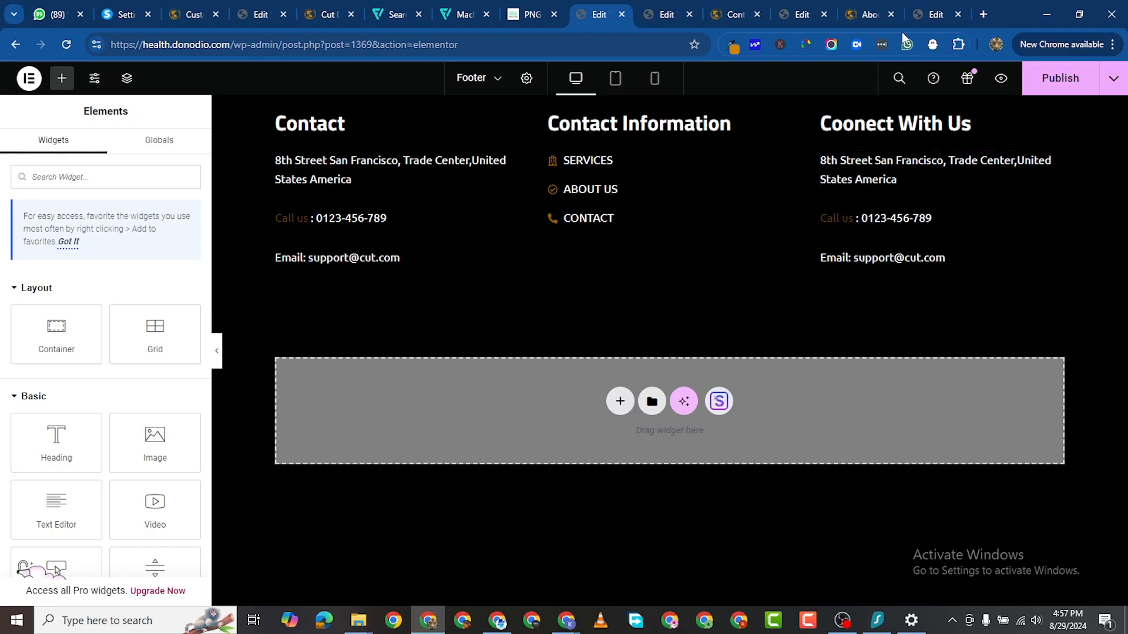
Step: Copy a team card's Social Icons widget from the About page
left_click(862, 13)
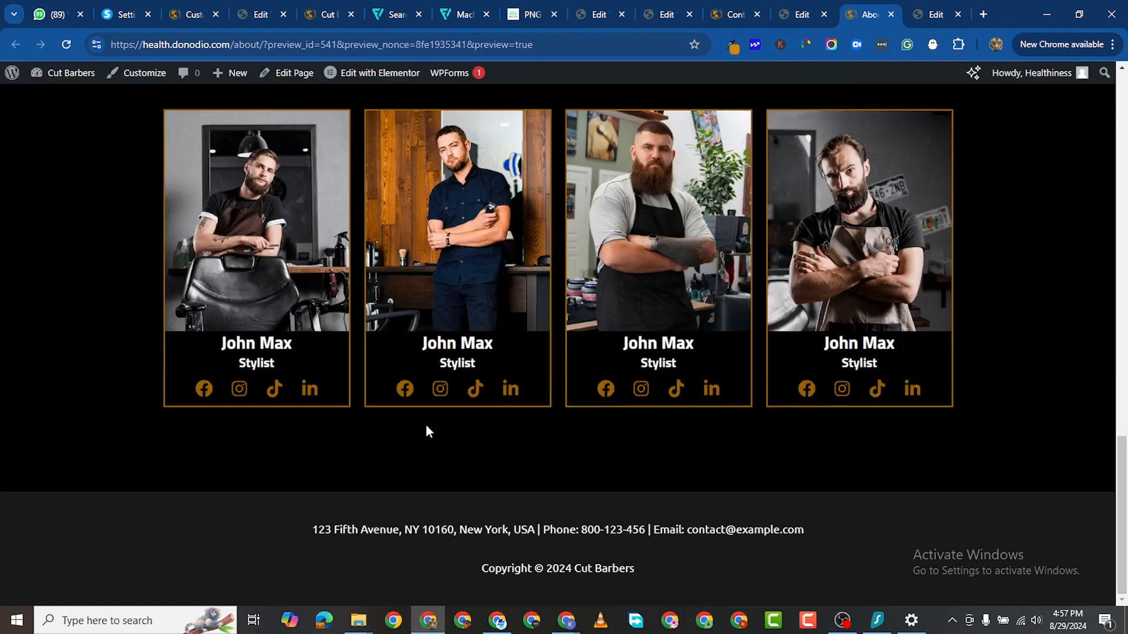
left_click(803, 14)
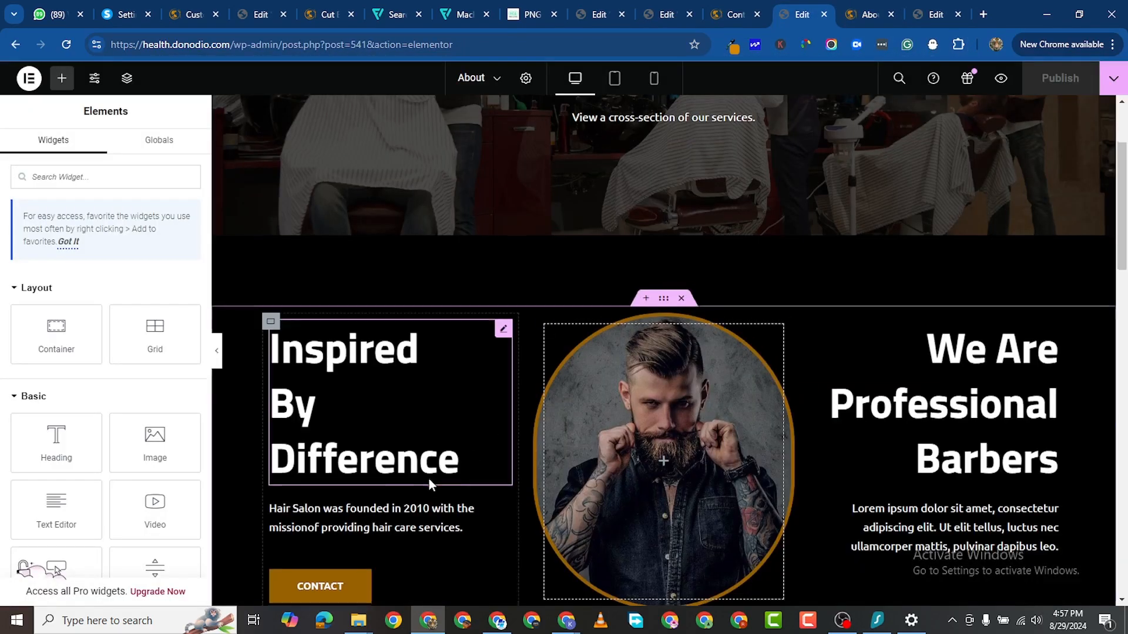
scroll(454, 456, "down", 15)
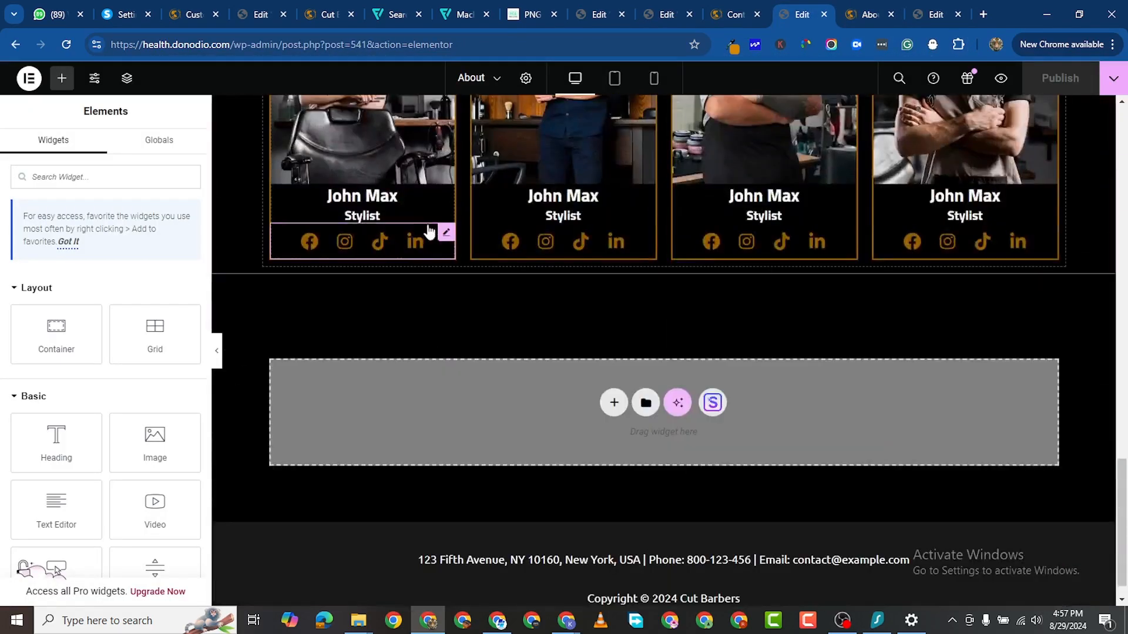
right_click(444, 232)
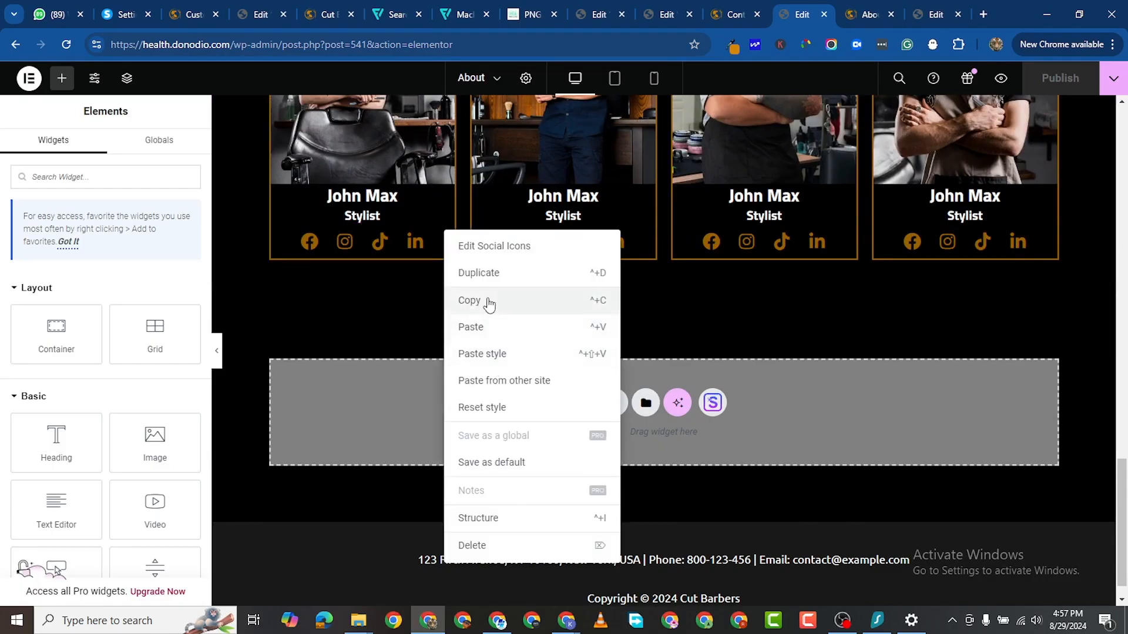
left_click(485, 301)
Step: Paste the social icons into the footer's right column and delete its address text
left_click(660, 21)
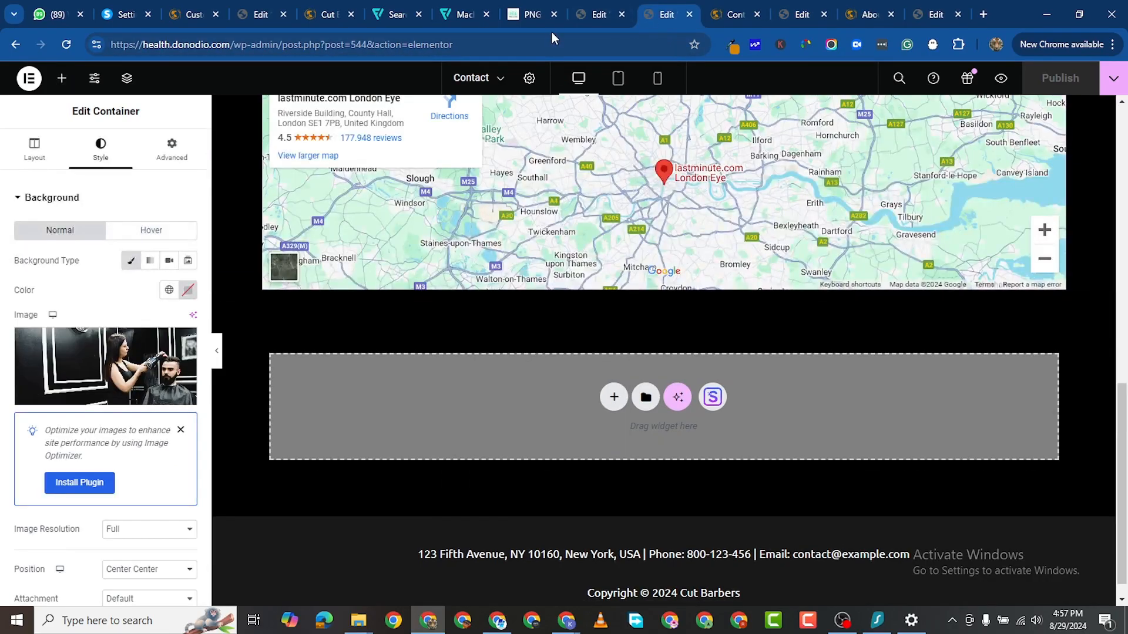
left_click(590, 14)
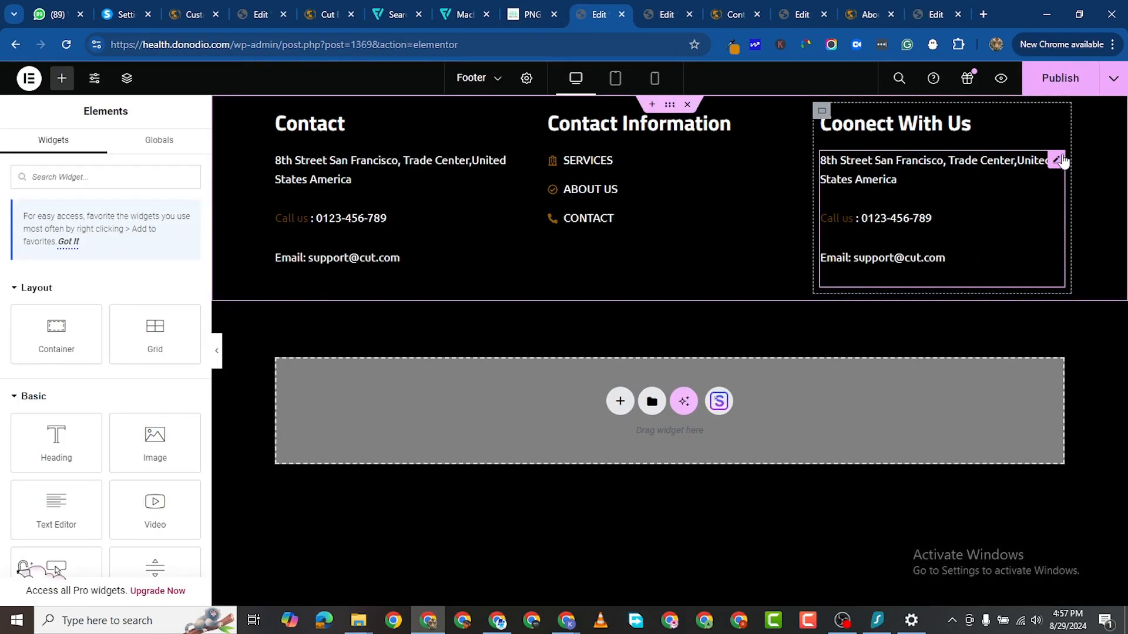
right_click(1059, 160)
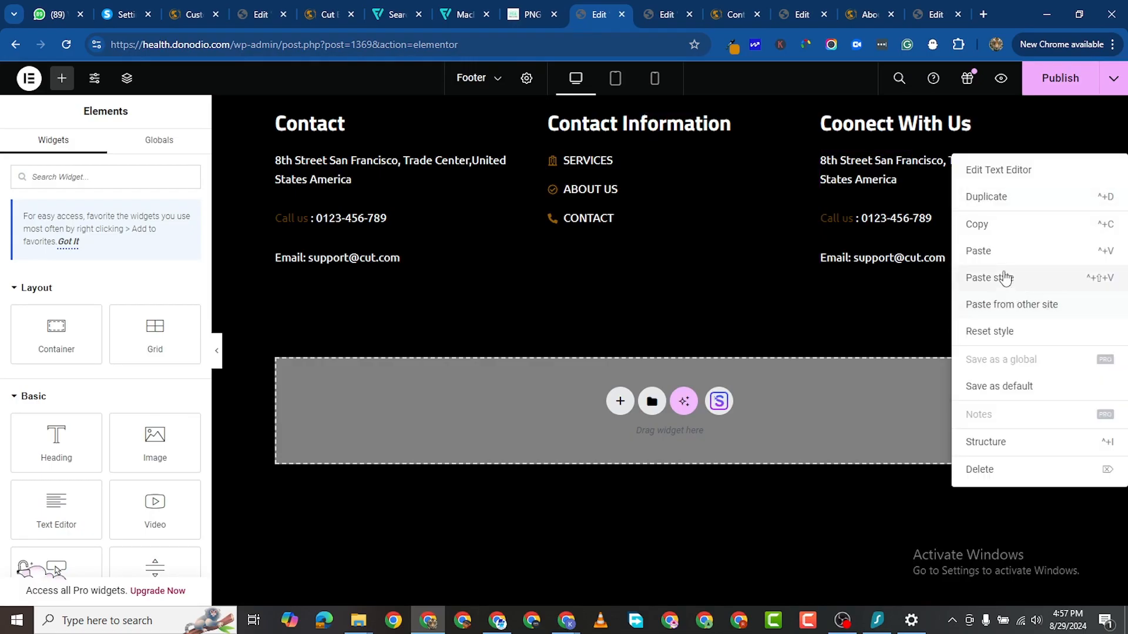
left_click(975, 251)
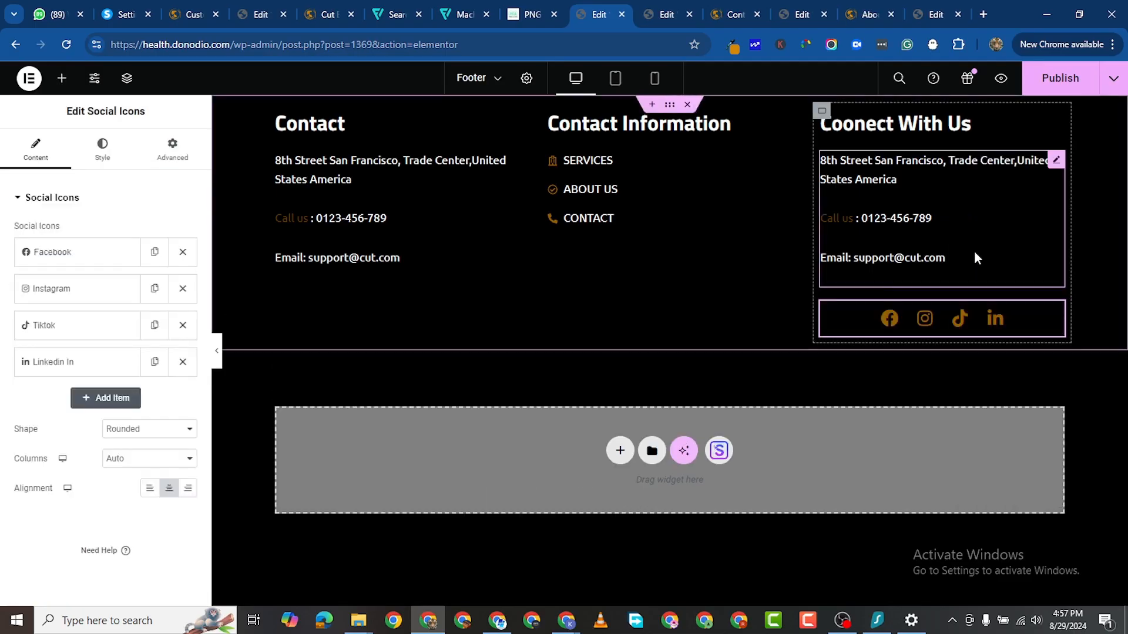
right_click(1050, 167)
left_click(1028, 467)
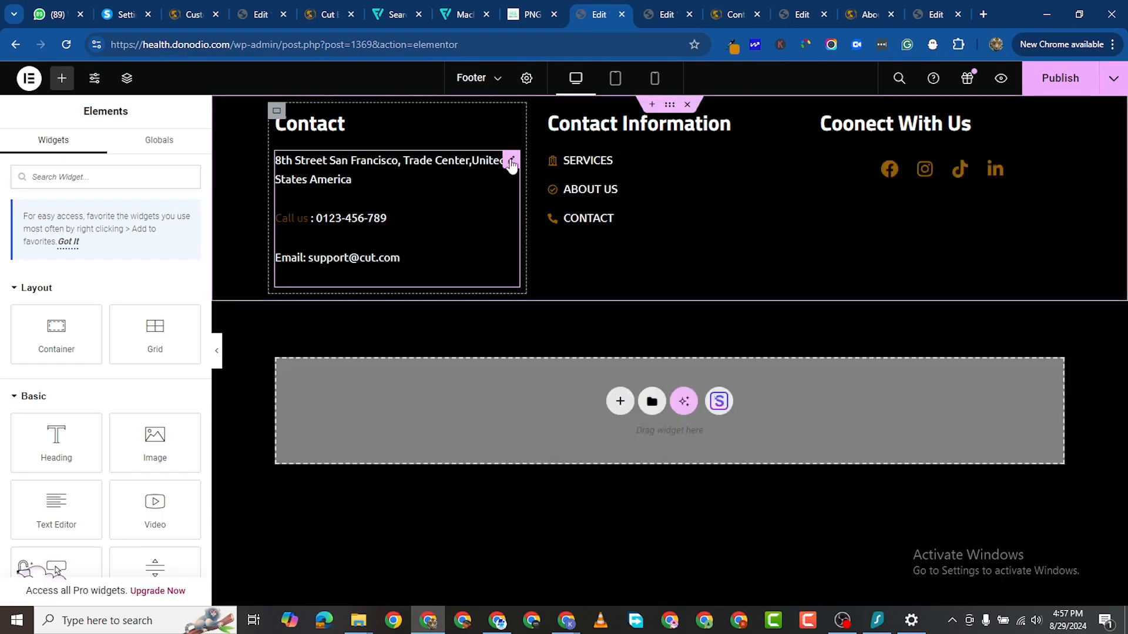
Step: Tighten the line height of the left column's contact text
left_click(511, 161)
left_click(103, 151)
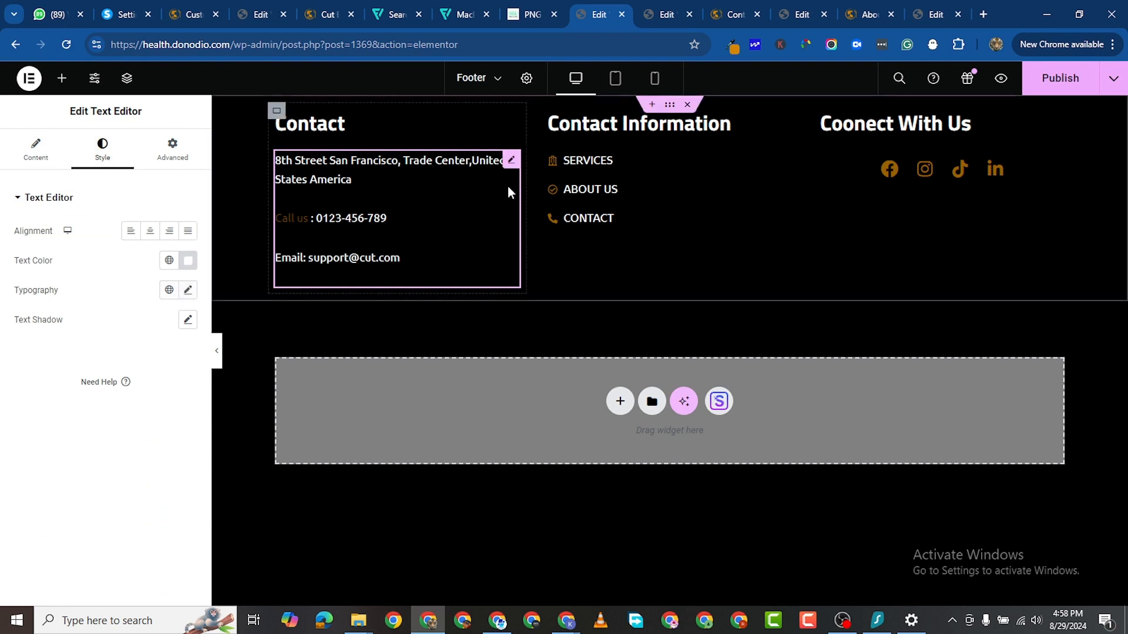
left_click(188, 290)
scroll(116, 510, "down", 1)
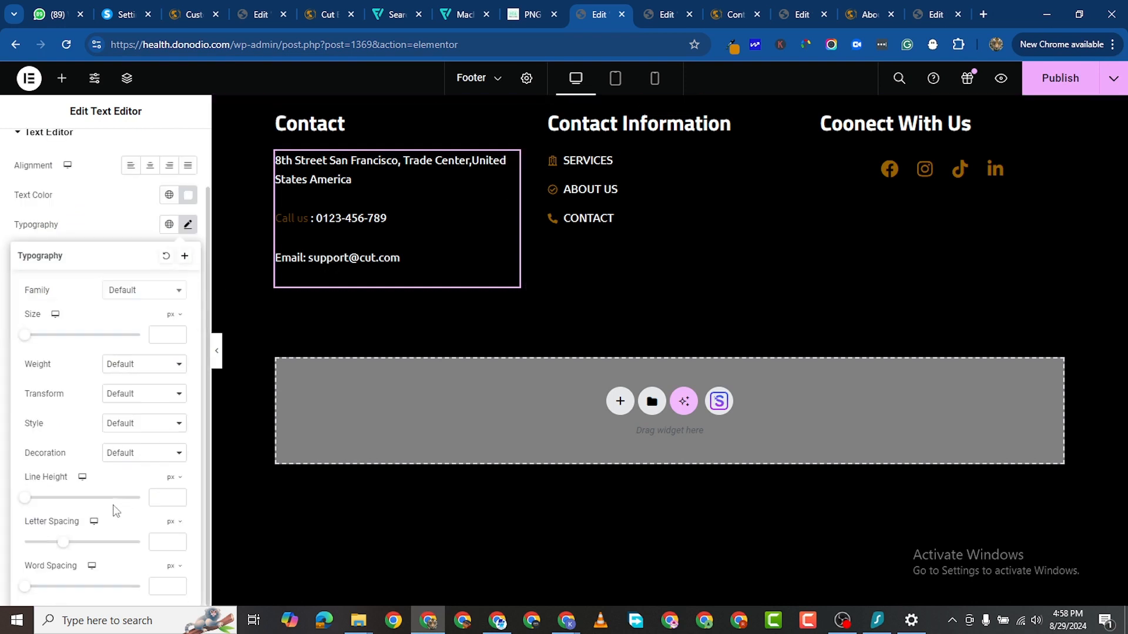
left_click_drag(29, 508, 51, 510)
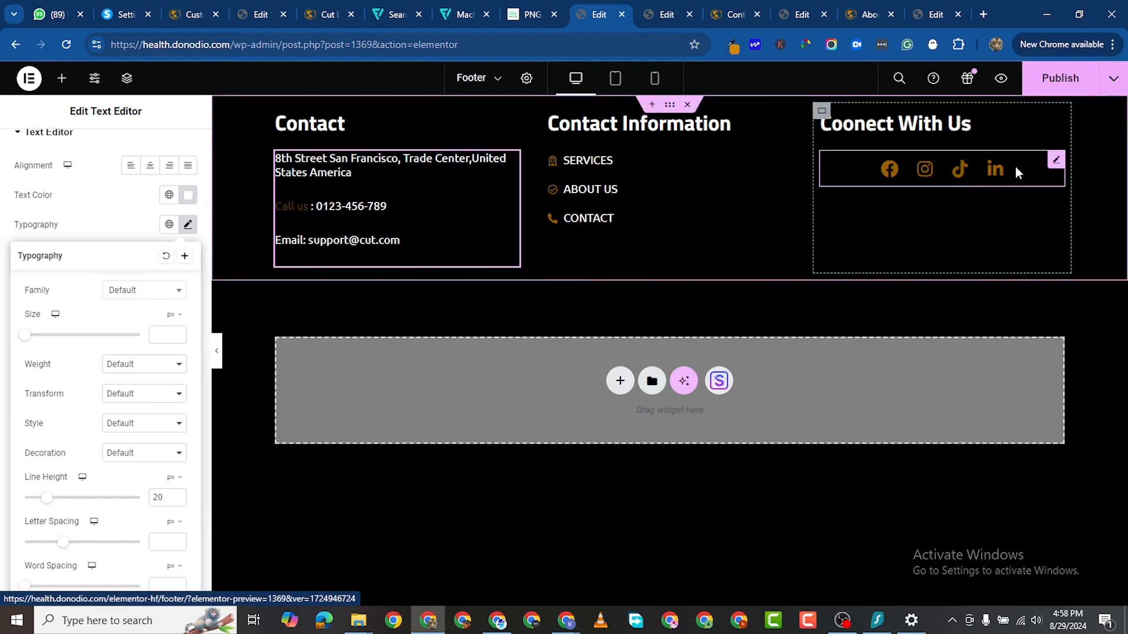
Step: Left-align the social icons under the Coonect With Us heading
left_click(1055, 162)
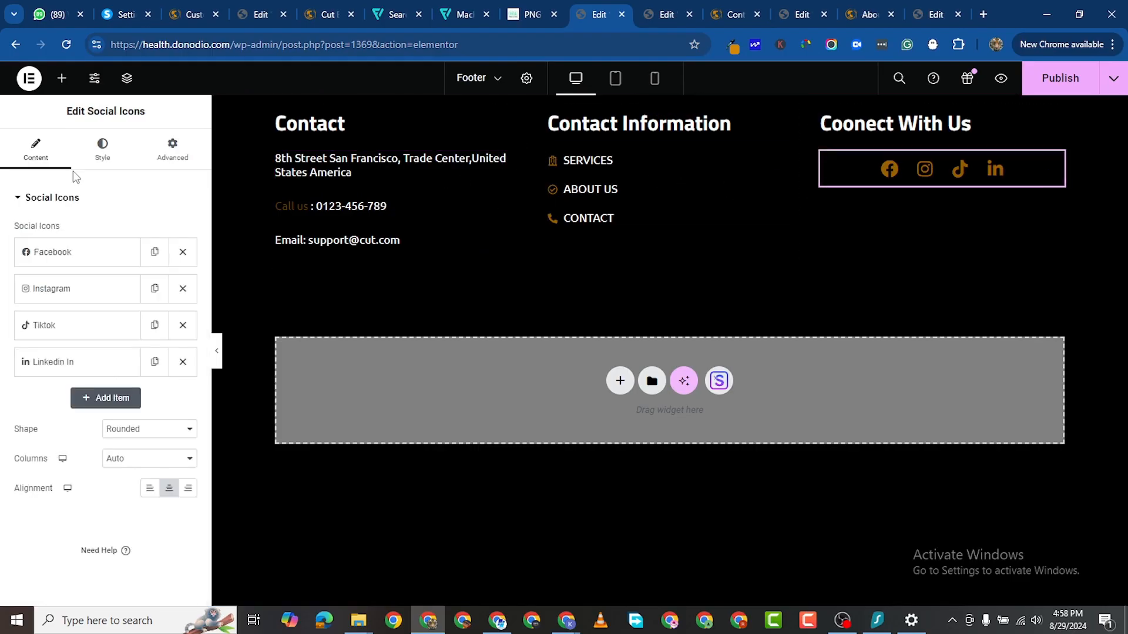
left_click(102, 150)
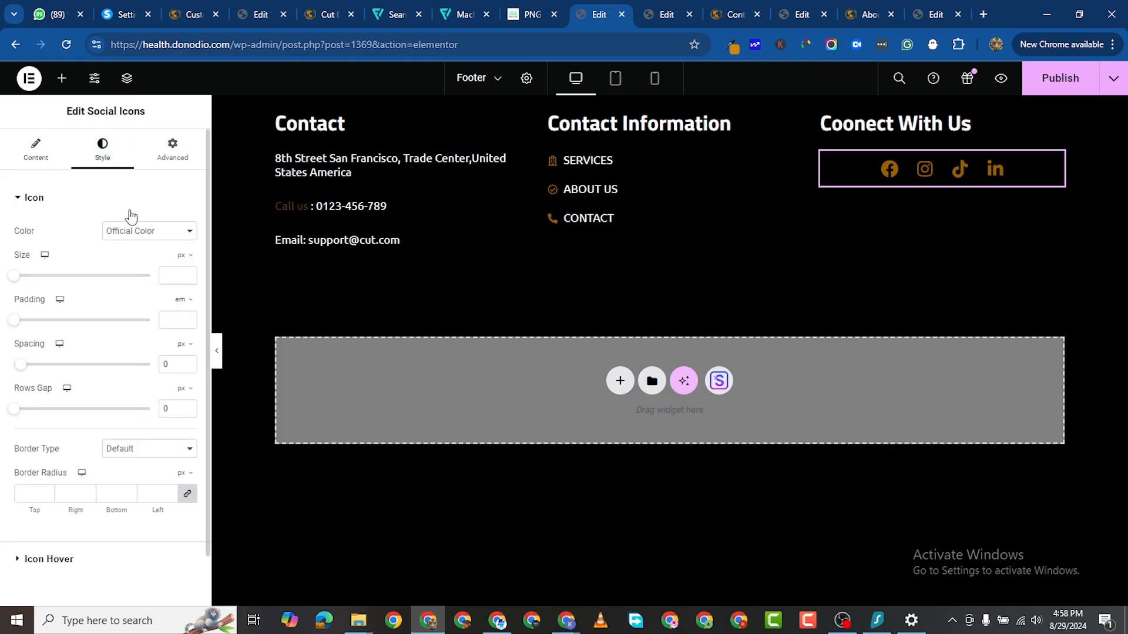
left_click(36, 150)
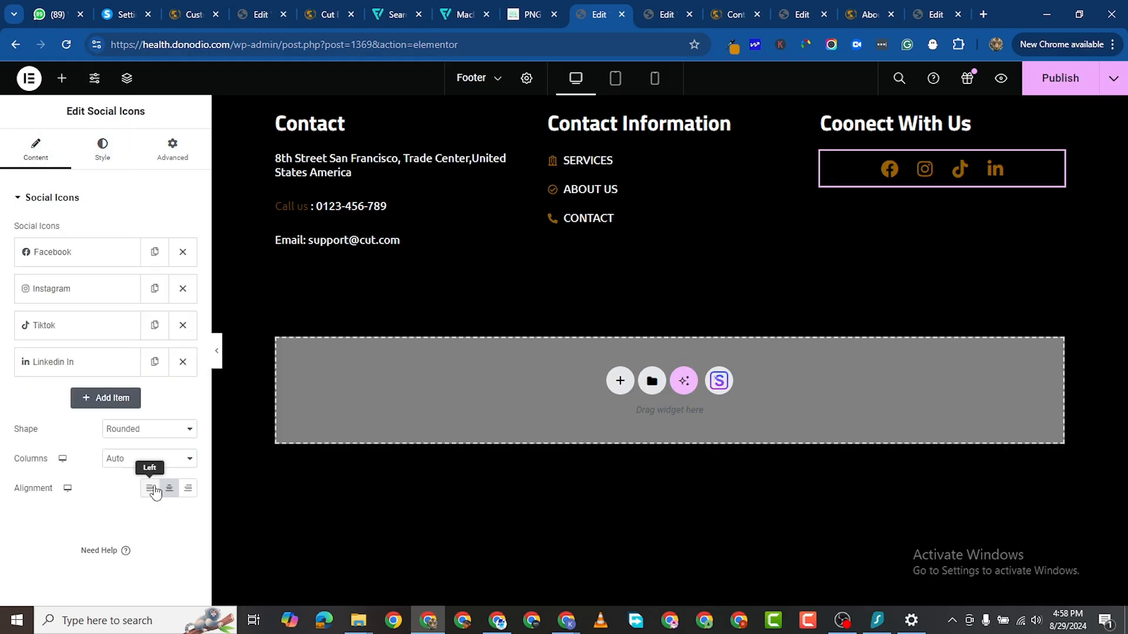
left_click(150, 488)
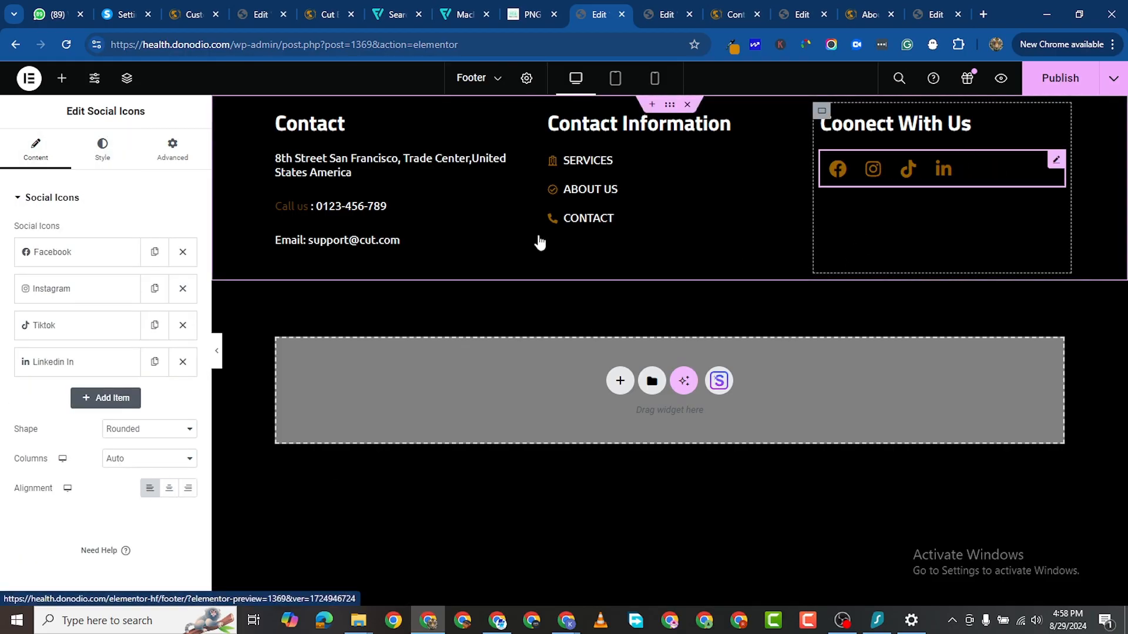
left_click(591, 286)
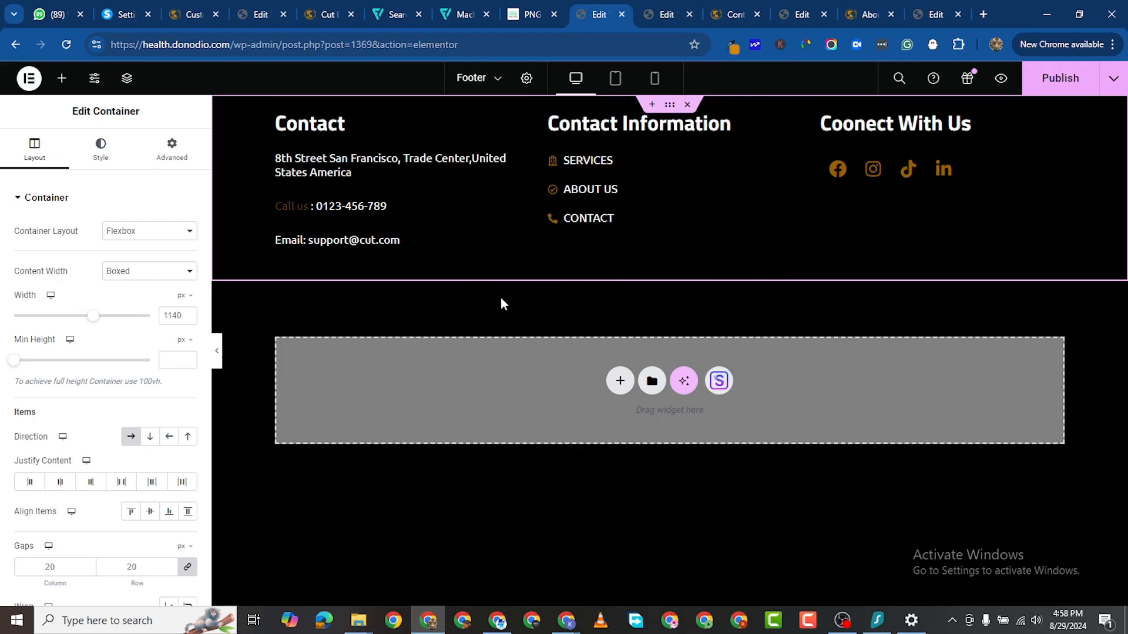
Step: Add a single-column Flexbox container below the footer columns
left_click(626, 389)
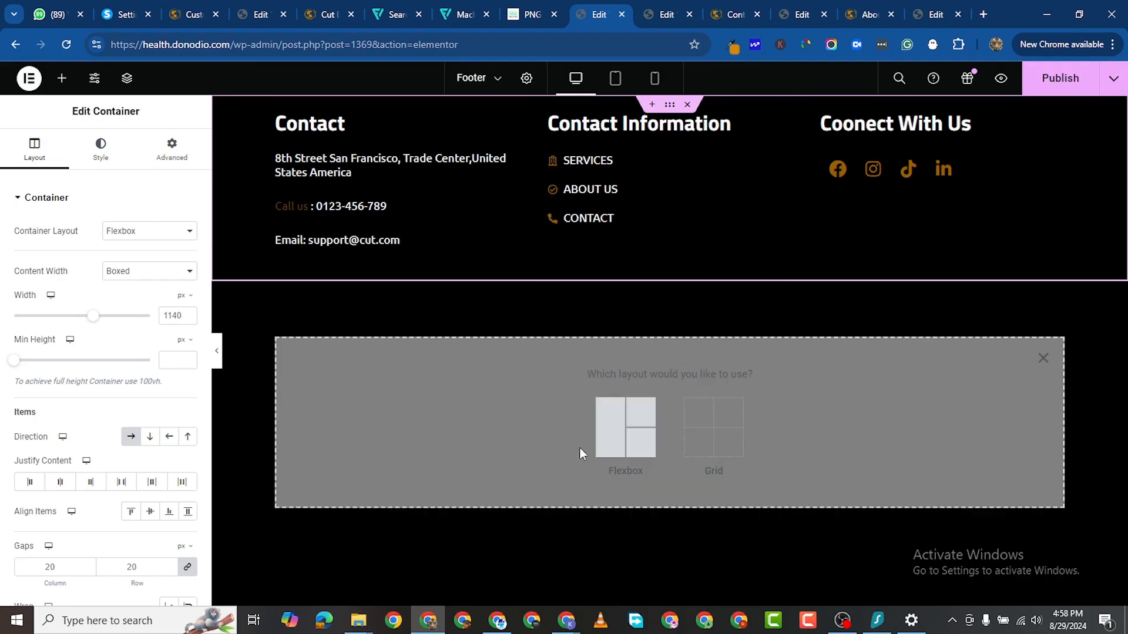
left_click(619, 421)
left_click(476, 412)
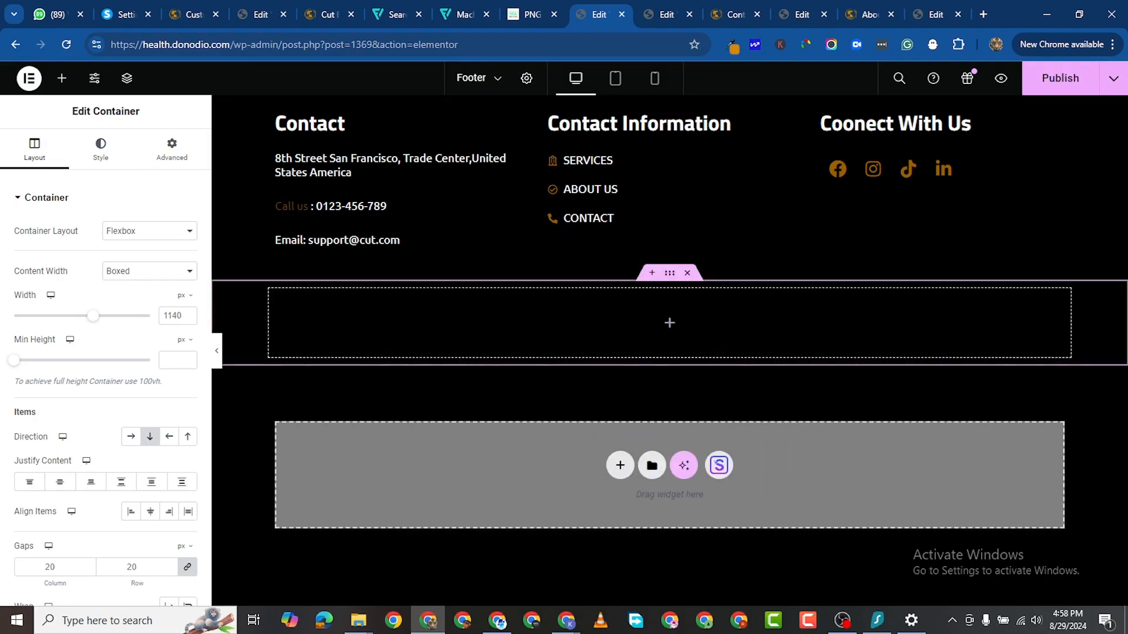
Step: Reselect the footer's social icons and look through their style settings
key("alt+Tab")
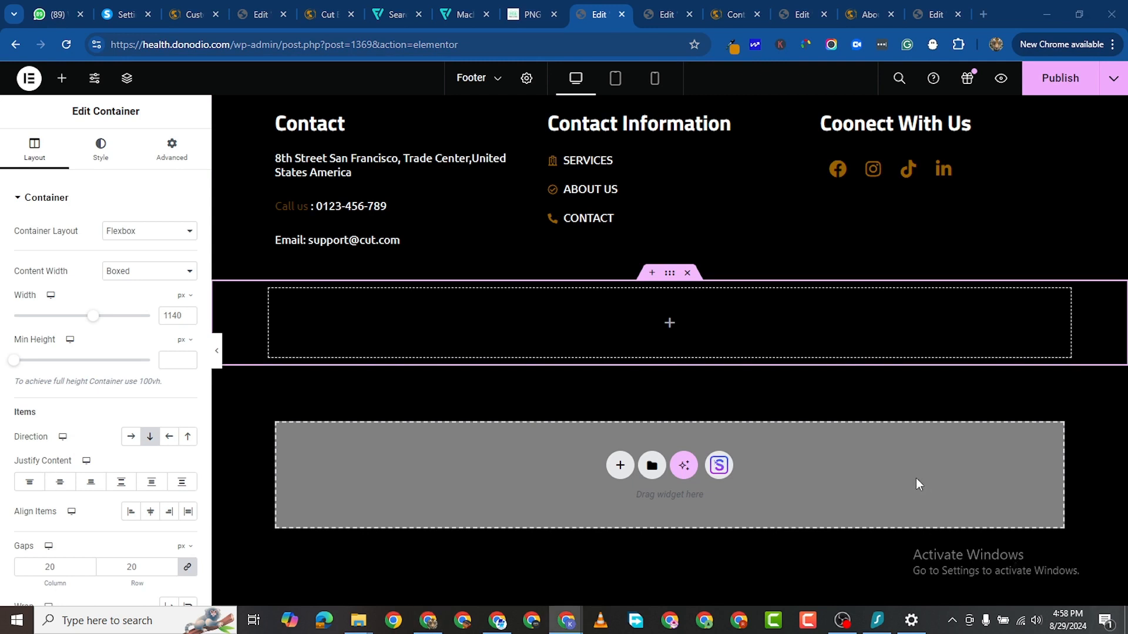
left_click(622, 358)
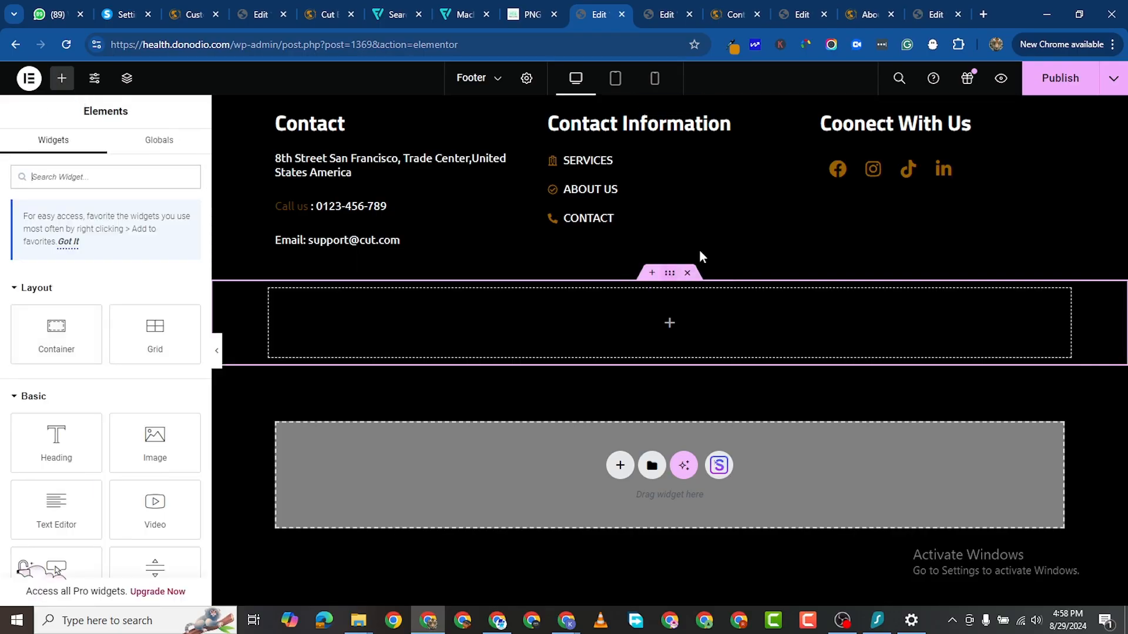
left_click(1055, 163)
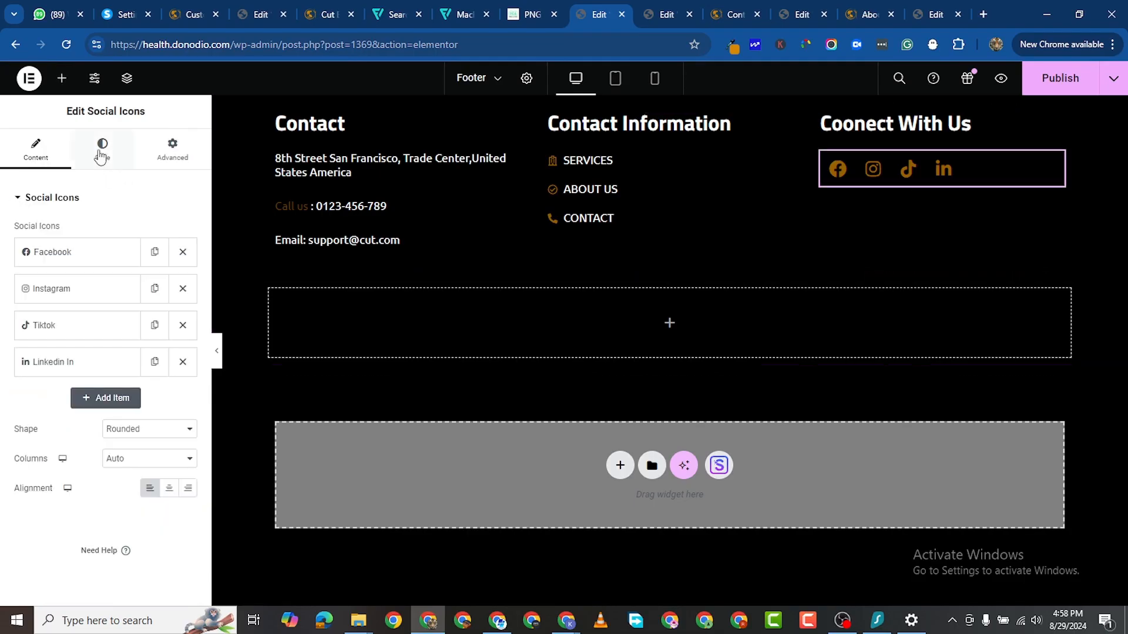
left_click(102, 149)
scroll(87, 470, "down", 1)
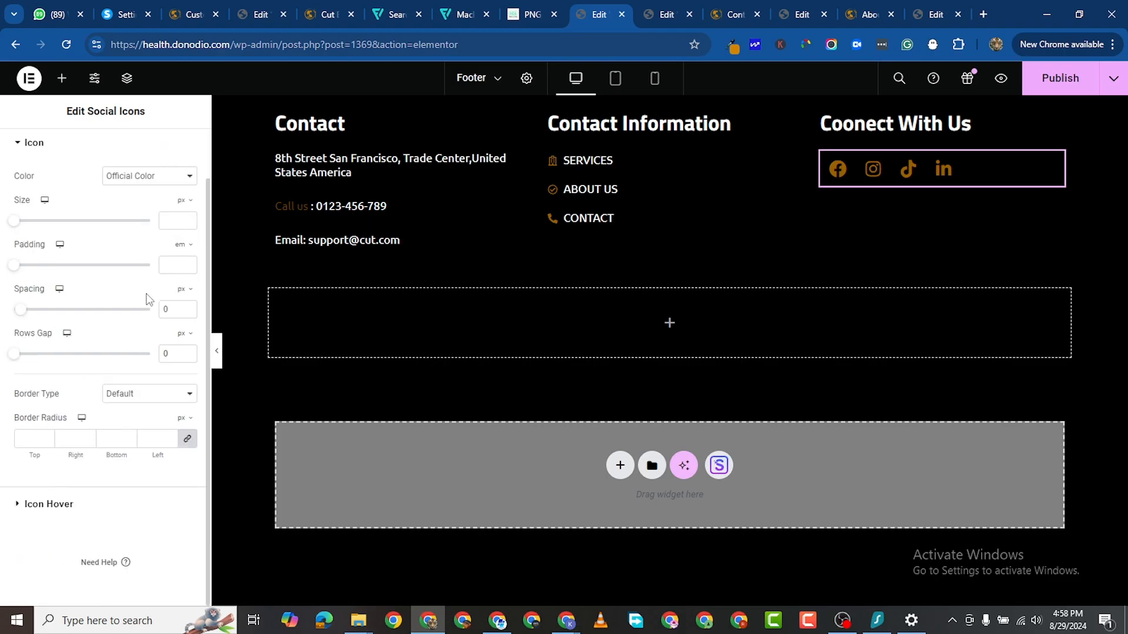
scroll(149, 299, "up", 1)
scroll(69, 283, "down", 1)
scroll(100, 356, "up", 1)
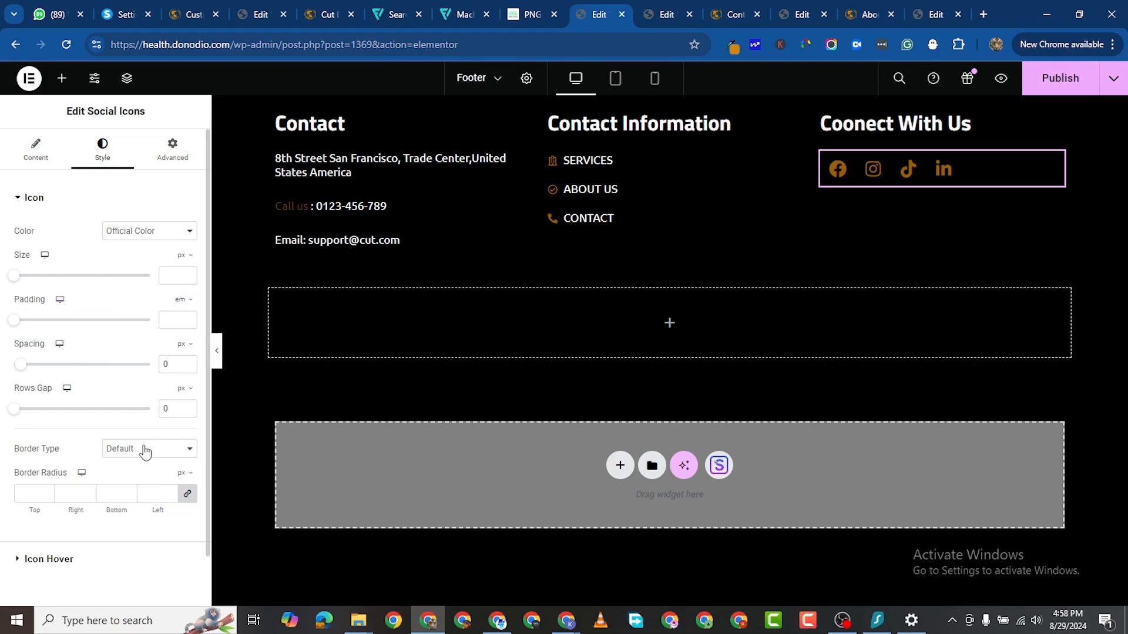
Step: Copy the #996100 colour from the Home page's Pricing Plans heading
left_click(261, 14)
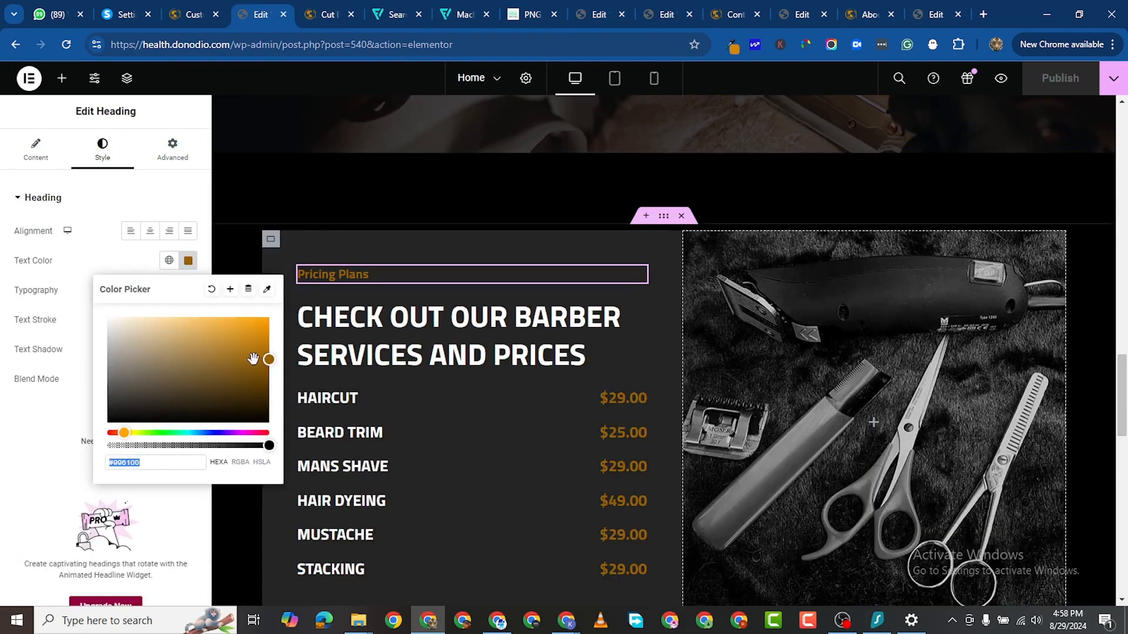
right_click(126, 464)
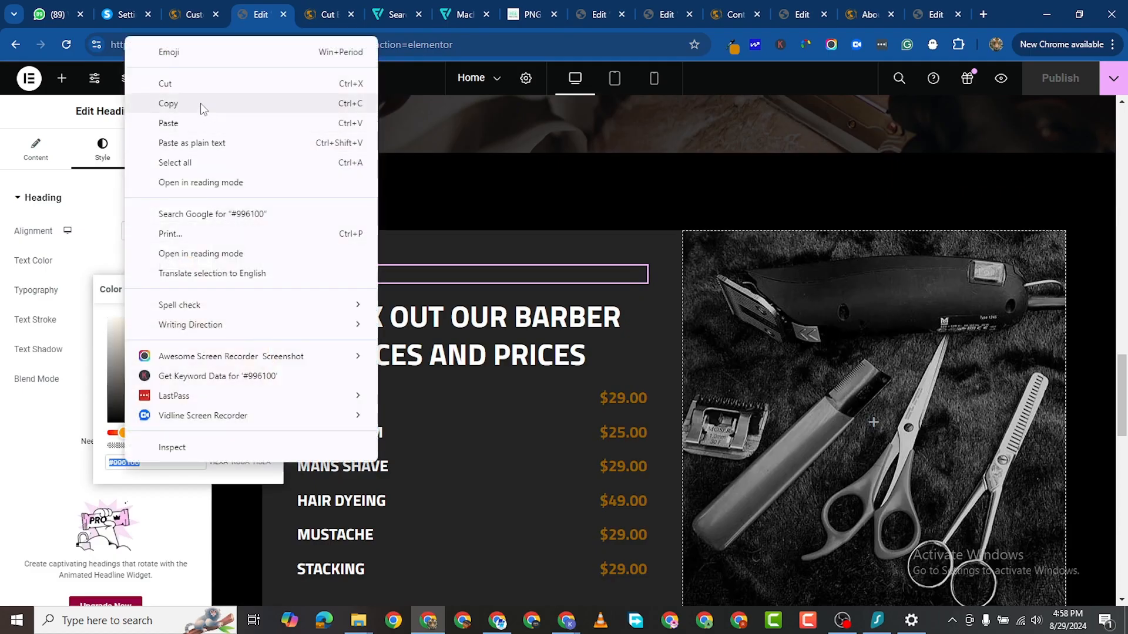
left_click(200, 103)
left_click(800, 15)
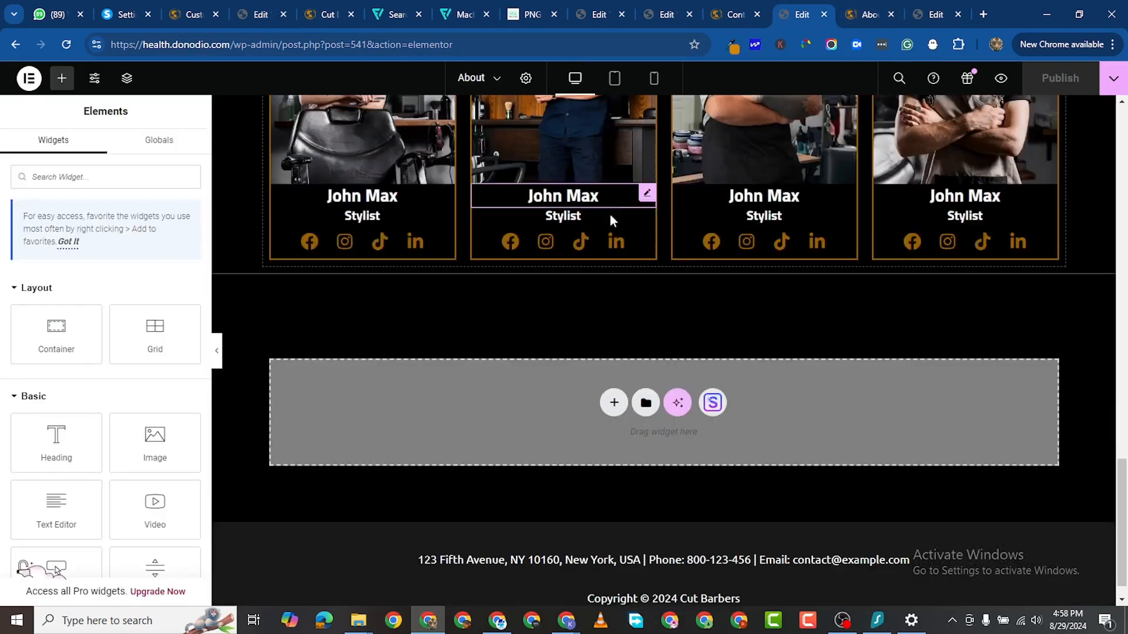
left_click(670, 14)
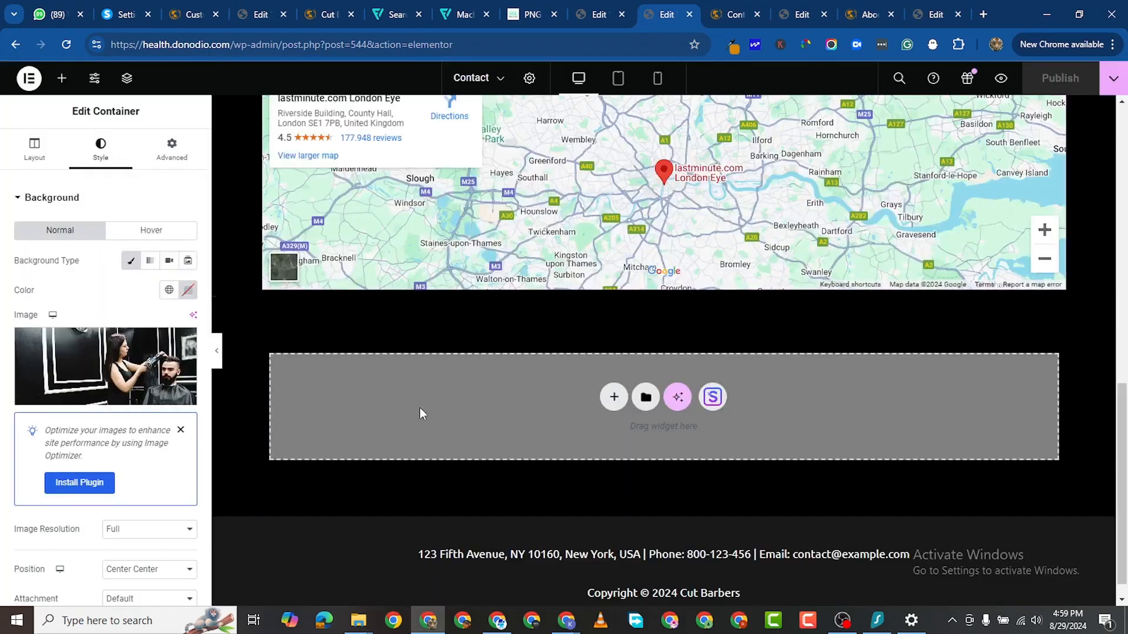
left_click(575, 19)
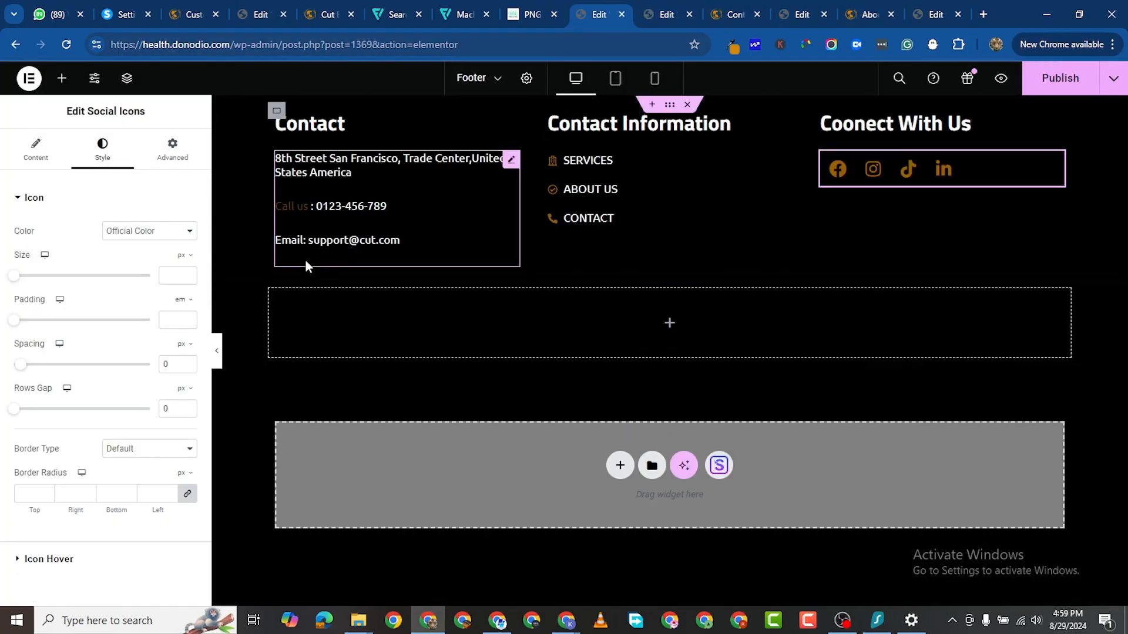
Step: Give the new Boxed container a classic #996100 background colour
left_click(234, 334)
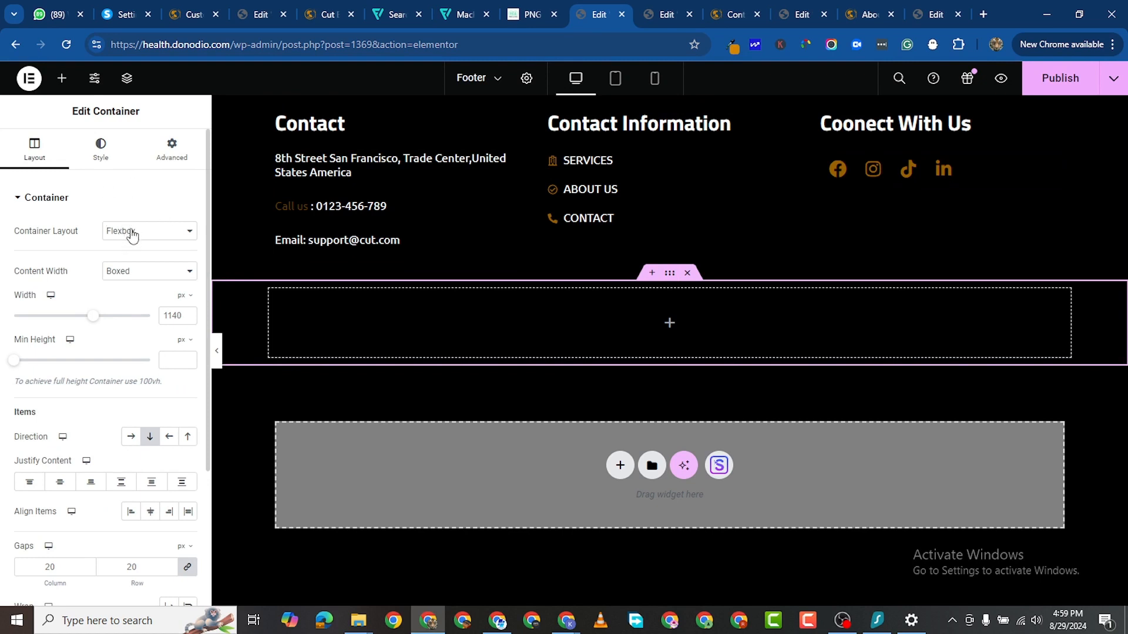
left_click(136, 270)
left_click(203, 306)
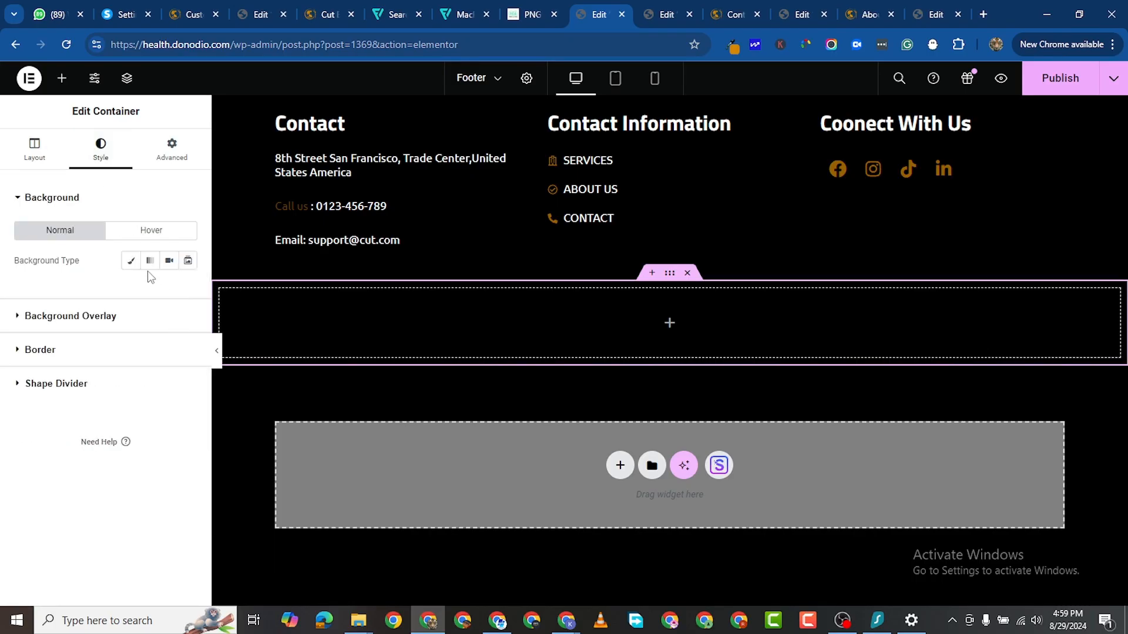
left_click(131, 262)
left_click(188, 291)
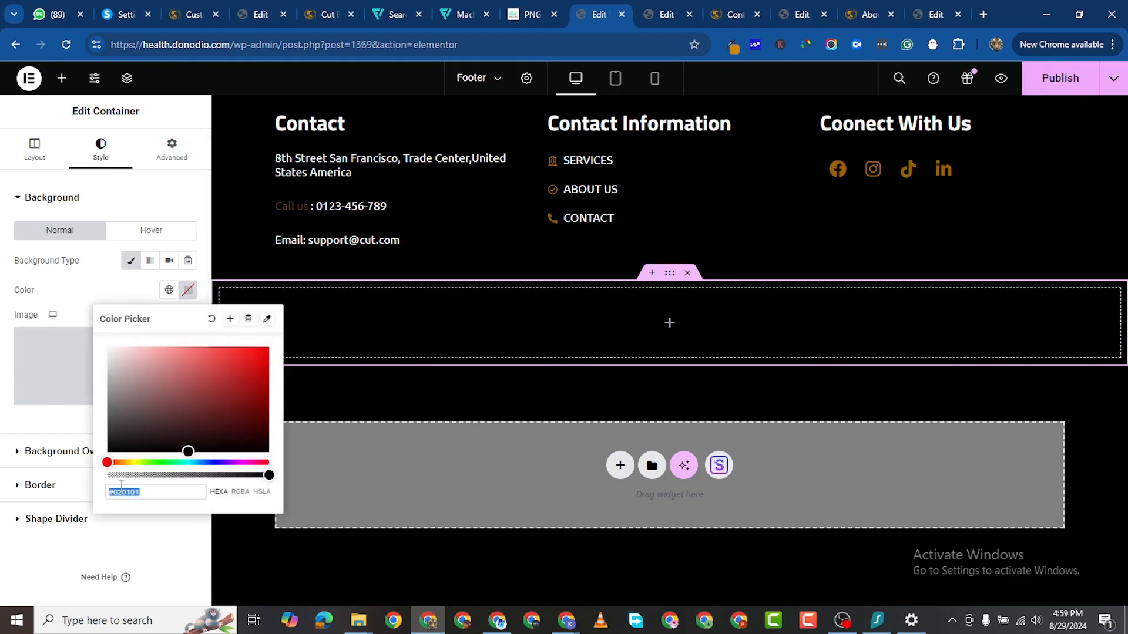
right_click(129, 491)
left_click(176, 145)
left_click(444, 406)
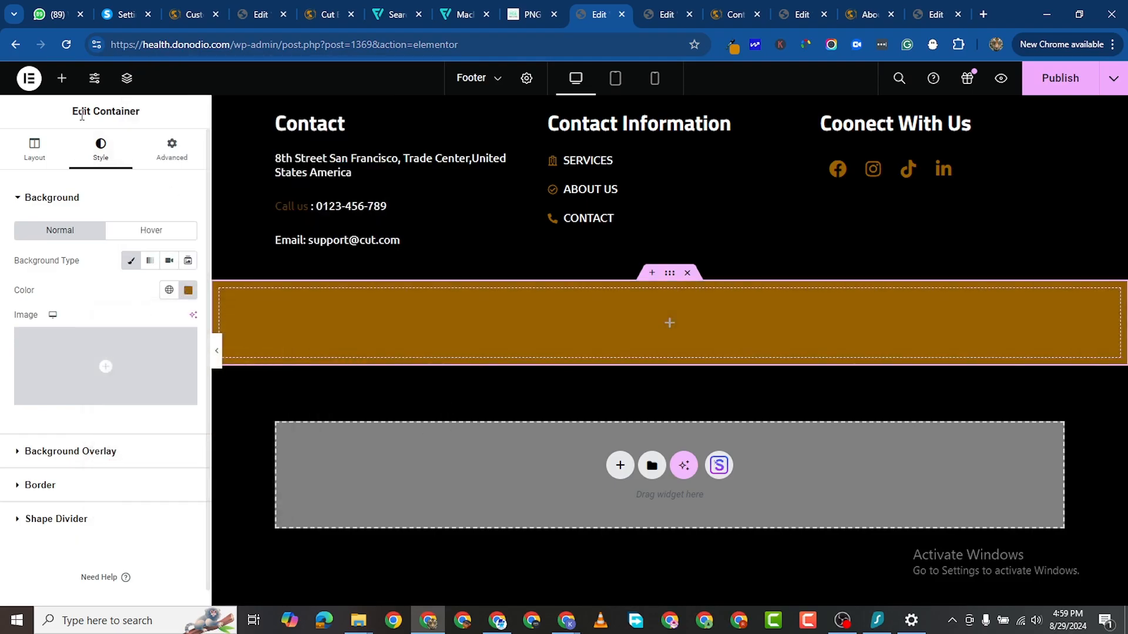
left_click(62, 78)
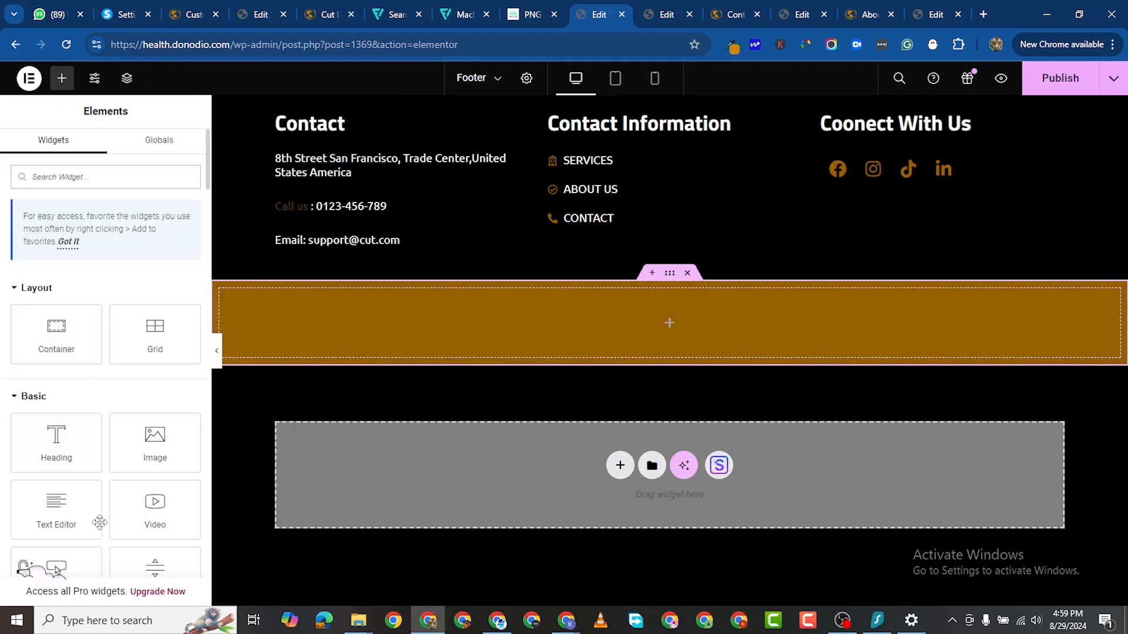
Step: Add a heading to the orange bar reading '© 2024 - All Rights Reserved | Created By Donodio Systems'
mouse_move(56, 502)
left_mouse_down()
mouse_move(69, 512)
mouse_move(64, 491)
left_mouse_up()
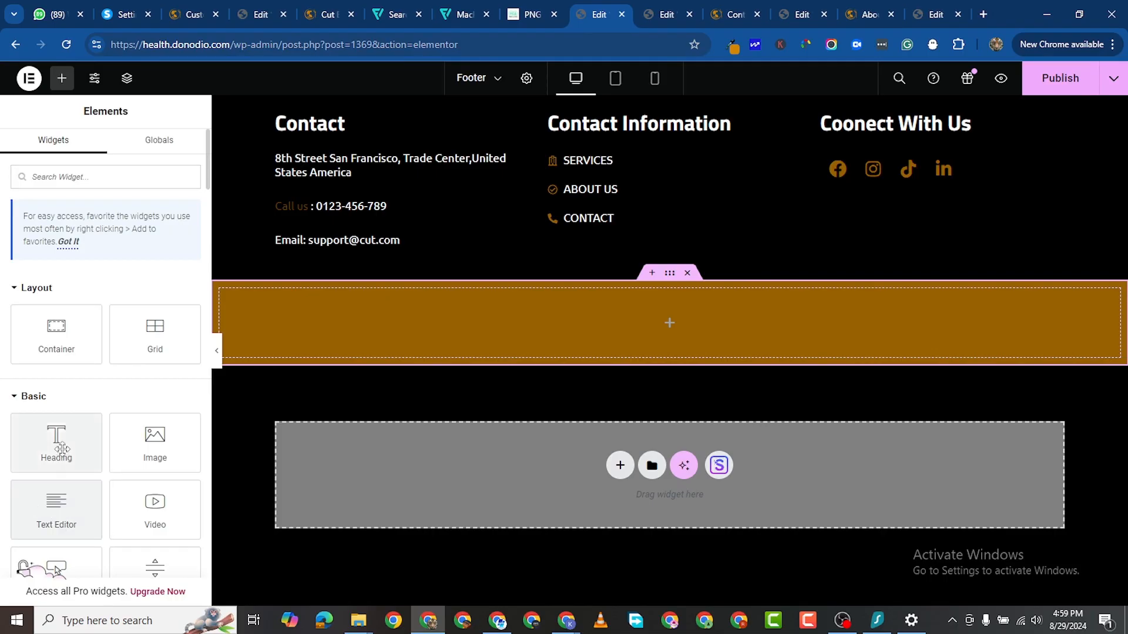
left_click_drag(62, 450, 558, 350)
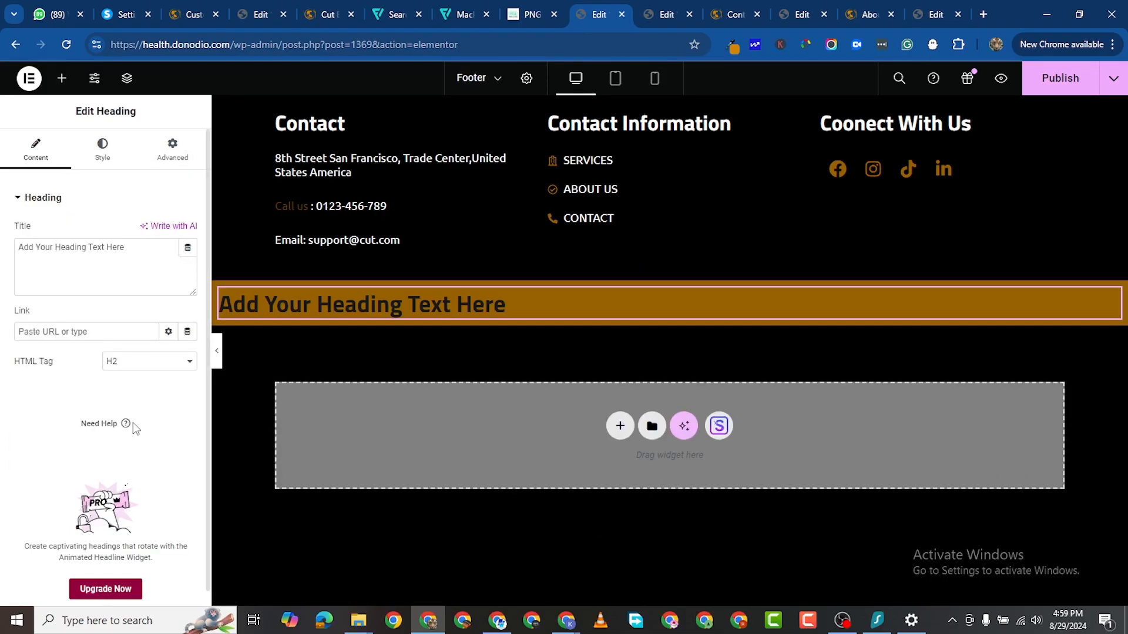
triple_click(61, 251)
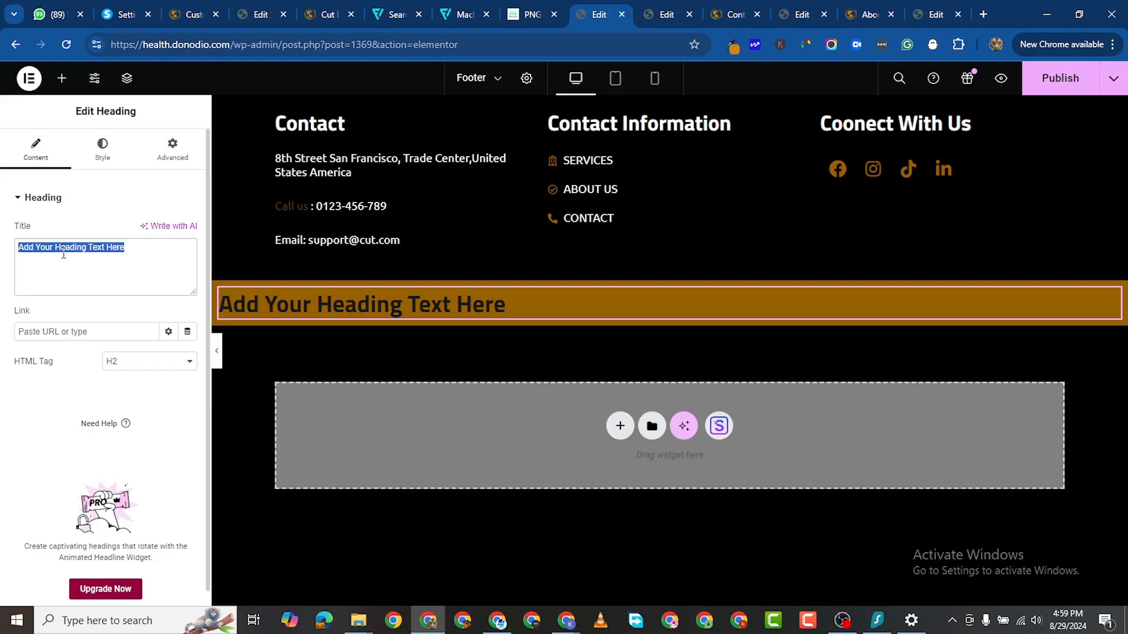
type("@")
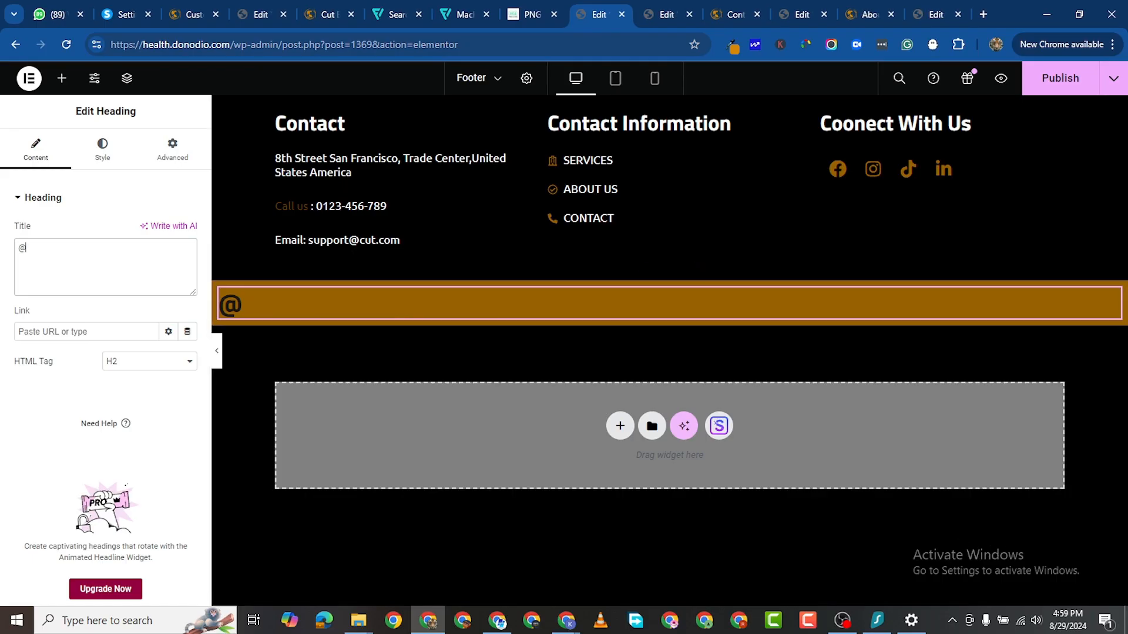
key("alt+Tab")
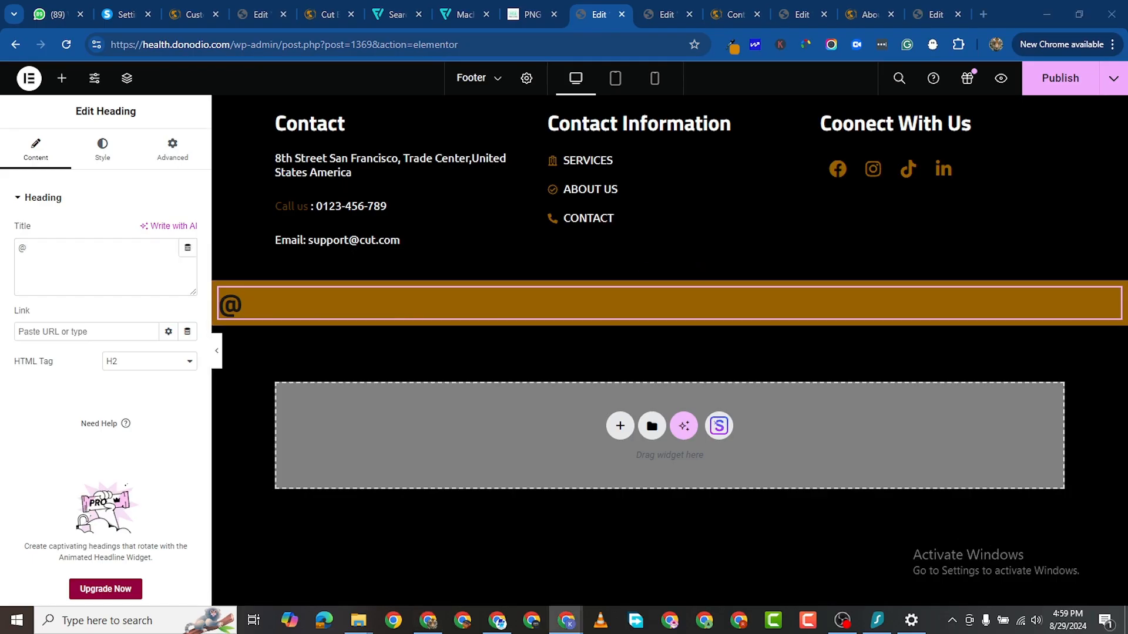
key("ctrl+a")
key("ctrl+v")
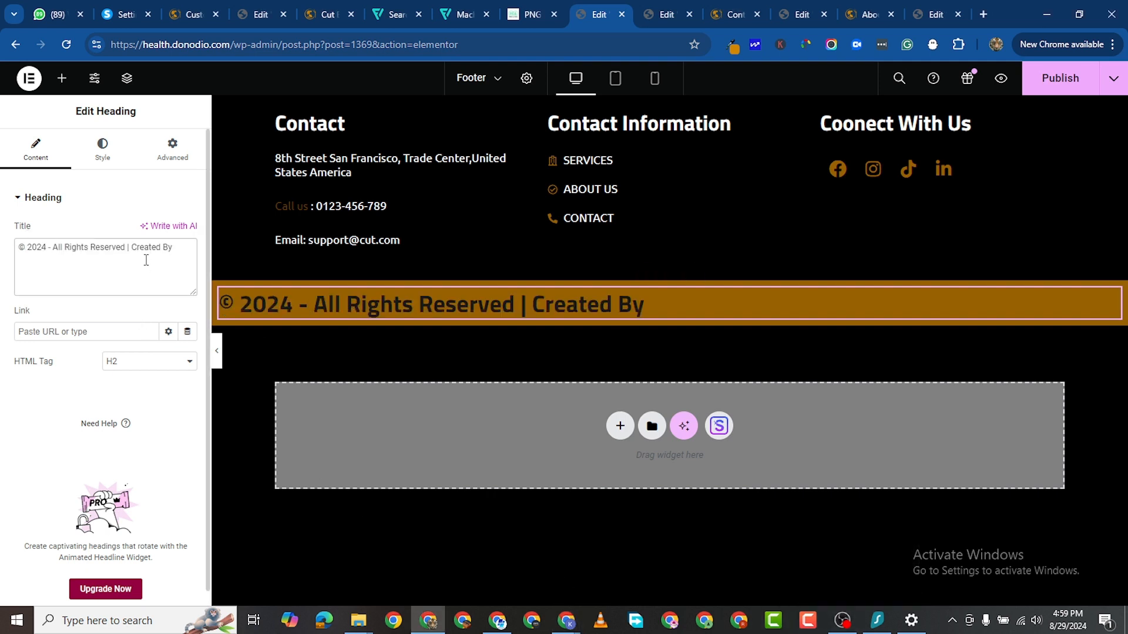
type("Do")
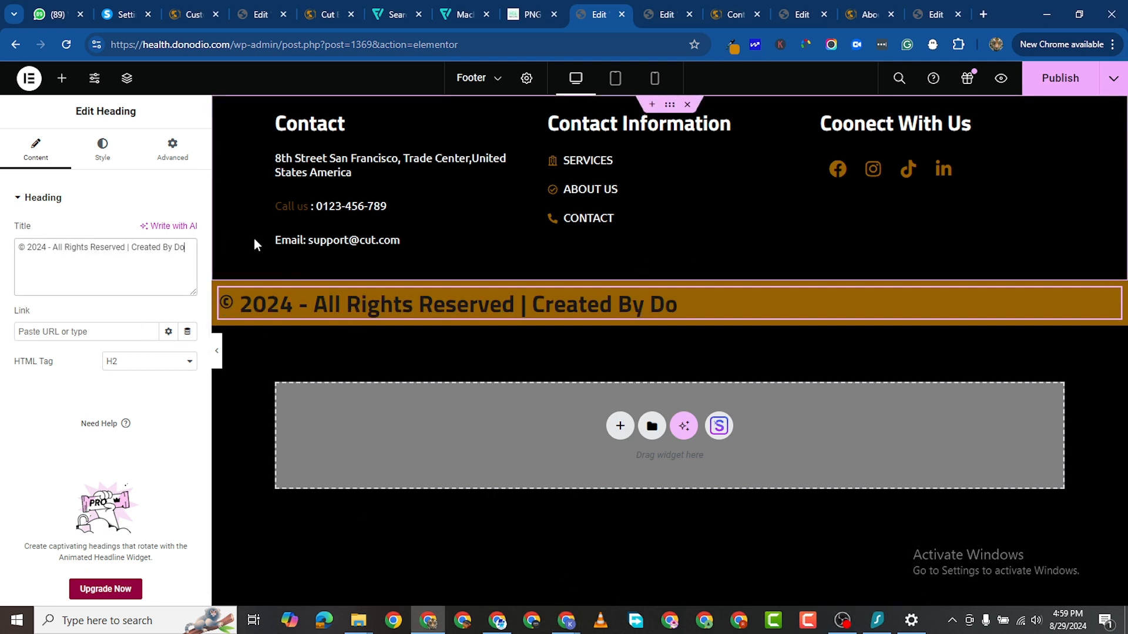
type("nodio Systems")
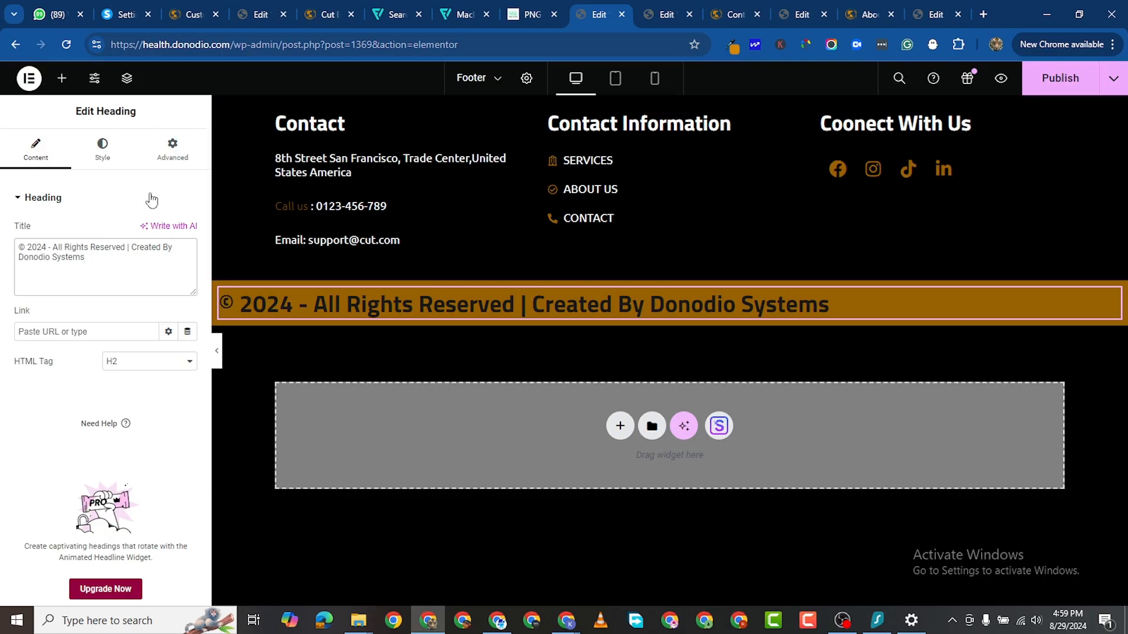
Step: Make the copyright heading white and centre it in the bar
left_click(102, 149)
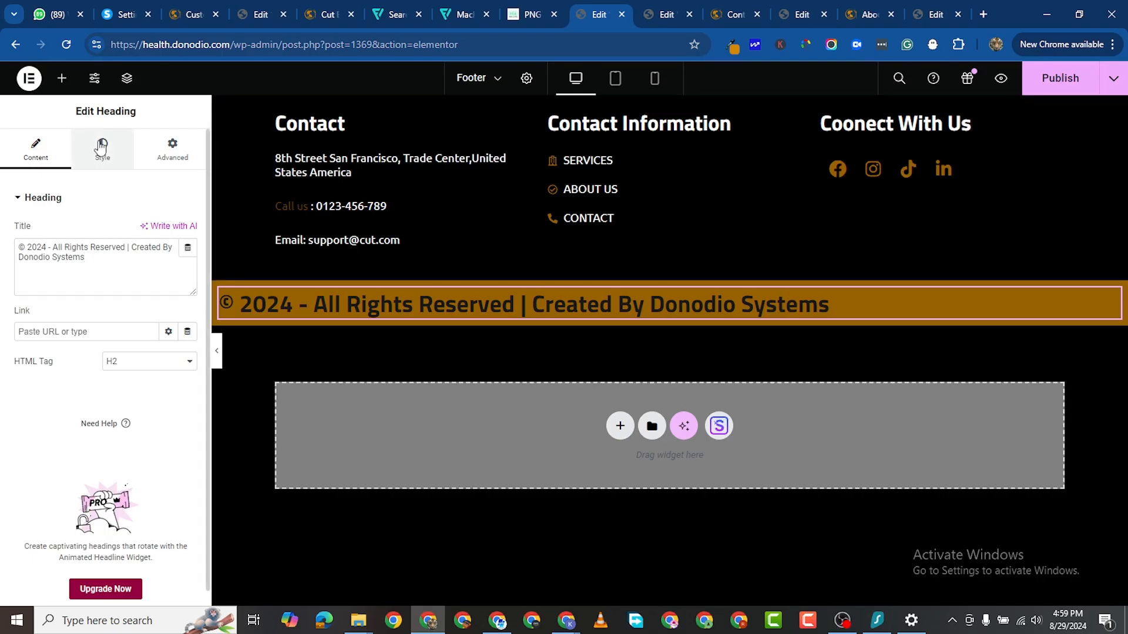
left_click(188, 261)
left_click_drag(125, 335, 82, 290)
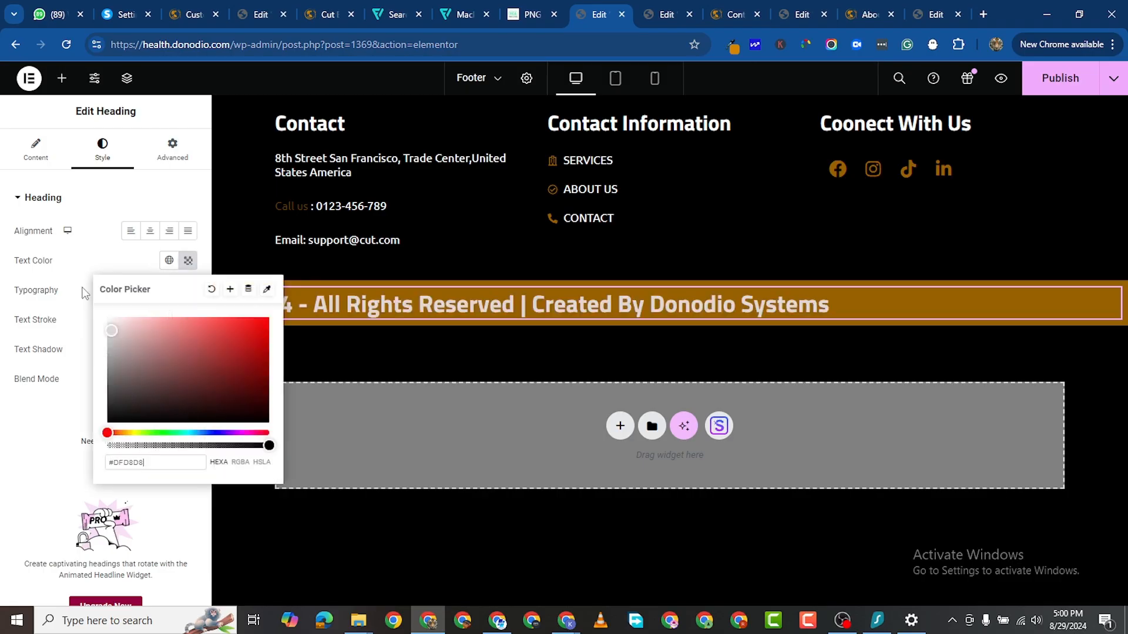
left_click(2, 461)
left_click(150, 231)
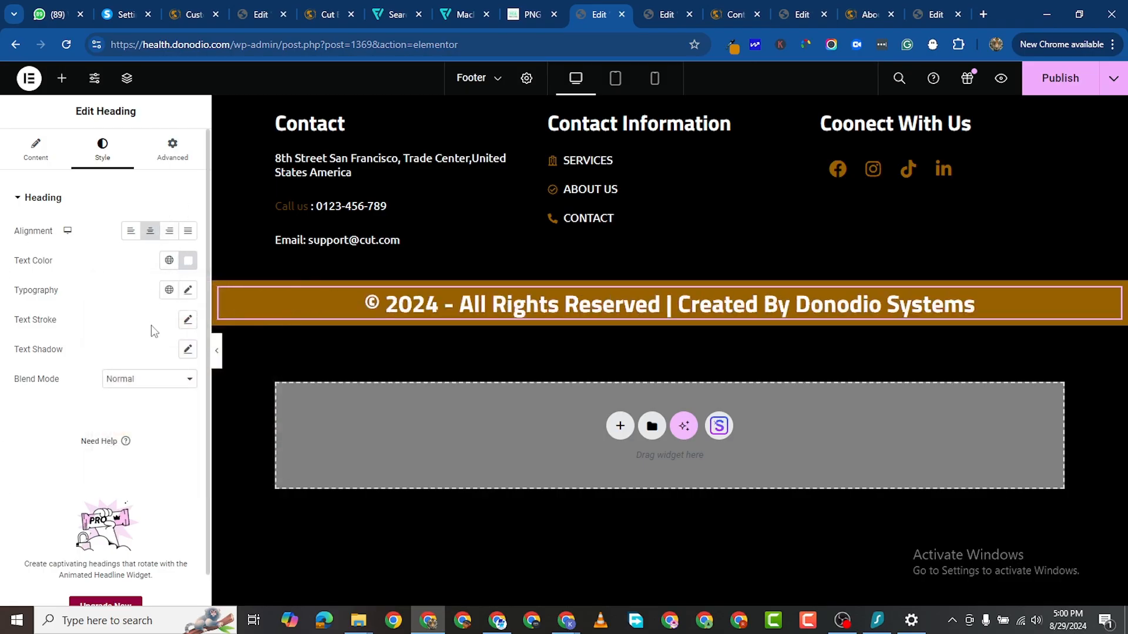
Step: Shrink the copyright heading's font size to about 15 px
left_click(188, 290)
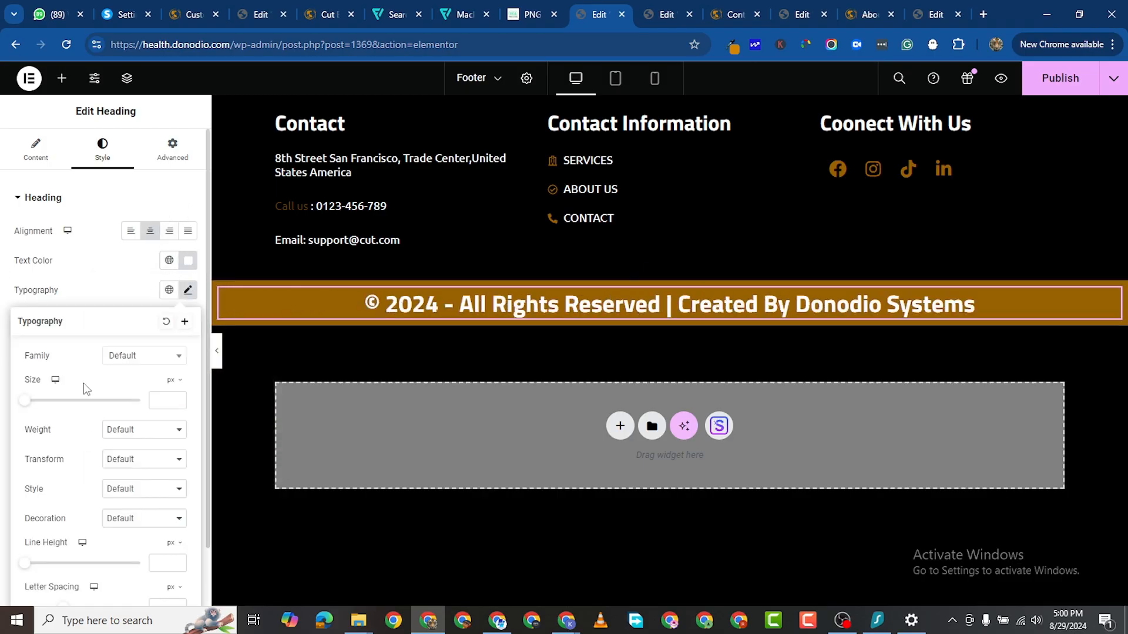
mouse_move(27, 402)
left_mouse_down()
mouse_move(62, 406)
mouse_move(35, 402)
left_mouse_up()
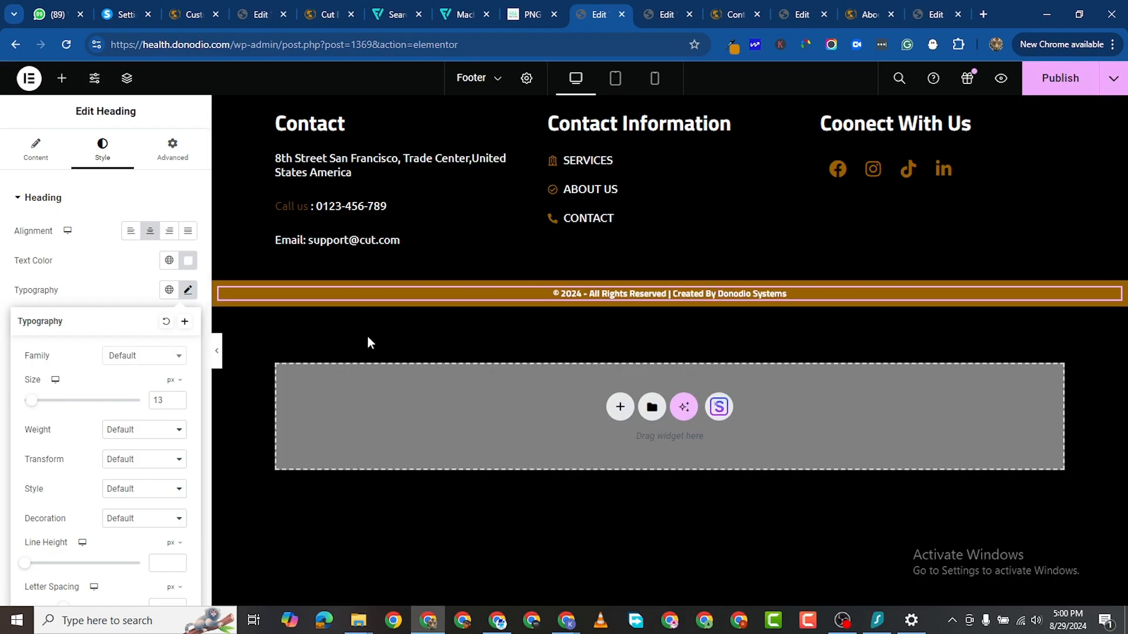
left_click(310, 347)
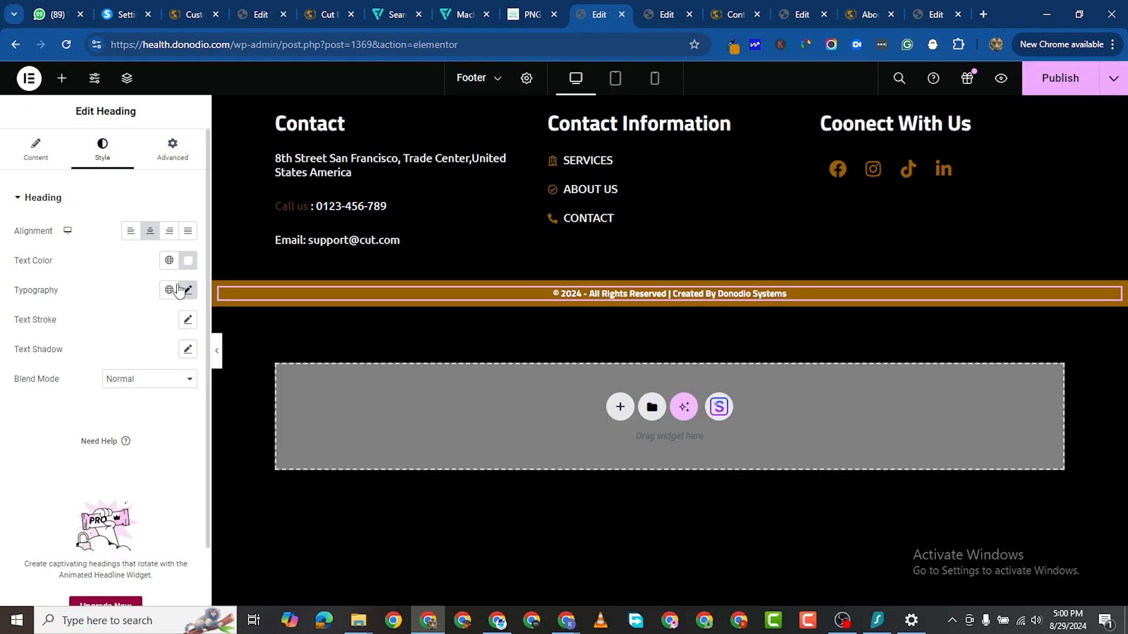
left_click(188, 291)
left_click(177, 397)
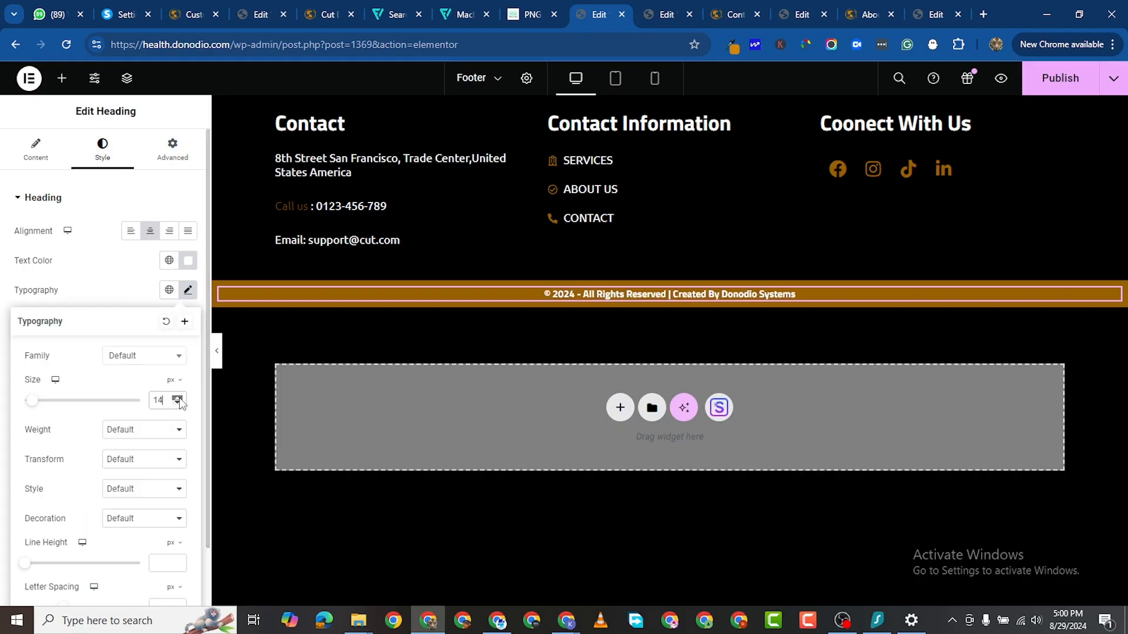
left_click(178, 397)
left_click(675, 327)
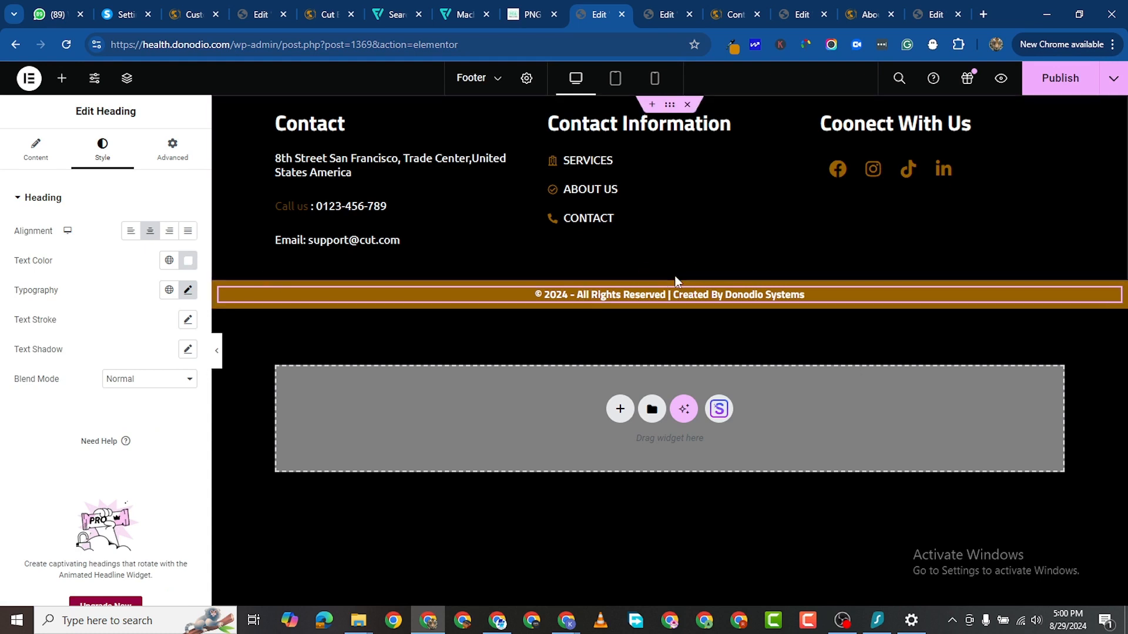
left_click(667, 277)
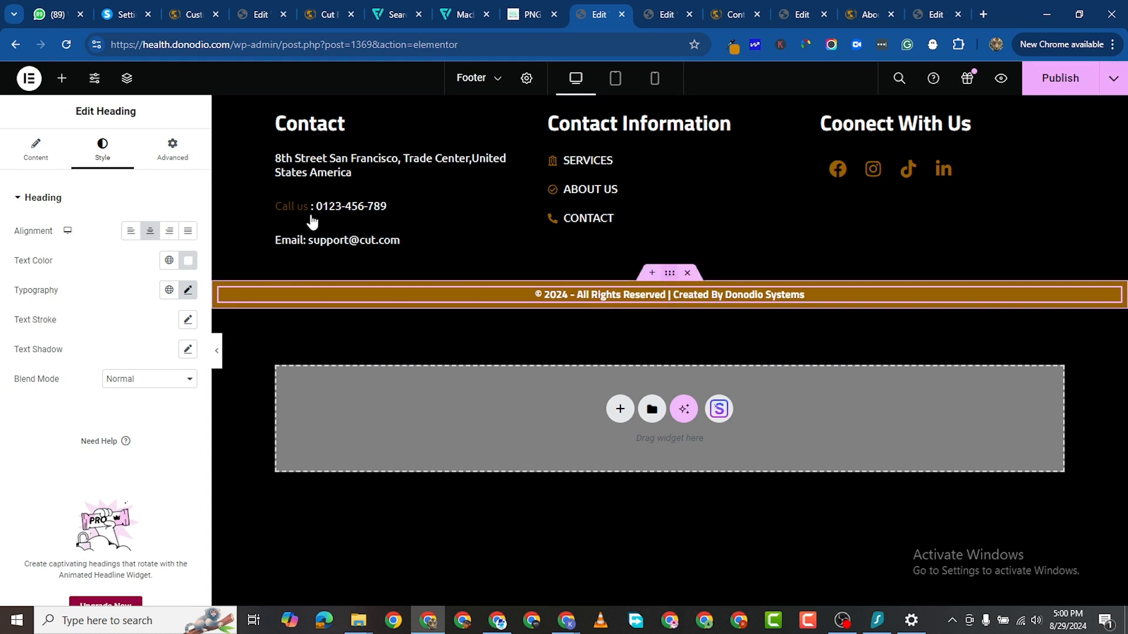
Step: Pad the copyright bar 15 px all round and give the upper footer section 80 px top padding only
left_click(173, 151)
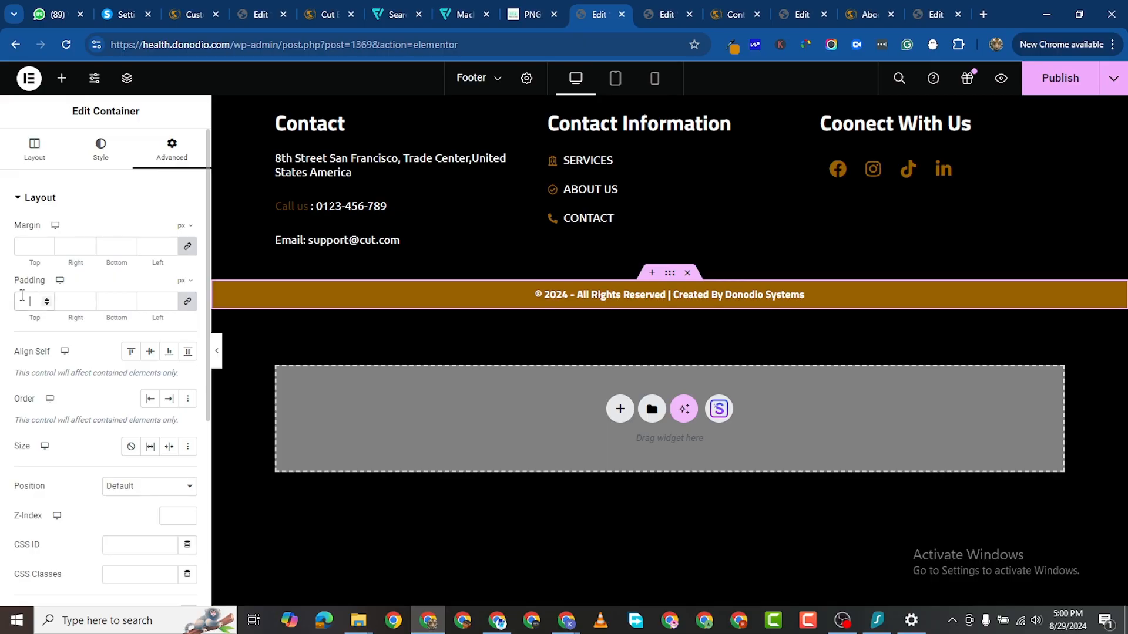
type("15")
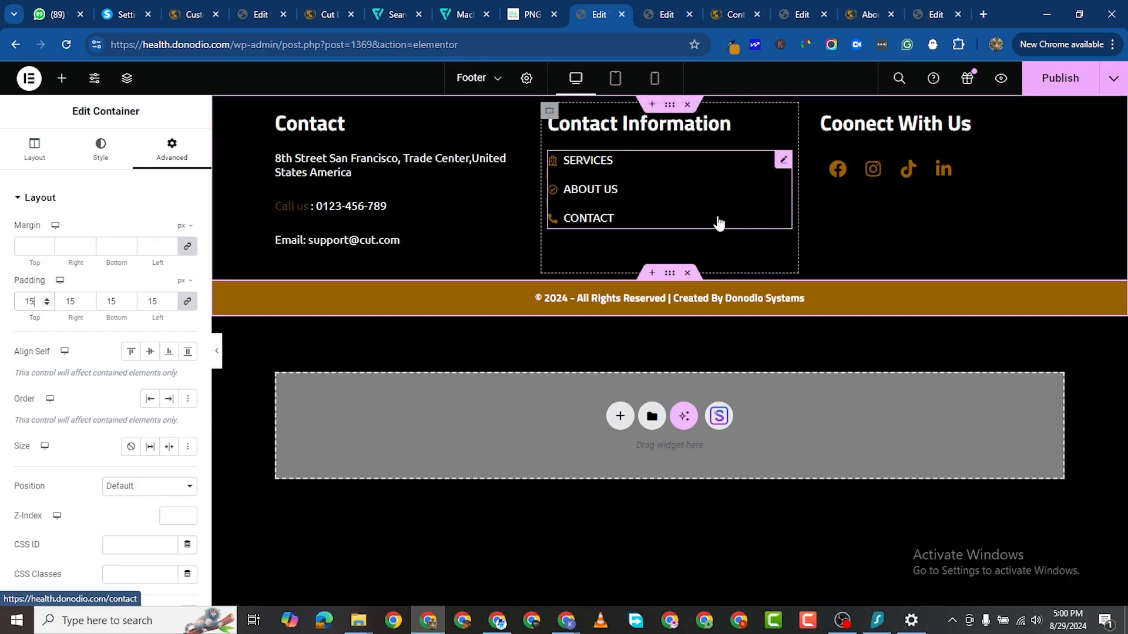
left_click(672, 105)
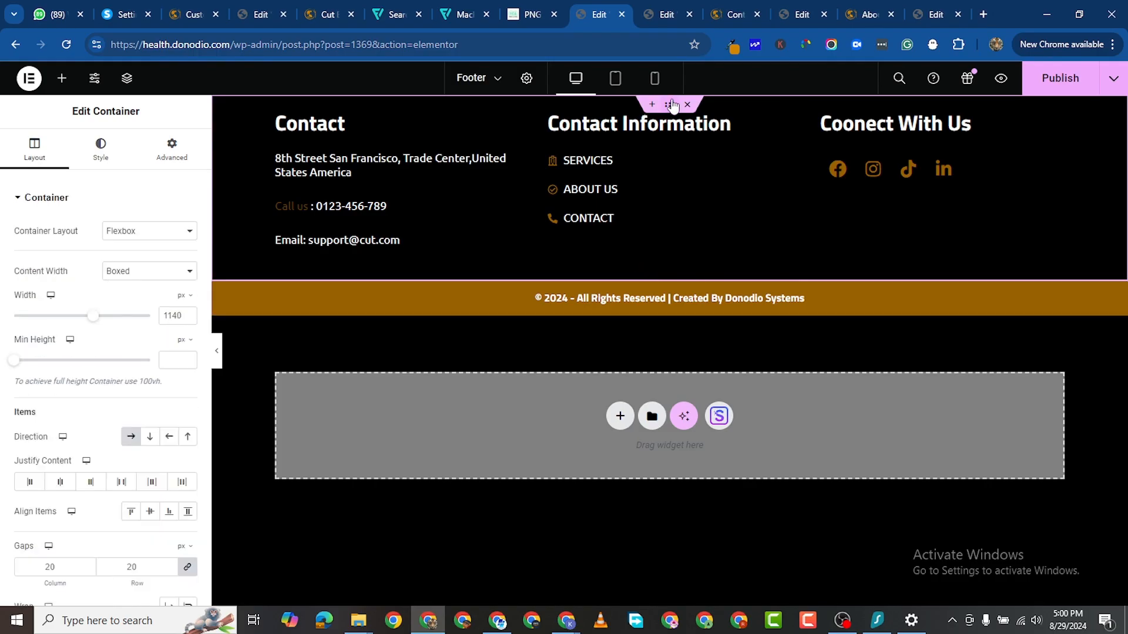
left_click(165, 164)
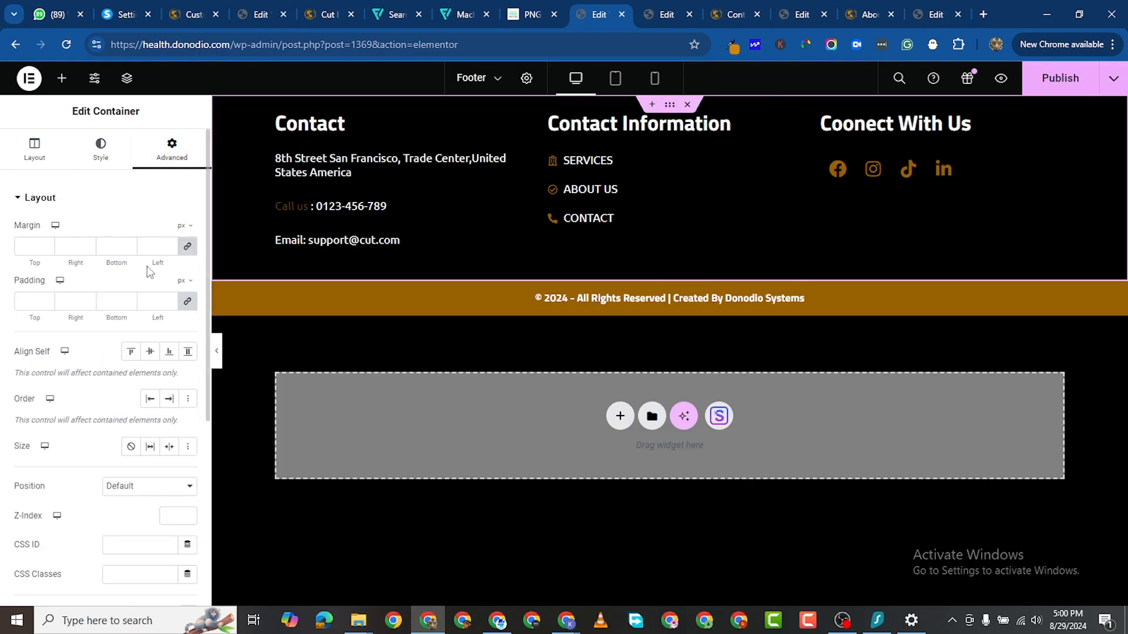
left_click(188, 302)
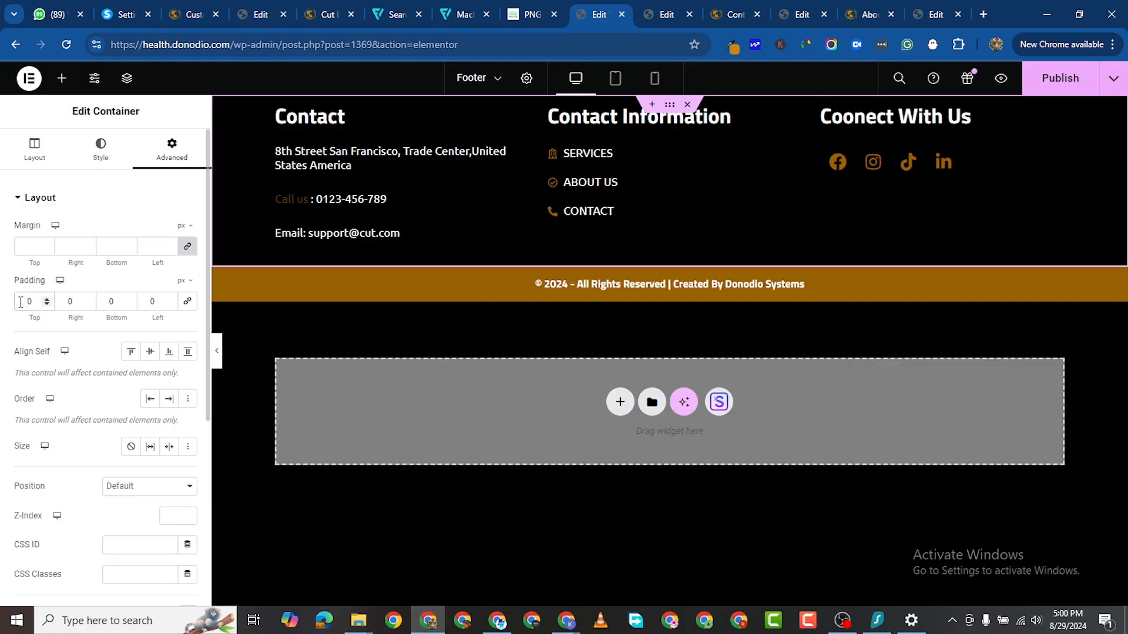
type("100")
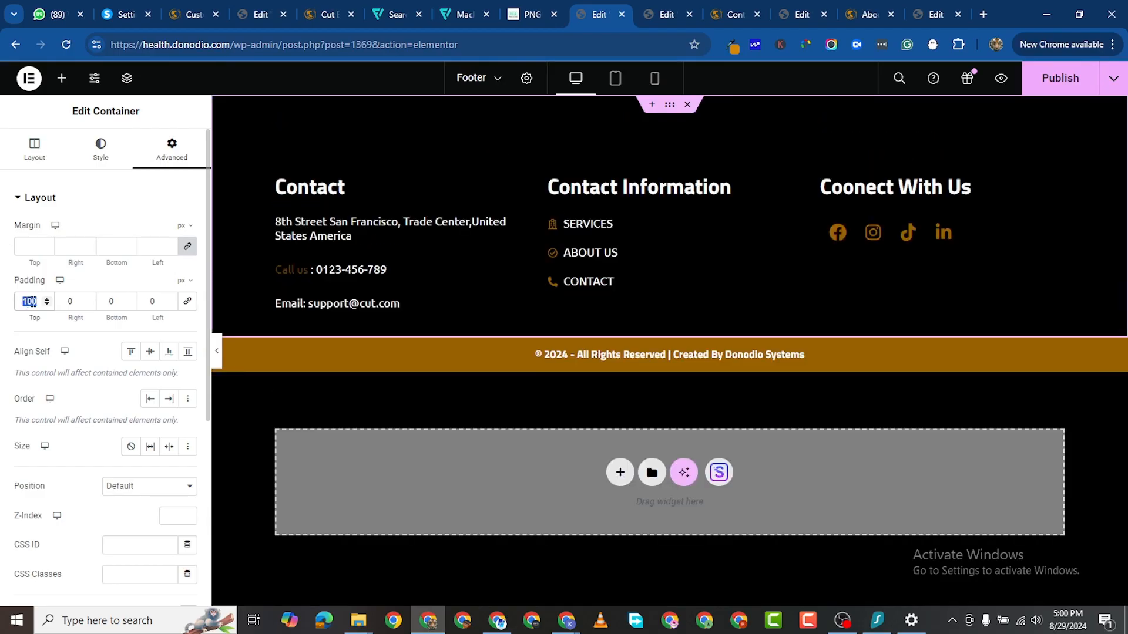
type("80")
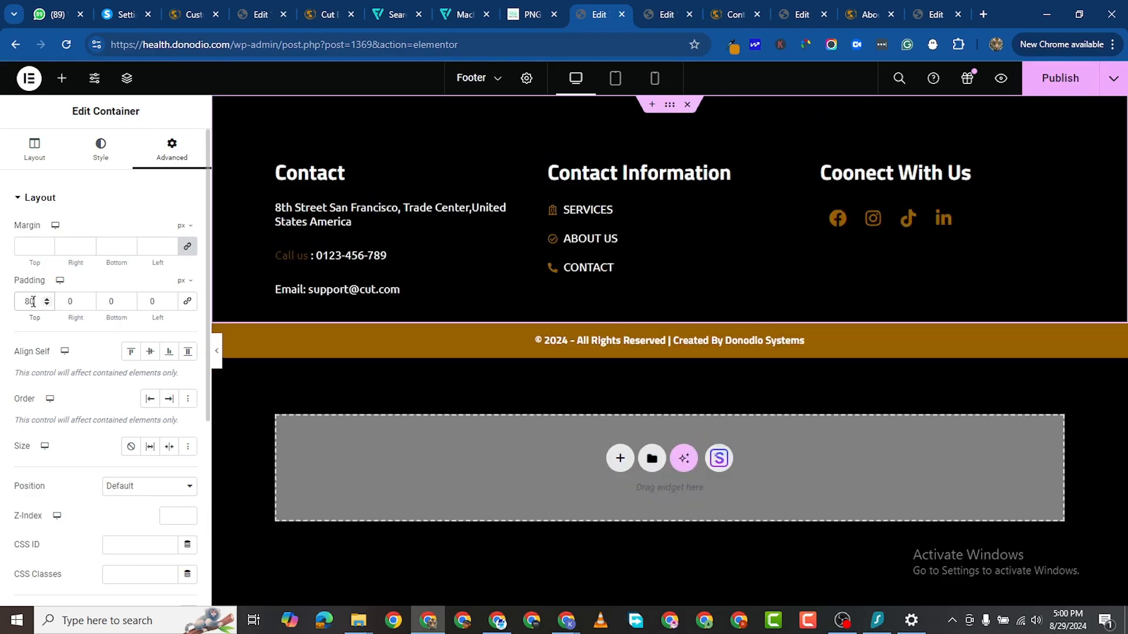
left_click(101, 148)
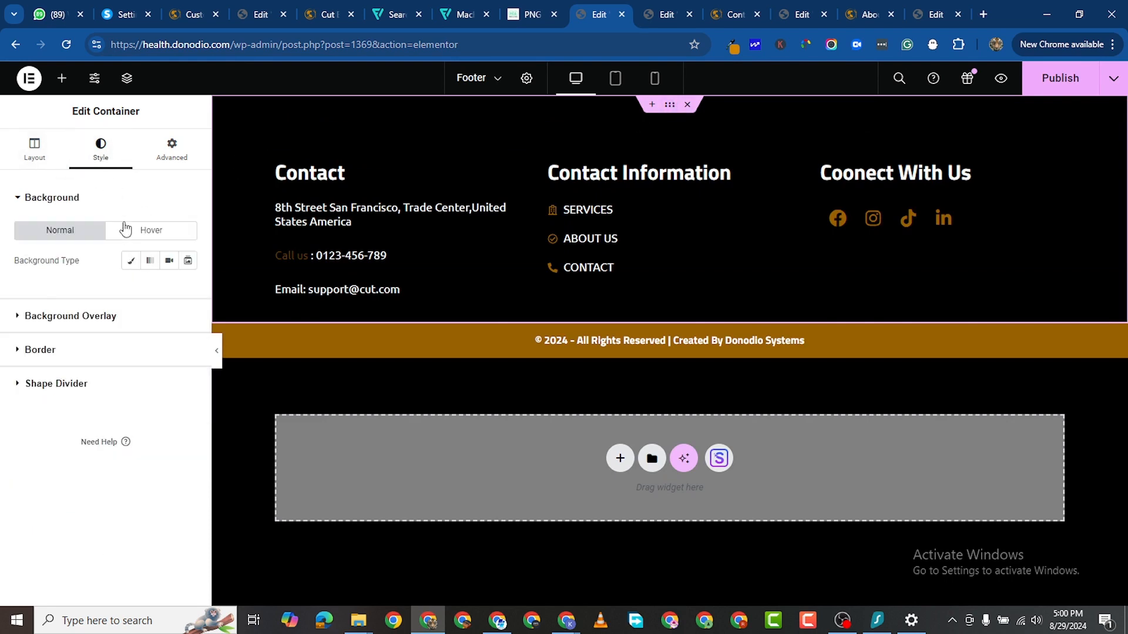
Step: Give the upper footer section a solid 2 px top border
left_click(20, 349)
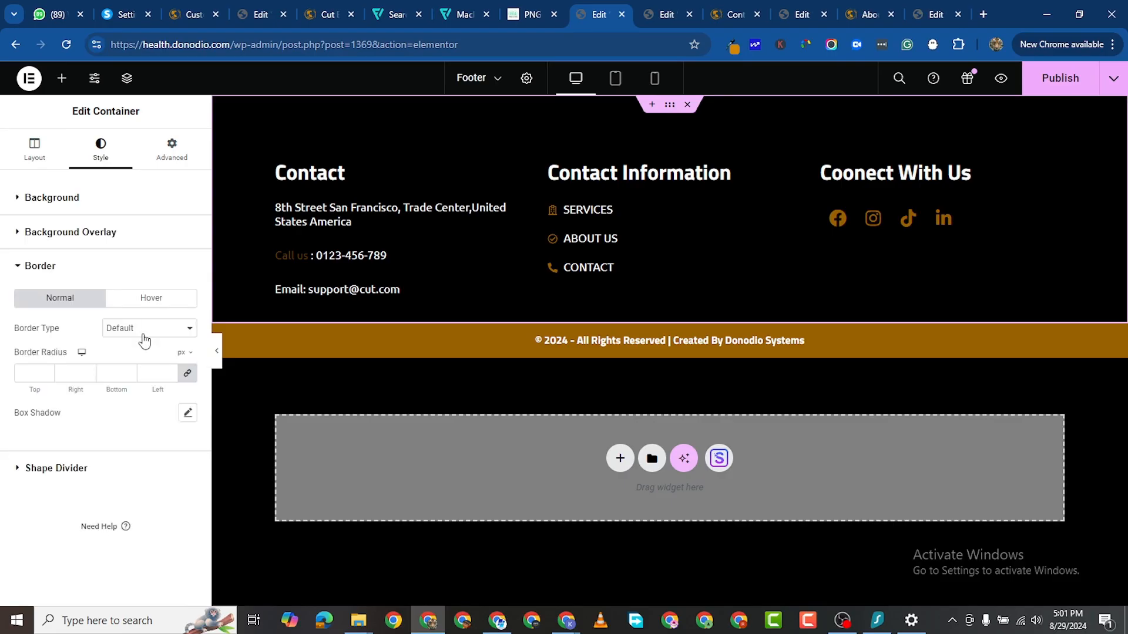
left_click(143, 338)
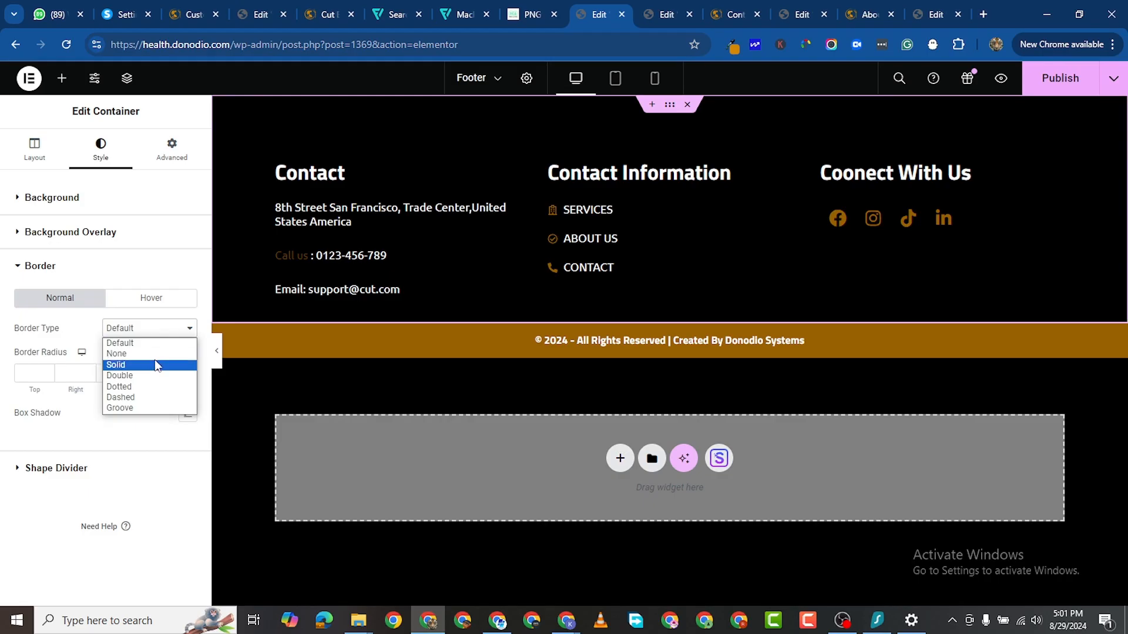
left_click(157, 365)
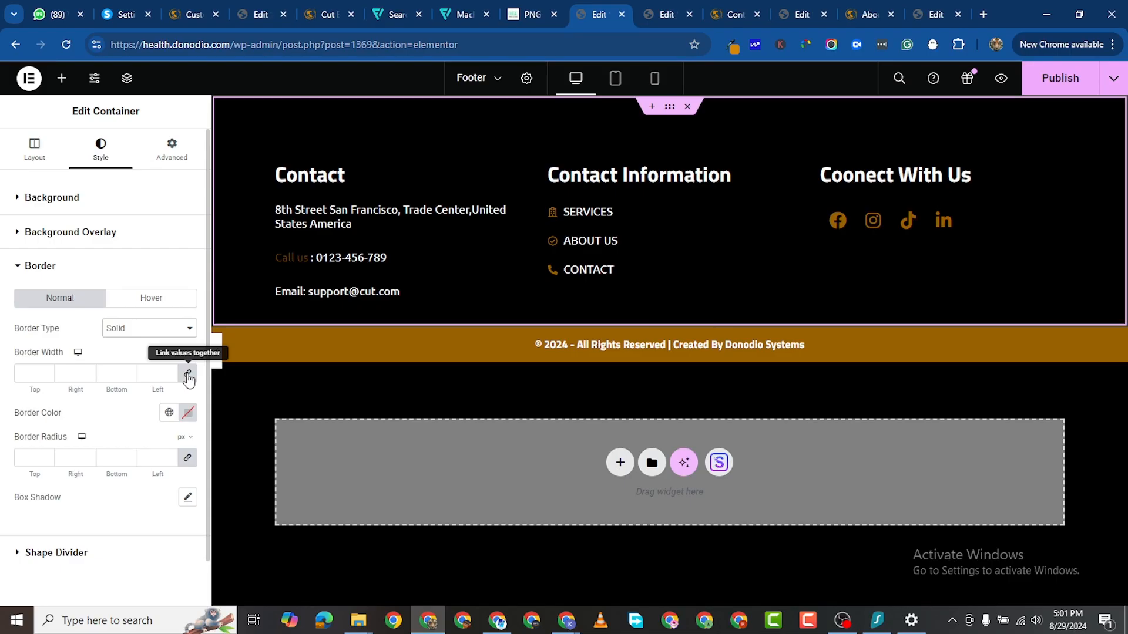
left_click(188, 379)
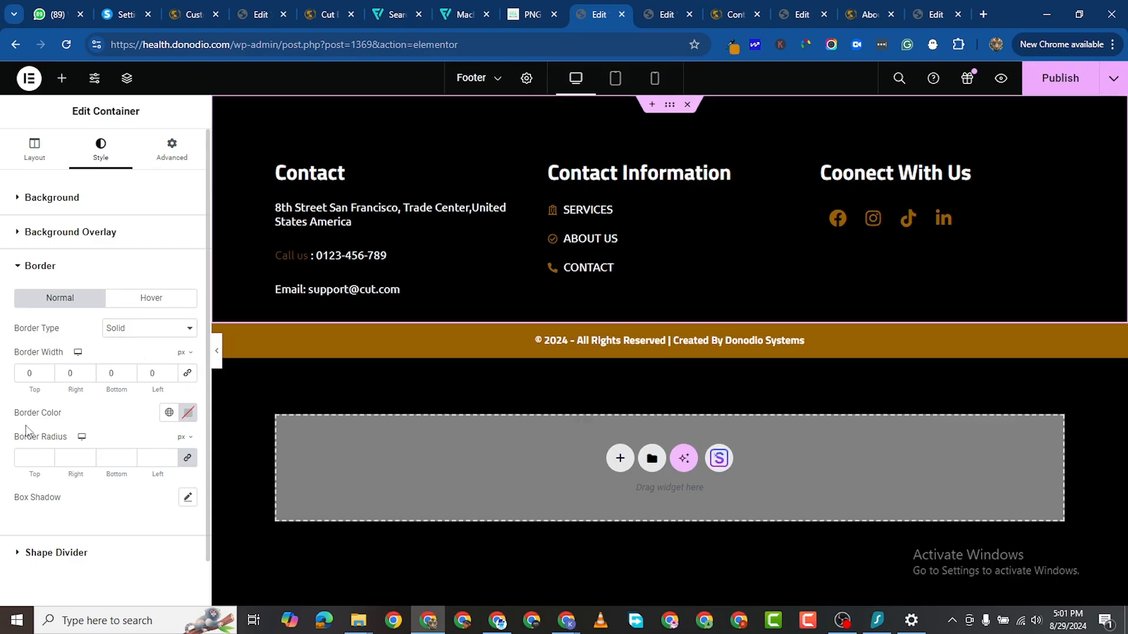
left_click(47, 374)
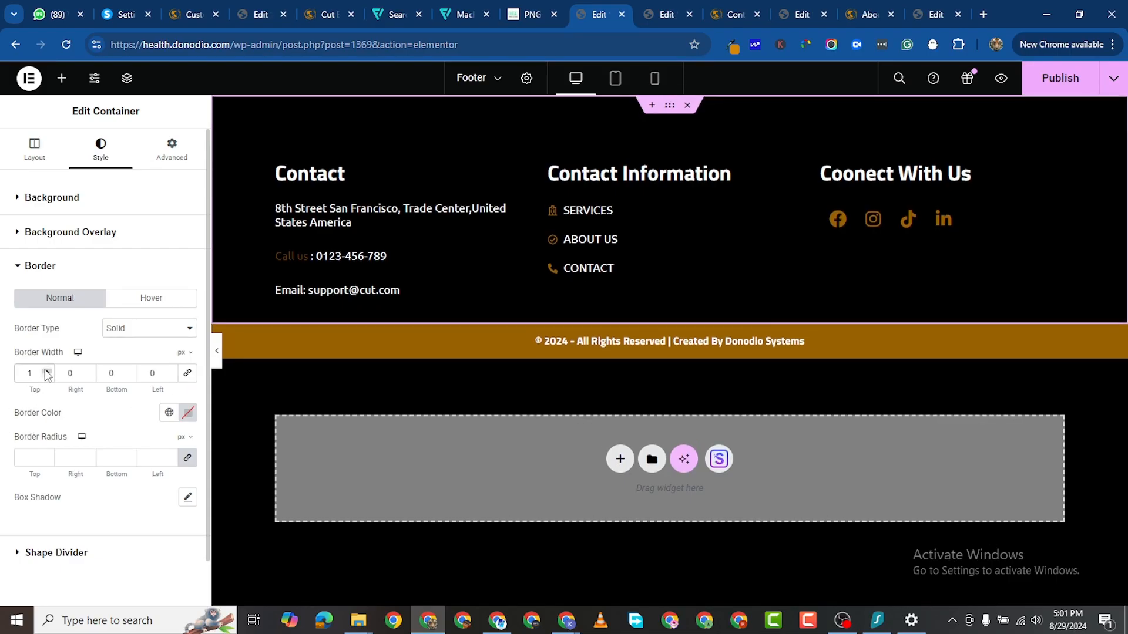
left_click(47, 372)
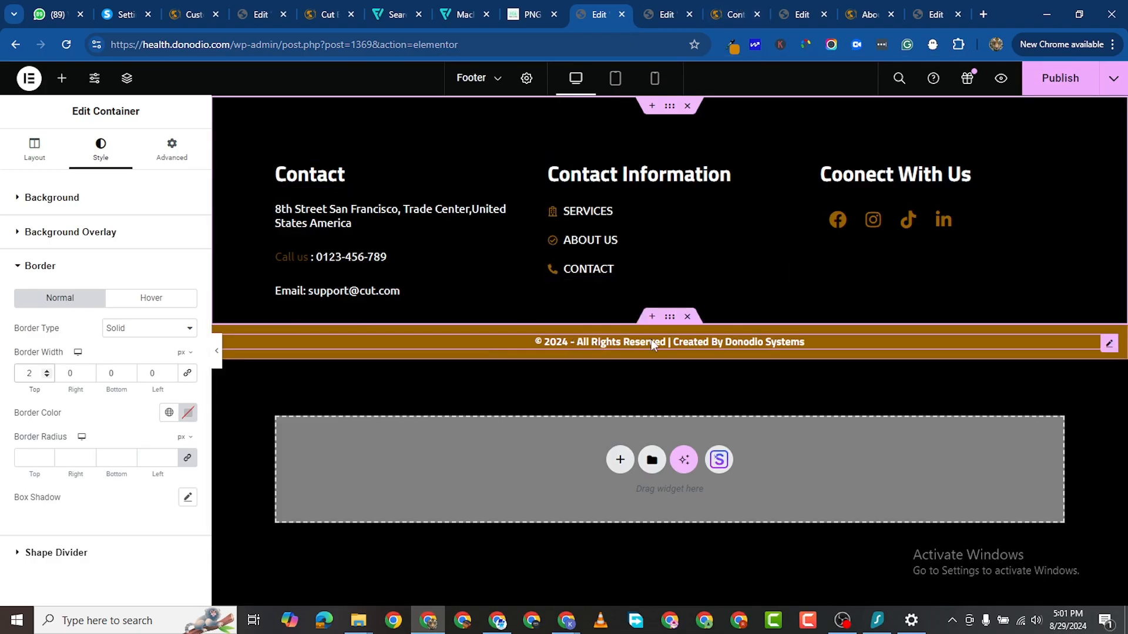
Step: Copy the copyright bar's #996100 background colour
left_click(667, 319)
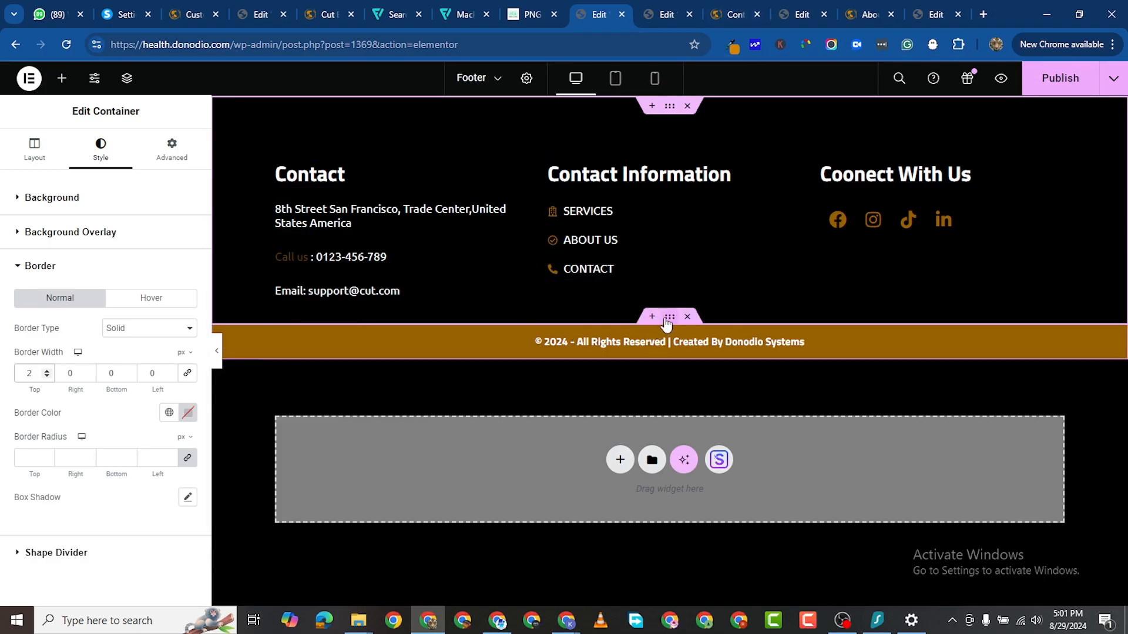
left_click(108, 155)
left_click(188, 290)
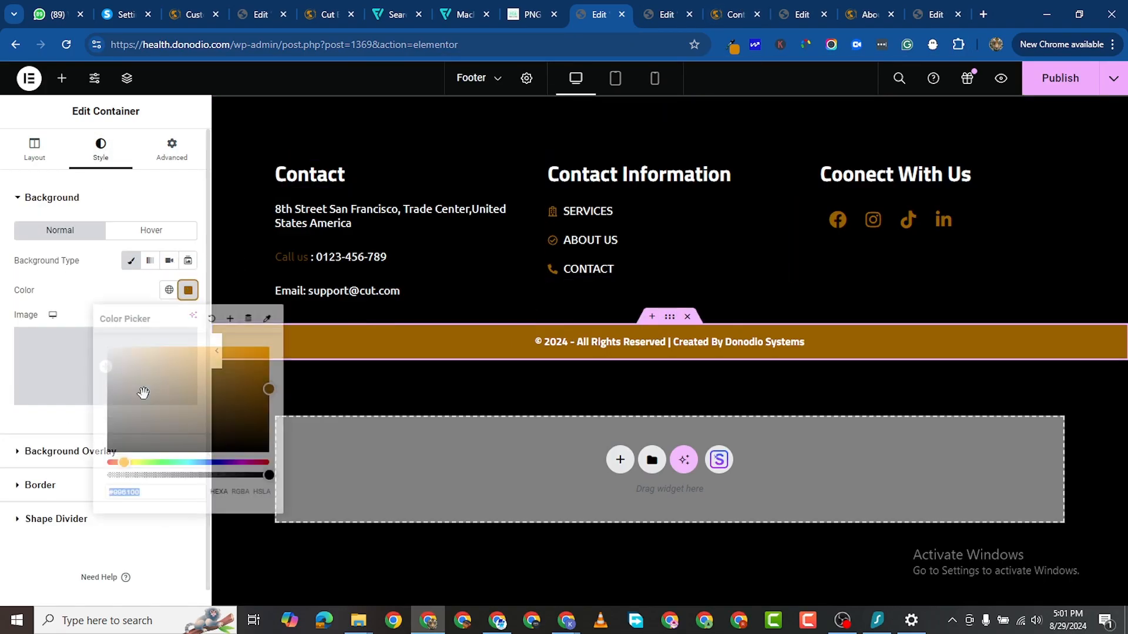
right_click(121, 496)
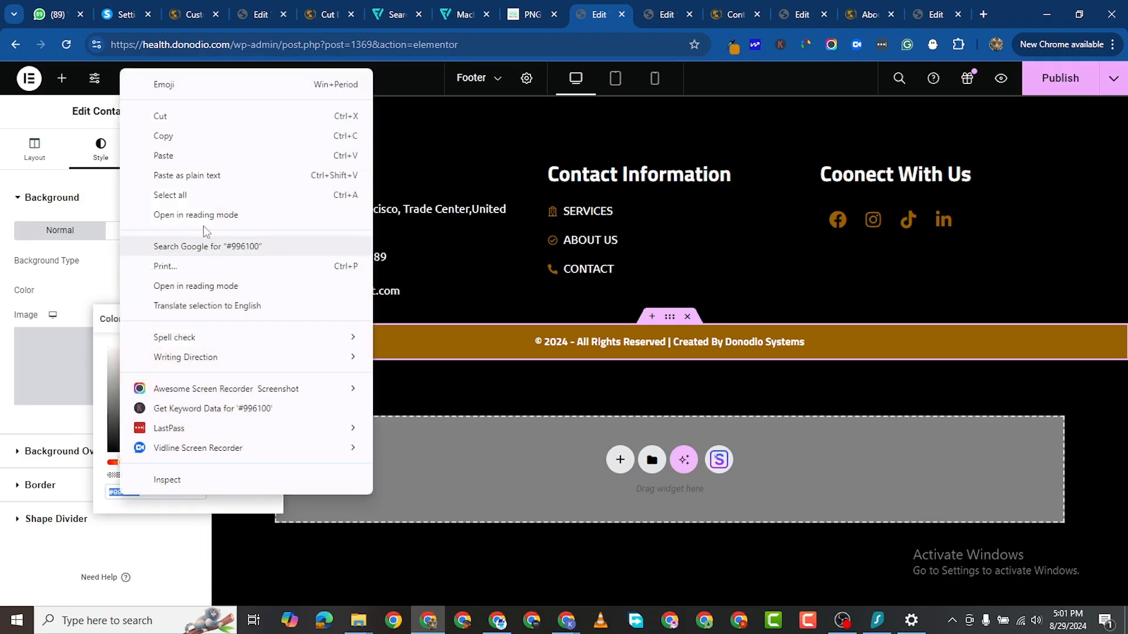
left_click(190, 142)
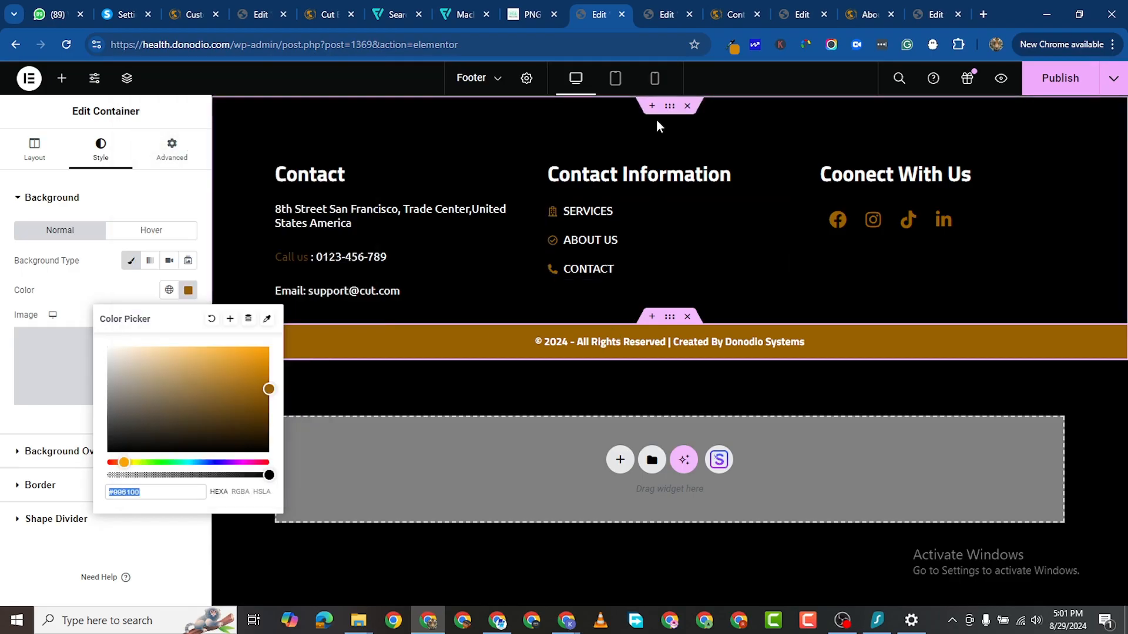
Step: Paste #996100 as the upper footer section's border colour
left_click(665, 112)
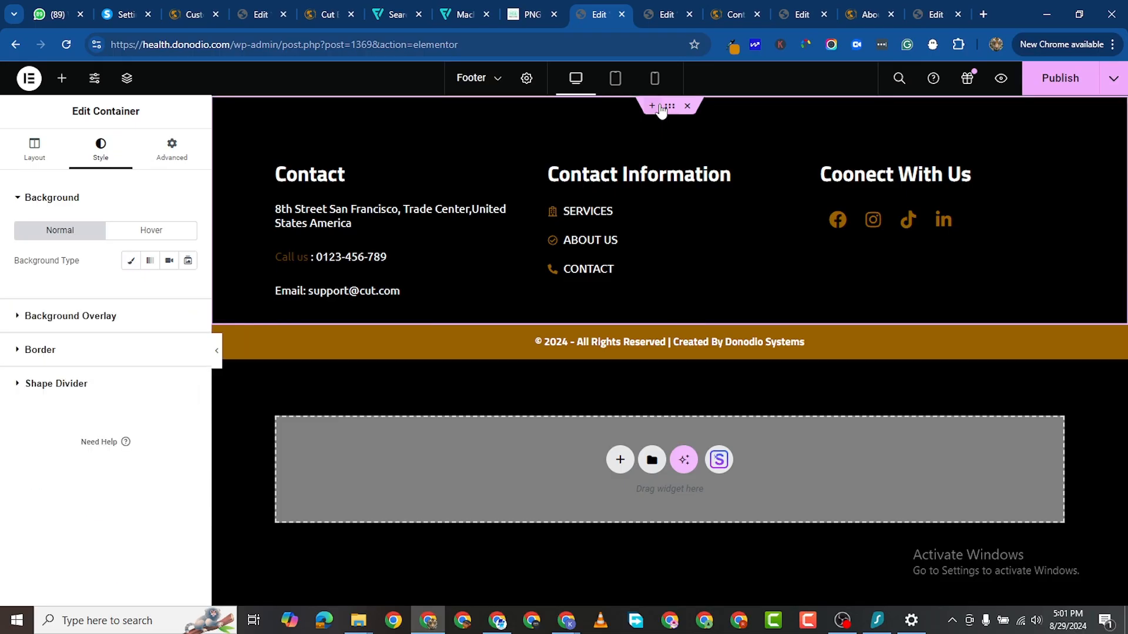
left_click(15, 354)
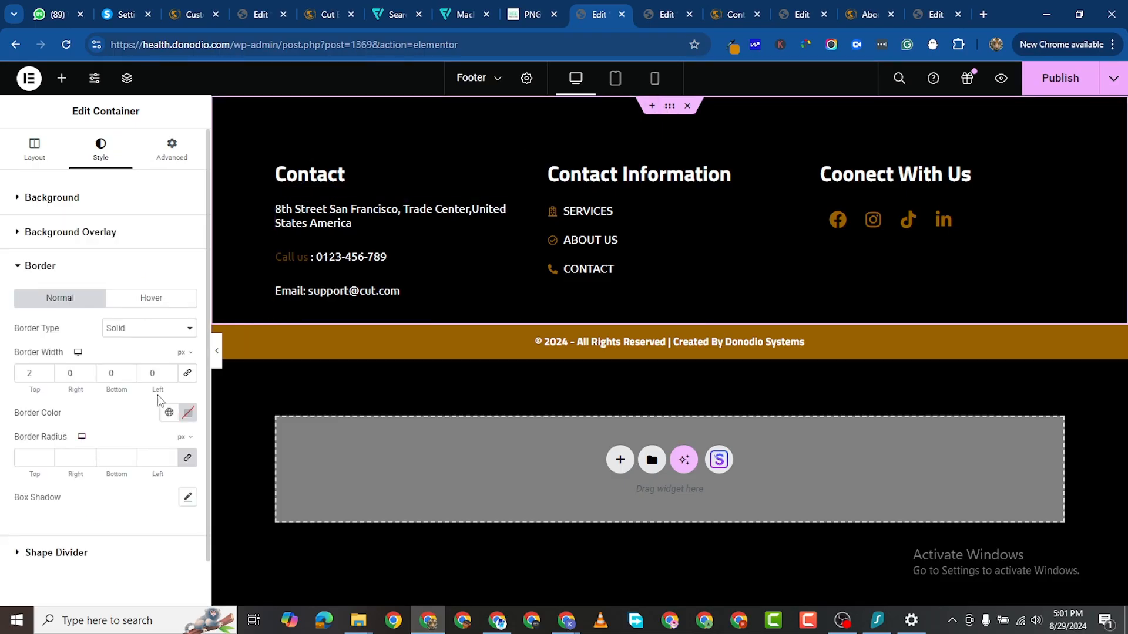
left_click(188, 413)
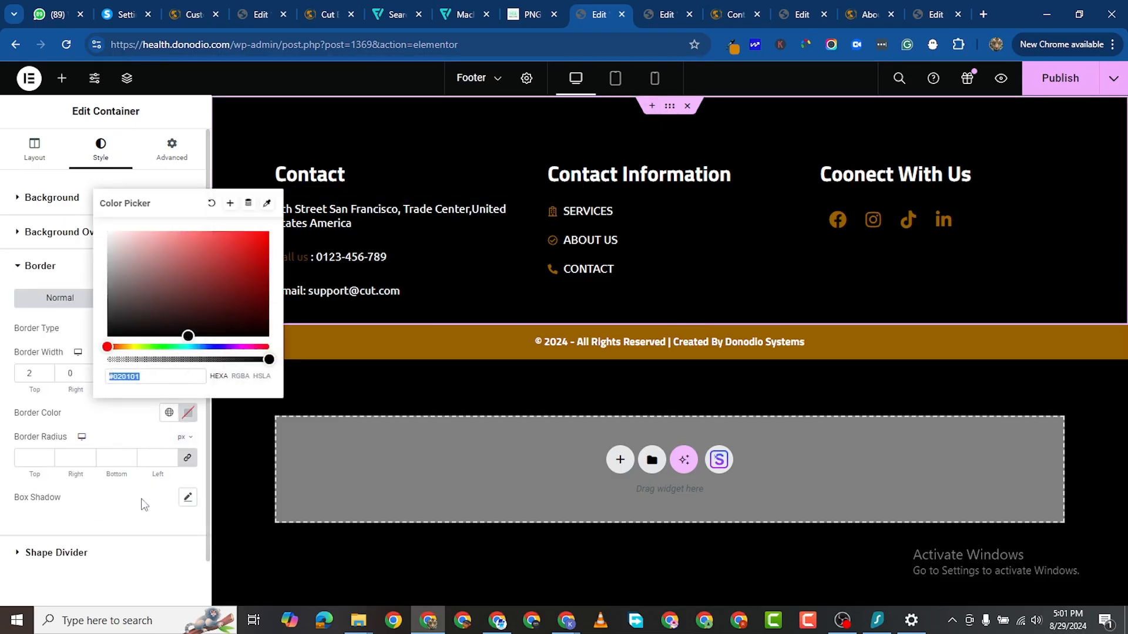
triple_click(125, 376)
right_click(124, 377)
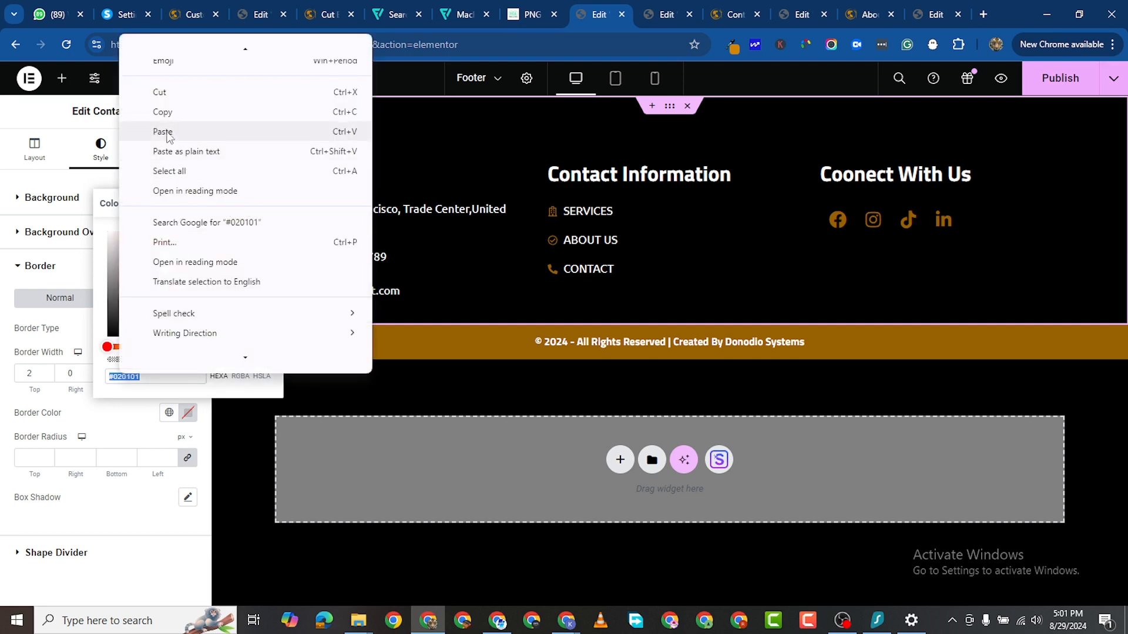
left_click(163, 132)
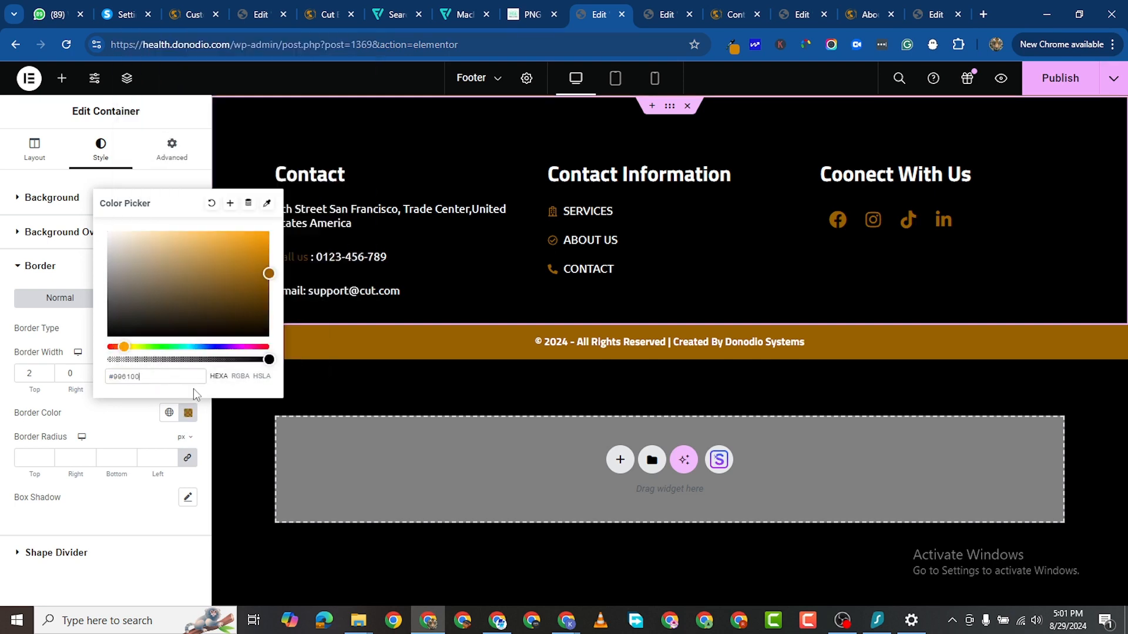
left_click(246, 464)
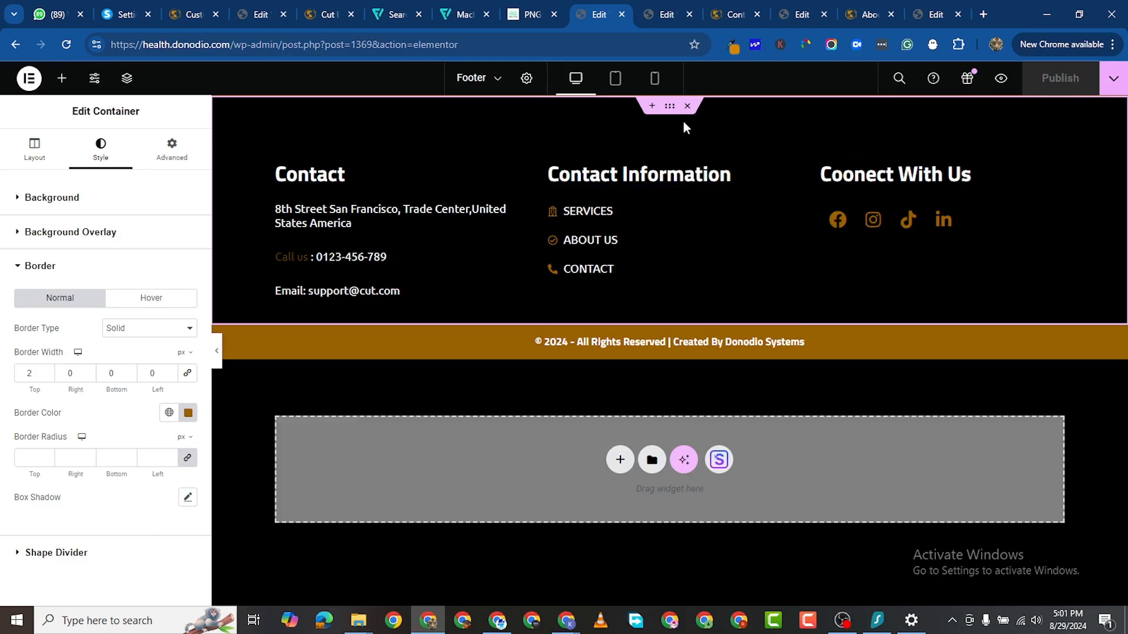
Step: After checking the About preview, thin the footer's top border to 1 px and publish
left_click(848, 15)
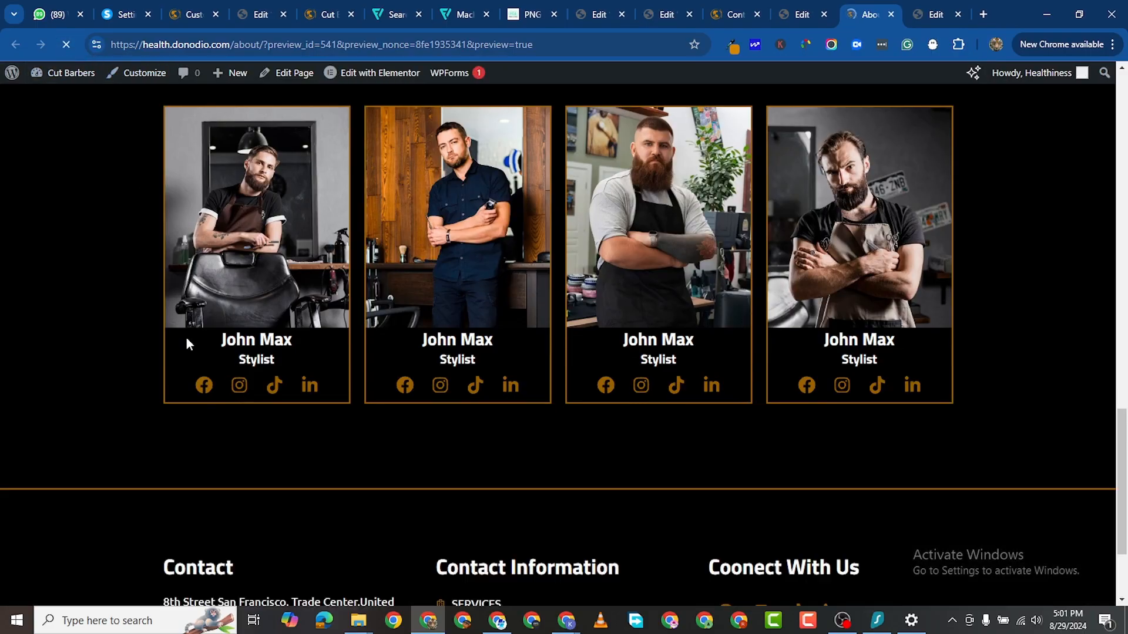
scroll(248, 368, "down", 3)
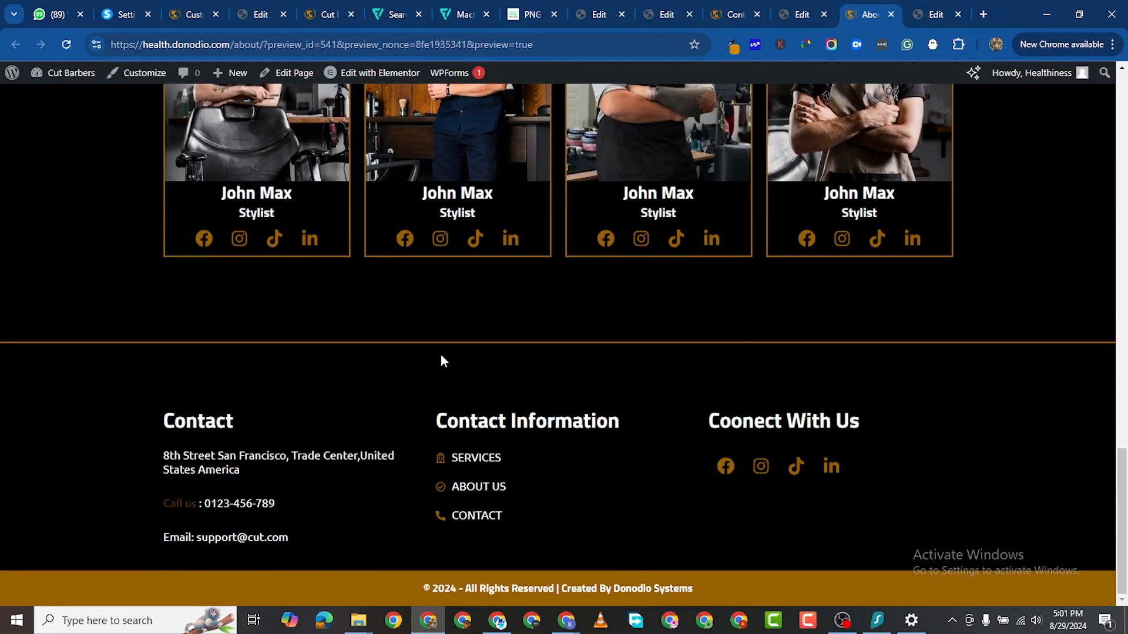
left_click(596, 14)
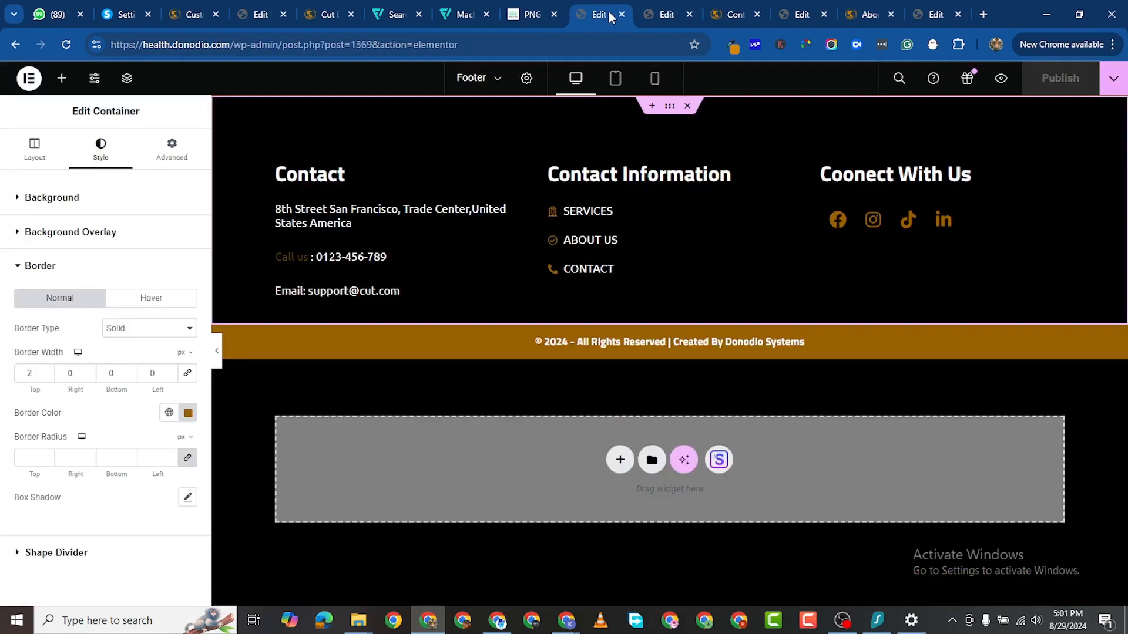
left_click(47, 376)
left_click(1061, 78)
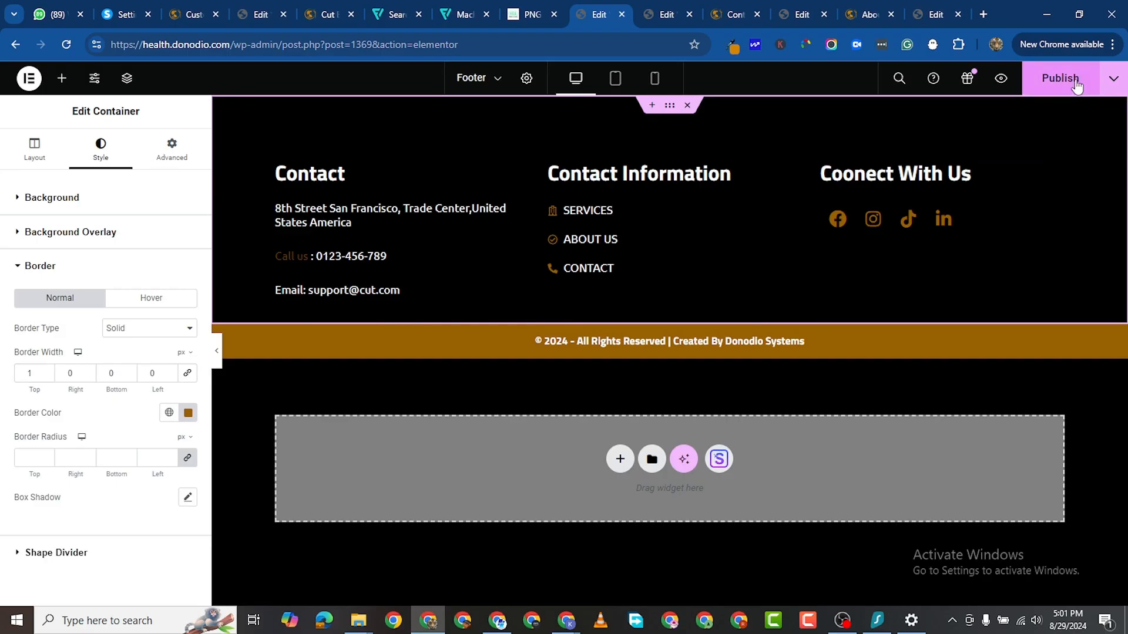
Step: Reload the About page preview to review the updated footer, then return to its editor
left_click(846, 16)
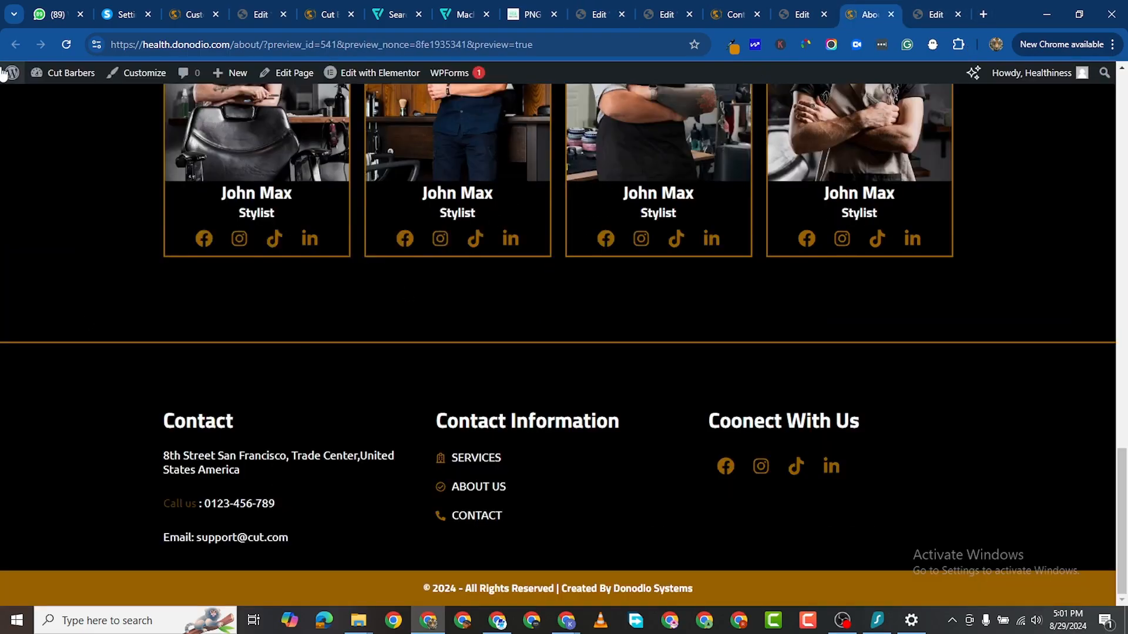
left_click(66, 44)
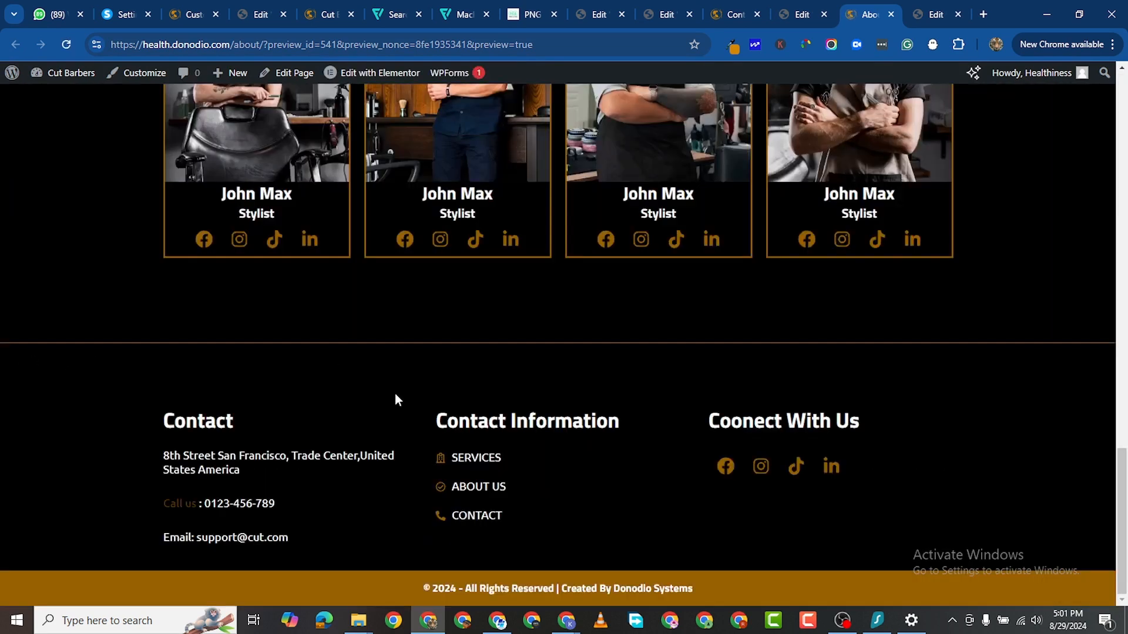
scroll(634, 383, "up", 3)
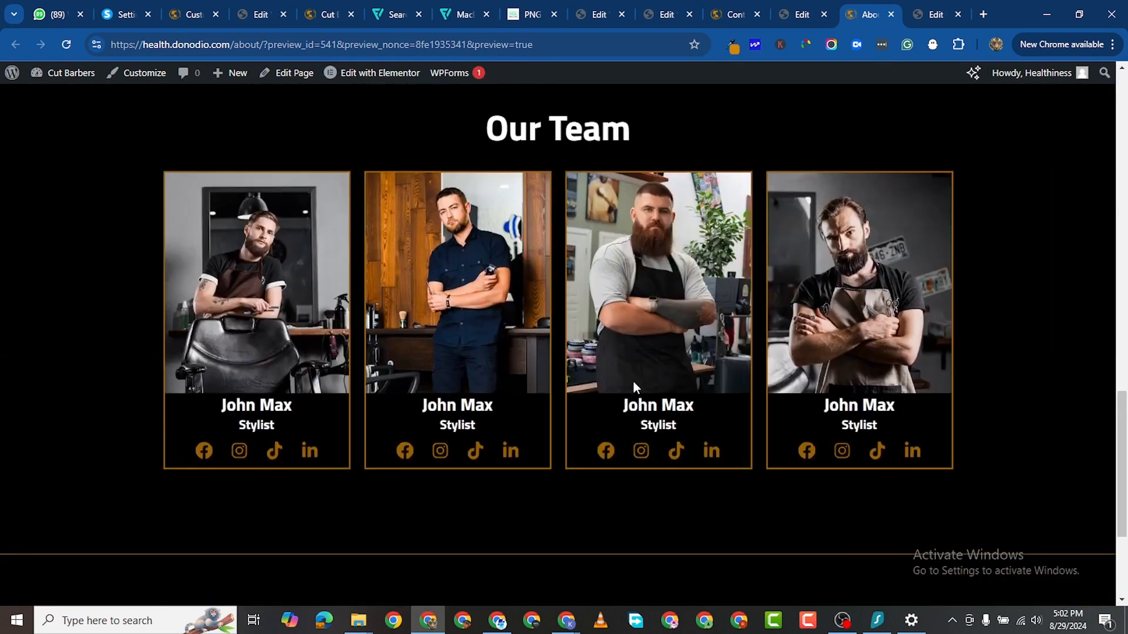
scroll(282, 312, "up", 1)
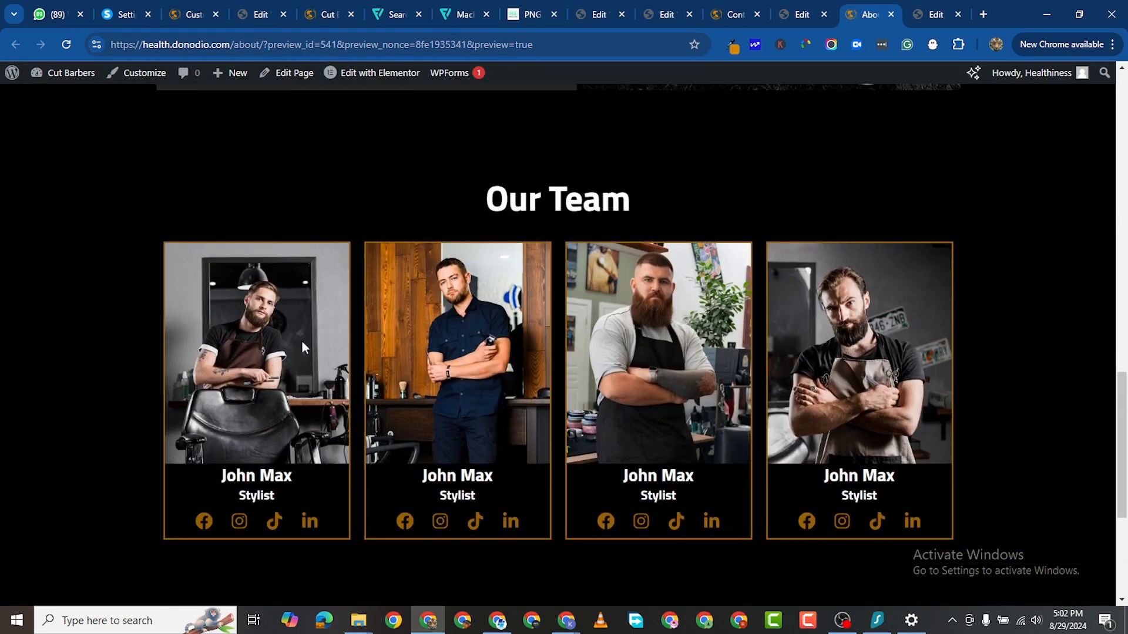
scroll(314, 303, "down", 1)
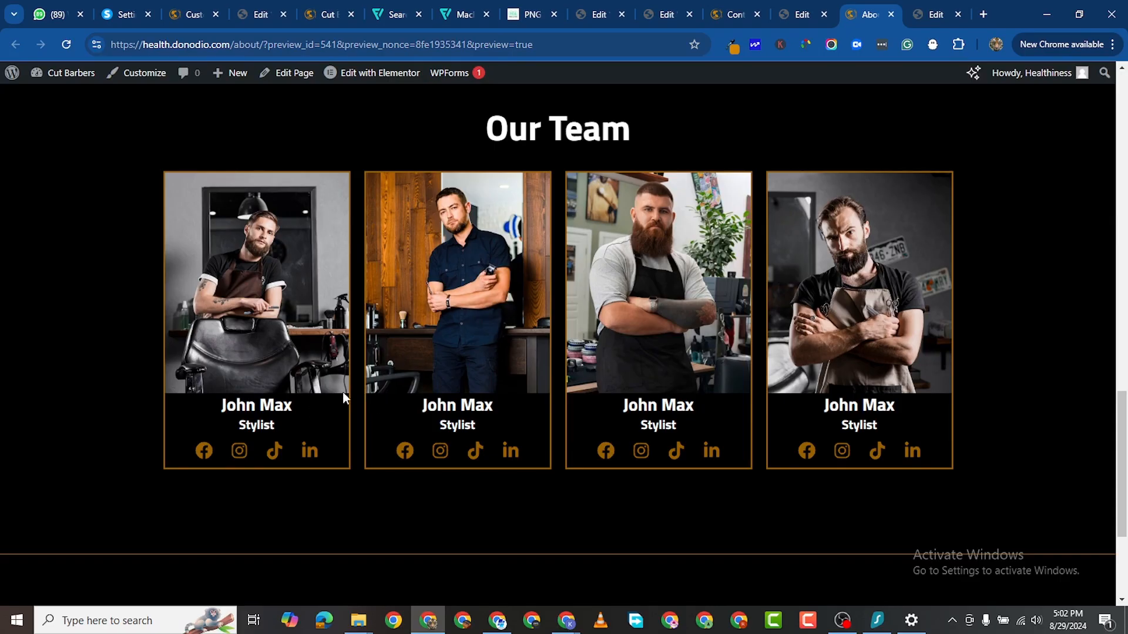
left_click(788, 16)
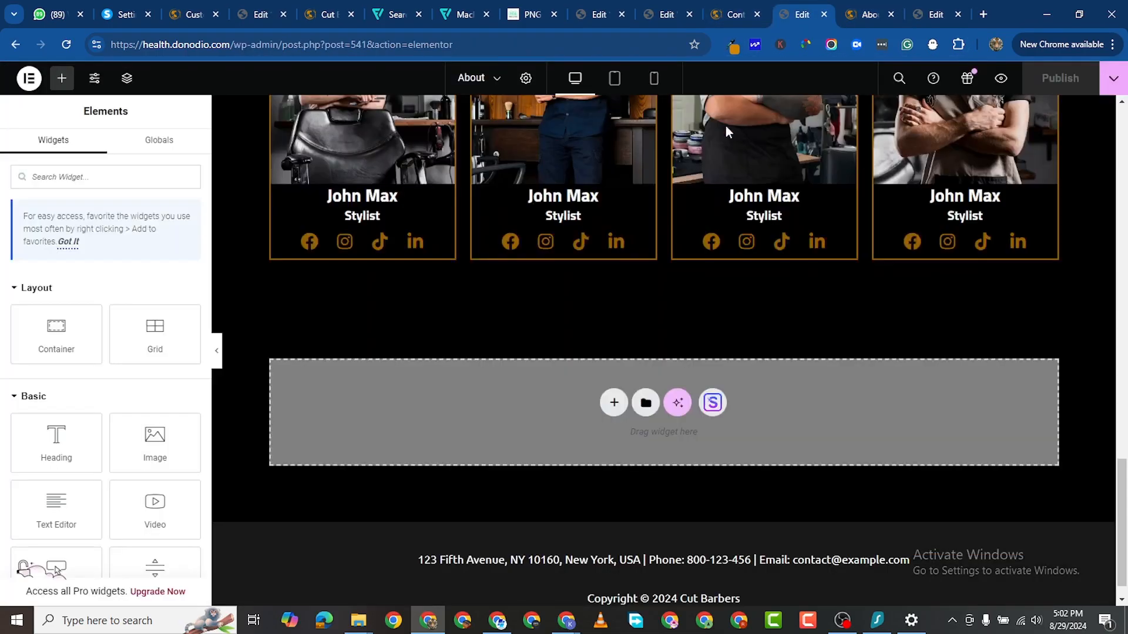
scroll(336, 139, "up", 4)
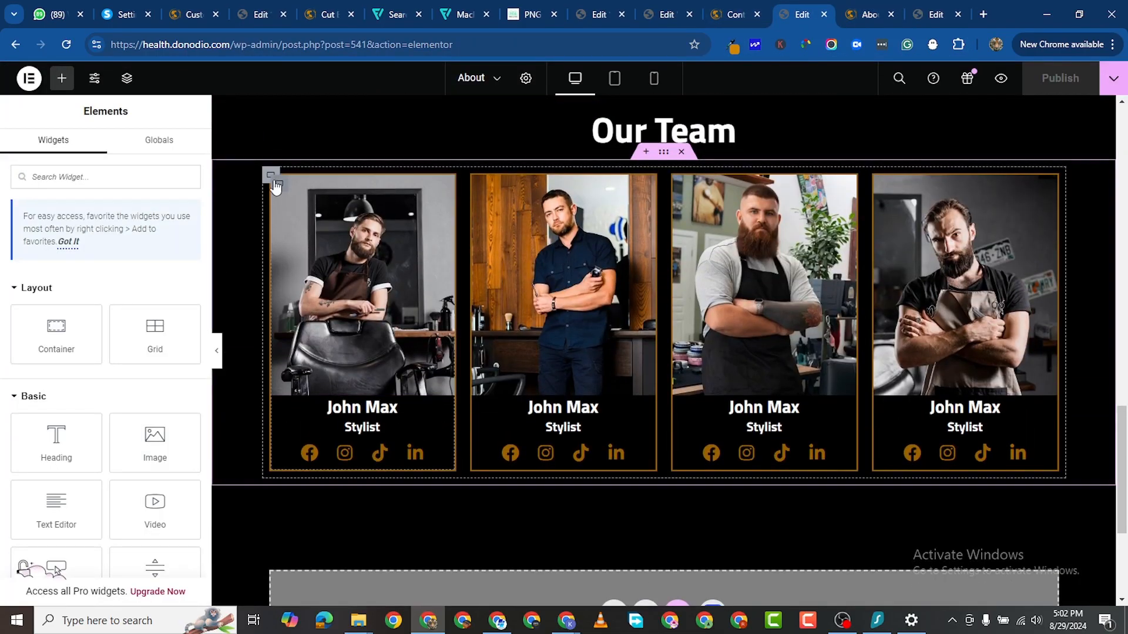
Step: Give the first Our Team card a 1 px border and 30 px bottom padding
left_click(277, 183)
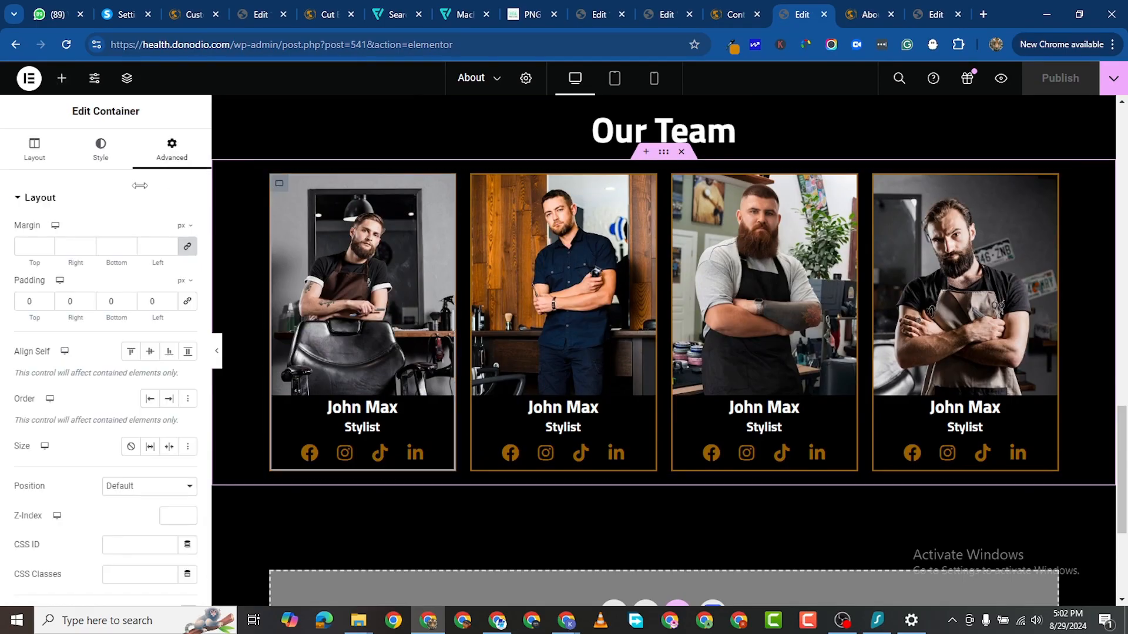
left_click(100, 150)
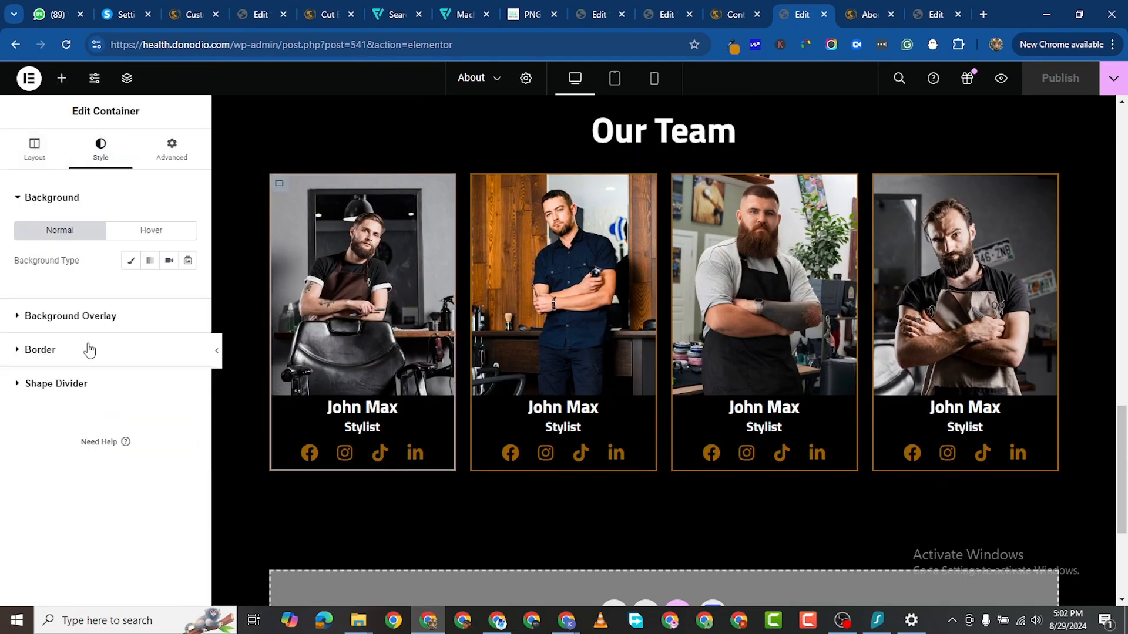
left_click(31, 352)
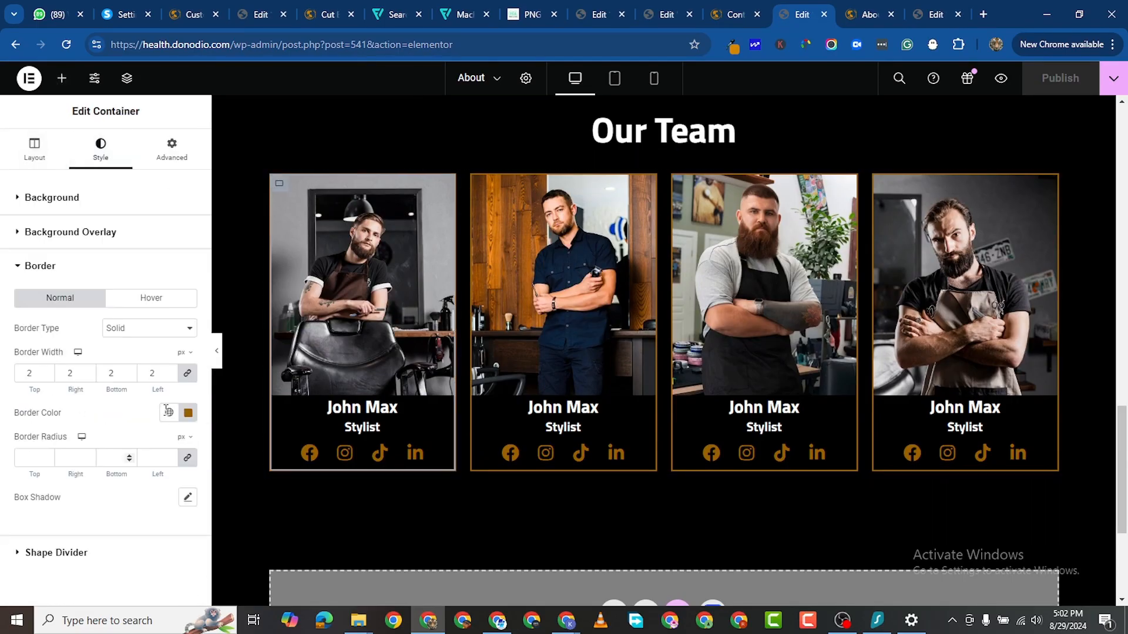
left_click(170, 376)
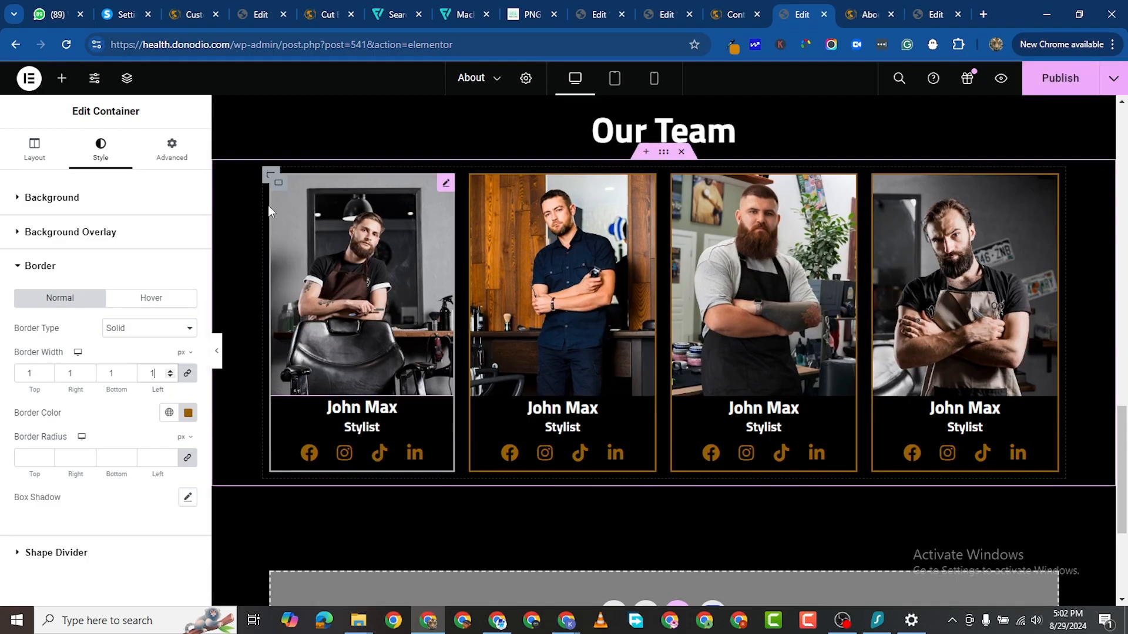
left_click(182, 150)
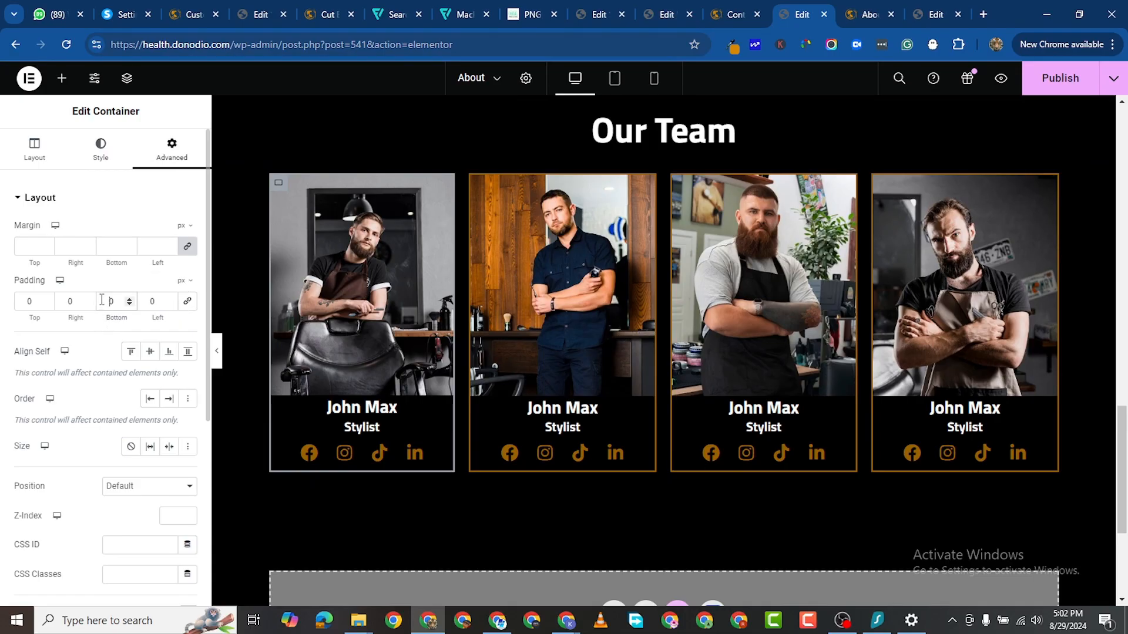
type("2")
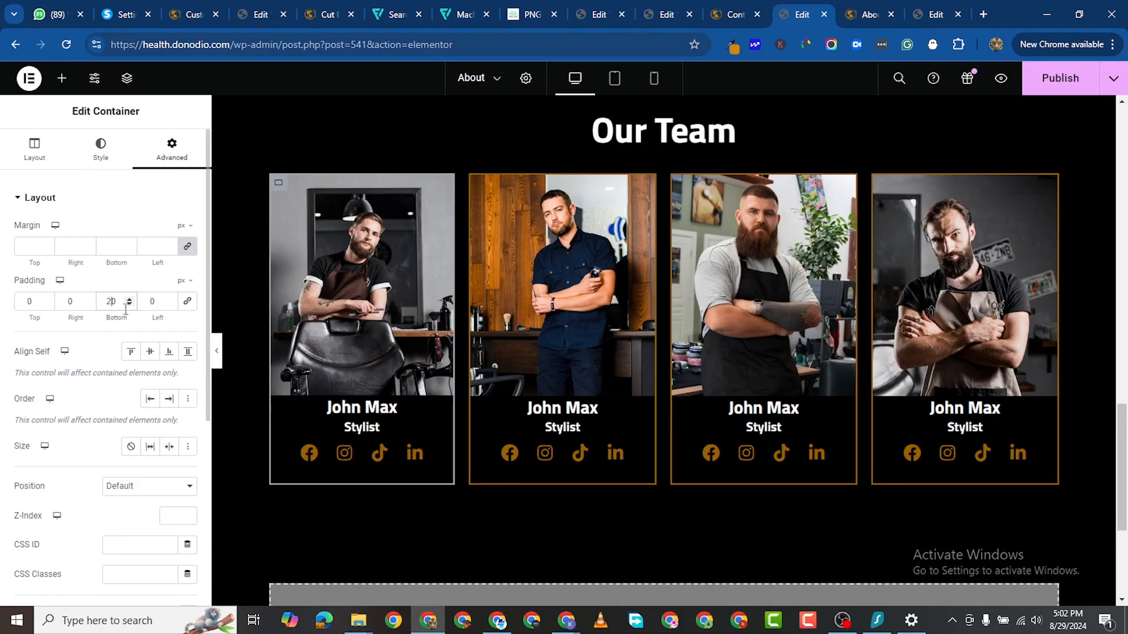
double_click(112, 302)
type("30")
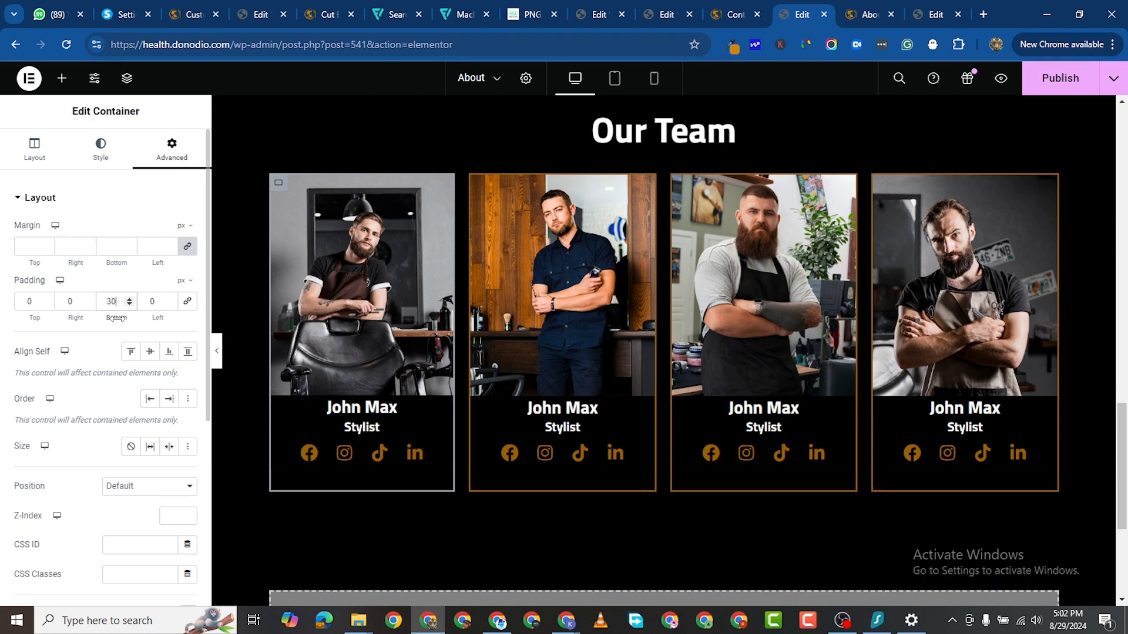
Step: Copy the first card's style onto the other three cards and publish the page
right_click(279, 183)
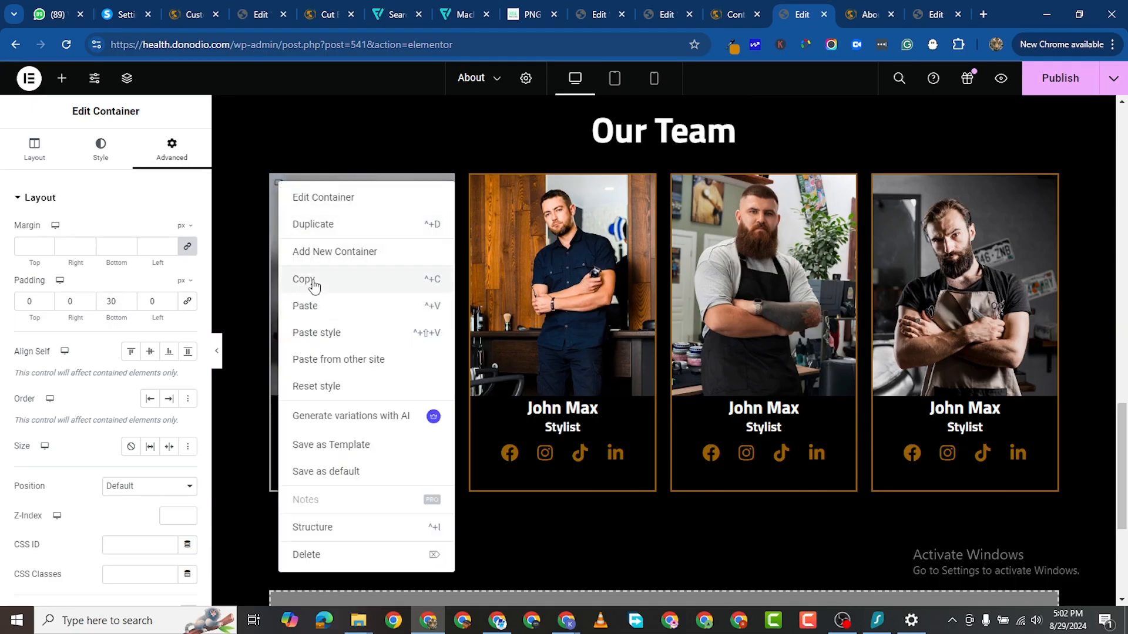
left_click(314, 285)
right_click(480, 185)
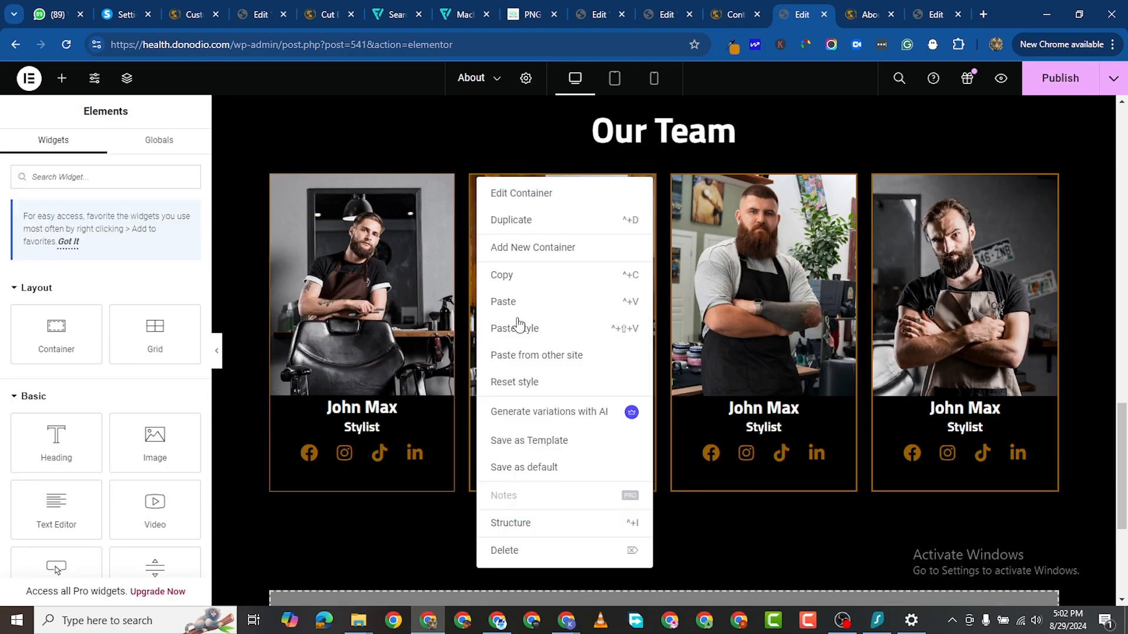
left_click(530, 328)
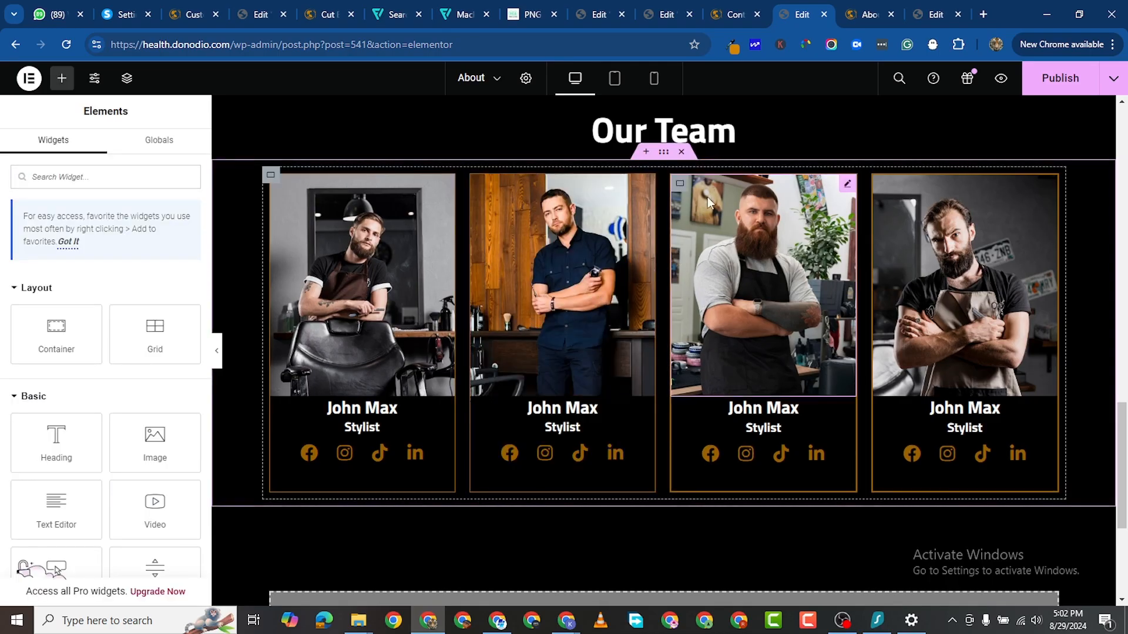
right_click(679, 182)
left_click(722, 328)
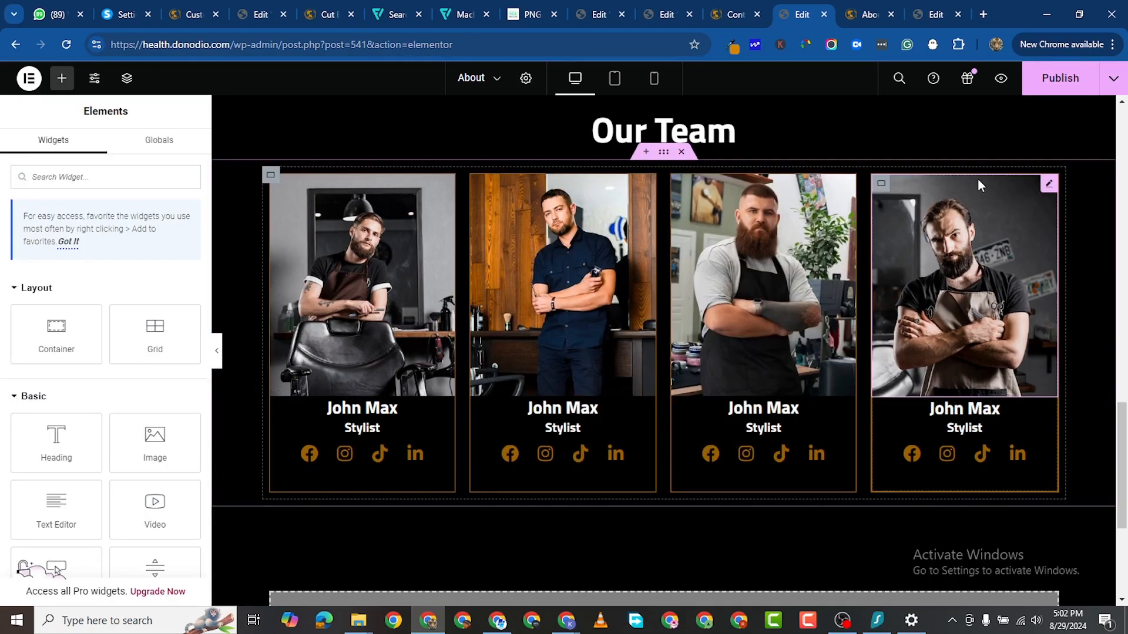
right_click(889, 187)
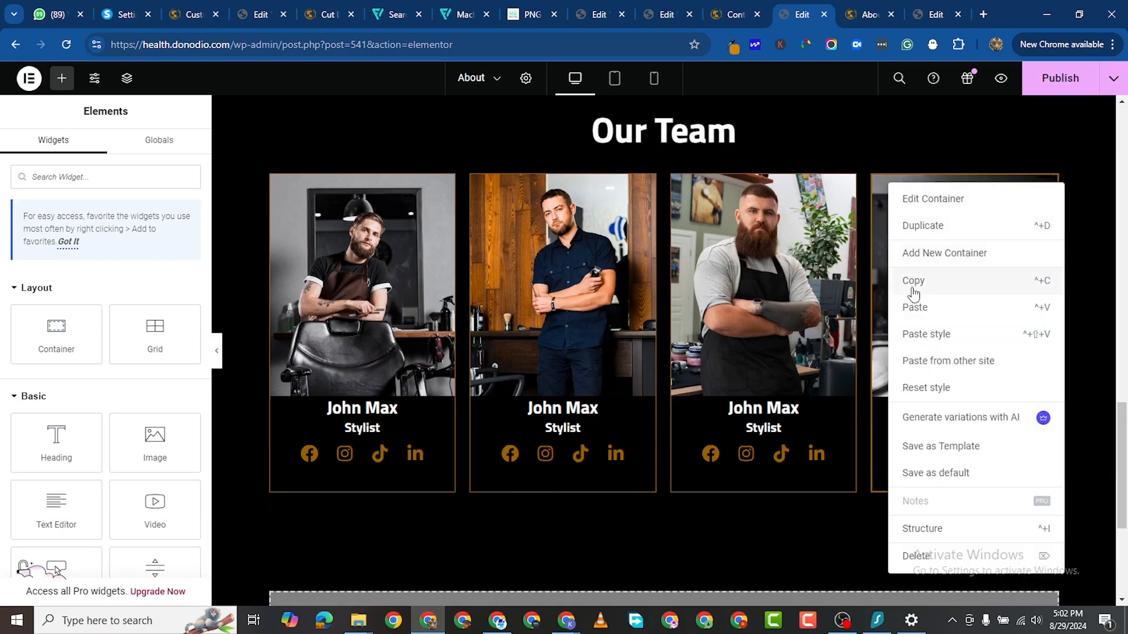
left_click(932, 334)
left_click(1057, 78)
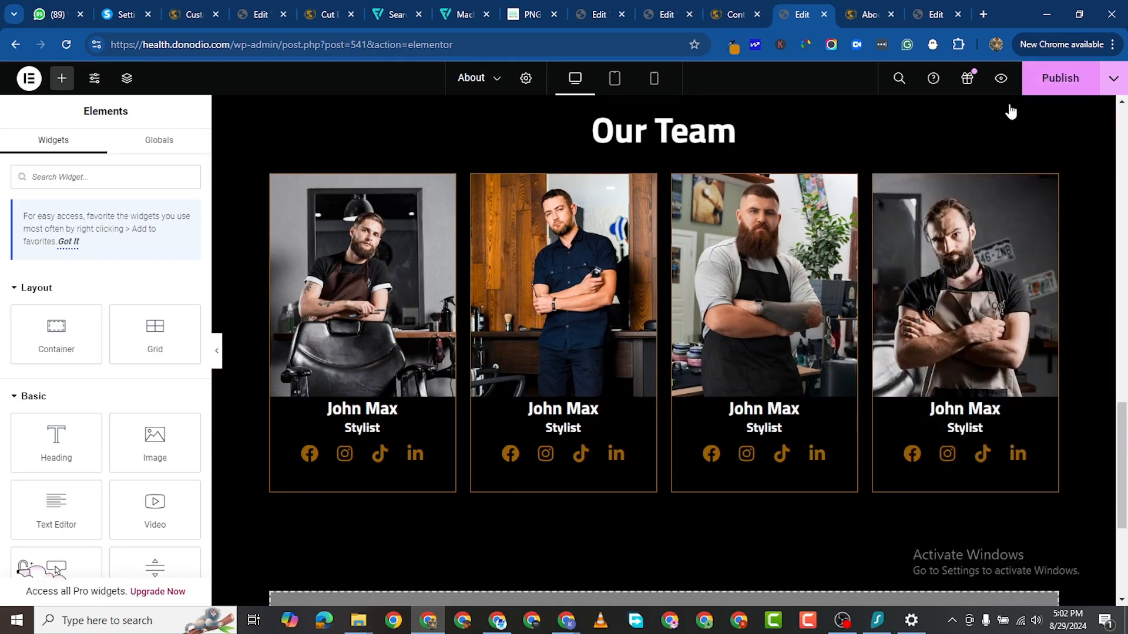
left_click(878, 16)
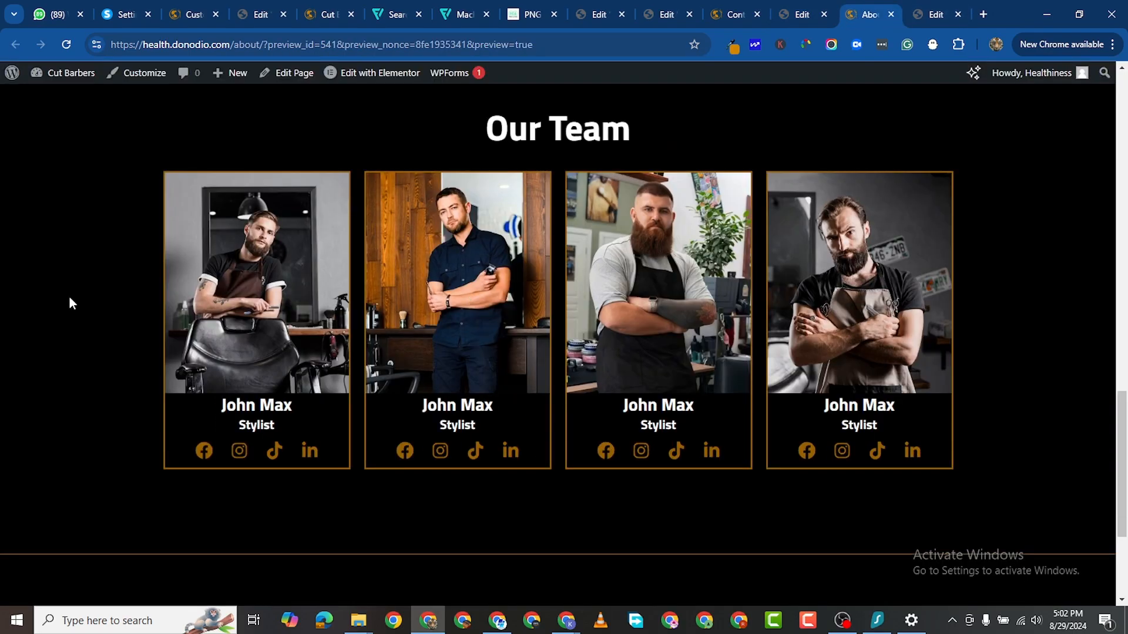
Step: Reload the About page preview and scroll through the published team cards and footer
key("F5")
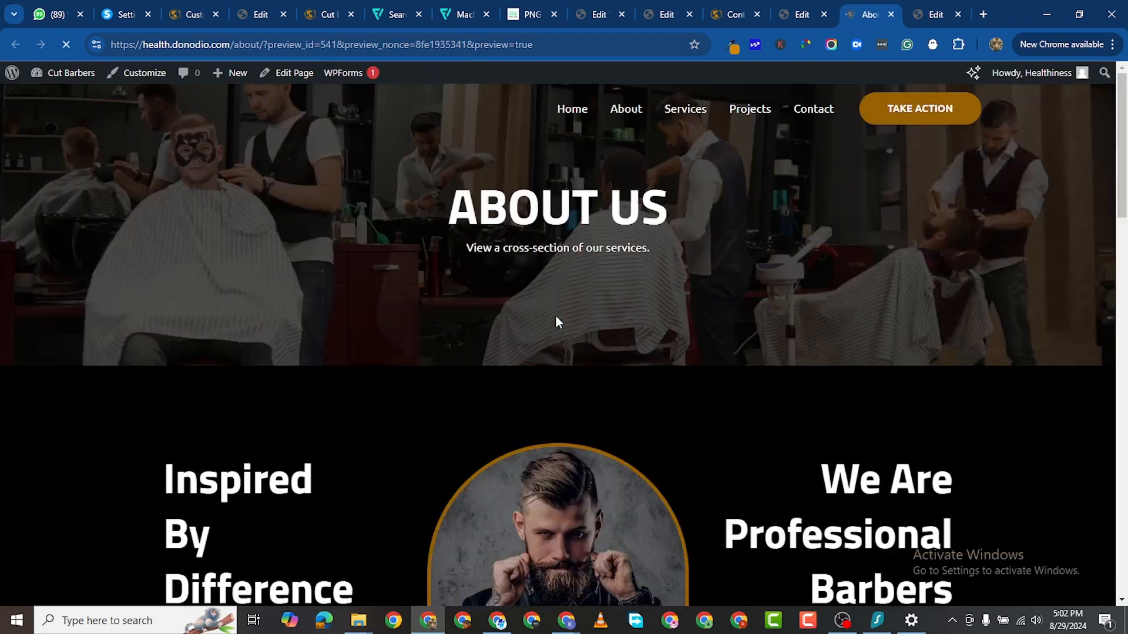
scroll(526, 371, "down", 6)
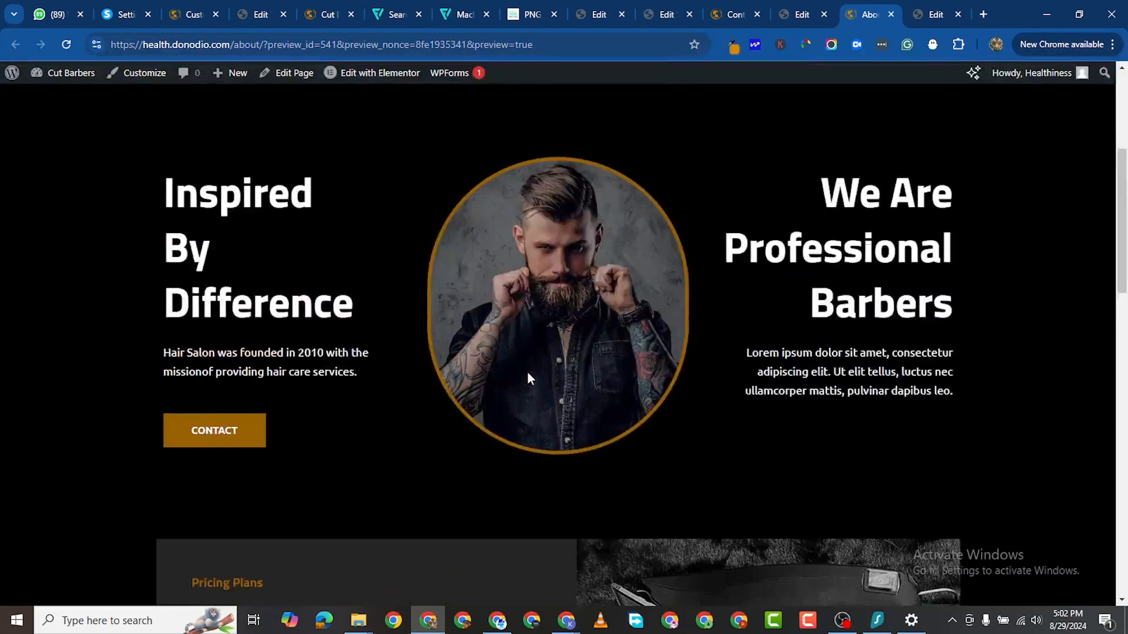
scroll(527, 372, "down", 15)
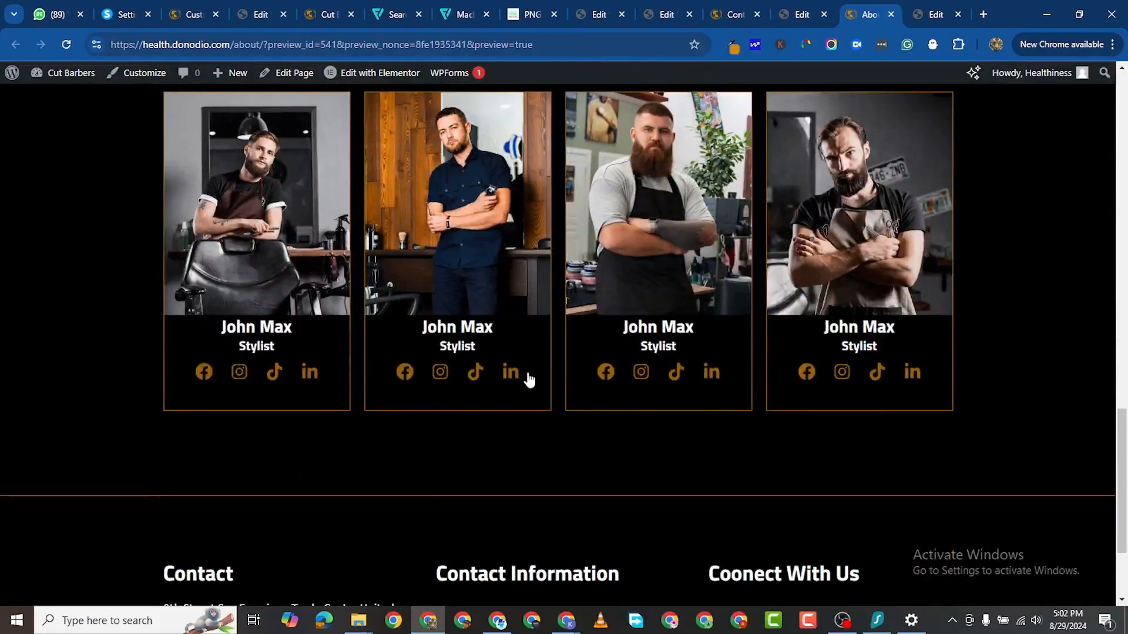
scroll(1104, 387, "down", 3)
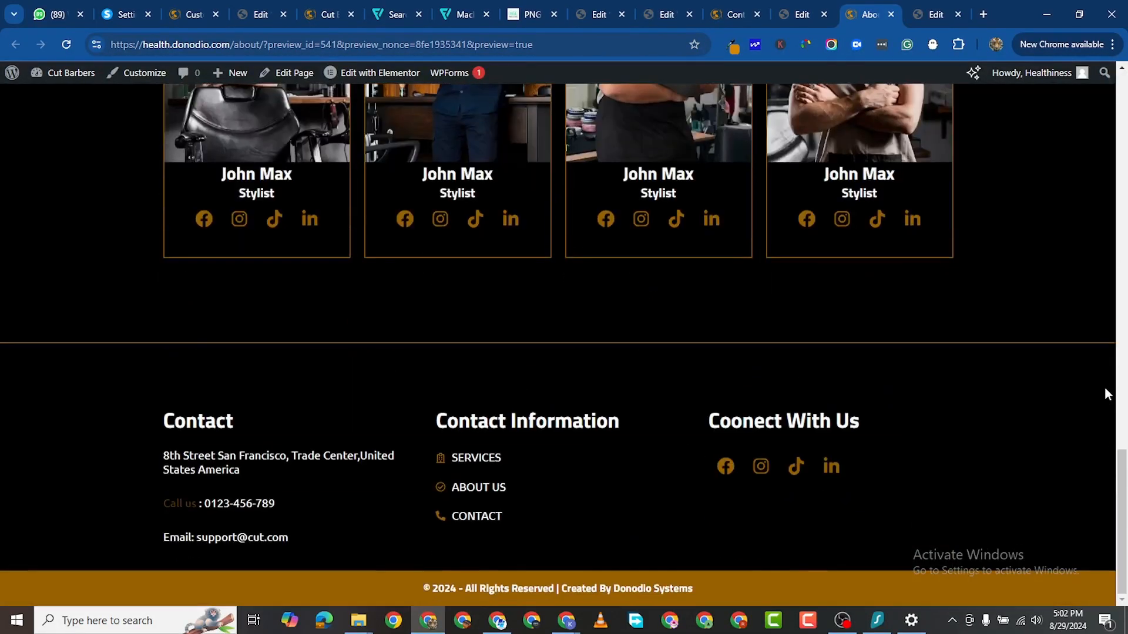
scroll(1090, 399, "up", 3)
scroll(1061, 406, "up", 1)
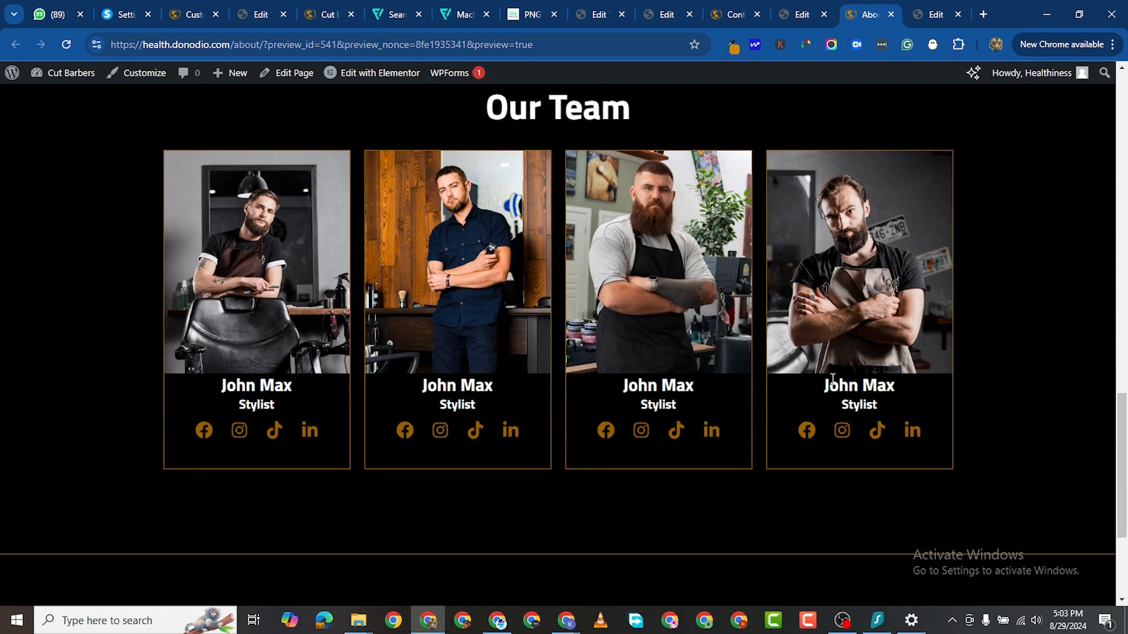
scroll(395, 383, "down", 3)
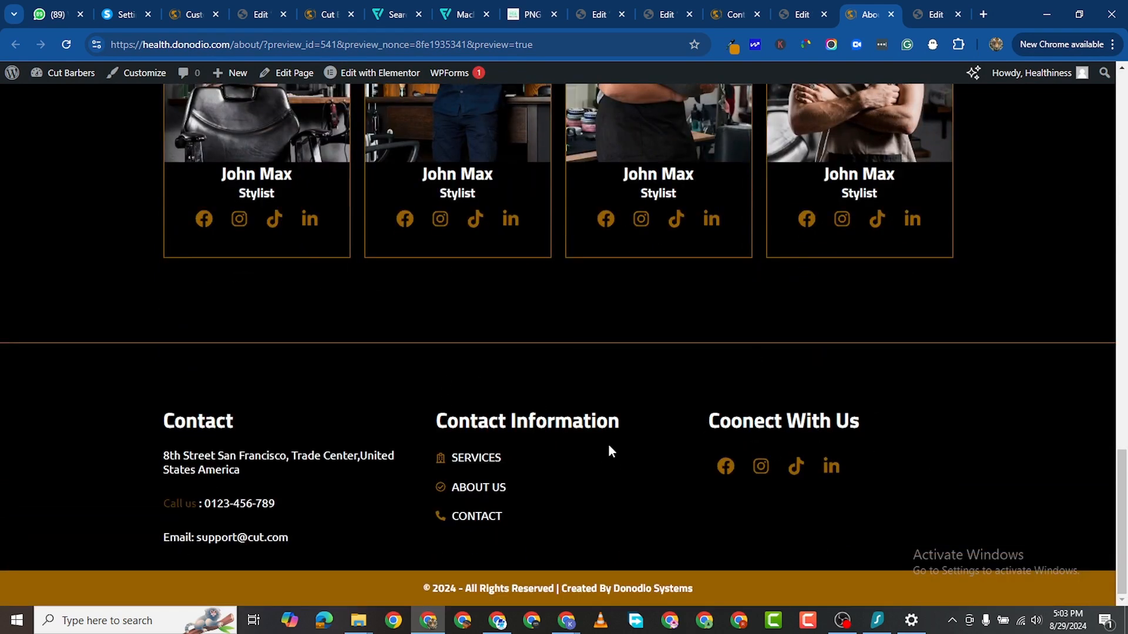
scroll(632, 448, "up", 15)
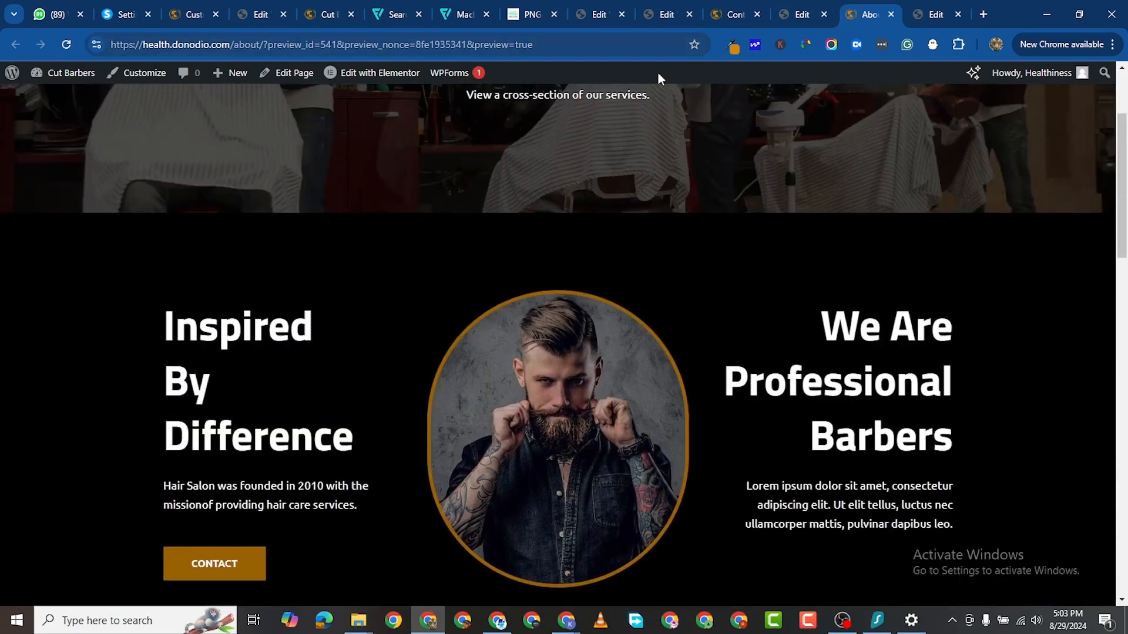
left_click(802, 14)
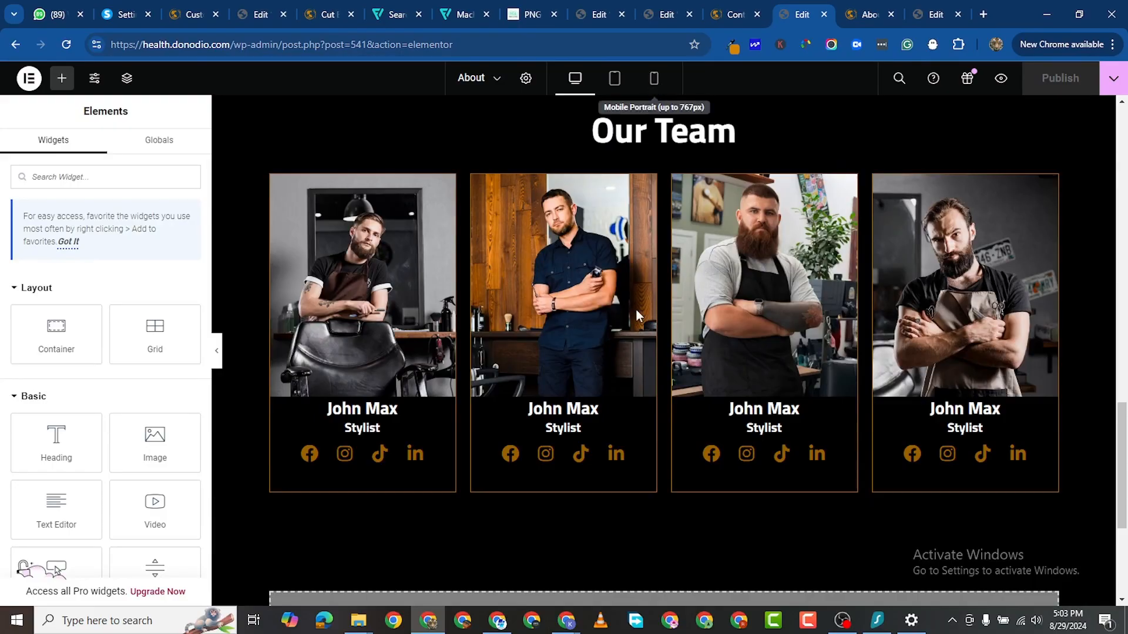
Step: In mobile view, set the 'Inspired By Difference' heading size to 40 px
left_click(654, 81)
scroll(736, 328, "up", 3)
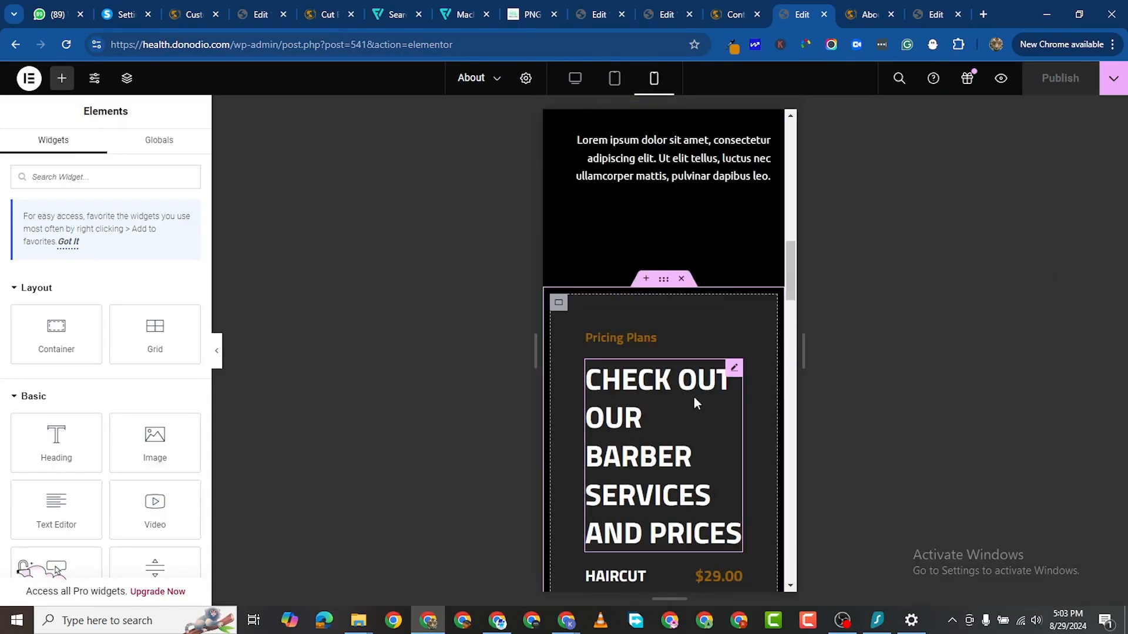
scroll(695, 397, "up", 10)
scroll(679, 360, "up", 5)
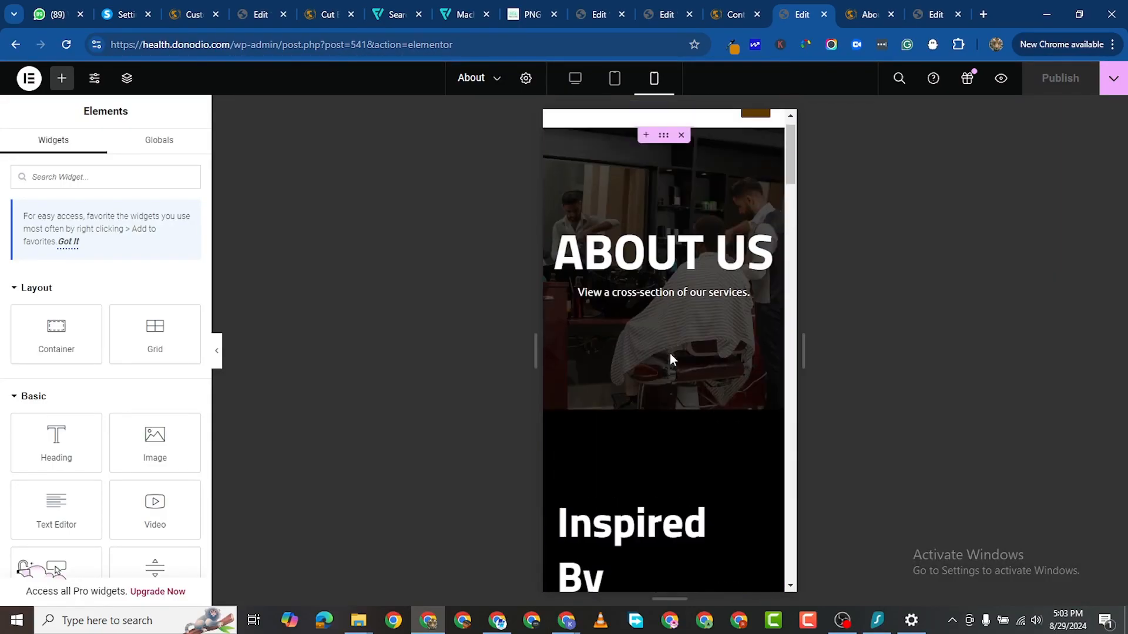
scroll(692, 347, "down", 5)
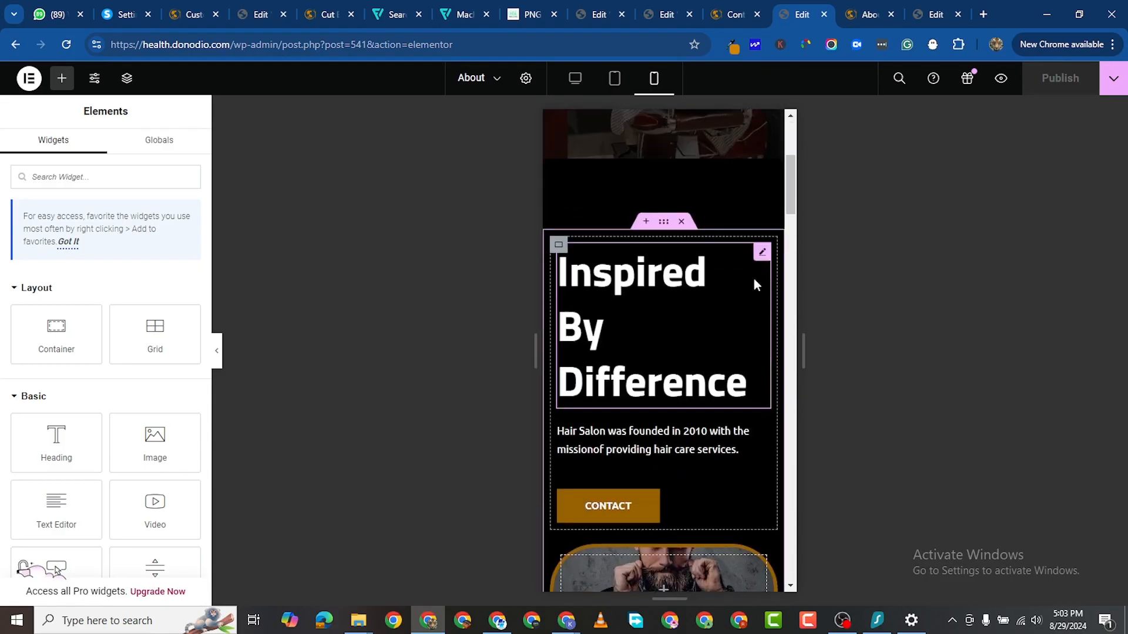
left_click(762, 251)
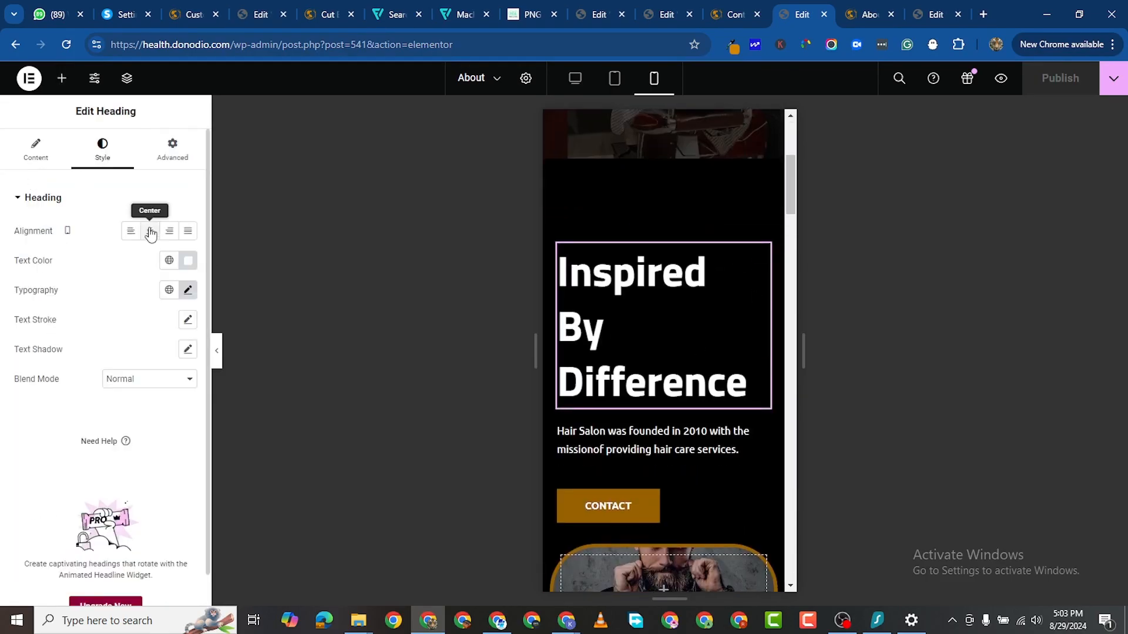
left_click(188, 290)
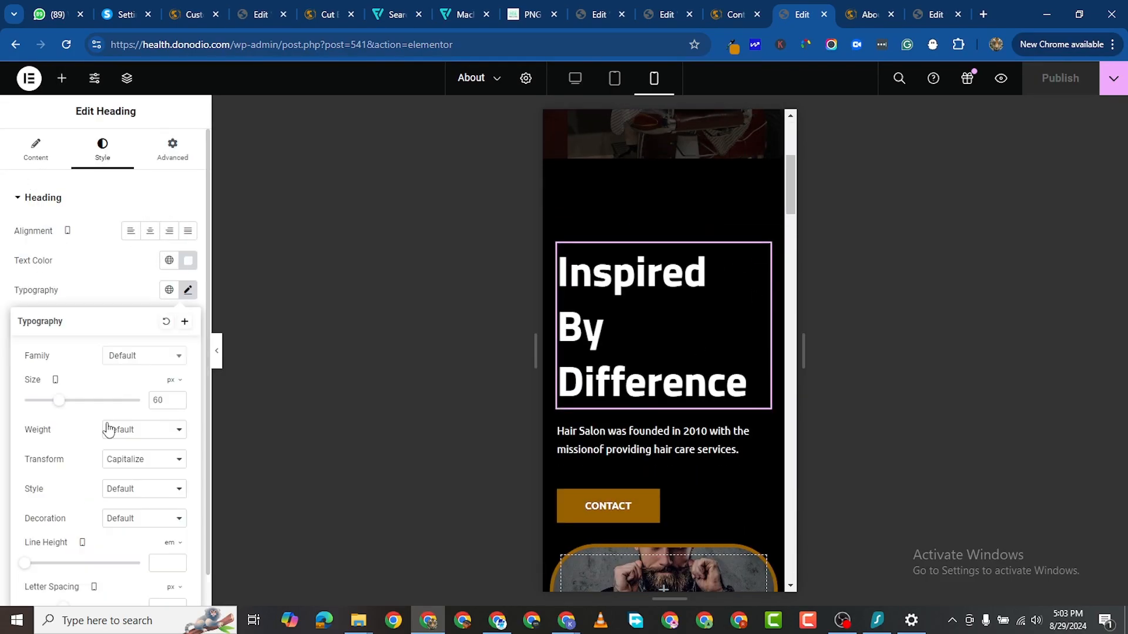
double_click(163, 400)
type("40")
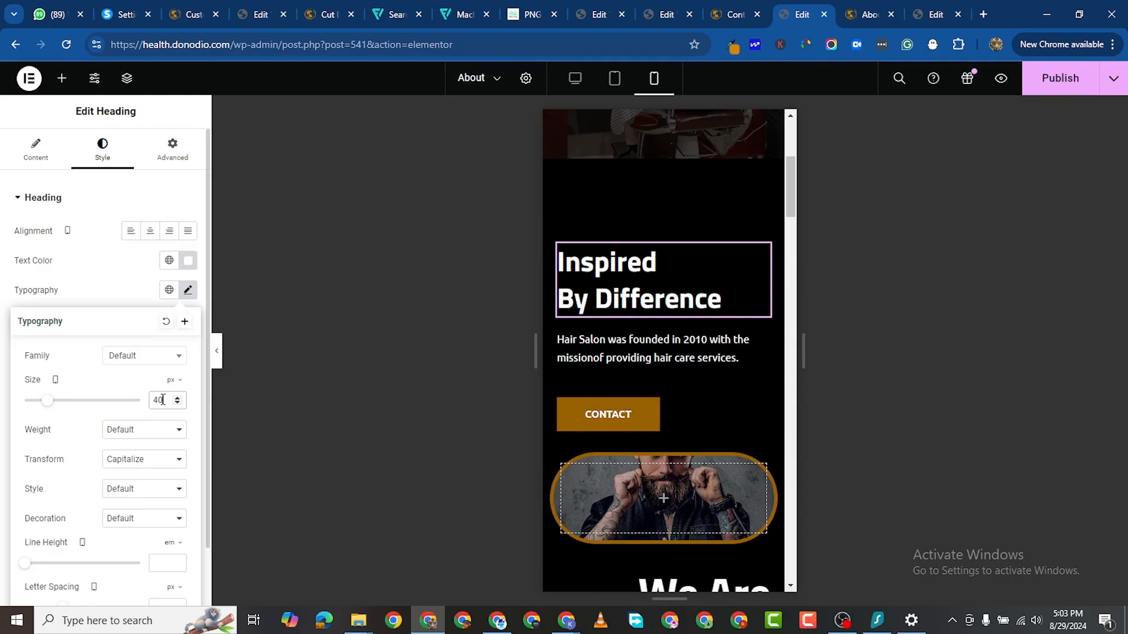
Step: Set the 'We Are Professional Barbers' heading size to 40 px on mobile
scroll(692, 450, "down", 5)
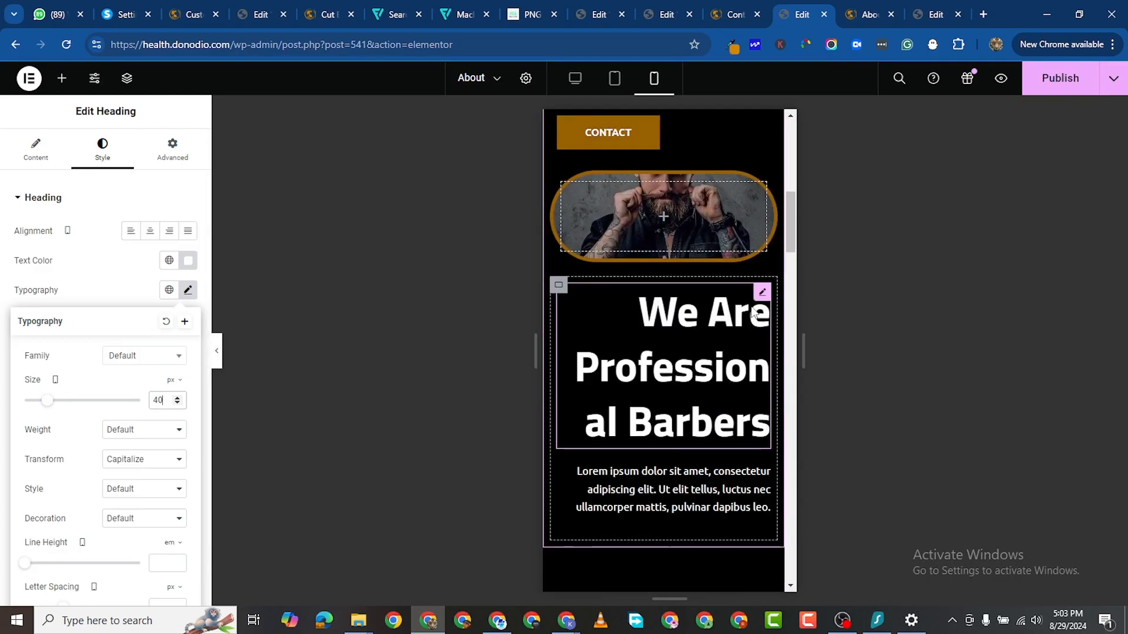
left_click(761, 292)
left_click(115, 167)
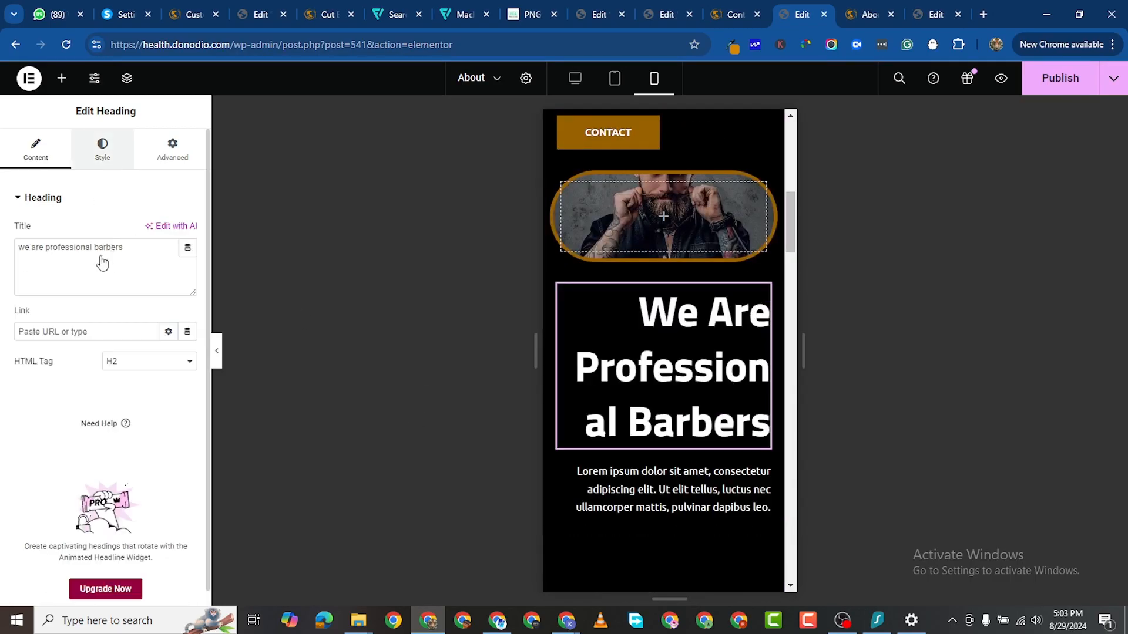
left_click(187, 291)
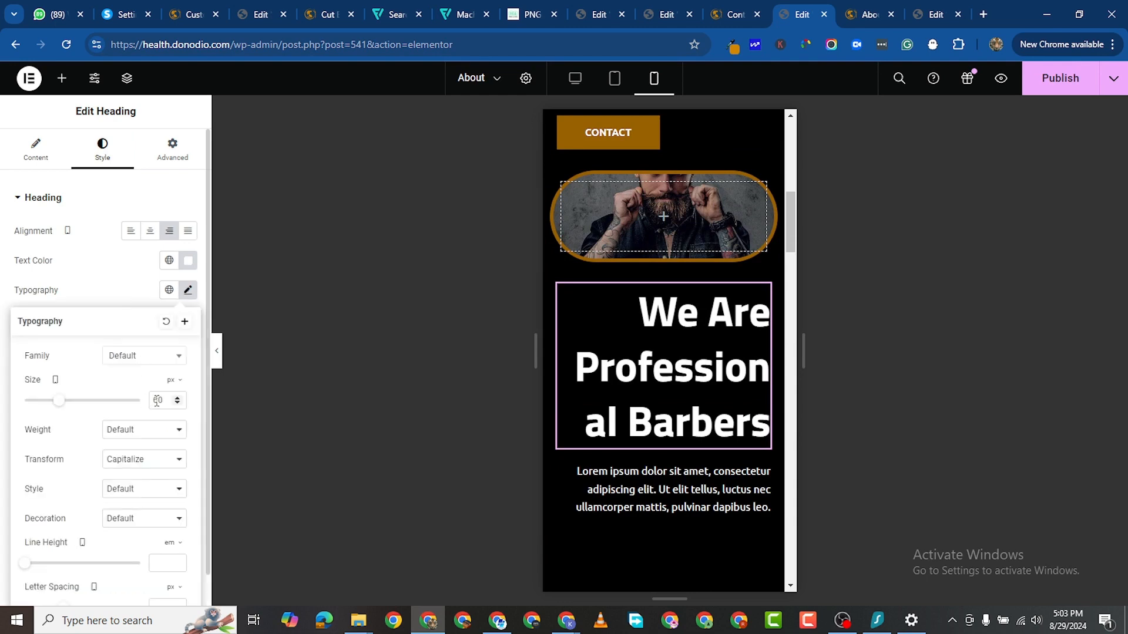
type("40")
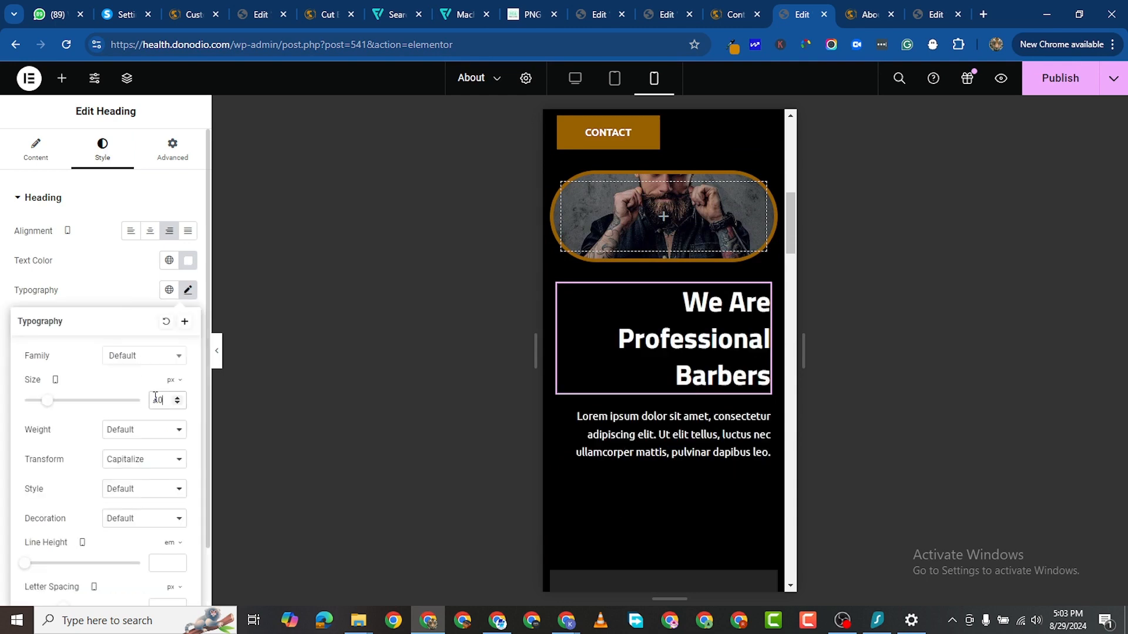
scroll(639, 294, "up", 2)
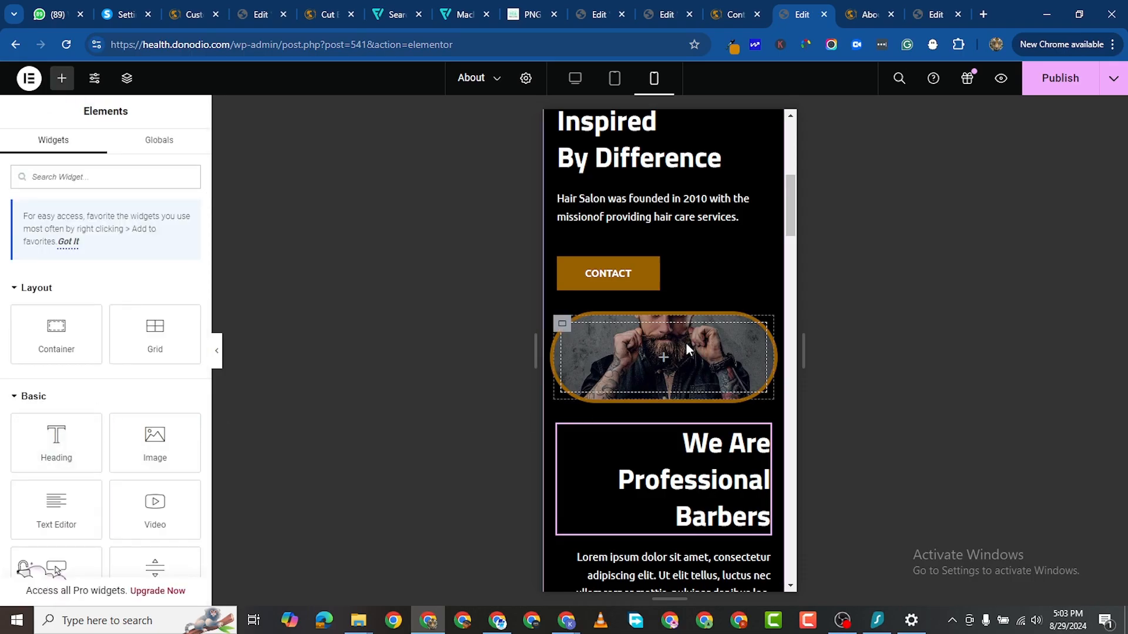
Step: Drop a Spacer into the barber portrait container and set its height to 300 px
scroll(55, 517, "down", 3)
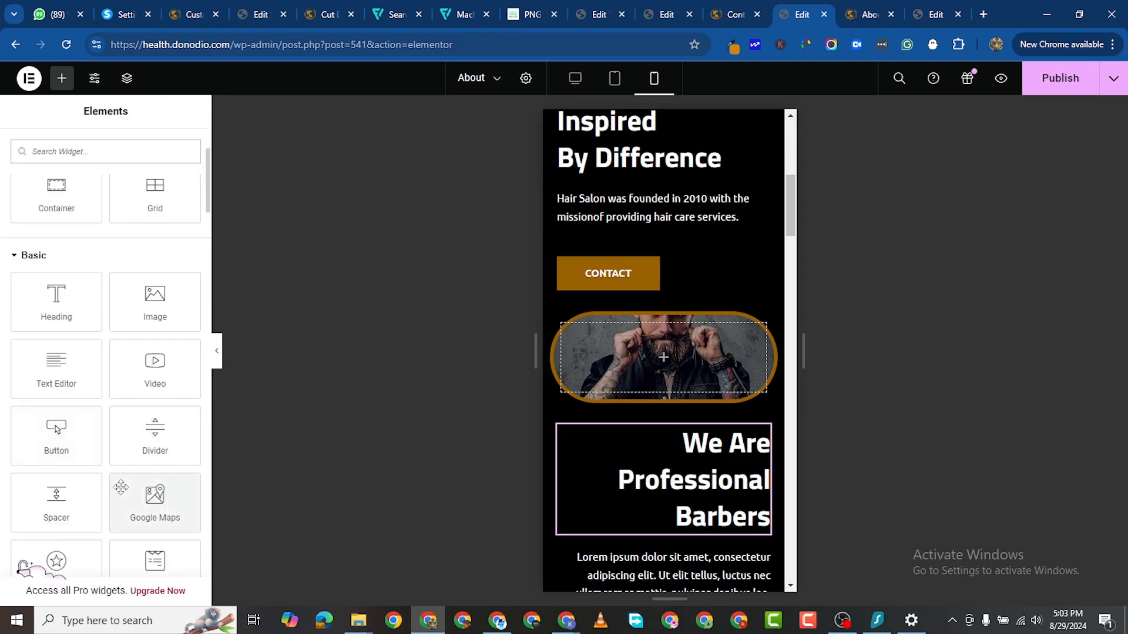
left_click_drag(54, 511, 594, 377)
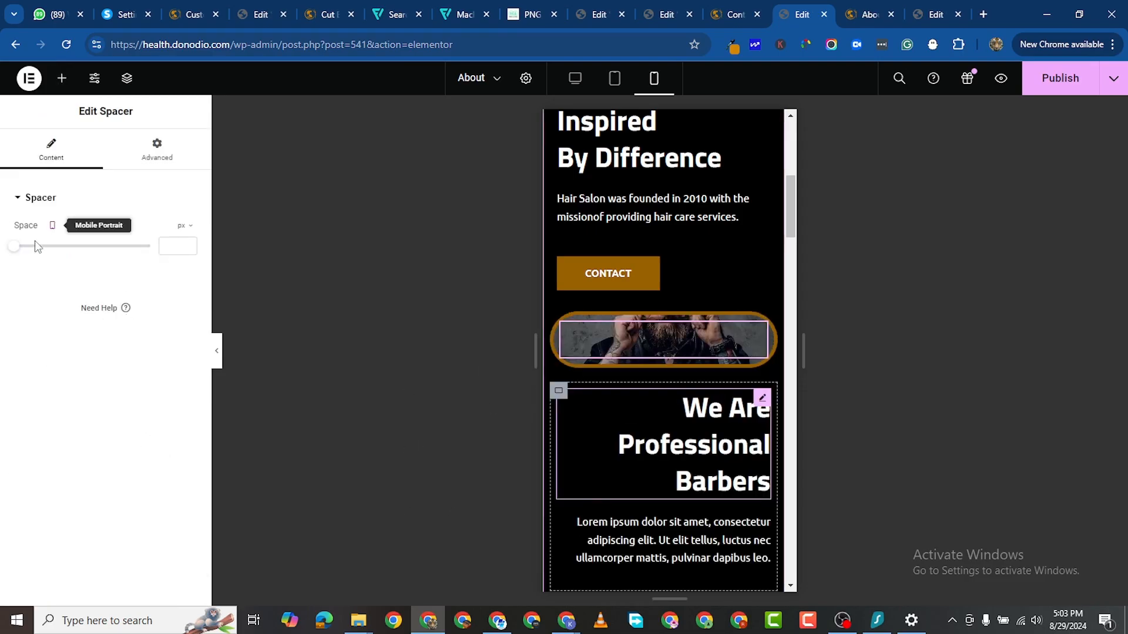
left_click_drag(14, 247, 91, 280)
scroll(604, 378, "down", 3)
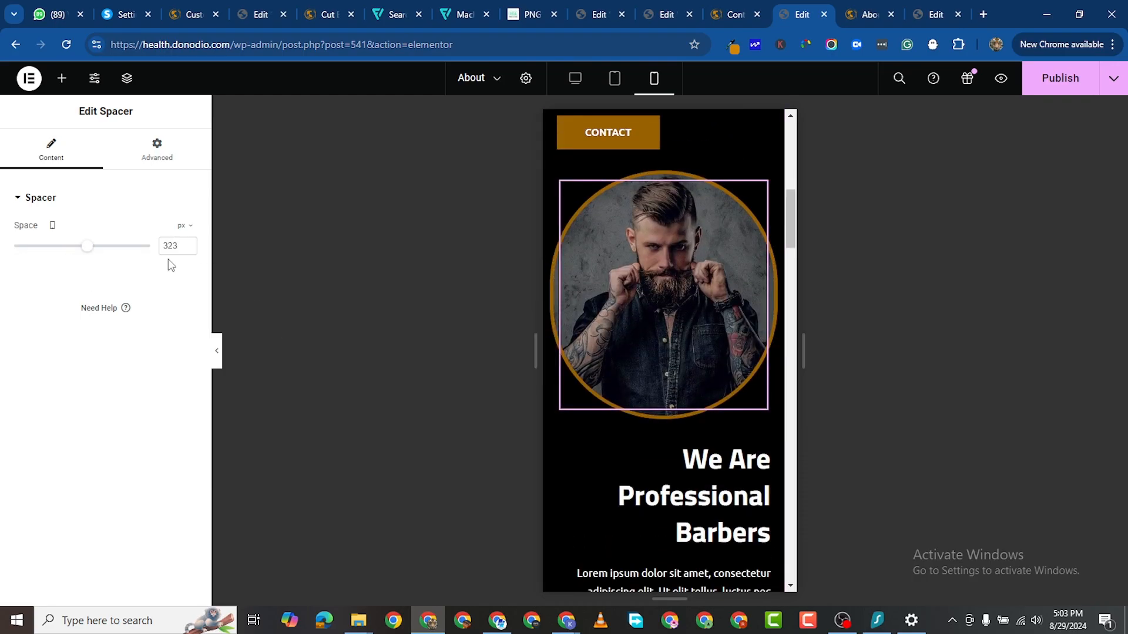
left_click_drag(188, 249, 187, 249)
left_click(188, 249)
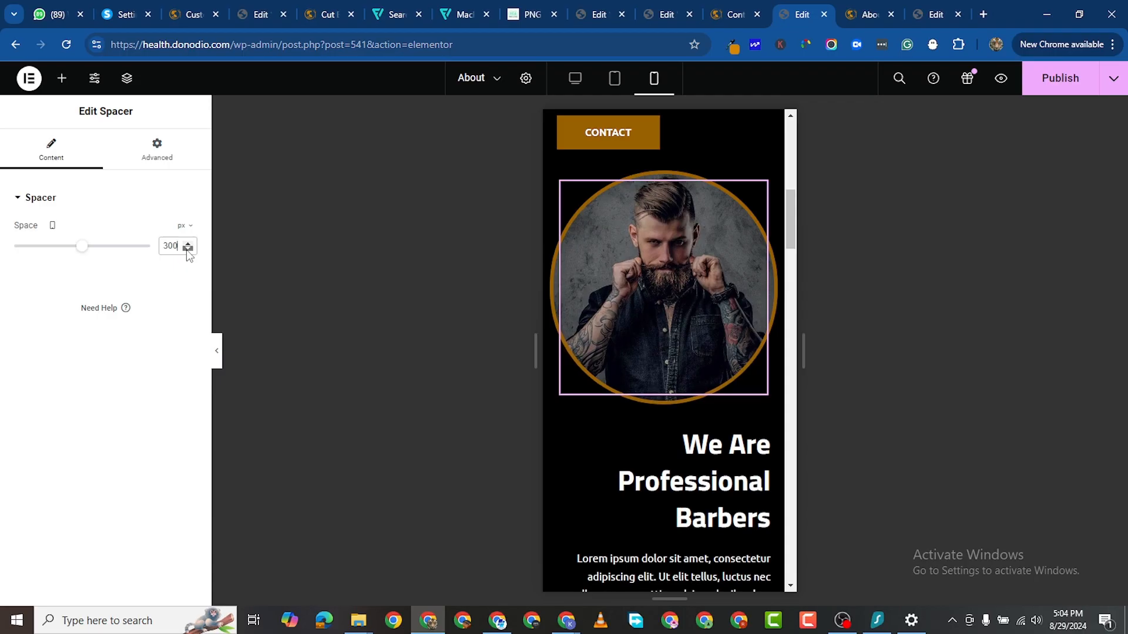
left_click(187, 248)
scroll(676, 497, "down", 10)
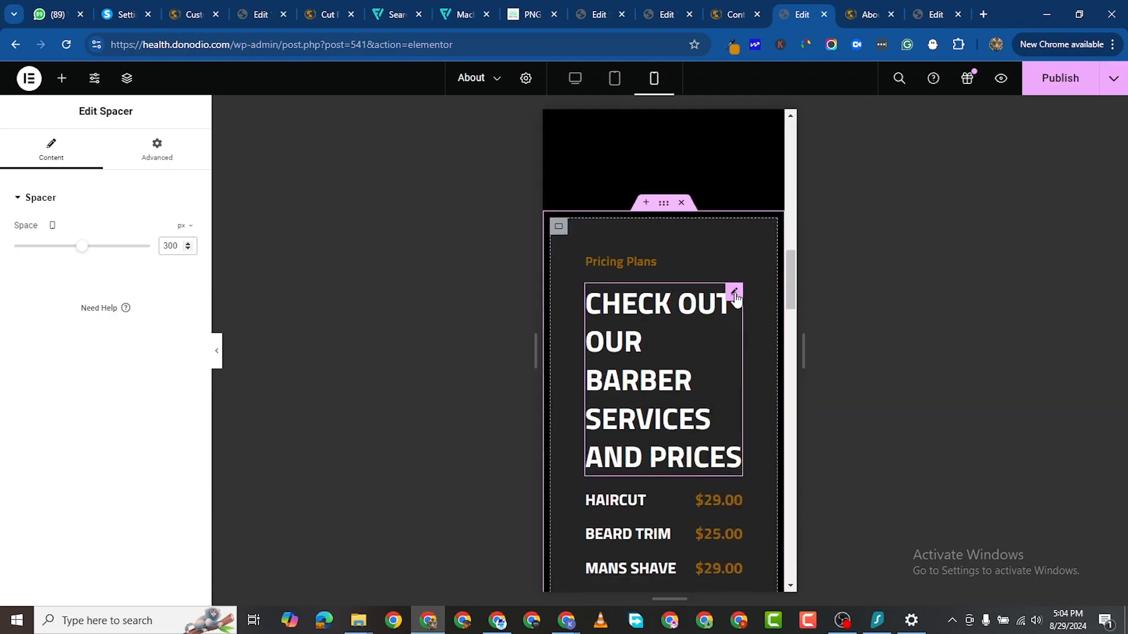
Step: Shrink the 'Check Out Our Barber Services And Prices' heading from 42 to 35 px on mobile
left_click(734, 293)
left_click(102, 150)
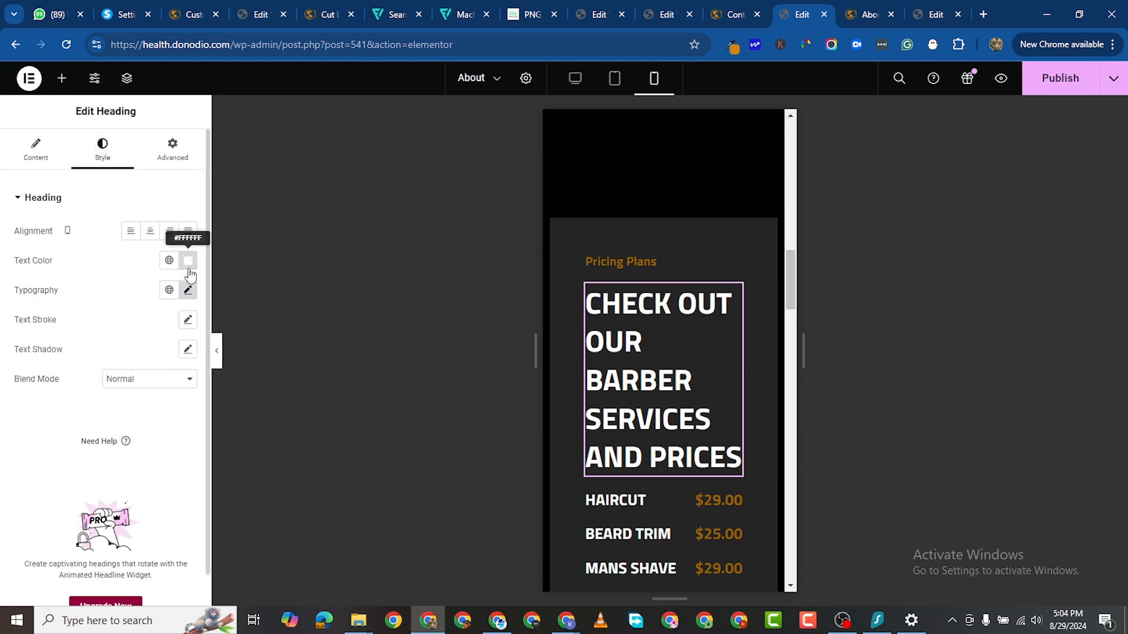
left_click(188, 290)
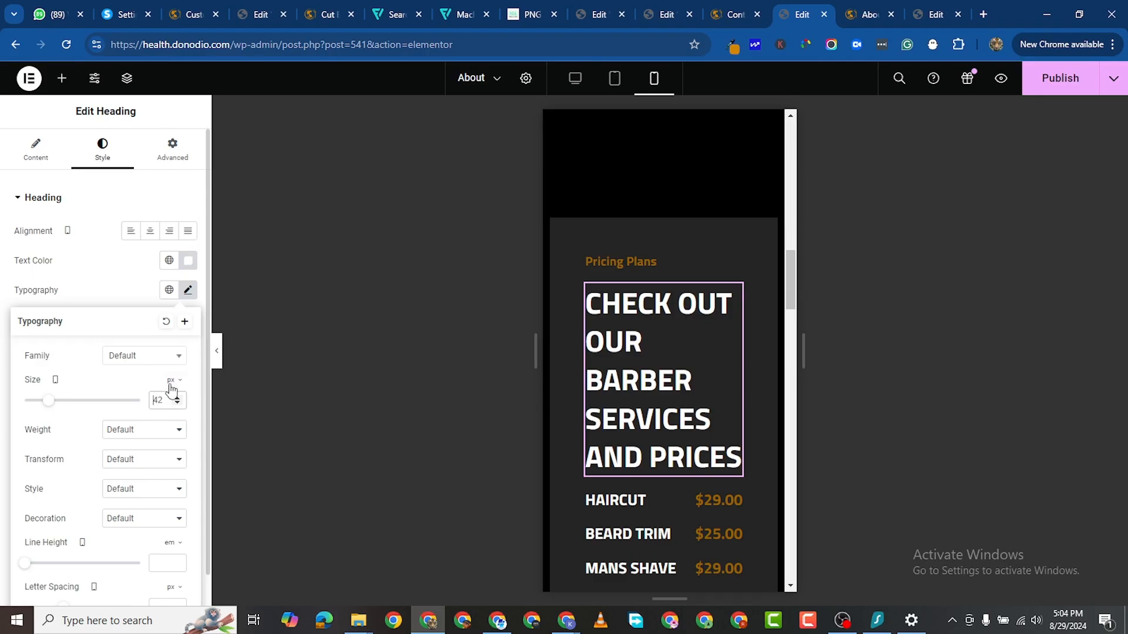
type("30")
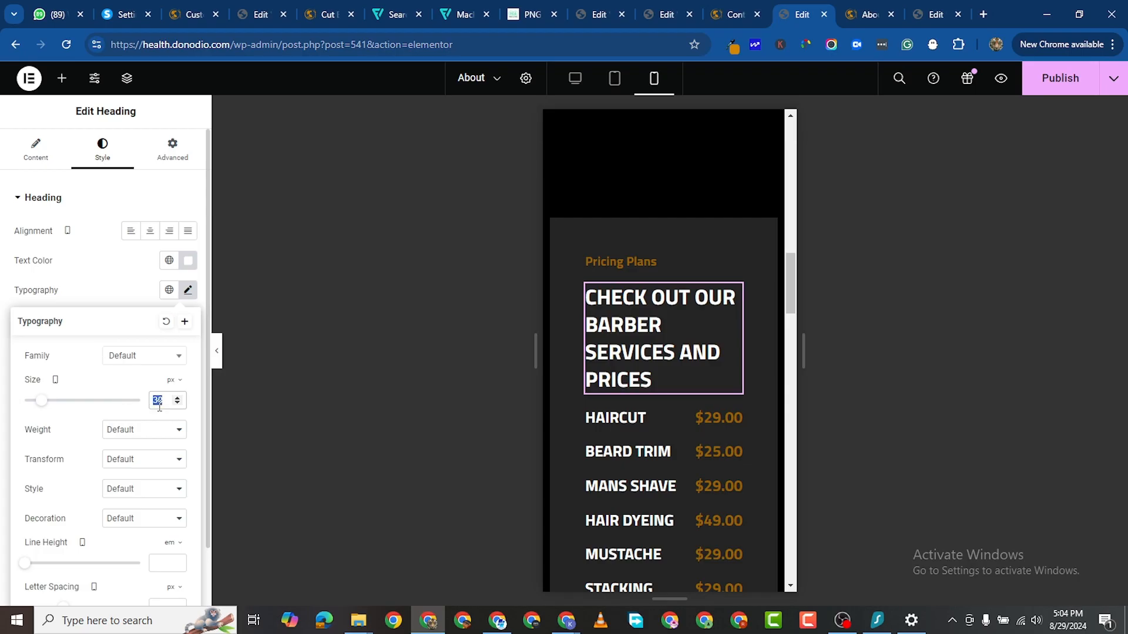
type("40")
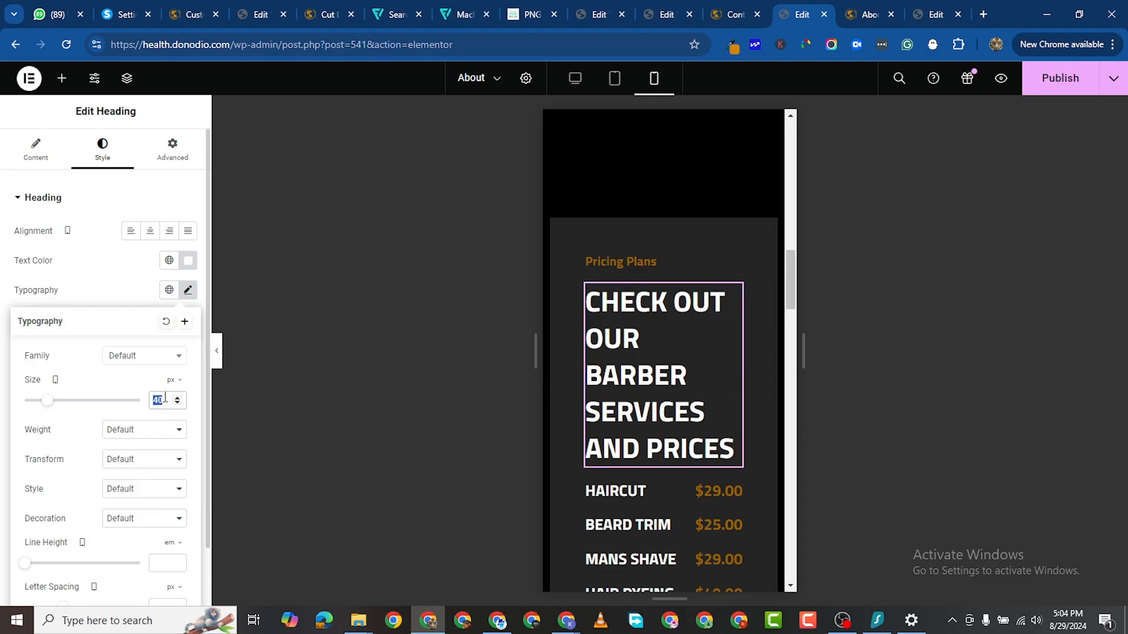
type("35")
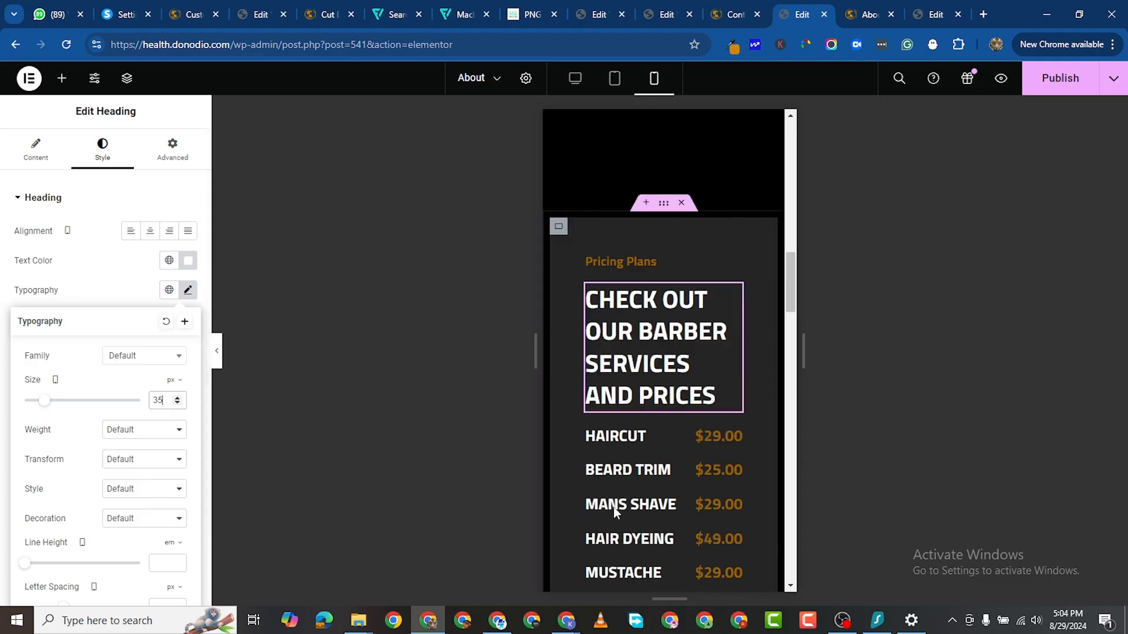
scroll(647, 511, "down", 7)
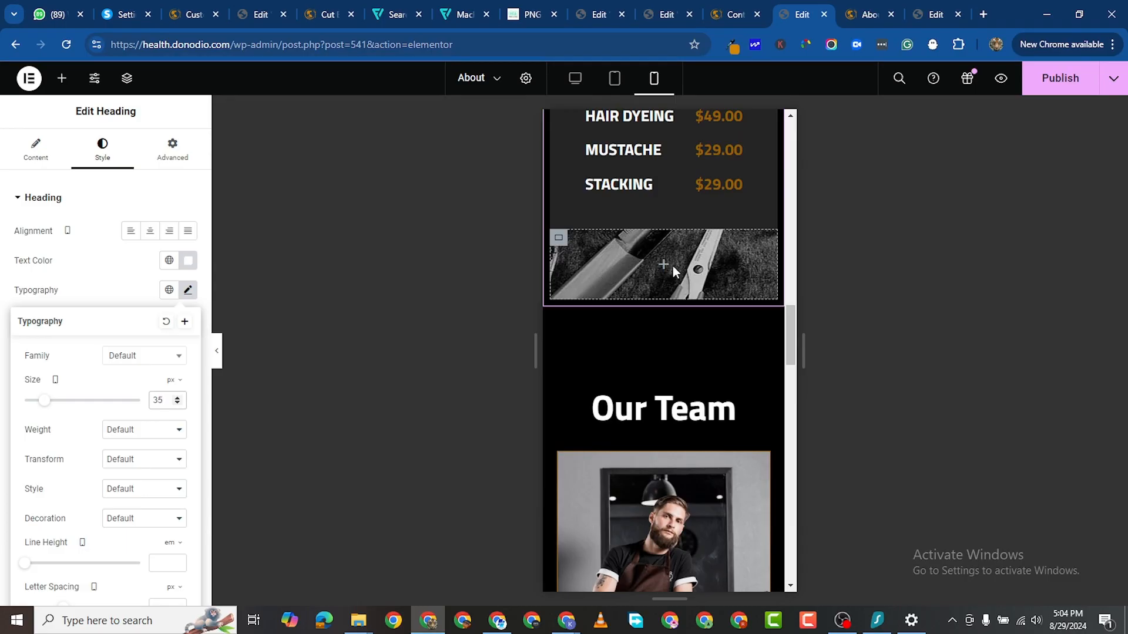
left_click(62, 78)
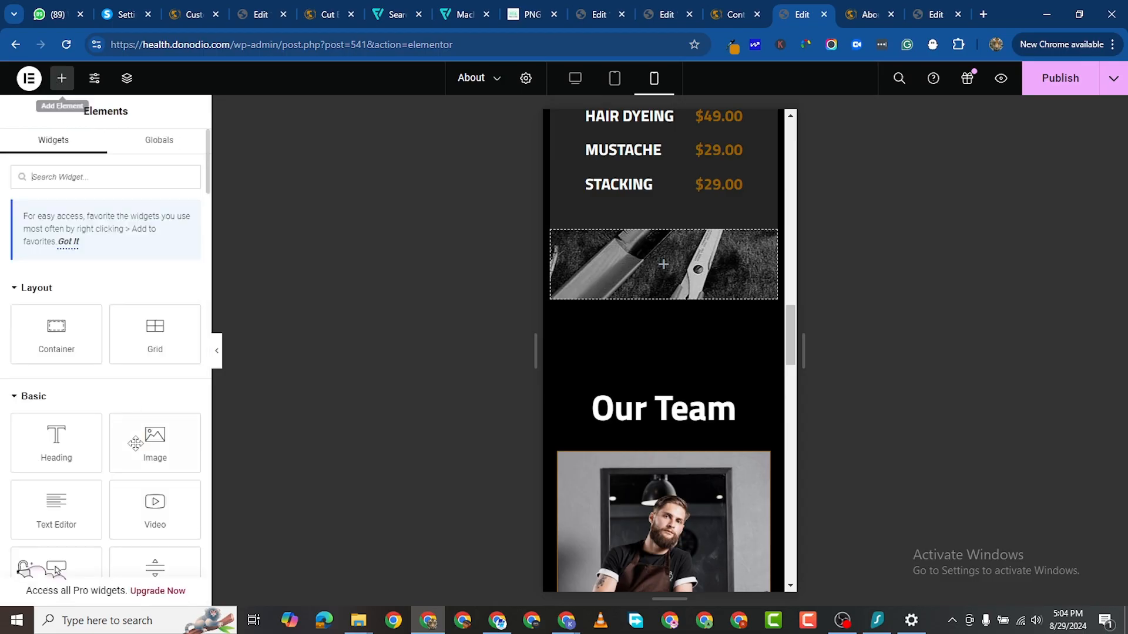
Step: Add a spacer inside the scissors image section and set its height to 340 px
scroll(136, 444, "down", 4)
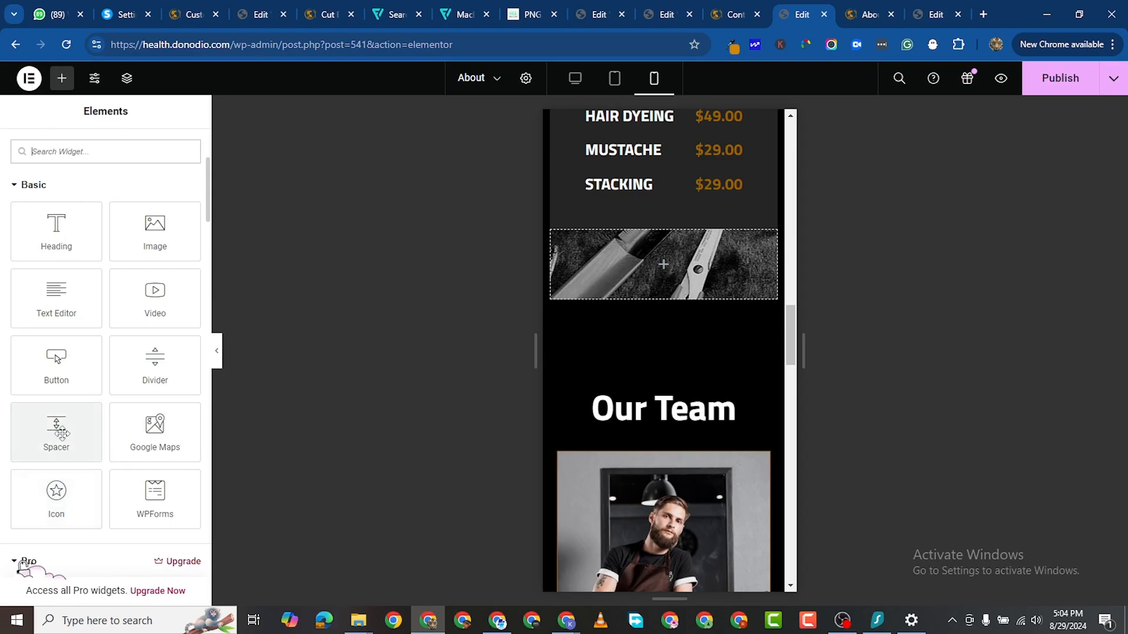
left_click_drag(62, 432, 597, 329)
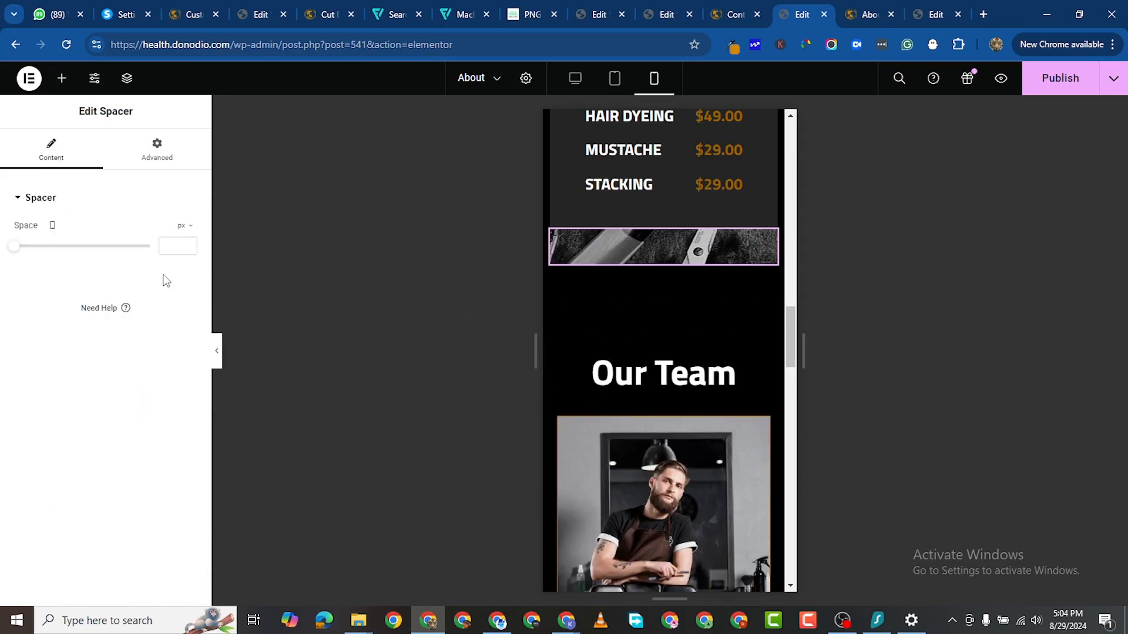
left_click_drag(18, 252, 93, 277)
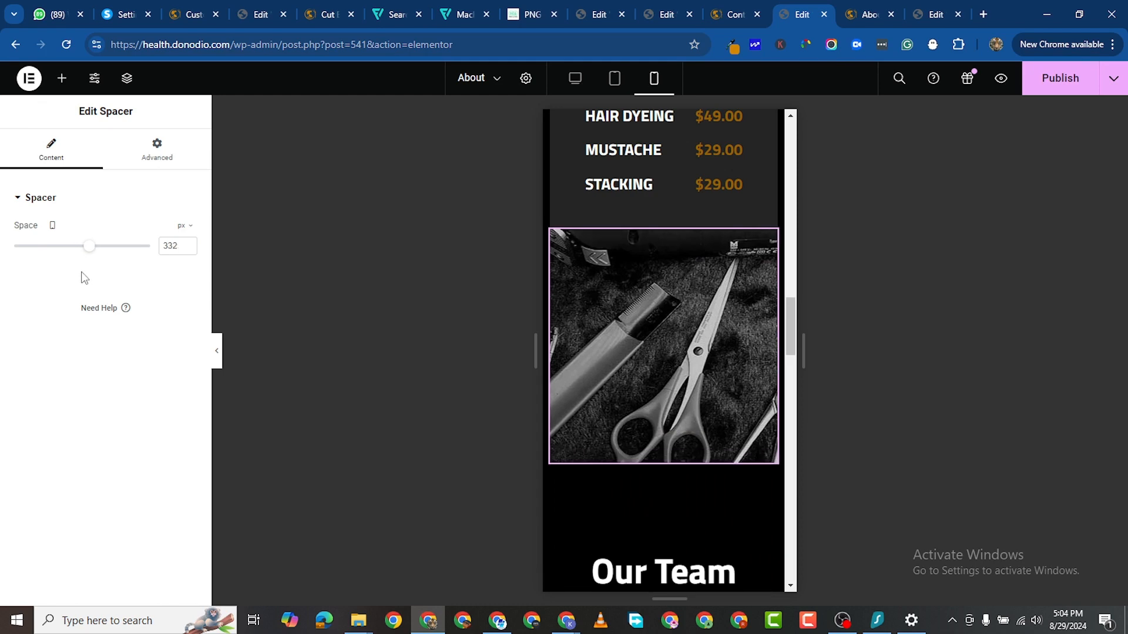
left_click(188, 244)
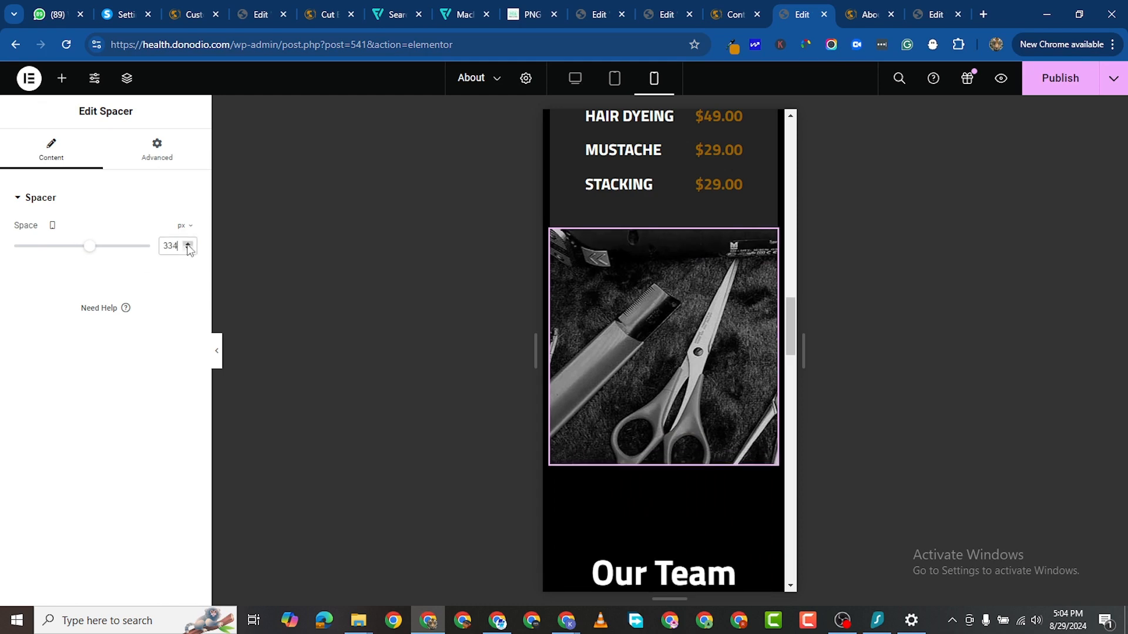
left_click(188, 244)
left_click(188, 243)
left_click(188, 243)
left_click(187, 244)
left_click(188, 244)
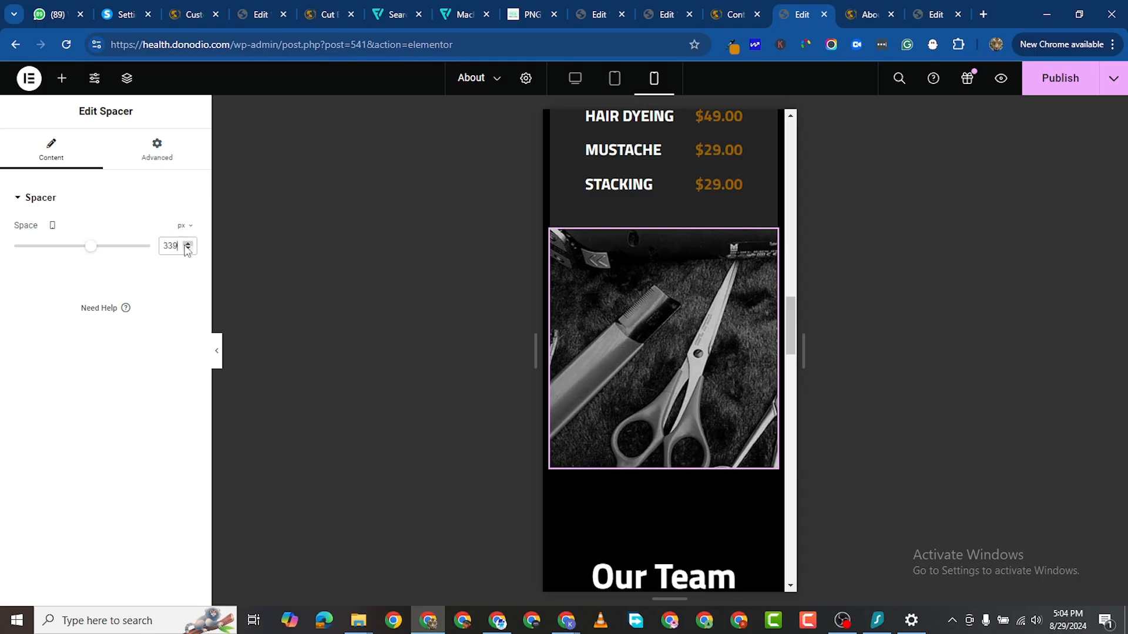
left_click(187, 243)
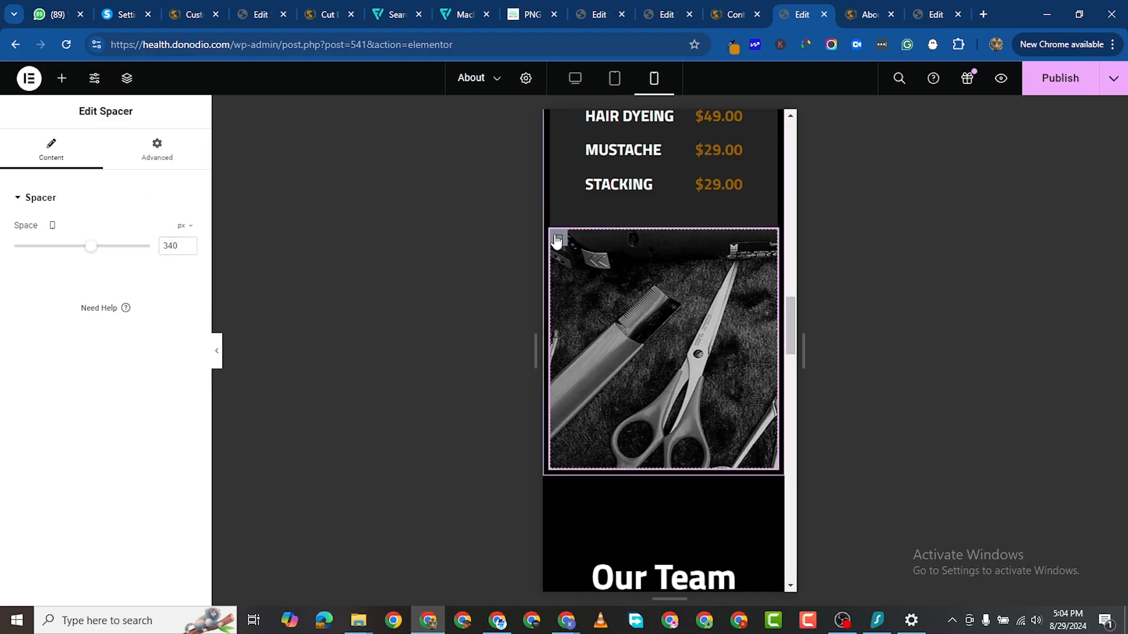
Step: Set the scissors image container's background Display Size to Cover on mobile
left_click(557, 239)
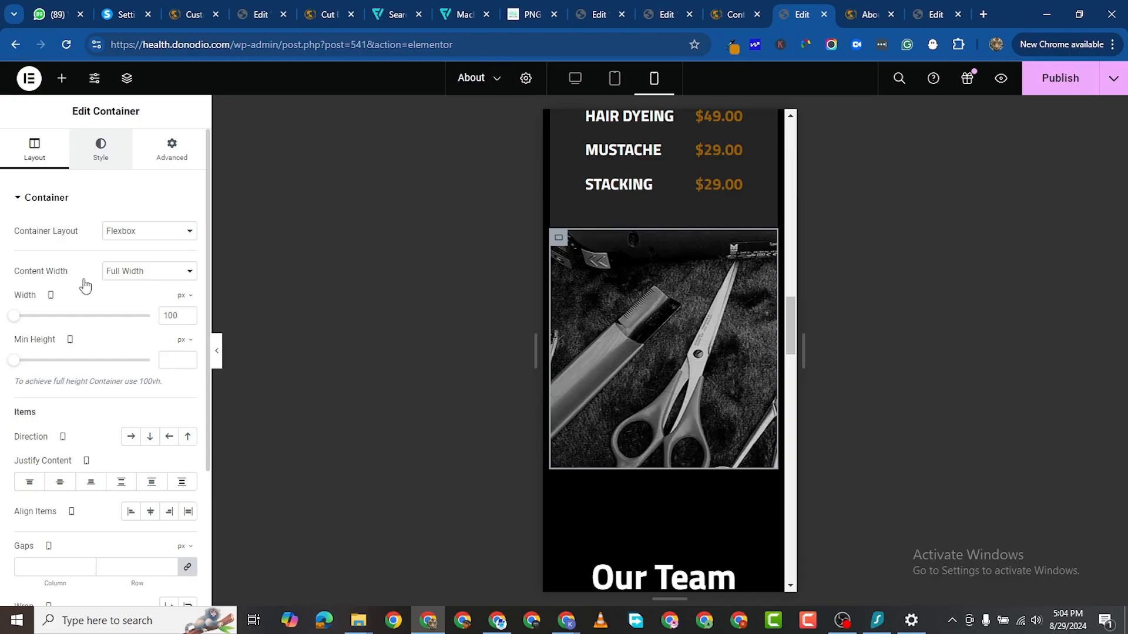
left_click(100, 149)
scroll(113, 388, "down", 3)
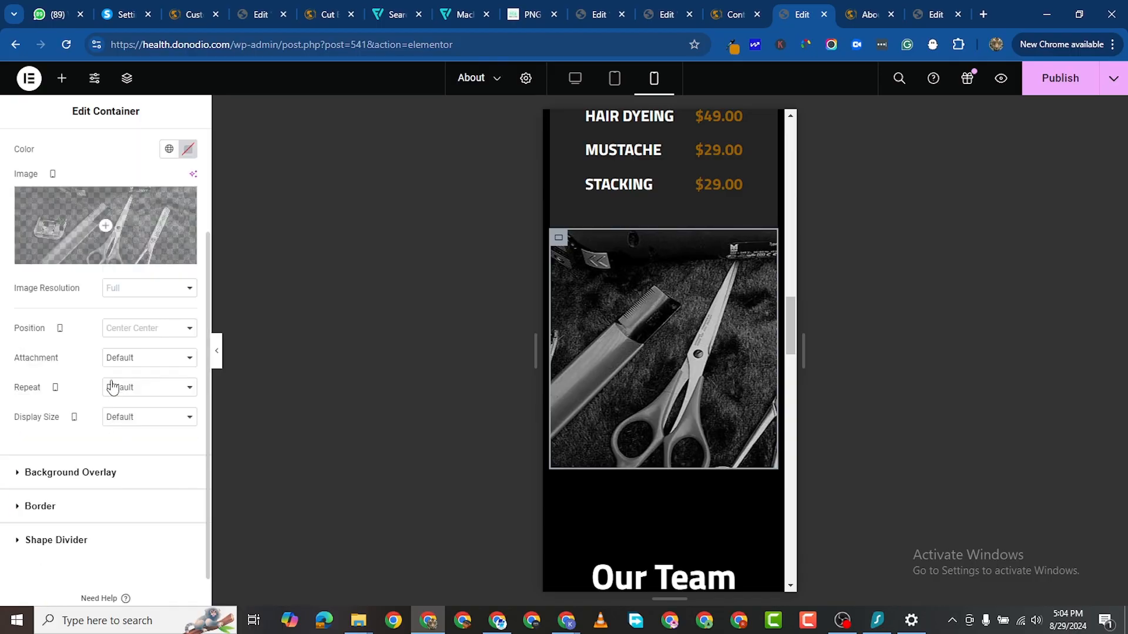
left_click(140, 417)
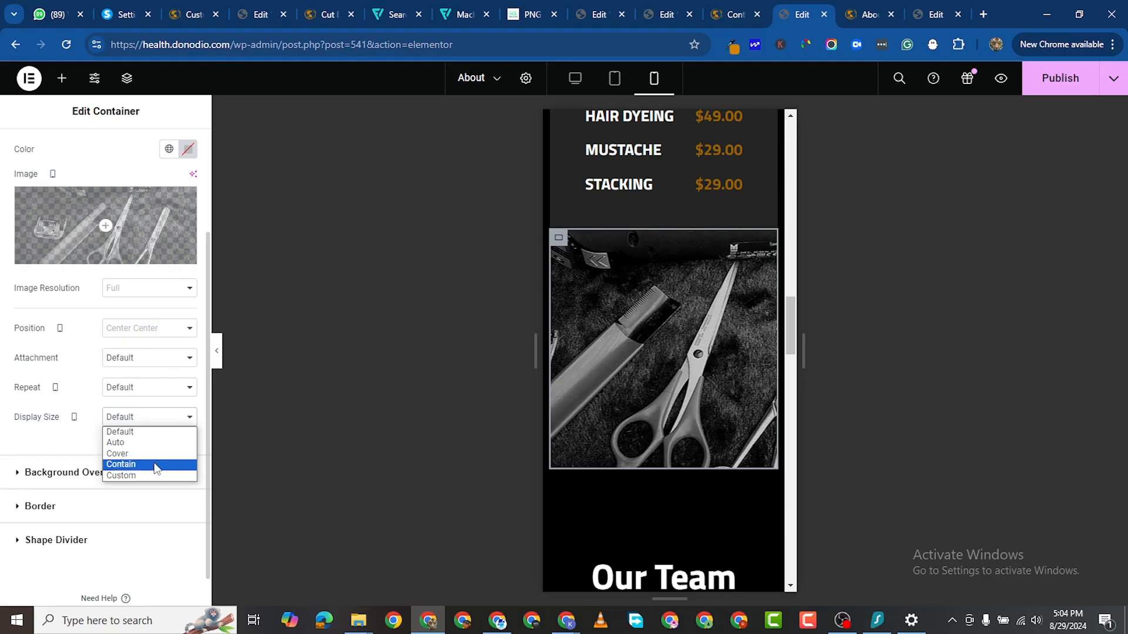
left_click(152, 454)
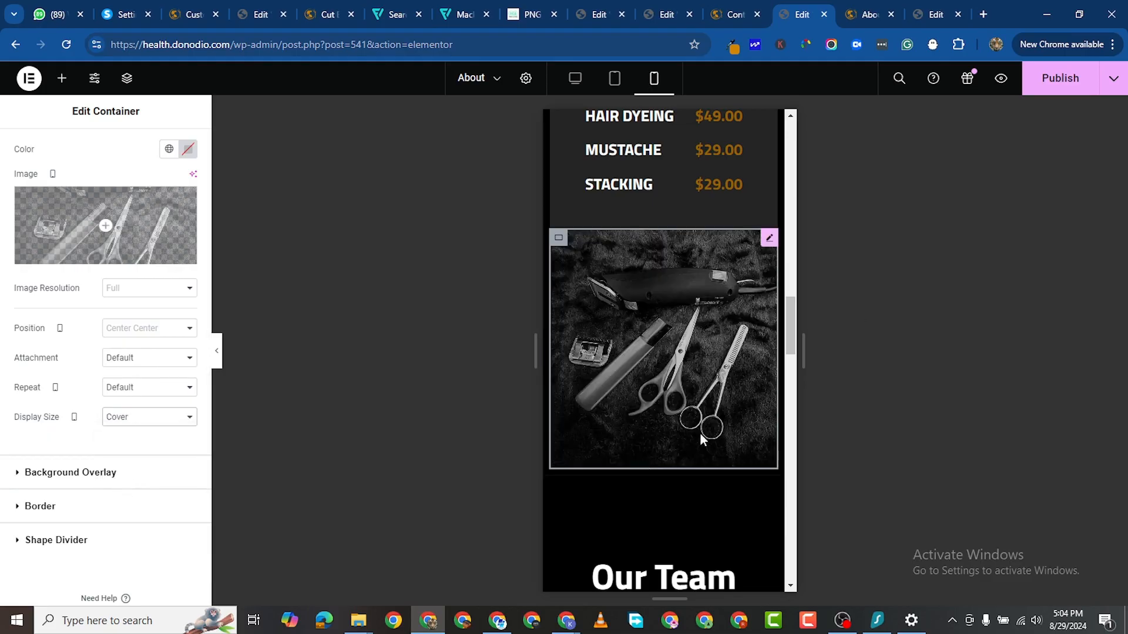
Step: Publish the About page changes
scroll(700, 433, "down", 8)
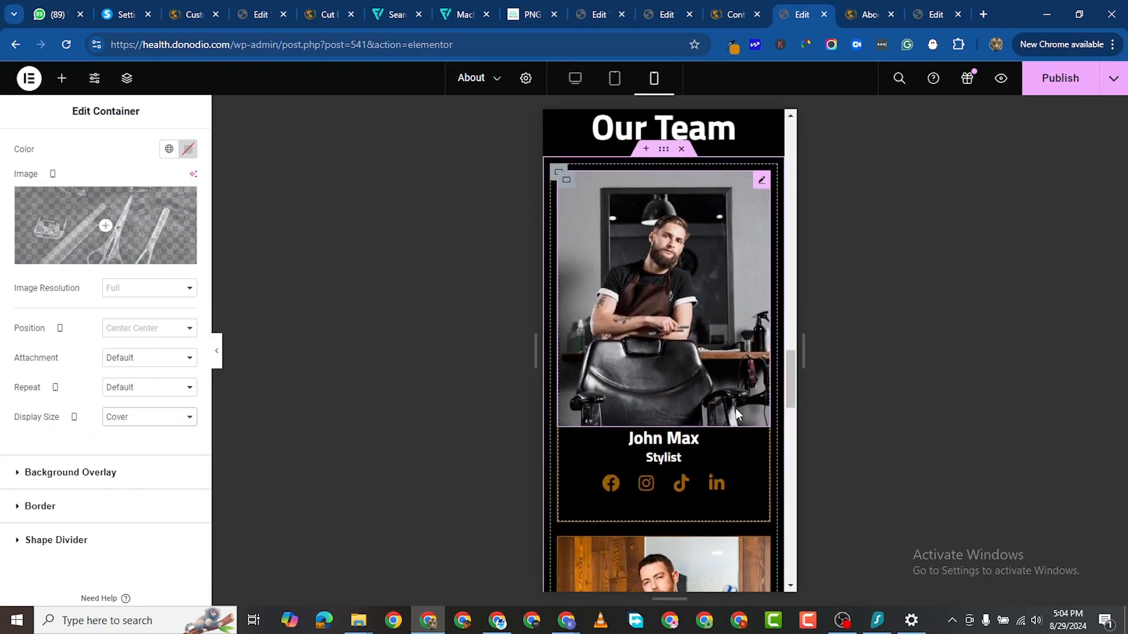
scroll(735, 408, "down", 16)
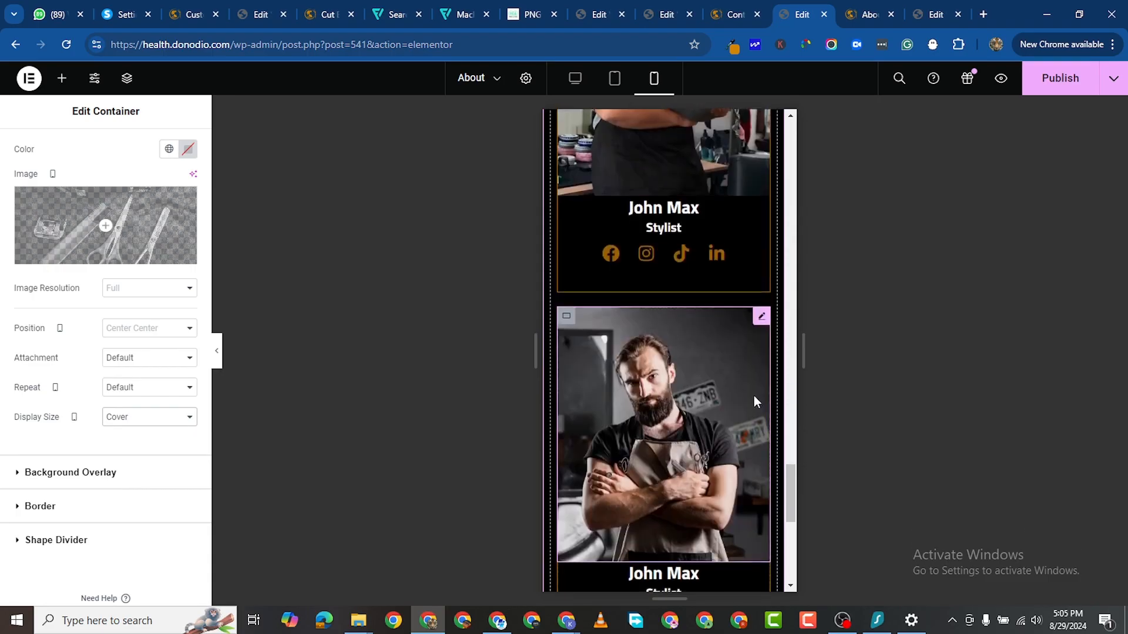
scroll(753, 395, "down", 9)
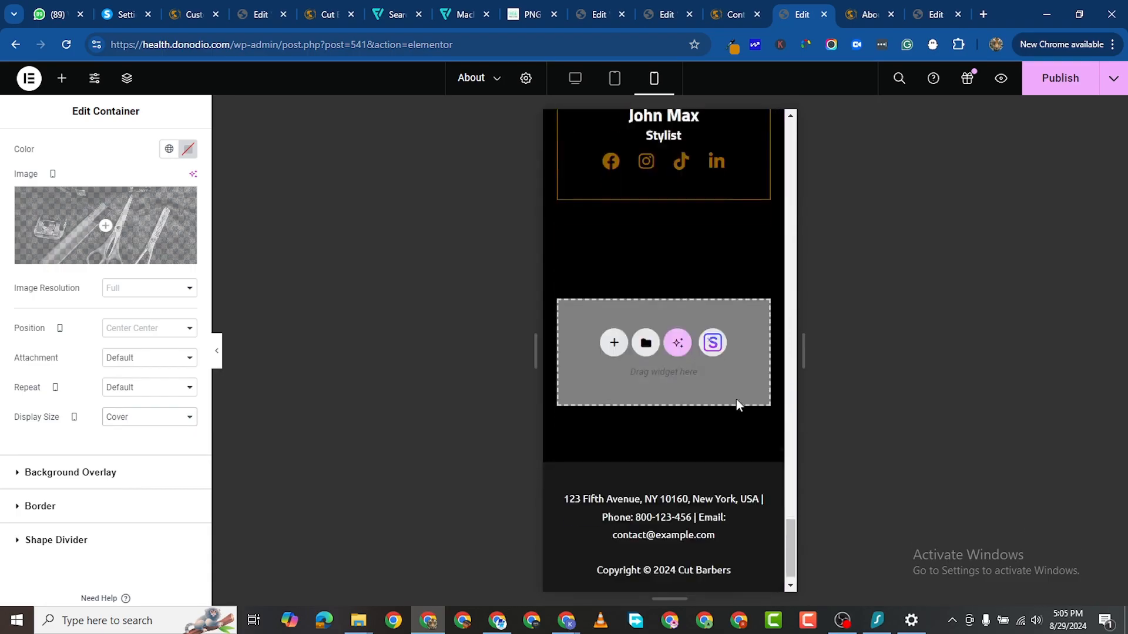
left_click(1055, 82)
Step: Check the live About page, then view the Services page editor at phone width
left_click(865, 19)
scroll(570, 201, "up", 2)
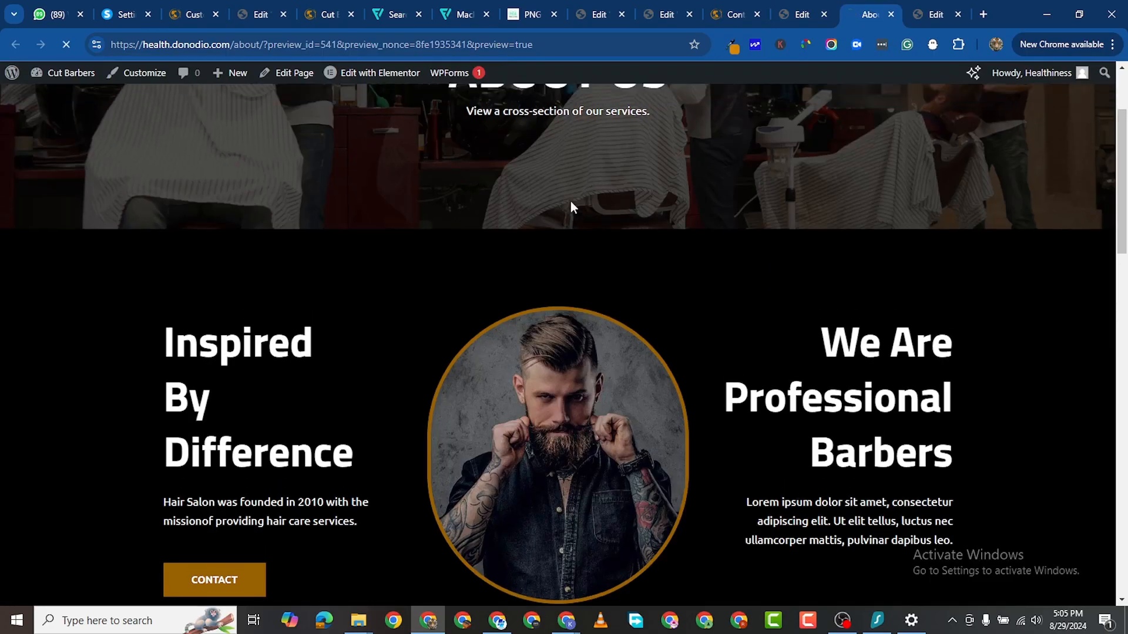
scroll(570, 201, "down", 3)
scroll(997, 141, "up", 3)
left_click(927, 20)
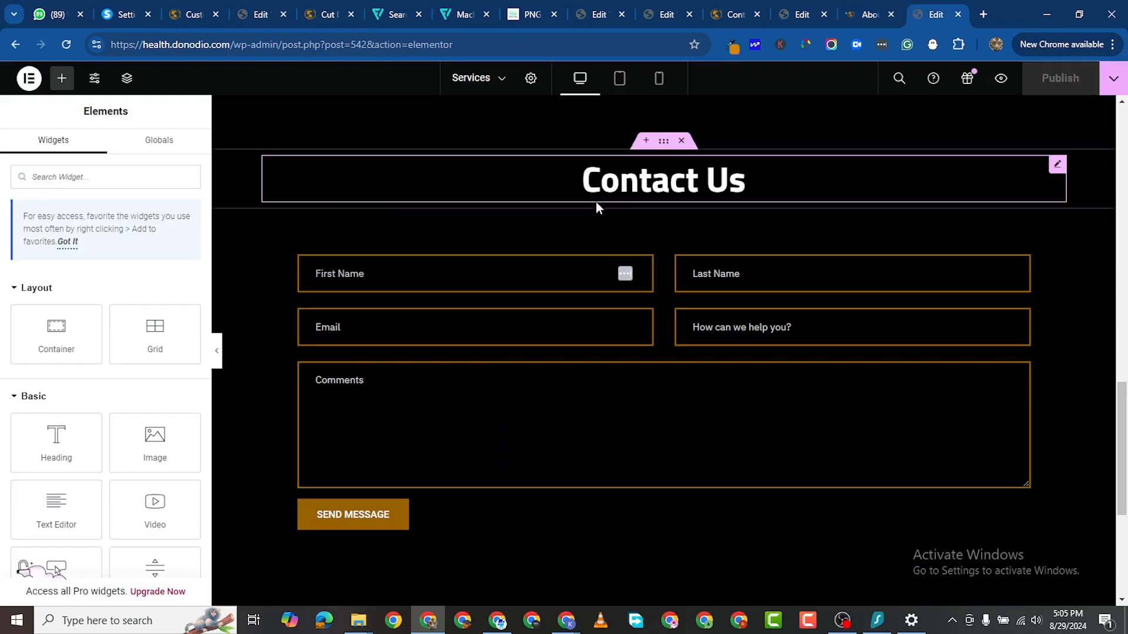
scroll(597, 199, "up", 6)
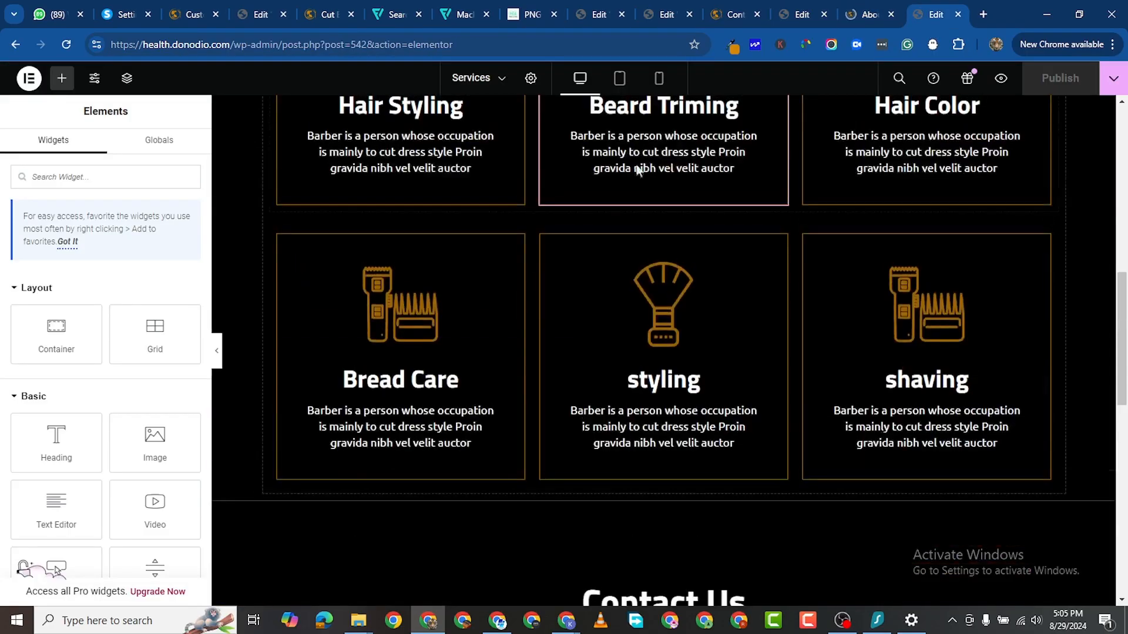
left_click(666, 84)
scroll(752, 296, "down", 3)
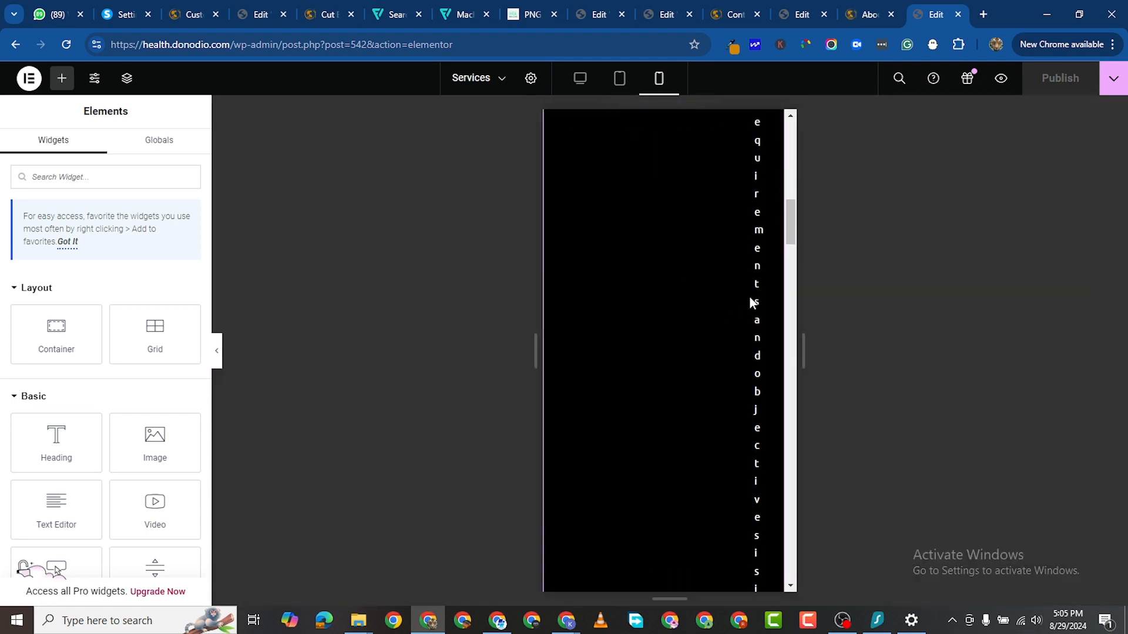
scroll(752, 302, "up", 5)
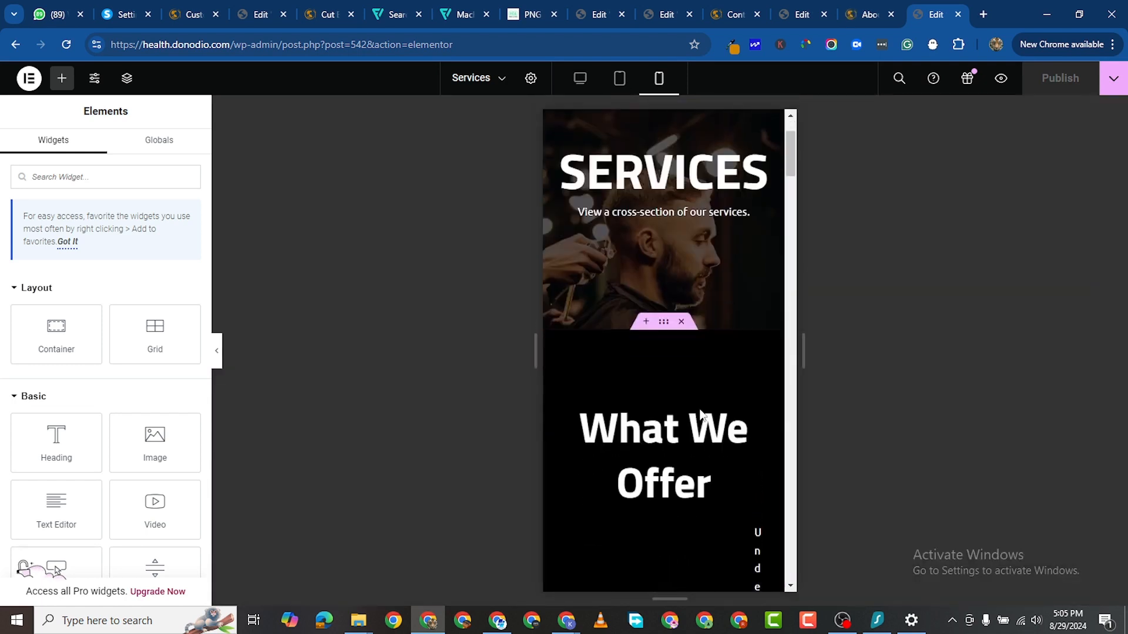
scroll(701, 414, "down", 4)
Step: Change the Understanding your requirements text block's Advanced padding from 0/300/0/300 to 0 on mobile
left_click(776, 292)
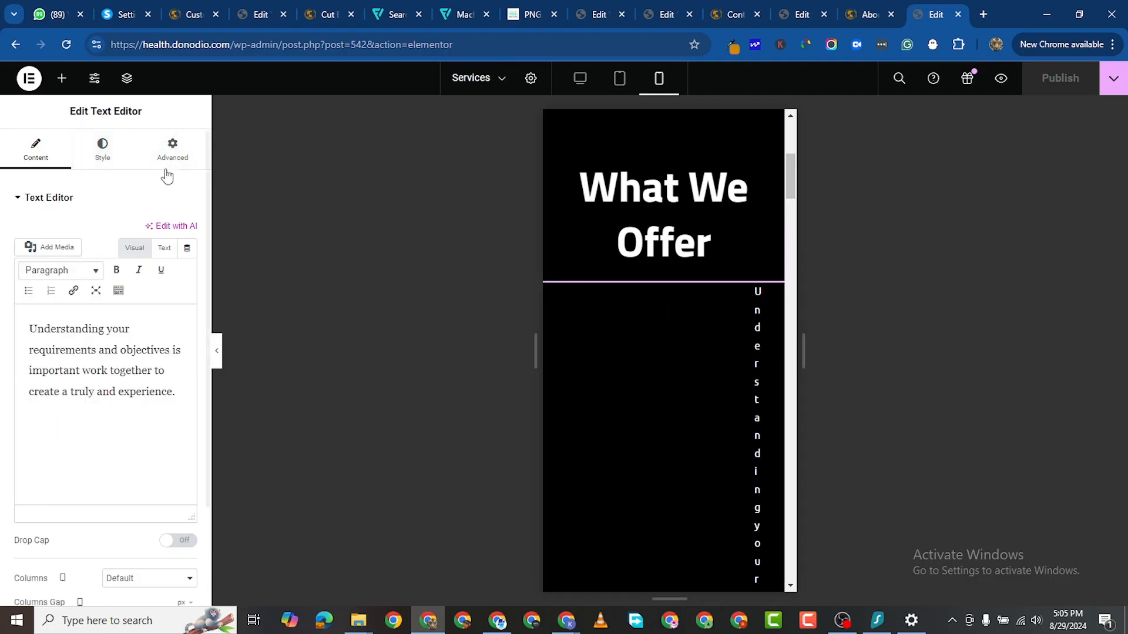
left_click(171, 150)
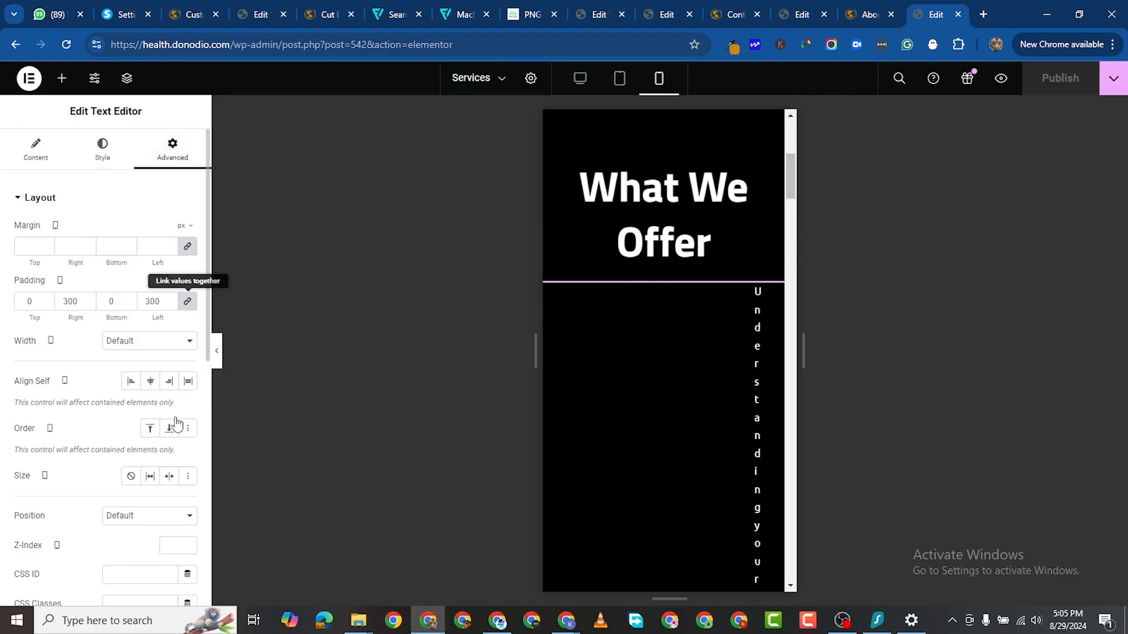
scroll(662, 433, "down", 9)
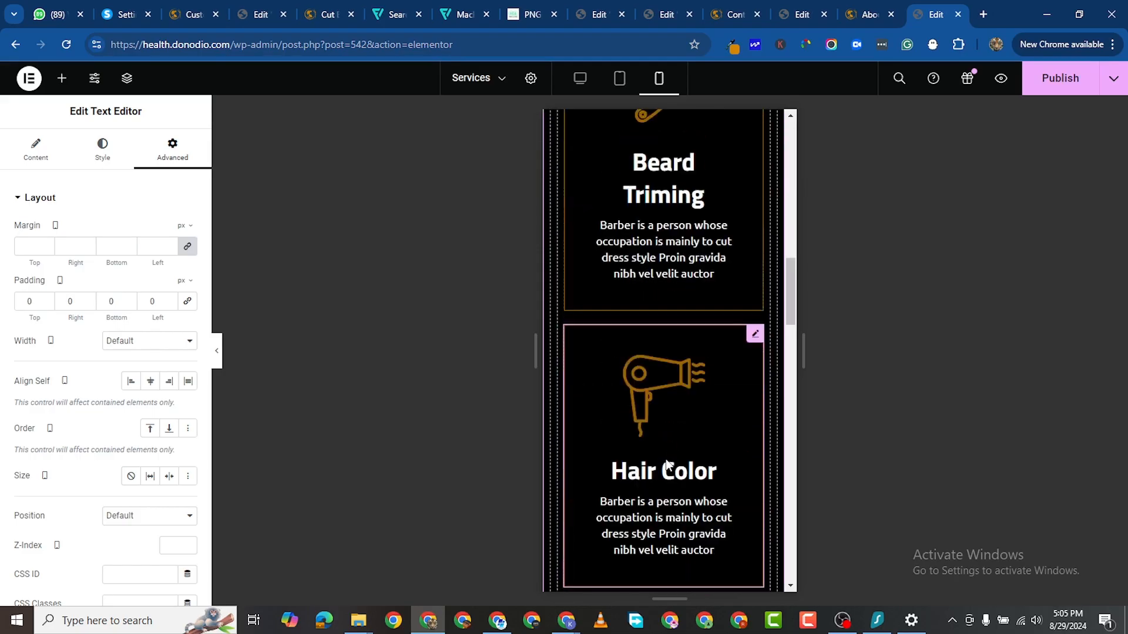
scroll(666, 465, "down", 15)
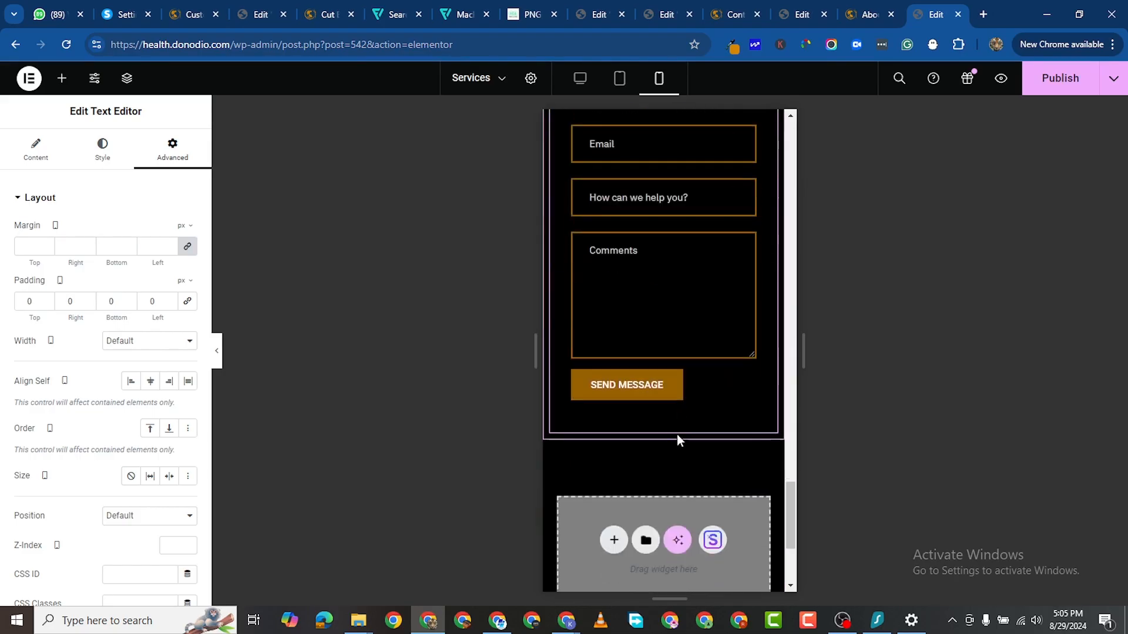
scroll(677, 434, "down", 3)
Step: Publish the Services page and bring up the Contact page editor
left_click(1057, 79)
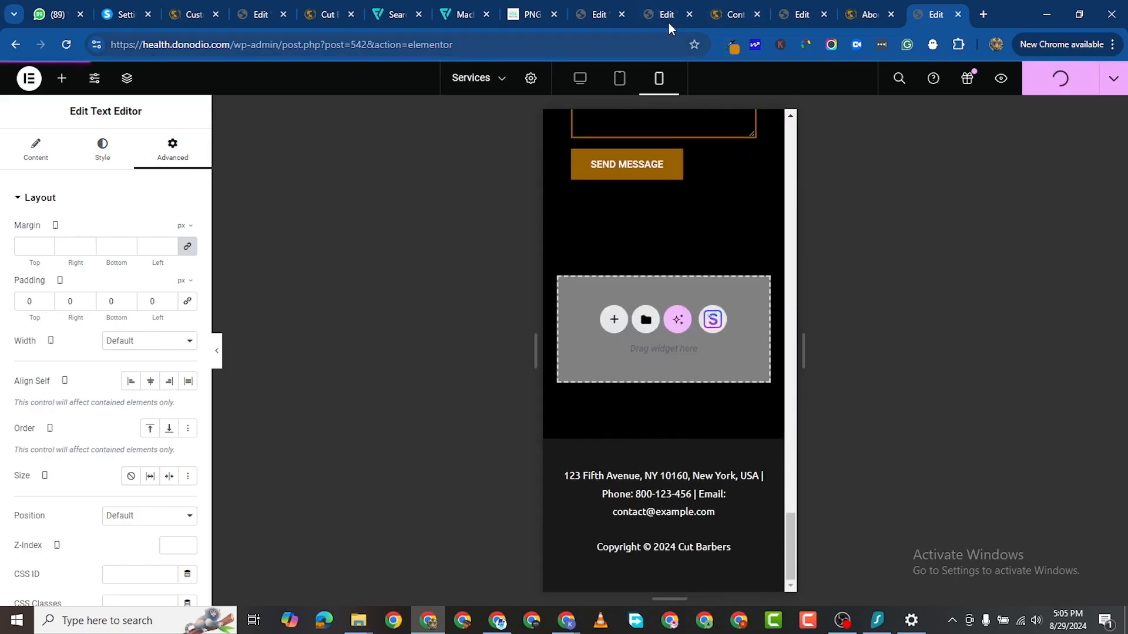
left_click(668, 22)
scroll(562, 244, "up", 10)
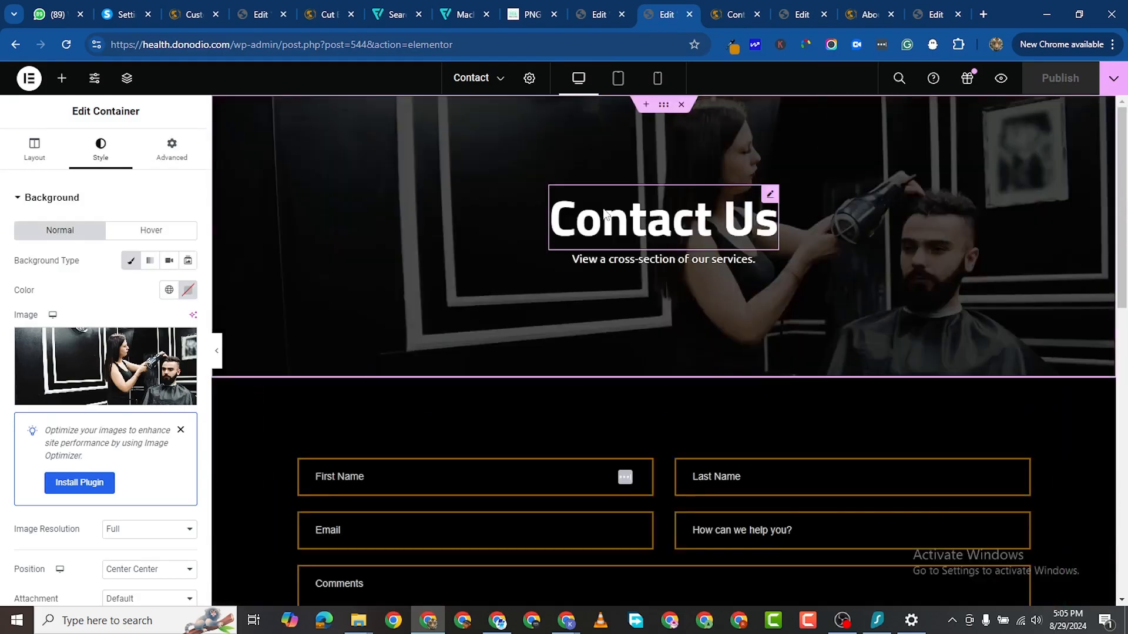
Step: Return to the Home page editor in mobile view and close the heading colour picker
left_click(601, 13)
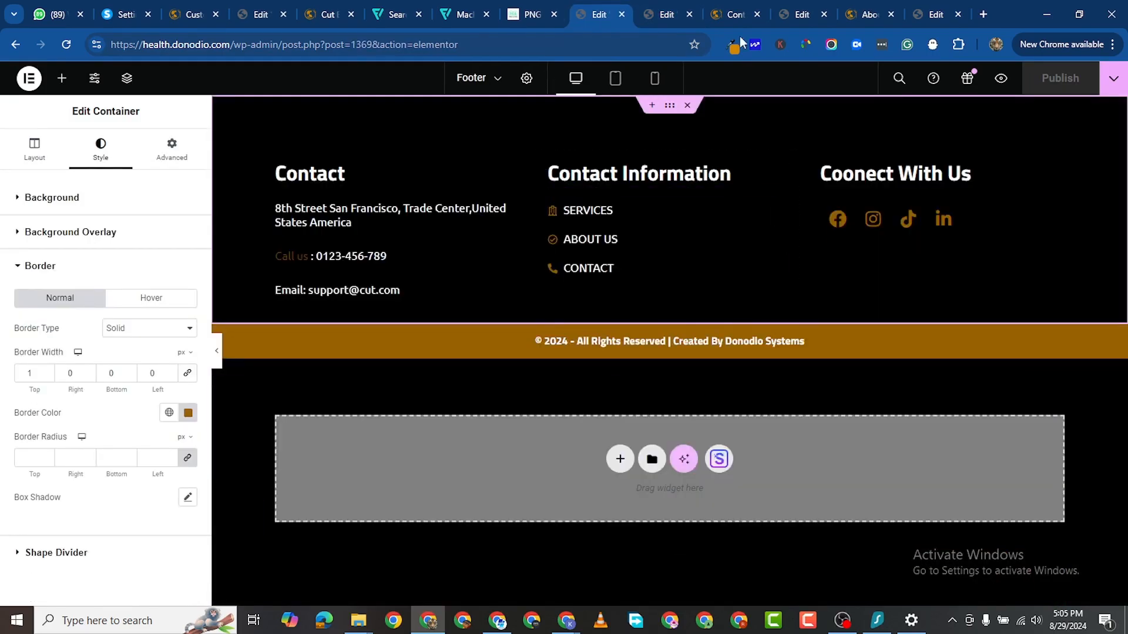
left_click(272, 12)
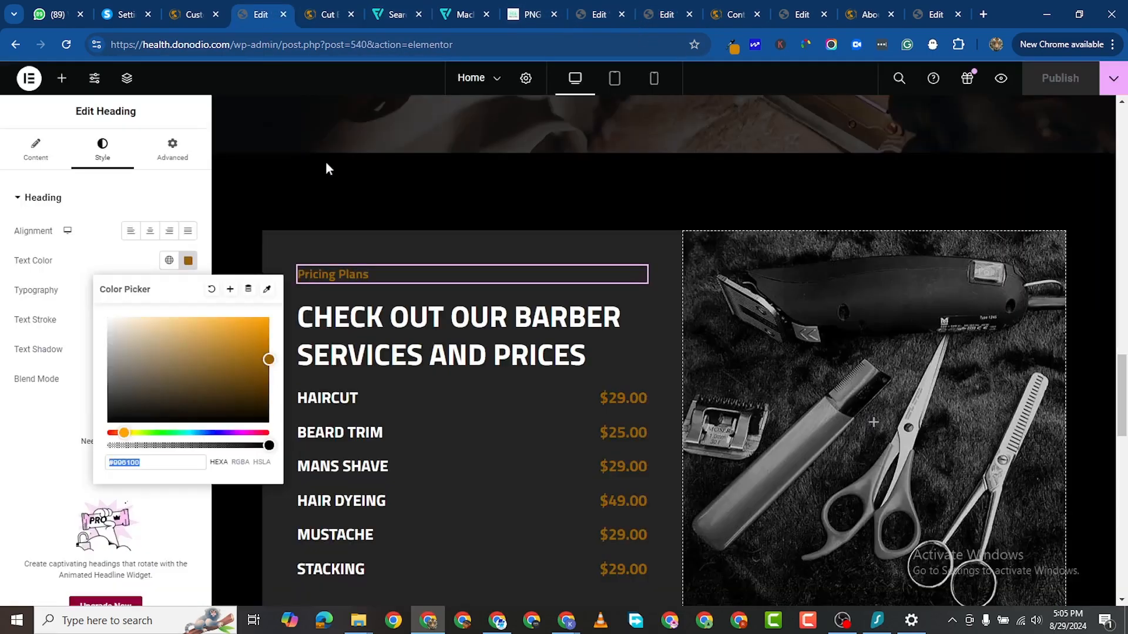
left_click(602, 172)
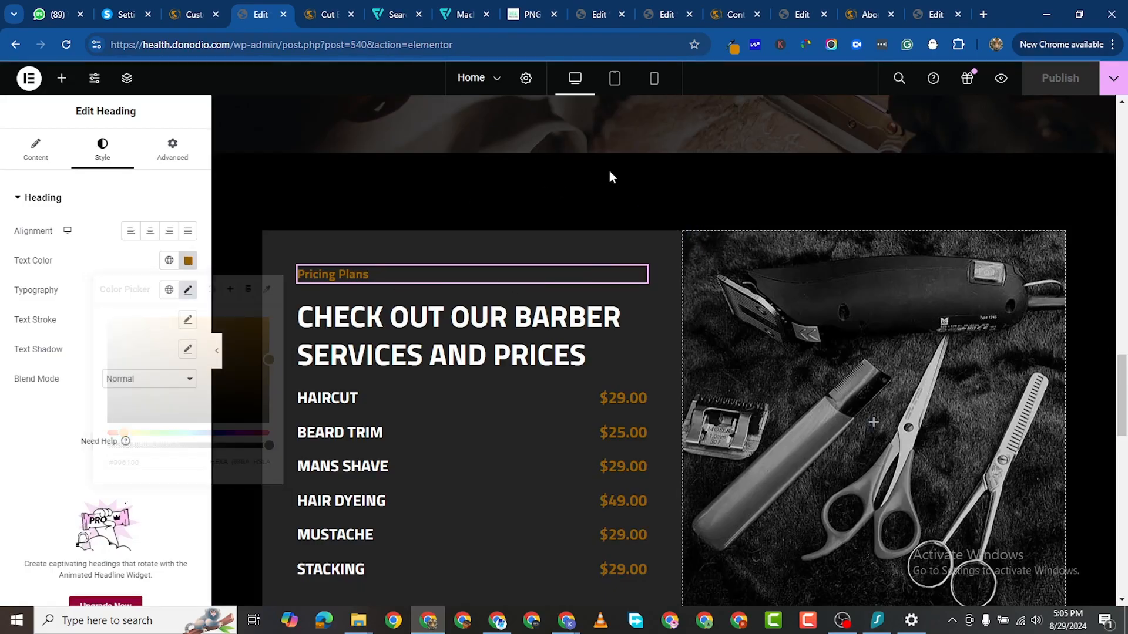
scroll(816, 300, "up", 1)
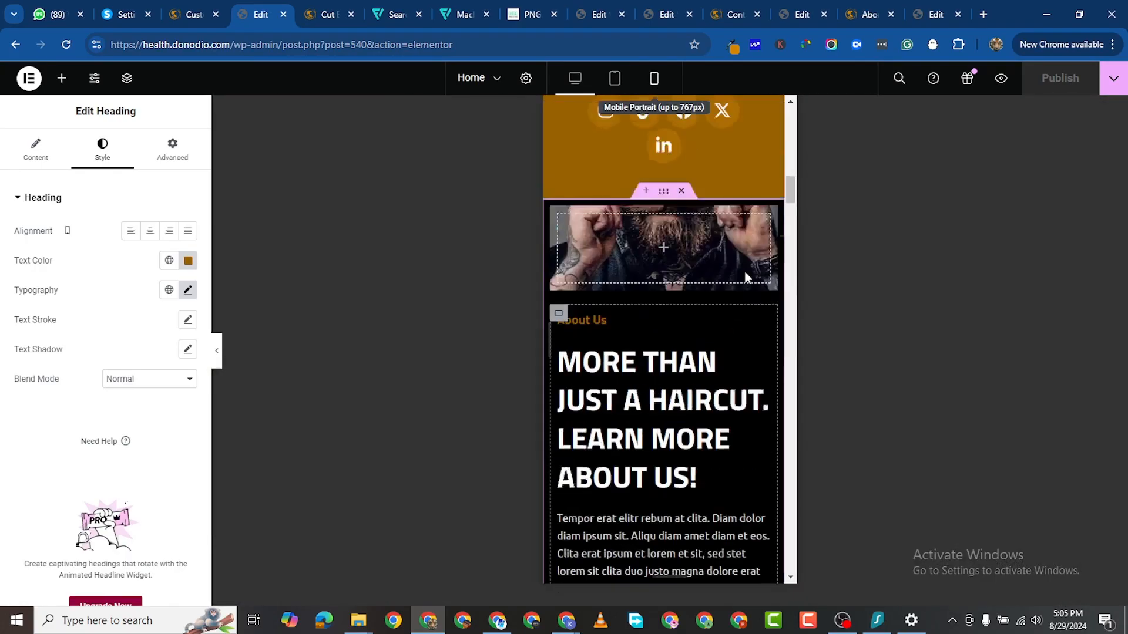
scroll(746, 282, "down", 20)
scroll(687, 327, "down", 10)
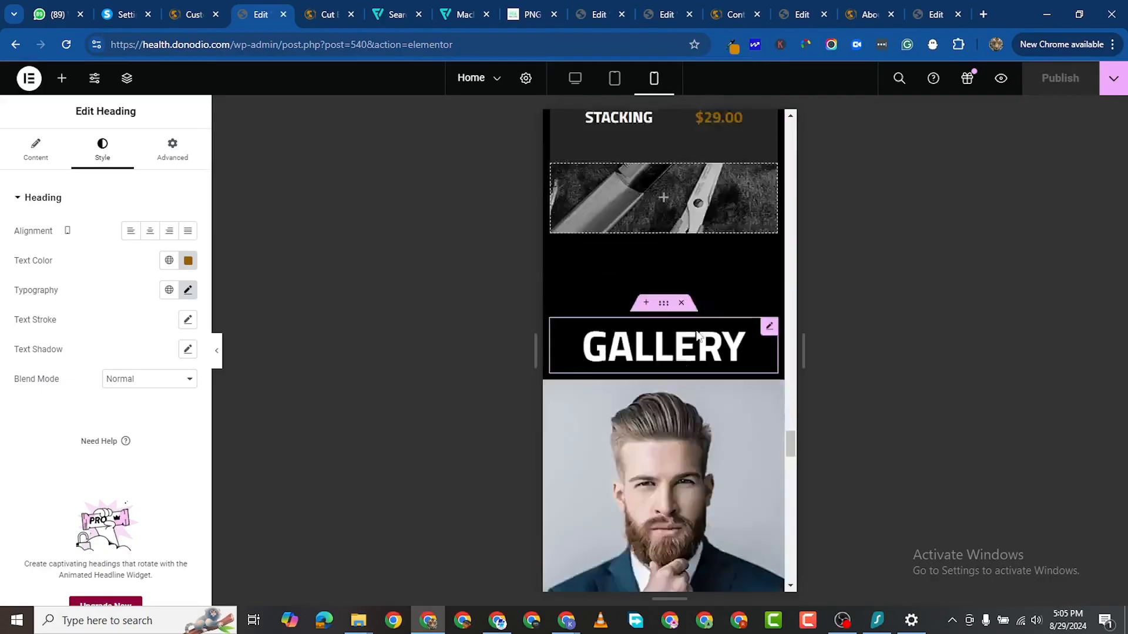
scroll(699, 331, "up", 3)
scroll(705, 336, "up", 8)
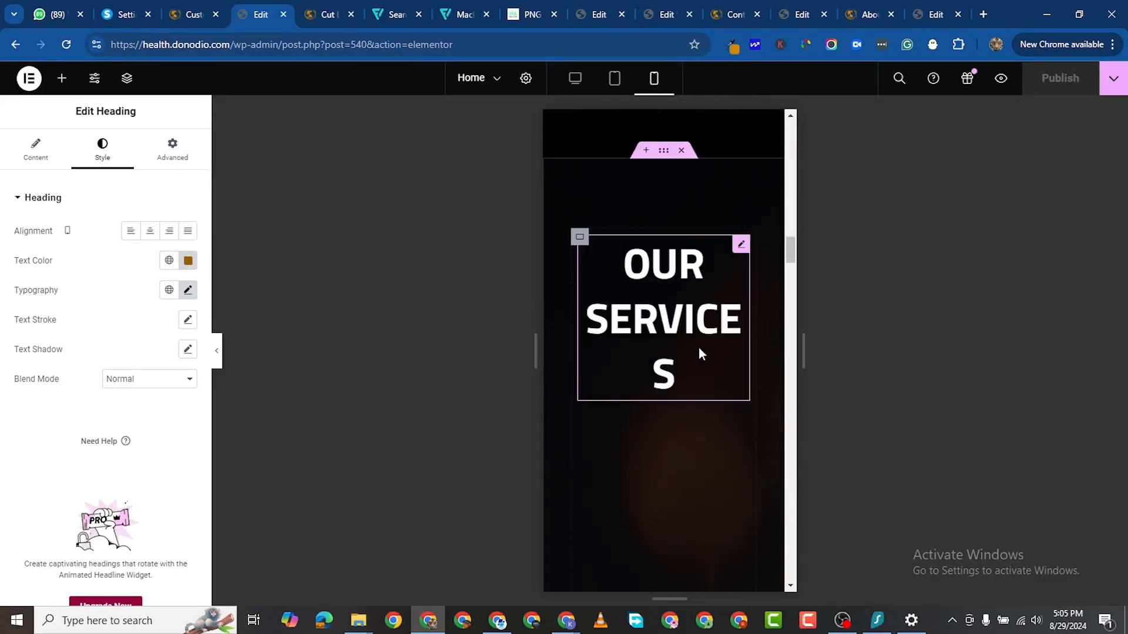
scroll(702, 347, "up", 10)
scroll(713, 347, "up", 2)
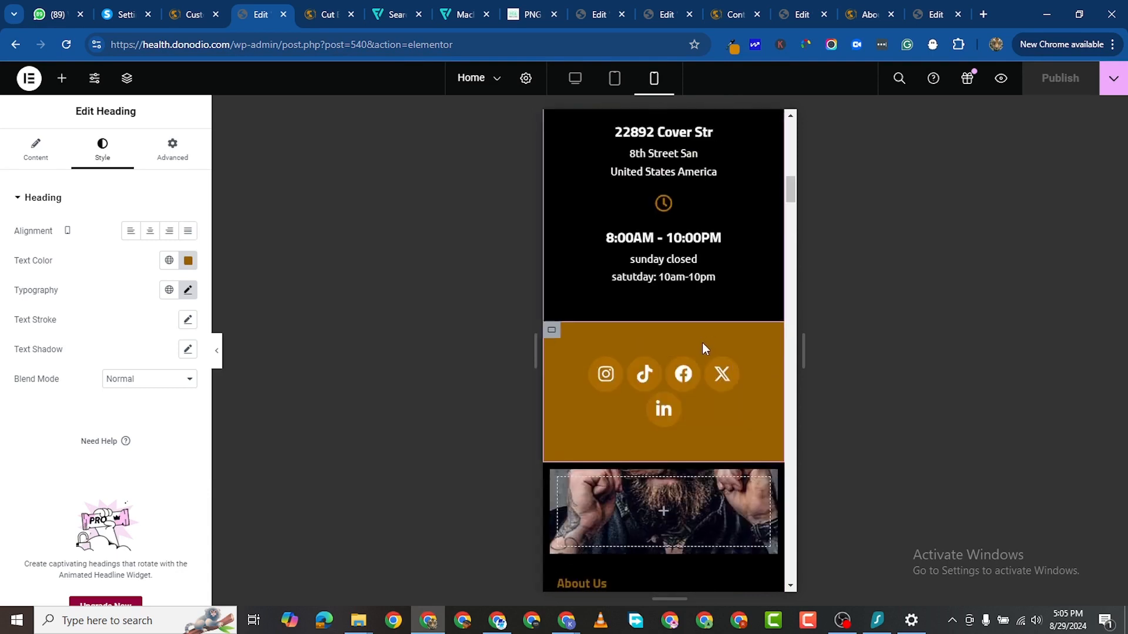
scroll(704, 349, "down", 2)
scroll(703, 350, "up", 10)
scroll(693, 352, "up", 5)
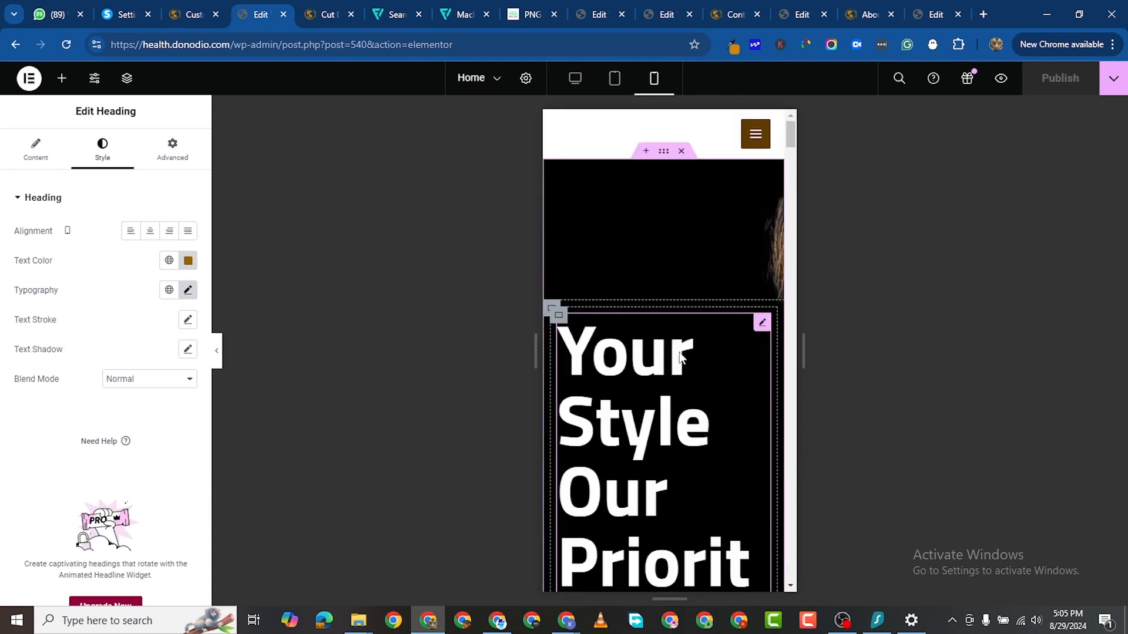
scroll(714, 254, "down", 3)
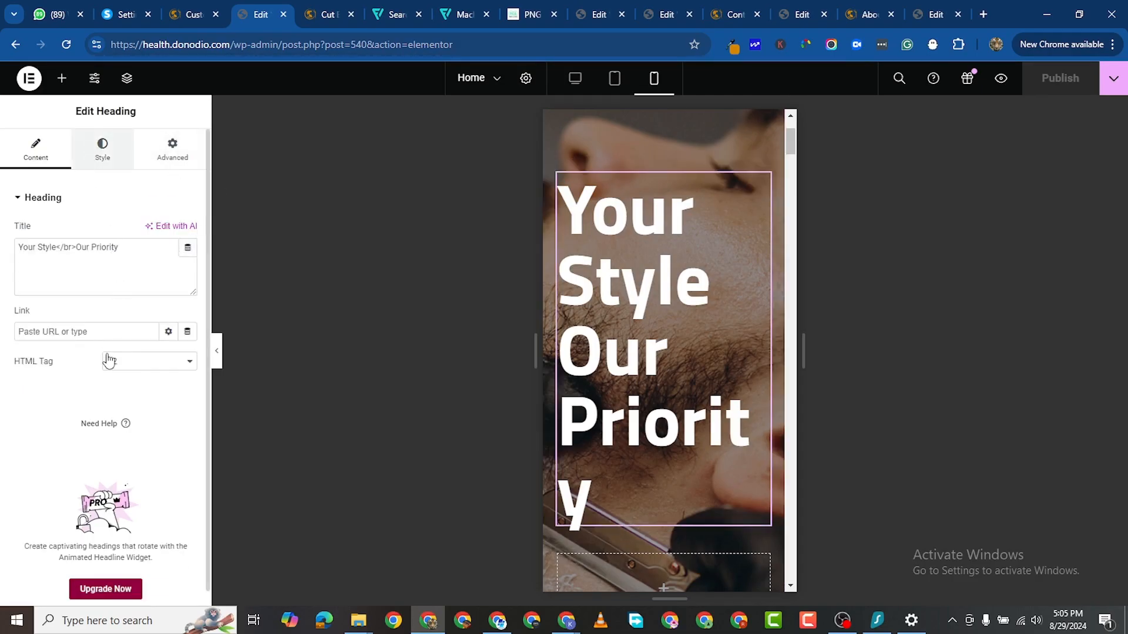
Step: Set the Your Style Our Priority heading to 44 px with 1.1 em line height
left_click(191, 288)
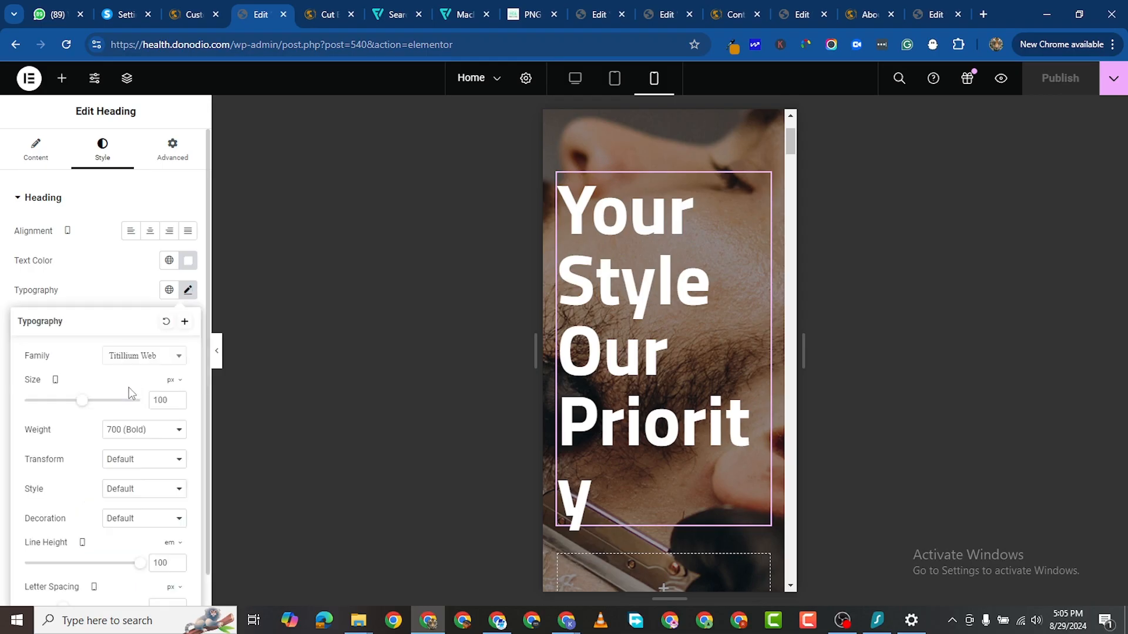
left_click_drag(76, 409, 50, 404)
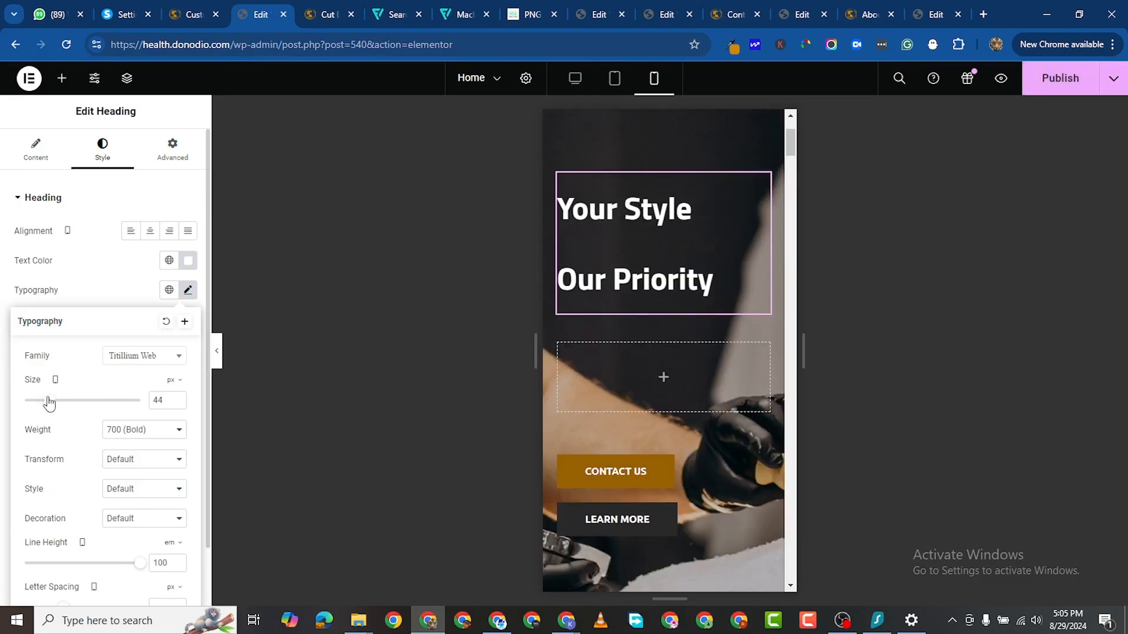
scroll(118, 504, "down", 1)
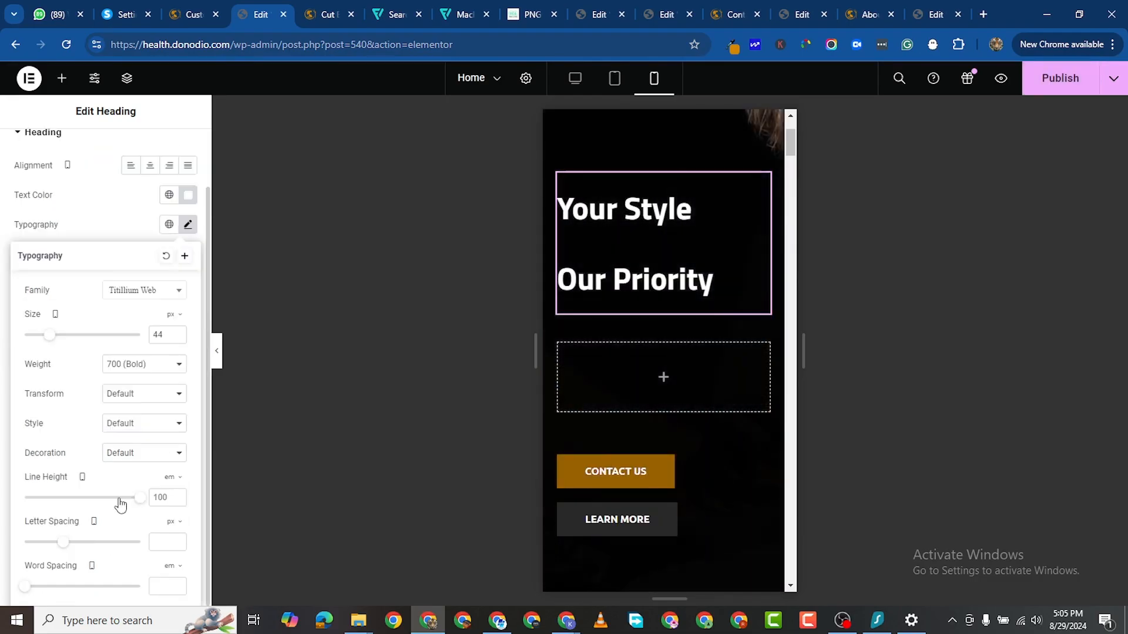
left_click_drag(129, 499, 34, 496)
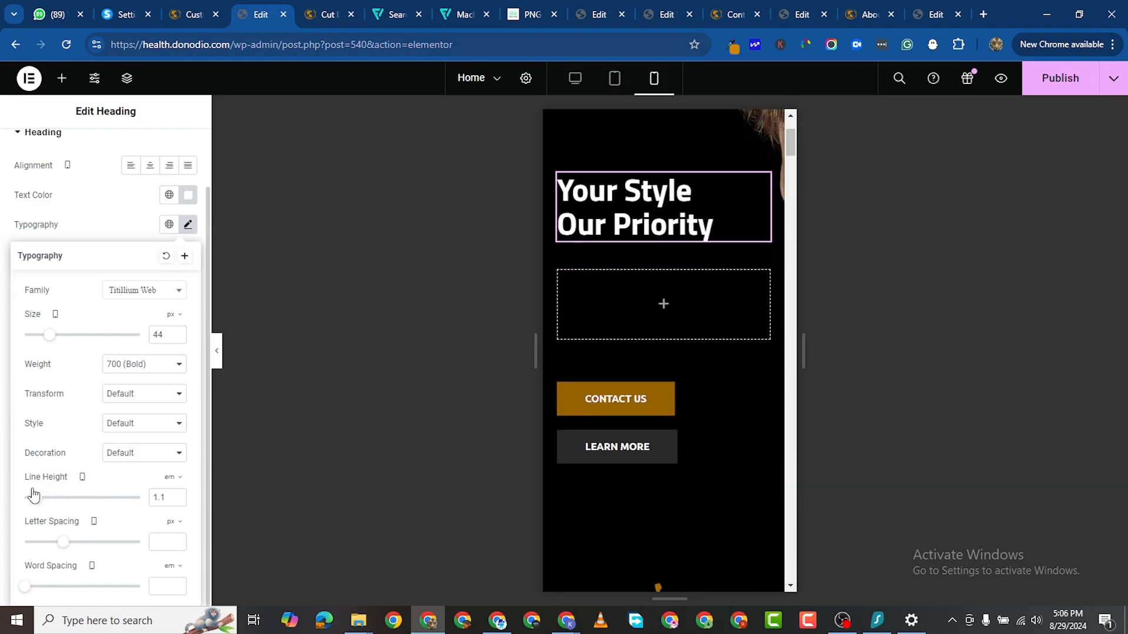
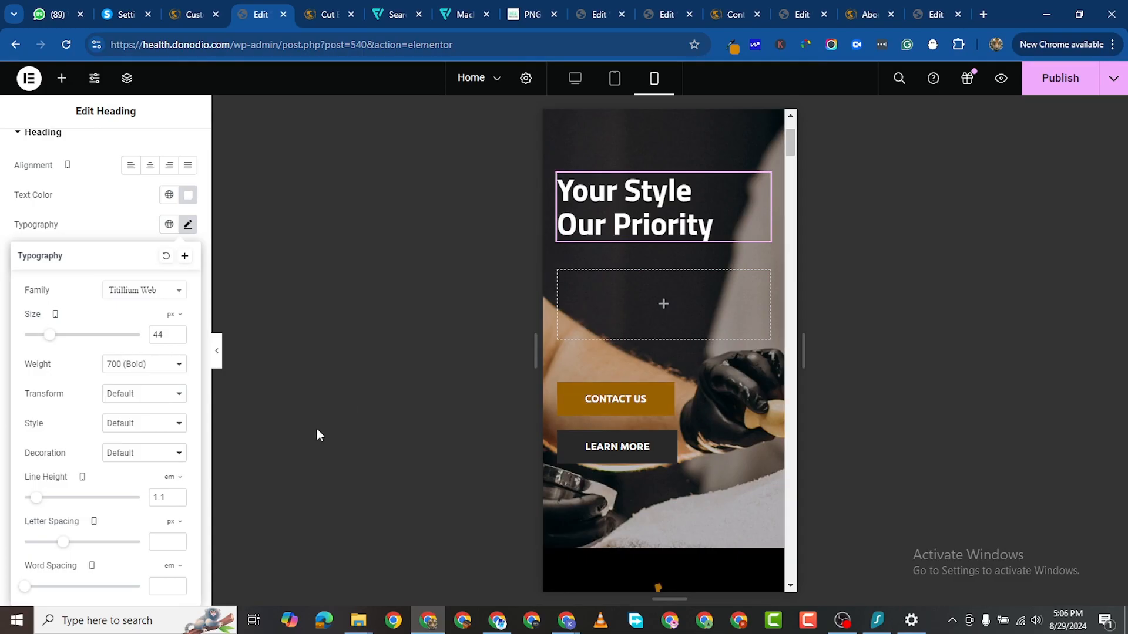
Step: Change the mobile hero container's padding from 200/100 to 50 px top only
scroll(746, 225, "up", 3)
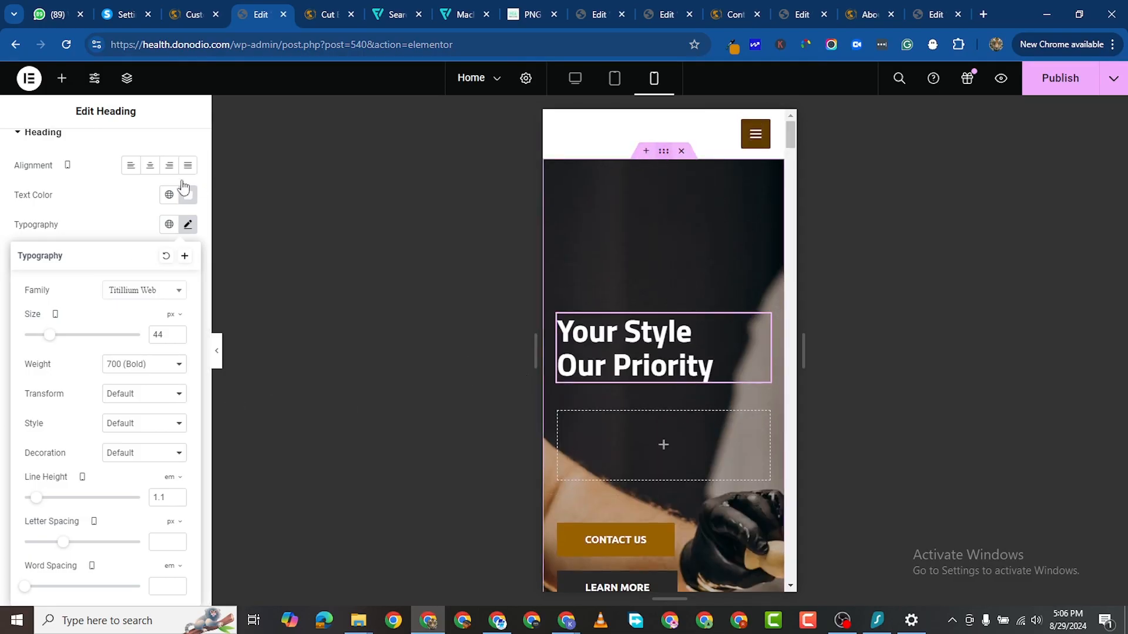
left_click(171, 150)
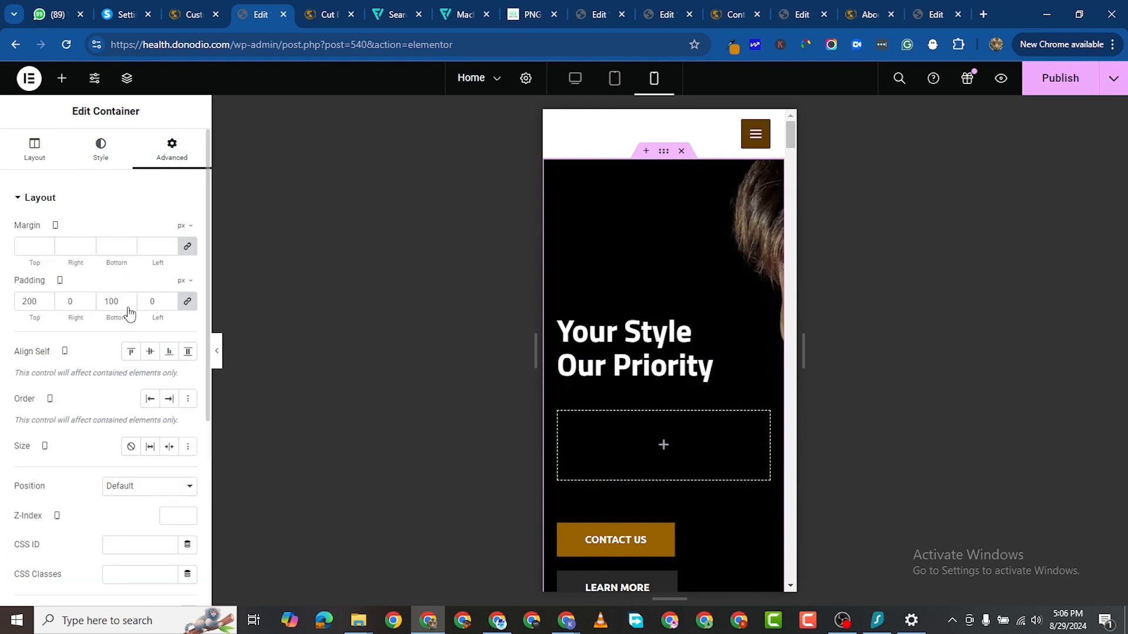
left_click(188, 302)
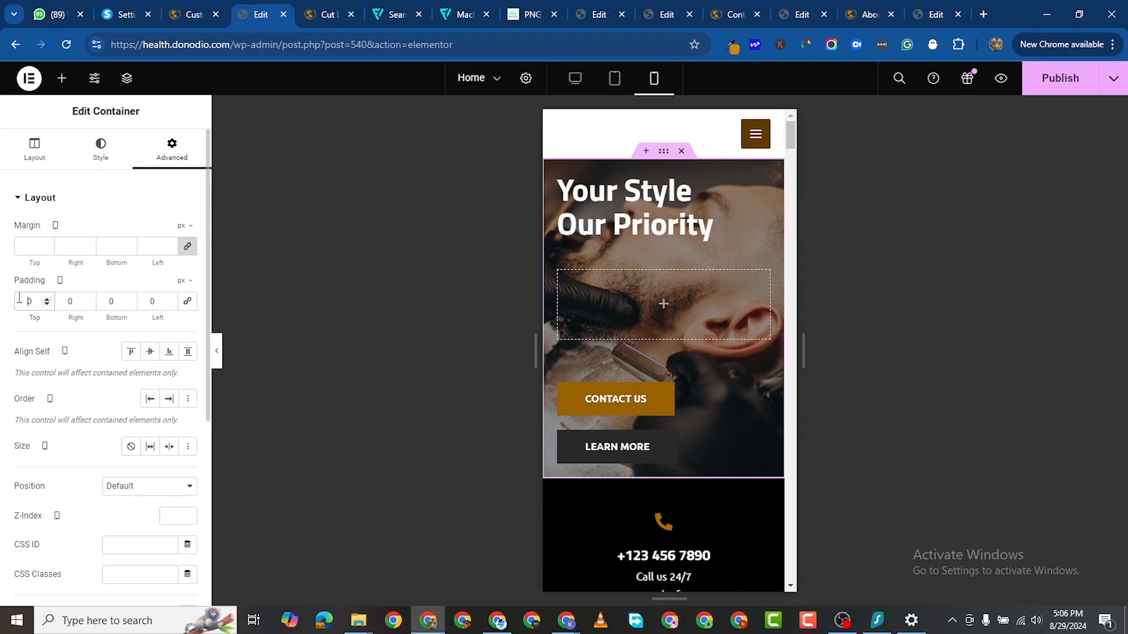
type("5")
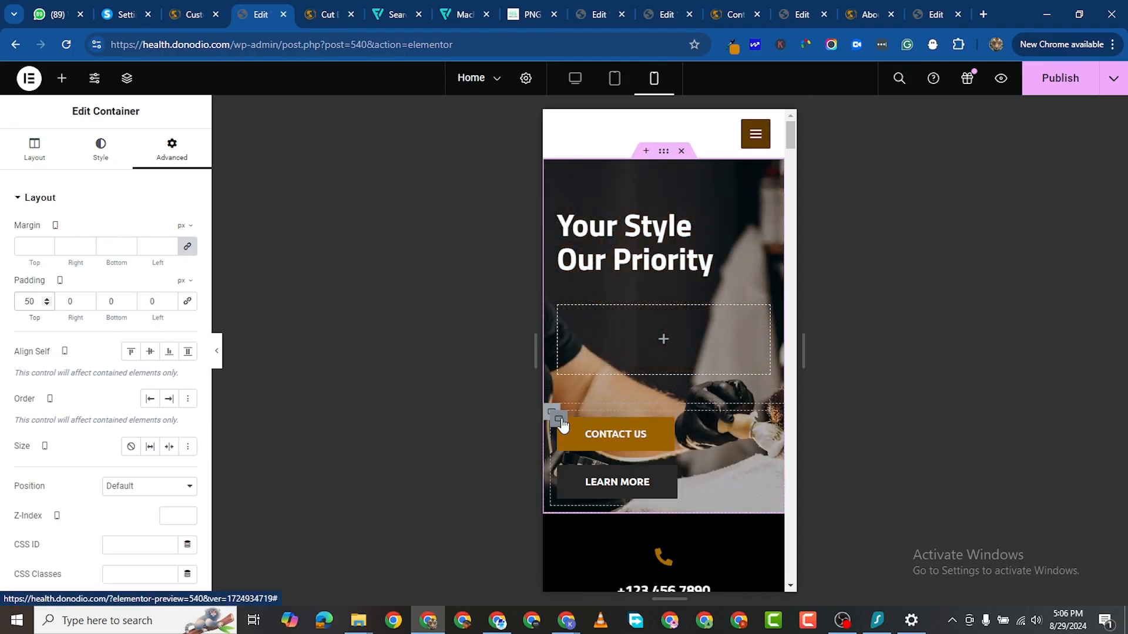
left_click(672, 426)
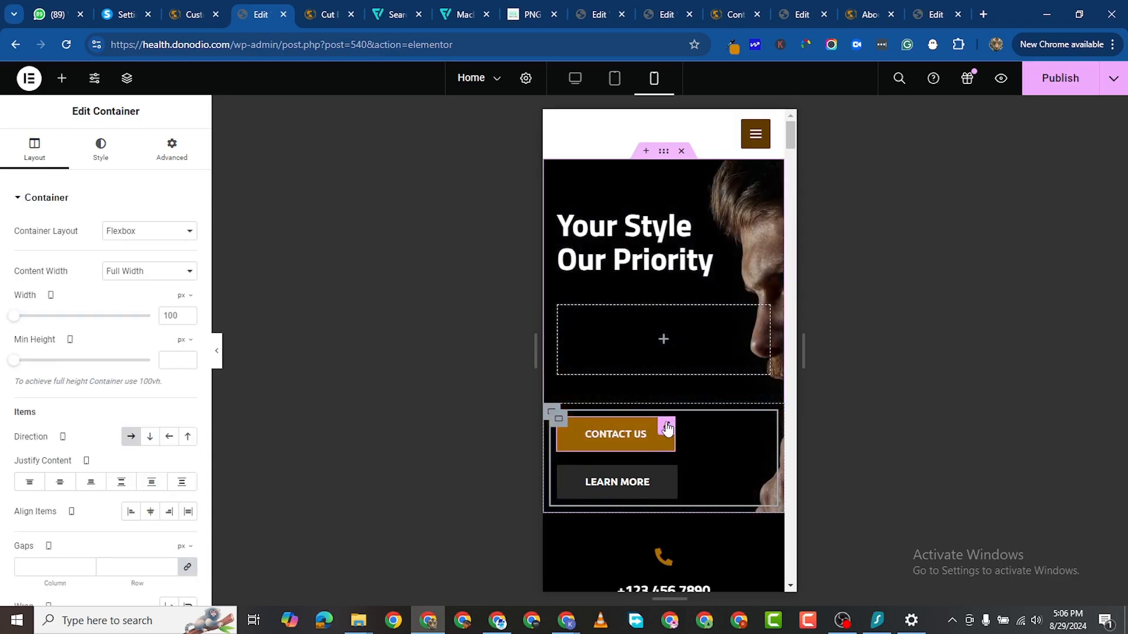
left_click(667, 428)
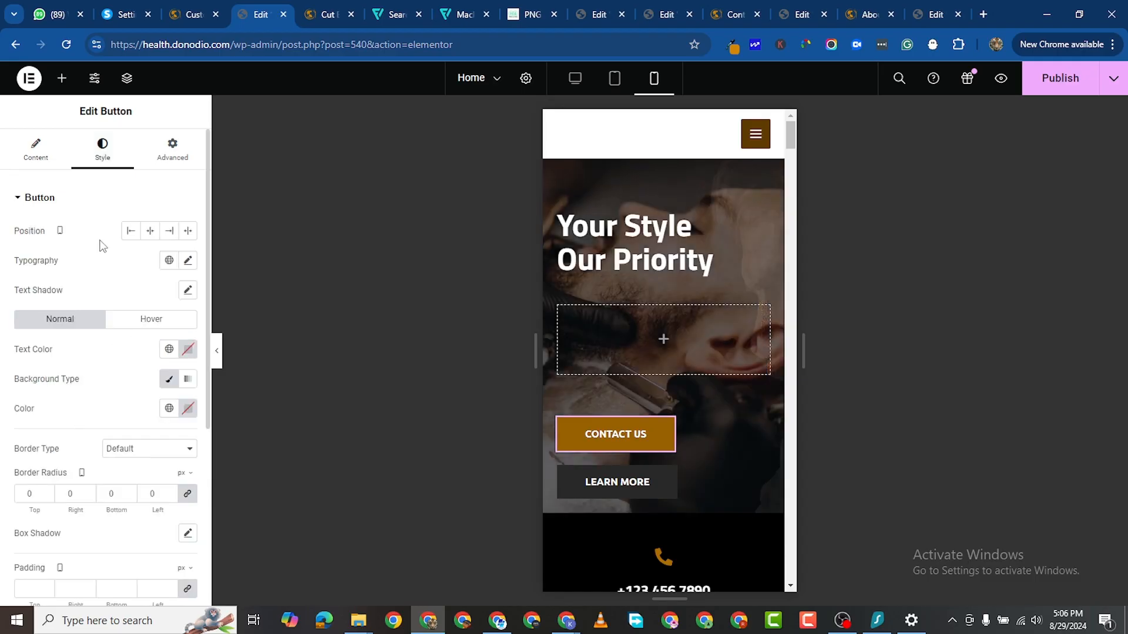
left_click(39, 156)
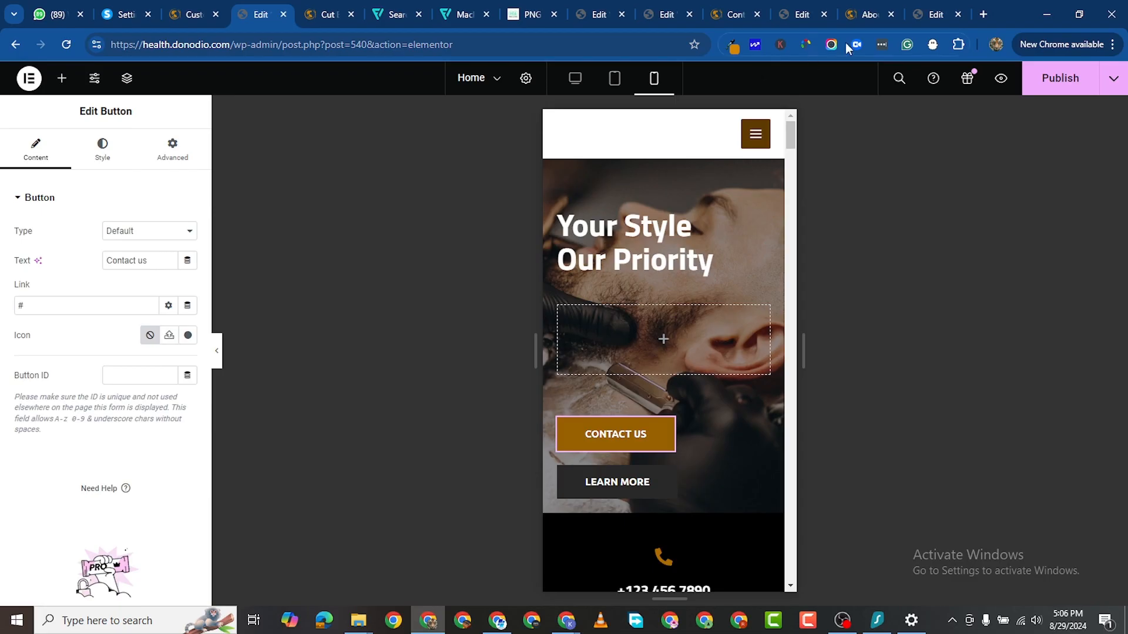
left_click(875, 17)
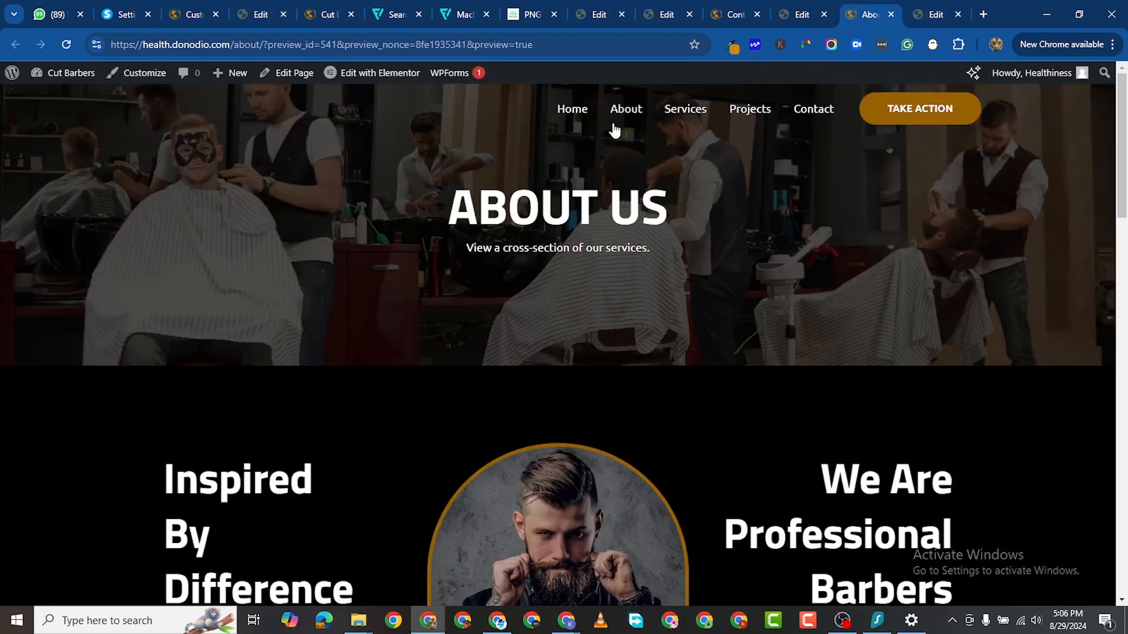
left_click(807, 109)
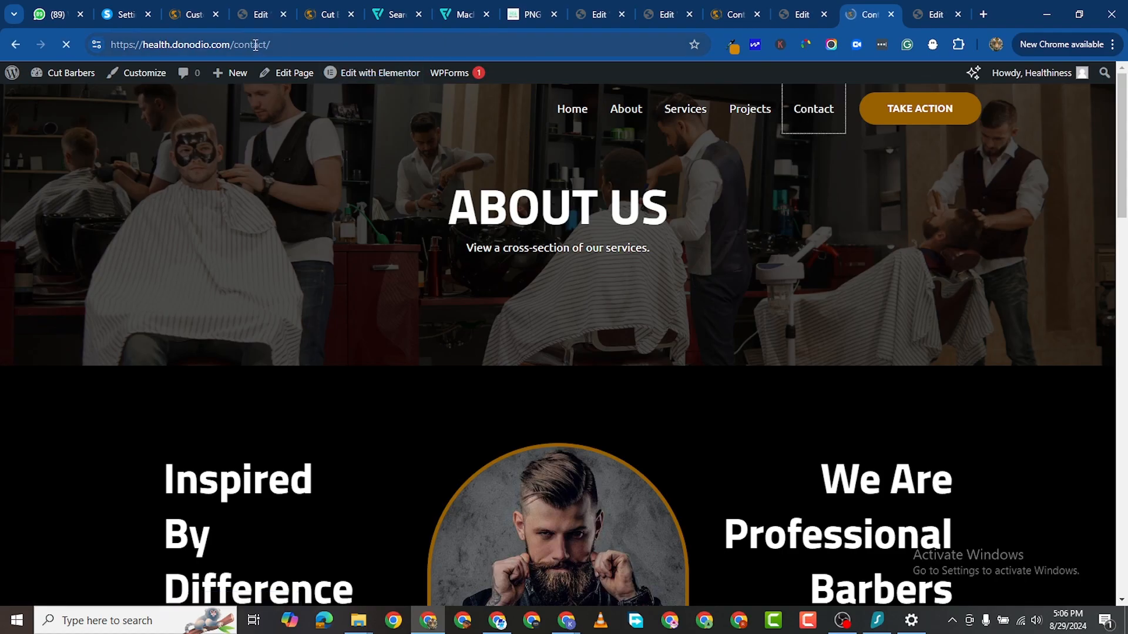
left_click(259, 47)
key("ctrl+c")
right_click(253, 47)
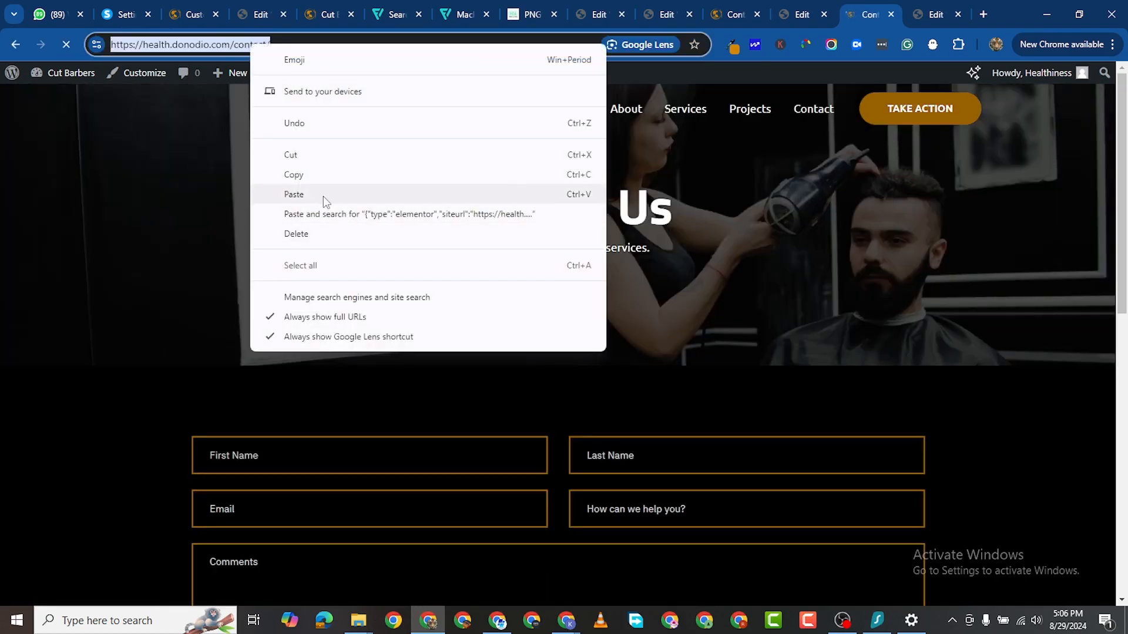
left_click(312, 177)
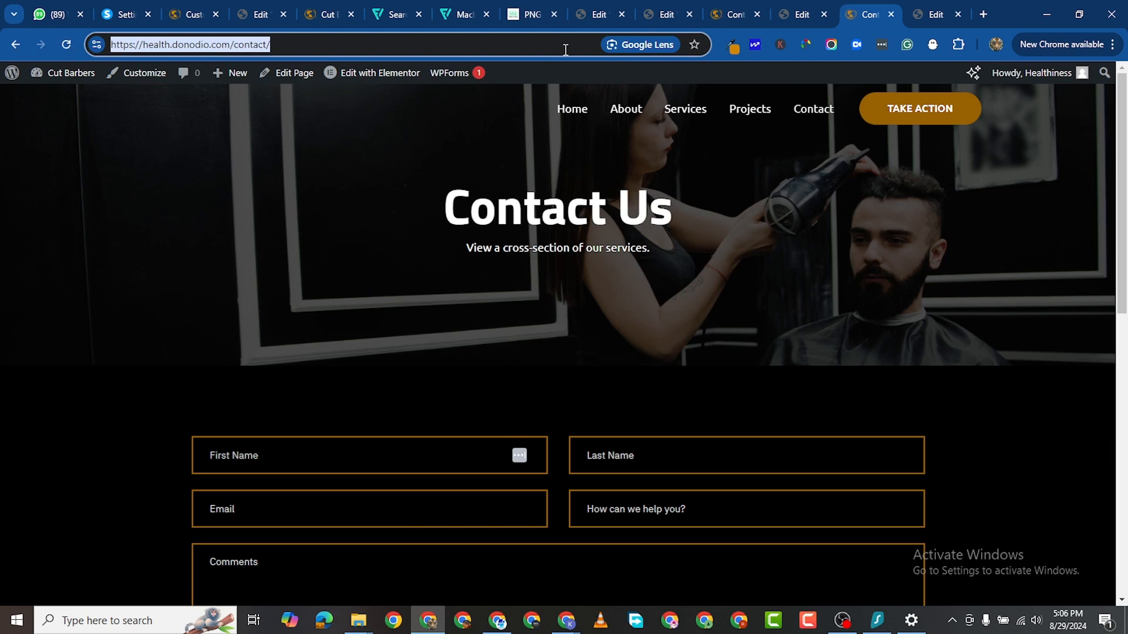
left_click(246, 16)
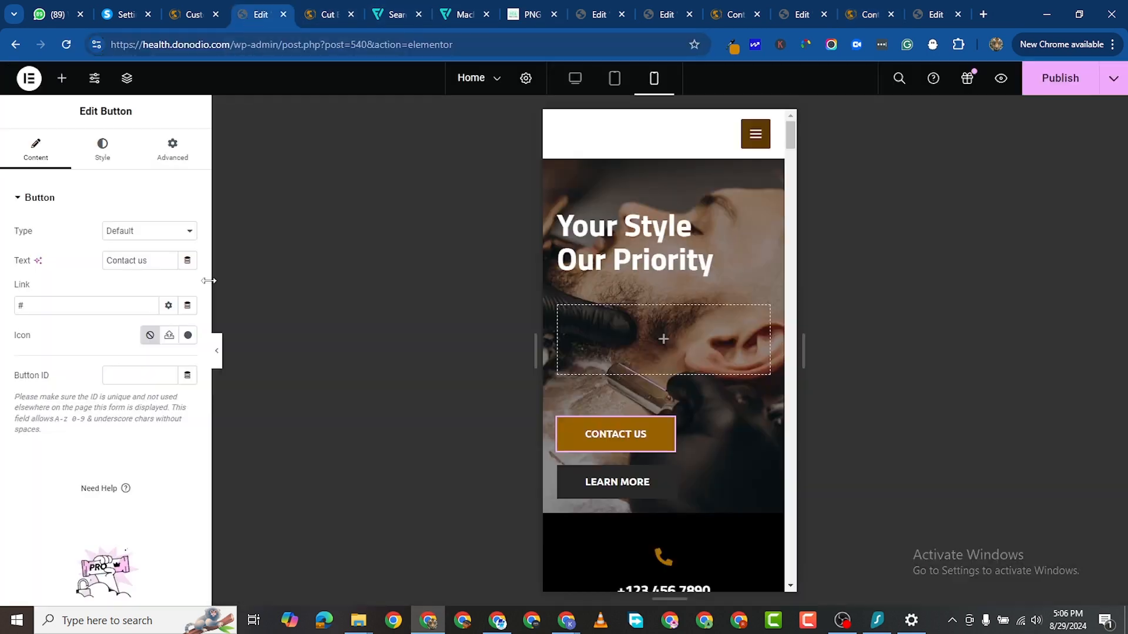
double_click(53, 302)
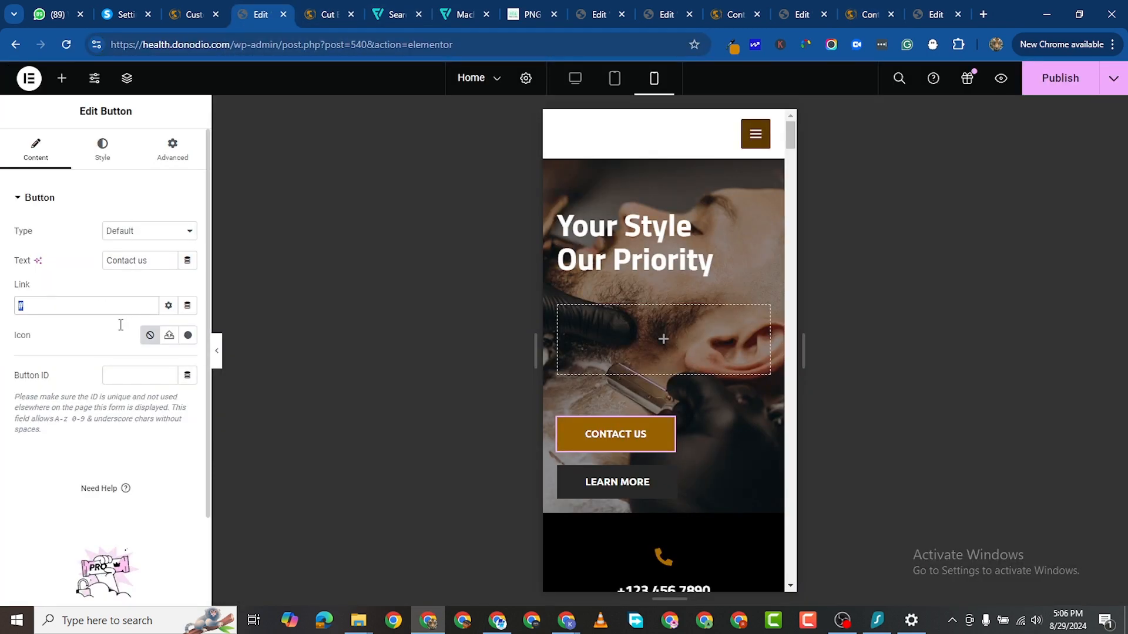
right_click(58, 308)
left_click(118, 386)
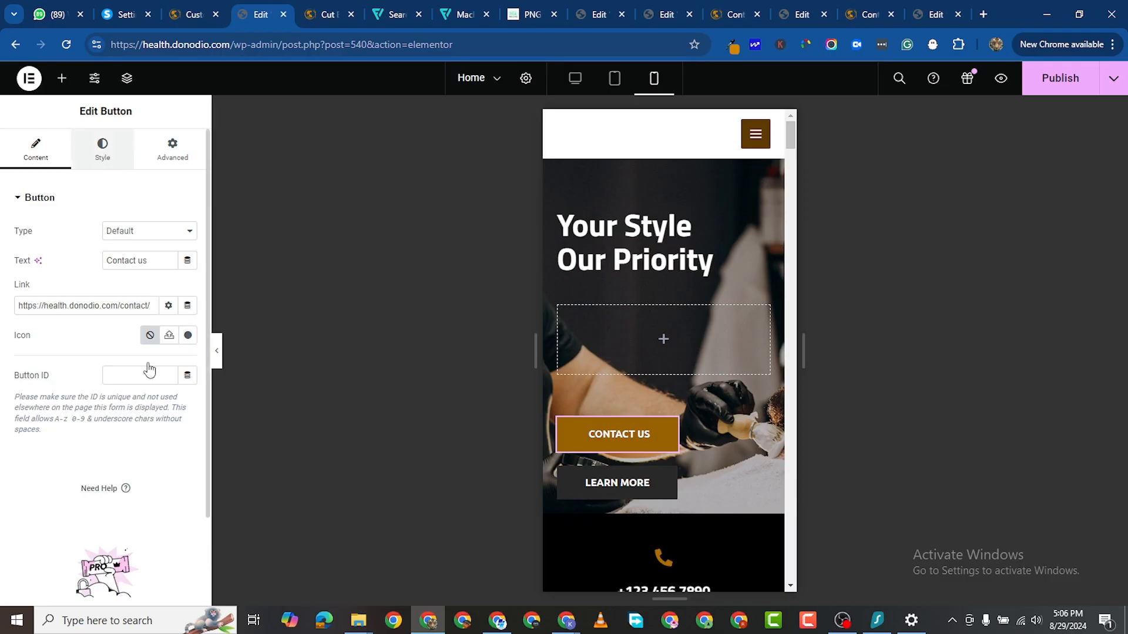
Step: Give the CONTACT US button linked padding of 14 px on every side
scroll(164, 341, "down", 1)
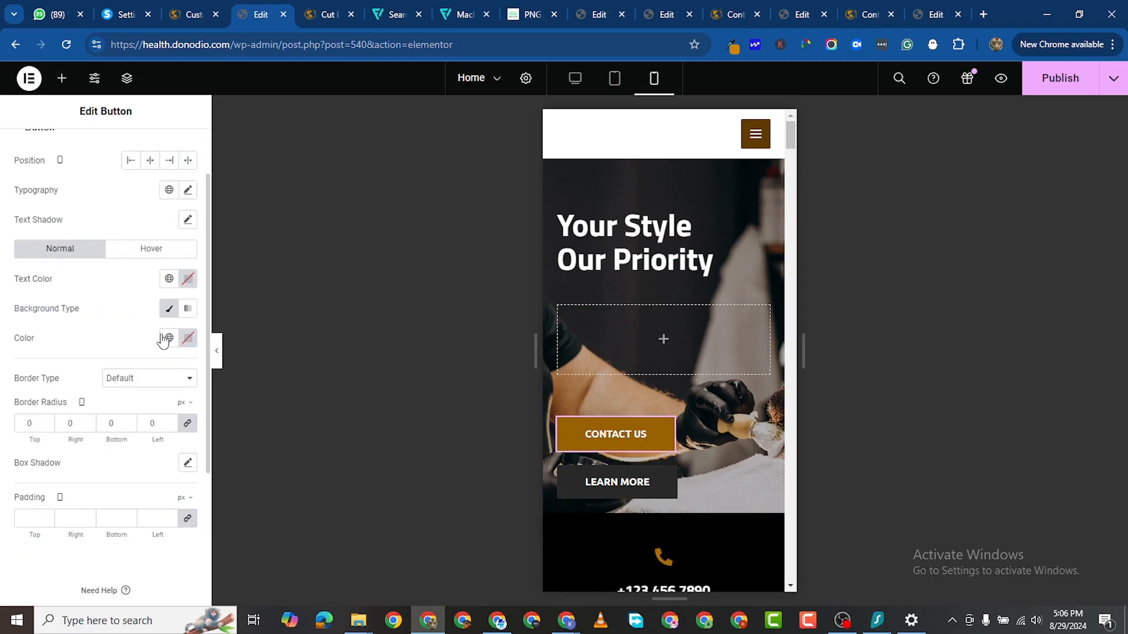
scroll(141, 411, "down", 1)
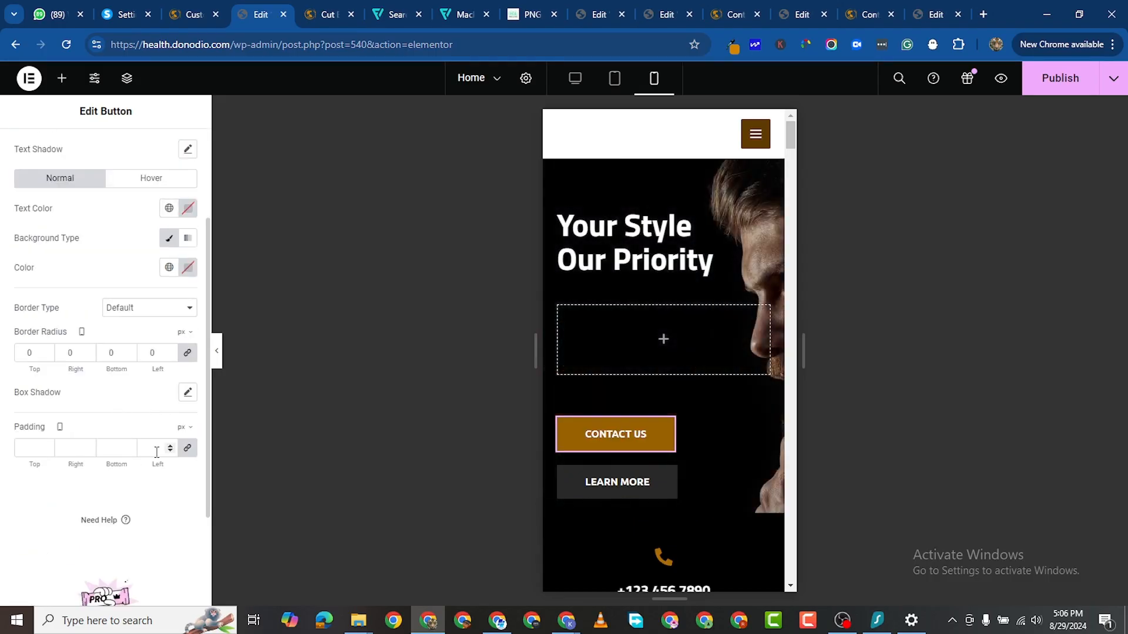
left_click(187, 449)
left_click(187, 449)
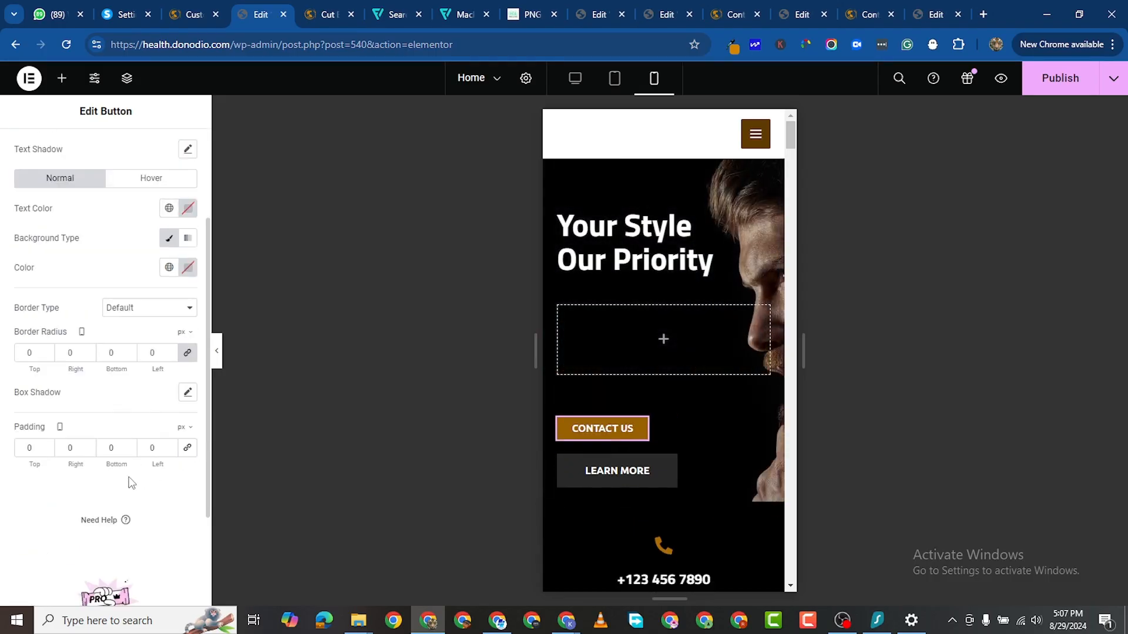
left_click(192, 450)
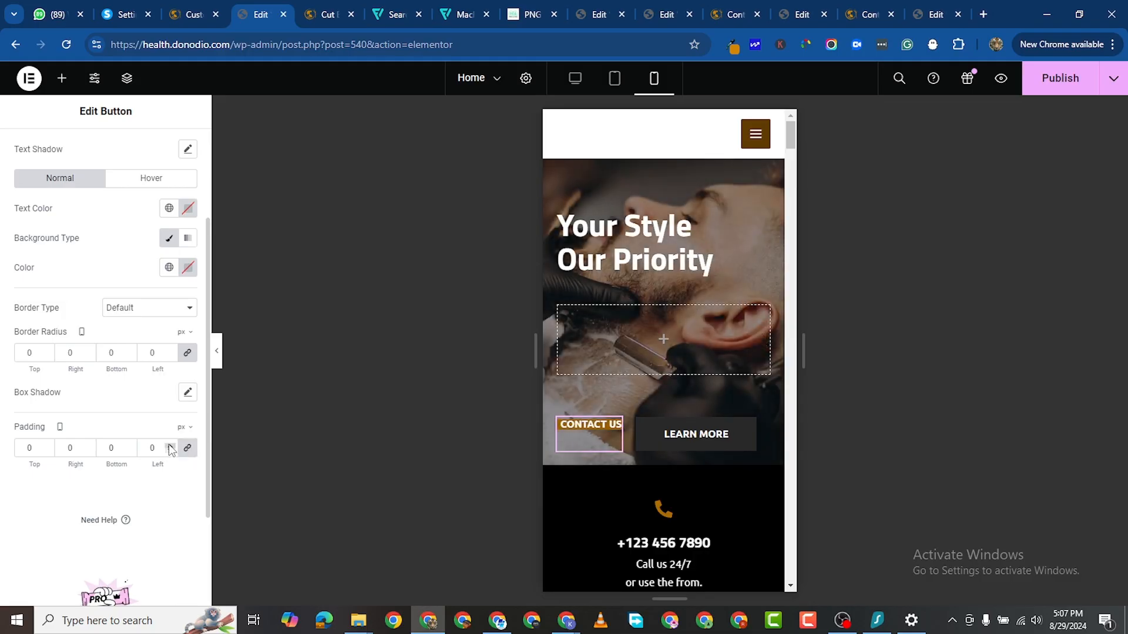
left_click(169, 445)
left_click(170, 445)
left_click(169, 445)
left_click(169, 445)
left_click(169, 445)
left_click(169, 444)
left_click(169, 444)
left_click(169, 445)
left_click(170, 445)
left_click(170, 444)
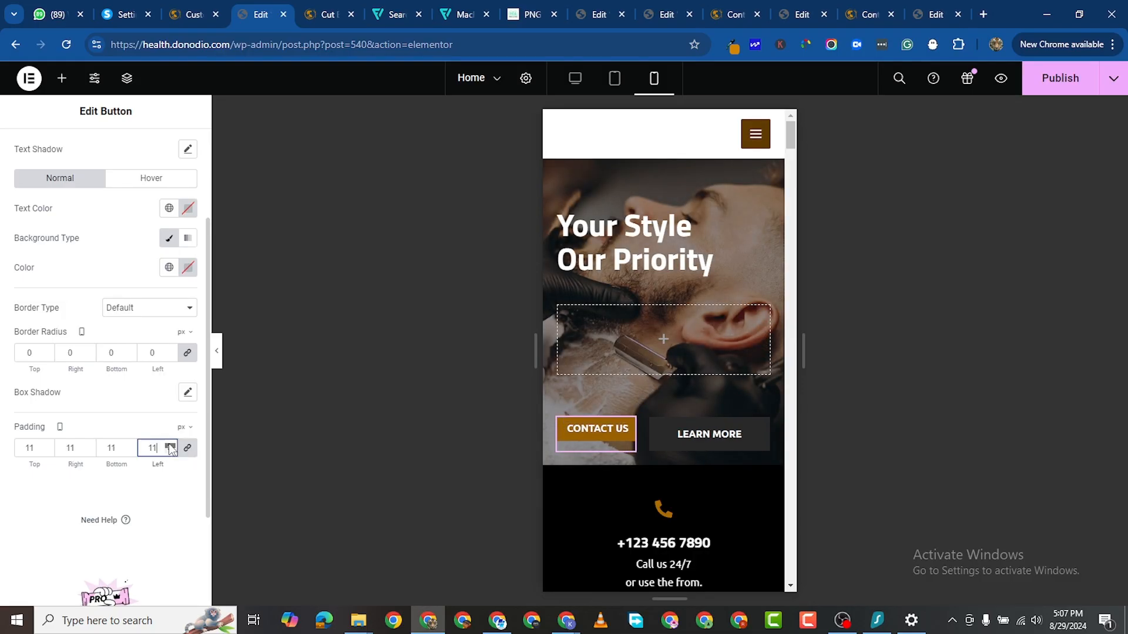
left_click(169, 444)
left_click(169, 445)
left_click(169, 444)
left_click(169, 444)
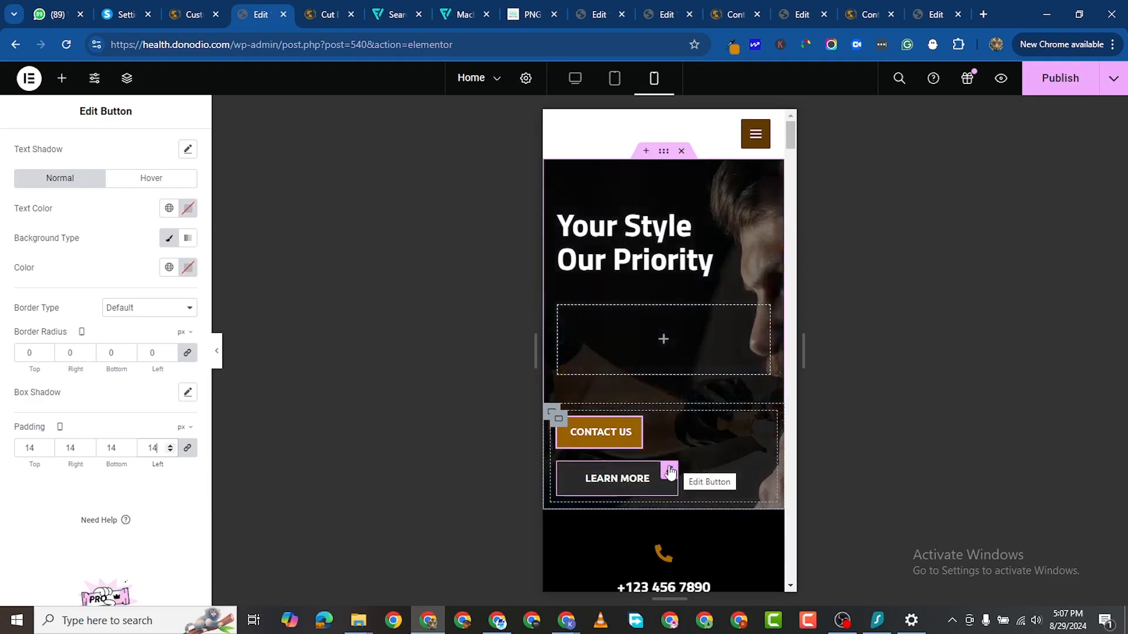
left_click(670, 472)
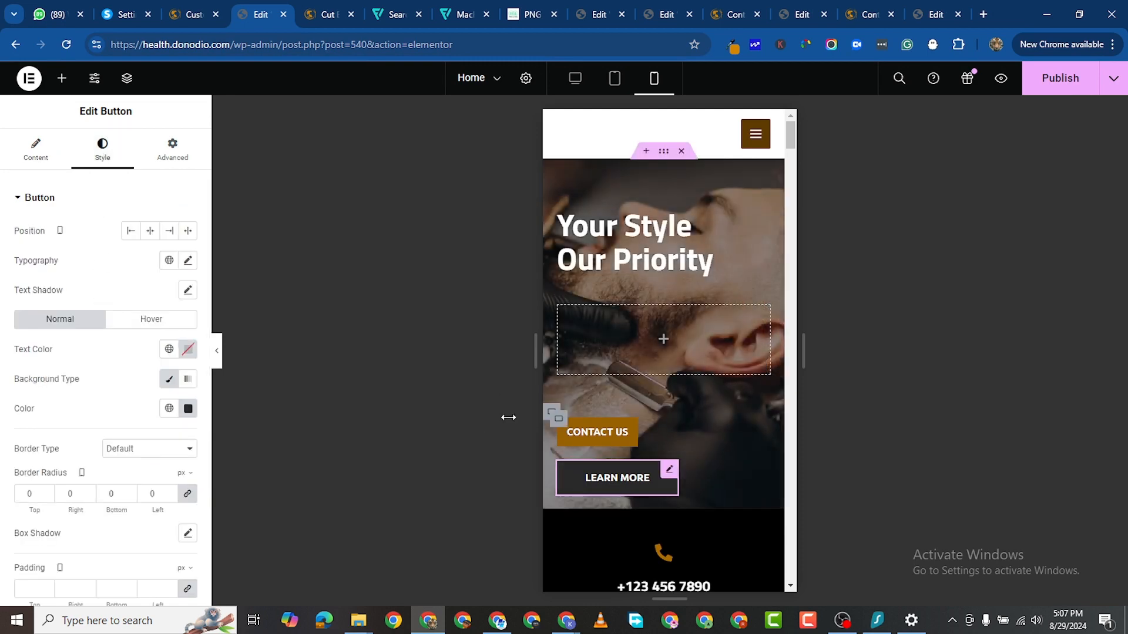
left_click(35, 154)
left_click(866, 14)
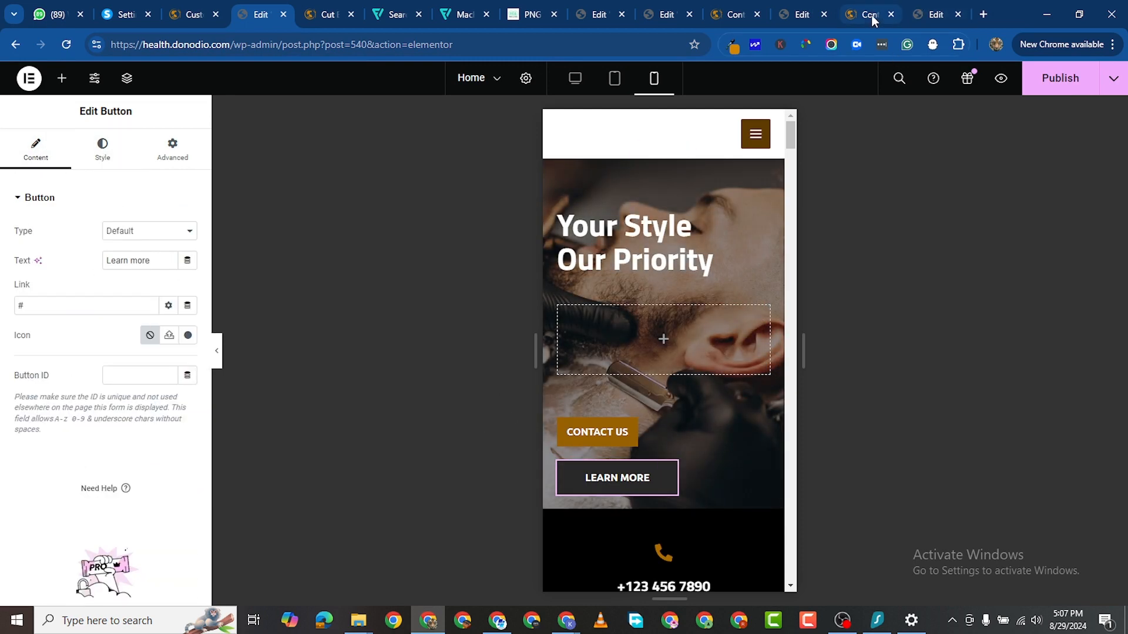
left_click(627, 109)
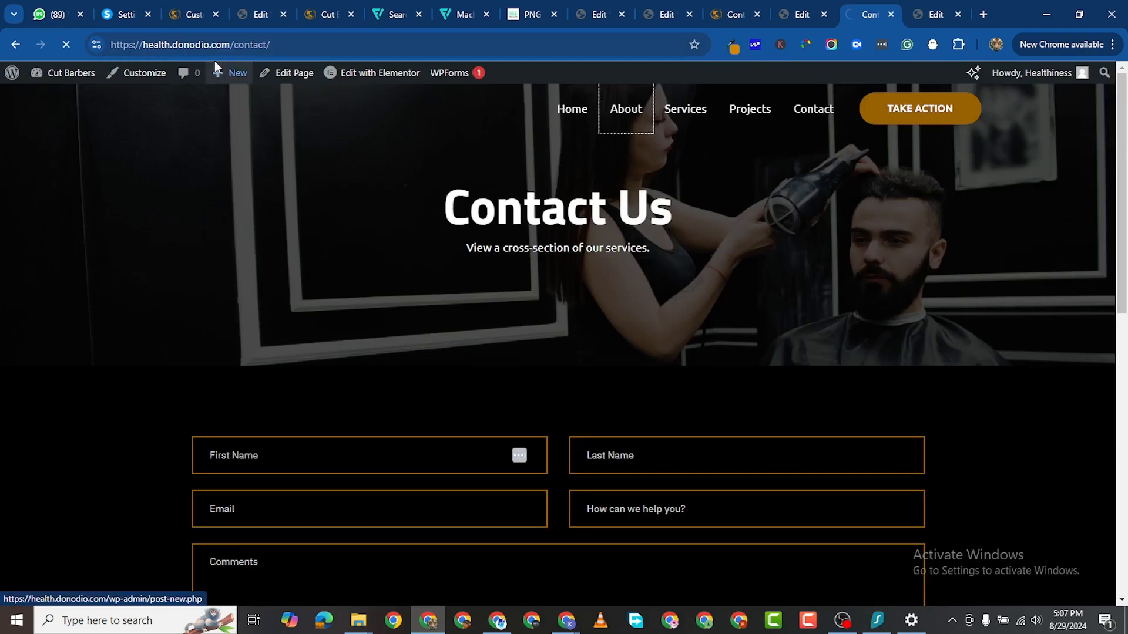
left_click(232, 44)
right_click(232, 44)
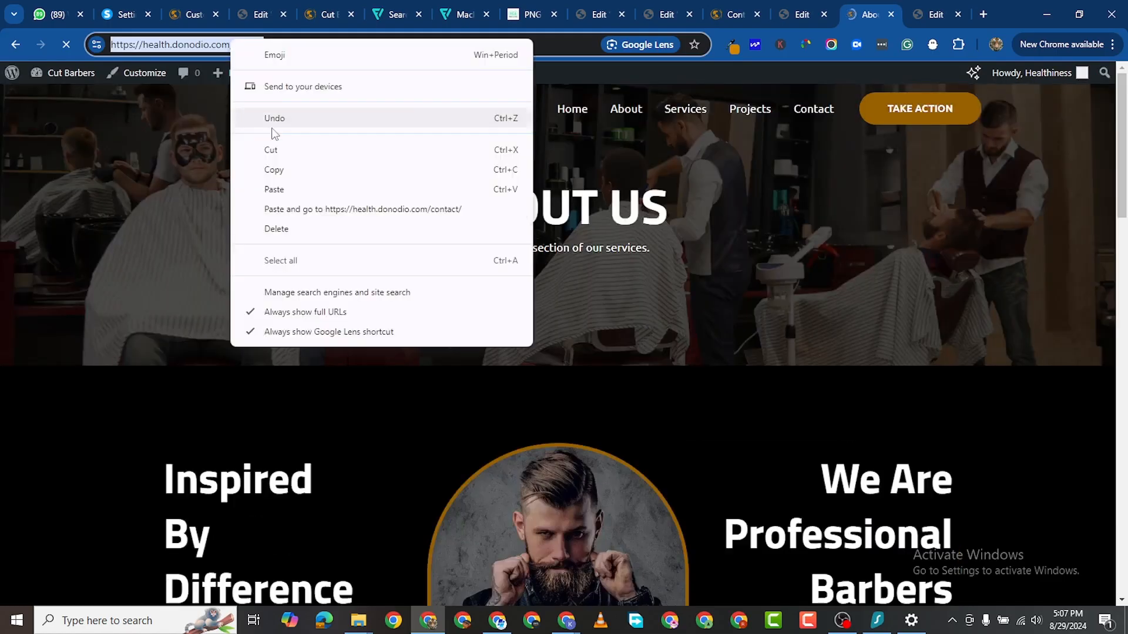
left_click(289, 168)
left_click(252, 16)
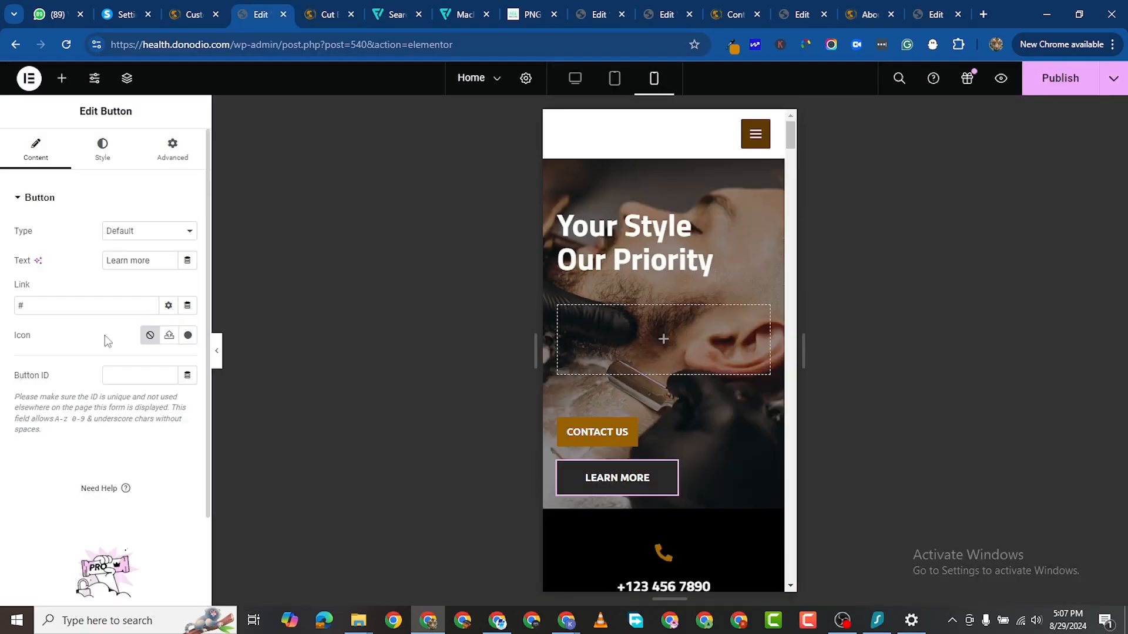
double_click(41, 302)
right_click(39, 302)
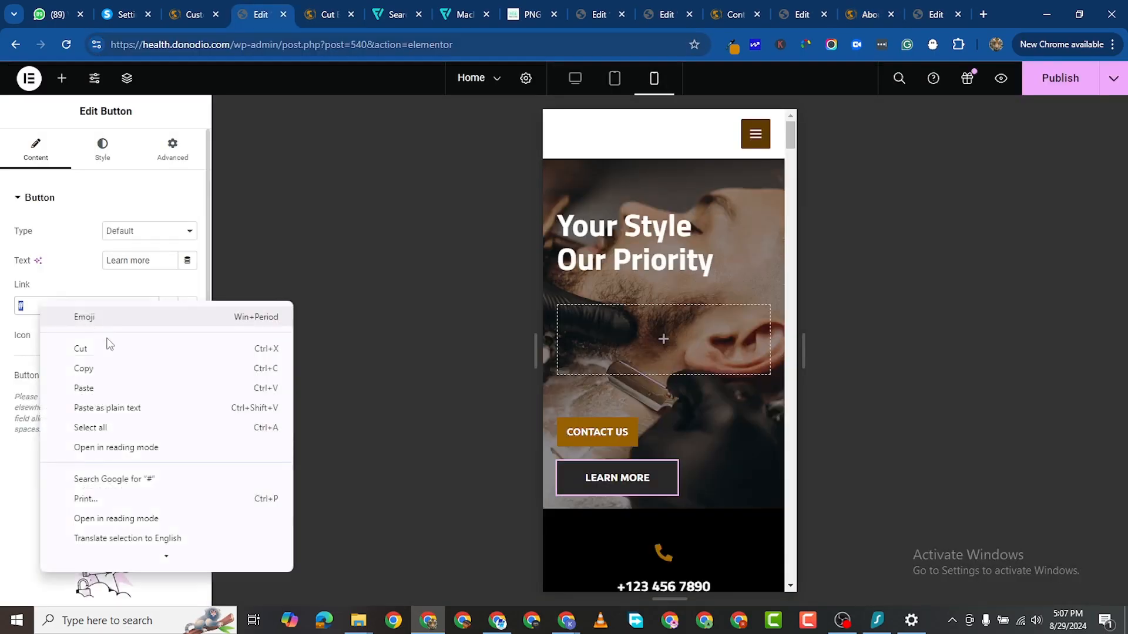
left_click(109, 379)
key("ctrl+v")
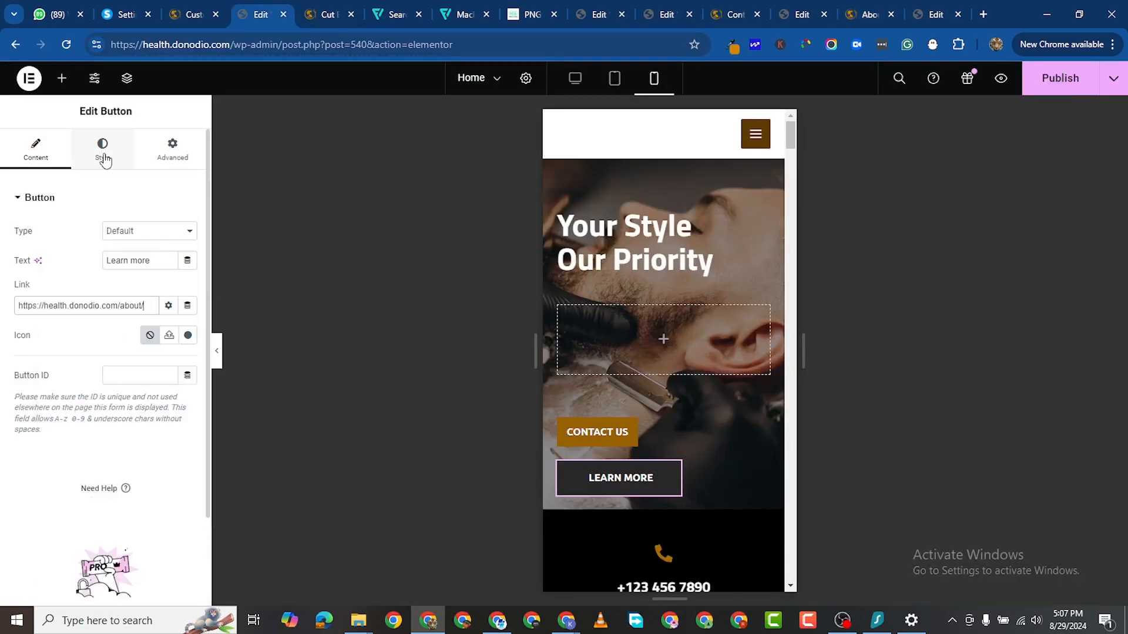
Step: Set the LEARN MORE button's padding to 15 px on all sides
left_click(102, 150)
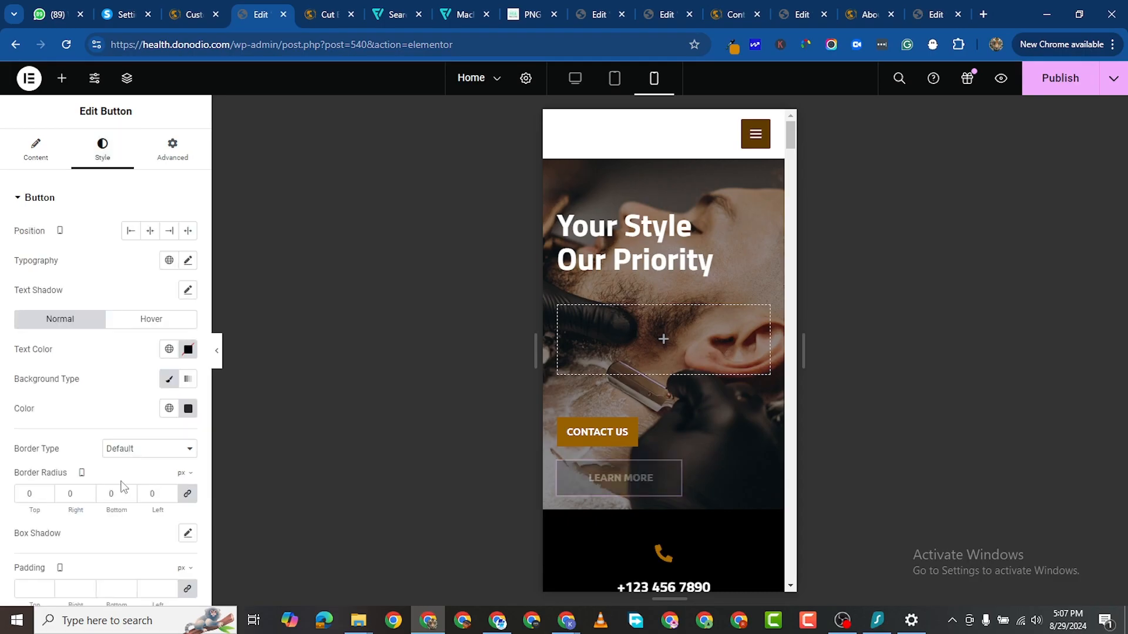
scroll(125, 487, "down", 5)
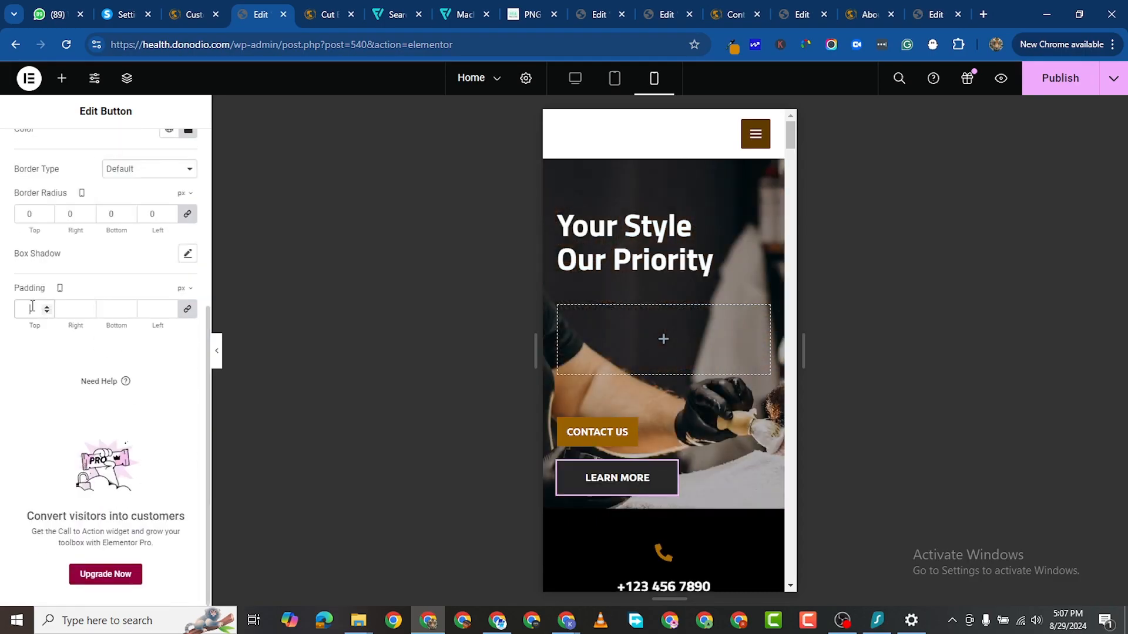
type("15")
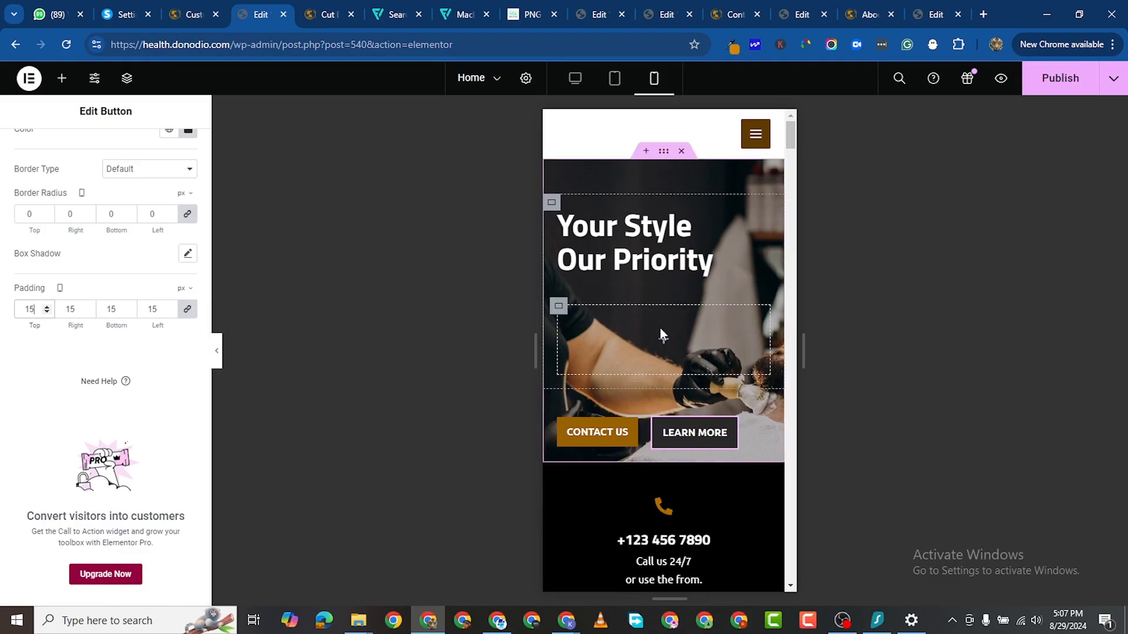
Step: Hide the empty box below the hero heading on tablet and mobile
left_click(557, 307)
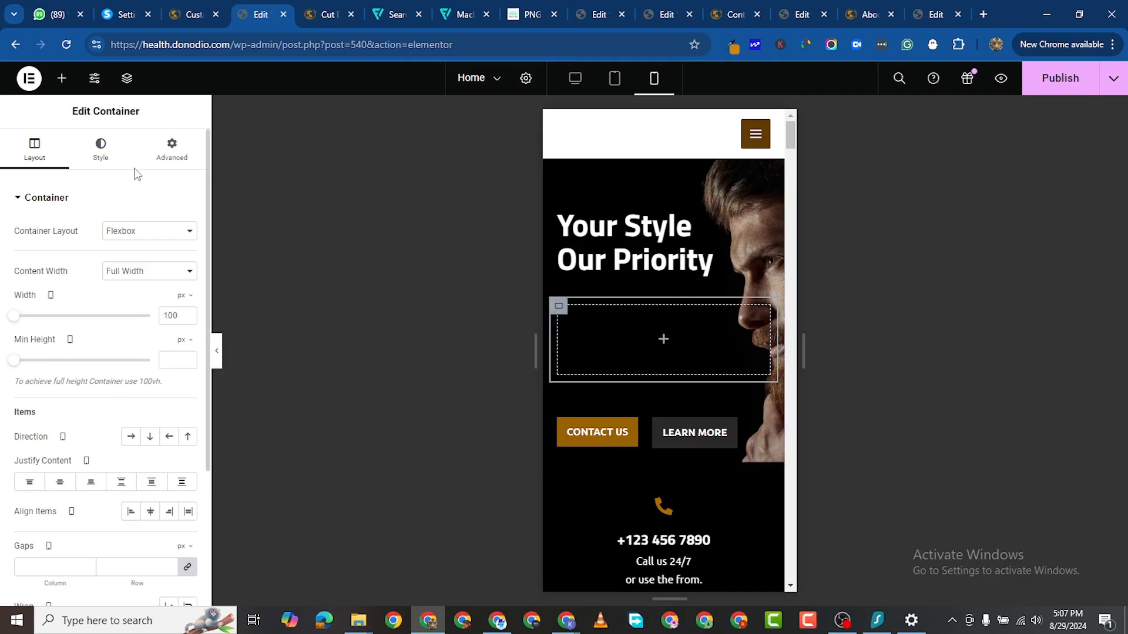
left_click(156, 151)
scroll(24, 406, "down", 5)
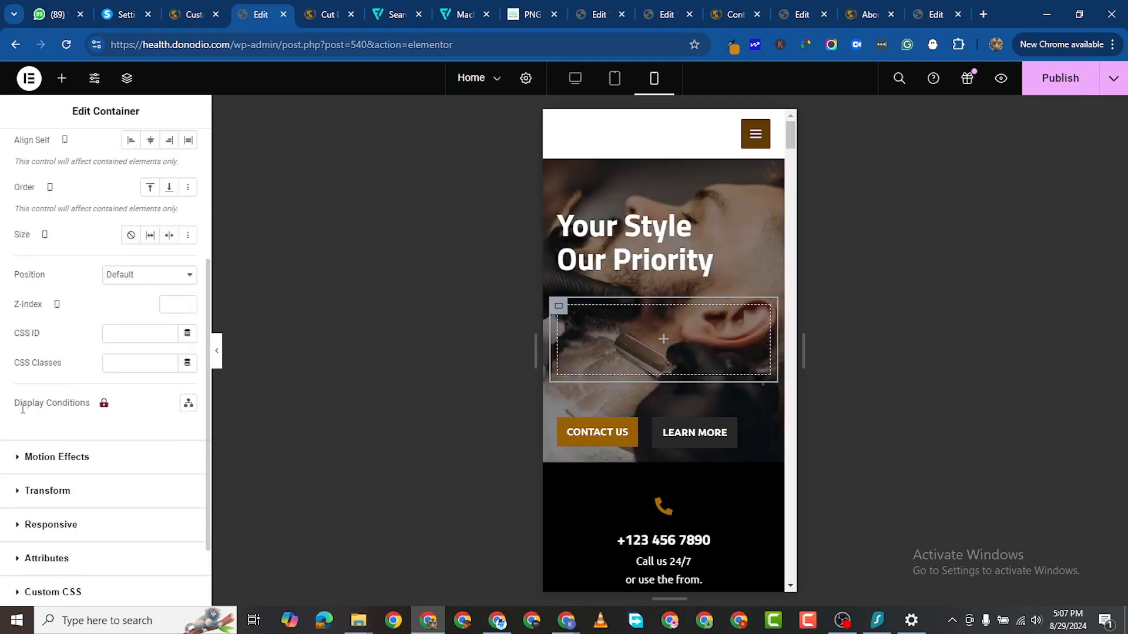
scroll(23, 423, "down", 2)
left_click(16, 441)
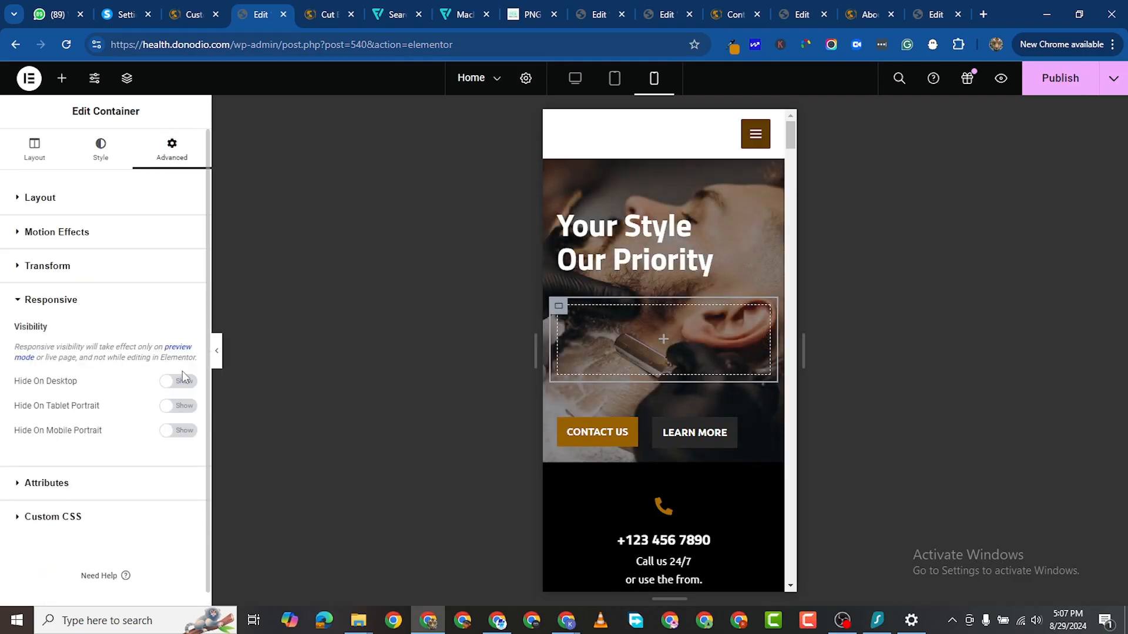
left_click(181, 406)
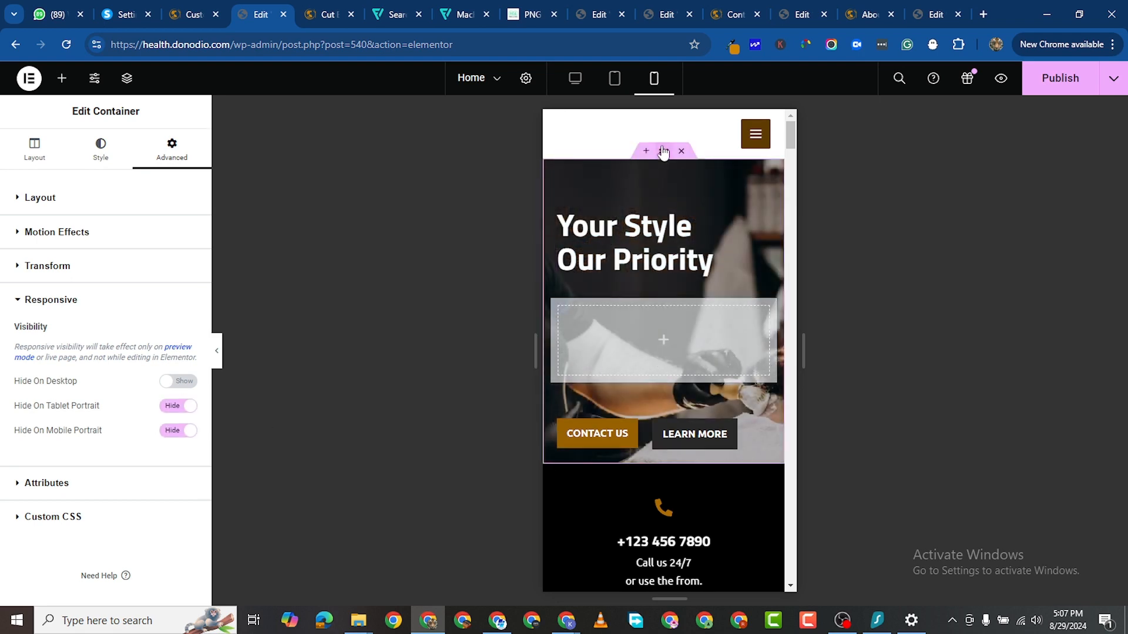
left_click(664, 152)
Step: Set the hero container's padding to 80 top, 0 right, 80 bottom, 20 left
left_click(103, 208)
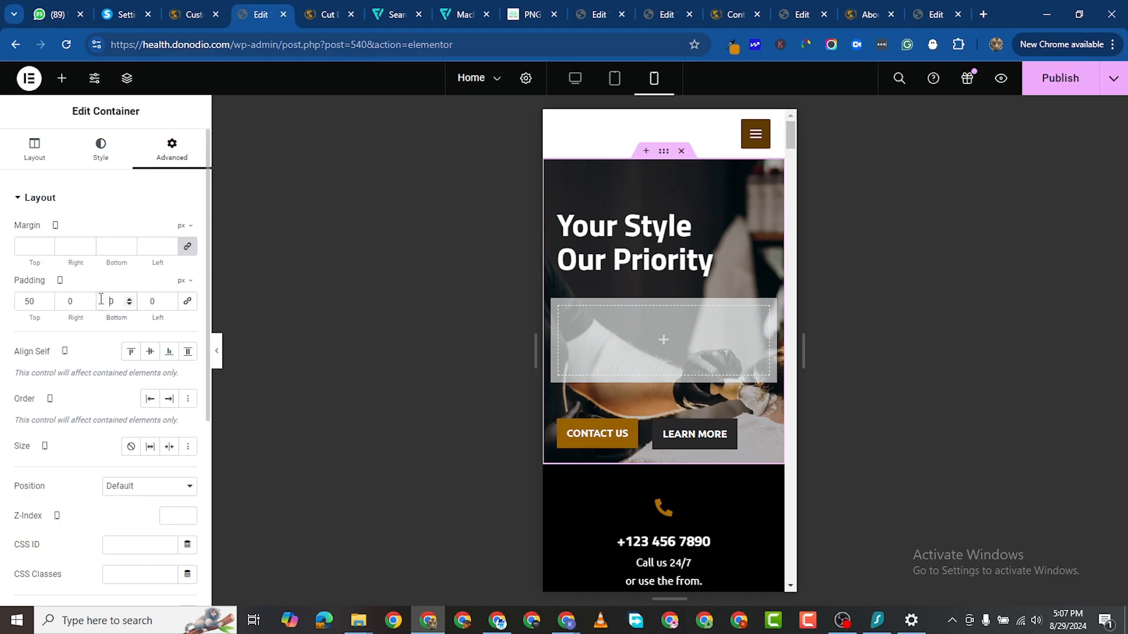
type("8")
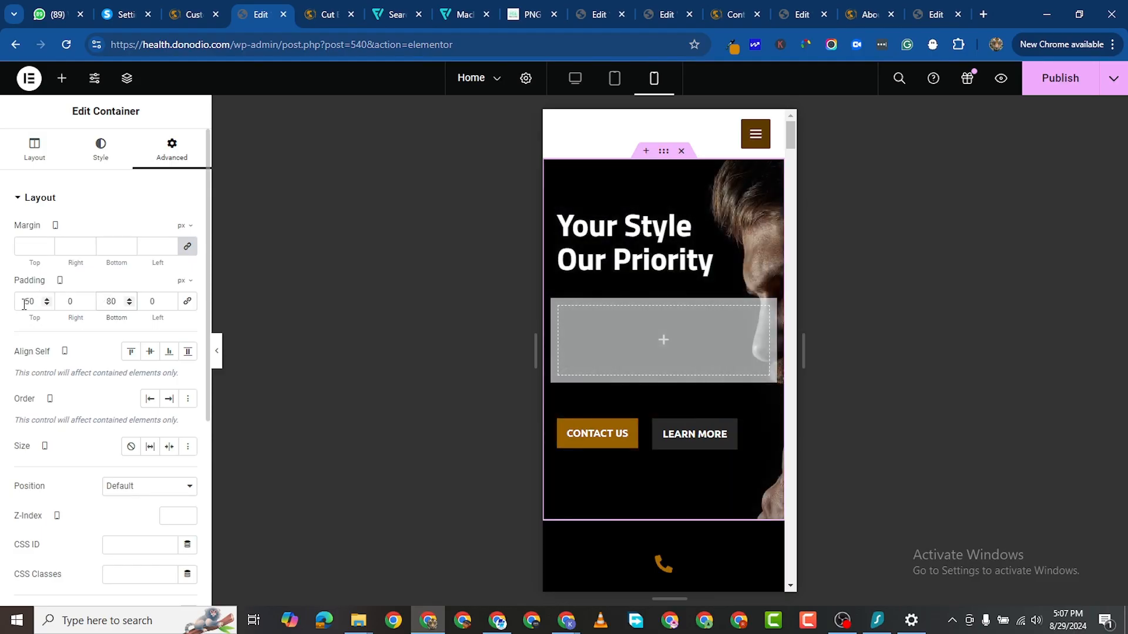
left_click(29, 301)
key("BackSpace")
type("8")
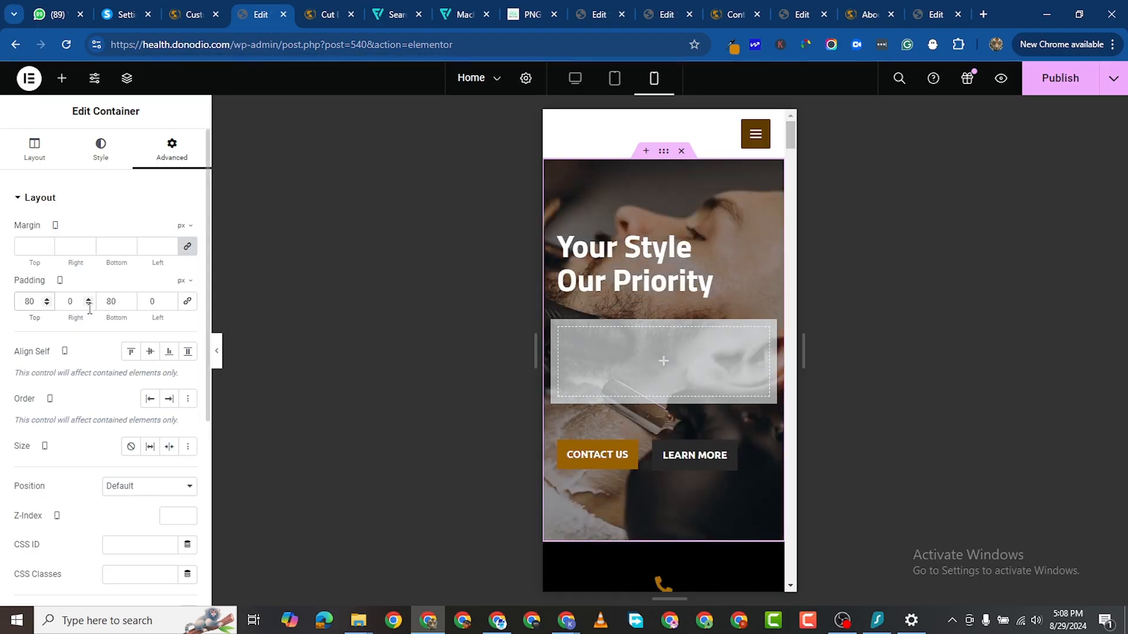
left_click(146, 299)
type("2")
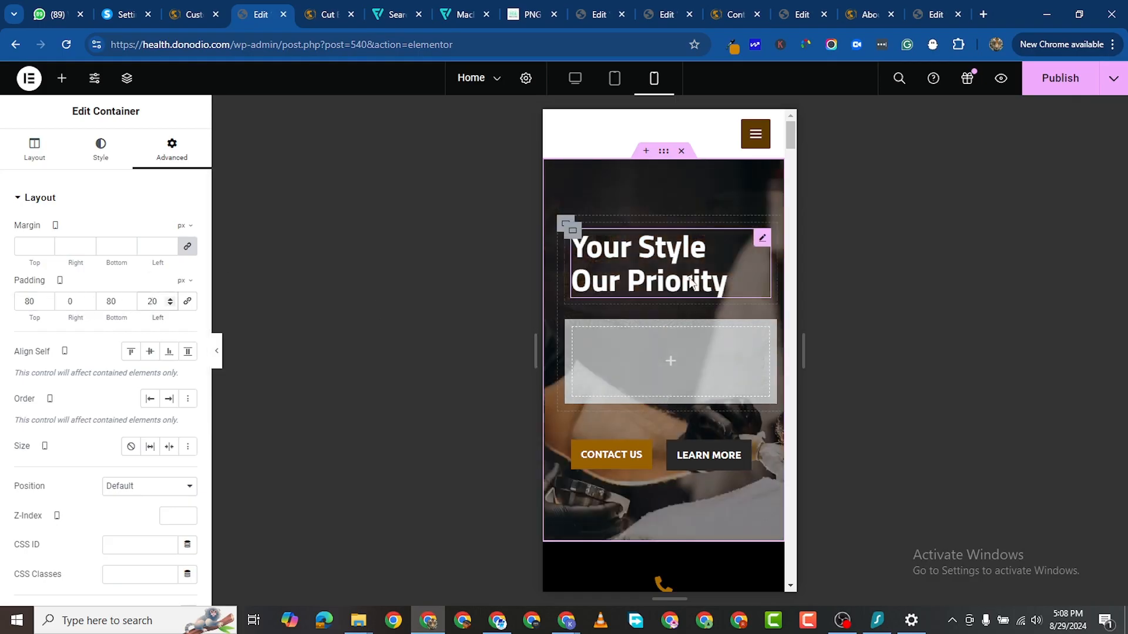
scroll(710, 329, "down", 2)
scroll(677, 374, "up", 2)
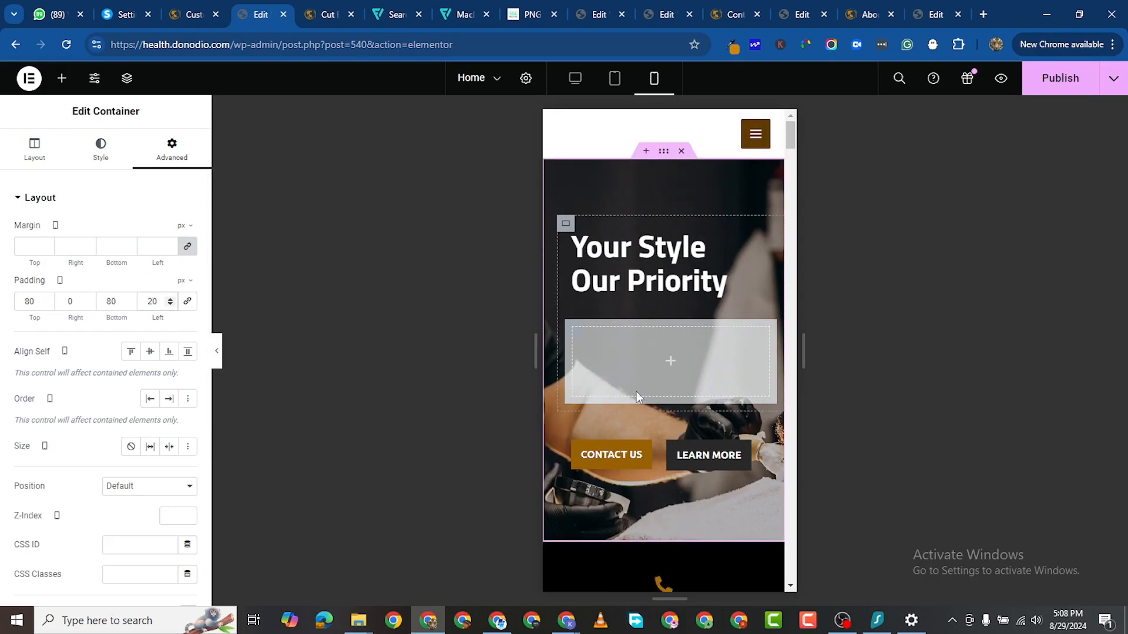
scroll(669, 411, "down", 7)
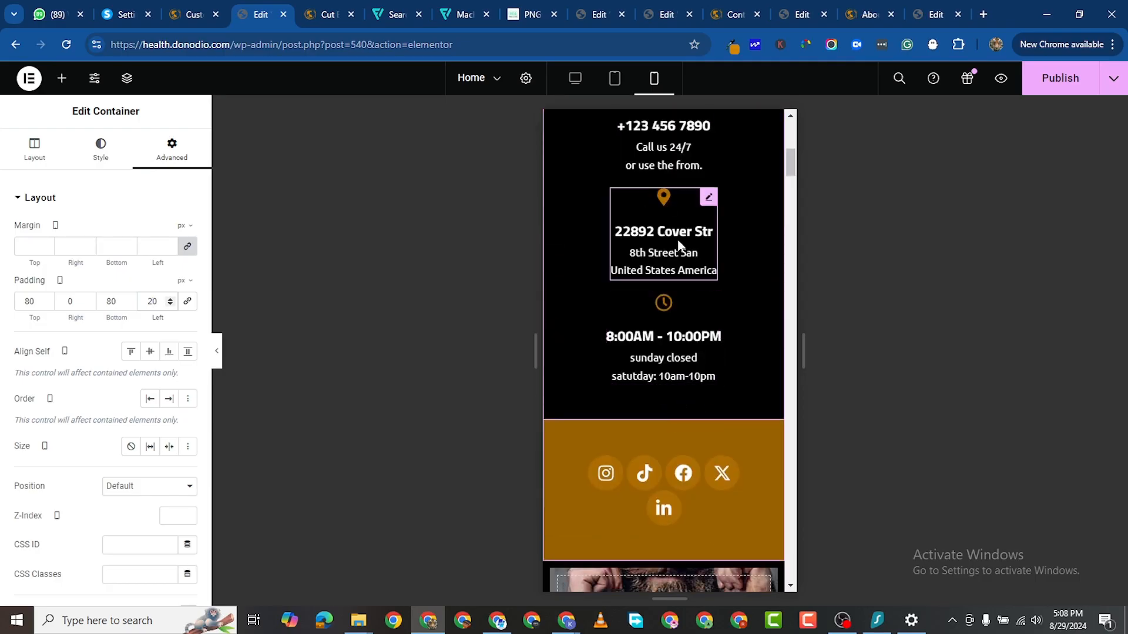
scroll(682, 241, "down", 5)
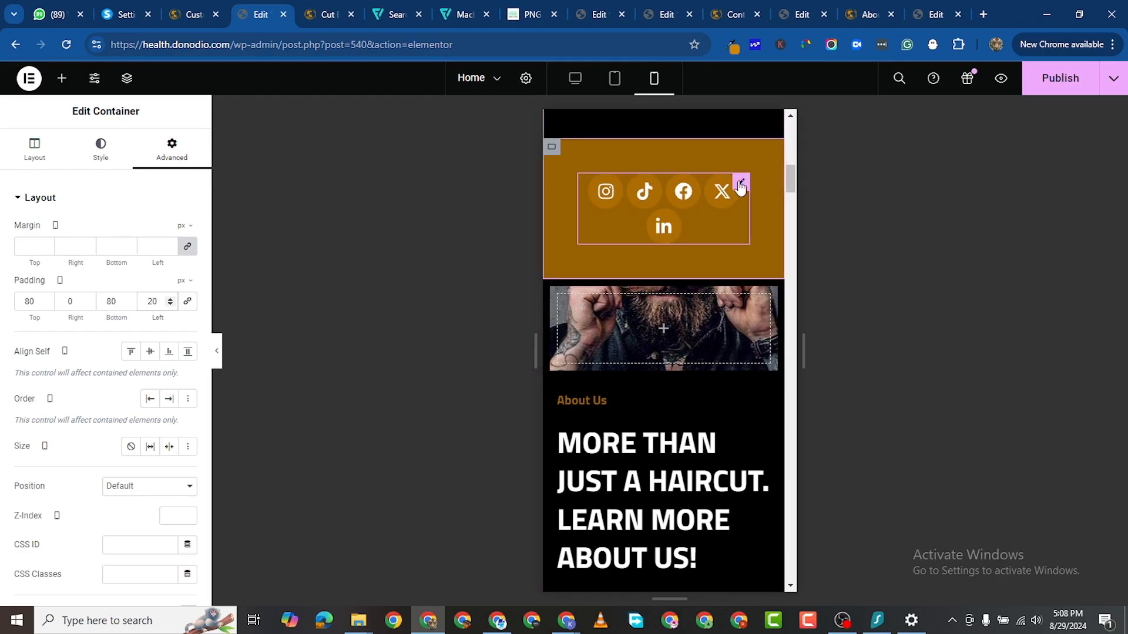
Step: Drag the Social Icons size slider down to 32 px so all five fit on one row
left_click(740, 185)
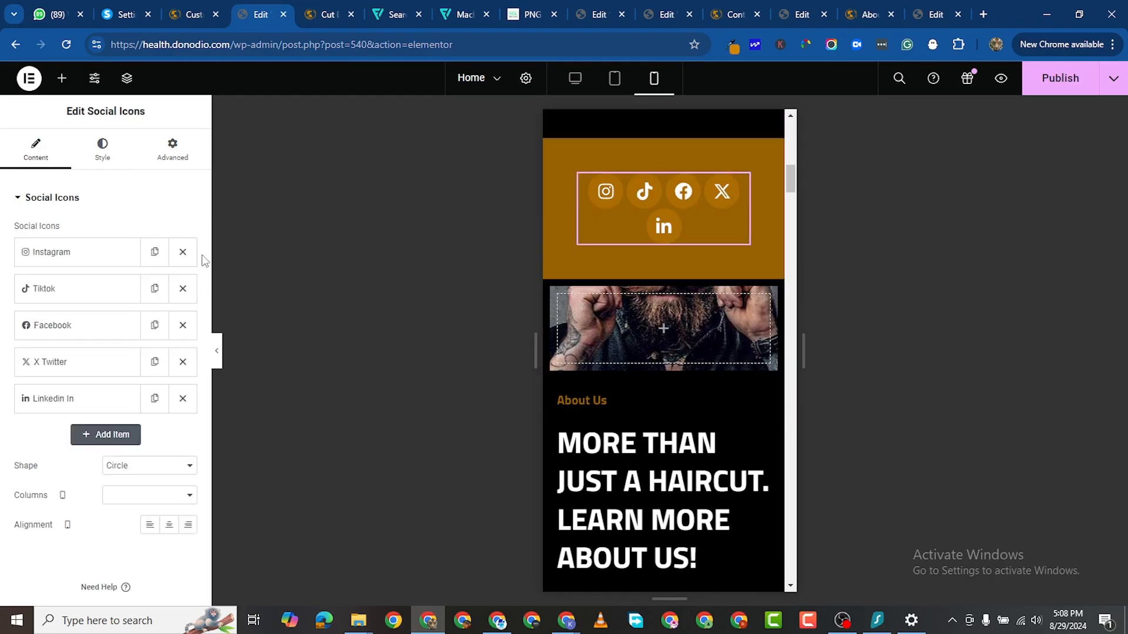
left_click(102, 150)
scroll(76, 415, "down", 1)
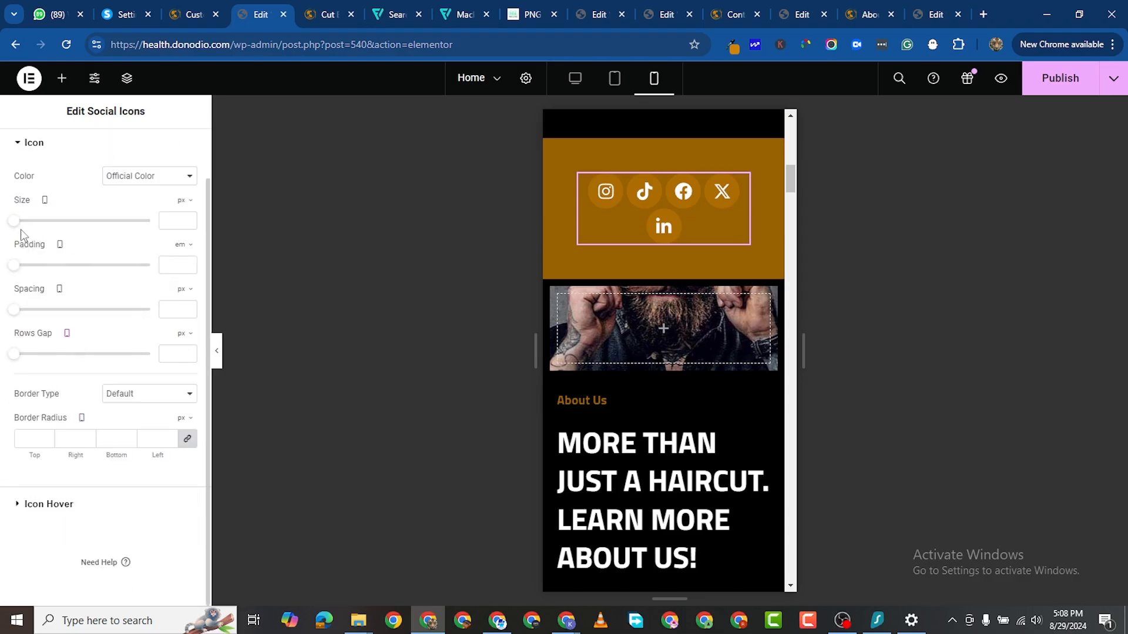
left_click_drag(14, 224, 22, 228)
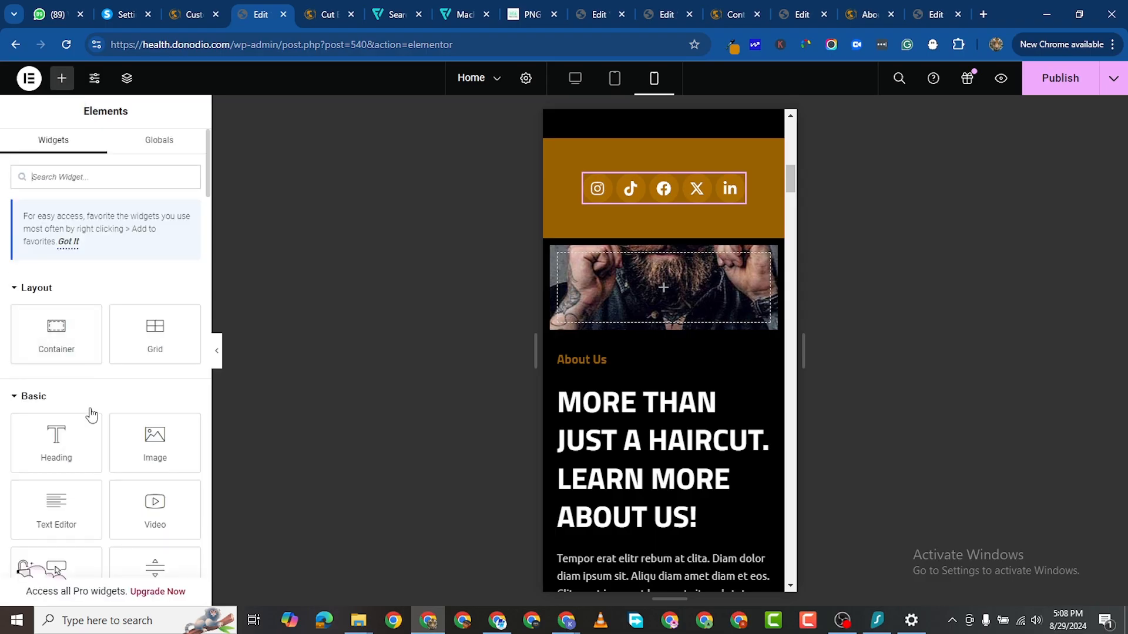
scroll(82, 478, "down", 2)
Step: Add a 300 px Spacer inside the empty About Us image box
left_click_drag(56, 507, 663, 267)
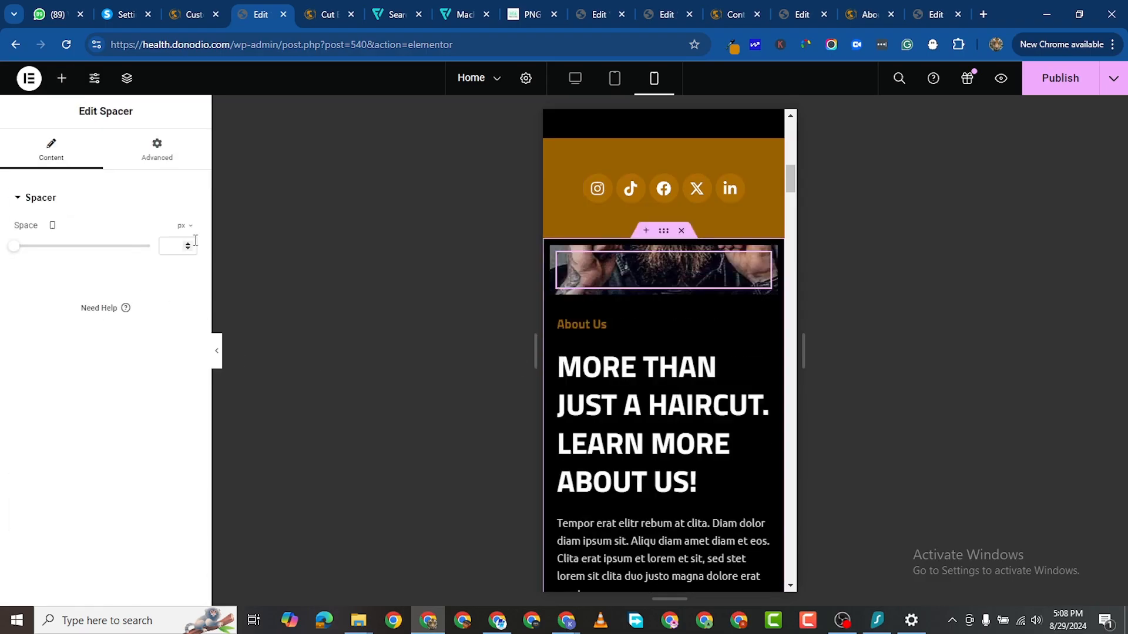
left_click(174, 245)
type("300")
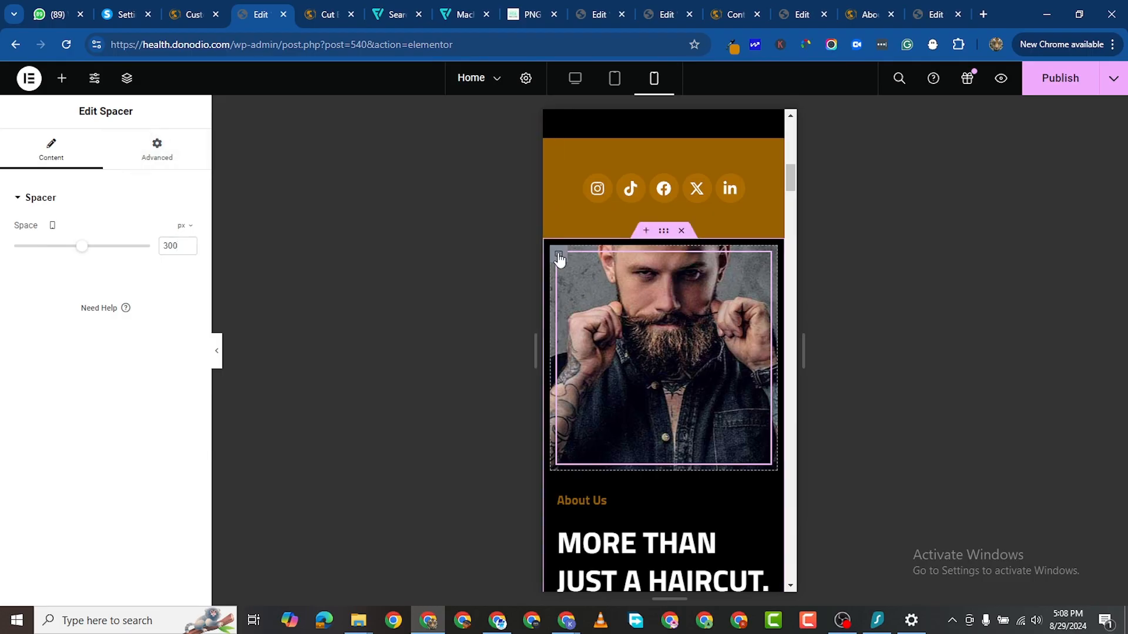
Step: Set the image box's background Display Size to Cover
left_click(559, 258)
left_click(101, 151)
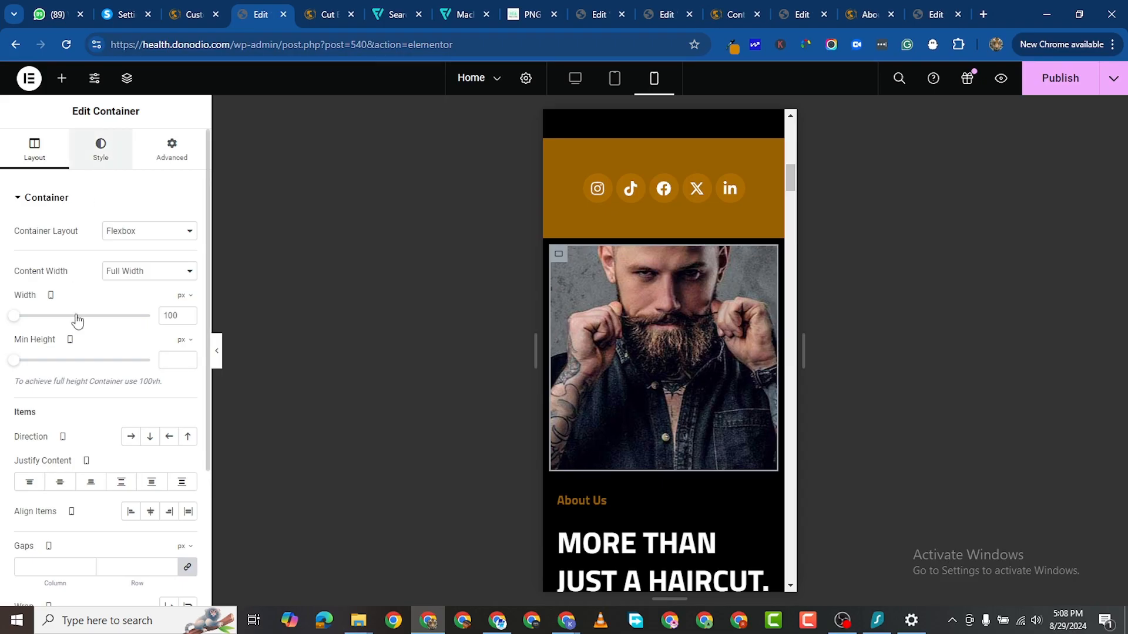
scroll(92, 360, "down", 3)
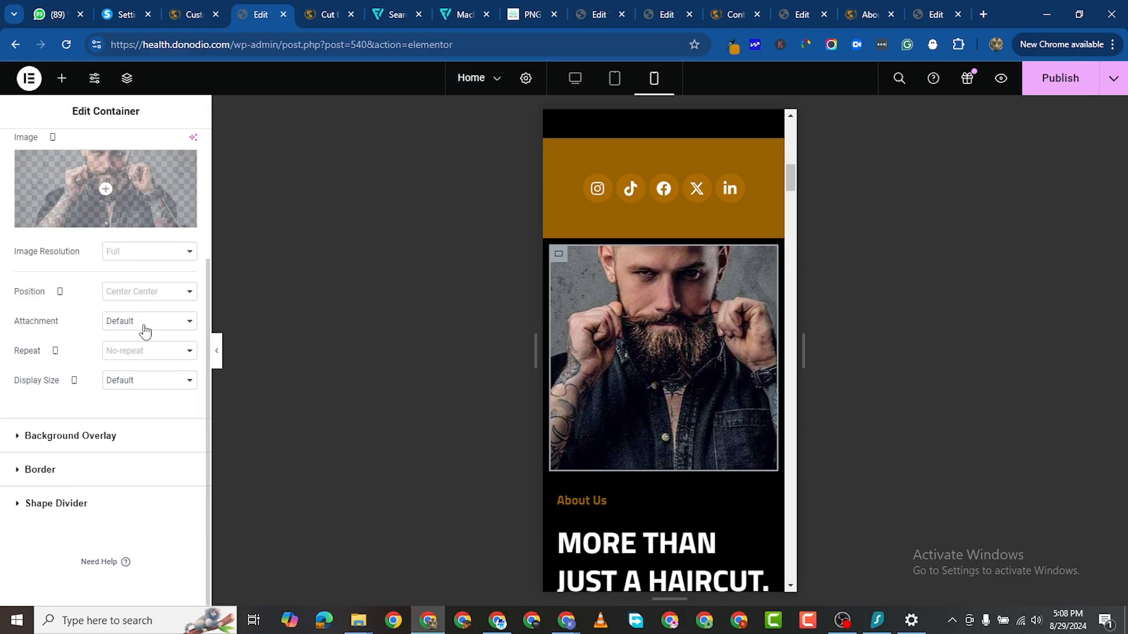
left_click(135, 381)
left_click(146, 420)
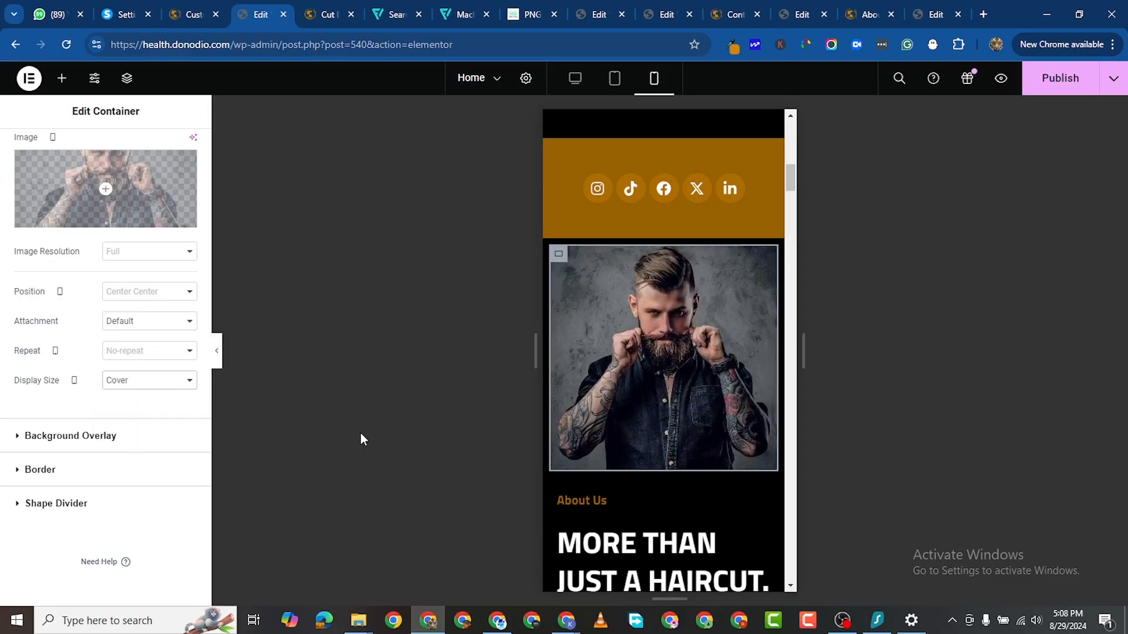
scroll(688, 448, "down", 5)
scroll(680, 332, "down", 10)
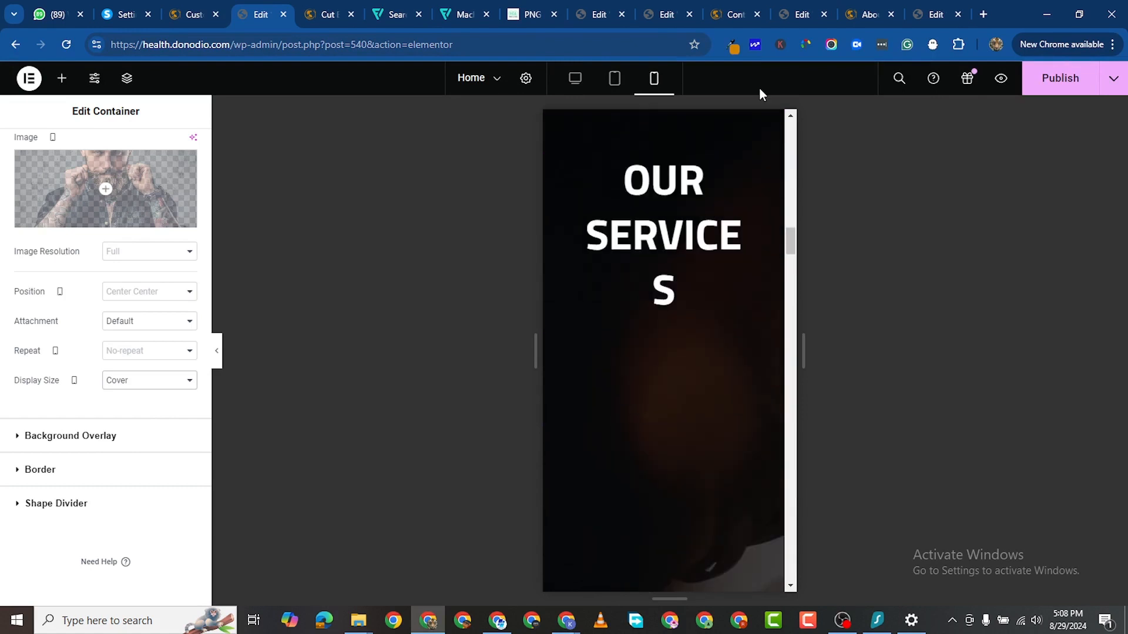
Step: Set the OUR SERVICES heading's font size to 40 and check the intro paragraph's layout settings
left_click(717, 180)
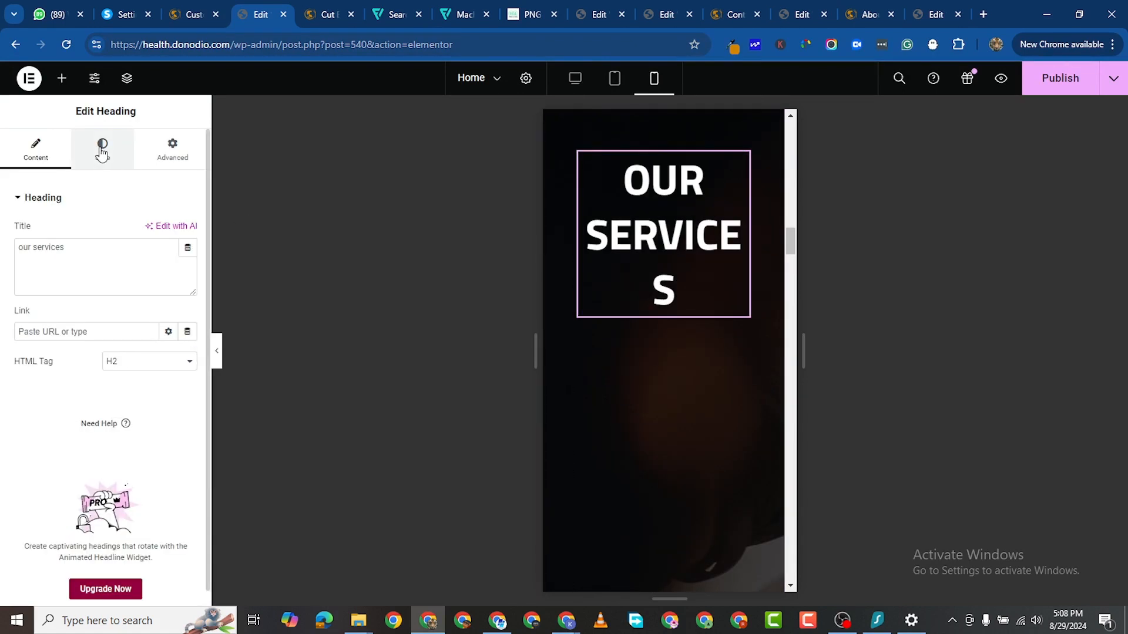
left_click(102, 151)
left_click(188, 290)
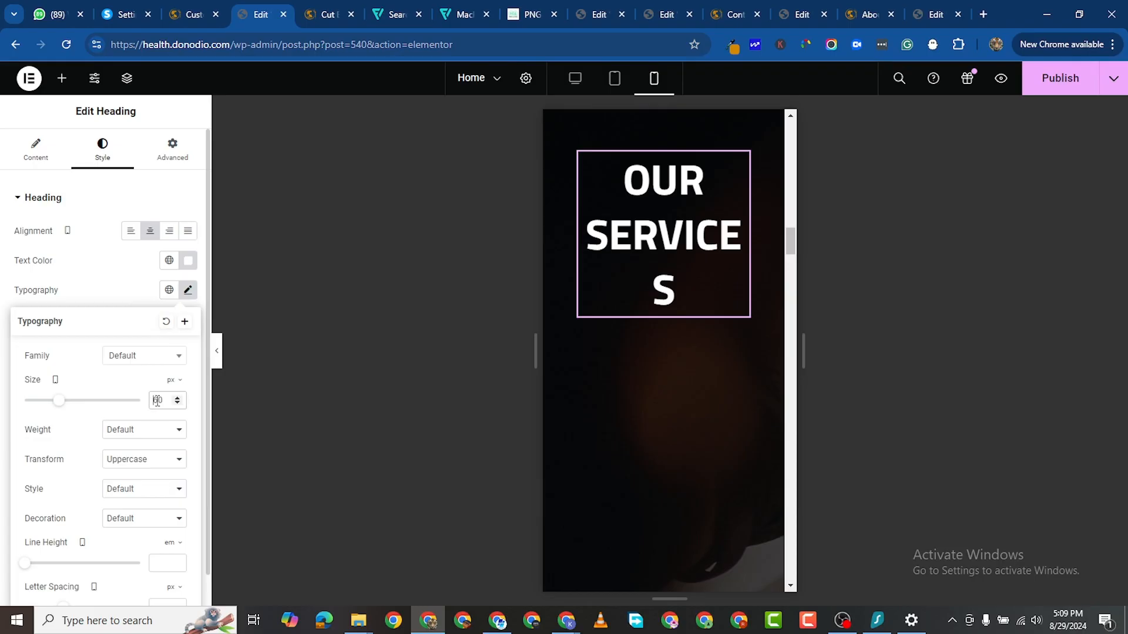
type("40")
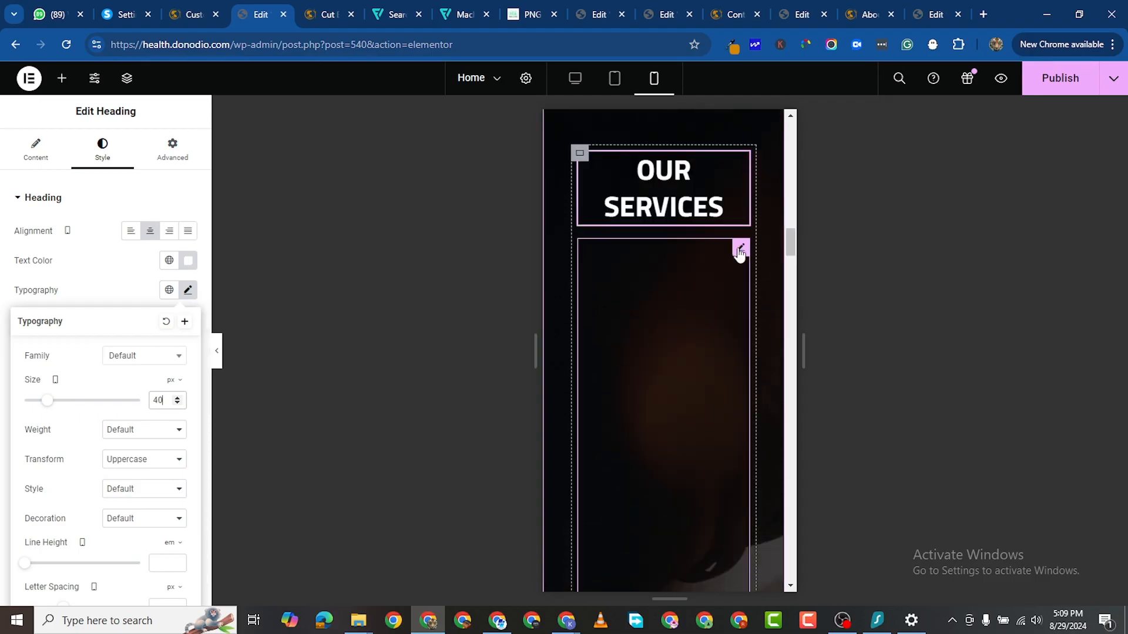
left_click(741, 250)
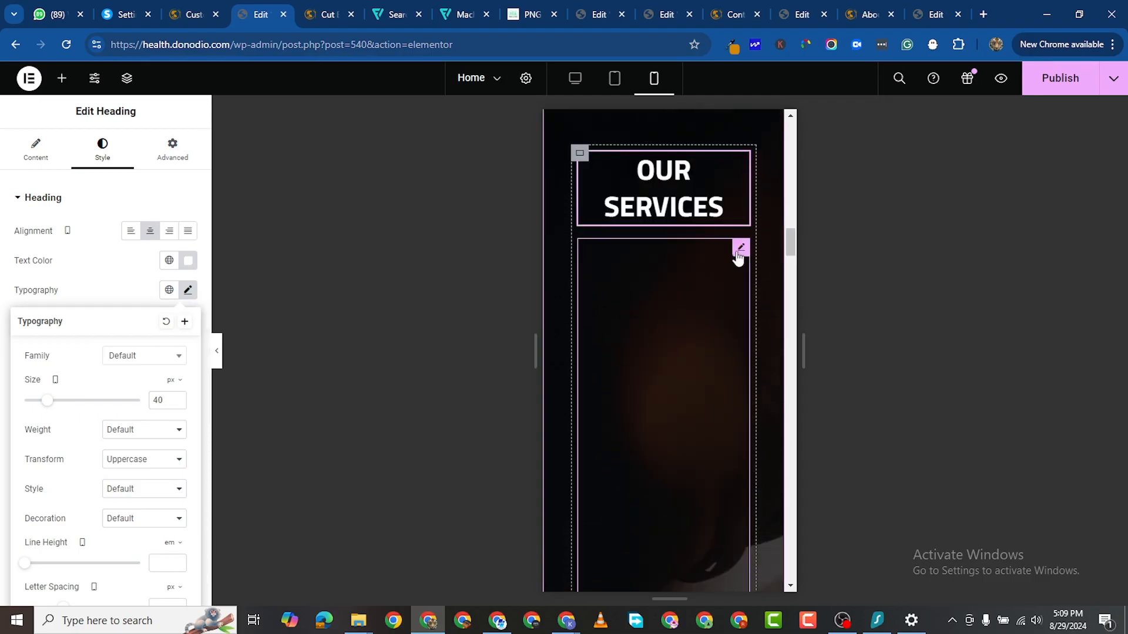
left_click(172, 150)
scroll(657, 320, "down", 3)
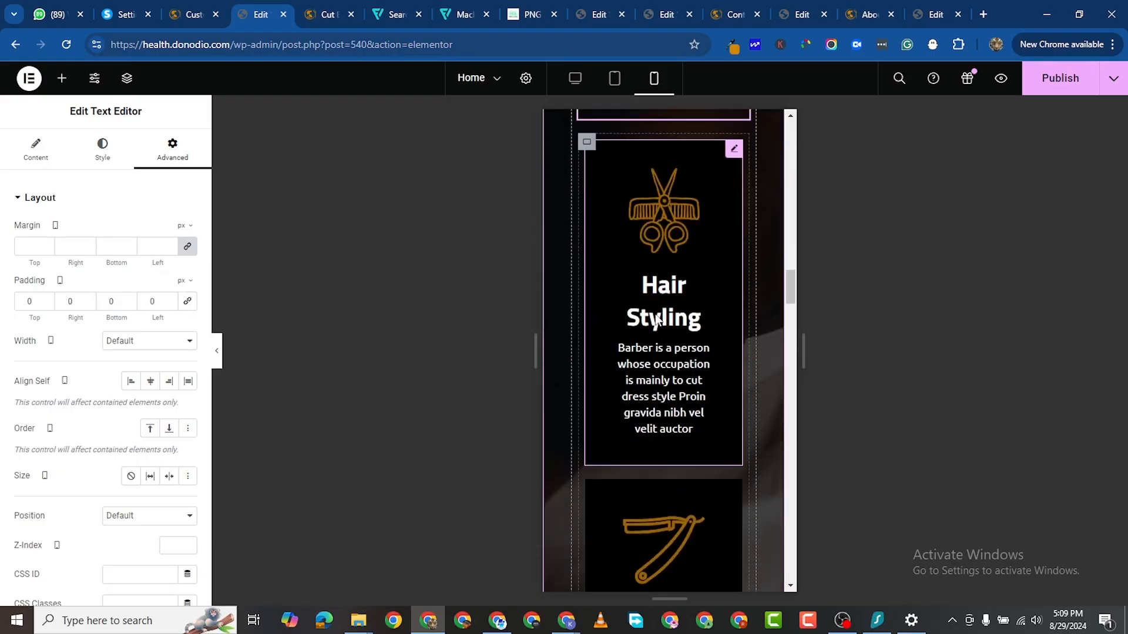
scroll(658, 311, "down", 1)
scroll(663, 290, "up", 5)
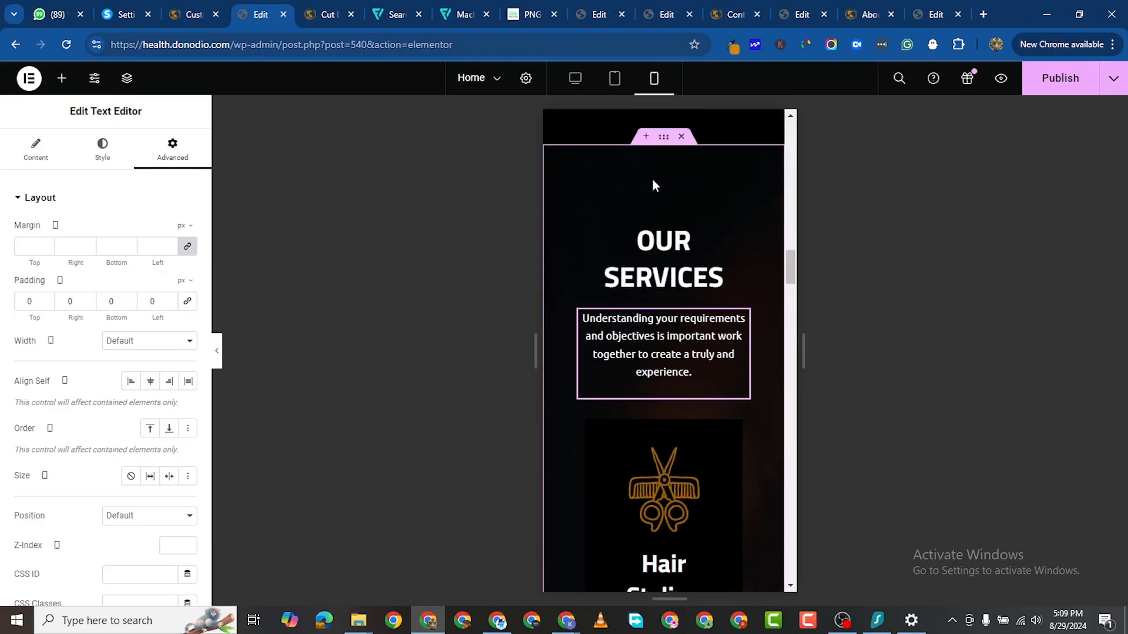
Step: Give the services section padding of 80 top, 10 right, 70 bottom and 10 left
left_click(665, 138)
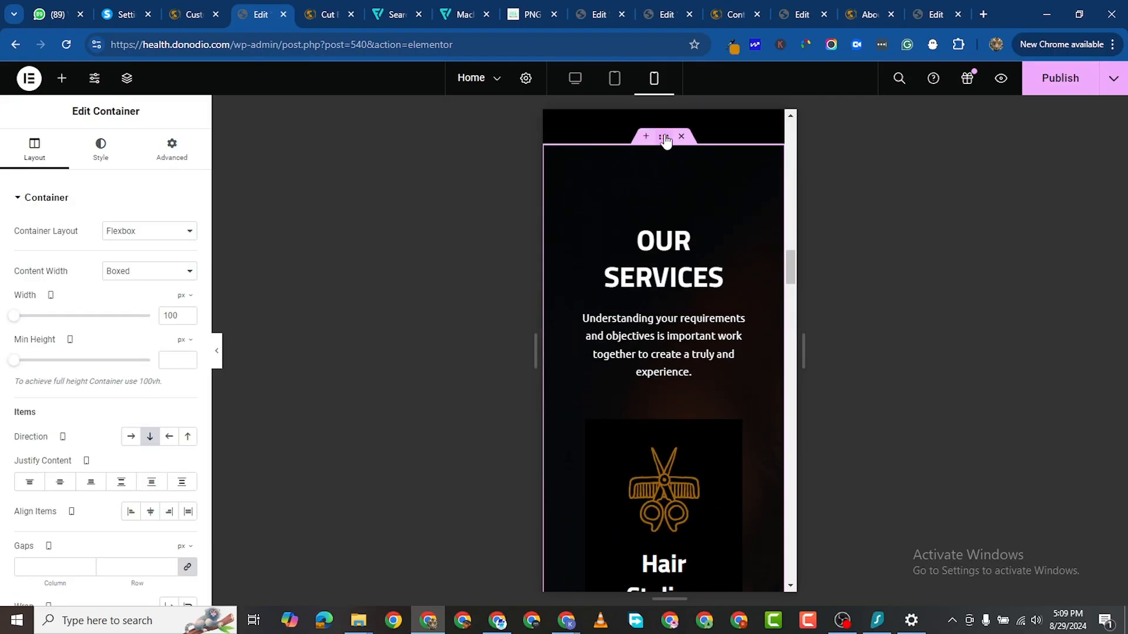
left_click(177, 152)
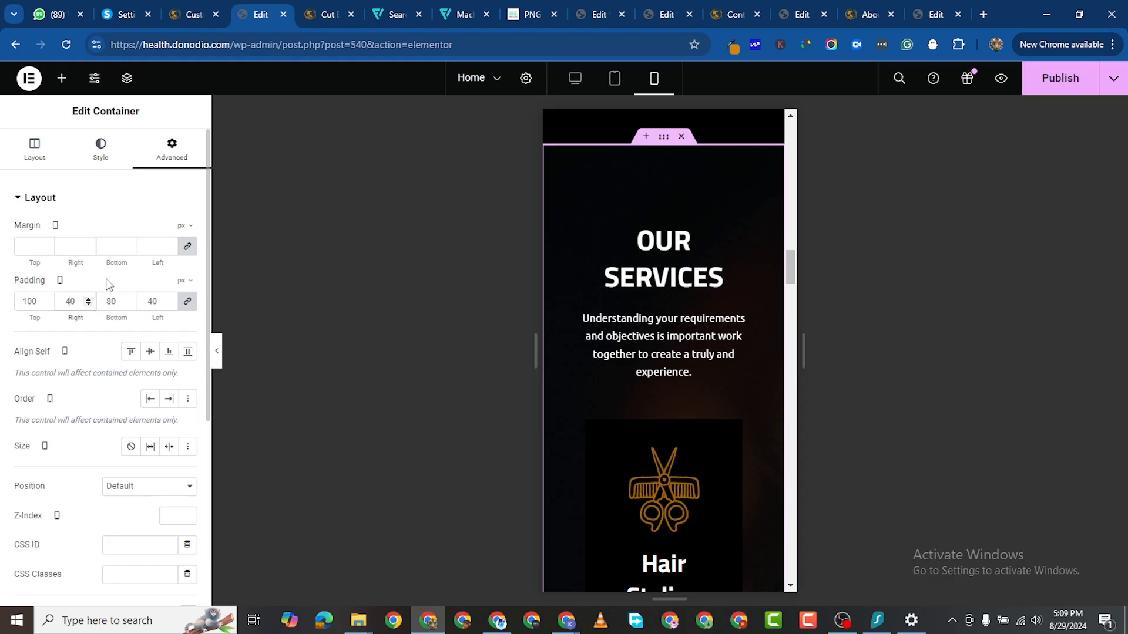
type("10")
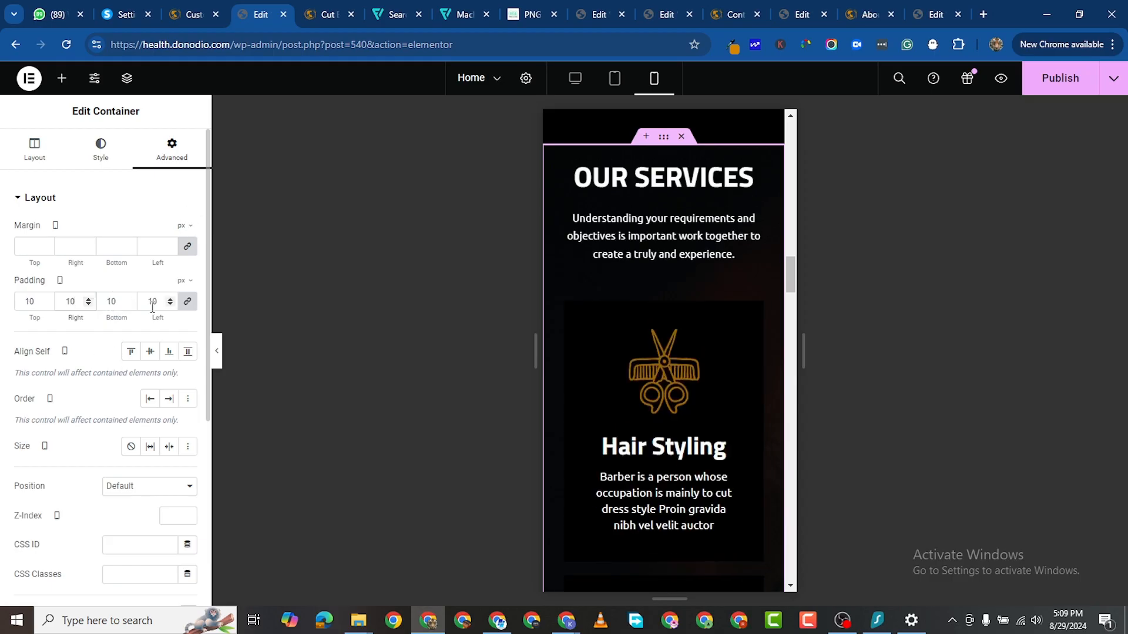
left_click(186, 302)
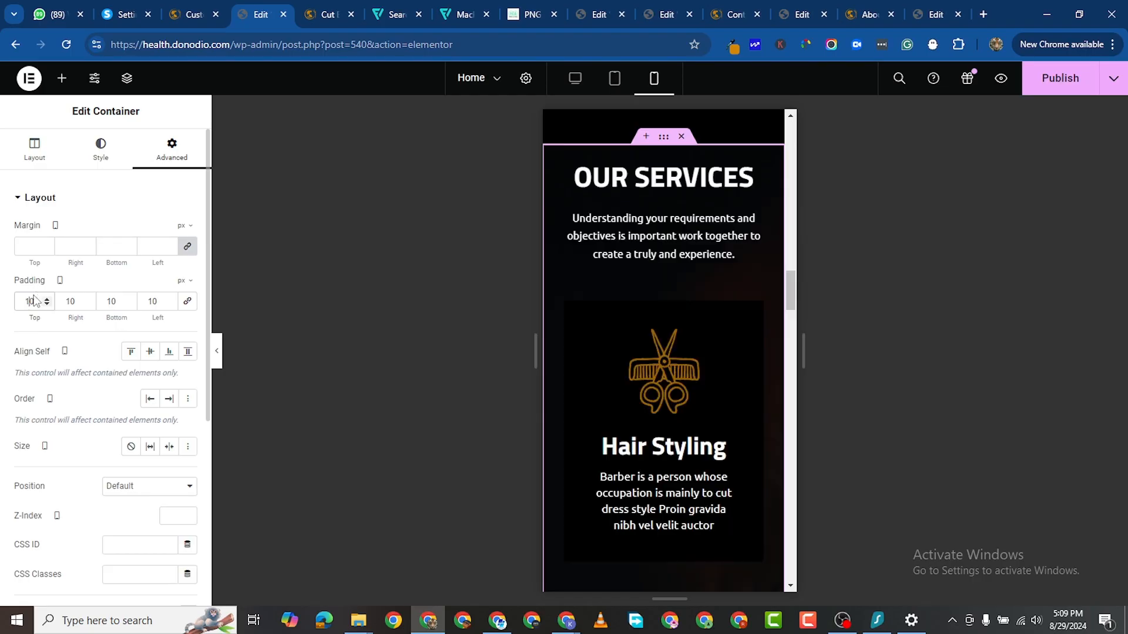
double_click(30, 301)
type("80")
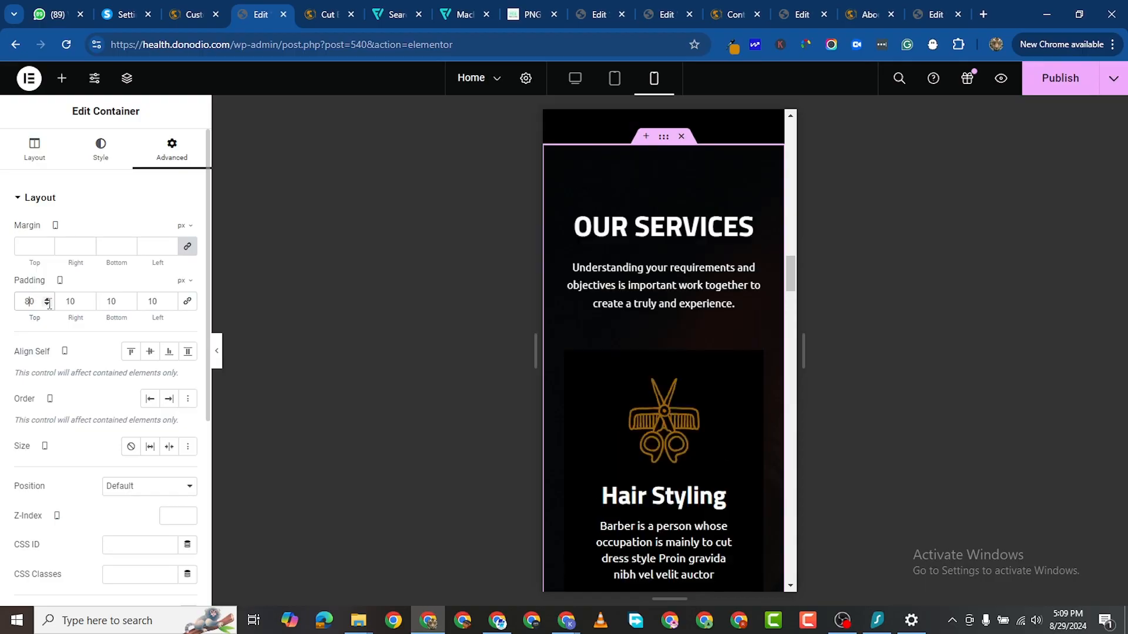
scroll(741, 288, "down", 10)
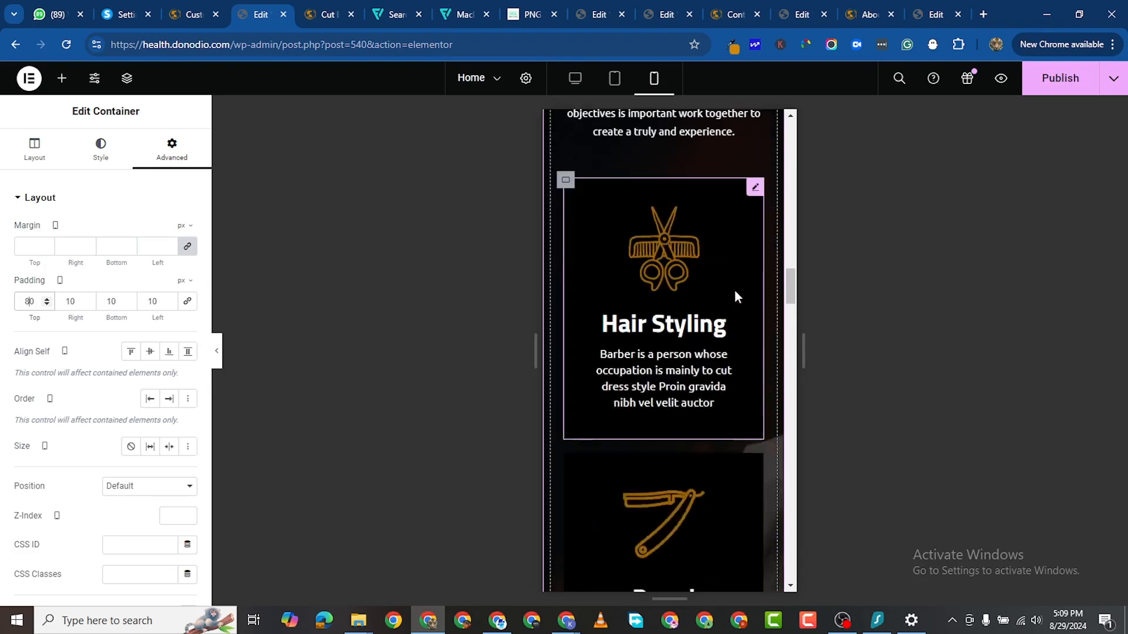
scroll(722, 327, "down", 2)
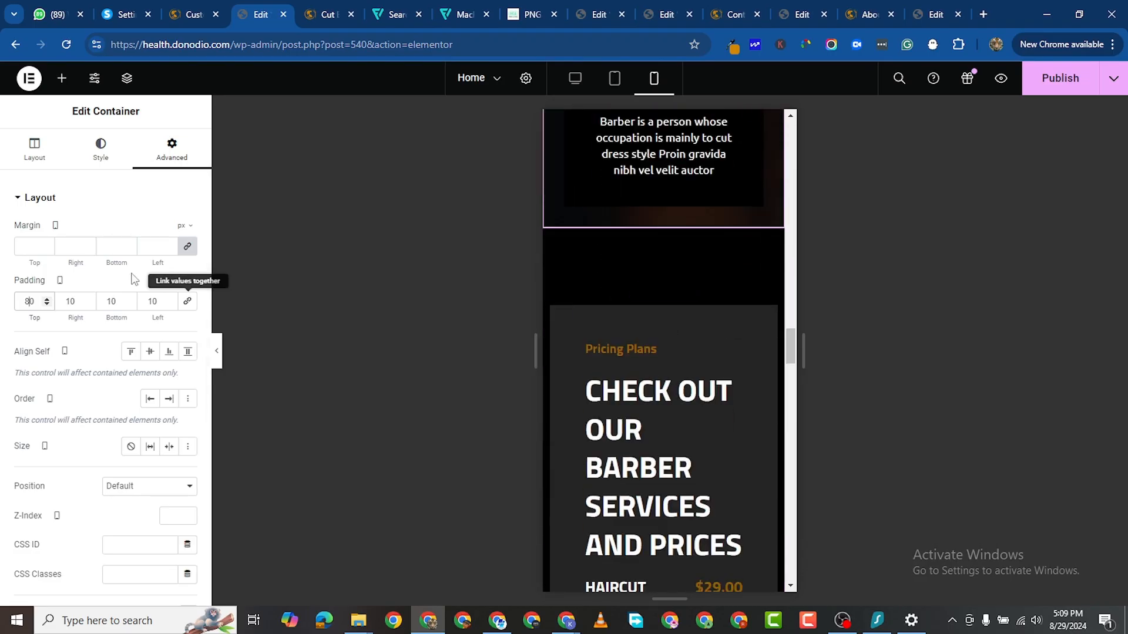
left_click(113, 302)
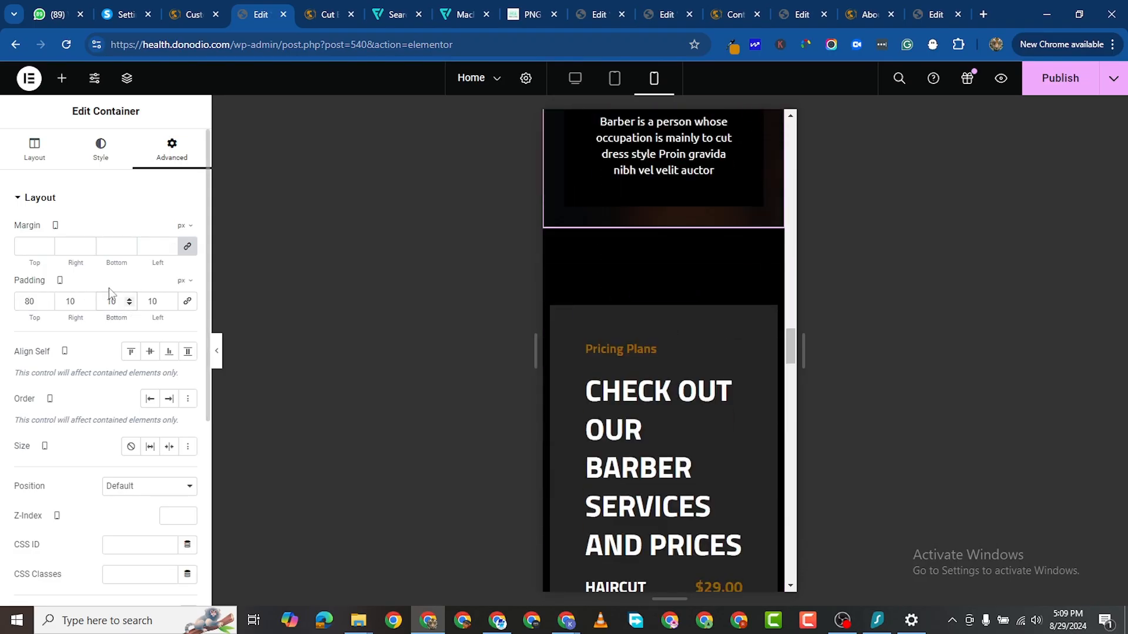
key("BackSpace")
type("7")
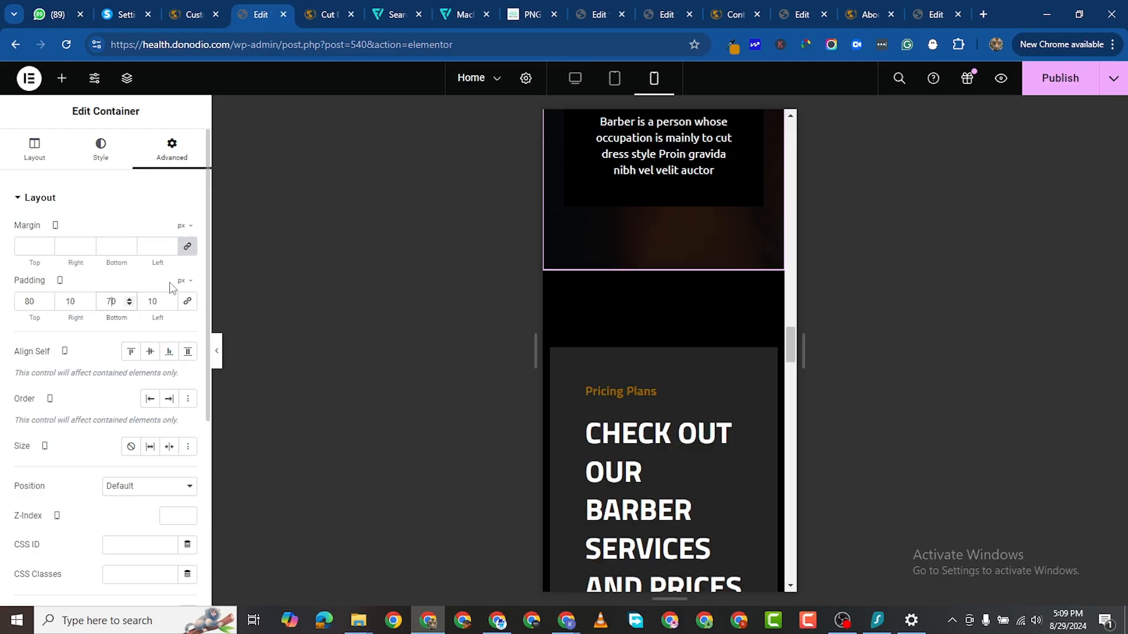
scroll(635, 320, "down", 2)
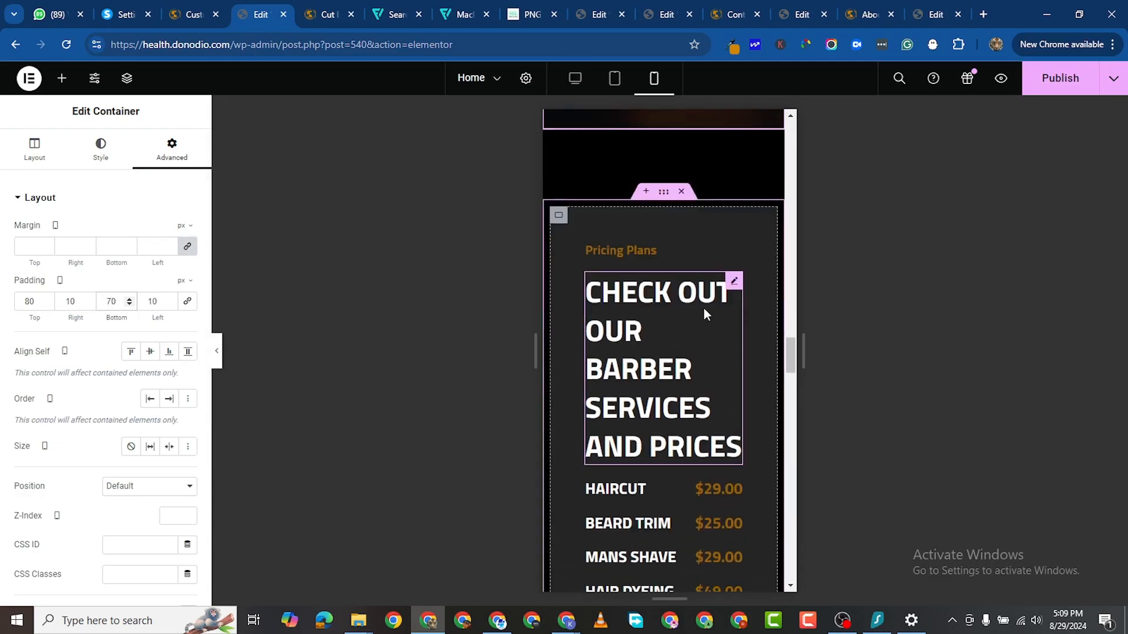
Step: Reduce the pricing heading's font size to 40 px
left_click(734, 282)
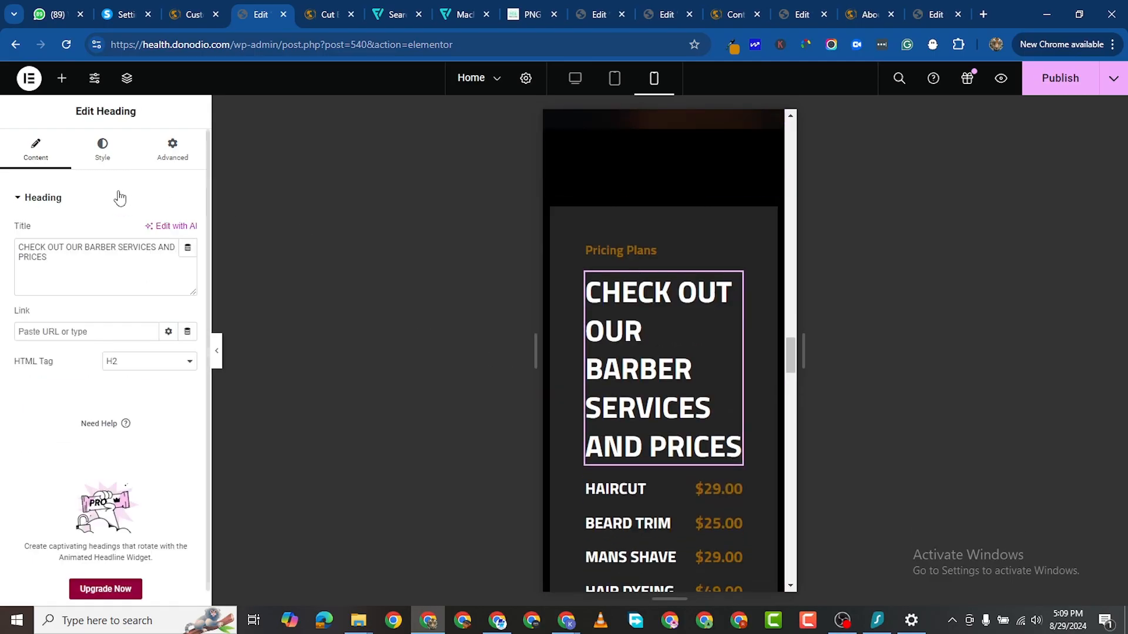
left_click(104, 158)
left_click(187, 291)
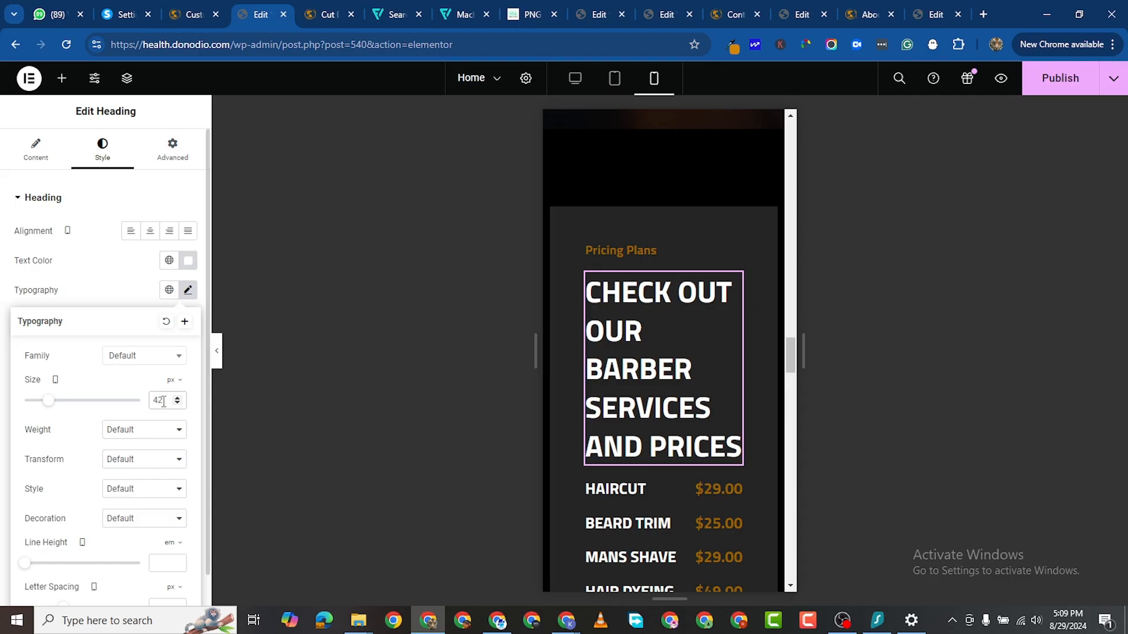
key("Down")
key("Down")
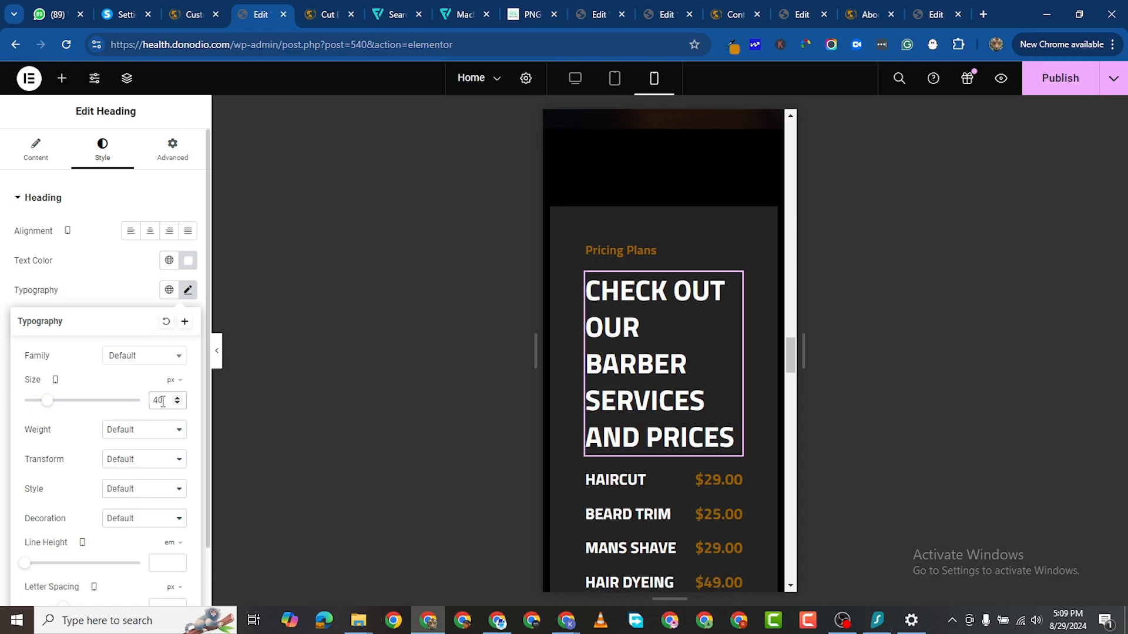
scroll(718, 416, "down", 4)
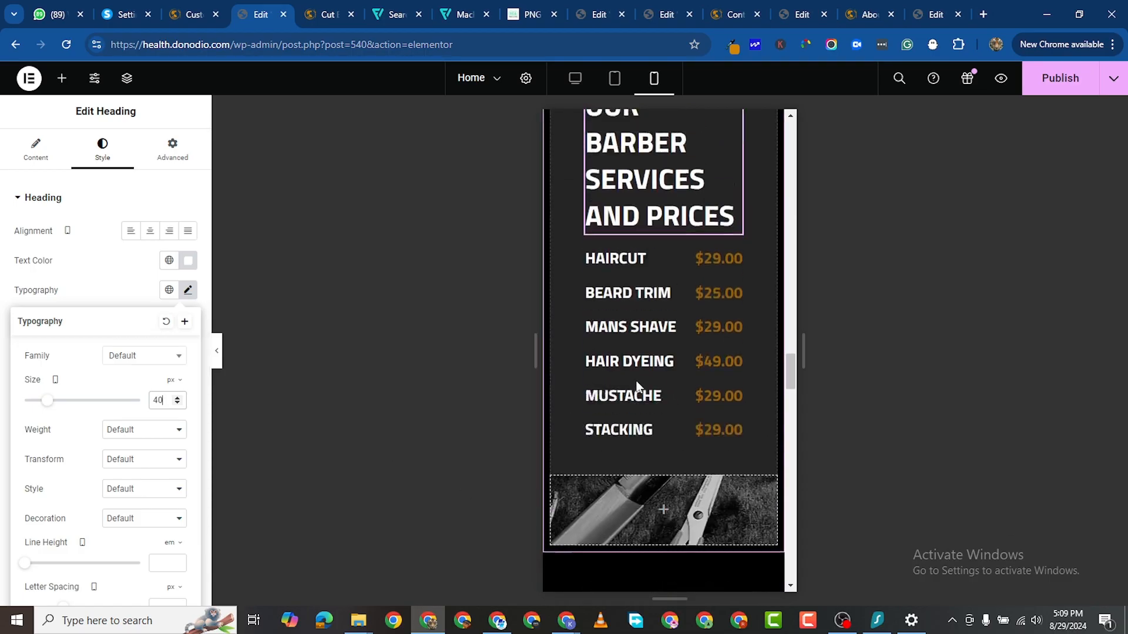
scroll(705, 464, "up", 4)
scroll(704, 458, "down", 2)
scroll(669, 364, "down", 7)
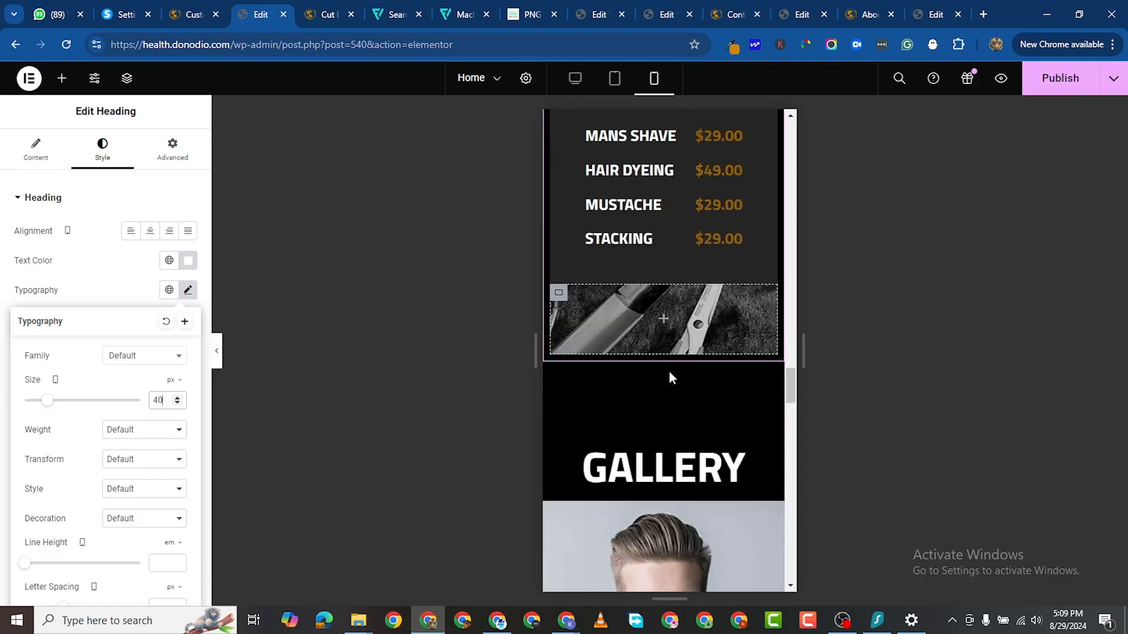
scroll(681, 317, "up", 3)
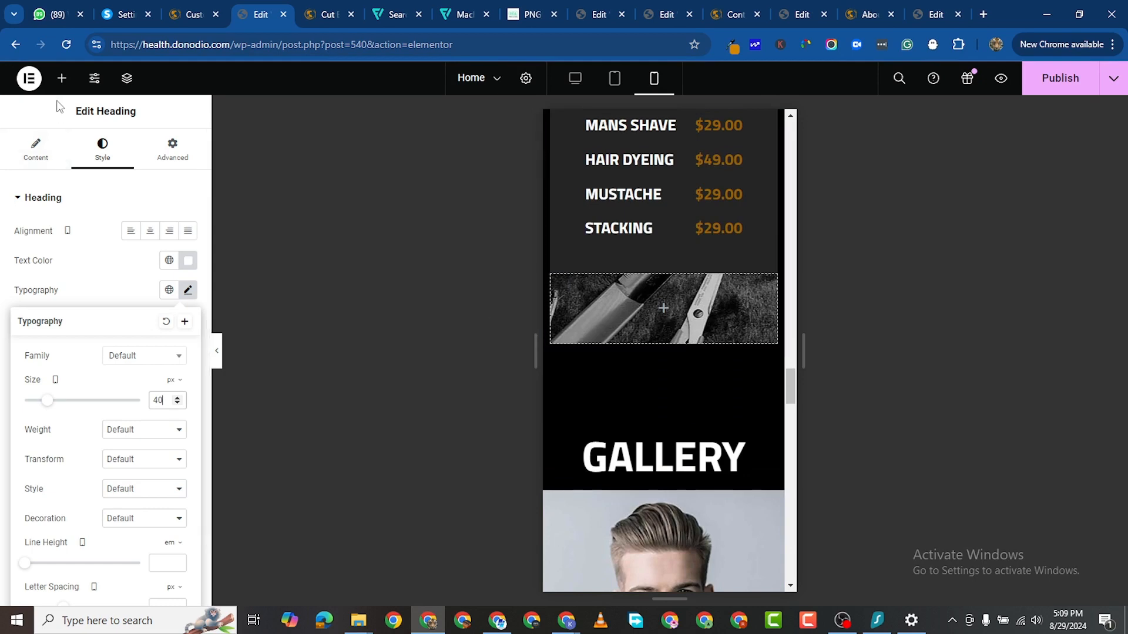
scroll(70, 434, "down", 3)
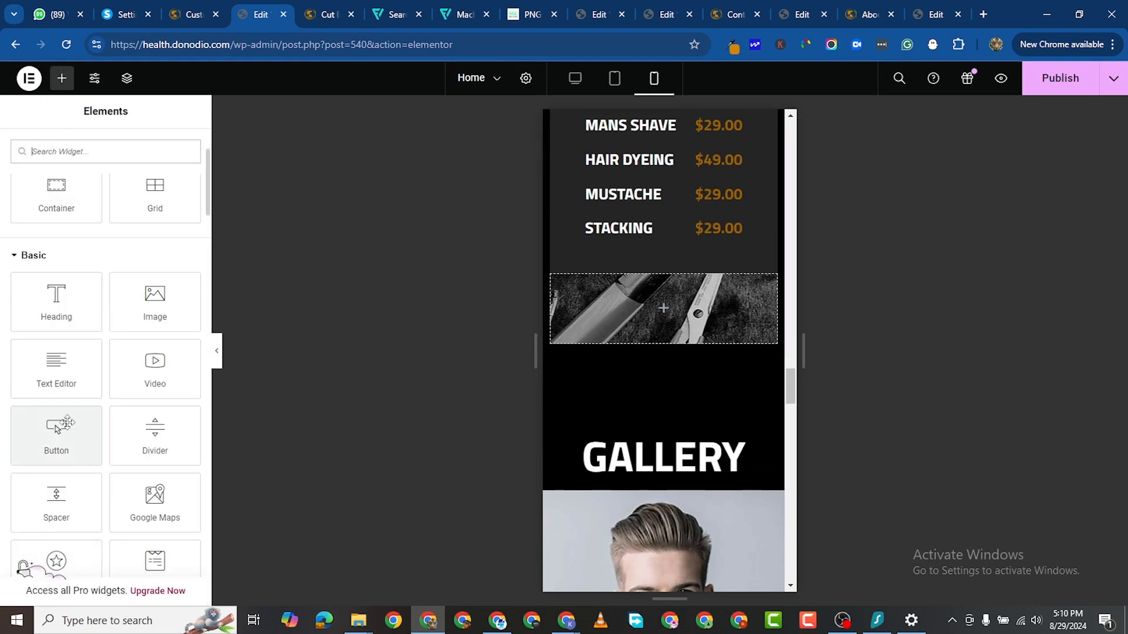
Step: Add a Spacer to the tools image section and set its height to 350
left_click_drag(57, 500, 646, 309)
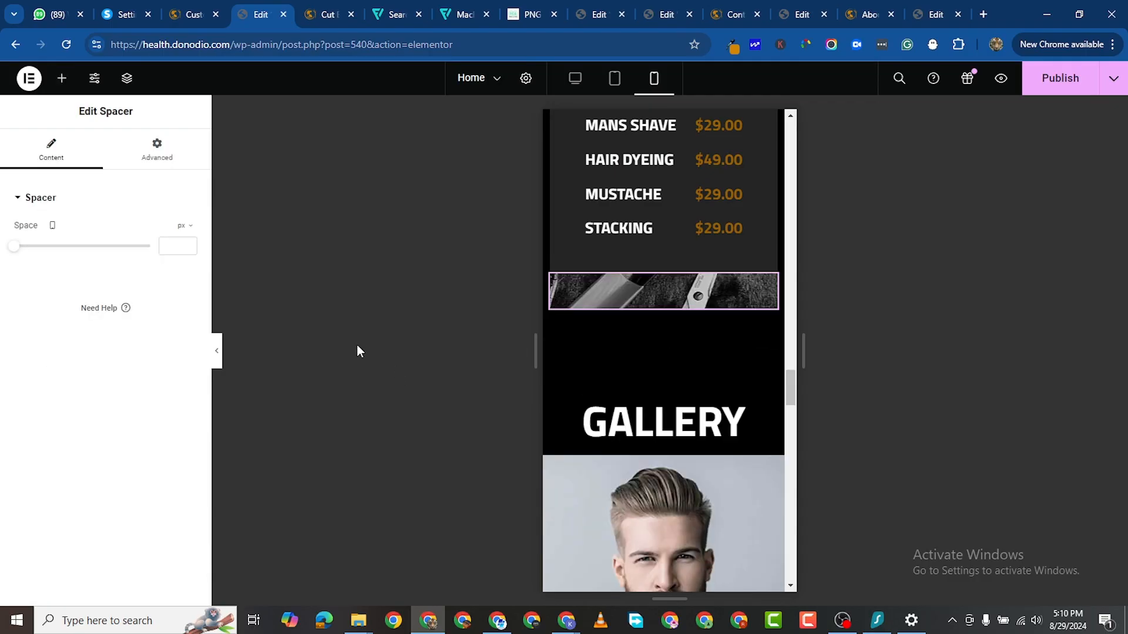
left_click(176, 245)
type("300")
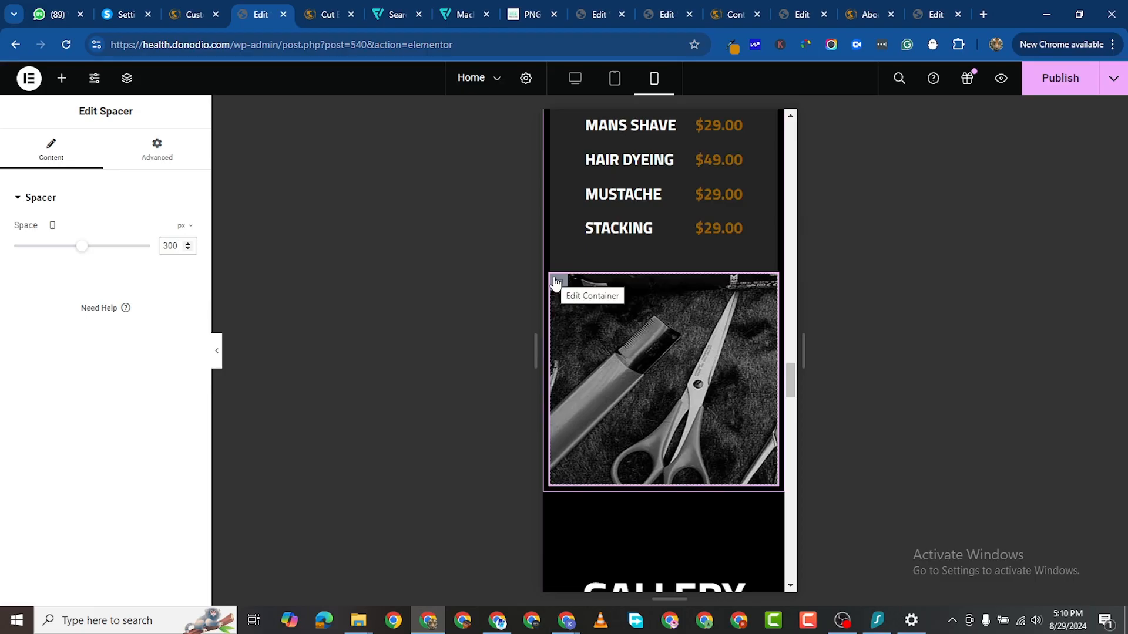
scroll(571, 278, "up", 5)
scroll(573, 277, "down", 5)
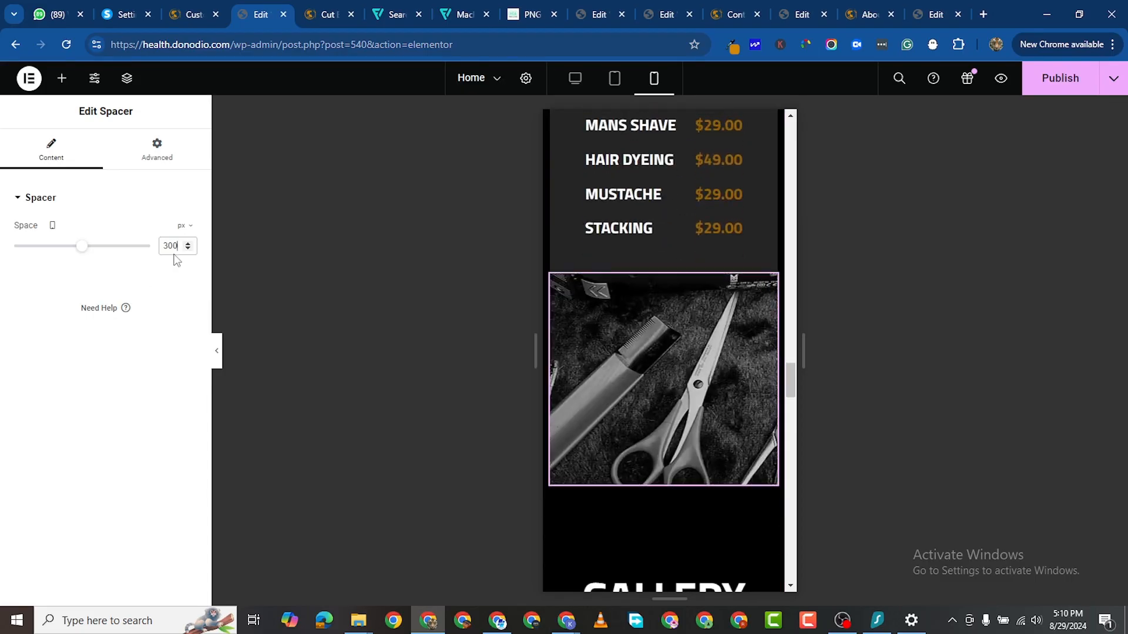
key("BackSpace")
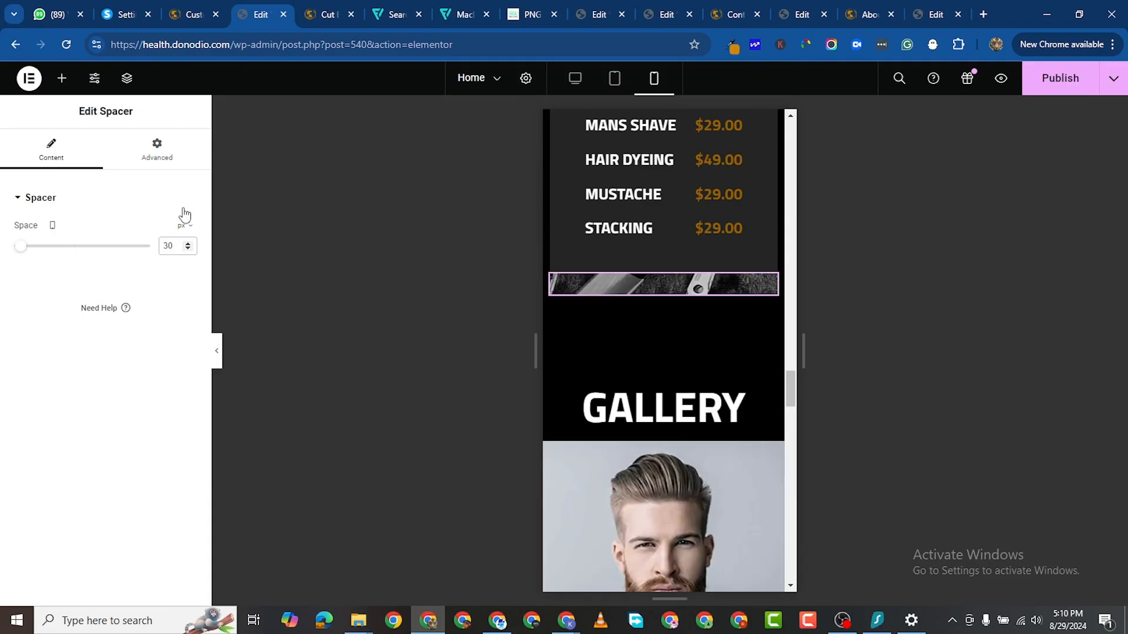
type("5")
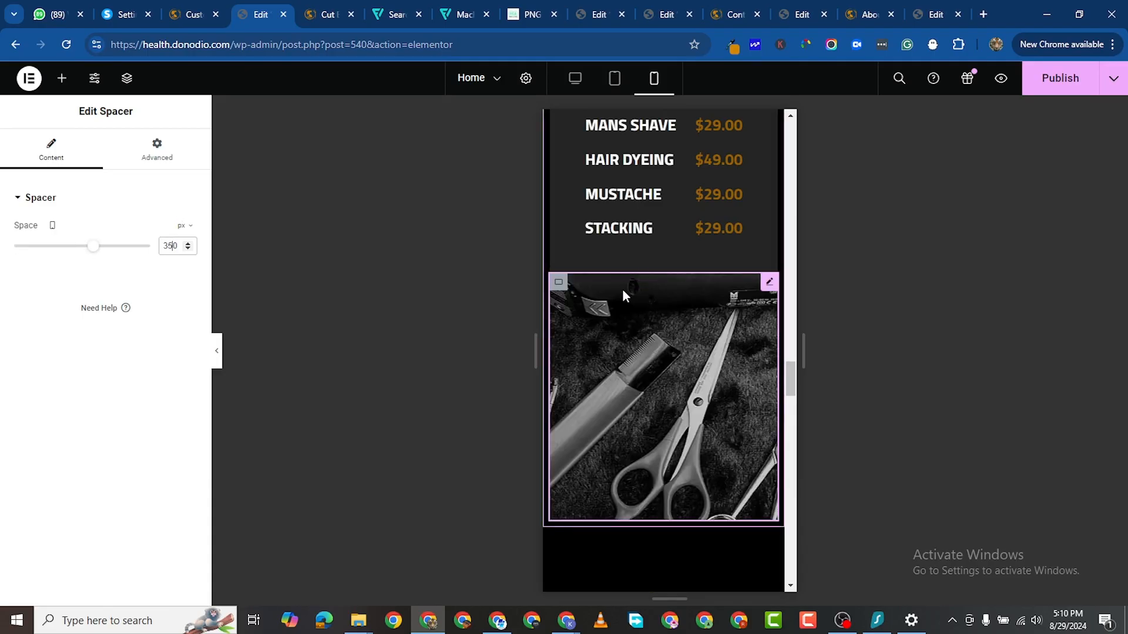
Step: Set the tools section's background image to No-repeat
left_click(562, 284)
left_click(106, 157)
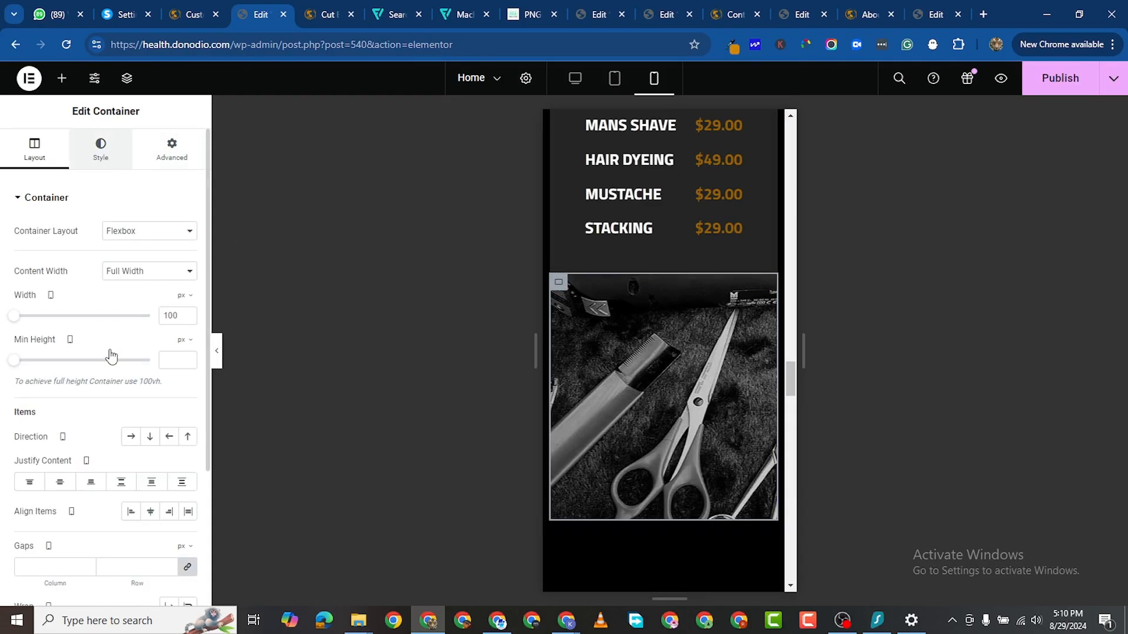
scroll(123, 387, "down", 2)
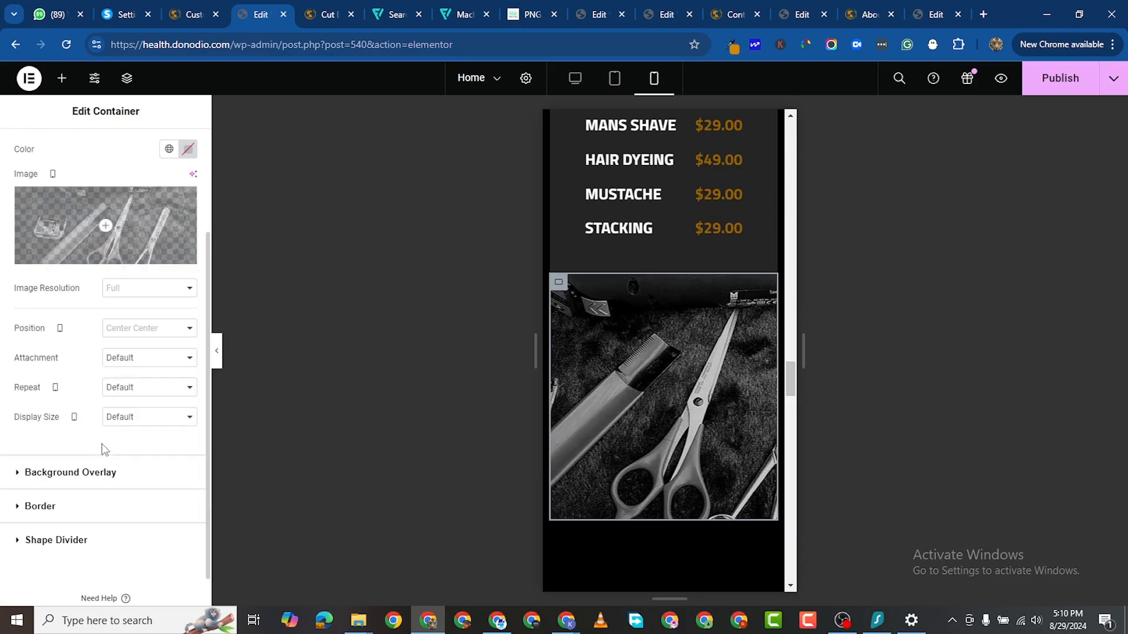
left_click(135, 390)
left_click(37, 430)
left_click(115, 418)
left_click(132, 391)
left_click(134, 389)
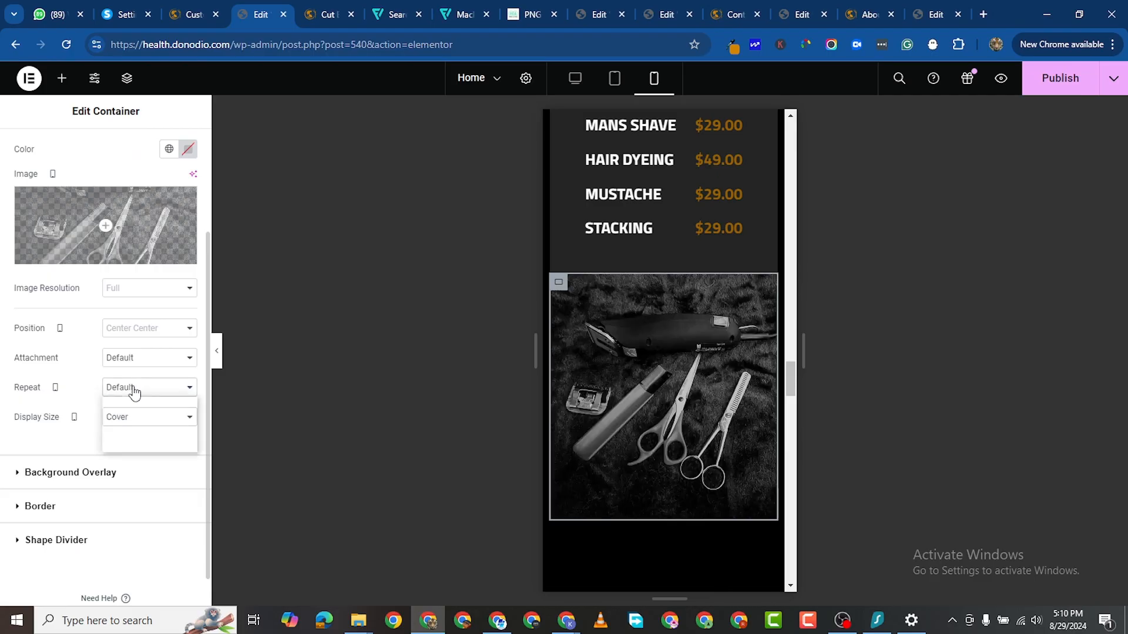
left_click(129, 409)
scroll(708, 410, "down", 15)
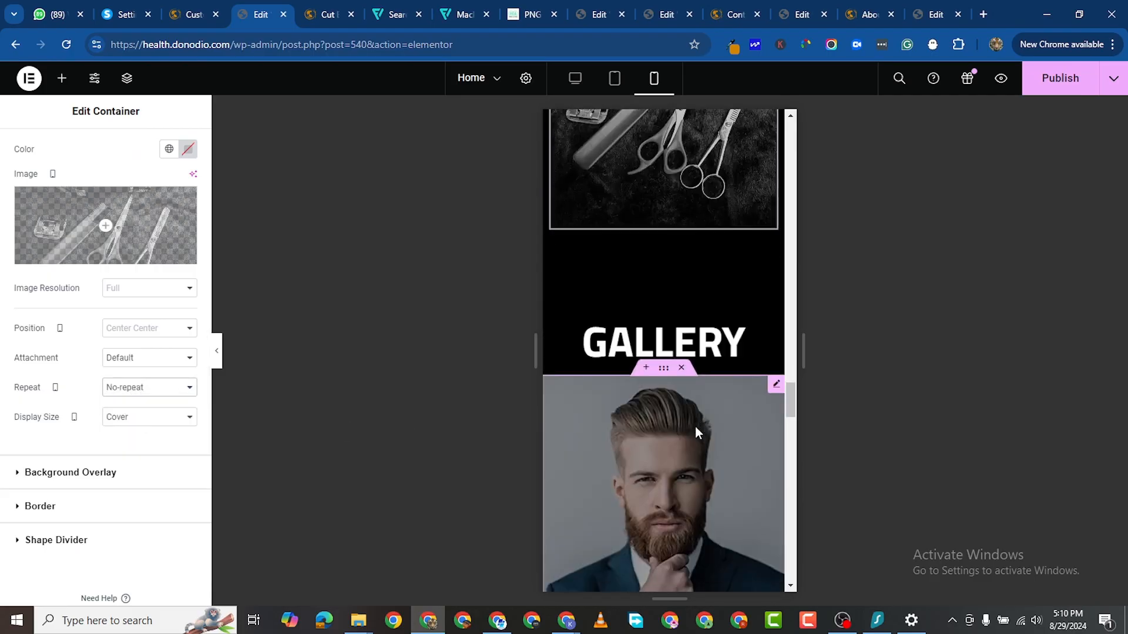
scroll(720, 379, "up", 8)
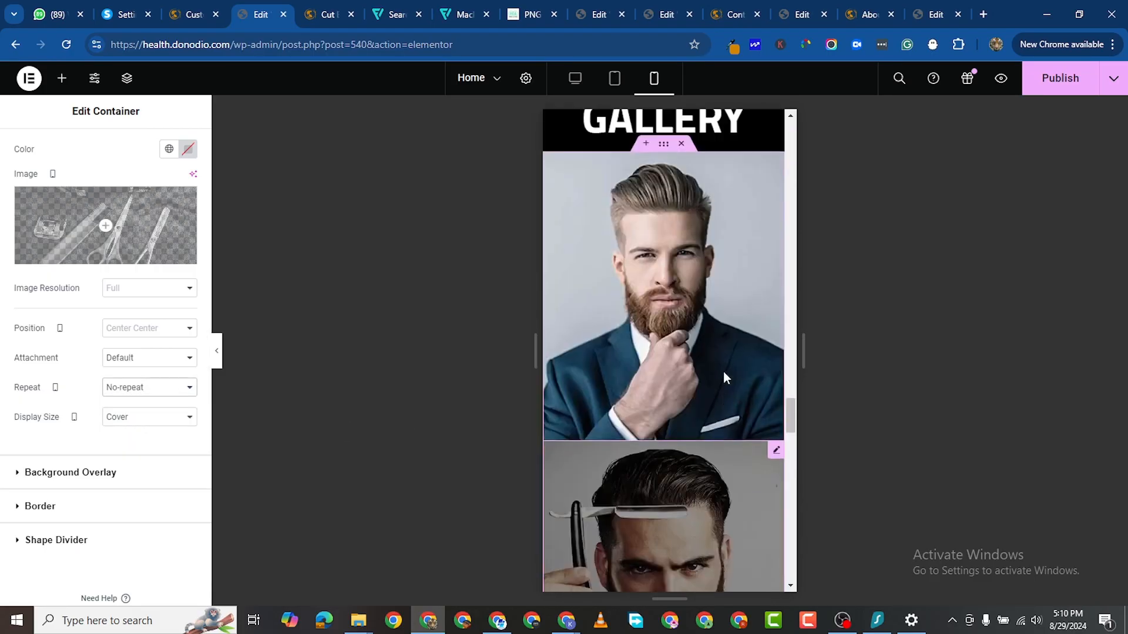
Step: Shrink the GALLERY heading to 40 px and save the page
left_click(769, 334)
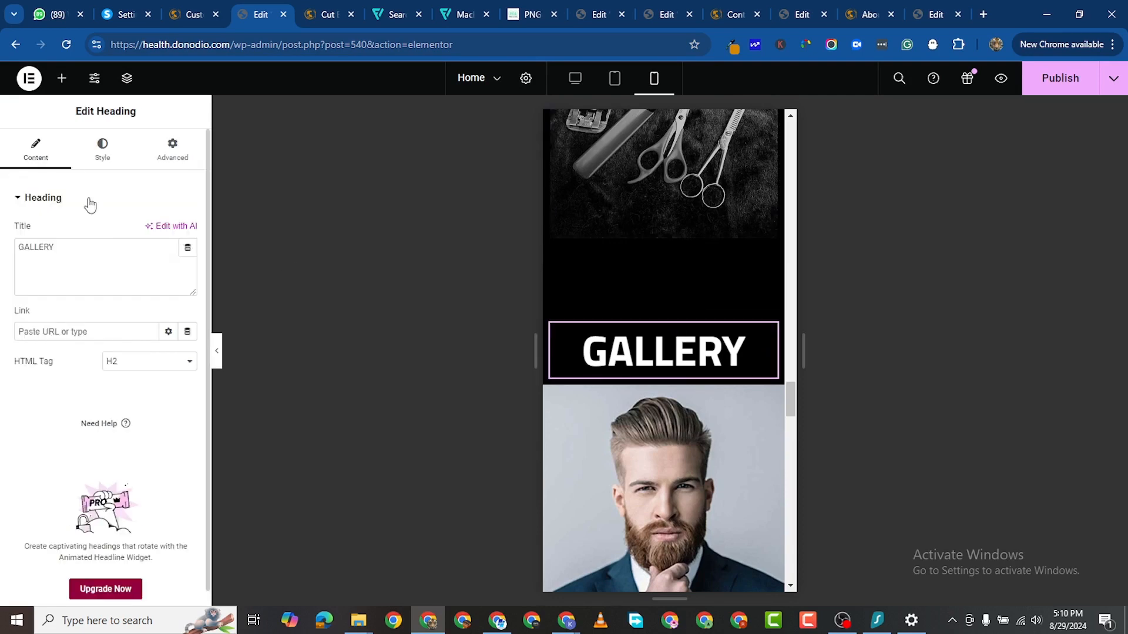
left_click(102, 149)
left_click(182, 289)
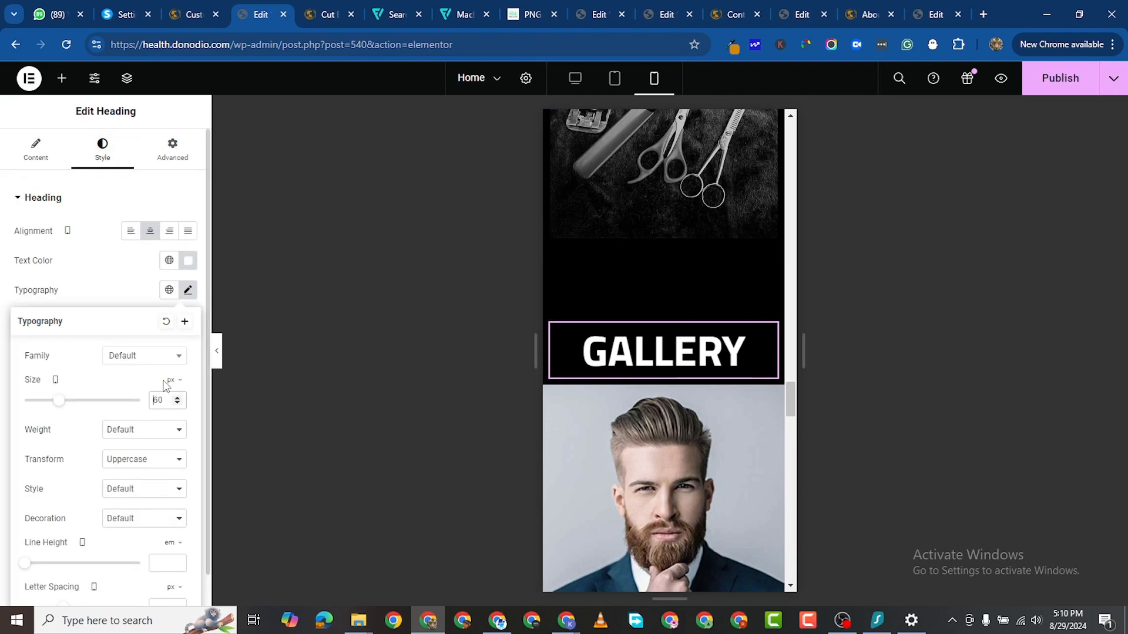
key("Delete")
type("4")
scroll(766, 482, "down", 7)
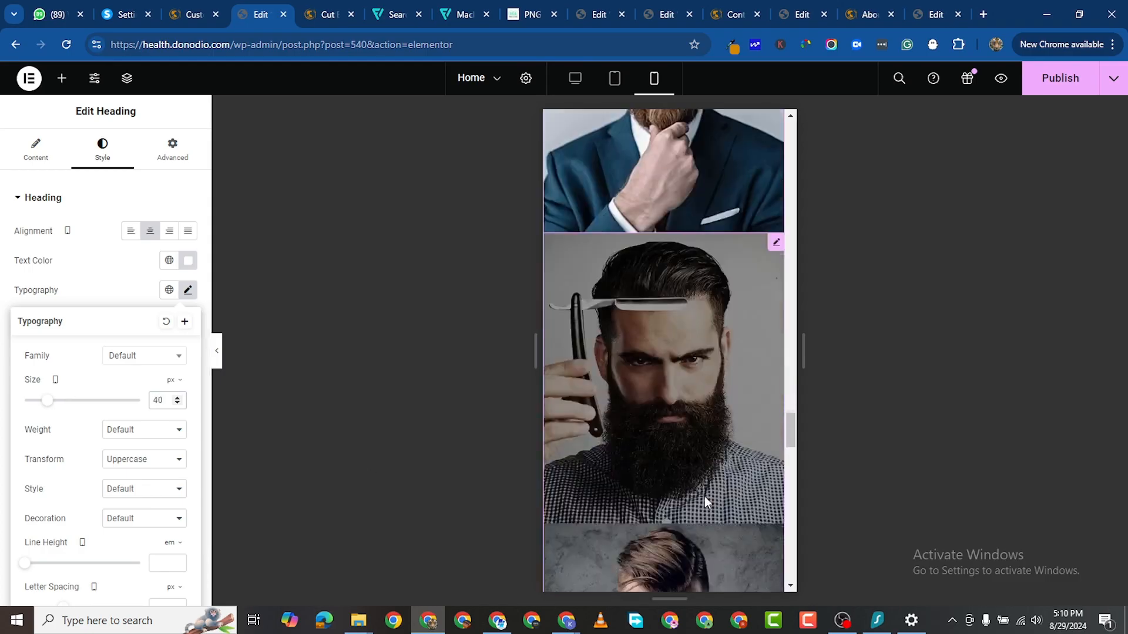
scroll(722, 488, "down", 10)
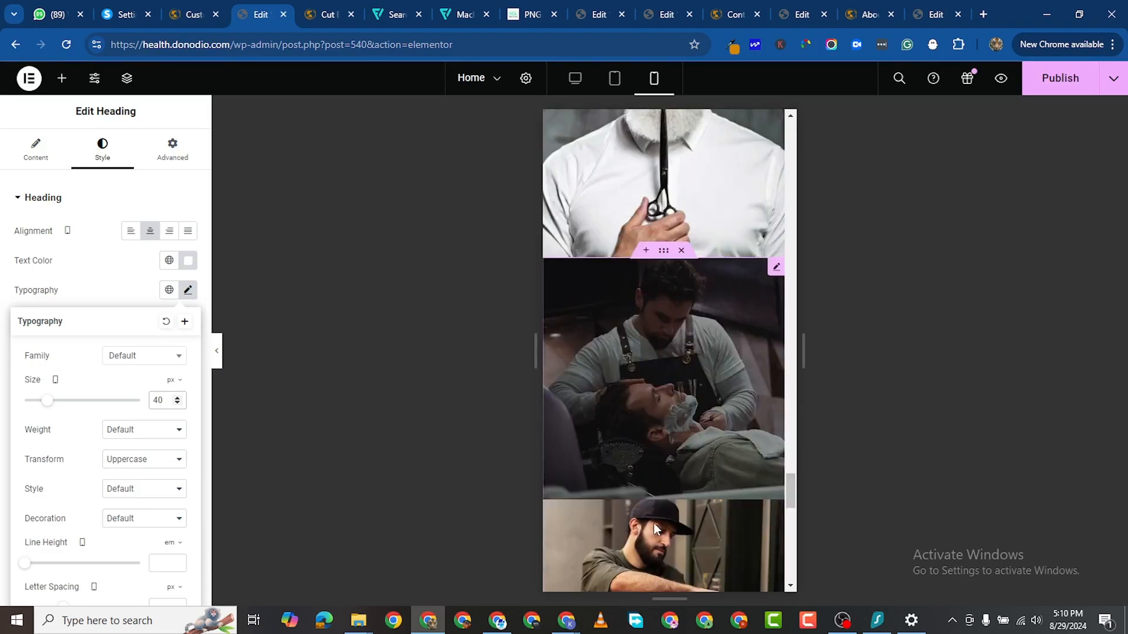
scroll(654, 524, "down", 8)
scroll(668, 404, "up", 3)
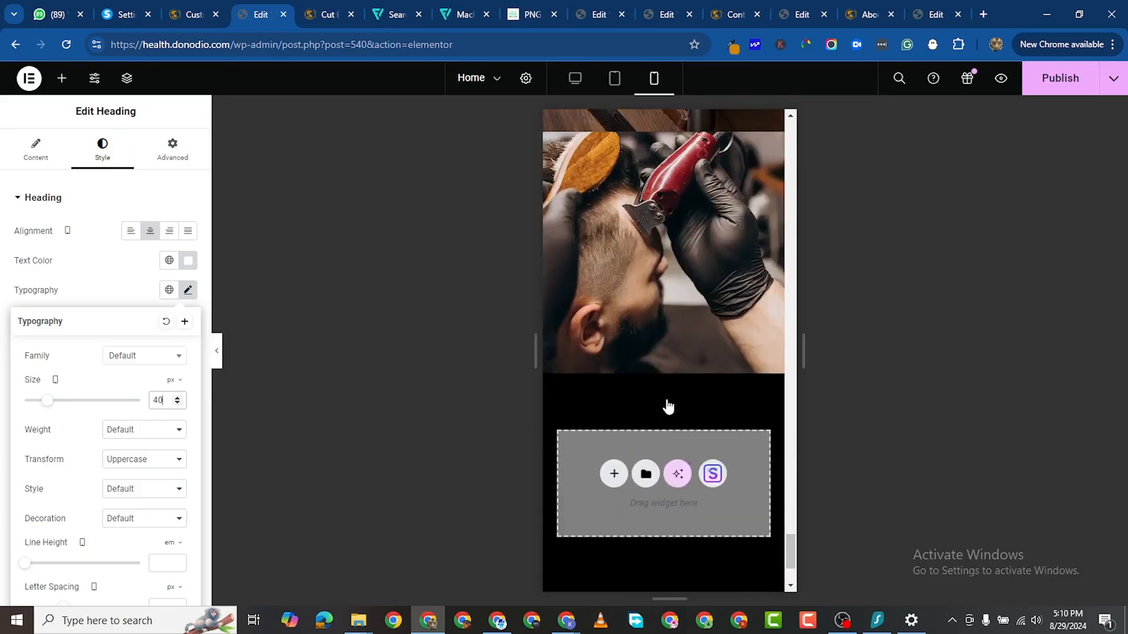
scroll(668, 404, "down", 3)
key("ctrl+s")
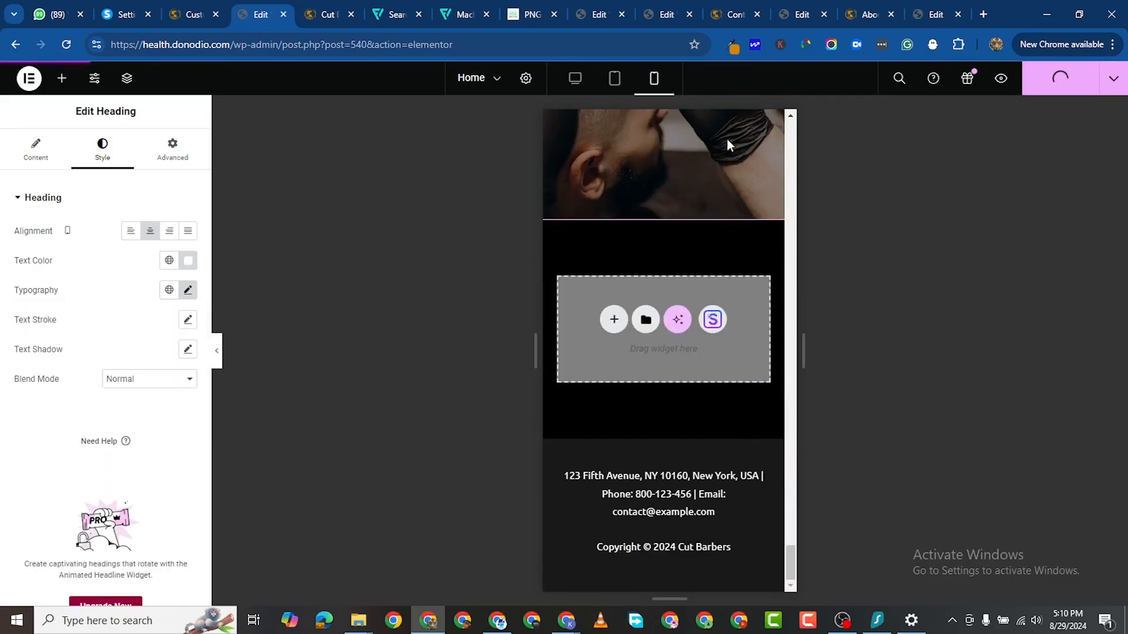
Step: Open the live home page and scroll through it, ending back at the top
left_click(868, 15)
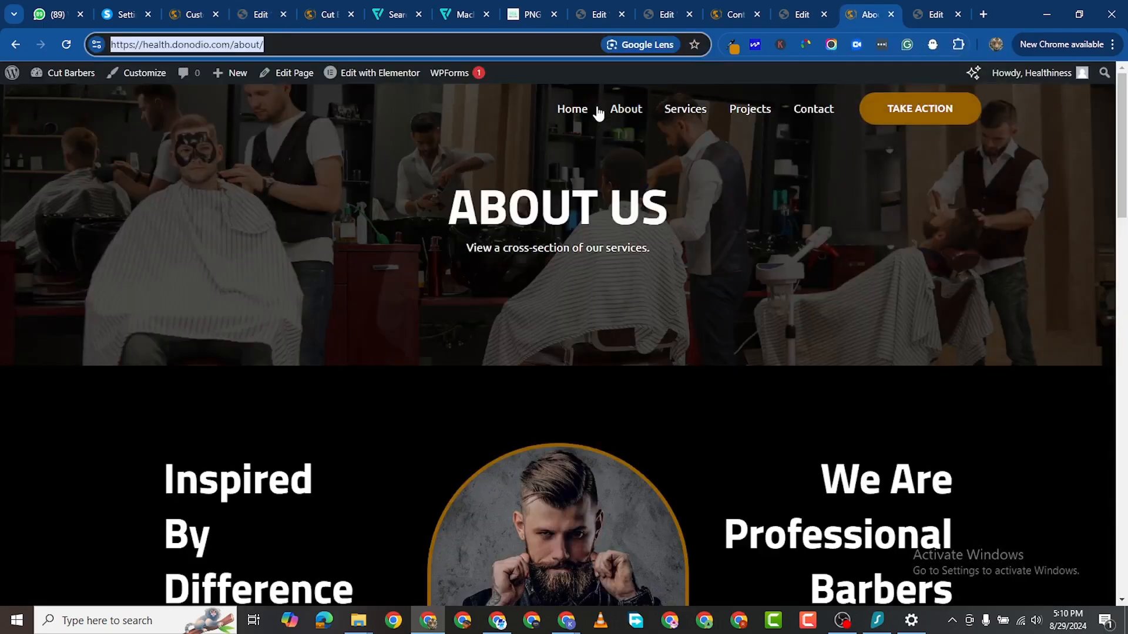
left_click(575, 117)
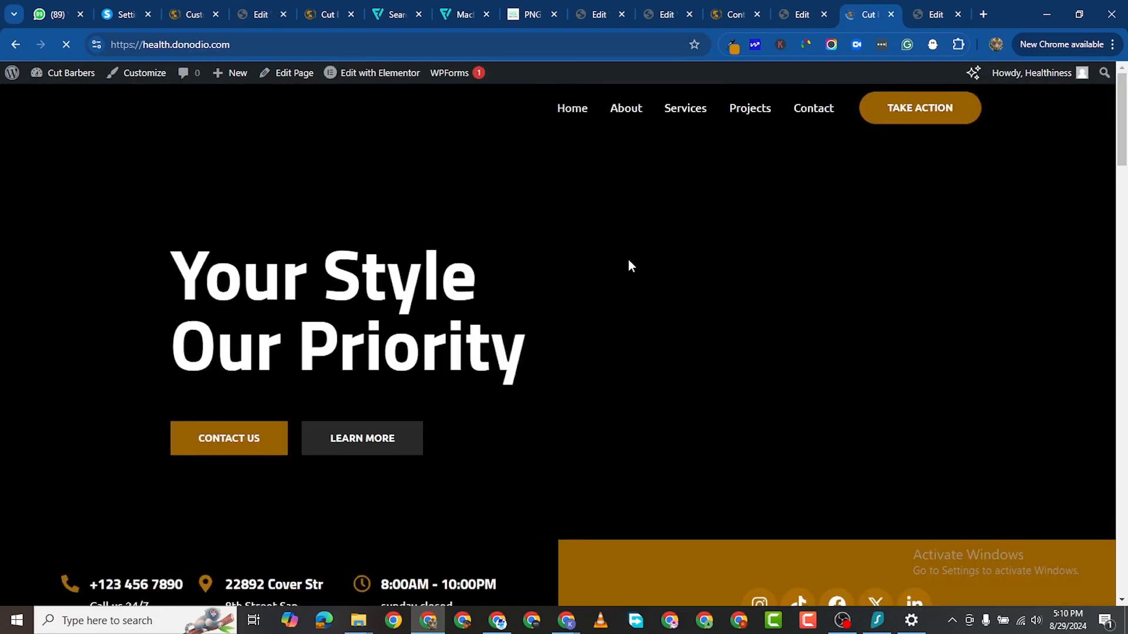
scroll(628, 258, "down", 3)
scroll(636, 254, "down", 6)
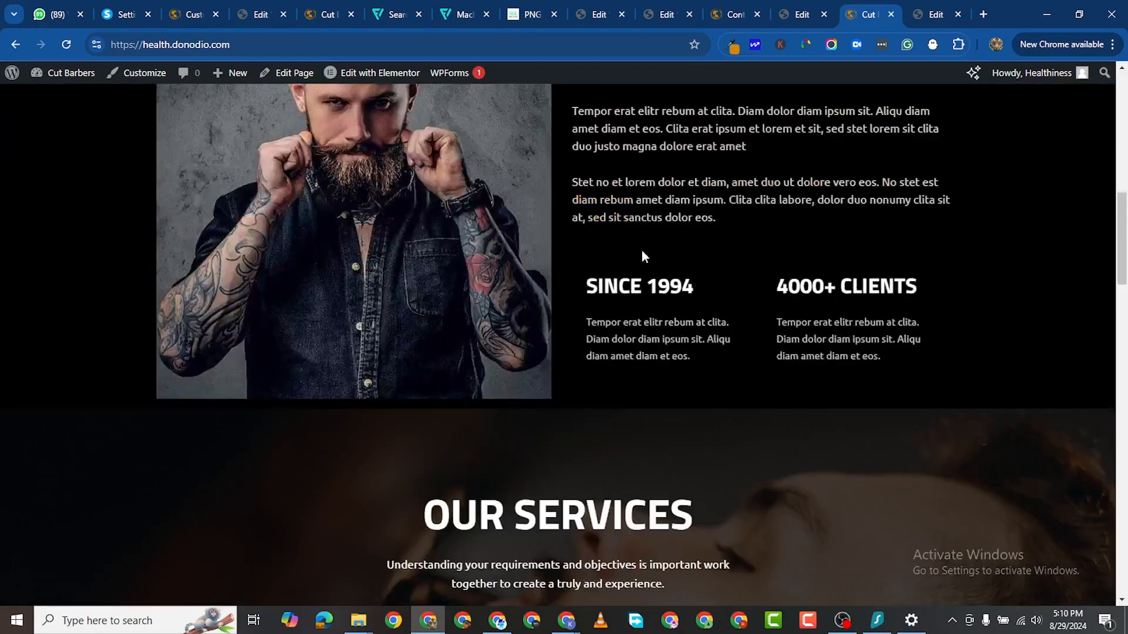
scroll(646, 249, "up", 1)
scroll(649, 250, "up", 2)
scroll(650, 252, "down", 15)
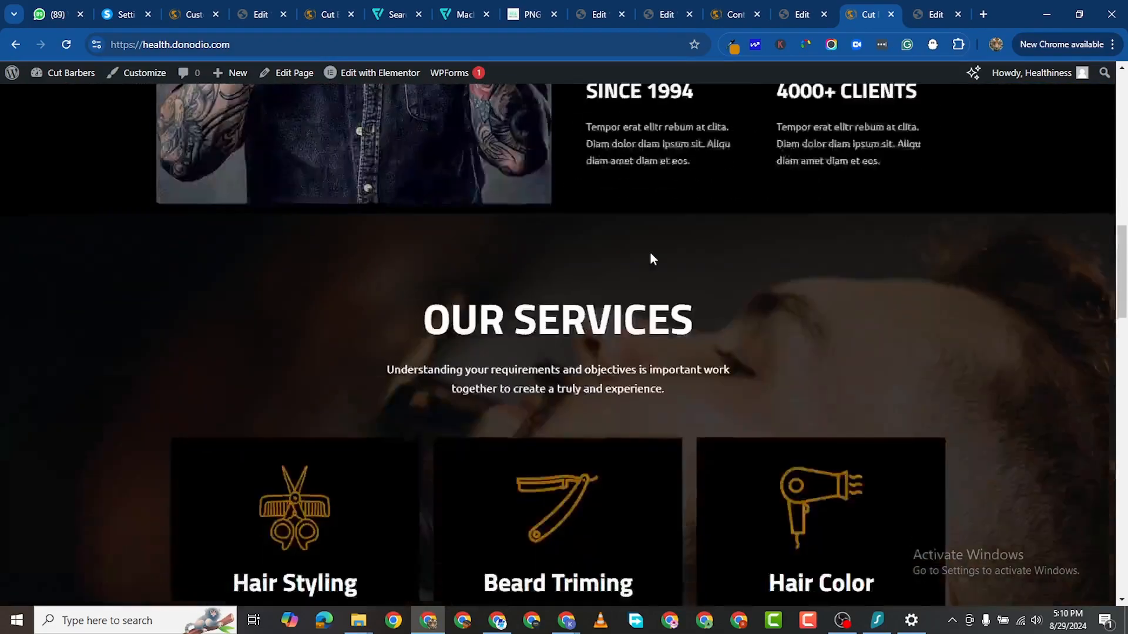
scroll(653, 257, "down", 10)
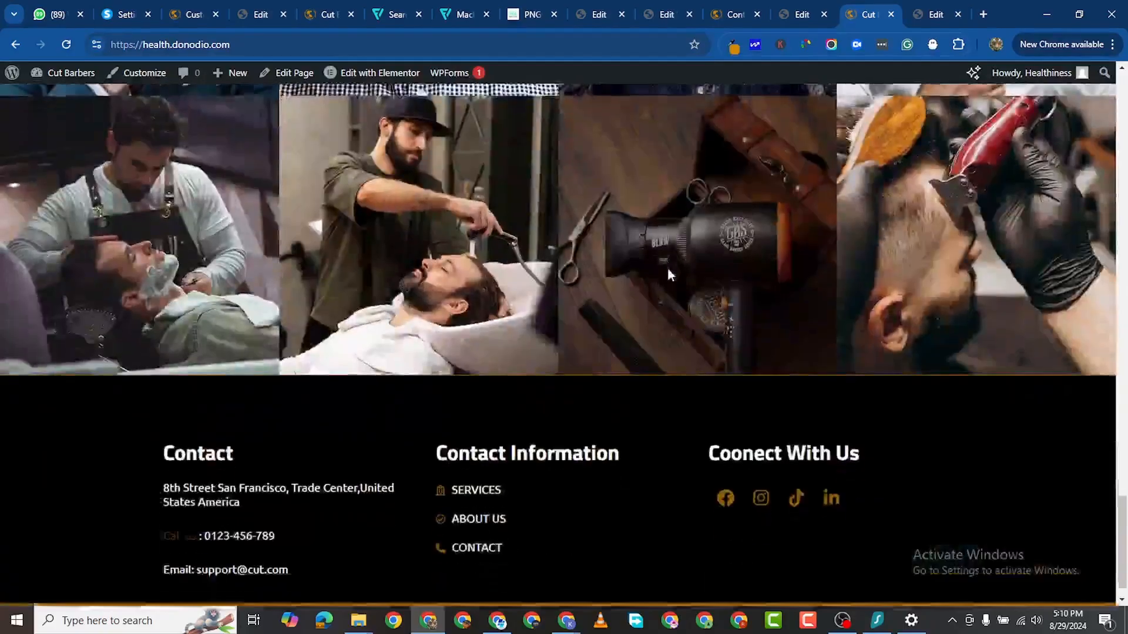
scroll(670, 265, "up", 4)
scroll(670, 267, "down", 4)
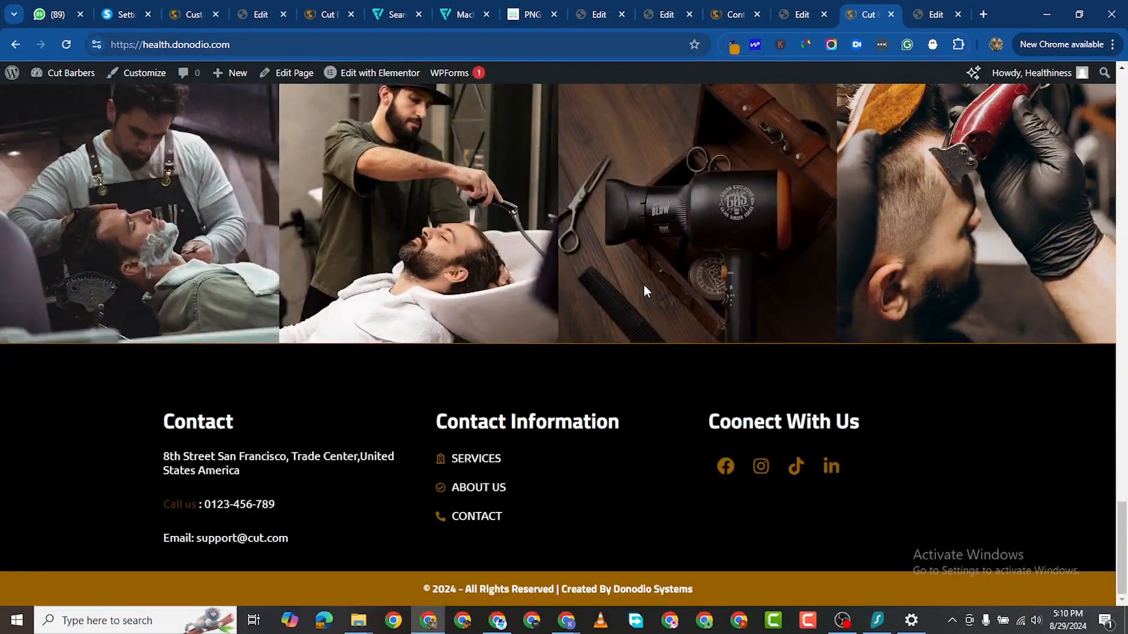
scroll(661, 260, "up", 9)
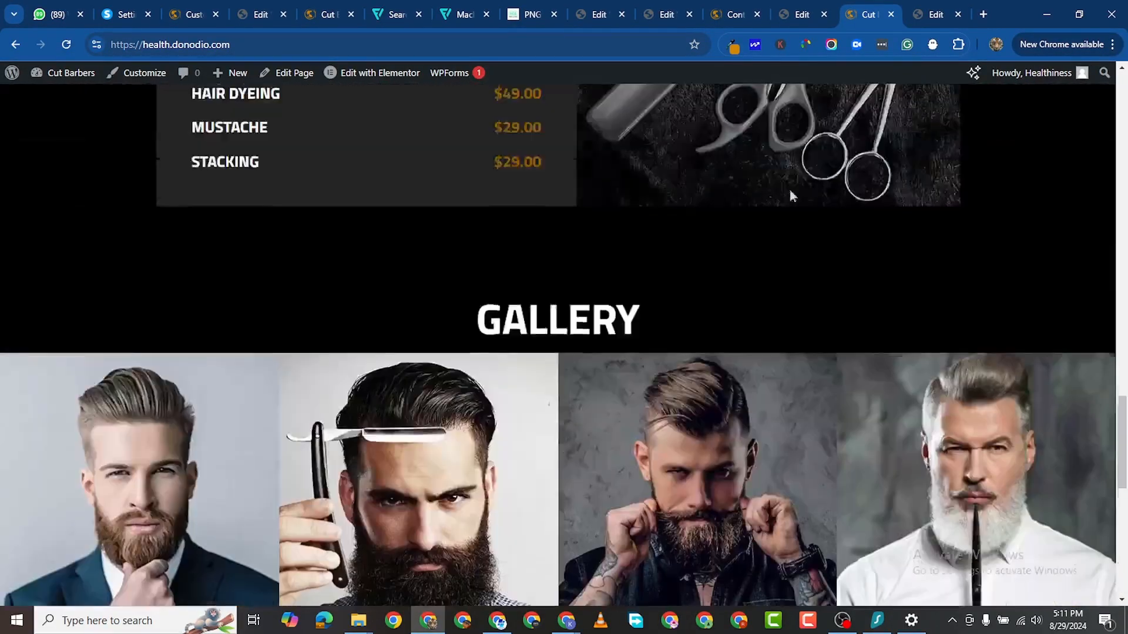
scroll(790, 196, "up", 12)
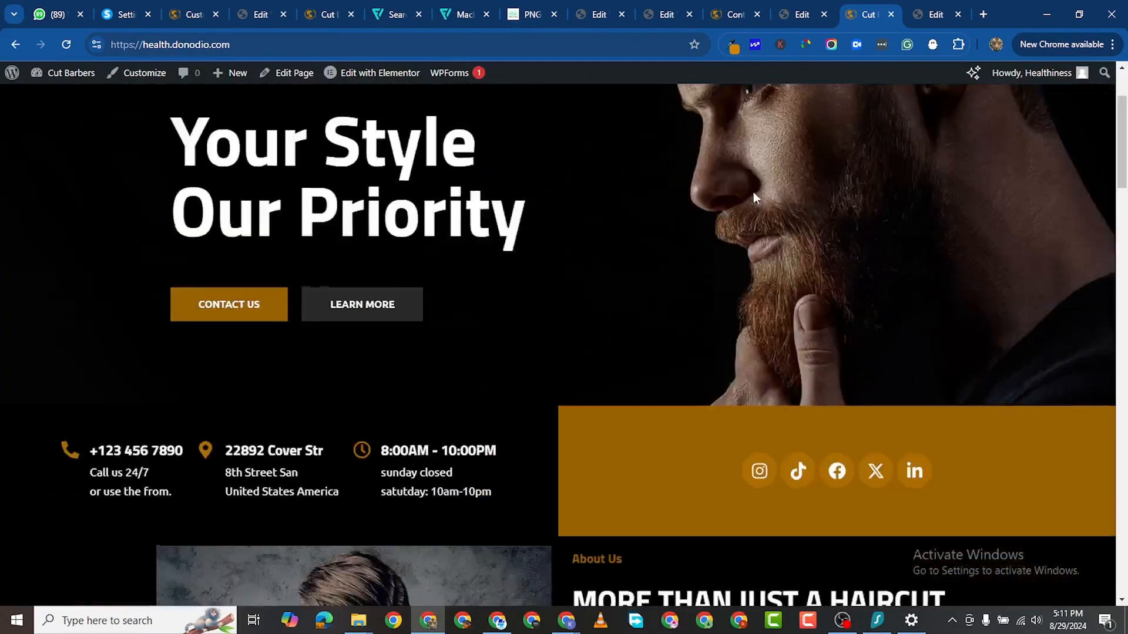
scroll(753, 193, "up", 2)
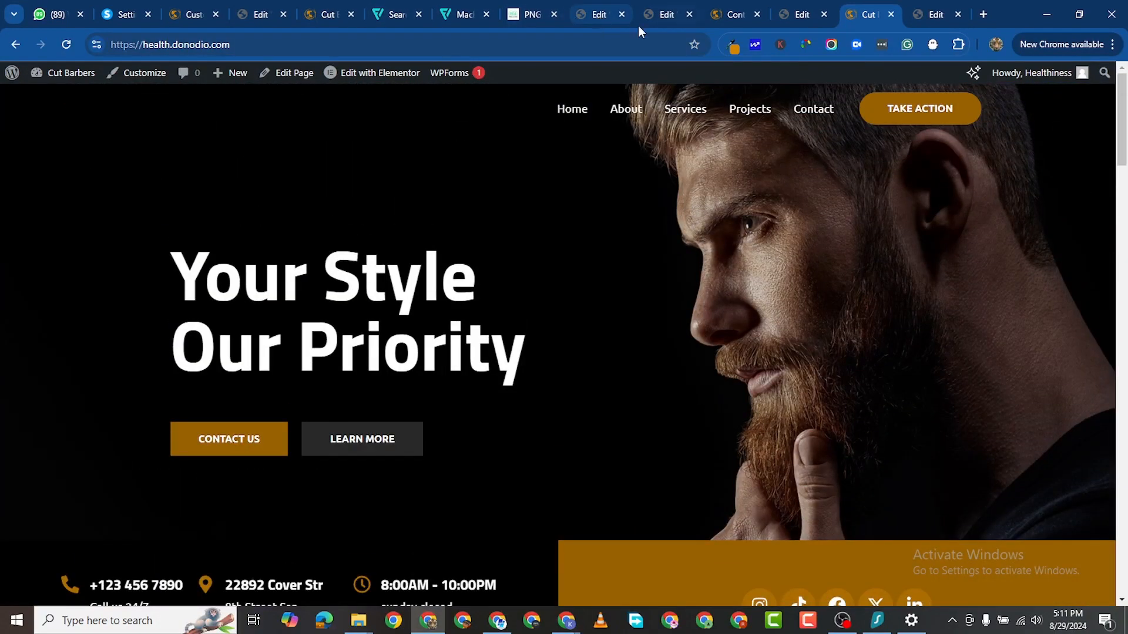
Step: Flip through the Customizer, preview and dashboard tabs, ending in the Elementor editor
left_click(189, 15)
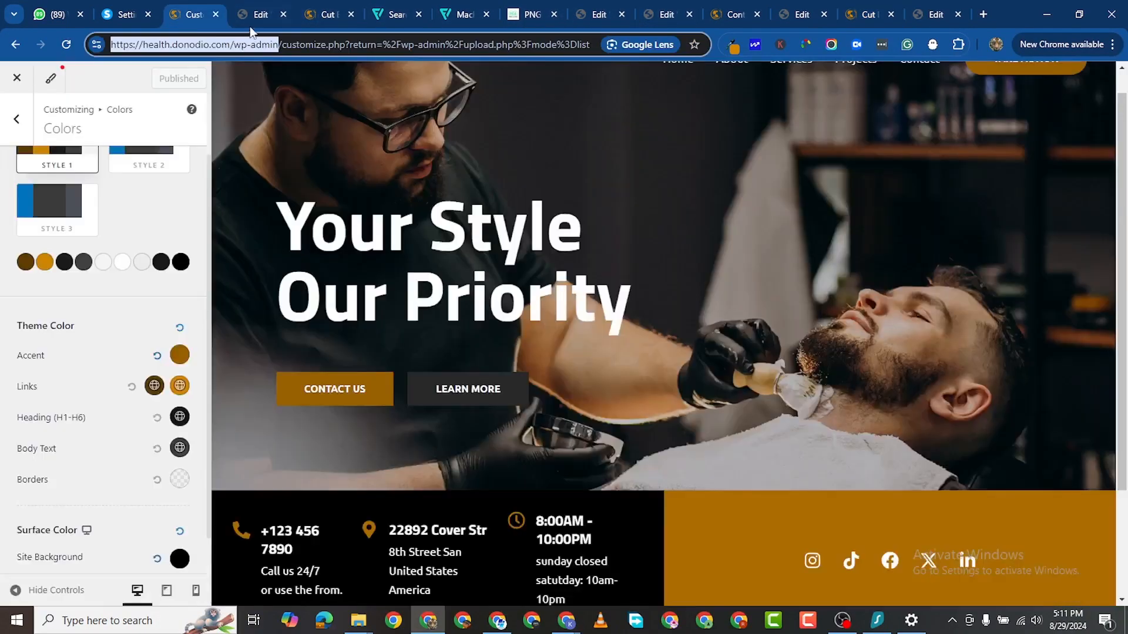
left_click(263, 17)
left_click(332, 18)
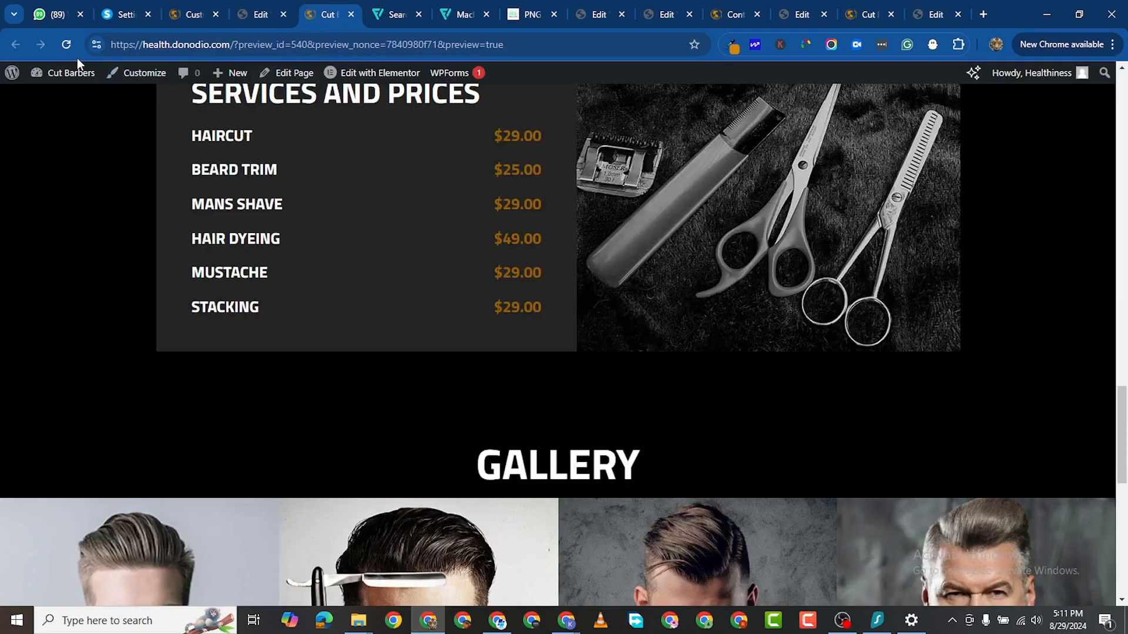
left_click(49, 95)
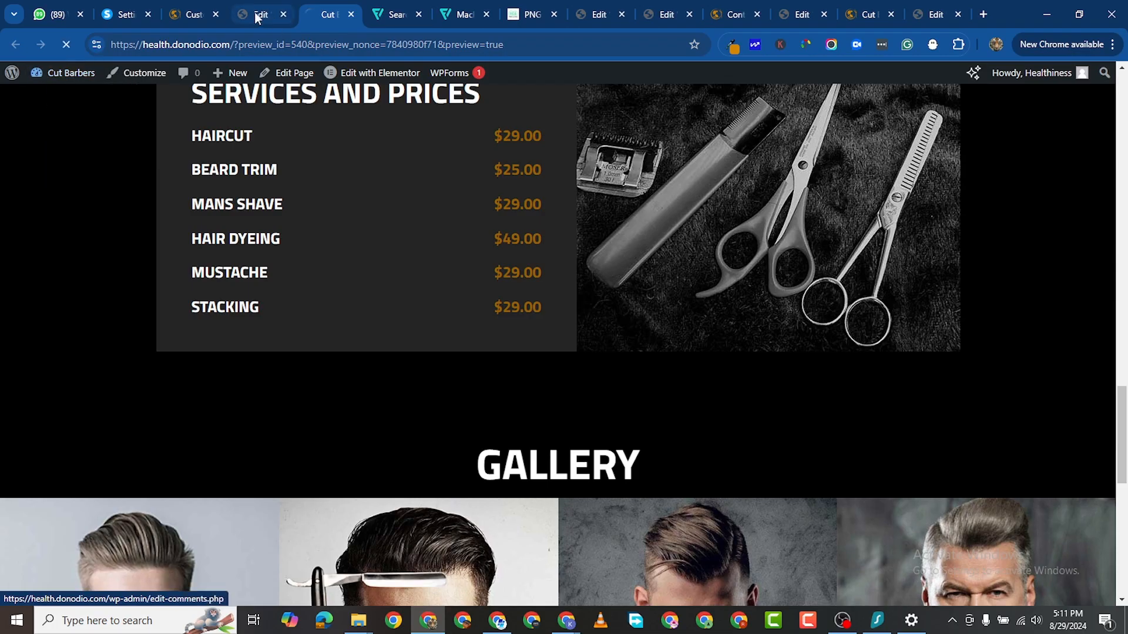
left_click(258, 16)
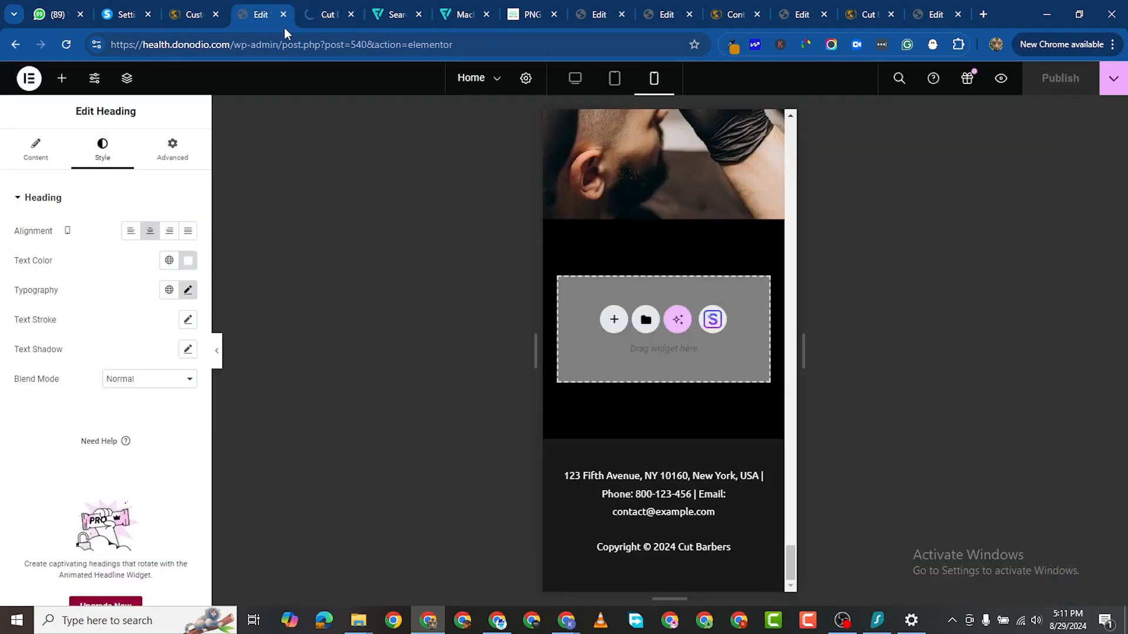
Step: Remove the Projects item from the primary menu in Appearance > Menus and save the menu
left_click(319, 17)
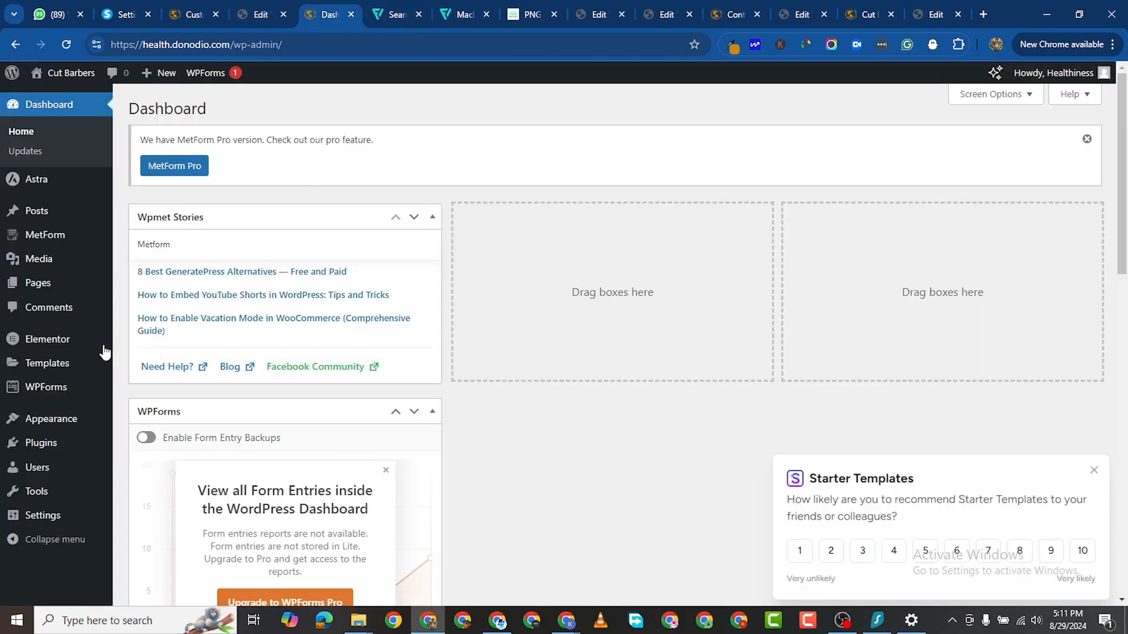
mouse_move(65, 418)
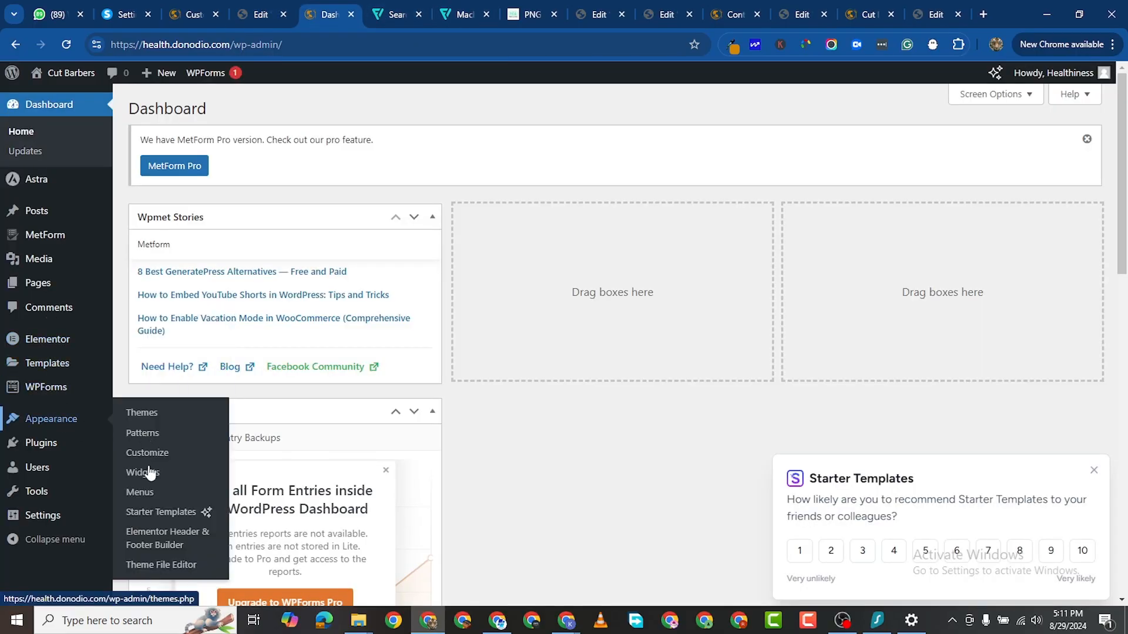
left_click(146, 493)
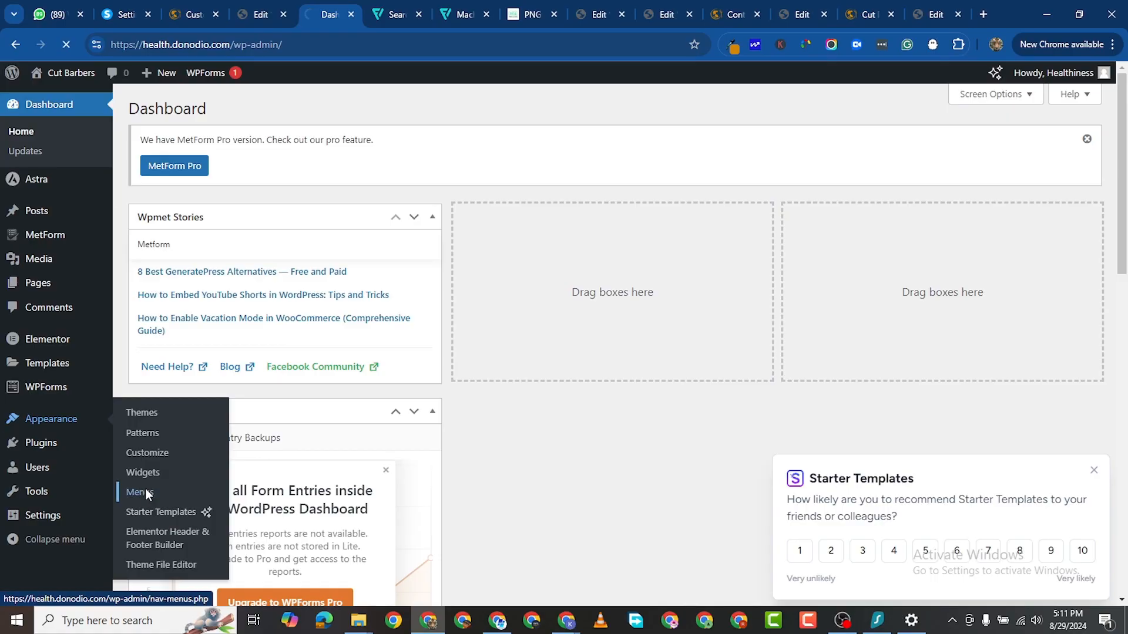
scroll(507, 402, "down", 2)
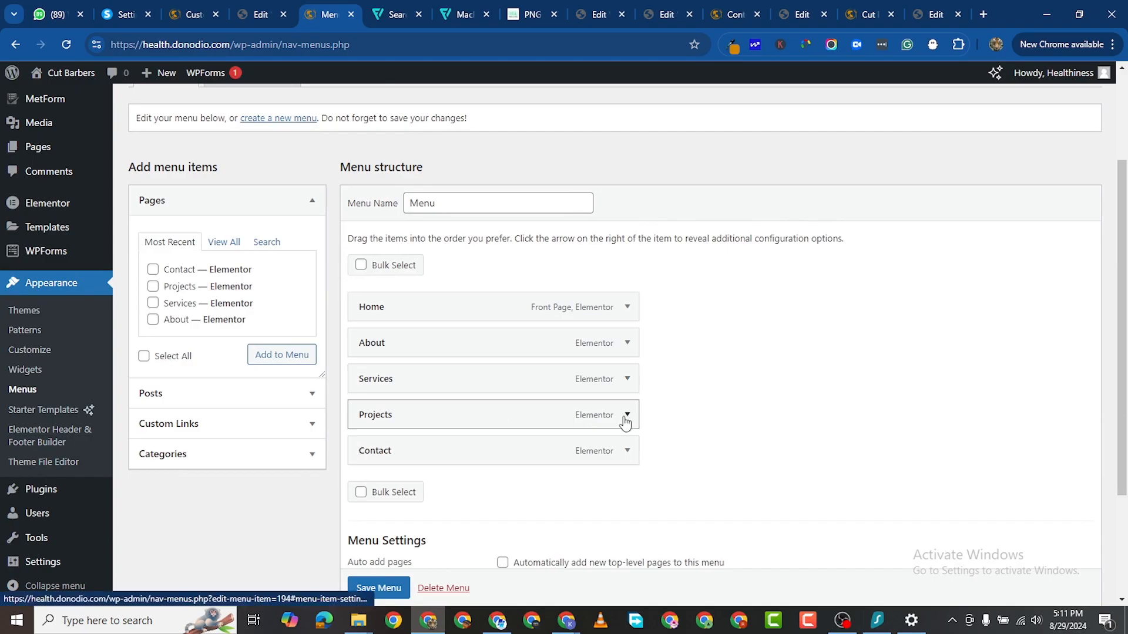
left_click(626, 414)
scroll(403, 478, "down", 2)
left_click(370, 442)
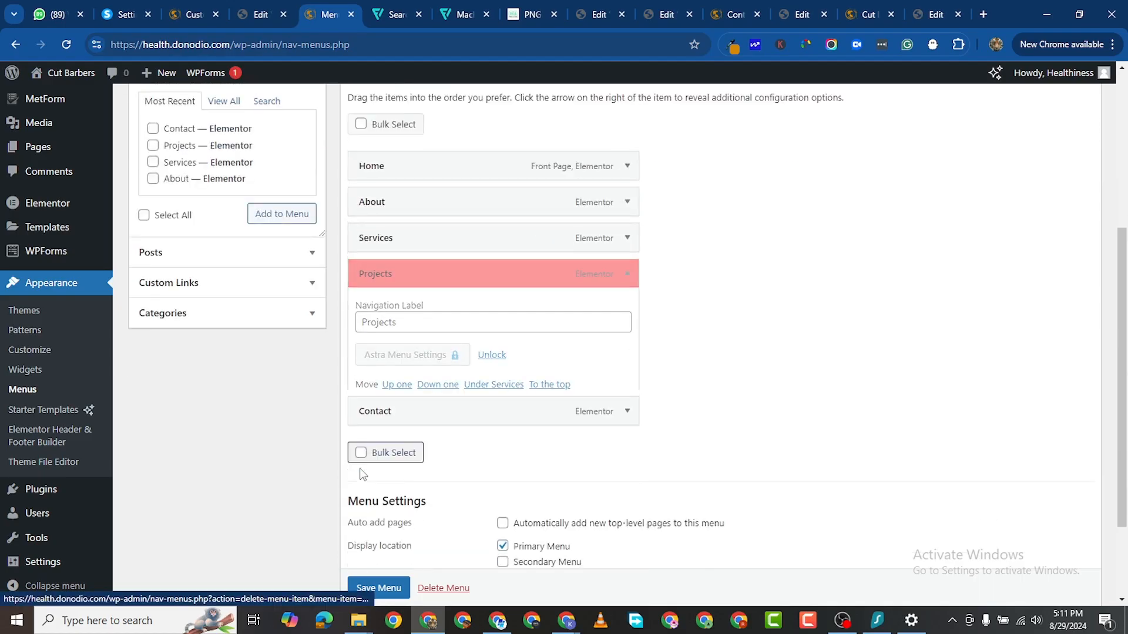
left_click(386, 527)
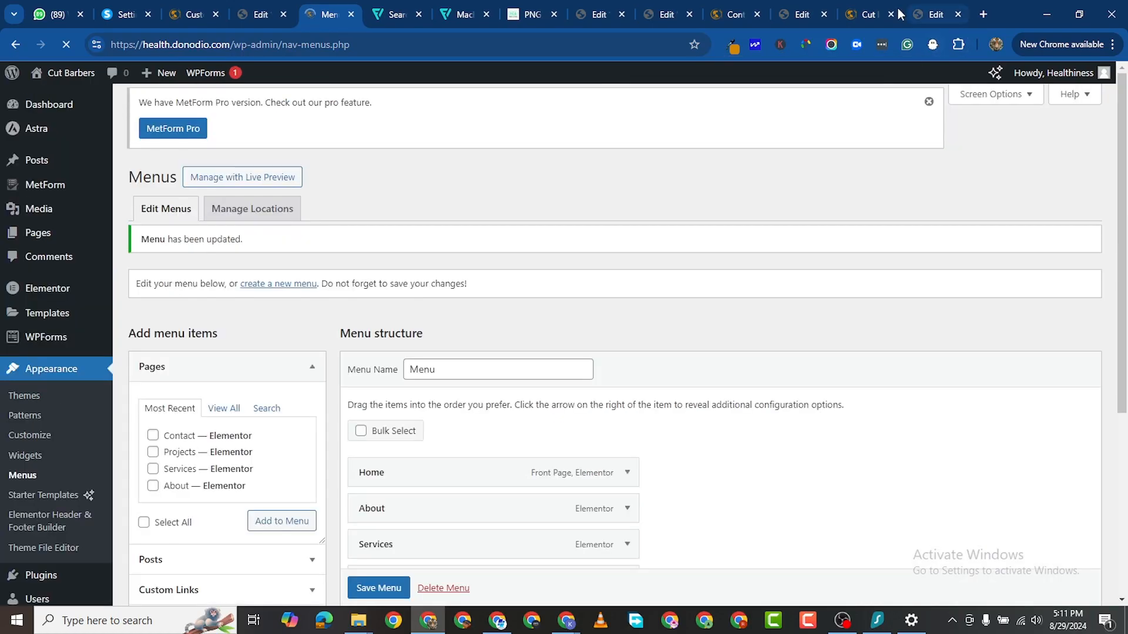
left_click(868, 17)
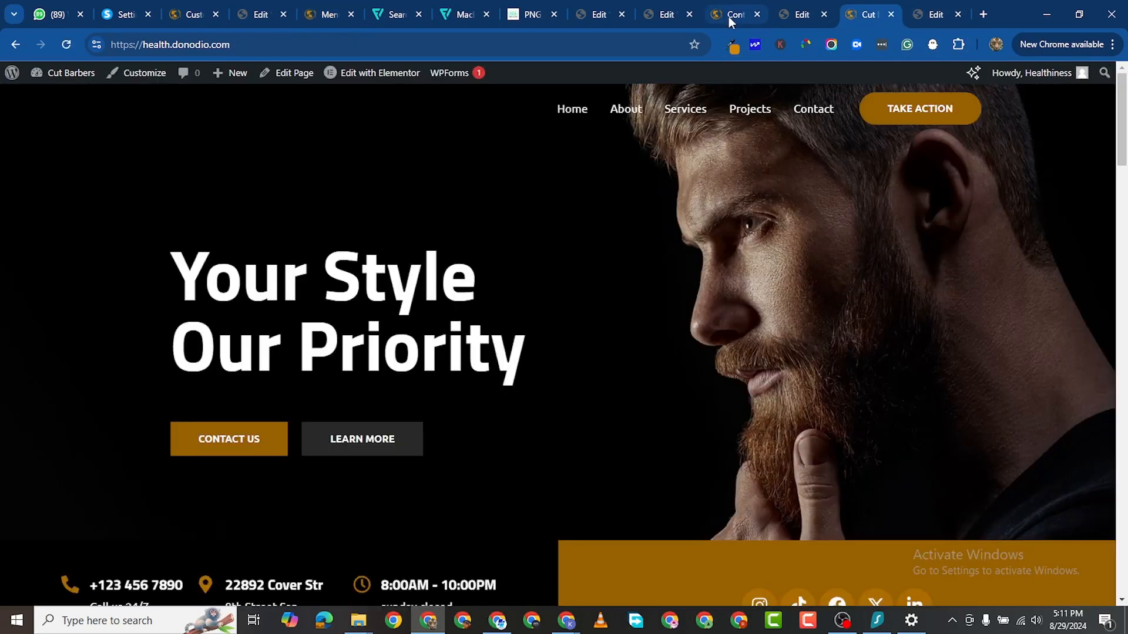
Step: Reload the homepage to confirm Projects is gone, then copy the Contact nav link's address
left_click(66, 45)
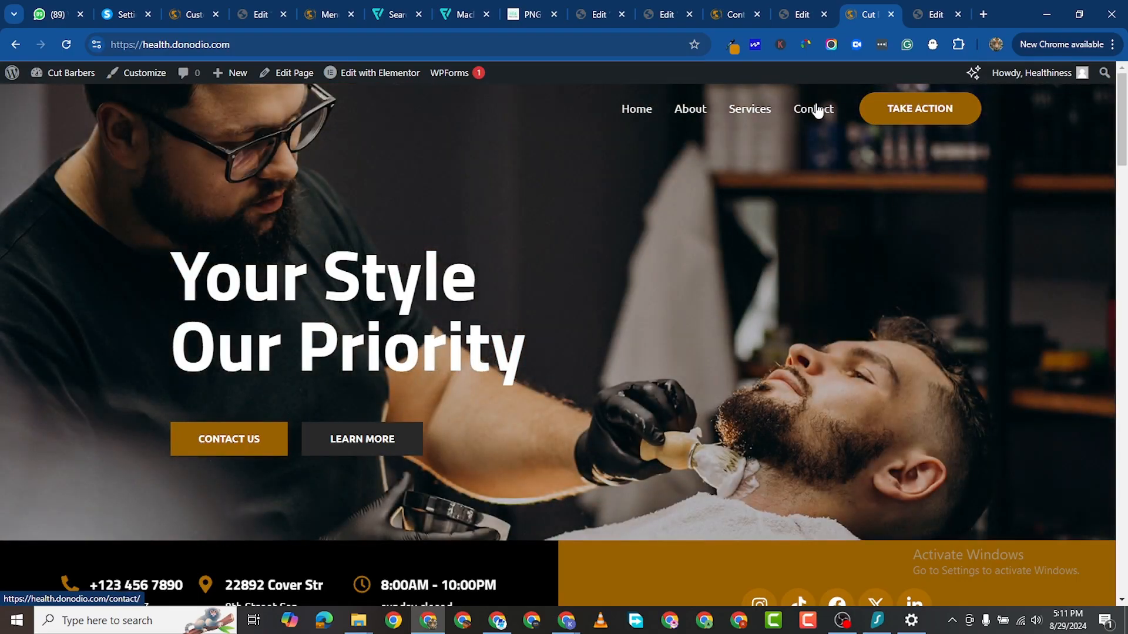
right_click(817, 110)
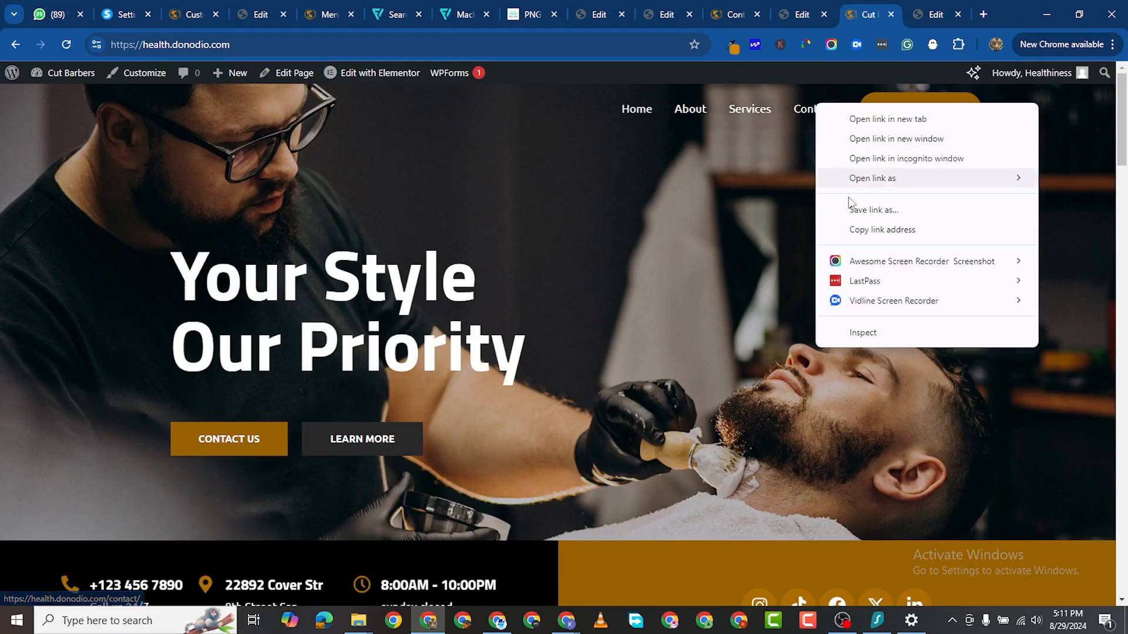
left_click(892, 230)
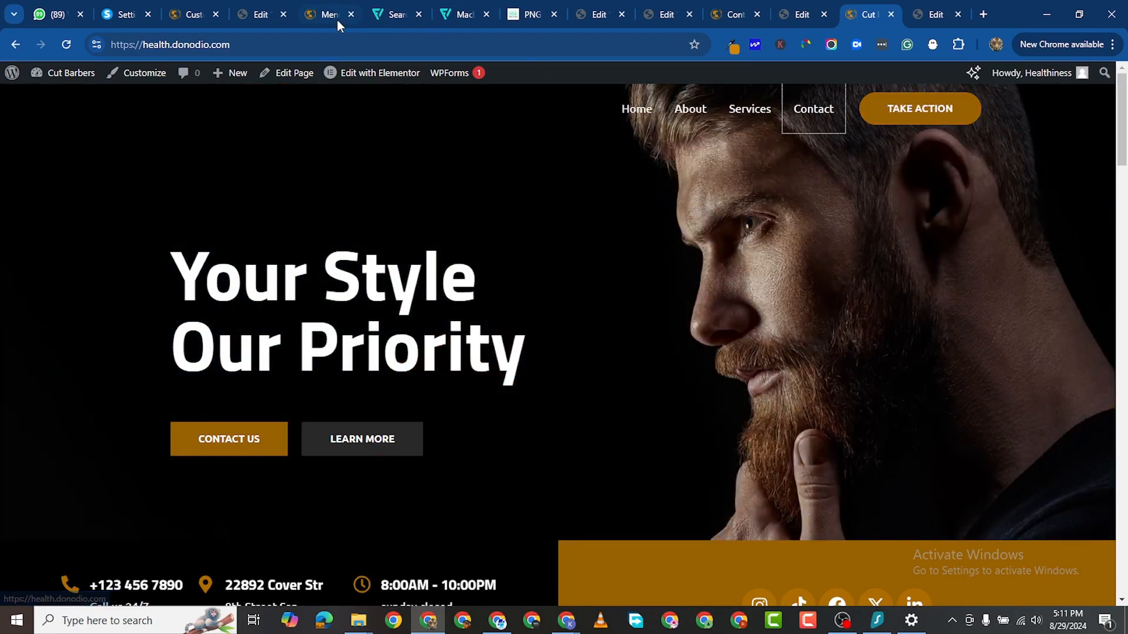
Step: In the Customizer, navigate to the Header Builder's button settings
left_click(185, 27)
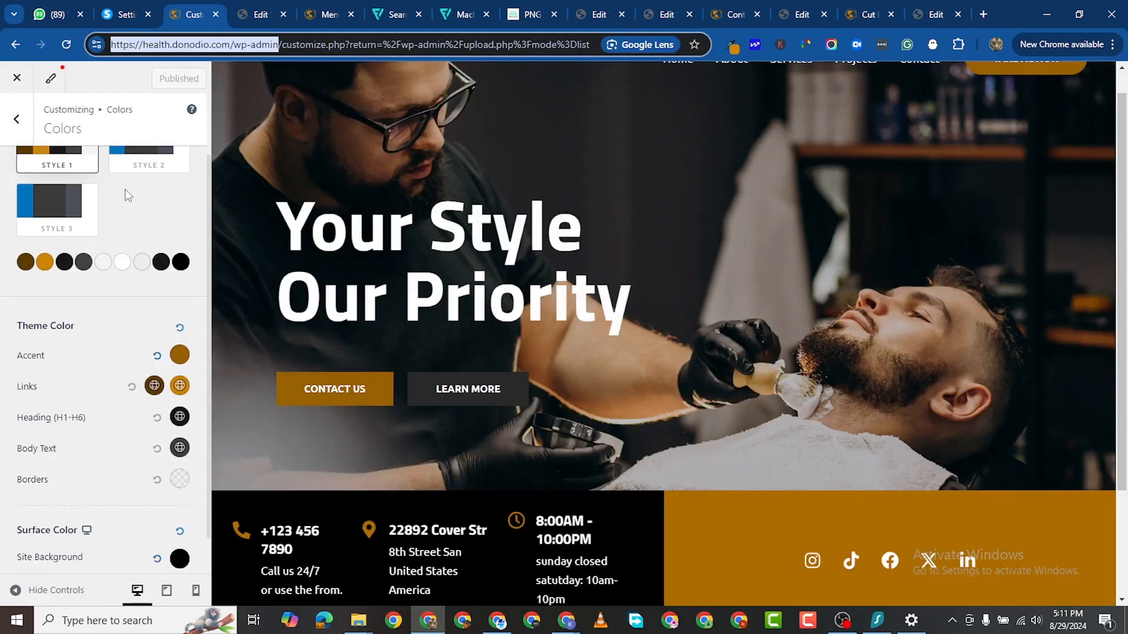
left_click(11, 120)
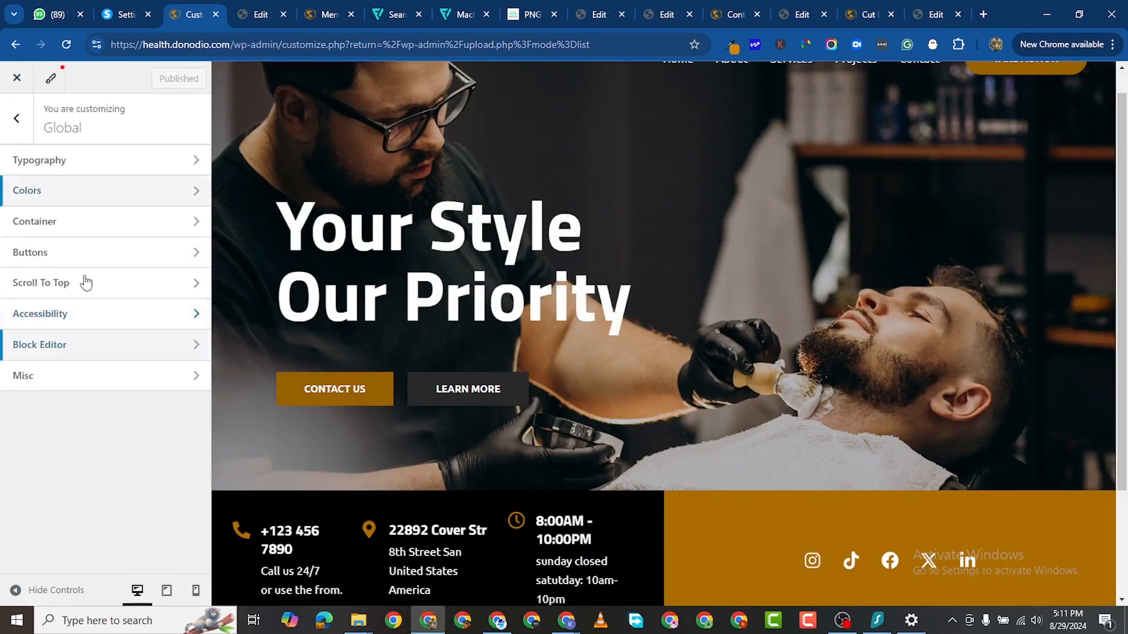
left_click(16, 118)
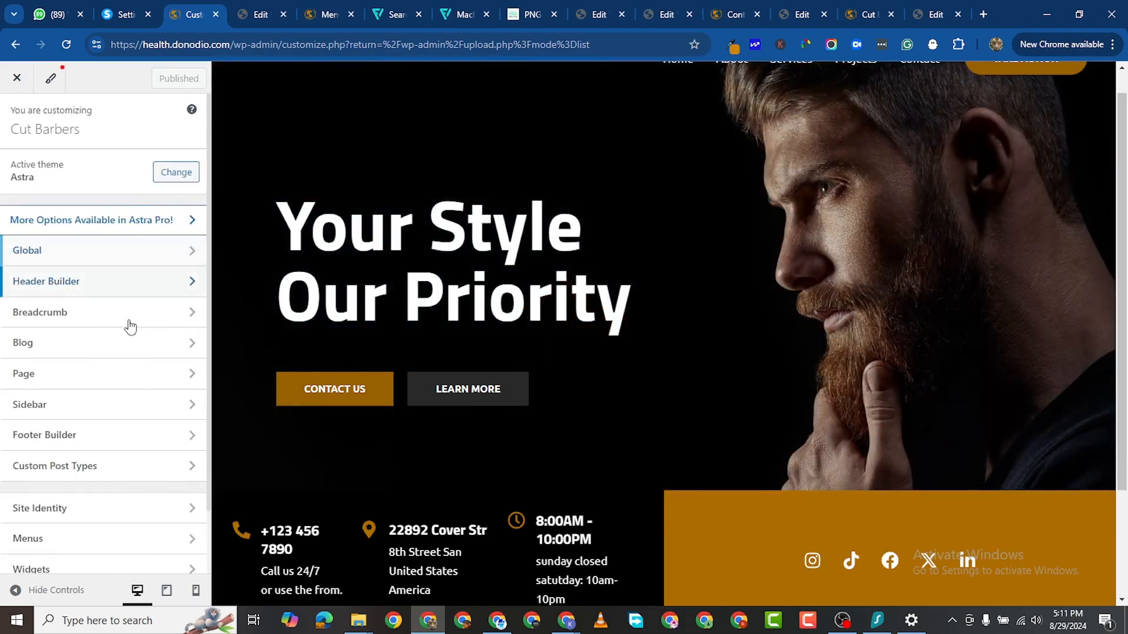
left_click(170, 289)
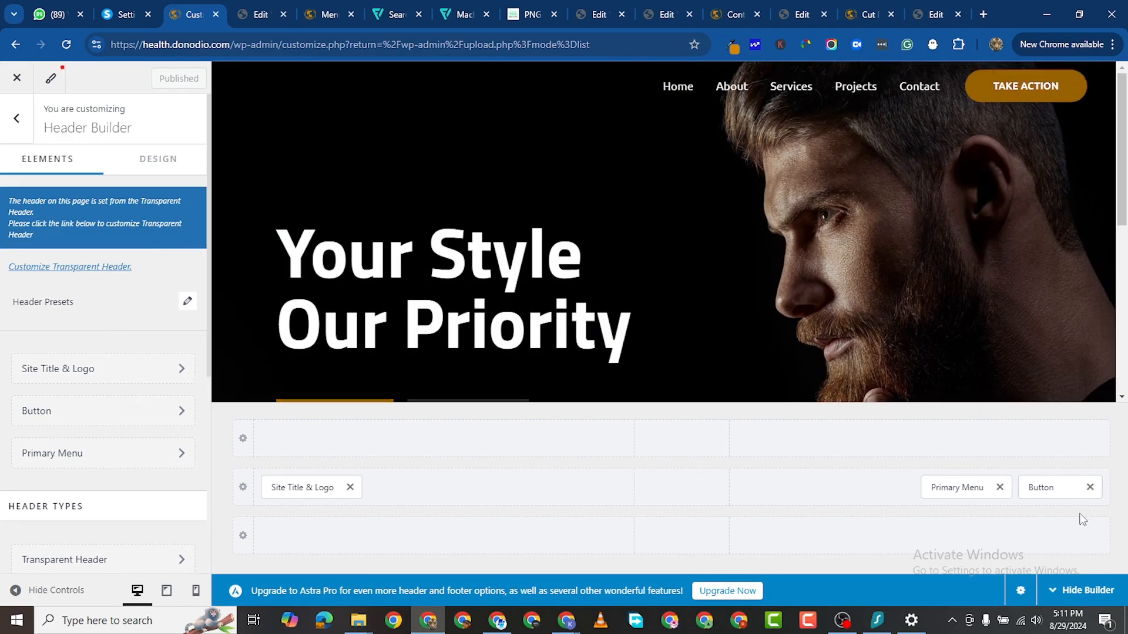
left_click(1059, 490)
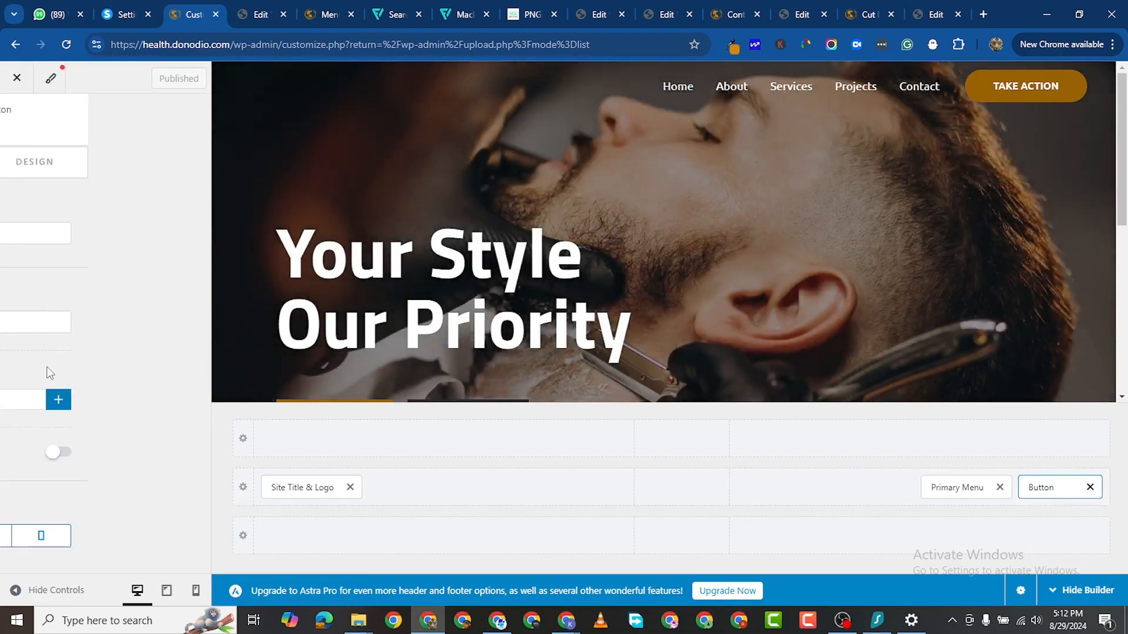
left_click(1030, 488)
triple_click(44, 235)
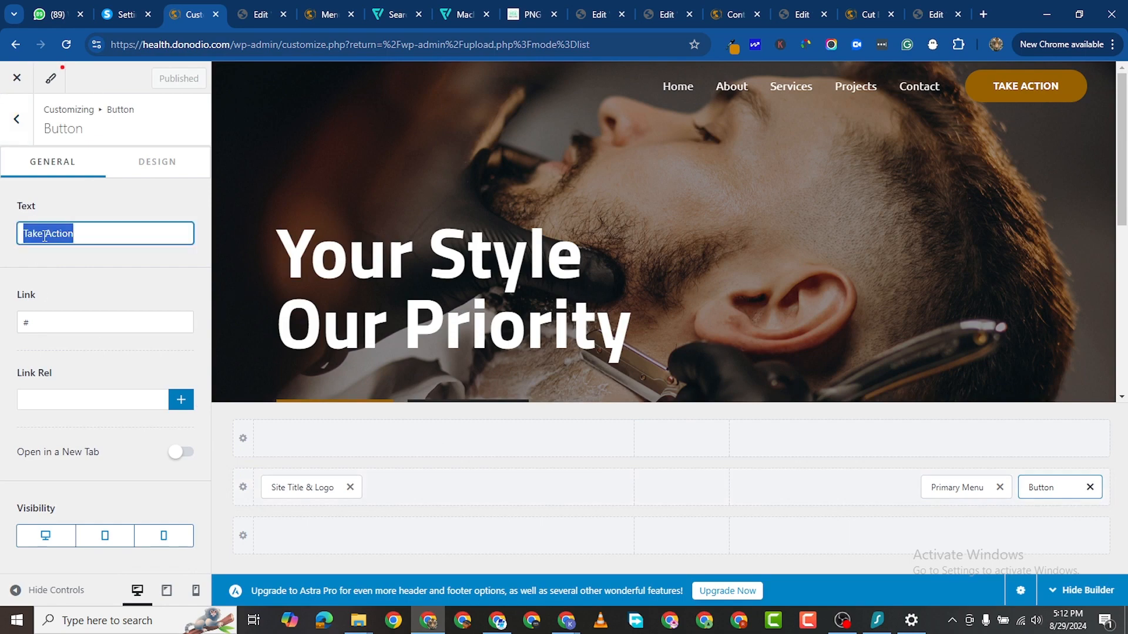
type("BOOK")
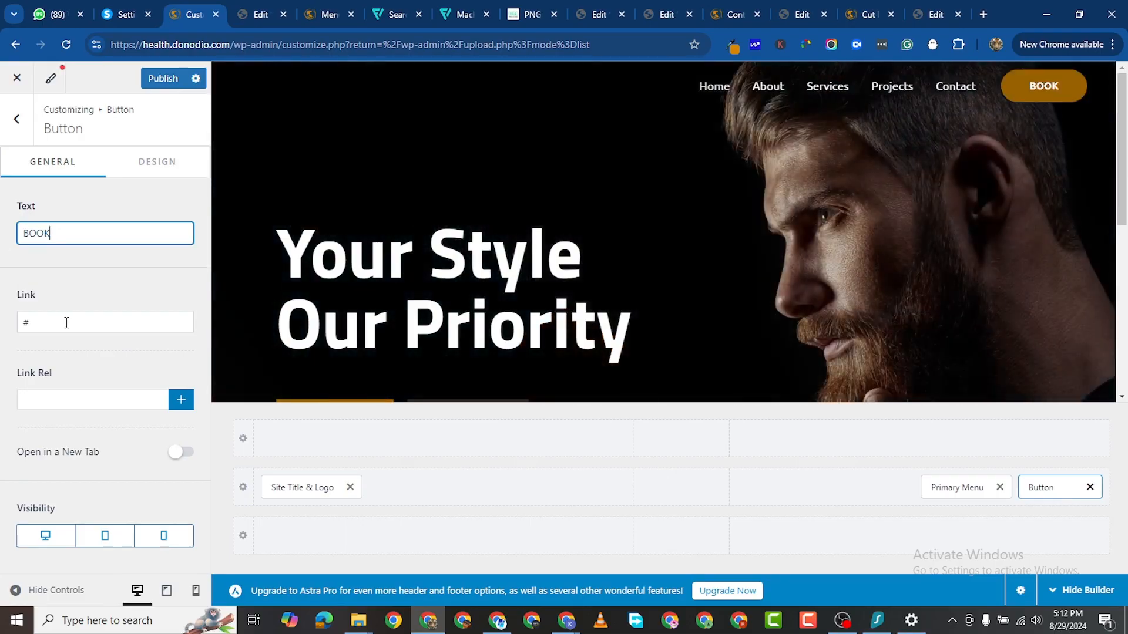
double_click(62, 322)
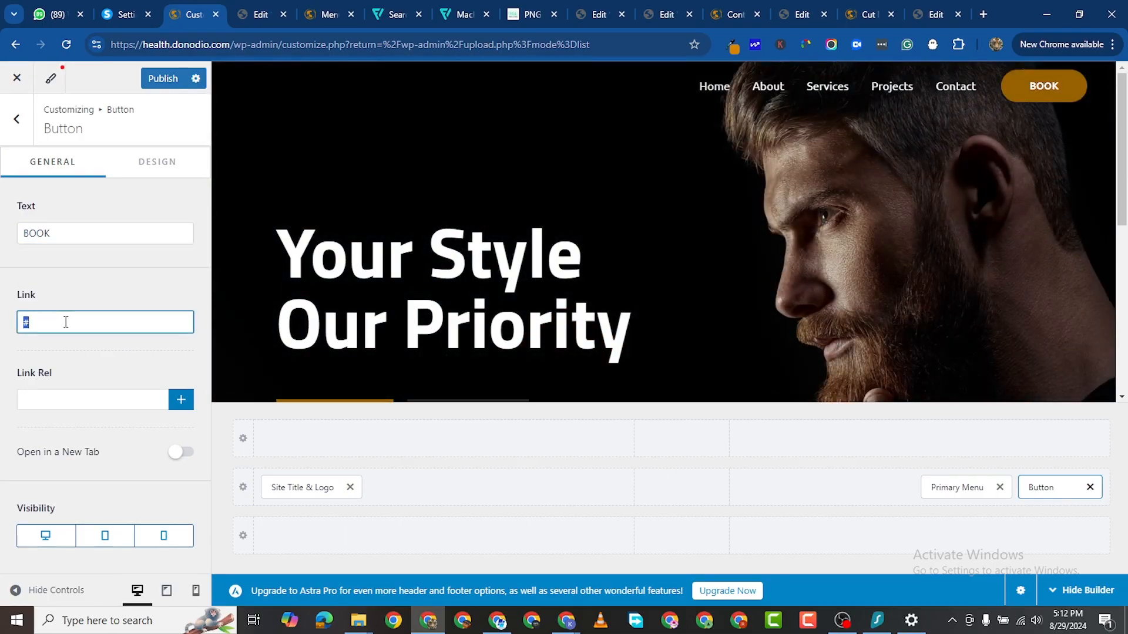
right_click(64, 322)
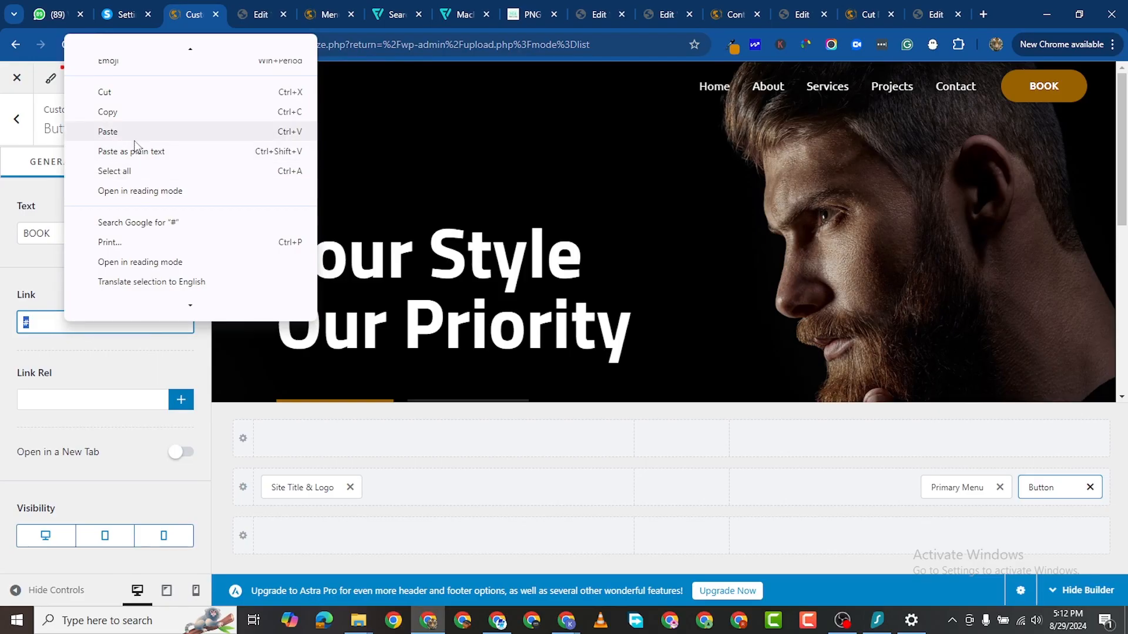
left_click(136, 132)
left_click(79, 229)
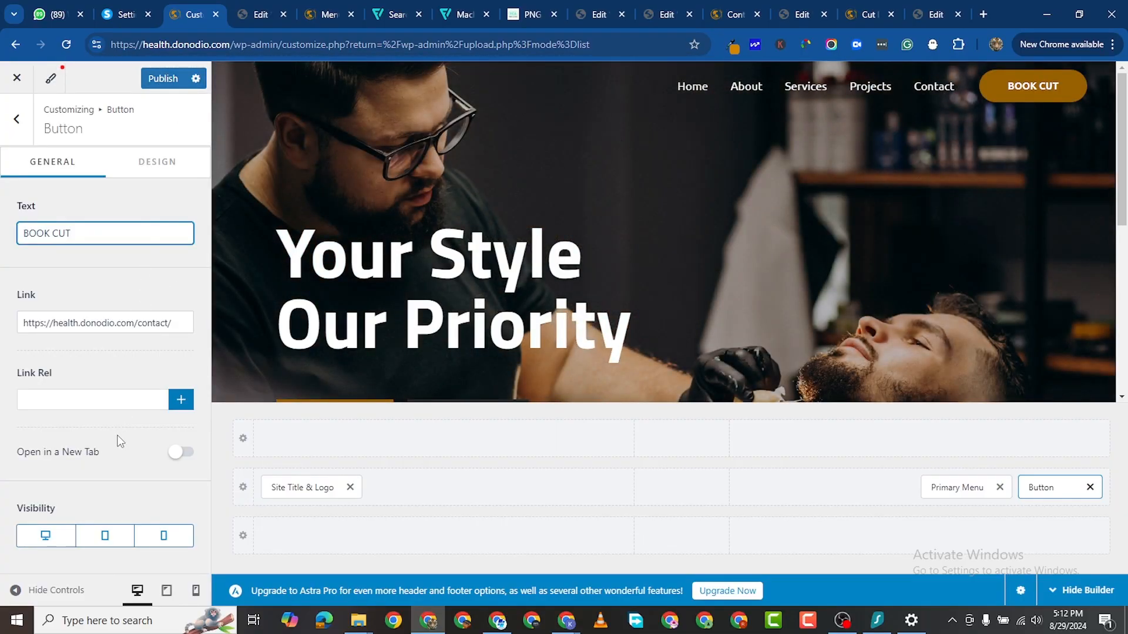
Step: Set the header button's linked border radius to 0 on all corners and publish
left_click(170, 164)
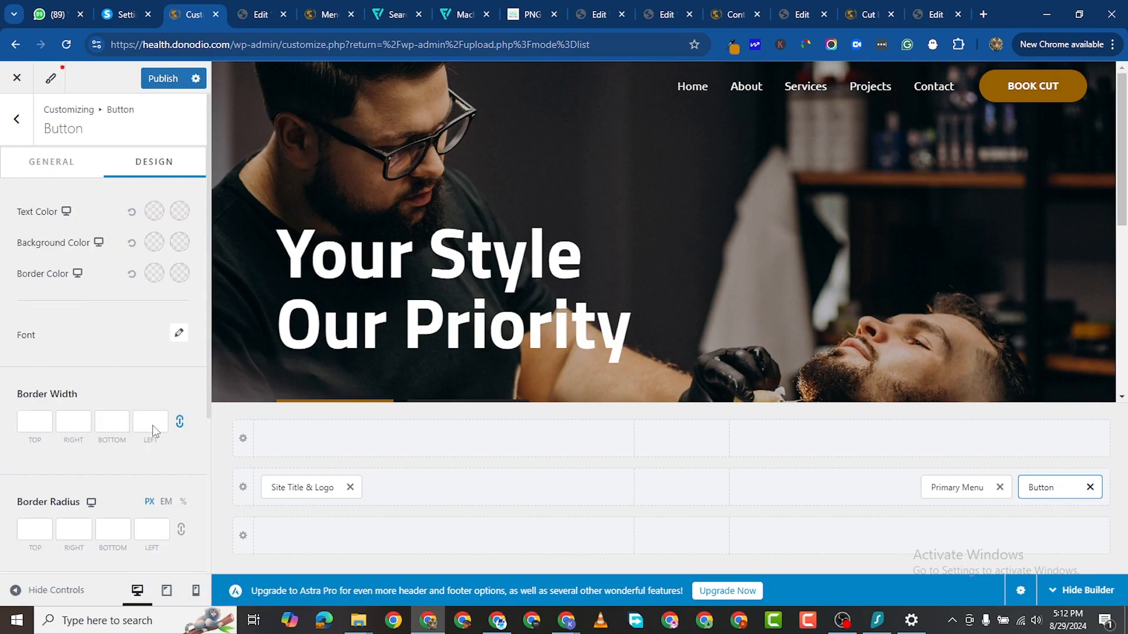
scroll(69, 468, "down", 2)
scroll(71, 473, "up", 2)
scroll(76, 502, "down", 4)
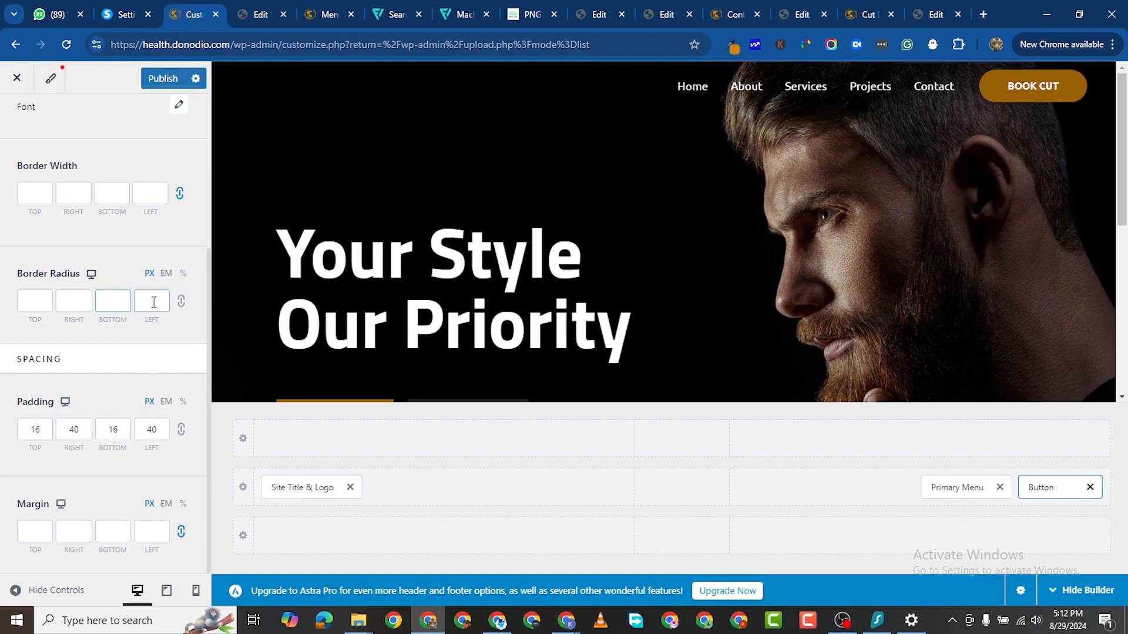
left_click(136, 295)
left_click(180, 305)
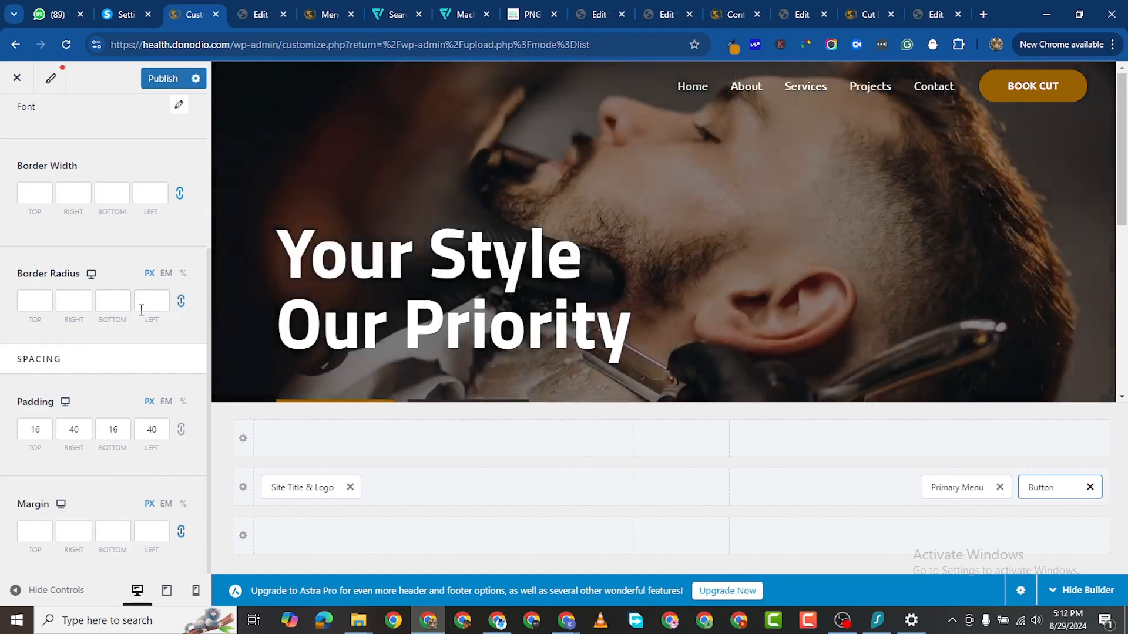
left_click(142, 303)
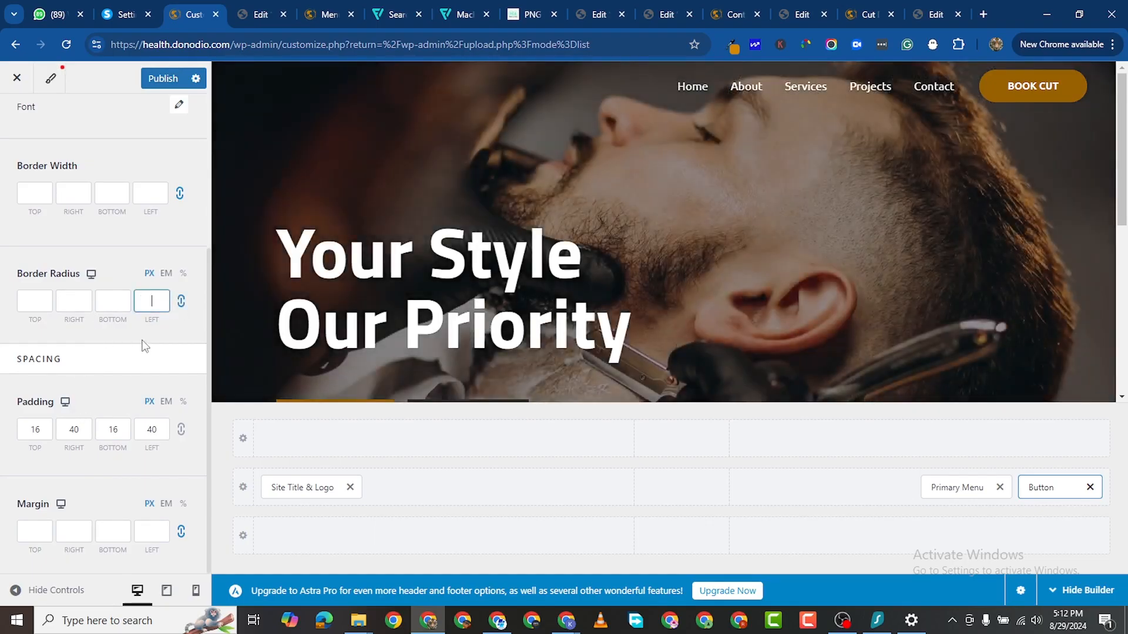
type("0")
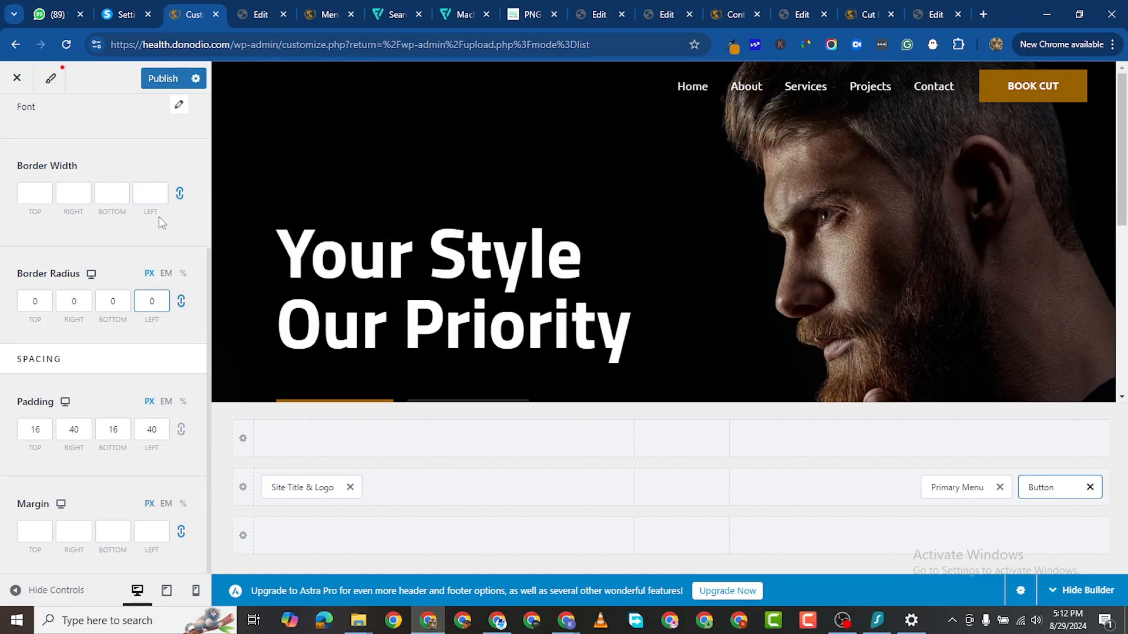
left_click(163, 78)
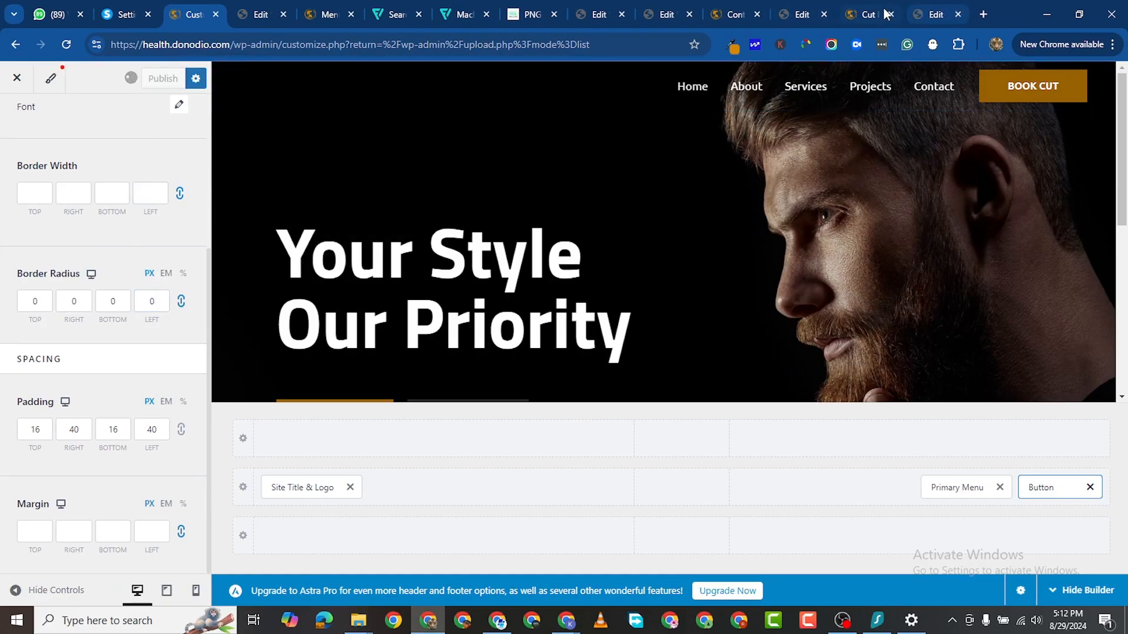
left_click(859, 14)
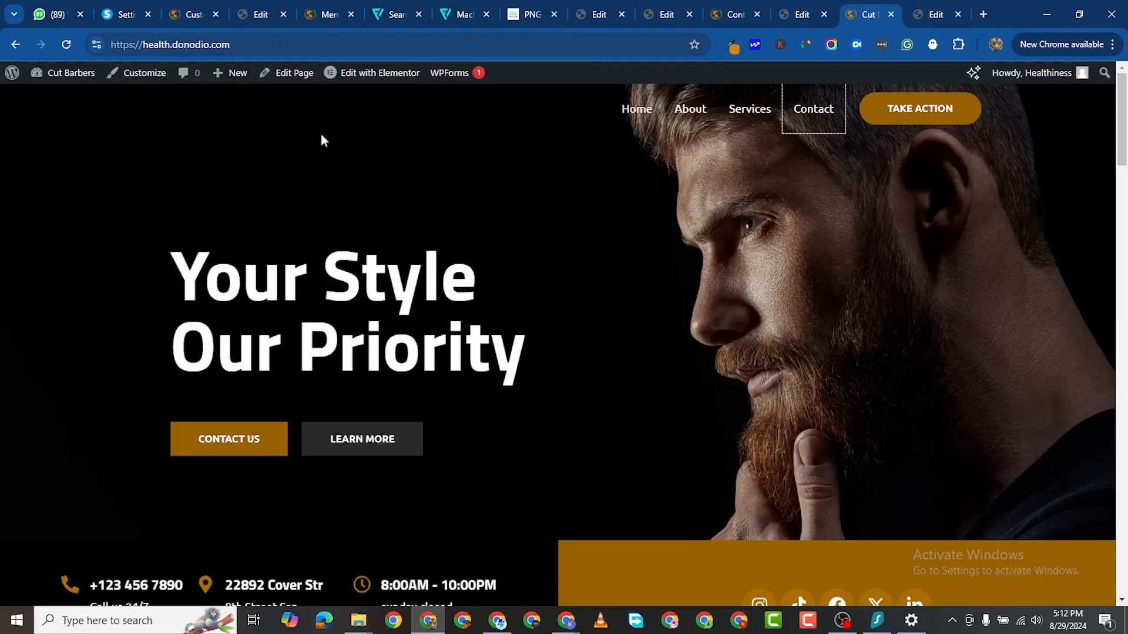
Step: Reload the live site and scroll through the Contact page
left_click(66, 44)
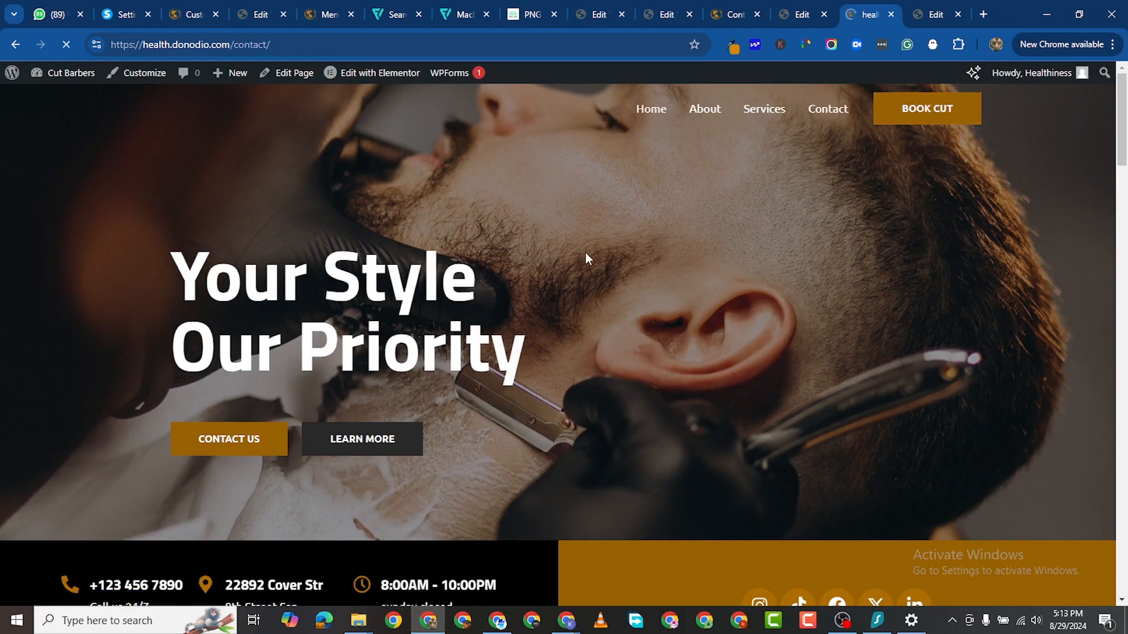
scroll(800, 290, "down", 2)
scroll(331, 392, "down", 4)
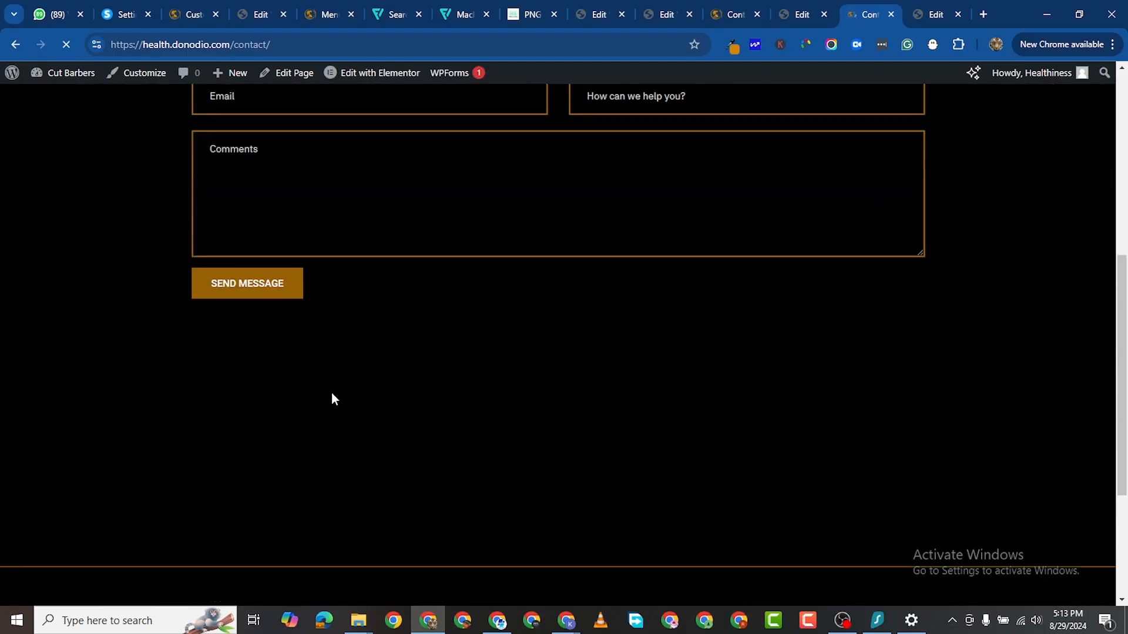
scroll(423, 329, "up", 3)
scroll(911, 247, "up", 3)
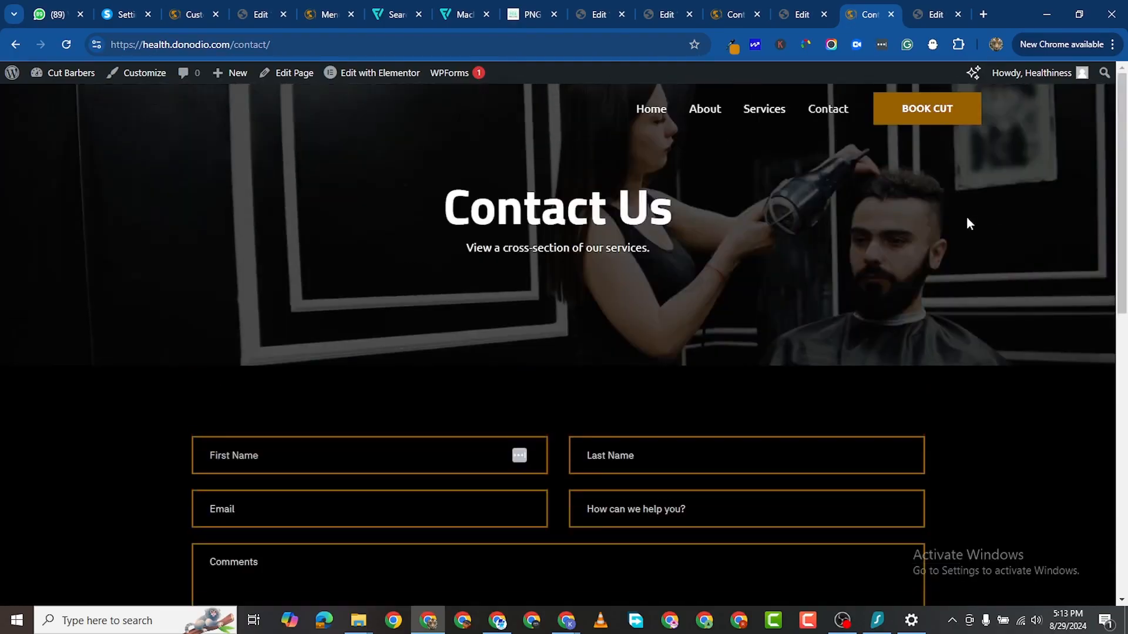
scroll(822, 246, "down", 3)
scroll(672, 206, "down", 4)
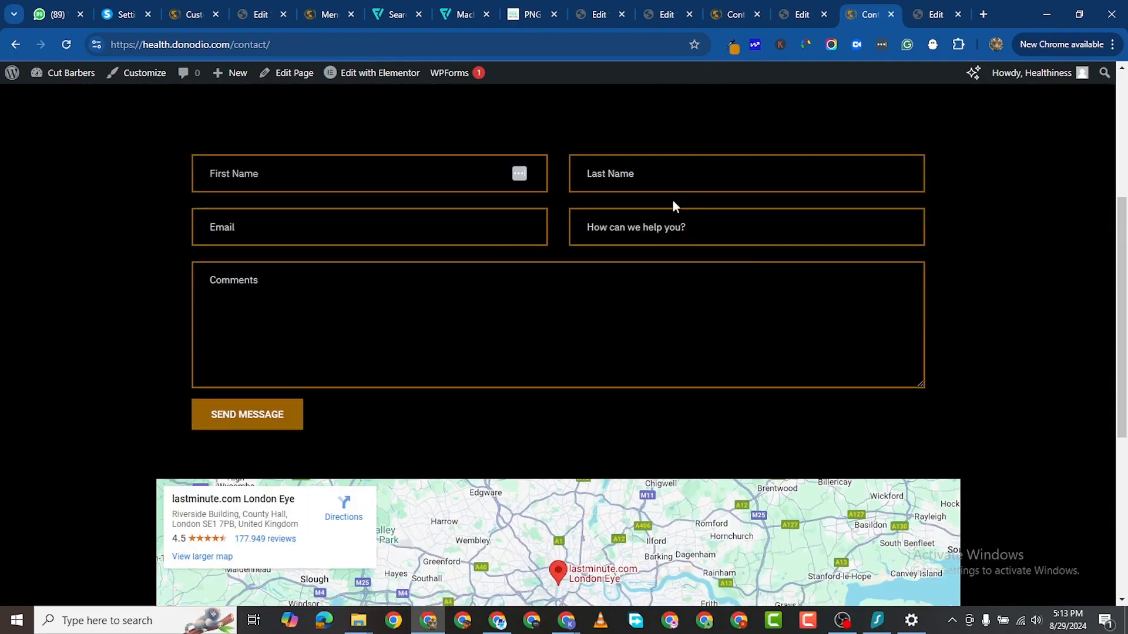
scroll(649, 304, "up", 7)
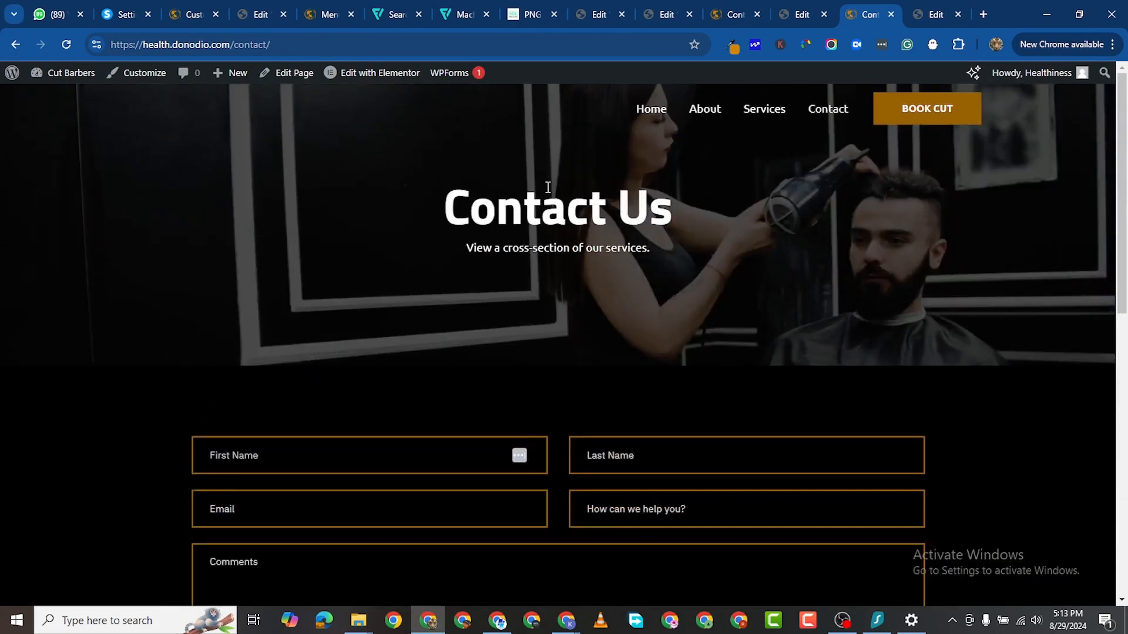
Step: Go to the home page and scroll through it, confirming the BOOK CUT header button
left_click(635, 116)
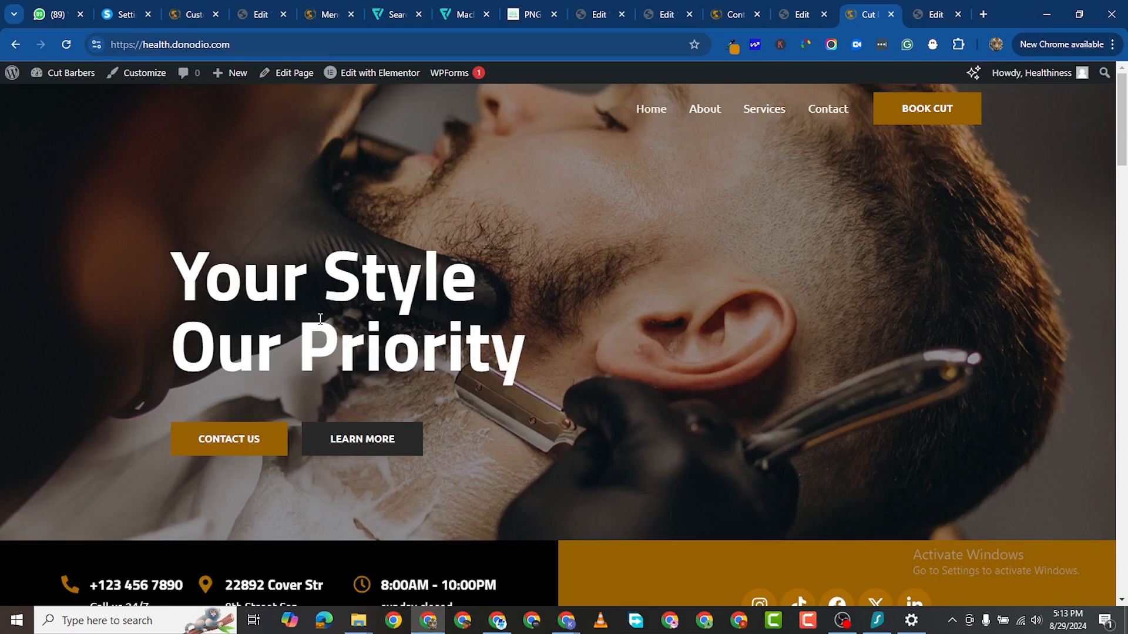
scroll(321, 319, "down", 5)
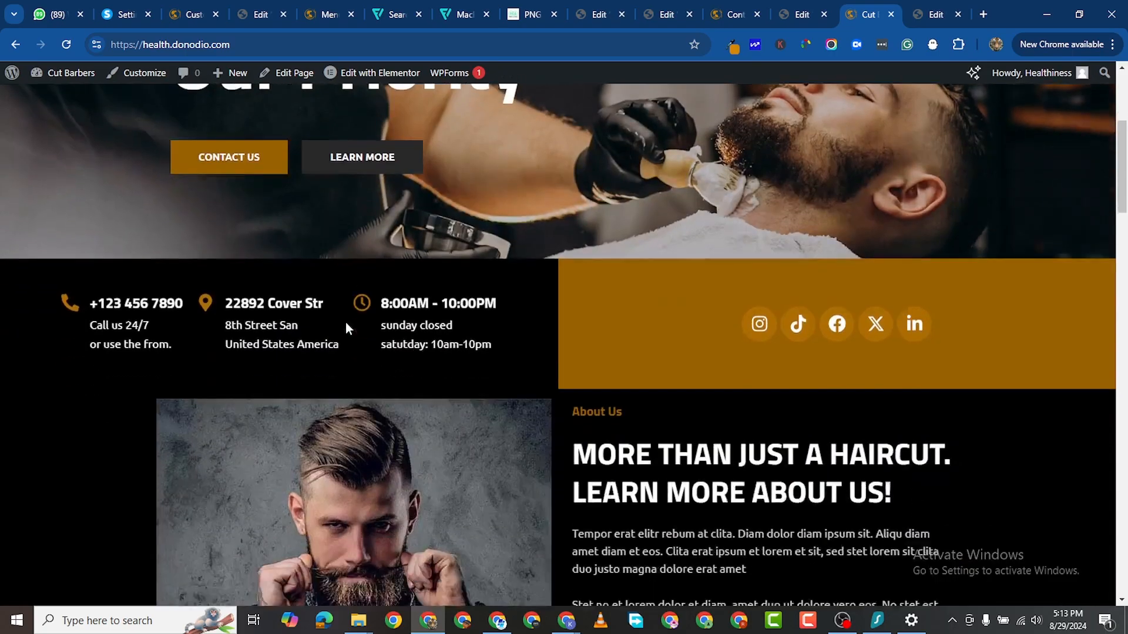
scroll(346, 324, "down", 7)
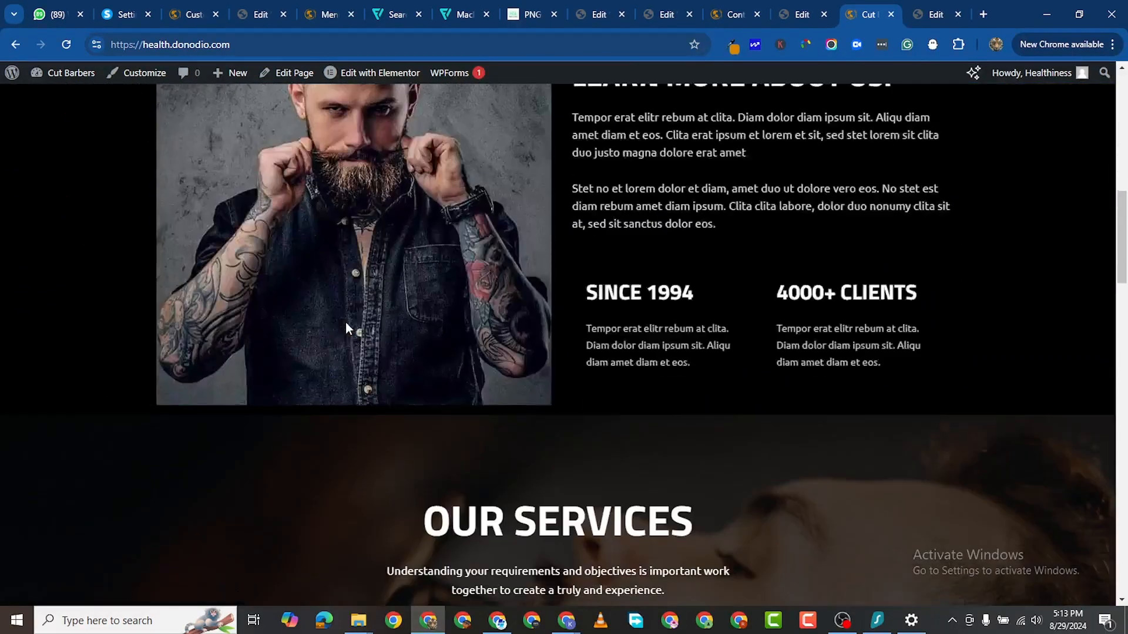
scroll(346, 323, "down", 14)
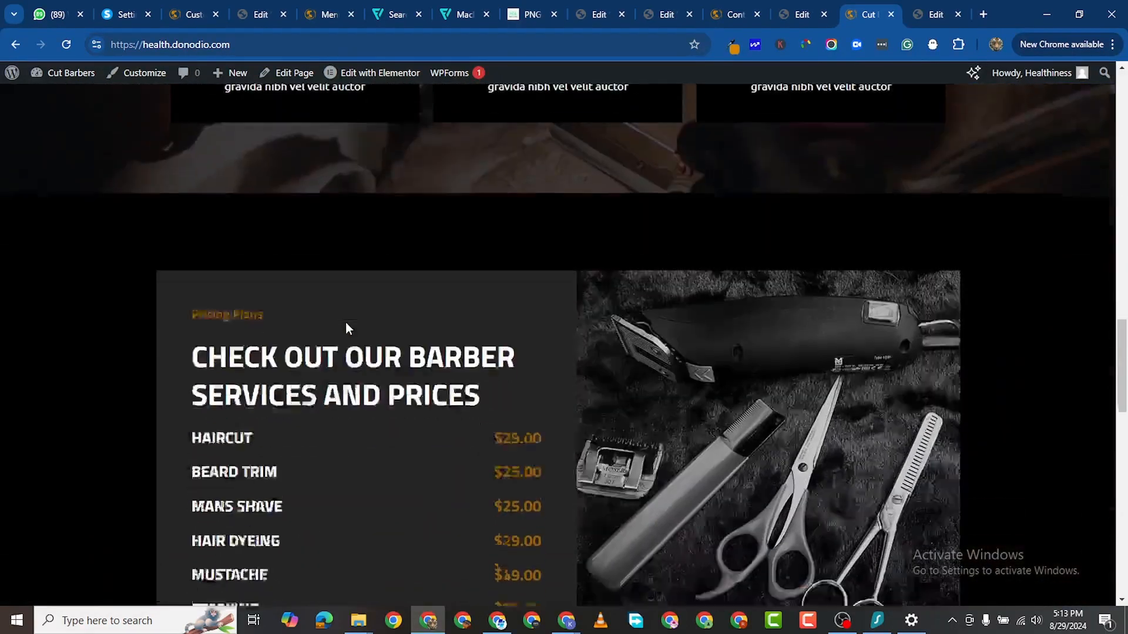
scroll(345, 323, "down", 10)
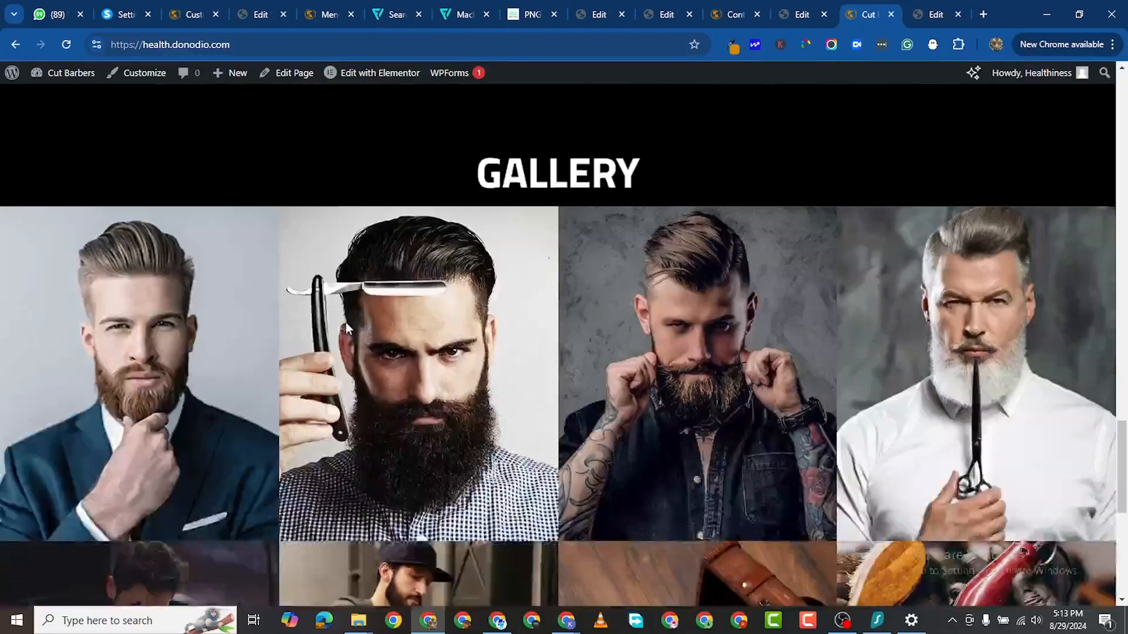
scroll(345, 321, "down", 9)
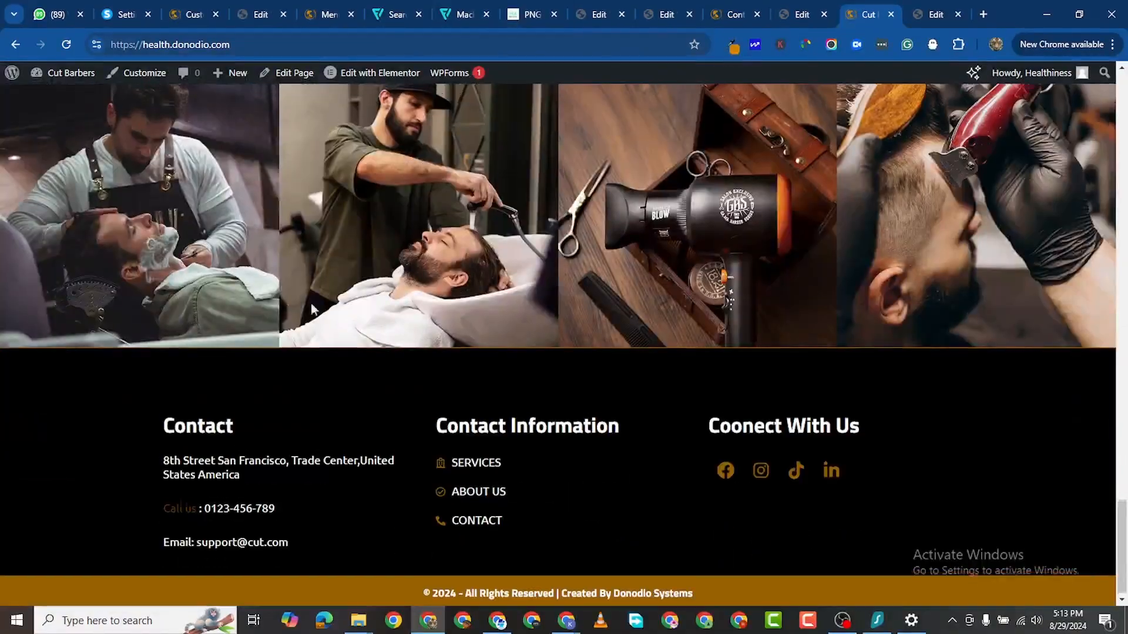
scroll(312, 306, "up", 8)
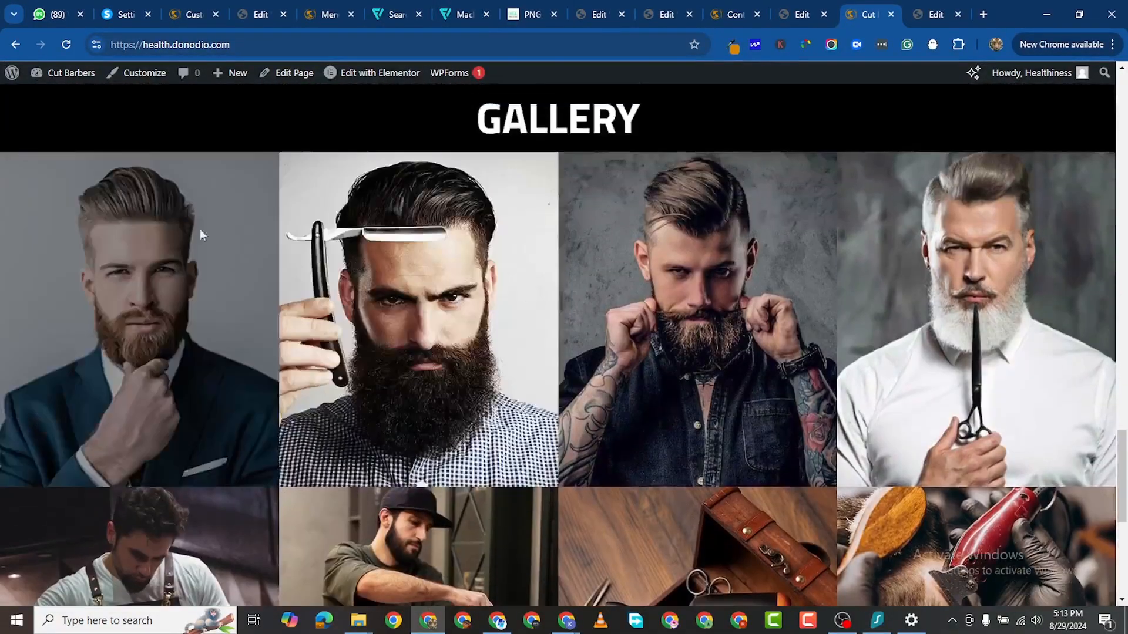
scroll(447, 411, "down", 4)
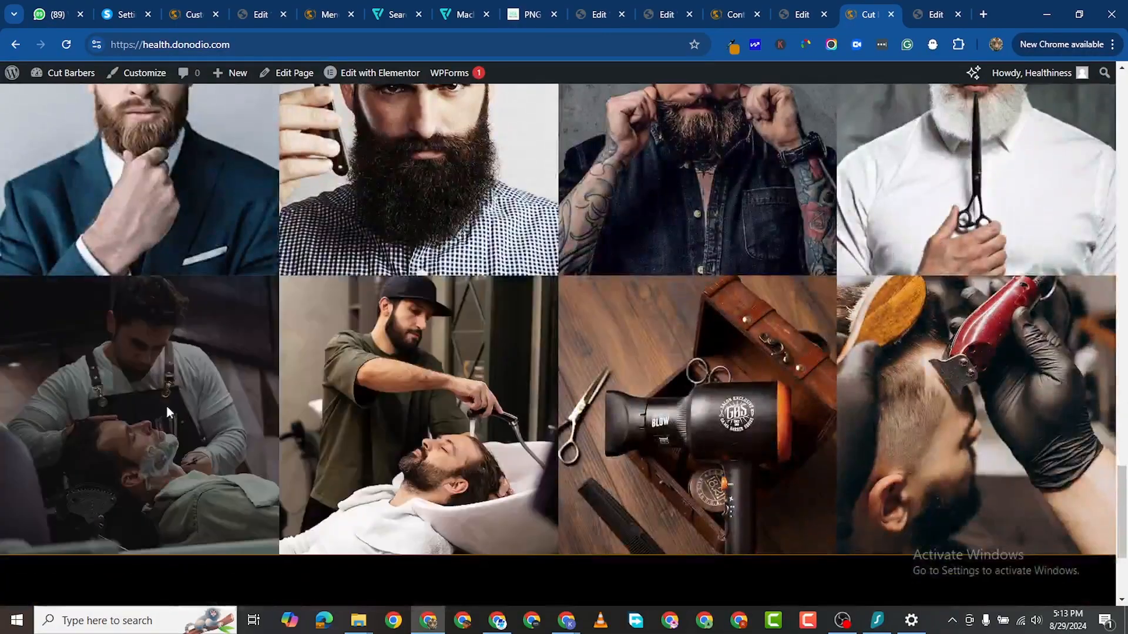
scroll(395, 546, "down", 4)
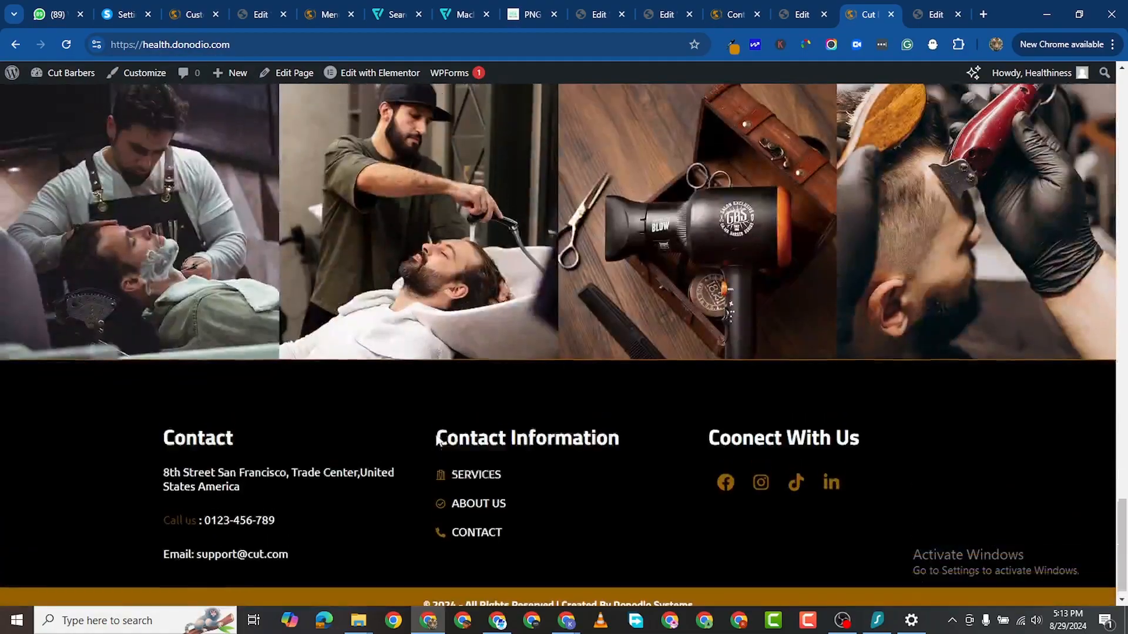
scroll(469, 444, "up", 8)
scroll(469, 445, "down", 8)
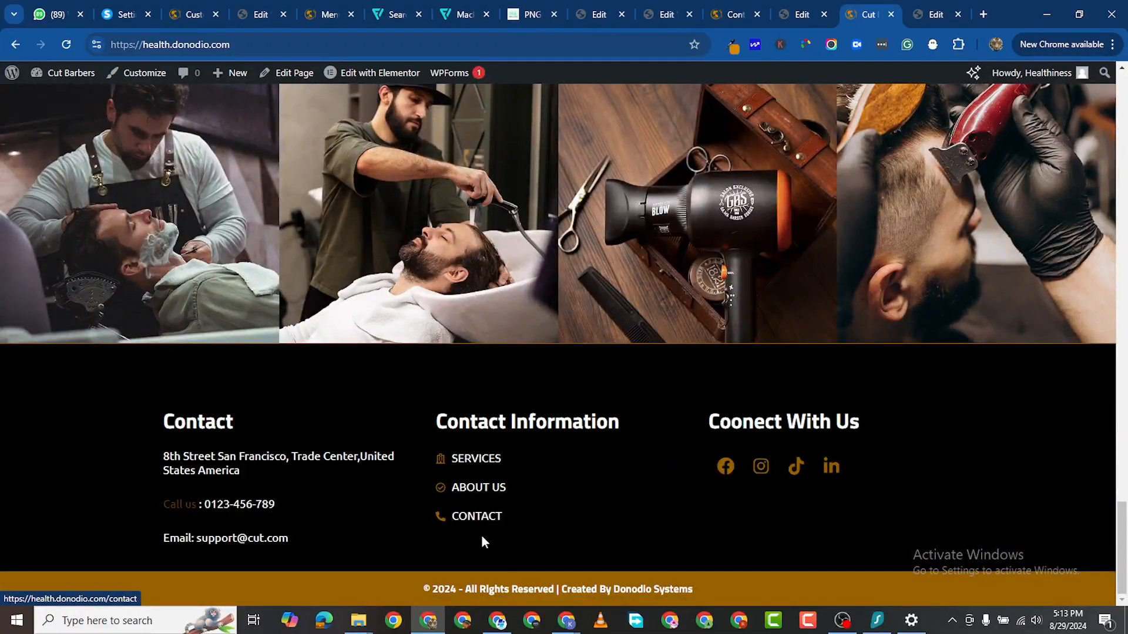
scroll(523, 559, "up", 20)
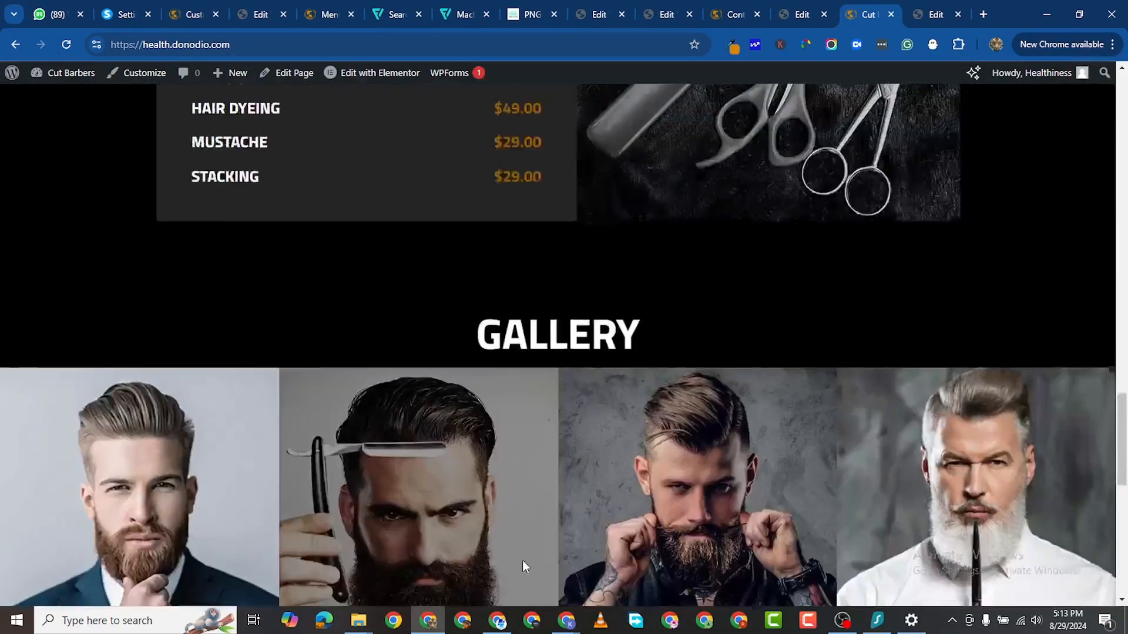
scroll(527, 478, "up", 1)
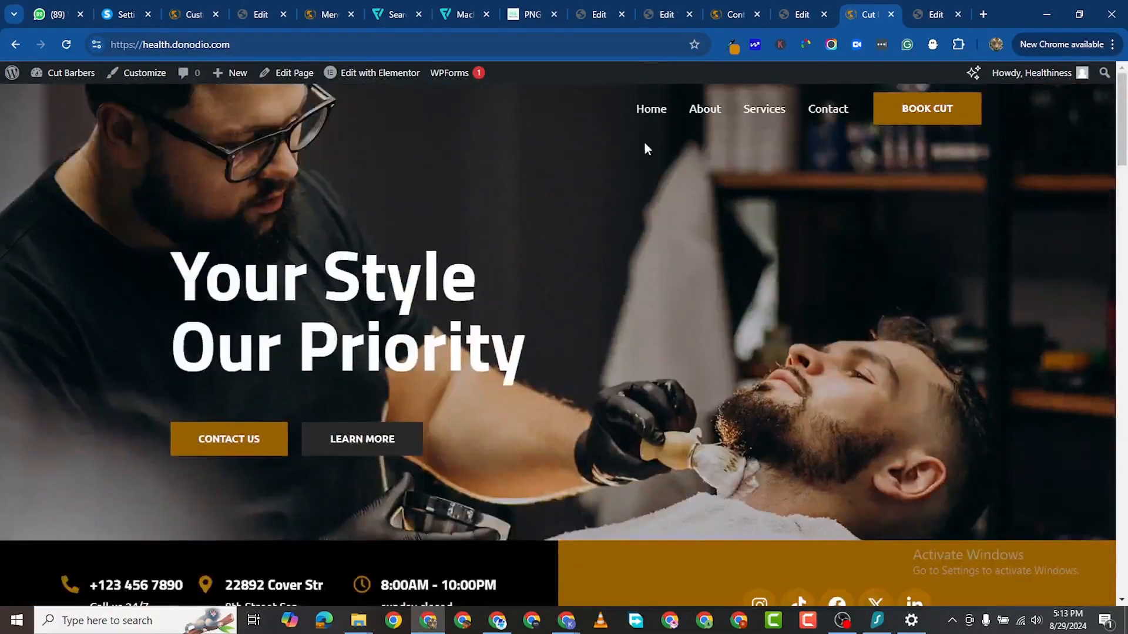
Step: Open the About page and scroll through its content
left_click(701, 108)
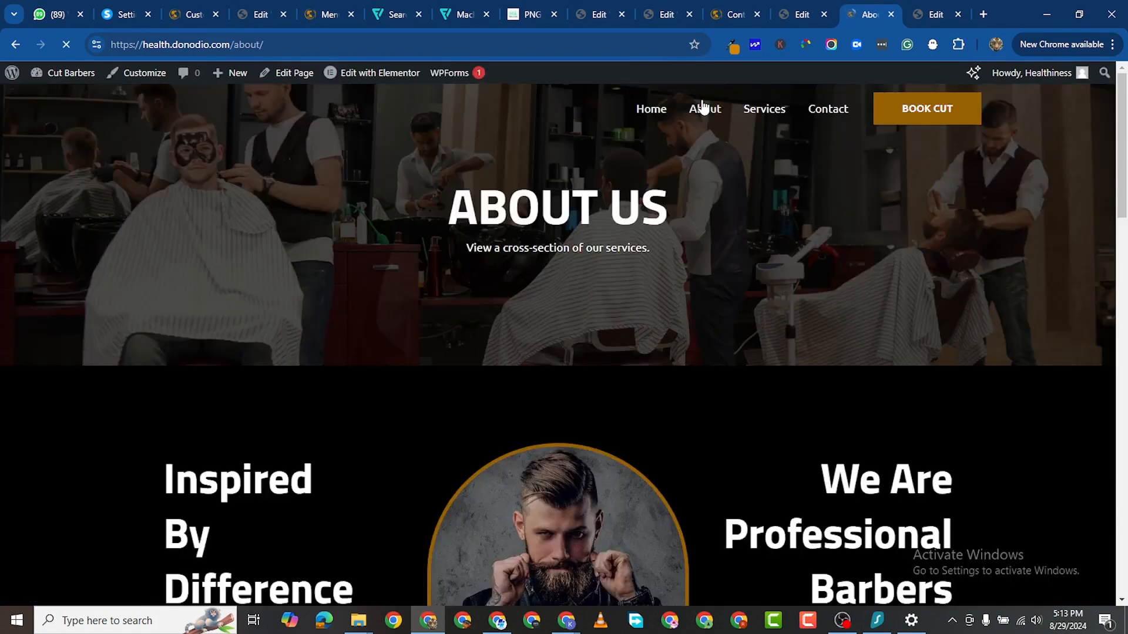
scroll(697, 334, "down", 13)
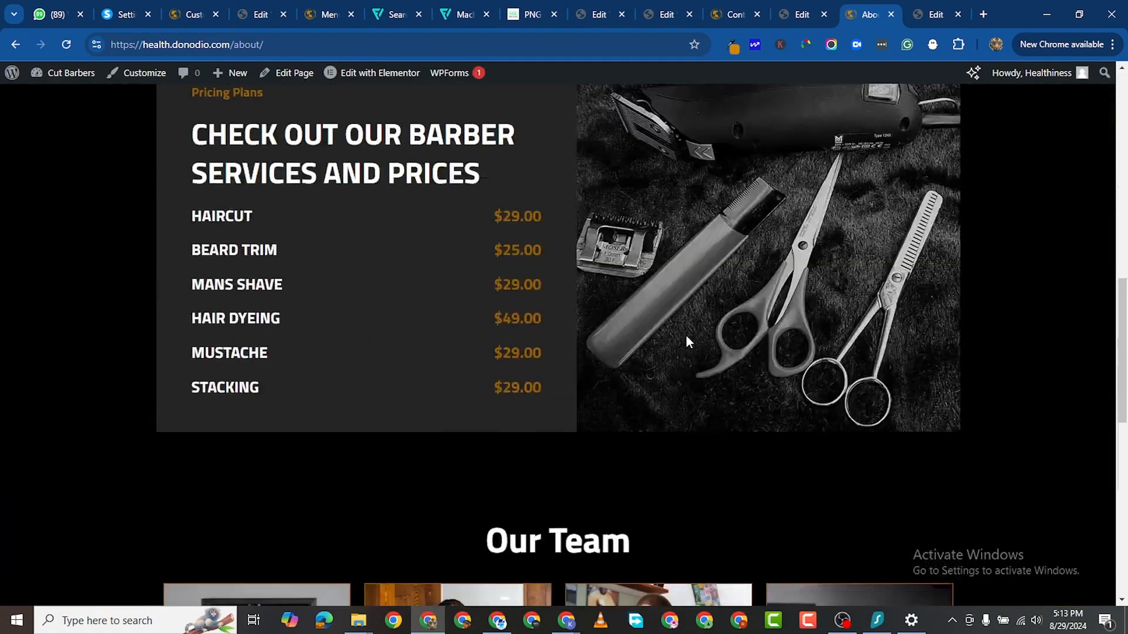
scroll(693, 341, "down", 10)
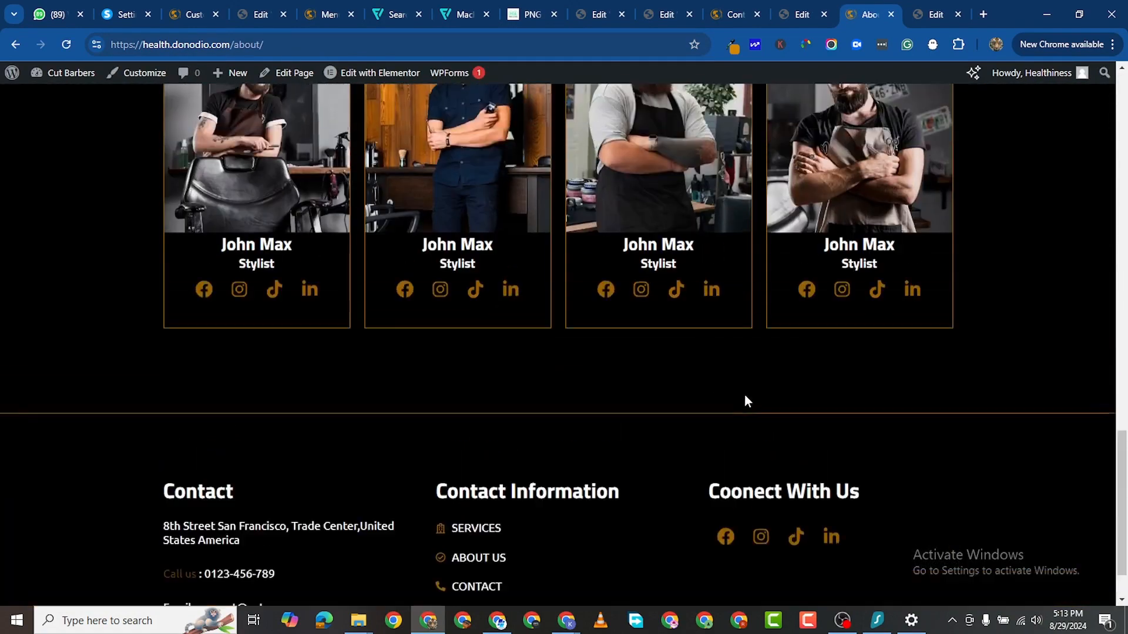
scroll(867, 413, "up", 20)
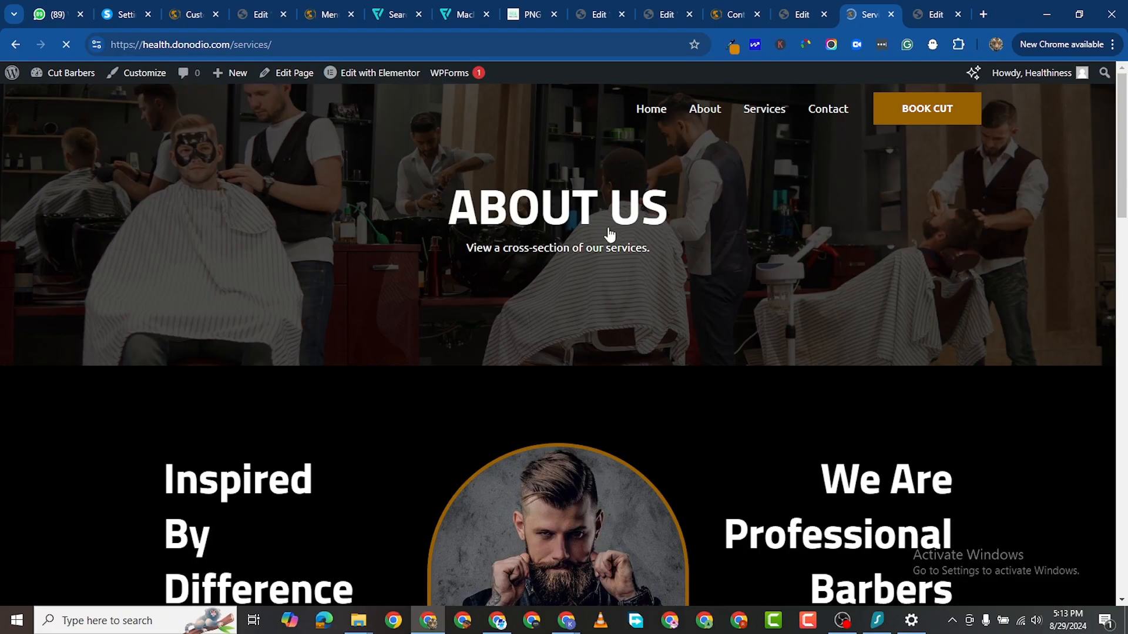
scroll(579, 254, "down", 1)
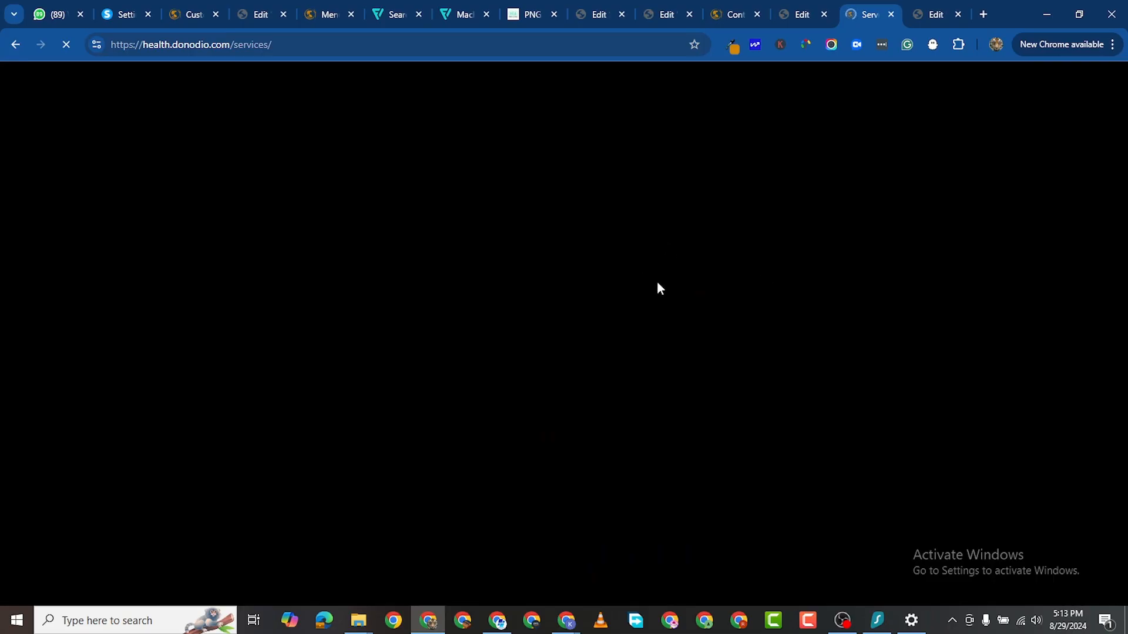
scroll(673, 283, "down", 20)
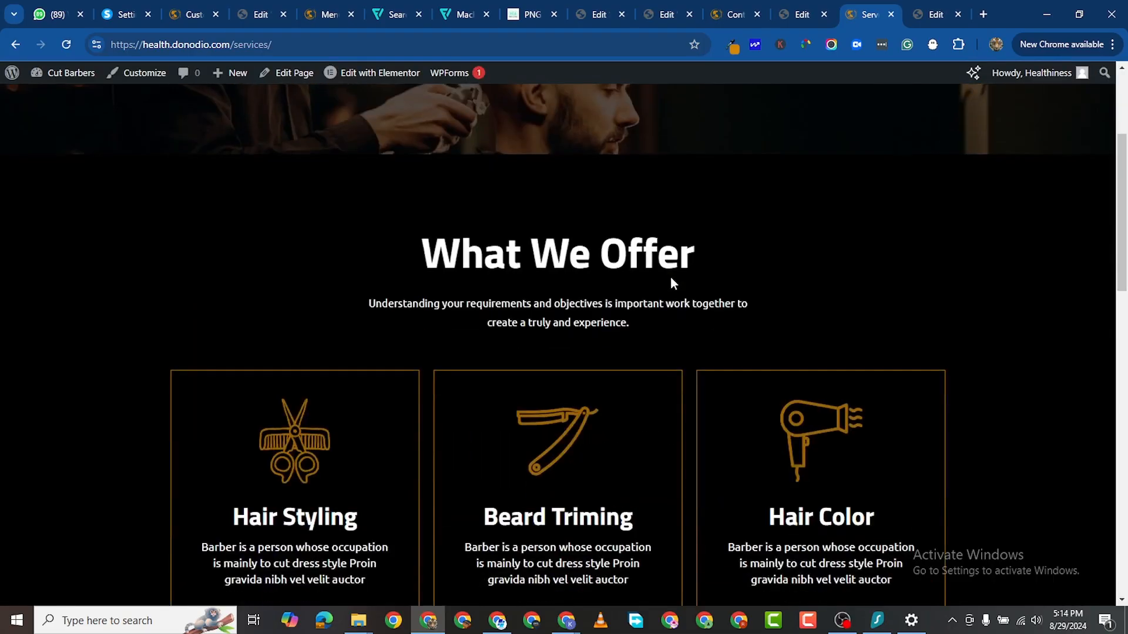
scroll(675, 282, "up", 4)
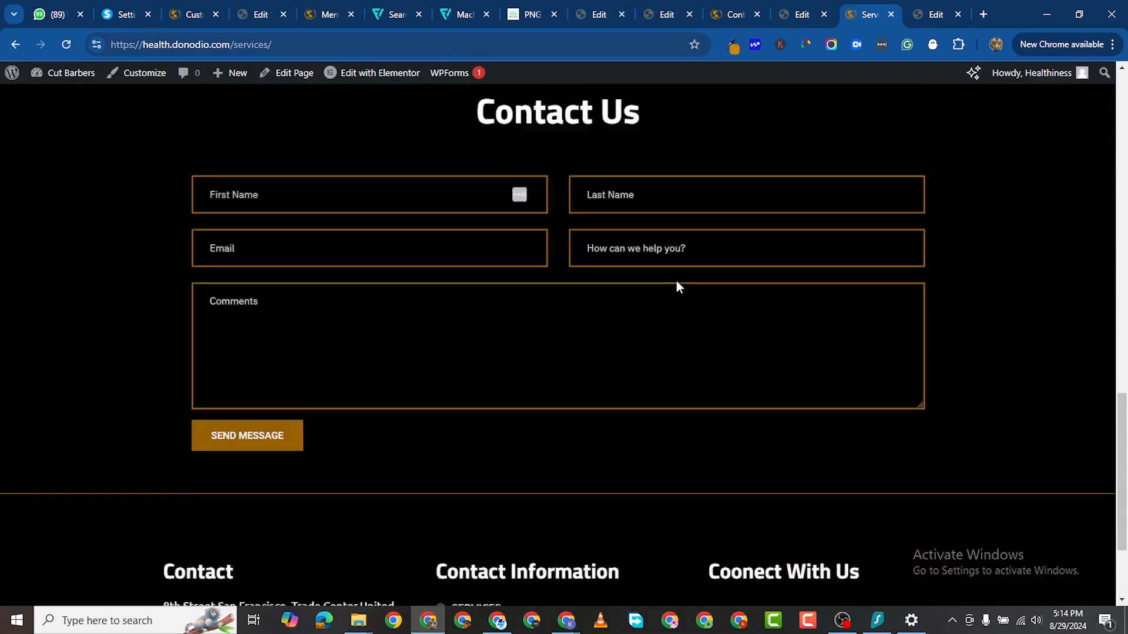
scroll(764, 470, "down", 4)
scroll(847, 449, "up", 10)
scroll(848, 434, "up", 7)
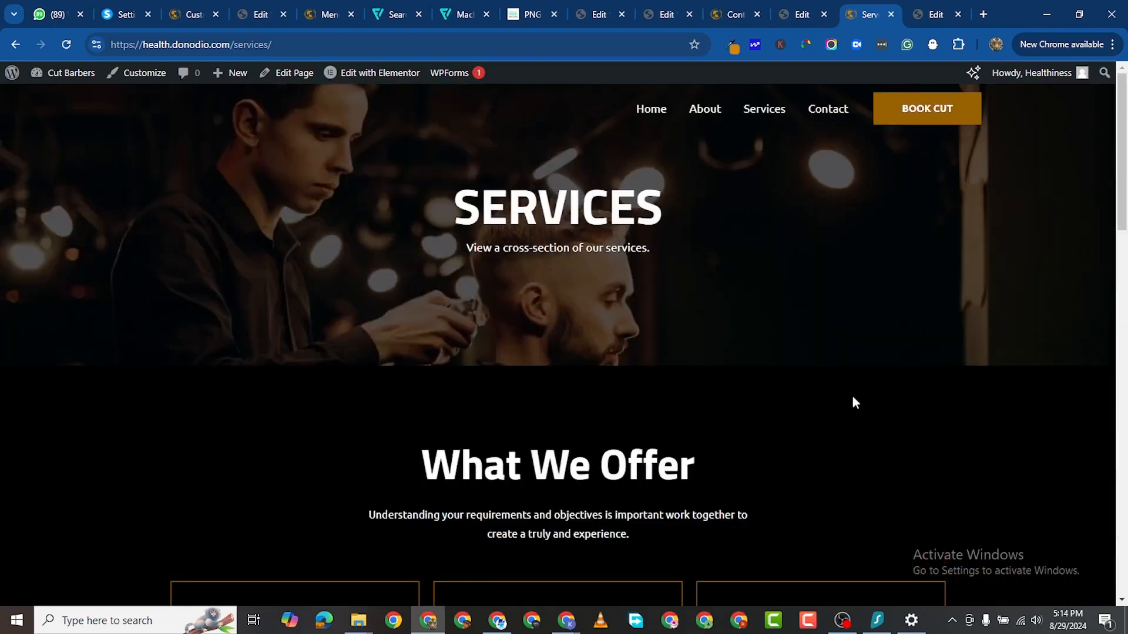
scroll(820, 188, "down", 7)
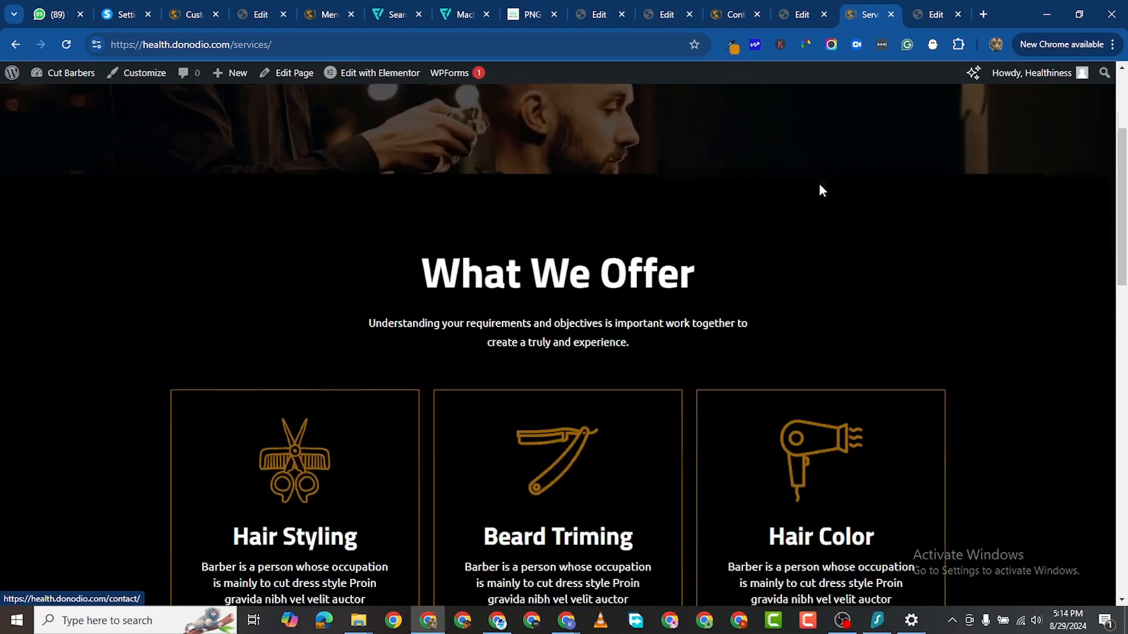
scroll(834, 209, "up", 7)
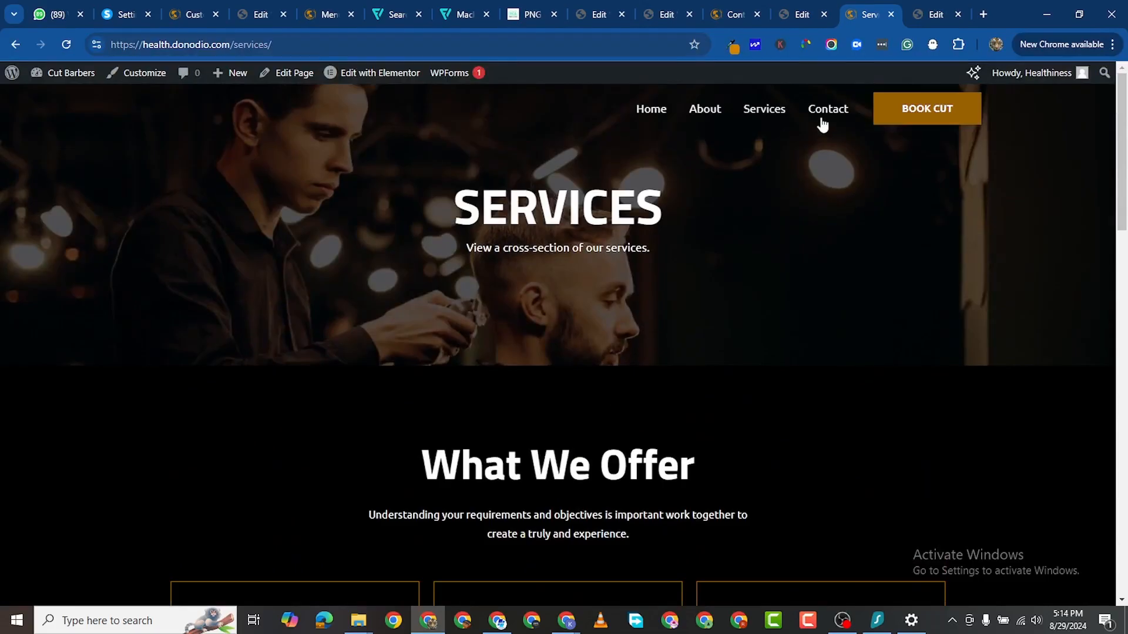
Step: Open the Contact page and scroll down to the message form and London map
left_click(821, 113)
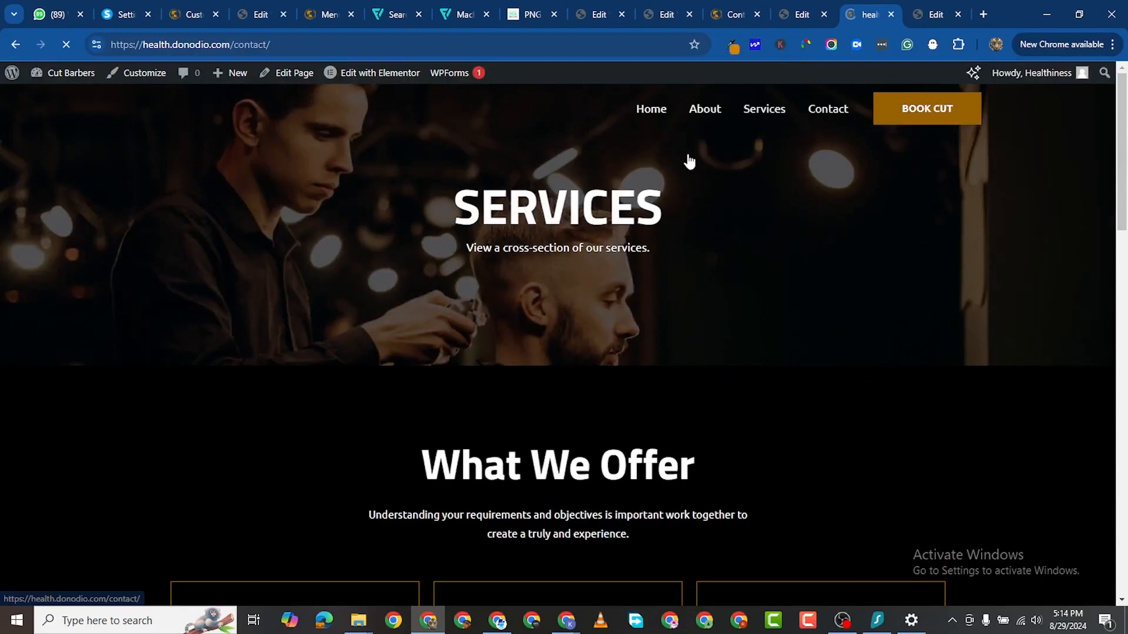
scroll(446, 267, "down", 5)
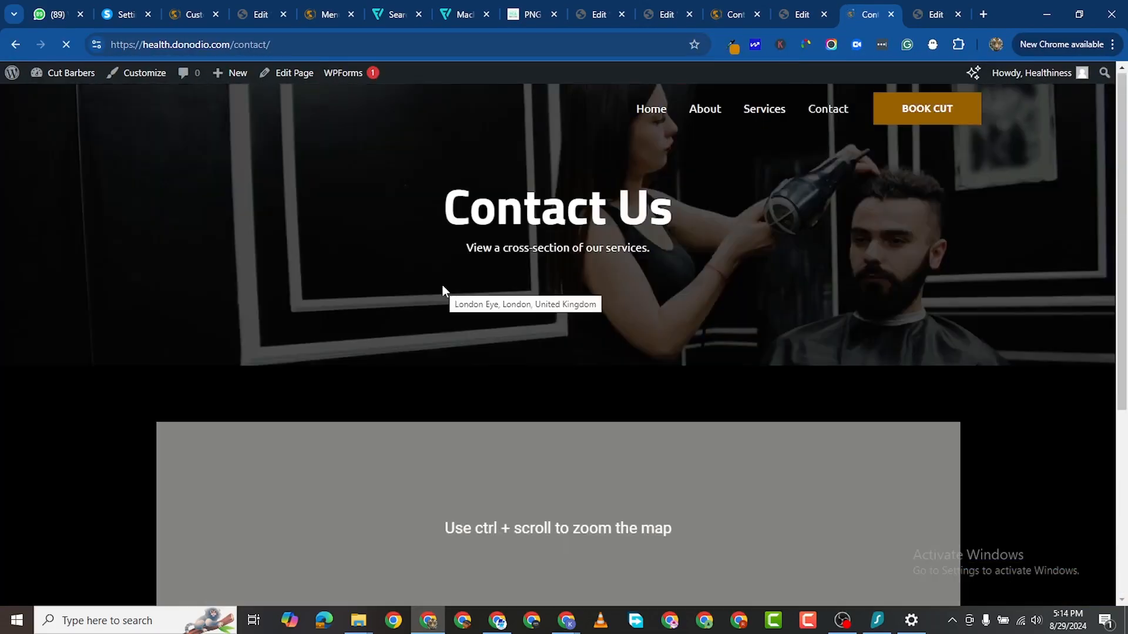
scroll(493, 334, "down", 5)
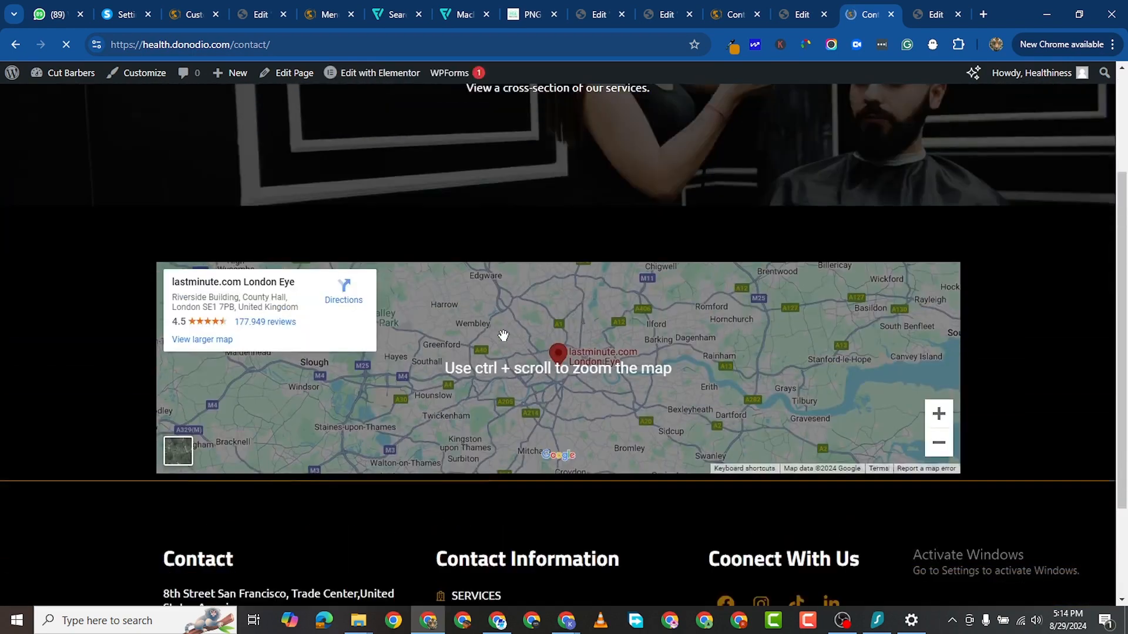
scroll(501, 335, "down", 10)
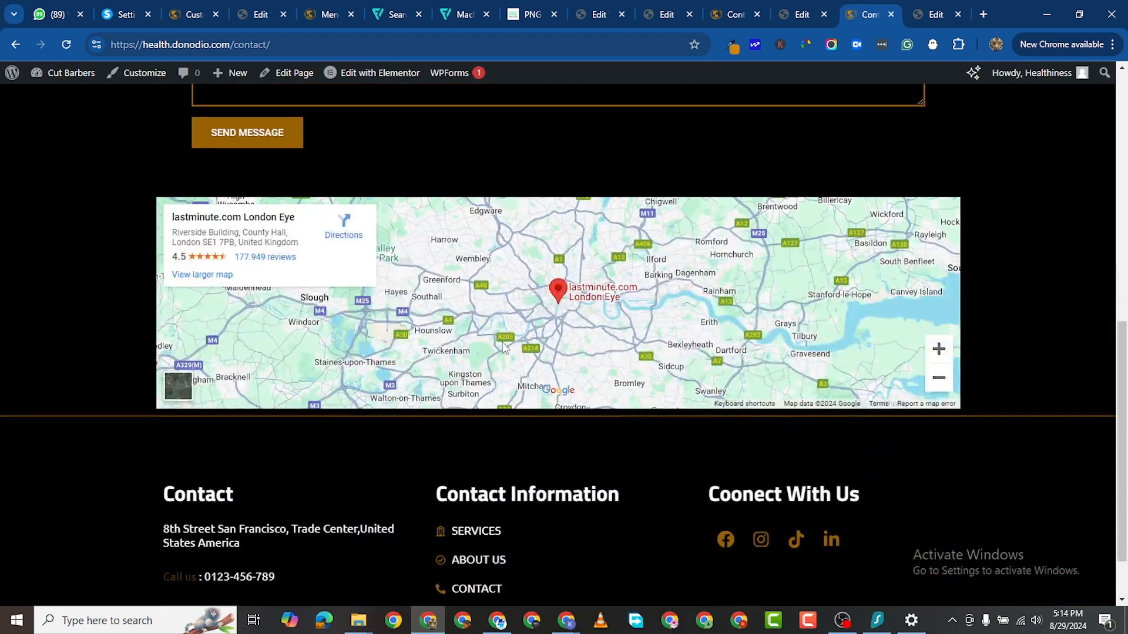